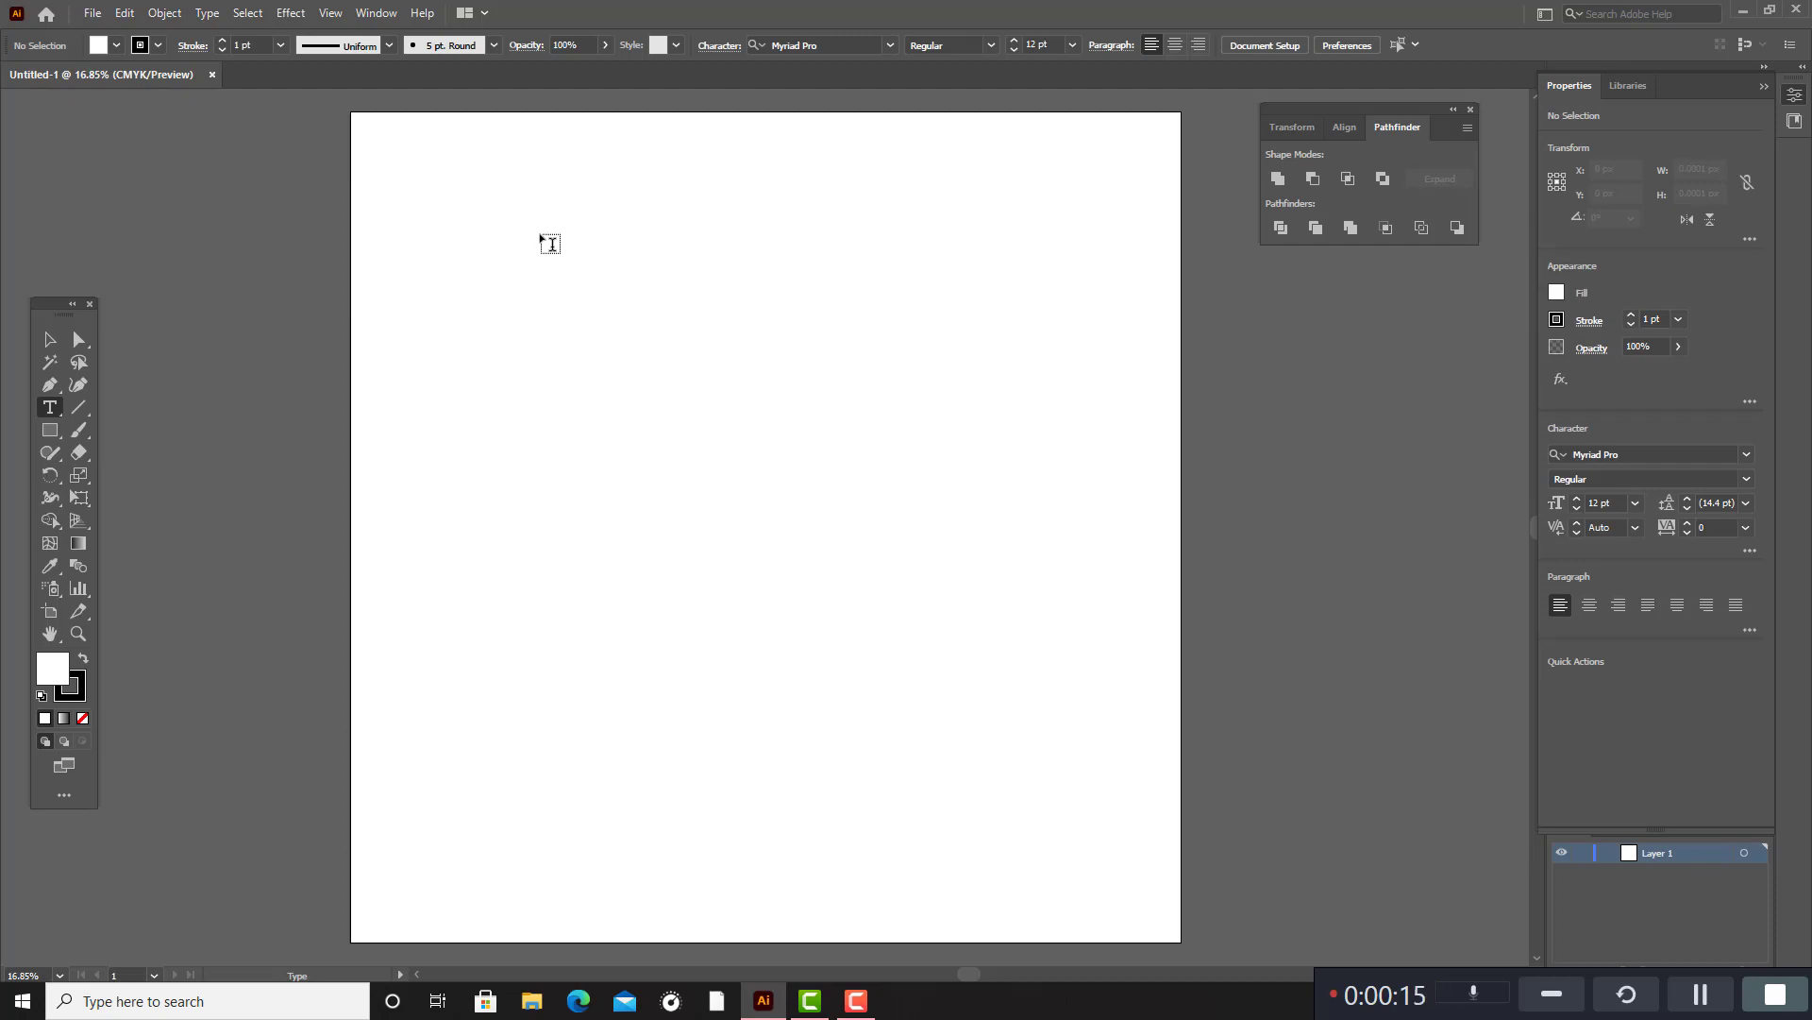
# Draw a text area about 2582 px wide and 3080 px high on the artboard and delete most of its placeholder text.
pyautogui.moveTo(539, 235); pyautogui.dragTo(1079, 876)
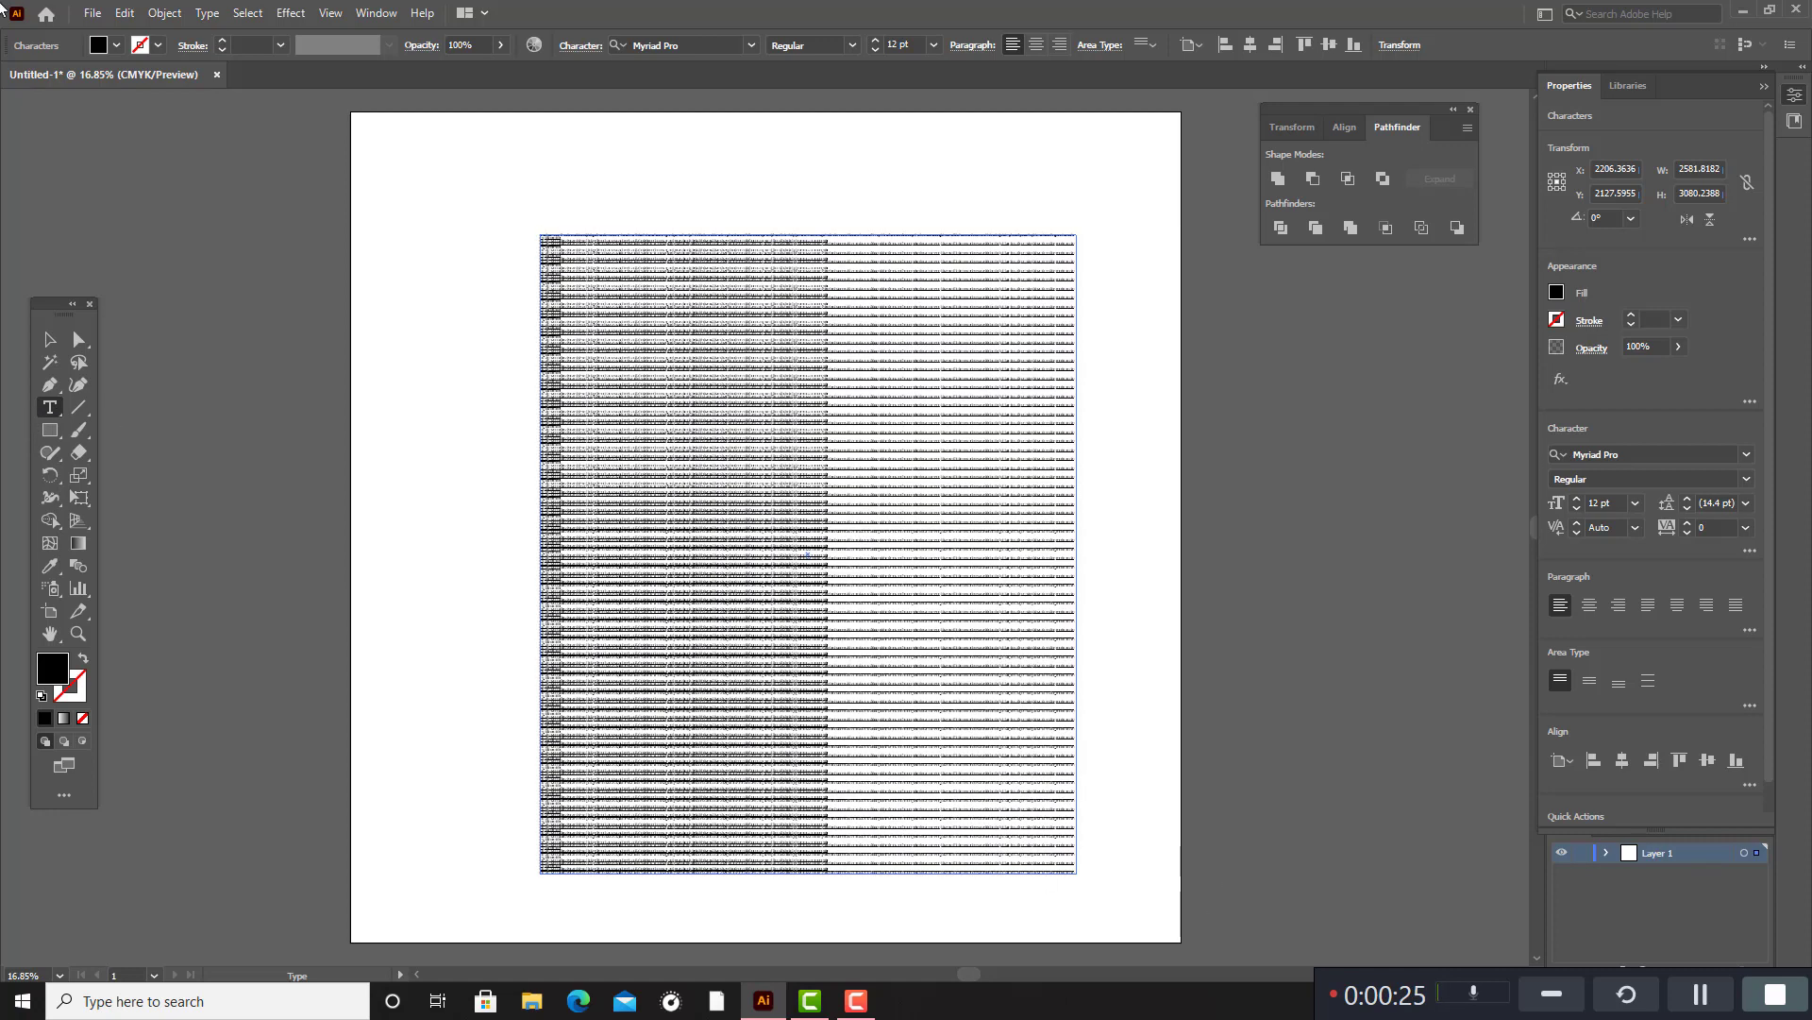
pyautogui.press('BackSpace')
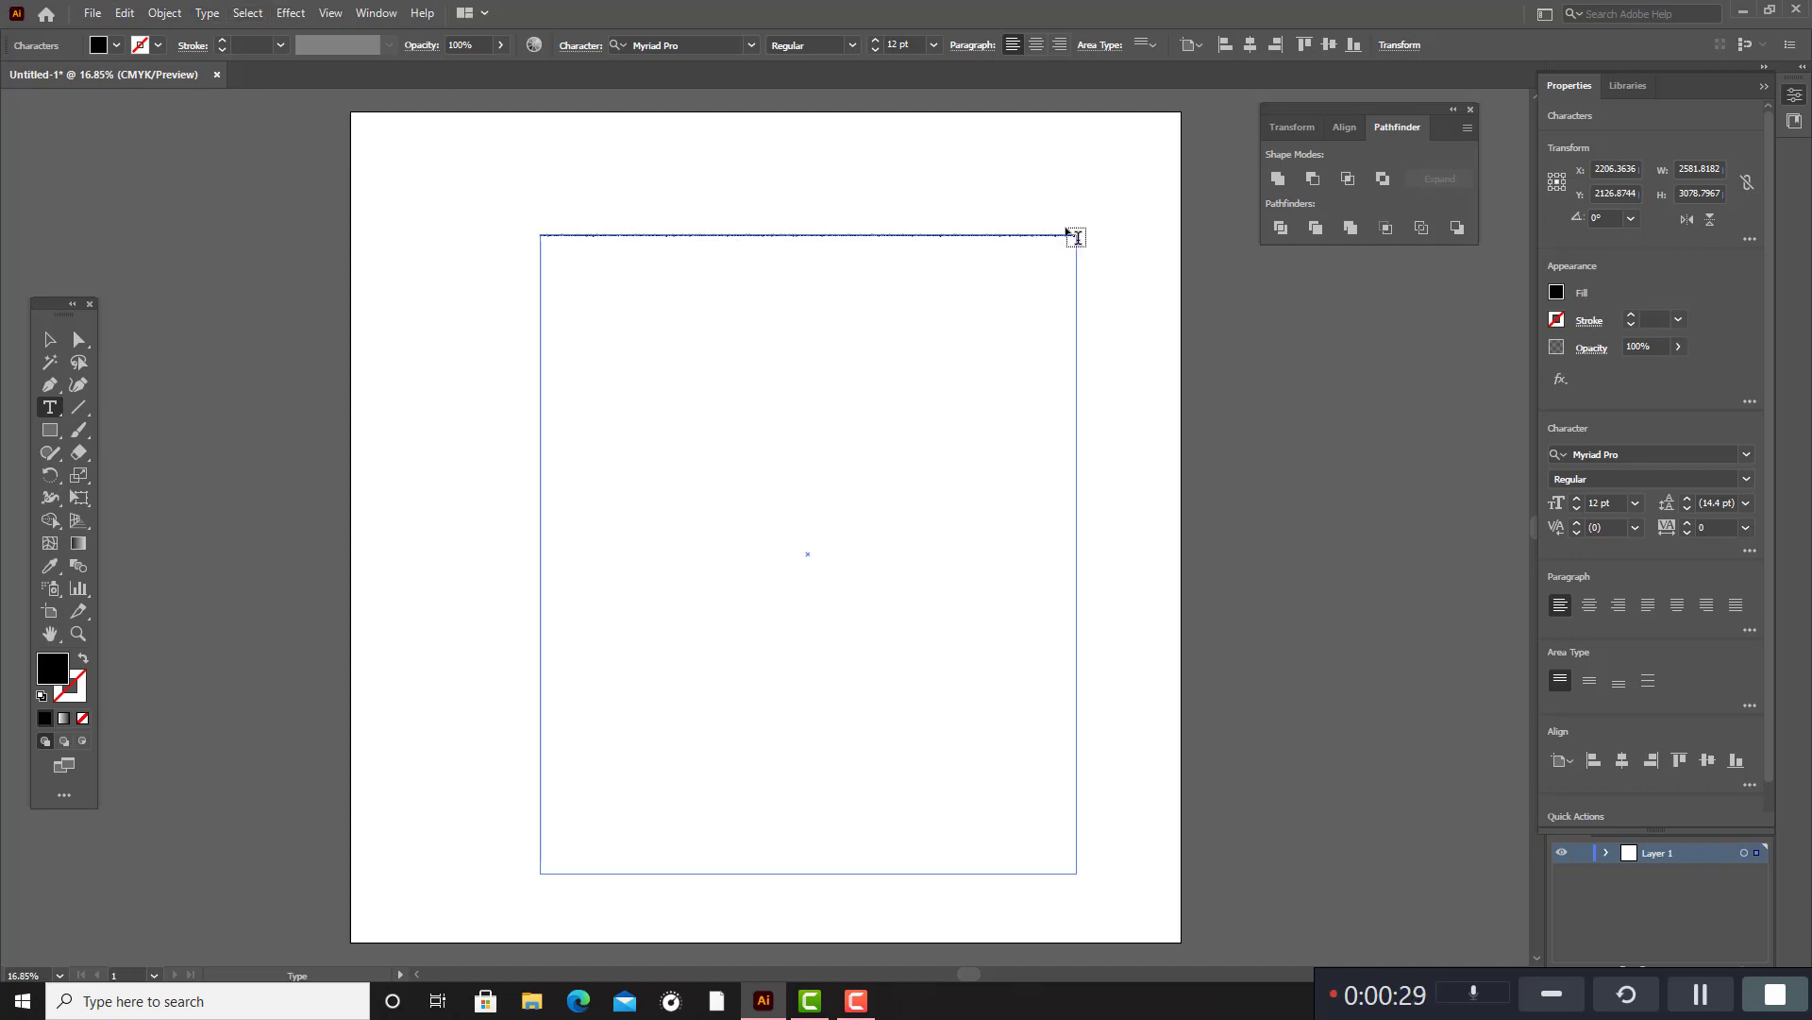
pyautogui.moveTo(1070, 234); pyautogui.dragTo(503, 254)
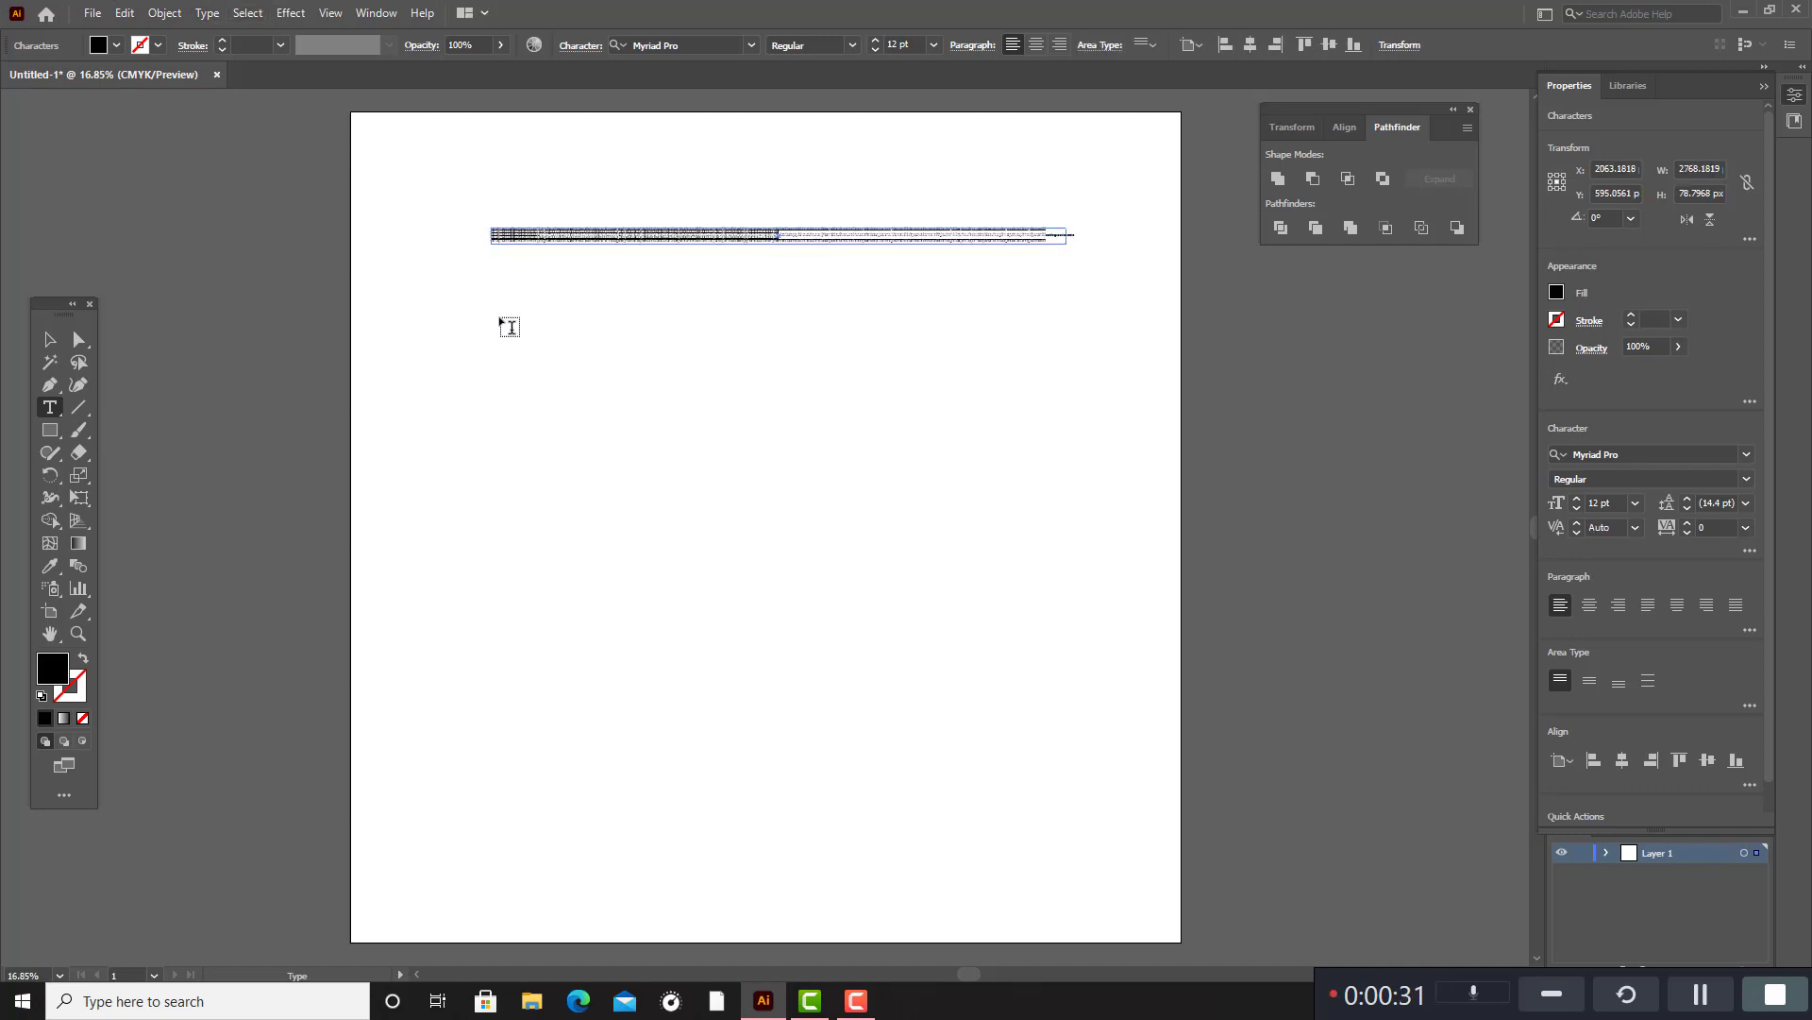
pyautogui.hotkey('ctrl', 'z')
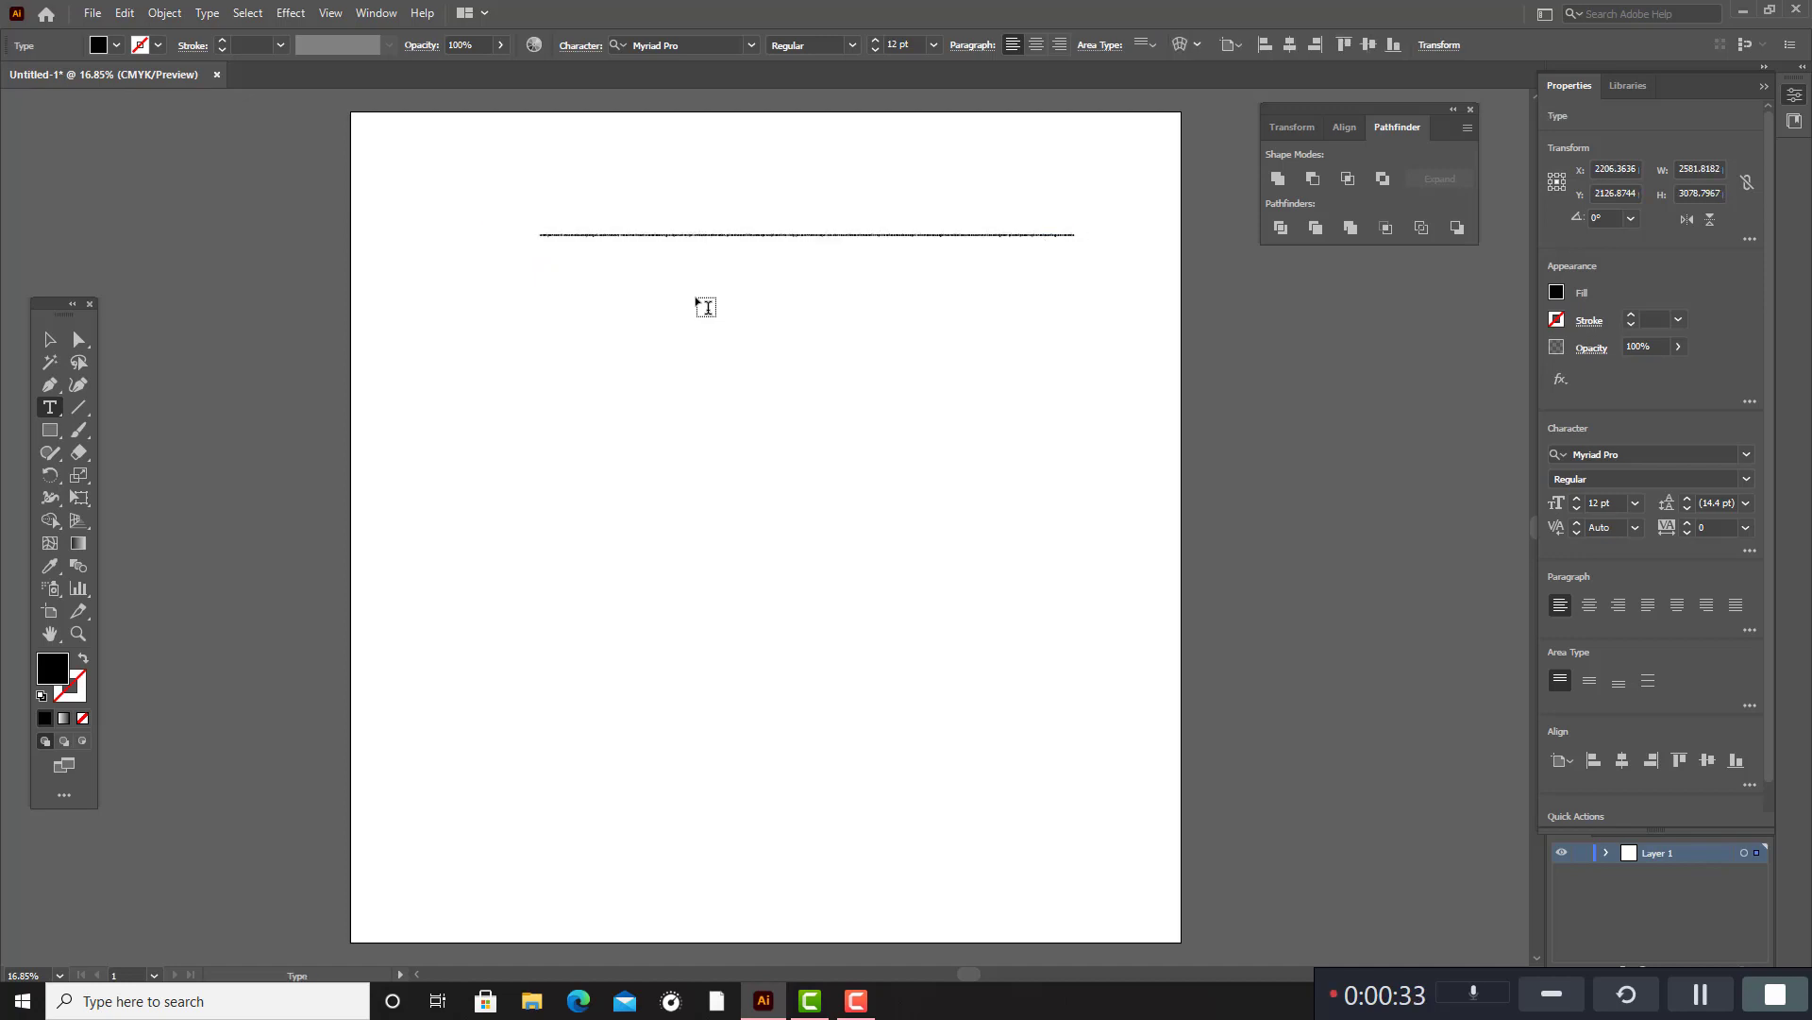
# Delete all the remaining placeholder text from the text area, leaving it empty for new text.
pyautogui.scroll(2, 971, 264)
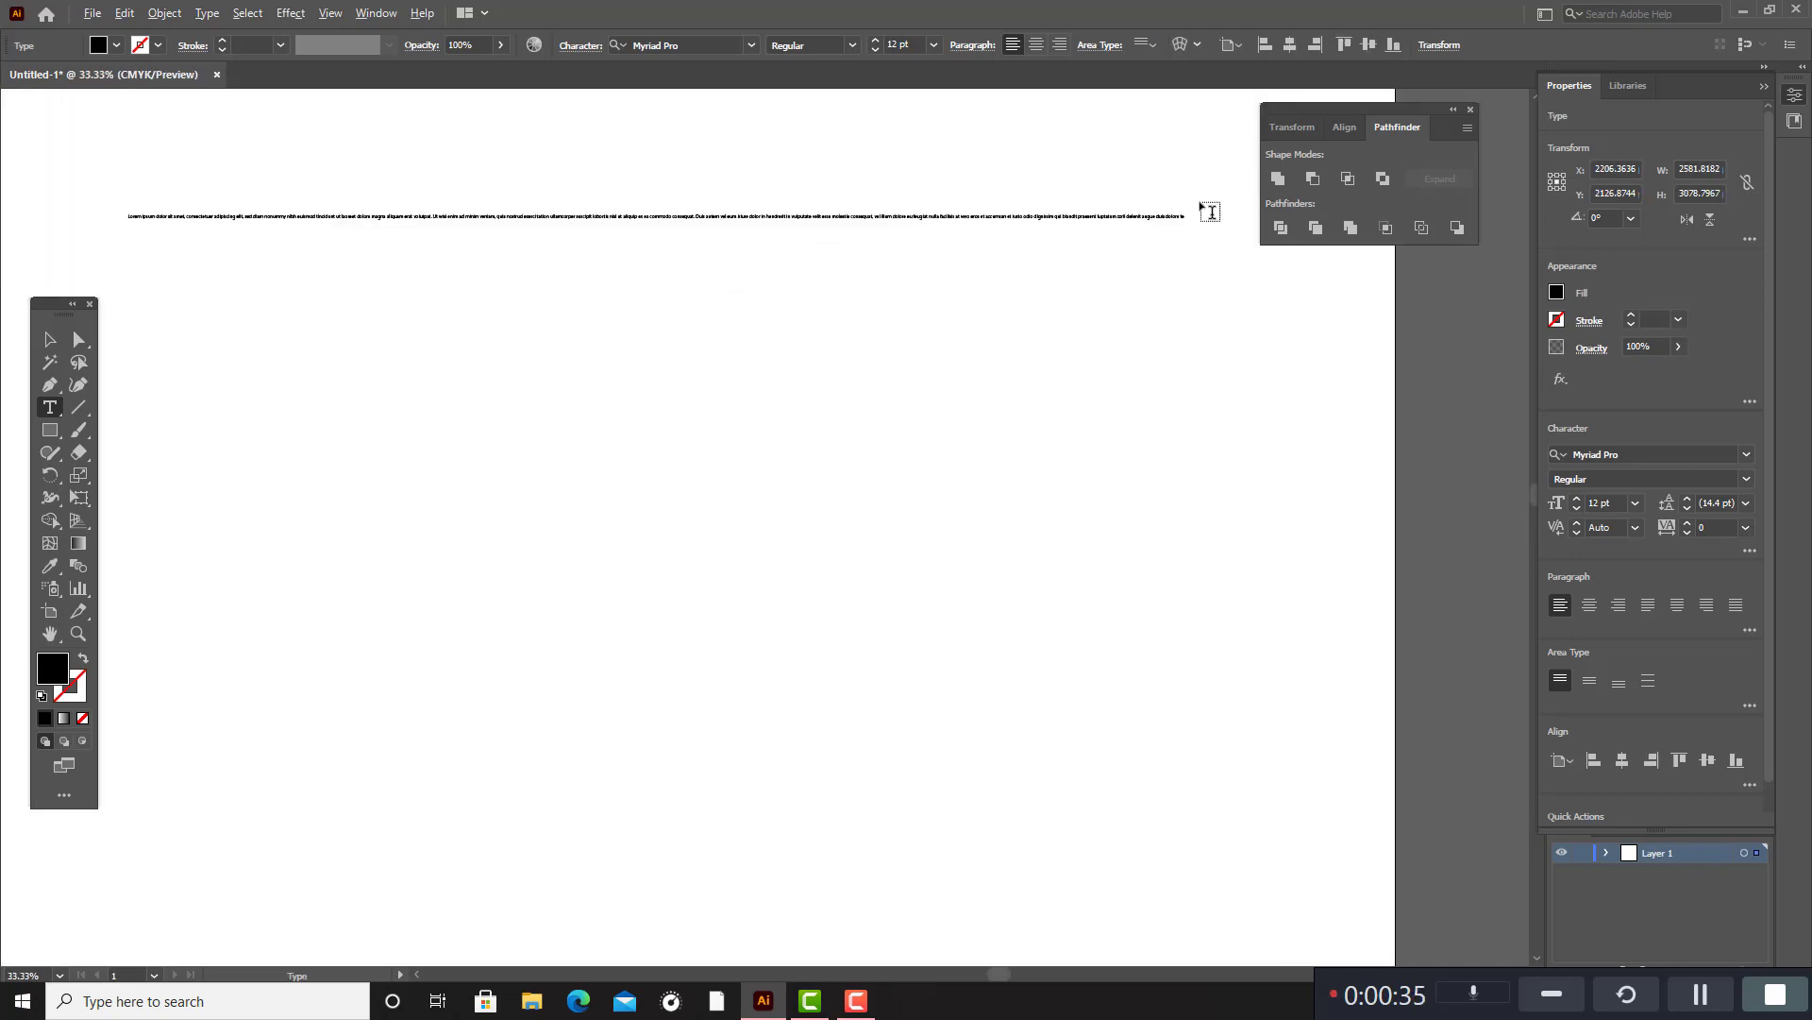
pyautogui.click(1184, 219)
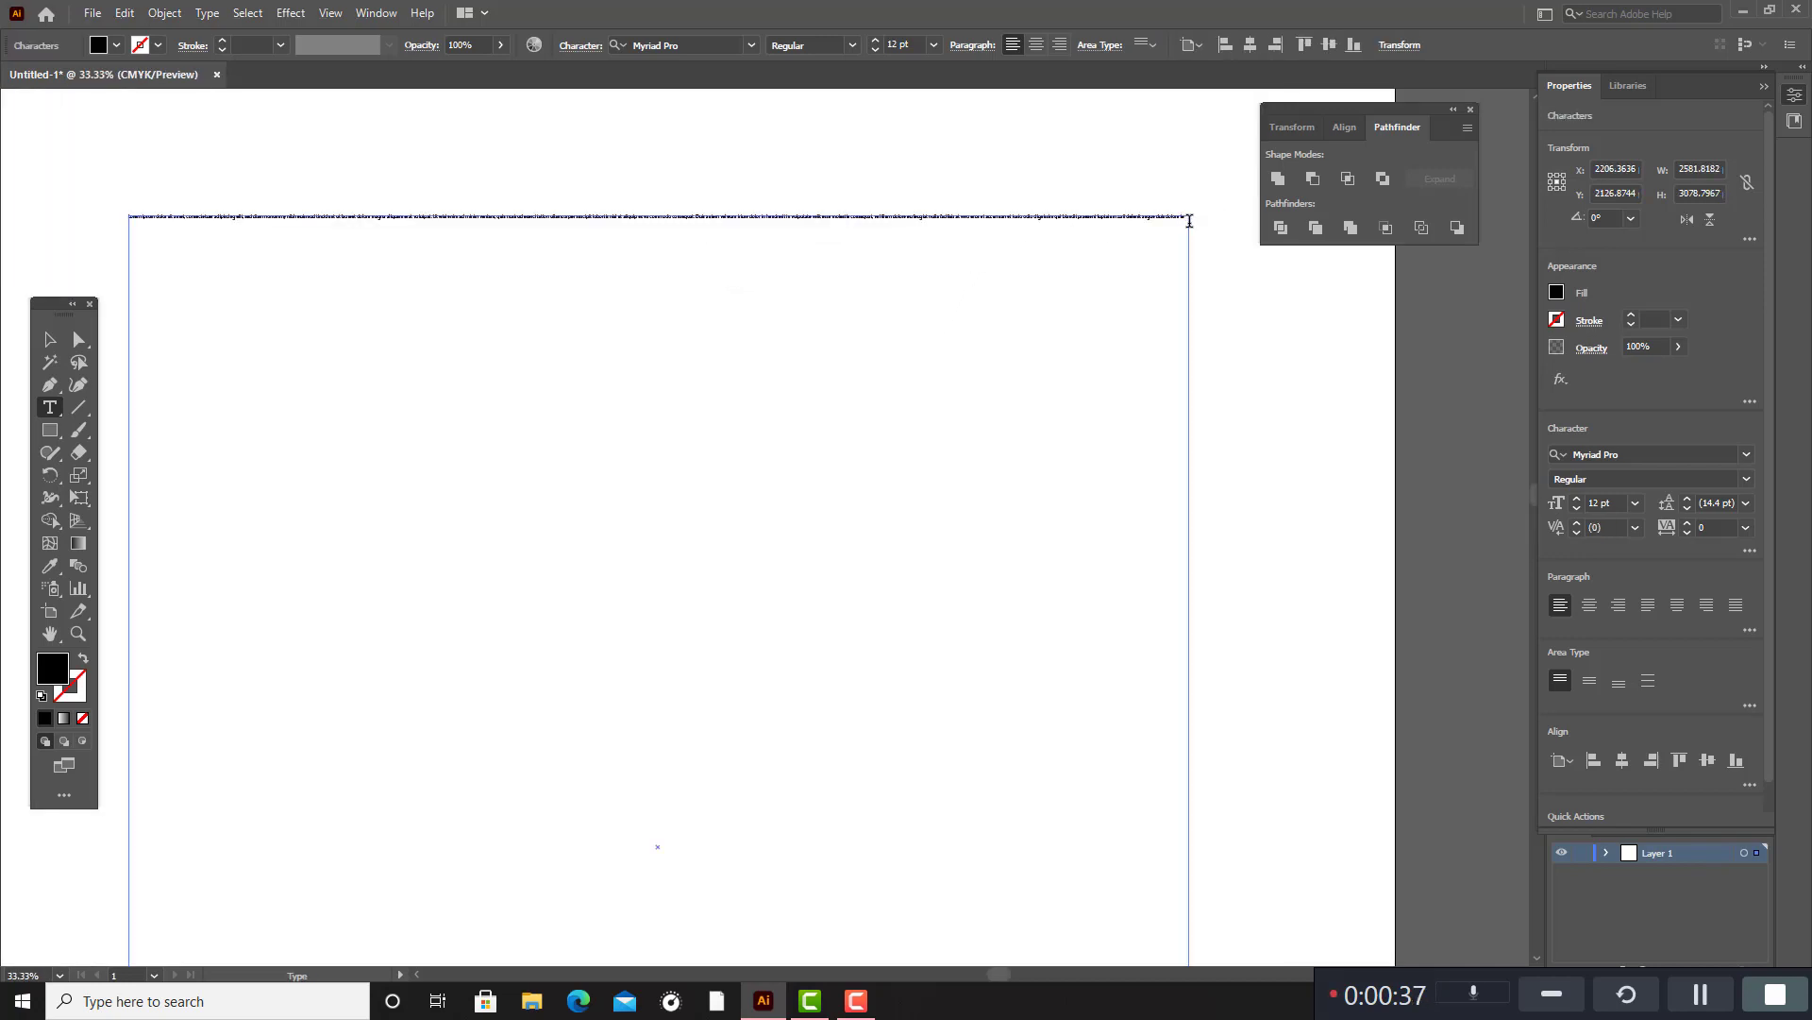
pyautogui.press('BackSpace')
pyautogui.press('BackSpace')
pyautogui.press('BackSpace')
pyautogui.press('BackSpace')
pyautogui.press('BackSpace')
pyautogui.press('BackSpace')
pyautogui.press('BackSpace')
pyautogui.press('BackSpace')
pyautogui.press('BackSpace')
pyautogui.press('BackSpace')
pyautogui.press('BackSpace')
pyautogui.press('BackSpace')
pyautogui.press('BackSpace')
pyautogui.press('BackSpace')
pyautogui.press('BackSpace')
pyautogui.press('BackSpace')
pyautogui.press('BackSpace')
pyautogui.press('BackSpace')
pyautogui.press('BackSpace')
pyautogui.press('BackSpace')
pyautogui.press('BackSpace')
pyautogui.press('BackSpace')
pyautogui.press('BackSpace')
pyautogui.press('BackSpace')
pyautogui.press('BackSpace')
pyautogui.press('BackSpace')
pyautogui.press('BackSpace')
pyautogui.press('BackSpace')
pyautogui.press('BackSpace')
pyautogui.press('BackSpace')
pyautogui.press('BackSpace')
pyautogui.press('BackSpace')
pyautogui.press('BackSpace')
pyautogui.press('BackSpace')
pyautogui.press('BackSpace')
pyautogui.press('BackSpace')
pyautogui.press('BackSpace')
pyautogui.press('BackSpace')
pyautogui.press('BackSpace')
pyautogui.press('BackSpace')
pyautogui.press('BackSpace')
pyautogui.press('BackSpace')
pyautogui.press('BackSpace')
pyautogui.press('BackSpace')
pyautogui.press('BackSpace')
pyautogui.press('BackSpace')
pyautogui.press('BackSpace')
pyautogui.press('BackSpace')
pyautogui.press('BackSpace')
pyautogui.press('BackSpace')
pyautogui.press('BackSpace')
pyautogui.press('BackSpace')
pyautogui.press('BackSpace')
pyautogui.press('BackSpace')
pyautogui.press('BackSpace')
pyautogui.press('BackSpace')
pyautogui.press('BackSpace')
pyautogui.press('BackSpace')
pyautogui.press('BackSpace')
pyautogui.press('BackSpace')
pyautogui.press('BackSpace')
pyautogui.press('BackSpace')
pyautogui.press('BackSpace')
pyautogui.press('BackSpace')
pyautogui.press('BackSpace')
pyautogui.press('BackSpace')
pyautogui.press('BackSpace')
pyautogui.press('BackSpace')
pyautogui.press('BackSpace')
pyautogui.press('BackSpace')
pyautogui.press('BackSpace')
pyautogui.press('BackSpace')
pyautogui.press('BackSpace')
pyautogui.press('BackSpace')
pyautogui.press('BackSpace')
pyautogui.press('BackSpace')
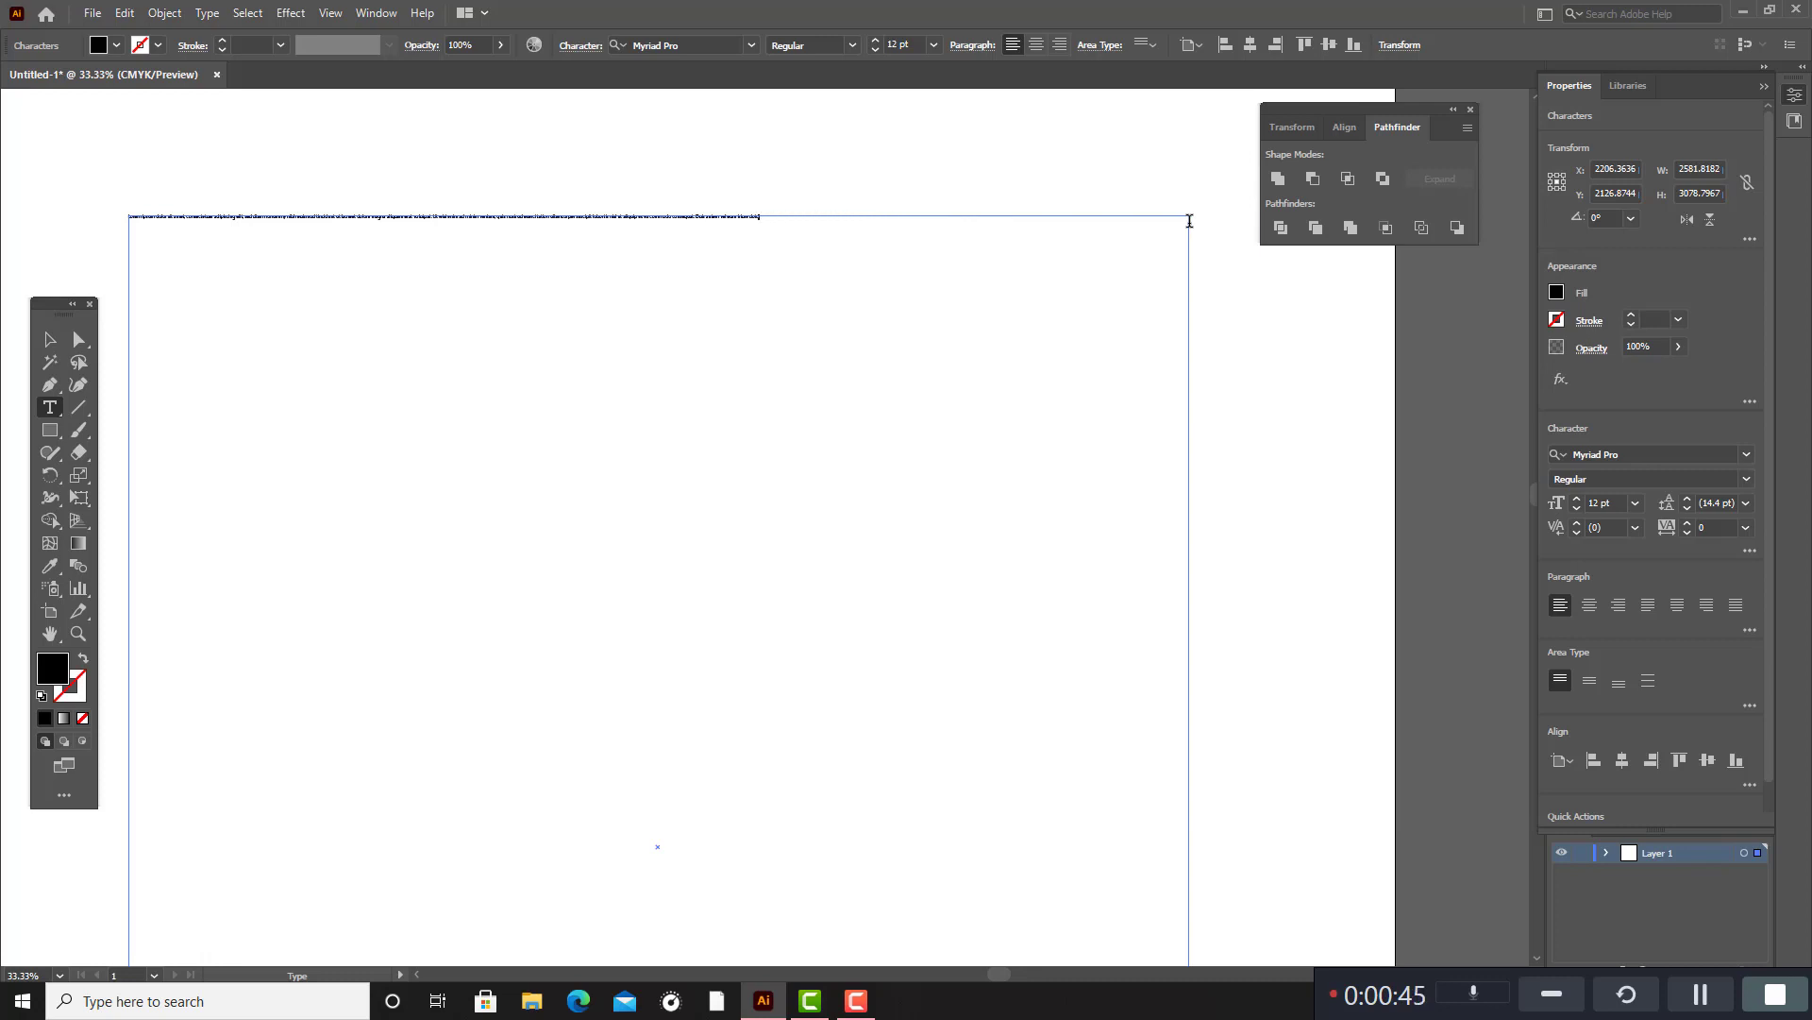
pyautogui.press('BackSpace')
pyautogui.press('BackSpace')
pyautogui.press('BackSpace')
pyautogui.press('BackSpace')
pyautogui.press('BackSpace')
pyautogui.press('BackSpace')
pyautogui.press('BackSpace')
pyautogui.press('BackSpace')
pyautogui.press('BackSpace')
pyautogui.press('BackSpace')
pyautogui.press('BackSpace')
pyautogui.press('BackSpace')
pyautogui.press('BackSpace')
pyautogui.press('BackSpace')
pyautogui.press('BackSpace')
pyautogui.press('BackSpace')
pyautogui.press('BackSpace')
pyautogui.press('BackSpace')
pyautogui.press('BackSpace')
pyautogui.press('BackSpace')
pyautogui.press('BackSpace')
pyautogui.press('BackSpace')
pyautogui.press('BackSpace')
pyautogui.press('BackSpace')
pyautogui.press('BackSpace')
pyautogui.press('BackSpace')
pyautogui.press('BackSpace')
pyautogui.press('BackSpace')
pyautogui.press('BackSpace')
pyautogui.press('BackSpace')
pyautogui.press('BackSpace')
pyautogui.press('BackSpace')
pyautogui.press('BackSpace')
pyautogui.press('BackSpace')
pyautogui.press('BackSpace')
pyautogui.press('BackSpace')
pyautogui.press('BackSpace')
pyautogui.press('BackSpace')
pyautogui.press('BackSpace')
pyautogui.press('BackSpace')
pyautogui.press('BackSpace')
pyautogui.press('BackSpace')
pyautogui.press('BackSpace')
pyautogui.press('BackSpace')
pyautogui.press('BackSpace')
pyautogui.press('BackSpace')
pyautogui.press('BackSpace')
pyautogui.press('BackSpace')
pyautogui.press('BackSpace')
pyautogui.press('BackSpace')
pyautogui.press('BackSpace')
pyautogui.press('BackSpace')
pyautogui.press('BackSpace')
pyautogui.press('BackSpace')
pyautogui.press('BackSpace')
pyautogui.press('BackSpace')
pyautogui.press('BackSpace')
pyautogui.press('BackSpace')
pyautogui.press('BackSpace')
pyautogui.press('BackSpace')
pyautogui.press('BackSpace')
pyautogui.press('BackSpace')
pyautogui.press('BackSpace')
pyautogui.press('BackSpace')
pyautogui.press('BackSpace')
pyautogui.press('BackSpace')
pyautogui.press('BackSpace')
pyautogui.press('BackSpace')
pyautogui.press('BackSpace')
pyautogui.press('BackSpace')
pyautogui.press('BackSpace')
pyautogui.press('BackSpace')
pyautogui.press('BackSpace')
pyautogui.press('BackSpace')
pyautogui.press('BackSpace')
pyautogui.press('BackSpace')
pyautogui.press('BackSpace')
pyautogui.press('BackSpace')
pyautogui.press('BackSpace')
pyautogui.press('BackSpace')
pyautogui.press('BackSpace')
pyautogui.press('BackSpace')
pyautogui.press('BackSpace')
pyautogui.press('BackSpace')
pyautogui.press('BackSpace')
pyautogui.press('BackSpace')
pyautogui.press('BackSpace')
pyautogui.press('BackSpace')
pyautogui.press('BackSpace')
pyautogui.press('BackSpace')
pyautogui.press('BackSpace')
pyautogui.press('BackSpace')
pyautogui.press('BackSpace')
pyautogui.press('BackSpace')
pyautogui.press('BackSpace')
pyautogui.press('BackSpace')
pyautogui.press('BackSpace')
pyautogui.press('BackSpace')
pyautogui.press('BackSpace')
pyautogui.press('BackSpace')
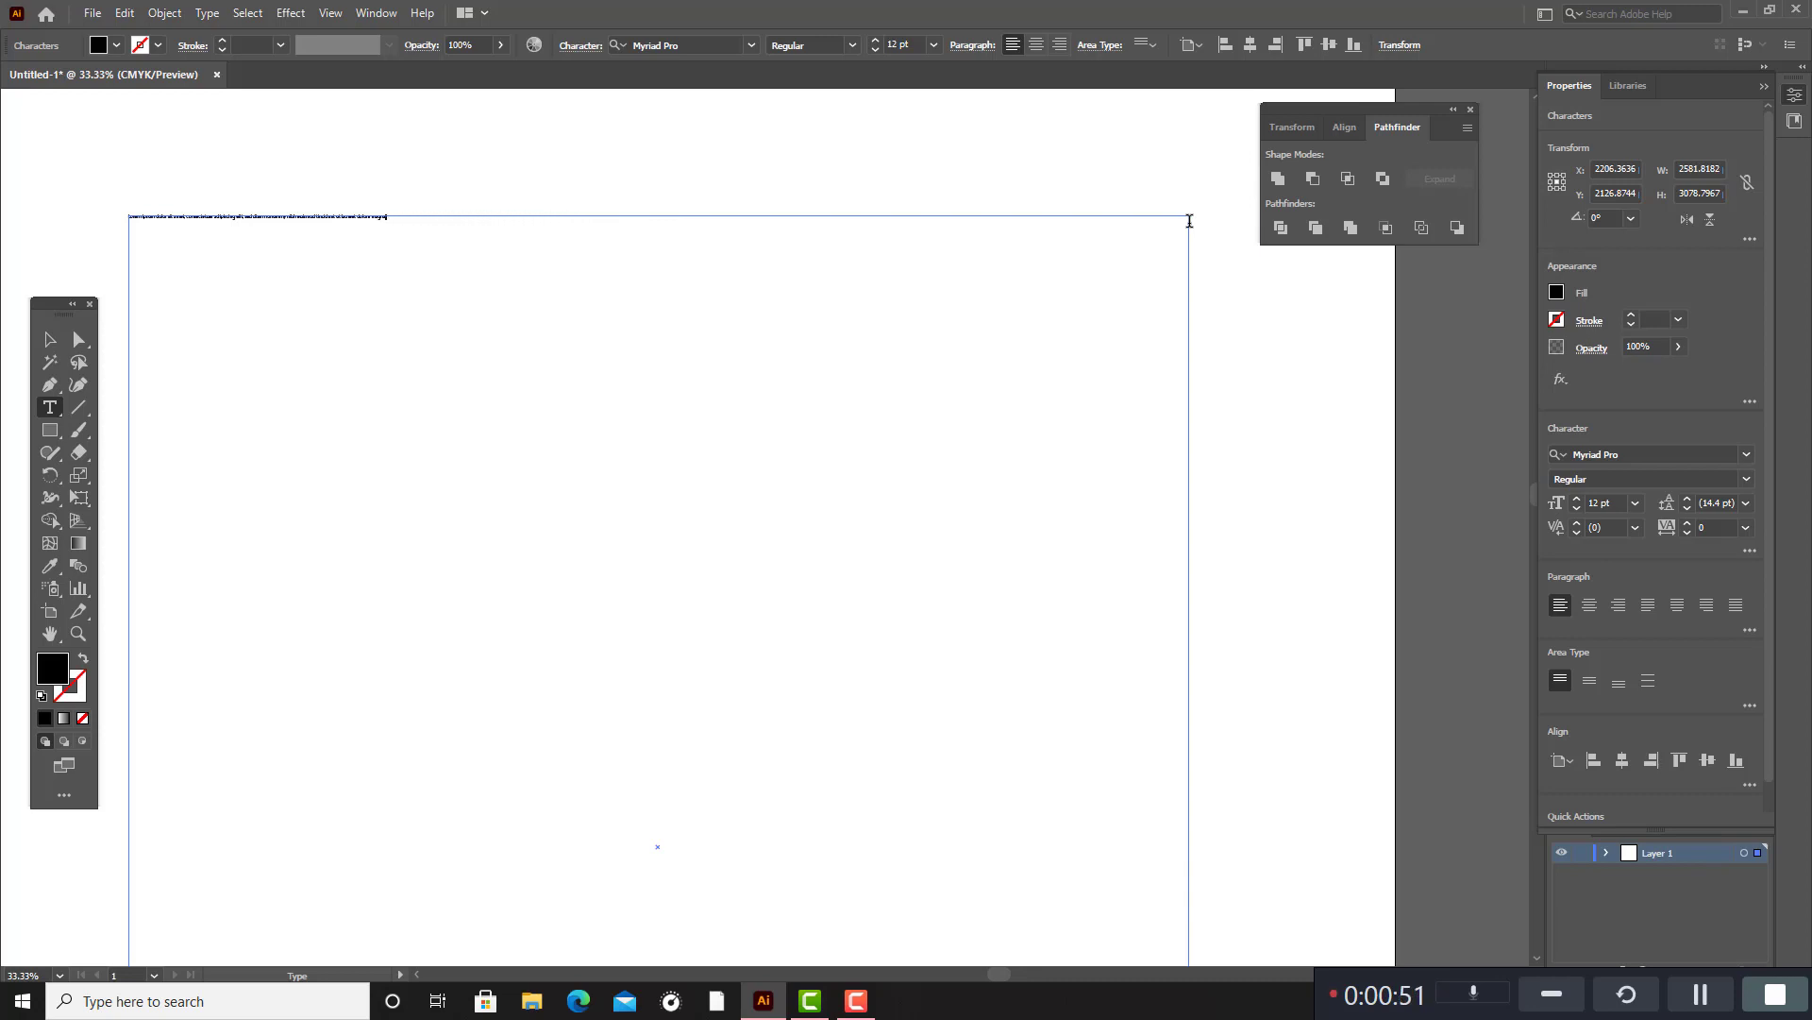
pyautogui.press('BackSpace')
pyautogui.press('BackSpace')
pyautogui.press('BackSpace')
pyautogui.press('BackSpace')
pyautogui.press('BackSpace')
pyautogui.press('BackSpace')
pyautogui.press('BackSpace')
pyautogui.press('BackSpace')
pyautogui.press('BackSpace')
pyautogui.press('BackSpace')
pyautogui.press('BackSpace')
pyautogui.press('BackSpace')
pyautogui.press('BackSpace')
pyautogui.press('BackSpace')
pyautogui.press('BackSpace')
pyautogui.press('BackSpace')
pyautogui.press('BackSpace')
pyautogui.press('BackSpace')
pyautogui.press('BackSpace')
pyautogui.press('BackSpace')
pyautogui.press('BackSpace')
pyautogui.press('BackSpace')
pyautogui.press('BackSpace')
pyautogui.press('BackSpace')
pyautogui.press('BackSpace')
pyautogui.press('BackSpace')
pyautogui.press('BackSpace')
pyautogui.press('BackSpace')
pyautogui.press('BackSpace')
pyautogui.press('BackSpace')
pyautogui.press('BackSpace')
pyautogui.press('BackSpace')
pyautogui.press('BackSpace')
pyautogui.press('BackSpace')
pyautogui.press('BackSpace')
pyautogui.press('BackSpace')
pyautogui.press('BackSpace')
pyautogui.press('BackSpace')
pyautogui.press('BackSpace')
pyautogui.press('BackSpace')
pyautogui.press('BackSpace')
pyautogui.press('BackSpace')
pyautogui.press('BackSpace')
pyautogui.press('BackSpace')
pyautogui.press('BackSpace')
pyautogui.press('BackSpace')
pyautogui.press('BackSpace')
pyautogui.press('BackSpace')
pyautogui.press('BackSpace')
pyautogui.press('BackSpace')
pyautogui.press('BackSpace')
pyautogui.press('BackSpace')
pyautogui.press('BackSpace')
pyautogui.press('BackSpace')
pyautogui.press('BackSpace')
pyautogui.press('BackSpace')
pyautogui.press('BackSpace')
pyautogui.press('BackSpace')
pyautogui.press('BackSpace')
pyautogui.press('BackSpace')
pyautogui.press('BackSpace')
pyautogui.press('BackSpace')
pyautogui.press('BackSpace')
pyautogui.press('BackSpace')
pyautogui.press('BackSpace')
pyautogui.press('BackSpace')
pyautogui.press('BackSpace')
pyautogui.press('BackSpace')
pyautogui.press('BackSpace')
pyautogui.press('BackSpace')
pyautogui.press('BackSpace')
pyautogui.press('BackSpace')
# Set the font size of the empty text area to 300 pt.
pyautogui.click(892, 45)
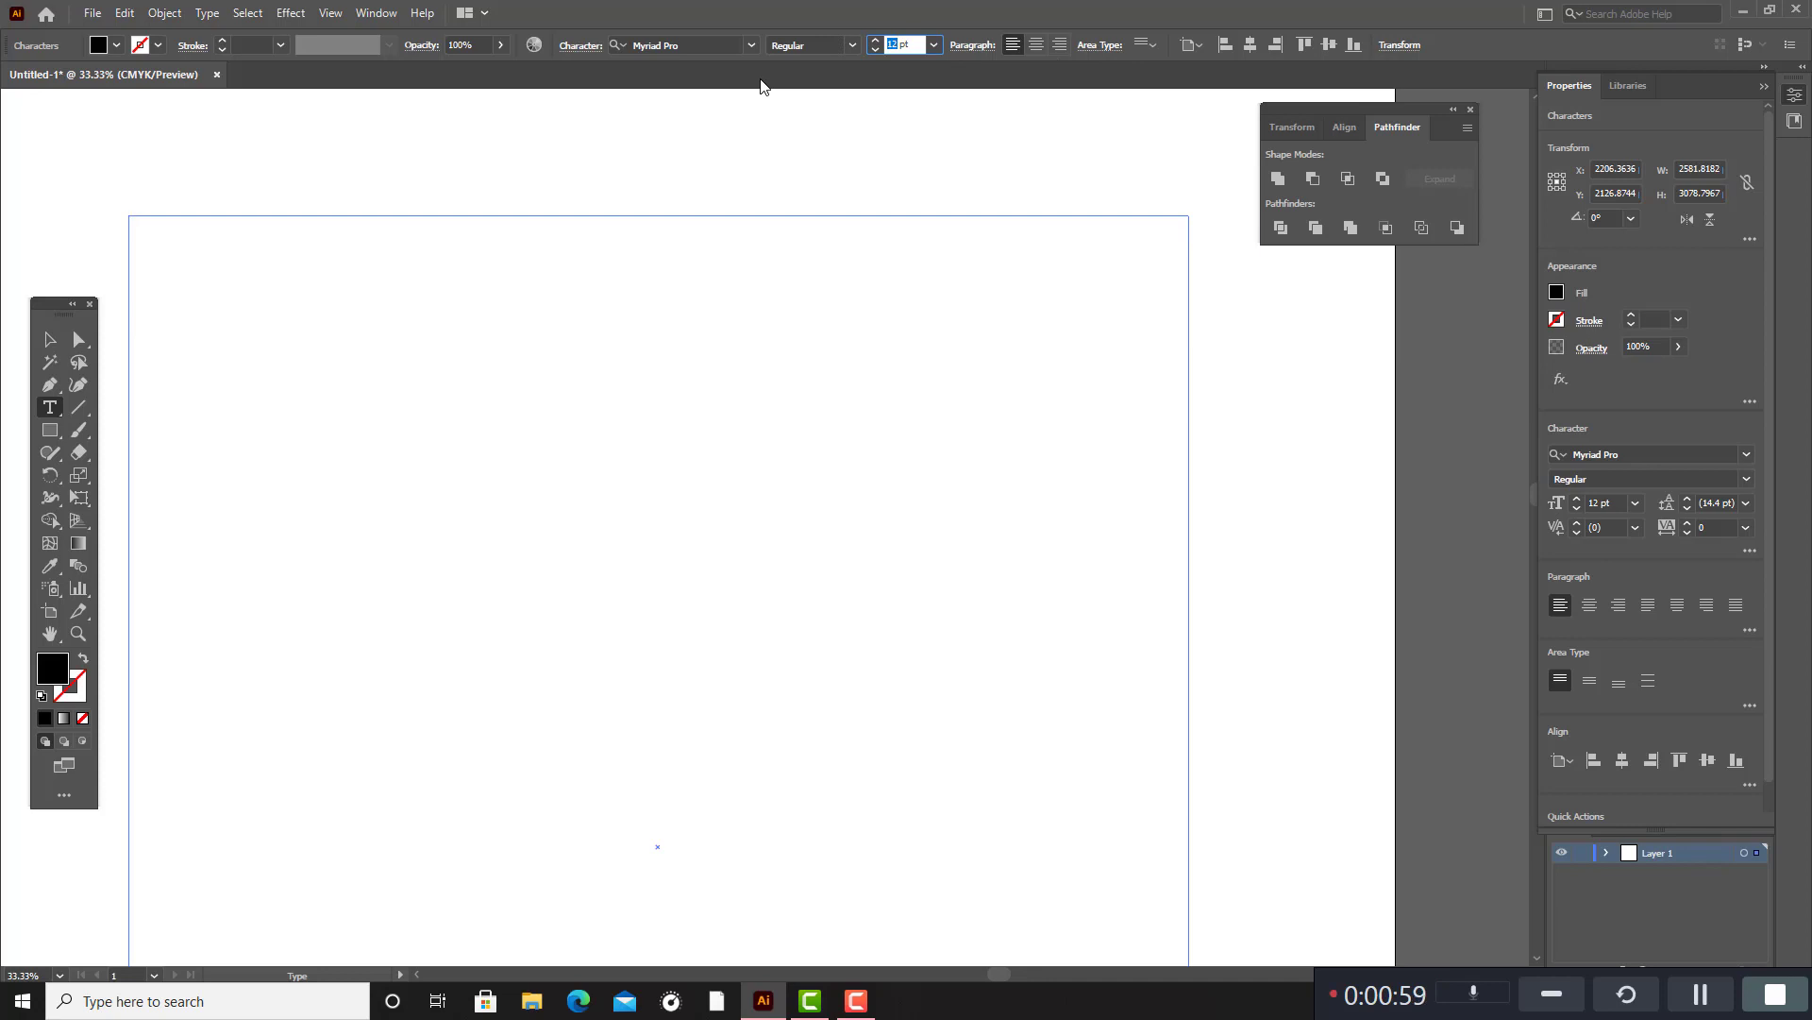
pyautogui.write('300')
pyautogui.press('Return')
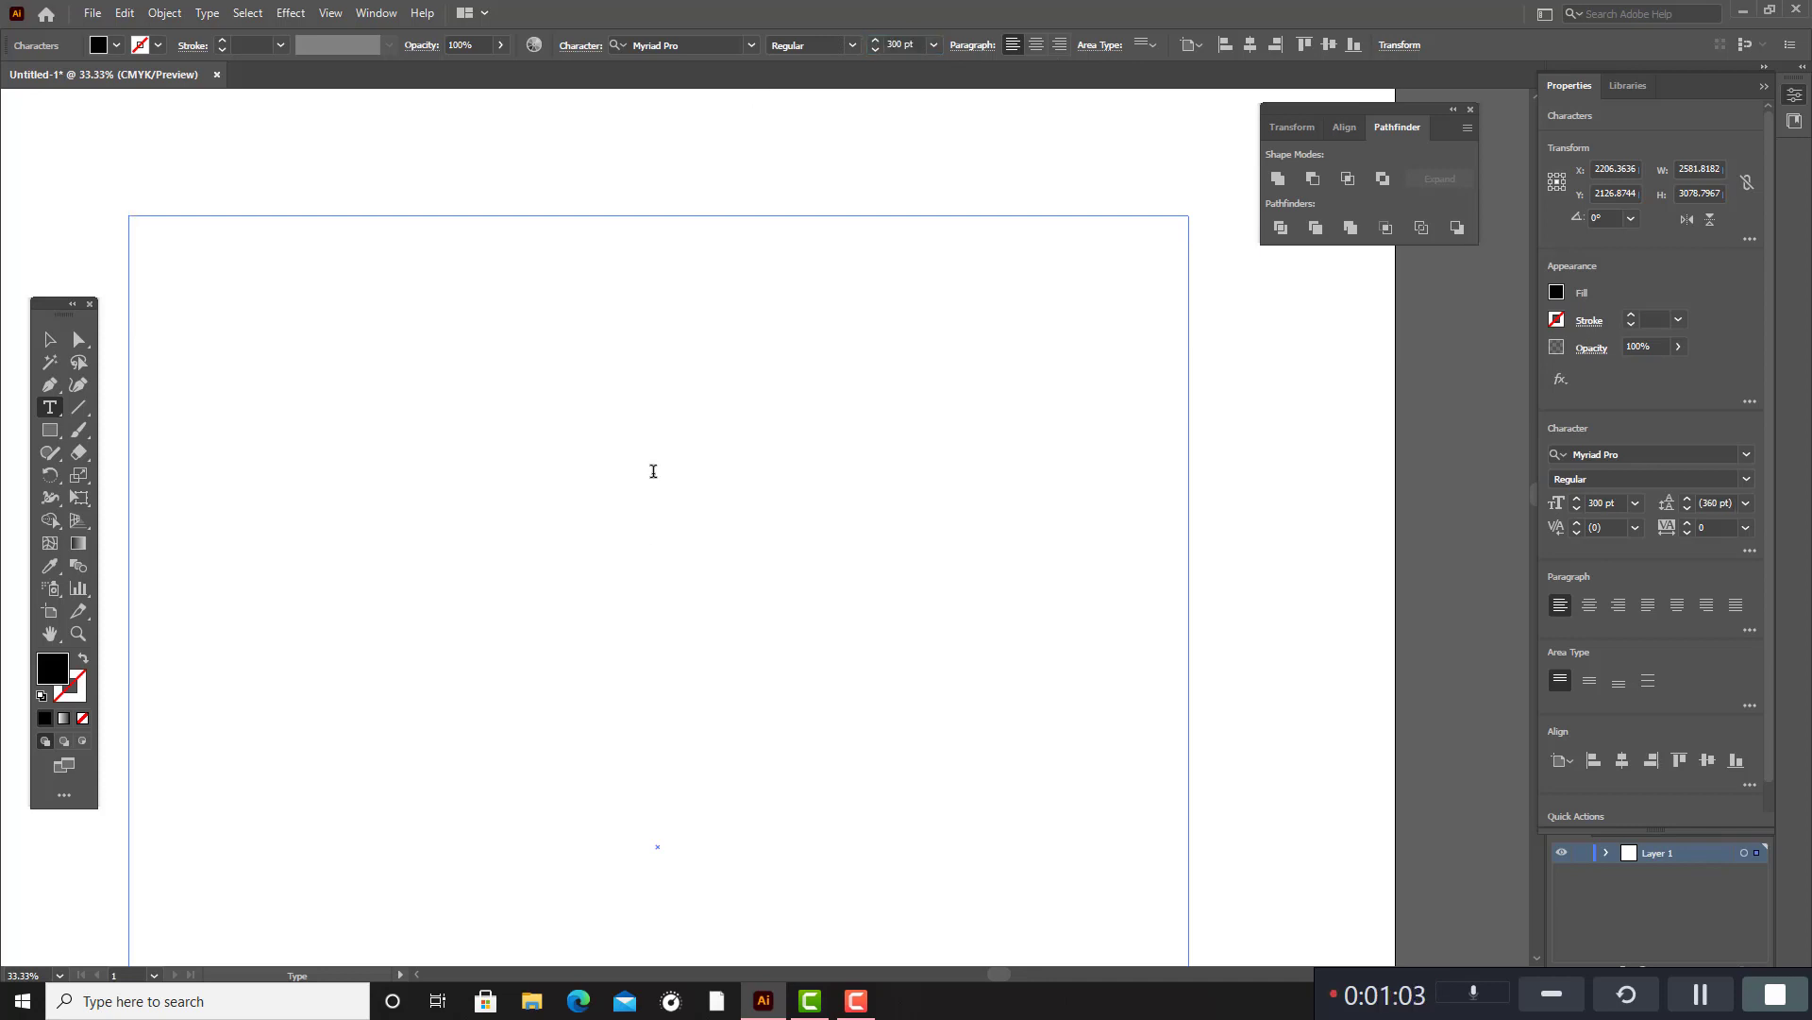
pyautogui.hotkey('ctrl', 'z')
pyautogui.hotkey('ctrl', 'shift', 'z')
# Find the Roboto fonts and set the text area's font to Roboto Bold.
pyautogui.click(850, 47)
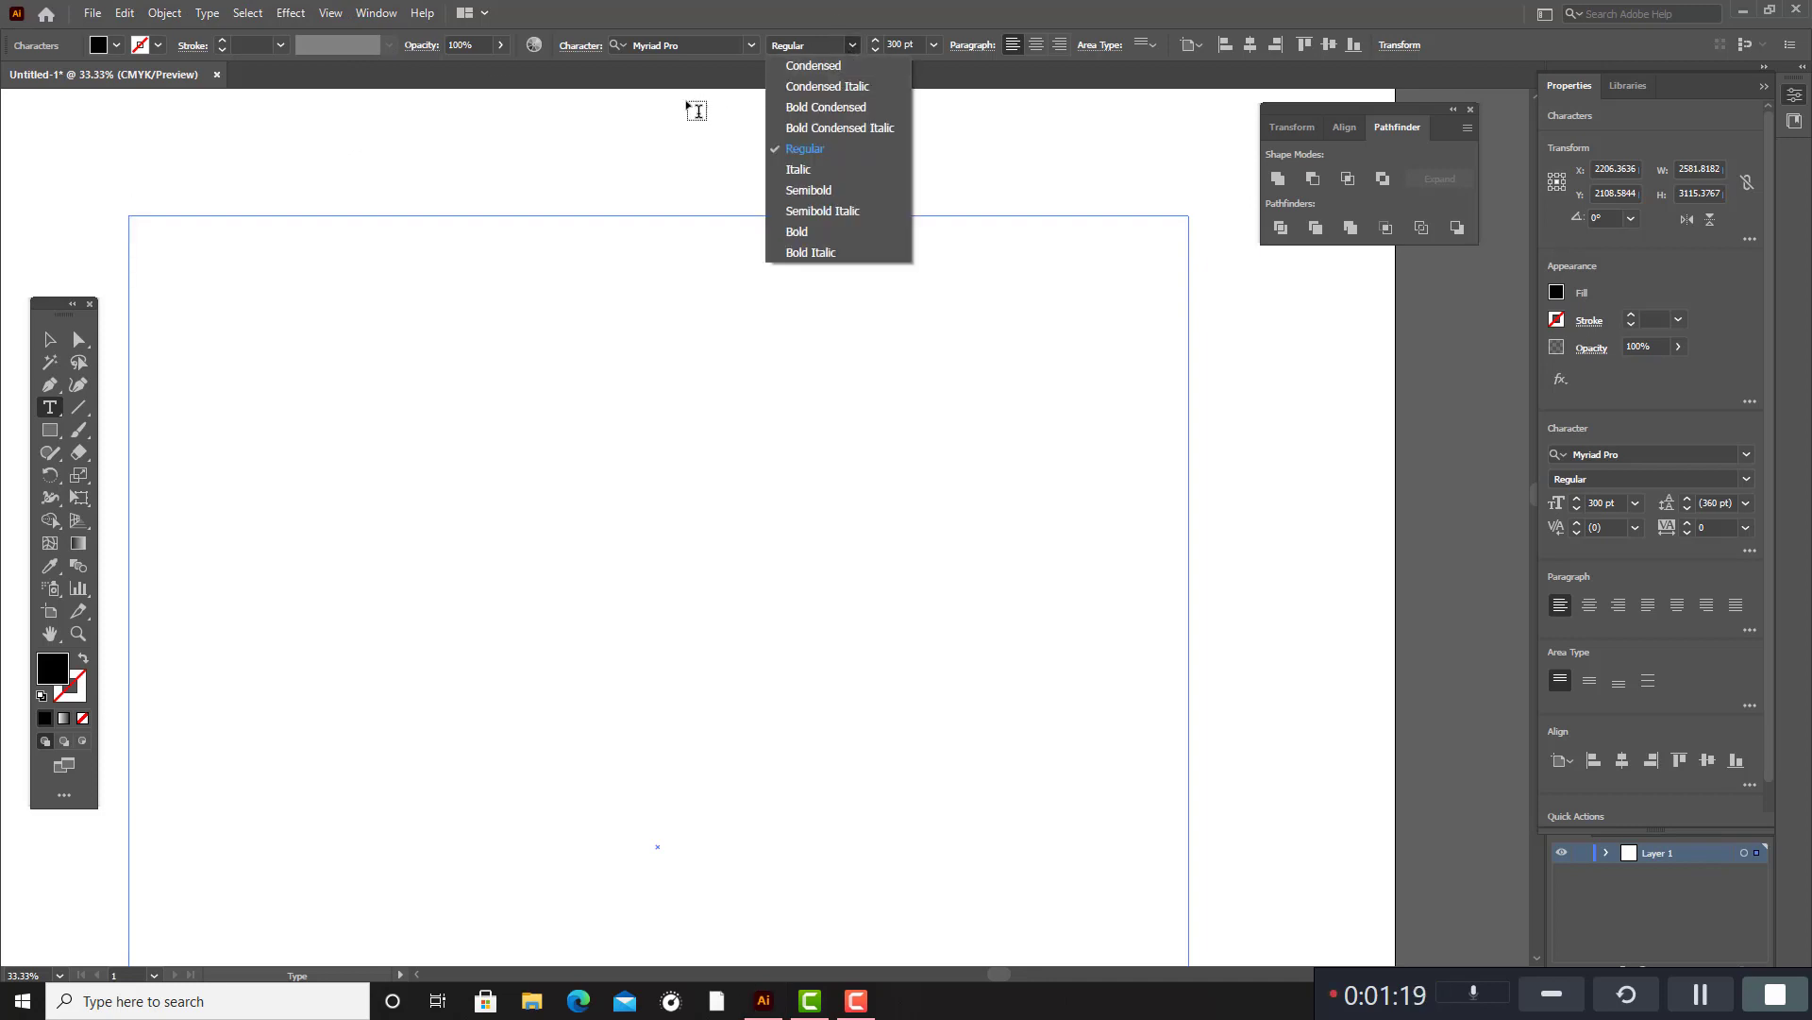
pyautogui.click(751, 44)
pyautogui.click(751, 44)
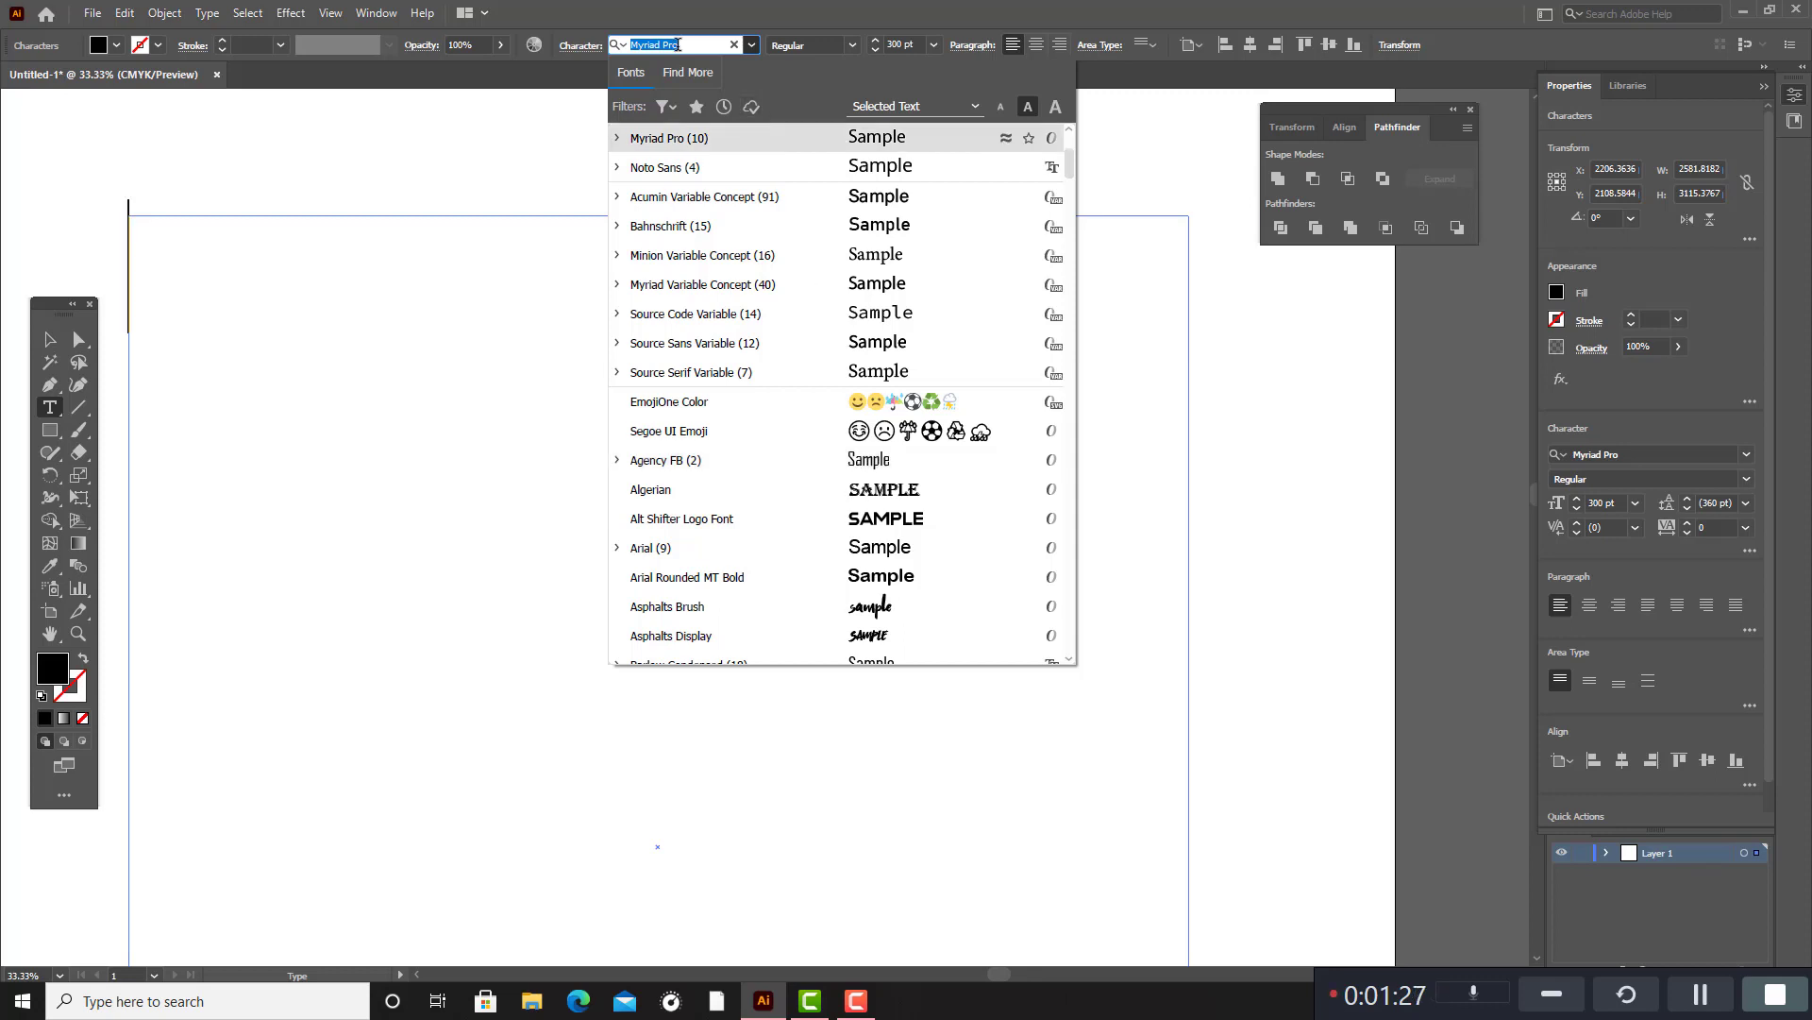
pyautogui.press('BackSpace')
pyautogui.write('ro')
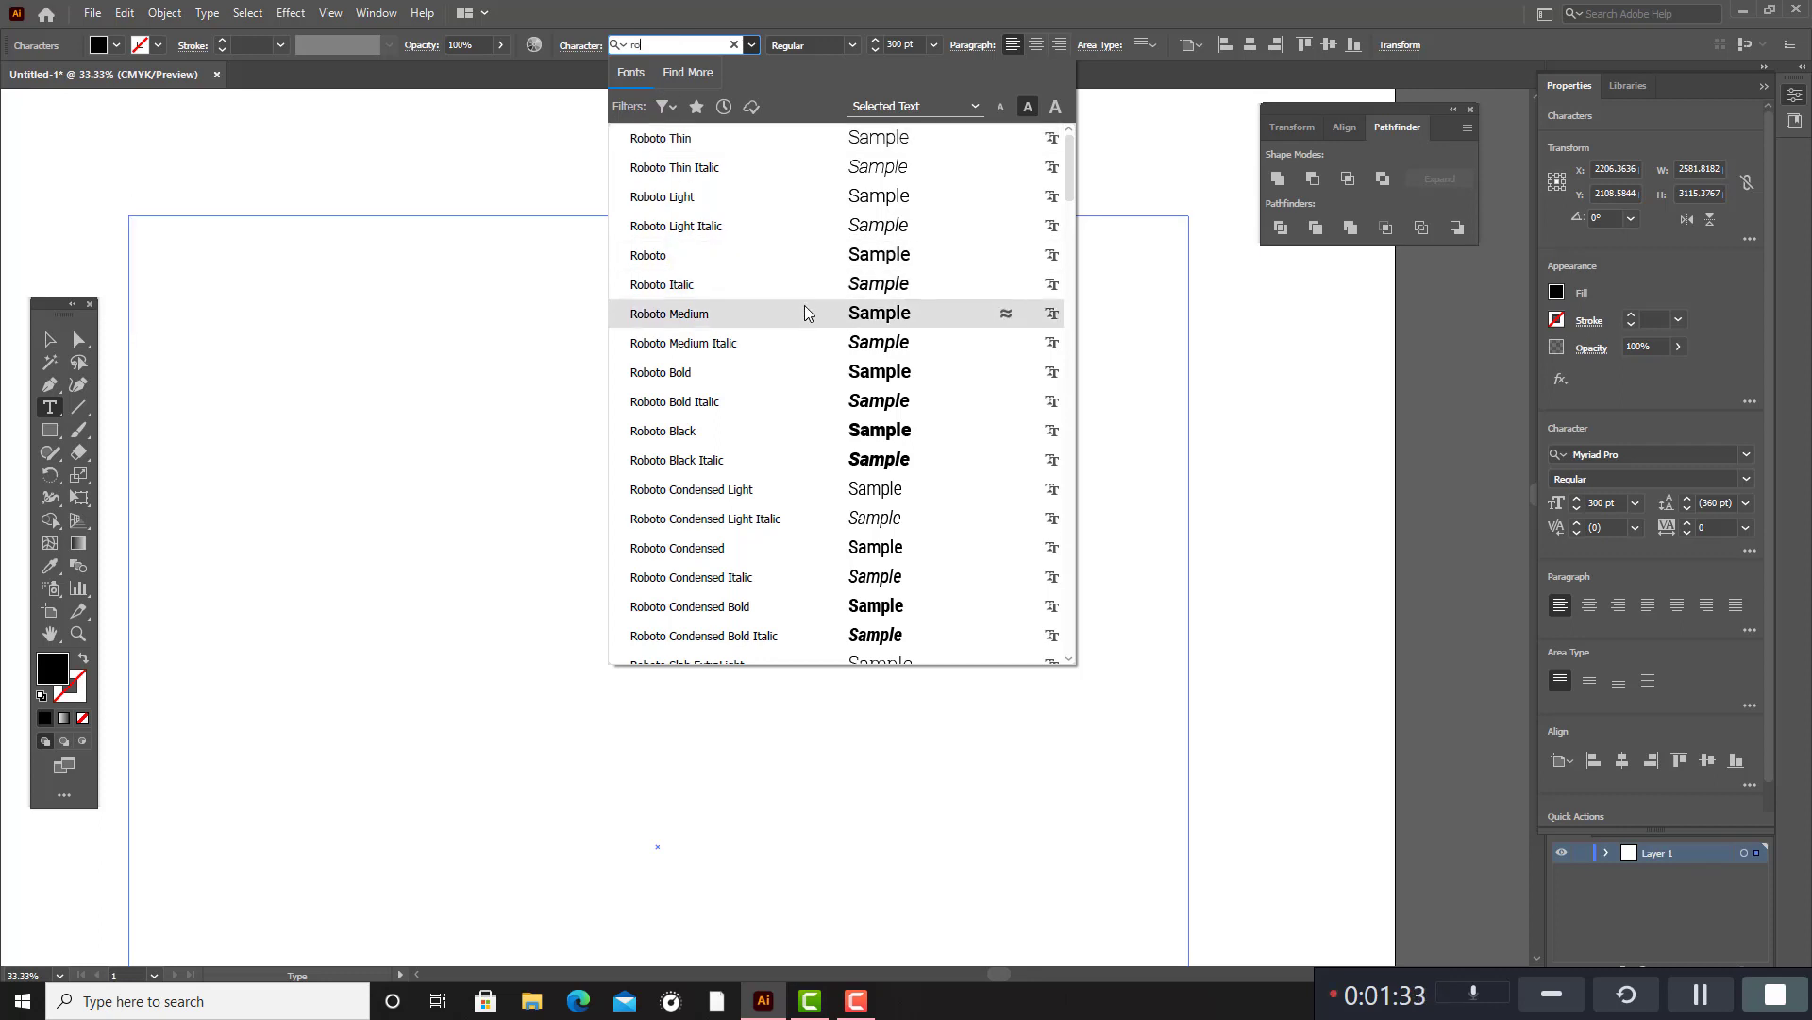
pyautogui.click(869, 378)
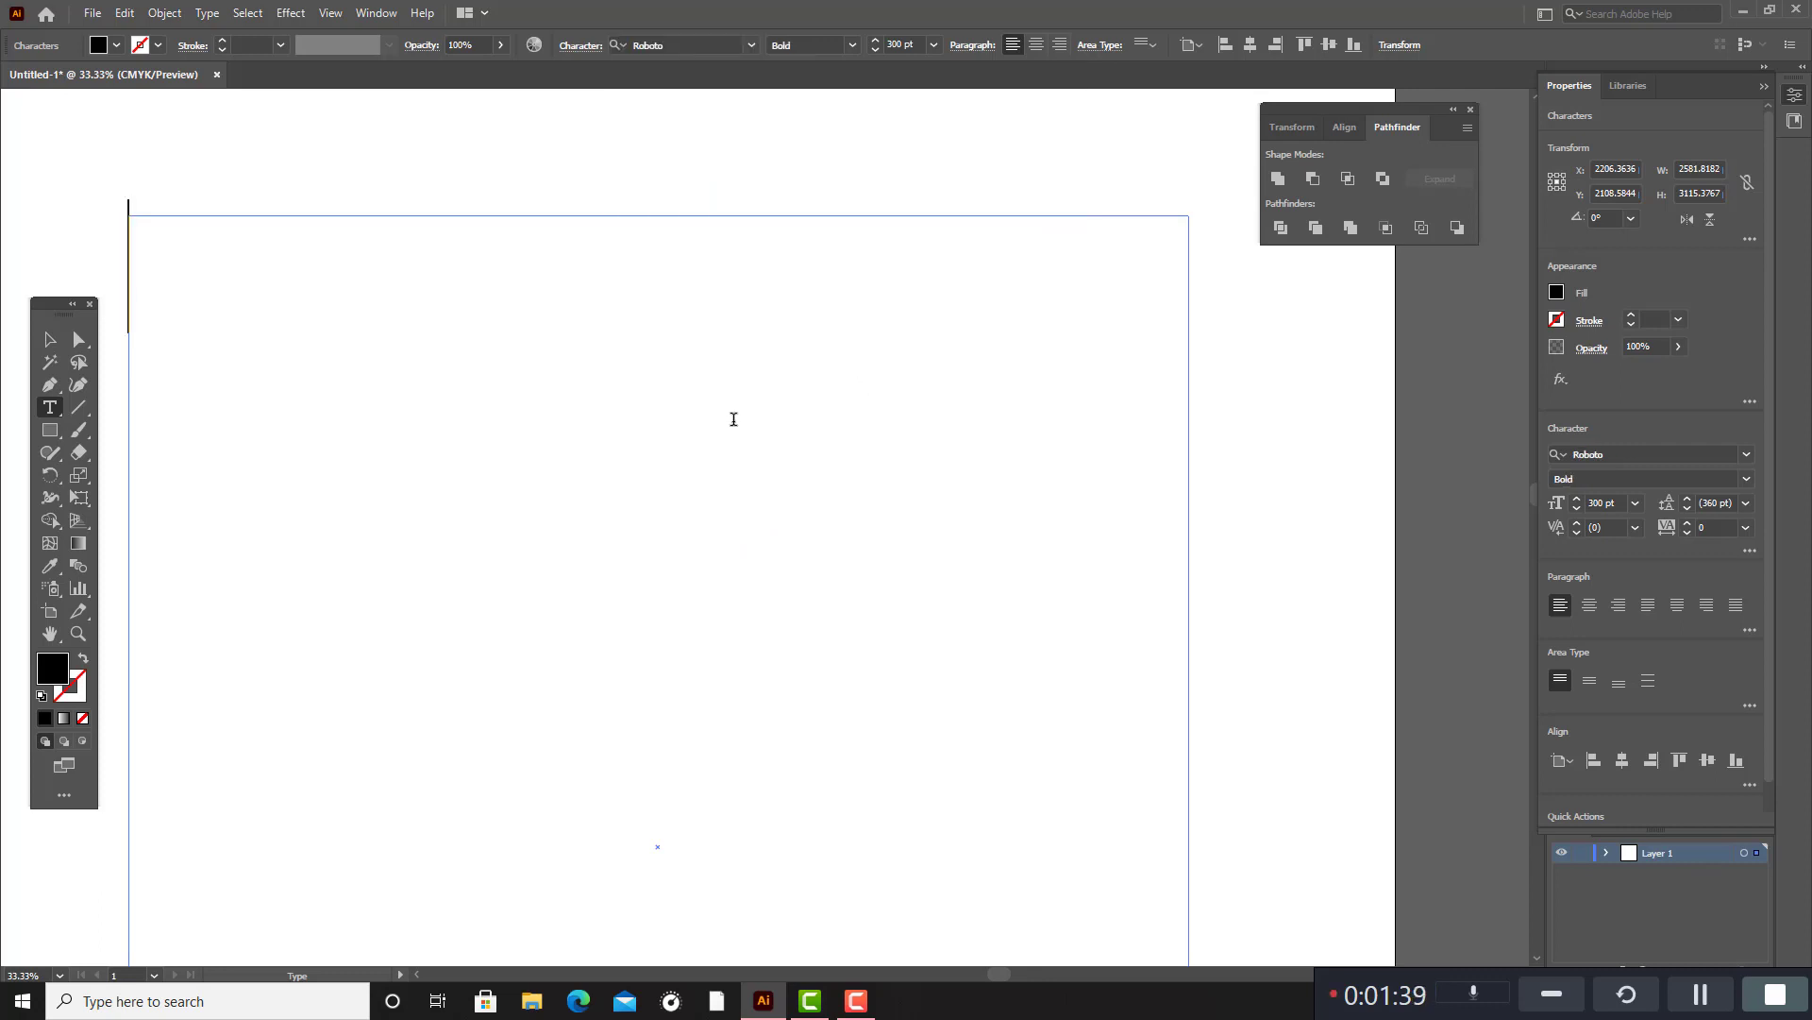
# Turn on All Caps in the character options for the text area.
pyautogui.click(585, 46)
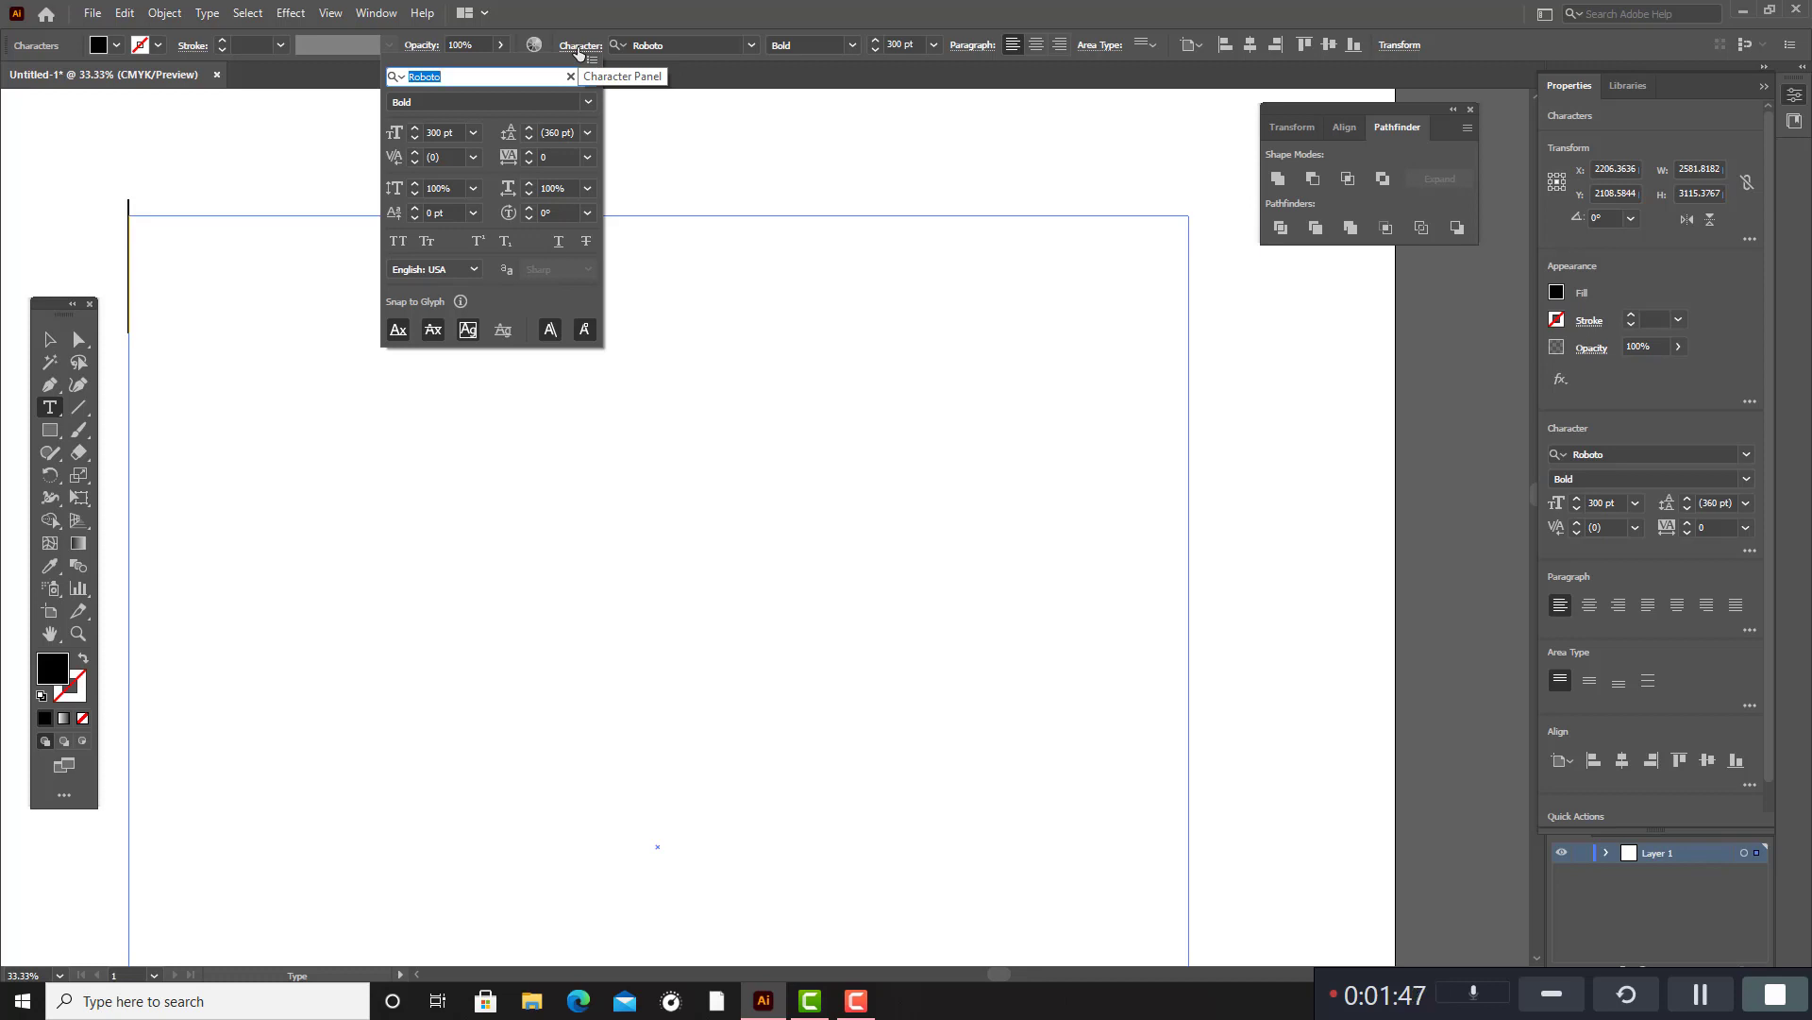
pyautogui.click(396, 247)
pyautogui.click(167, 262)
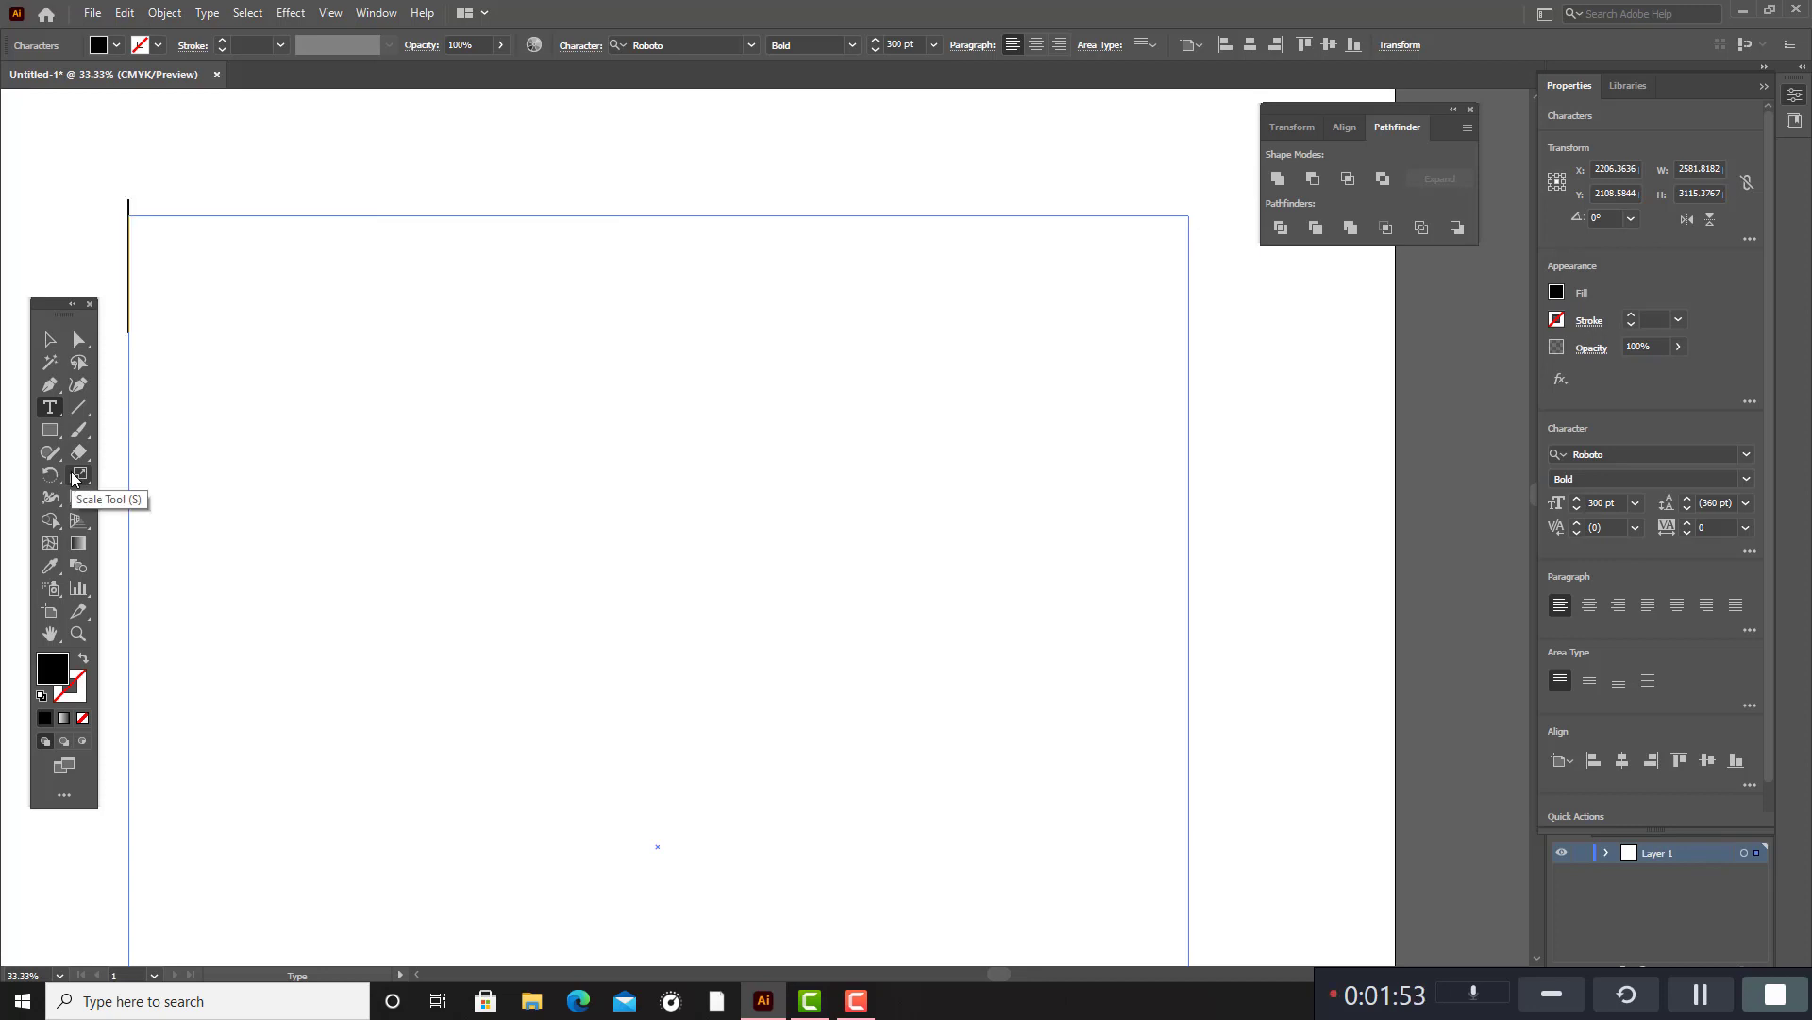
# Enter "IF YOU" as the first line of the text area, with extra spaces between the words.
pyautogui.write('IF')
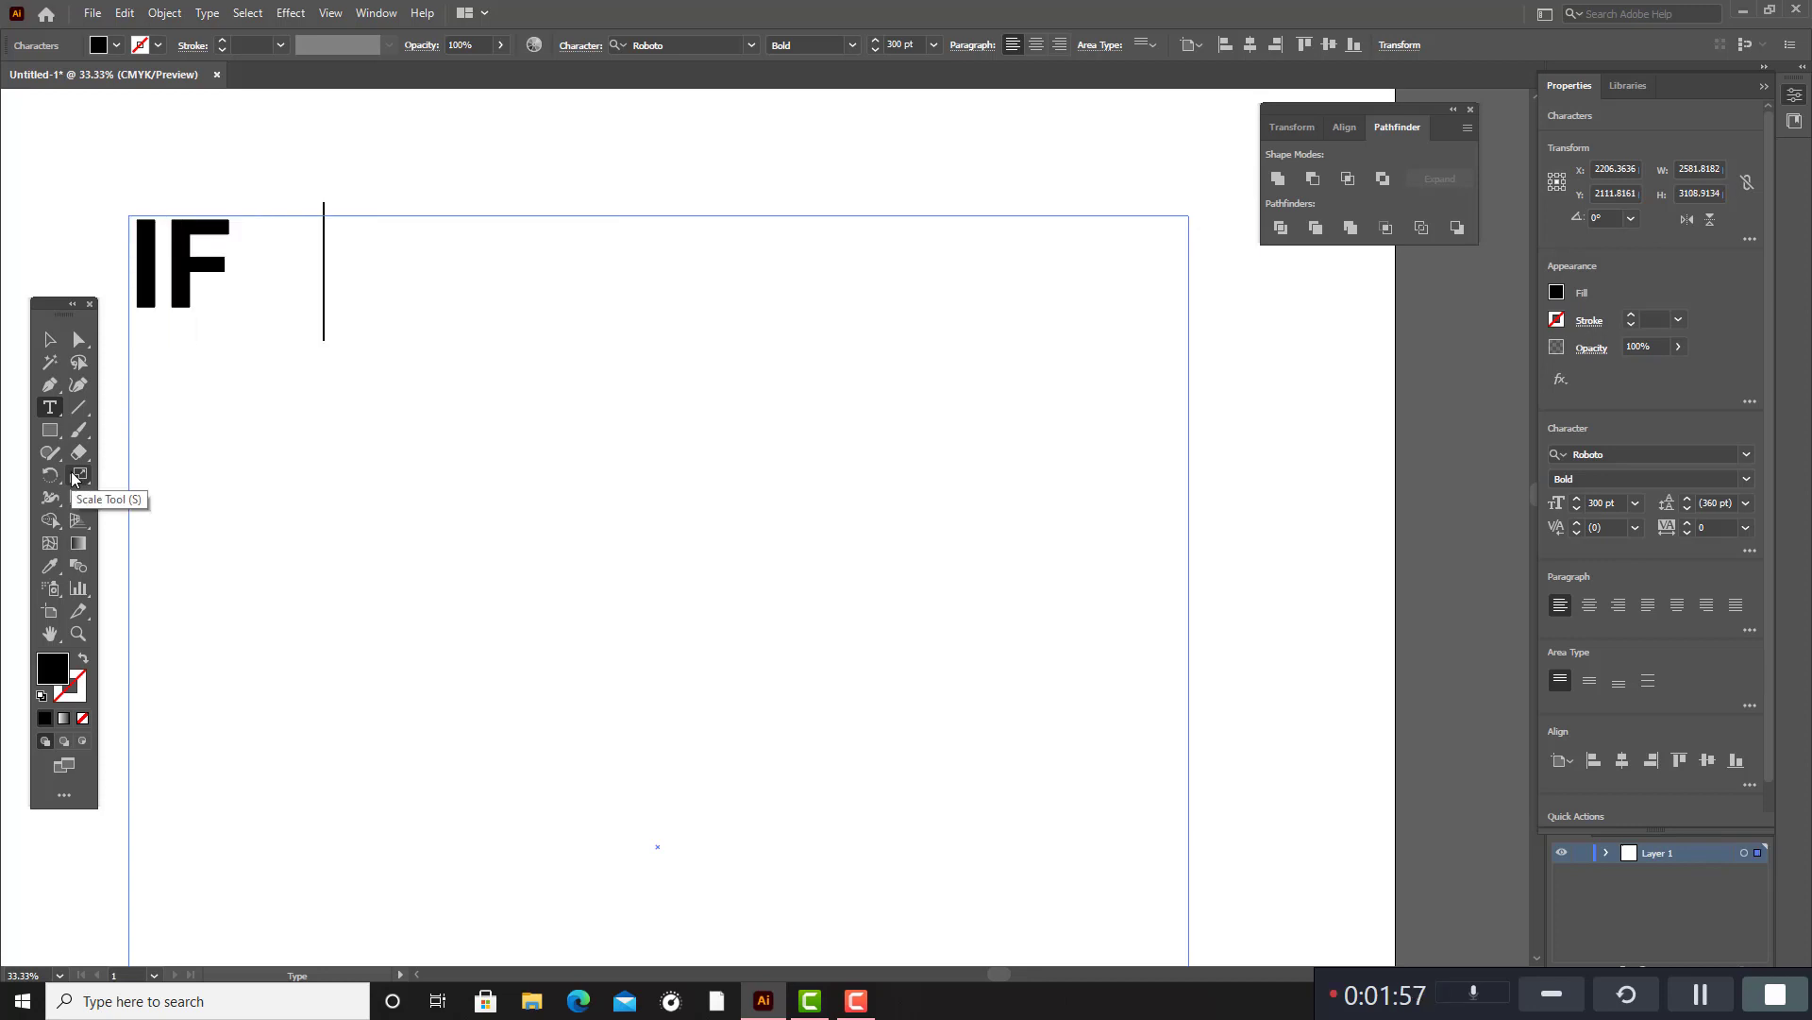
pyautogui.press('BackSpace')
pyautogui.write('YPO')
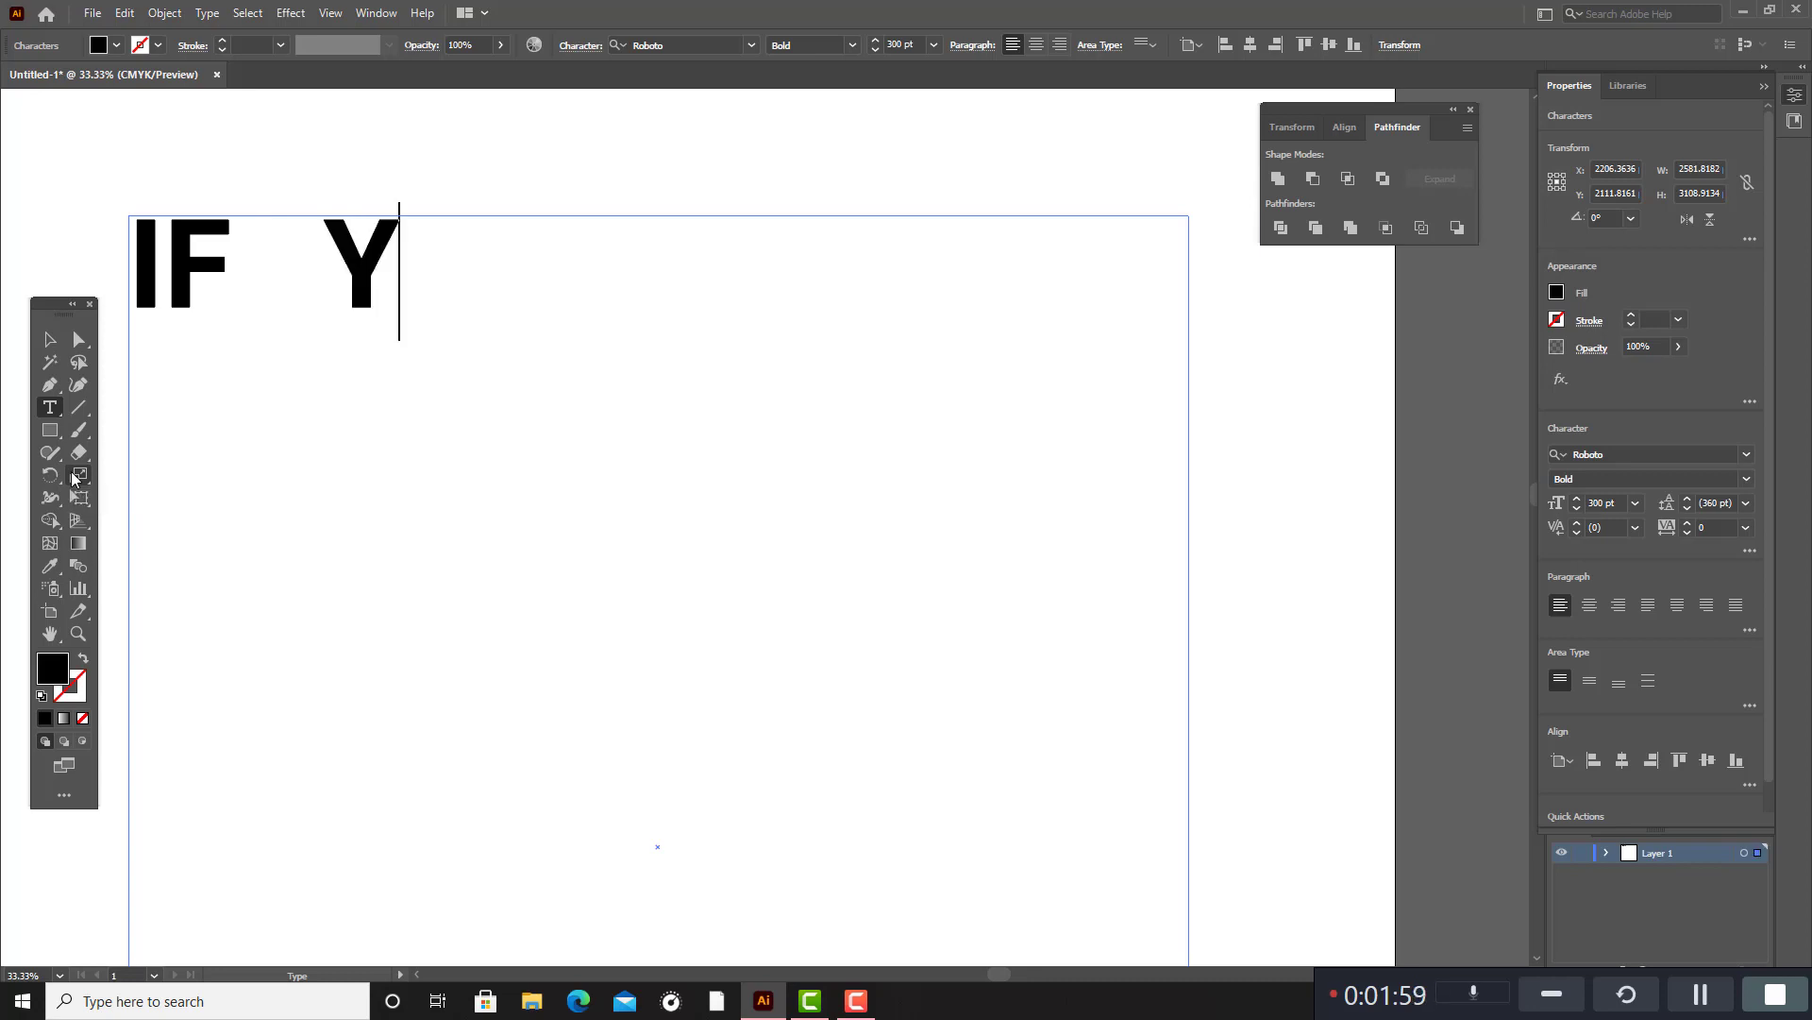
pyautogui.press('BackSpace')
pyautogui.press('BackSpace')
pyautogui.write('OU')
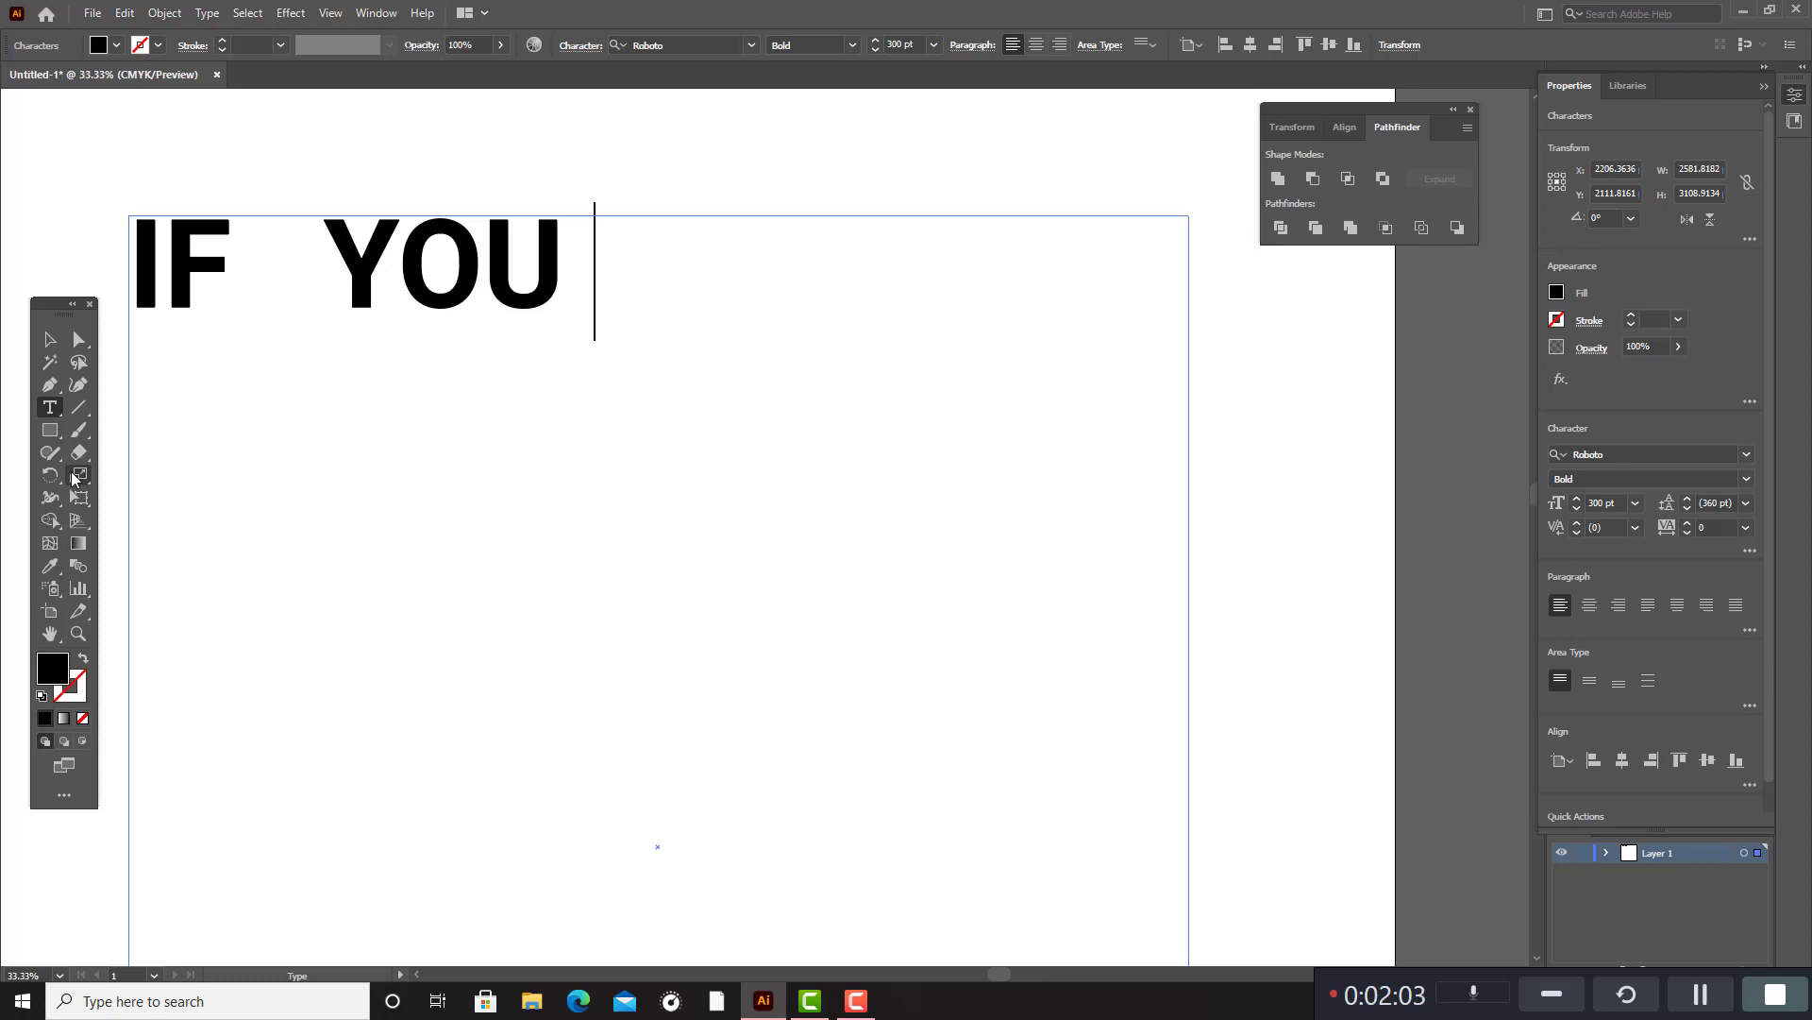
# Add "OBEY ALL" and "THE RULES" as the second and third lines of the text.
pyautogui.press('Return')
pyautogui.write('O')
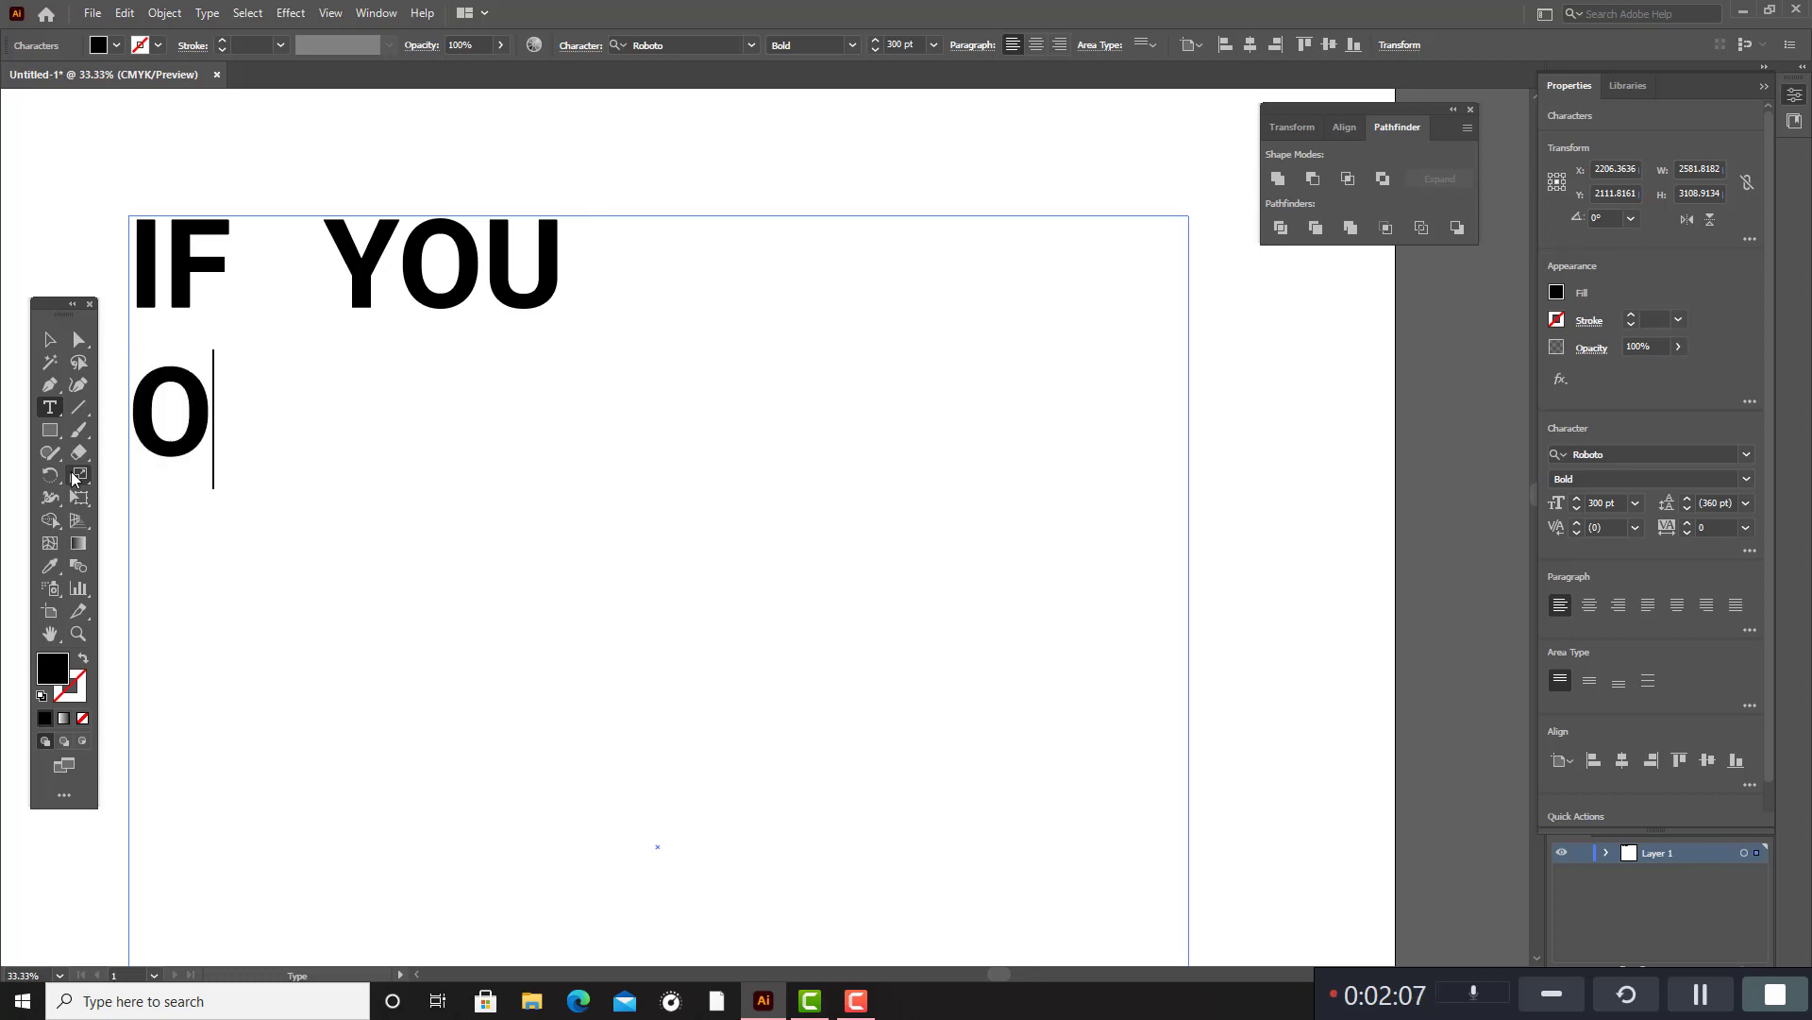
pyautogui.write('B')
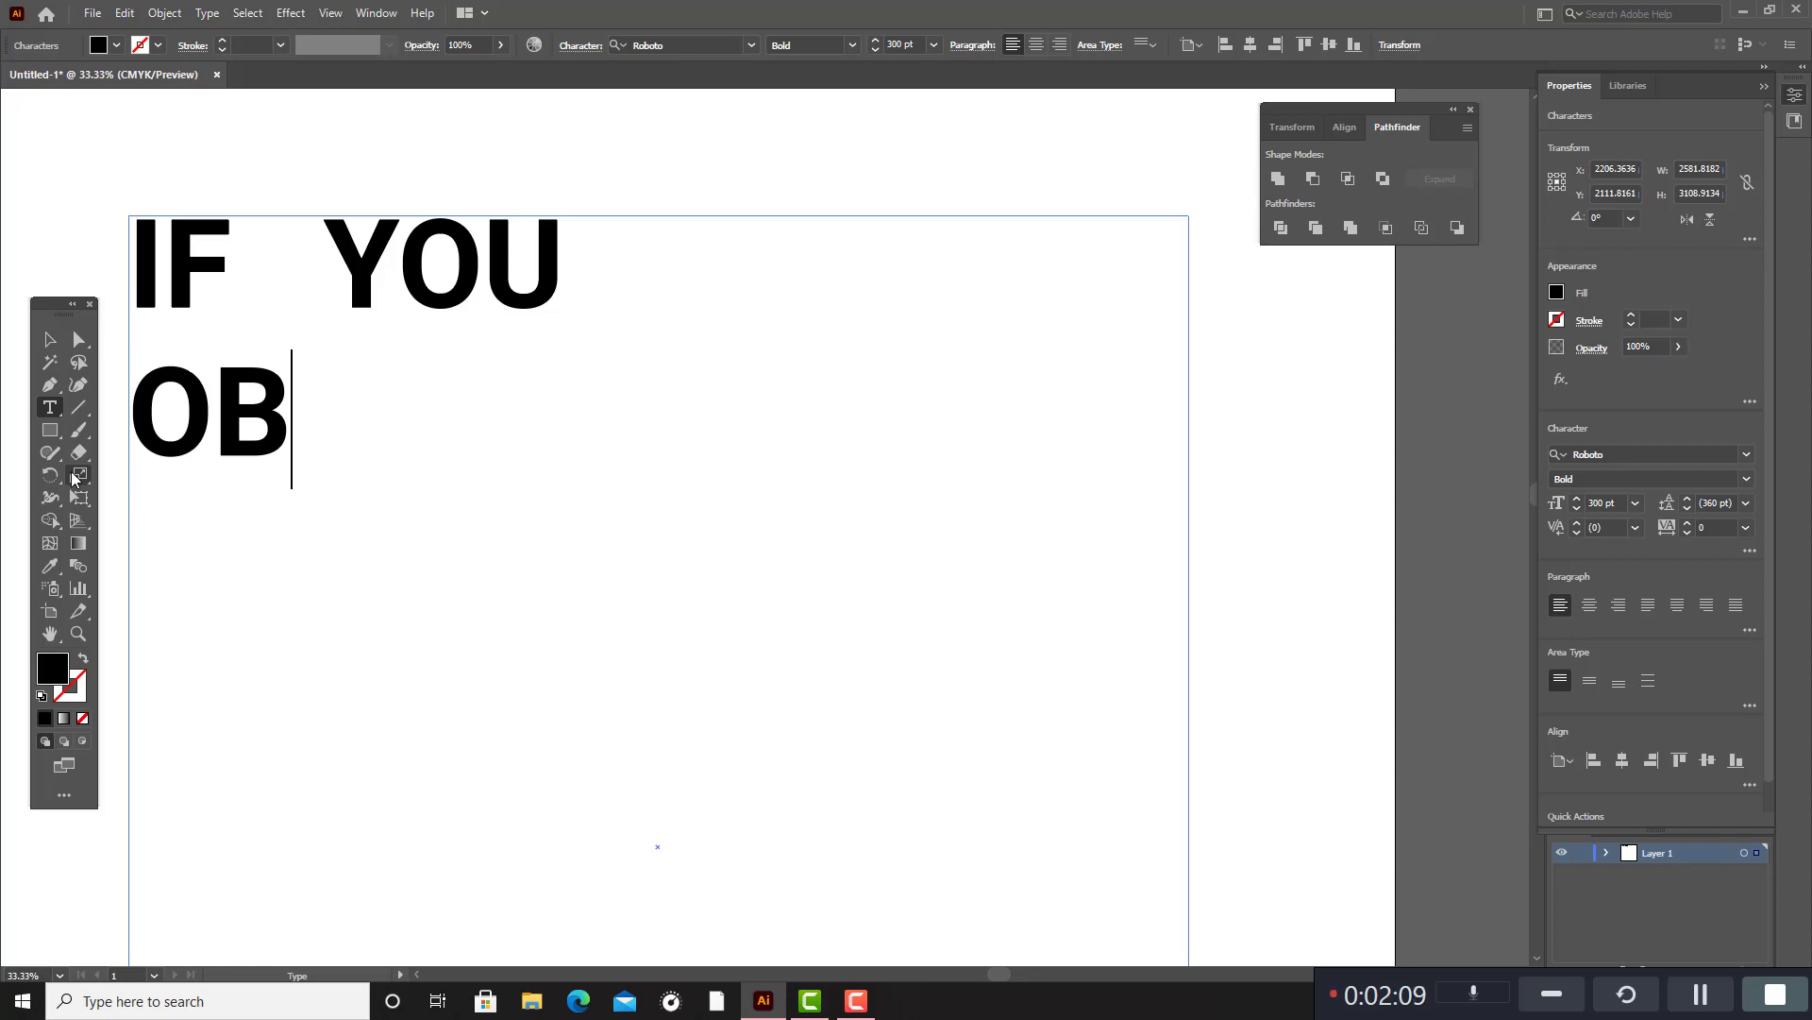
pyautogui.write('EY ALL')
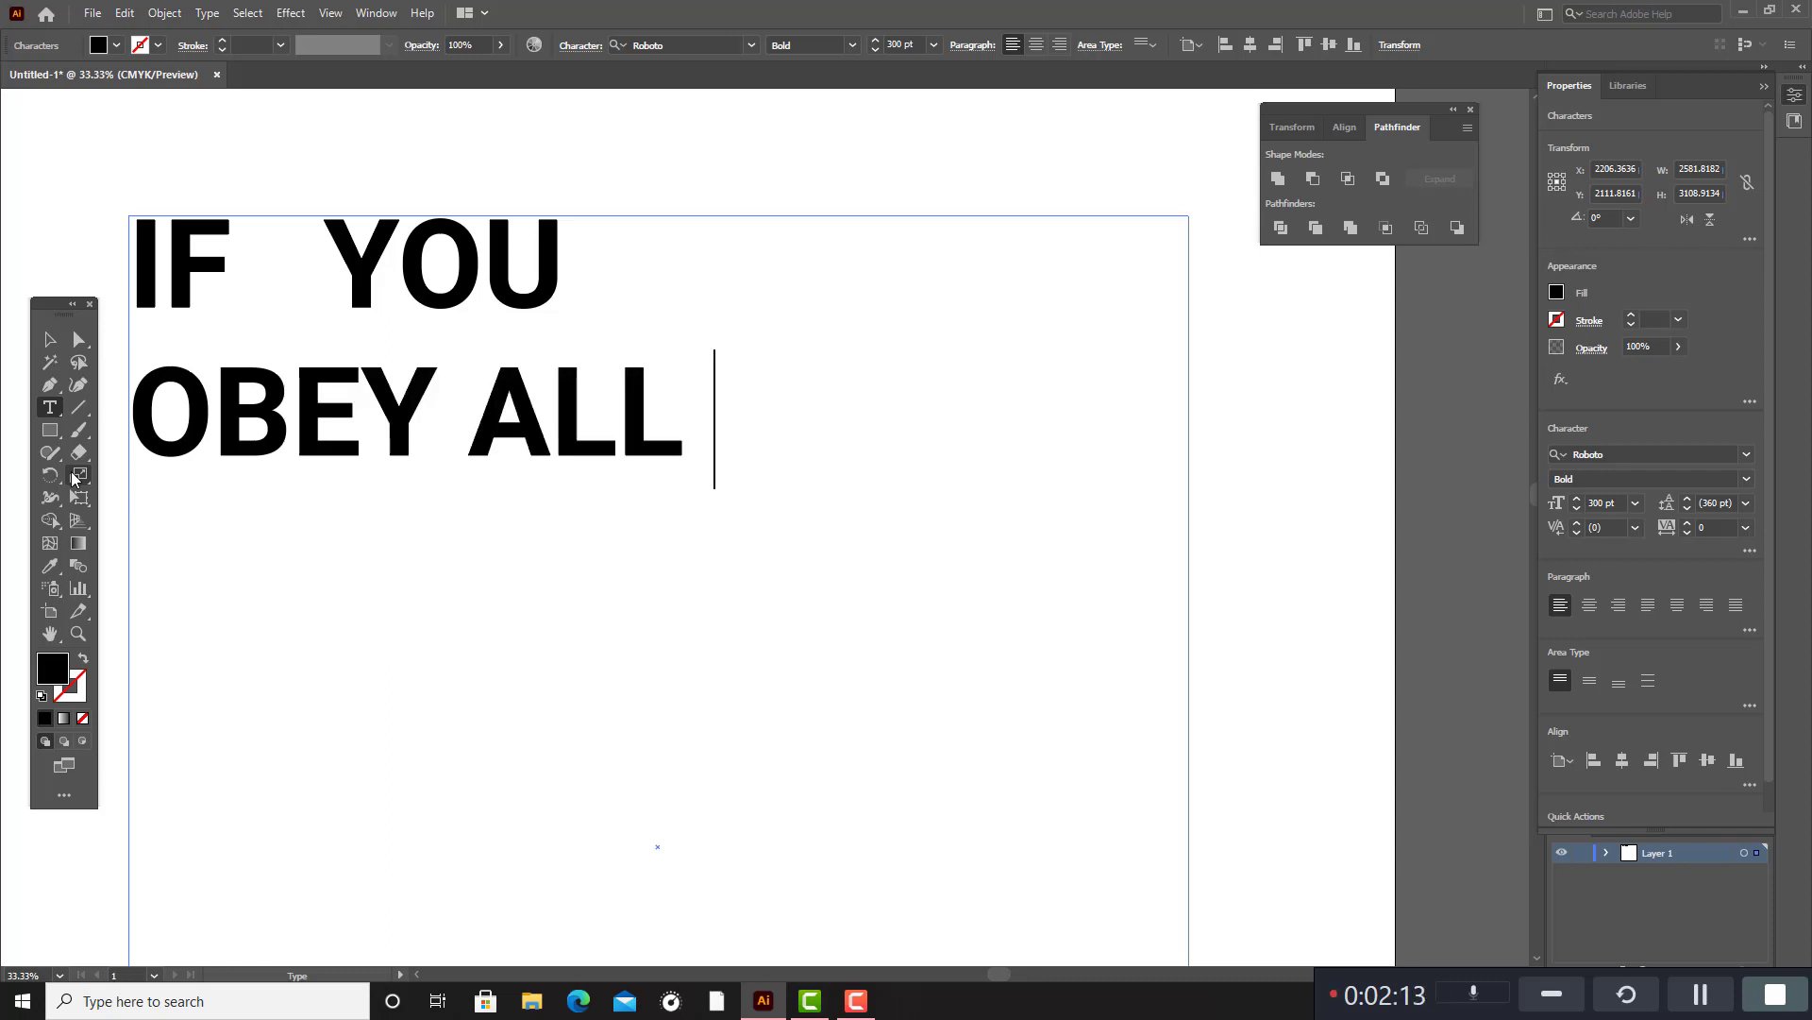
pyautogui.press('Return')
pyautogui.write('THE ')
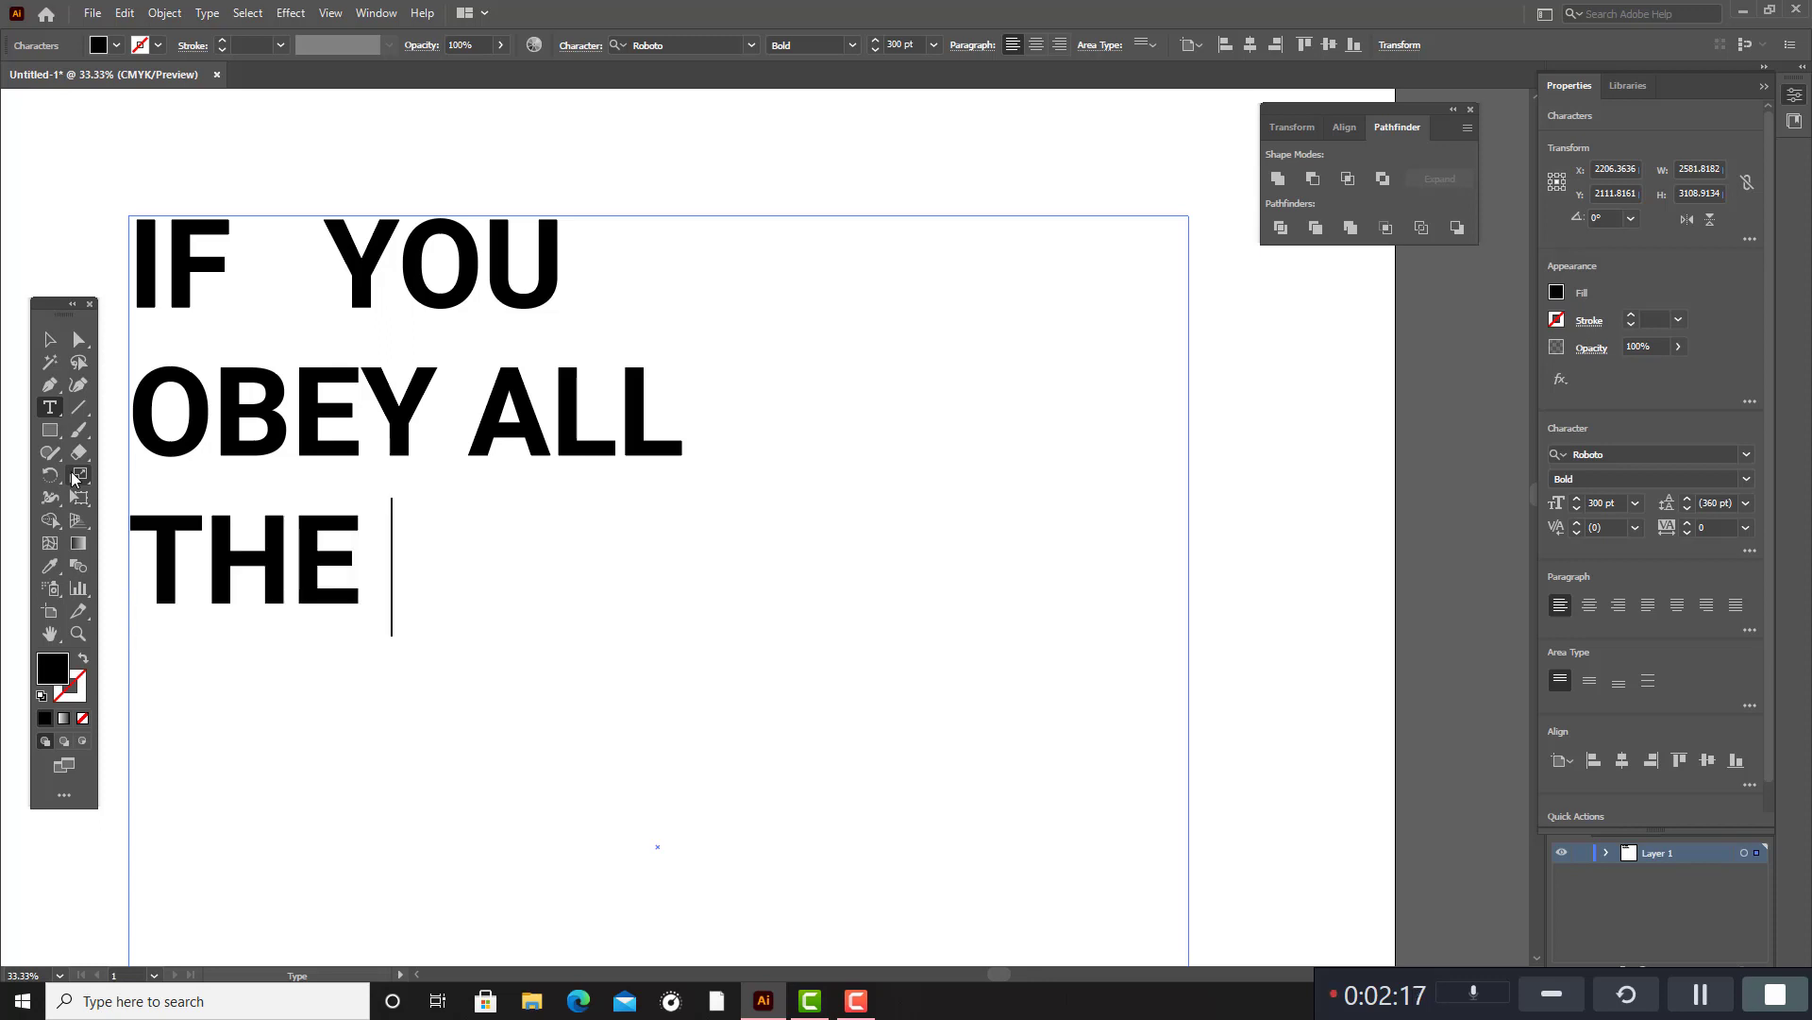
pyautogui.write('RU')
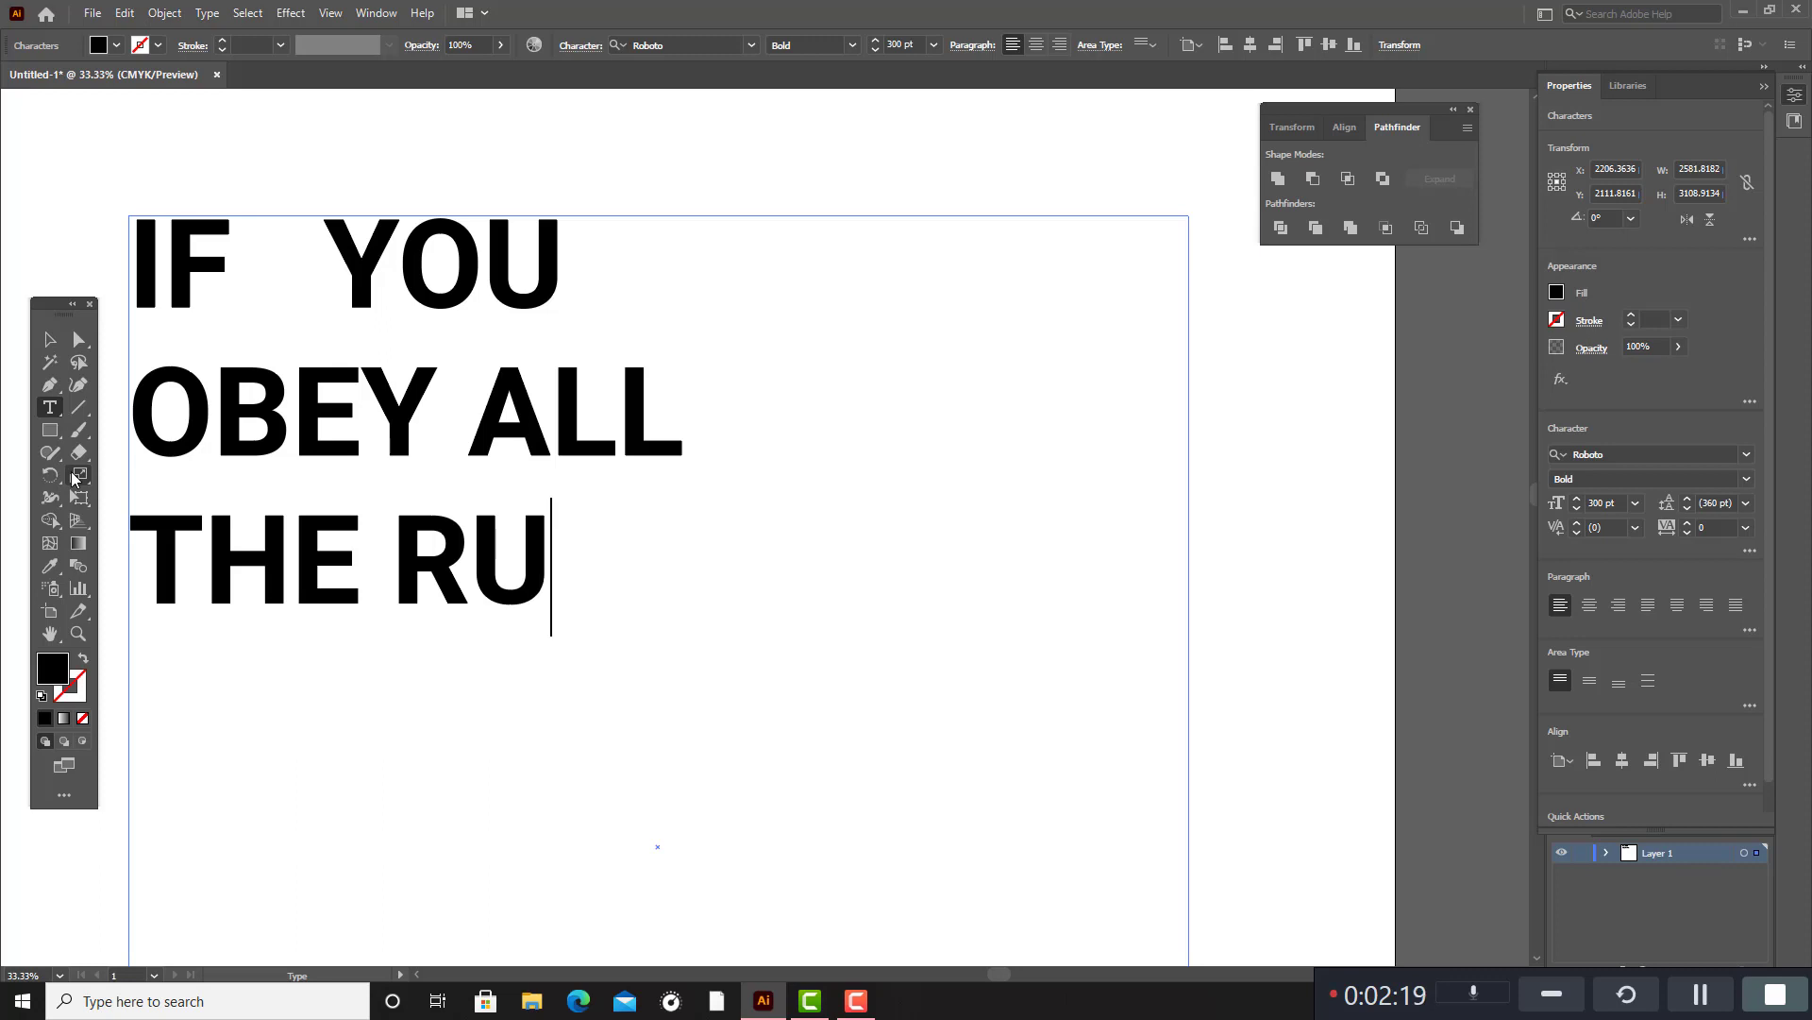
pyautogui.write('LE')
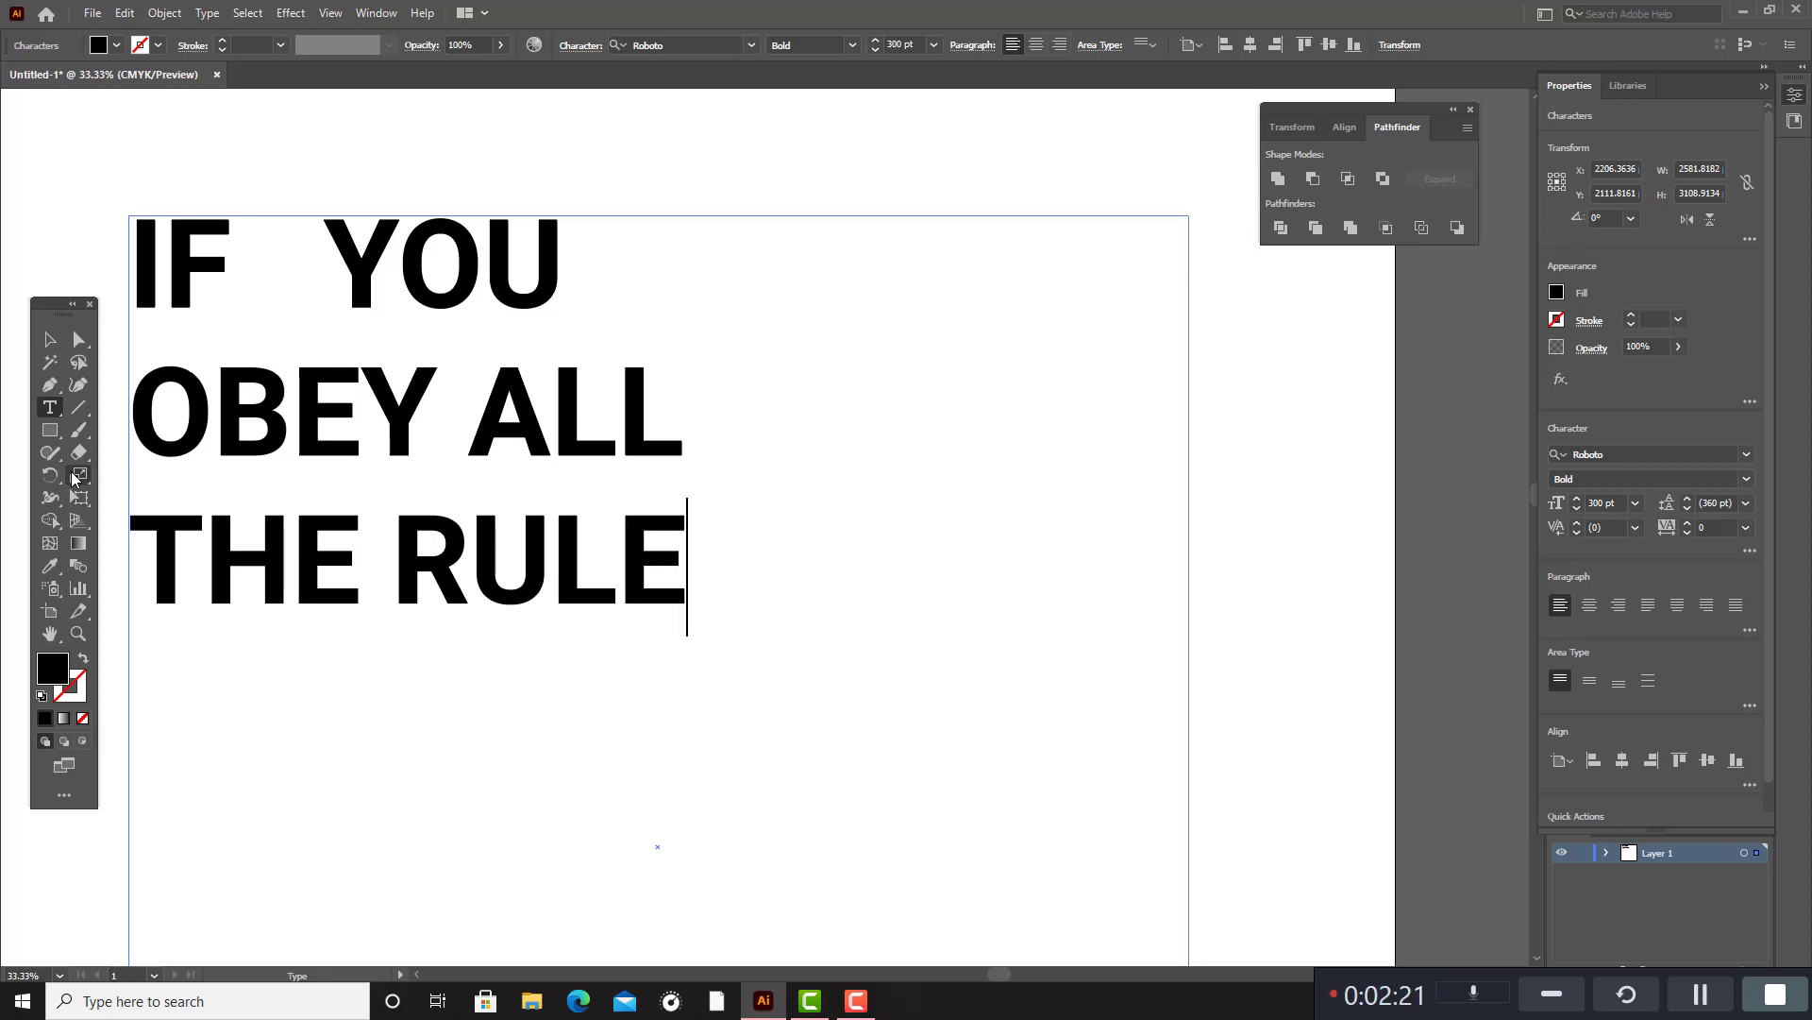
pyautogui.write('S')
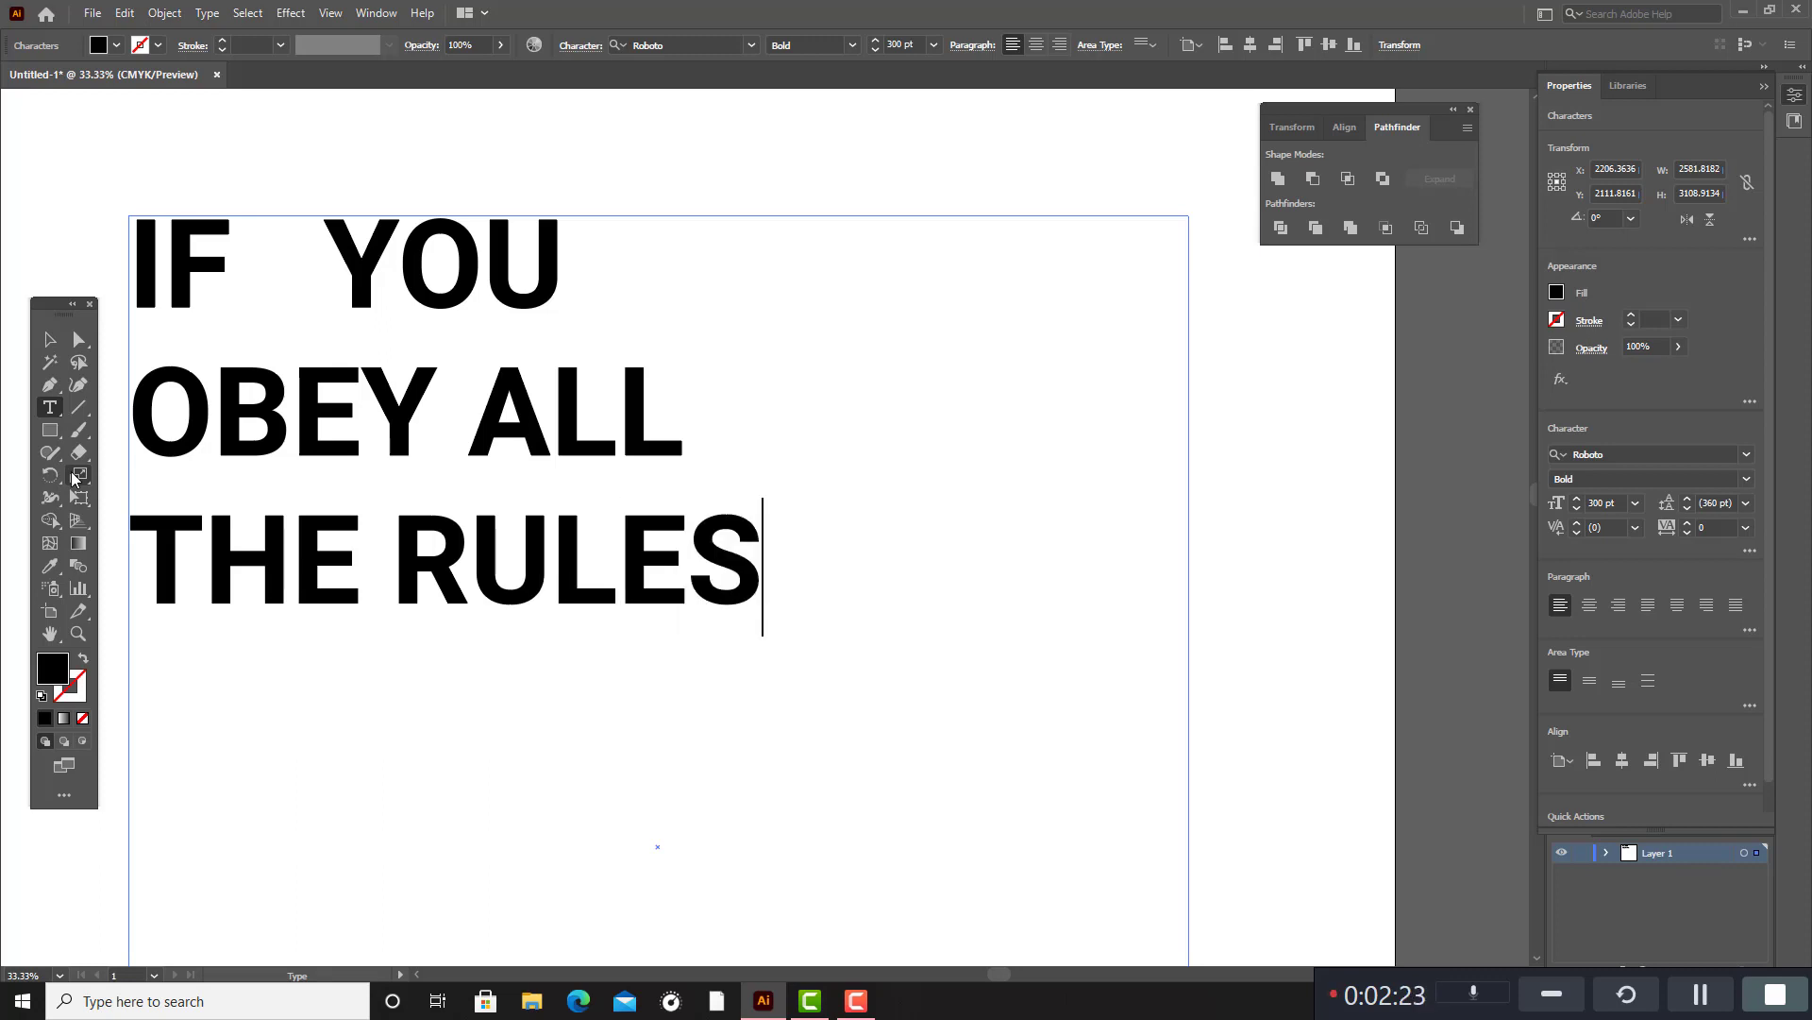
# Add "YOU MISS", "ALL THE" and "FUN" as the last three lines of the text.
pyautogui.press('Return')
pyautogui.write('YOU ')
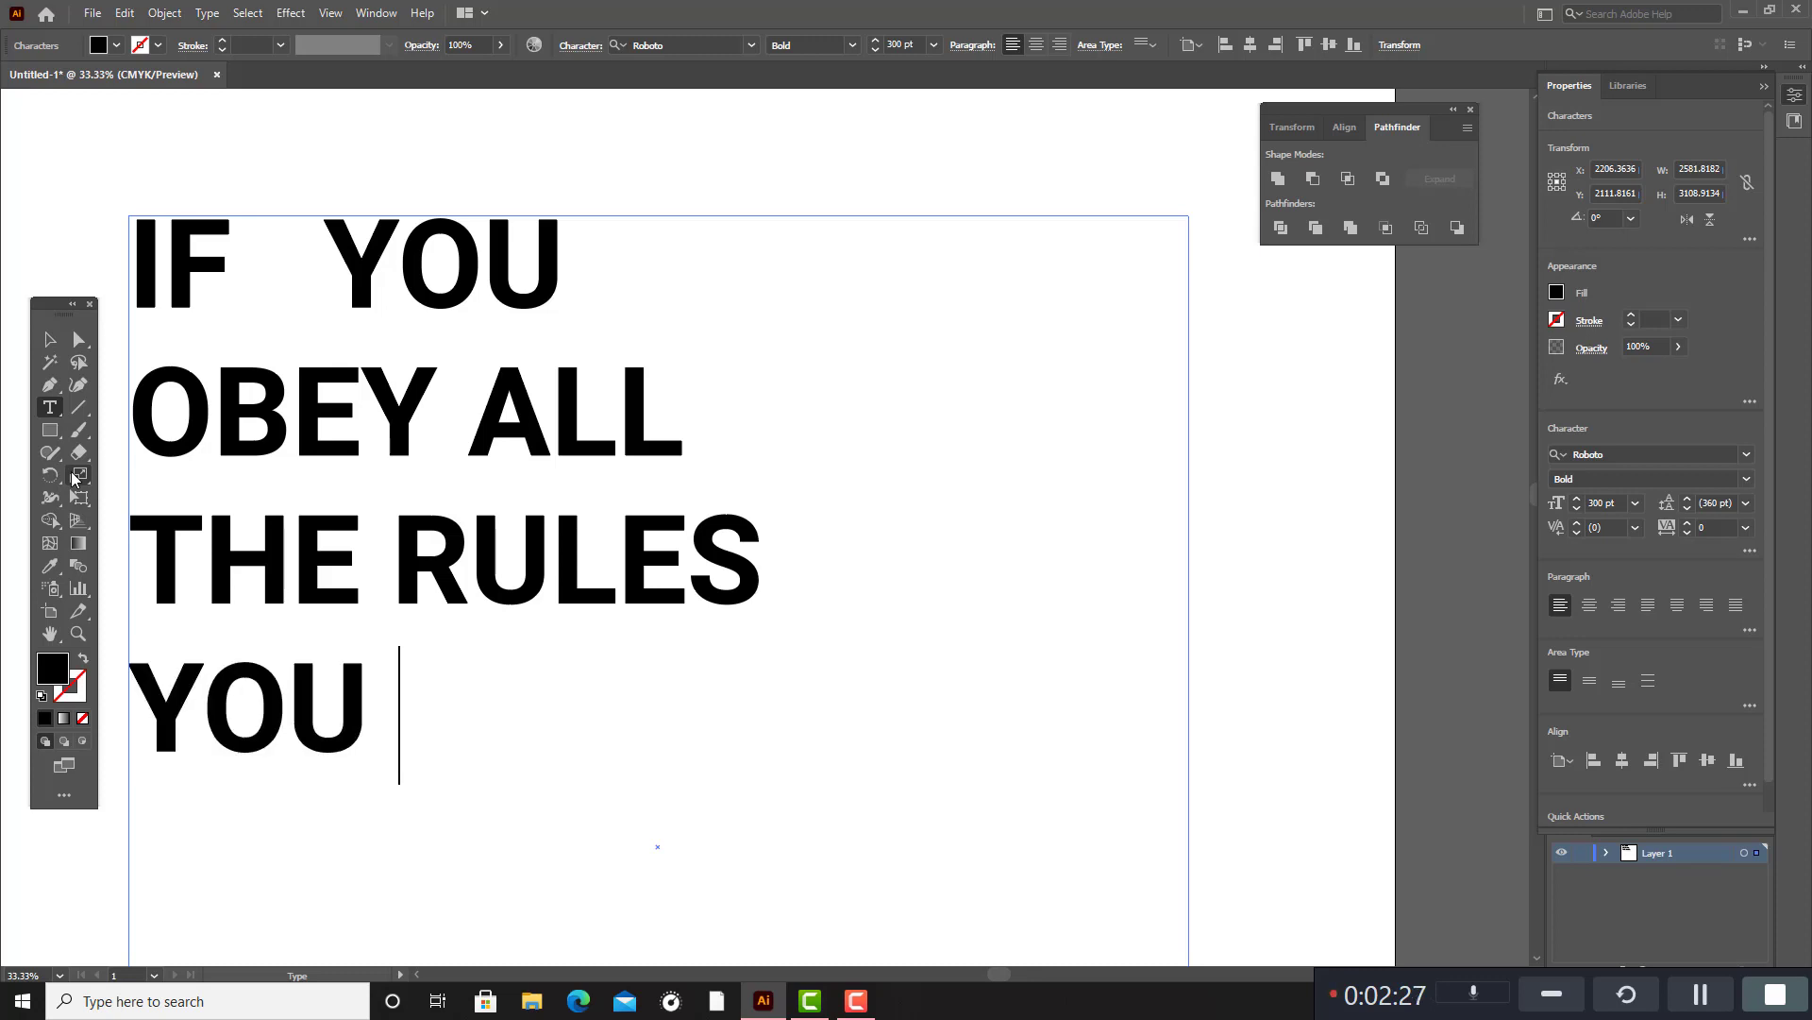
pyautogui.write('MI')
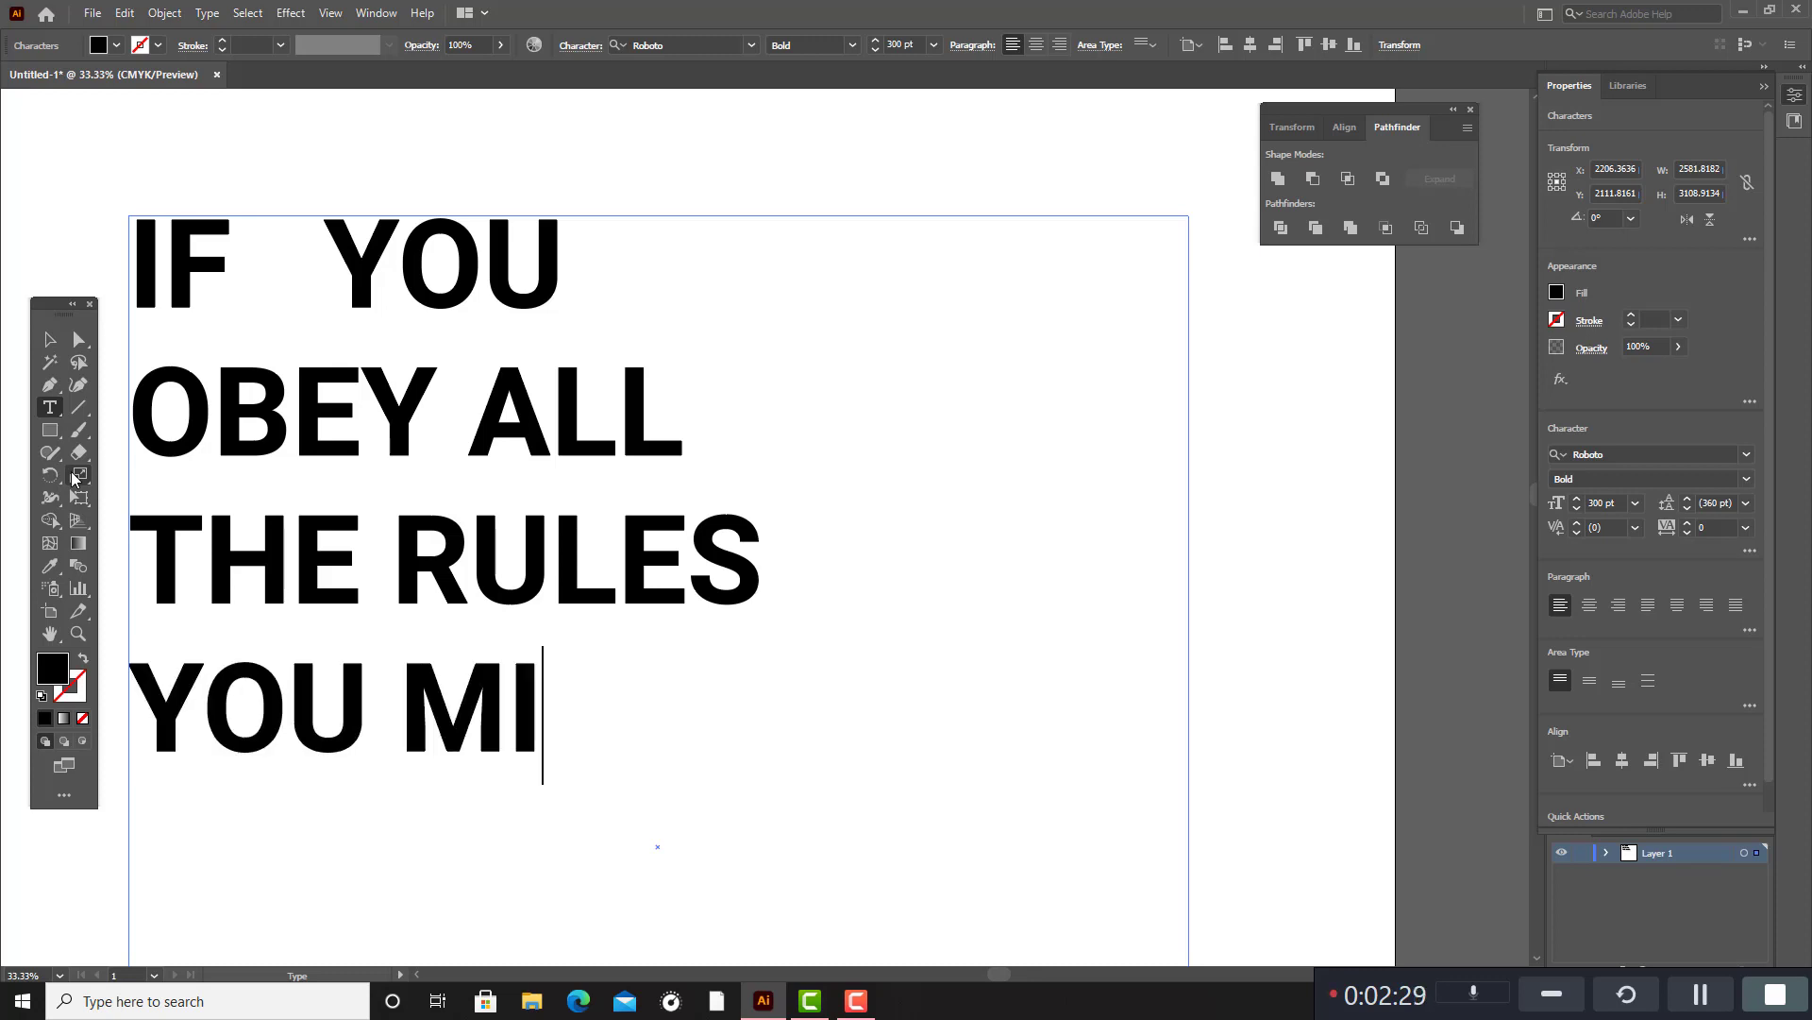
pyautogui.write('SS')
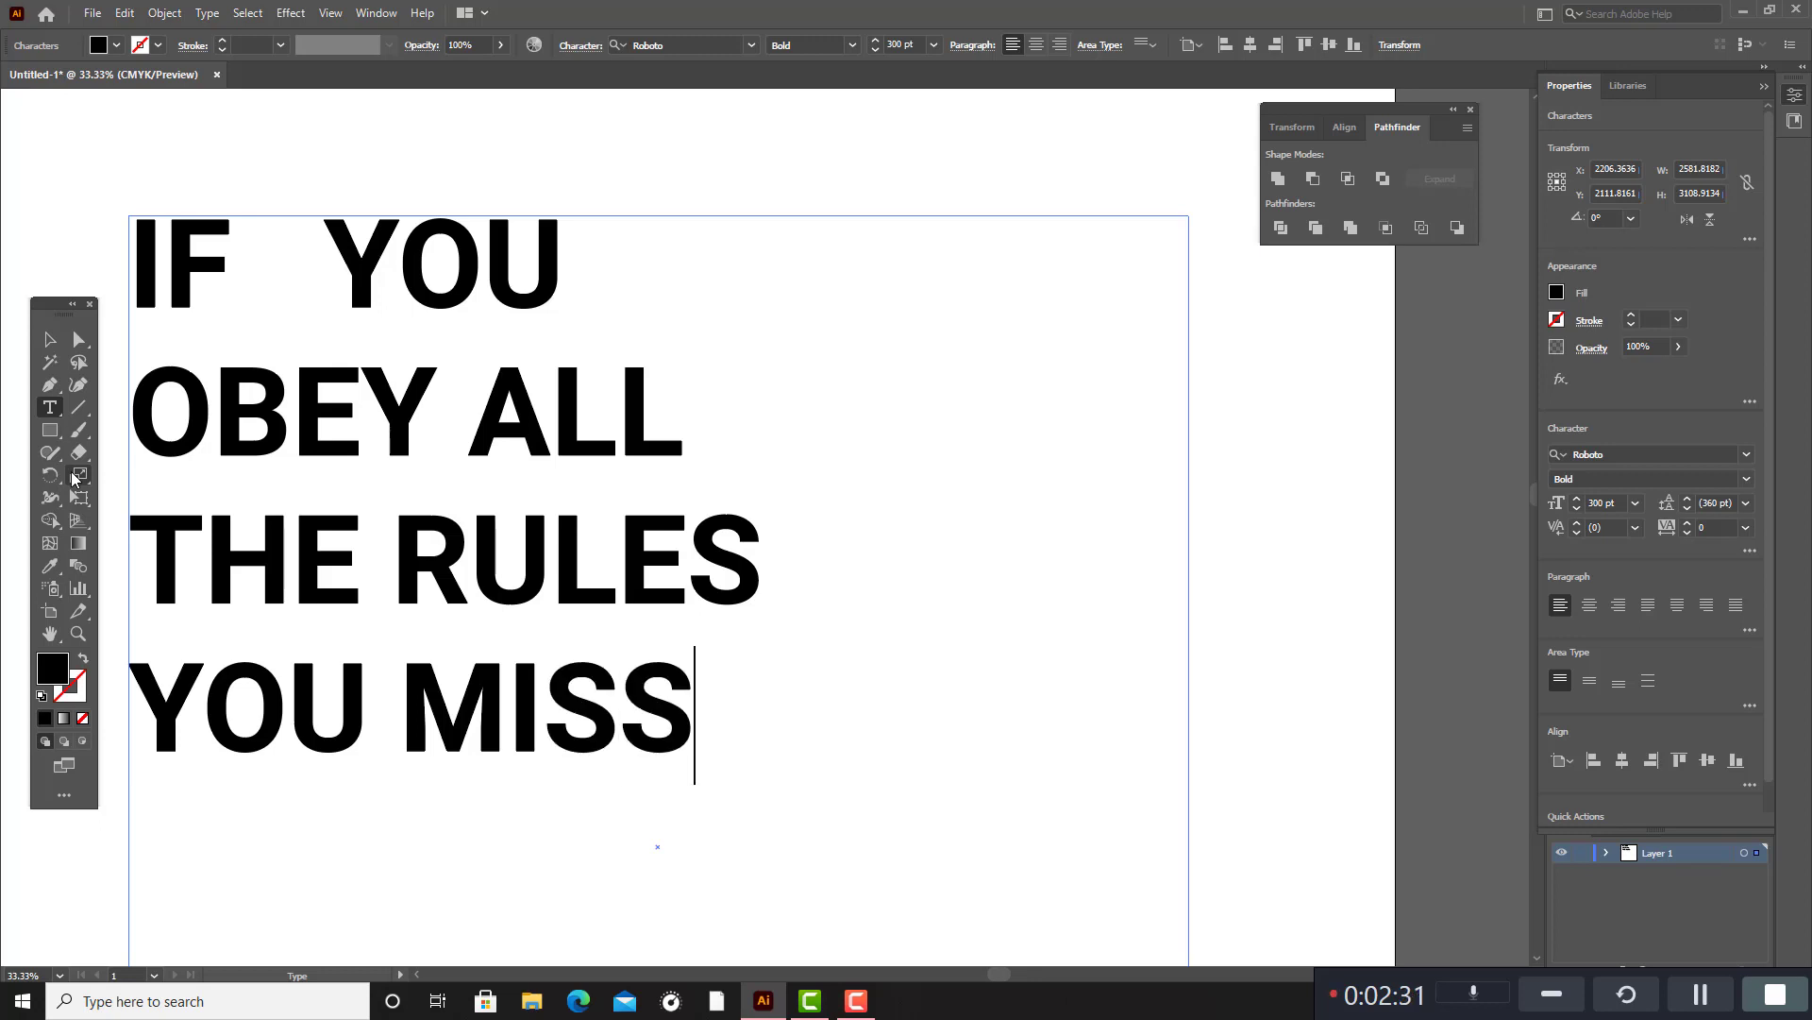
pyautogui.press('Return')
pyautogui.write('ALL ')
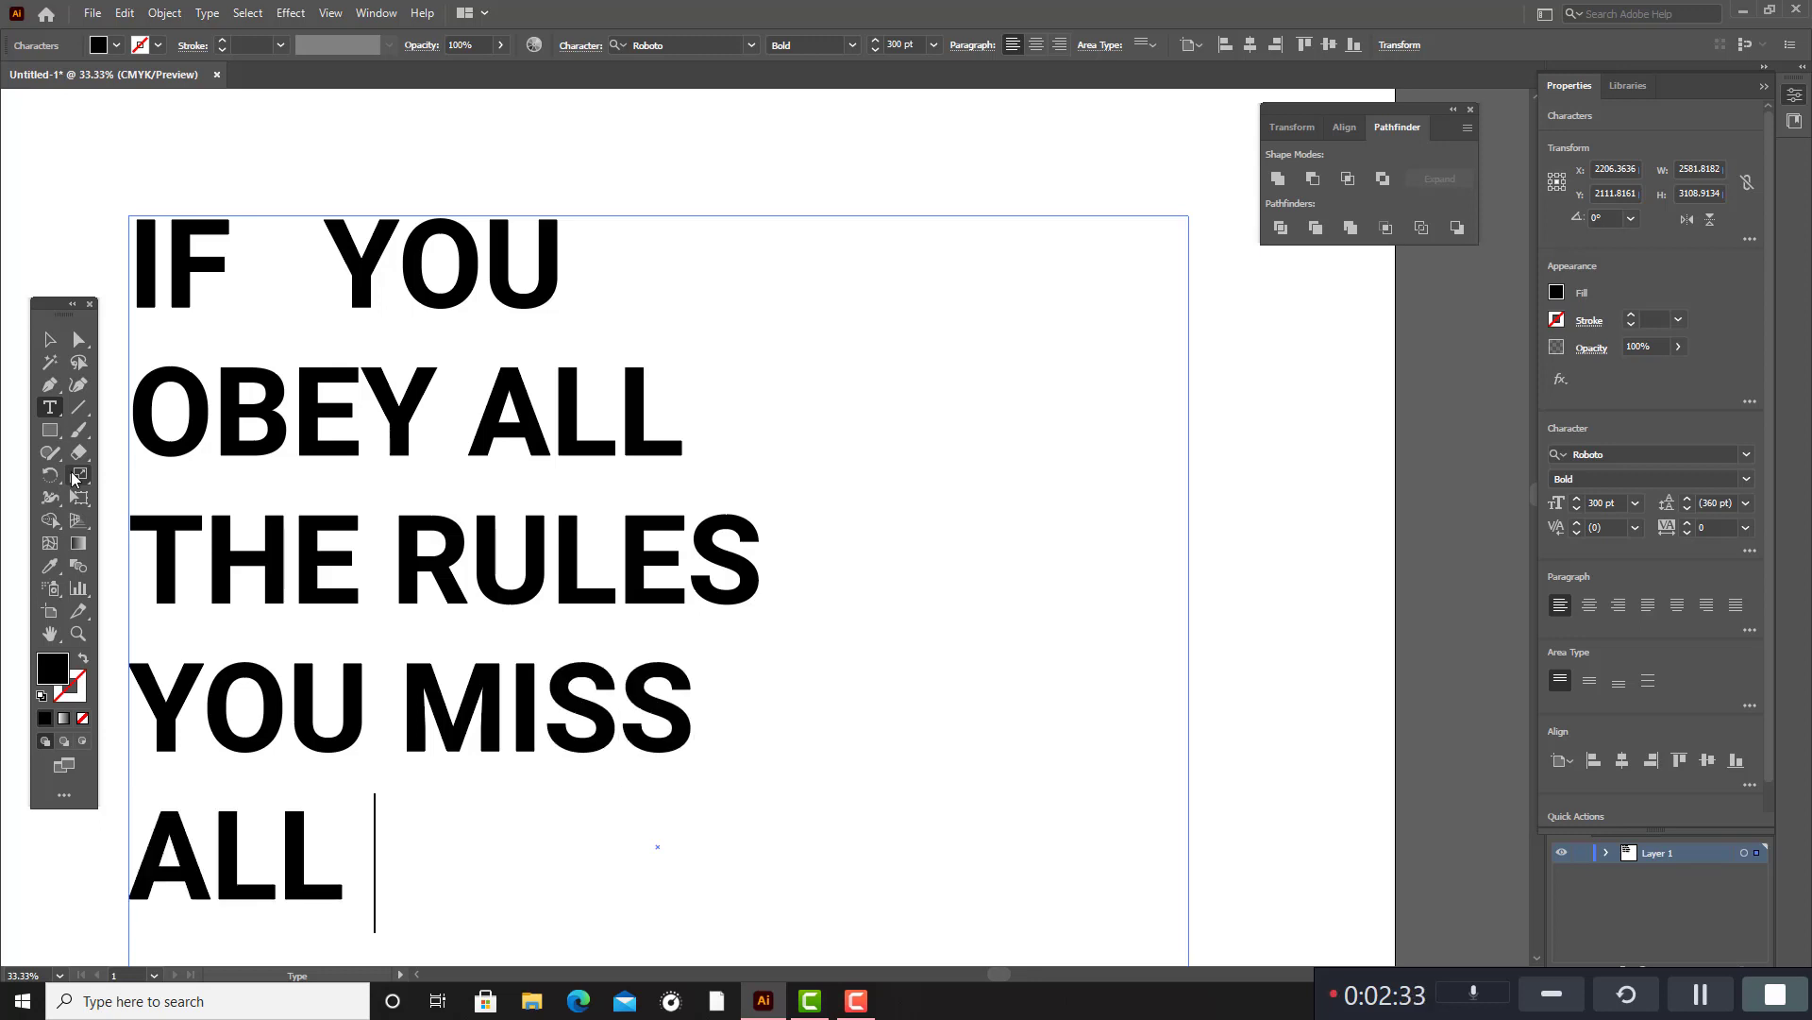
pyautogui.write('THE')
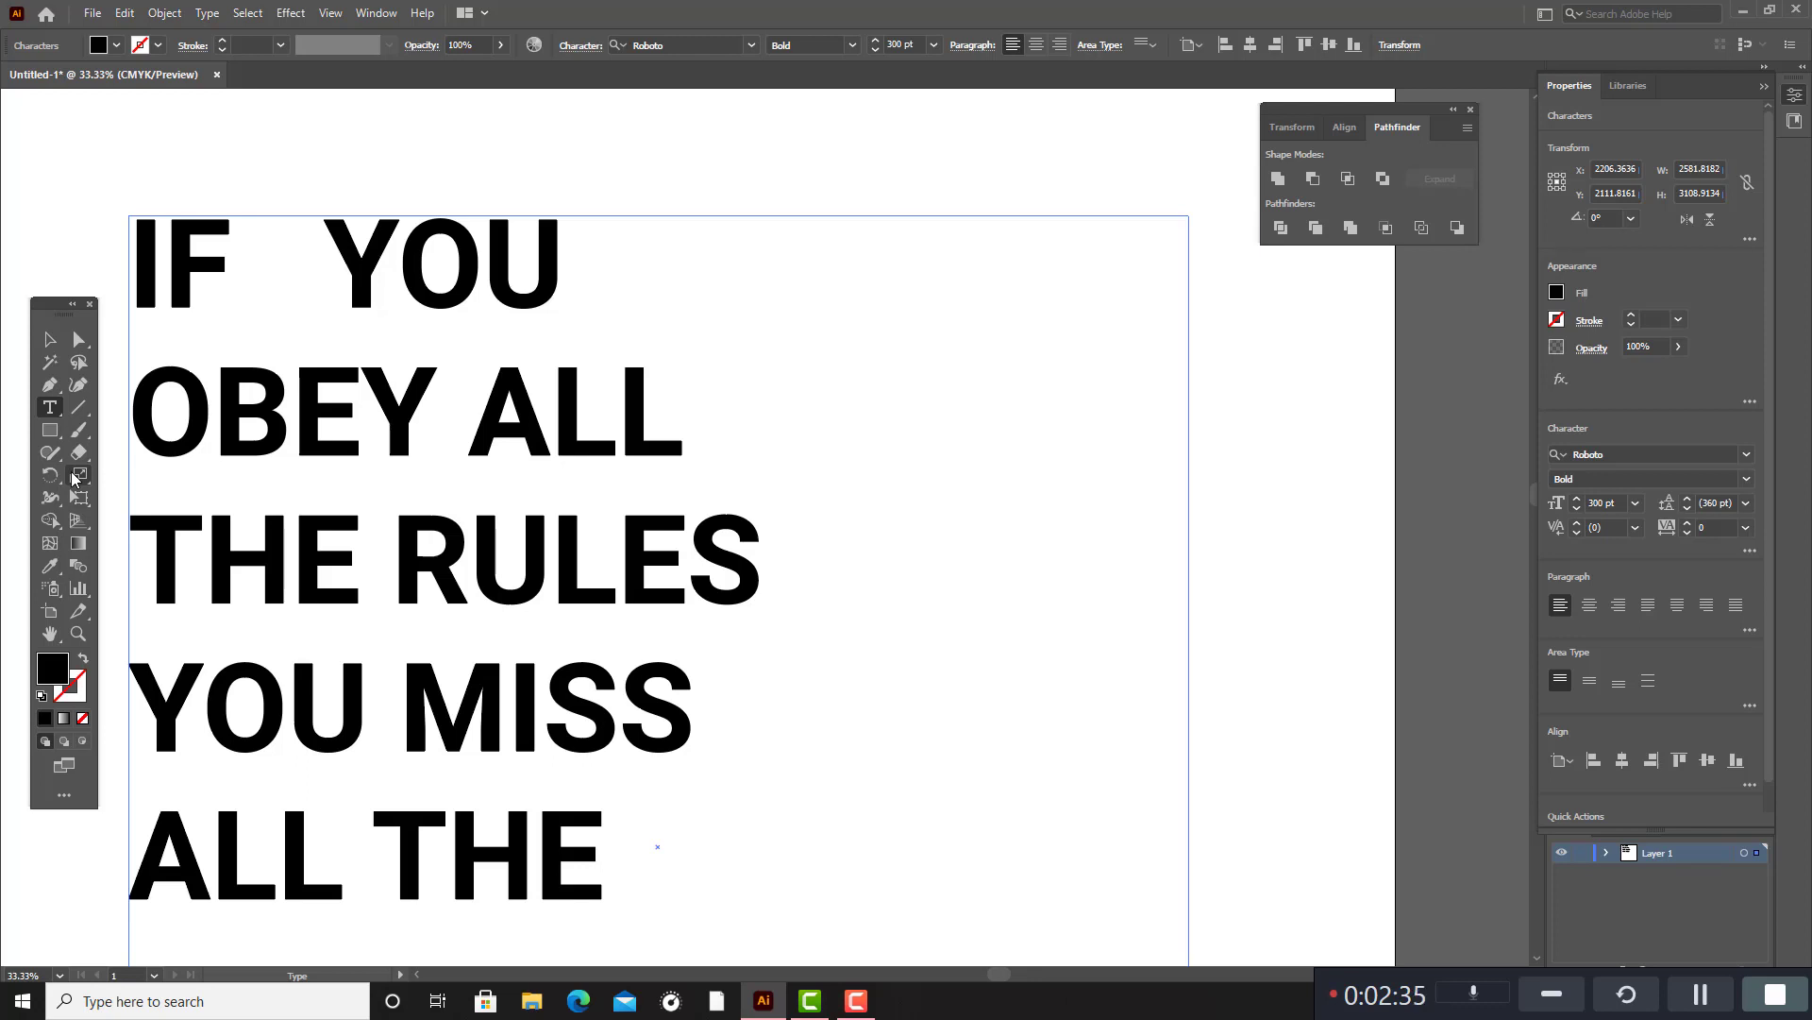
pyautogui.press('Return')
pyautogui.write('FUN')
pyautogui.scroll(-2, 176, 512)
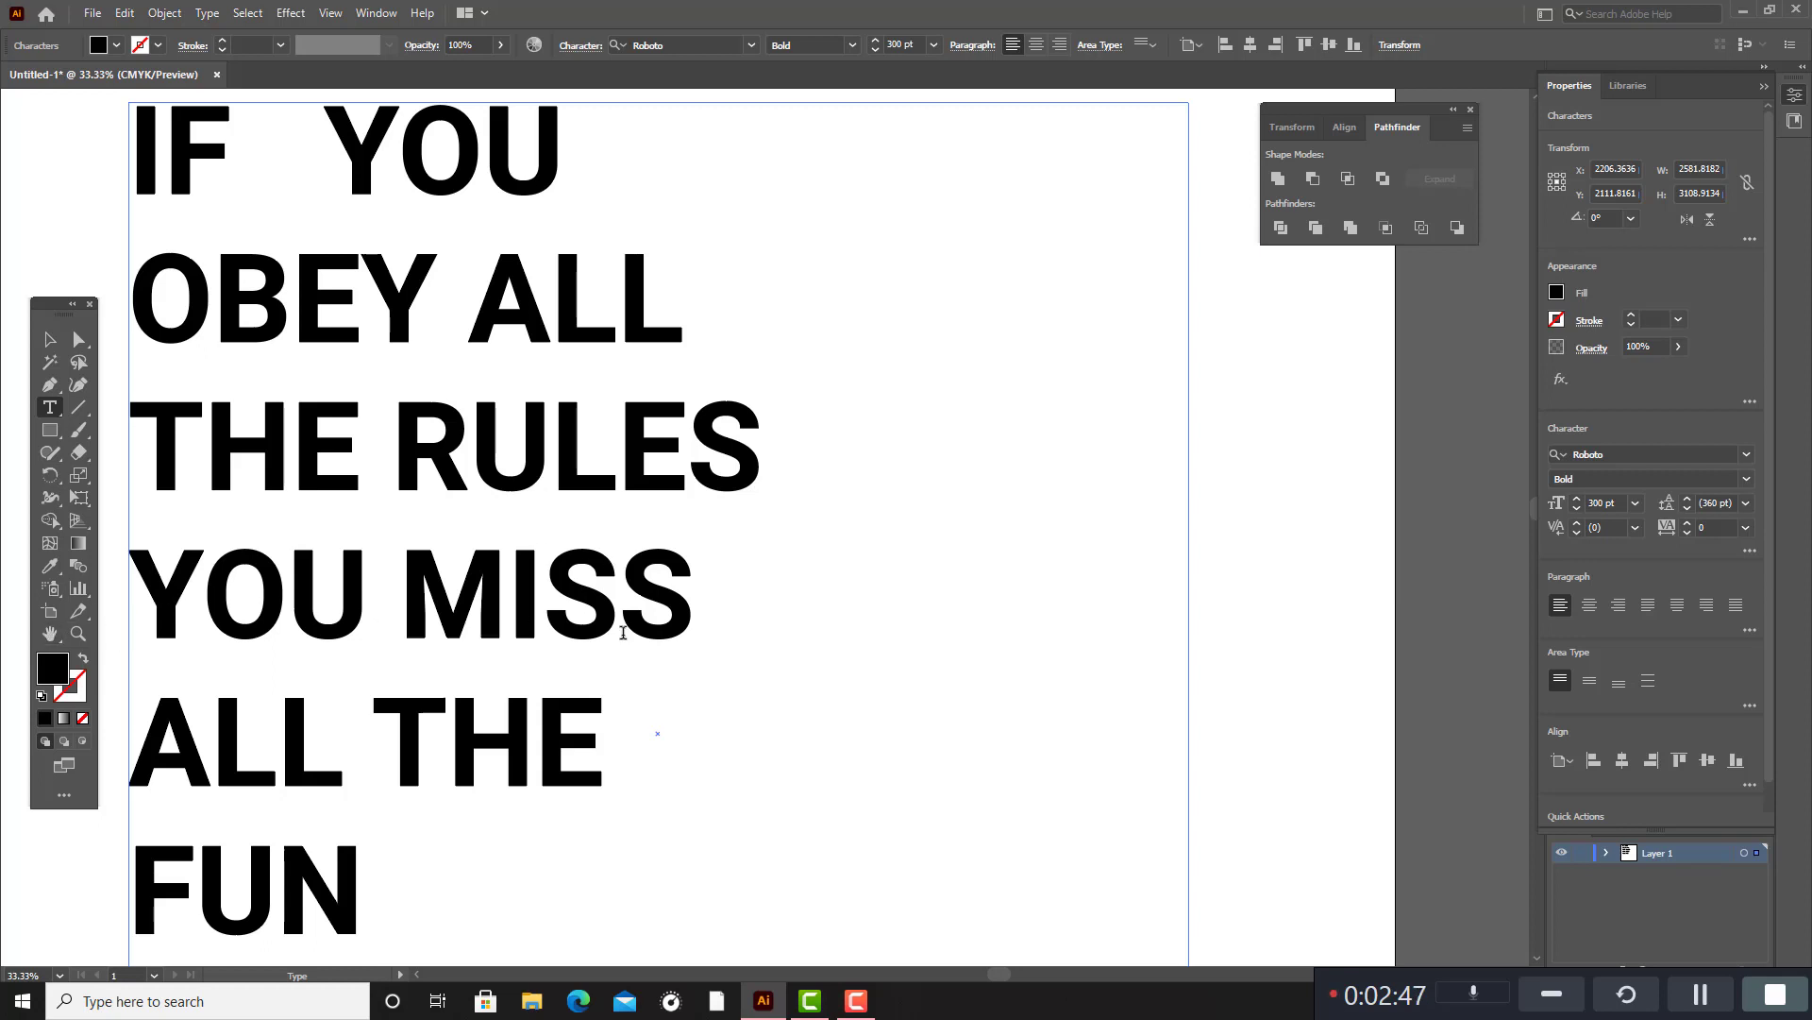
pyautogui.scroll(-1, 444, 809)
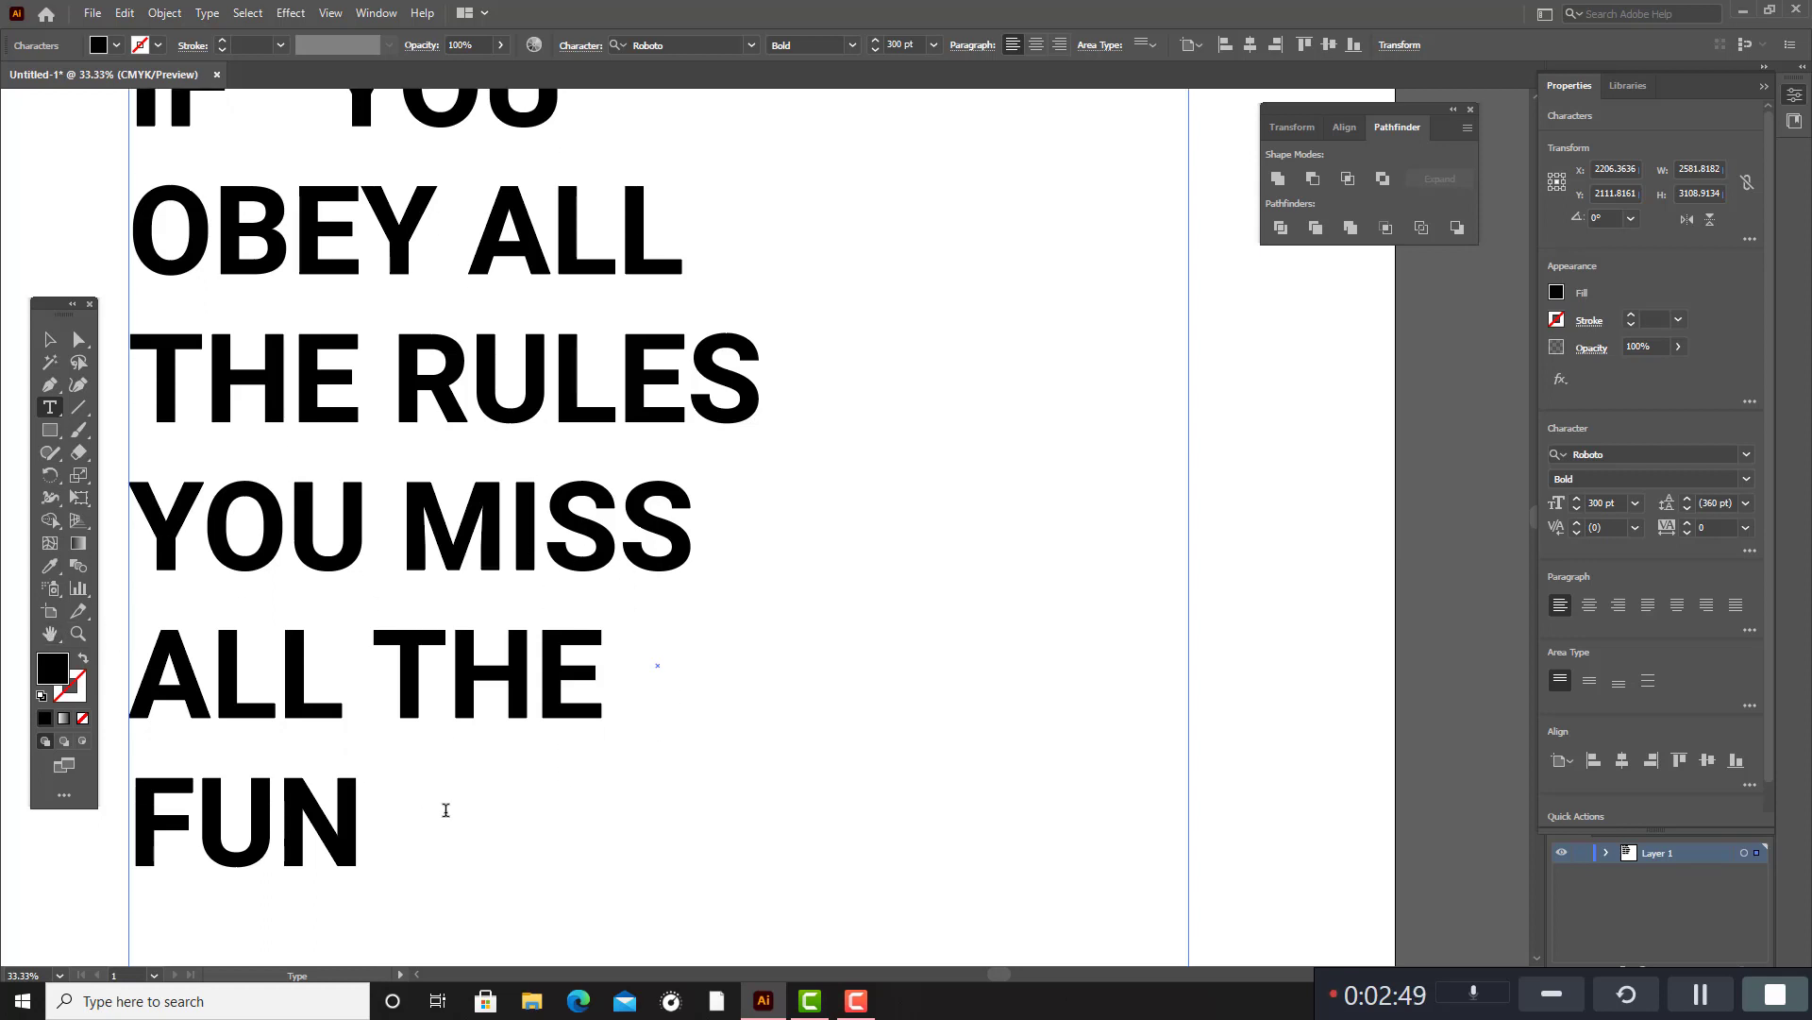
pyautogui.scroll(2, 446, 809)
pyautogui.hotkey('ctrl', '-')
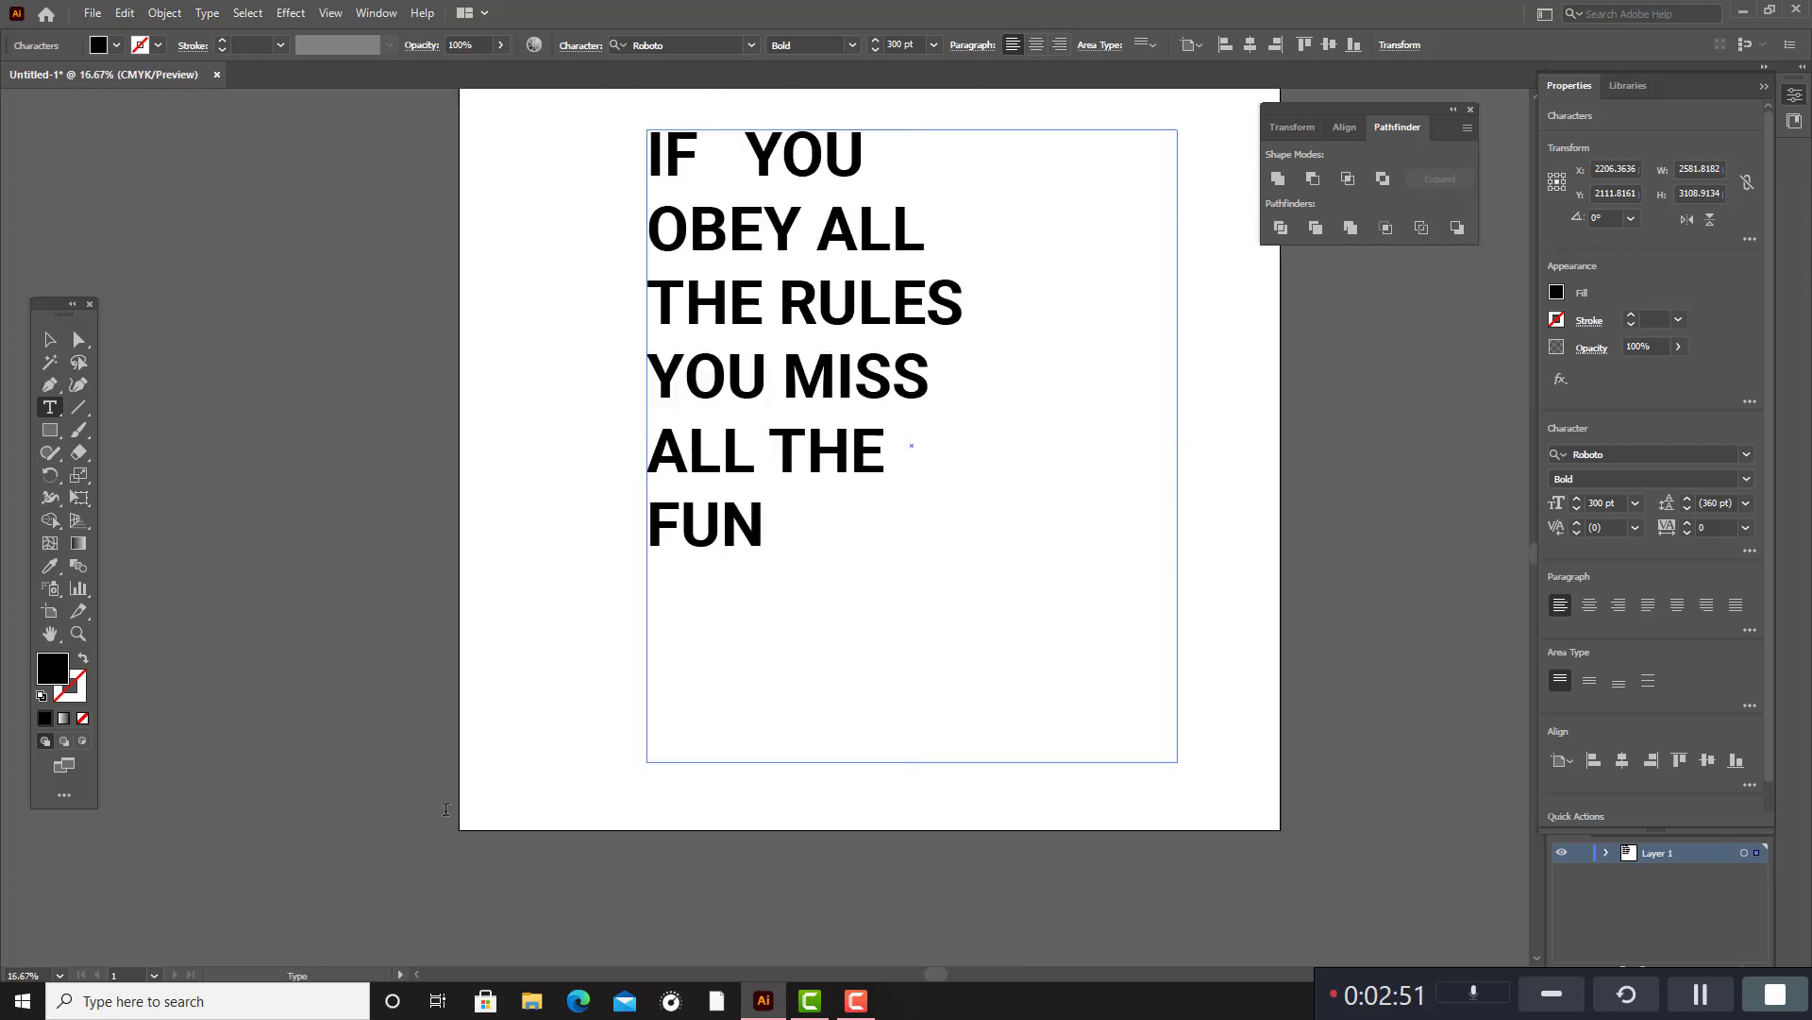
pyautogui.scroll(2, 739, 840)
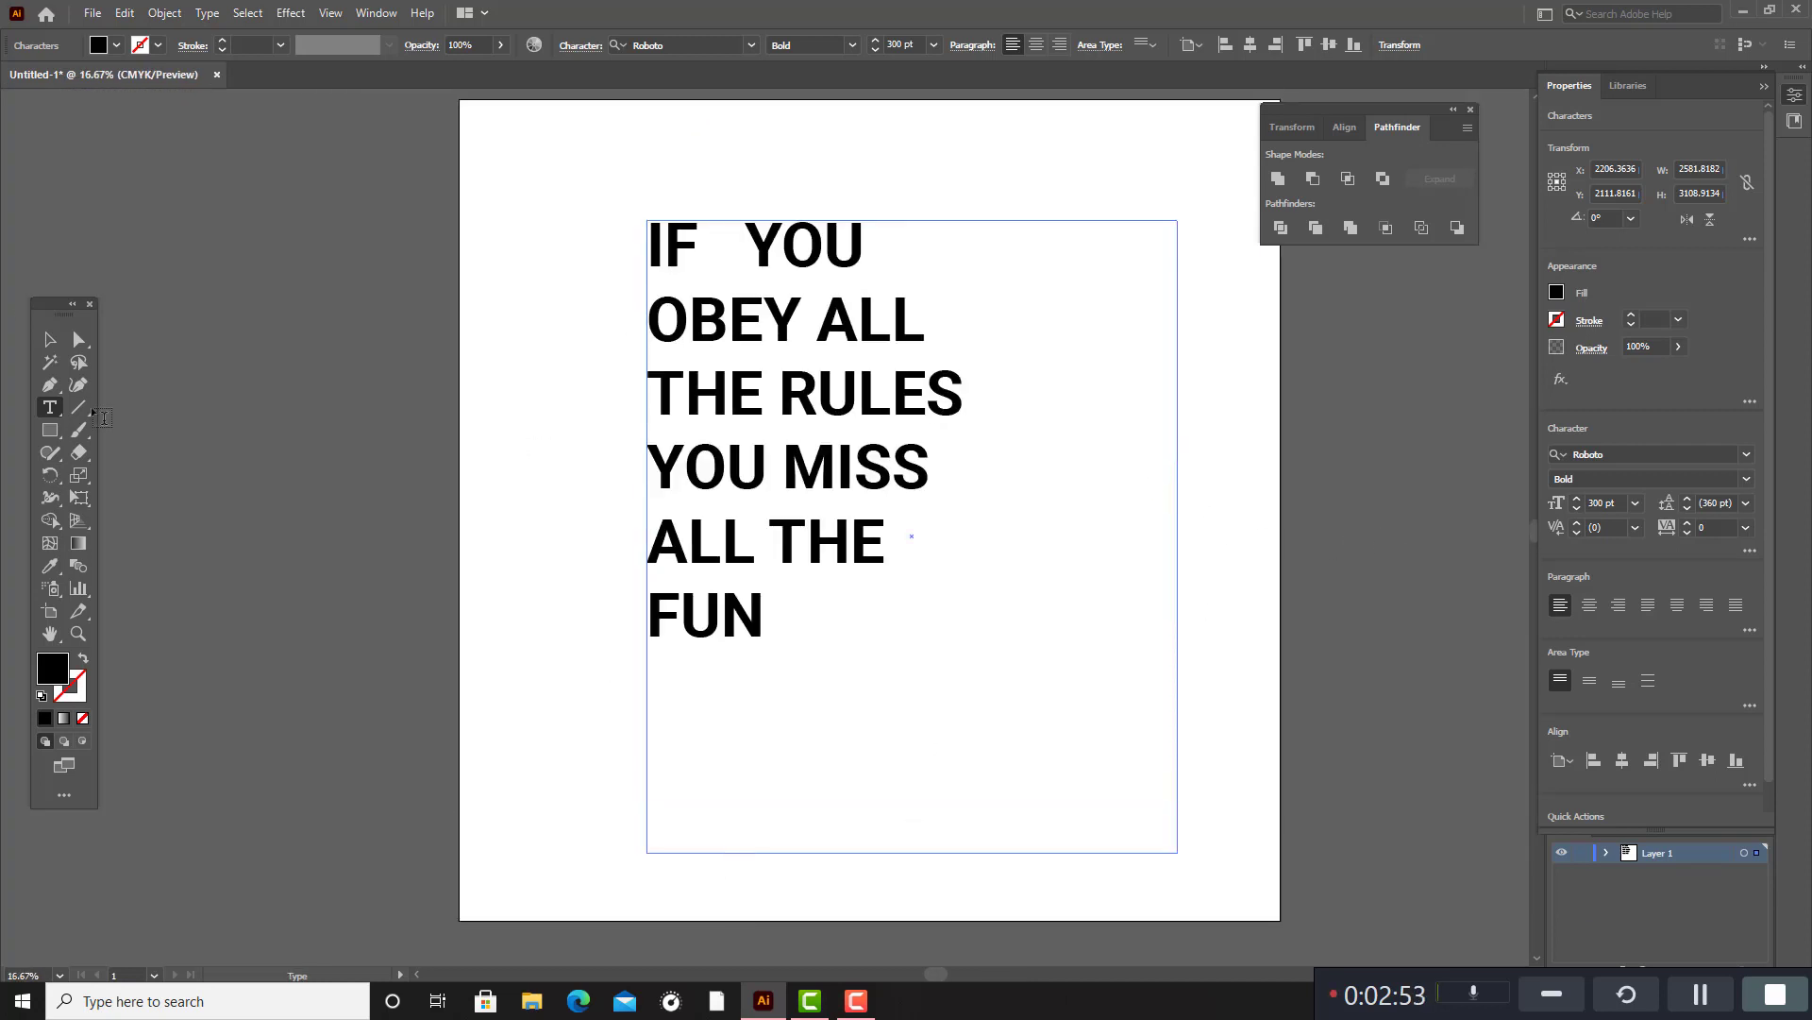
# Narrow the text area to about 1566 px wide, just fitting the "THE RULES" line, and centre-align its text.
pyautogui.click(49, 340)
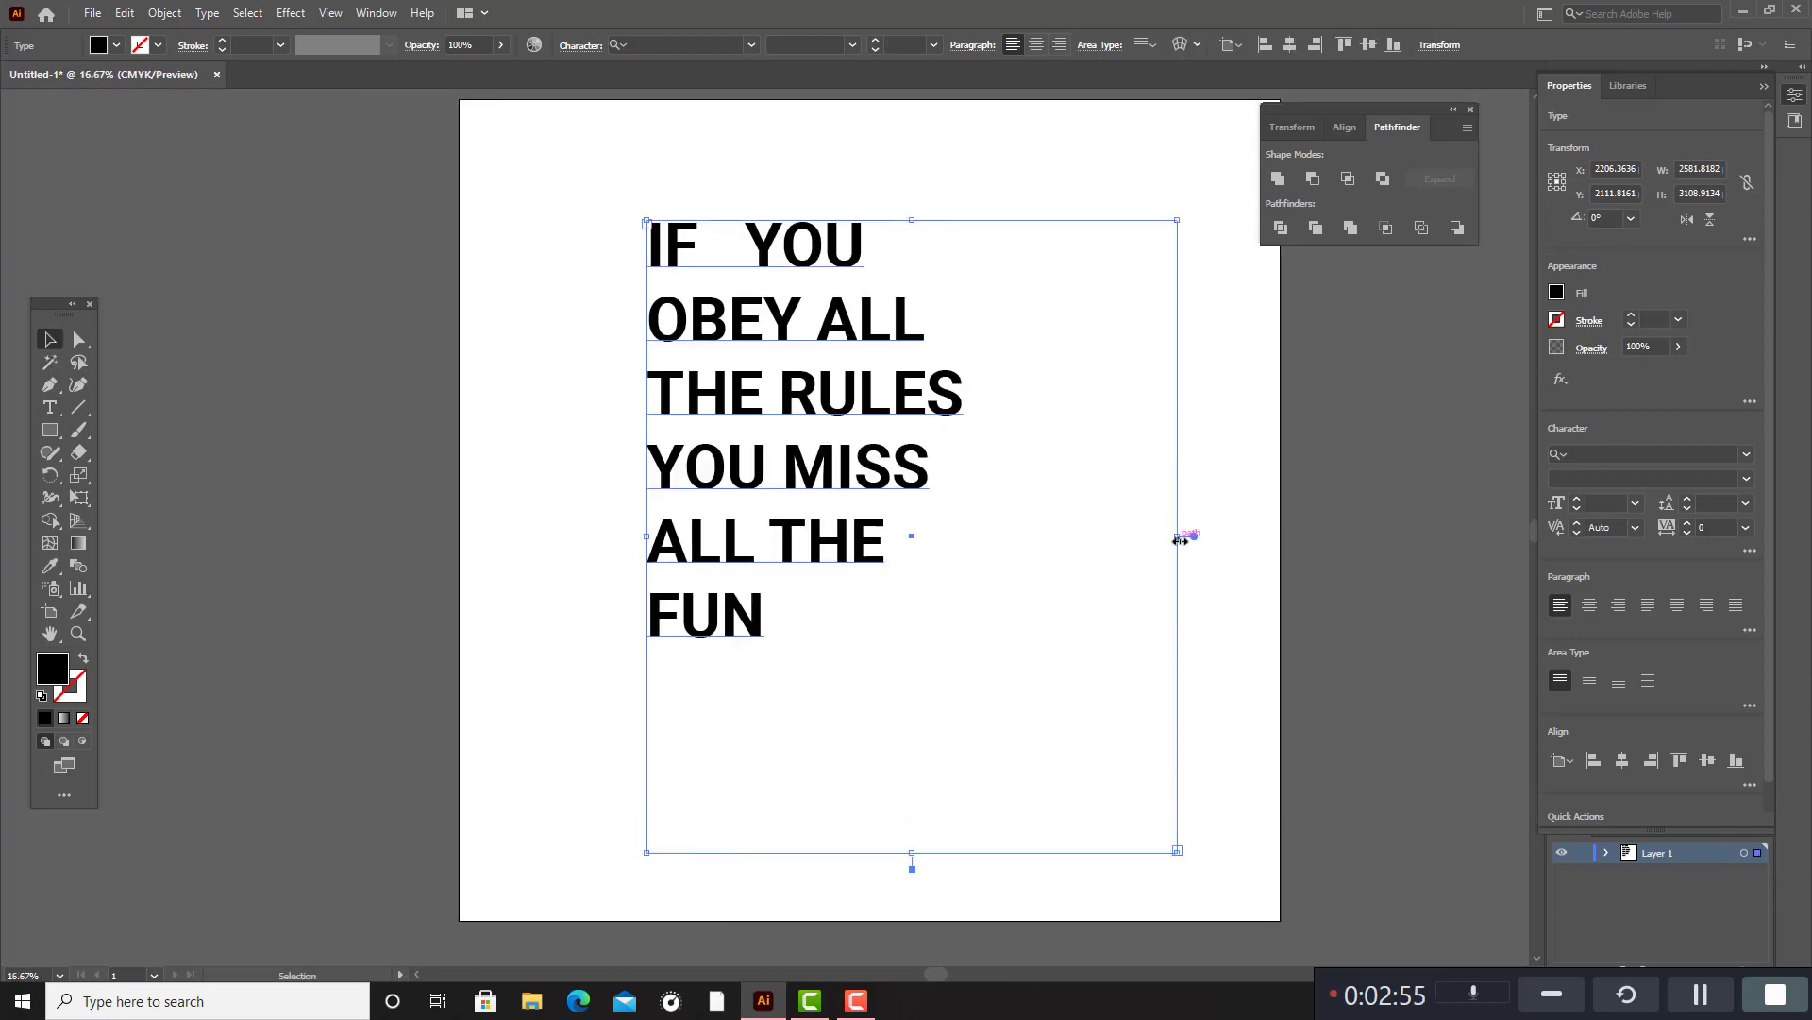
pyautogui.moveTo(1180, 535); pyautogui.dragTo(969, 557)
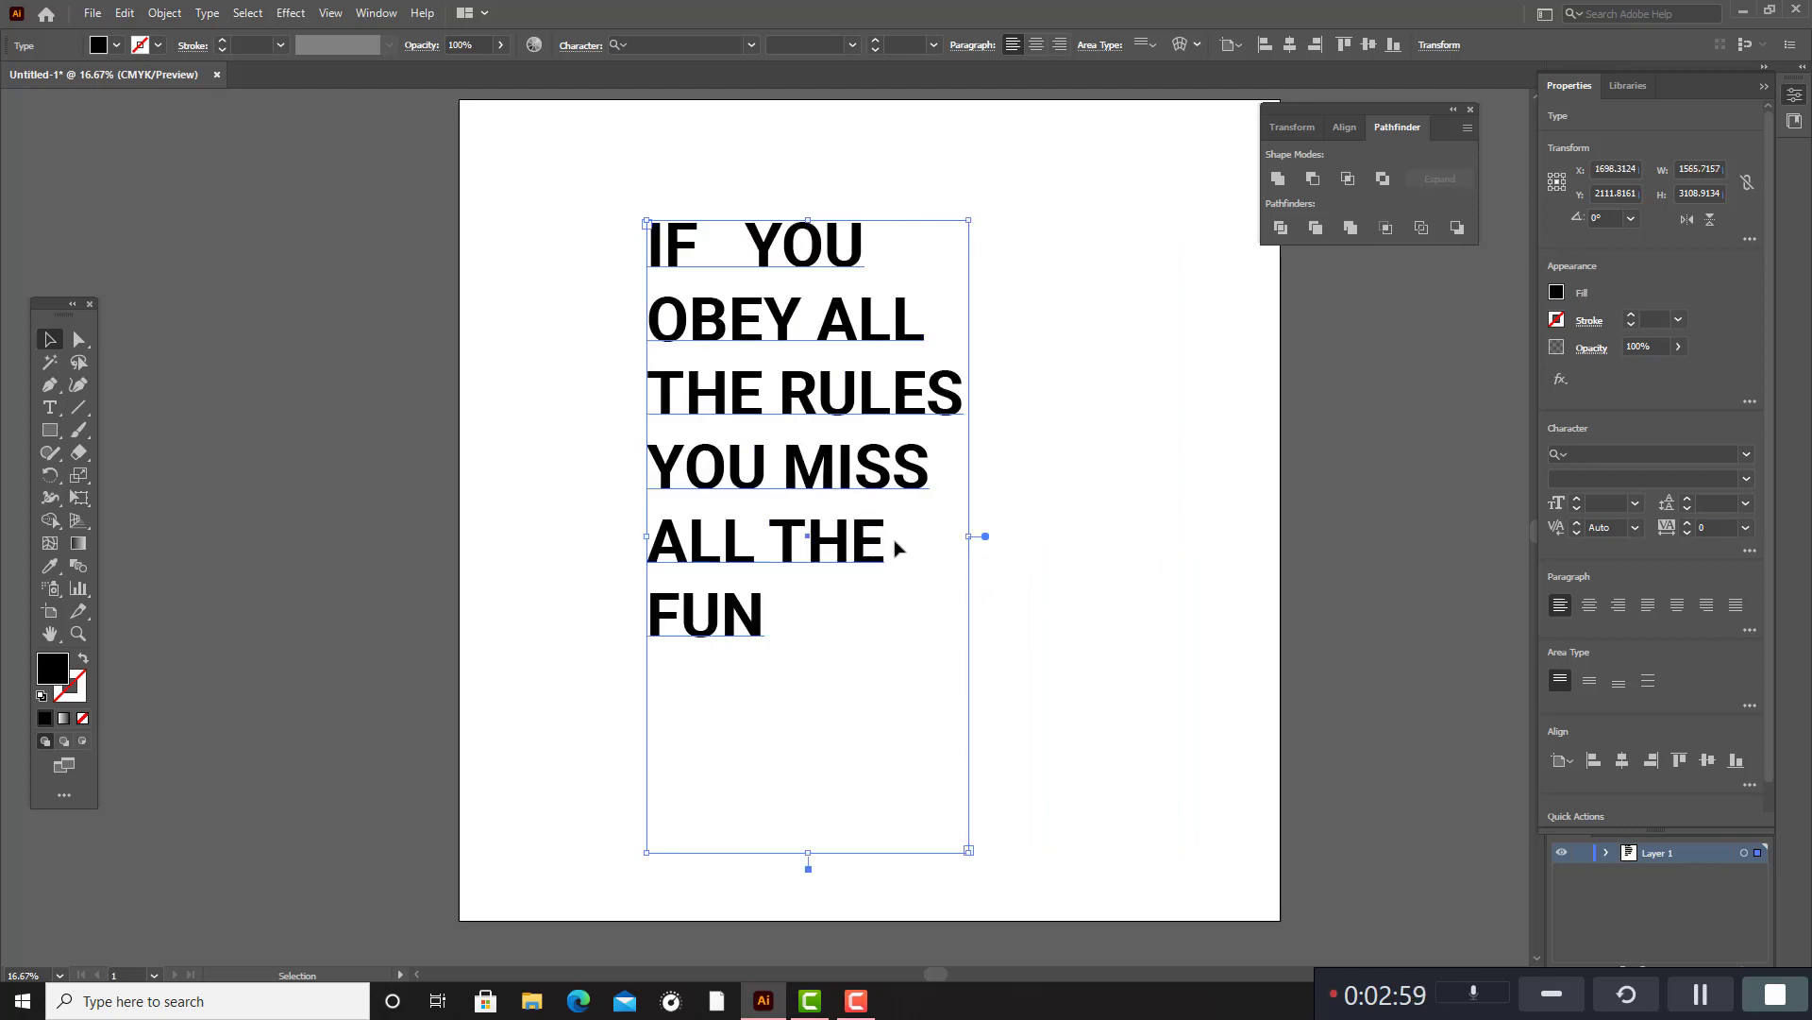
pyautogui.moveTo(850, 410); pyautogui.dragTo(850, 341)
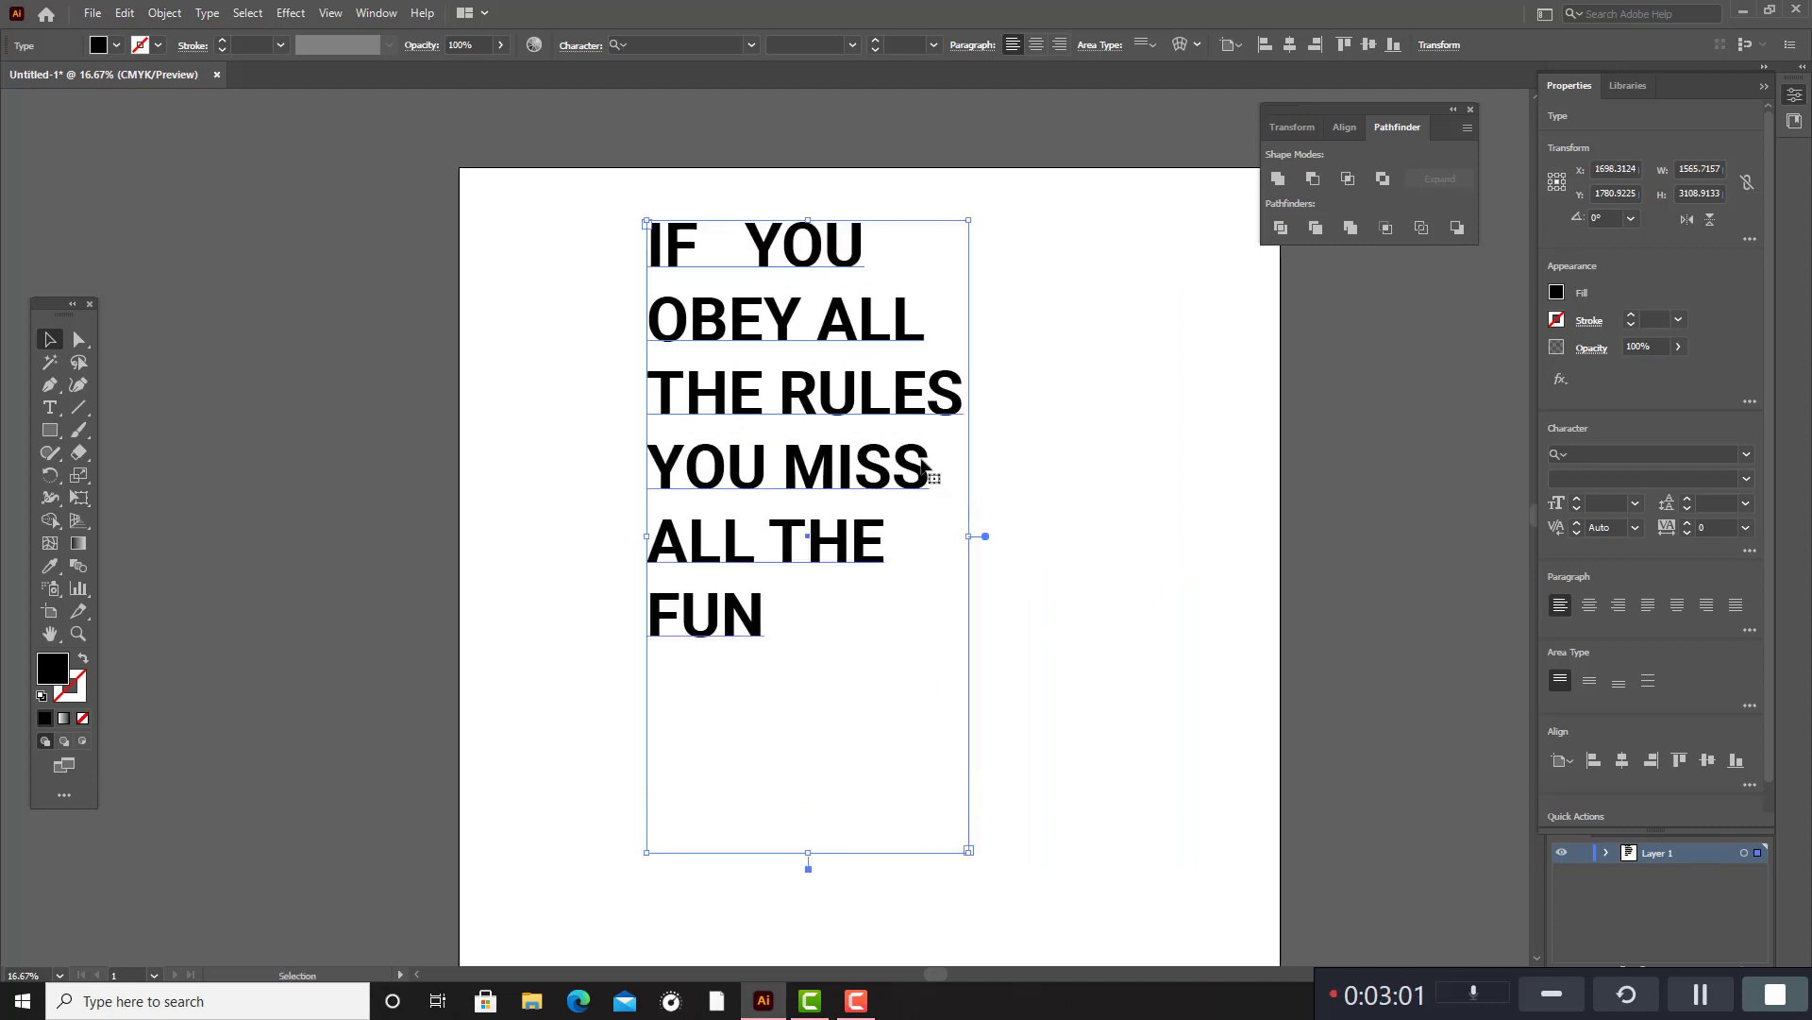
pyautogui.click(1029, 53)
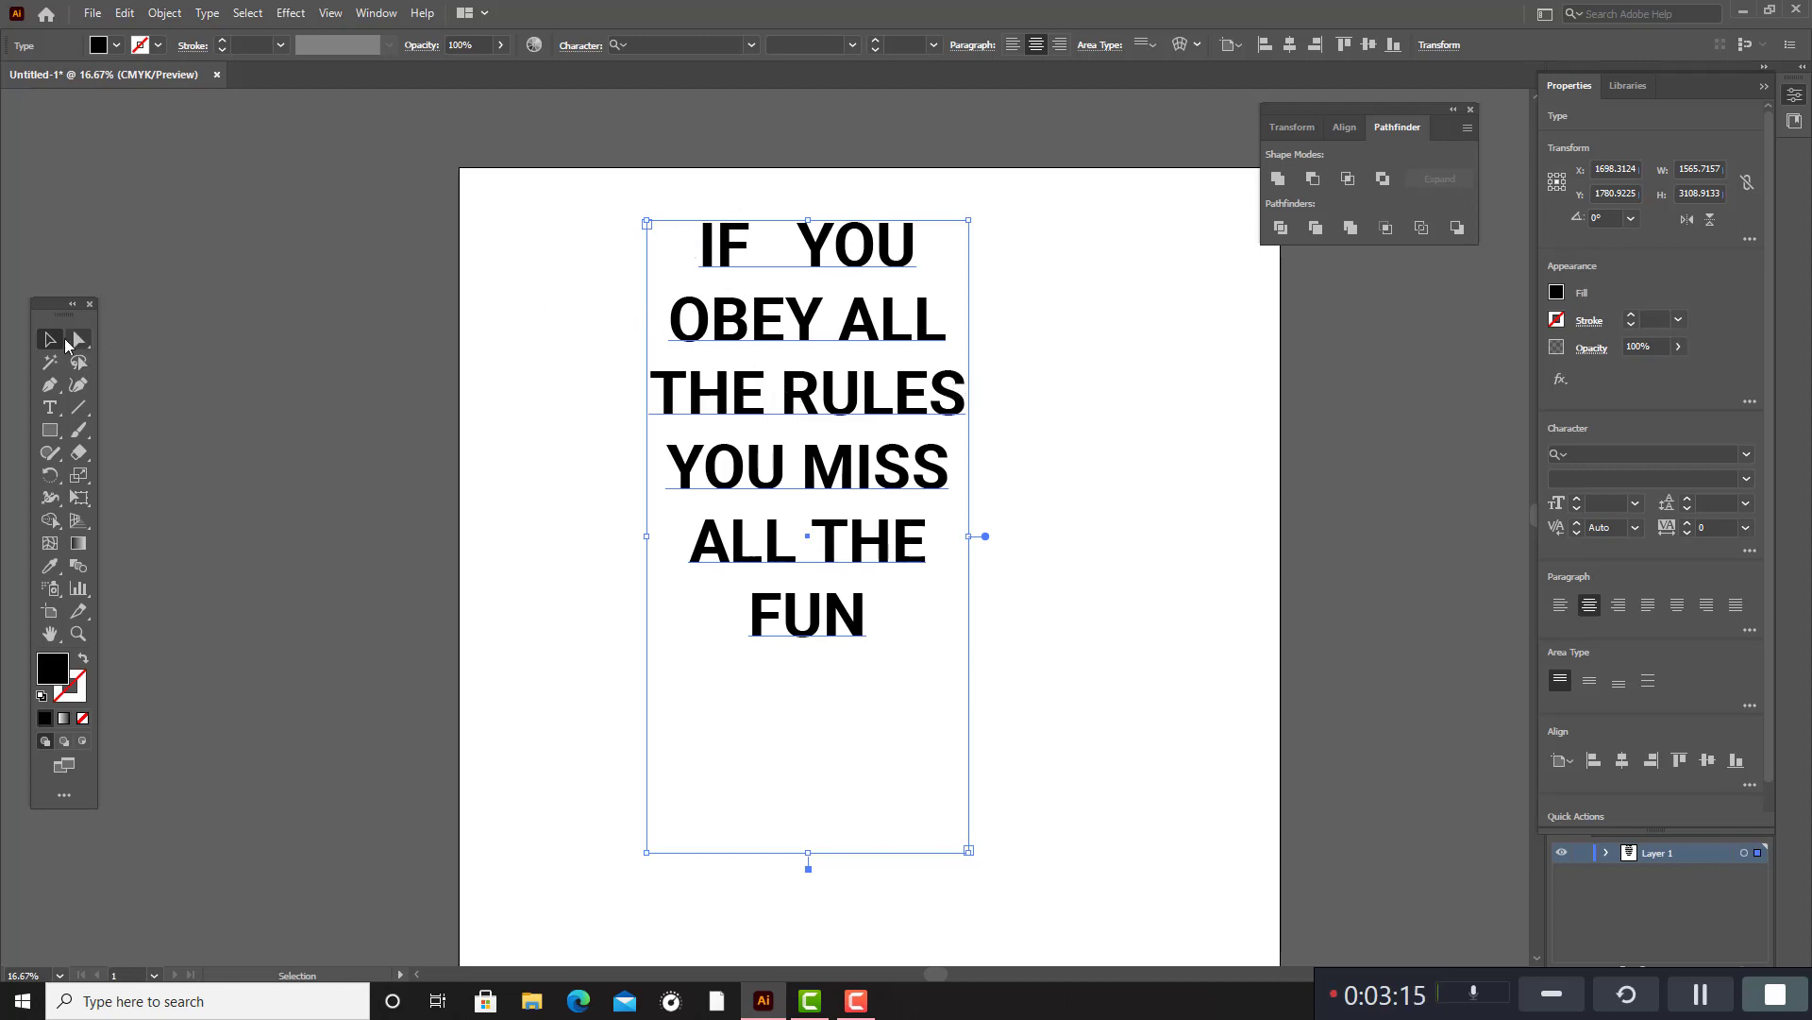
pyautogui.doubleClick(700, 261)
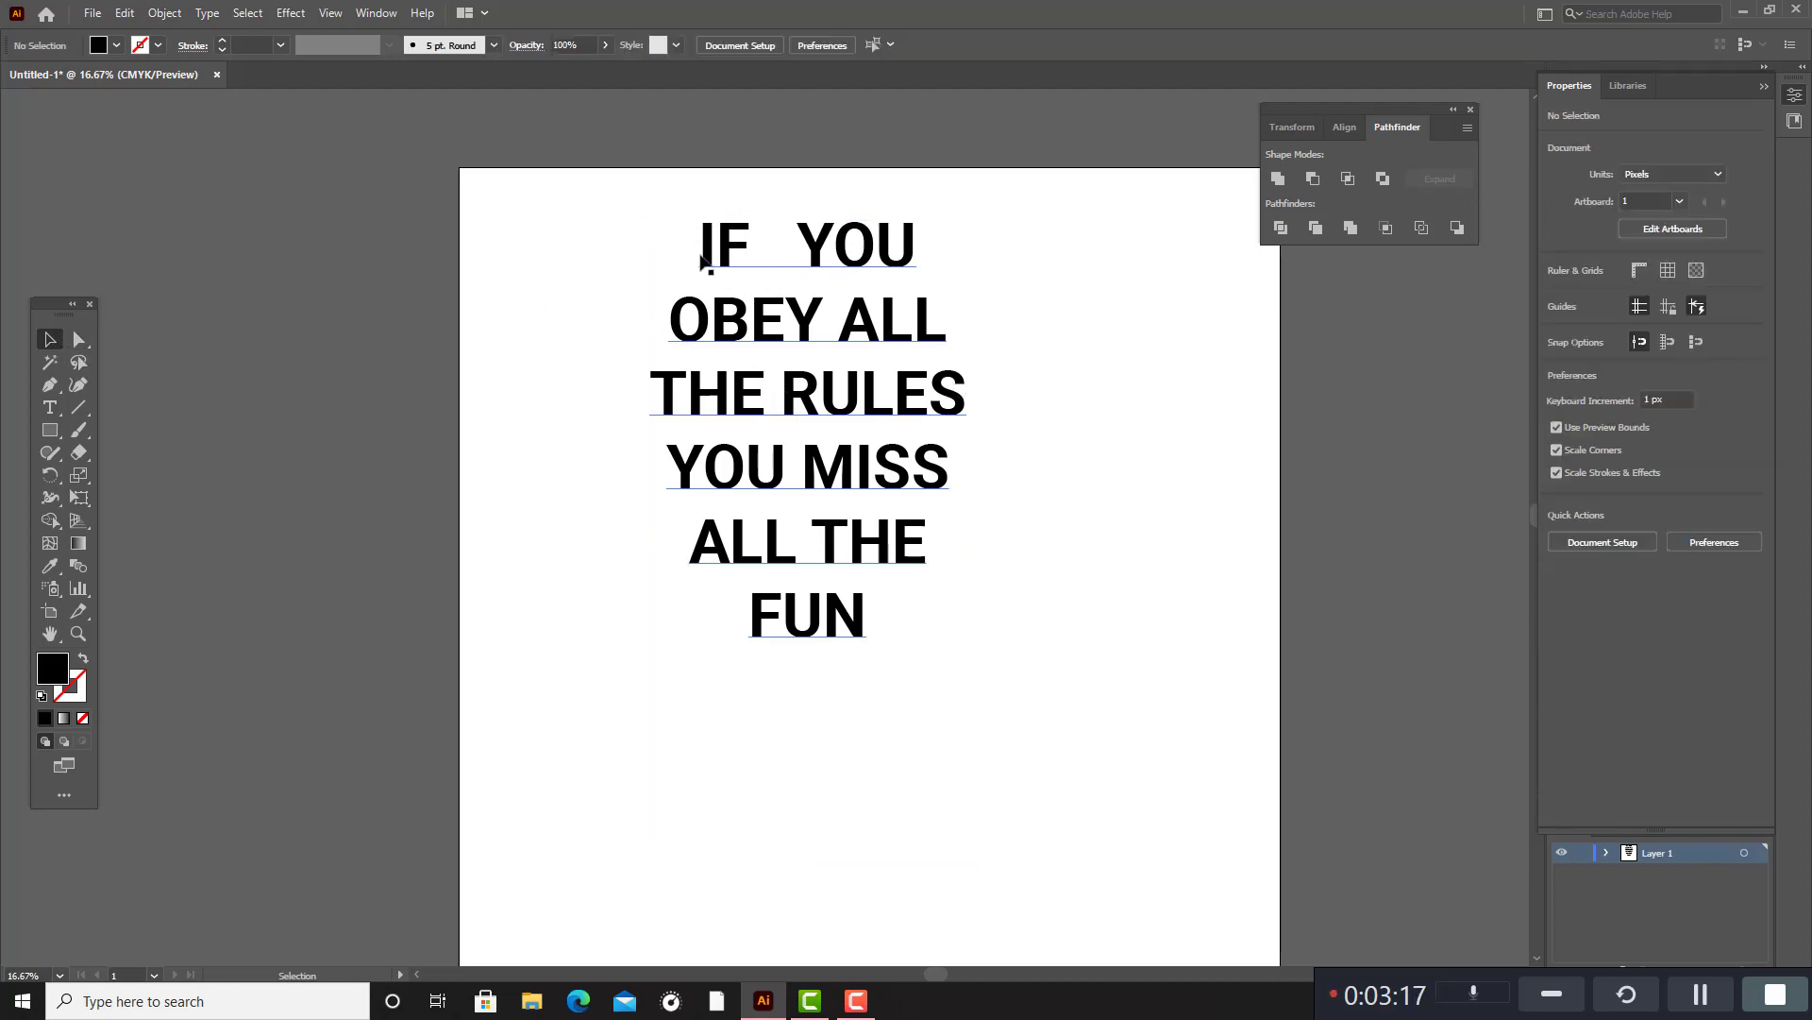
pyautogui.moveTo(705, 243); pyautogui.dragTo(914, 236)
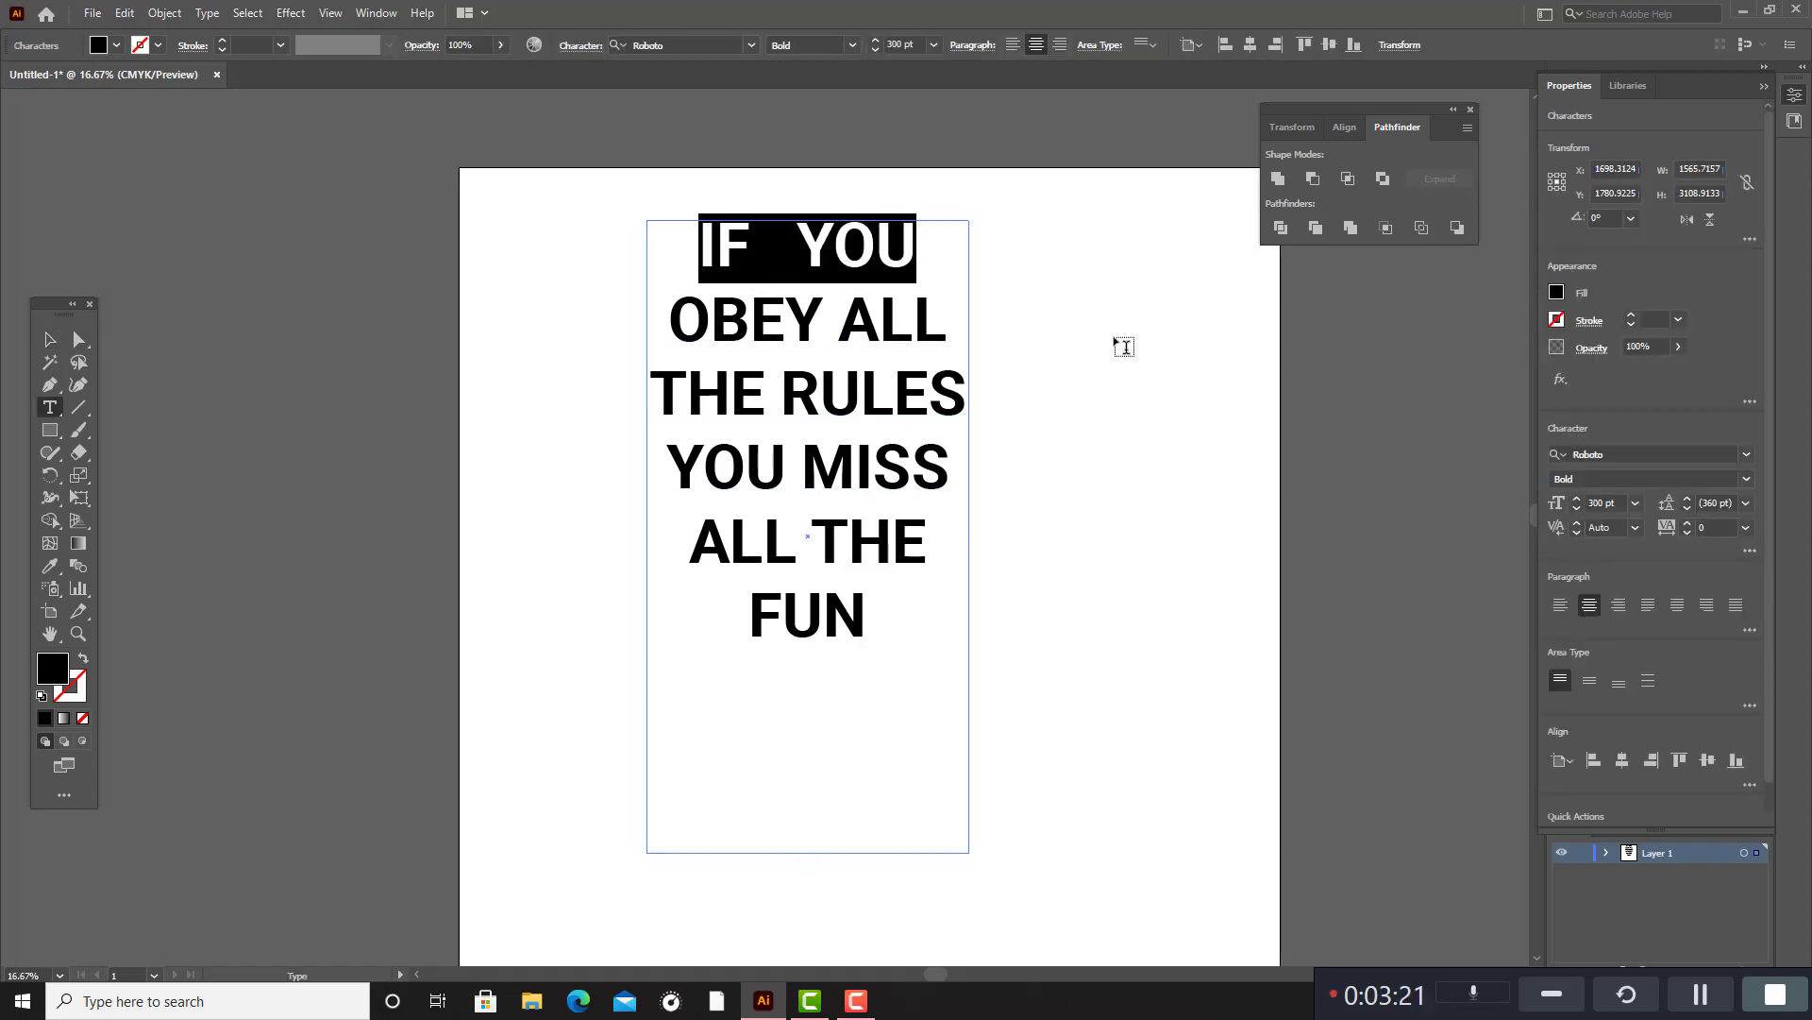
pyautogui.click(50, 339)
pyautogui.click(252, 336)
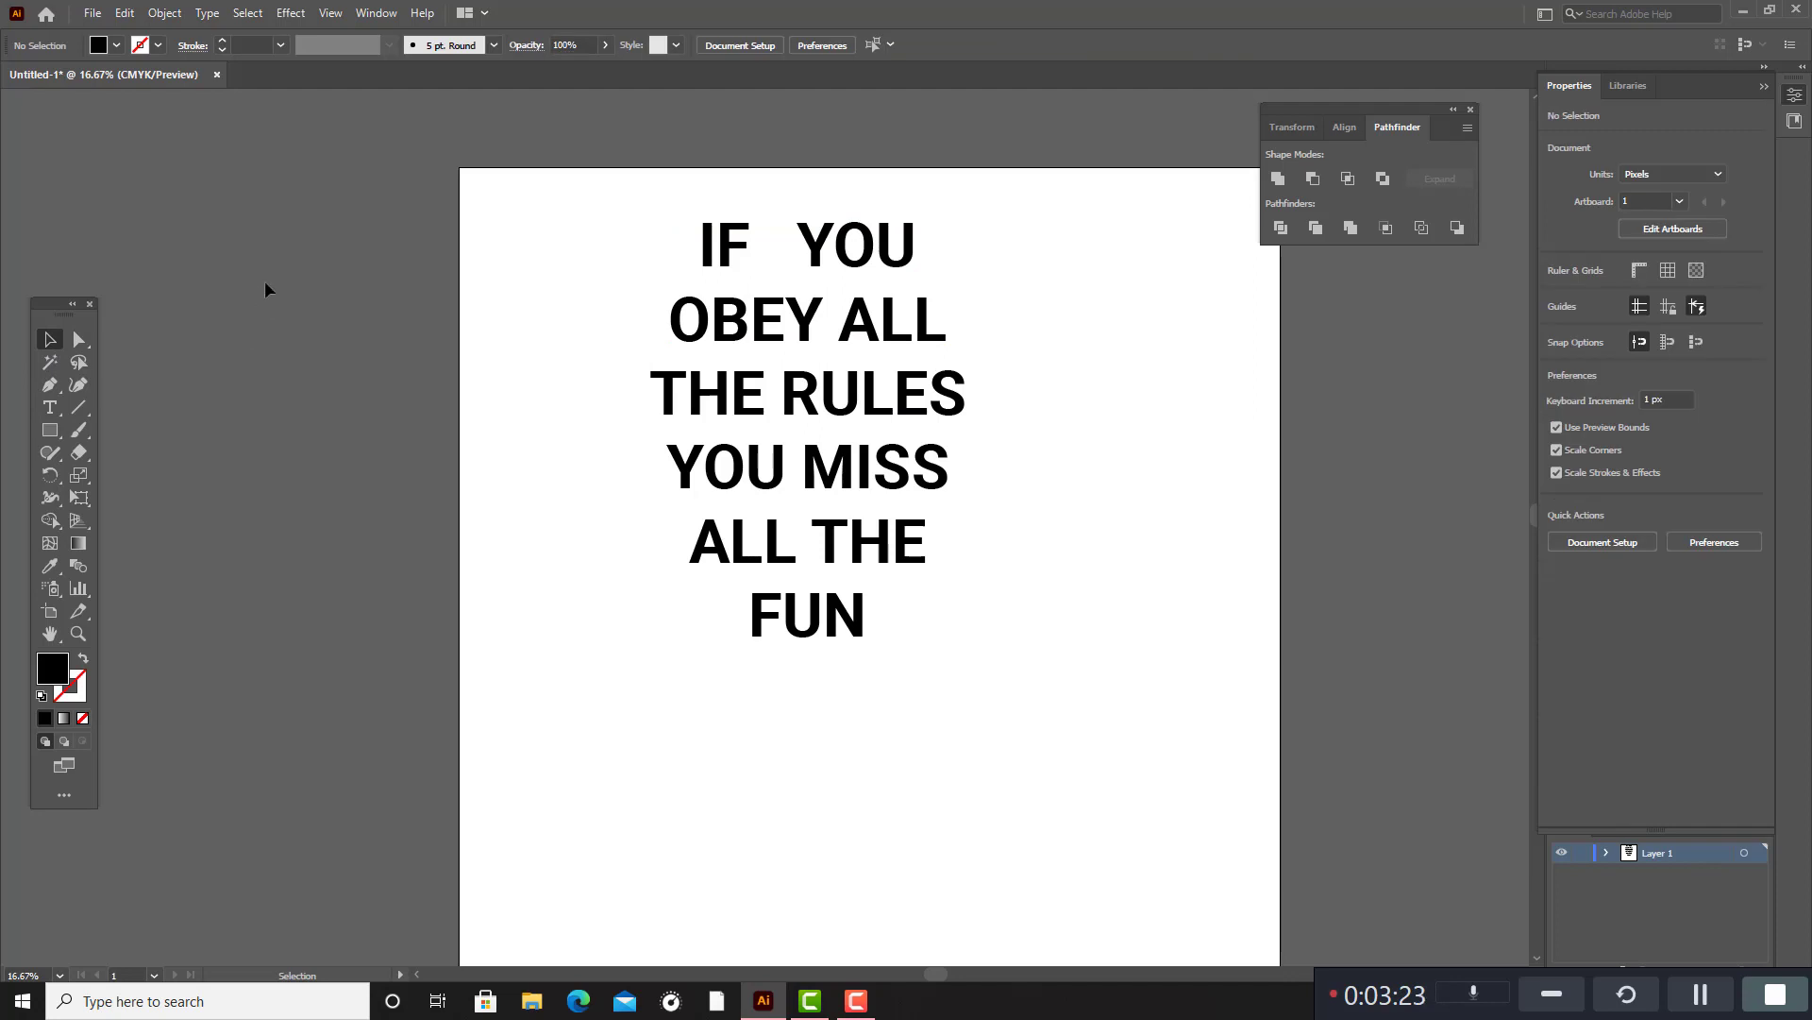
# Show the rulers and move their zero point to the text area's left edge, slightly above the first line.
pyautogui.press('ctrl')
pyautogui.hotkey('ctrl', 'r')
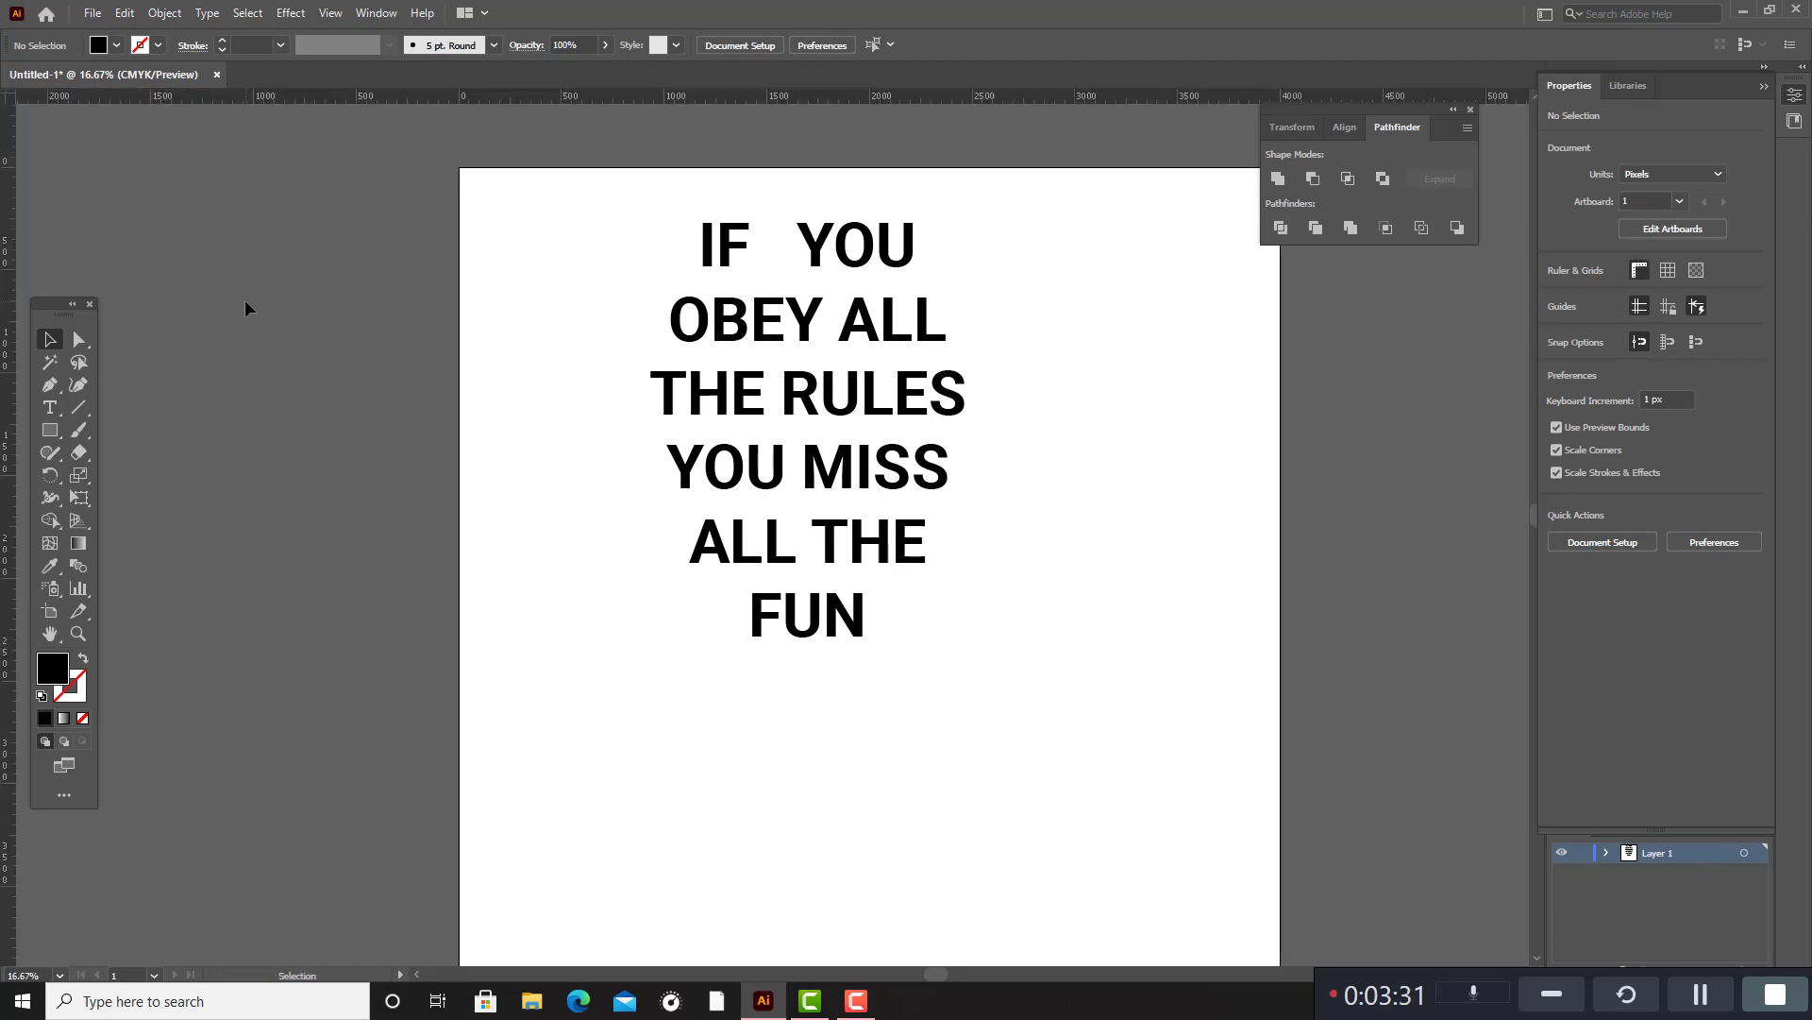
pyautogui.moveTo(14, 107); pyautogui.dragTo(647, 353)
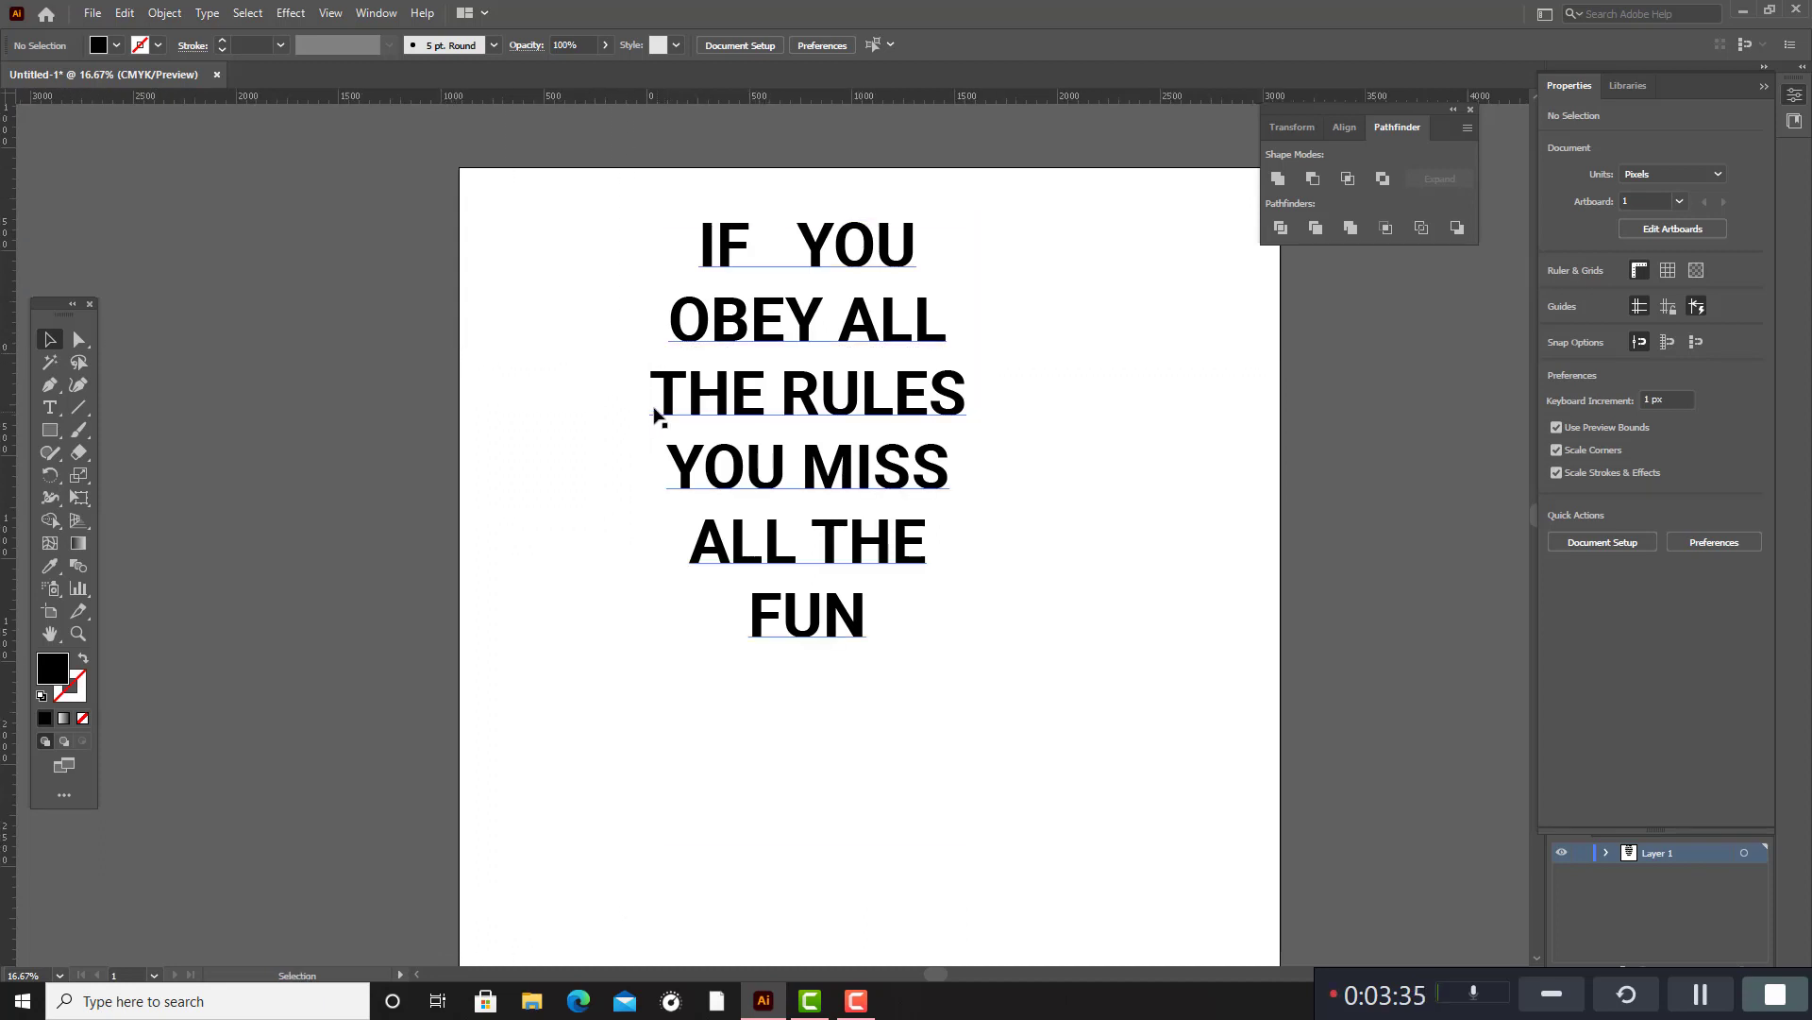
pyautogui.moveTo(49, 123); pyautogui.dragTo(654, 230)
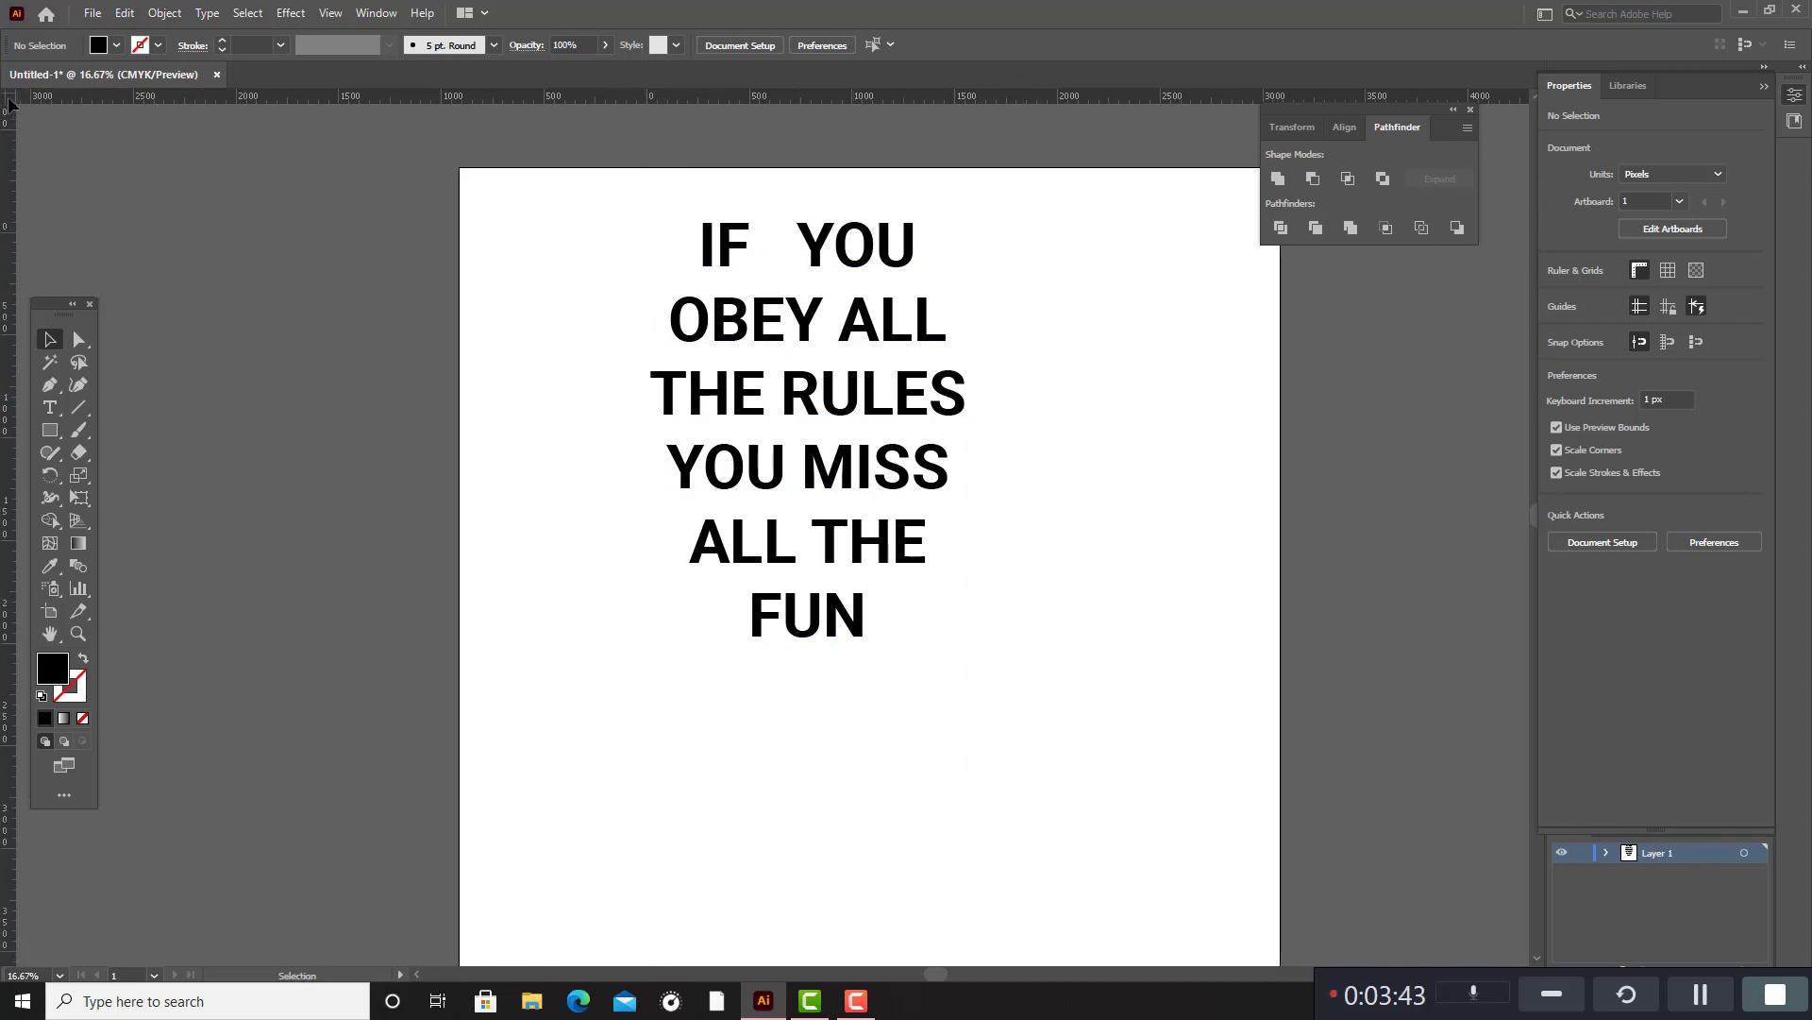
pyautogui.moveTo(7, 97); pyautogui.dragTo(645, 191)
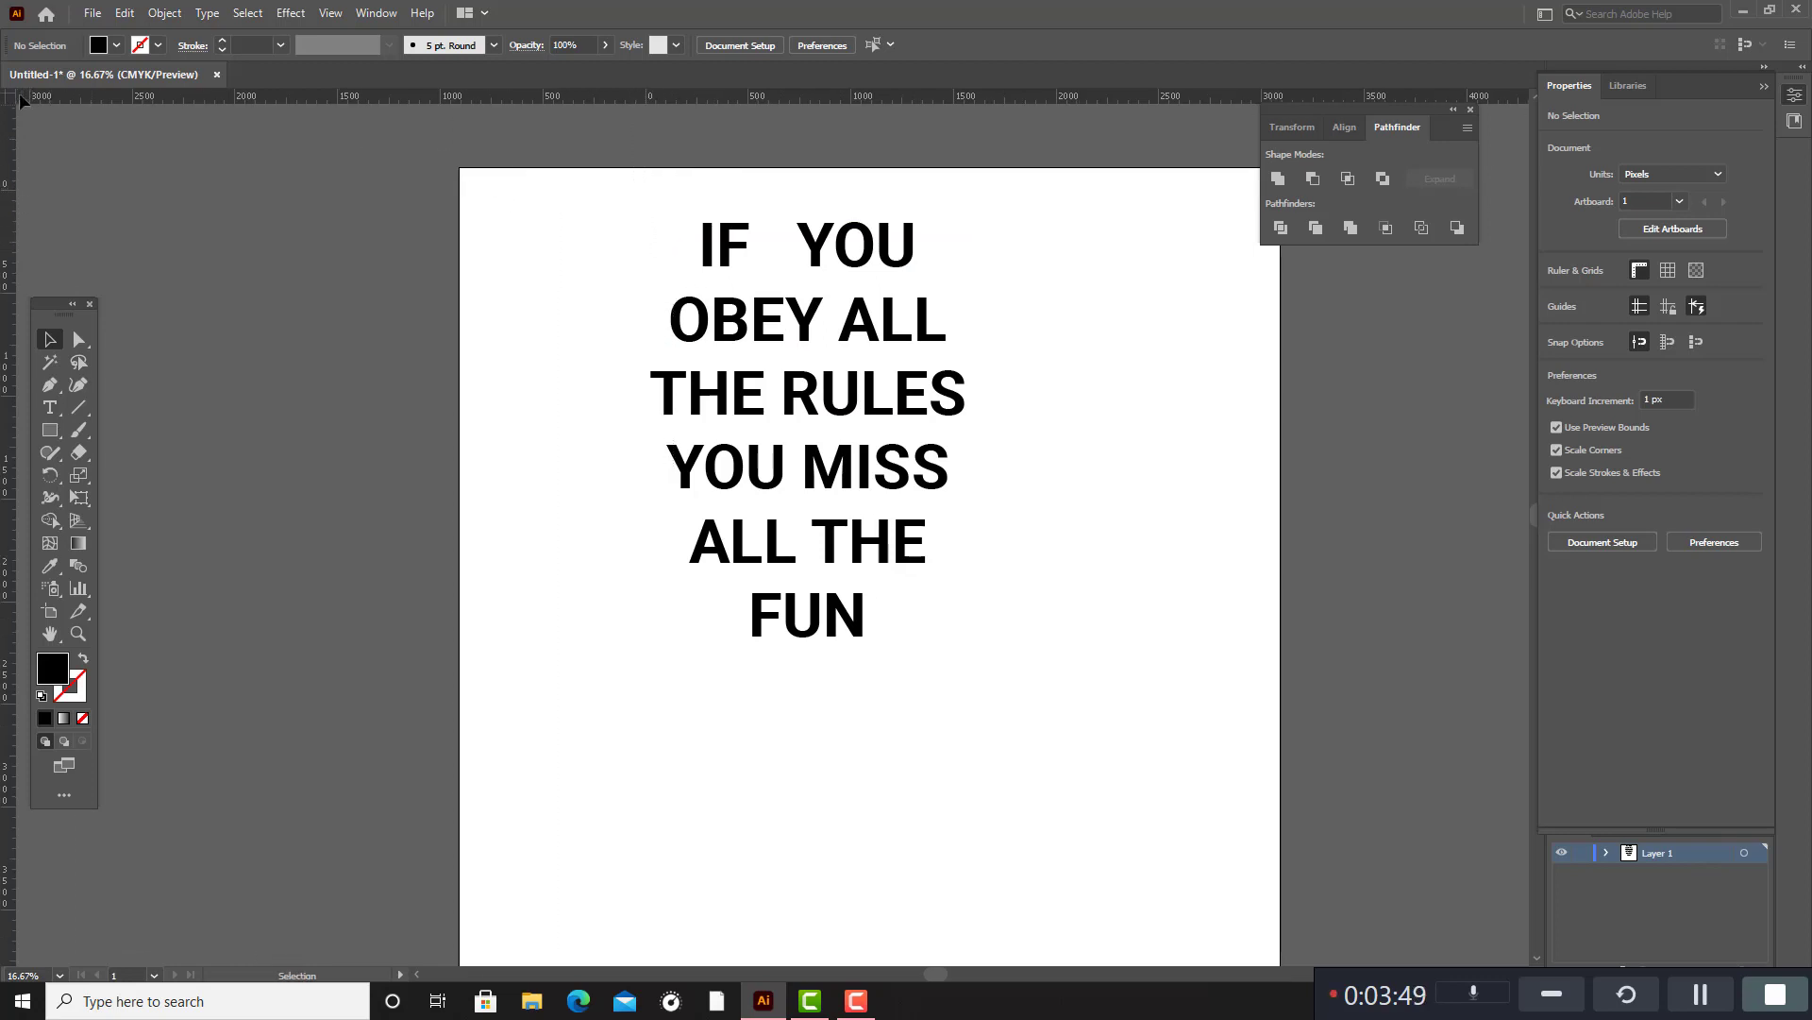
# Add a horizontal guide along the top of the text and vertical guides at both ends of the "THE RULES" line.
pyautogui.moveTo(19, 101); pyautogui.dragTo(652, 220)
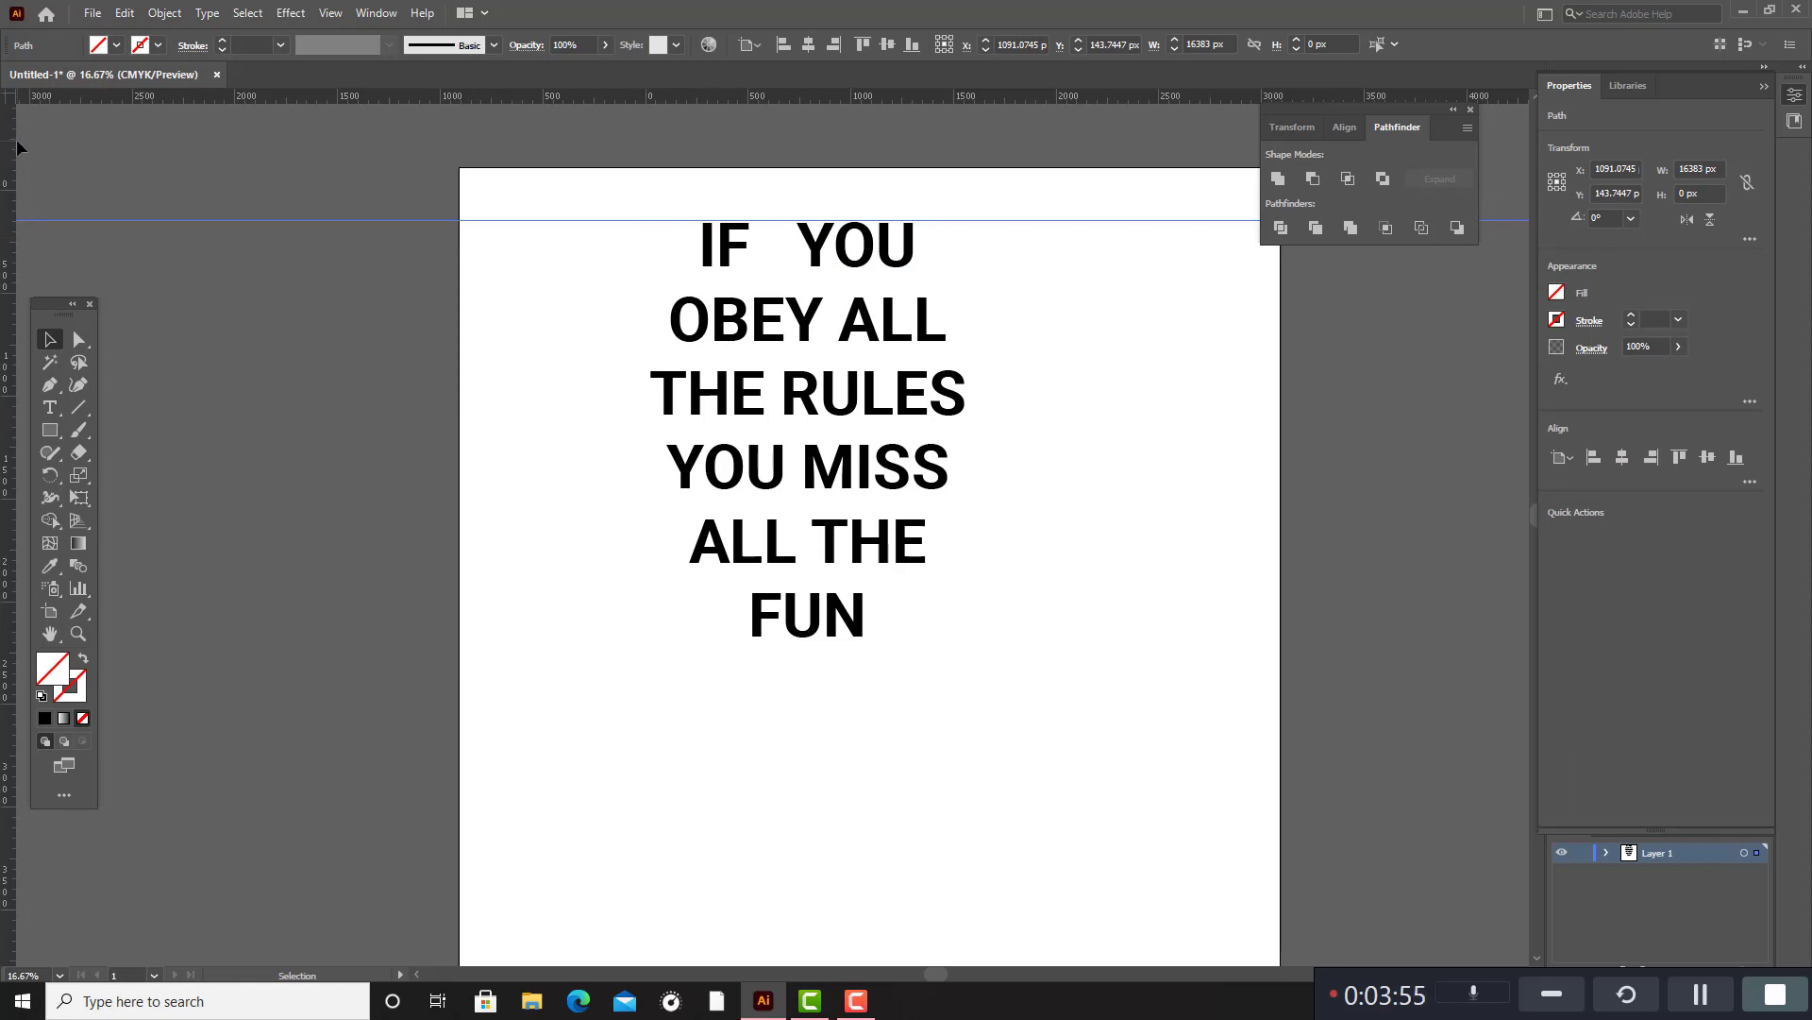
pyautogui.moveTo(198, 181); pyautogui.dragTo(651, 191)
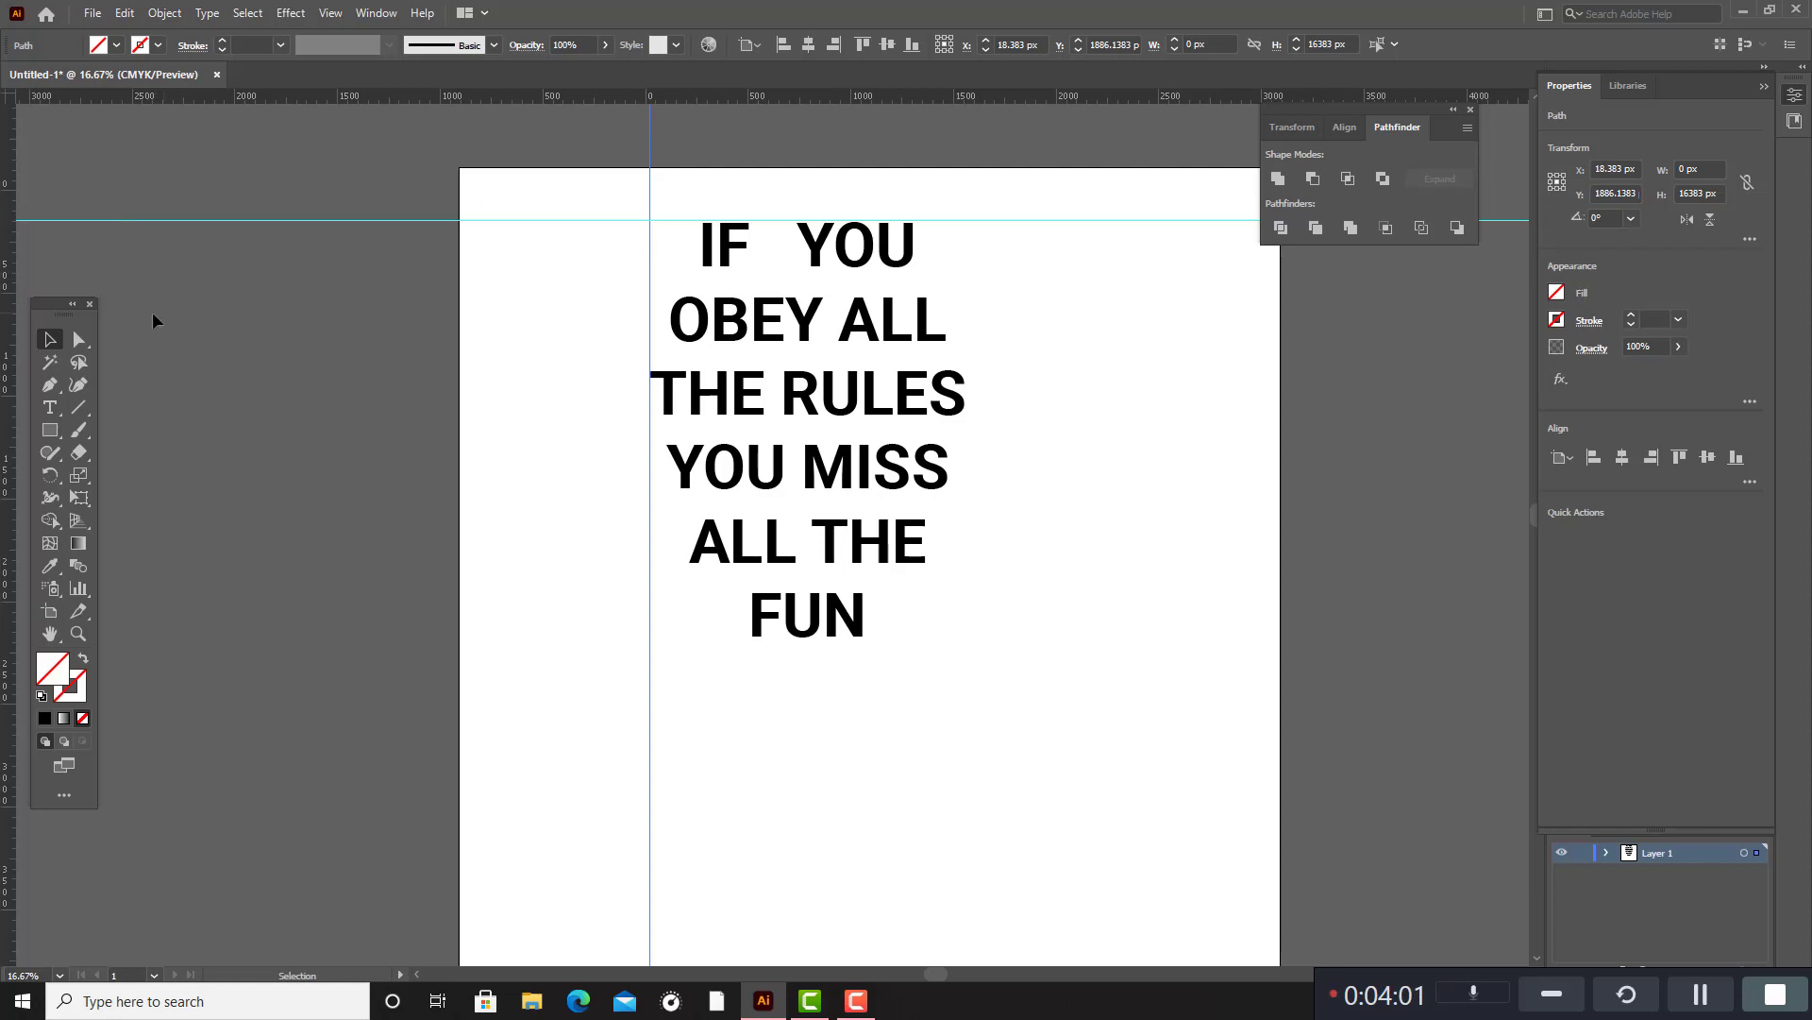
pyautogui.moveTo(11, 259); pyautogui.dragTo(970, 375)
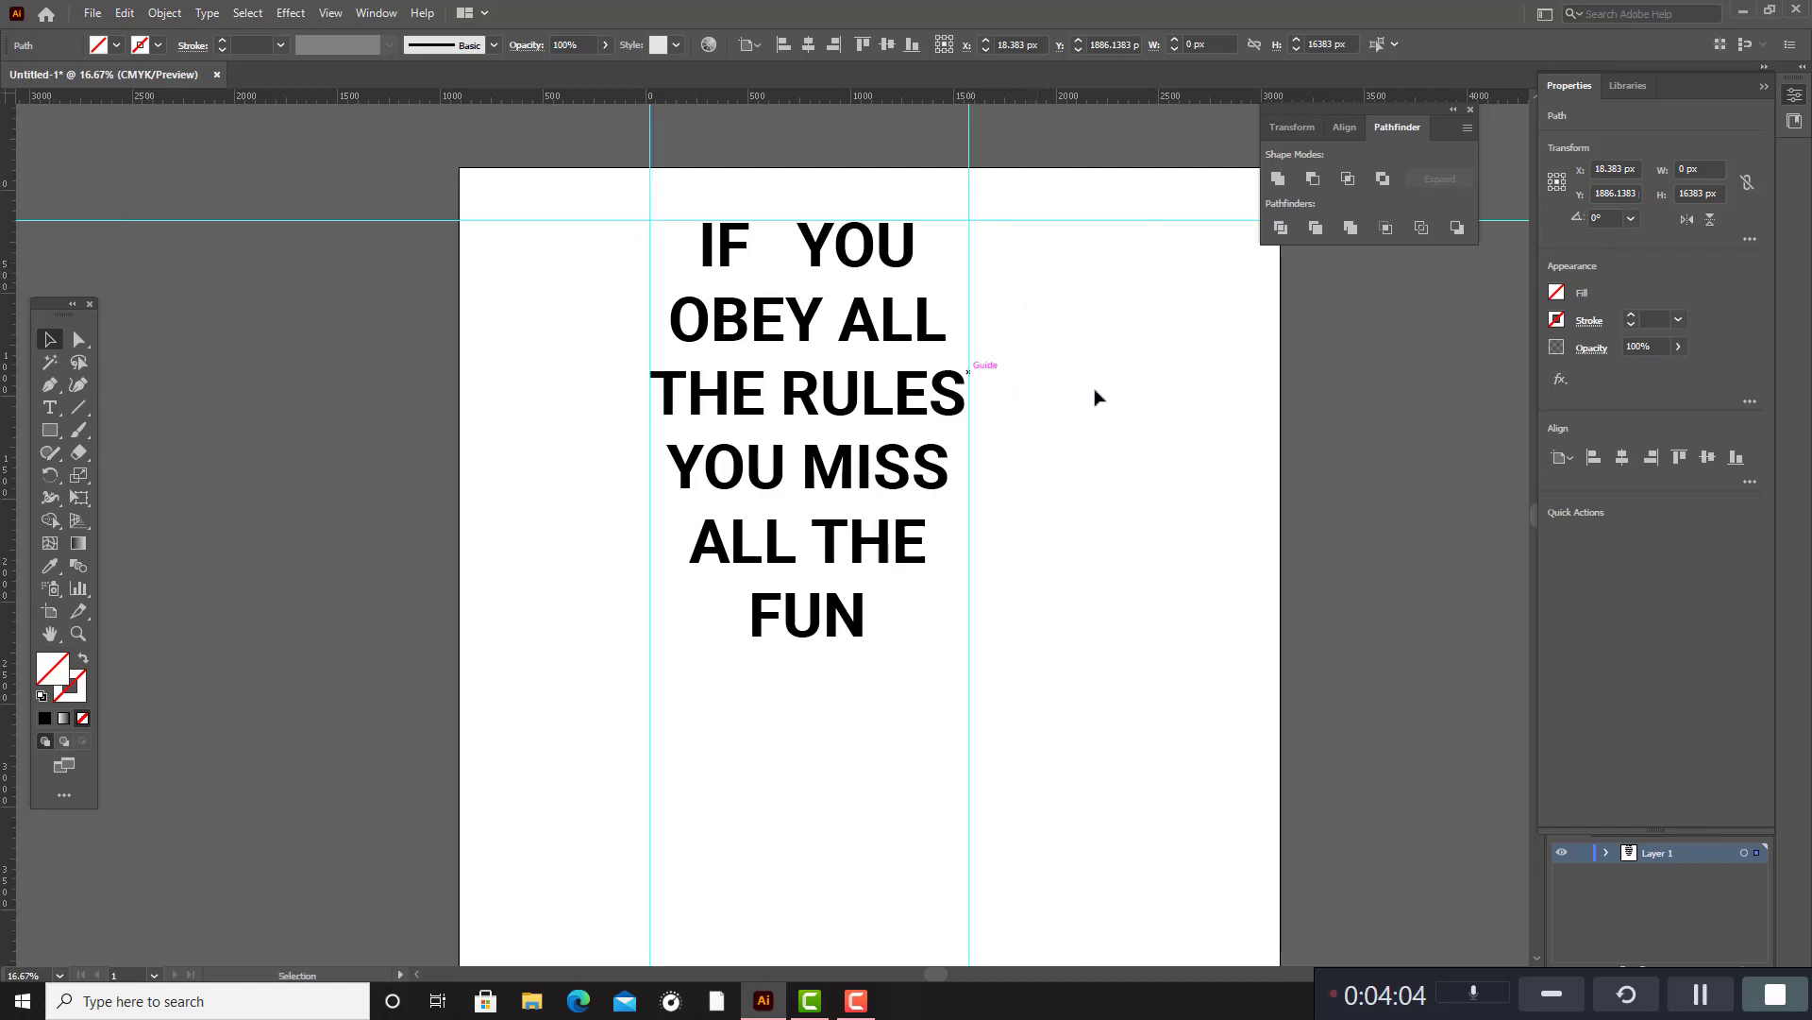
pyautogui.click(1122, 473)
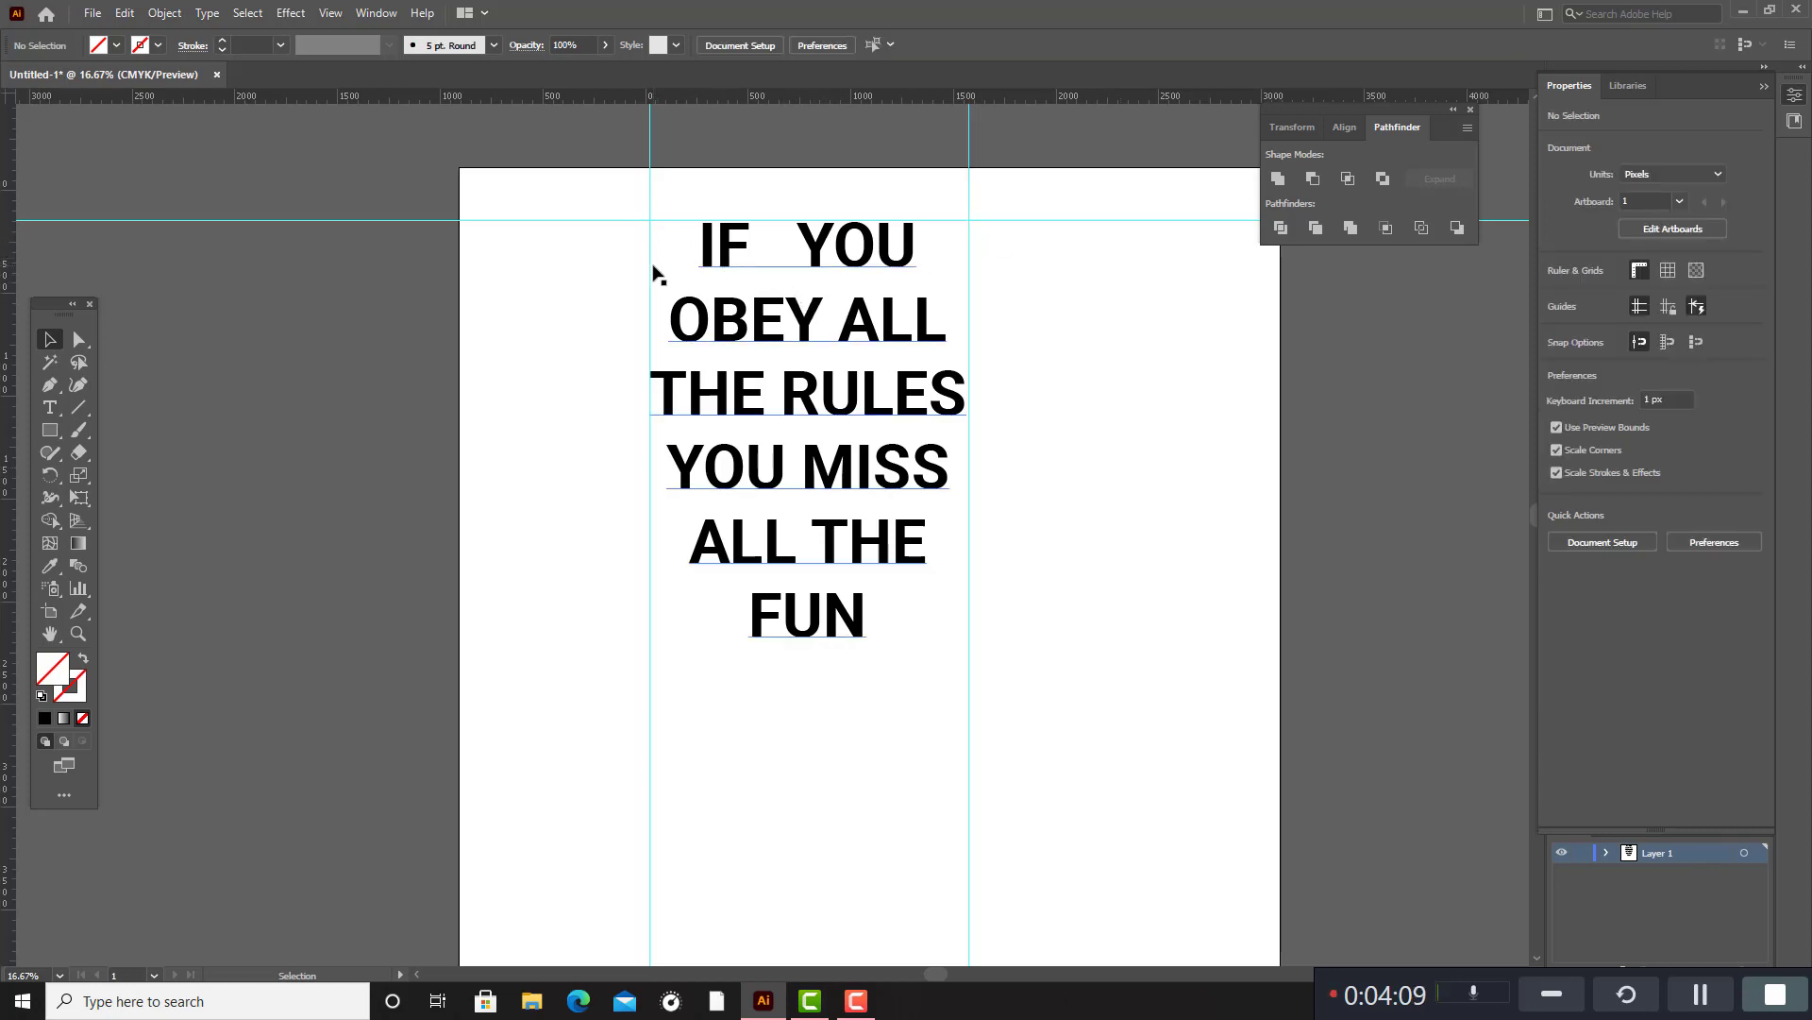
# Set the tracking of the first line, "IF YOU", to 235.
pyautogui.doubleClick(817, 259)
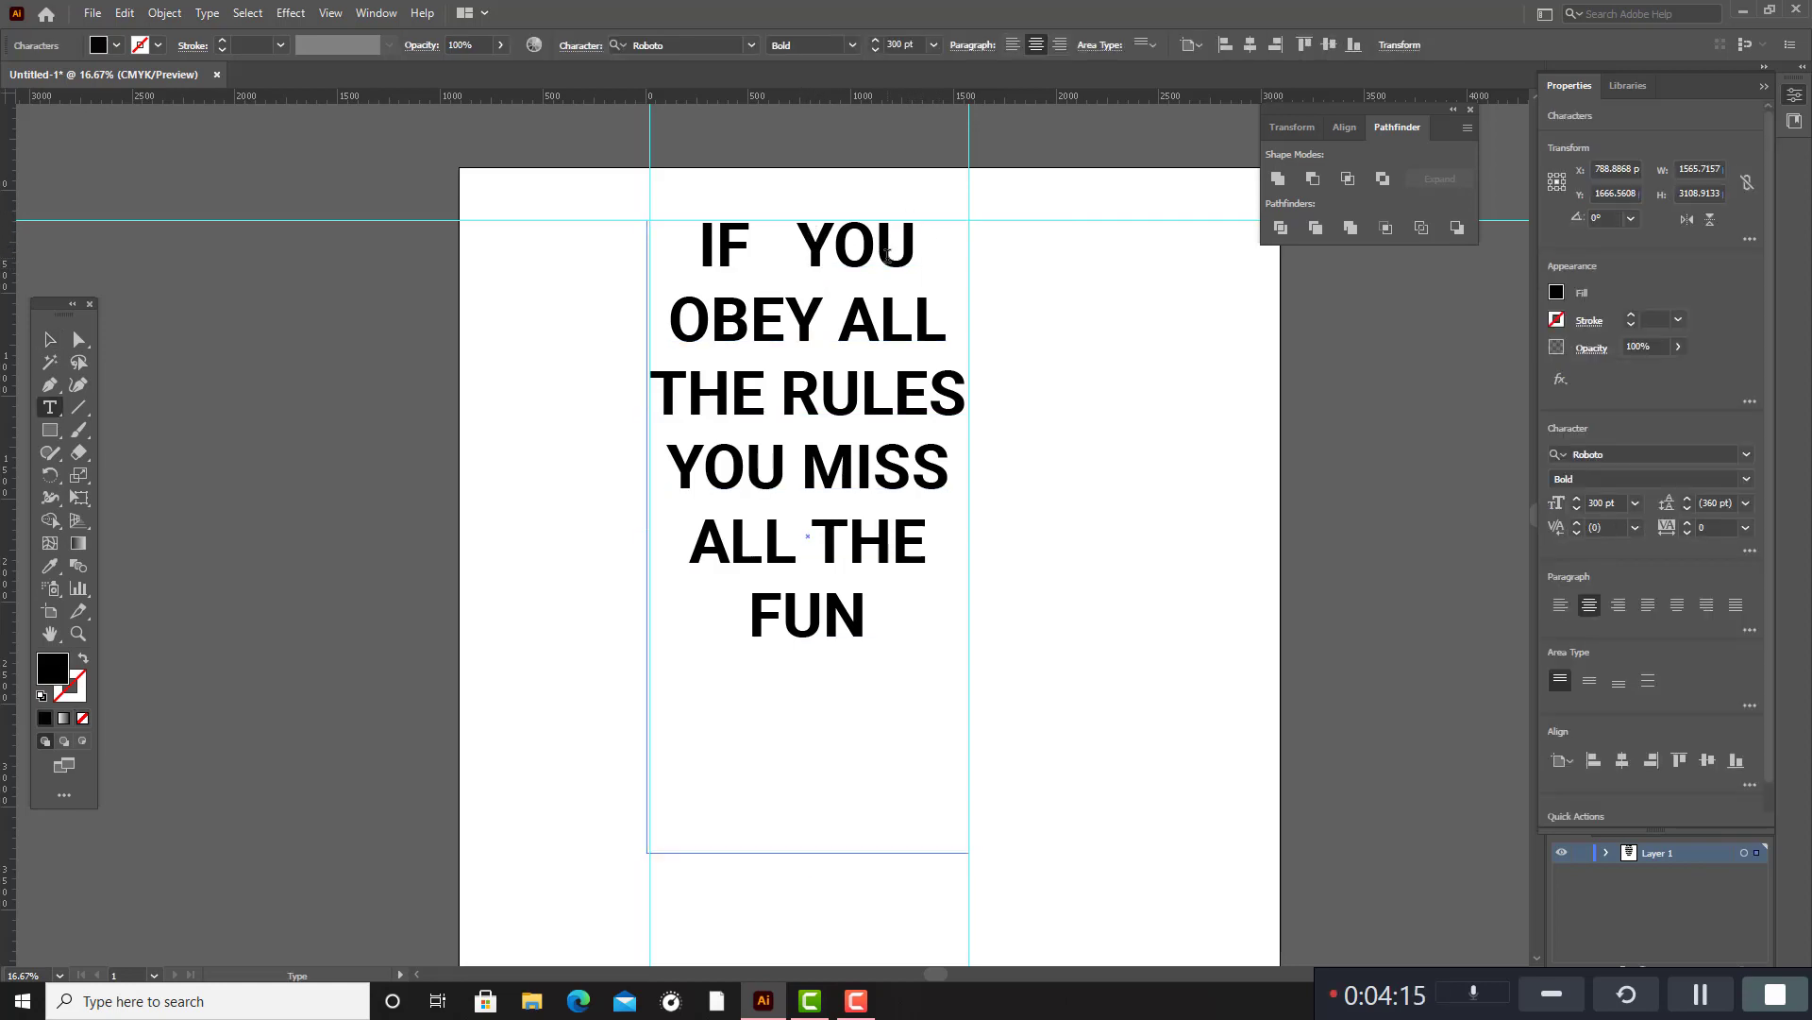
pyautogui.click(51, 339)
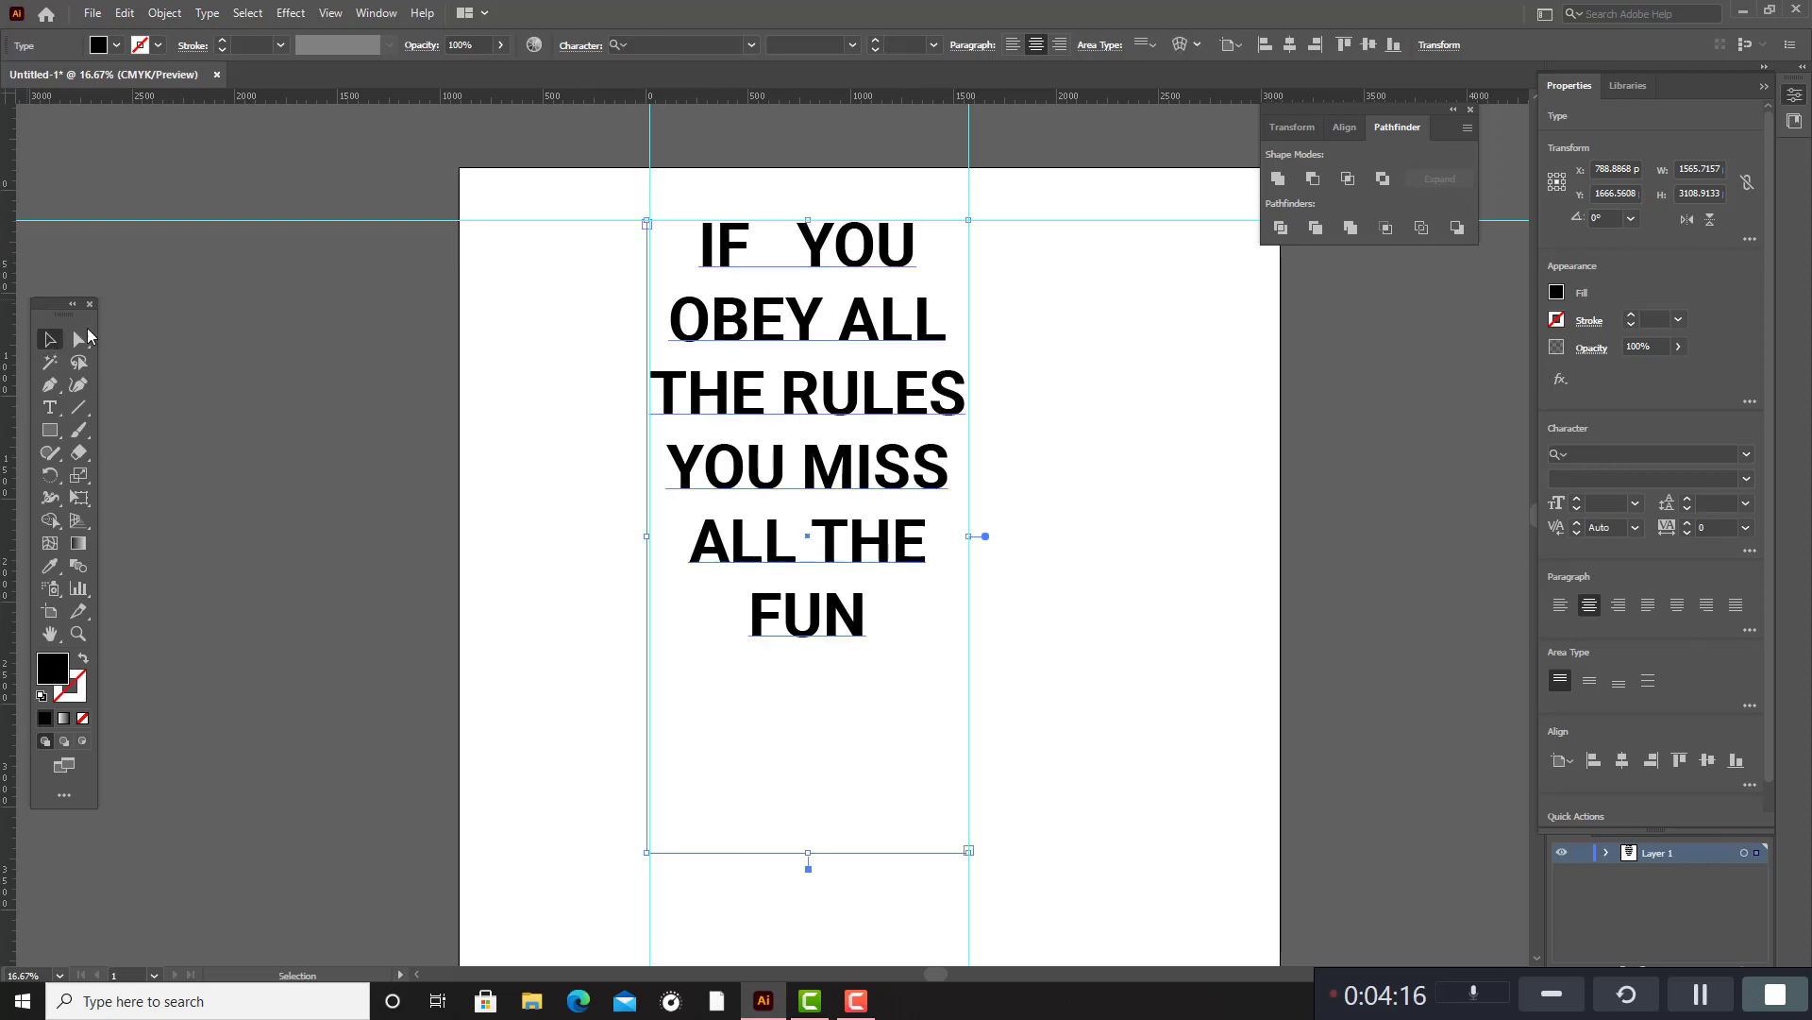
pyautogui.doubleClick(915, 253)
pyautogui.moveTo(921, 240); pyautogui.dragTo(672, 238)
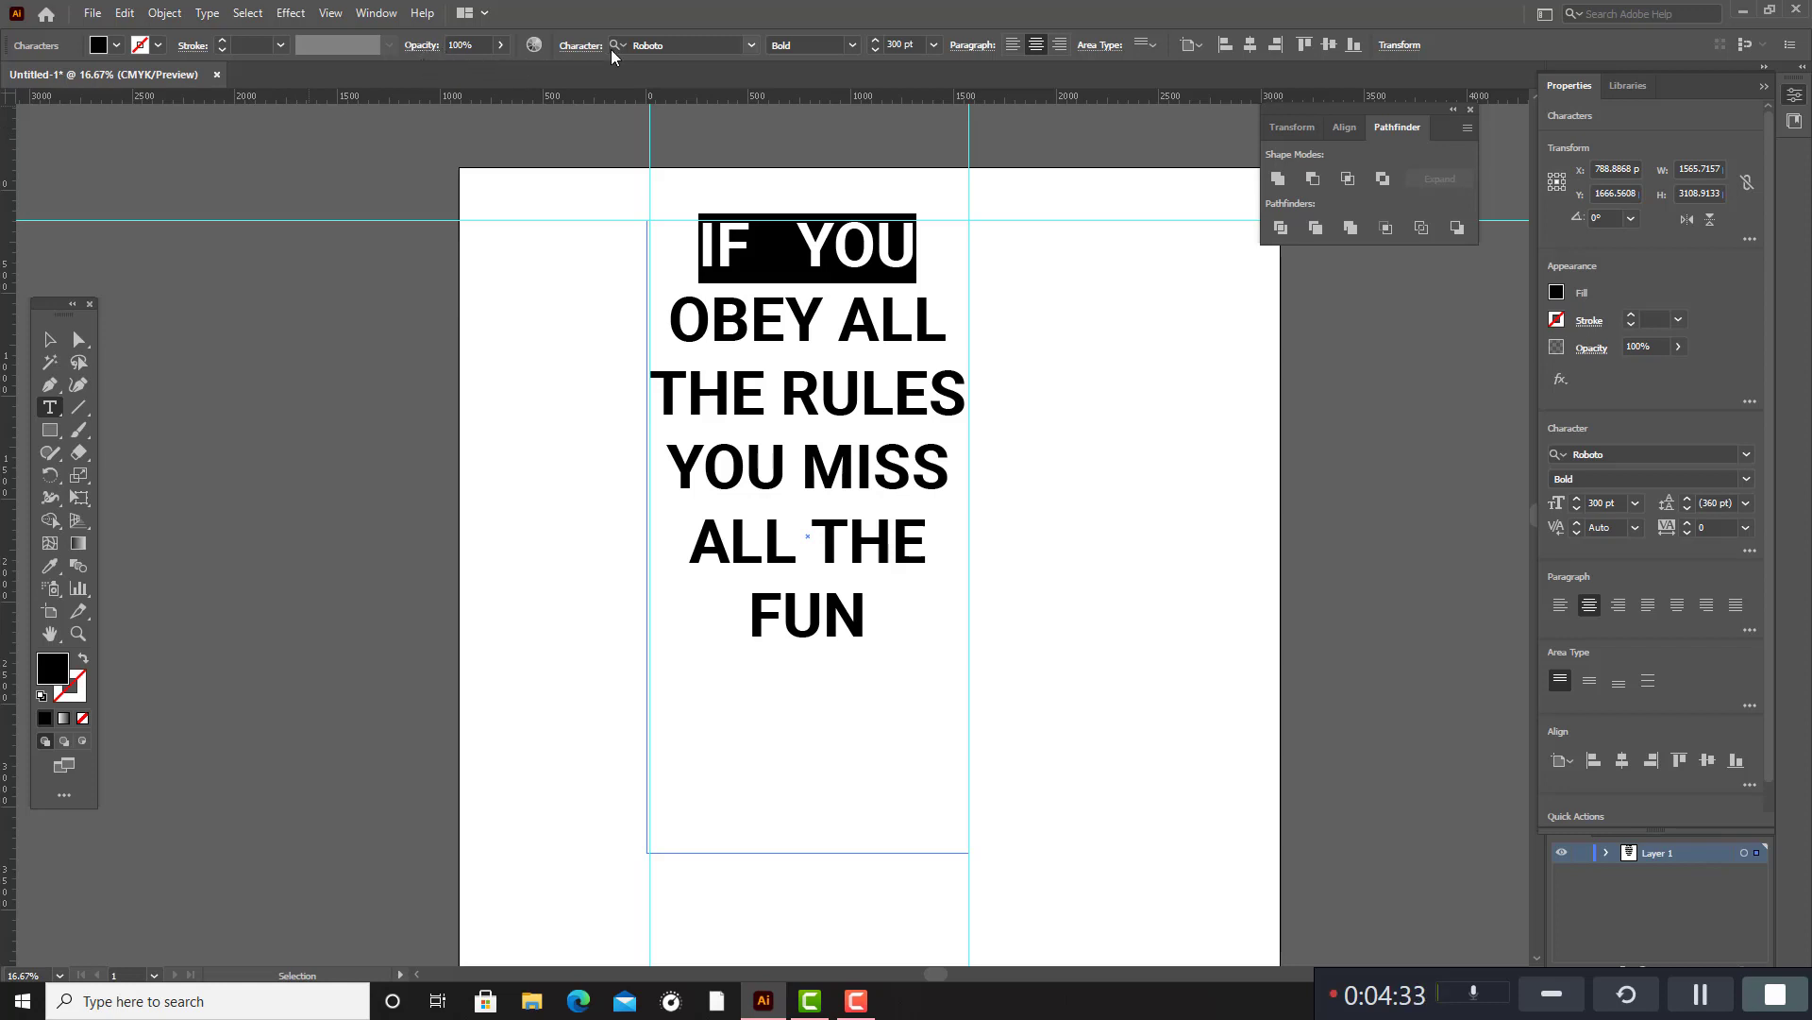
pyautogui.click(582, 47)
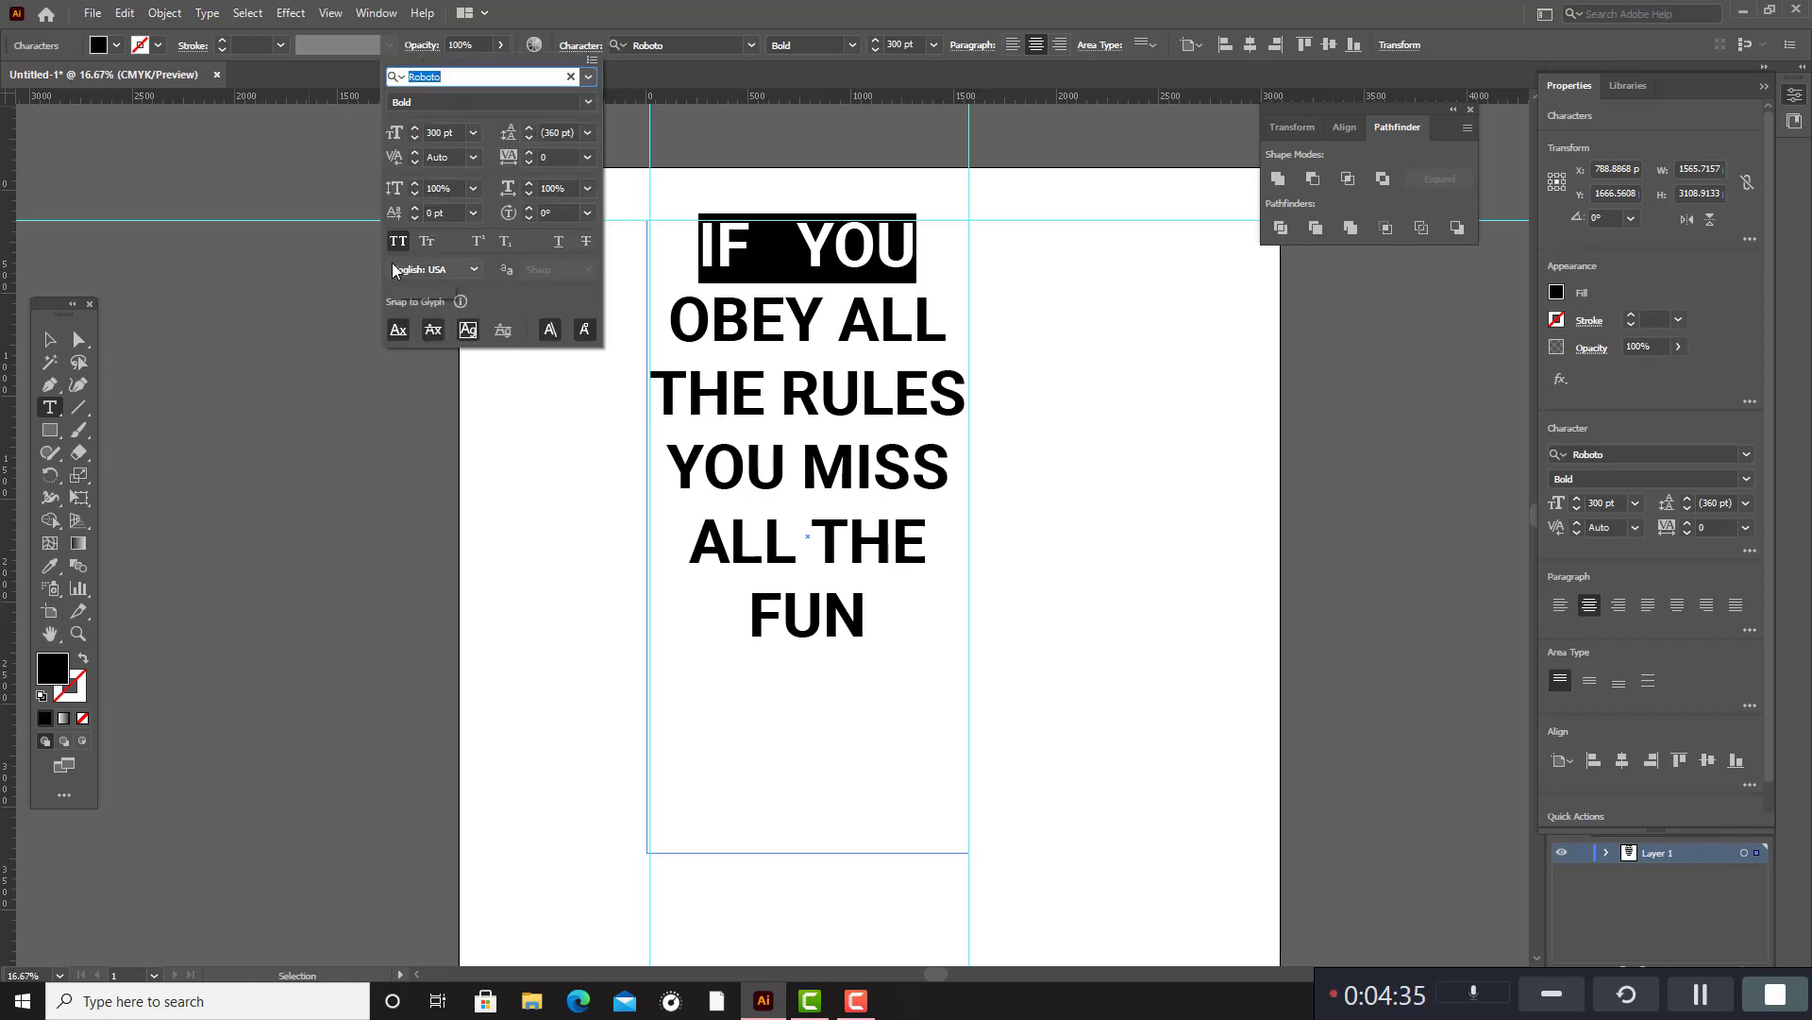
pyautogui.click(550, 158)
pyautogui.press('Up')
pyautogui.press('Up')
pyautogui.press('Up')
pyautogui.press('Up')
pyautogui.press('Up')
pyautogui.press('Up')
pyautogui.press('Up')
pyautogui.press('Up')
pyautogui.press('Up')
pyautogui.press('Up')
pyautogui.press('Up')
pyautogui.press('Up')
pyautogui.press('Up')
pyautogui.press('Up')
pyautogui.press('Up')
pyautogui.press('Up')
pyautogui.press('Up')
pyautogui.press('Up')
pyautogui.press('Up')
pyautogui.press('Up')
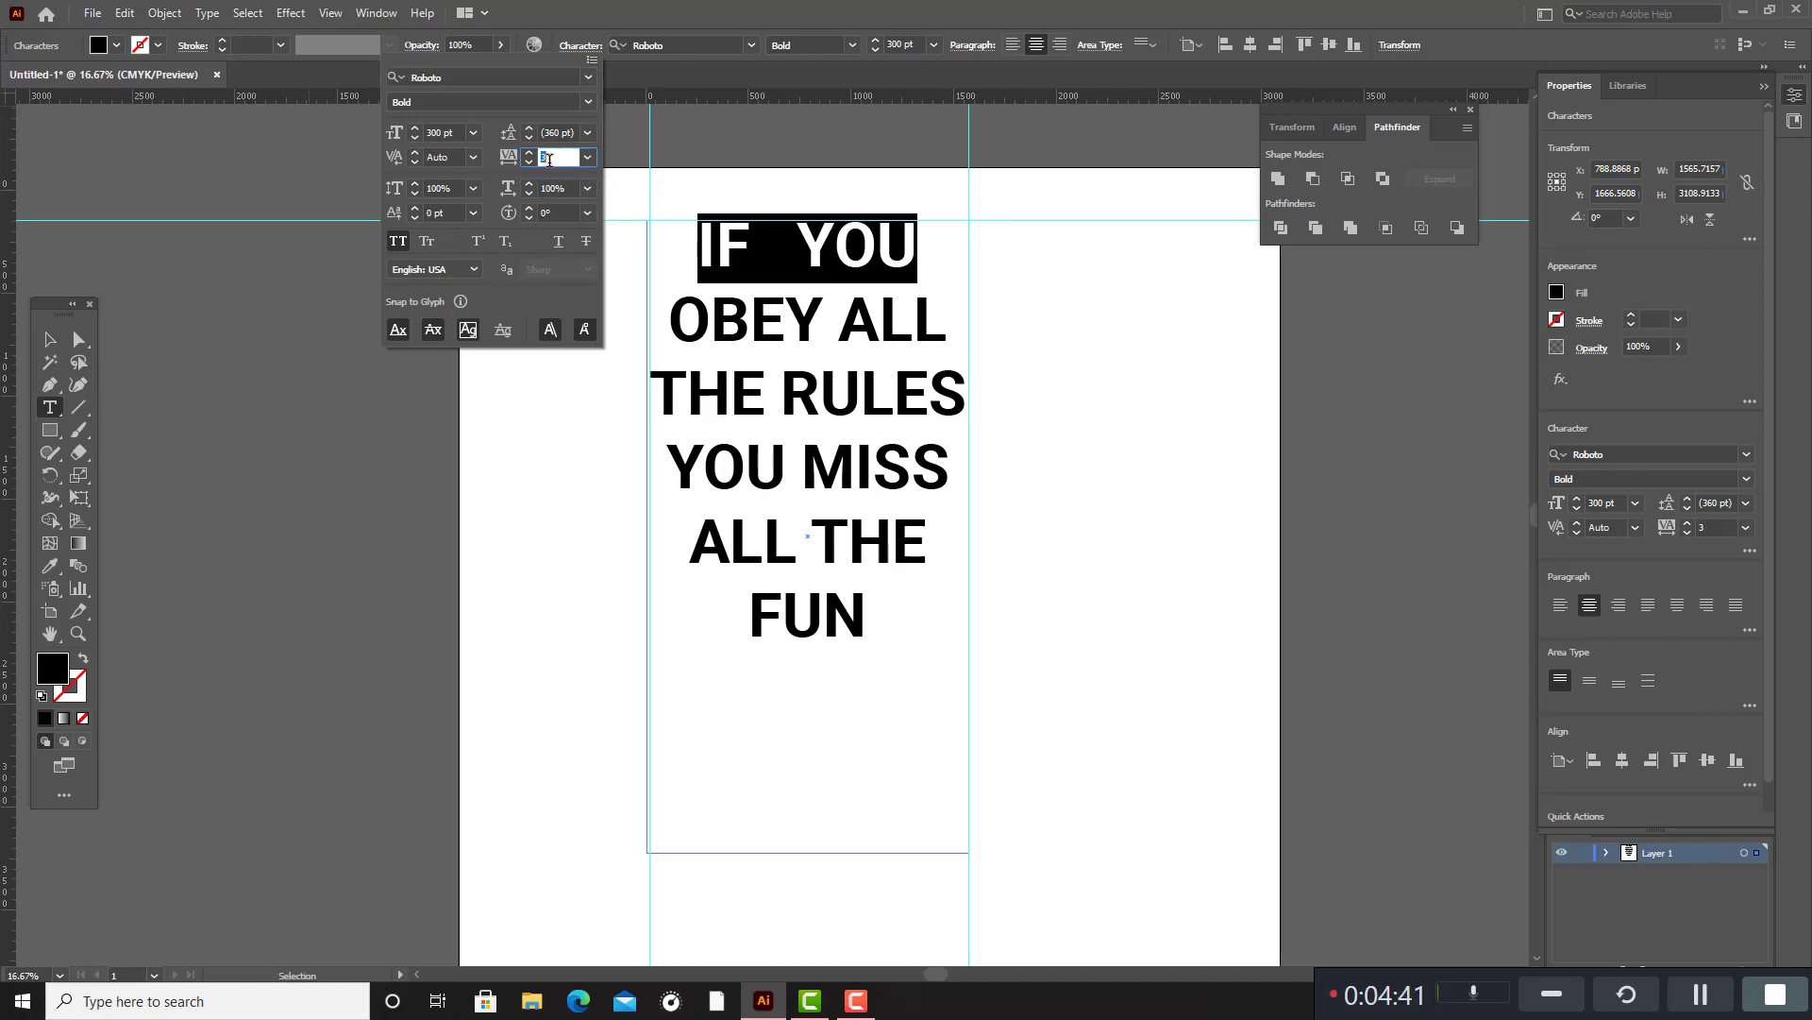
pyautogui.press('Up')
pyautogui.press('Up')
pyautogui.press('Up')
pyautogui.press('Up')
pyautogui.press('Up')
pyautogui.press('Up')
pyautogui.press('Up')
pyautogui.press('Up')
pyautogui.press('Up')
pyautogui.press('Up')
pyautogui.press('Up')
pyautogui.press('Up')
pyautogui.press('Up')
pyautogui.press('Up')
pyautogui.press('Up')
pyautogui.press('Up')
pyautogui.press('Up')
pyautogui.press('Up')
pyautogui.press('Up')
pyautogui.press('Up')
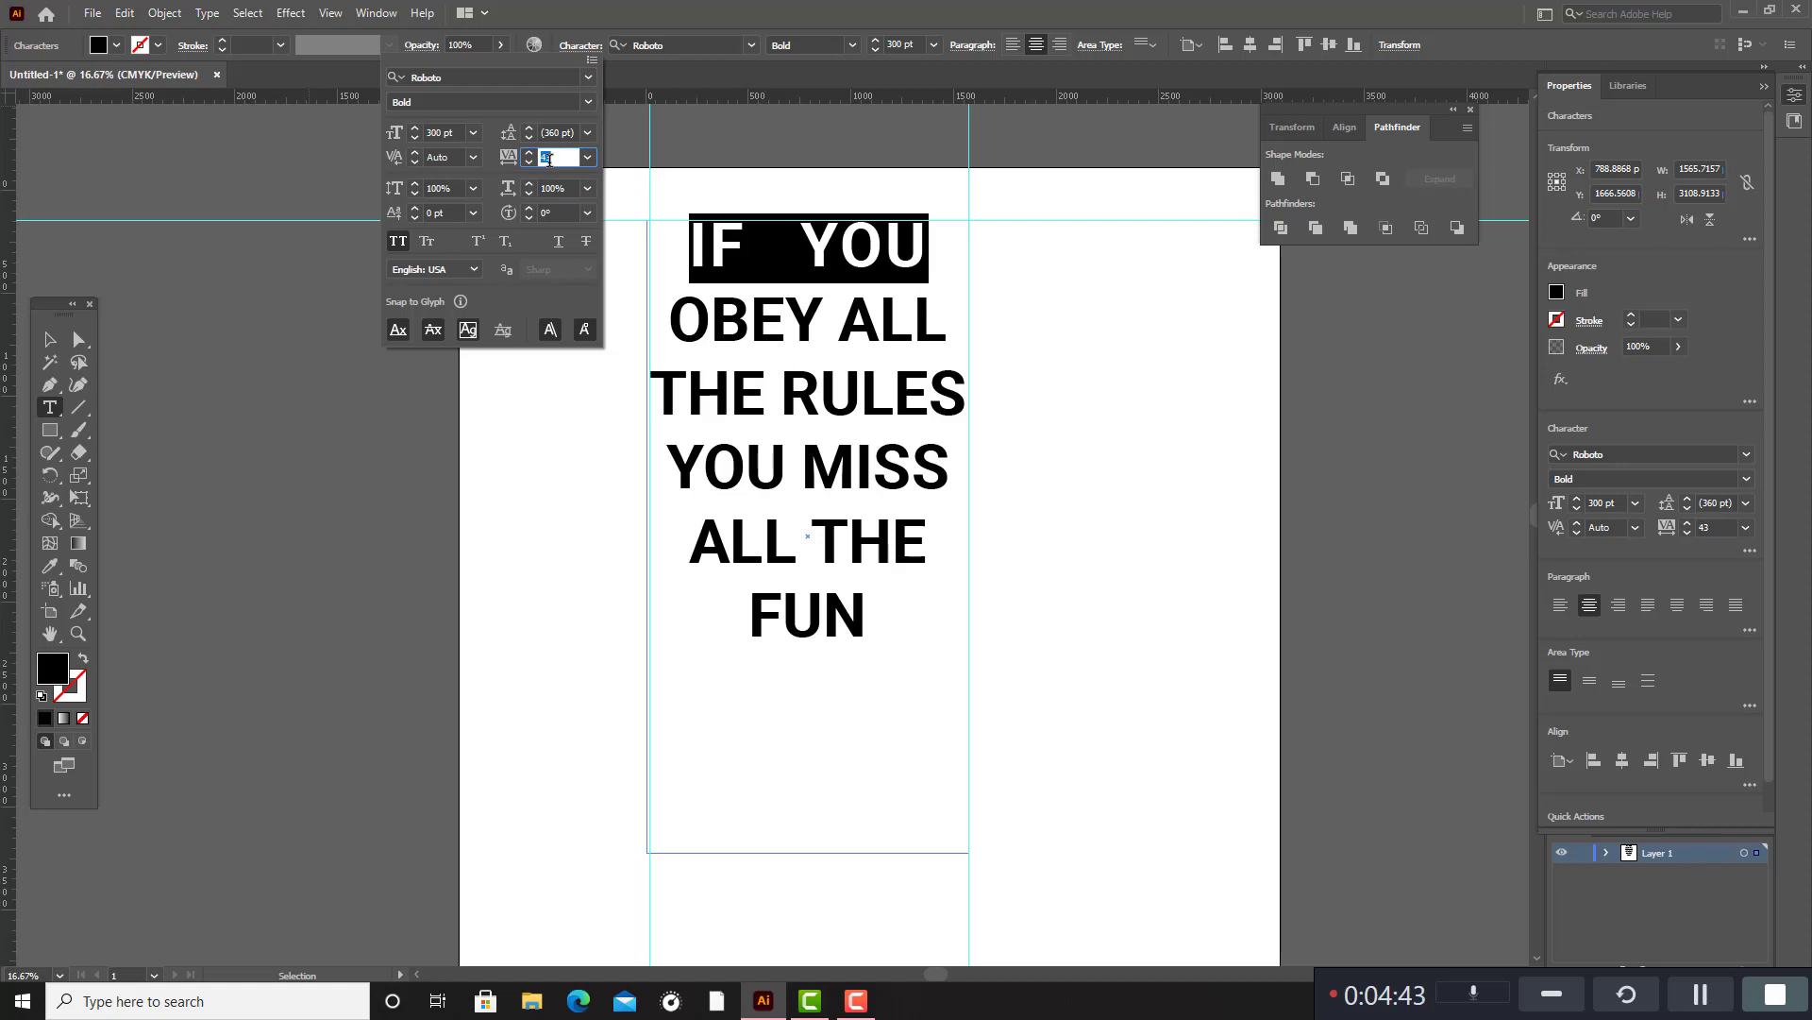
pyautogui.press('Up')
pyautogui.press('Up')
pyautogui.press('Up')
pyautogui.press('Up')
pyautogui.press('Up')
pyautogui.press('Up')
pyautogui.press('Up')
pyautogui.press('Up')
pyautogui.press('Up')
pyautogui.press('Up')
pyautogui.press('Up')
pyautogui.press('Up')
pyautogui.press('Up')
pyautogui.press('Up')
pyautogui.press('Up')
pyautogui.press('Up')
pyautogui.press('Up')
pyautogui.press('Up')
pyautogui.press('Up')
pyautogui.press('Up')
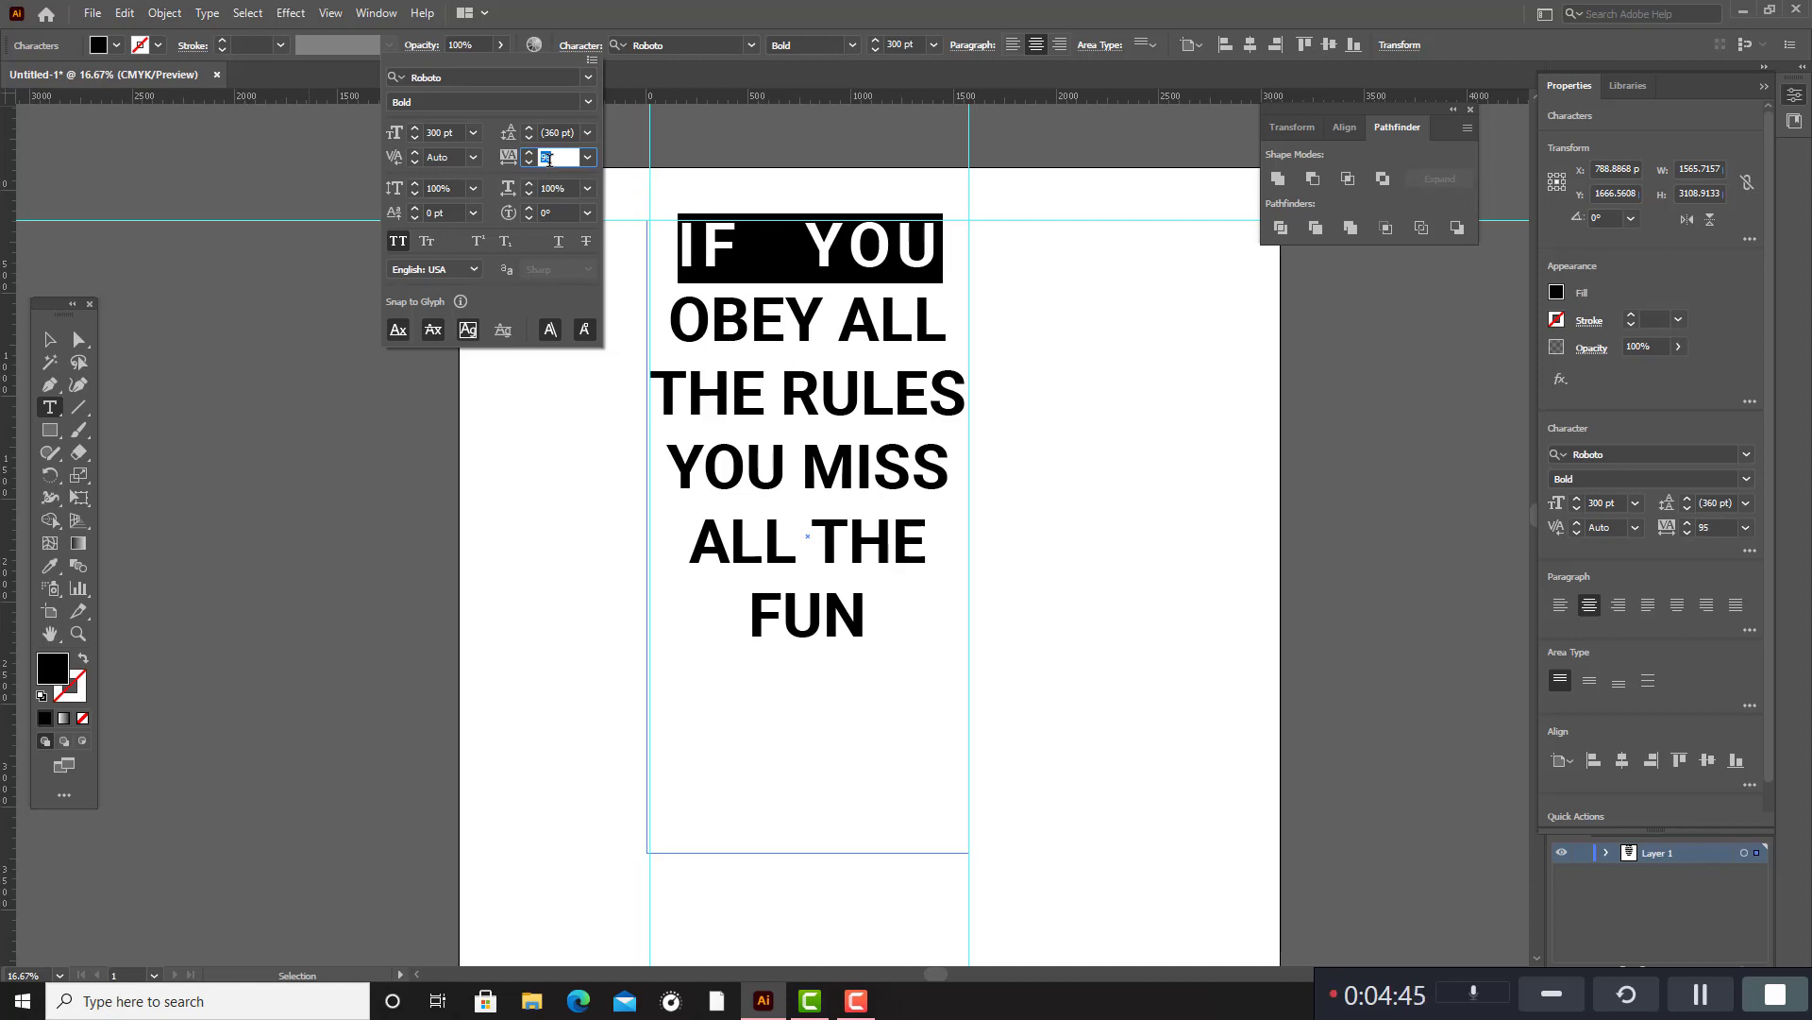
pyautogui.press('Up')
pyautogui.press('Up')
pyautogui.press('Up')
pyautogui.press('Up')
pyautogui.press('Up')
pyautogui.press('Up')
pyautogui.press('Up')
pyautogui.press('Up')
pyautogui.press('Up')
pyautogui.press('Up')
pyautogui.press('Up')
pyautogui.press('Up')
pyautogui.press('Up')
pyautogui.press('Up')
pyautogui.press('Up')
pyautogui.press('Up')
pyautogui.press('Up')
pyautogui.press('Up')
pyautogui.press('Up')
pyautogui.press('Up')
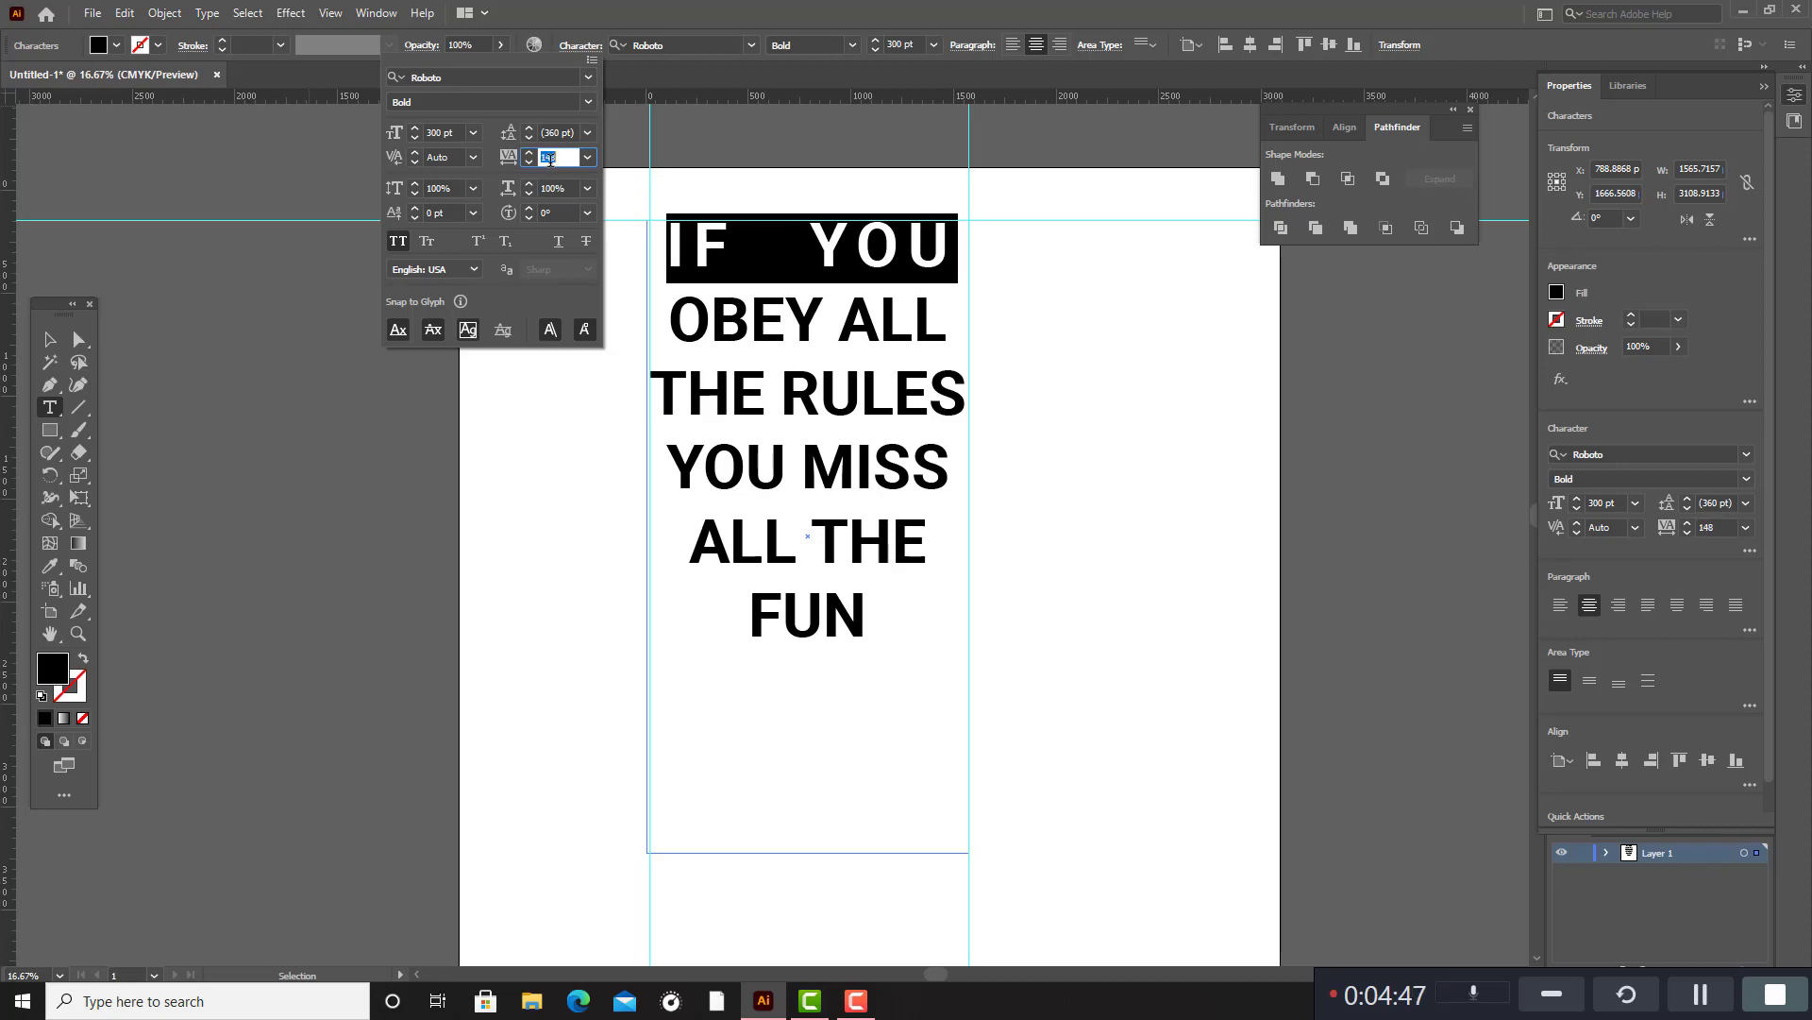
pyautogui.press('Up')
pyautogui.press('Up')
pyautogui.press('Up')
pyautogui.press('Up')
pyautogui.press('Up')
pyautogui.press('Up')
pyautogui.press('Up')
pyautogui.press('Up')
pyautogui.press('Up')
pyautogui.press('Up')
pyautogui.press('Up')
pyautogui.press('Up')
pyautogui.press('Up')
pyautogui.press('Up')
pyautogui.press('Up')
pyautogui.press('Up')
pyautogui.press('Up')
pyautogui.press('Up')
pyautogui.press('Up')
pyautogui.press('Up')
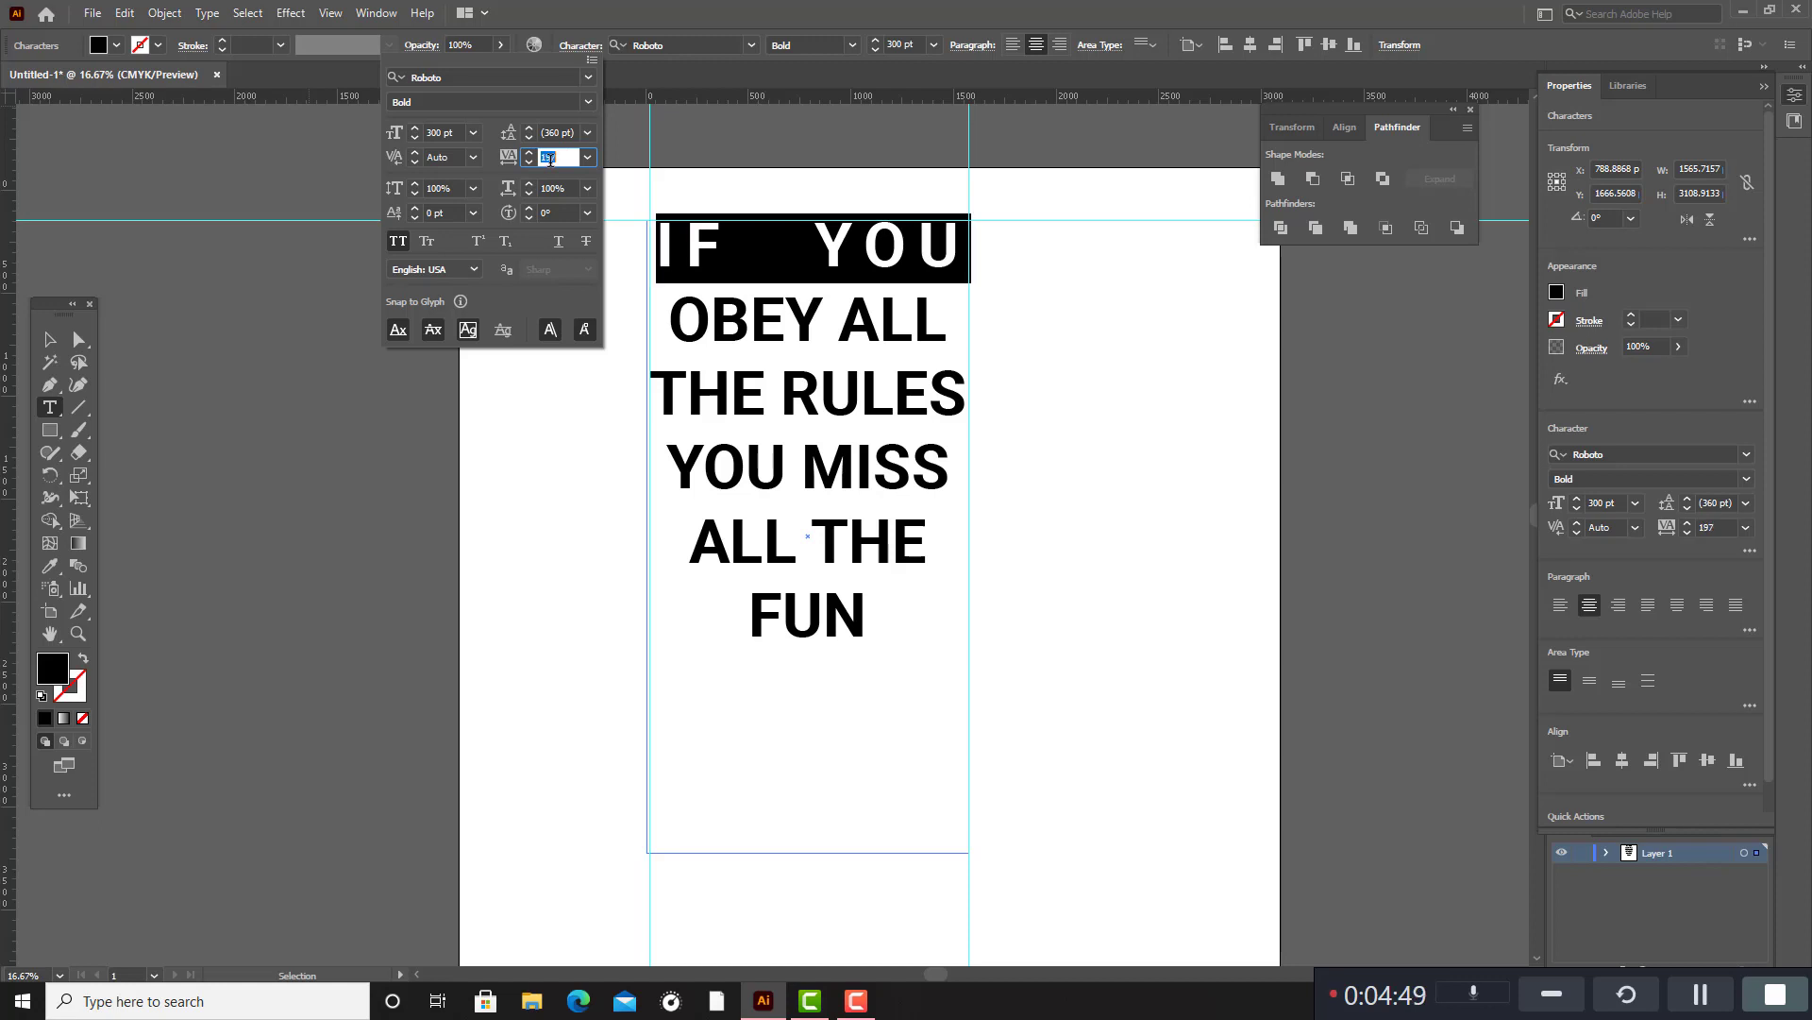
pyautogui.press('Up')
pyautogui.press('Up')
pyautogui.press('Up')
pyautogui.press('Up')
pyautogui.press('Up')
pyautogui.press('Up')
pyautogui.press('Up')
pyautogui.press('Up')
pyautogui.press('Up')
pyautogui.press('Up')
pyautogui.press('Up')
pyautogui.press('Up')
pyautogui.press('Up')
pyautogui.press('Up')
pyautogui.press('Up')
pyautogui.press('Up')
pyautogui.press('Up')
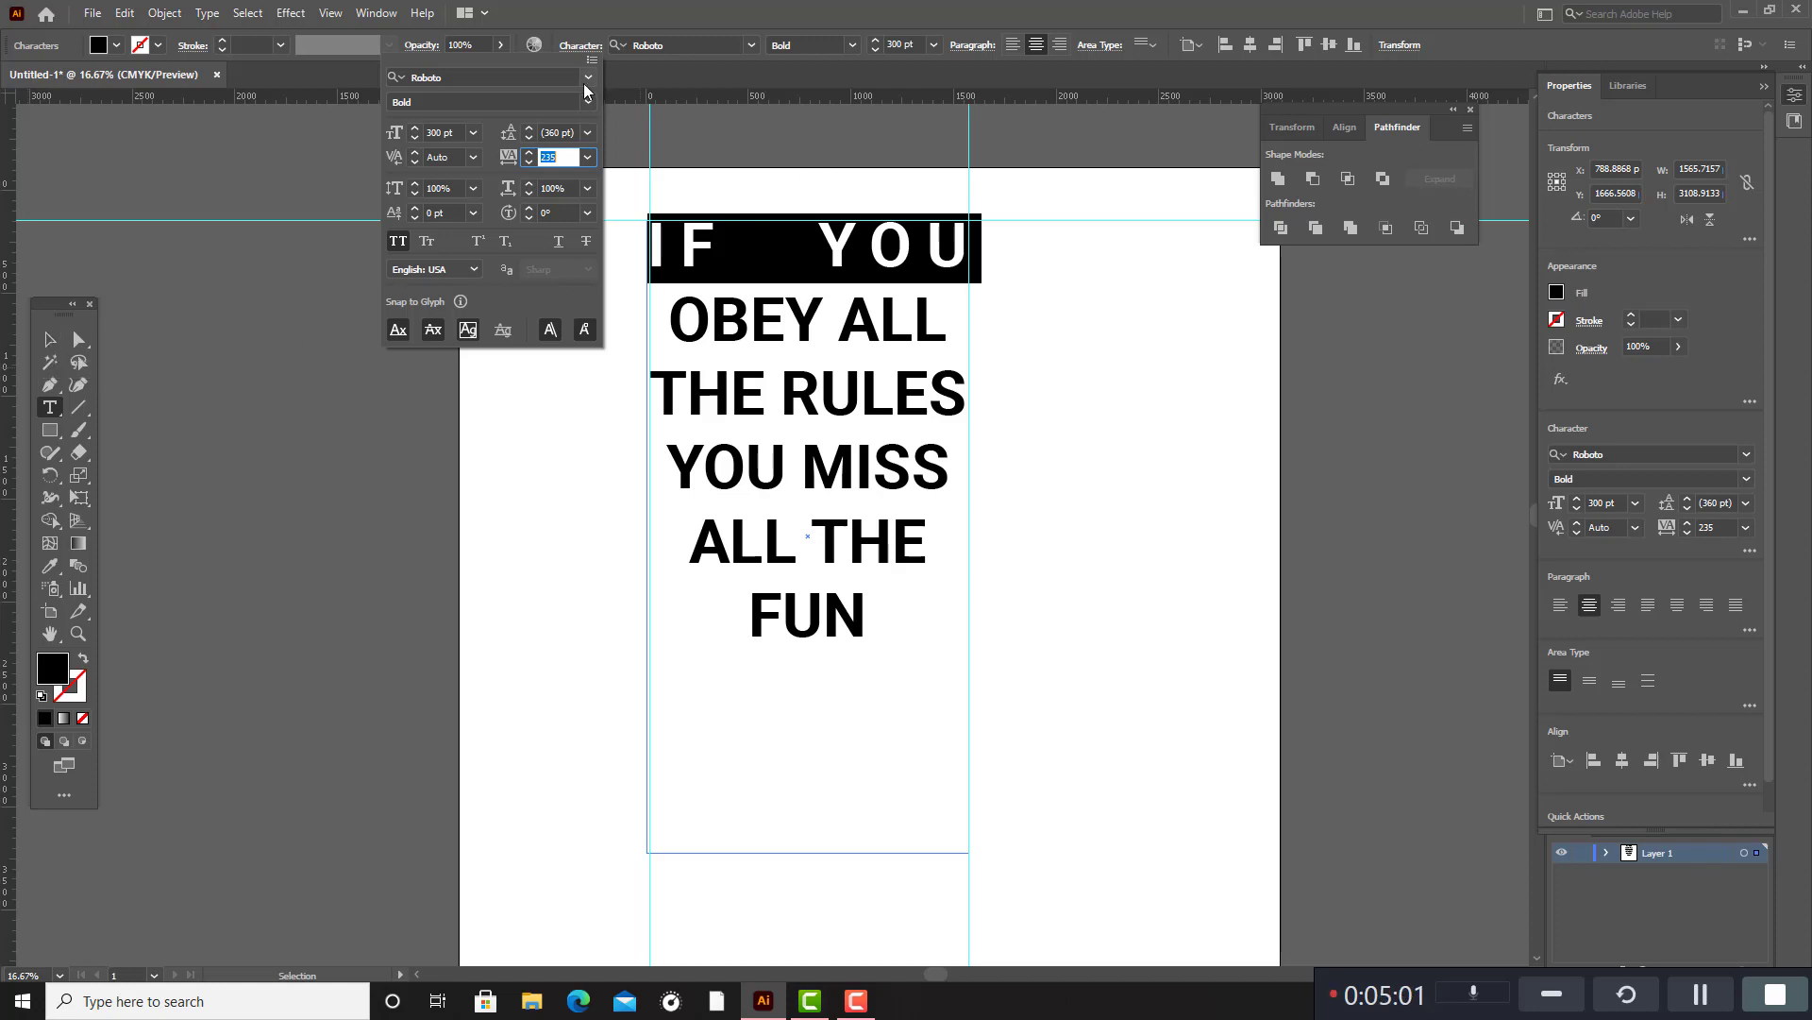
pyautogui.click(401, 412)
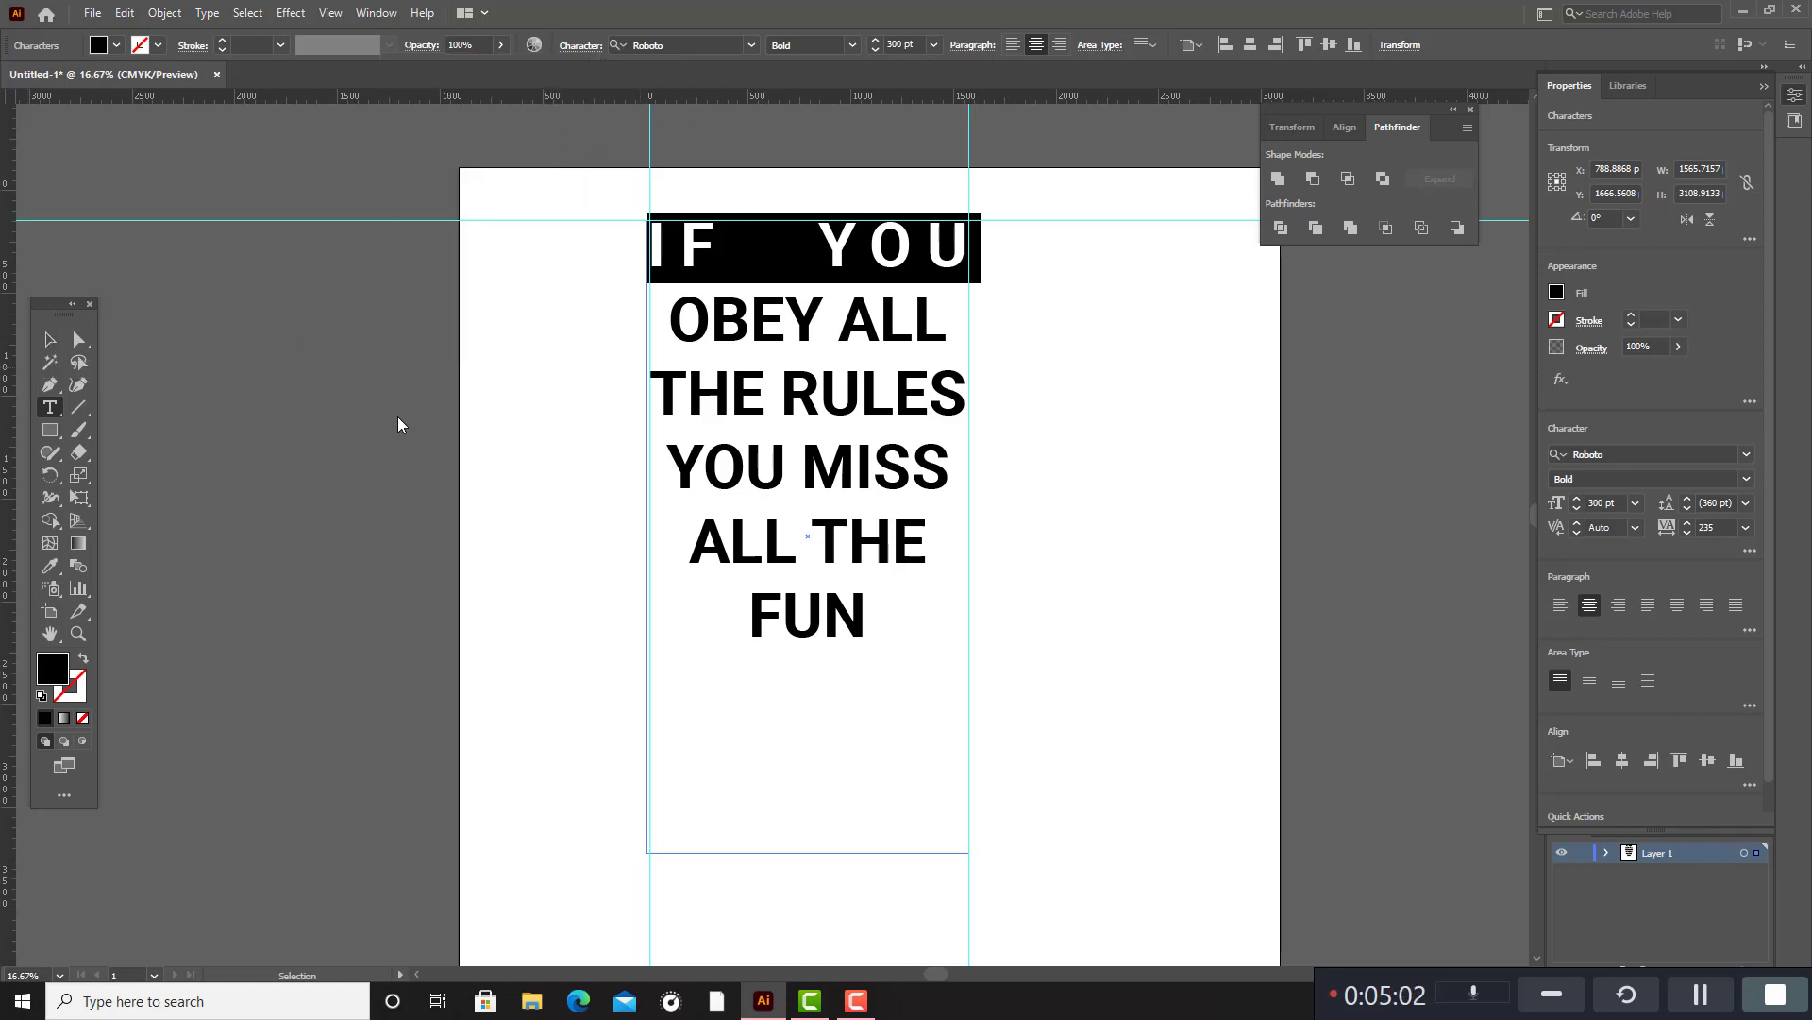
# Delete the extra spaces between "IF" and "YOU" in the first line.
pyautogui.doubleClick(843, 259)
pyautogui.click(831, 254)
pyautogui.moveTo(826, 251); pyautogui.dragTo(715, 249)
pyautogui.press('BackSpace')
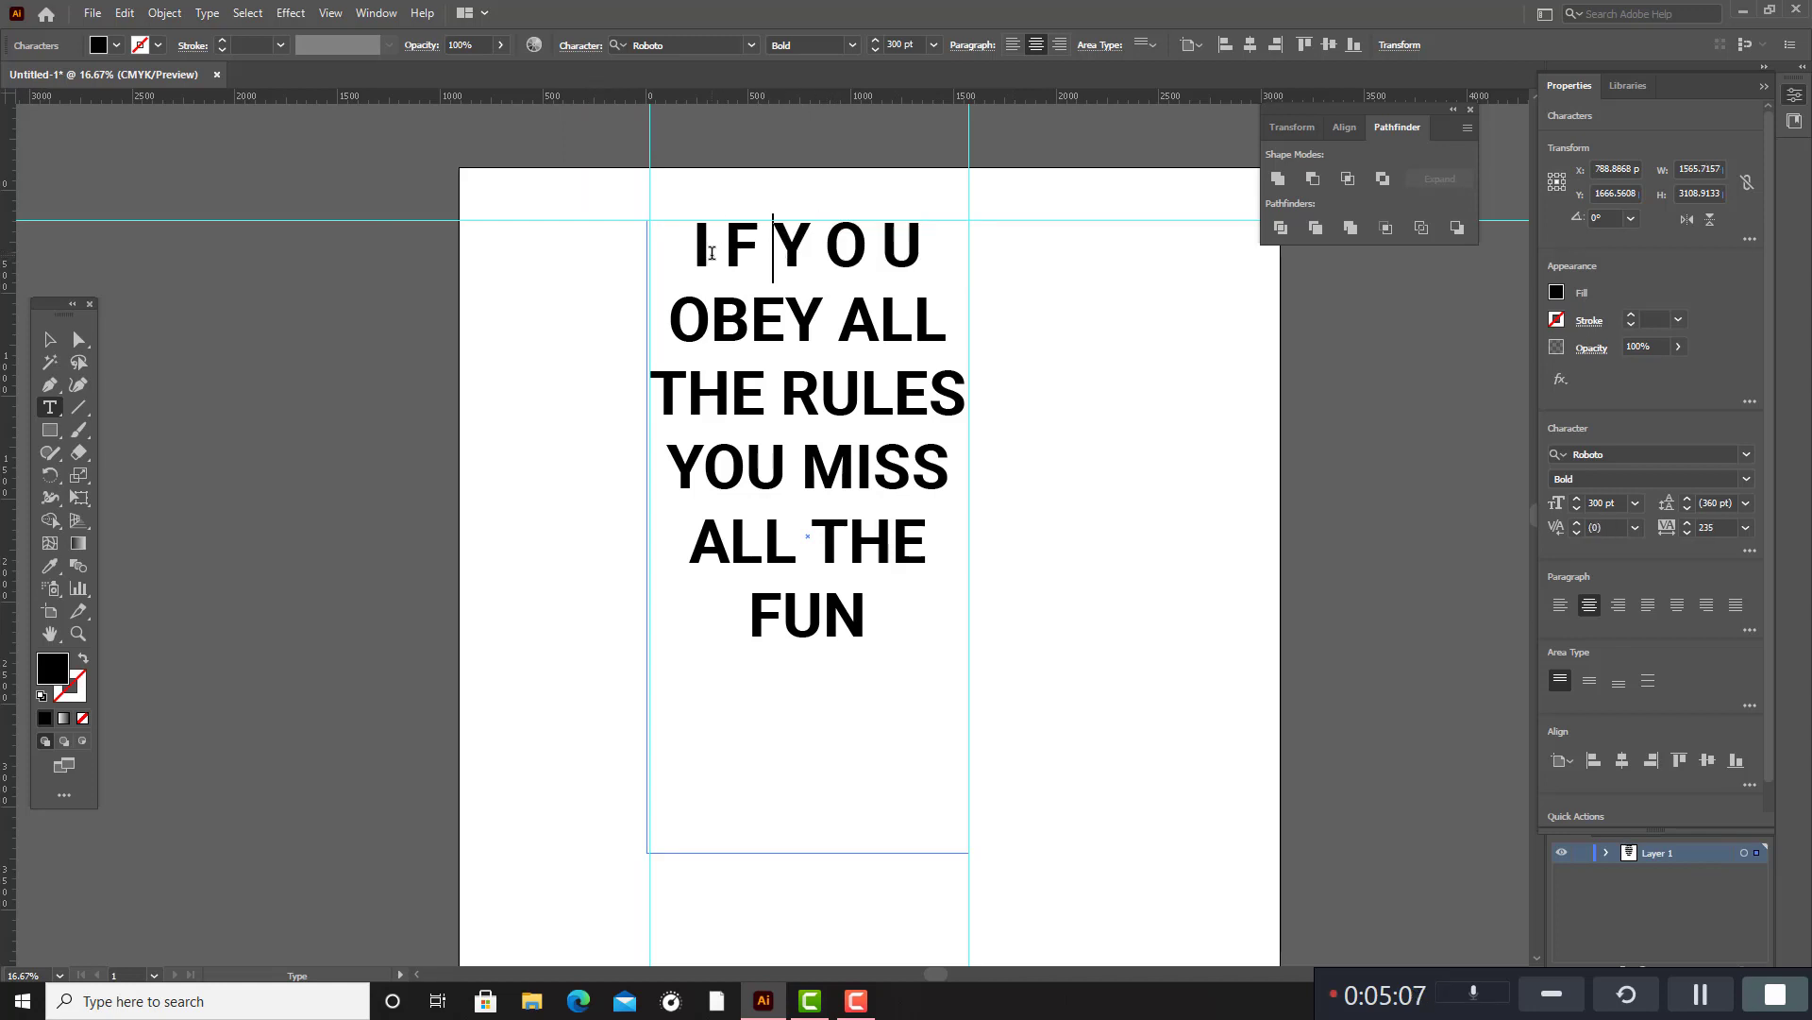
pyautogui.click(50, 339)
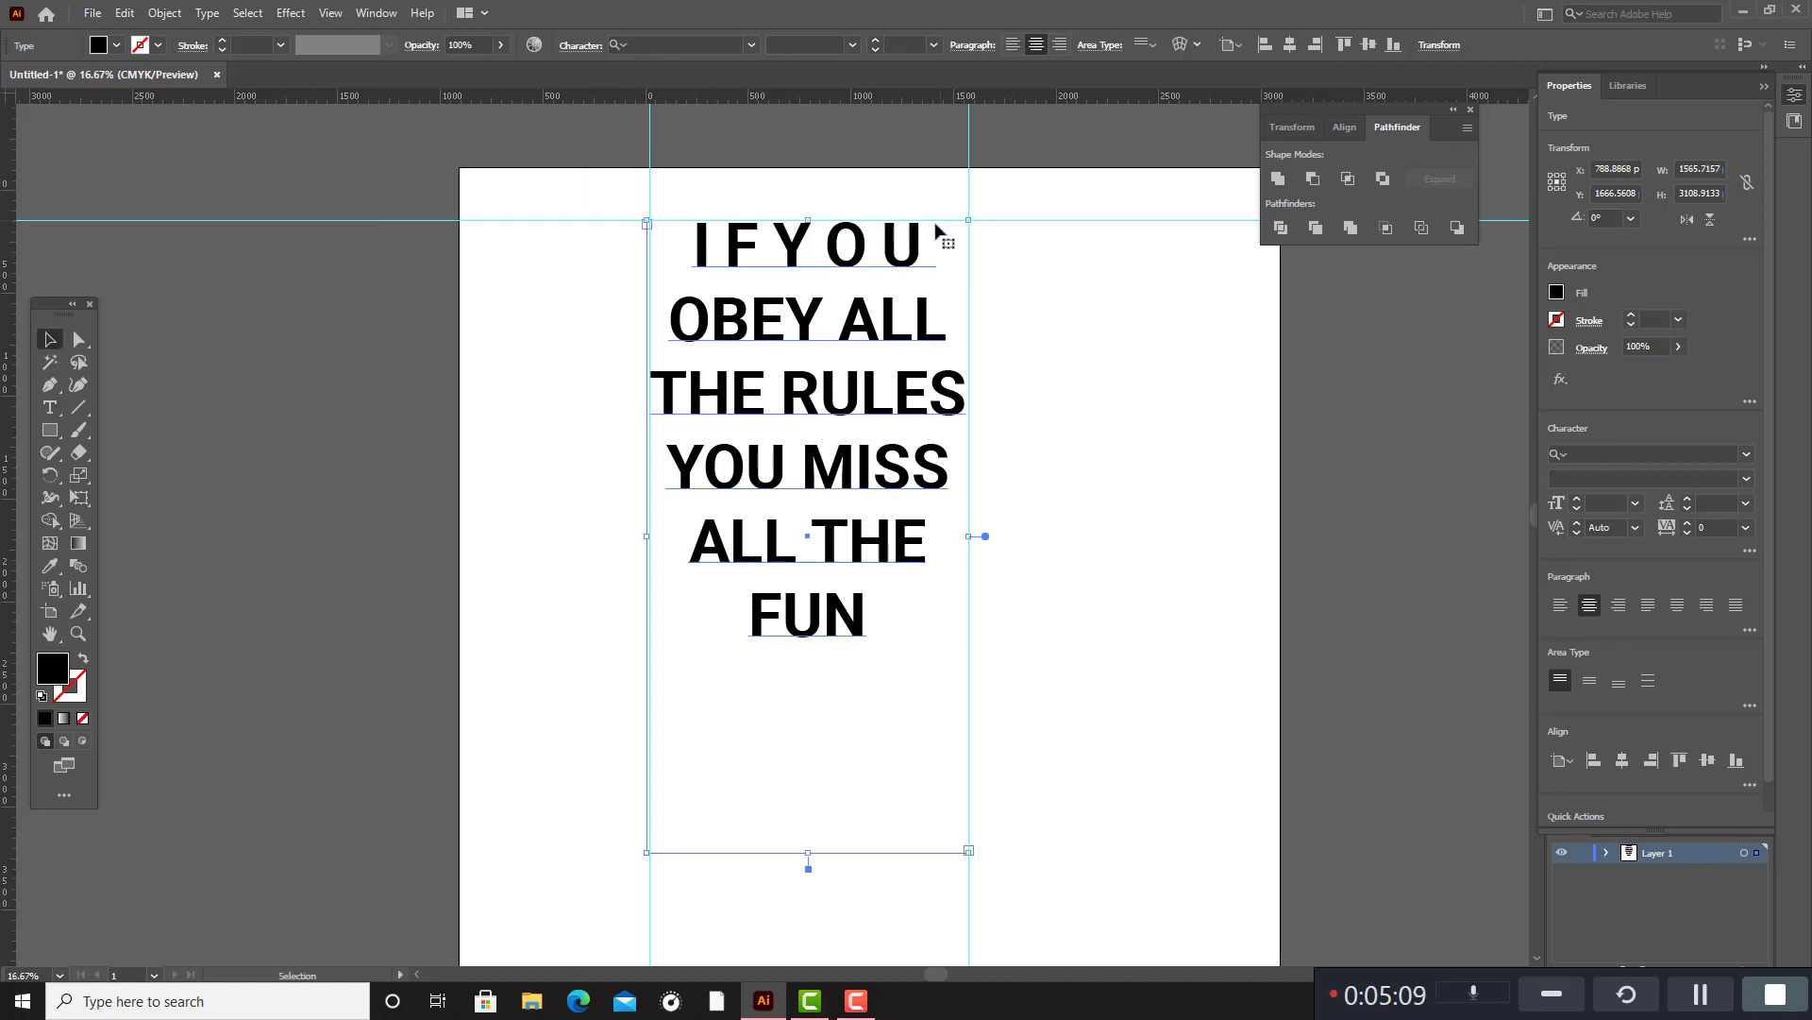
# Increase the tracking of the first line, "IFYOU", to 602 so its letters span the vertical guides.
pyautogui.doubleClick(798, 259)
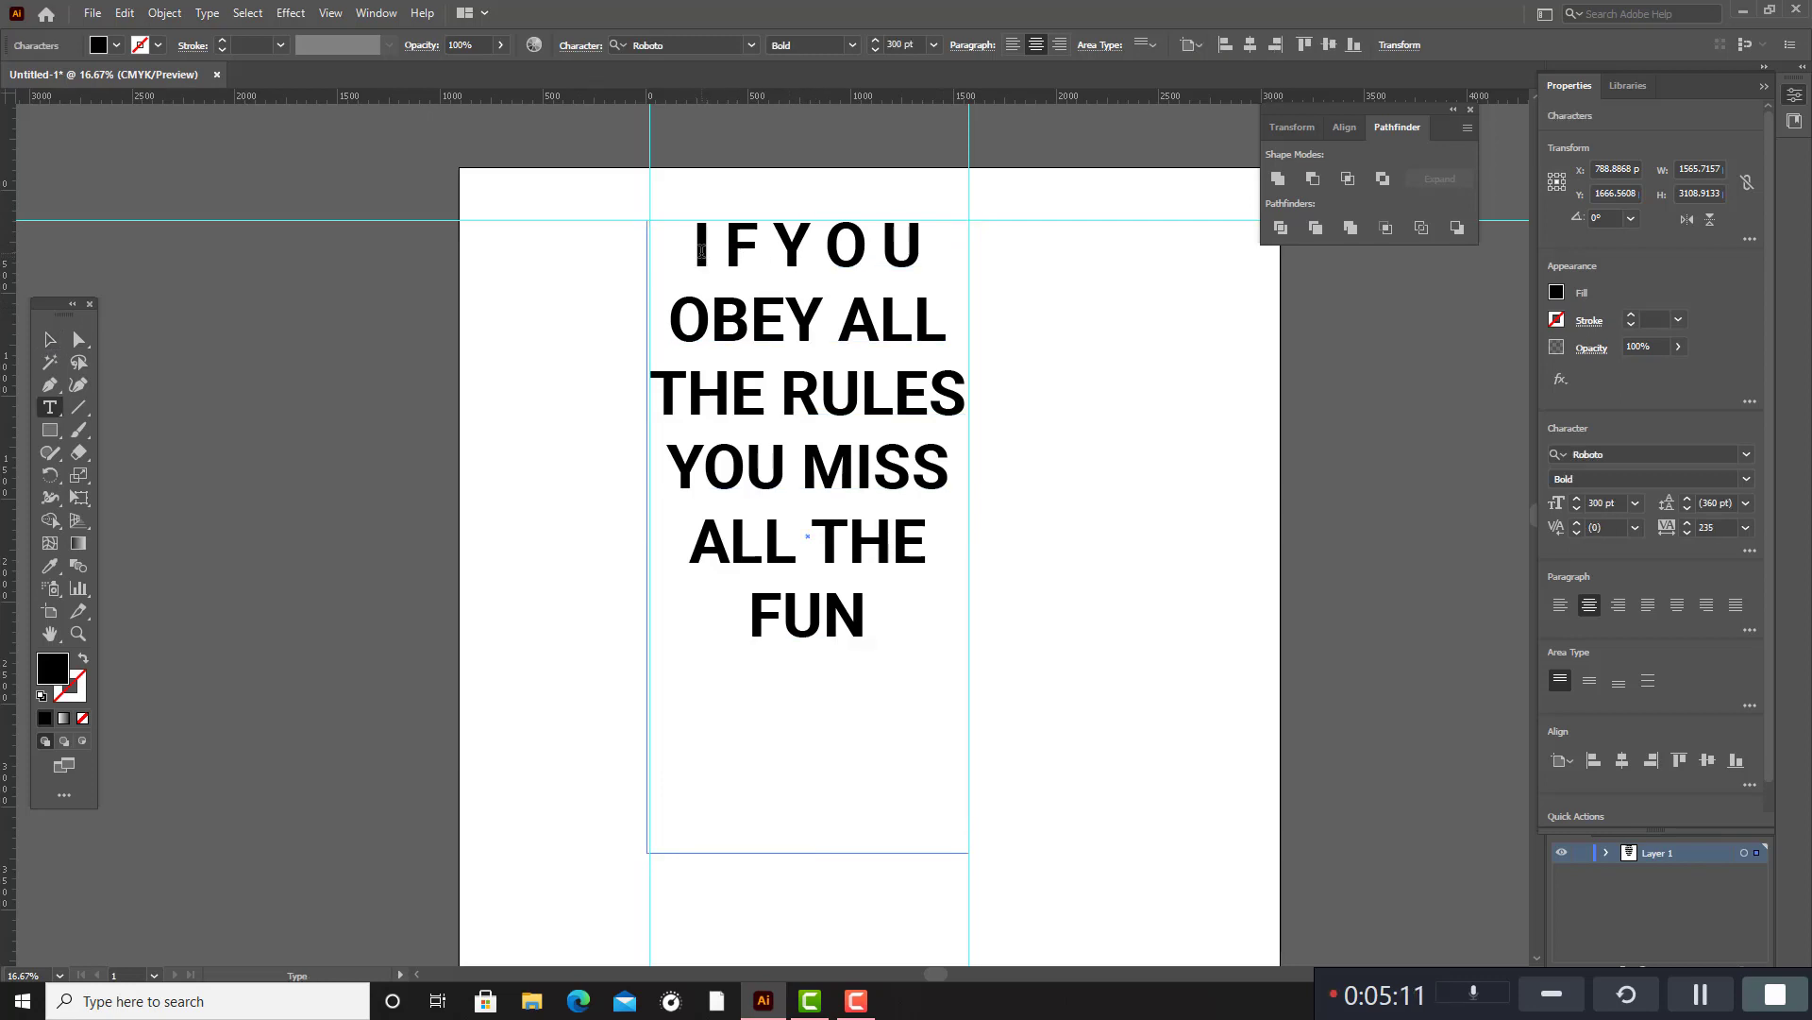
pyautogui.moveTo(694, 248); pyautogui.dragTo(934, 241)
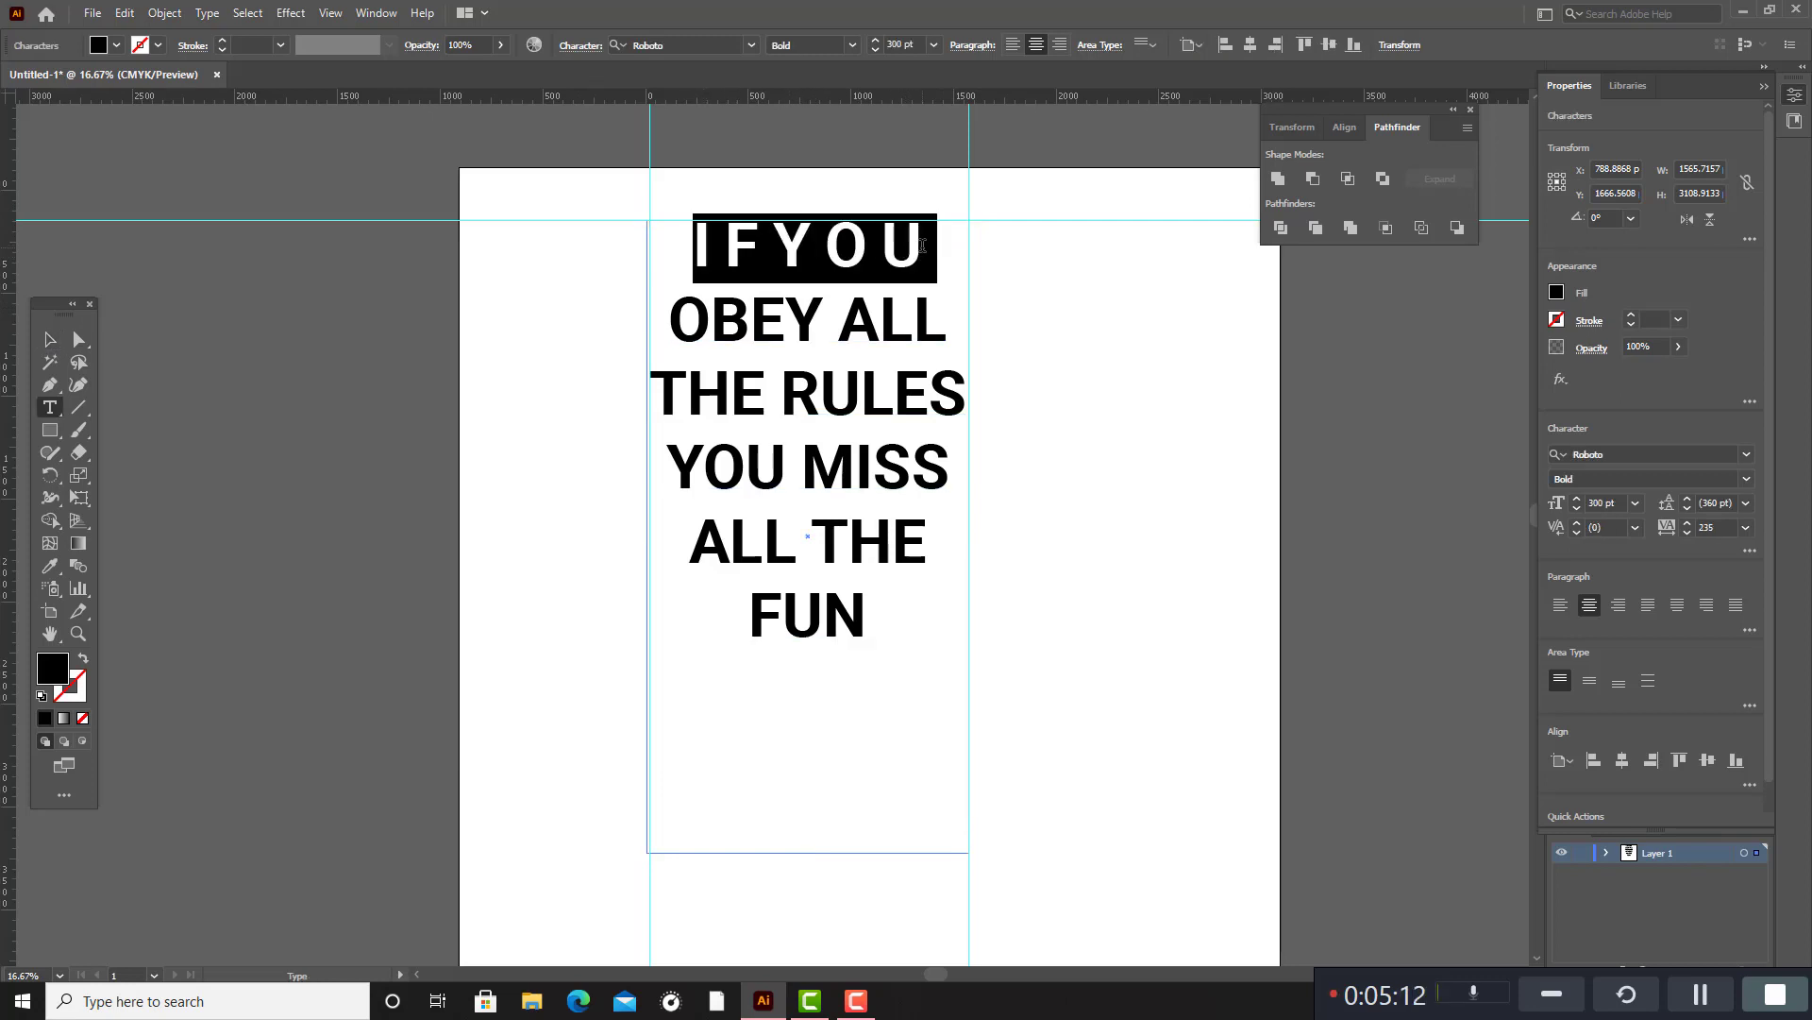
pyautogui.click(576, 47)
pyautogui.click(568, 159)
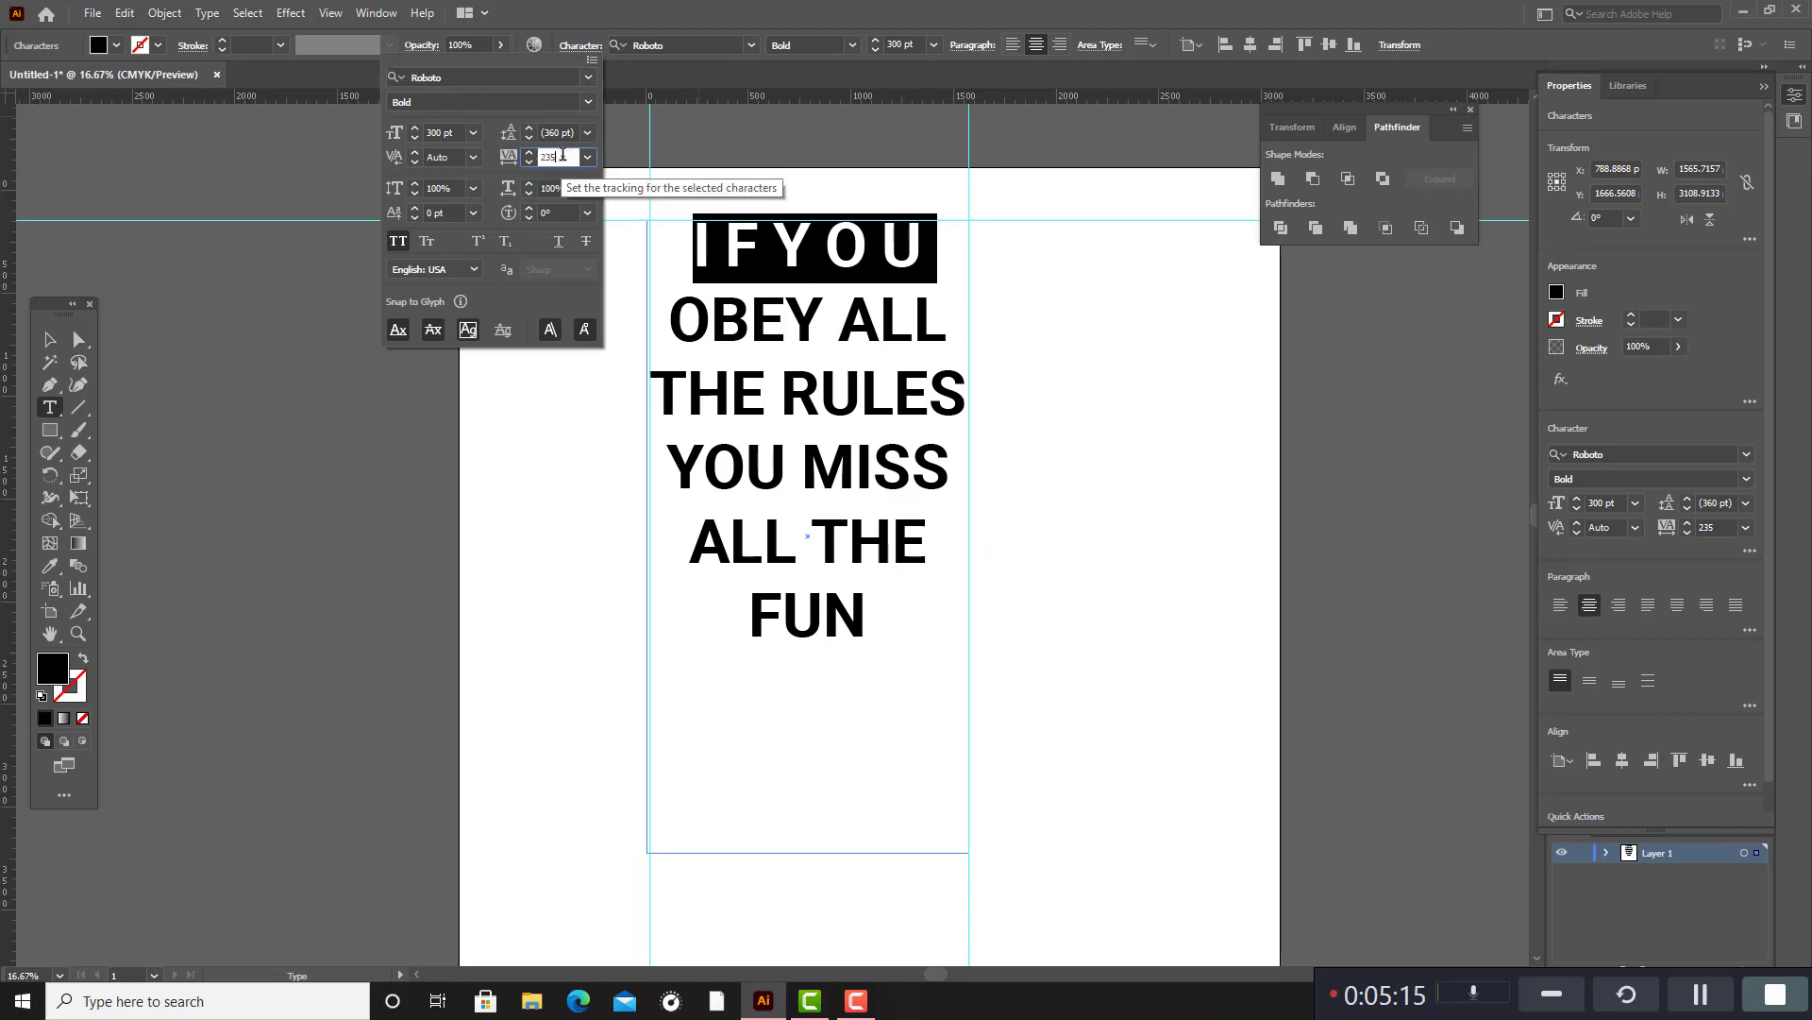
pyautogui.press('Up')
pyautogui.press('Up')
pyautogui.press('Up')
pyautogui.press('Up')
pyautogui.press('Up')
pyautogui.press('Up')
pyautogui.press('Up')
pyautogui.press('Up')
pyautogui.press('Up')
pyautogui.press('Up')
pyautogui.press('Up')
pyautogui.press('Up')
pyautogui.press('Up')
pyautogui.press('Up')
pyautogui.press('Up')
pyautogui.press('Up')
pyautogui.press('Up')
pyautogui.press('Up')
pyautogui.press('Up')
pyautogui.press('Up')
pyautogui.press('Up')
pyautogui.press('Up')
pyautogui.press('Up')
pyautogui.press('Up')
pyautogui.press('Up')
pyautogui.press('Up')
pyautogui.press('Up')
pyautogui.press('Up')
pyautogui.press('Up')
pyautogui.press('Up')
pyautogui.press('Up')
pyautogui.press('Up')
pyautogui.press('Up')
pyautogui.press('Up')
pyautogui.press('Up')
pyautogui.press('Up')
pyautogui.press('Up')
pyautogui.press('Up')
pyautogui.press('Up')
pyautogui.press('Up')
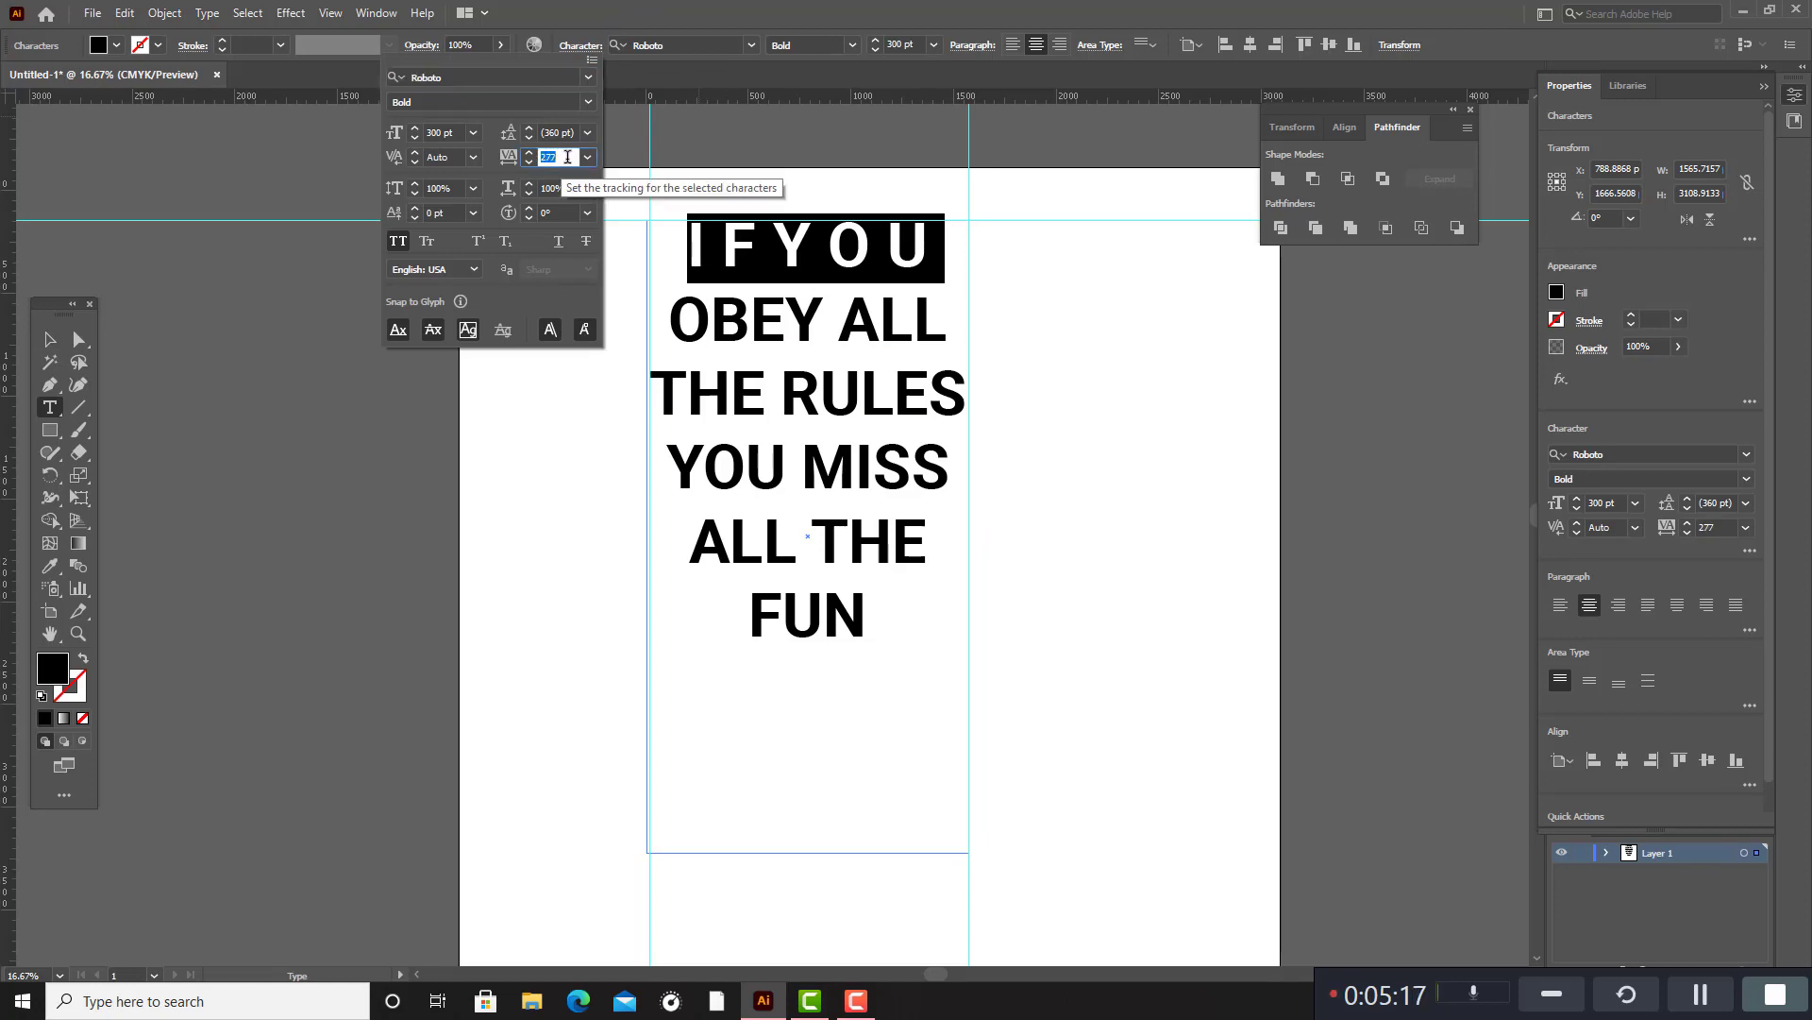
pyautogui.press('Up')
pyautogui.press('Up')
pyautogui.press('Up')
pyautogui.press('Up')
pyautogui.press('Up')
pyautogui.press('Up')
pyautogui.press('Up')
pyautogui.press('Up')
pyautogui.press('Up')
pyautogui.press('Up')
pyautogui.press('Up')
pyautogui.press('Up')
pyautogui.press('Up')
pyautogui.press('Up')
pyautogui.press('Up')
pyautogui.press('Up')
pyautogui.press('Up')
pyautogui.press('Up')
pyautogui.press('Up')
pyautogui.press('Up')
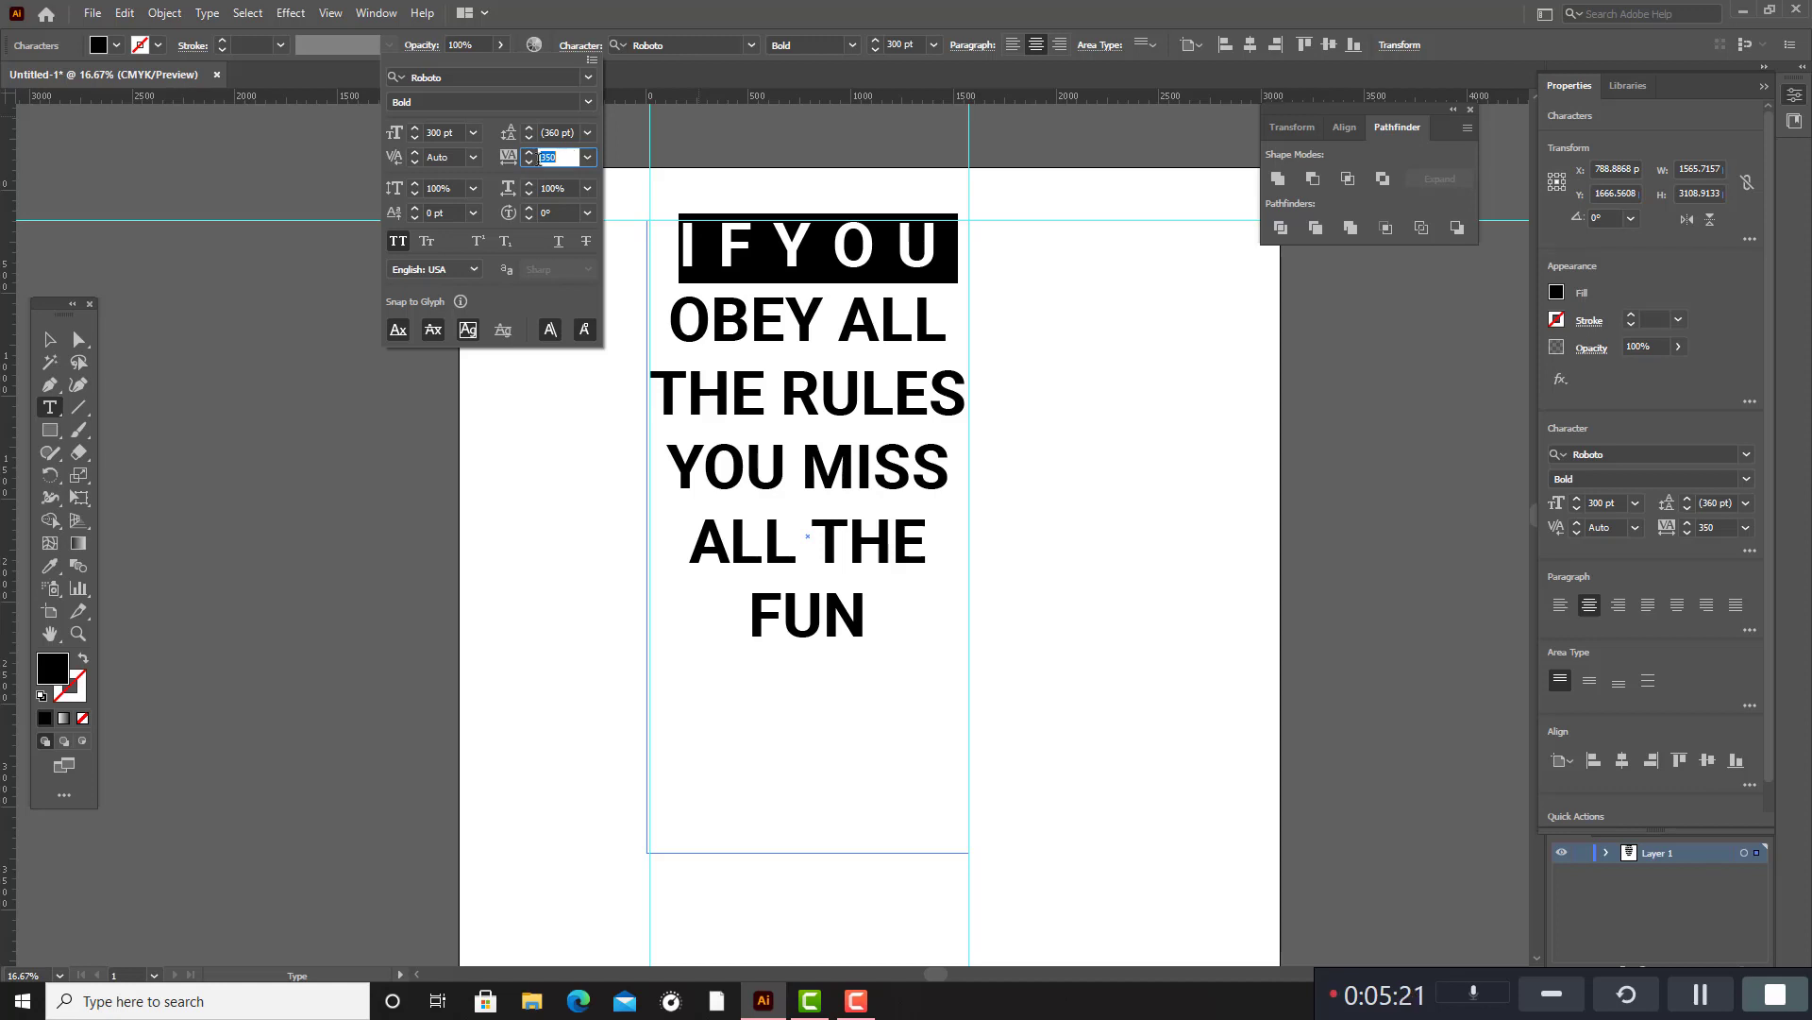
pyautogui.press('Up')
pyautogui.press('Up')
pyautogui.press('Up')
pyautogui.press('Up')
pyautogui.press('Up')
pyautogui.press('Up')
pyautogui.press('Up')
pyautogui.press('Up')
pyautogui.press('Up')
pyautogui.press('Up')
pyautogui.press('Up')
pyautogui.press('Up')
pyautogui.press('Up')
pyautogui.press('Up')
pyautogui.press('Up')
pyautogui.press('Up')
pyautogui.press('Up')
pyautogui.press('Up')
pyautogui.press('Up')
pyautogui.press('Up')
pyautogui.press('Up')
pyautogui.press('Up')
pyautogui.press('Up')
pyautogui.press('Up')
pyautogui.press('Up')
pyautogui.press('Up')
pyautogui.press('Up')
pyautogui.press('Up')
pyautogui.press('Up')
pyautogui.press('Up')
pyautogui.press('Up')
pyautogui.press('Up')
pyautogui.press('Up')
pyautogui.press('Up')
pyautogui.press('Up')
pyautogui.press('Up')
pyautogui.press('Up')
pyautogui.press('Up')
pyautogui.press('Up')
pyautogui.press('Up')
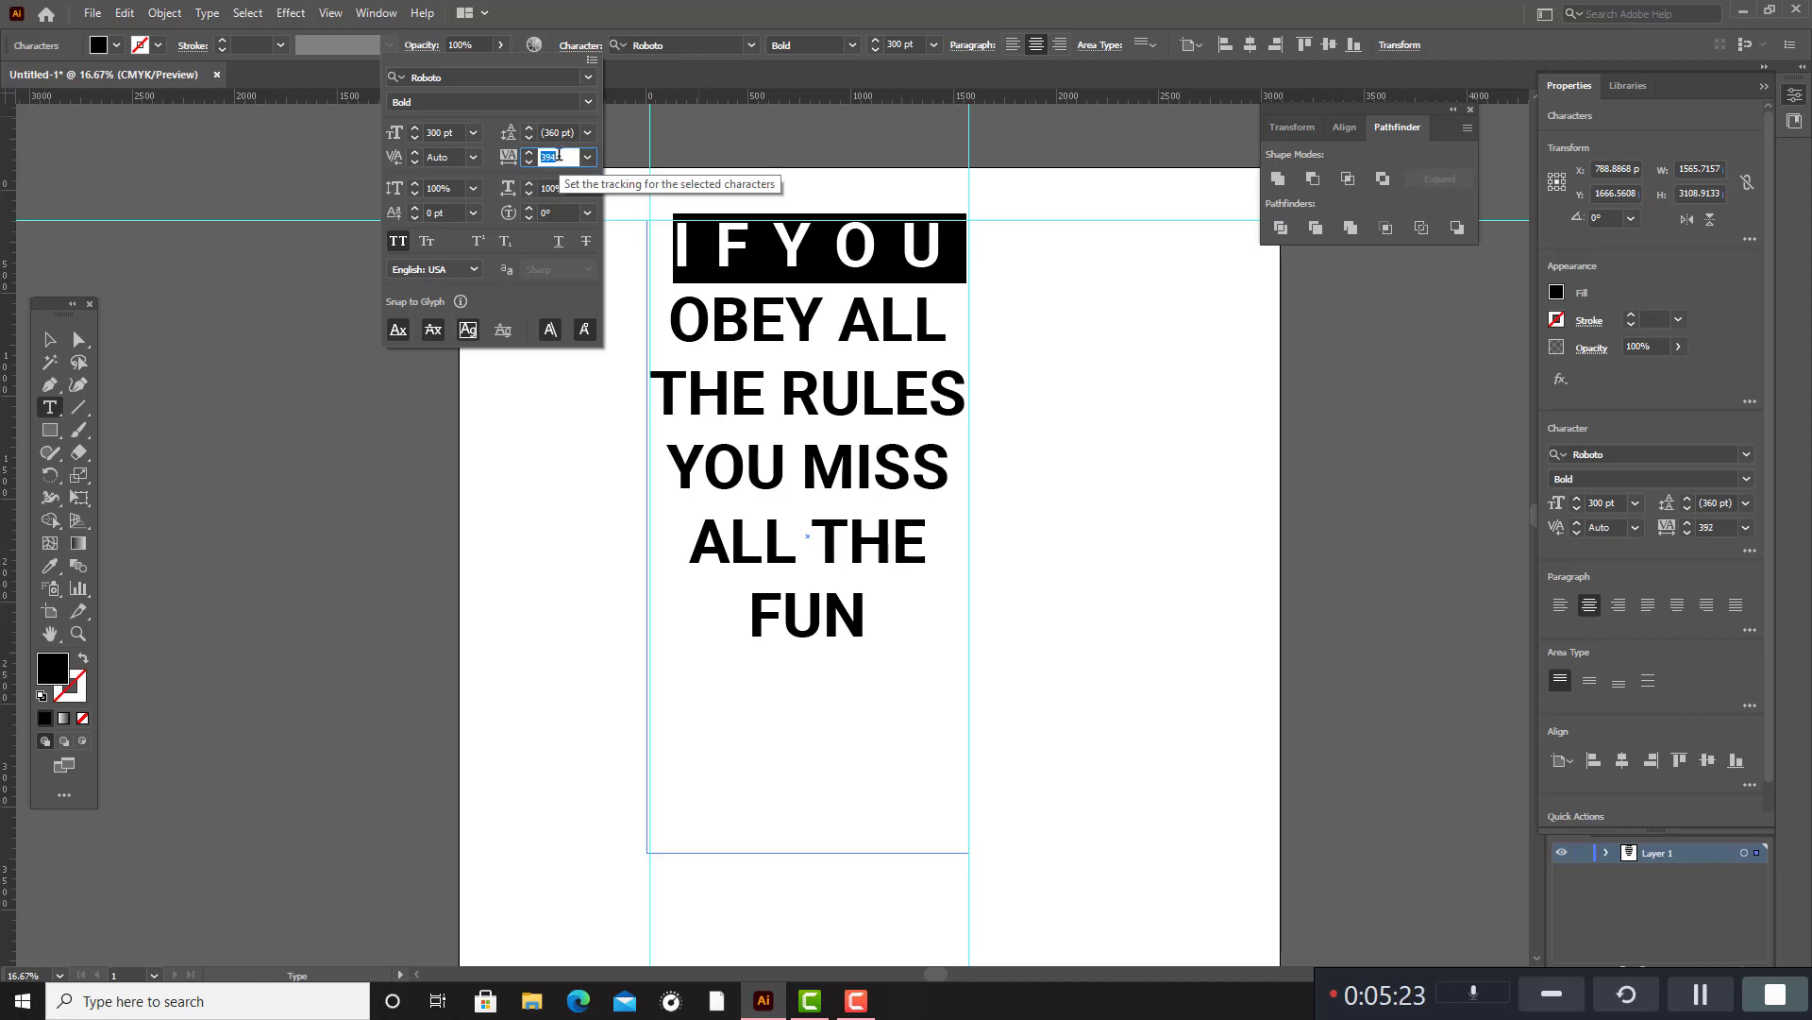
pyautogui.press('Up')
pyautogui.press('Up')
pyautogui.press('Up')
pyautogui.press('Up')
pyautogui.press('Up')
pyautogui.press('Up')
pyautogui.press('Up')
pyautogui.press('Up')
pyautogui.press('Up')
pyautogui.press('Up')
pyautogui.press('Up')
pyautogui.press('Up')
pyautogui.press('Up')
pyautogui.press('Up')
pyautogui.press('Up')
pyautogui.press('Up')
pyautogui.press('Up')
pyautogui.press('Up')
pyautogui.press('Up')
pyautogui.press('Up')
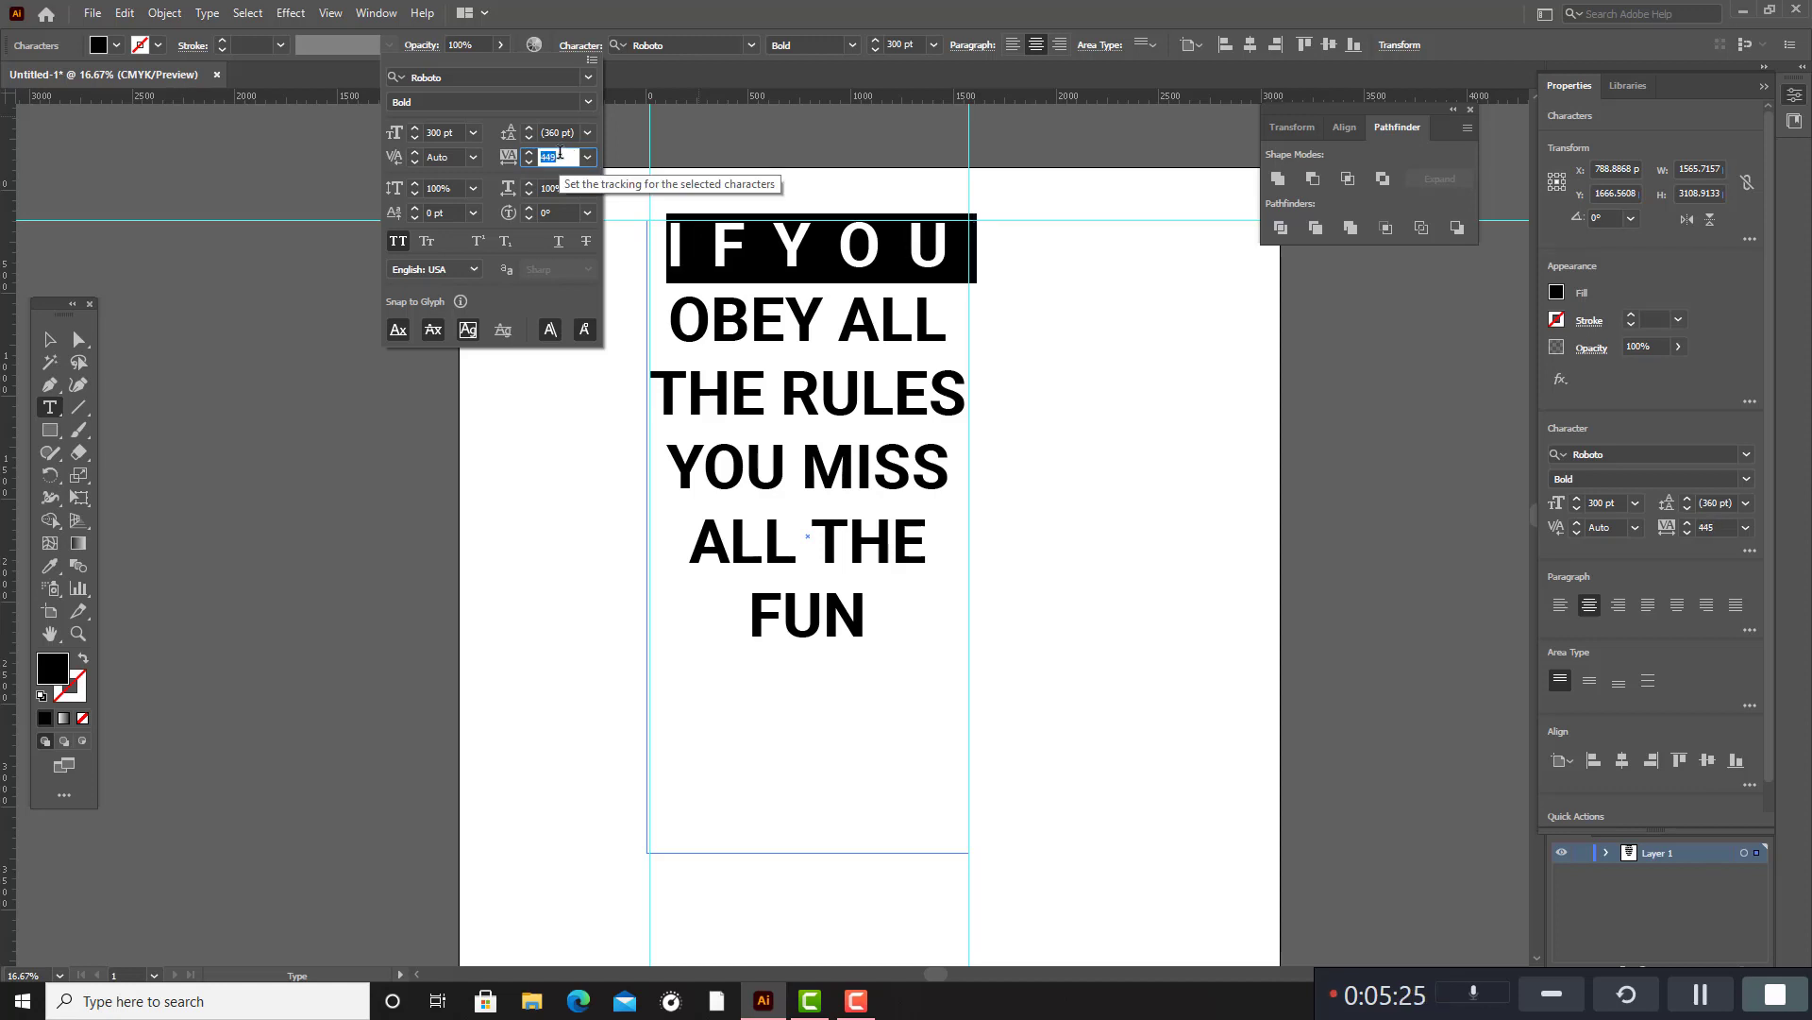
pyautogui.press('Up')
pyautogui.press('Up')
pyautogui.press('Up')
pyautogui.press('Up')
pyautogui.press('Up')
pyautogui.press('Up')
pyautogui.press('Up')
pyautogui.press('Up')
pyautogui.press('Up')
pyautogui.press('Up')
pyautogui.press('Up')
pyautogui.press('Up')
pyautogui.press('Up')
pyautogui.press('Up')
pyautogui.press('Up')
pyautogui.press('Up')
pyautogui.press('Up')
pyautogui.press('Up')
pyautogui.press('Up')
pyautogui.press('Up')
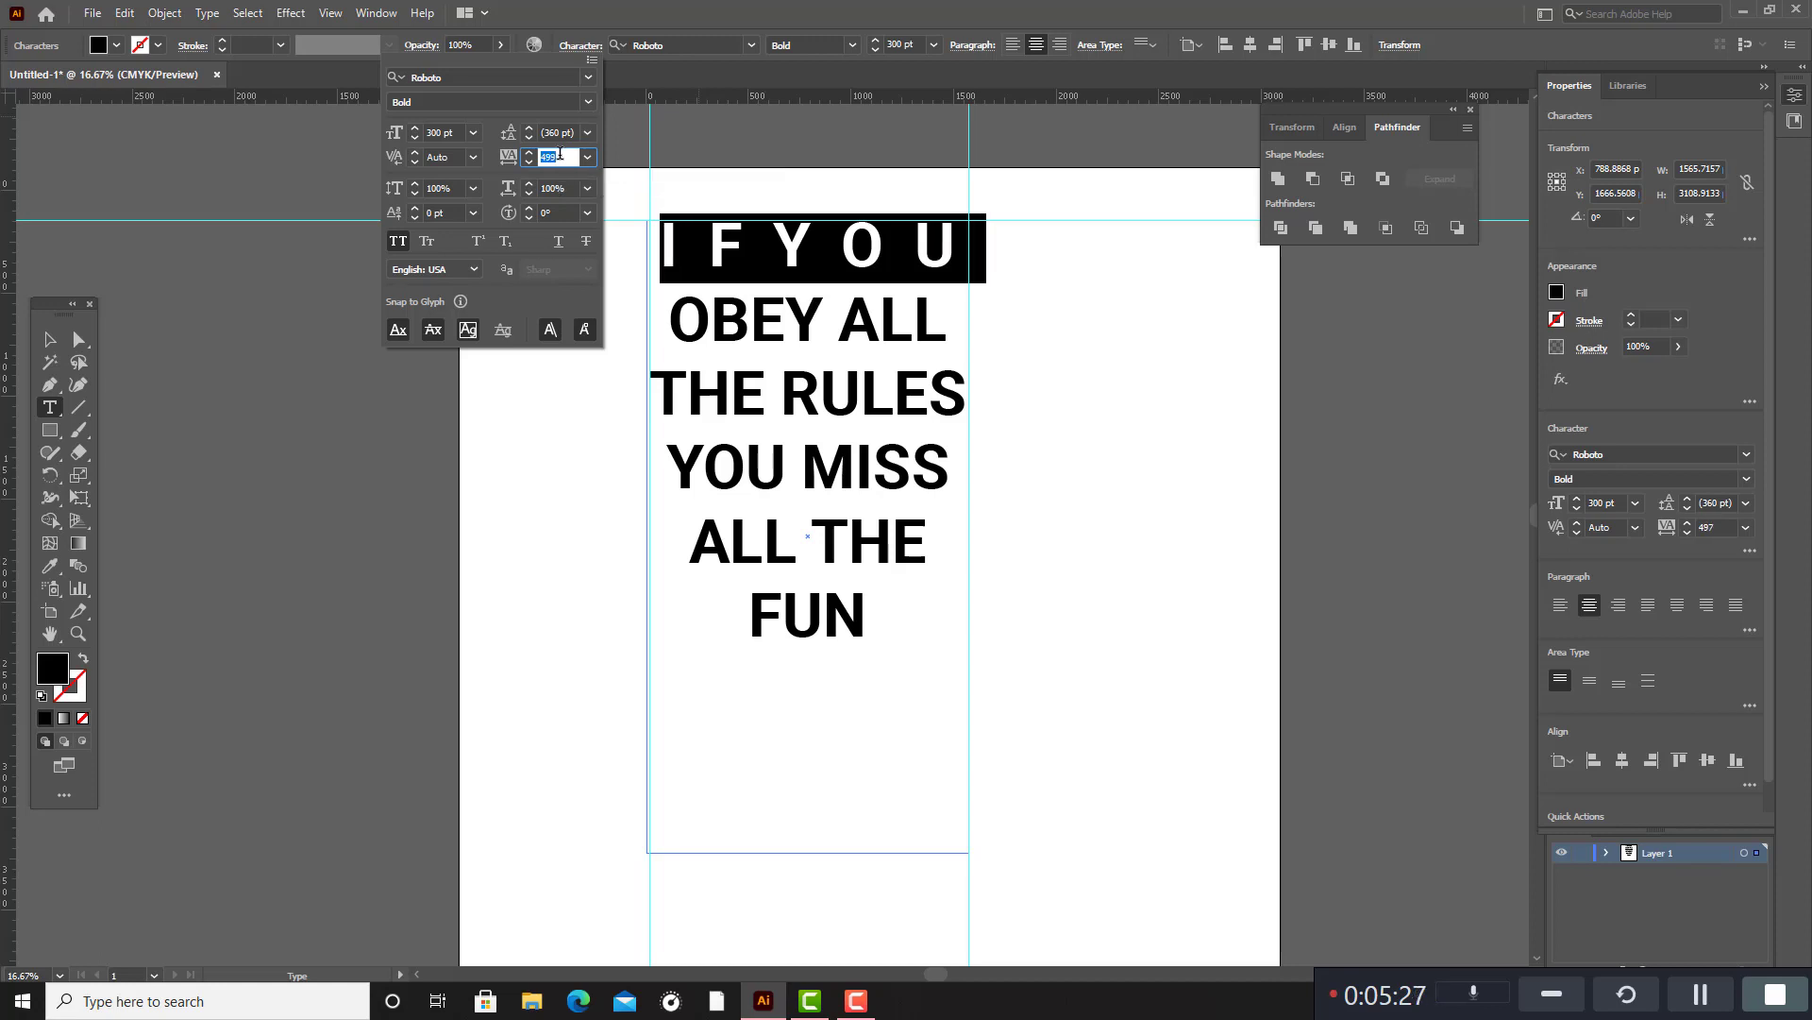
pyautogui.press('Up')
pyautogui.press('Up')
pyautogui.press('Up')
pyautogui.press('Up')
pyautogui.press('Up')
pyautogui.press('Up')
pyautogui.press('Up')
pyautogui.press('Up')
pyautogui.press('Up')
pyautogui.press('Up')
pyautogui.press('Up')
pyautogui.press('Up')
pyautogui.press('Up')
pyautogui.press('Up')
pyautogui.press('Up')
pyautogui.press('Up')
pyautogui.press('Up')
pyautogui.press('Up')
pyautogui.press('Up')
pyautogui.press('Up')
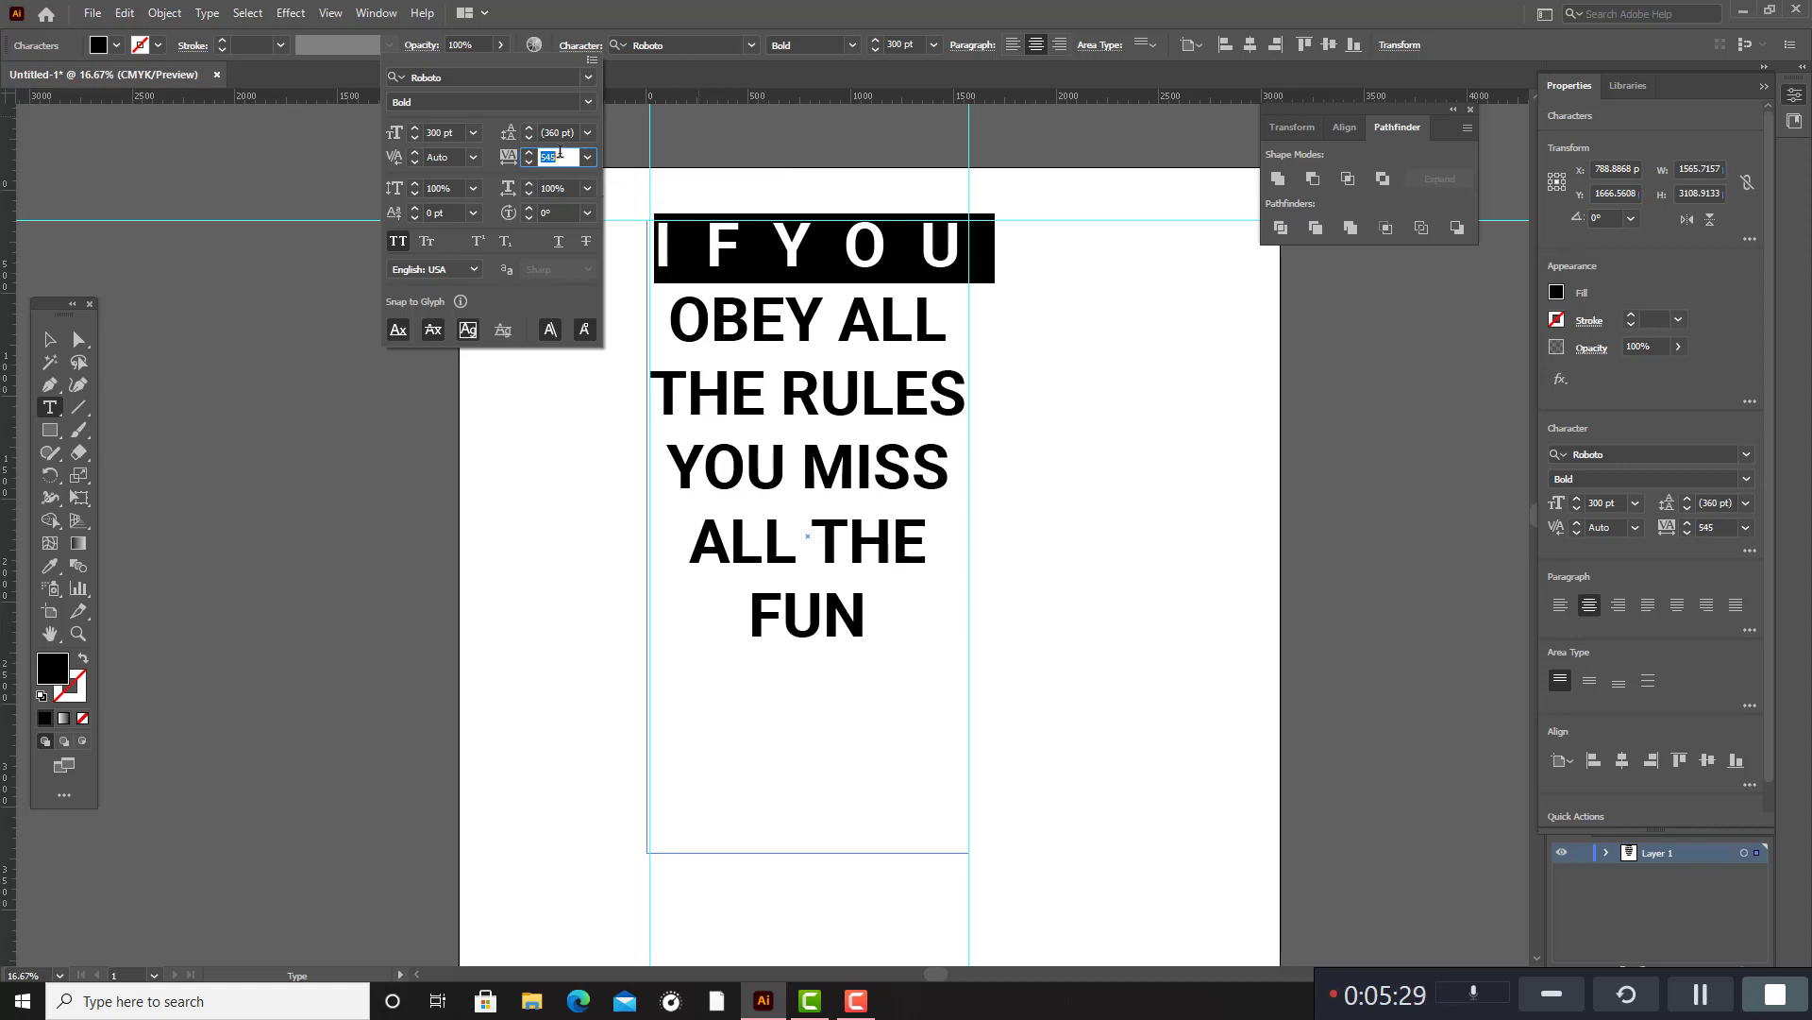
pyautogui.press('Up')
pyautogui.press('Up')
pyautogui.press('Up')
pyautogui.press('Up')
pyautogui.press('Up')
pyautogui.press('Up')
pyautogui.press('Up')
pyautogui.press('Up')
pyautogui.press('Up')
pyautogui.press('Up')
pyautogui.press('Up')
pyautogui.press('Up')
pyautogui.press('Up')
pyautogui.press('Up')
pyautogui.press('Up')
pyautogui.press('Up')
pyautogui.press('Up')
pyautogui.press('Up')
pyautogui.press('Up')
pyautogui.press('Up')
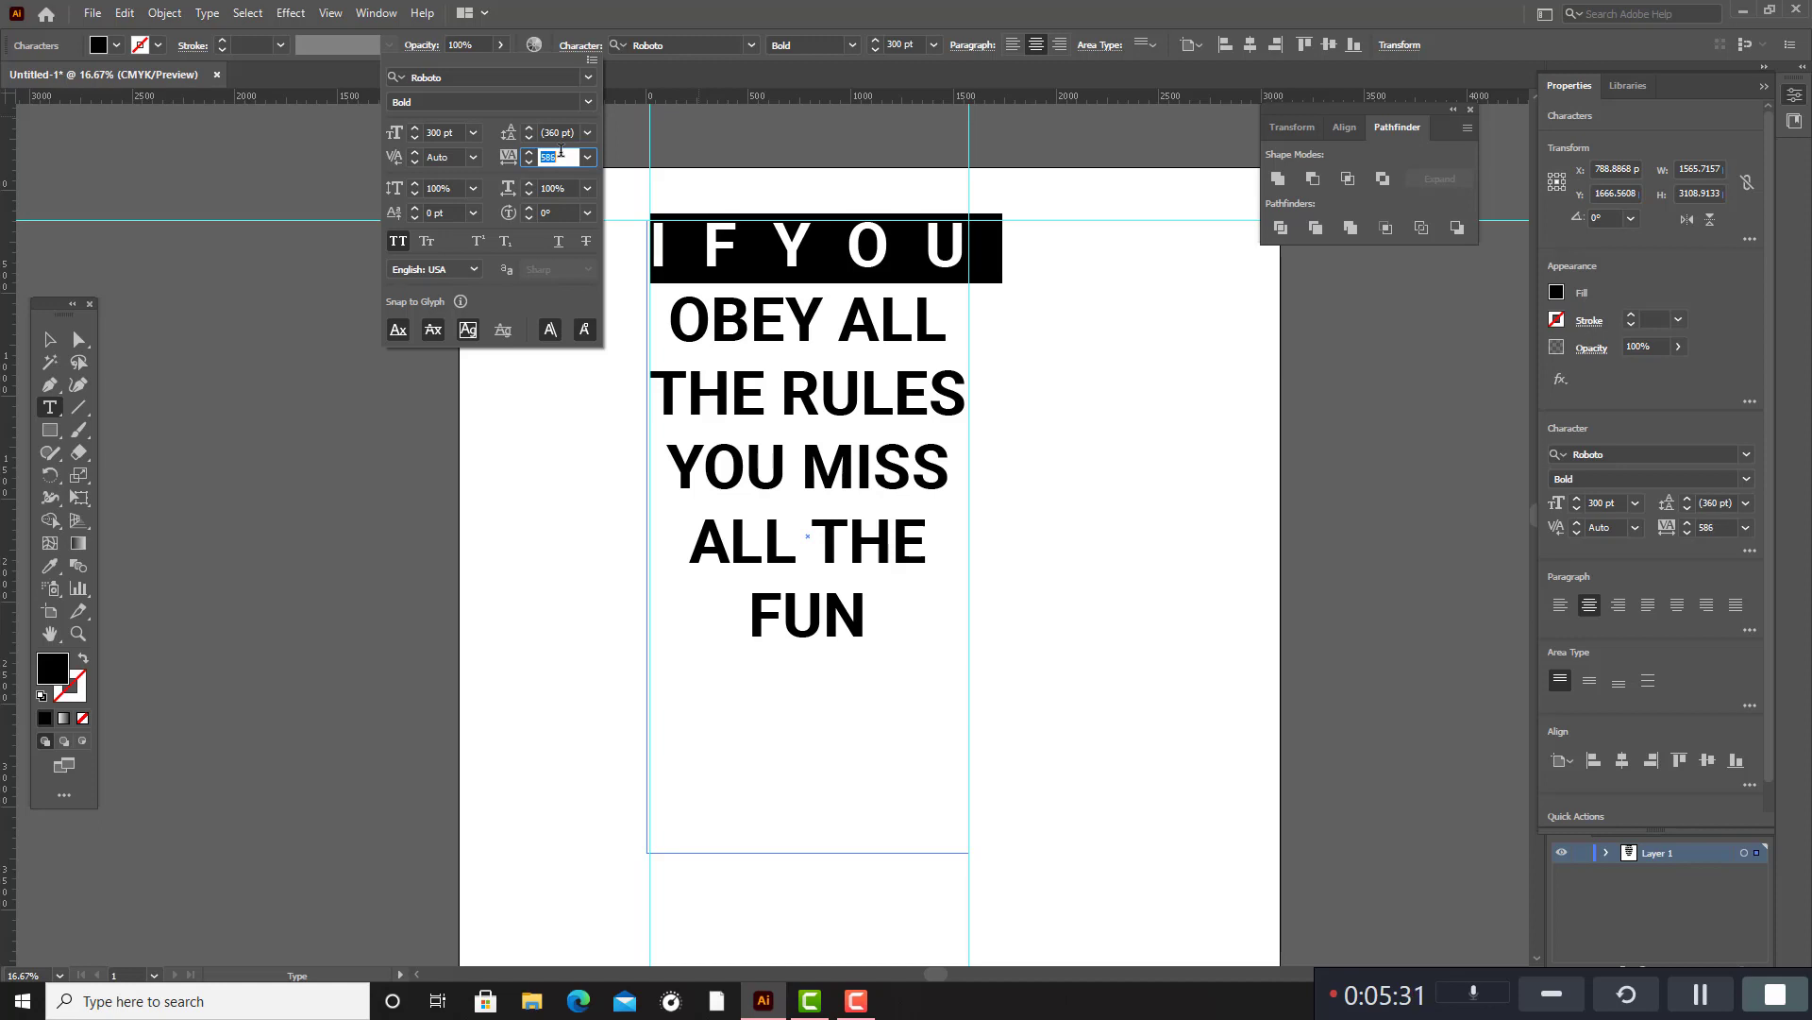
pyautogui.press('Up')
pyautogui.press('Up')
pyautogui.press('Up')
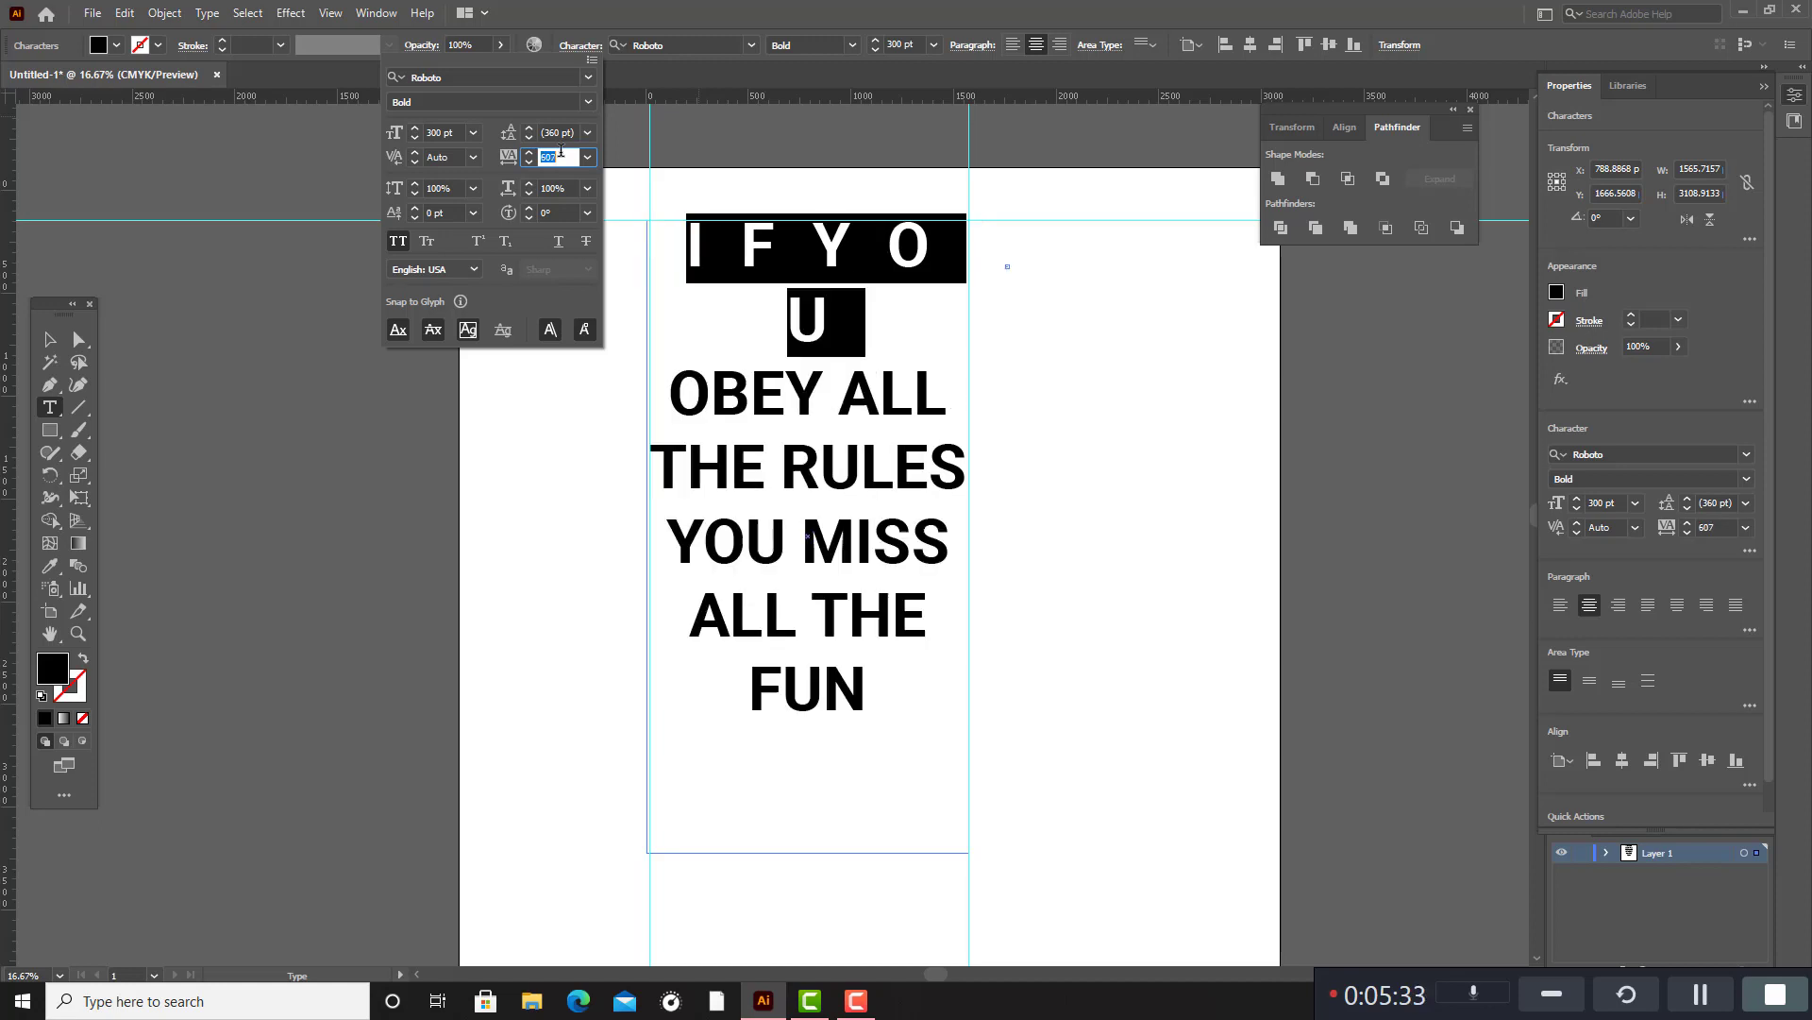
pyautogui.press('Down')
pyautogui.press('Down')
pyautogui.press('Down')
pyautogui.press('Down')
pyautogui.press('Down')
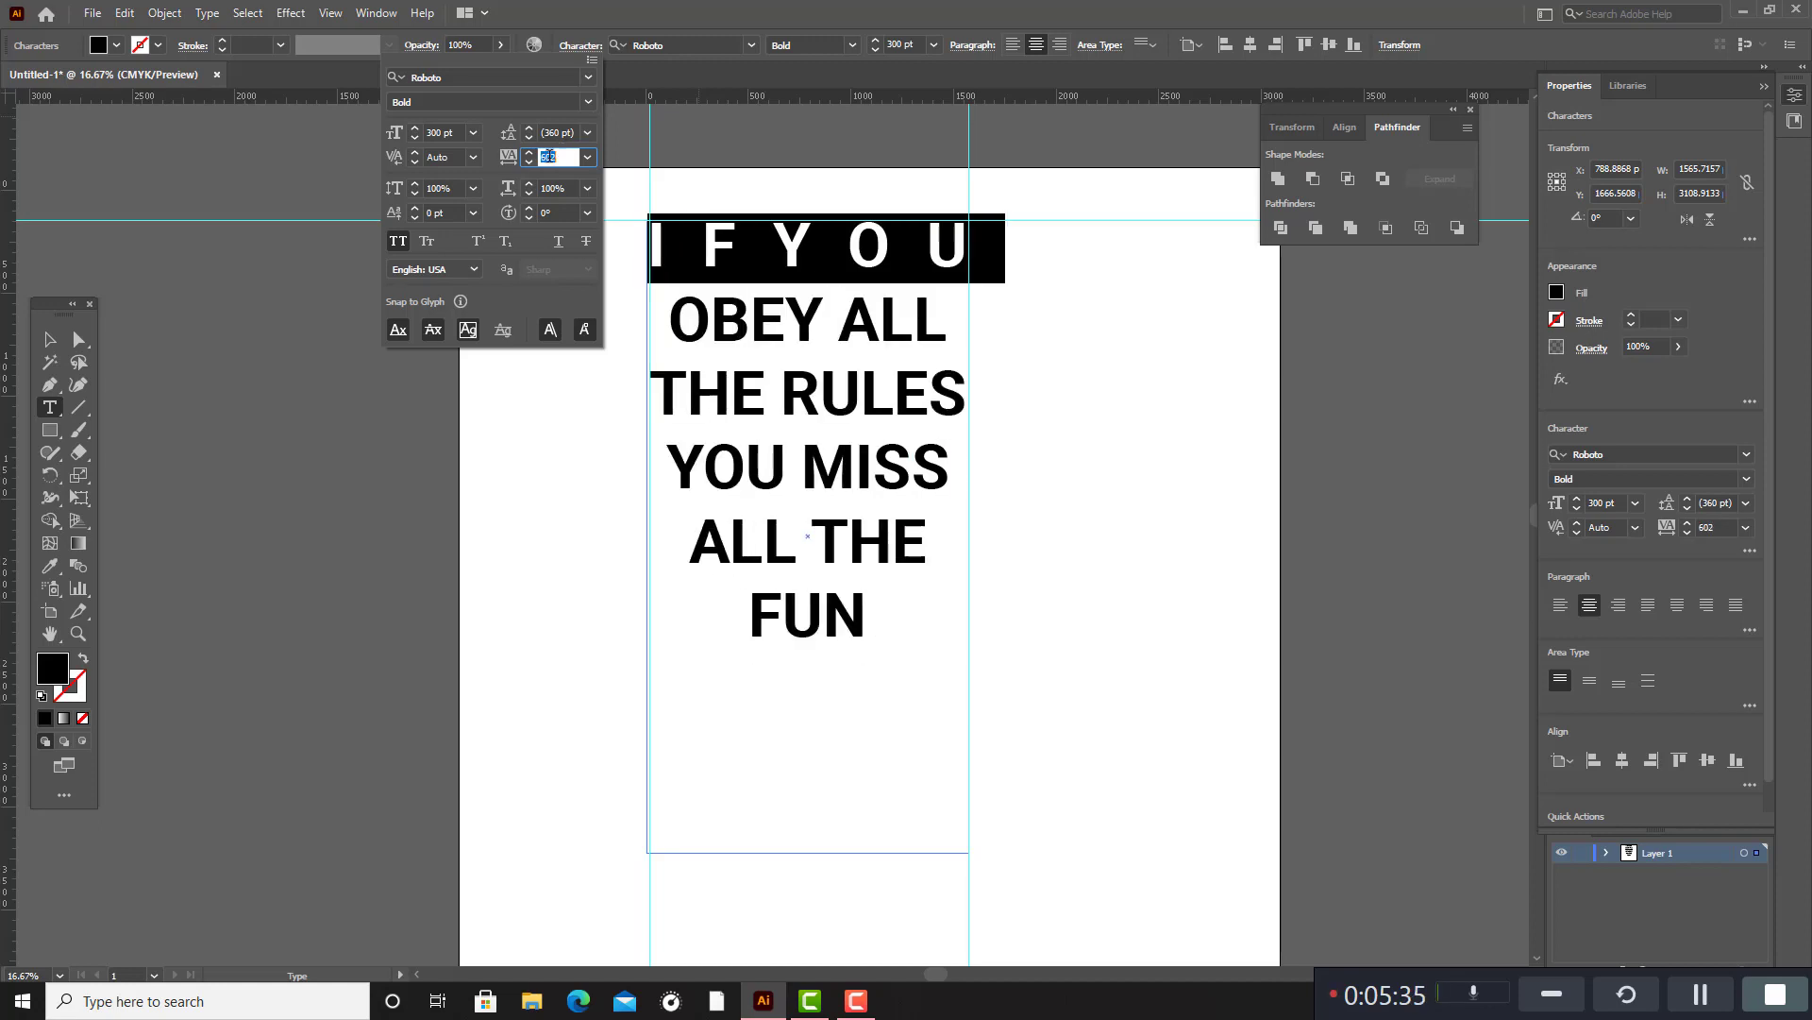
pyautogui.click(50, 342)
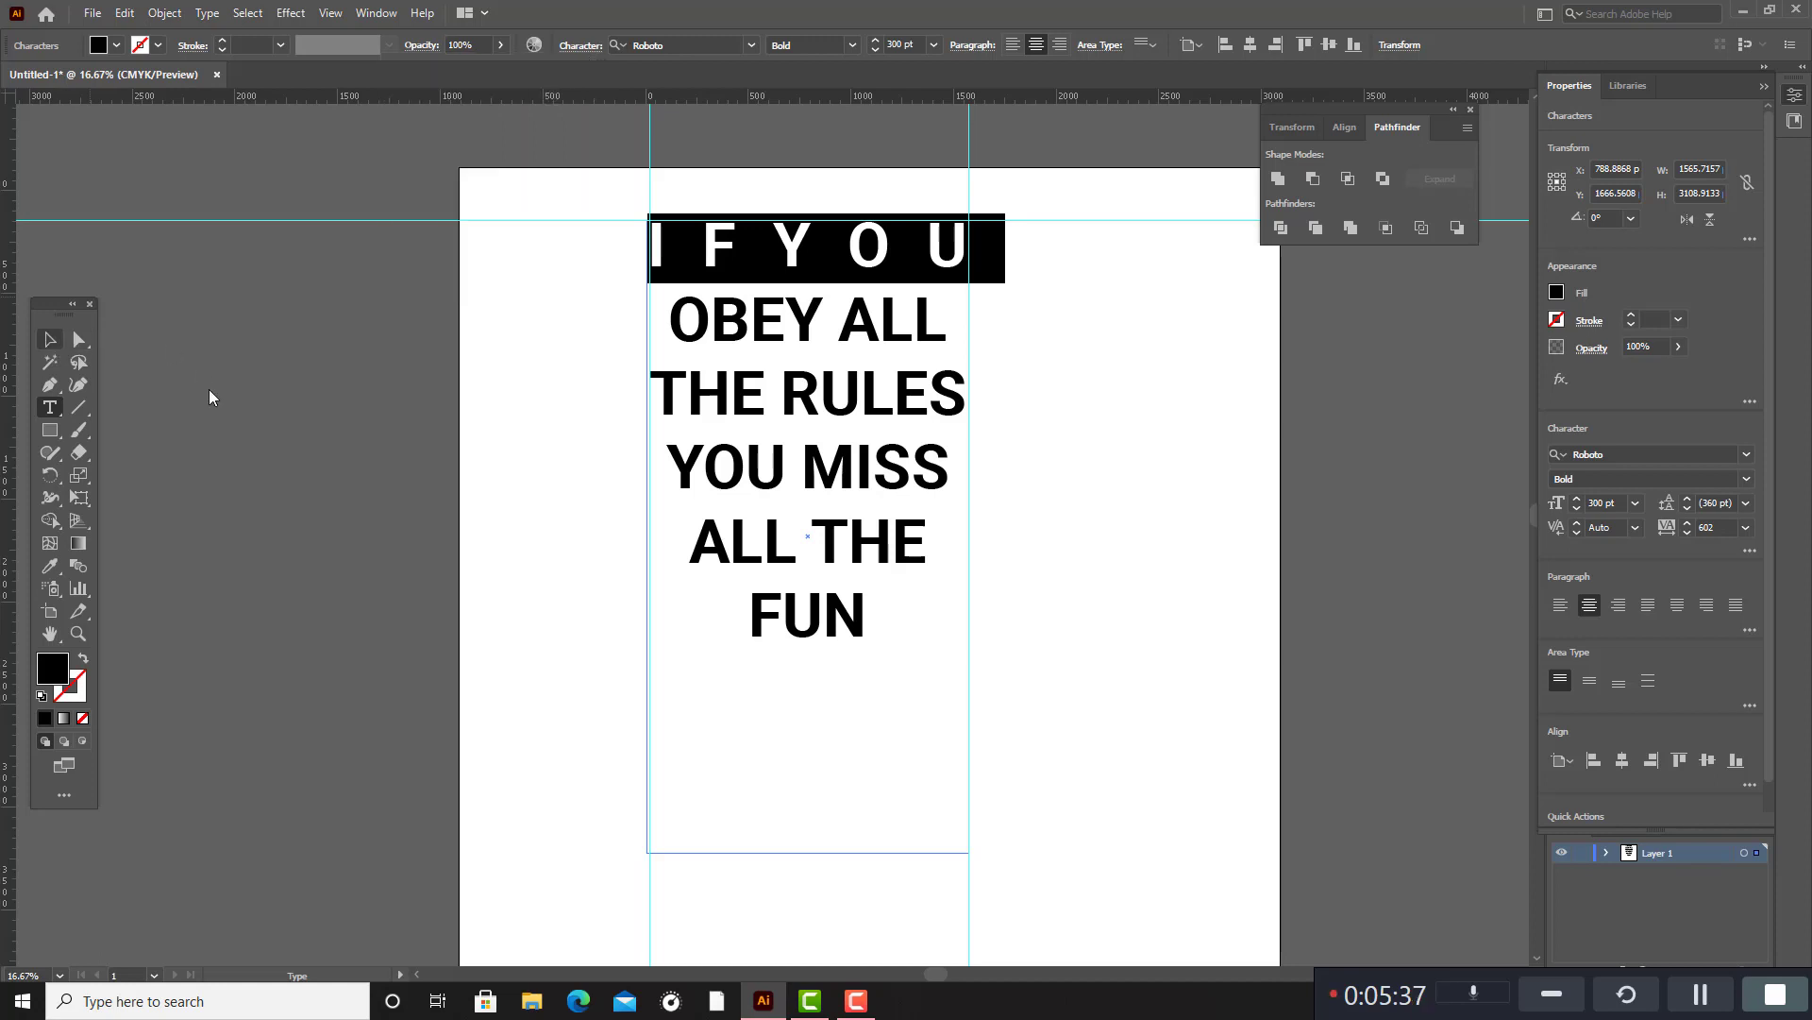
pyautogui.click(530, 352)
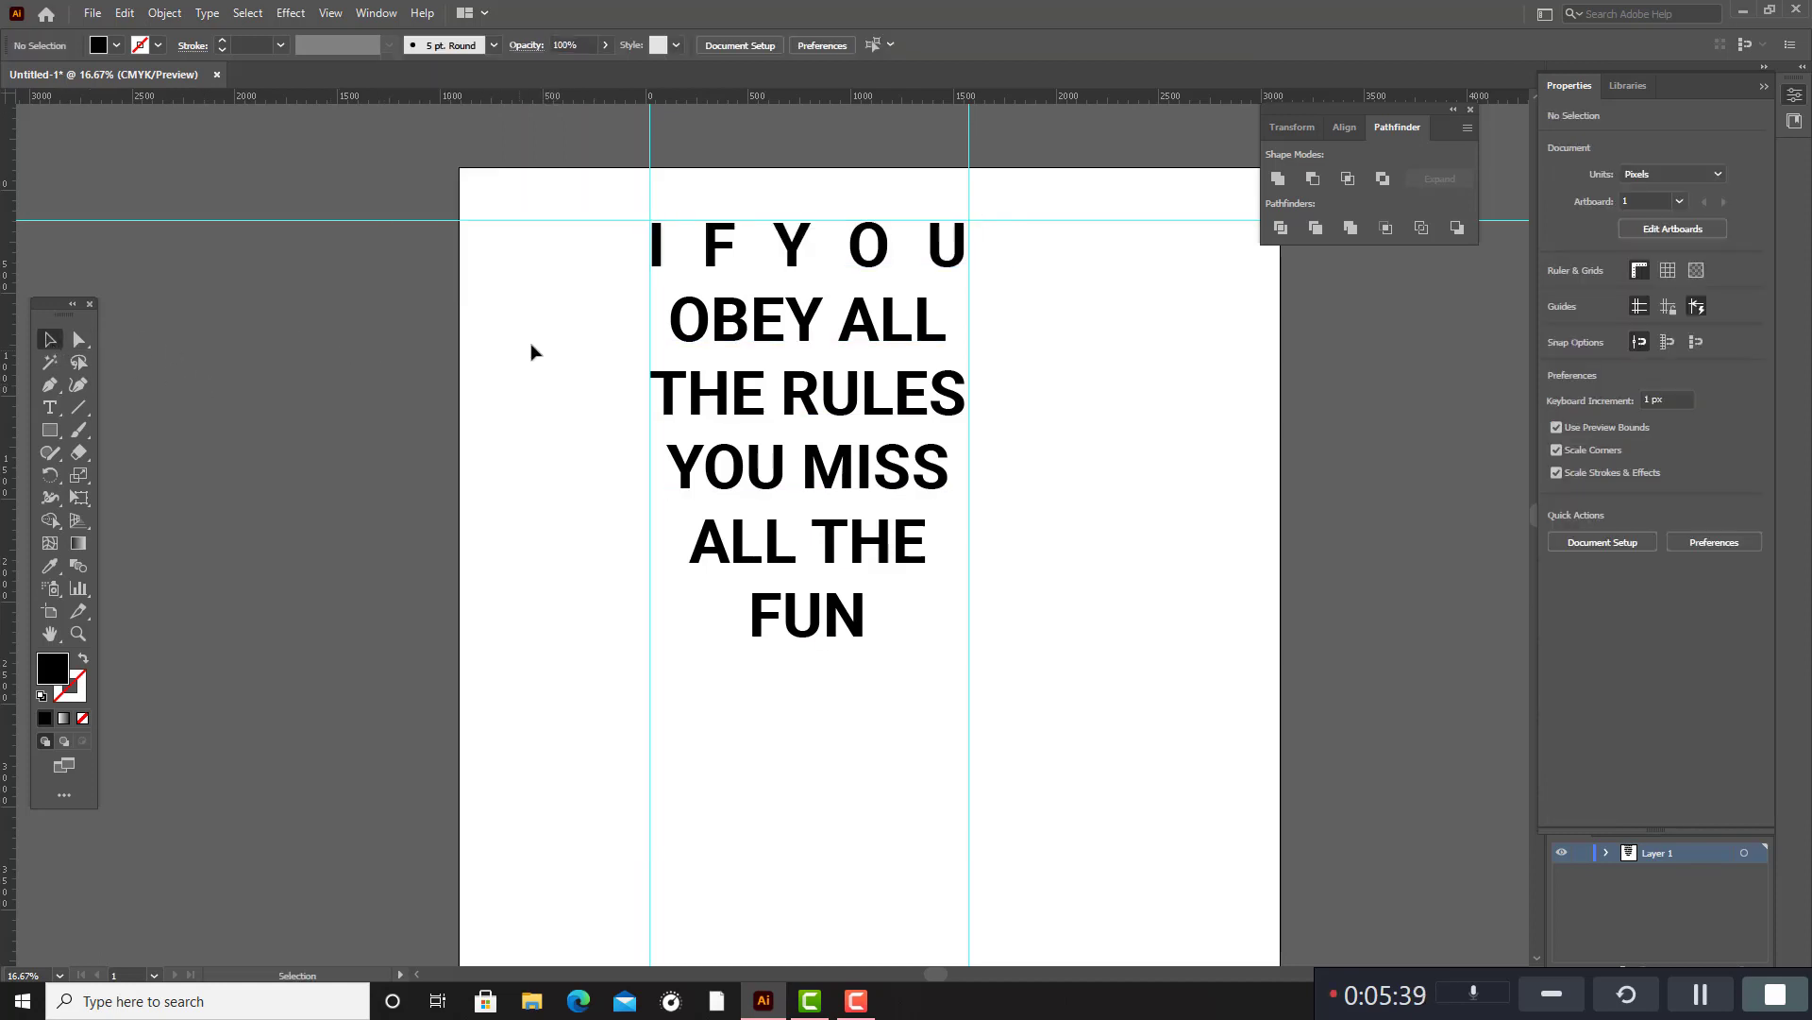
# Set the tracking of the second line, "OBEY ALL", to 61 to widen it towards the guides.
pyautogui.click(911, 344)
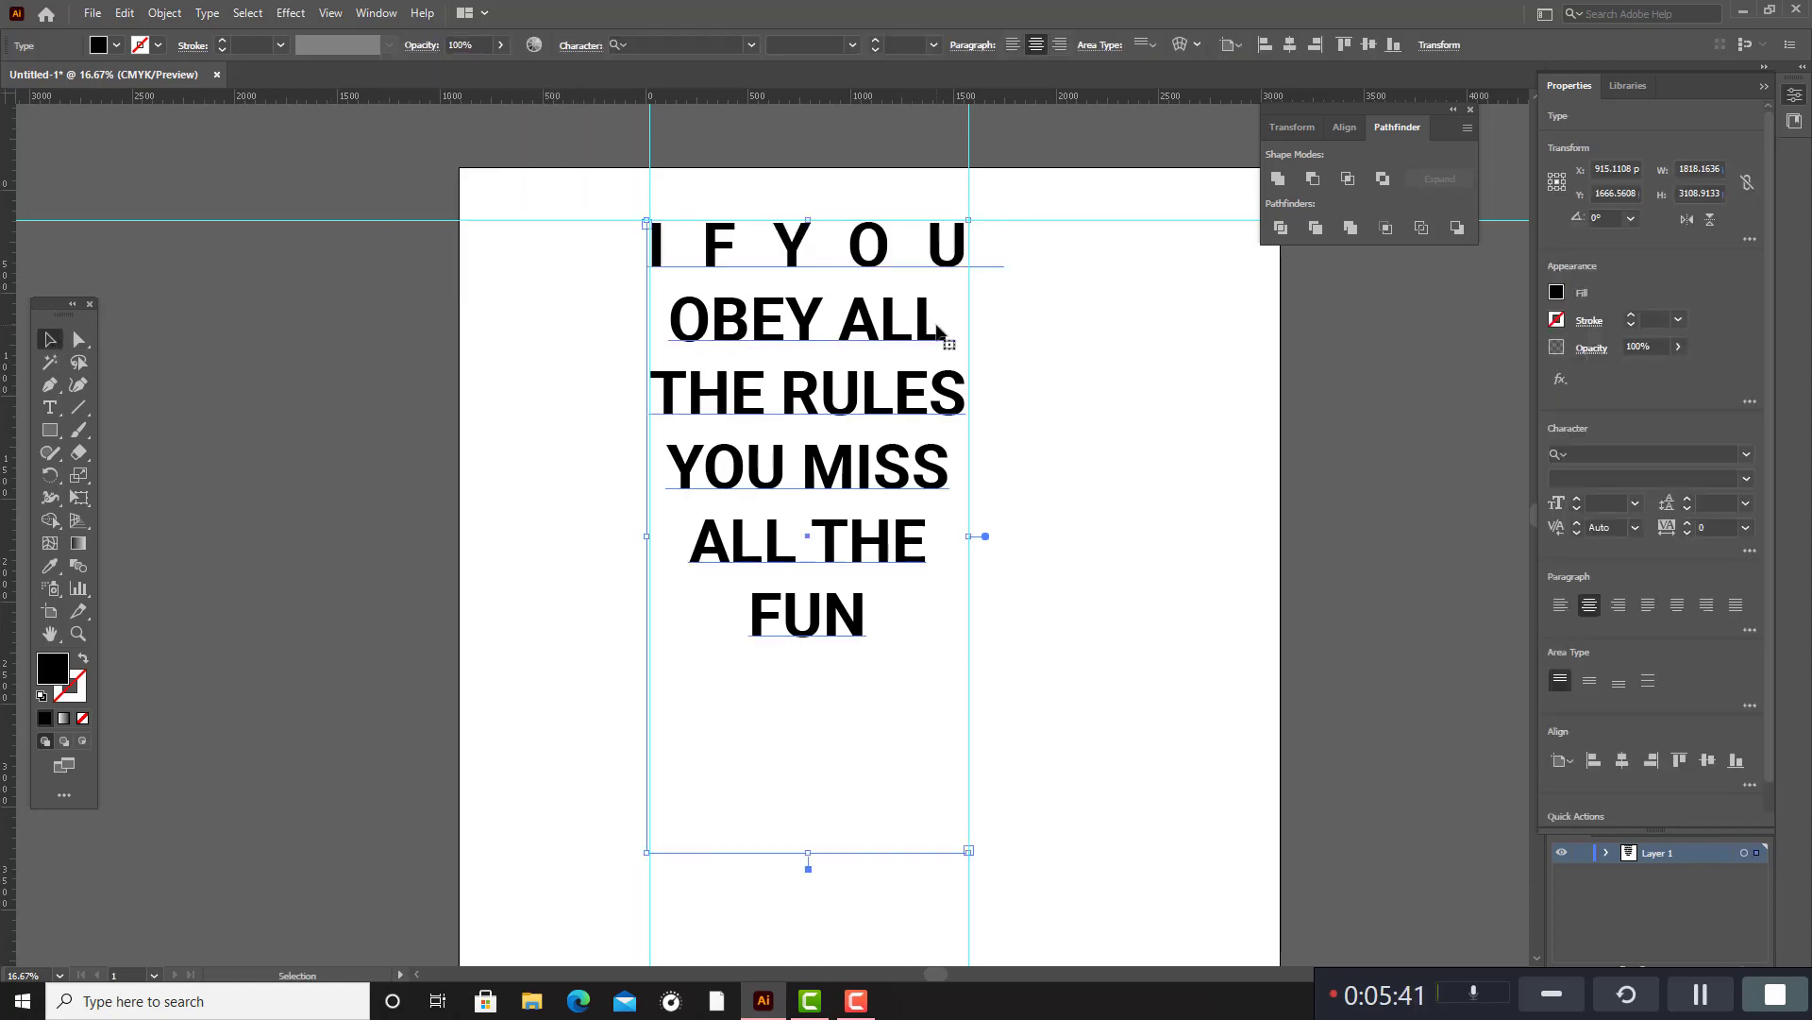
pyautogui.doubleClick(944, 329)
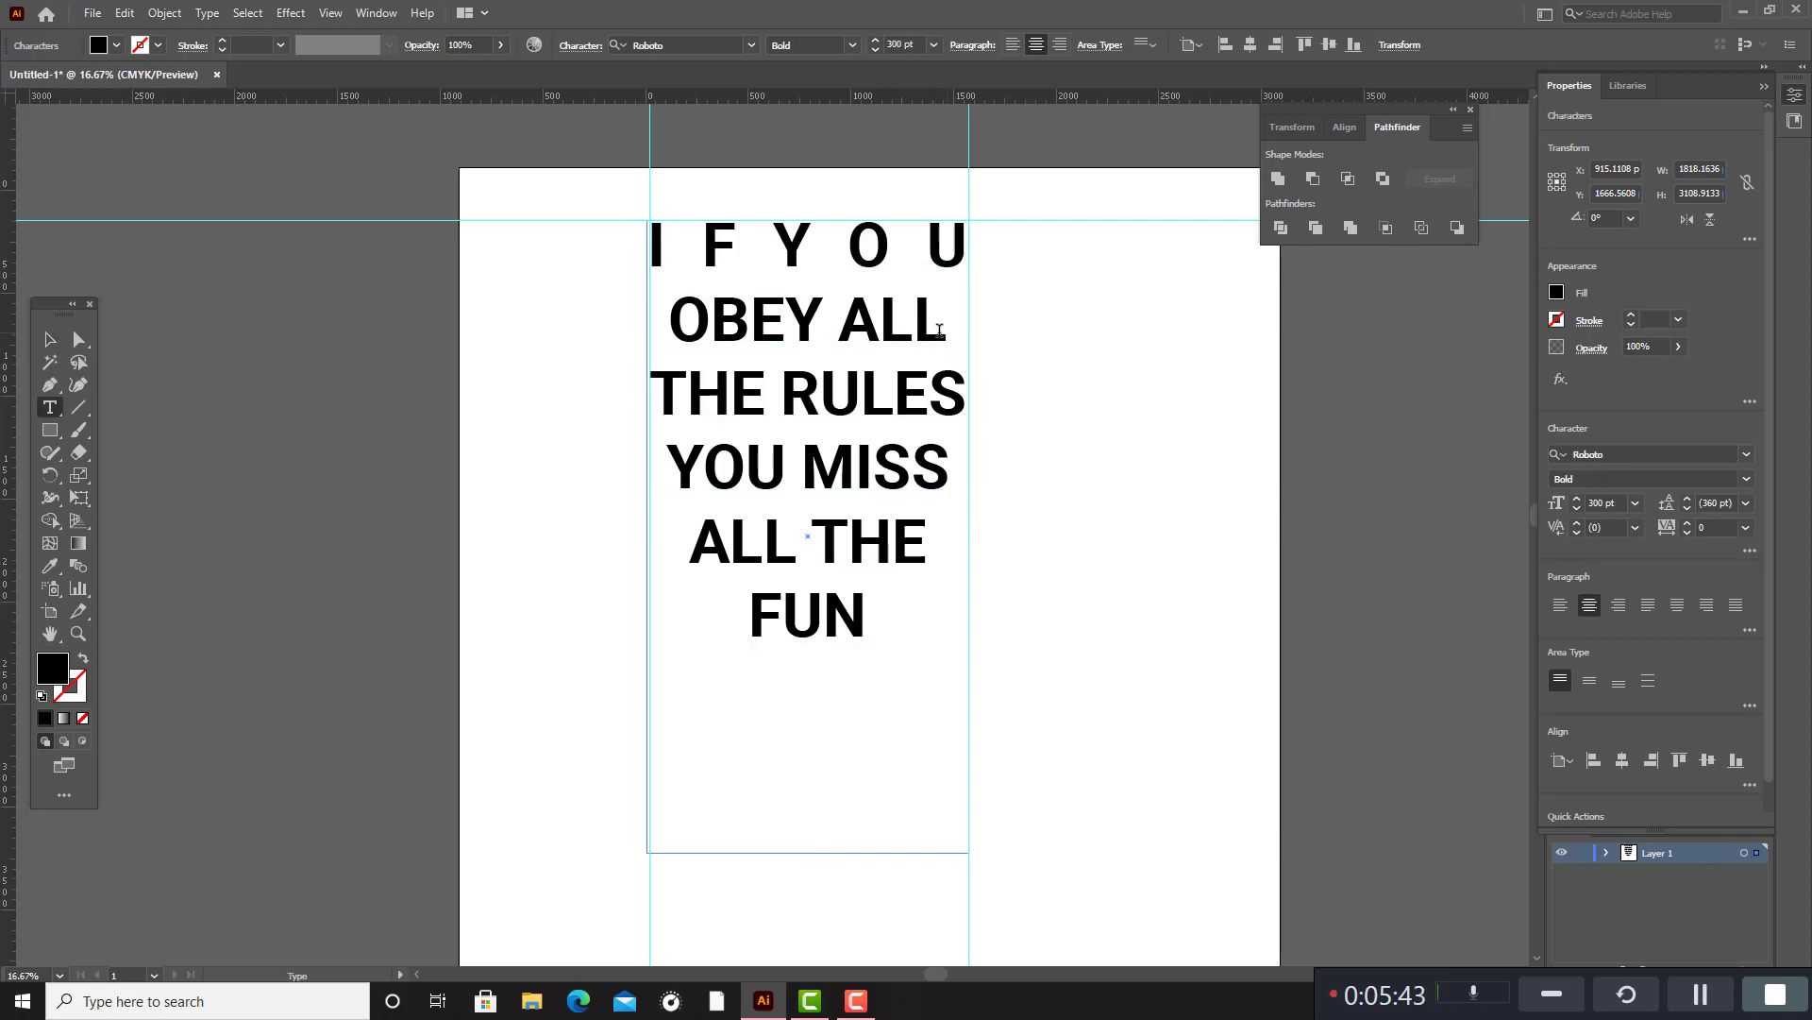
pyautogui.moveTo(947, 330); pyautogui.dragTo(670, 325)
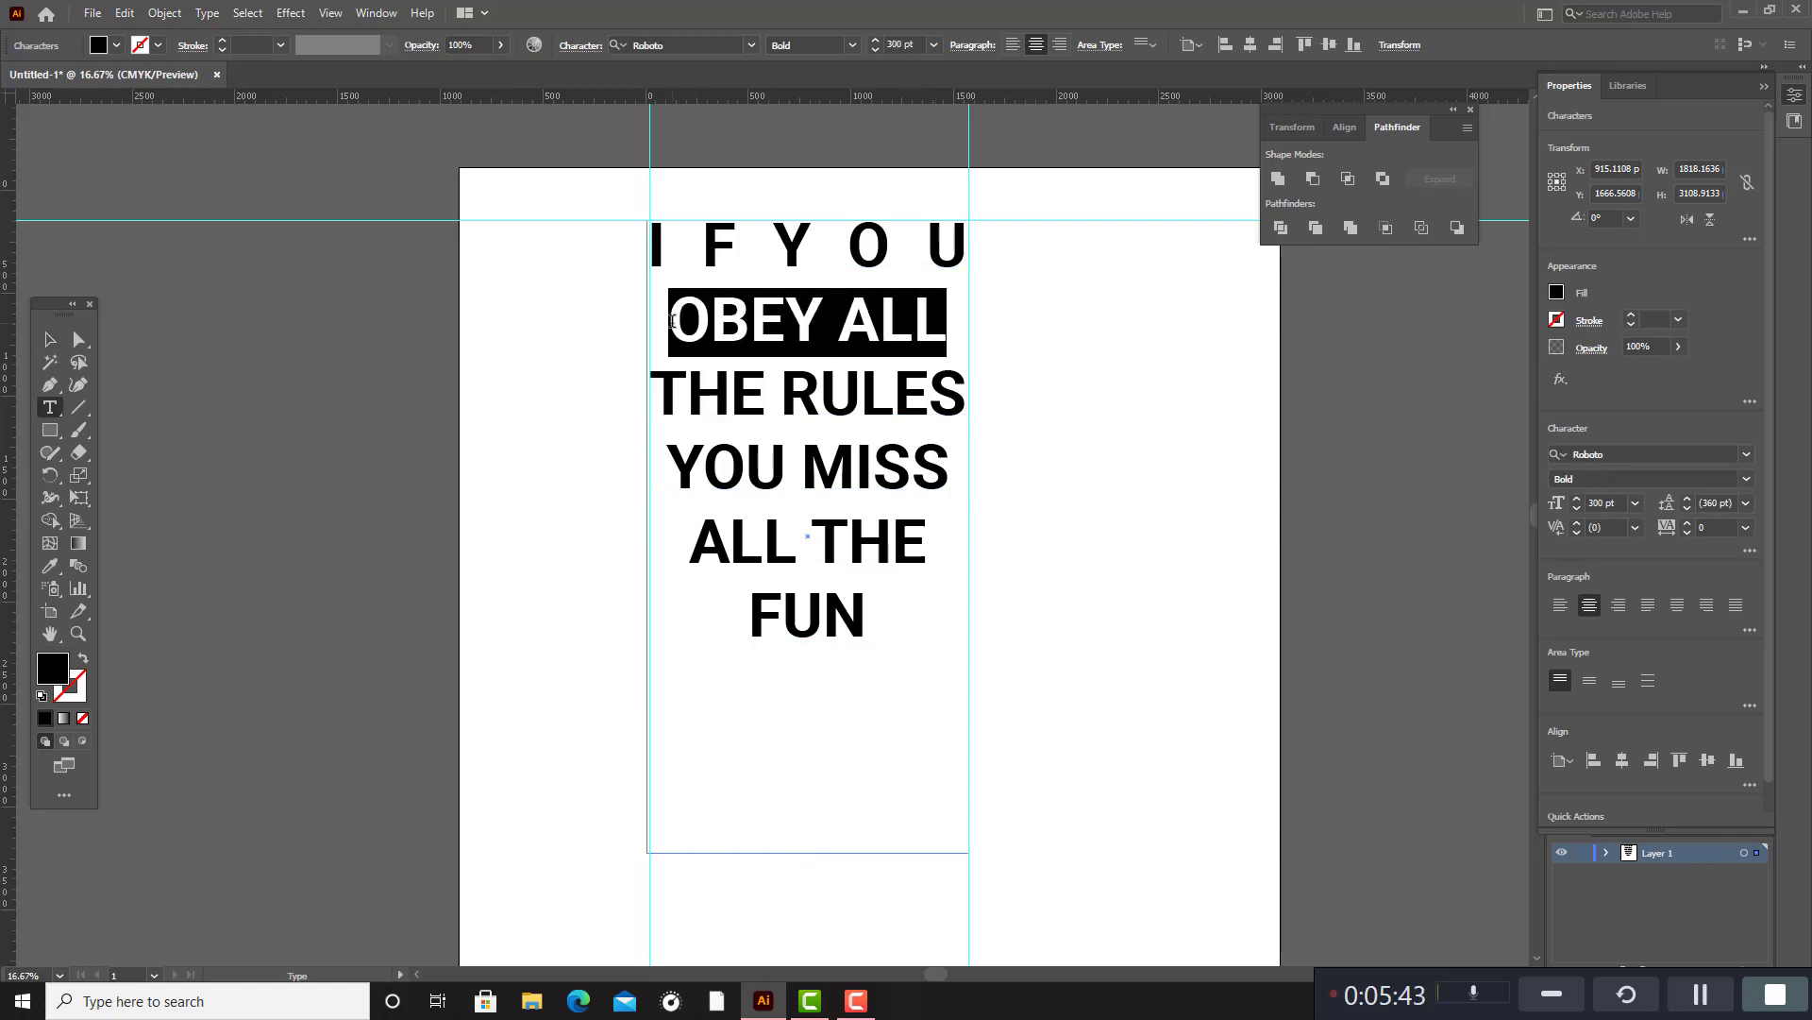
pyautogui.click(580, 47)
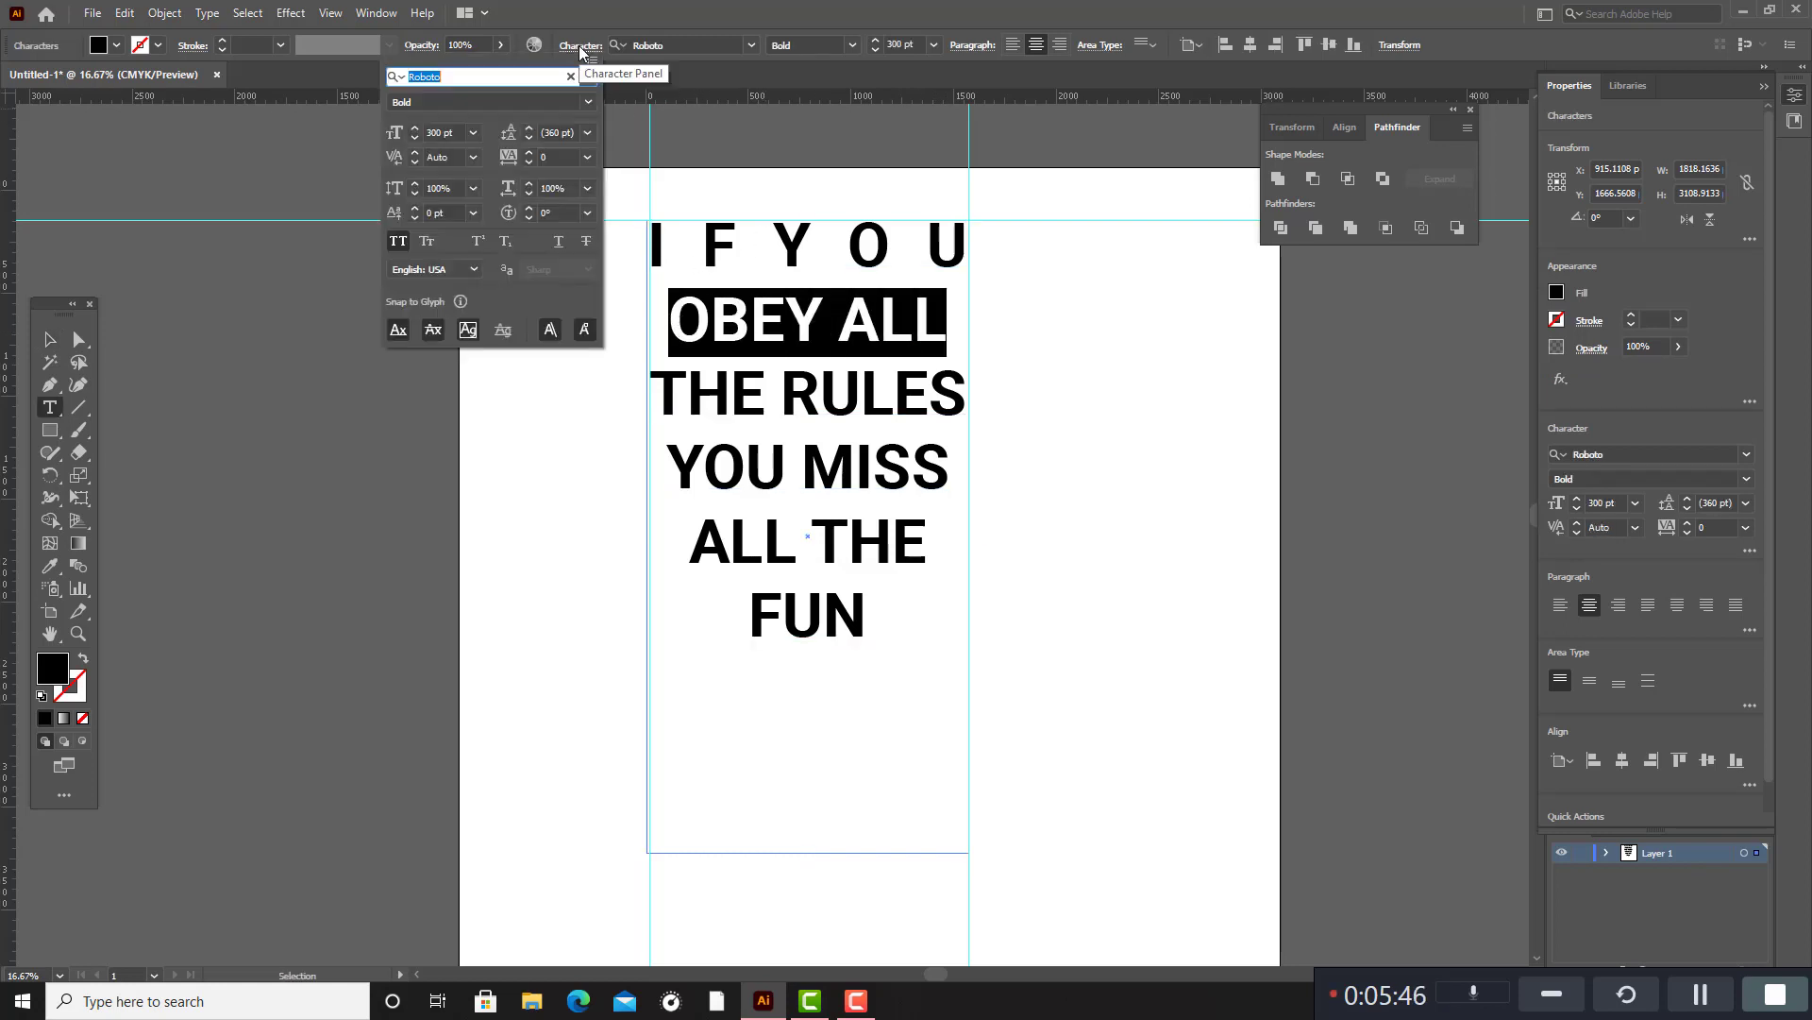
pyautogui.click(555, 155)
pyautogui.press('Up')
pyautogui.press('Up')
pyautogui.press('Up')
pyautogui.press('Up')
pyautogui.press('Up')
pyautogui.press('Up')
pyautogui.press('Up')
pyautogui.press('Up')
pyautogui.press('Up')
pyautogui.press('Up')
pyautogui.press('Up')
pyautogui.press('Up')
pyautogui.press('Up')
pyautogui.press('Up')
pyautogui.press('Up')
pyautogui.press('Up')
pyautogui.press('Up')
pyautogui.press('Up')
pyautogui.press('Up')
pyautogui.press('Up')
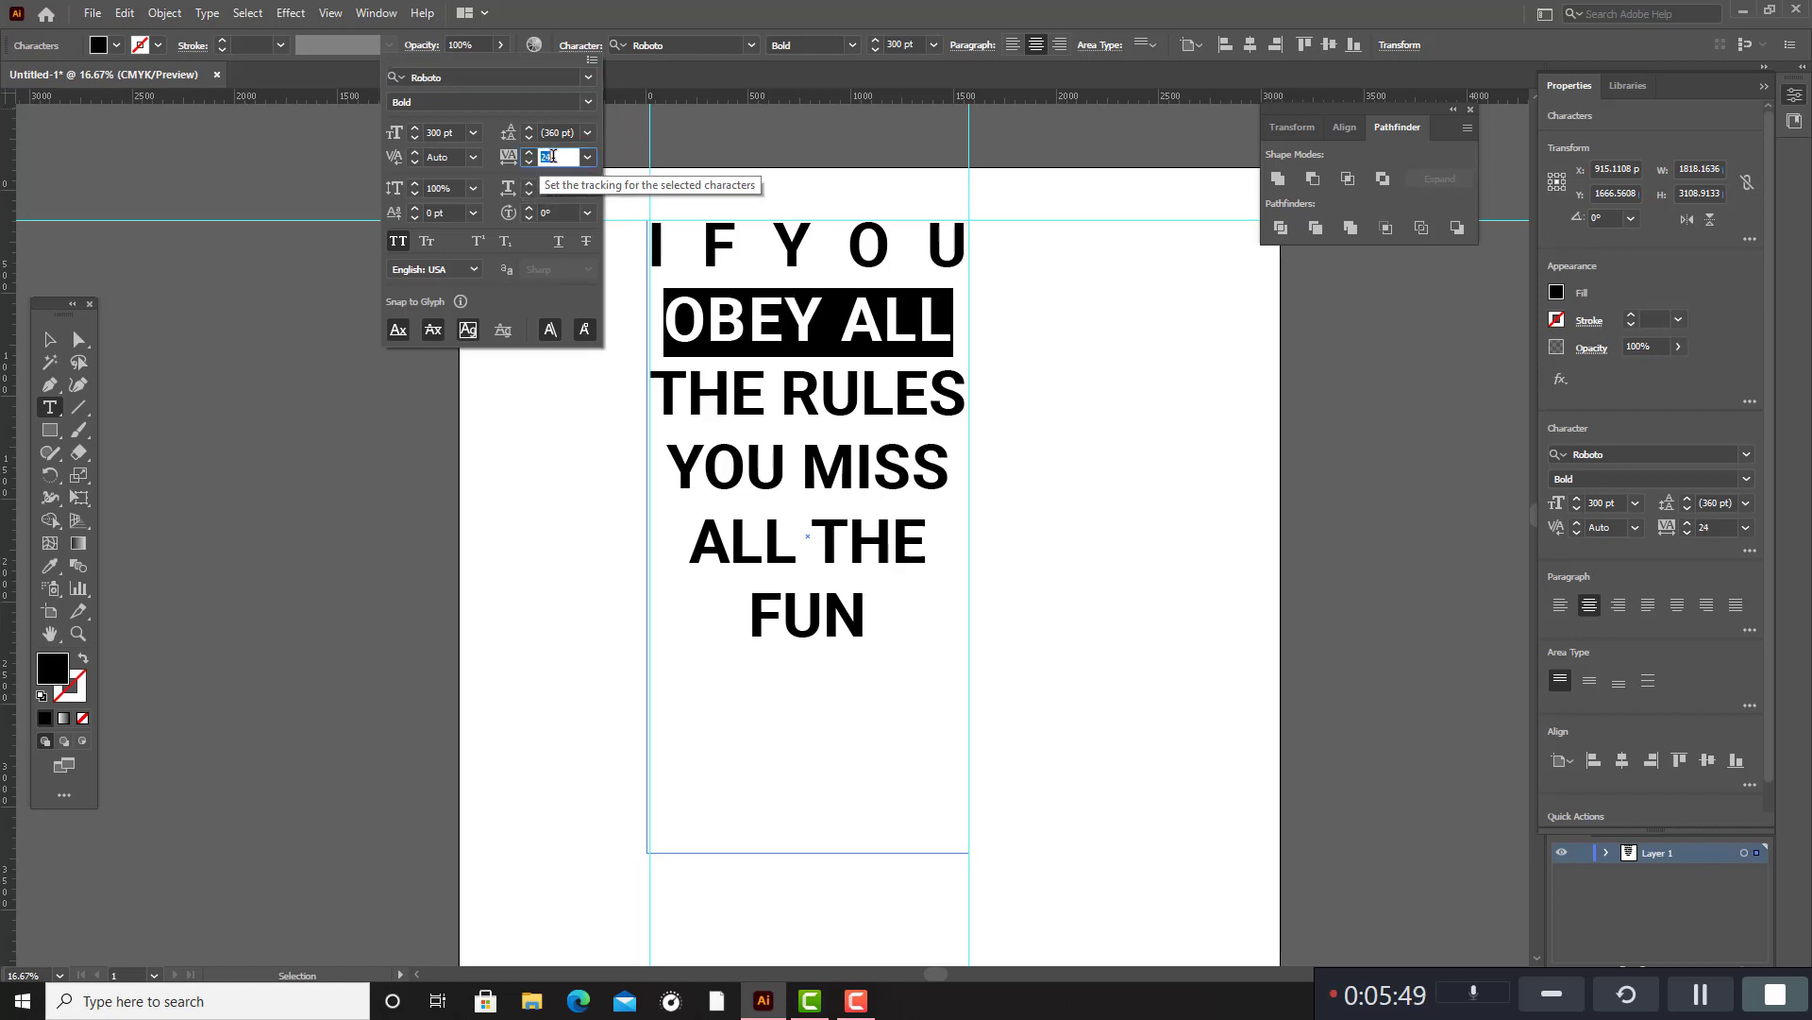
pyautogui.press('Up')
pyautogui.press('Up')
pyautogui.press('Up')
pyautogui.press('Up')
pyautogui.press('Up')
pyautogui.press('Up')
pyautogui.press('Up')
pyautogui.press('Up')
pyautogui.press('Up')
pyautogui.press('Up')
pyautogui.press('Up')
pyautogui.press('Up')
pyautogui.press('Up')
pyautogui.press('Up')
pyautogui.press('Up')
pyautogui.press('Up')
pyautogui.press('Up')
pyautogui.press('Up')
pyautogui.press('Up')
pyautogui.press('Up')
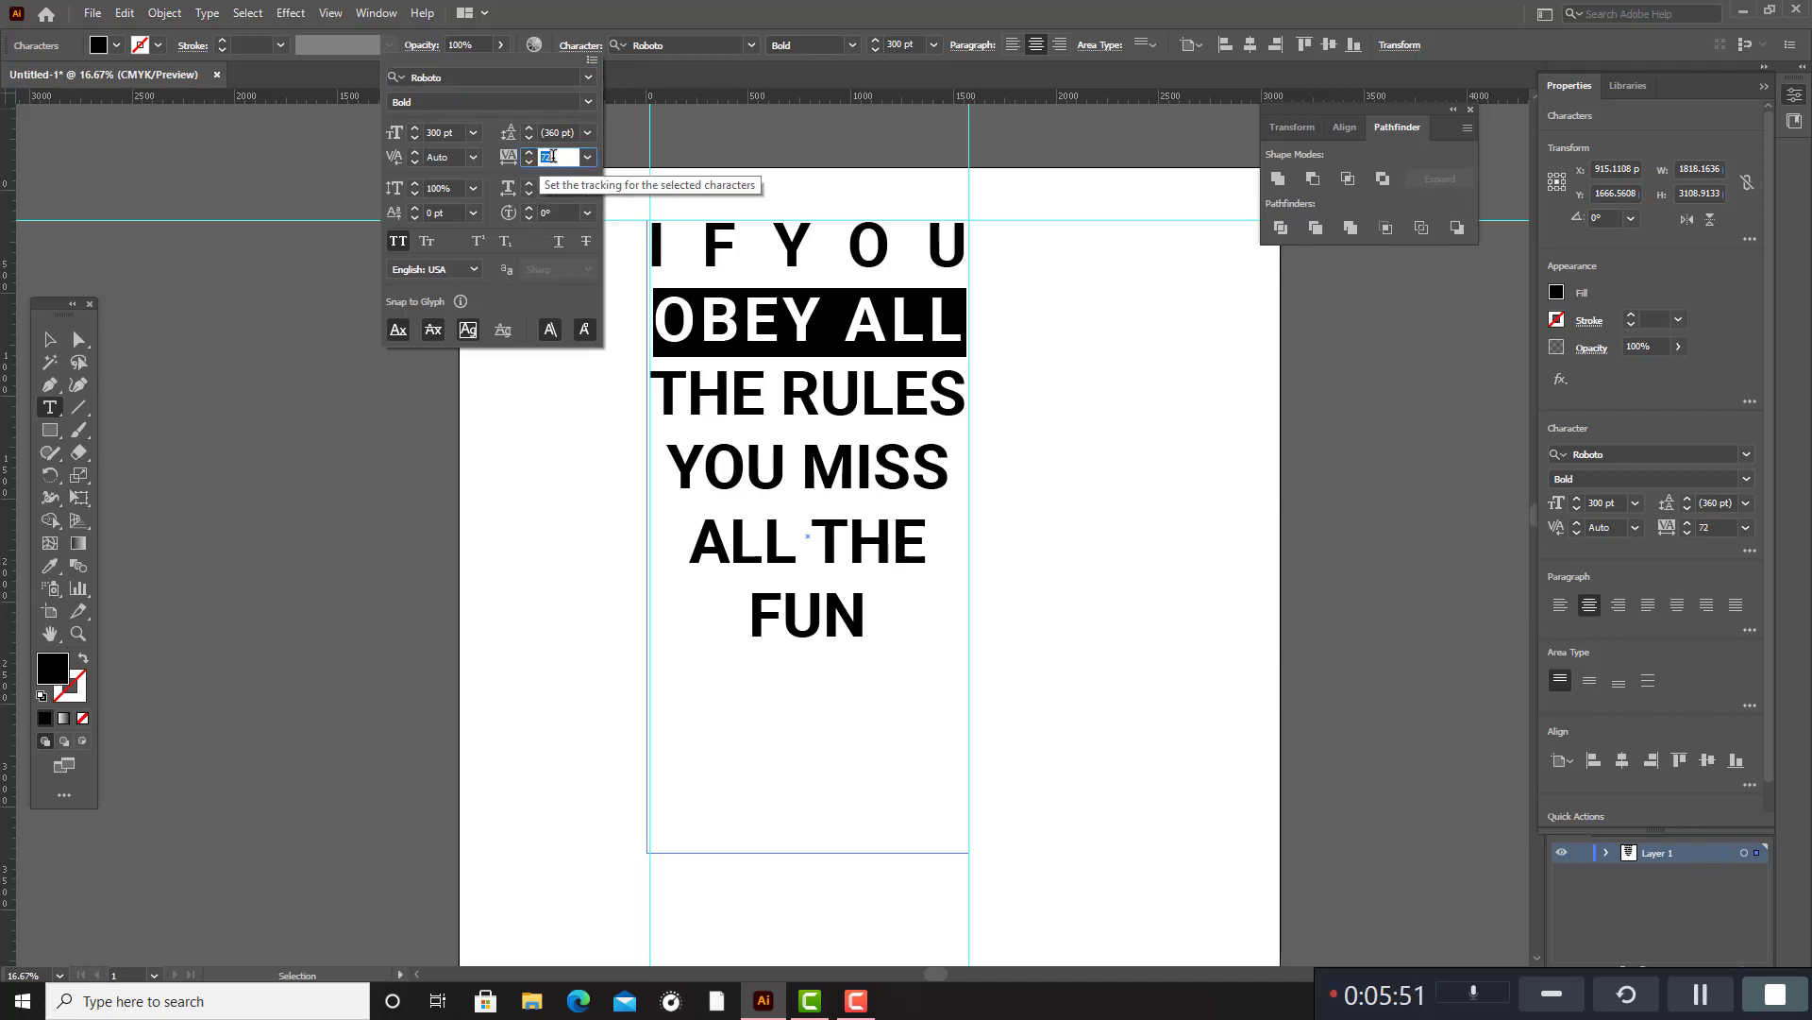
pyautogui.press('Down')
pyautogui.press('Down')
pyautogui.press('Down')
pyautogui.press('Down')
pyautogui.press('Down')
pyautogui.press('Down')
pyautogui.press('Down')
pyautogui.press('Down')
pyautogui.press('Down')
pyautogui.press('Down')
pyautogui.press('Down')
pyautogui.press('Down')
pyautogui.press('Down')
pyautogui.press('Down')
pyautogui.press('Down')
pyautogui.press('Down')
pyautogui.press('Down')
pyautogui.press('Down')
pyautogui.press('Down')
pyautogui.press('Down')
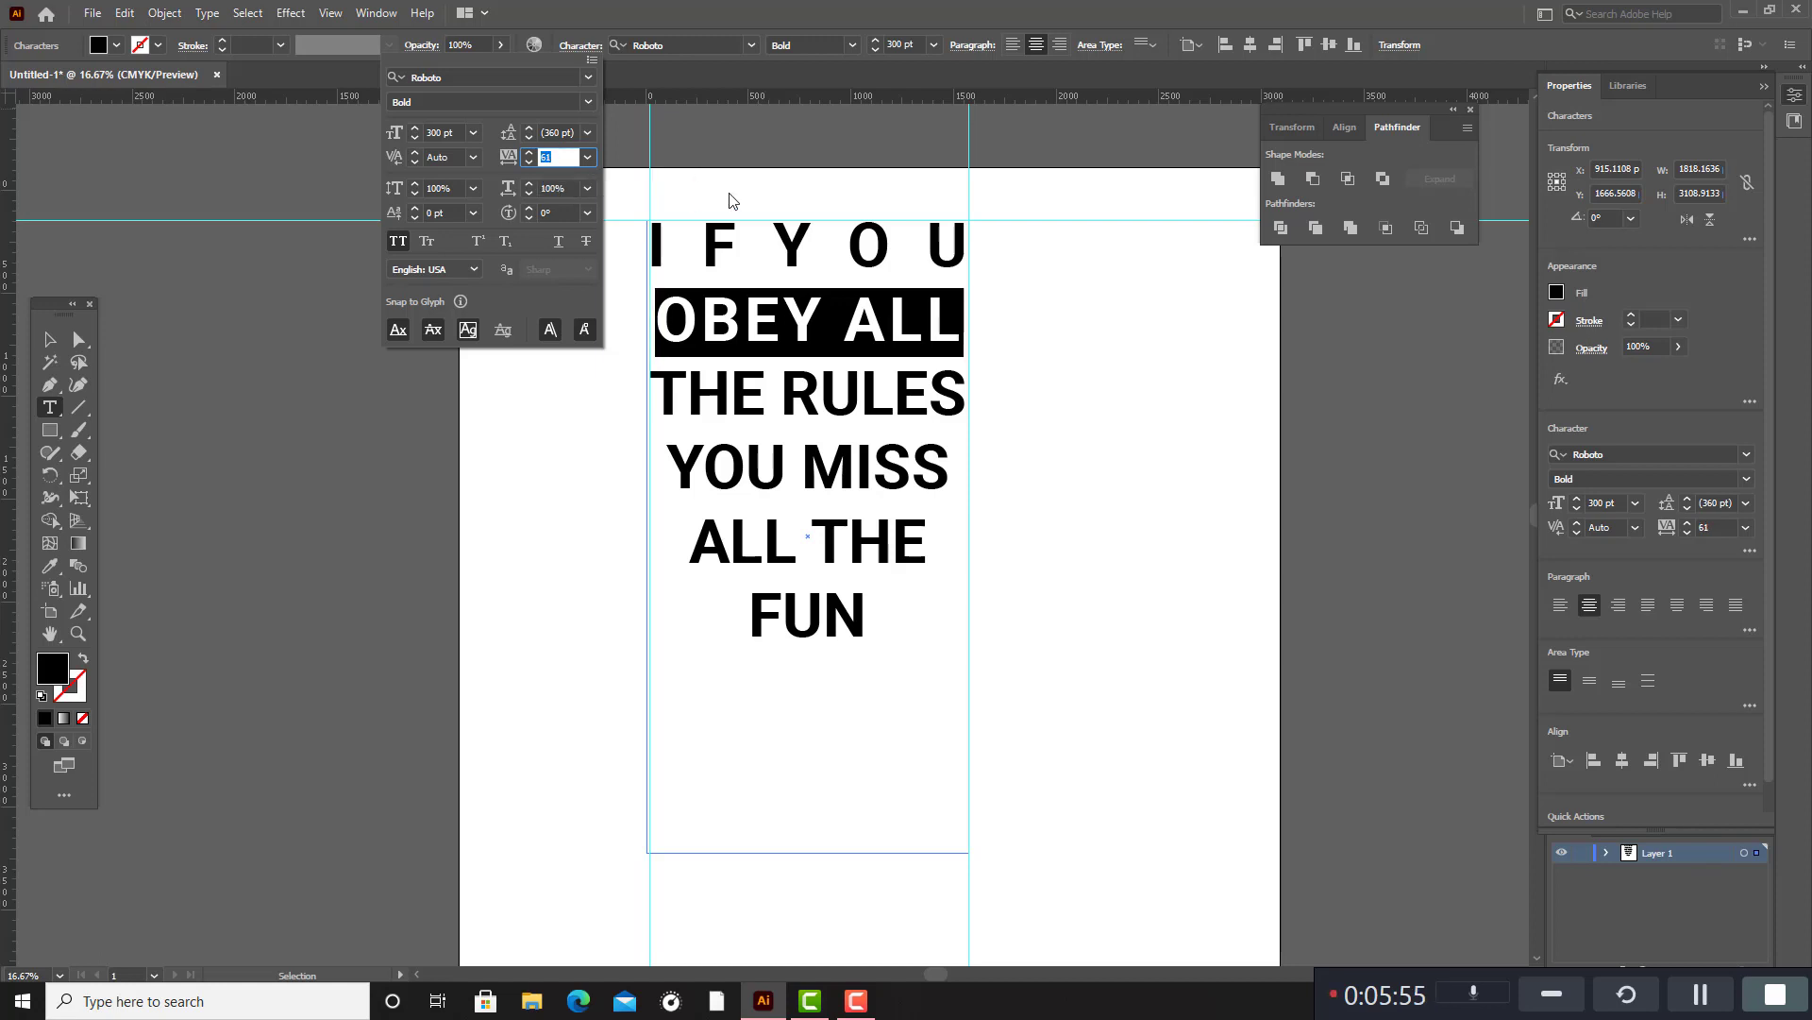
# Reset the tracking of the first line, "IFYOU", to 0.
pyautogui.click(855, 255)
pyautogui.click(956, 257)
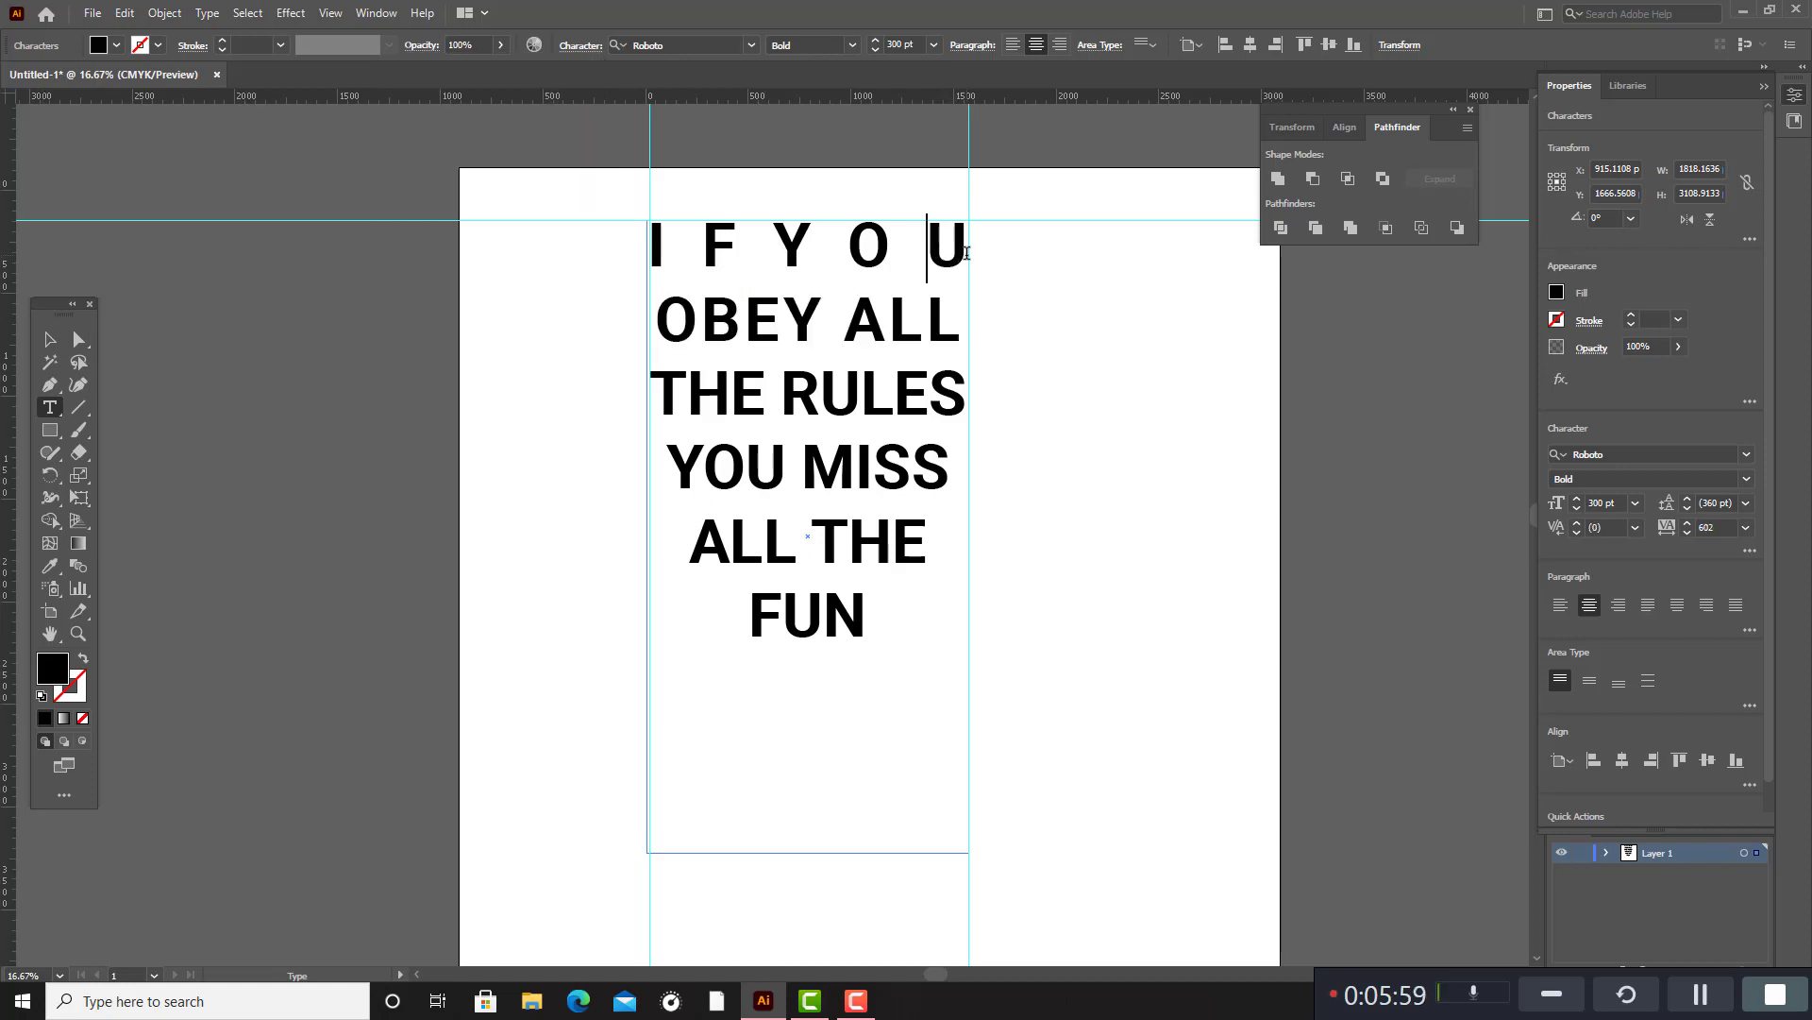
pyautogui.moveTo(965, 253); pyautogui.dragTo(642, 250)
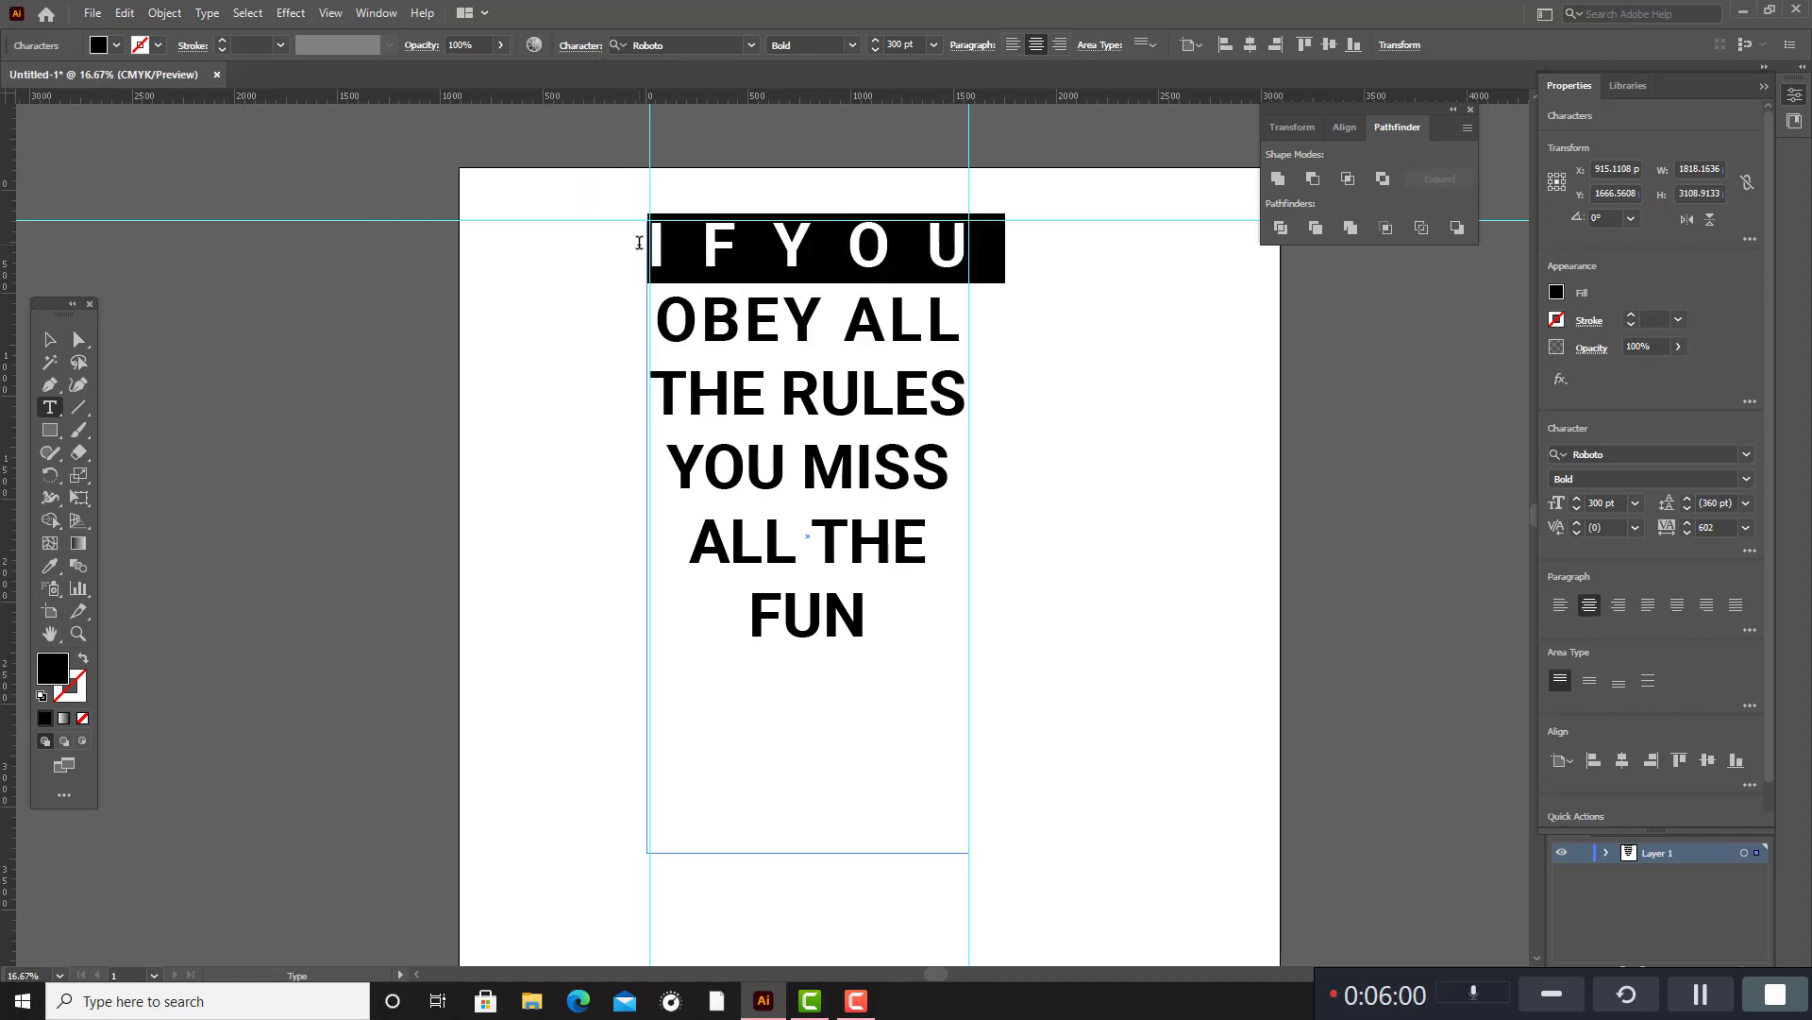
pyautogui.click(580, 45)
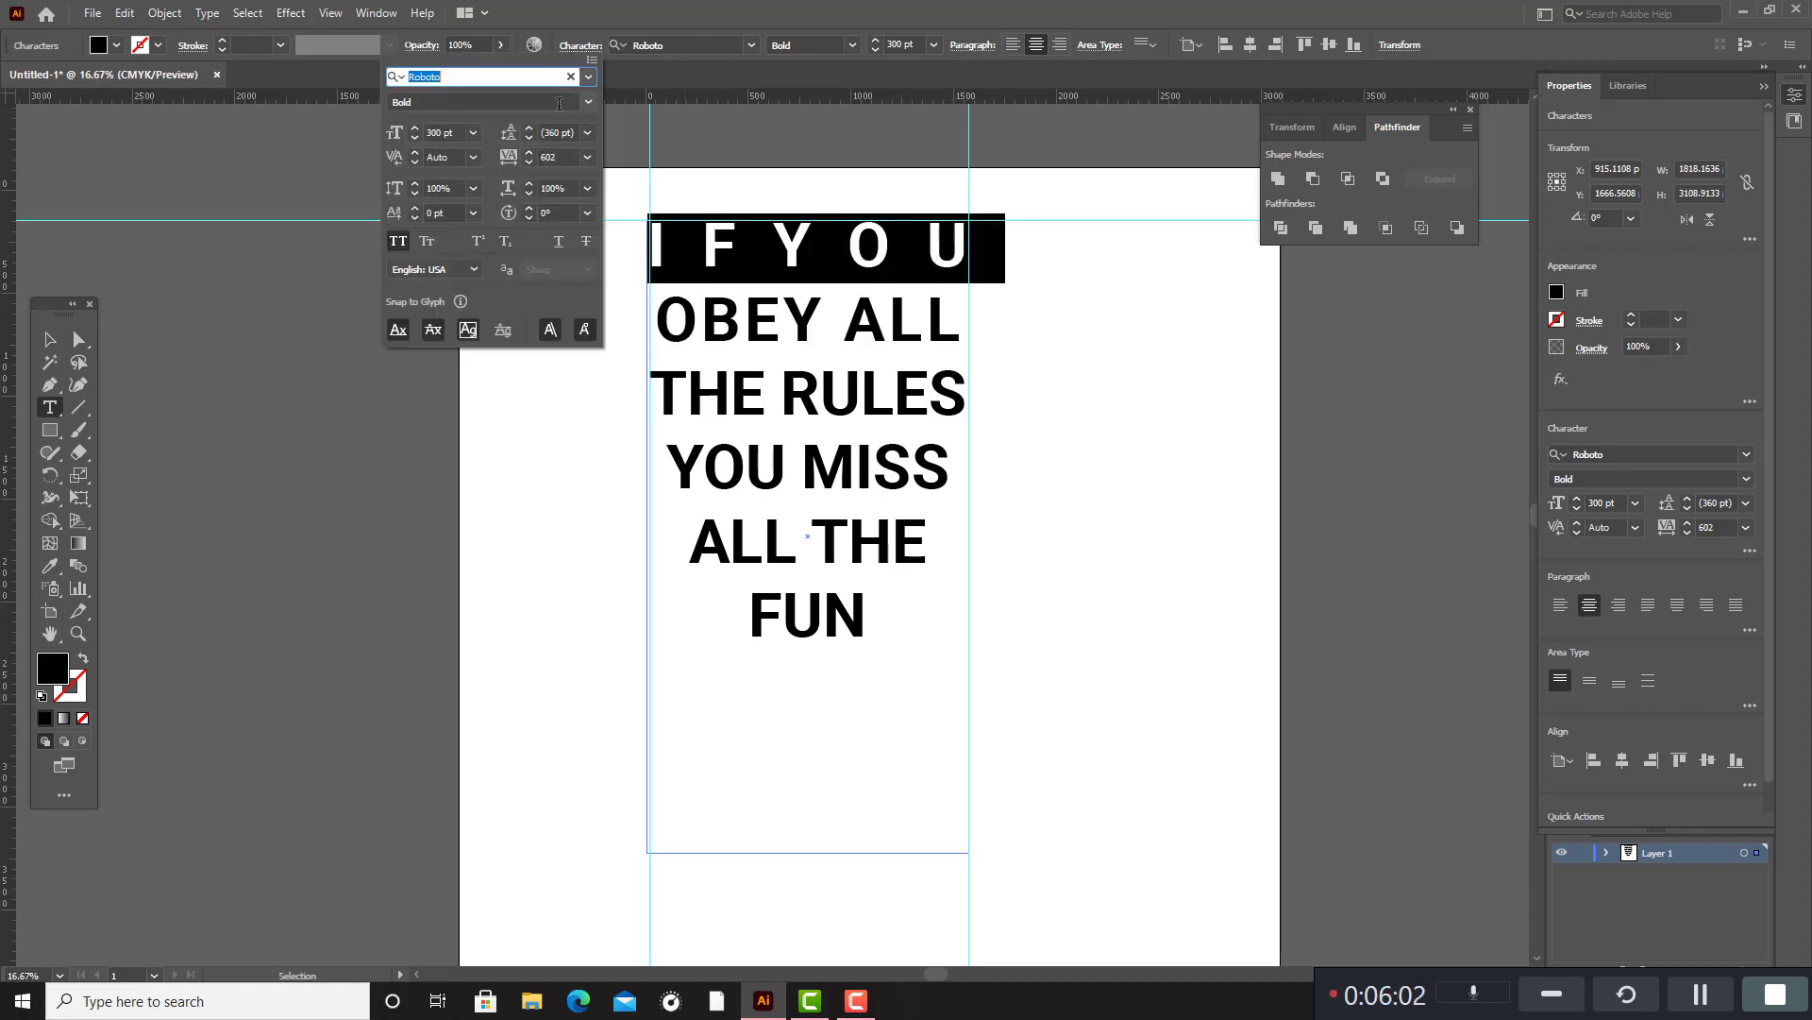
pyautogui.click(557, 157)
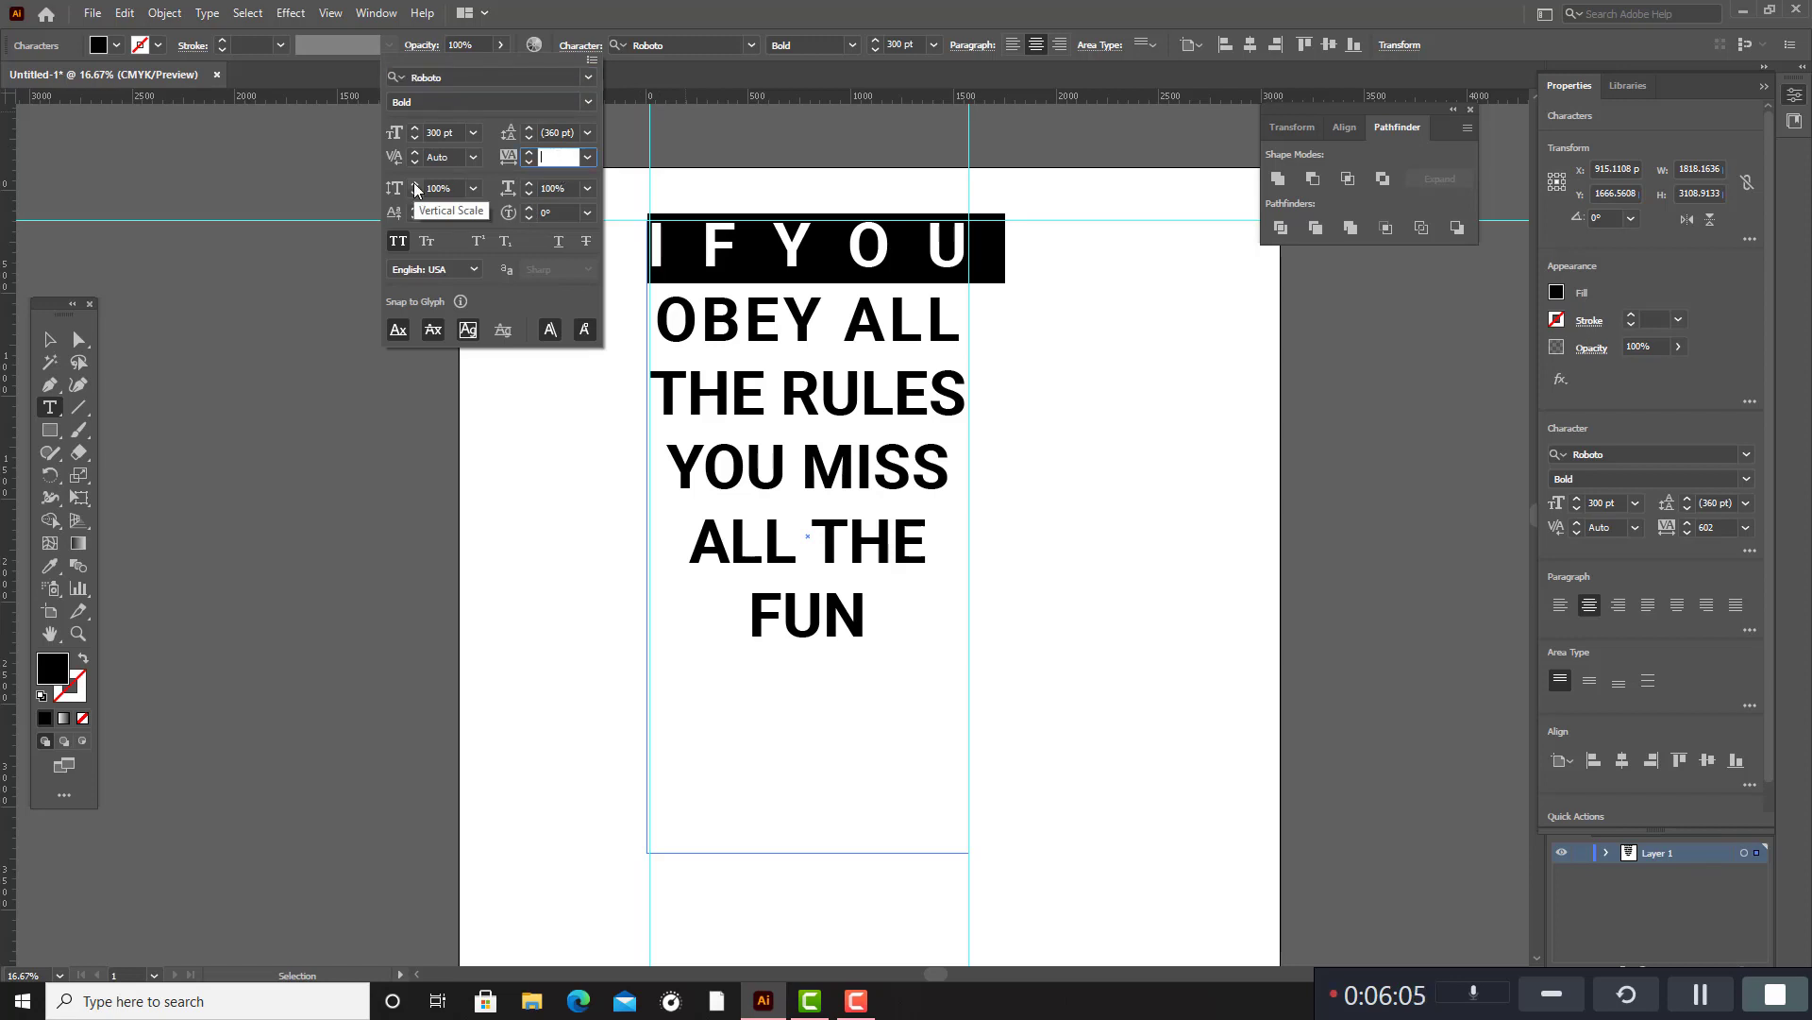
pyautogui.press('Return')
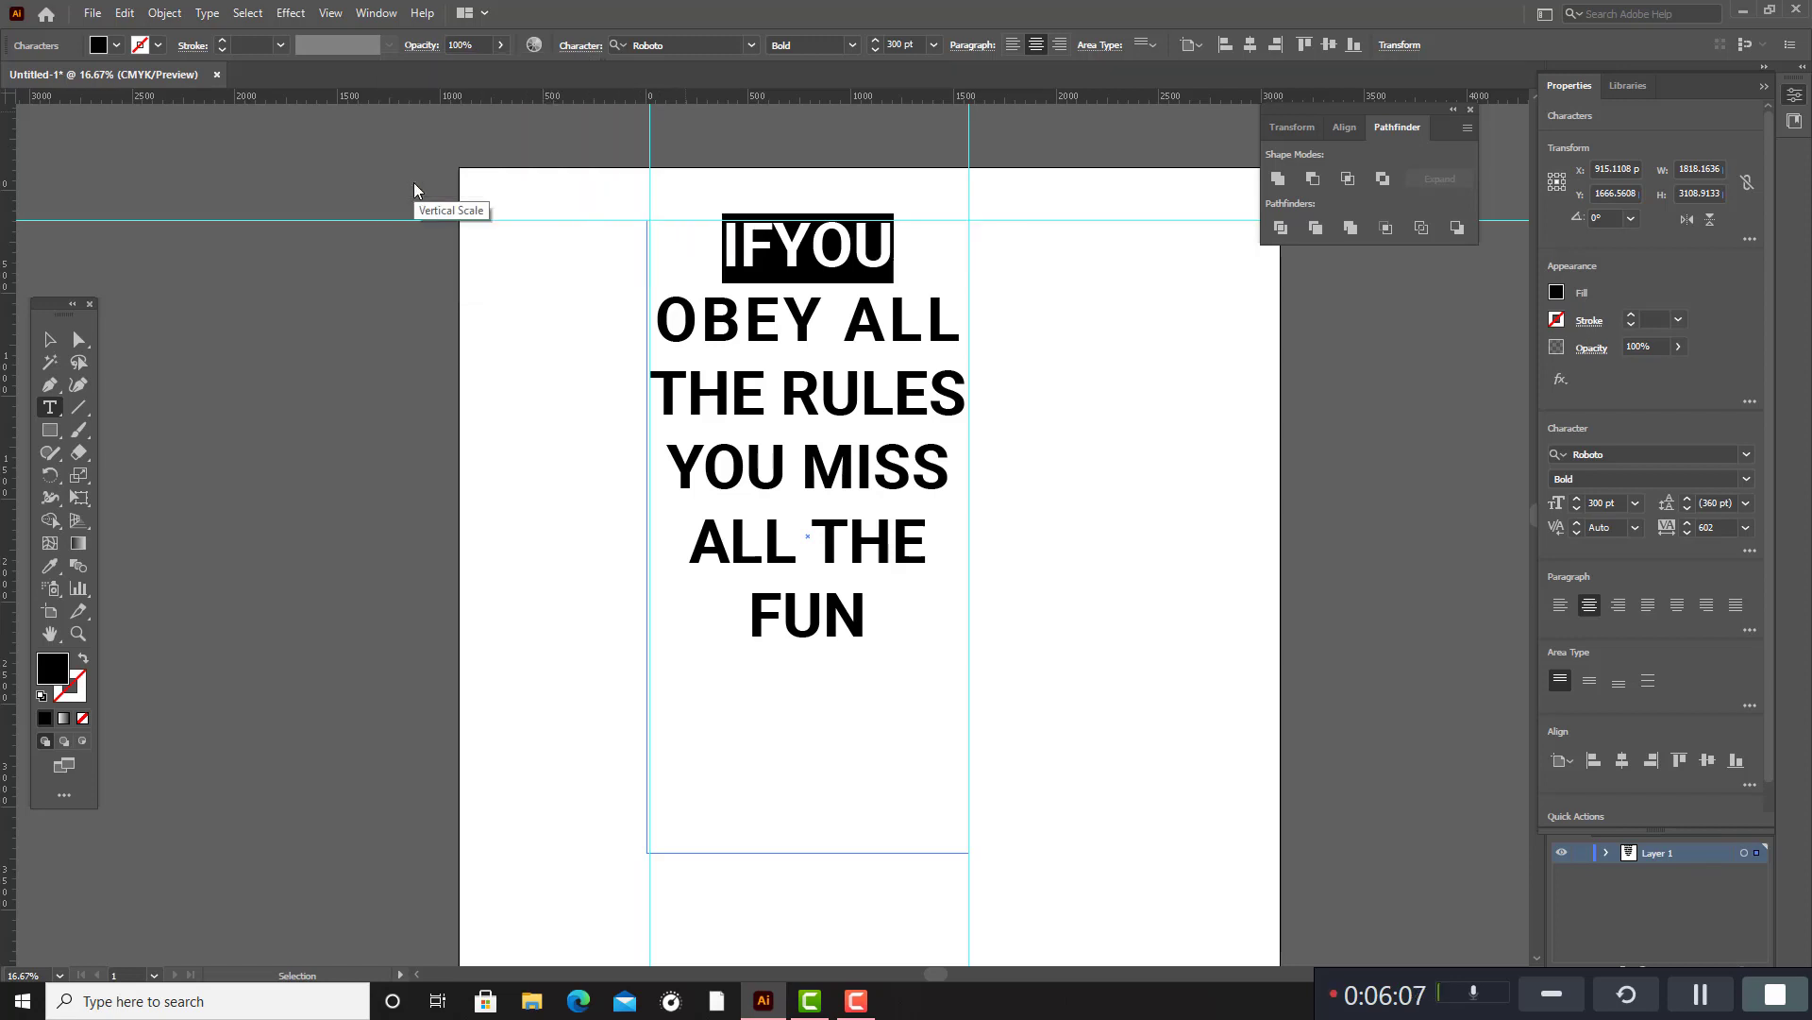
# Reset the tracking of the second line, "OBEY ALL", to 0.
pyautogui.click(960, 332)
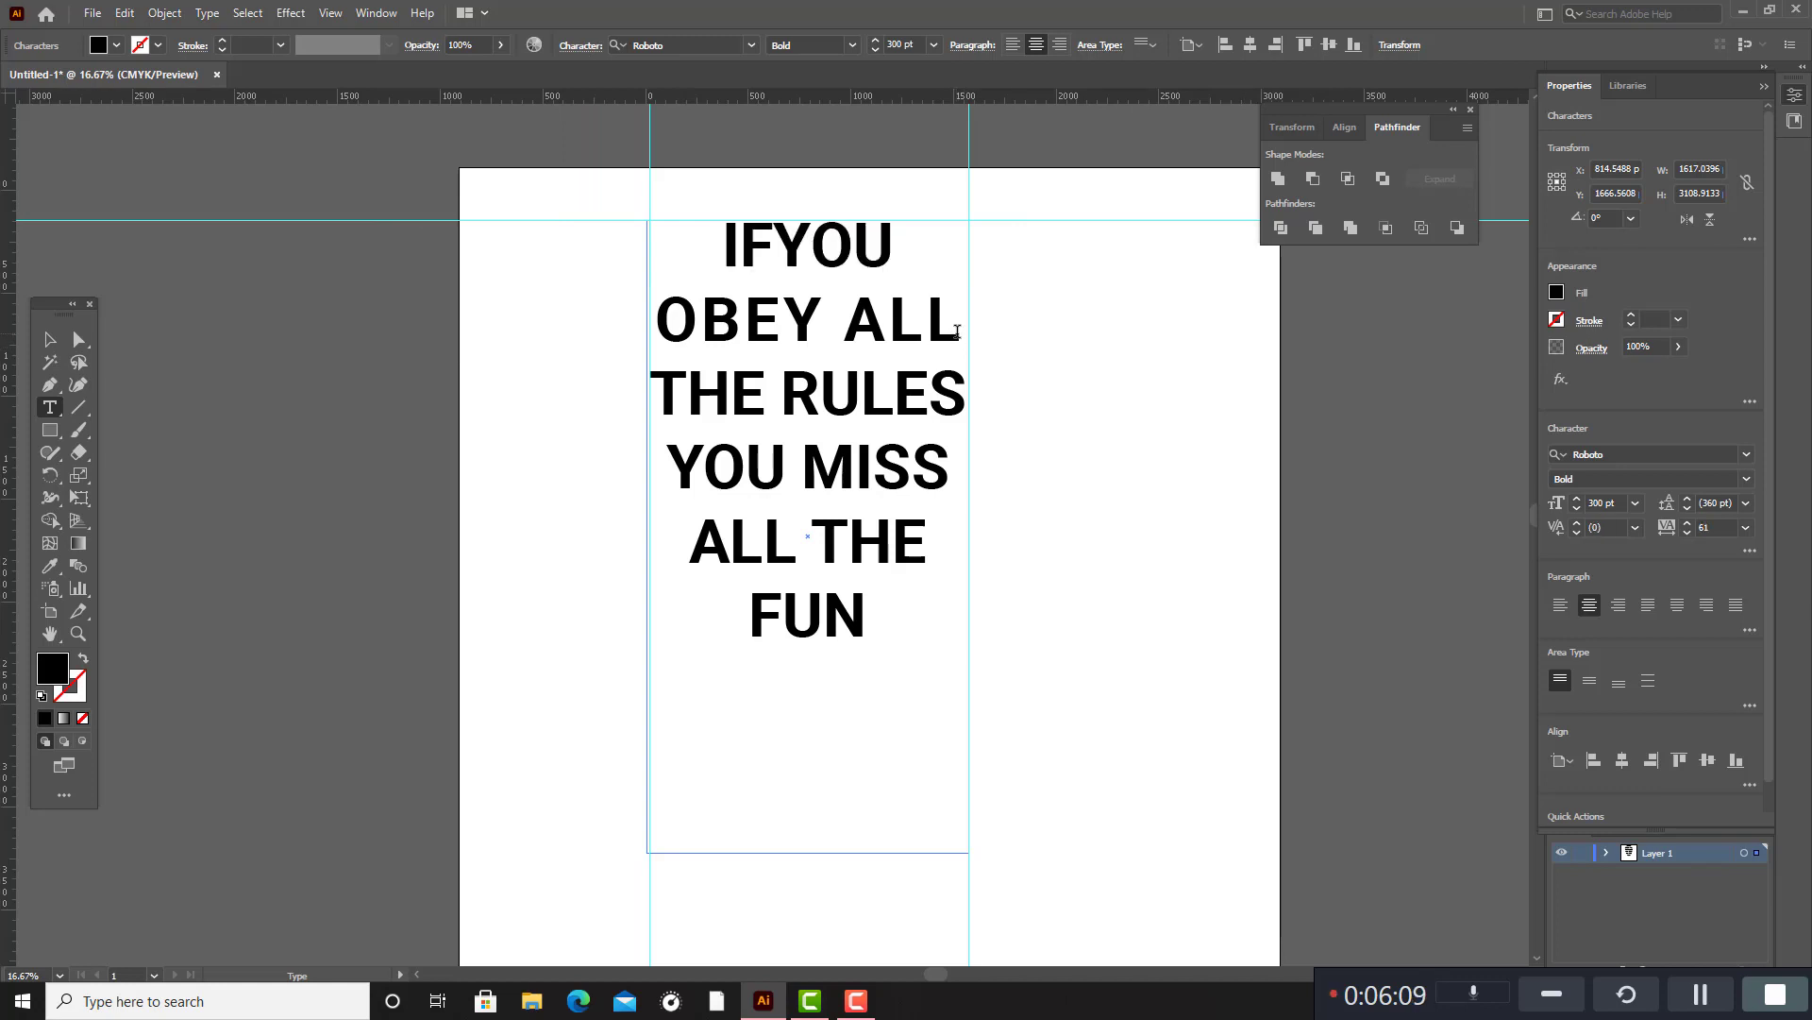
pyautogui.moveTo(961, 333); pyautogui.dragTo(632, 309)
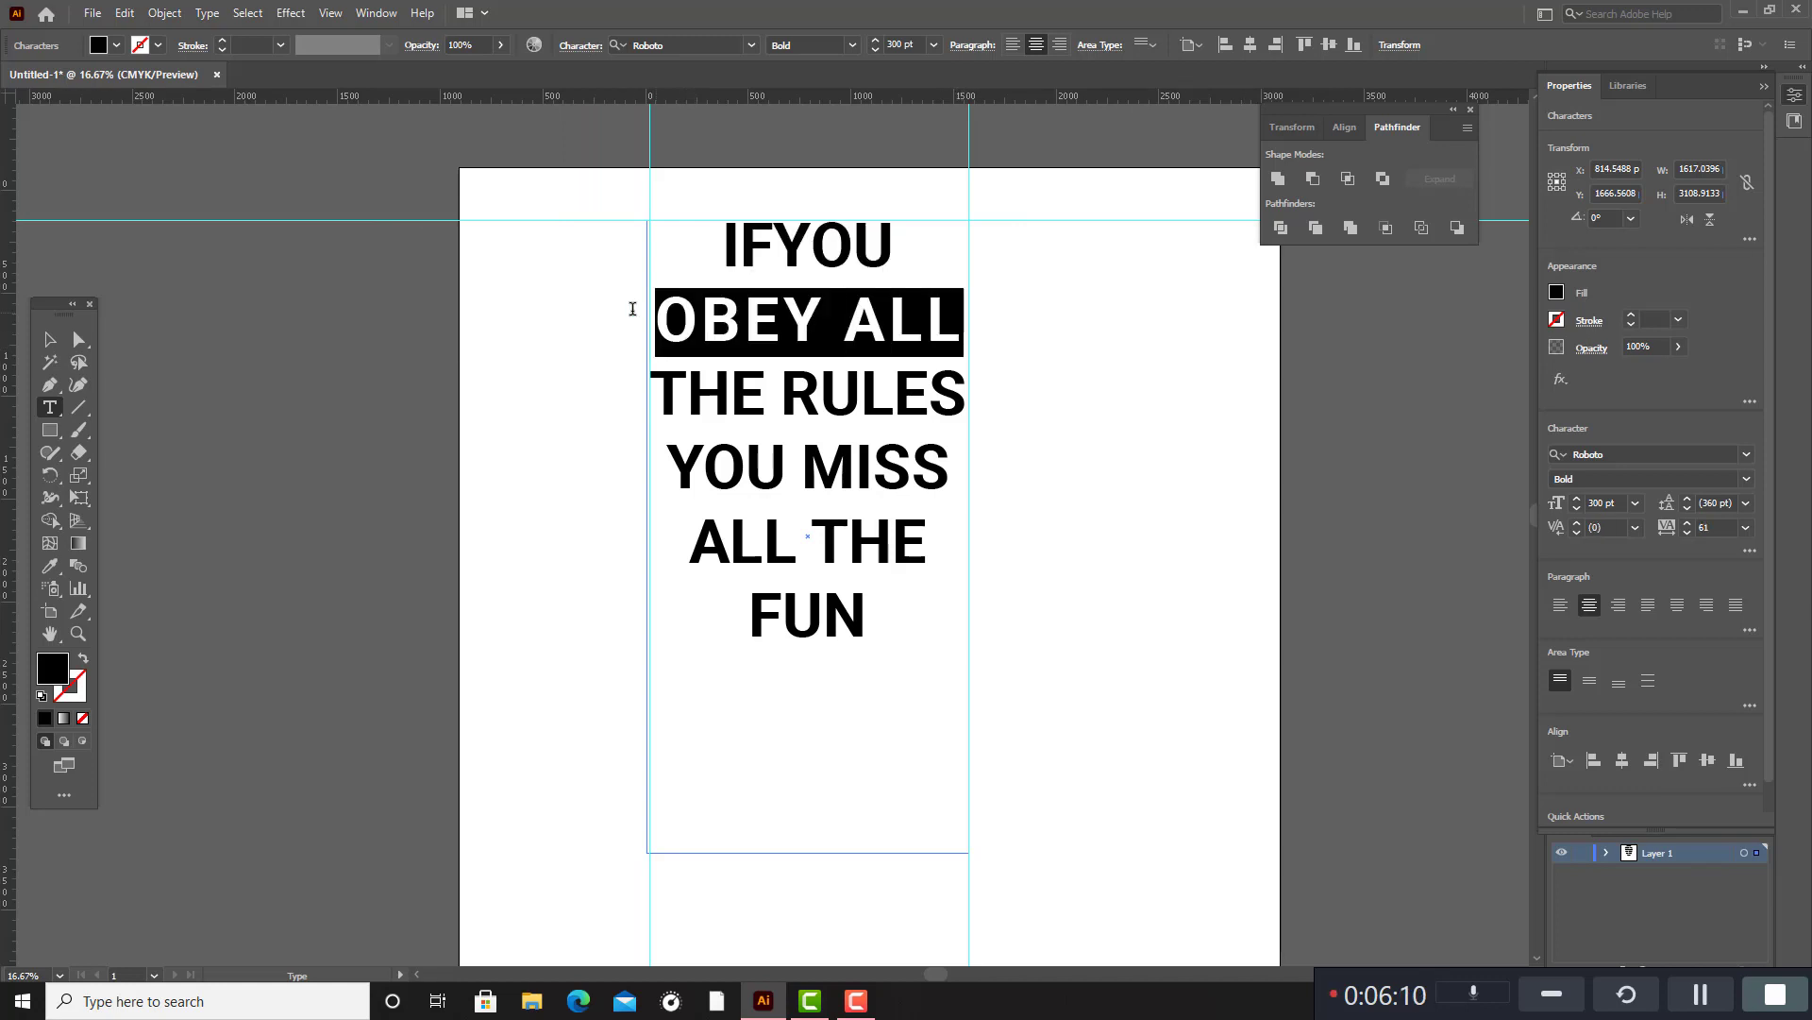
pyautogui.click(583, 46)
pyautogui.click(555, 158)
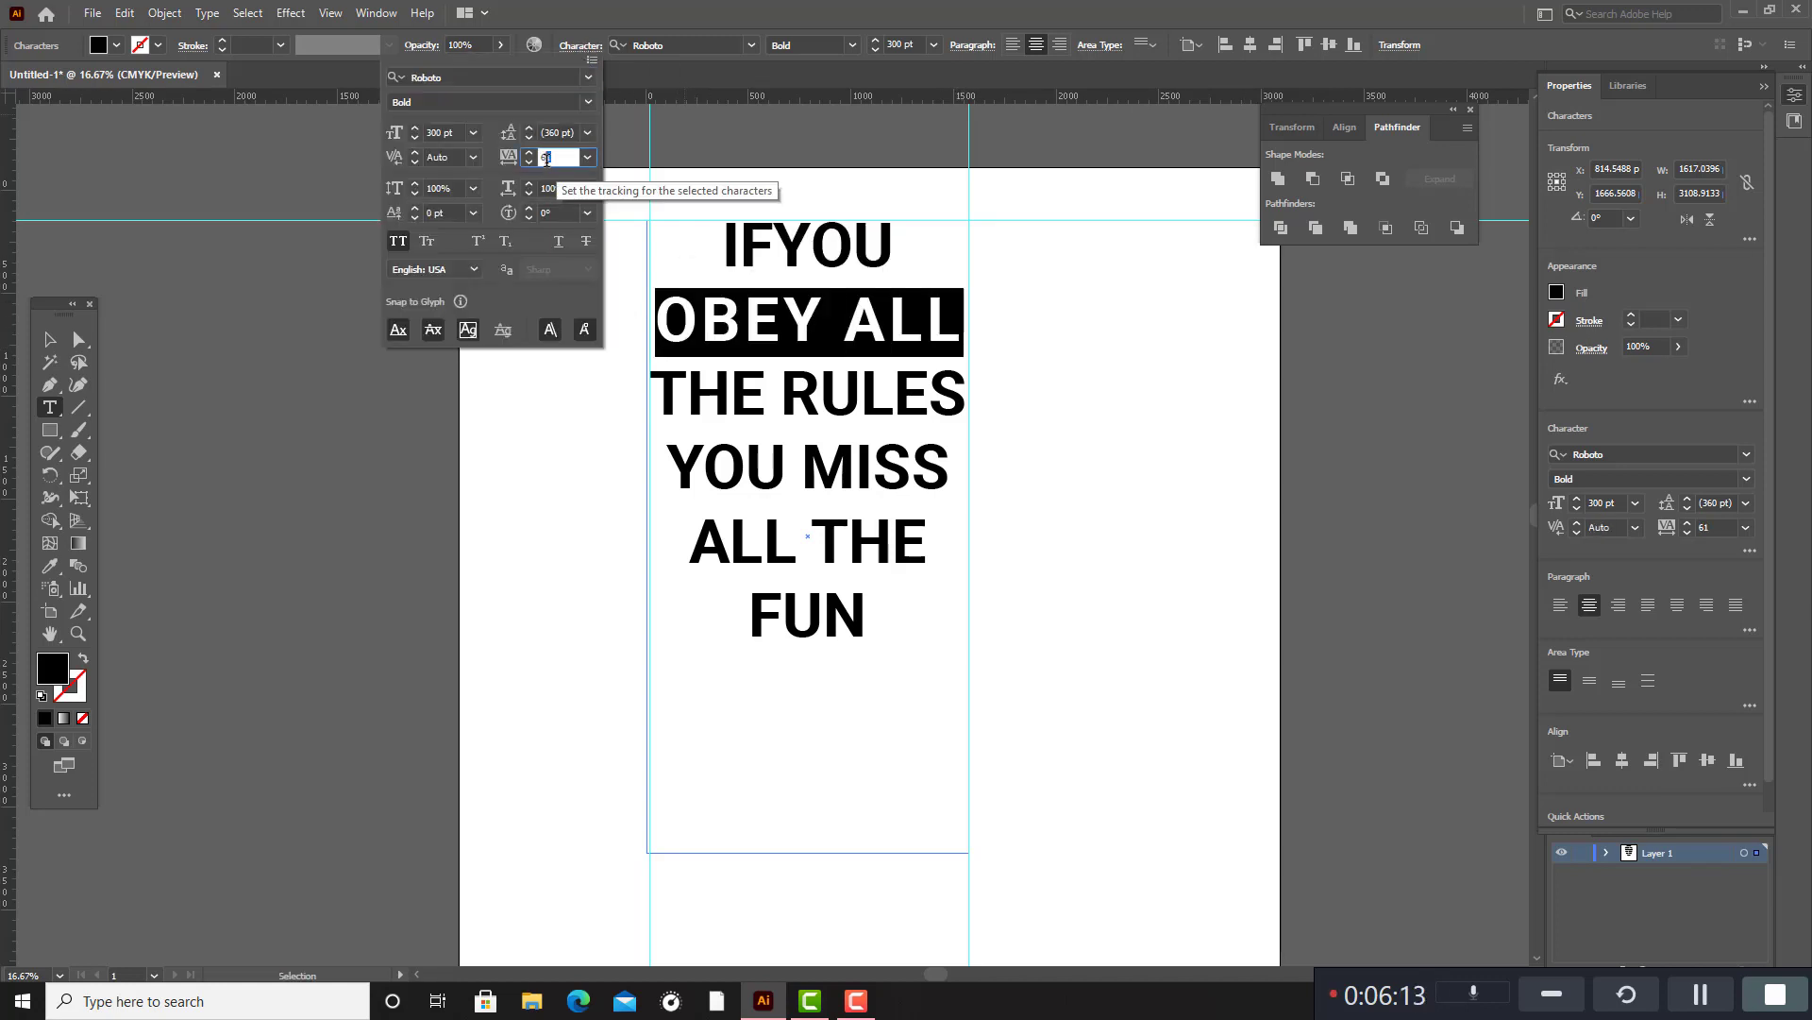
pyautogui.press('BackSpace')
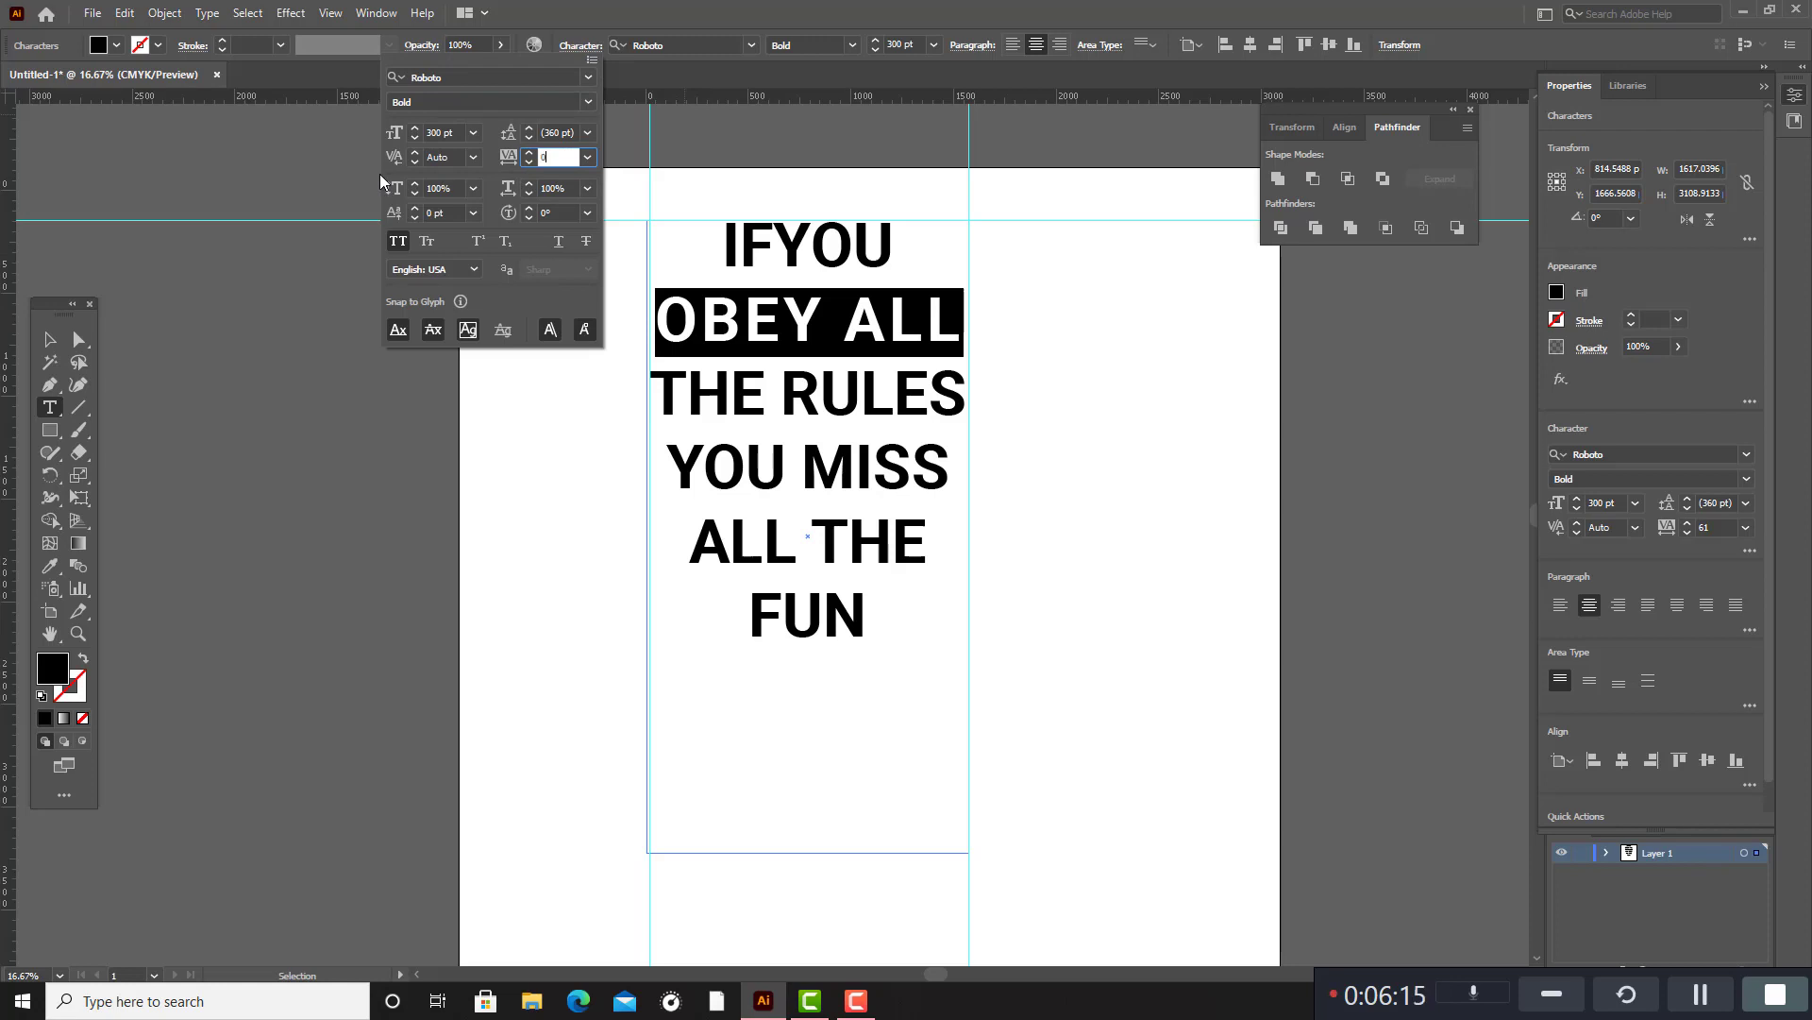
pyautogui.write('0')
pyautogui.press('Return')
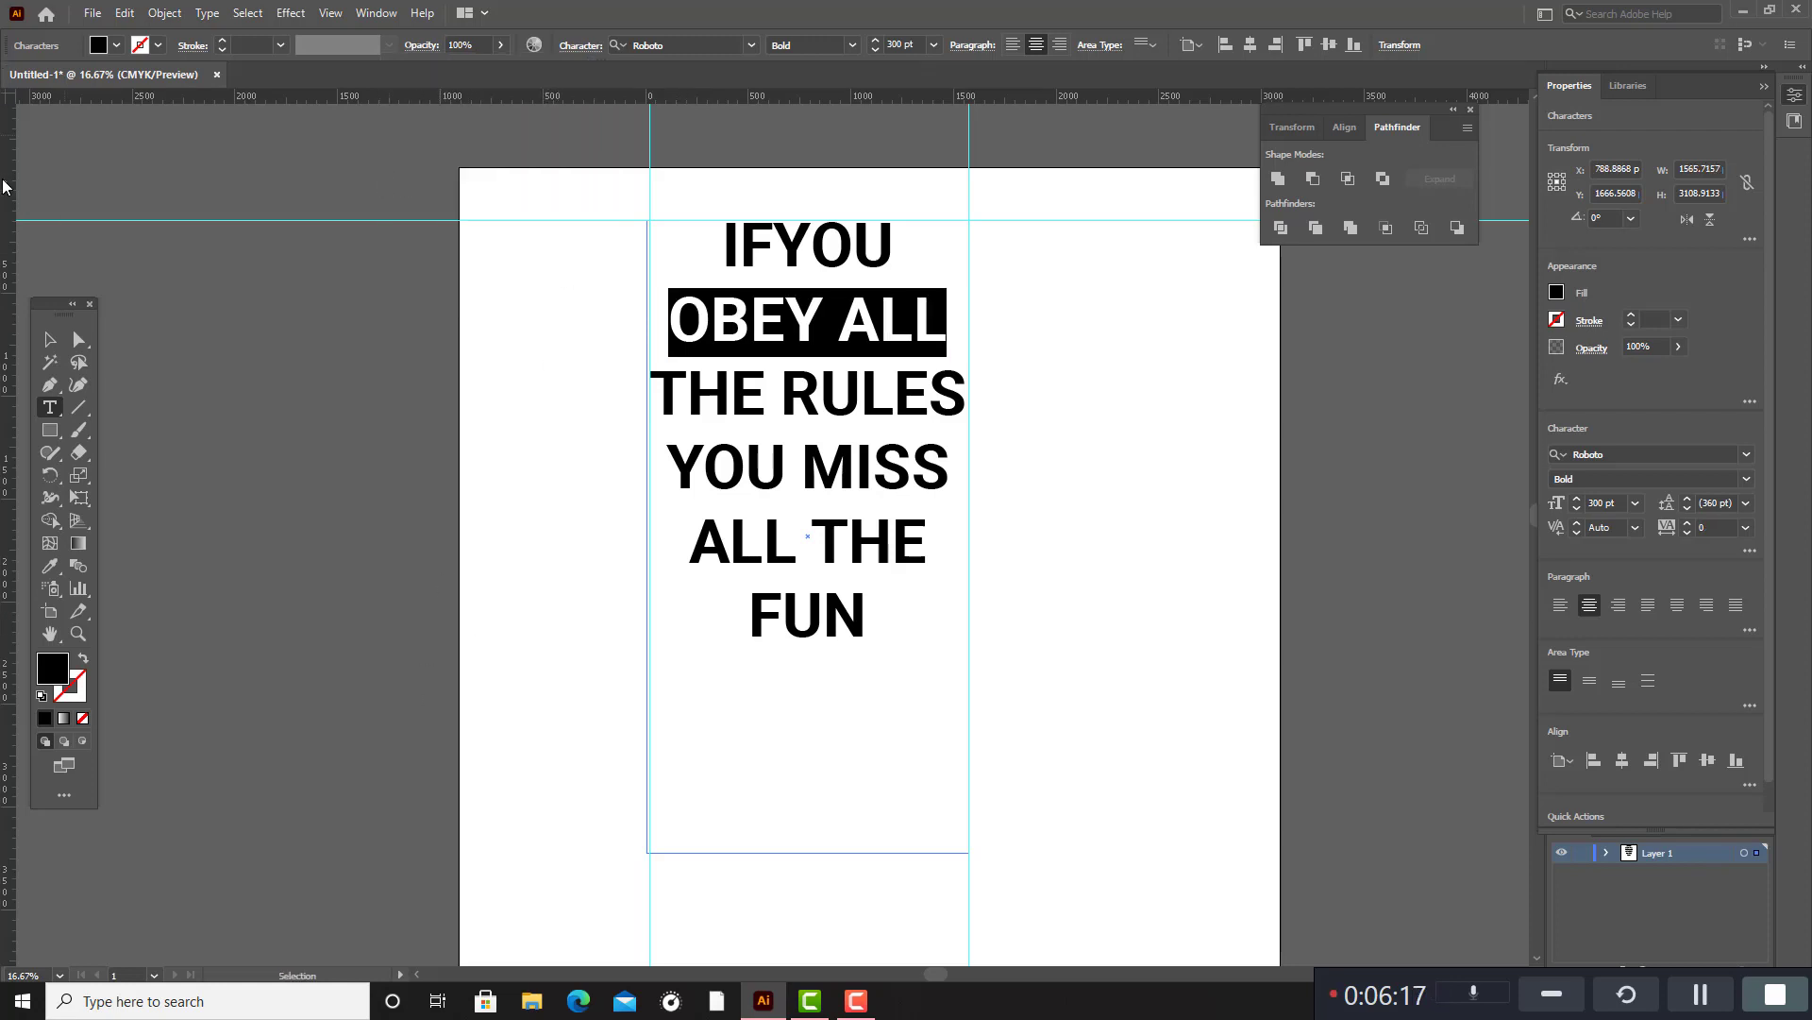
# Insert a space between "IF" and "YOU" in the first line and deselect the text.
pyautogui.click(50, 339)
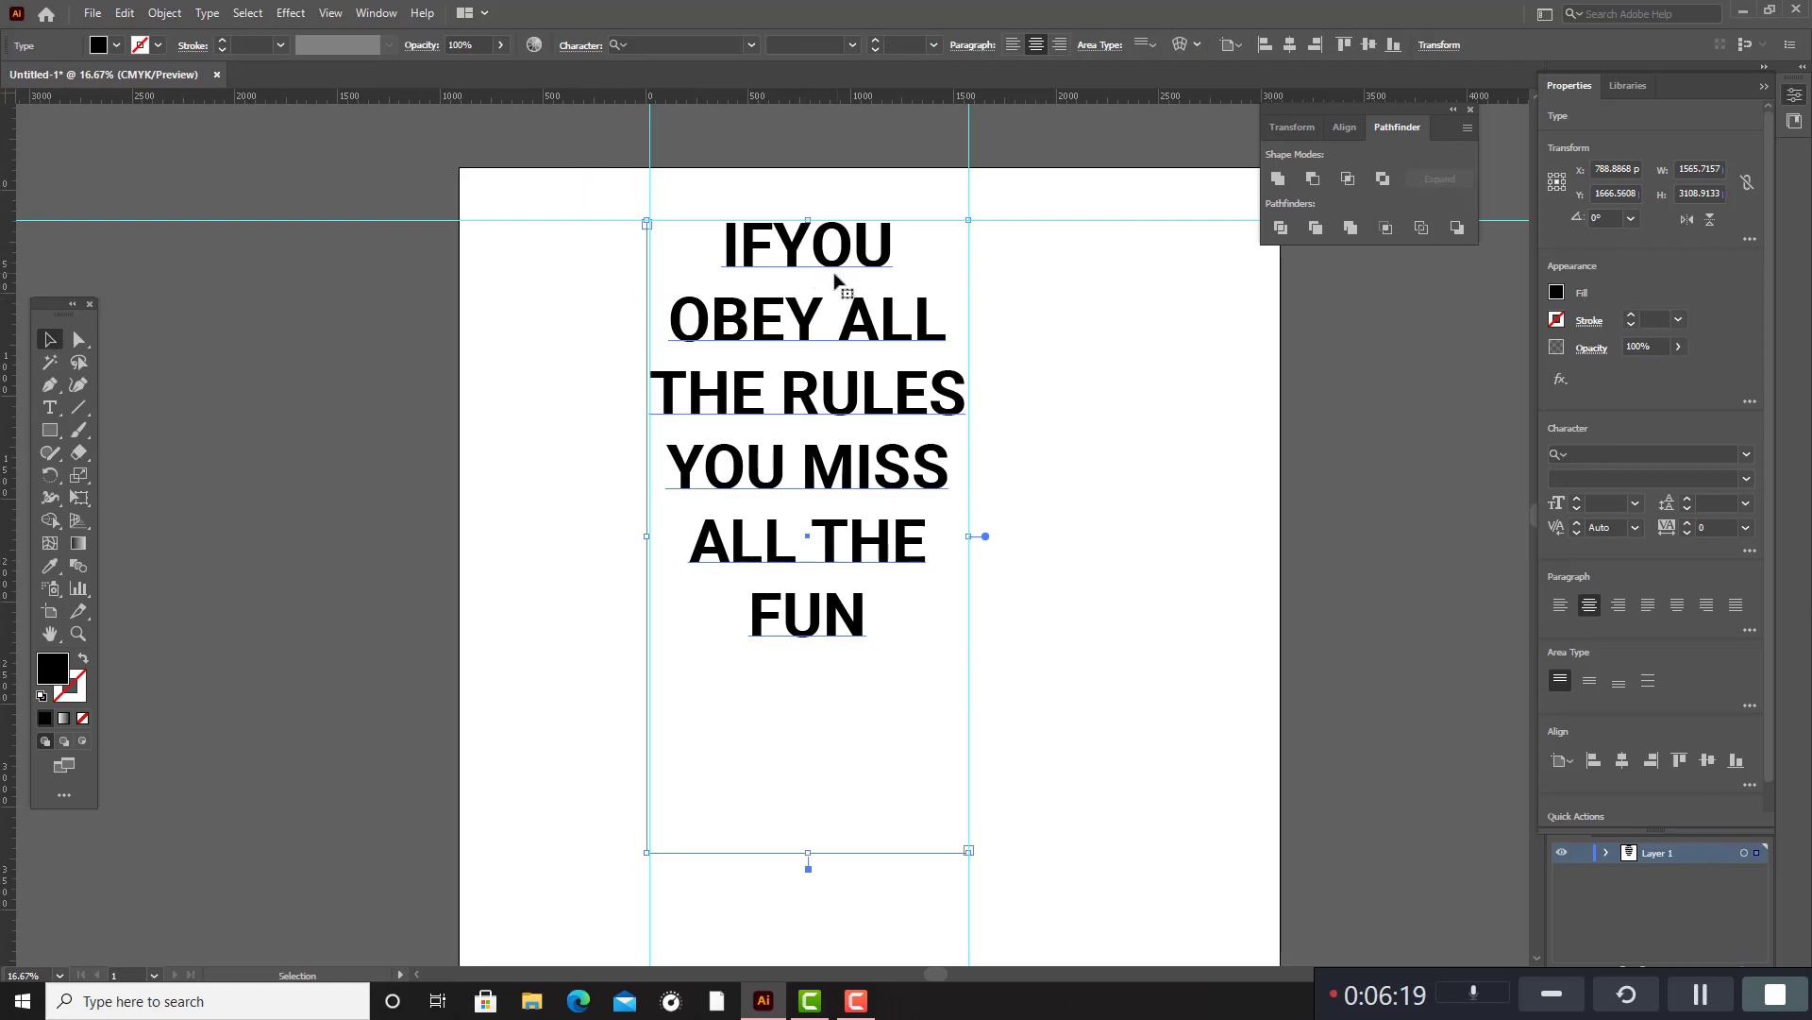
pyautogui.doubleClick(782, 265)
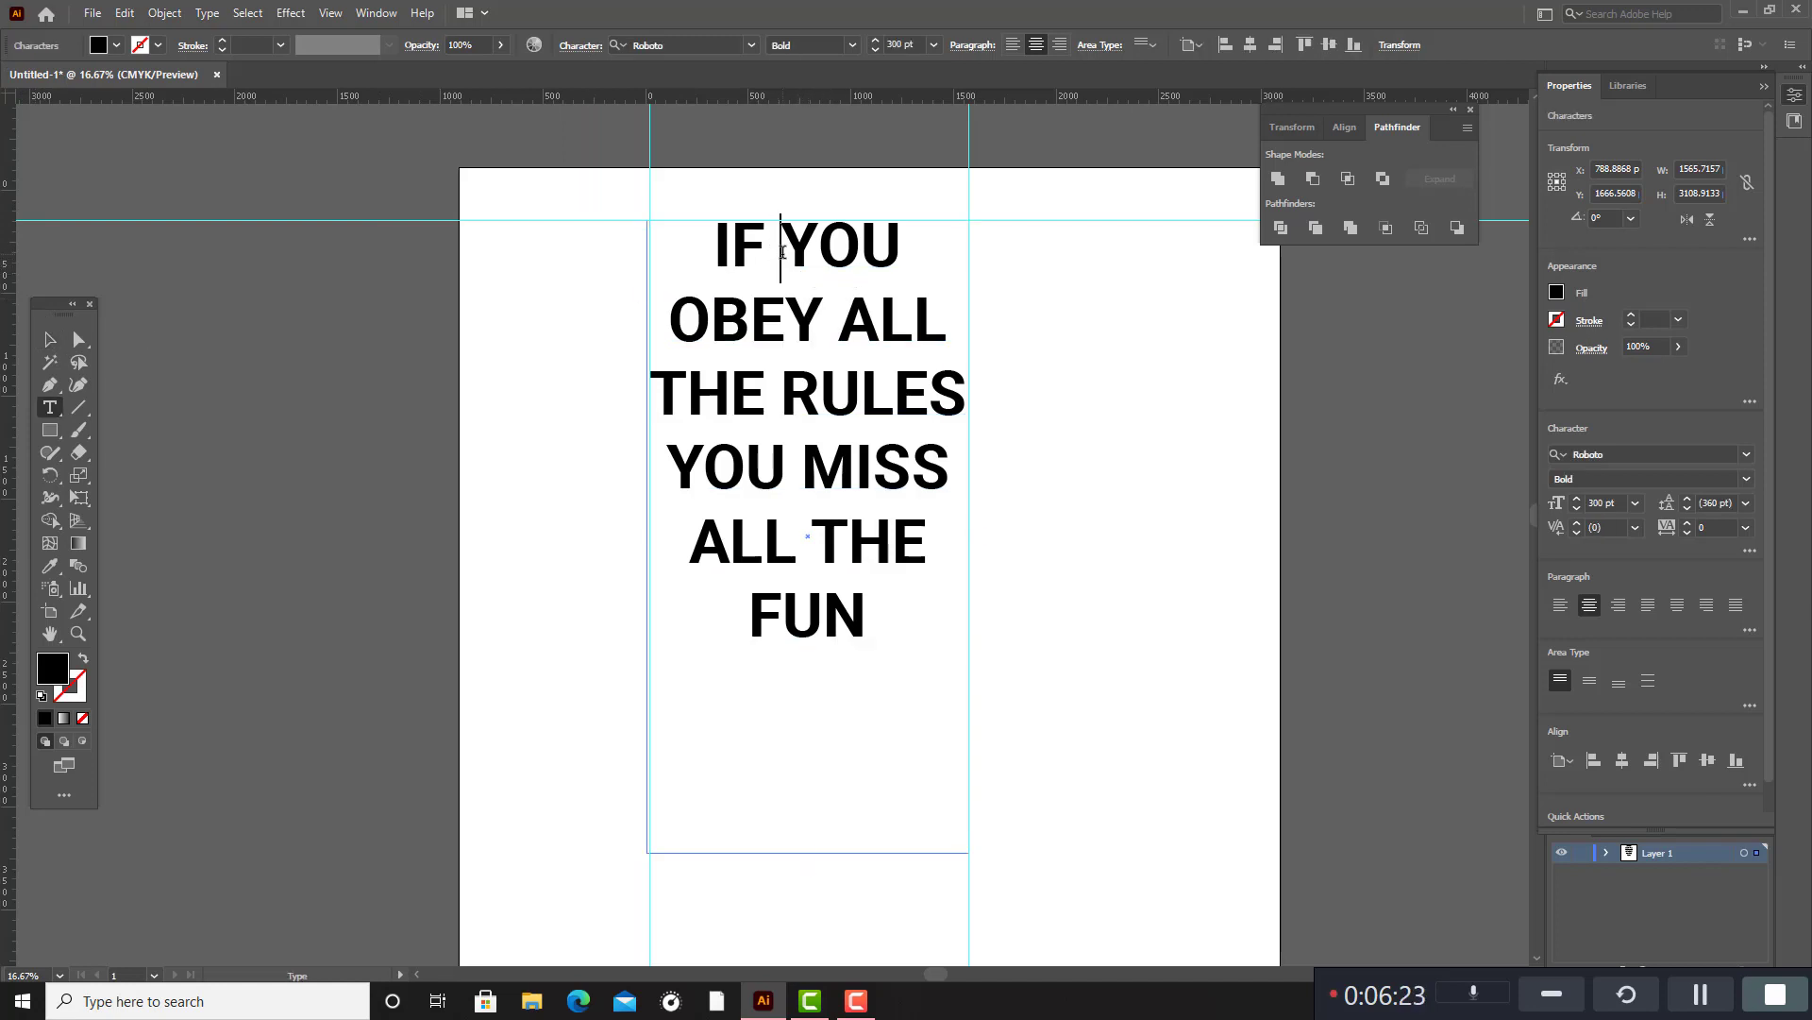
pyautogui.click(50, 339)
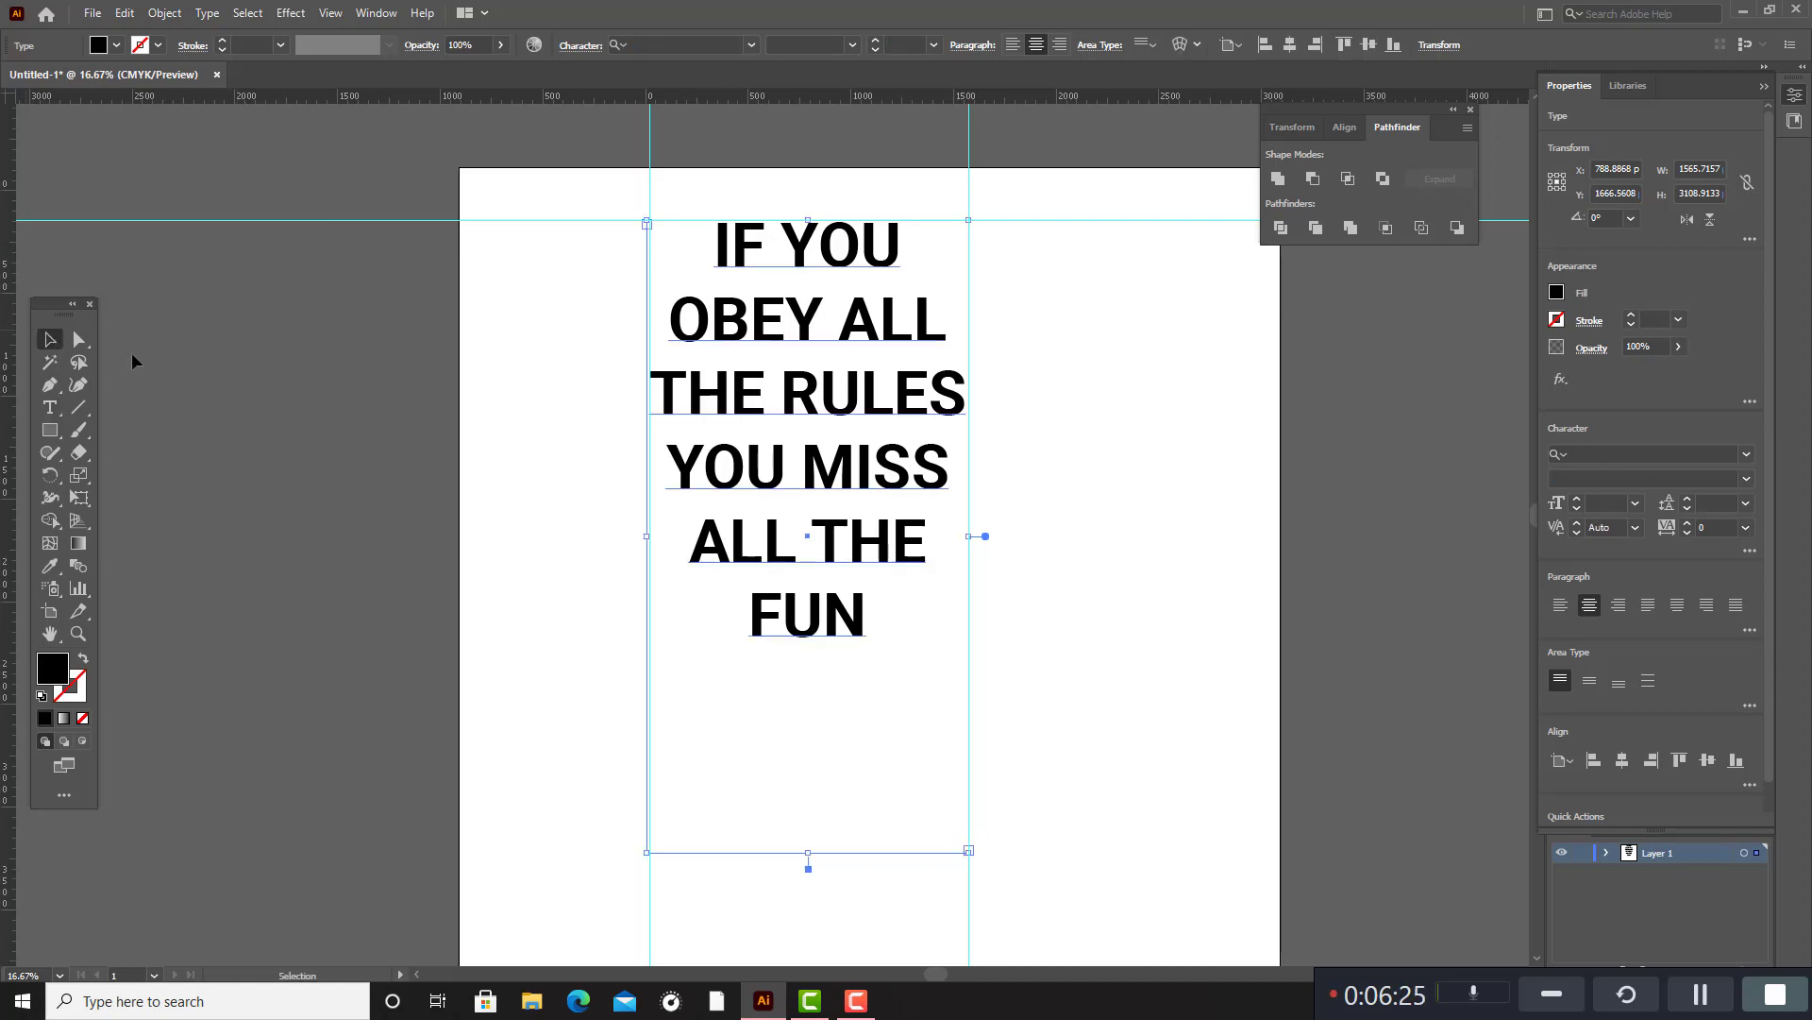
pyautogui.click(912, 637)
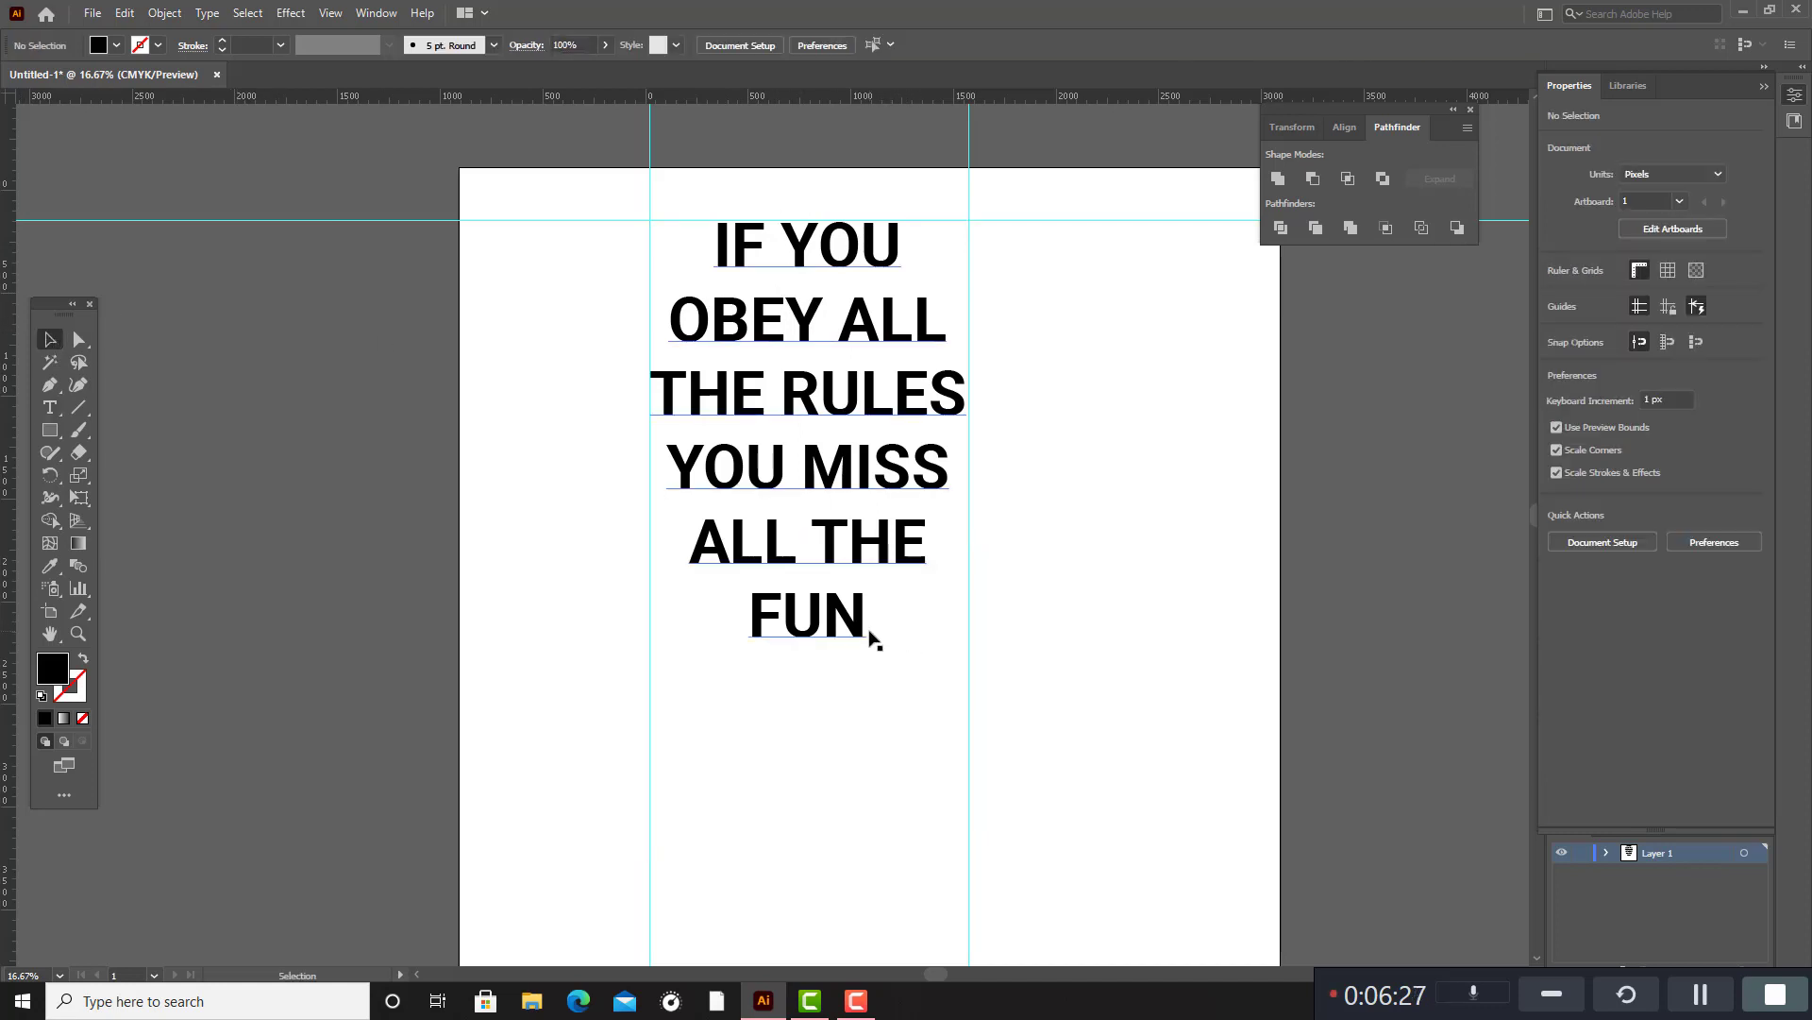
# Change the font of the whole quote to Alt Shifter Logo Font.
pyautogui.doubleClick(859, 638)
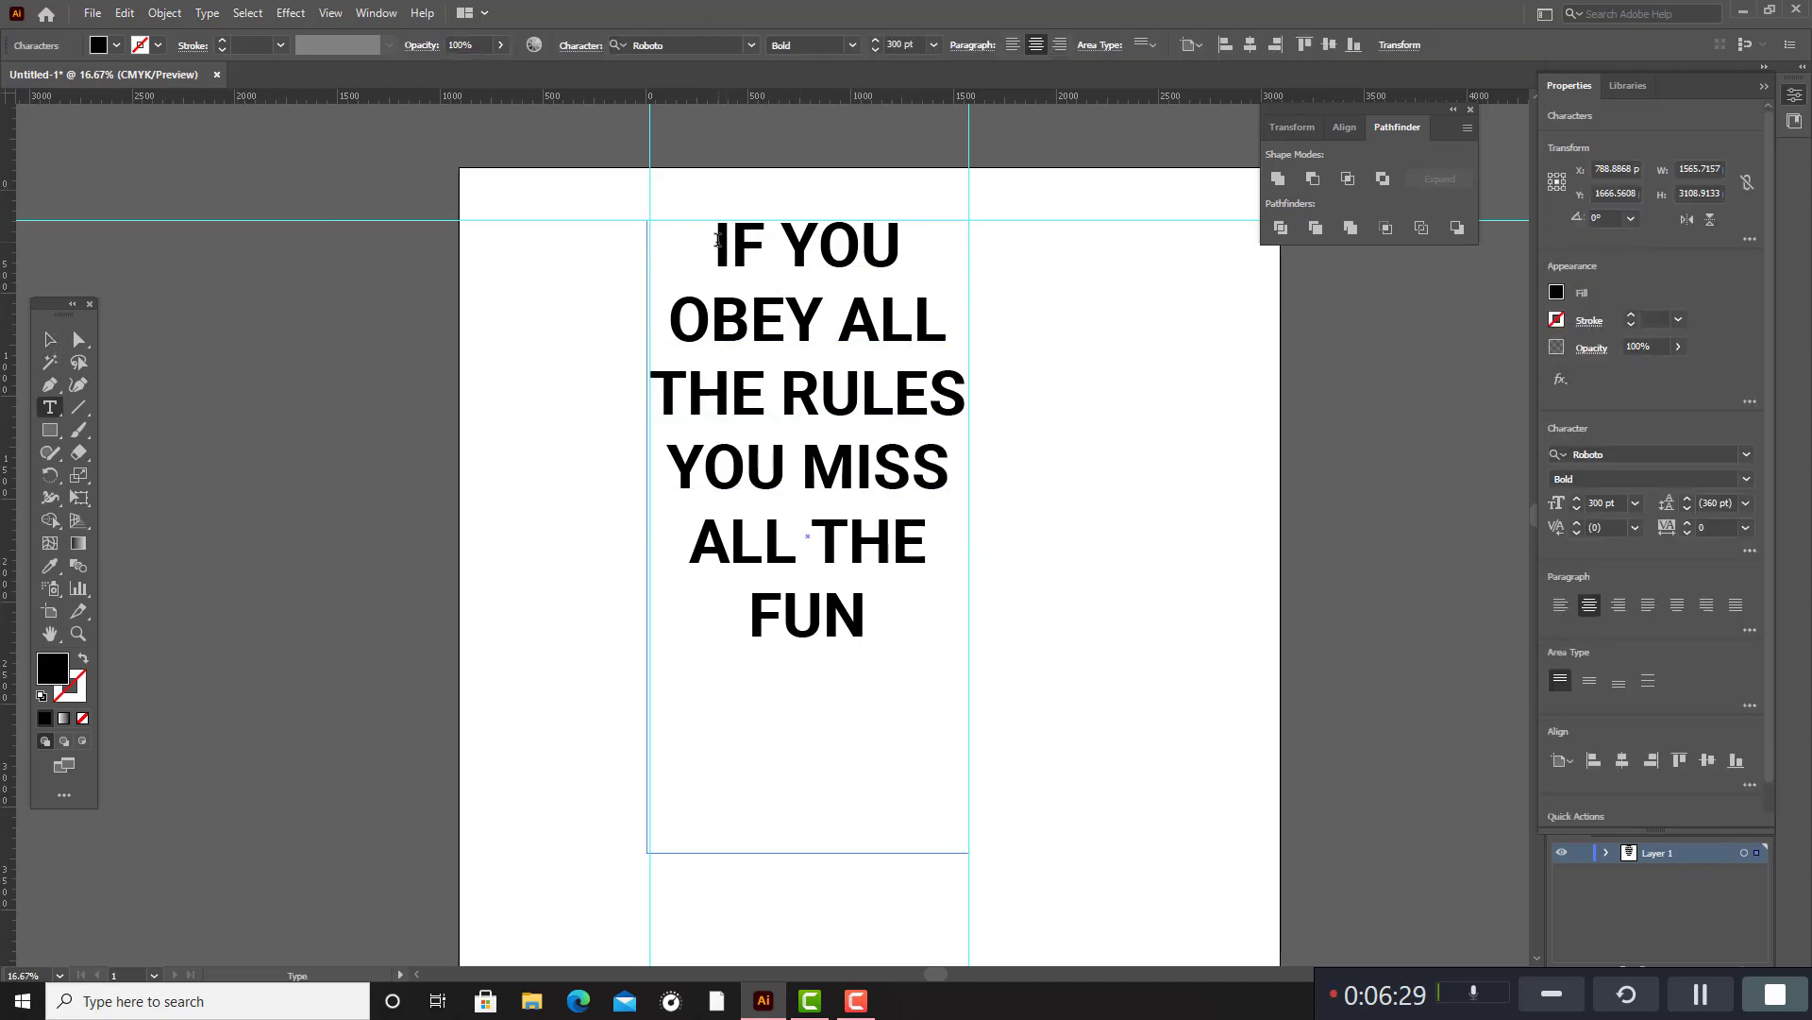
pyautogui.moveTo(717, 239); pyautogui.dragTo(898, 620)
pyautogui.click(690, 44)
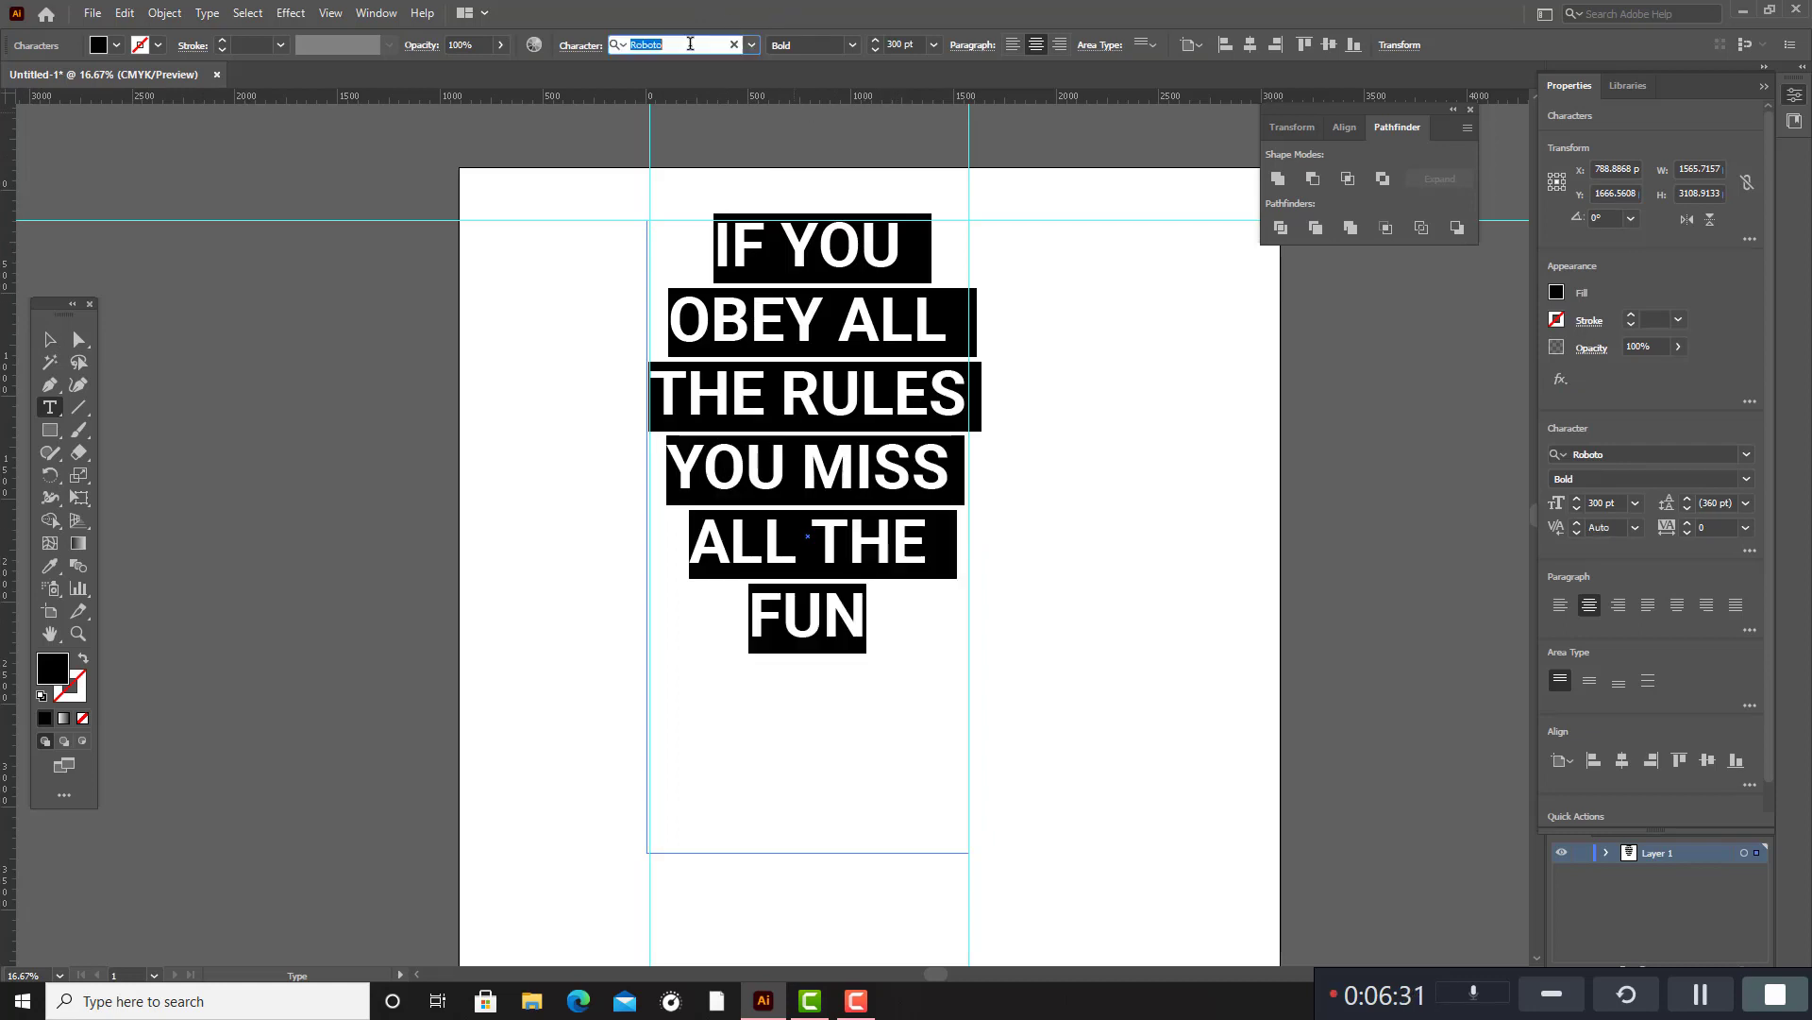
pyautogui.click(753, 45)
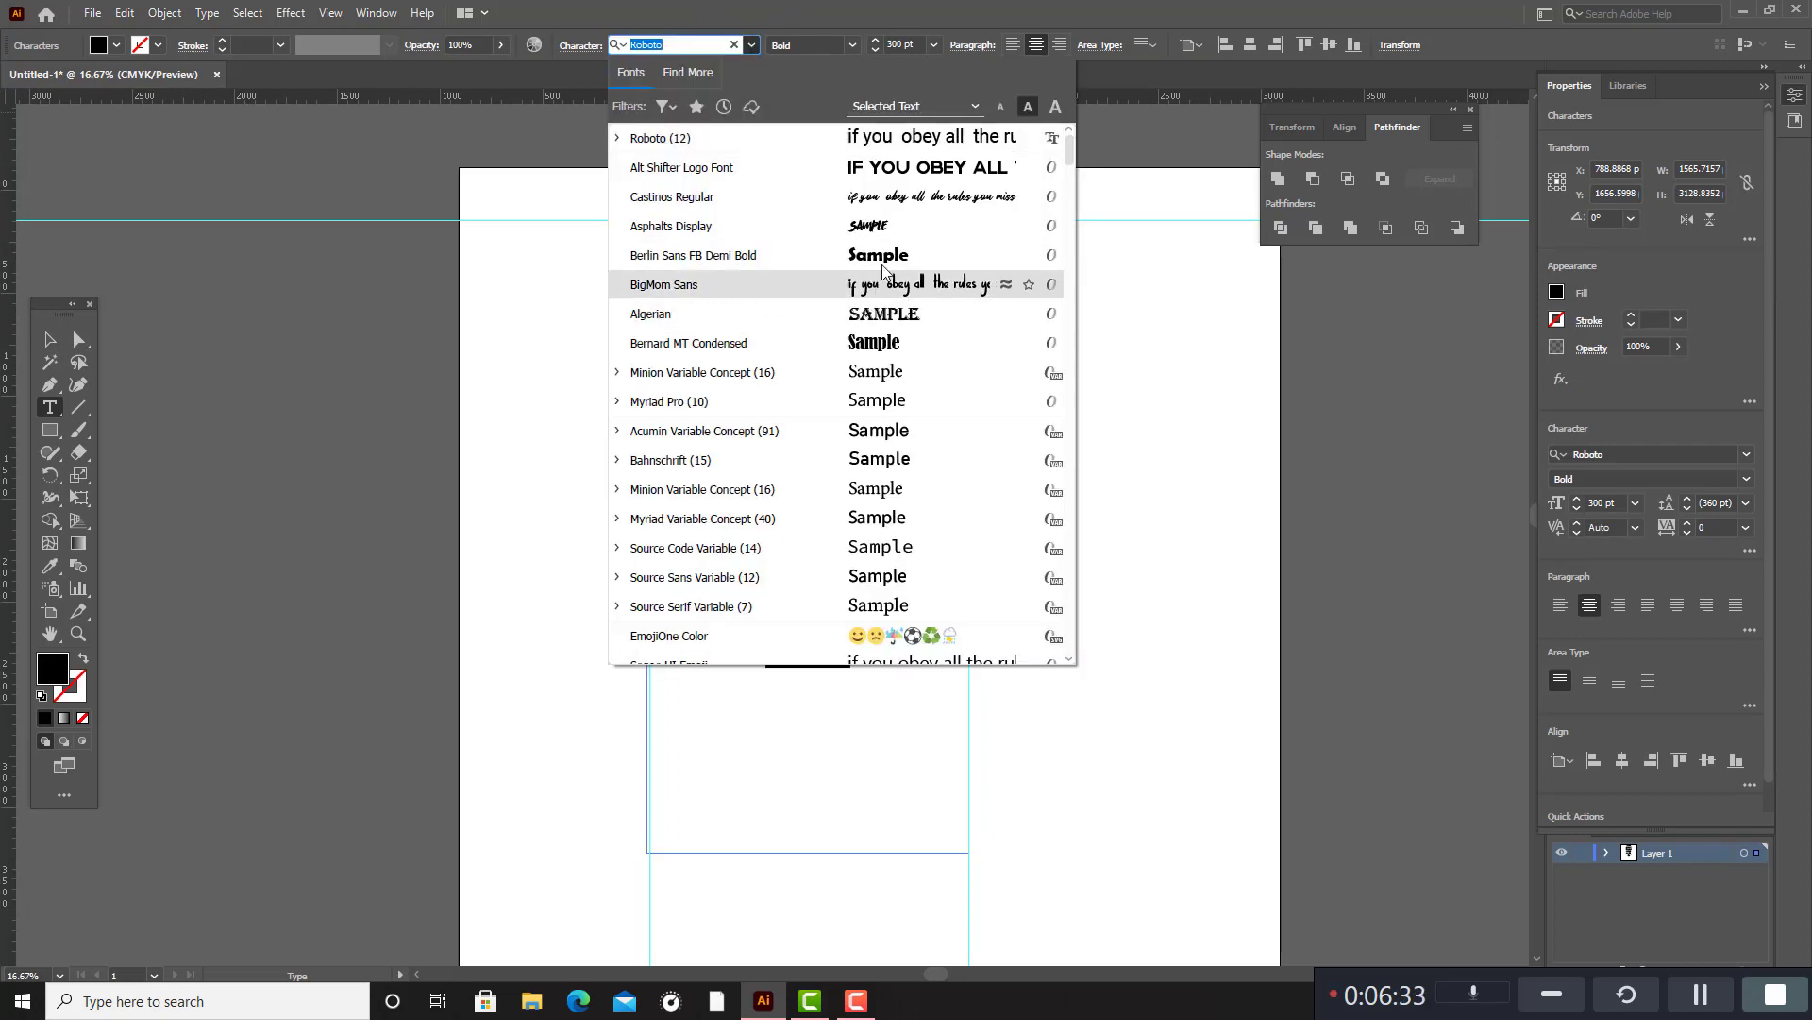
pyautogui.click(930, 179)
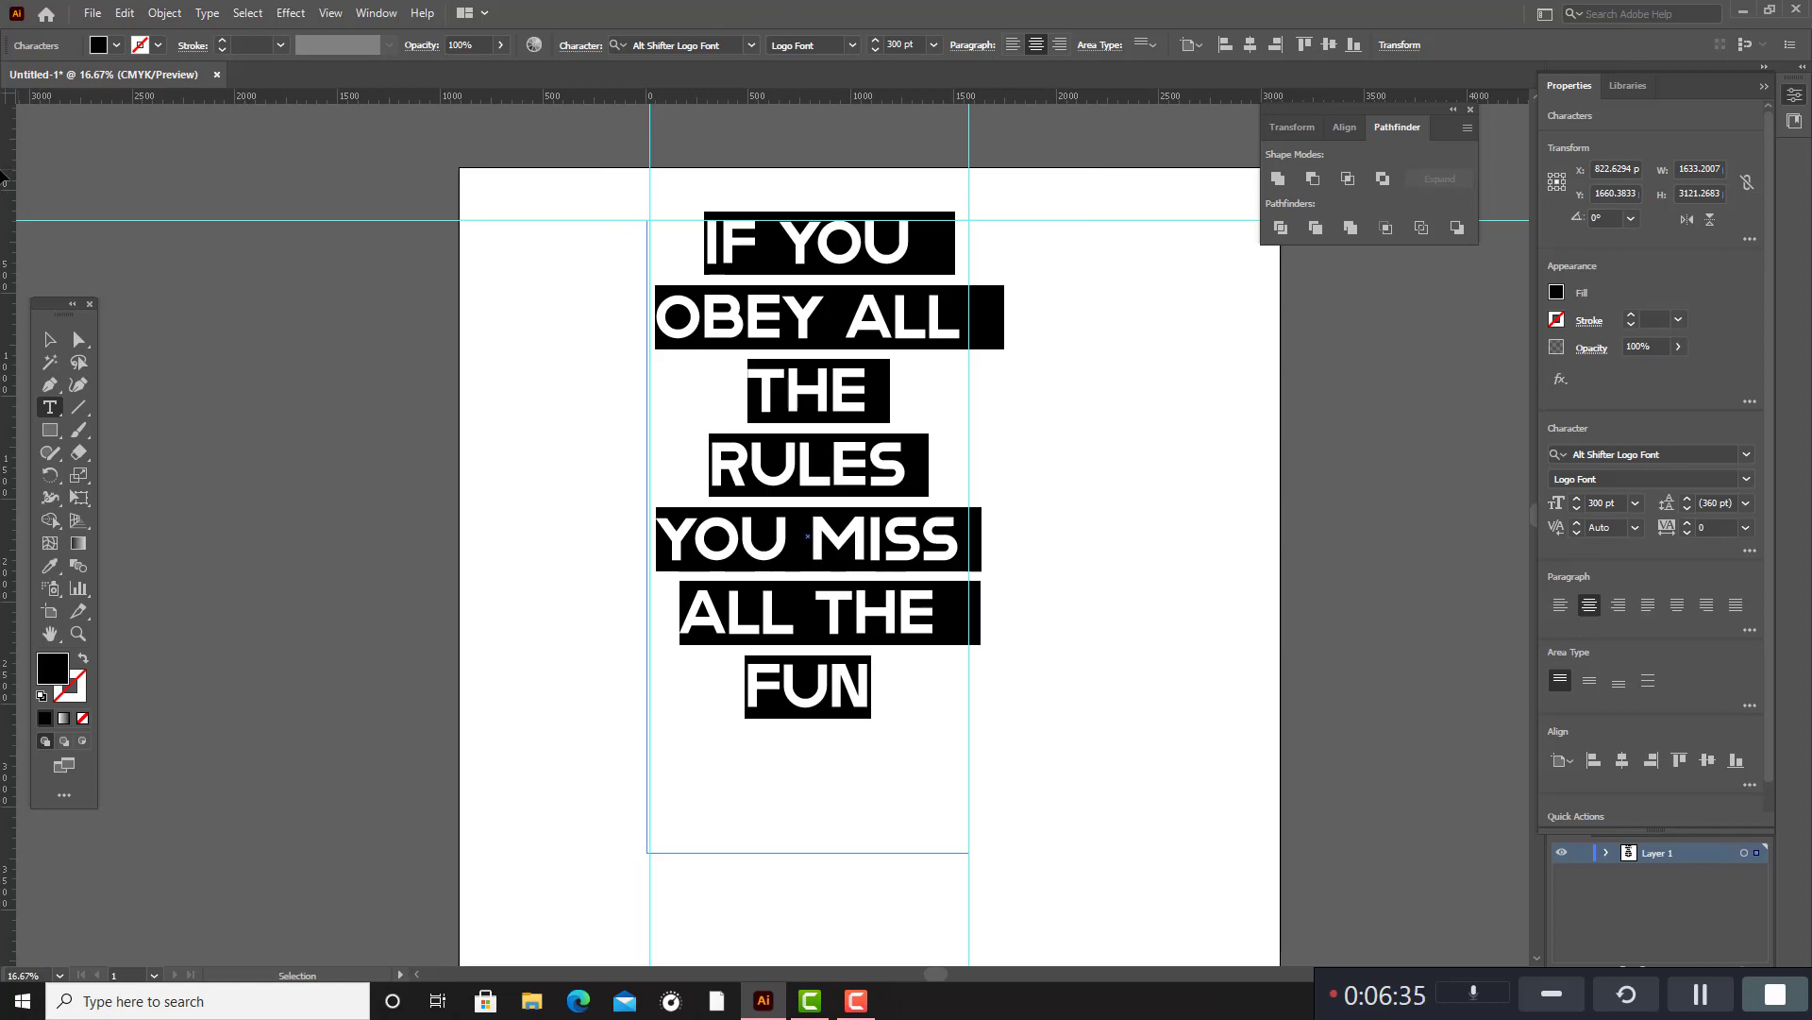
pyautogui.click(50, 339)
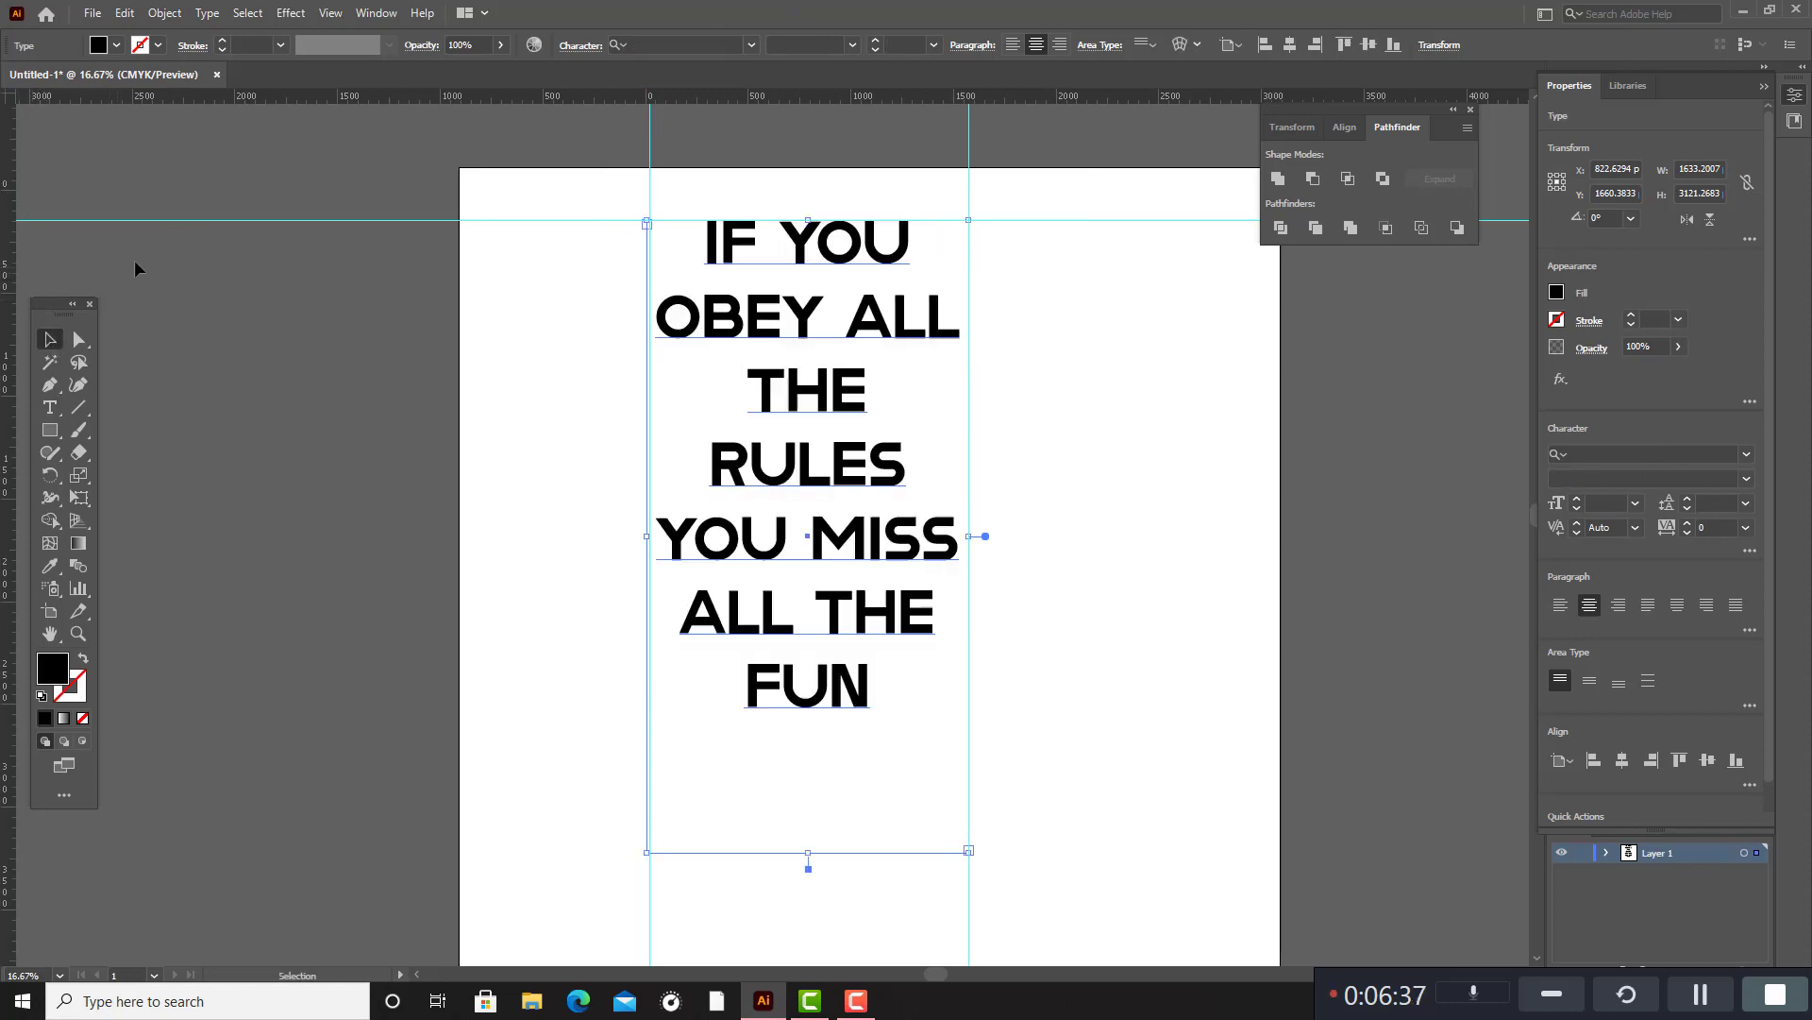
pyautogui.doubleClick(710, 247)
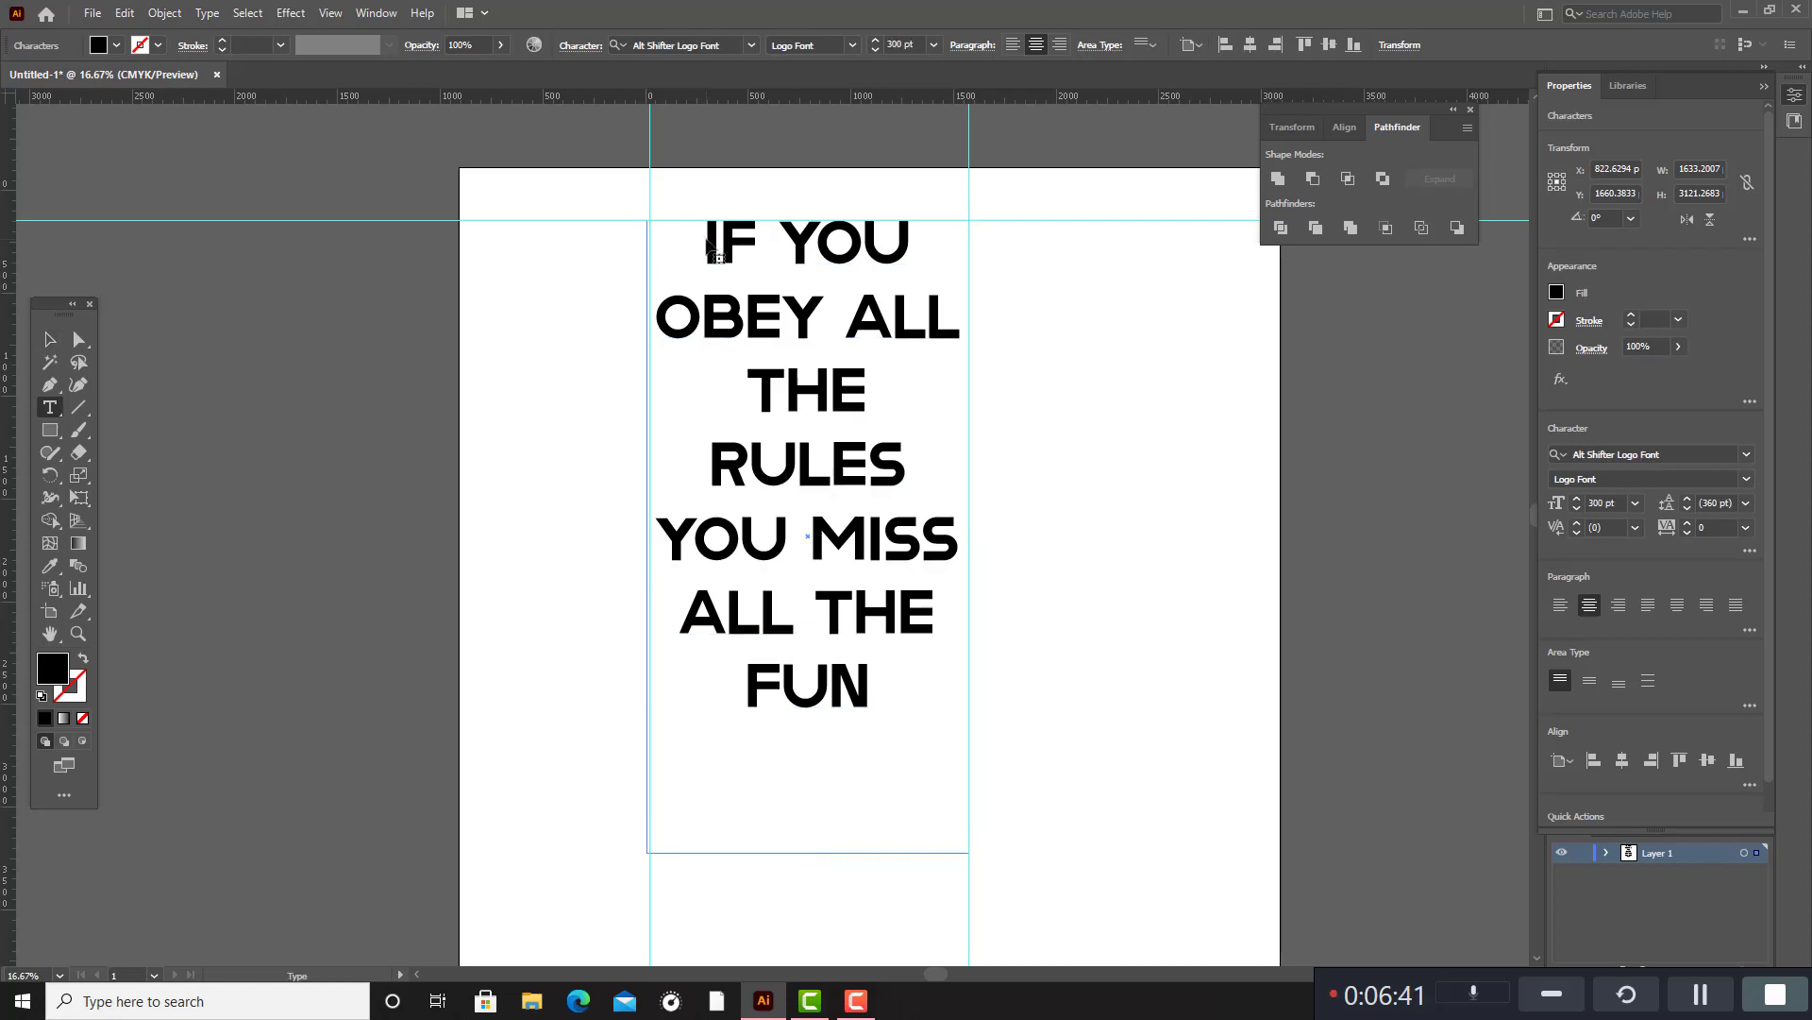
pyautogui.moveTo(706, 233); pyautogui.dragTo(905, 732)
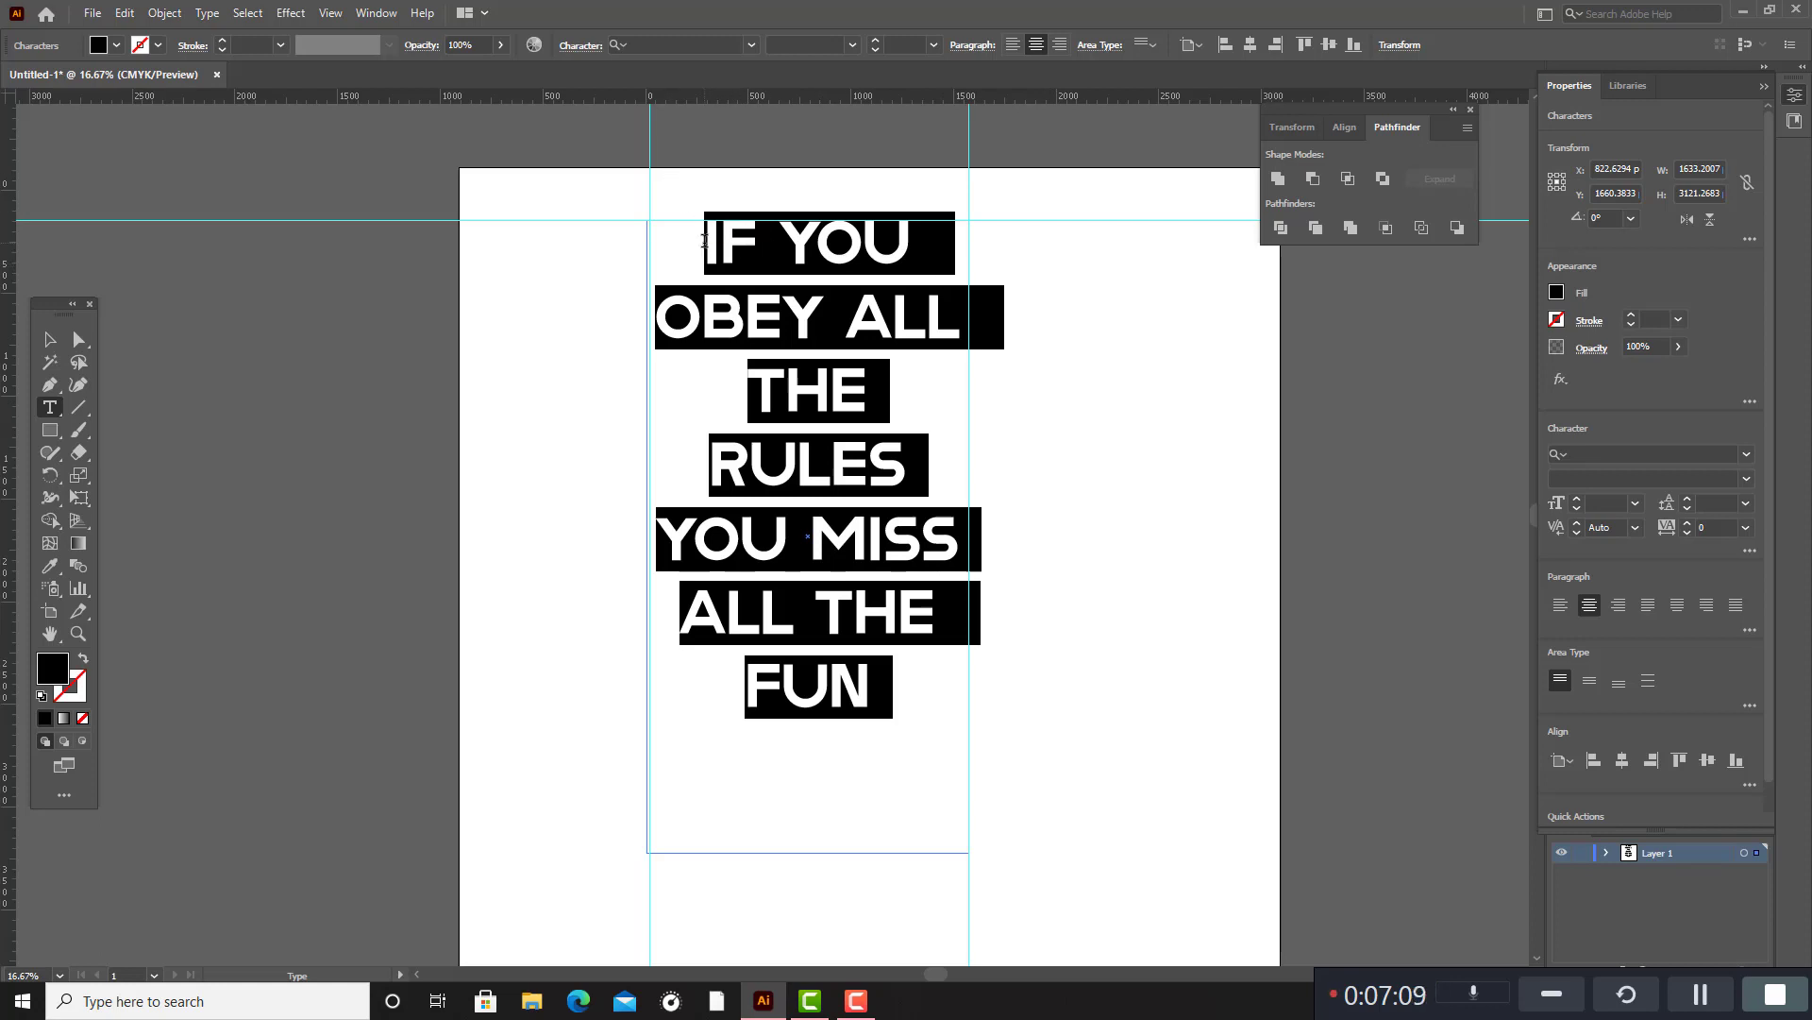
pyautogui.moveTo(704, 241); pyautogui.dragTo(934, 268)
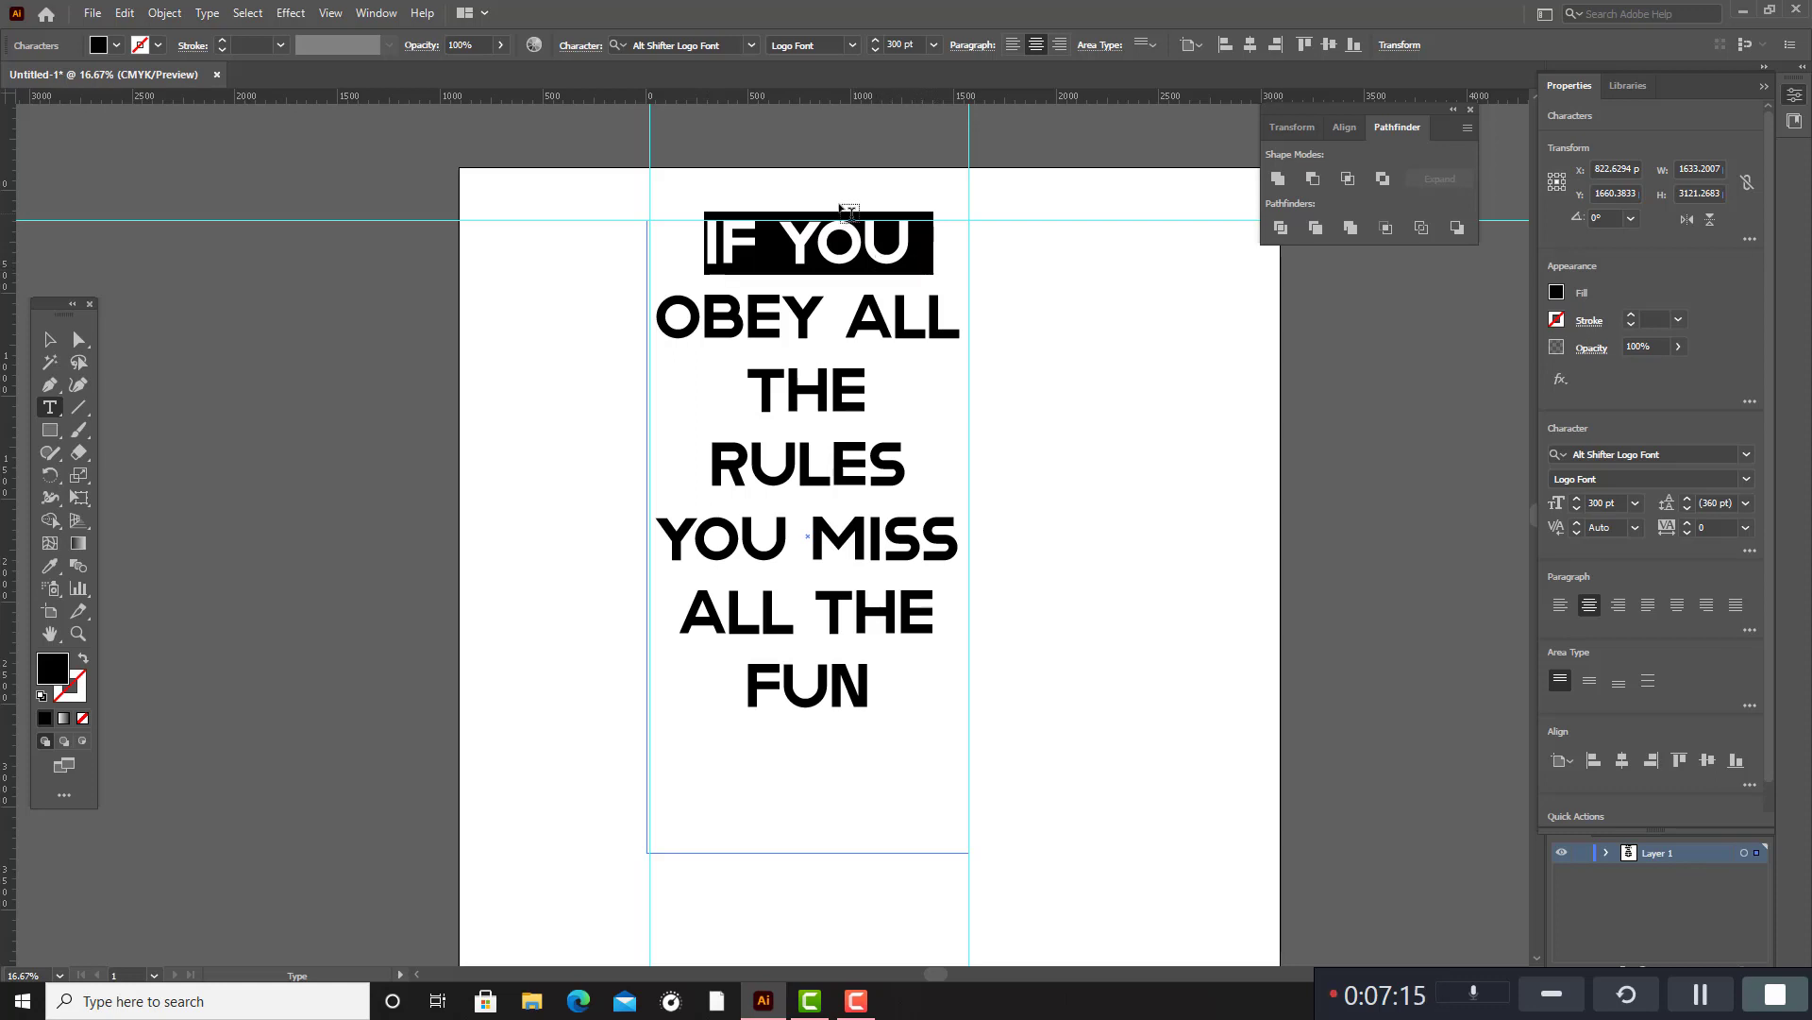
pyautogui.click(49, 341)
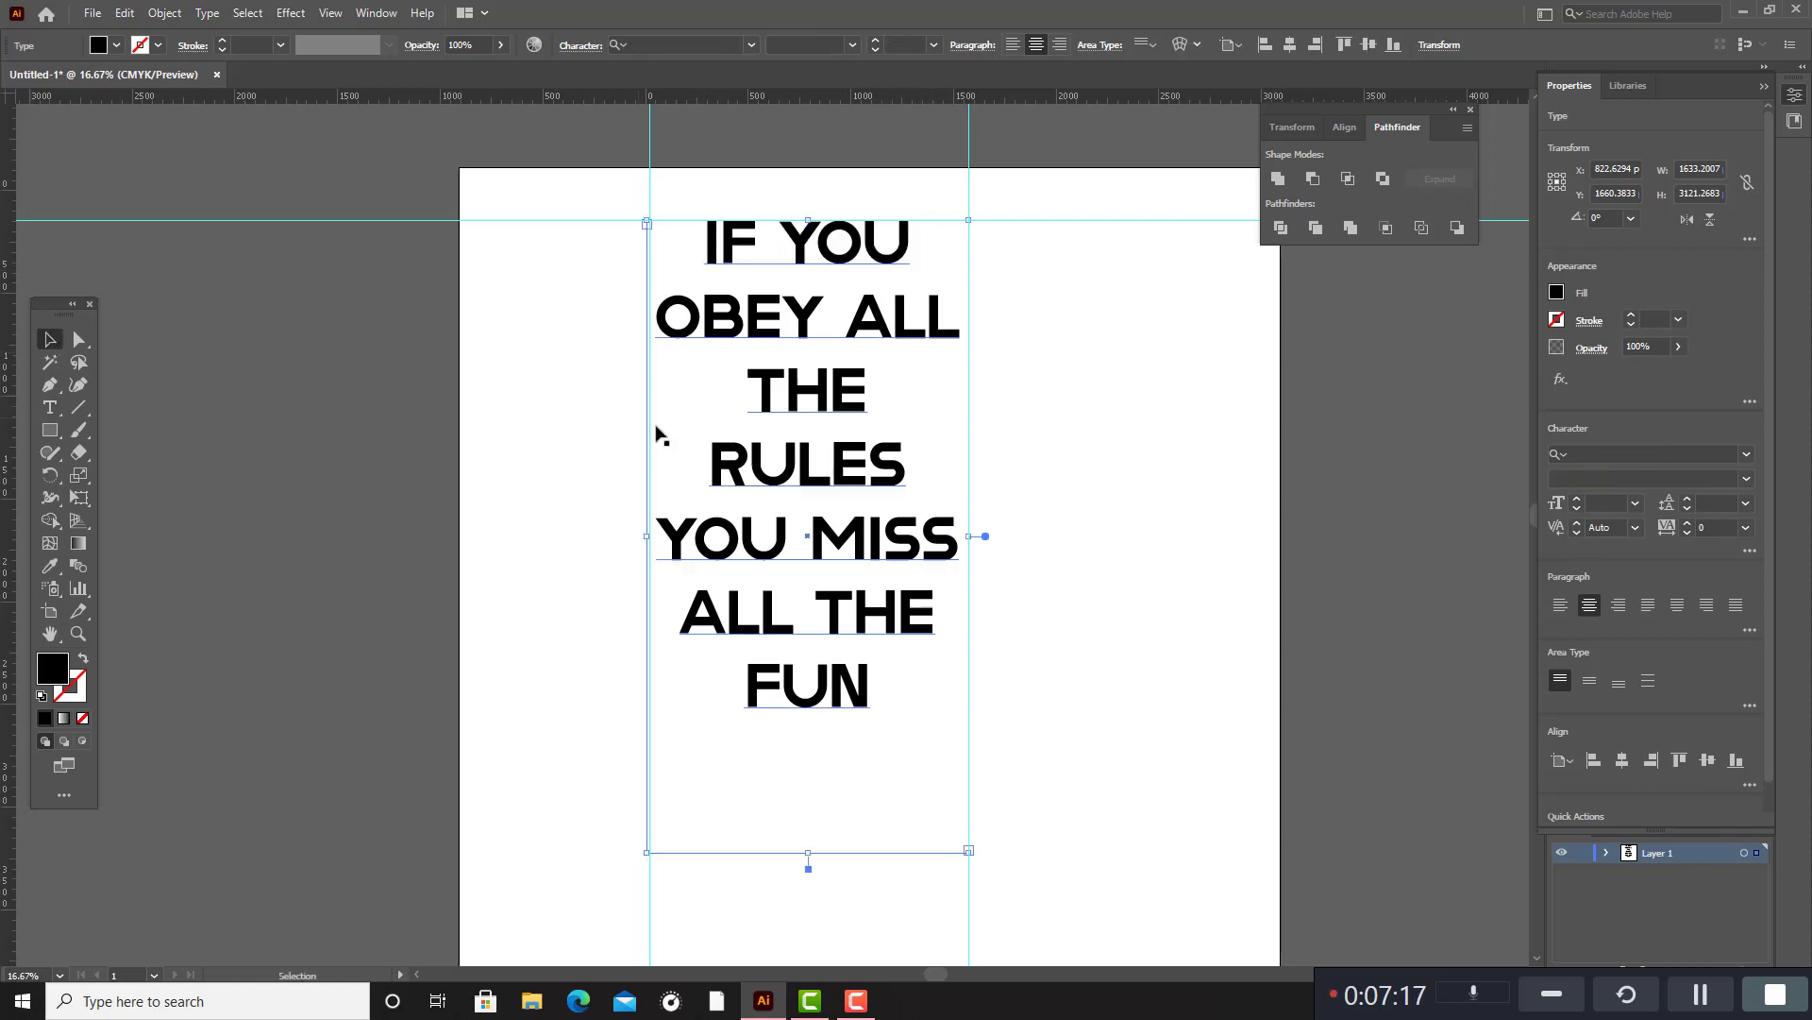
# Flatten the quote's transparency with the High Resolution settings and all text converted to outlines, then deselect it.
pyautogui.click(164, 14)
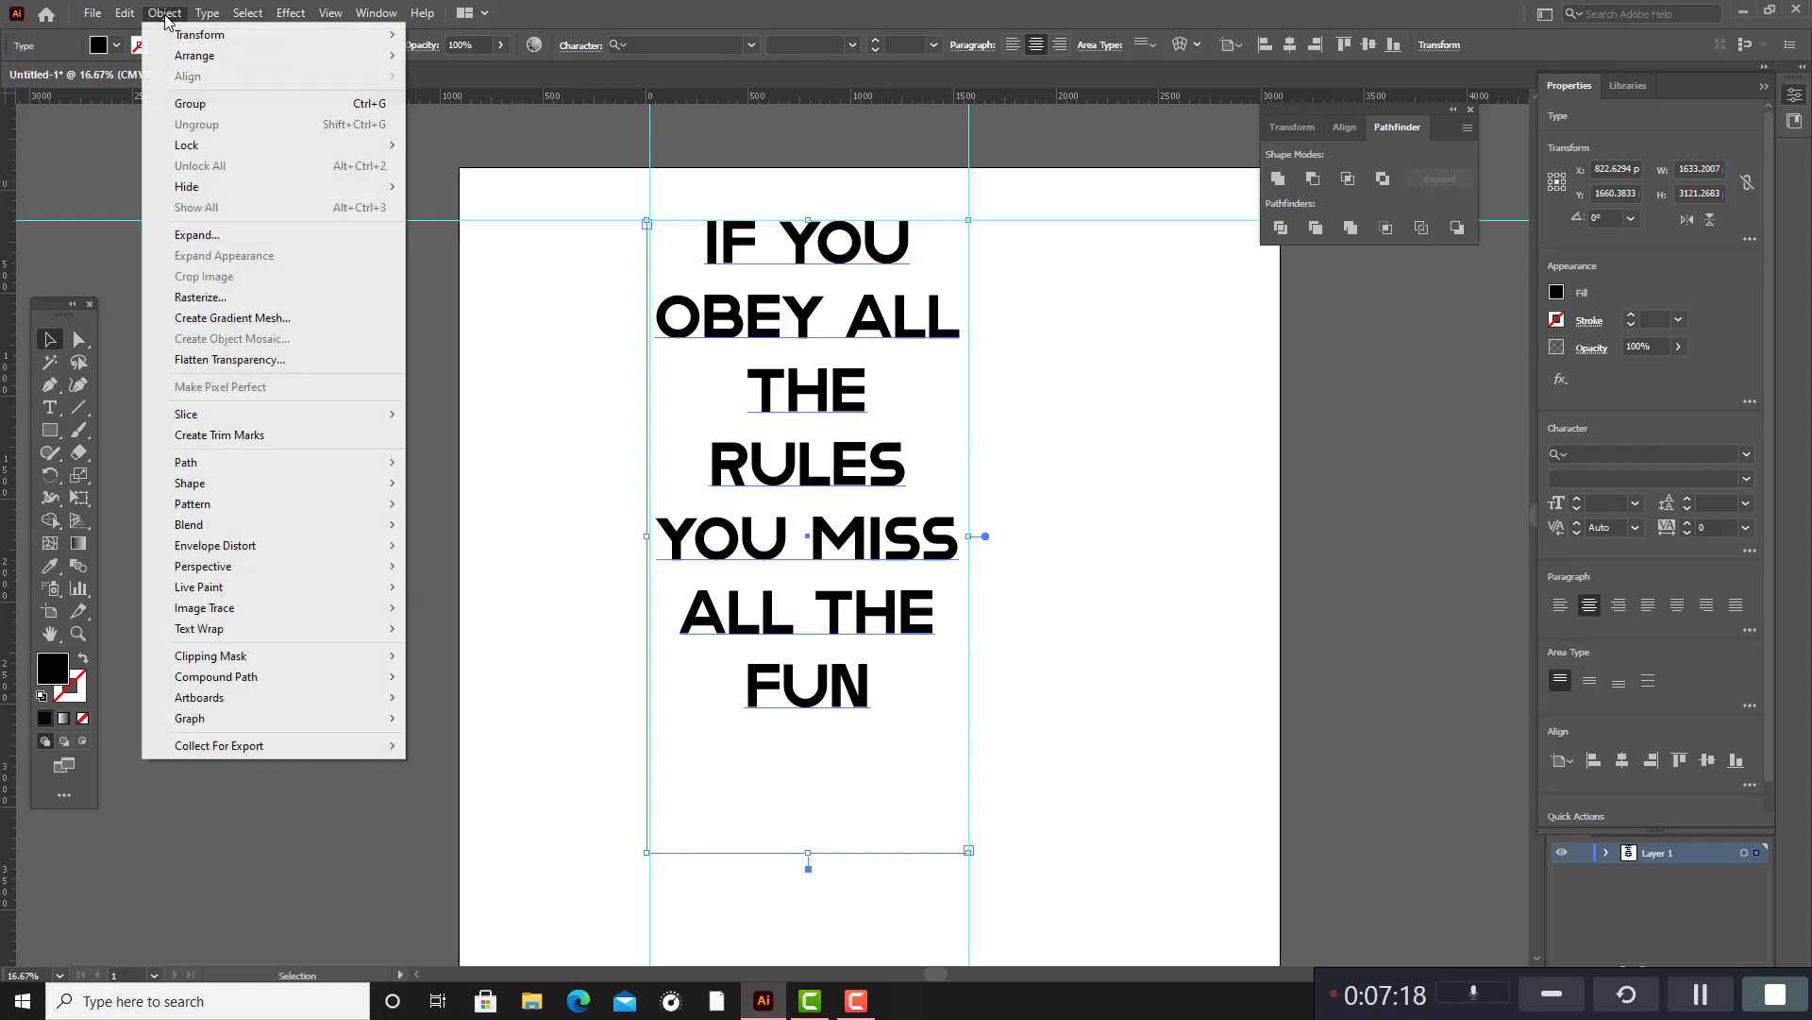
pyautogui.click(234, 369)
pyautogui.click(952, 324)
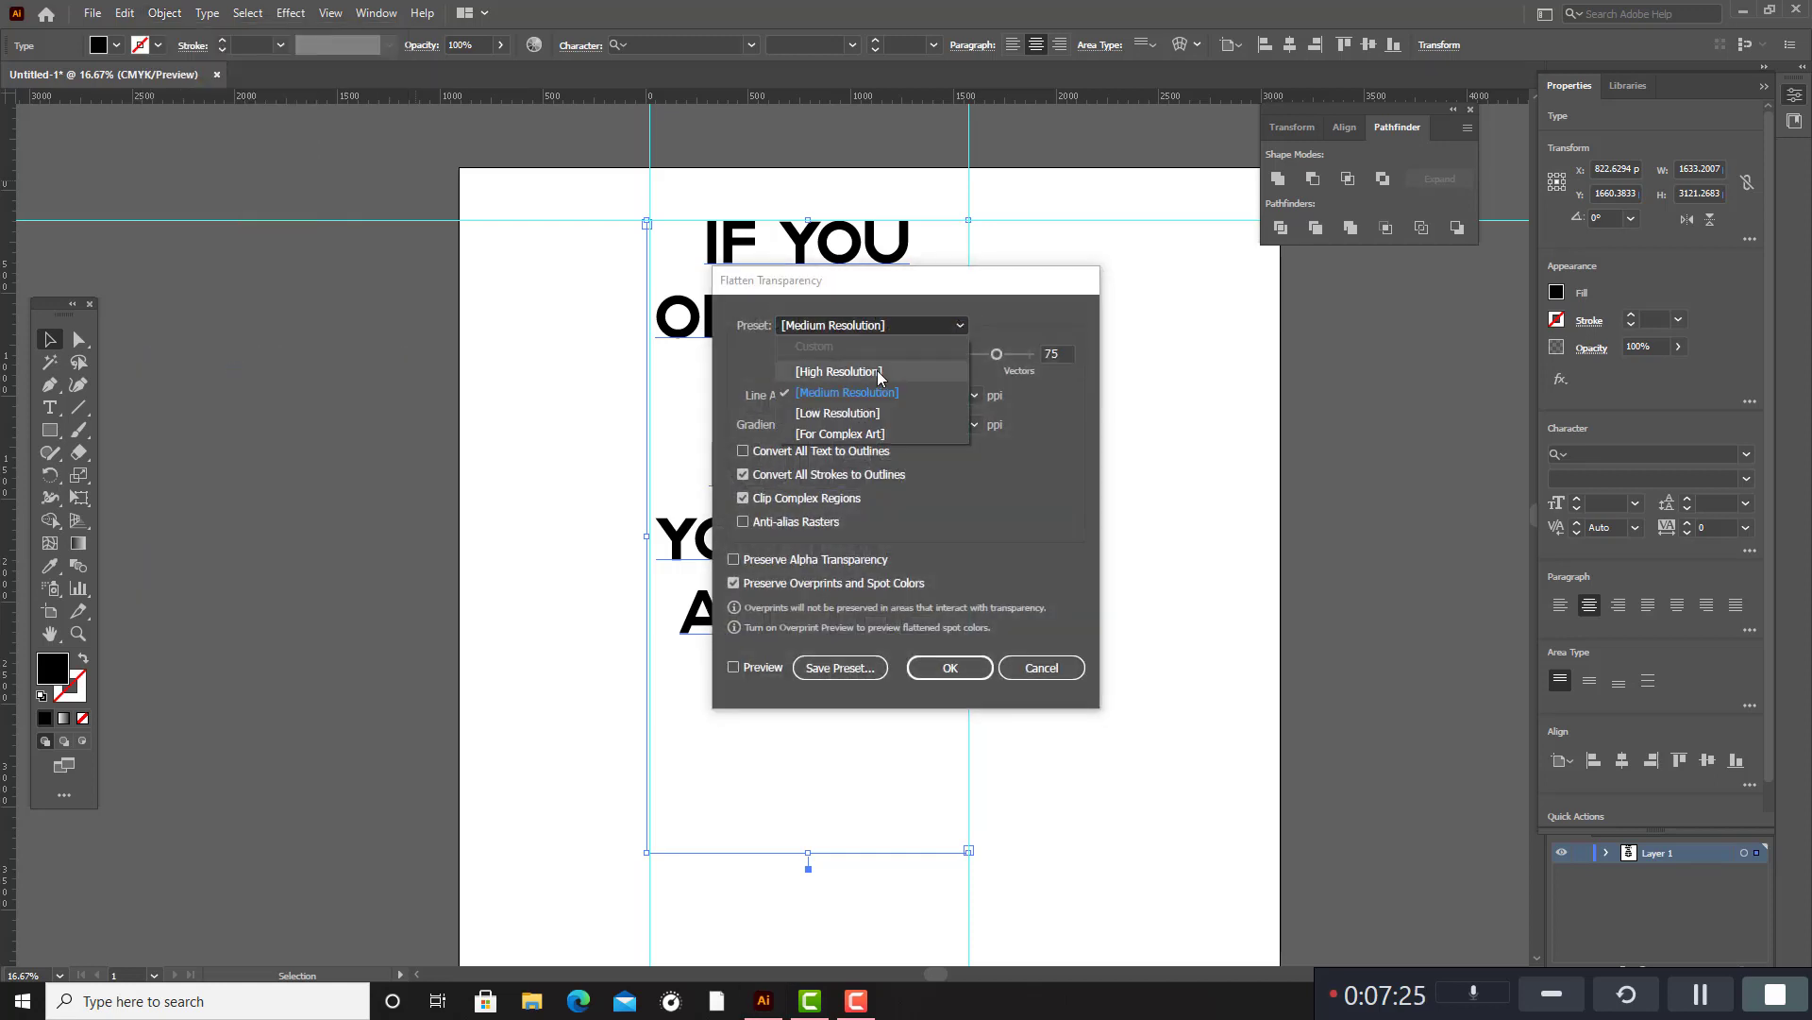
pyautogui.click(859, 389)
pyautogui.click(743, 451)
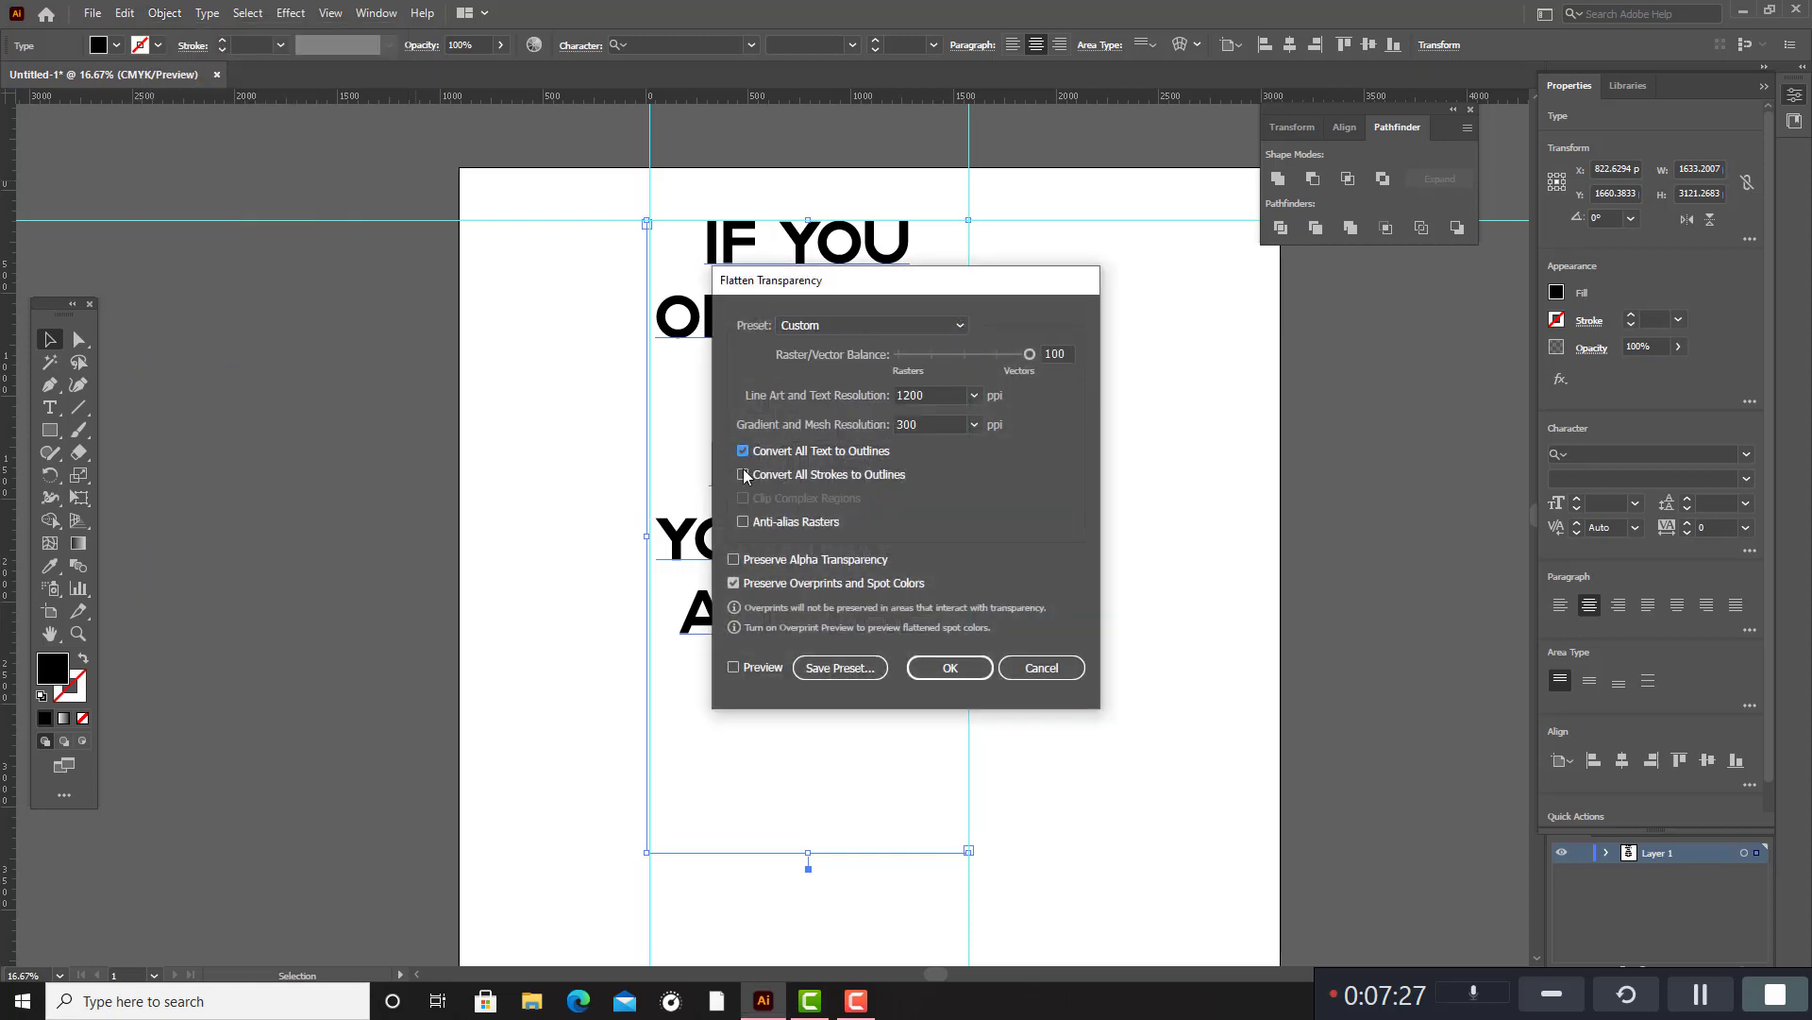
pyautogui.click(937, 667)
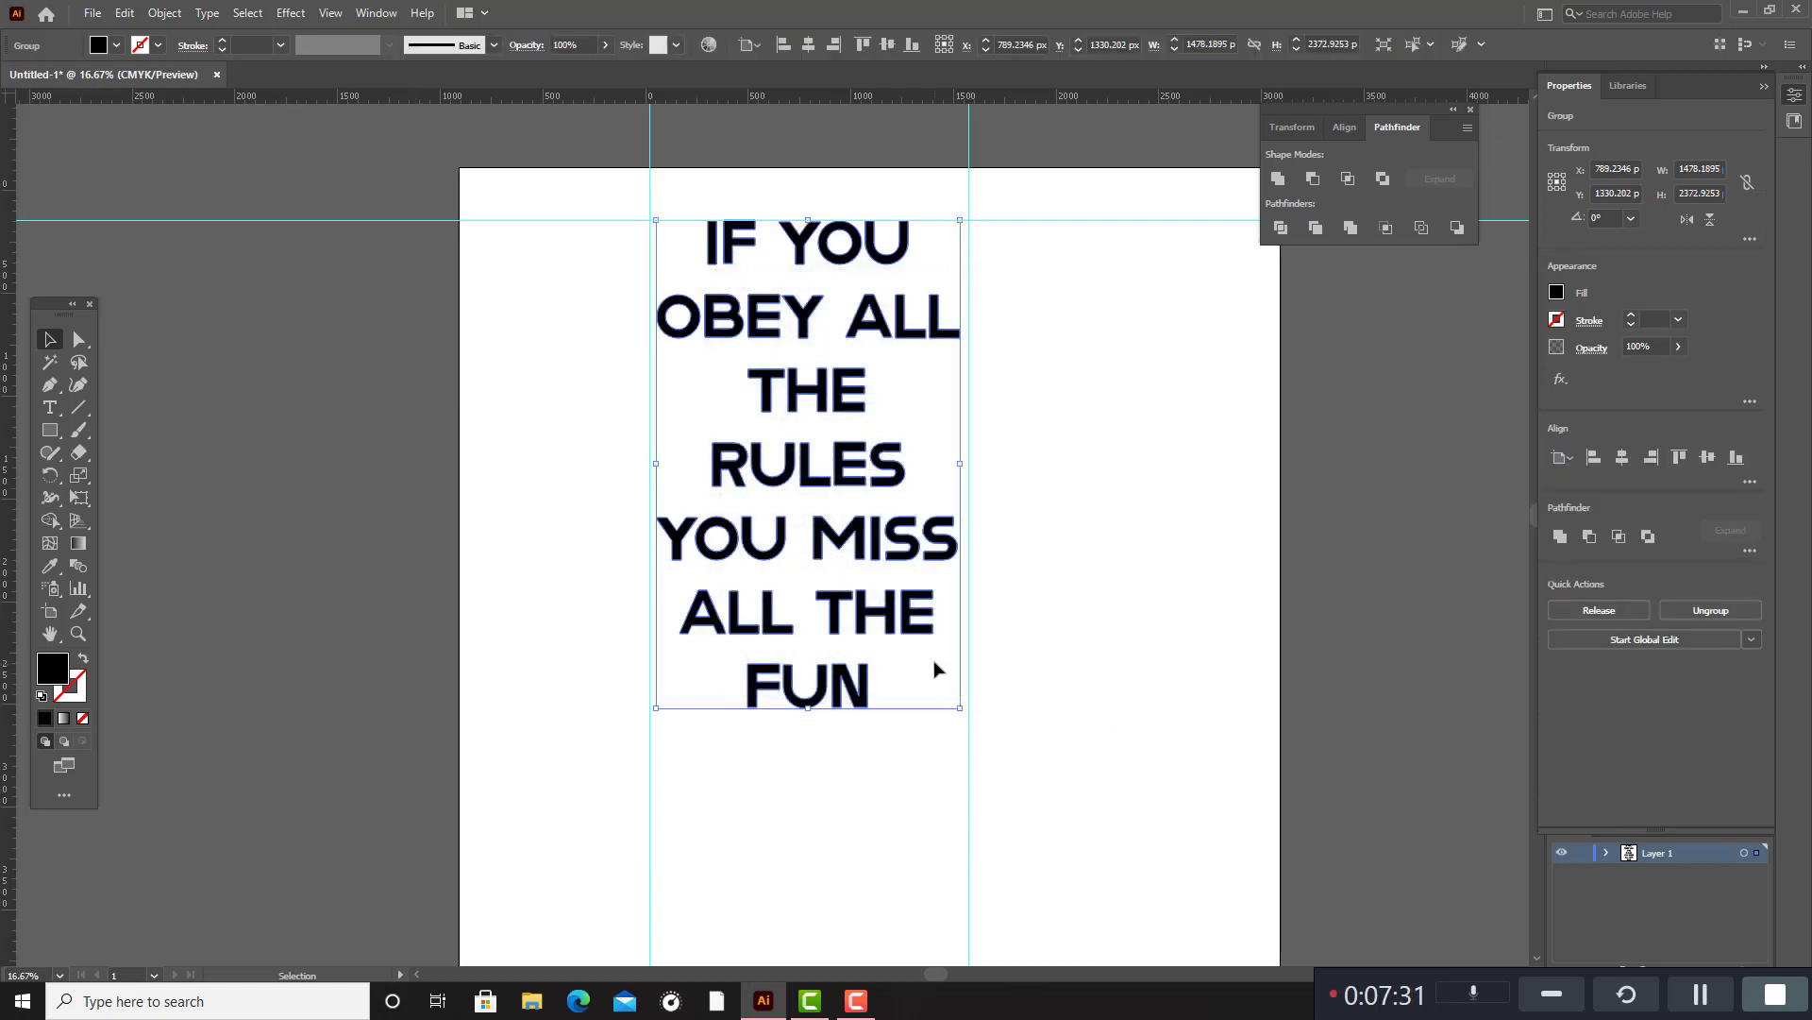
pyautogui.click(1073, 591)
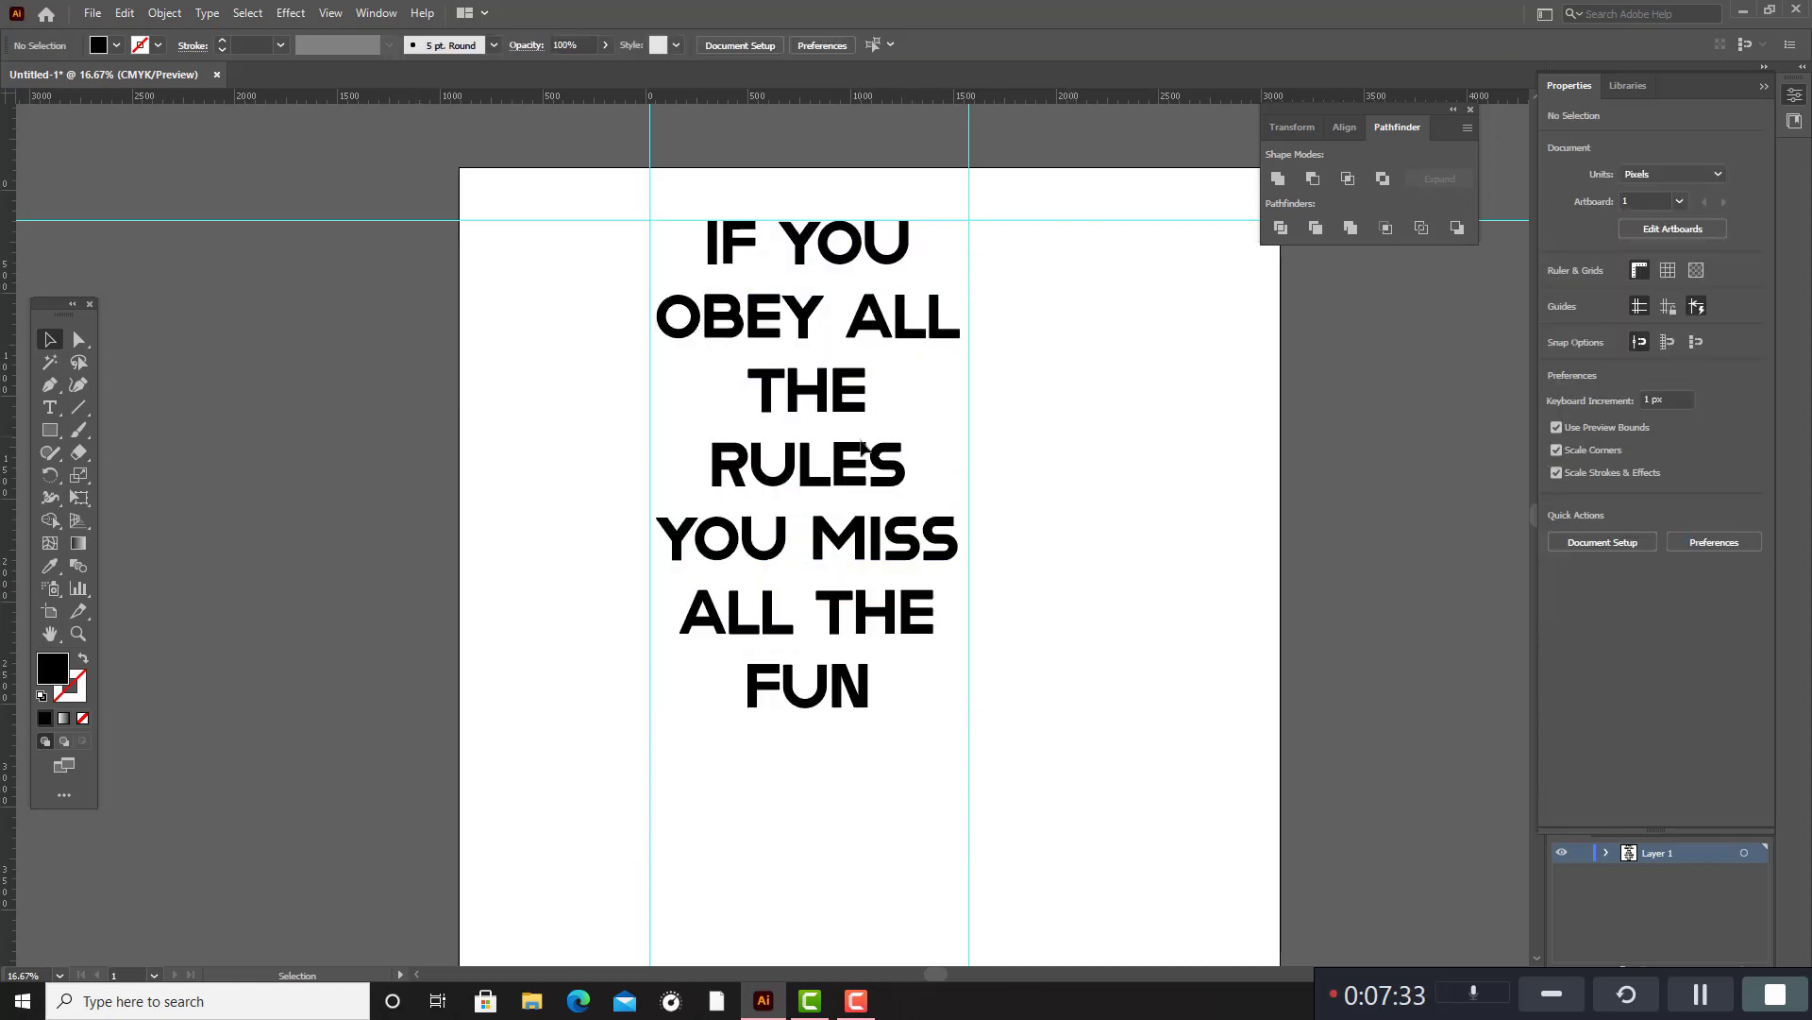
# Select the two vertical guides beside the quote and lock them.
pyautogui.scroll(1, 862, 450)
pyautogui.moveTo(682, 300); pyautogui.dragTo(936, 355)
pyautogui.click(1060, 357)
pyautogui.moveTo(545, 195); pyautogui.dragTo(1173, 247)
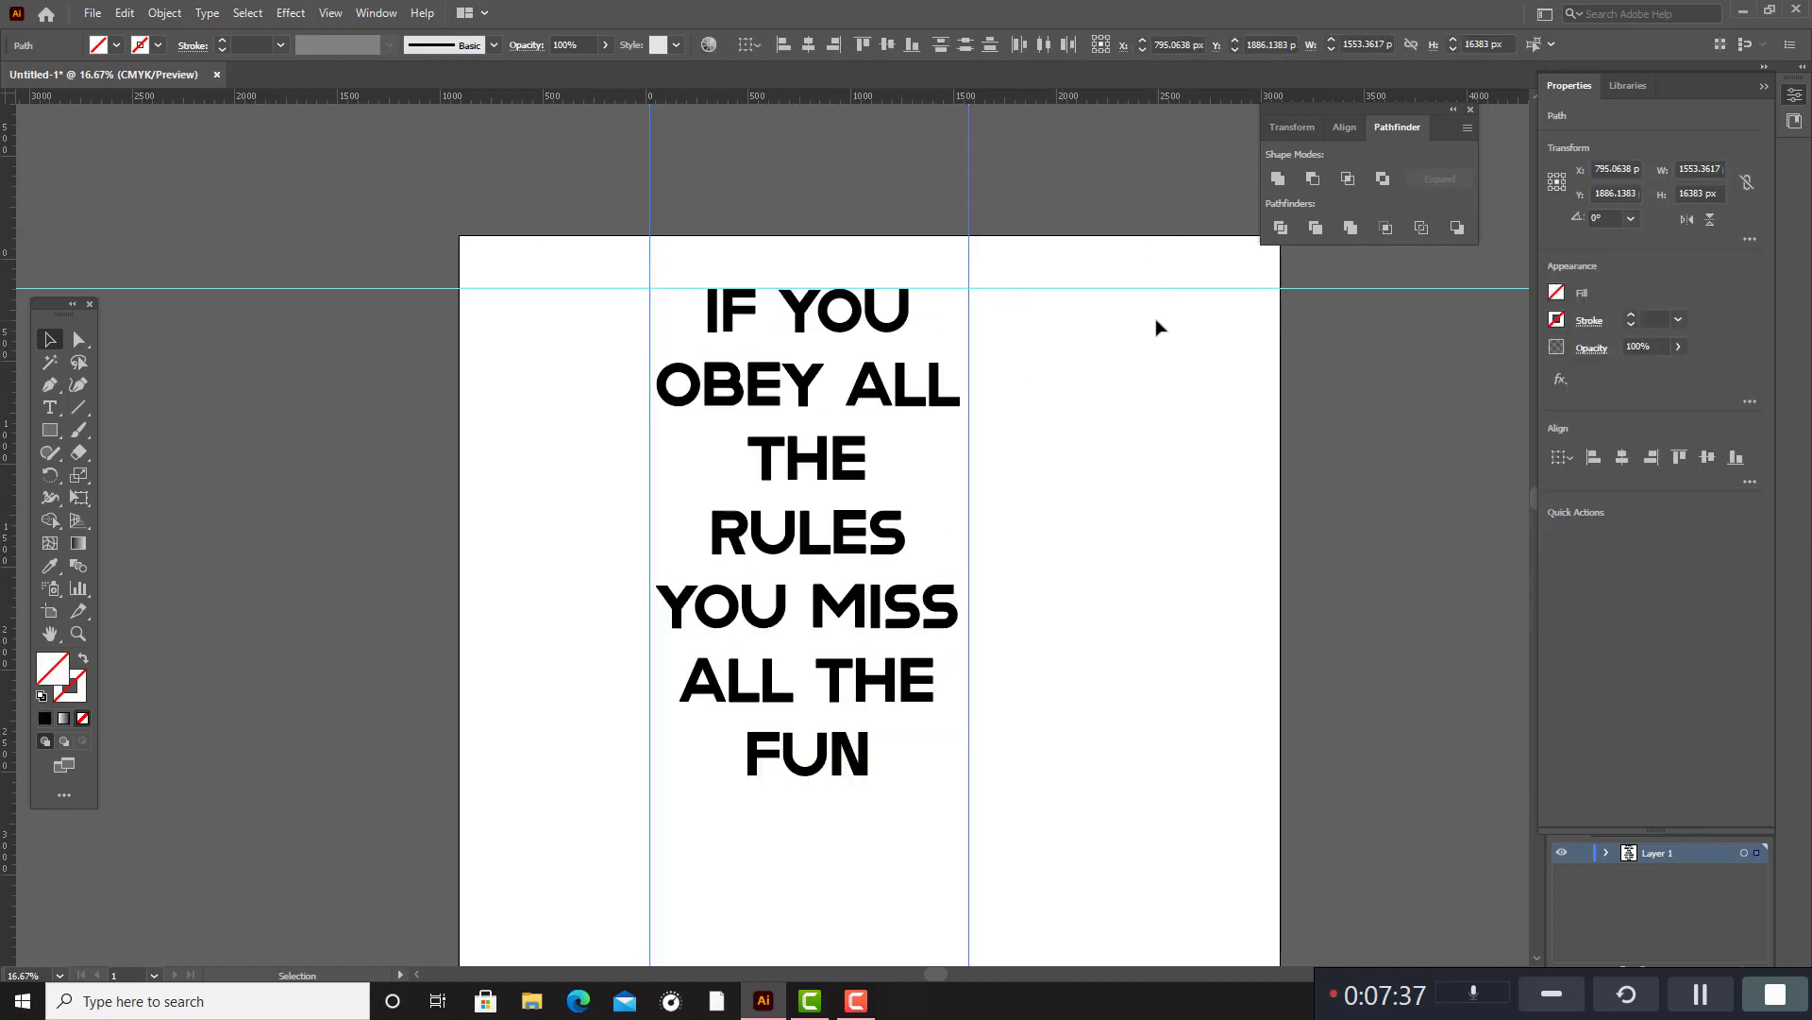
pyautogui.click(1159, 326)
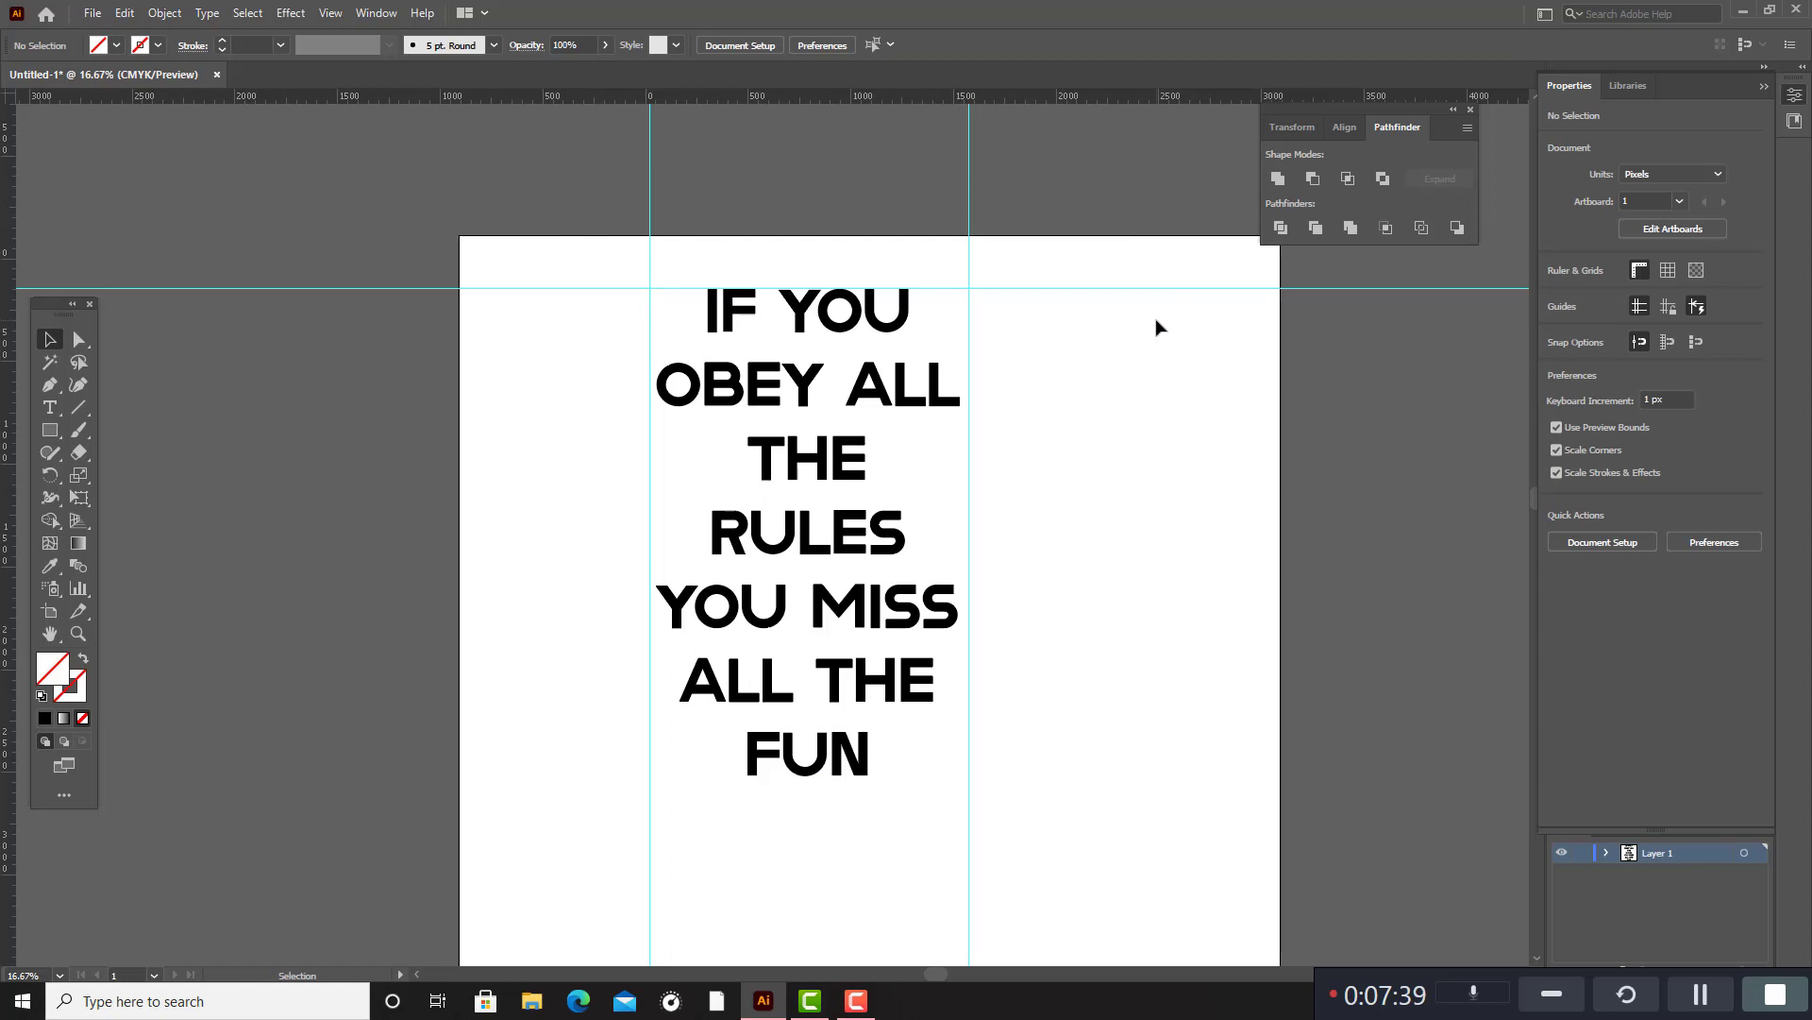
# Delete the horizontal guide above the quote and undo the deletion.
pyautogui.scroll(-3, 1095, 236)
pyautogui.scroll(2, 1095, 165)
pyautogui.moveTo(1081, 227); pyautogui.dragTo(1167, 492)
pyautogui.scroll(2, 1159, 486)
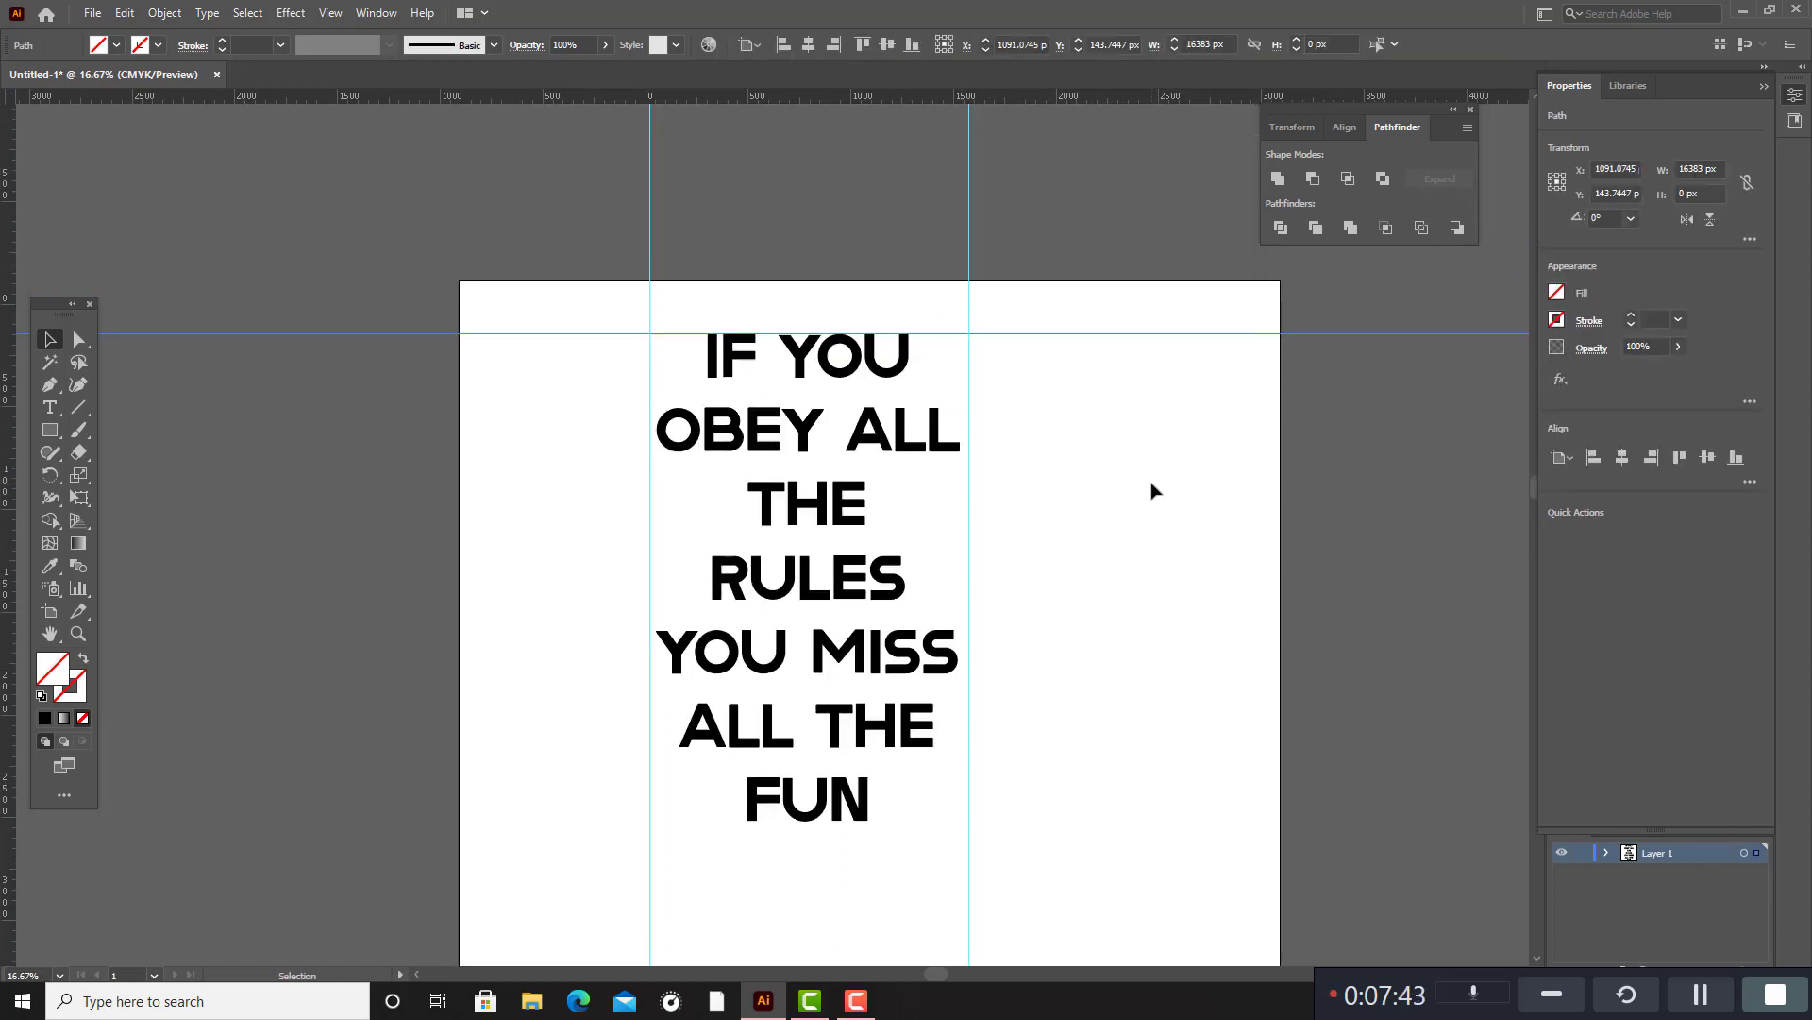
pyautogui.press('Delete')
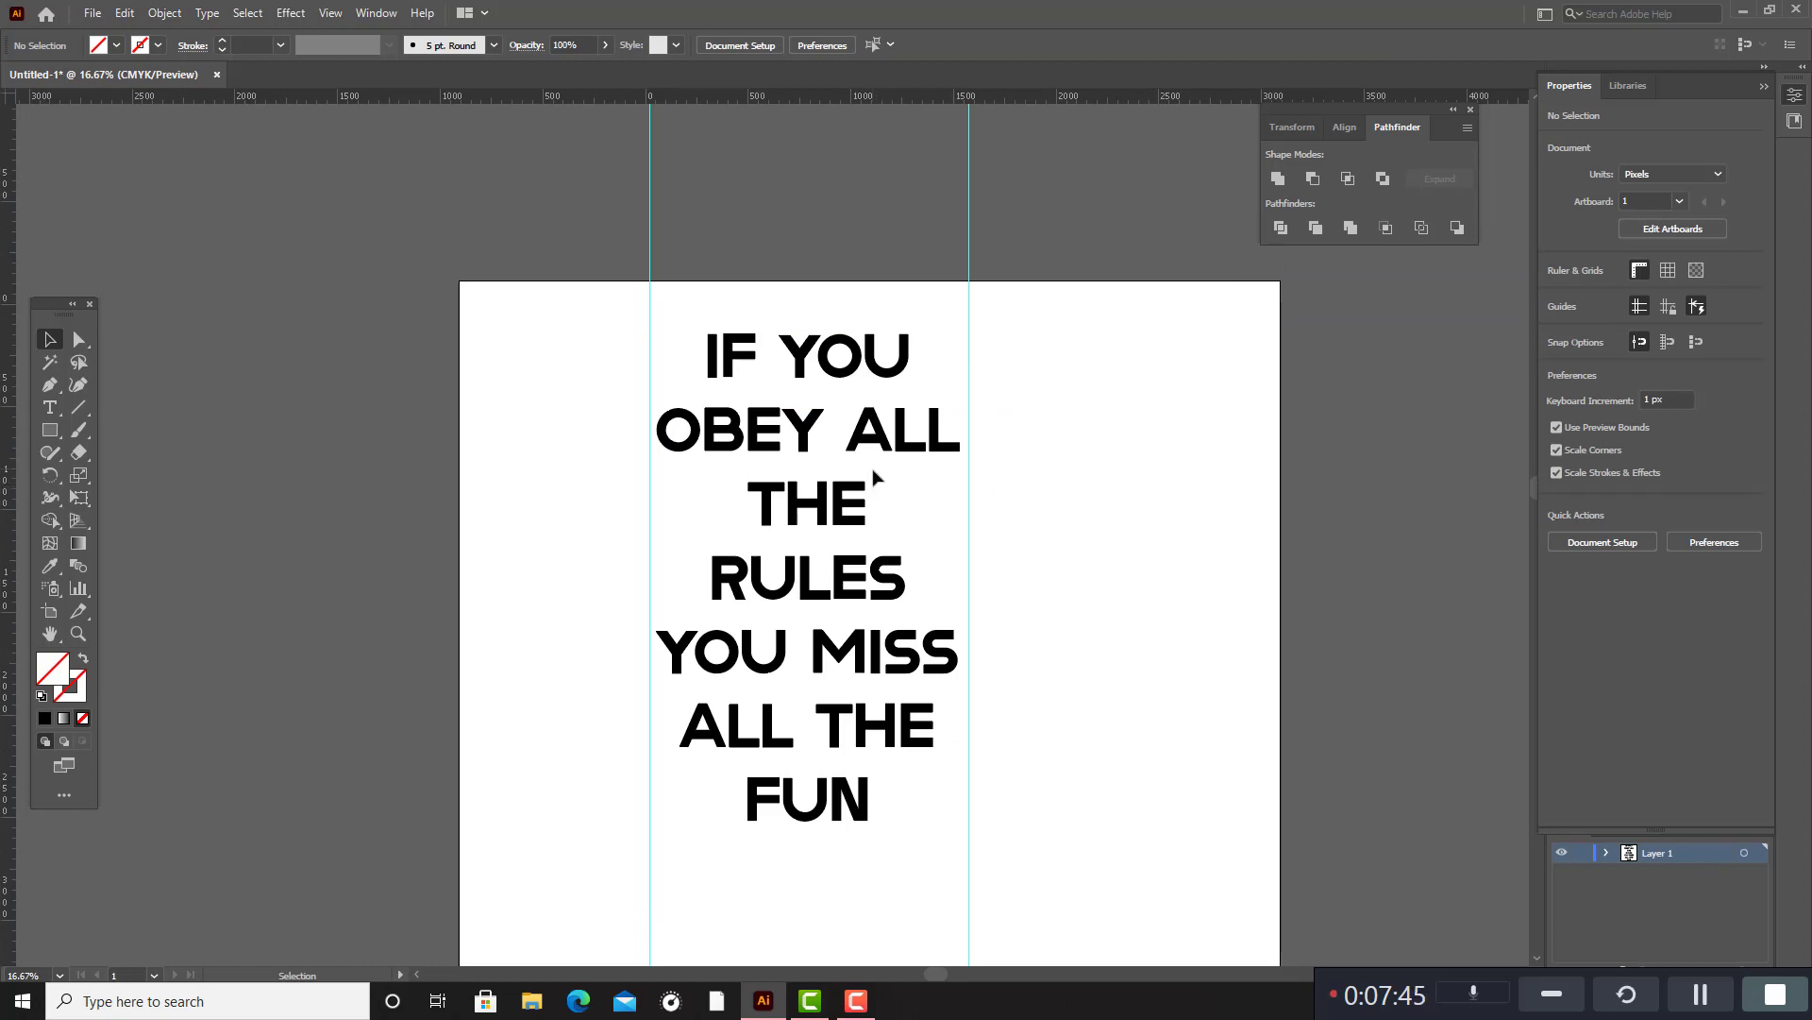
pyautogui.hotkey('ctrl', 'z')
# Select the horizontal guide above the quote and lock it.
pyautogui.moveTo(1044, 284); pyautogui.dragTo(1104, 417)
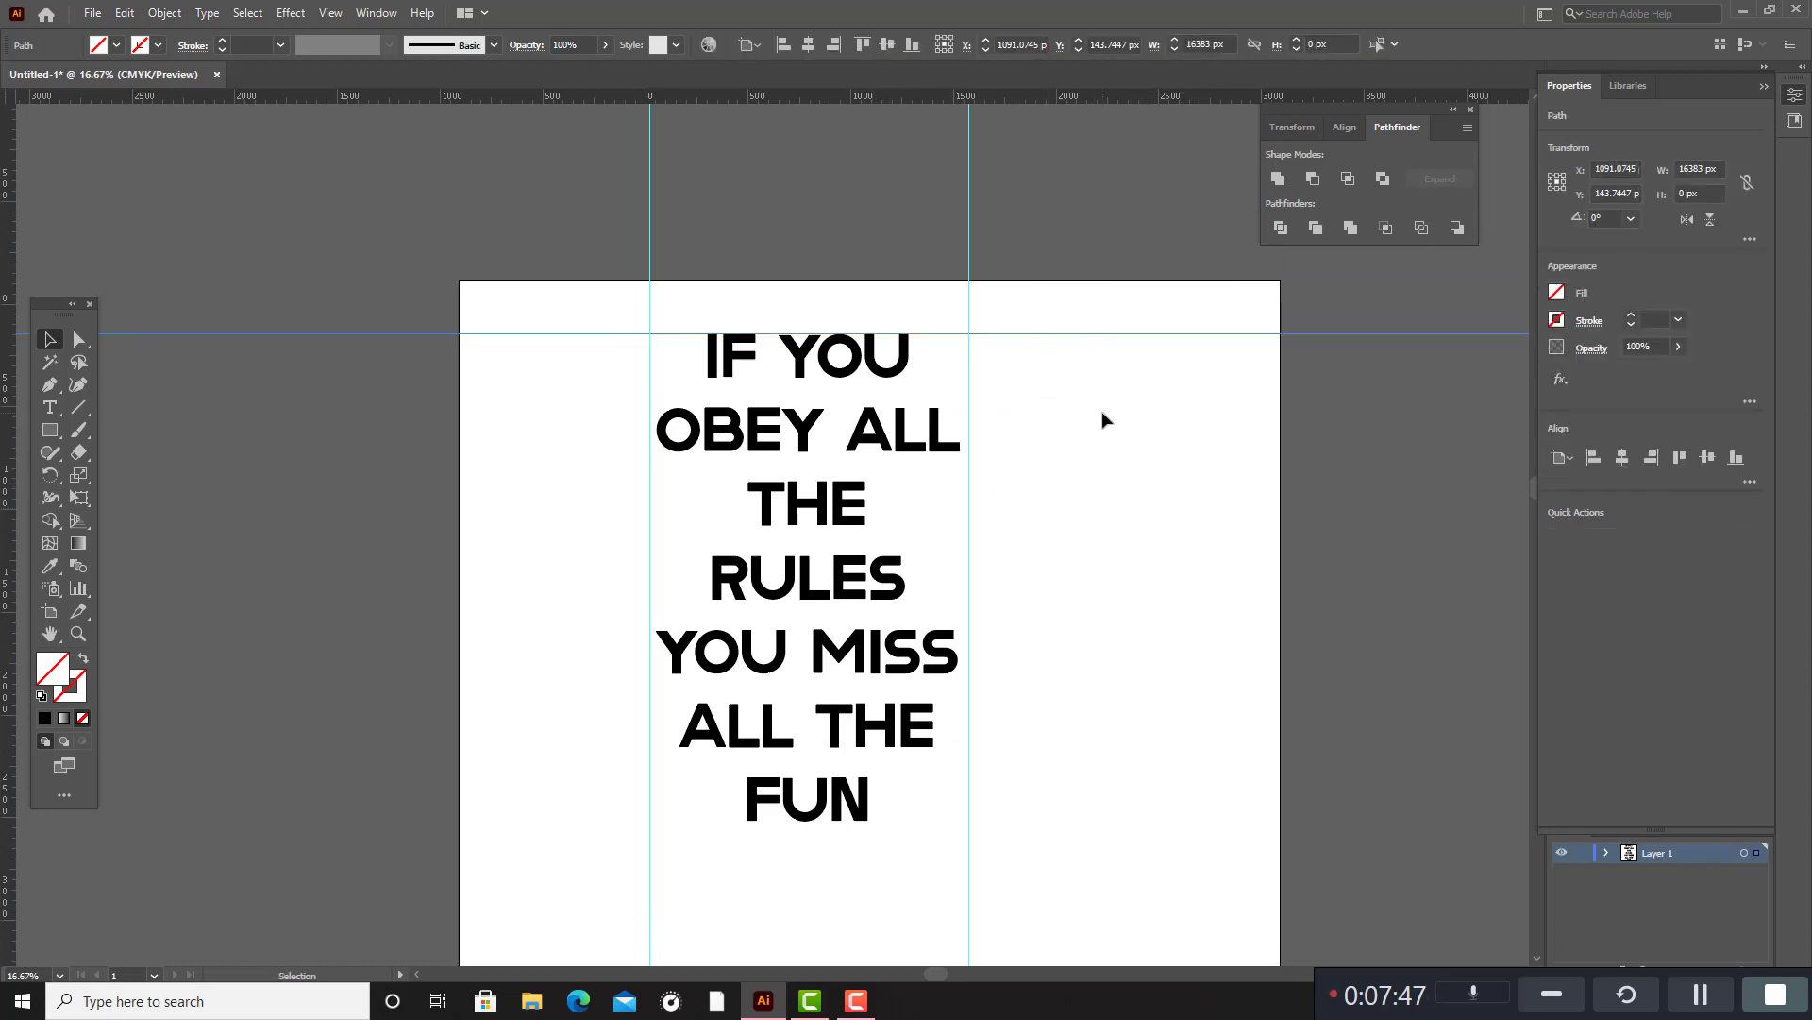
pyautogui.click(1085, 437)
pyautogui.scroll(-2, 1170, 477)
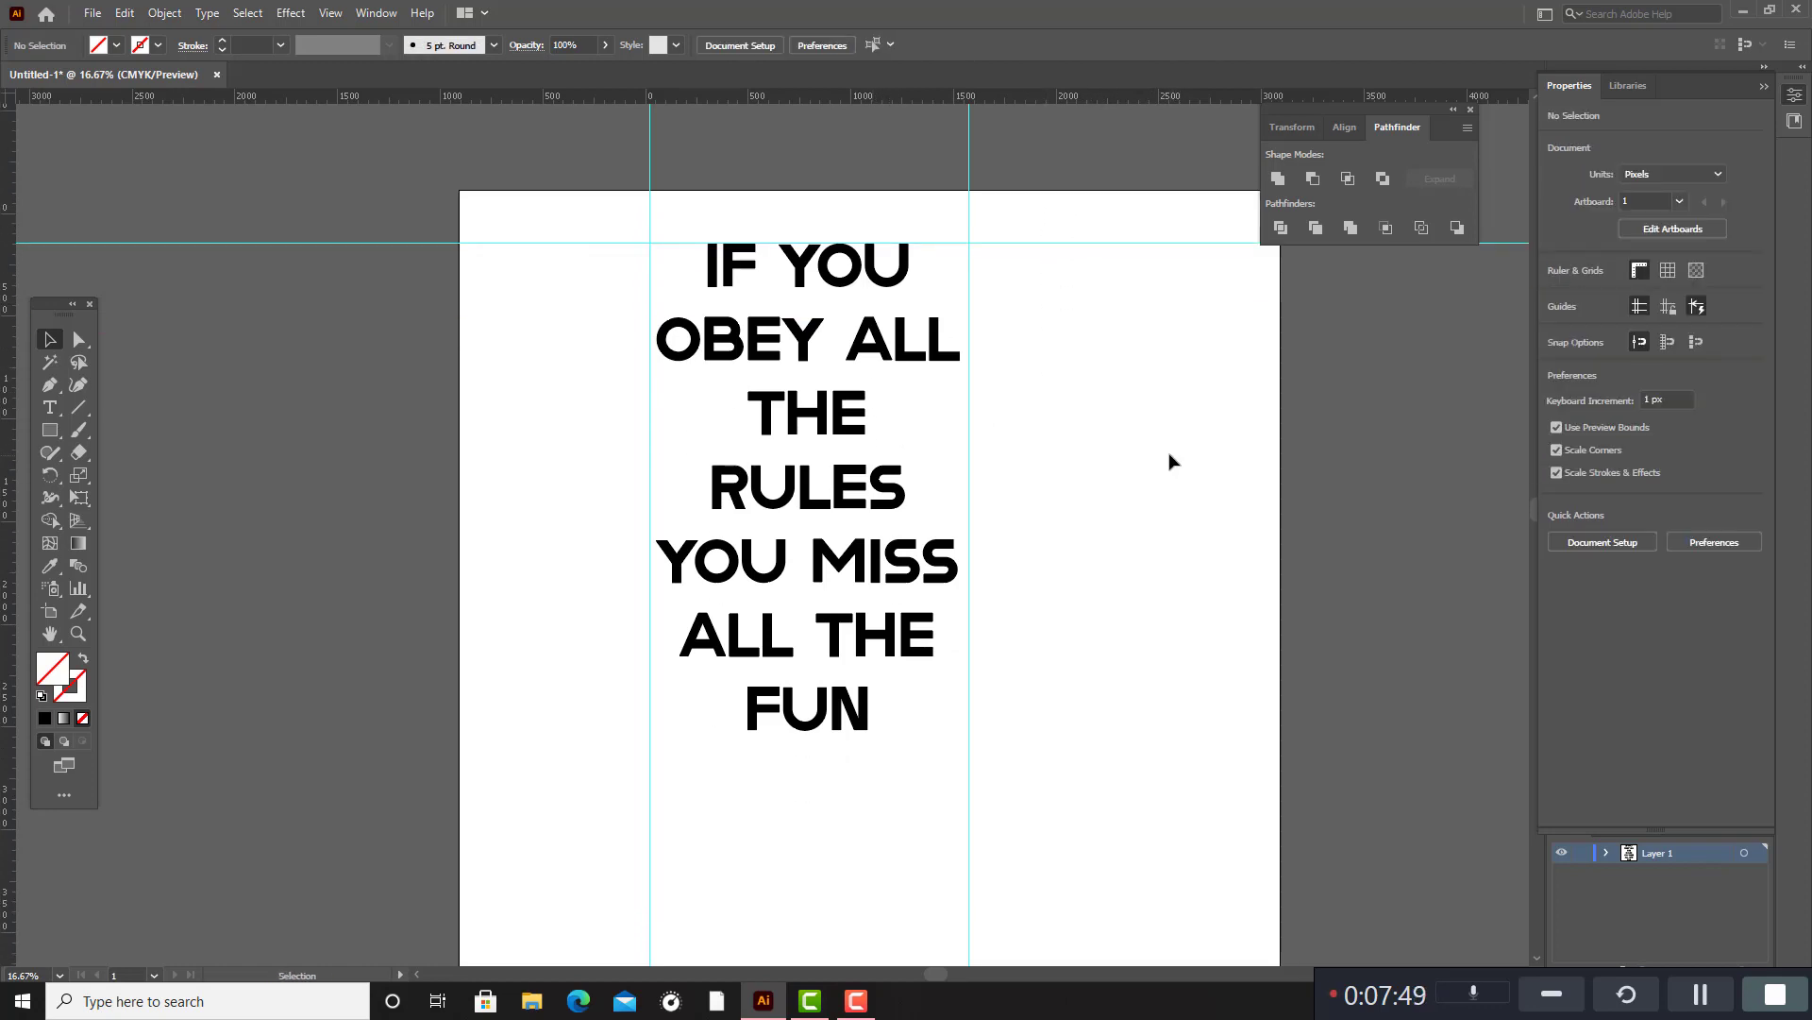
pyautogui.scroll(2, 1086, 472)
pyautogui.scroll(-2, 1032, 481)
pyautogui.scroll(2, 897, 453)
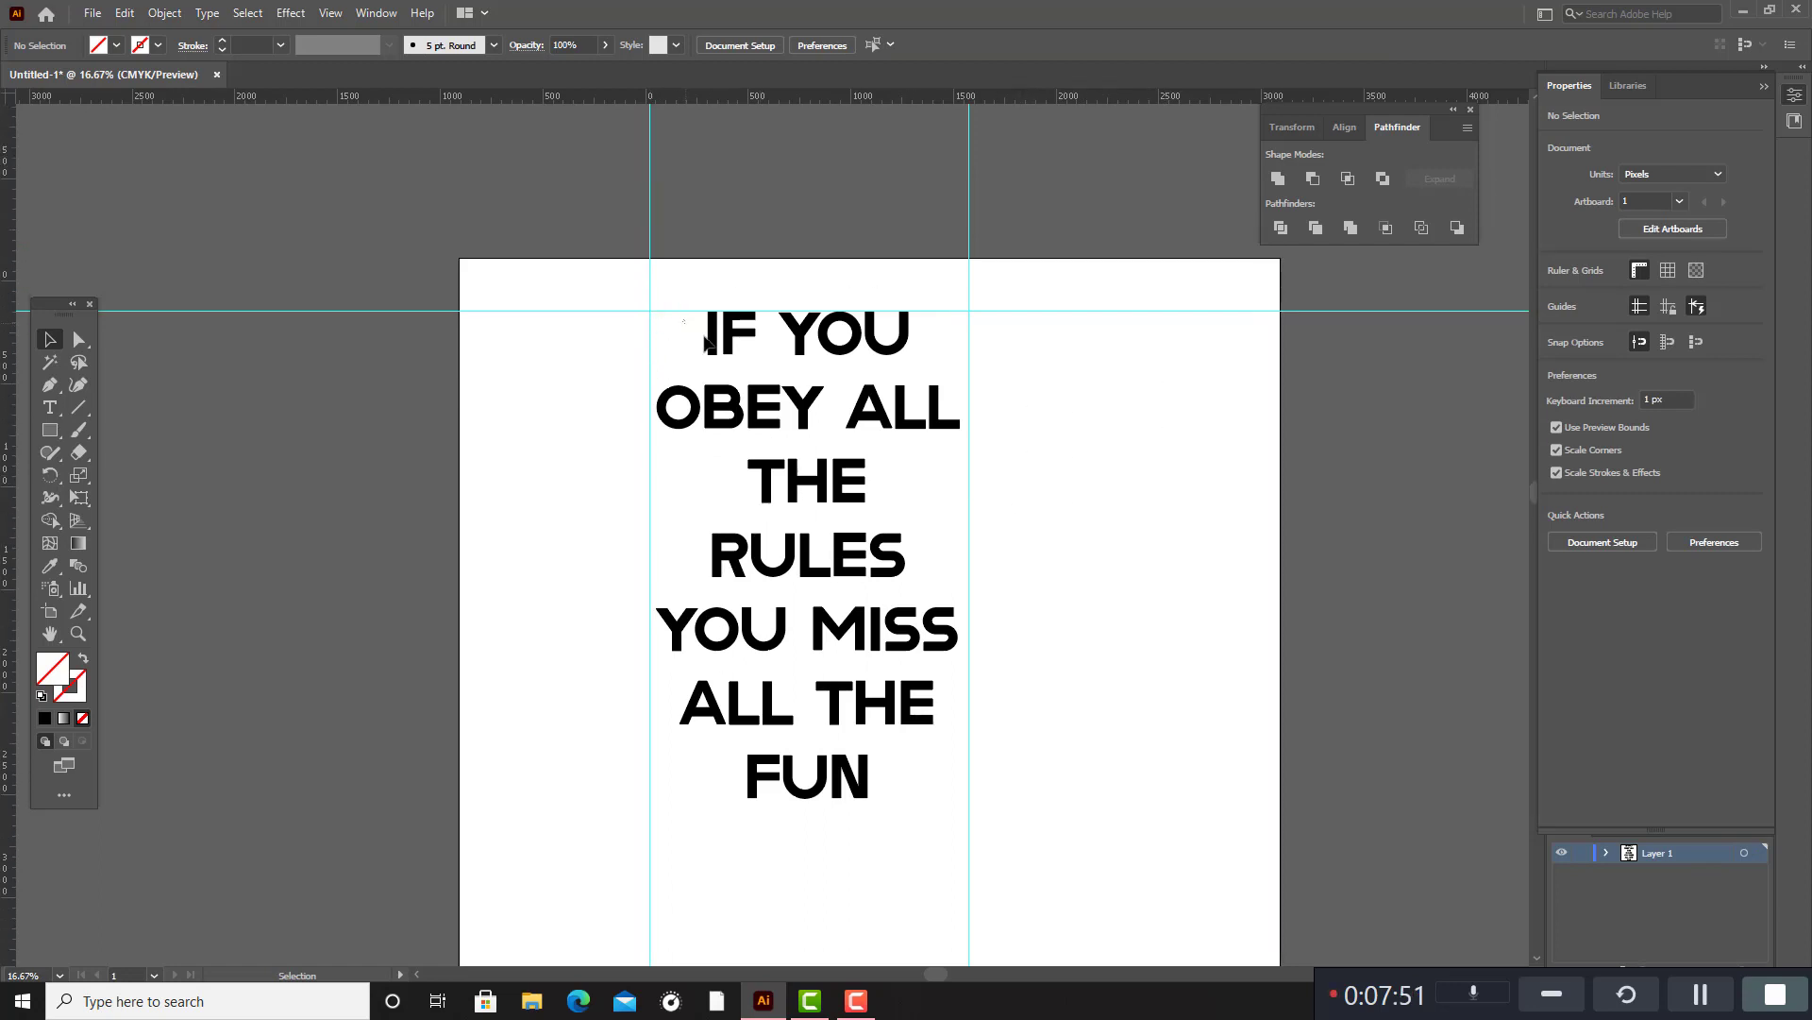
# Ungroup the outlined quote and deselect it.
pyautogui.click(706, 341)
pyautogui.click(817, 404)
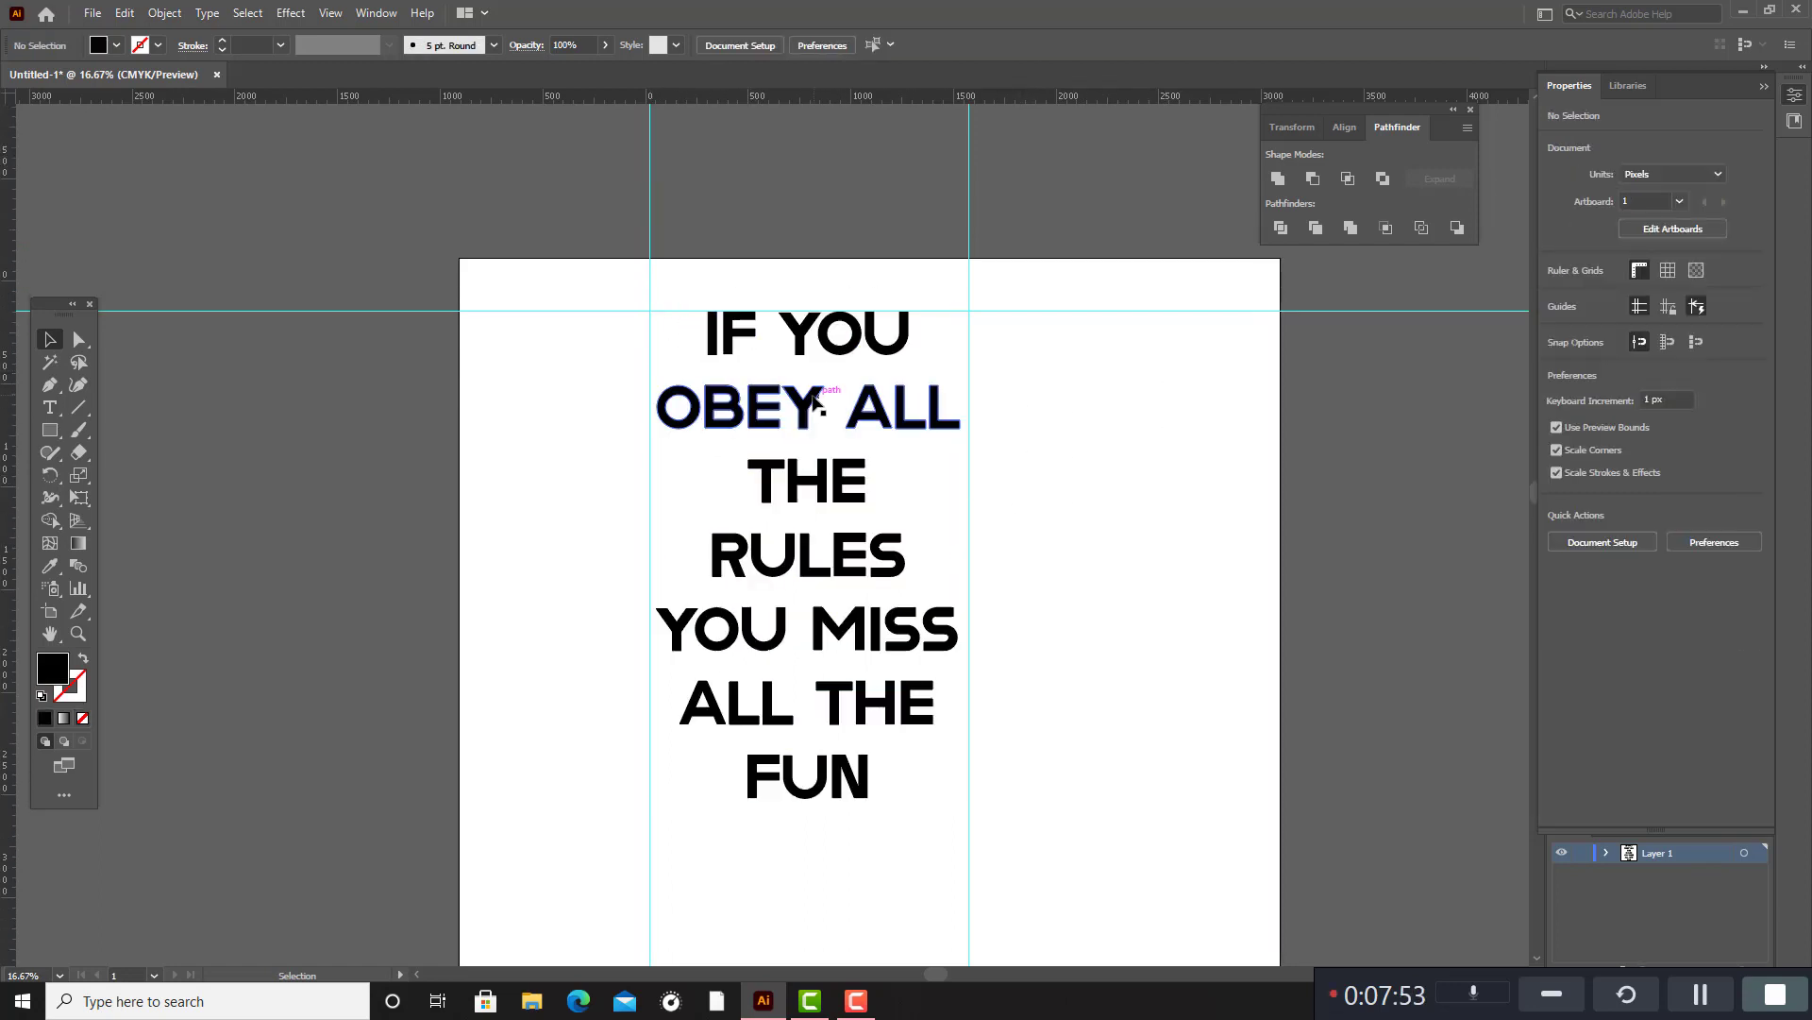
pyautogui.click(818, 403)
pyautogui.rightClick(818, 402)
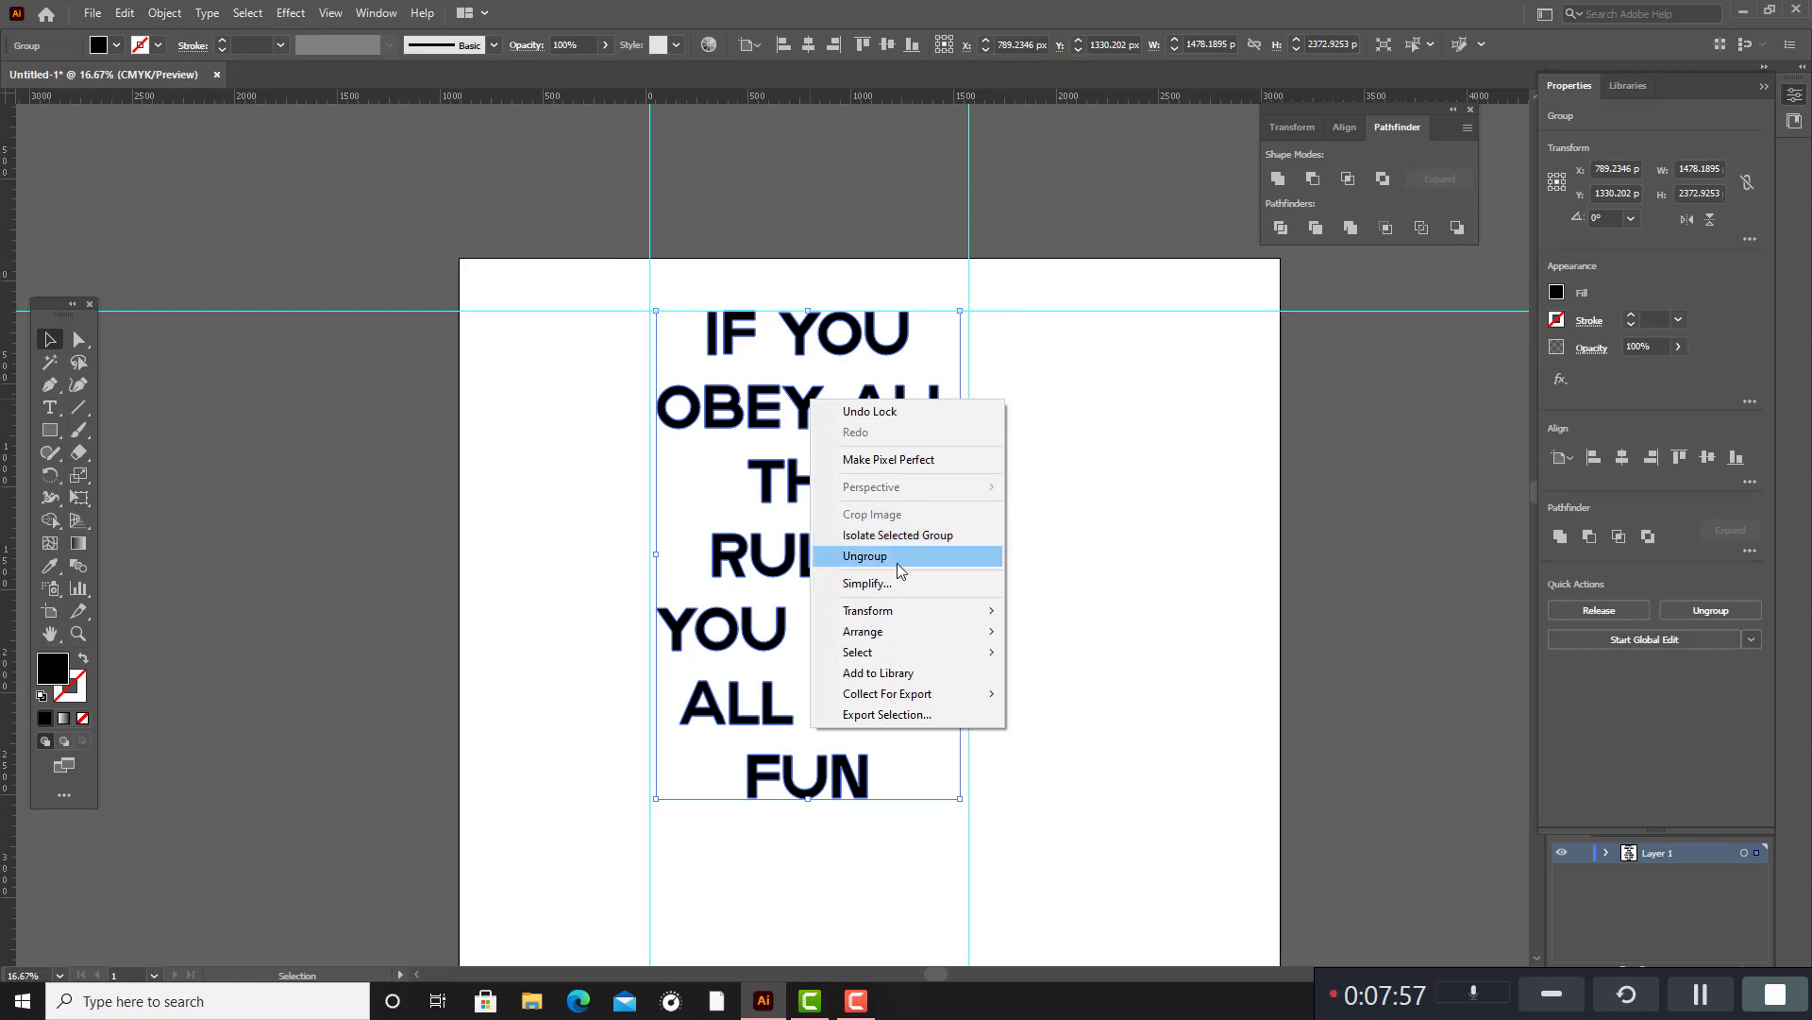
pyautogui.click(899, 570)
pyautogui.click(1174, 518)
# Select all seven outlined lines of the quote and release their compound paths into separate letter shapes.
pyautogui.moveTo(682, 351); pyautogui.dragTo(891, 755)
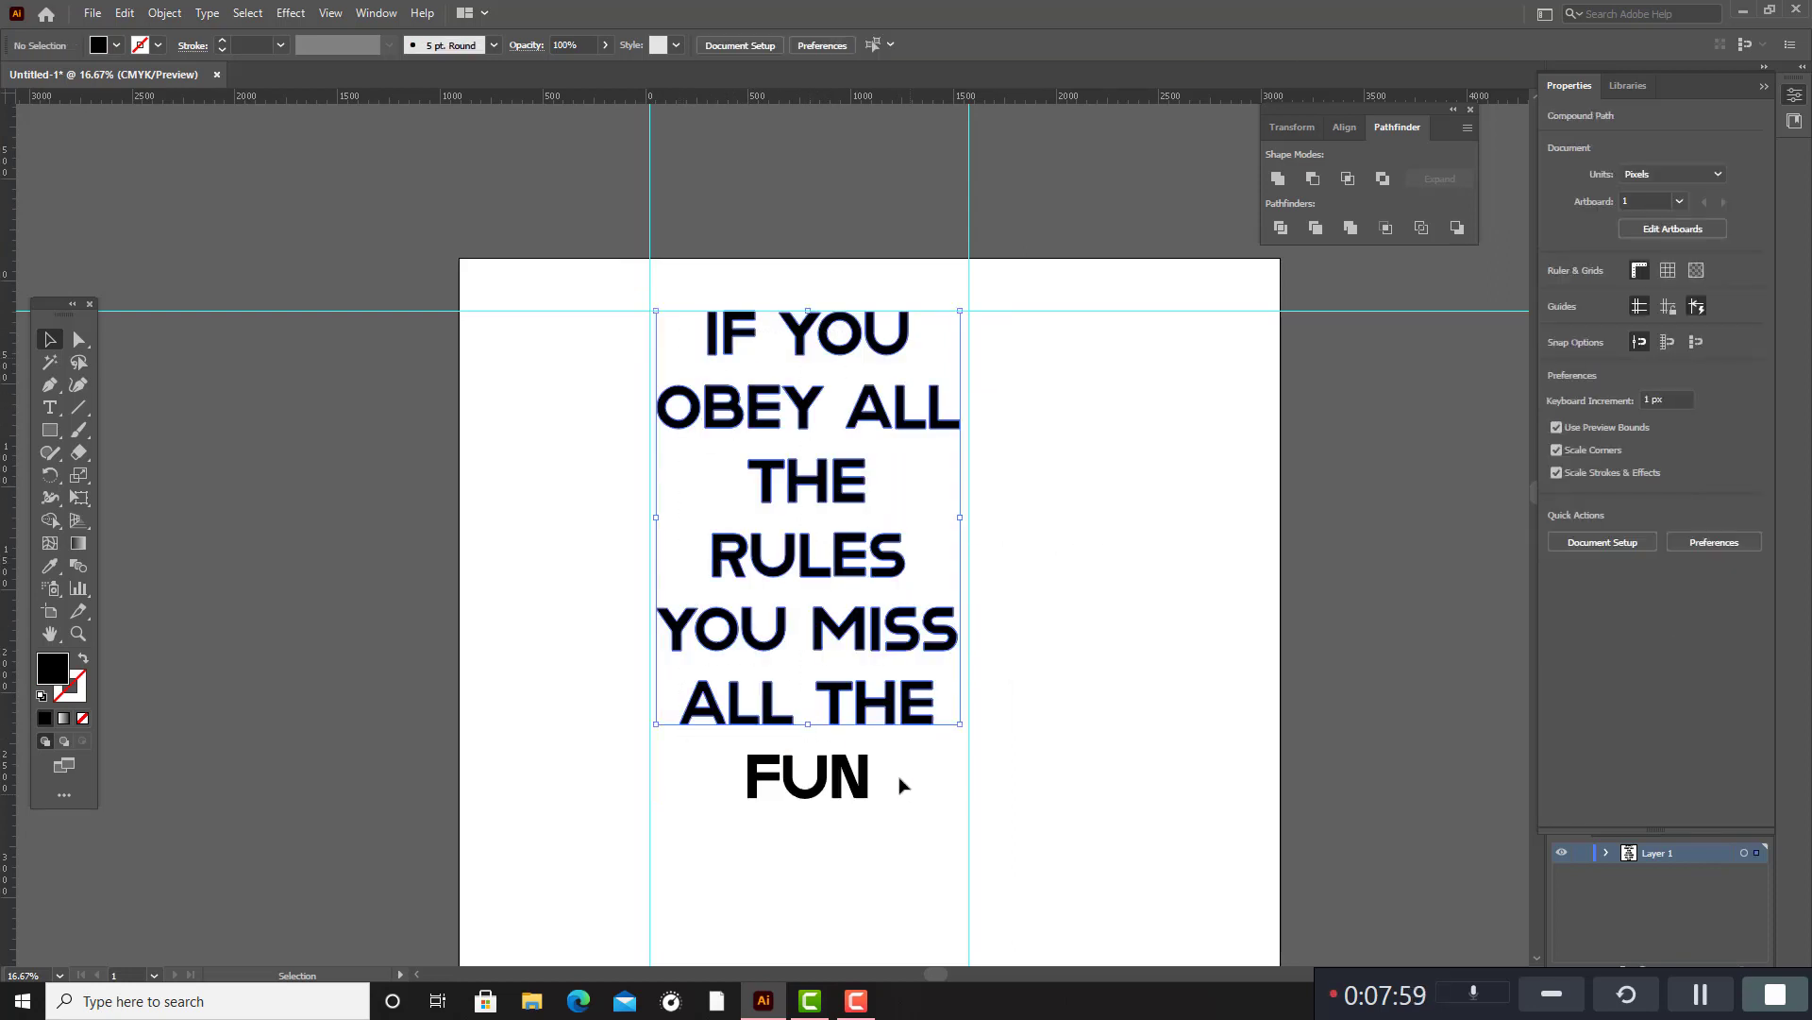
pyautogui.click(925, 513)
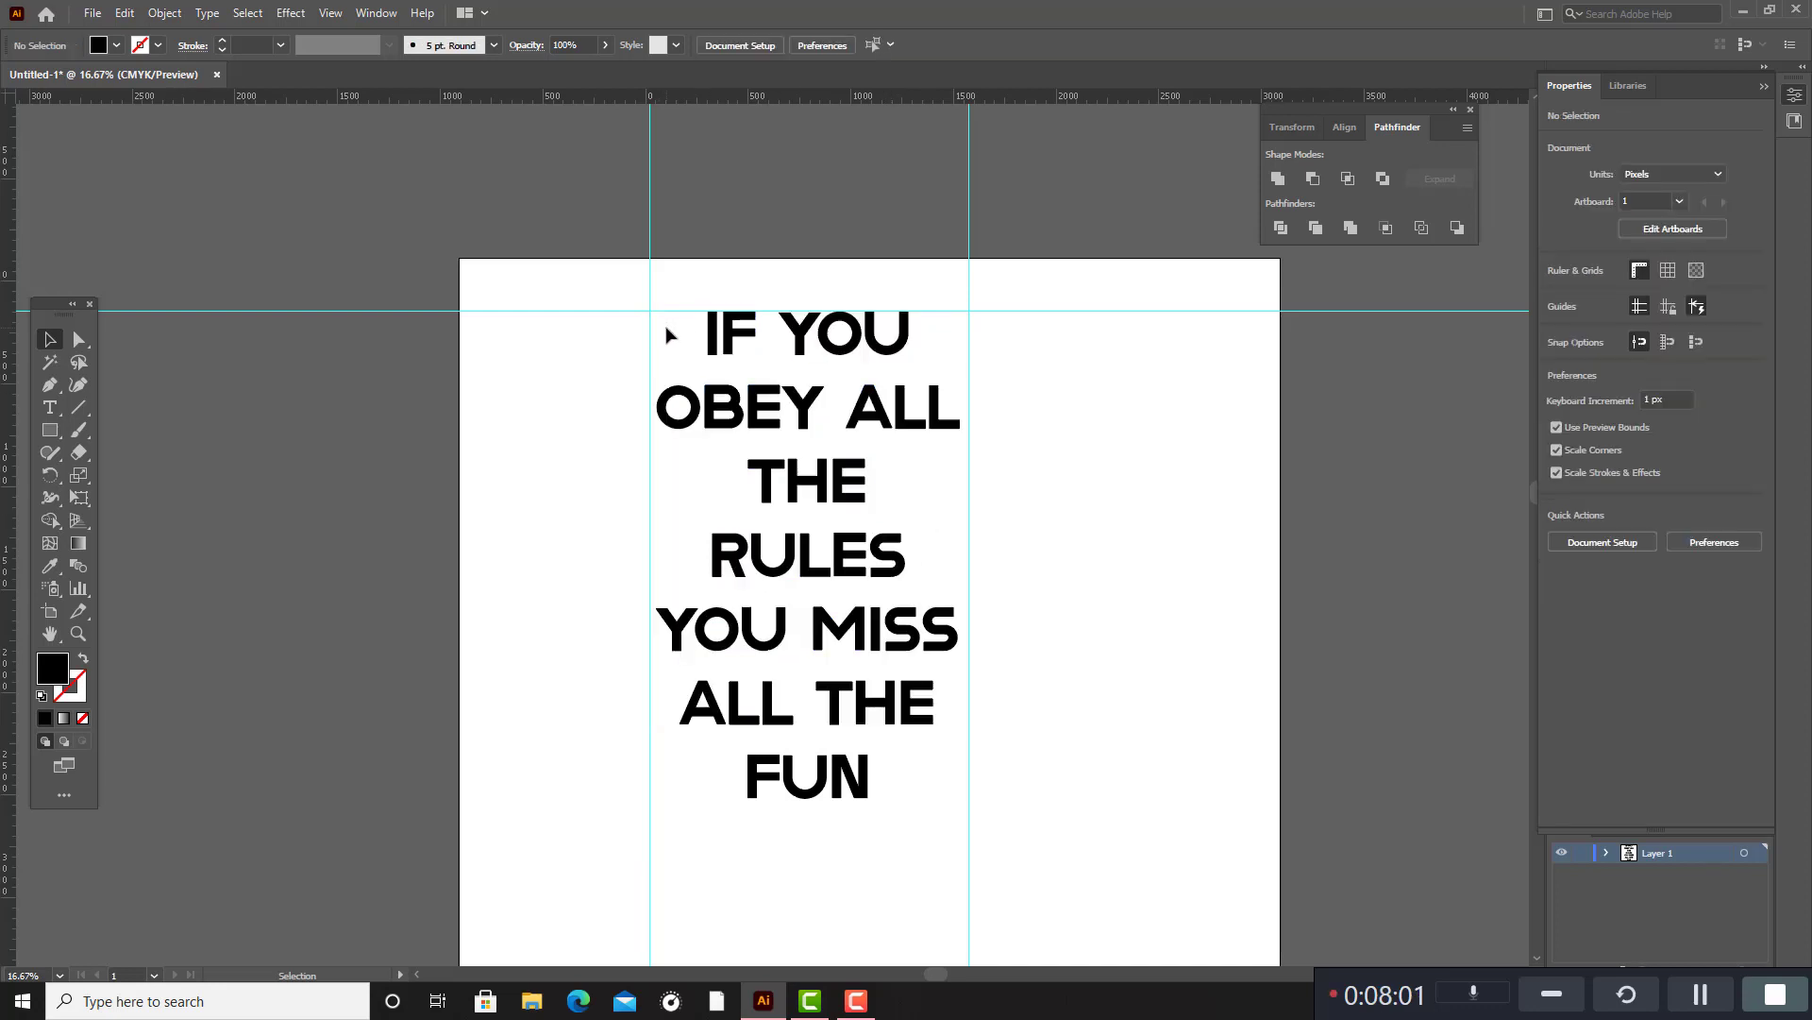
pyautogui.moveTo(666, 335); pyautogui.dragTo(894, 837)
pyautogui.rightClick(892, 661)
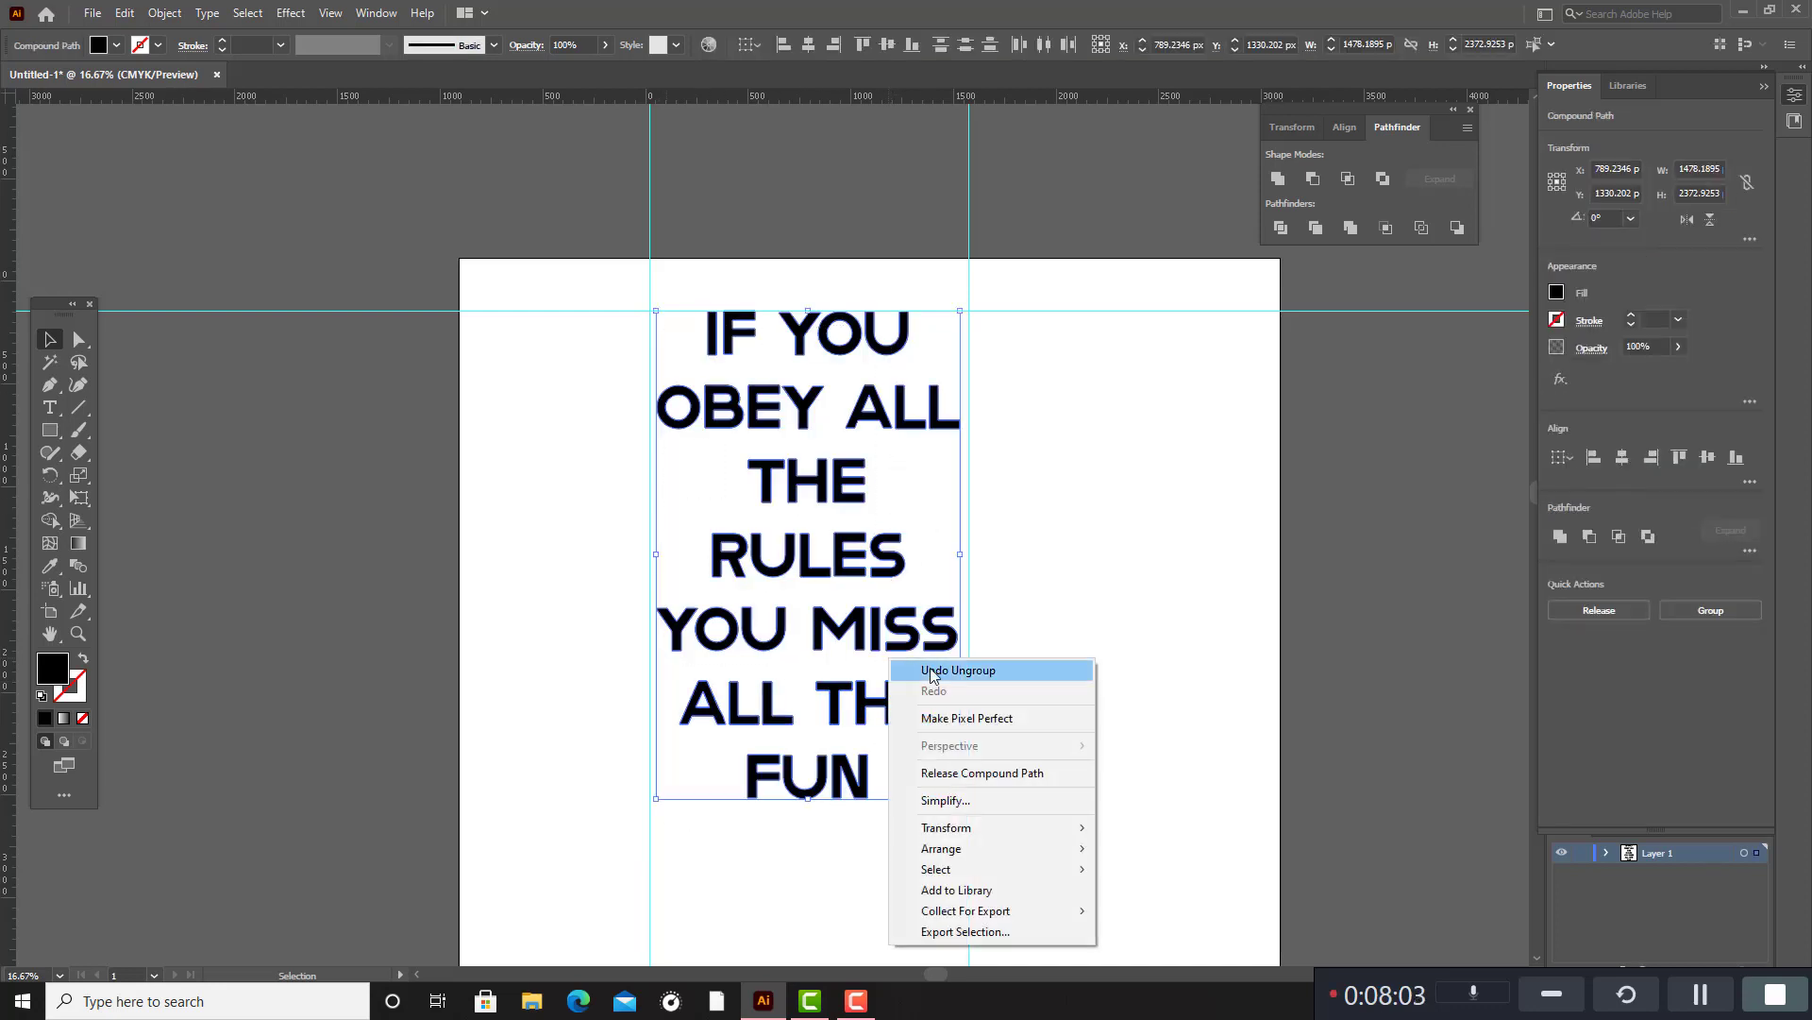
pyautogui.click(982, 772)
pyautogui.click(1026, 645)
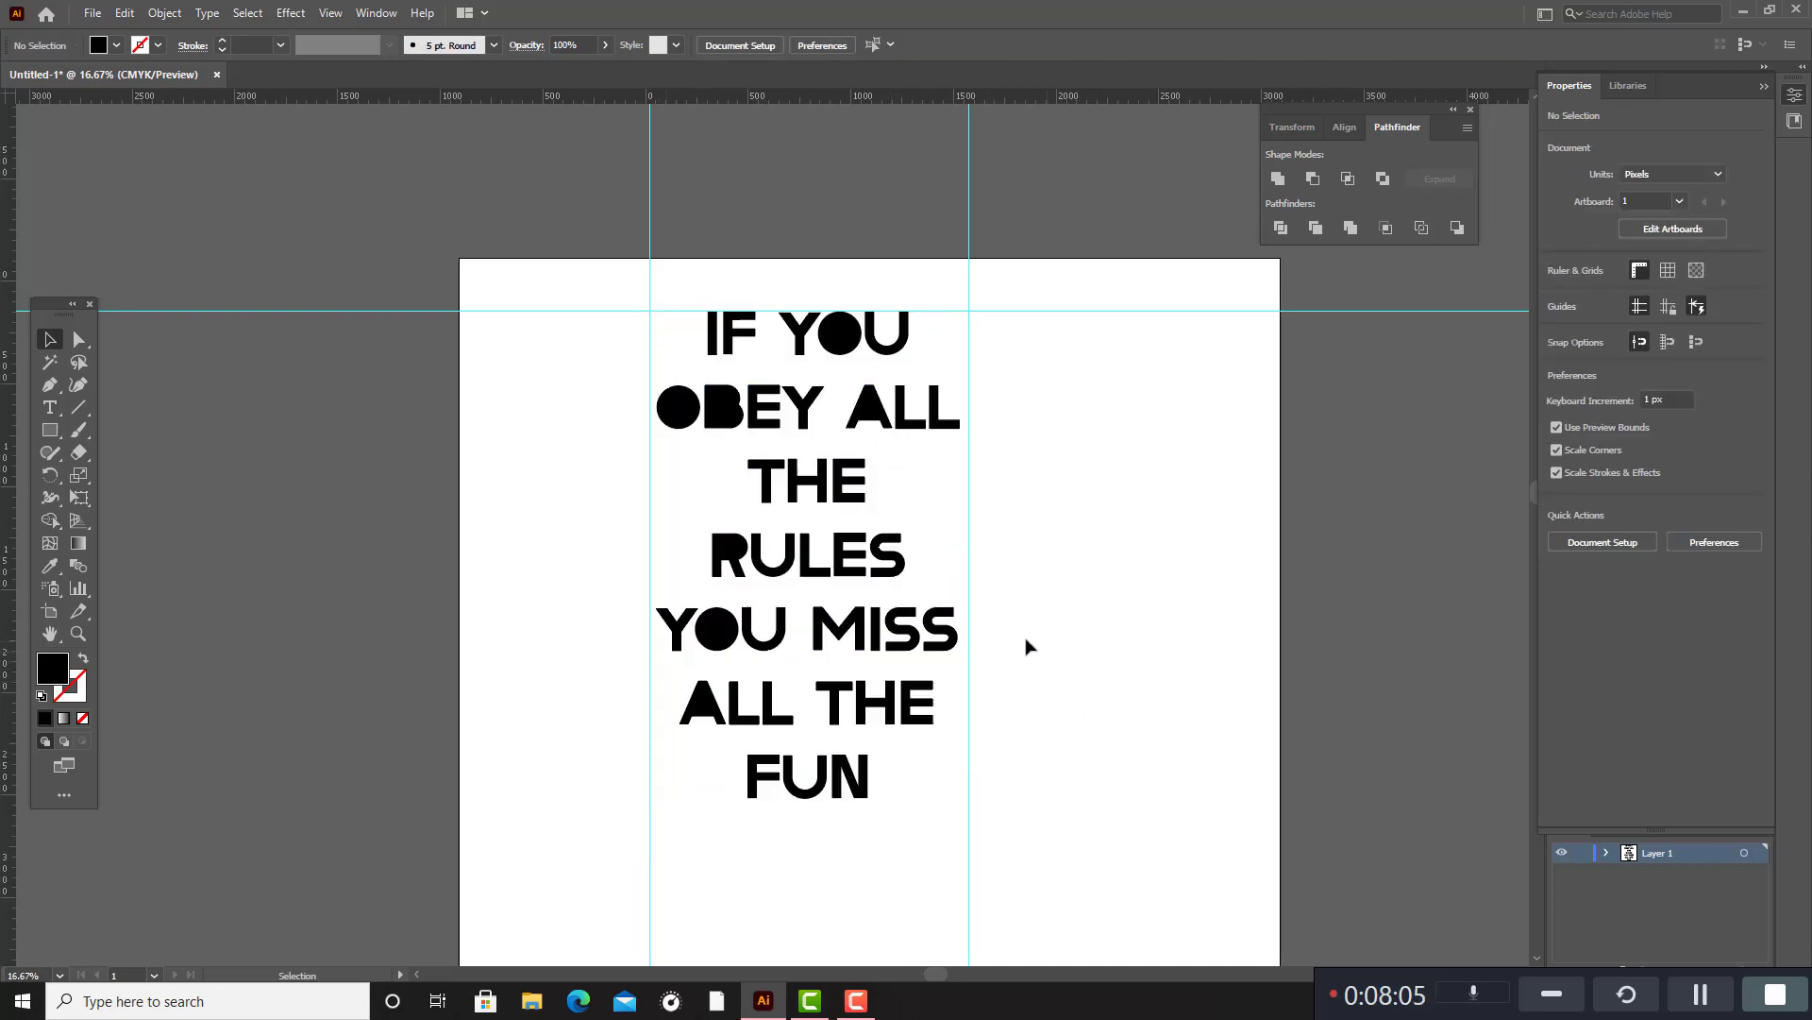
# Select all letter shapes and remove the inner areas of the O in "IF YOU" and the O and B in "OBEY" with Shape Builder.
pyautogui.scroll(2, 757, 408)
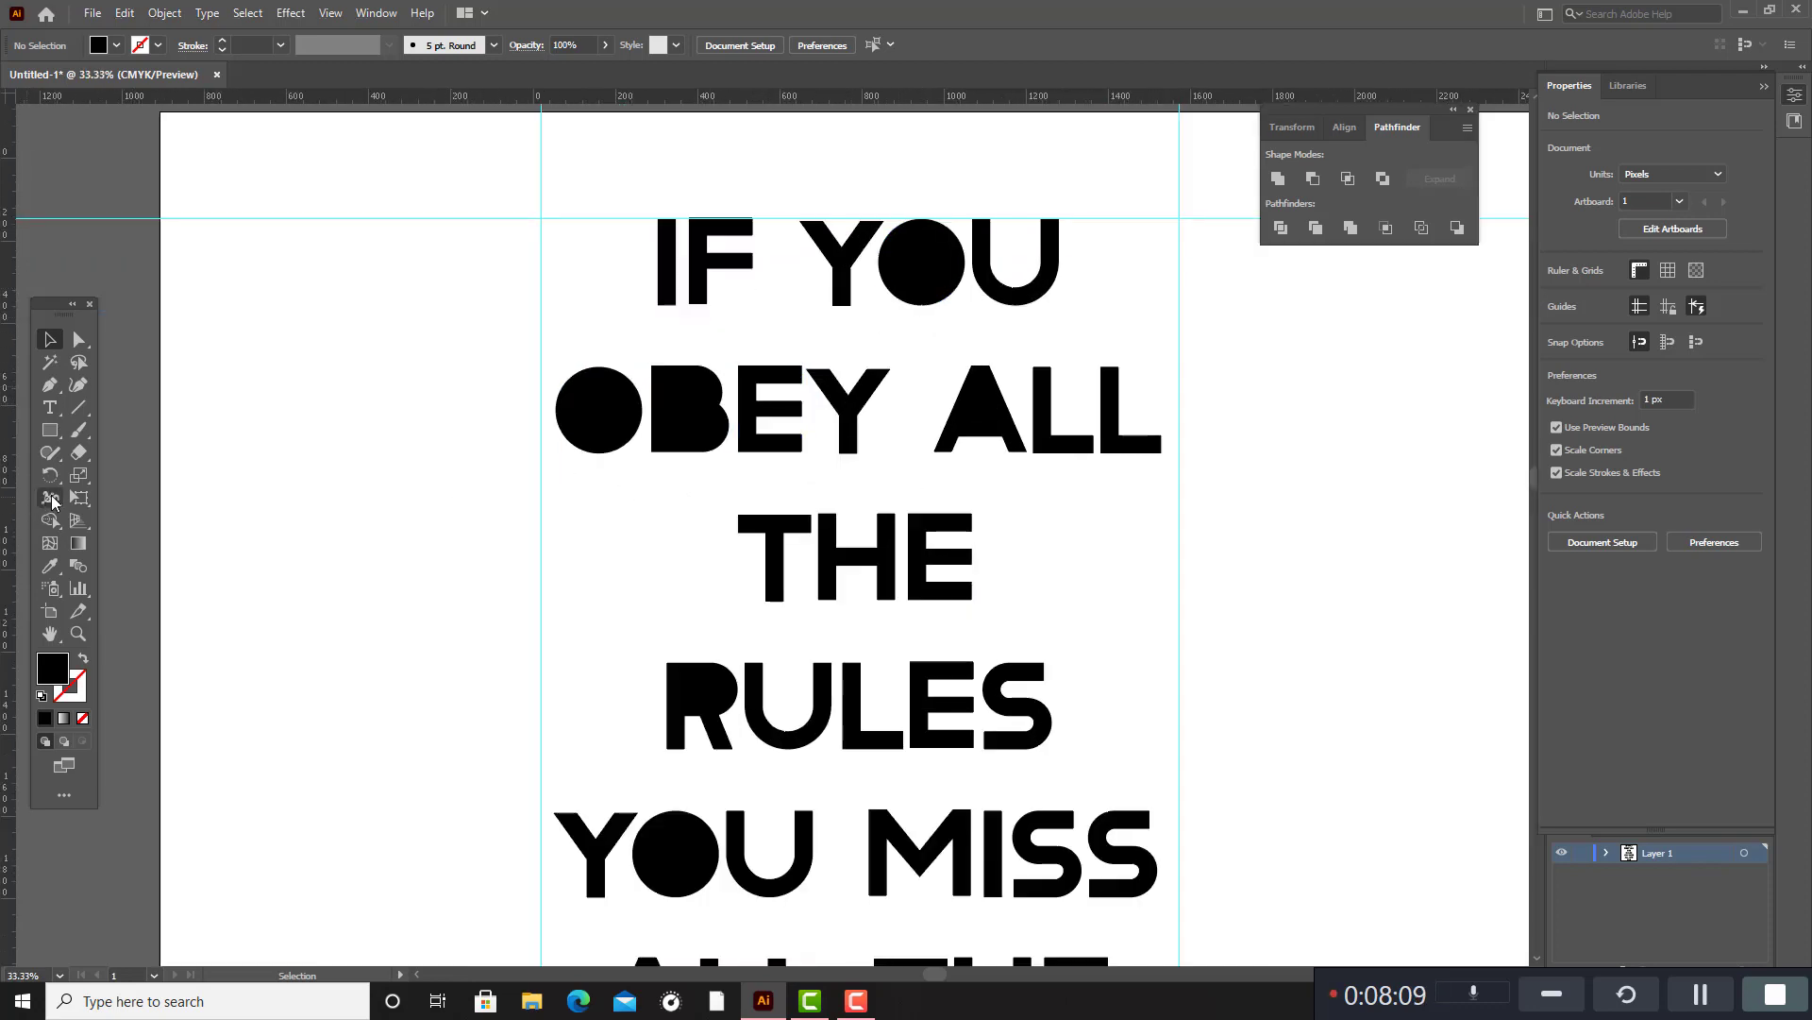
pyautogui.moveTo(611, 267); pyautogui.dragTo(977, 760)
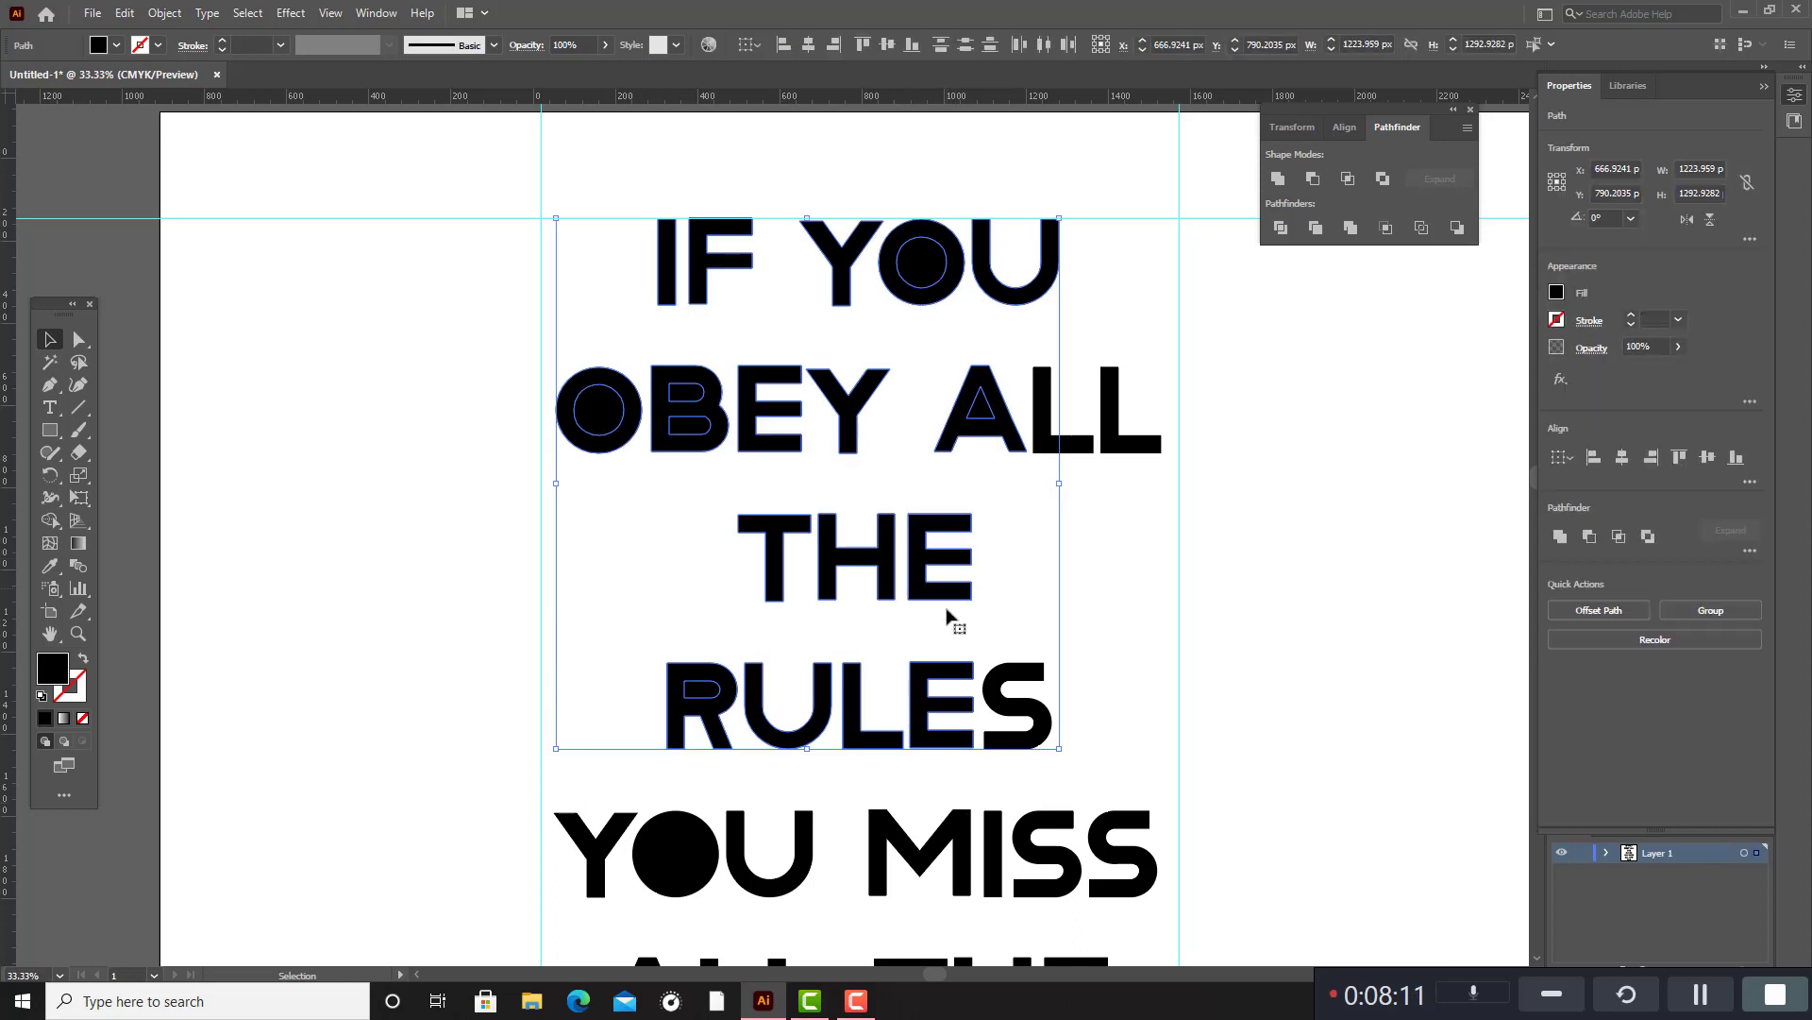
pyautogui.click(1124, 665)
pyautogui.moveTo(566, 264); pyautogui.dragTo(1110, 948)
pyautogui.scroll(-3, 1106, 878)
pyautogui.scroll(5, 1100, 835)
pyautogui.scroll(2, 1095, 826)
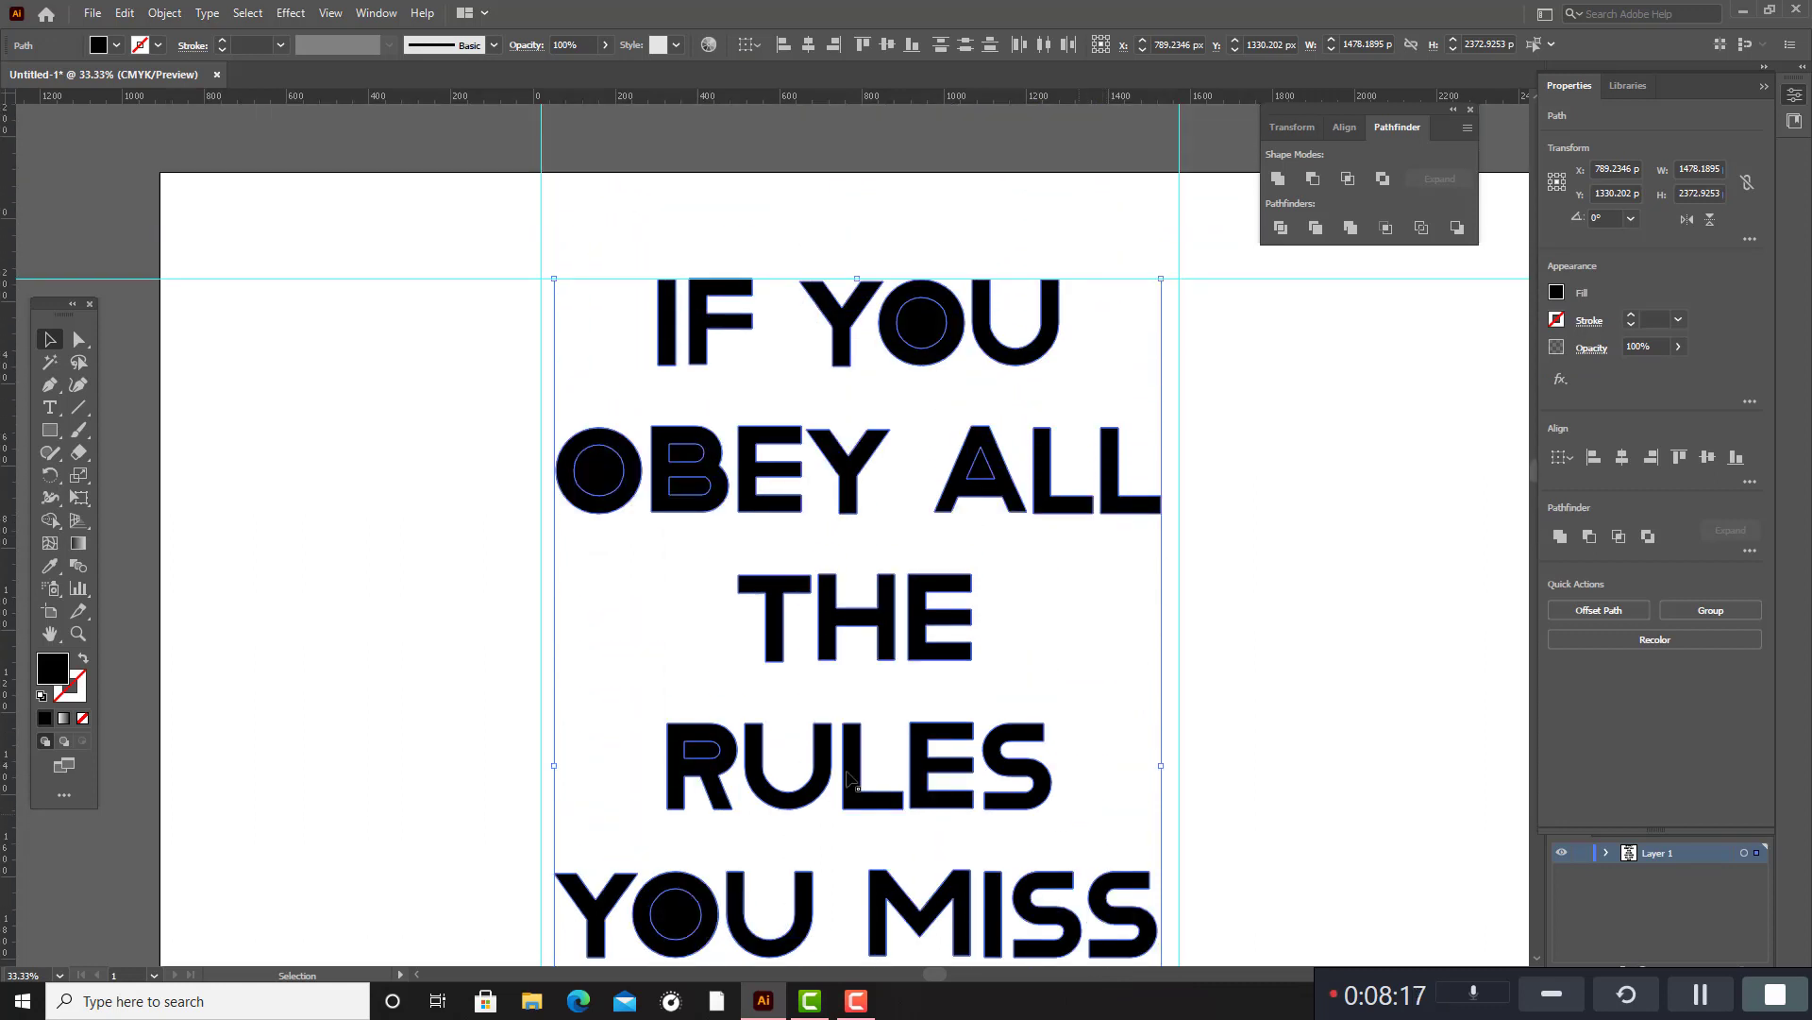
pyautogui.click(50, 520)
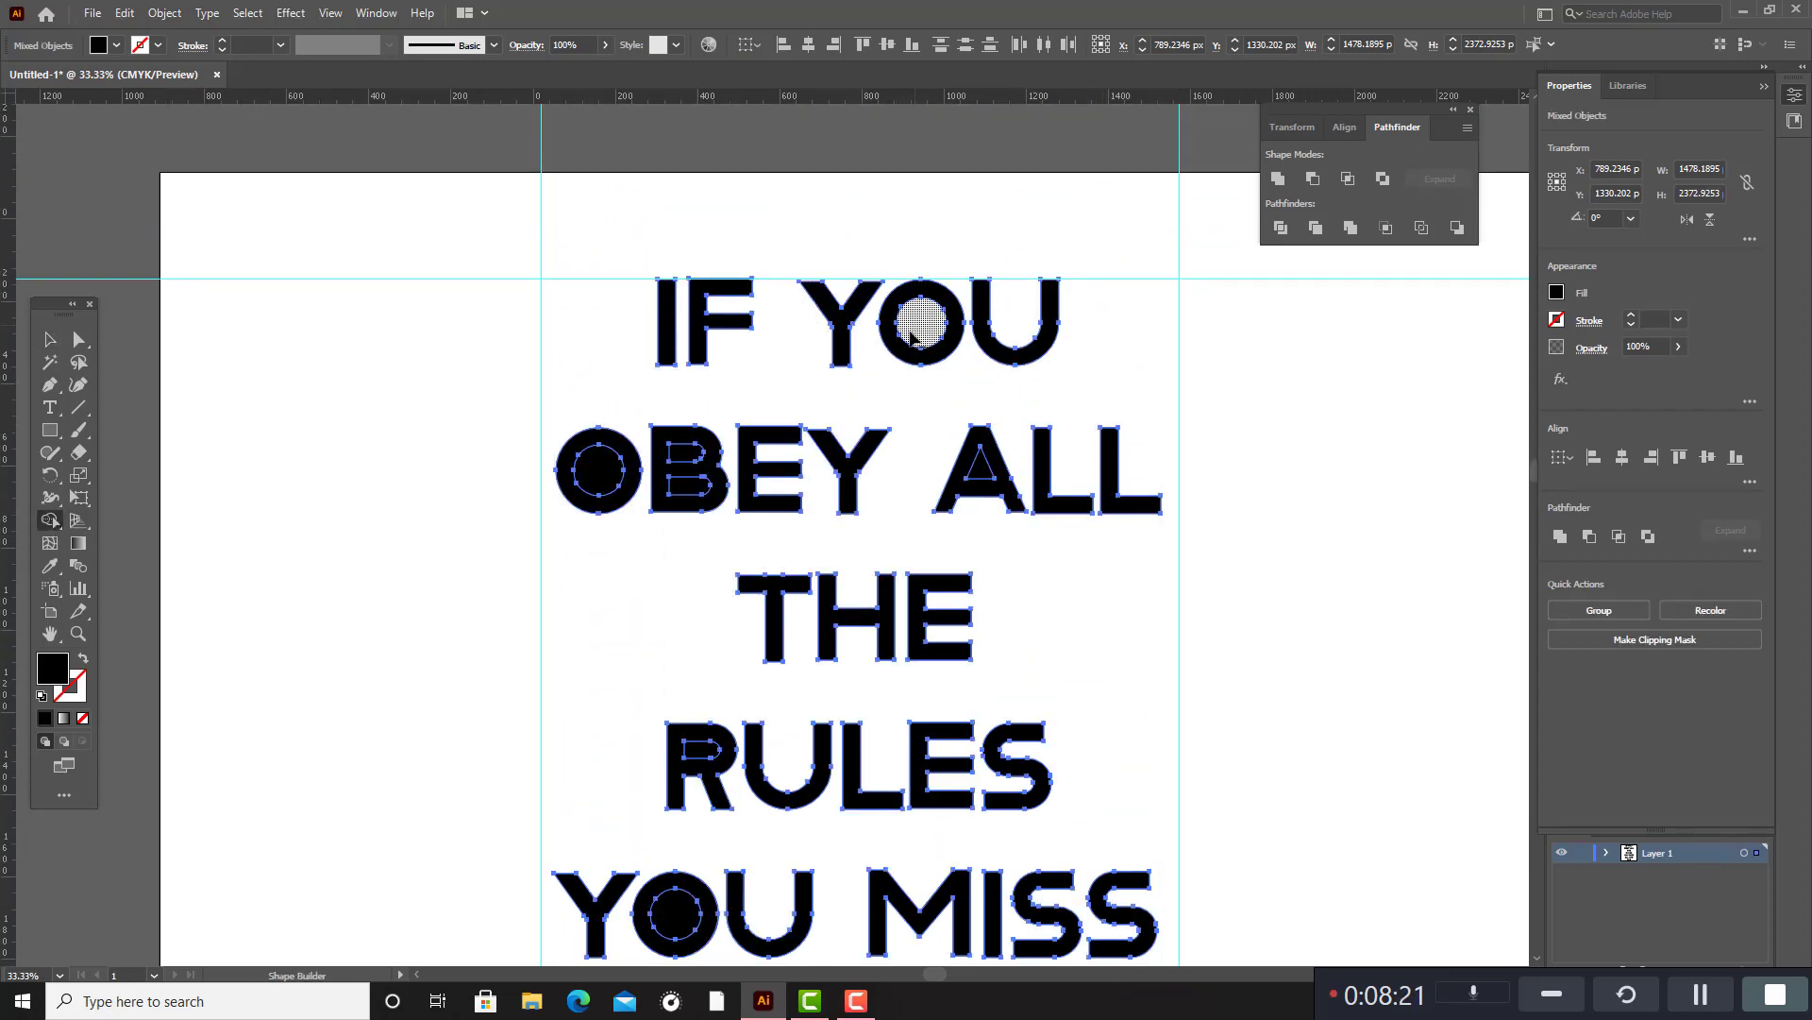
pyautogui.keyDown('alt'); pyautogui.click(920, 324); pyautogui.keyUp('alt')
pyautogui.keyDown('alt'); pyautogui.click(598, 469); pyautogui.keyUp('alt')
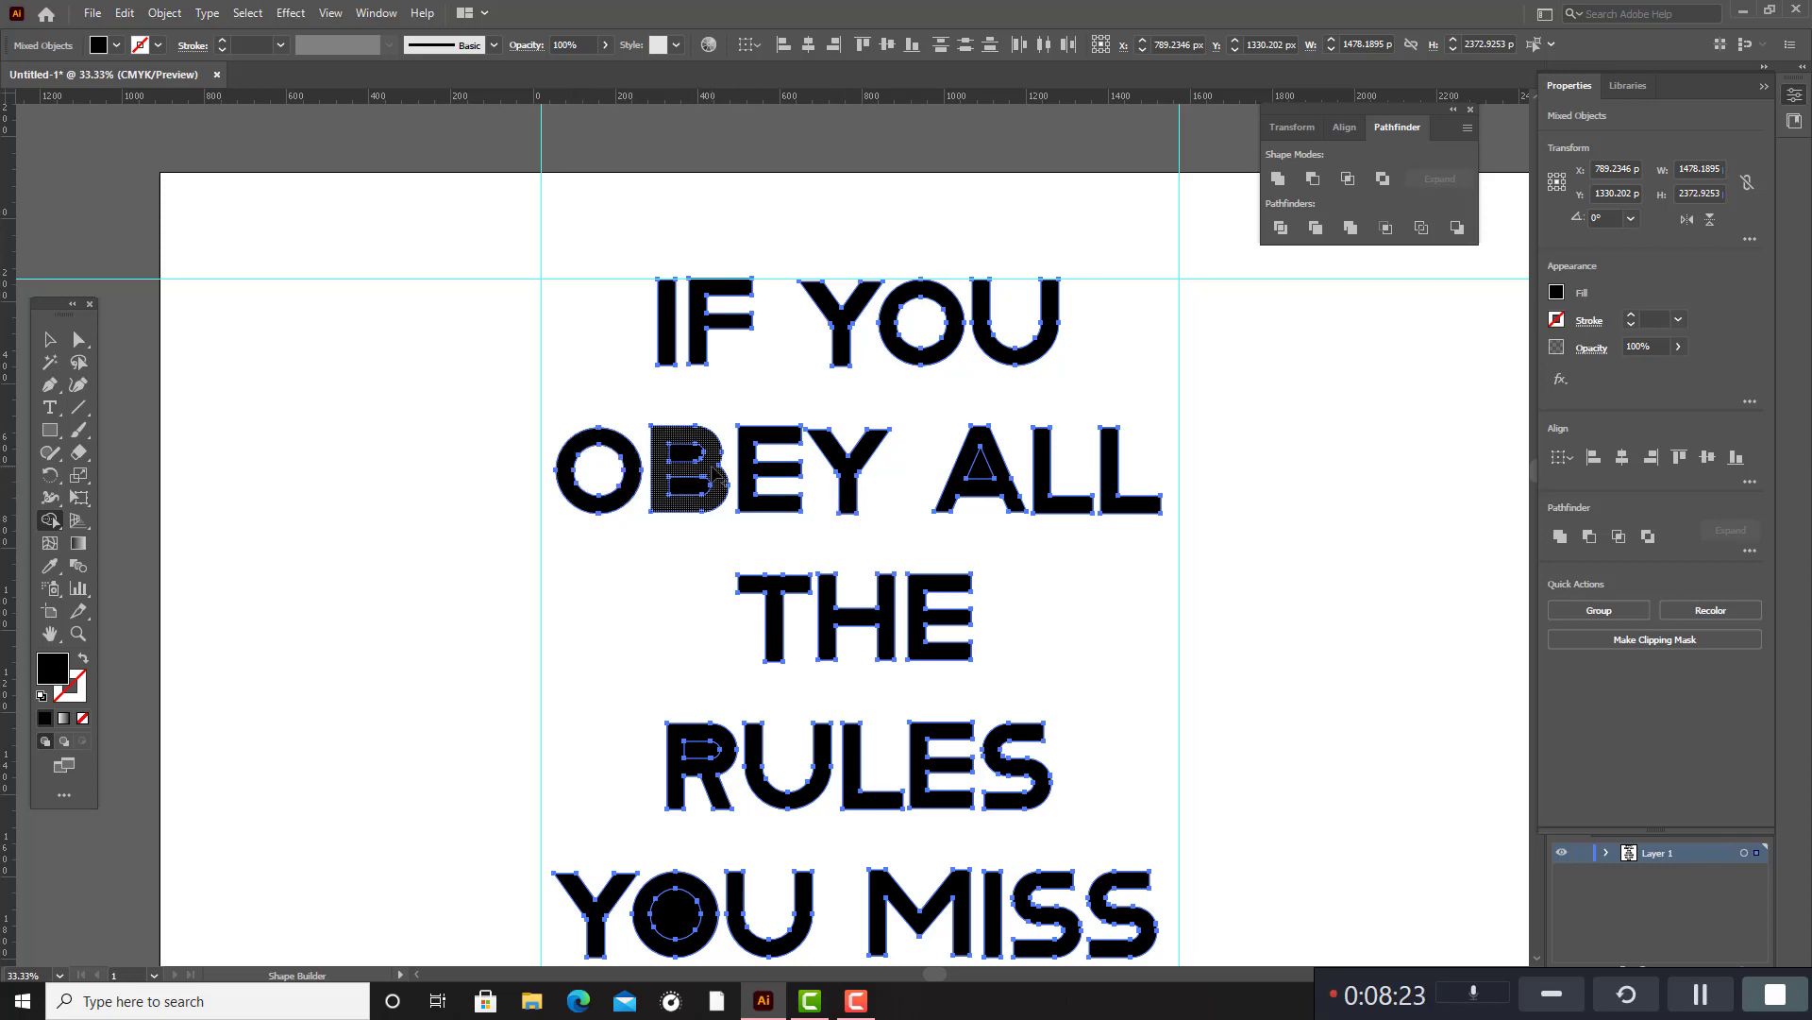
pyautogui.keyDown('alt'); pyautogui.click(678, 453); pyautogui.keyUp('alt')
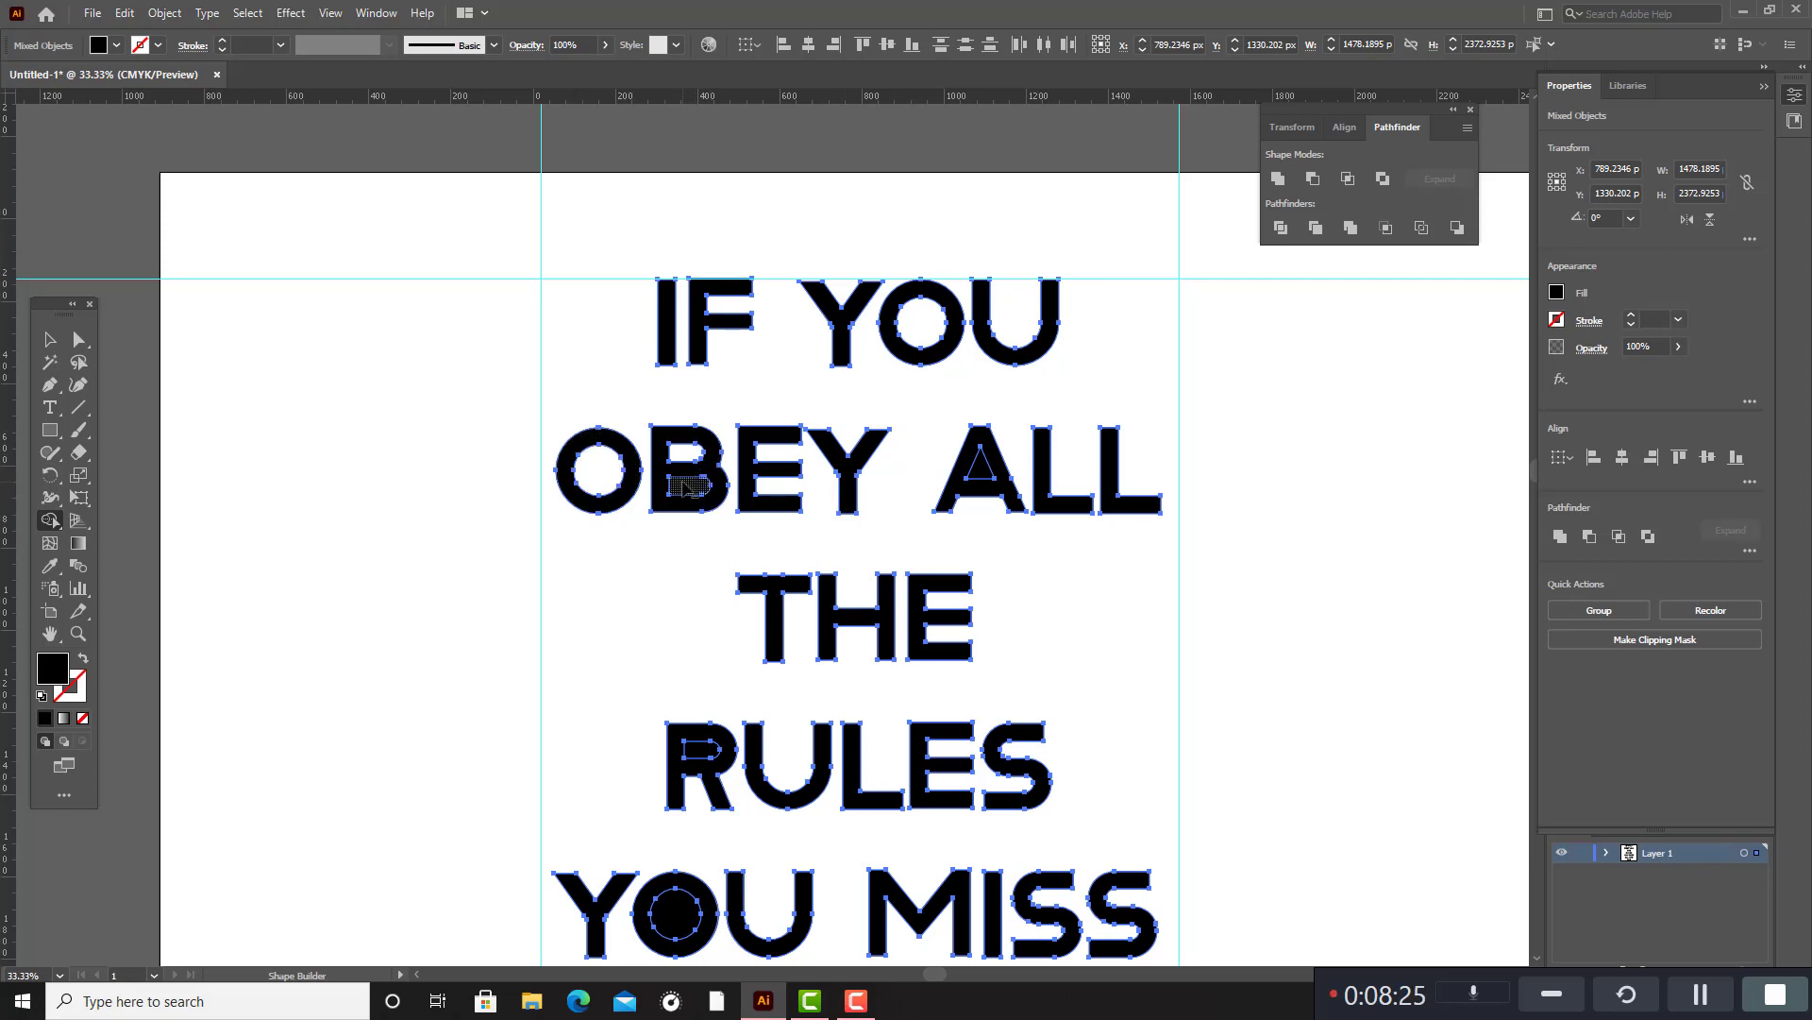
pyautogui.keyDown('alt'); pyautogui.click(688, 487); pyautogui.keyUp('alt')
# Remove the inner areas of the R in "RULES" and the O in "YOU MISS" with Shape Builder.
pyautogui.scroll(-5, 995, 473)
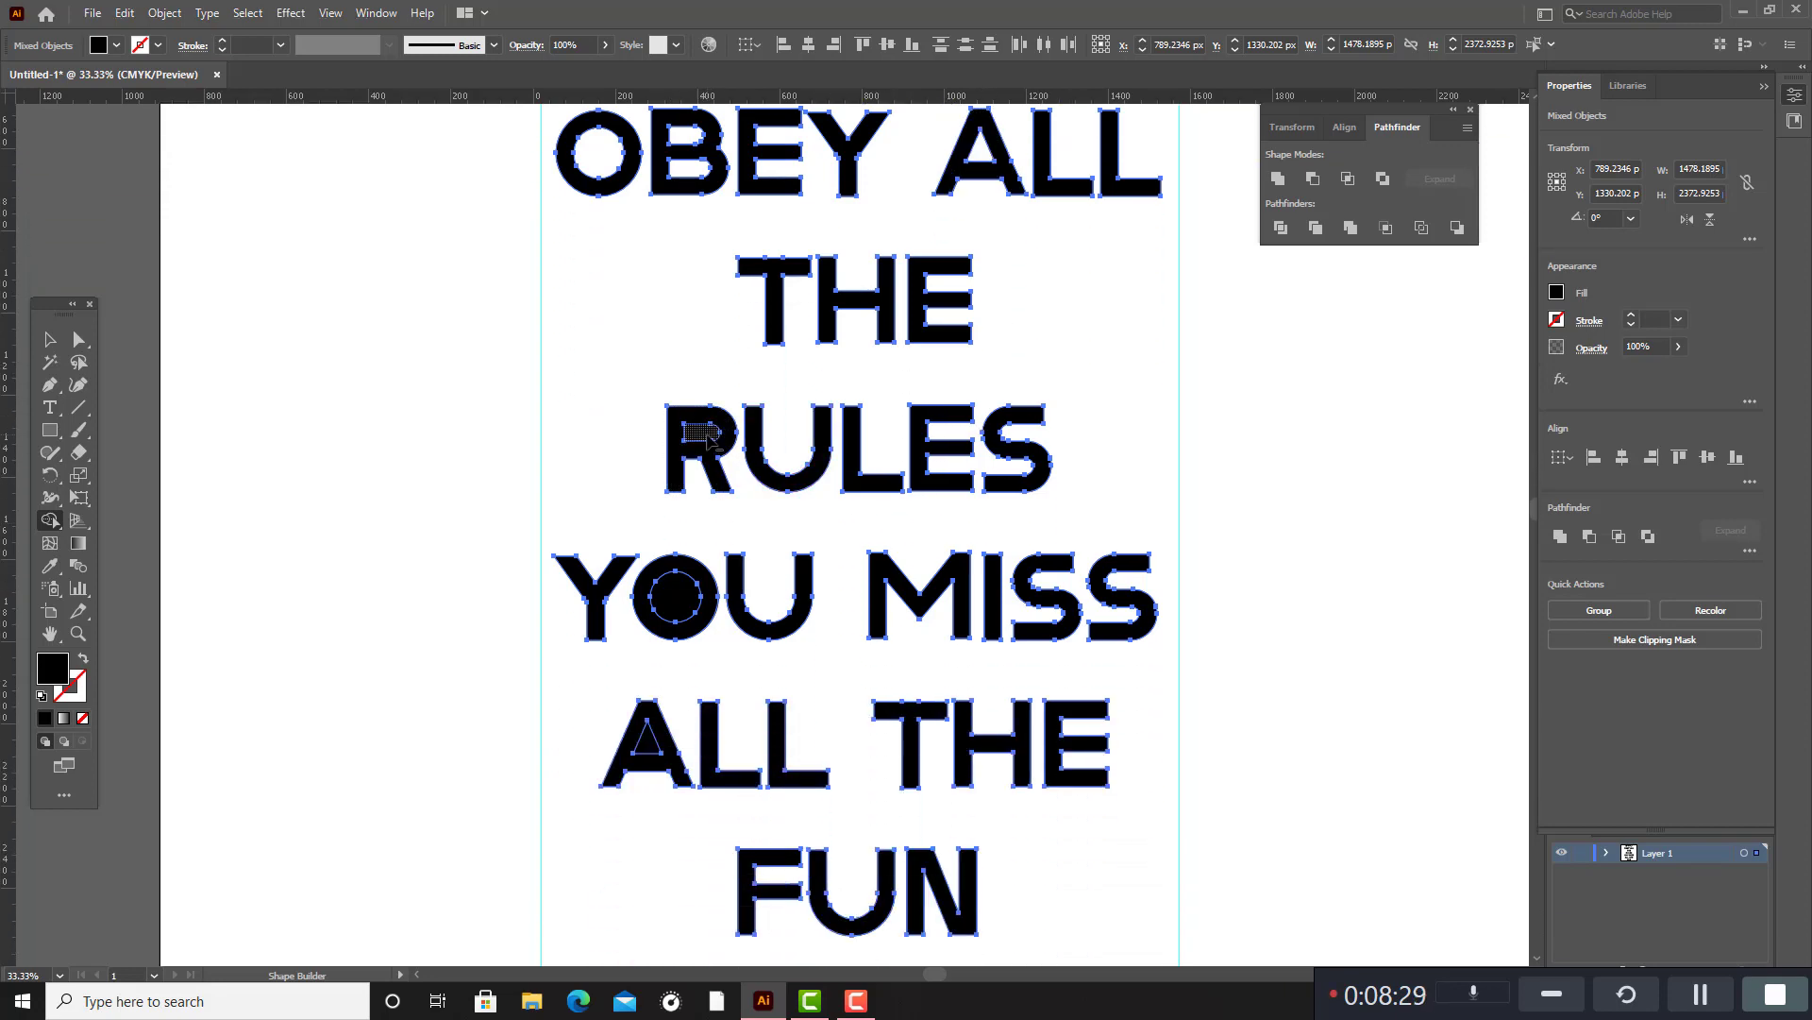
pyautogui.keyDown('alt'); pyautogui.click(708, 441); pyautogui.keyUp('alt')
pyautogui.keyDown('alt'); pyautogui.click(683, 592); pyautogui.keyUp('alt')
pyautogui.scroll(-5, 801, 525)
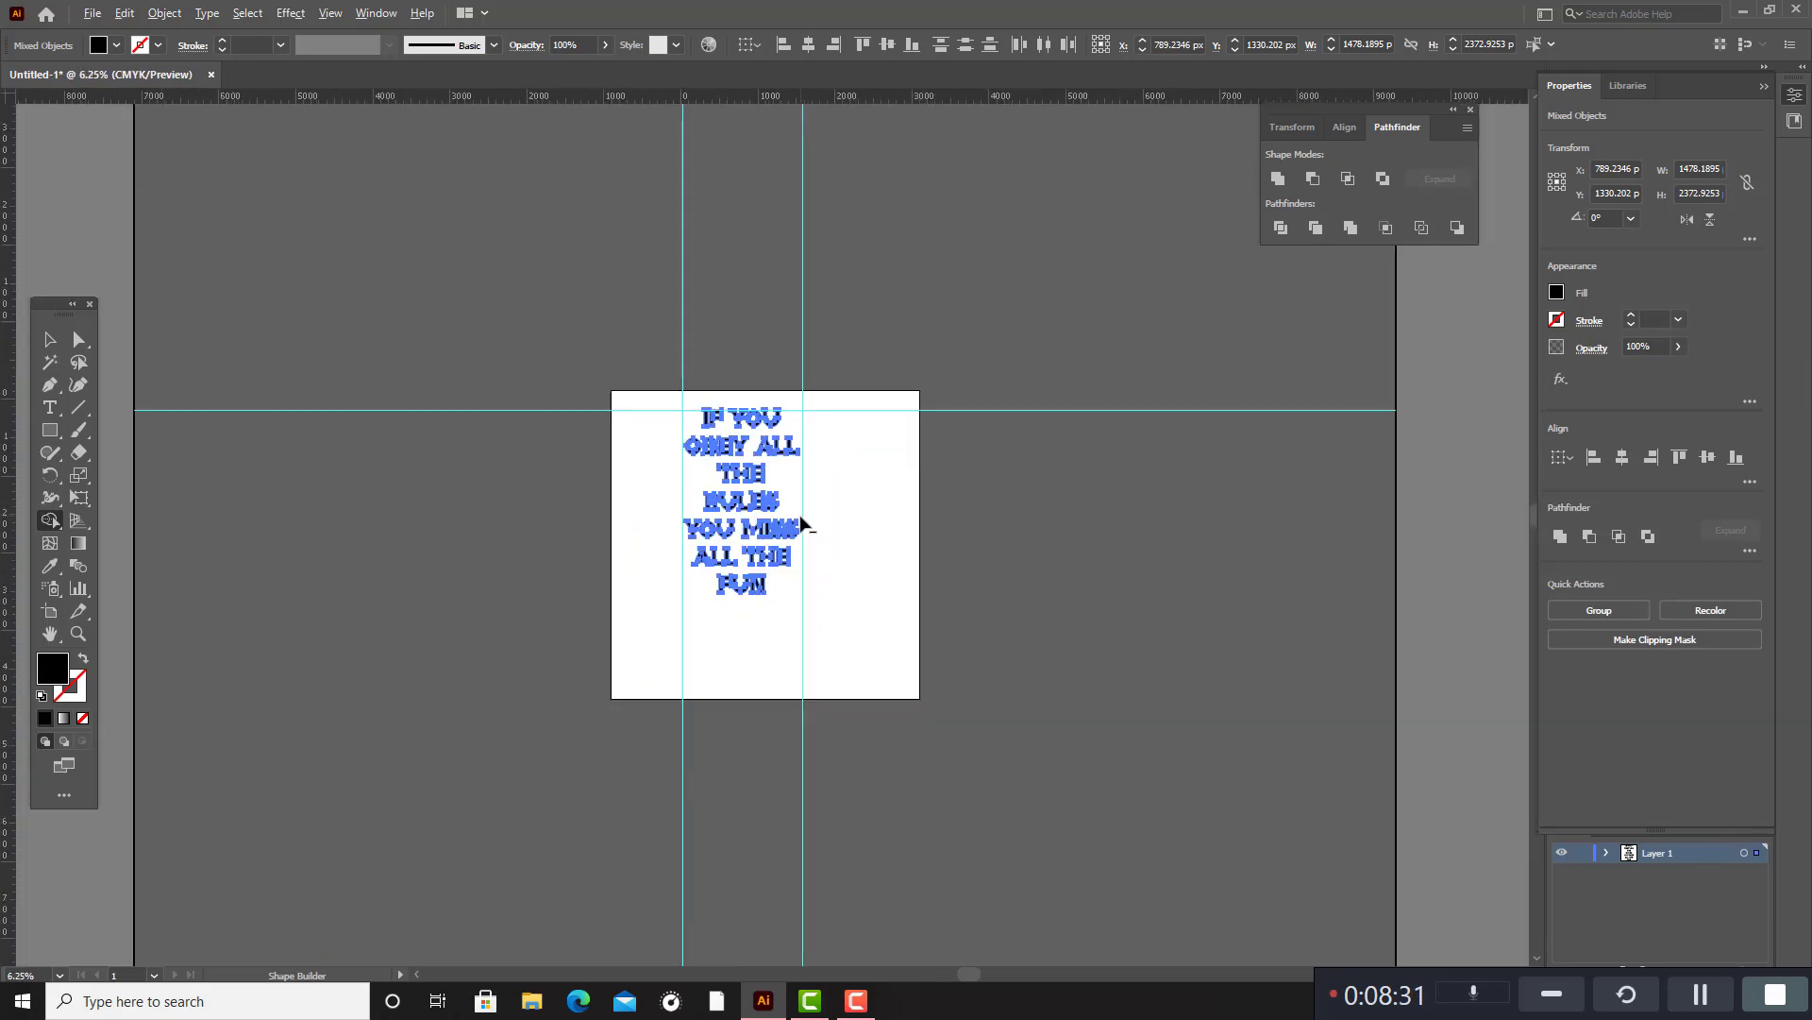
# Deselect the artwork and check that the A and both L shapes of "ALL" in the "OBEY ALL" line select separately.
pyautogui.scroll(5, 801, 525)
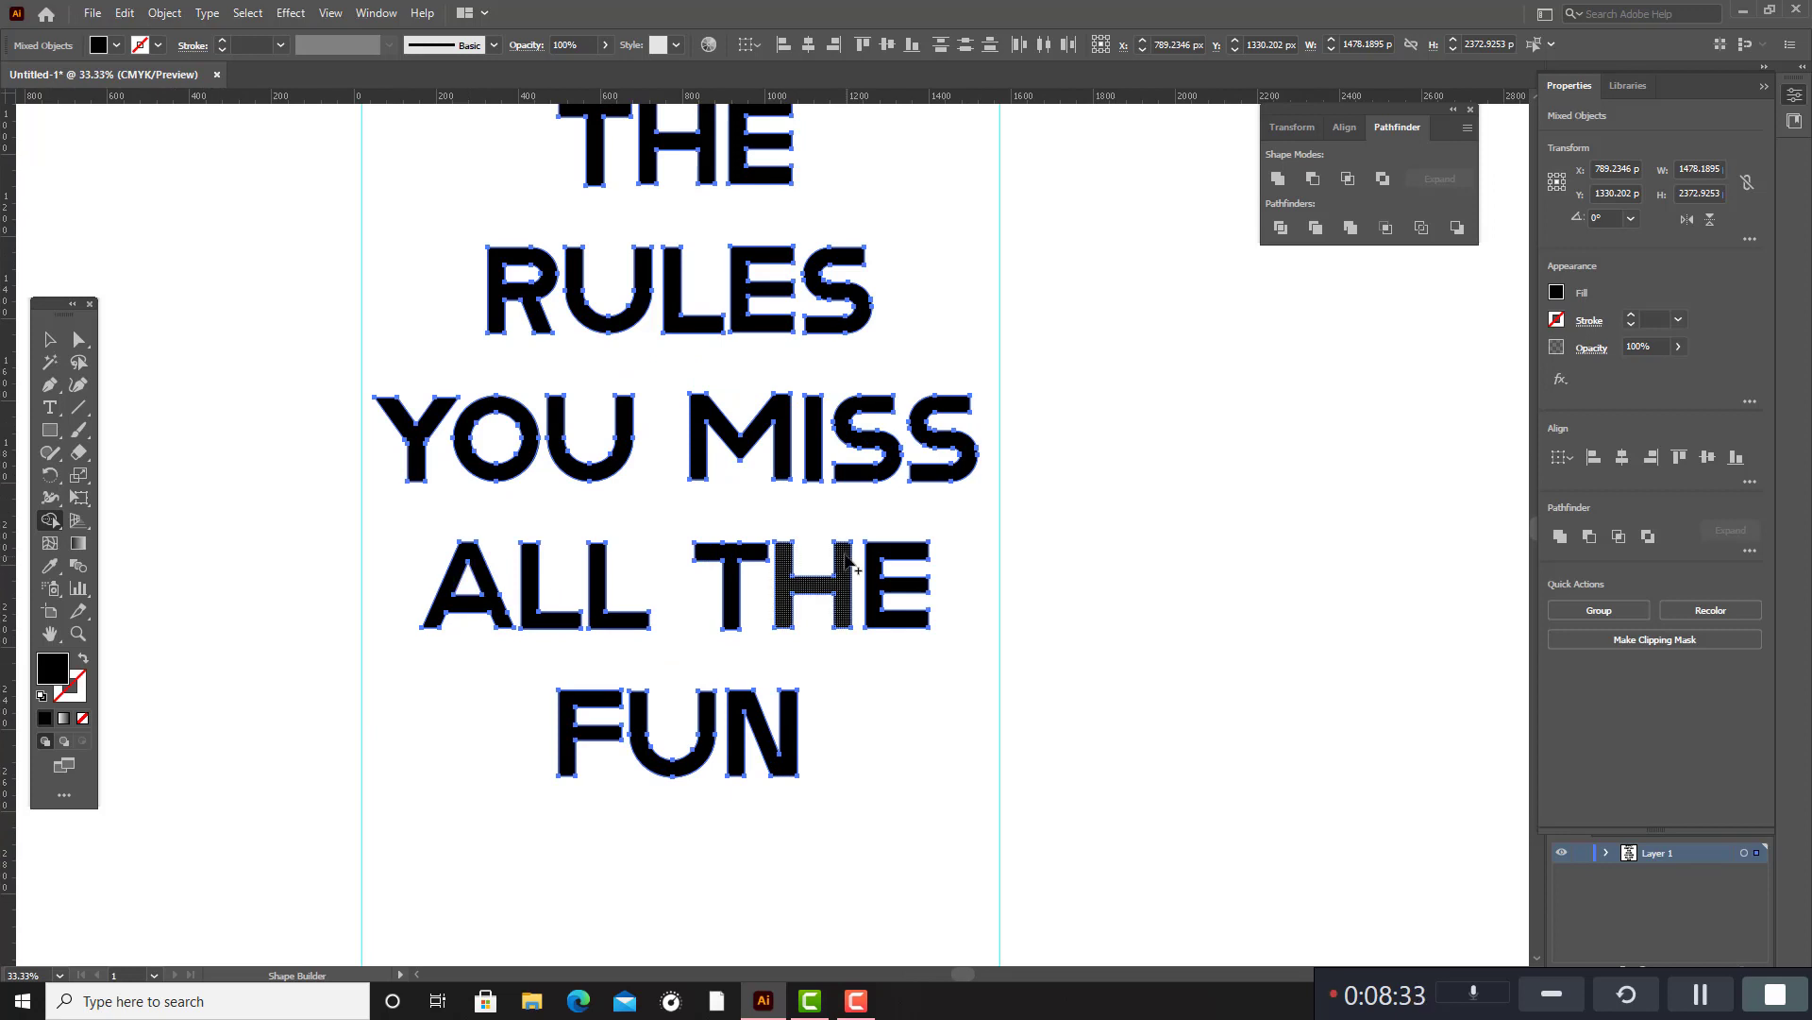
pyautogui.scroll(8, 842, 566)
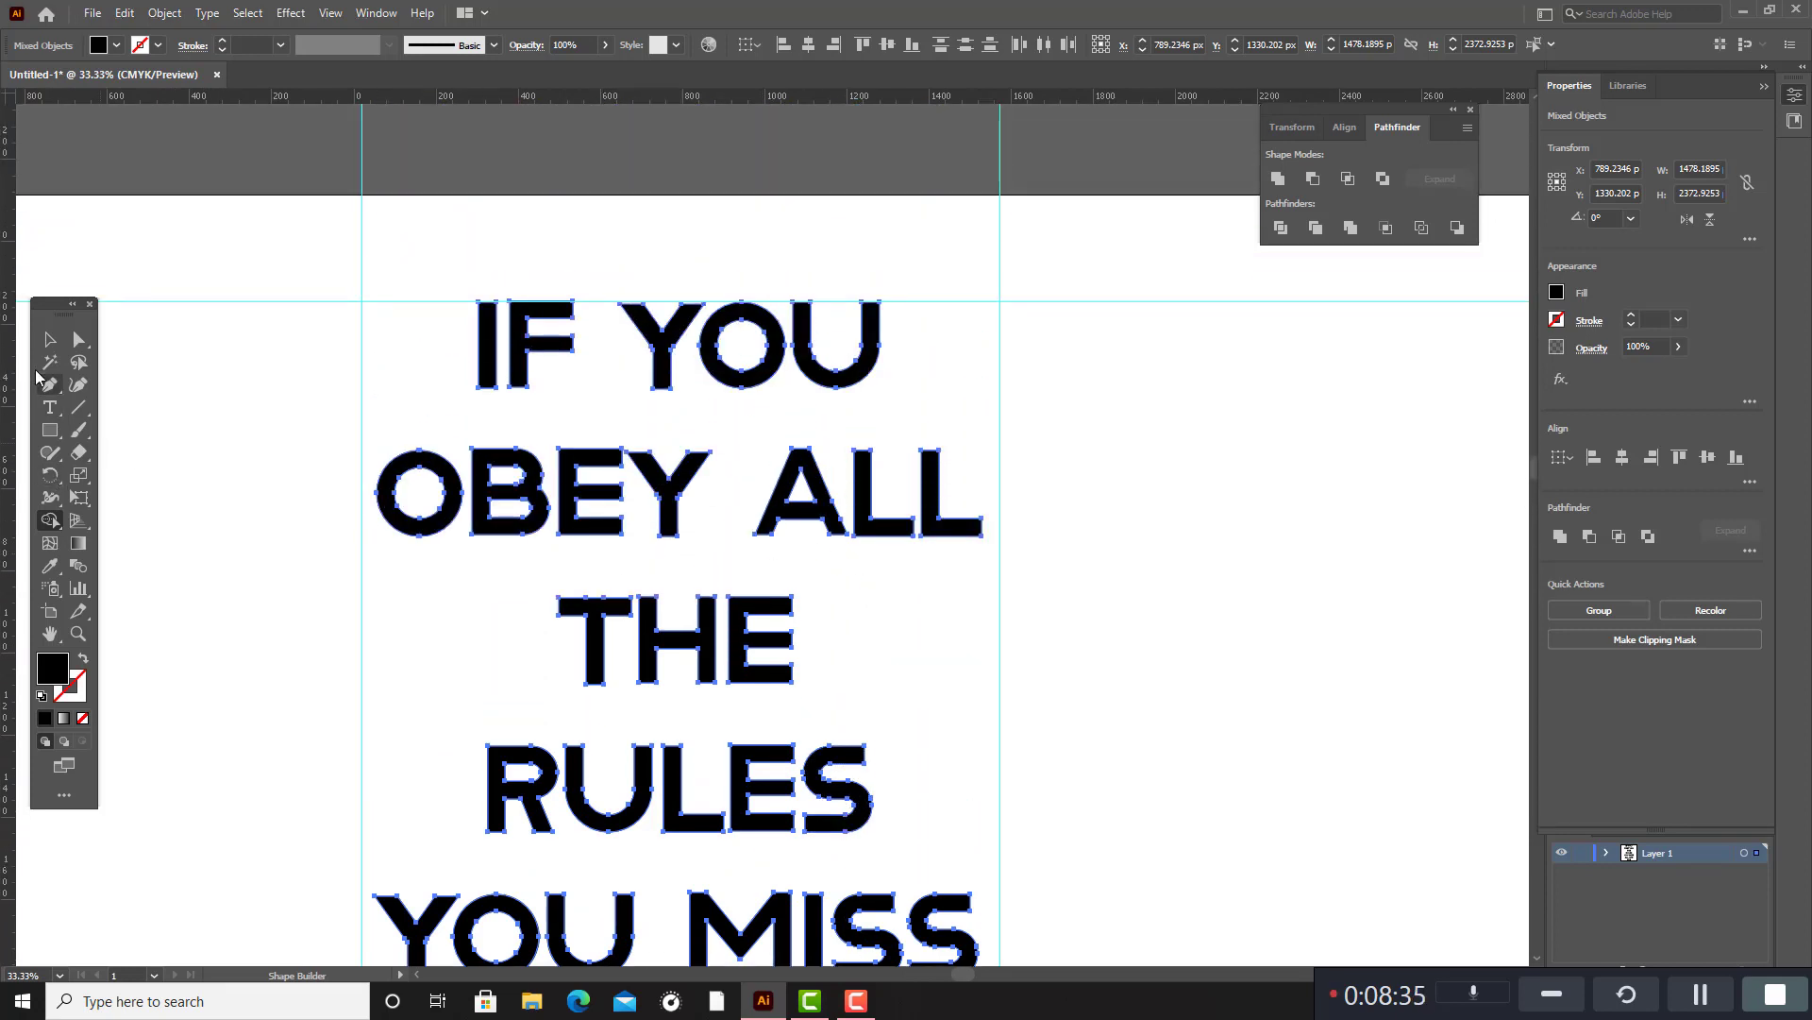
pyautogui.click(50, 338)
pyautogui.click(1229, 673)
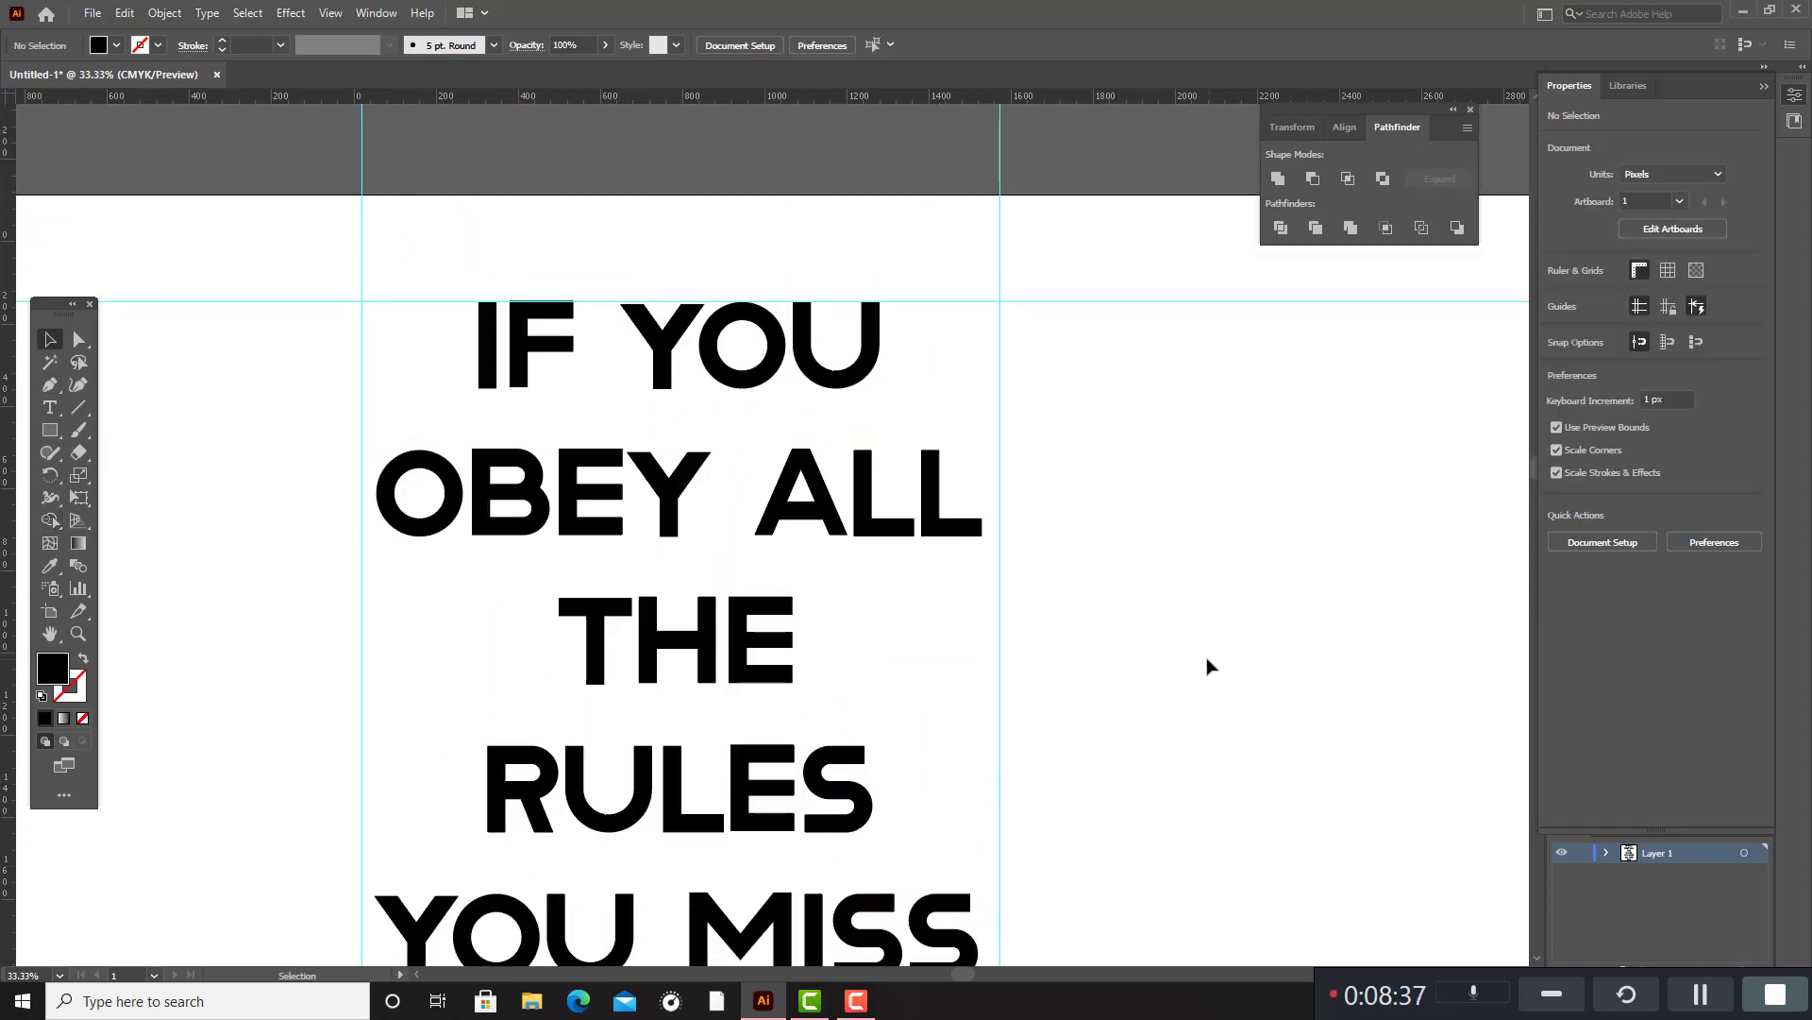
pyautogui.click(826, 517)
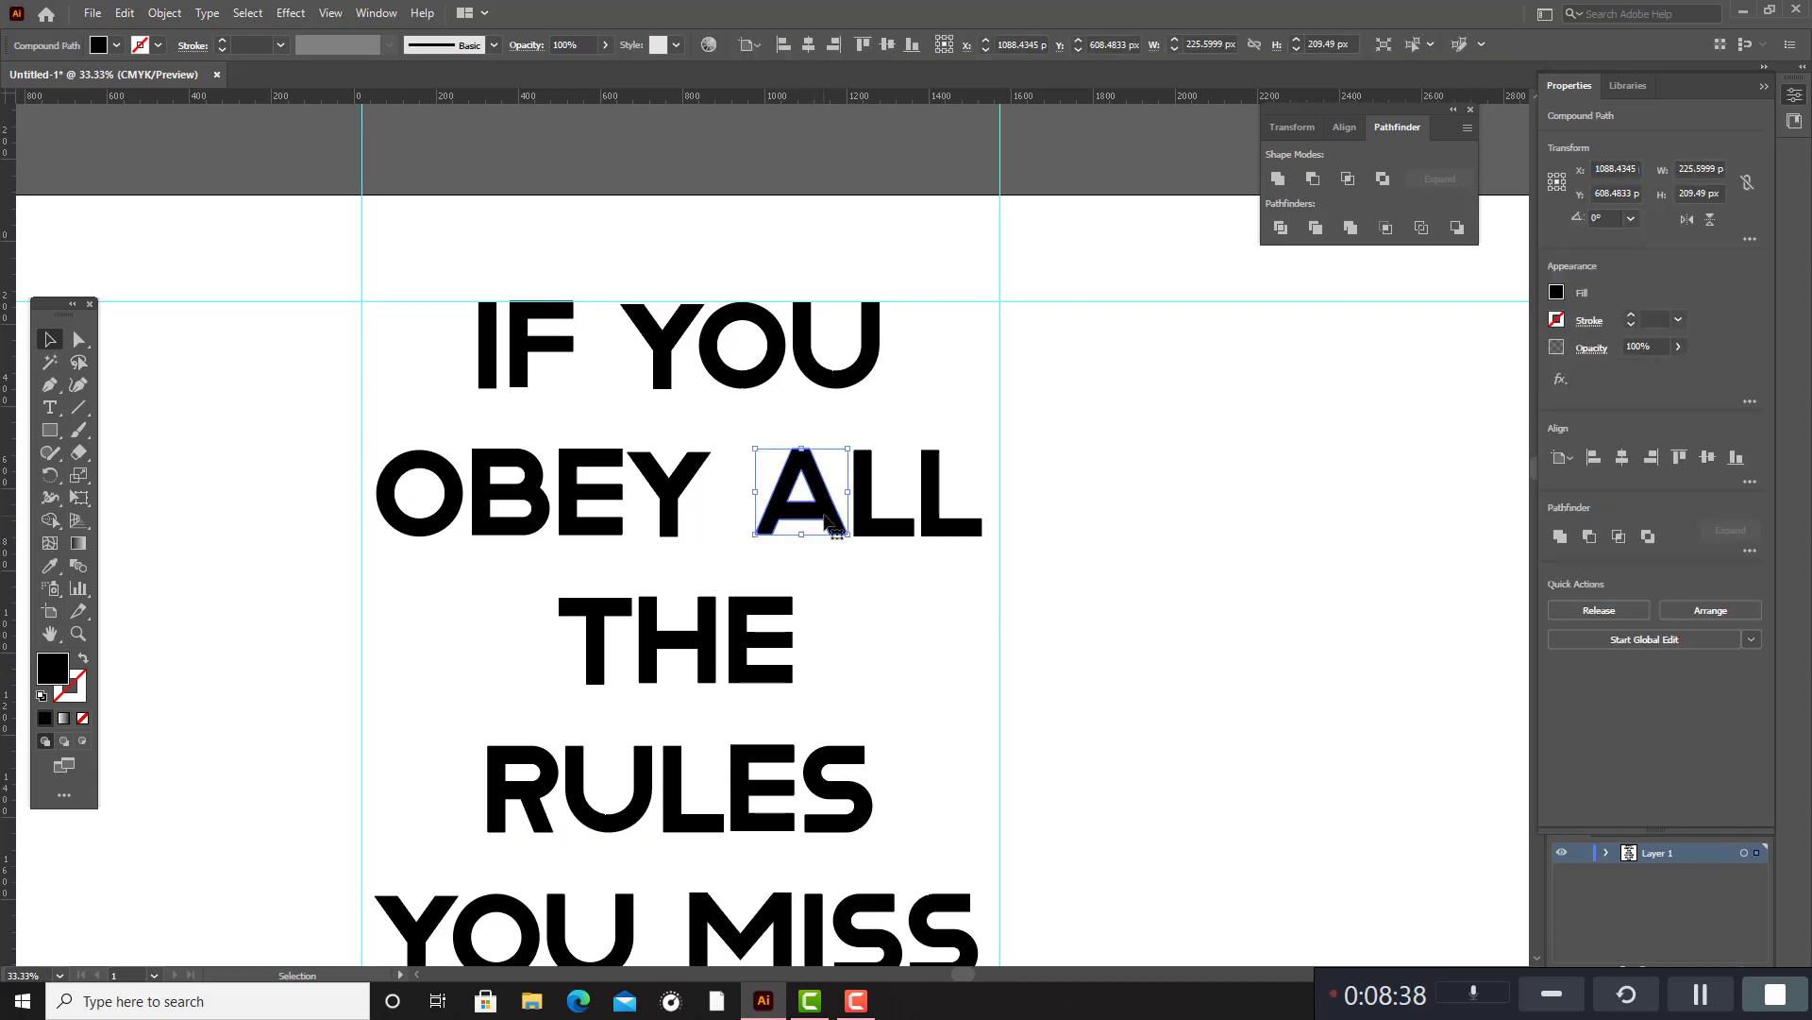
pyautogui.click(1121, 457)
pyautogui.click(883, 521)
pyautogui.click(958, 525)
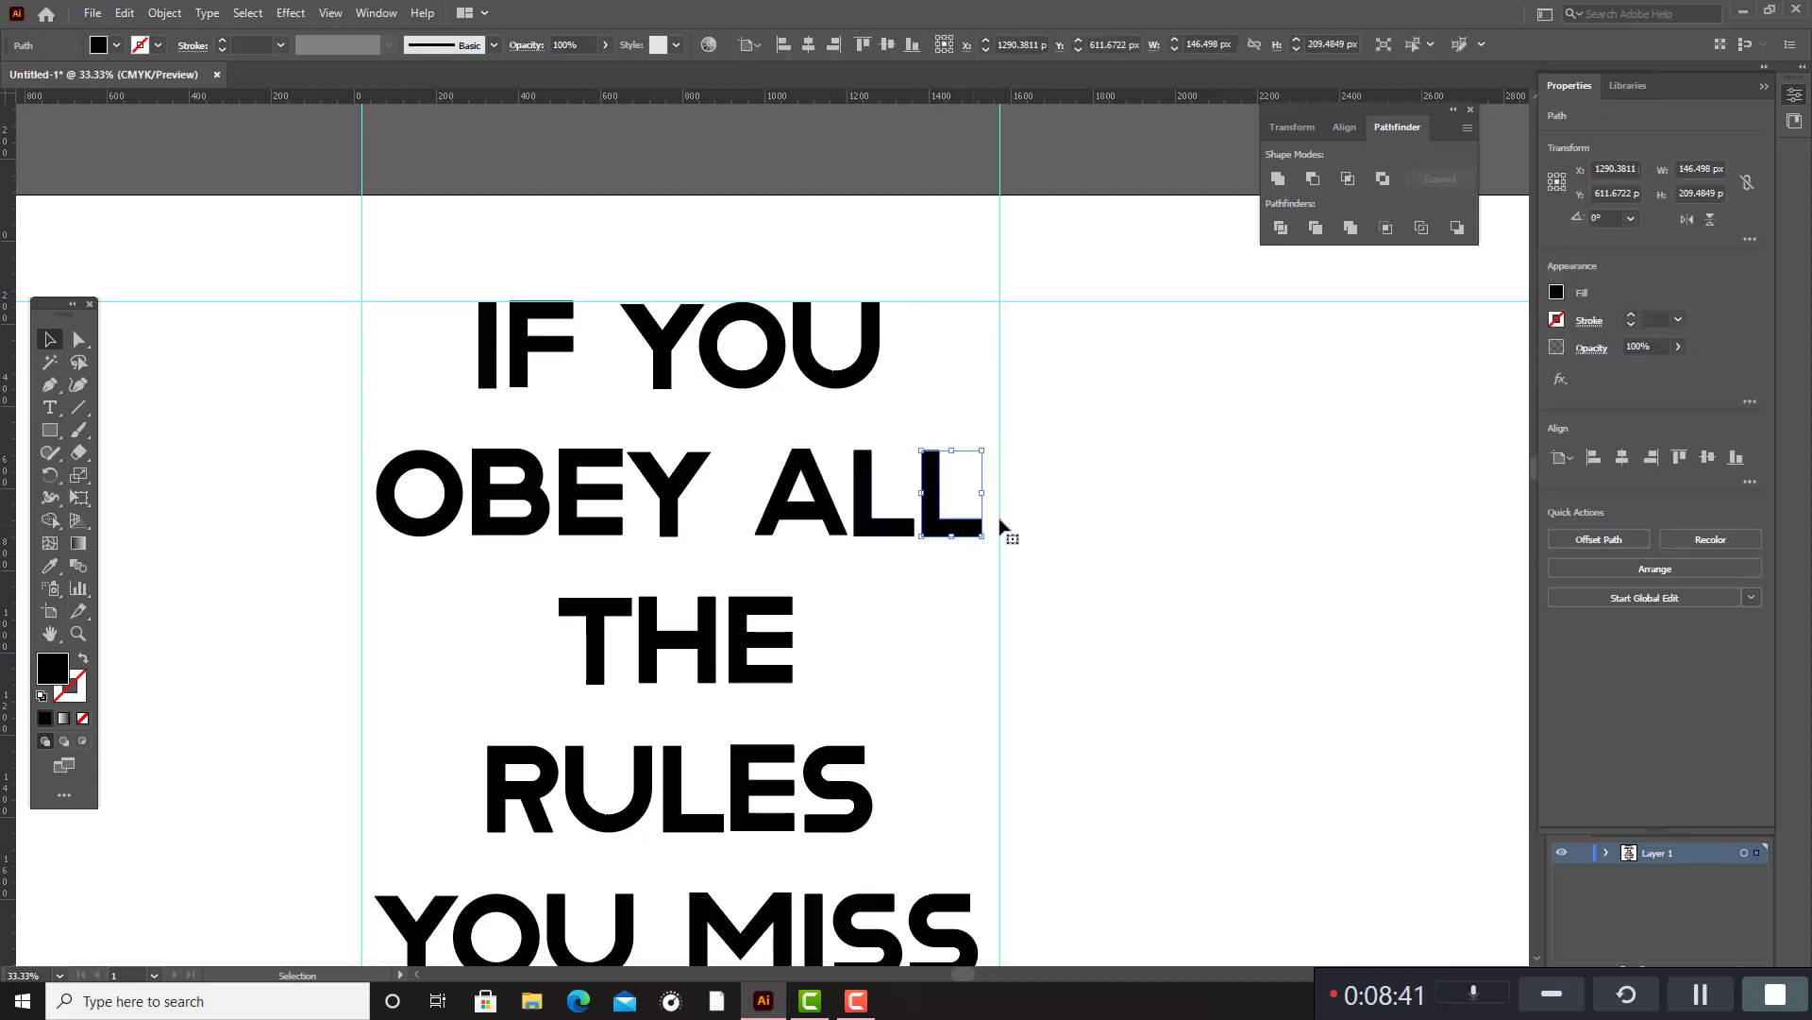
pyautogui.click(1107, 507)
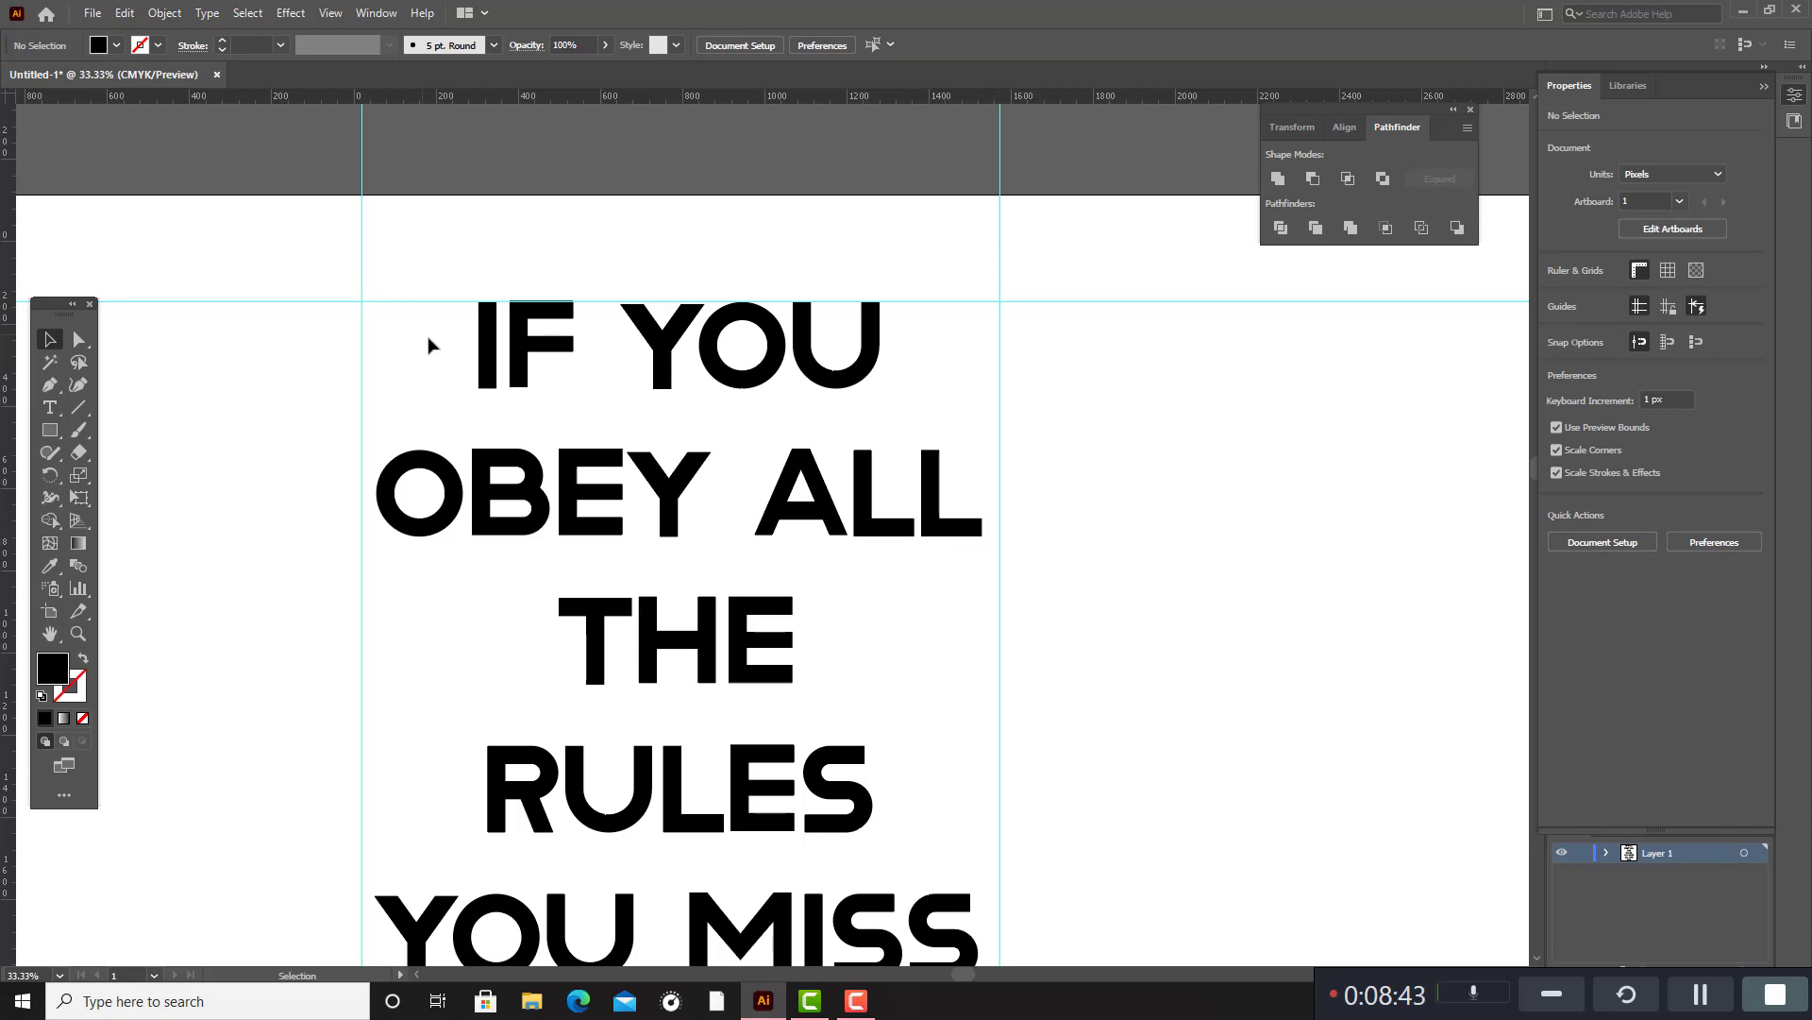
pyautogui.moveTo(429, 344); pyautogui.dragTo(580, 439)
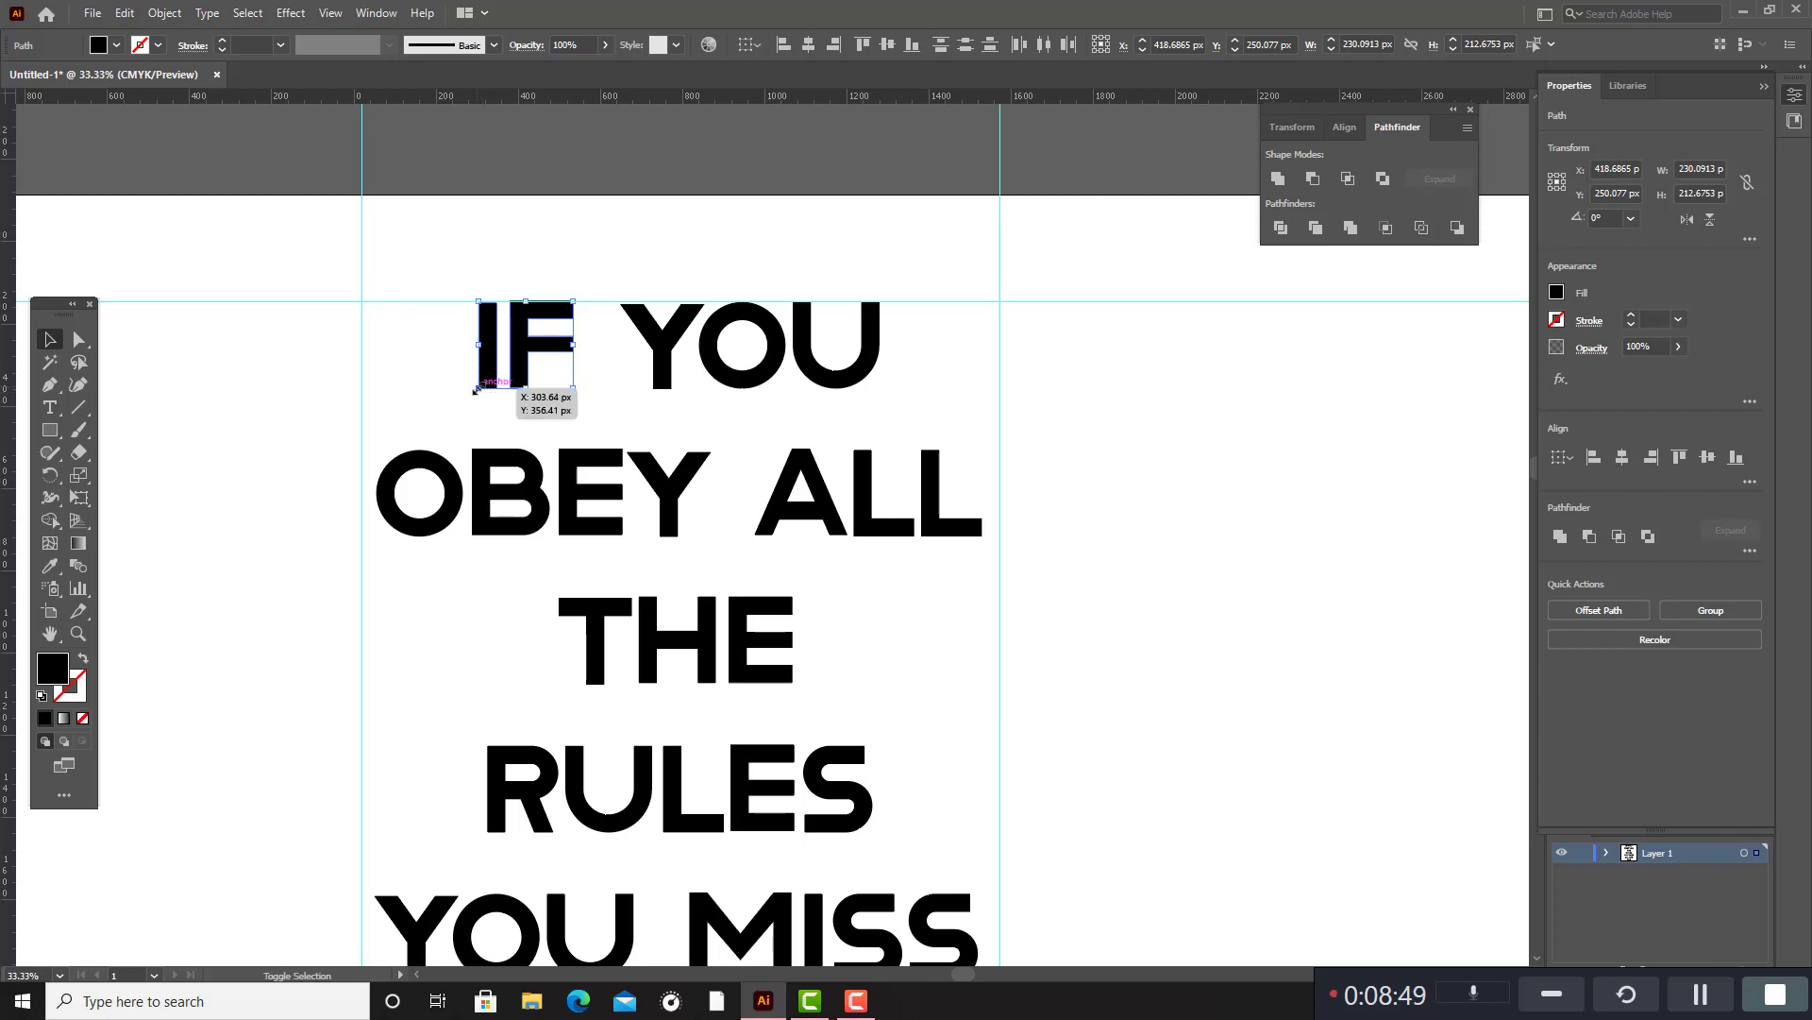
pyautogui.moveTo(475, 392); pyautogui.dragTo(535, 375)
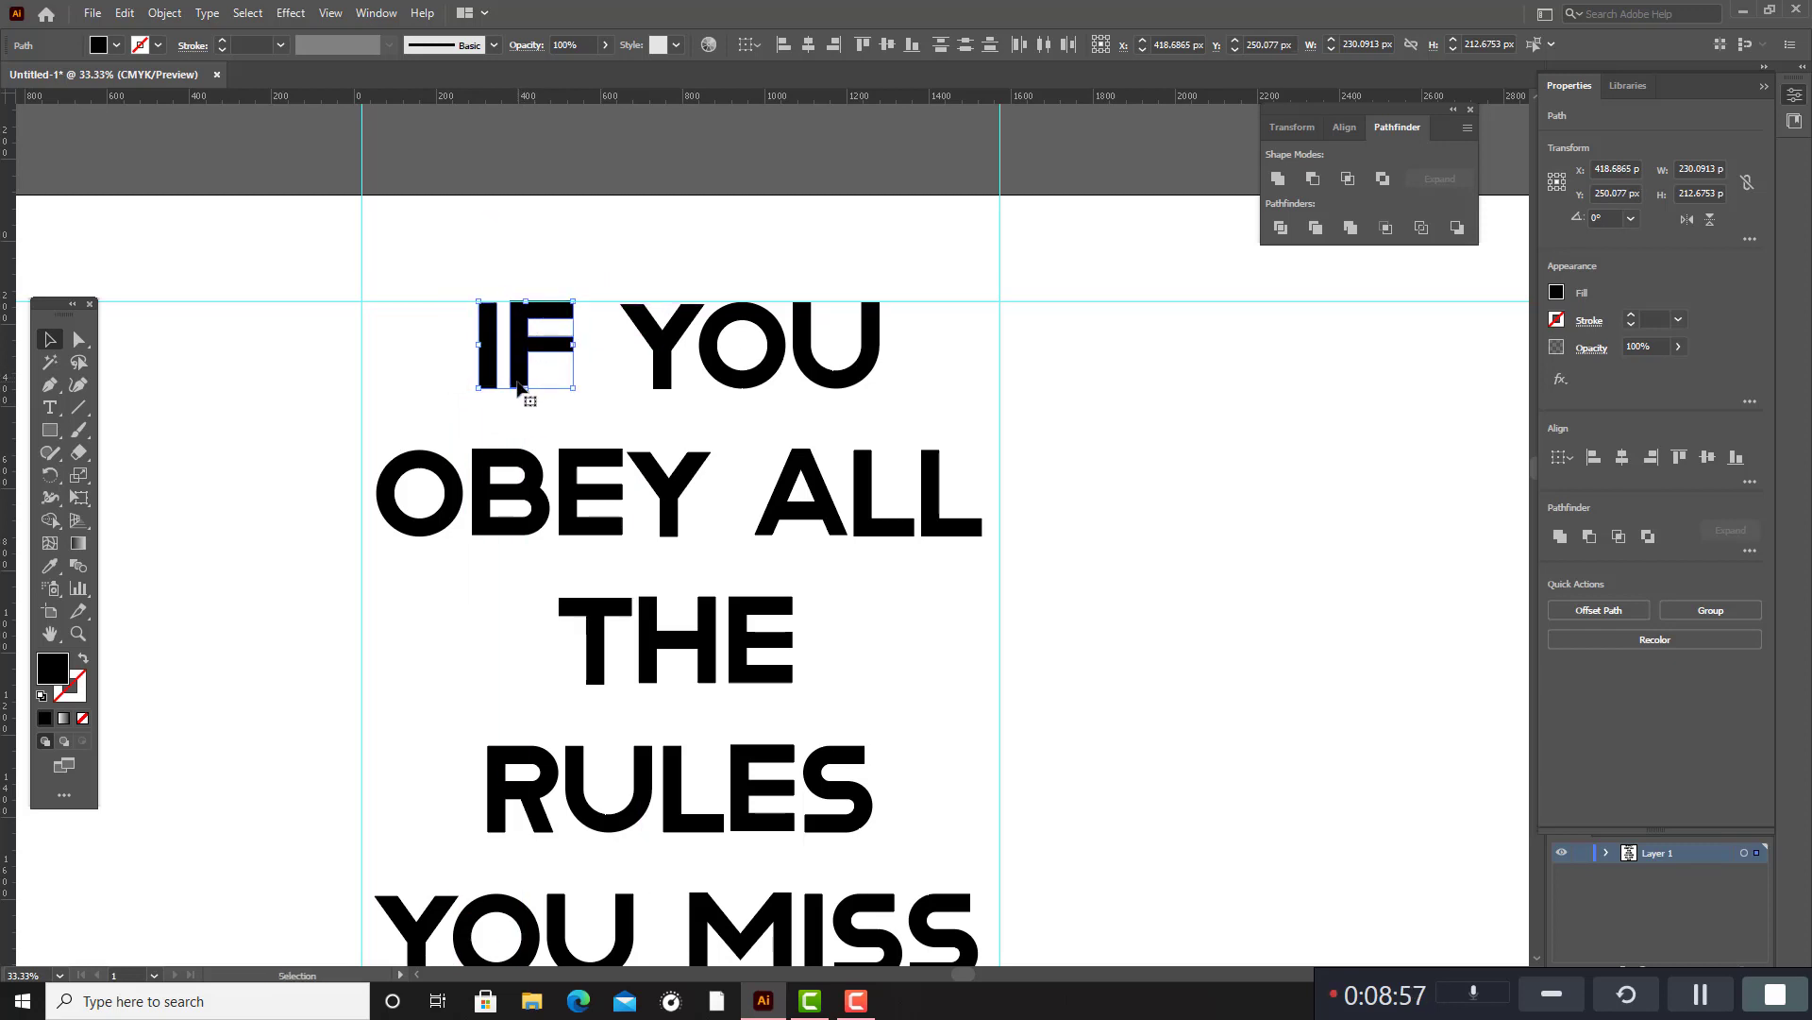
pyautogui.click(474, 430)
# Scale the "OBEY ALL" line down proportionally about its centre to about 881 × 128 px.
pyautogui.moveTo(416, 437); pyautogui.dragTo(944, 555)
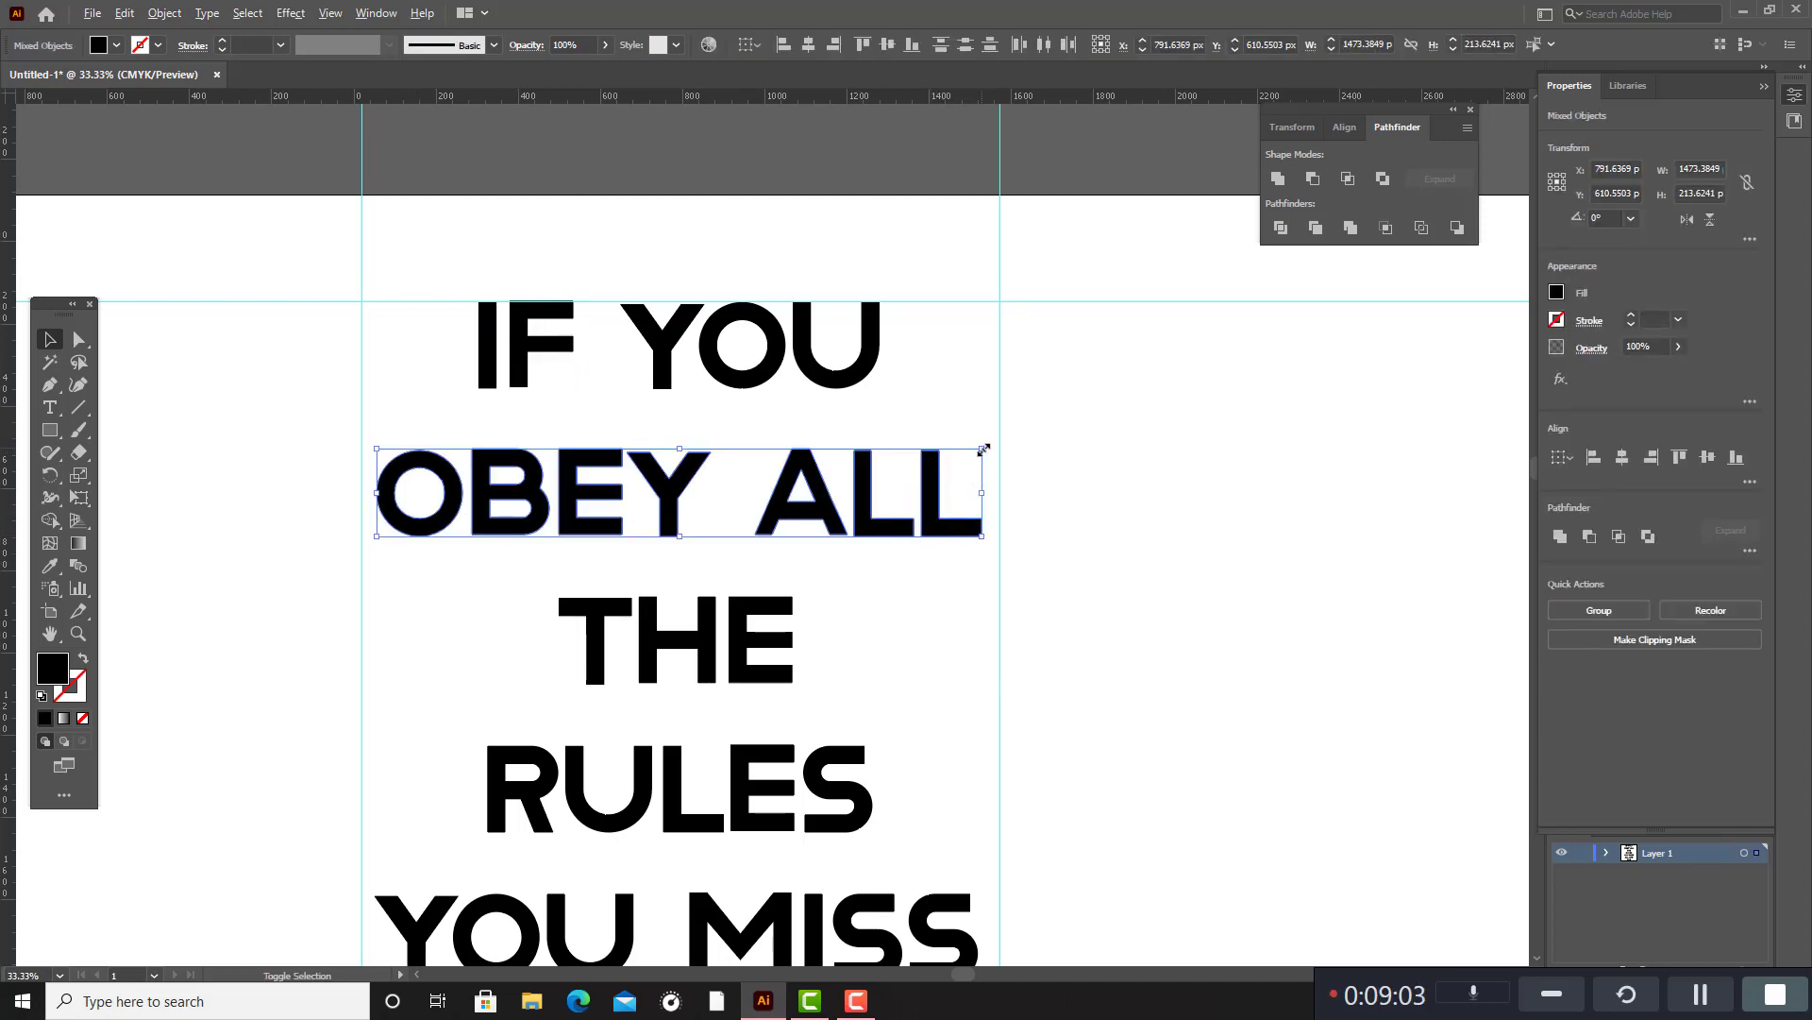
pyautogui.moveTo(984, 450); pyautogui.dragTo(960, 467)
pyautogui.click(915, 498)
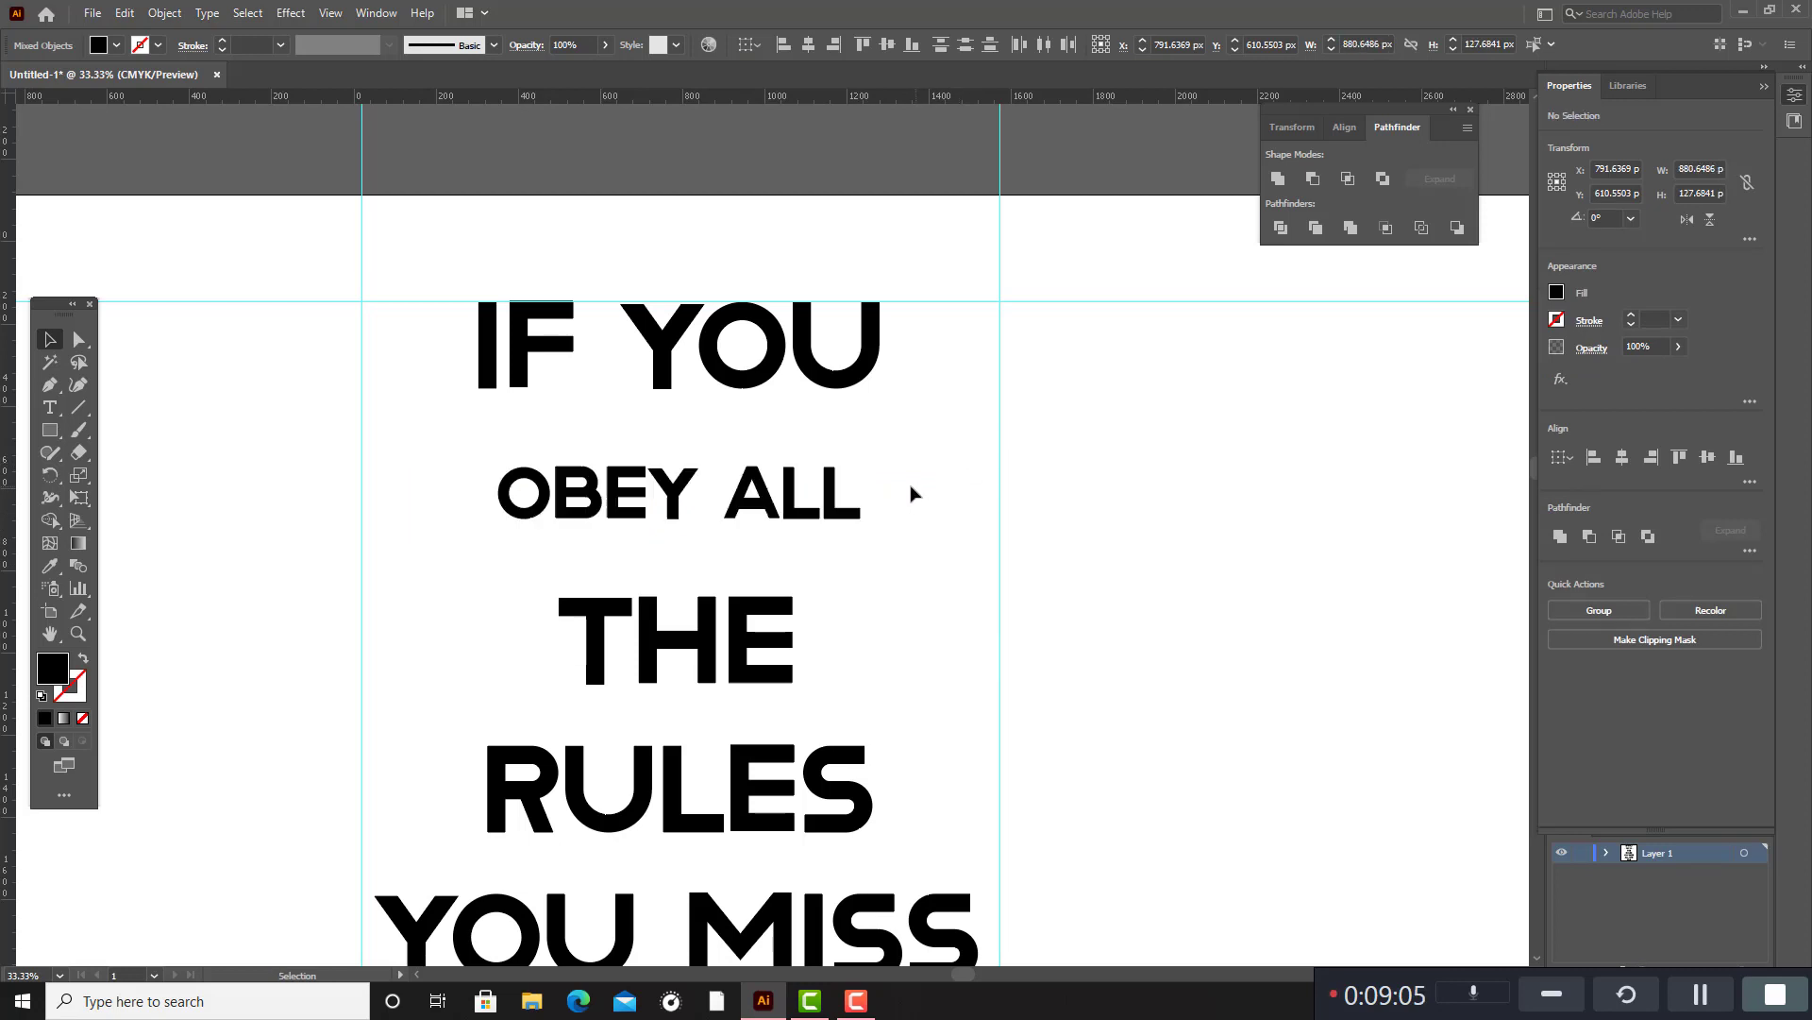
# Enlarge "IF" to about 483 px tall in the corner of the guides and move "OBEY ALL" outside the second vertical guide.
pyautogui.moveTo(422, 355); pyautogui.dragTo(418, 443)
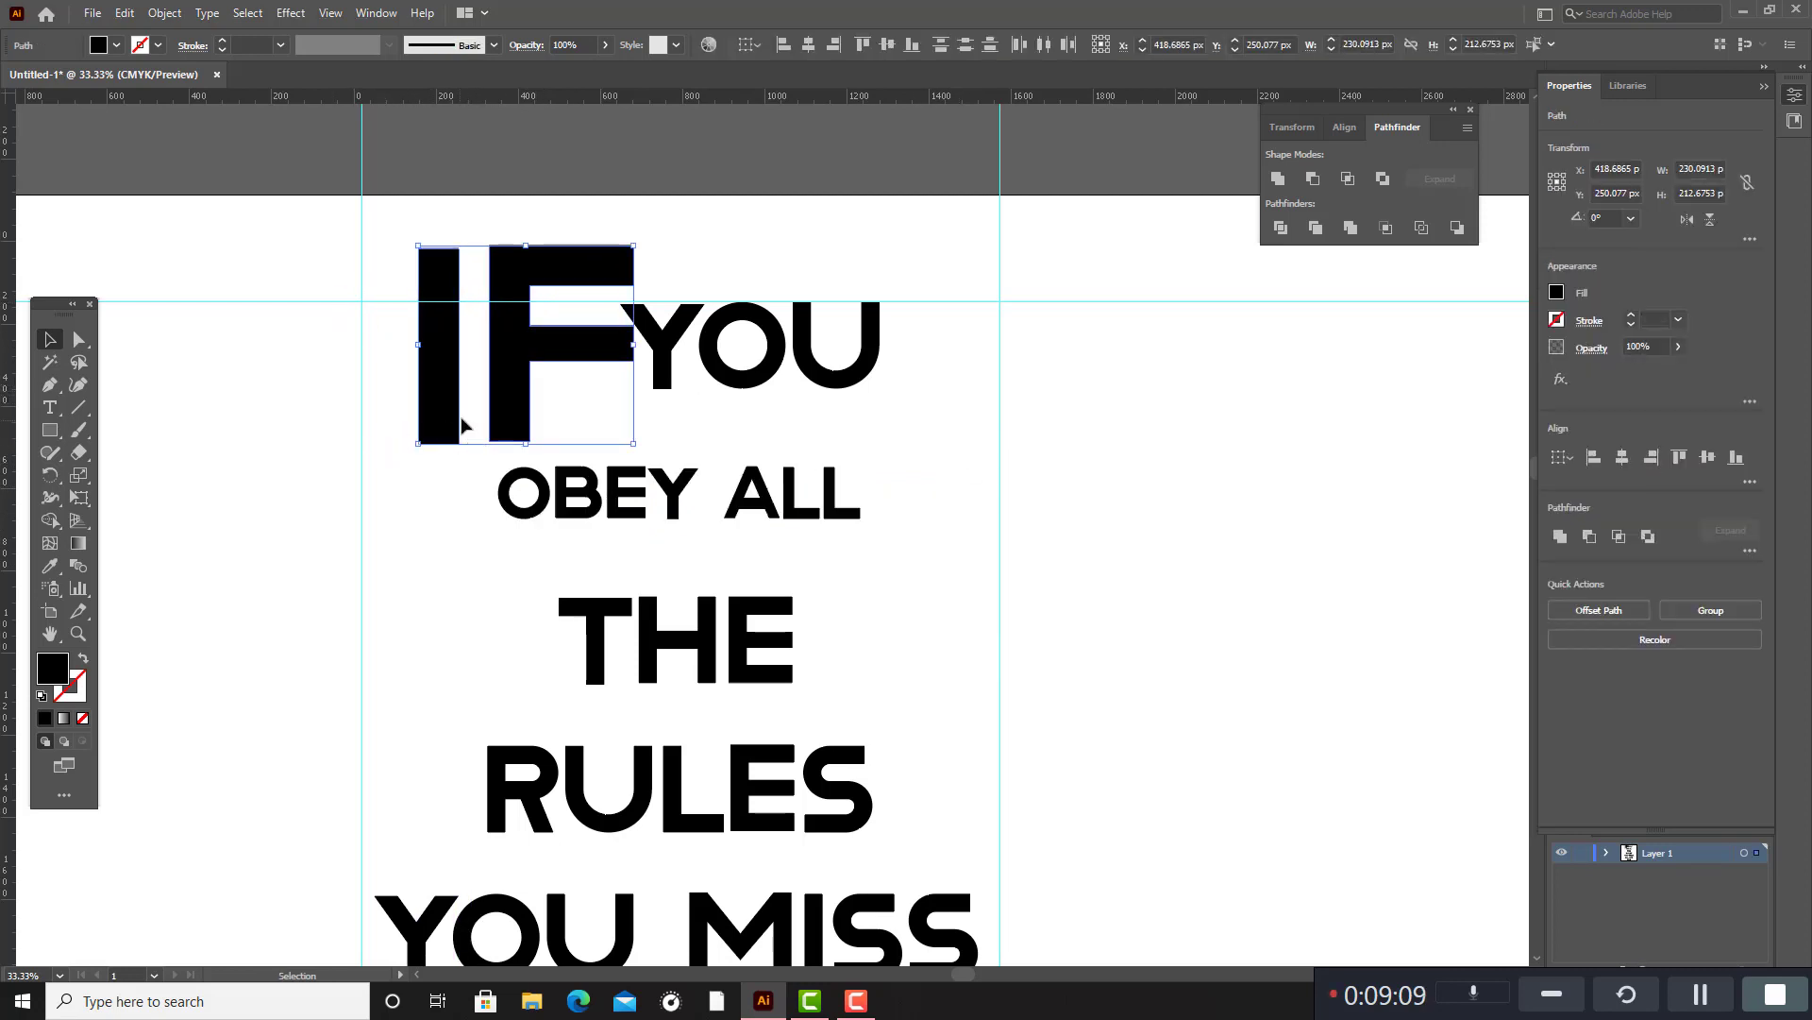
pyautogui.moveTo(516, 406); pyautogui.dragTo(1505, 710)
pyautogui.click(535, 463)
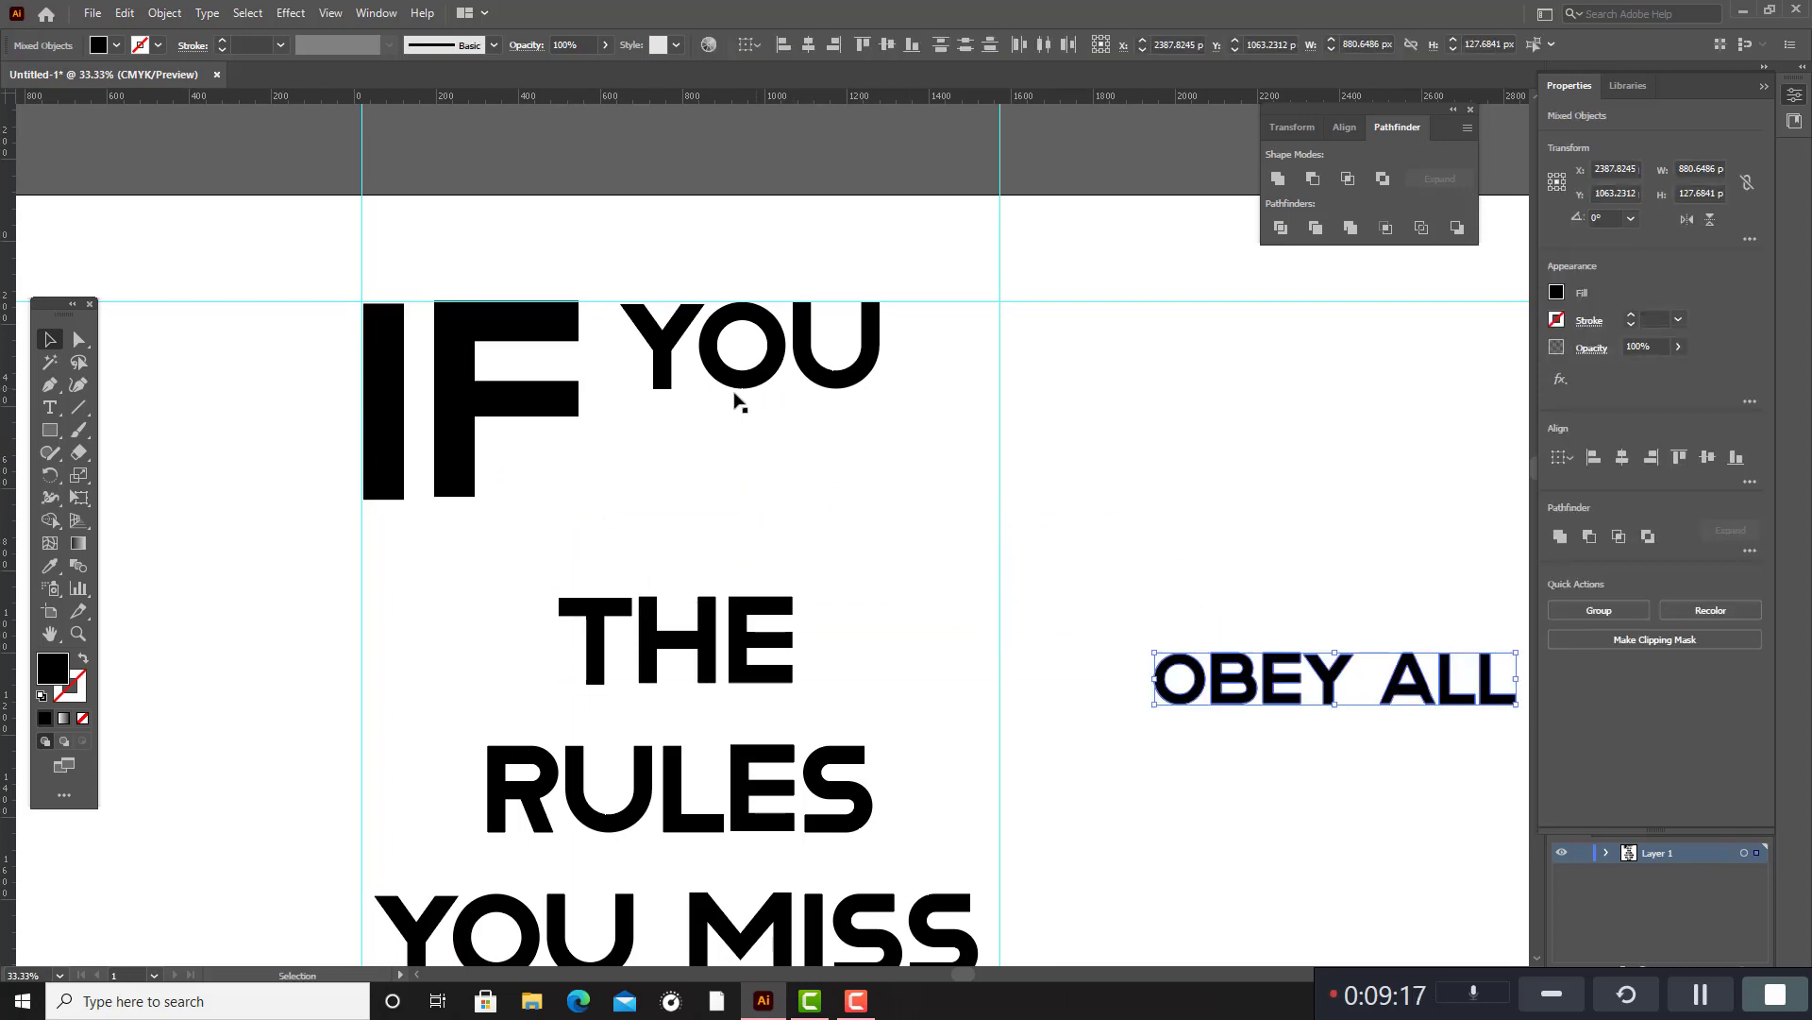
# Shrink "YOU" from the first line and place it beneath the arms of the F, beside its stem.
pyautogui.moveTo(628, 362); pyautogui.dragTo(944, 416)
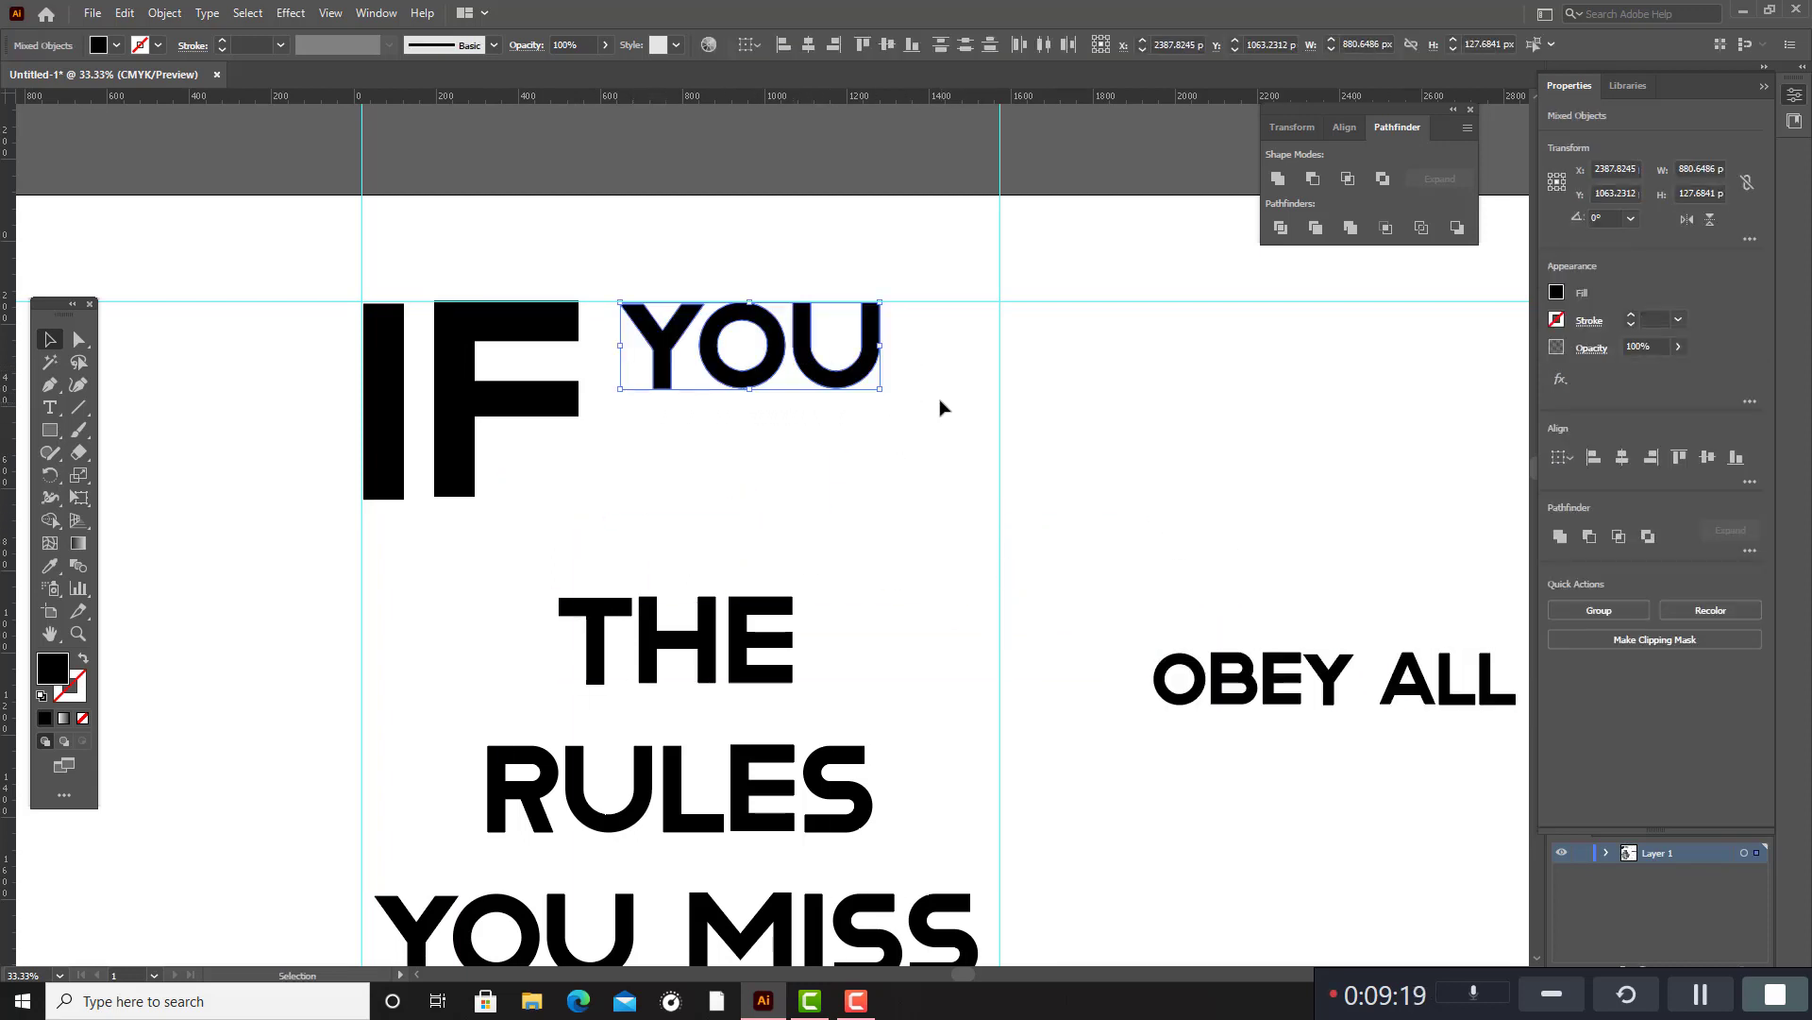
pyautogui.moveTo(880, 302); pyautogui.dragTo(631, 489)
pyautogui.click(694, 466)
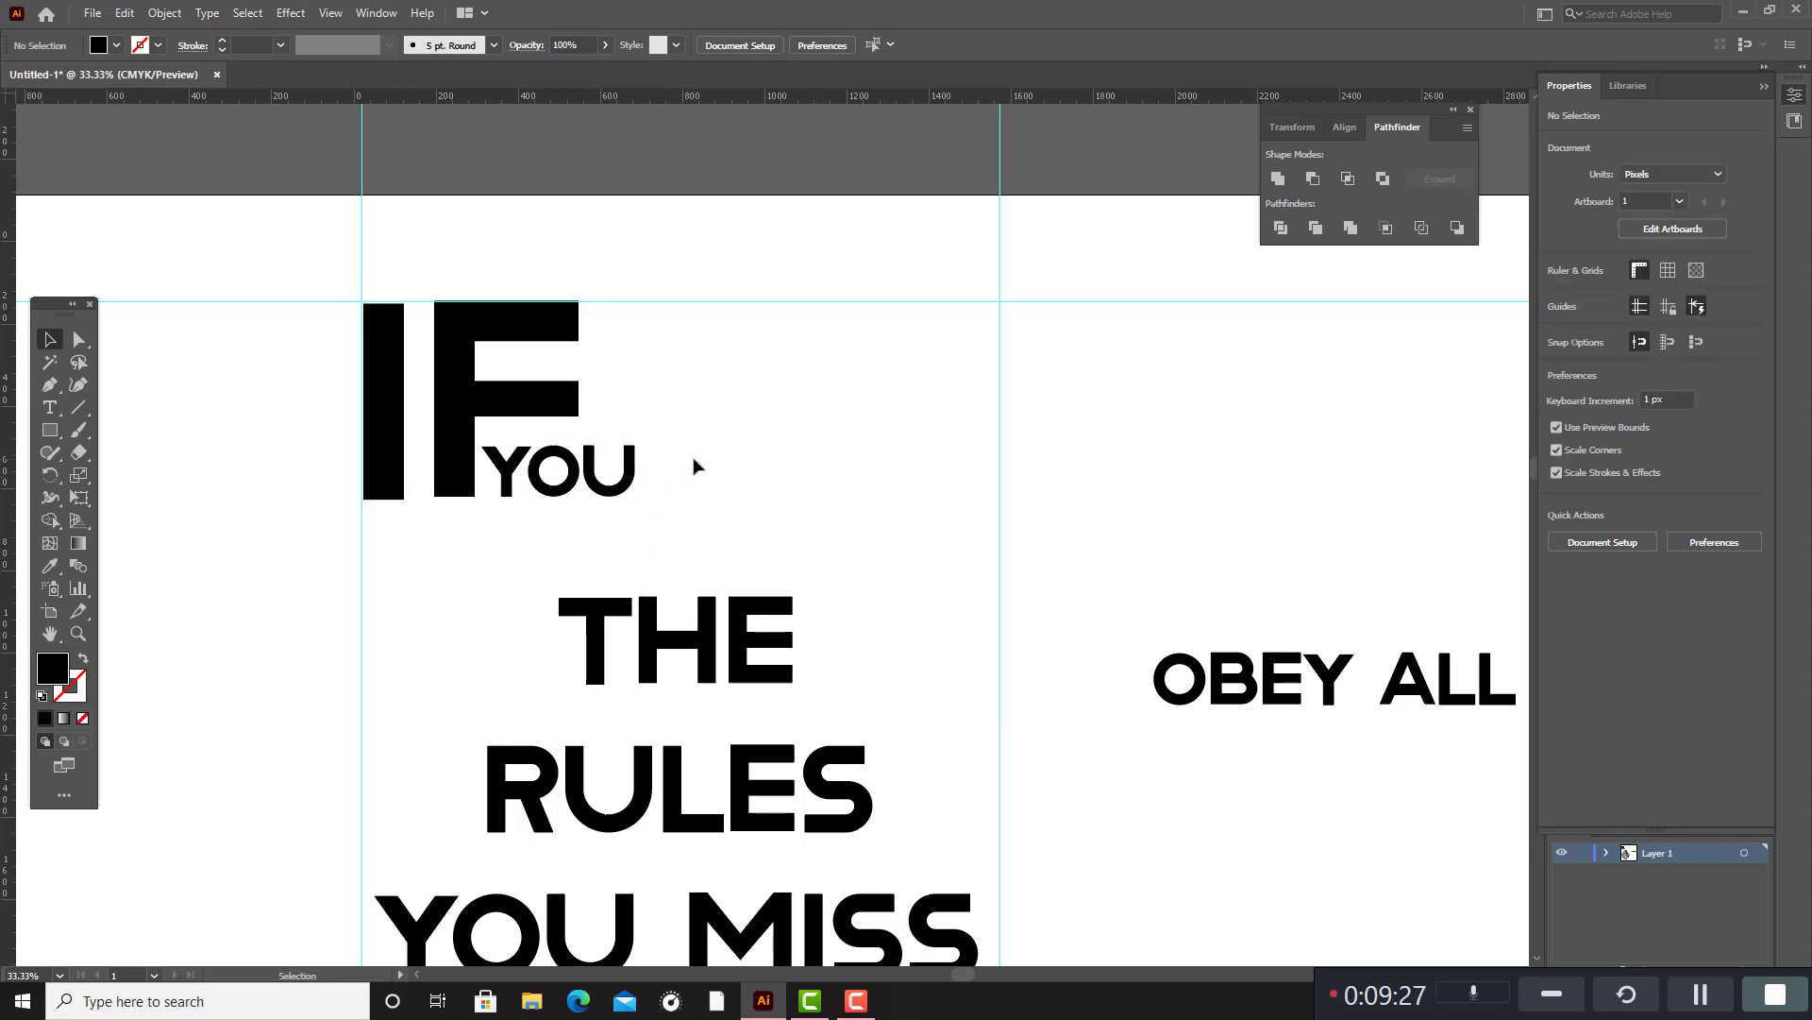
# Move the "THE" and "RULES" lines together out of the guides, below the set-aside "OBEY ALL".
pyautogui.scroll(-5, 699, 450)
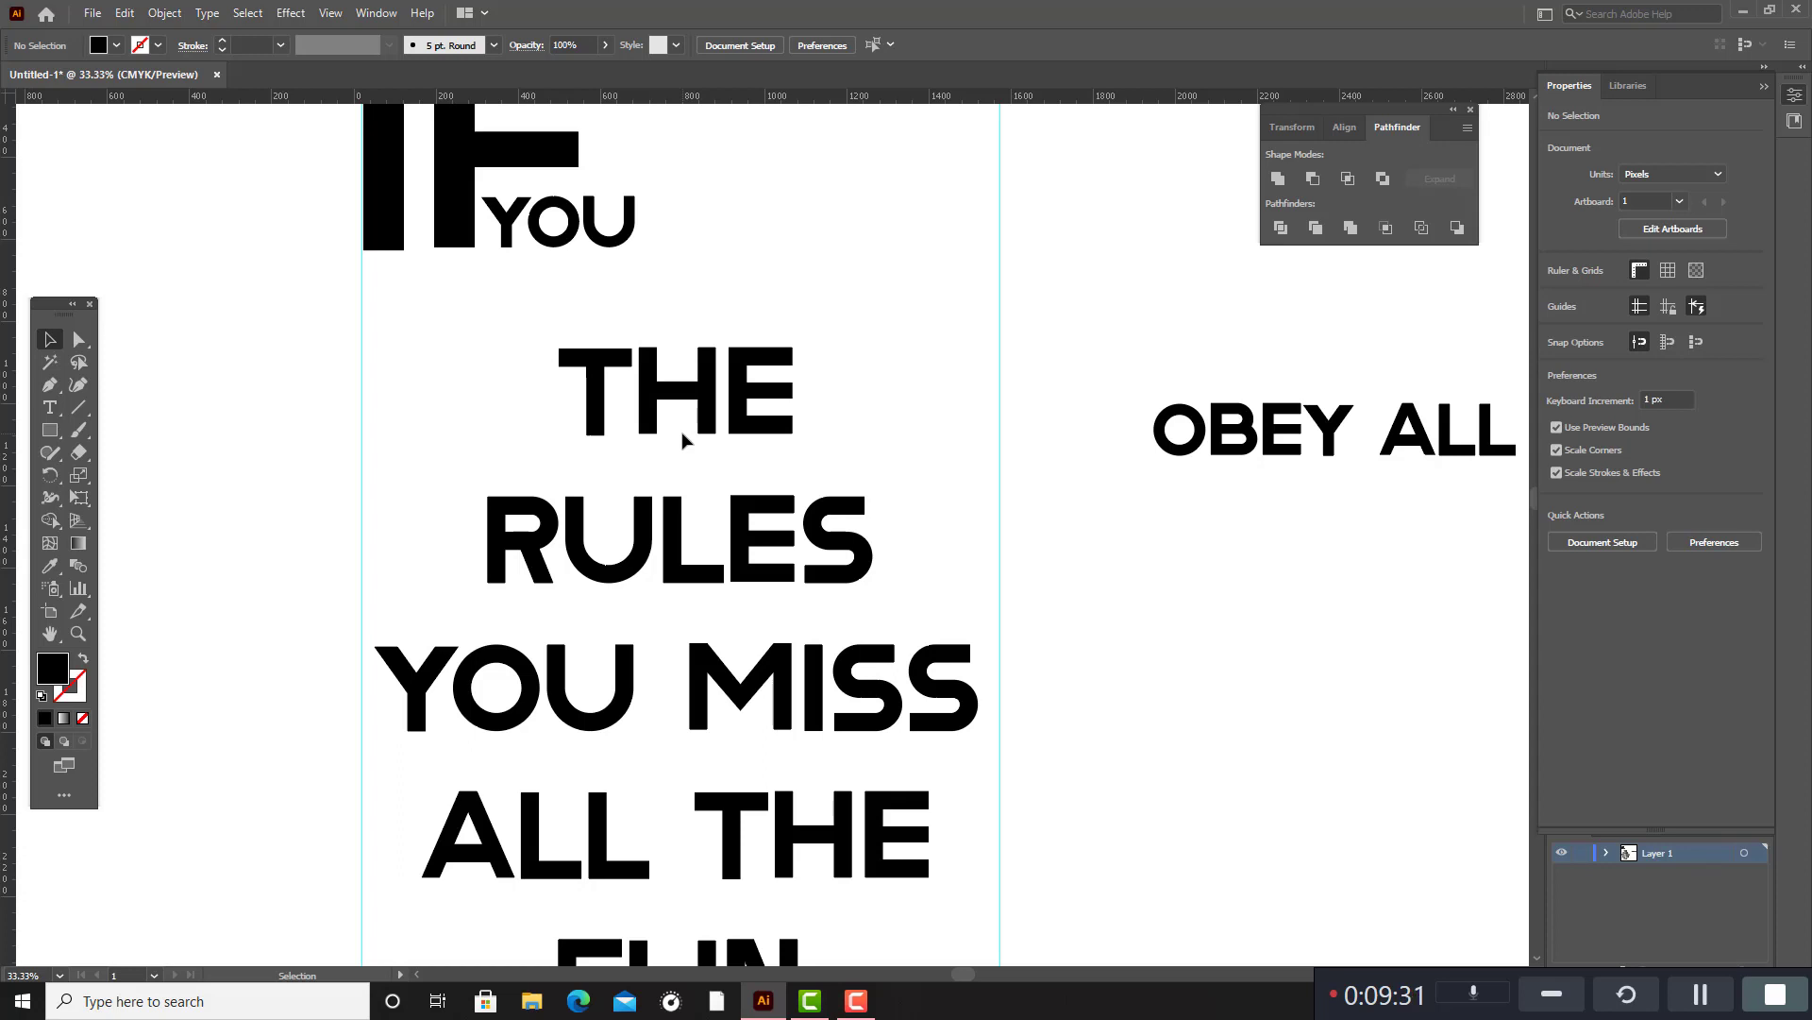
pyautogui.moveTo(517, 355); pyautogui.dragTo(1517, 889)
pyautogui.hotkey('ctrl', 'z')
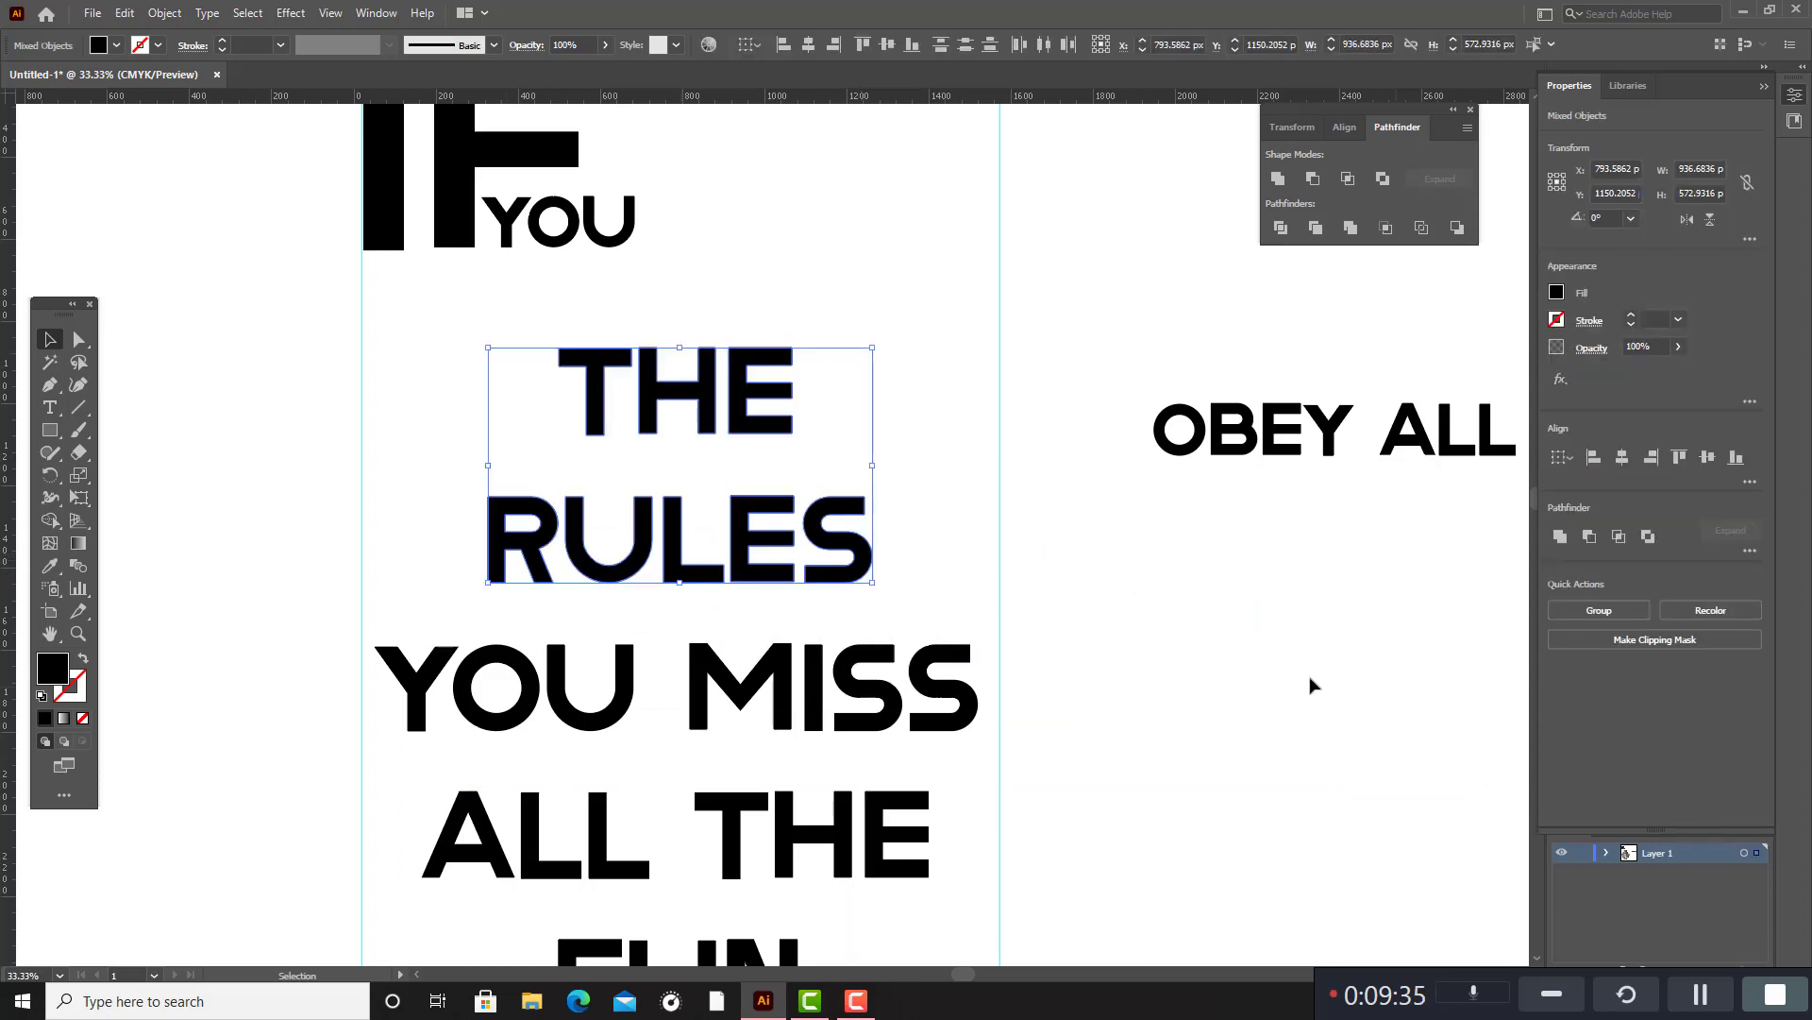
pyautogui.moveTo(824, 529); pyautogui.dragTo(1452, 805)
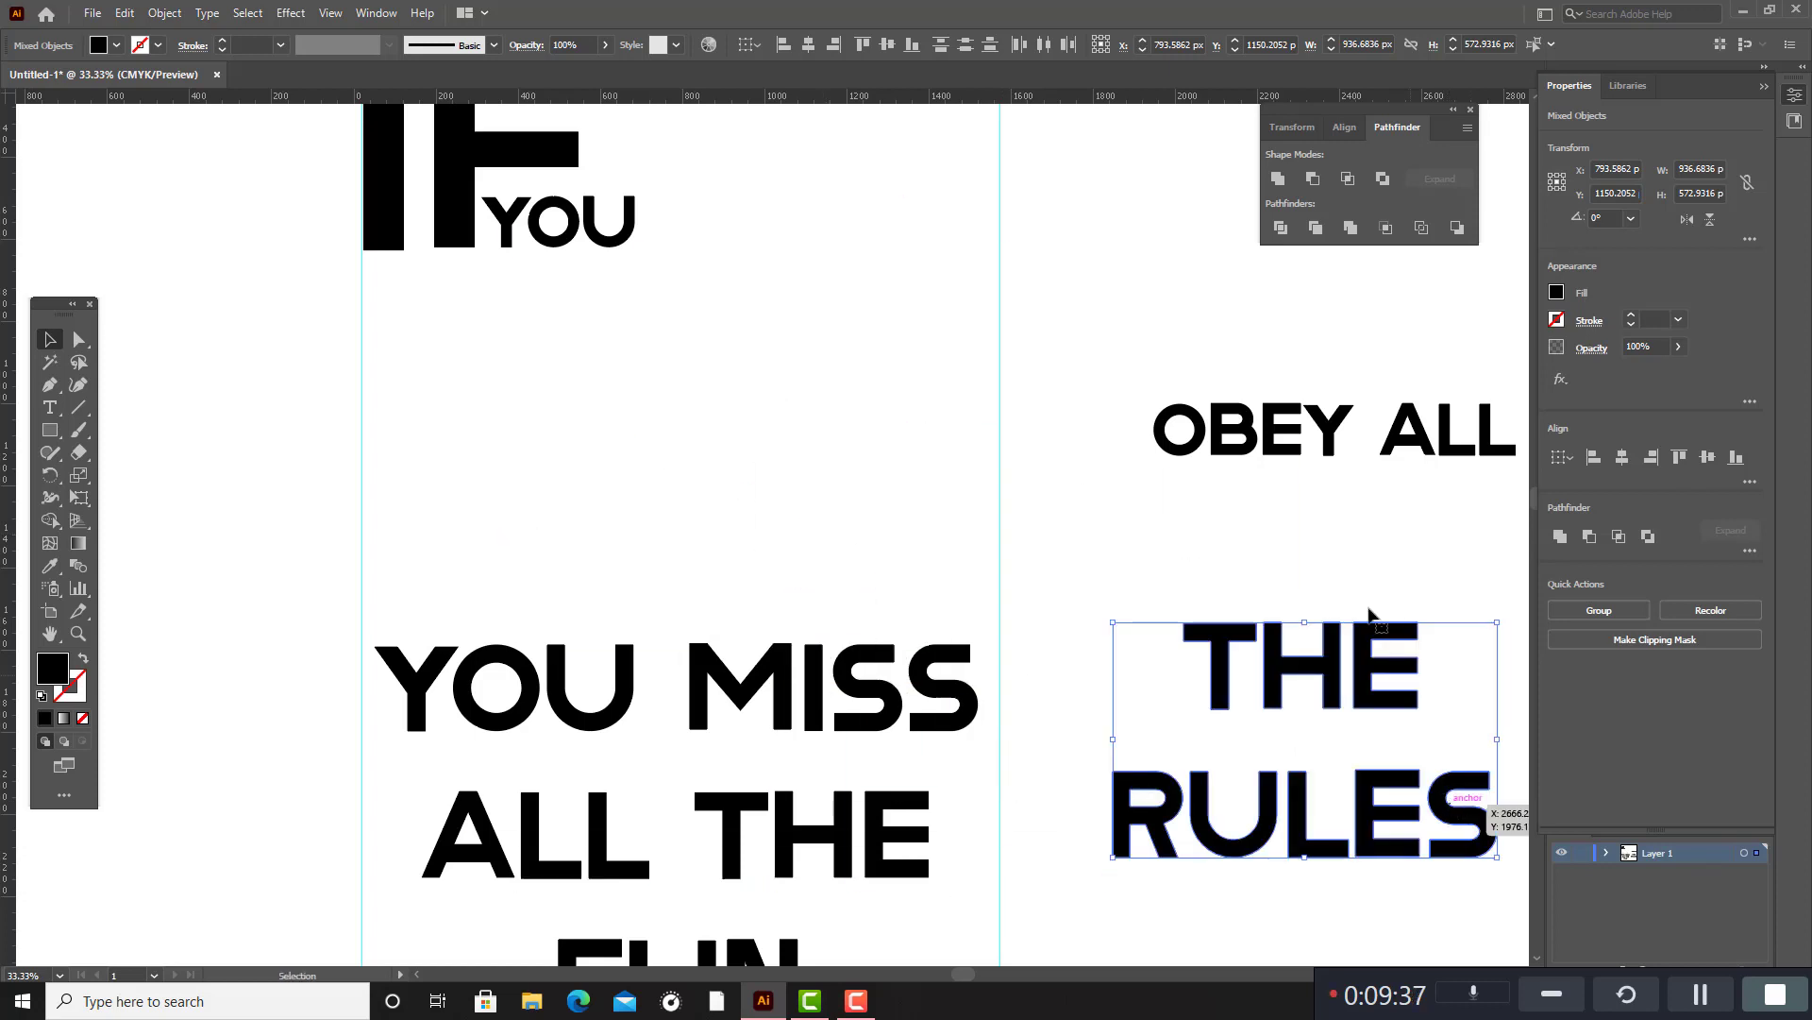
pyautogui.click(1272, 520)
# Move "OBEY ALL" back between the guides, beneath the "IF YOU" lettering.
pyautogui.moveTo(1153, 392); pyautogui.dragTo(1510, 492)
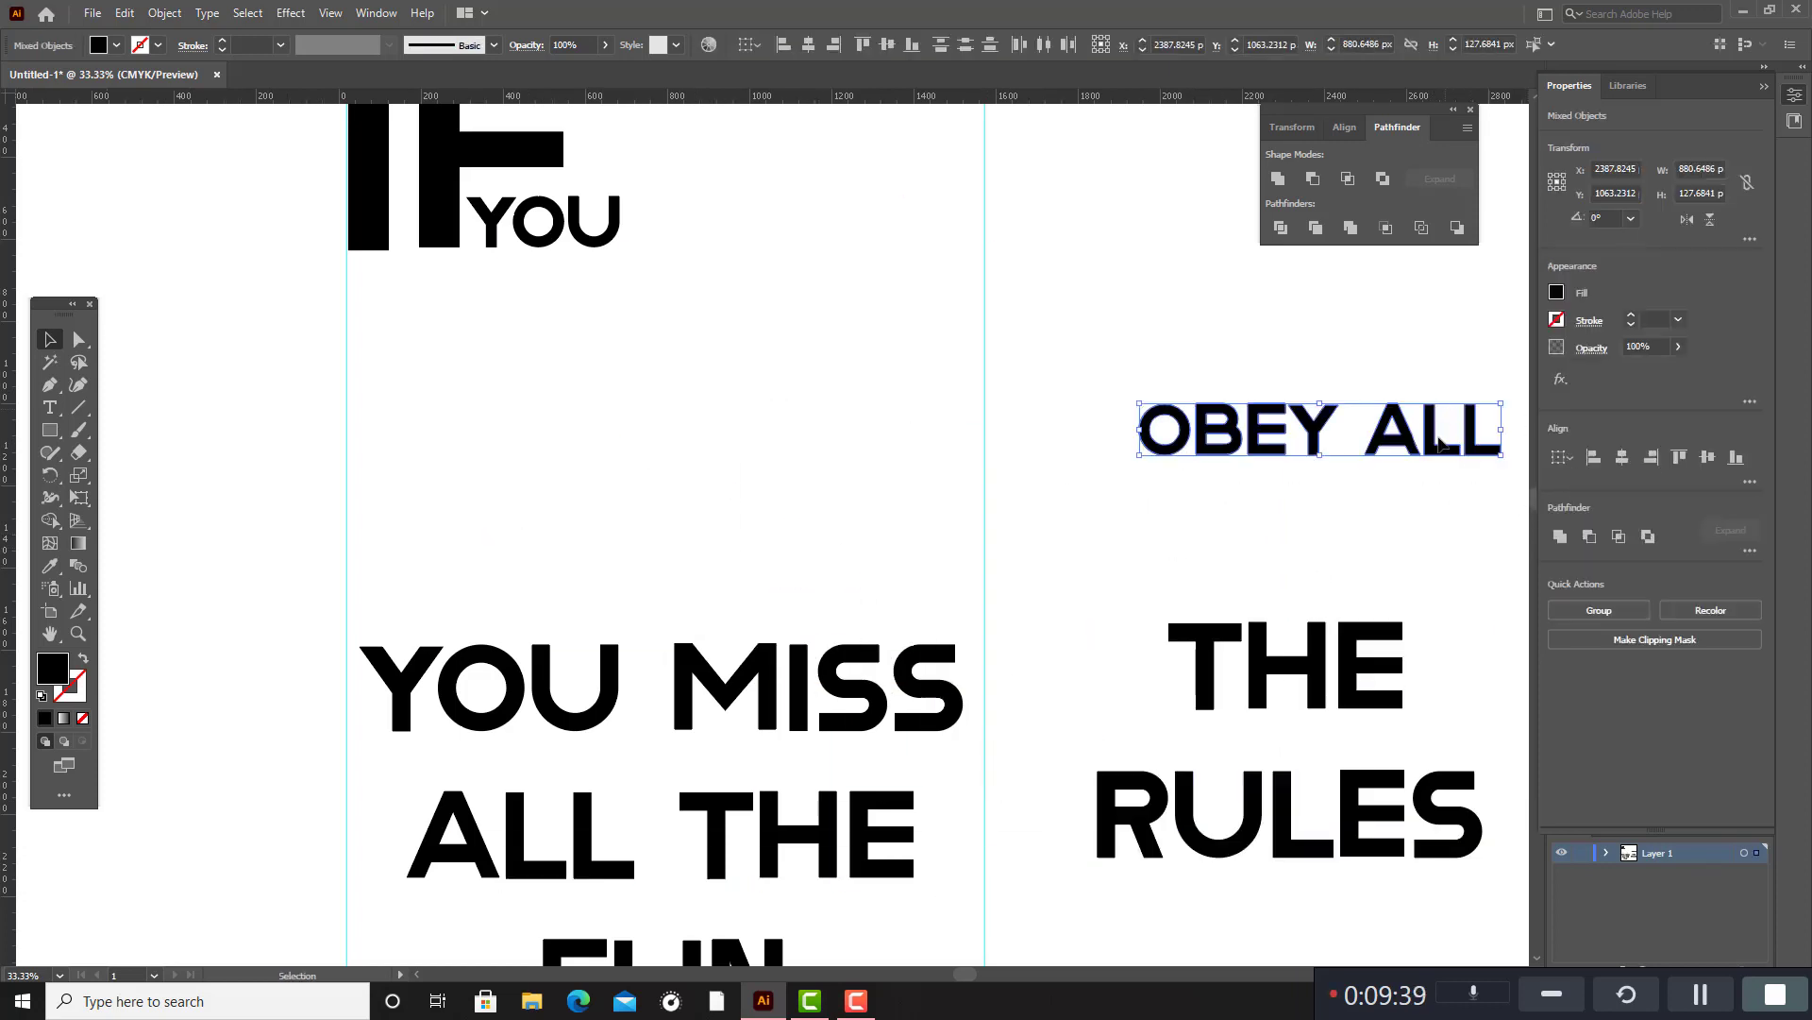
pyautogui.scroll(3, 1397, 529)
pyautogui.moveTo(1403, 578); pyautogui.dragTo(623, 565)
pyautogui.click(687, 447)
# Enlarge "IF YOU" as a unit to about 936 × 686 px and place it near the corner of the guides.
pyautogui.moveTo(619, 412); pyautogui.dragTo(377, 231)
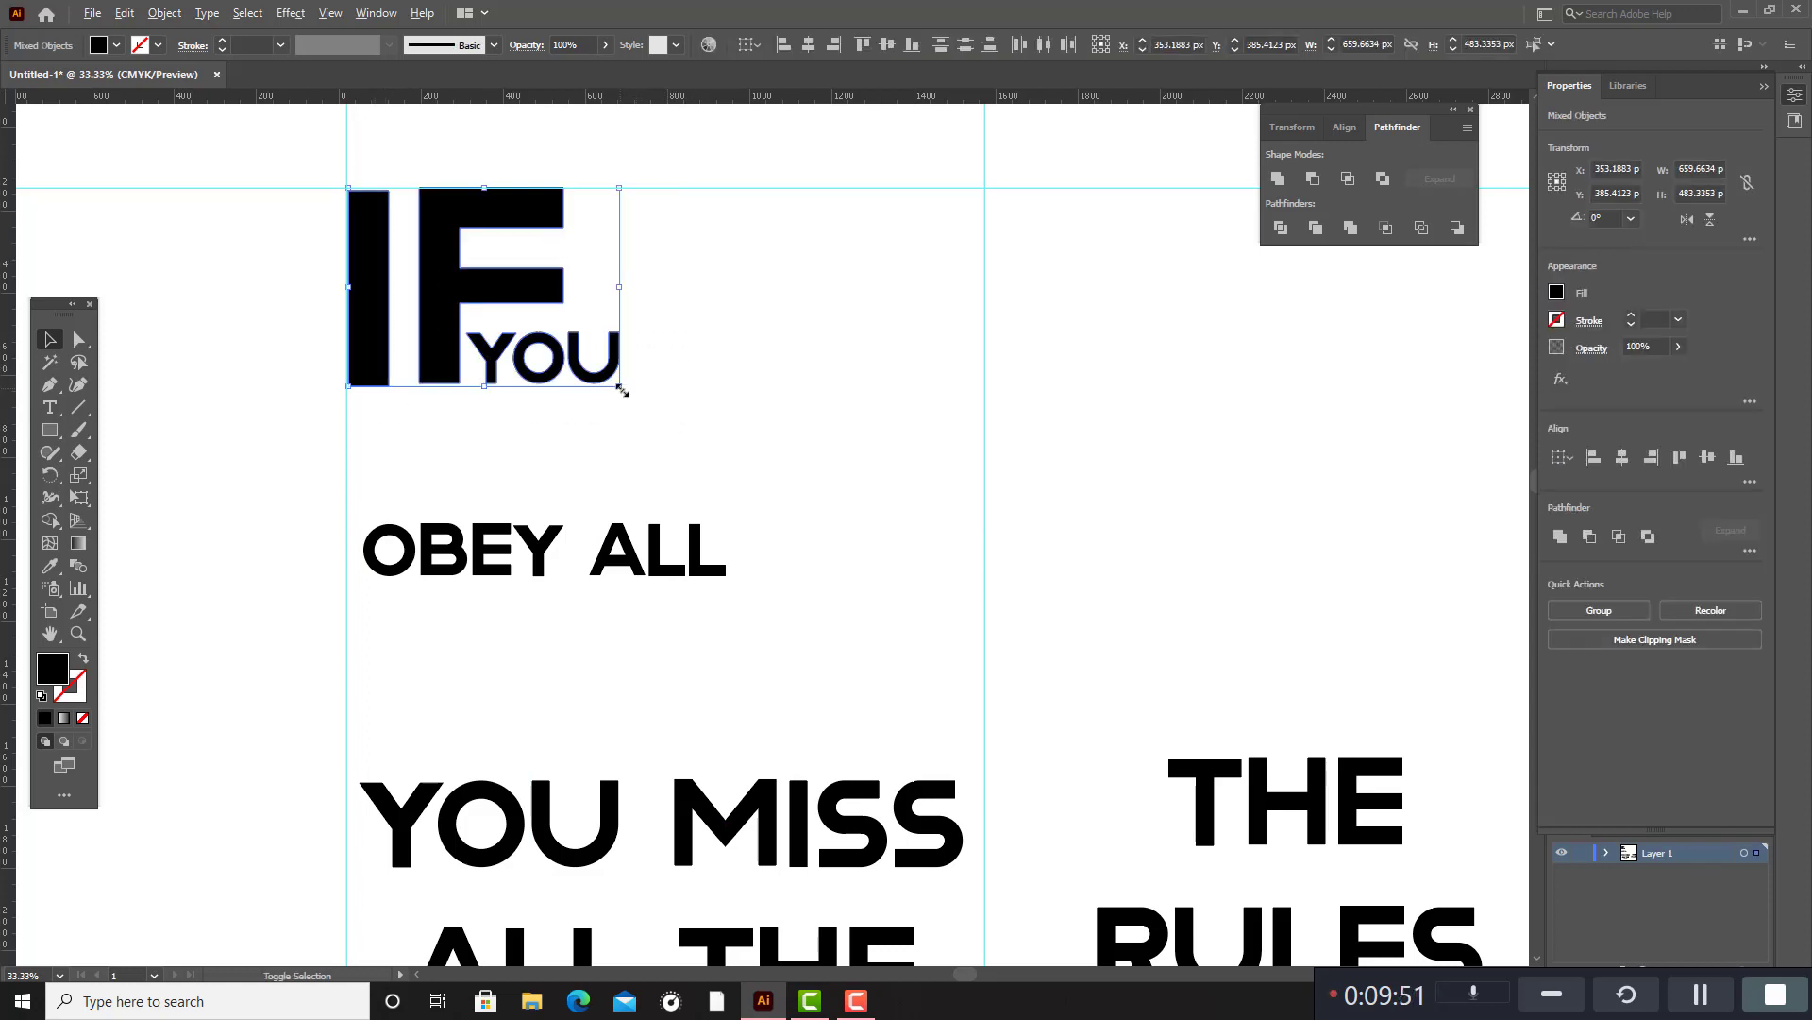
pyautogui.moveTo(621, 390); pyautogui.dragTo(648, 411)
pyautogui.moveTo(569, 307); pyautogui.dragTo(652, 354)
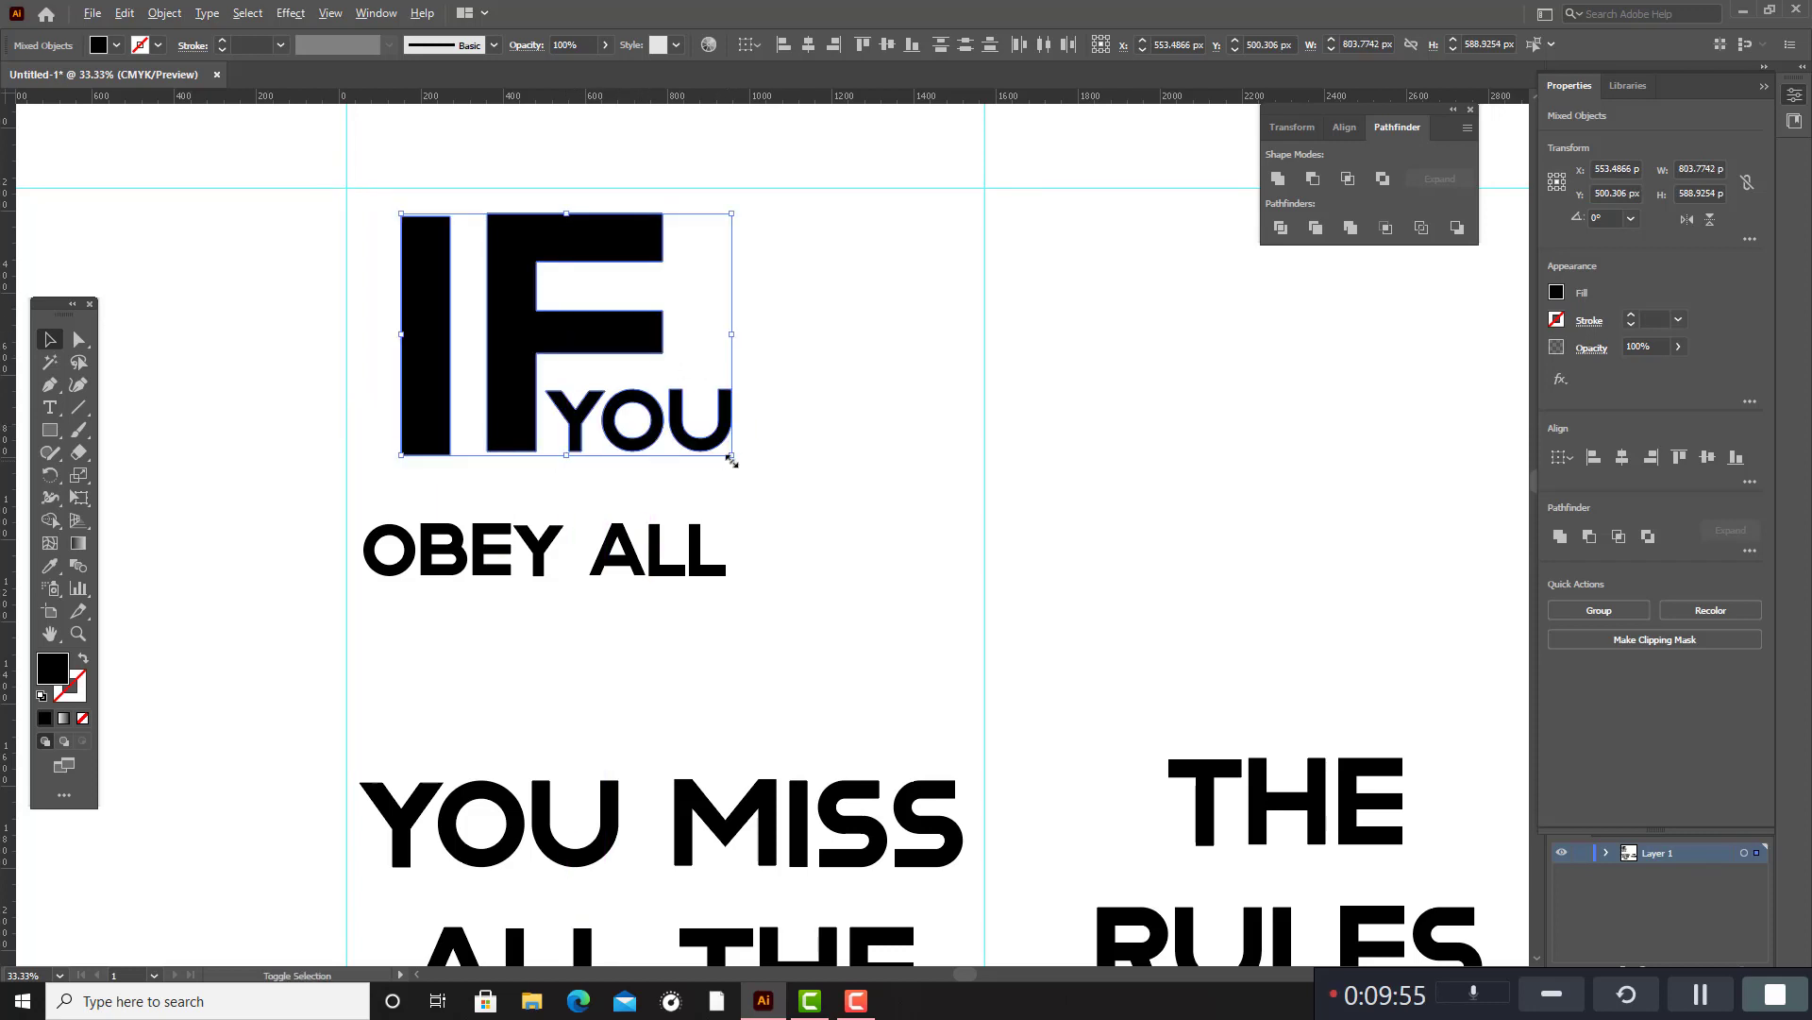
pyautogui.moveTo(732, 455); pyautogui.dragTo(760, 475)
pyautogui.moveTo(673, 328); pyautogui.dragTo(628, 338)
pyautogui.click(822, 388)
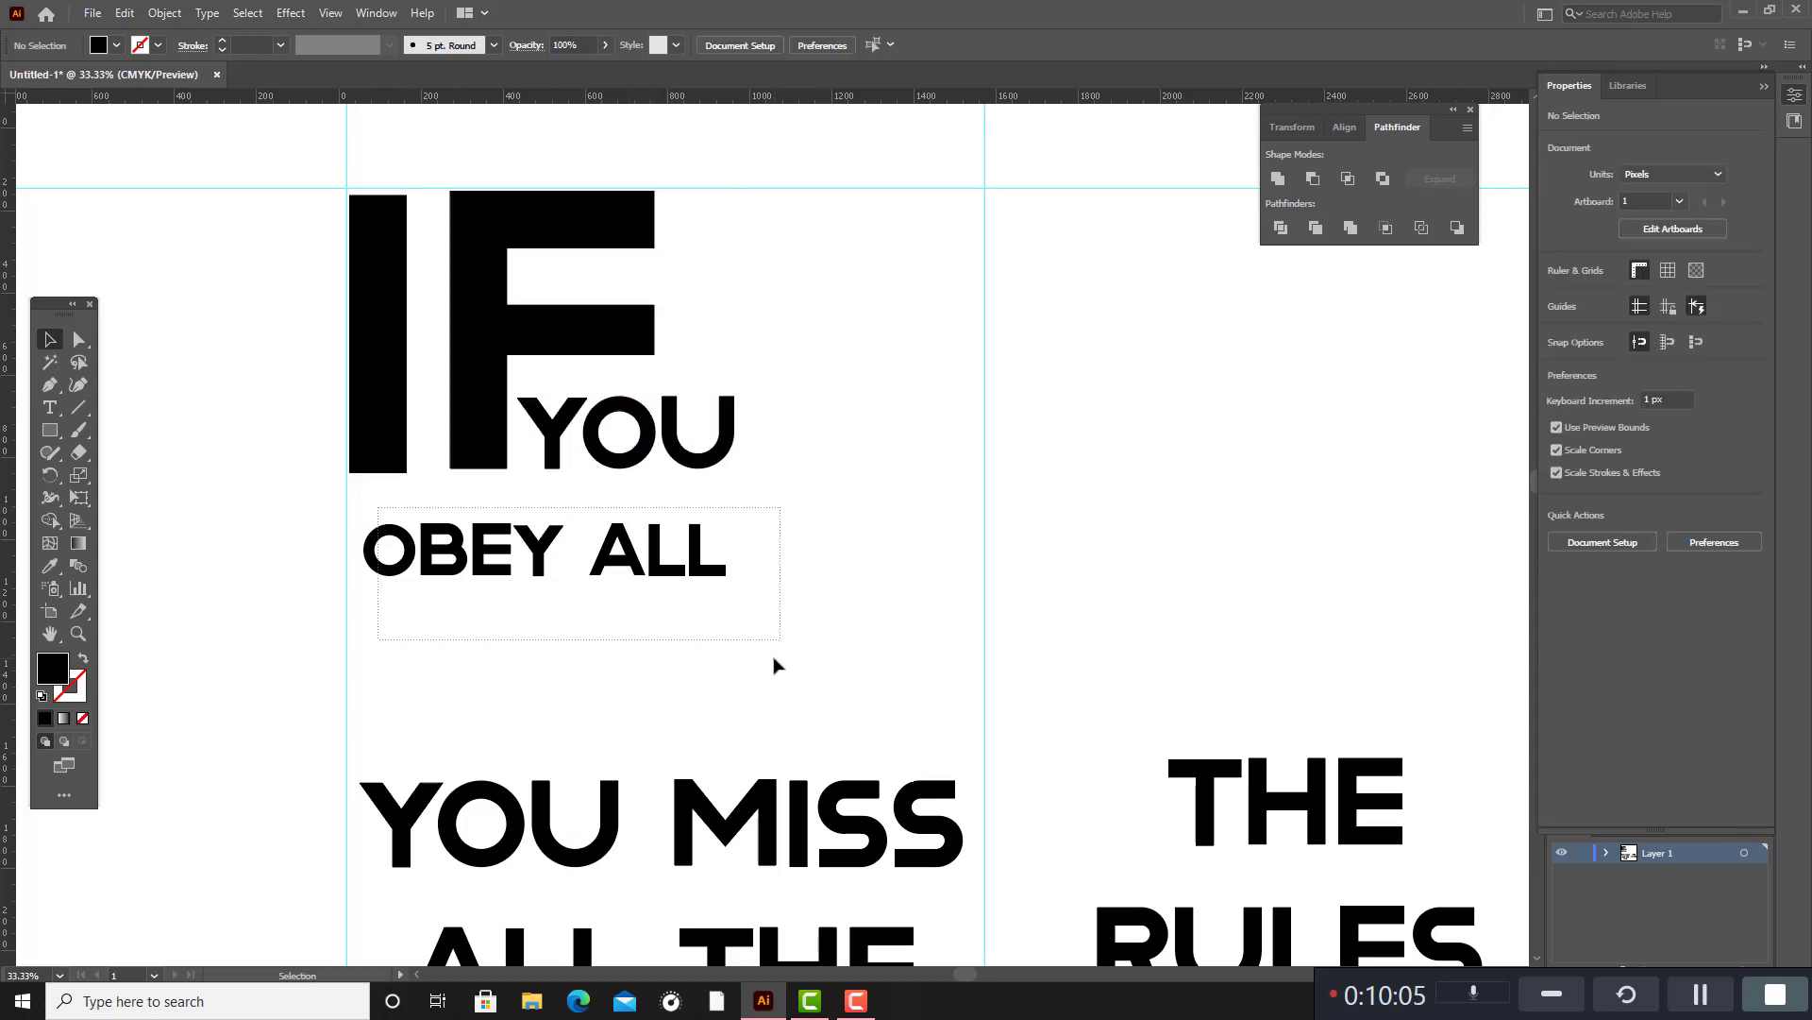
# Enlarge "OBEY ALL" slightly to nearly the width of "IF YOU" and align it with the first vertical guide.
pyautogui.click(715, 555)
pyautogui.moveTo(730, 515); pyautogui.dragTo(708, 546)
pyautogui.moveTo(708, 558); pyautogui.dragTo(698, 536)
# Move the "IF YOU" lettering up slightly to meet the horizontal guide, leaving a gap above "OBEY ALL".
pyautogui.click(728, 414)
pyautogui.click(819, 410)
pyautogui.moveTo(832, 431); pyautogui.dragTo(489, 343)
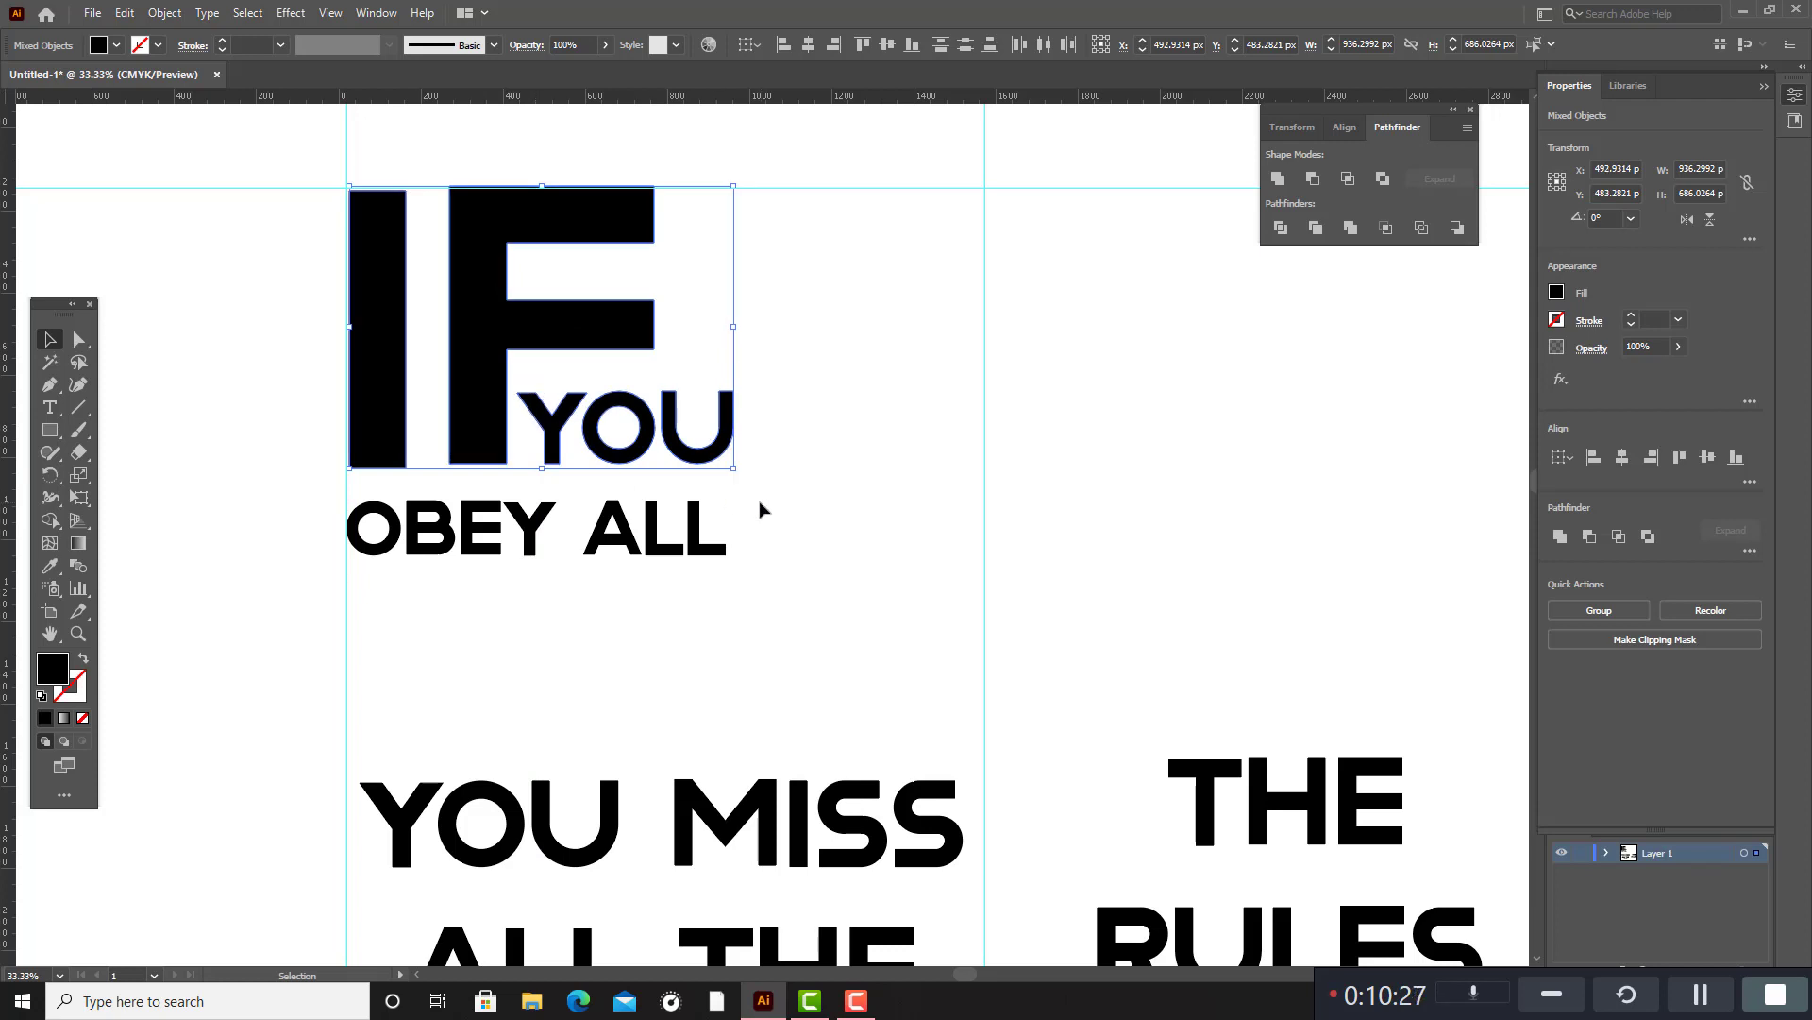
pyautogui.click(809, 502)
# Place "THE" beneath "OBEY ALL" against the first vertical guide and scale it down to about 339 × 127 px.
pyautogui.scroll(-3, 809, 503)
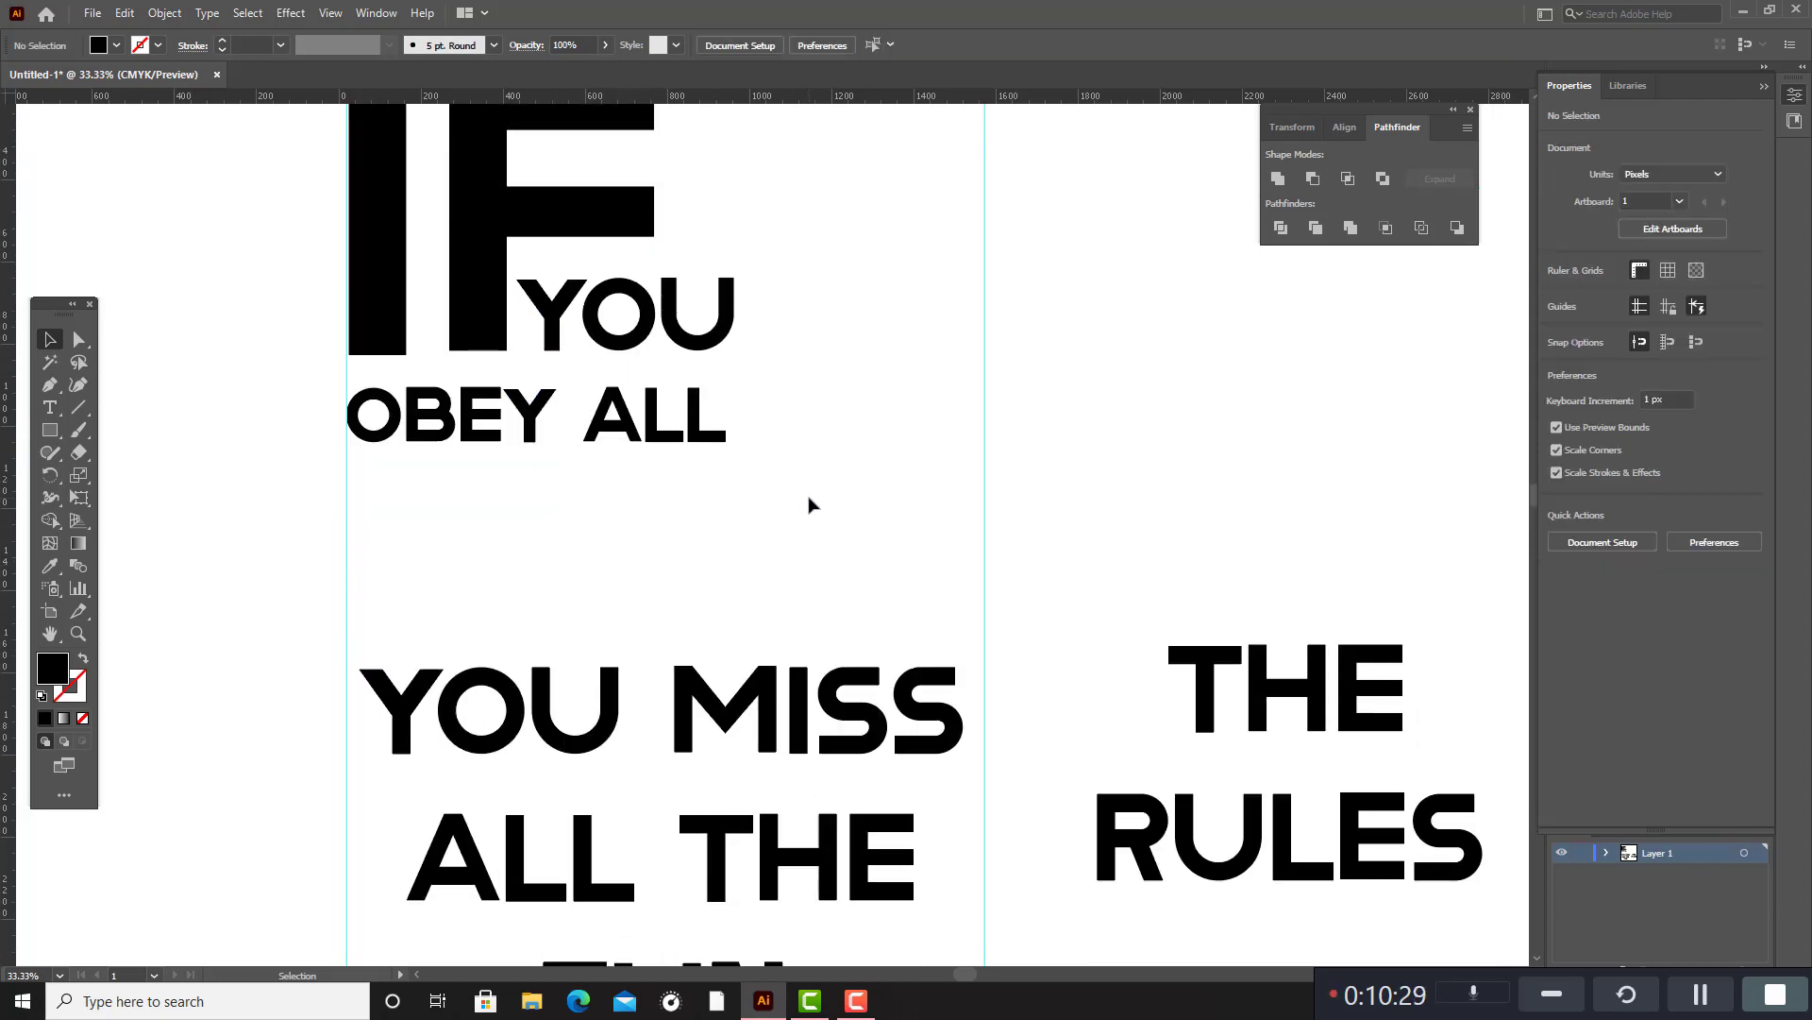
pyautogui.scroll(1, 809, 504)
pyautogui.scroll(-2, 819, 495)
pyautogui.scroll(6, 826, 501)
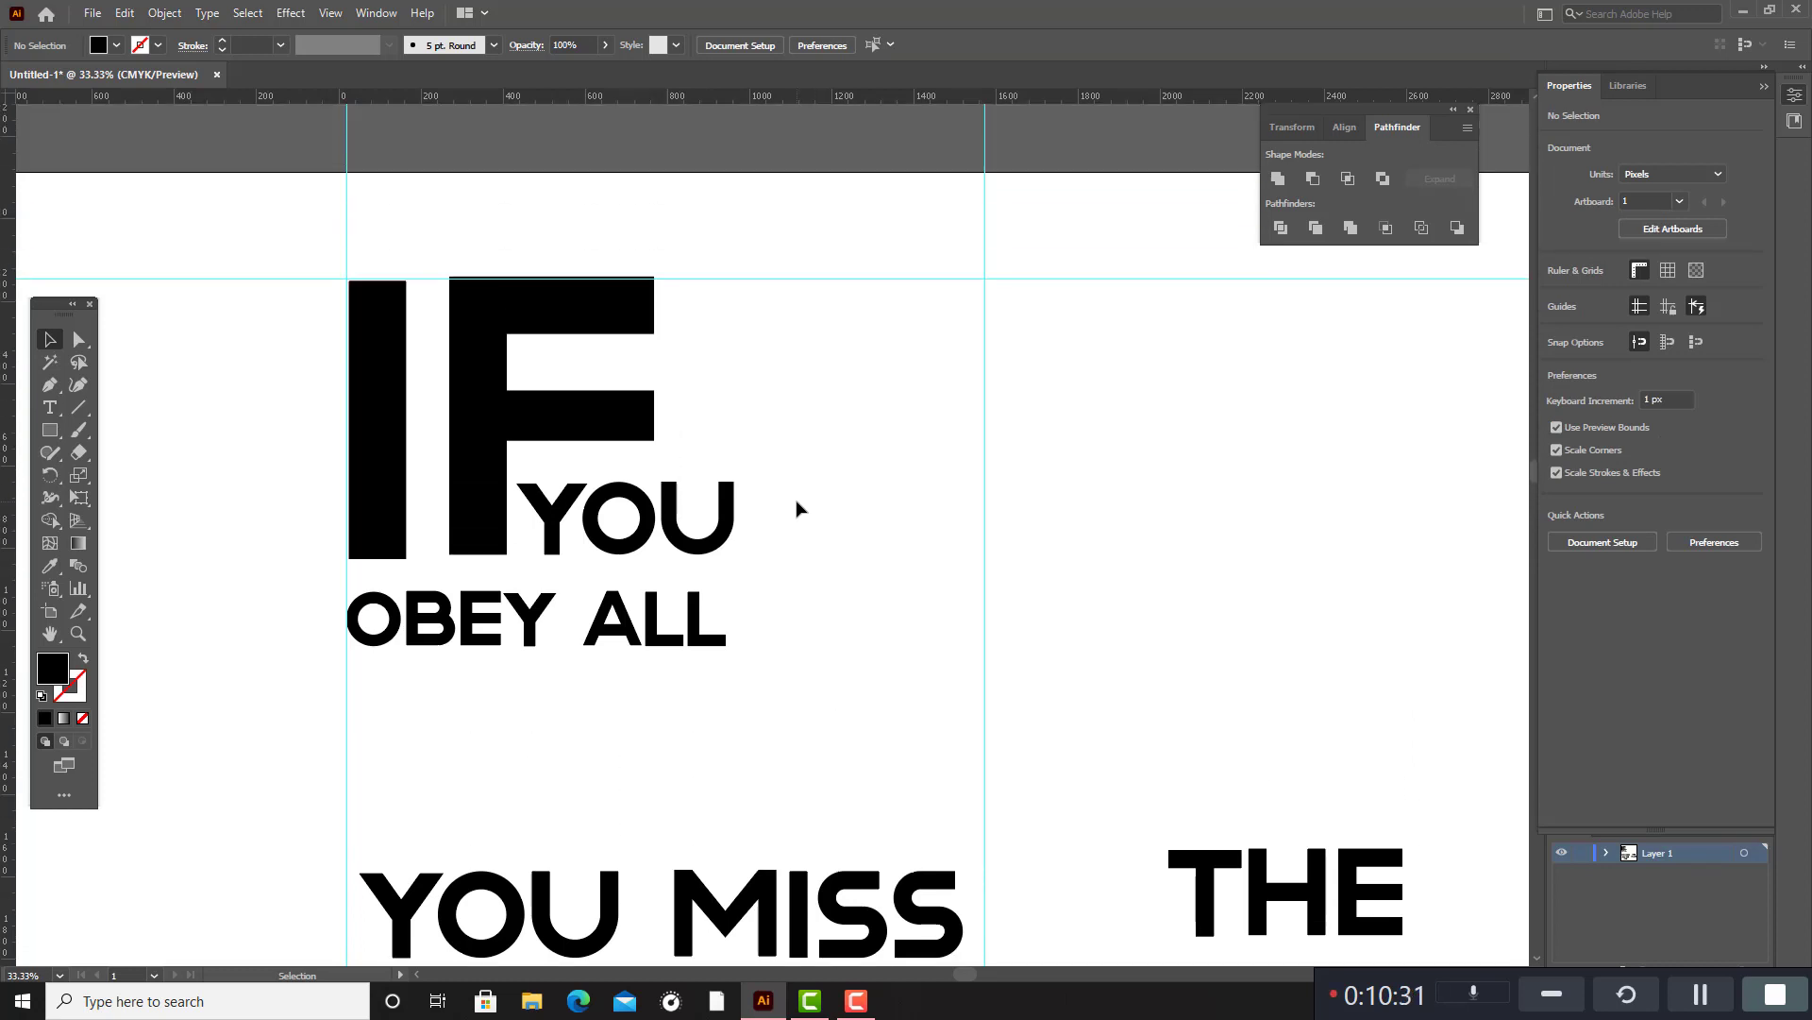
pyautogui.scroll(-3, 796, 502)
pyautogui.scroll(-3, 931, 607)
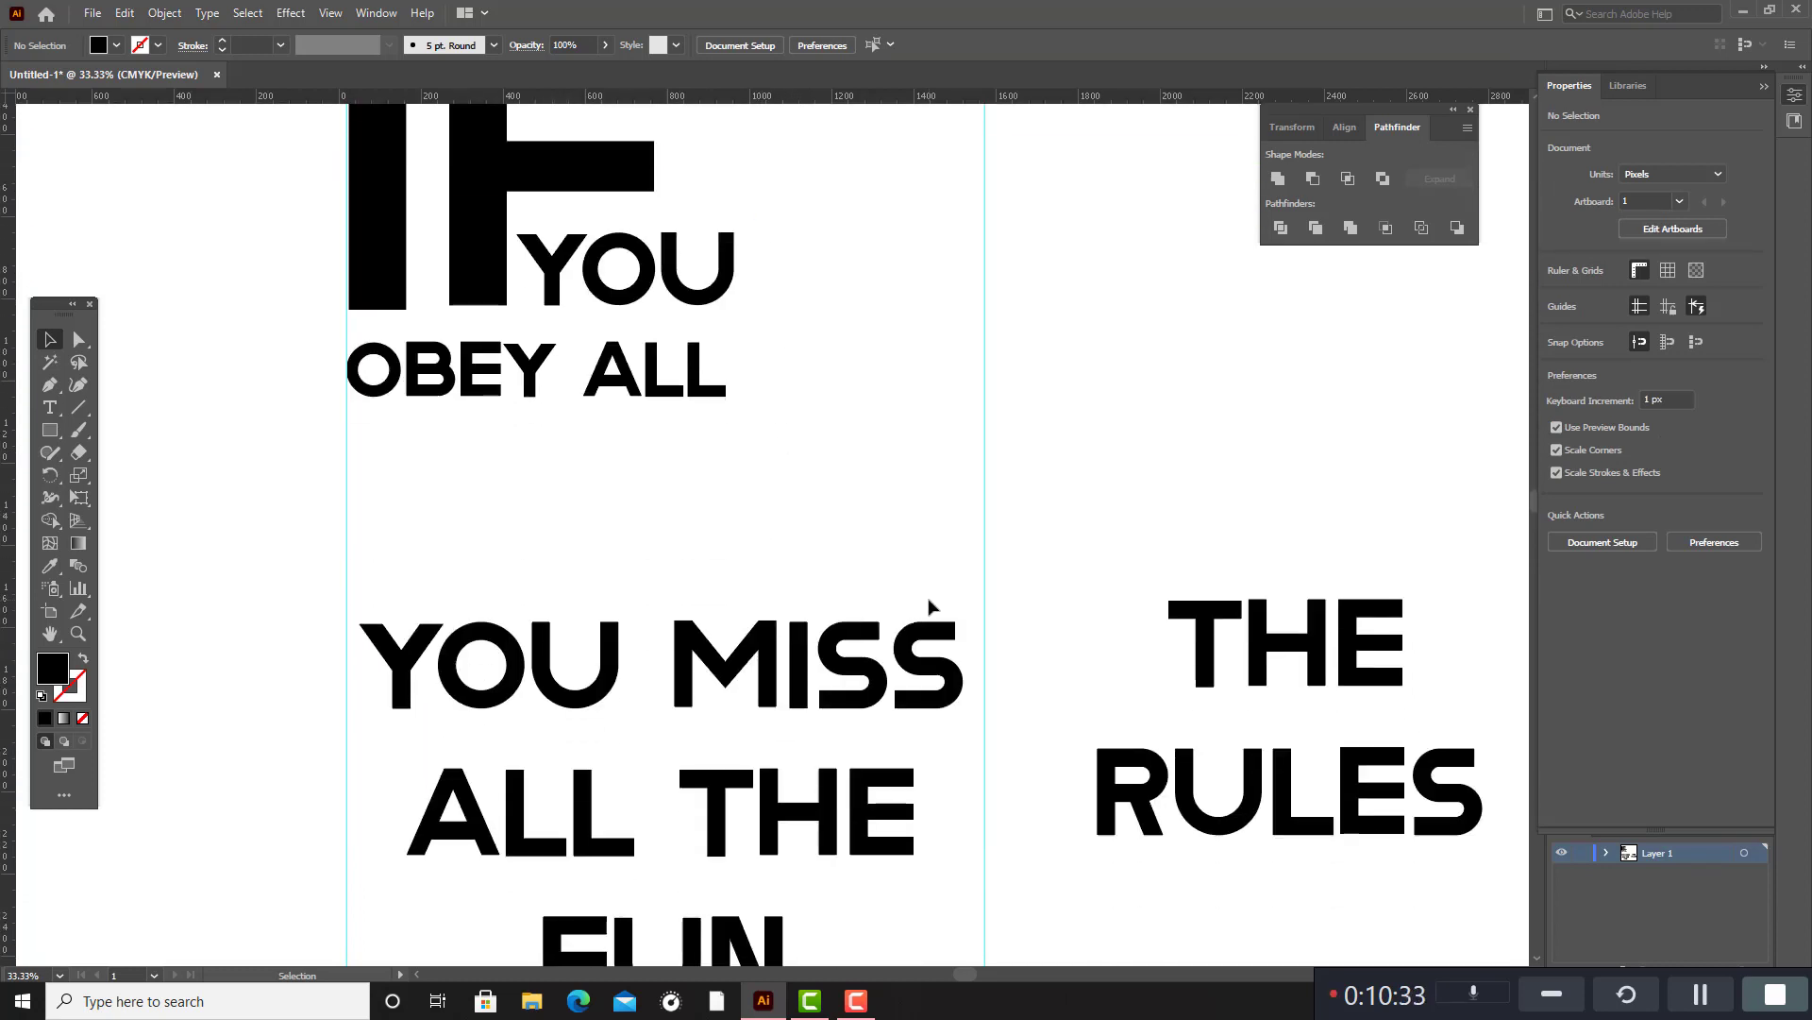
pyautogui.moveTo(1135, 557); pyautogui.dragTo(1459, 727)
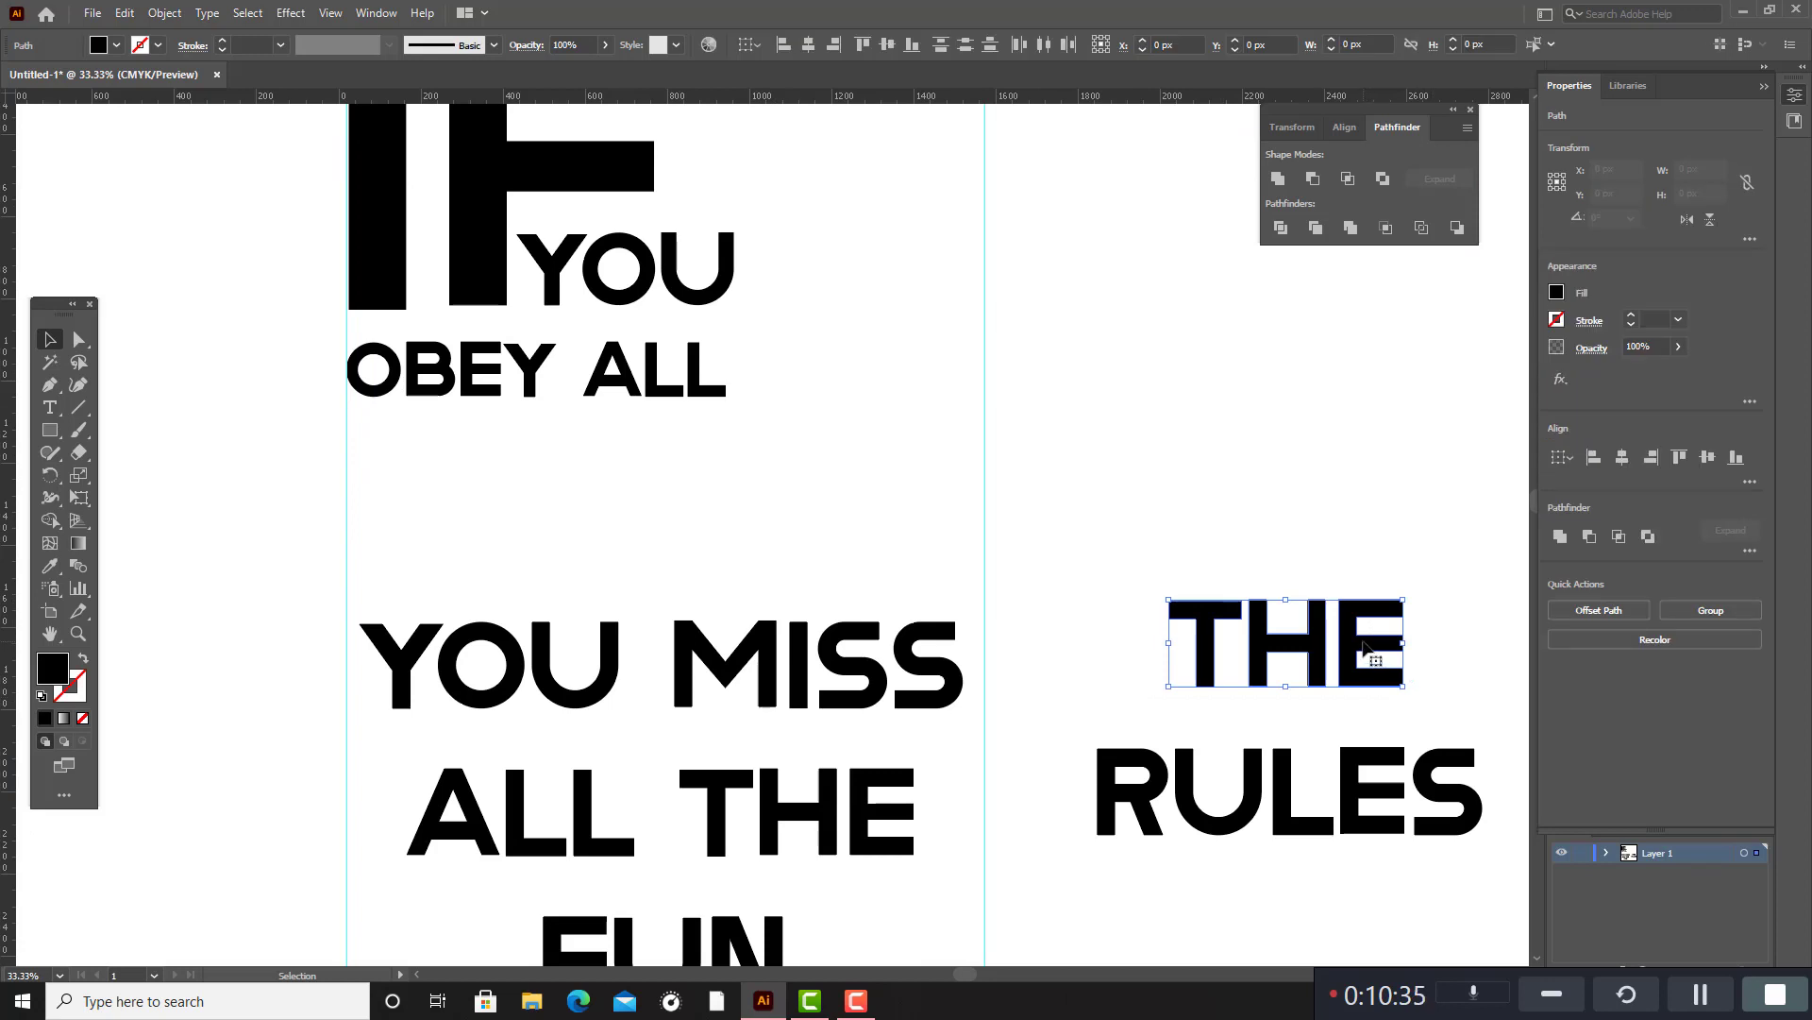
pyautogui.moveTo(1373, 649); pyautogui.dragTo(544, 488)
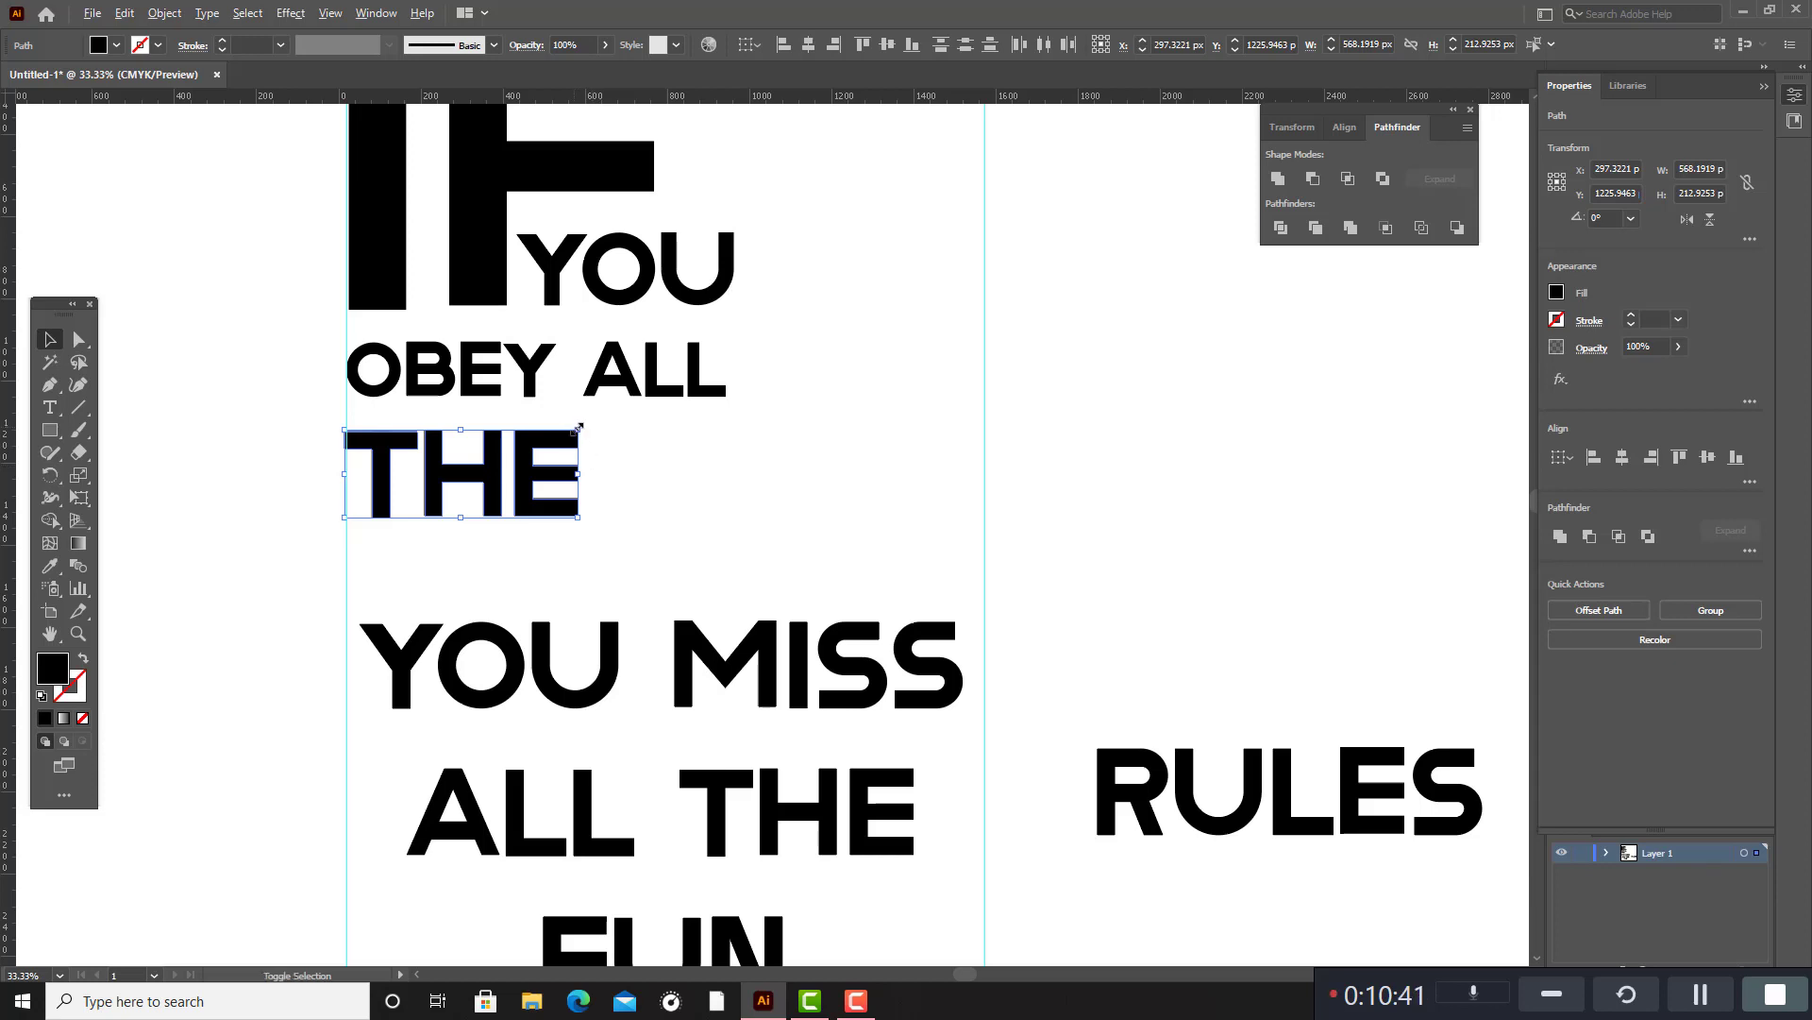
pyautogui.moveTo(578, 427); pyautogui.dragTo(465, 461)
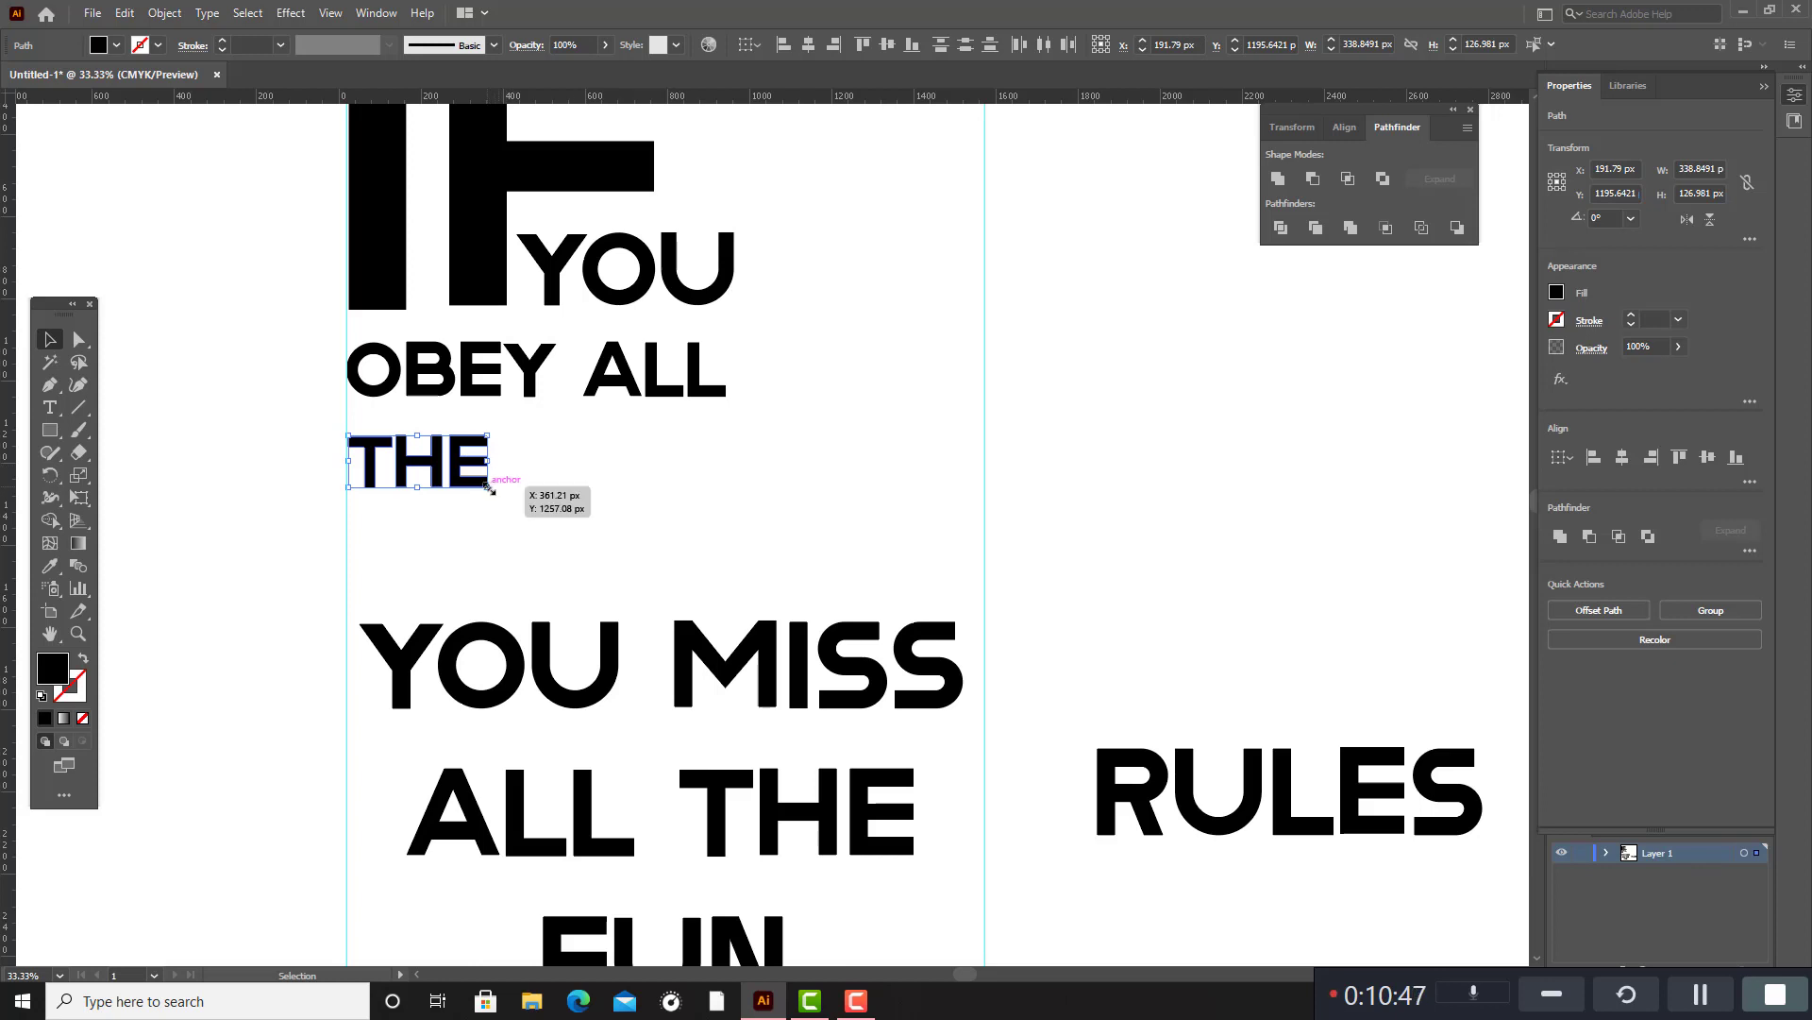
# Place "RULES" directly after "THE" on the same line and scale it down to about 433 × 98 px.
pyautogui.click(1112, 661)
pyautogui.moveTo(1095, 706); pyautogui.dragTo(1404, 911)
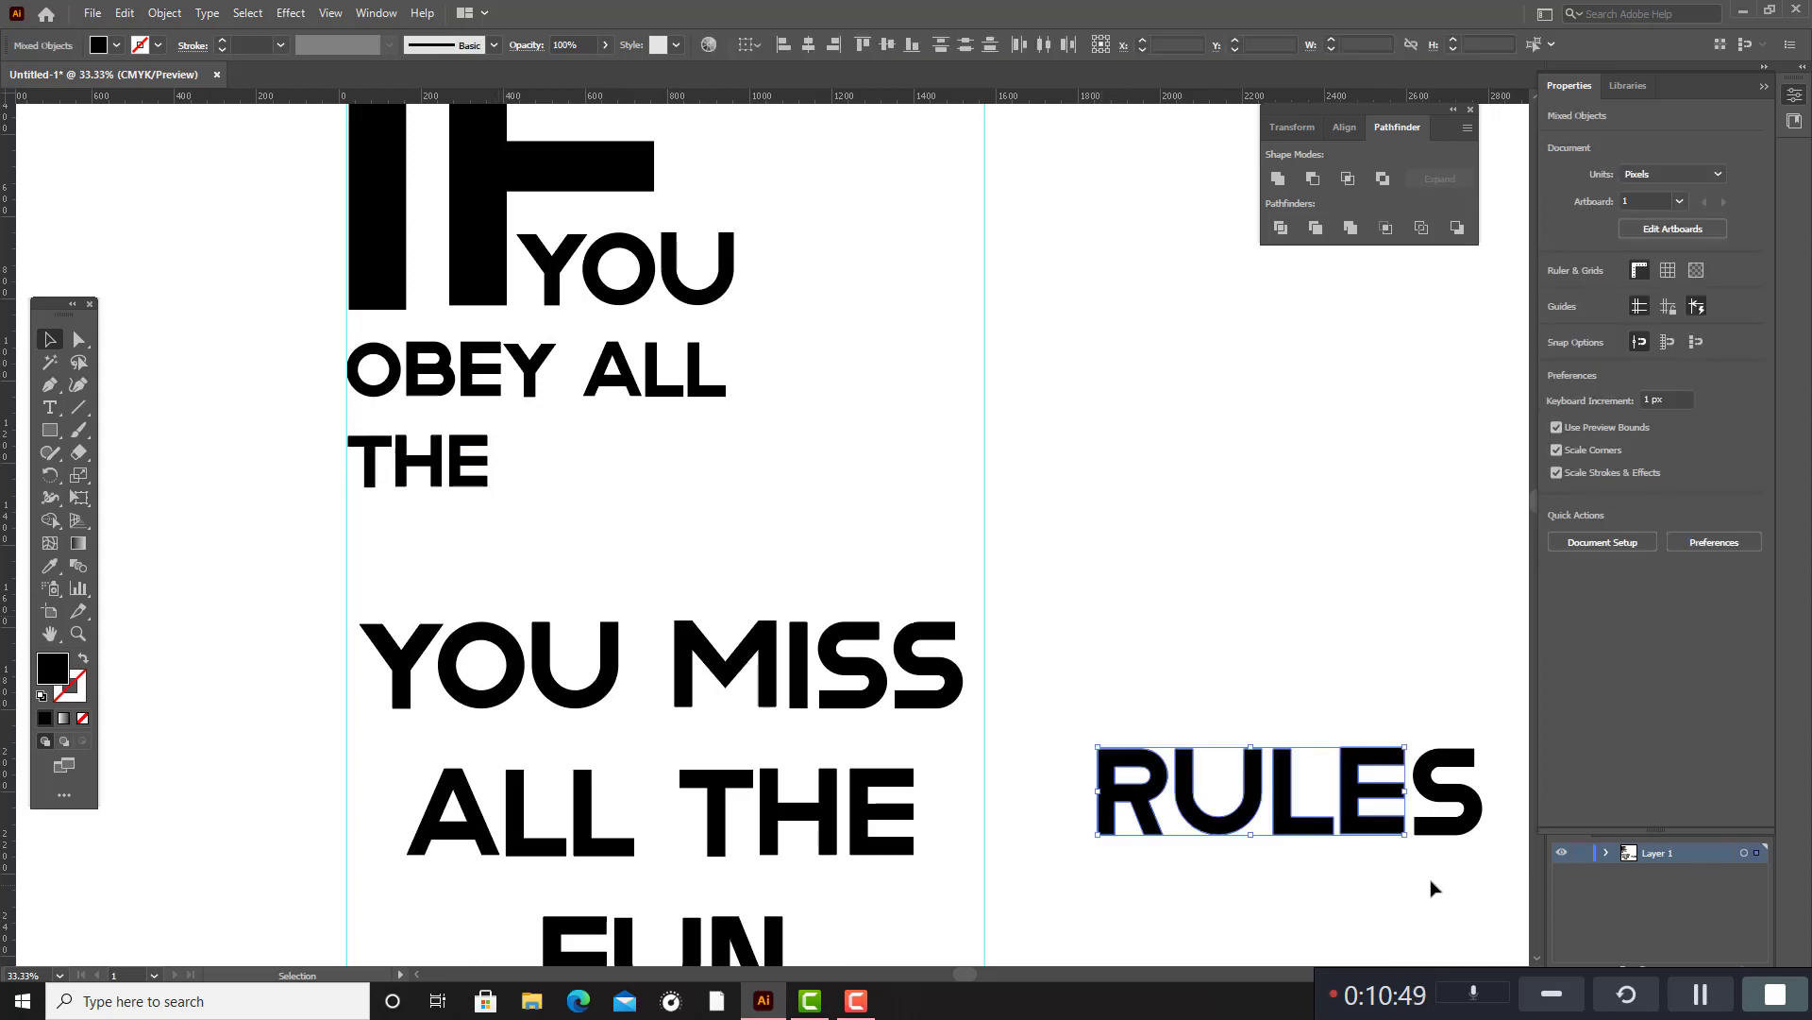
pyautogui.click(1343, 892)
pyautogui.moveTo(1072, 705); pyautogui.dragTo(1504, 877)
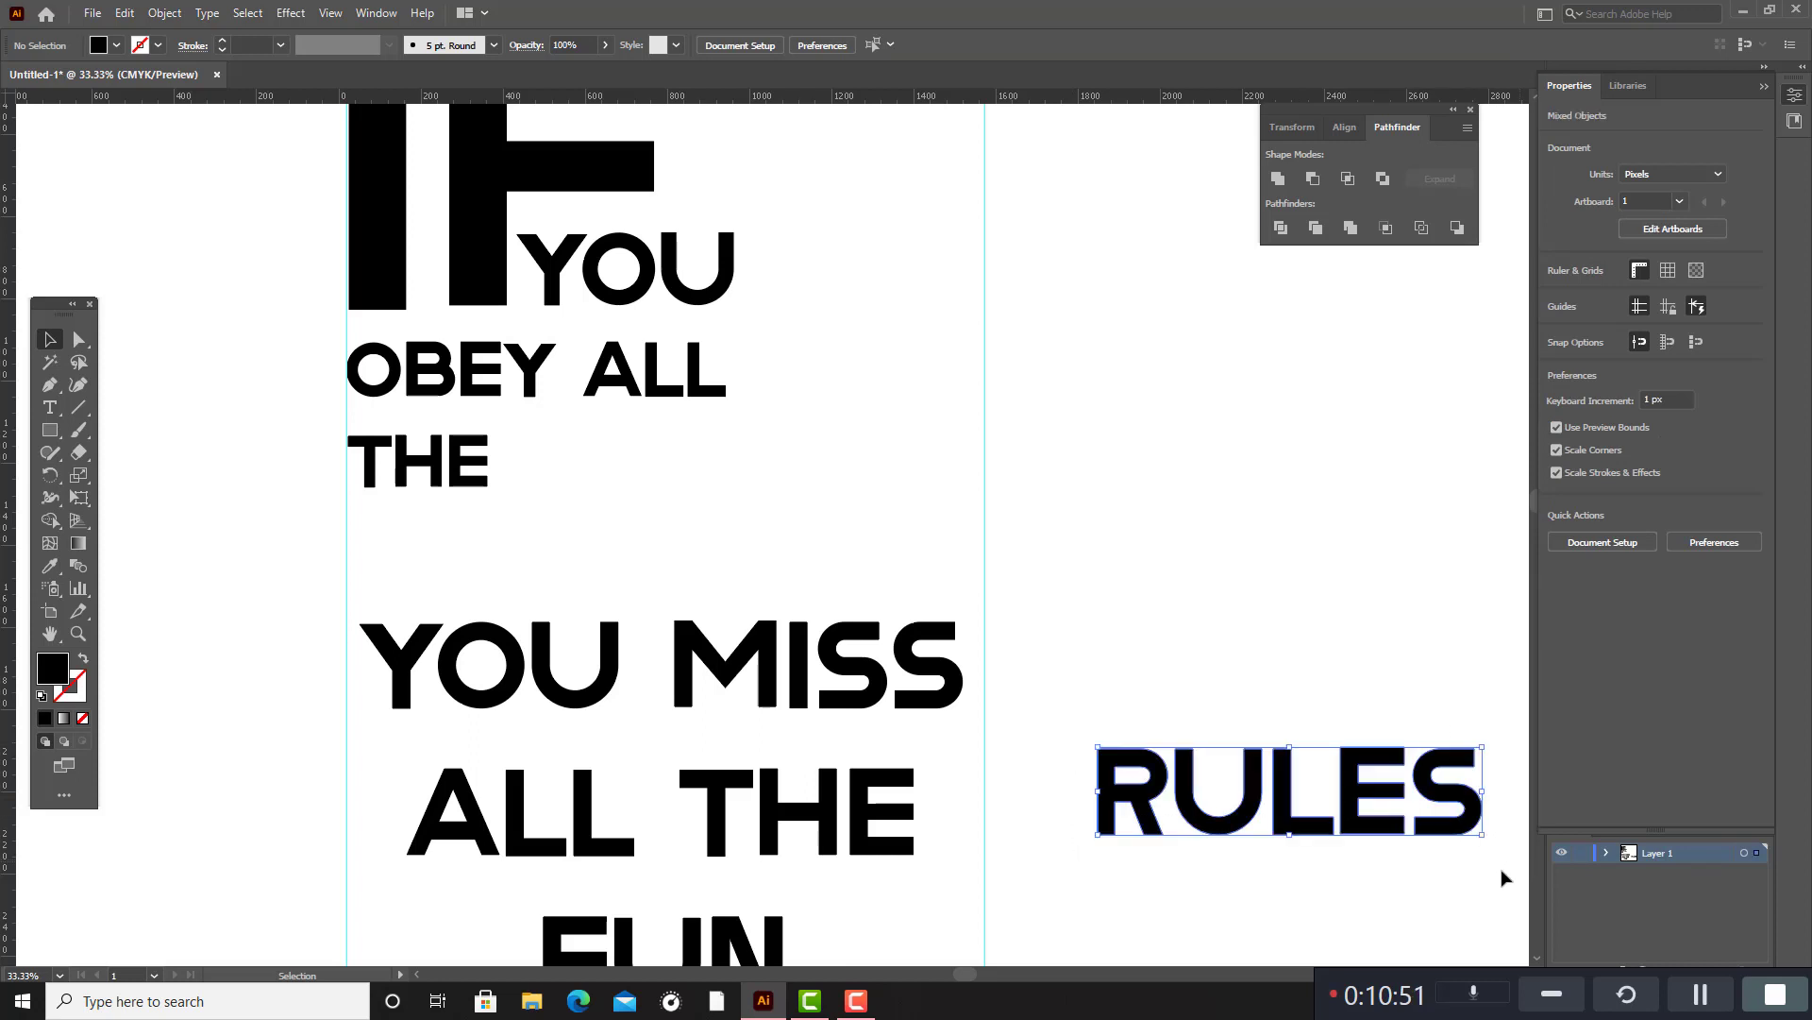
pyautogui.moveTo(1485, 748); pyautogui.dragTo(1450, 755)
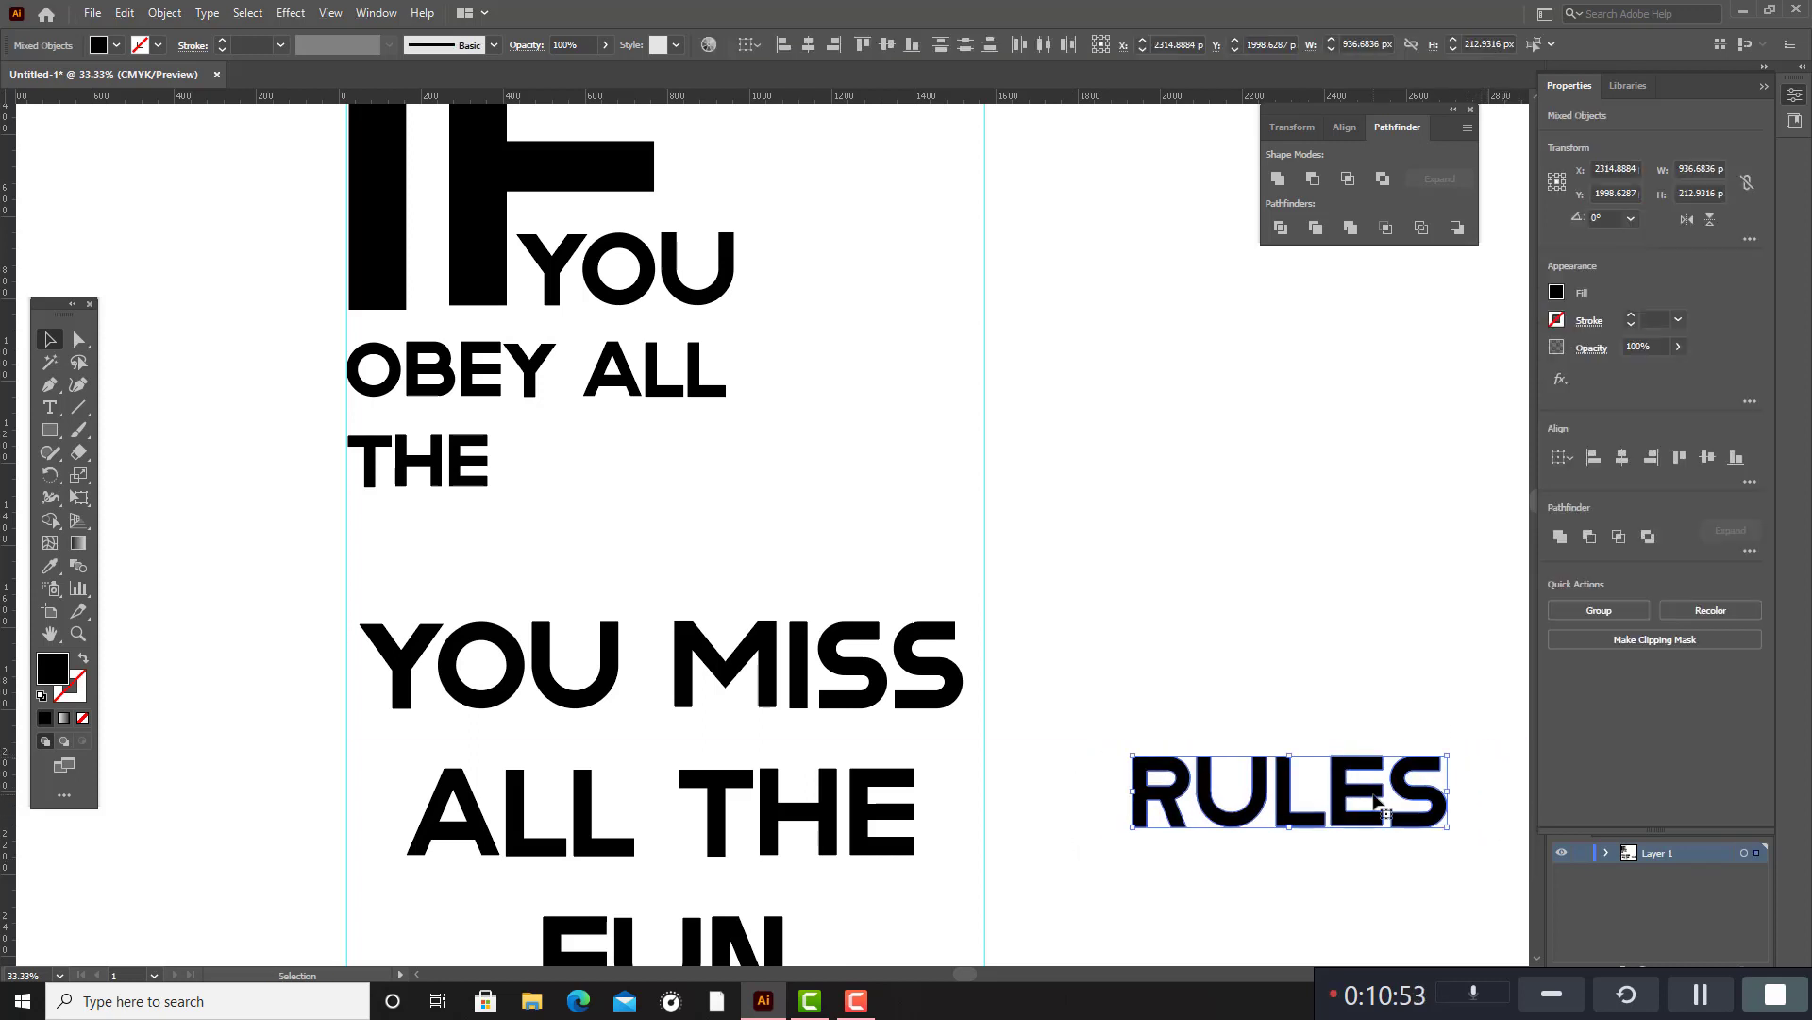
pyautogui.moveTo(1303, 769); pyautogui.dragTo(714, 465)
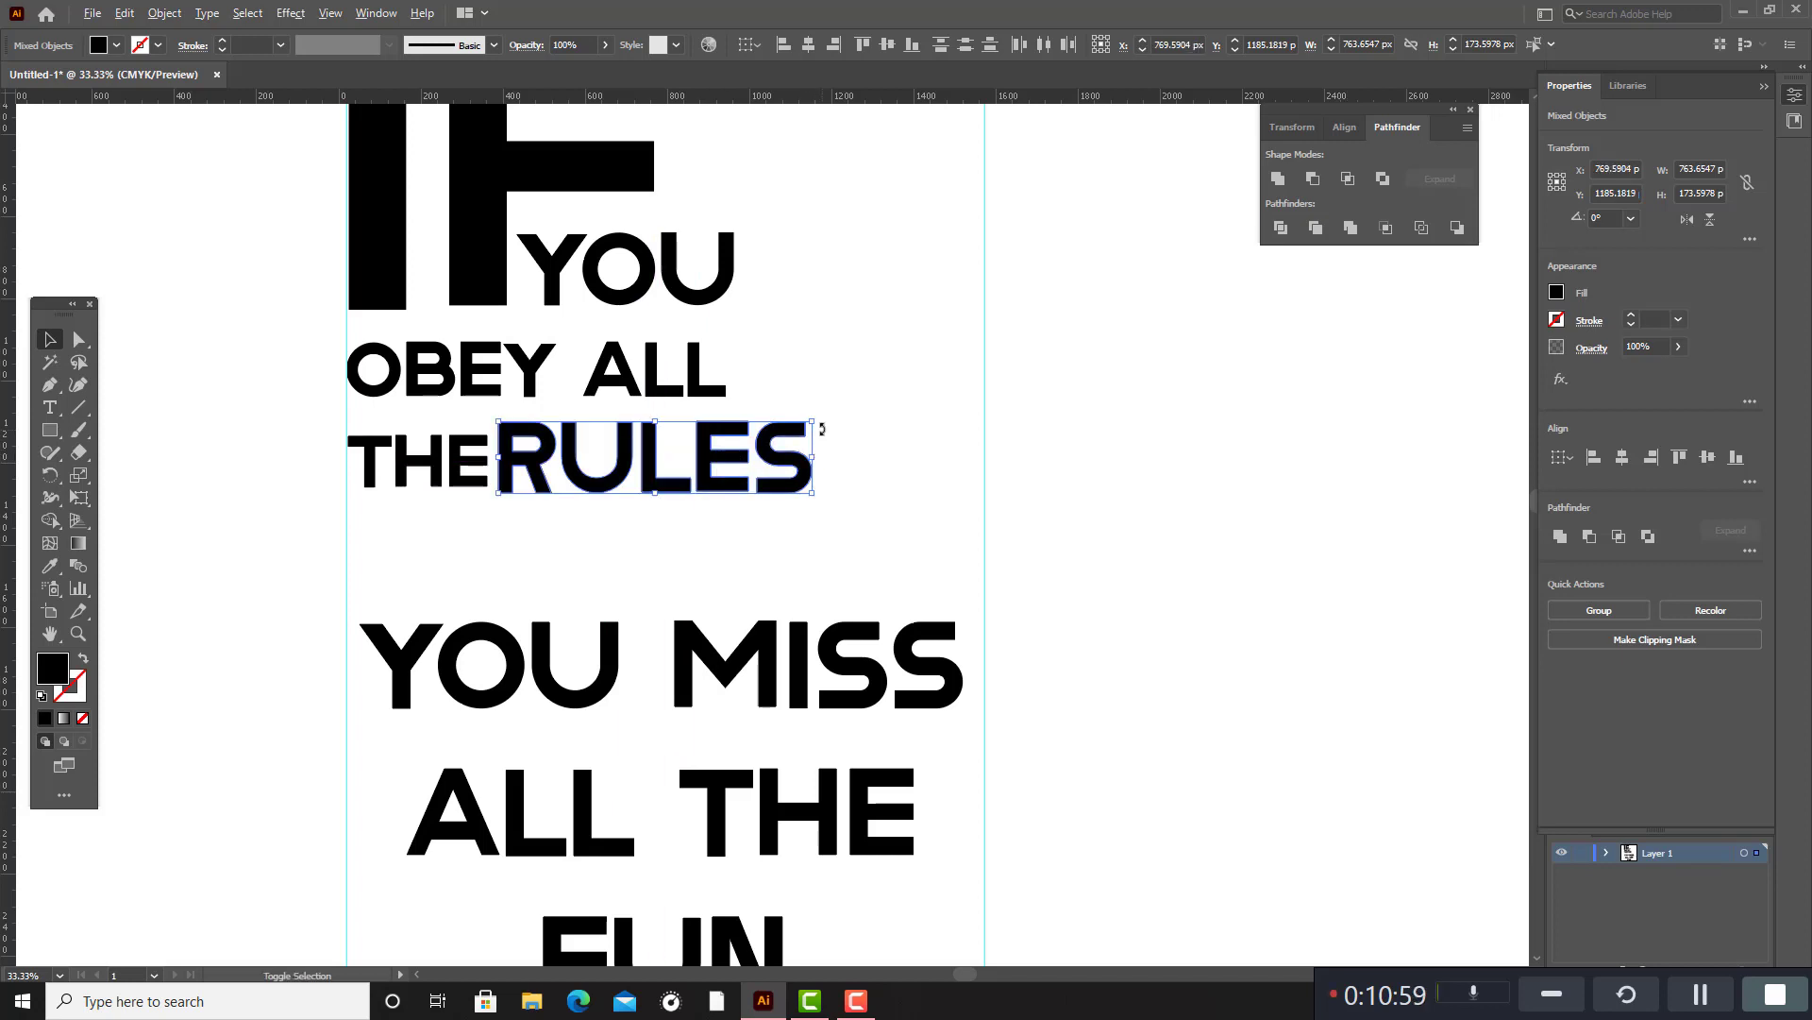
pyautogui.moveTo(818, 421); pyautogui.dragTo(670, 464)
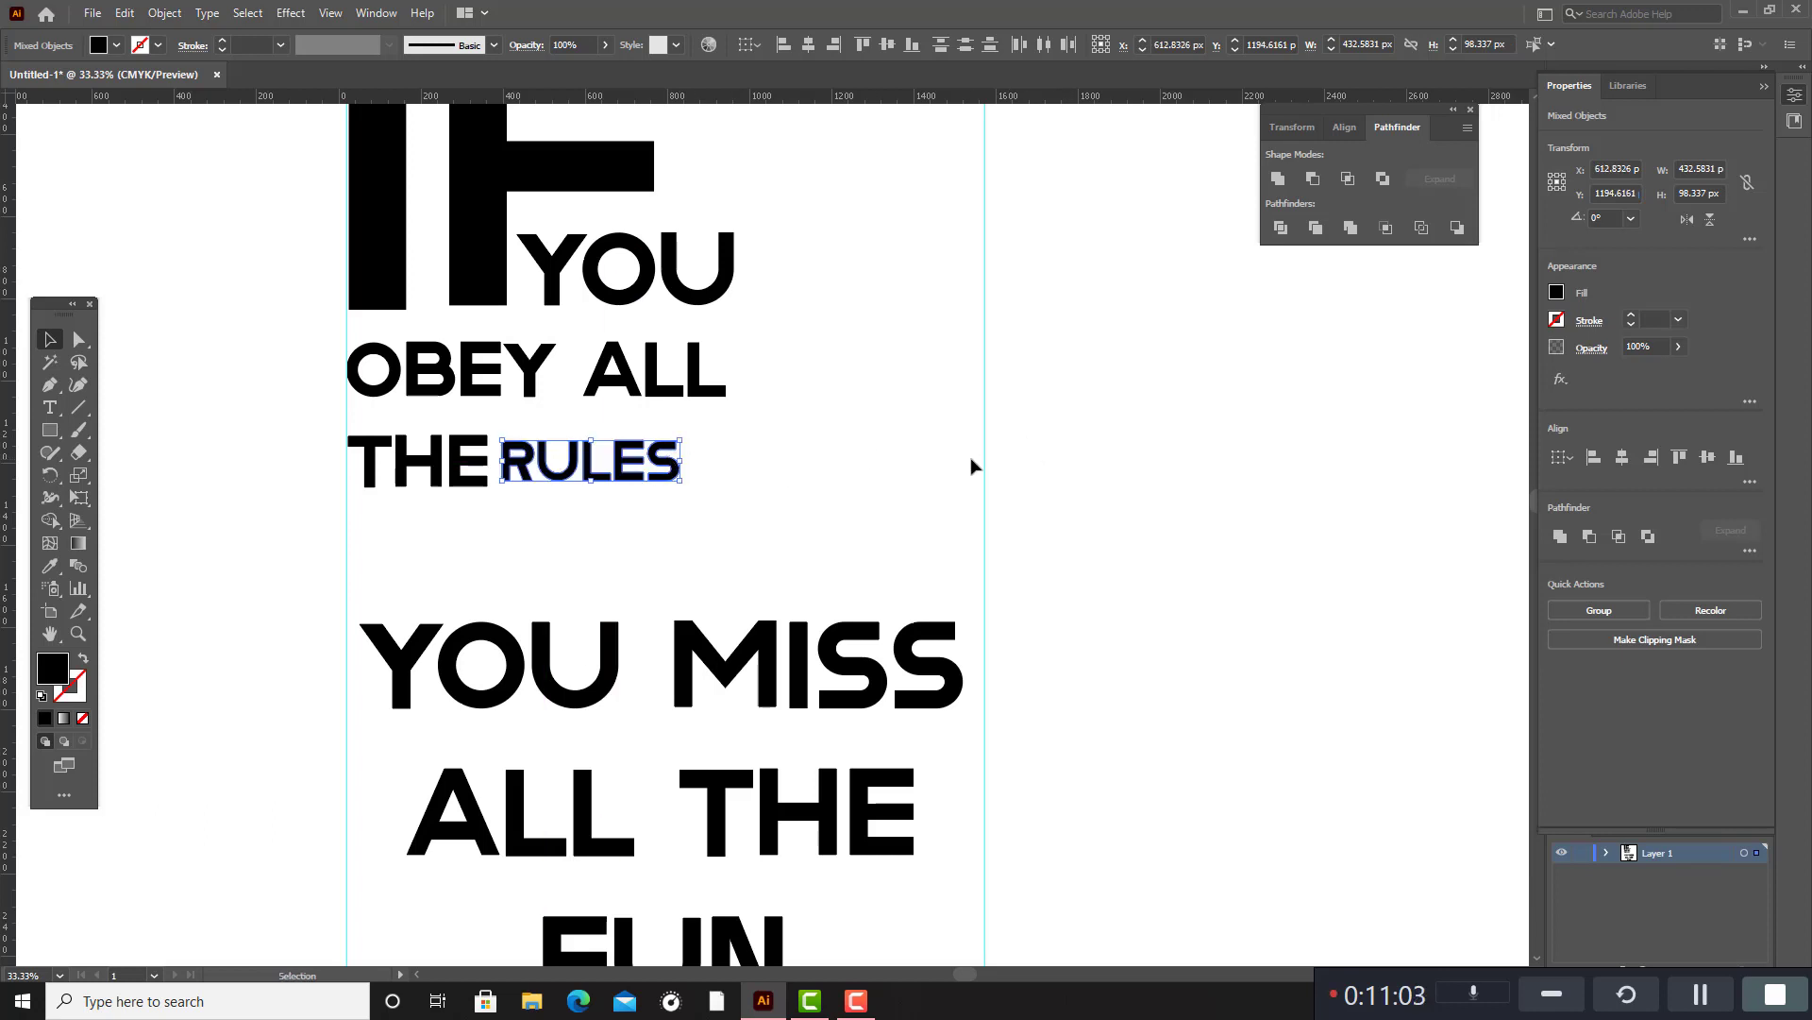
pyautogui.click(991, 469)
pyautogui.press('a')
pyautogui.hotkey('ctrl', 'a')
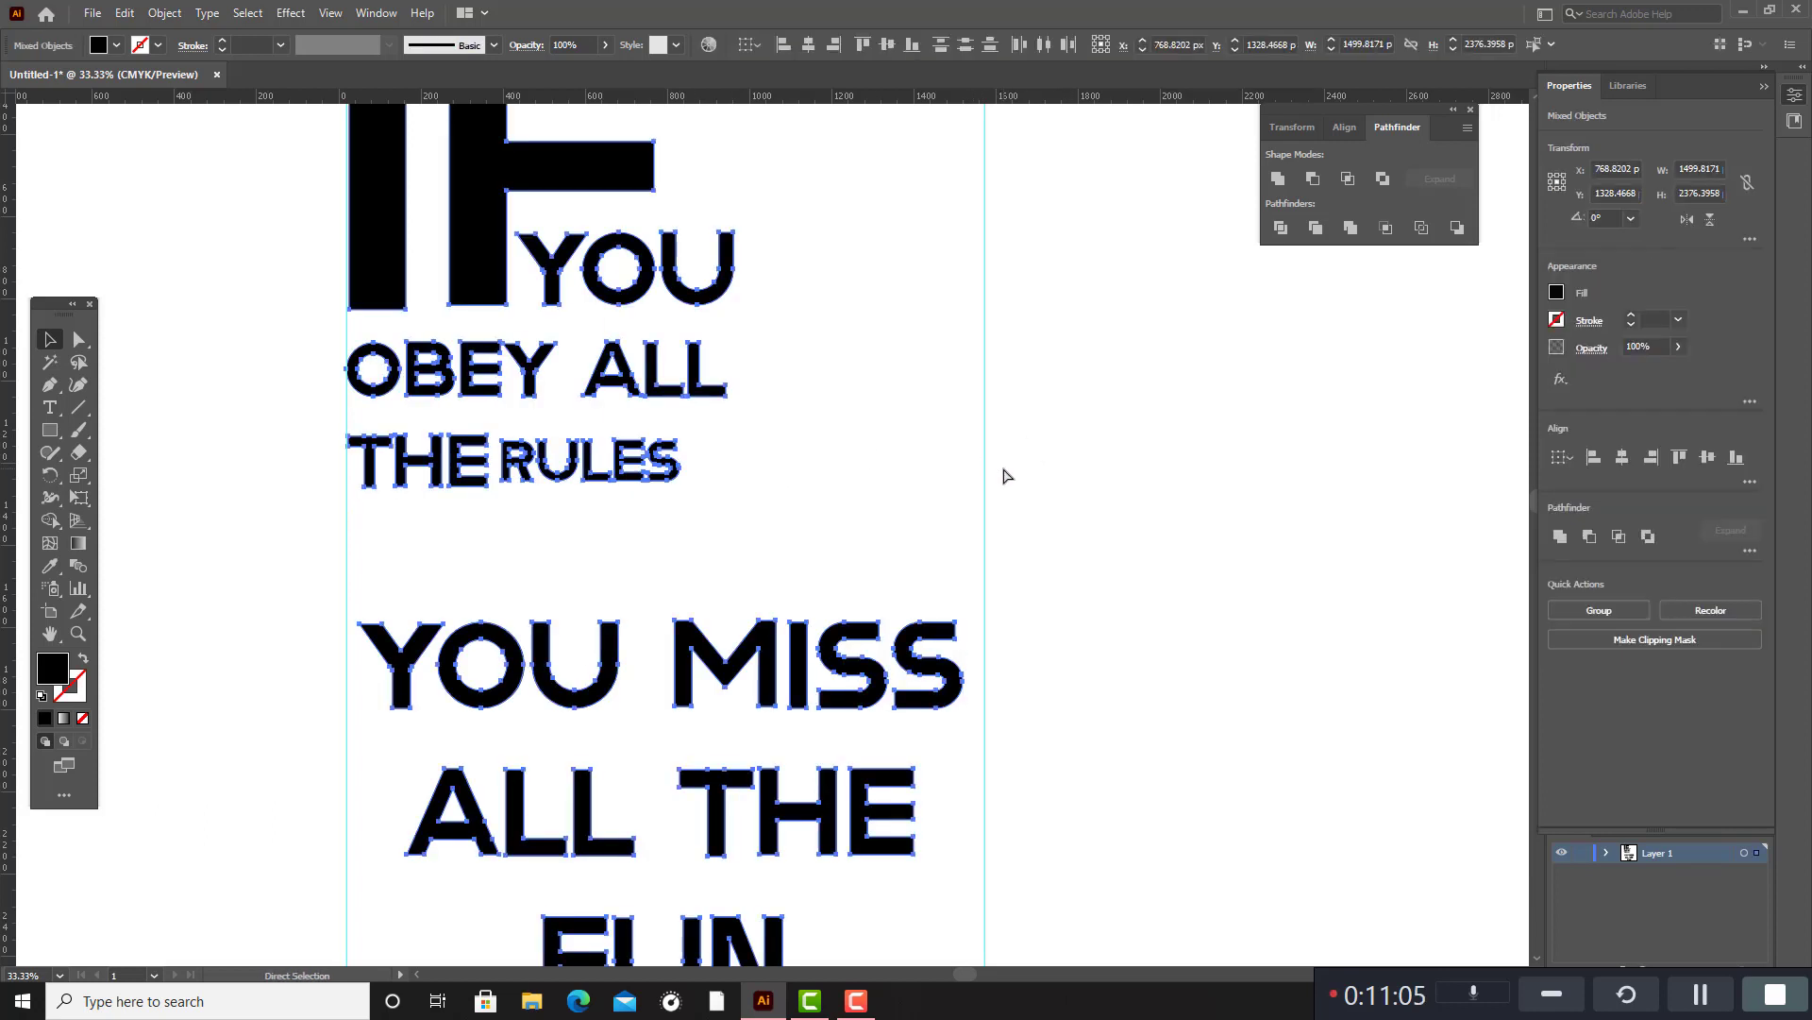
pyautogui.click(1003, 469)
pyautogui.hotkey('ctrl', '1')
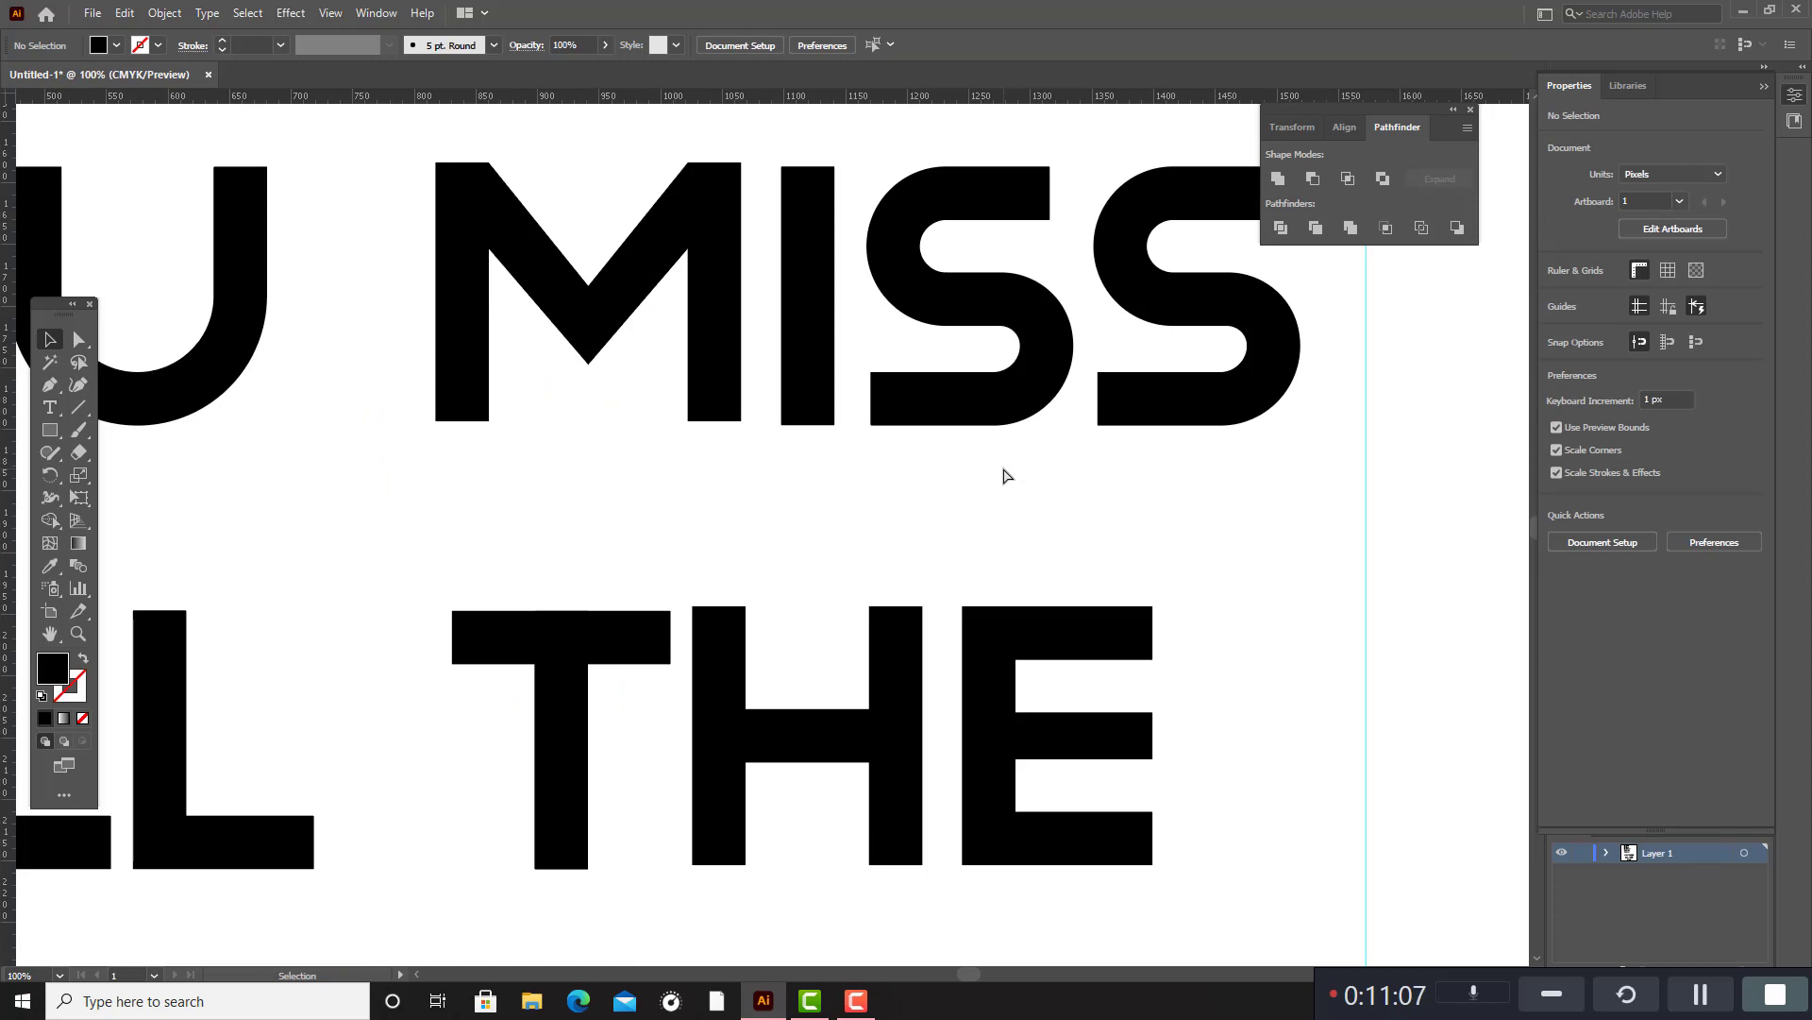
# Move the second vertical guide inward to the end of "IF YOU", at about X 978 px.
pyautogui.hotkey('ctrl', '-')
pyautogui.hotkey('ctrl', '-')
pyautogui.hotkey('ctrl', '-')
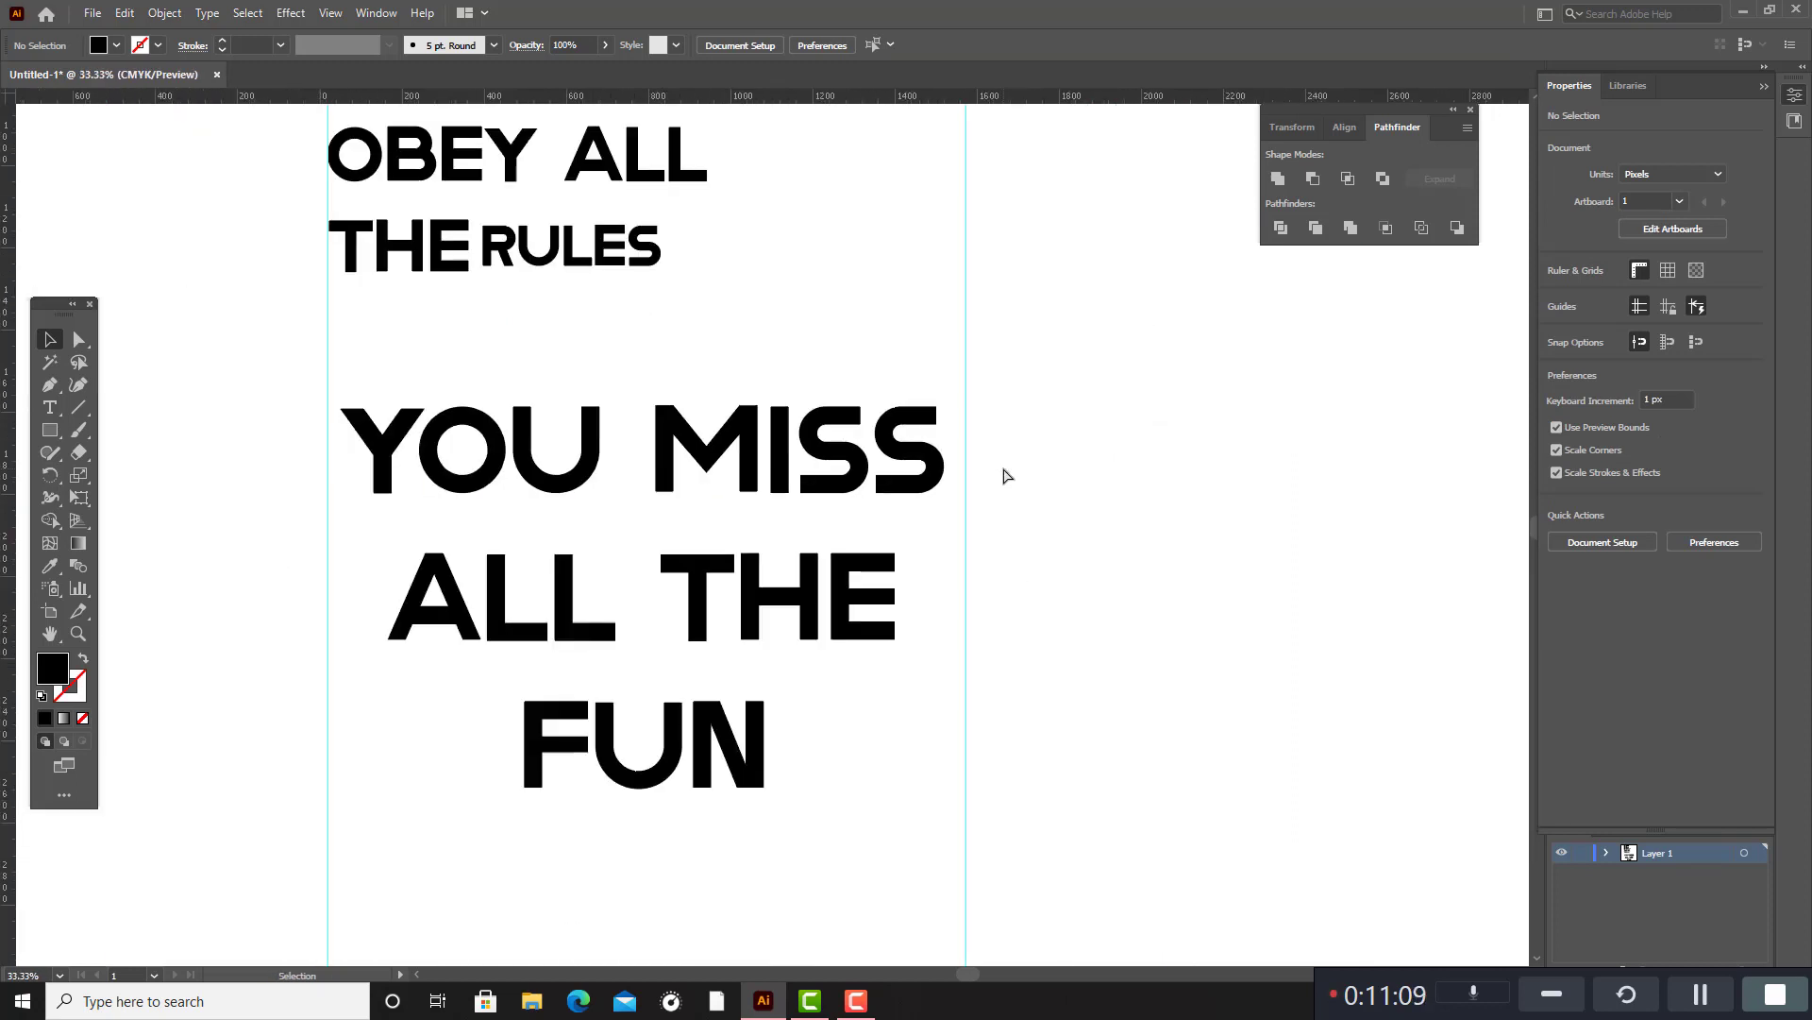
pyautogui.scroll(4, 1007, 475)
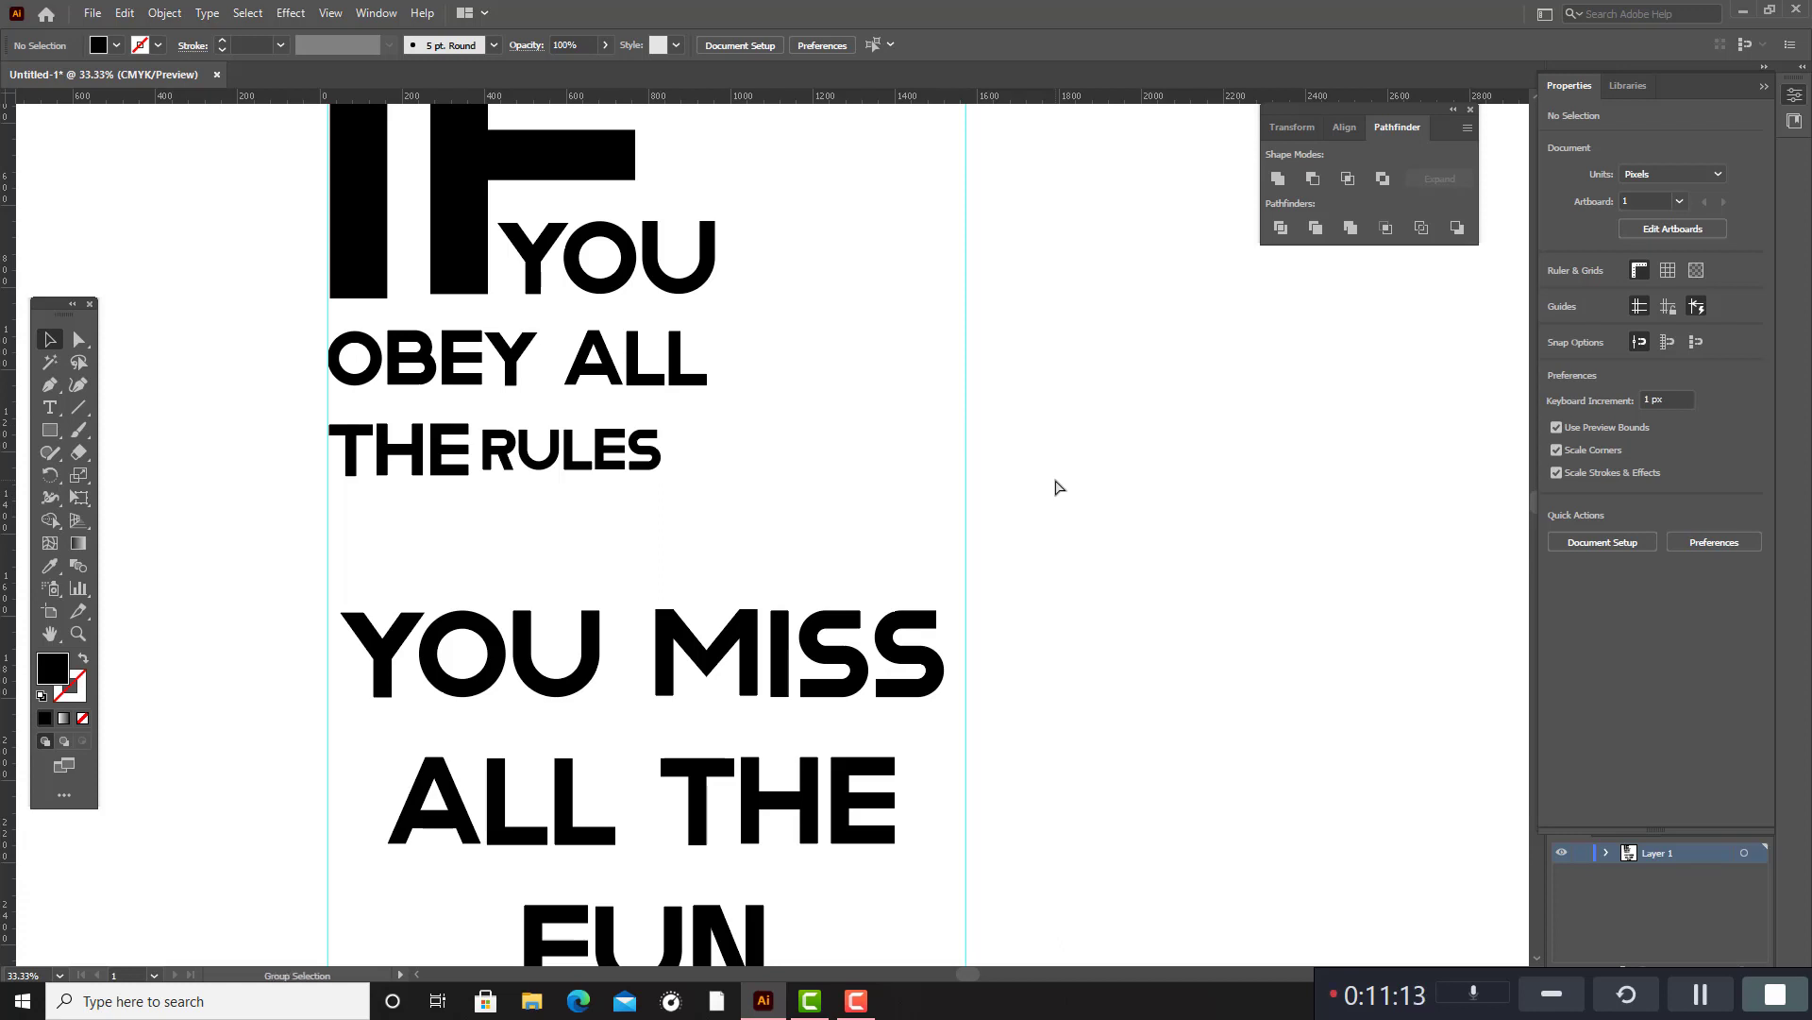
pyautogui.hotkey('ctrl', 'a')
pyautogui.click(1252, 471)
pyautogui.moveTo(970, 472); pyautogui.dragTo(726, 474)
pyautogui.scroll(4, 802, 434)
pyautogui.scroll(-4, 802, 434)
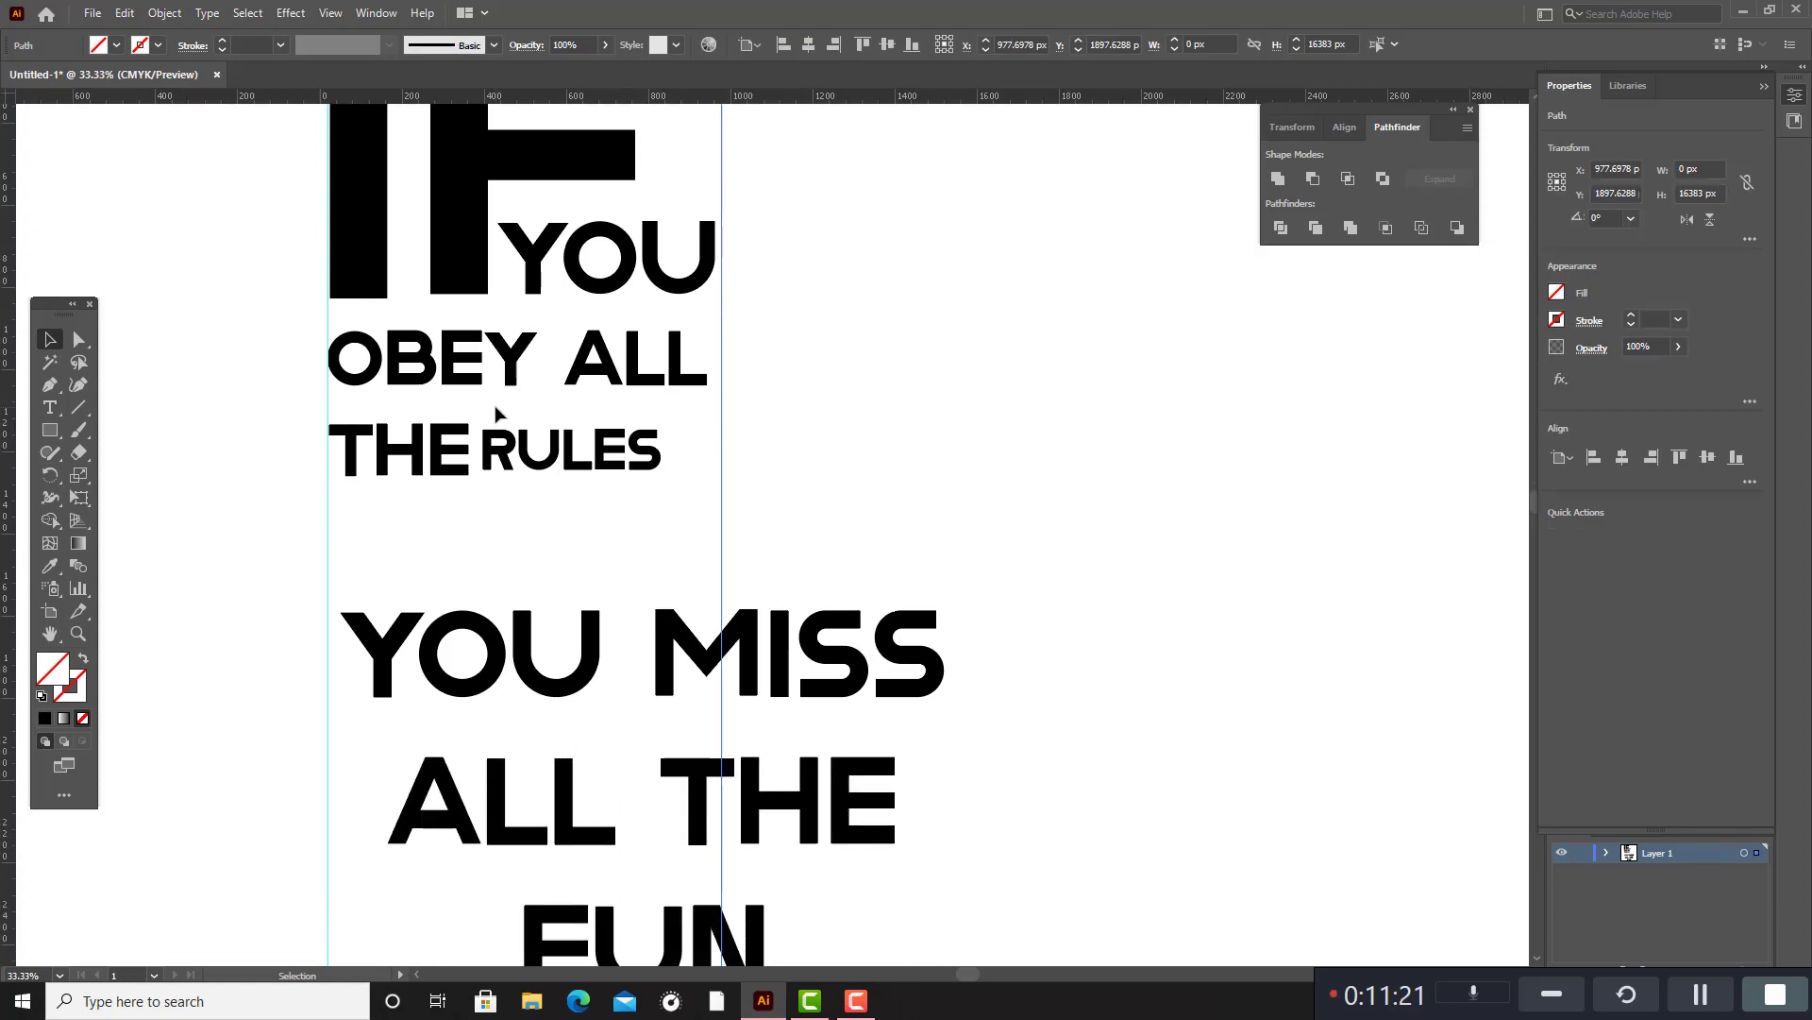
# Enlarge "RULES" and position it after "THE" so that it ends at the second vertical guide.
pyautogui.moveTo(496, 408); pyautogui.dragTo(637, 455)
pyautogui.moveTo(678, 431); pyautogui.dragTo(722, 421)
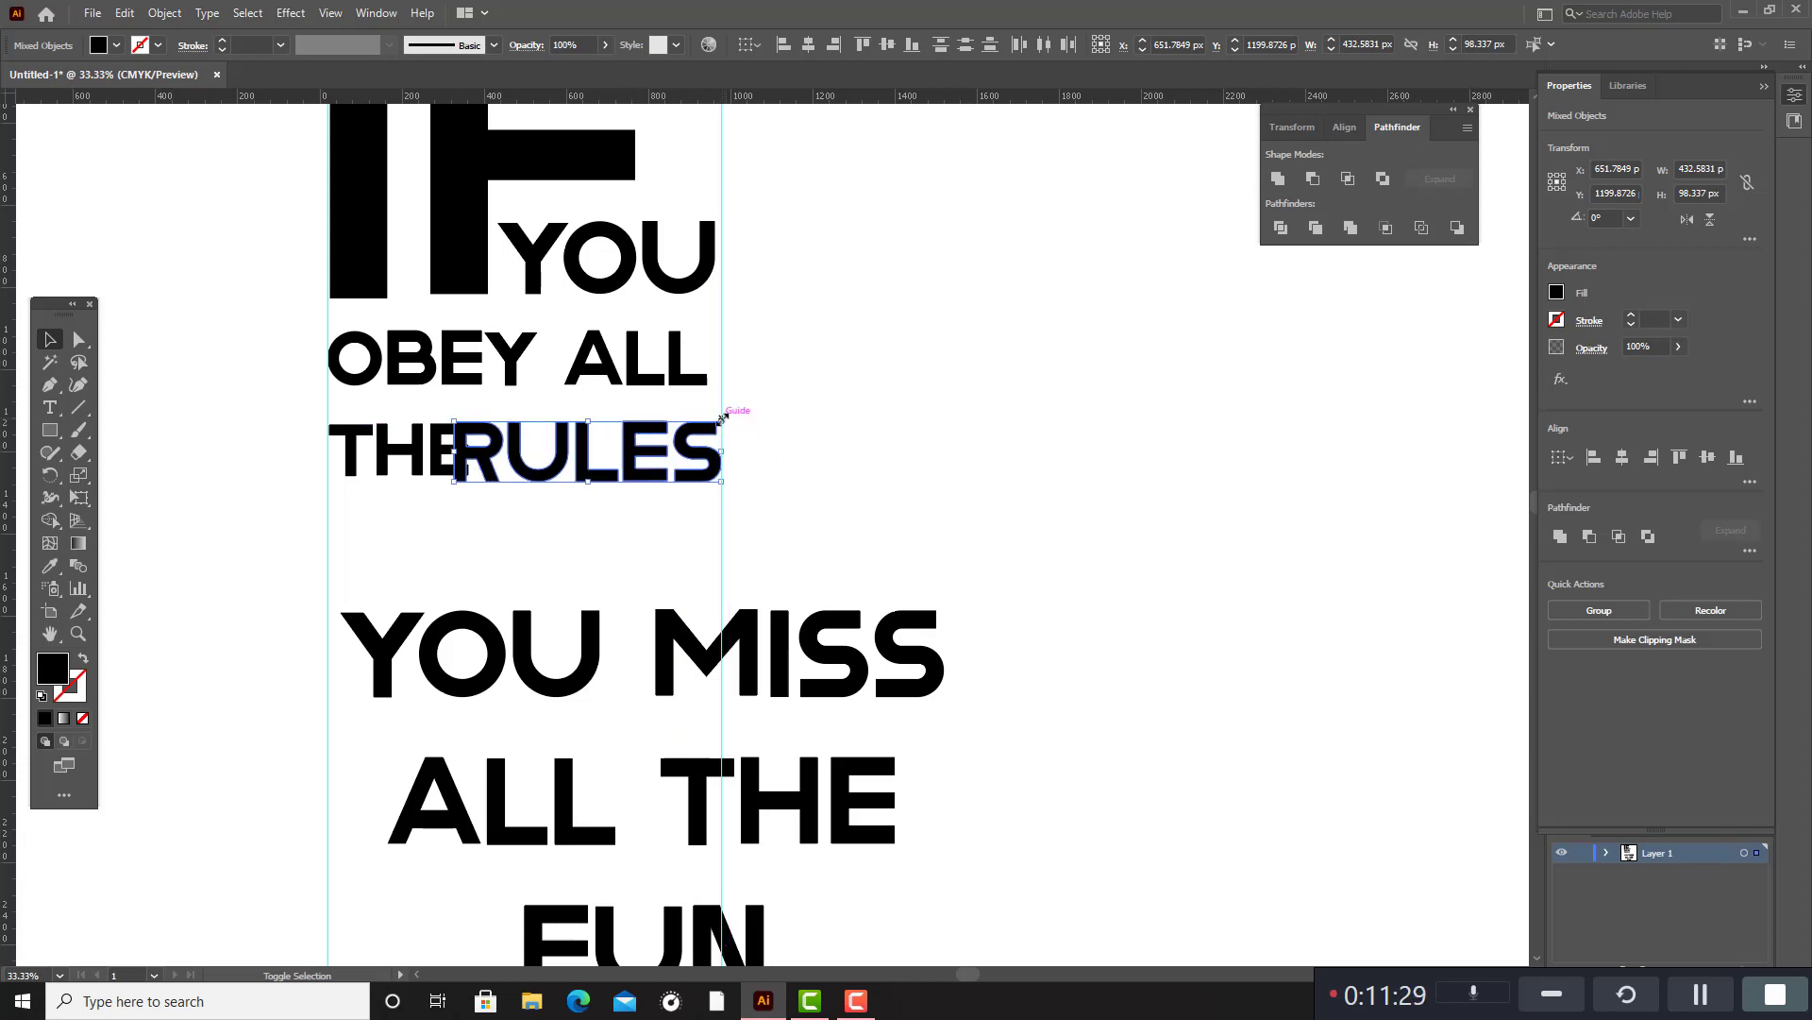
pyautogui.moveTo(604, 456); pyautogui.dragTo(595, 449)
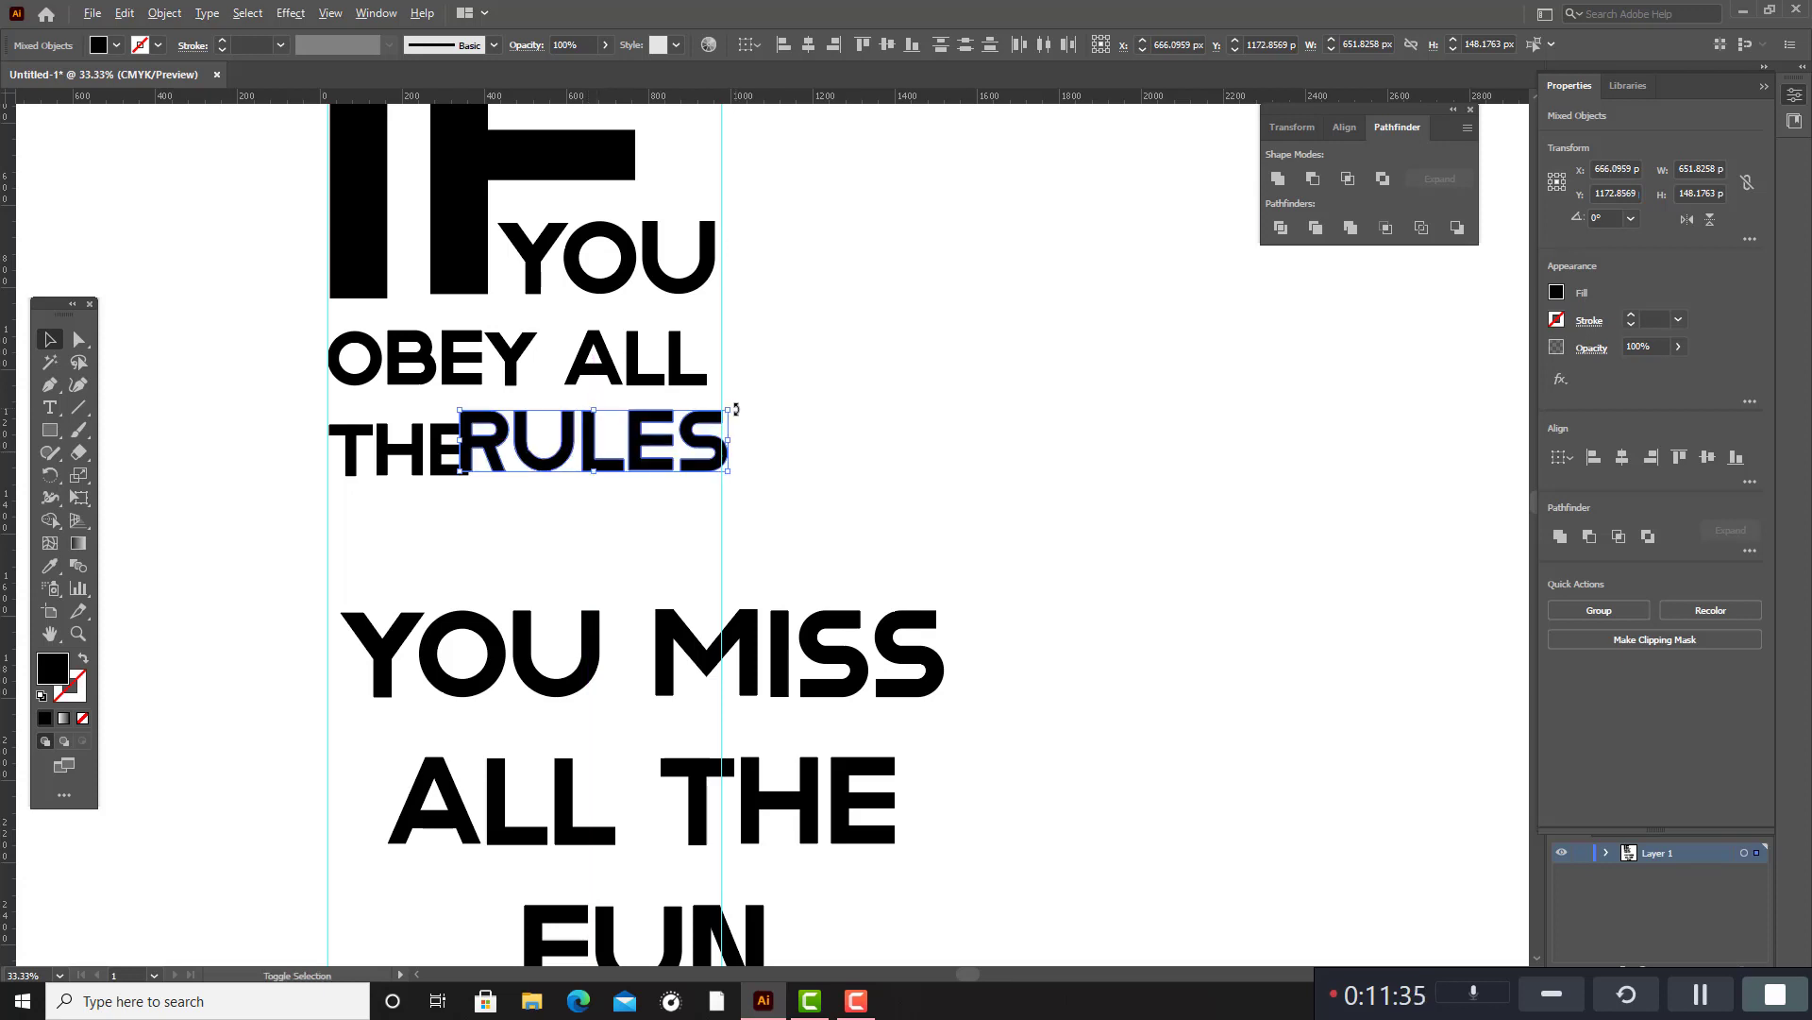
pyautogui.moveTo(732, 412); pyautogui.dragTo(695, 451)
pyautogui.click(895, 450)
# Enlarge "THE" beside "RULES" to about 376 × 178 px, aligned with the first vertical guide and the baseline of "RULES".
pyautogui.click(453, 445)
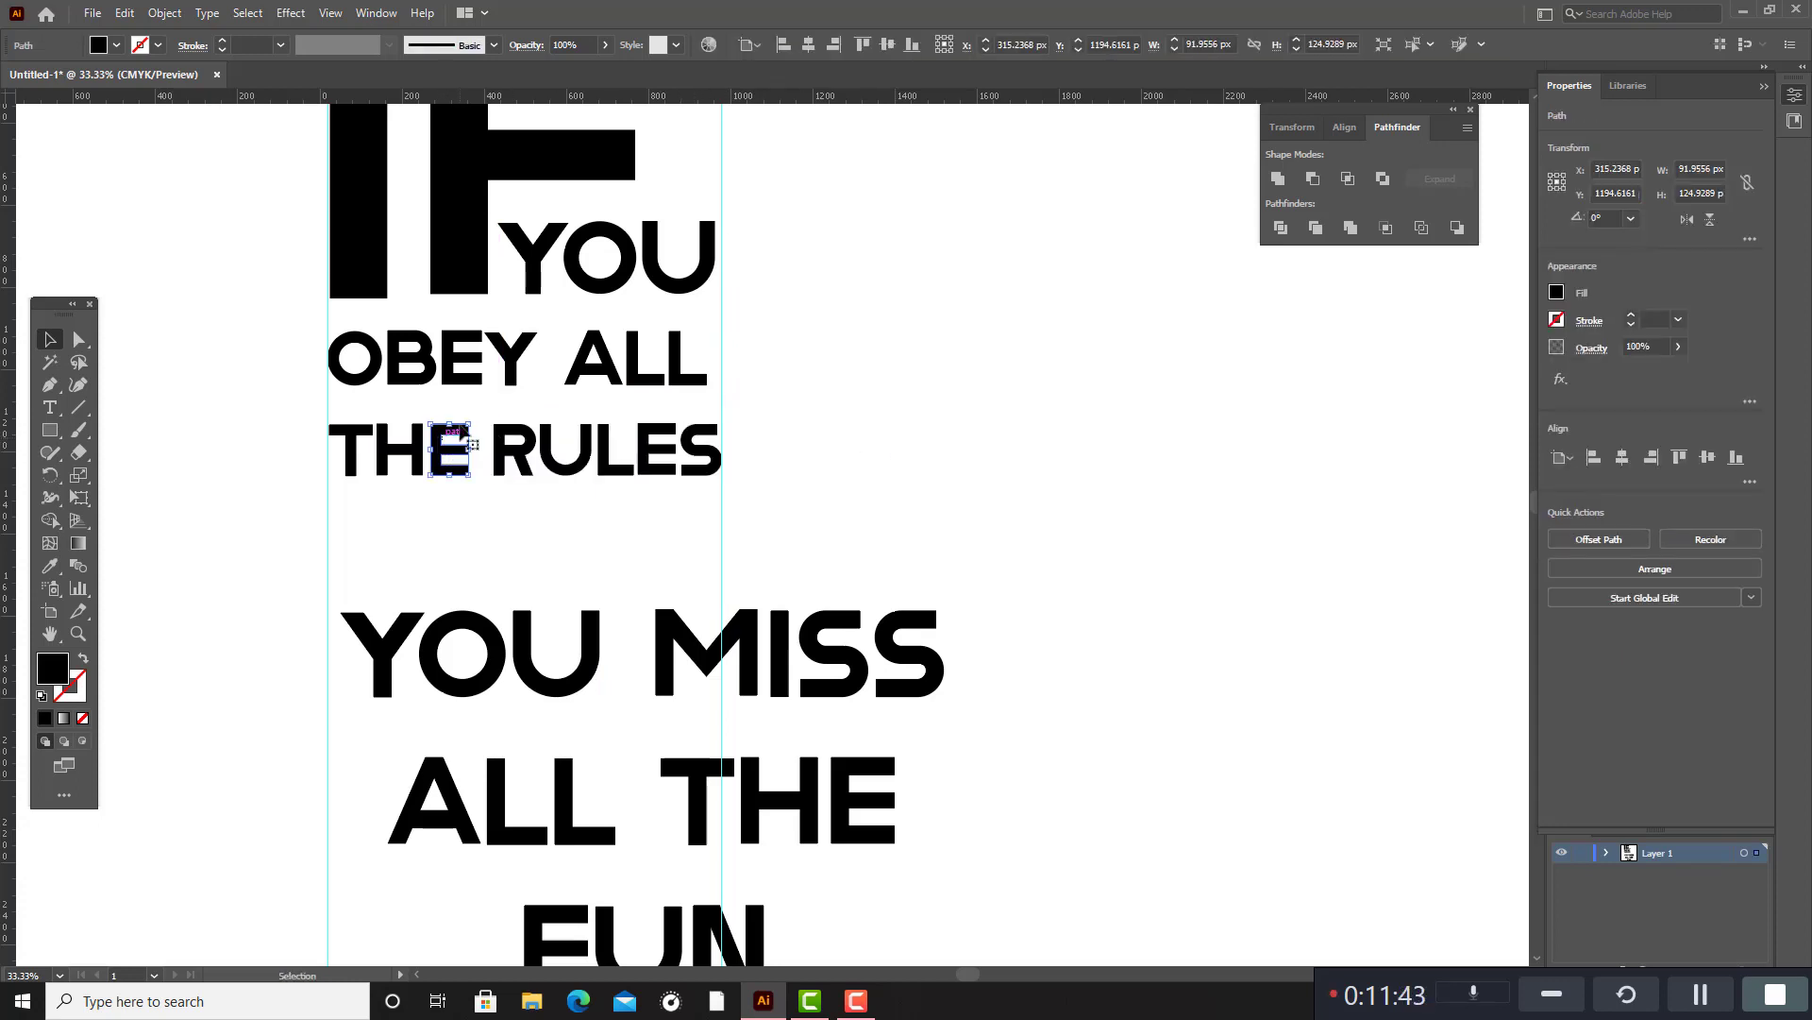
pyautogui.click(351, 418)
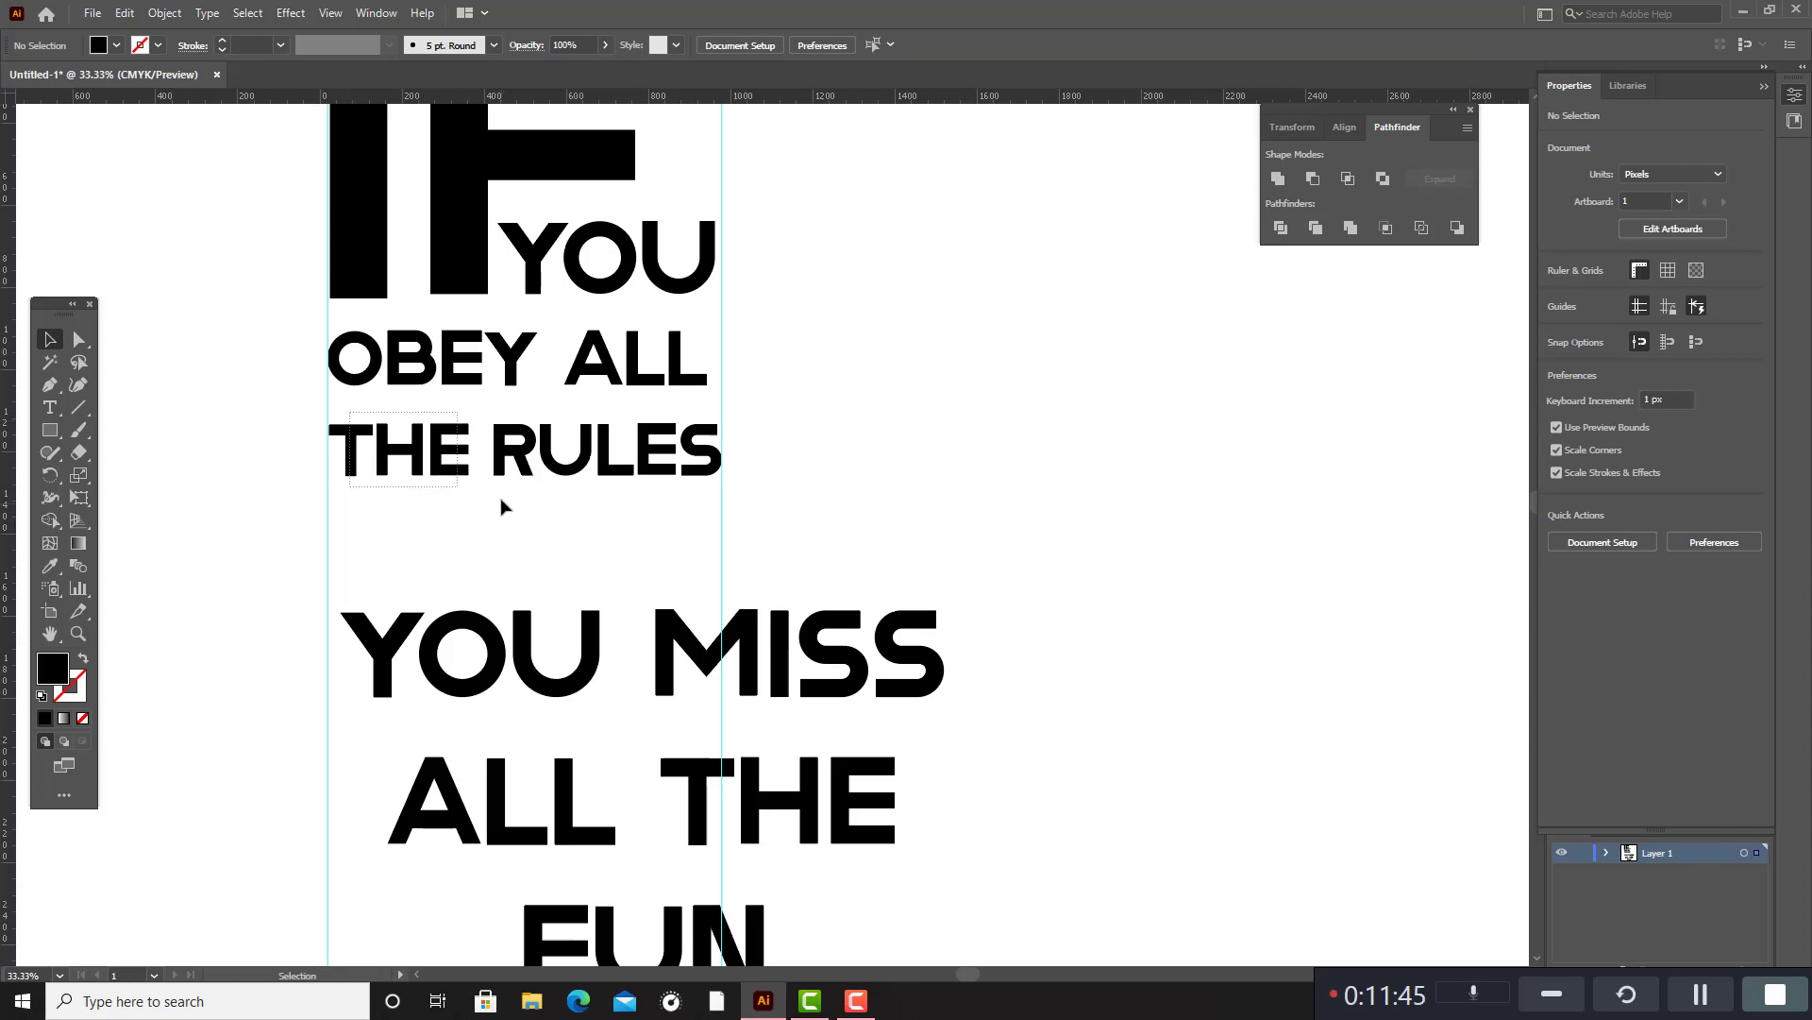
pyautogui.moveTo(502, 507); pyautogui.dragTo(499, 501)
pyautogui.moveTo(470, 424); pyautogui.dragTo(486, 487)
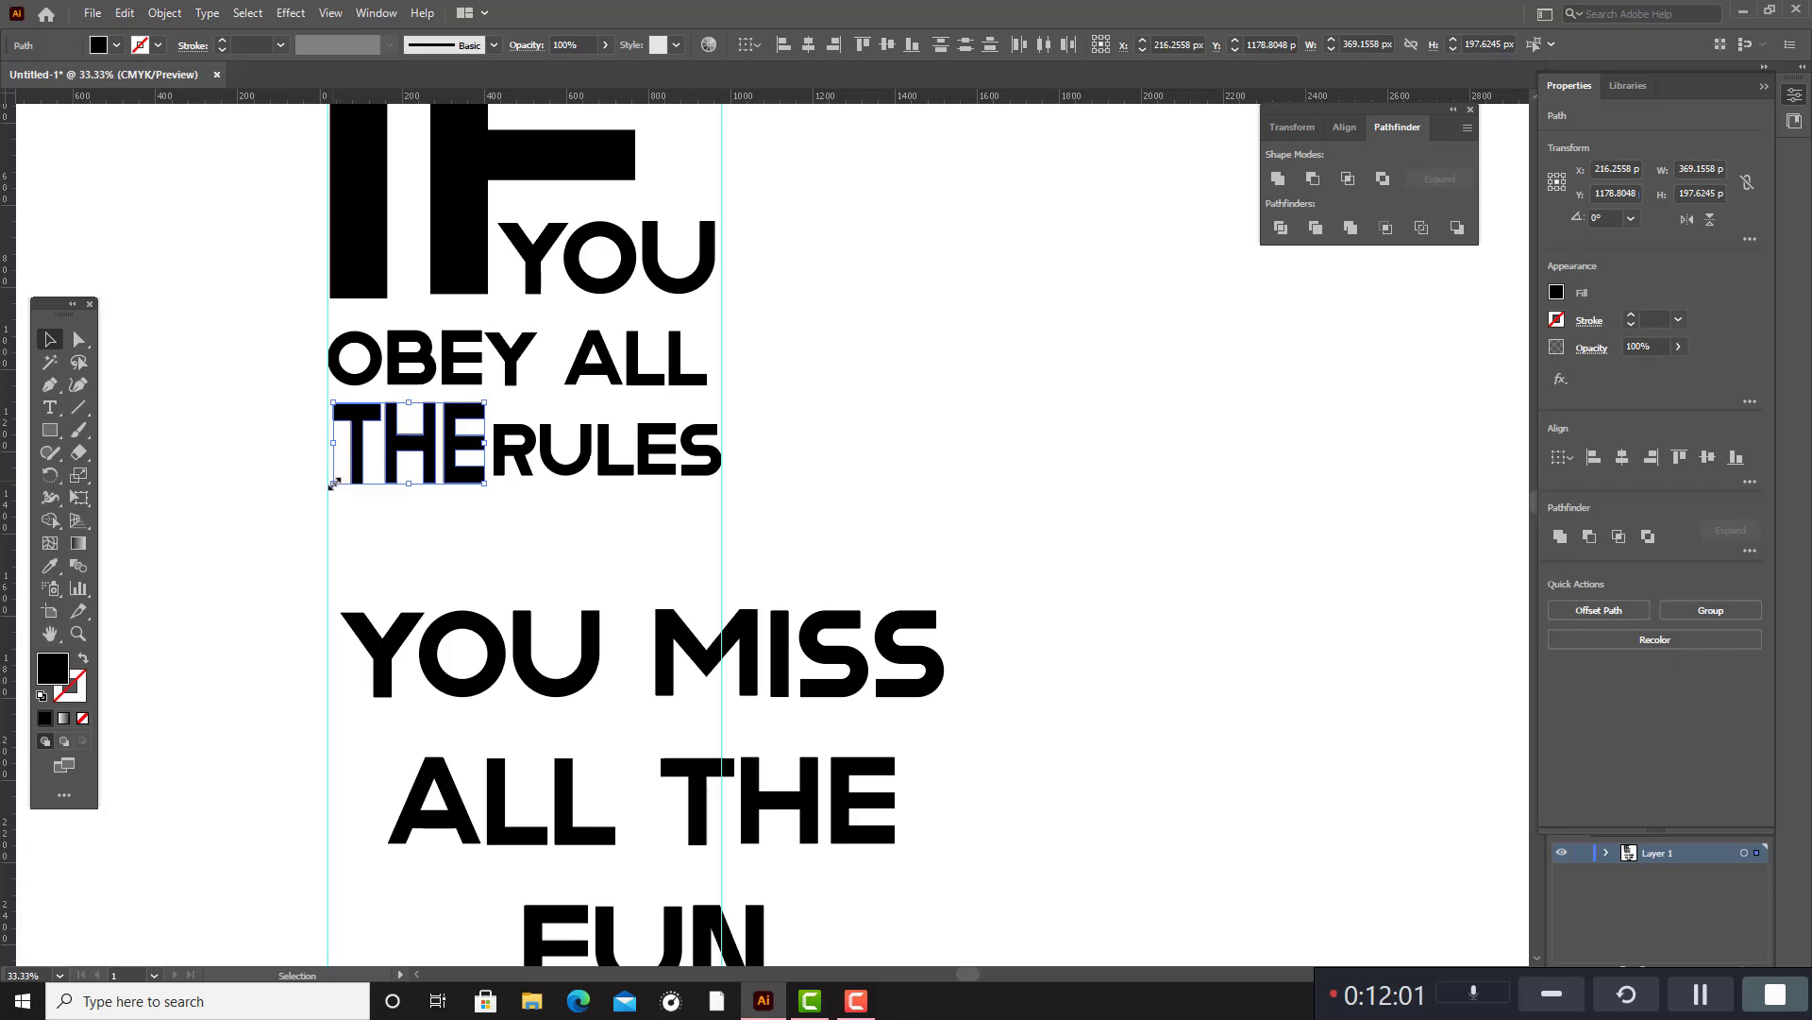
pyautogui.moveTo(334, 483); pyautogui.dragTo(332, 478)
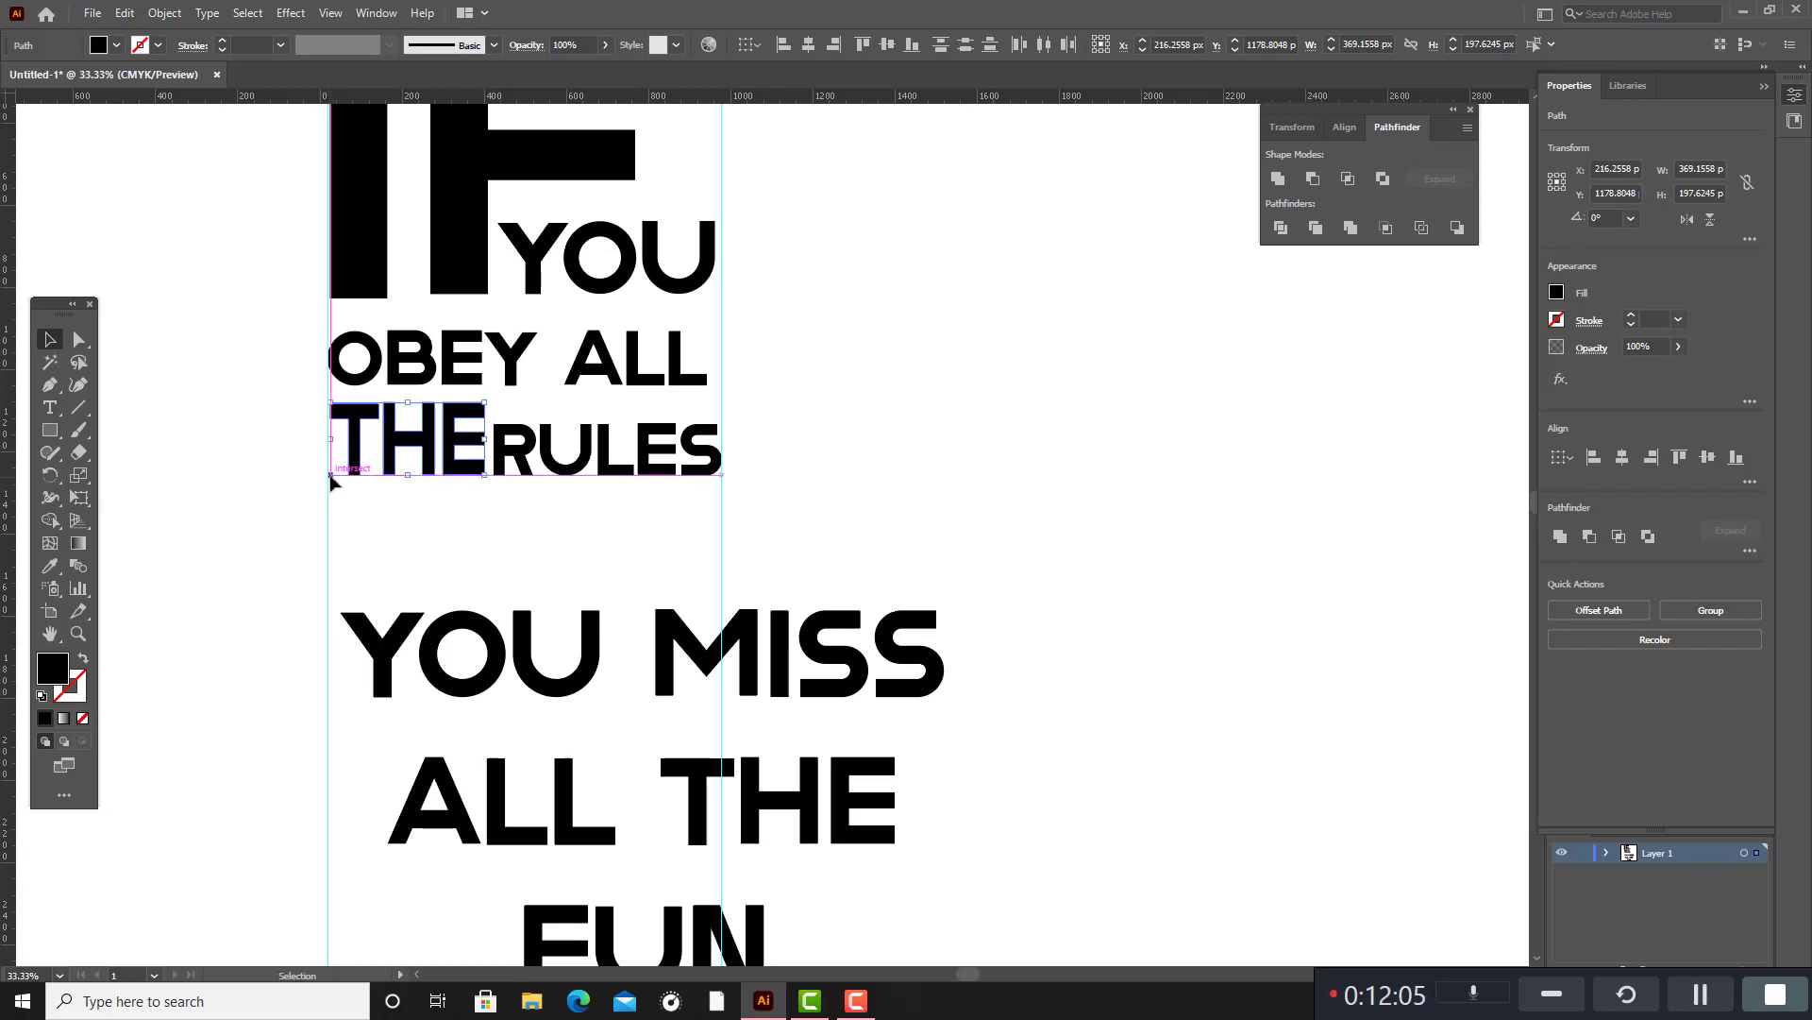
pyautogui.click(564, 539)
# Narrow "RULES" to about 503 px wide, keeping its end on the second guide and leaving a gap after "THE".
pyautogui.scroll(-1, 558, 545)
pyautogui.scroll(1, 551, 526)
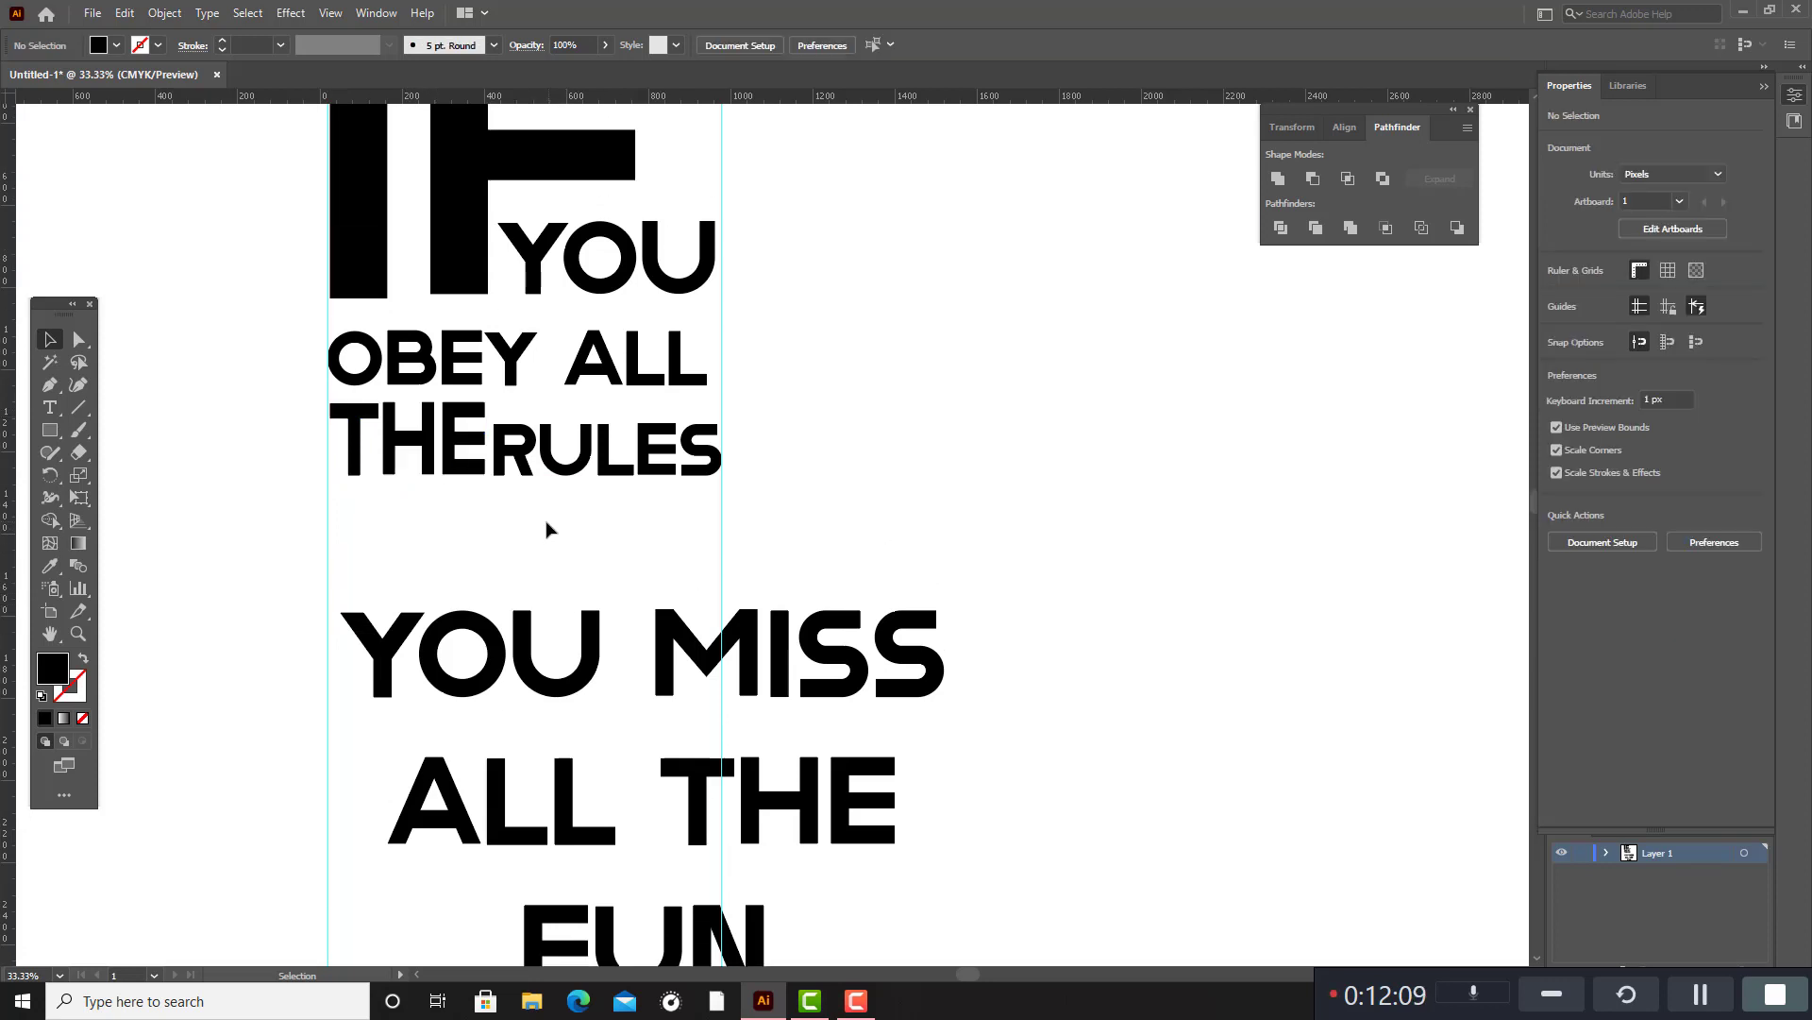
pyautogui.moveTo(500, 411); pyautogui.dragTo(694, 503)
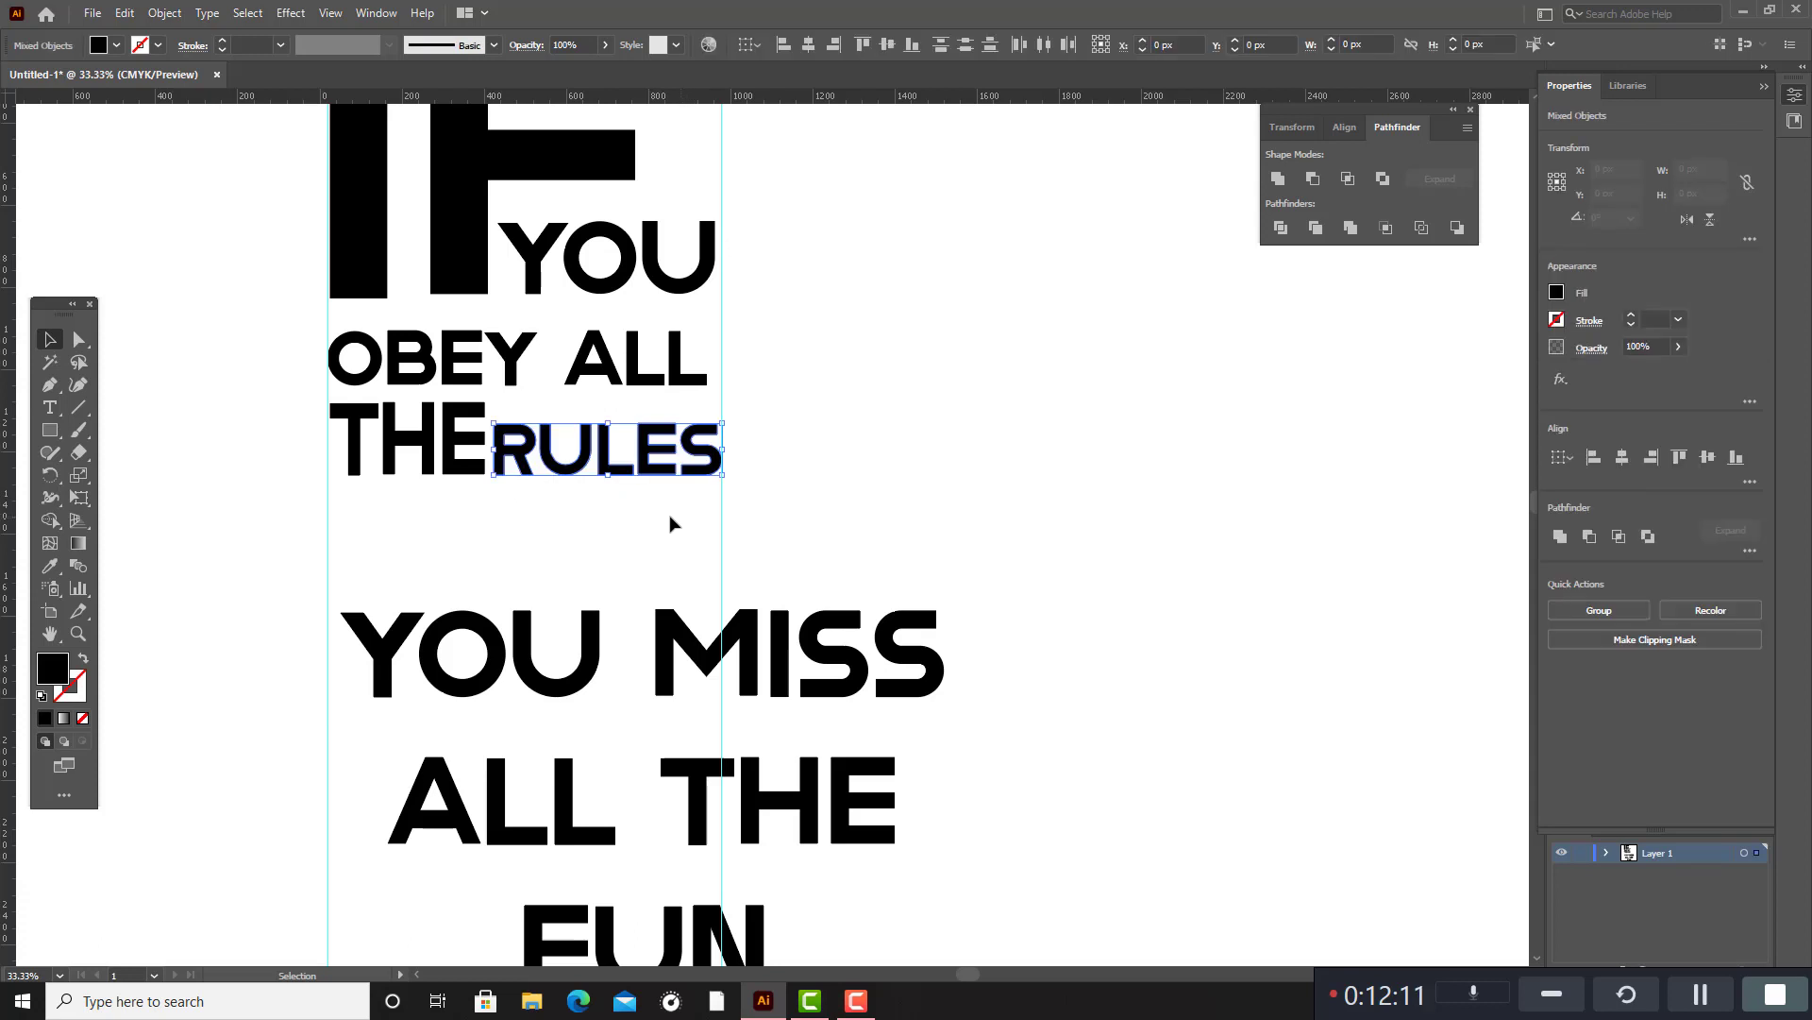
pyautogui.moveTo(492, 475); pyautogui.dragTo(515, 476)
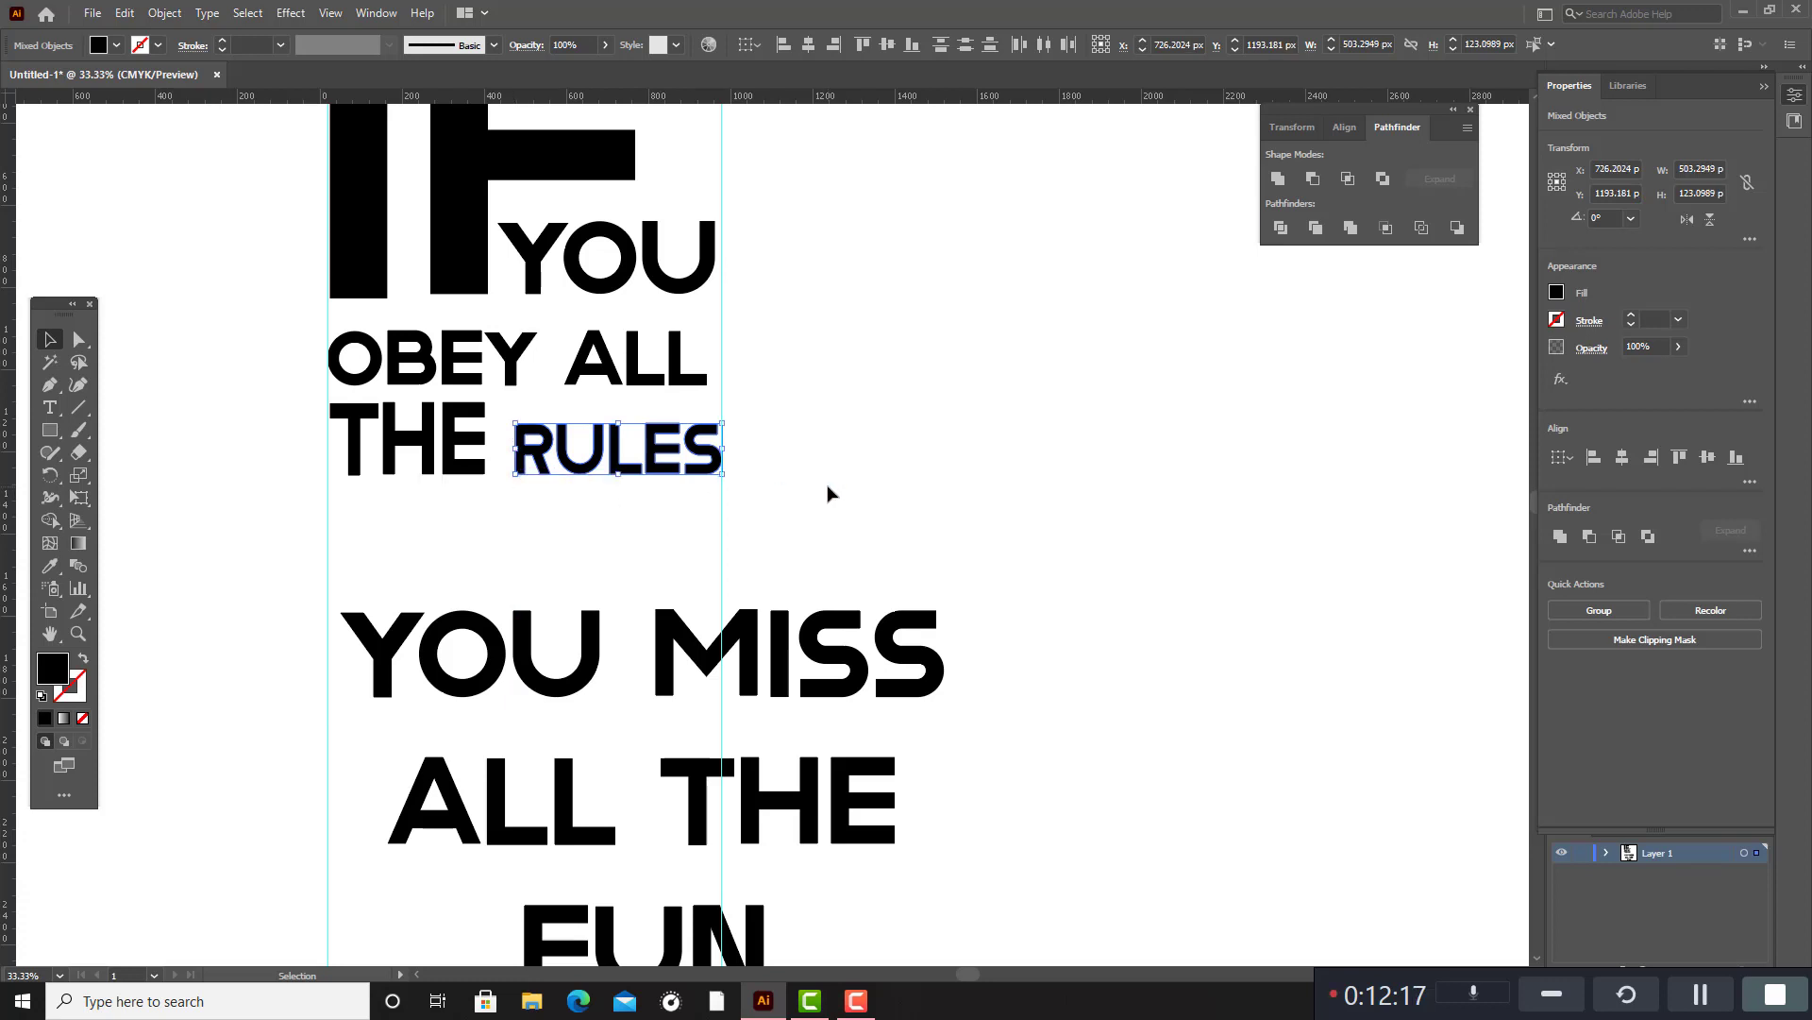
pyautogui.click(830, 491)
# Place the second "YOU" beneath "THE" against the first vertical guide and scale it down to about 374 × 125 px.
pyautogui.scroll(3, 828, 484)
pyautogui.scroll(-2, 823, 483)
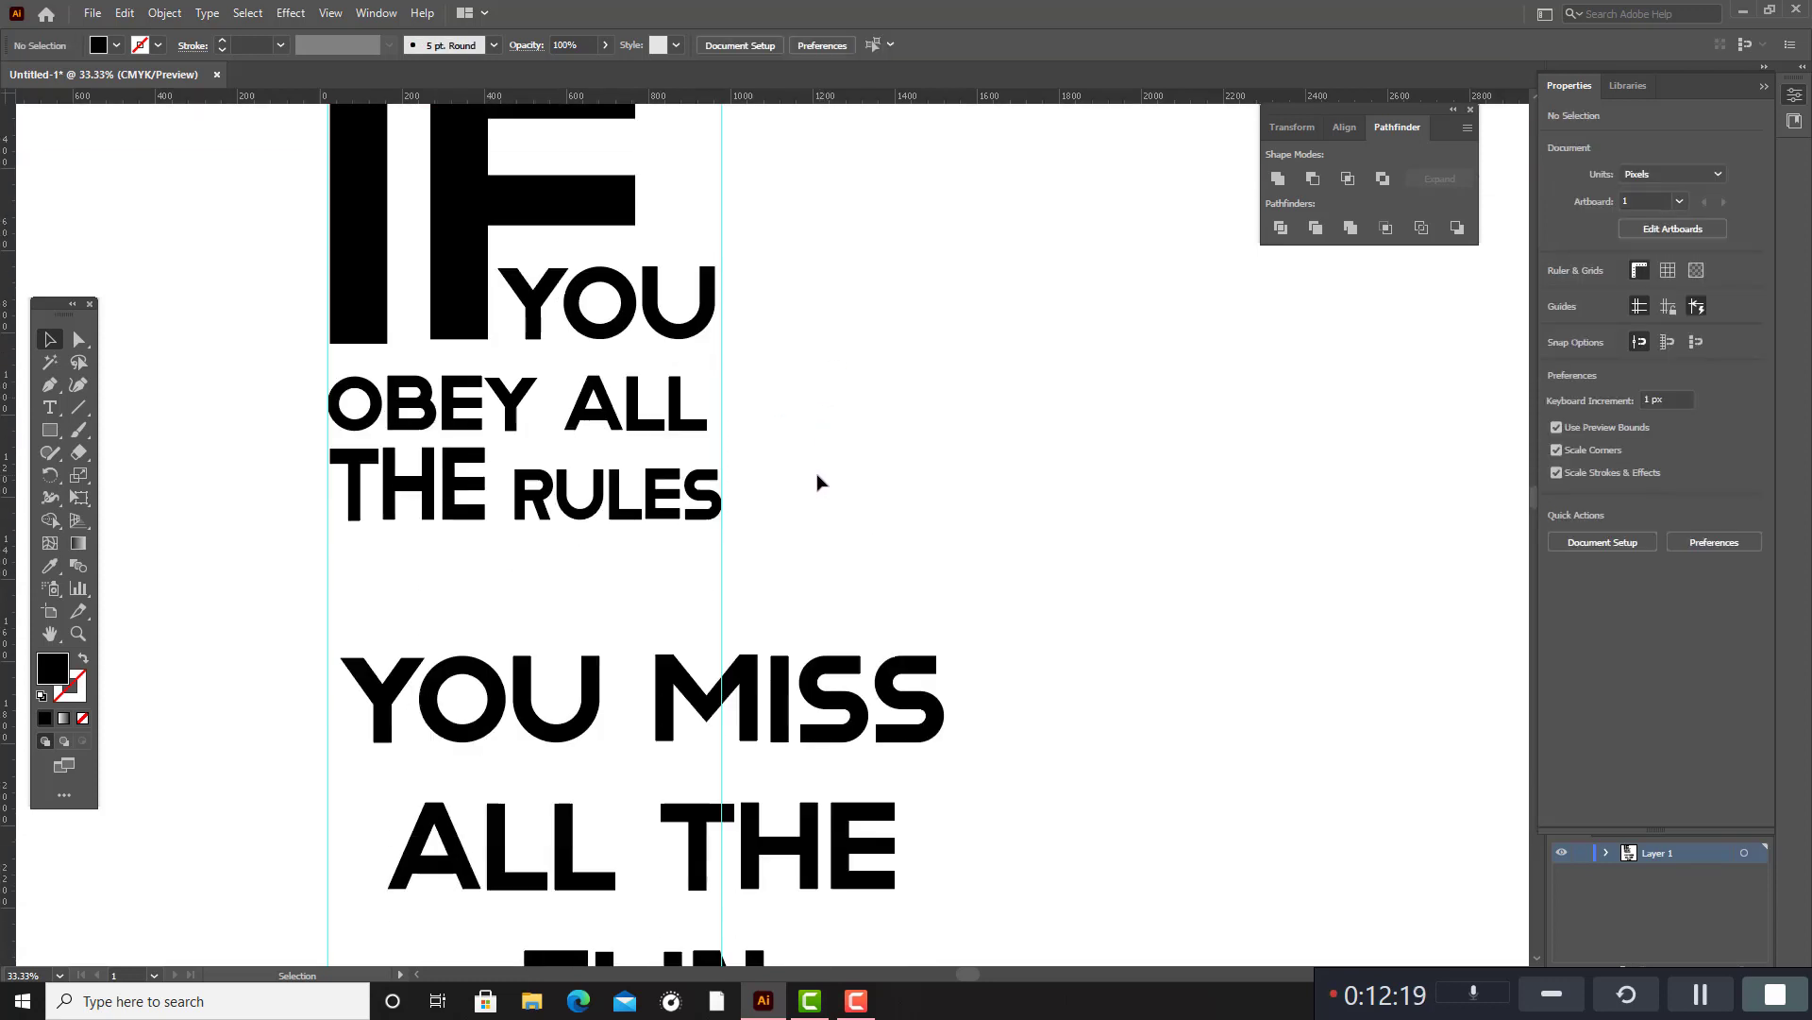
pyautogui.moveTo(358, 634); pyautogui.dragTo(524, 623)
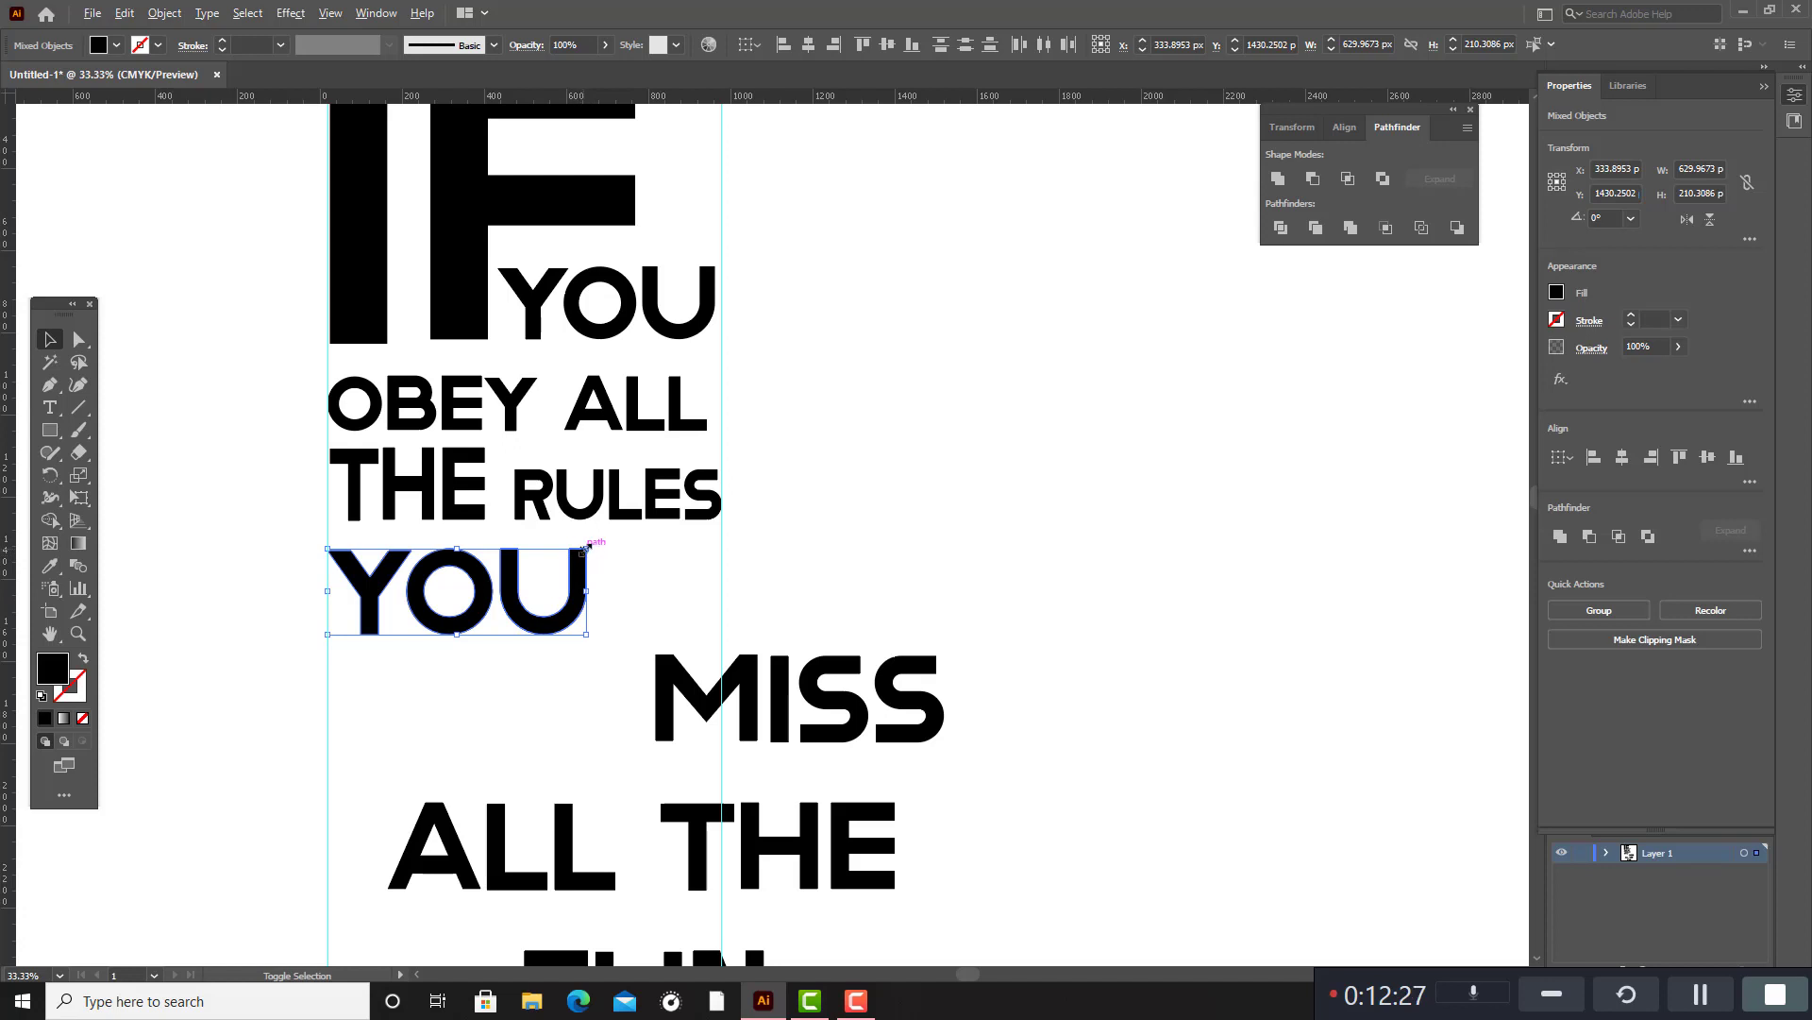
pyautogui.moveTo(585, 547)
pyautogui.mouseDown()
pyautogui.moveTo(599, 555)
pyautogui.moveTo(555, 563)
pyautogui.mouseUp()
pyautogui.moveTo(484, 612); pyautogui.dragTo(449, 590)
pyautogui.click(627, 655)
# Group the letters of "MISS" into one object.
pyautogui.moveTo(794, 599); pyautogui.dragTo(945, 747)
pyautogui.keyDown('shift'); pyautogui.click(778, 713); pyautogui.keyUp('shift')
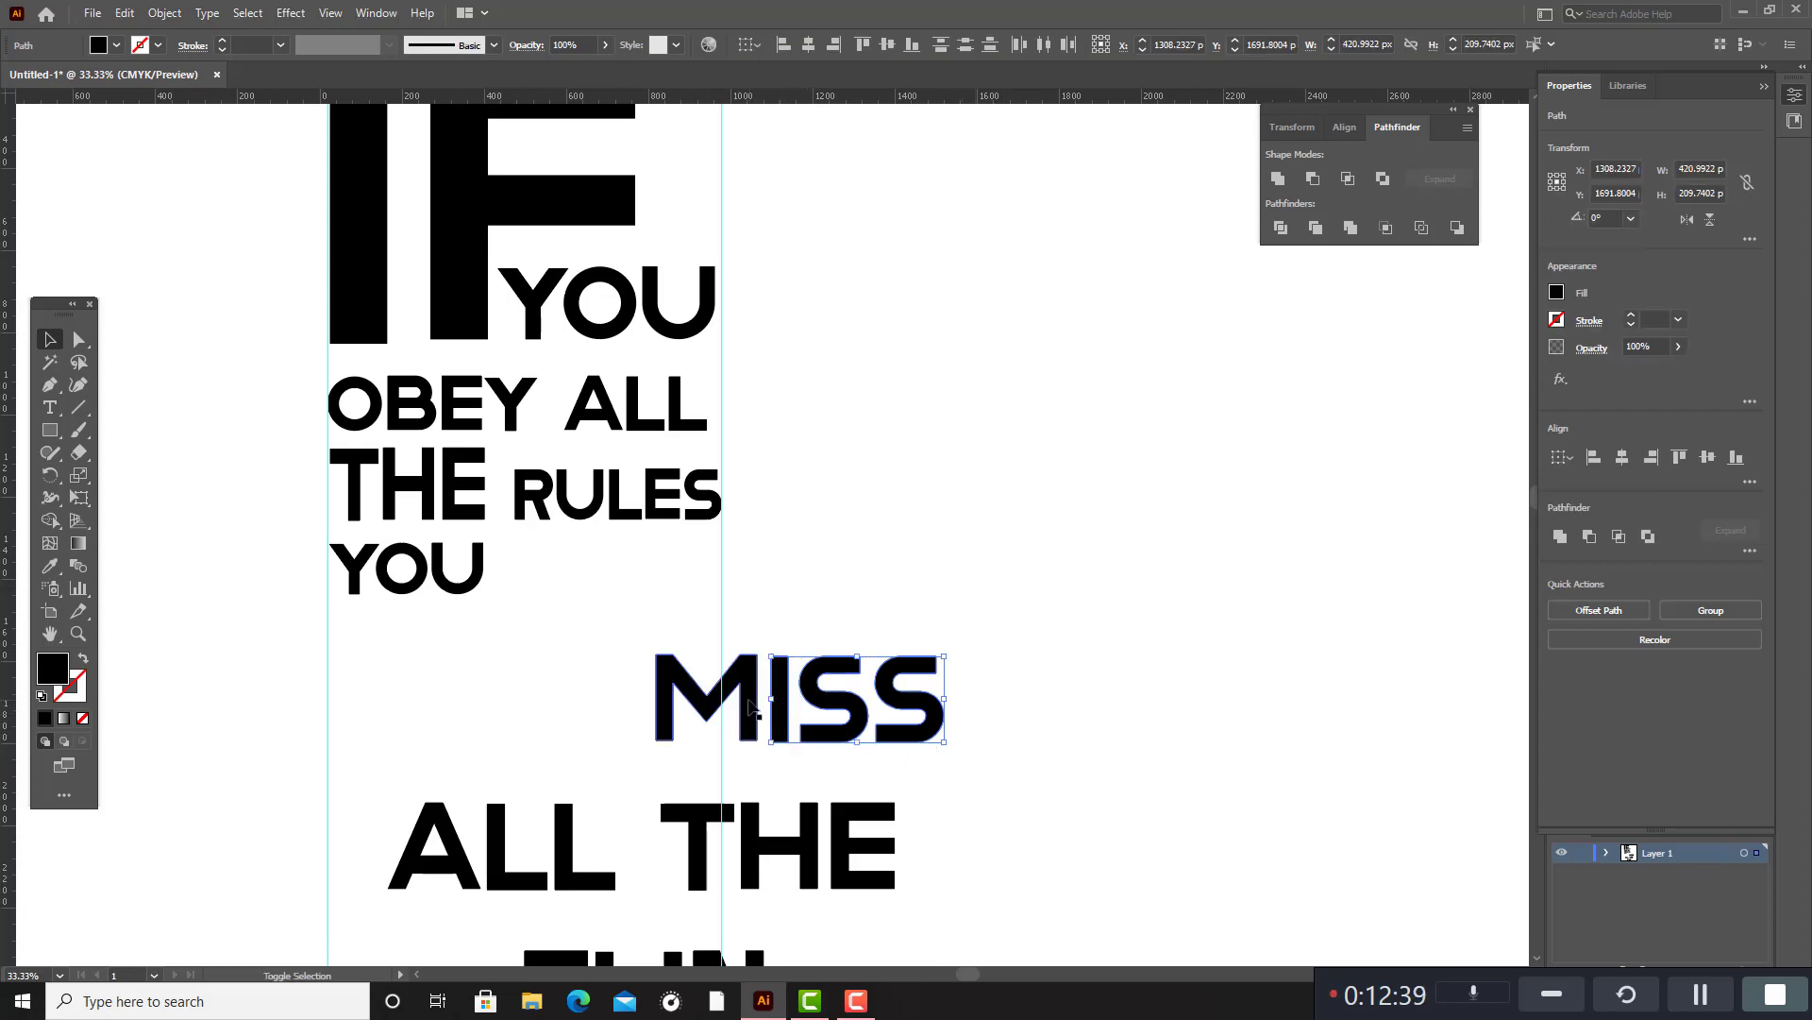
pyautogui.keyDown('shift'); pyautogui.click(746, 706); pyautogui.keyUp('shift')
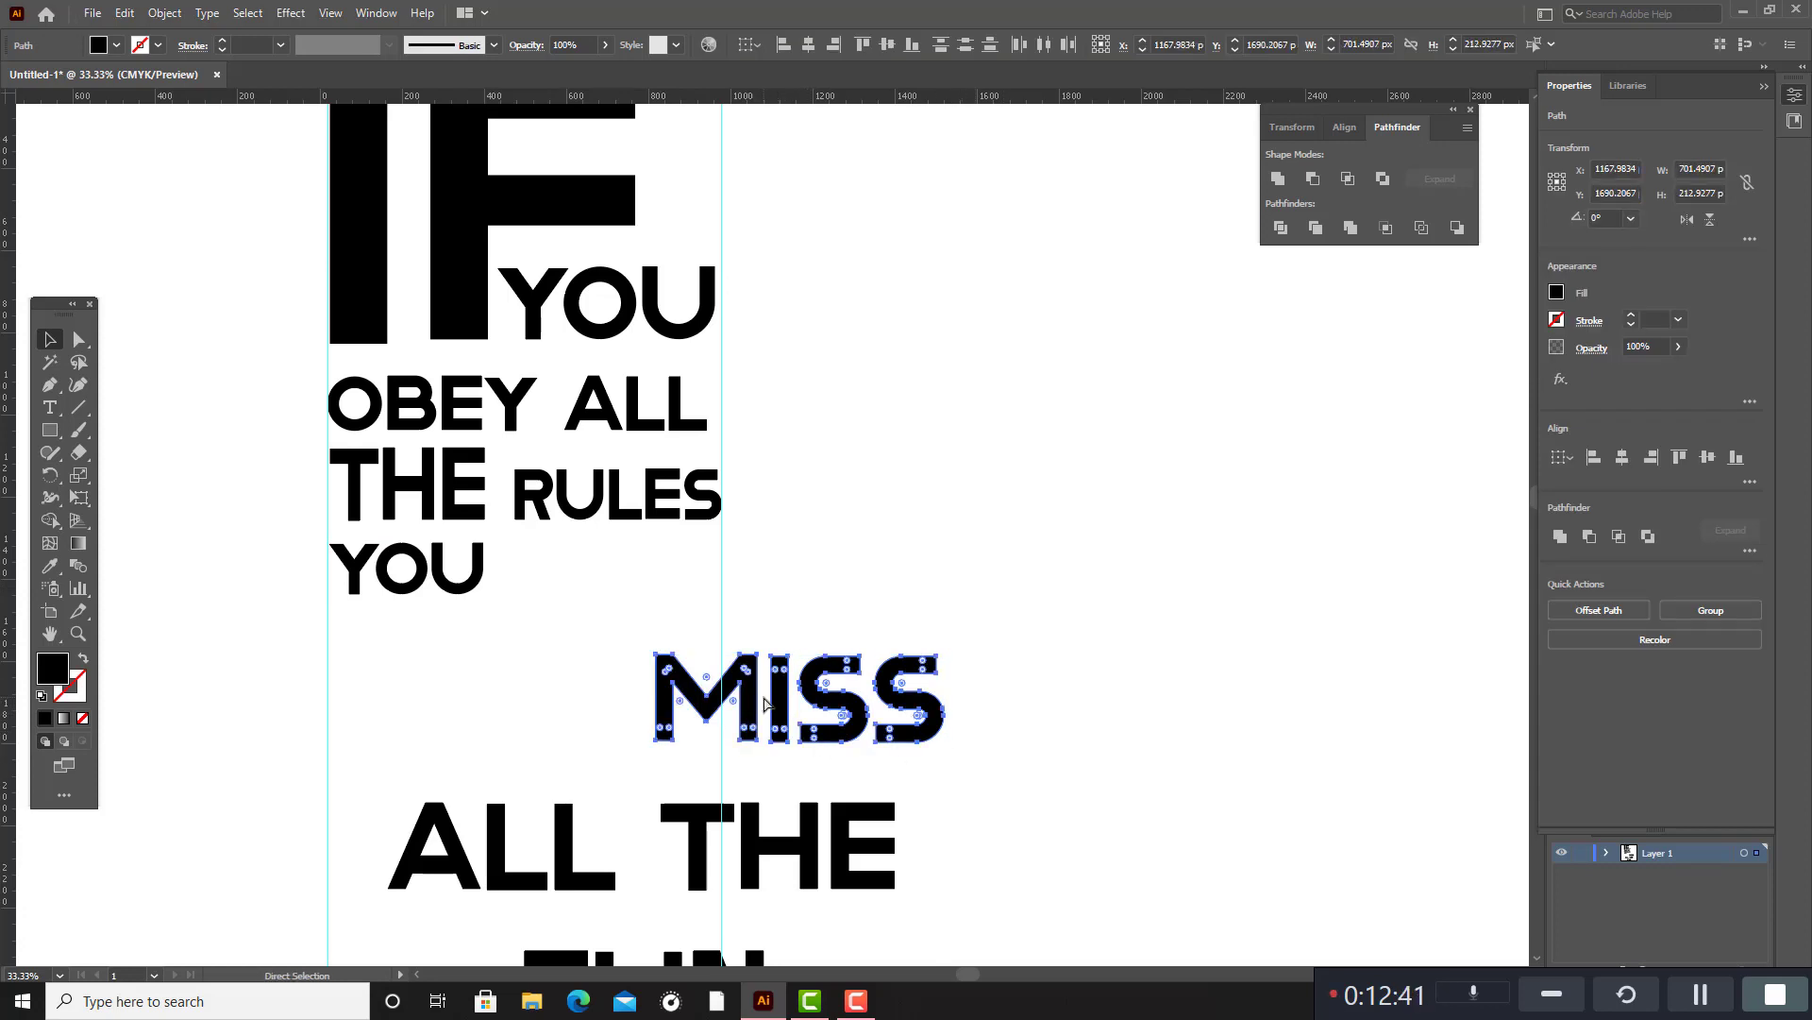
pyautogui.hotkey('ctrl', 'g')
# Place "MISS" after "YOU" beneath "RULES" and scale it down to about 520 × 137 px, ending at the second guide.
pyautogui.moveTo(741, 668); pyautogui.dragTo(583, 601)
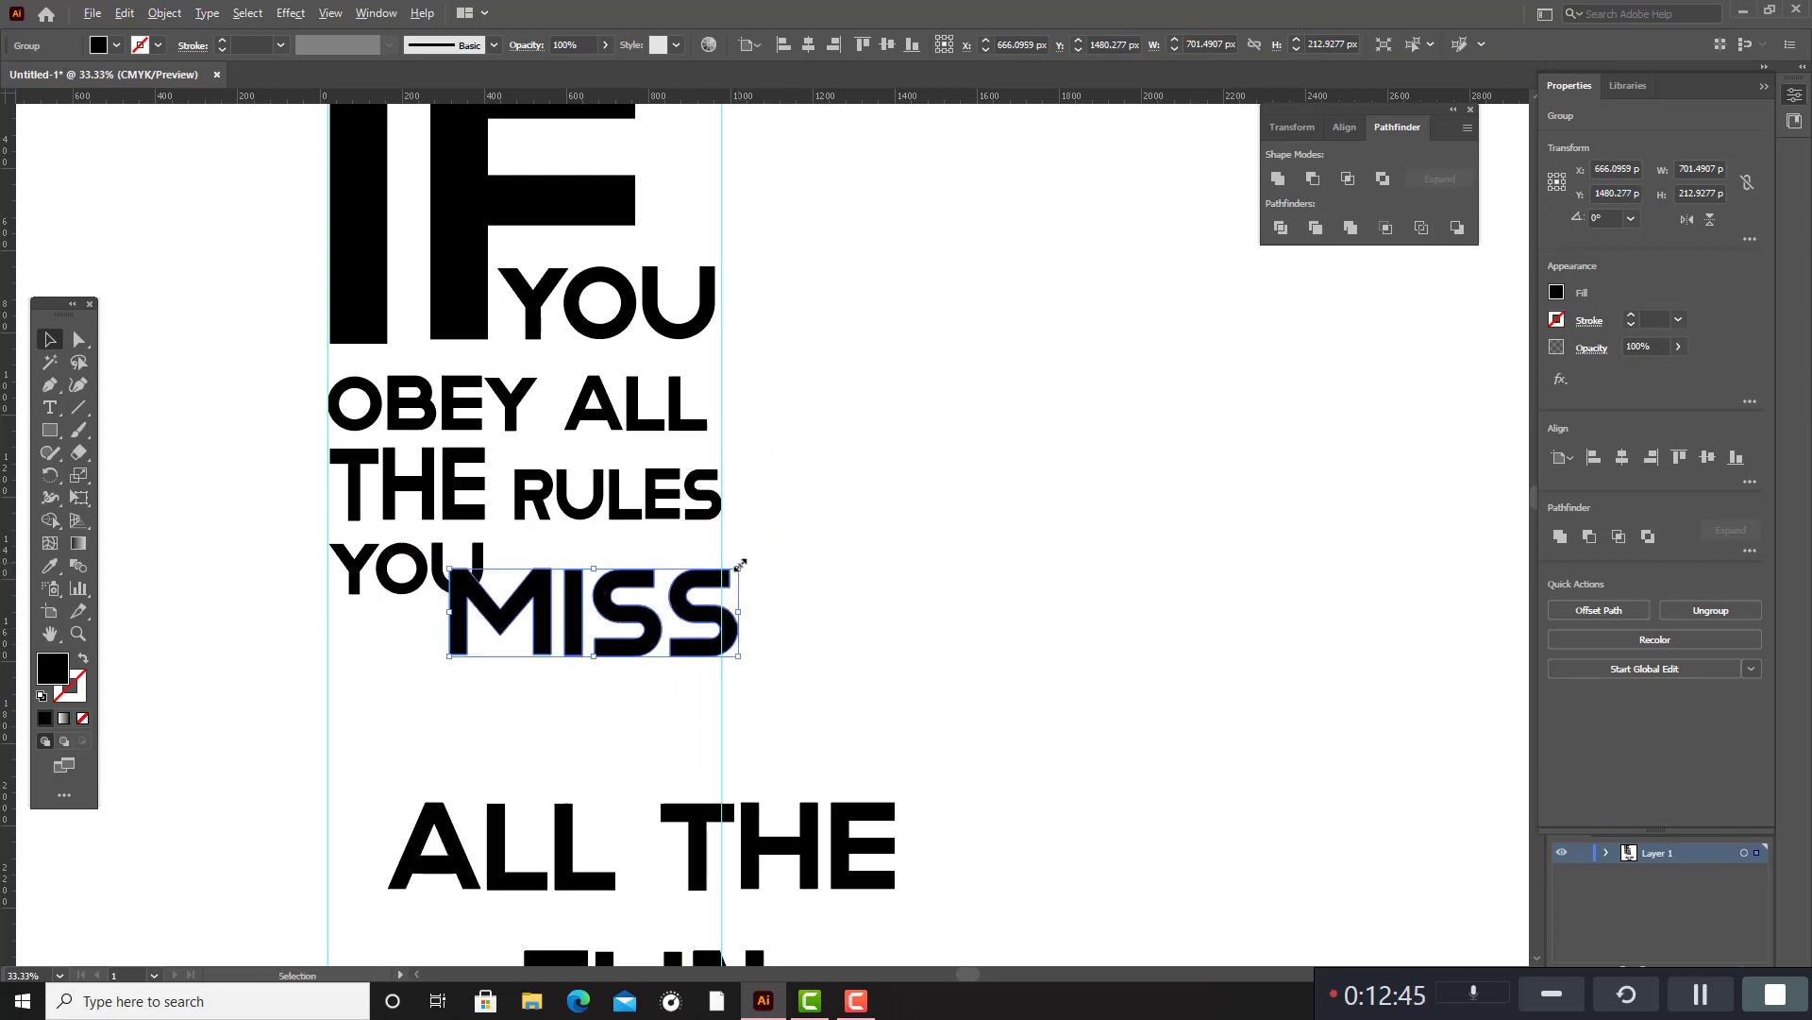
pyautogui.moveTo(739, 565); pyautogui.dragTo(699, 591)
pyautogui.hotkey('ctrl', 'z')
pyautogui.moveTo(629, 633); pyautogui.dragTo(511, 590)
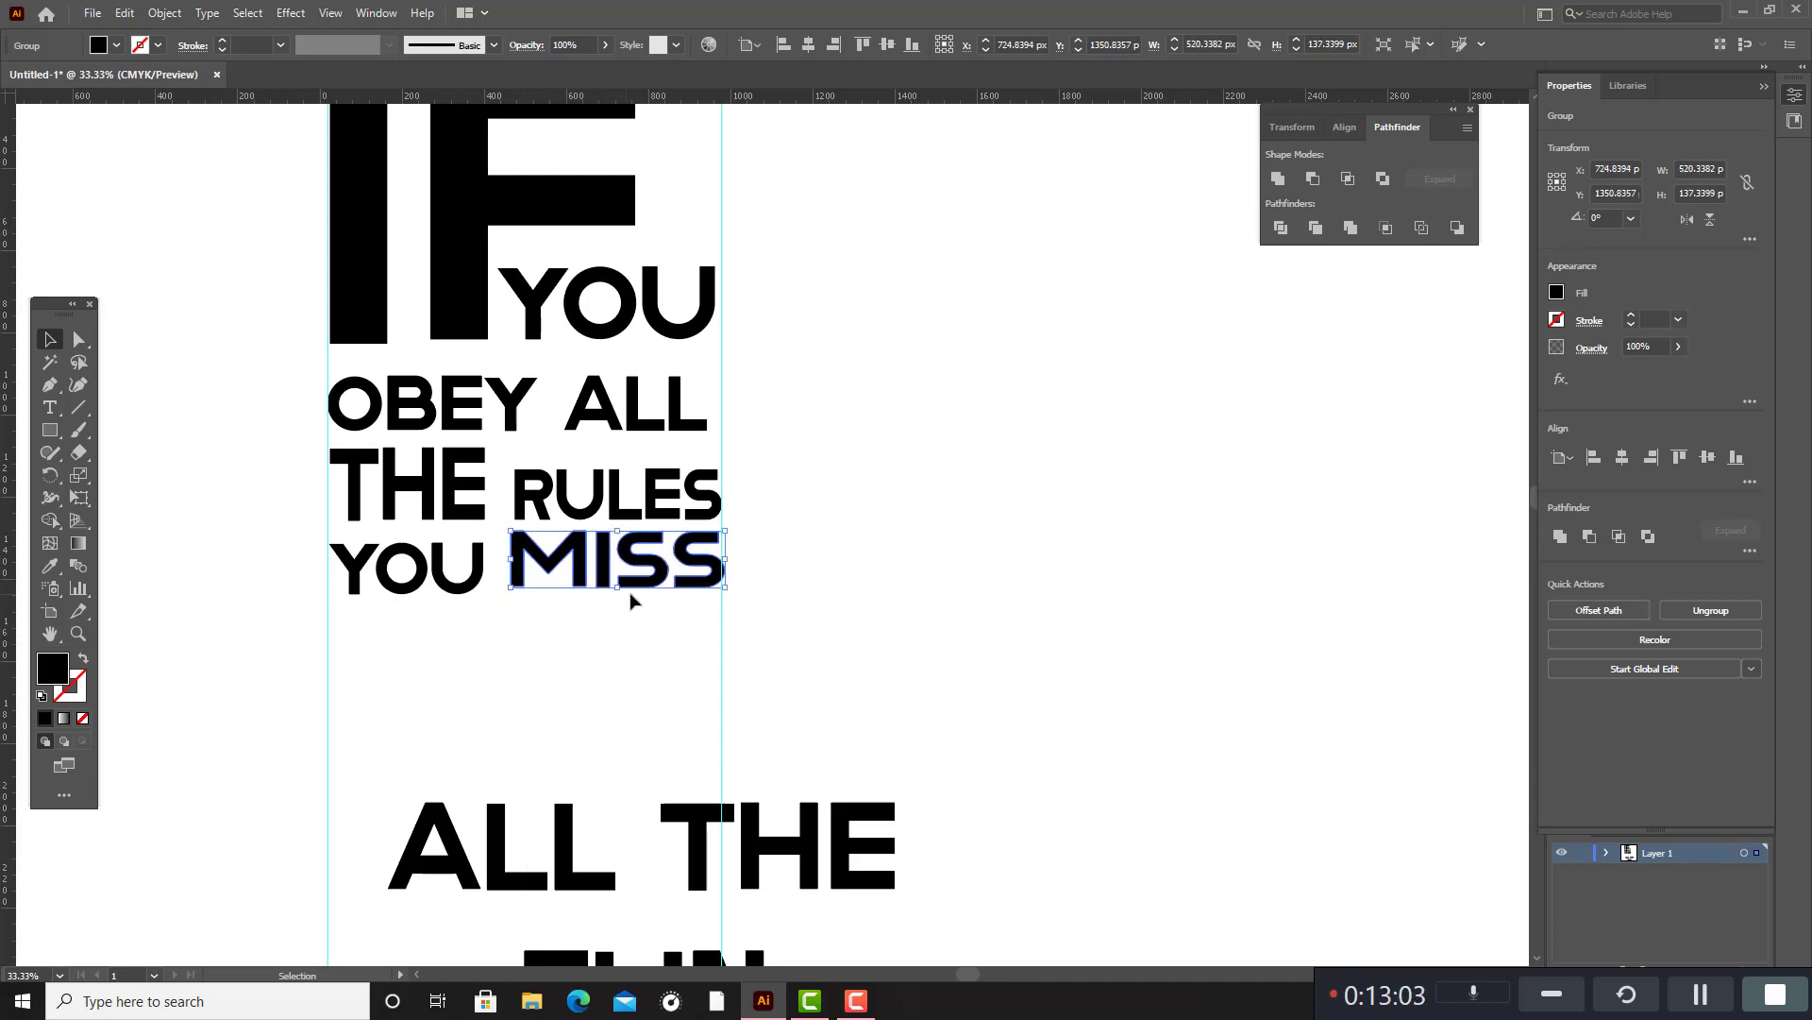
pyautogui.moveTo(661, 585); pyautogui.dragTo(661, 590)
pyautogui.click(841, 619)
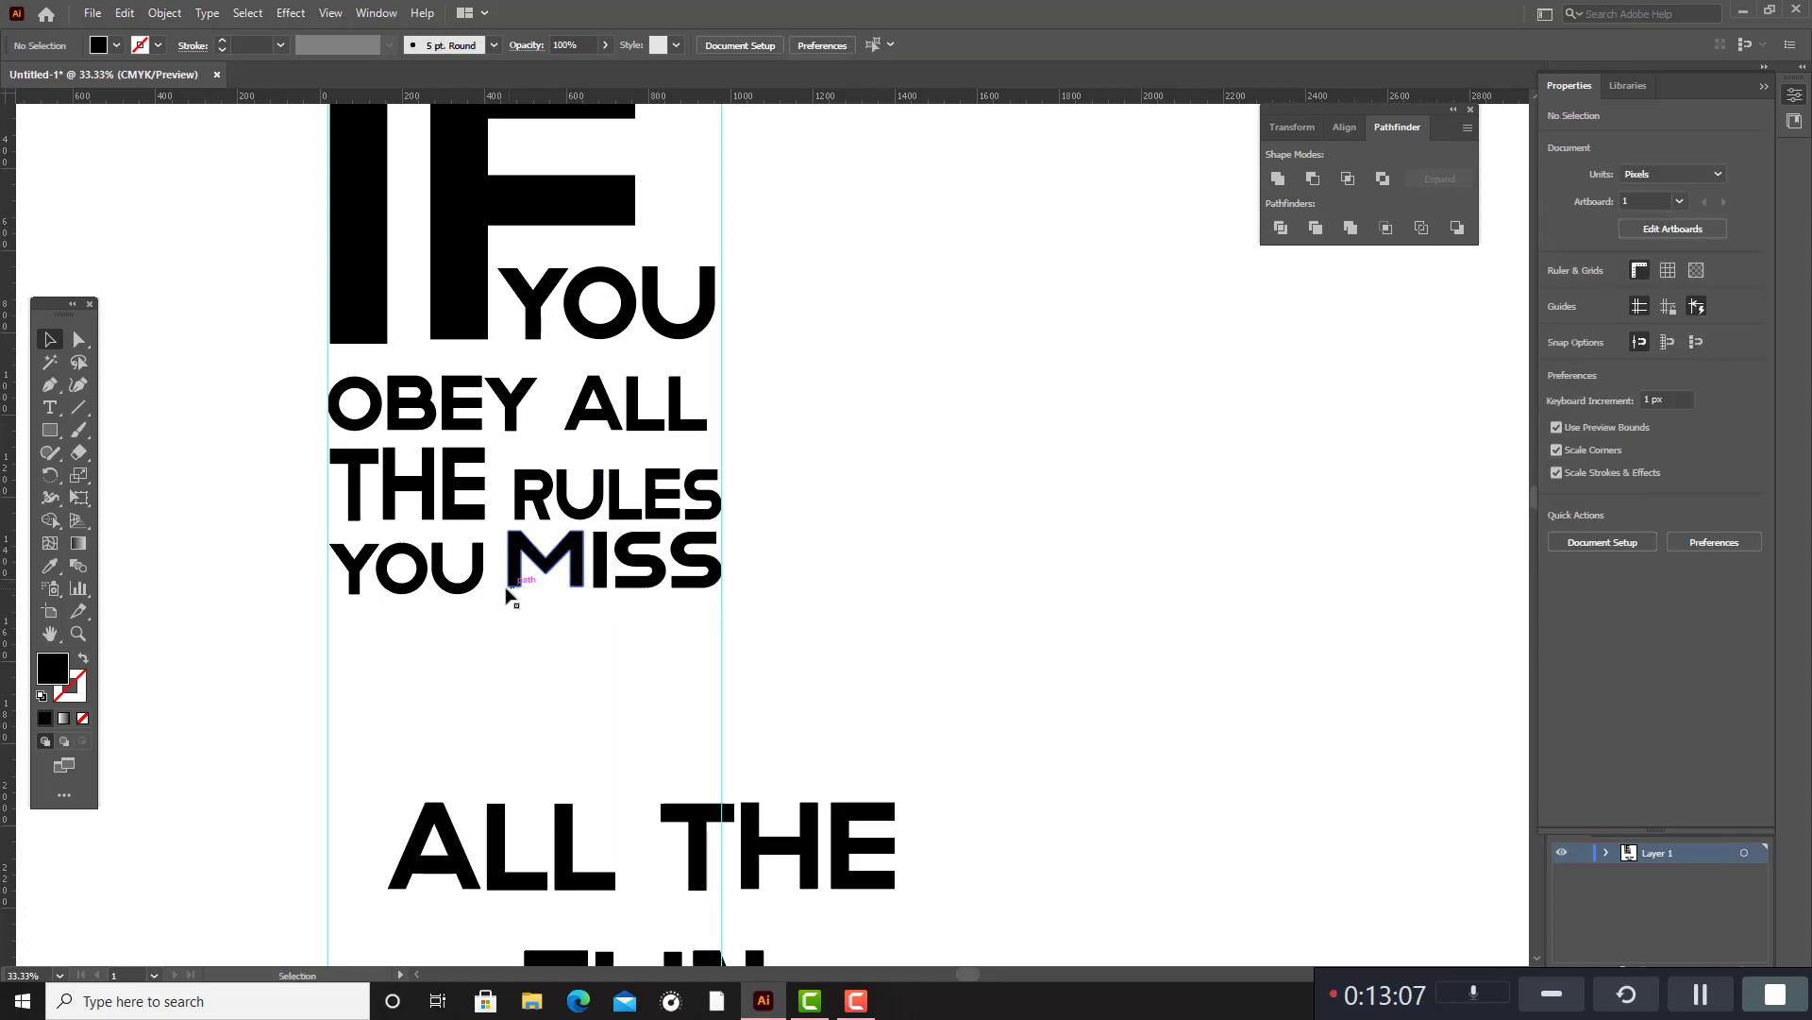
# Lower the "YOU MISS" line slightly and enlarge its "YOU" to about 410 × 143 px, starting at the first guide.
pyautogui.moveTo(392, 558); pyautogui.dragTo(651, 609)
pyautogui.click(853, 570)
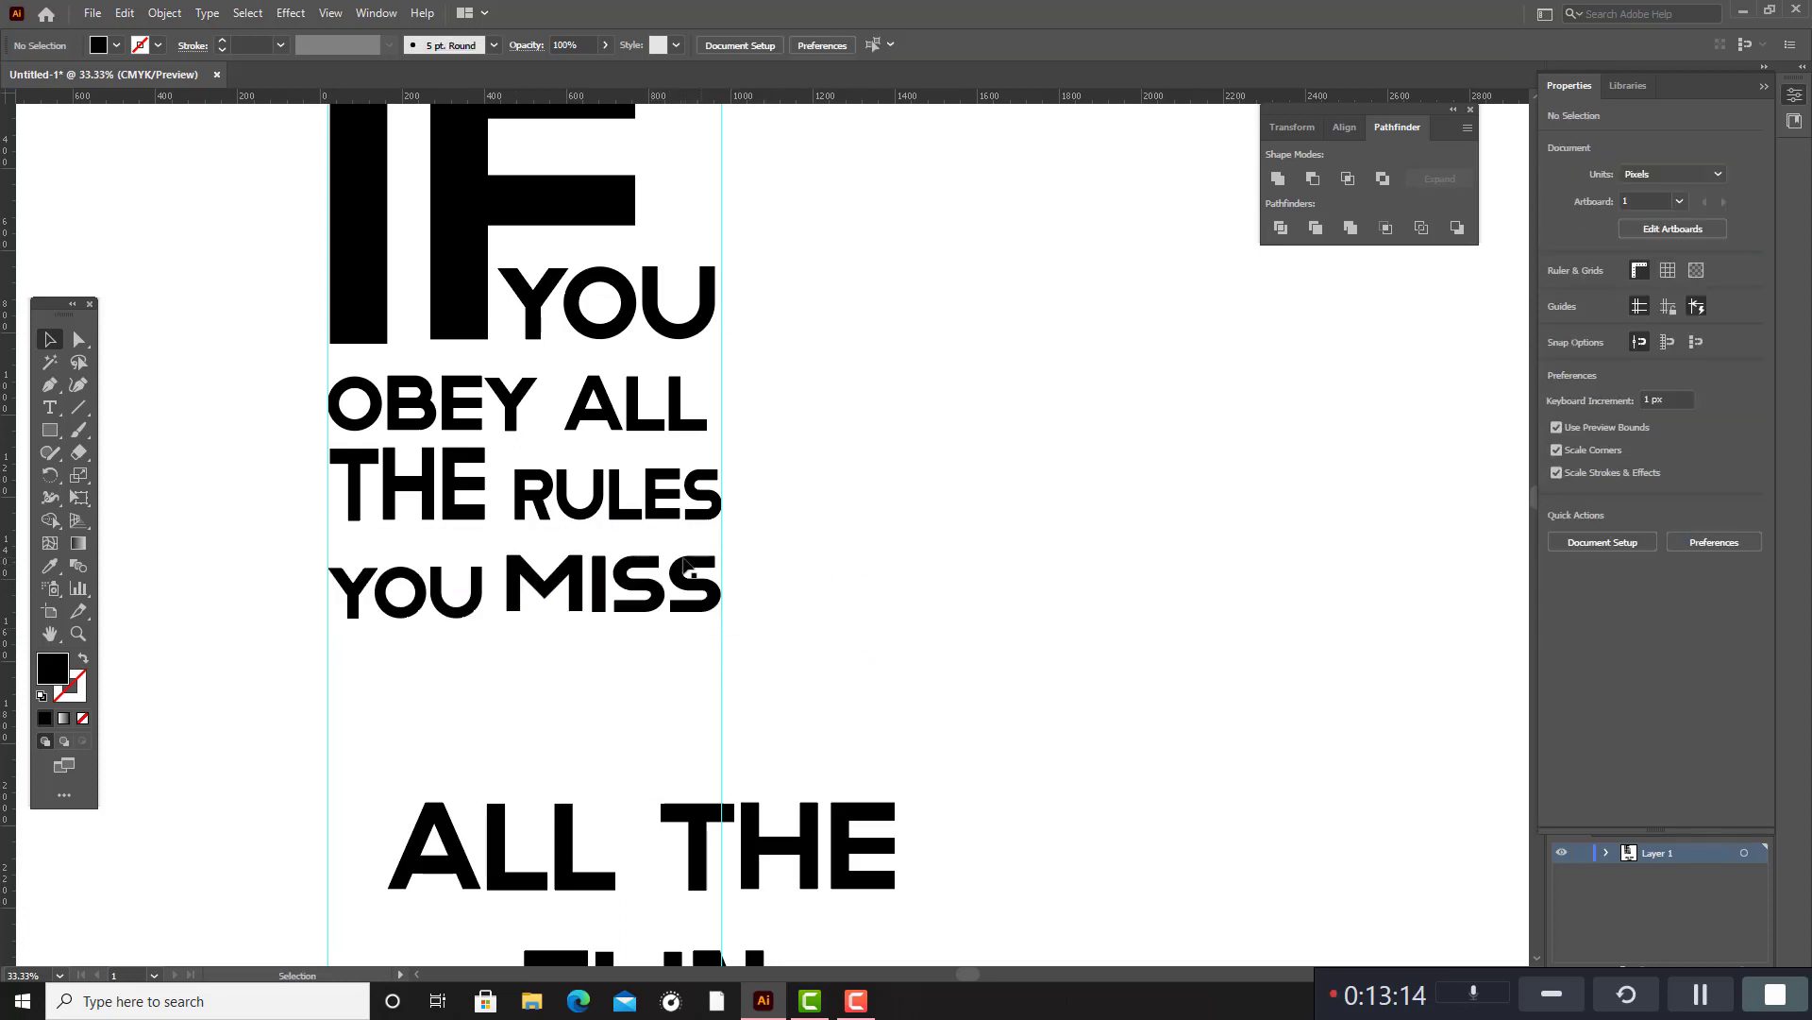
pyautogui.click(437, 601)
pyautogui.keyDown('shift'); pyautogui.click(408, 615); pyautogui.keyUp('shift')
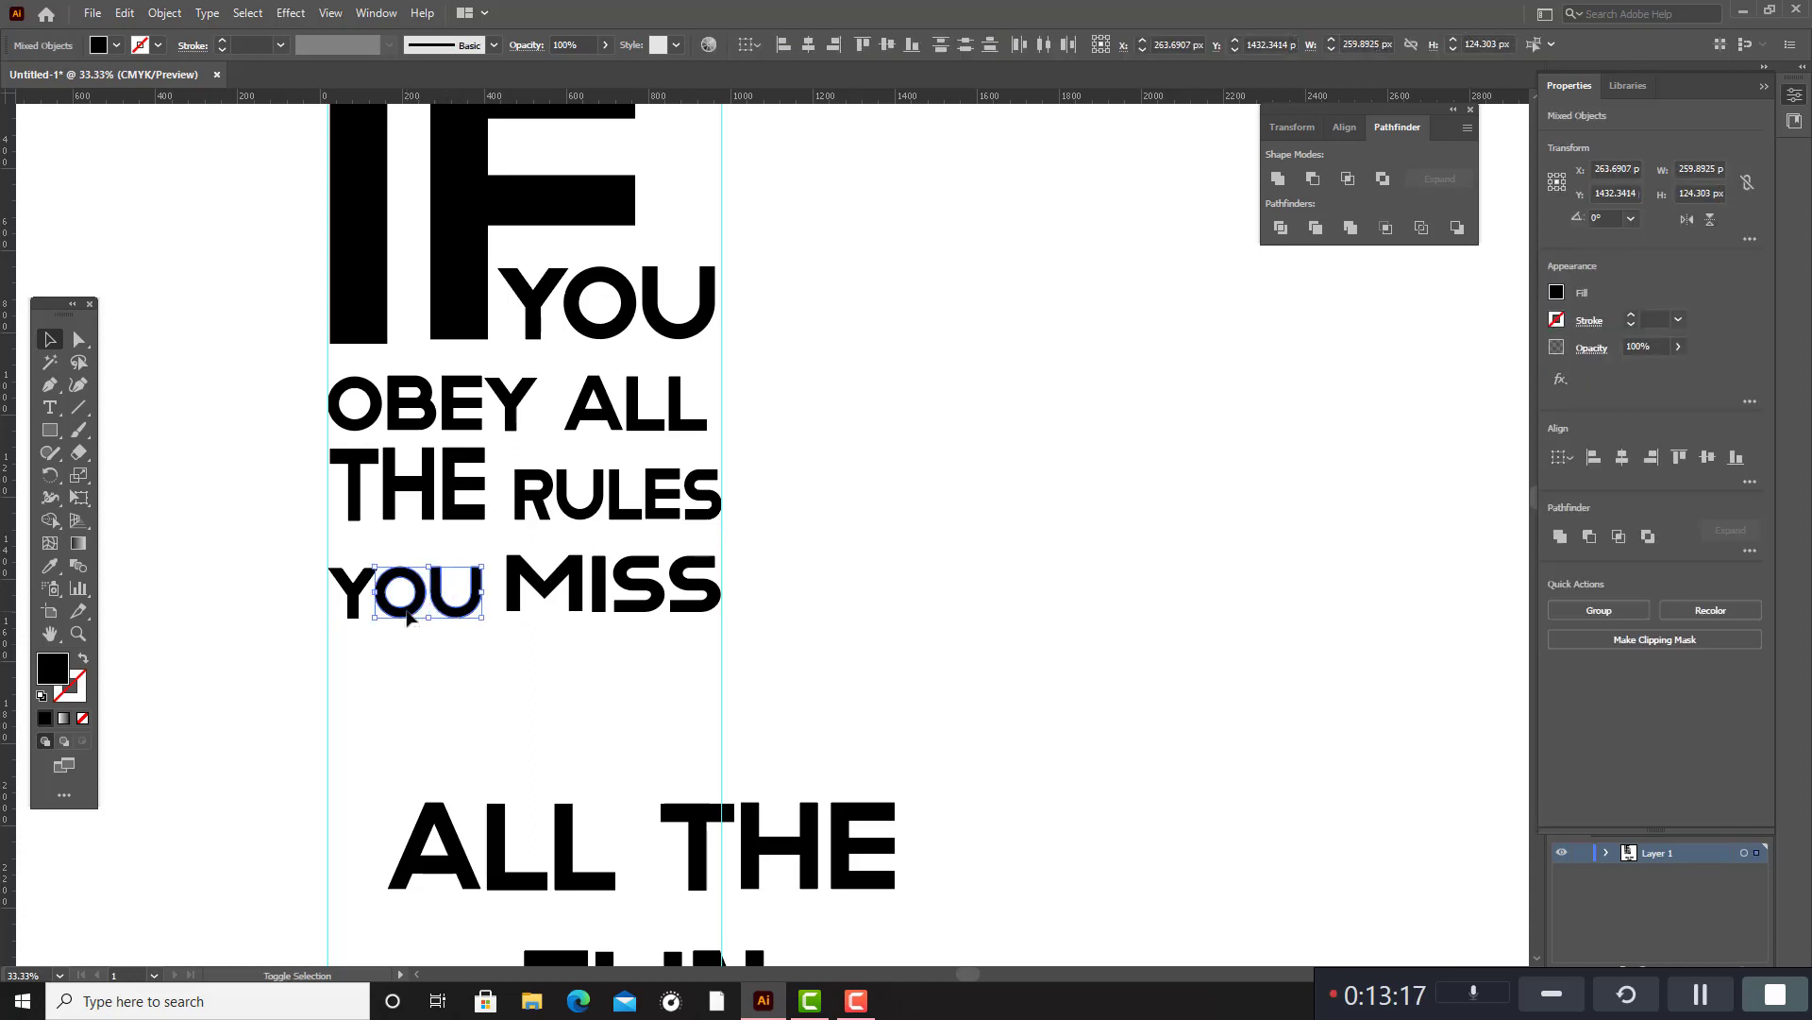
pyautogui.keyDown('shift'); pyautogui.click(351, 604); pyautogui.keyUp('shift')
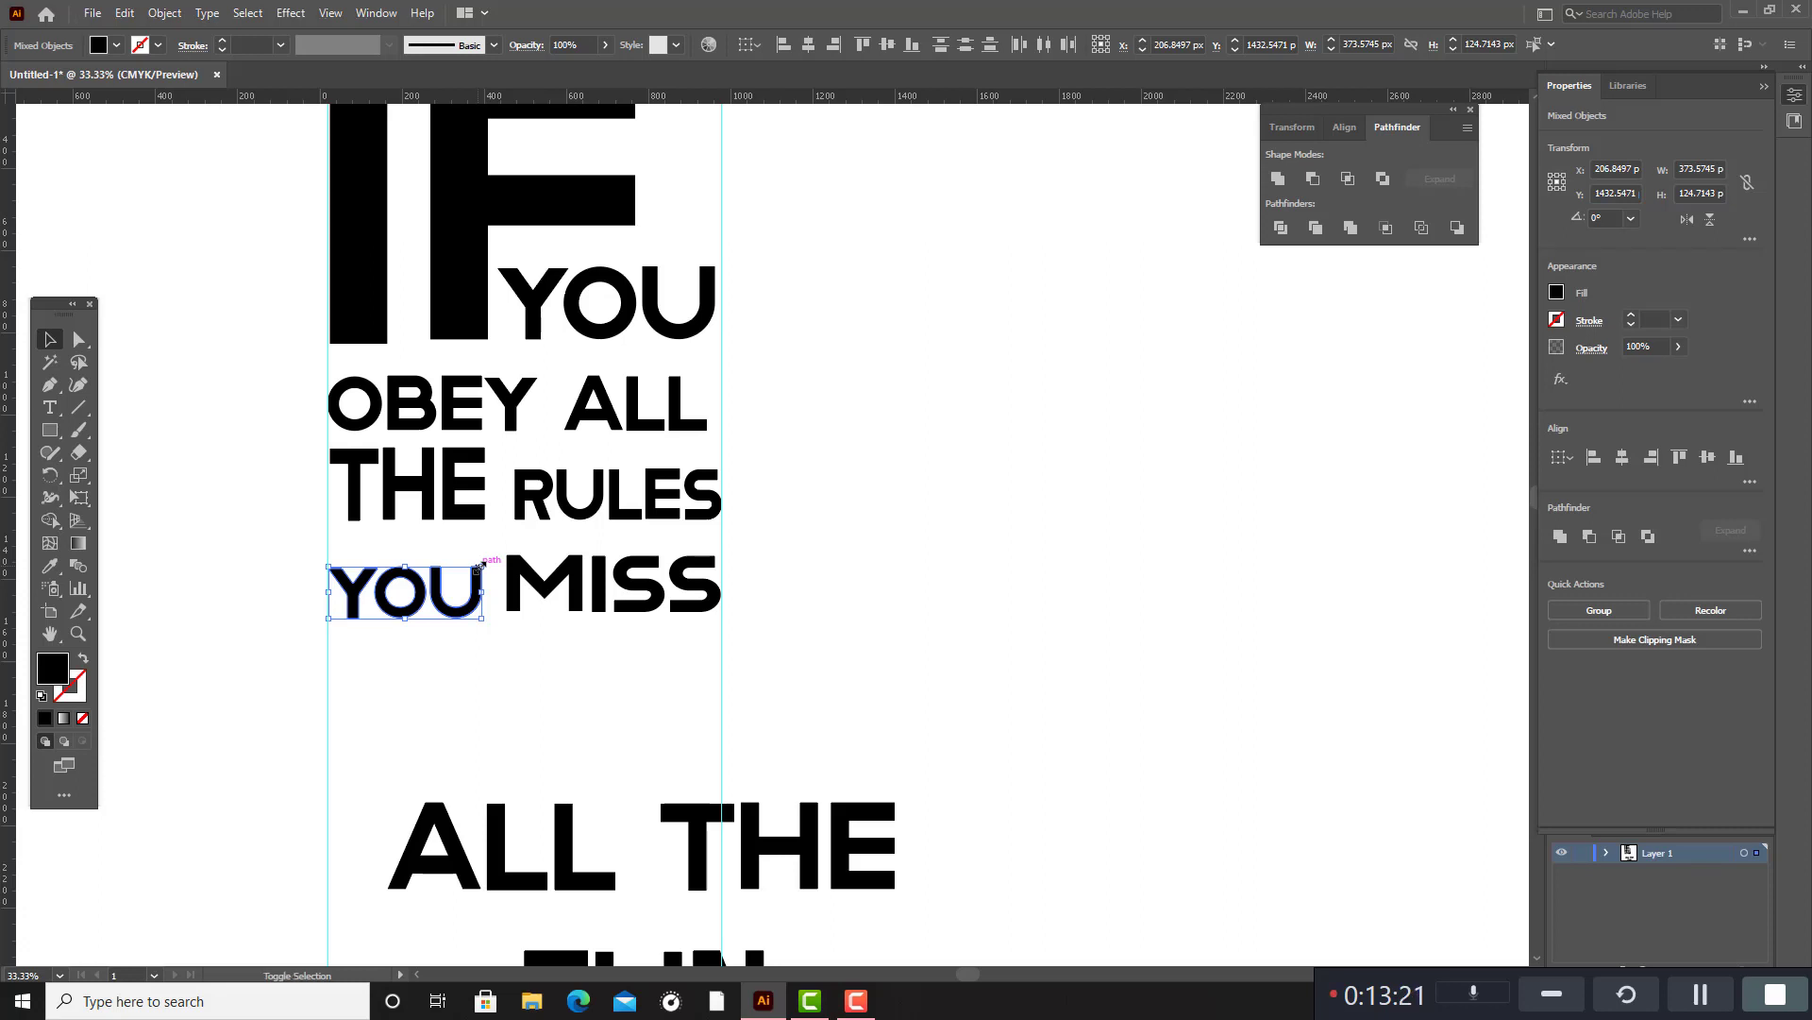
pyautogui.moveTo(481, 563)
pyautogui.mouseDown()
pyautogui.moveTo(524, 576)
pyautogui.moveTo(480, 604)
pyautogui.moveTo(536, 564)
pyautogui.moveTo(504, 563)
pyautogui.mouseUp()
pyautogui.moveTo(497, 586); pyautogui.dragTo(489, 584)
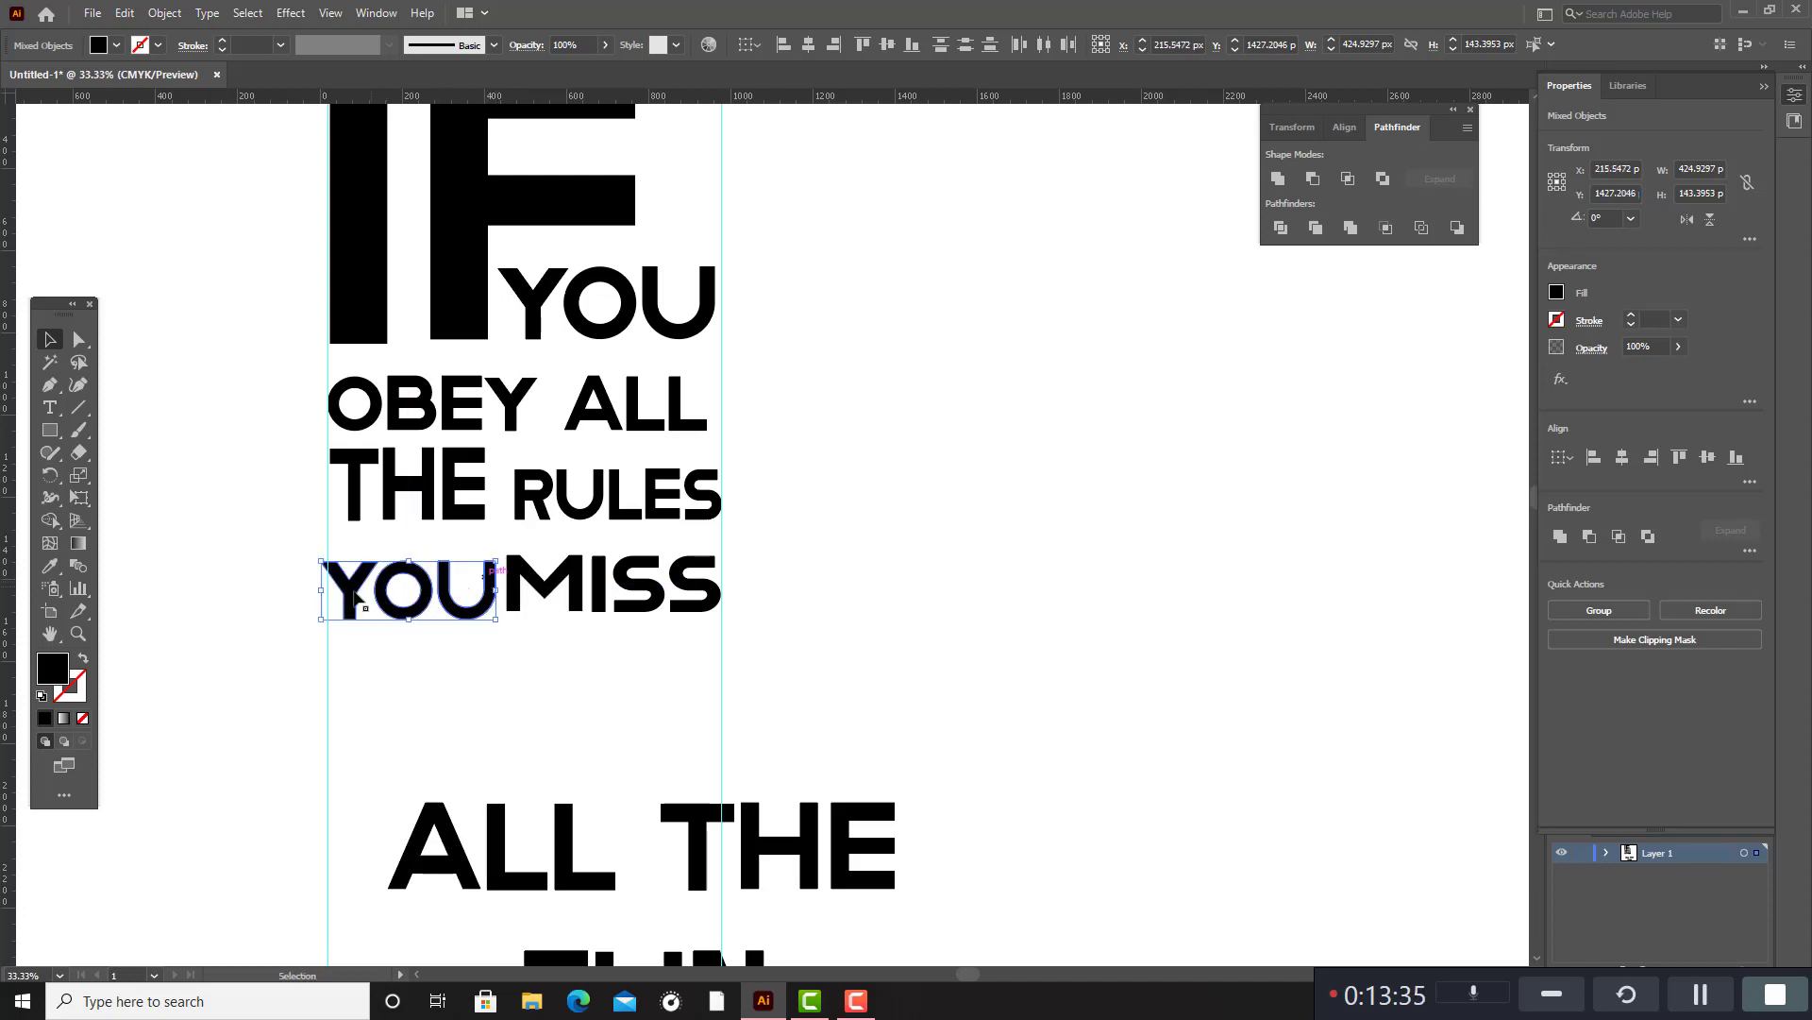
pyautogui.moveTo(324, 591); pyautogui.dragTo(327, 595)
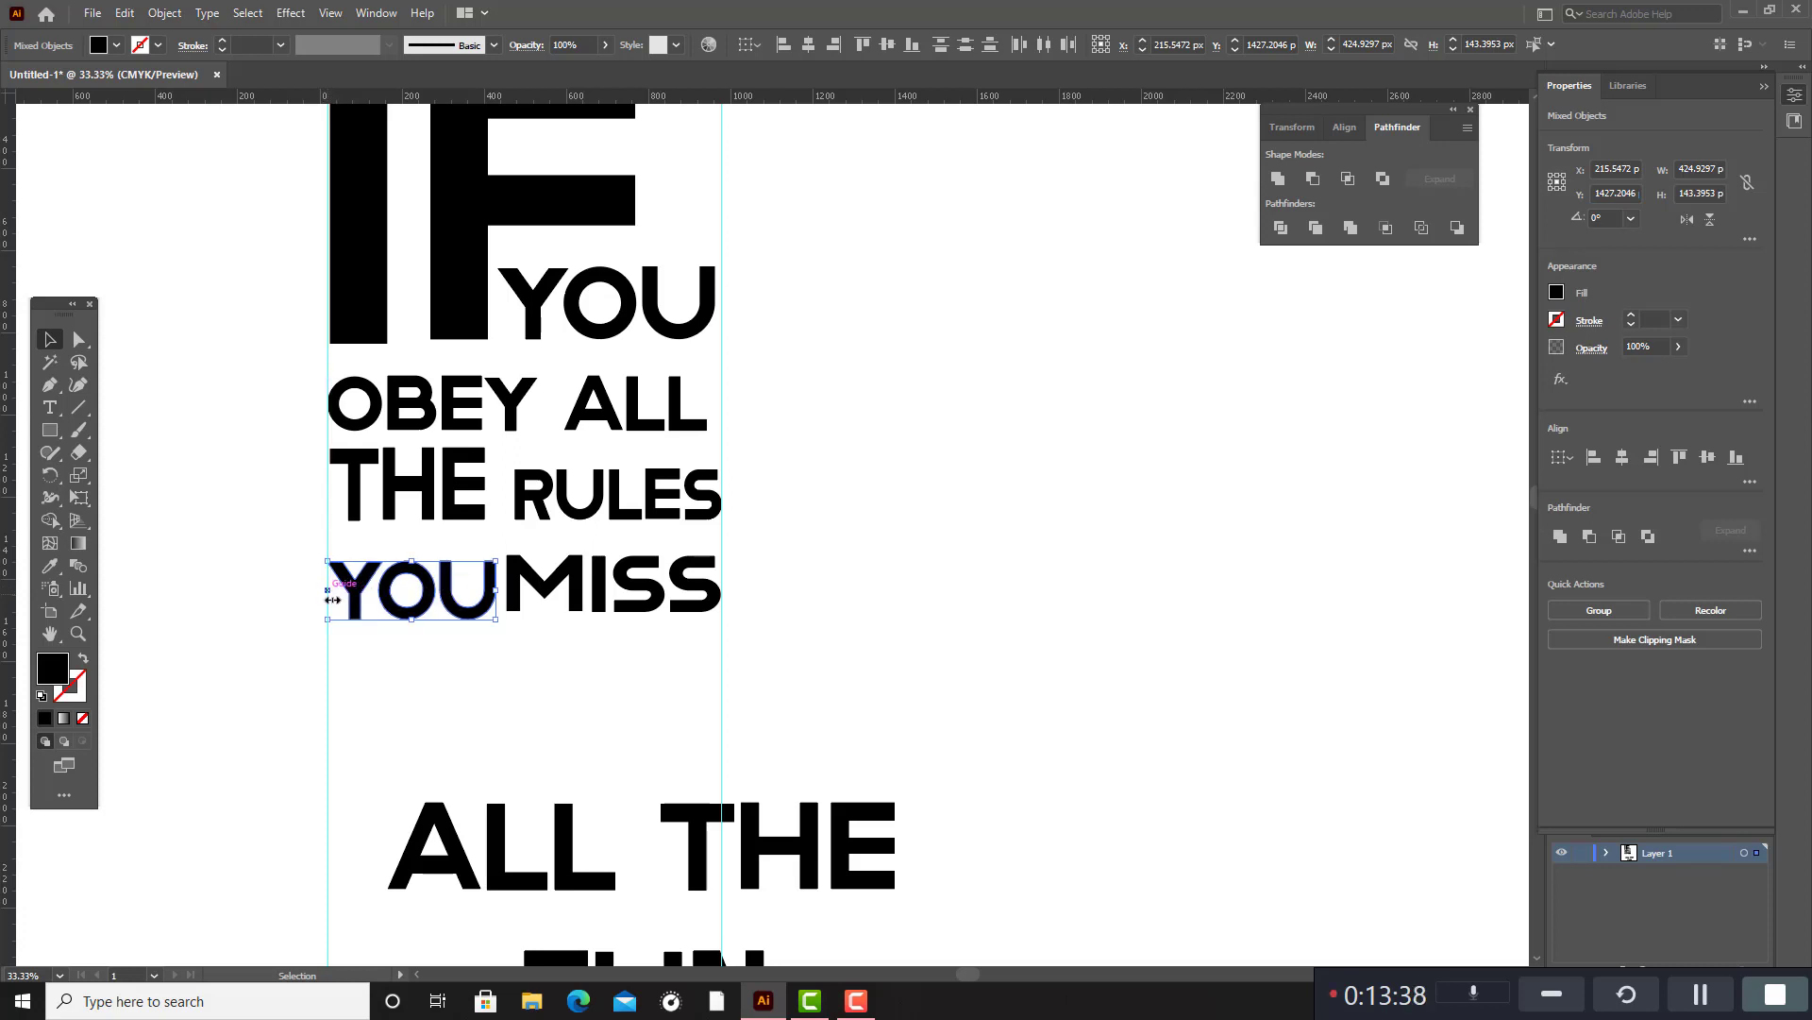
pyautogui.click(498, 700)
# Reduce the height of "THE" beside "RULES" slightly to open more space below "OBEY ALL".
pyautogui.scroll(2, 620, 628)
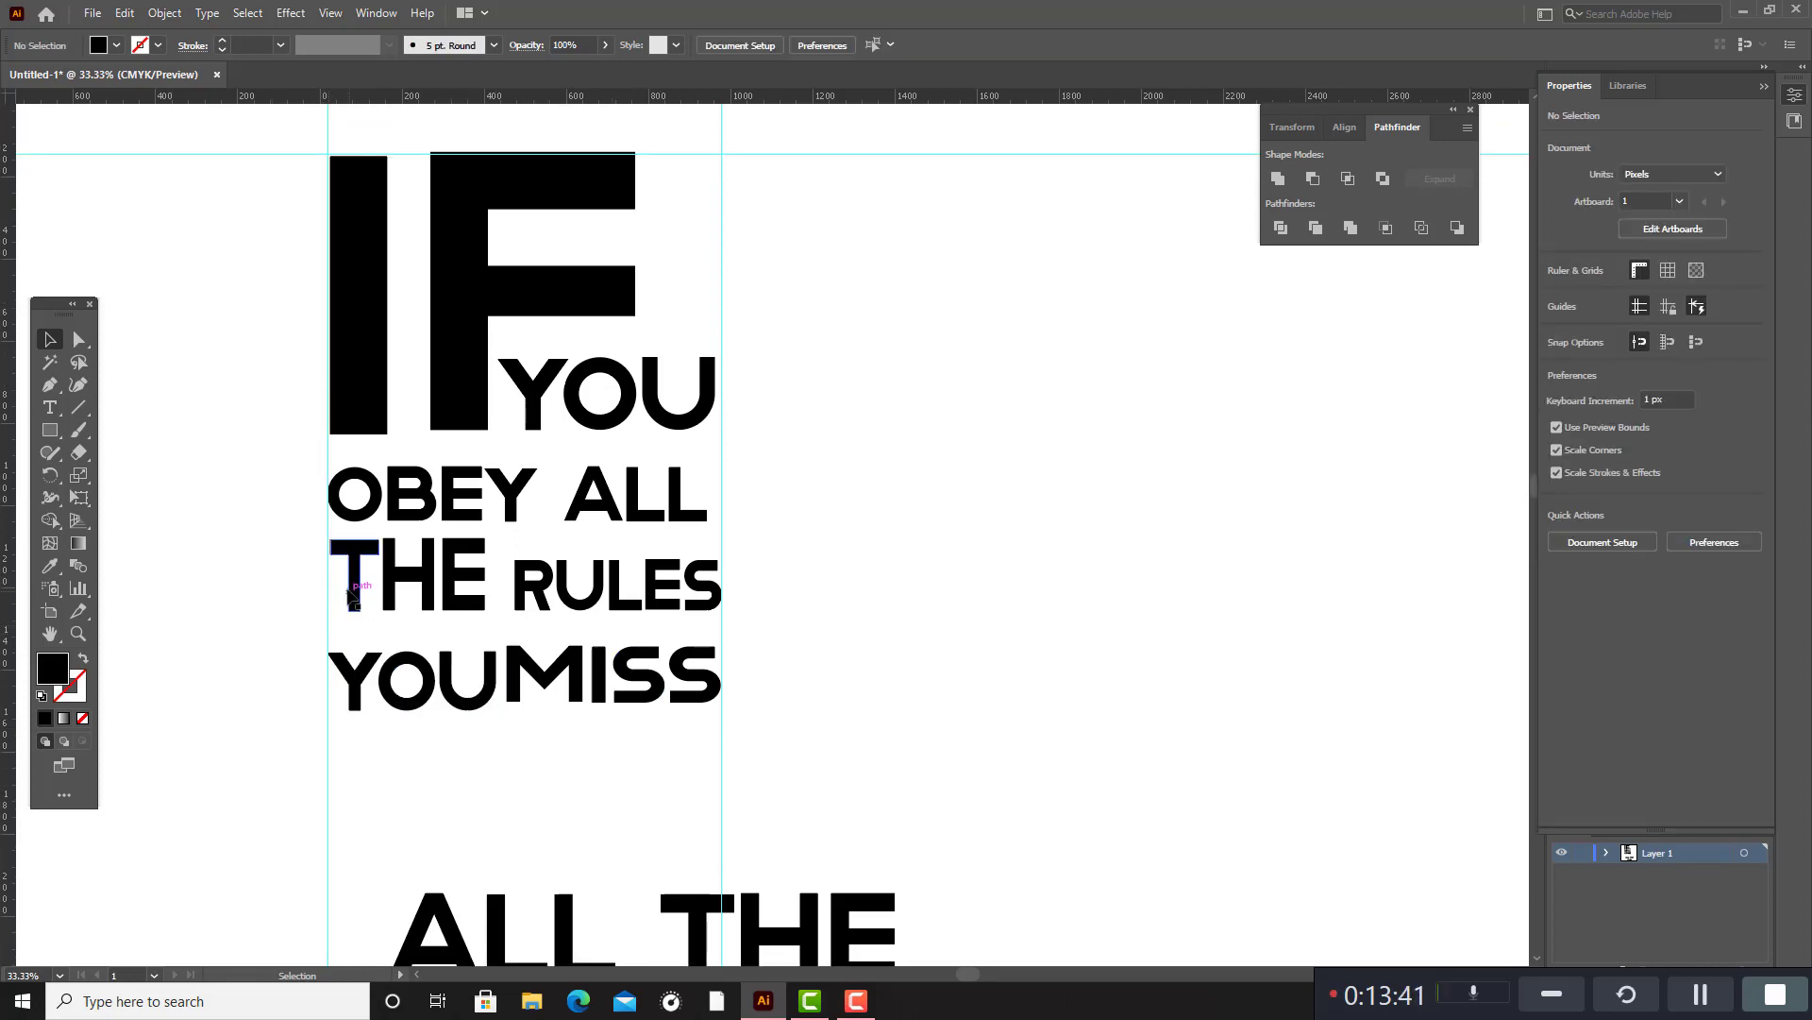
pyautogui.moveTo(338, 579); pyautogui.dragTo(486, 636)
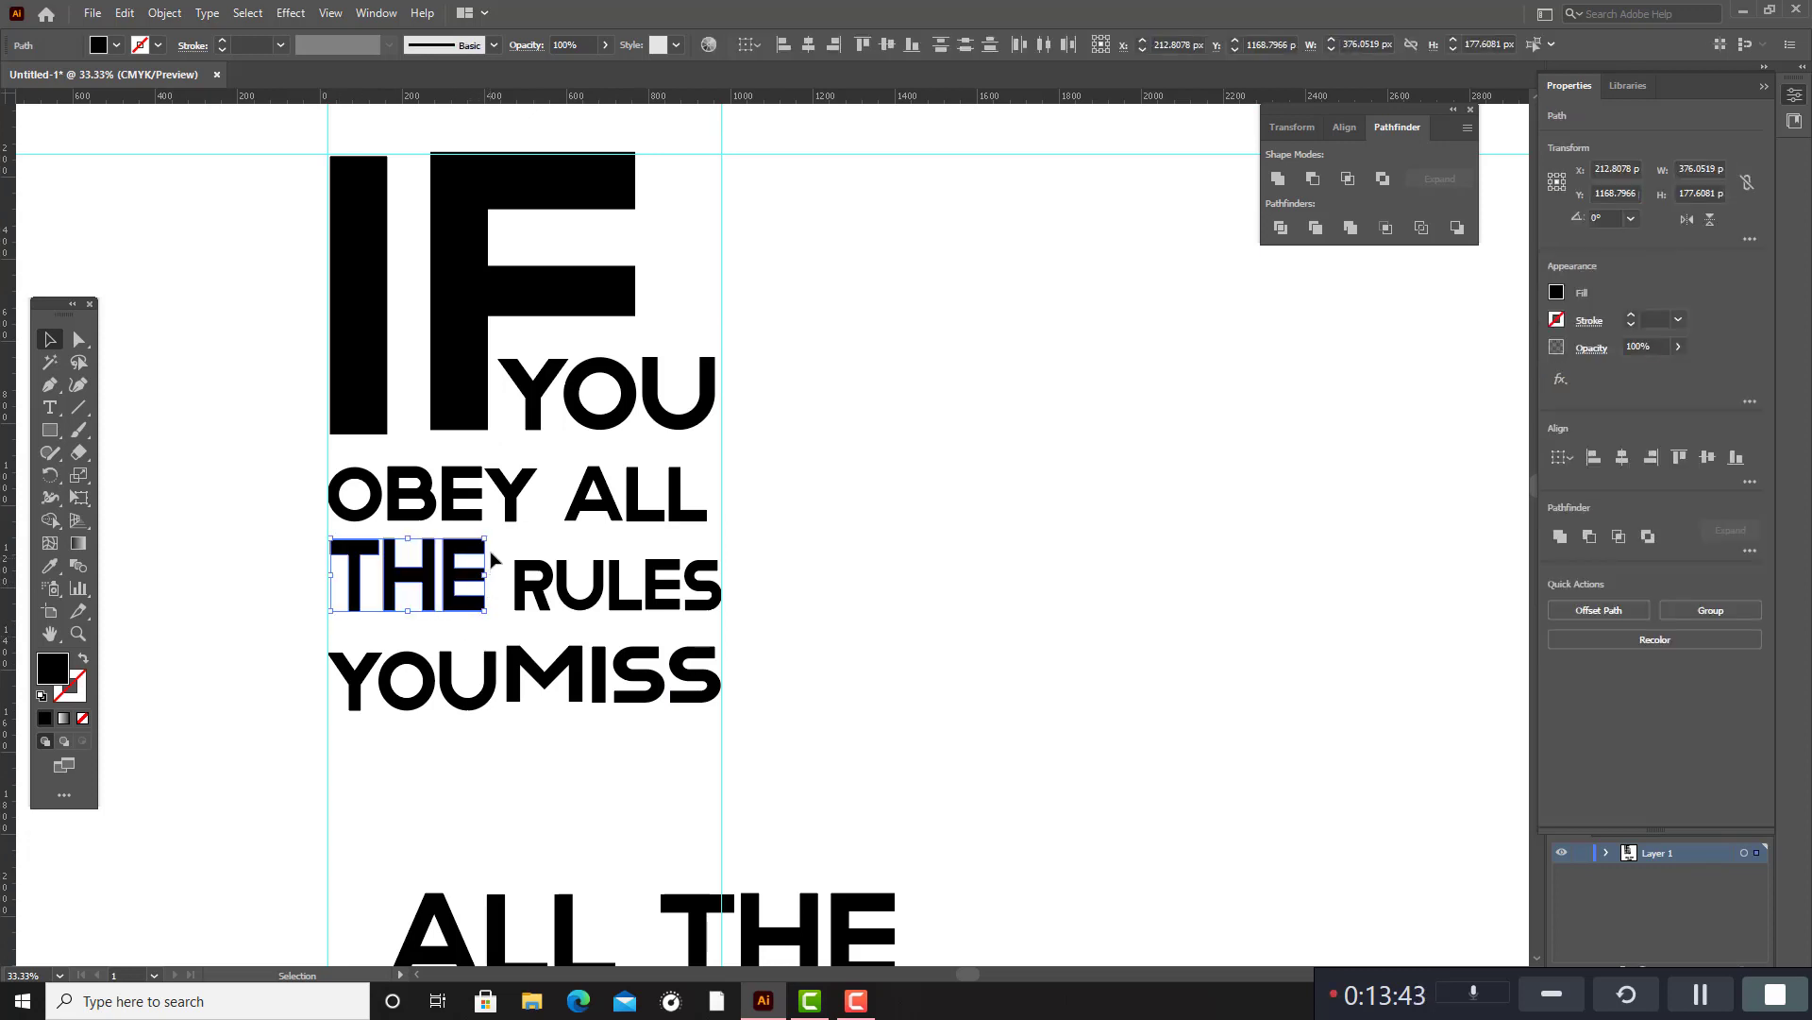
pyautogui.moveTo(485, 541); pyautogui.dragTo(489, 548)
pyautogui.click(836, 621)
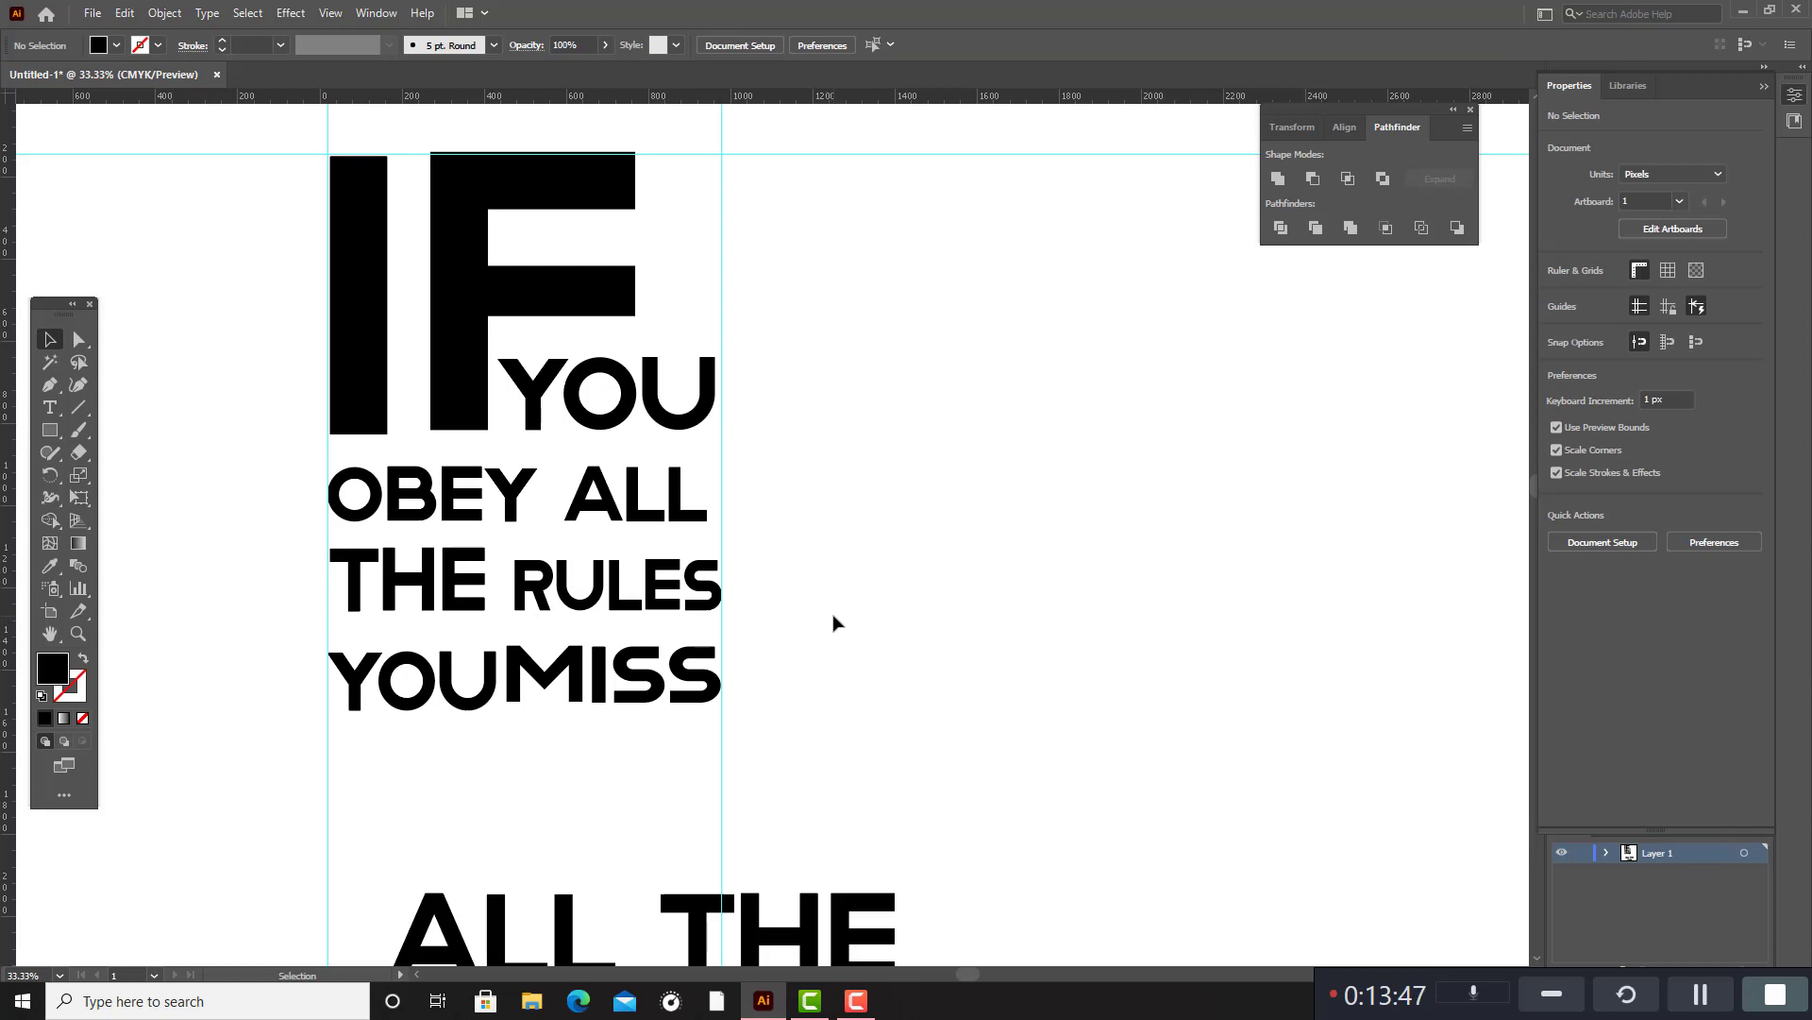
# Place the second "ALL" beneath "YOU MISS" against the first vertical guide.
pyautogui.scroll(-3, 834, 625)
pyautogui.moveTo(381, 645); pyautogui.dragTo(518, 598)
pyautogui.click(991, 733)
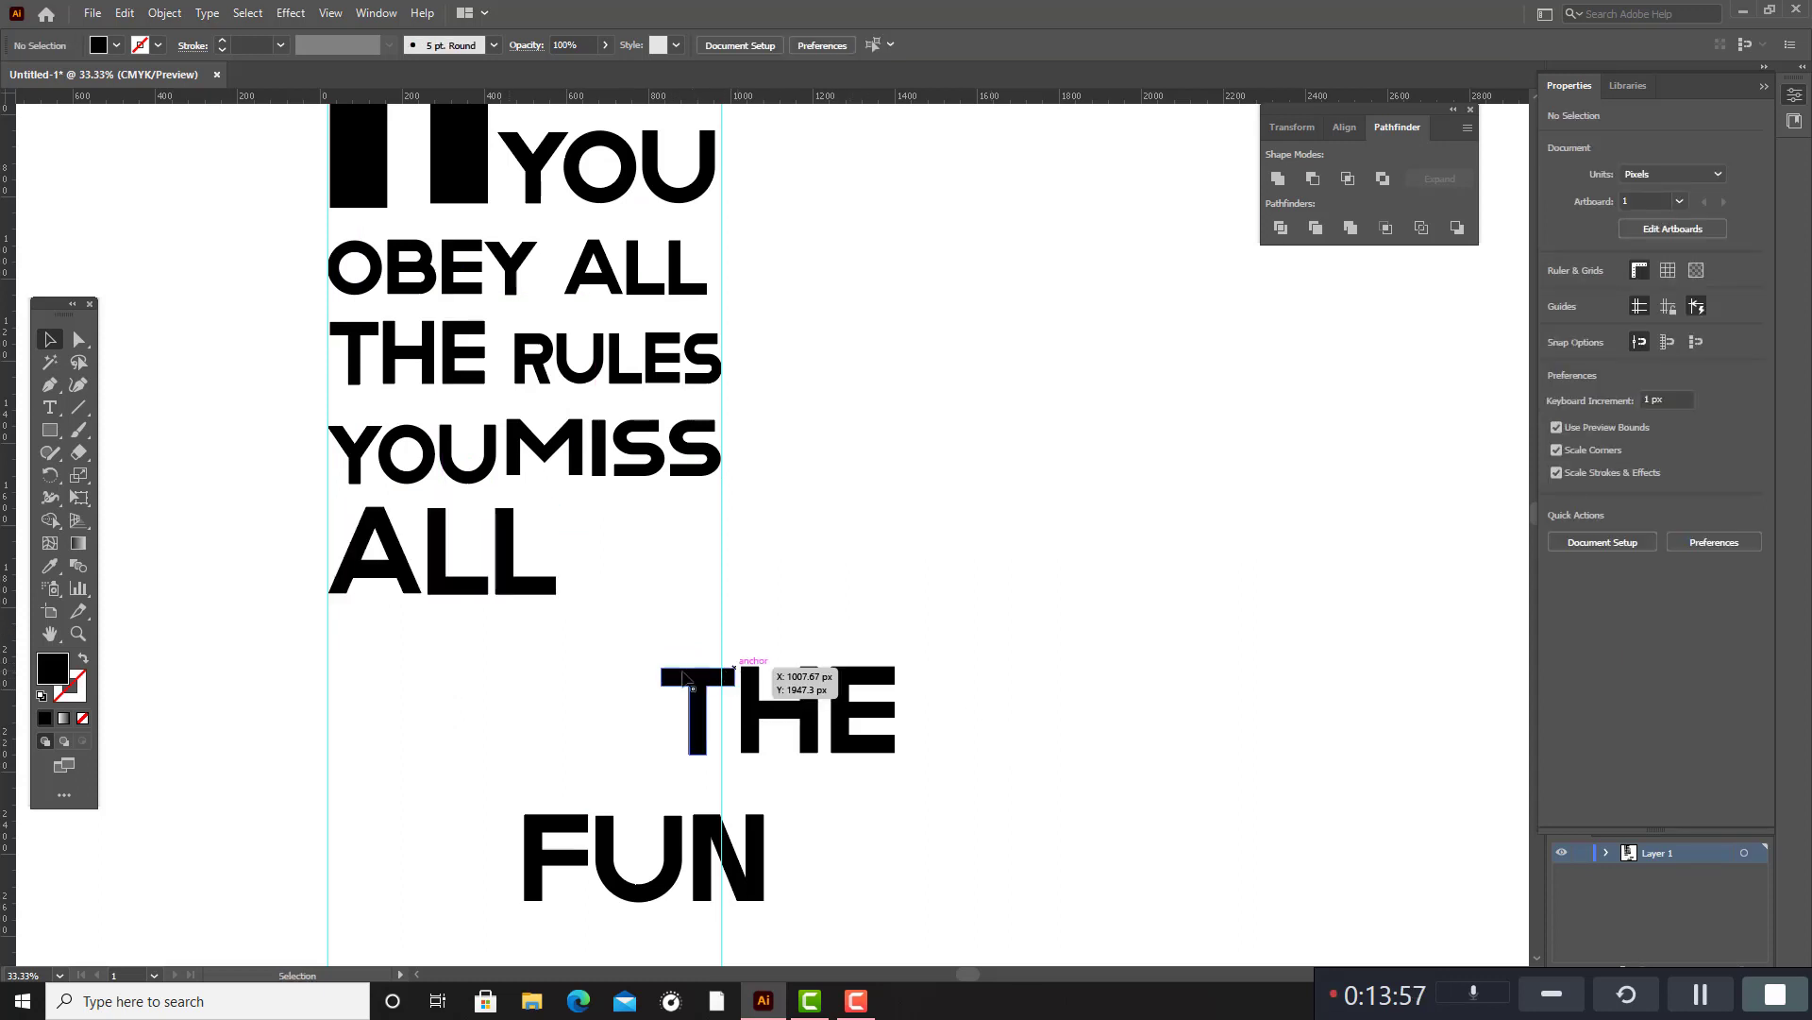
# Group the letters of the remaining "THE" above "FUN" into one object.
pyautogui.click(694, 707)
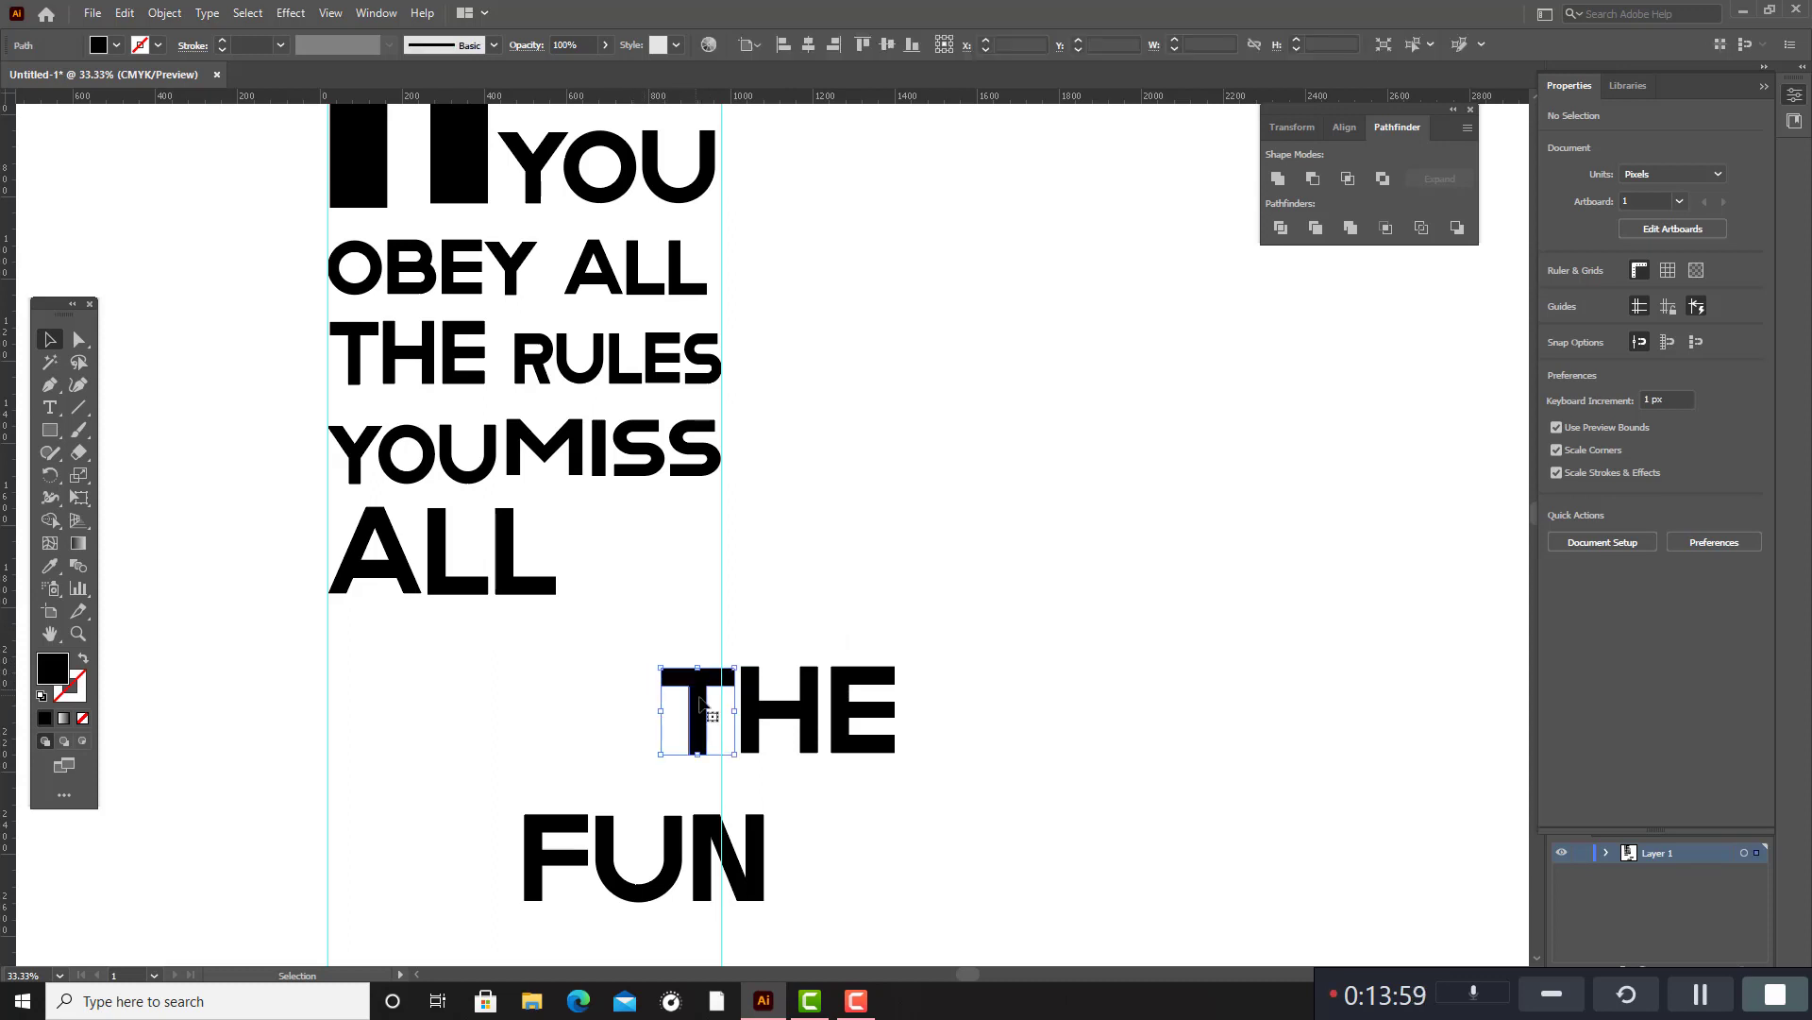
pyautogui.keyDown('shift'); pyautogui.click(774, 722); pyautogui.keyUp('shift')
pyautogui.keyDown('shift'); pyautogui.click(853, 723); pyautogui.keyUp('shift')
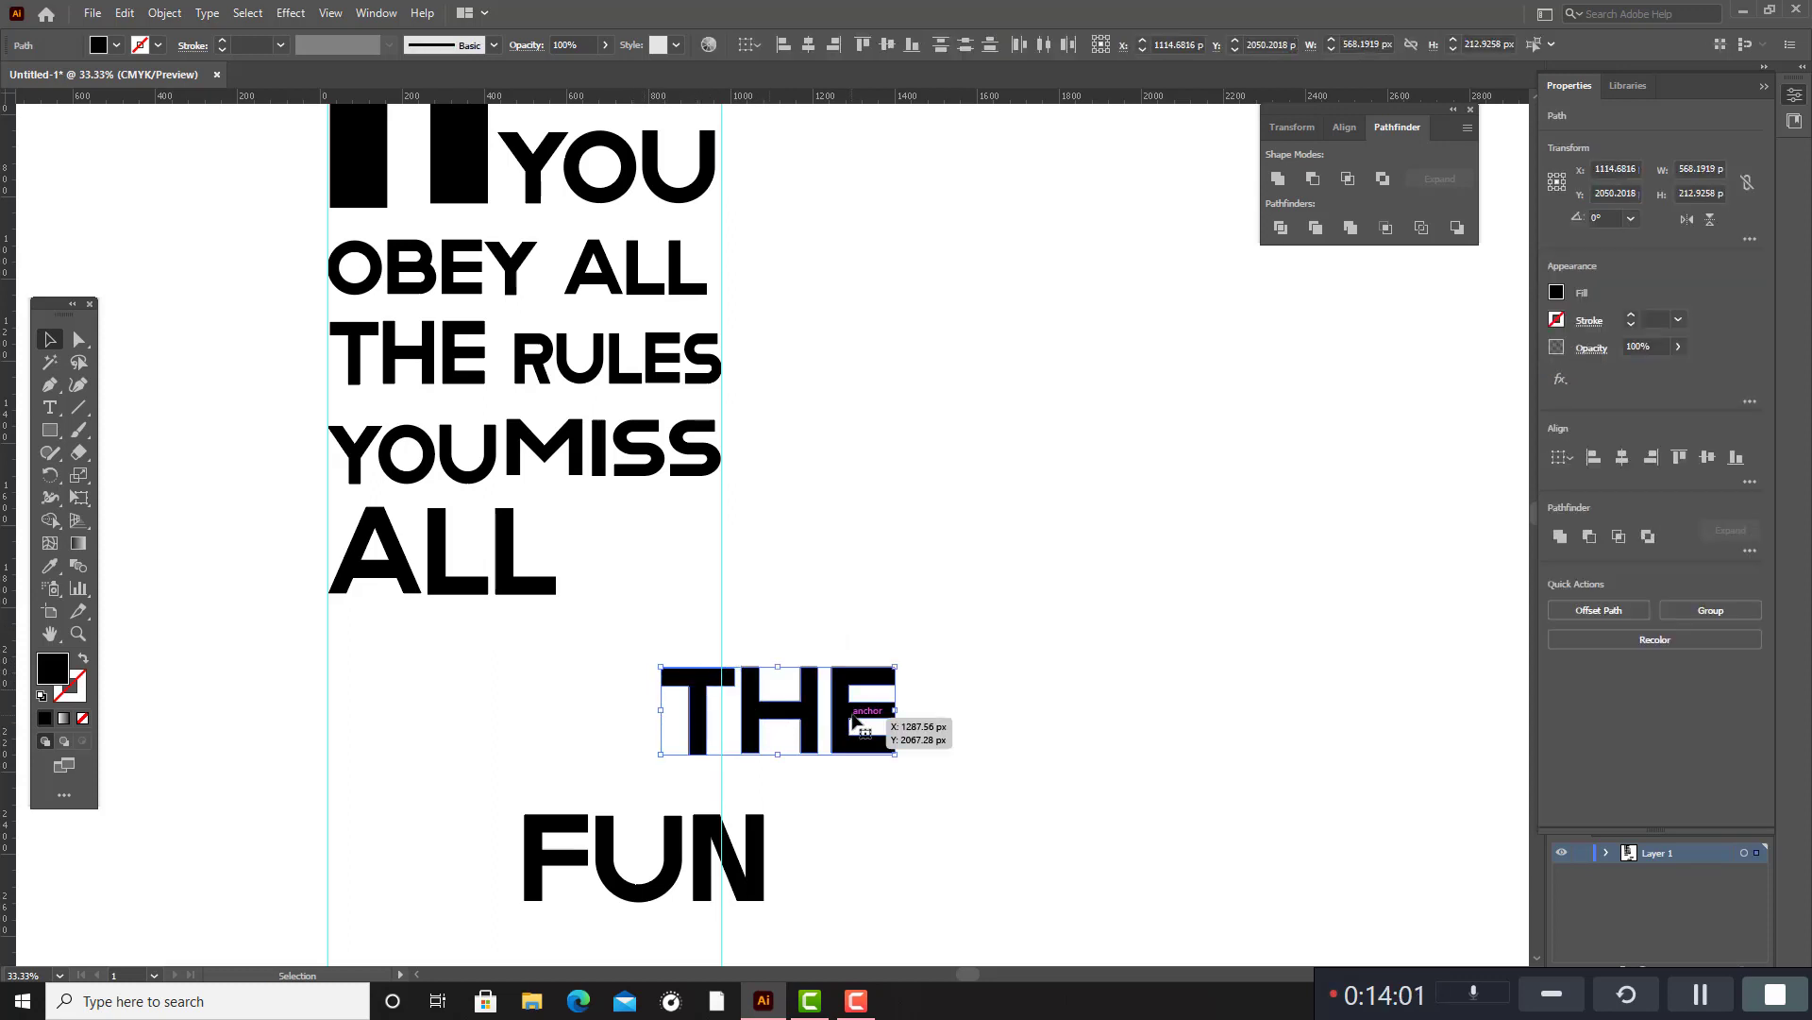
pyautogui.hotkey('ctrl', 'g')
# Place the grouped "THE" after "ALL" on the same baseline, scaled down to about 339 × 127 px and ending at the second guide.
pyautogui.moveTo(803, 696); pyautogui.dragTo(686, 643)
pyautogui.click(802, 623)
pyautogui.press('Right')
pyautogui.press('Right')
pyautogui.press('Right')
pyautogui.press('Right')
pyautogui.press('Right')
pyautogui.press('Right')
pyautogui.press('Right')
pyautogui.press('Right')
pyautogui.press('Right')
pyautogui.press('Right')
pyautogui.press('Right')
pyautogui.press('Right')
pyautogui.press('Right')
pyautogui.press('Right')
pyautogui.press('Right')
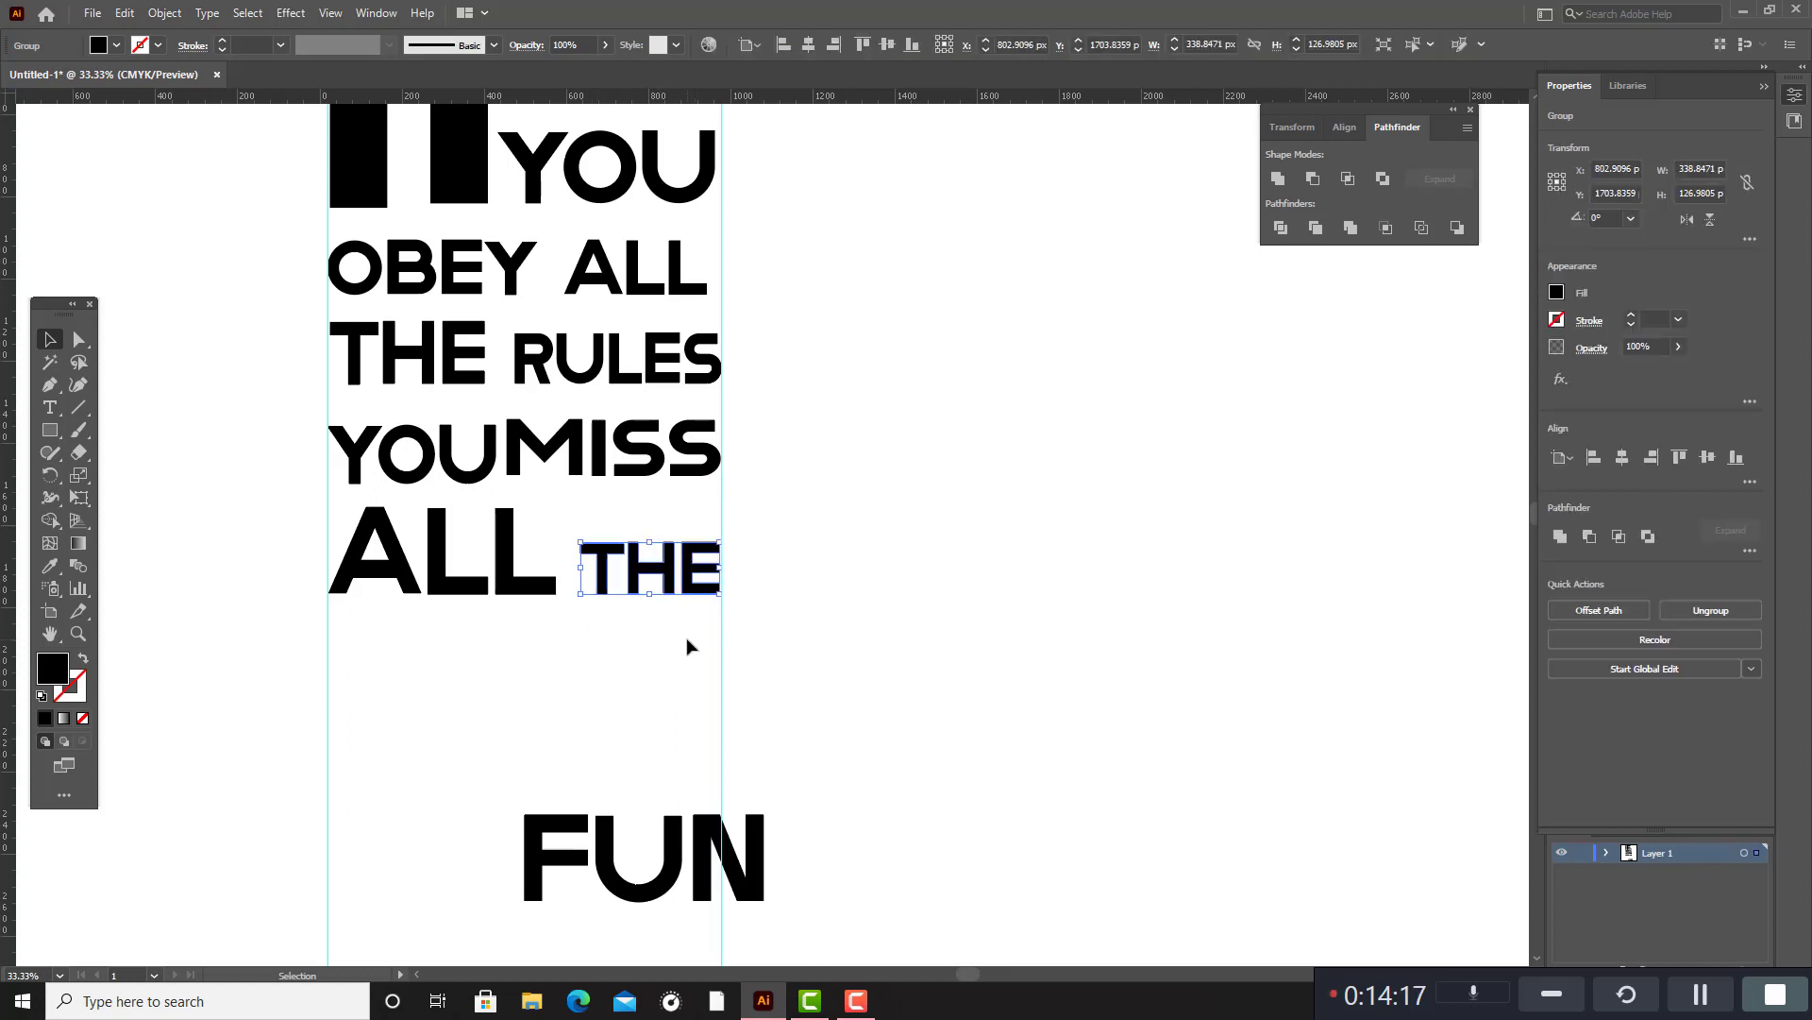
pyautogui.click(858, 607)
pyautogui.scroll(1, 858, 607)
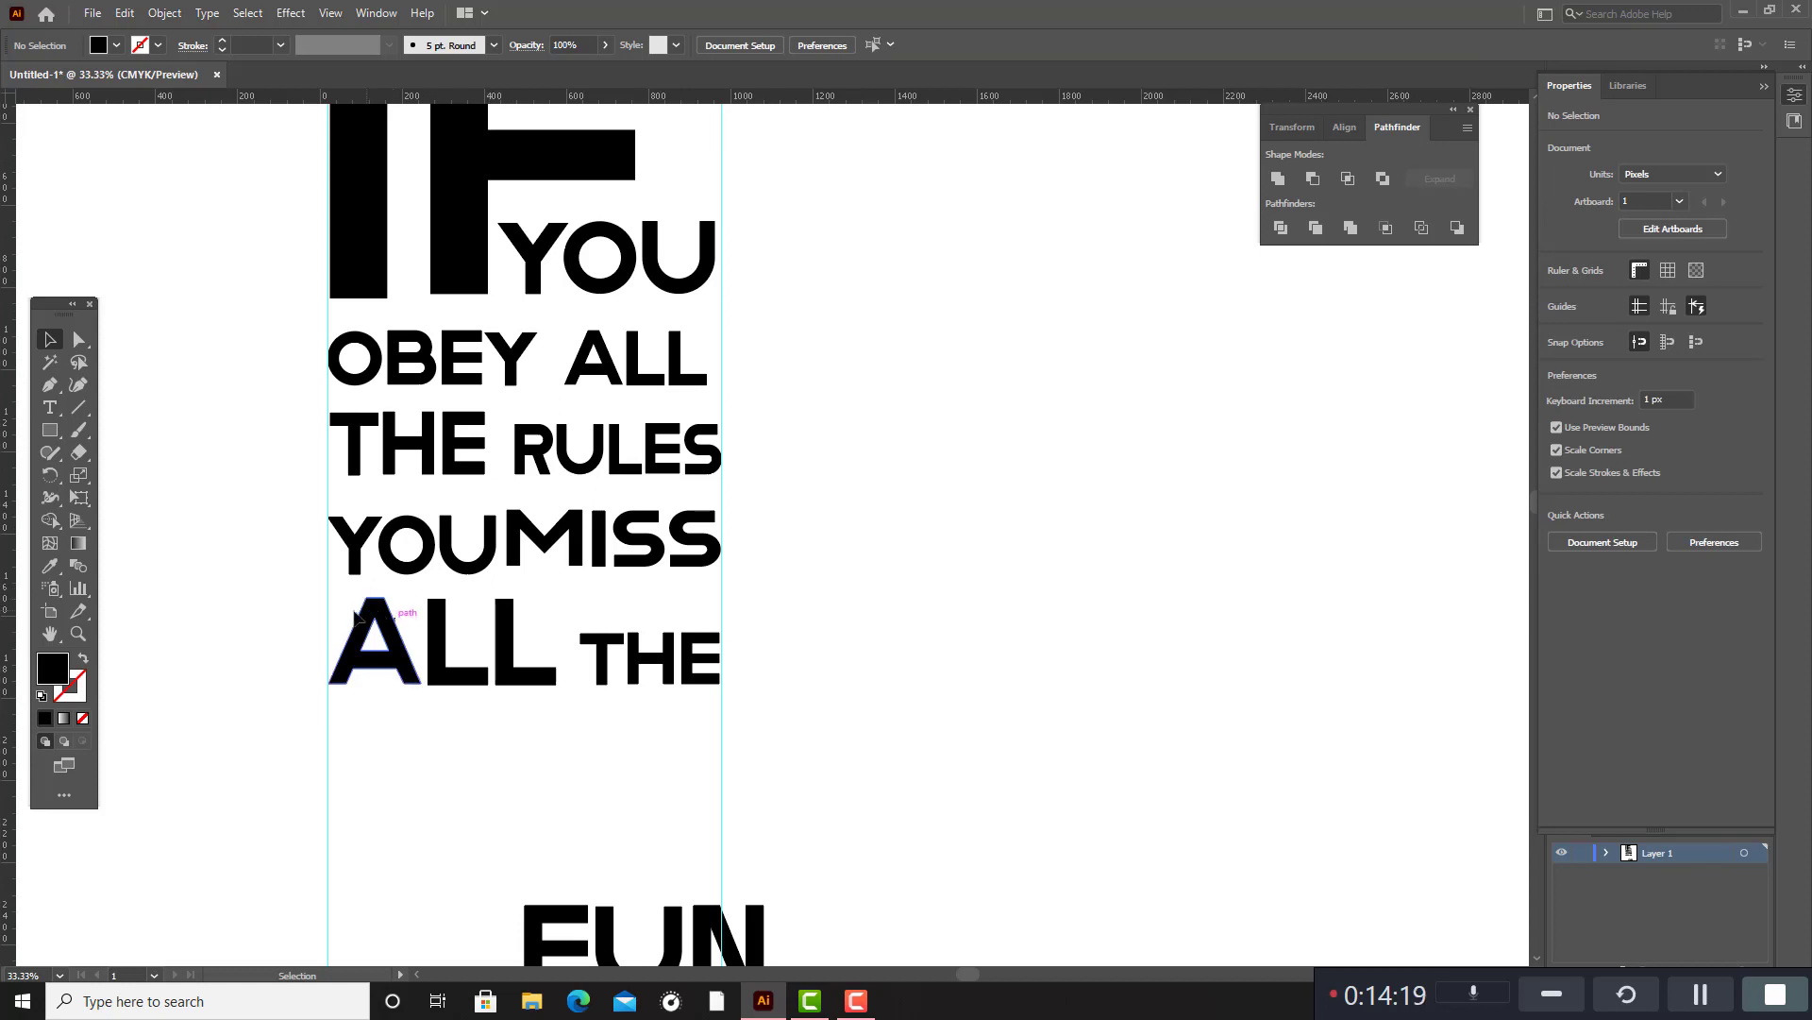
pyautogui.moveTo(343, 602); pyautogui.dragTo(534, 721)
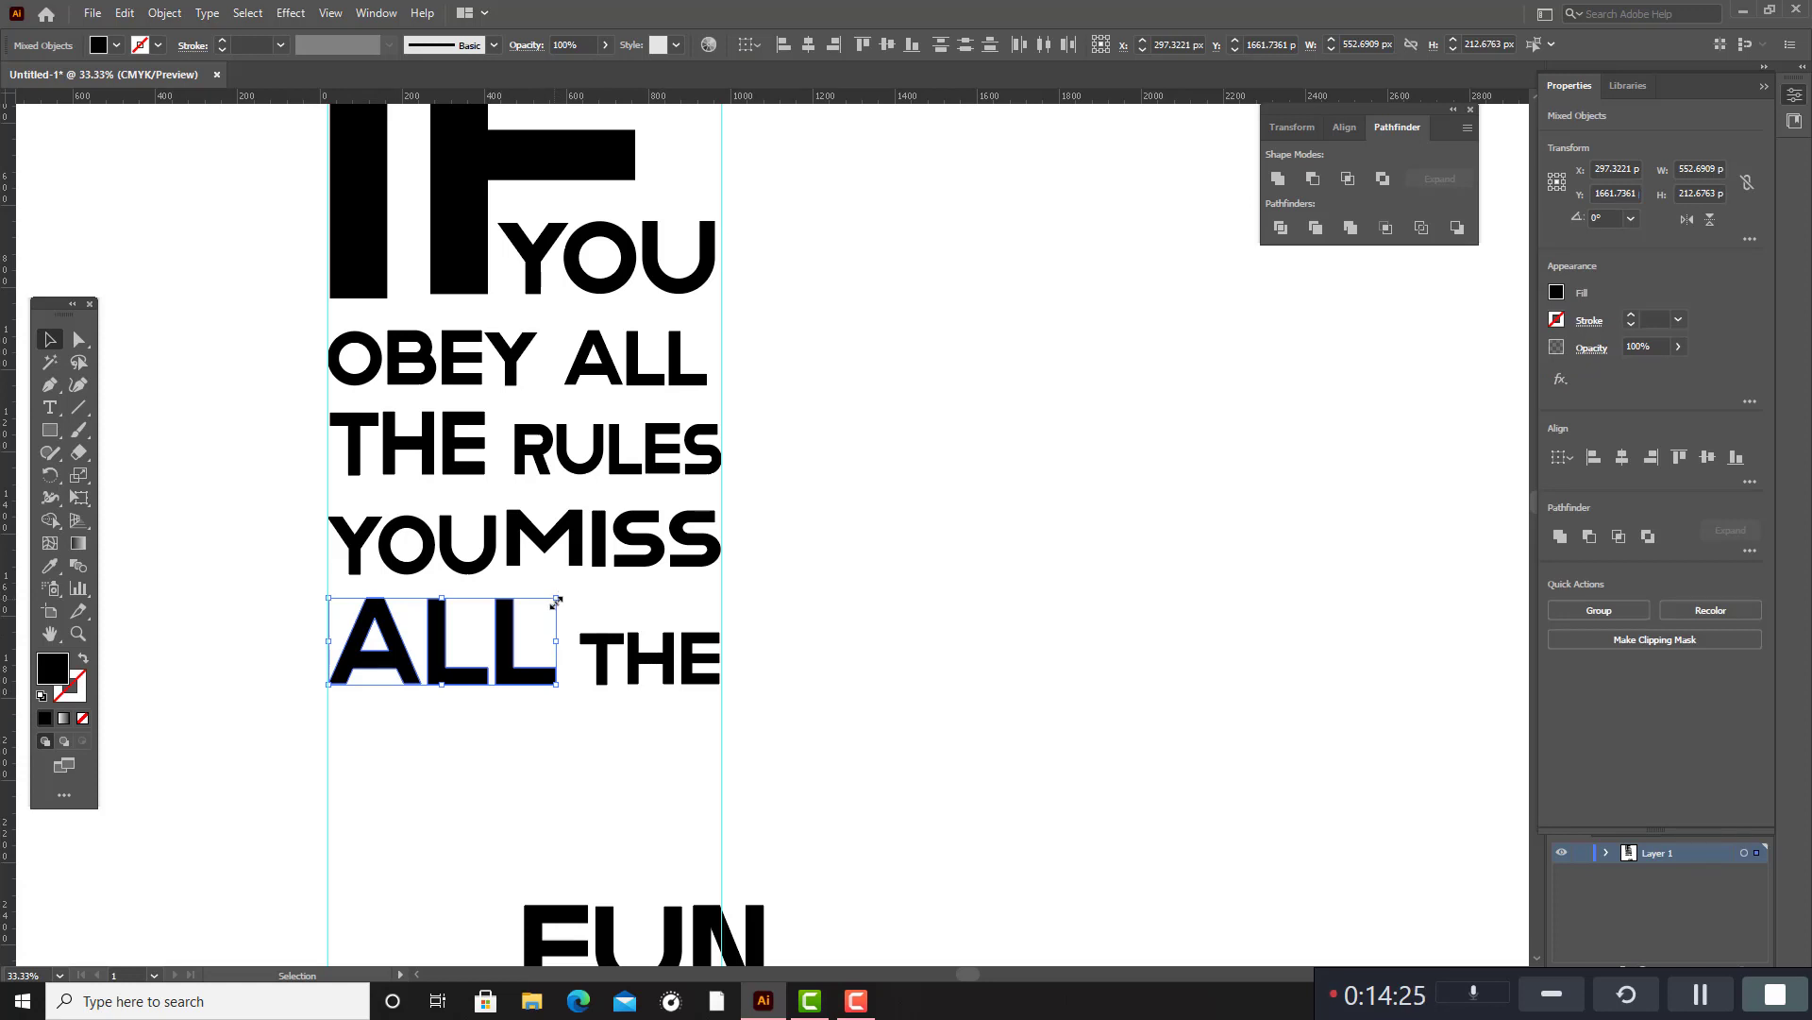
pyautogui.scroll(-5, 555, 606)
pyautogui.click(549, 673)
pyautogui.scroll(-5, 540, 677)
pyautogui.scroll(5, 525, 682)
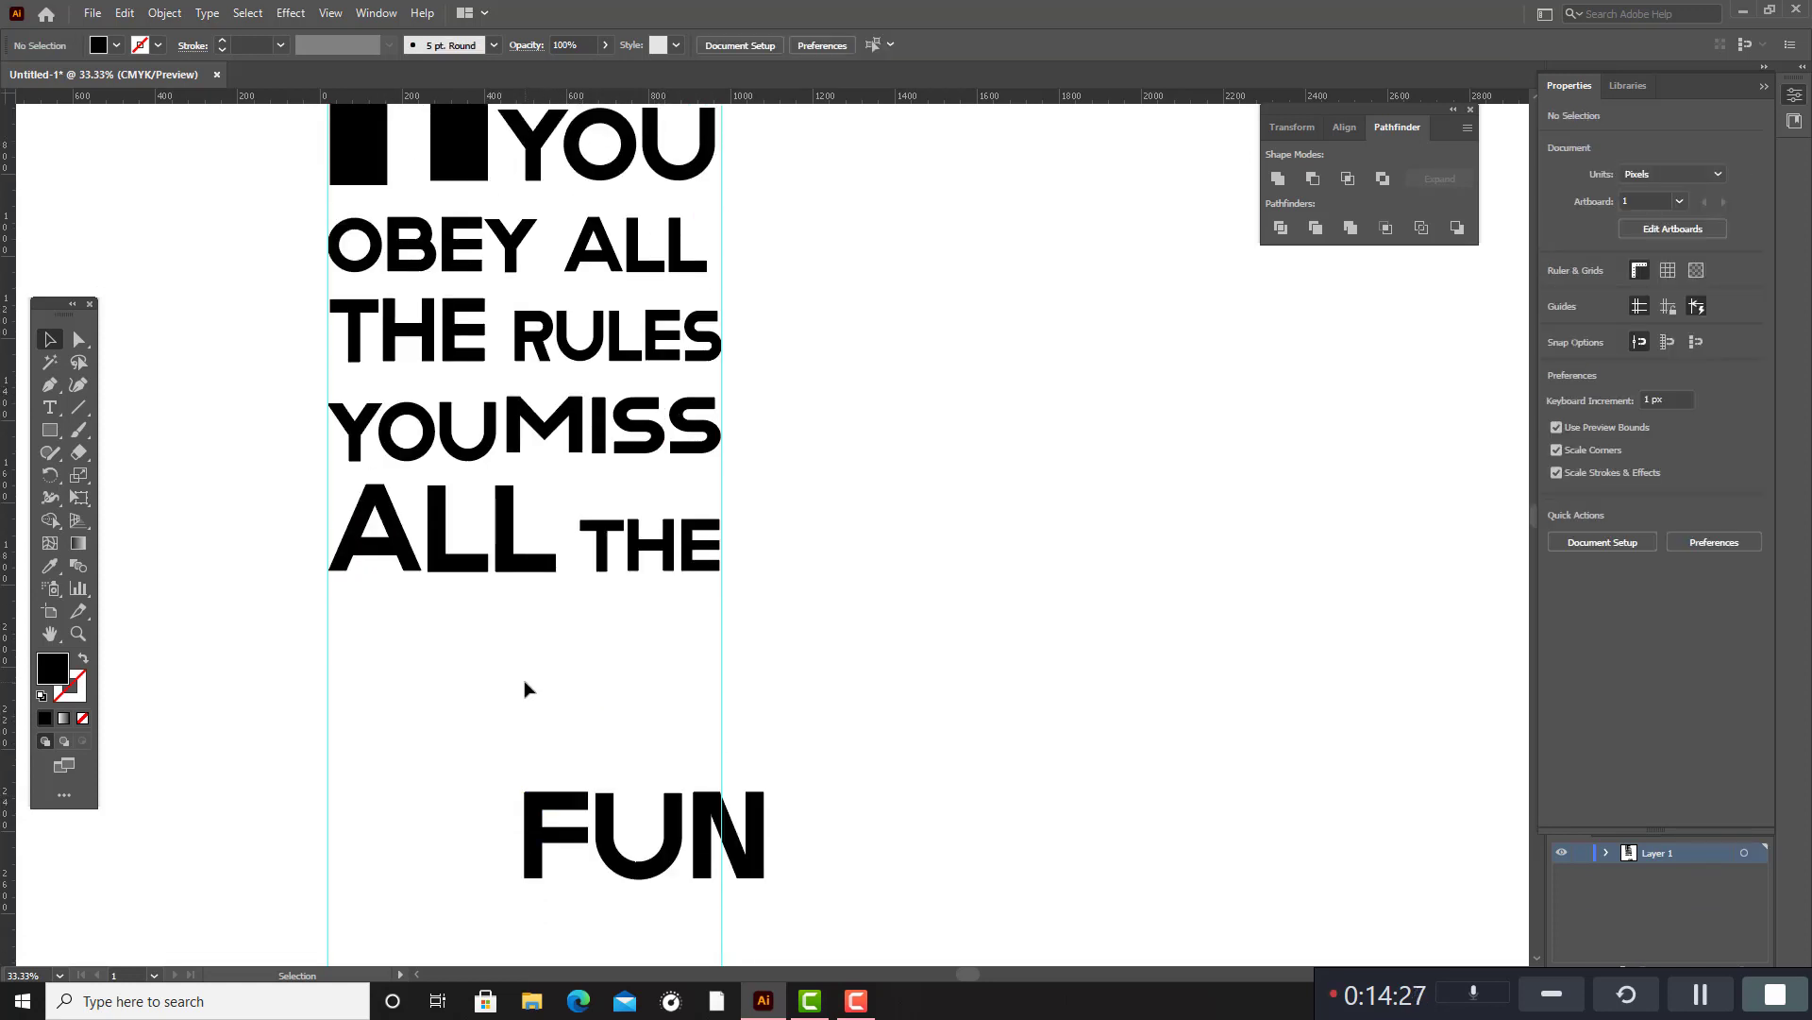
pyautogui.scroll(1, 509, 683)
pyautogui.scroll(-2, 538, 746)
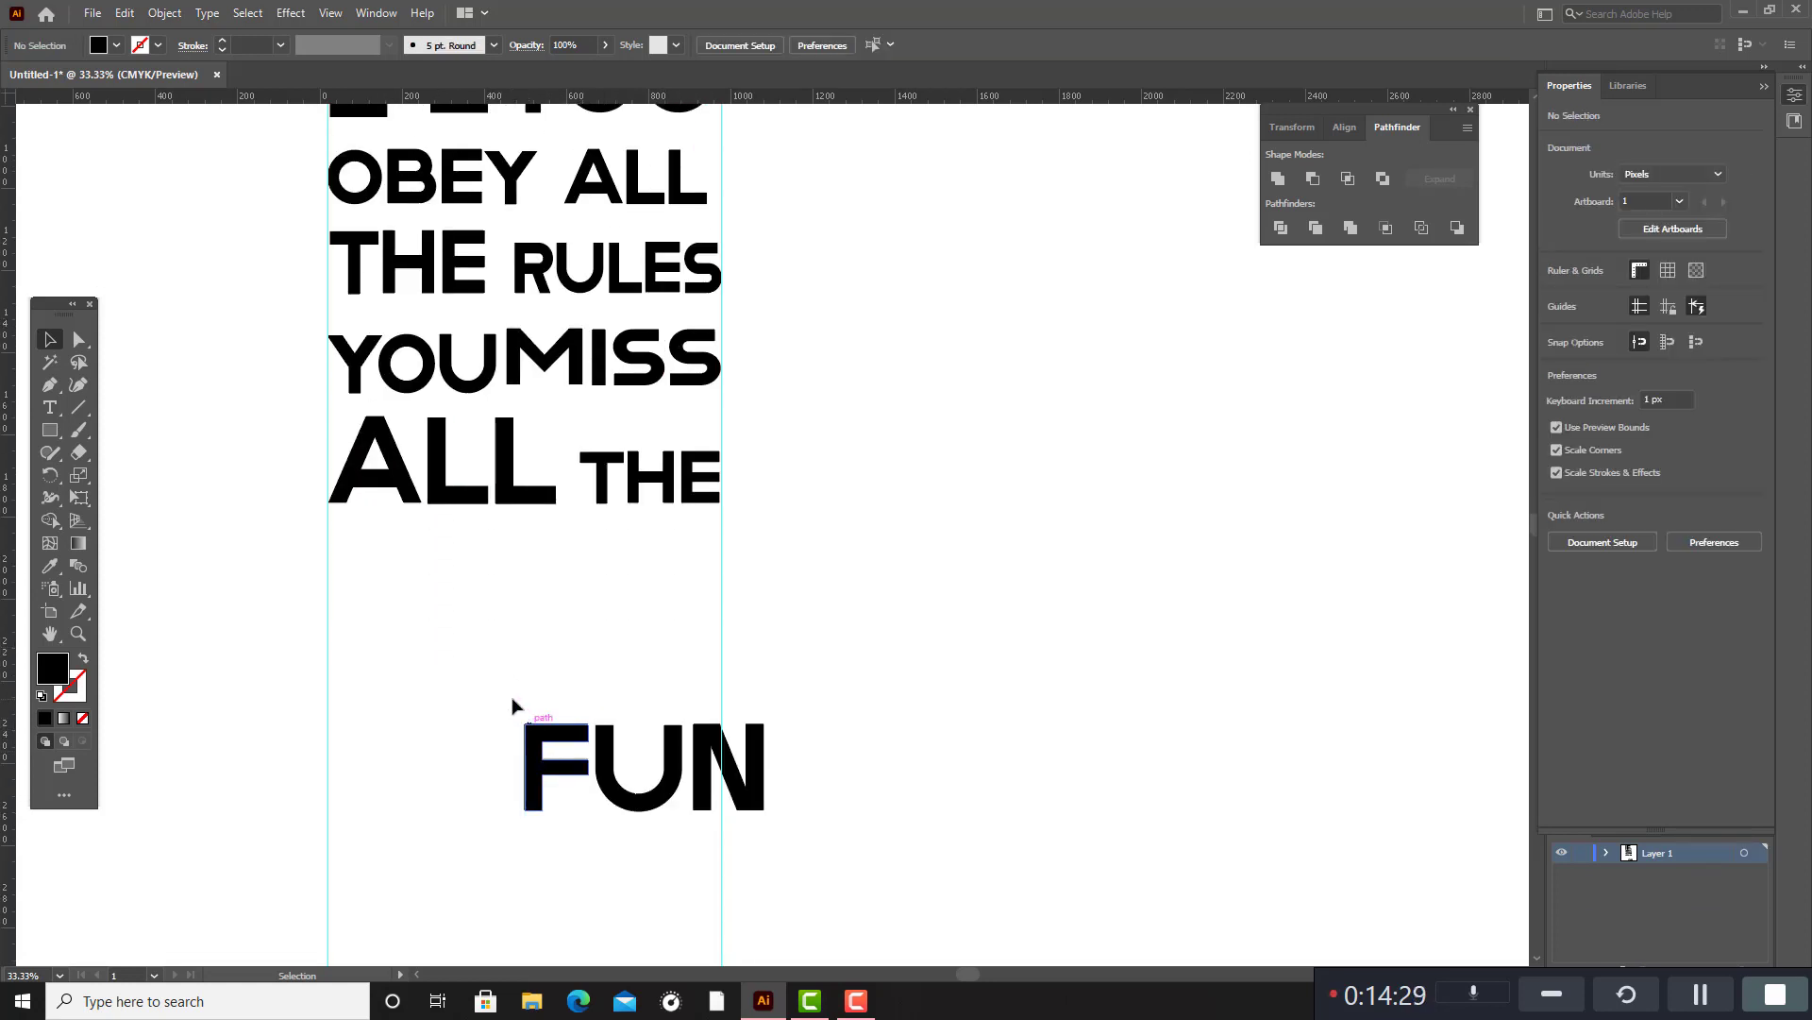
# Group the letters of "FUN" into one object.
pyautogui.moveTo(513, 707); pyautogui.dragTo(660, 827)
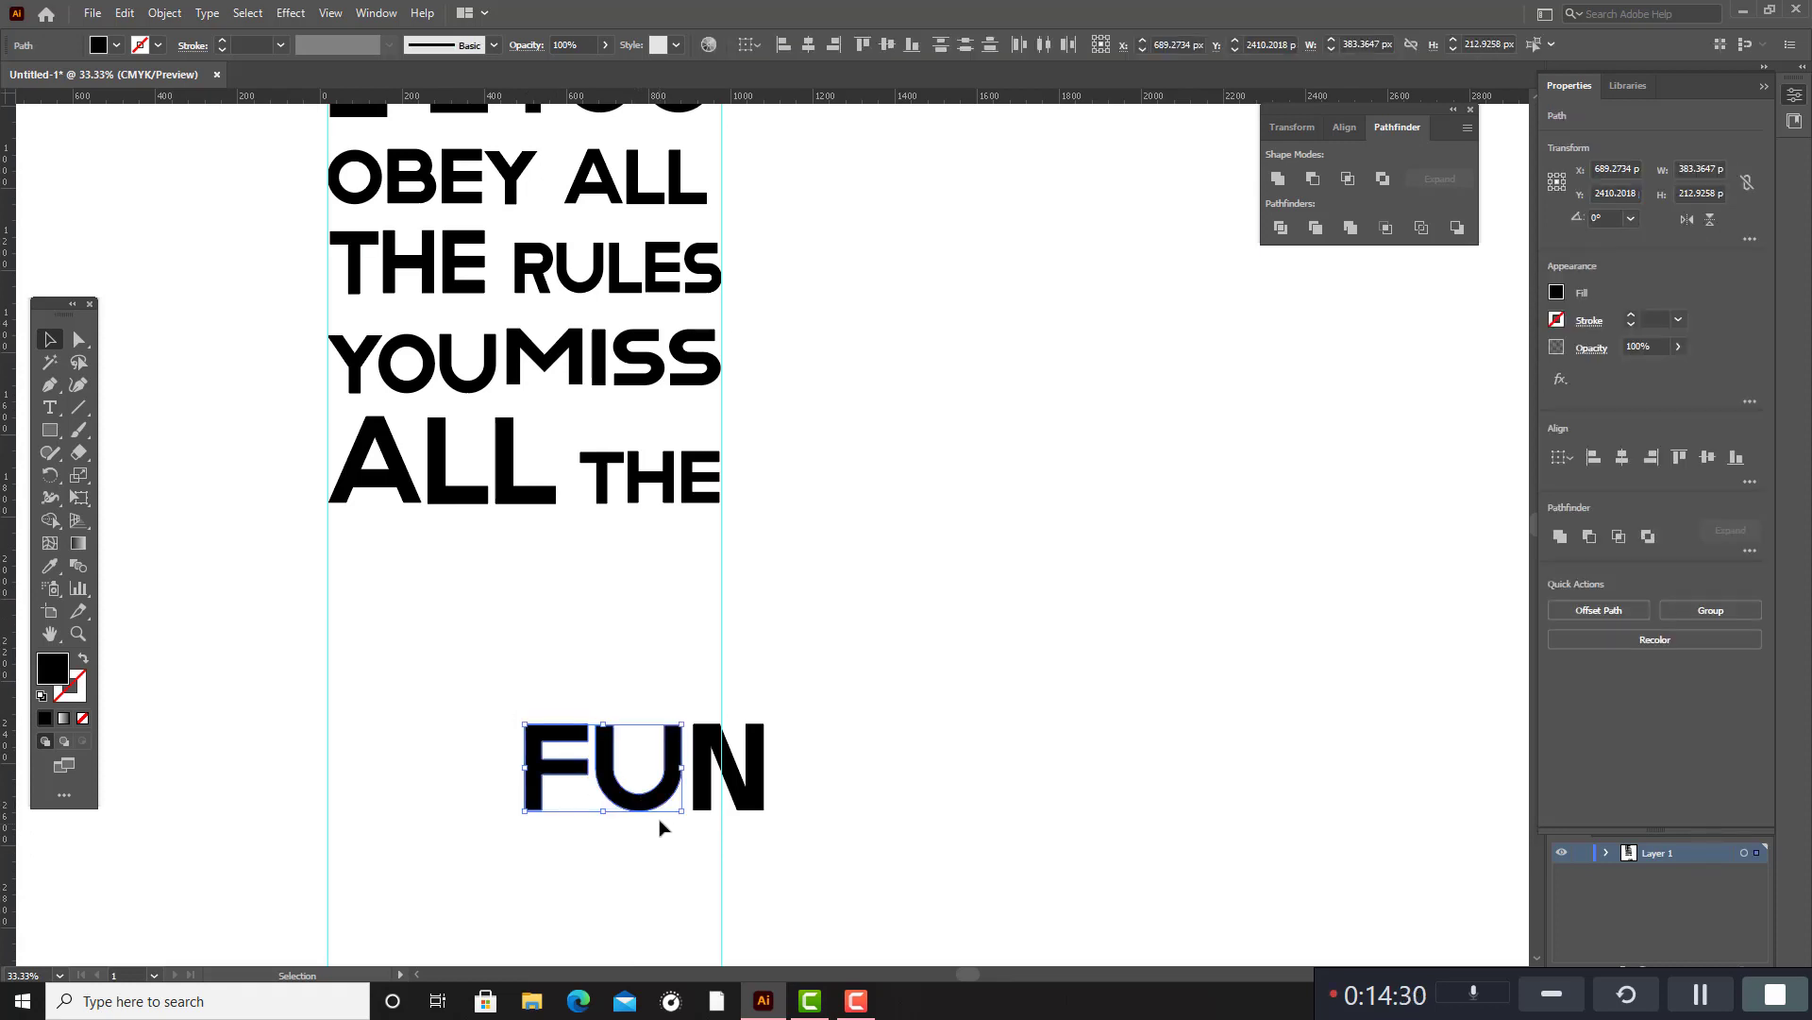
pyautogui.keyDown('shift'); pyautogui.click(741, 776); pyautogui.keyUp('shift')
pyautogui.hotkey('ctrl', 'g')
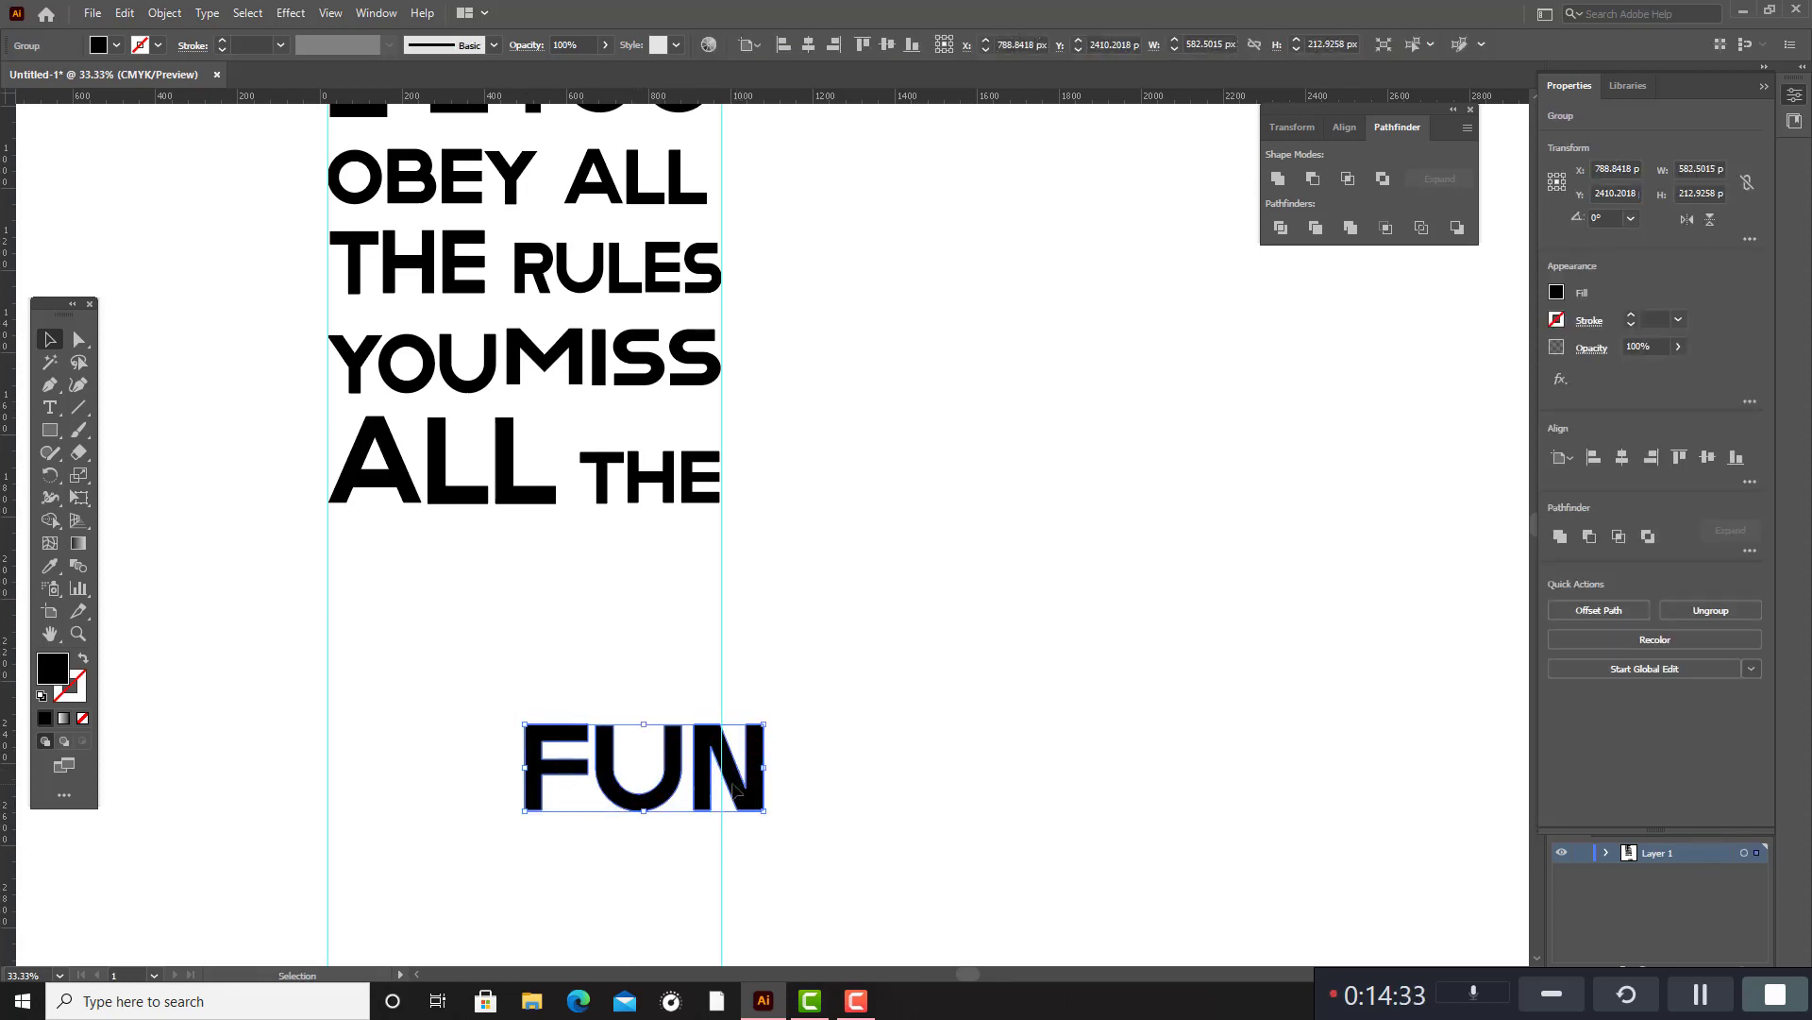
# Place the grouped "FUN" beneath "ALL THE" and scale it to about 954 px wide so it spans both guides.
pyautogui.moveTo(735, 791); pyautogui.dragTo(720, 682)
pyautogui.moveTo(330, 686); pyautogui.dragTo(327, 690)
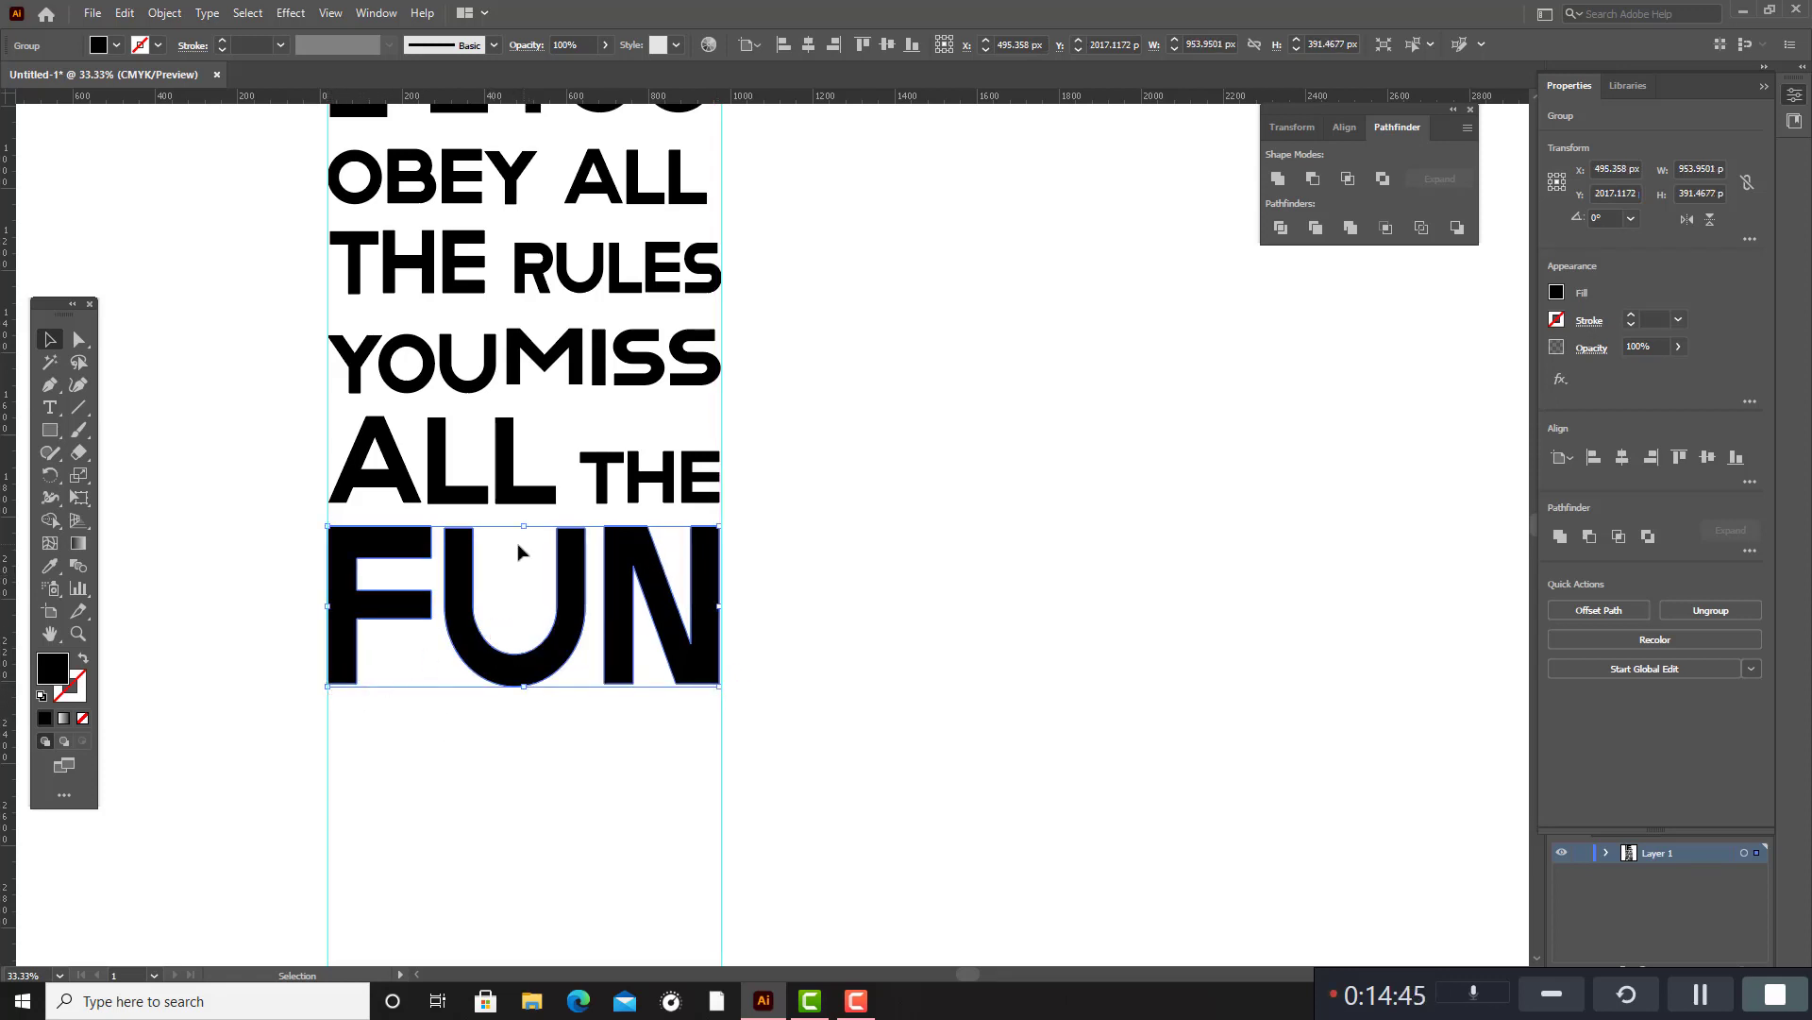
pyautogui.moveTo(526, 529); pyautogui.dragTo(525, 531)
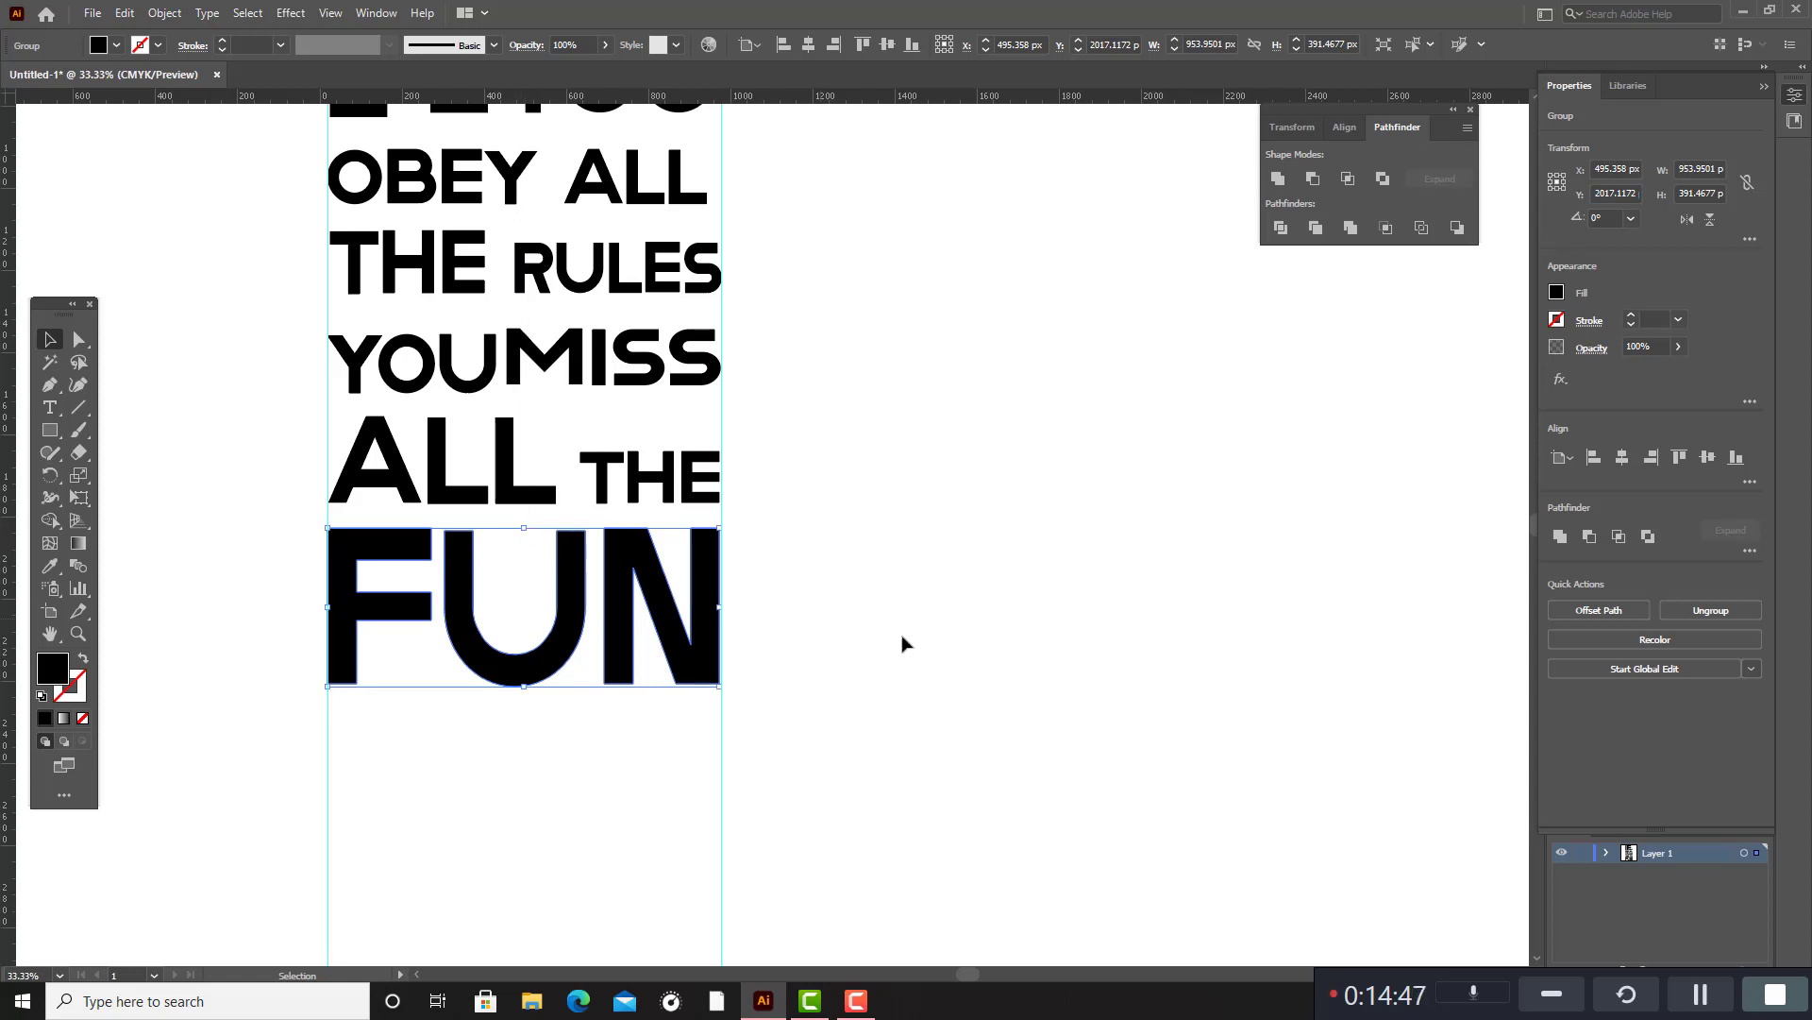
pyautogui.click(867, 673)
# Enlarge the "R" of "RULES" to about 140 × 198 px, keeping it on the line's baseline.
pyautogui.scroll(2, 870, 676)
pyautogui.scroll(2, 859, 668)
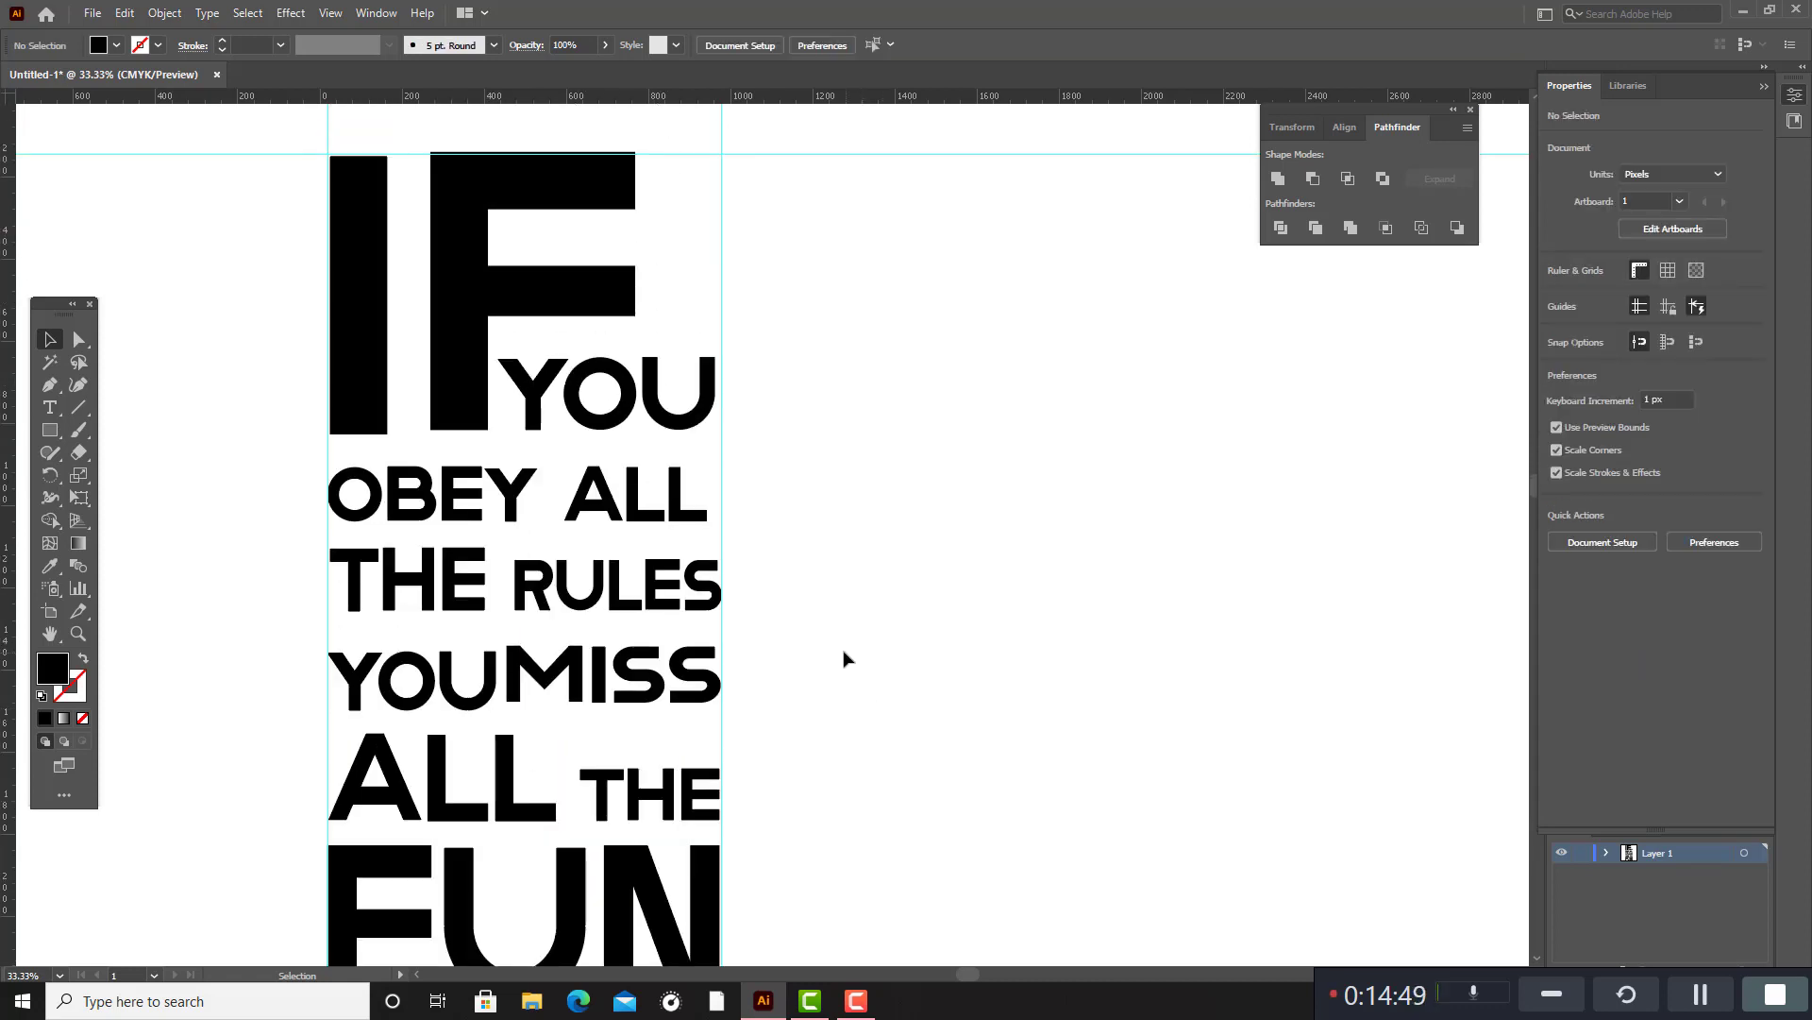
pyautogui.scroll(-1, 843, 649)
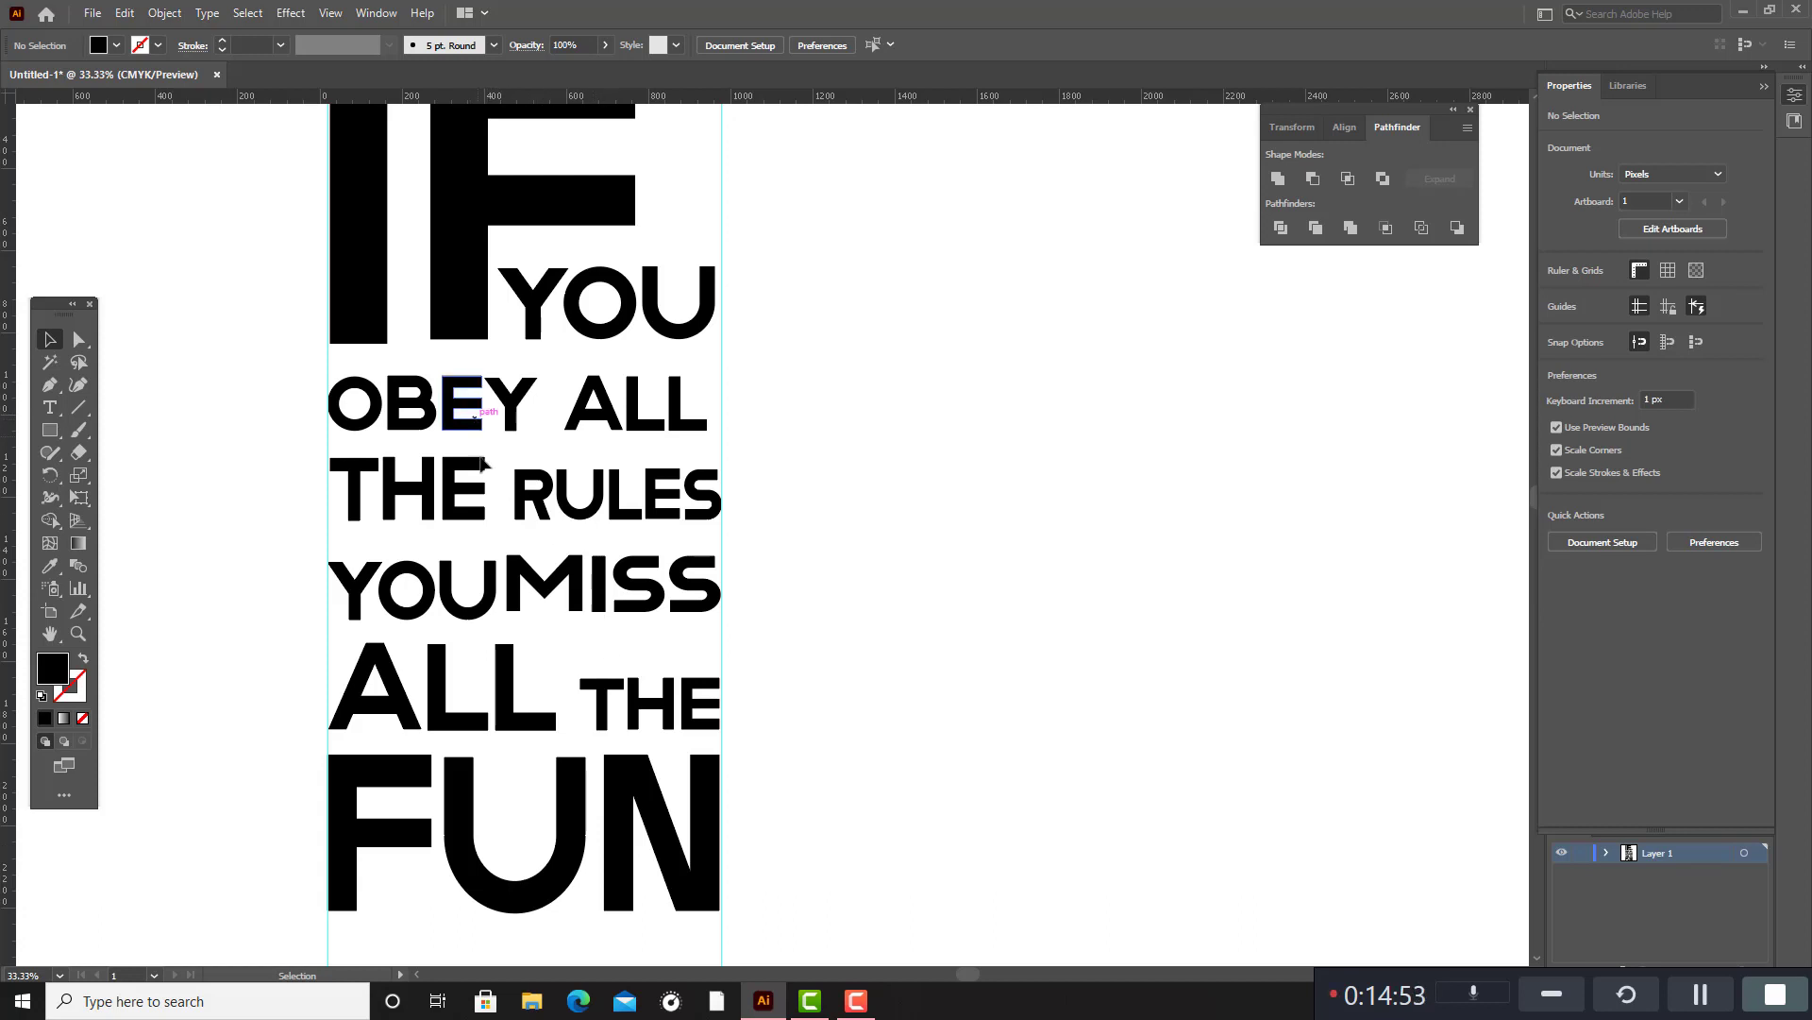
pyautogui.click(525, 480)
pyautogui.moveTo(554, 468); pyautogui.dragTo(498, 479)
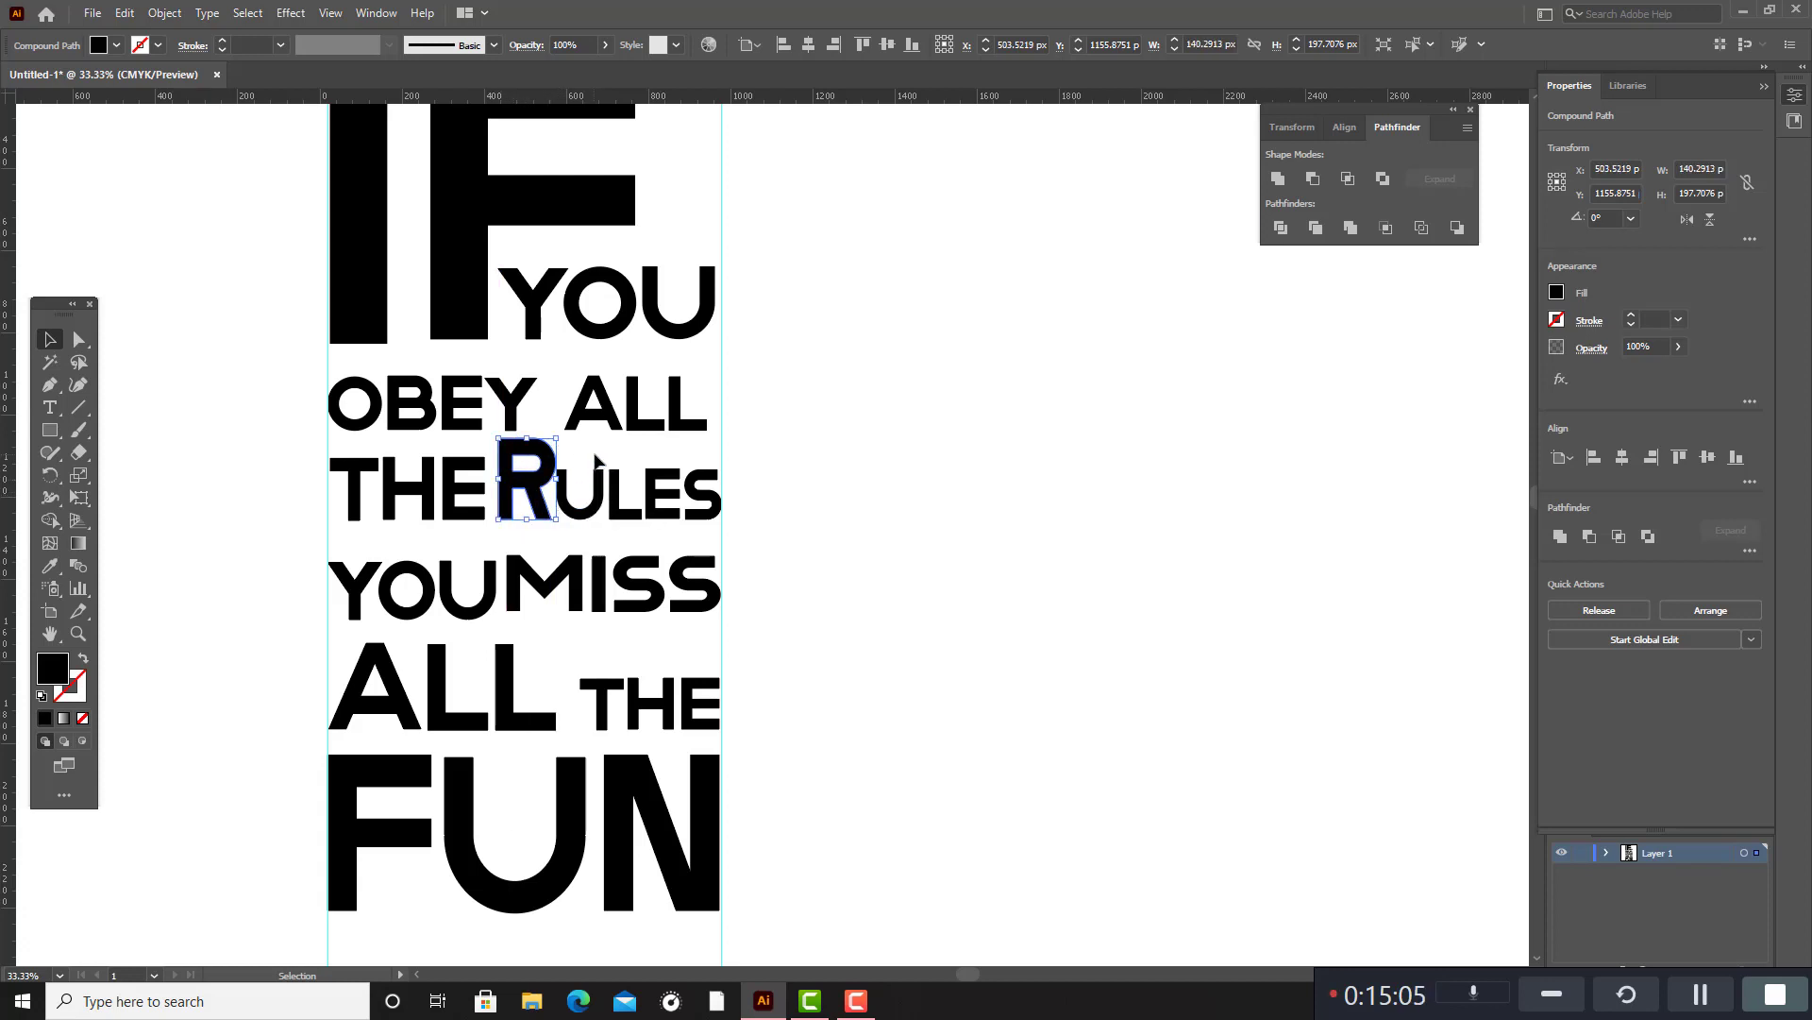
# Scale the letters "ULES" down to about 373 × 99 px against the second guide and move the large "R" up to them.
pyautogui.click(572, 480)
pyautogui.click(689, 505)
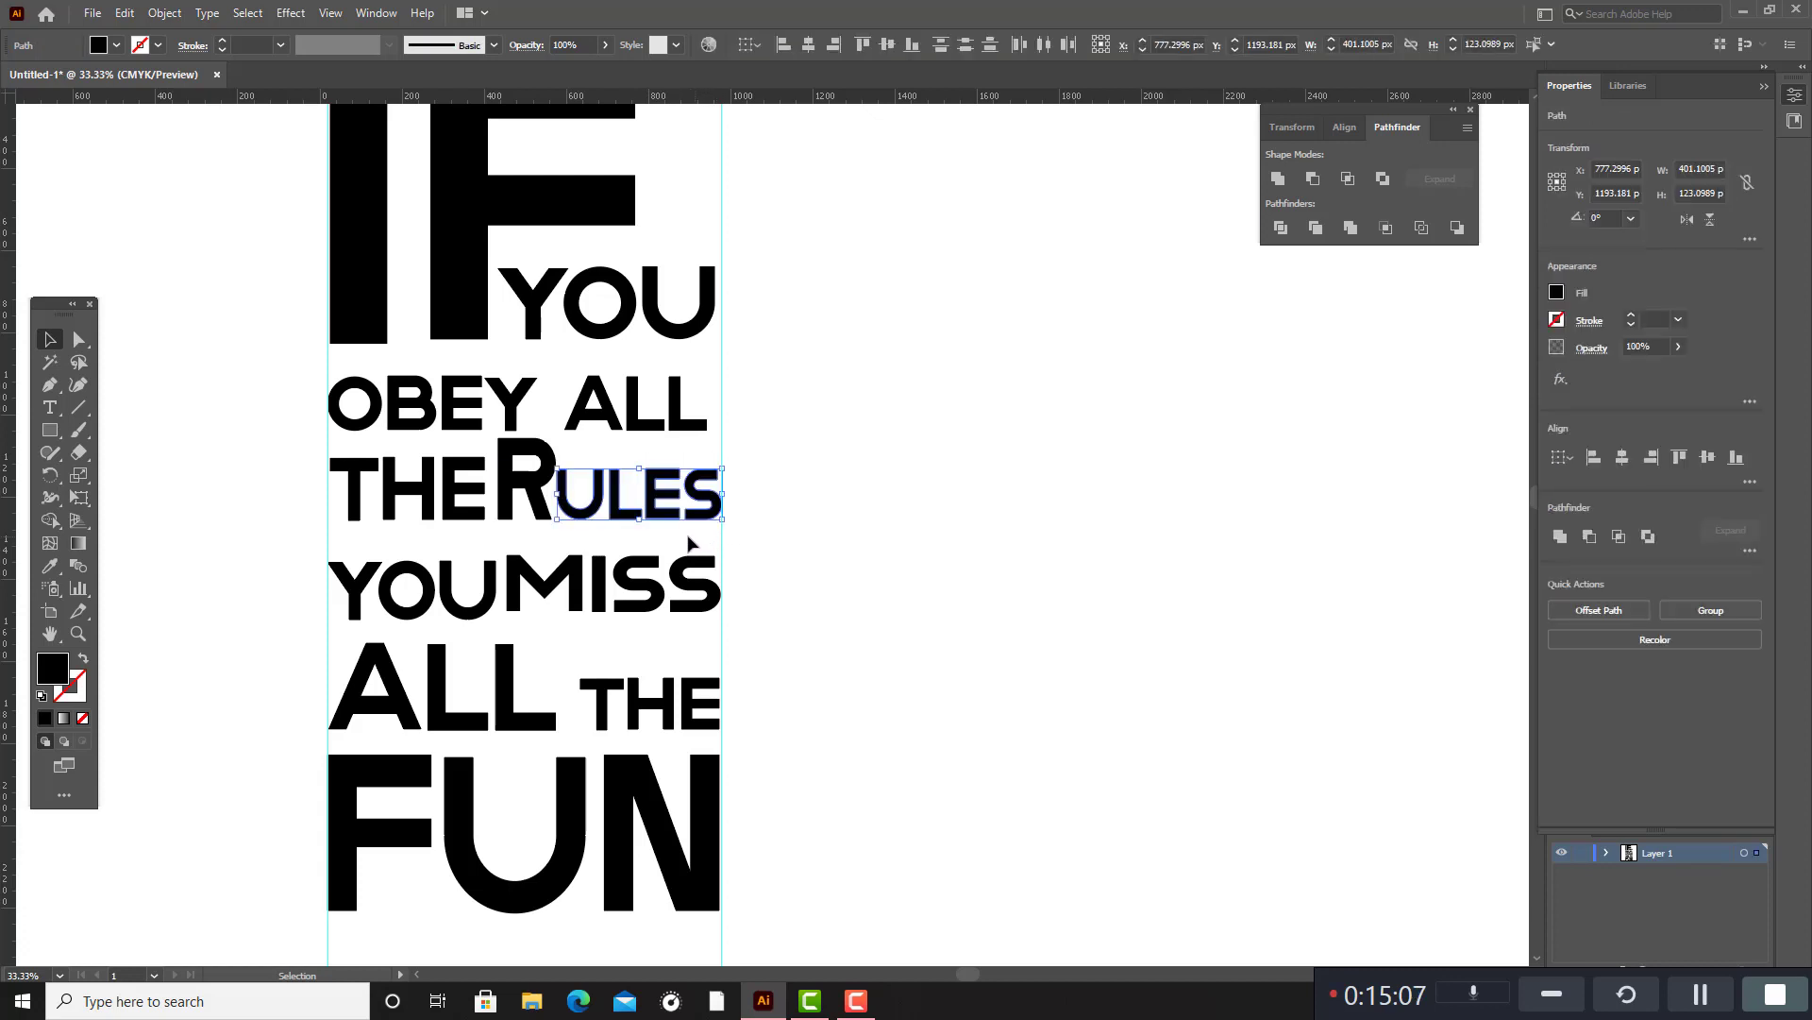
pyautogui.moveTo(563, 499); pyautogui.dragTo(681, 480)
pyautogui.moveTo(540, 485); pyautogui.dragTo(557, 493)
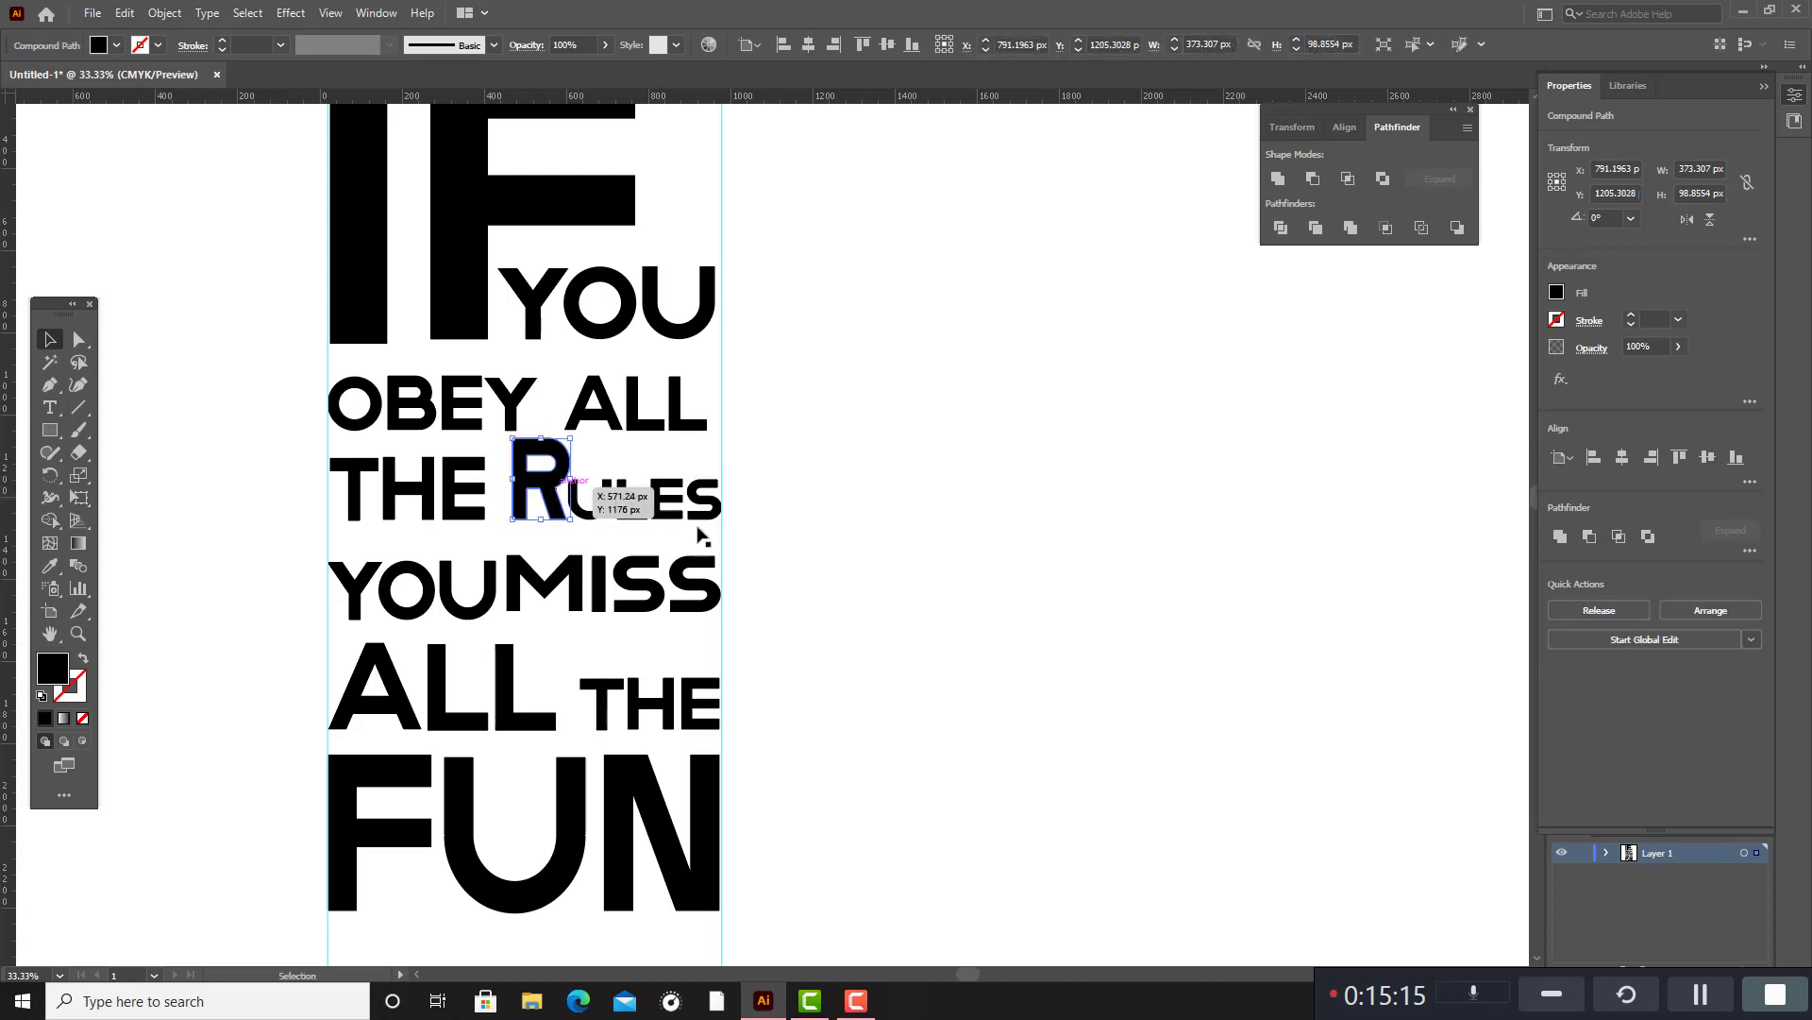
pyautogui.click(853, 579)
pyautogui.scroll(1, 847, 585)
pyautogui.scroll(3, 847, 584)
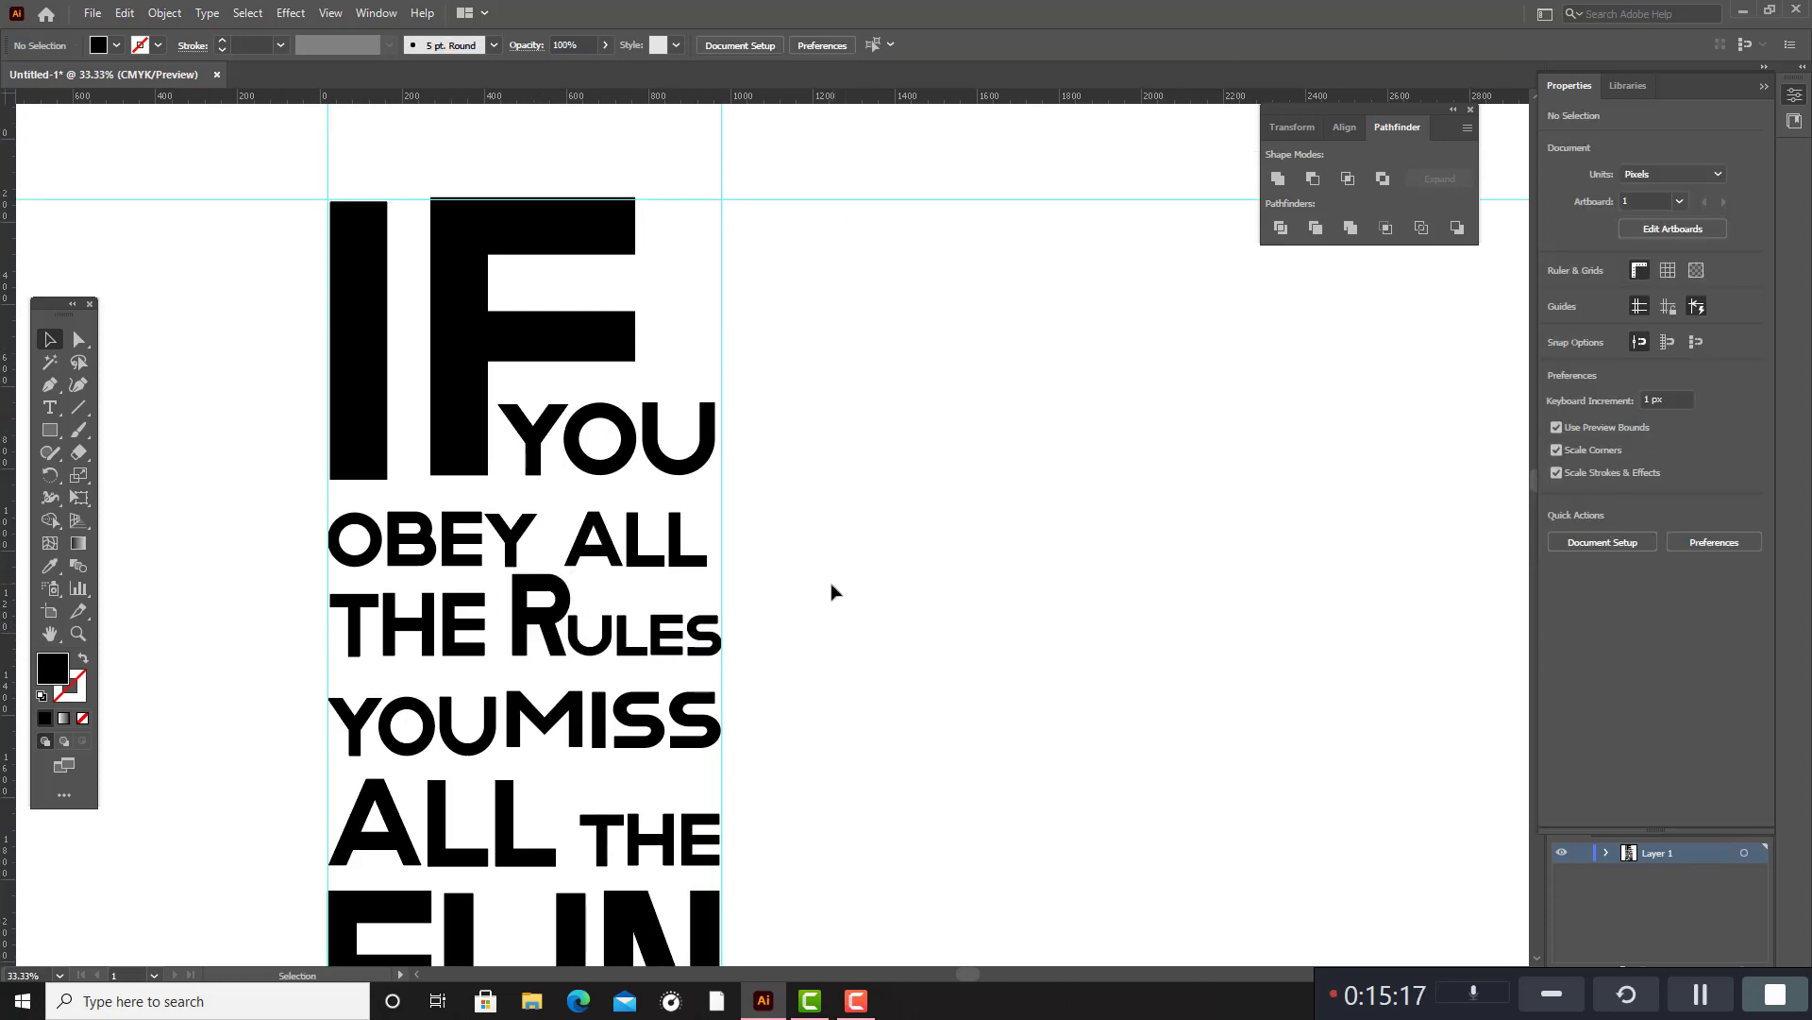
pyautogui.scroll(1, 832, 591)
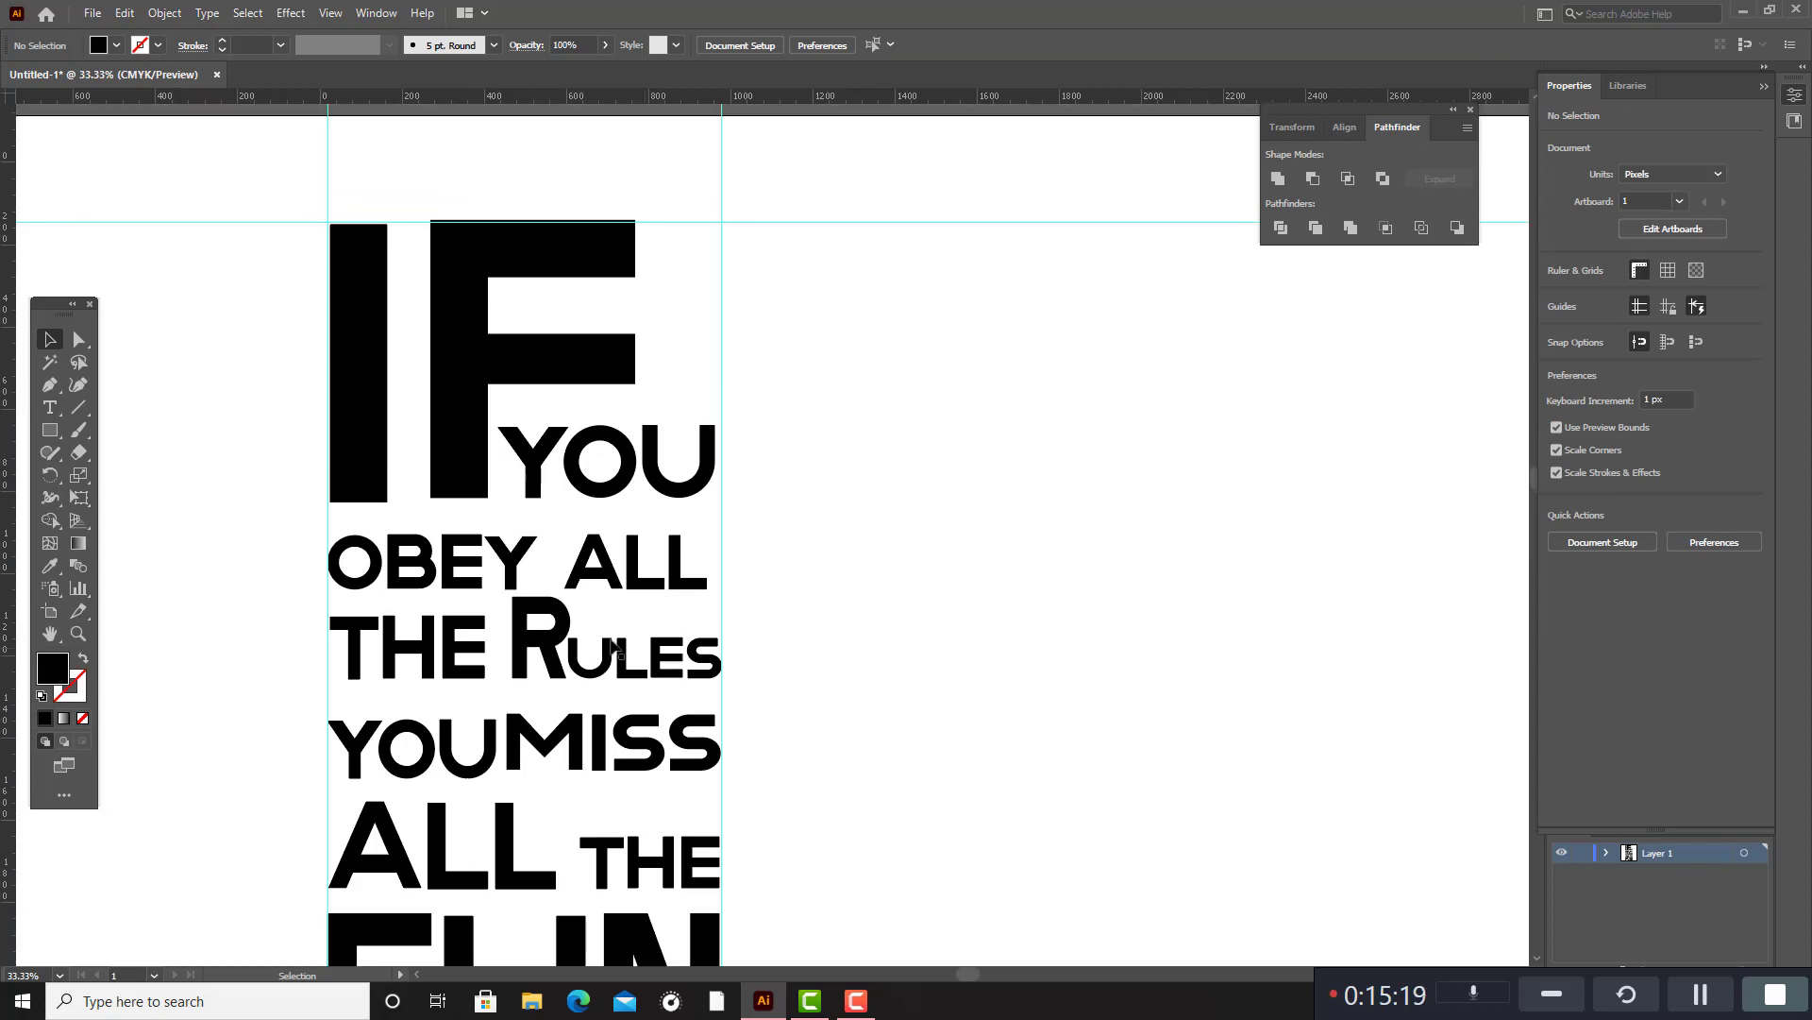
pyautogui.moveTo(502, 624); pyautogui.dragTo(642, 674)
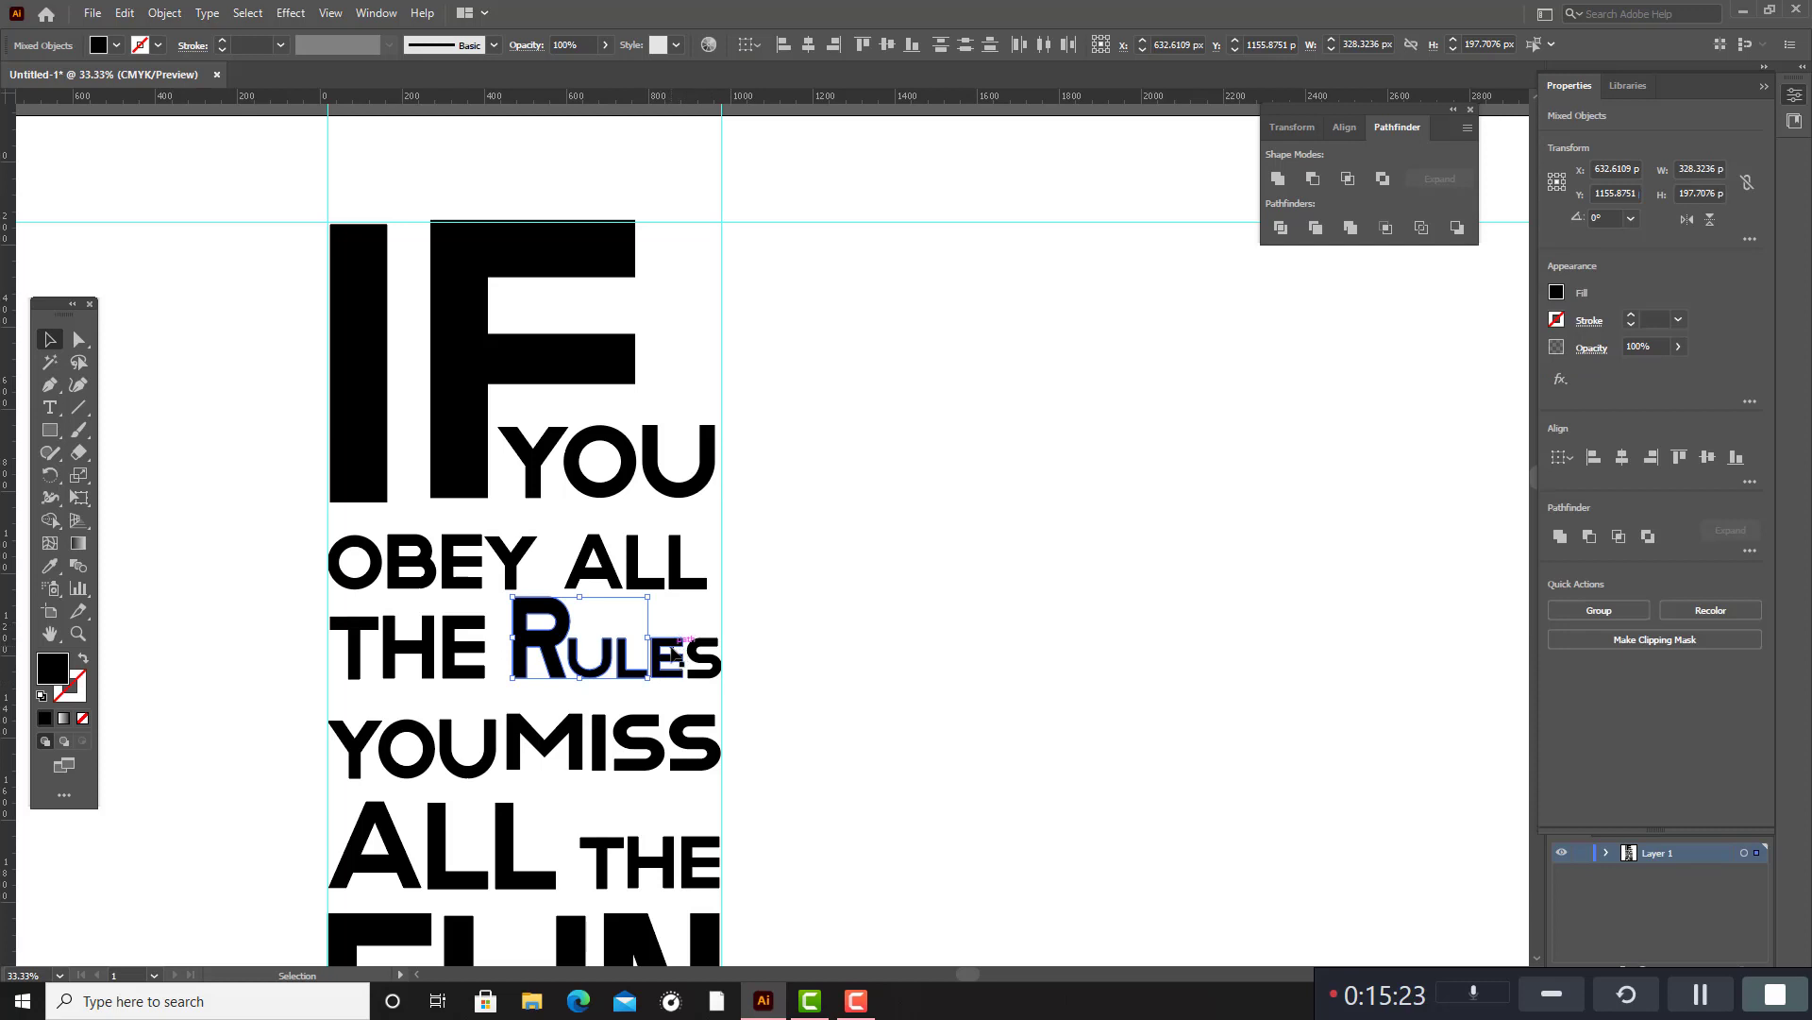
pyautogui.keyDown('shift'); pyautogui.click(672, 653); pyautogui.keyUp('shift')
pyautogui.keyDown('shift'); pyautogui.click(703, 651); pyautogui.keyUp('shift')
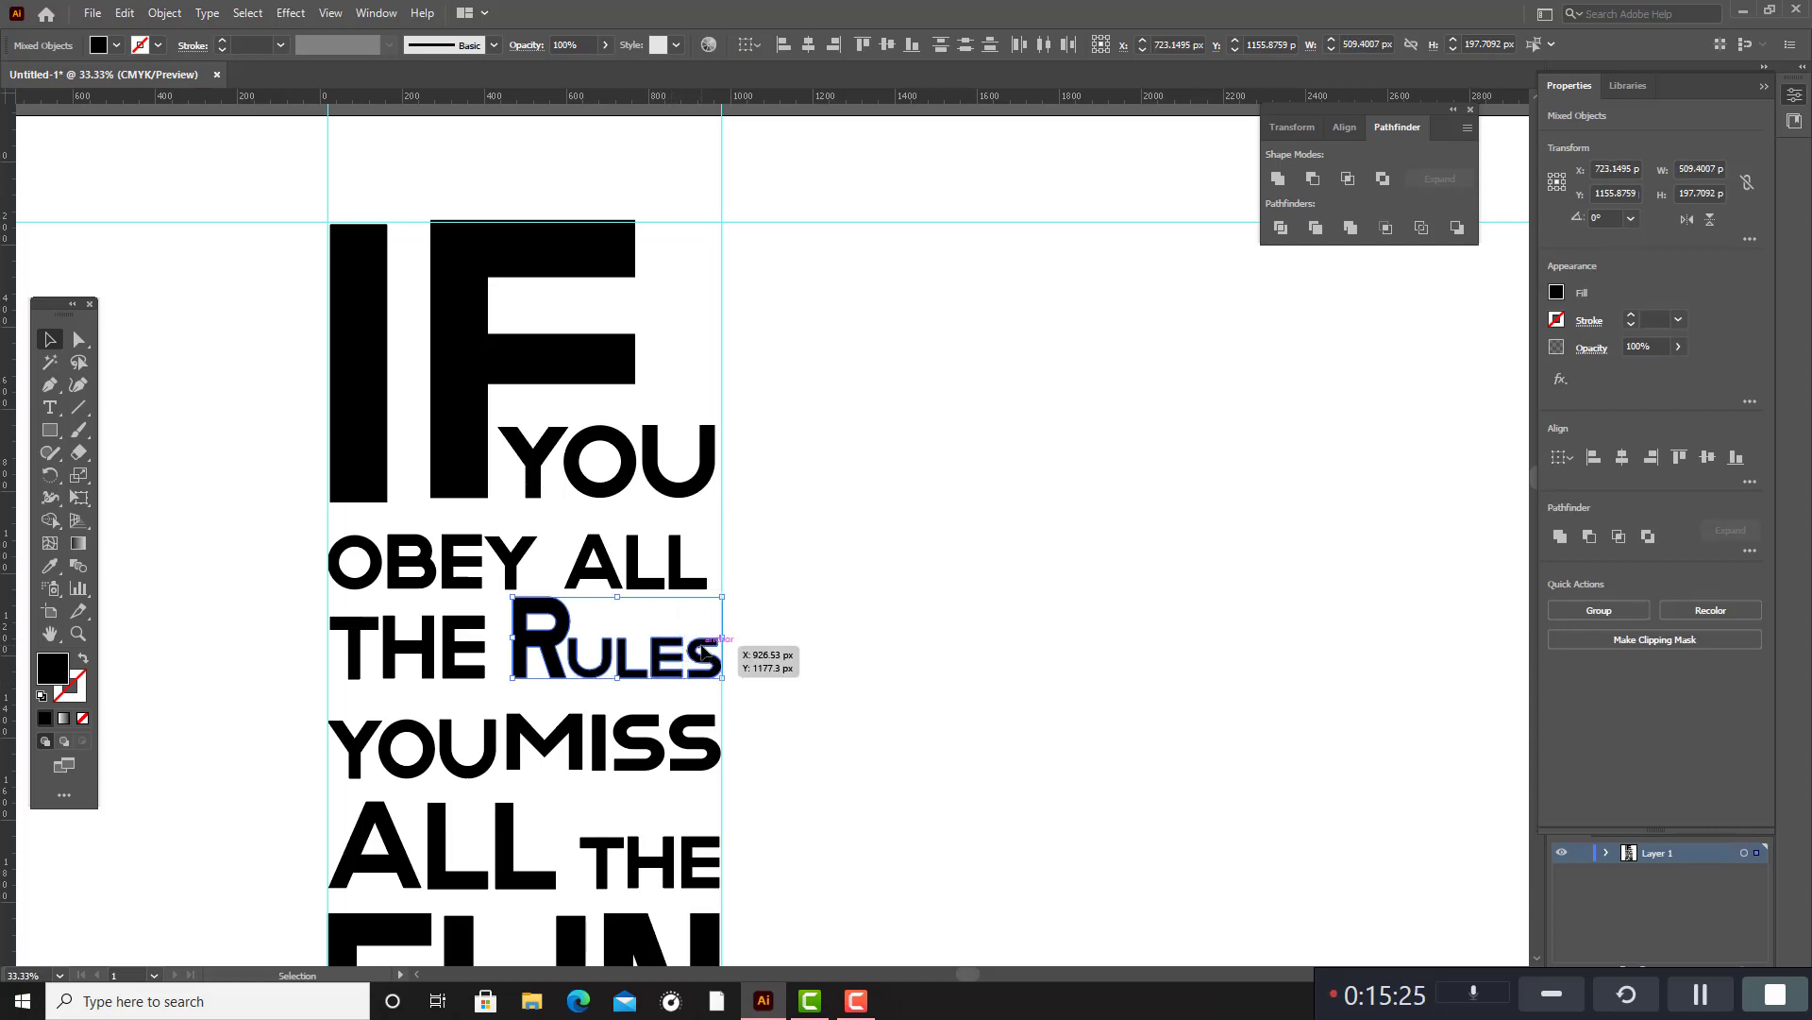
pyautogui.click(870, 659)
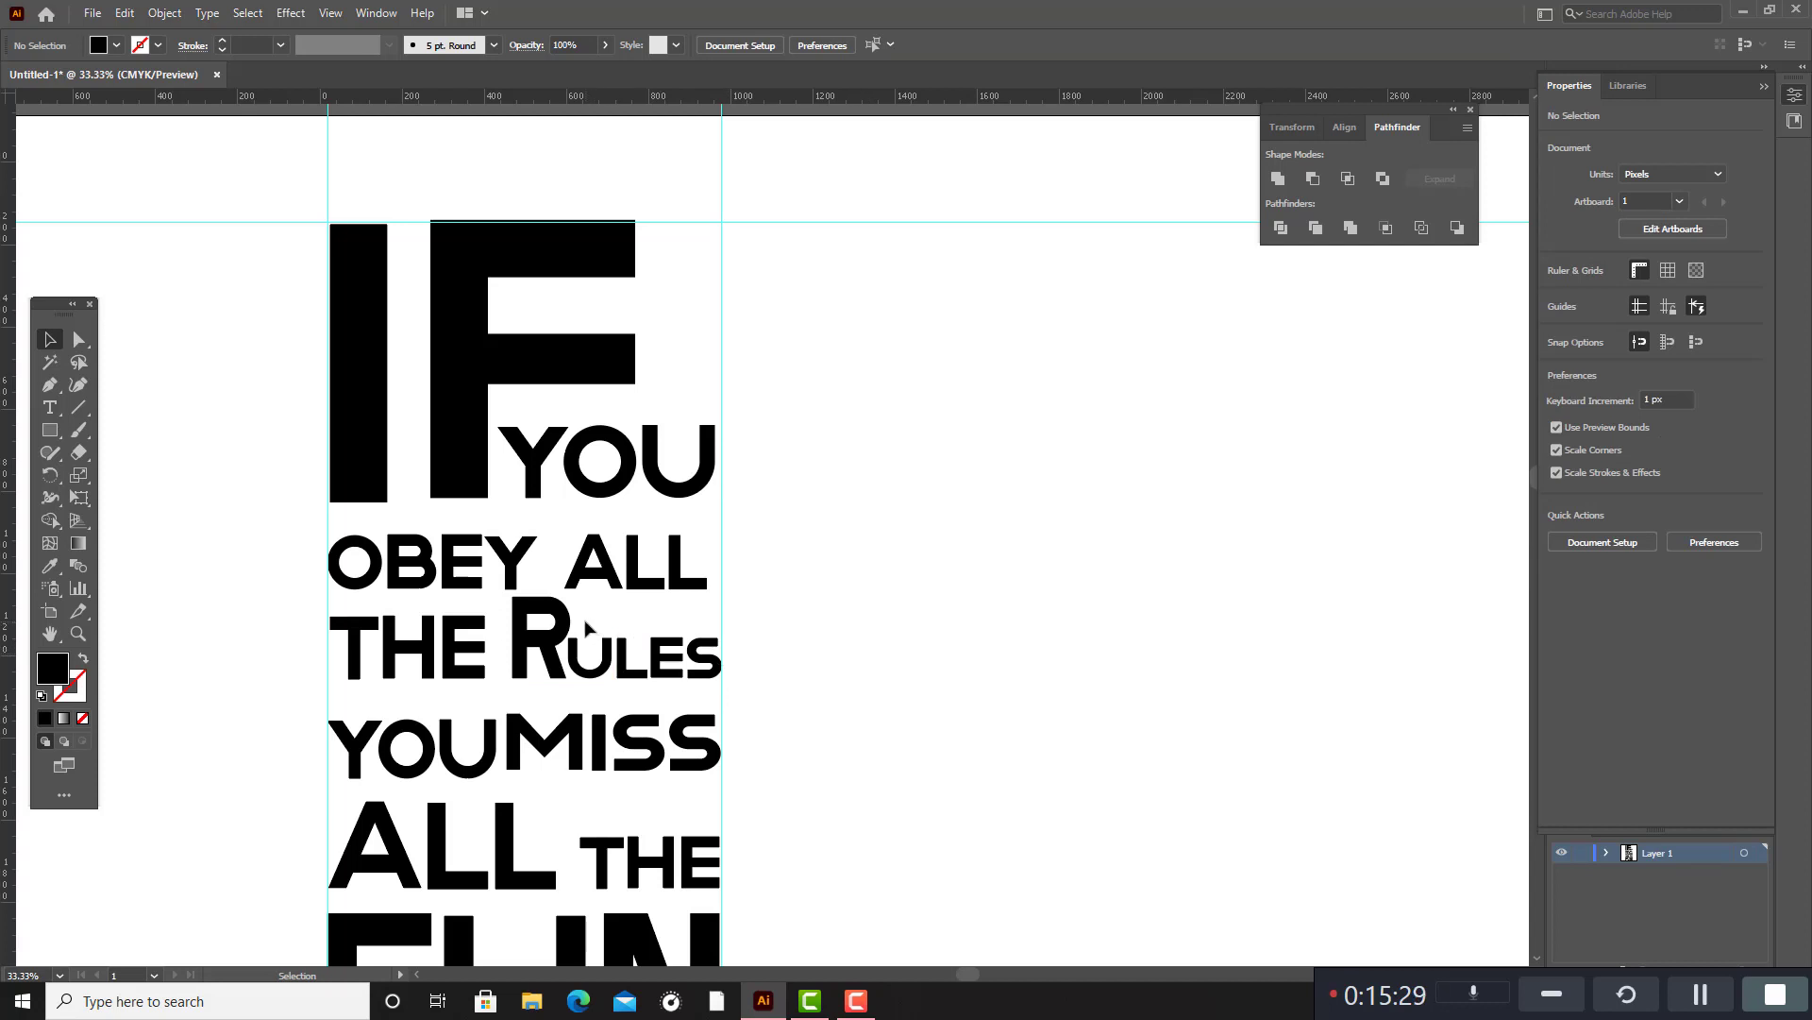
# Try nudging the letters "ULES" up slightly, and return them to the baseline.
pyautogui.moveTo(671, 651); pyautogui.dragTo(723, 662)
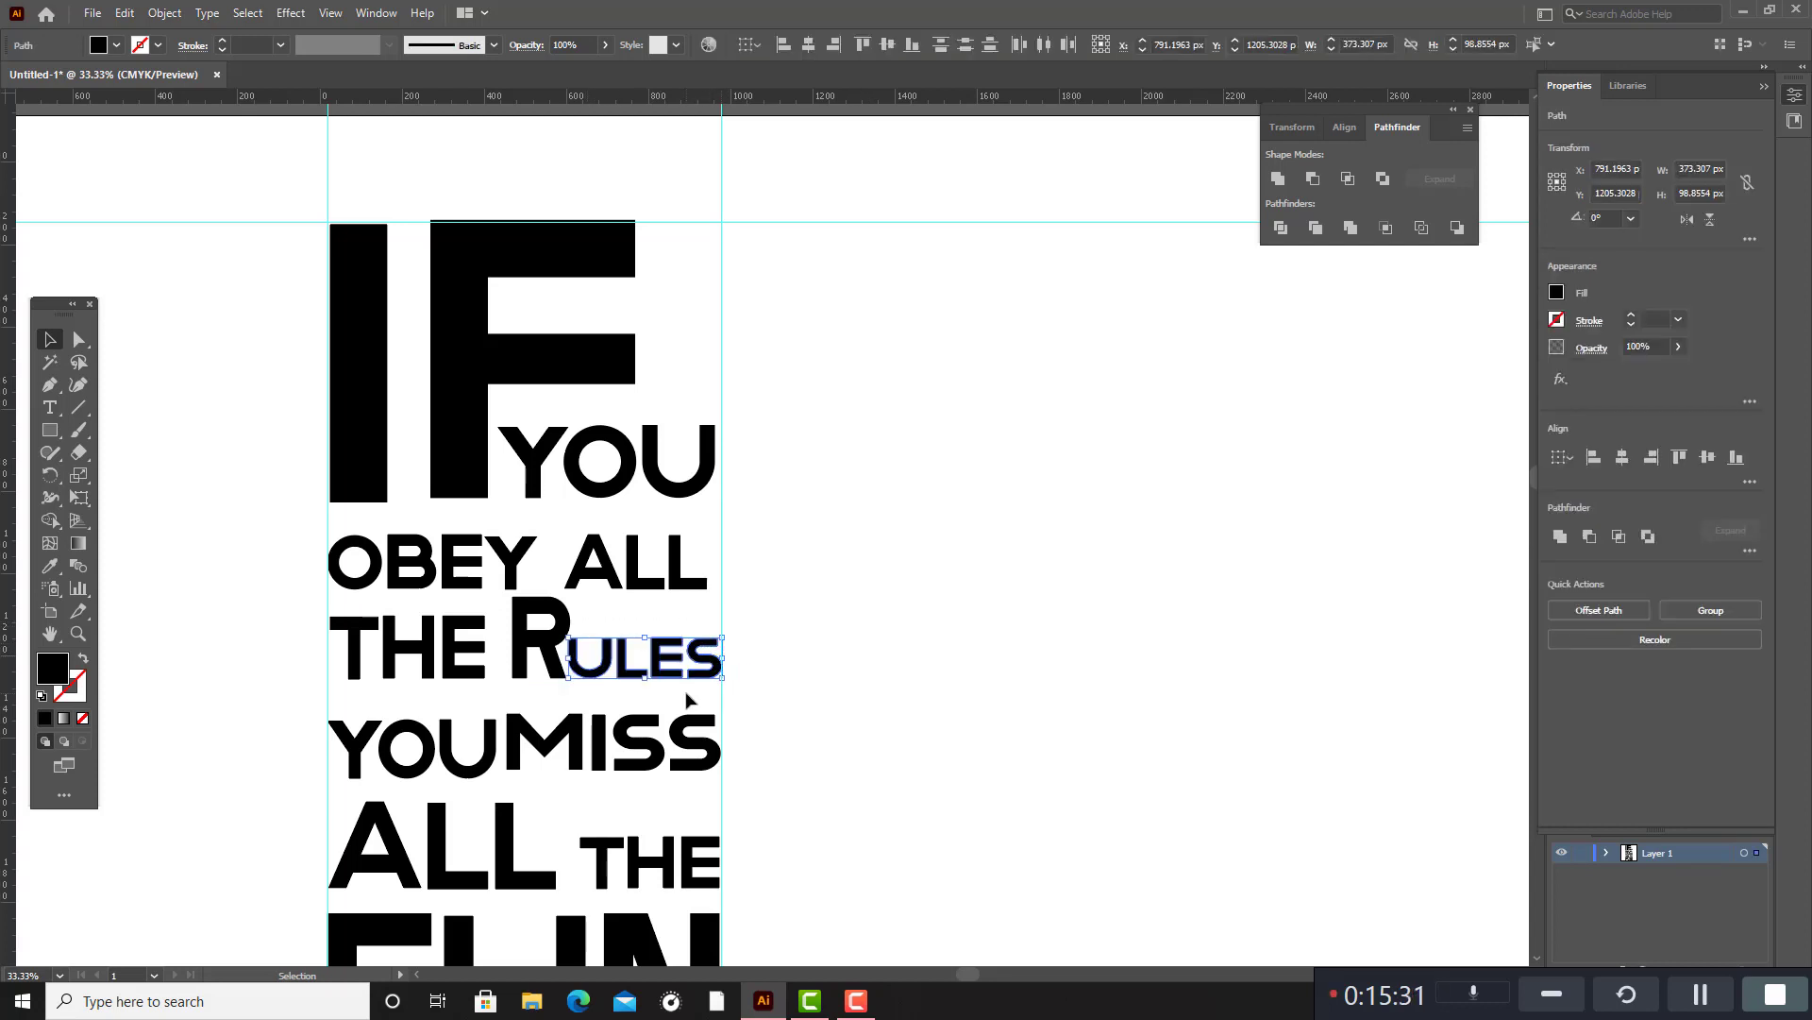
pyautogui.press('Up')
pyautogui.press('Up')
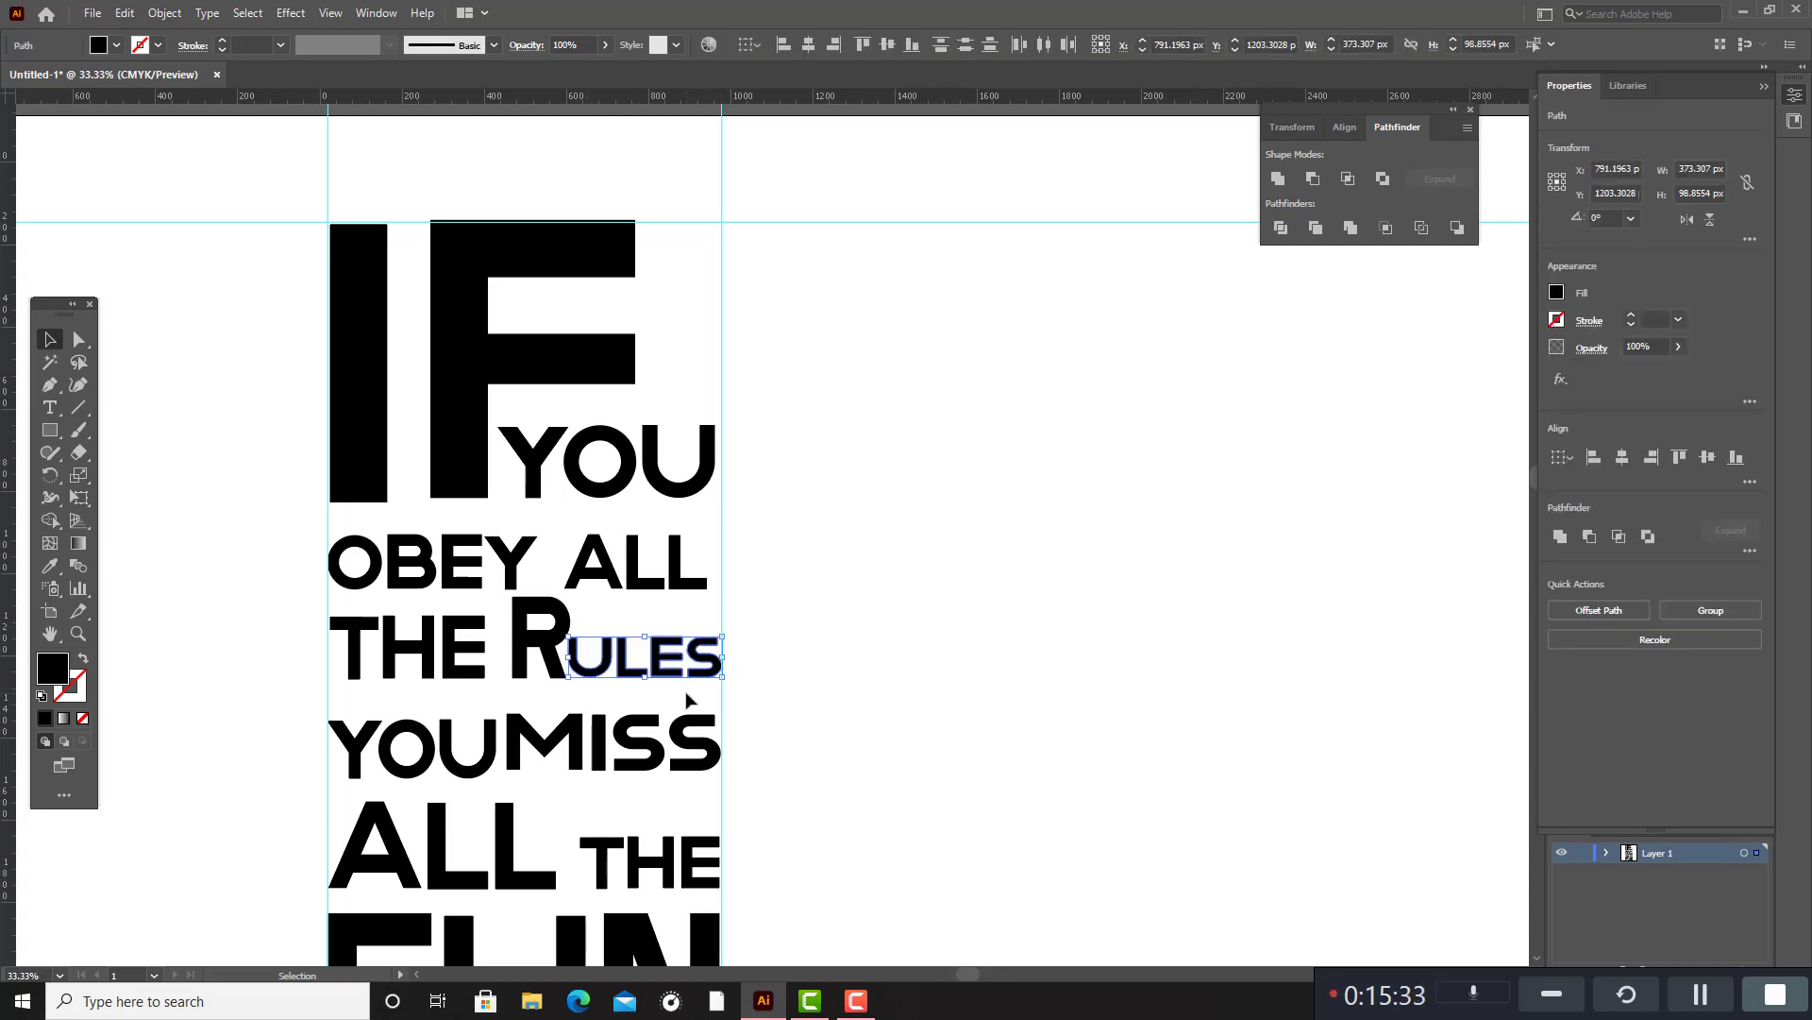
pyautogui.press('Down')
pyautogui.press('Down')
pyautogui.press('Down')
pyautogui.press('Down')
pyautogui.press('Down')
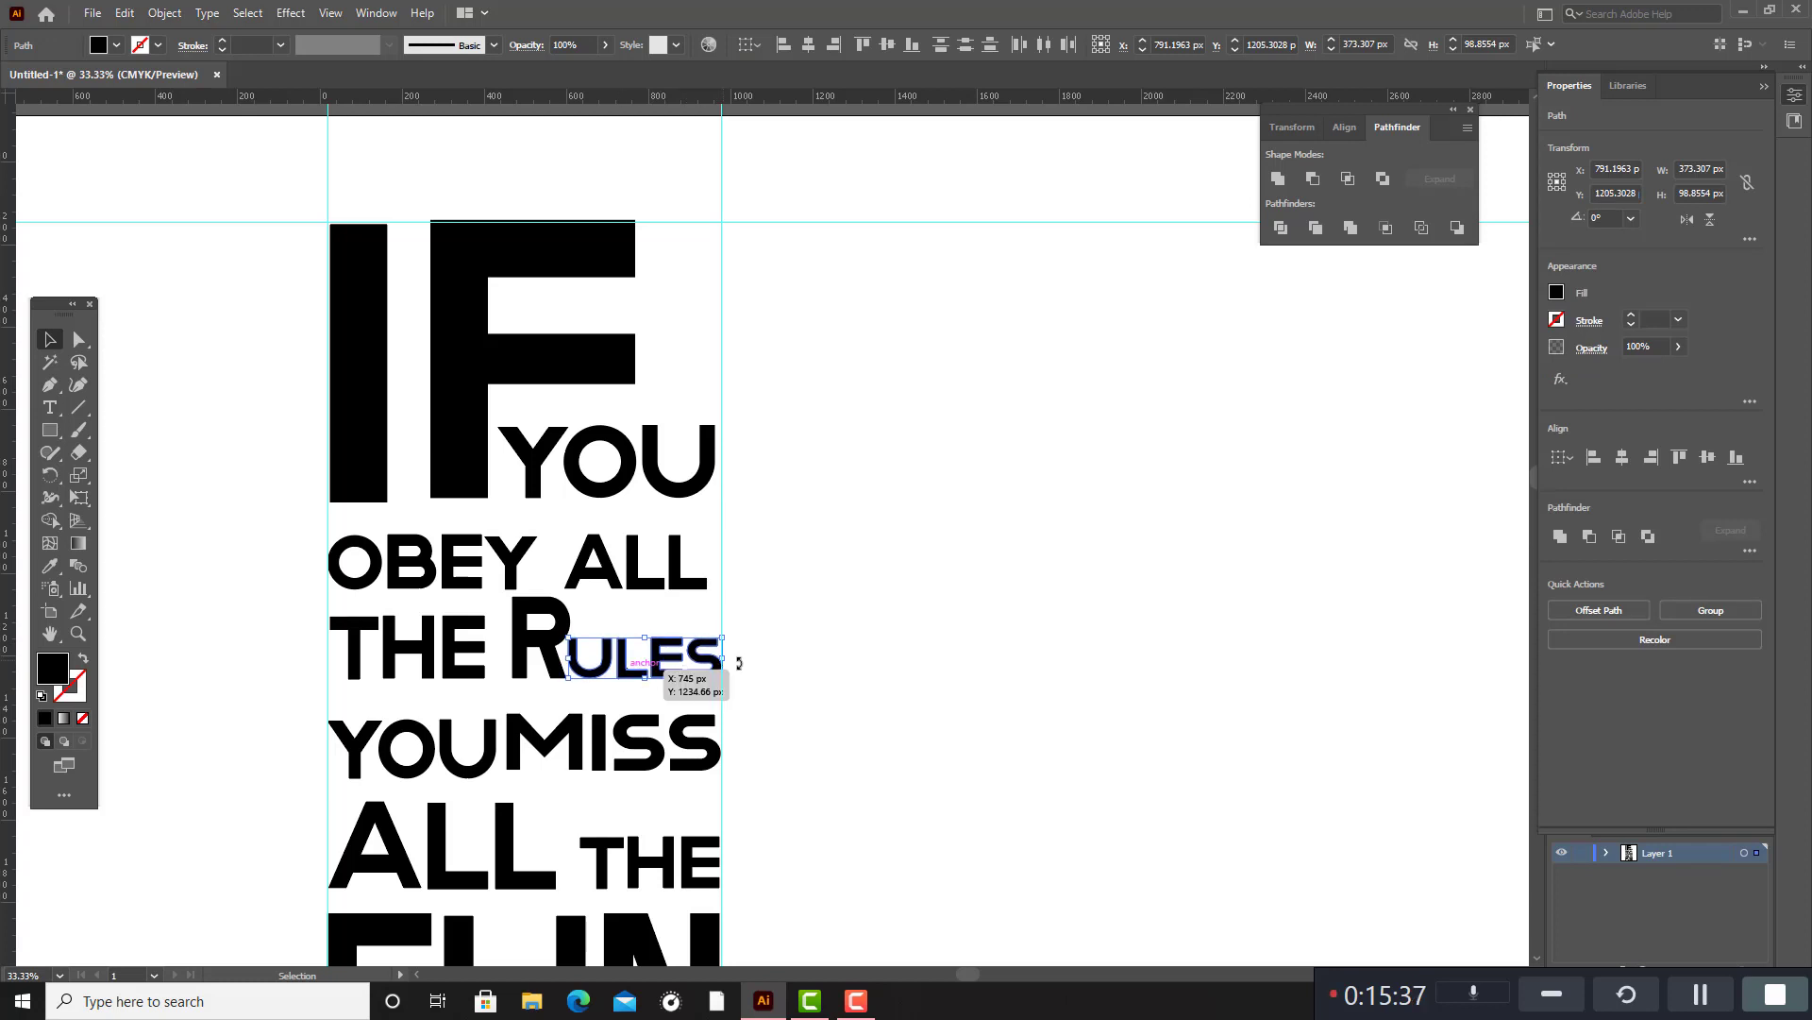
pyautogui.click(879, 685)
# Examine the whole stacked quote between the guides, from "IF" down to "FUN".
pyautogui.scroll(-3, 925, 721)
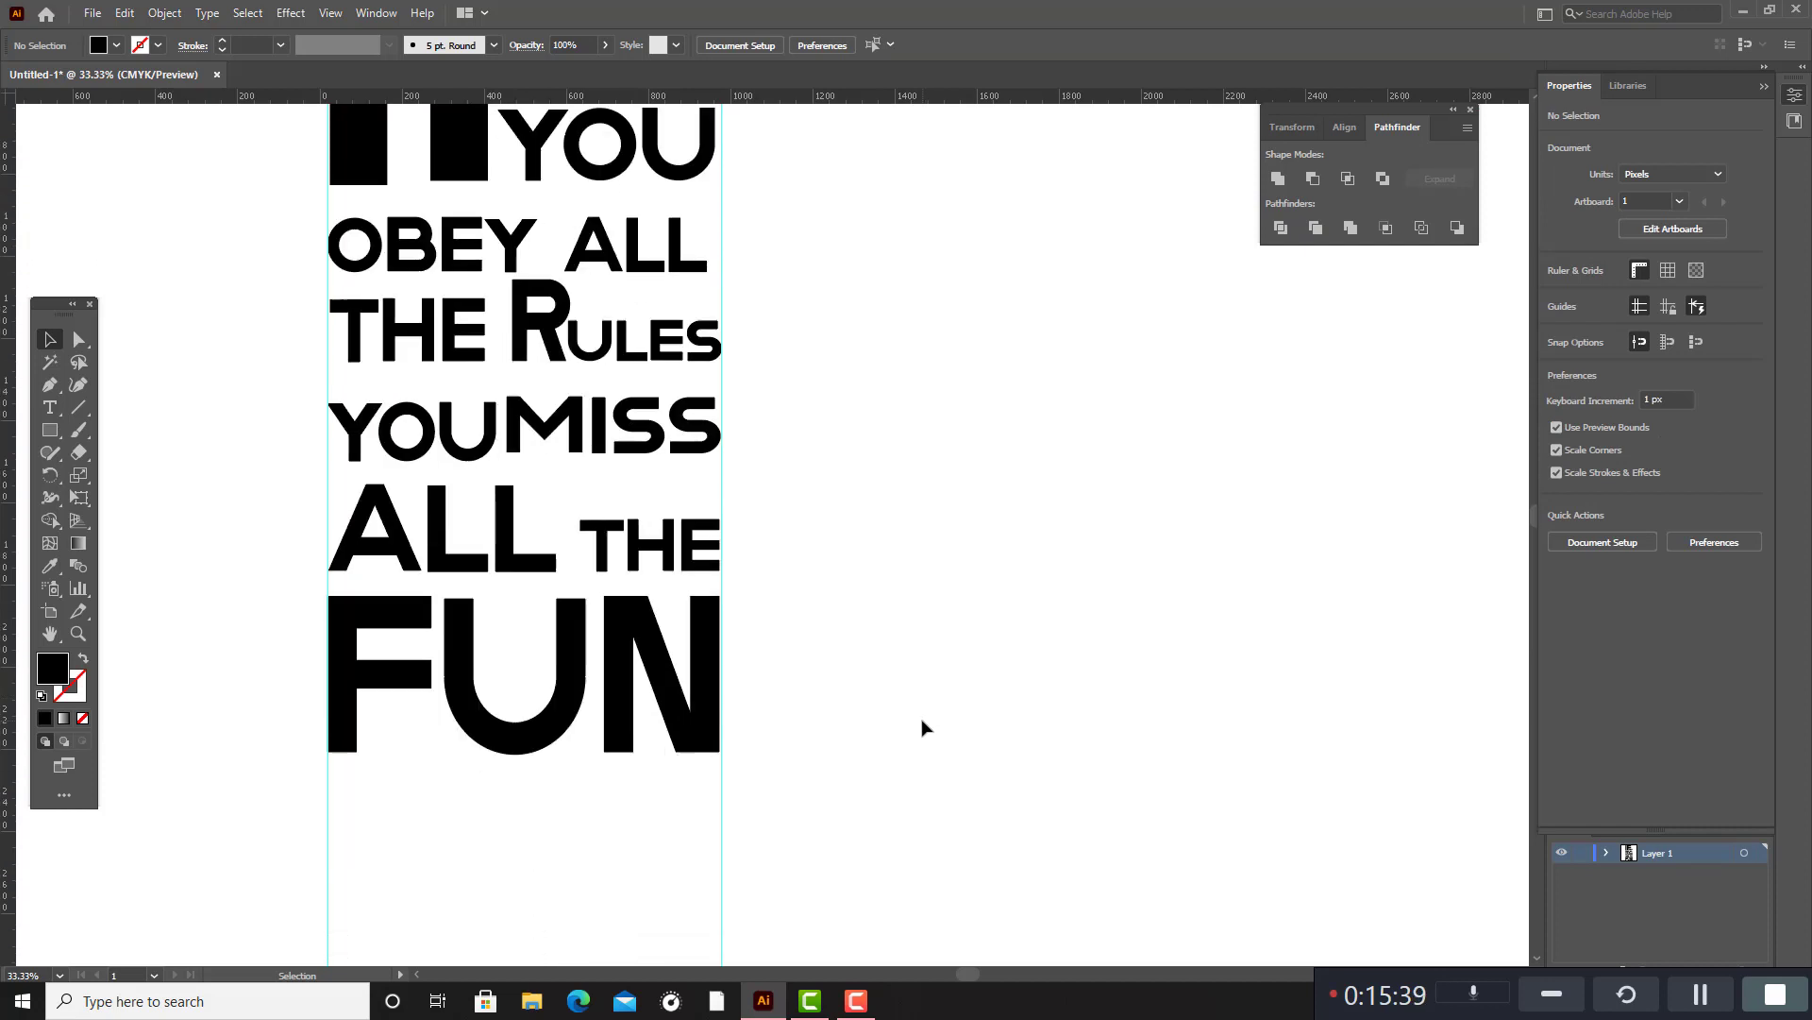
pyautogui.scroll(3, 924, 724)
pyautogui.scroll(3, 923, 727)
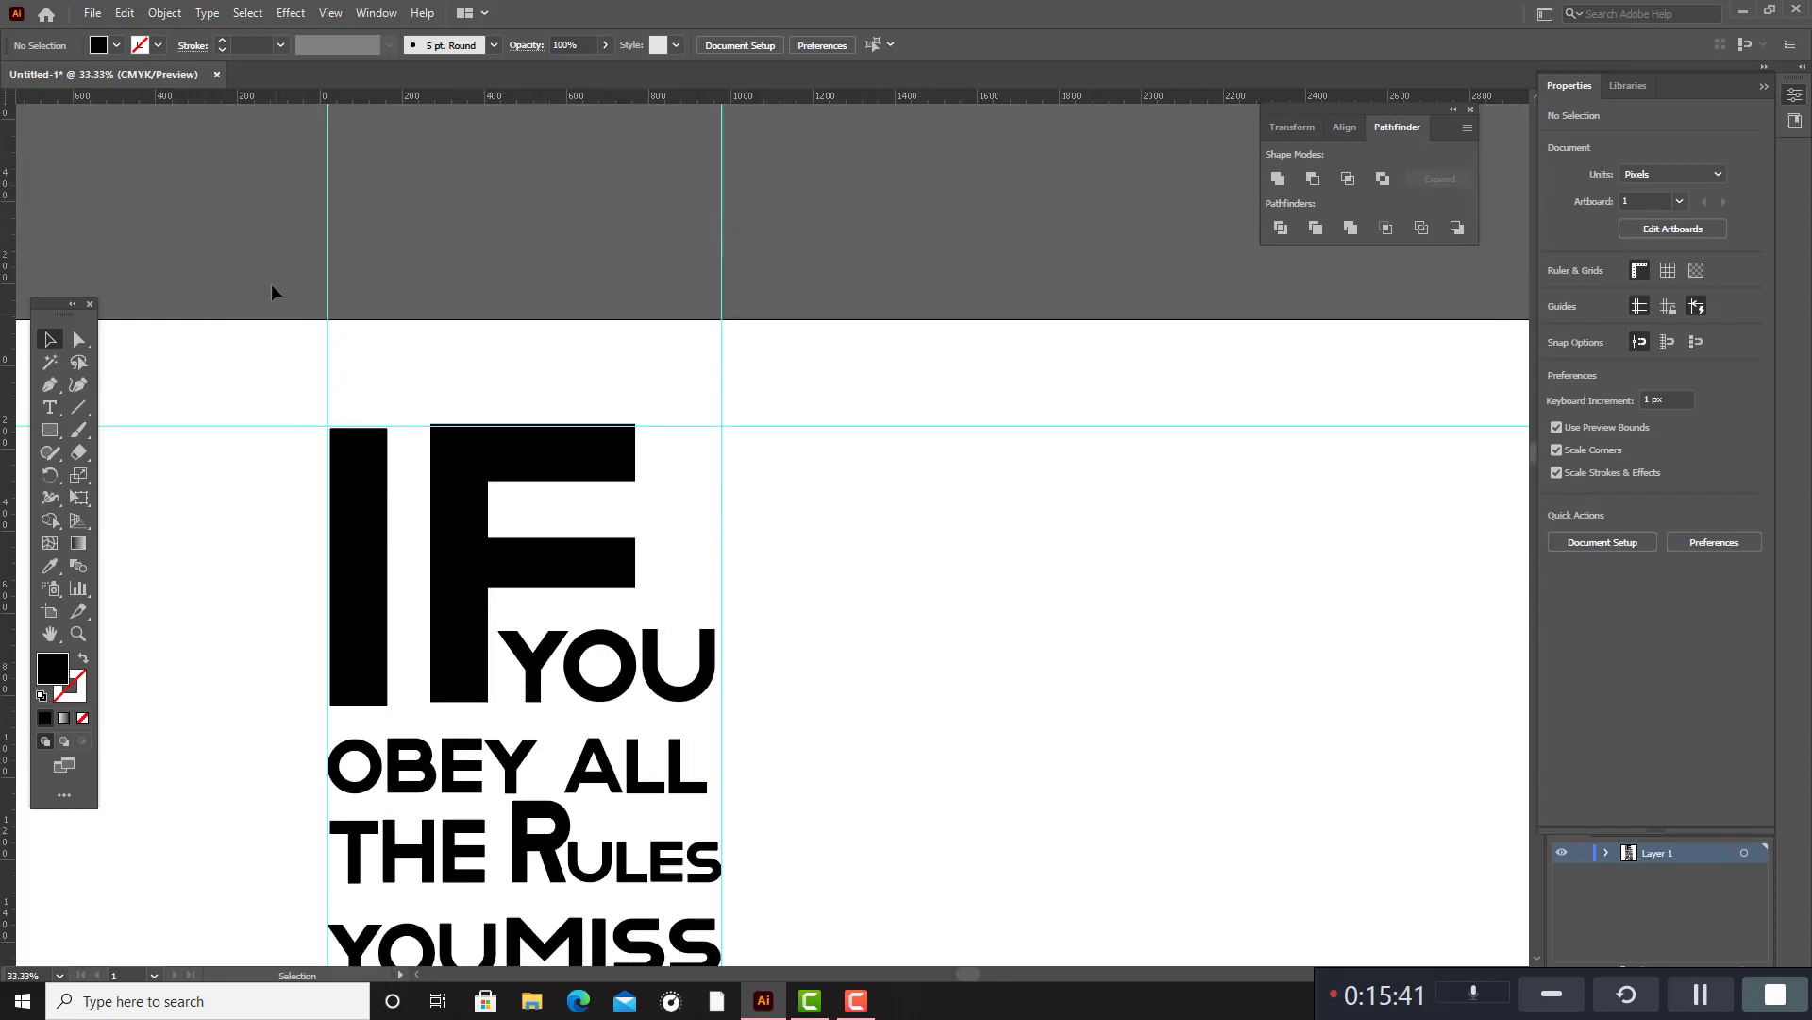
pyautogui.moveTo(260, 255); pyautogui.dragTo(1241, 395)
pyautogui.moveTo(1265, 591); pyautogui.dragTo(1222, 613)
pyautogui.scroll(-3, 1067, 720)
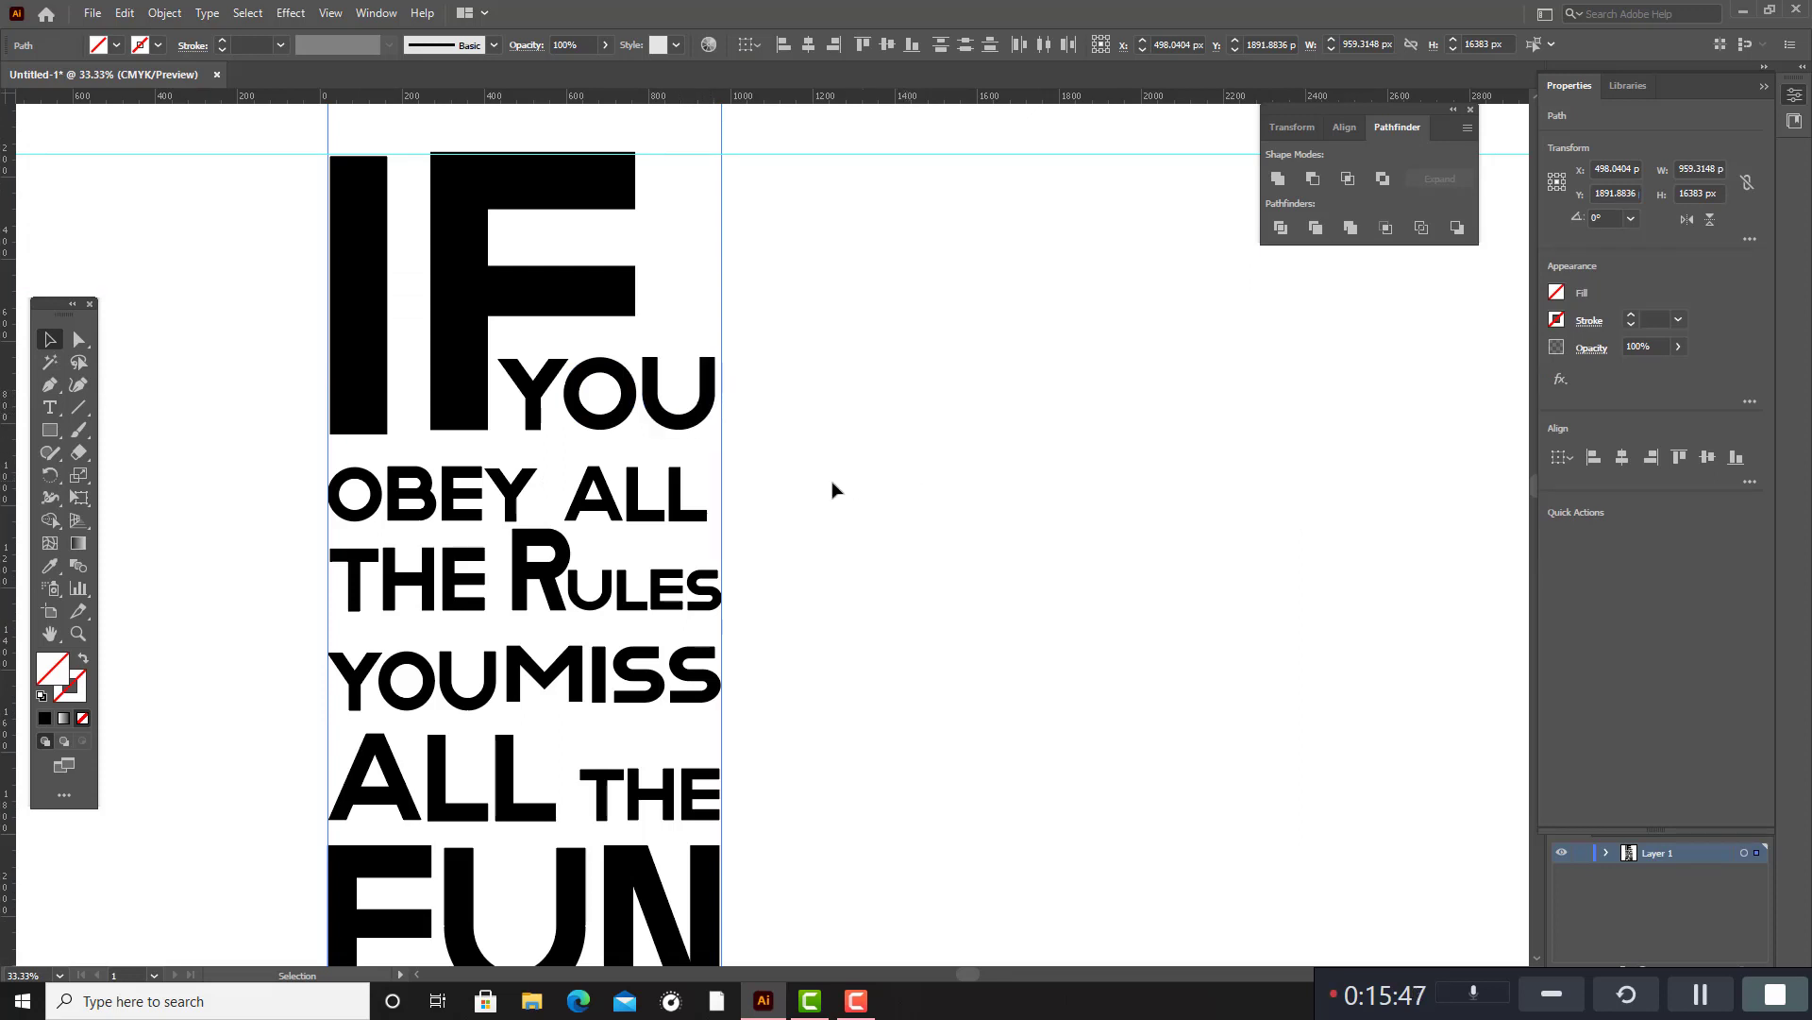
pyautogui.scroll(-2, 742, 515)
pyautogui.scroll(2, 698, 521)
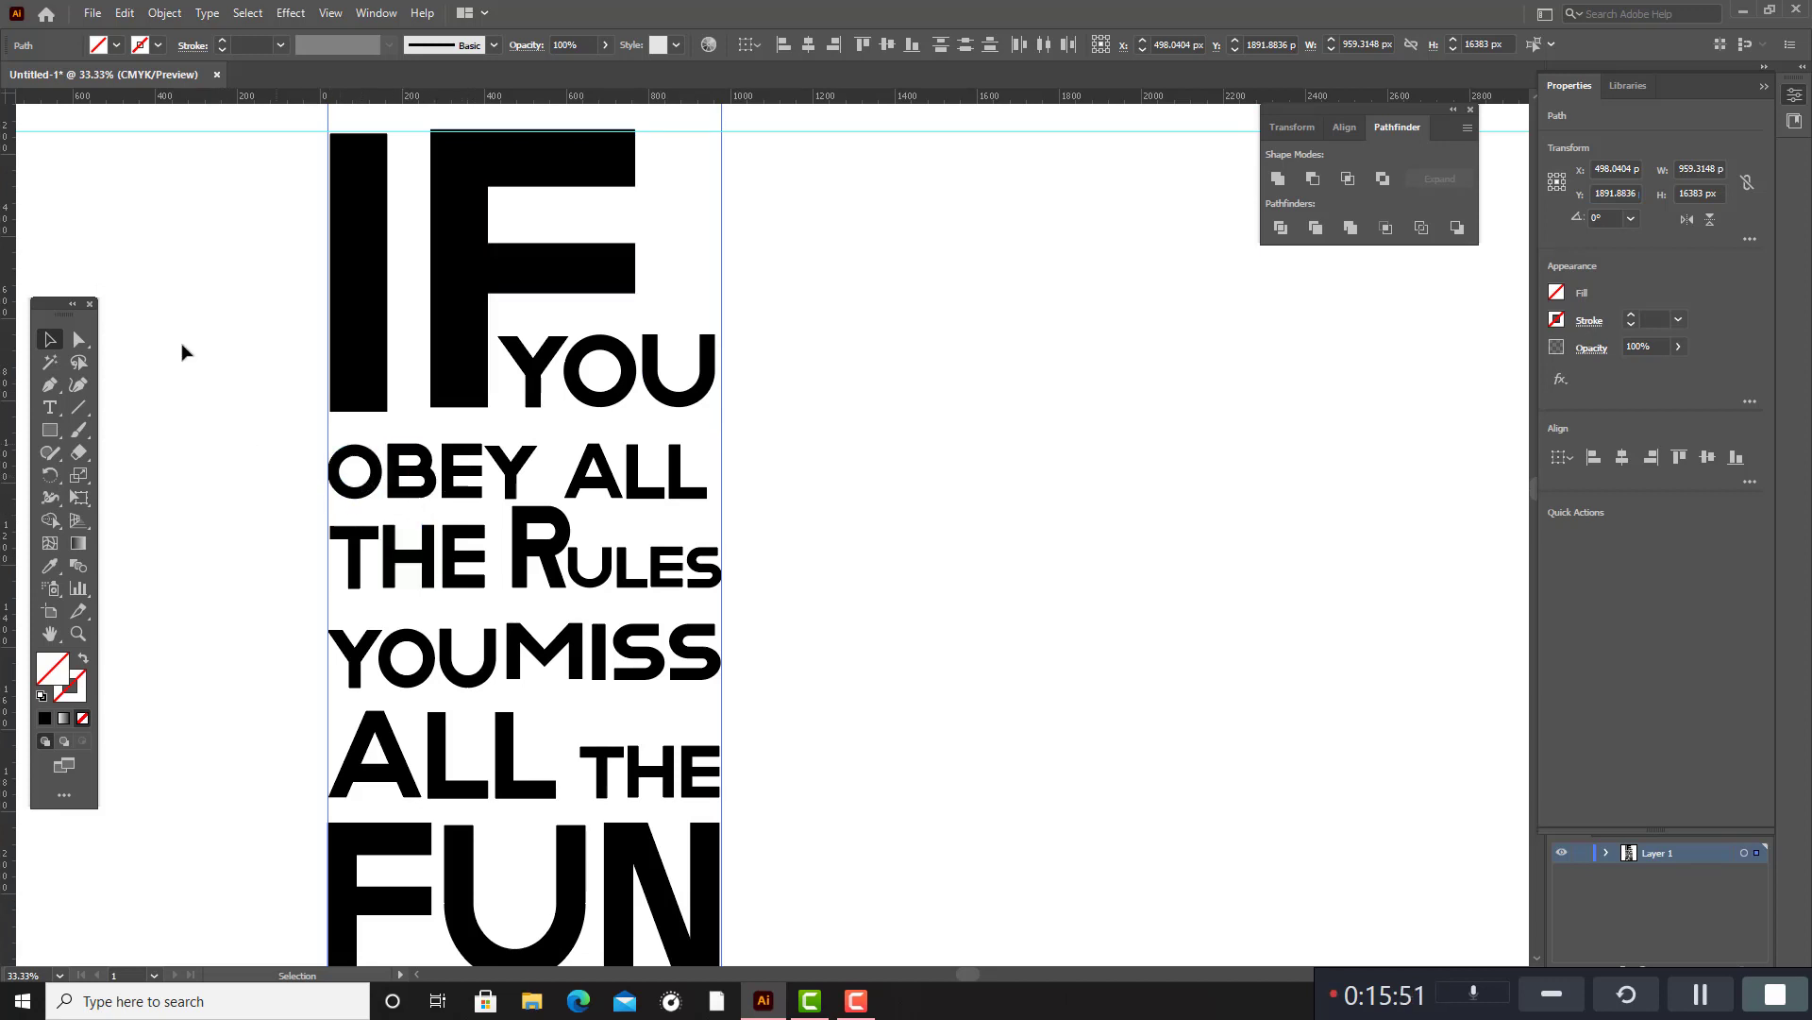
# Draw a circle about 82 px in diameter in the empty area beside "RULES" and fill it black without a stroke.
pyautogui.moveTo(50, 431); pyautogui.dragTo(115, 479)
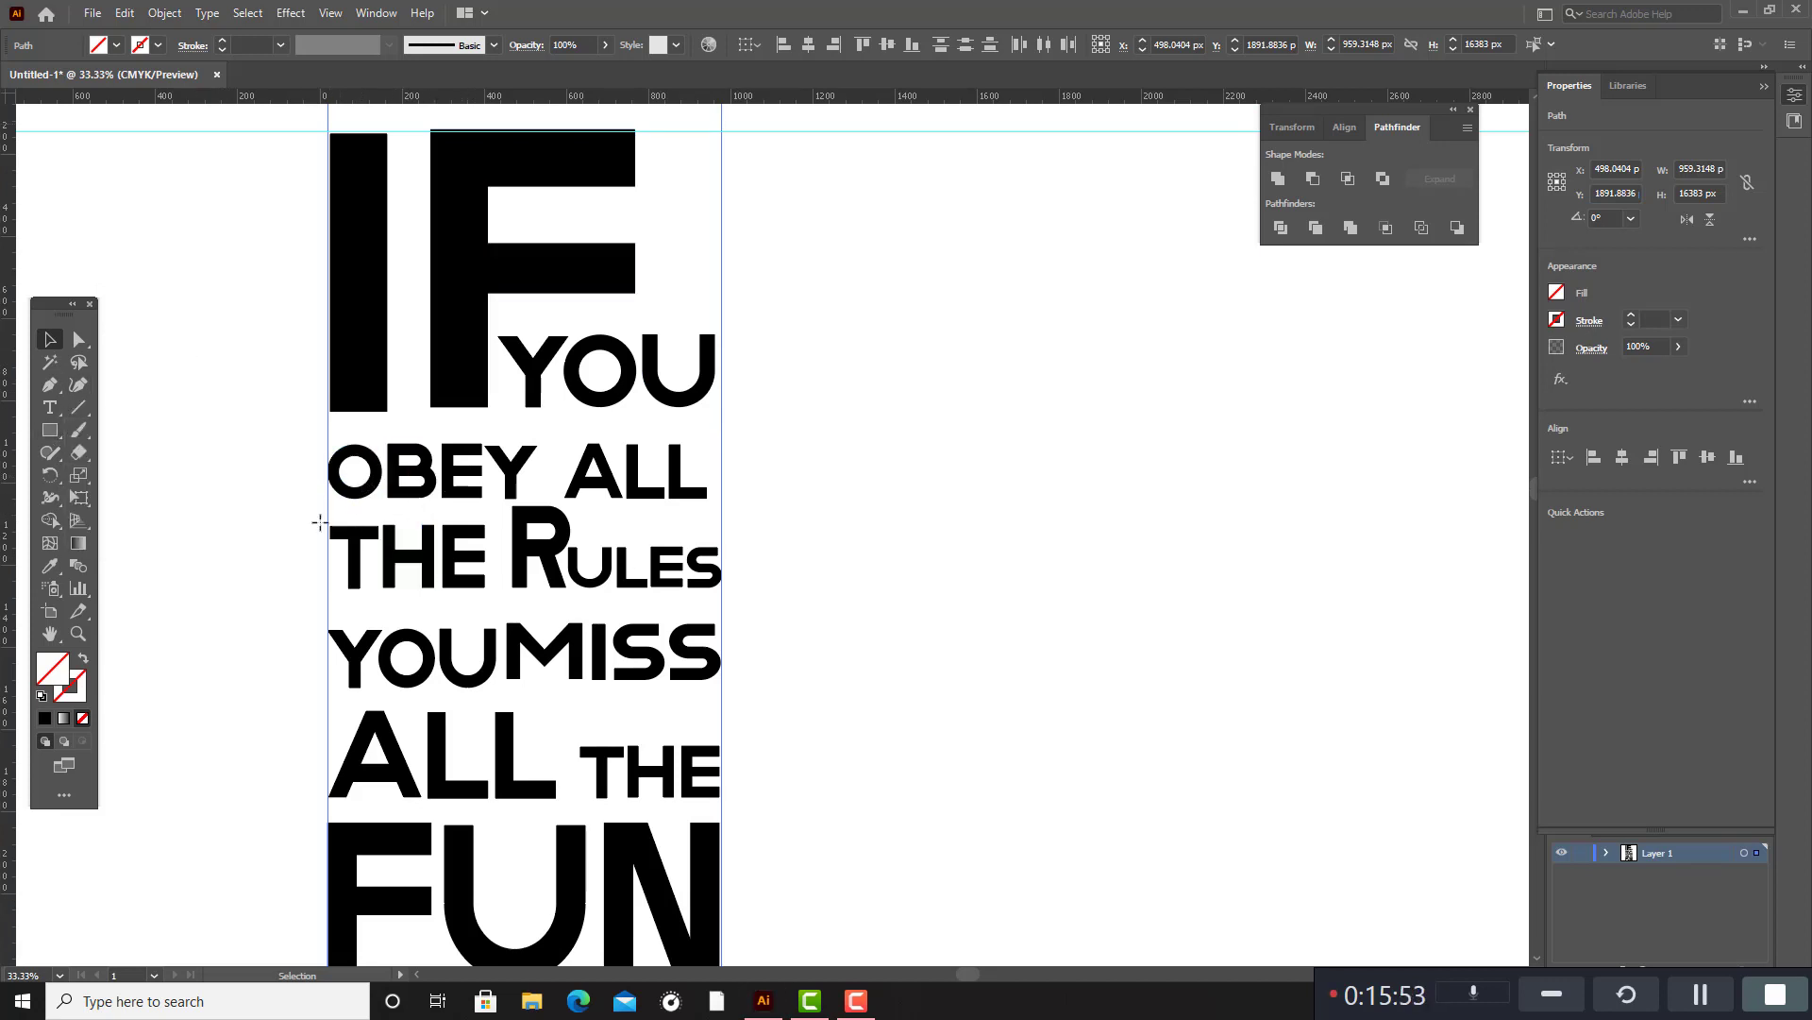
pyautogui.moveTo(850, 555); pyautogui.dragTo(869, 570)
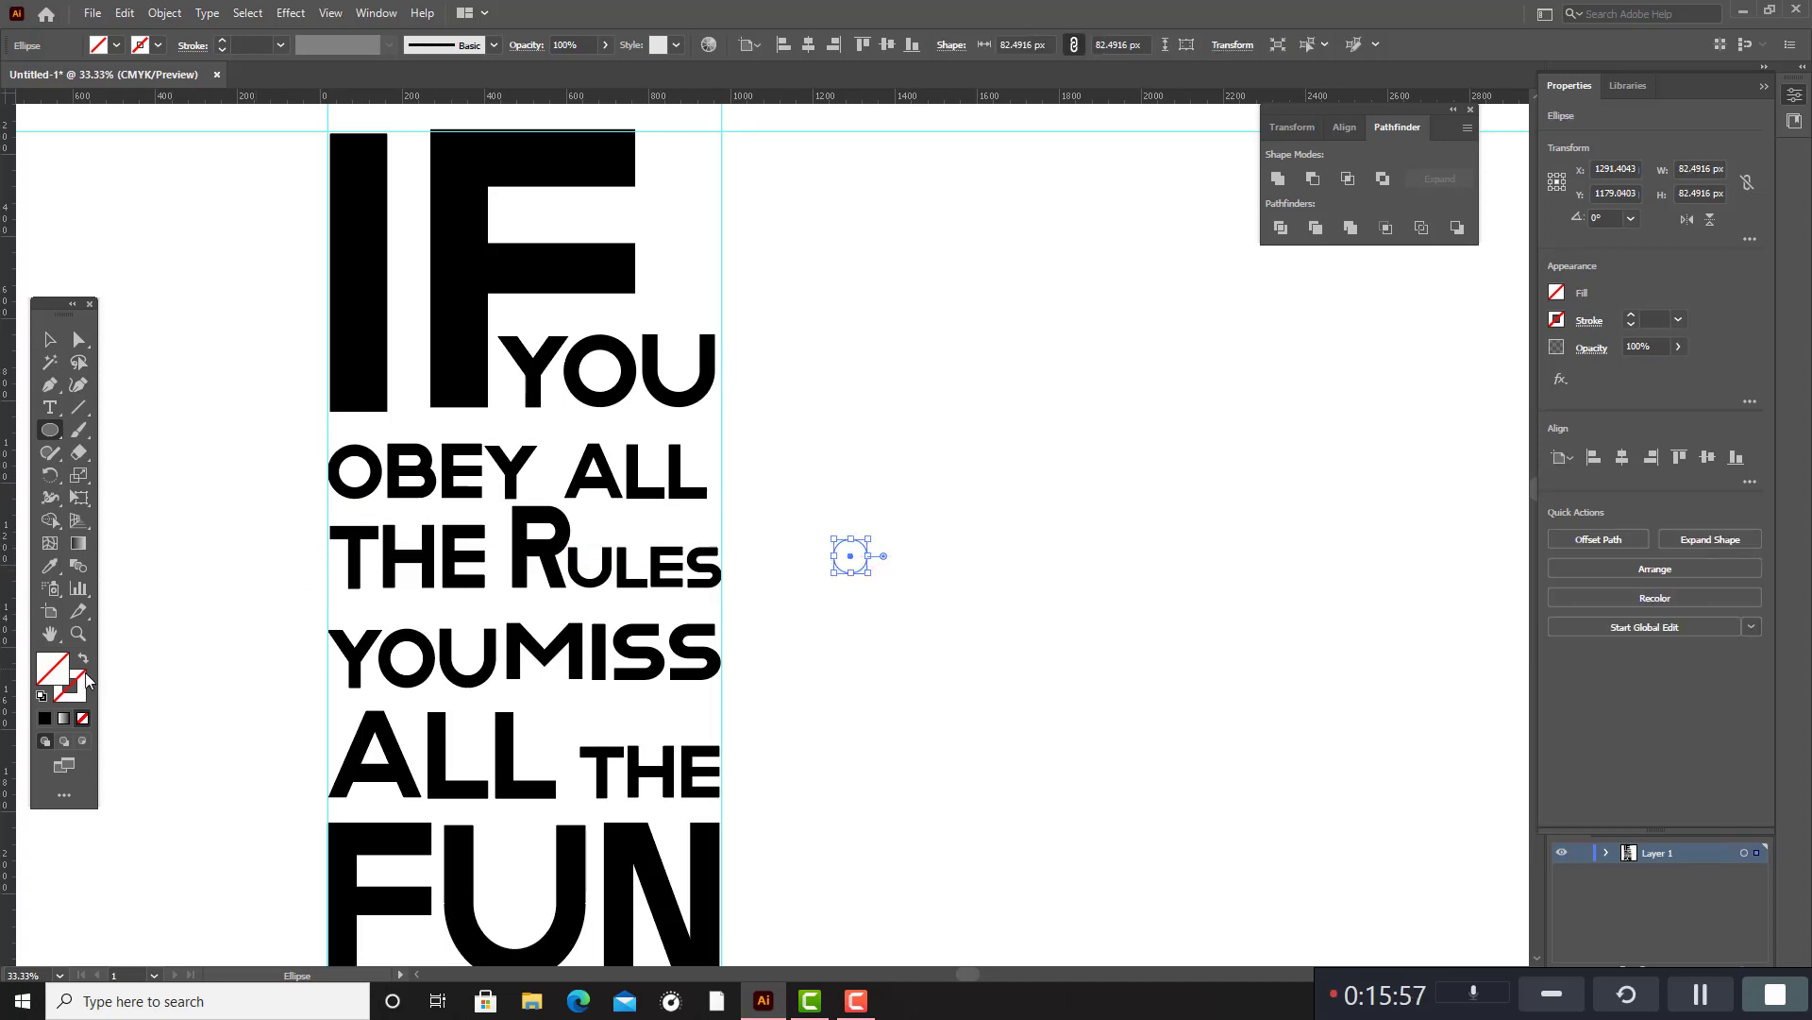
pyautogui.click(45, 717)
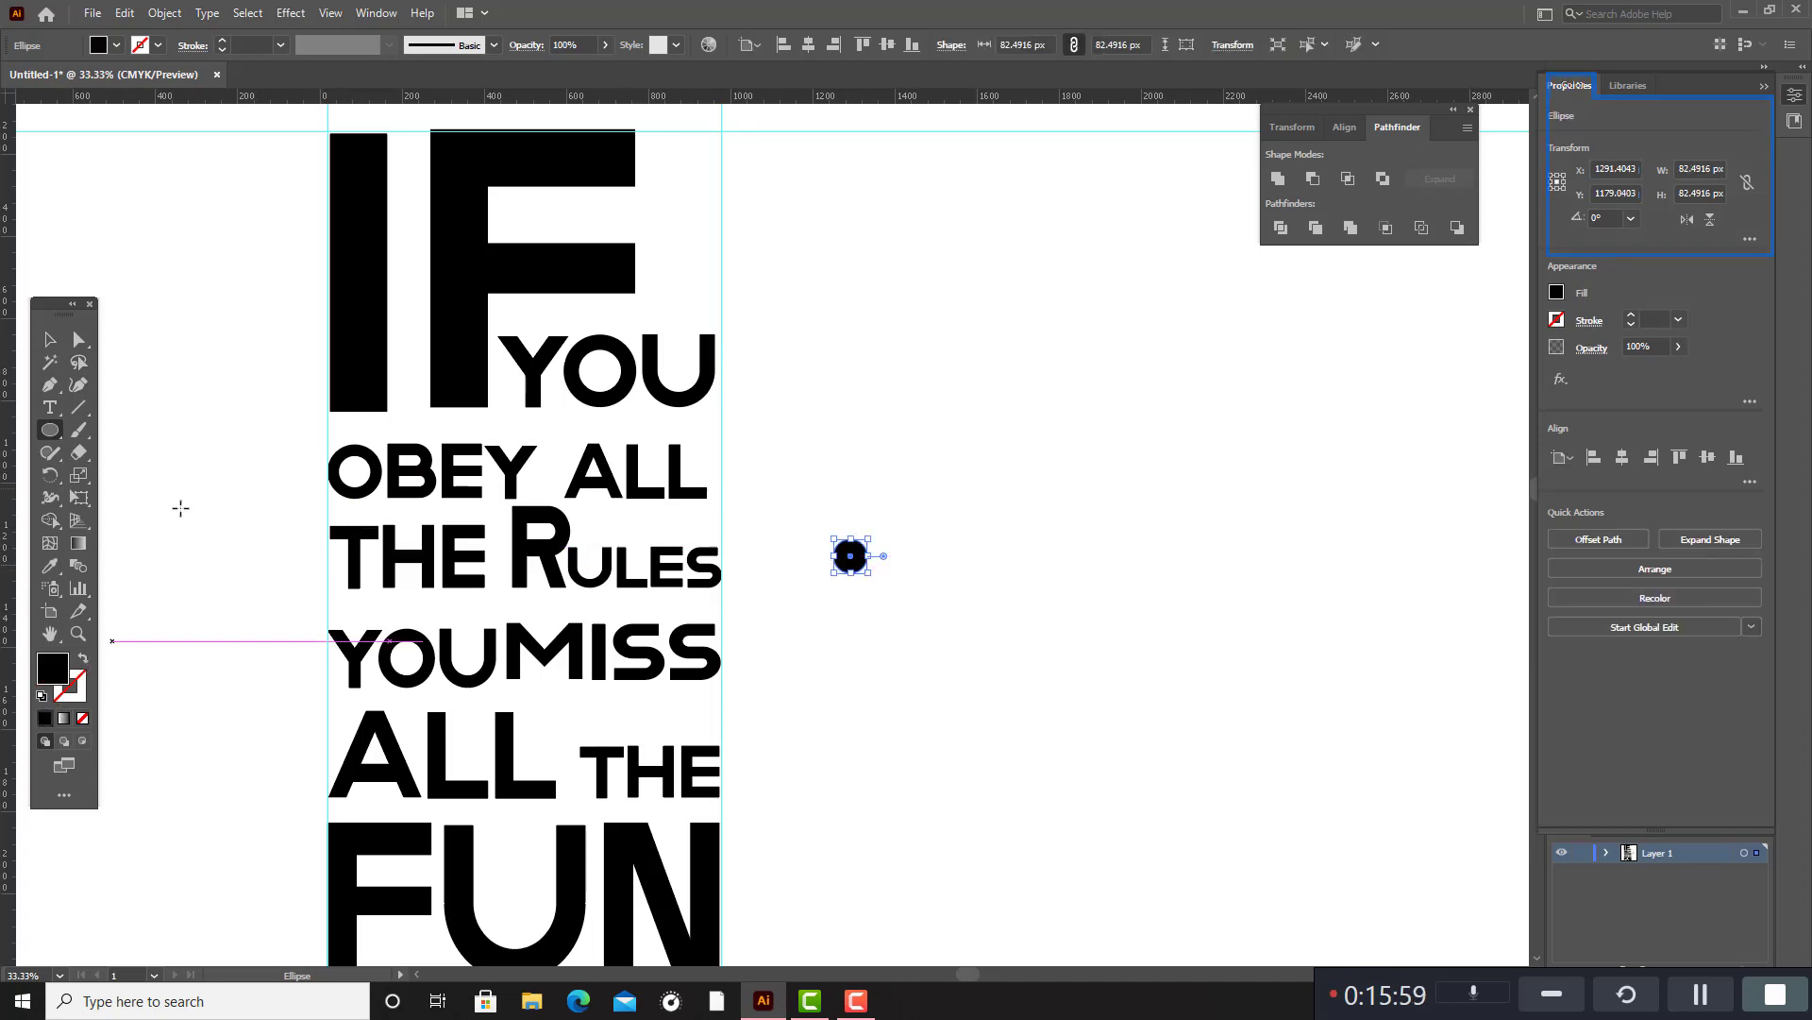
pyautogui.click(49, 338)
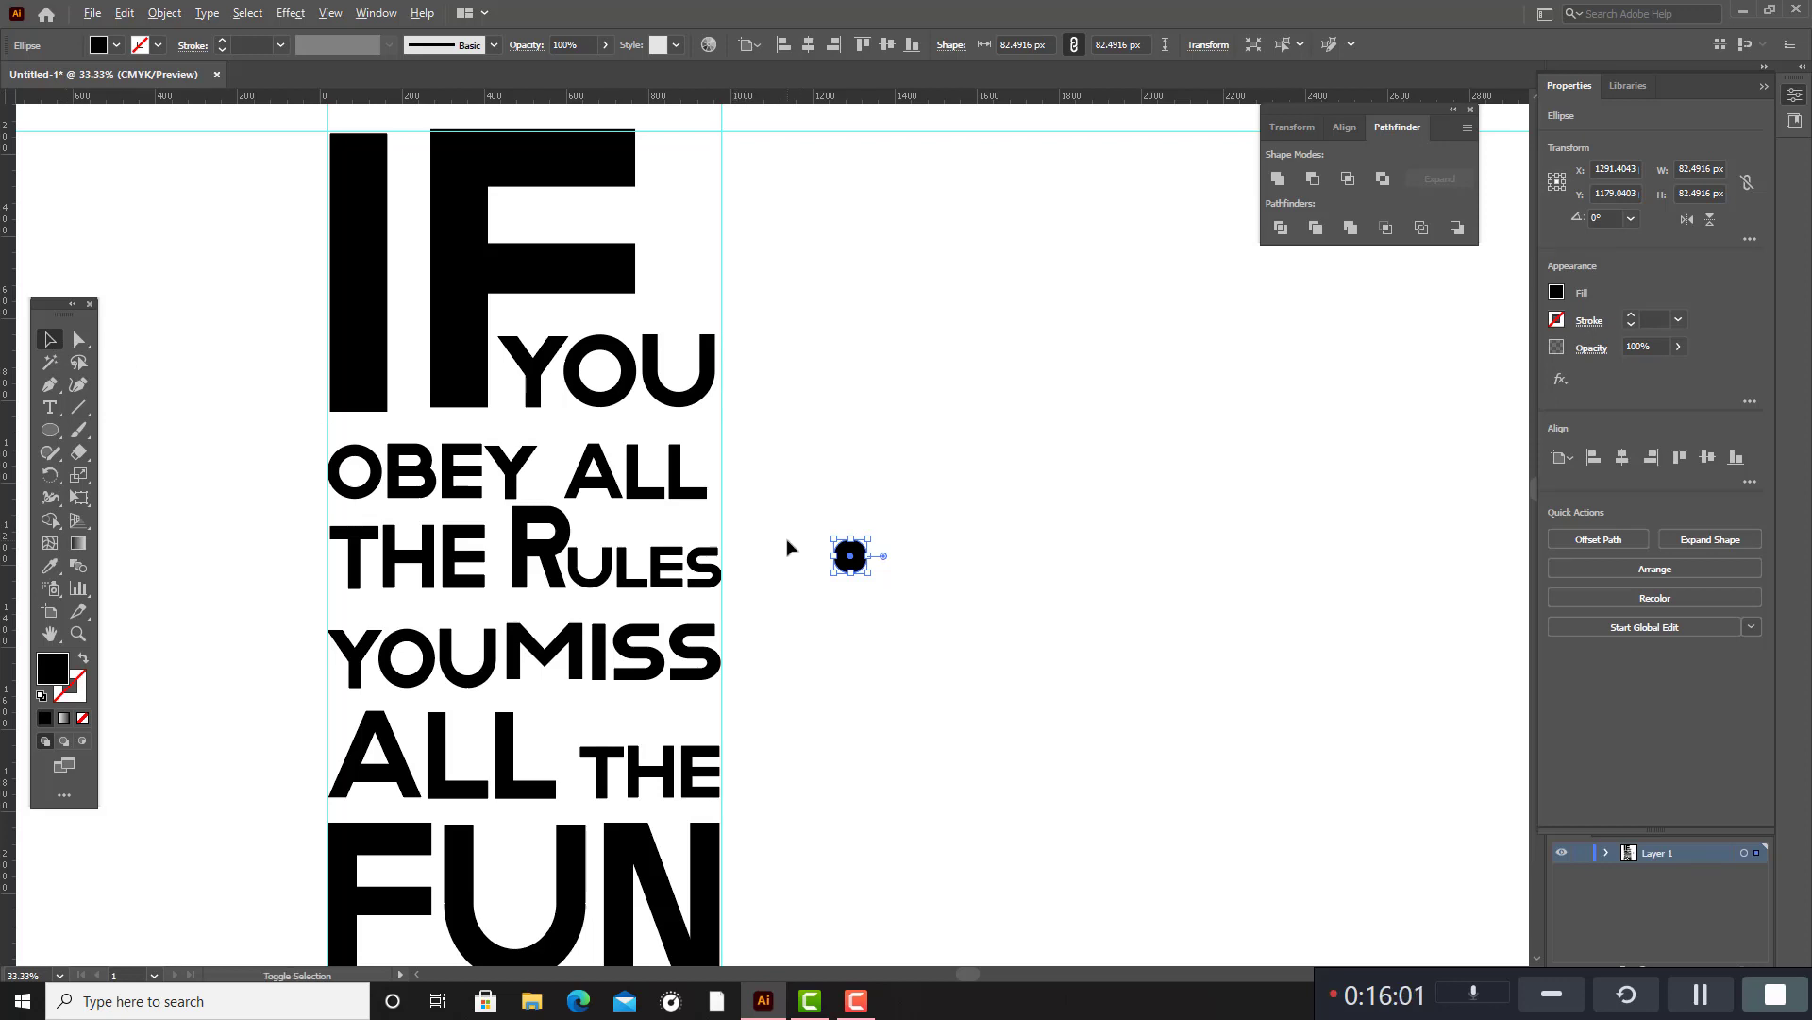
# Shrink the black circle to about 58 px and make a duplicate above it, about 13 px in diameter and filled white.
pyautogui.moveTo(870, 539); pyautogui.dragTo(947, 475)
pyautogui.click(862, 570)
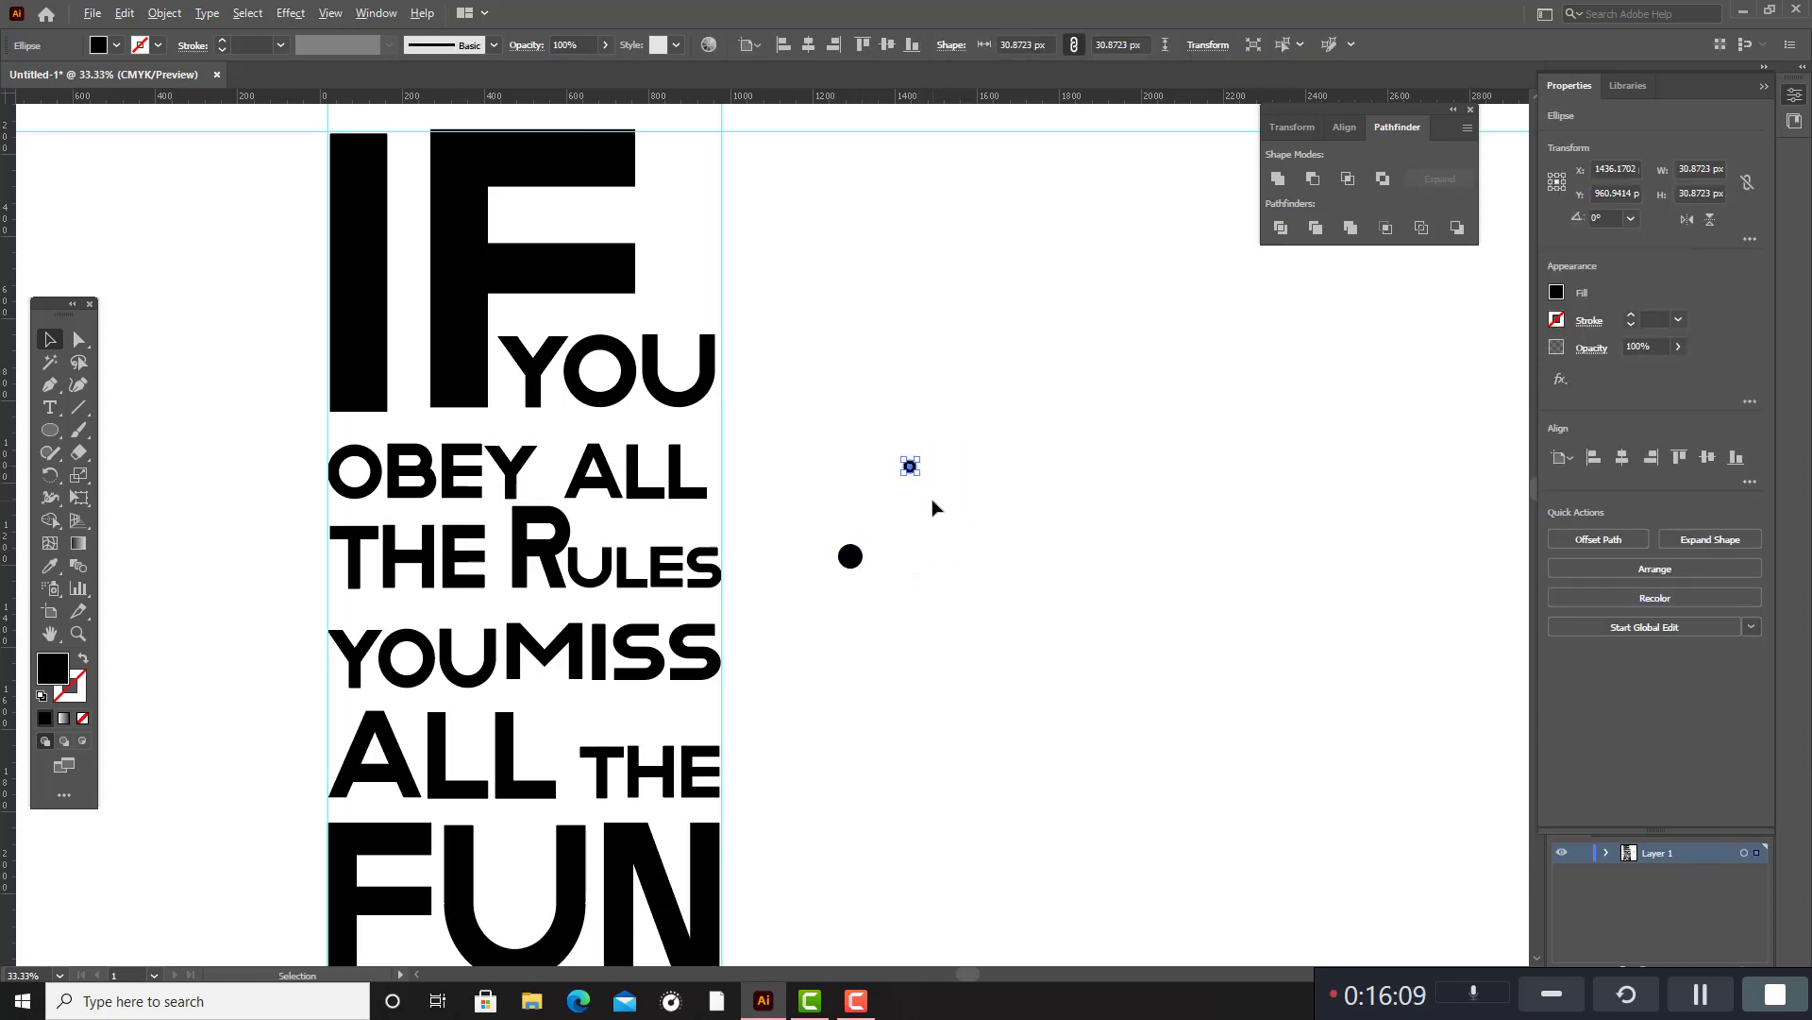
pyautogui.scroll(3, 932, 508)
pyautogui.moveTo(888, 380); pyautogui.dragTo(869, 393)
pyautogui.click(50, 566)
pyautogui.click(538, 483)
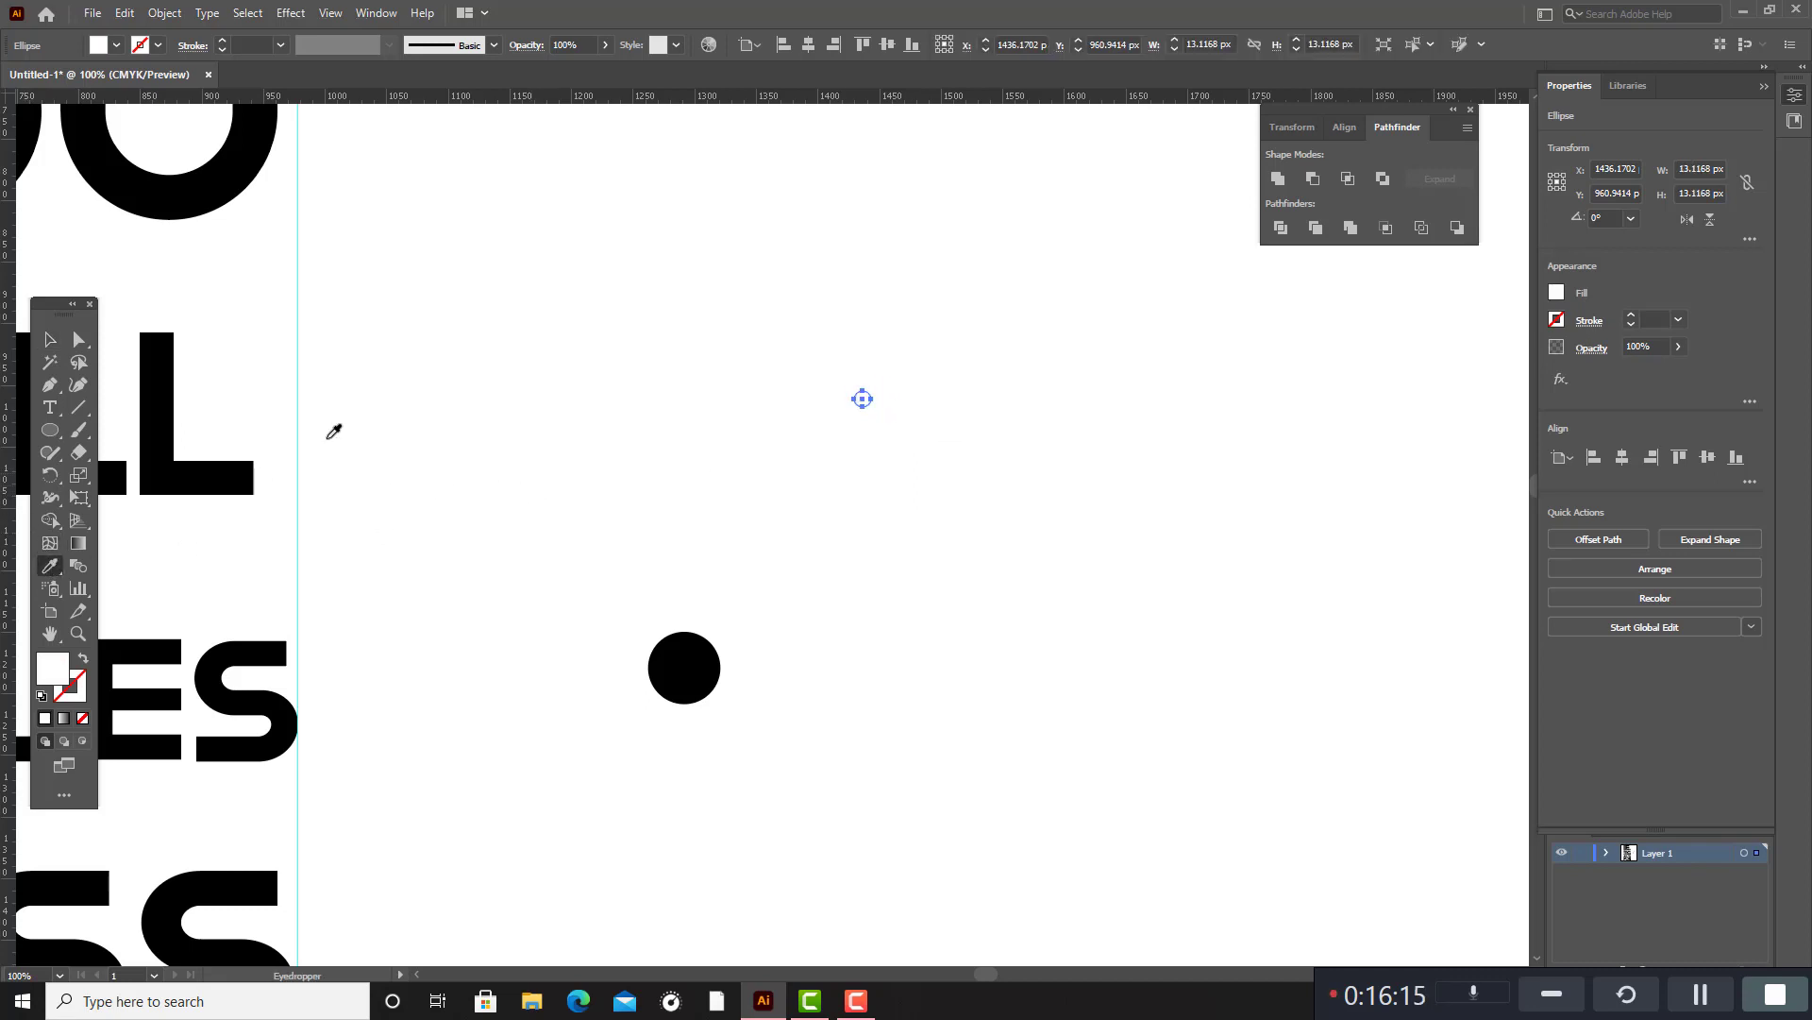
# Place two small white circles on the black circle as eye highlights and rotate all three together to about 83.5°.
pyautogui.click(51, 340)
pyautogui.click(812, 439)
pyautogui.moveTo(864, 406); pyautogui.dragTo(699, 649)
pyautogui.moveTo(615, 595); pyautogui.dragTo(925, 752)
pyautogui.scroll(2, 876, 728)
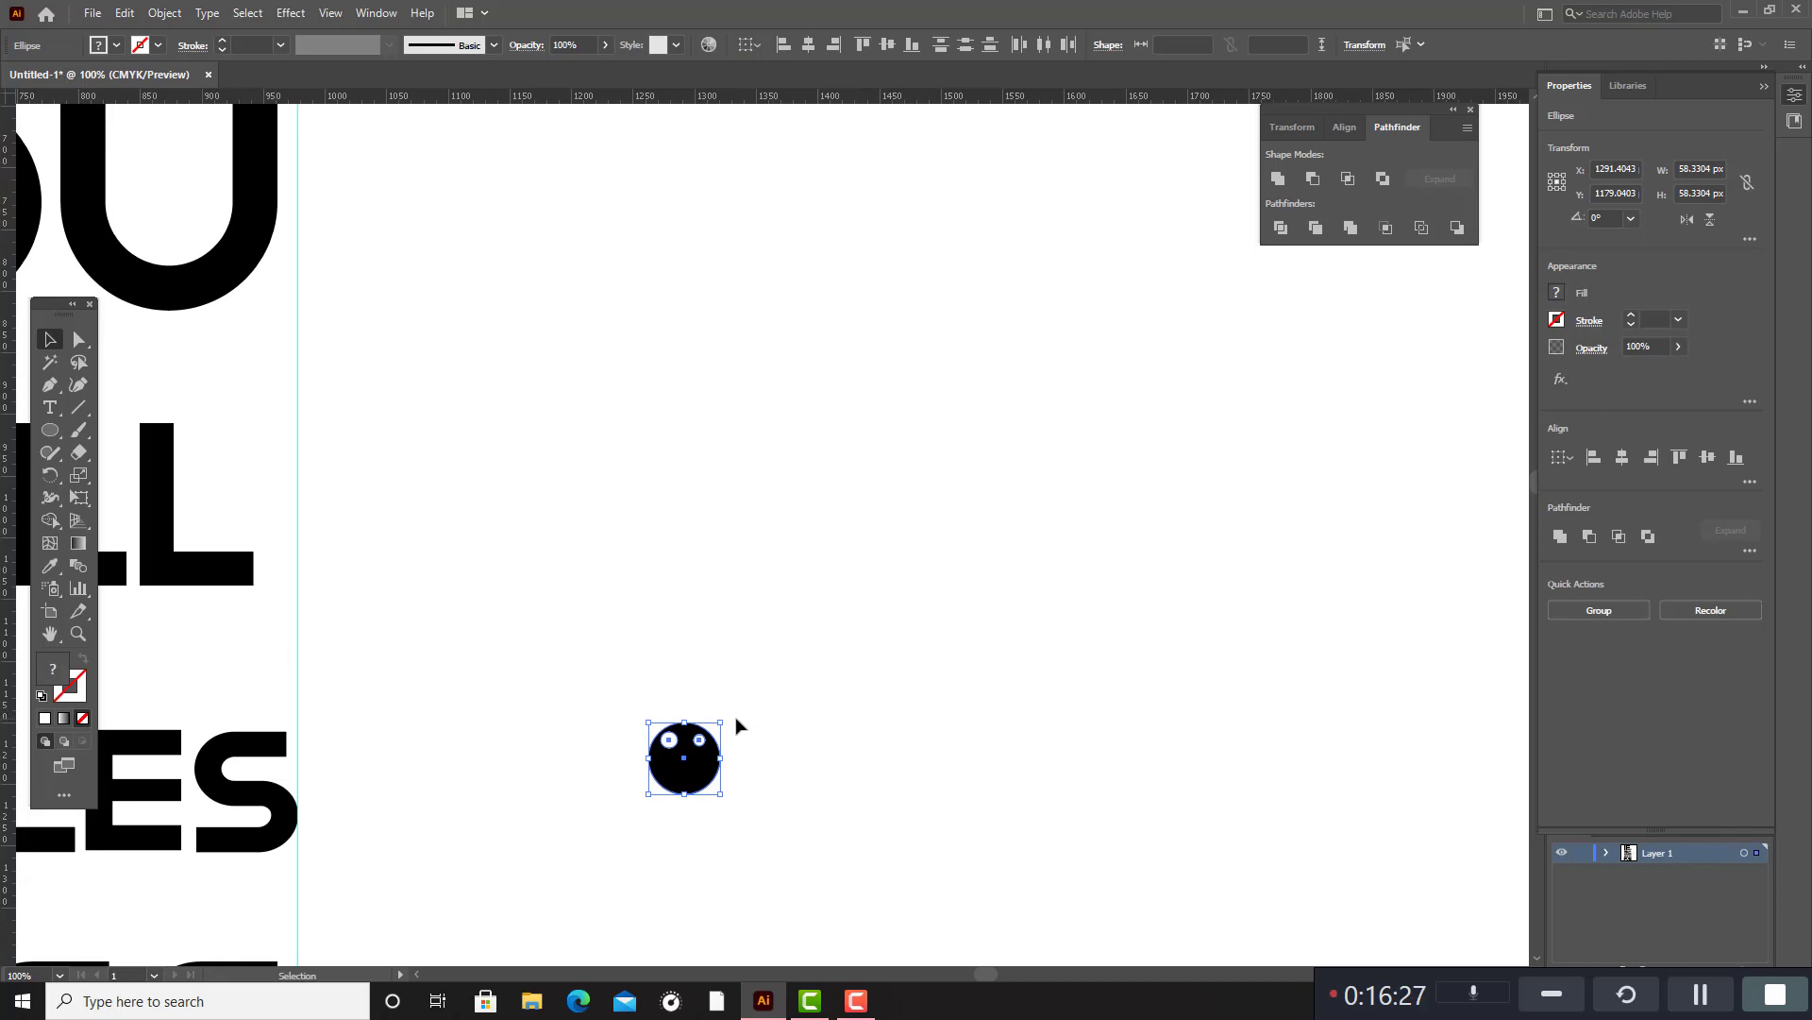
pyautogui.moveTo(728, 720); pyautogui.dragTo(641, 693)
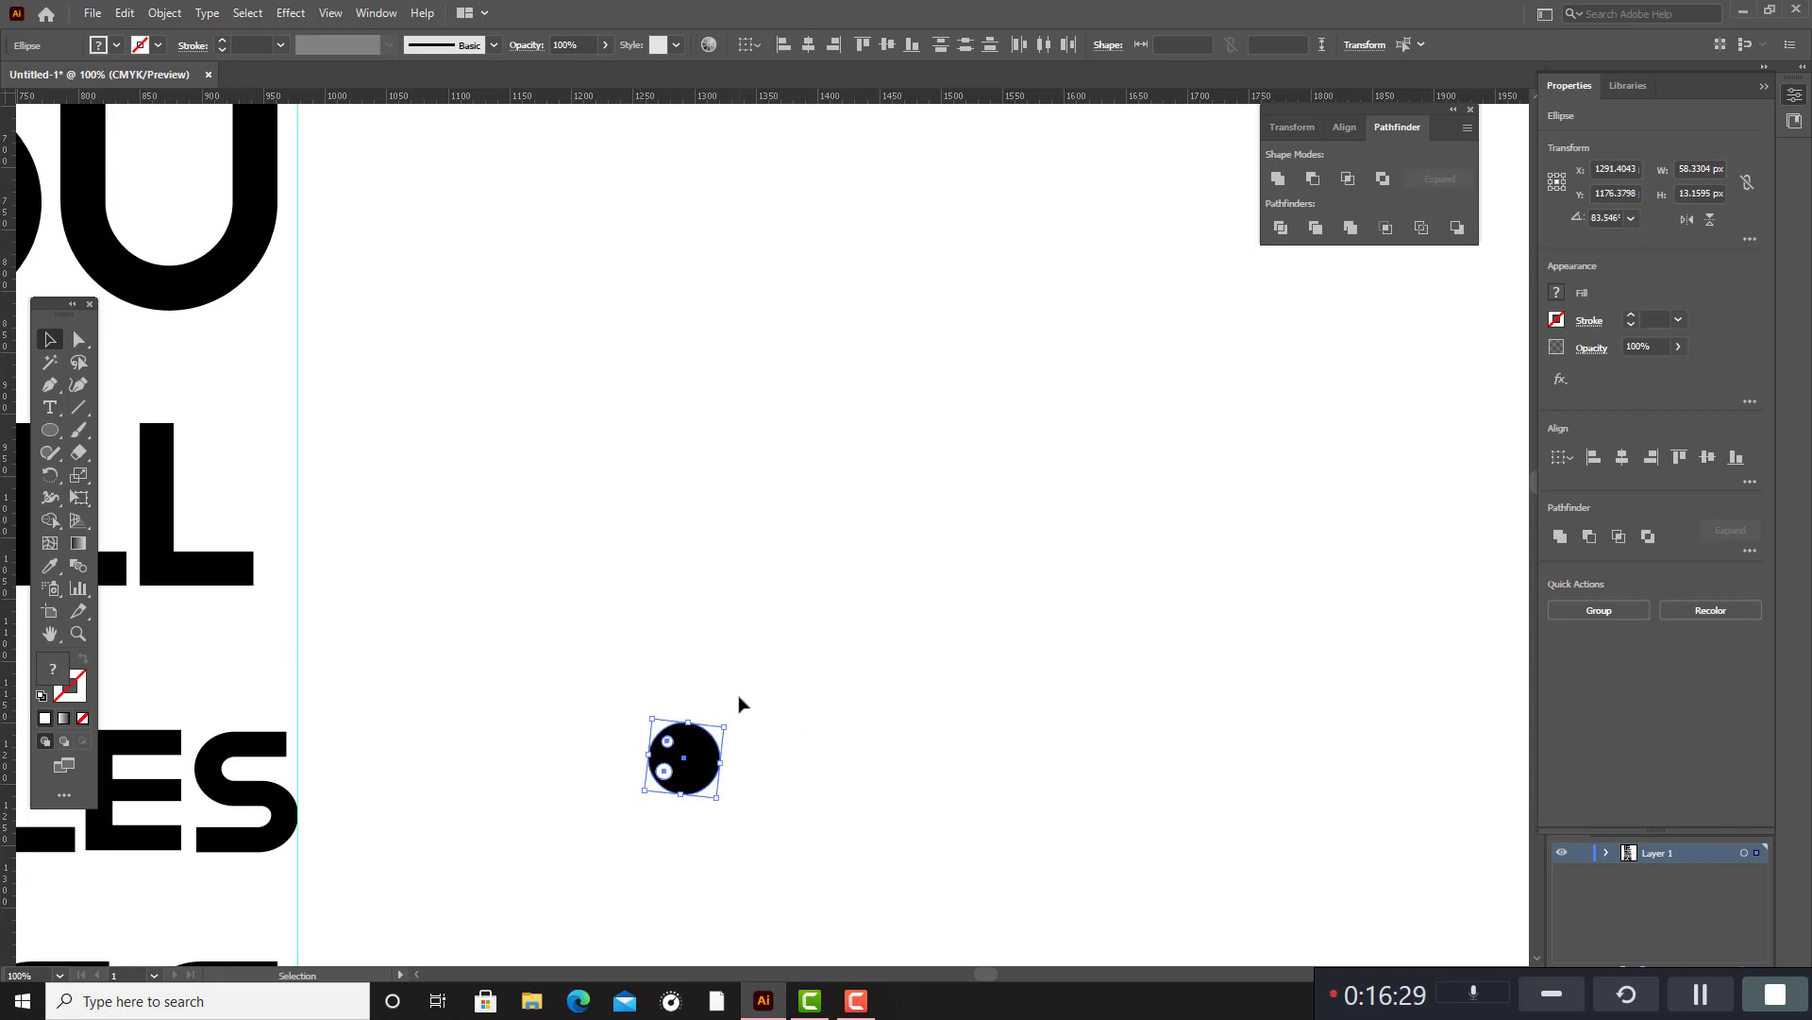
# Group the black circle with its white highlights and scale the group down to about 34 px.
pyautogui.press('a')
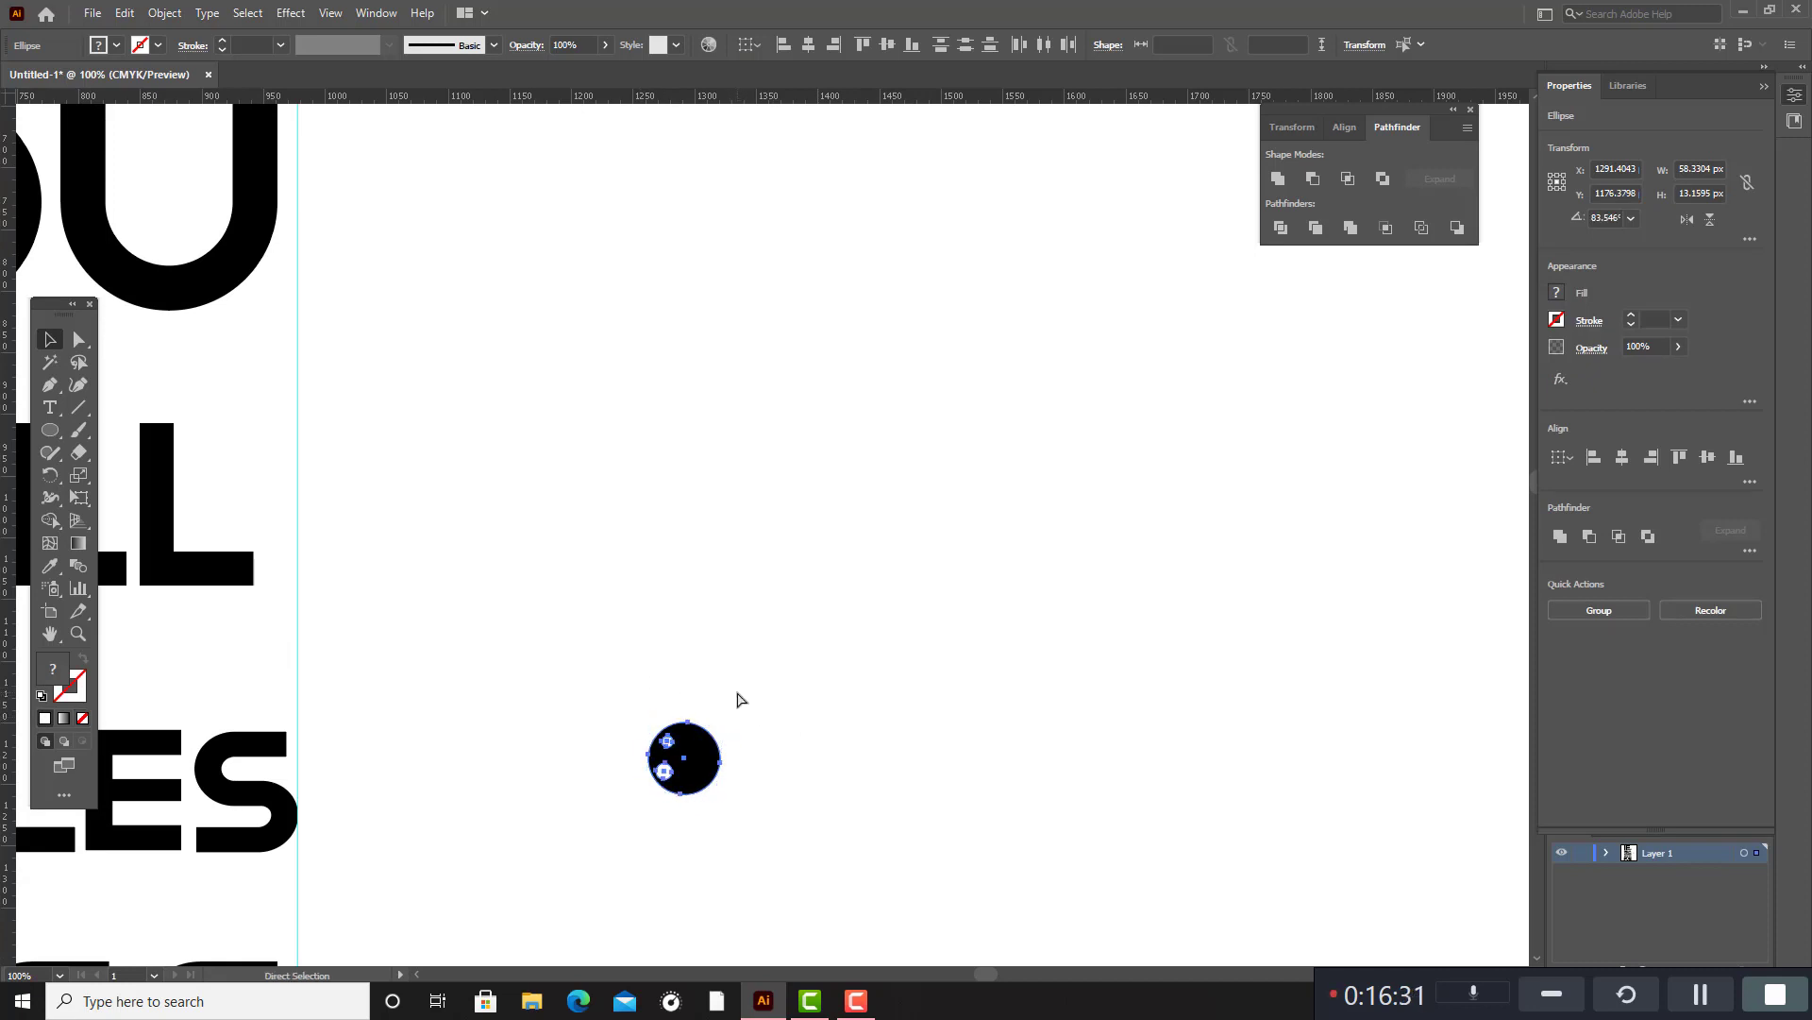
pyautogui.press('v')
pyautogui.scroll(-3, 740, 682)
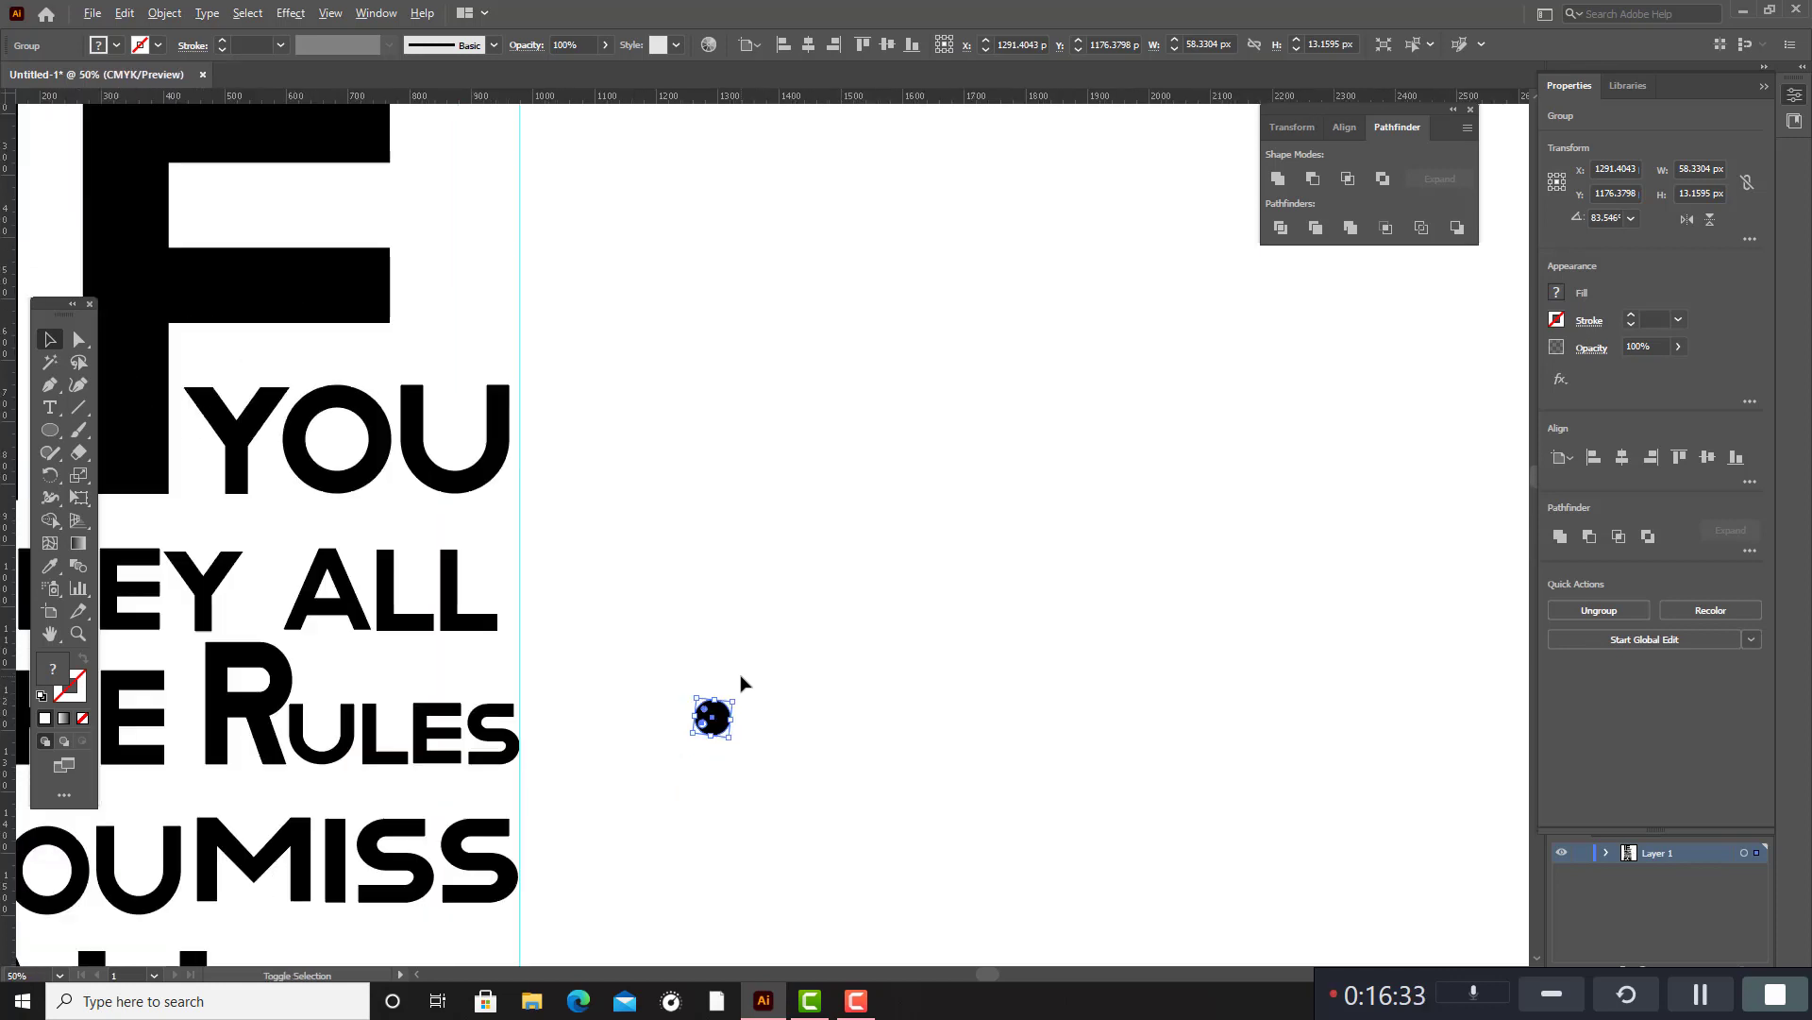
pyautogui.moveTo(736, 696); pyautogui.dragTo(727, 702)
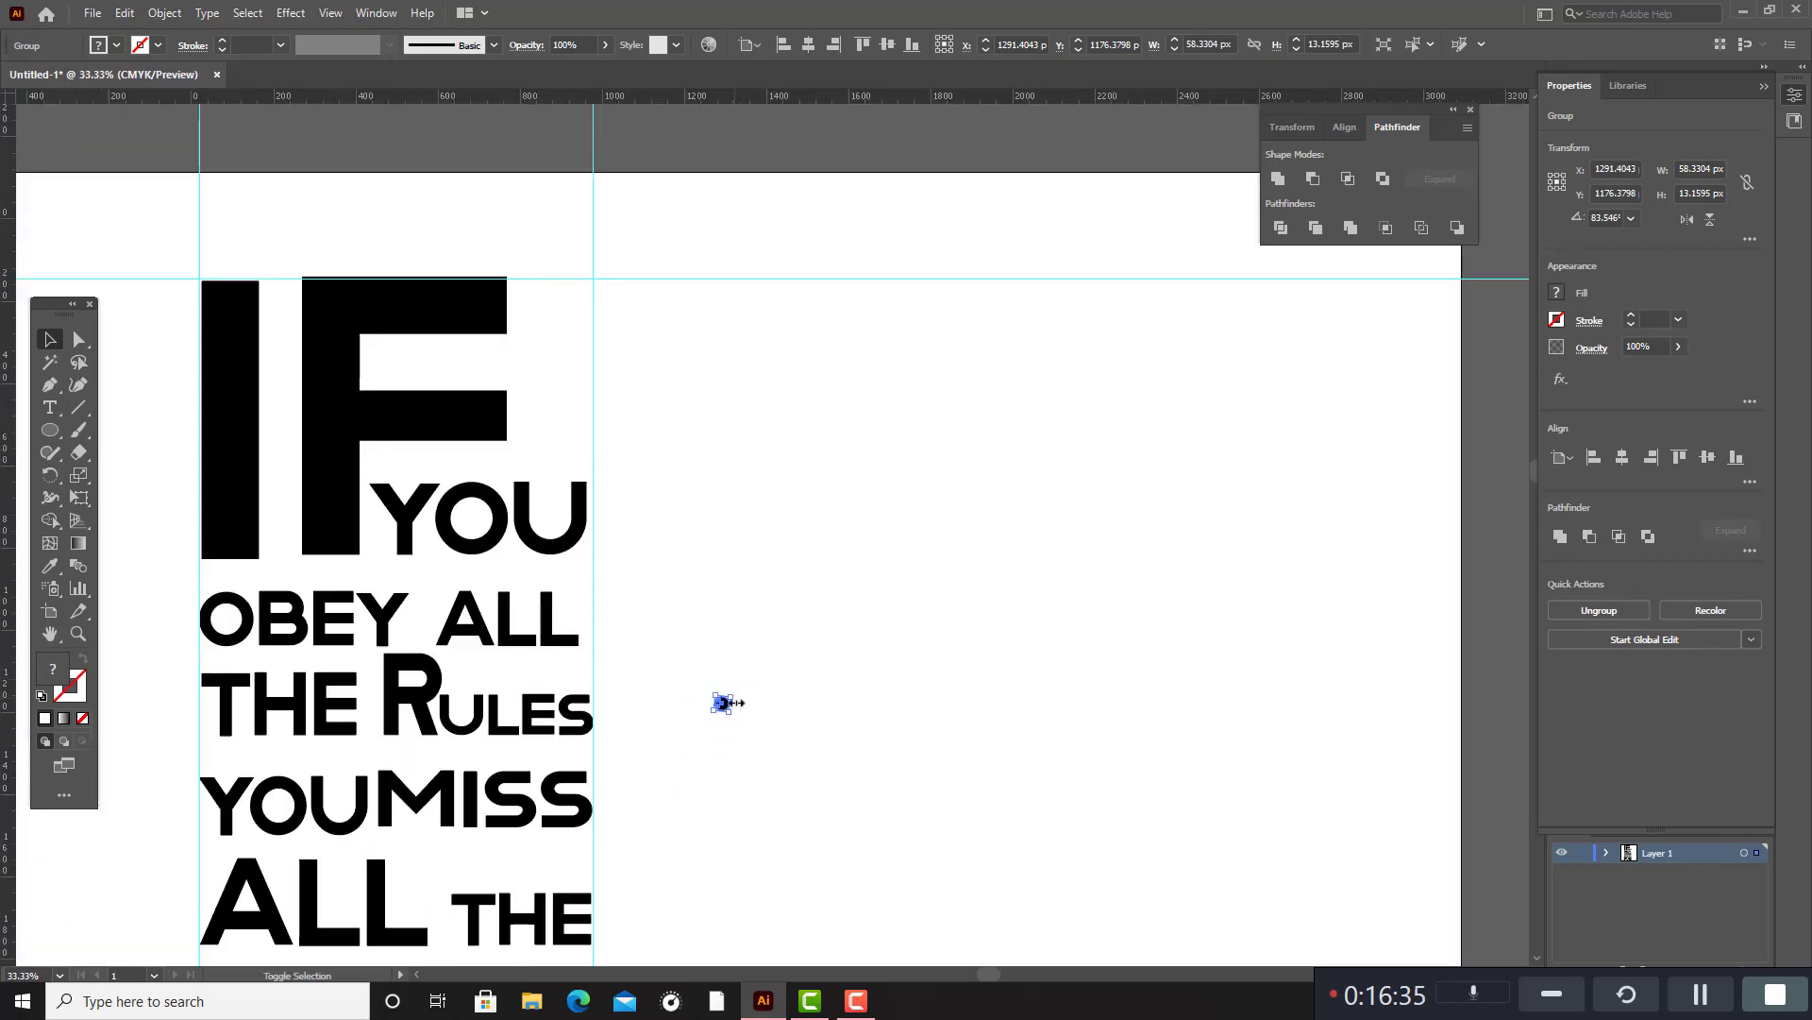
pyautogui.scroll(1, 730, 718)
pyautogui.scroll(-1, 732, 729)
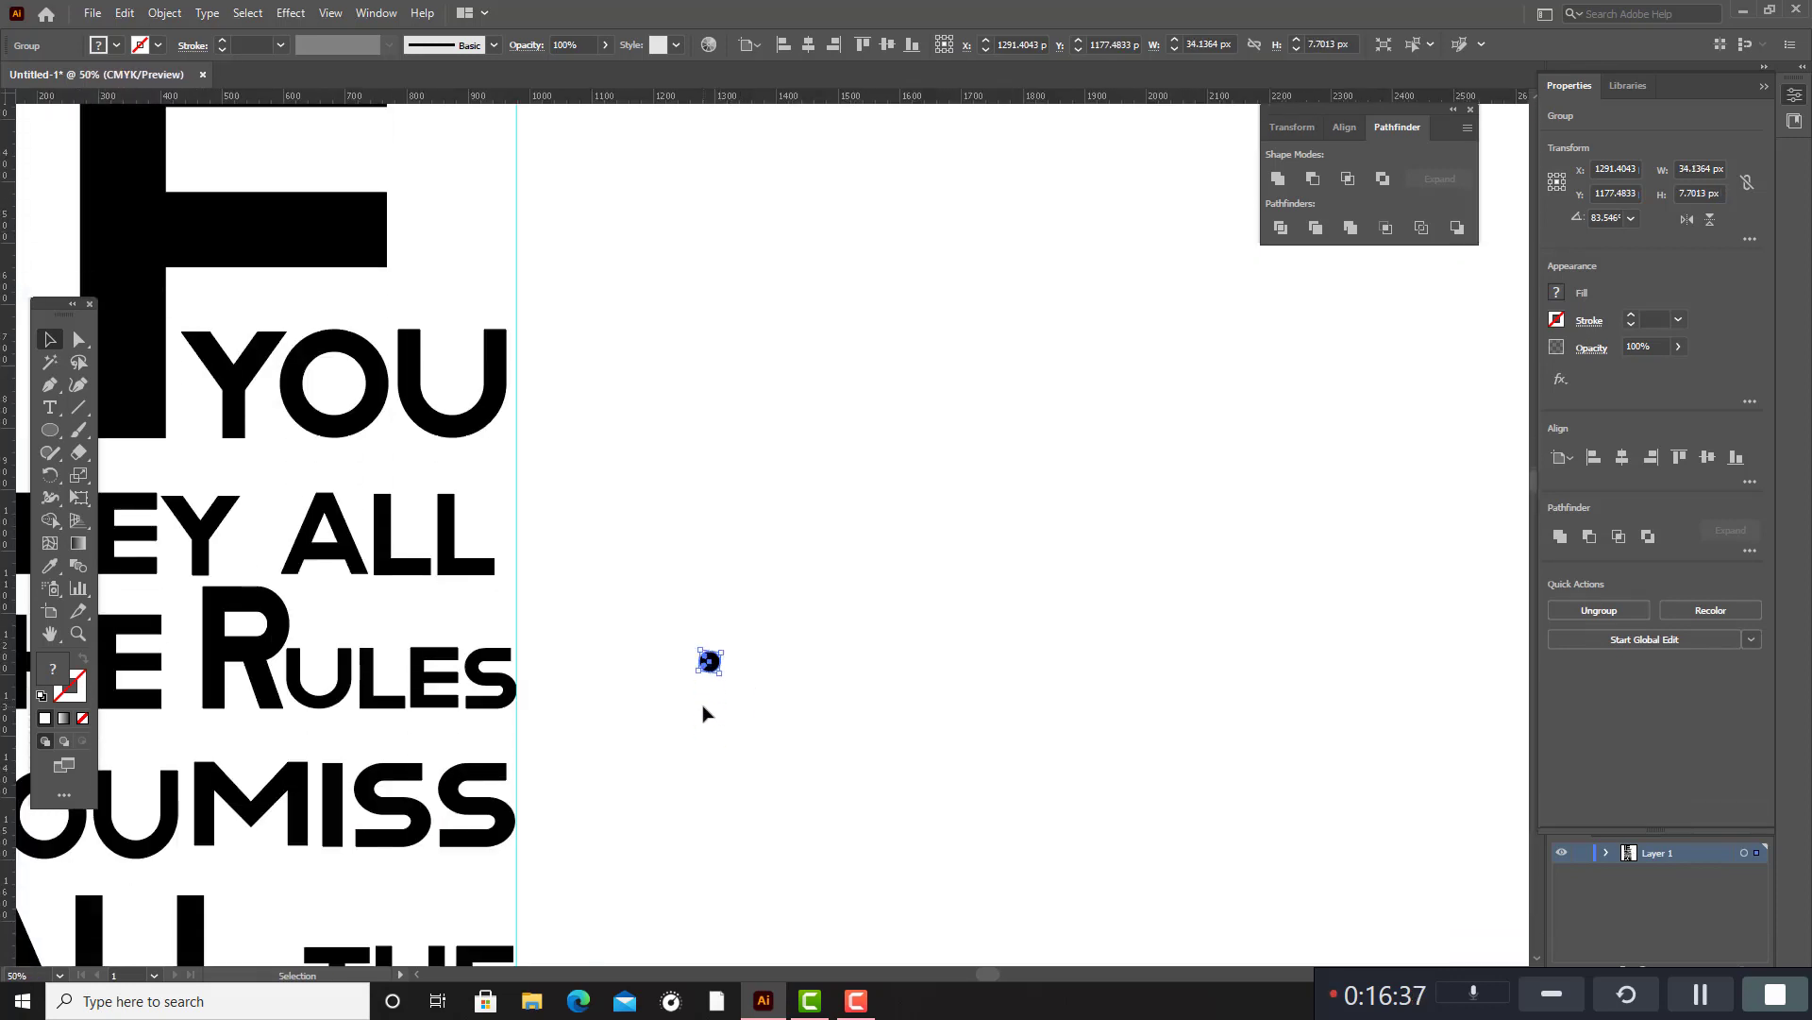
# Place the grouped eyeball inside the "O" of "OBEY".
pyautogui.moveTo(993, 969); pyautogui.dragTo(949, 982)
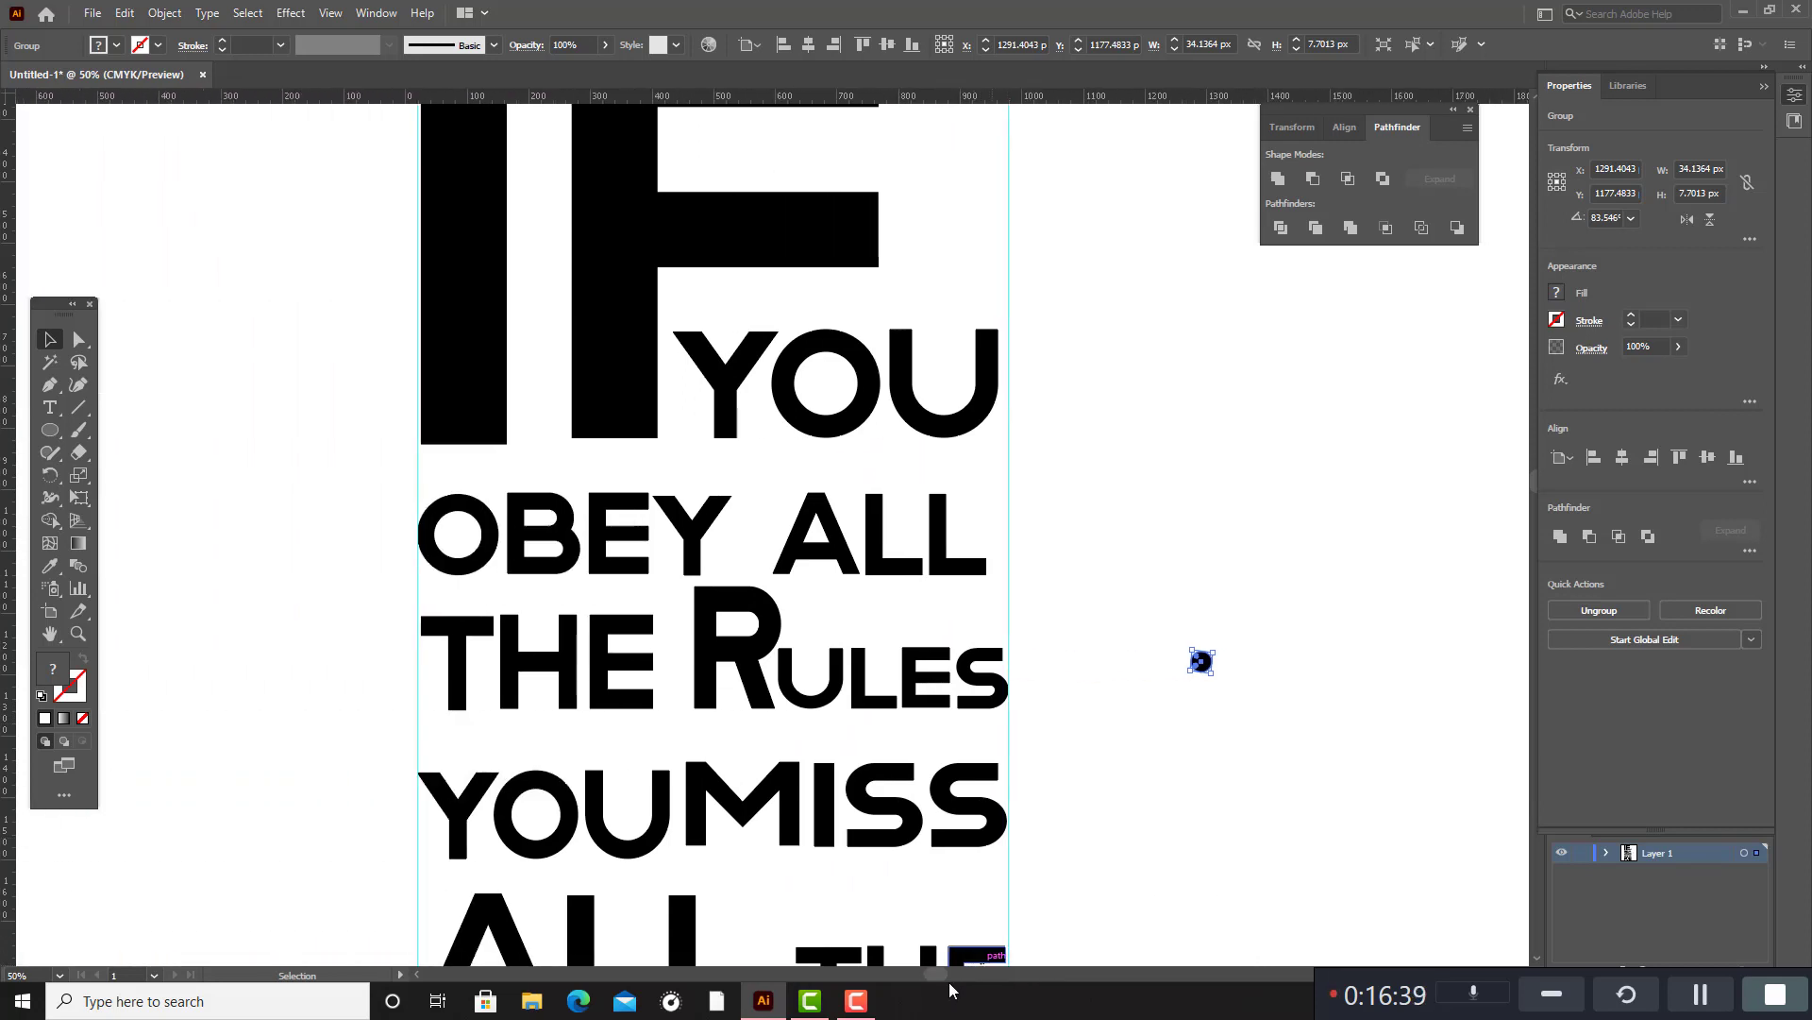
pyautogui.moveTo(1203, 664); pyautogui.dragTo(458, 536)
pyautogui.click(1186, 627)
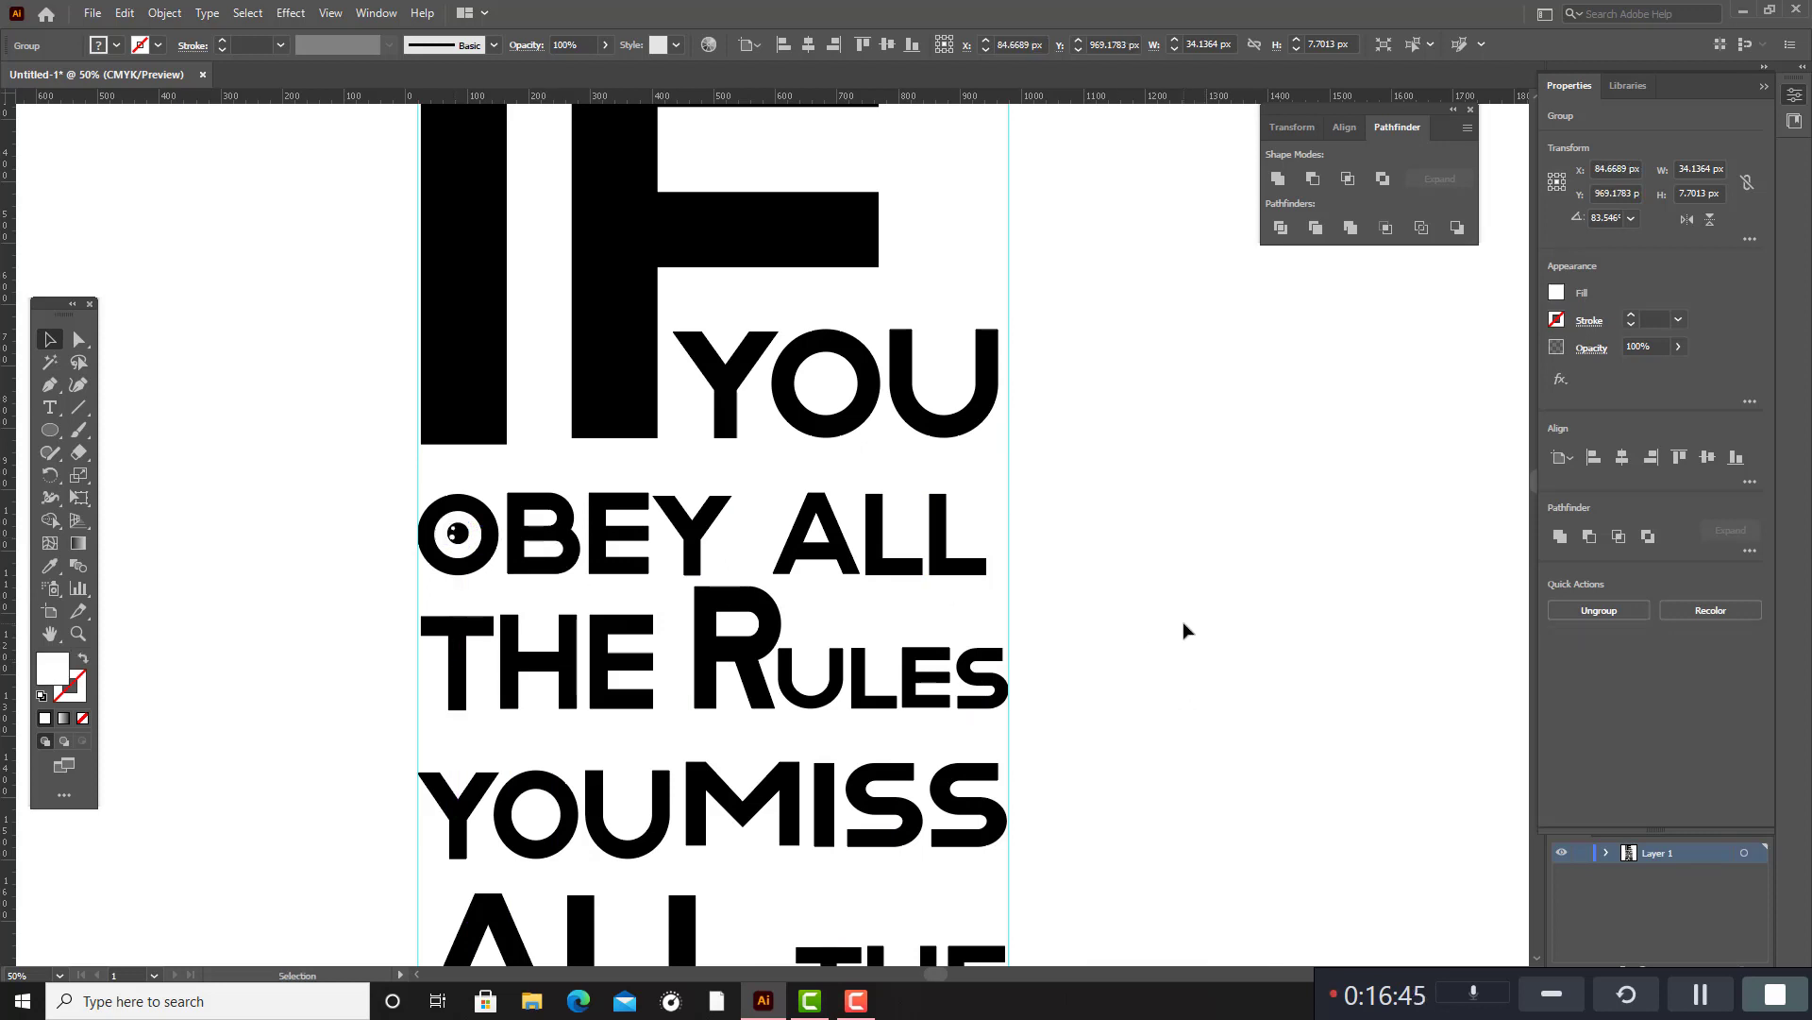
# Open the choice of shape tools with the lower lines and "FUN" in view.
pyautogui.scroll(-3, 1180, 629)
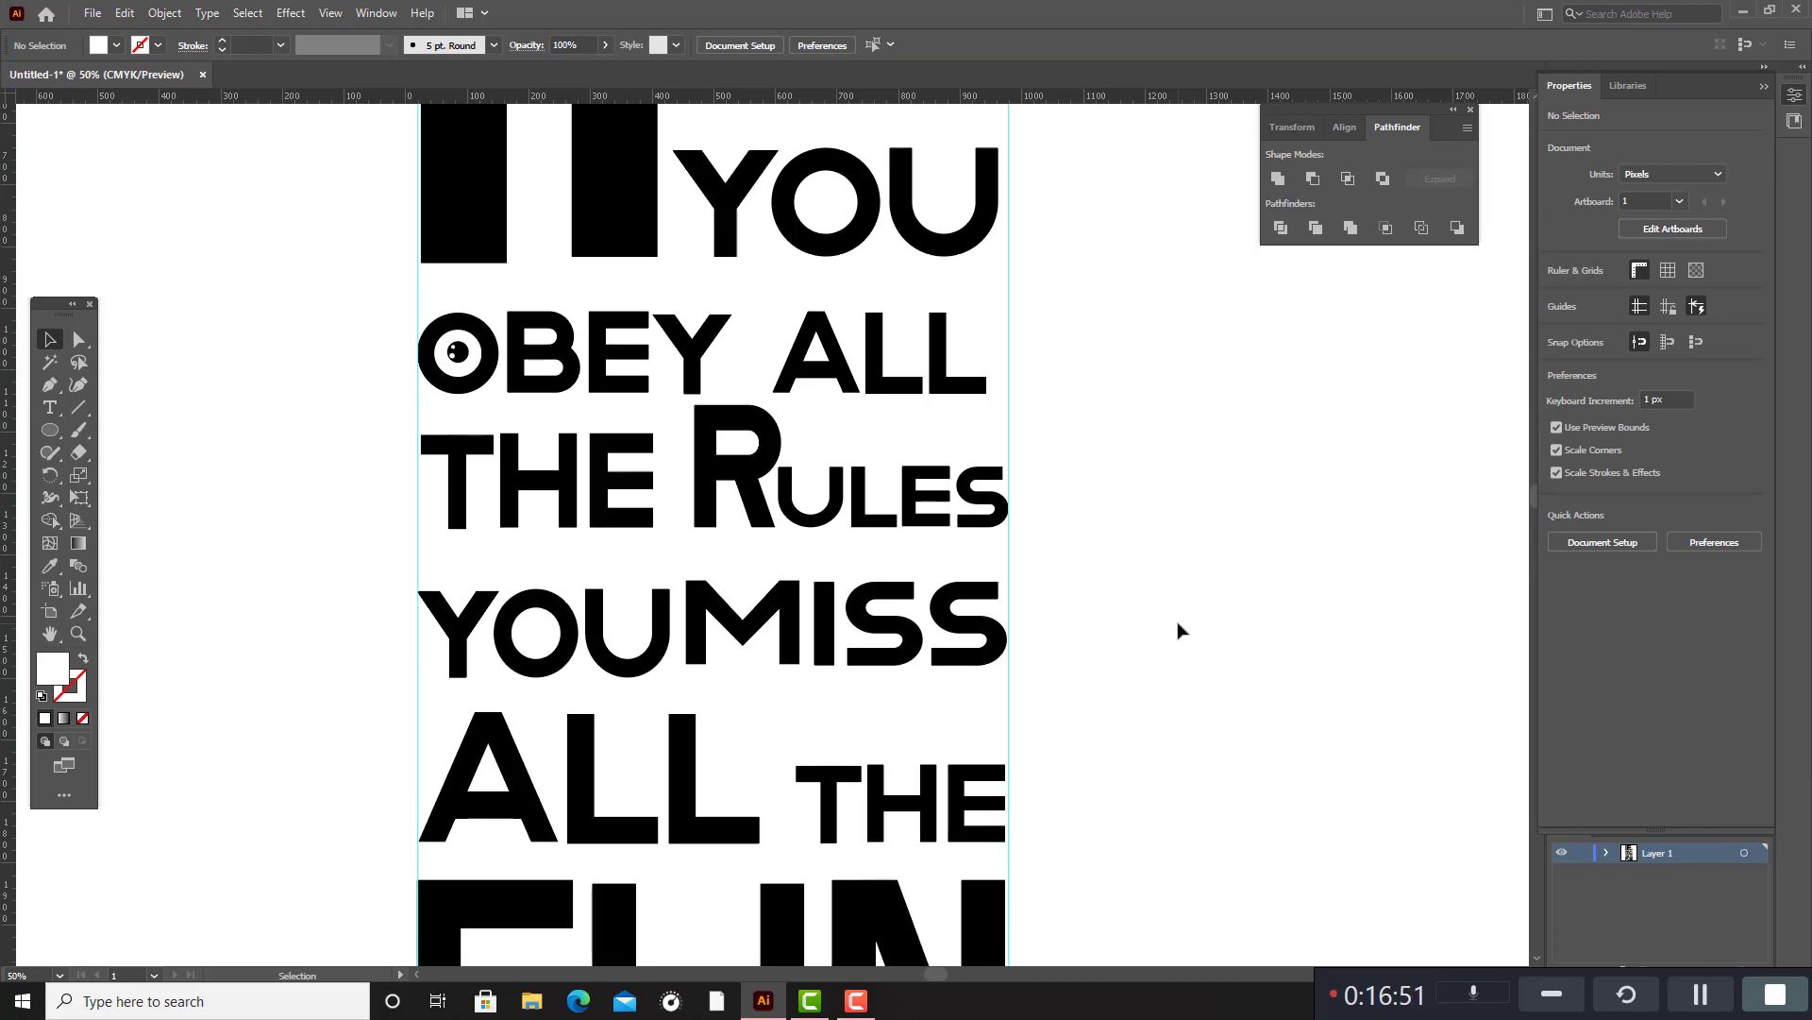
pyautogui.scroll(-5, 1073, 667)
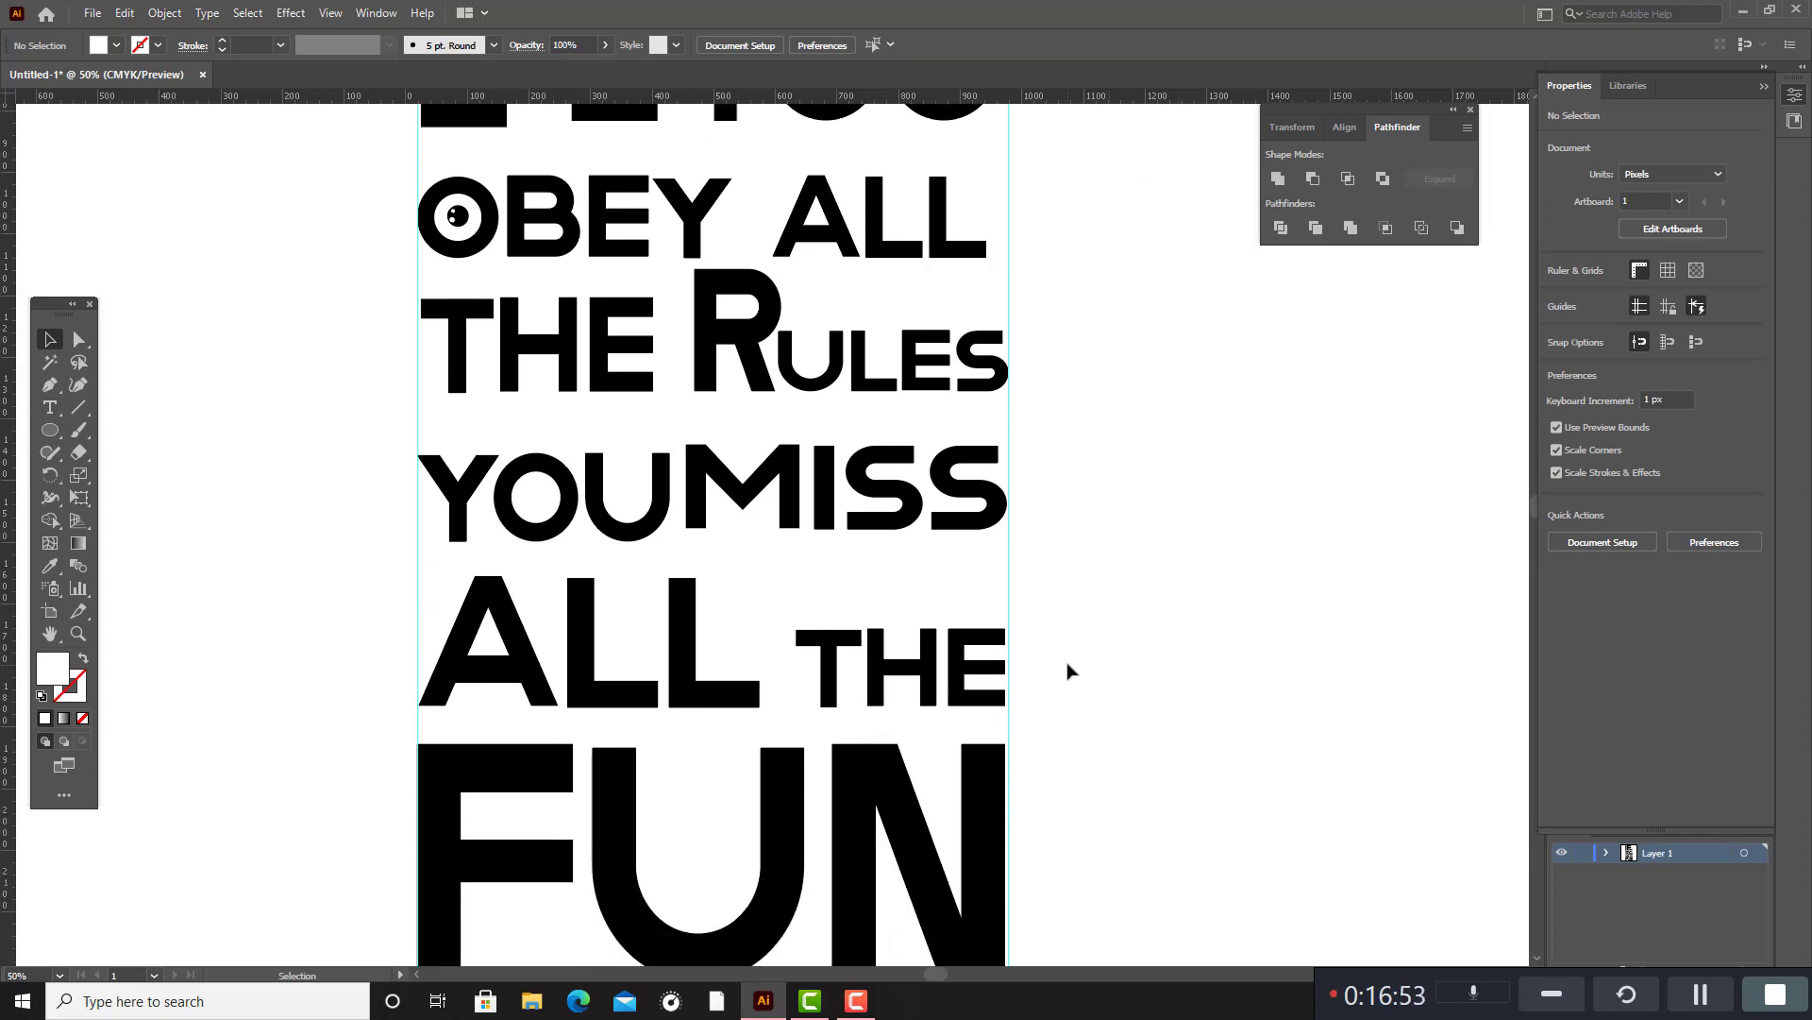
pyautogui.scroll(3, 1073, 667)
pyautogui.scroll(-2, 1145, 825)
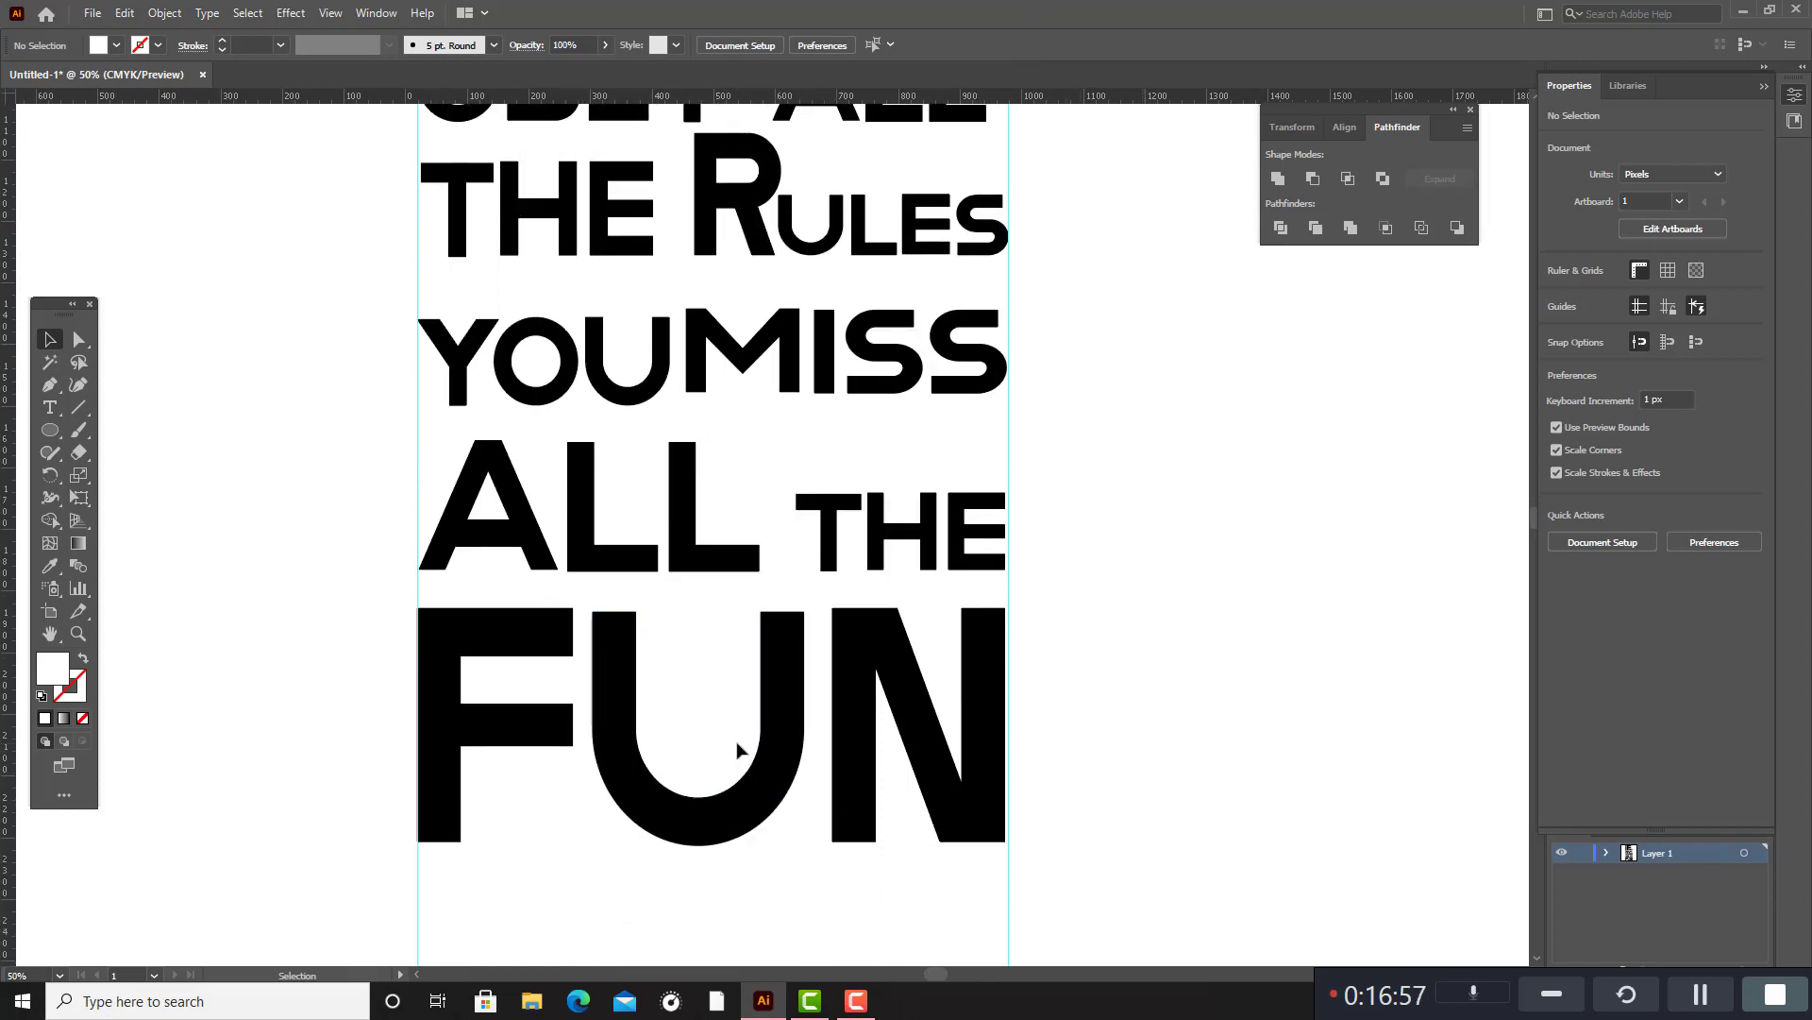
pyautogui.click(50, 430)
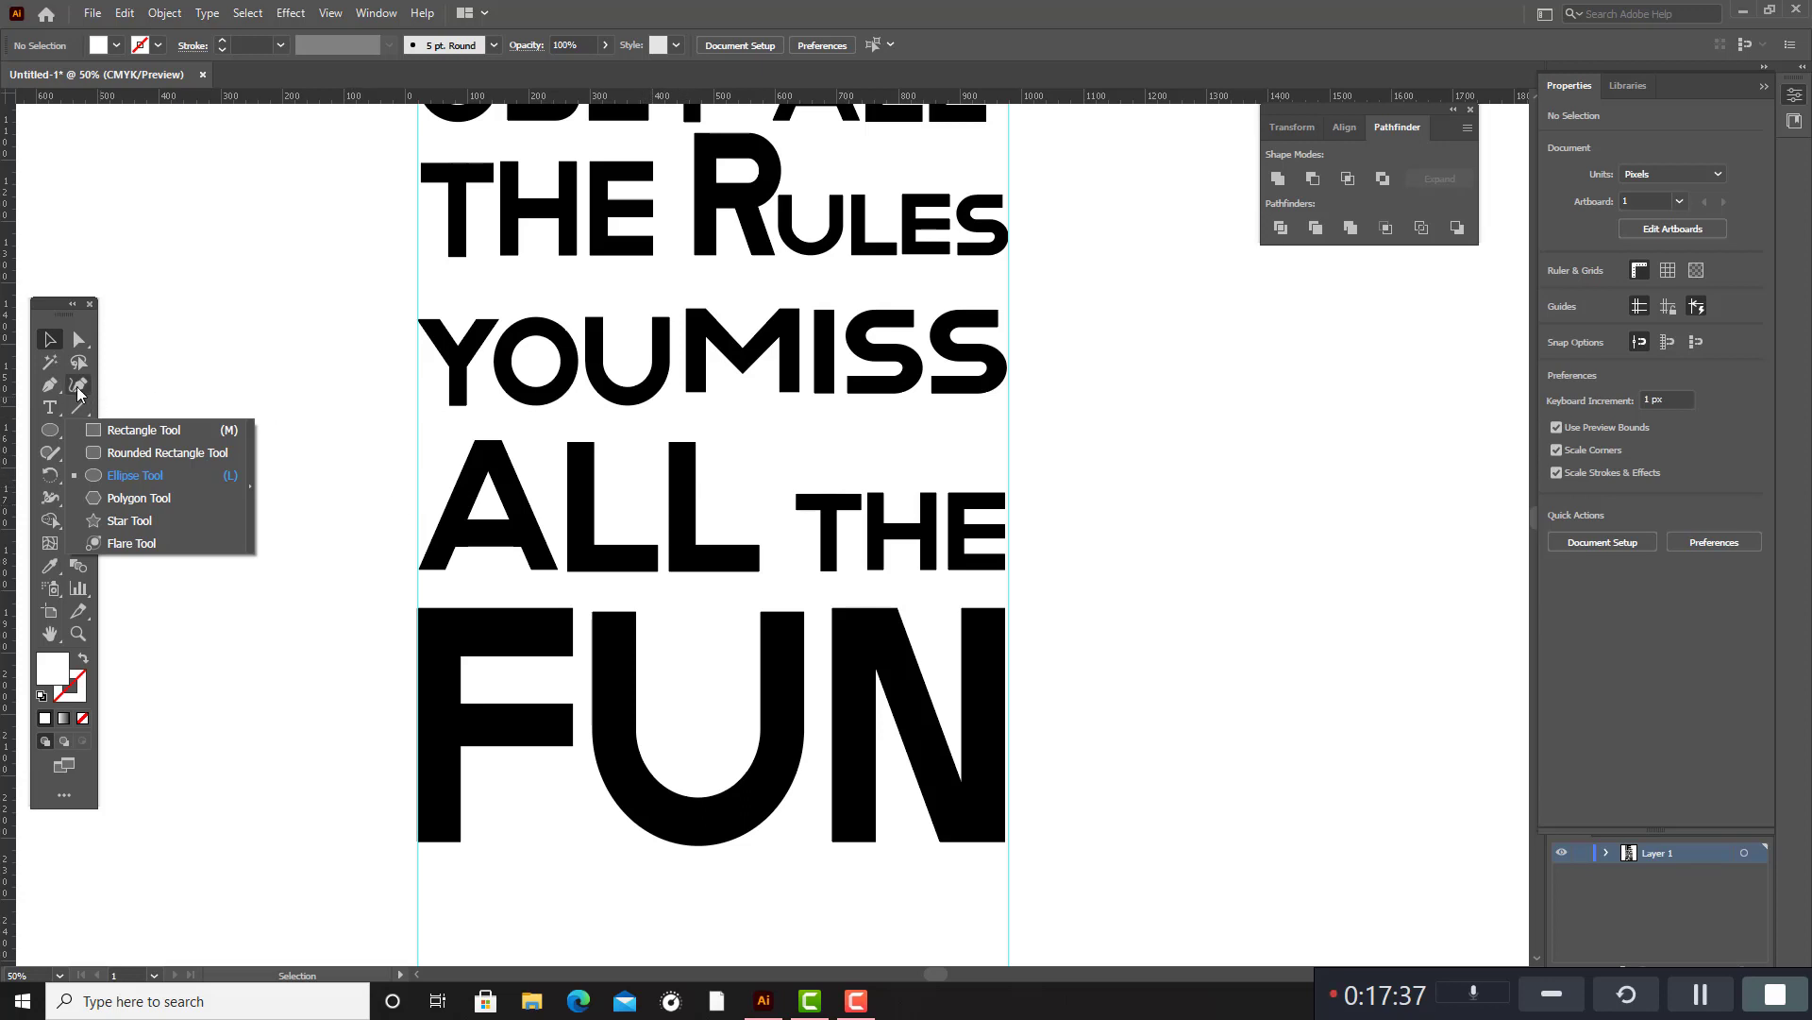
# Draw a circle about 167 px in diameter on the blank area beside "ALL THE".
pyautogui.click(106, 476)
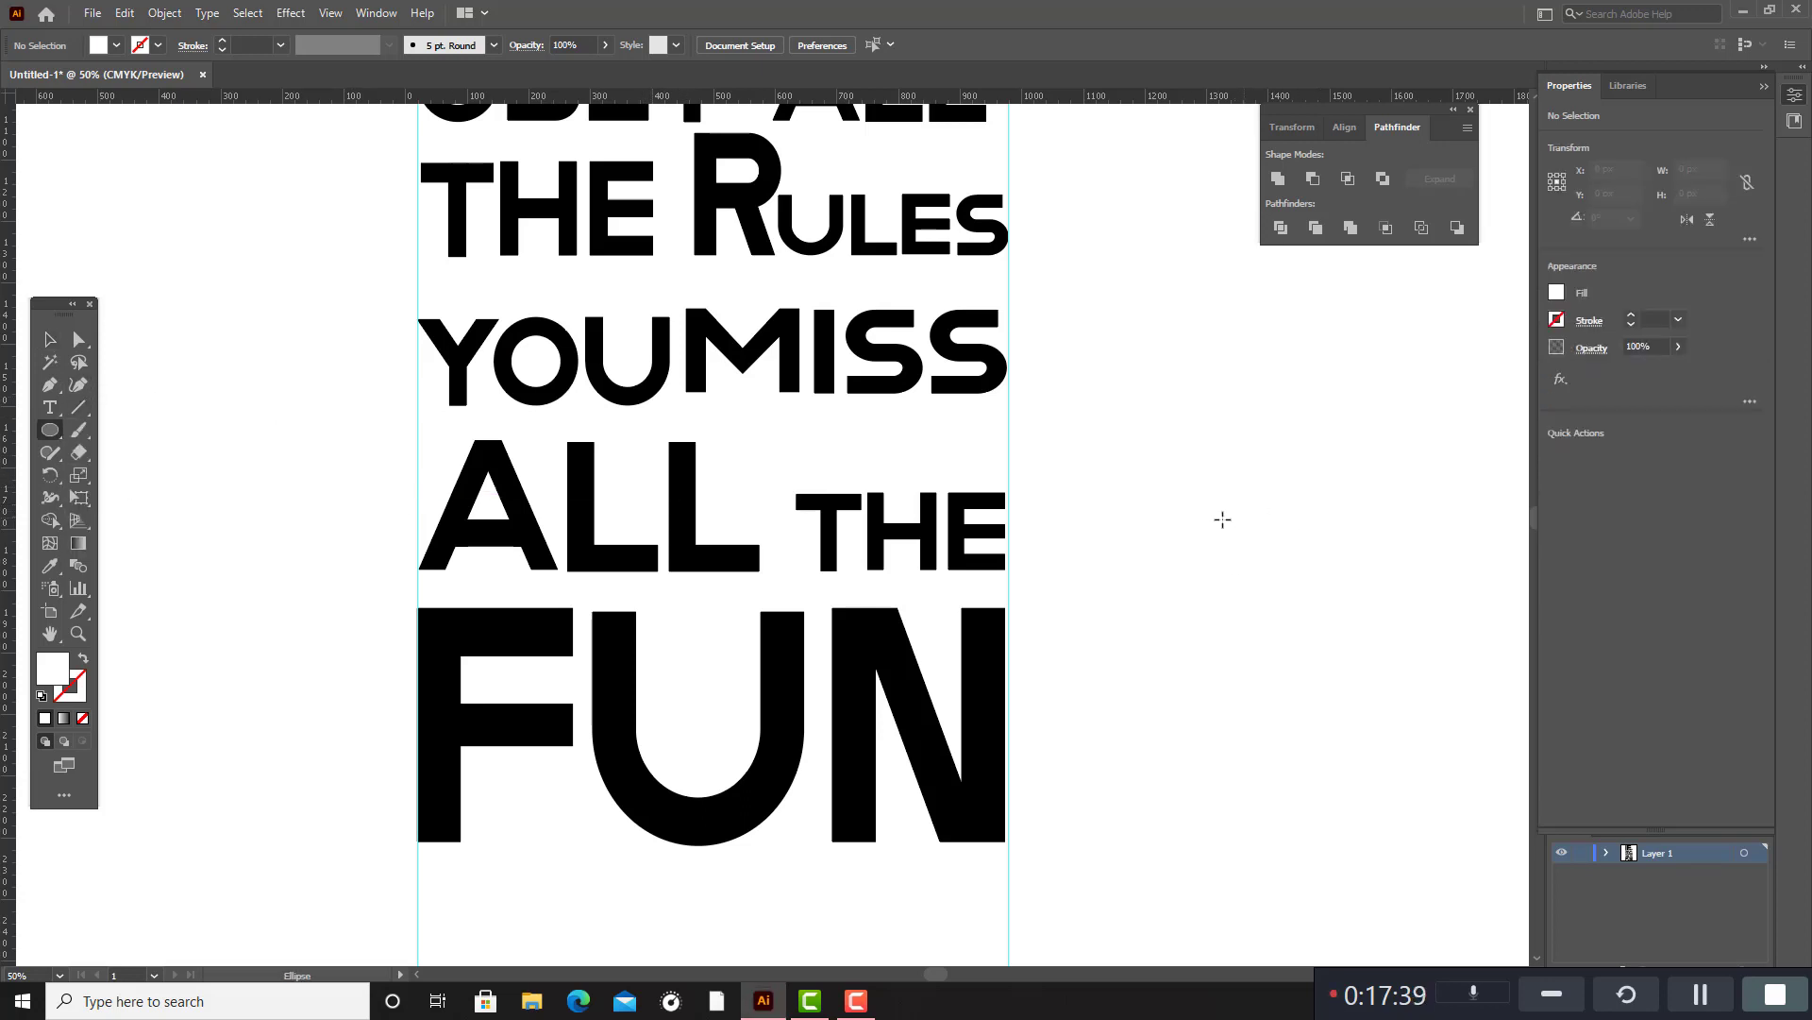
pyautogui.moveTo(1173, 541); pyautogui.dragTo(1228, 593)
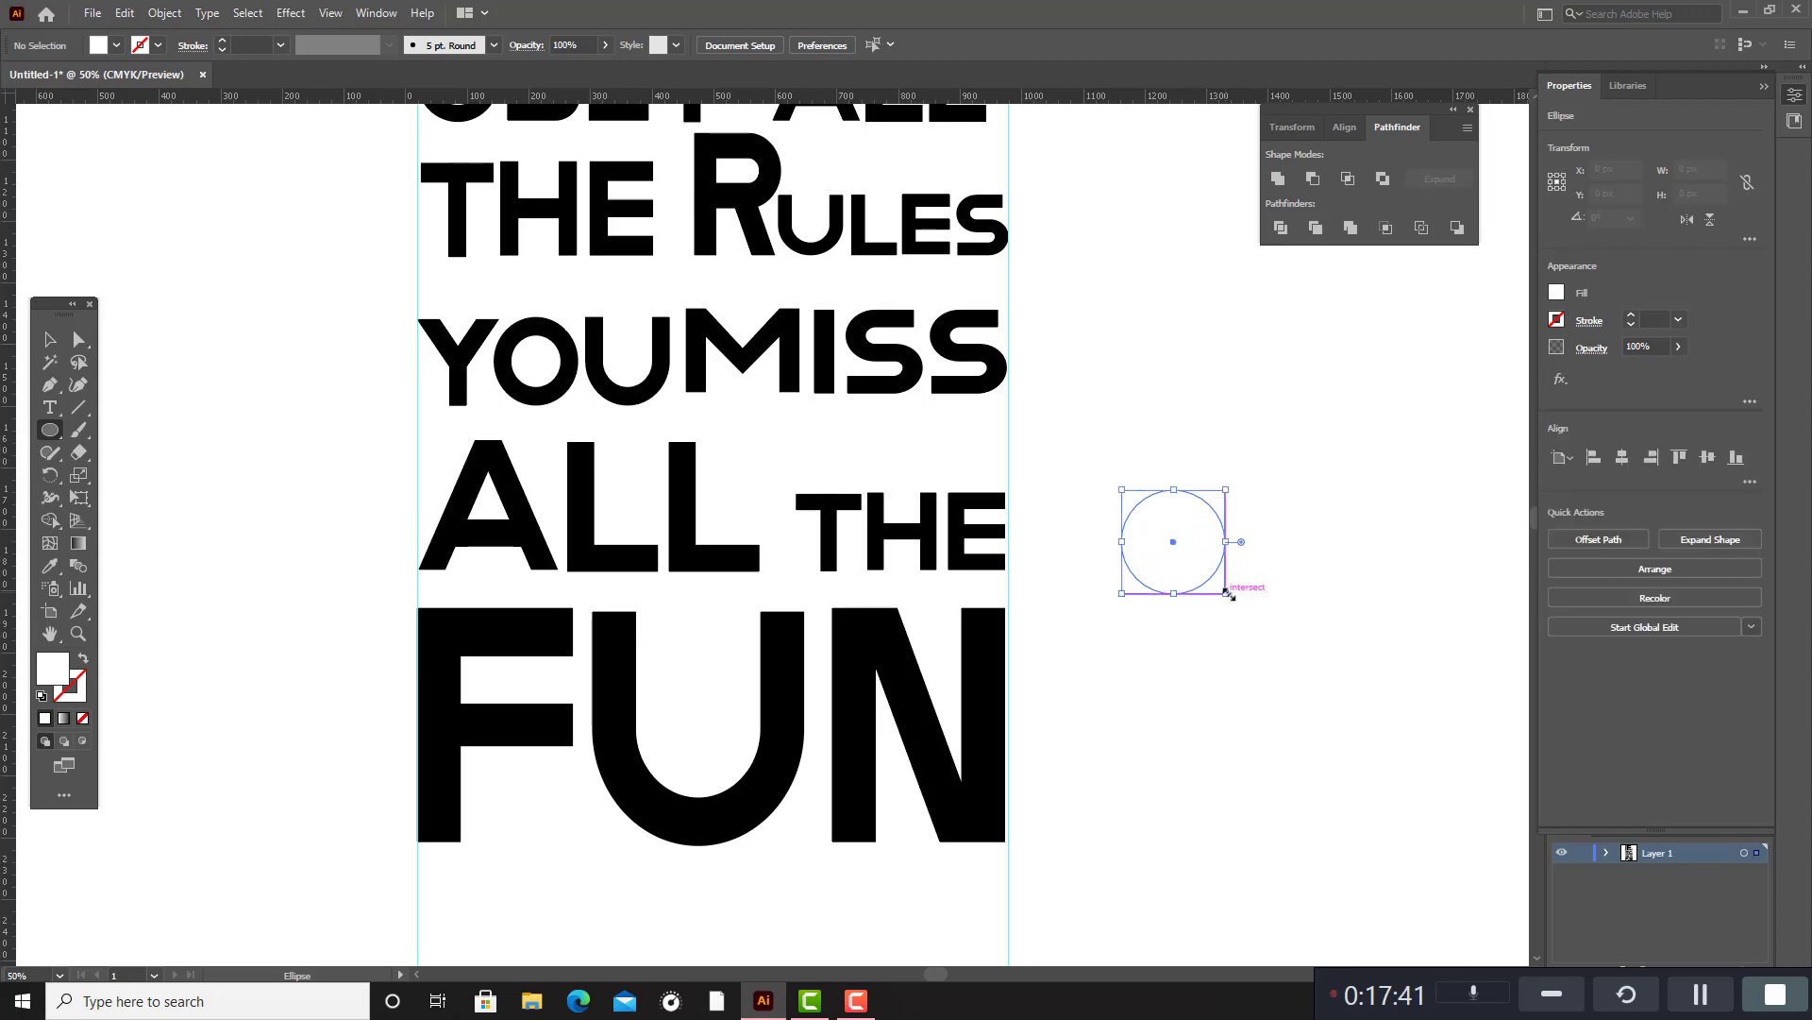
# Fill the new circle with the near-black colour #0A0101.
pyautogui.click(84, 659)
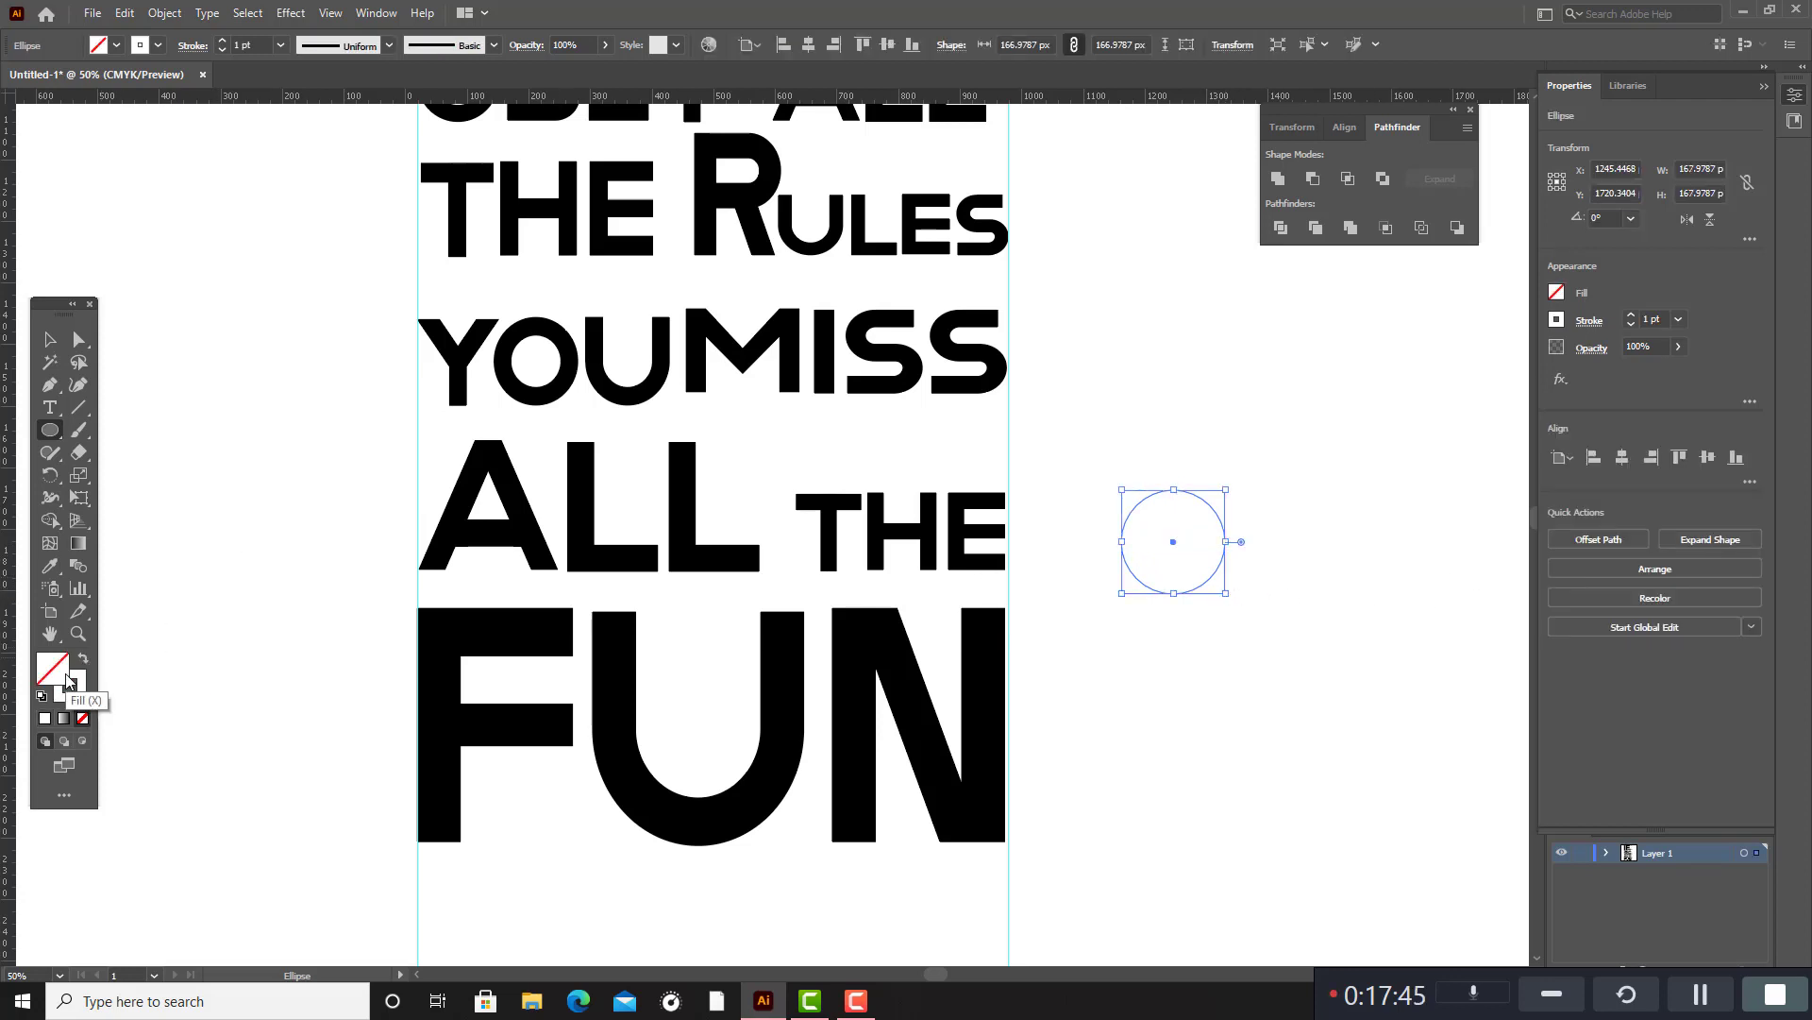
pyautogui.click(82, 659)
pyautogui.doubleClick(64, 672)
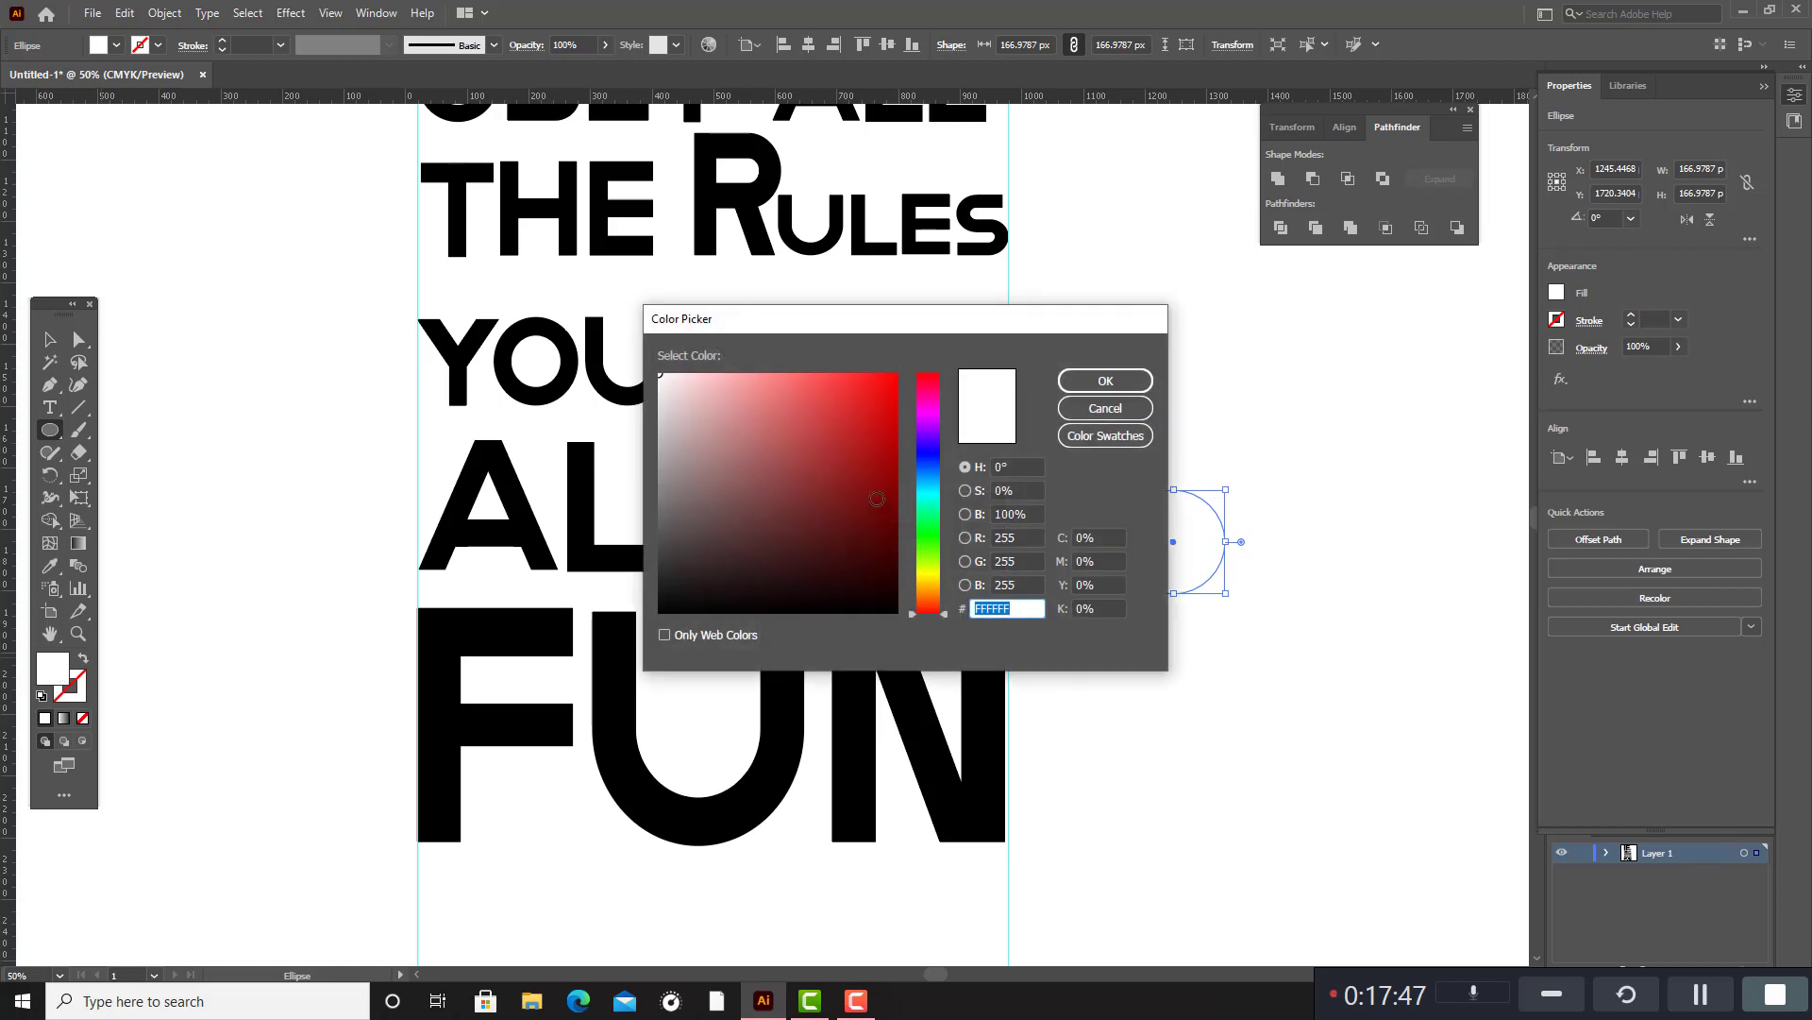
pyautogui.click(877, 598)
pyautogui.click(1129, 383)
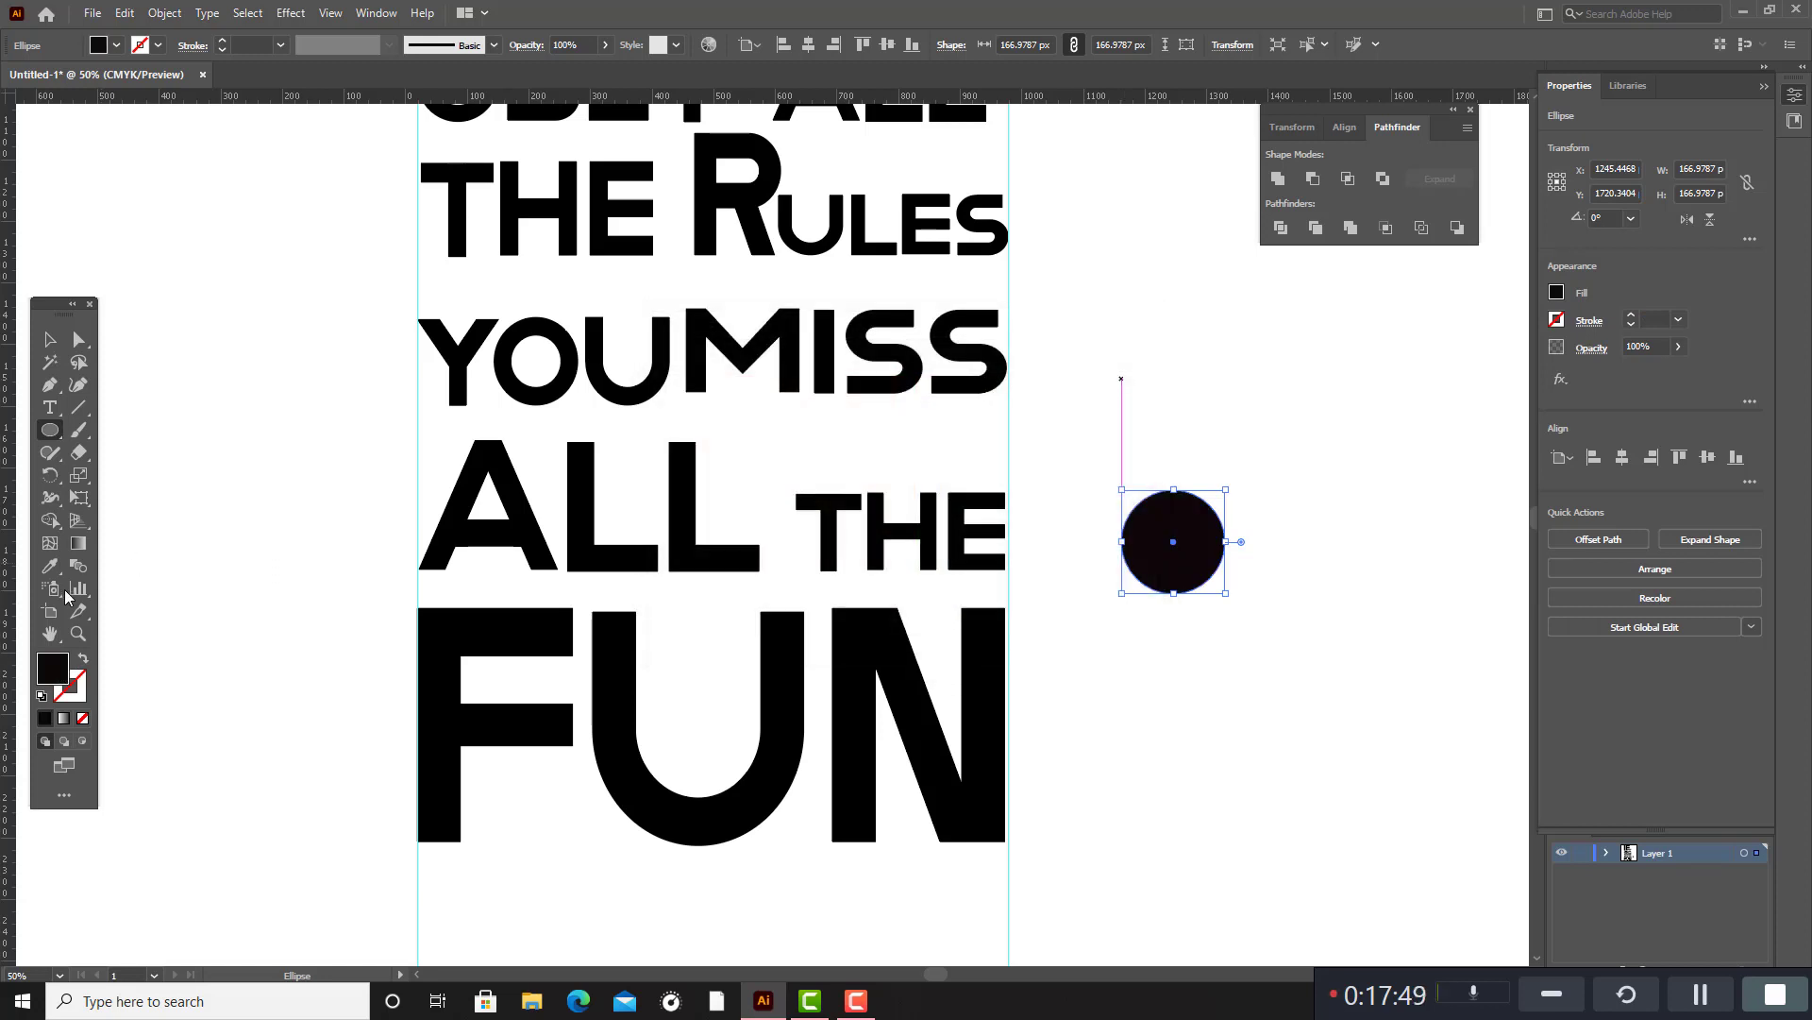
# Set the circle's fill to yellow #F2CD14 and deselect it.
pyautogui.doubleClick(55, 676)
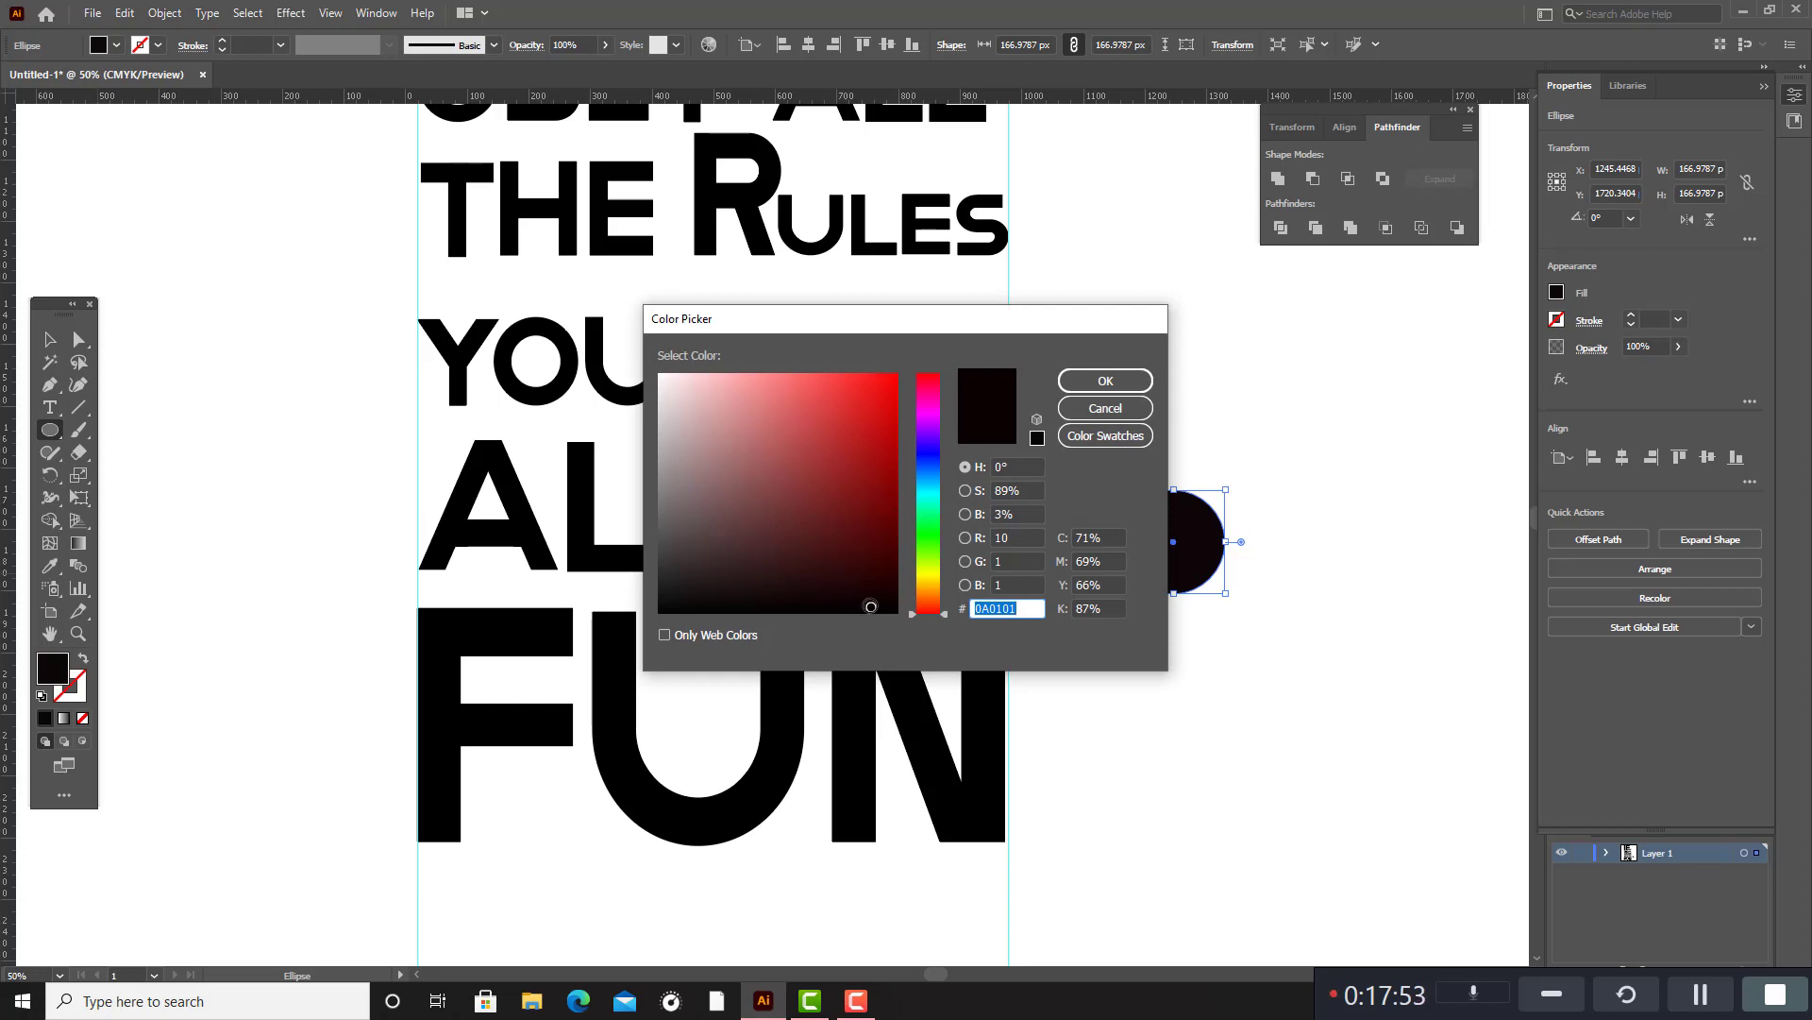
pyautogui.moveTo(870, 606); pyautogui.dragTo(878, 541)
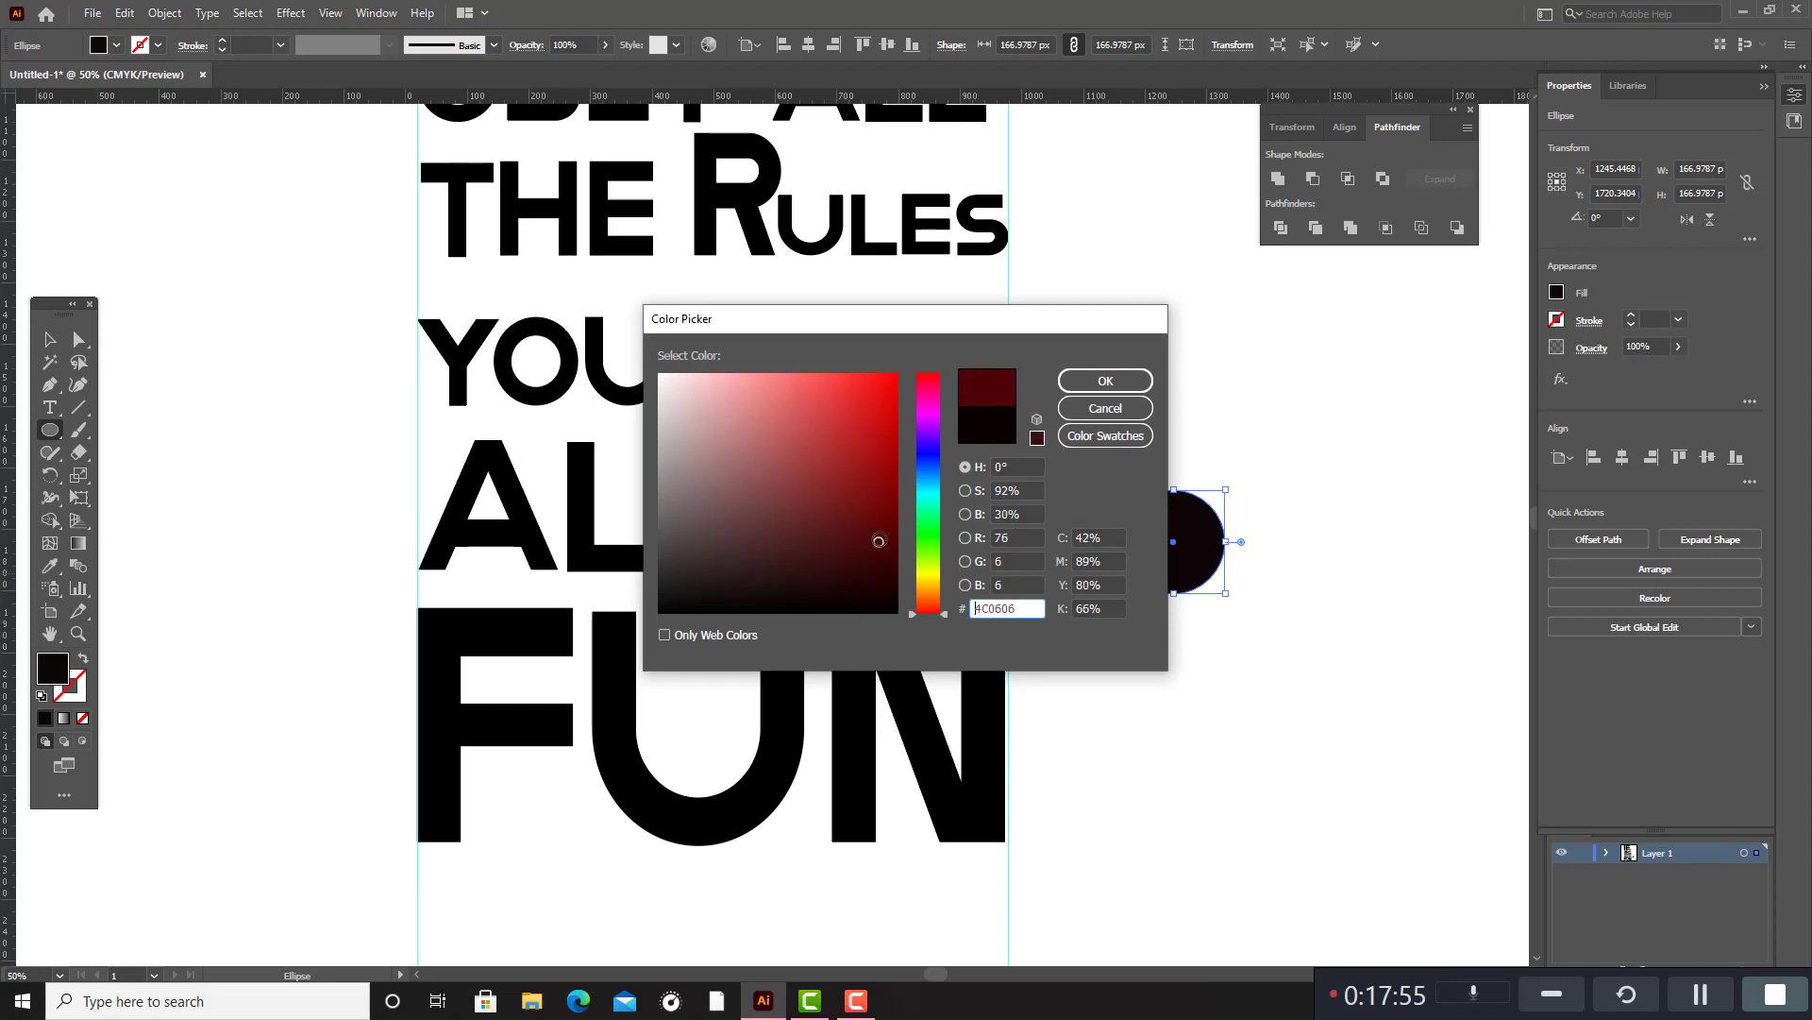
pyautogui.moveTo(942, 618); pyautogui.dragTo(943, 582)
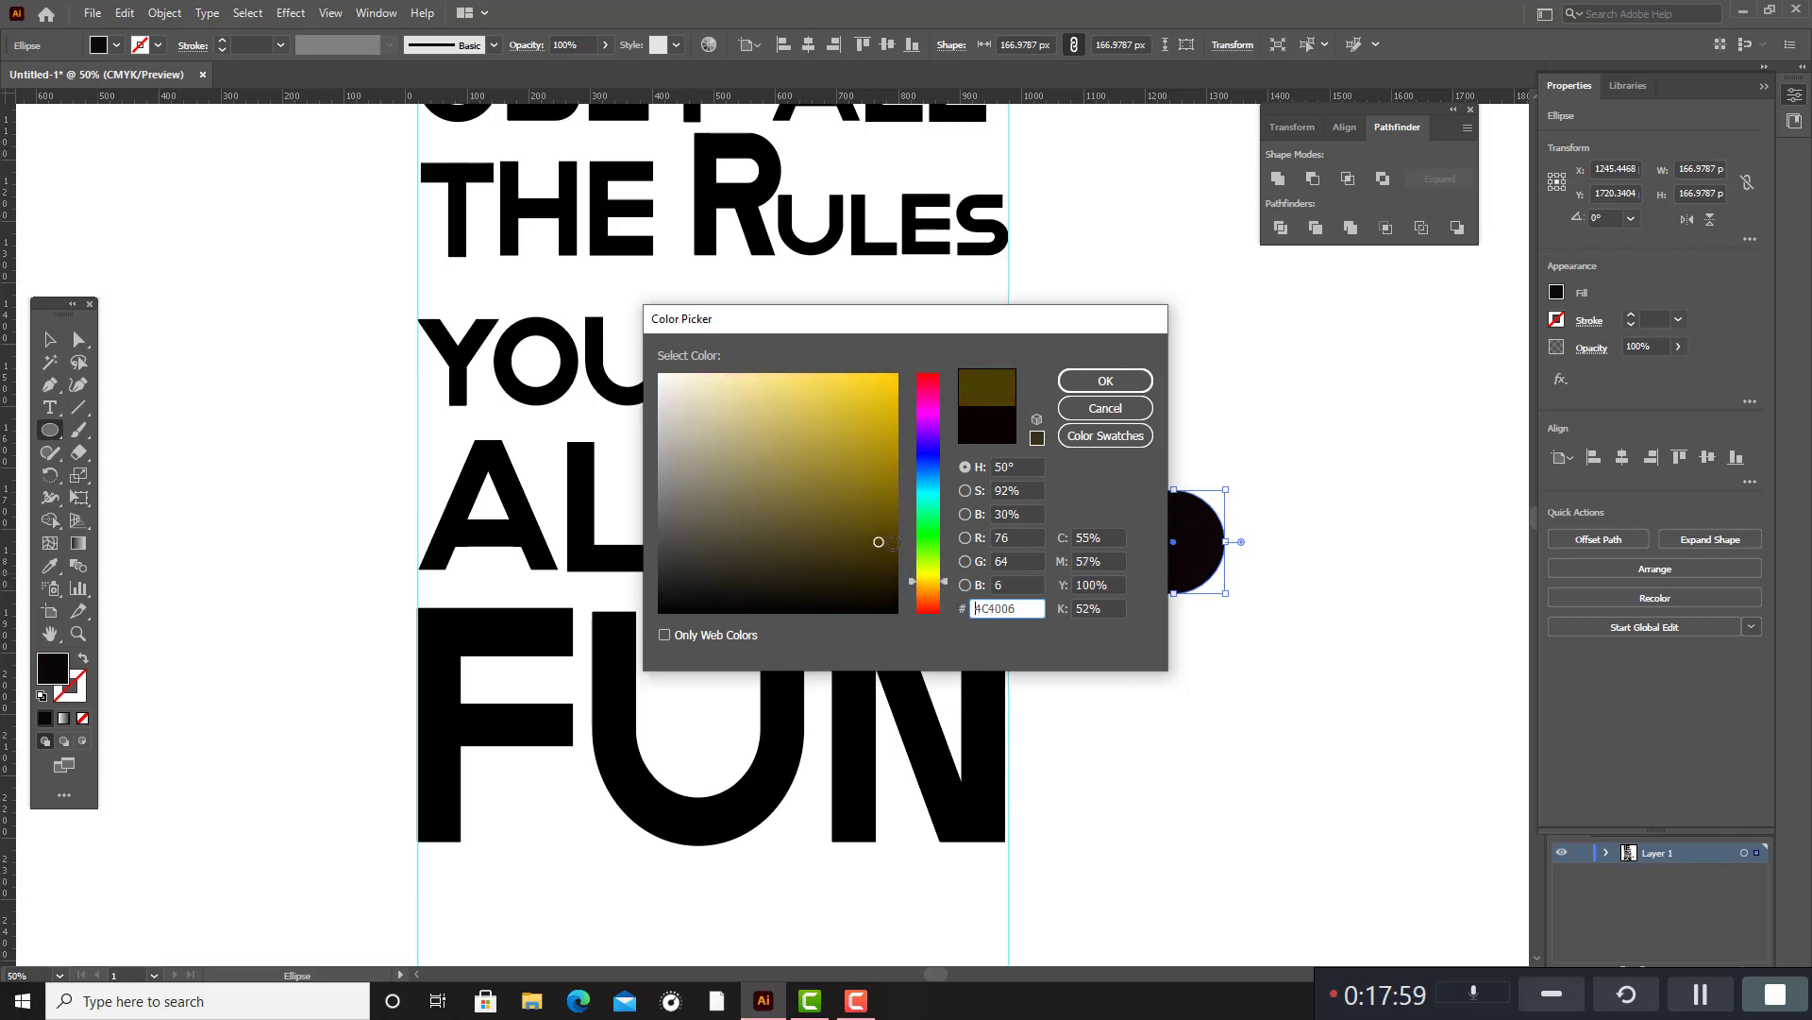
pyautogui.click(884, 433)
pyautogui.moveTo(884, 433); pyautogui.dragTo(883, 382)
pyautogui.click(1105, 381)
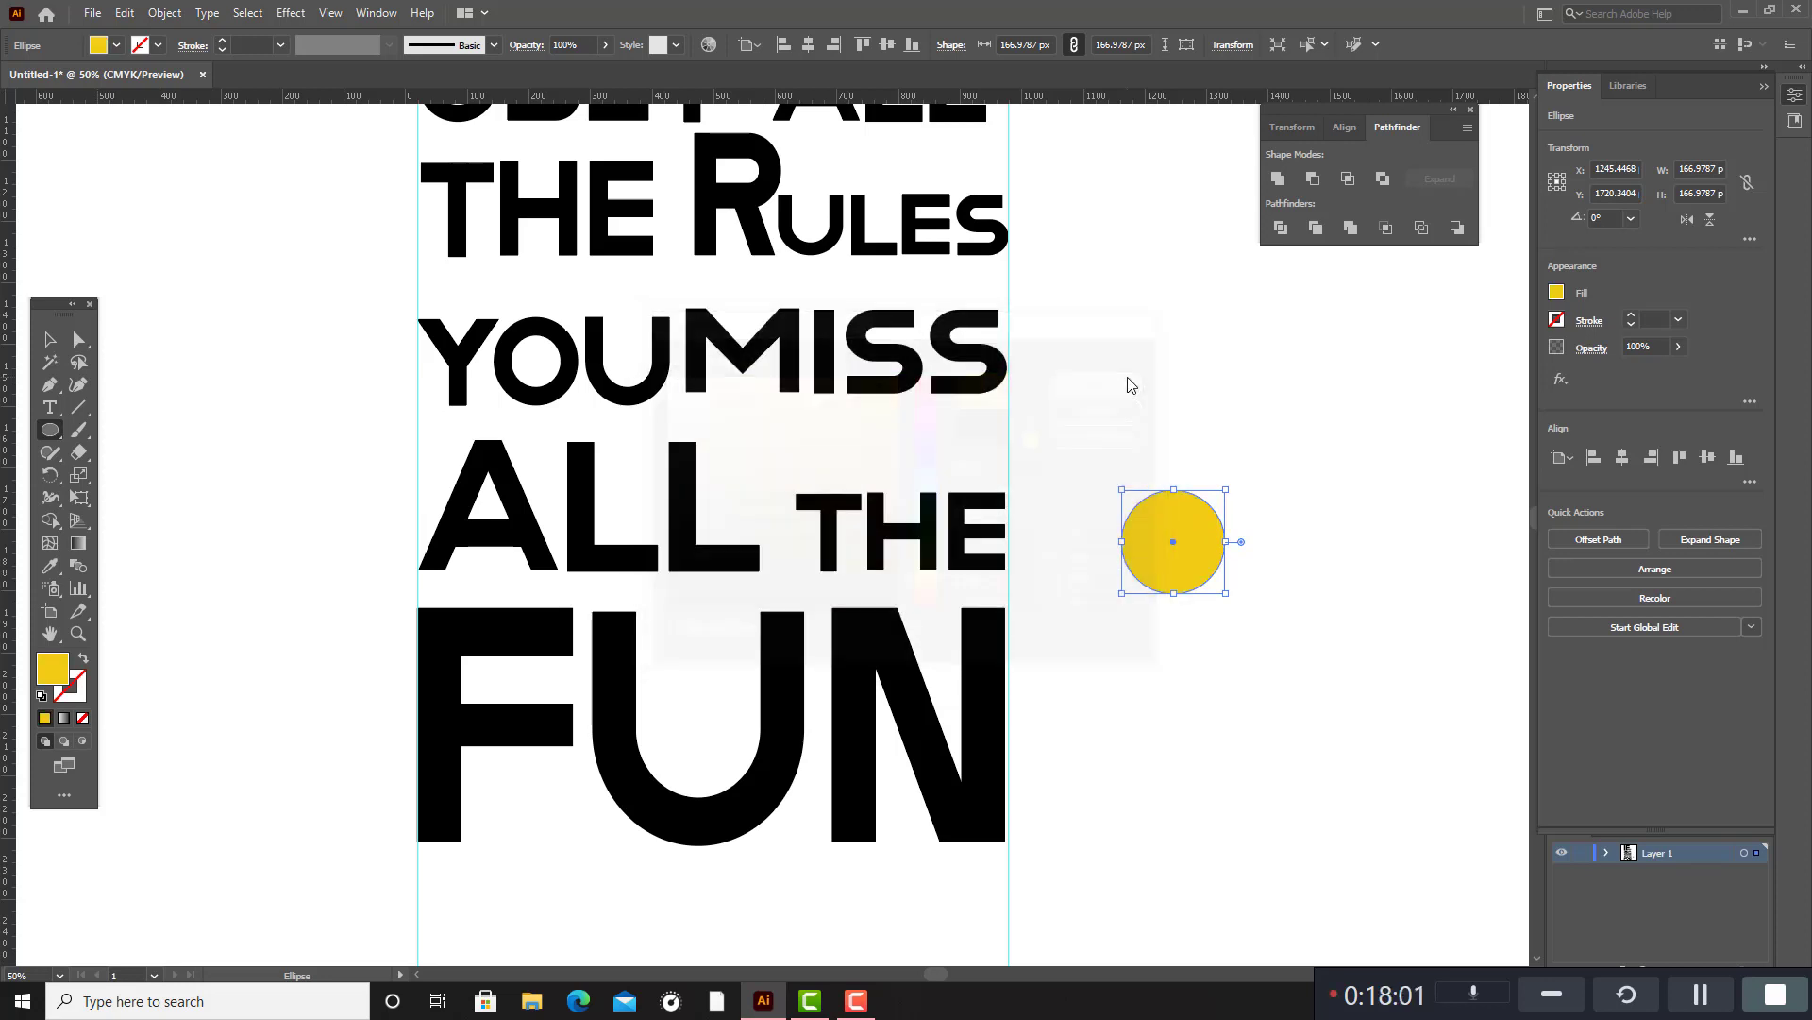
pyautogui.click(50, 340)
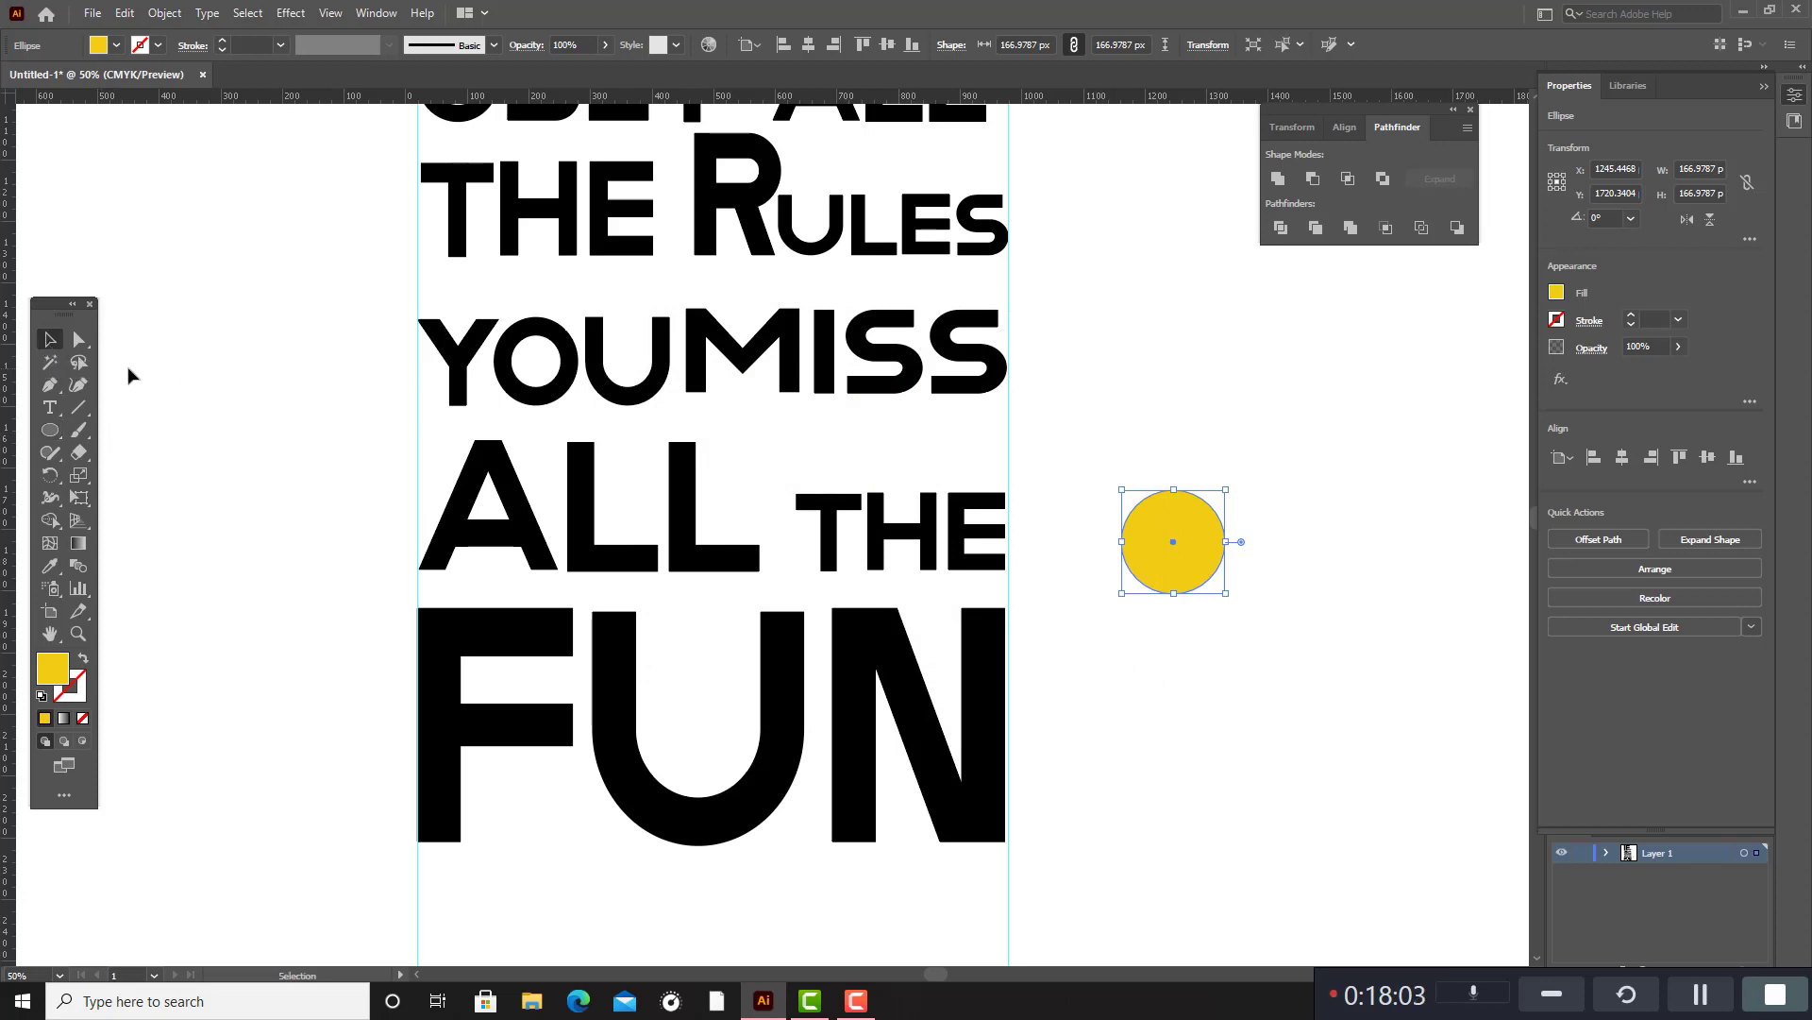
pyautogui.click(133, 377)
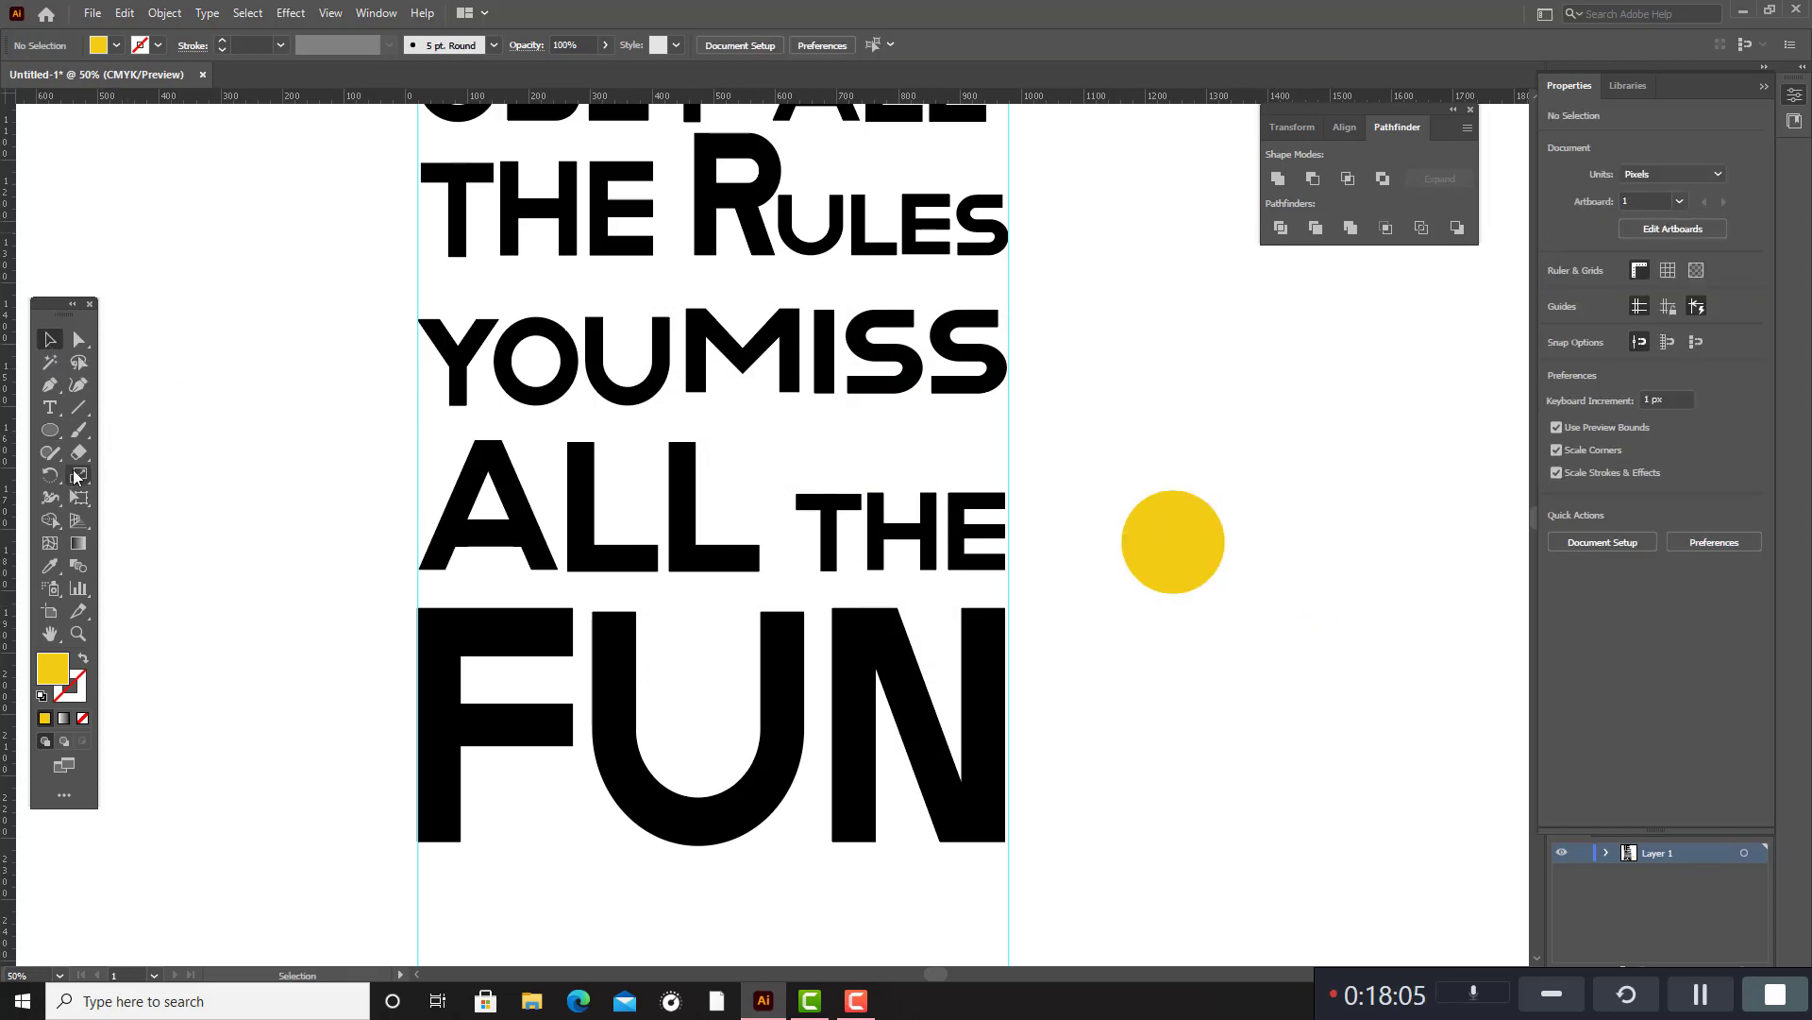
pyautogui.click(54, 432)
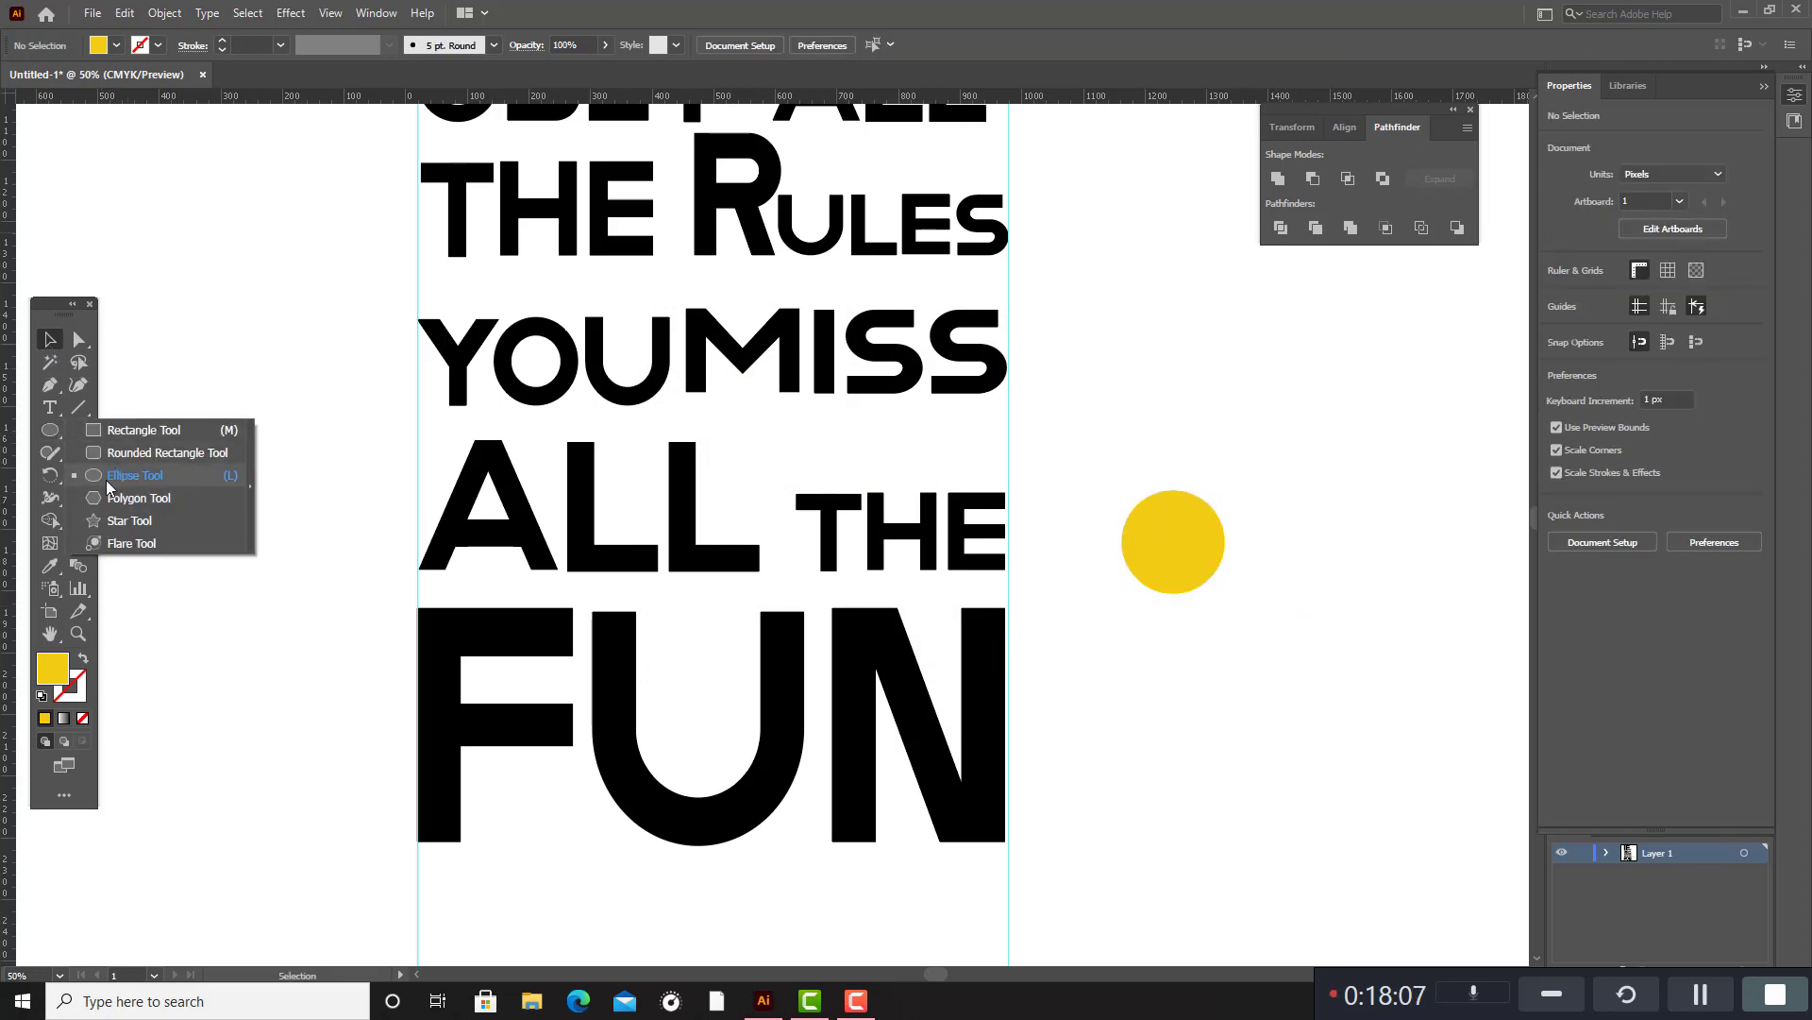
pyautogui.click(139, 497)
pyautogui.click(50, 339)
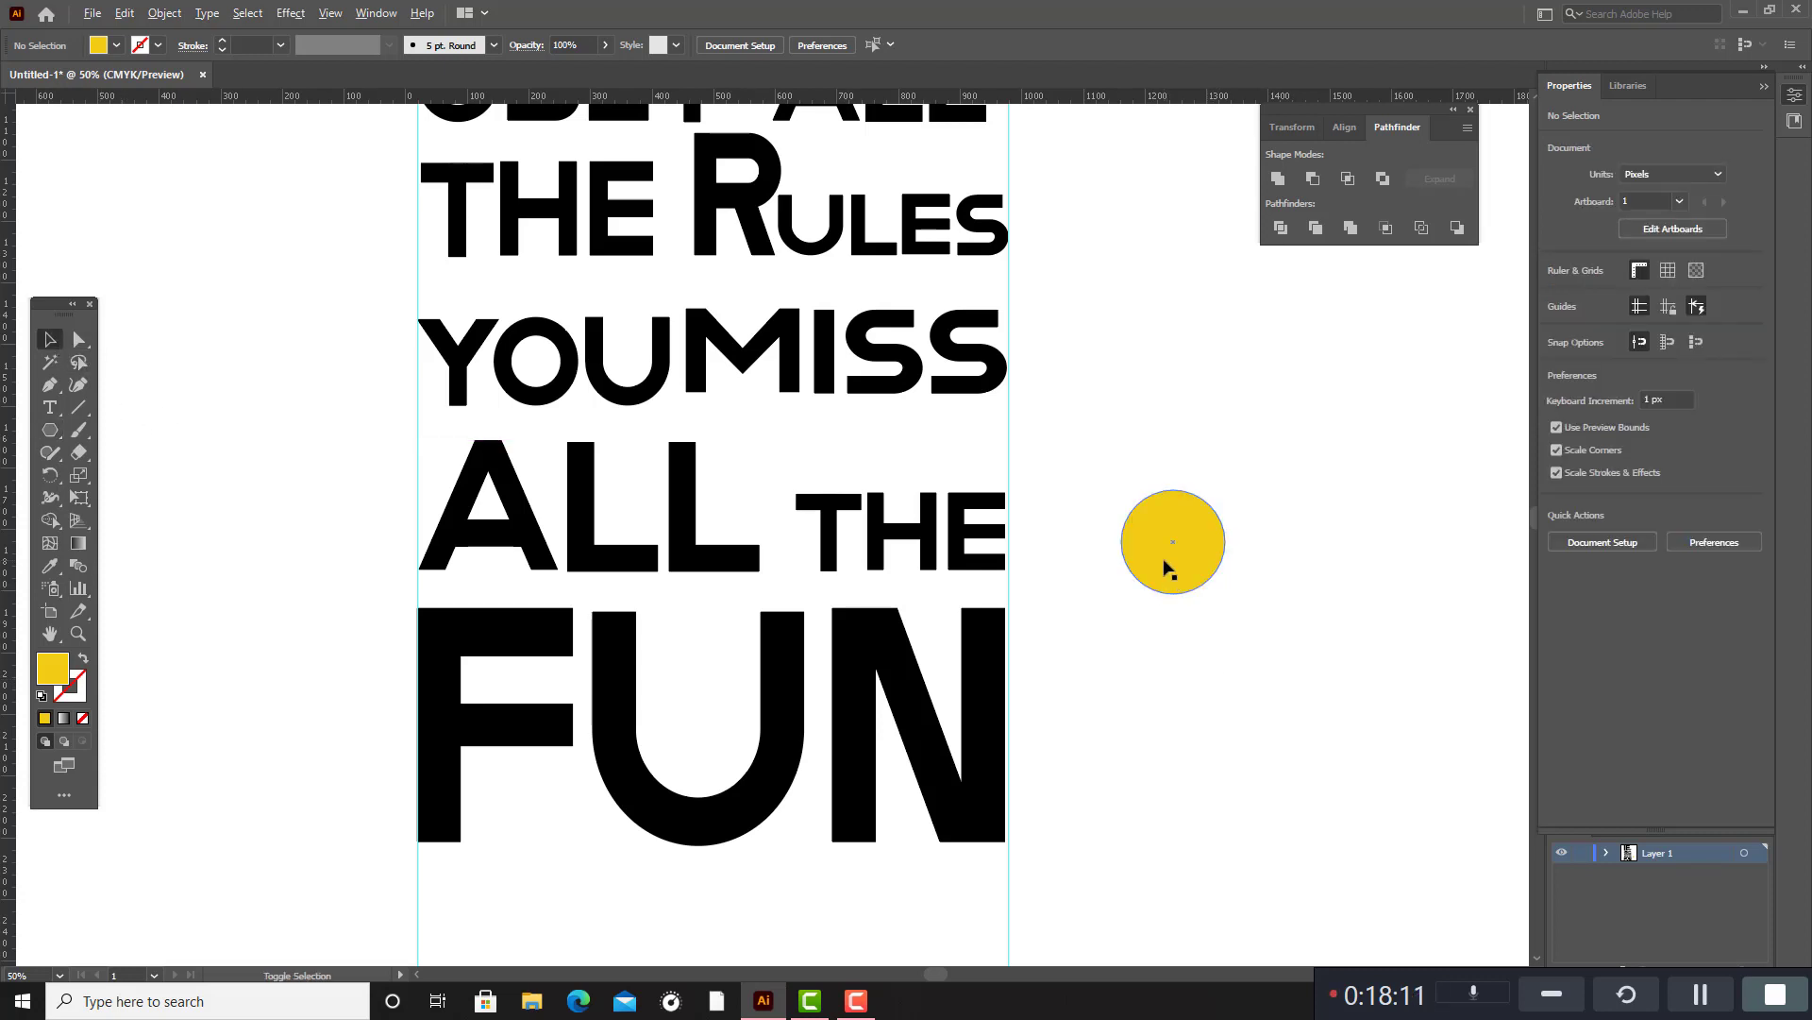
# Make two overlapping copies of the yellow circle below the original, slightly offset from each other vertically.
pyautogui.moveTo(1167, 566); pyautogui.dragTo(1196, 659)
pyautogui.click(1247, 655)
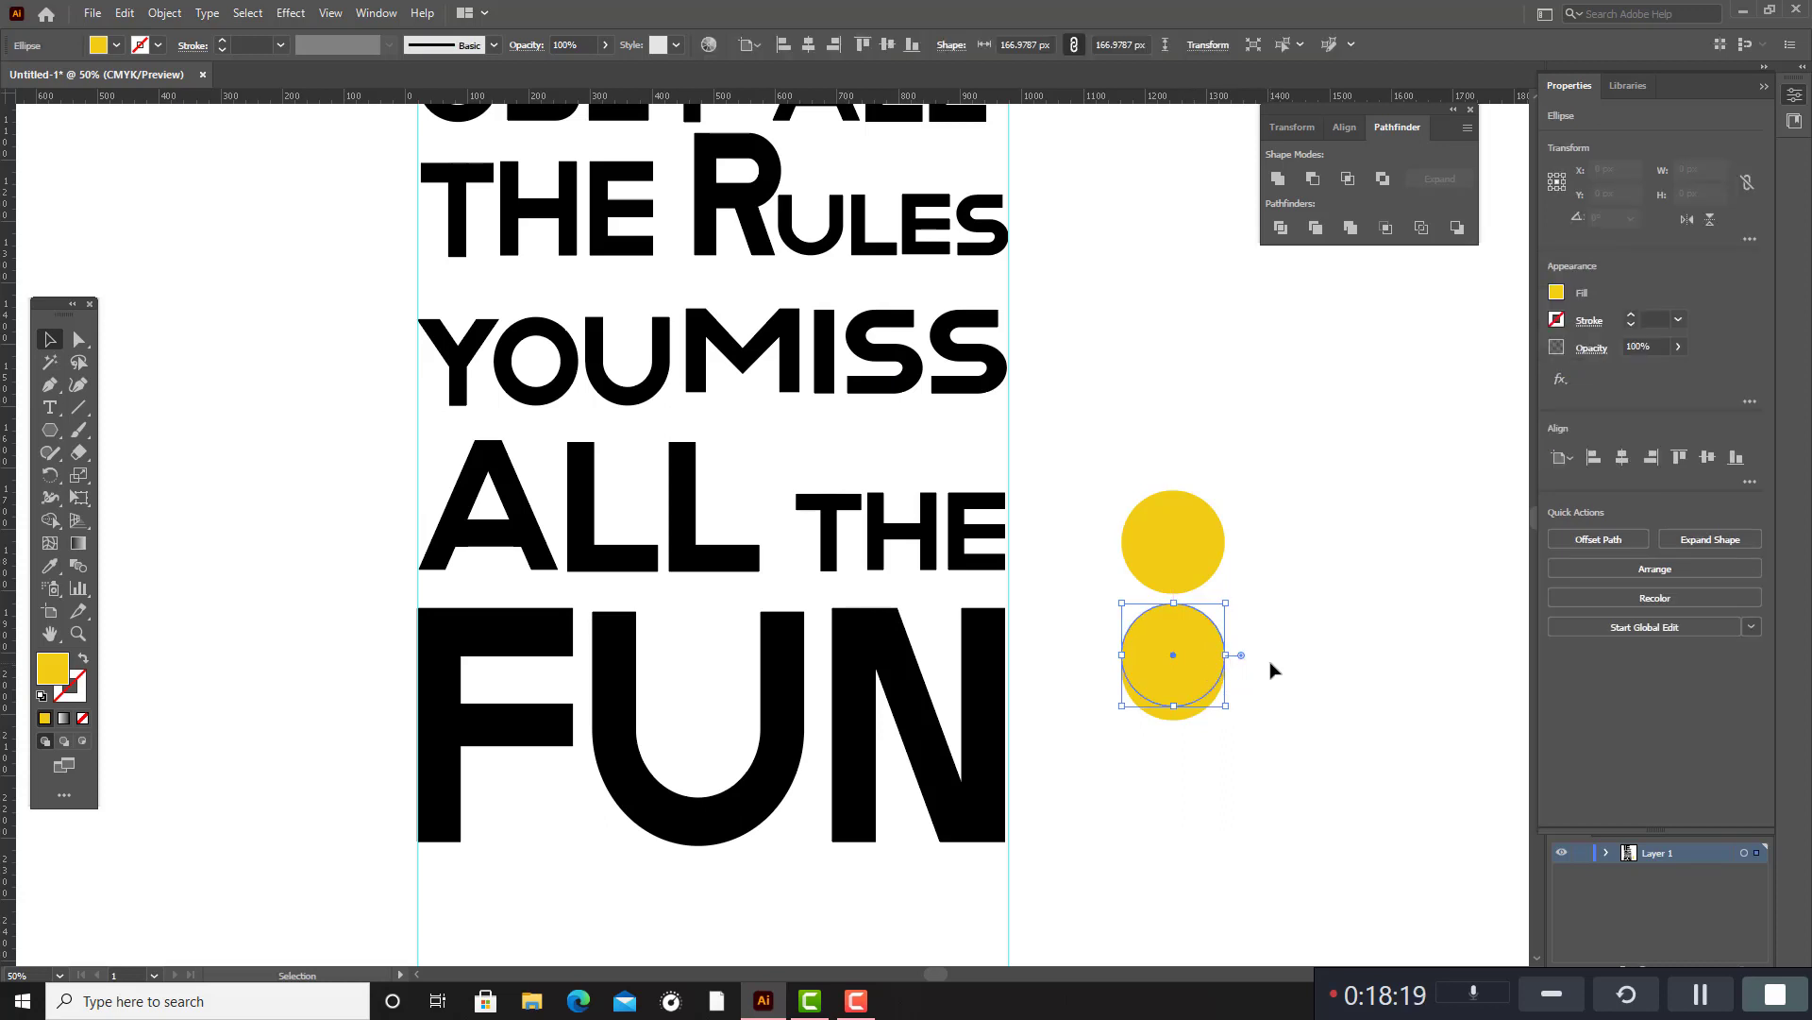
pyautogui.click(1268, 665)
# Cut the two overlapping yellow copies with the Shape Builder so that only the lower crescent is left.
pyautogui.moveTo(1100, 627); pyautogui.dragTo(1359, 728)
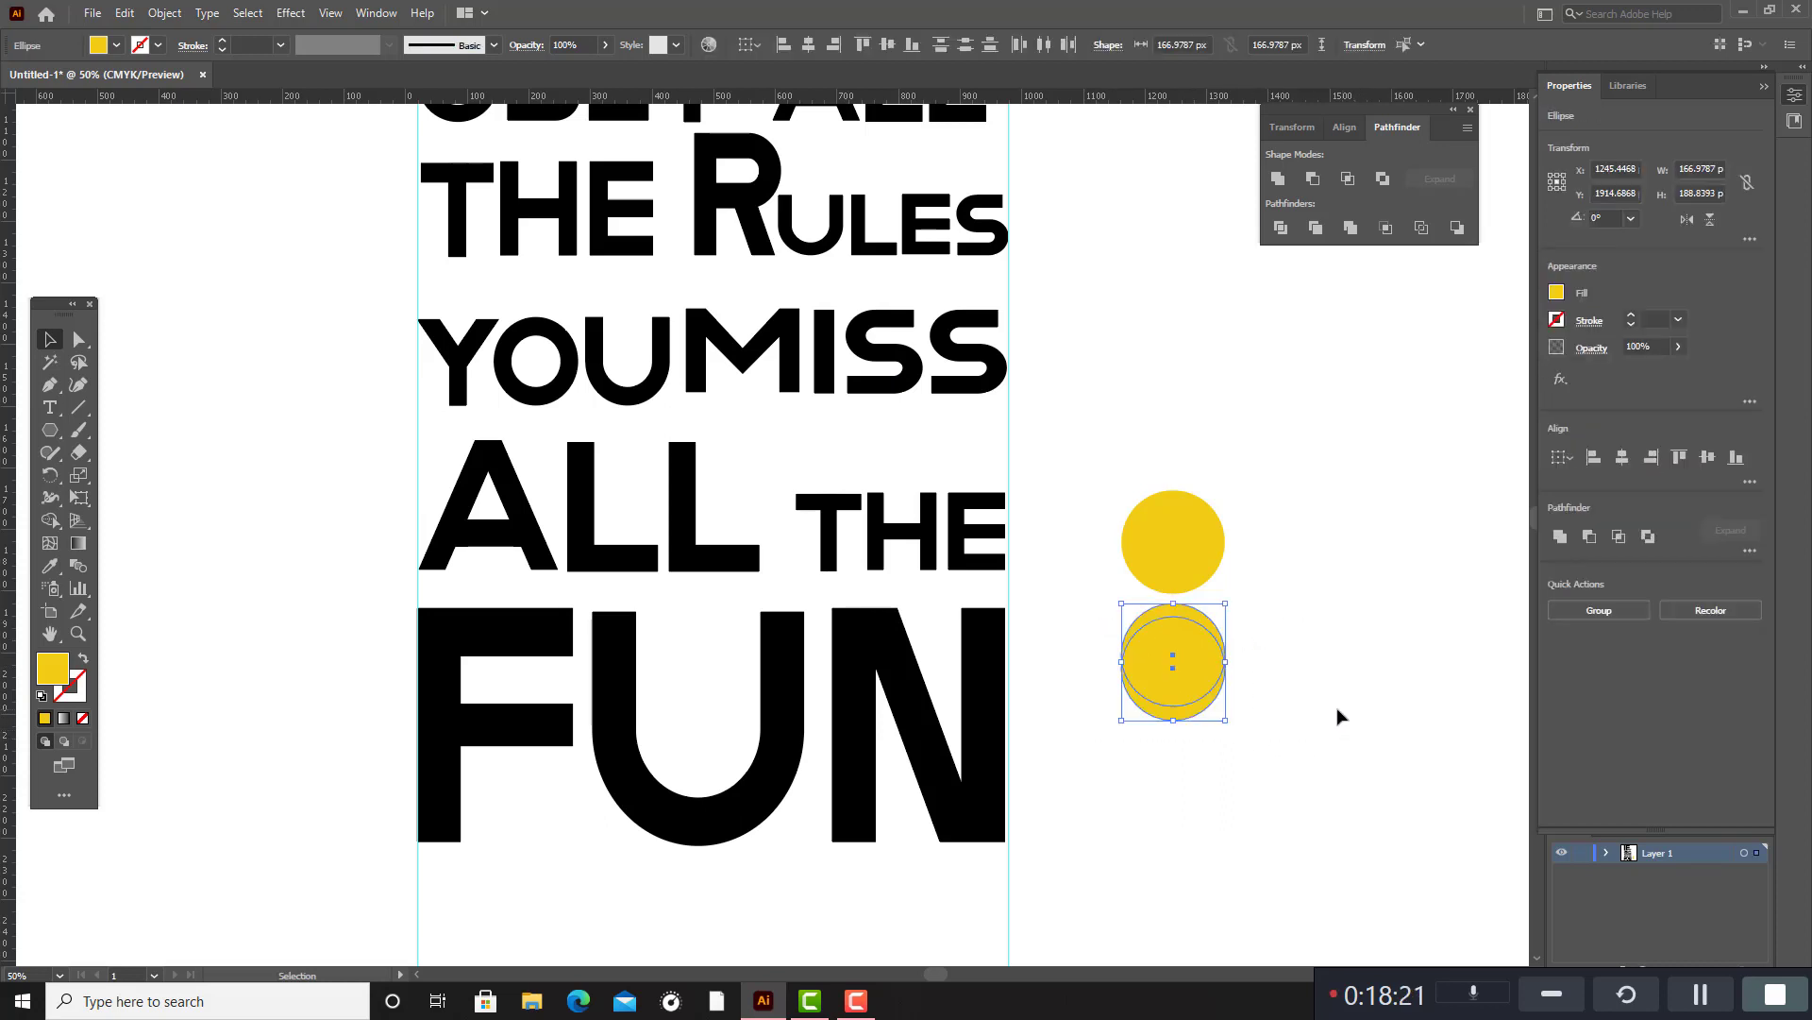
pyautogui.click(50, 519)
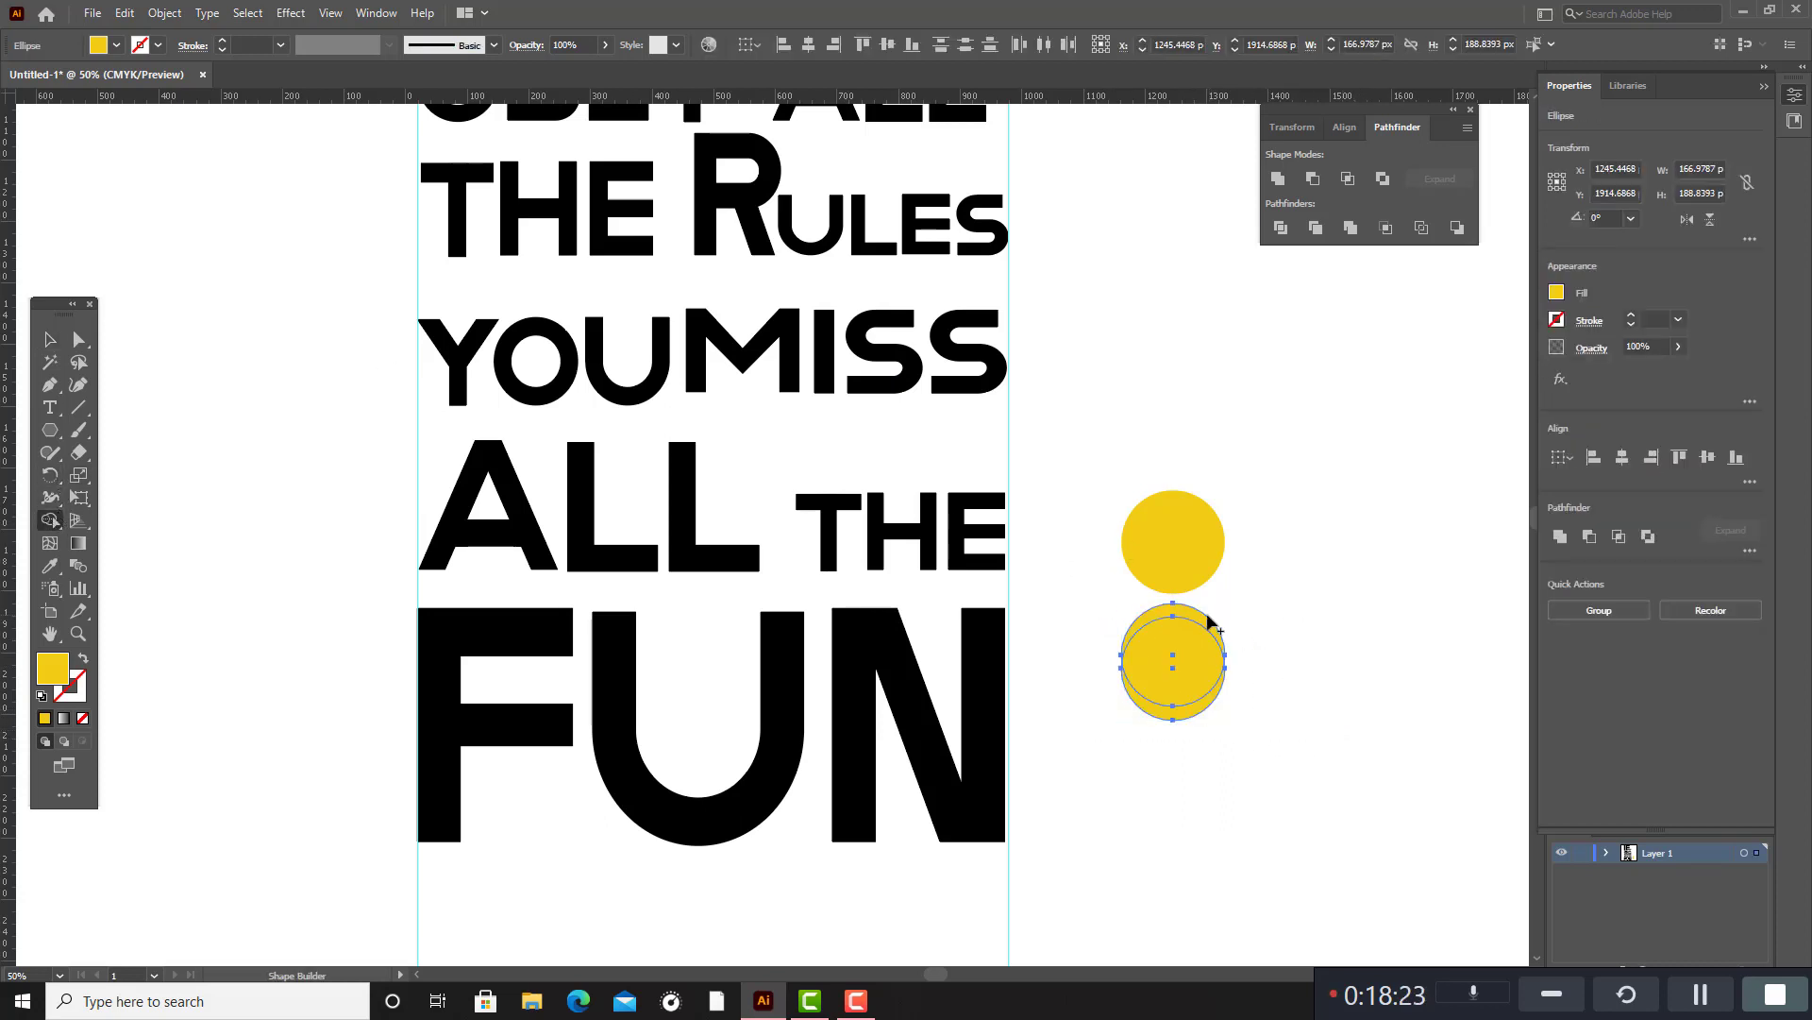
pyautogui.moveTo(1201, 610); pyautogui.dragTo(1171, 694)
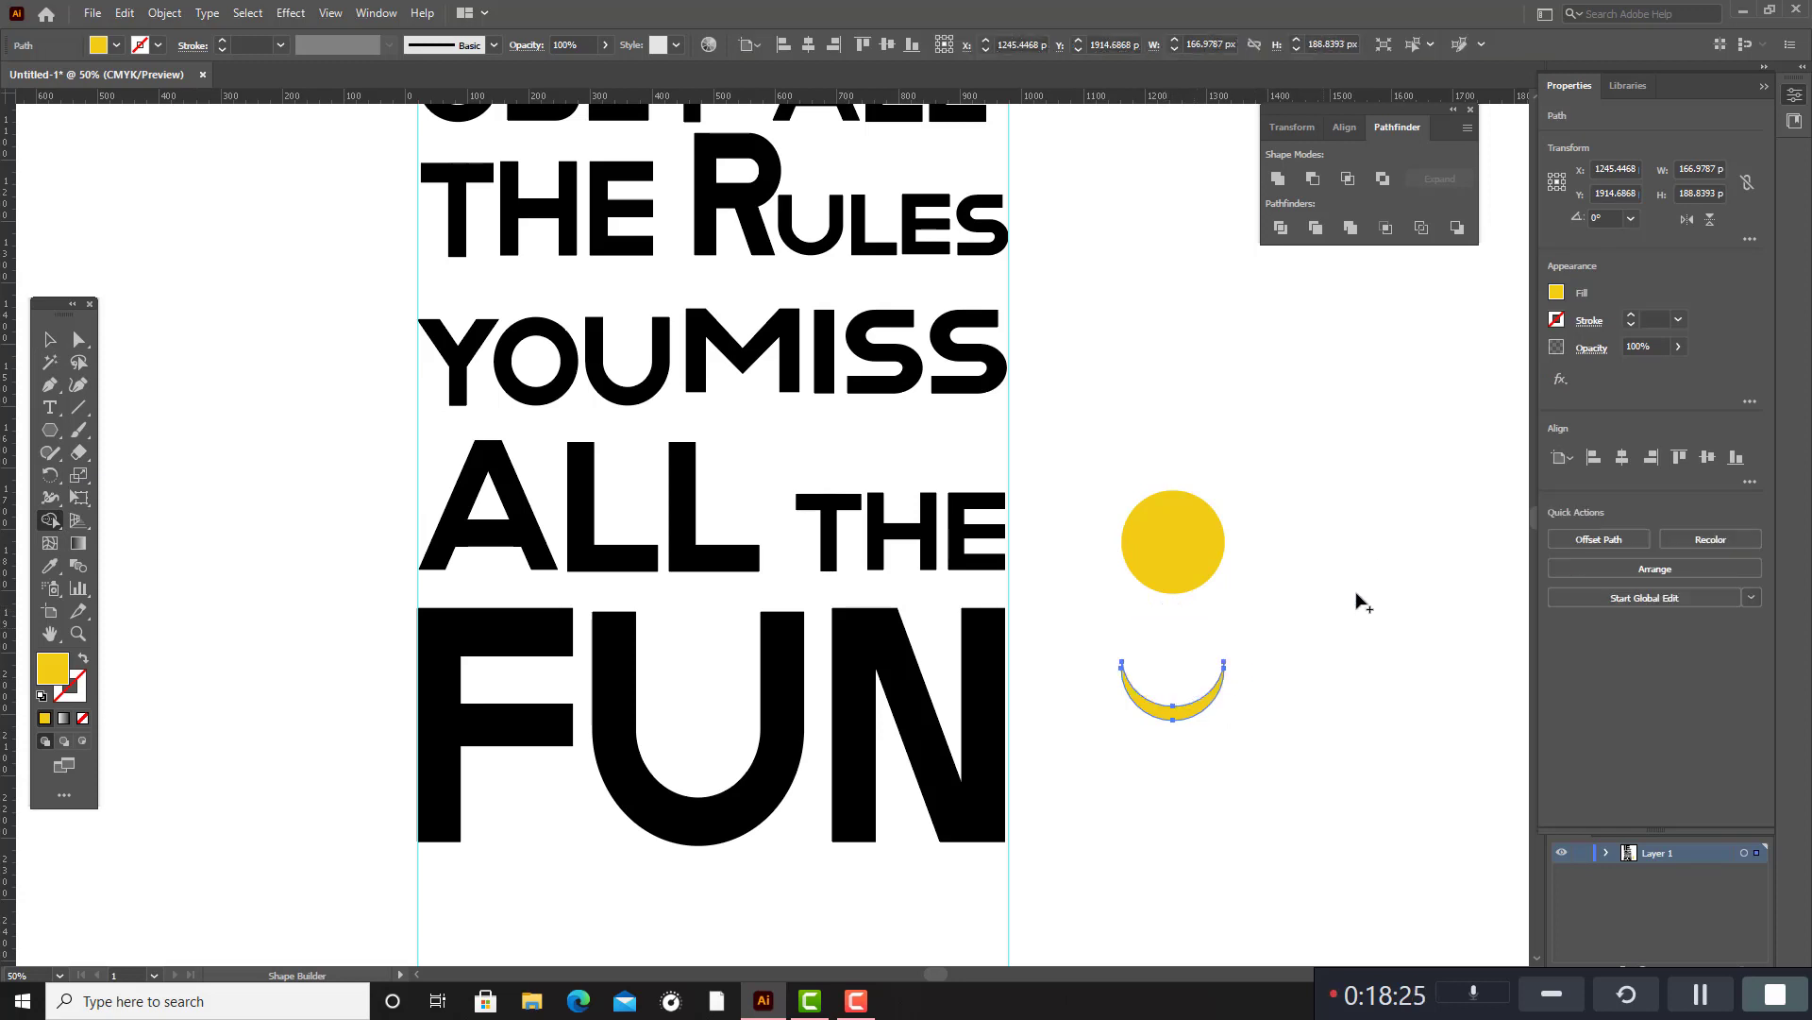
pyautogui.click(50, 339)
# Scale the yellow crescent down to about 112 px wide and place it on the yellow circle as a smile.
pyautogui.click(1171, 548)
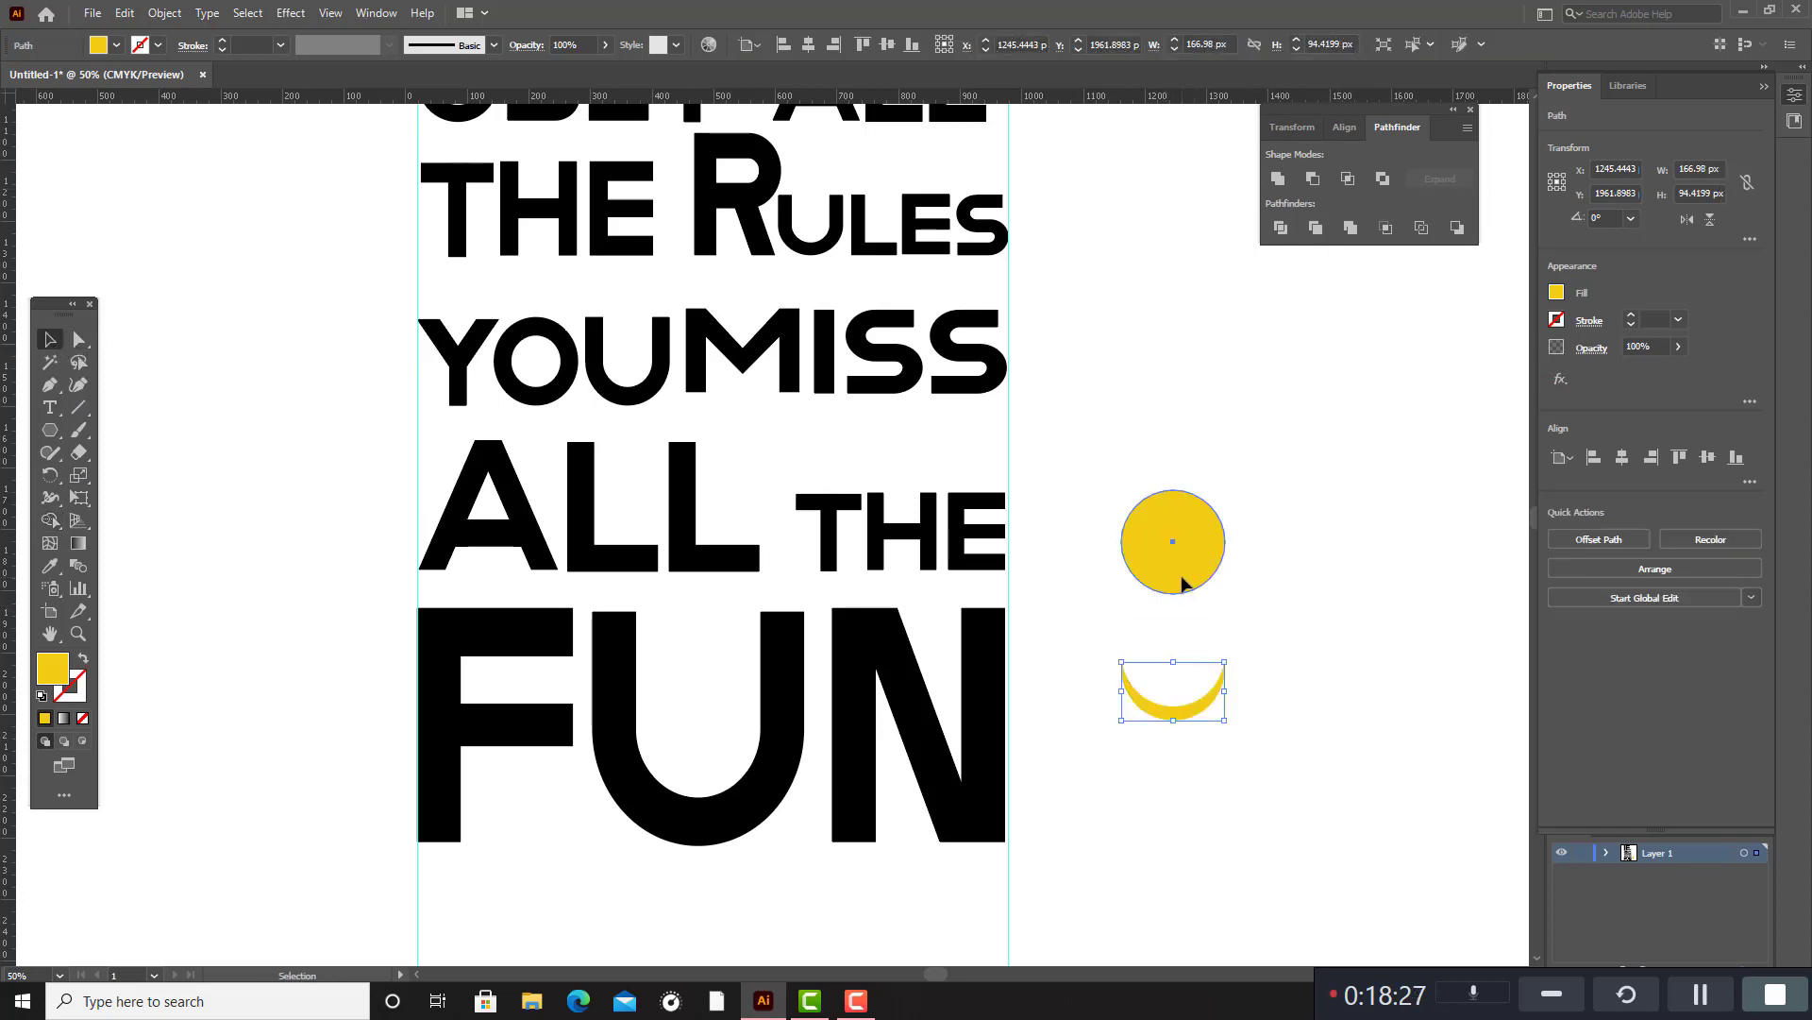
pyautogui.moveTo(1097, 636); pyautogui.dragTo(1242, 658)
pyautogui.click(1257, 621)
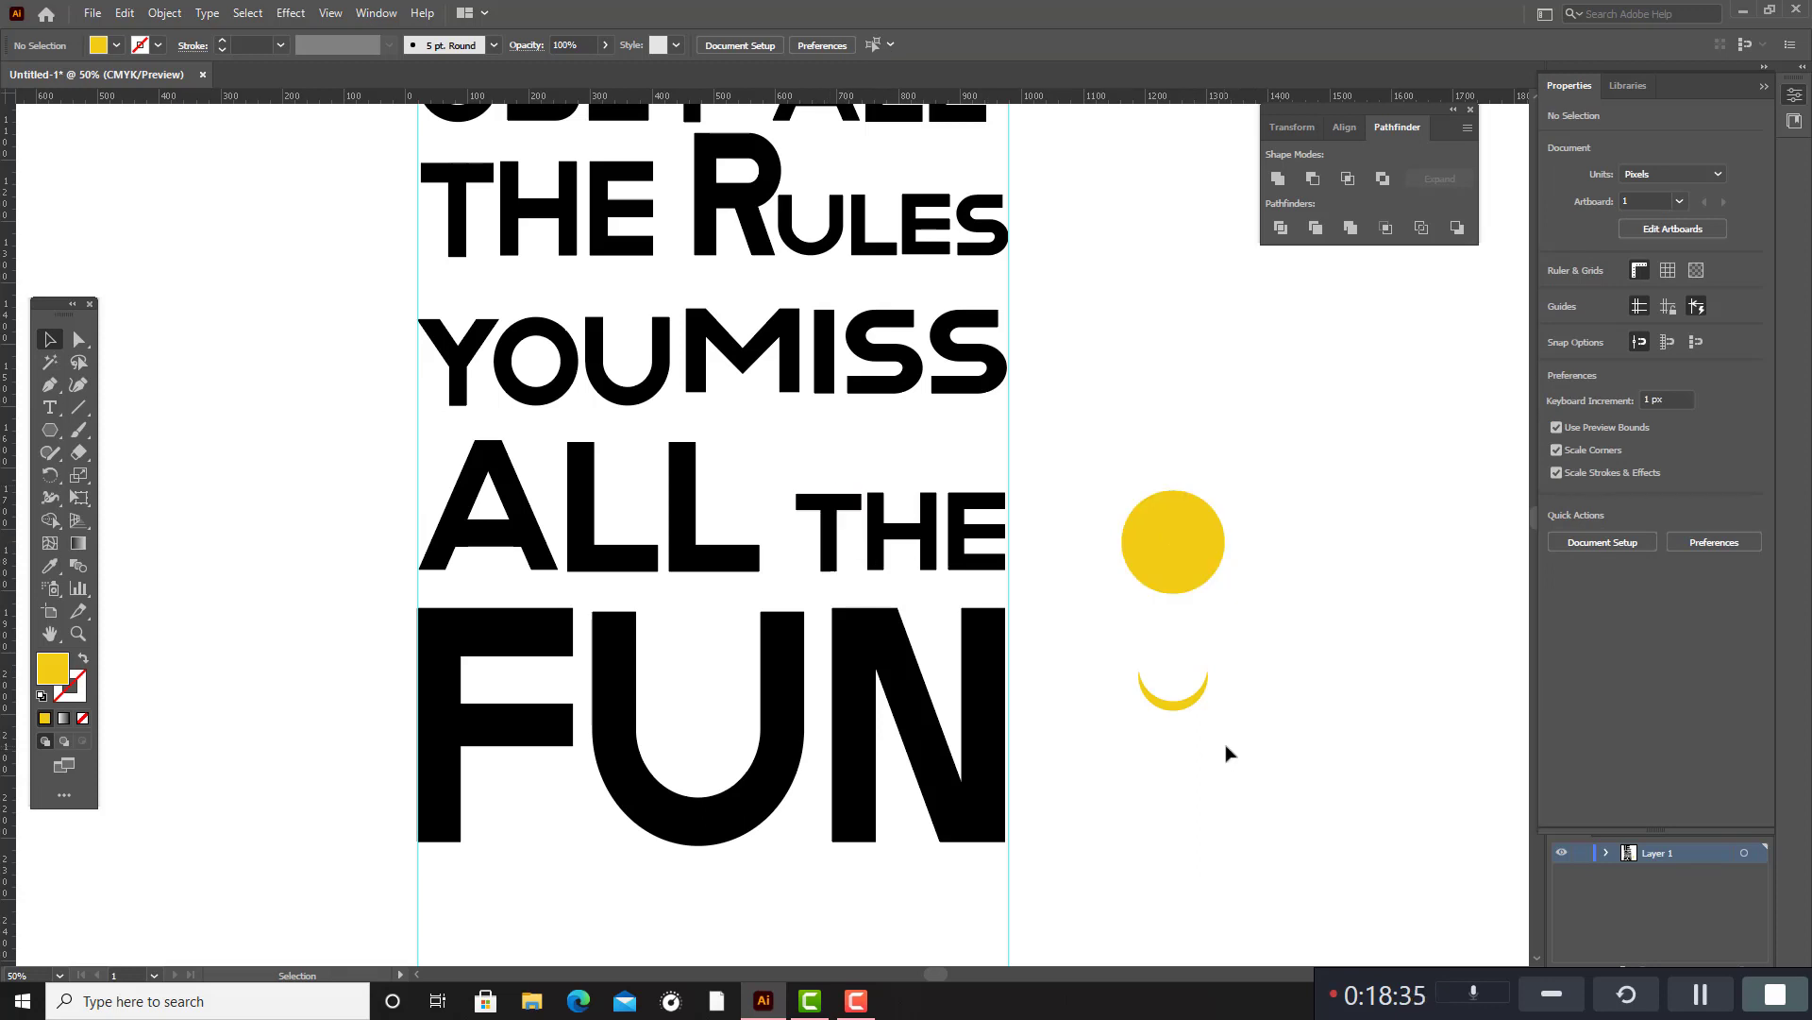
pyautogui.moveTo(1180, 698); pyautogui.dragTo(1182, 577)
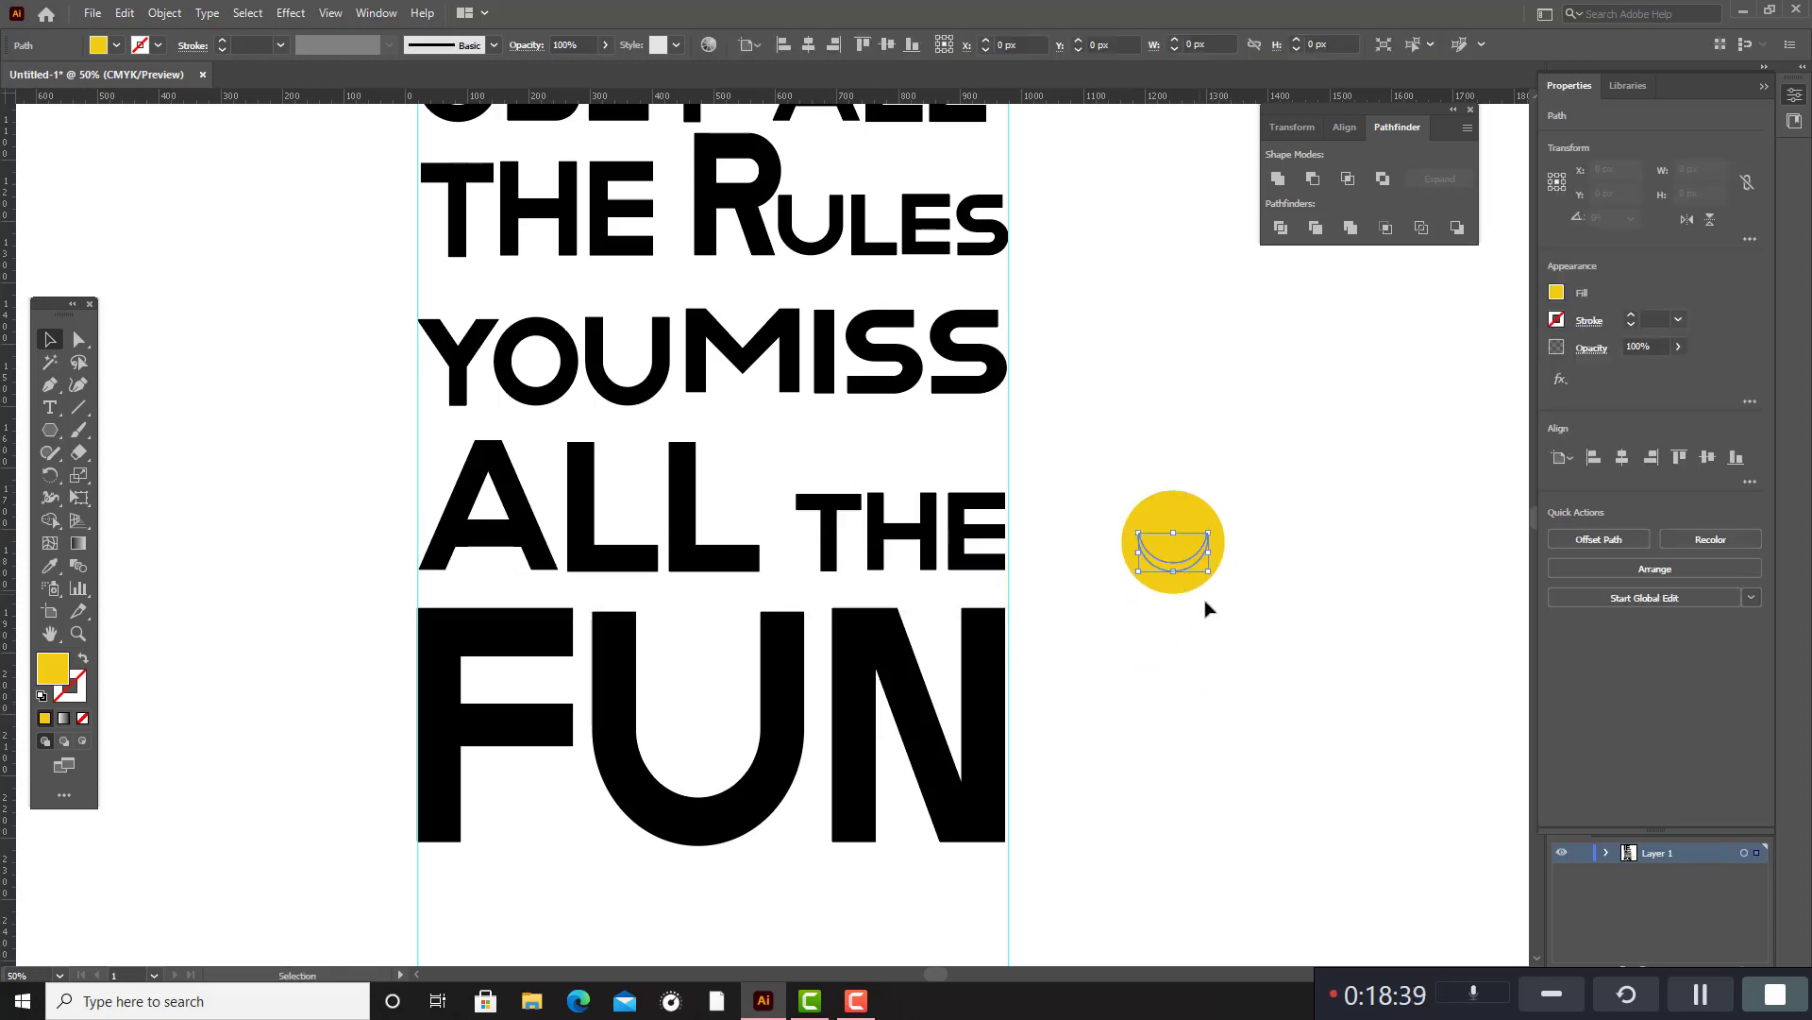
# Fill the smile crescent with black and deselect it.
pyautogui.doubleClick(59, 673)
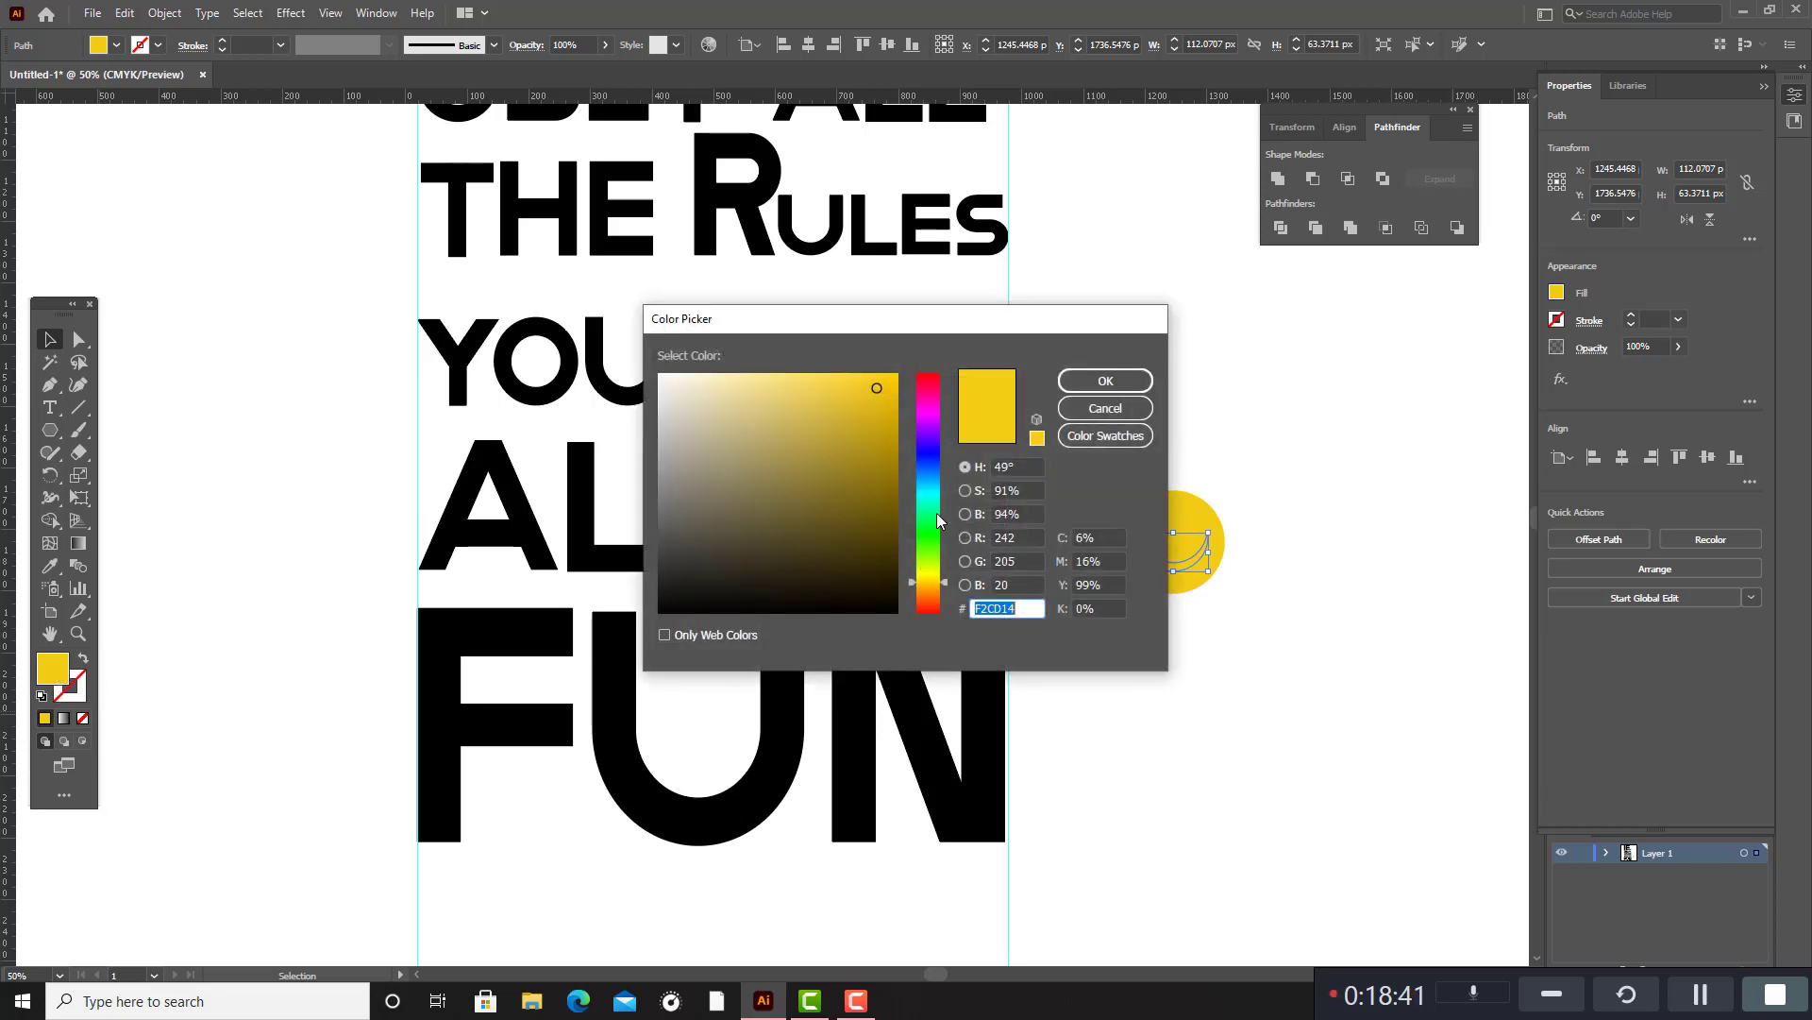
pyautogui.write('000000')
pyautogui.click(1106, 381)
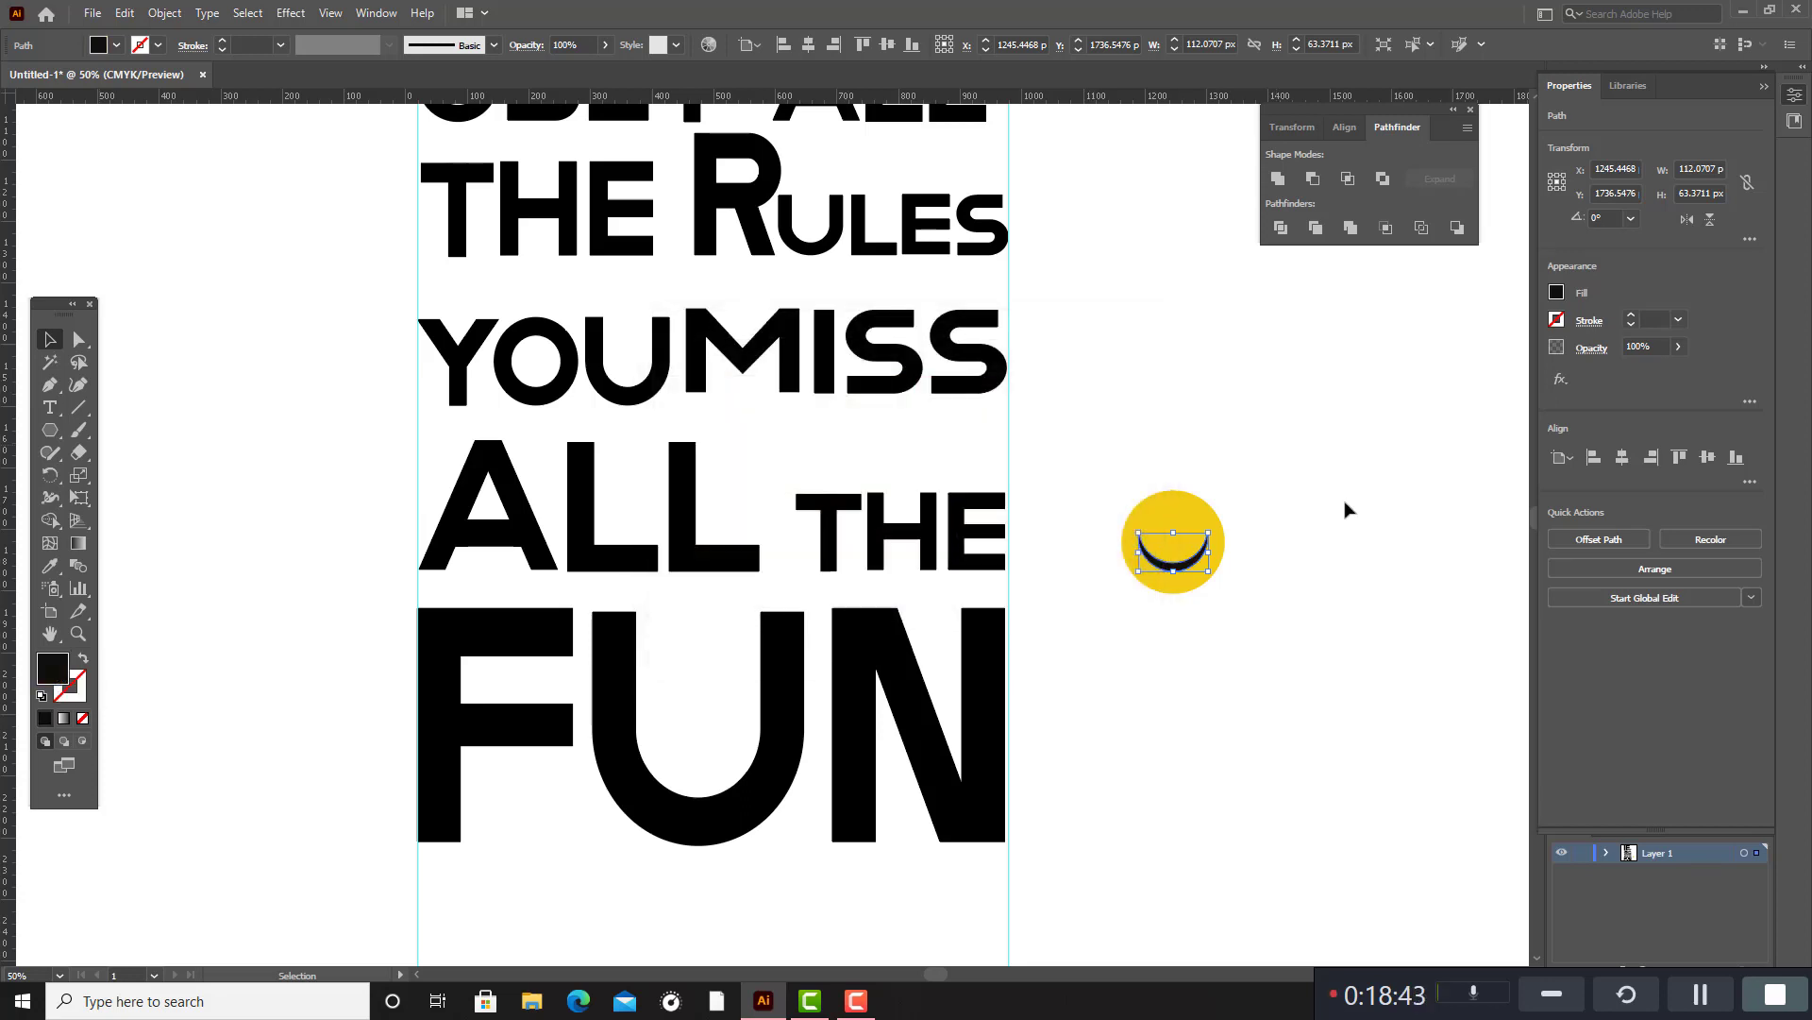
pyautogui.click(1385, 597)
# Place overlapping black crescents, slightly offset vertically from each other, below the yellow circle.
pyautogui.moveTo(1187, 574); pyautogui.dragTo(1174, 634)
pyautogui.scroll(5, 1188, 663)
pyautogui.click(1312, 566)
# Remove the uppermost sliver of the overlapping black crescents with the Shape Builder.
pyautogui.moveTo(840, 405); pyautogui.dragTo(1374, 806)
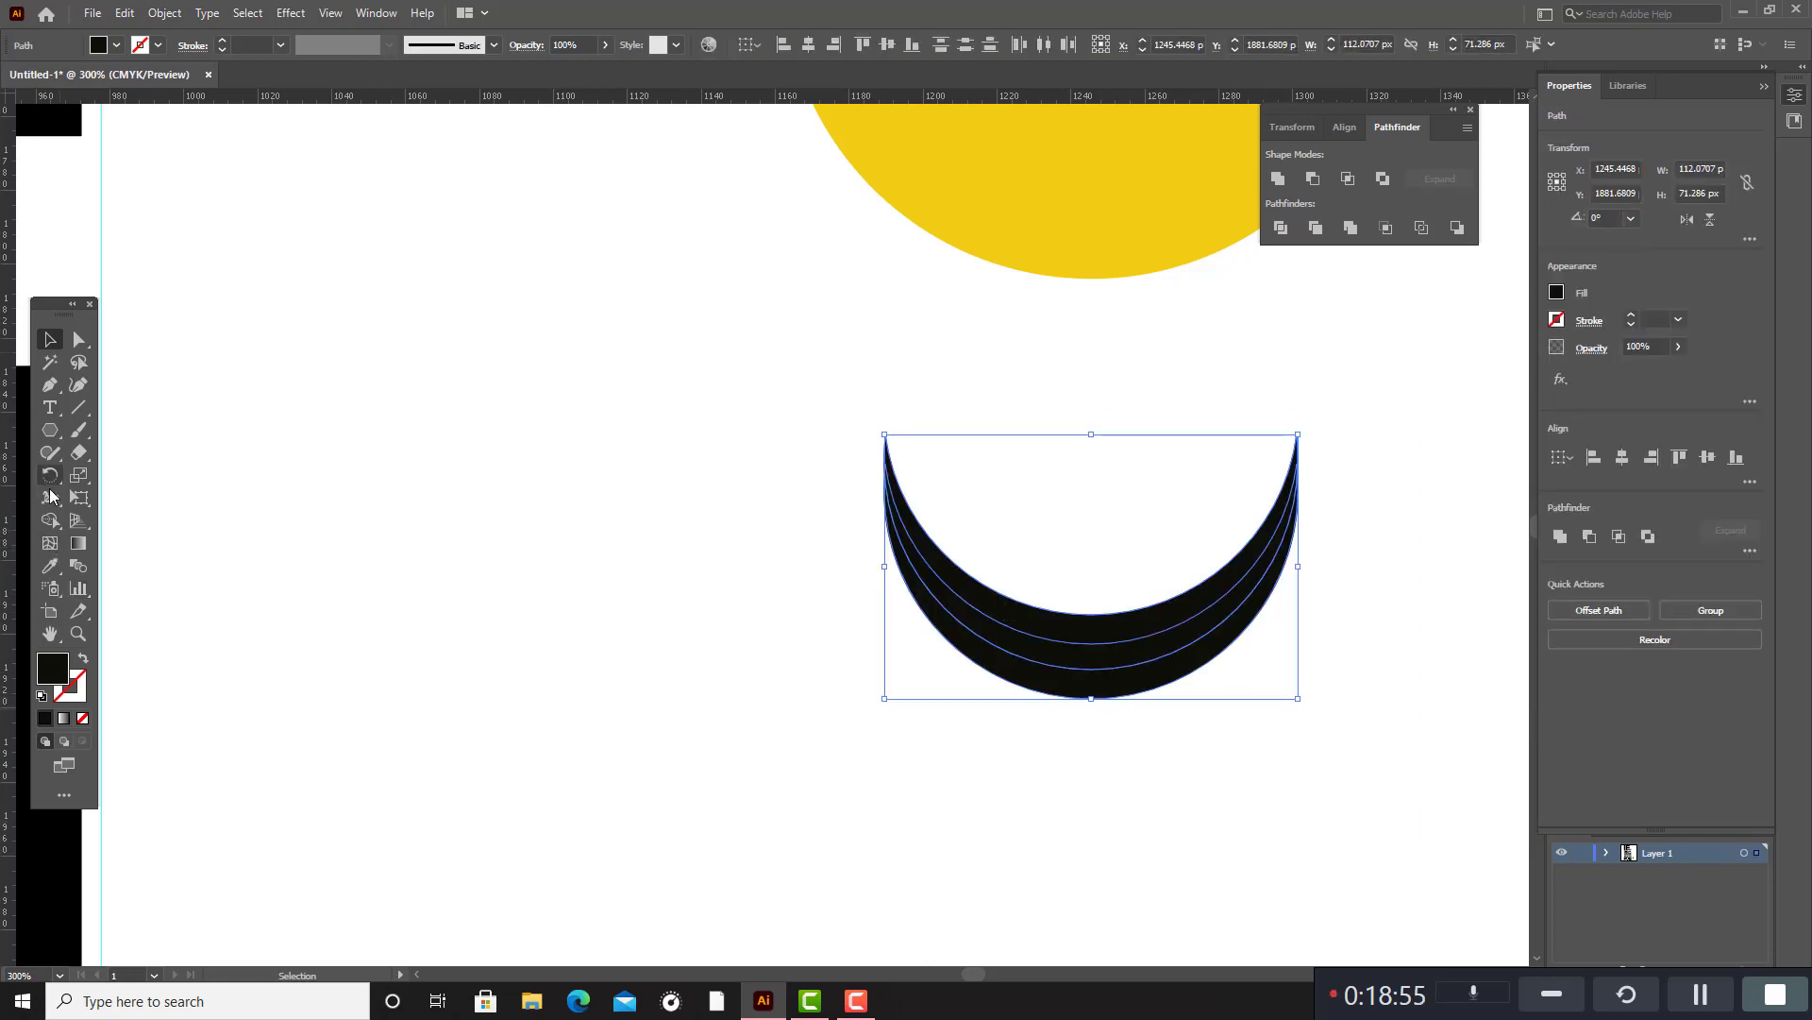
pyautogui.click(50, 521)
pyautogui.keyDown('alt'); pyautogui.click(1157, 624); pyautogui.keyUp('alt')
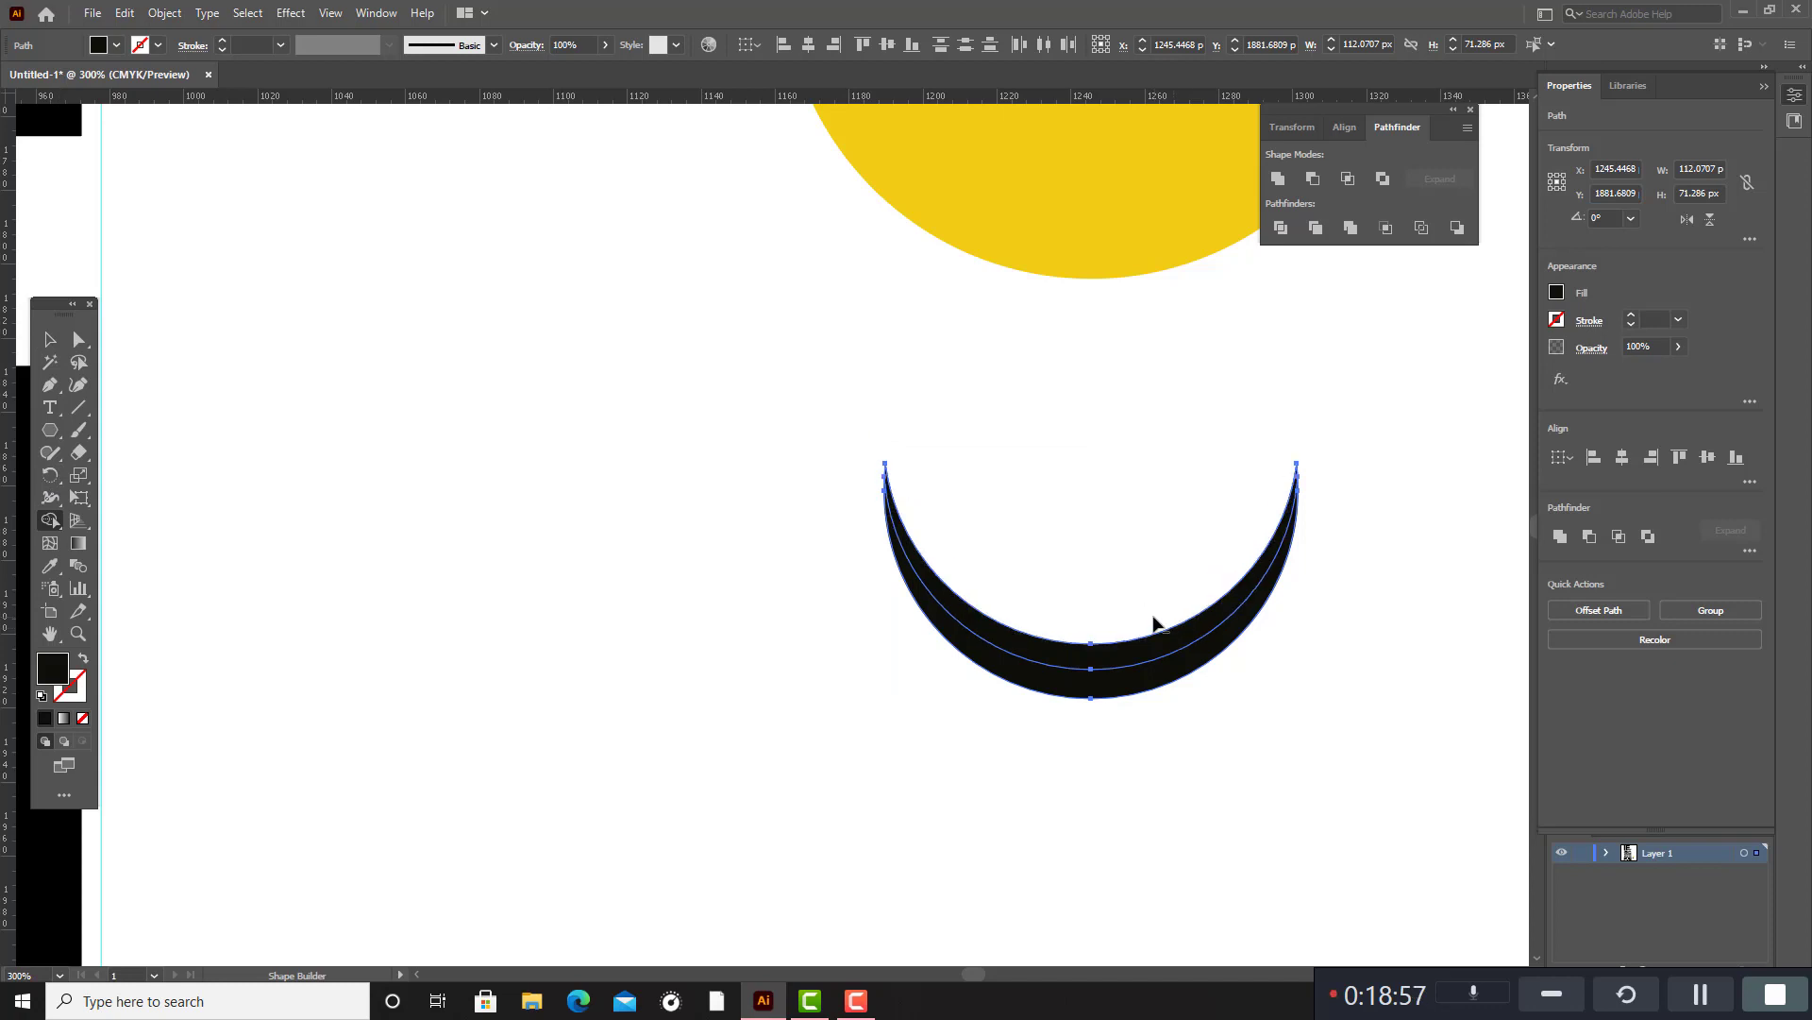
pyautogui.click(50, 339)
pyautogui.click(302, 443)
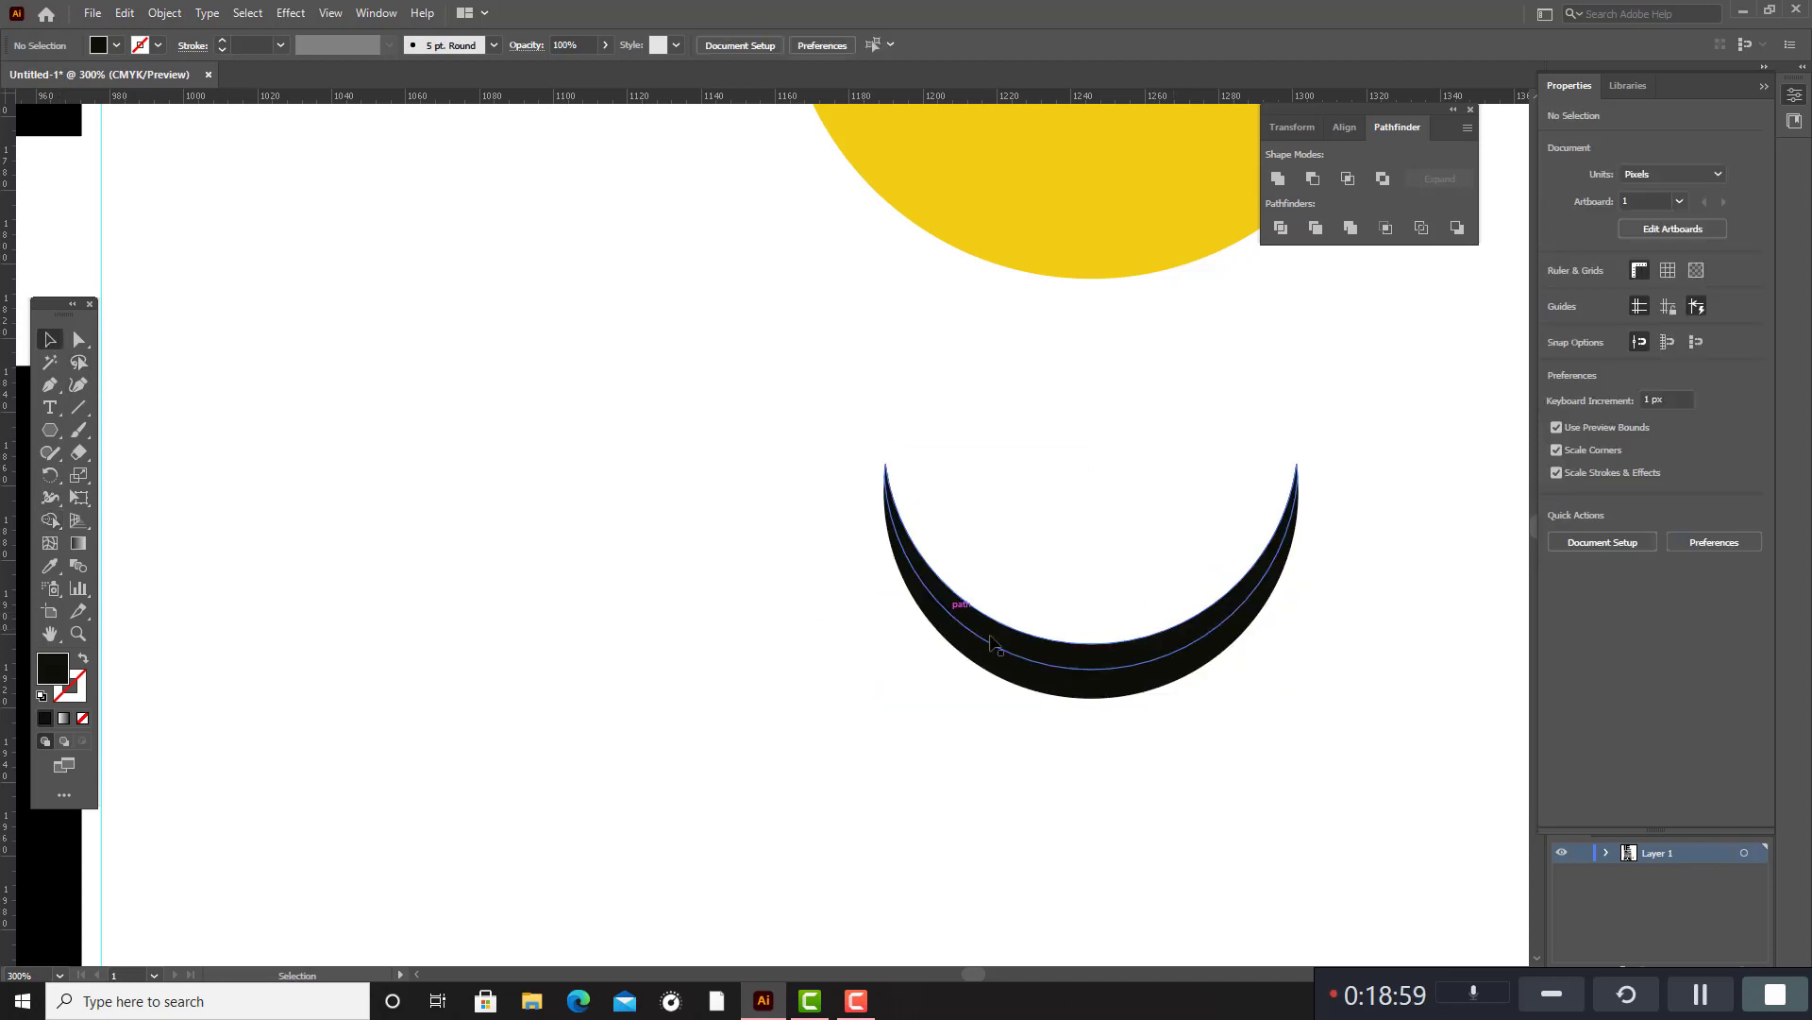
# Fill the upper crescent of the smile with white sampled from the blank canvas.
pyautogui.click(956, 604)
pyautogui.click(47, 569)
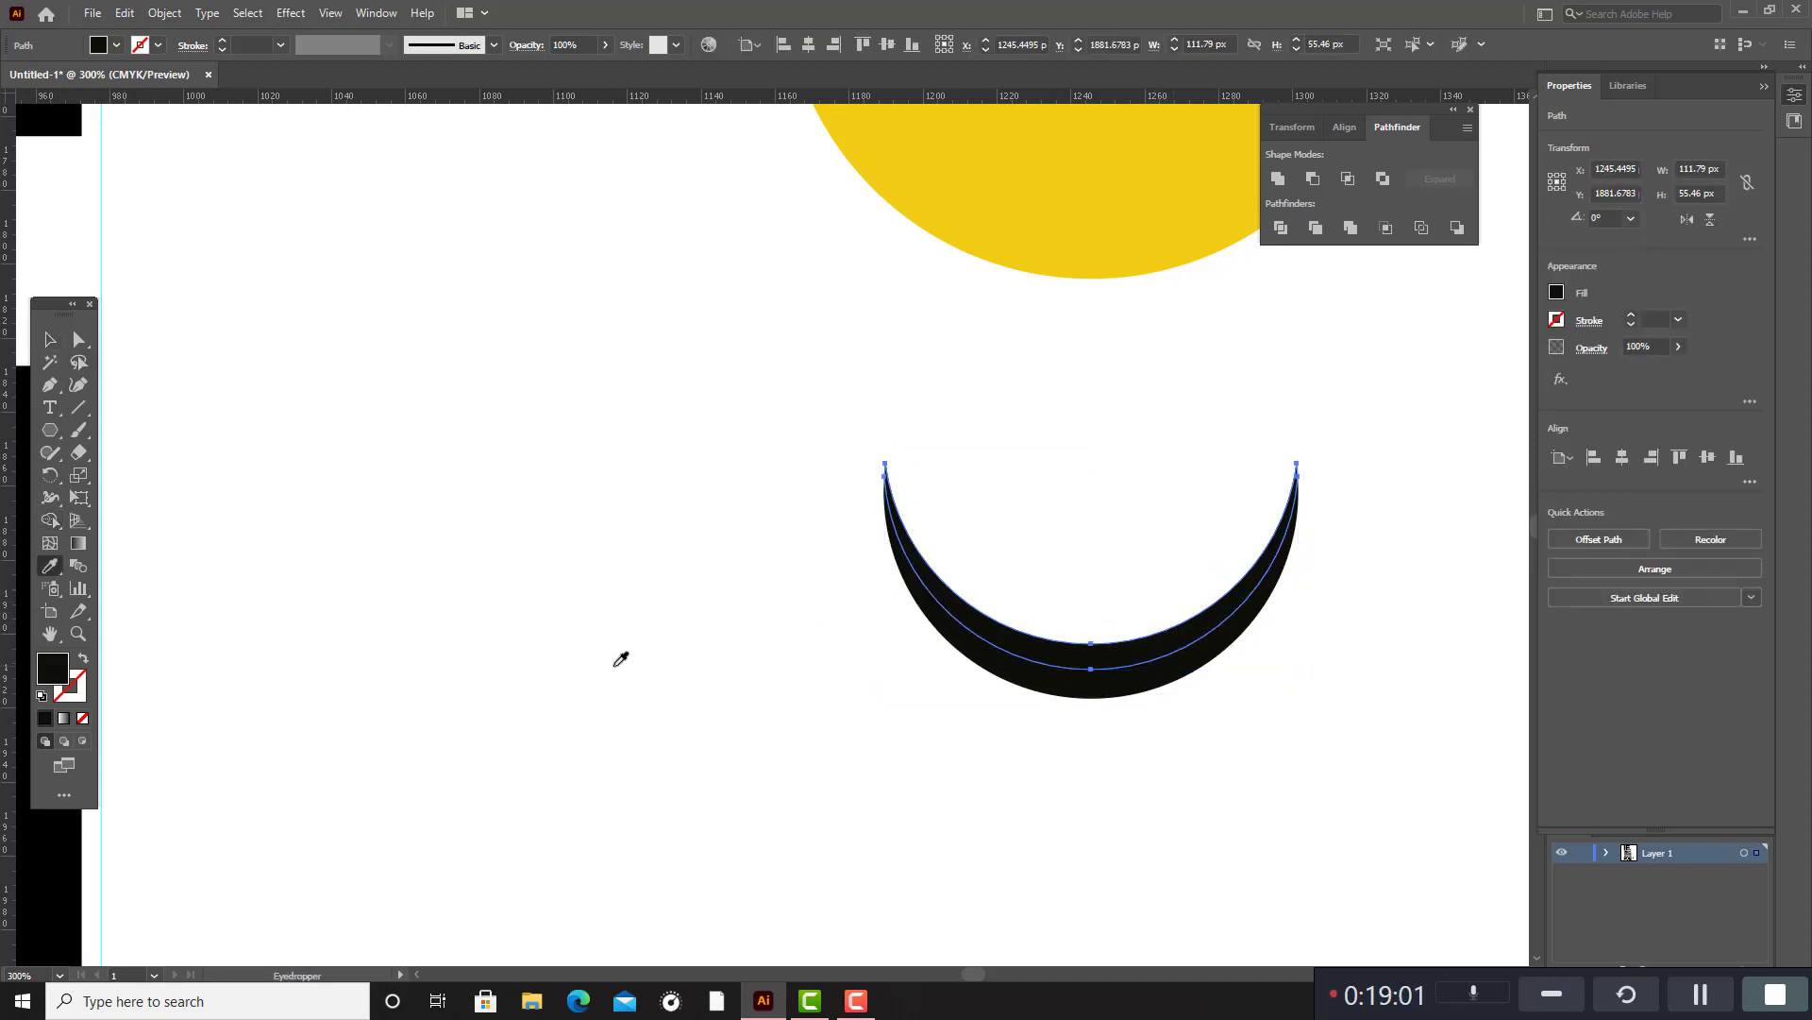
pyautogui.click(616, 651)
# Group the white and black crescents and scale the group down to about 79 px wide.
pyautogui.click(50, 339)
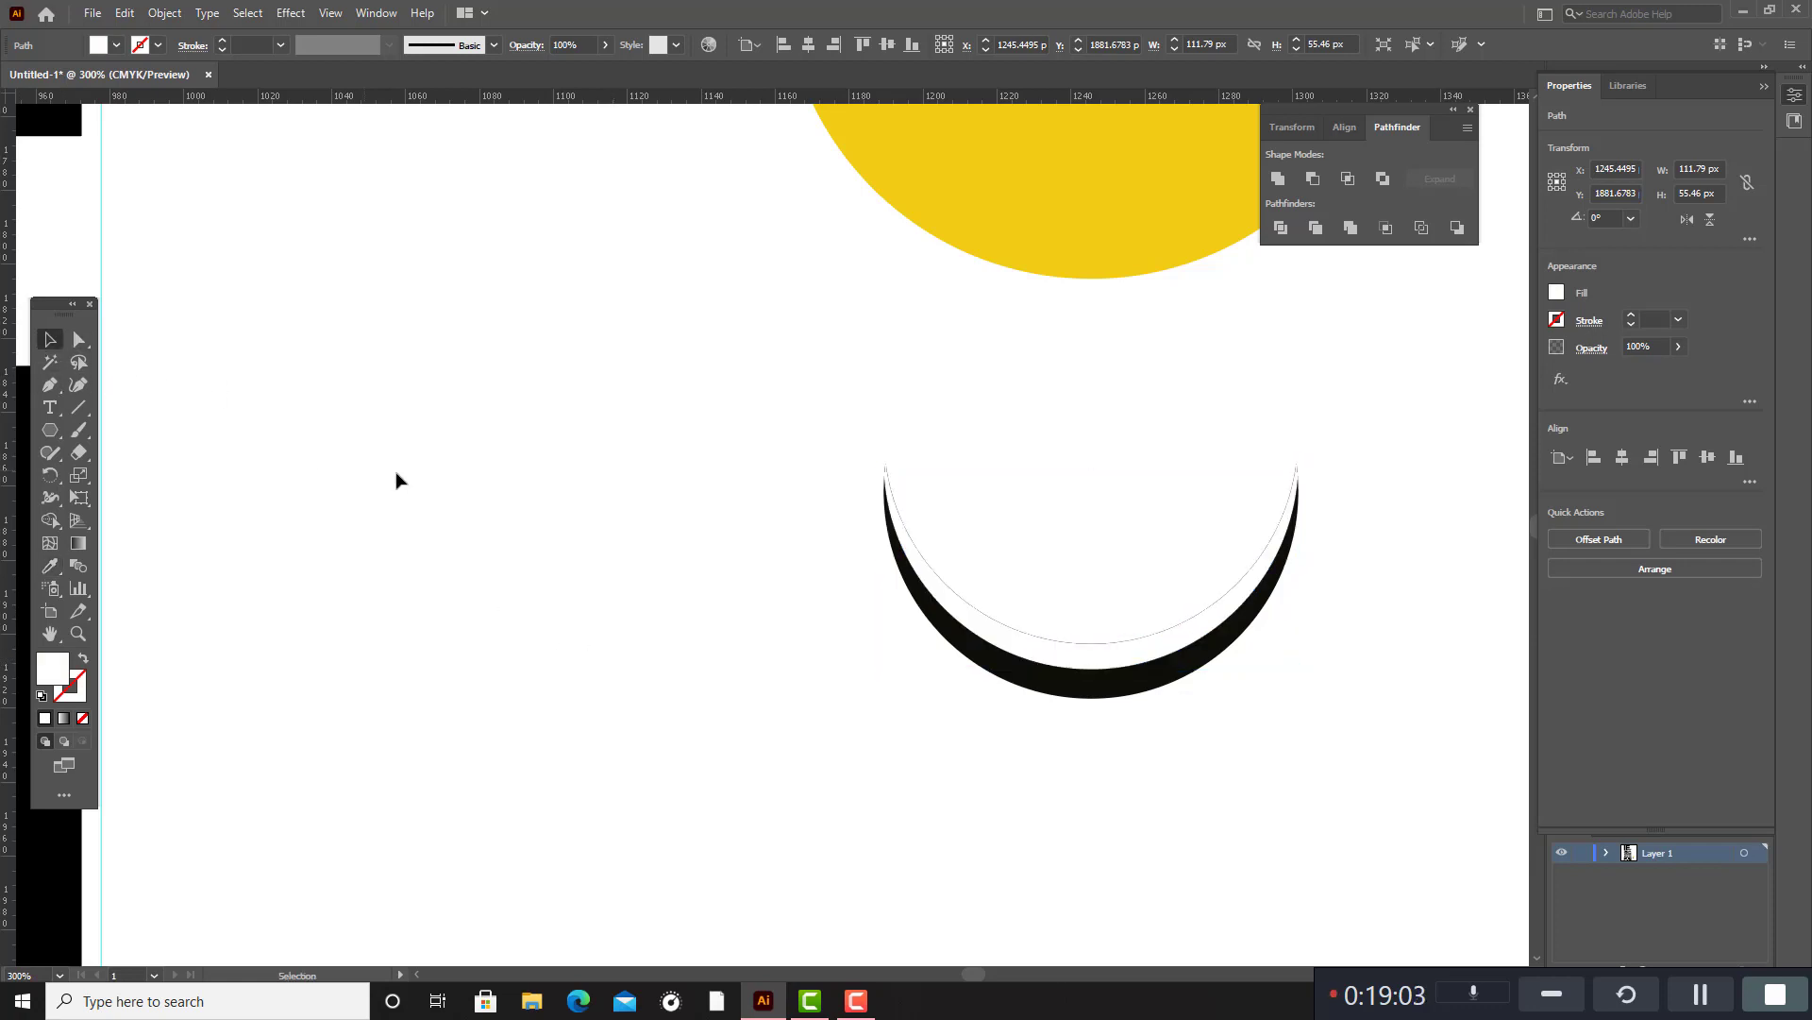
pyautogui.moveTo(619, 421); pyautogui.dragTo(1386, 784)
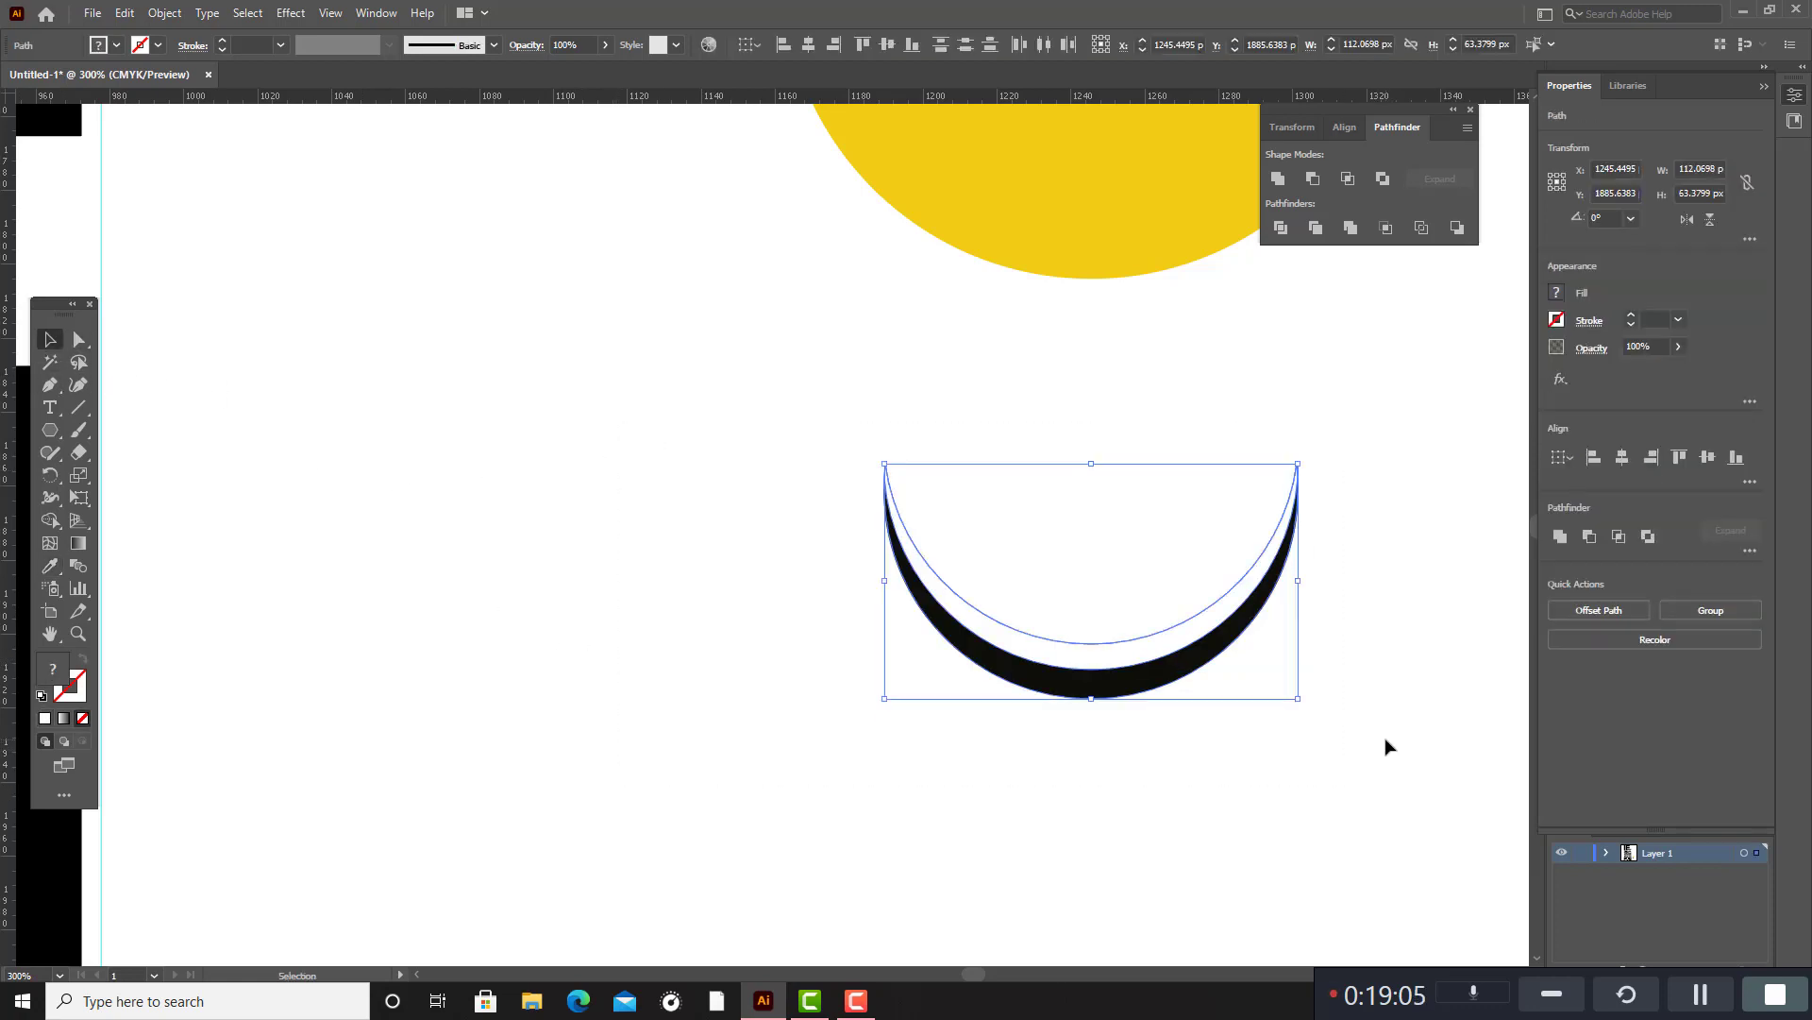
pyautogui.hotkey('ctrl', 'g')
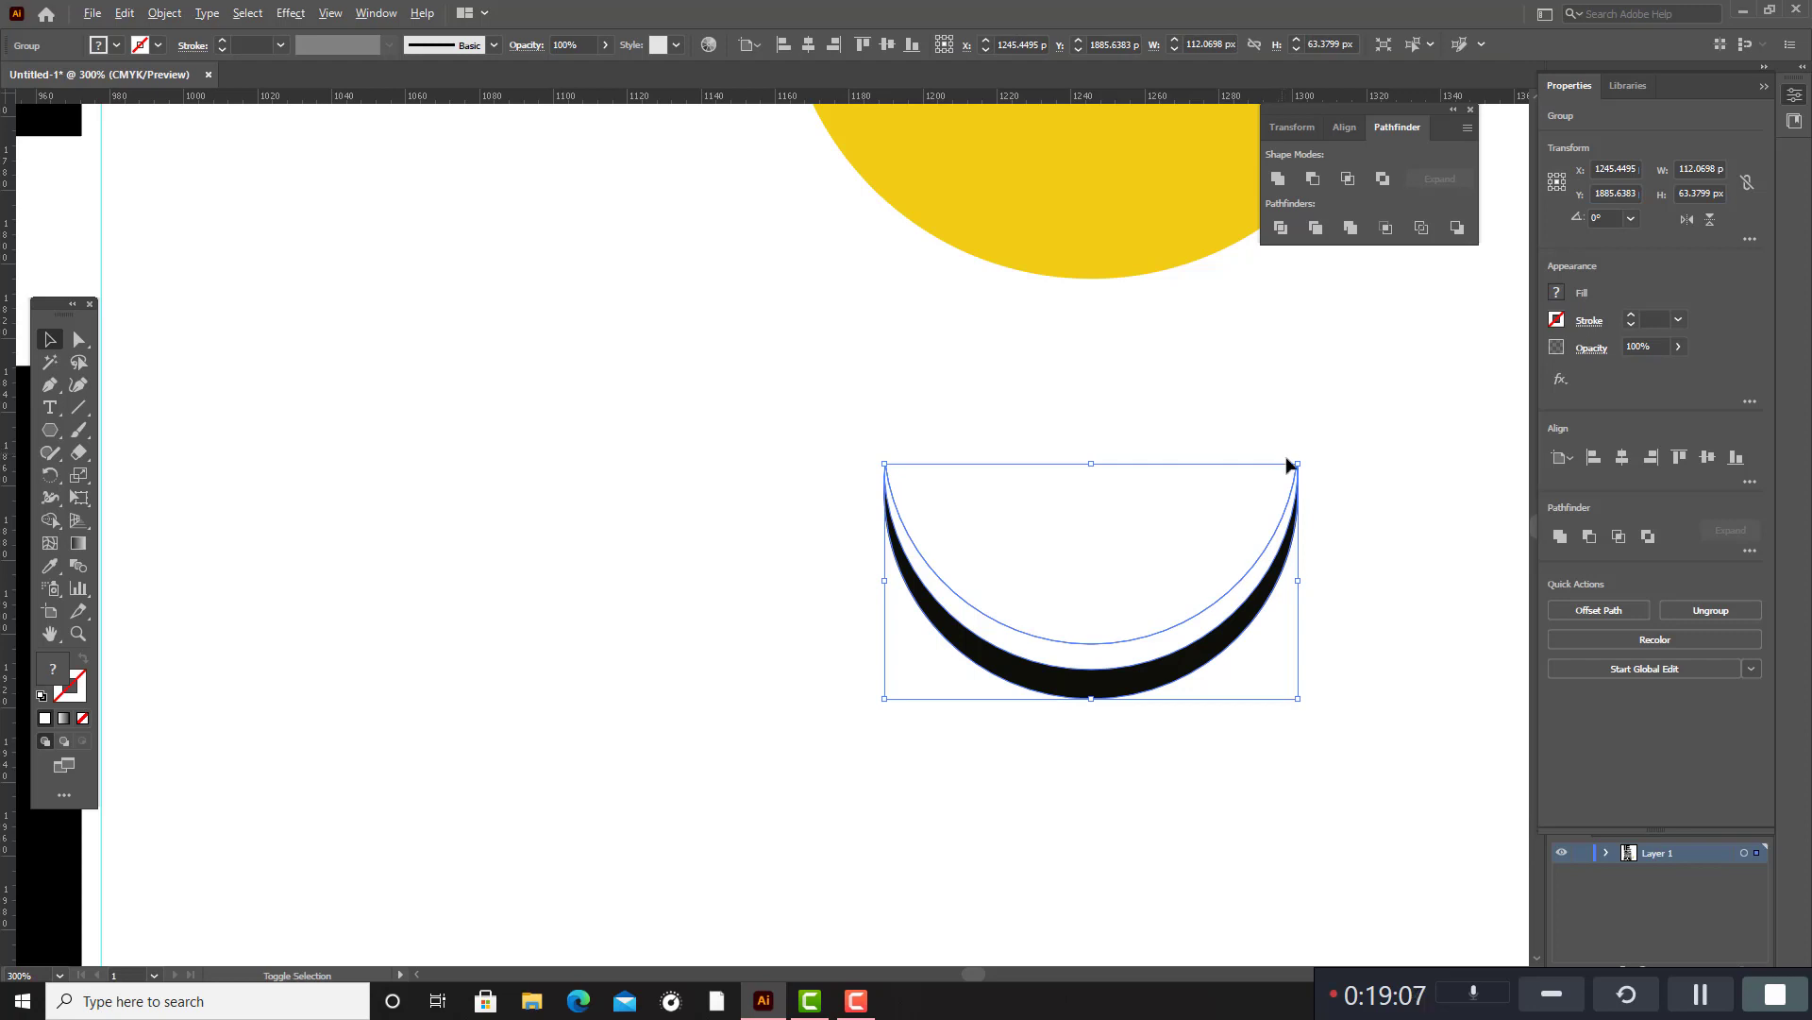
pyautogui.moveTo(1298, 464); pyautogui.dragTo(1258, 490)
# Place the grouped smile on the lower half of the yellow circle, undo the extra nudge, and deselect it.
pyautogui.scroll(2, 1276, 609)
pyautogui.scroll(3, 1269, 623)
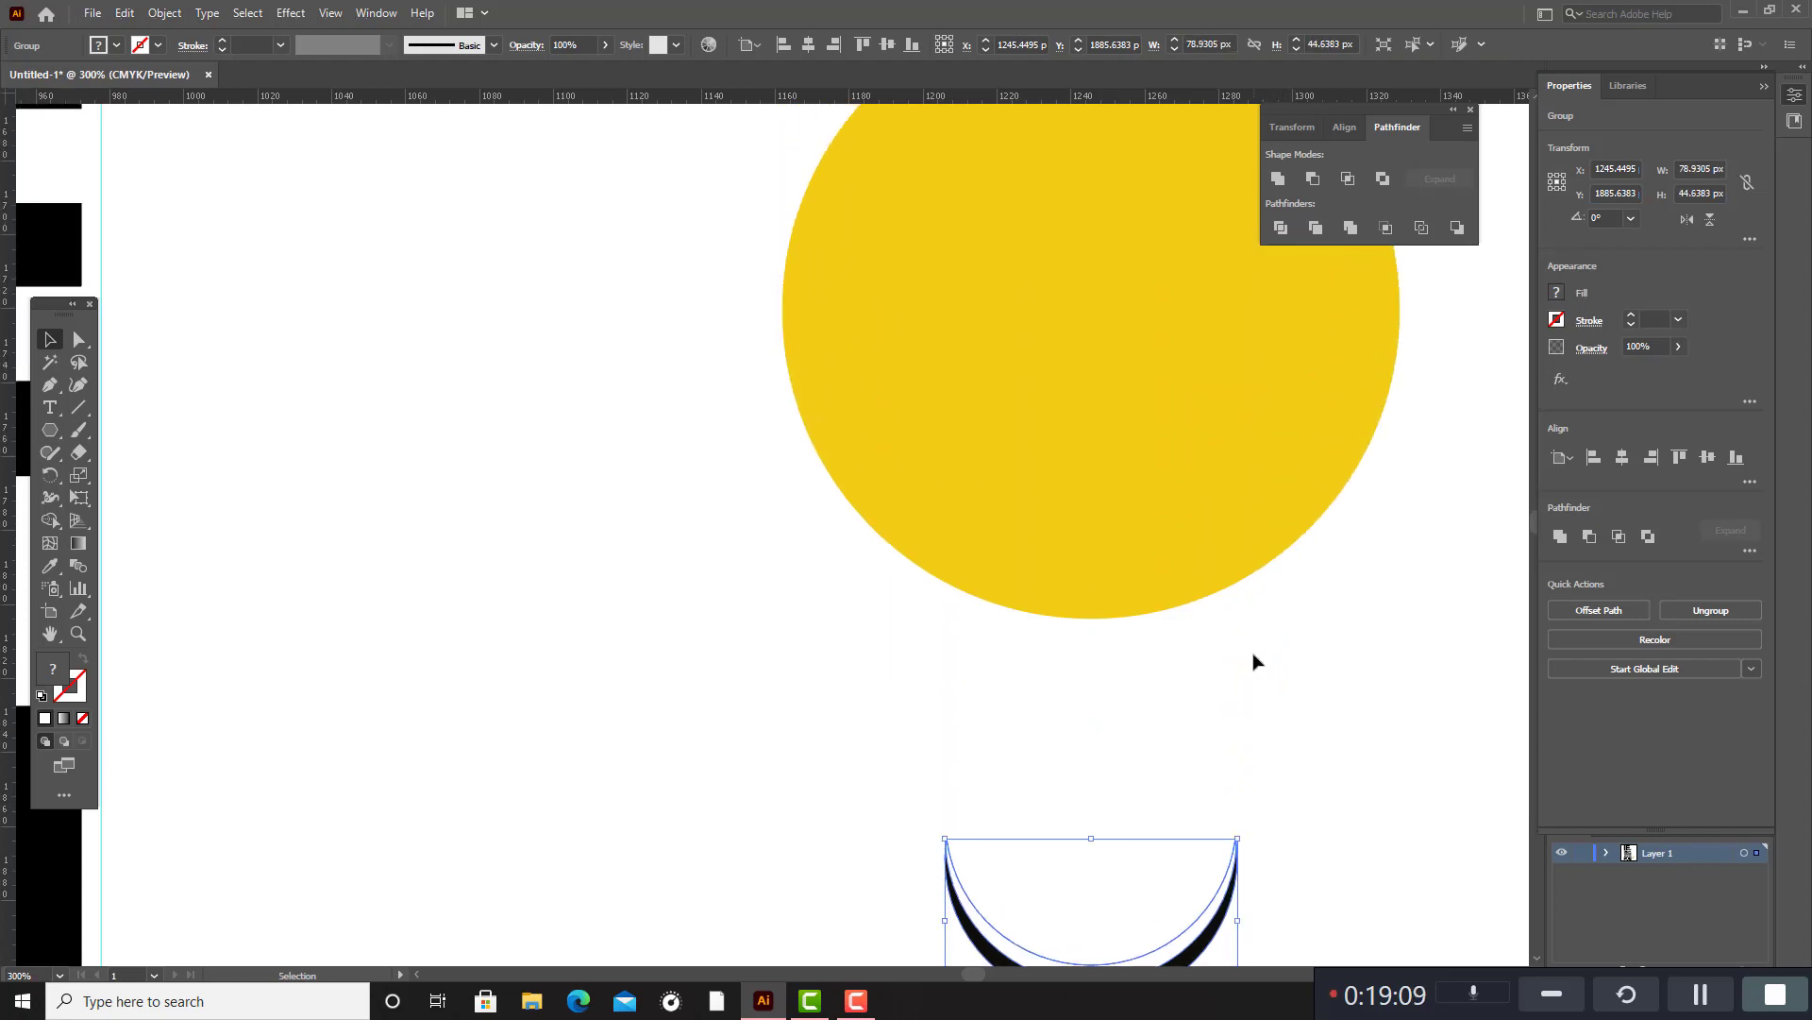
pyautogui.moveTo(1223, 906); pyautogui.dragTo(1216, 436)
pyautogui.scroll(2, 1276, 525)
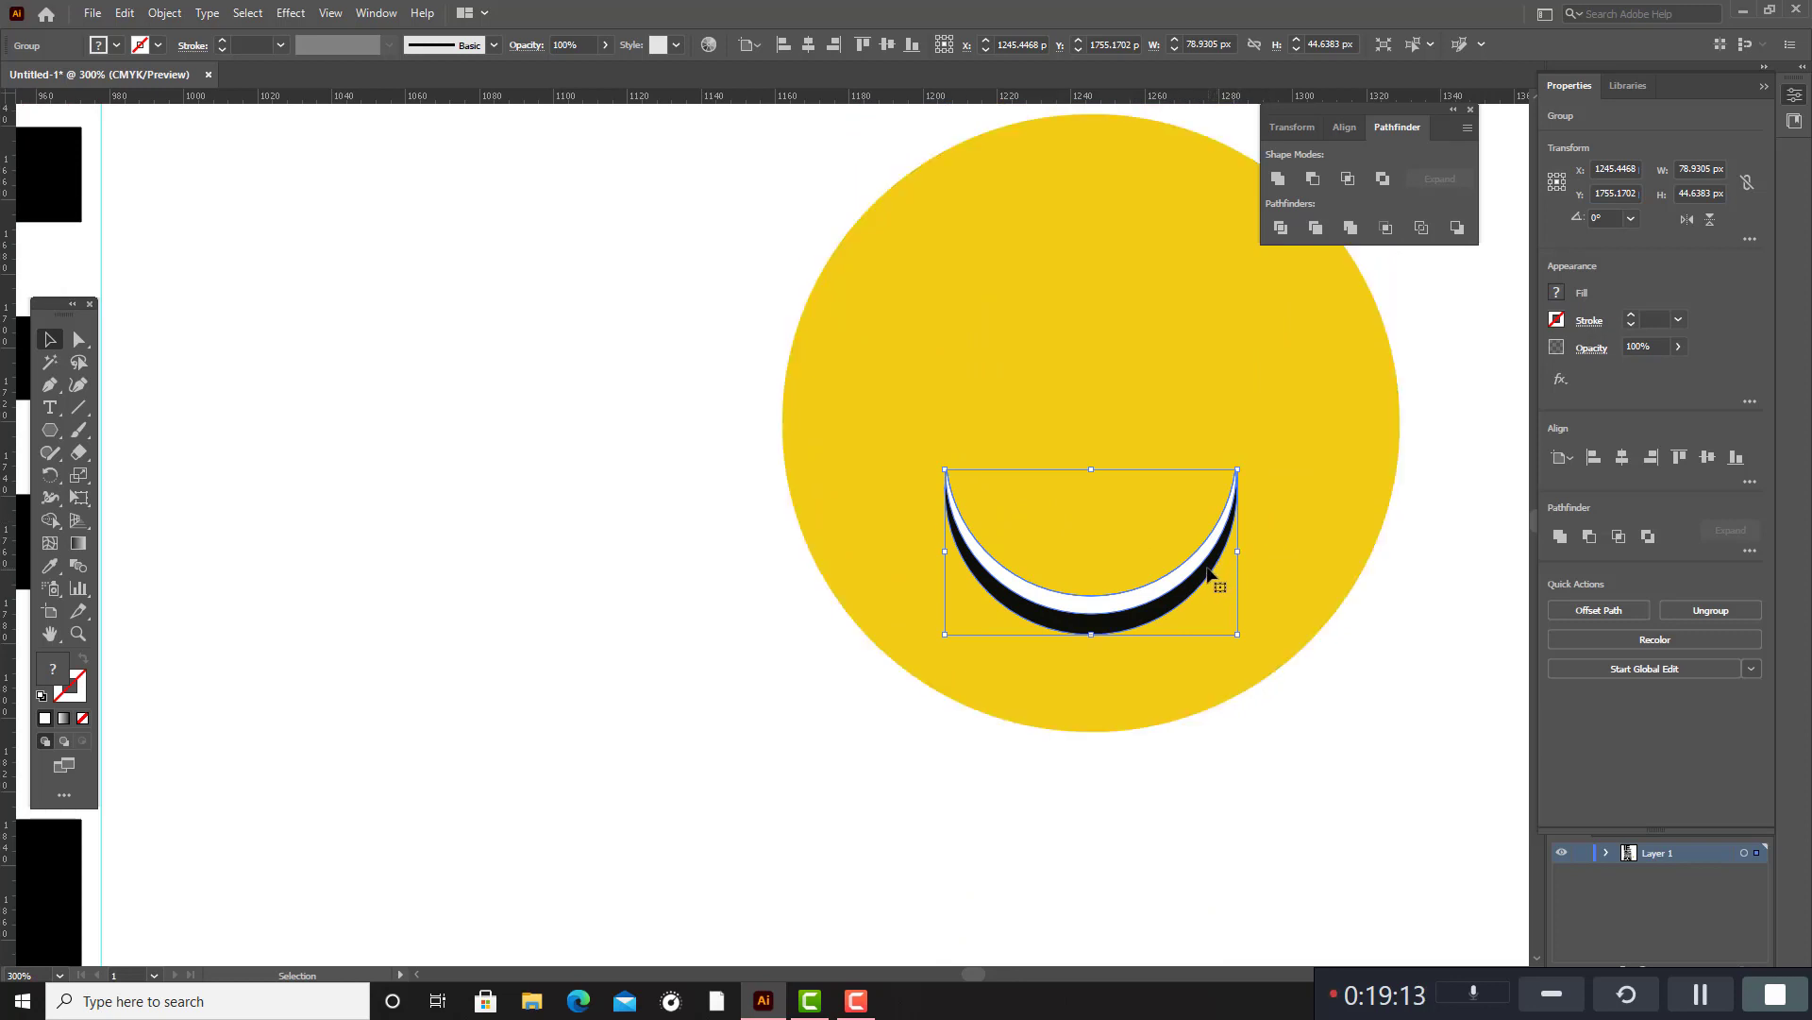
pyautogui.moveTo(1210, 569); pyautogui.dragTo(1211, 564)
pyautogui.hotkey('ctrl', 'z')
pyautogui.click(1190, 755)
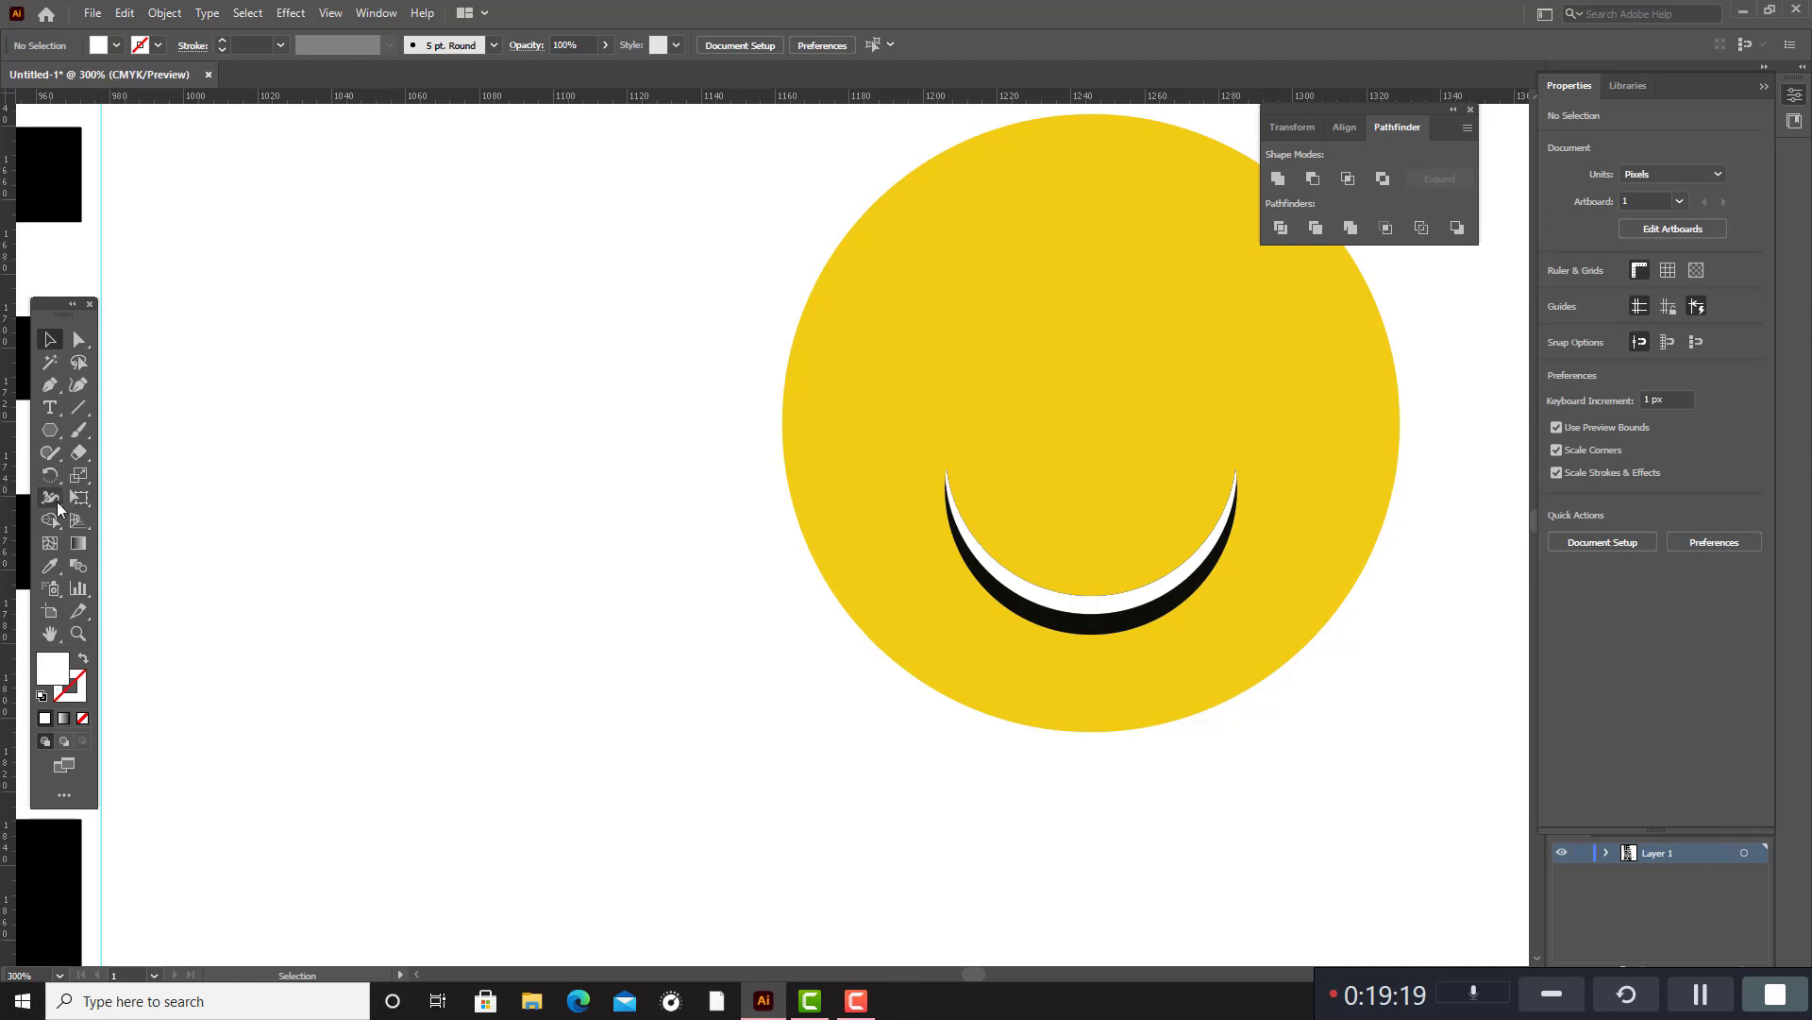
# Draw a white circle about 24 px in diameter on the blank canvas beside the yellow face.
pyautogui.moveTo(51, 436); pyautogui.dragTo(102, 477)
pyautogui.moveTo(319, 505); pyautogui.dragTo(356, 551)
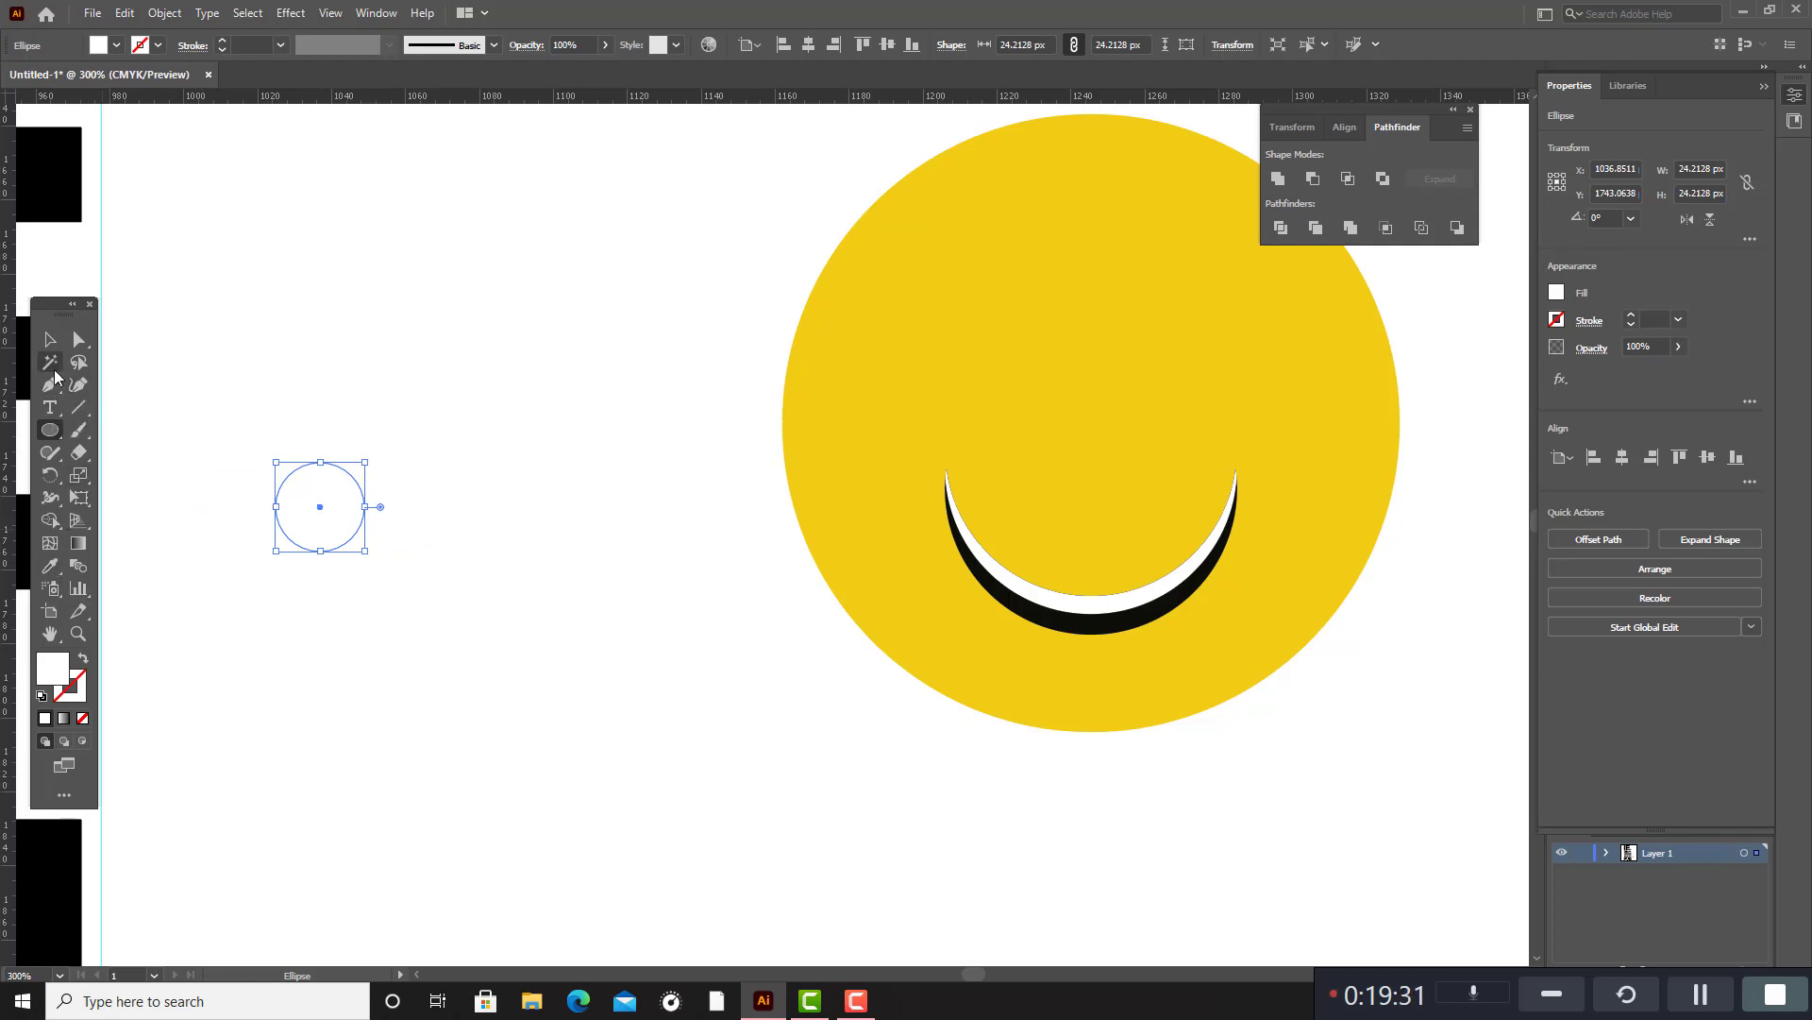
# Draw a small circle about 6.6 px in diameter near the white circle and fill it with near-black.
pyautogui.rightClick(51, 435)
pyautogui.click(98, 479)
pyautogui.moveTo(518, 620); pyautogui.dragTo(530, 632)
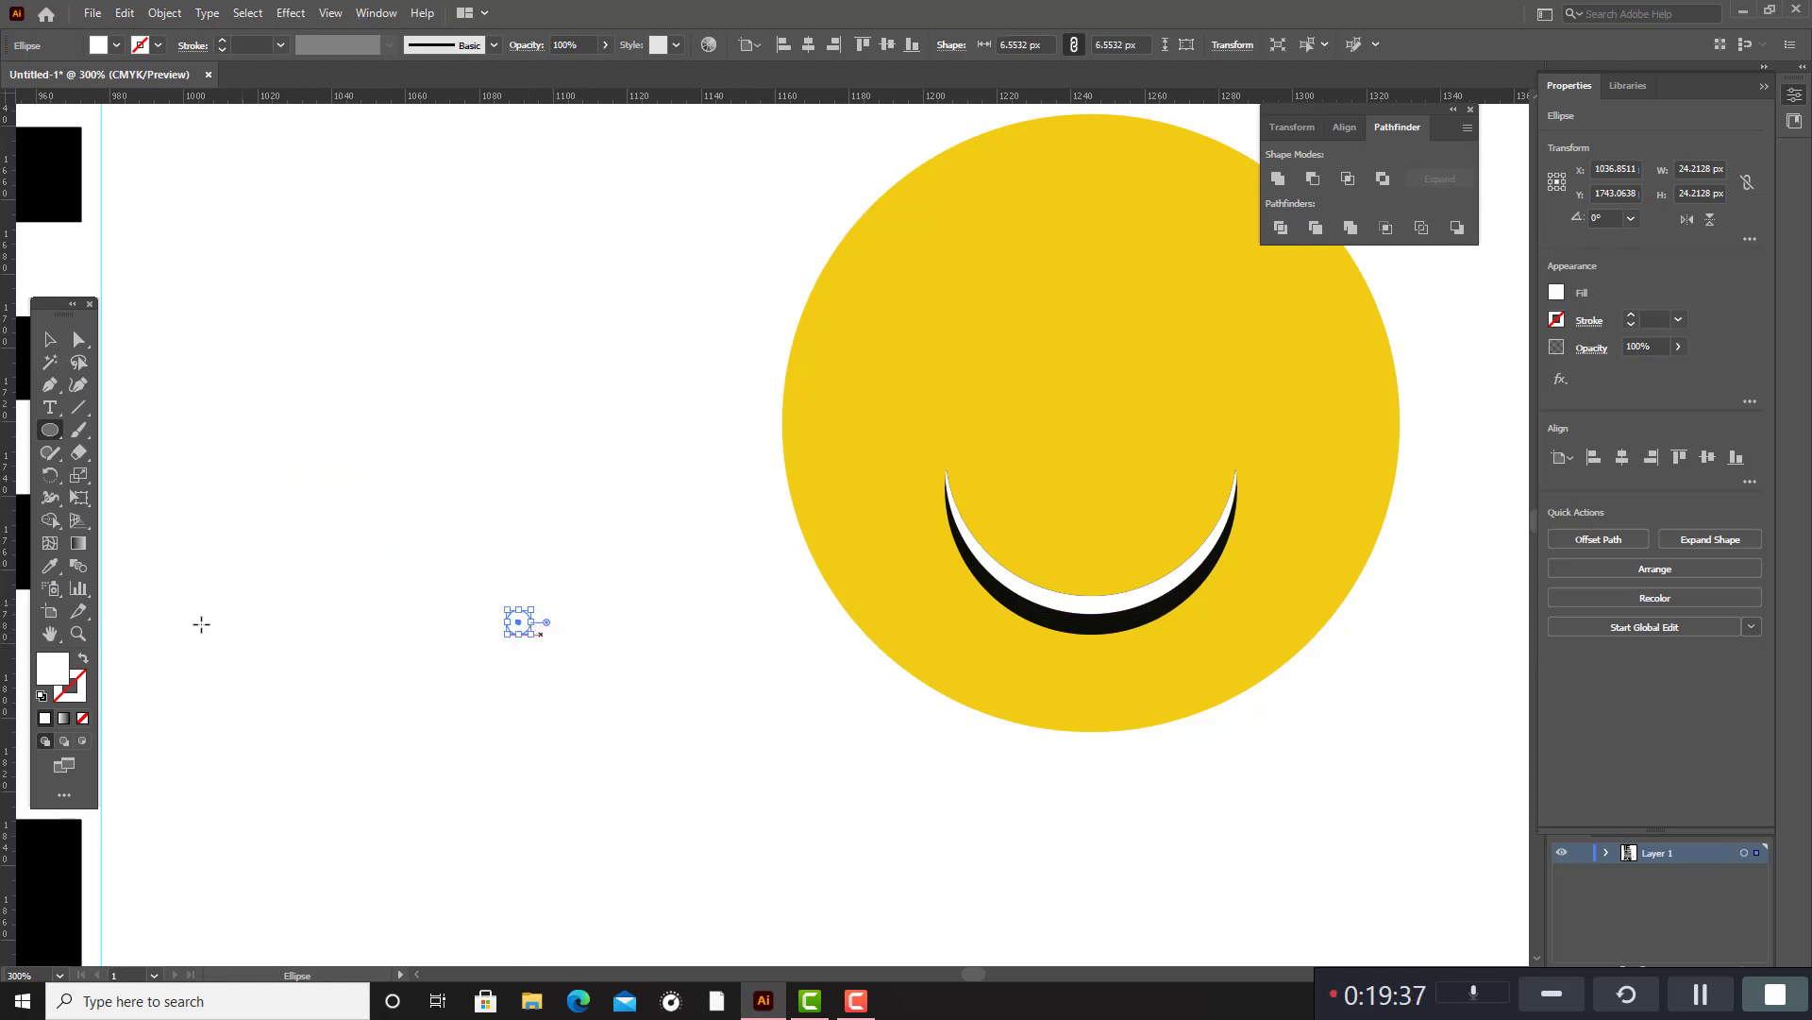
pyautogui.doubleClick(59, 672)
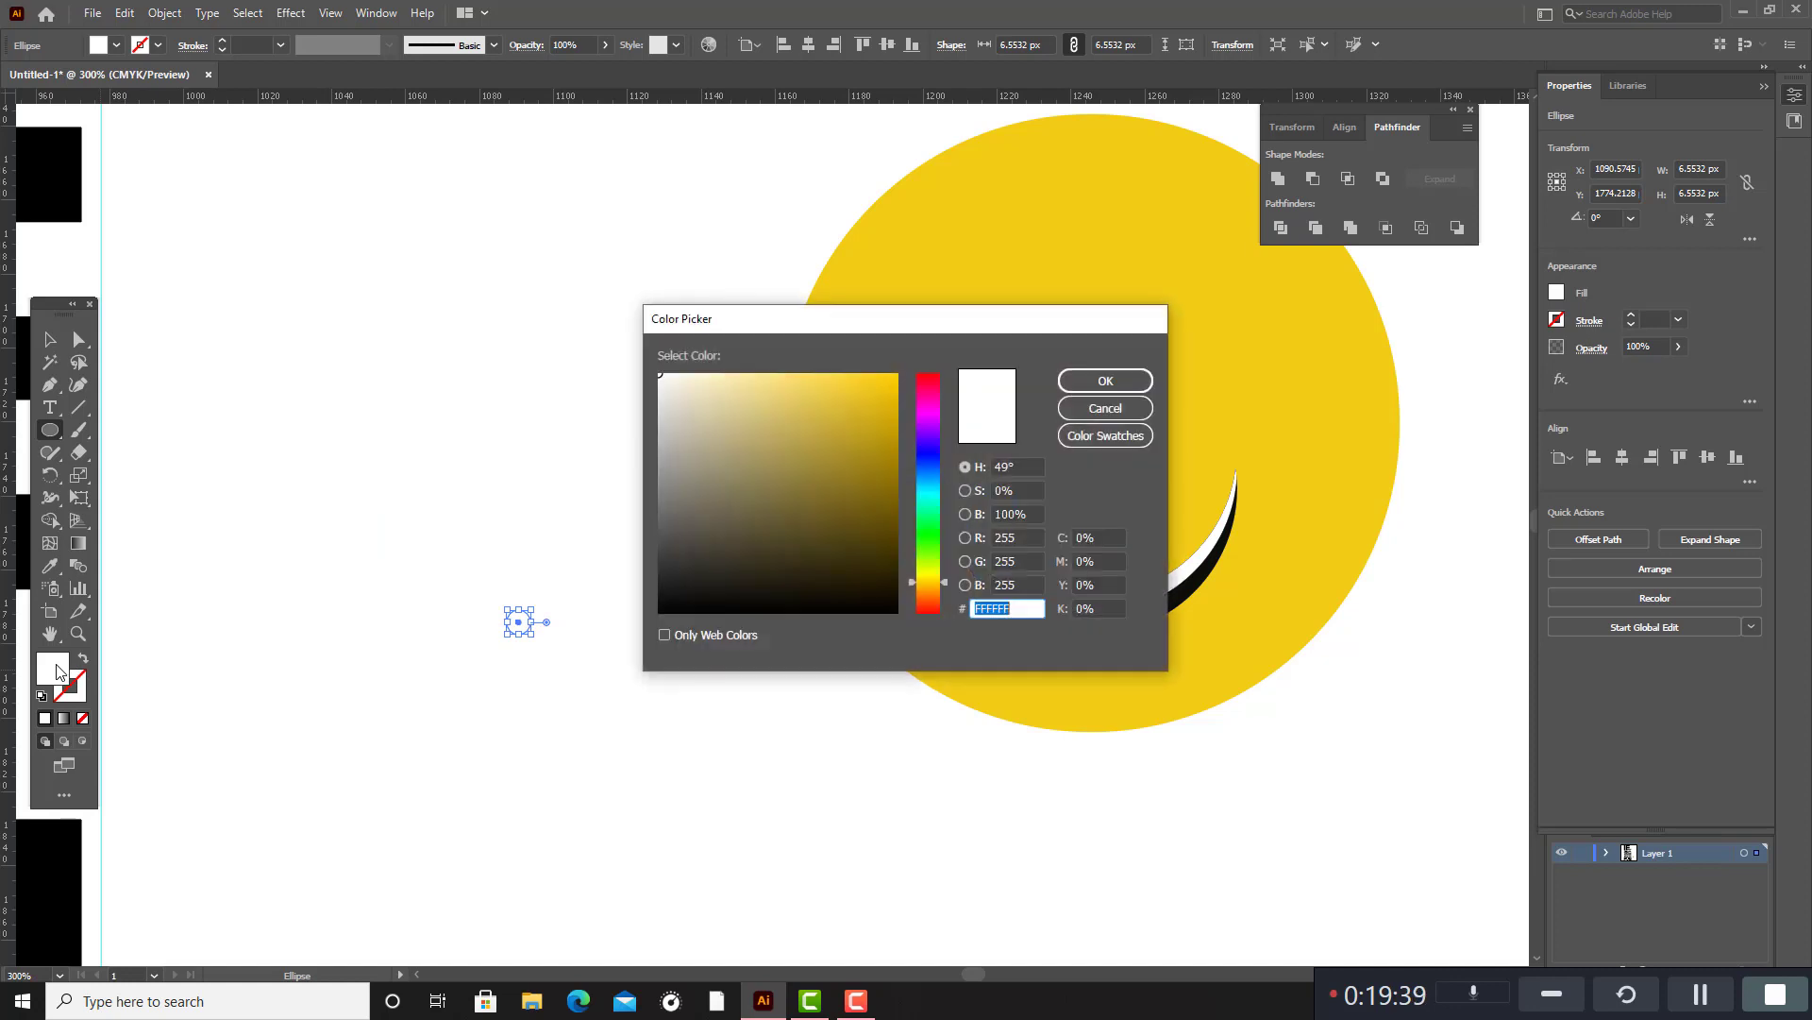
pyautogui.click(876, 598)
pyautogui.click(1106, 380)
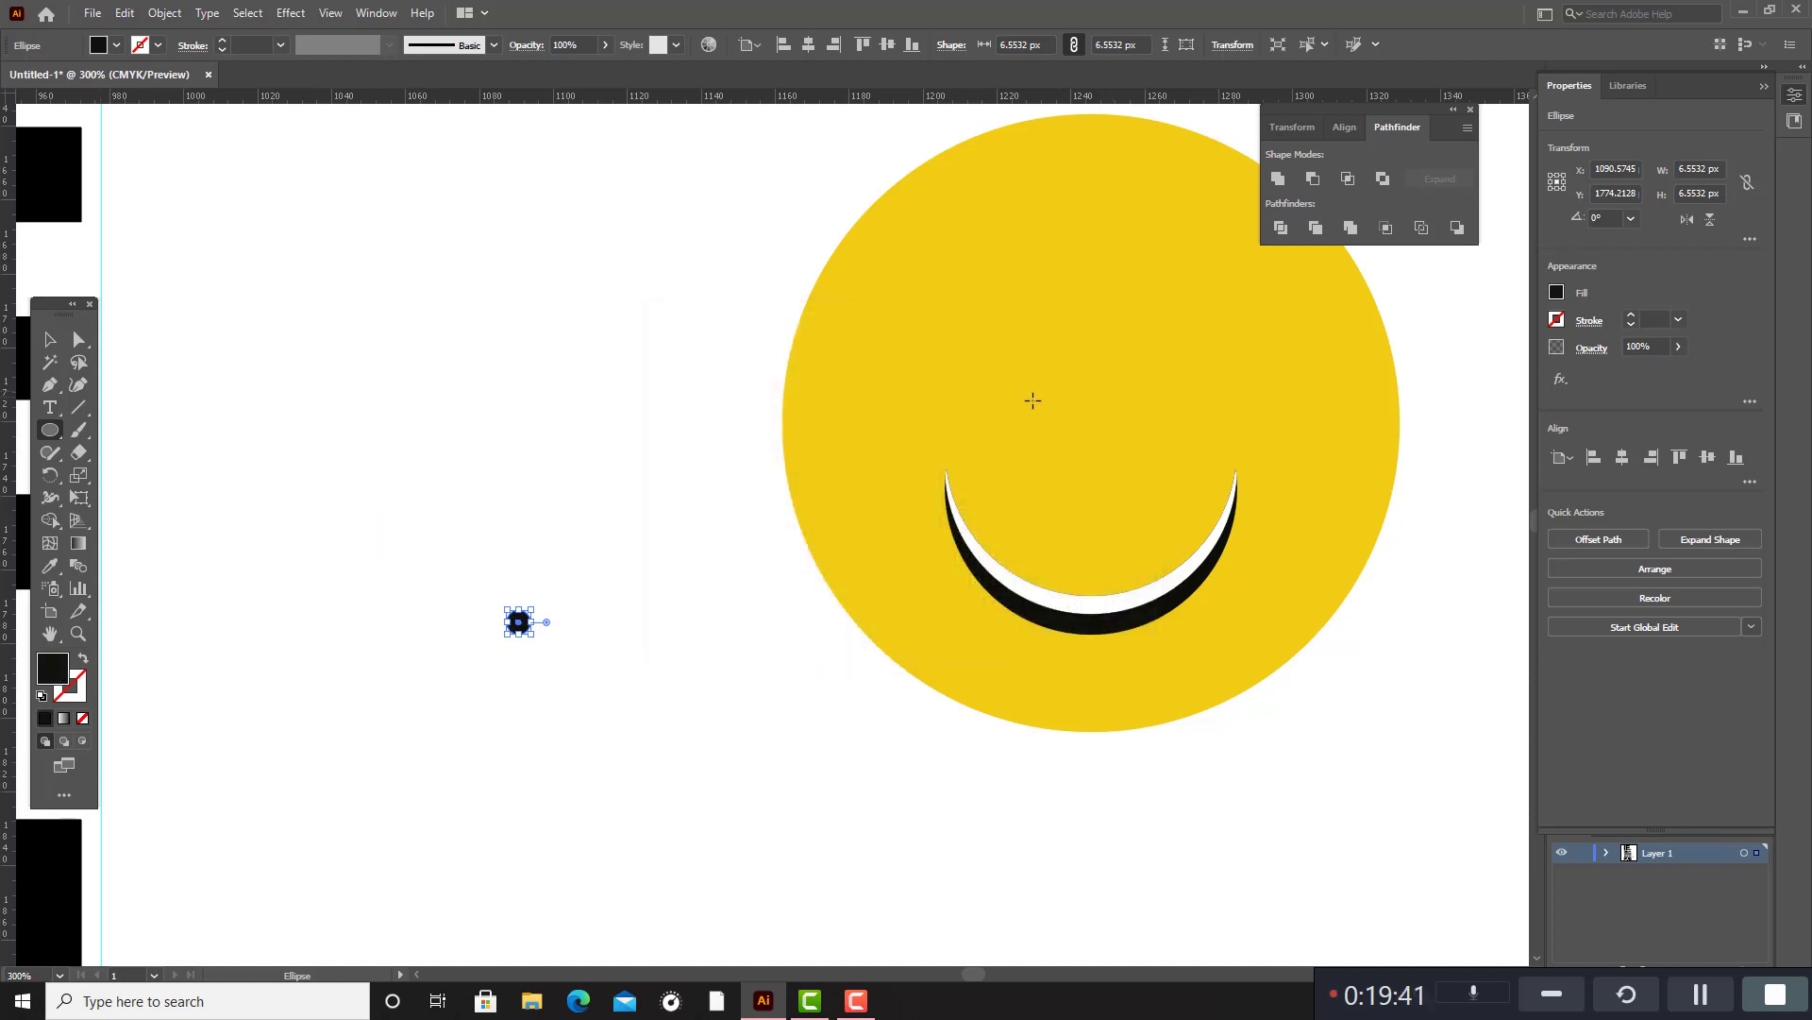
# Move the white circle and place the small black dot at its centre to form an eye.
pyautogui.click(50, 339)
pyautogui.click(347, 420)
pyautogui.click(326, 501)
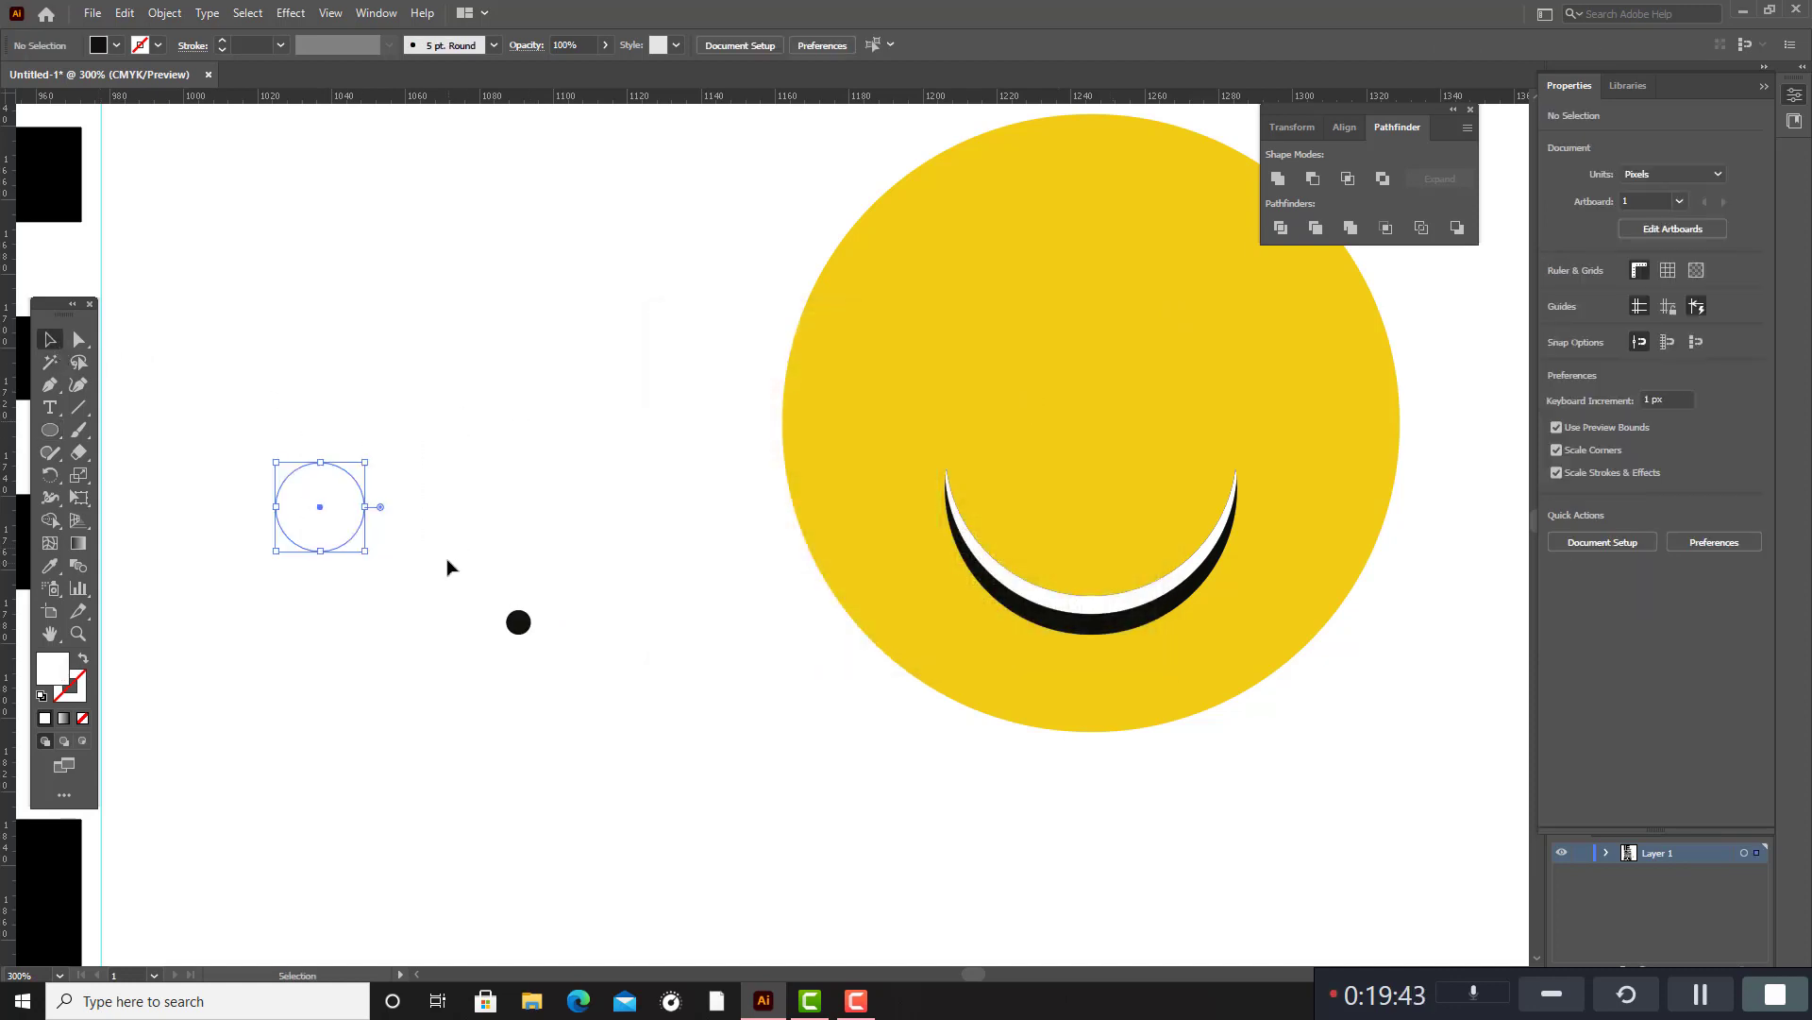
pyautogui.moveTo(324, 510); pyautogui.dragTo(1205, 336)
pyautogui.click(607, 627)
pyautogui.moveTo(519, 622); pyautogui.dragTo(533, 416)
pyautogui.keyDown('shift'); pyautogui.click(1207, 308); pyautogui.keyUp('shift')
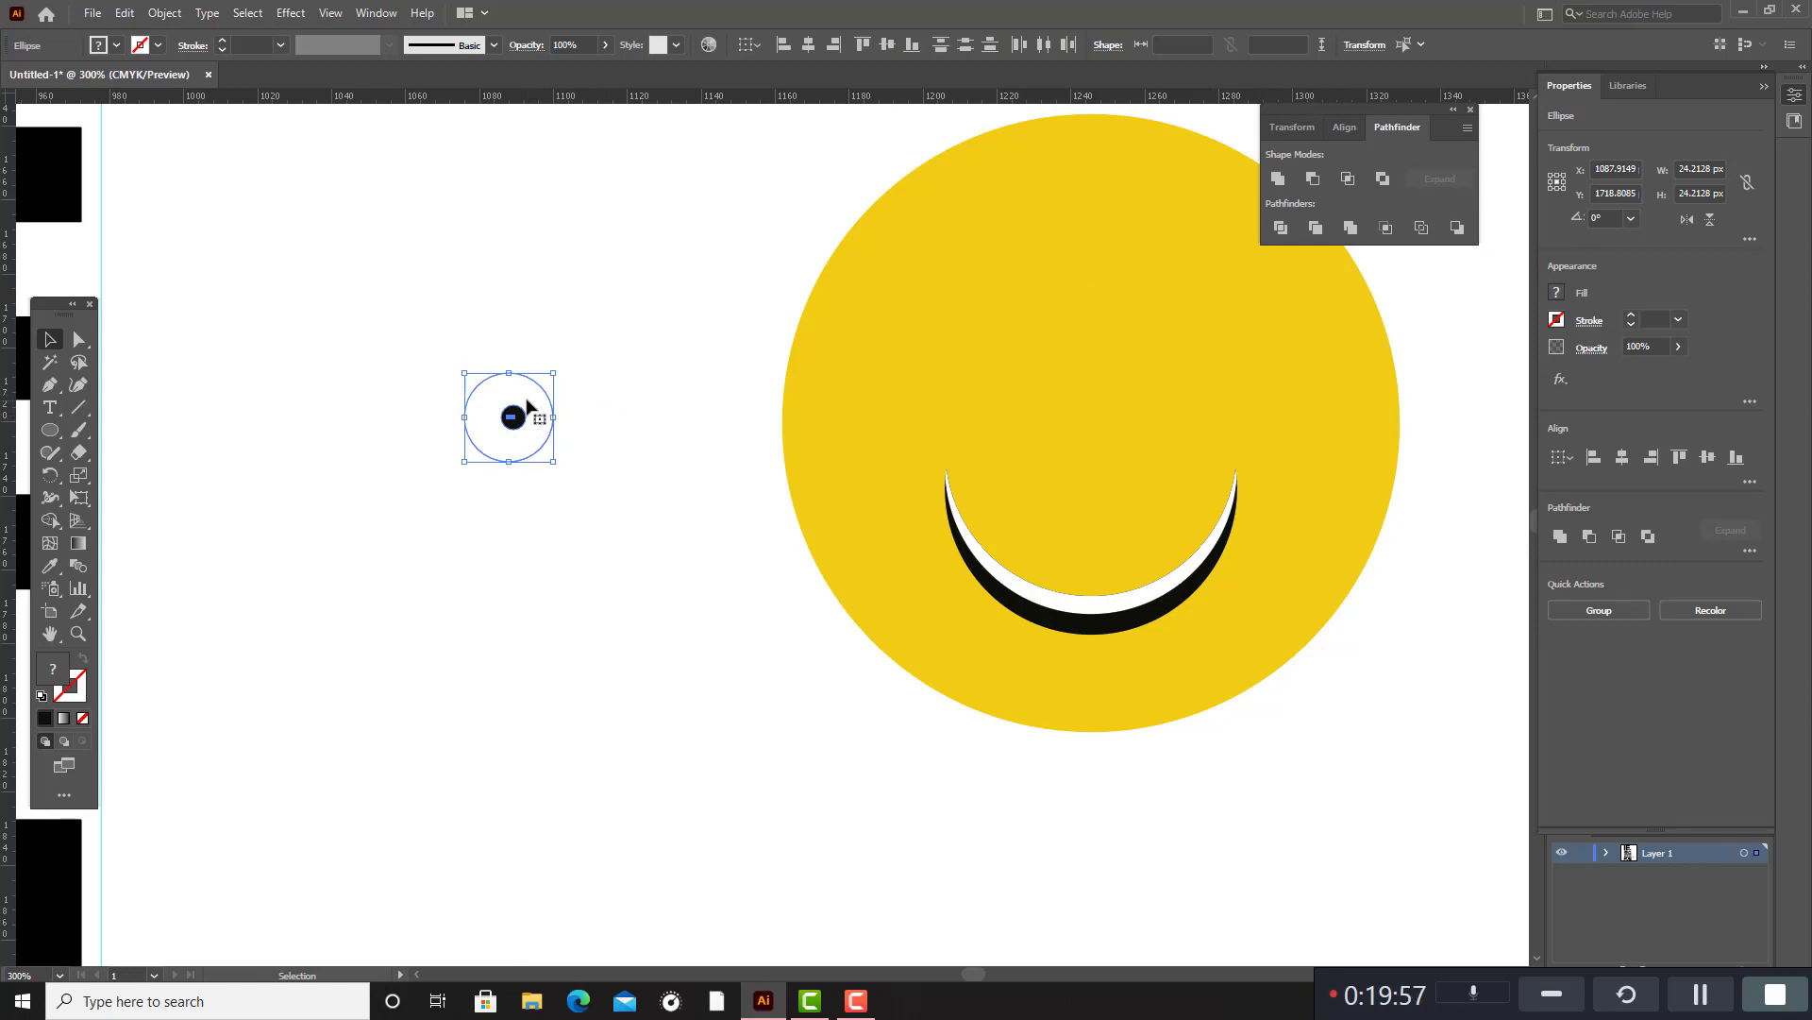
# Place the eye on the upper half of the yellow face and duplicate it as the second eye.
pyautogui.moveTo(528, 406); pyautogui.dragTo(994, 337)
pyautogui.click(1404, 336)
pyautogui.keyDown('shift'); pyautogui.click(1245, 332); pyautogui.keyUp('shift')
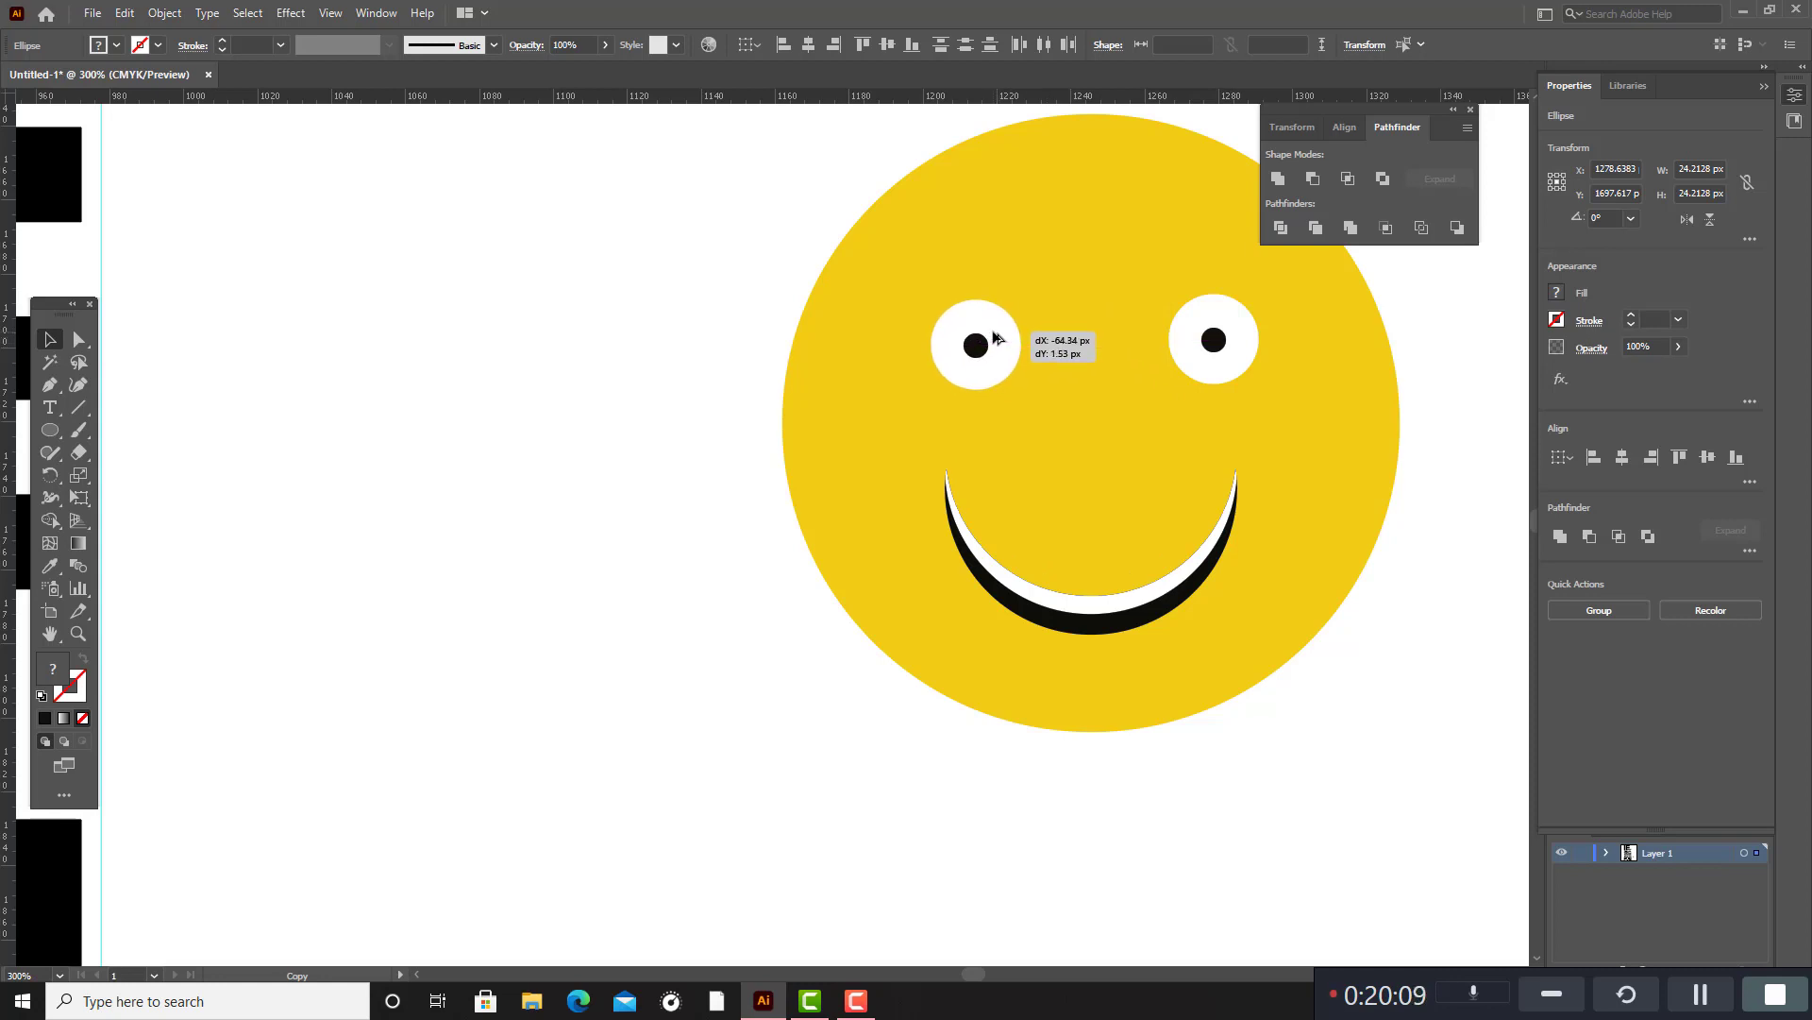
pyautogui.click(1436, 344)
# Select all parts of the smiley and group them.
pyautogui.scroll(3, 1254, 430)
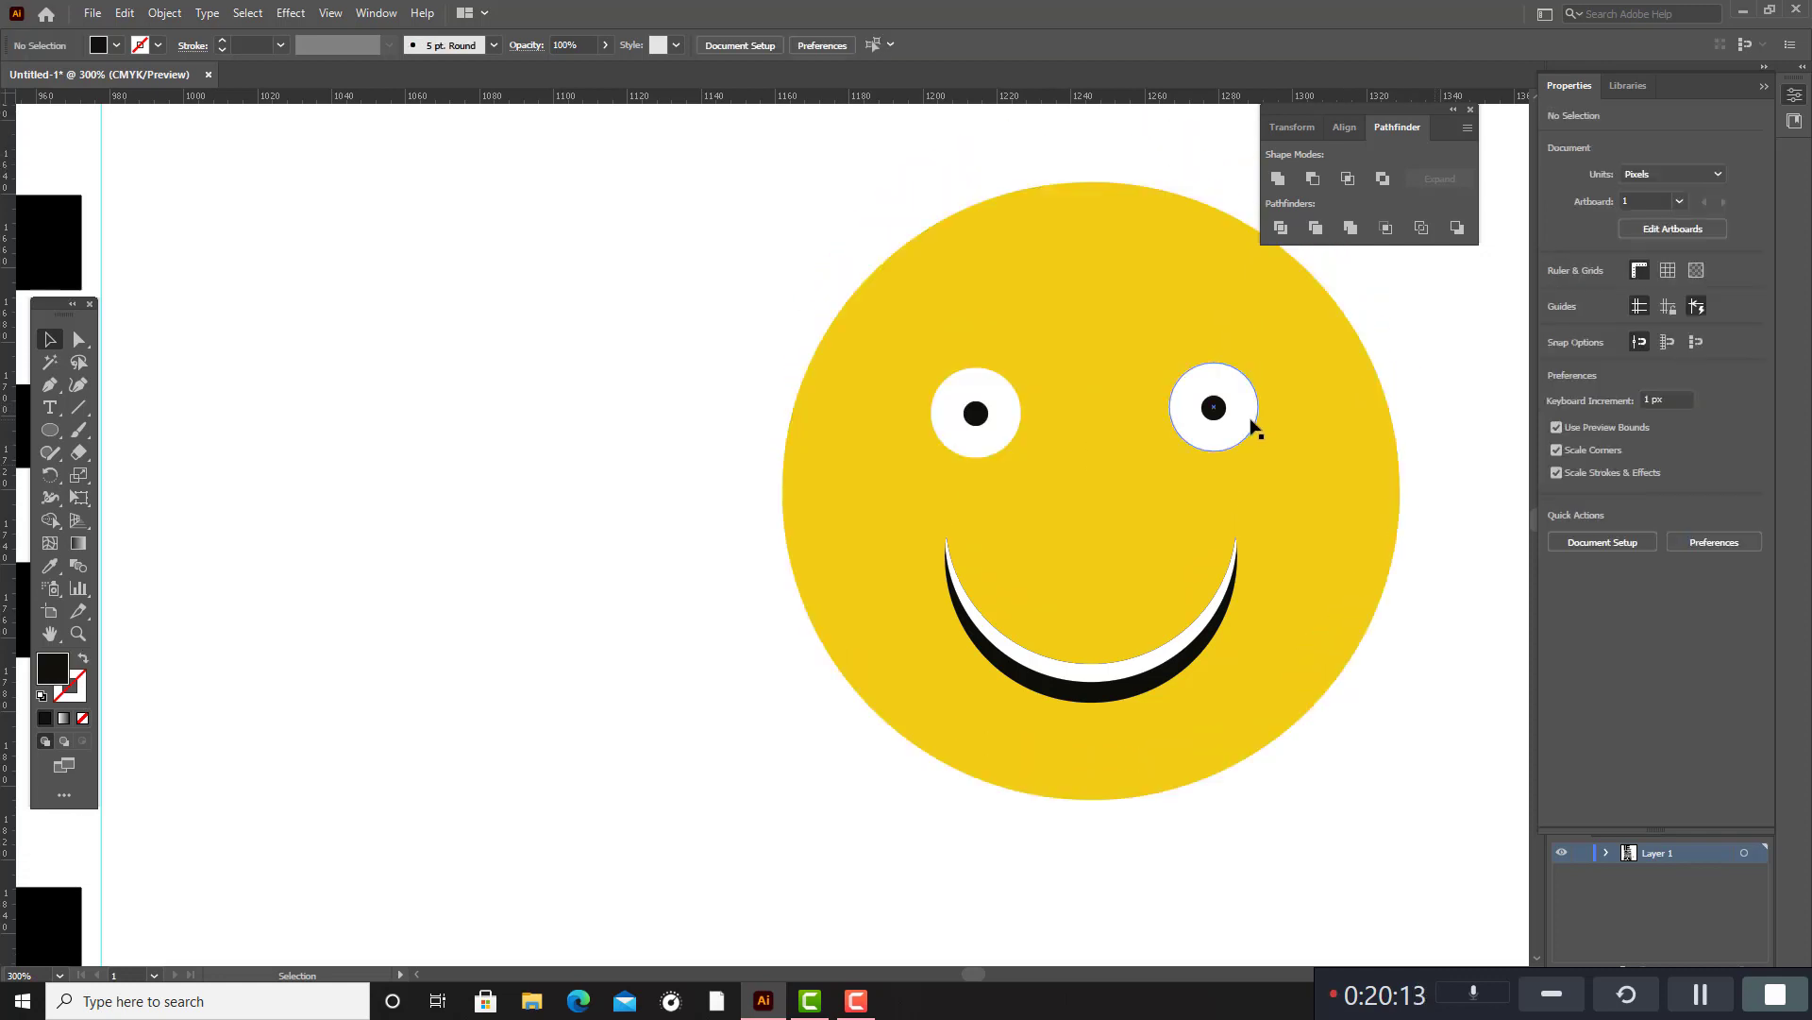
pyautogui.scroll(1, 1254, 420)
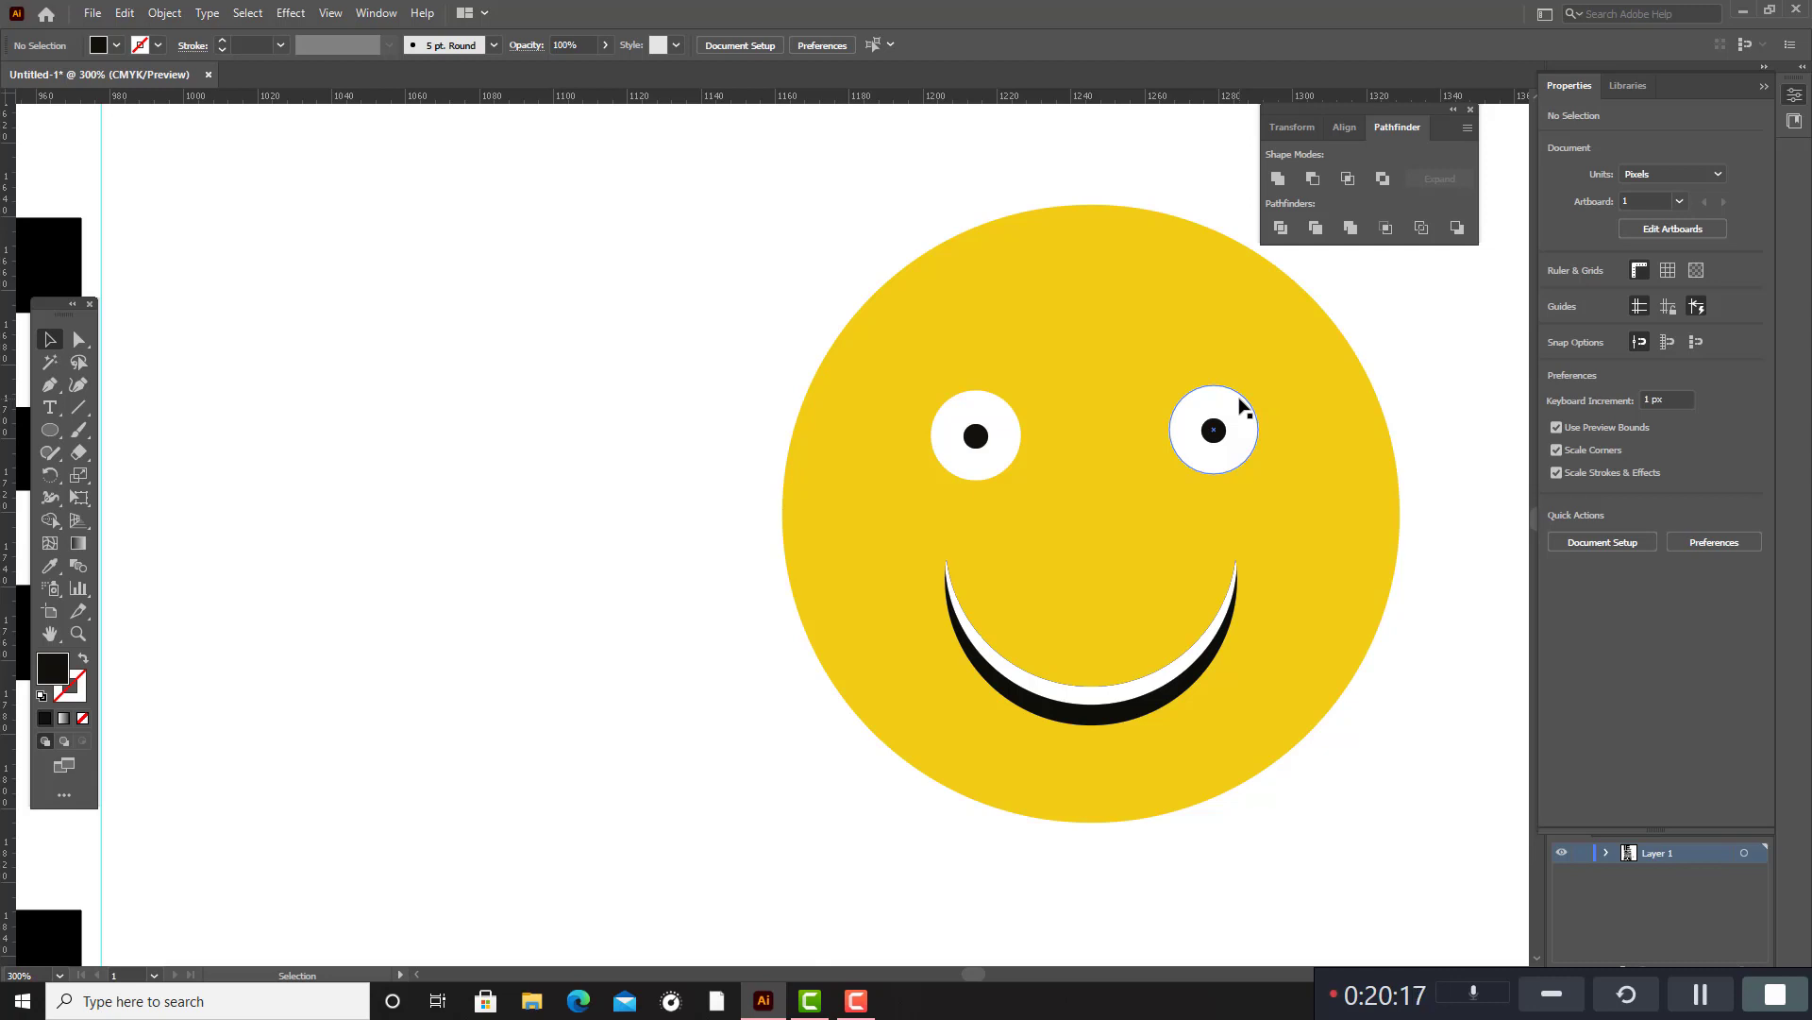
pyautogui.scroll(-4, 1243, 406)
pyautogui.scroll(-2, 1334, 432)
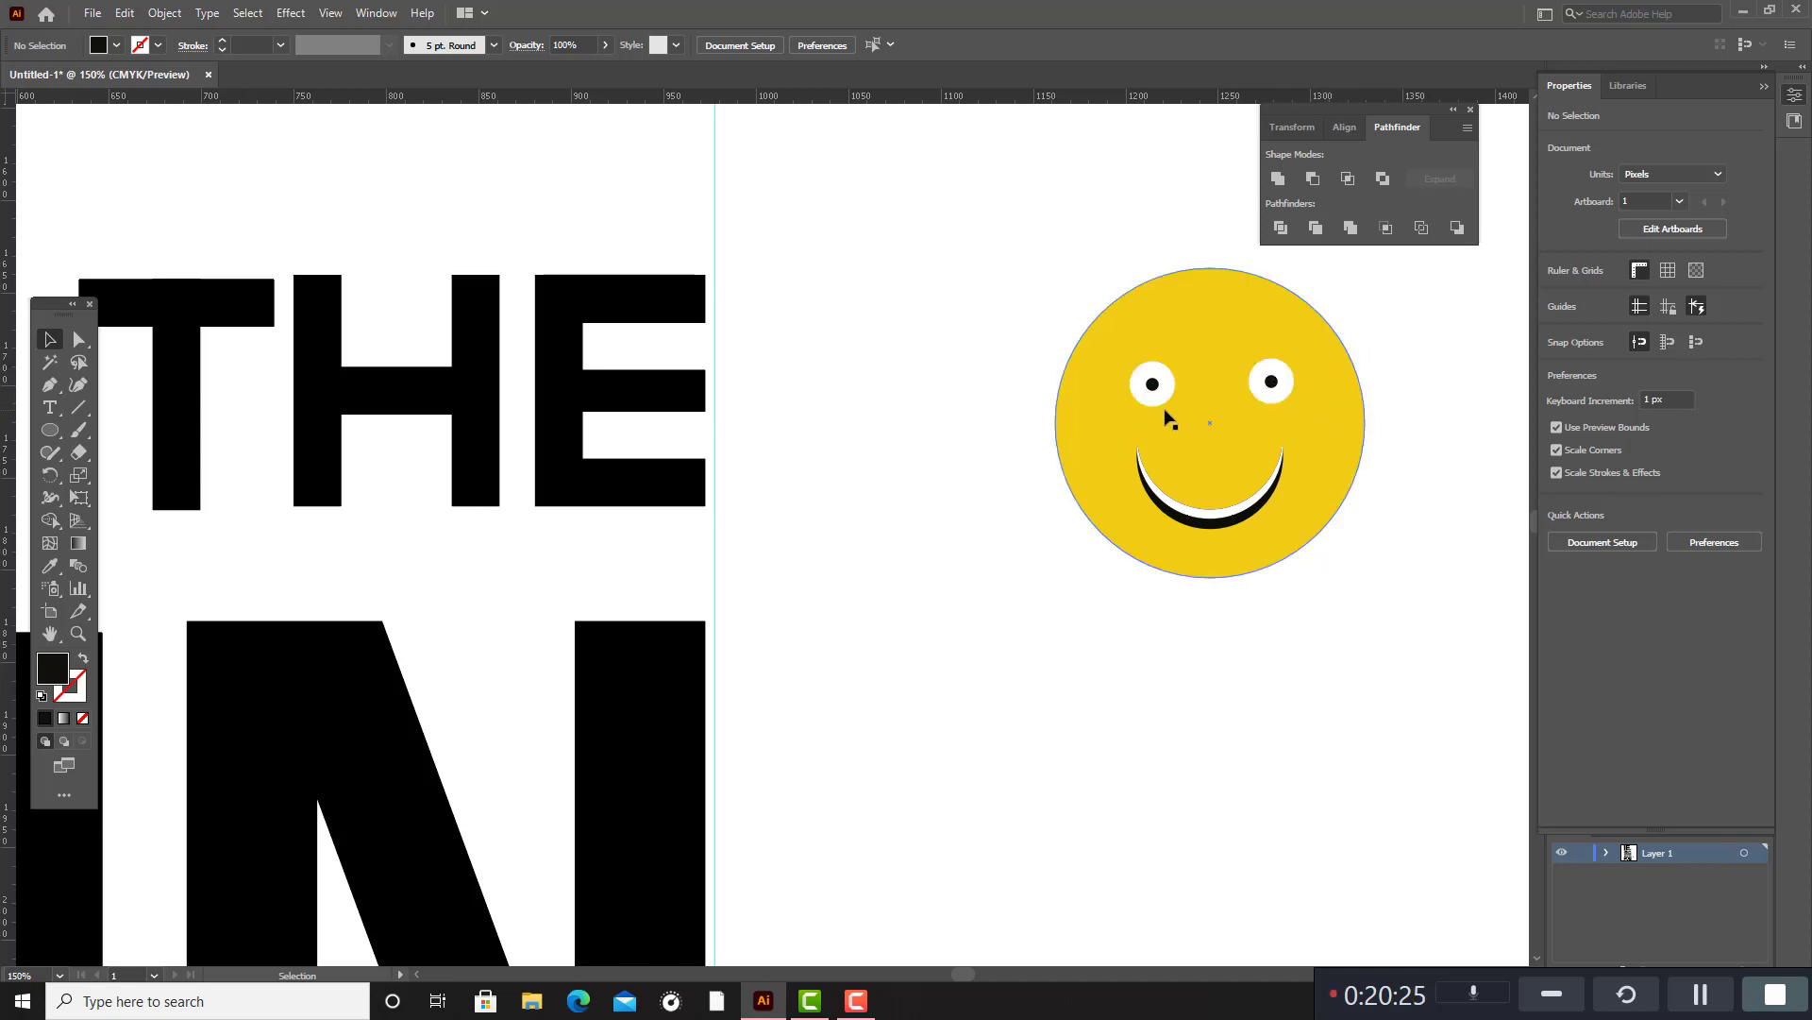
pyautogui.scroll(-3, 1153, 387)
pyautogui.moveTo(1121, 316); pyautogui.dragTo(1268, 466)
pyautogui.hotkey('ctrl', 'g')
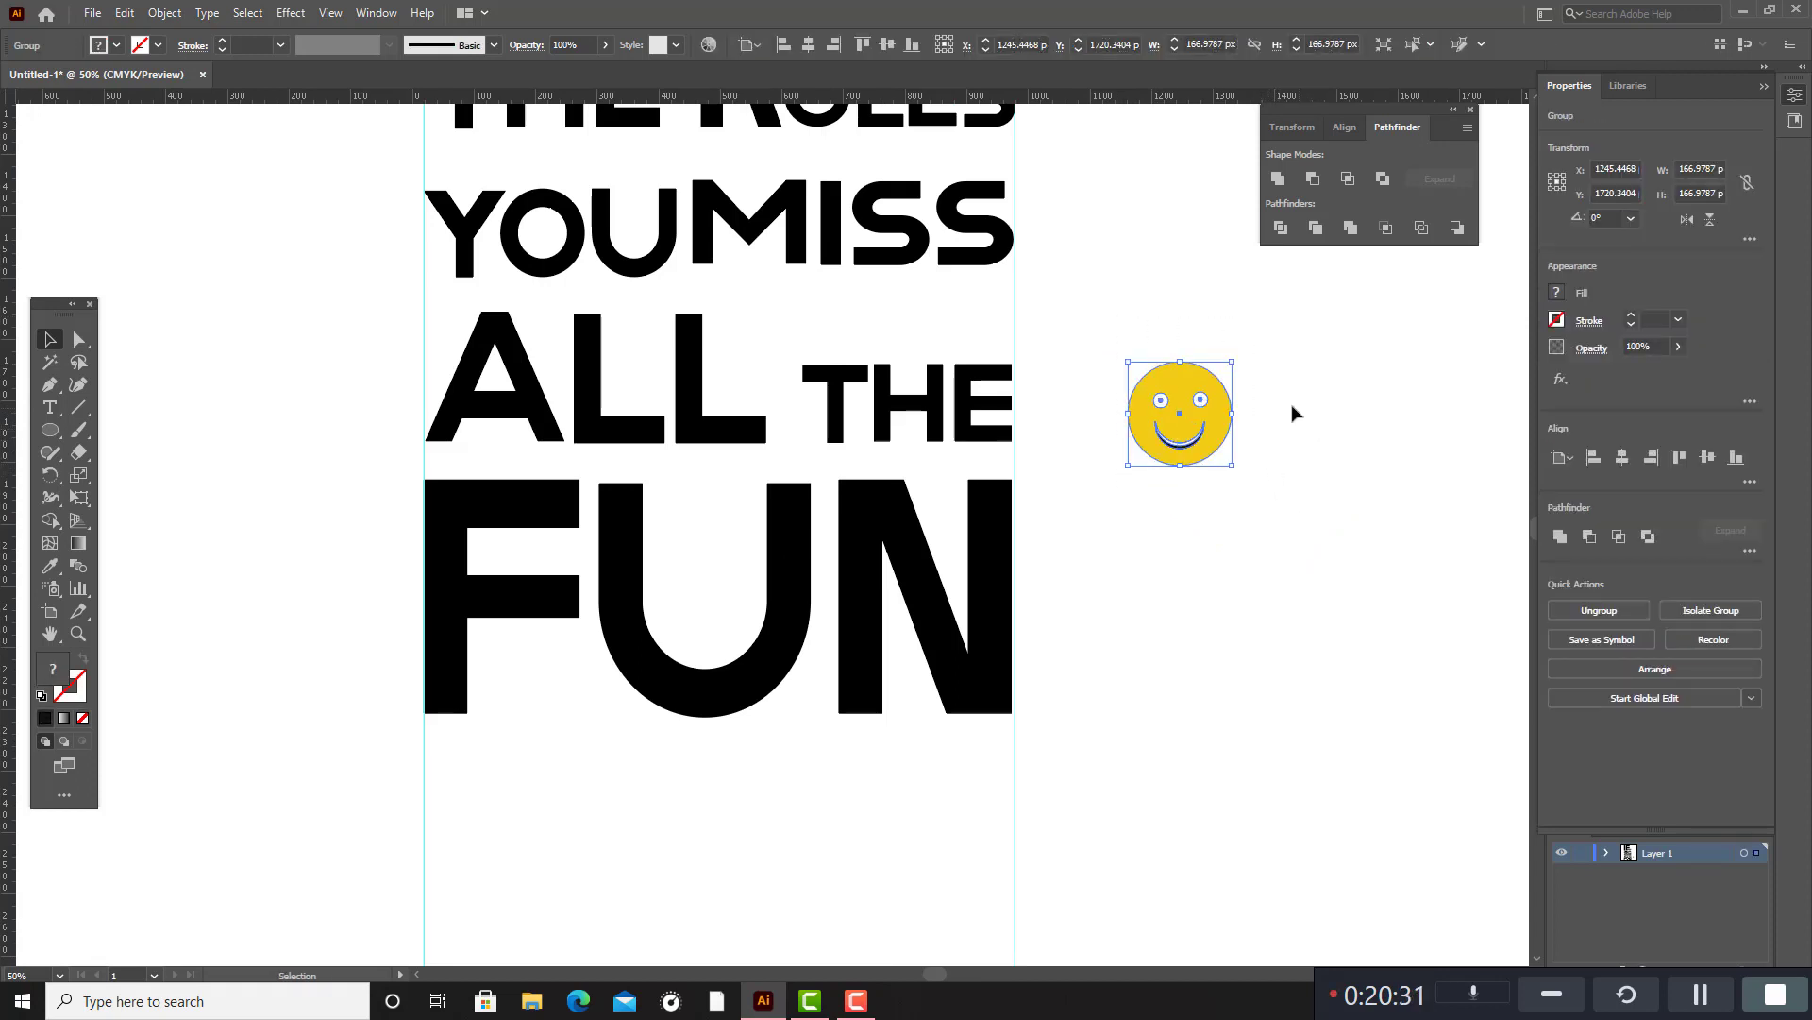
# Scale the smiley down to about 107 px wide, place it inside the U of FUN and deselect it.
pyautogui.moveTo(1210, 436); pyautogui.dragTo(573, 236)
pyautogui.scroll(3, 630, 304)
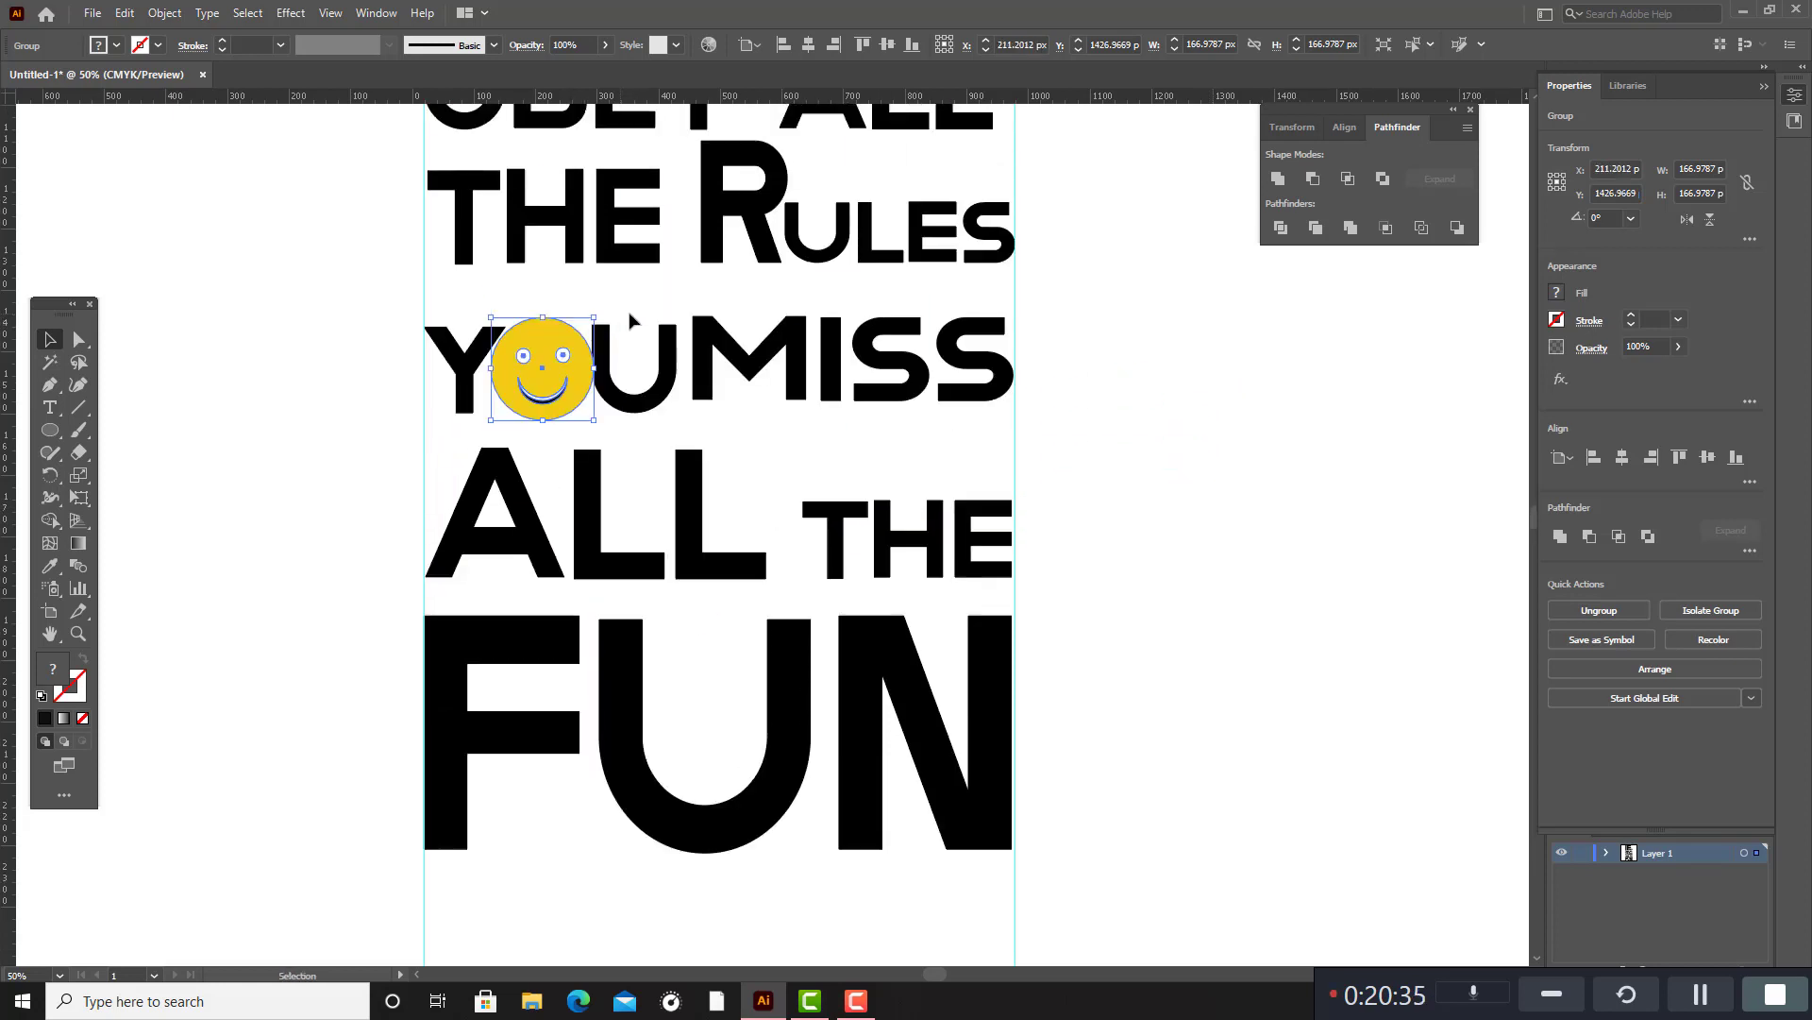
pyautogui.moveTo(548, 368); pyautogui.dragTo(732, 756)
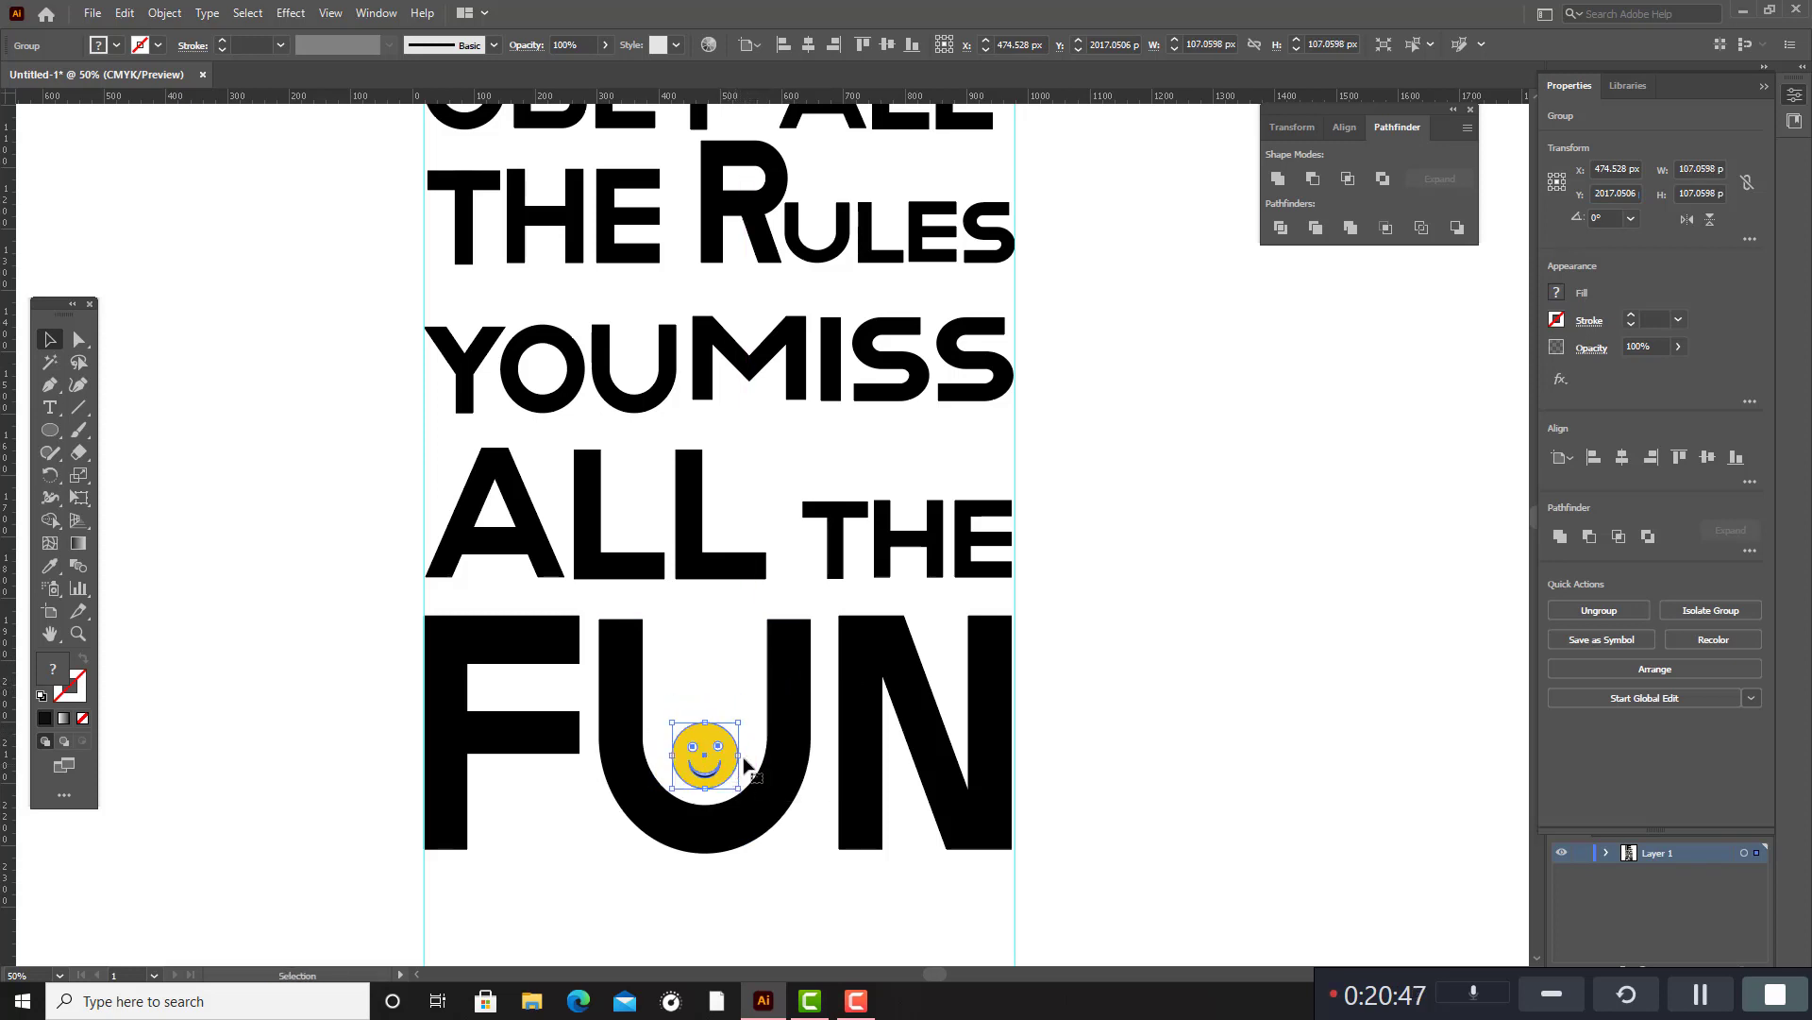
pyautogui.click(1106, 677)
# Draw a closed two-peak outline about 302 px wide on the F's middle bar with the Pen tool, using a black stroke and no fill.
pyautogui.scroll(2, 1095, 652)
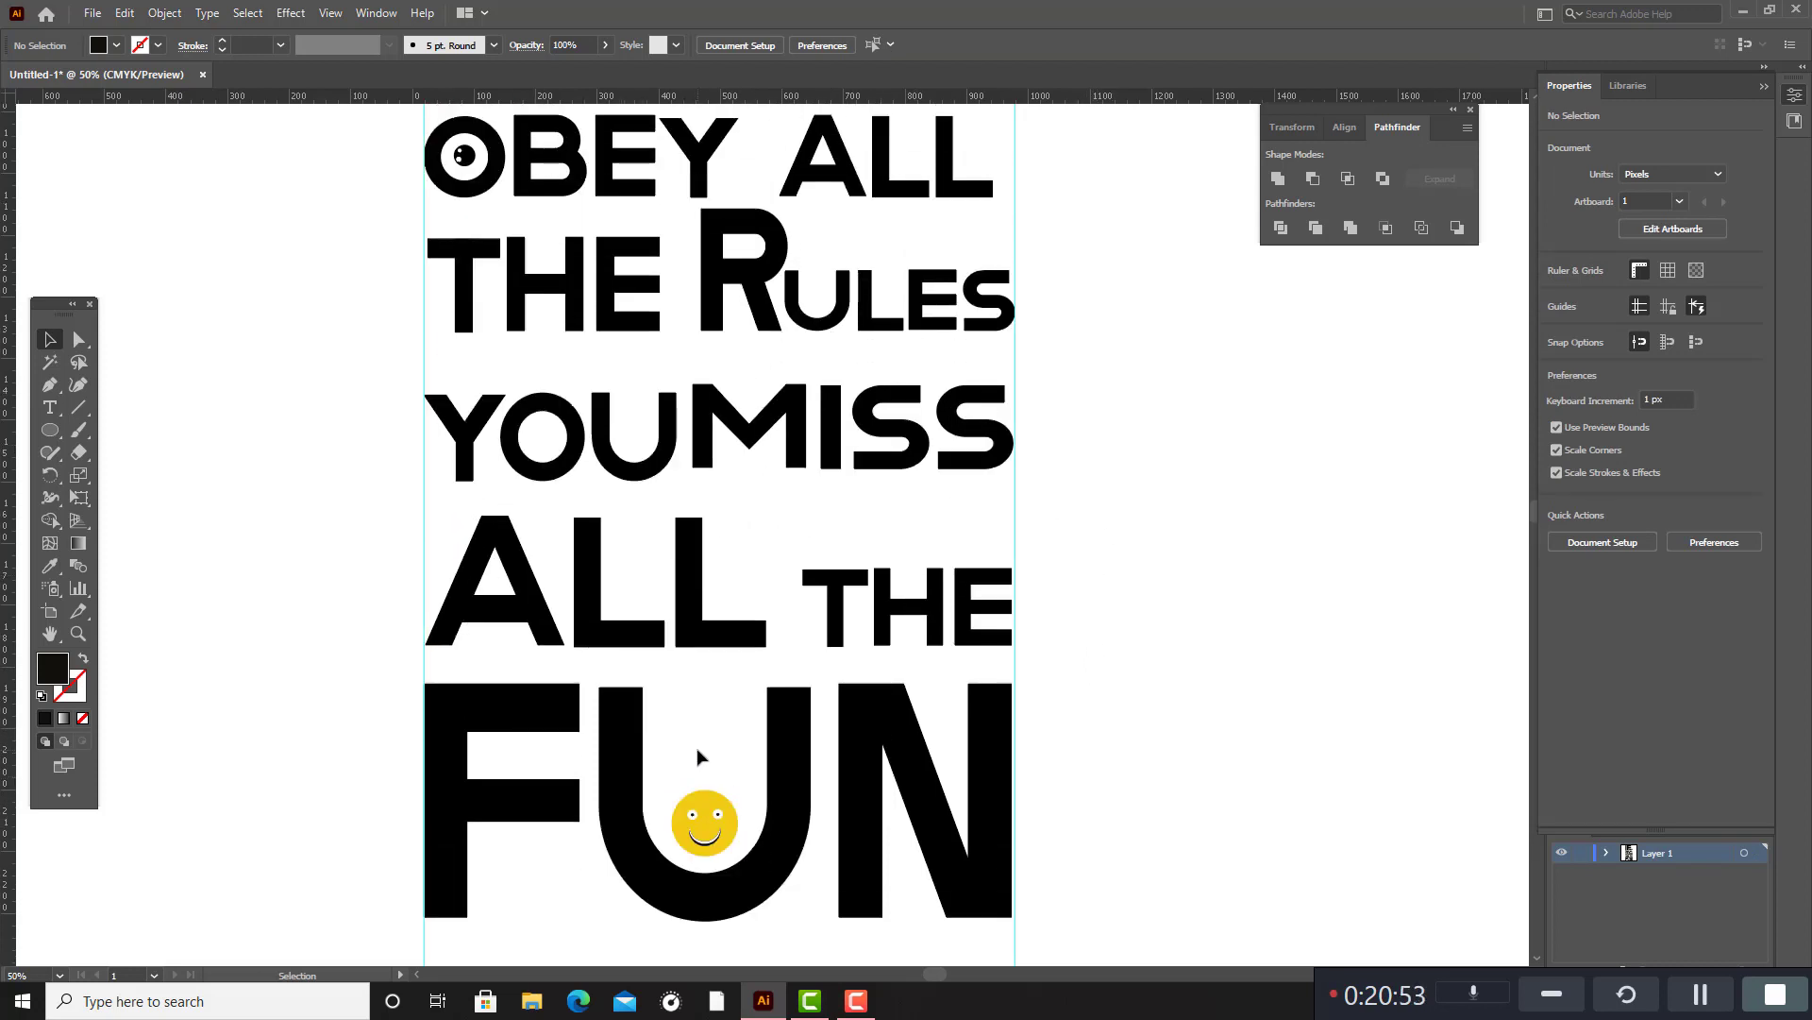
pyautogui.scroll(5, 660, 746)
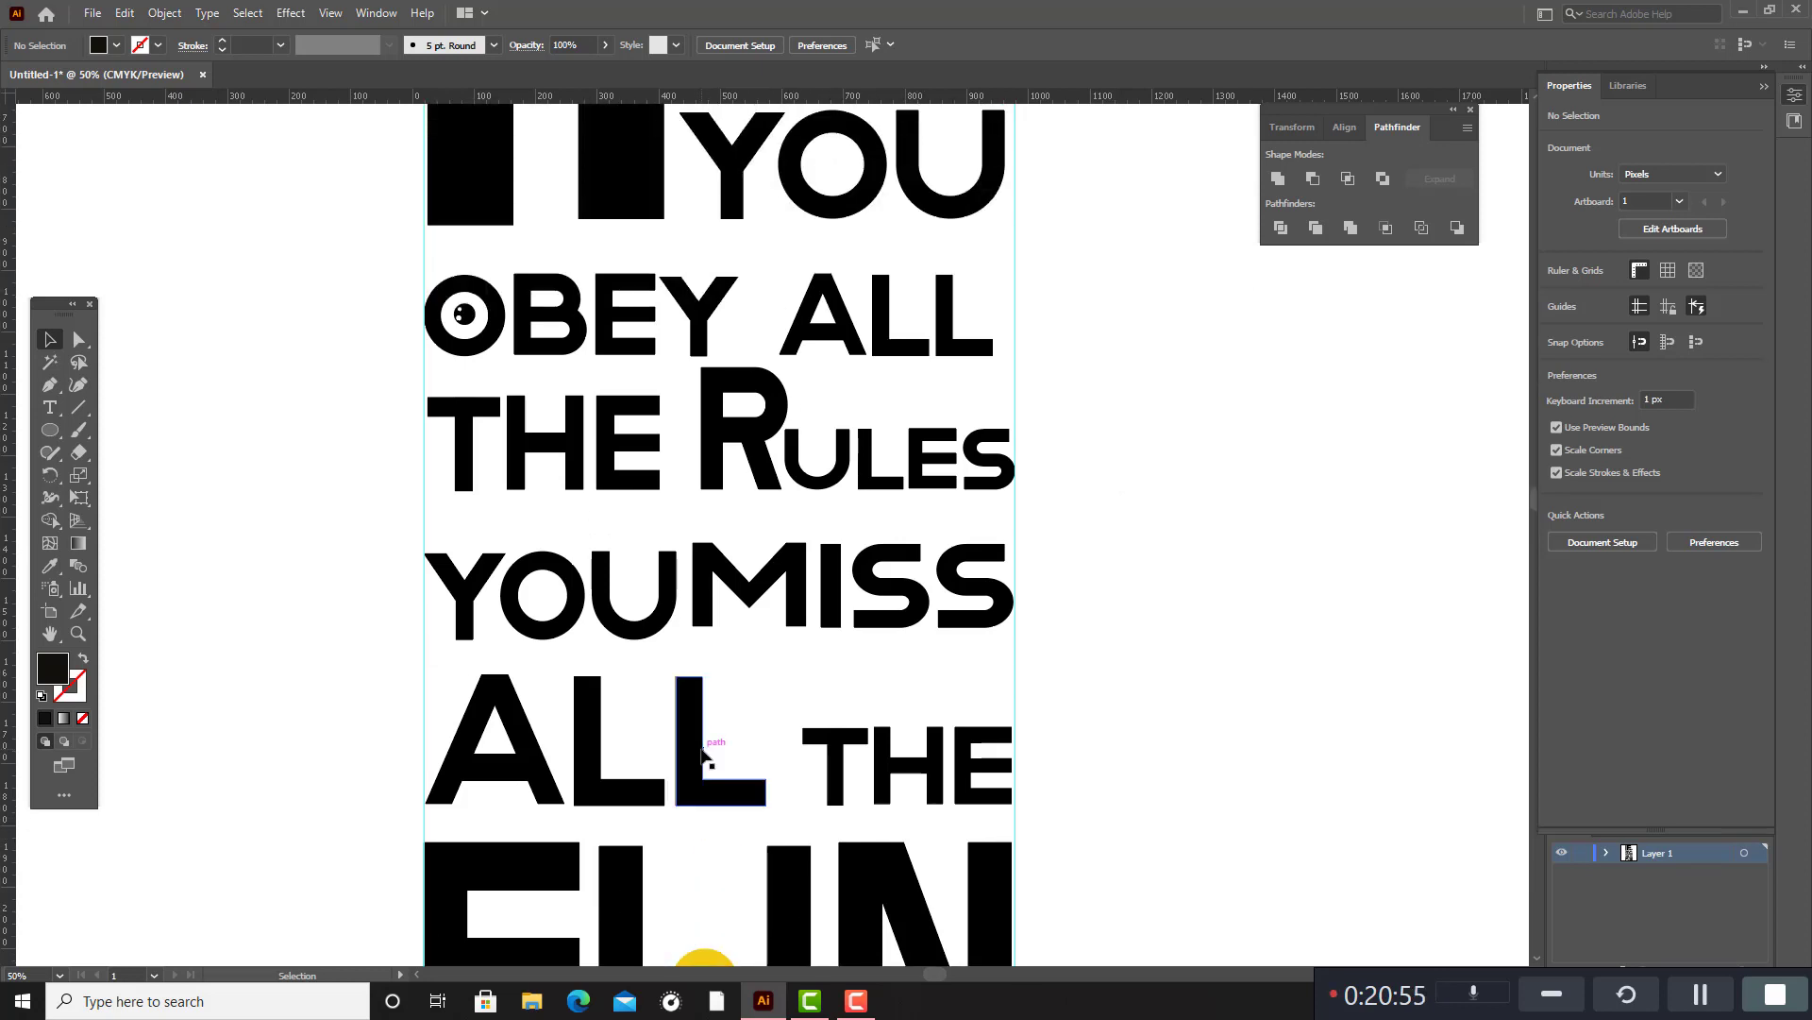
pyautogui.scroll(10, 679, 614)
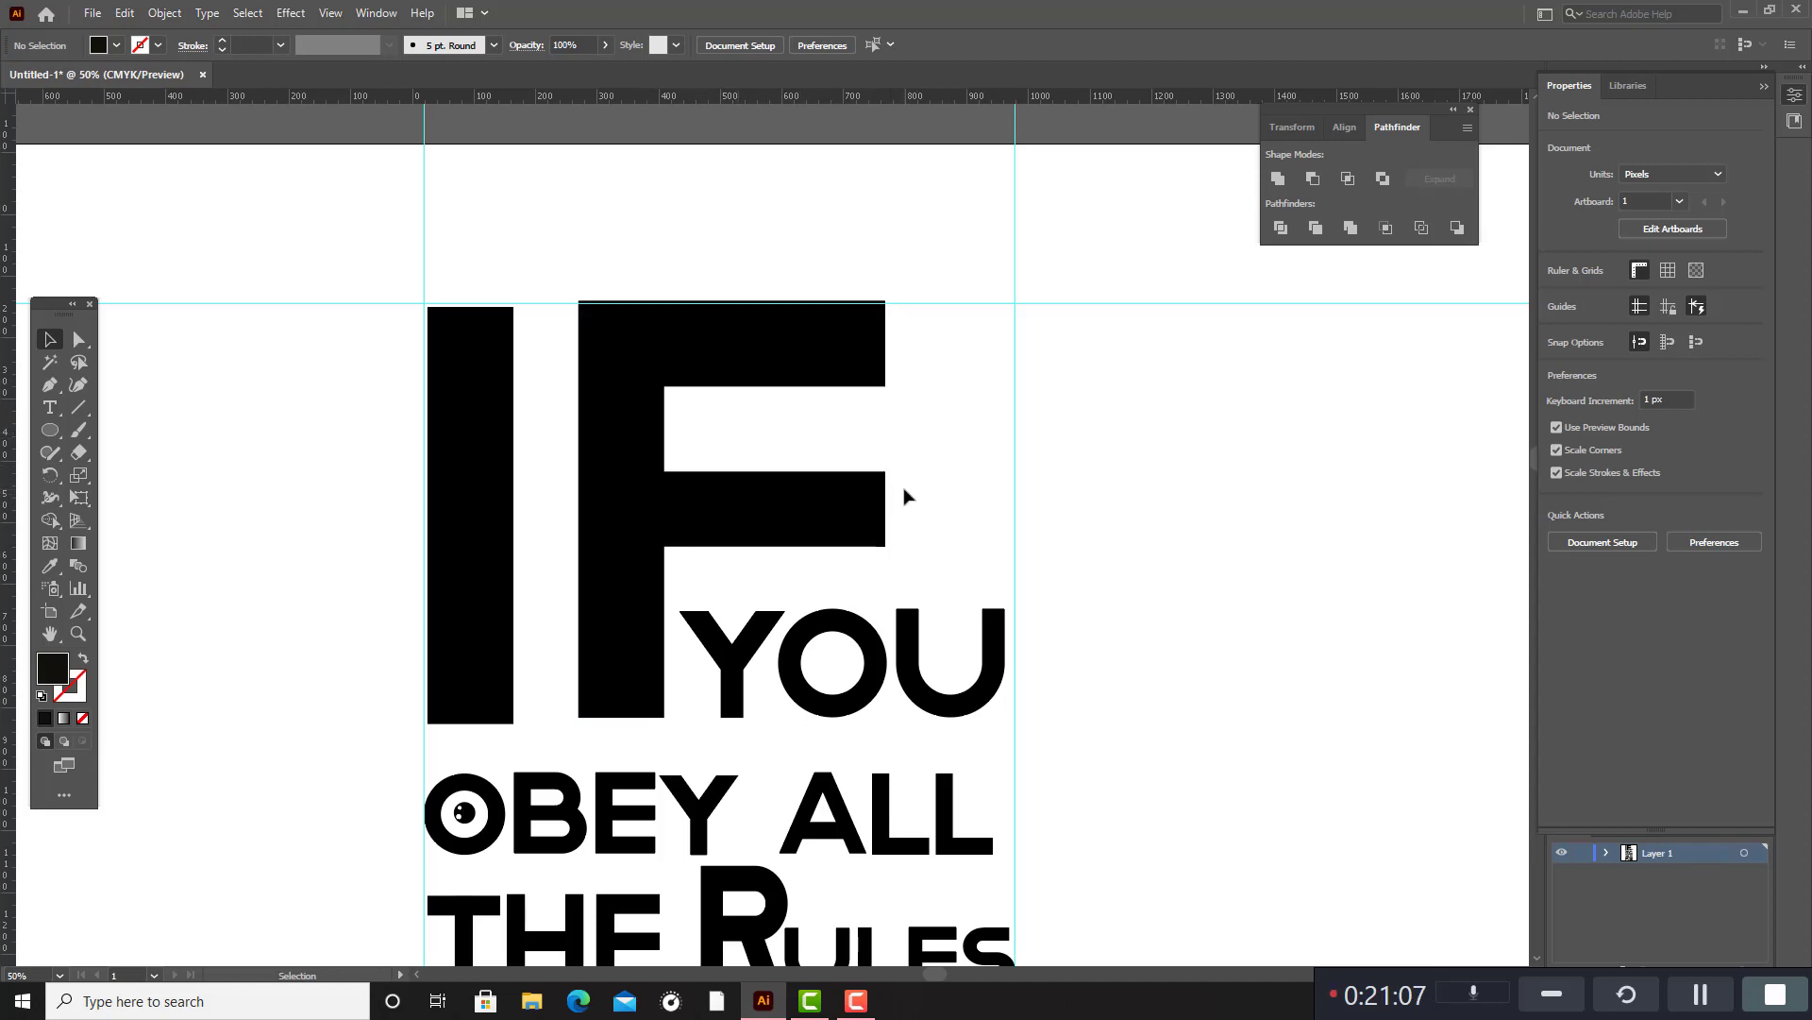
pyautogui.click(50, 384)
pyautogui.click(85, 662)
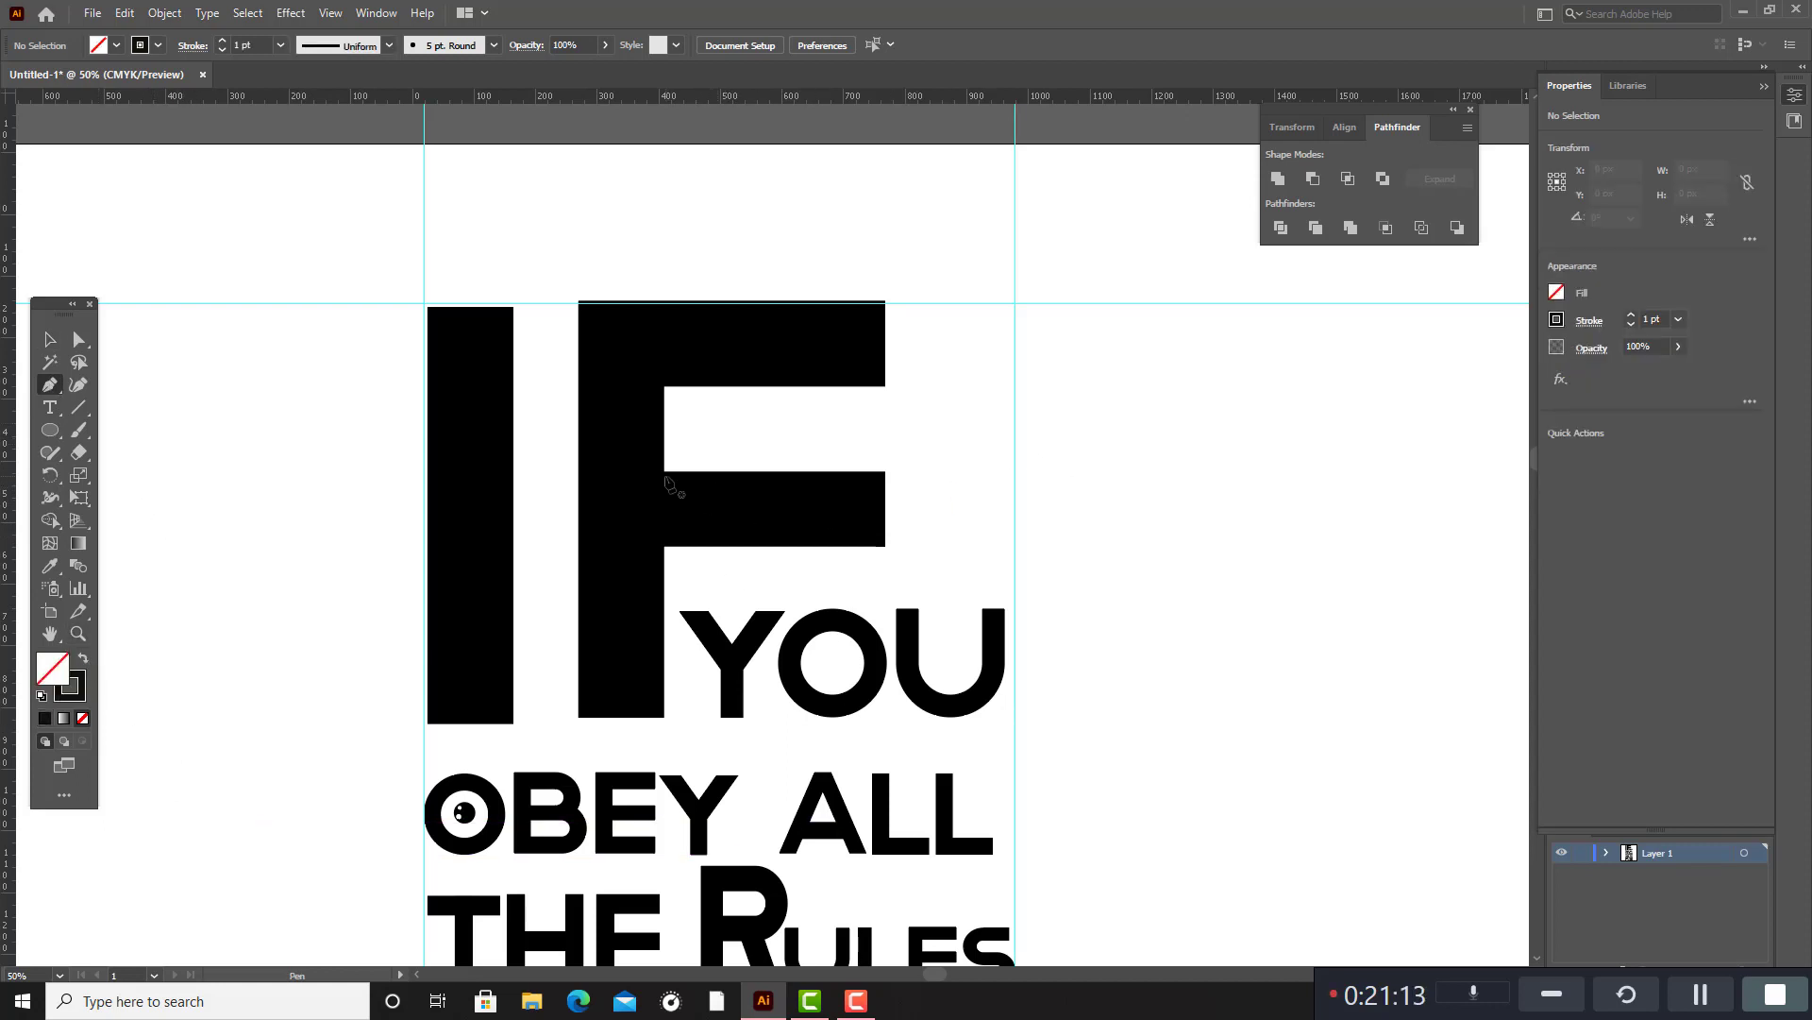
pyautogui.click(698, 479)
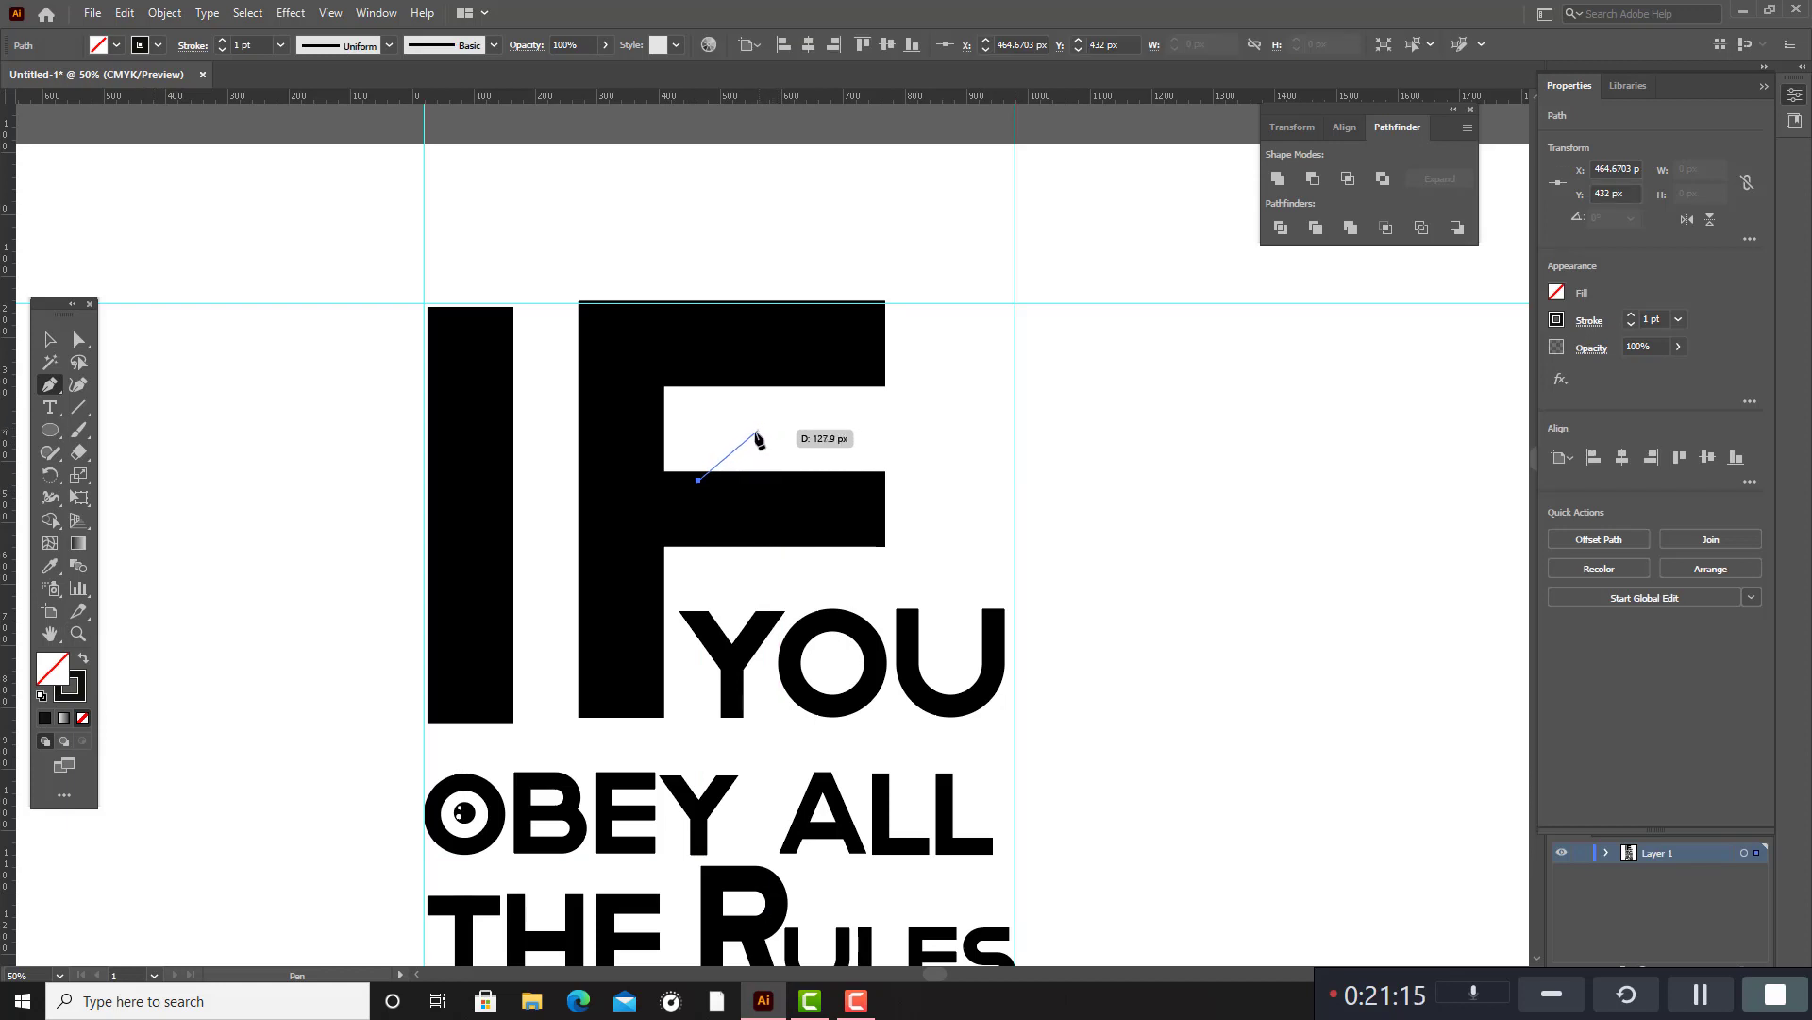
pyautogui.click(745, 437)
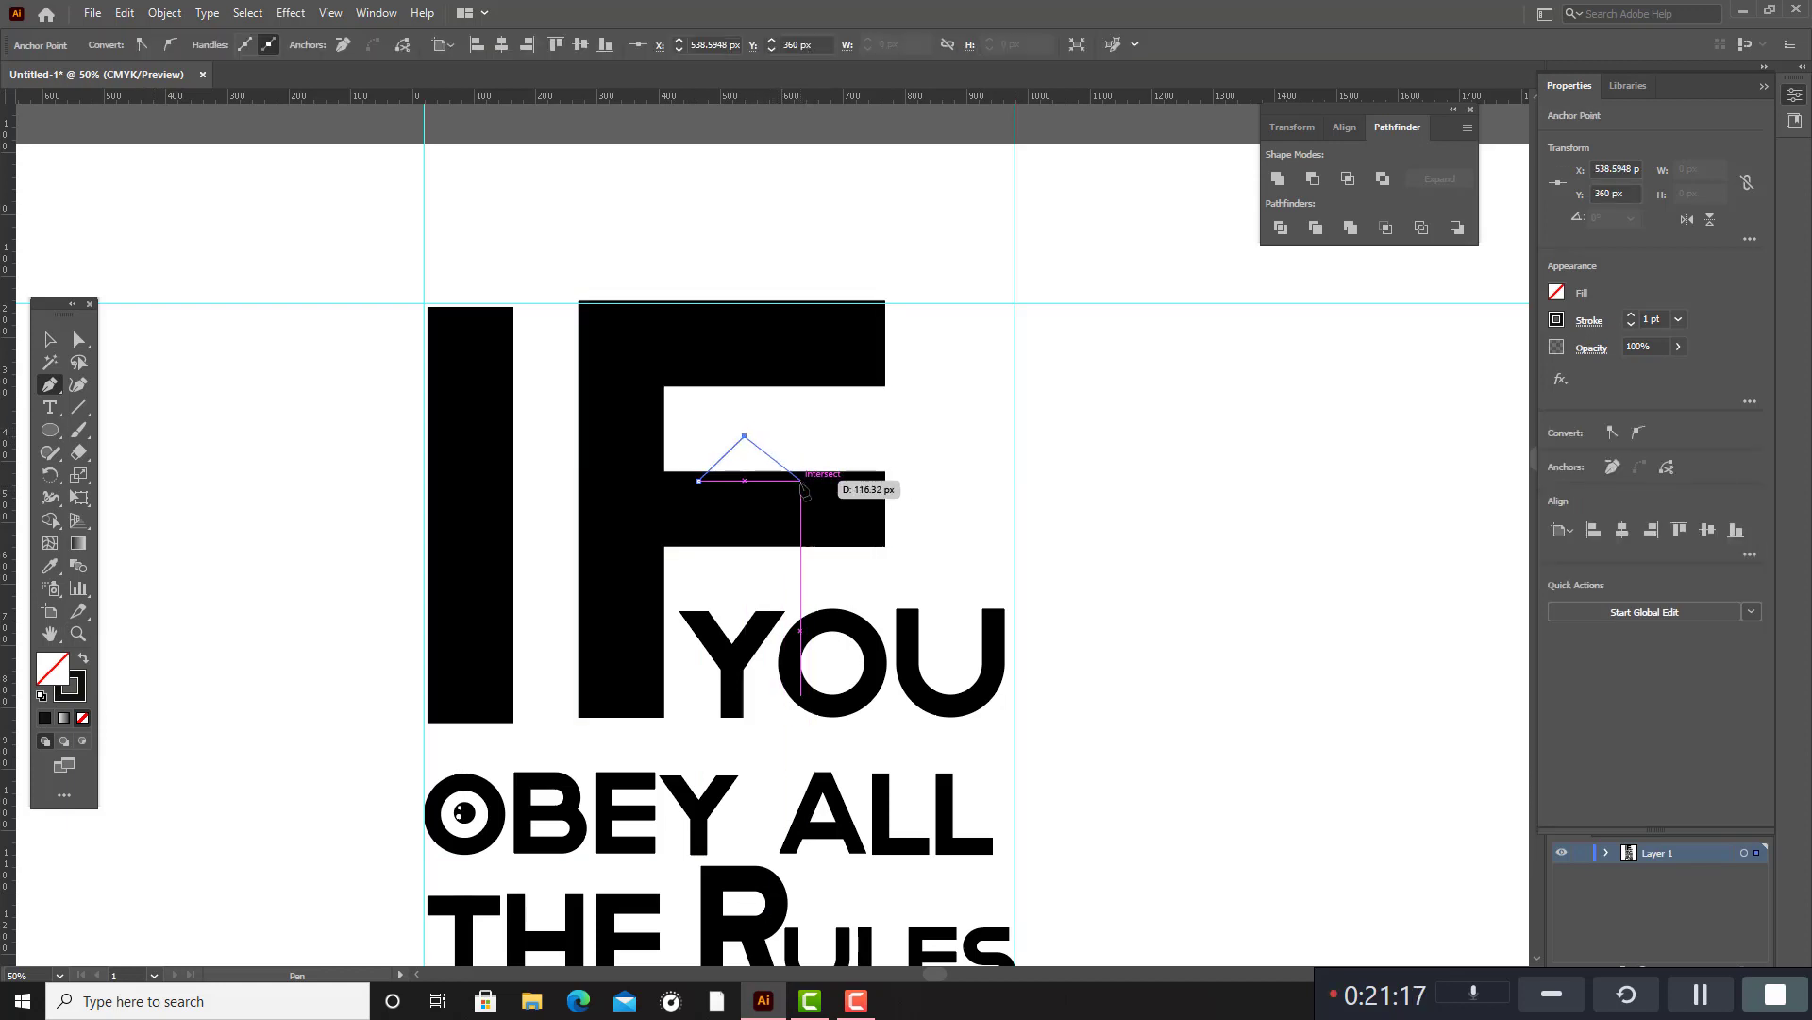
pyautogui.click(801, 480)
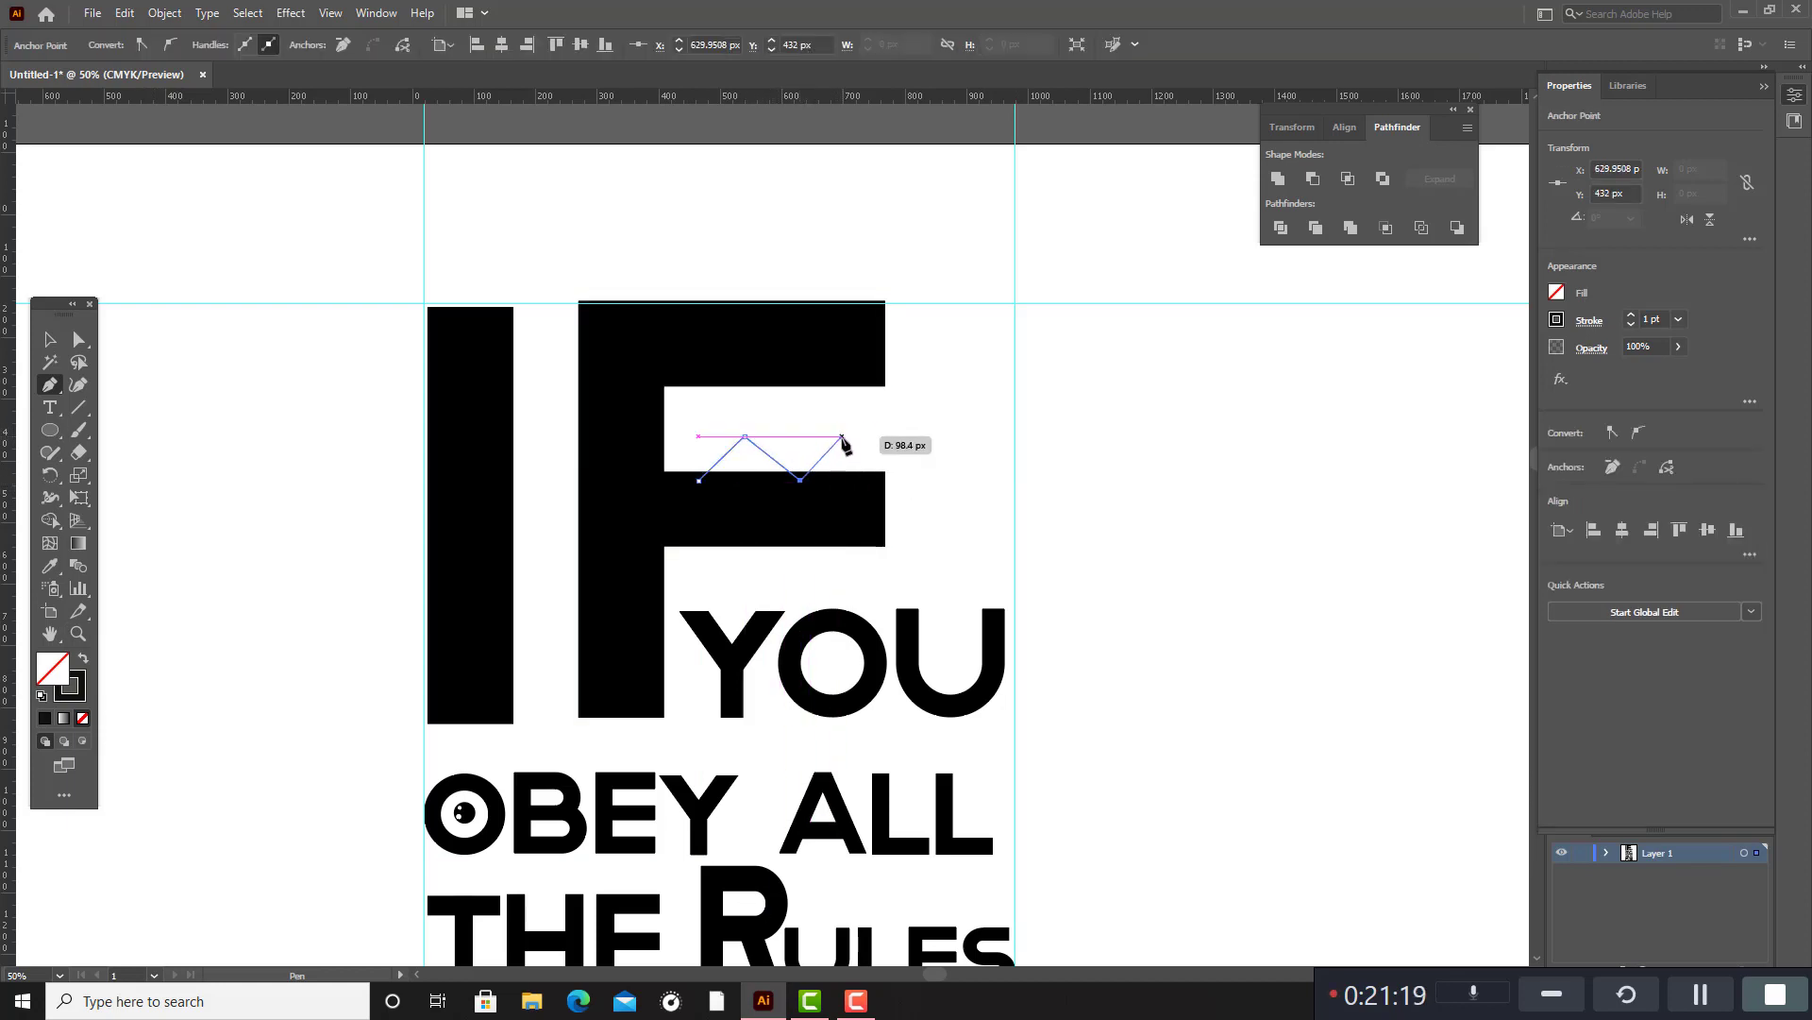
pyautogui.click(842, 436)
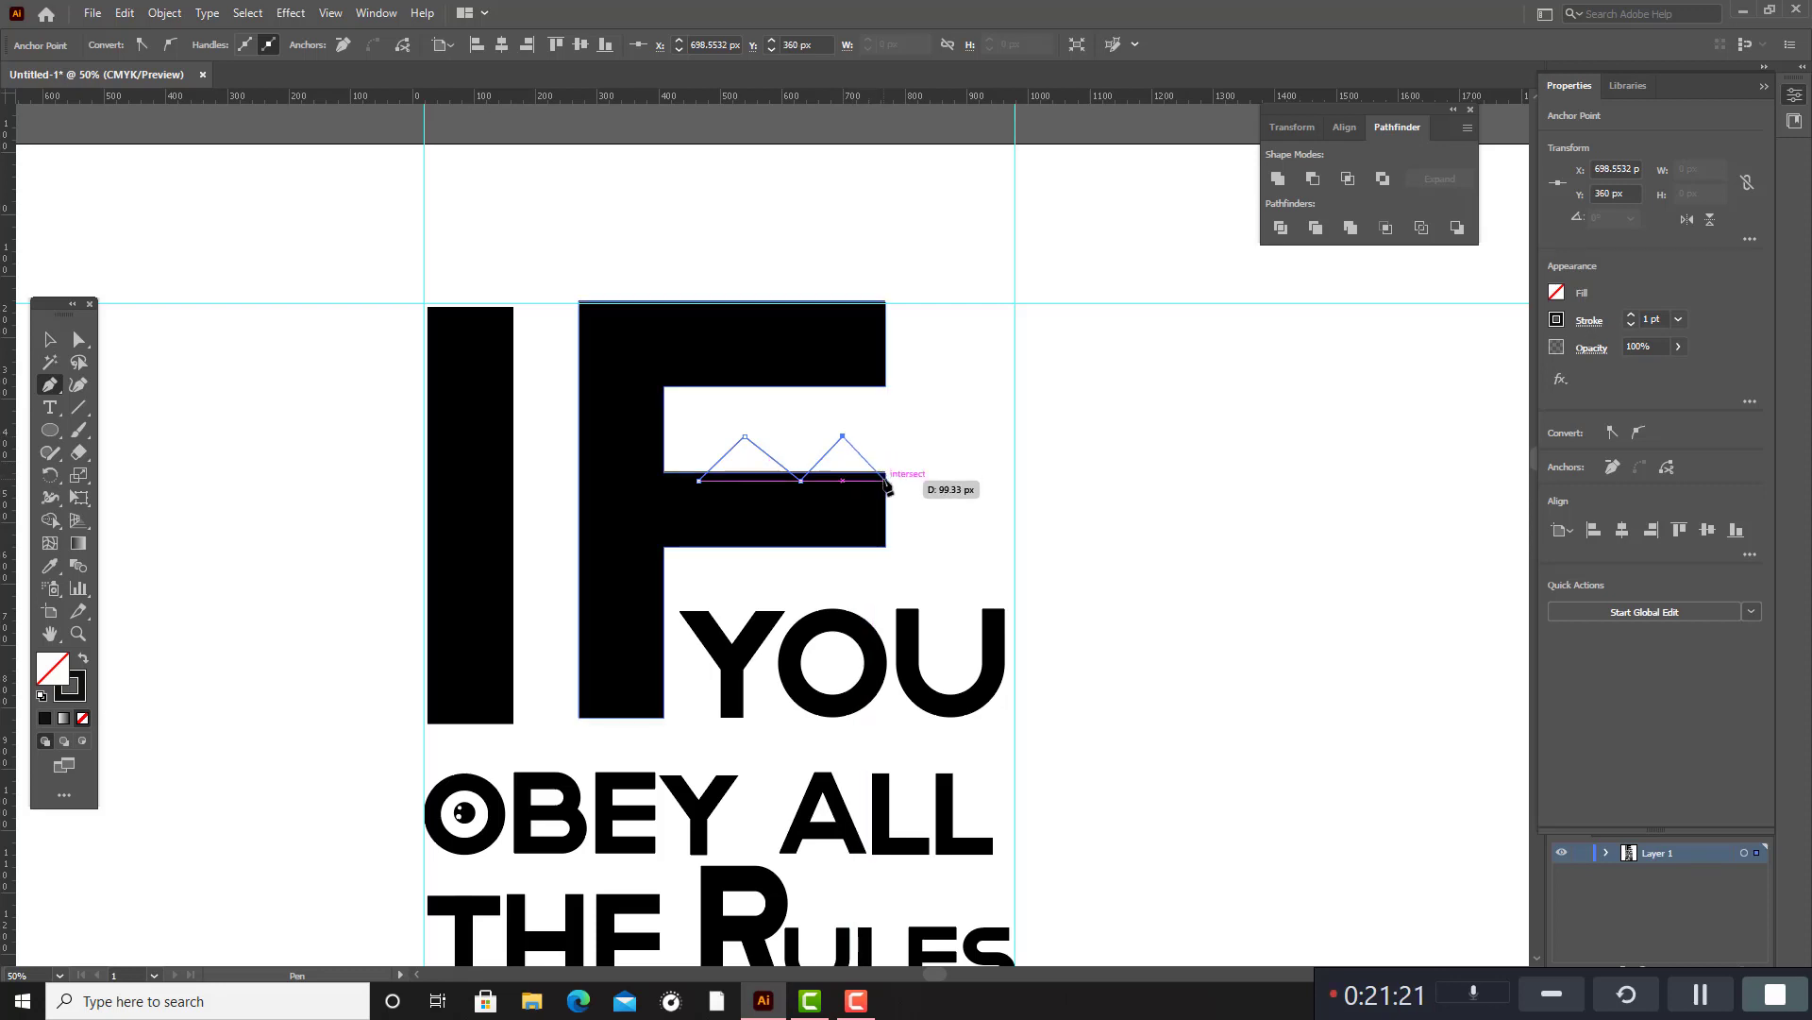
pyautogui.click(884, 481)
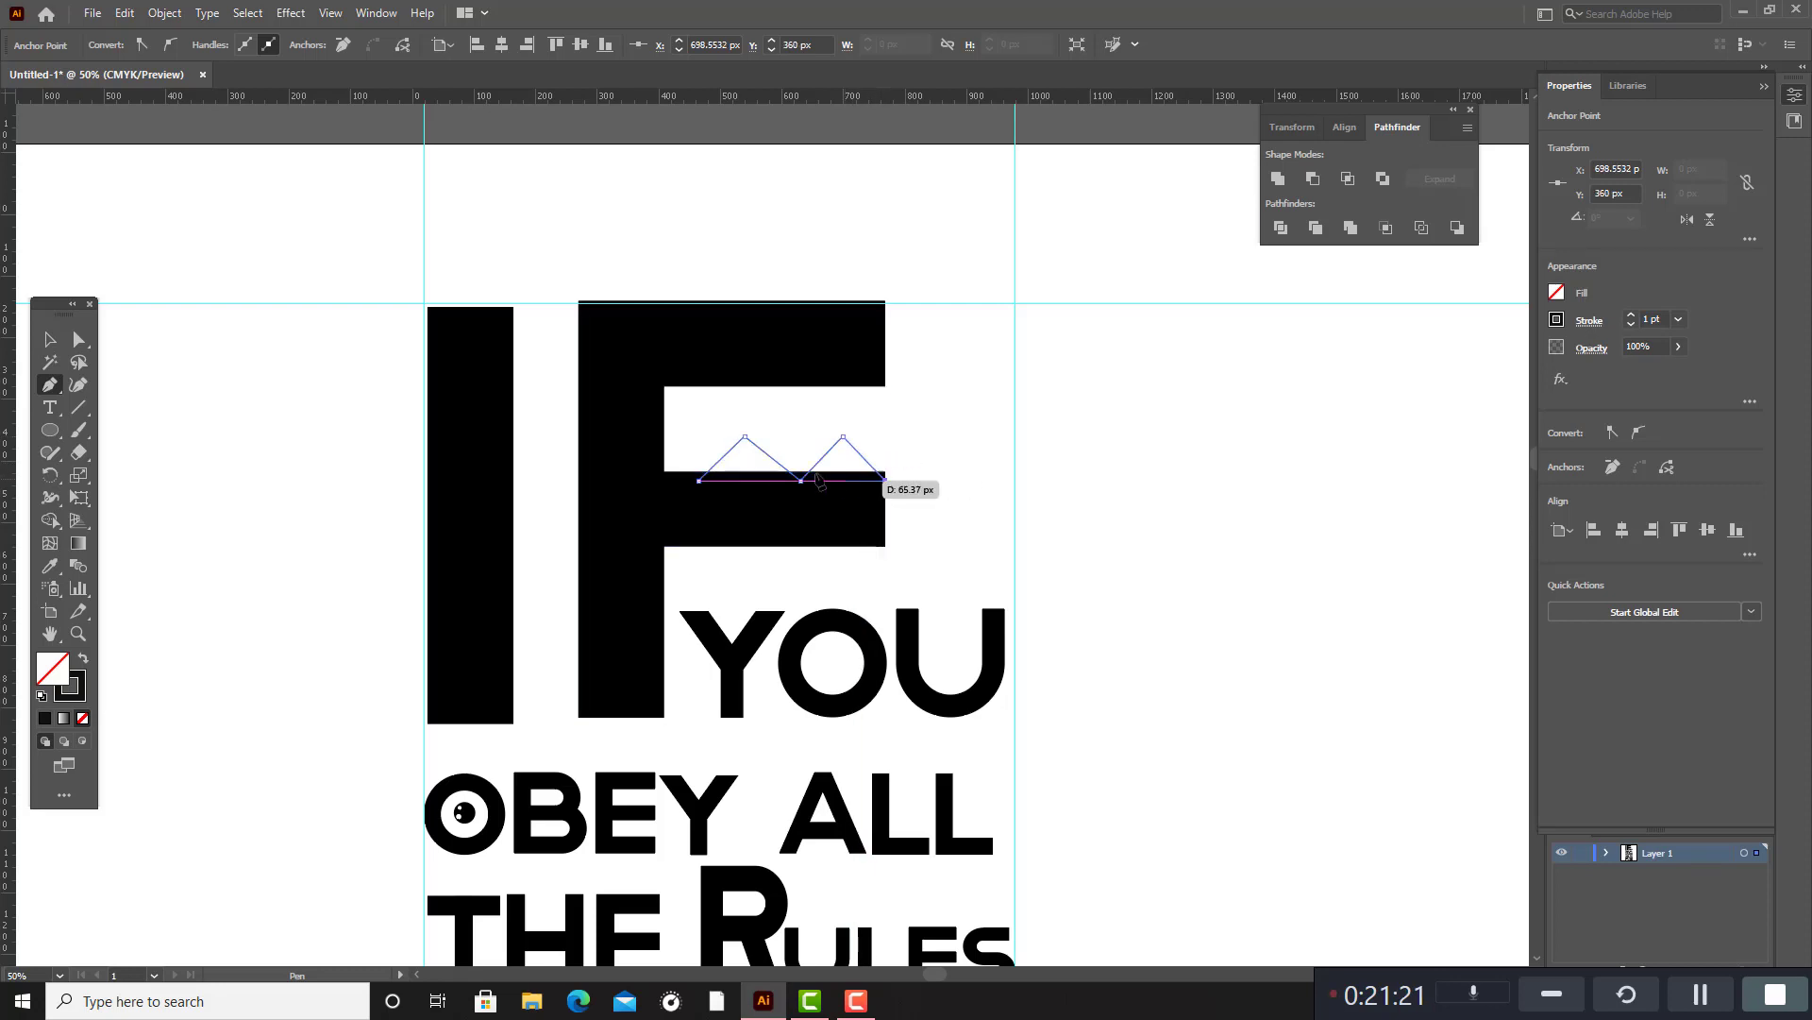
pyautogui.click(700, 481)
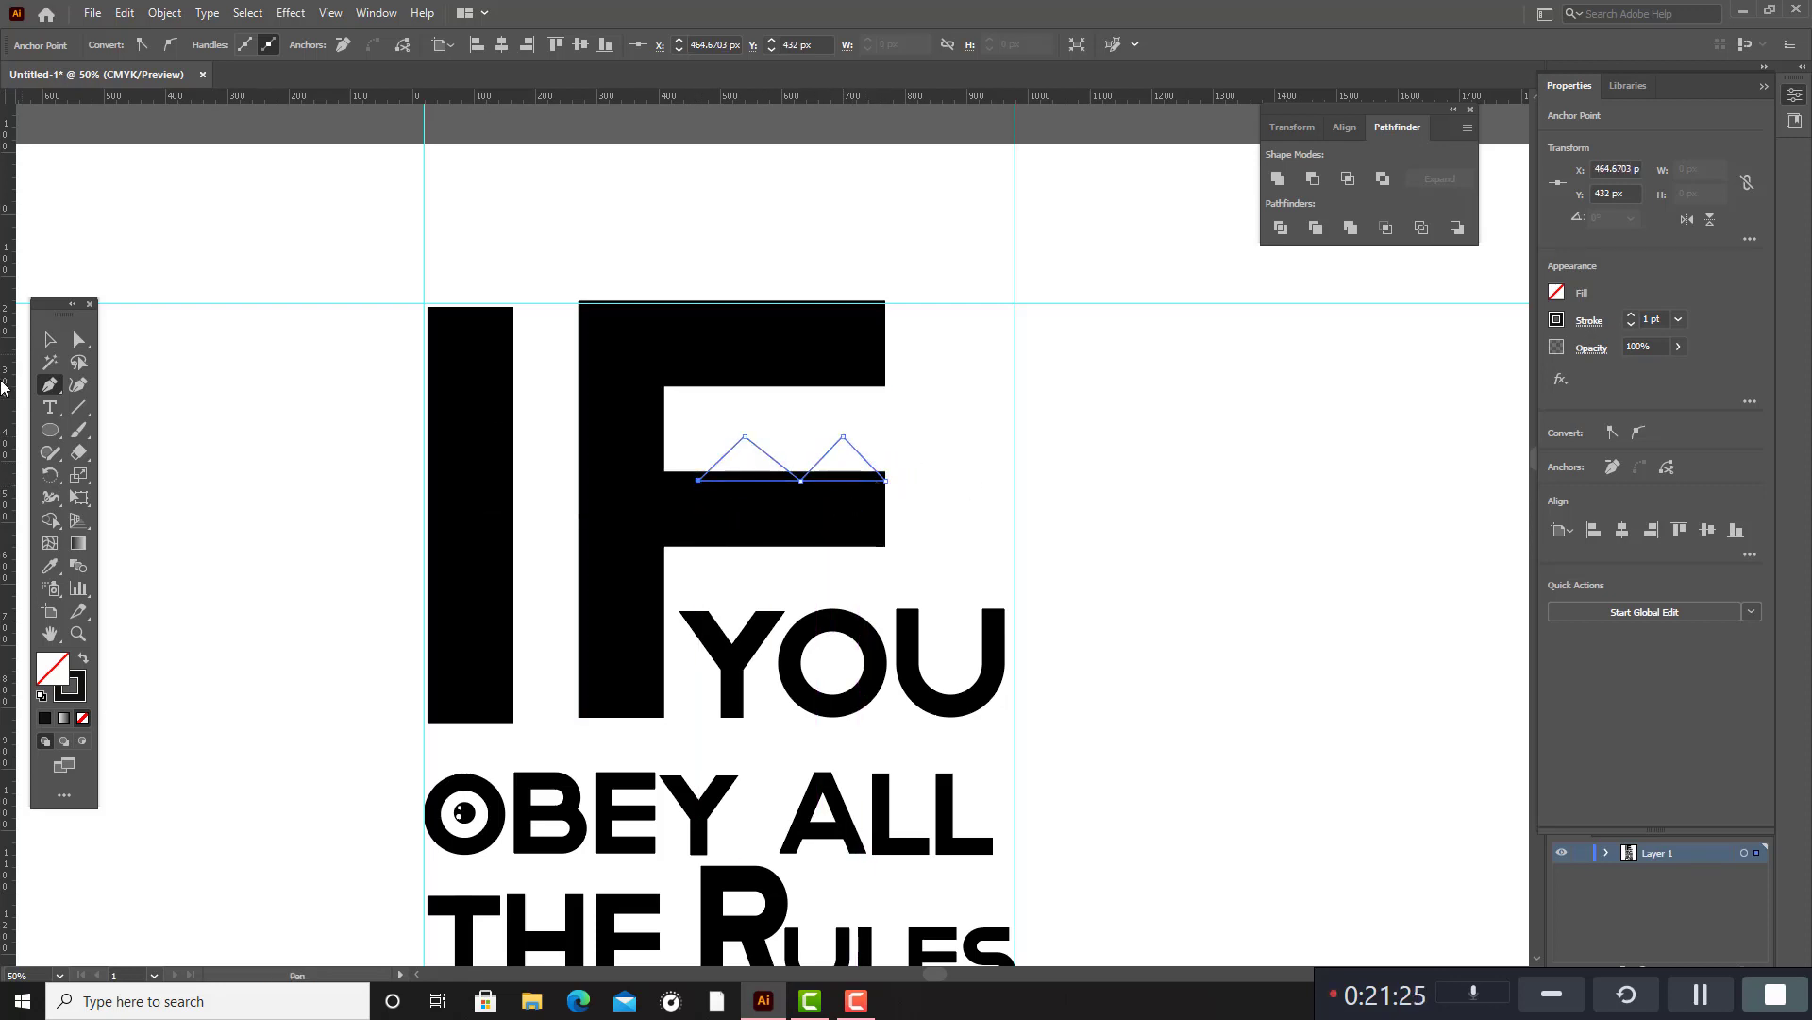
# Narrow the two-peak shape to about 281 px wide and swap its stroke and fill colours.
pyautogui.click(50, 338)
pyautogui.moveTo(883, 434); pyautogui.dragTo(872, 434)
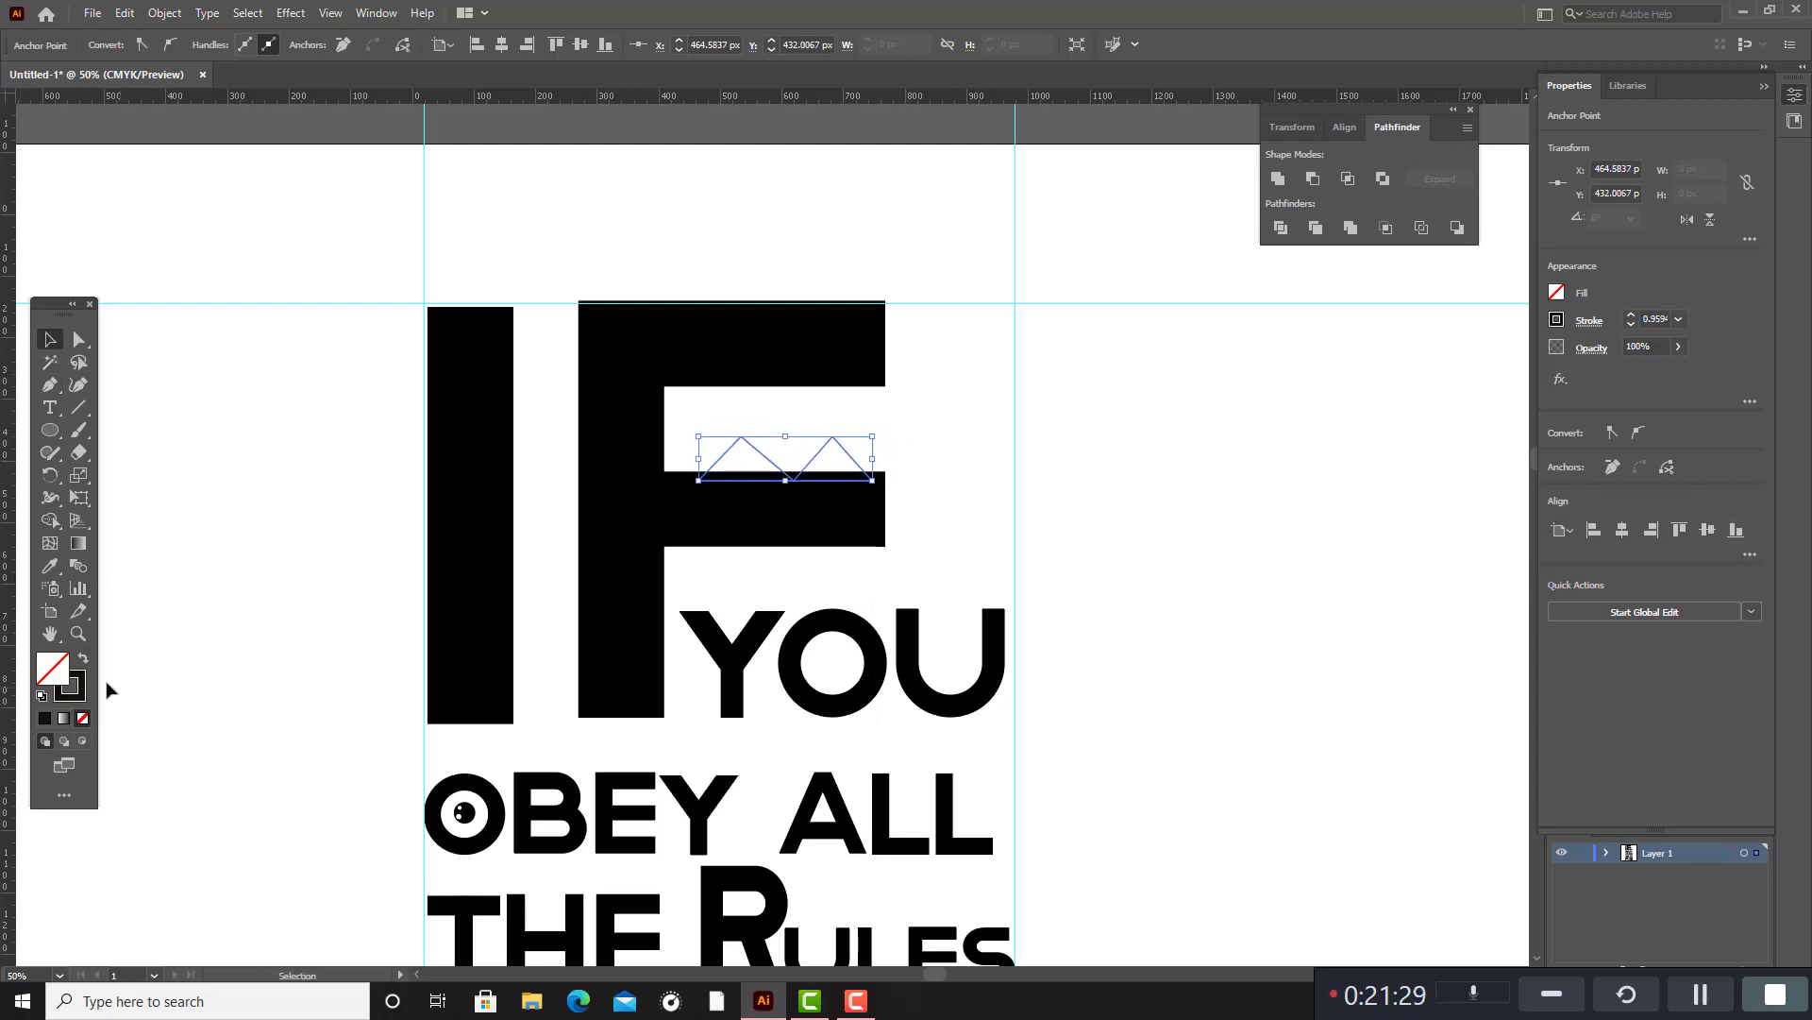
pyautogui.click(83, 661)
pyautogui.click(1101, 554)
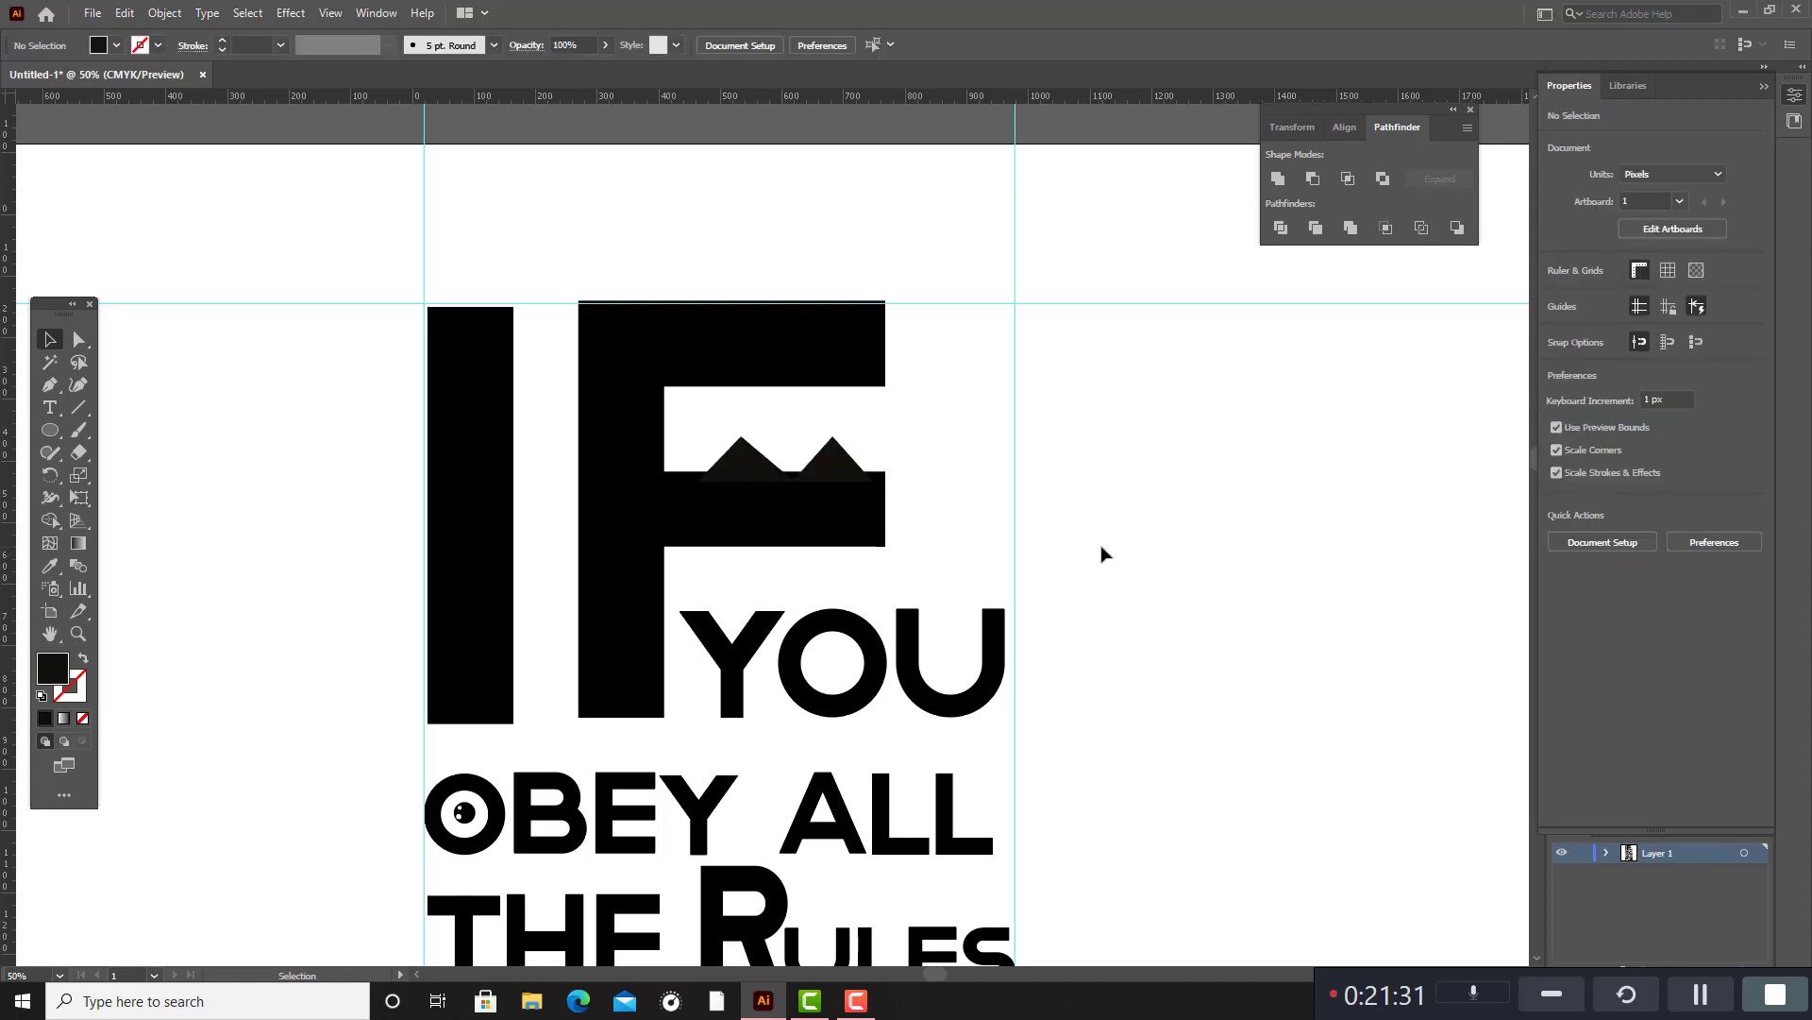
# Nudge the two-peak shape slightly up and to the left, and fill it with the black sampled from the F.
pyautogui.scroll(1, 1105, 557)
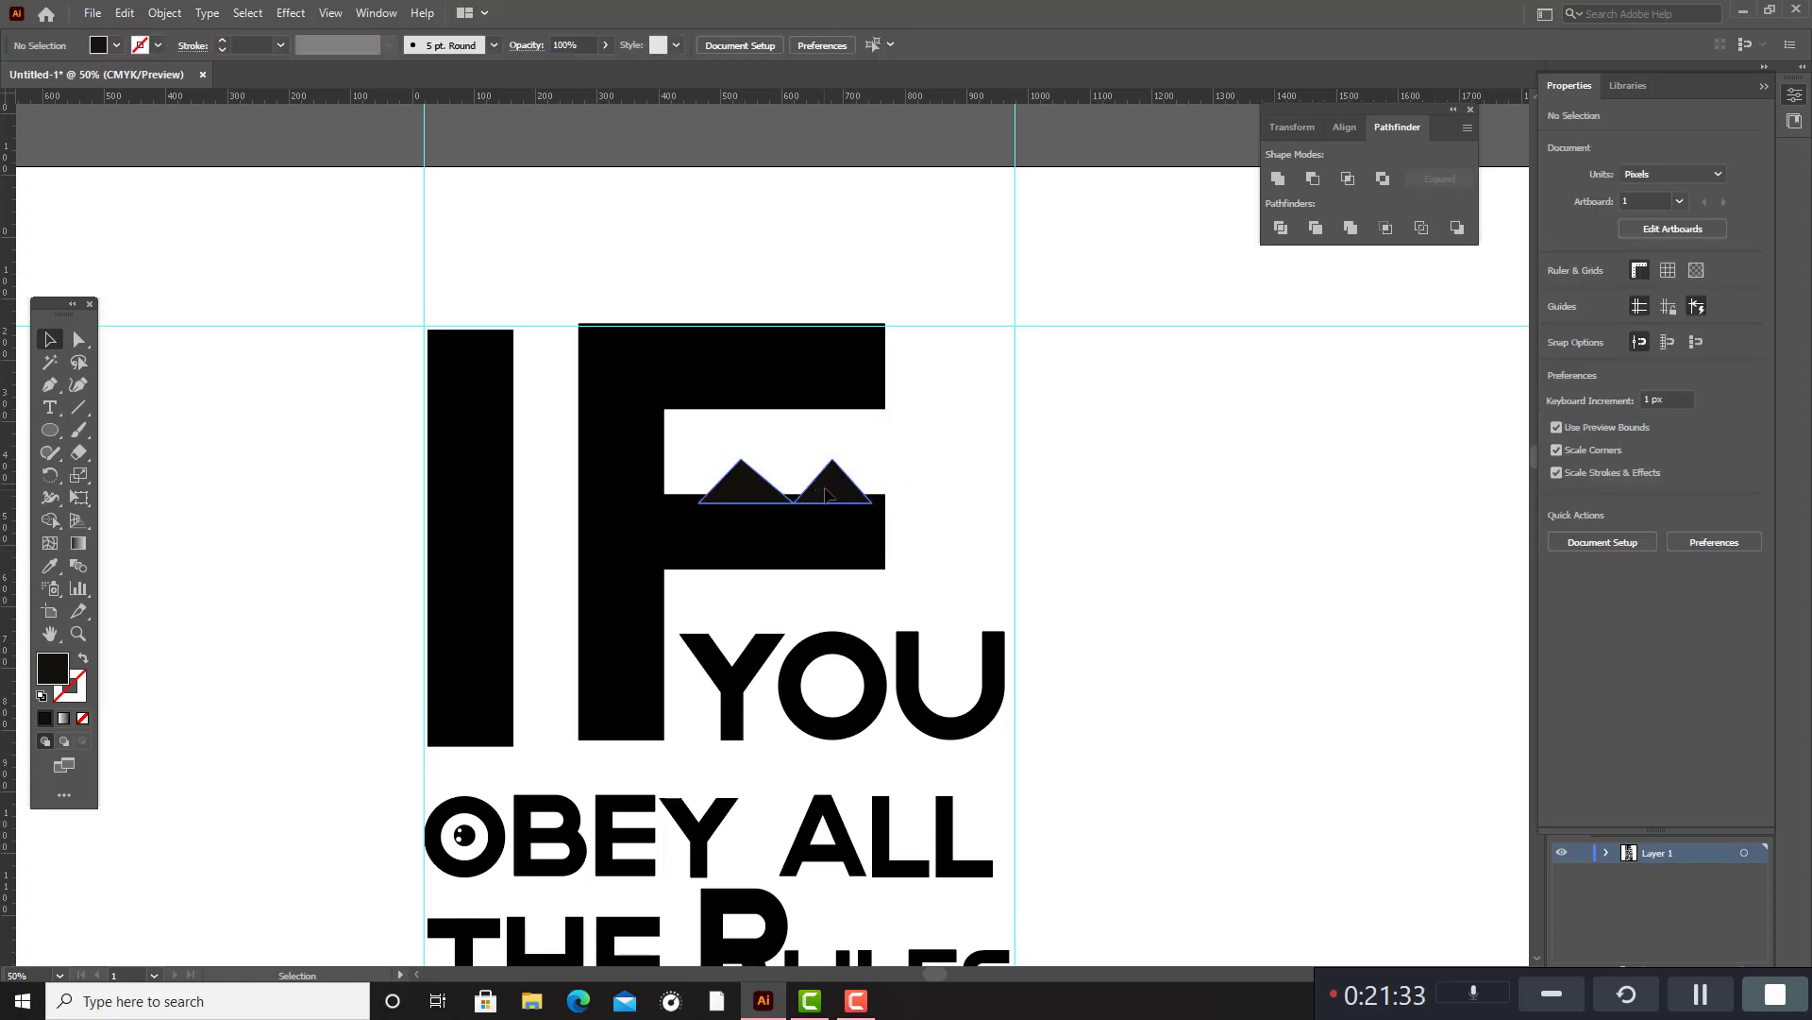
pyautogui.moveTo(824, 496); pyautogui.dragTo(818, 493)
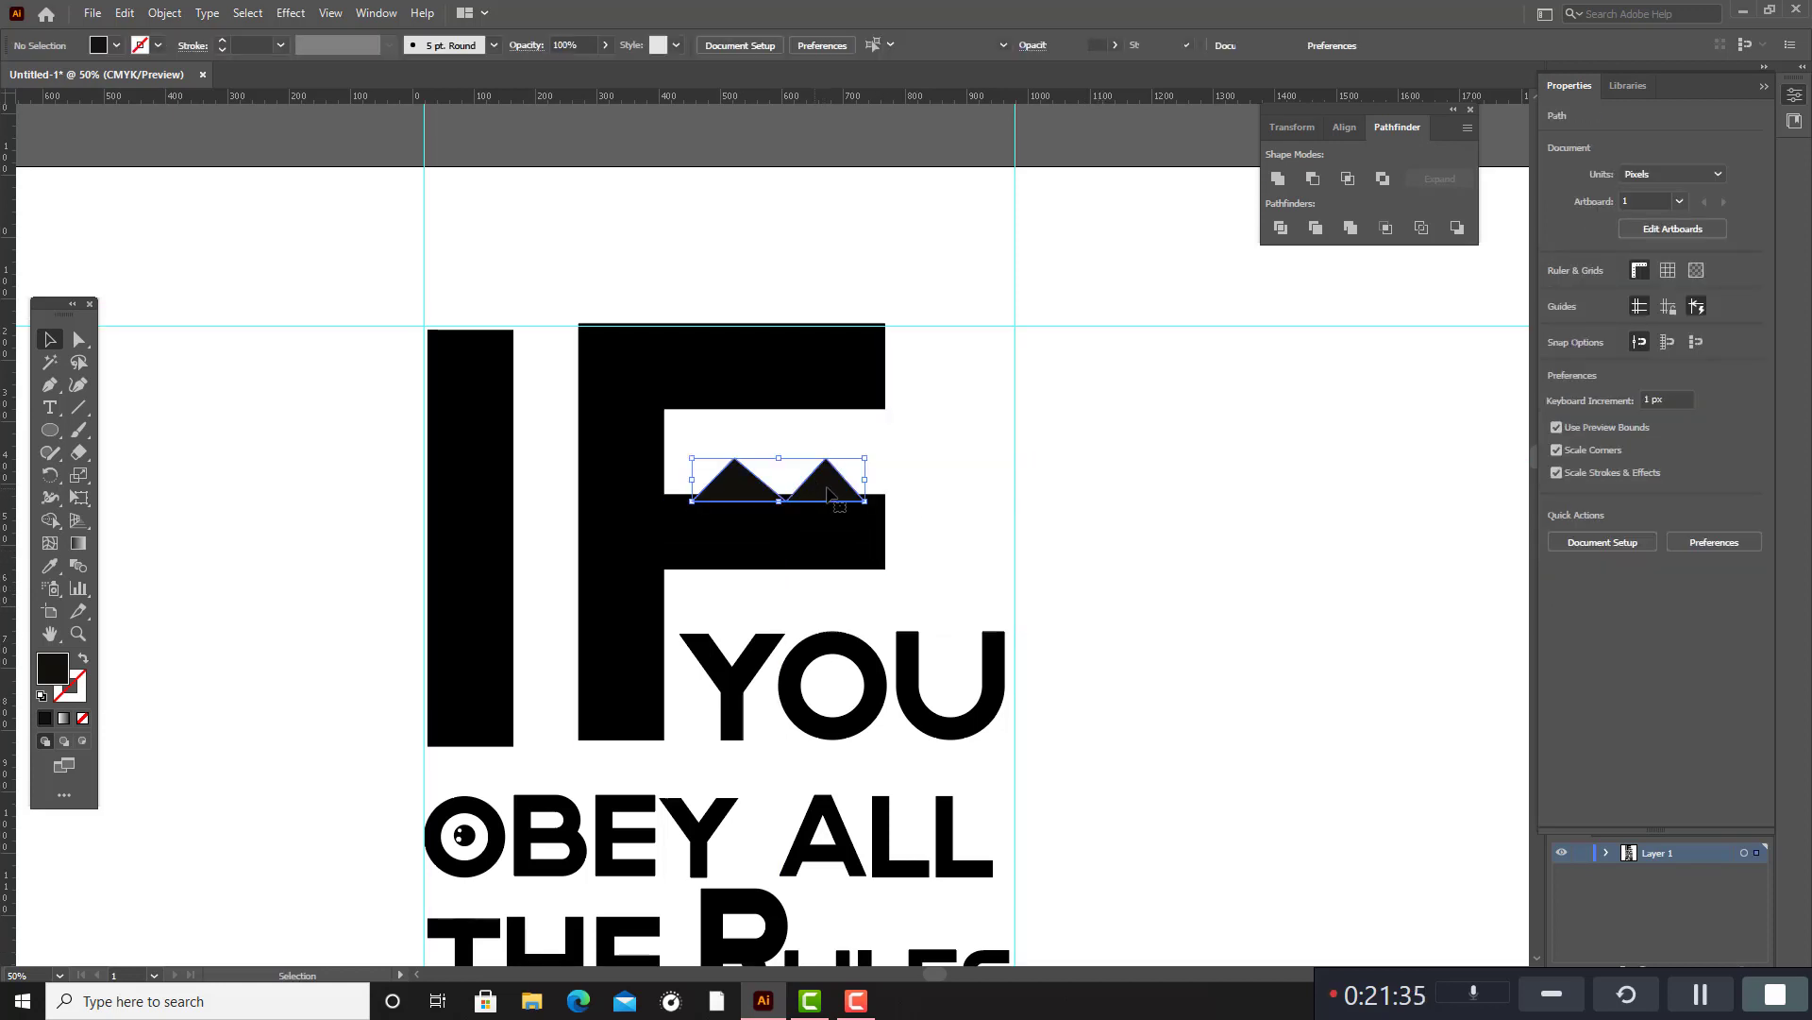
pyautogui.click(50, 565)
pyautogui.click(691, 533)
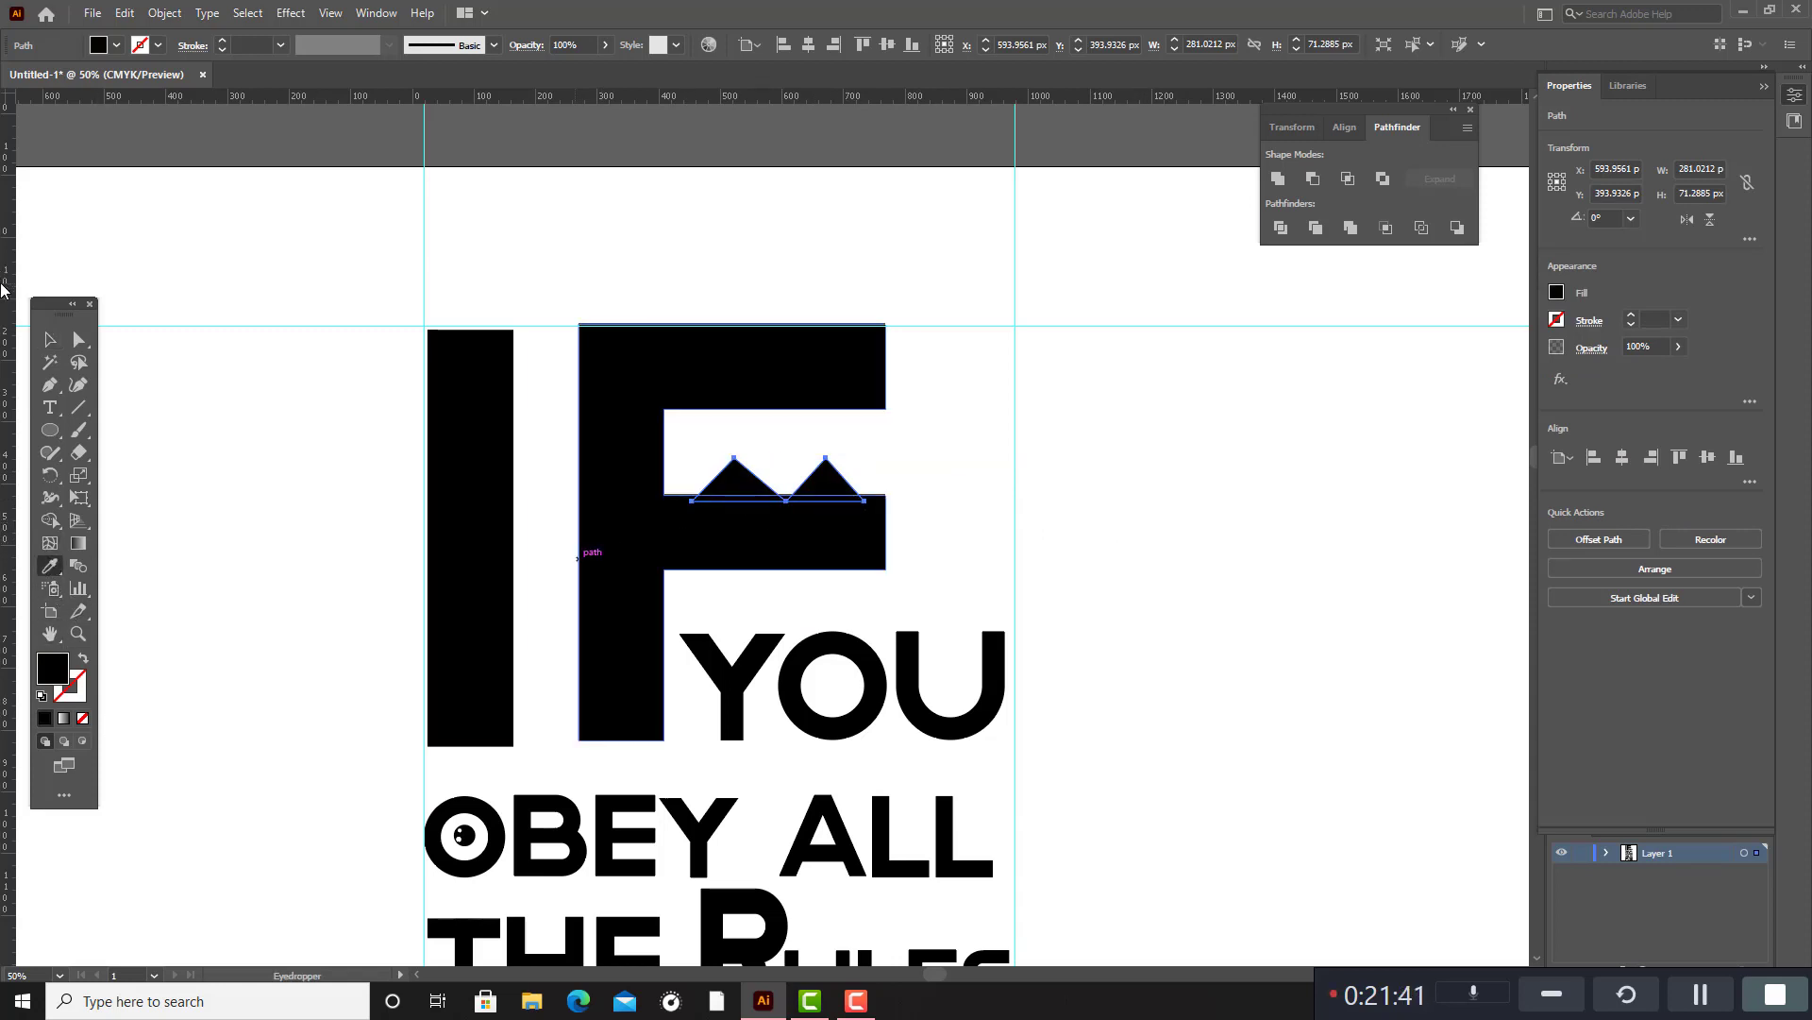
pyautogui.press('v')
pyautogui.click(1047, 531)
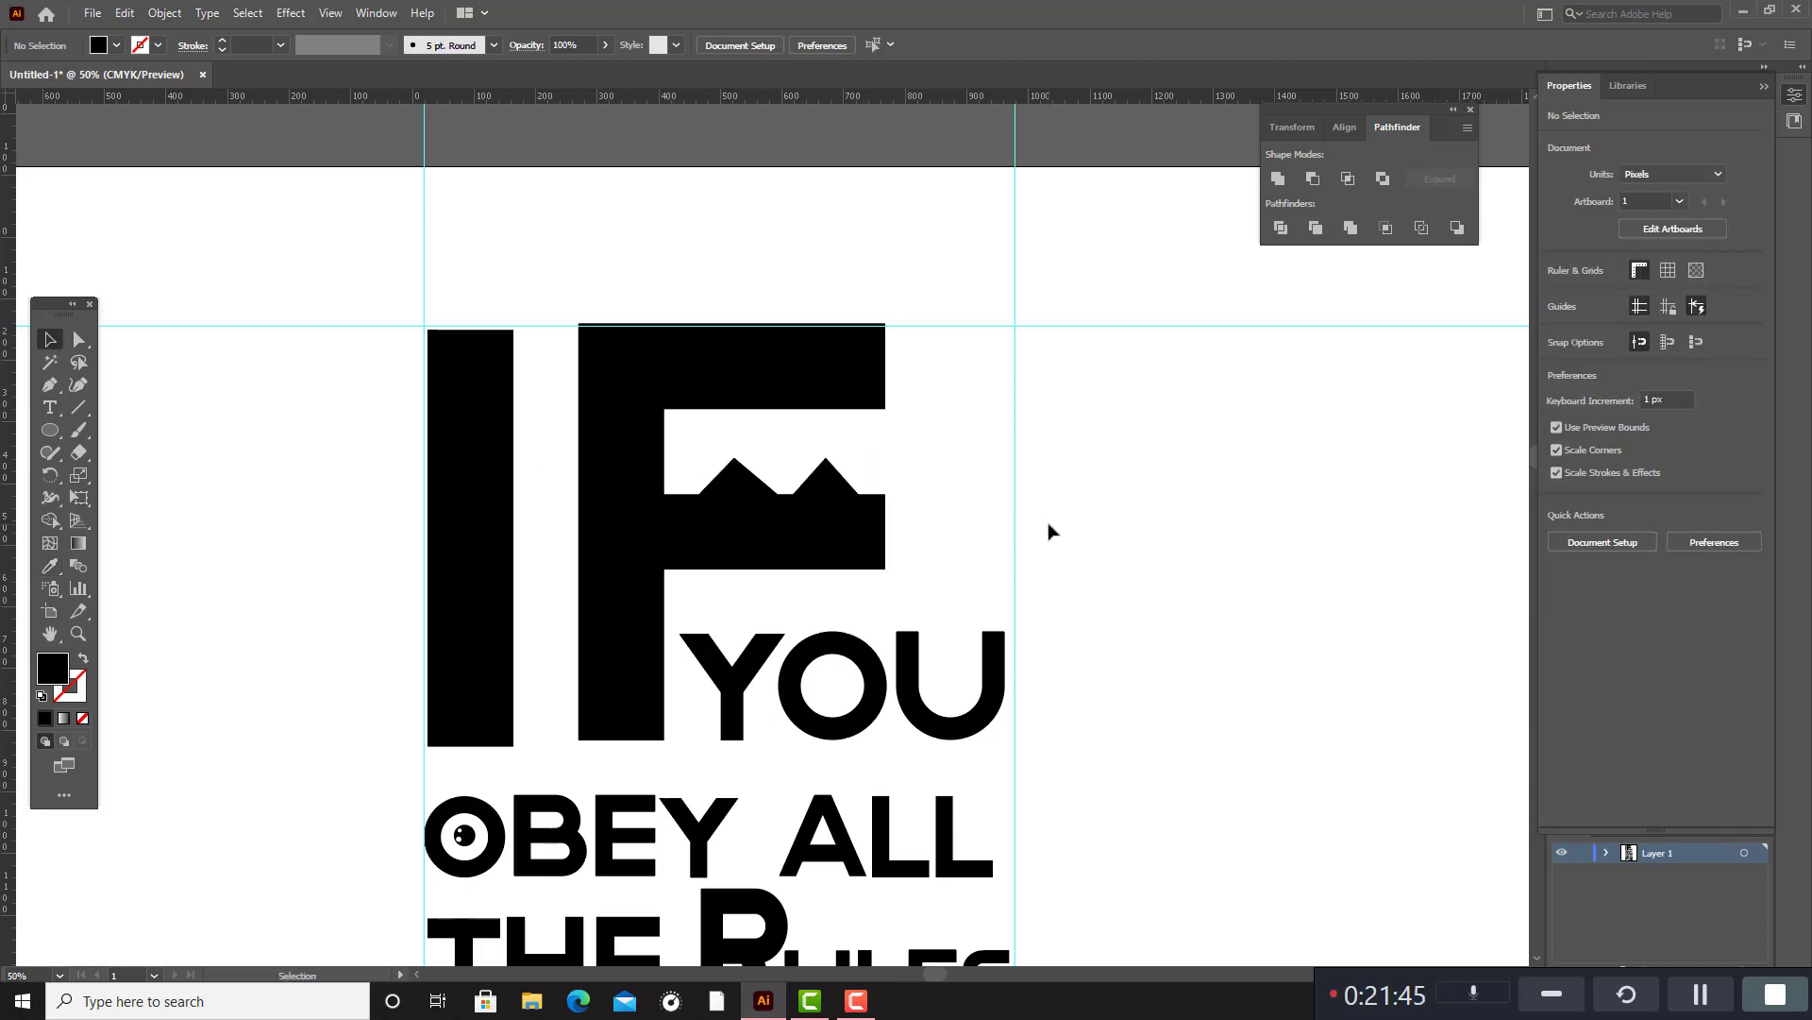
# Shift the two peaks slightly left along the F's middle bar and deselect them.
pyautogui.scroll(-5, 1076, 585)
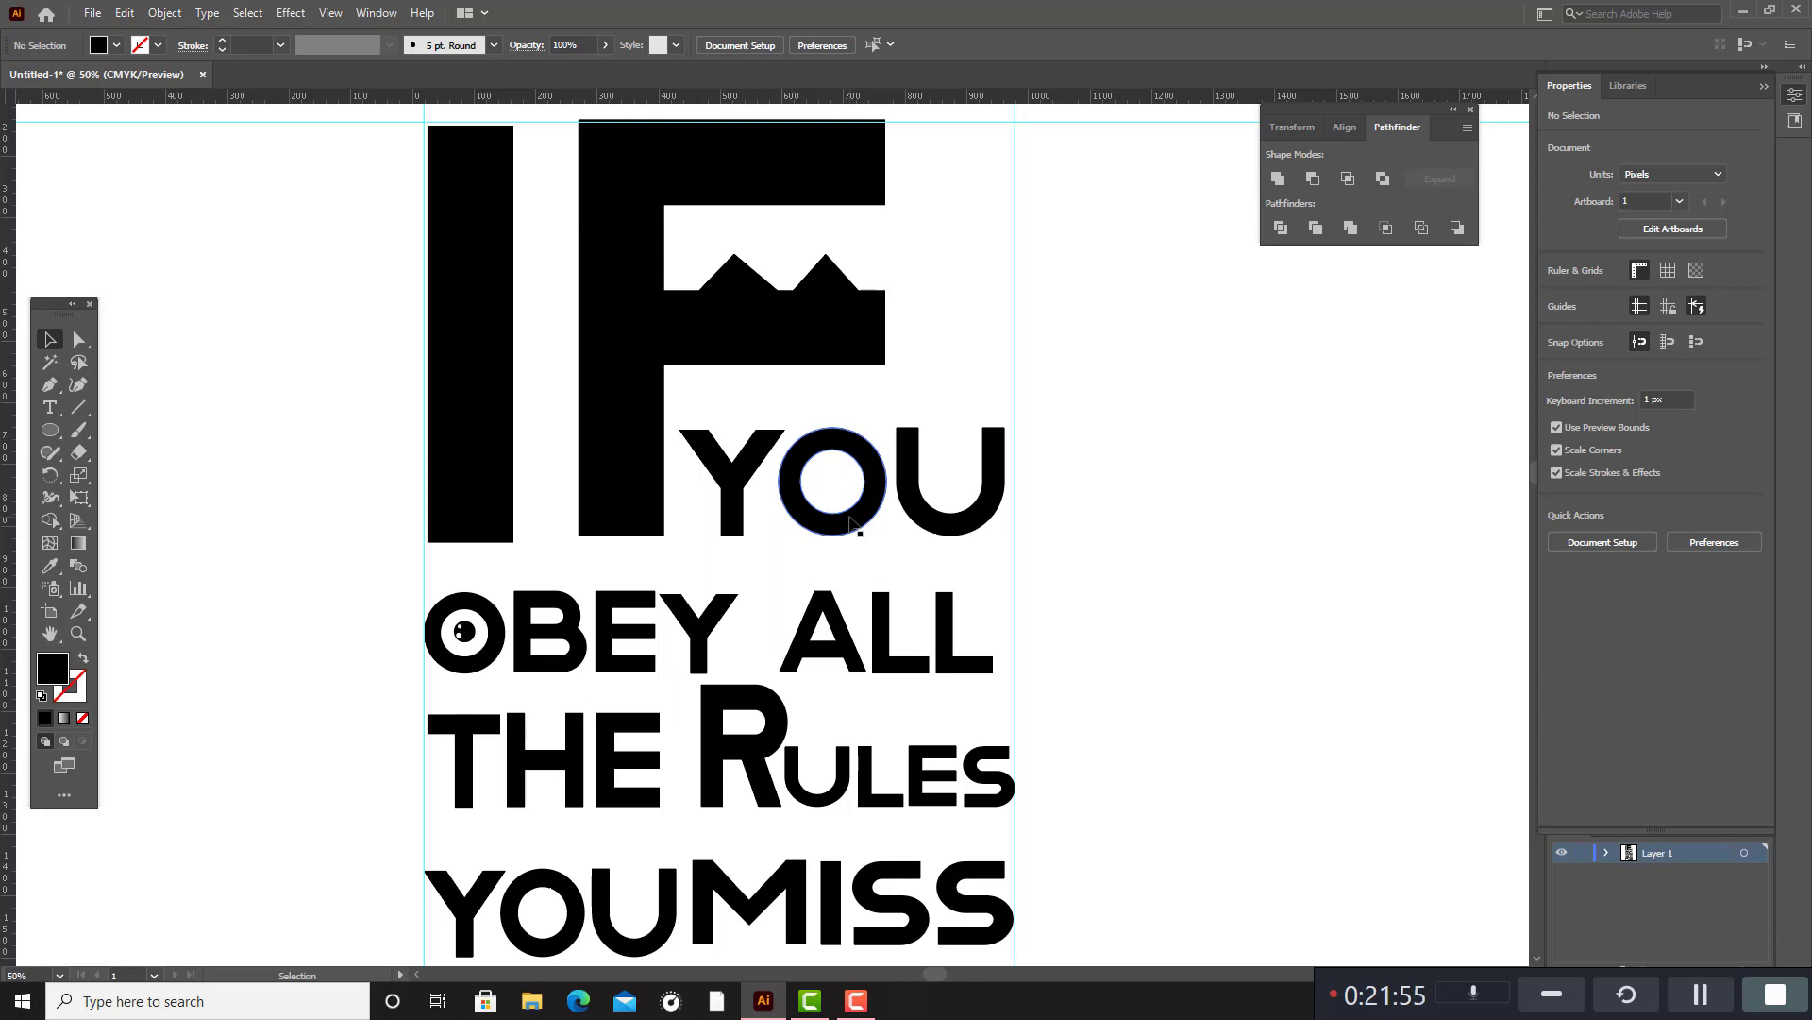
pyautogui.scroll(-3, 852, 522)
pyautogui.scroll(3, 850, 510)
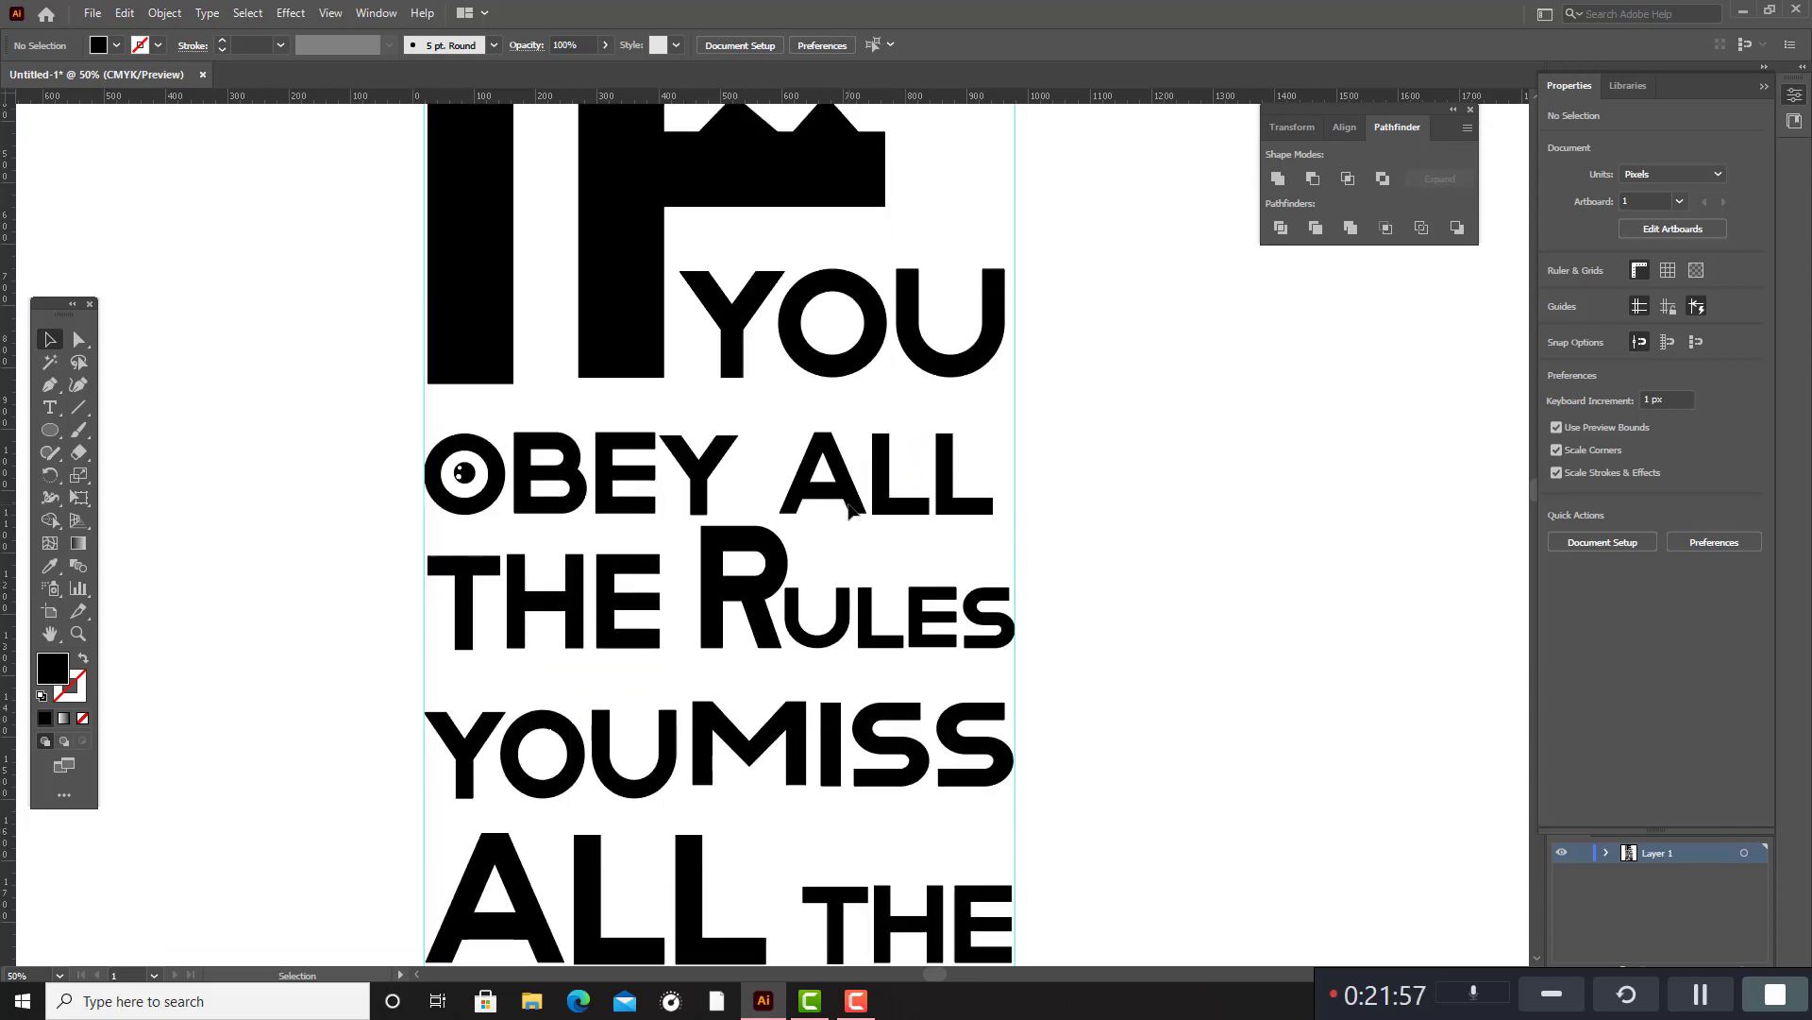
pyautogui.scroll(-8, 849, 510)
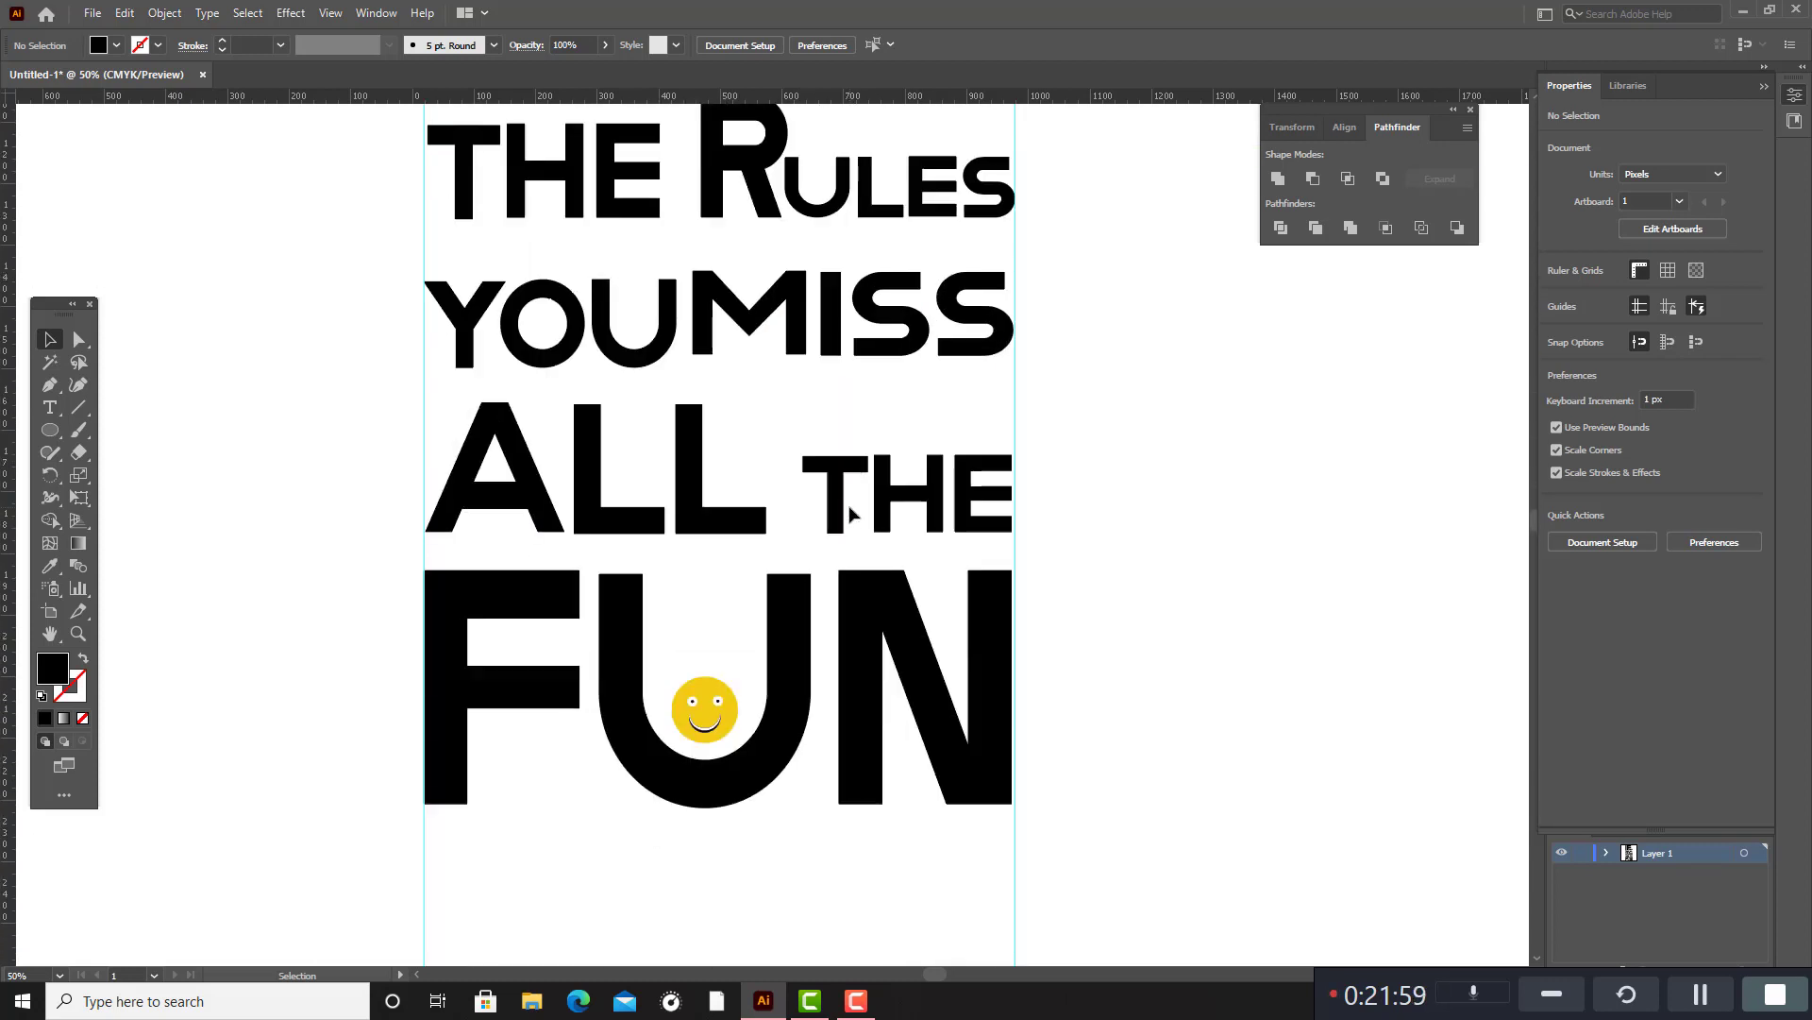
pyautogui.scroll(10, 850, 513)
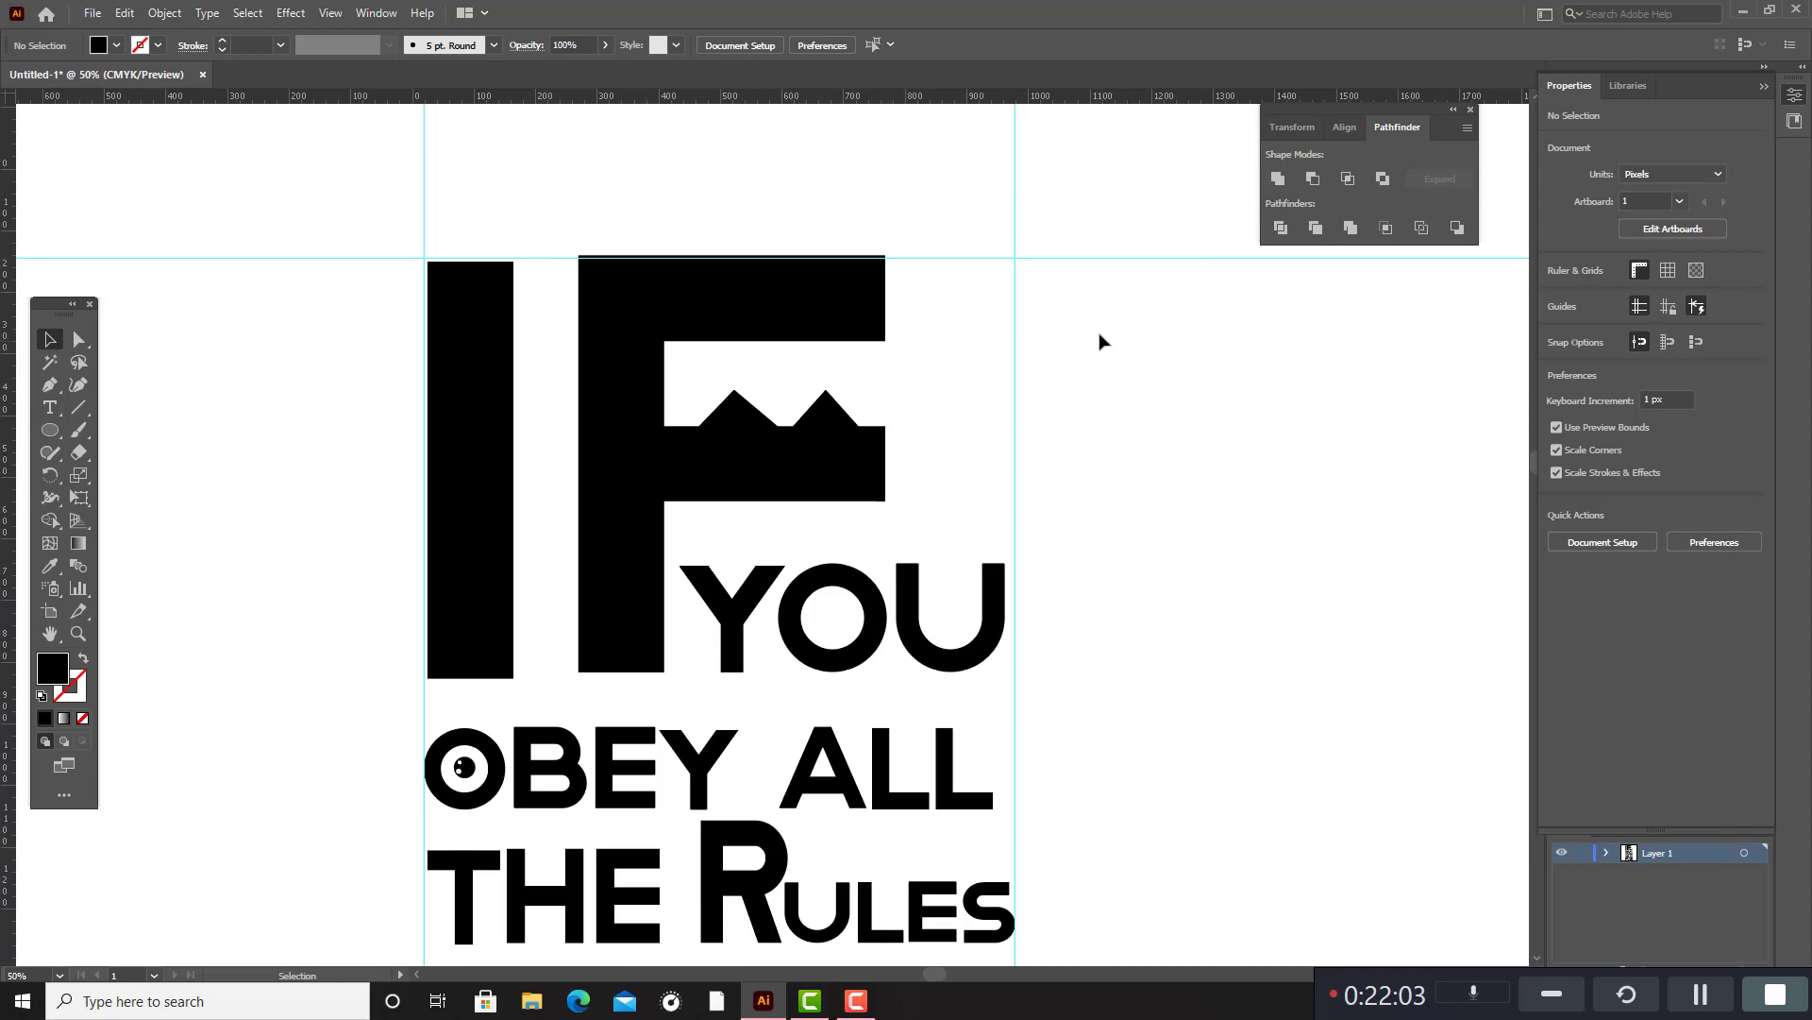
pyautogui.moveTo(835, 438); pyautogui.dragTo(818, 436)
pyautogui.click(1133, 489)
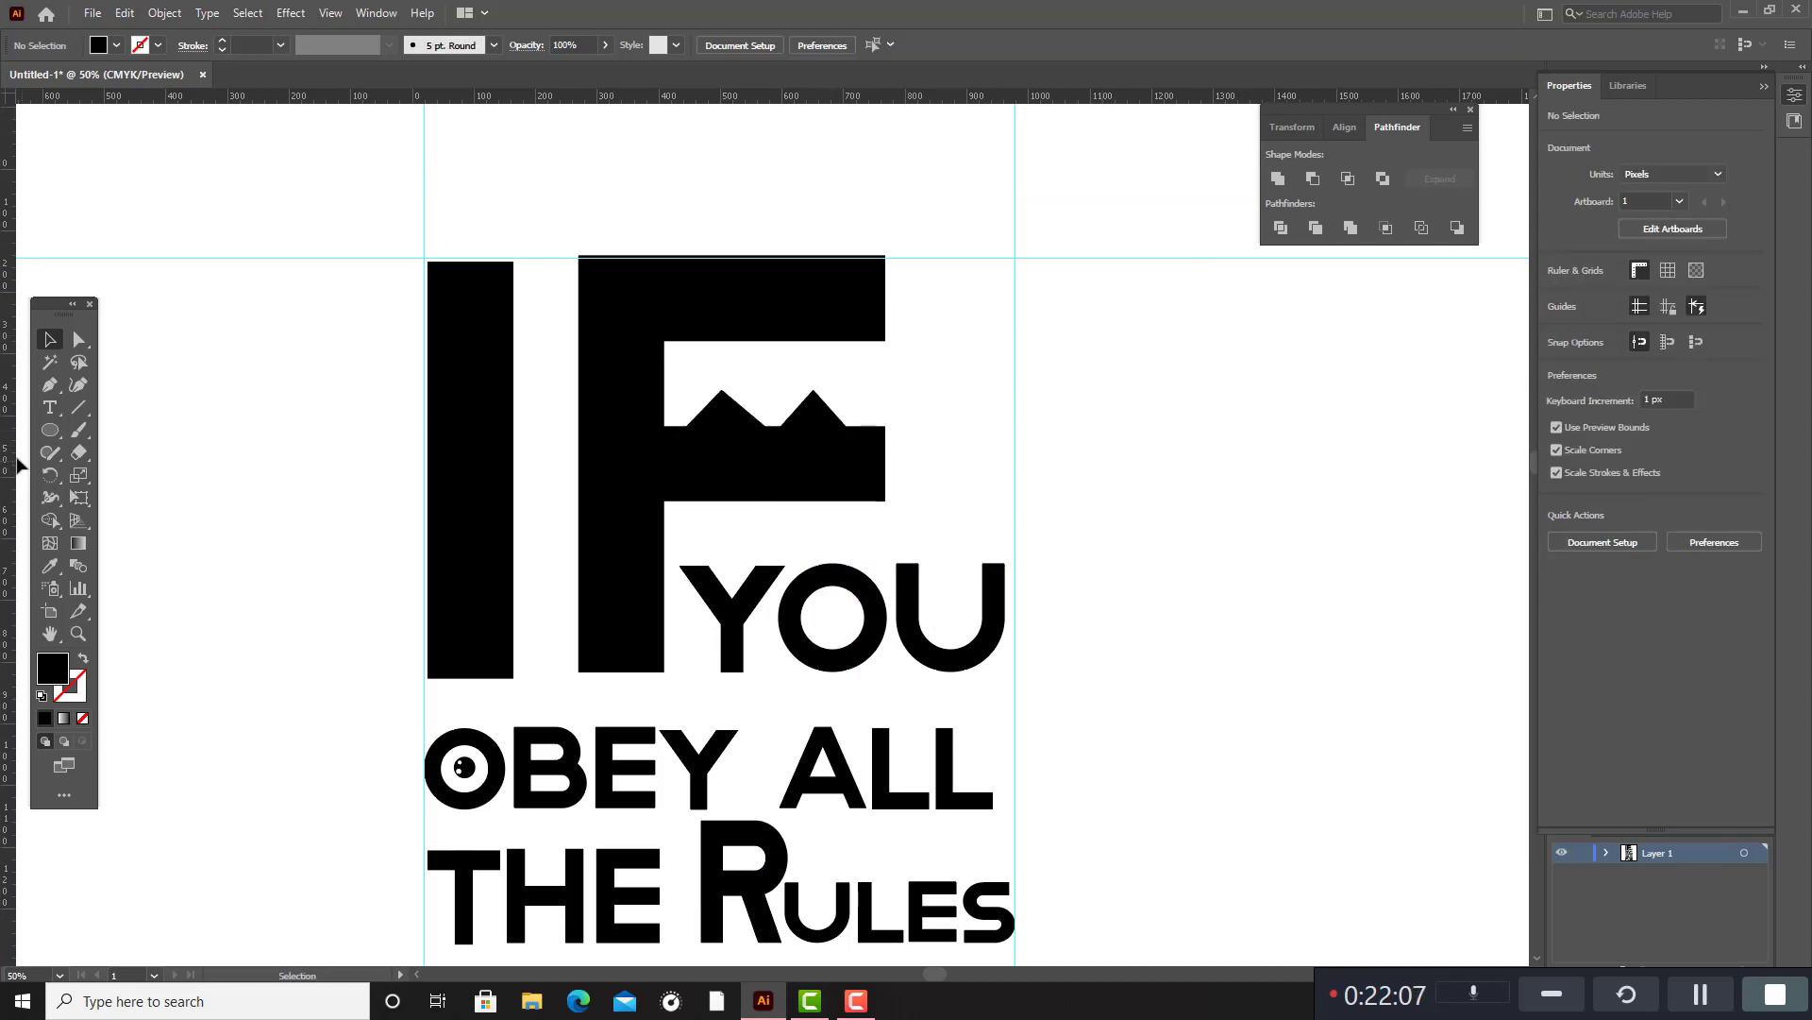
# Draw a black circle, enlarge it to about 280 px in diameter and place it to the right of the lettering.
pyautogui.moveTo(50, 432); pyautogui.dragTo(104, 472)
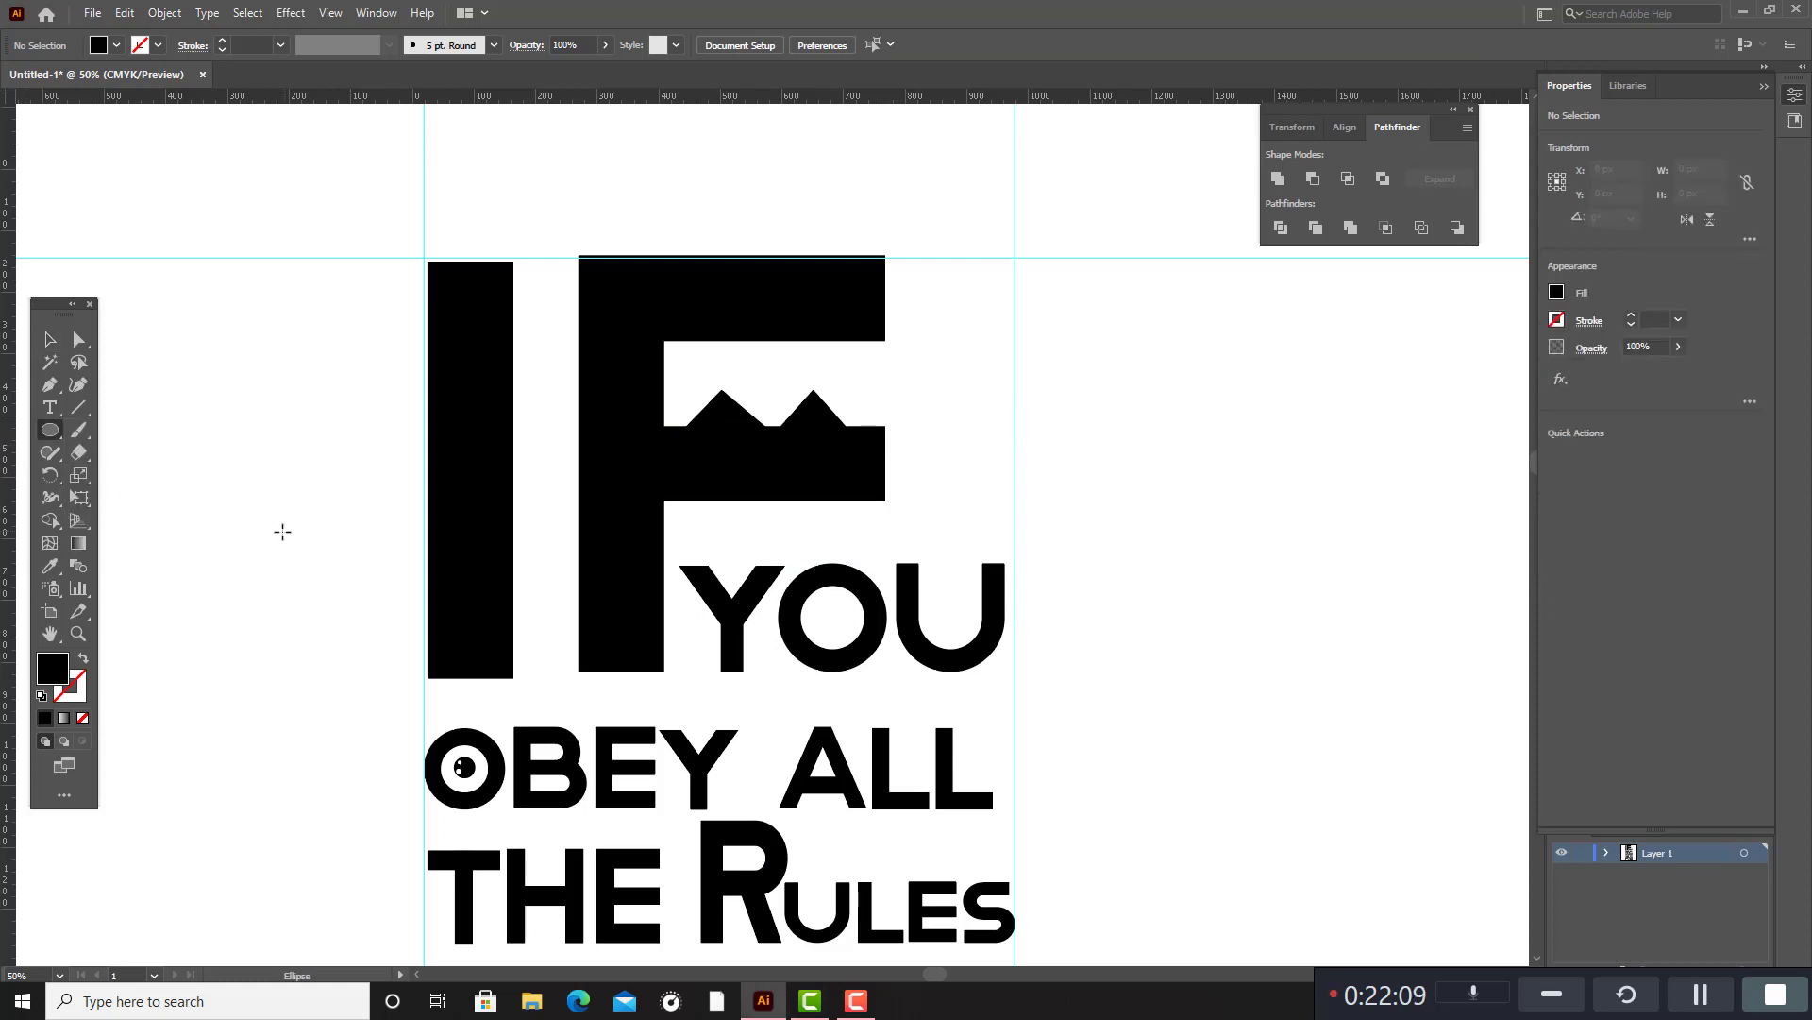
pyautogui.moveTo(279, 525); pyautogui.dragTo(306, 551)
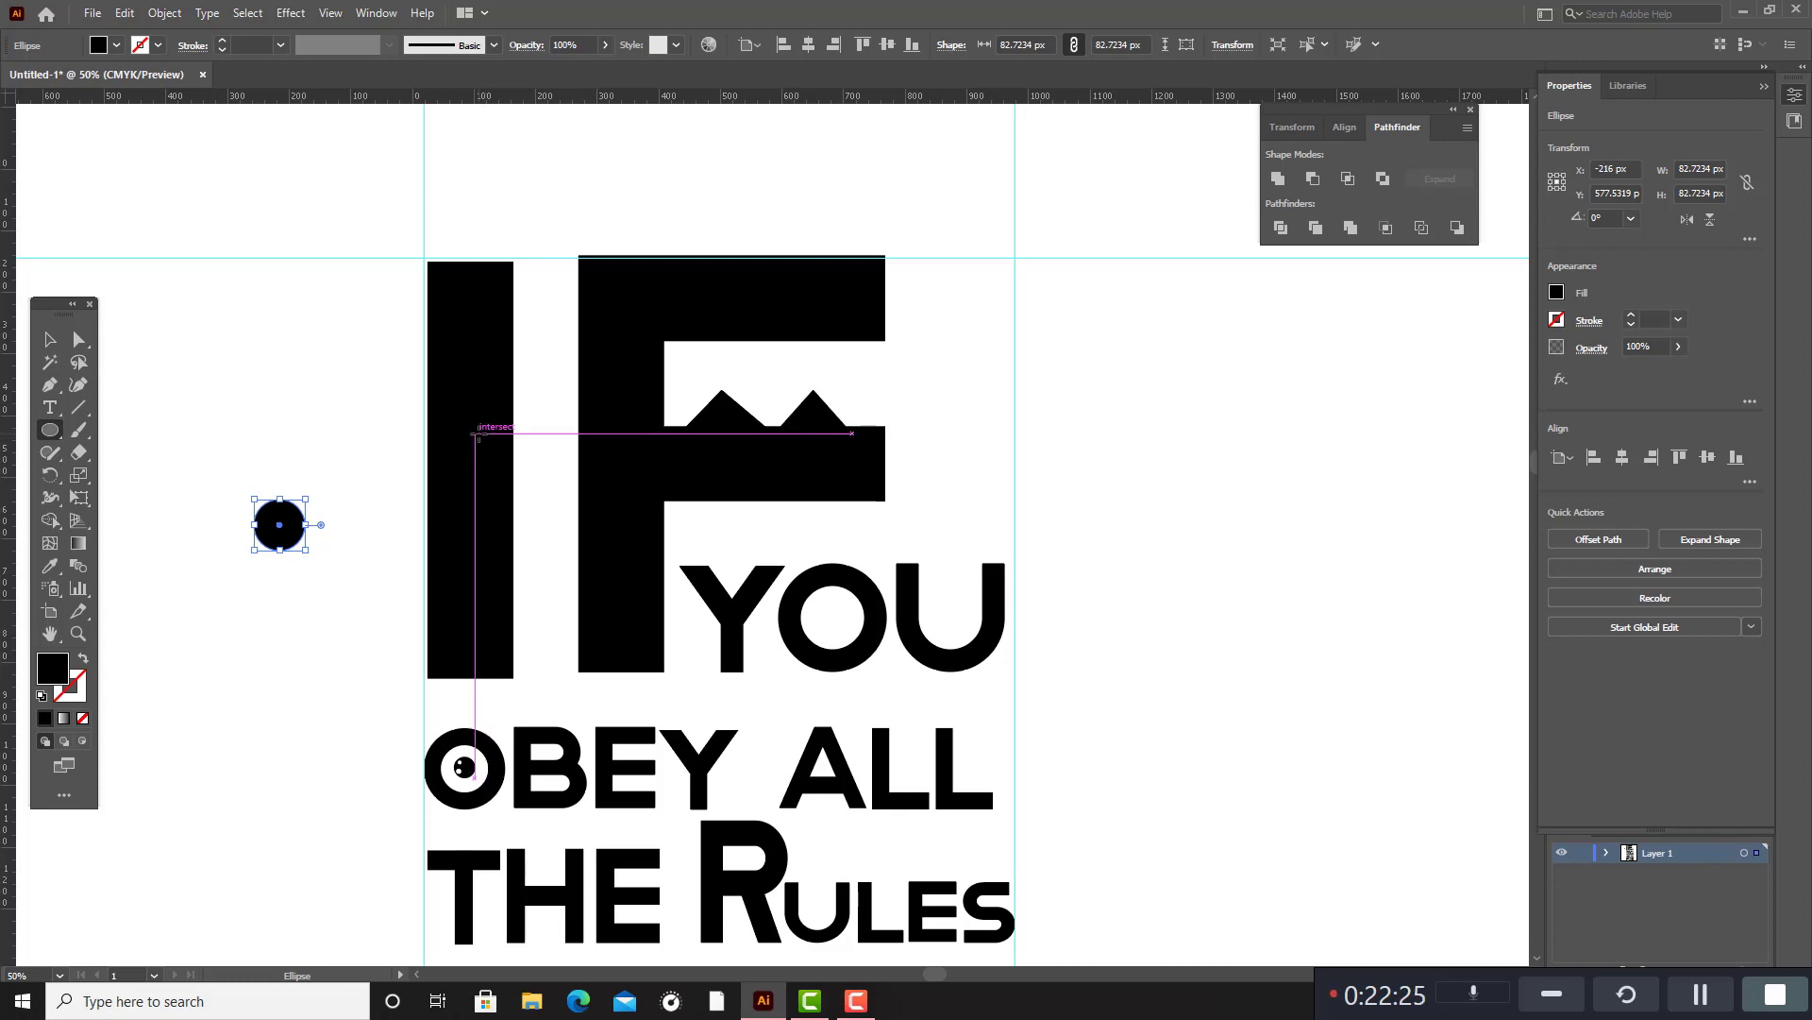
pyautogui.moveTo(305, 497); pyautogui.dragTo(345, 460)
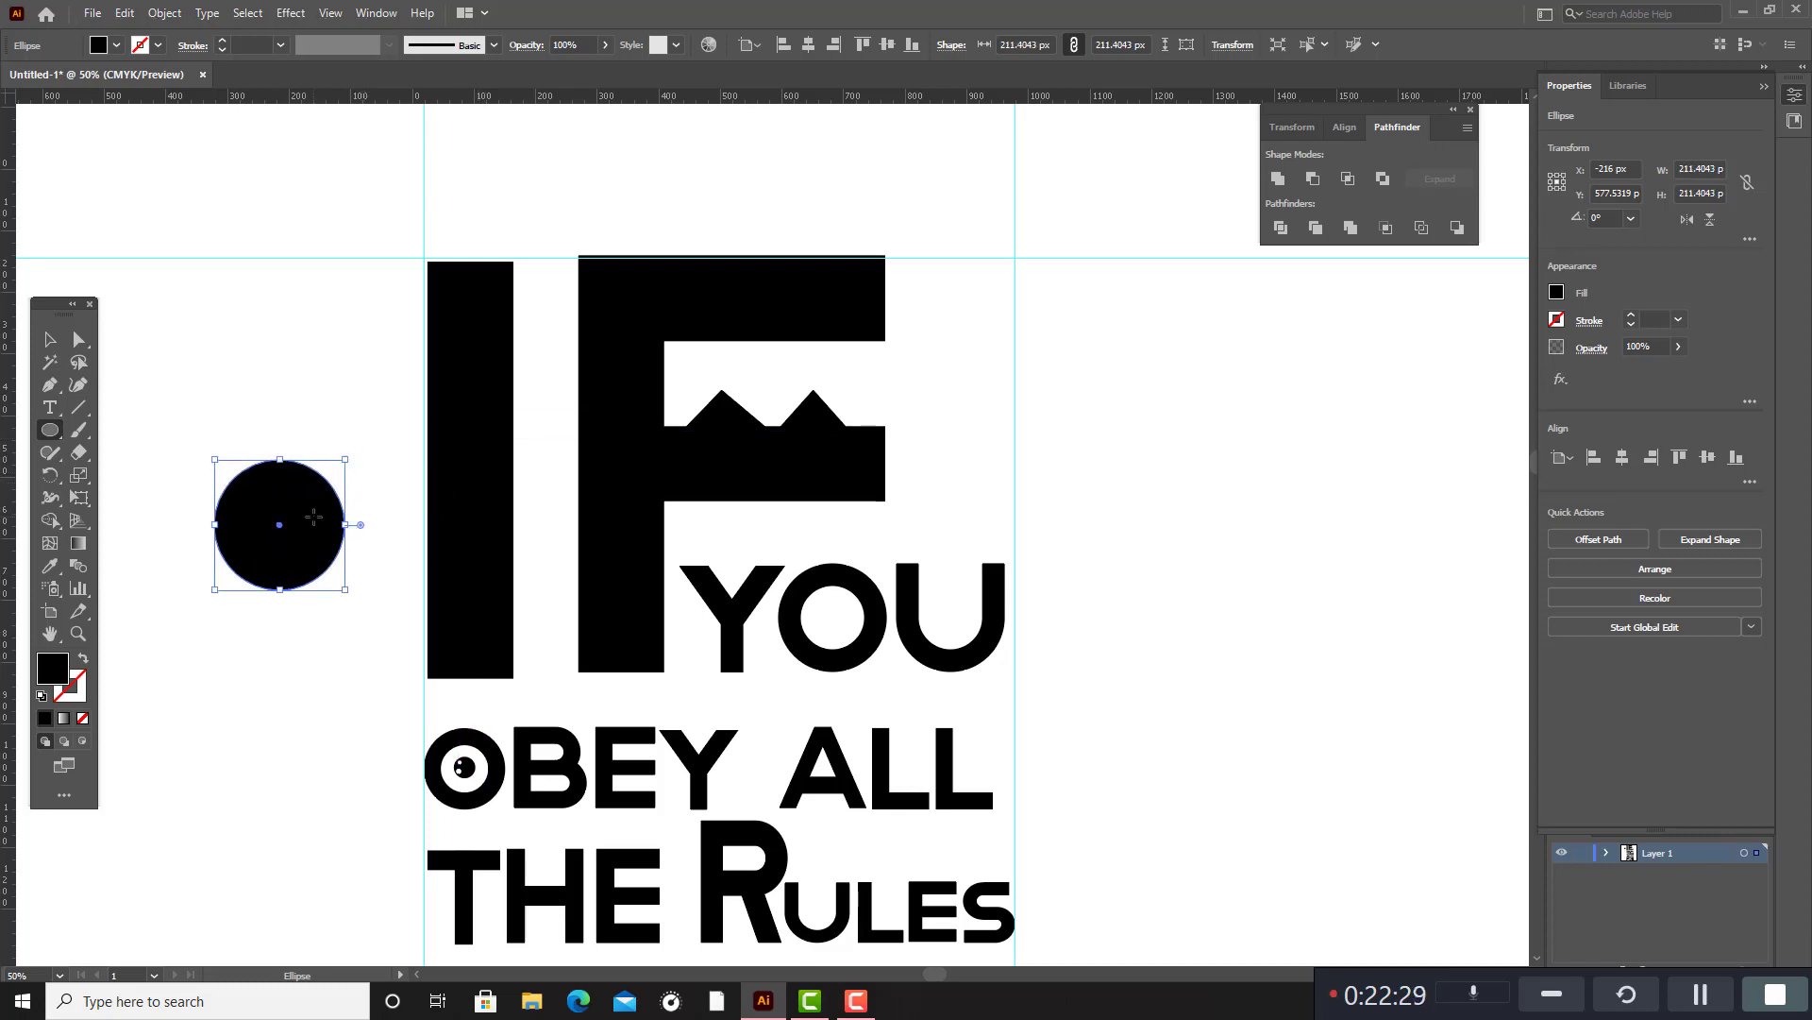
pyautogui.click(50, 339)
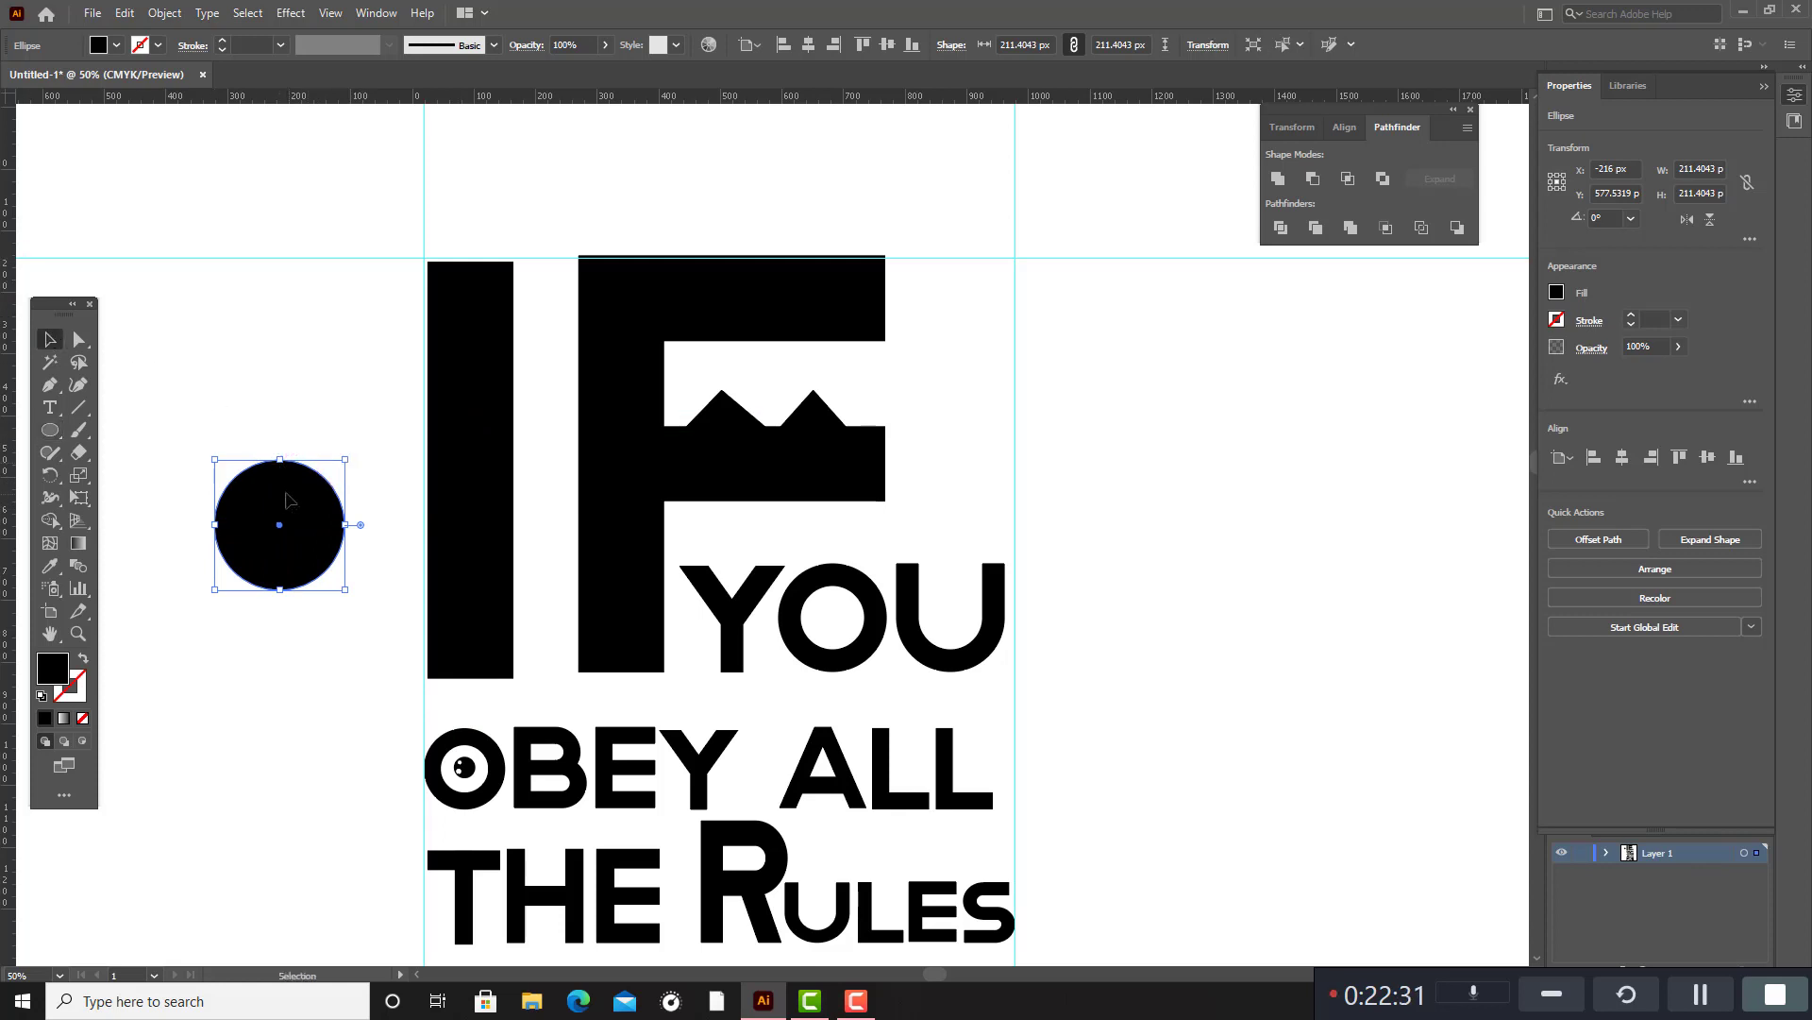
pyautogui.moveTo(283, 490); pyautogui.dragTo(1350, 495)
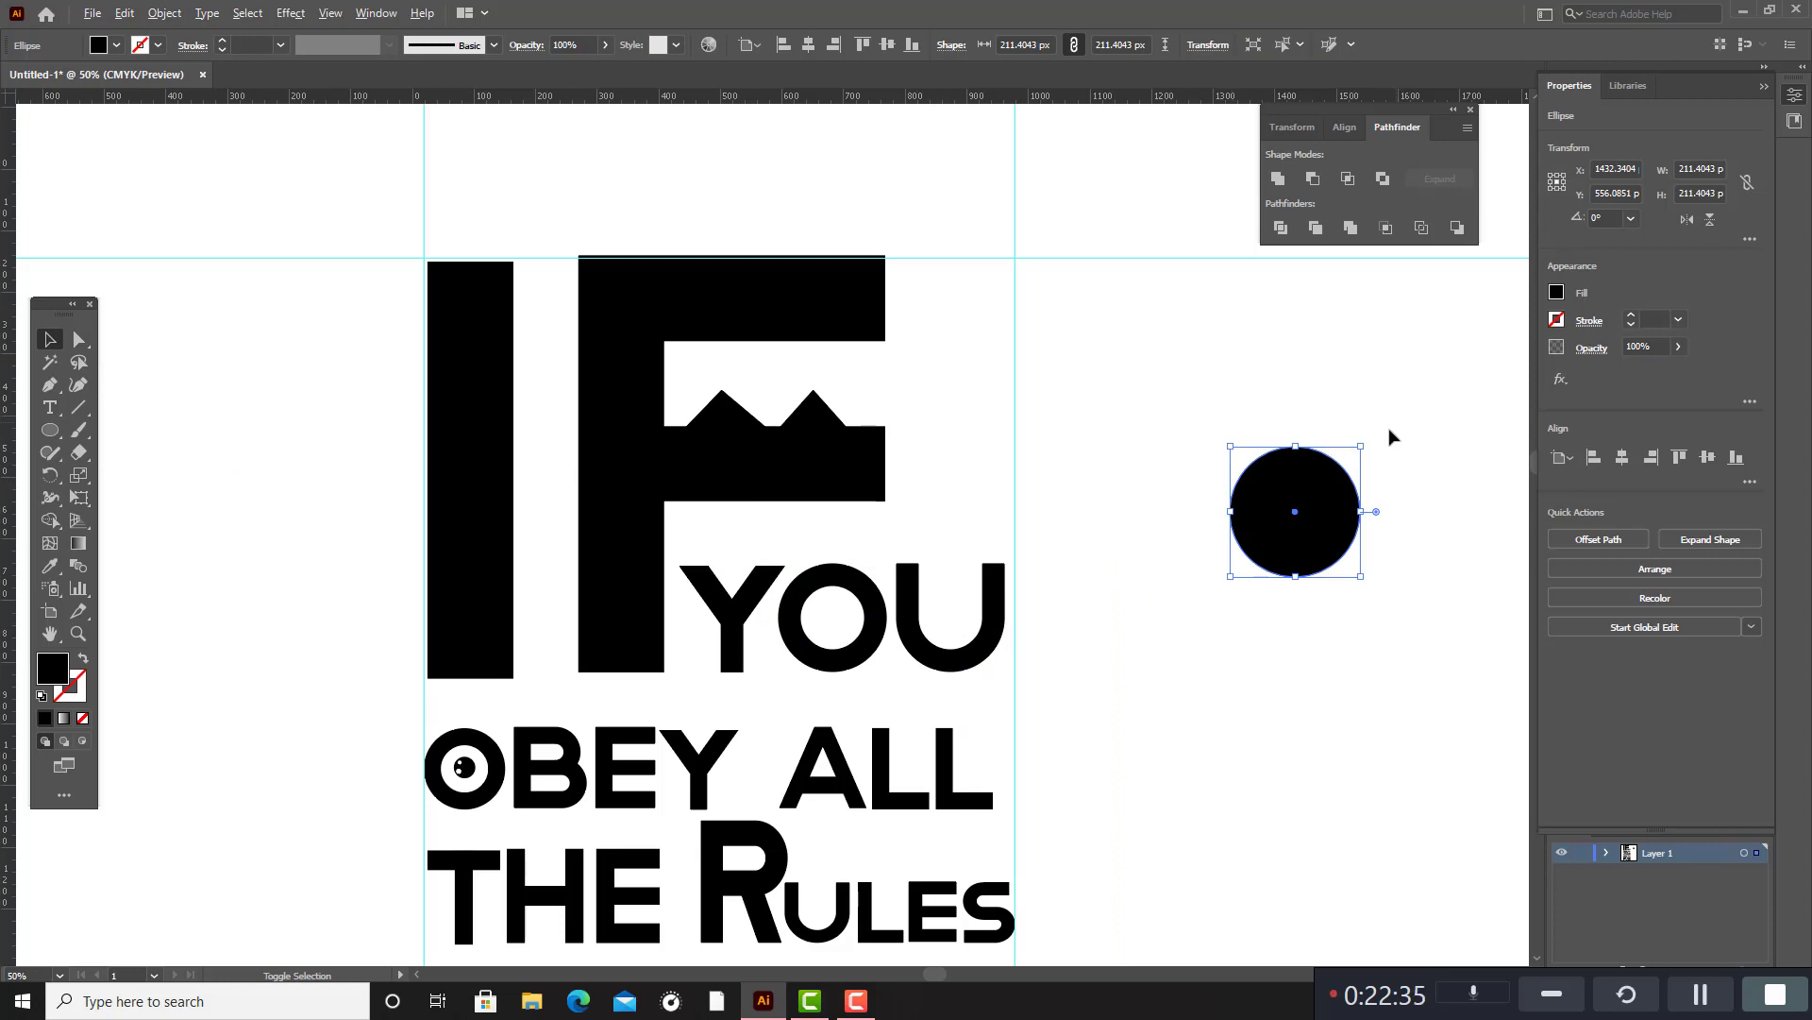
pyautogui.moveTo(1364, 448); pyautogui.dragTo(1384, 425)
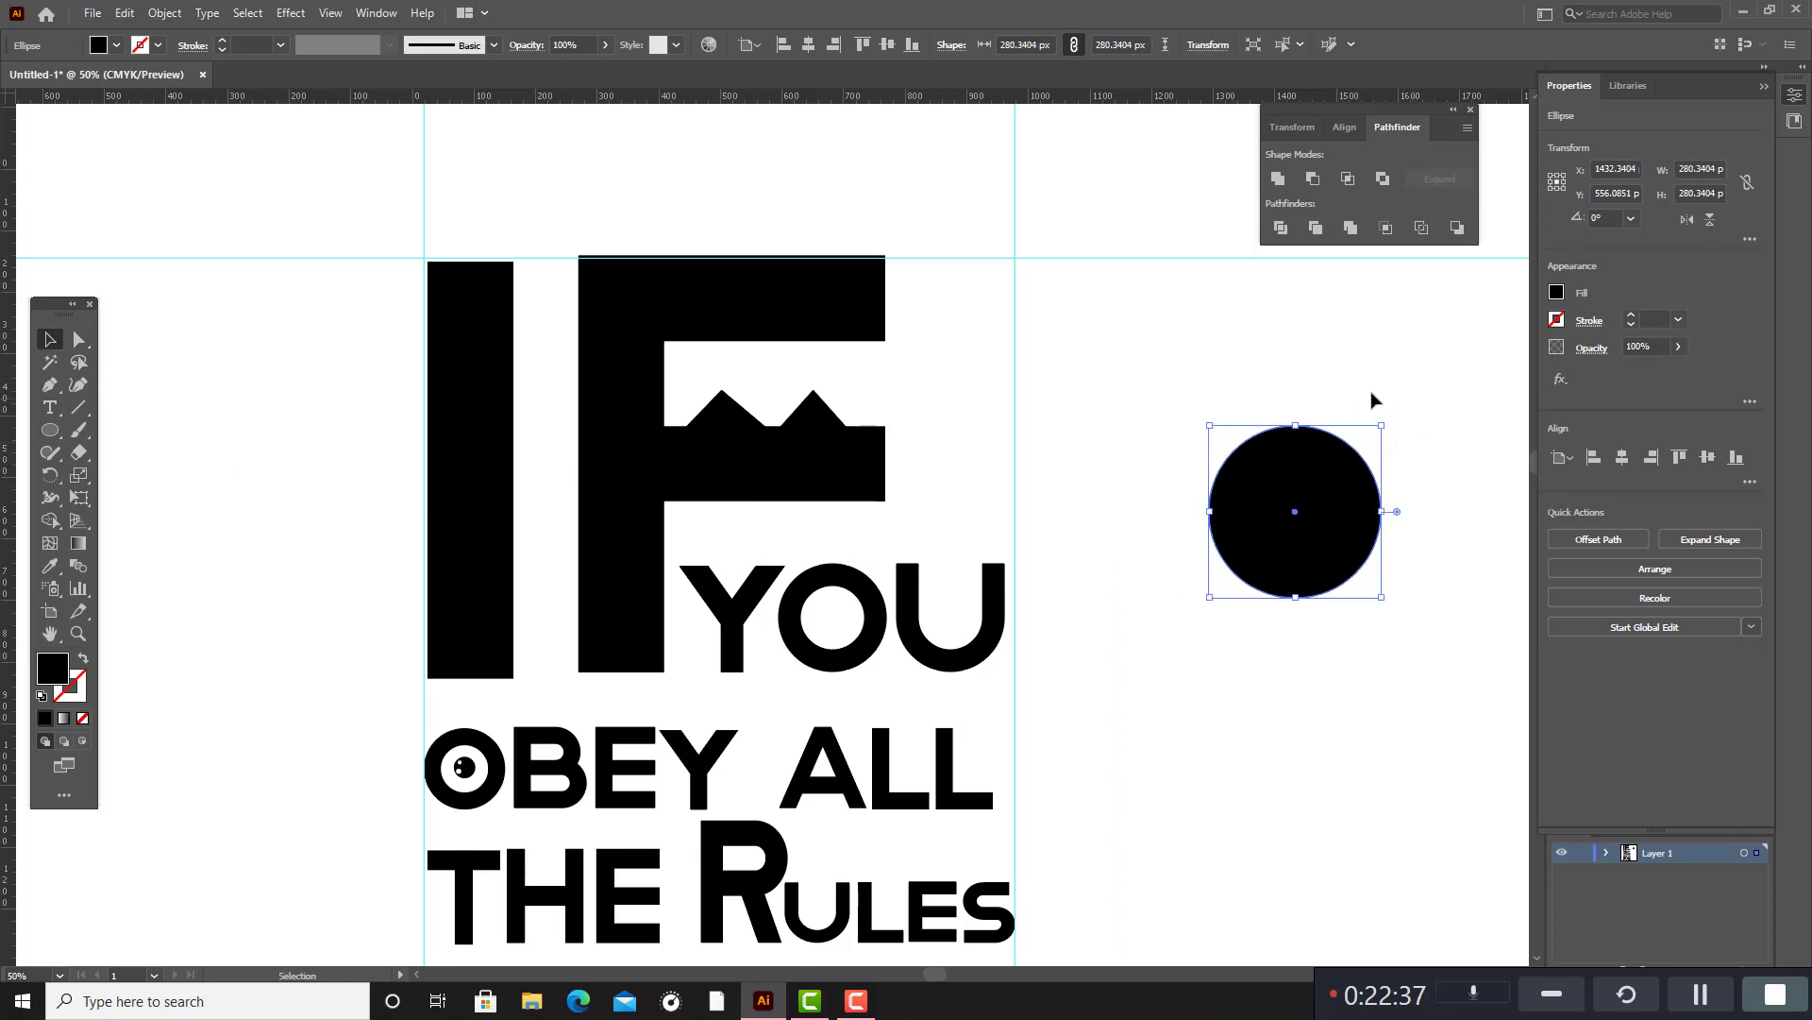
# Fill the circle with the orange colour F4AC0C and deselect it.
pyautogui.doubleClick(54, 670)
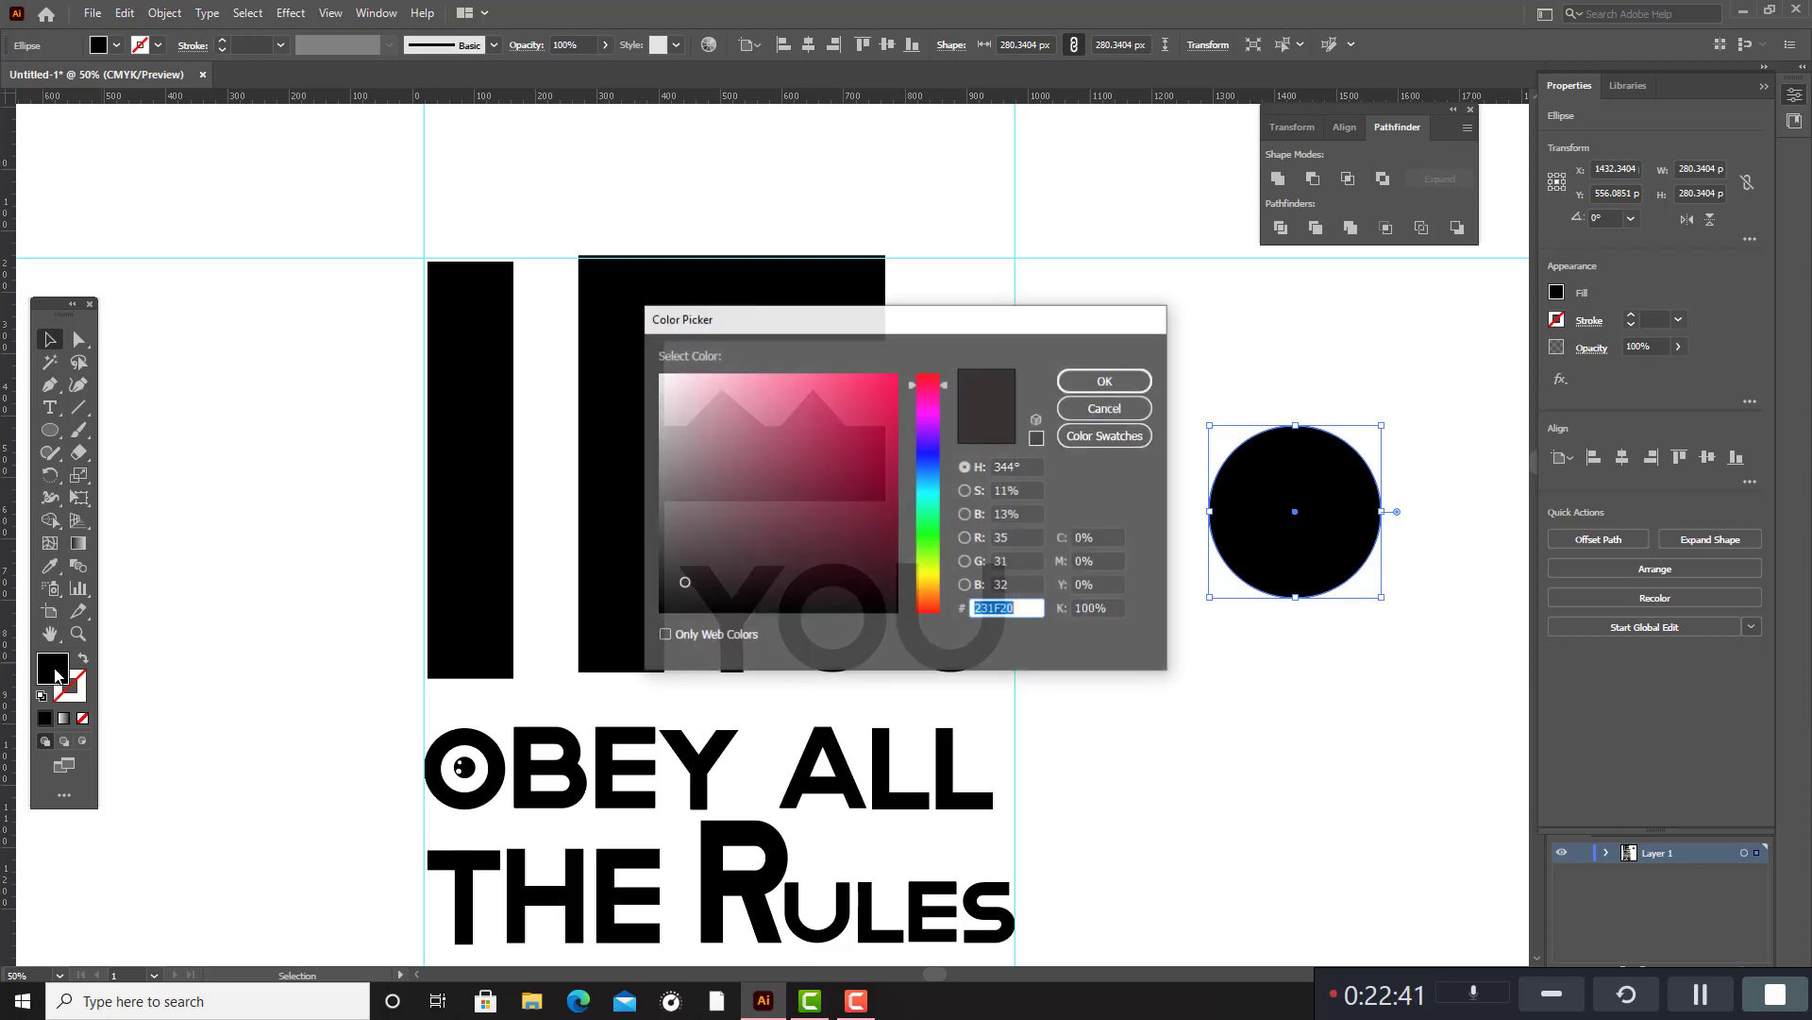
pyautogui.moveTo(935, 585)
pyautogui.mouseDown()
pyautogui.moveTo(935, 566)
pyautogui.moveTo(940, 591)
pyautogui.mouseUp()
pyautogui.click(887, 380)
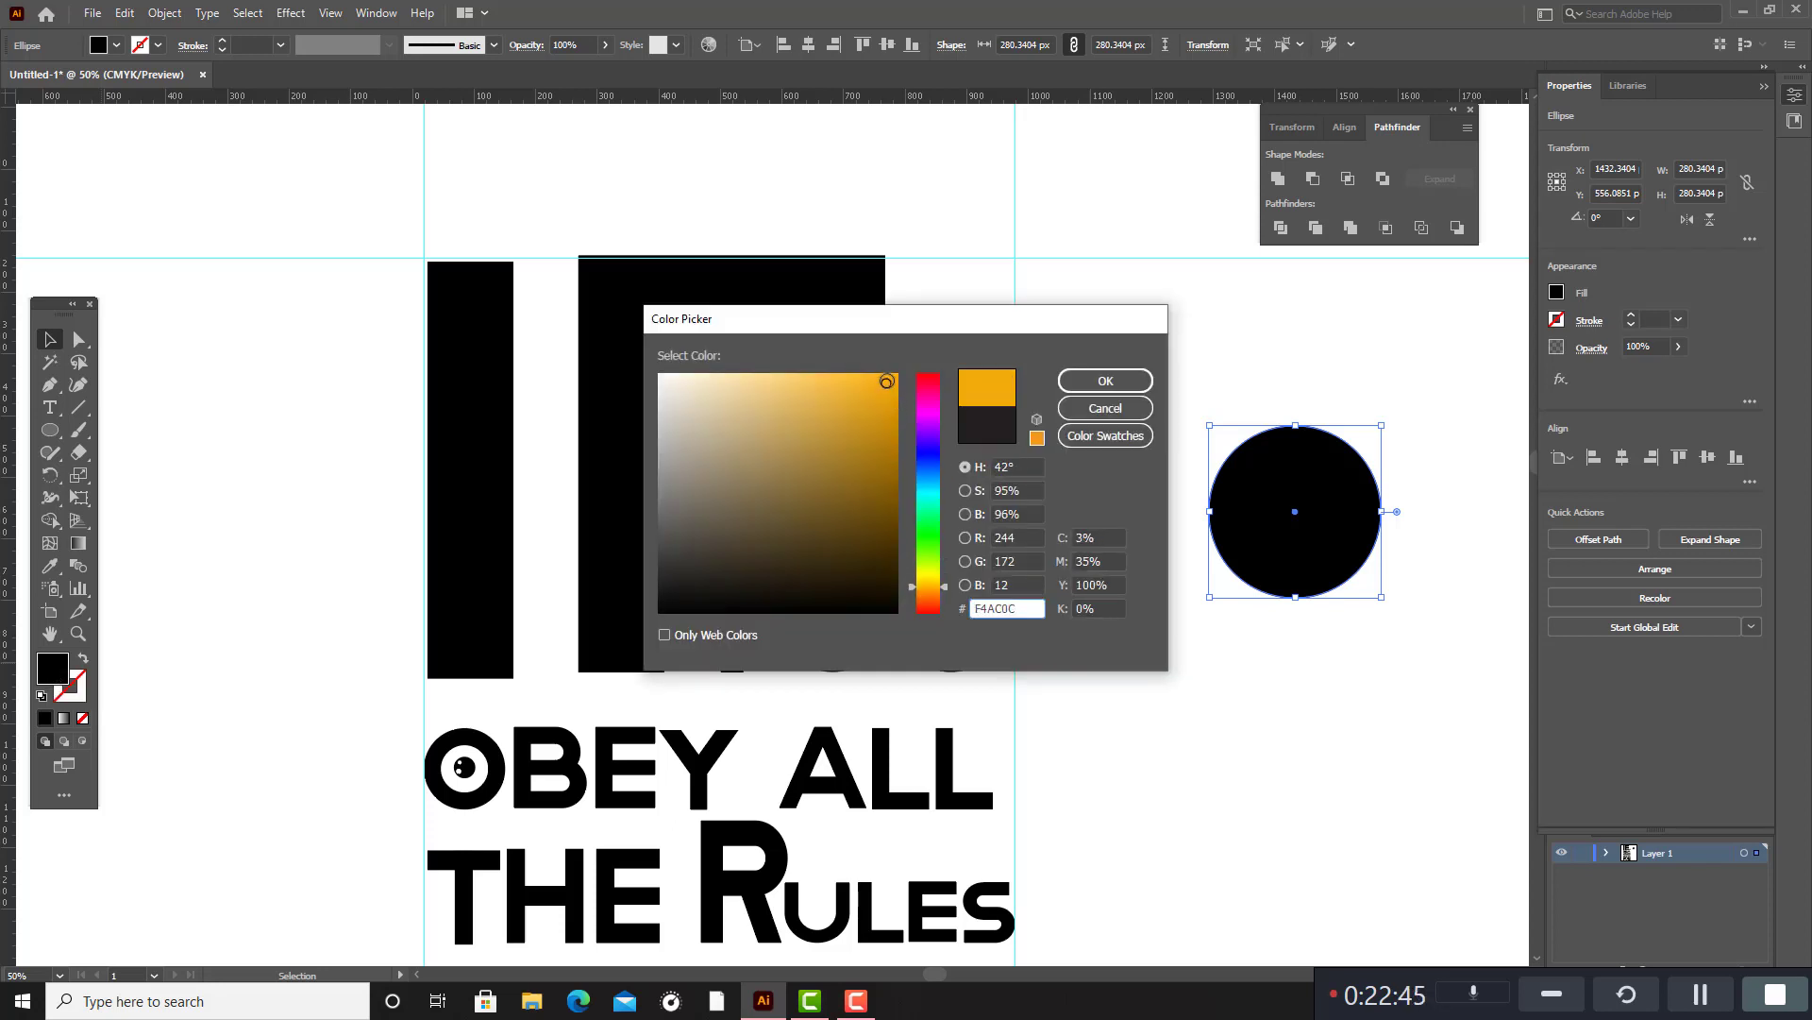
pyautogui.click(1106, 381)
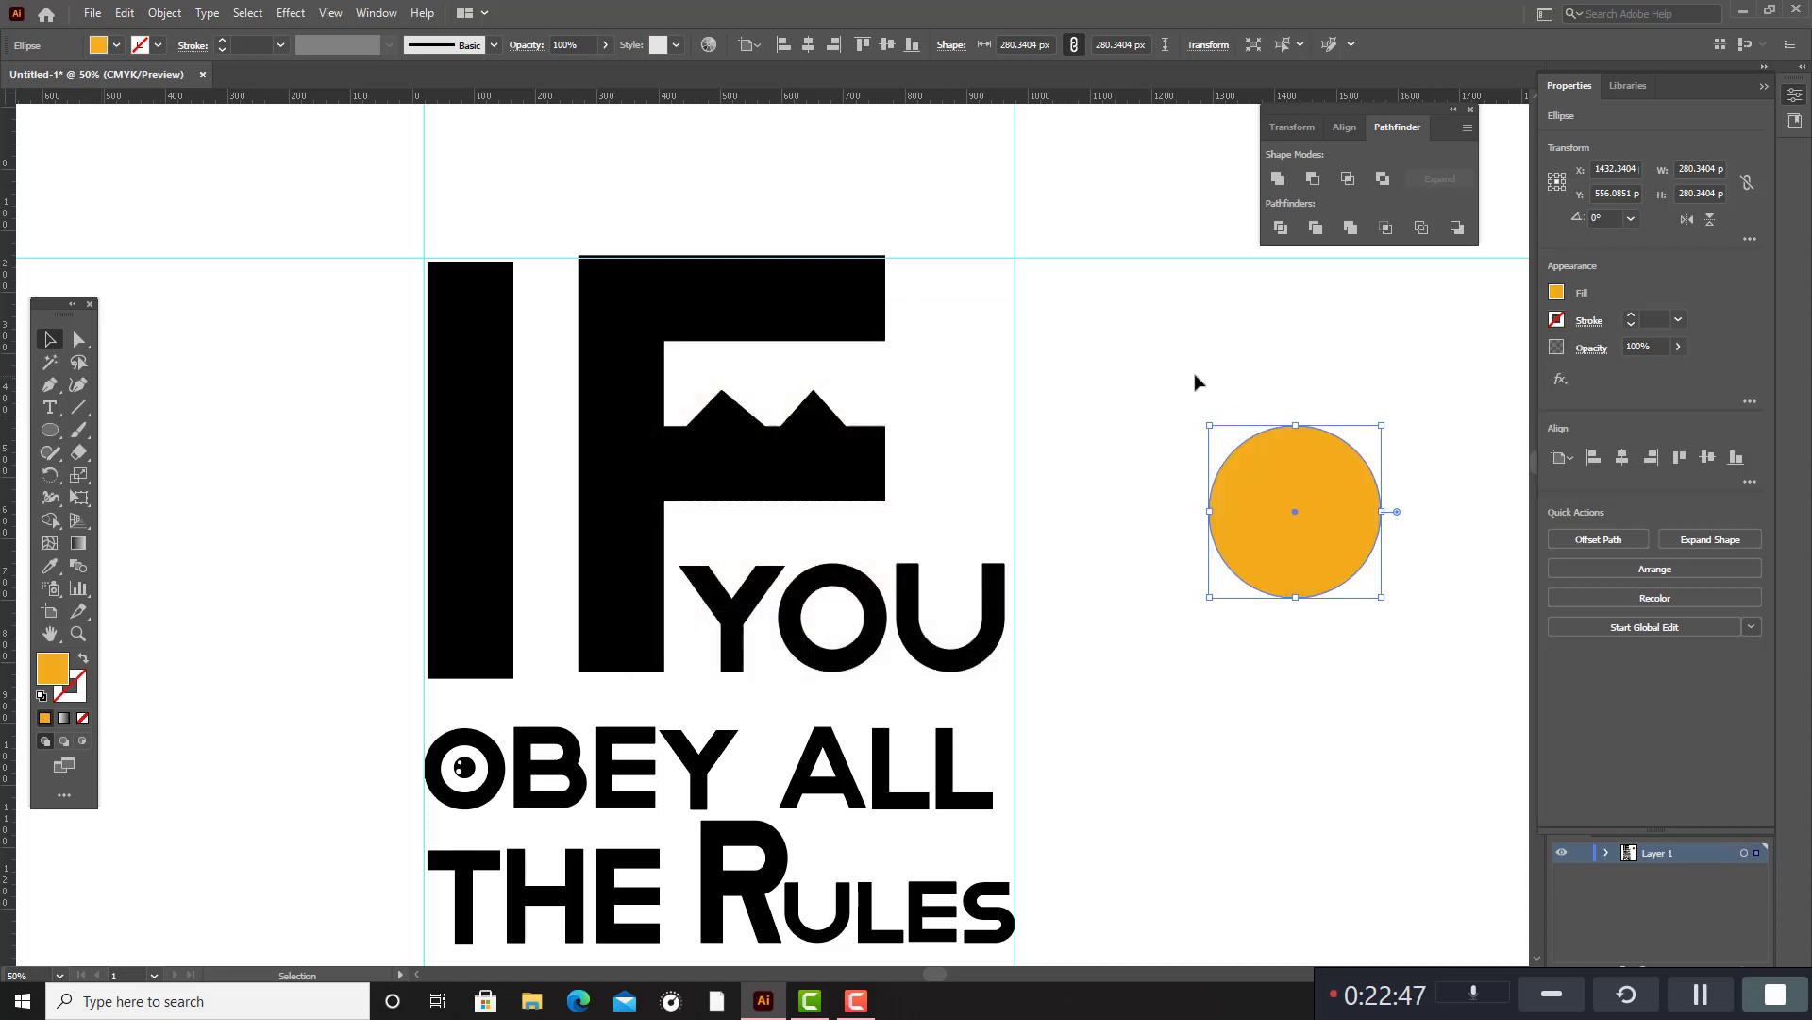
pyautogui.click(1274, 371)
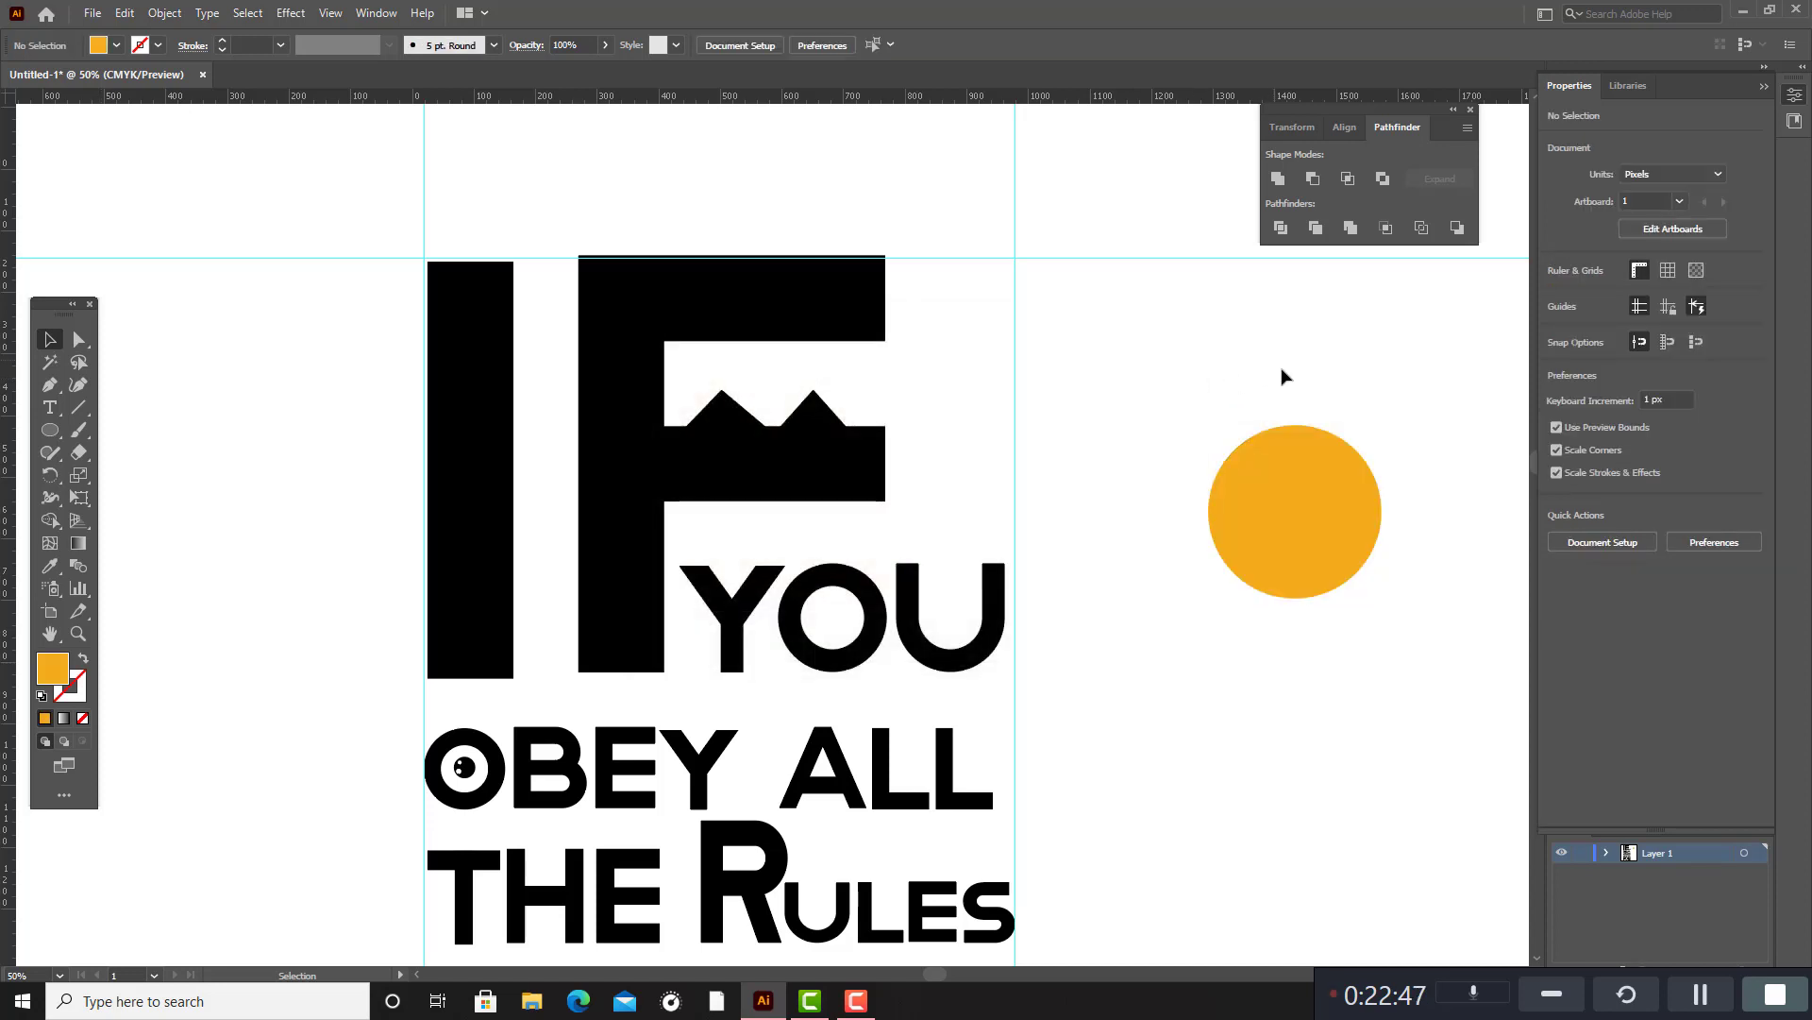
# Move the orange circle slightly left and down, and deselect it.
pyautogui.click(1325, 528)
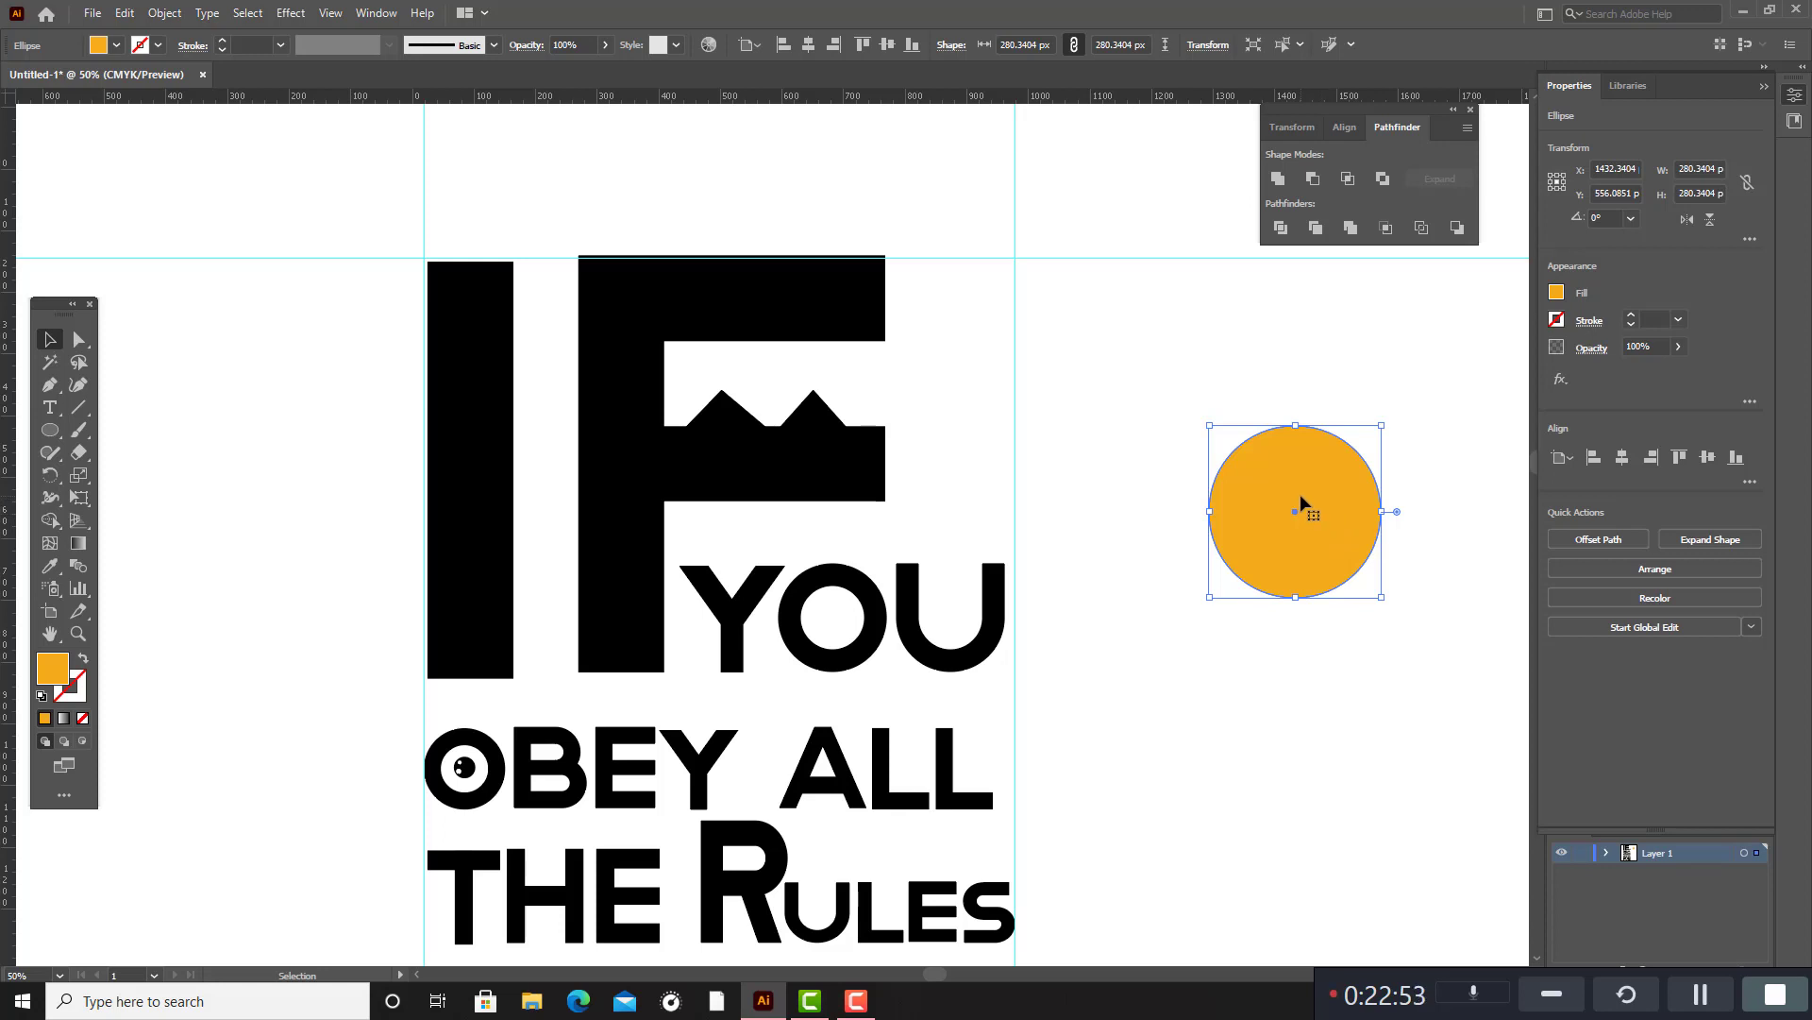
pyautogui.scroll(1, 1319, 642)
pyautogui.scroll(1, 1320, 642)
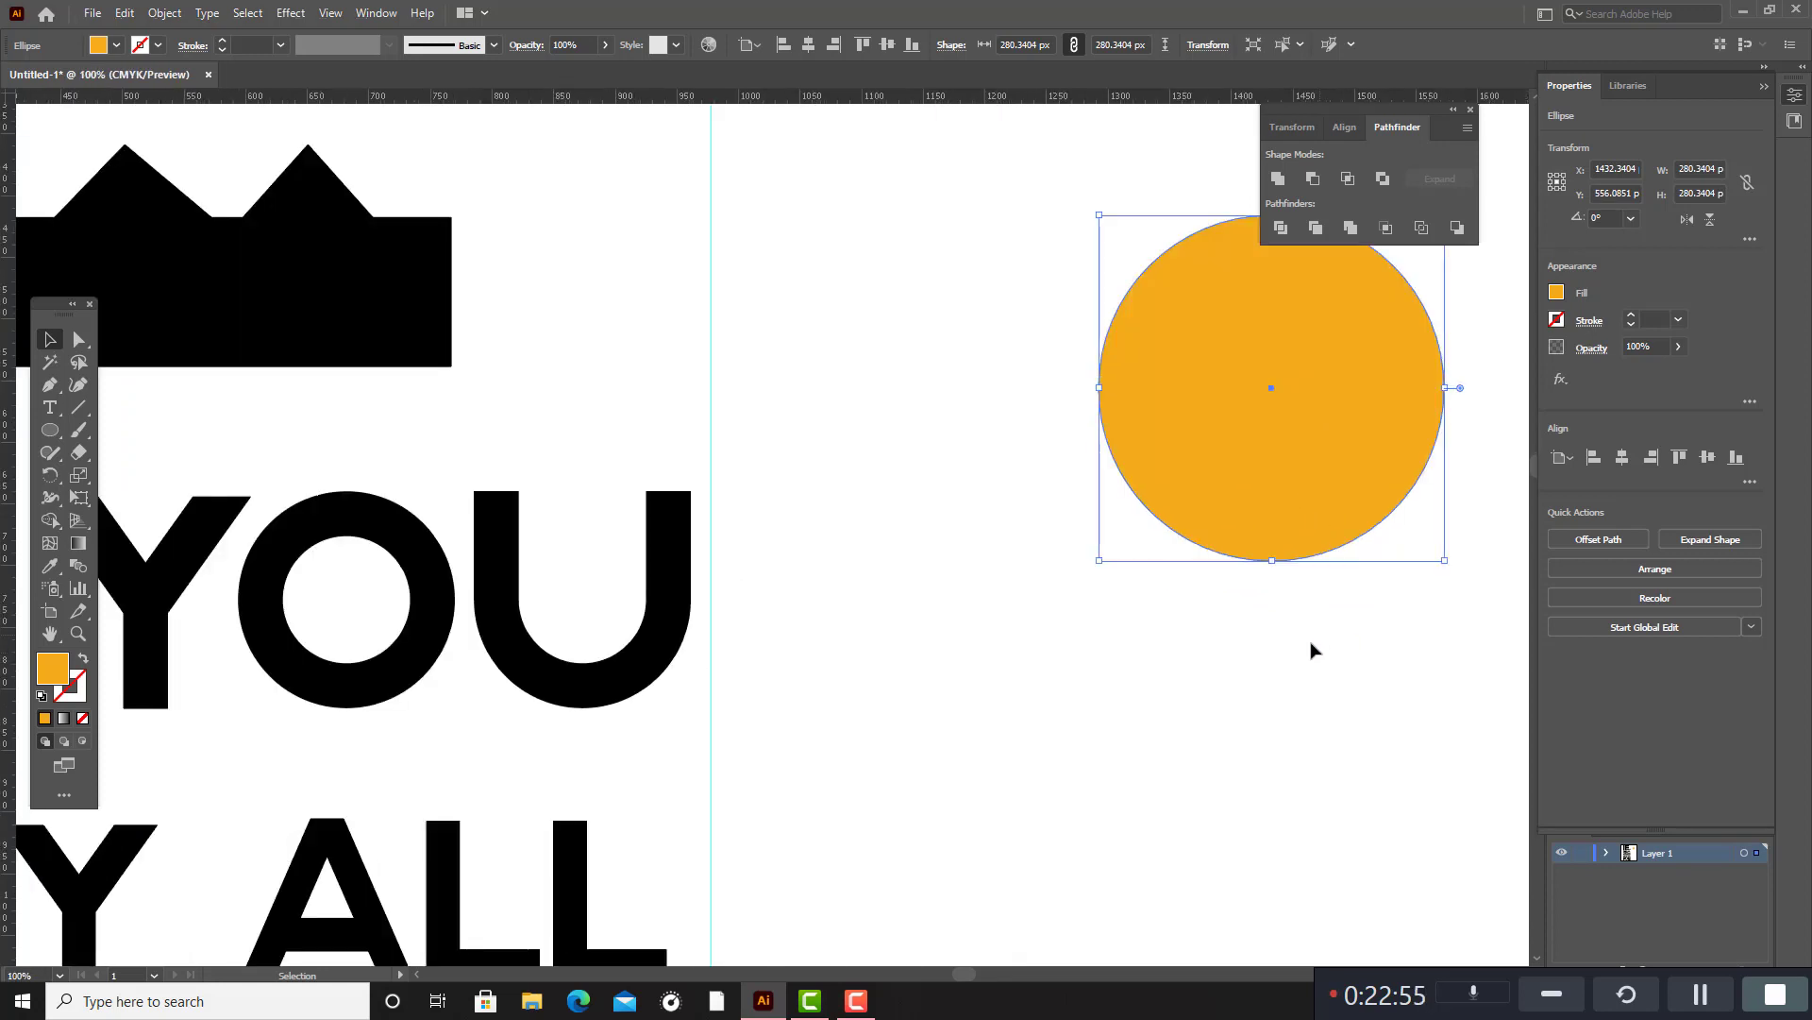
pyautogui.click(1294, 672)
pyautogui.scroll(2, 1291, 652)
pyautogui.moveTo(1309, 486); pyautogui.dragTo(1178, 504)
pyautogui.click(1368, 483)
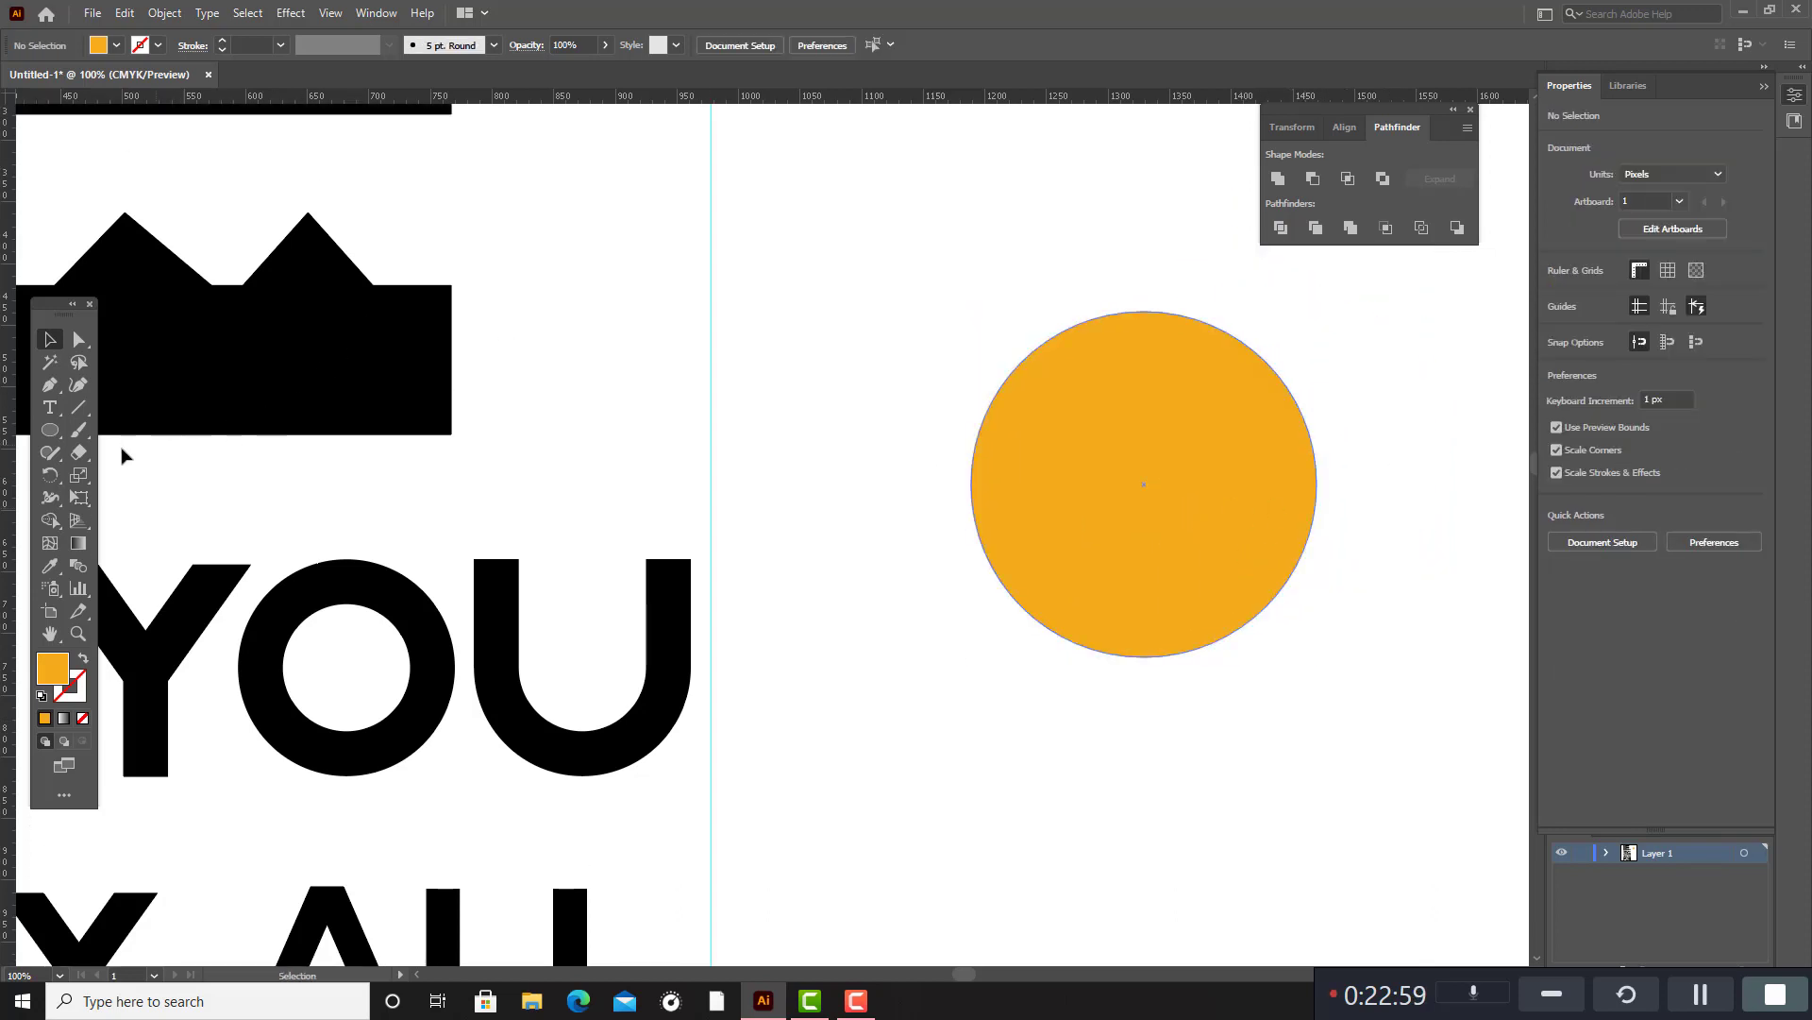
# Draw a circle about 74 px wide below the orange circle and reshape it with the Curvature tool into a slanted lens about 90 by 70 px.
pyautogui.moveTo(60, 436); pyautogui.dragTo(104, 476)
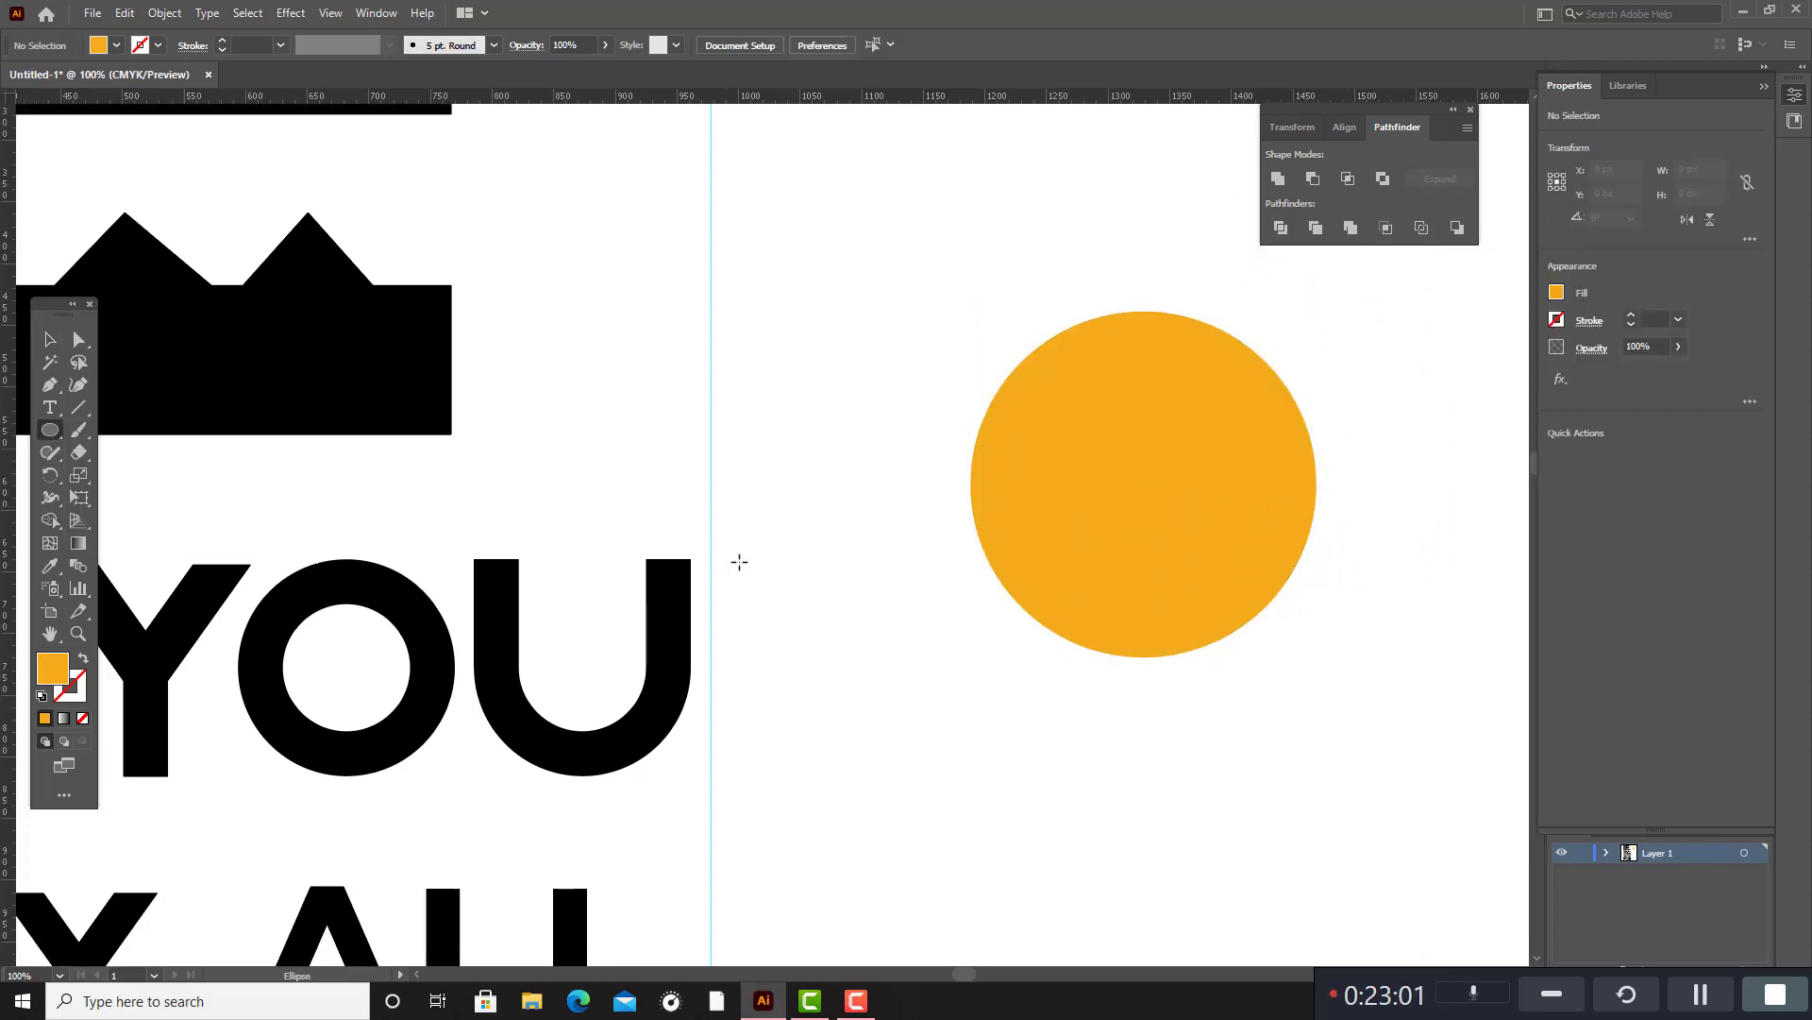
pyautogui.moveTo(873, 656); pyautogui.dragTo(965, 747)
pyautogui.hotkey('shift', '`')
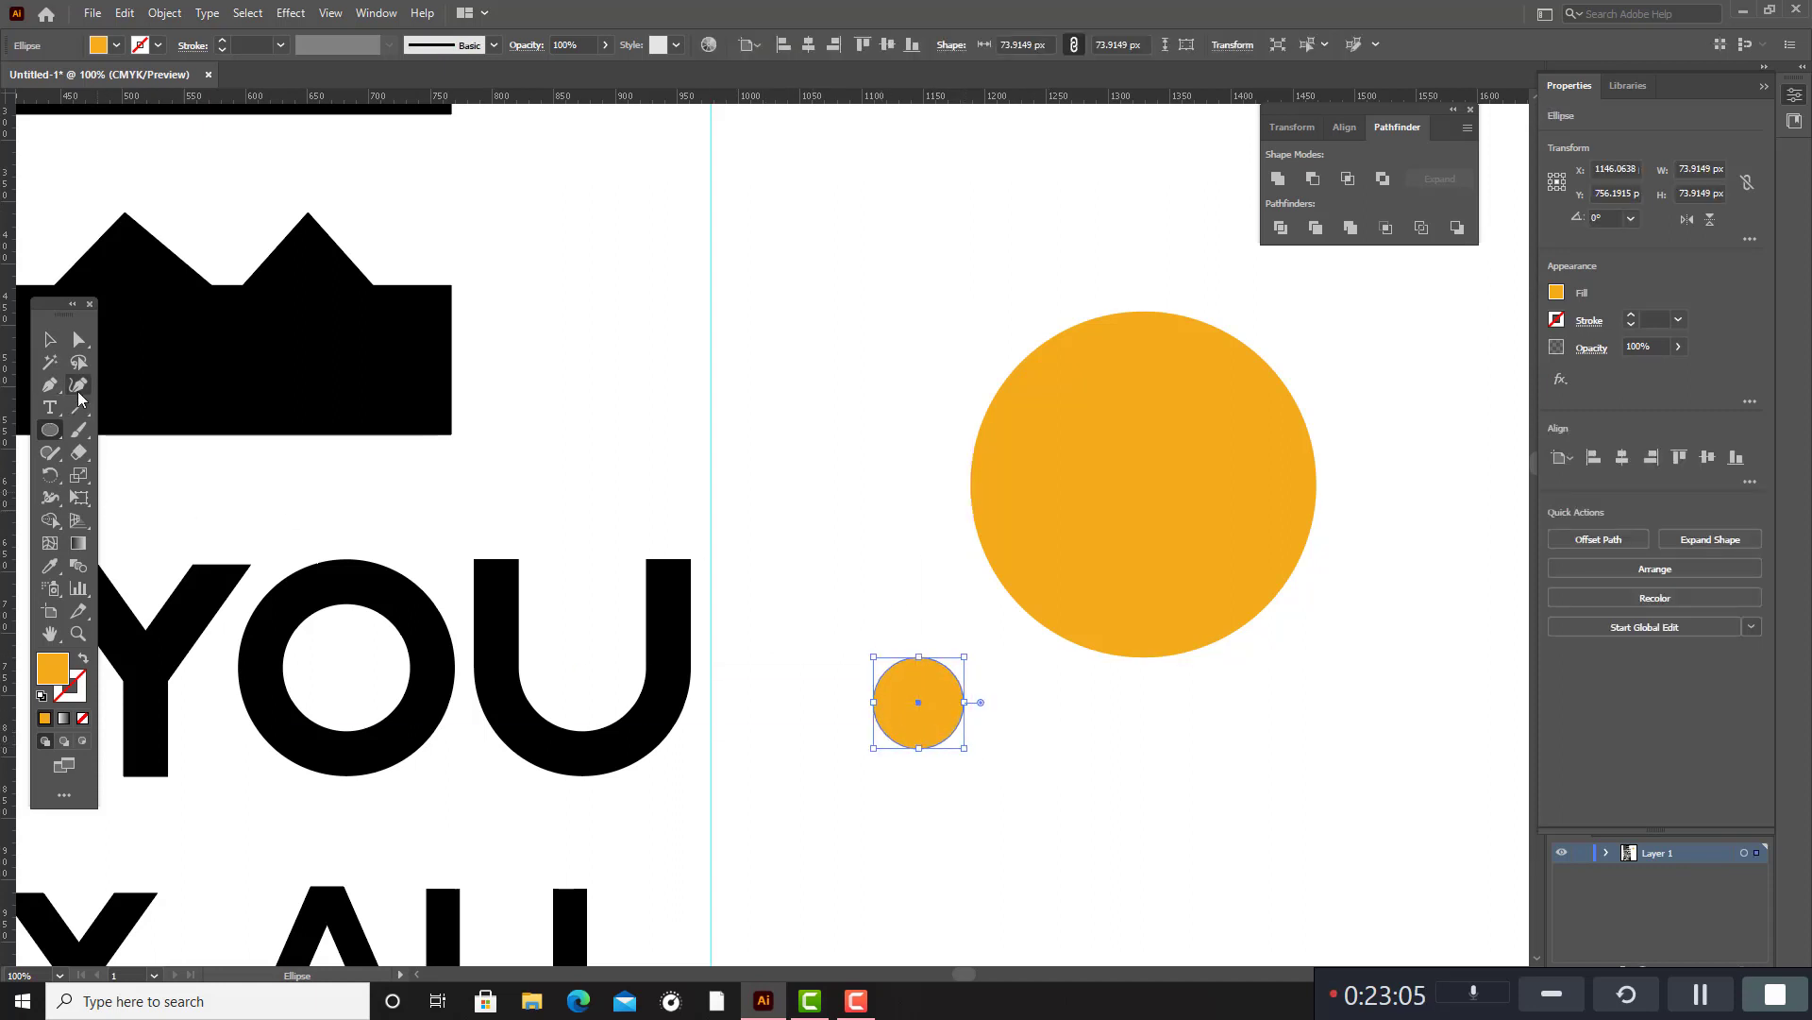
pyautogui.moveTo(965, 704)
pyautogui.mouseDown()
pyautogui.moveTo(986, 704)
pyautogui.moveTo(983, 675)
pyautogui.mouseUp()
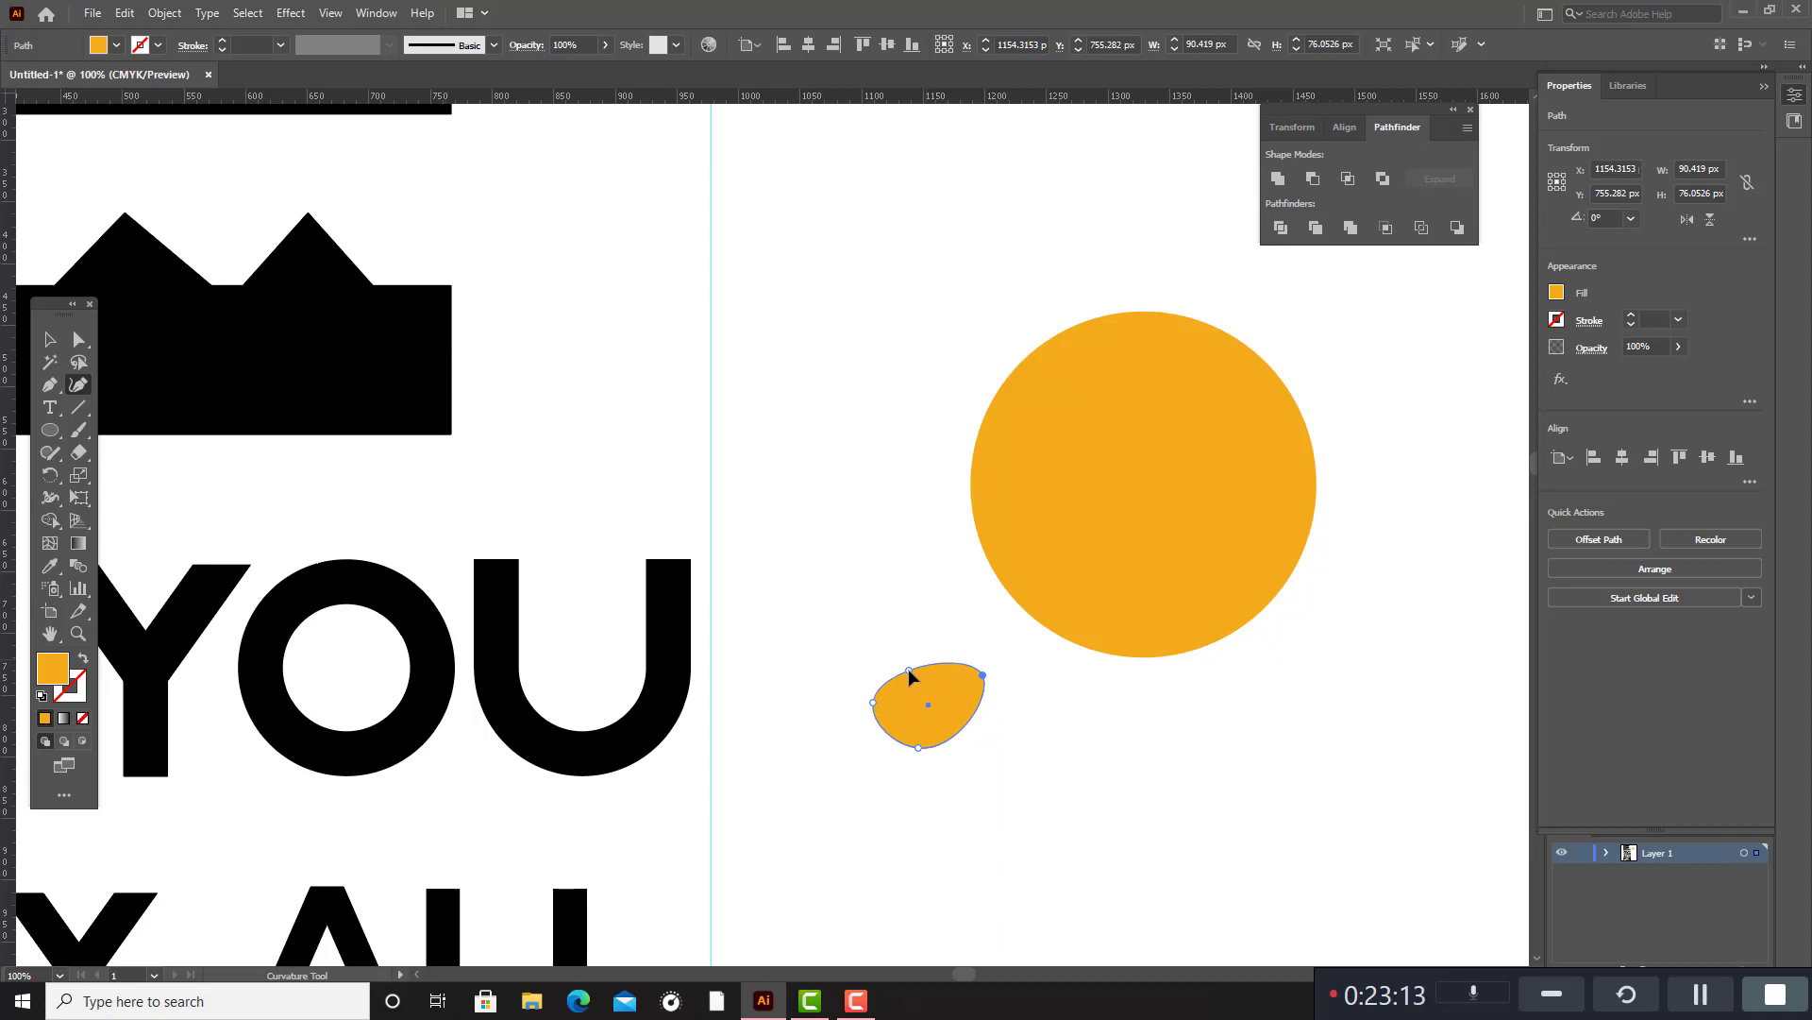
pyautogui.moveTo(874, 703); pyautogui.dragTo(899, 679)
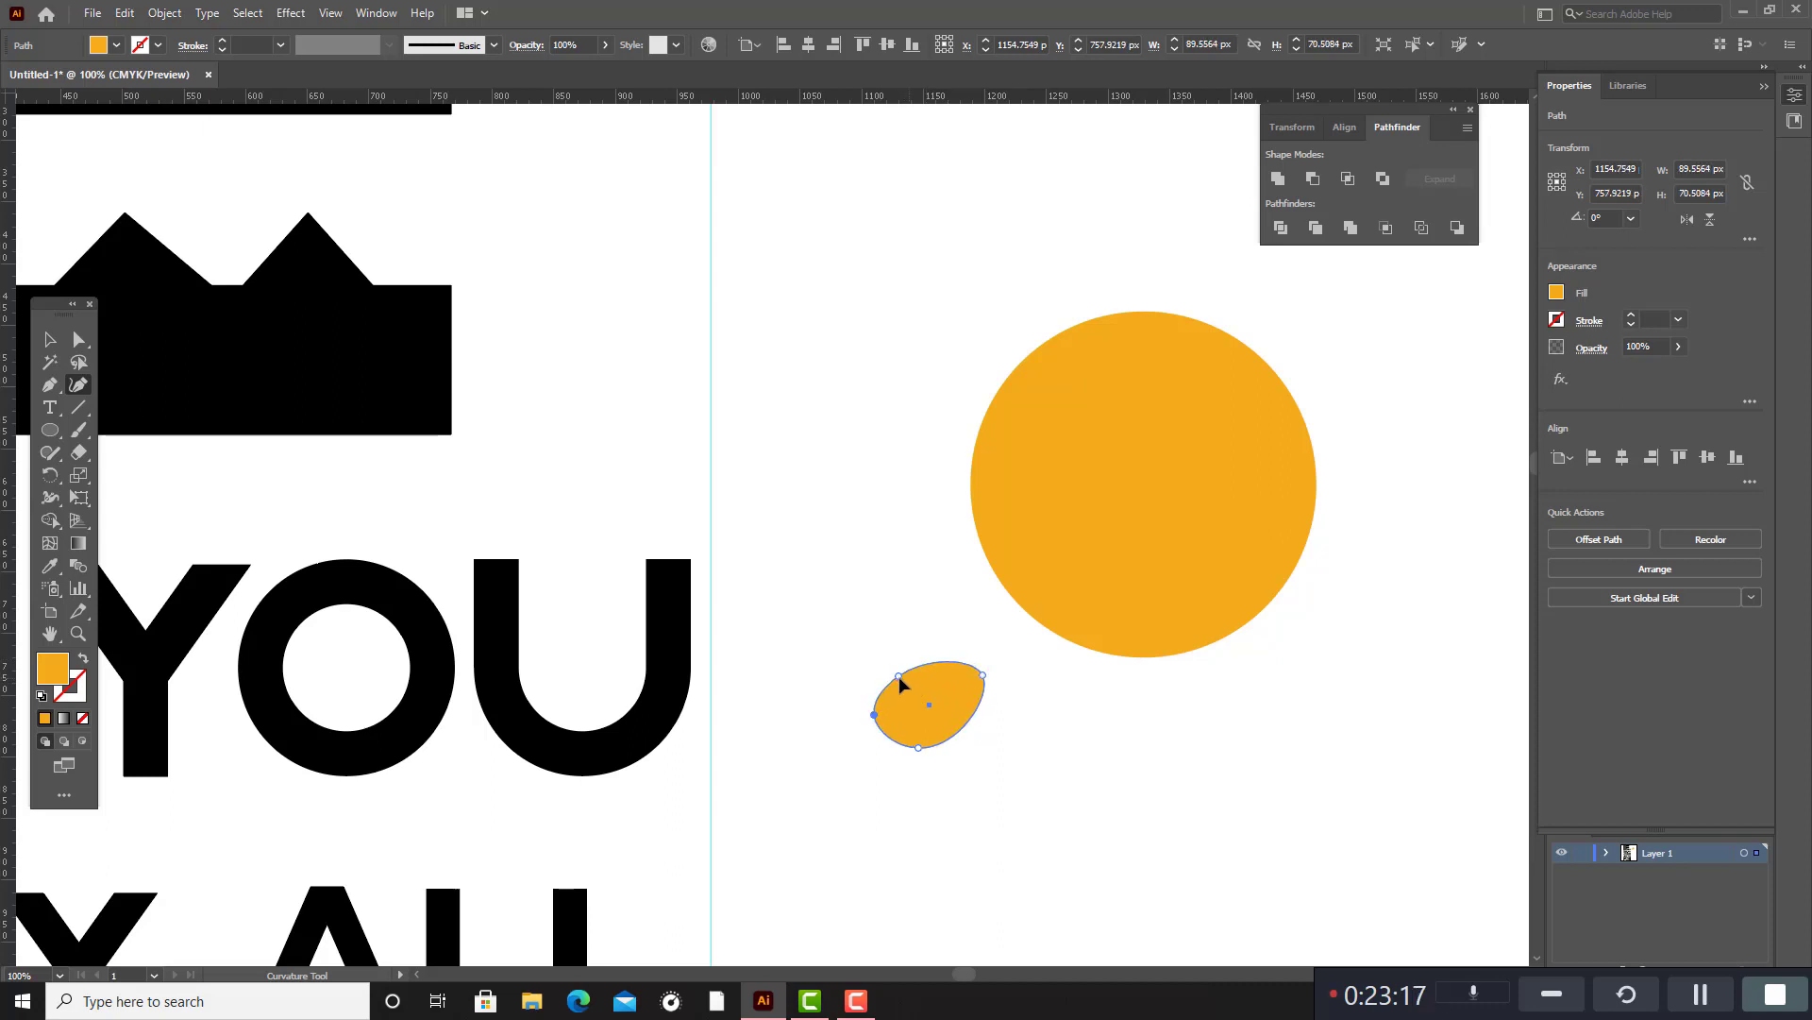
pyautogui.click(899, 675)
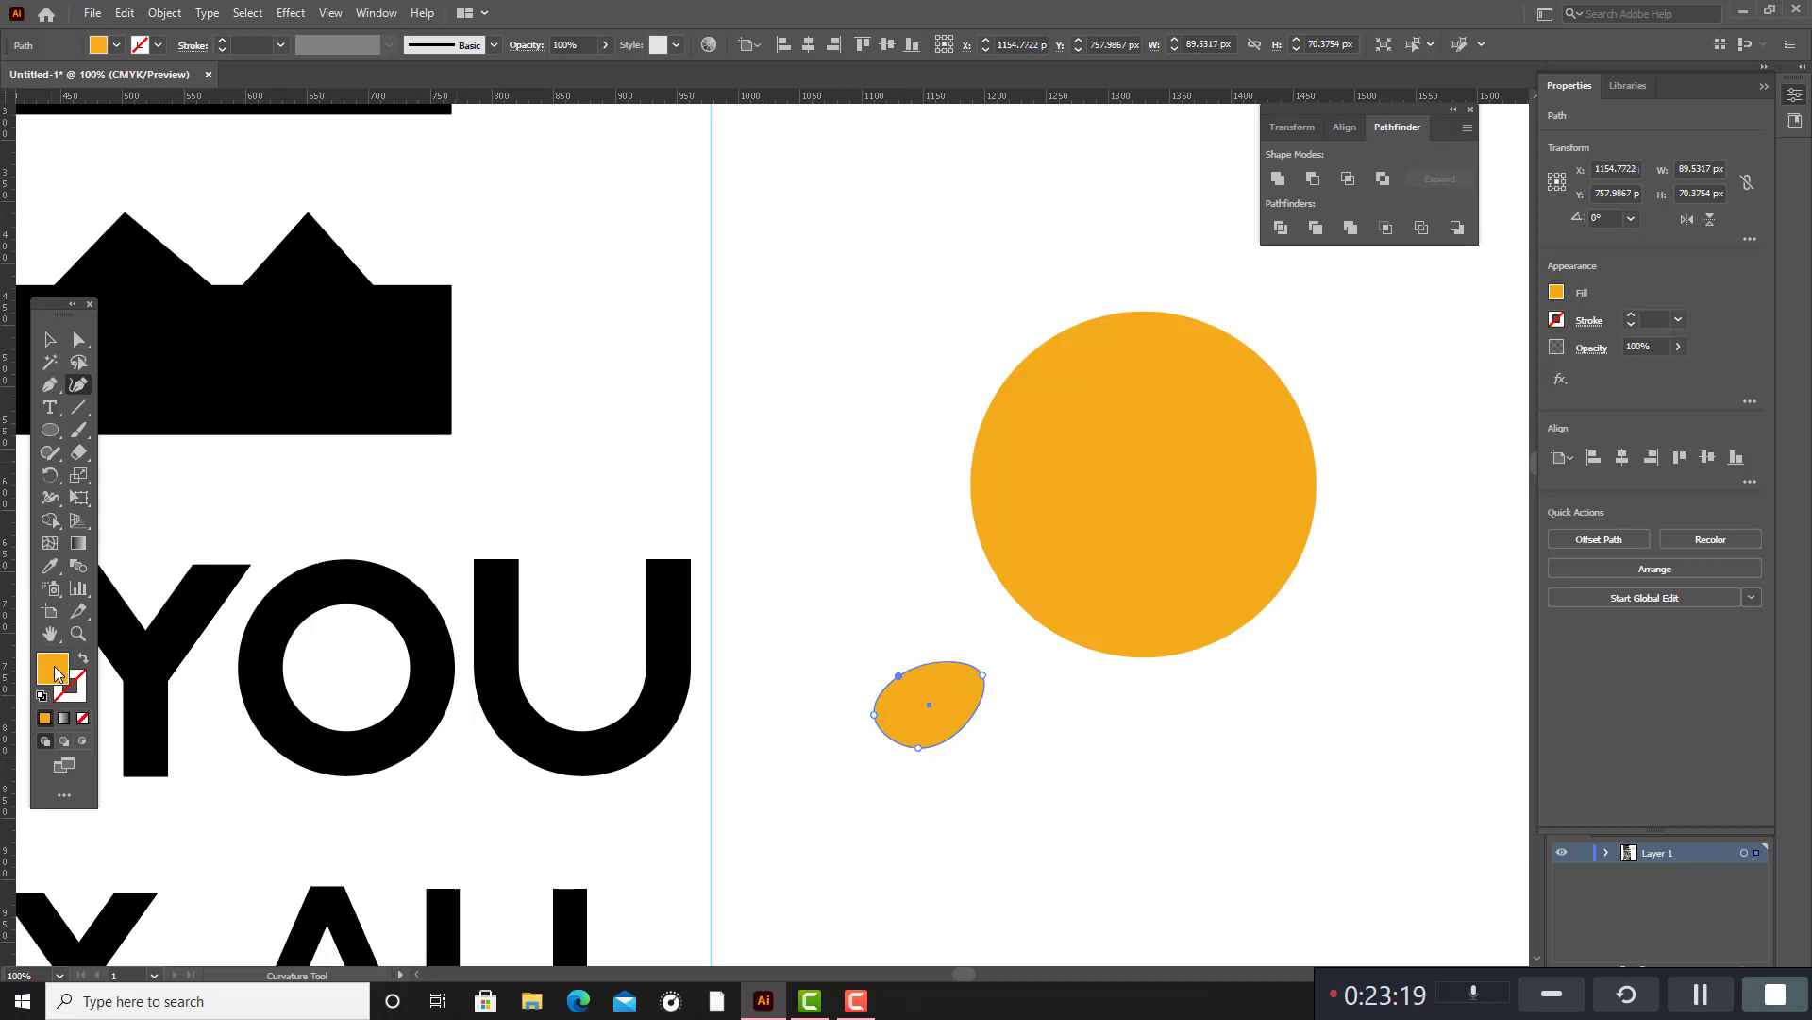
# Fill the lens shape with the near-black colour 110C01.
pyautogui.doubleClick(54, 670)
pyautogui.click(879, 598)
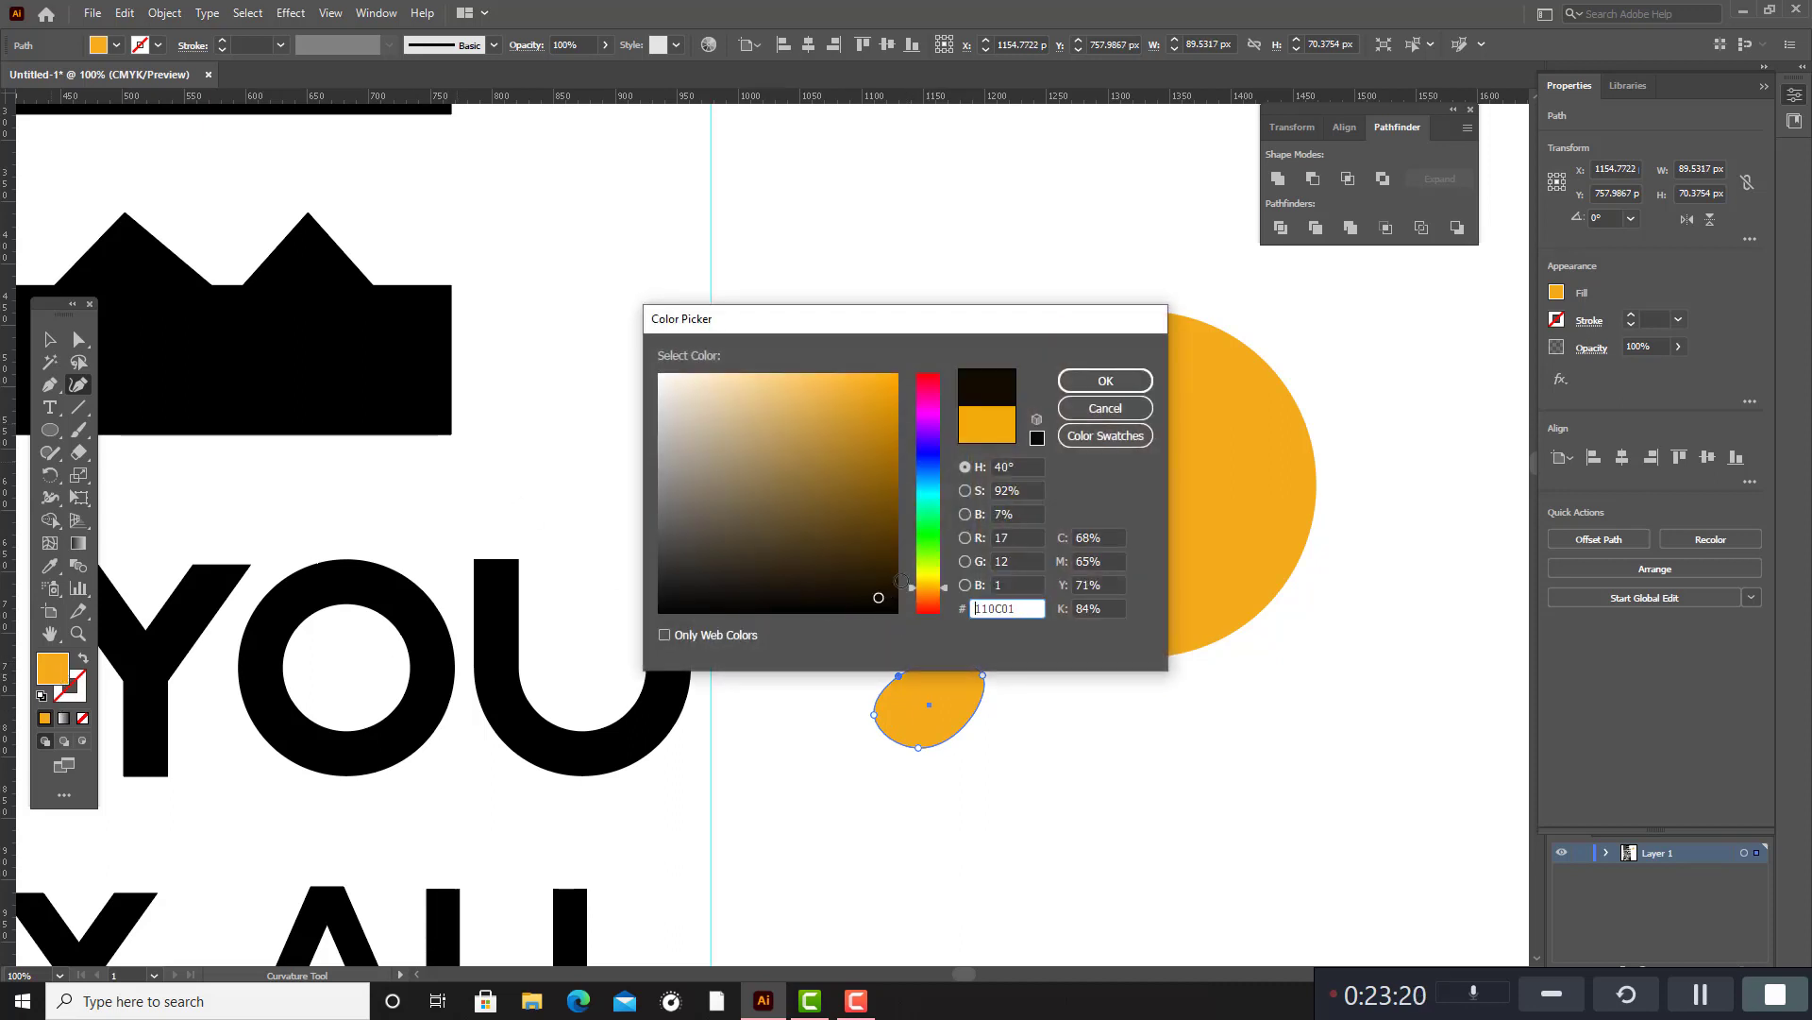
pyautogui.click(1107, 382)
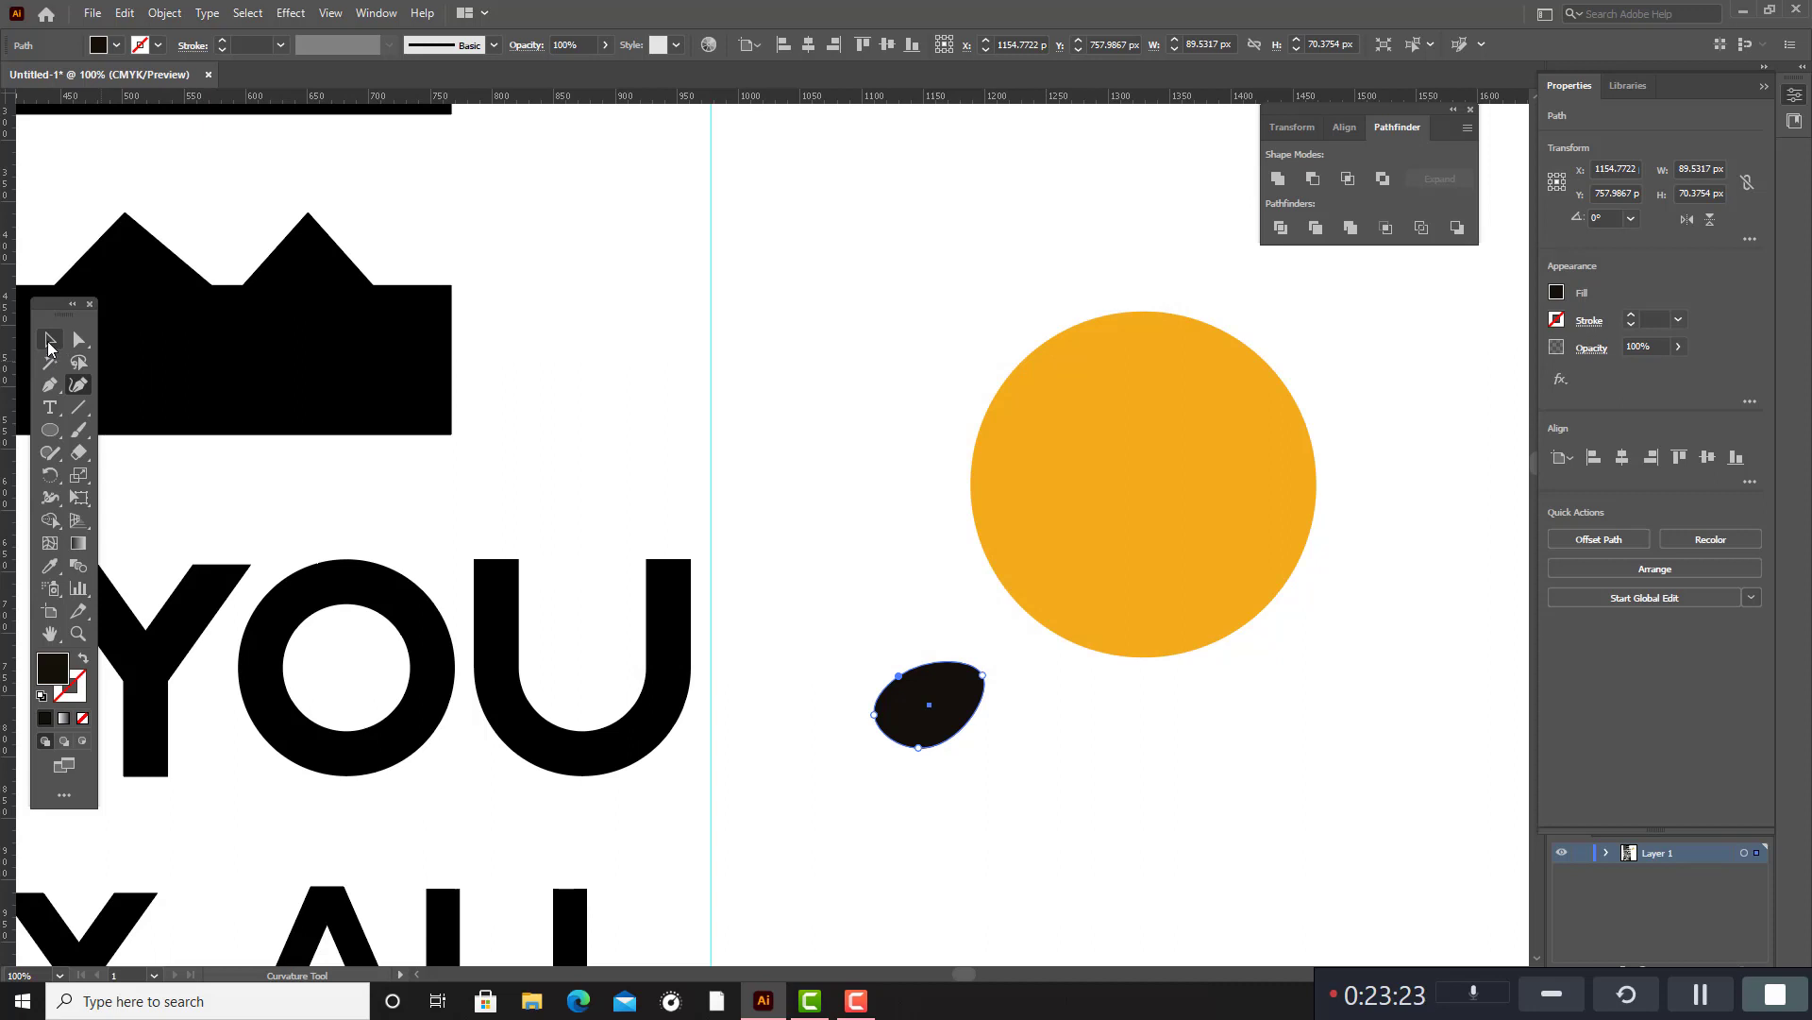
pyautogui.click(48, 344)
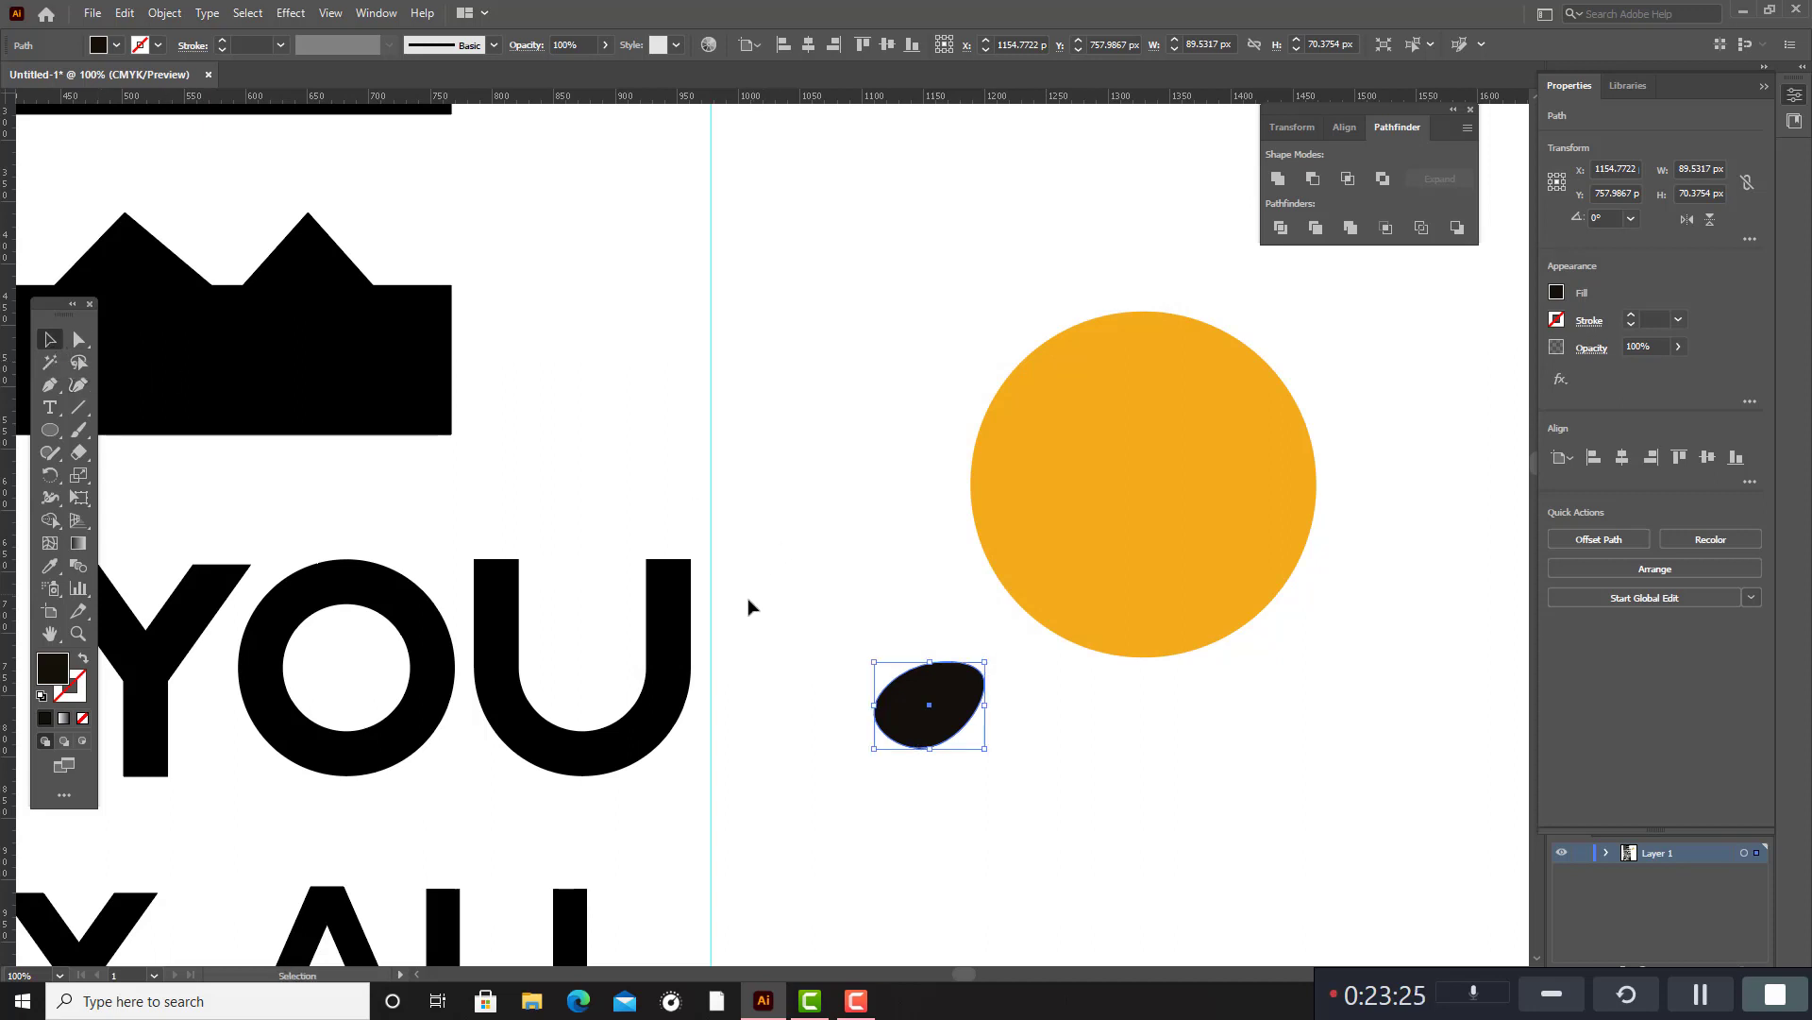
# Offset the lens path by 7 px with miter joins.
pyautogui.click(174, 14)
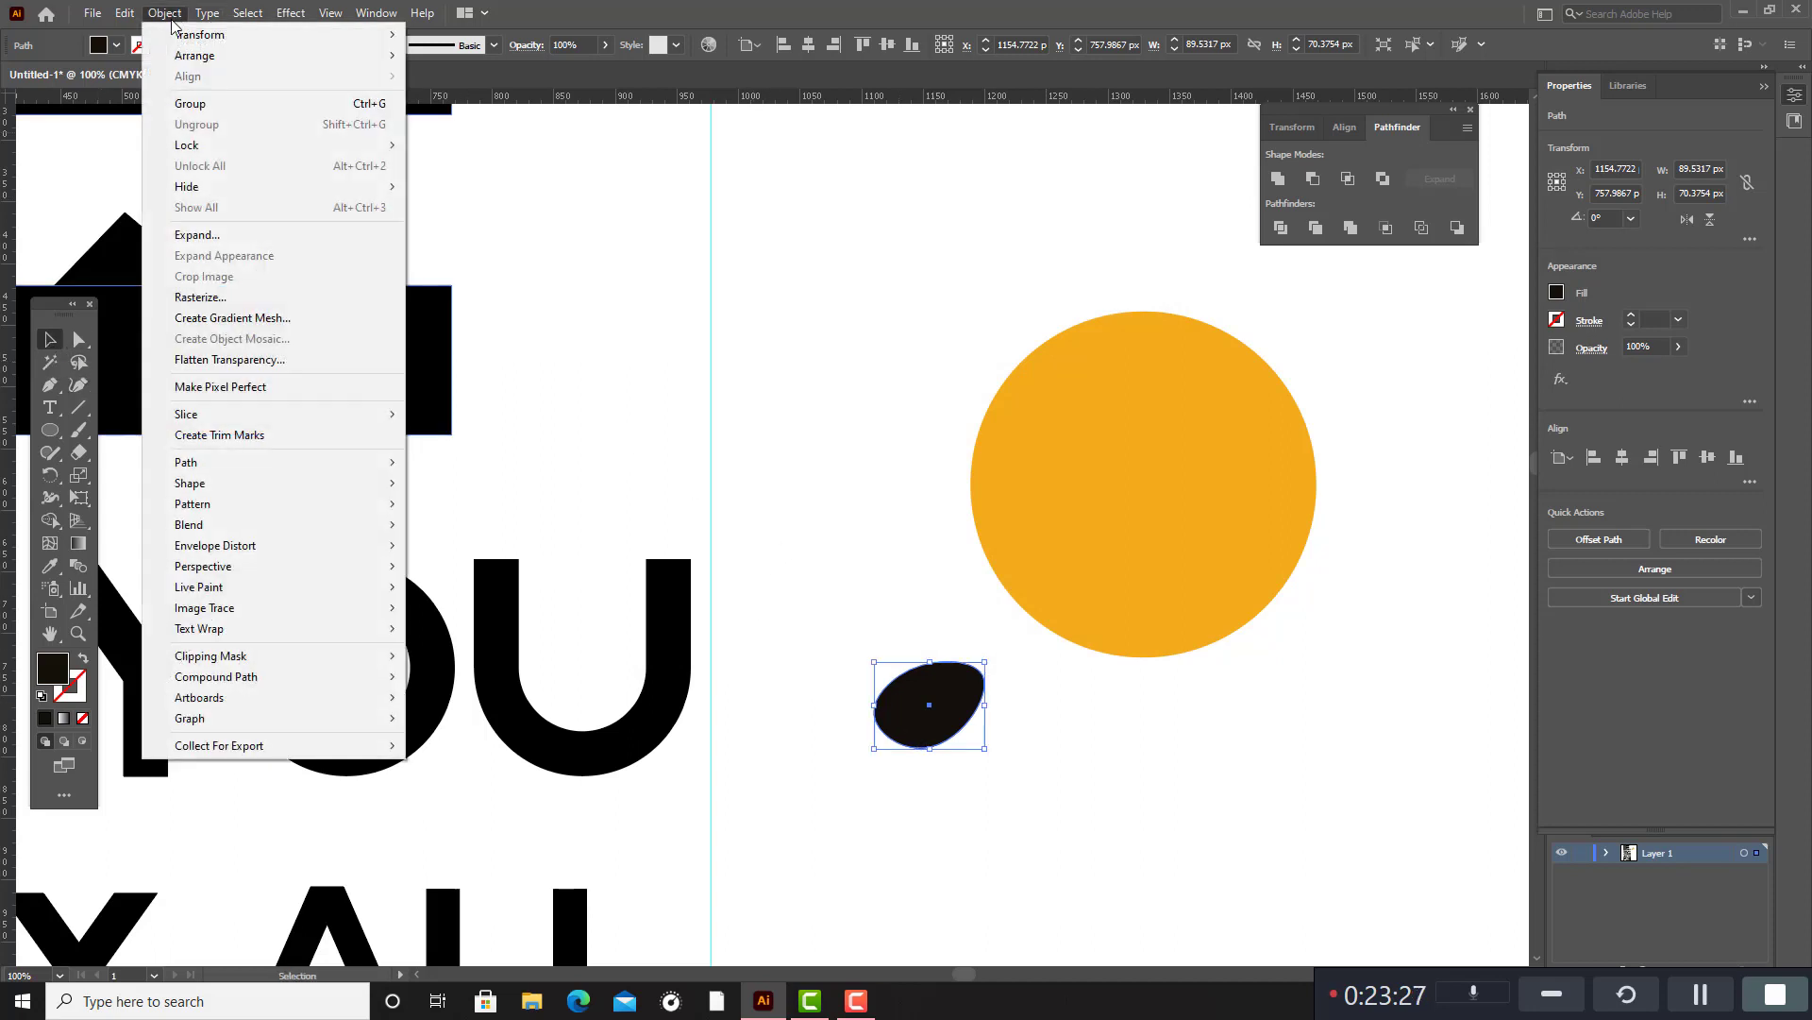
pyautogui.moveTo(221, 462)
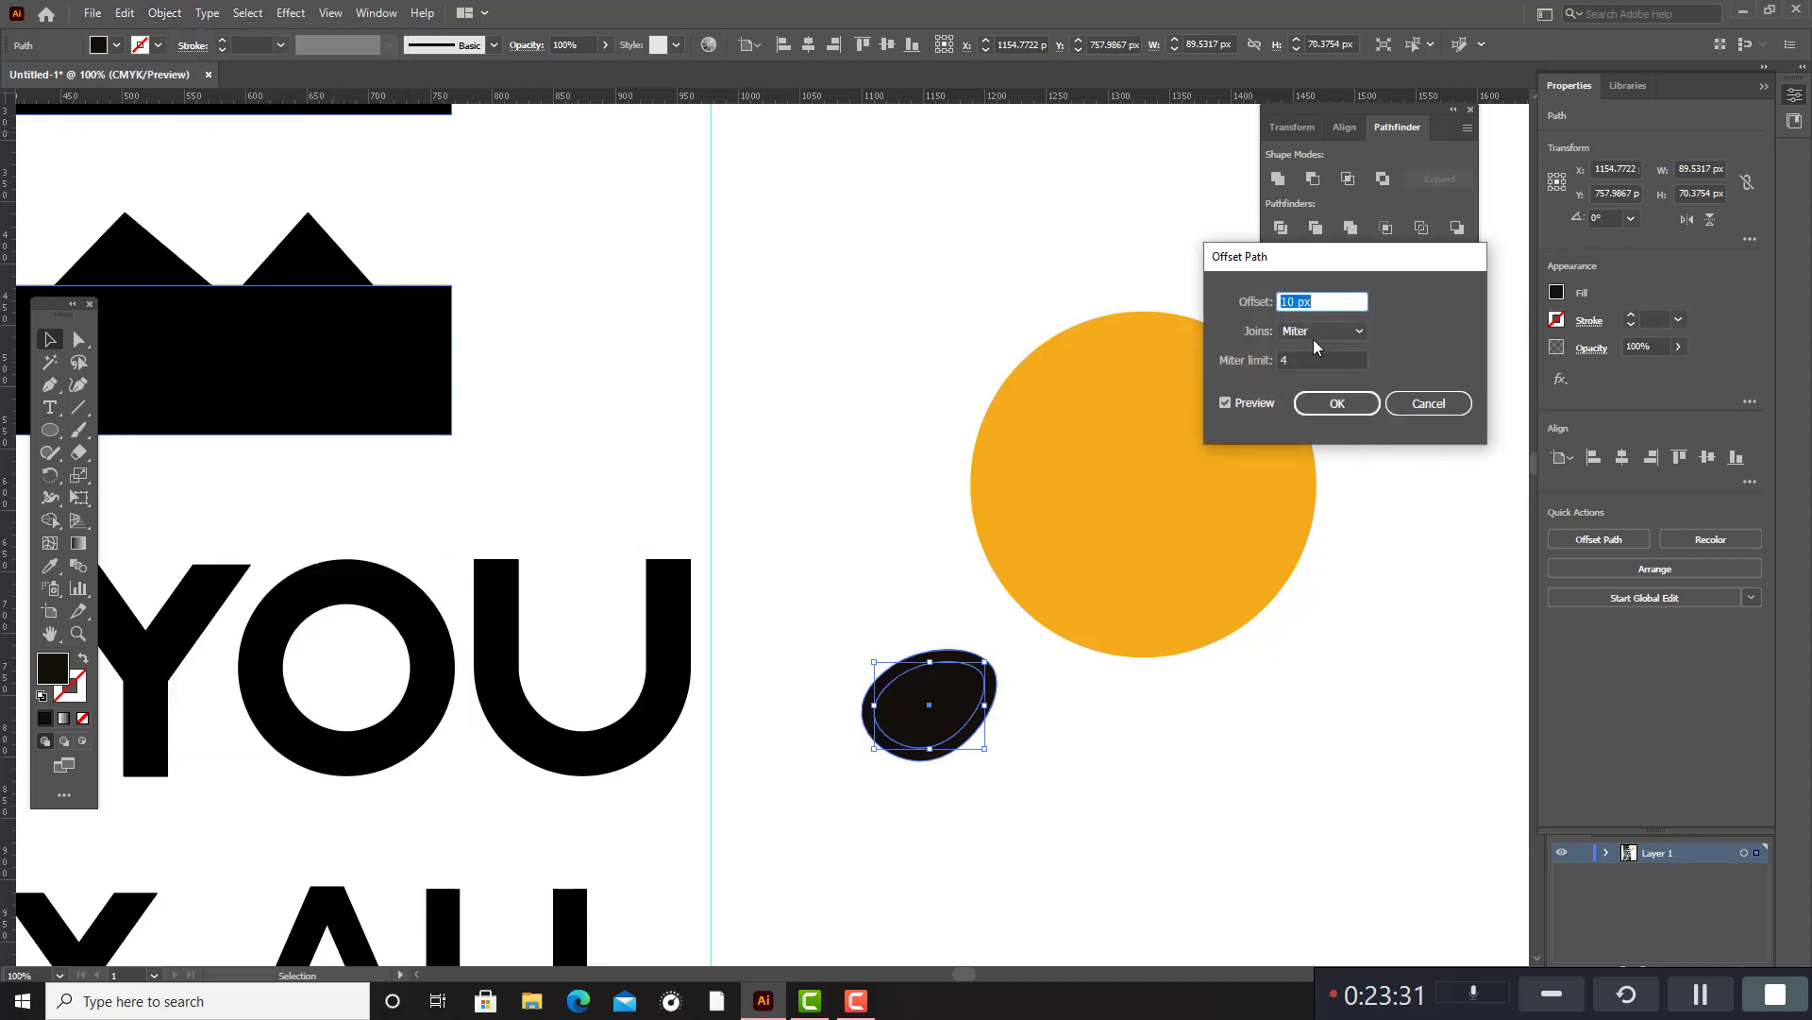
pyautogui.press('Down')
pyautogui.press('Down')
pyautogui.press('Down')
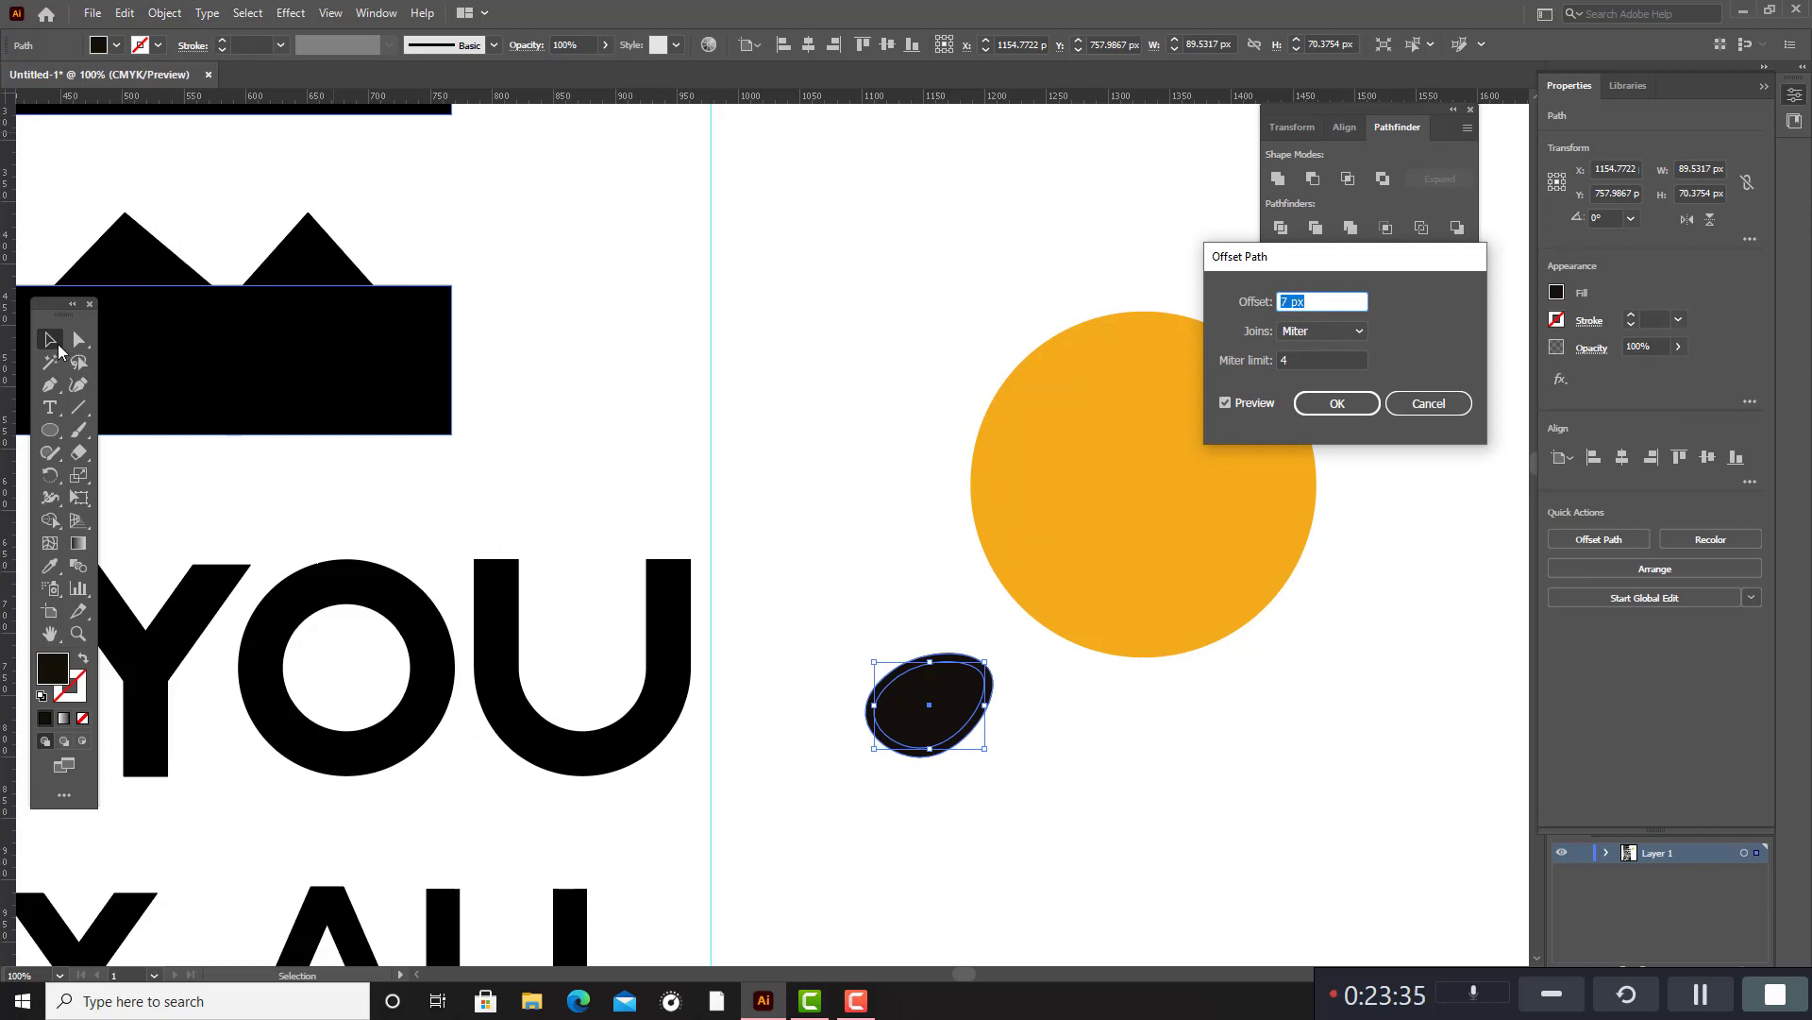
pyautogui.click(1338, 403)
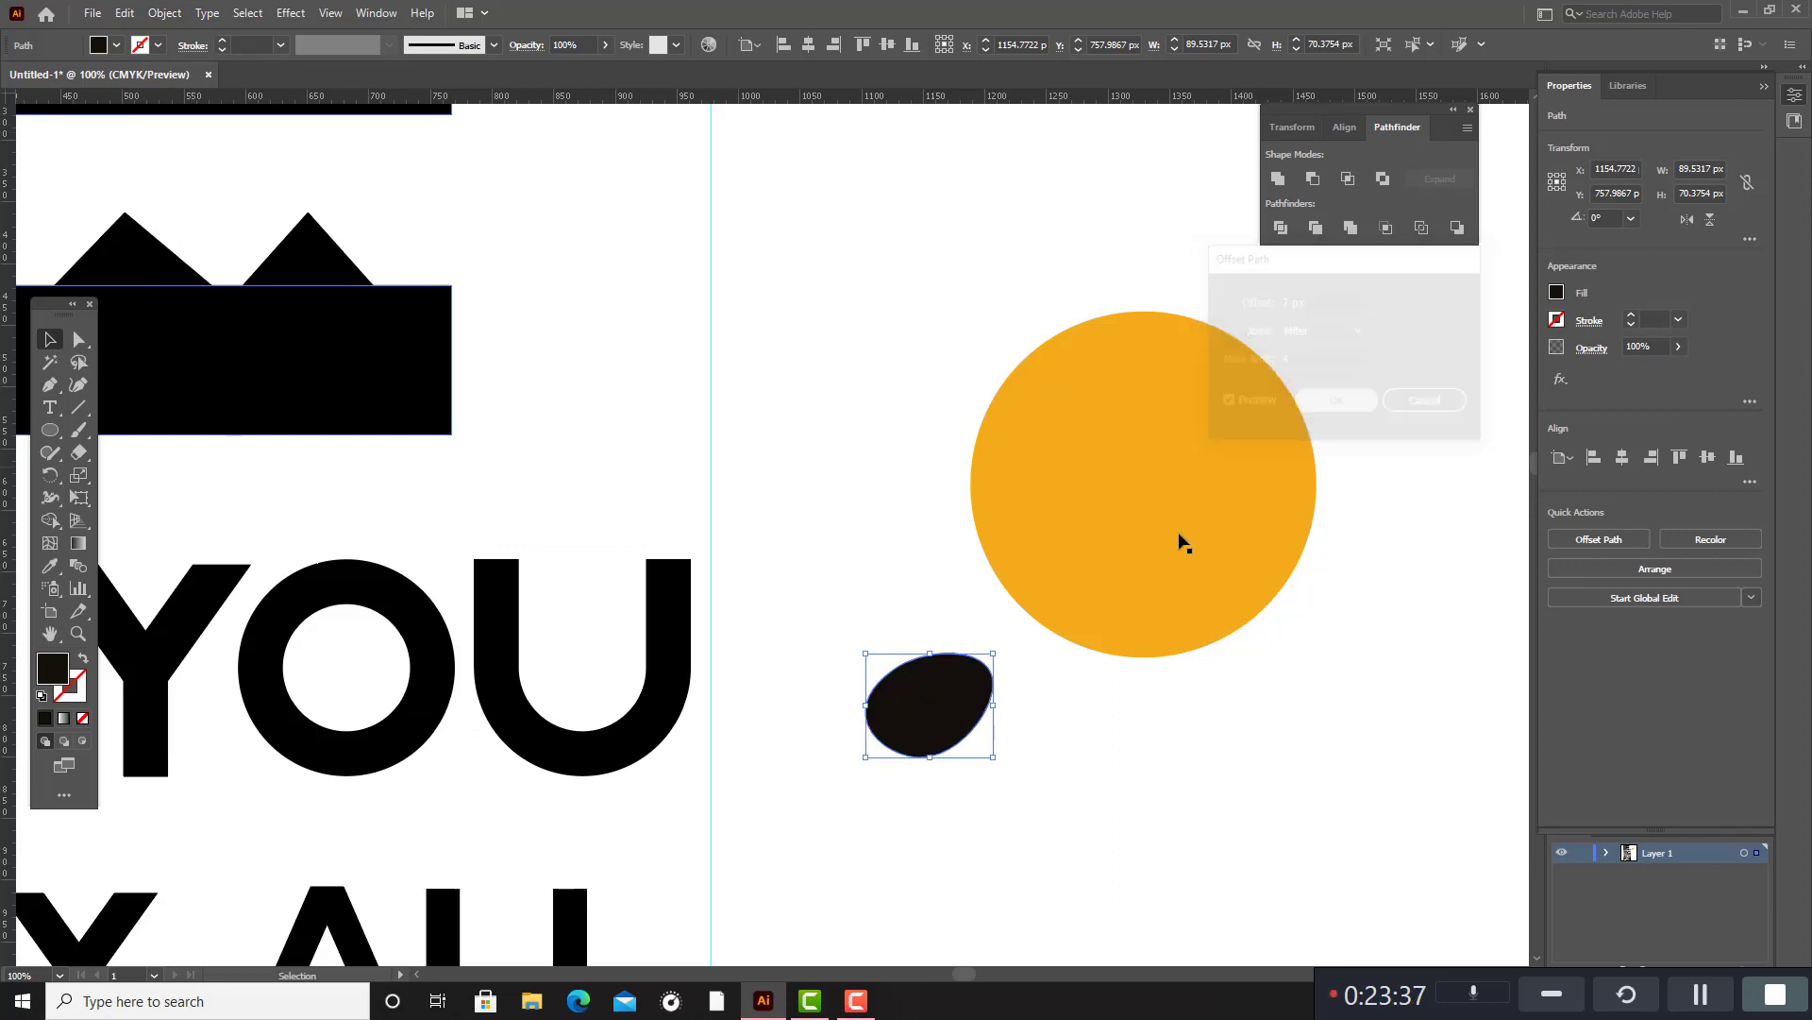
# Lower the opacity of the outer offset shape to about 51% and group it with the inner lens.
pyautogui.click(992, 680)
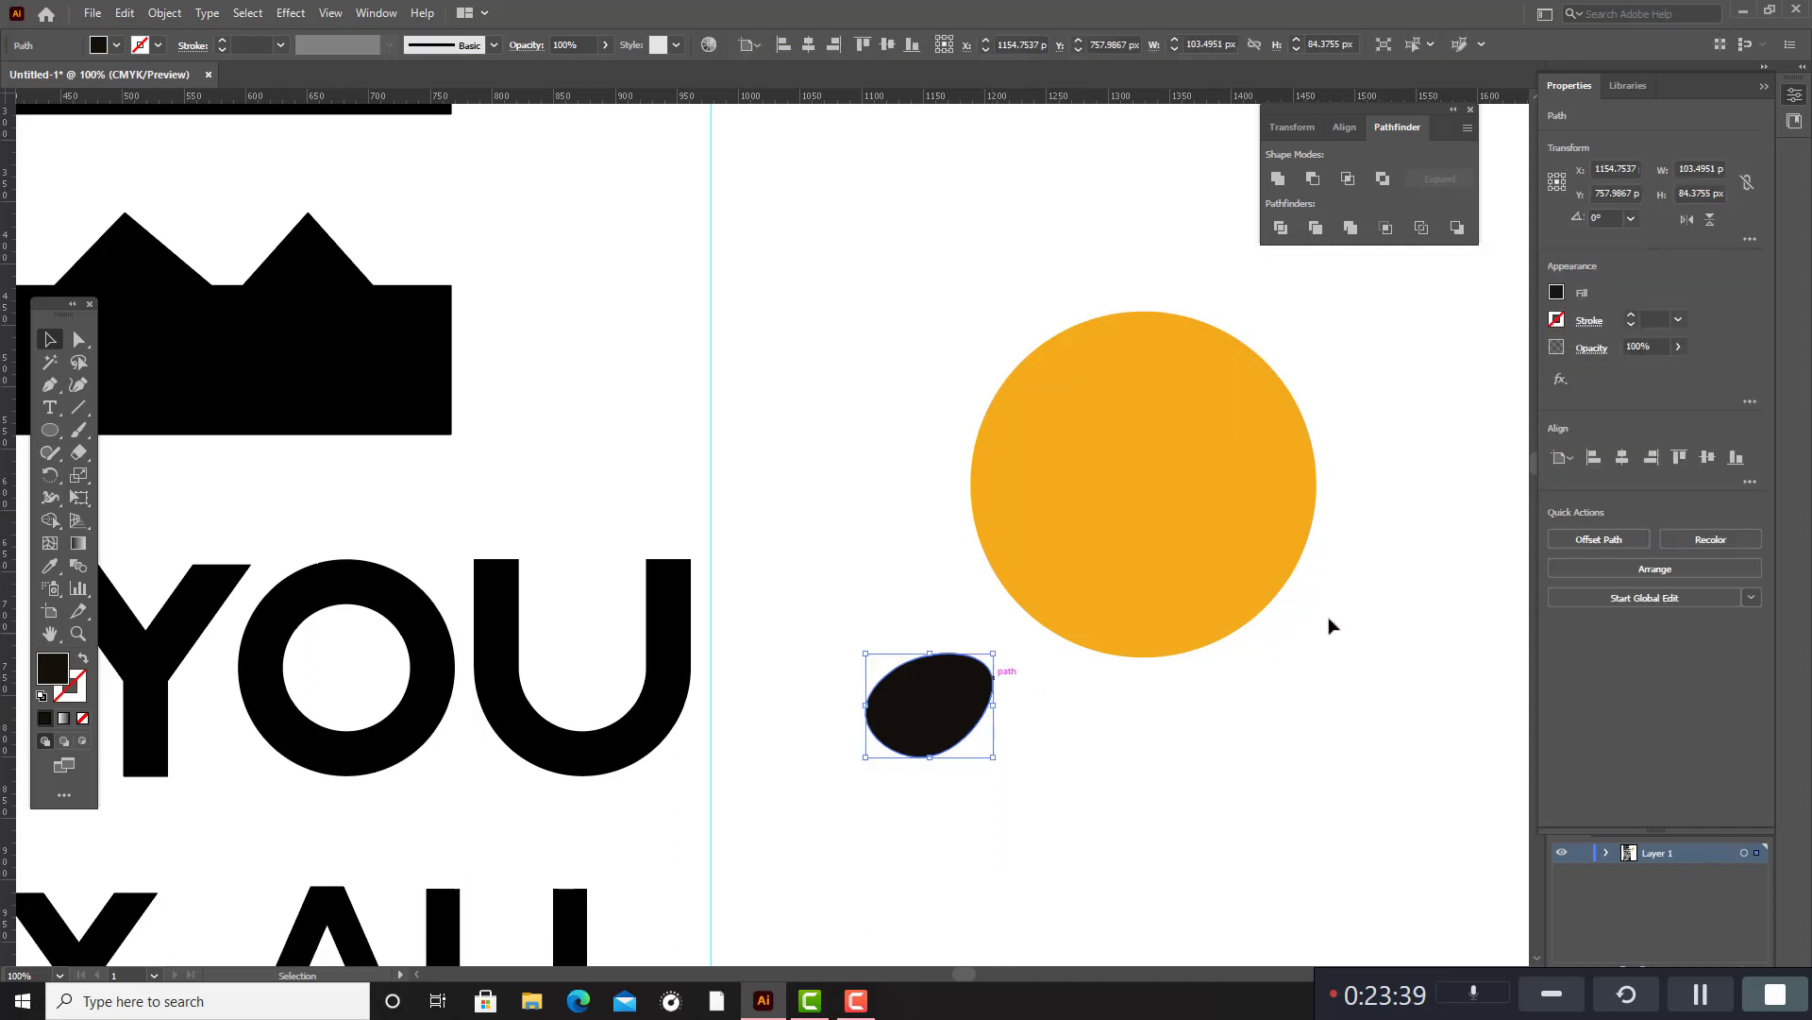
pyautogui.click(605, 44)
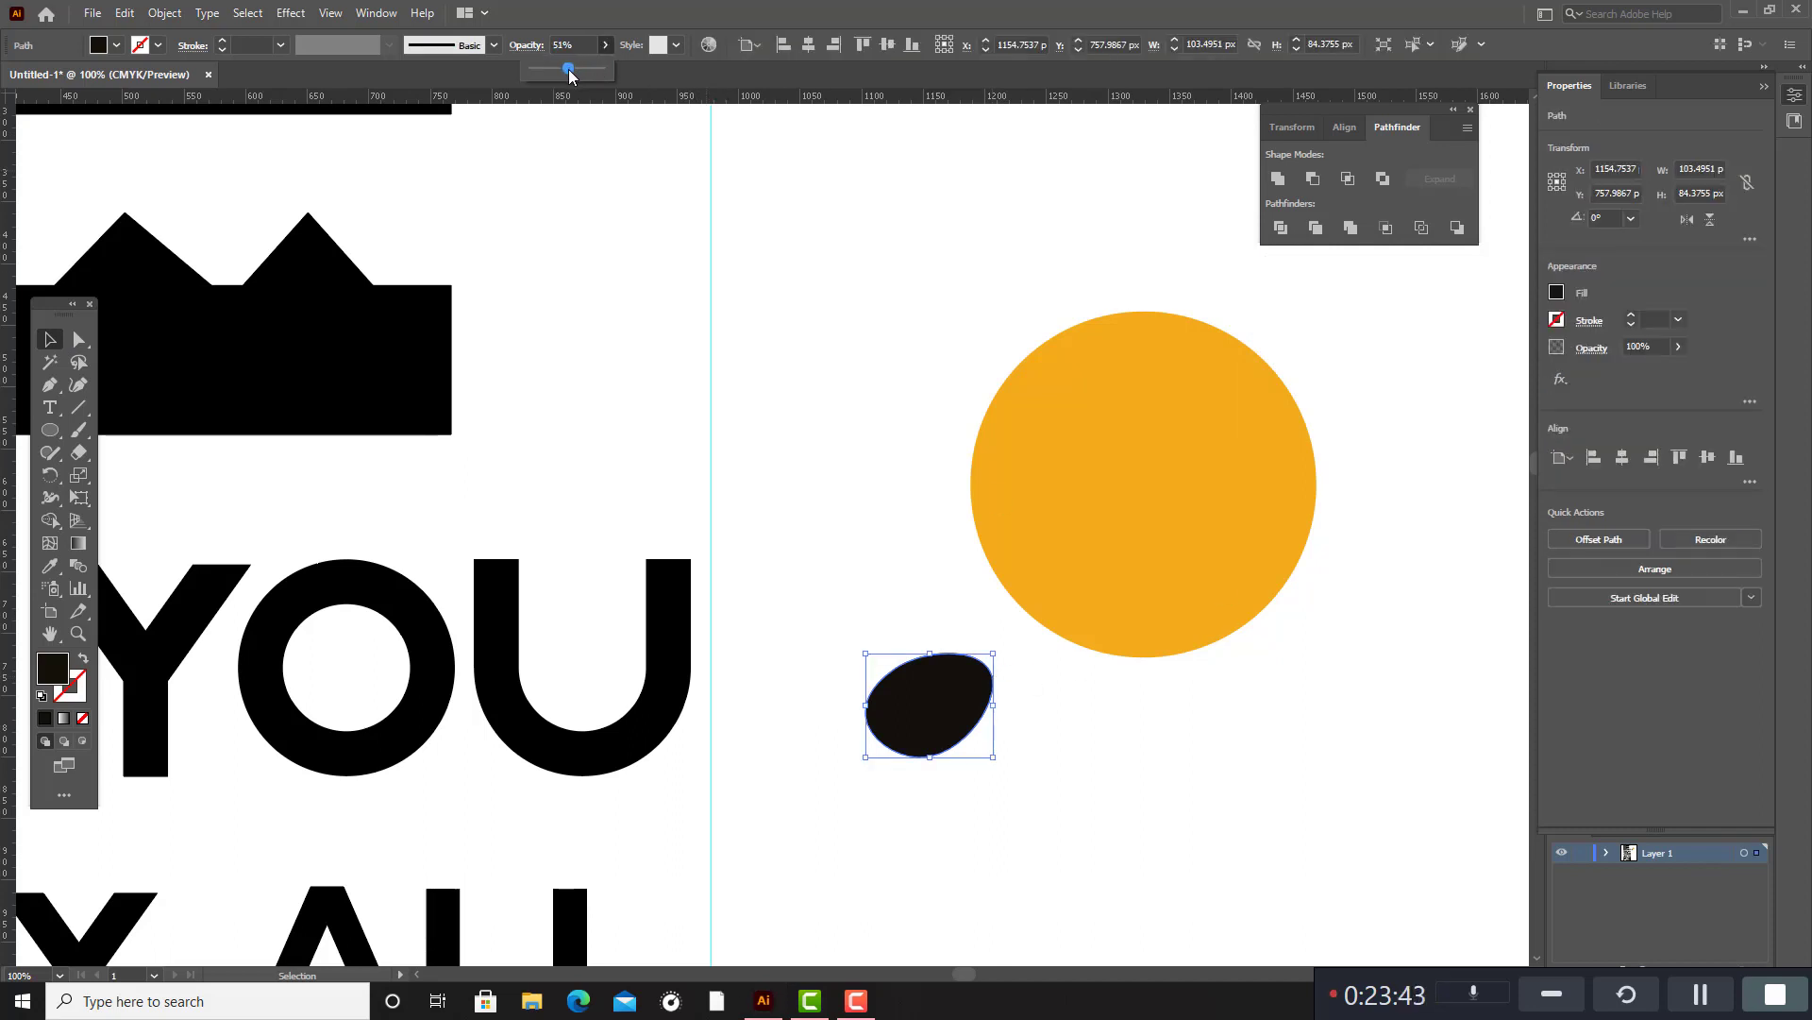
pyautogui.click(896, 364)
pyautogui.moveTo(852, 601); pyautogui.dragTo(983, 788)
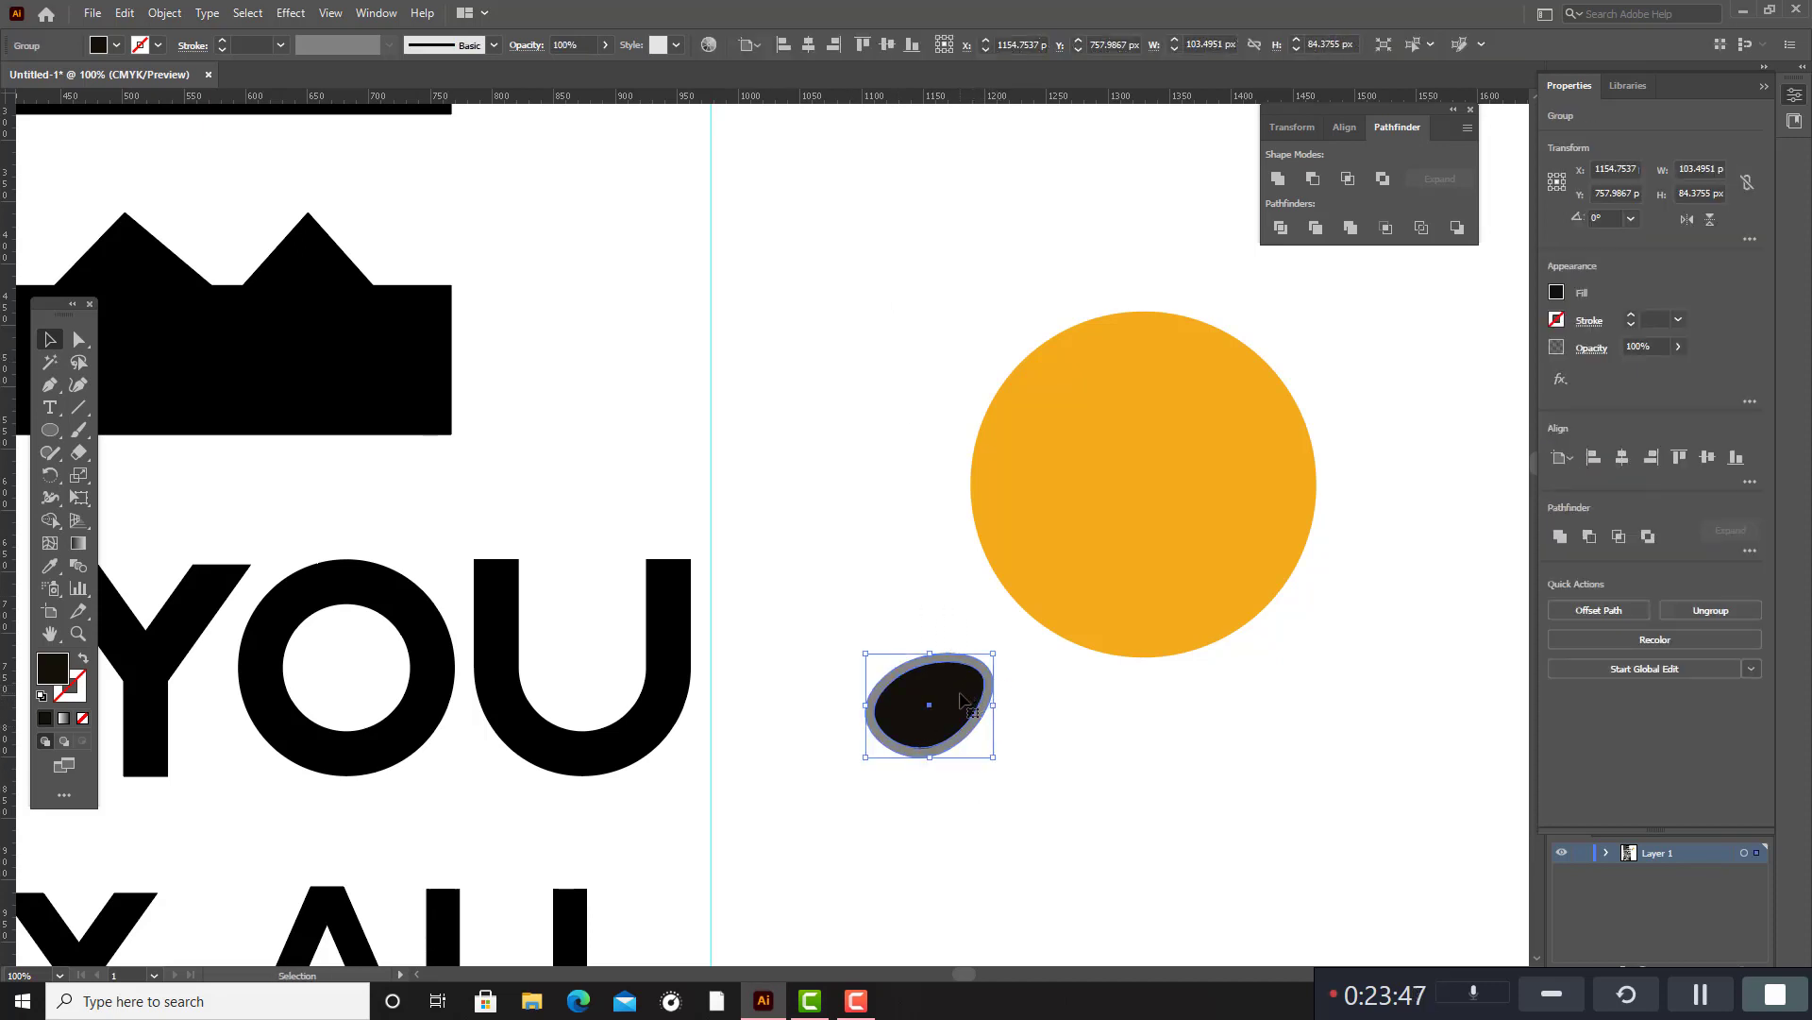
# Place the lens group, about 102 px wide, on the orange circle's right half and reflect a copy across the vertical axis onto the left half.
pyautogui.moveTo(993, 654); pyautogui.dragTo(1166, 500)
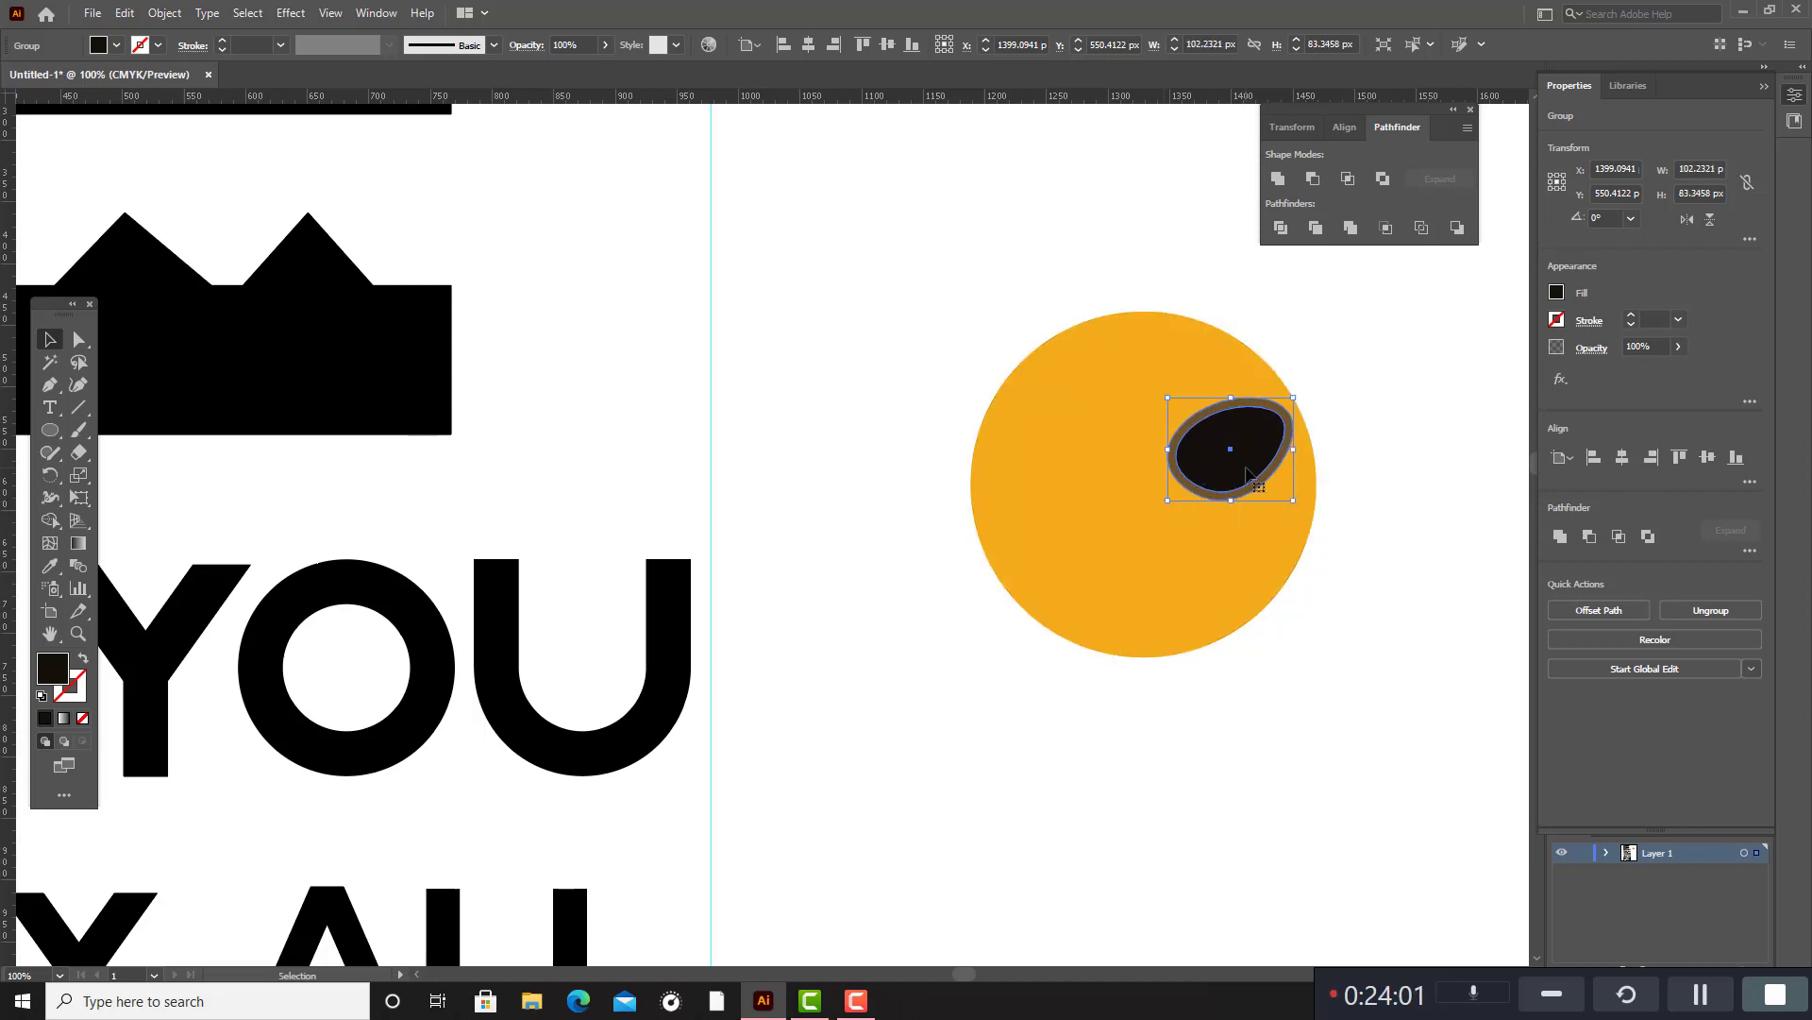
pyautogui.rightClick(1247, 467)
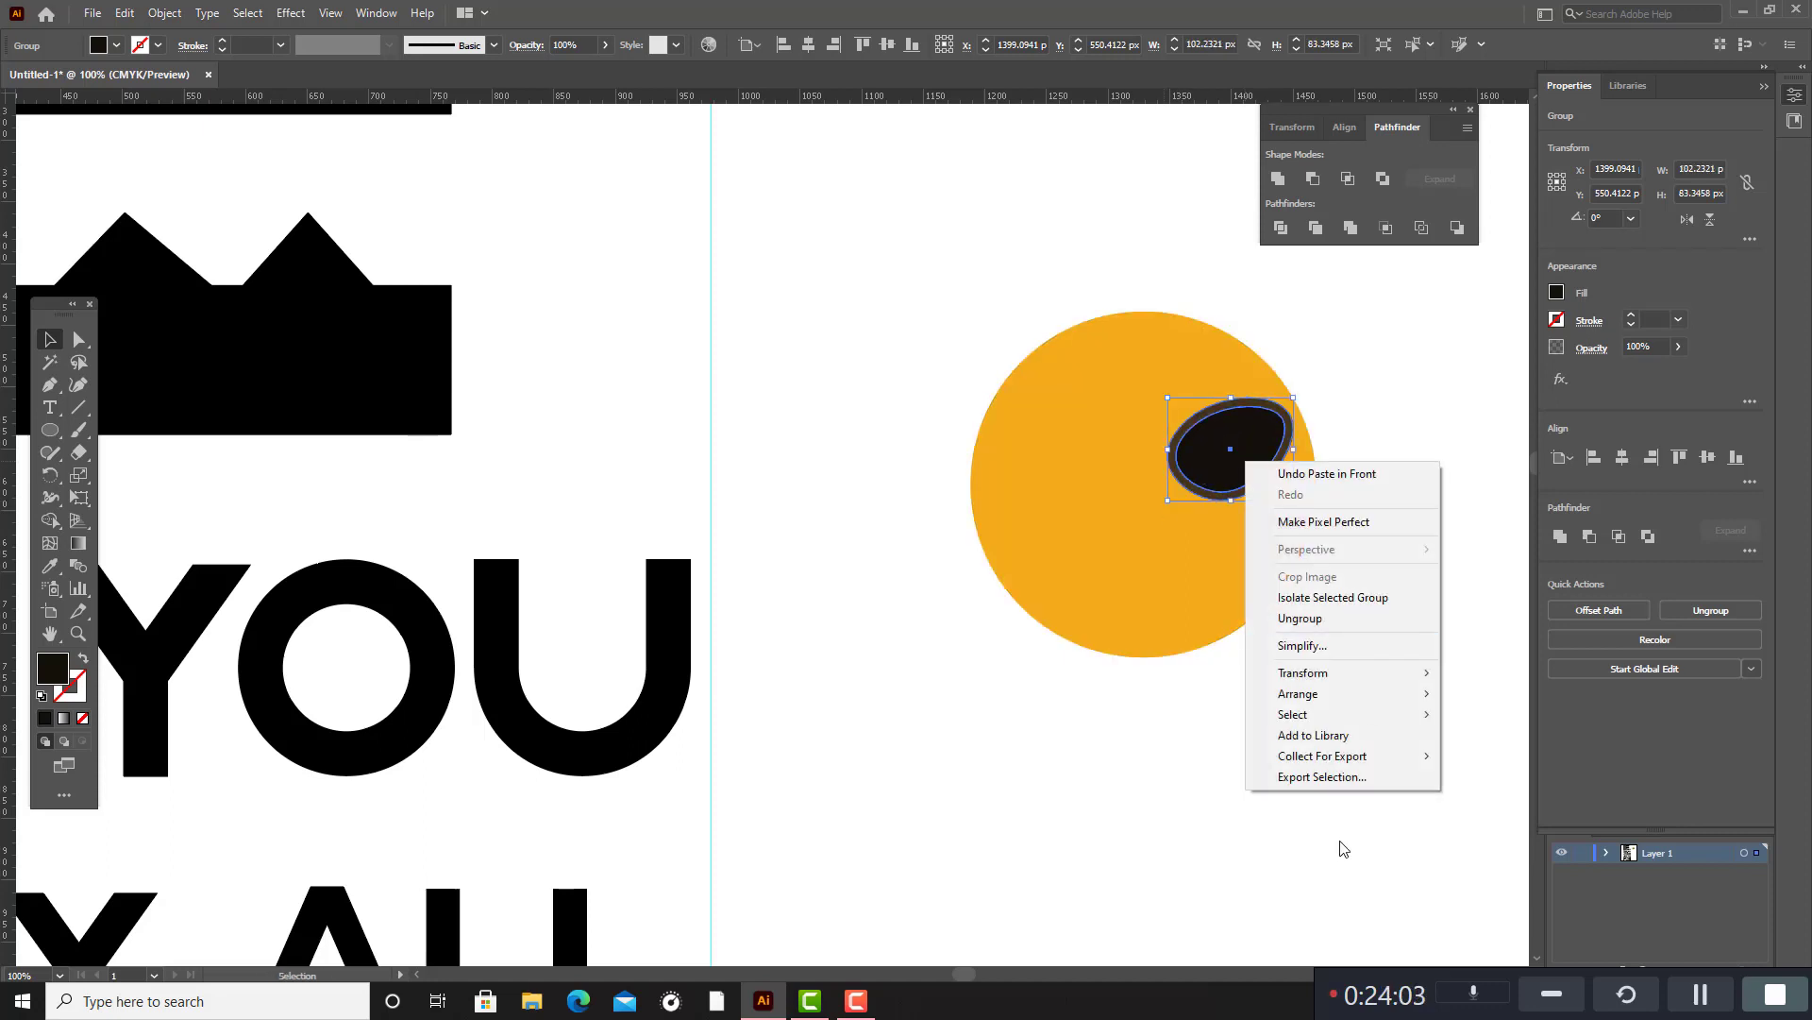
pyautogui.moveTo(1360, 673)
pyautogui.click(1478, 742)
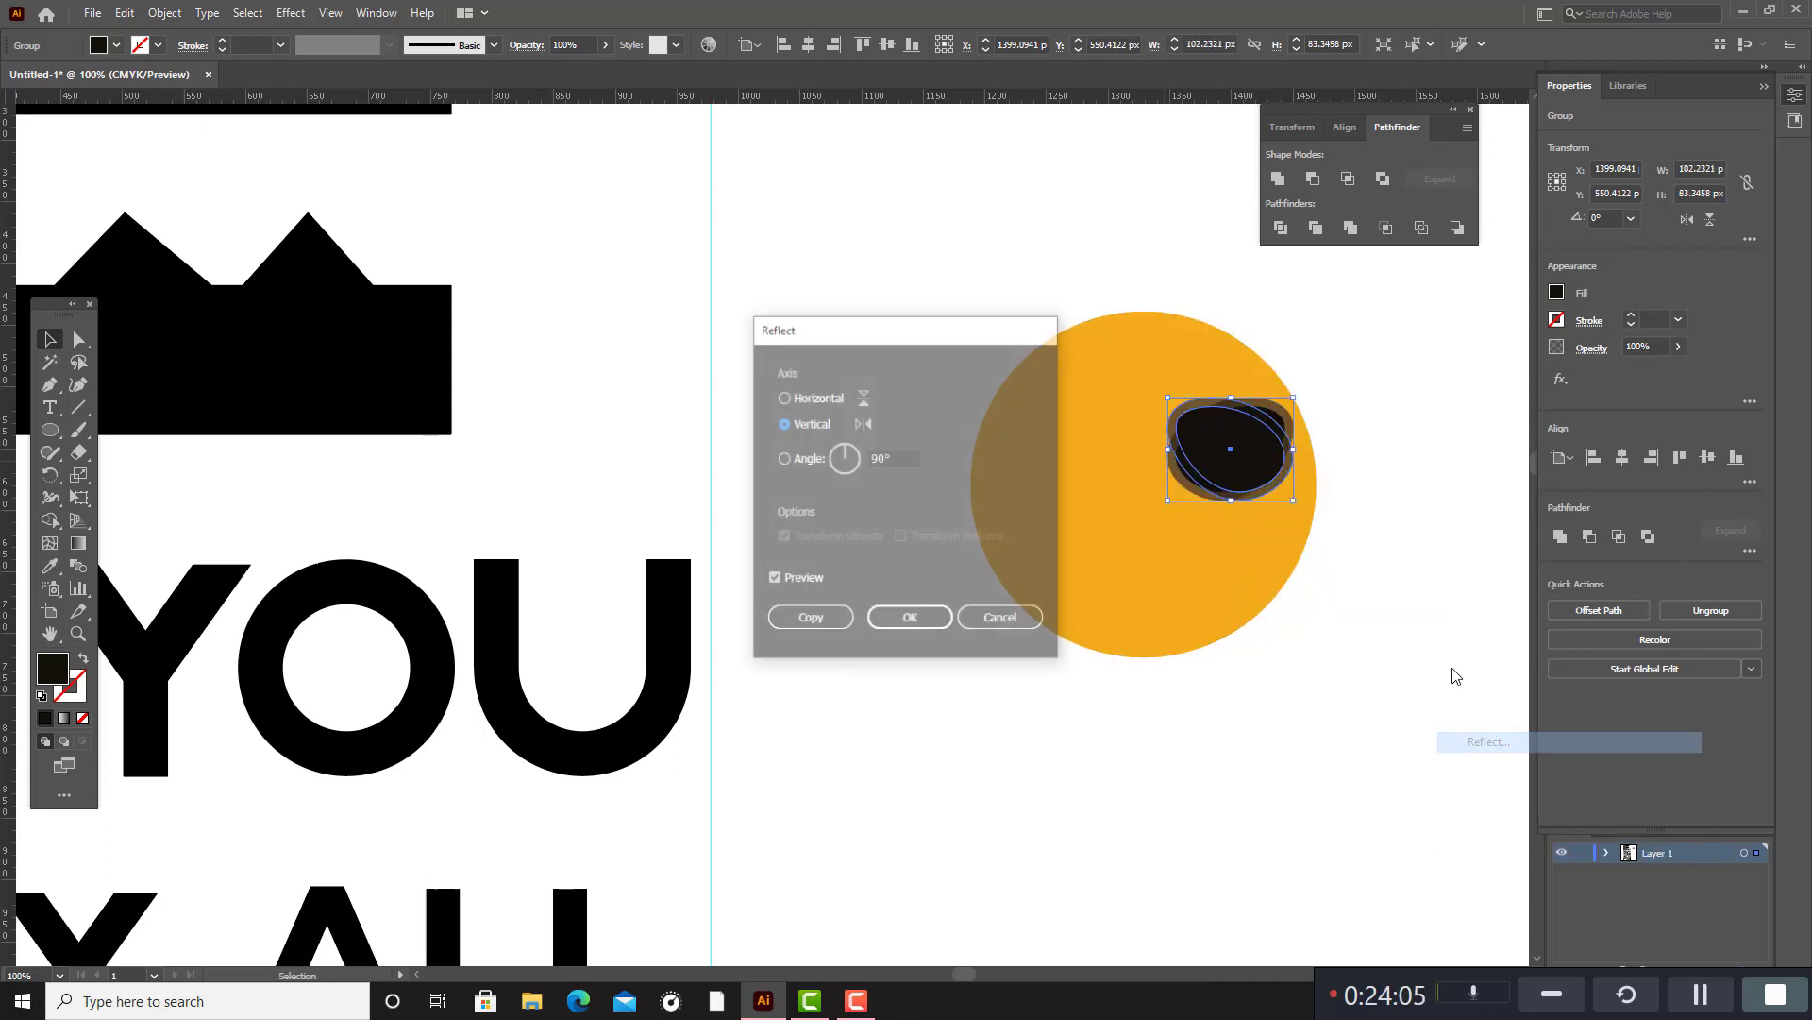
pyautogui.click(911, 620)
pyautogui.moveTo(1199, 473); pyautogui.dragTo(1082, 475)
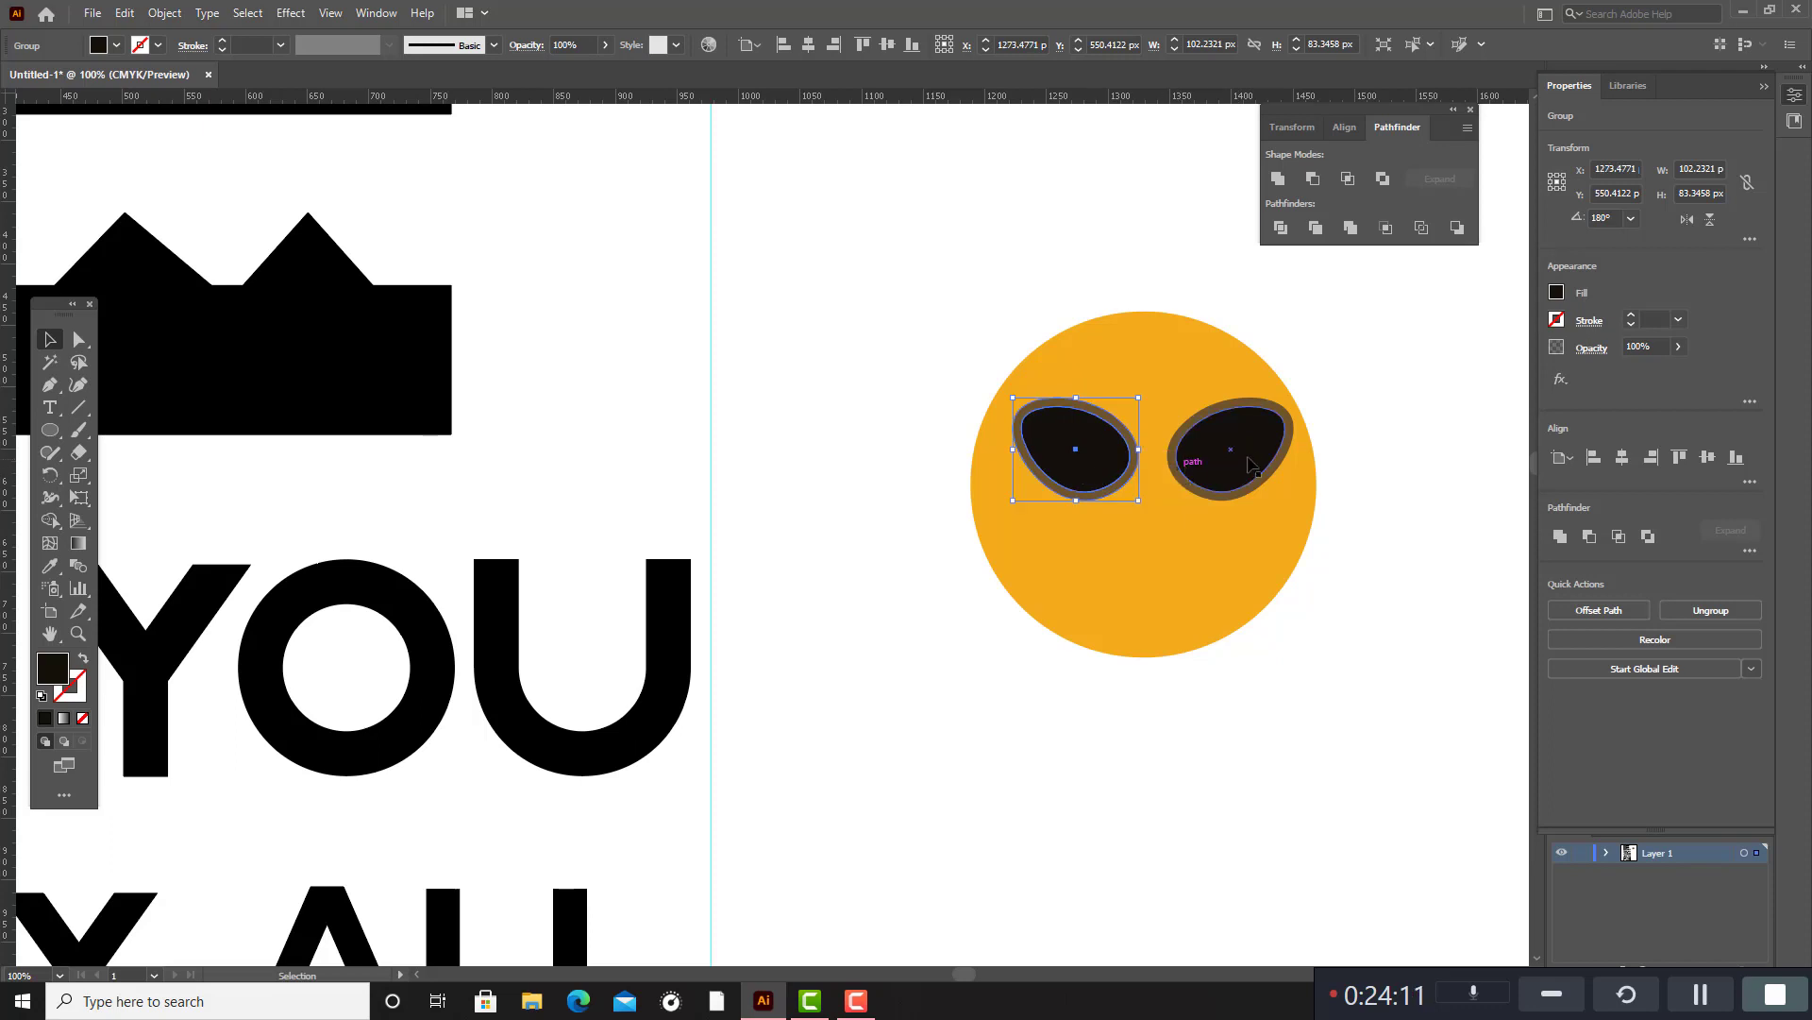
# Shift both lenses together slightly left and down on the orange circle, and deselect them.
pyautogui.keyDown('shift'); pyautogui.click(1250, 459); pyautogui.keyUp('shift')
pyautogui.moveTo(1250, 458); pyautogui.dragTo(1243, 468)
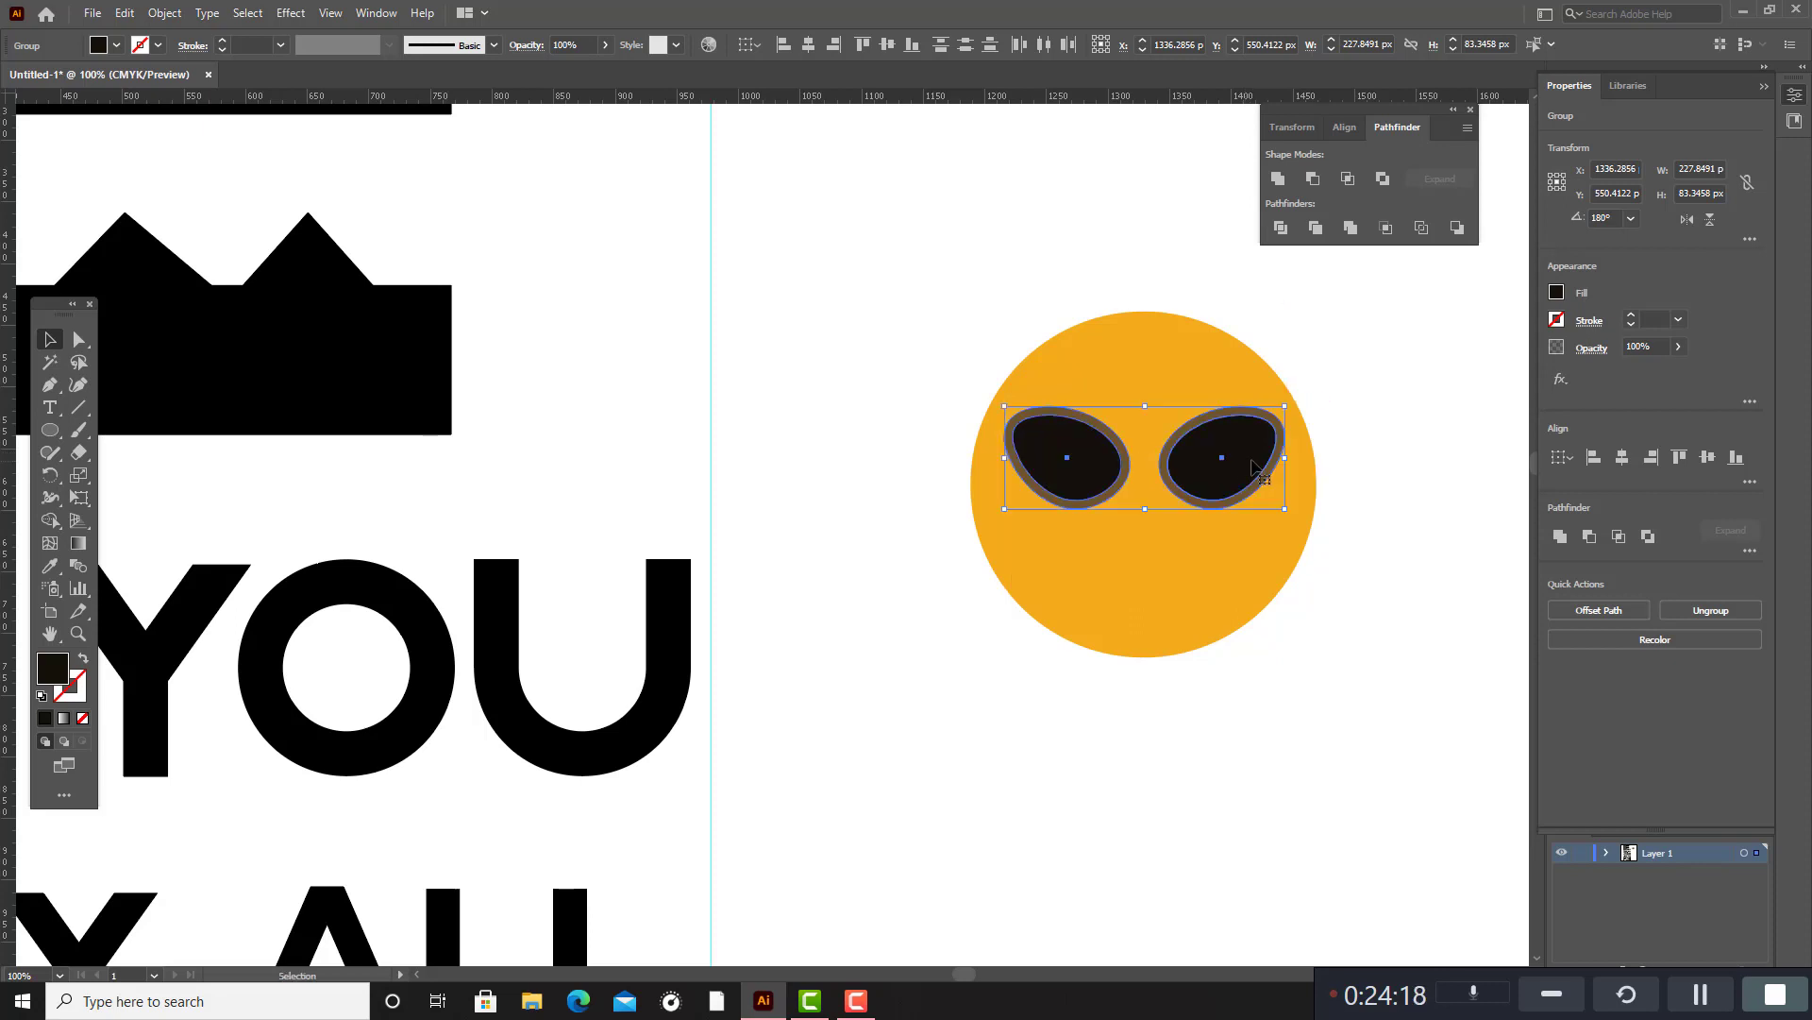
pyautogui.click(1358, 427)
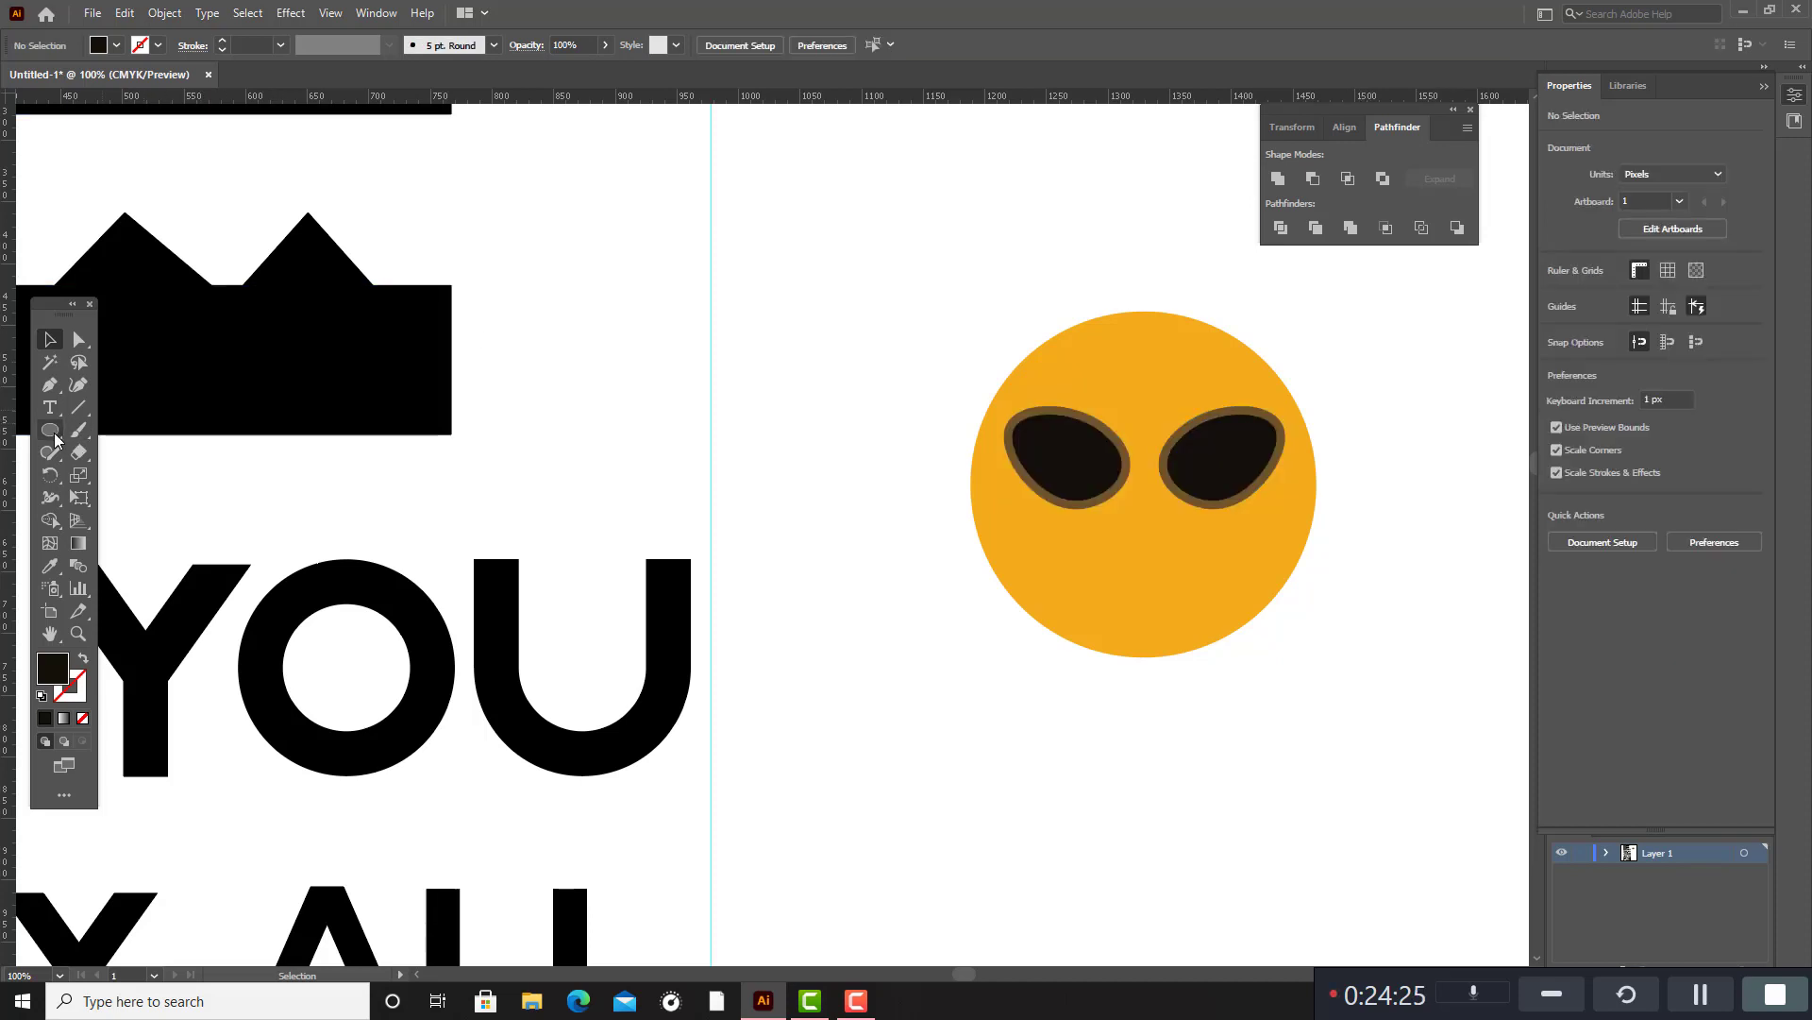
# Add a small black circle at the outer upper corner of each sunglasses lens.
pyautogui.moveTo(50, 430); pyautogui.dragTo(135, 442)
pyautogui.click(116, 476)
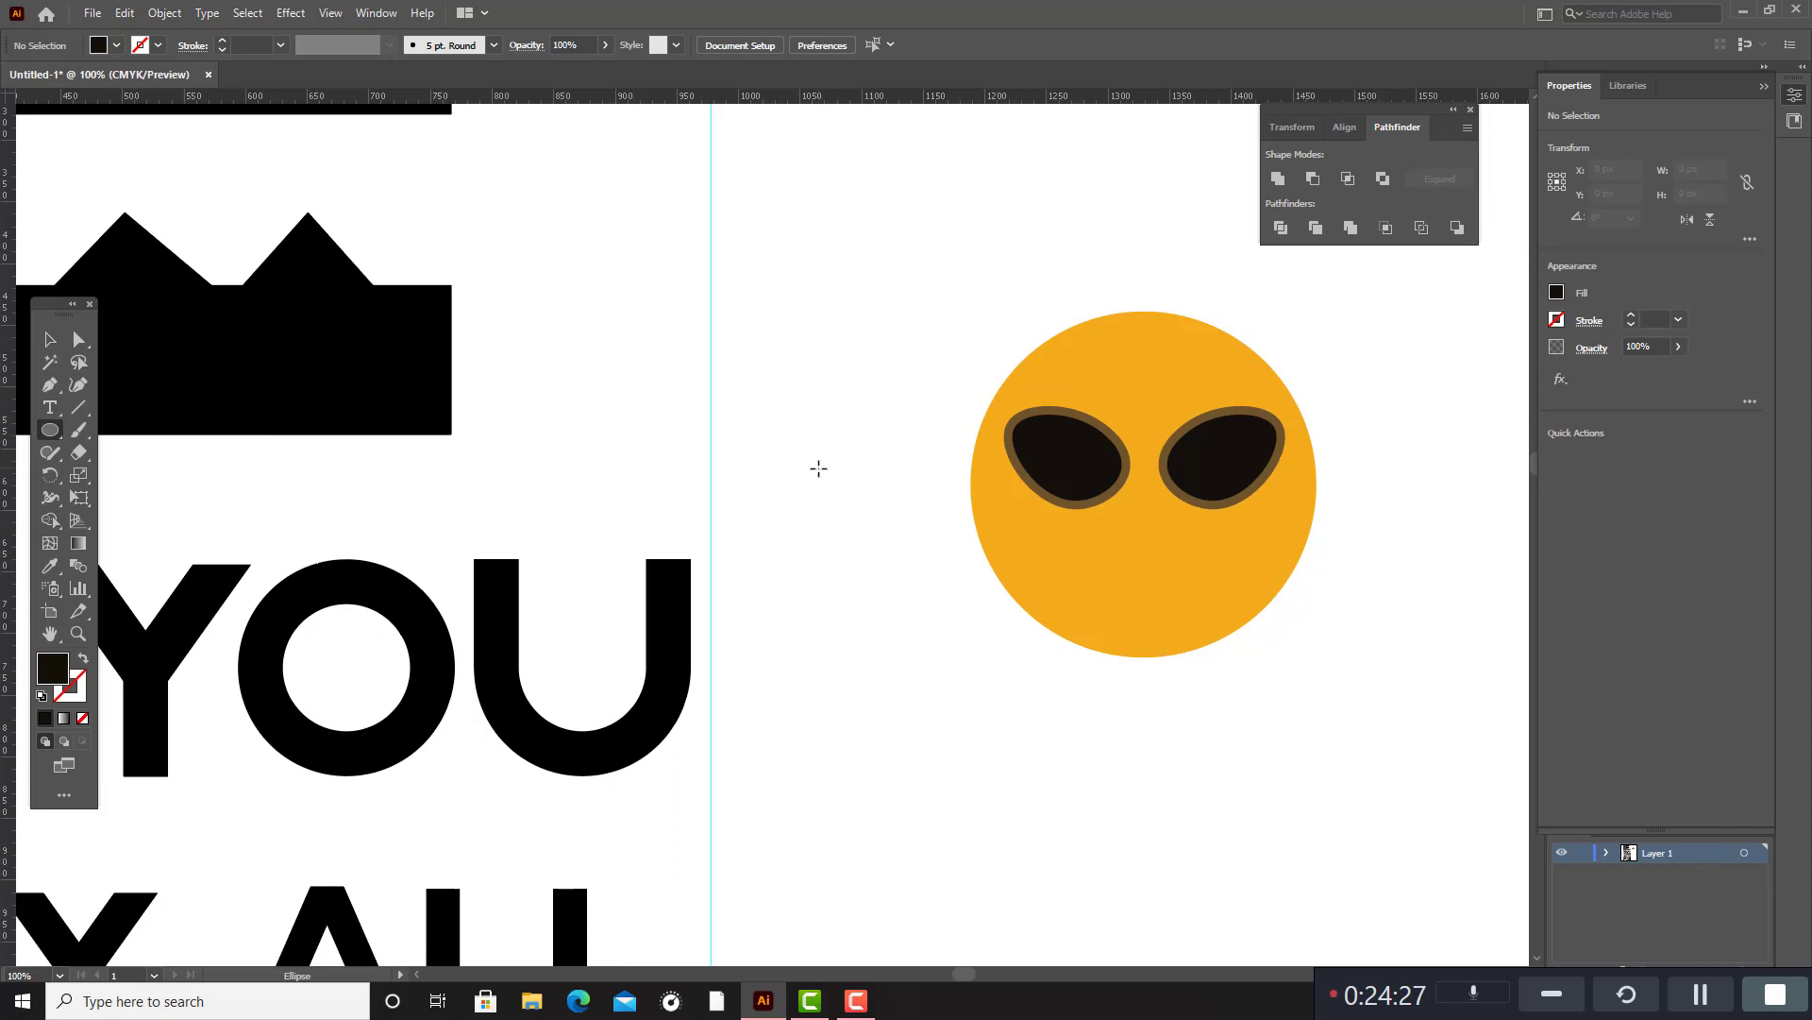
pyautogui.moveTo(820, 472); pyautogui.dragTo(1012, 420)
pyautogui.click(50, 339)
pyautogui.click(830, 381)
pyautogui.click(1352, 455)
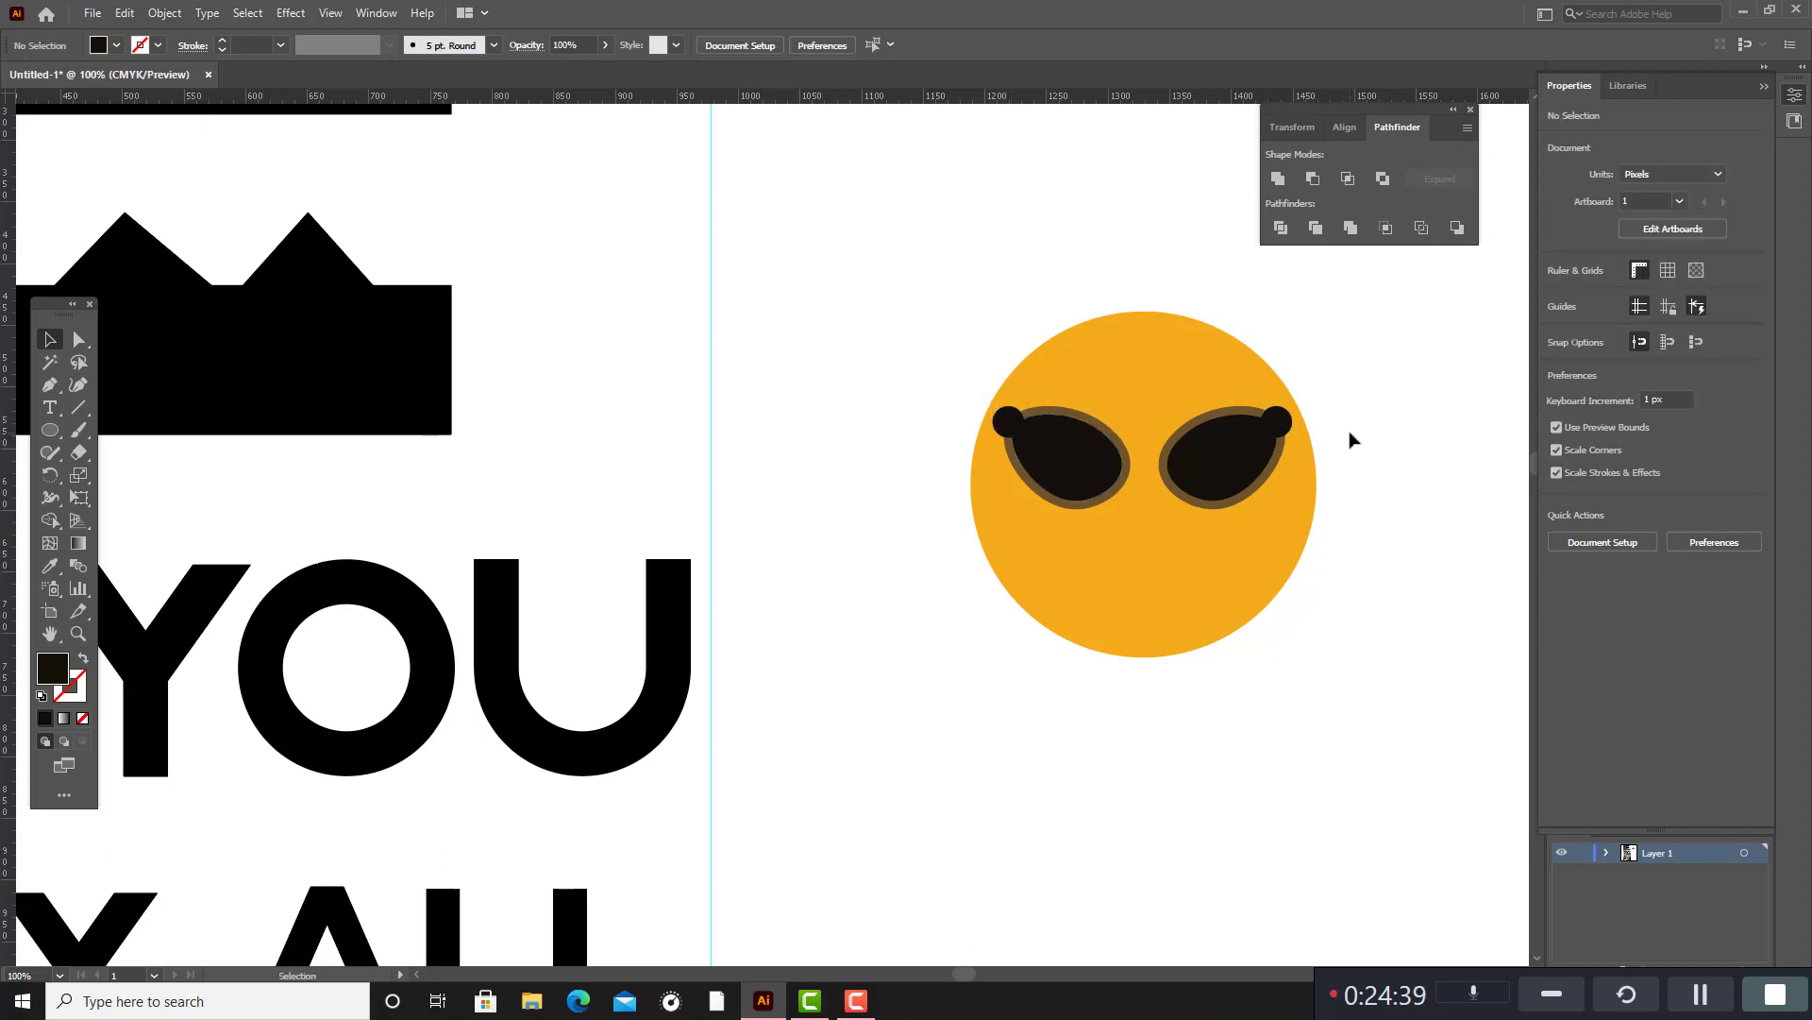
# Draw a thin black rectangle about 49 px wide and 11 px high as the bridge between the two lenses.
pyautogui.click(52, 431)
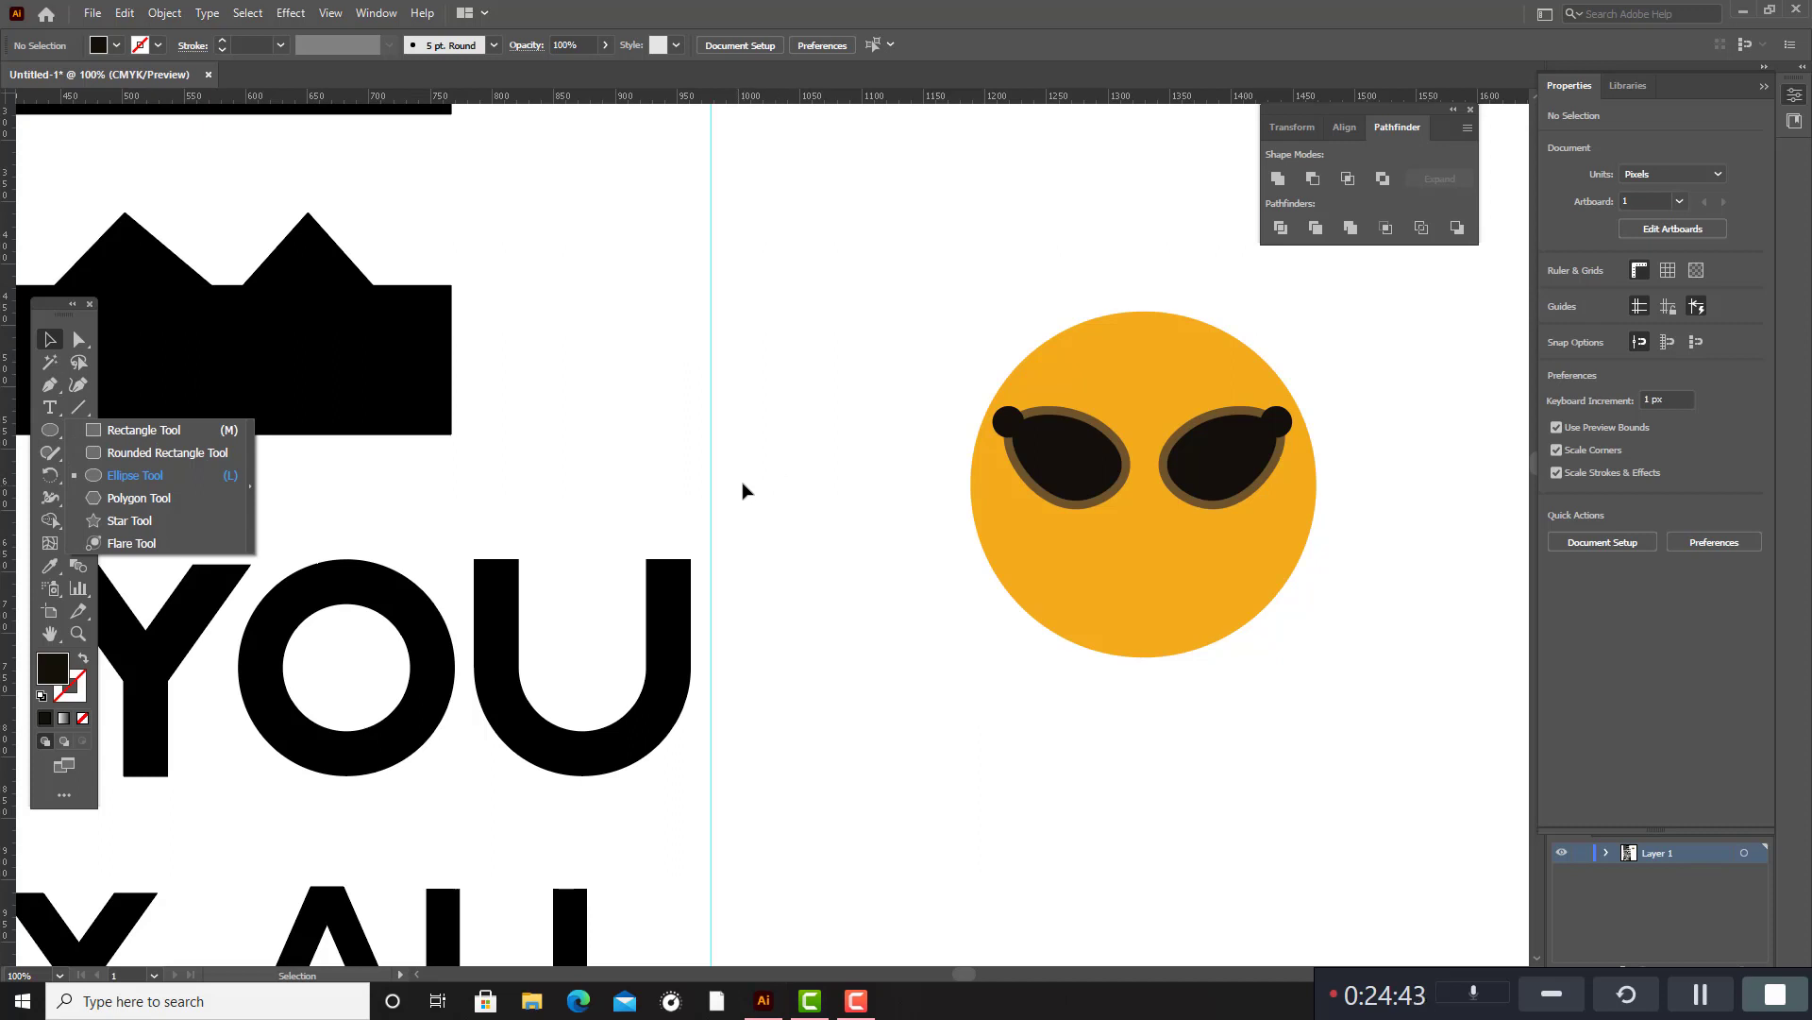
pyautogui.click(142, 429)
pyautogui.moveTo(803, 458); pyautogui.dragTo(1117, 465)
pyautogui.click(52, 342)
pyautogui.click(849, 434)
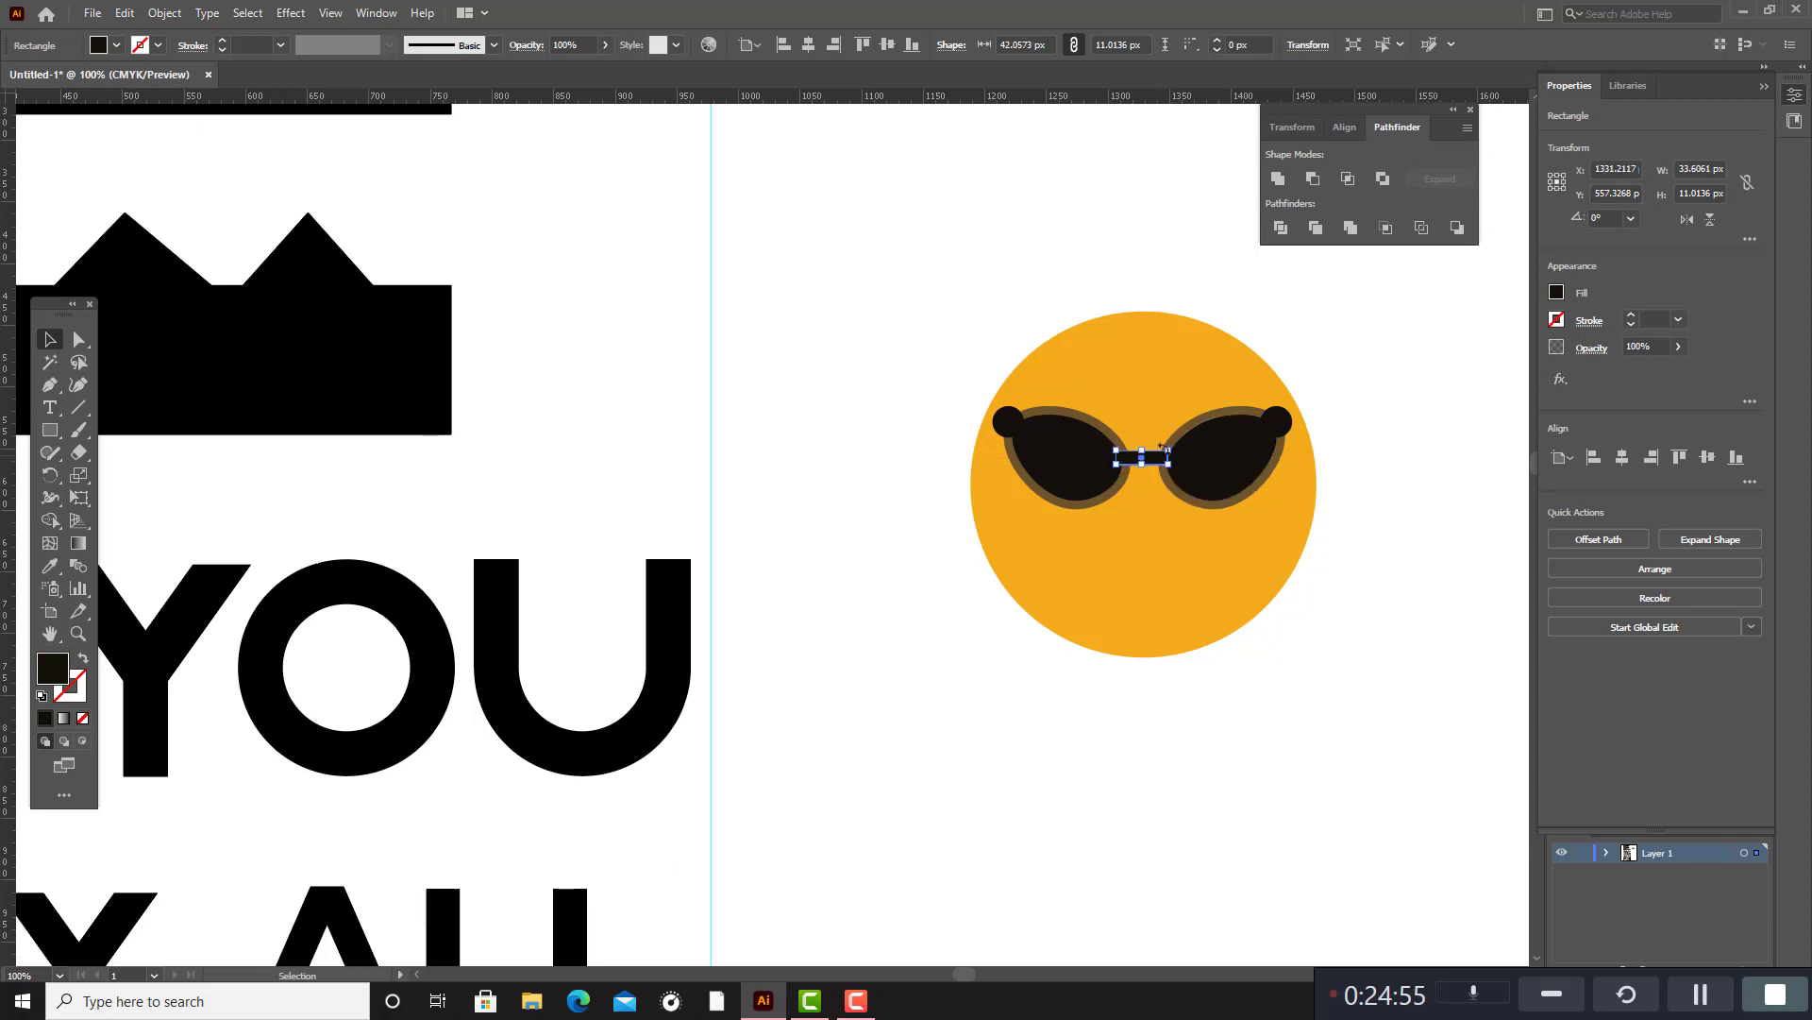
pyautogui.click(883, 408)
pyautogui.click(1155, 463)
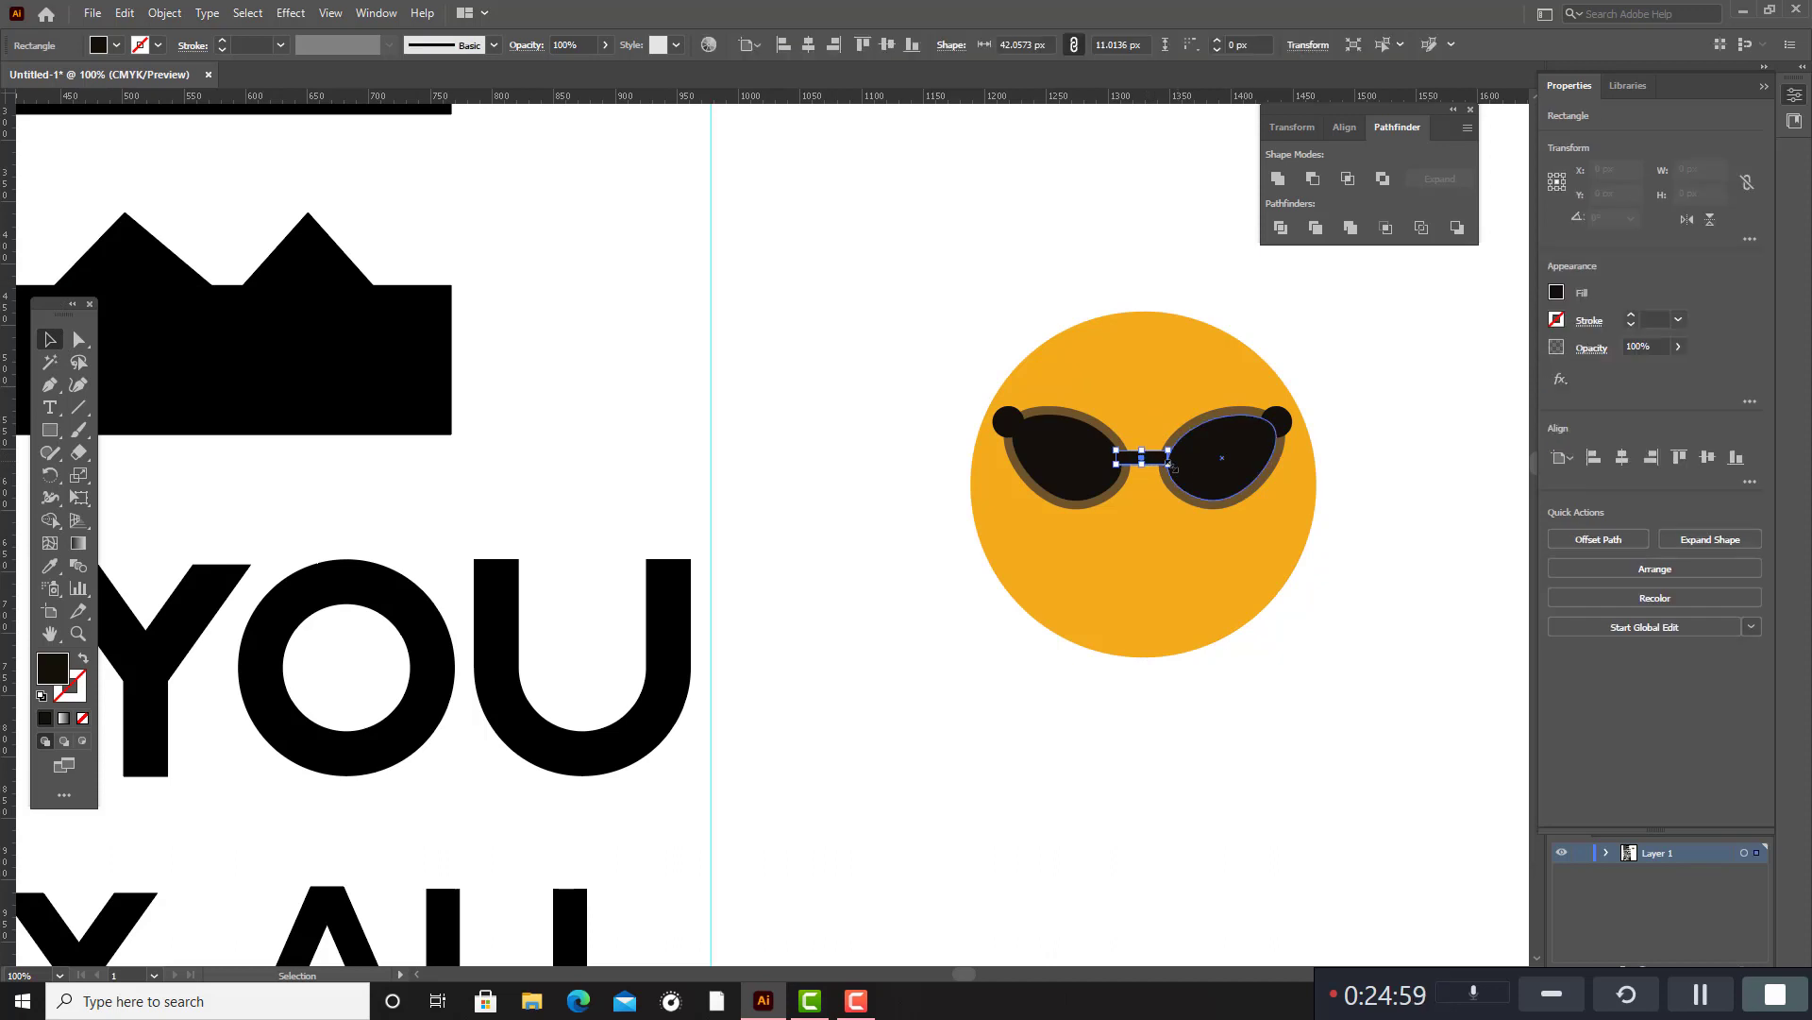
pyautogui.moveTo(1168, 457); pyautogui.dragTo(1182, 454)
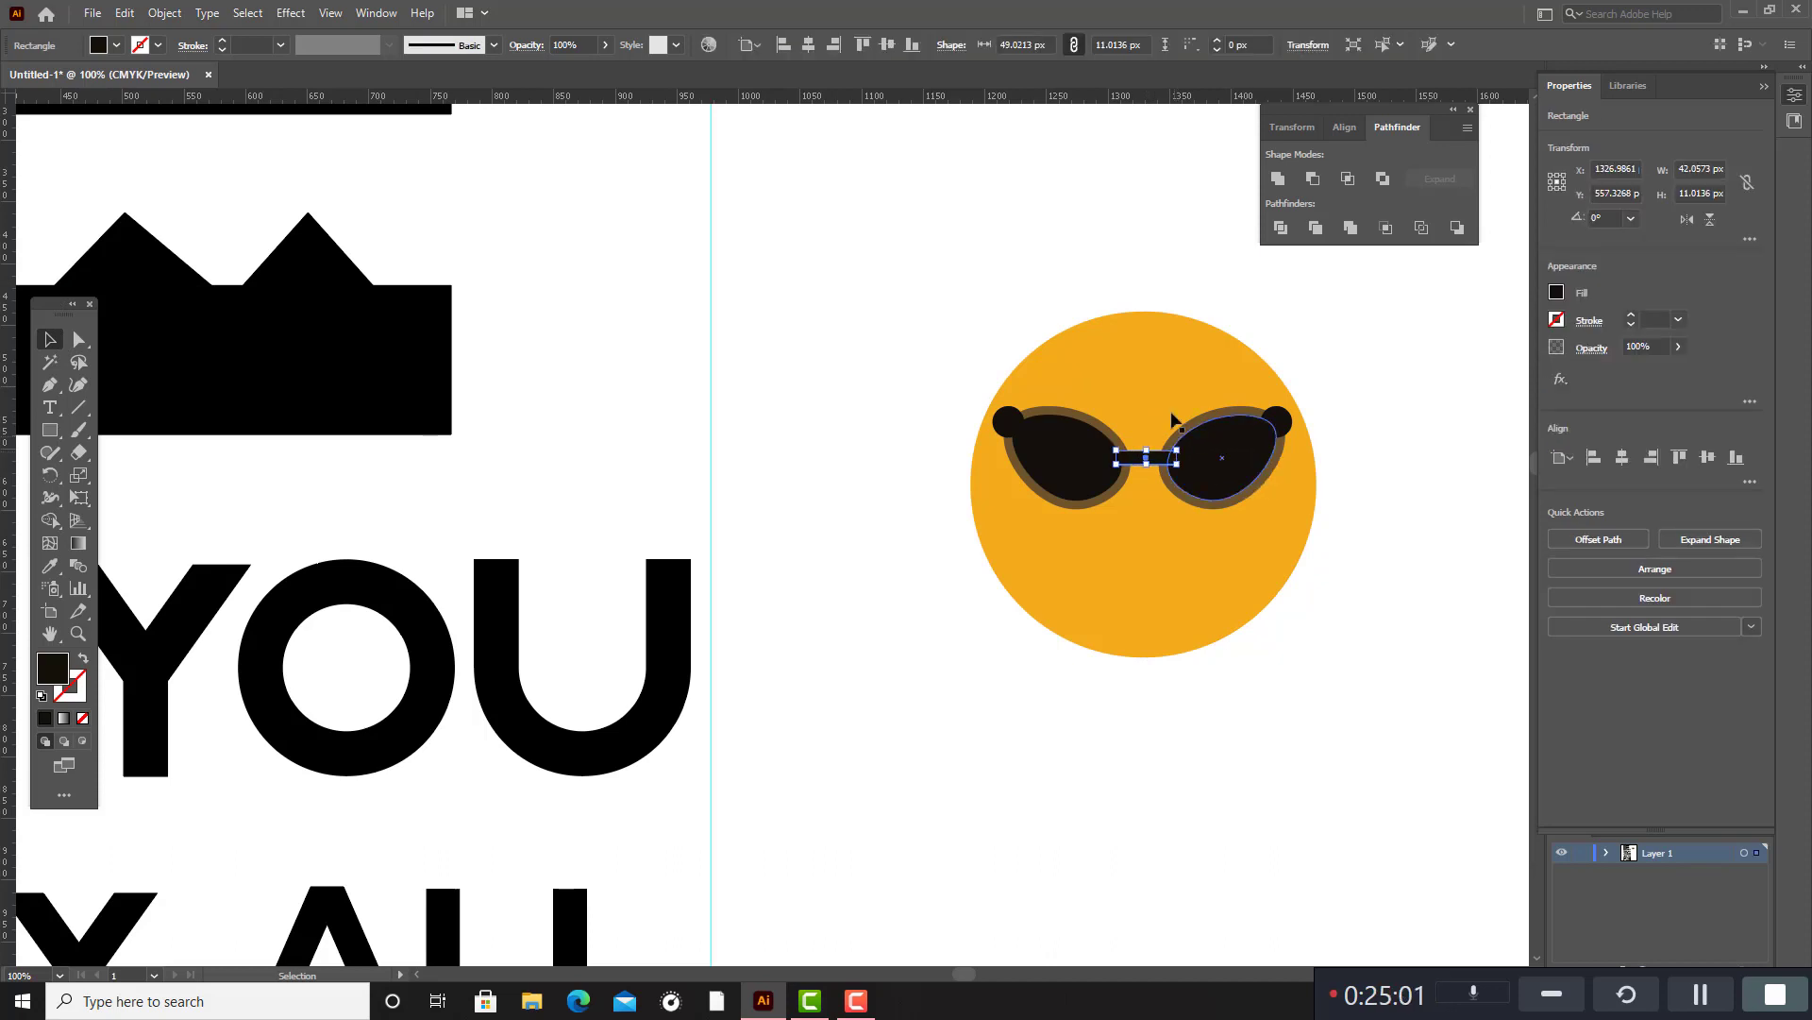
pyautogui.click(1316, 357)
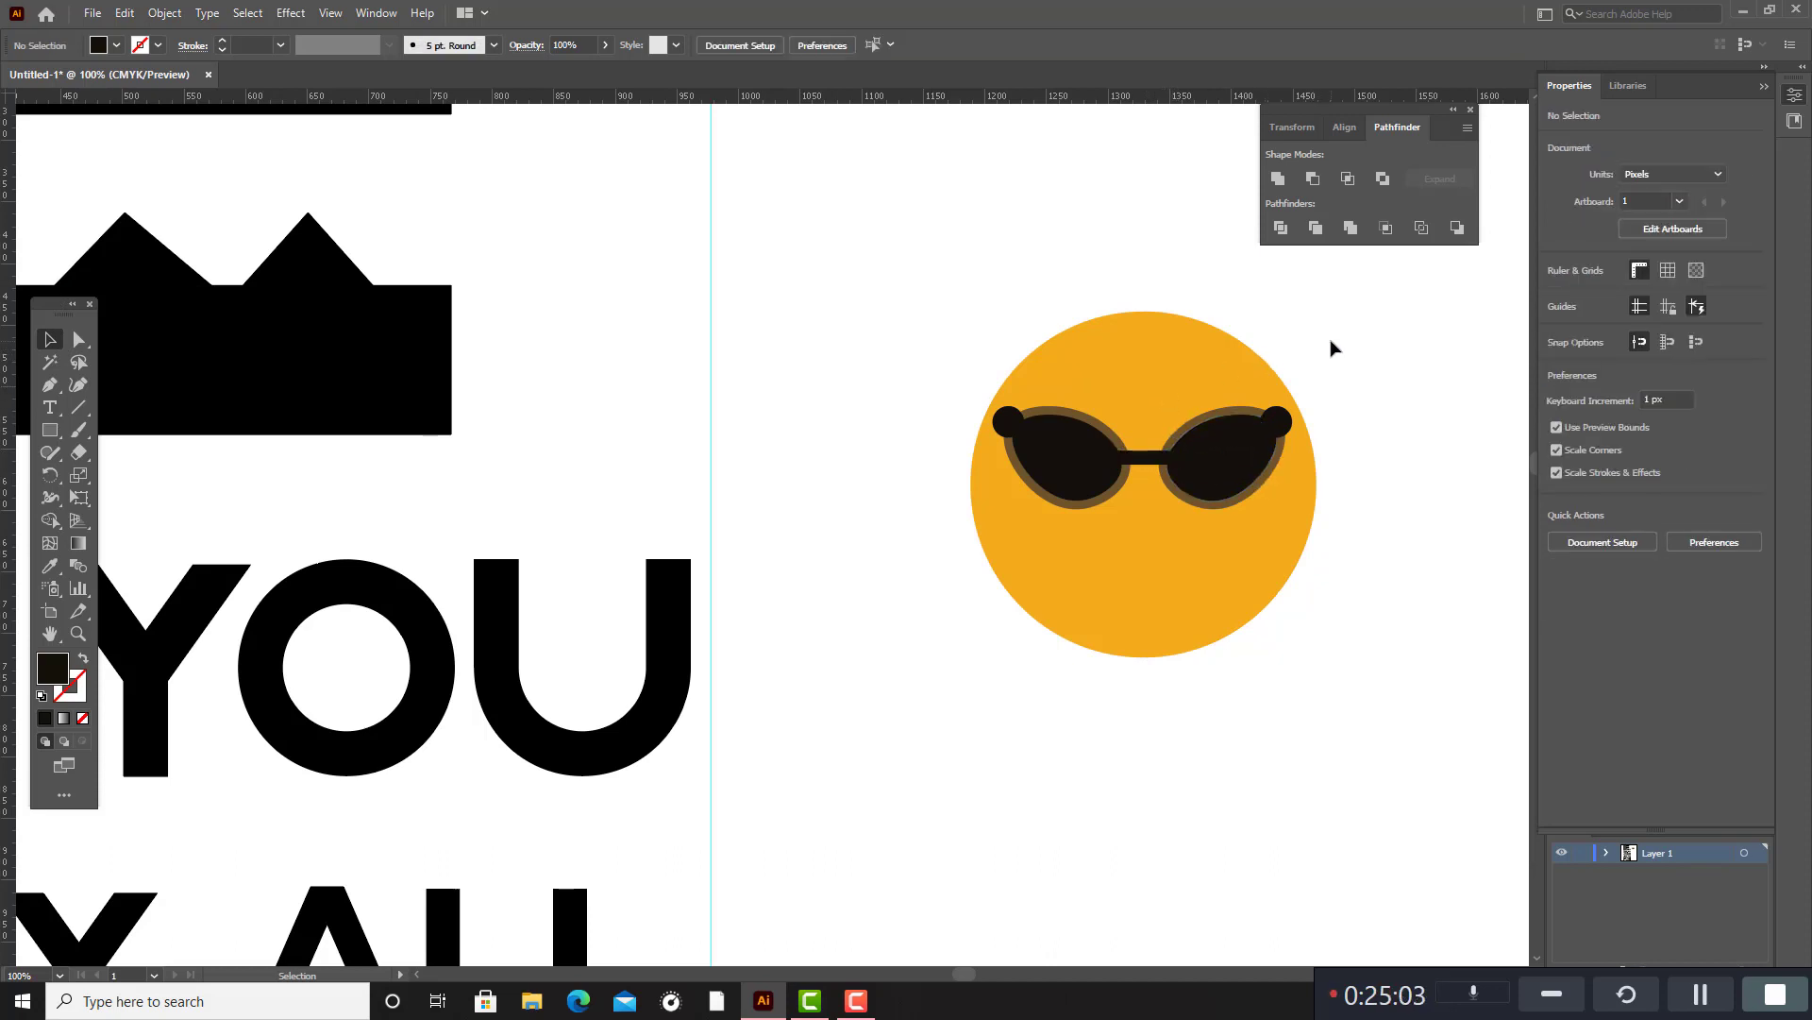
# Shrink the orange circle to about 244 px behind the sunglasses and move the right lens's corner dot slightly up.
pyautogui.click(1241, 365)
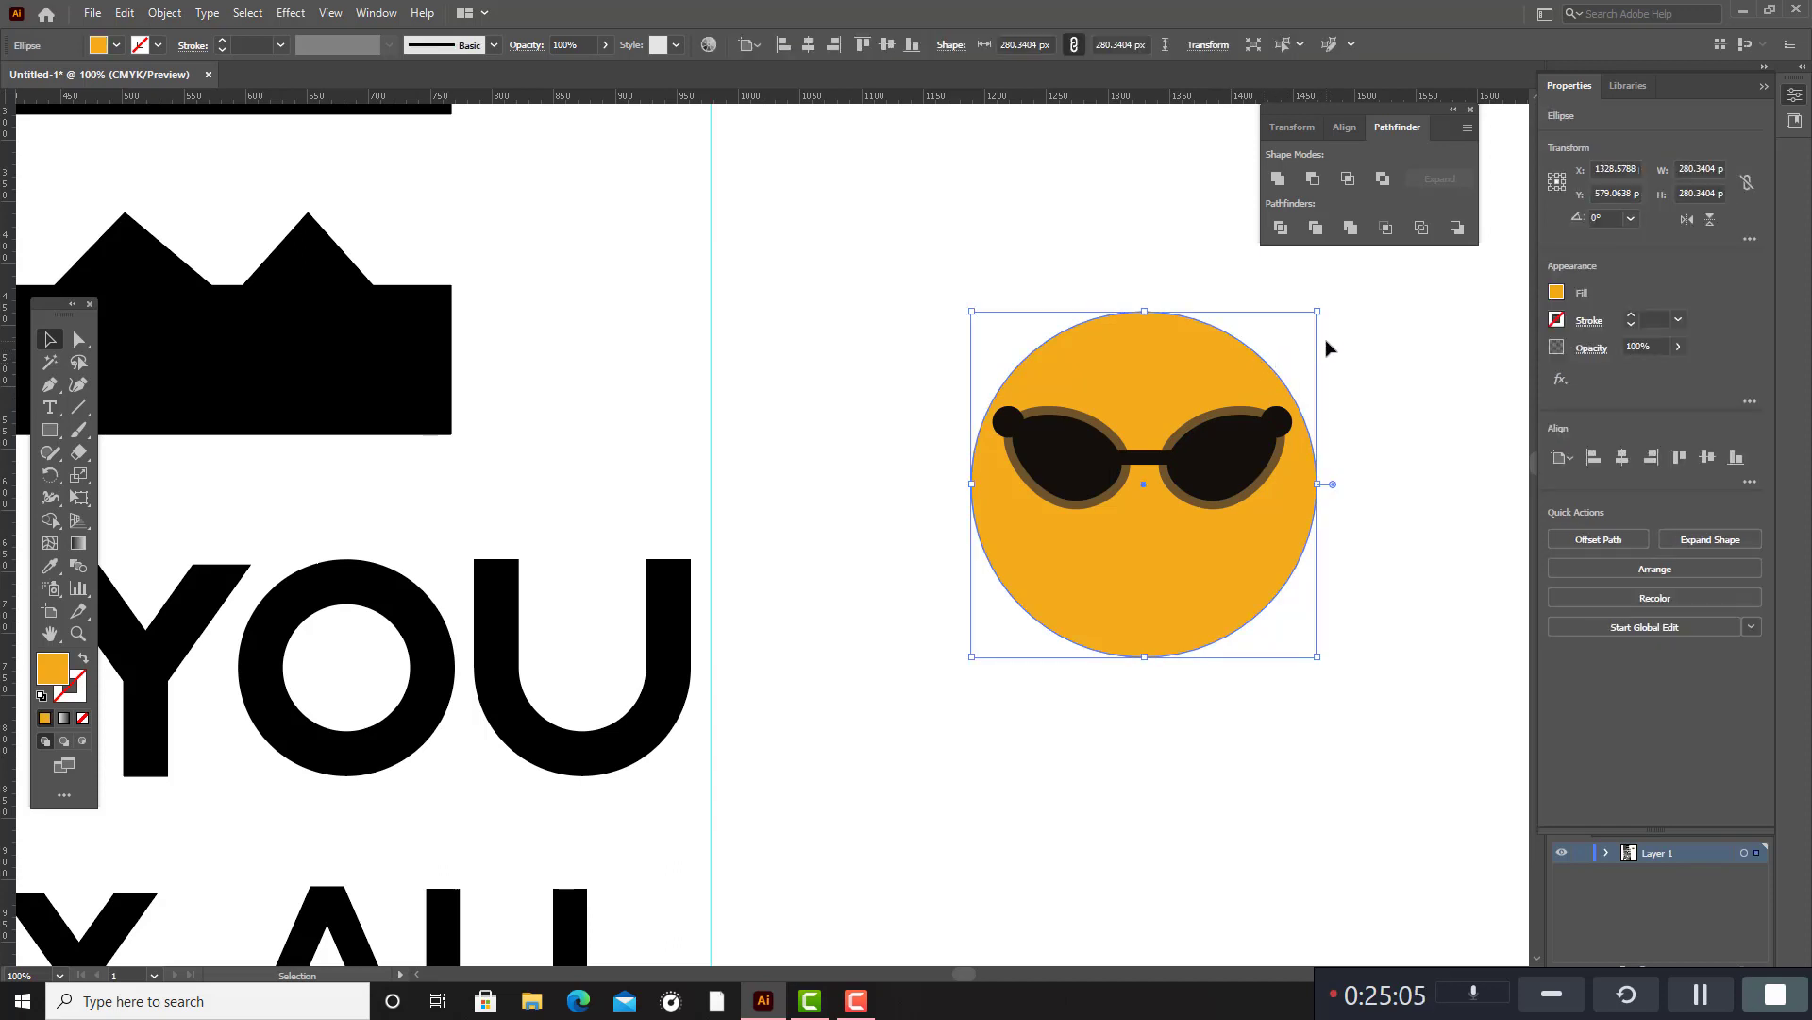
pyautogui.moveTo(1319, 313)
pyautogui.mouseDown()
pyautogui.moveTo(1223, 375)
pyautogui.moveTo(1294, 337)
pyautogui.mouseUp()
pyautogui.click(1355, 330)
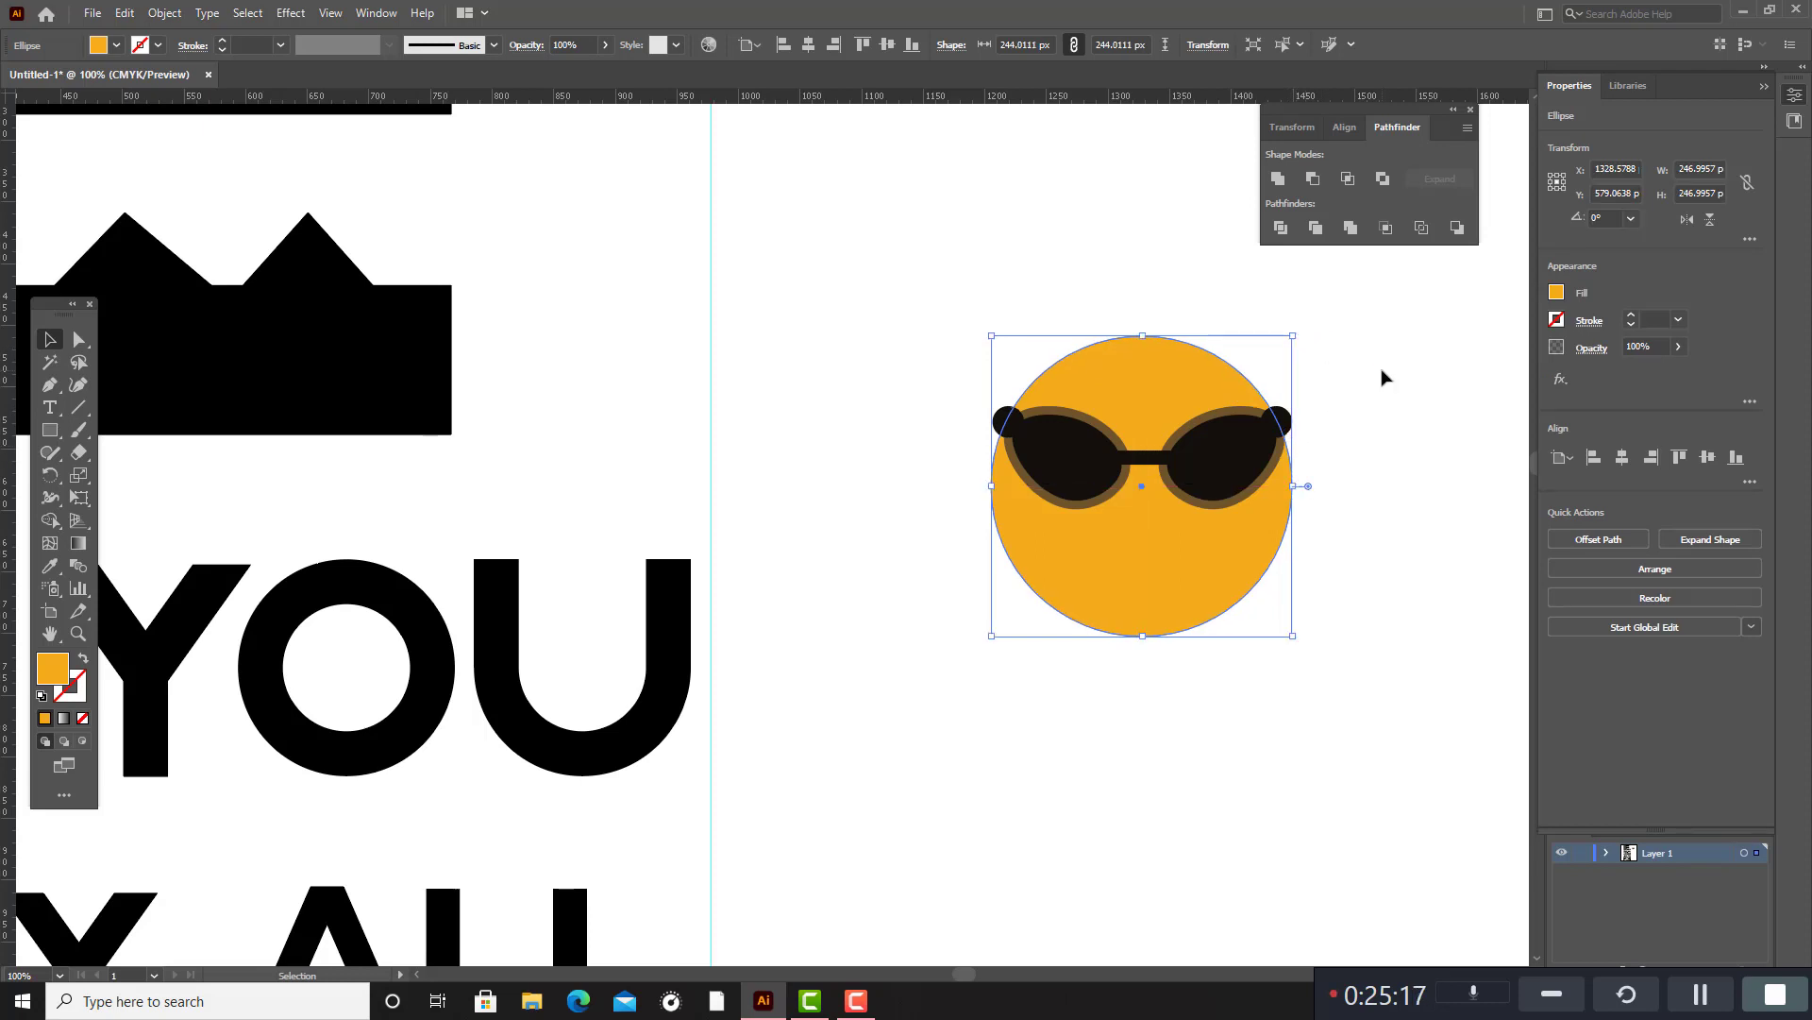
pyautogui.click(1380, 375)
pyautogui.scroll(-5, 1379, 375)
pyautogui.scroll(2, 1378, 375)
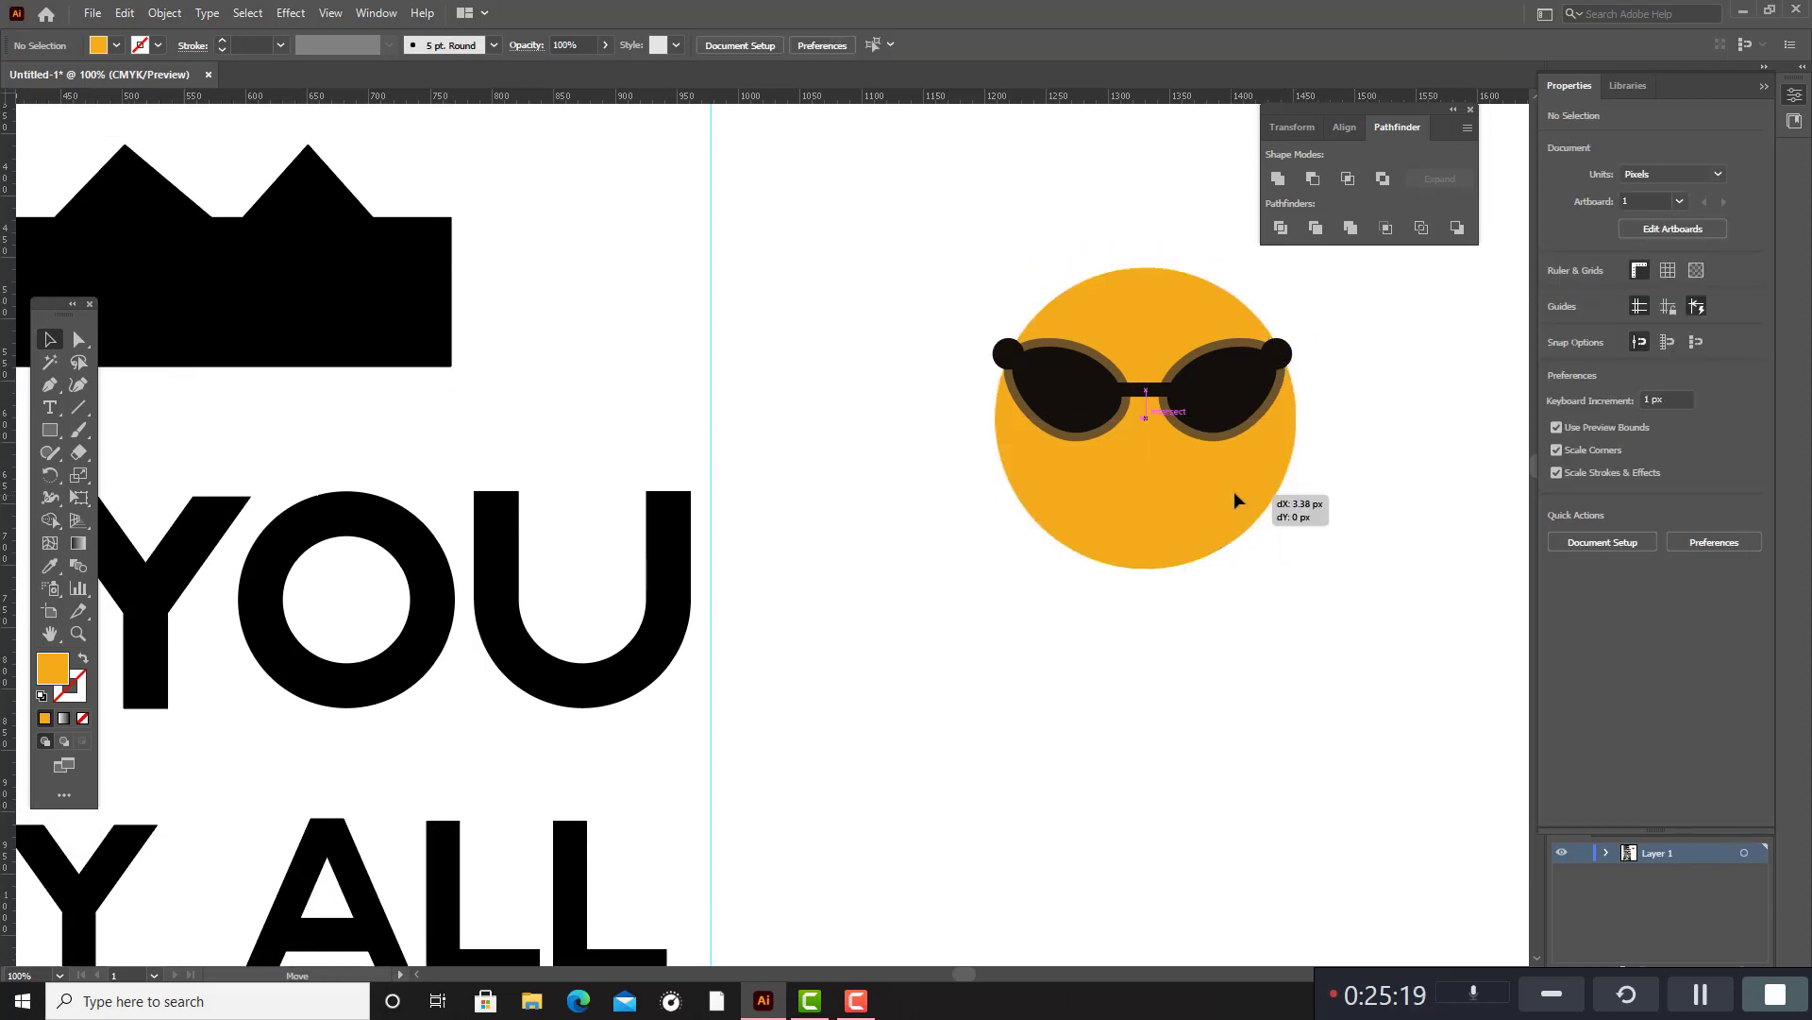
pyautogui.click(1228, 489)
pyautogui.click(1377, 389)
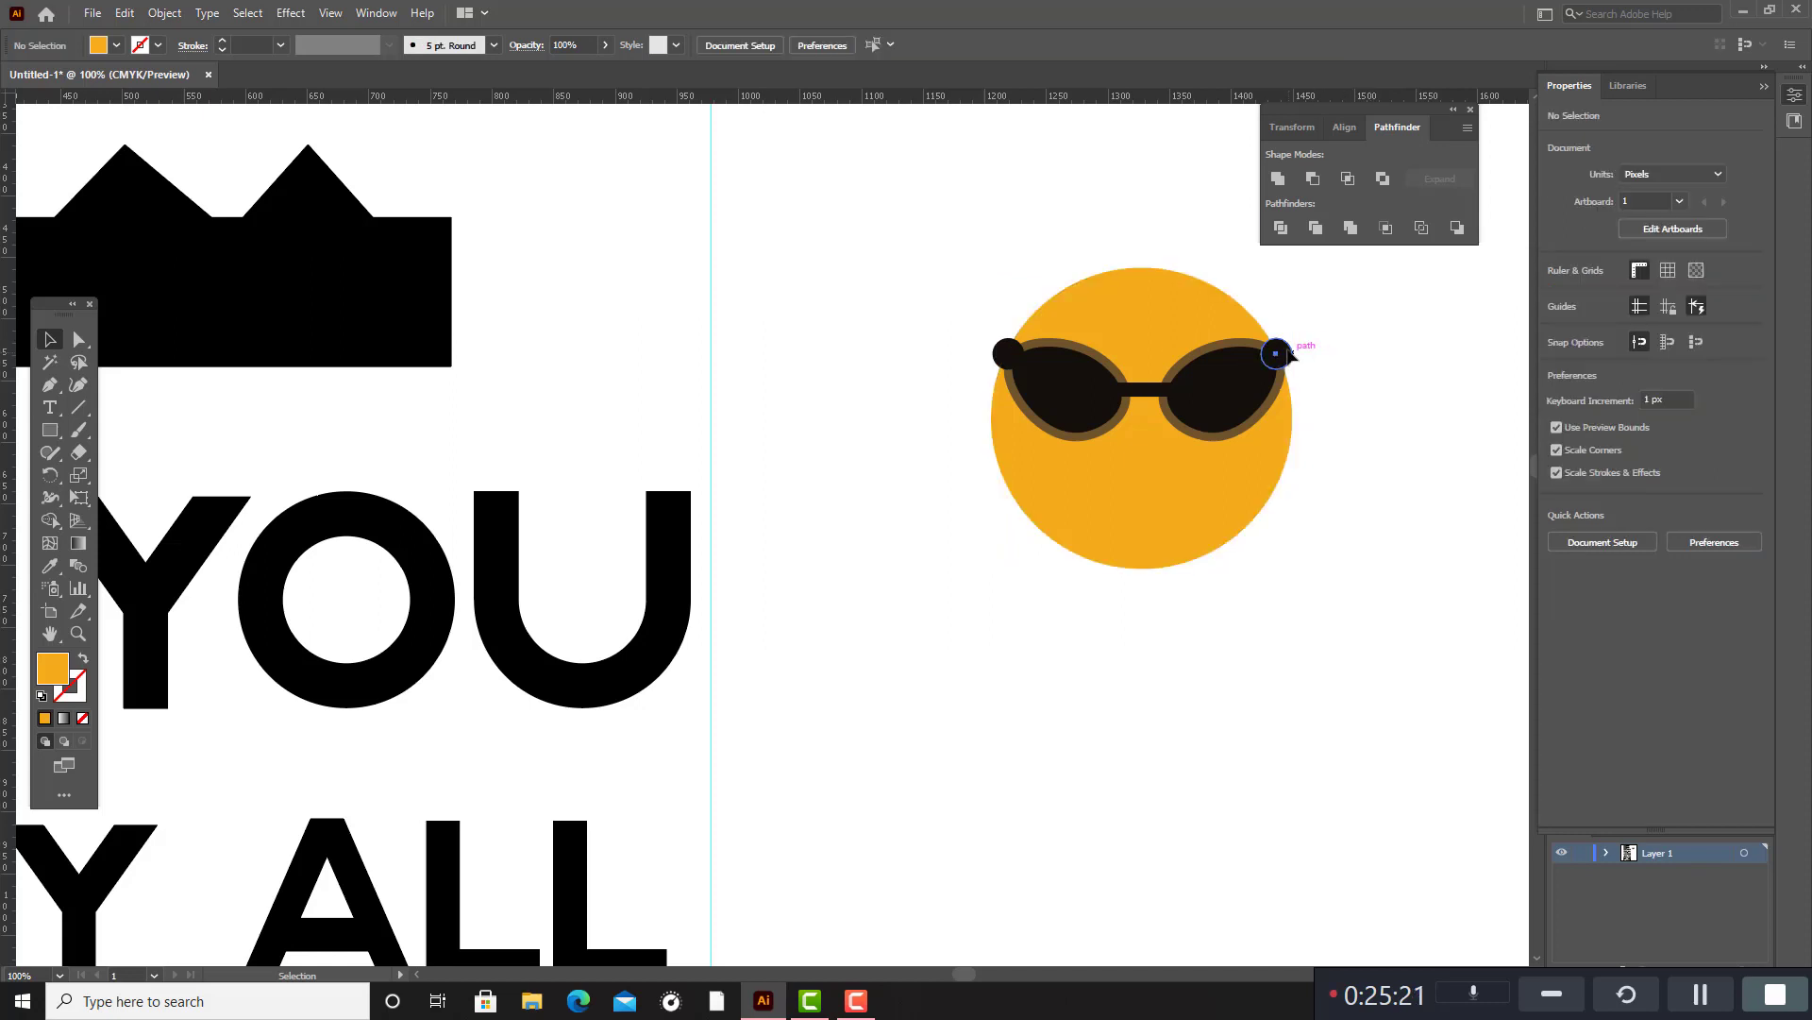
pyautogui.moveTo(1292, 359); pyautogui.dragTo(1292, 352)
pyautogui.click(1374, 404)
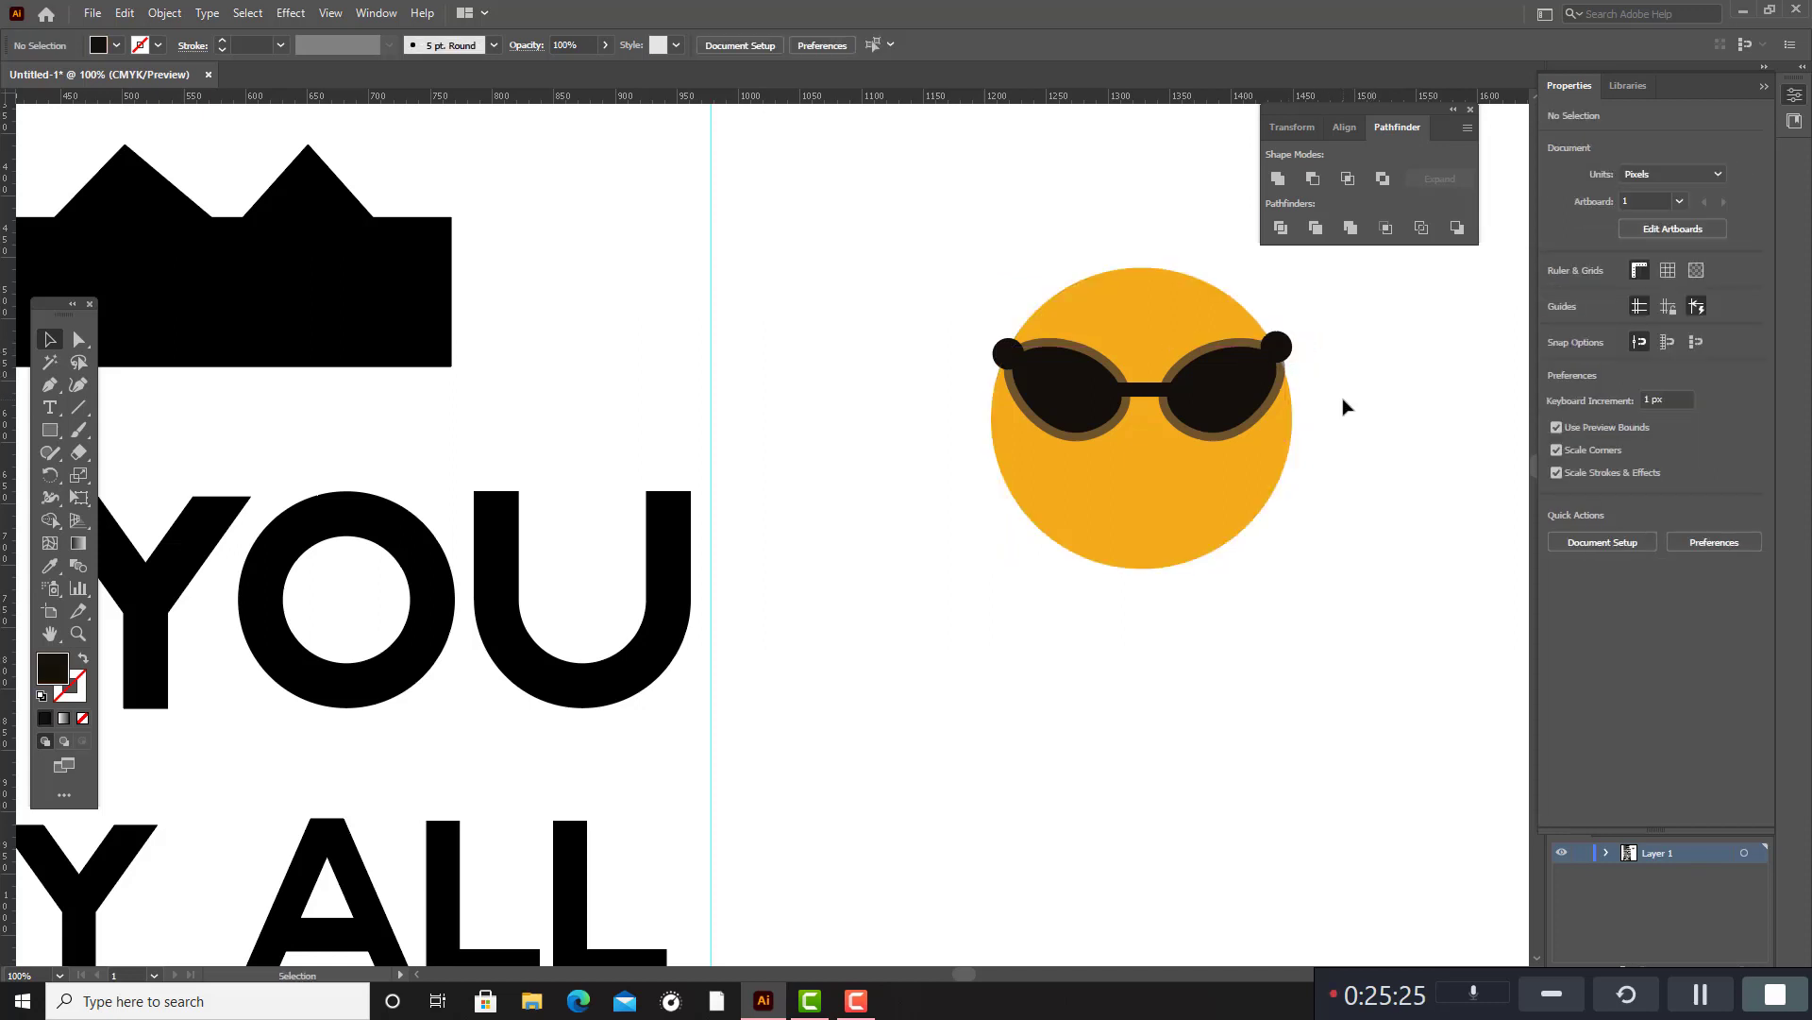
# Try making a thin smile by subtracting a slightly raised copy from a round polygon about 61 px wide.
pyautogui.click(51, 430)
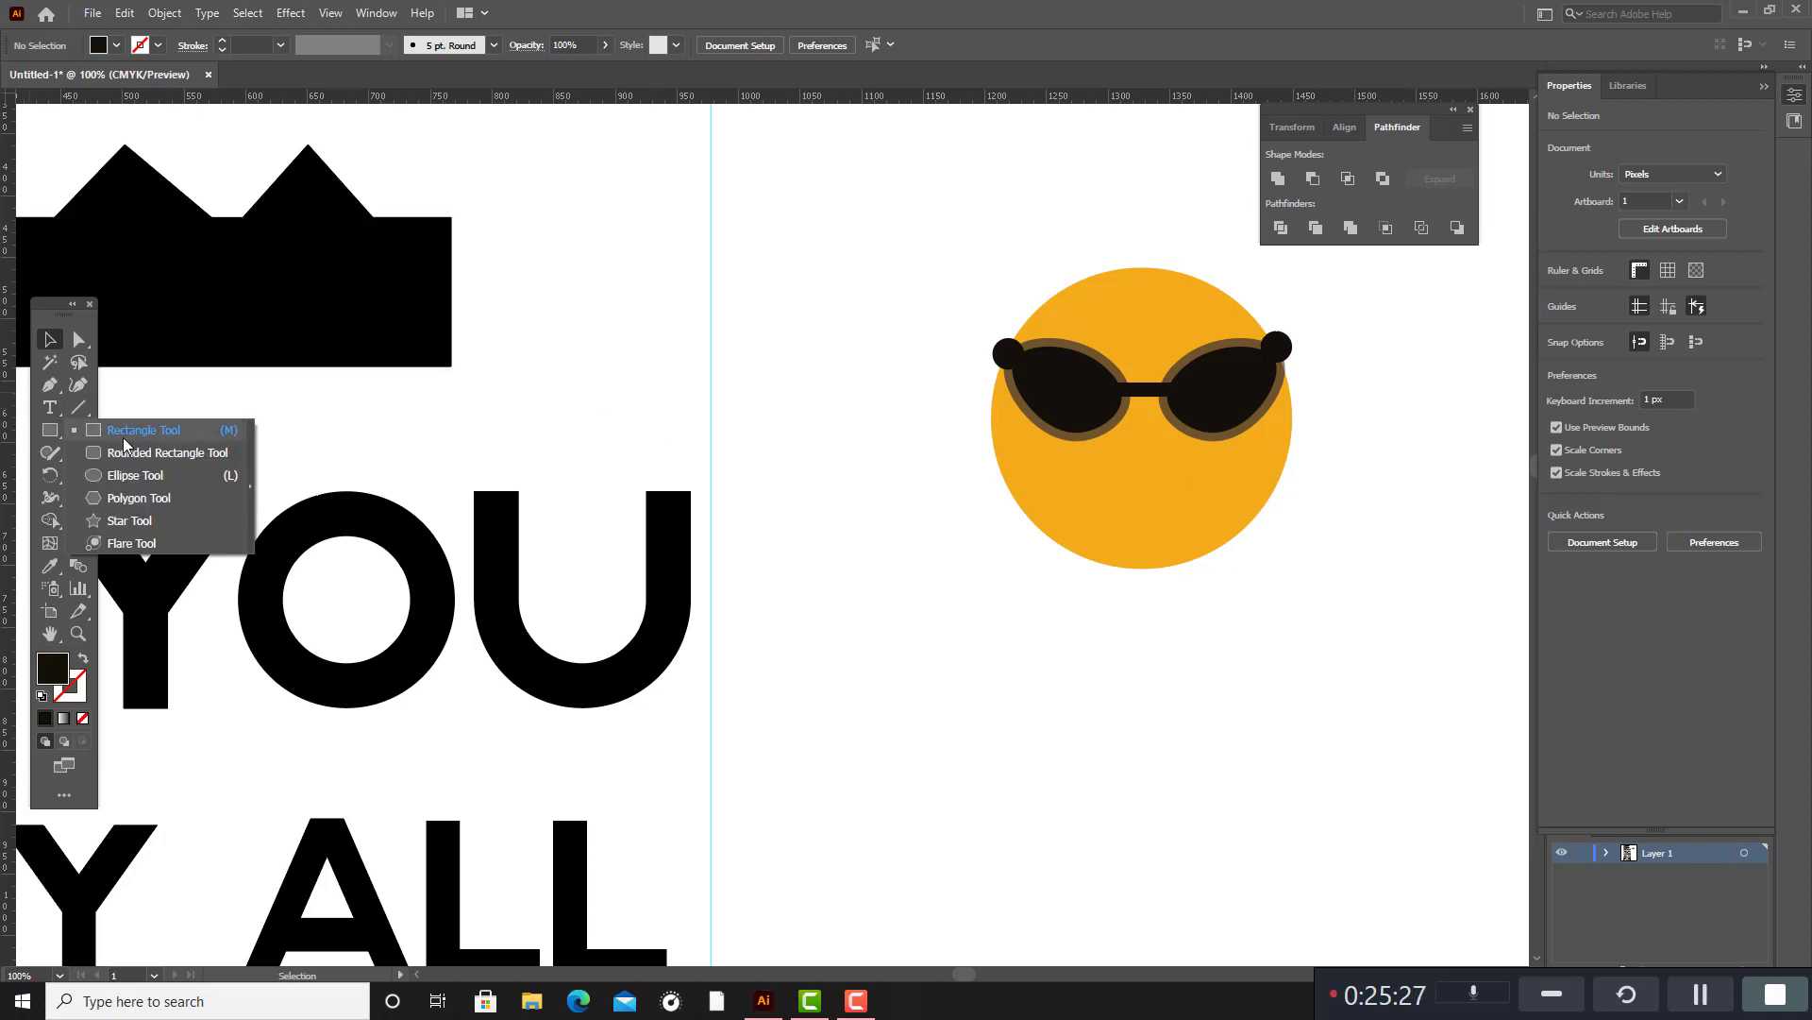
pyautogui.click(139, 498)
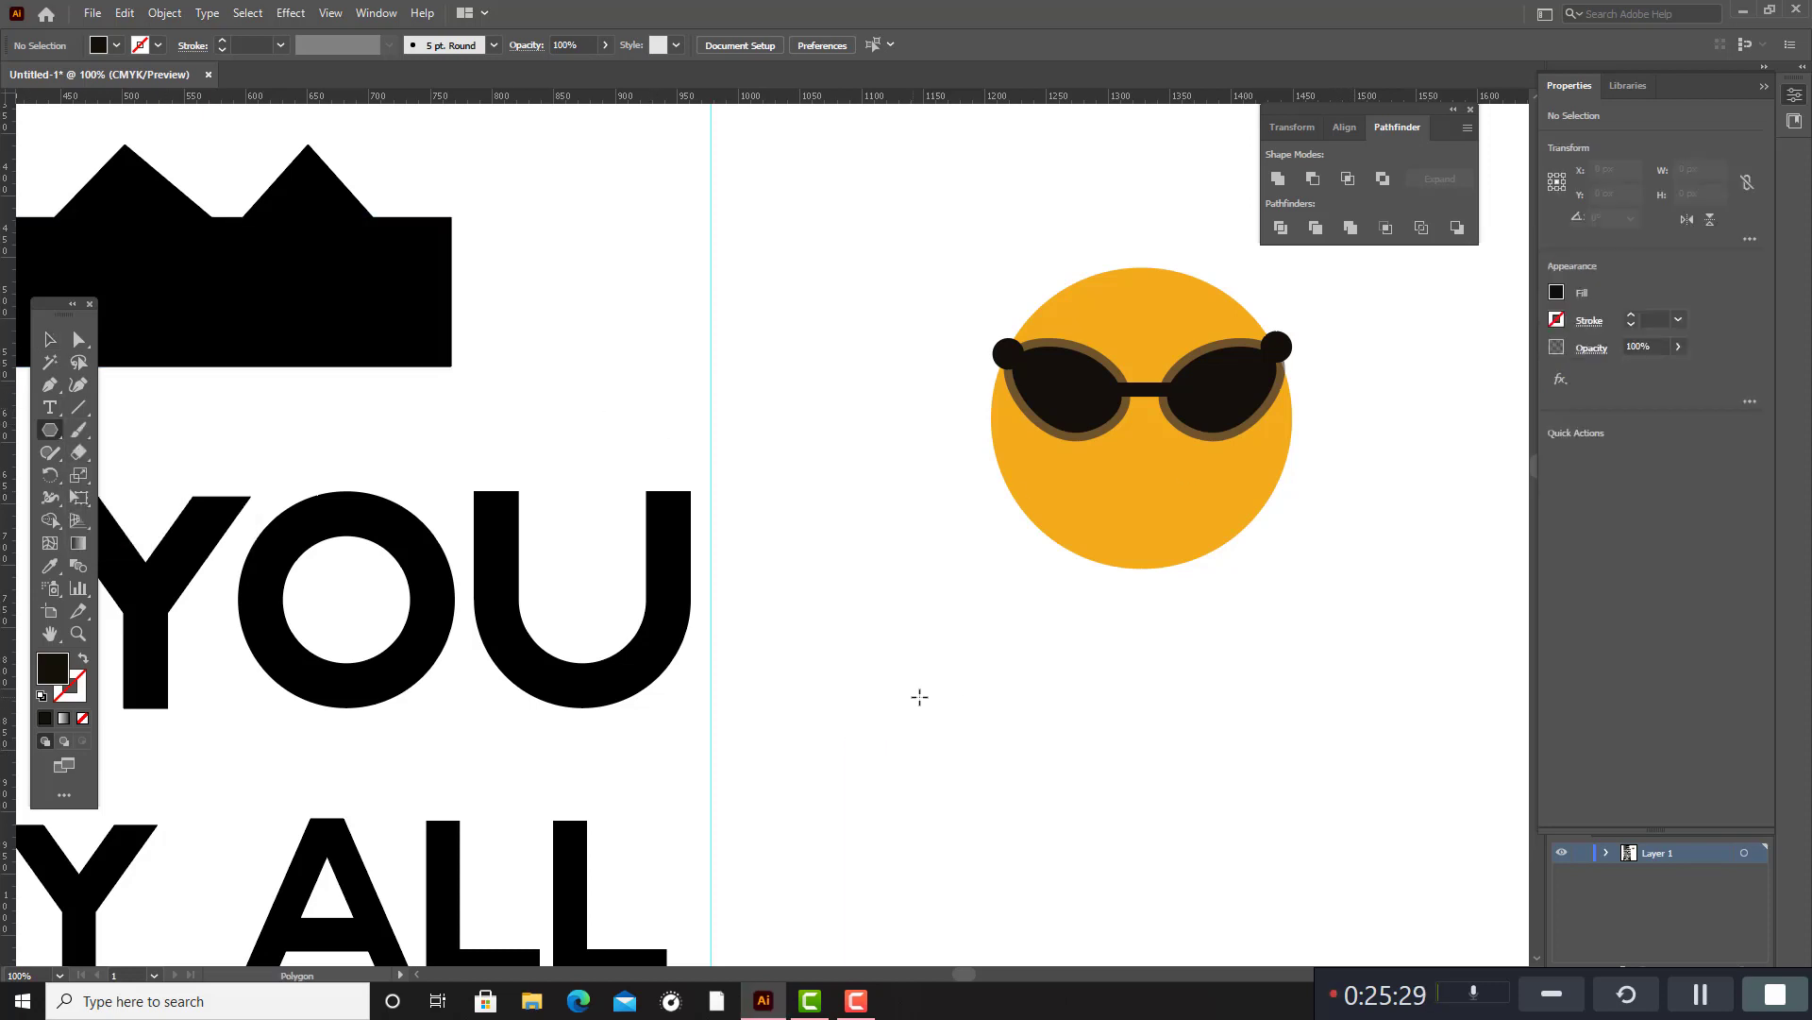
pyautogui.moveTo(919, 696)
pyautogui.mouseDown()
pyautogui.moveTo(983, 728)
pyautogui.moveTo(925, 698)
pyautogui.mouseUp()
pyautogui.press('v')
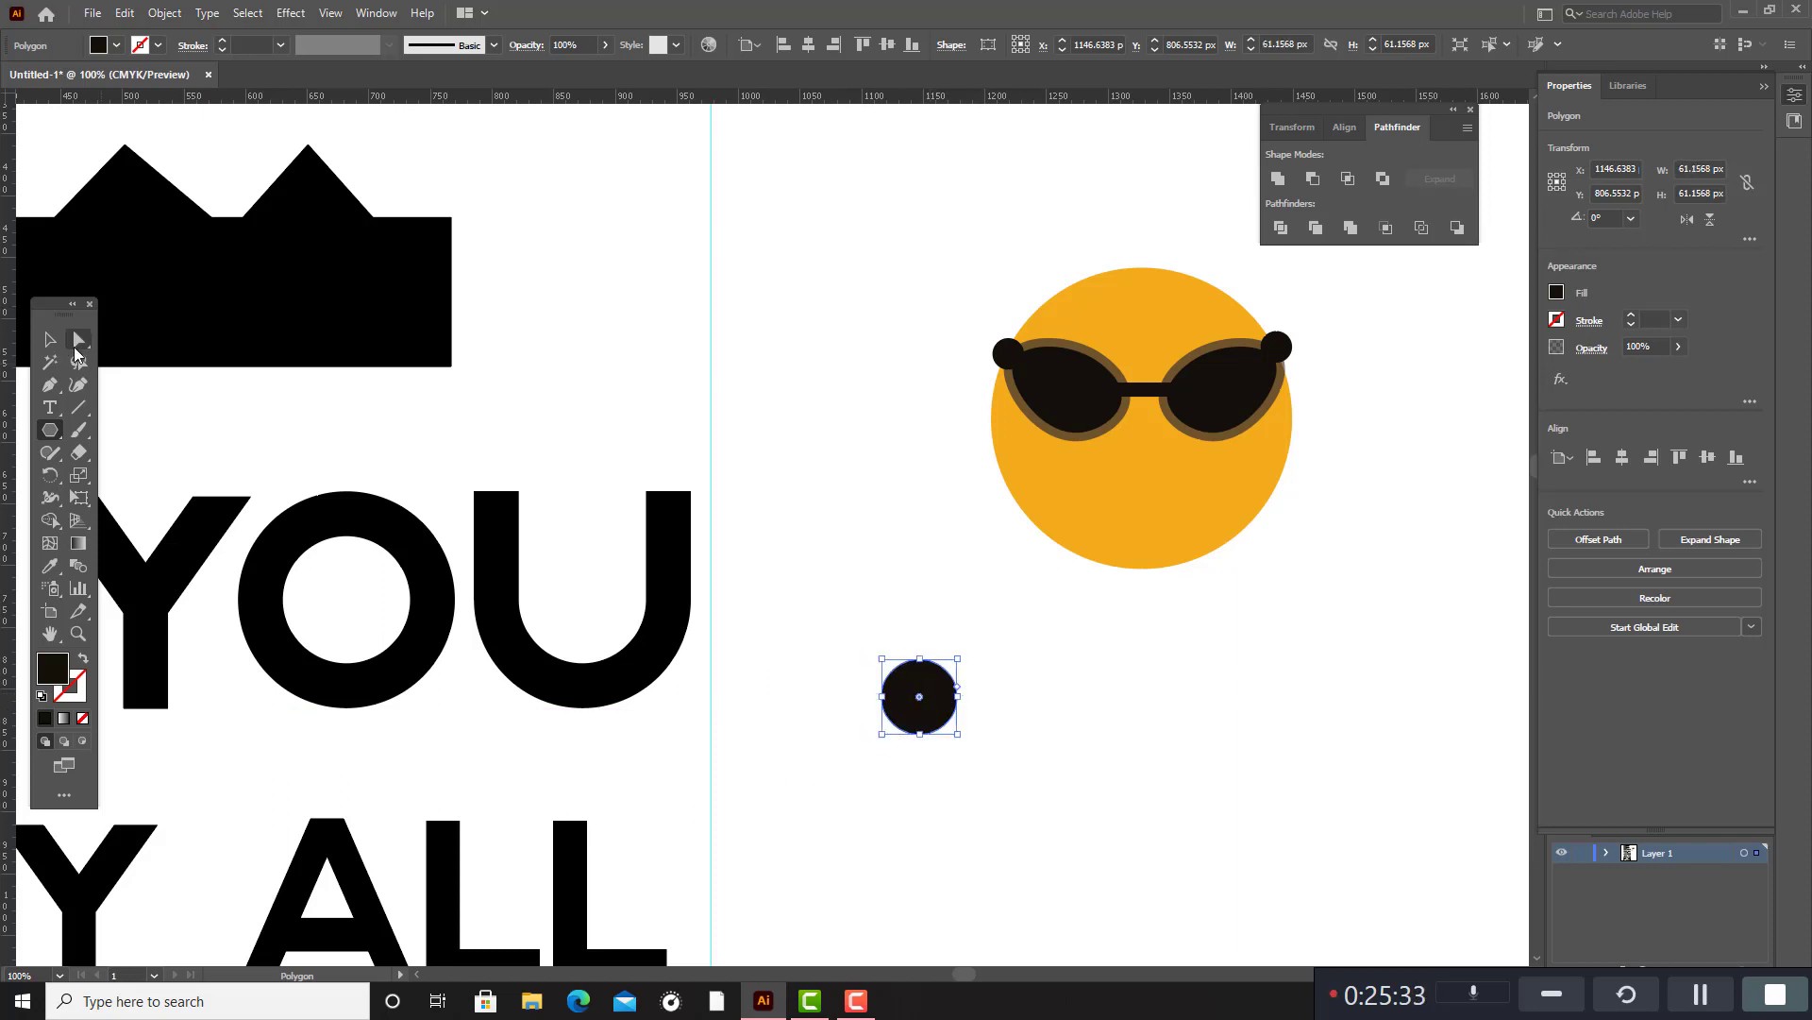
pyautogui.click(1046, 502)
pyautogui.click(991, 688)
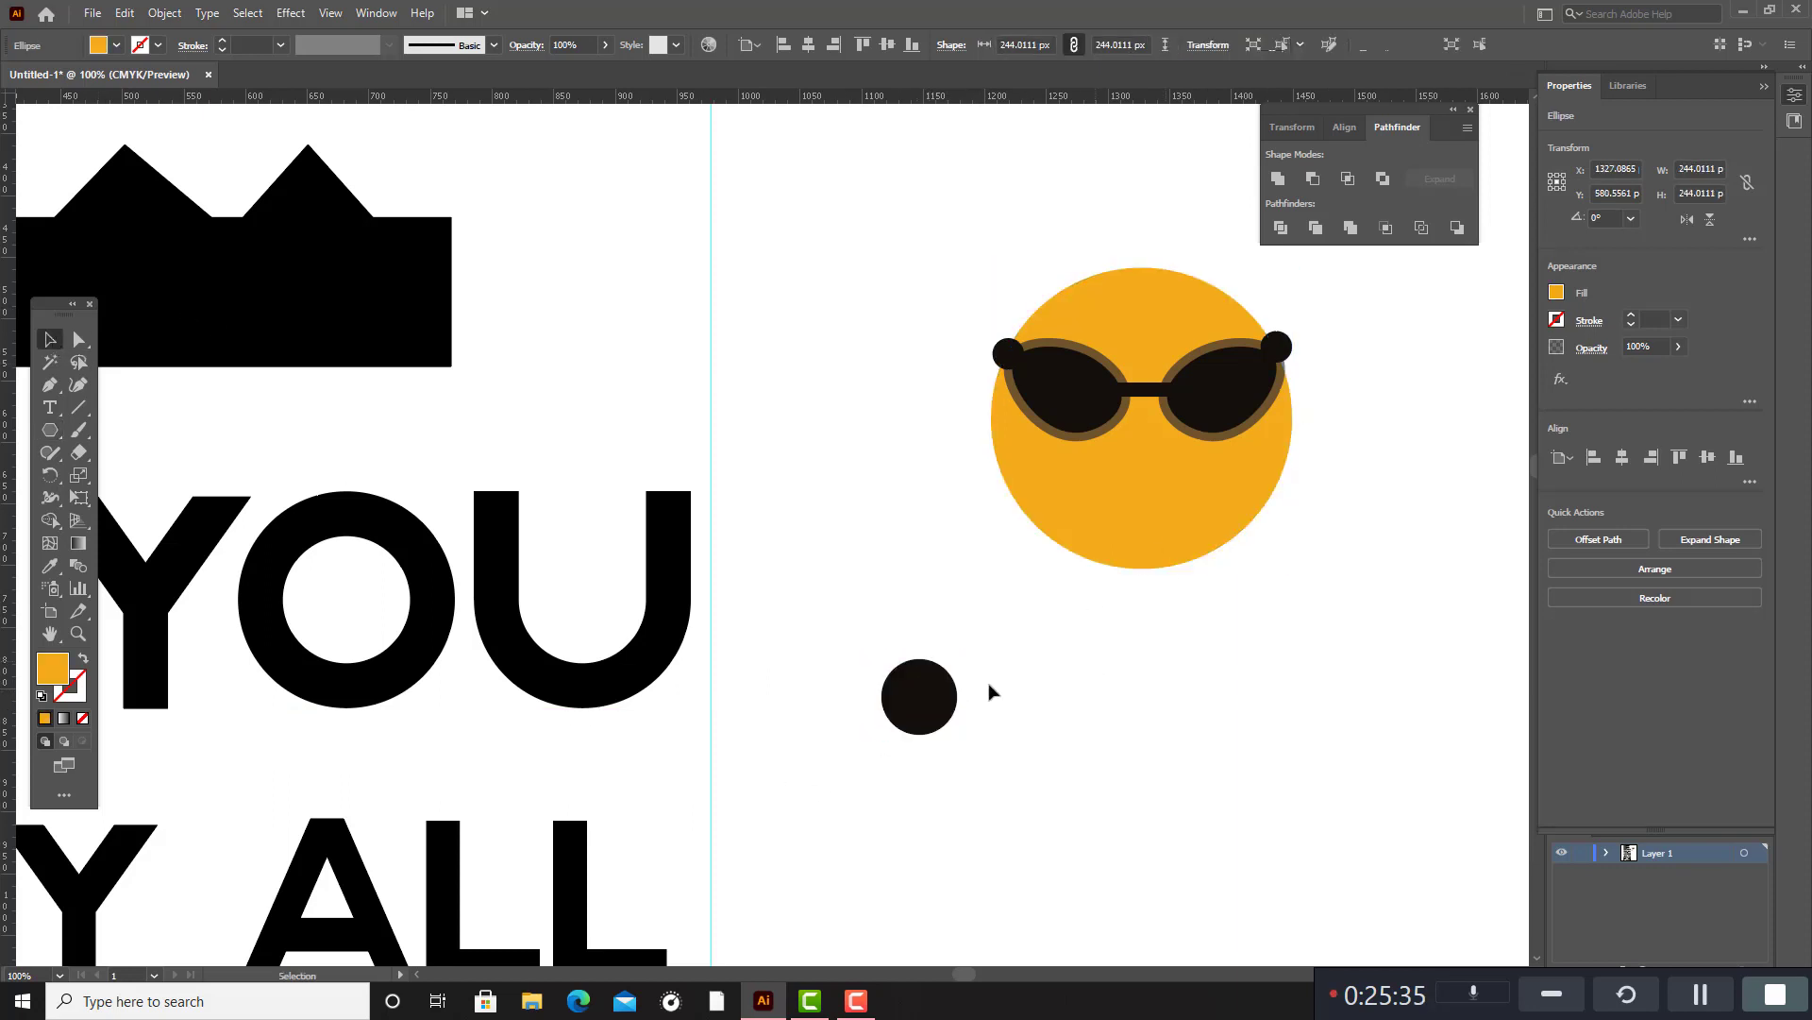
pyautogui.moveTo(932, 698); pyautogui.dragTo(934, 692)
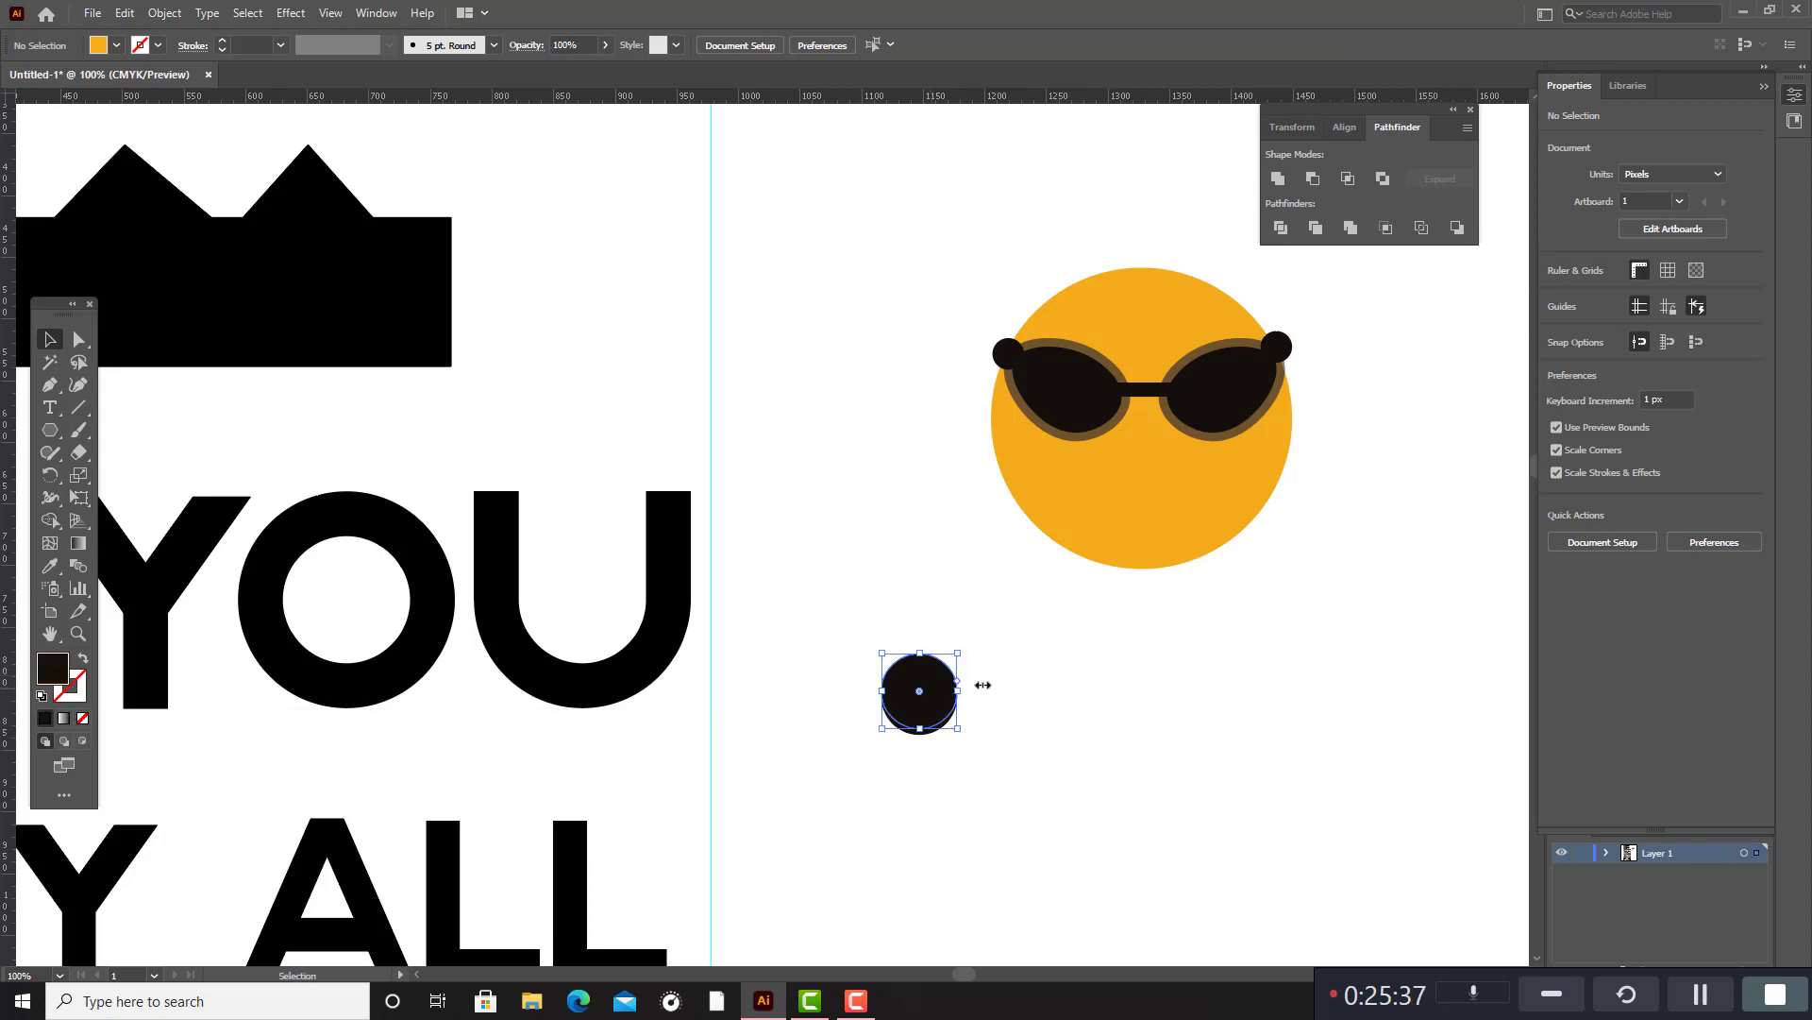
pyautogui.moveTo(878, 635); pyautogui.dragTo(1076, 768)
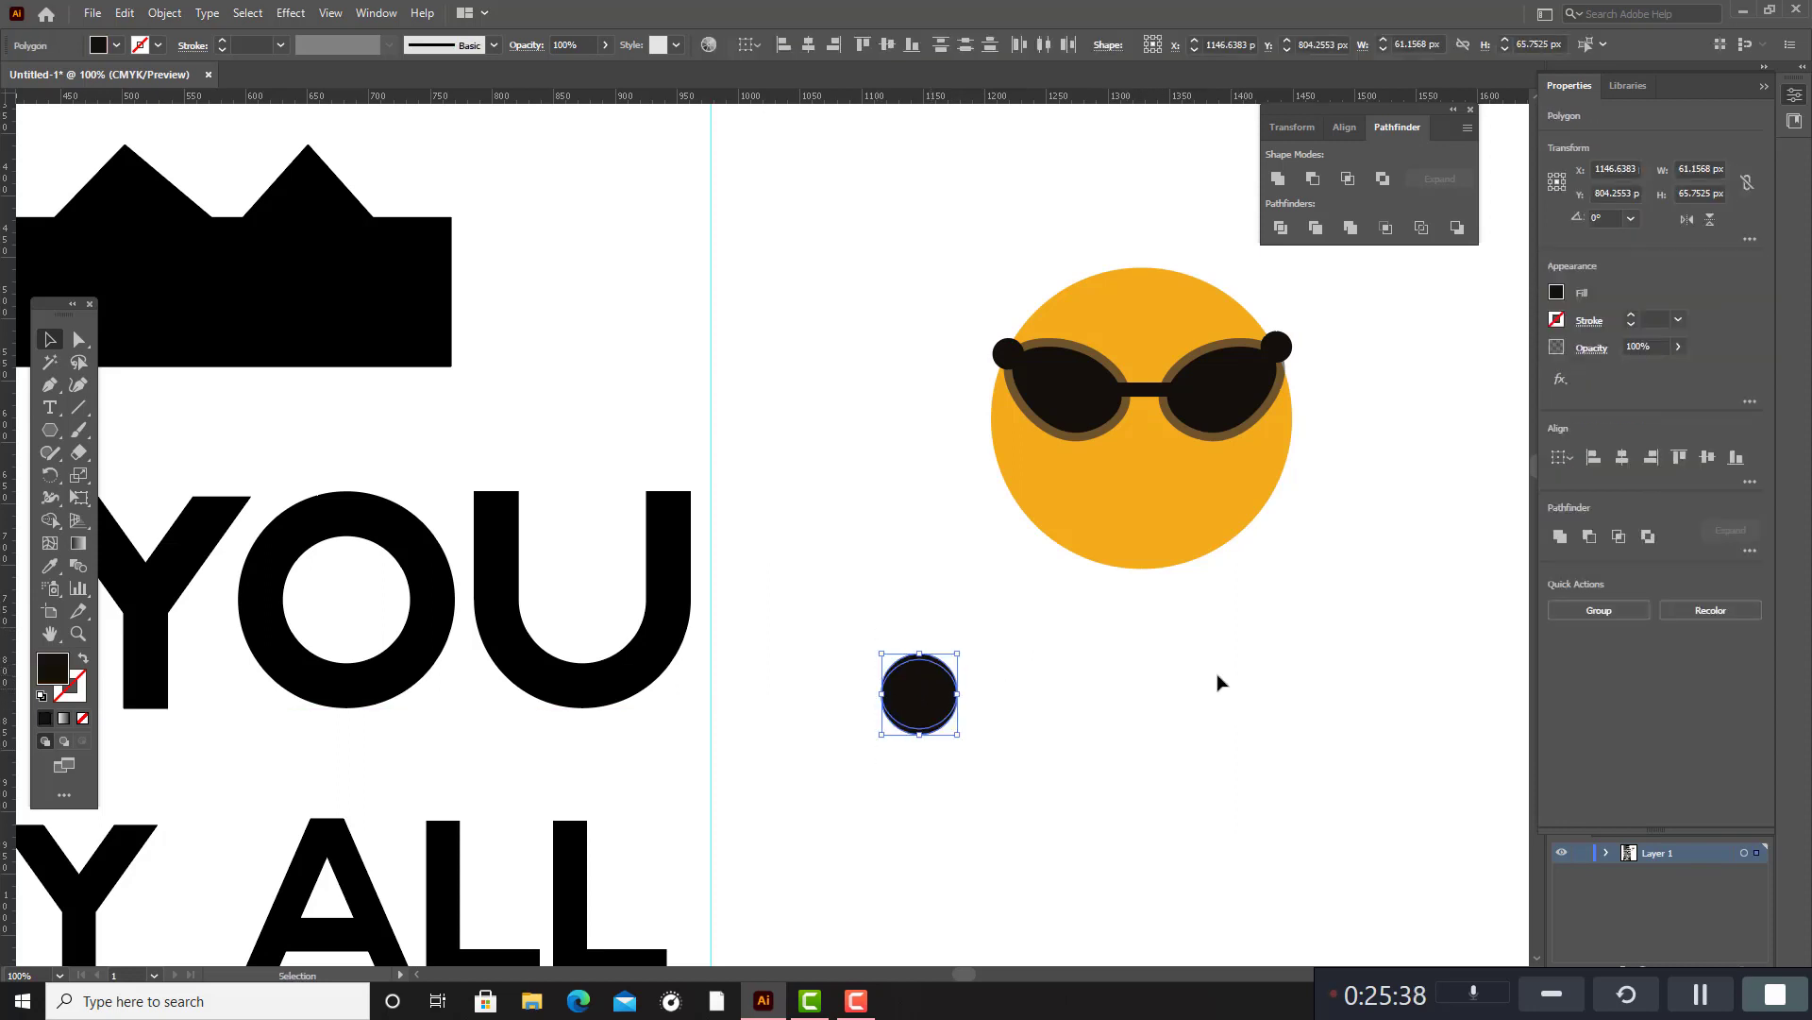
pyautogui.click(1313, 178)
pyautogui.click(1114, 760)
pyautogui.click(920, 733)
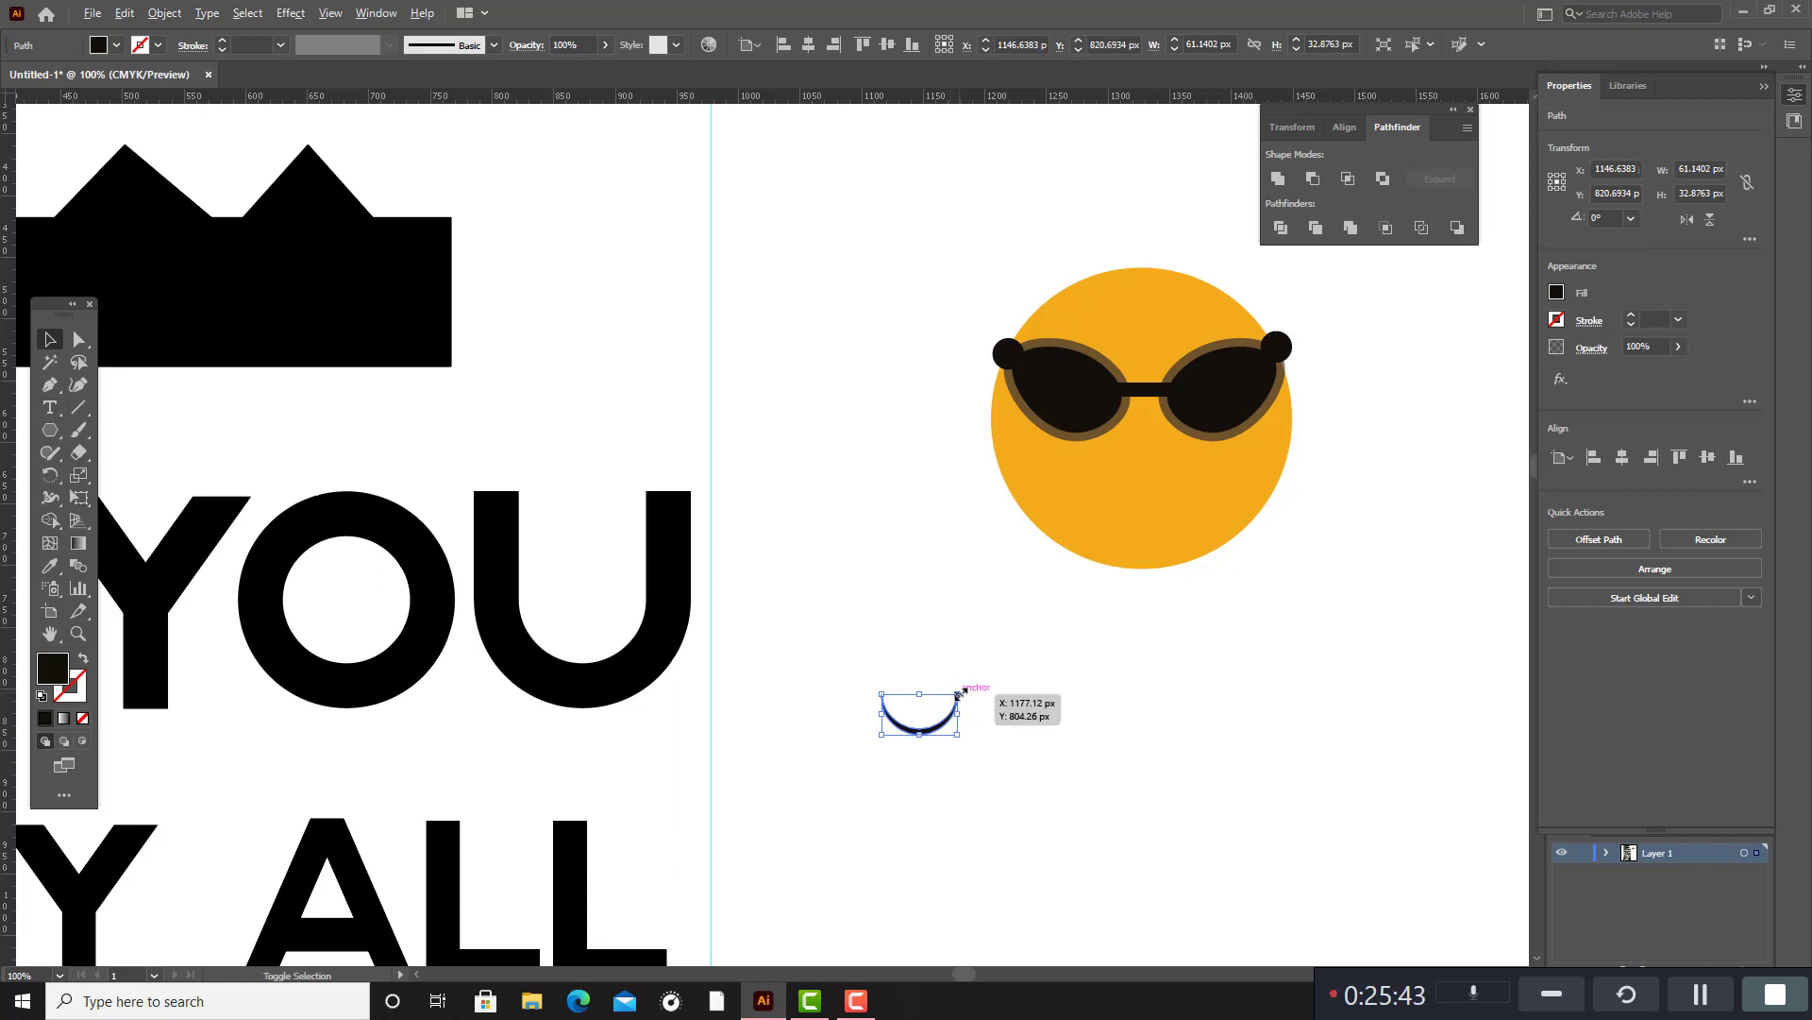
# Try the thin crescent as the mouth on the orange face at about 68 px wide, and delete it.
pyautogui.moveTo(957, 694); pyautogui.dragTo(1149, 510)
pyautogui.click(983, 703)
pyautogui.click(950, 720)
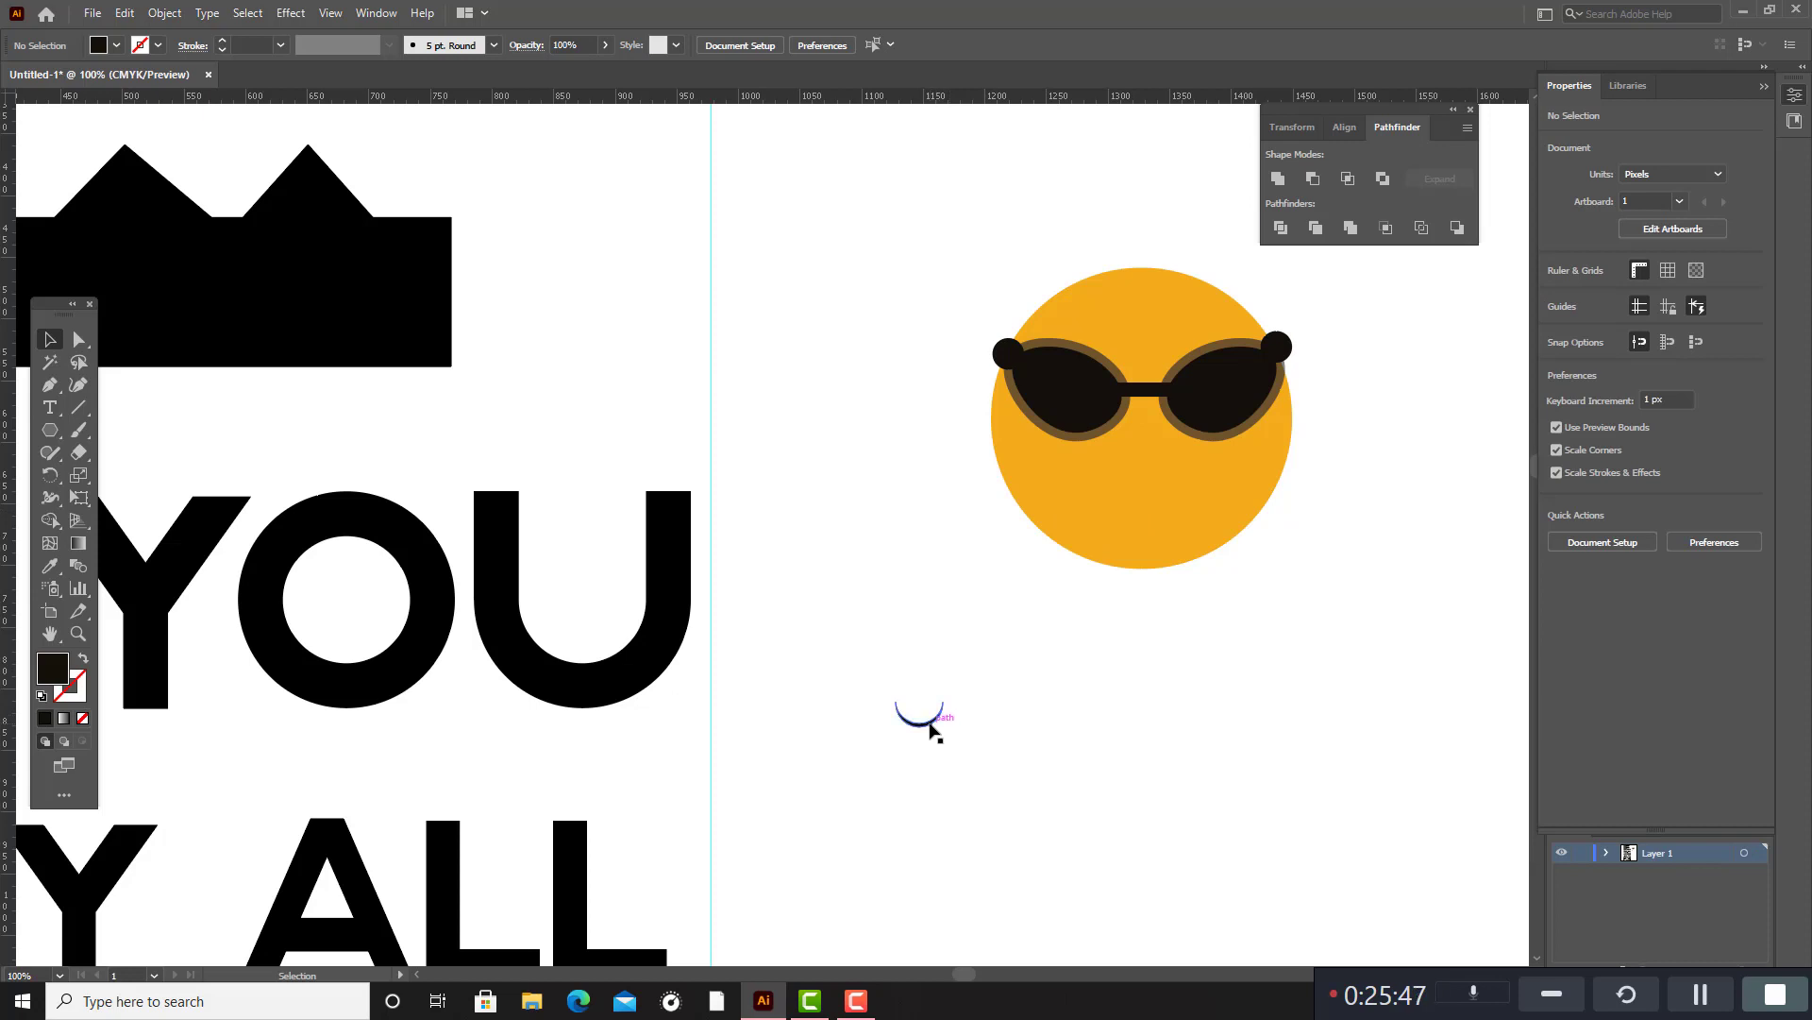
pyautogui.moveTo(931, 730); pyautogui.dragTo(1186, 470)
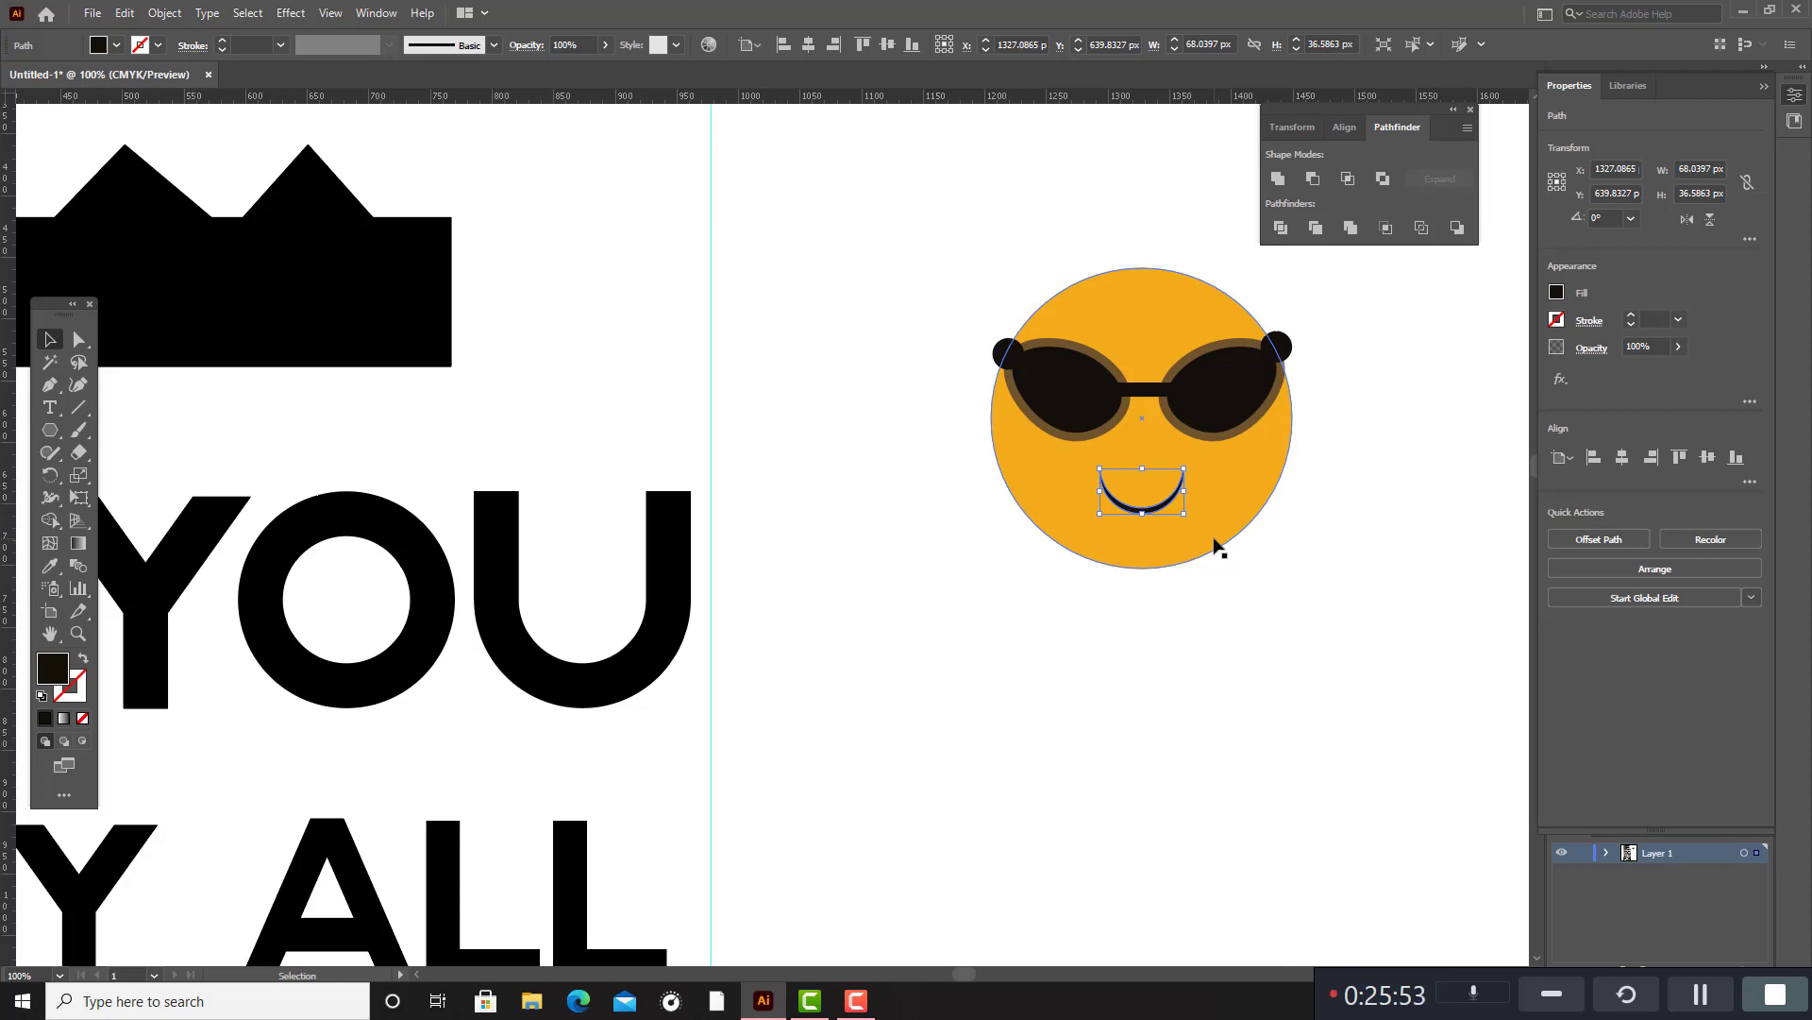
pyautogui.press('Delete')
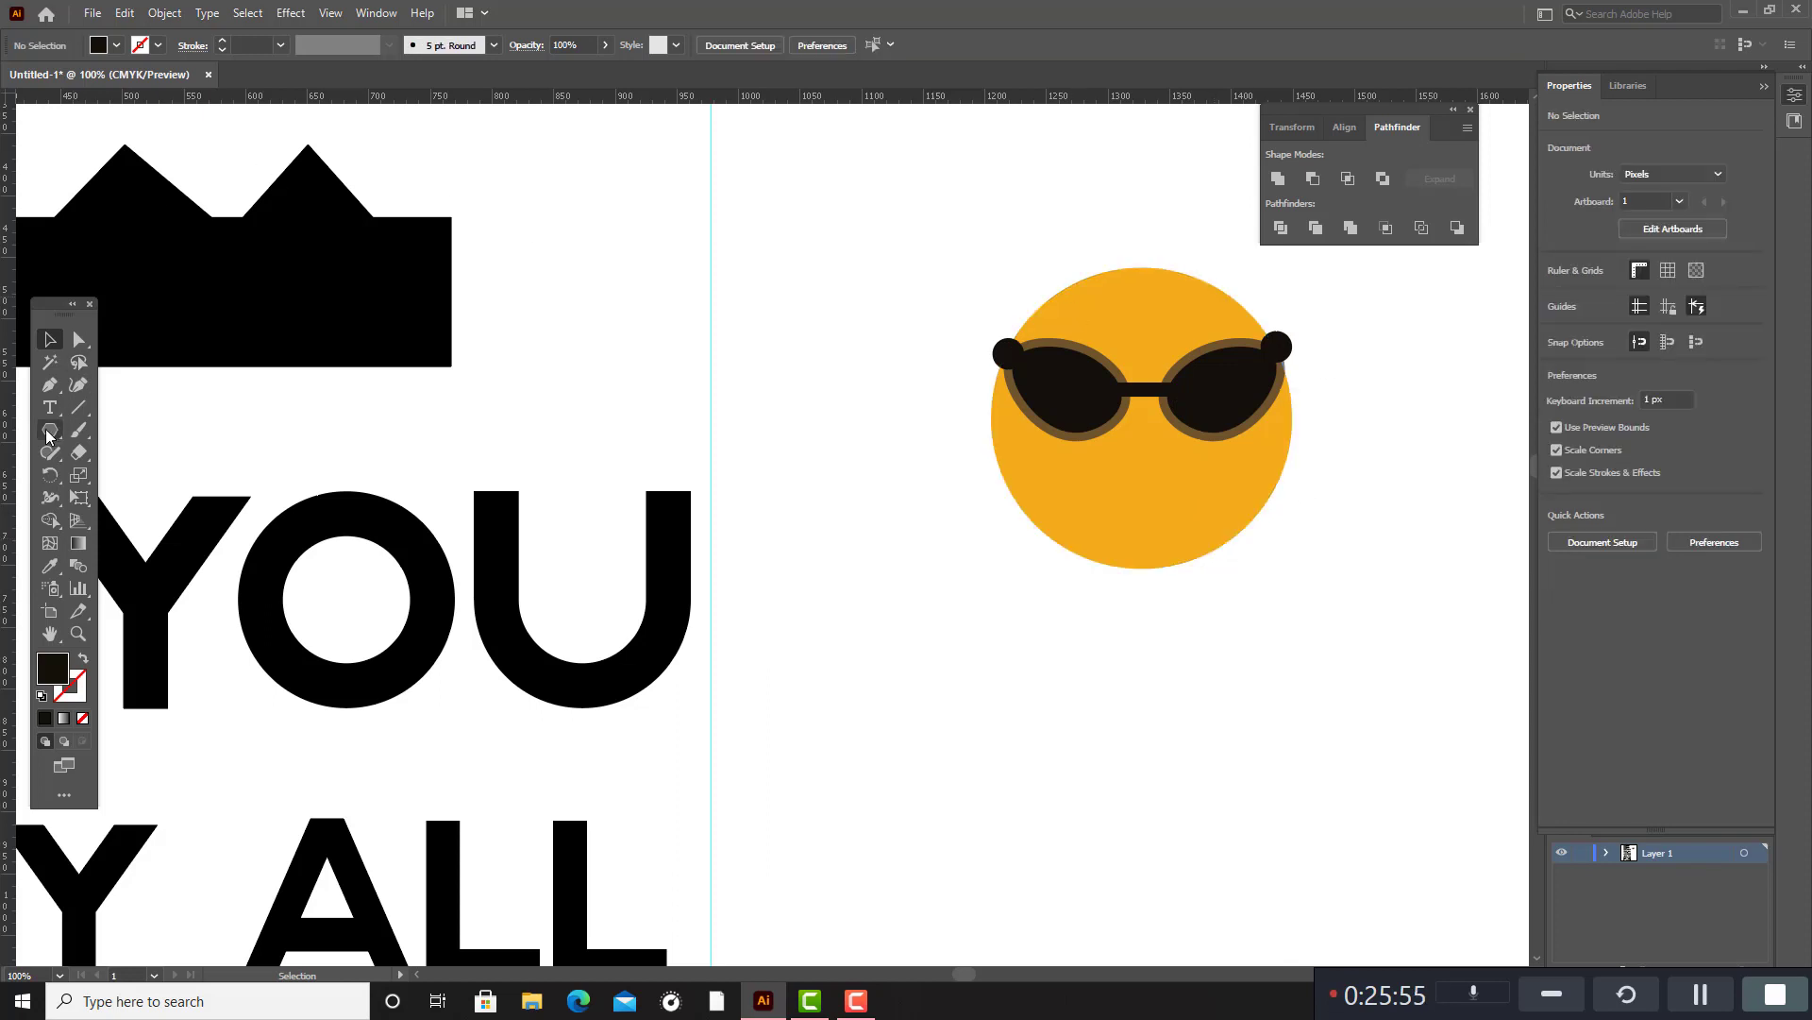
# Draw a black ellipse about 62 px wide below the face and subtract an overlapping raised copy to form a thick crescent.
pyautogui.moveTo(50, 430); pyautogui.dragTo(104, 468)
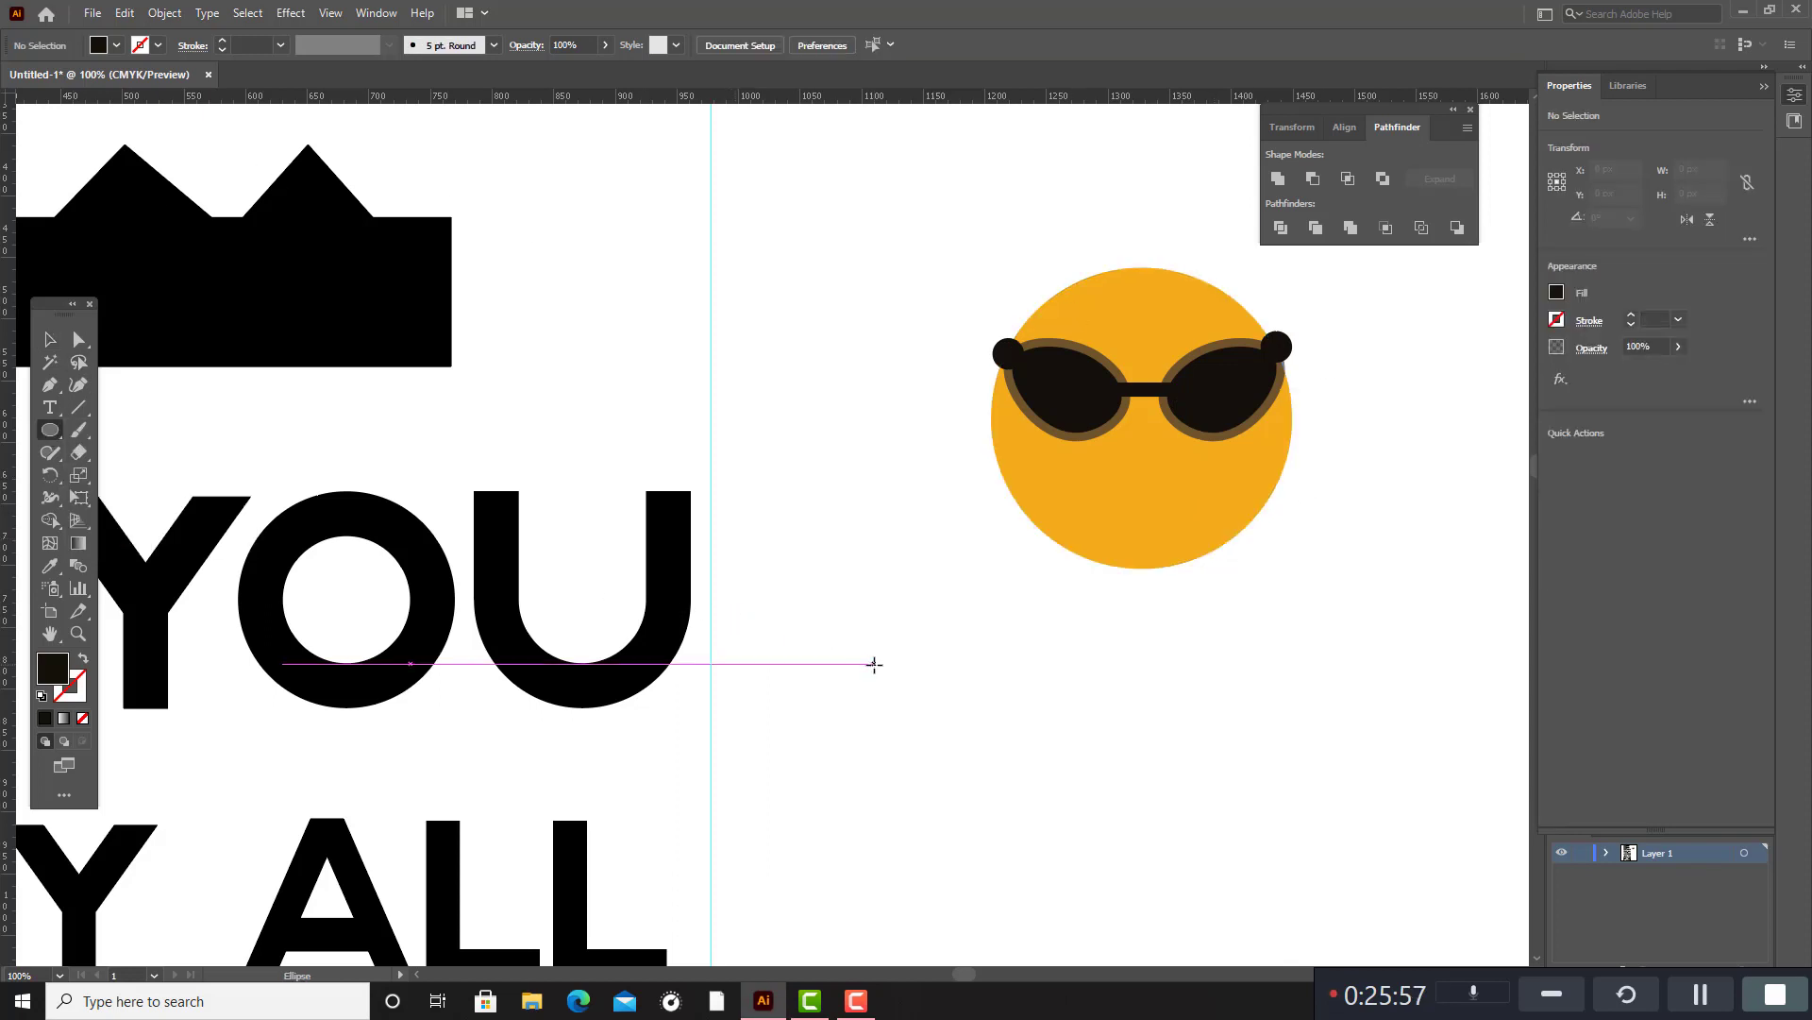
pyautogui.moveTo(874, 661)
pyautogui.mouseDown()
pyautogui.moveTo(913, 701)
pyautogui.moveTo(888, 652)
pyautogui.mouseUp()
pyautogui.click(50, 339)
pyautogui.click(972, 699)
pyautogui.click(972, 735)
pyautogui.moveTo(973, 734); pyautogui.dragTo(840, 590)
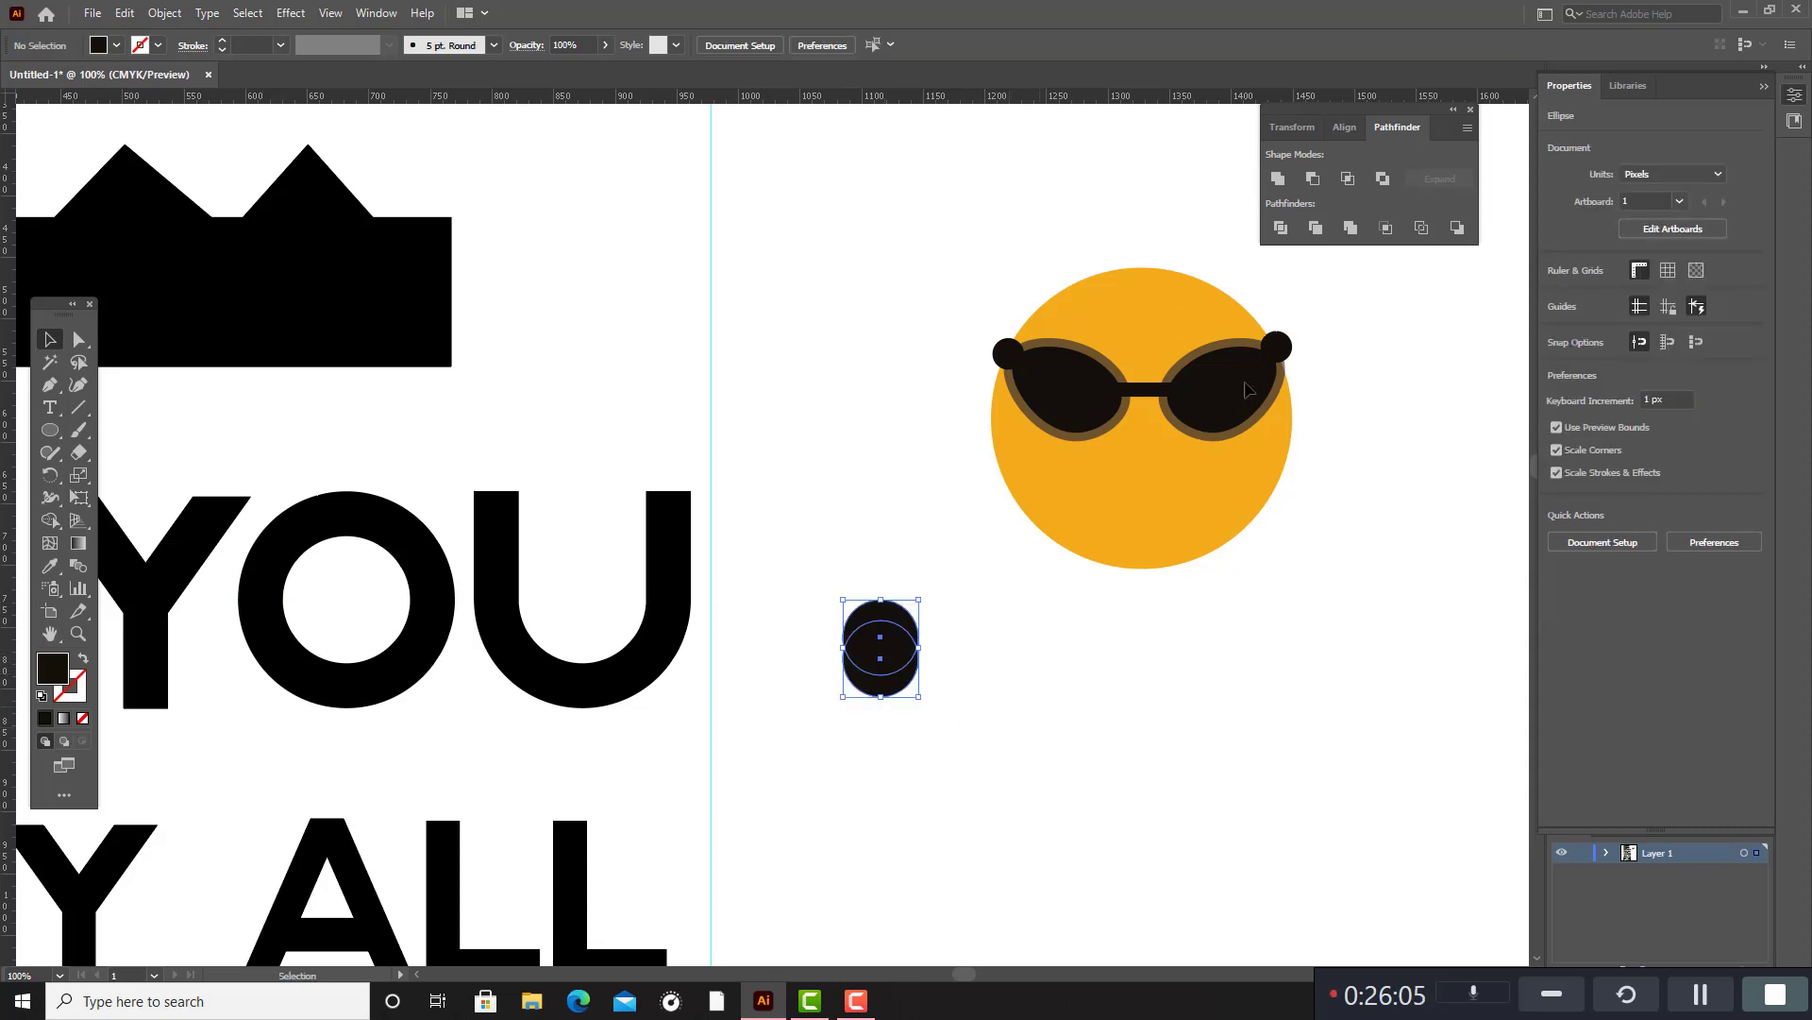
pyautogui.click(1313, 178)
# Place the black crescent as a smiling mouth centred below the sunglasses on the orange circle.
pyautogui.moveTo(911, 682); pyautogui.dragTo(1164, 502)
pyautogui.click(1334, 519)
pyautogui.click(1209, 329)
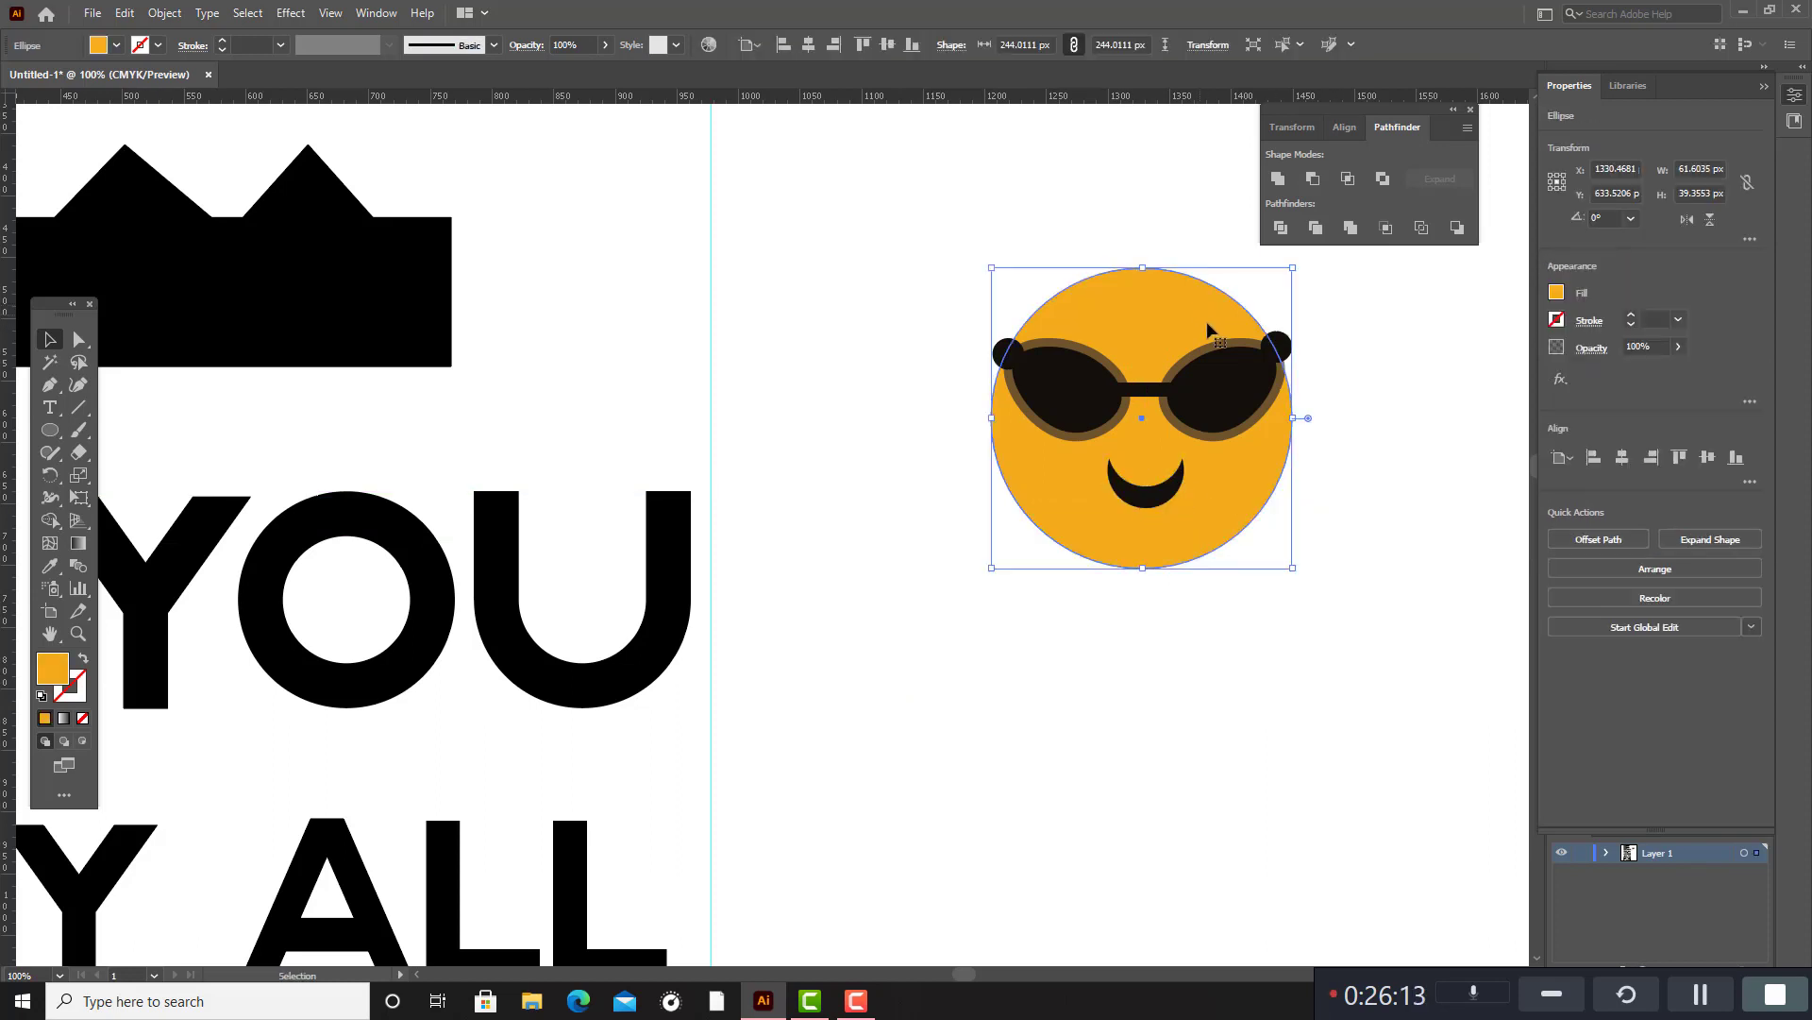
pyautogui.scroll(2, 1428, 372)
pyautogui.click(735, 437)
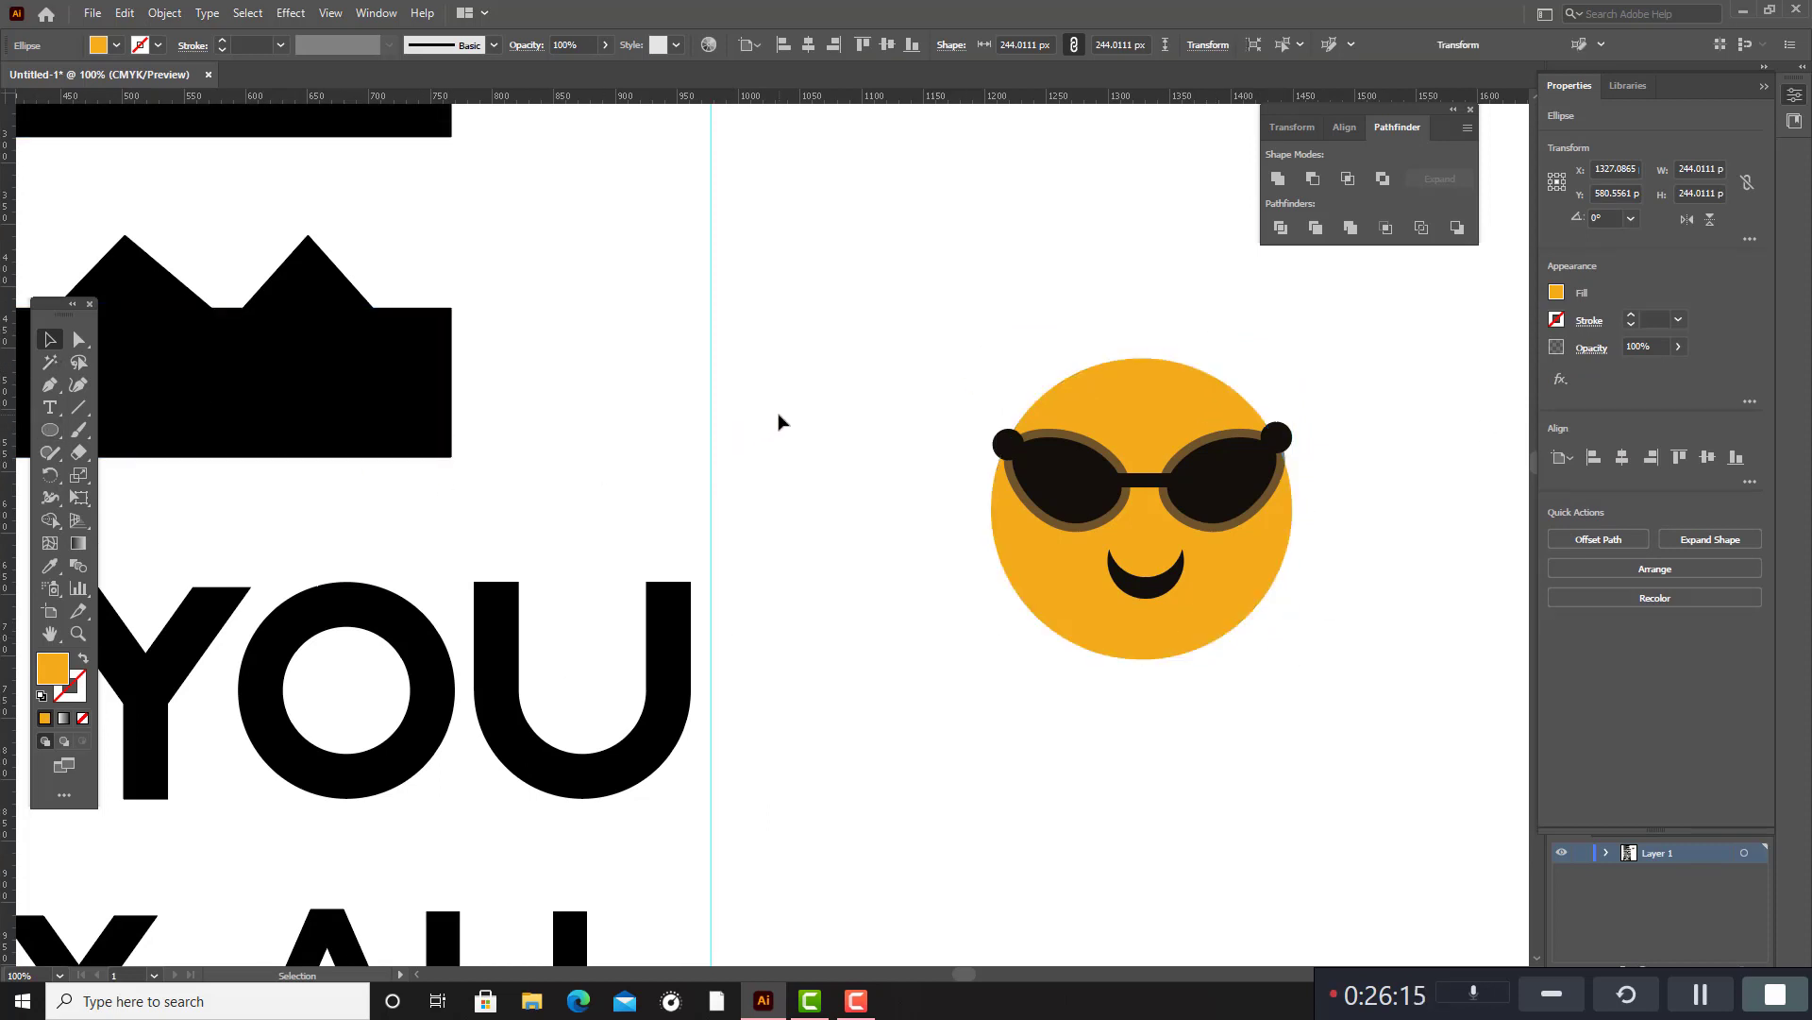
# Draw an orange triangle about 41 px wide and 36 px high with the Star tool and centre it on the circle's top edge.
pyautogui.moveTo(58, 442); pyautogui.dragTo(106, 522)
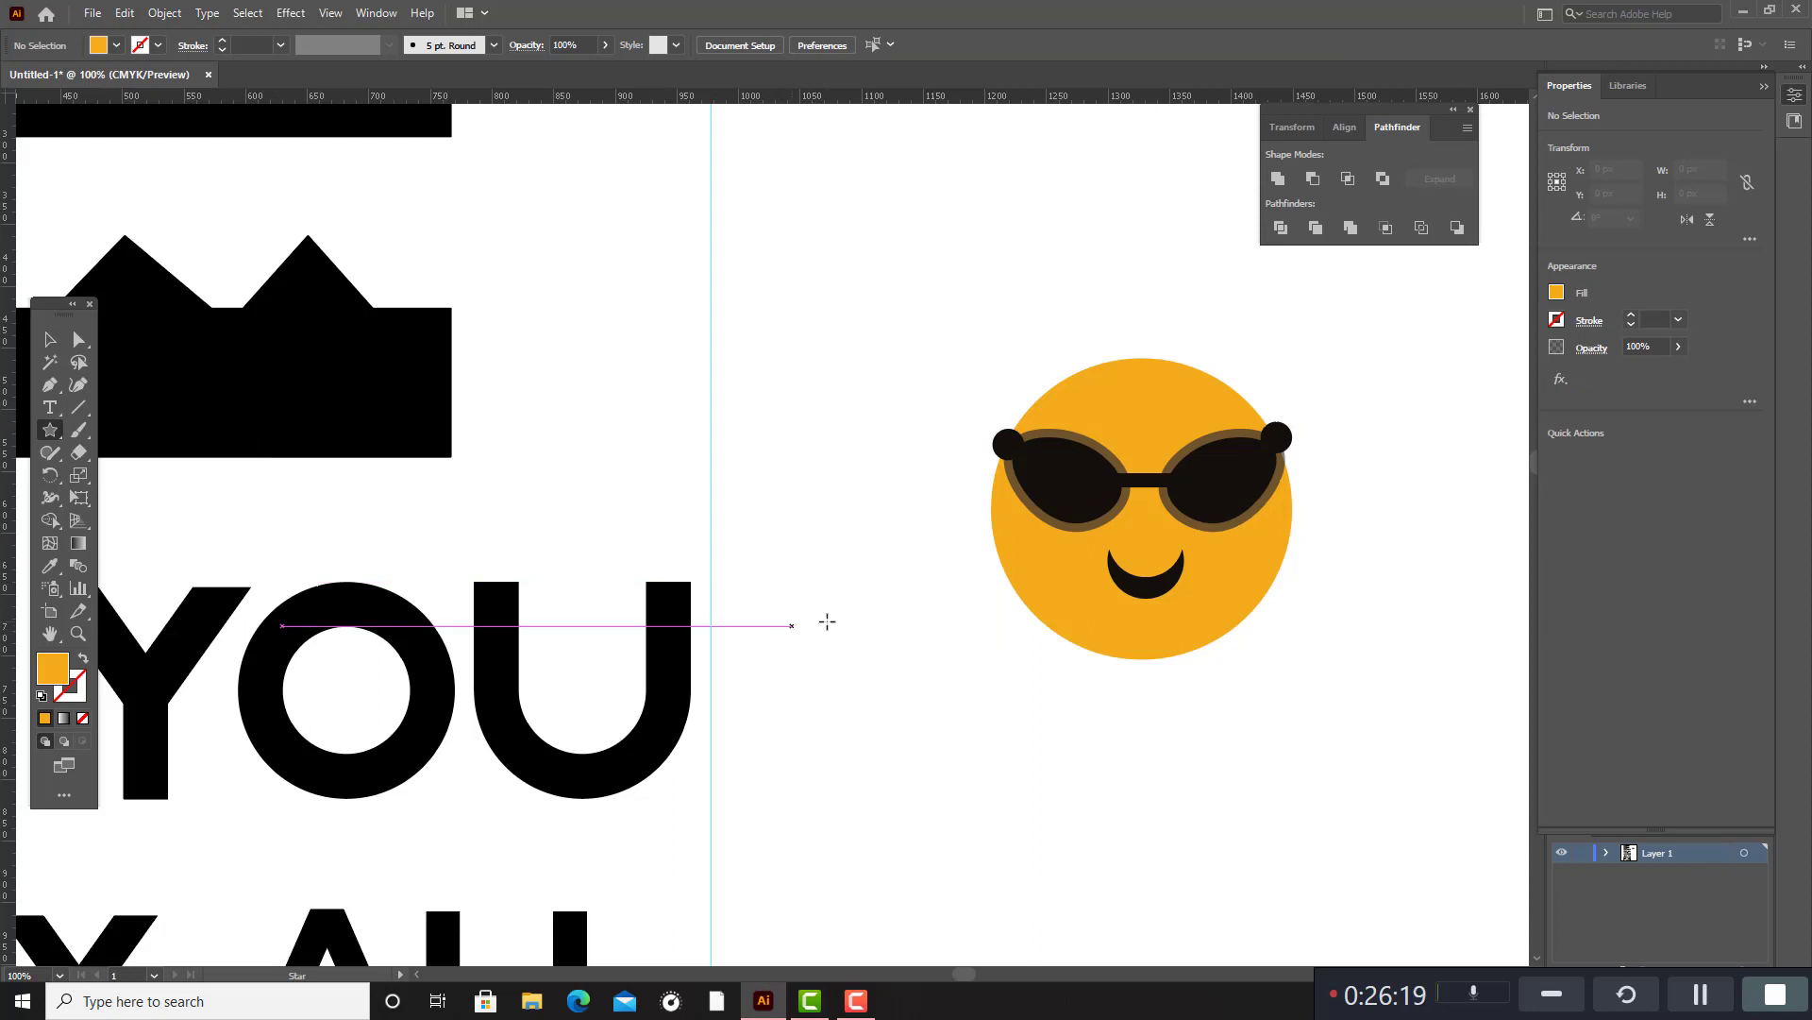
pyautogui.moveTo(805, 657); pyautogui.dragTo(834, 674)
pyautogui.press('v')
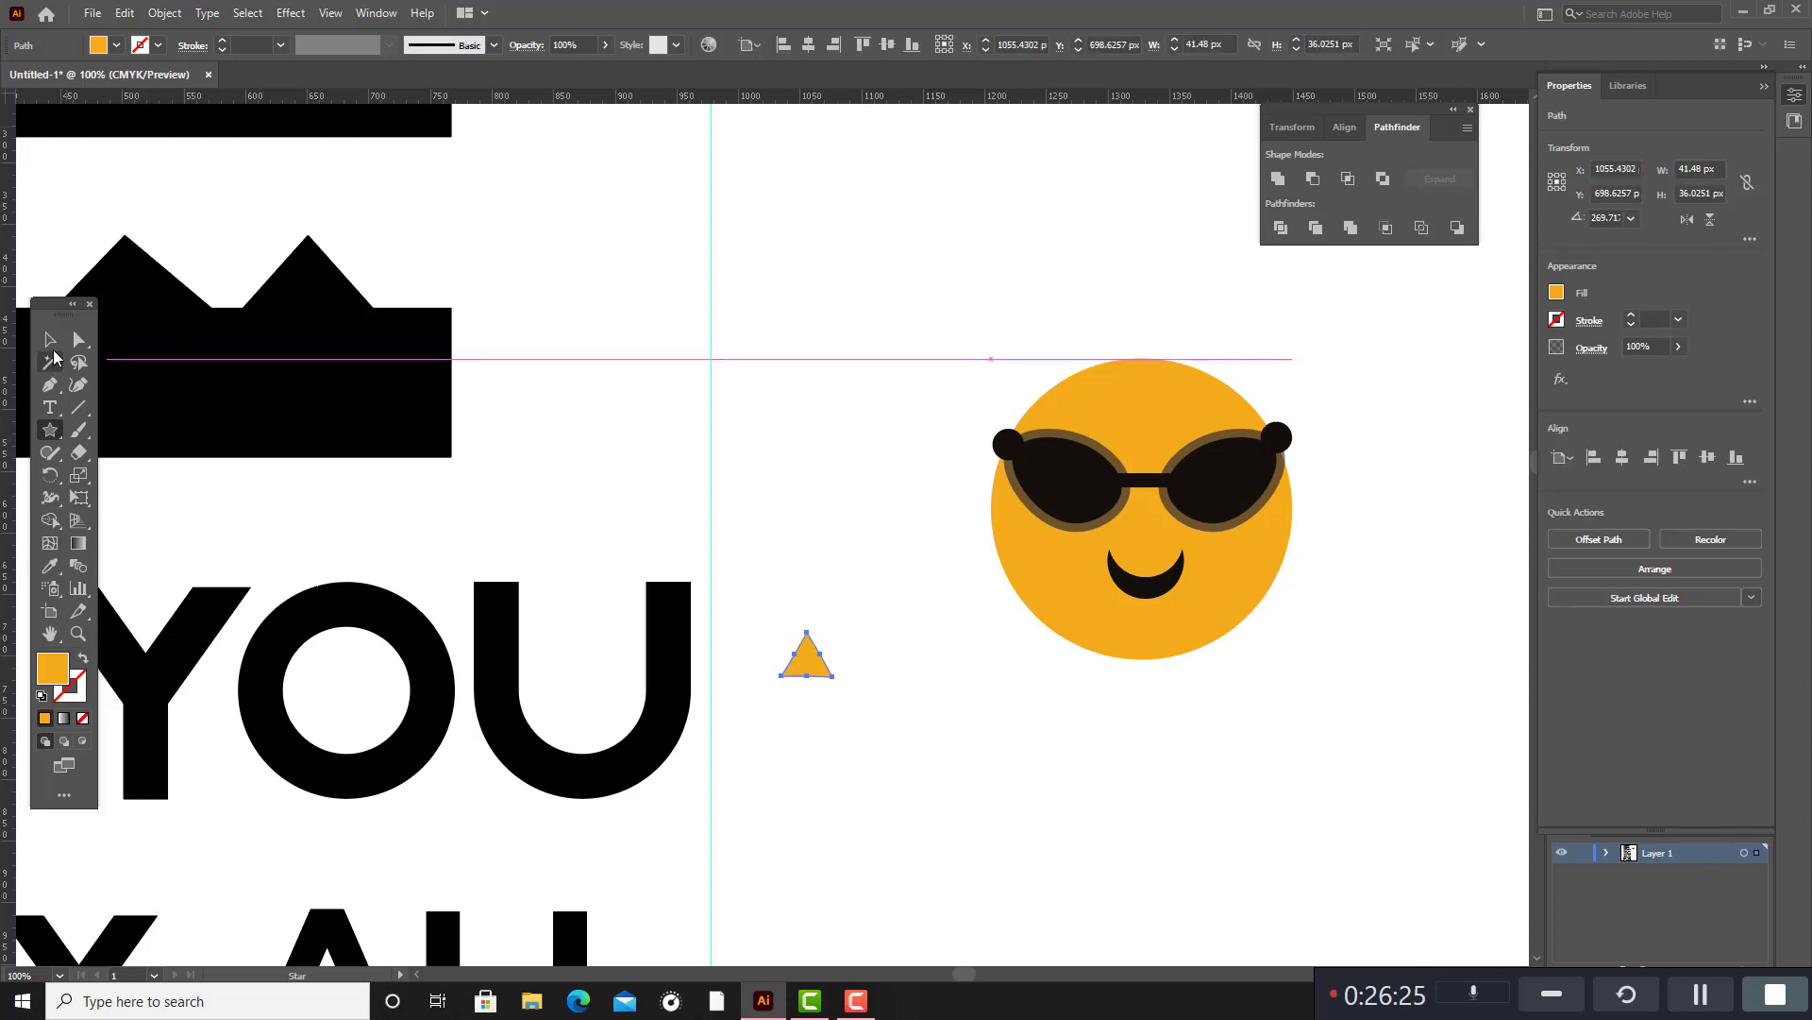
pyautogui.moveTo(804, 657); pyautogui.dragTo(1140, 340)
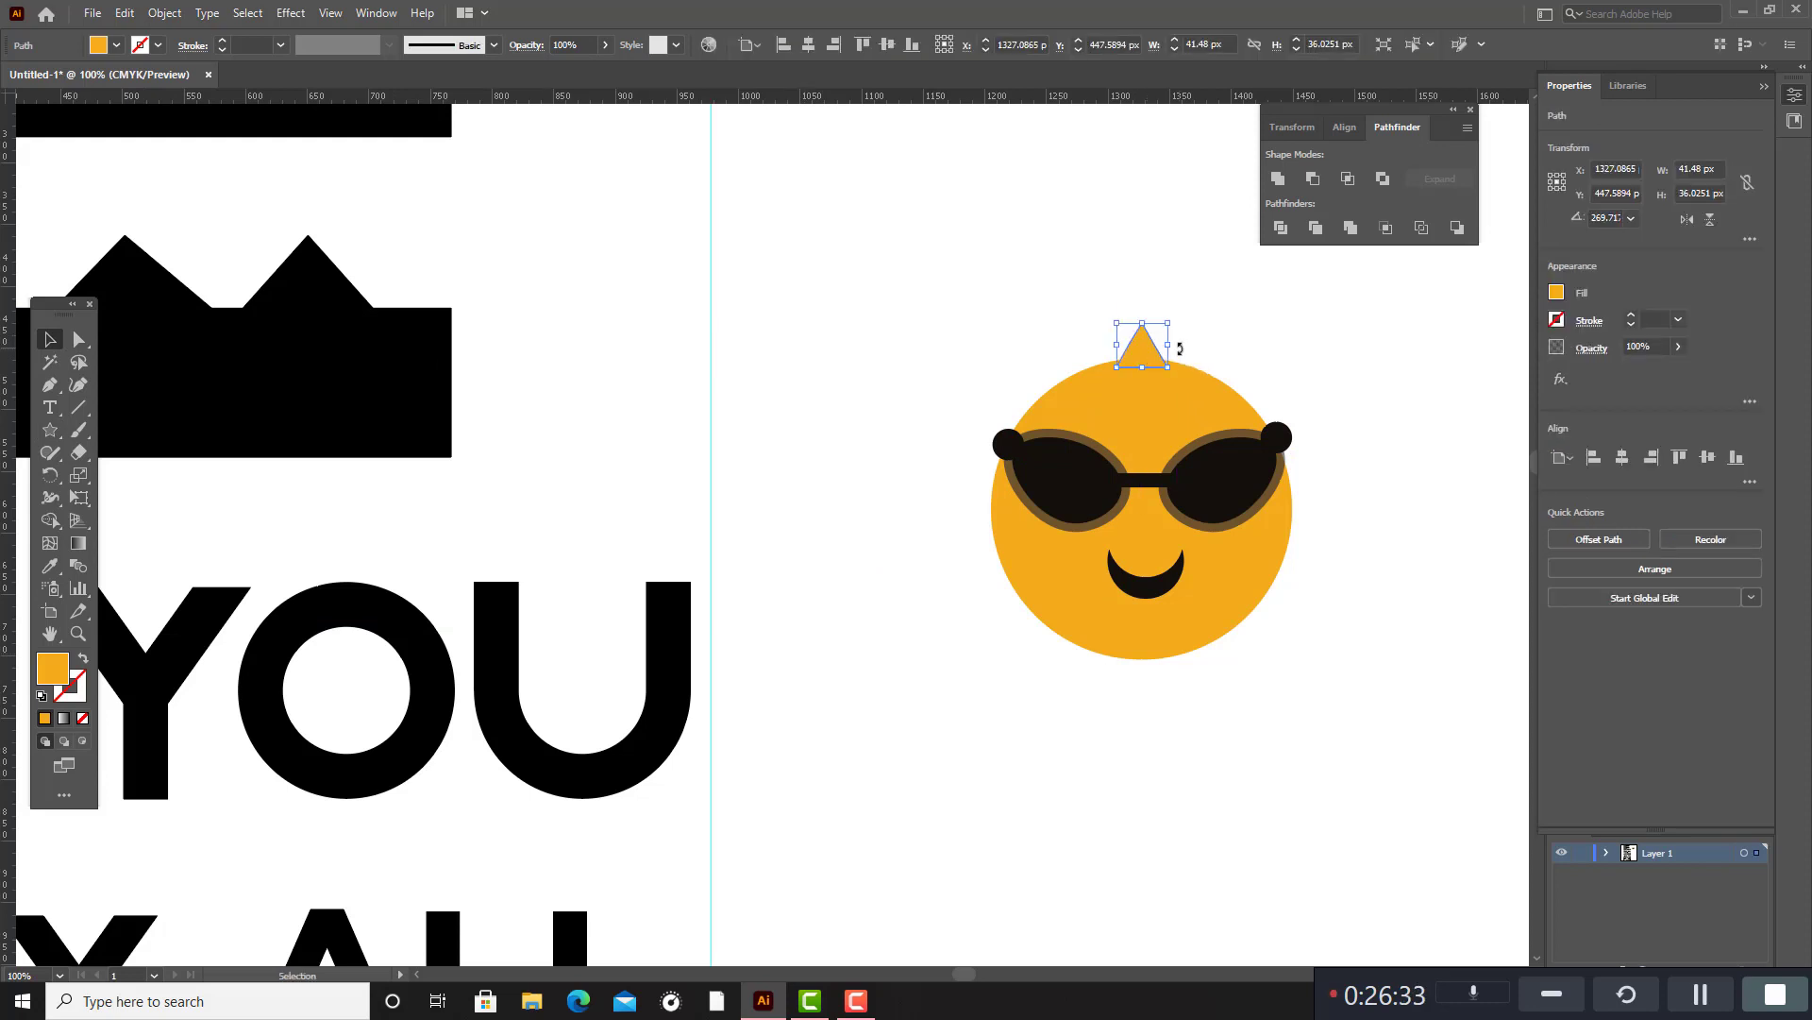
pyautogui.keyDown('shift'); pyautogui.click(1197, 406); pyautogui.keyUp('shift')
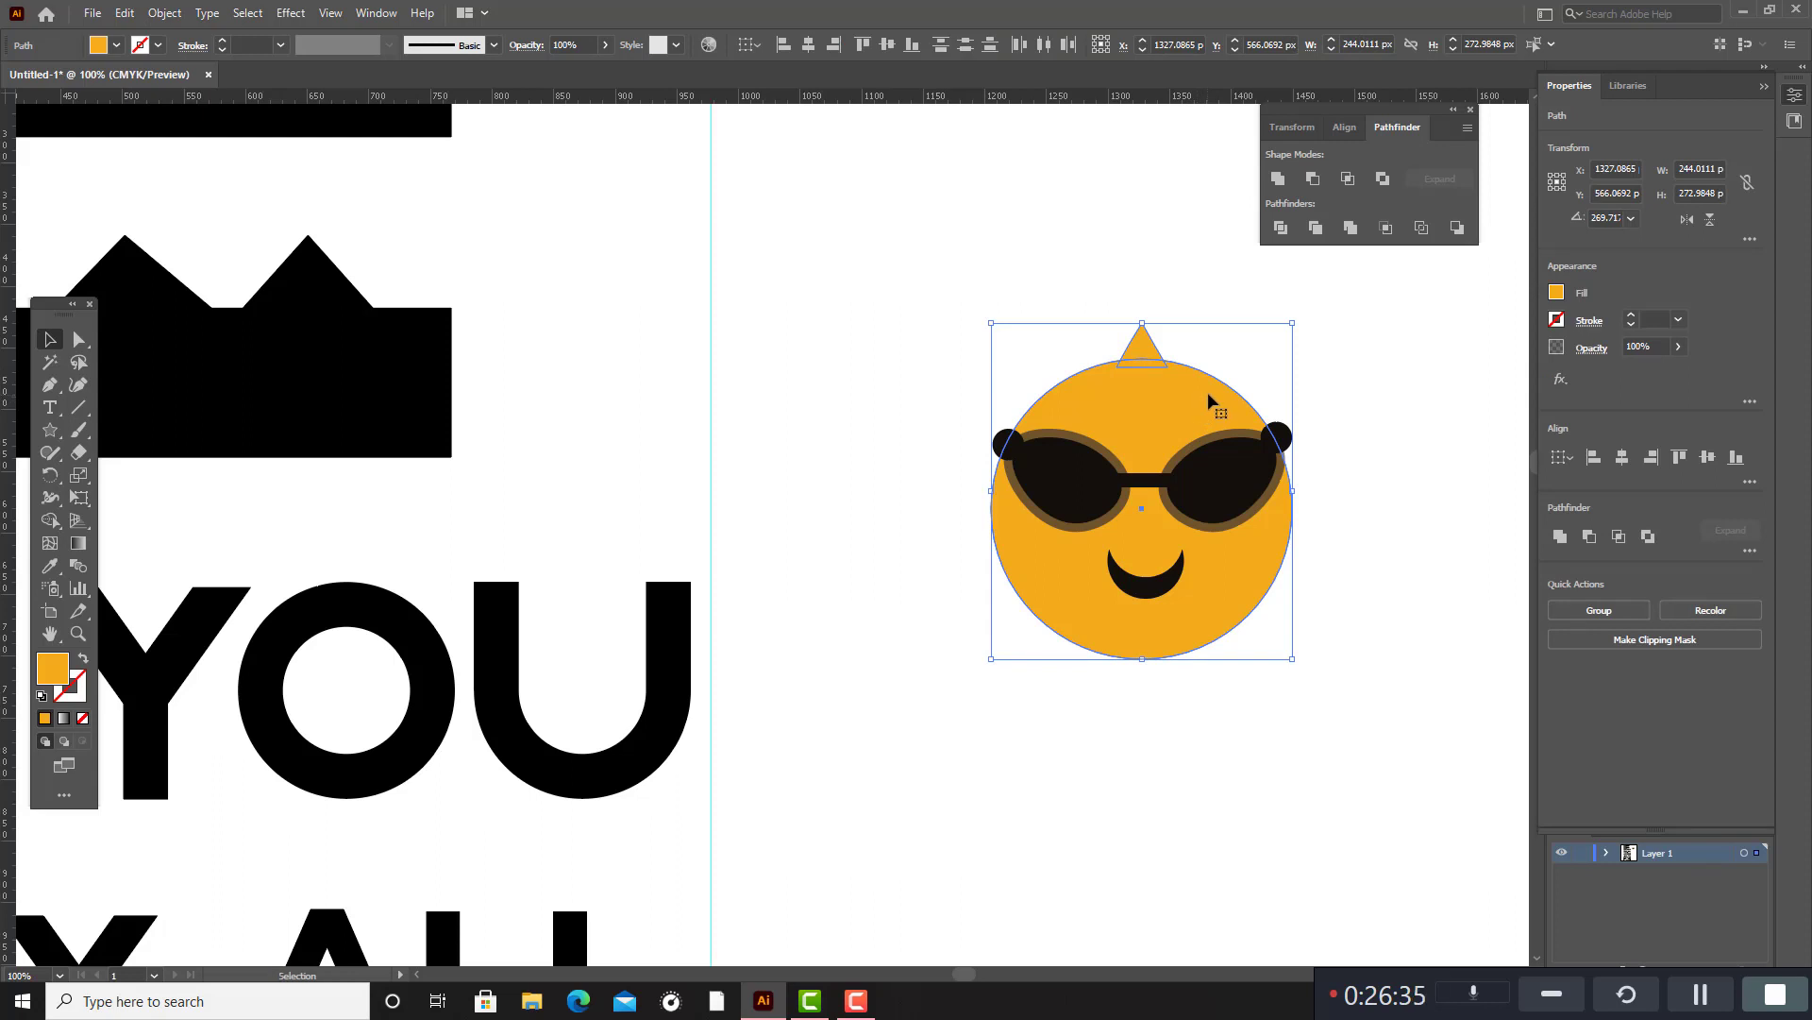
pyautogui.click(51, 477)
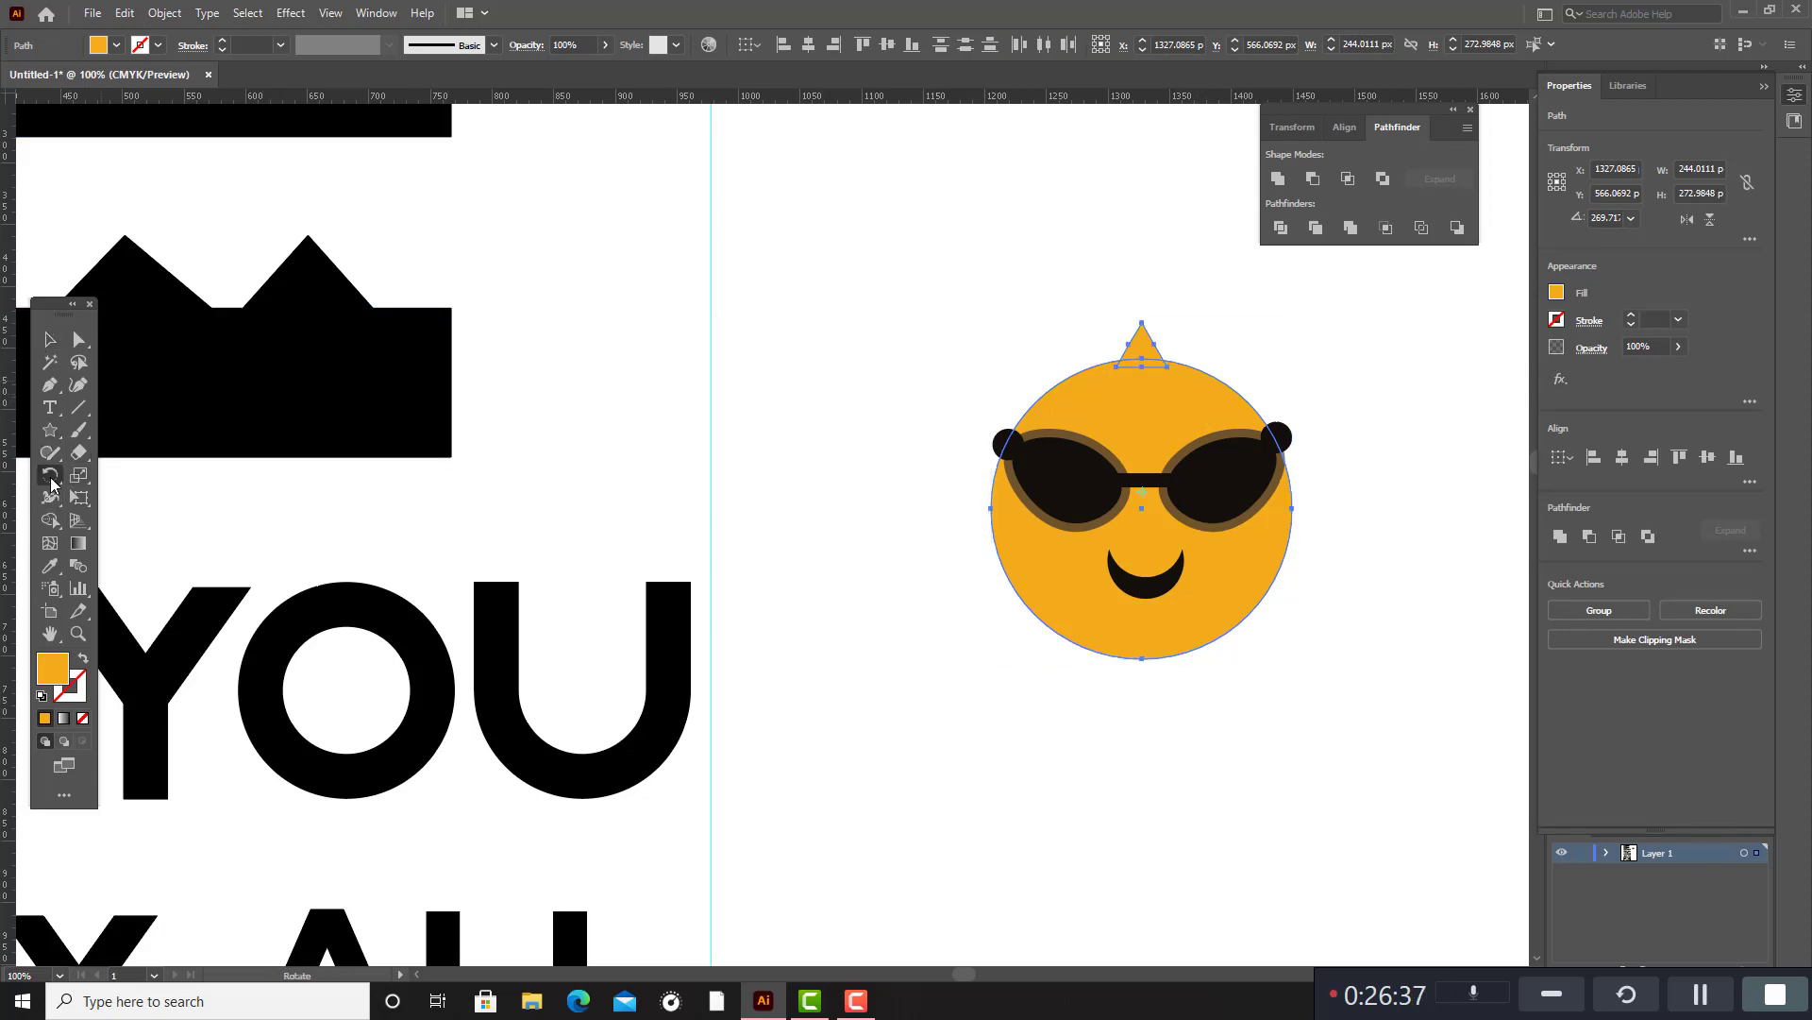
pyautogui.keyDown('alt'); pyautogui.scroll(4, 1152, 526); pyautogui.keyUp('alt')
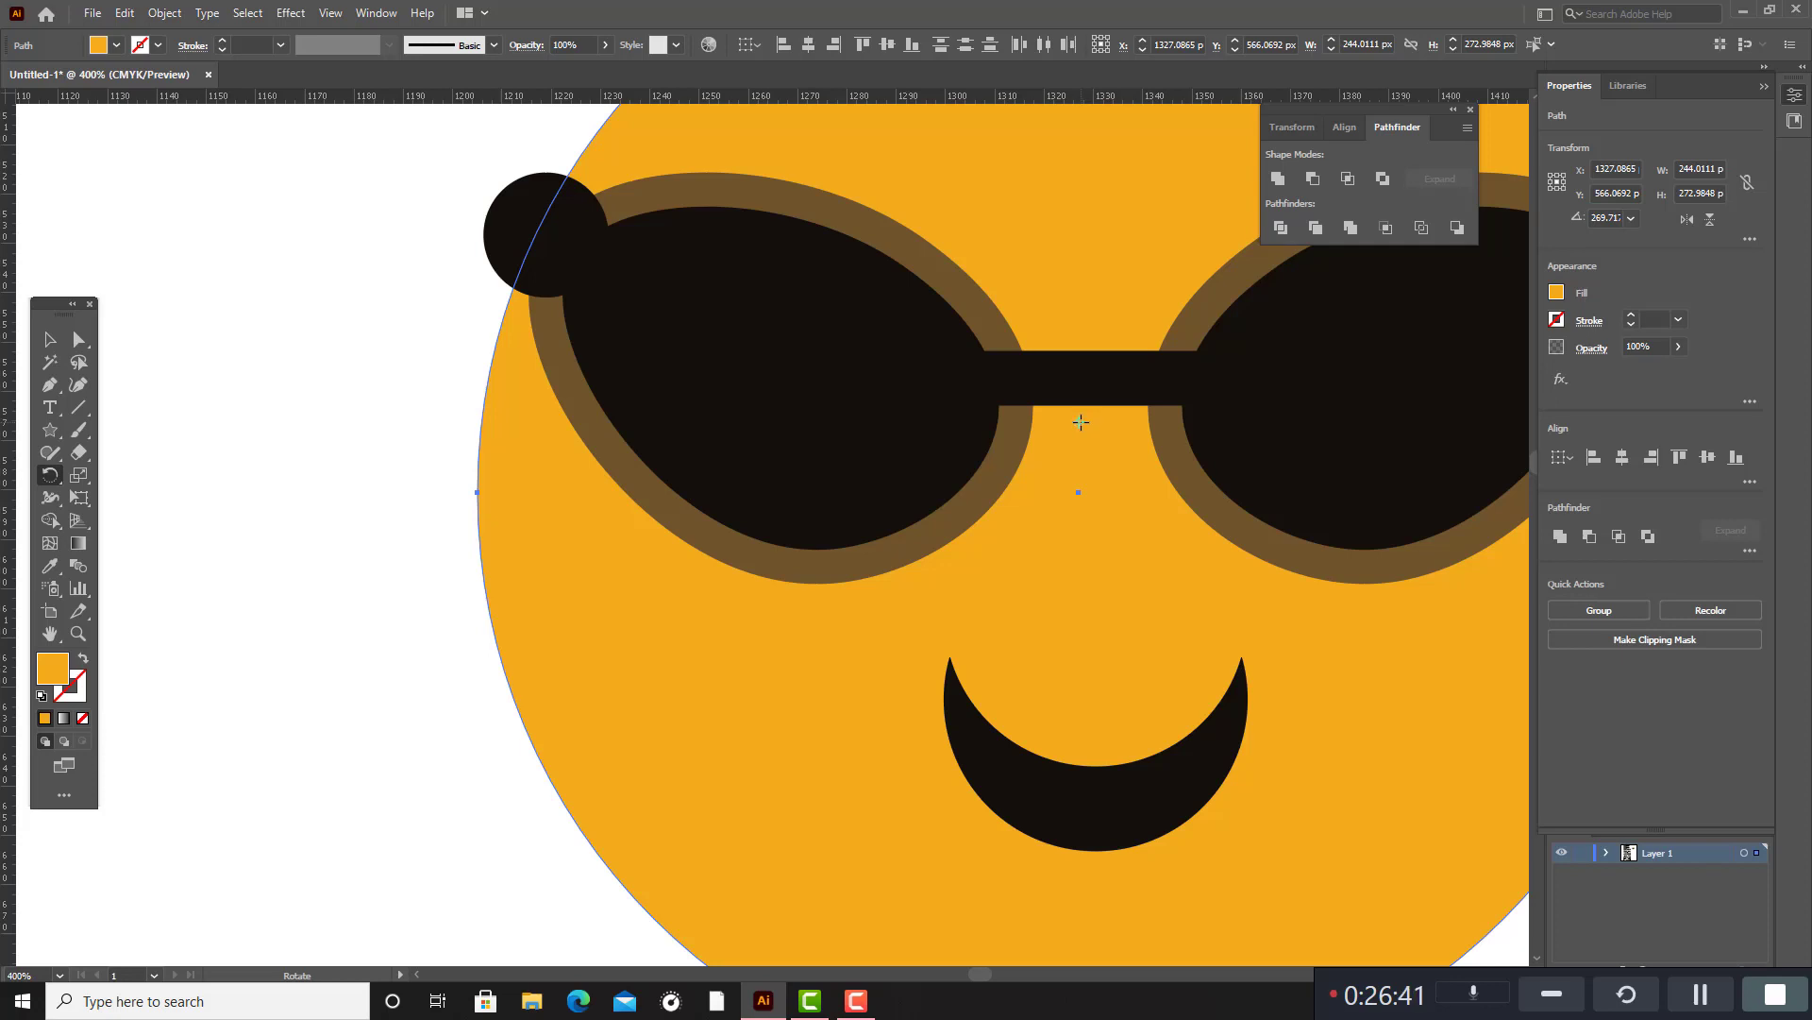
pyautogui.keyDown('alt'); pyautogui.click(1079, 491); pyautogui.keyUp('alt')
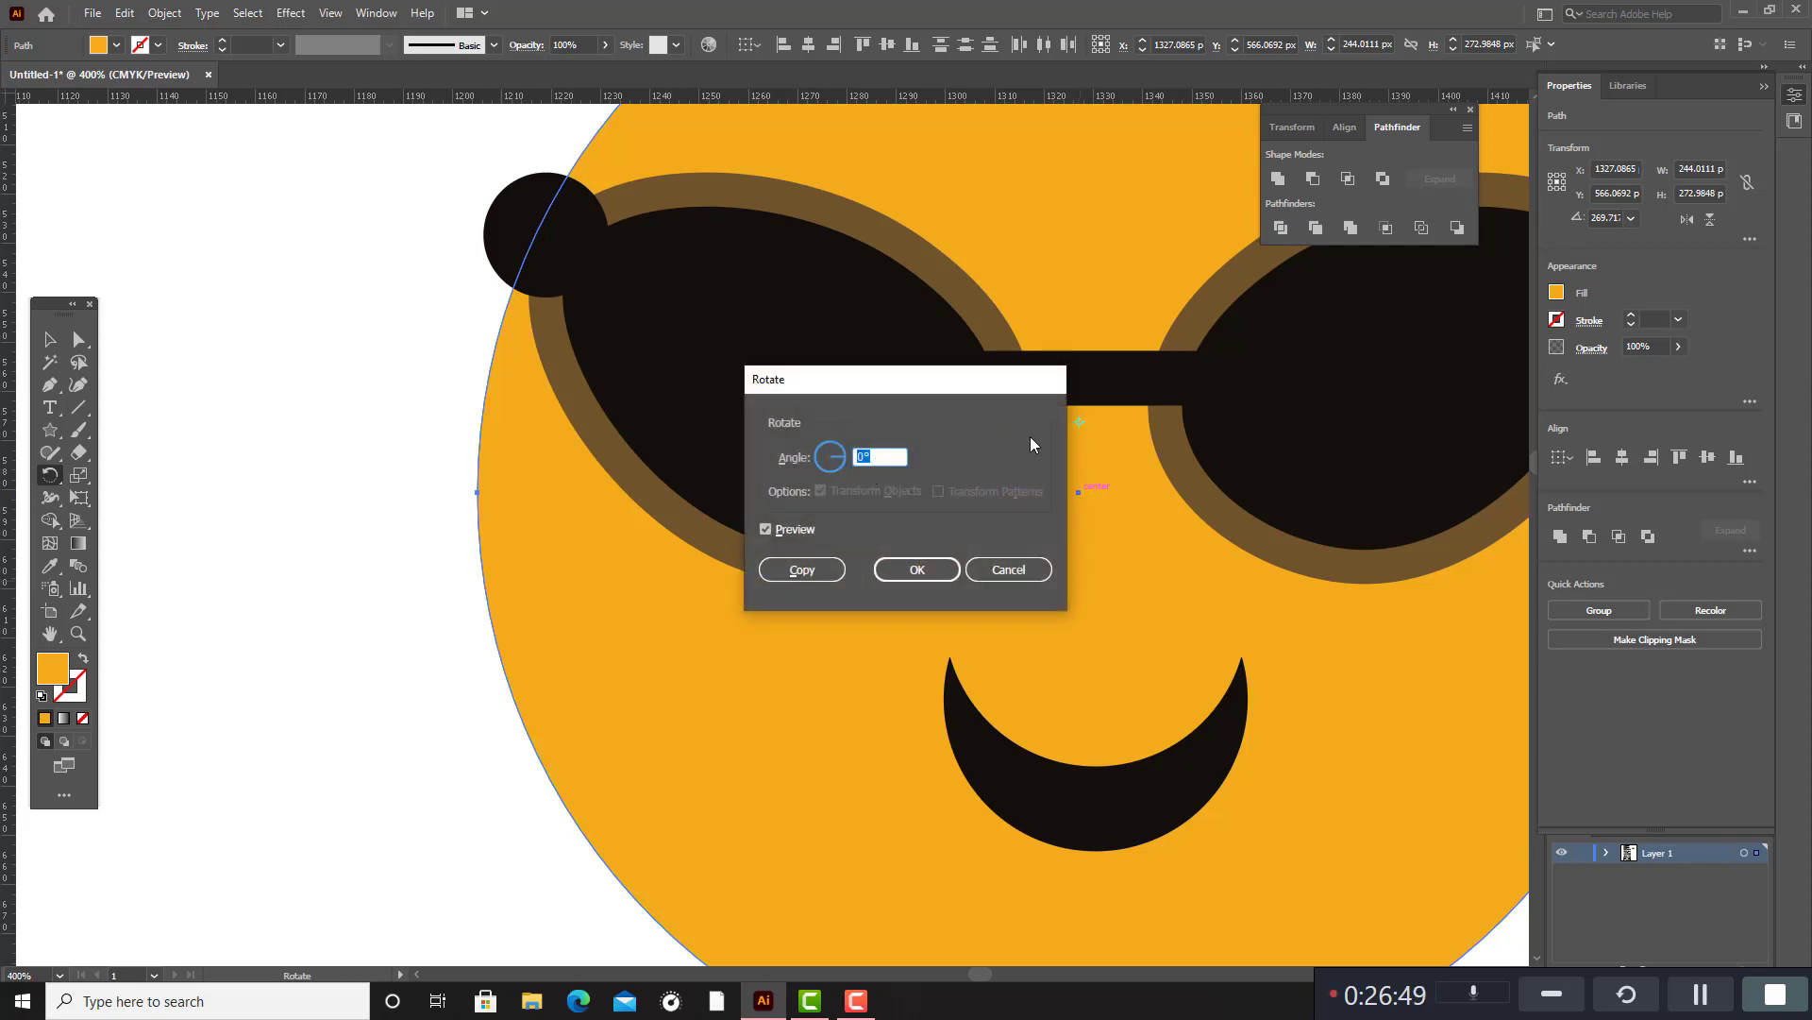
pyautogui.scroll(6, 861, 457)
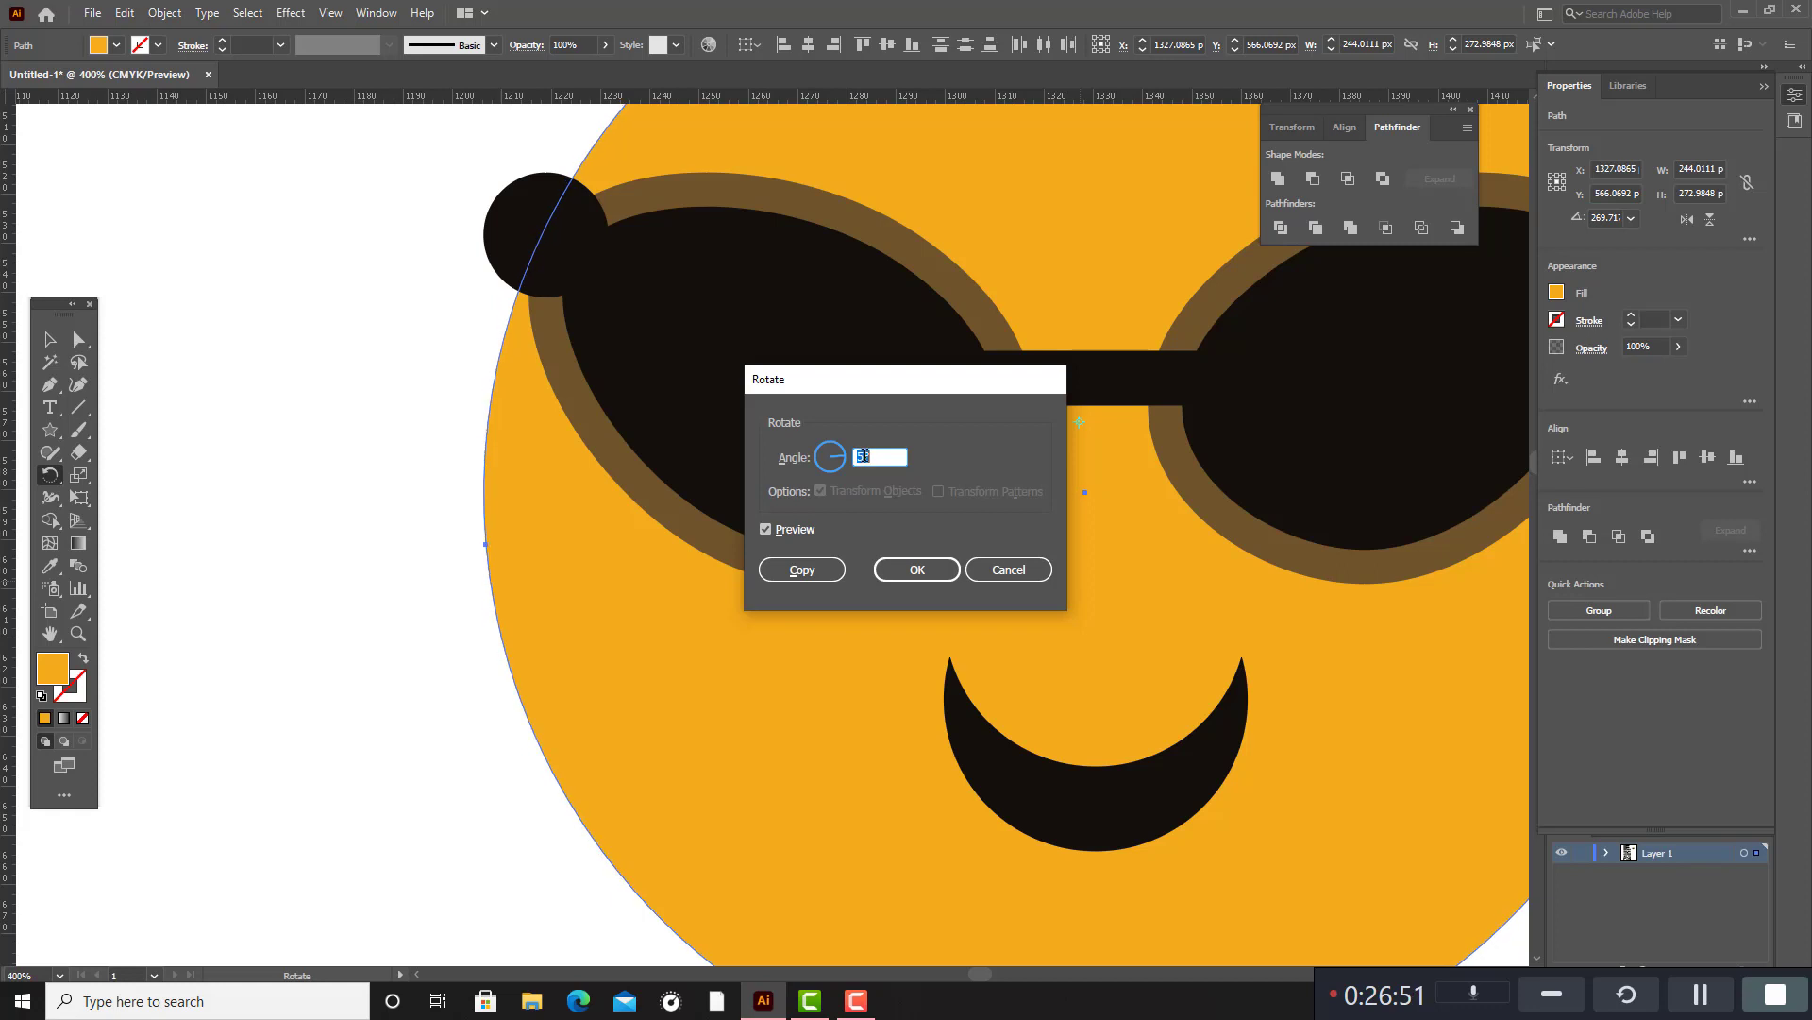
pyautogui.scroll(1, 861, 457)
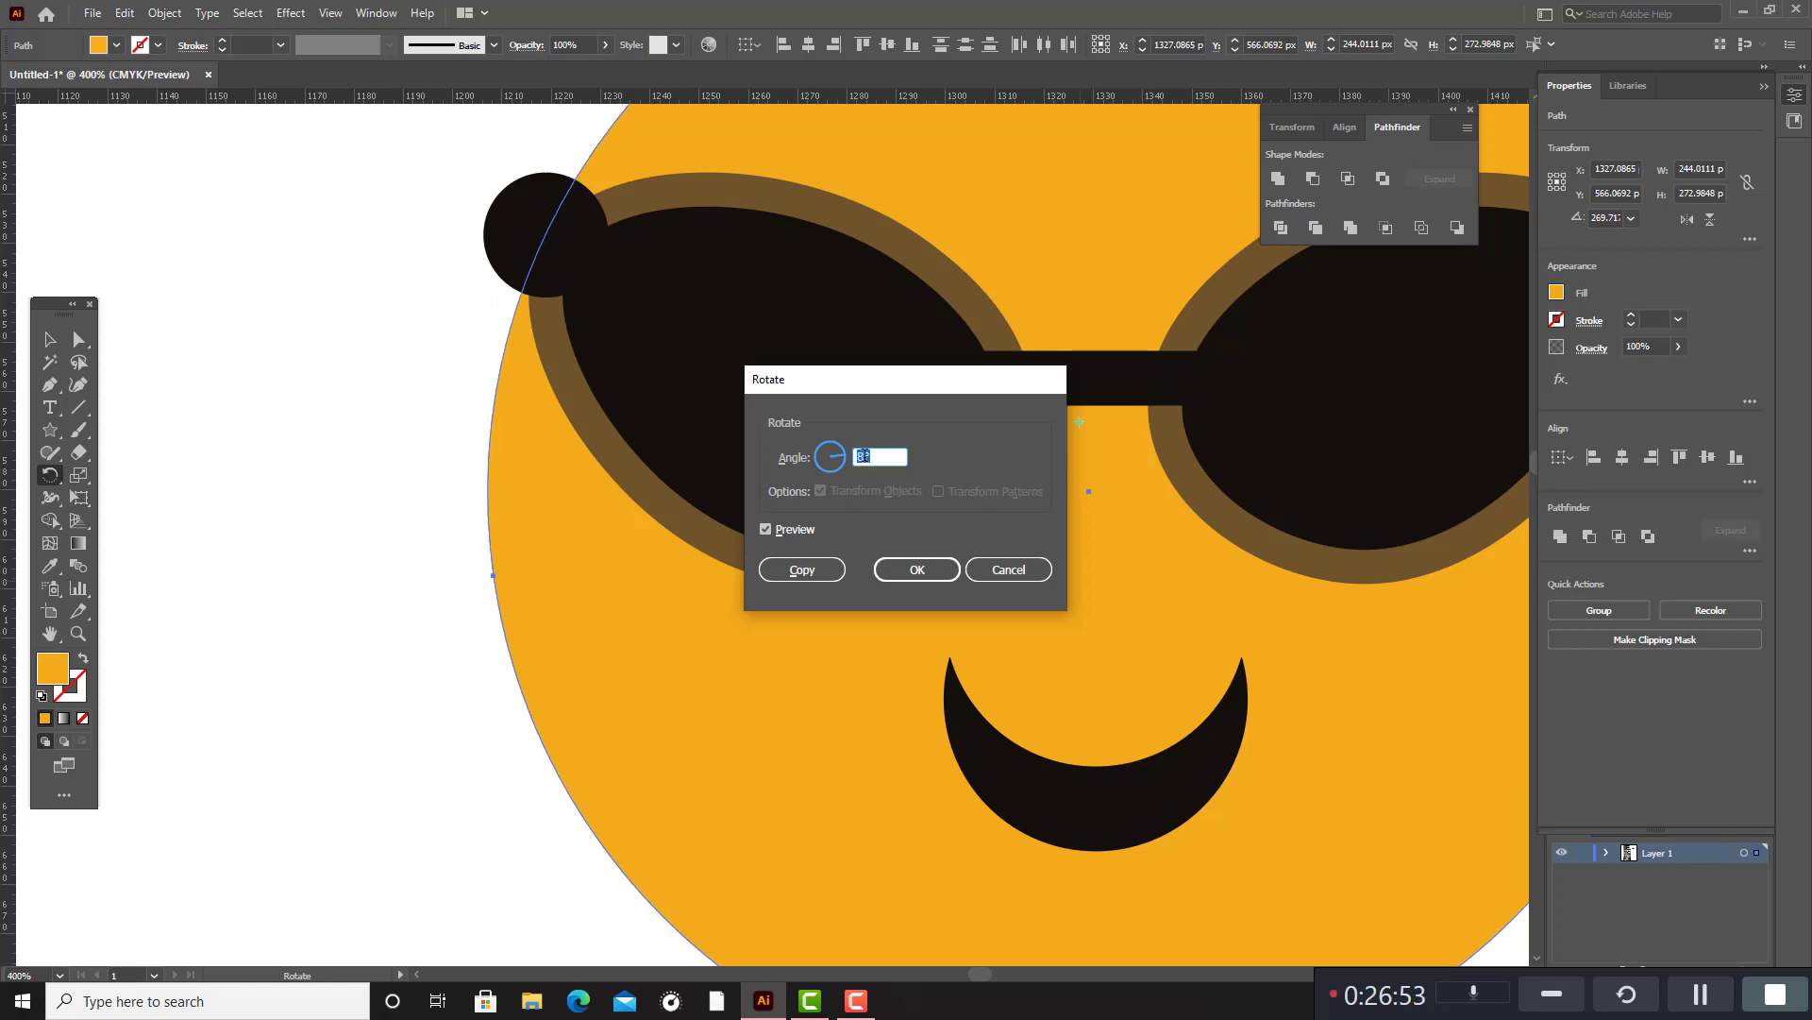
pyautogui.scroll(7, 861, 457)
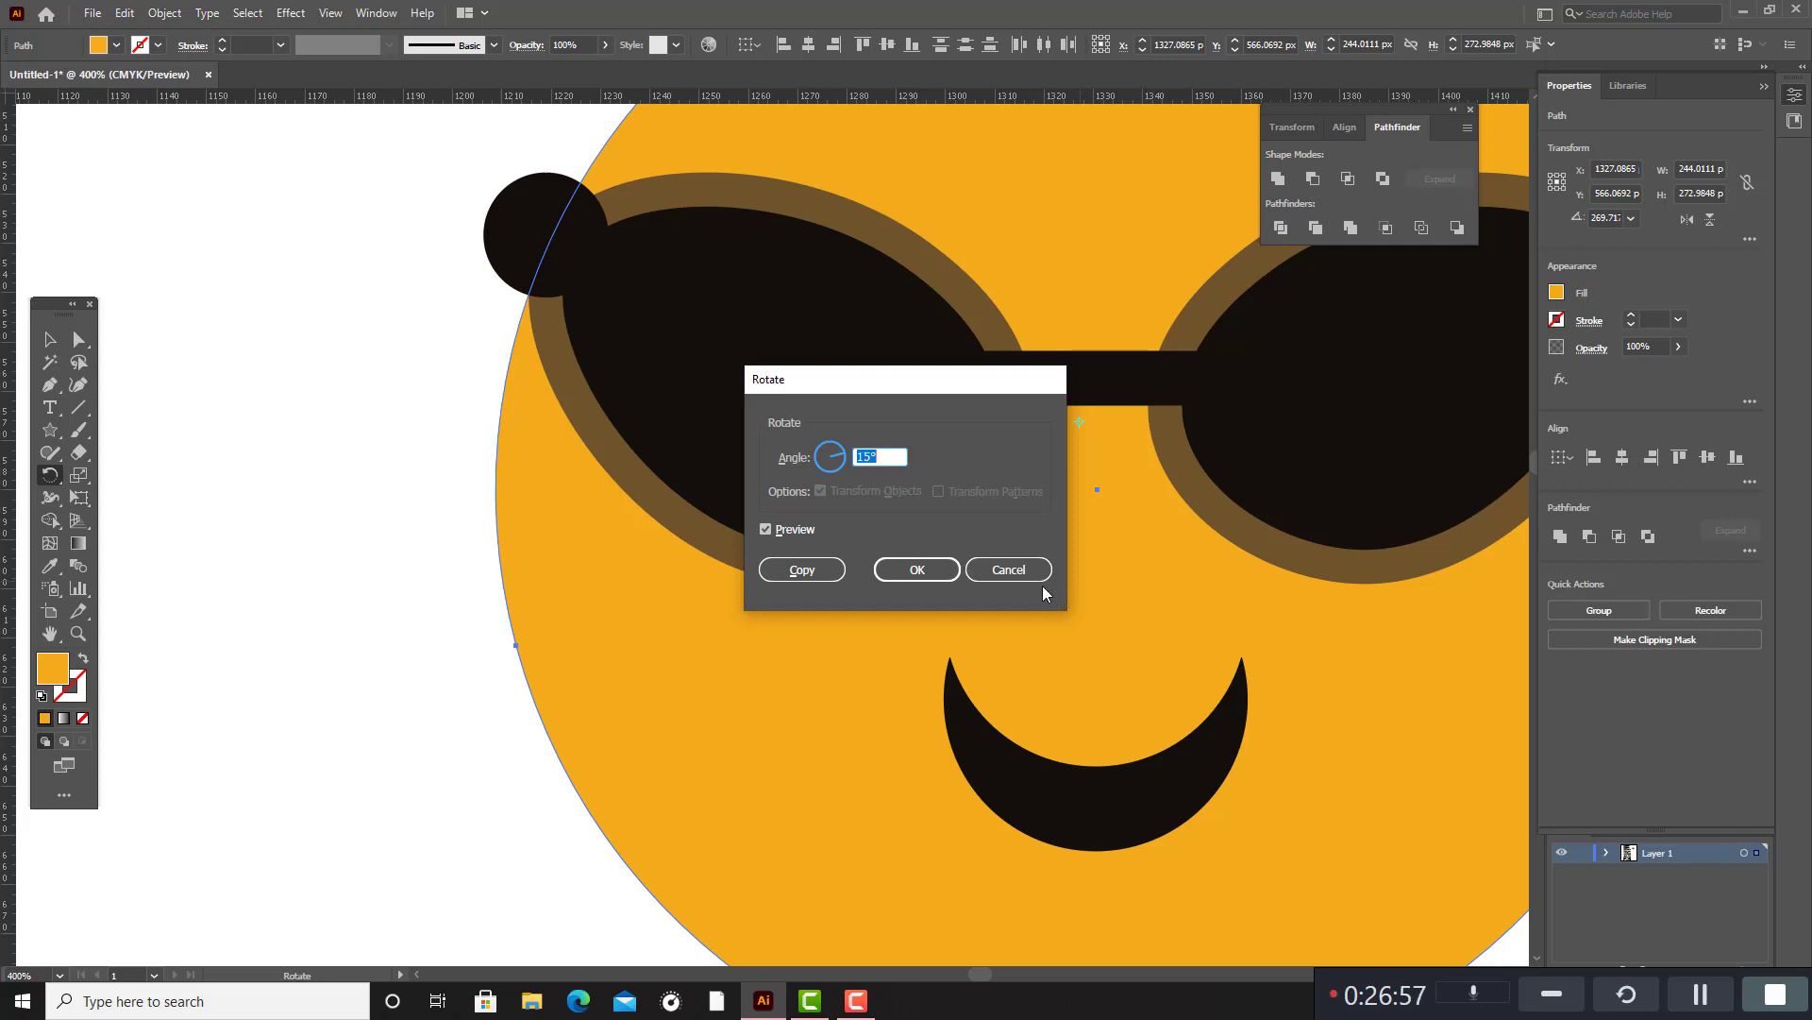
pyautogui.click(1018, 566)
pyautogui.scroll(-1, 1137, 546)
pyautogui.scroll(-2, 1136, 547)
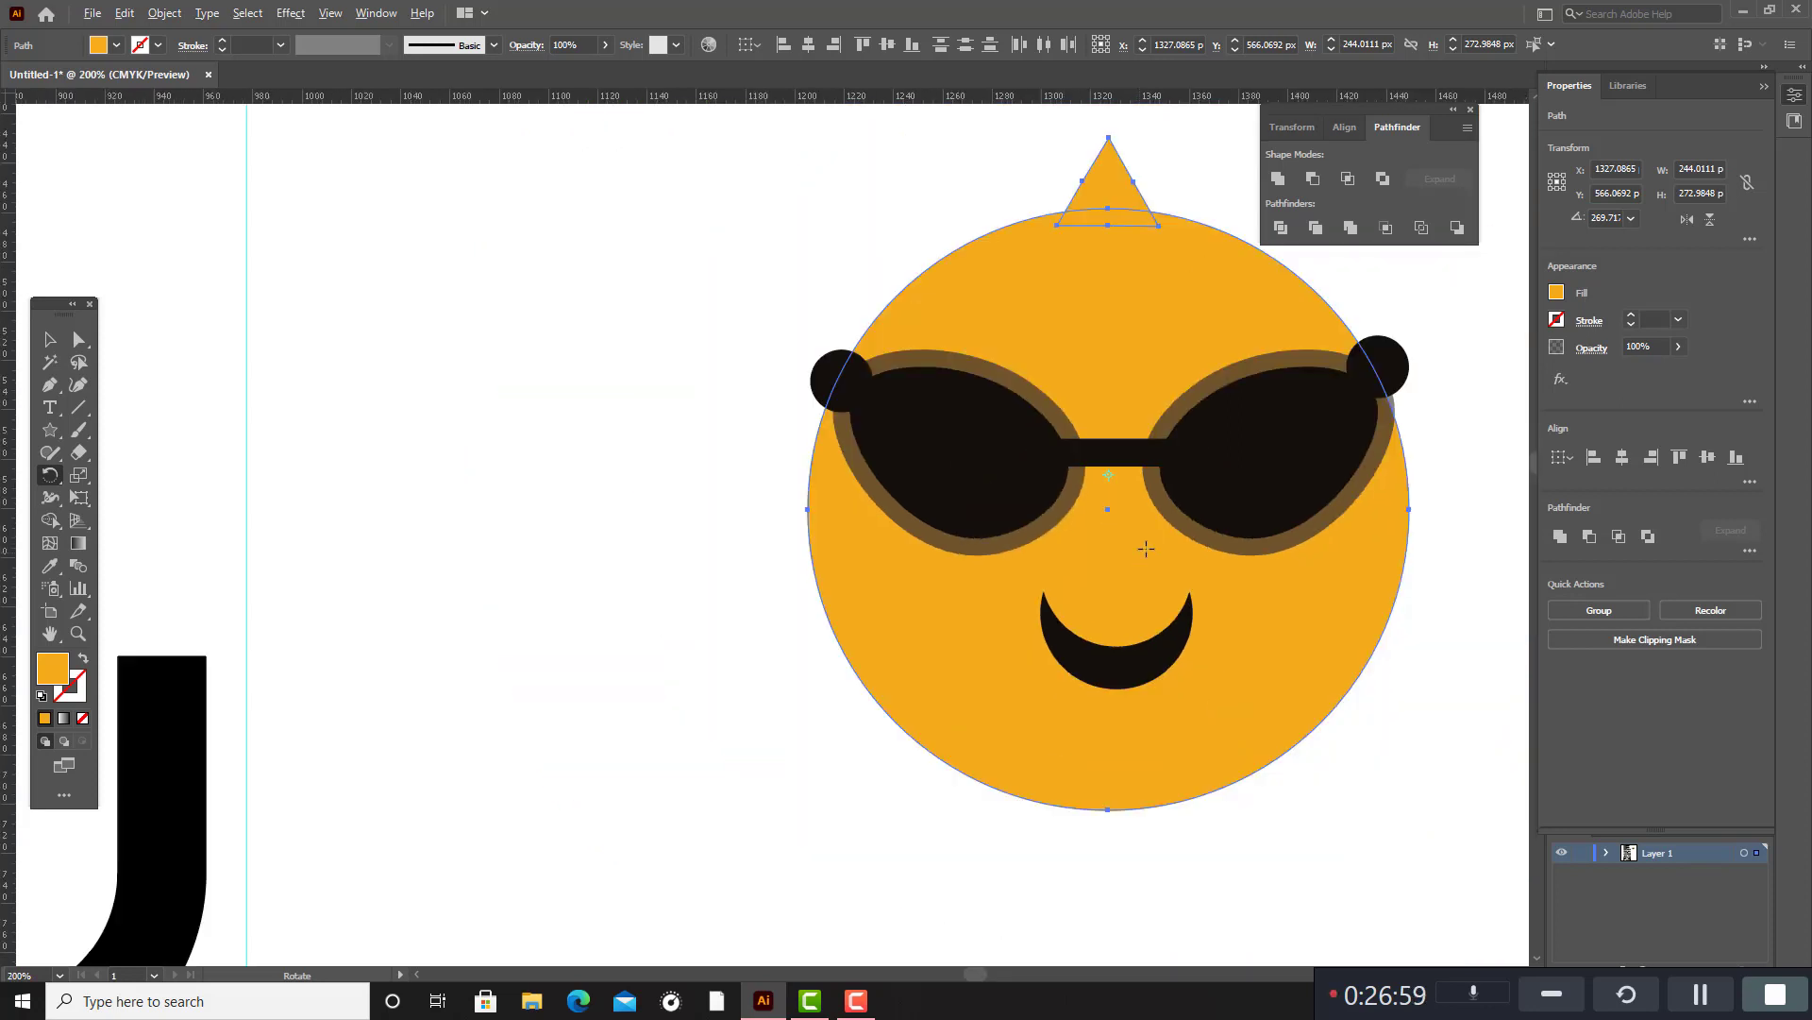
pyautogui.scroll(4, 1220, 544)
pyautogui.scroll(-4, 1347, 651)
pyautogui.moveTo(983, 971); pyautogui.dragTo(997, 967)
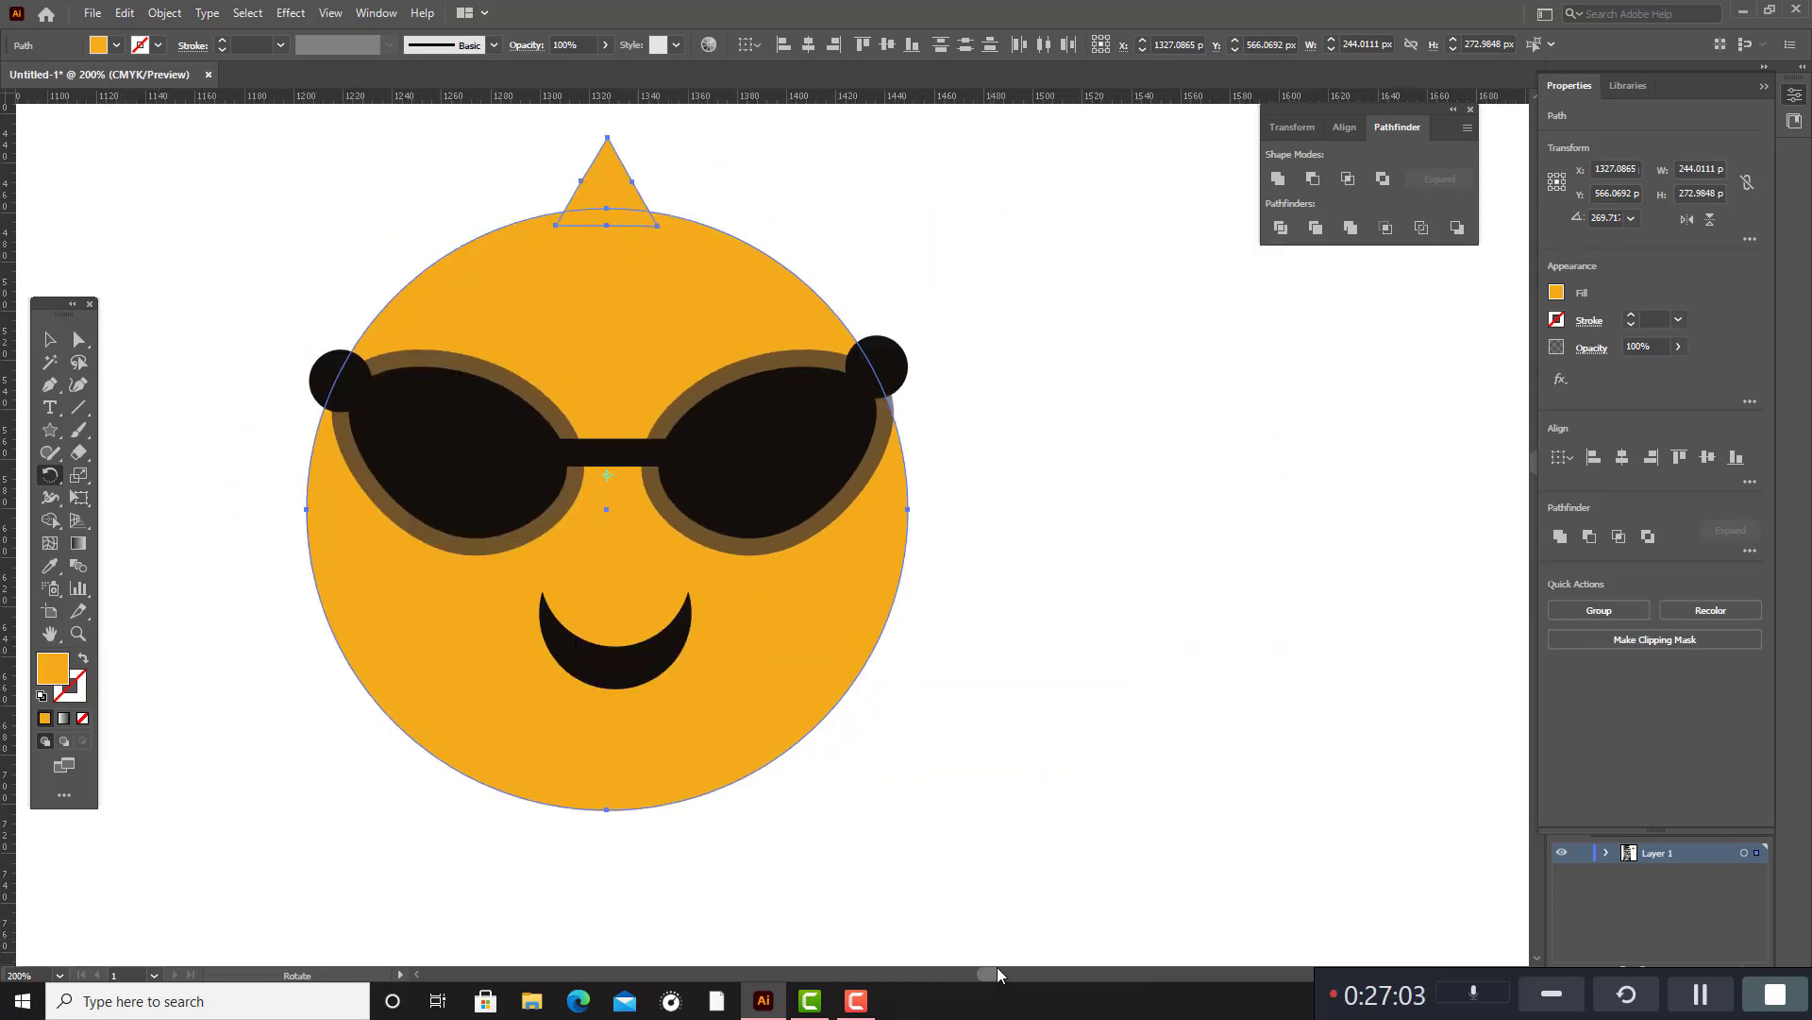
pyautogui.scroll(1, 613, 479)
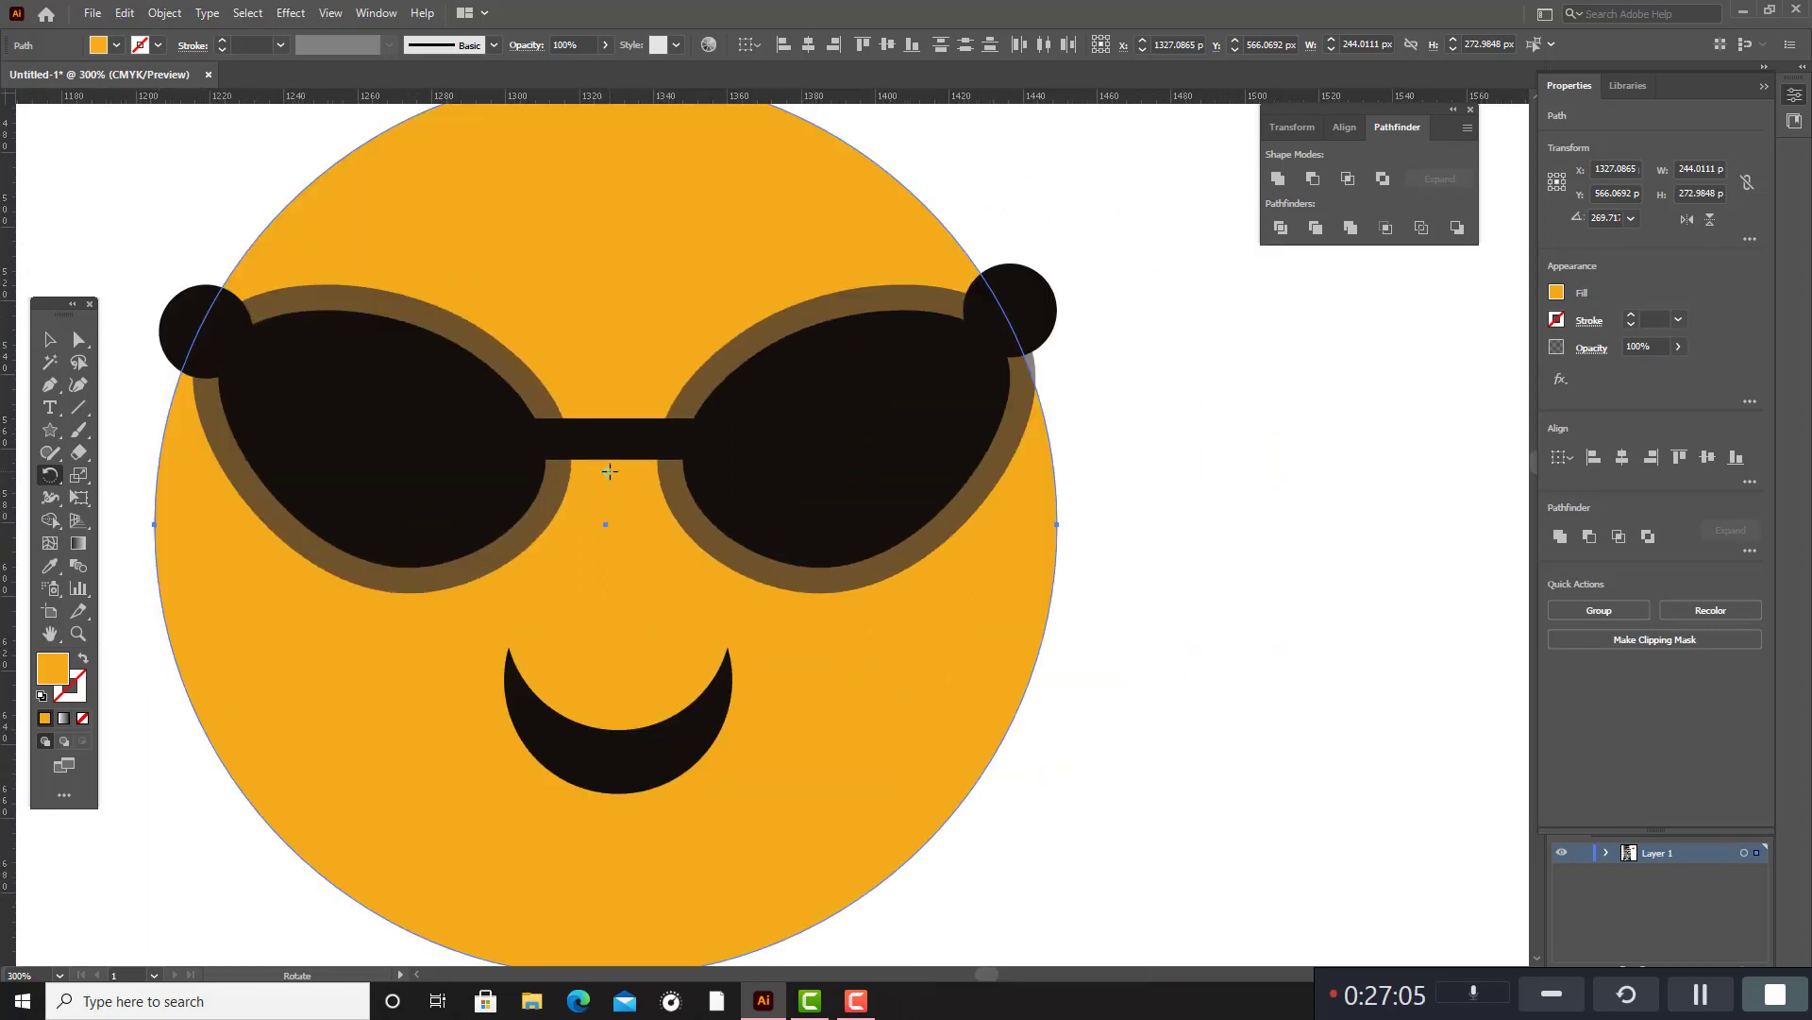
pyautogui.scroll(-3, 609, 471)
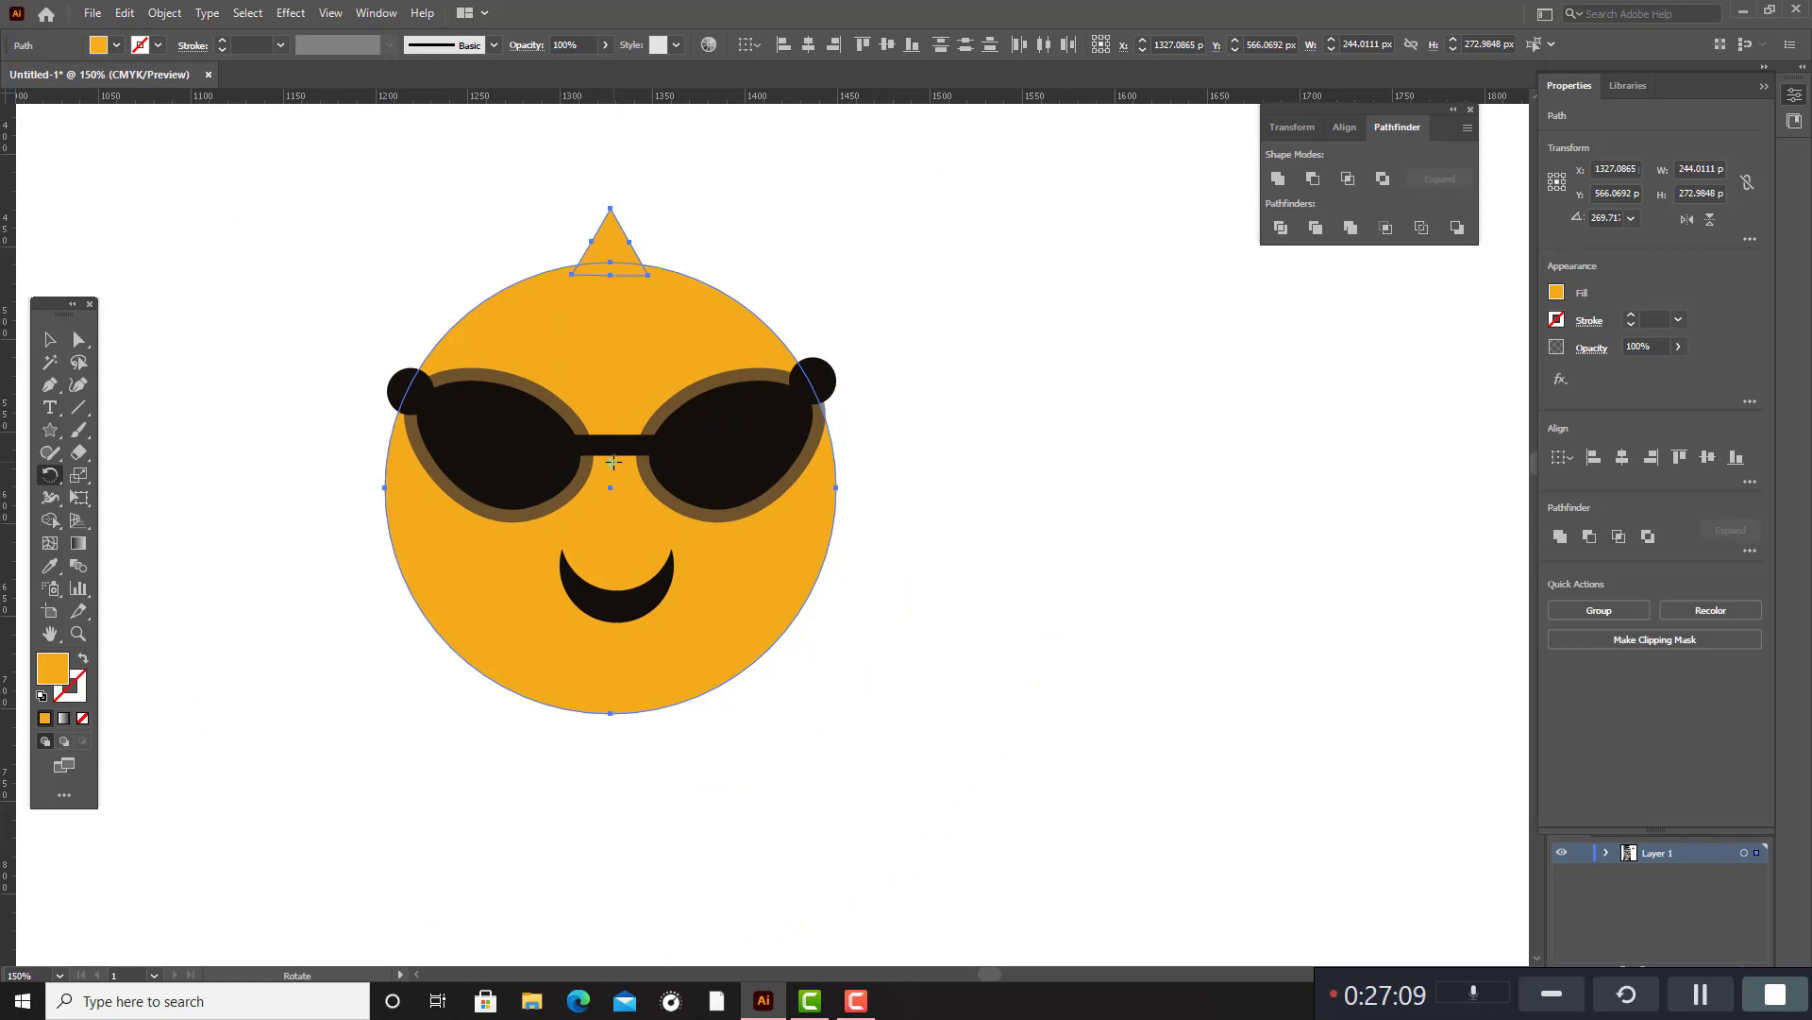
pyautogui.moveTo(614, 462); pyautogui.dragTo(614, 483)
pyautogui.click(56, 326)
pyautogui.click(978, 397)
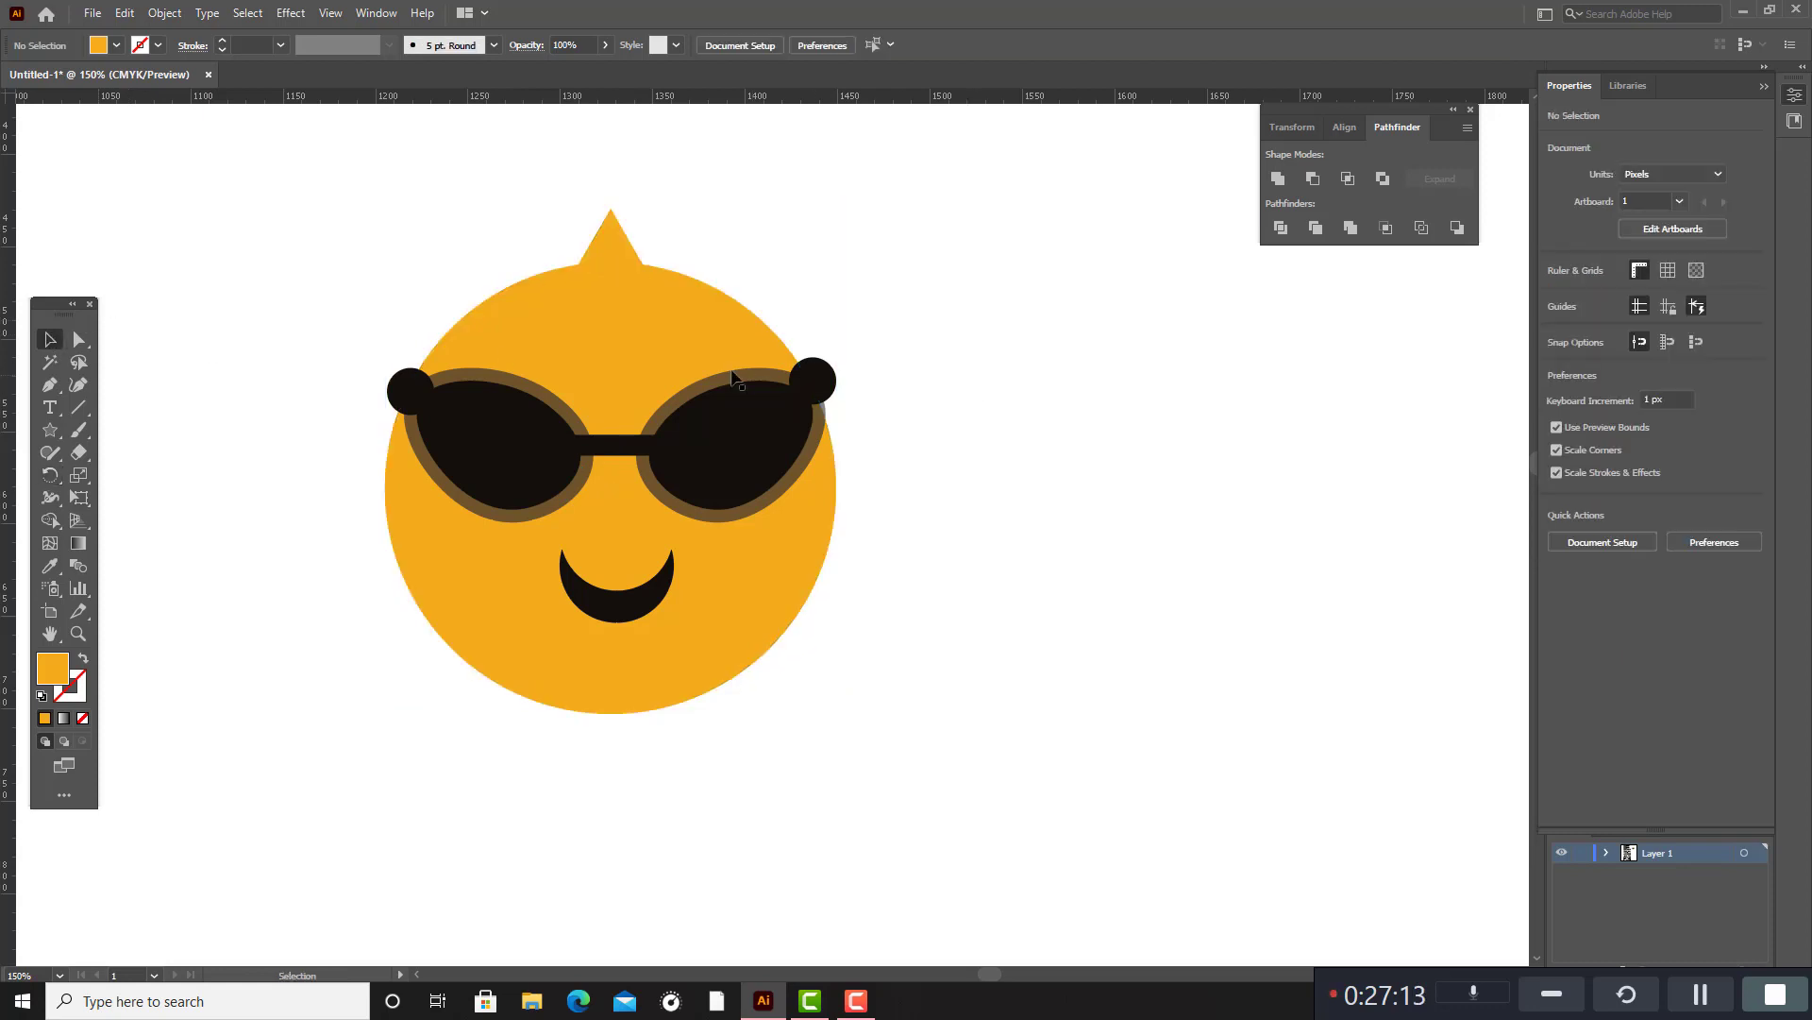
# Try a copy of the triangle and orange circle rotated 5° about the circle's centre, and undo it.
pyautogui.click(652, 283)
pyautogui.keyDown('shift'); pyautogui.click(616, 241); pyautogui.keyUp('shift')
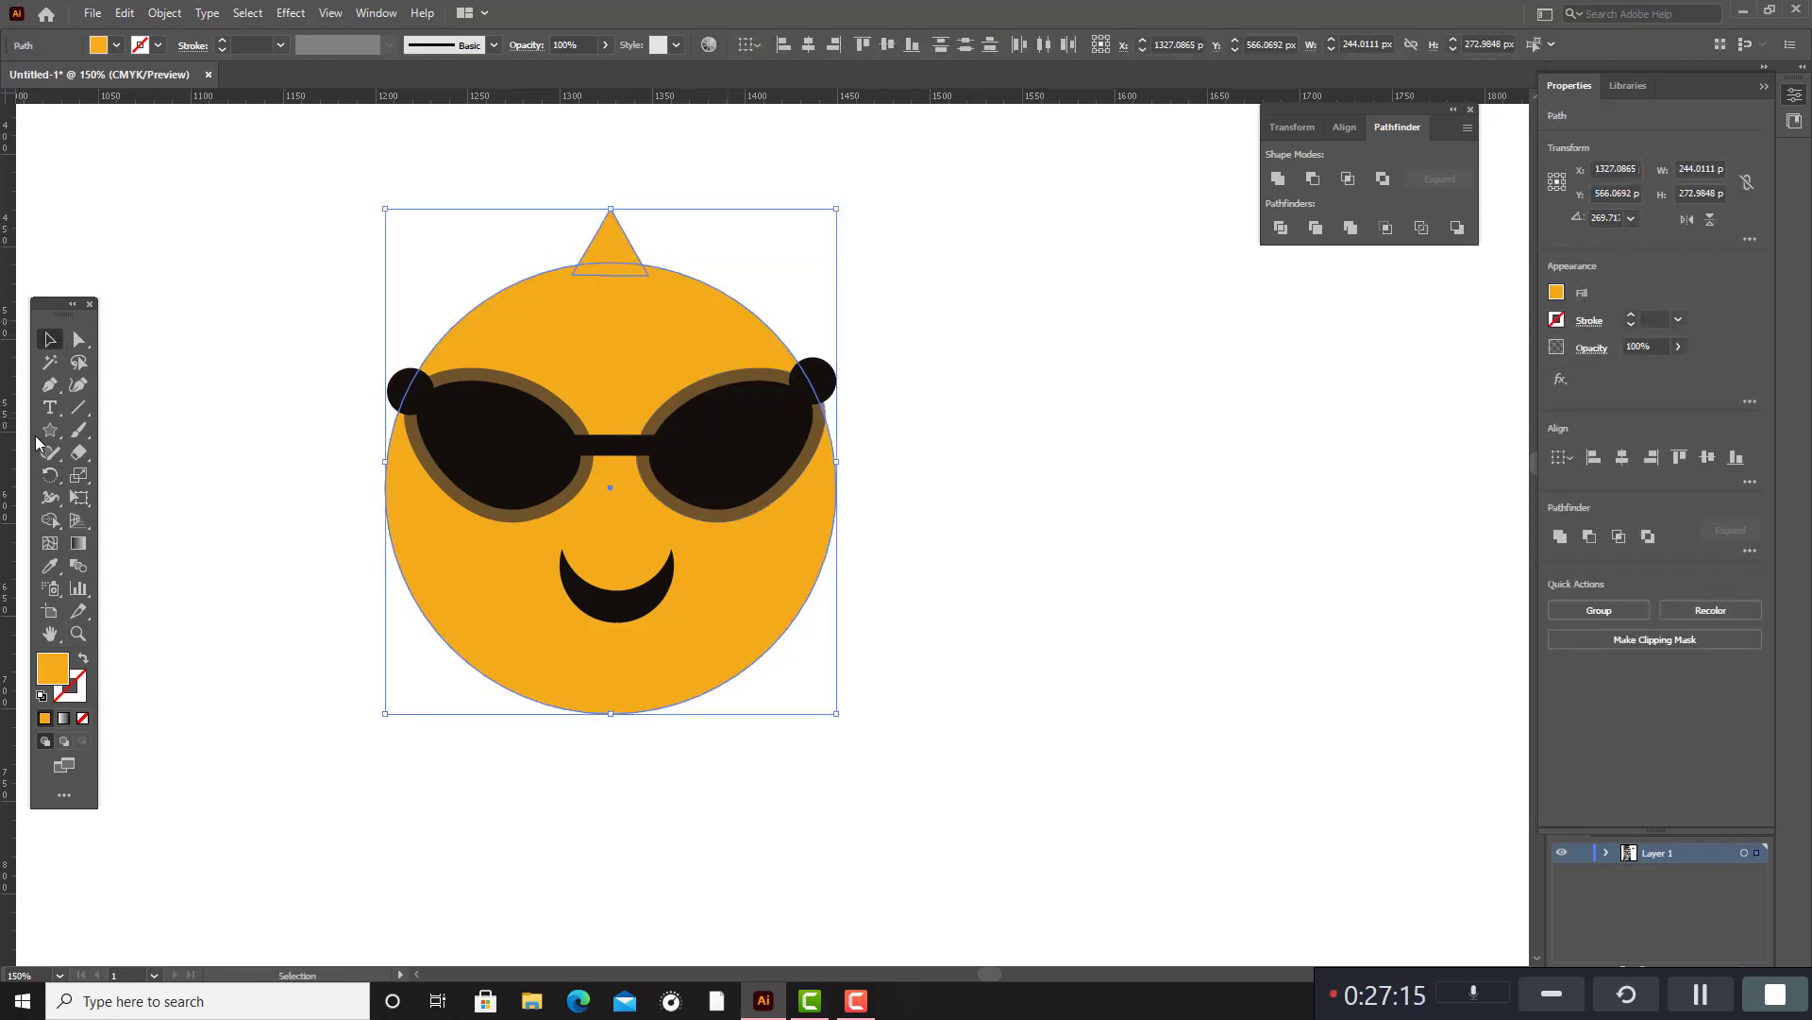
pyautogui.click(50, 475)
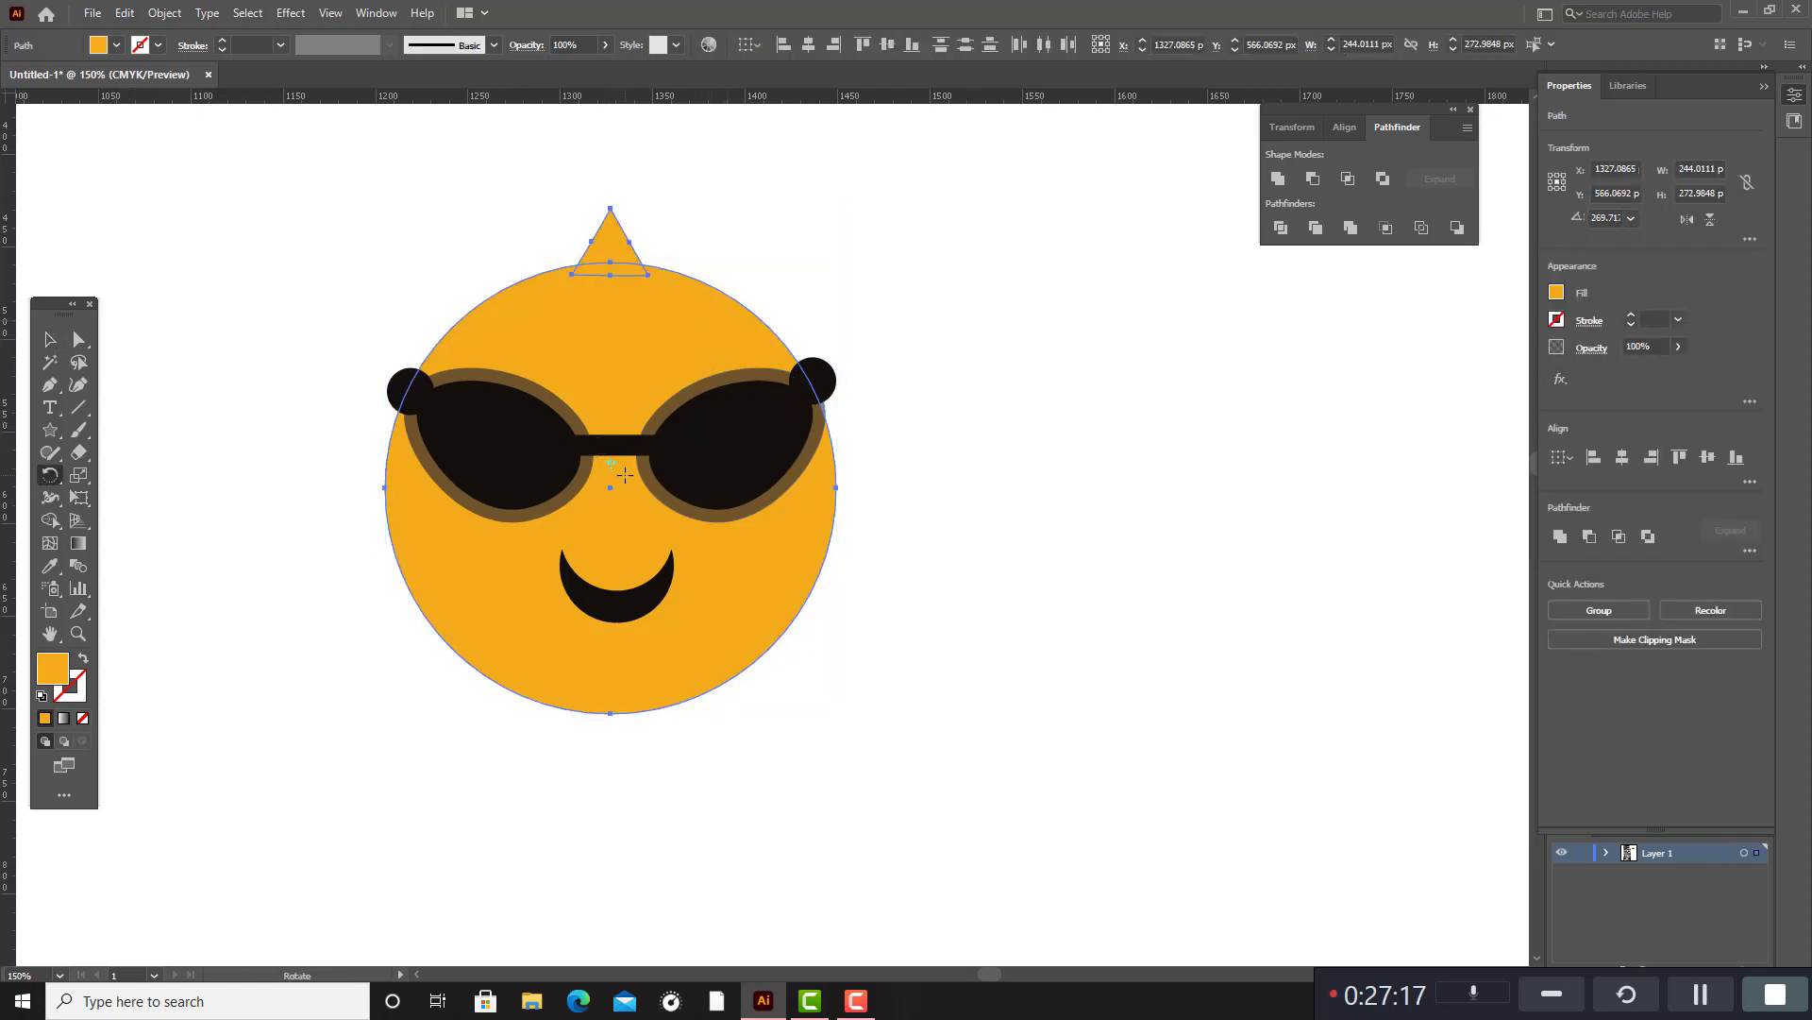
pyautogui.scroll(1, 623, 467)
pyautogui.scroll(-3, 614, 454)
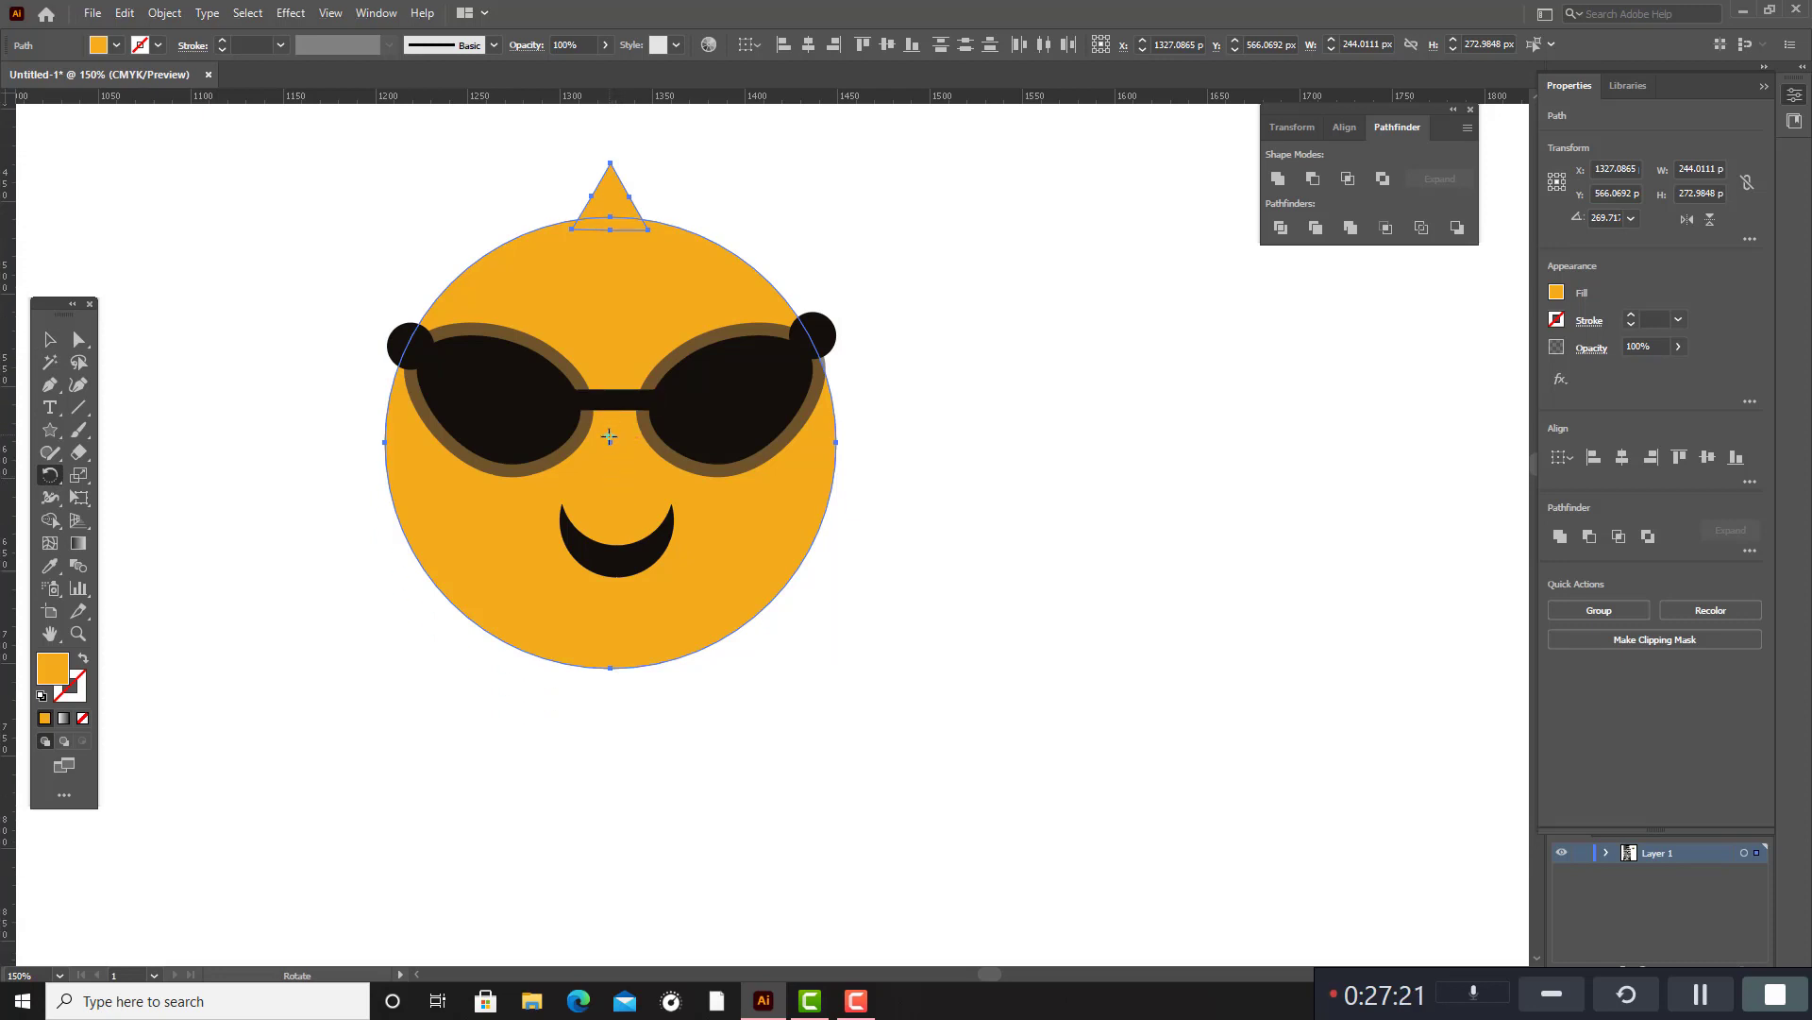
pyautogui.keyDown('alt'); pyautogui.click(609, 441); pyautogui.keyUp('alt')
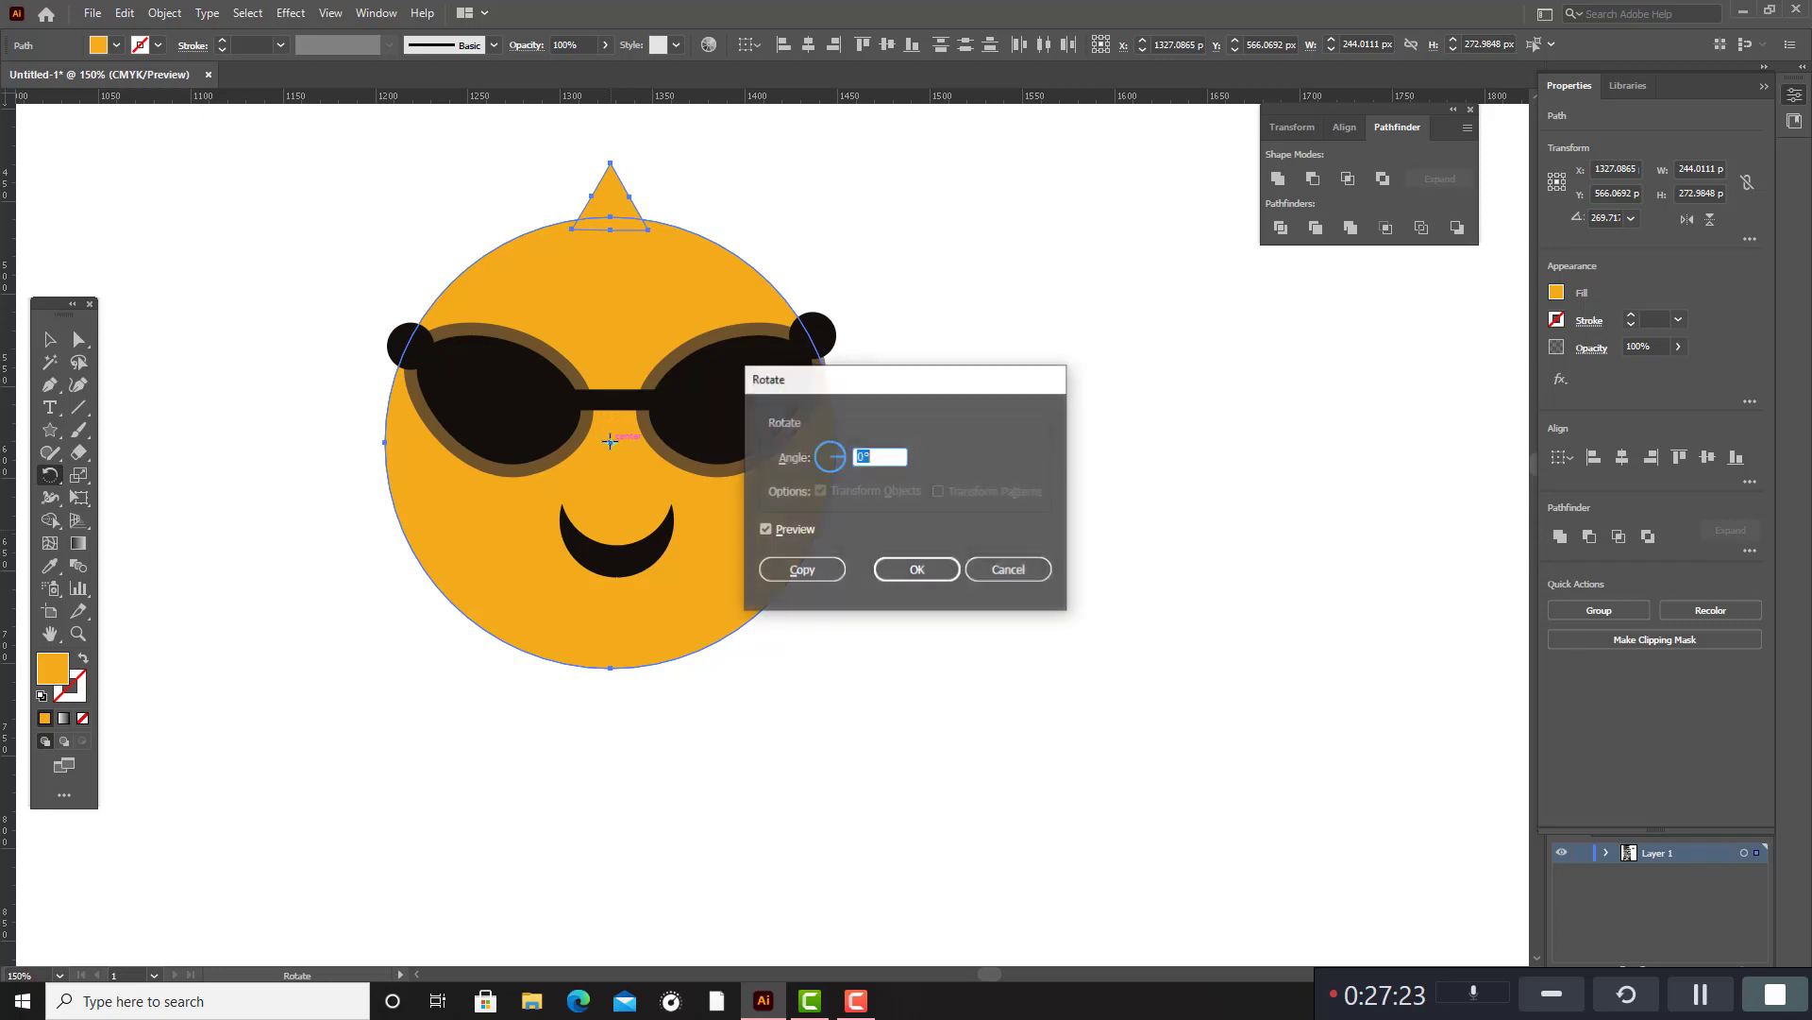
pyautogui.press('Up')
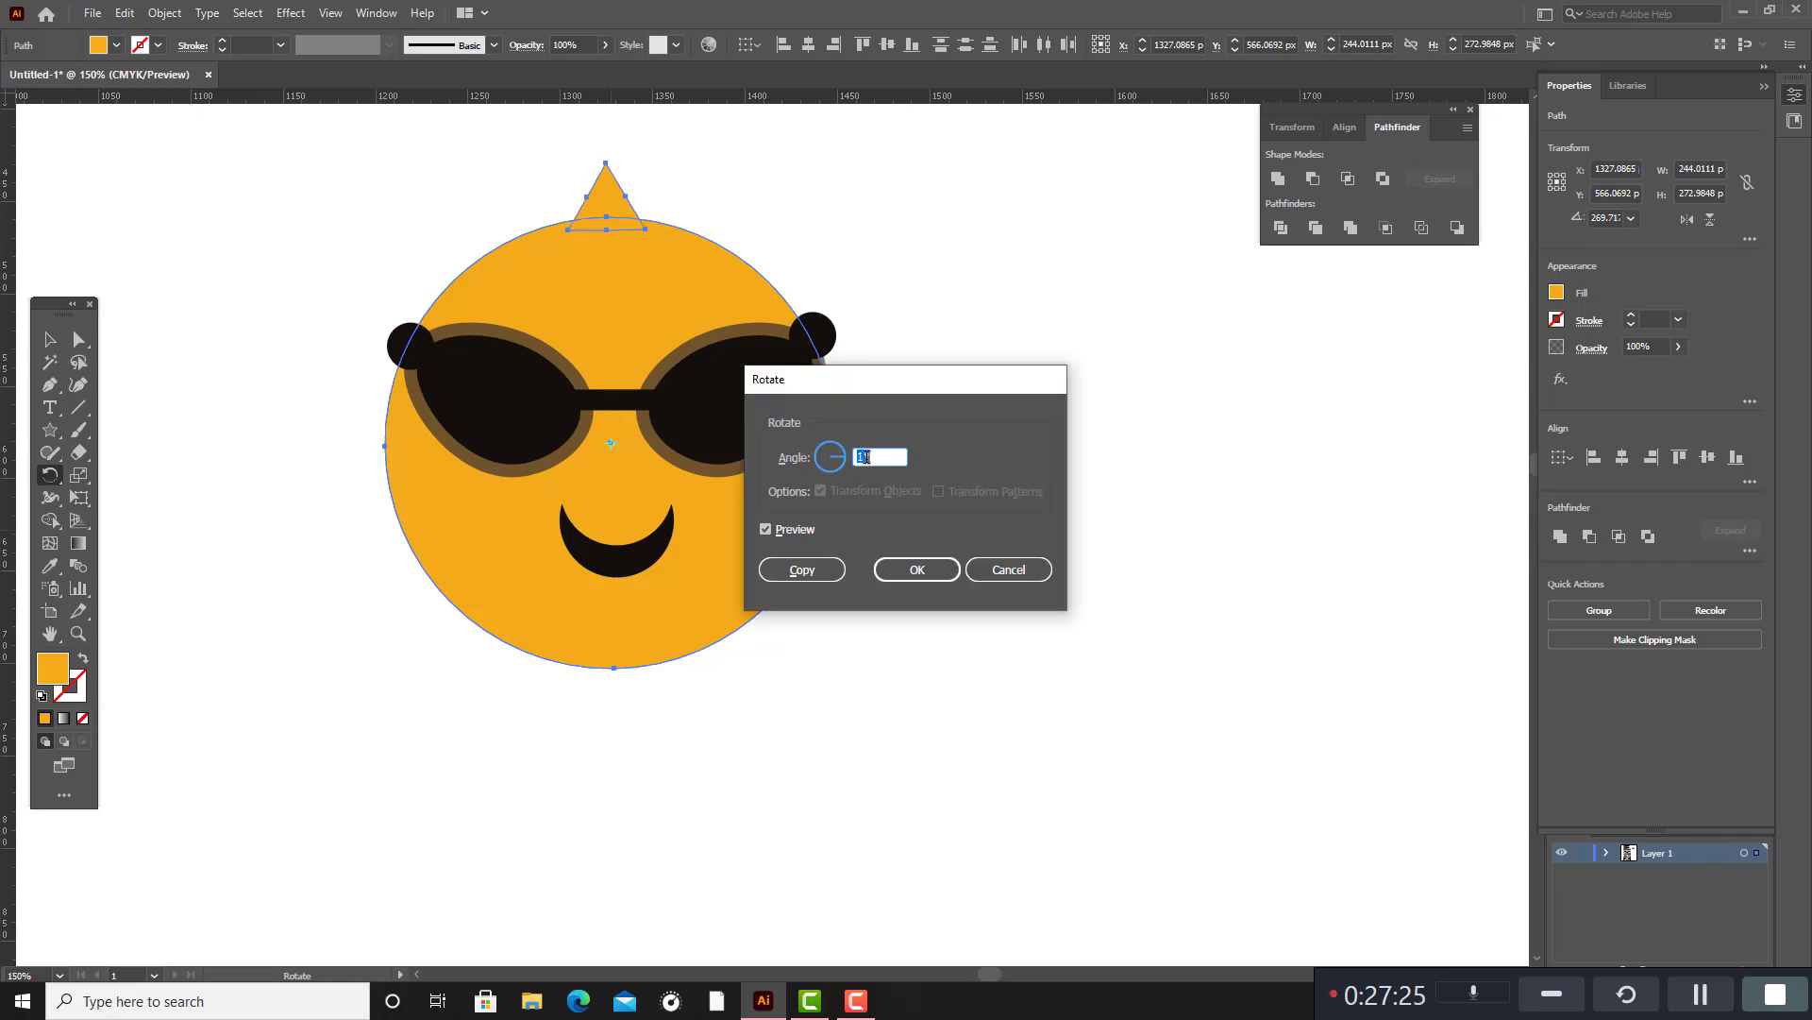
pyautogui.press('Up')
pyautogui.press('Up')
pyautogui.press('Up')
pyautogui.press('Up')
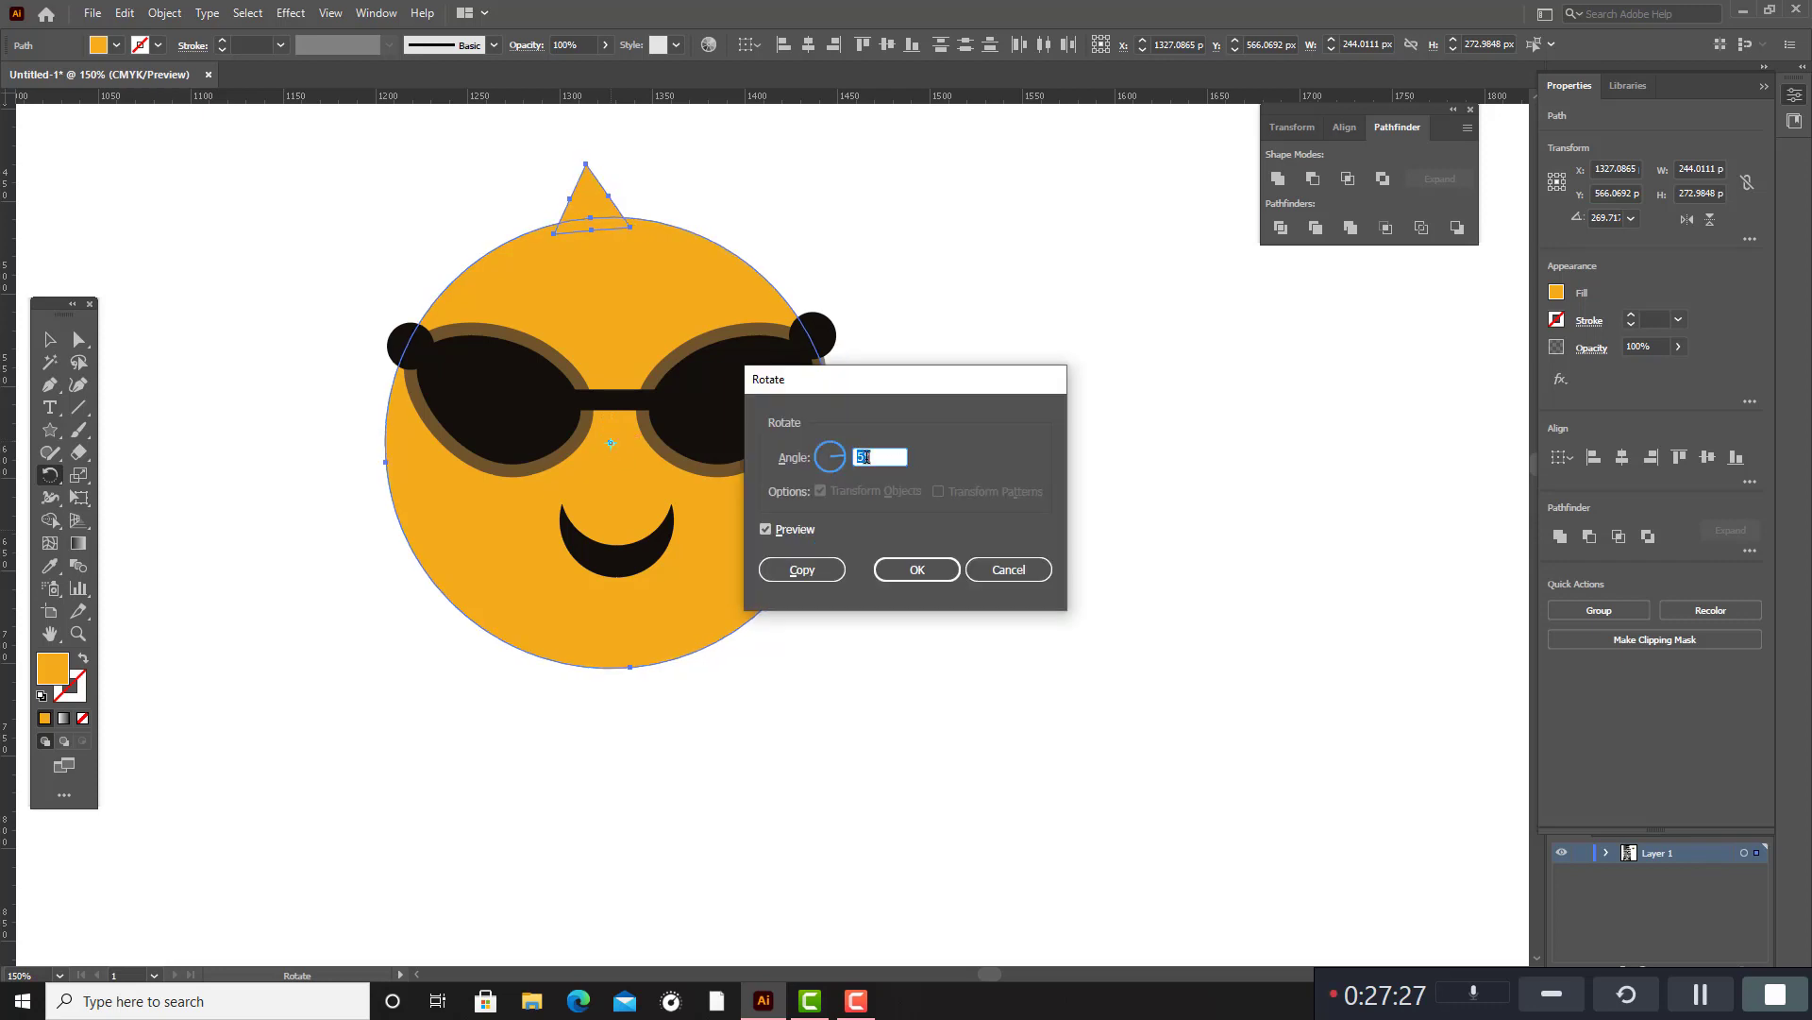
pyautogui.click(803, 569)
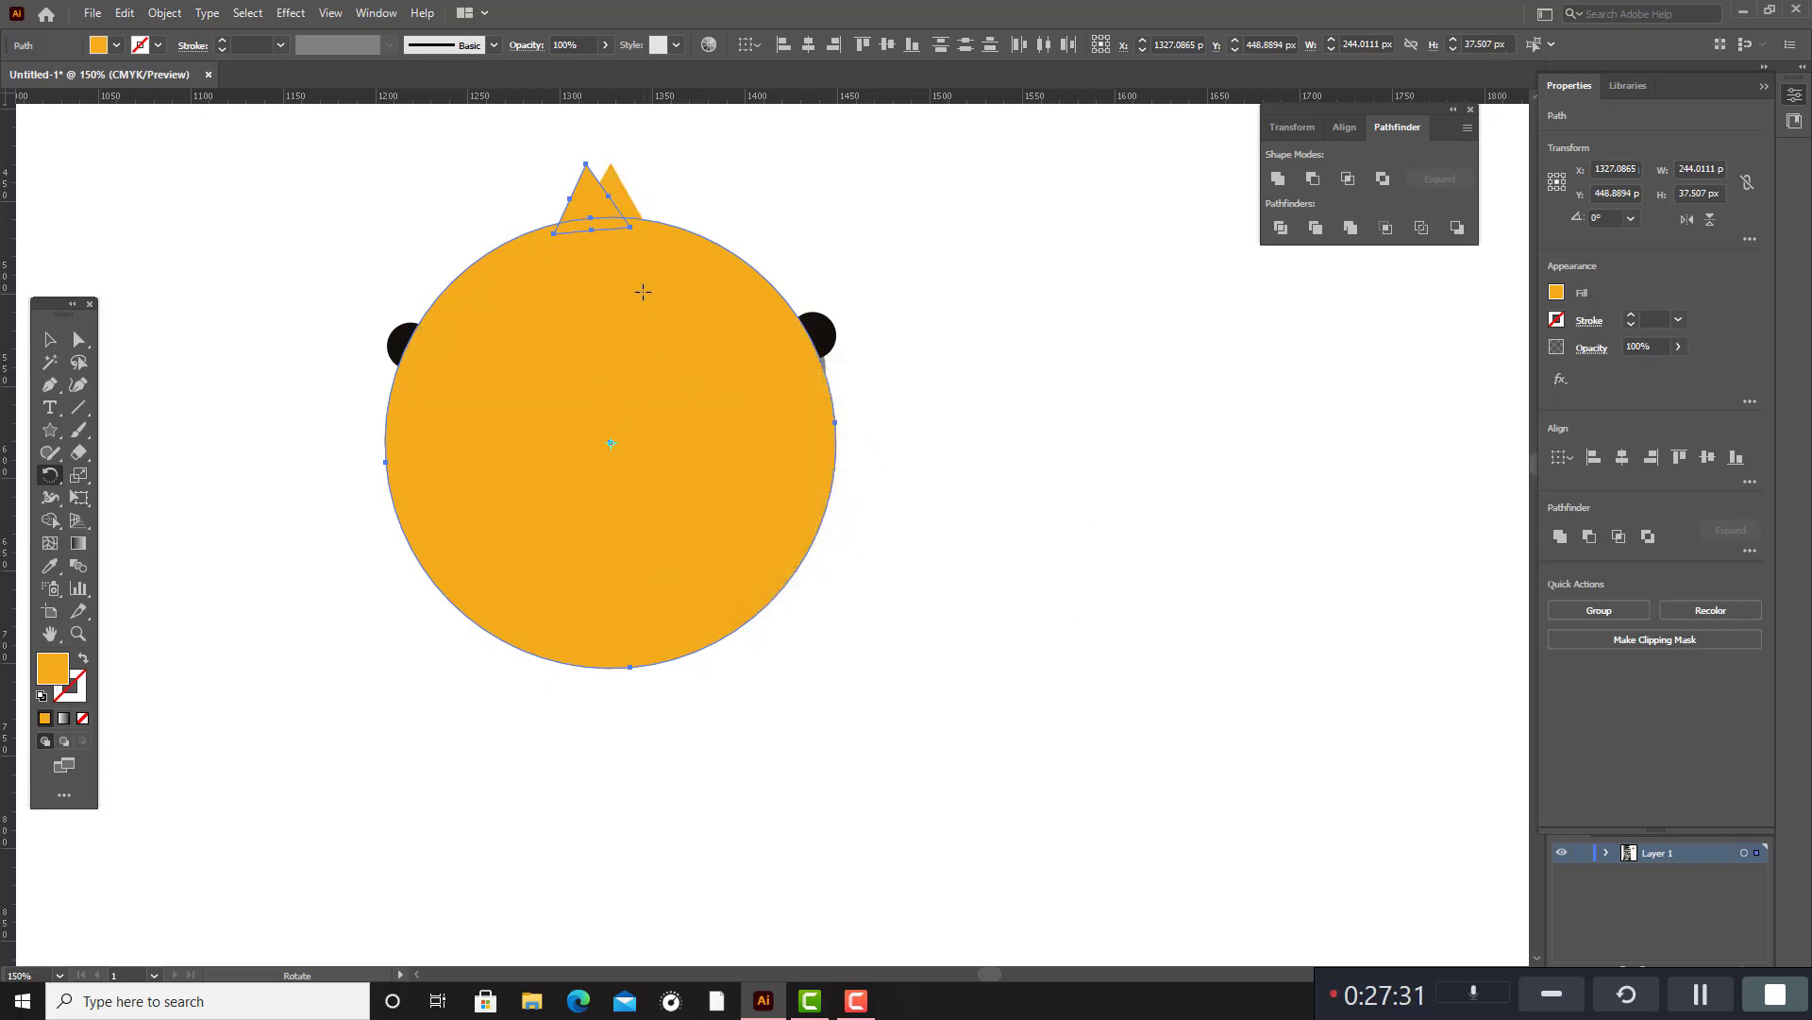
pyautogui.hotkey('ctrl', 'z')
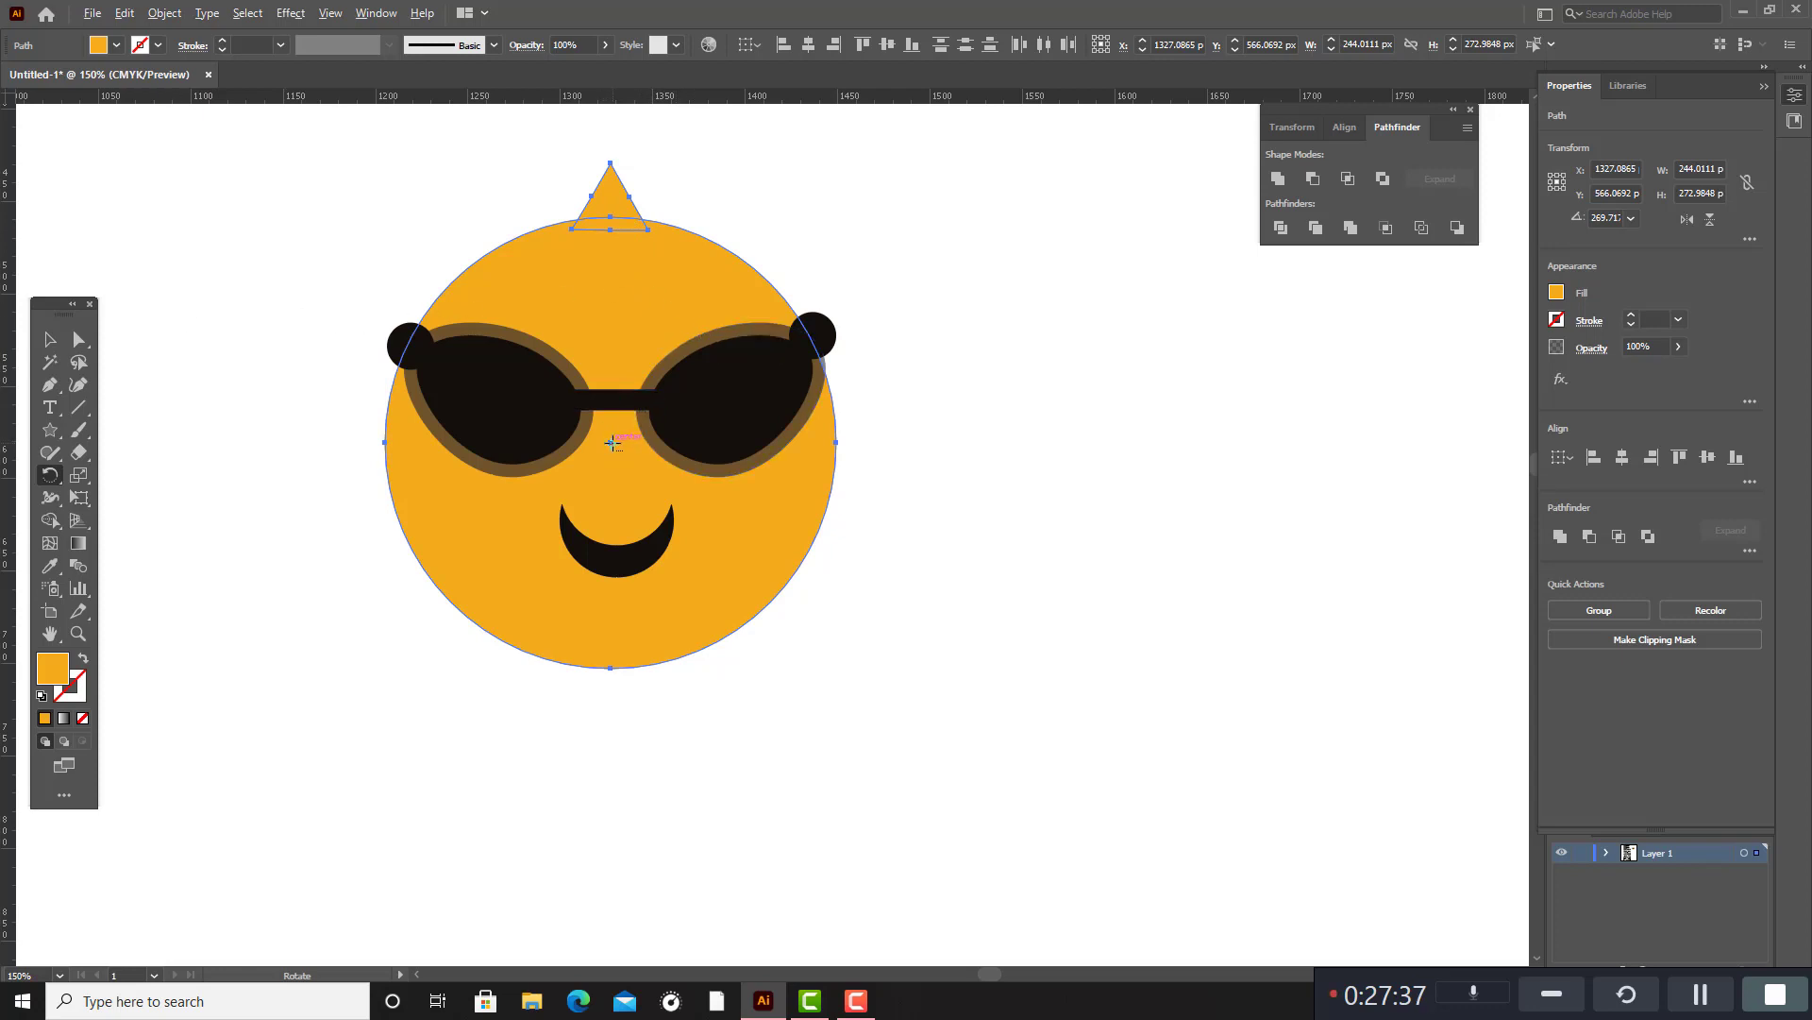
pyautogui.scroll(2, 612, 442)
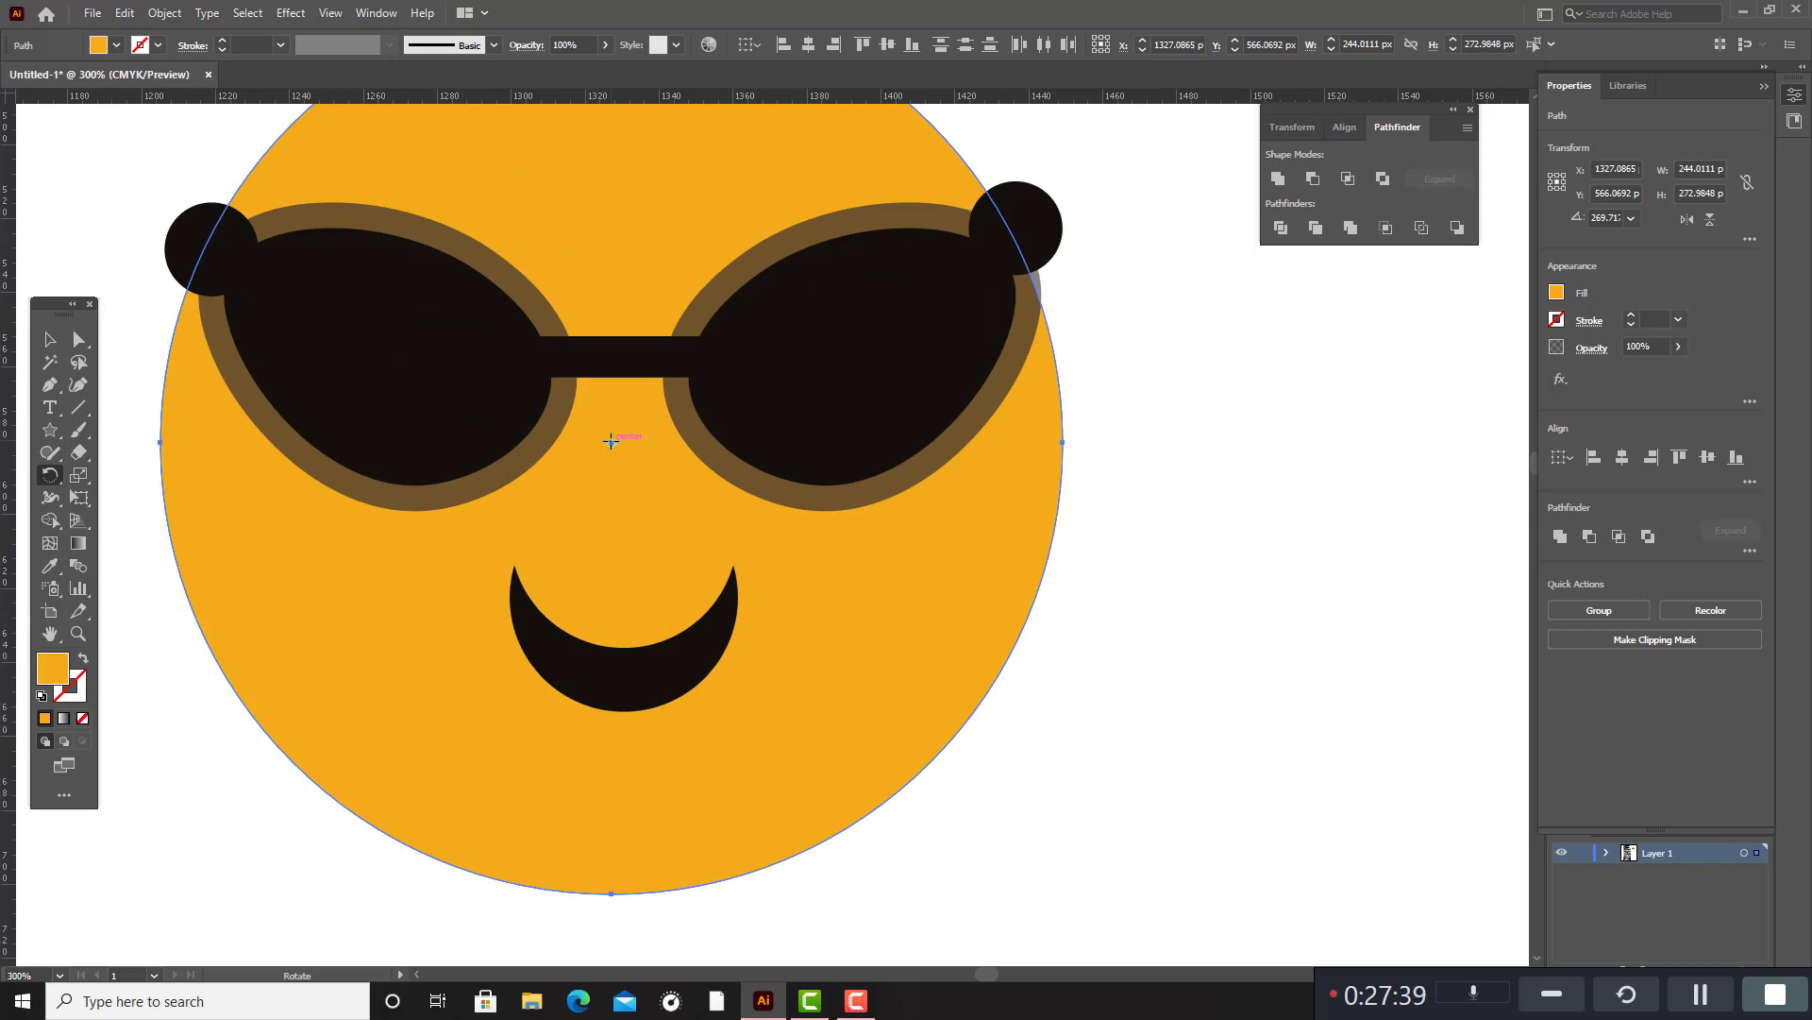
pyautogui.keyDown('alt'); pyautogui.click(611, 441); pyautogui.keyUp('alt')
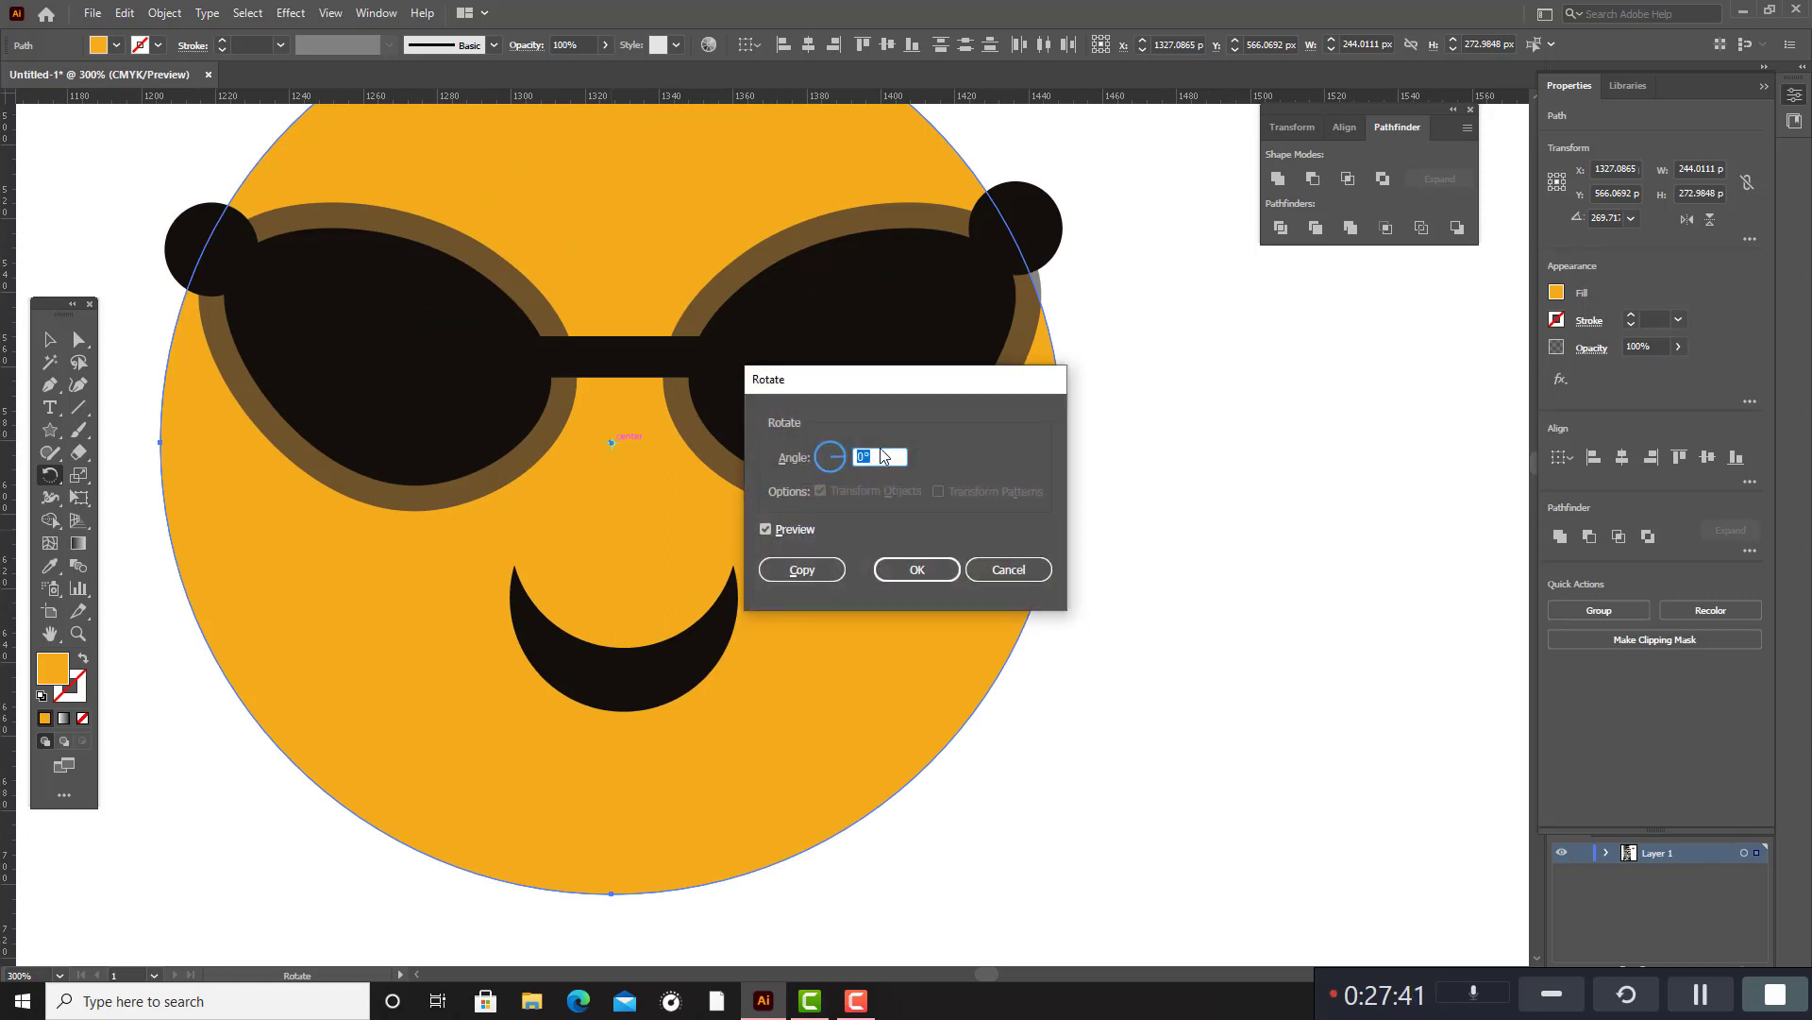
pyautogui.click(1017, 569)
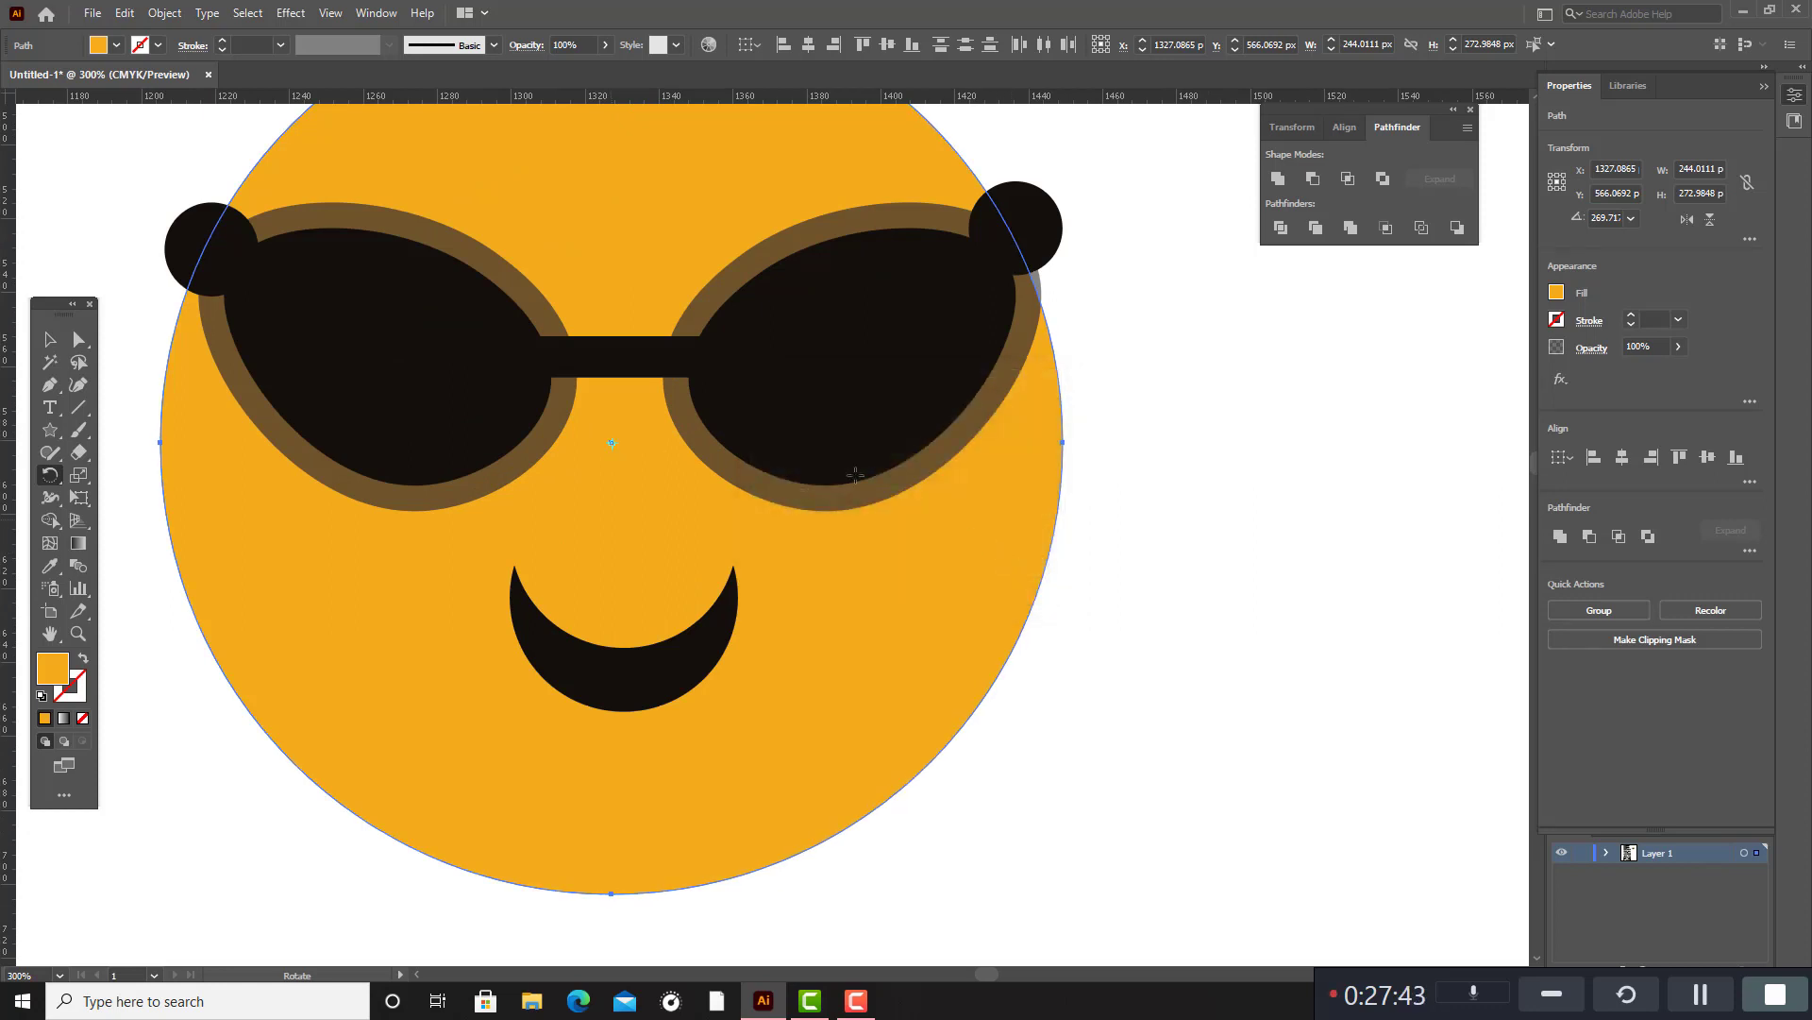
pyautogui.scroll(2, 625, 488)
pyautogui.scroll(-2, 624, 488)
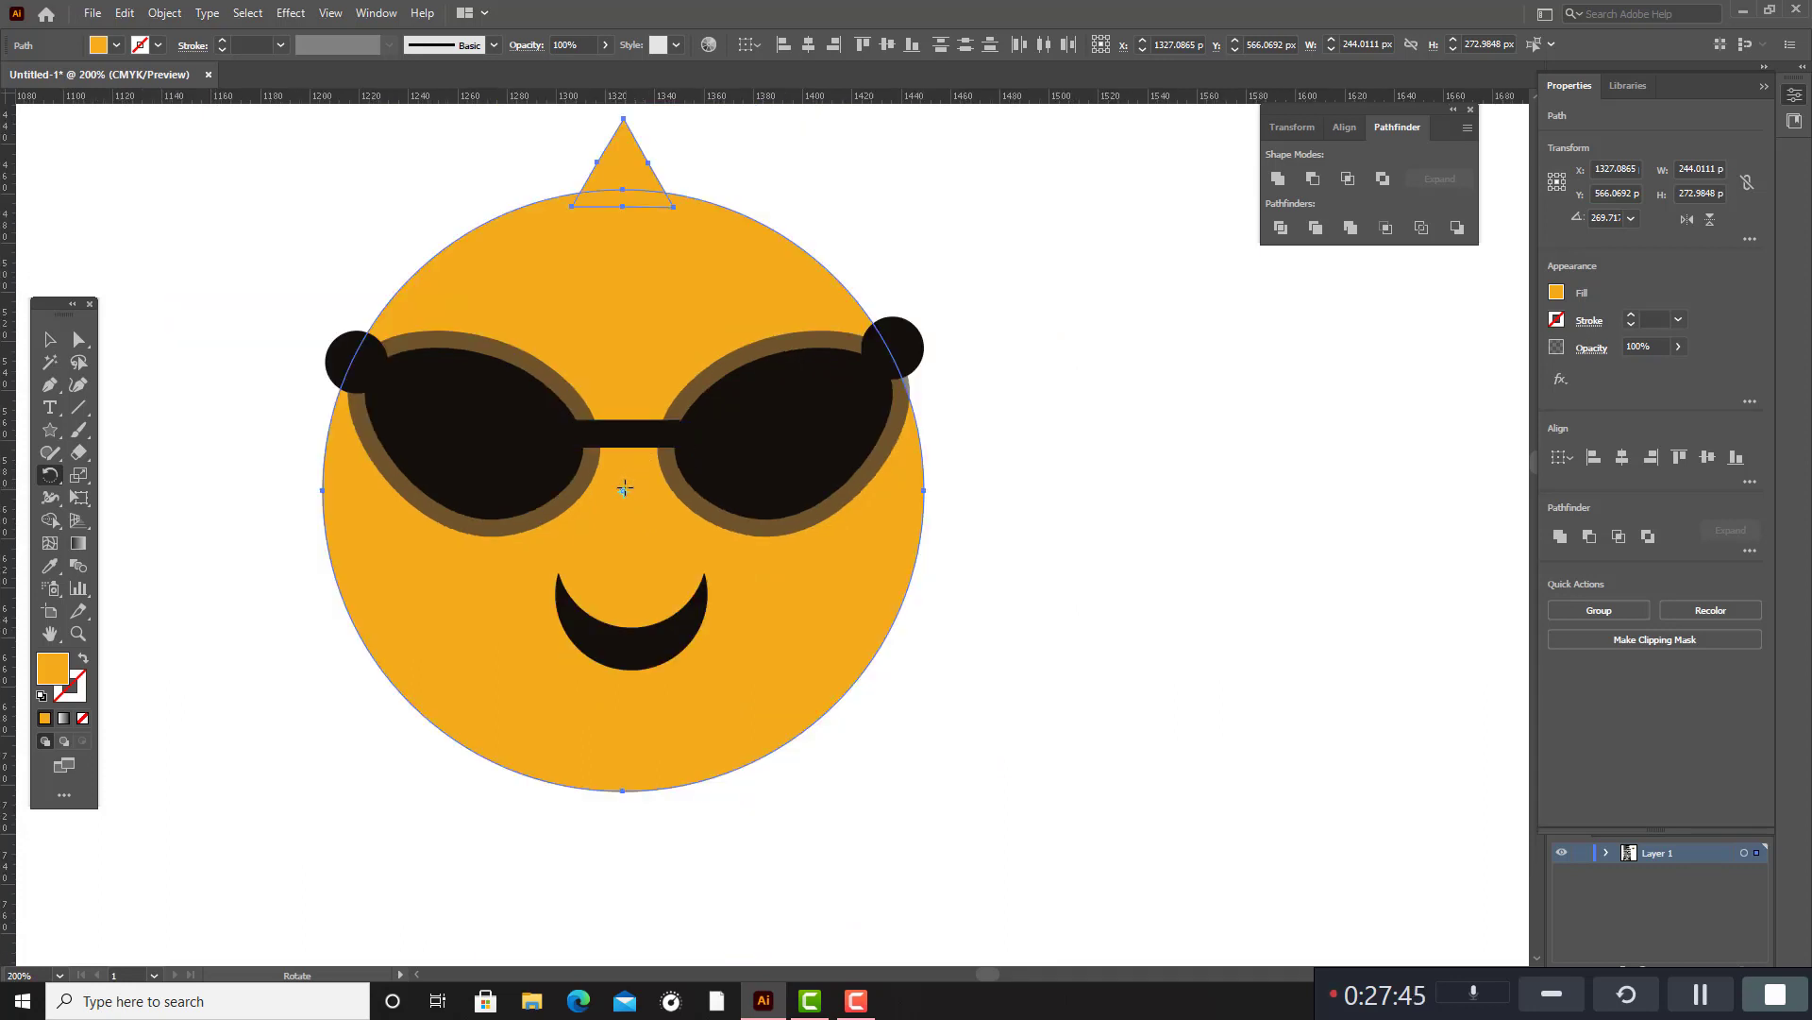
# Make a copy of the triangle and orange circle rotated 14° about the circle's centre.
pyautogui.keyDown('alt'); pyautogui.click(621, 491); pyautogui.keyUp('alt')
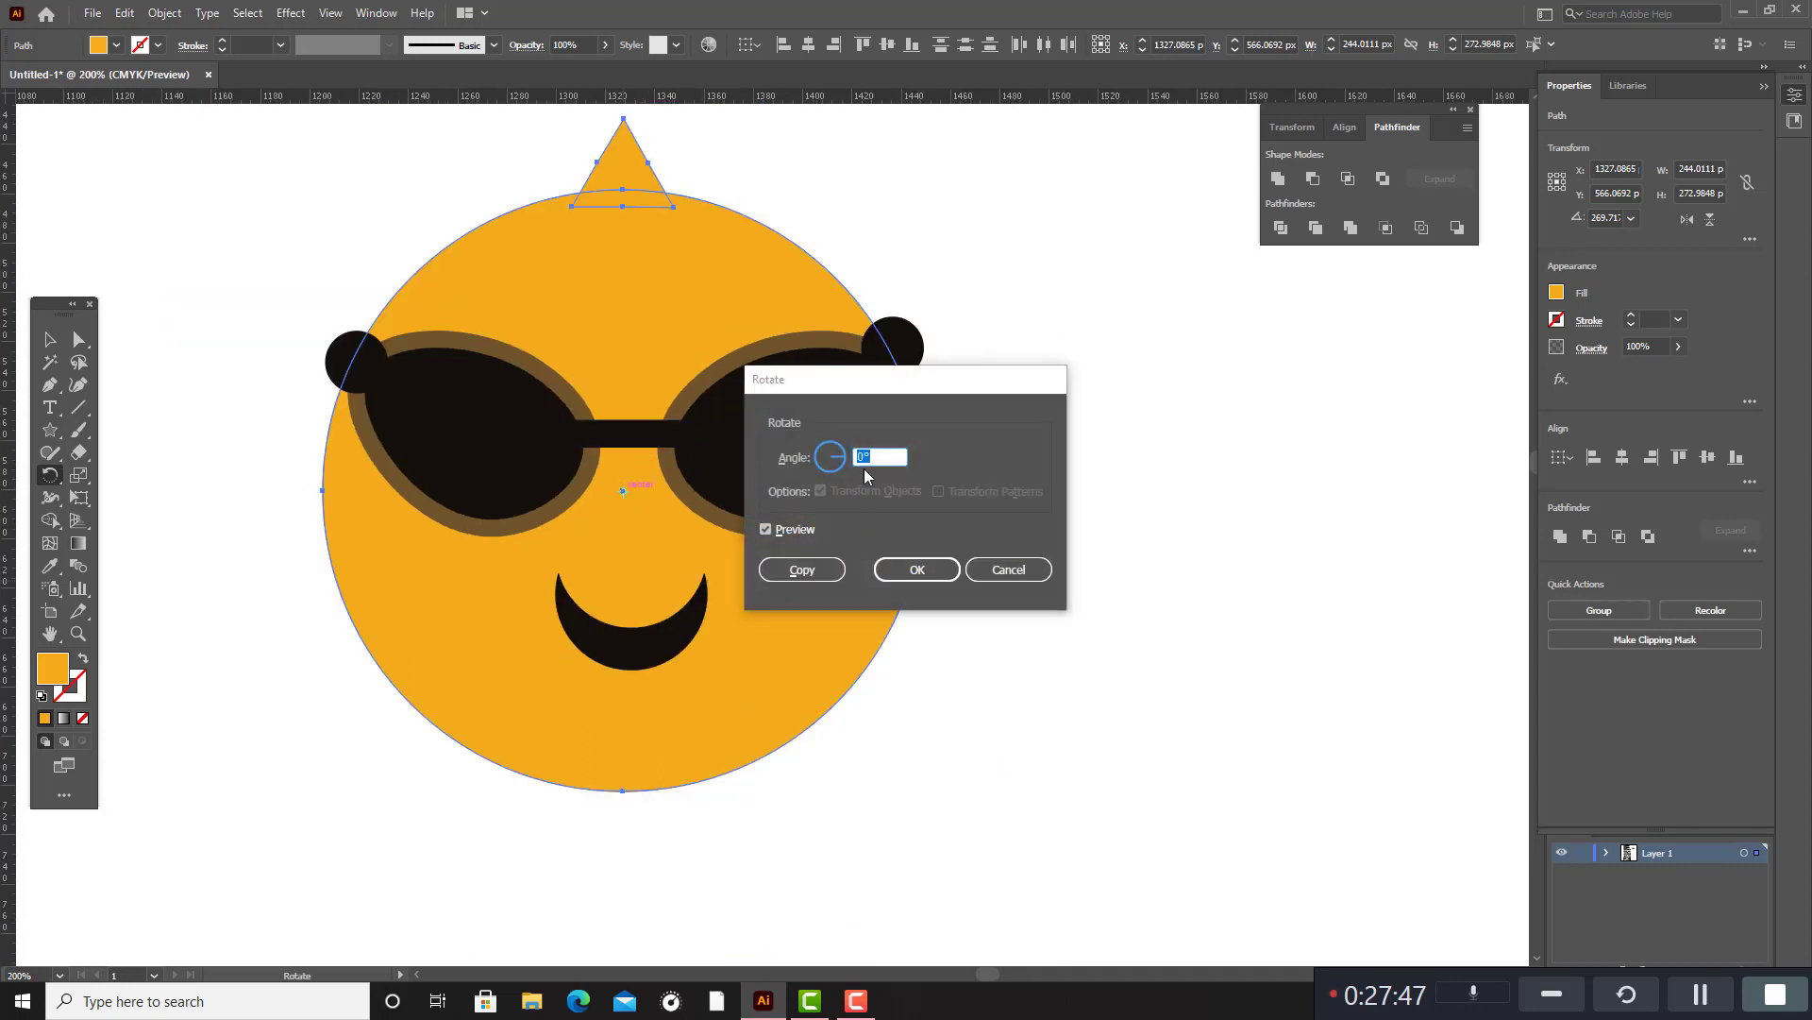
pyautogui.scroll(10, 869, 457)
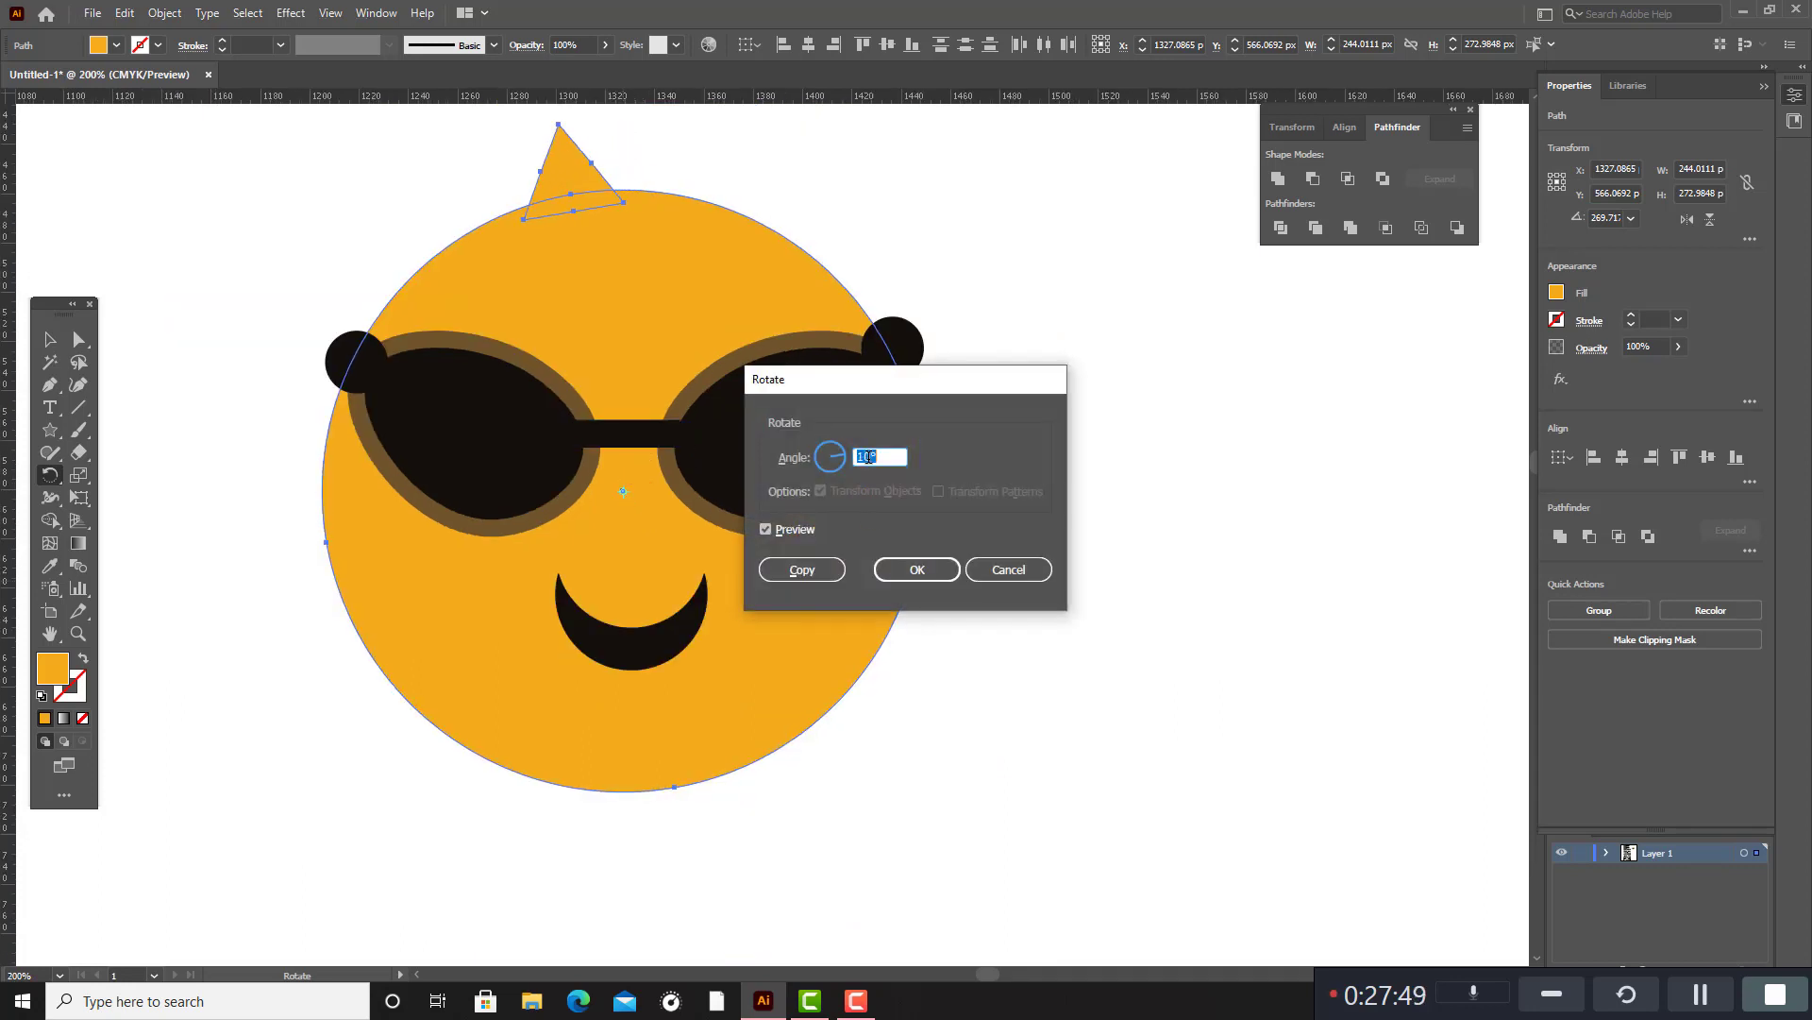
pyautogui.scroll(1, 869, 457)
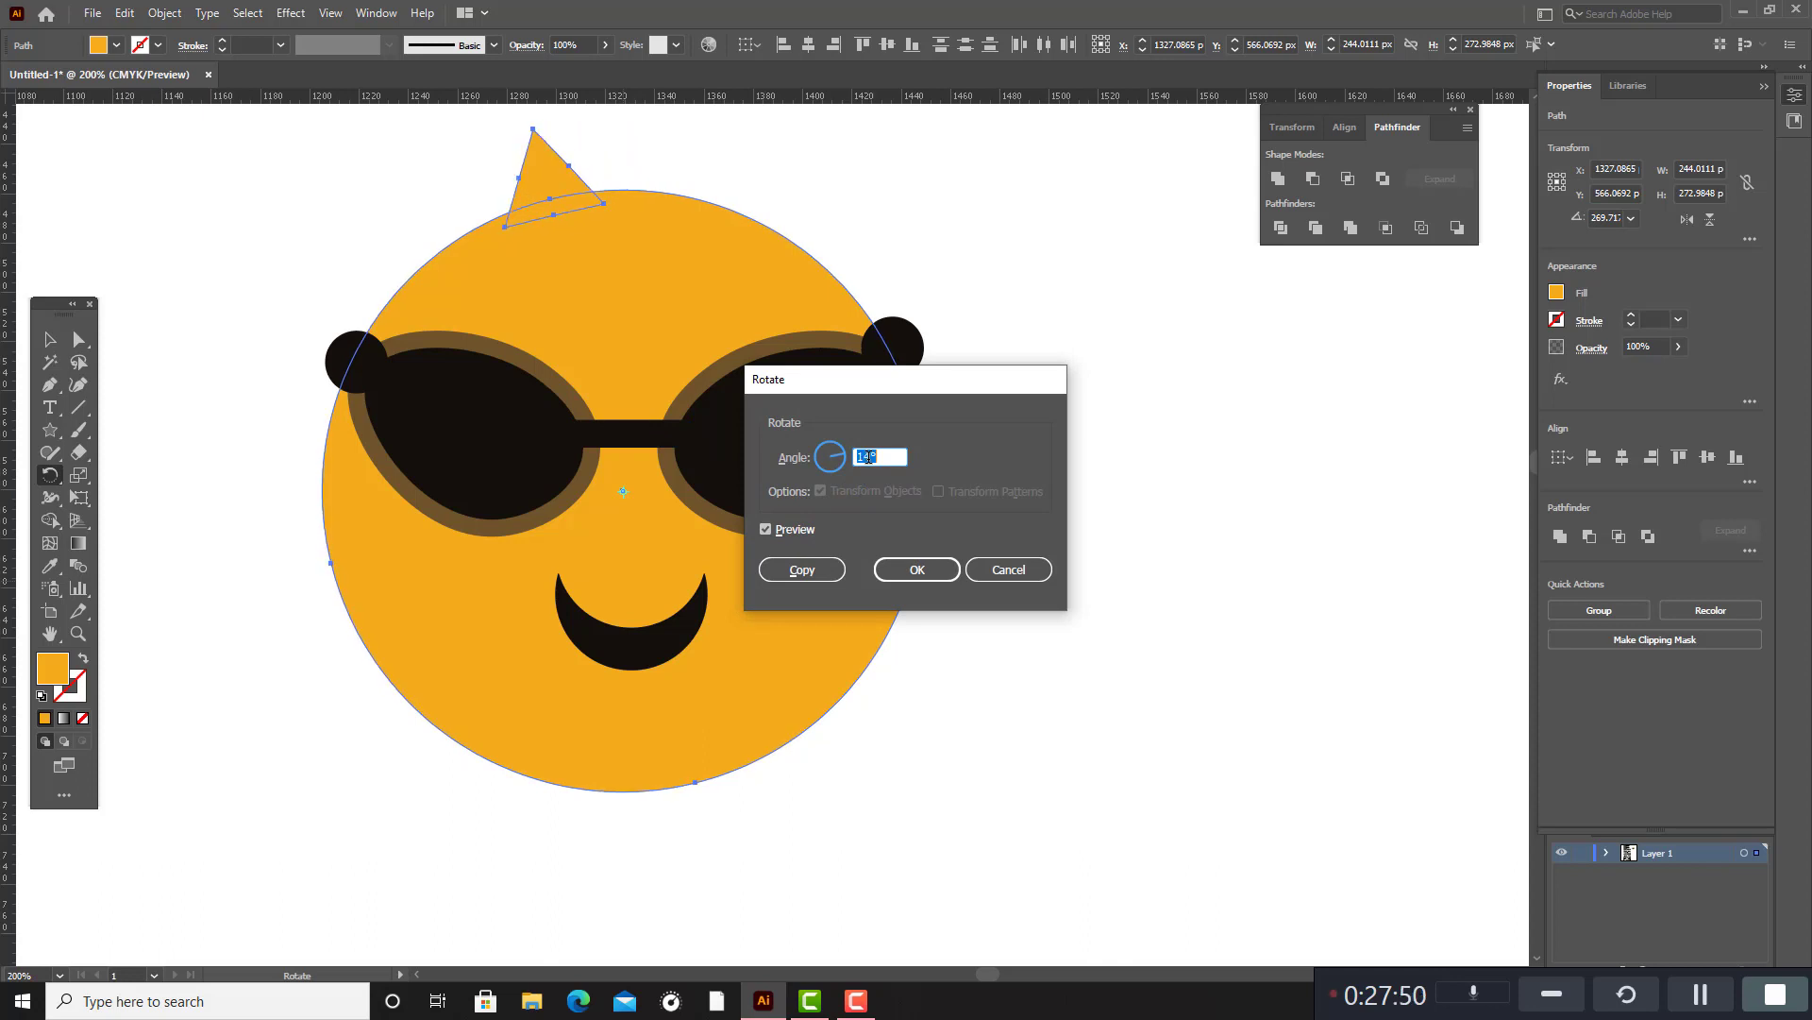
pyautogui.click(801, 569)
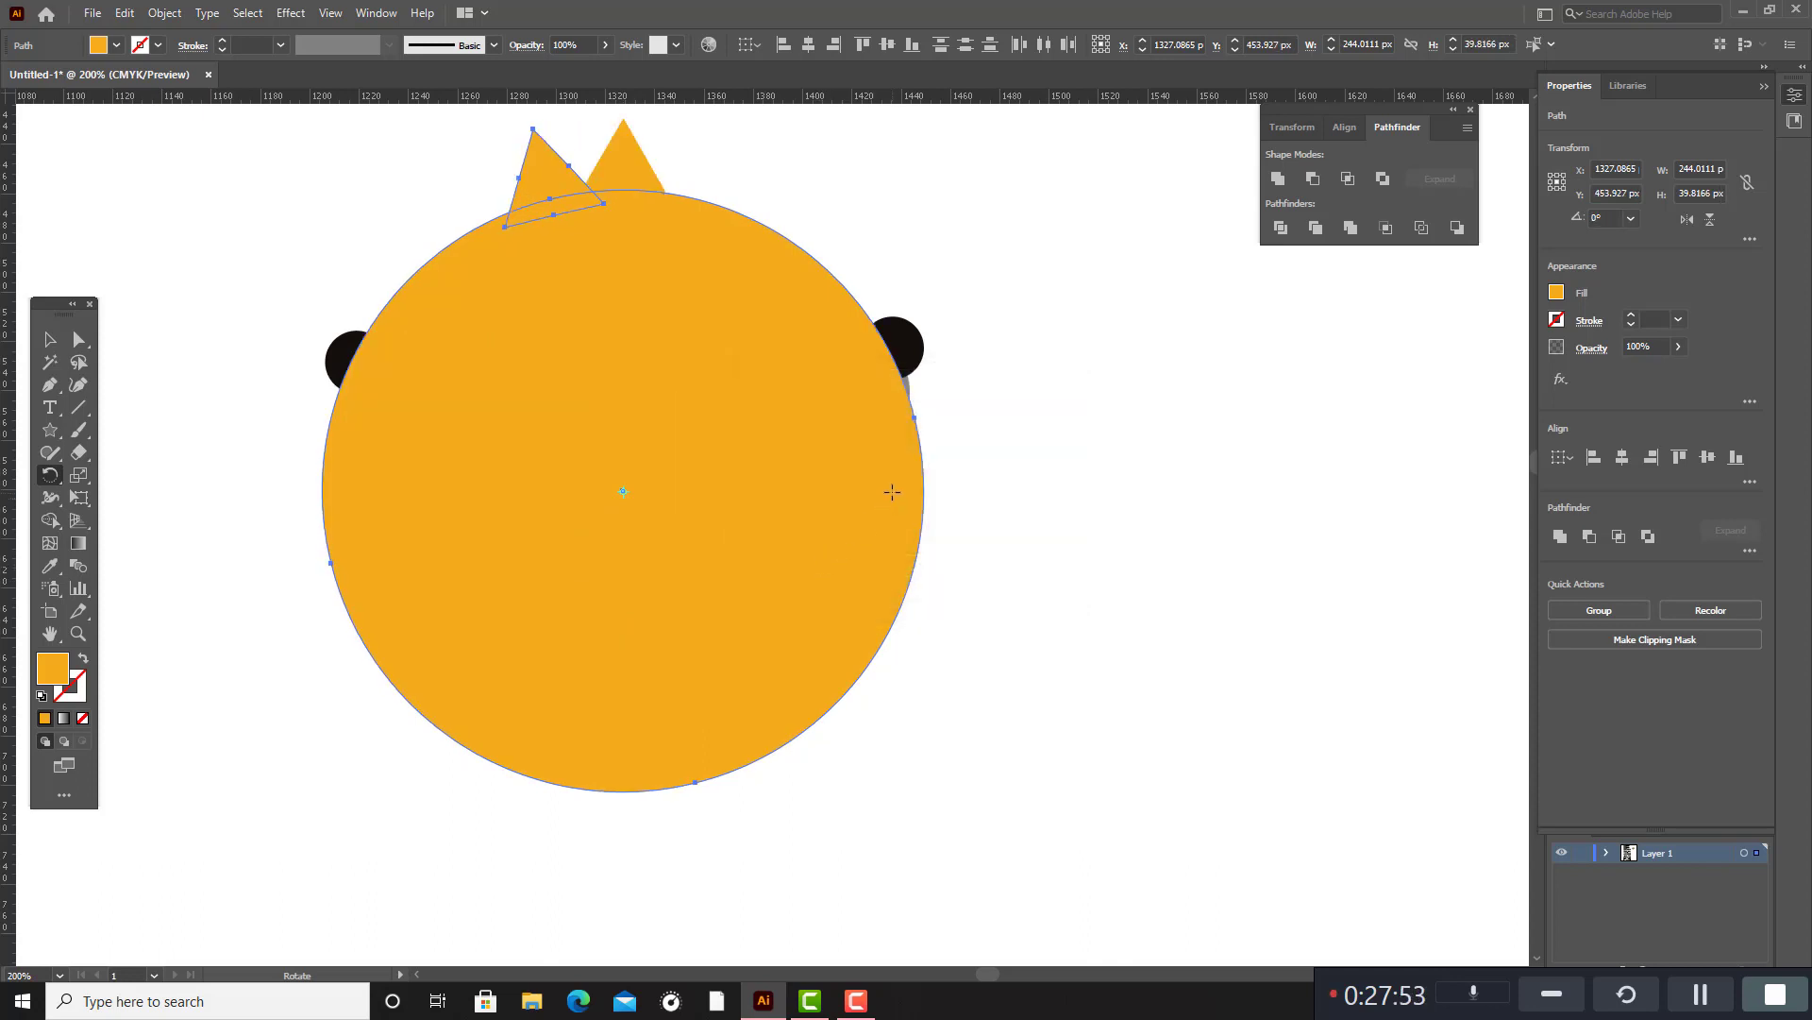
pyautogui.press('ctrl')
# Move both triangles and the copied orange circle off the face and delete them.
pyautogui.click(50, 341)
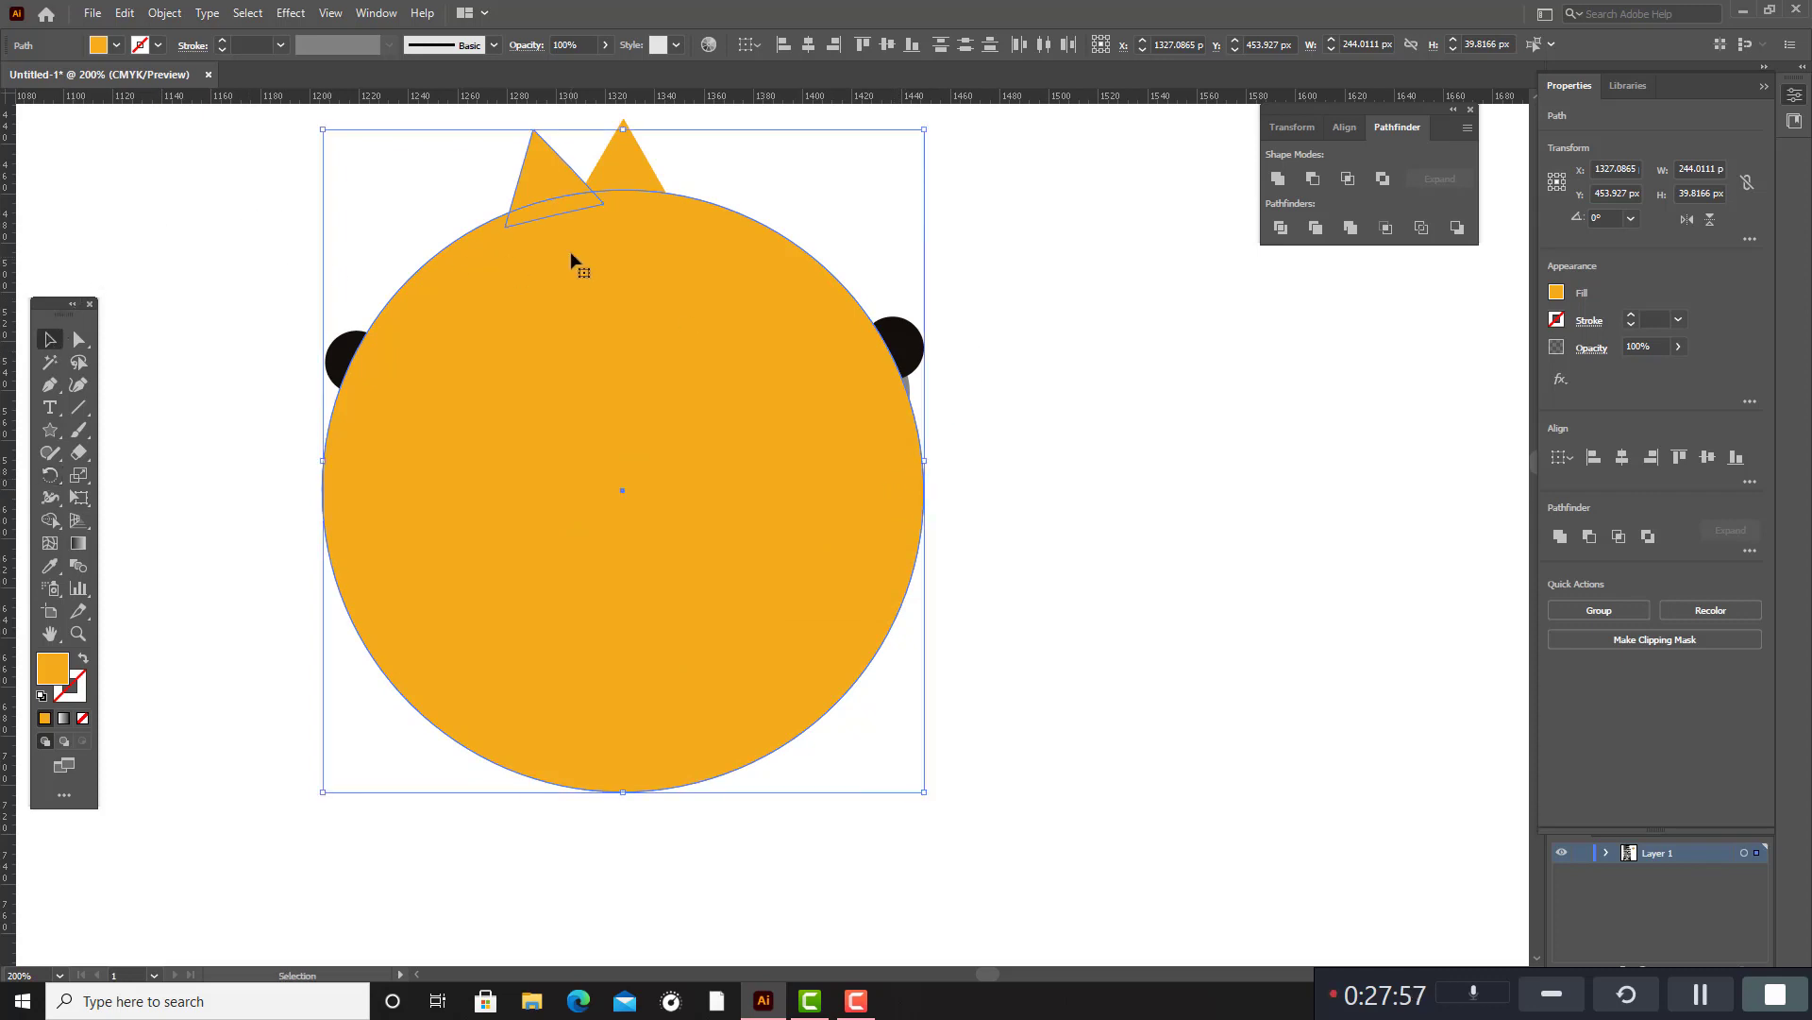
pyautogui.keyDown('shift'); pyautogui.click(606, 168); pyautogui.keyUp('shift')
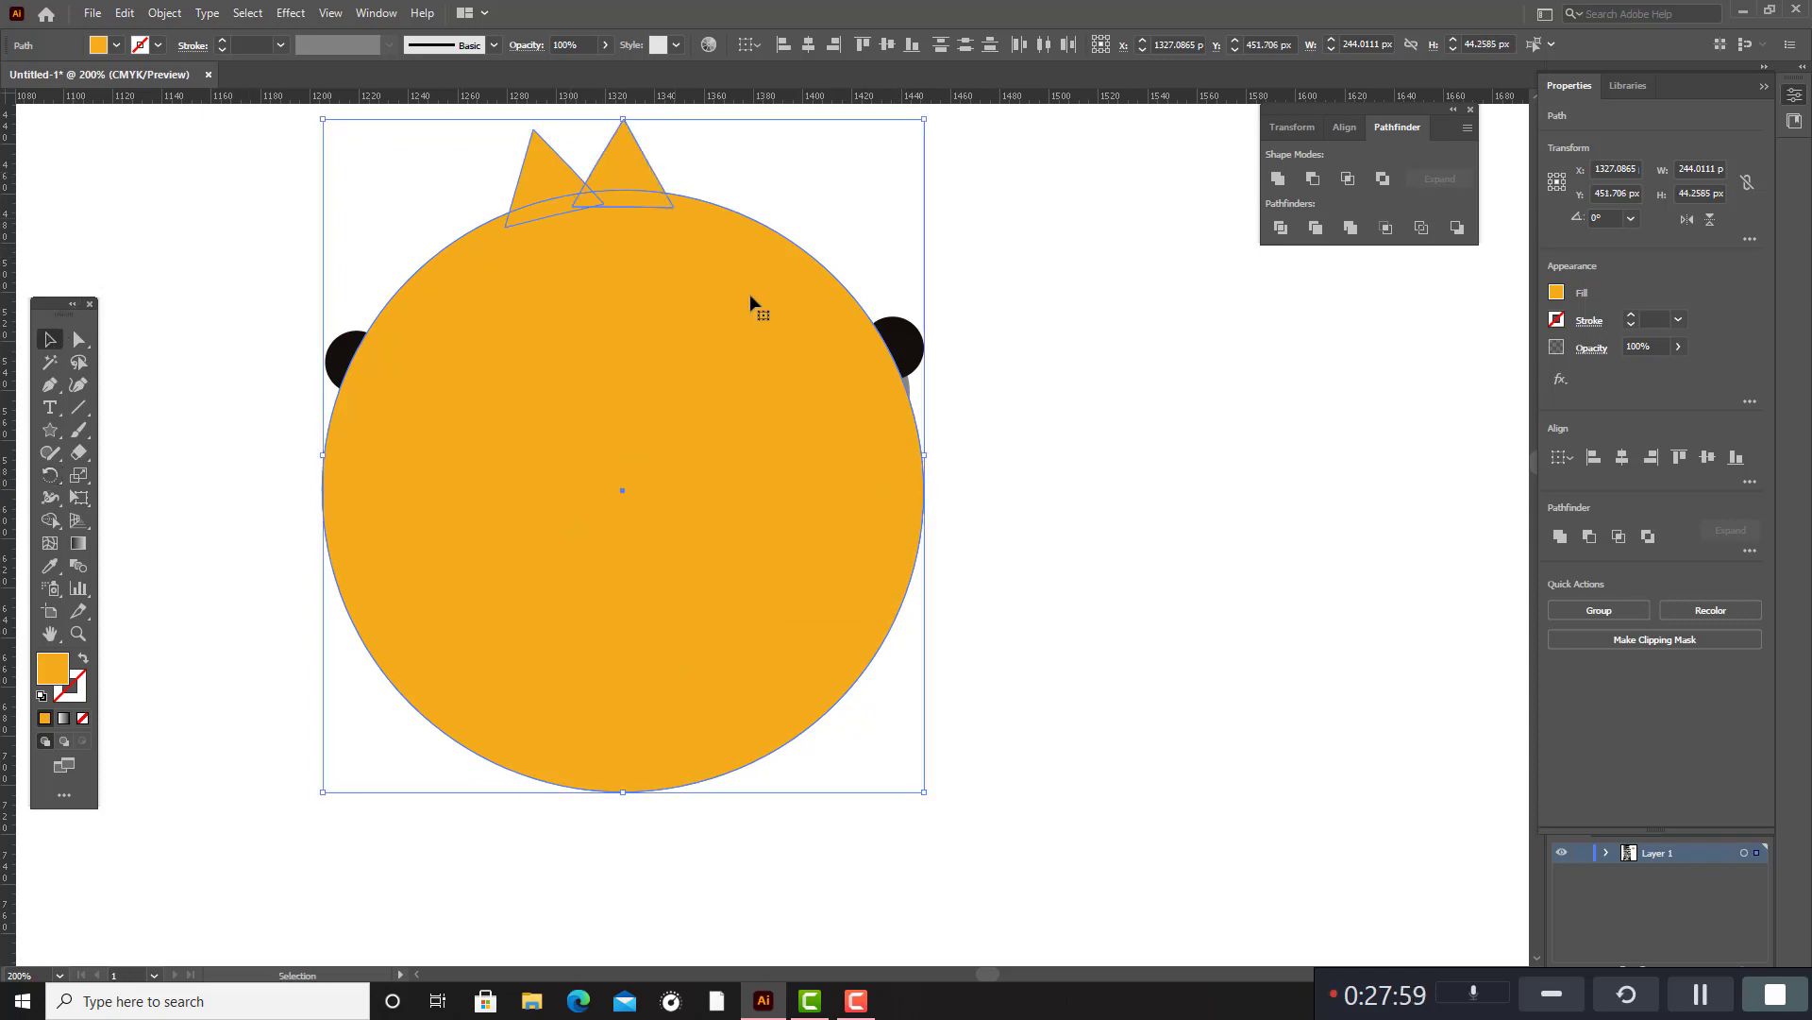
pyautogui.moveTo(738, 366); pyautogui.dragTo(1387, 407)
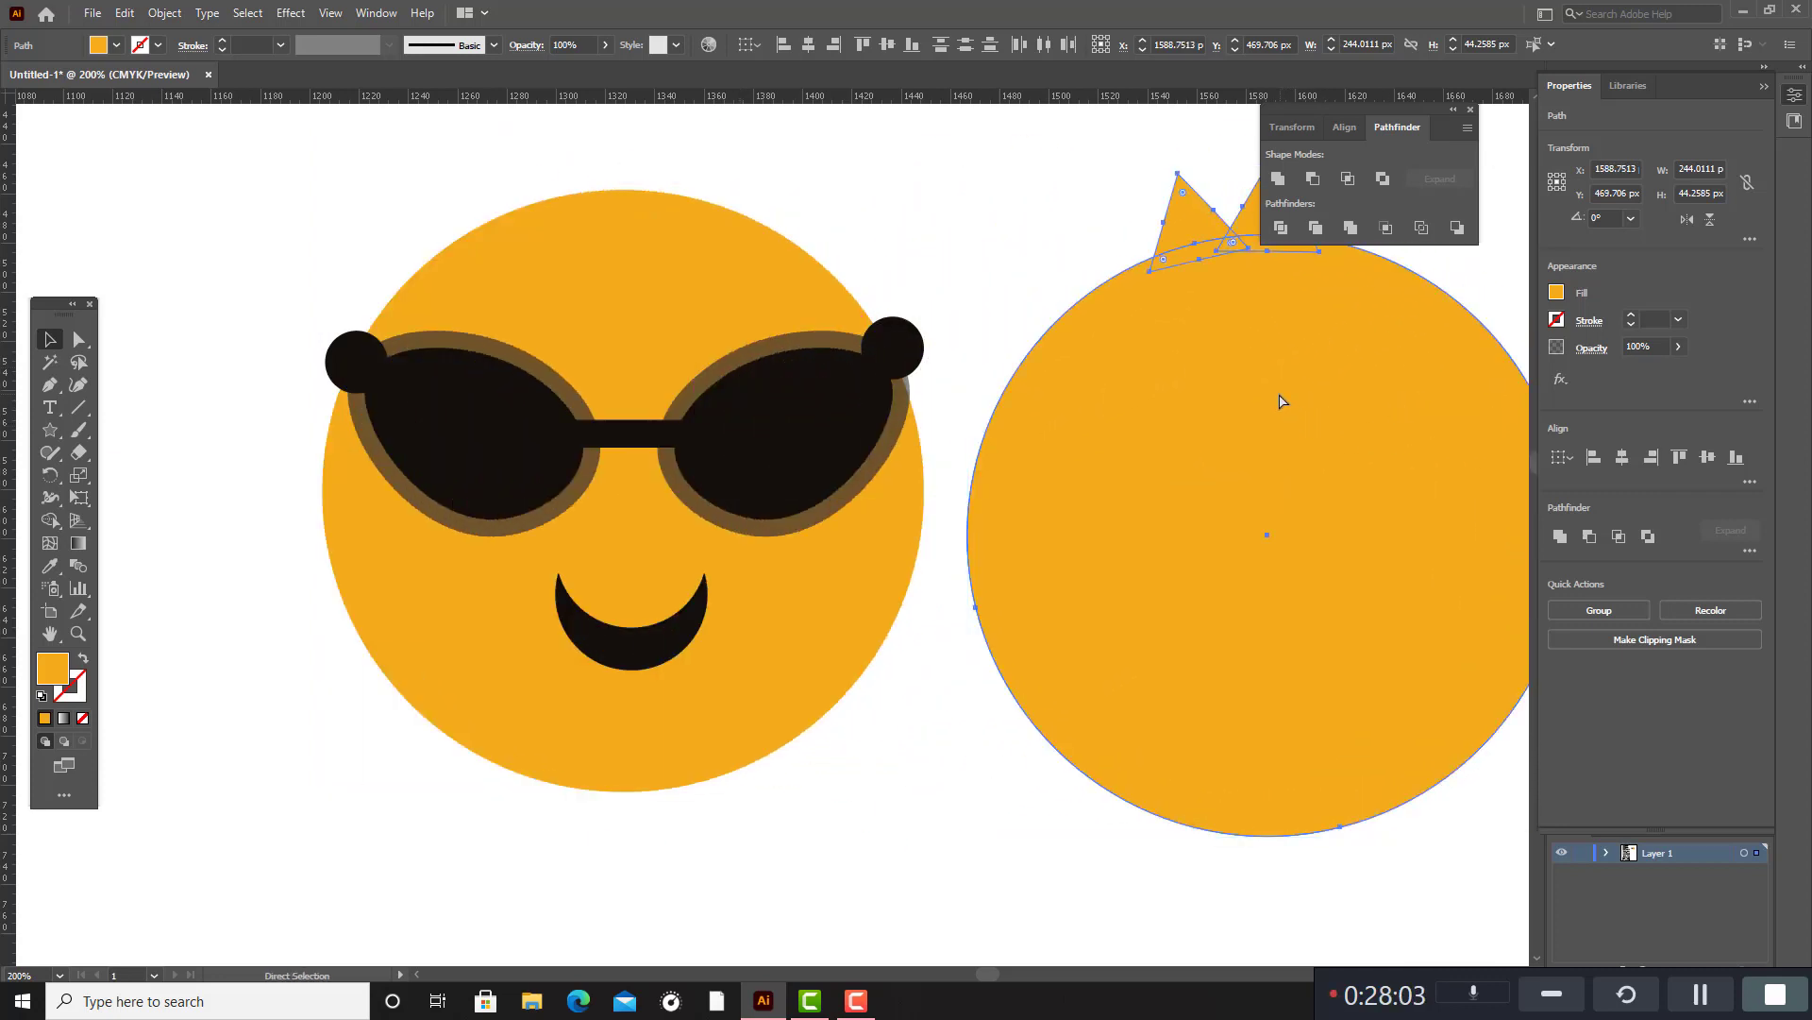
pyautogui.press('Delete')
pyautogui.click(720, 285)
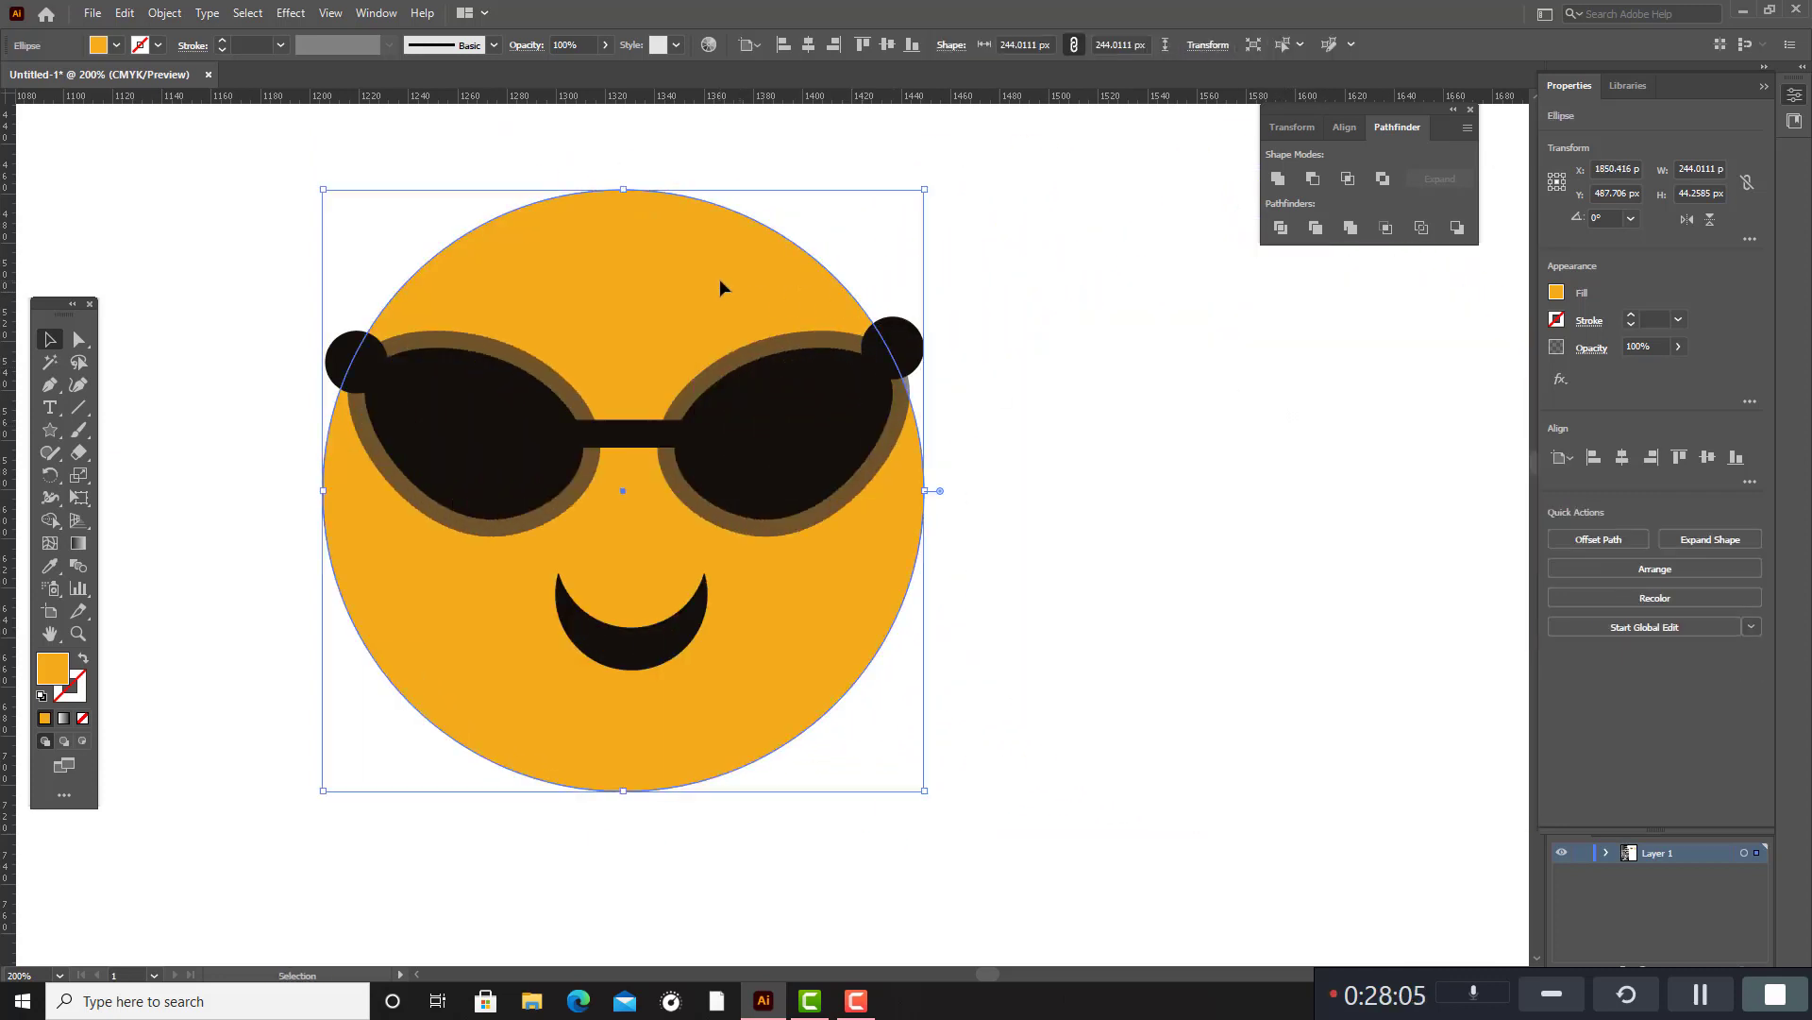
pyautogui.keyDown('shift'); pyautogui.click(829, 370); pyautogui.keyUp('shift')
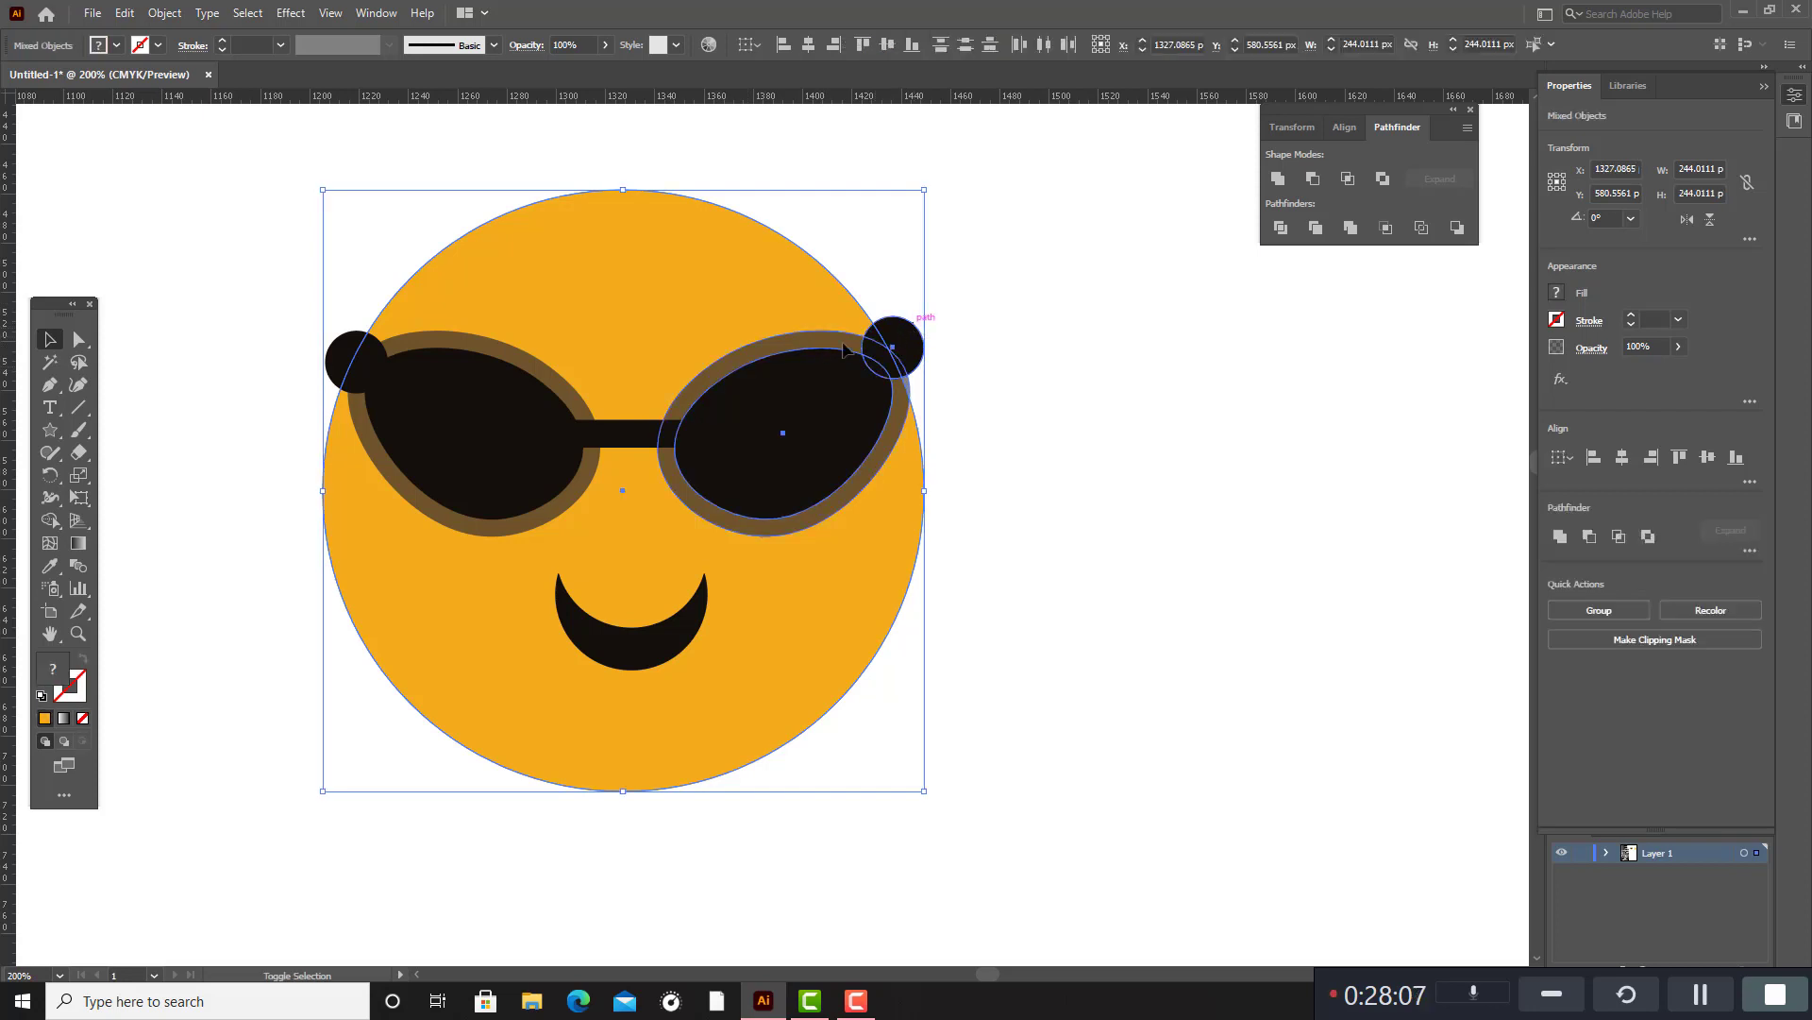
pyautogui.keyDown('shift'); pyautogui.click(478, 397); pyautogui.keyUp('shift')
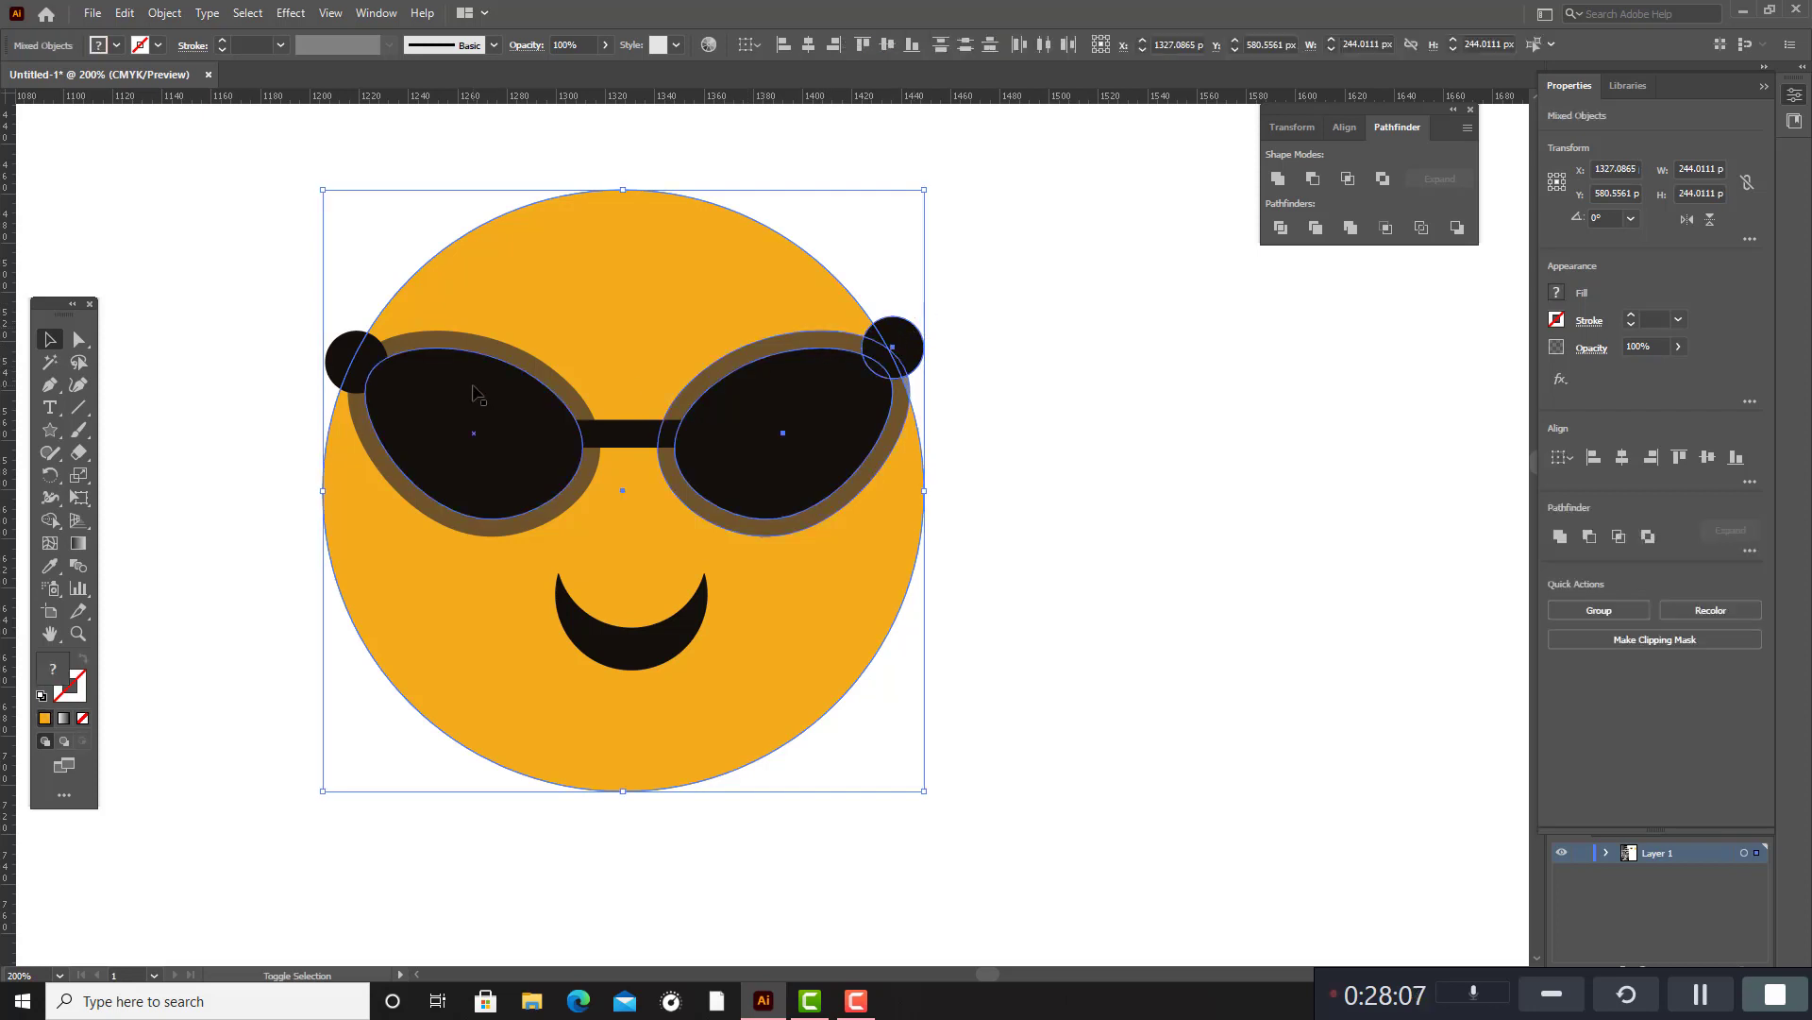
pyautogui.keyDown('shift'); pyautogui.click(368, 351); pyautogui.keyUp('shift')
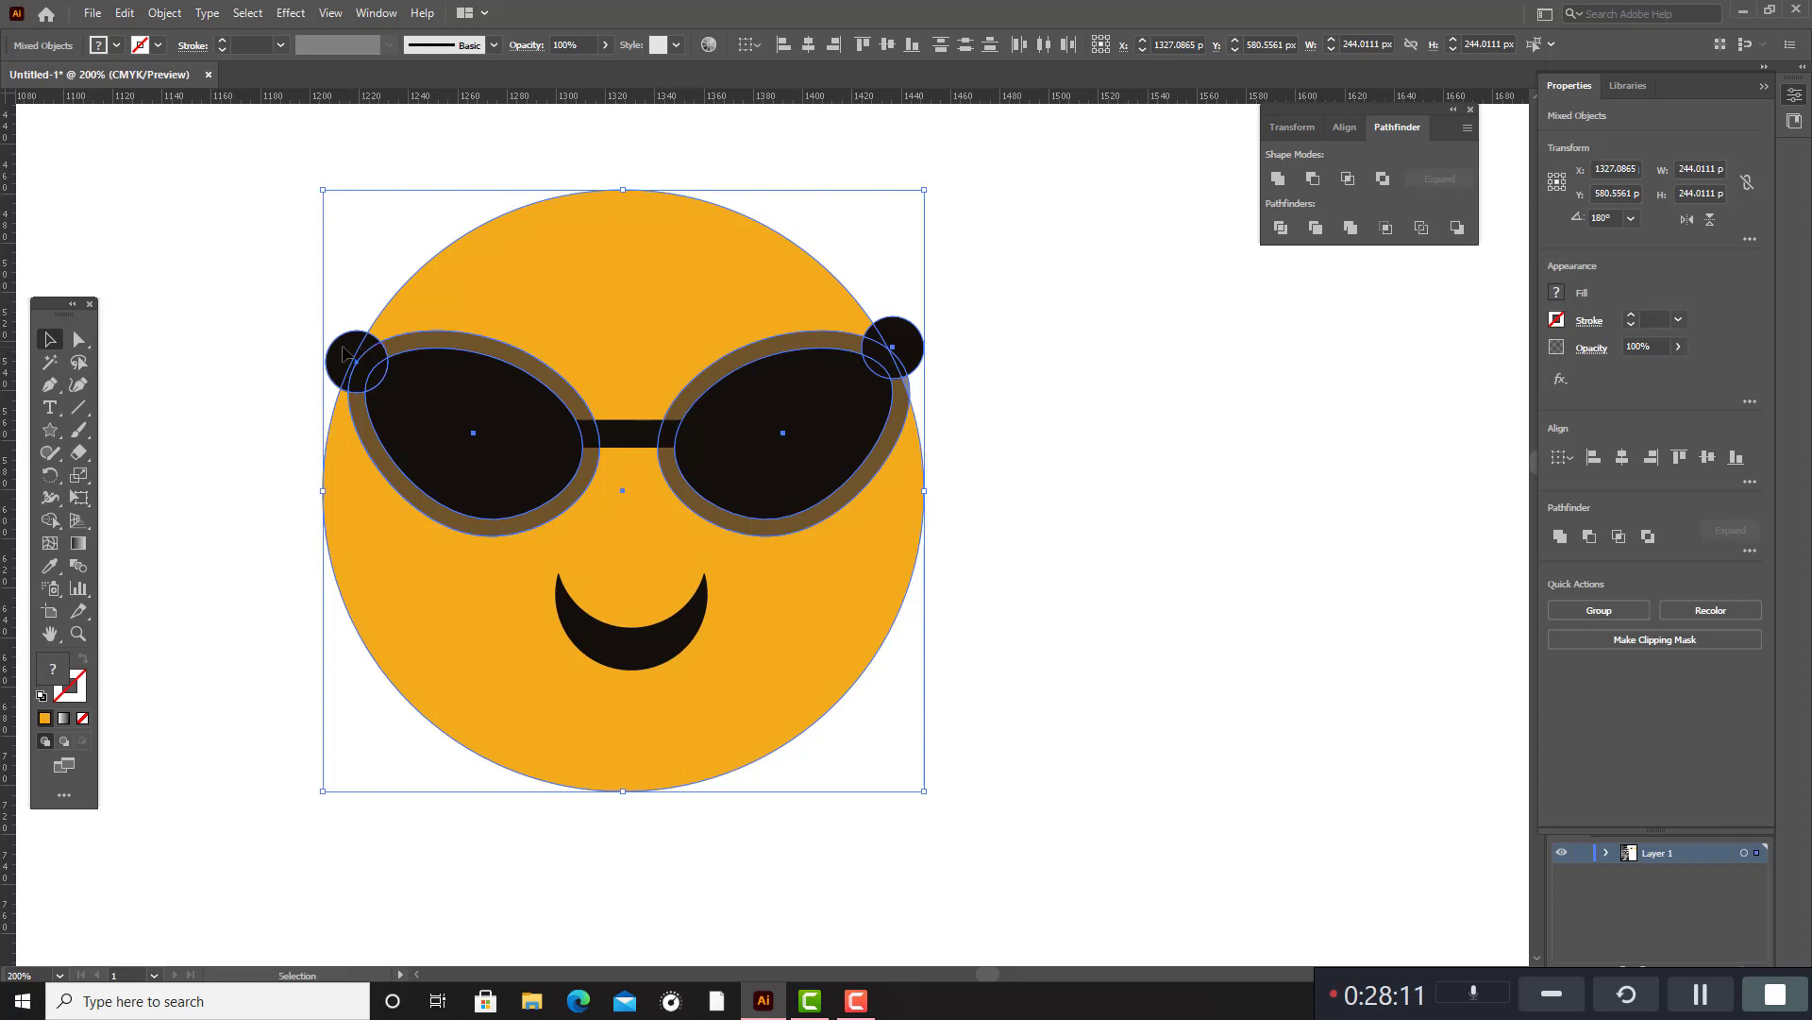
# Group the smile with both sunglass lenses, their frames, the bridge and the two black end circles.
pyautogui.click(687, 615)
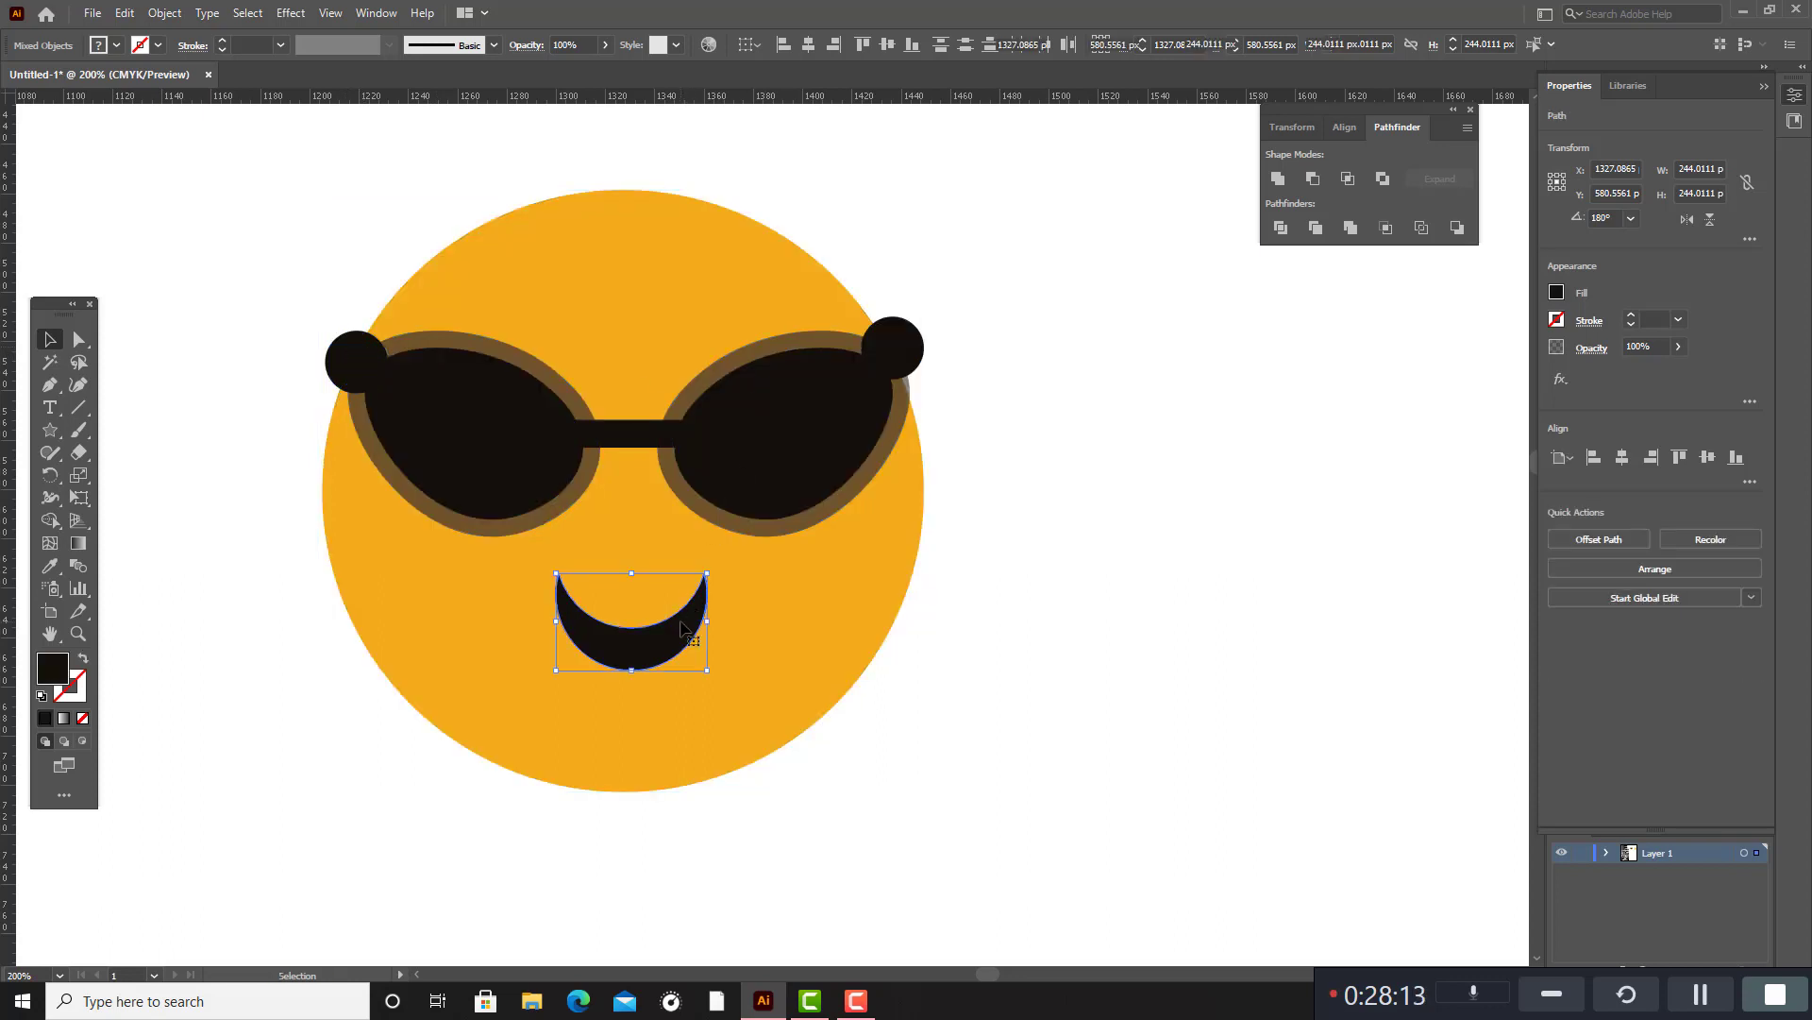
pyautogui.keyDown('shift'); pyautogui.click(791, 500); pyautogui.keyUp('shift')
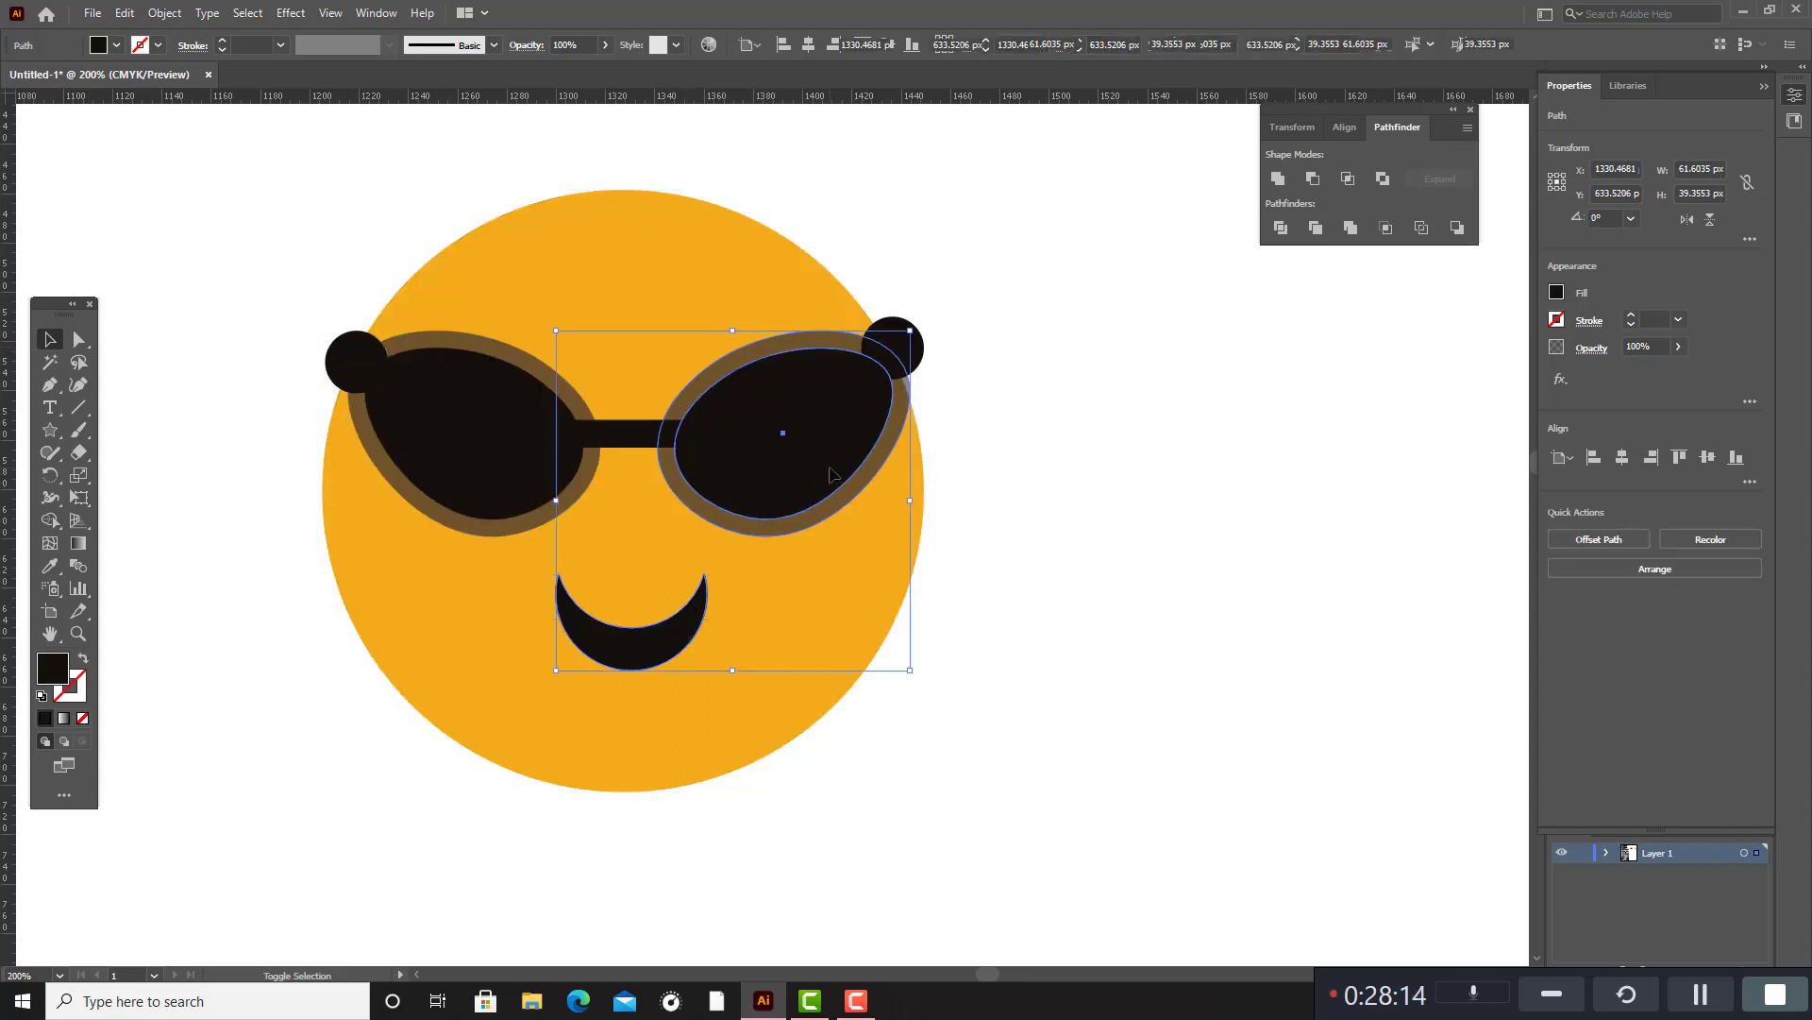
pyautogui.keyDown('shift'); pyautogui.click(899, 351); pyautogui.keyUp('shift')
pyautogui.keyDown('shift'); pyautogui.click(827, 387); pyautogui.keyUp('shift')
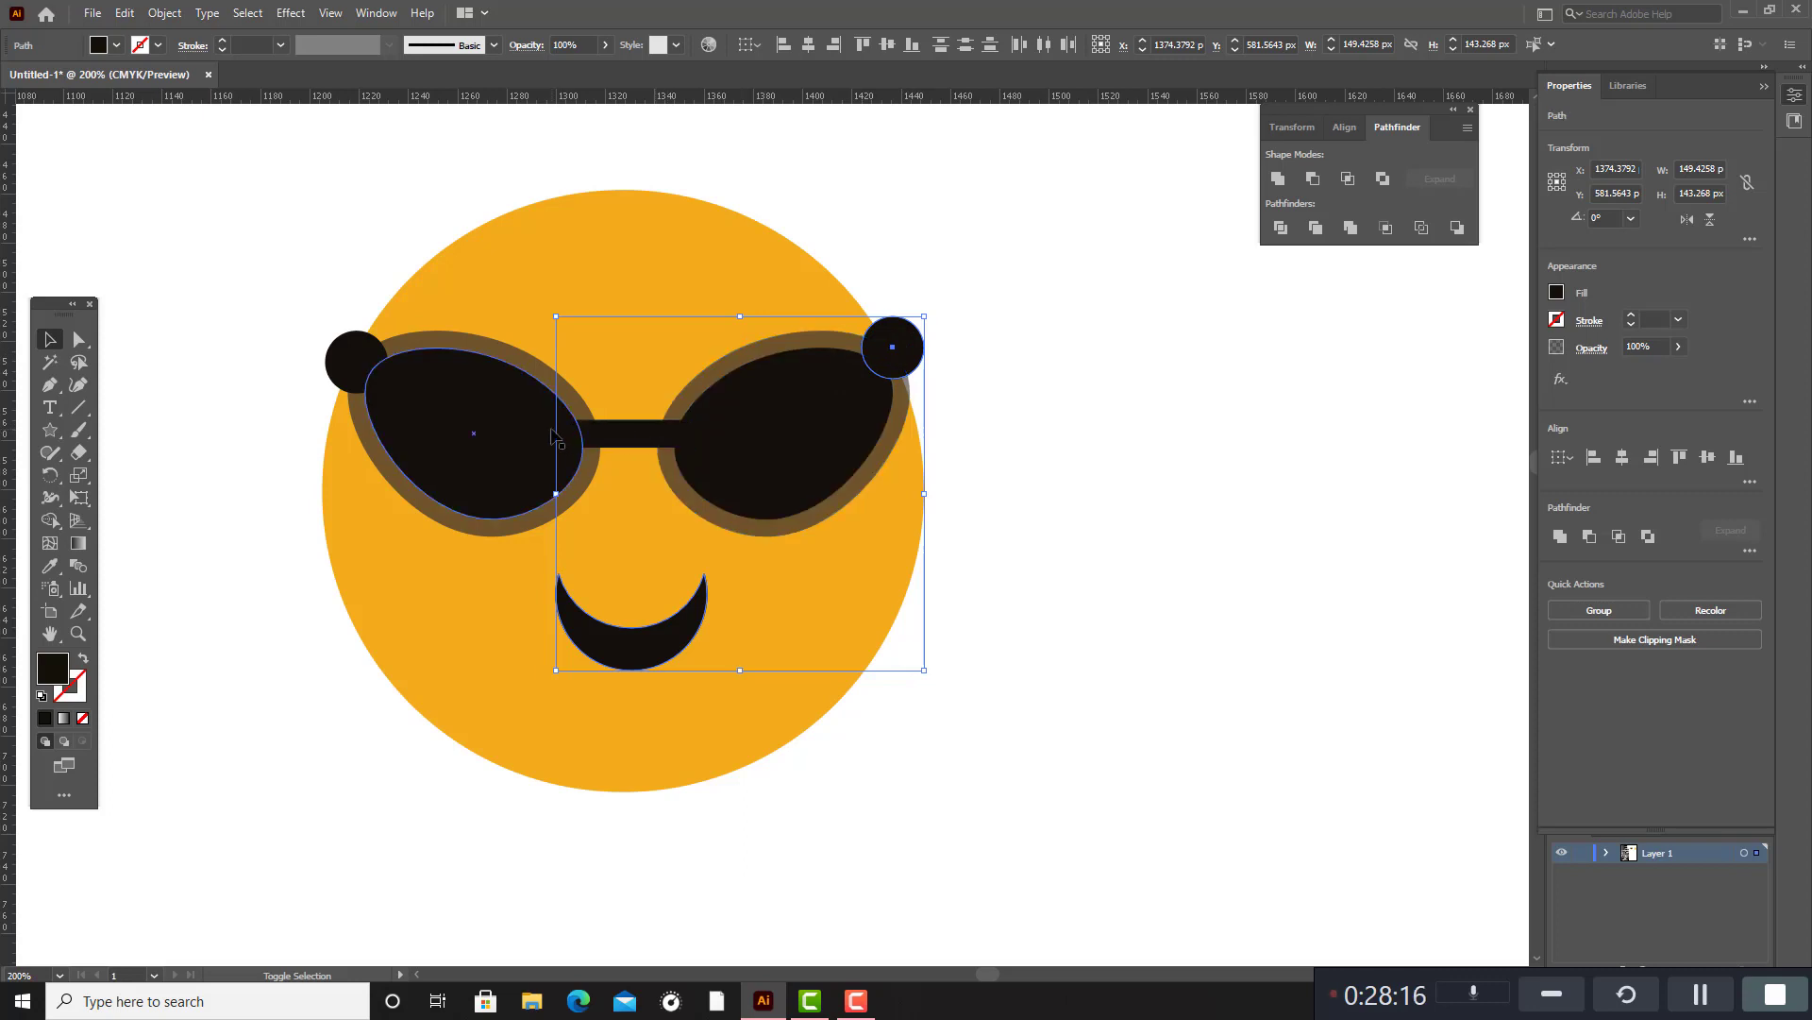
pyautogui.keyDown('shift'); pyautogui.click(614, 432); pyautogui.keyUp('shift')
pyautogui.keyDown('shift'); pyautogui.click(529, 399); pyautogui.keyUp('shift')
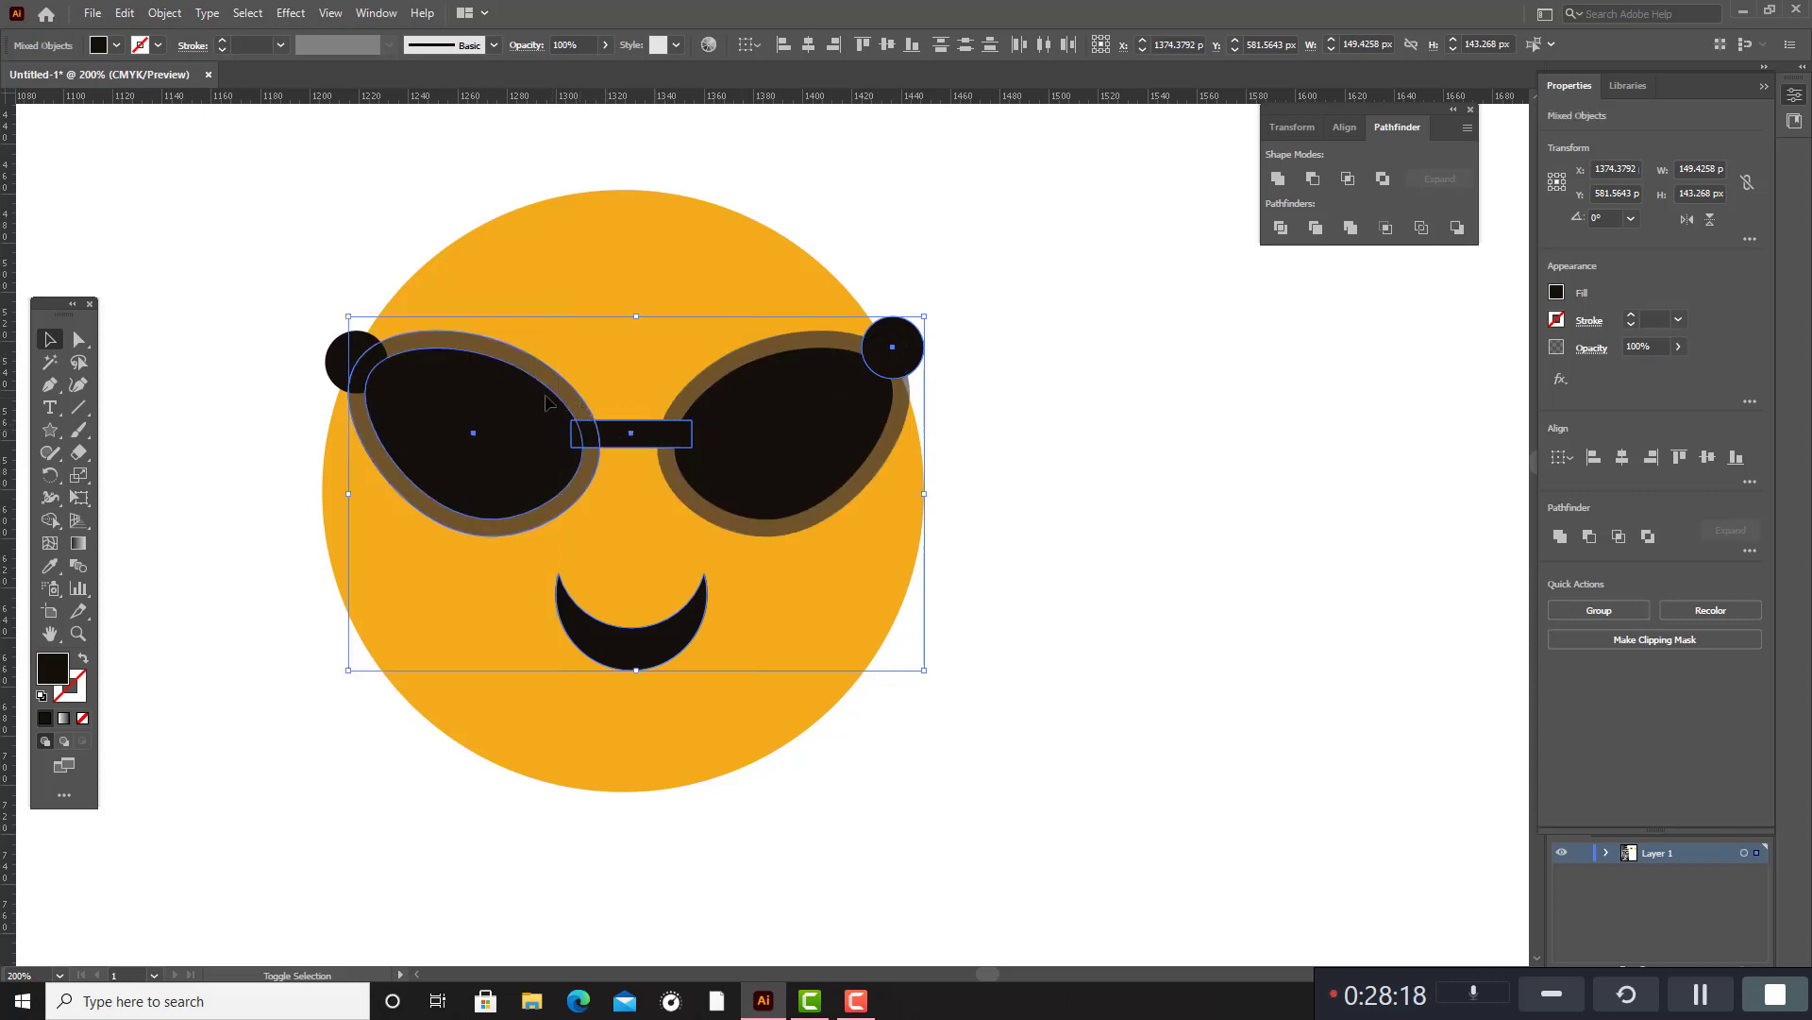
pyautogui.keyDown('shift'); pyautogui.click(358, 359); pyautogui.keyUp('shift')
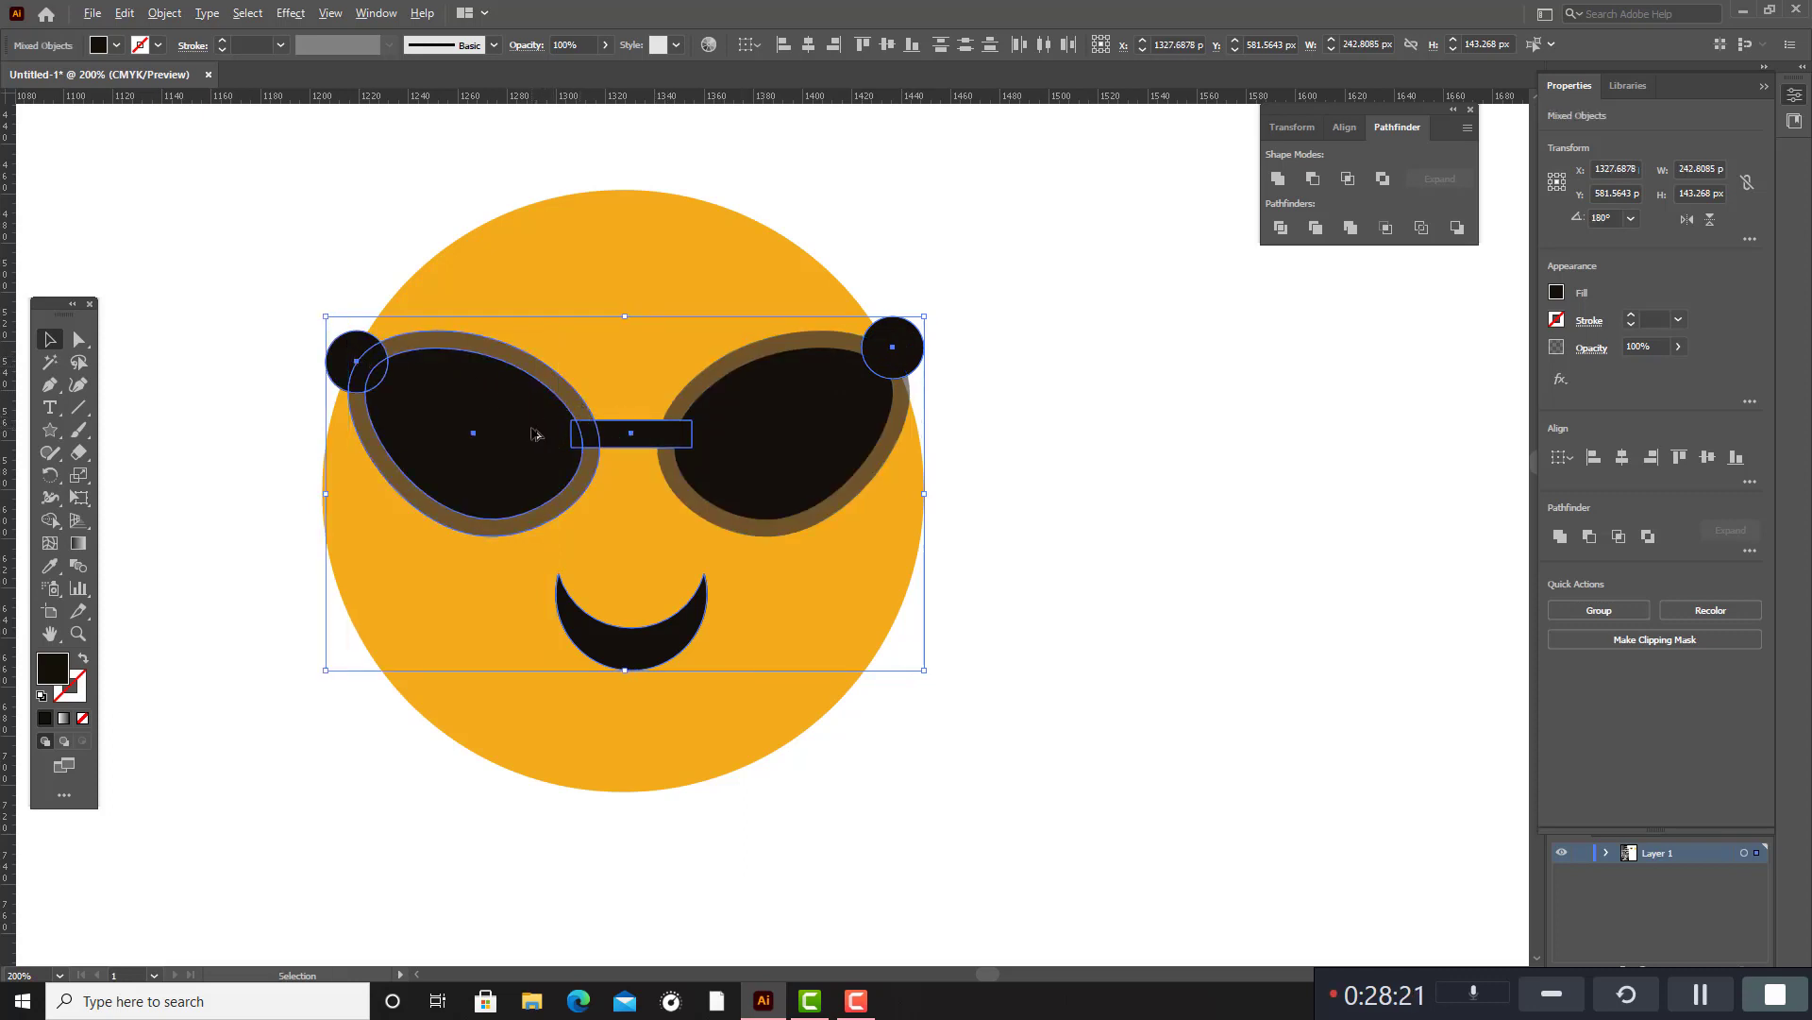
pyautogui.moveTo(532, 435); pyautogui.dragTo(624, 430)
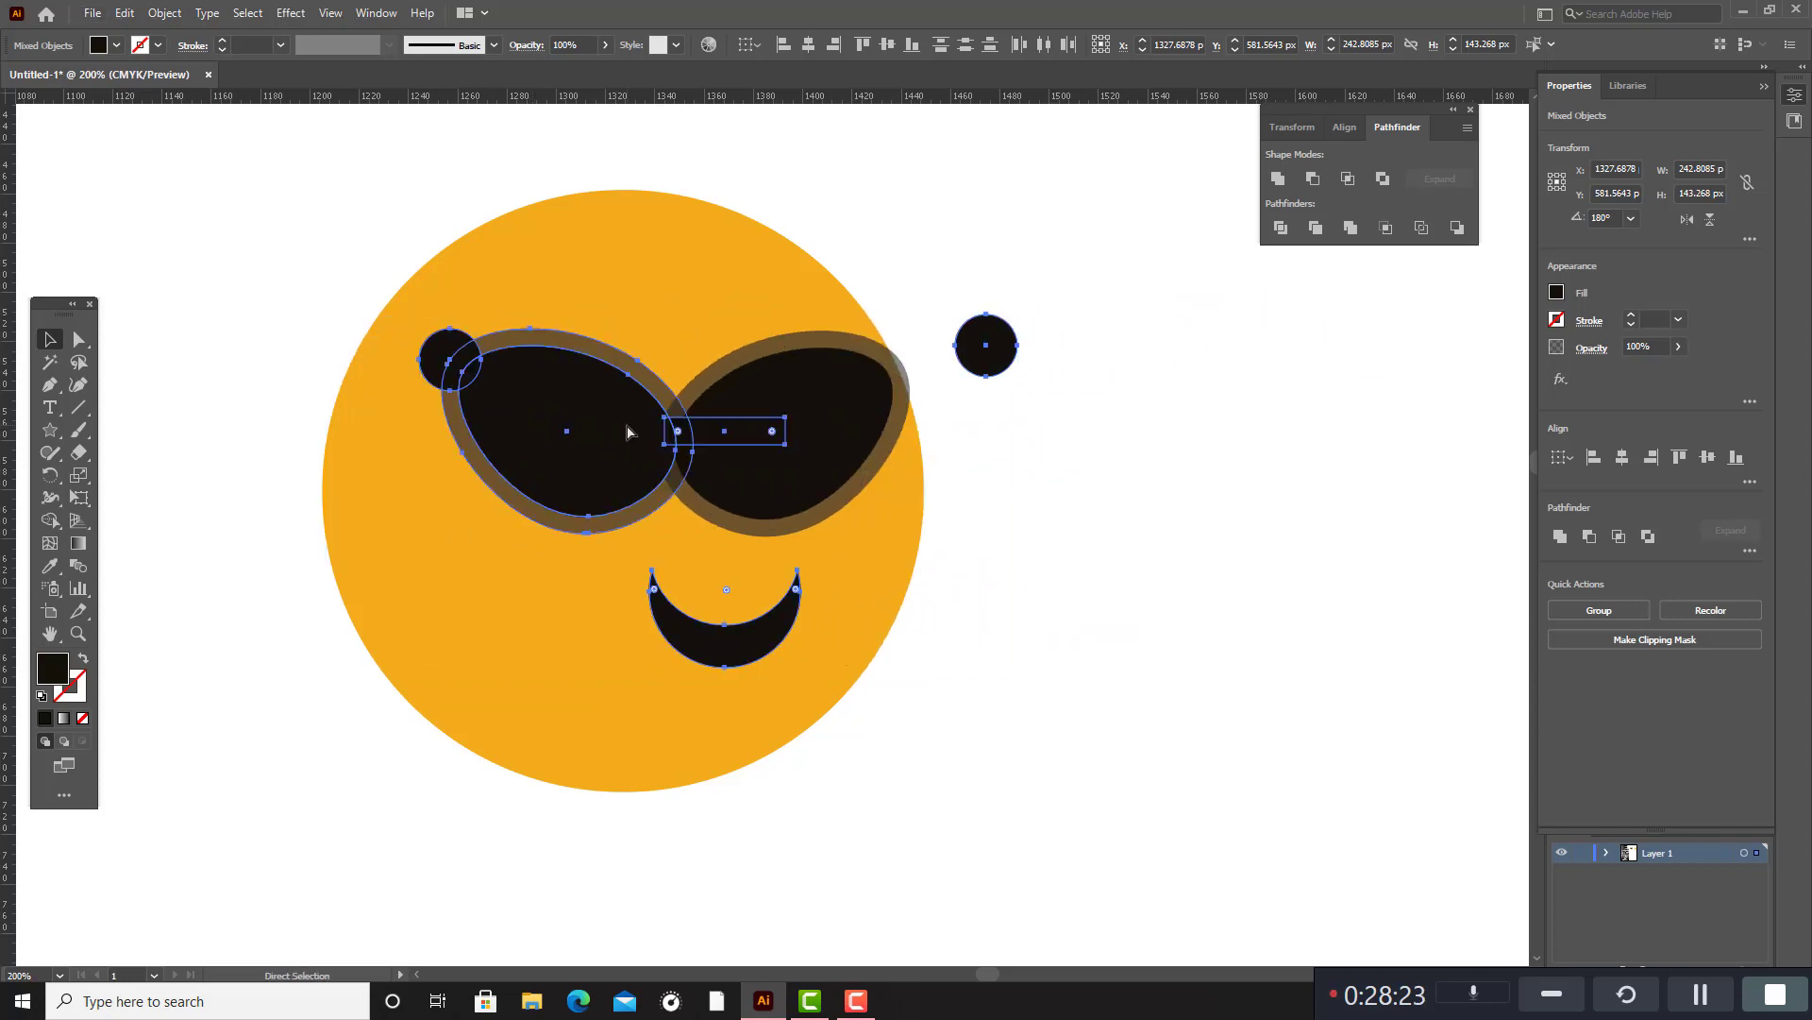
pyautogui.hotkey('ctrl', 'z')
pyautogui.keyDown('shift'); pyautogui.click(745, 404); pyautogui.keyUp('shift')
pyautogui.keyDown('shift'); pyautogui.click(783, 350); pyautogui.keyUp('shift')
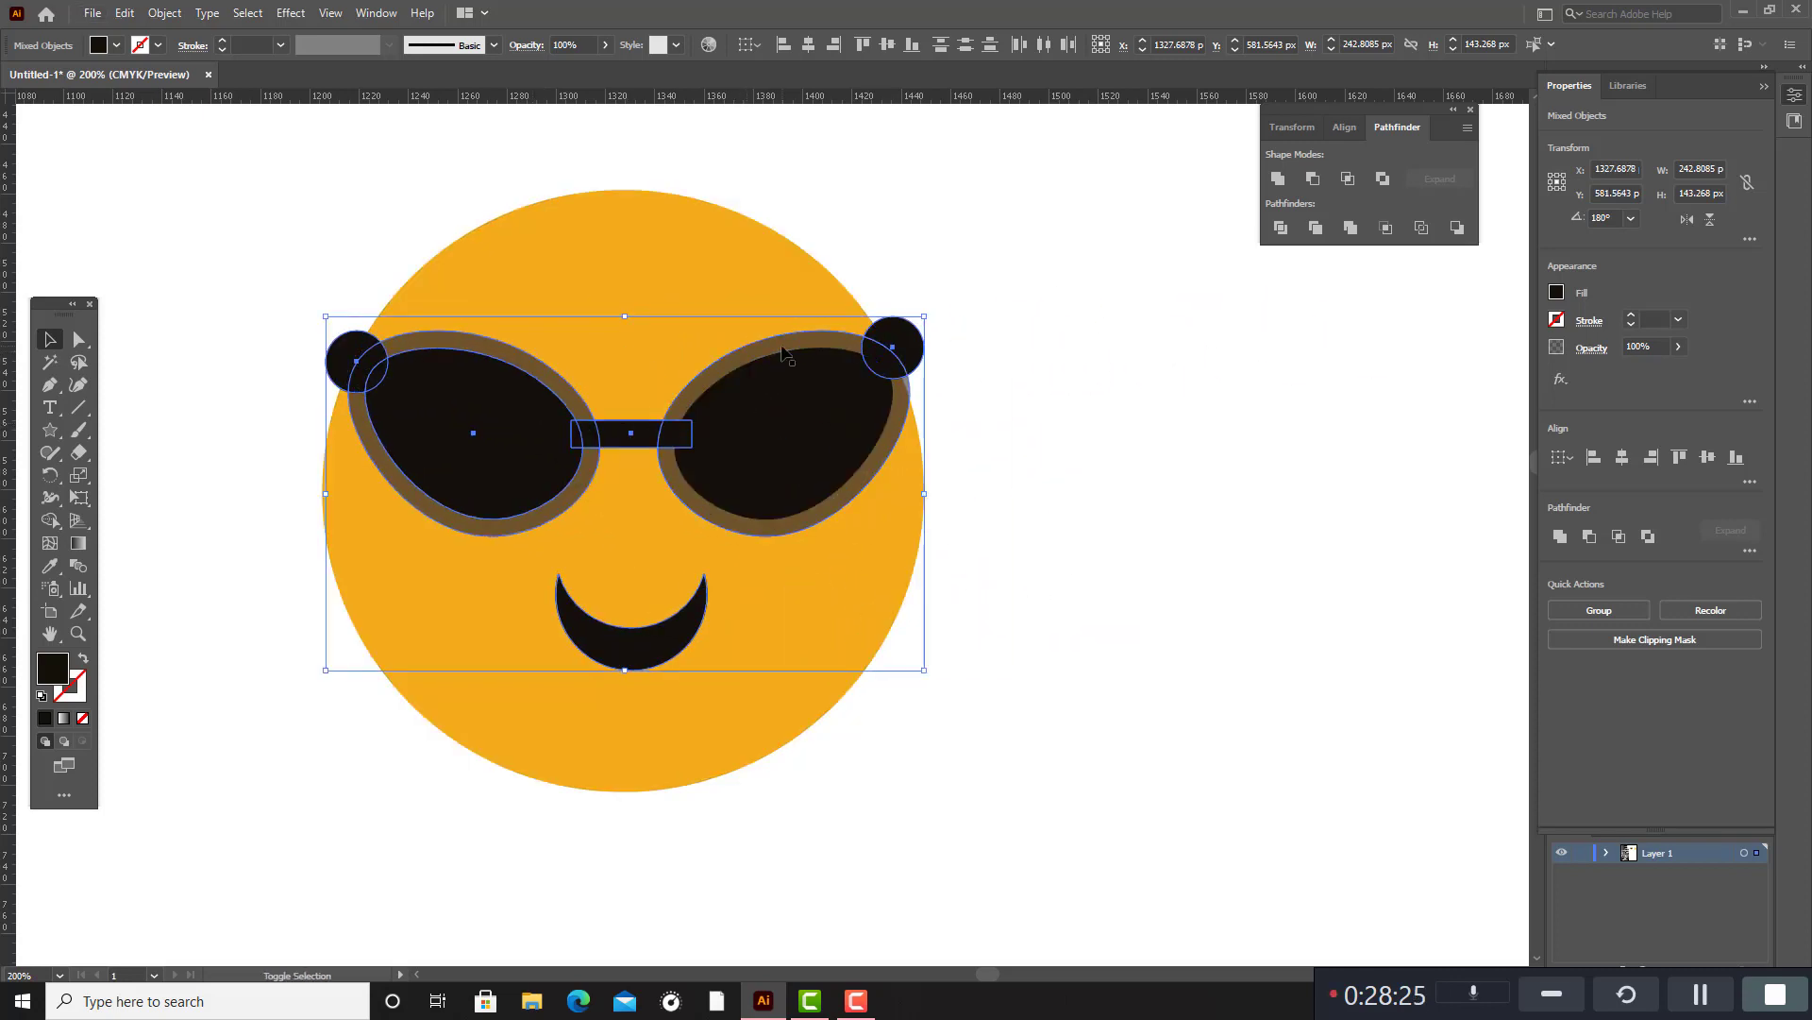
pyautogui.keyDown('shift'); pyautogui.click(783, 347); pyautogui.keyUp('shift')
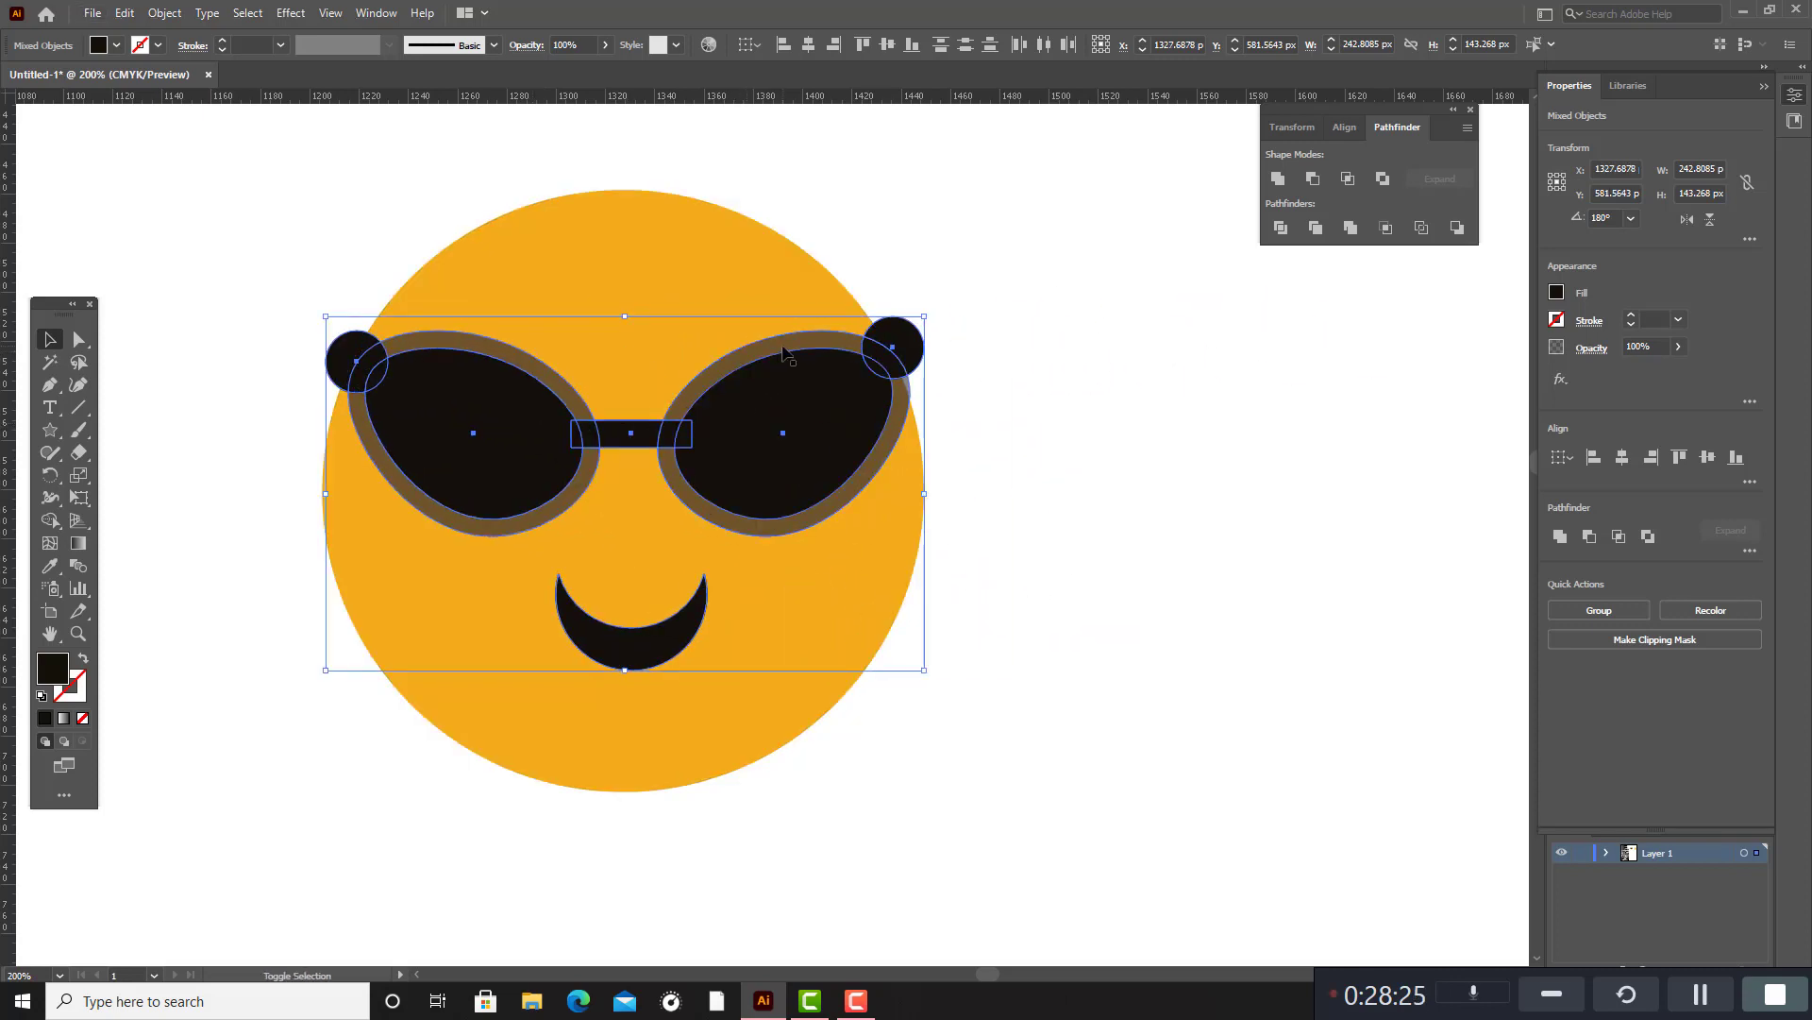
pyautogui.keyDown('shift'); pyautogui.click(905, 345); pyautogui.keyUp('shift')
pyautogui.keyDown('shift'); pyautogui.click(906, 347); pyautogui.keyUp('shift')
pyautogui.hotkey('ctrl', 'g')
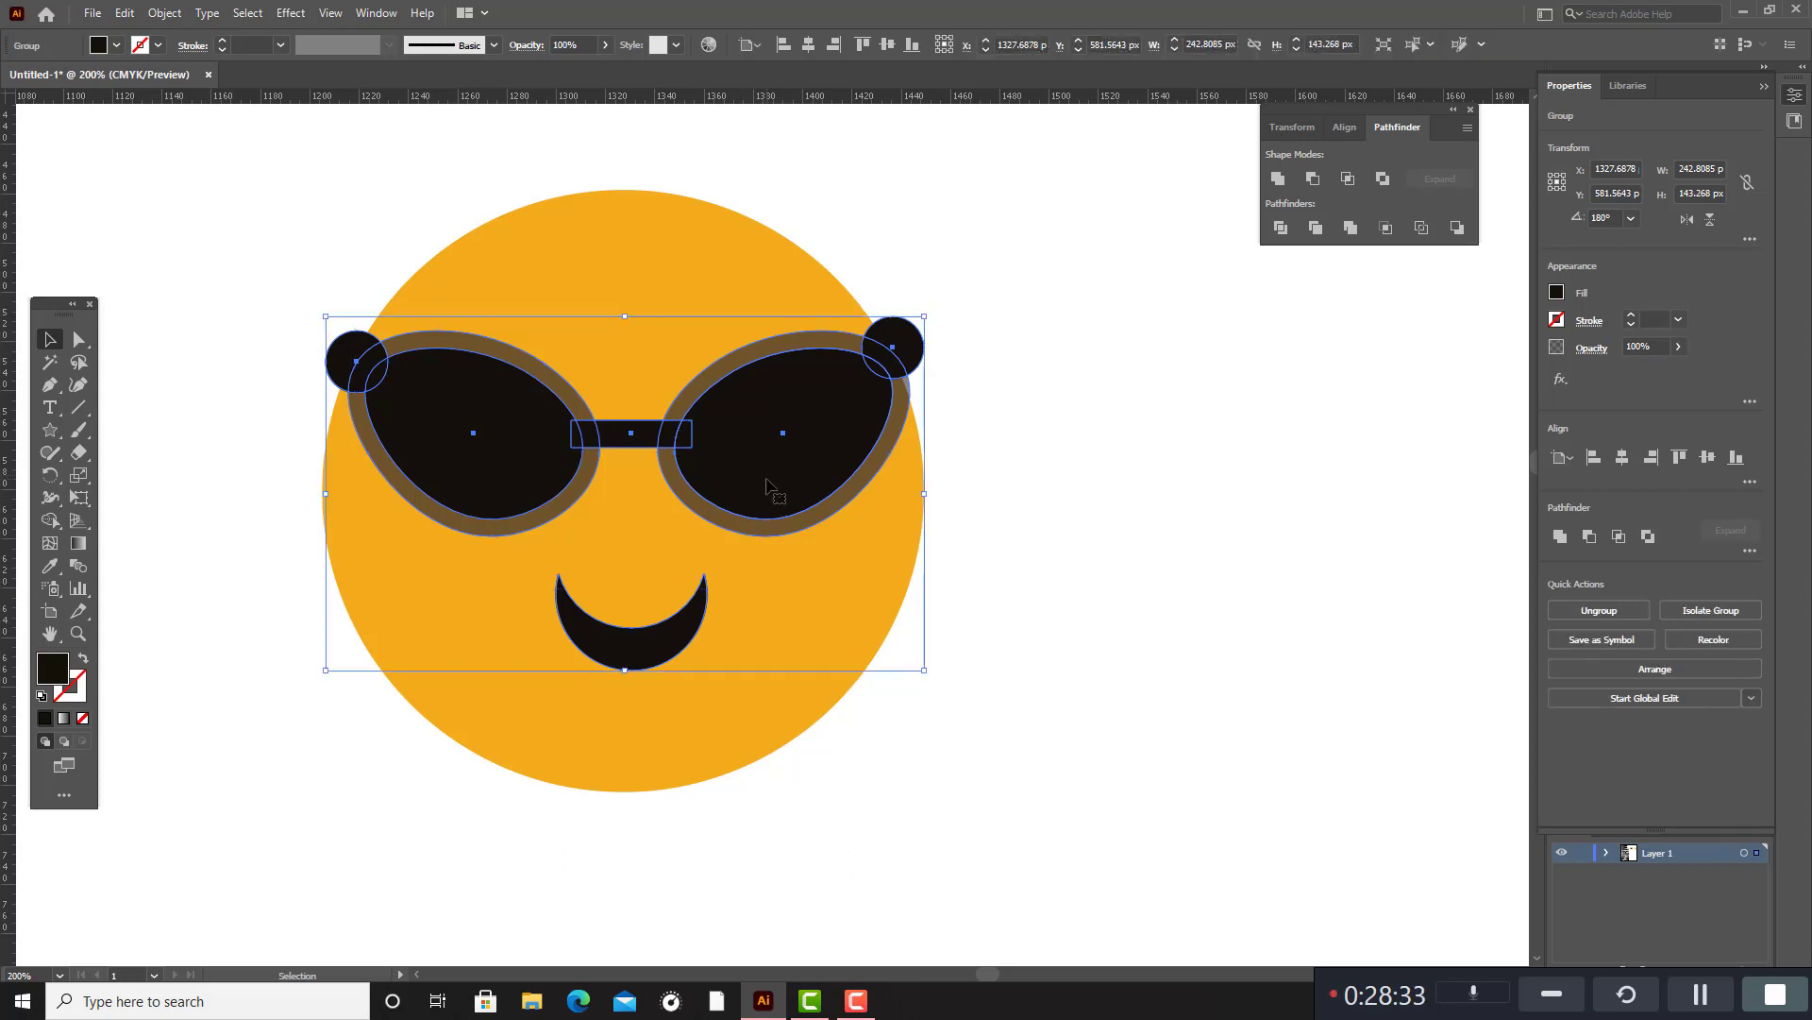
# Move the sunglasses and smile group off the orange circle to the empty area on its right.
pyautogui.moveTo(784, 458); pyautogui.dragTo(1501, 430)
pyautogui.click(728, 376)
pyautogui.click(189, 432)
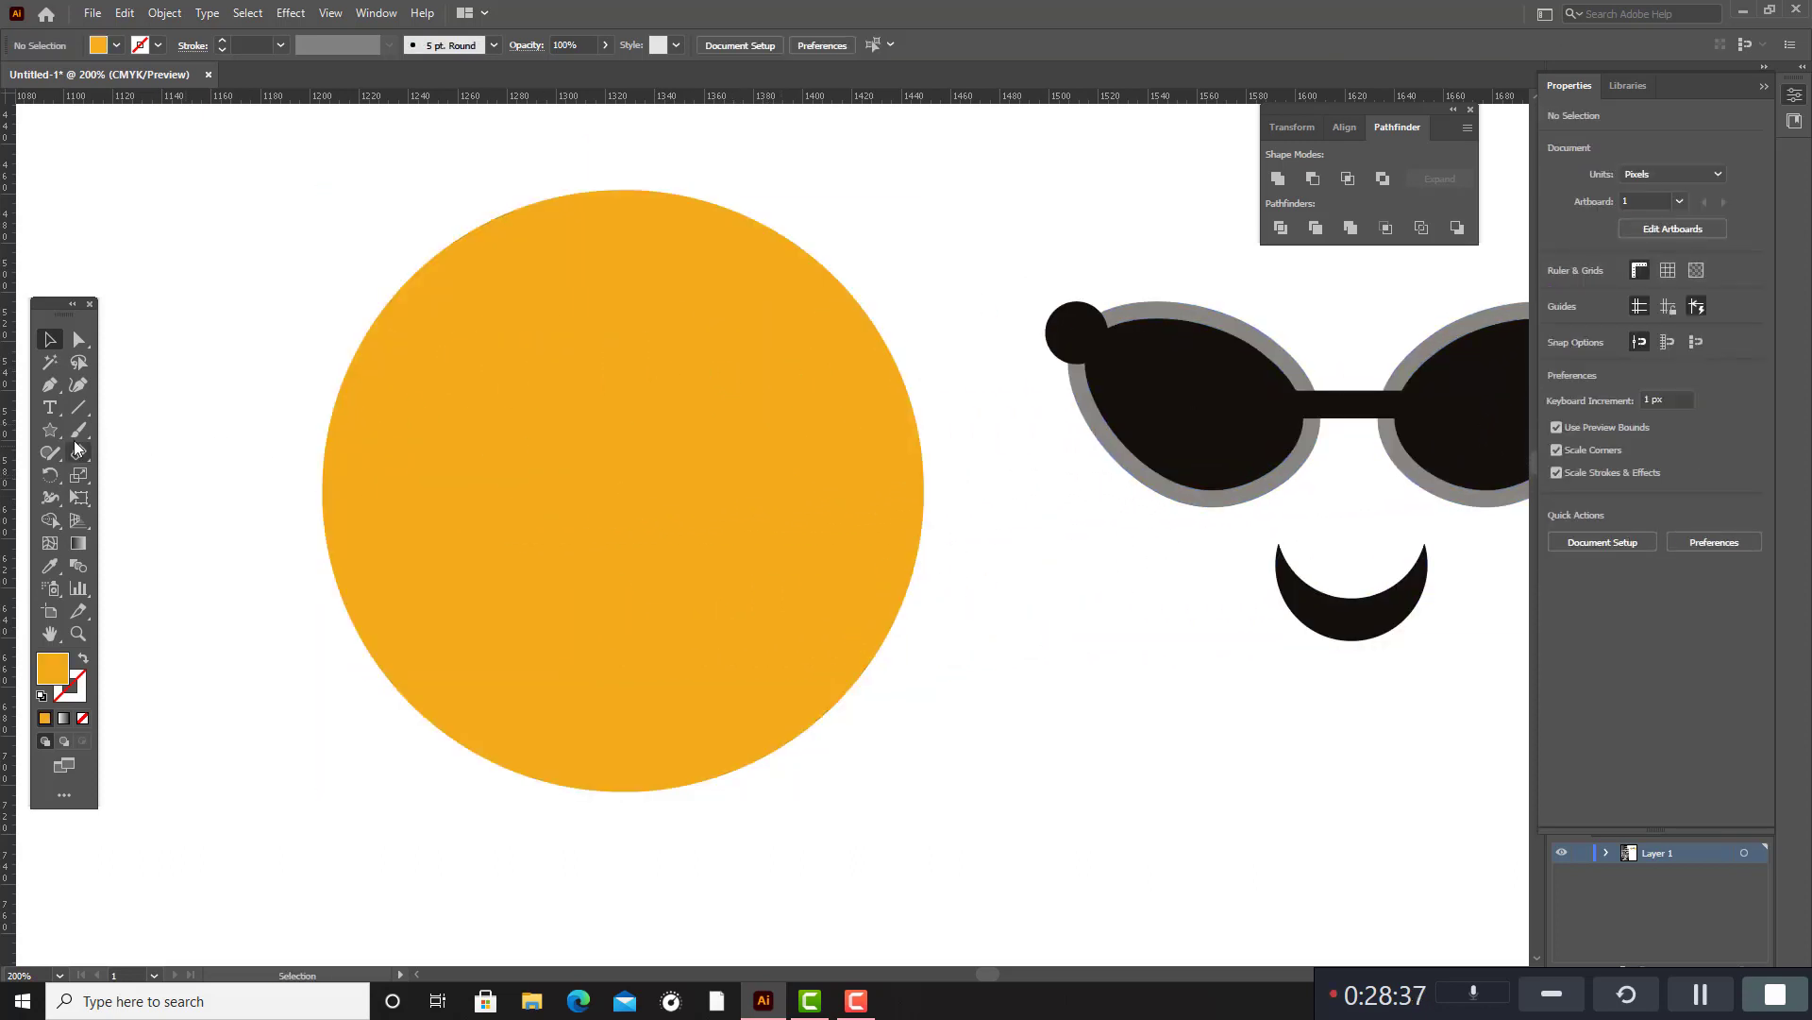
# Draw an orange triangle about 29 px wide and 26 px high with the Star tool, centred on the circle's top edge.
pyautogui.click(50, 430)
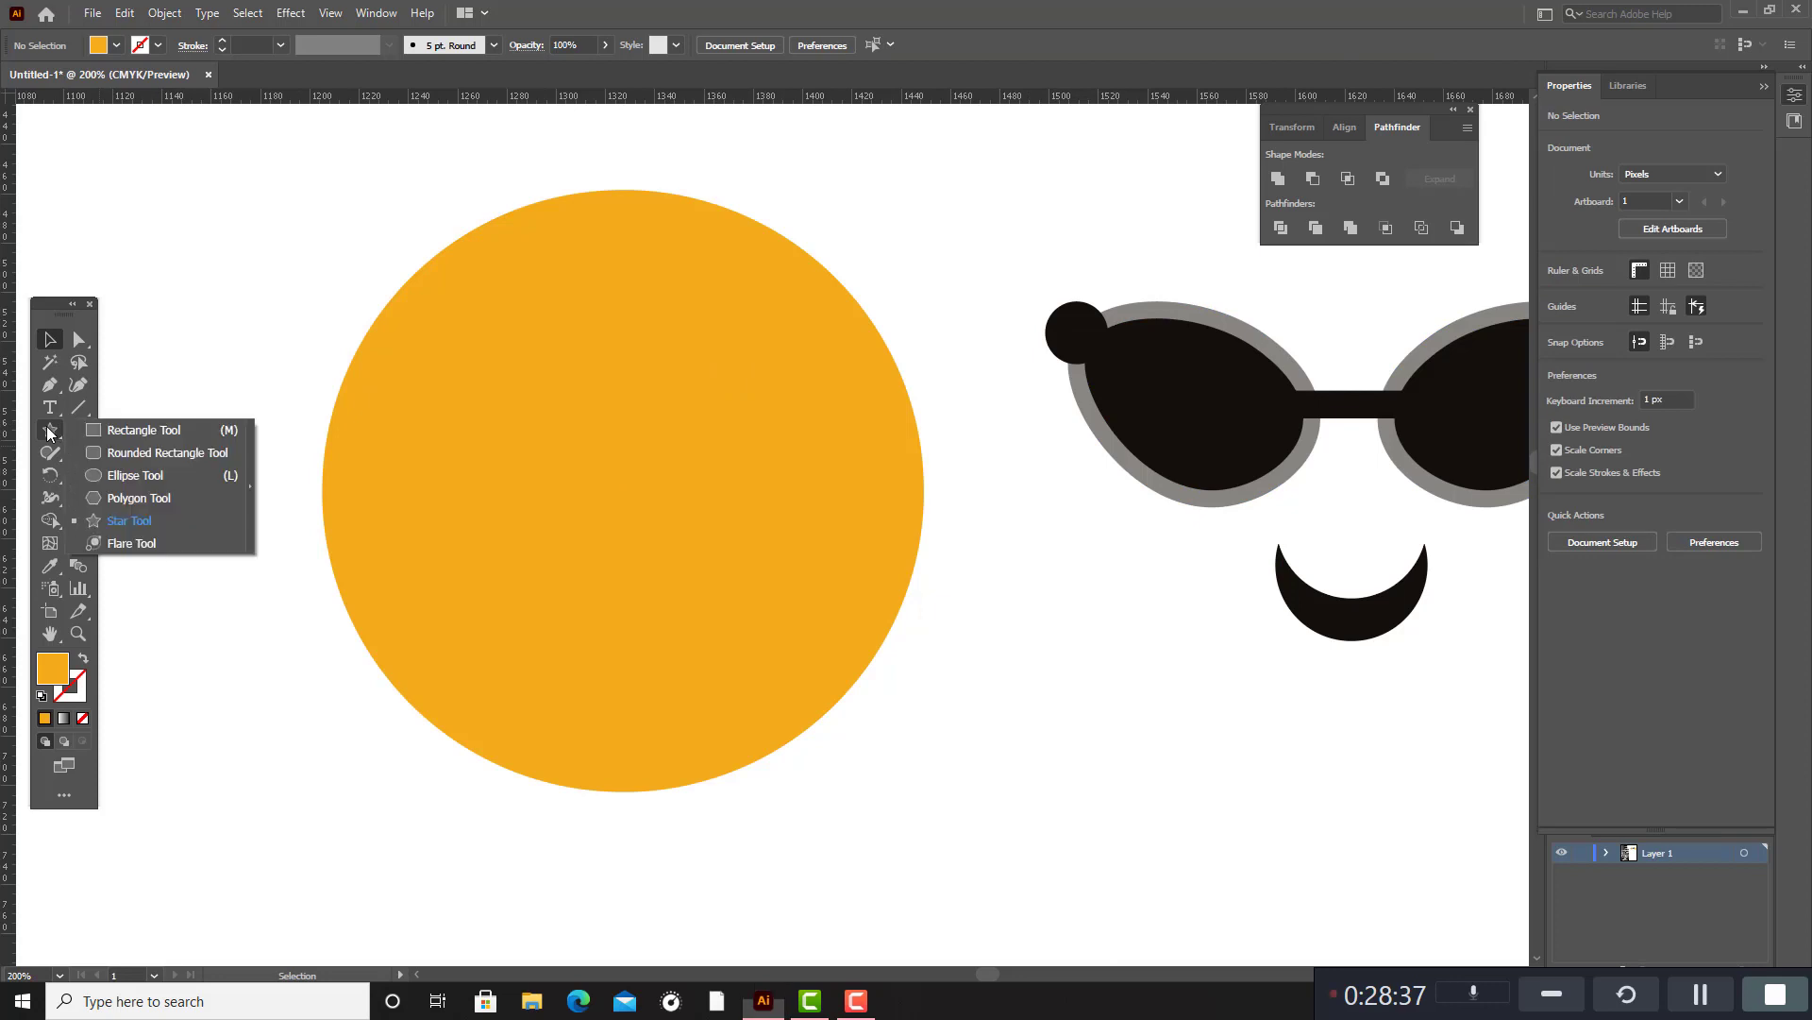
pyautogui.click(104, 520)
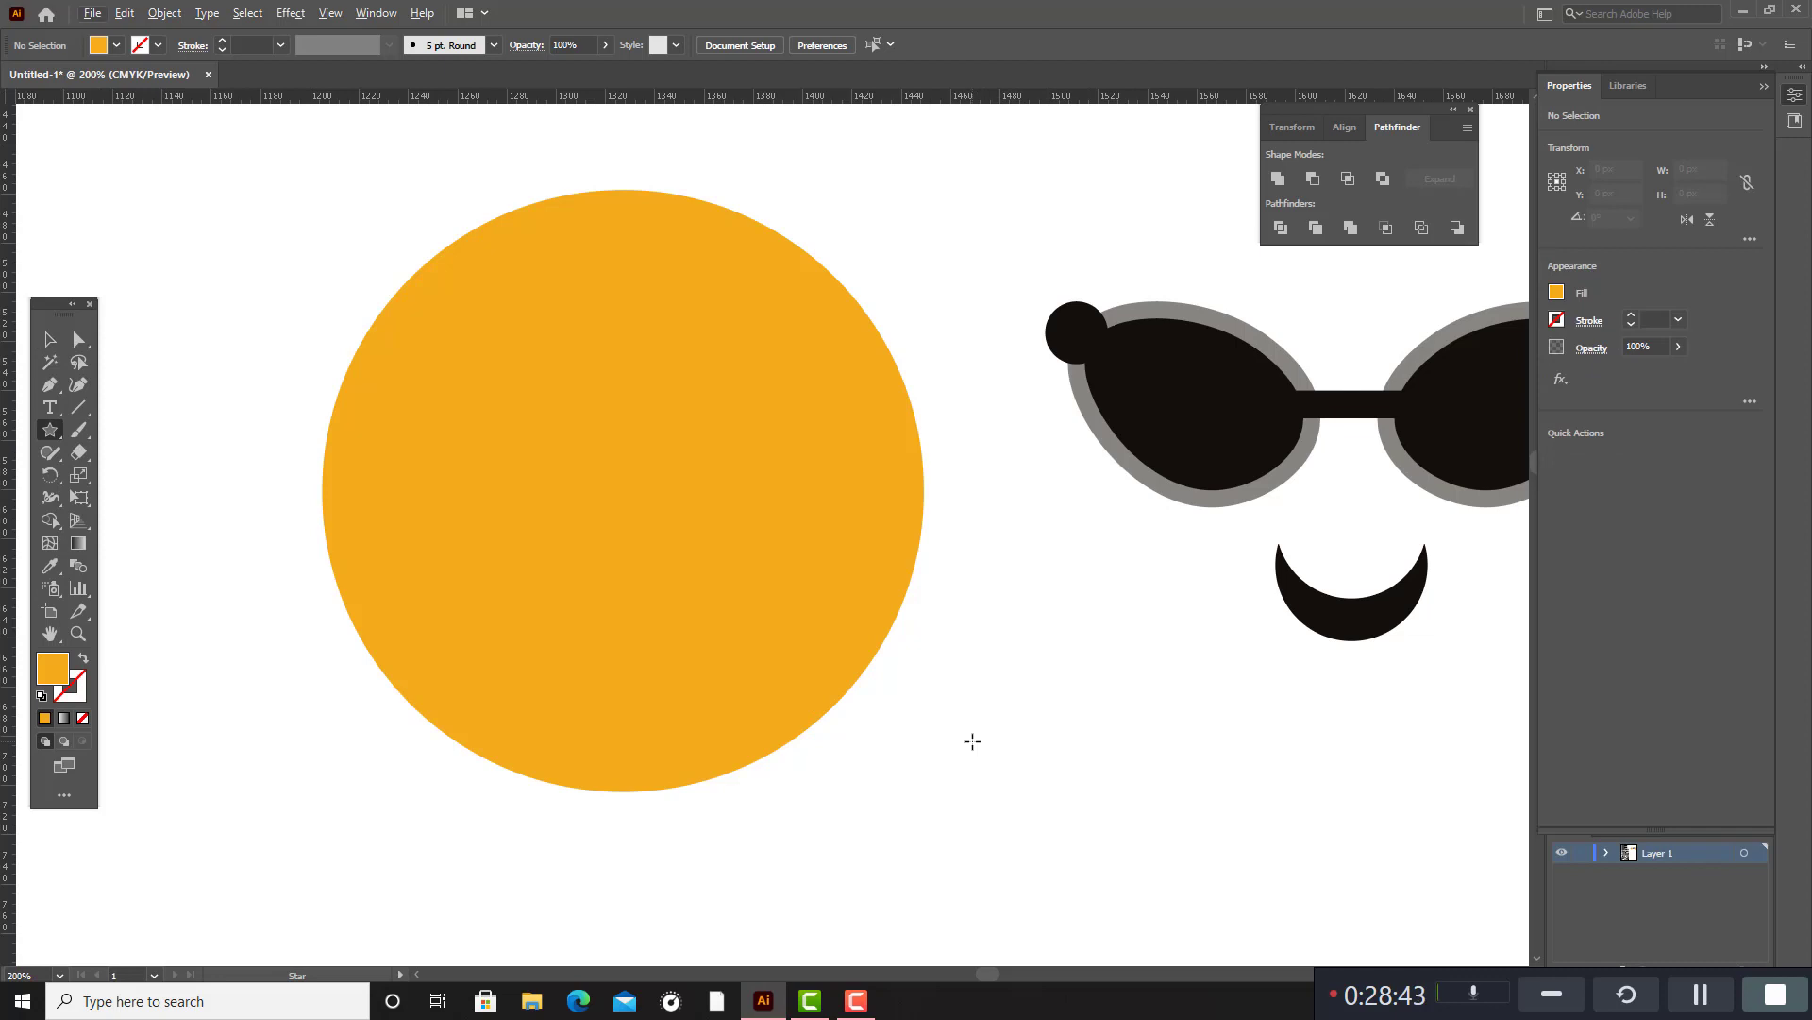
pyautogui.moveTo(972, 741)
pyautogui.mouseDown()
pyautogui.moveTo(1008, 763)
pyautogui.moveTo(616, 220)
pyautogui.moveTo(615, 177)
pyautogui.moveTo(671, 129)
pyautogui.moveTo(631, 175)
pyautogui.mouseUp()
pyautogui.click(50, 339)
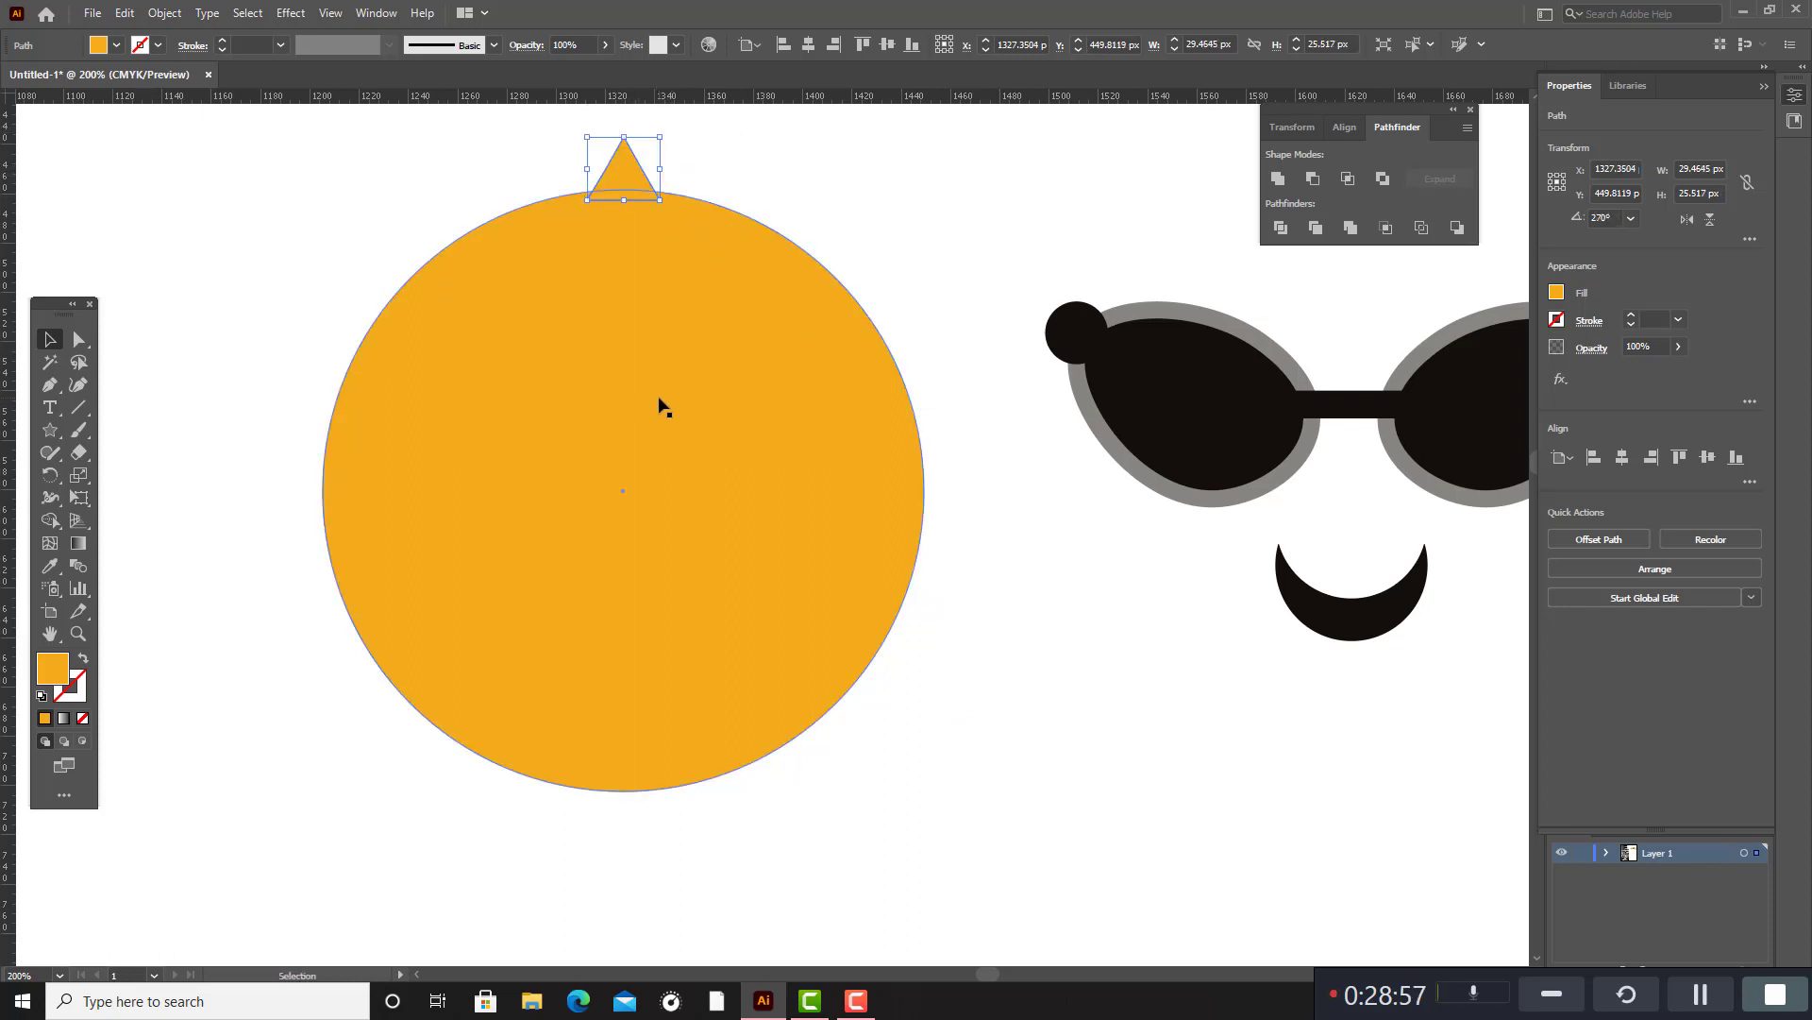
pyautogui.click(874, 255)
# Make a copy of the triangle and orange circle rotated 18° about the circle's centre.
pyautogui.scroll(1, 661, 283)
pyautogui.moveTo(399, 247); pyautogui.dragTo(946, 883)
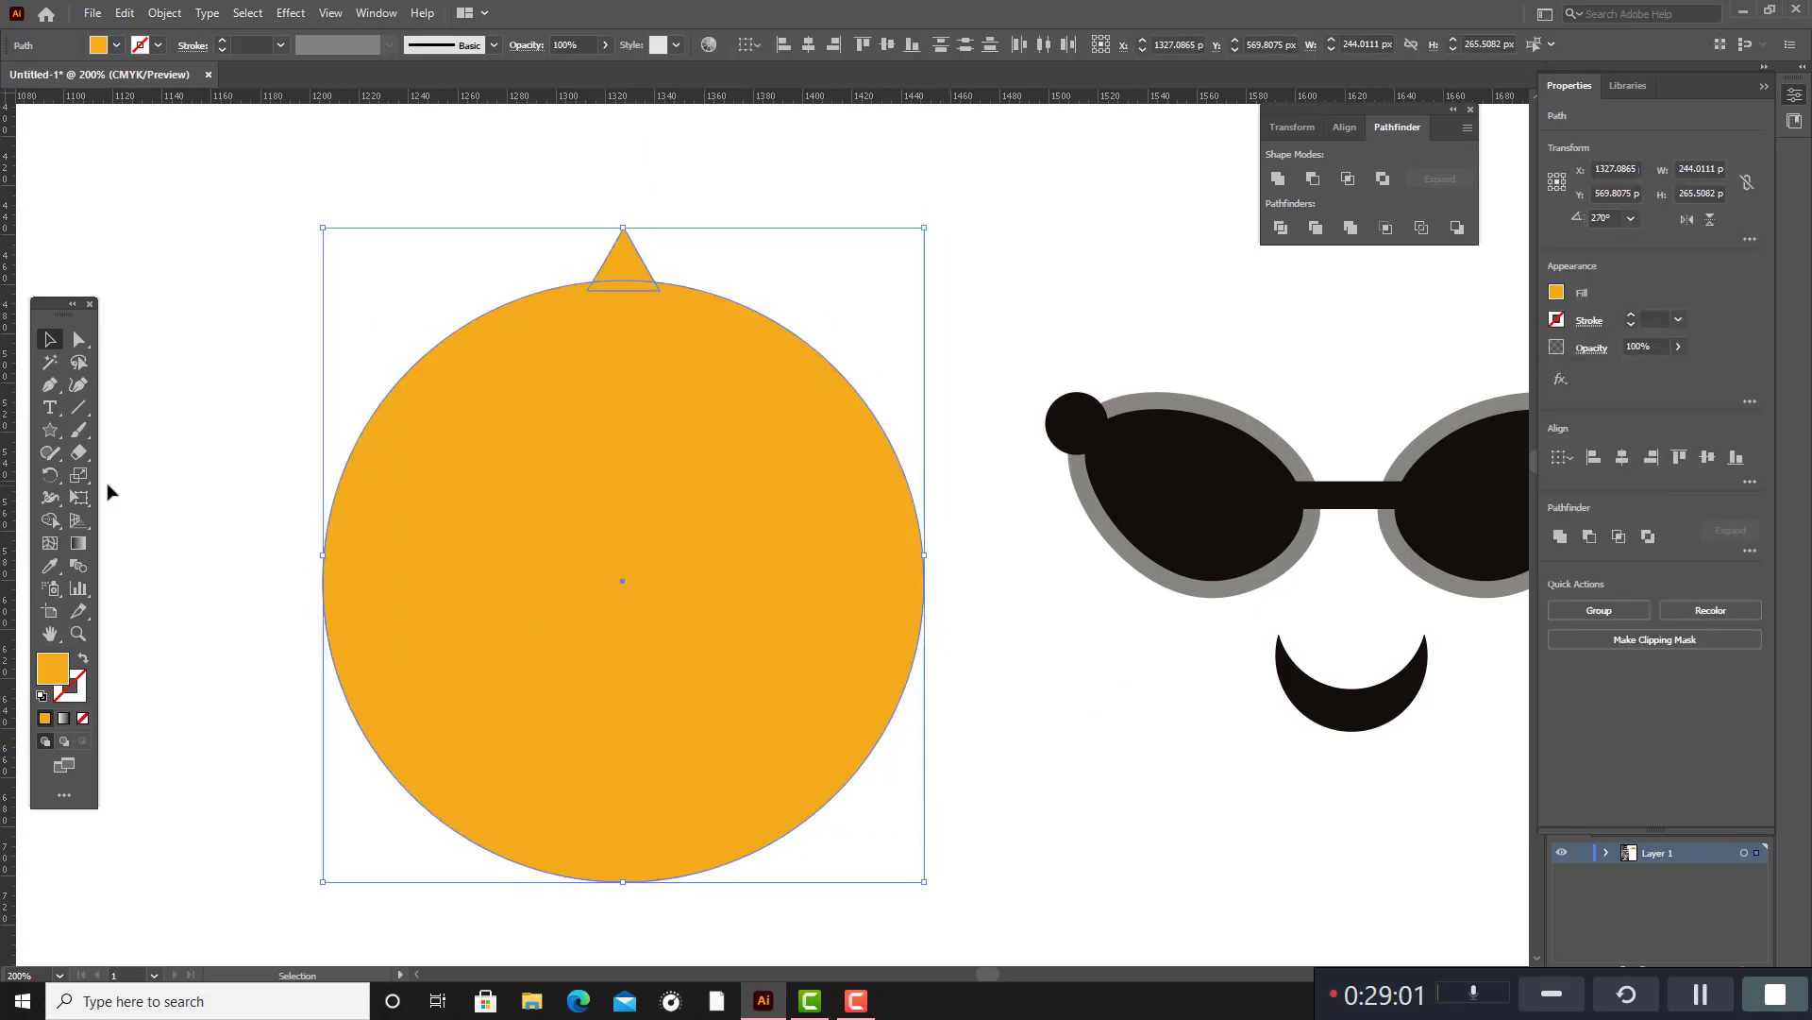
pyautogui.click(52, 476)
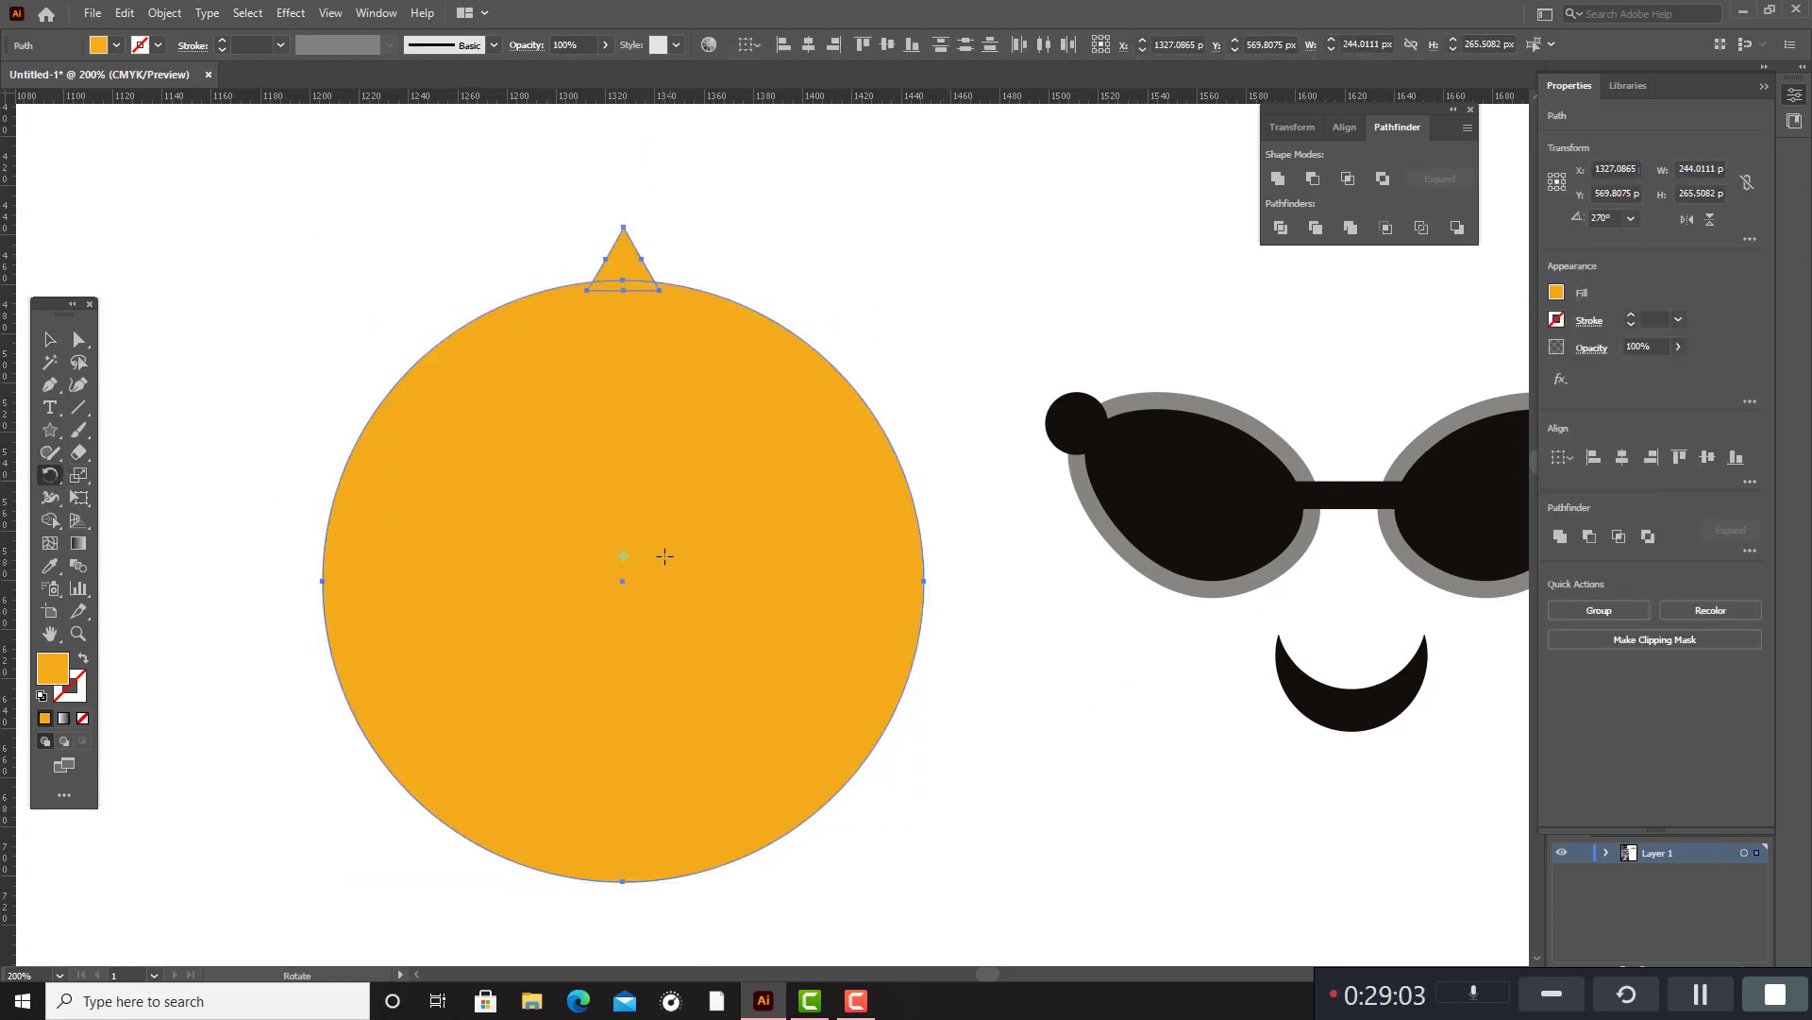
pyautogui.keyDown('alt'); pyautogui.click(622, 580); pyautogui.keyUp('alt')
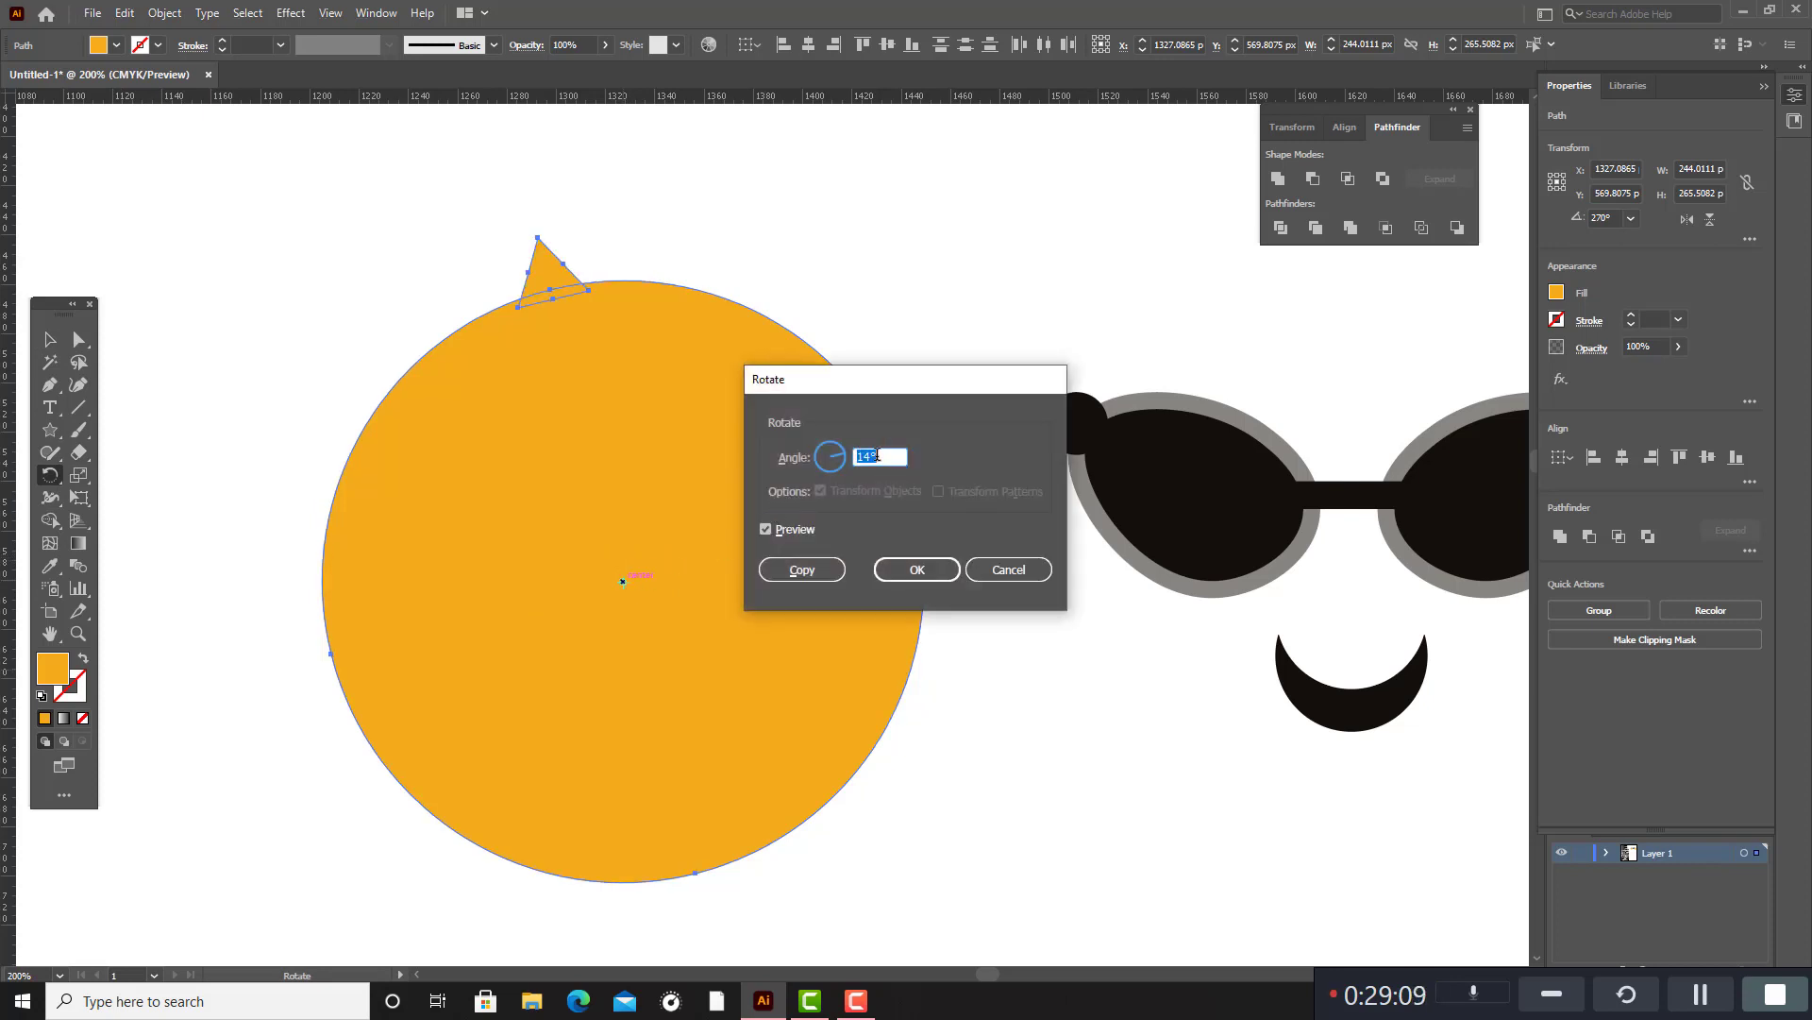
pyautogui.press('Up')
pyautogui.press('Up')
pyautogui.press('Up')
pyautogui.press('Up')
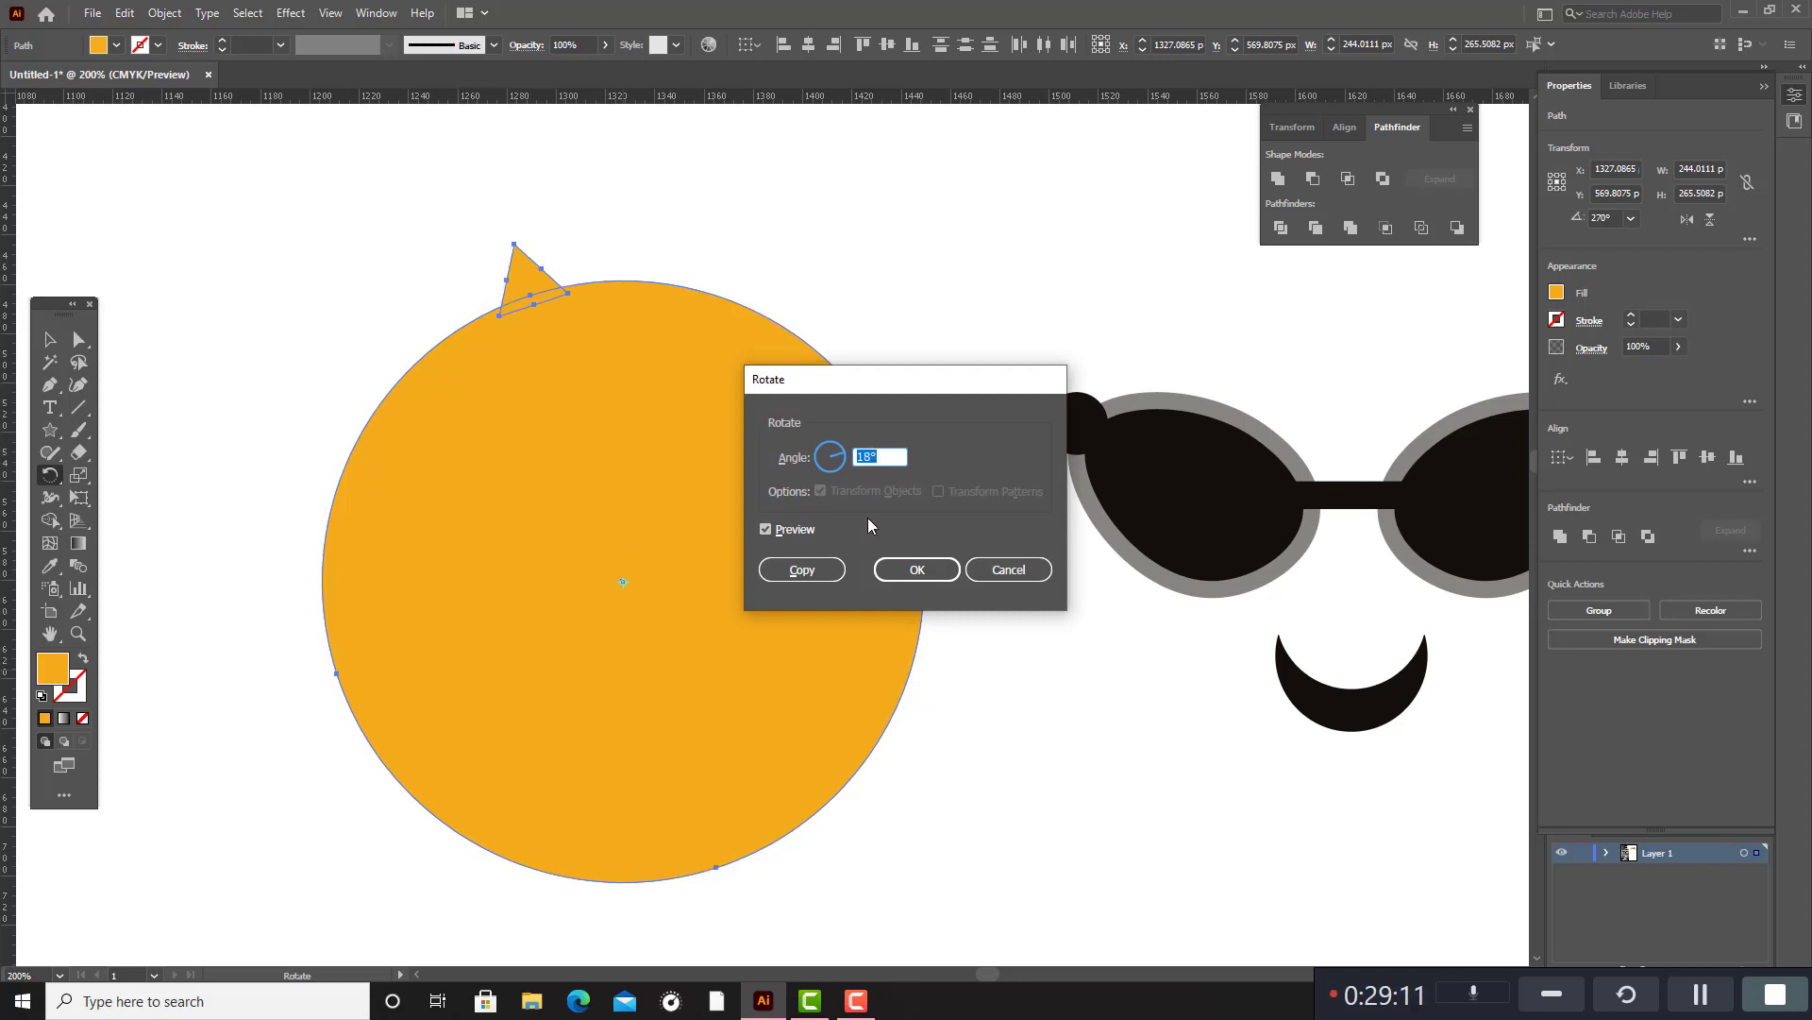
pyautogui.click(825, 568)
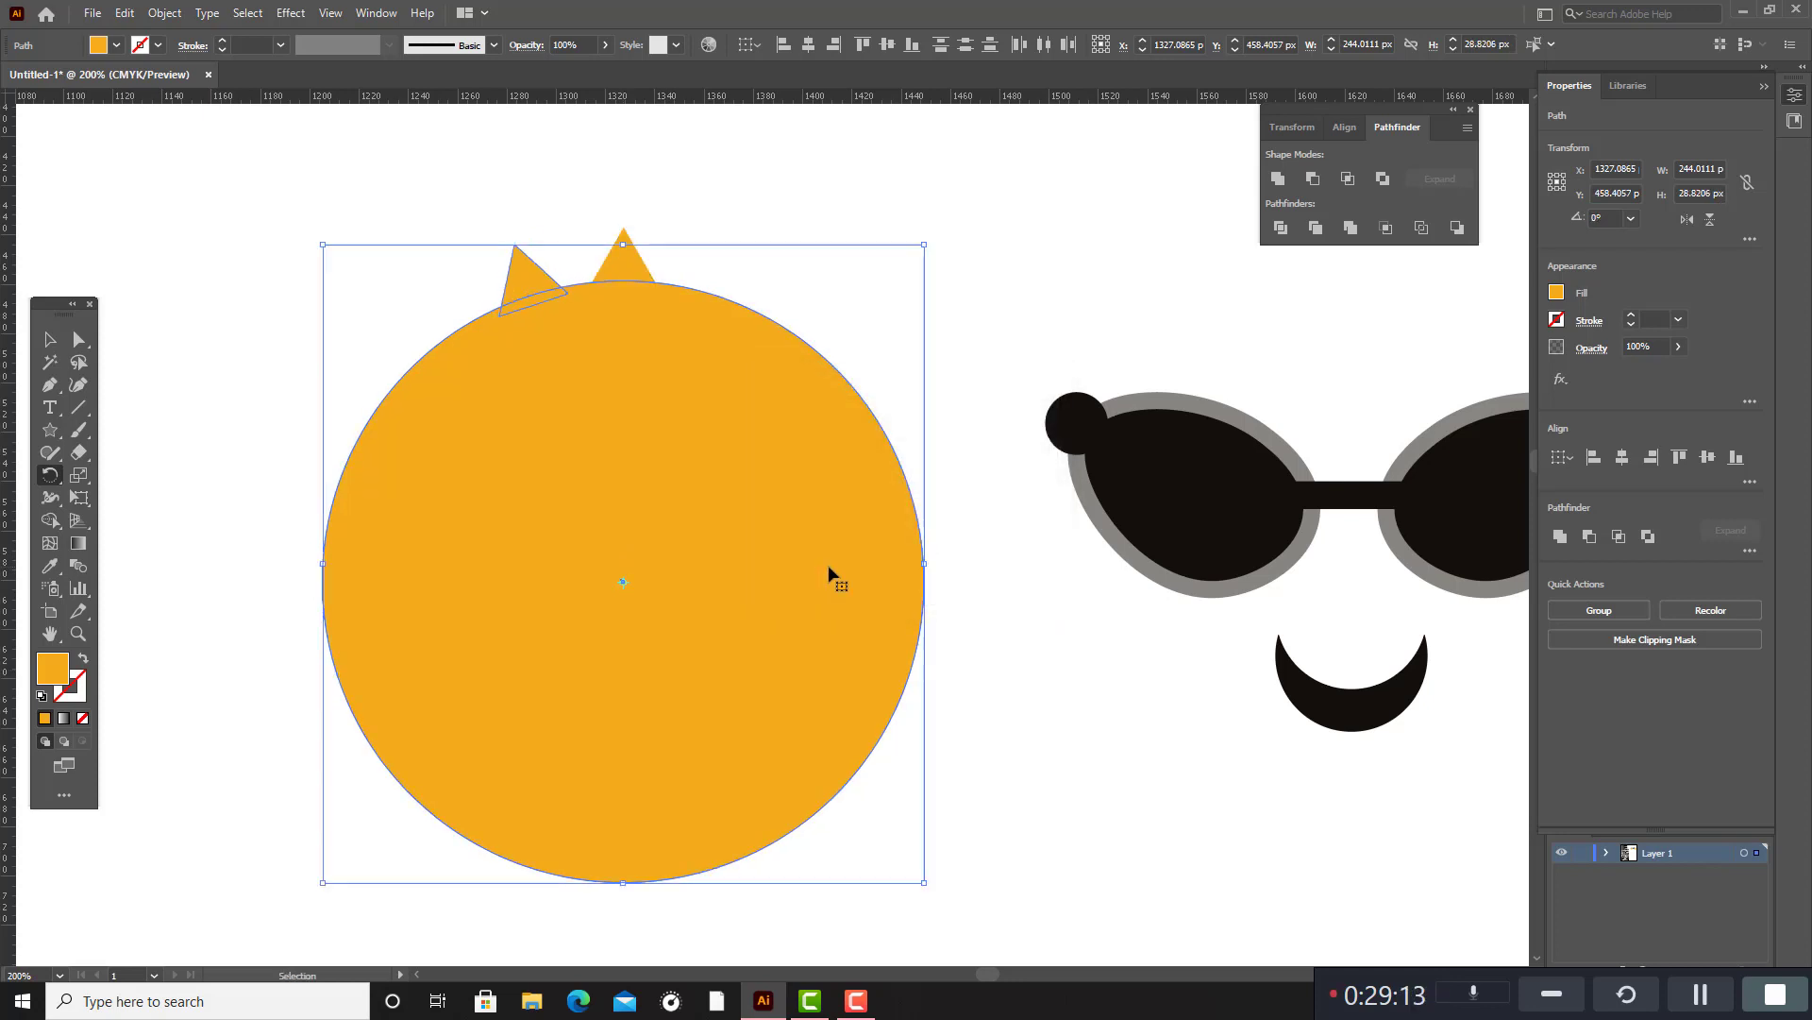
# Repeat the rotated copy until triangular rays surround the whole circle.
pyautogui.hotkey('ctrl', 'd')
pyautogui.hotkey('ctrl', 'd')
pyautogui.hotkey('ctrl', 'd')
pyautogui.hotkey('ctrl', 'd')
pyautogui.hotkey('ctrl', 'd')
pyautogui.hotkey('ctrl', 'd')
pyautogui.hotkey('ctrl', 'd')
pyautogui.hotkey('ctrl', 'd')
pyautogui.hotkey('ctrl', 'd')
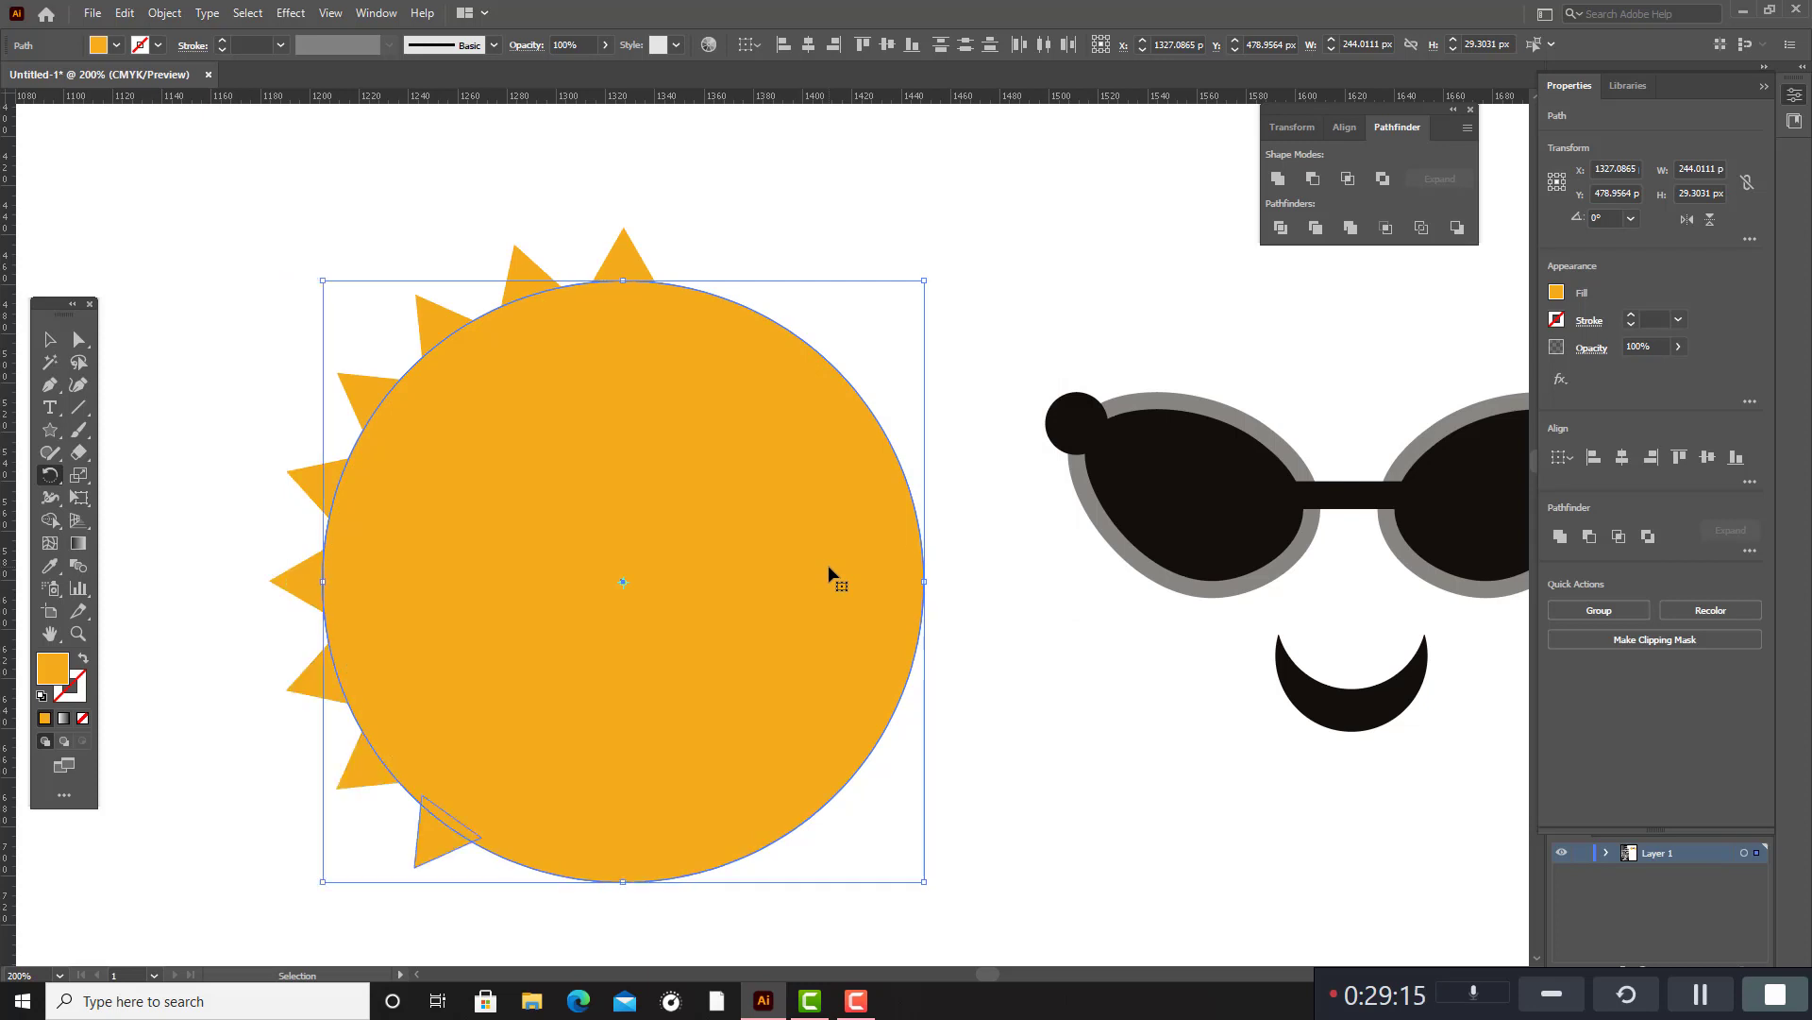
pyautogui.hotkey('ctrl', 'd')
pyautogui.hotkey('ctrl', 'd')
pyautogui.hotkey('ctrl', 'd')
pyautogui.hotkey('ctrl', 'd')
pyautogui.hotkey('ctrl', 'd')
pyautogui.hotkey('ctrl', 'd')
pyautogui.hotkey('ctrl', 'd')
pyautogui.hotkey('ctrl', 'd')
pyautogui.hotkey('ctrl', 'd')
pyautogui.hotkey('ctrl', 'd')
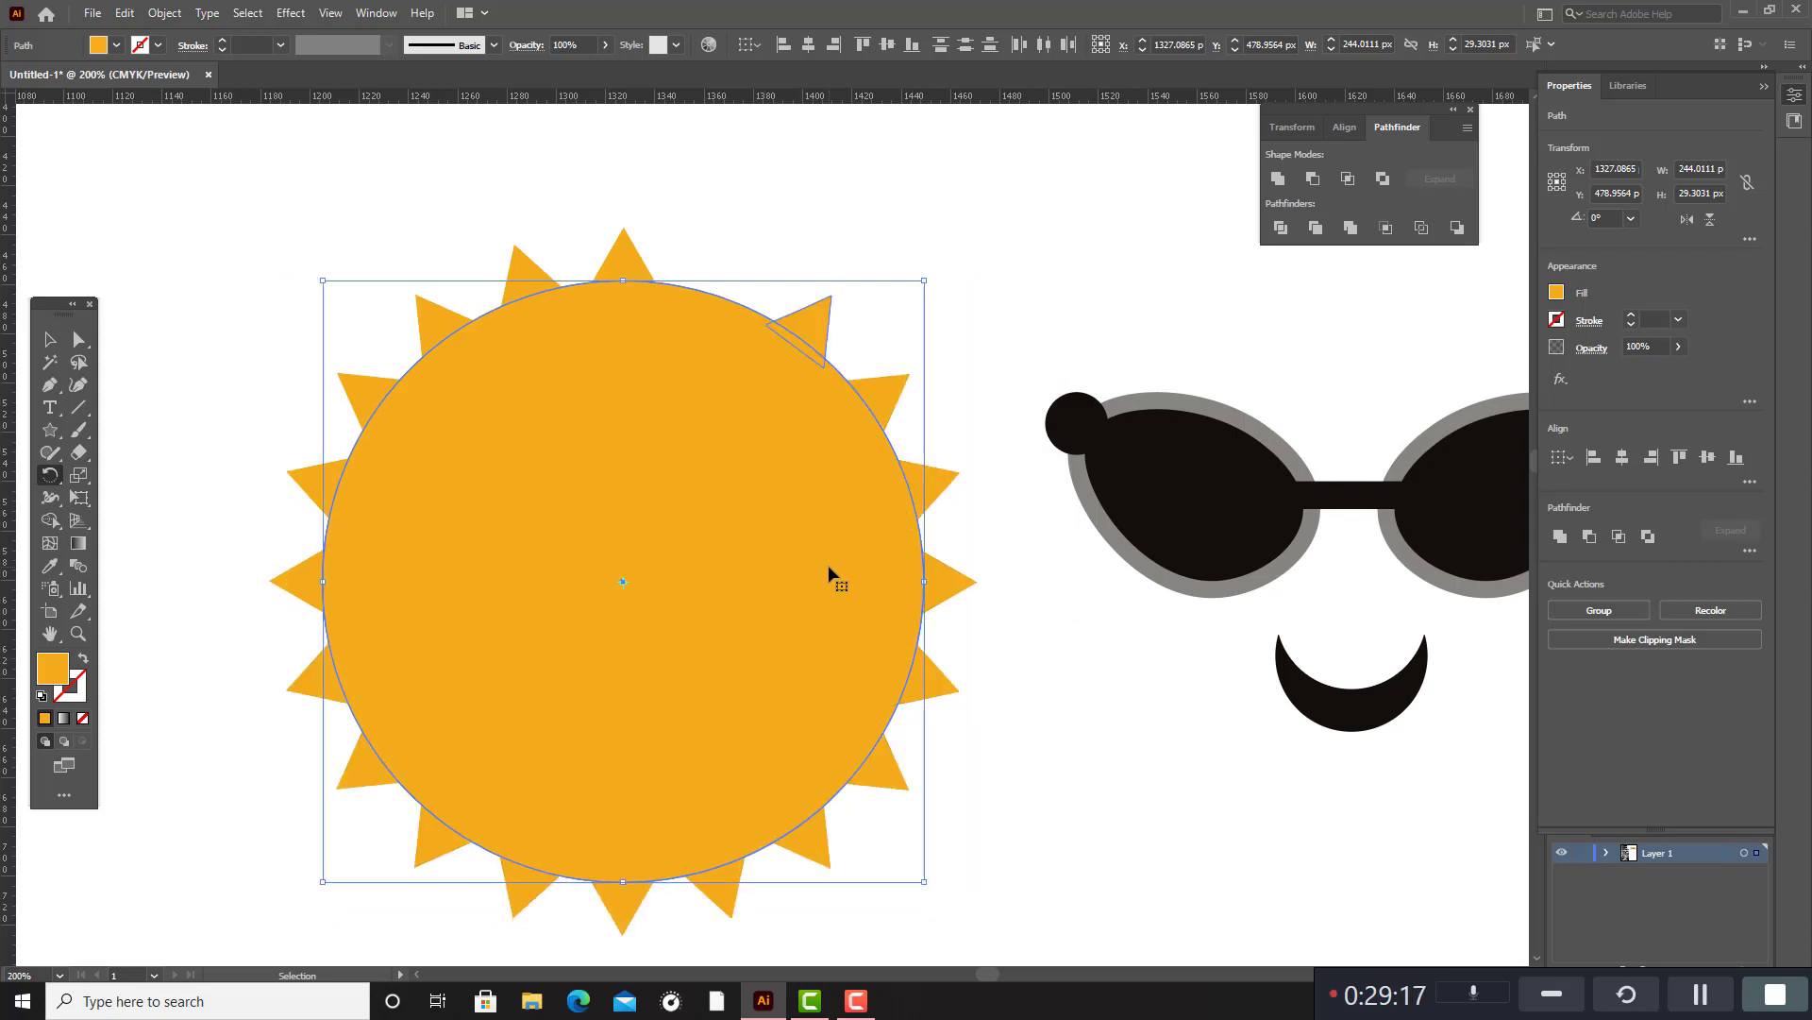
pyautogui.click(50, 339)
pyautogui.click(905, 283)
# Group all the rays and circles, and unite them into one sunburst shape.
pyautogui.scroll(-2, 154, 457)
pyautogui.scroll(2, 208, 378)
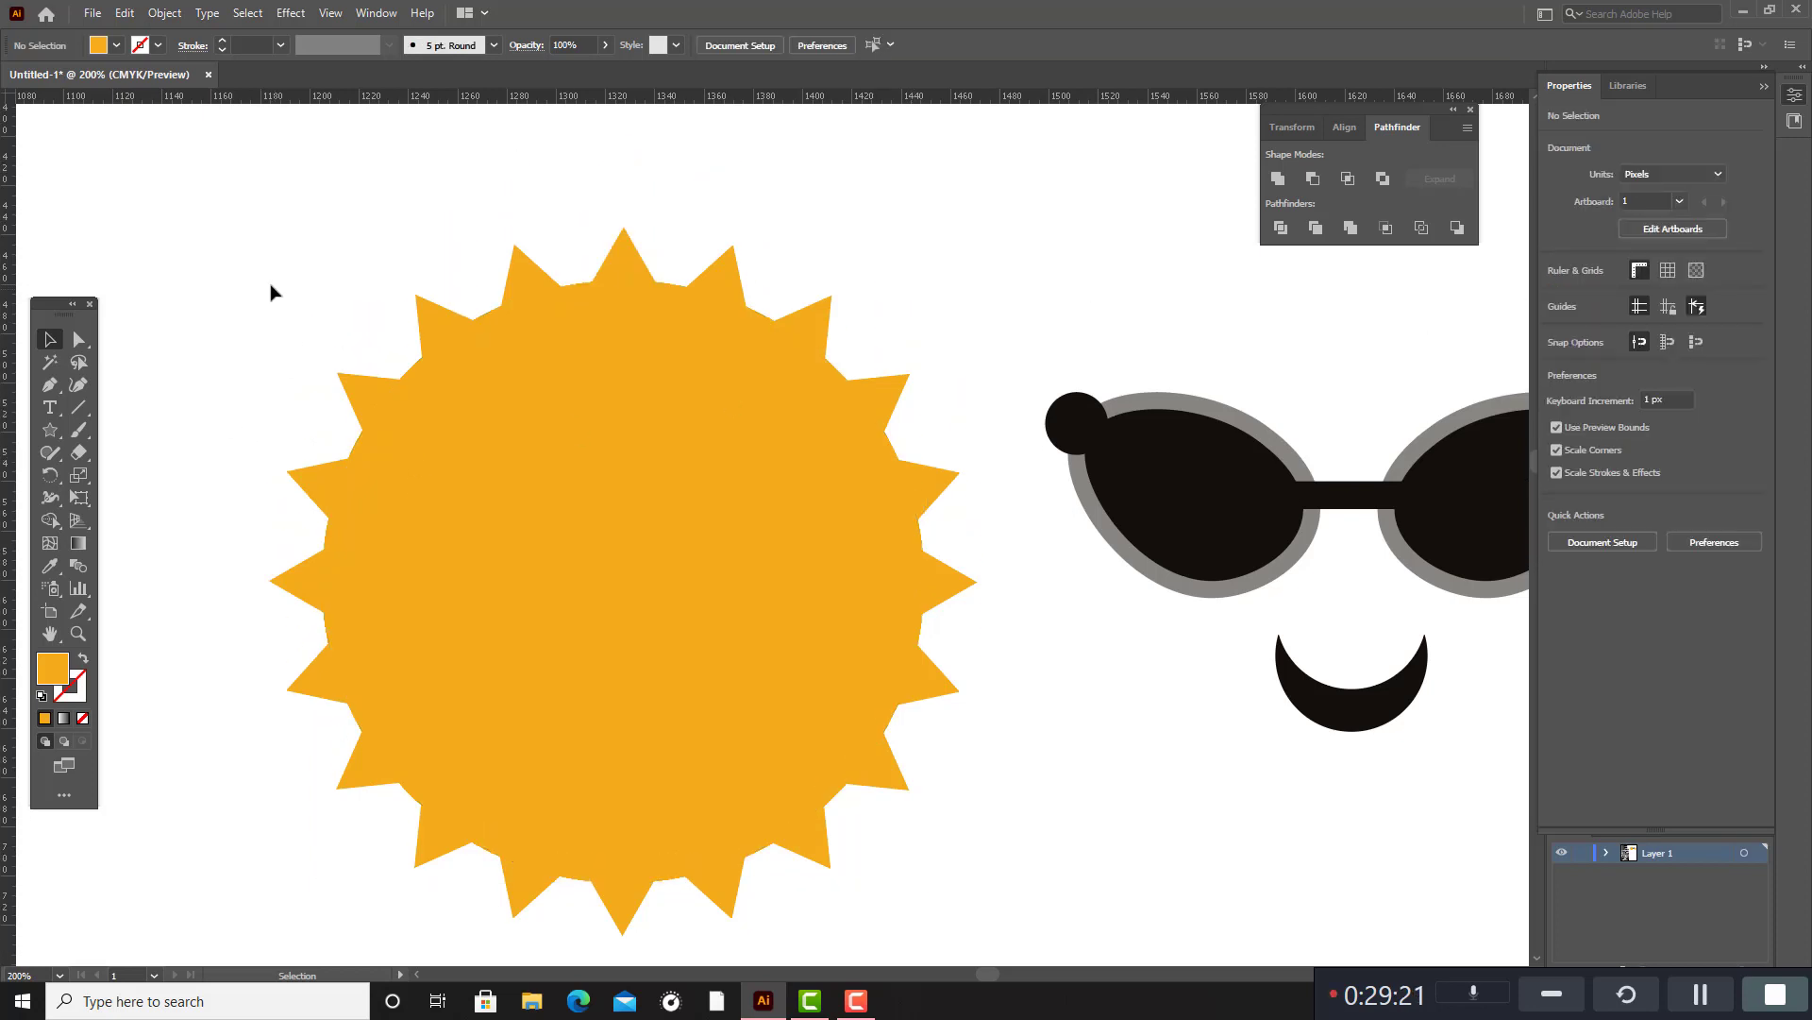
pyautogui.moveTo(269, 282); pyautogui.dragTo(1023, 967)
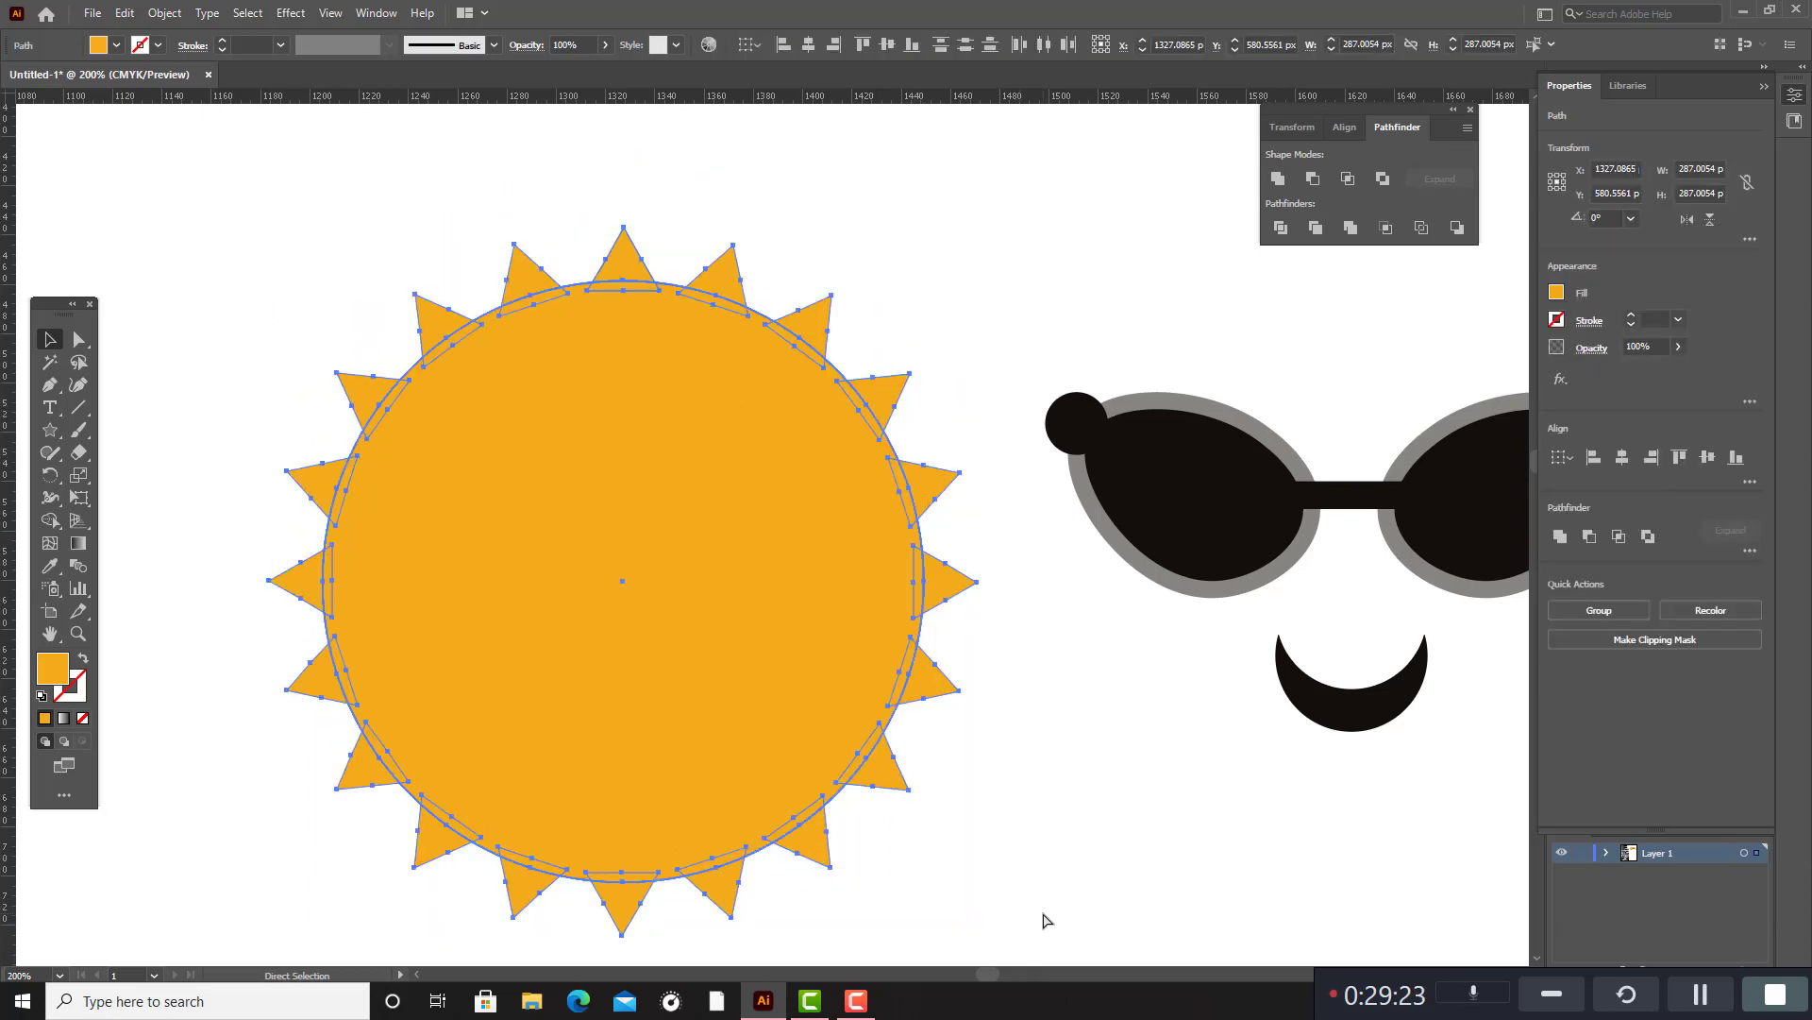
pyautogui.hotkey('ctrl', 'g')
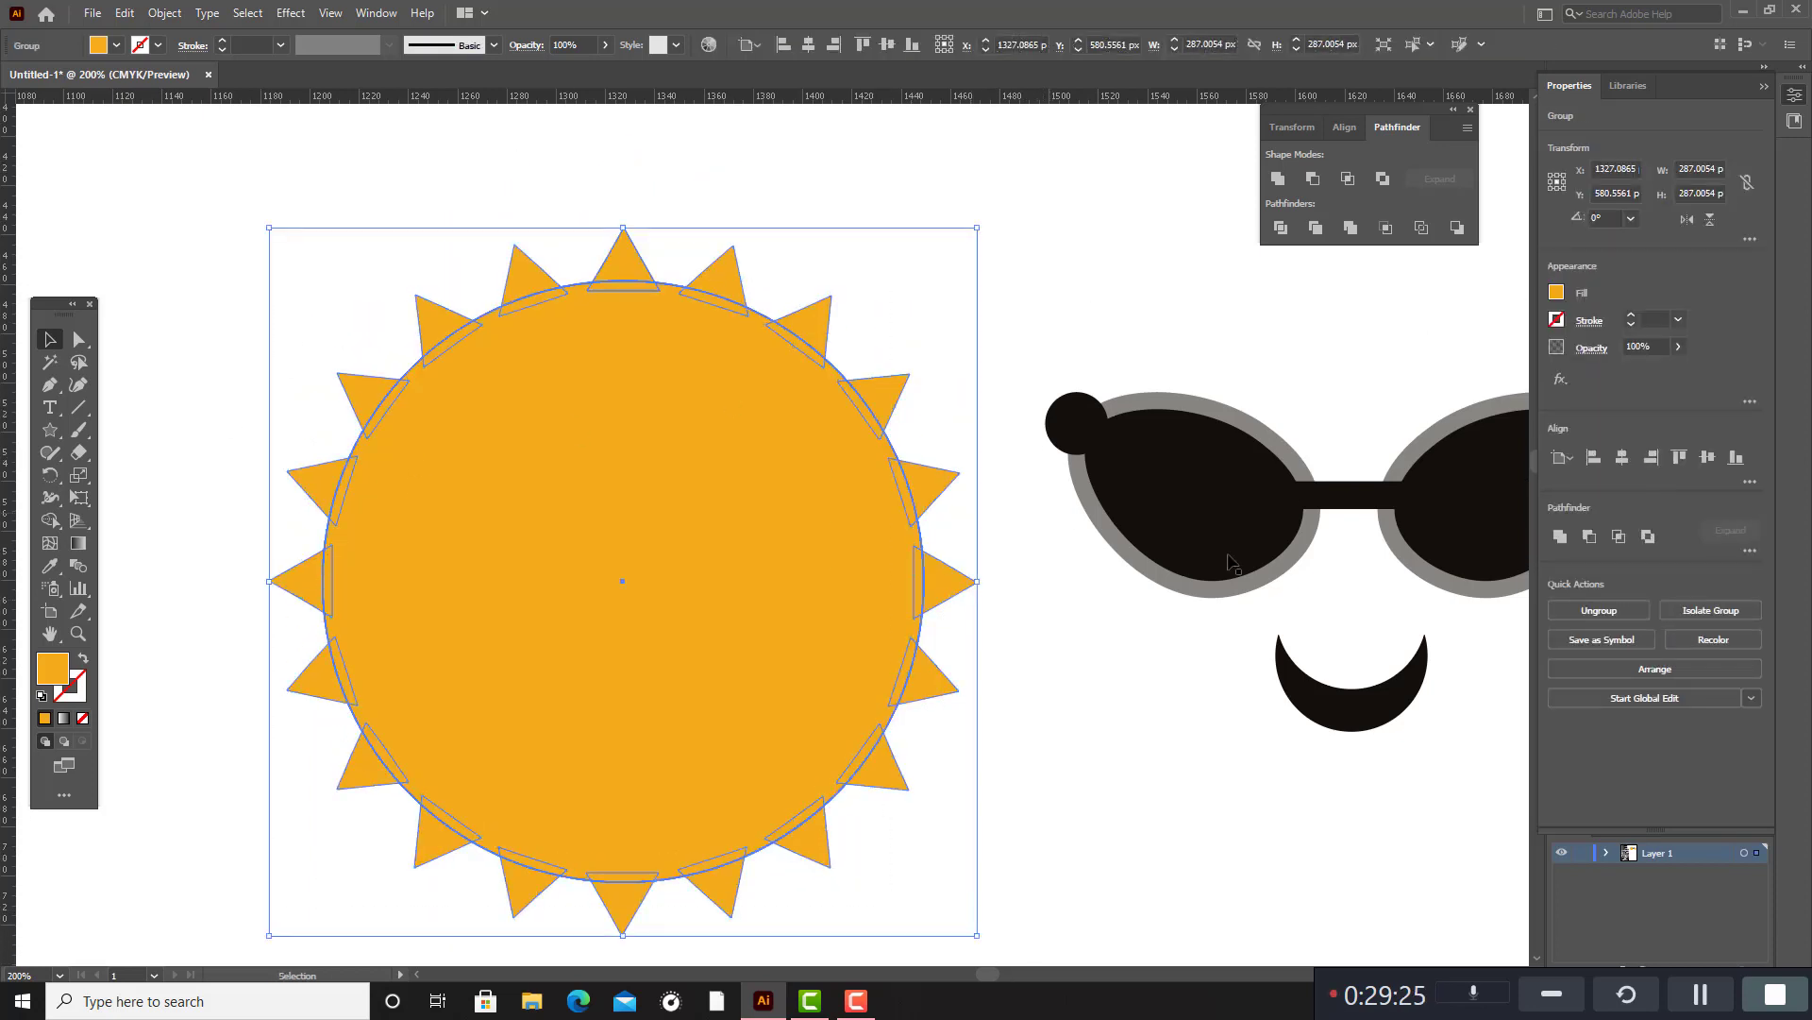
pyautogui.click(1279, 179)
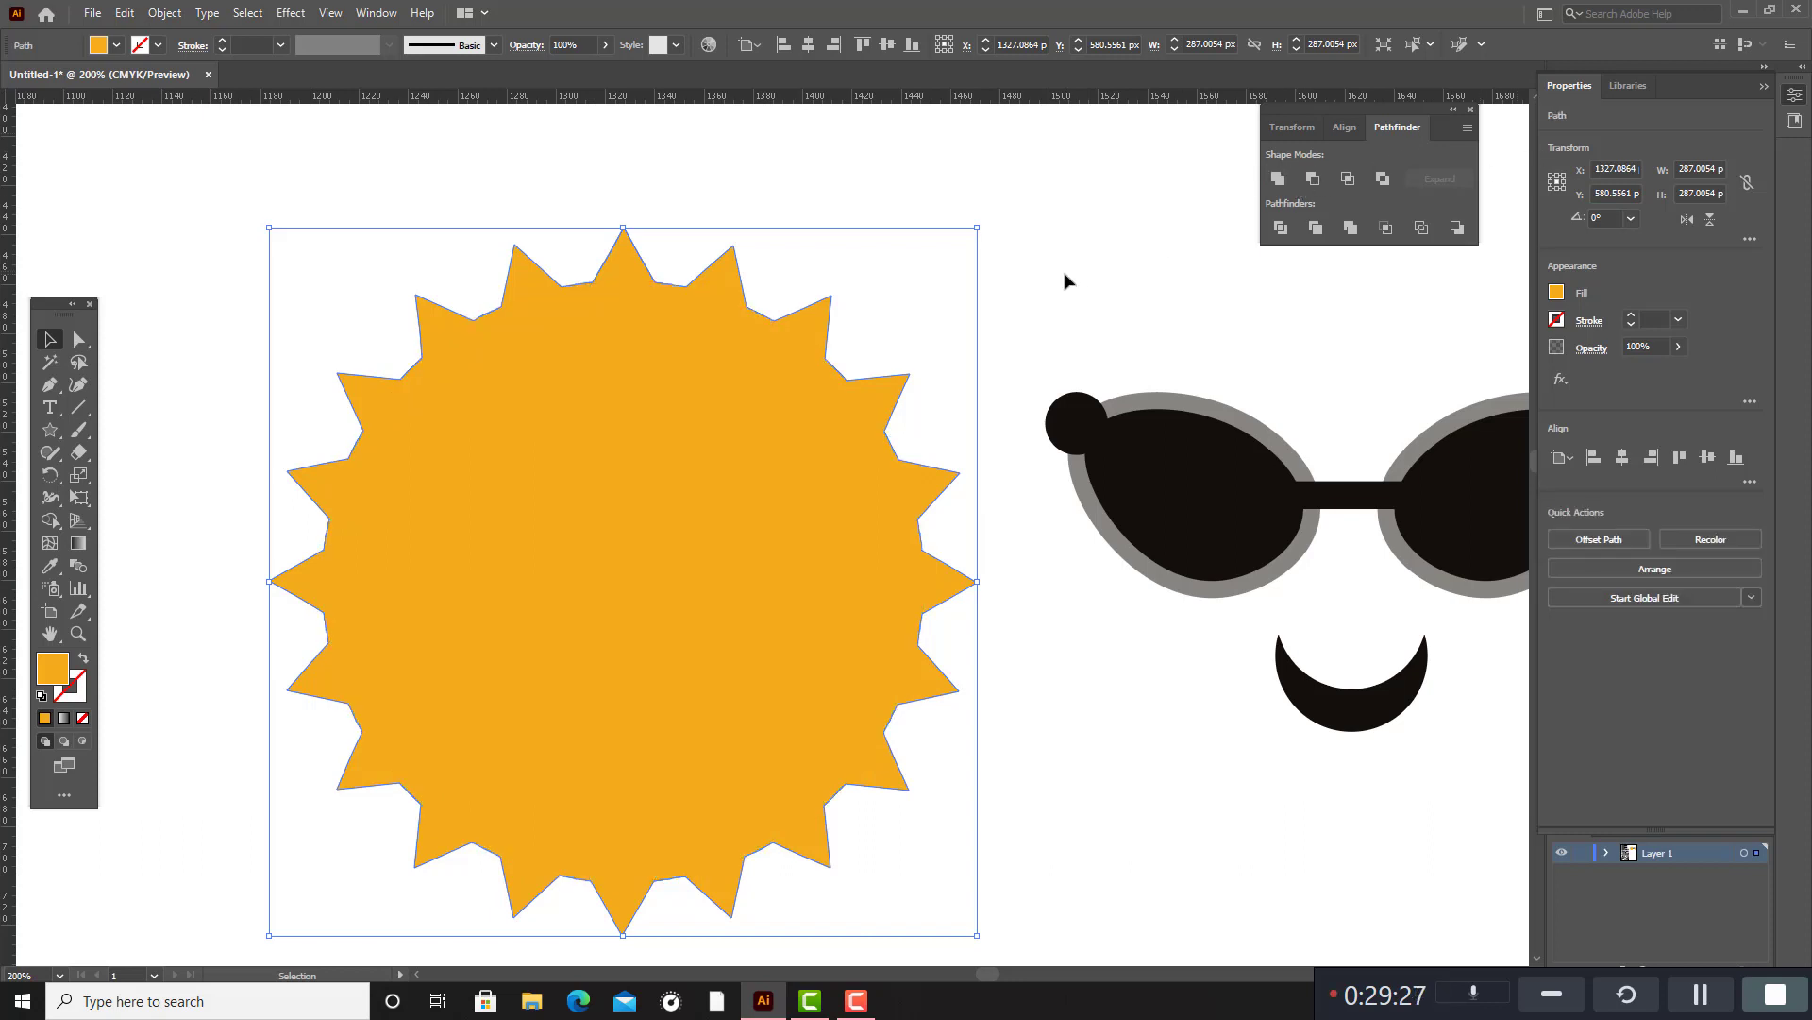
# Scale the orange sunburst down proportionally to about 227 px wide around its centre.
pyautogui.click(978, 342)
pyautogui.scroll(-1, 743, 532)
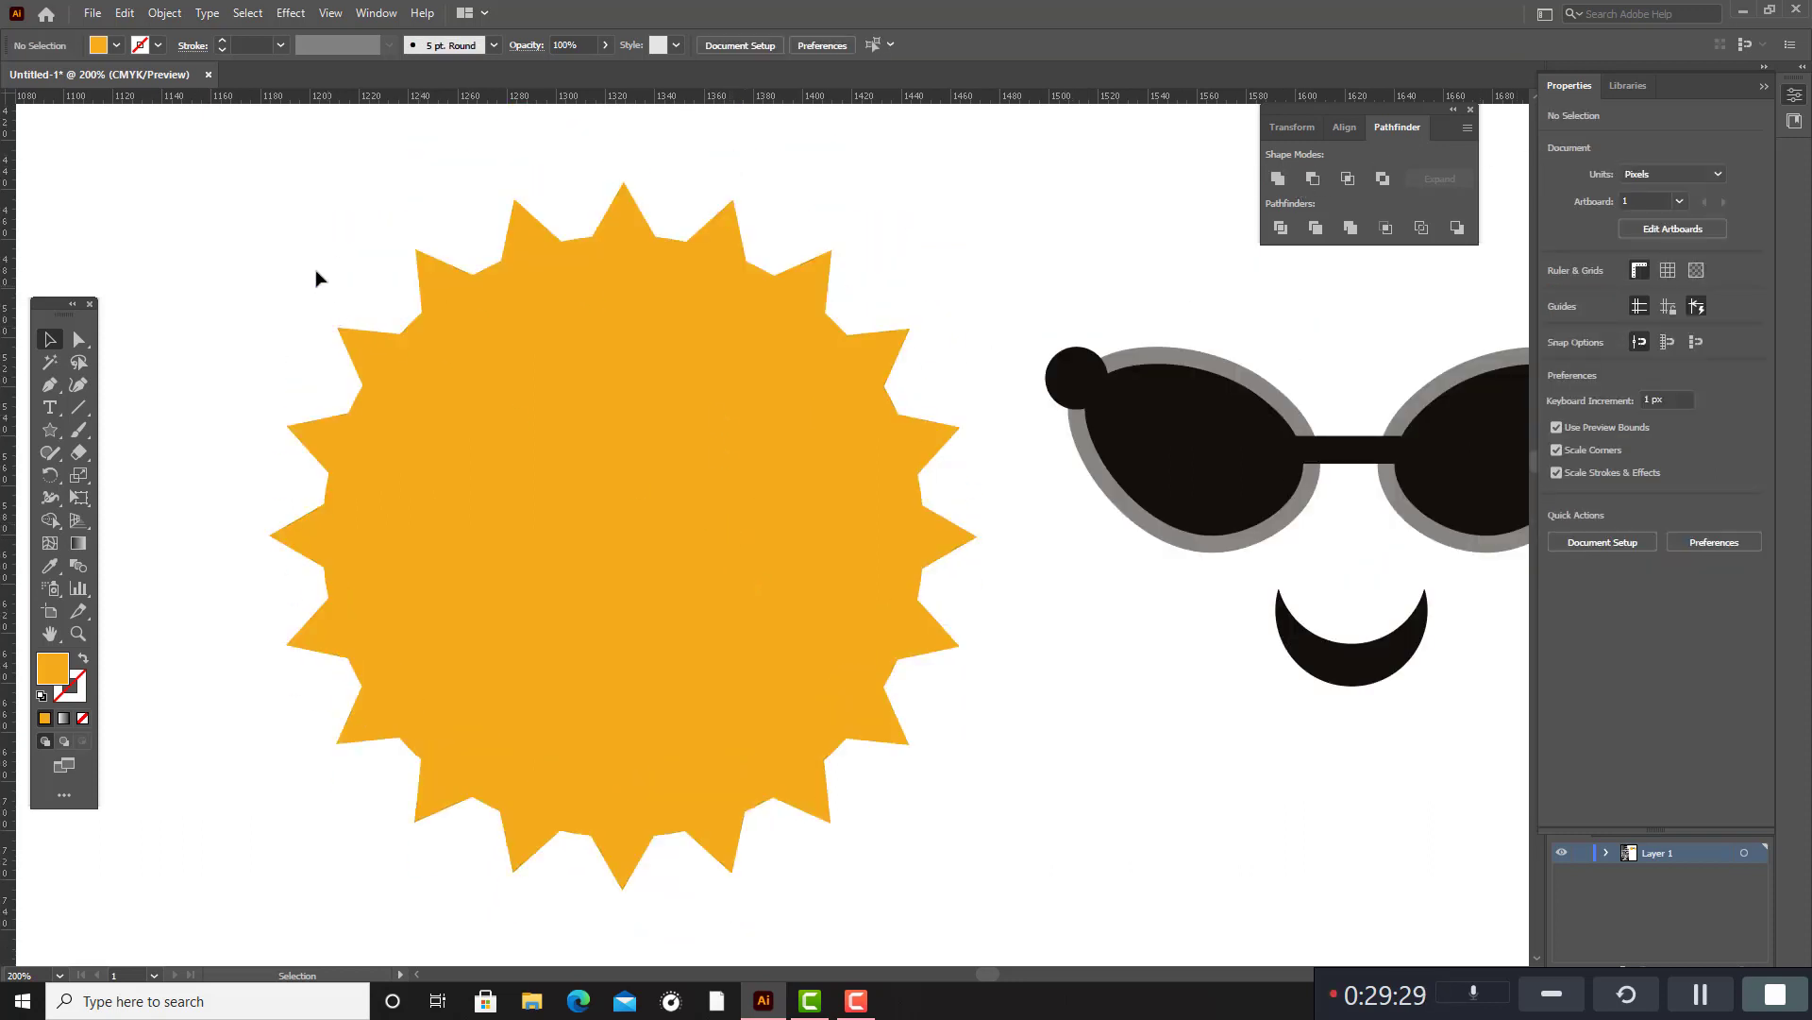
pyautogui.moveTo(315, 275); pyautogui.dragTo(1003, 666)
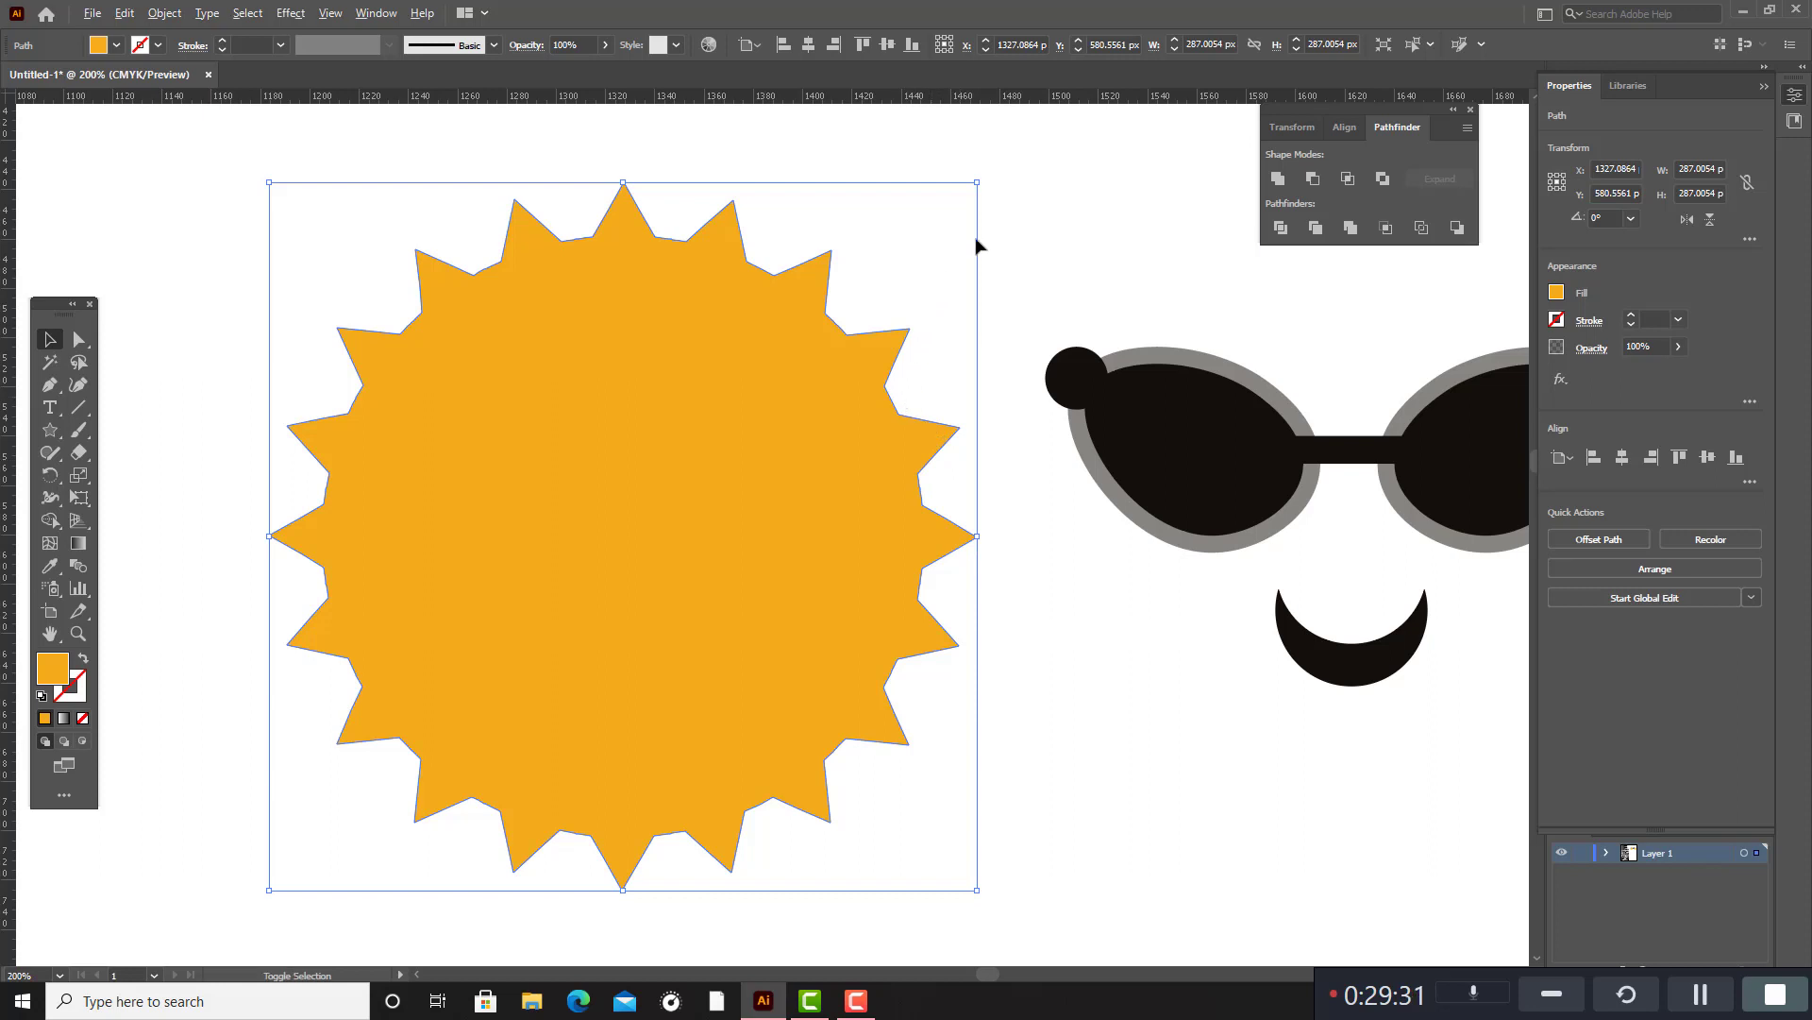
pyautogui.moveTo(976, 183); pyautogui.dragTo(1231, 590)
# Place the sunglasses and smile group on the sunburst, scaled to about 138 px wide and 81 px high and centred horizontally.
pyautogui.click(986, 321)
pyautogui.scroll(-2, 987, 321)
pyautogui.click(1246, 607)
pyautogui.moveTo(1023, 259); pyautogui.dragTo(1258, 528)
pyautogui.moveTo(1317, 317); pyautogui.dragTo(885, 421)
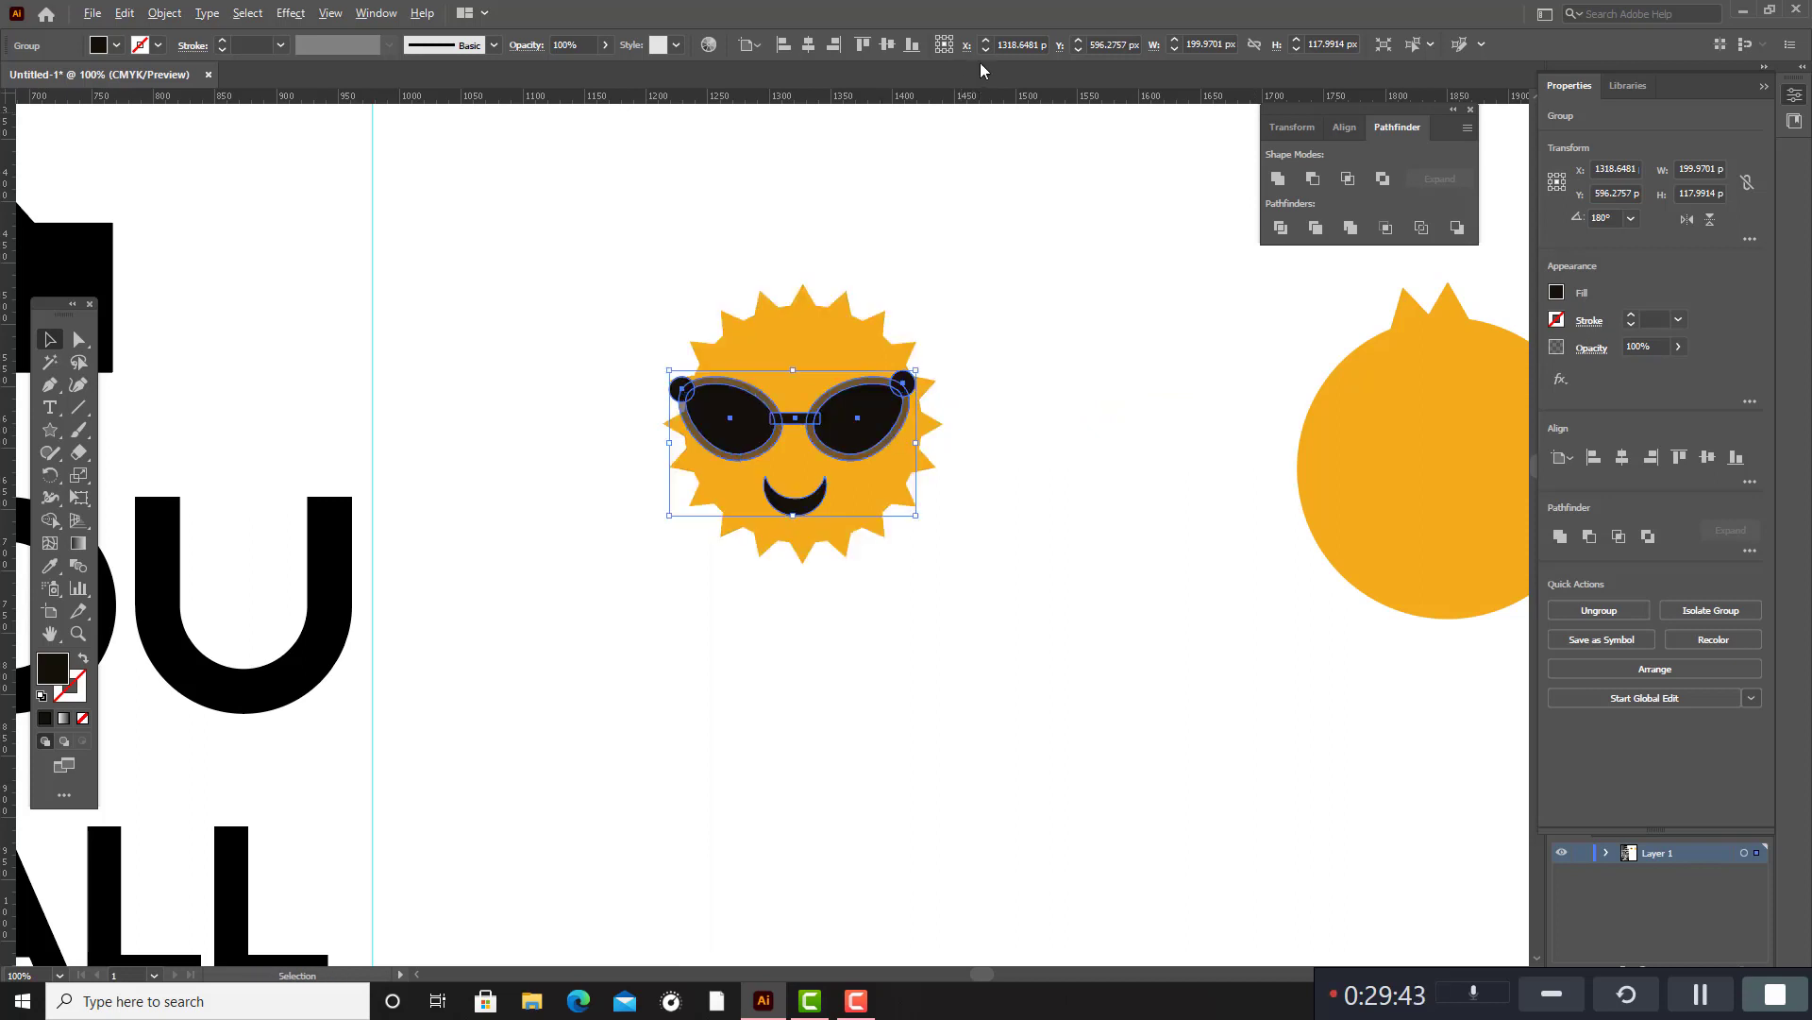
pyautogui.moveTo(917, 368)
pyautogui.mouseDown()
pyautogui.moveTo(859, 427)
pyautogui.moveTo(904, 376)
pyautogui.mouseUp()
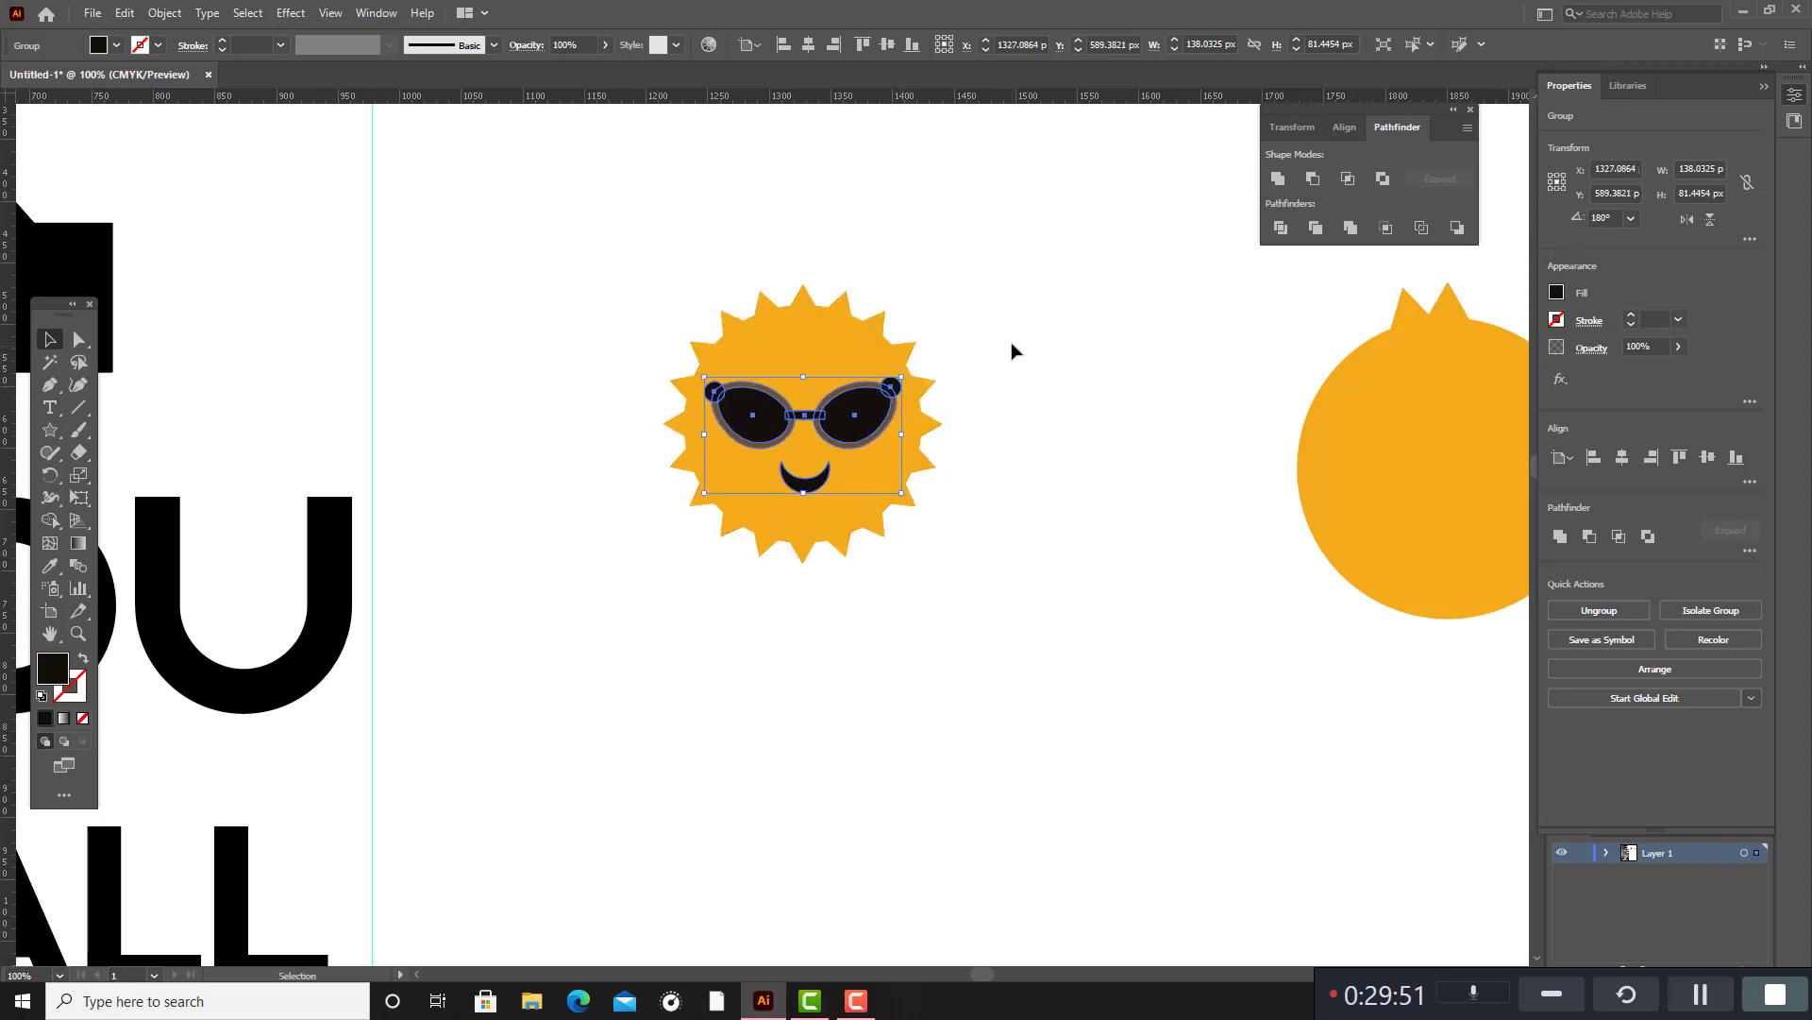
pyautogui.click(1114, 338)
# Delete the leftover orange circle and triangles to the right of the sun.
pyautogui.moveTo(1225, 294); pyautogui.dragTo(1592, 643)
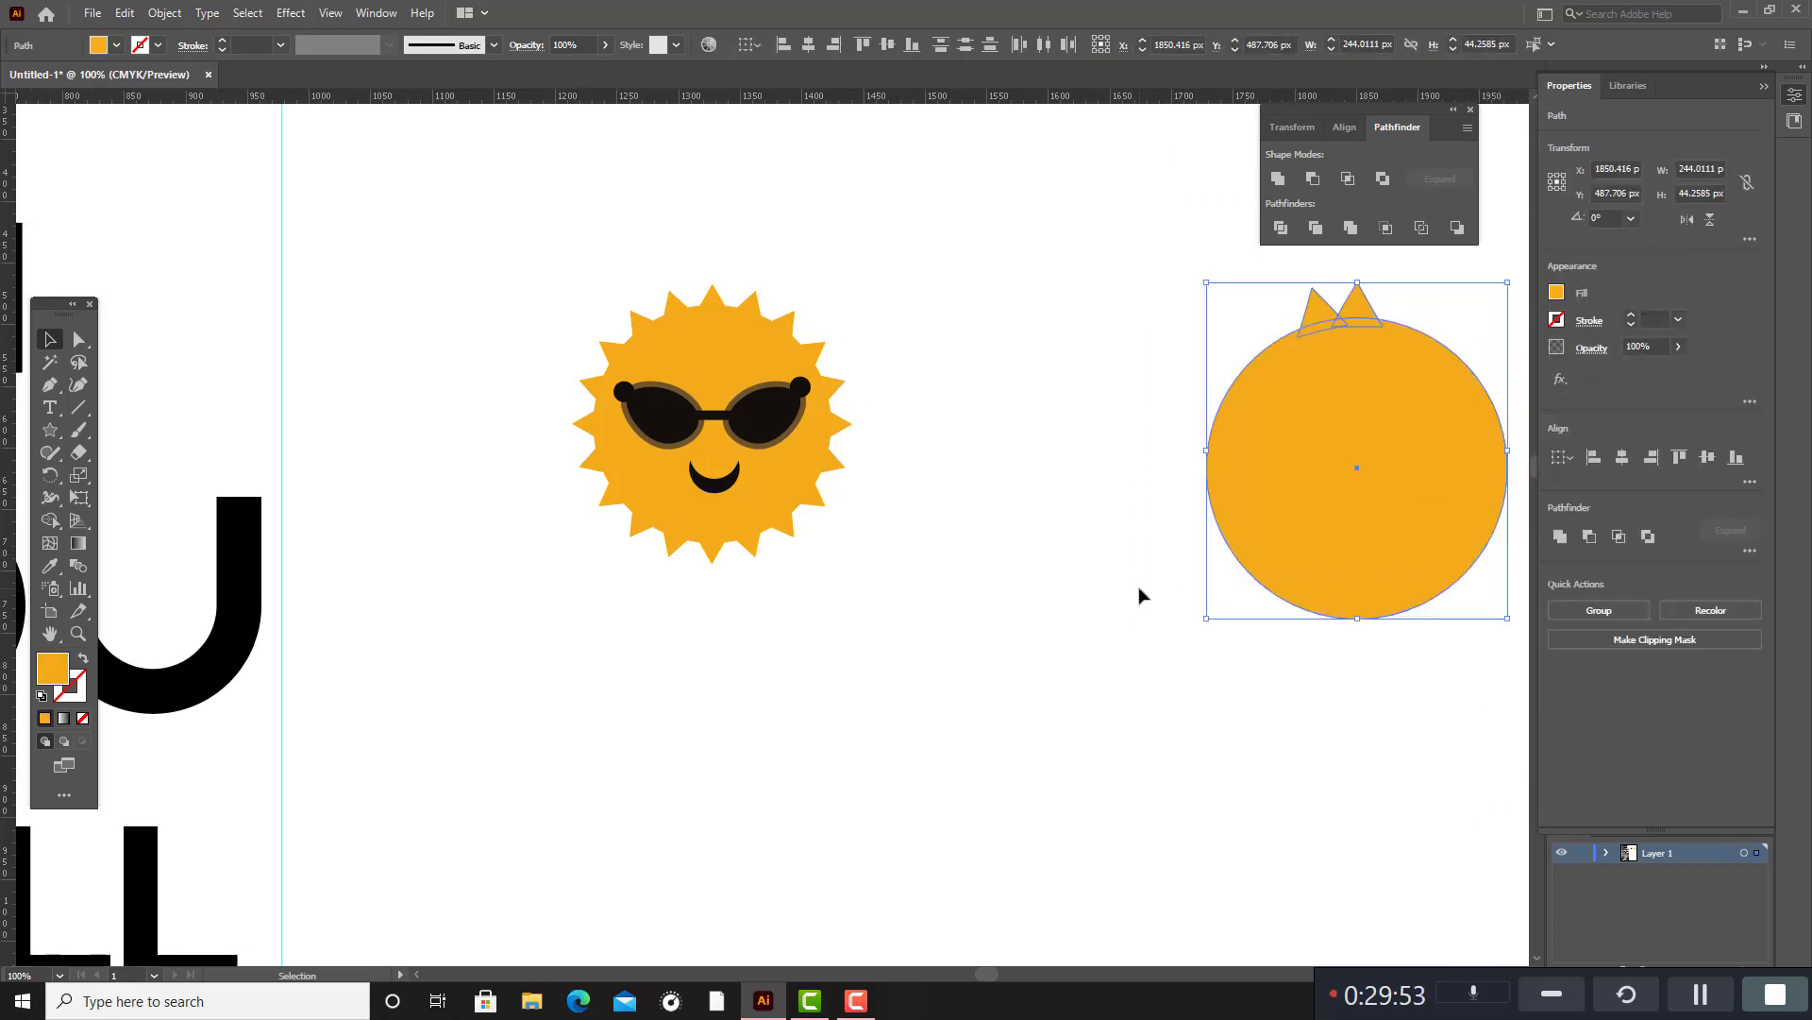
pyautogui.press('Delete')
pyautogui.keyDown('alt'); pyautogui.scroll(-2, 1024, 526); pyautogui.keyUp('alt')
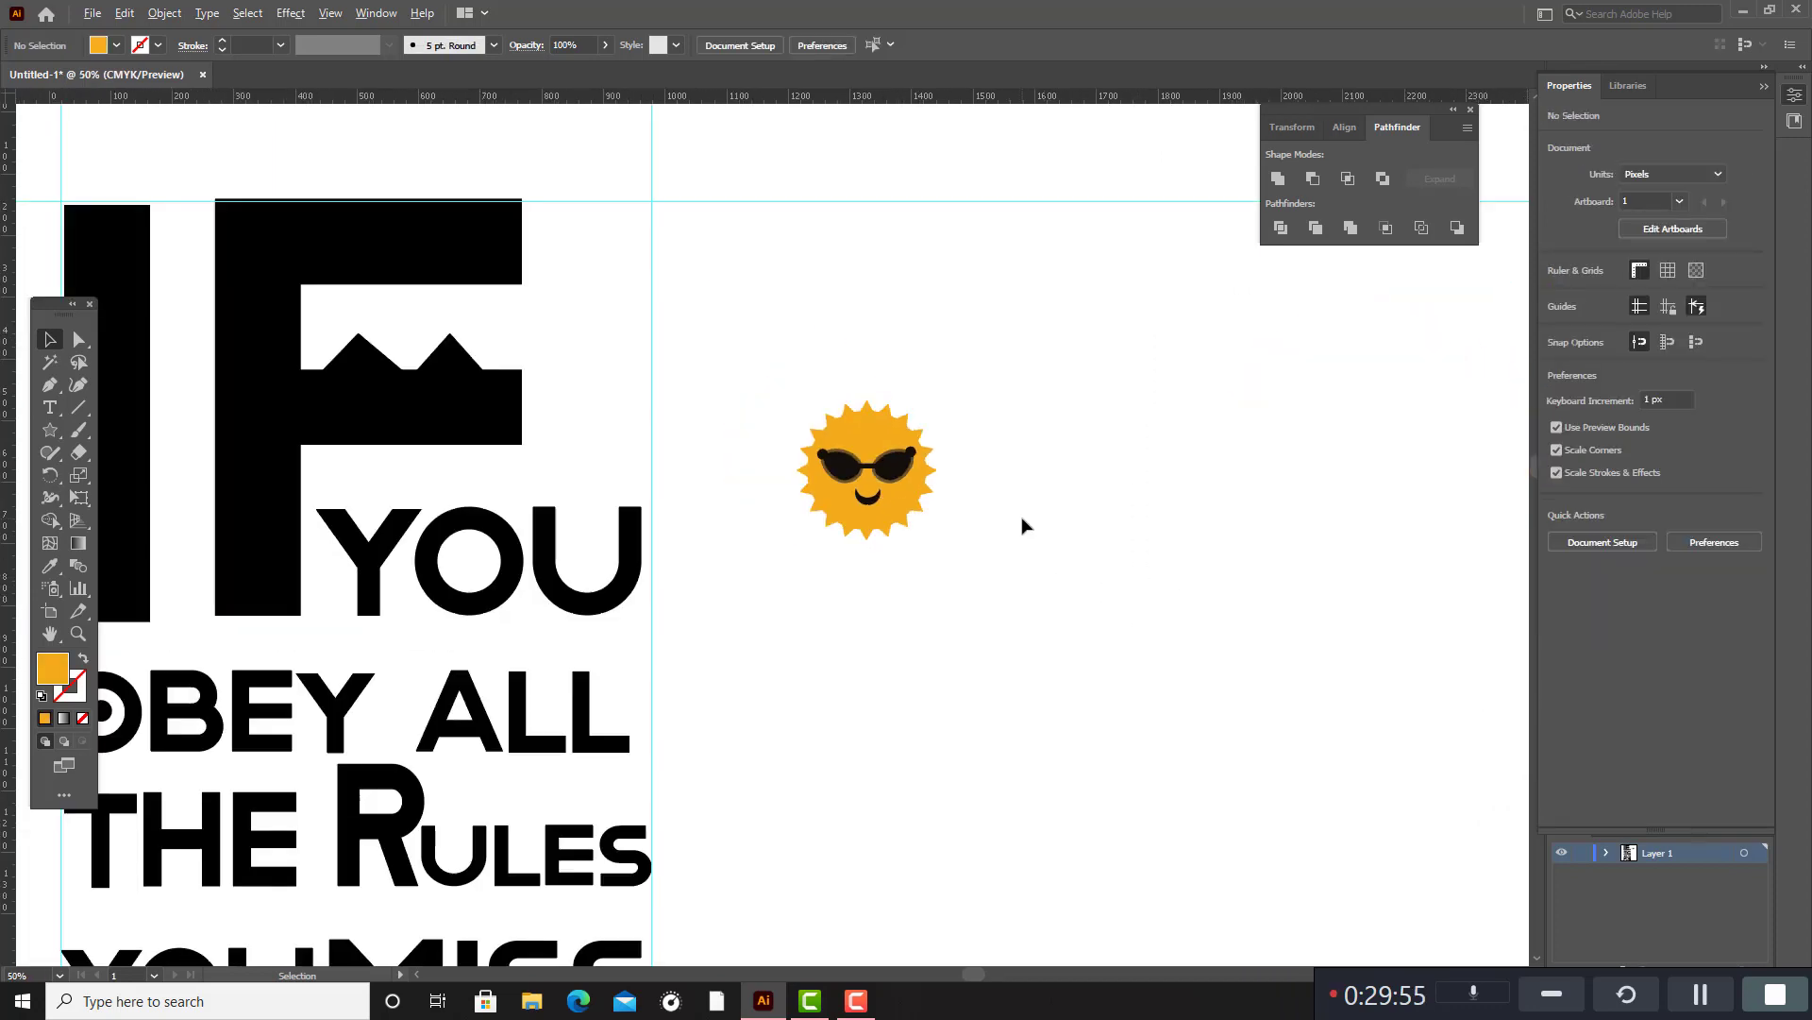
# Scale the whole smiling sun down to about 178 px wide and move it up and closer to the quote.
pyautogui.moveTo(787, 361); pyautogui.dragTo(1038, 576)
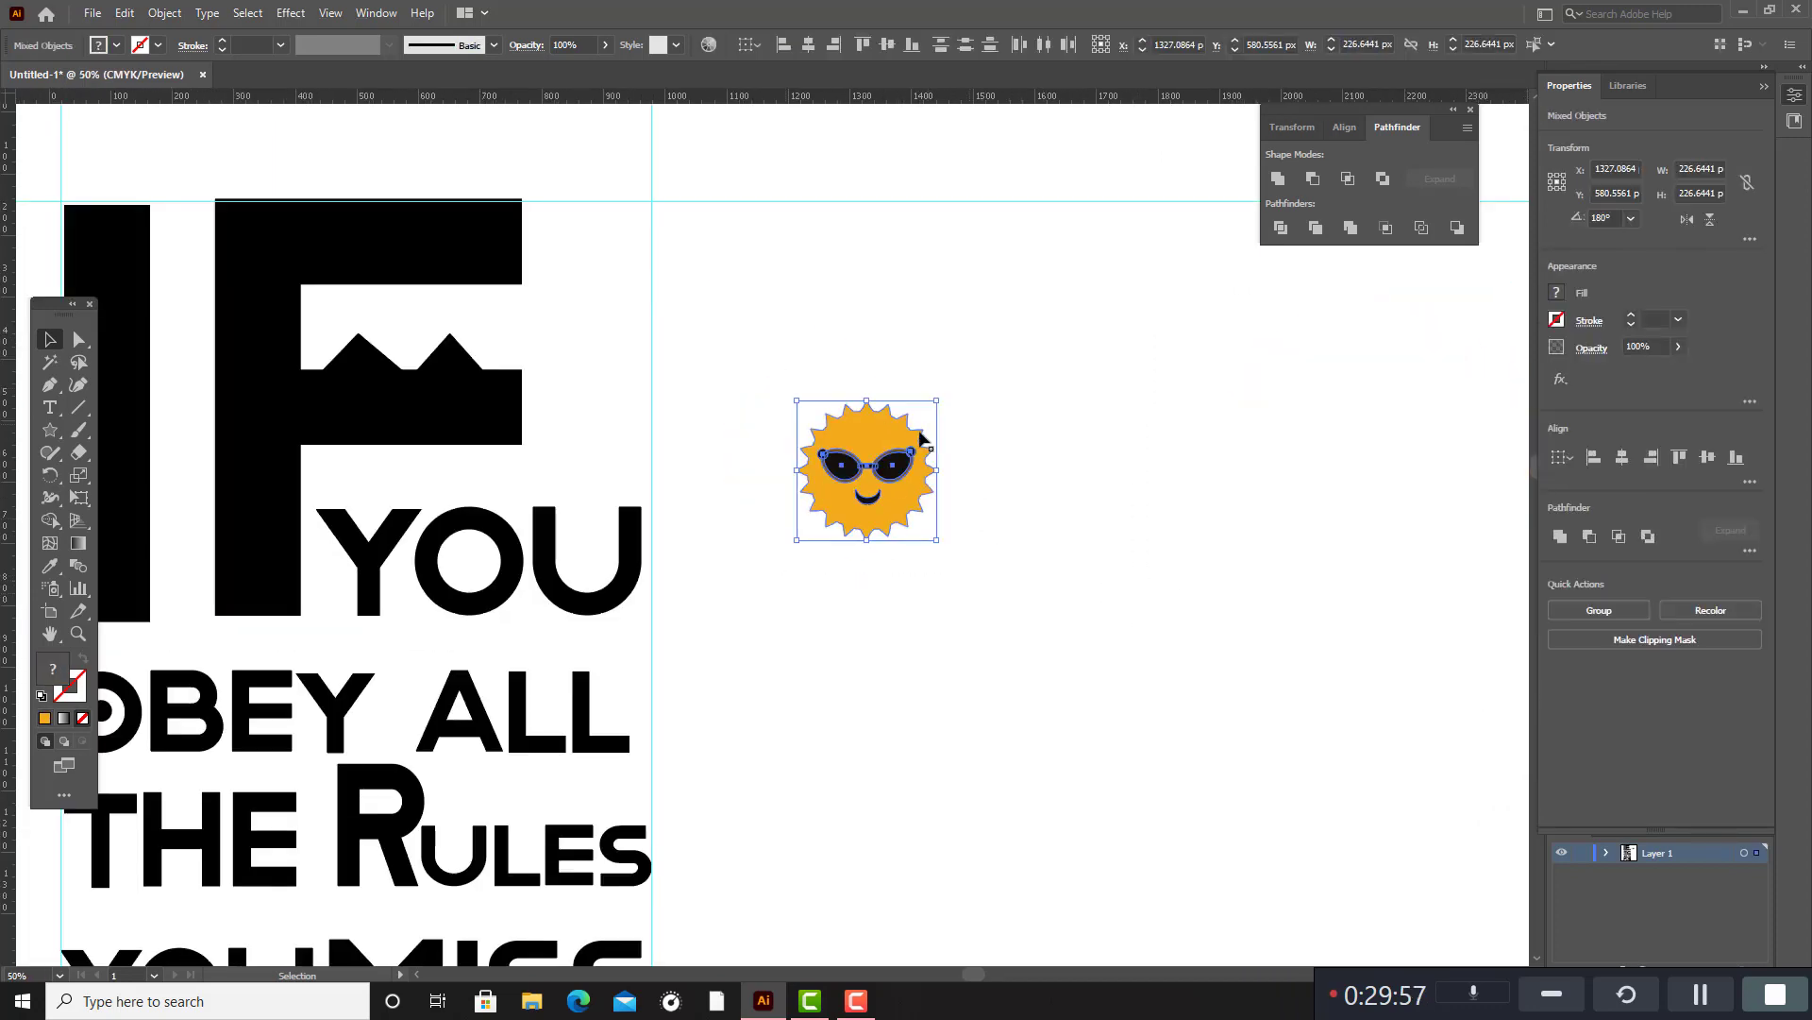
pyautogui.moveTo(881, 437); pyautogui.dragTo(902, 371)
pyautogui.scroll(-2, 892, 420)
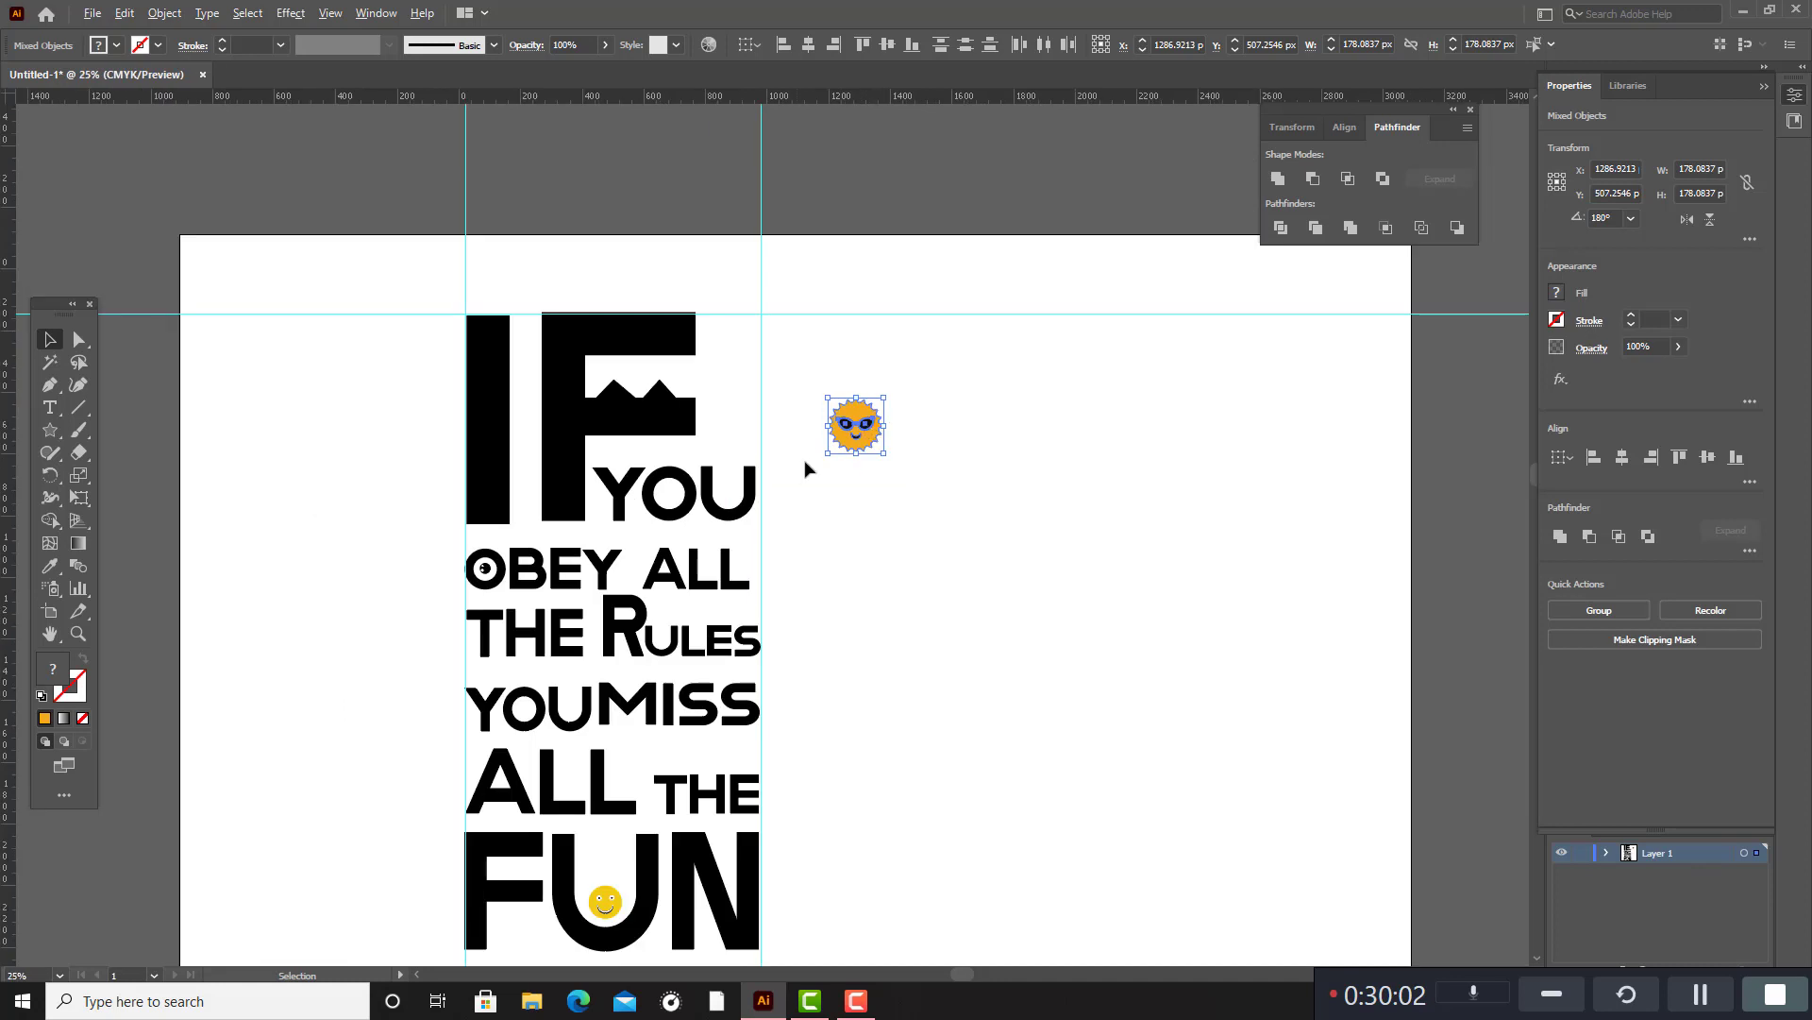
# Move the smiling sun into the gap of the letter F, just above the mountain peaks.
pyautogui.moveTo(853, 439); pyautogui.dragTo(636, 379)
pyautogui.moveTo(636, 378); pyautogui.dragTo(639, 375)
pyautogui.click(844, 458)
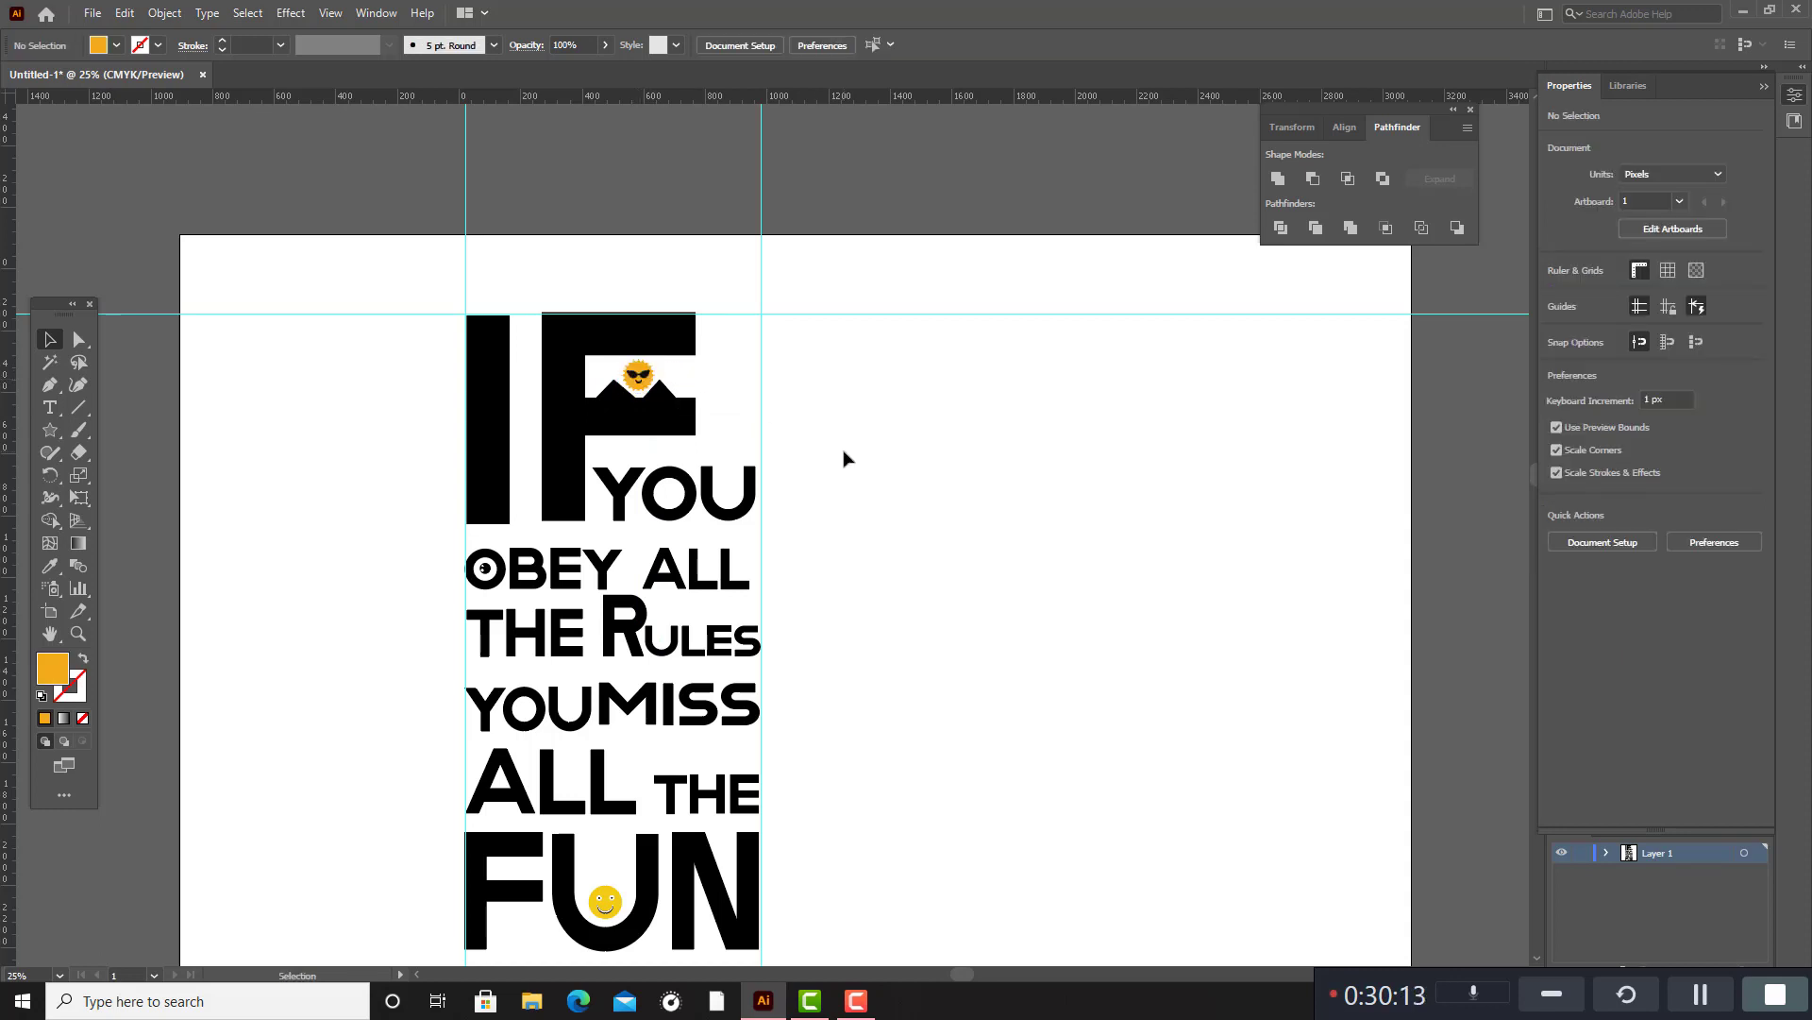
# Delete the two vertical guides and the horizontal guide around the quote.
pyautogui.scroll(-3, 906, 455)
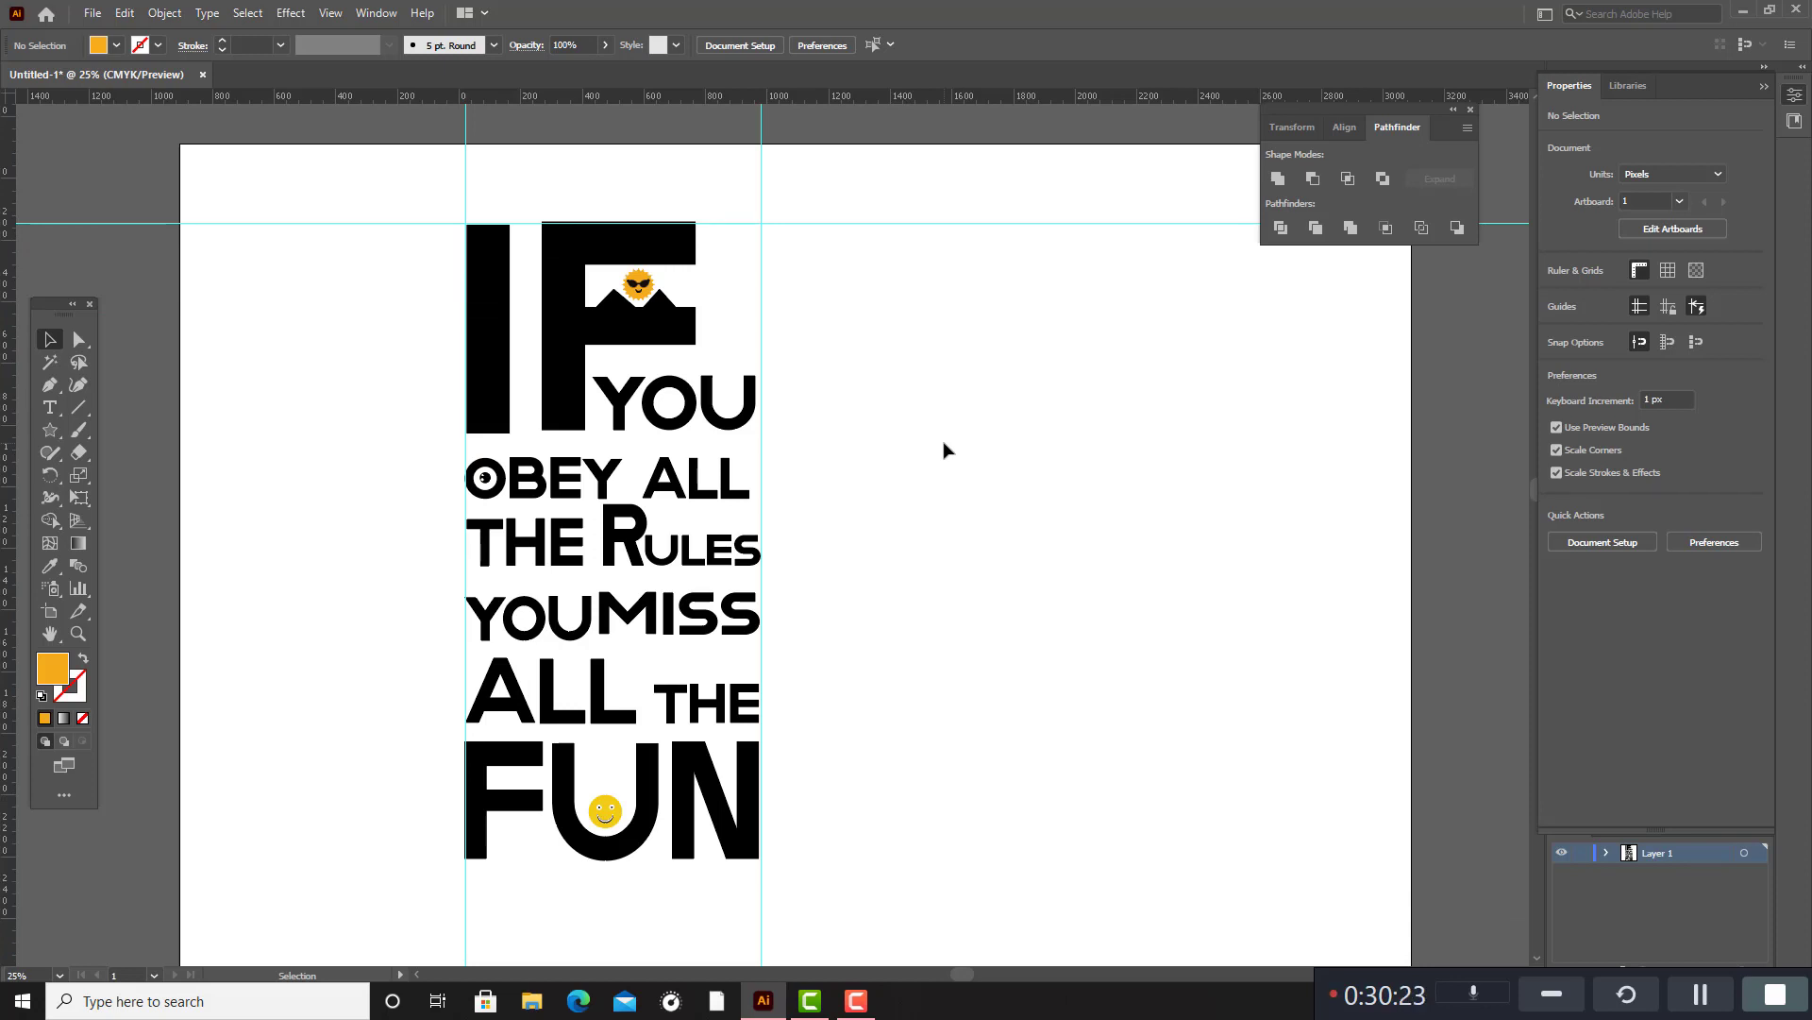
pyautogui.scroll(-3, 1003, 412)
pyautogui.scroll(5, 1005, 404)
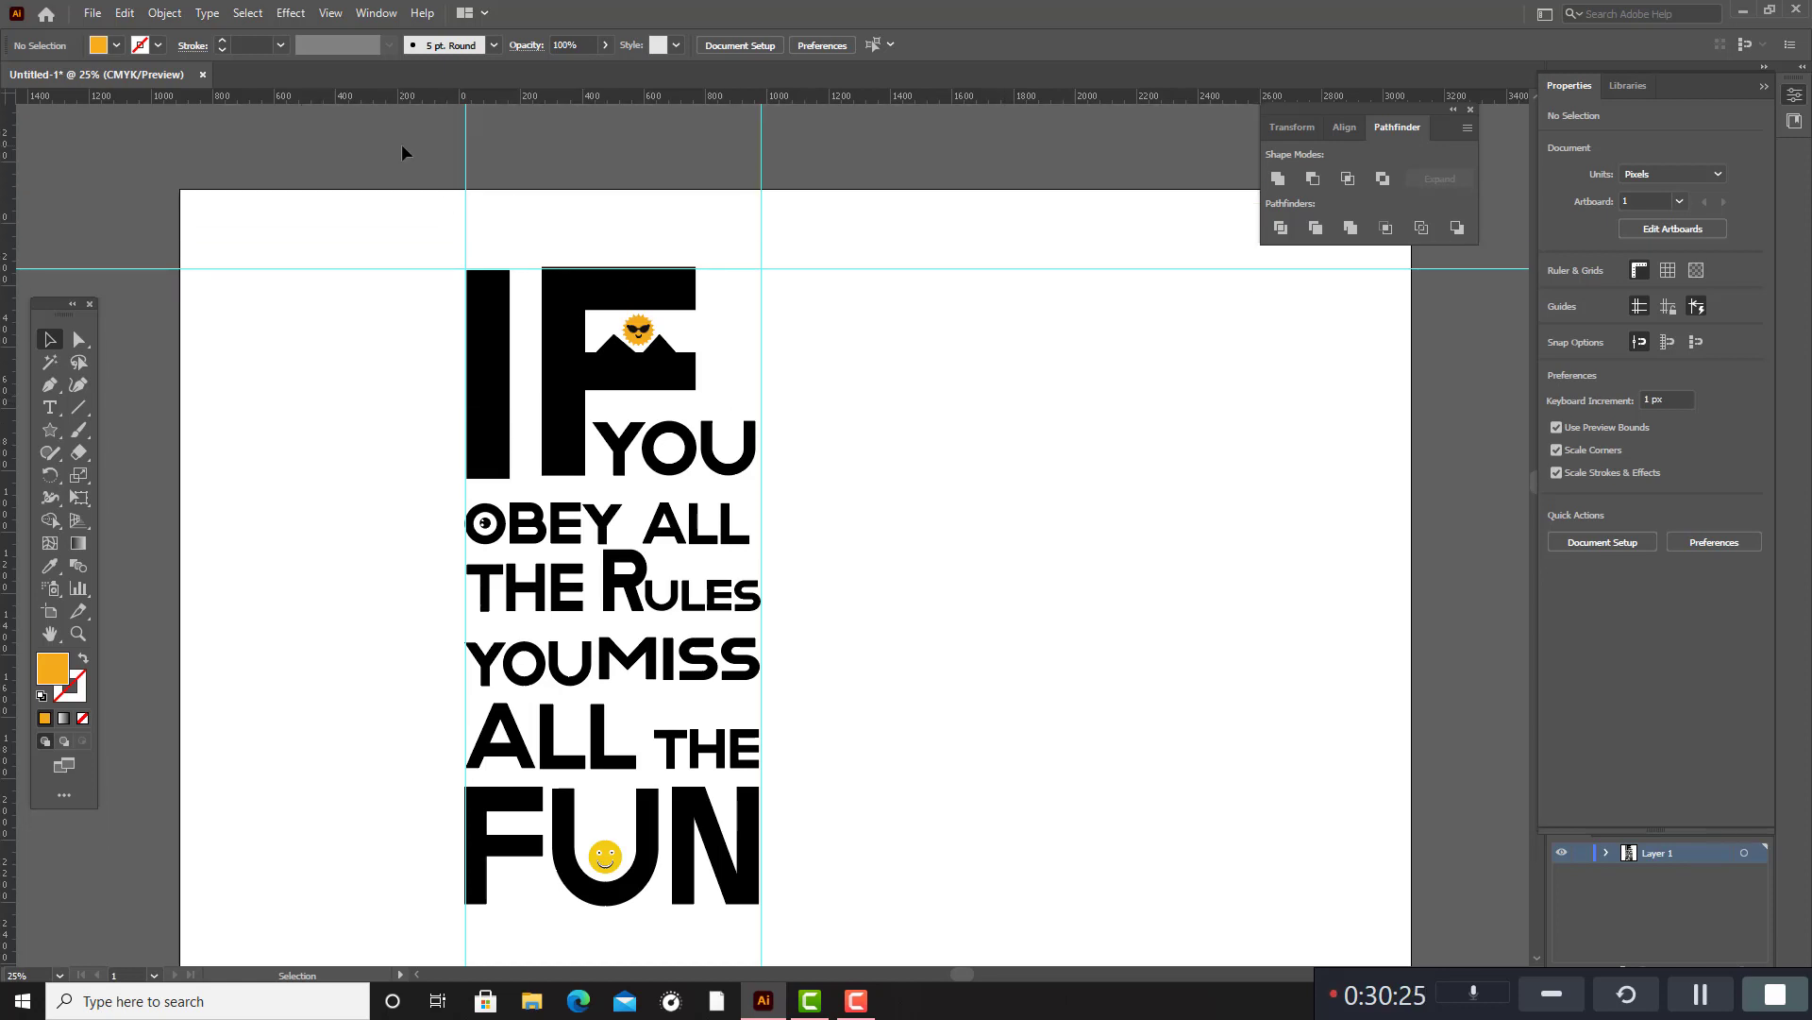
pyautogui.moveTo(388, 167); pyautogui.dragTo(892, 269)
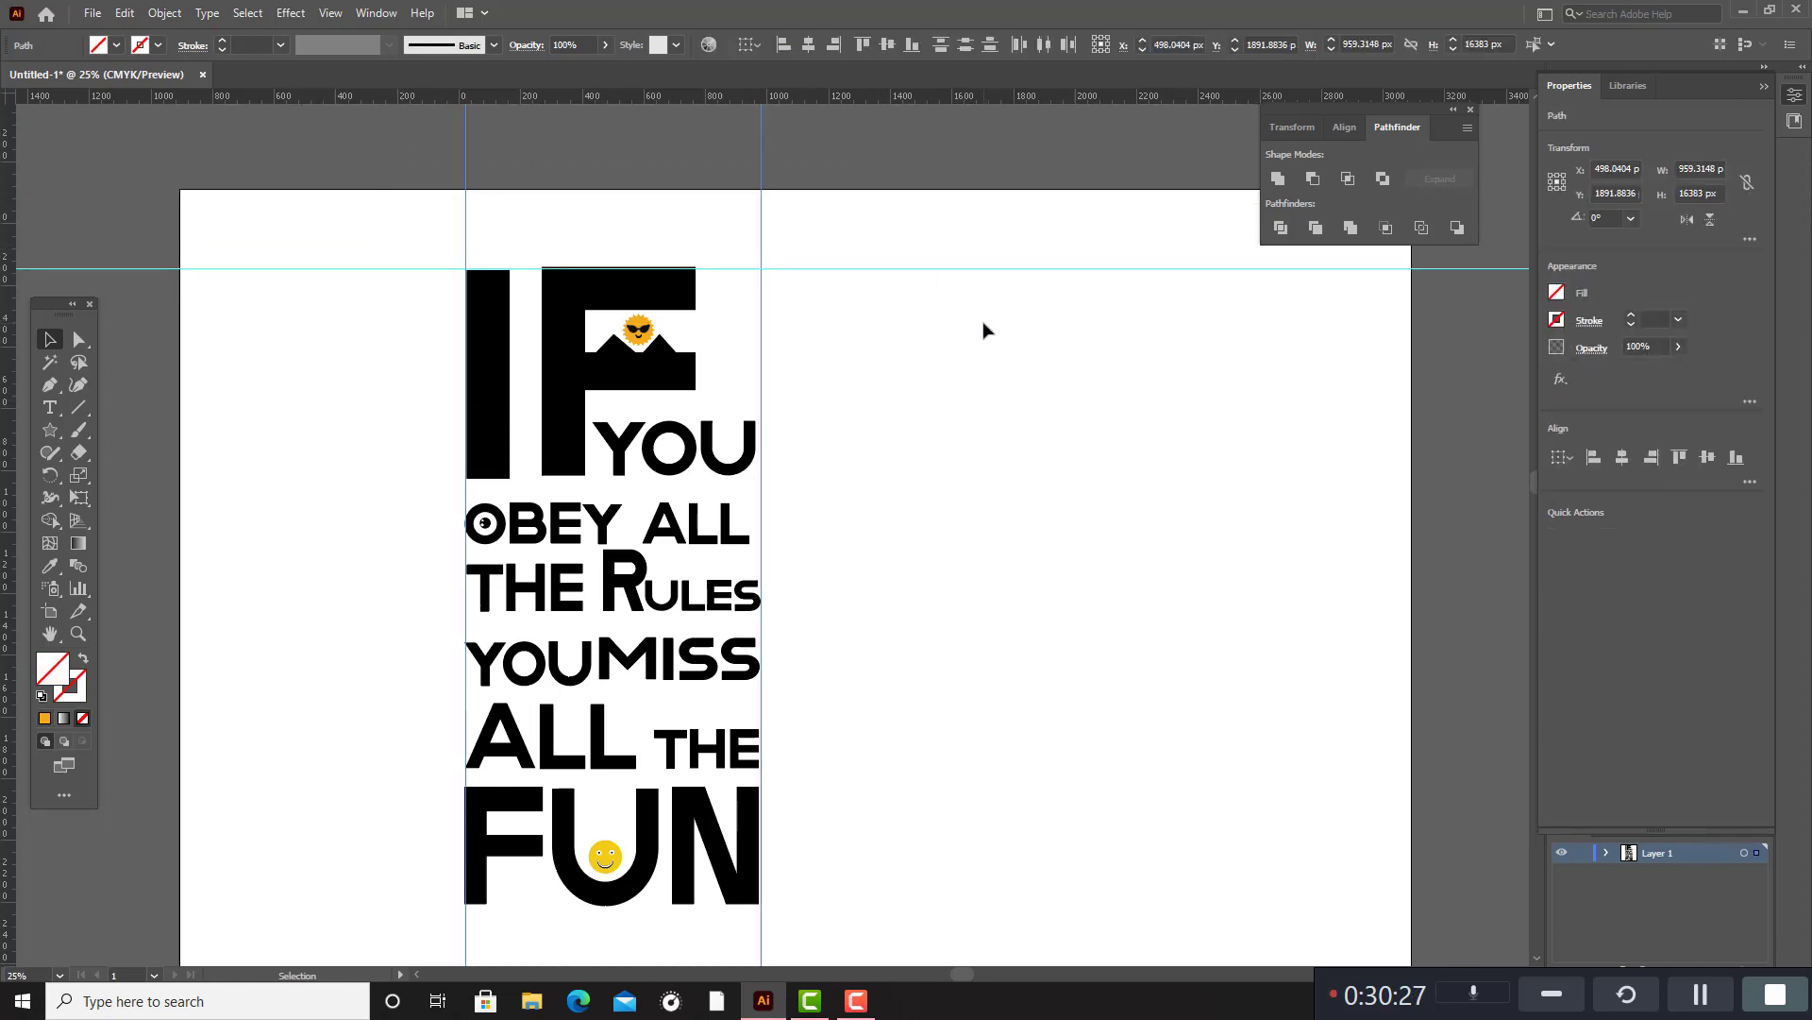
pyautogui.click(984, 329)
pyautogui.scroll(1, 1094, 245)
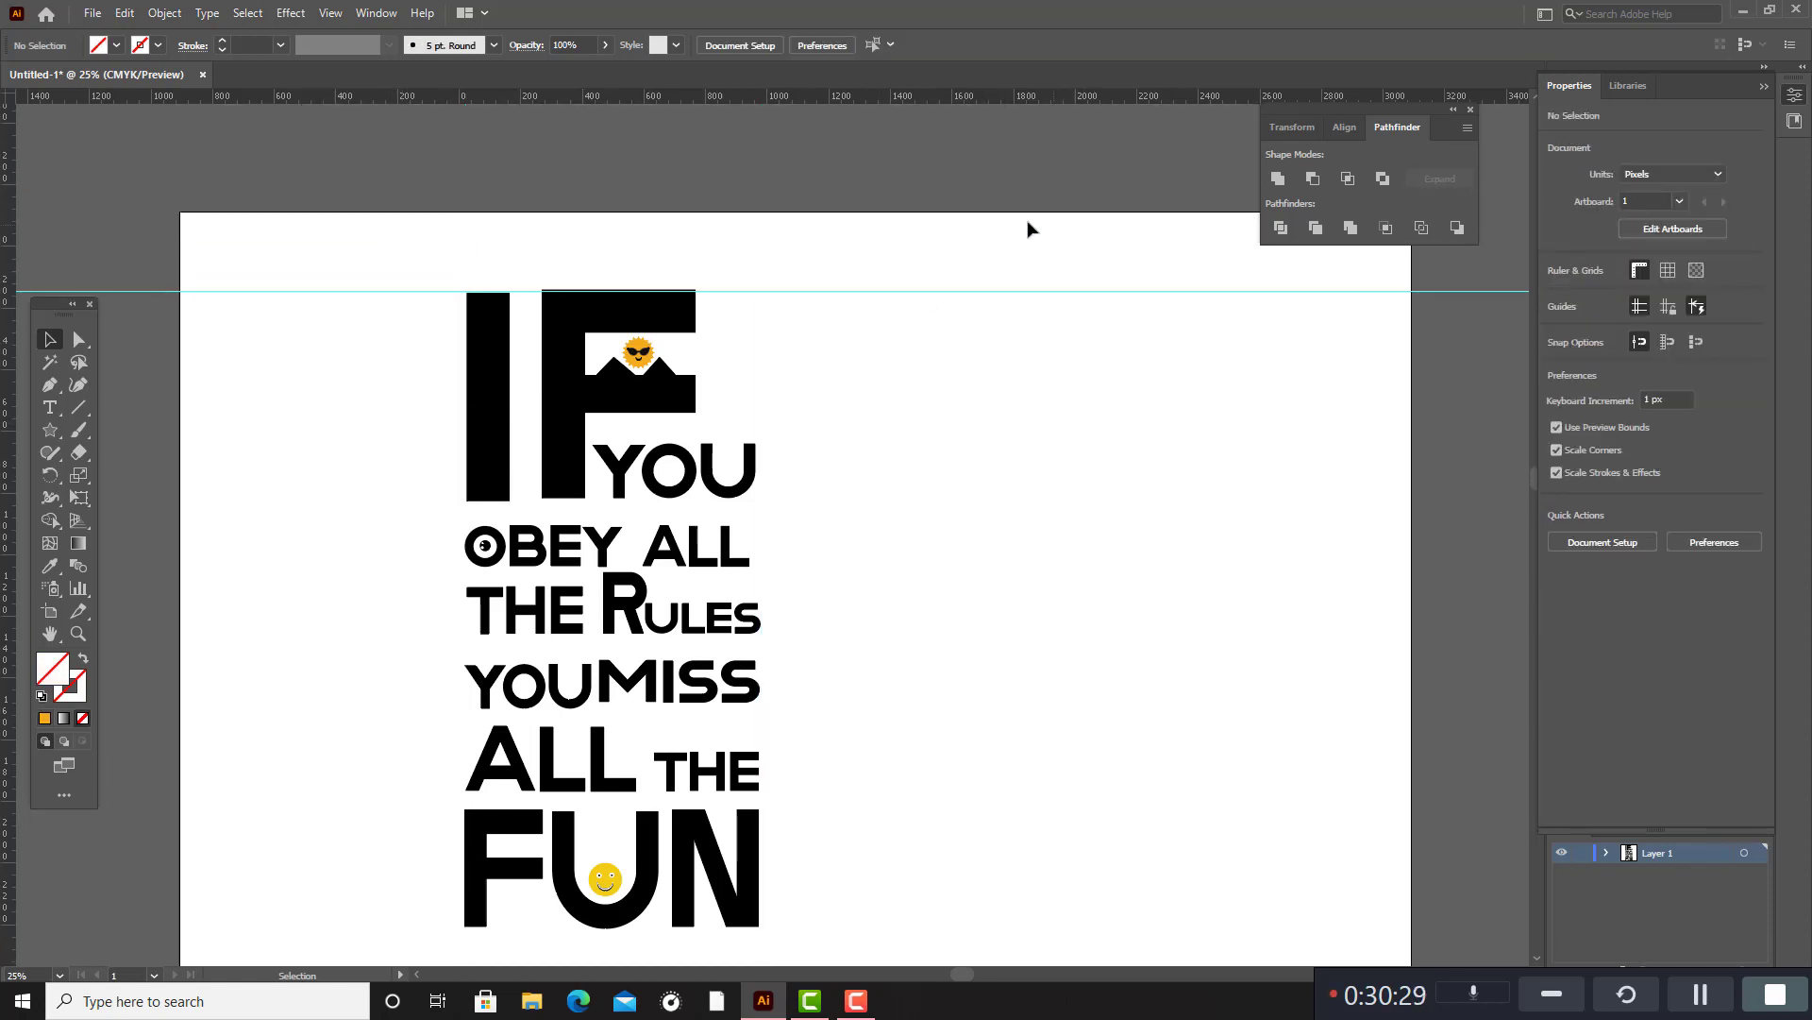
pyautogui.moveTo(954, 241); pyautogui.dragTo(1004, 359)
pyautogui.press('Delete')
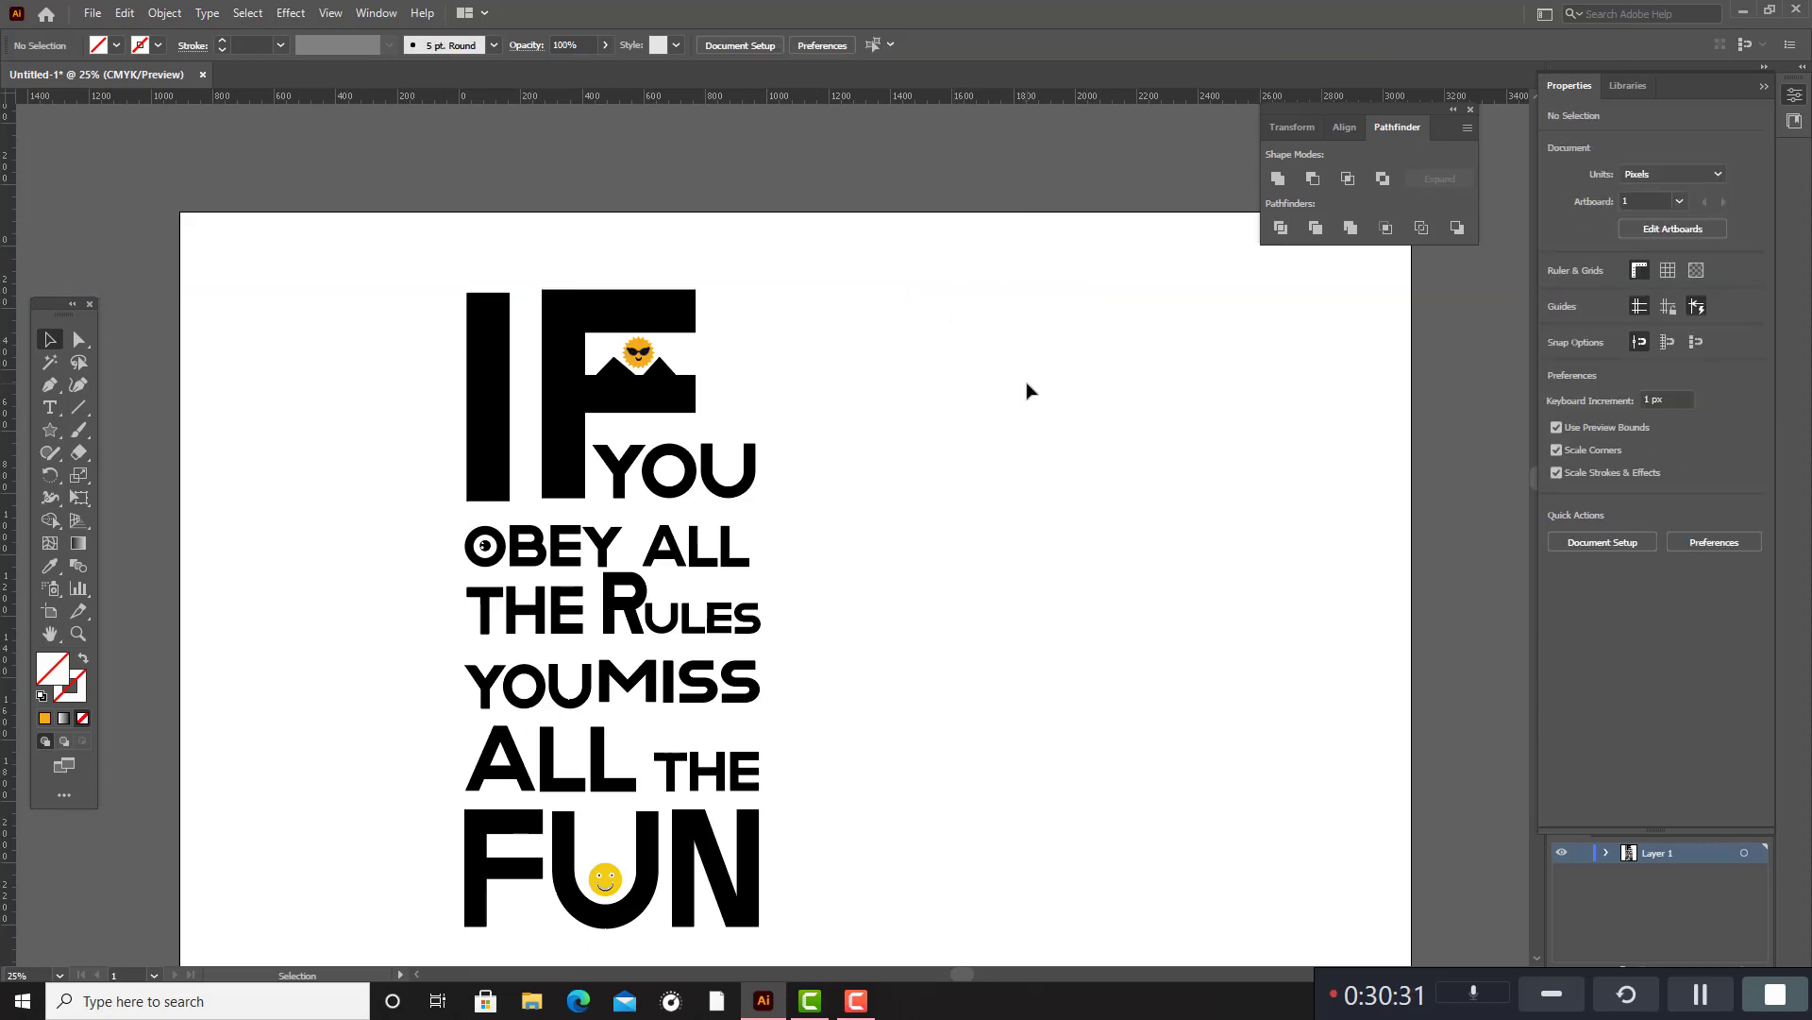
# Move the complete quote design, including the sun and smiley, right and down towards the middle of the artboard.
pyautogui.scroll(-6, 1020, 391)
pyautogui.scroll(3, 1029, 374)
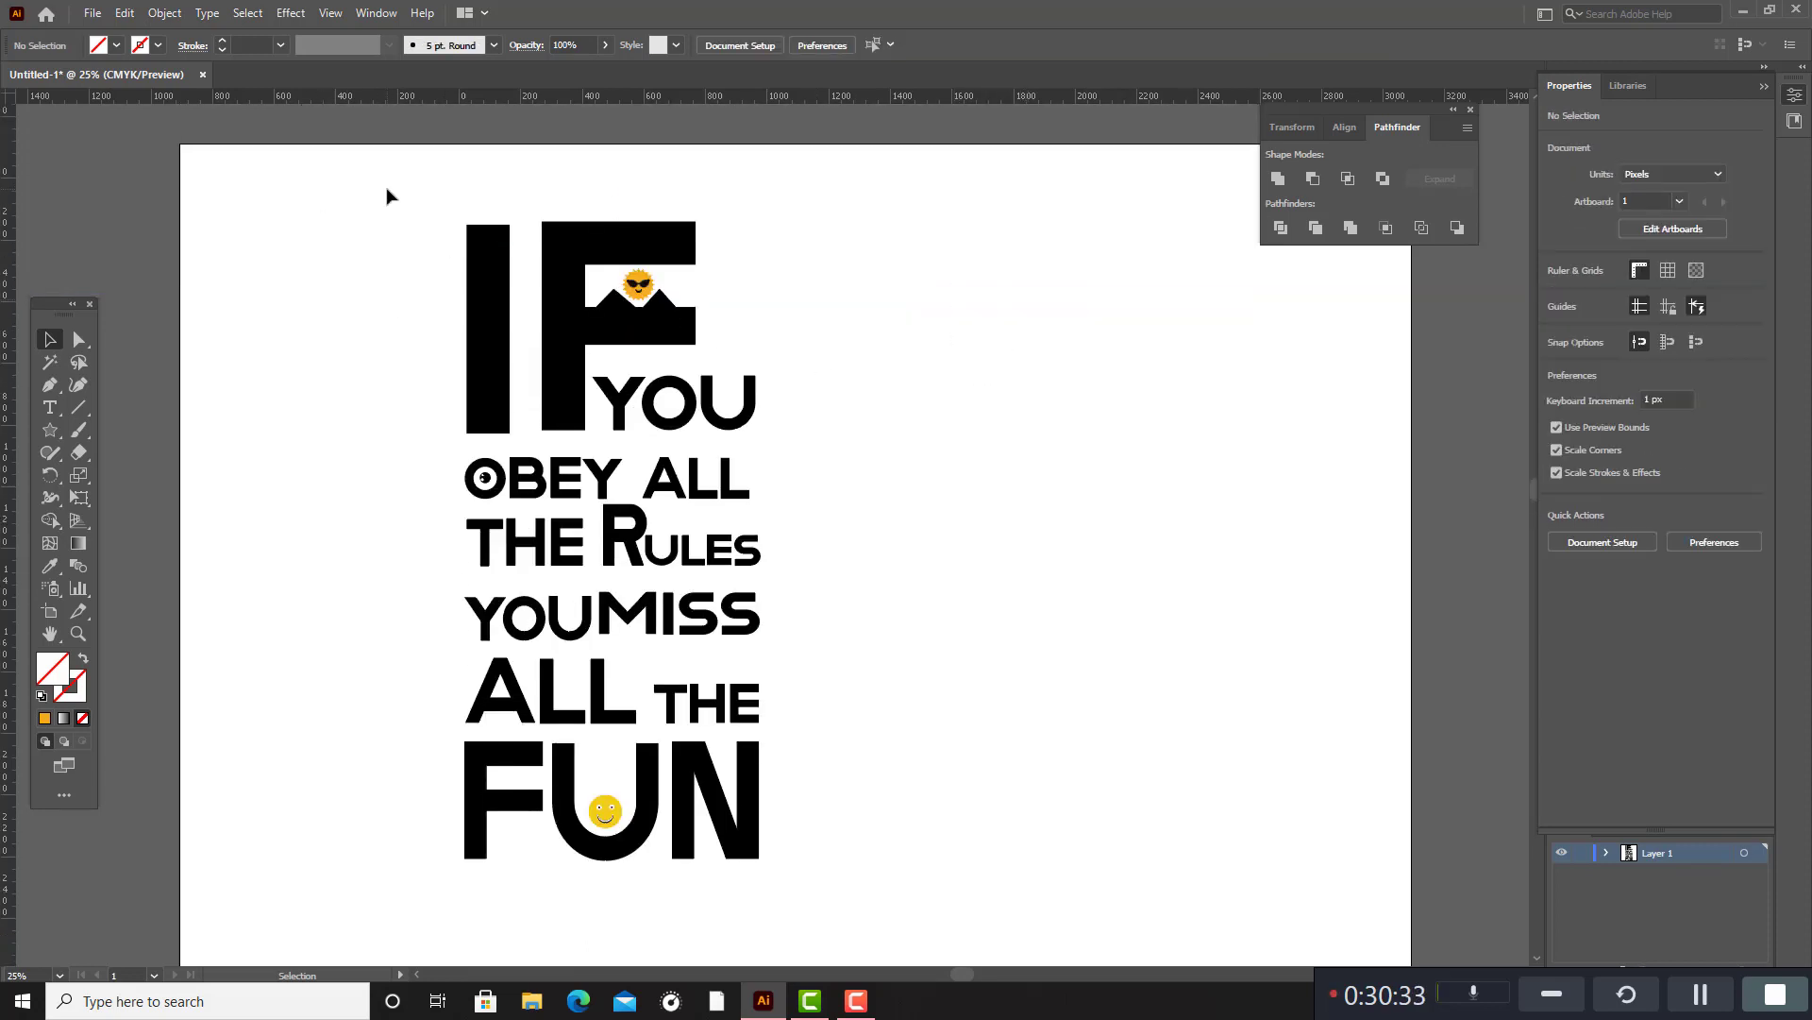
pyautogui.moveTo(387, 196); pyautogui.dragTo(959, 954)
pyautogui.moveTo(755, 761); pyautogui.dragTo(895, 857)
pyautogui.click(1000, 611)
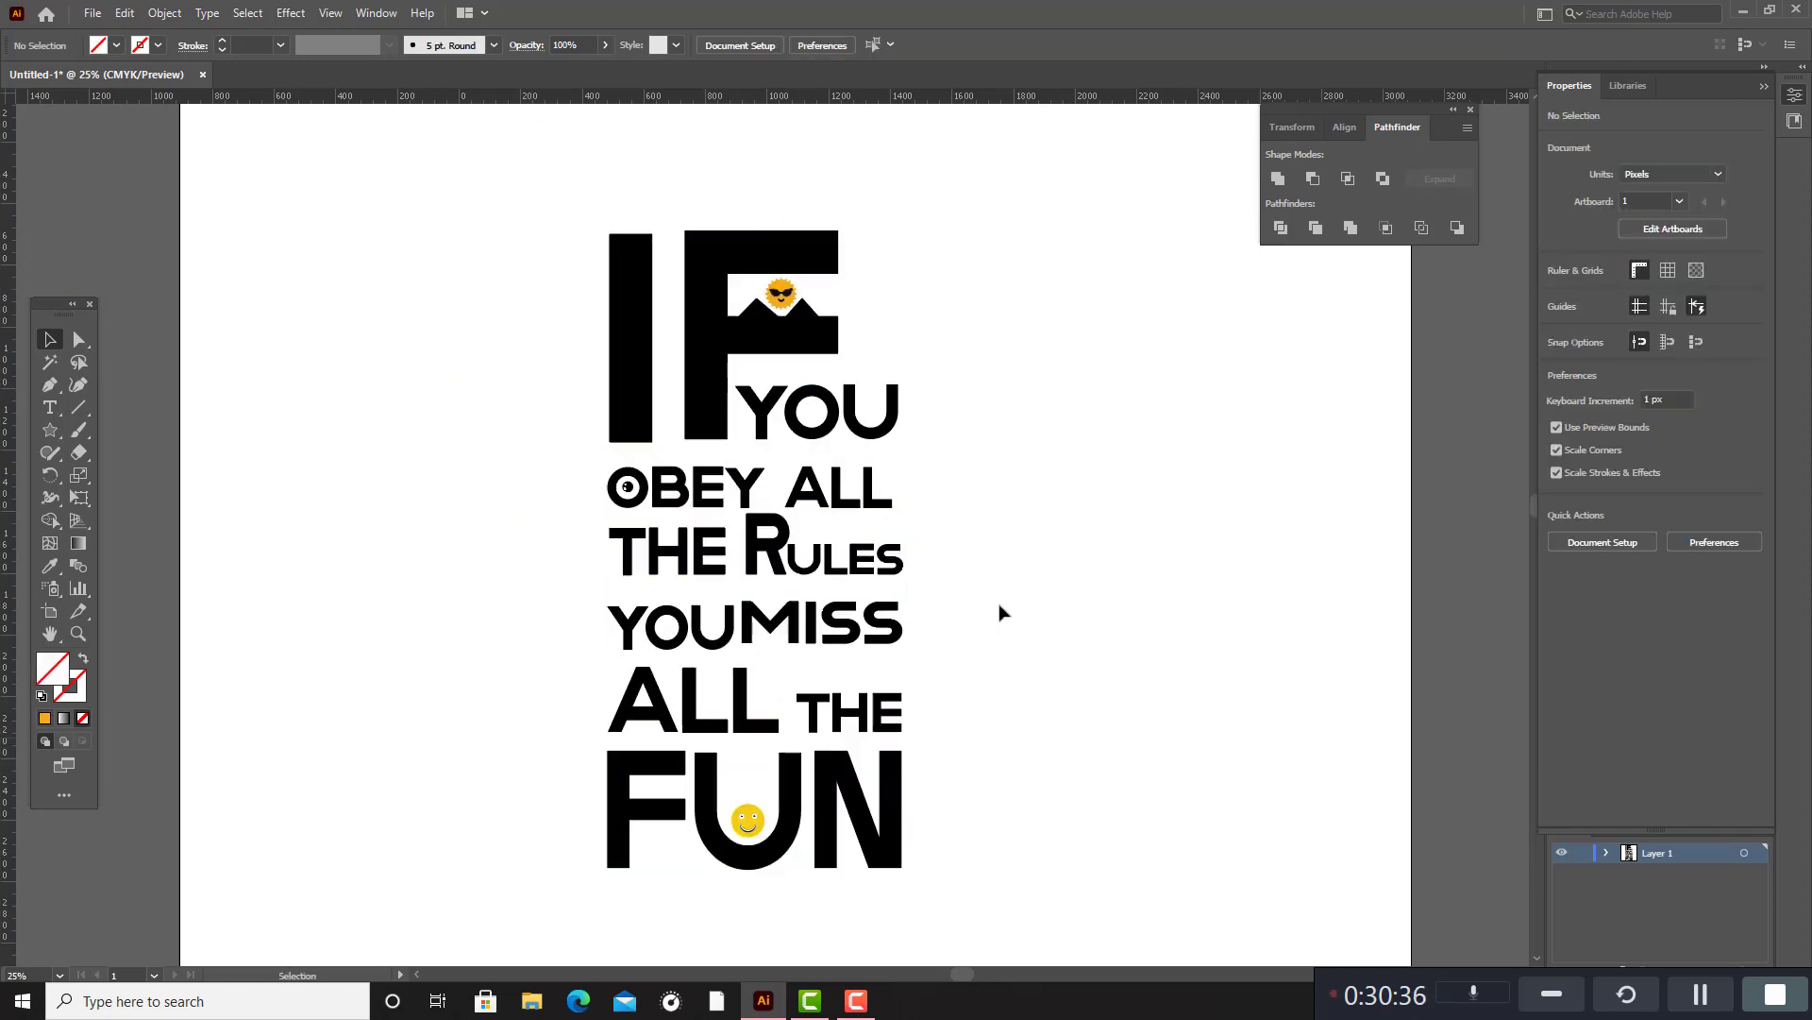
# Group the black letters of the quote from IF through FUN, leaving out the sun, the smiley and the eye in OBEY.
pyautogui.click(715, 364)
pyautogui.keyDown('shift'); pyautogui.click(631, 312); pyautogui.keyUp('shift')
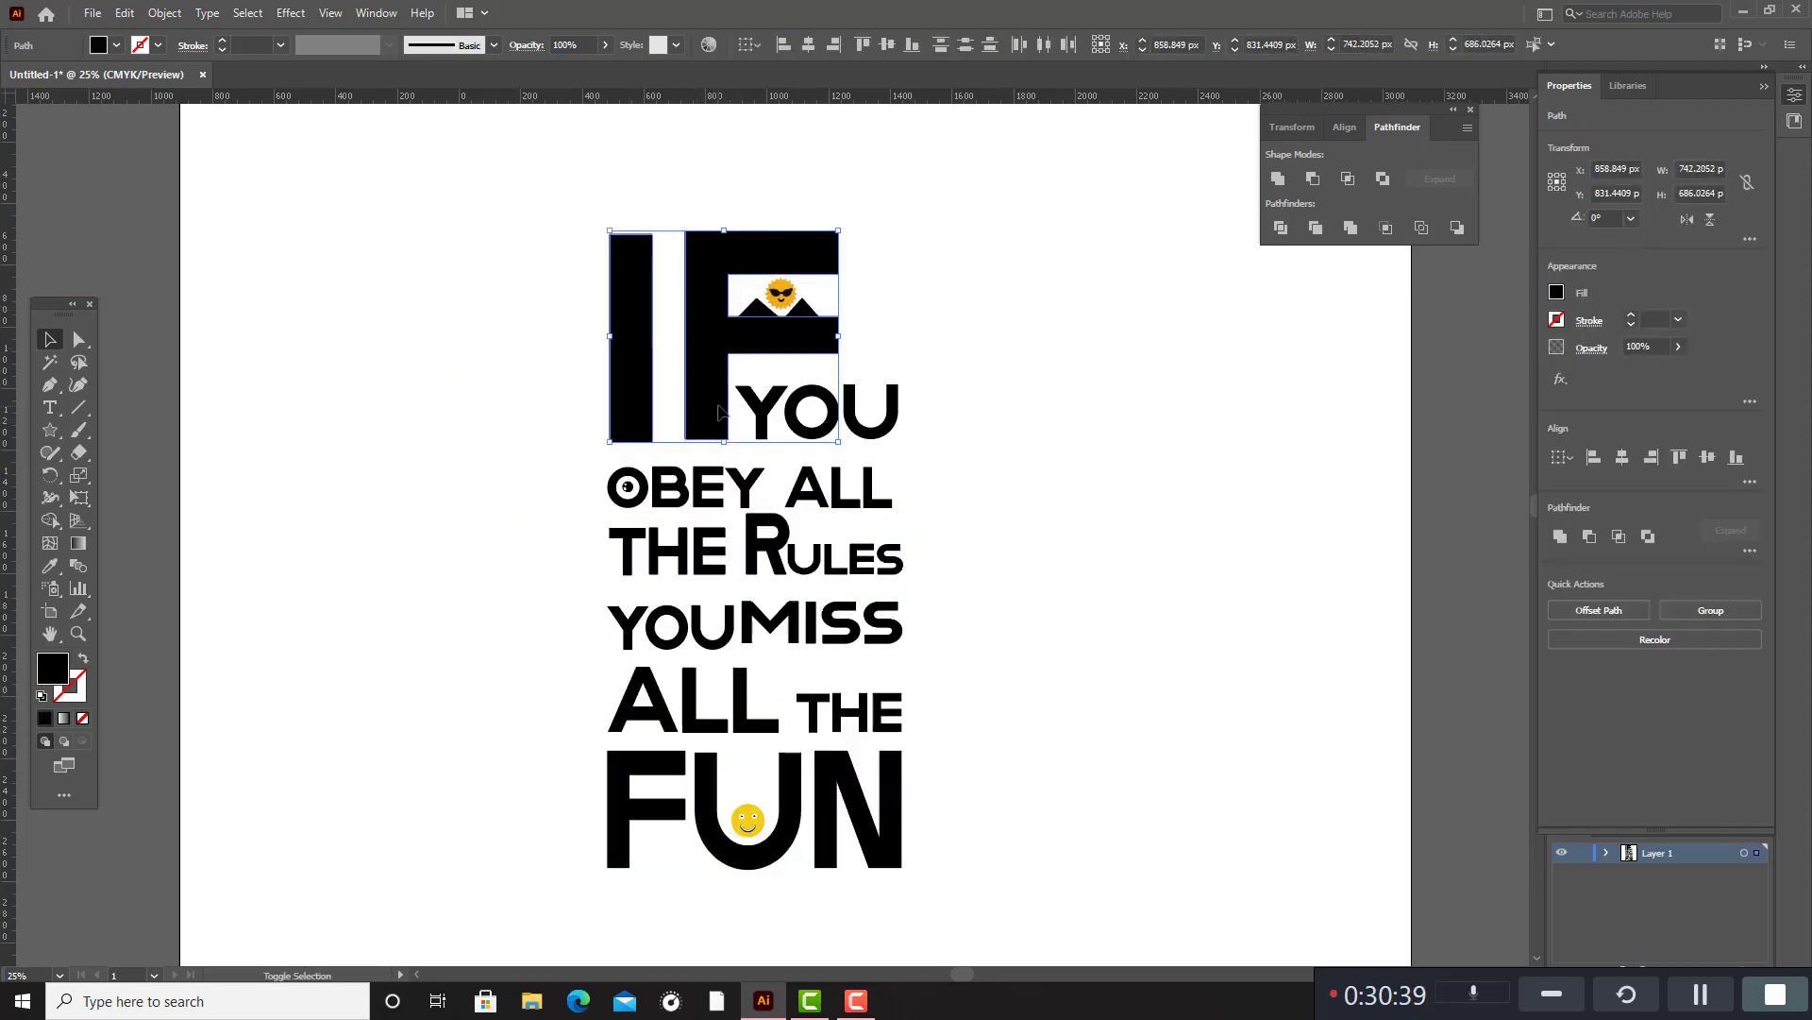
pyautogui.keyDown('shift'); pyautogui.click(801, 412); pyautogui.keyUp('shift')
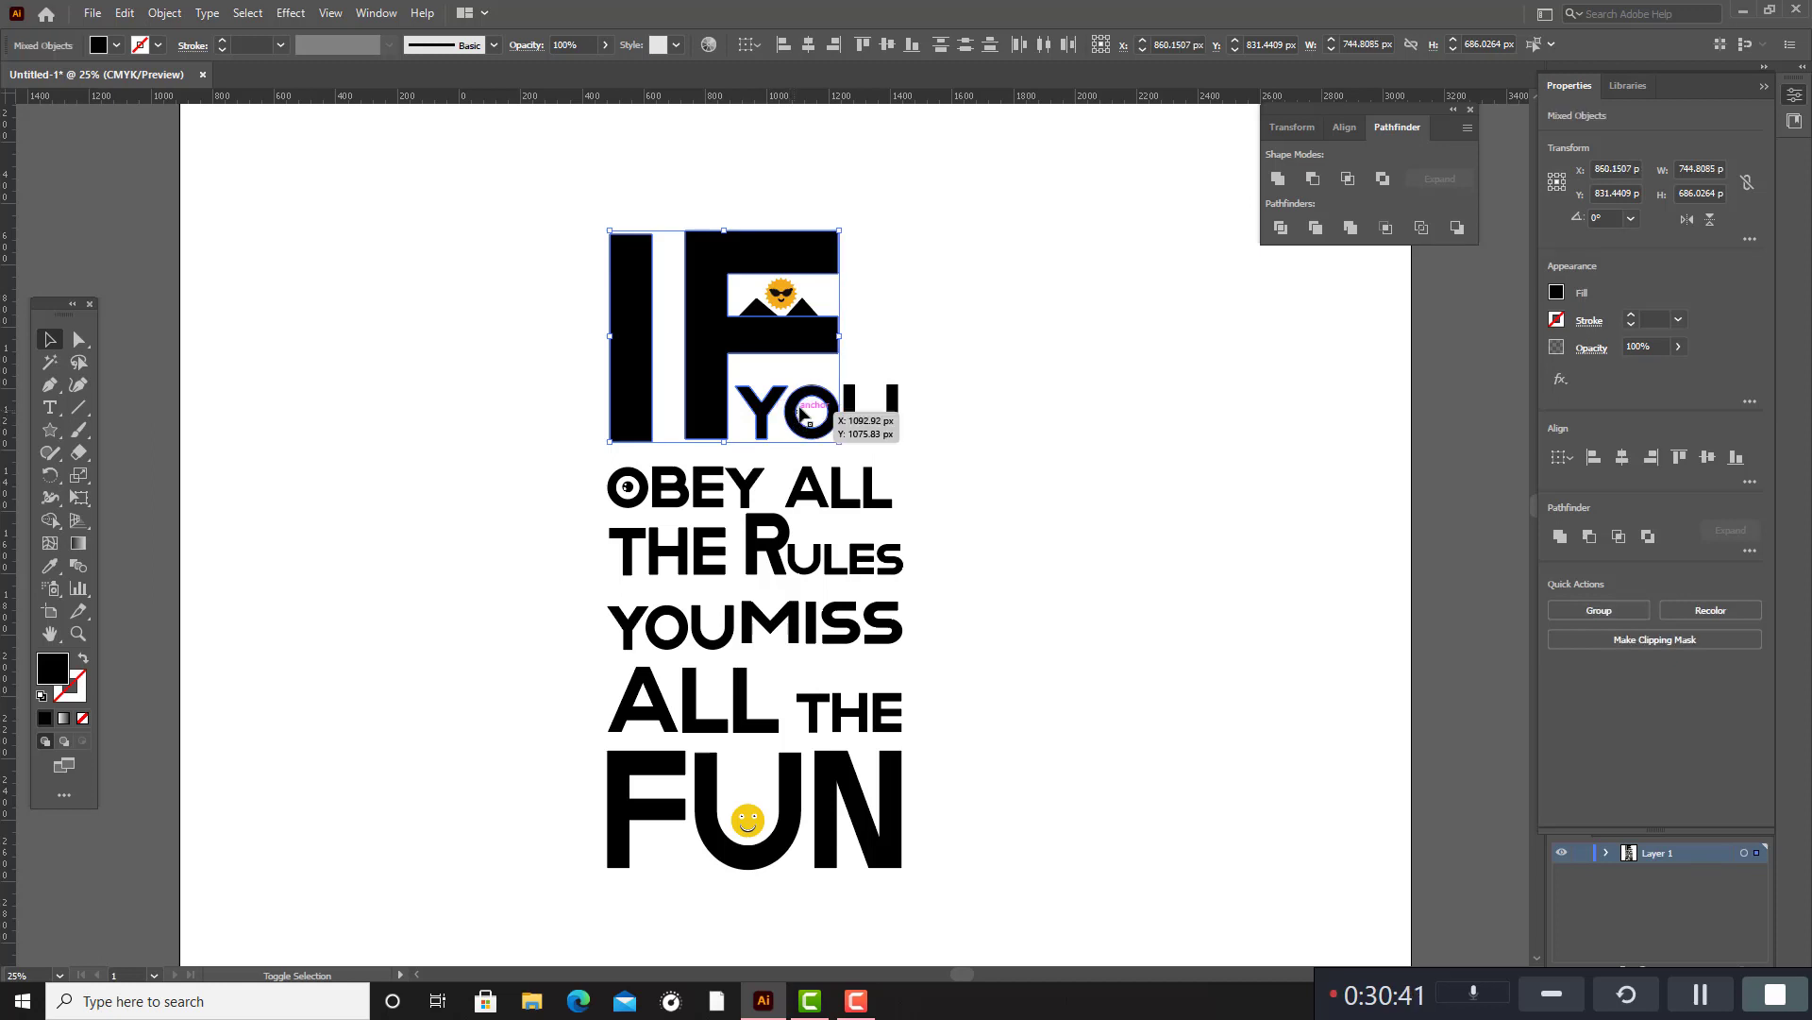
pyautogui.keyDown('shift'); pyautogui.click(864, 413); pyautogui.keyUp('shift')
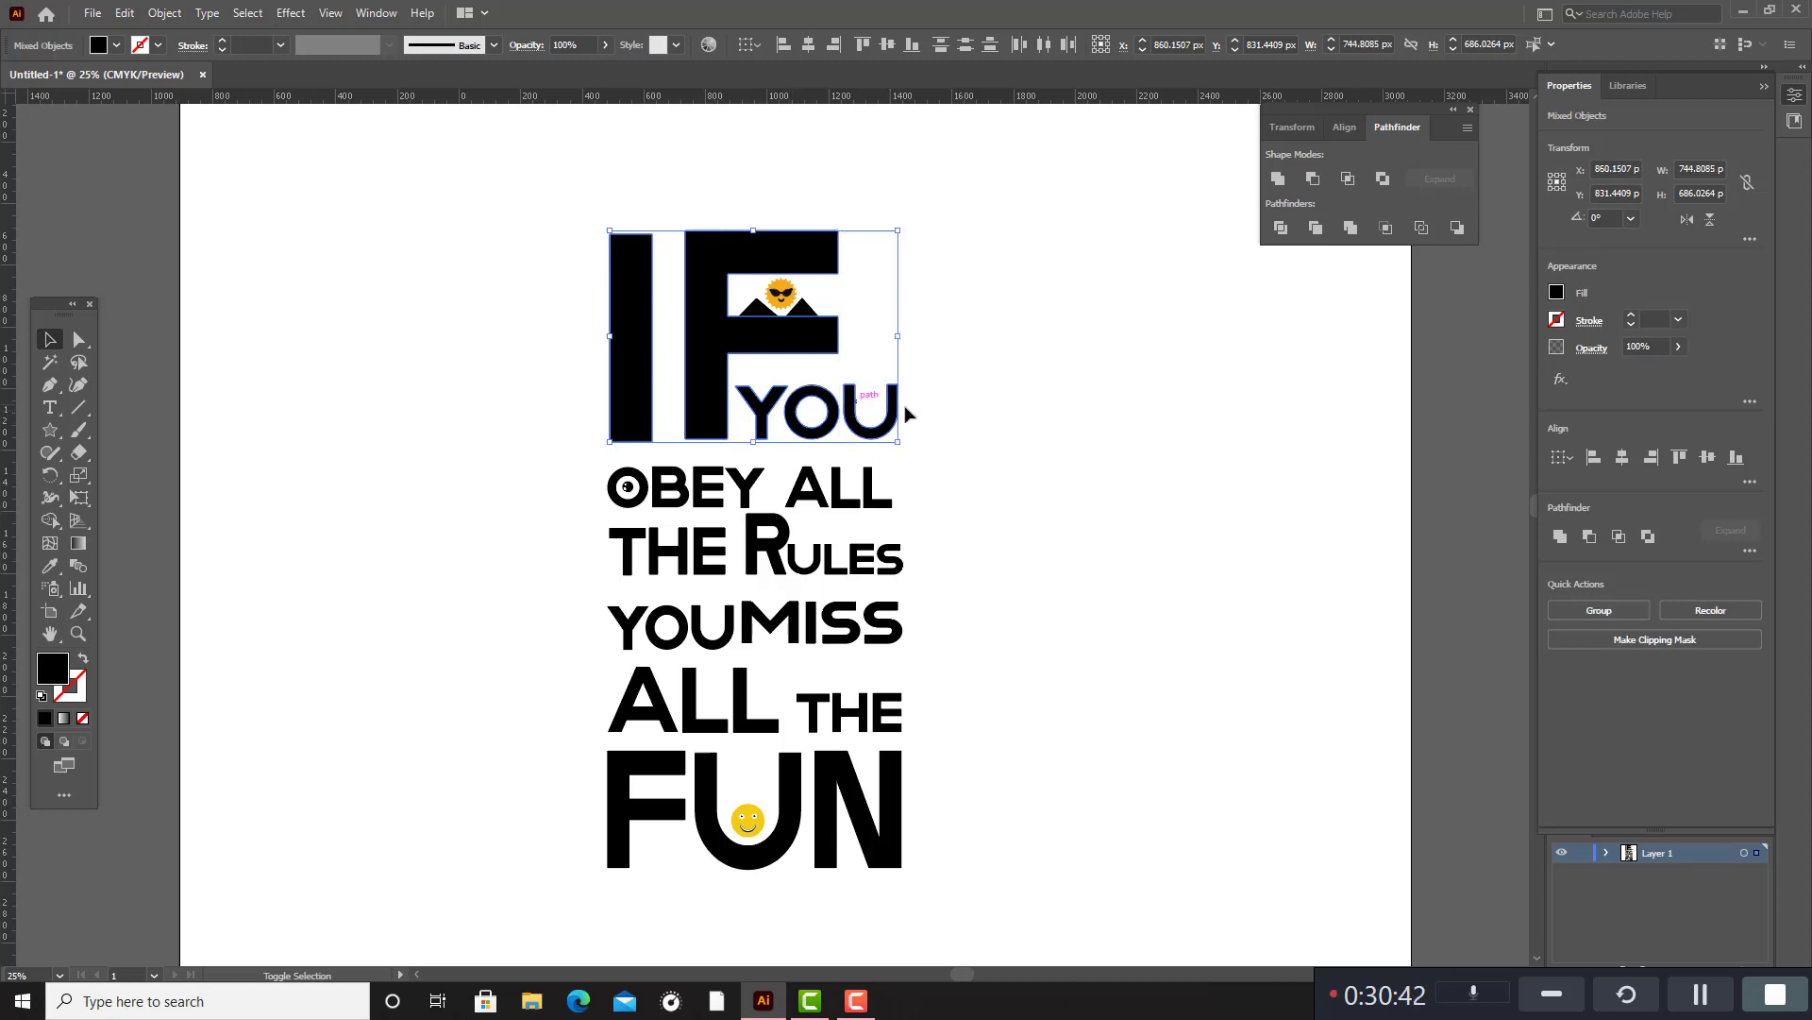
pyautogui.keyDown('shift'); pyautogui.click(845, 491); pyautogui.keyUp('shift')
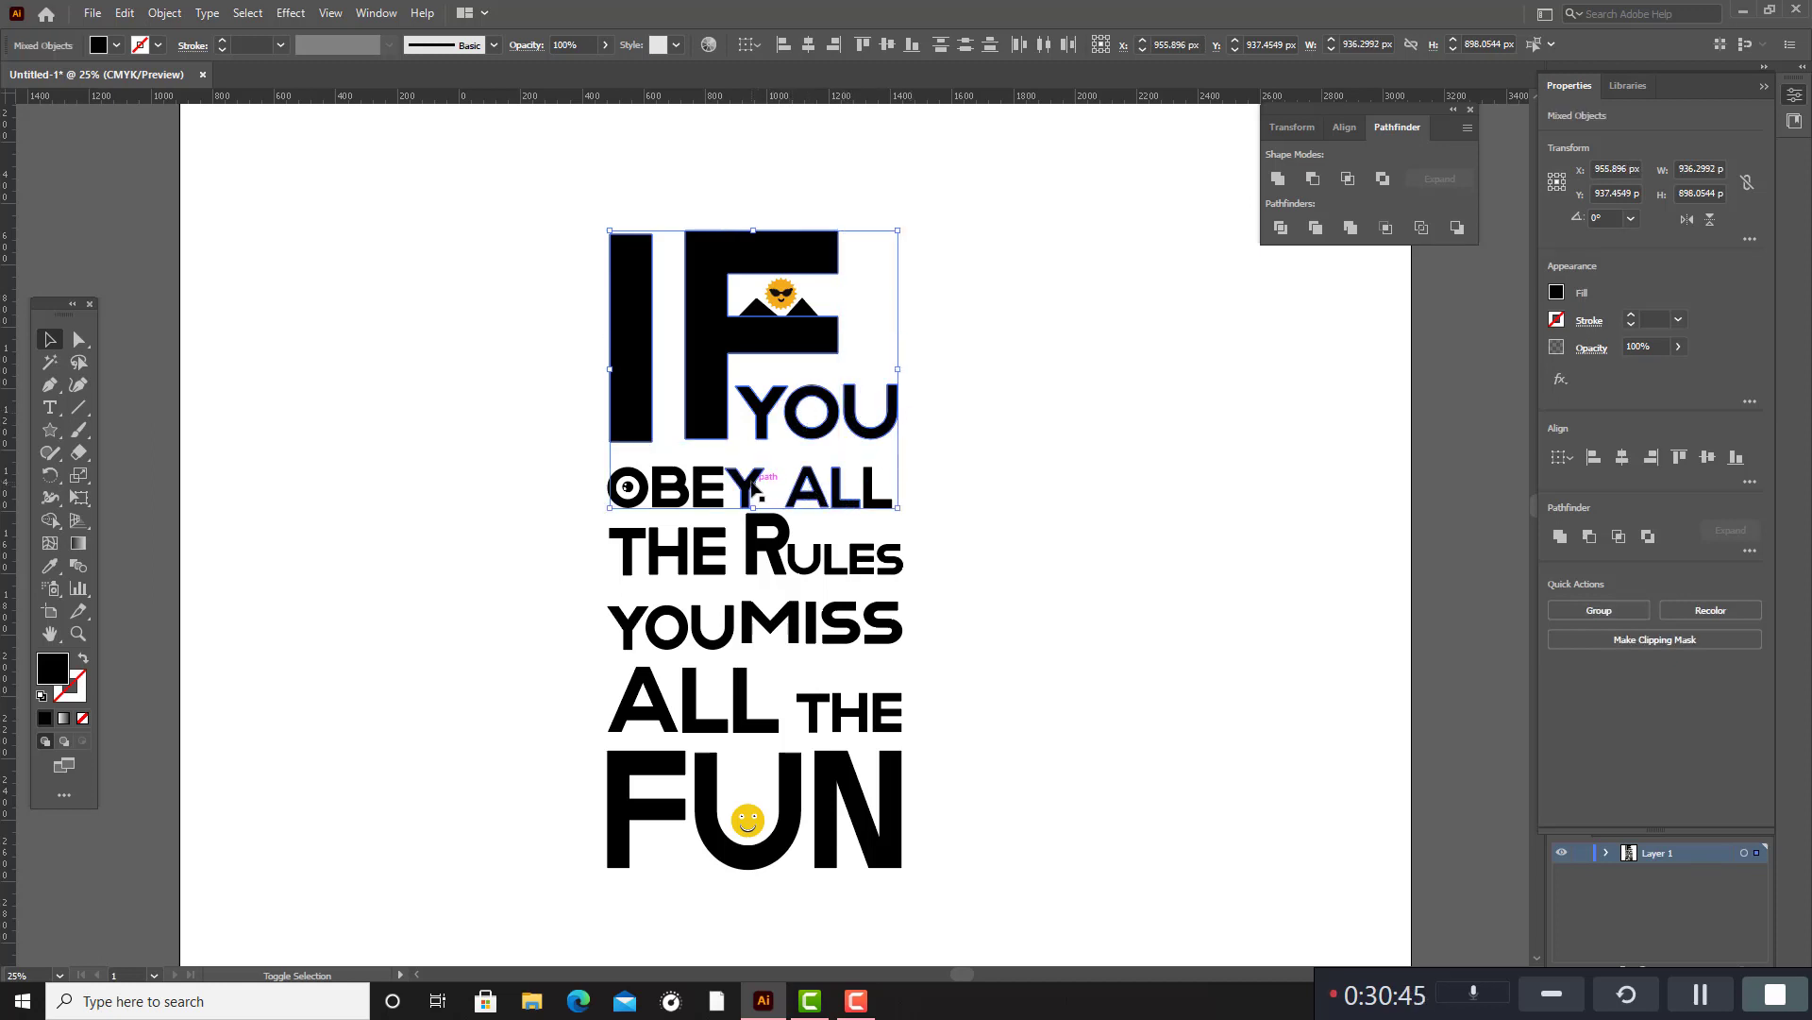
pyautogui.keyDown('shift'); pyautogui.click(714, 489); pyautogui.keyUp('shift')
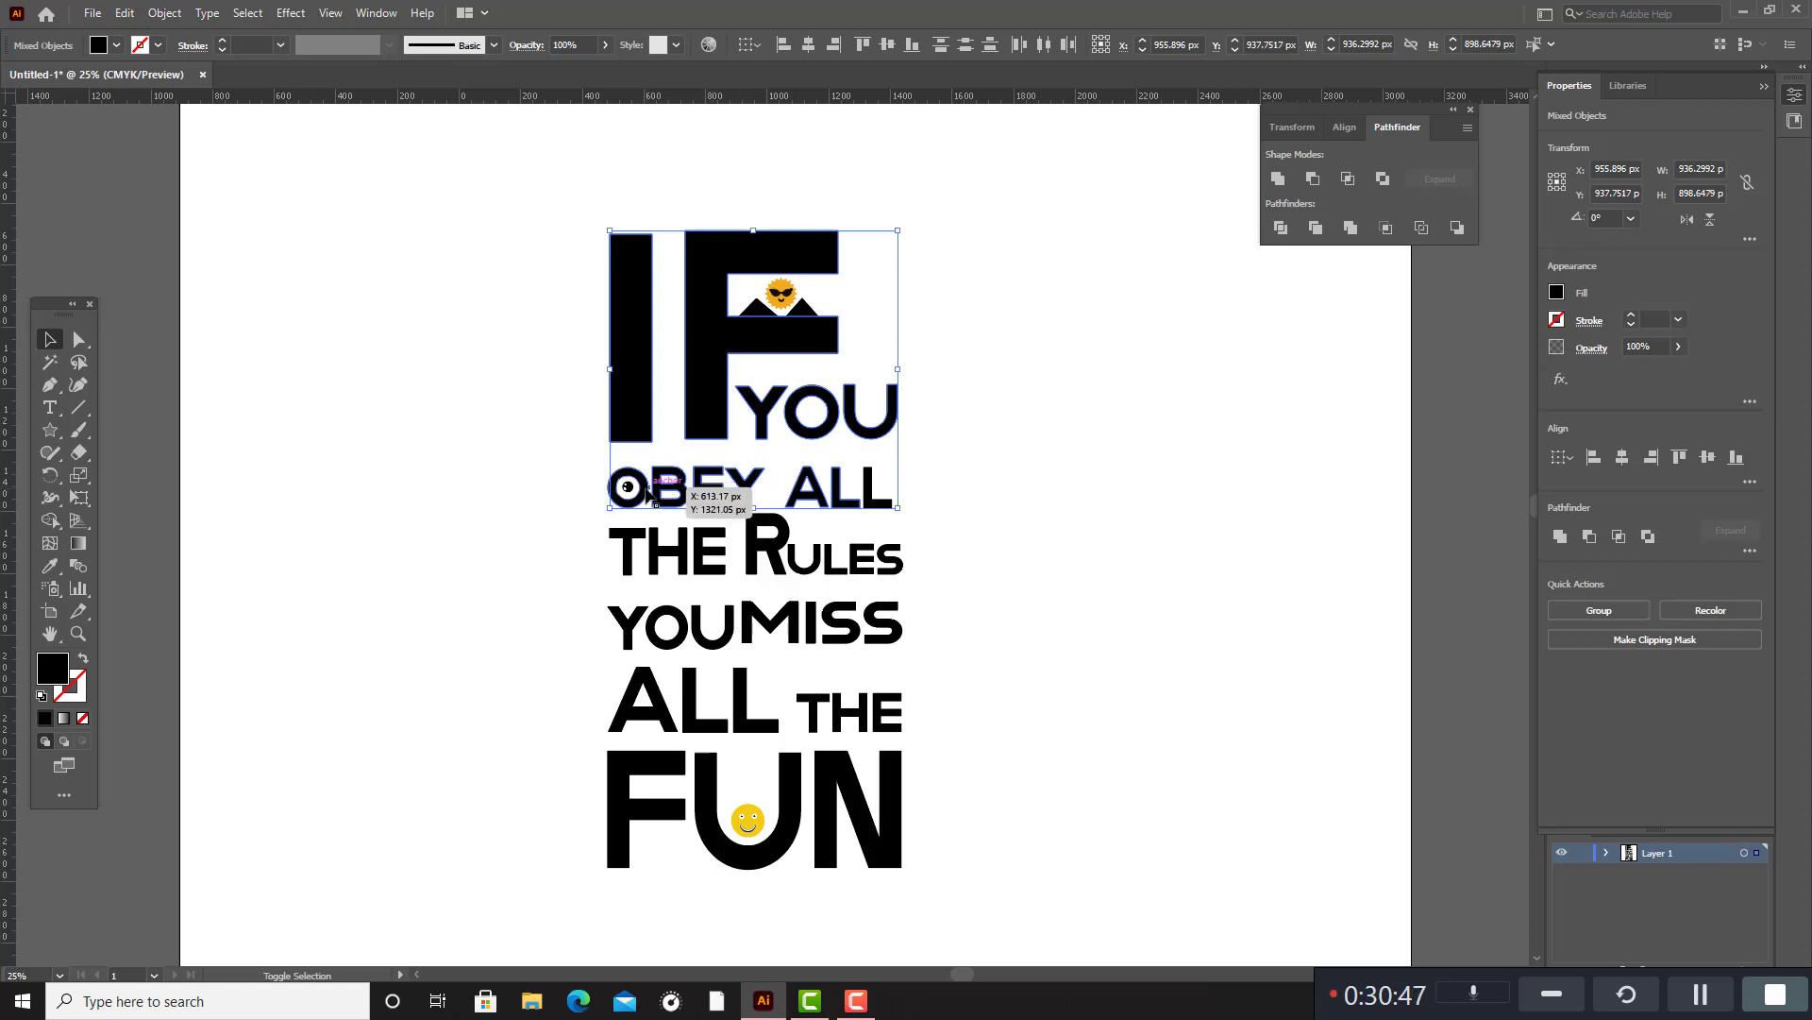
pyautogui.keyDown('shift'); pyautogui.click(651, 495); pyautogui.keyUp('shift')
pyautogui.keyDown('shift'); pyautogui.click(648, 552); pyautogui.keyUp('shift')
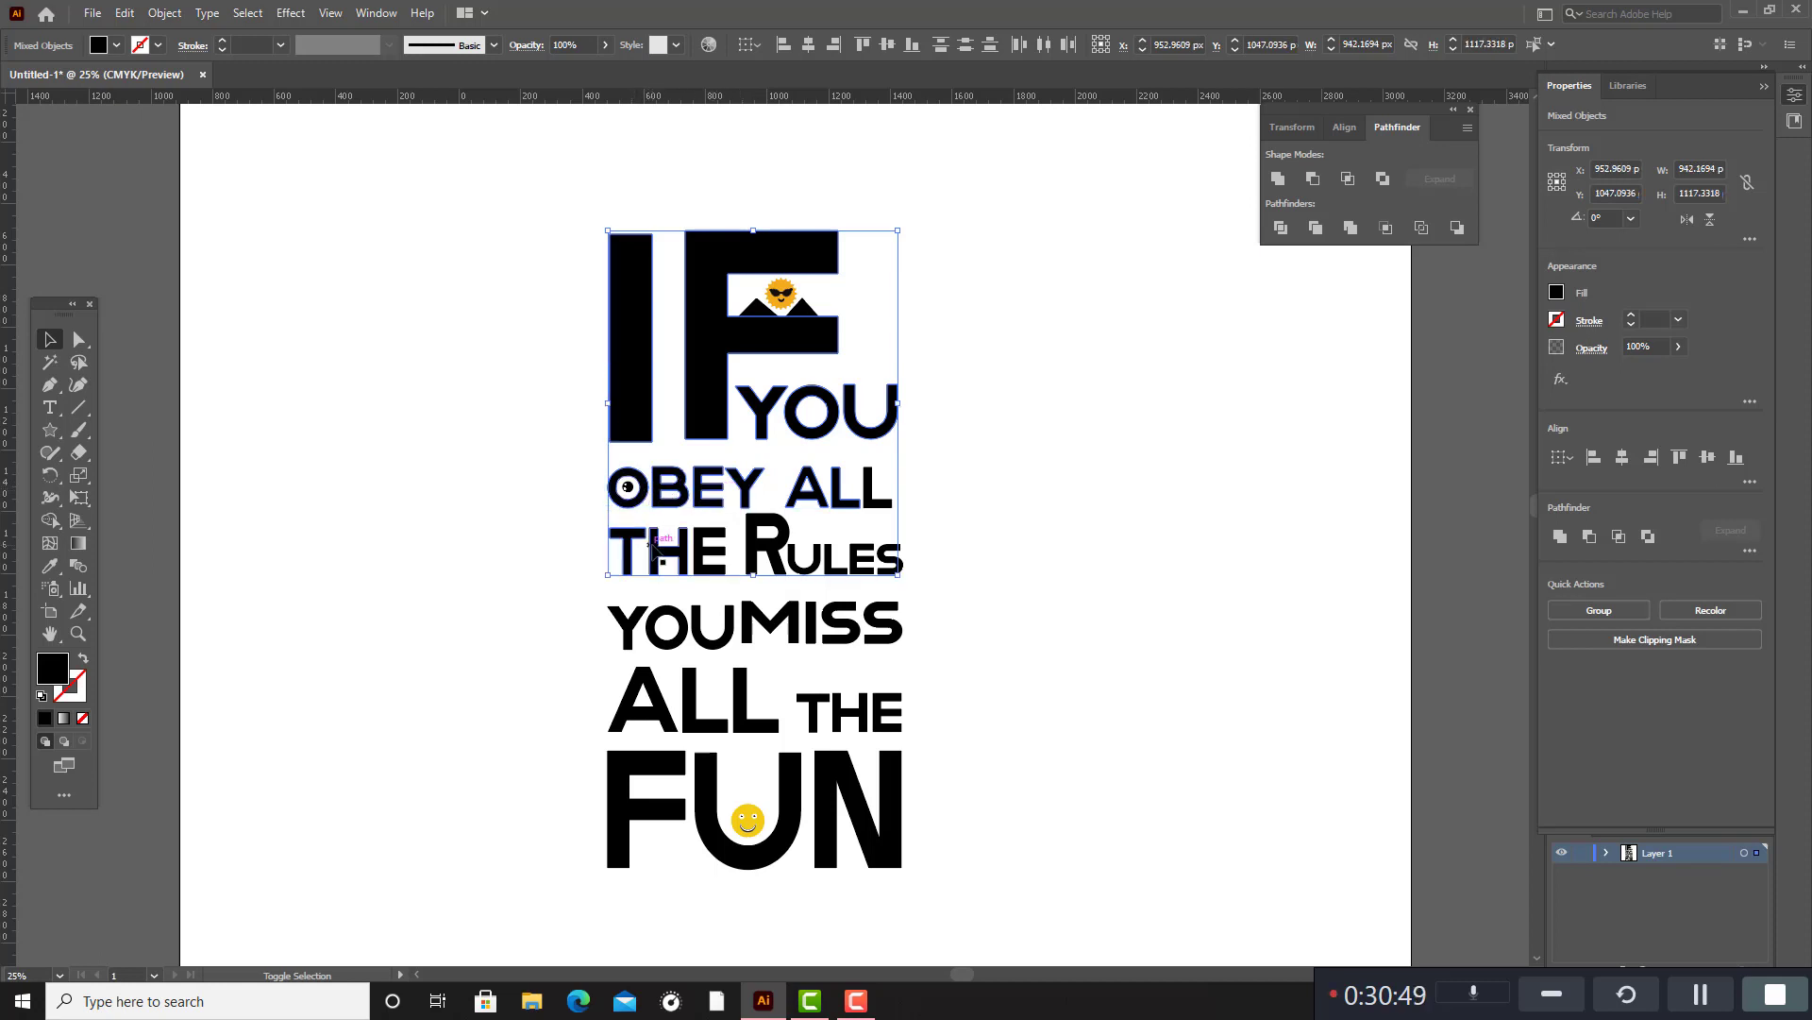
pyautogui.keyDown('shift'); pyautogui.click(655, 550); pyautogui.keyUp('shift')
pyautogui.keyDown('shift'); pyautogui.click(702, 546); pyautogui.keyUp('shift')
pyautogui.keyDown('shift'); pyautogui.click(785, 549); pyautogui.keyUp('shift')
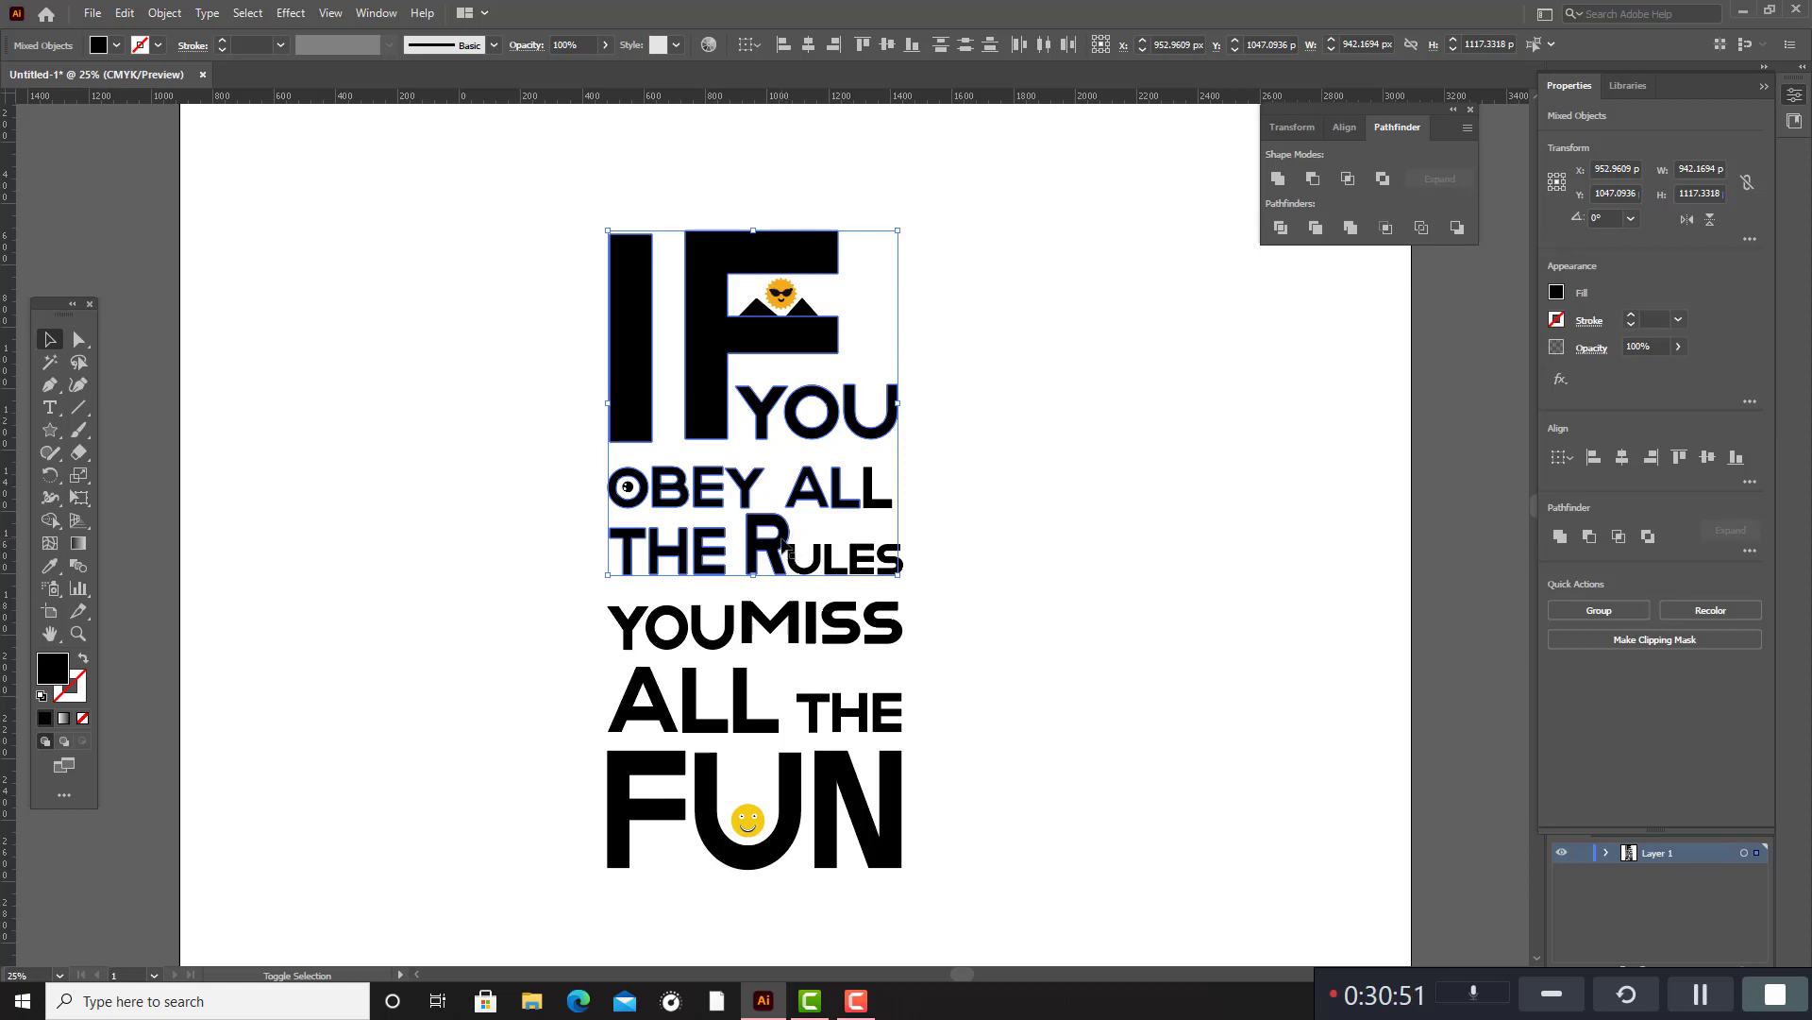
pyautogui.keyDown('shift'); pyautogui.click(798, 566); pyautogui.keyUp('shift')
pyautogui.keyDown('shift'); pyautogui.click(827, 565); pyautogui.keyUp('shift')
pyautogui.keyDown('shift'); pyautogui.click(862, 563); pyautogui.keyUp('shift')
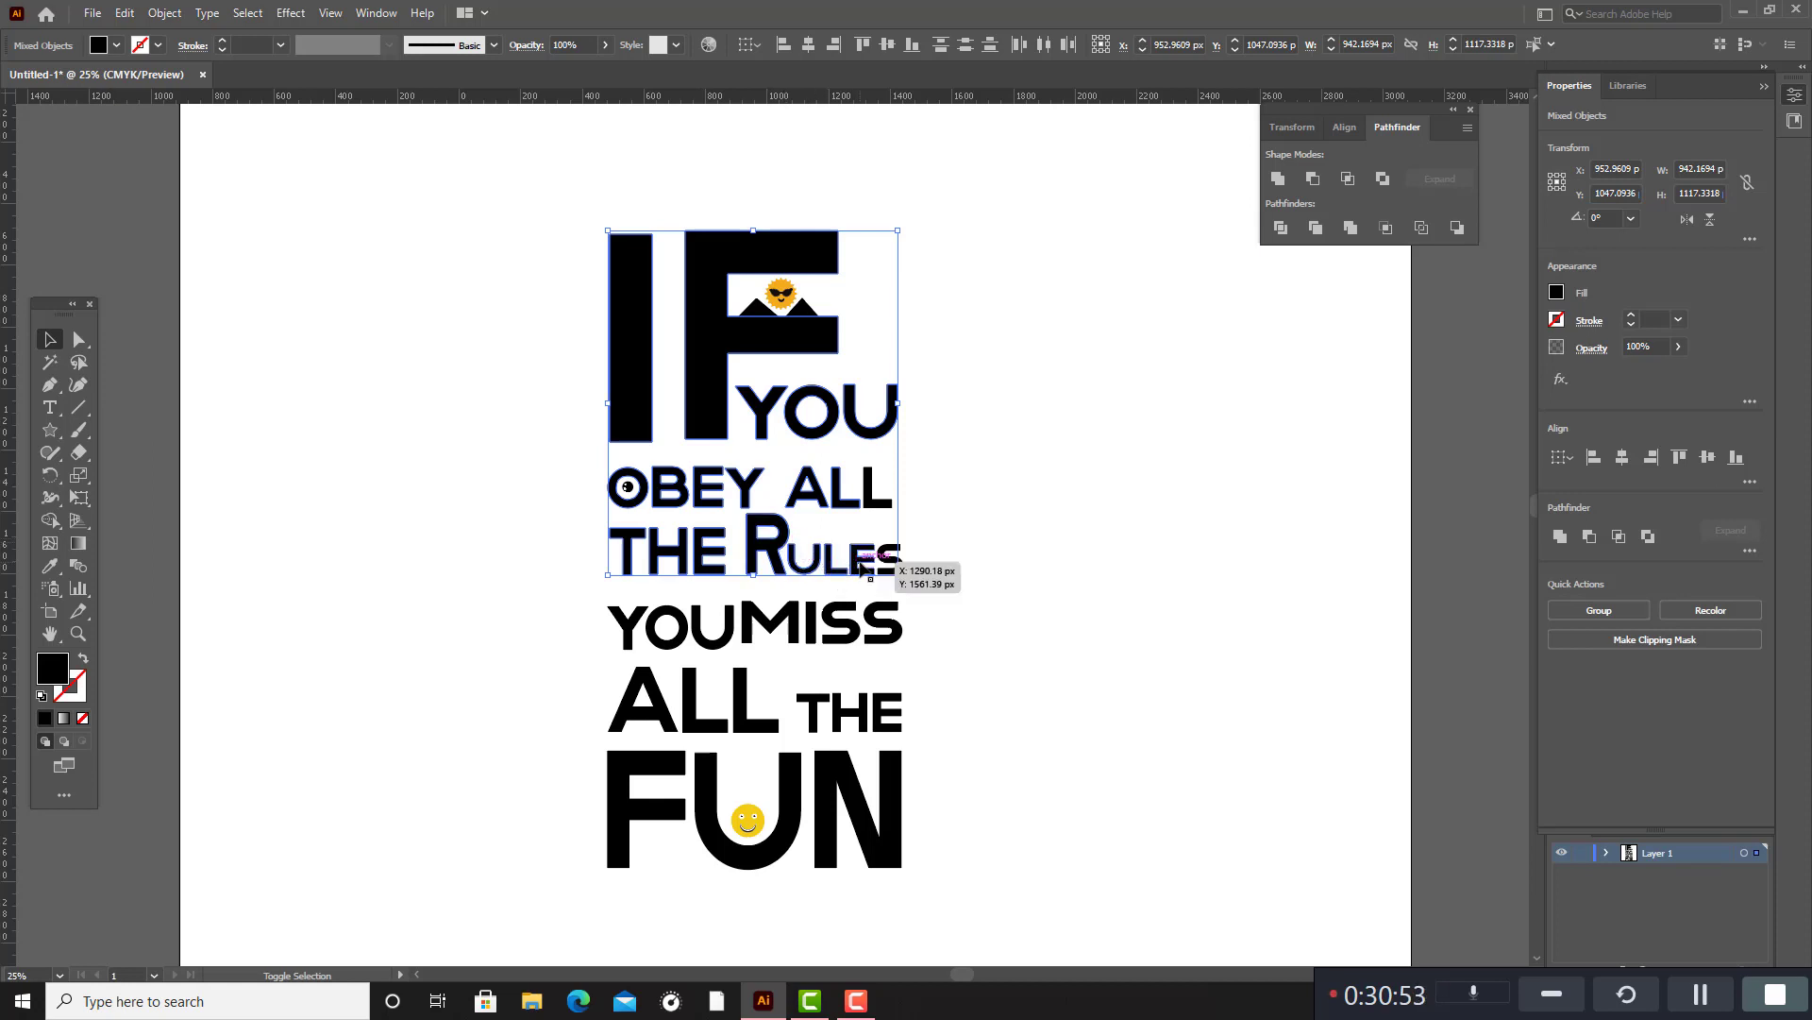
pyautogui.keyDown('shift'); pyautogui.click(889, 564); pyautogui.keyUp('shift')
pyautogui.keyDown('shift'); pyautogui.click(874, 615); pyautogui.keyUp('shift')
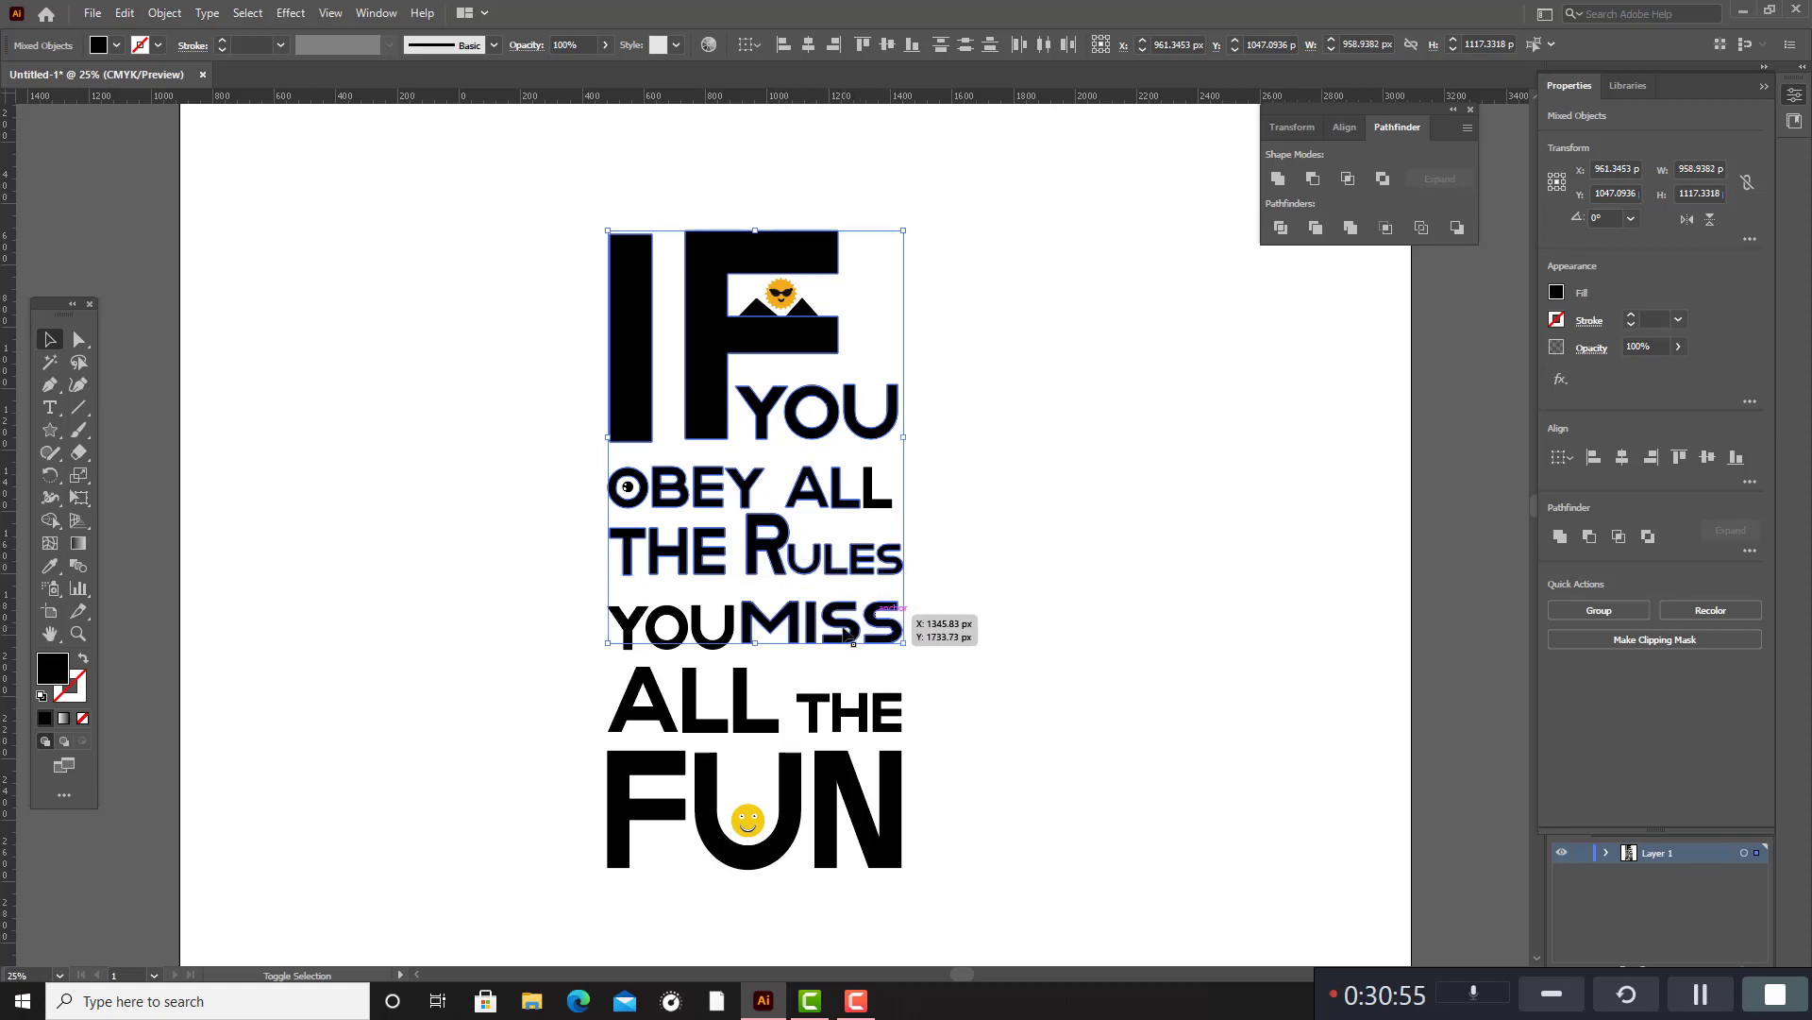
pyautogui.keyDown('shift'); pyautogui.click(701, 627); pyautogui.keyUp('shift')
pyautogui.keyDown('shift'); pyautogui.click(672, 627); pyautogui.keyUp('shift')
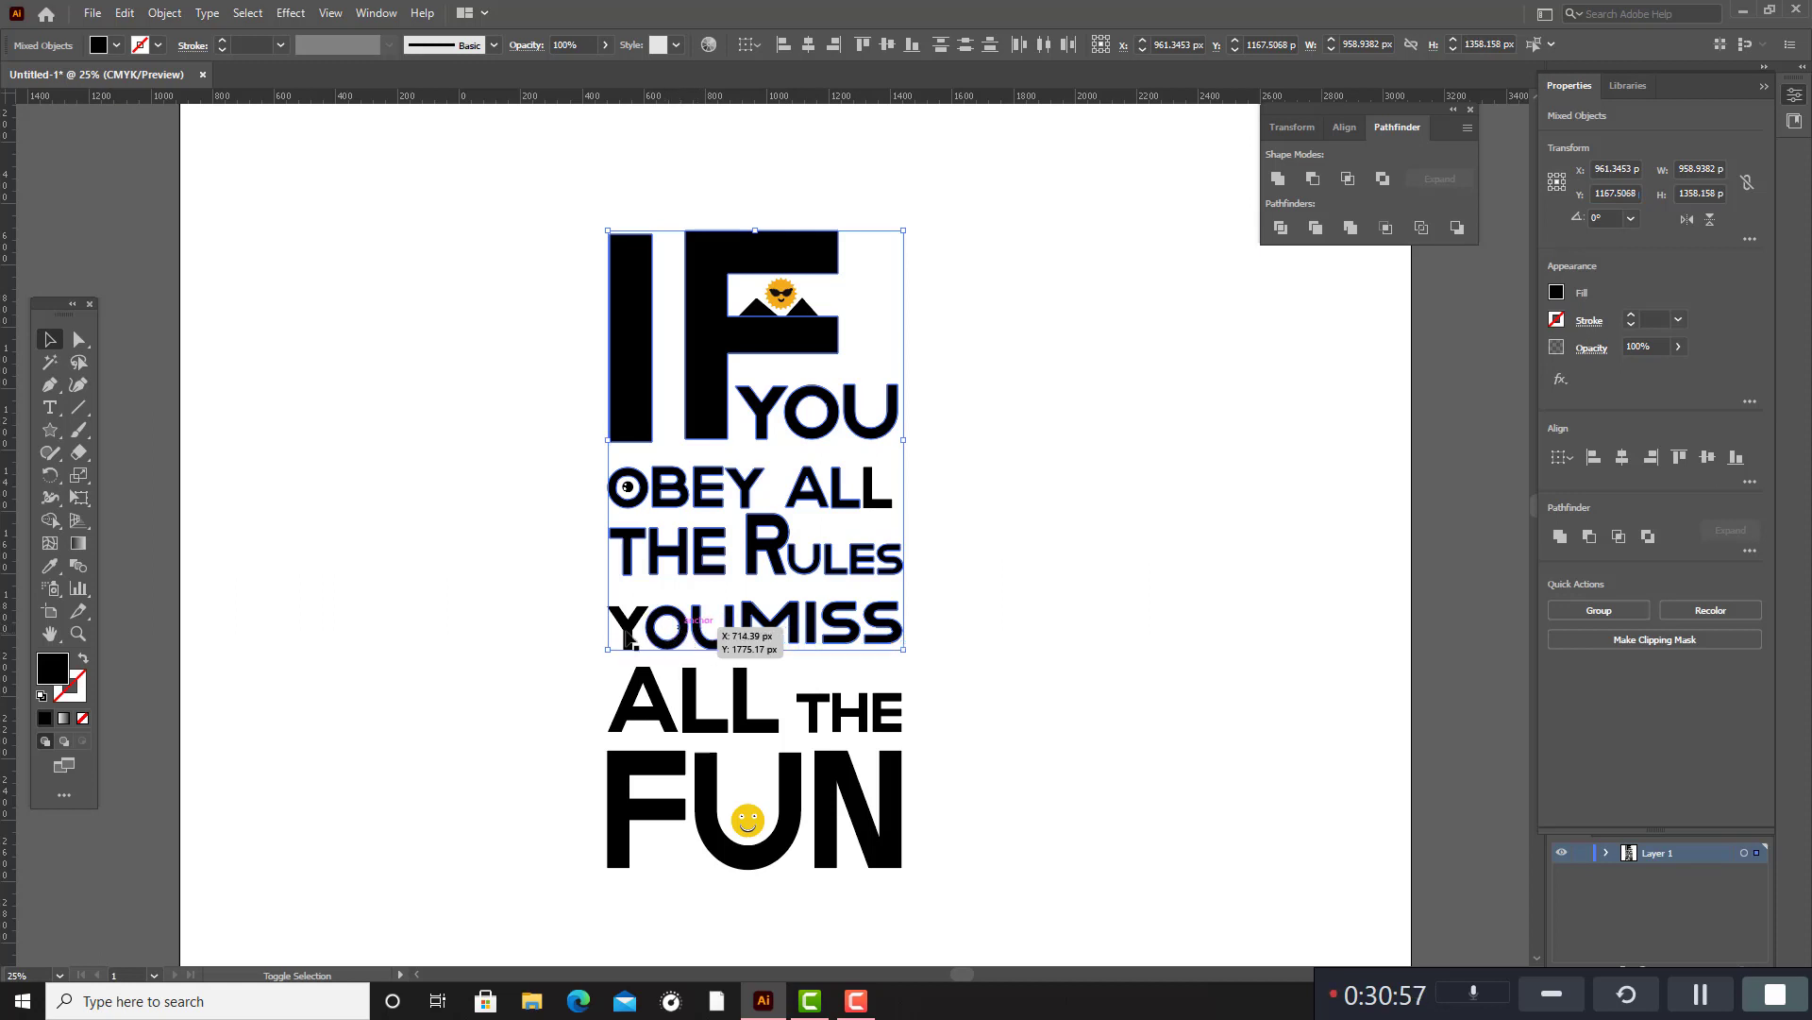
pyautogui.keyDown('shift'); pyautogui.click(631, 624); pyautogui.keyUp('shift')
pyautogui.keyDown('shift'); pyautogui.click(650, 698); pyautogui.keyUp('shift')
pyautogui.keyDown('shift'); pyautogui.click(693, 715); pyautogui.keyUp('shift')
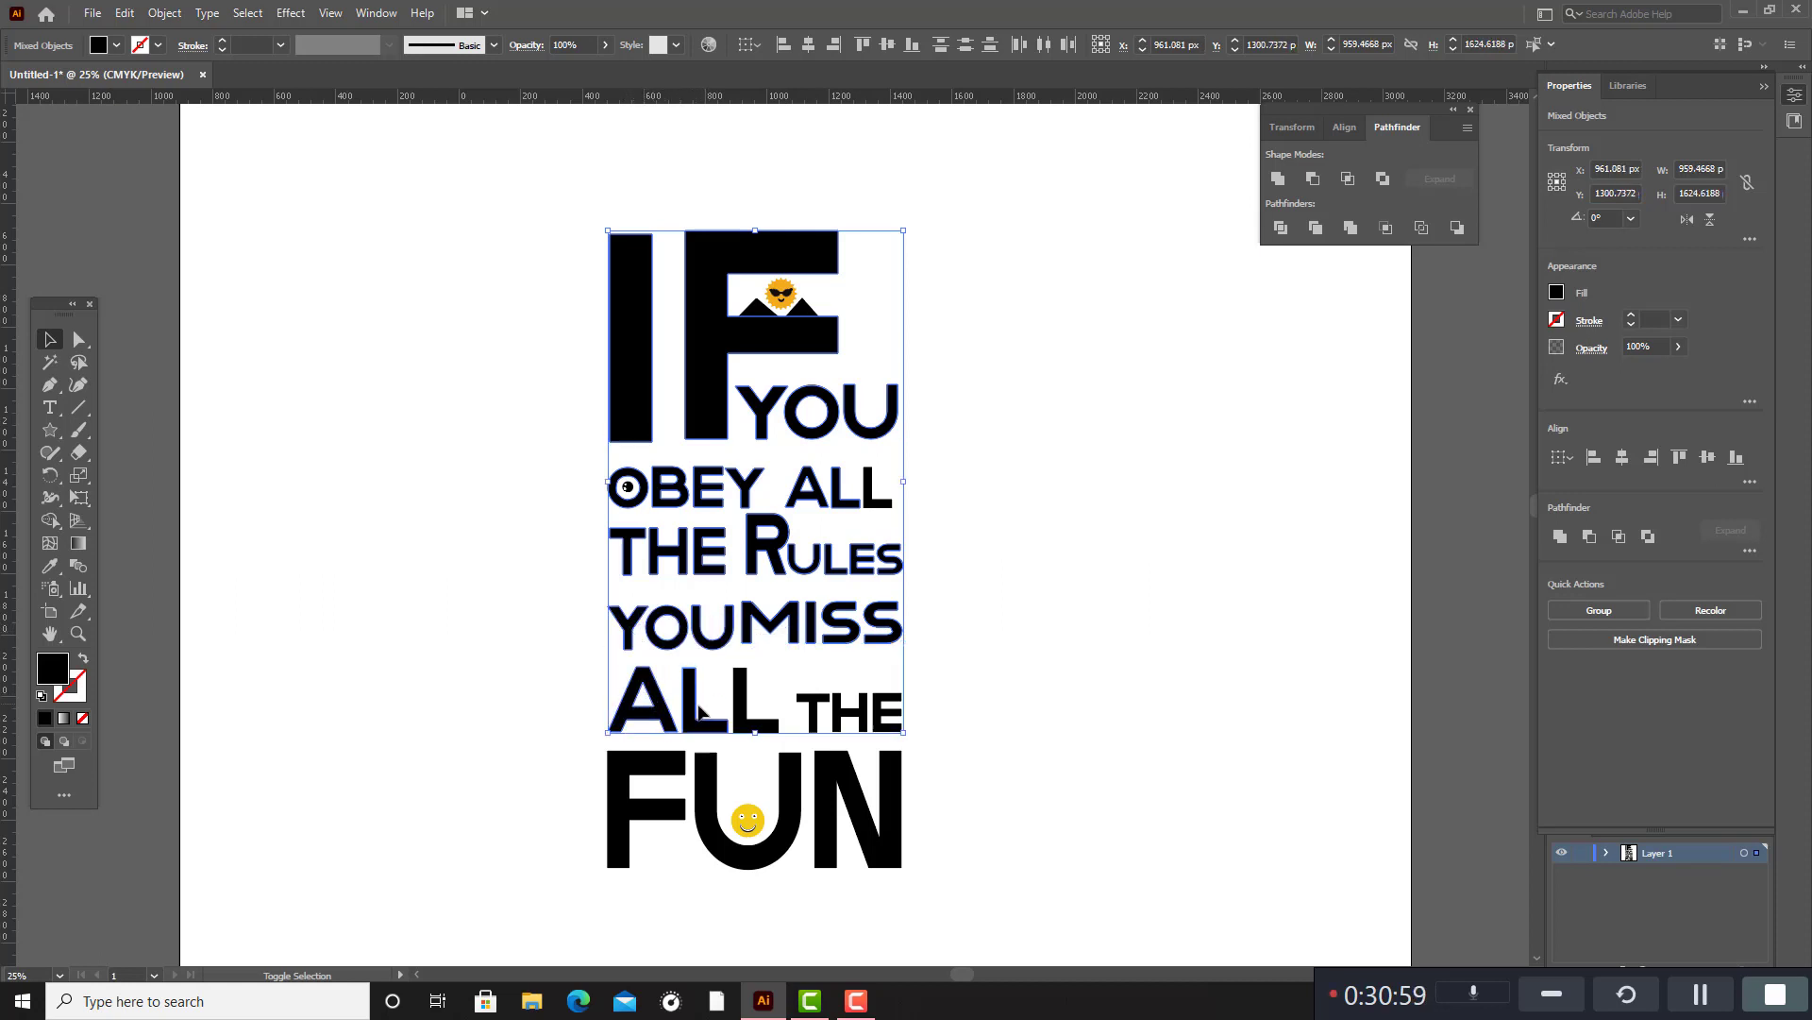
pyautogui.keyDown('shift'); pyautogui.click(743, 710); pyautogui.keyUp('shift')
pyautogui.keyDown('shift'); pyautogui.click(816, 715); pyautogui.keyUp('shift')
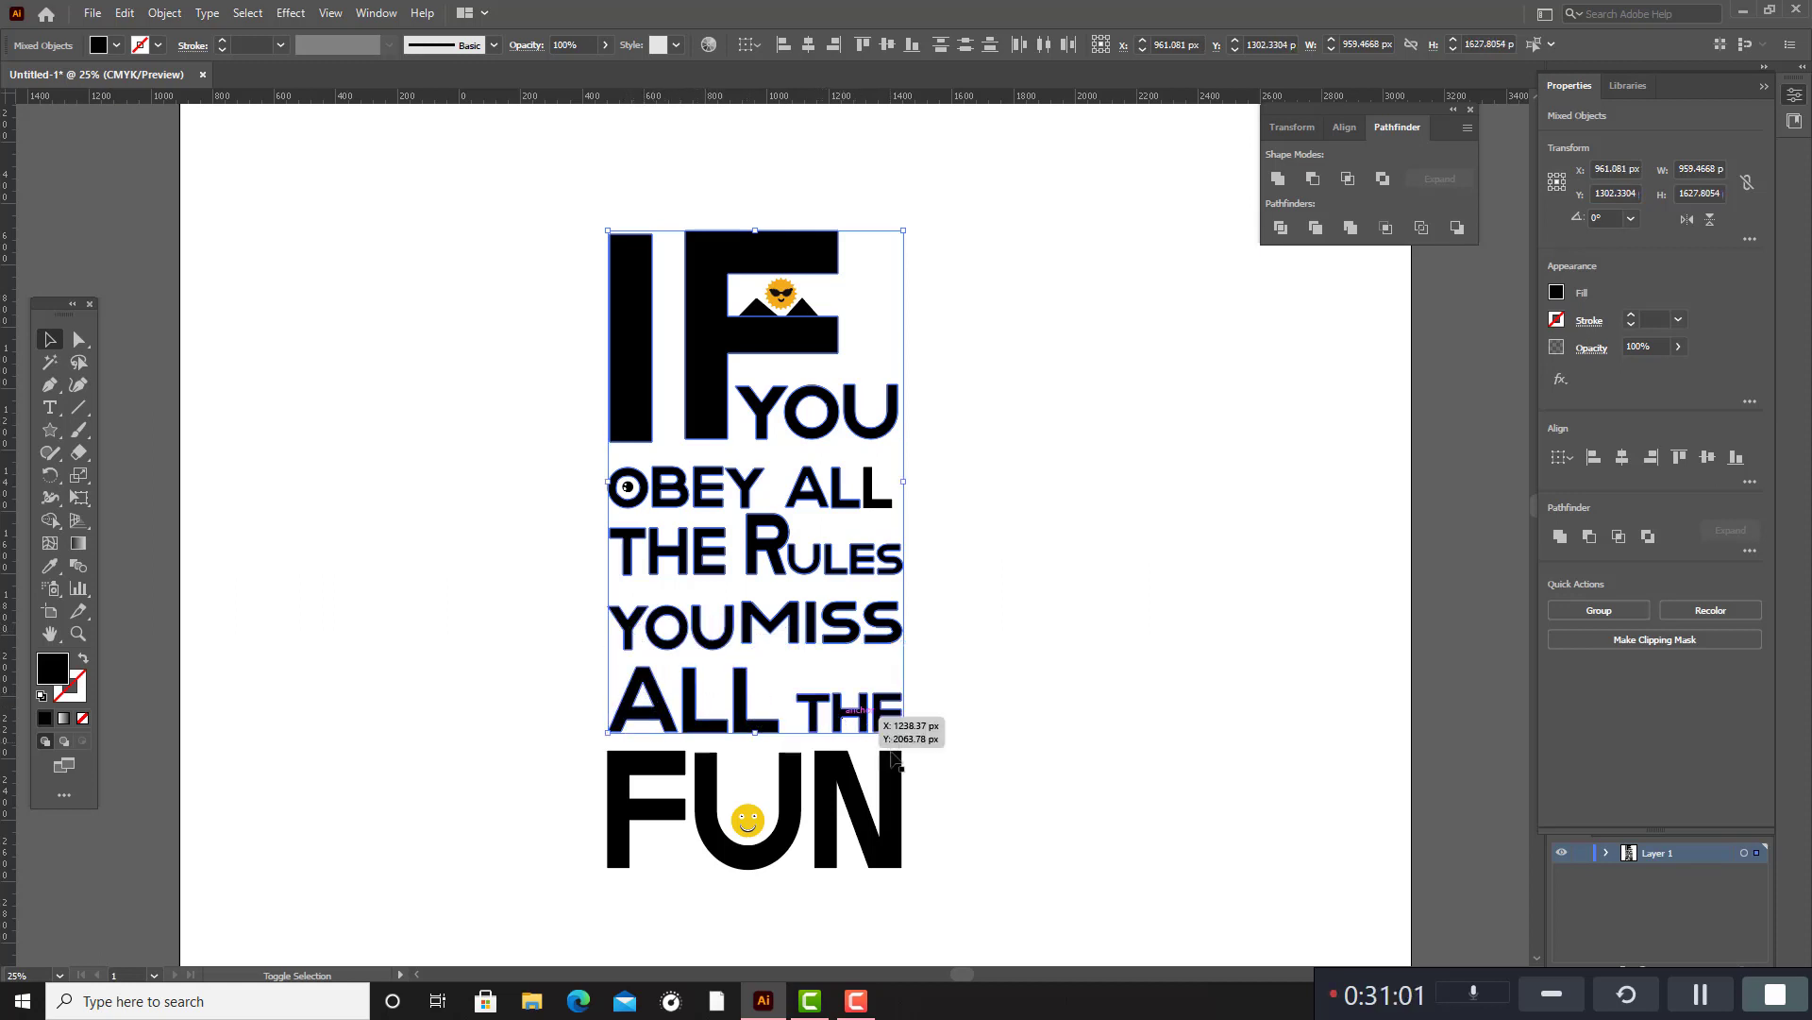
pyautogui.keyDown('shift'); pyautogui.click(898, 790); pyautogui.keyUp('shift')
pyautogui.keyDown('shift'); pyautogui.click(800, 785); pyautogui.keyUp('shift')
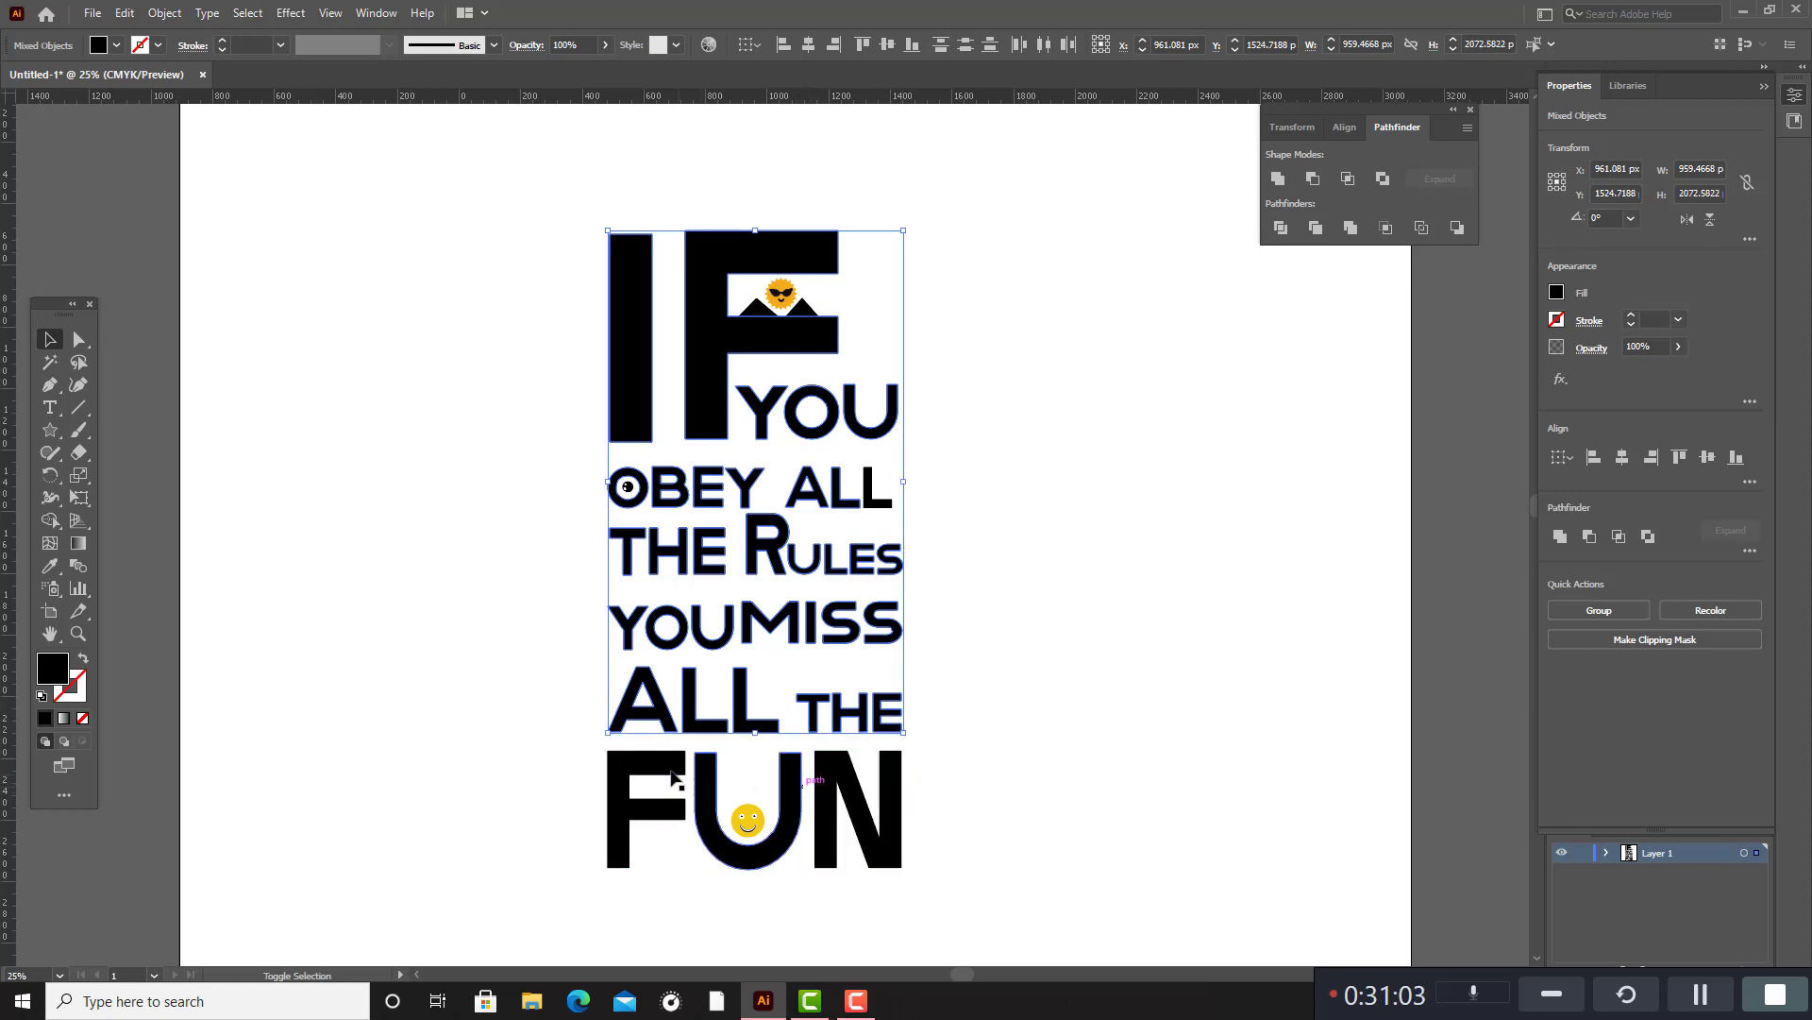
pyautogui.keyDown('shift'); pyautogui.click(668, 770); pyautogui.keyUp('shift')
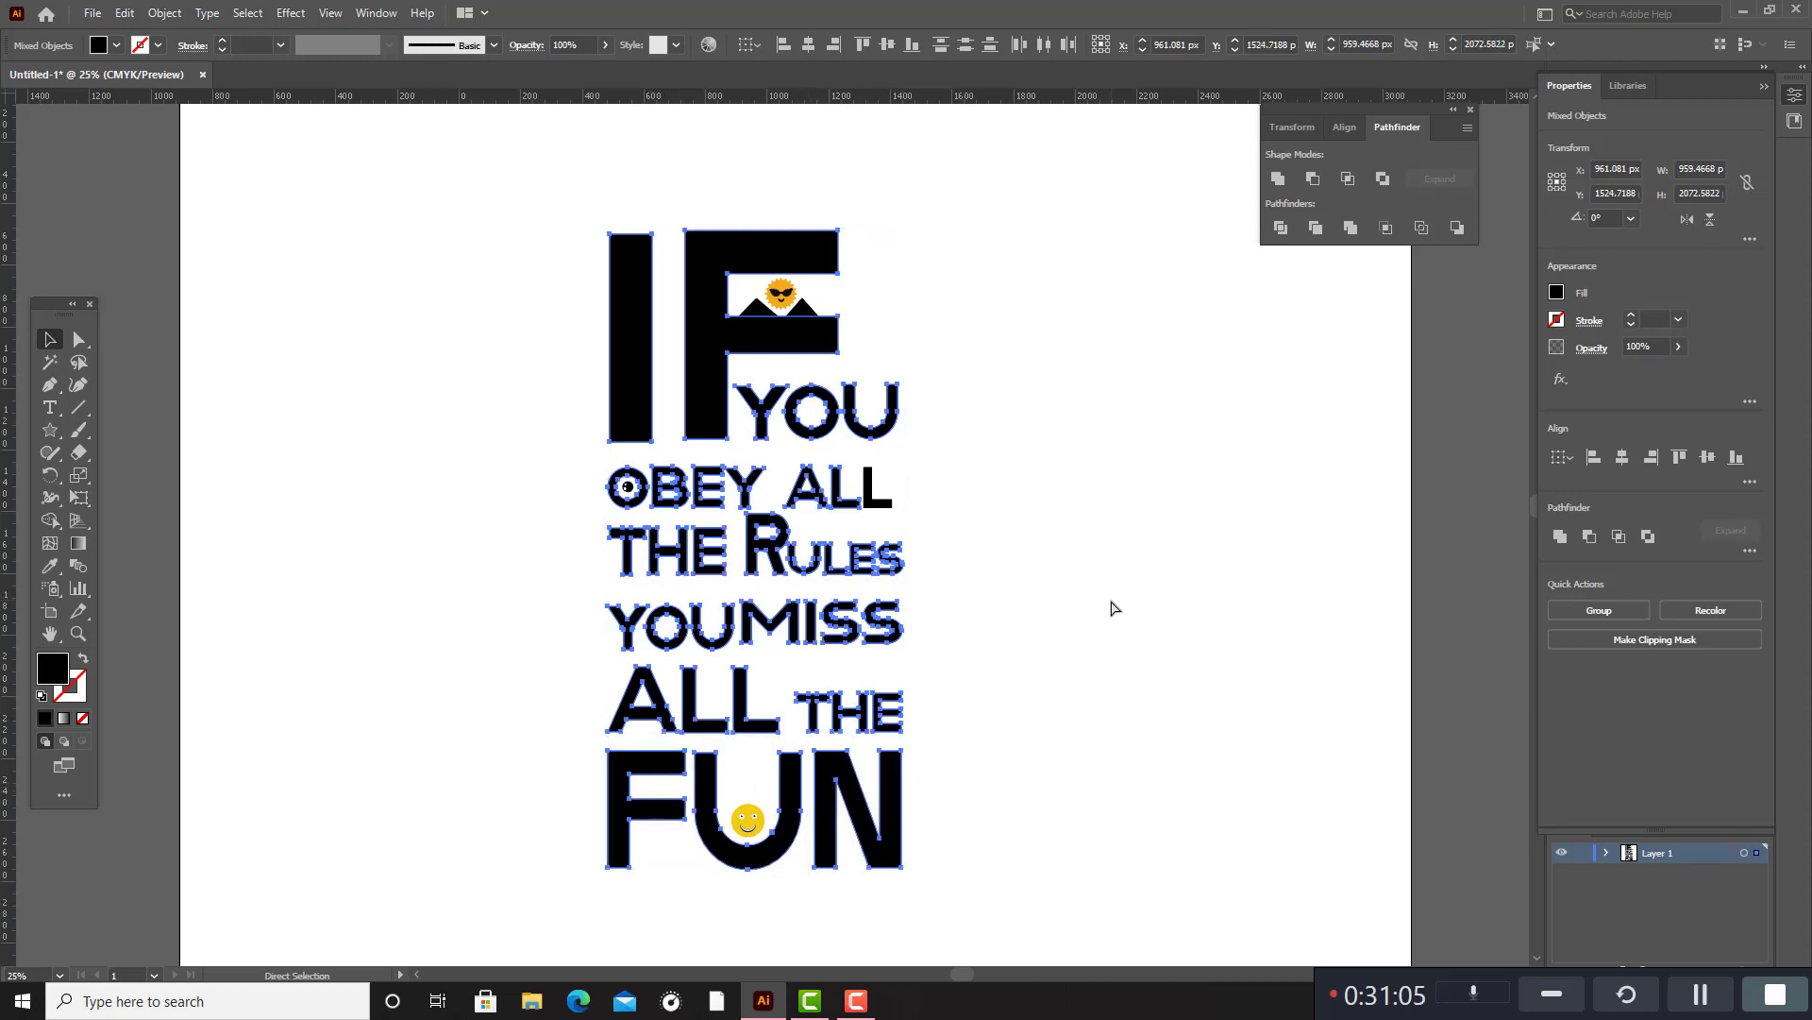
pyautogui.hotkey('ctrl', 'g')
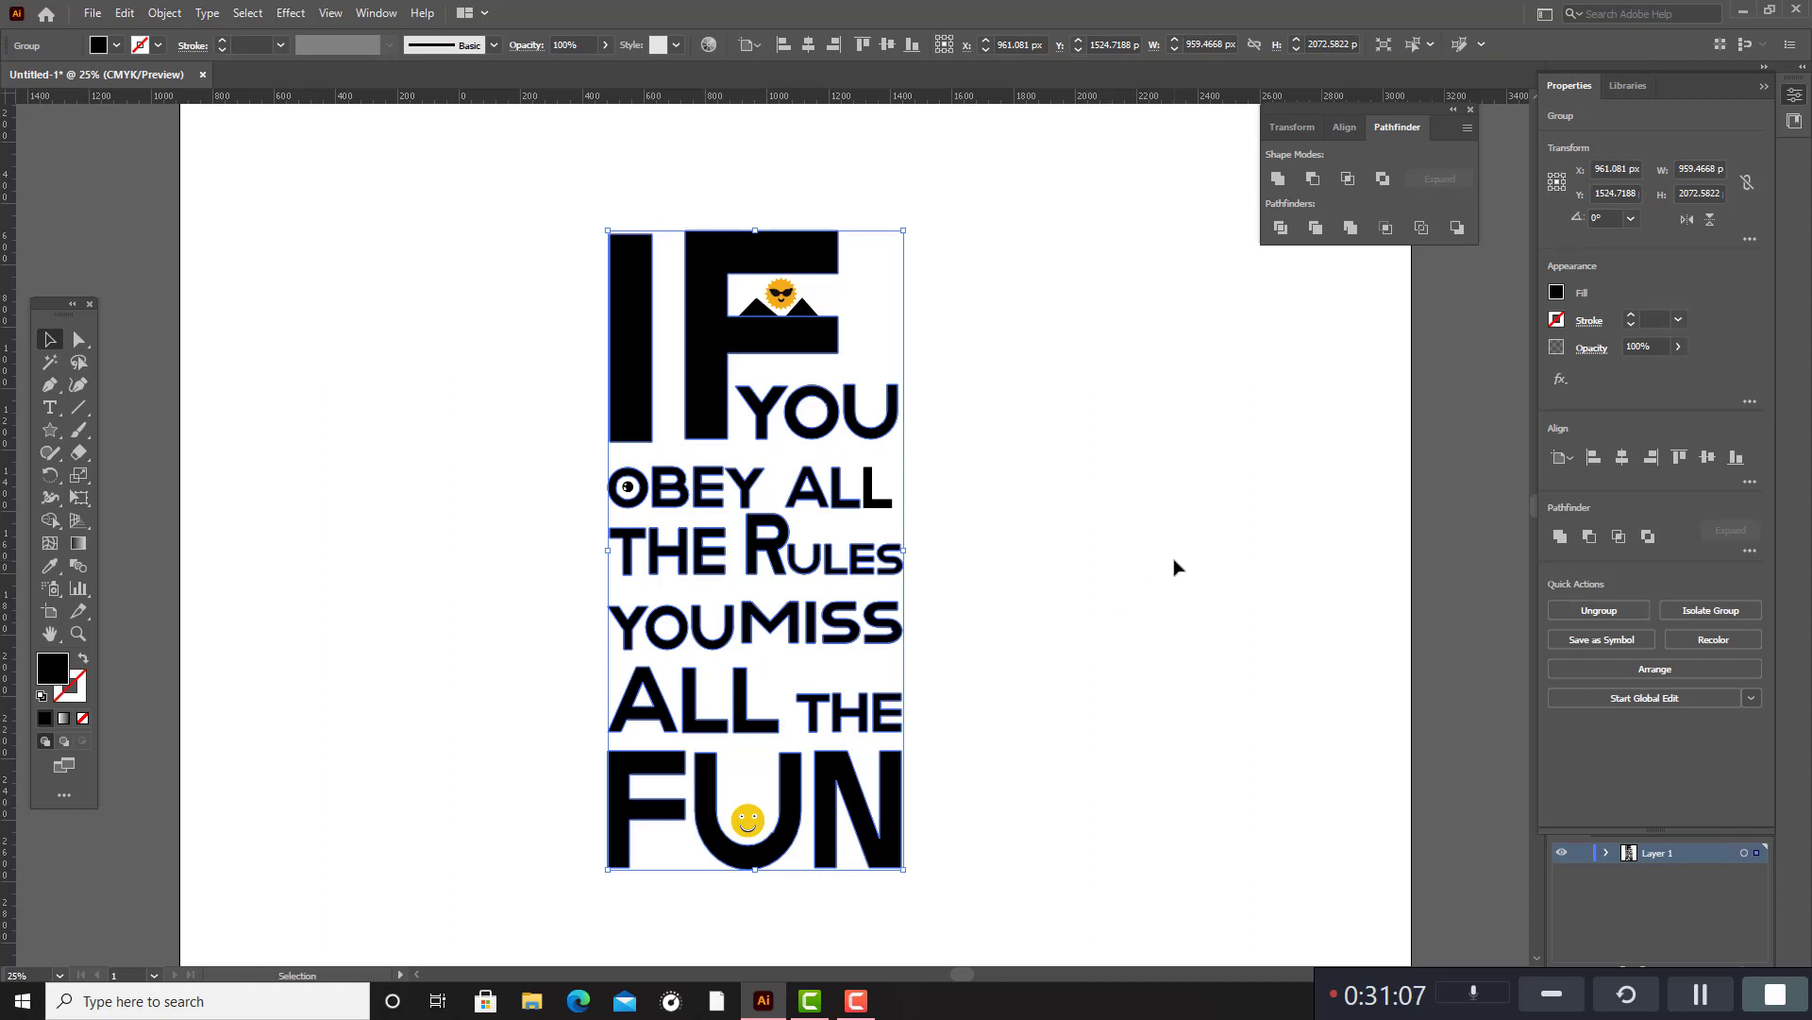
# Place a copy of the letter group about 2050 px to the left of the original design, at the same height.
pyautogui.press('a')
pyautogui.press('v')
pyautogui.moveTo(772, 536); pyautogui.dragTo(146, 543)
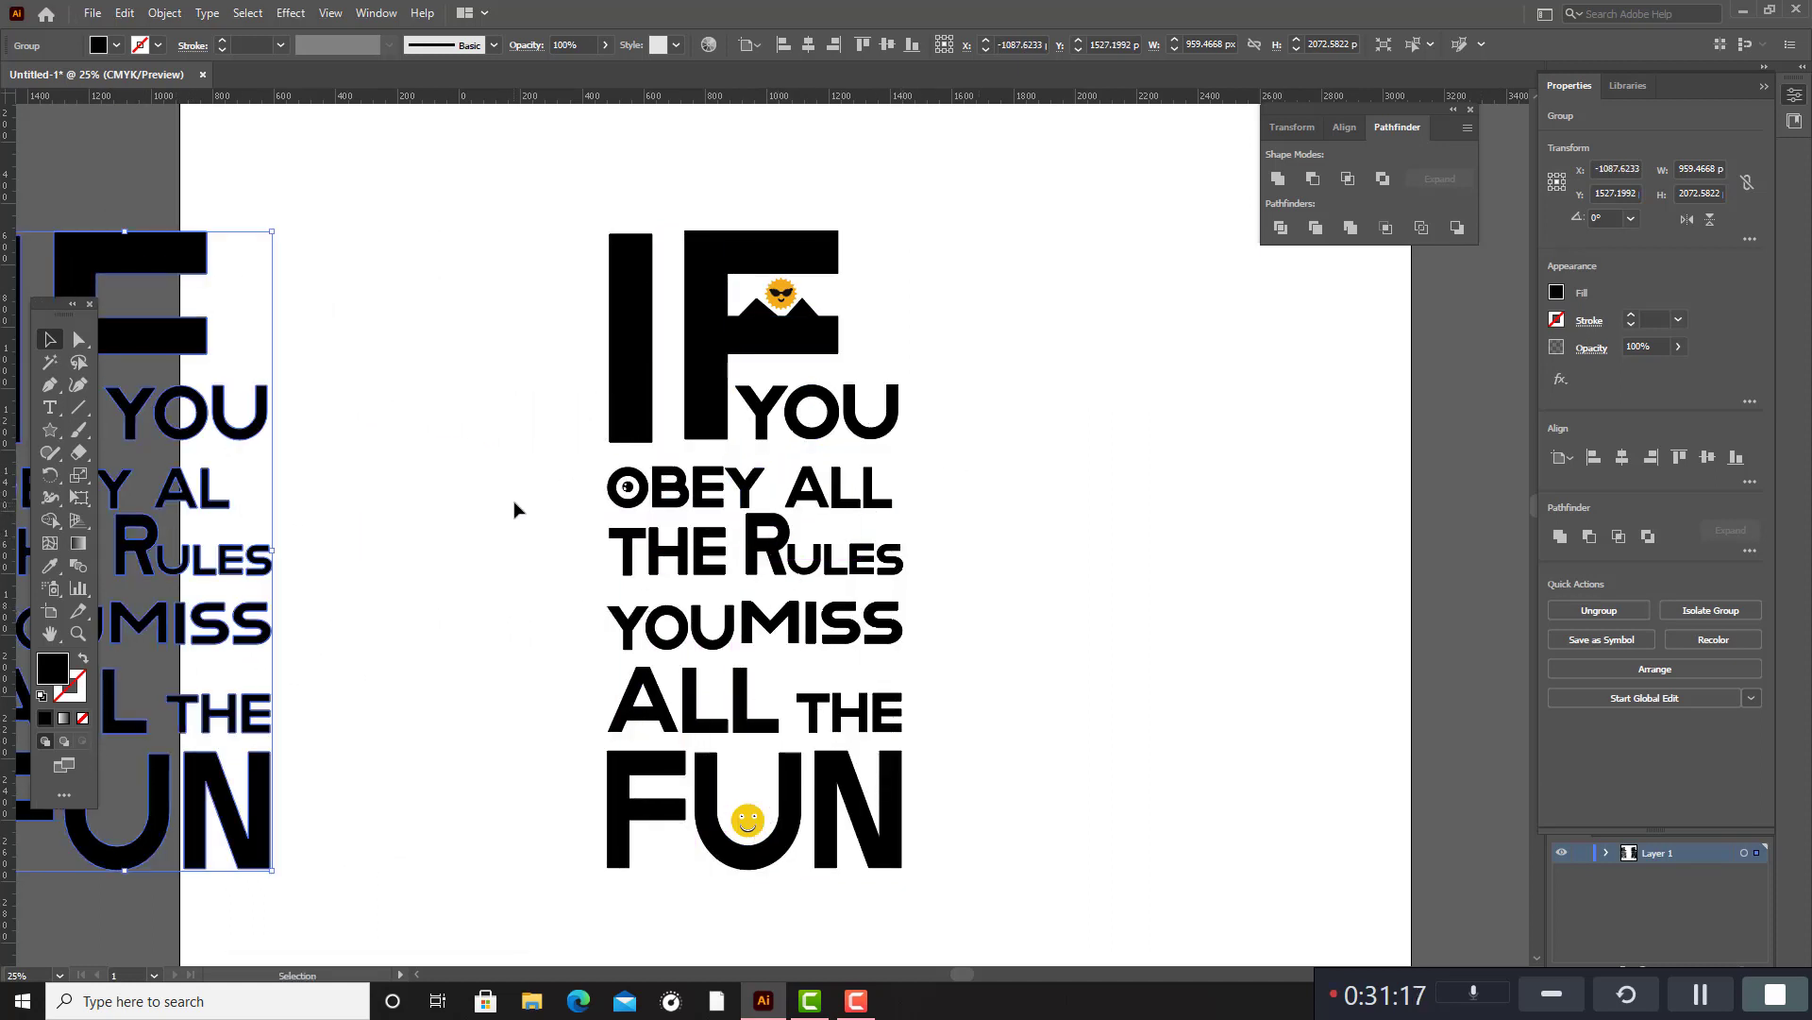
pyautogui.click(513, 506)
pyautogui.click(745, 264)
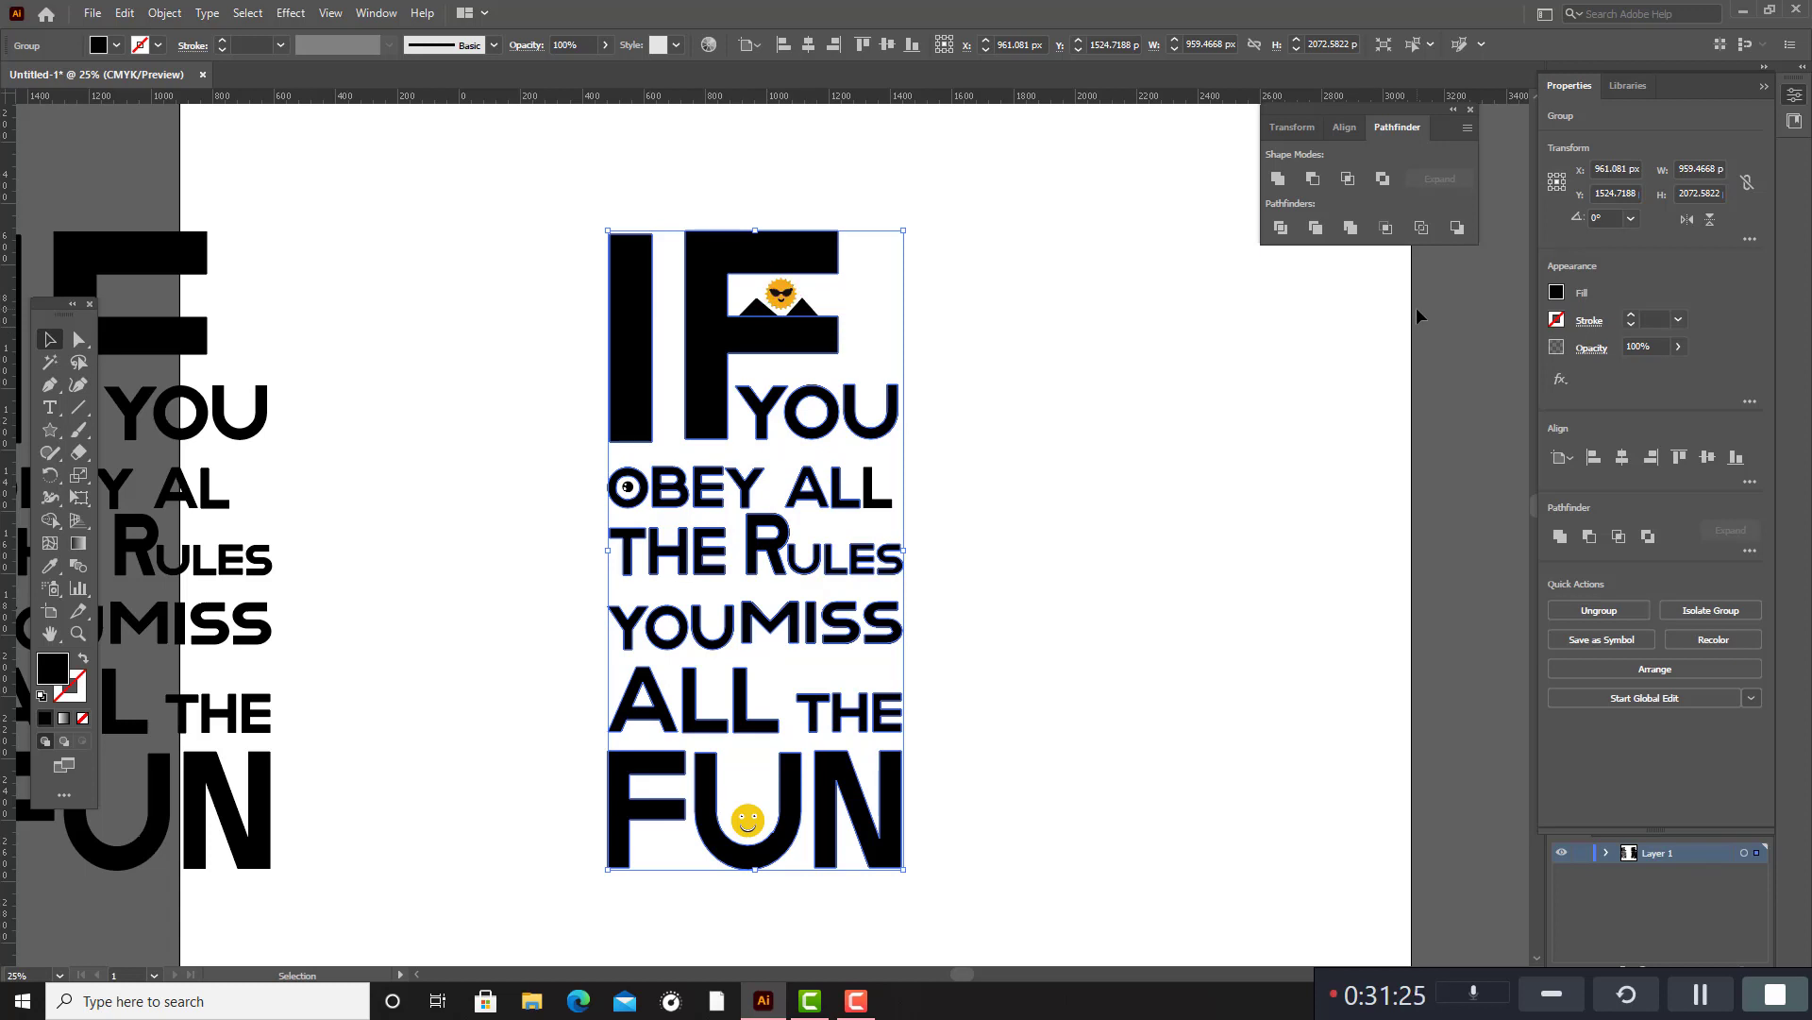
pyautogui.click(1327, 477)
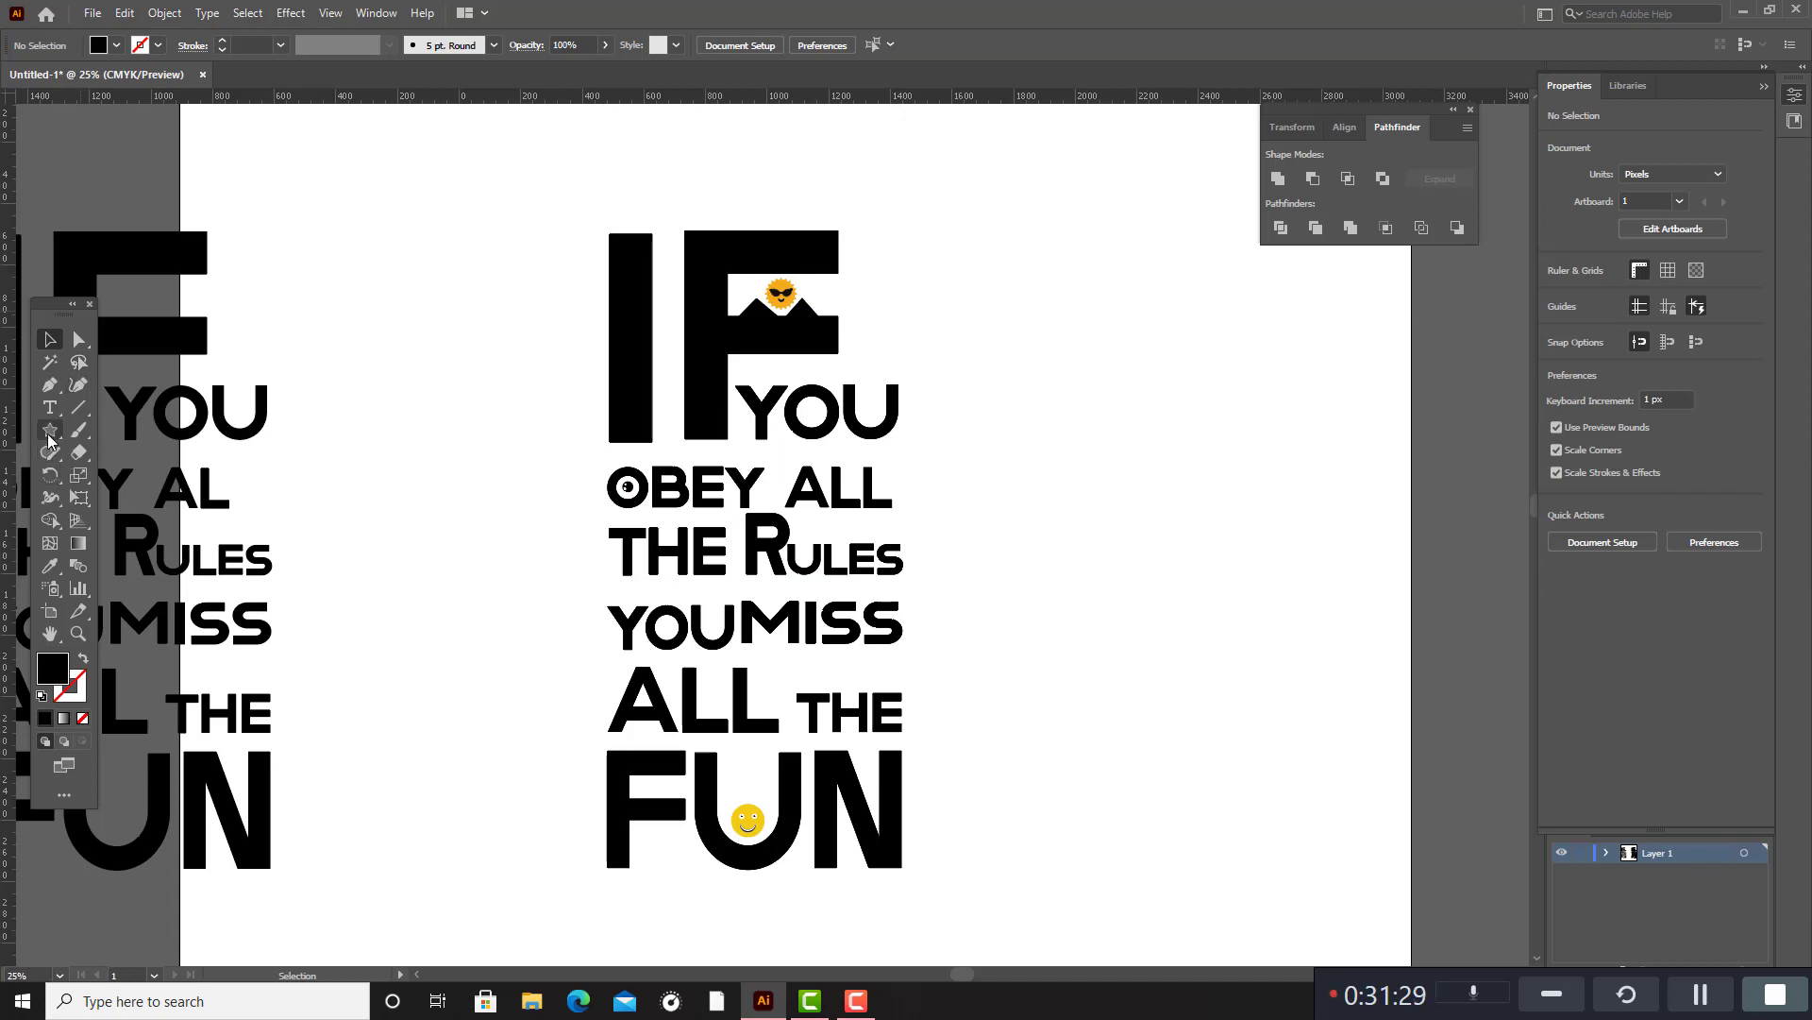
# Activate the Rectangle tool.
pyautogui.moveTo(51, 435); pyautogui.dragTo(115, 439)
pyautogui.click(114, 439)
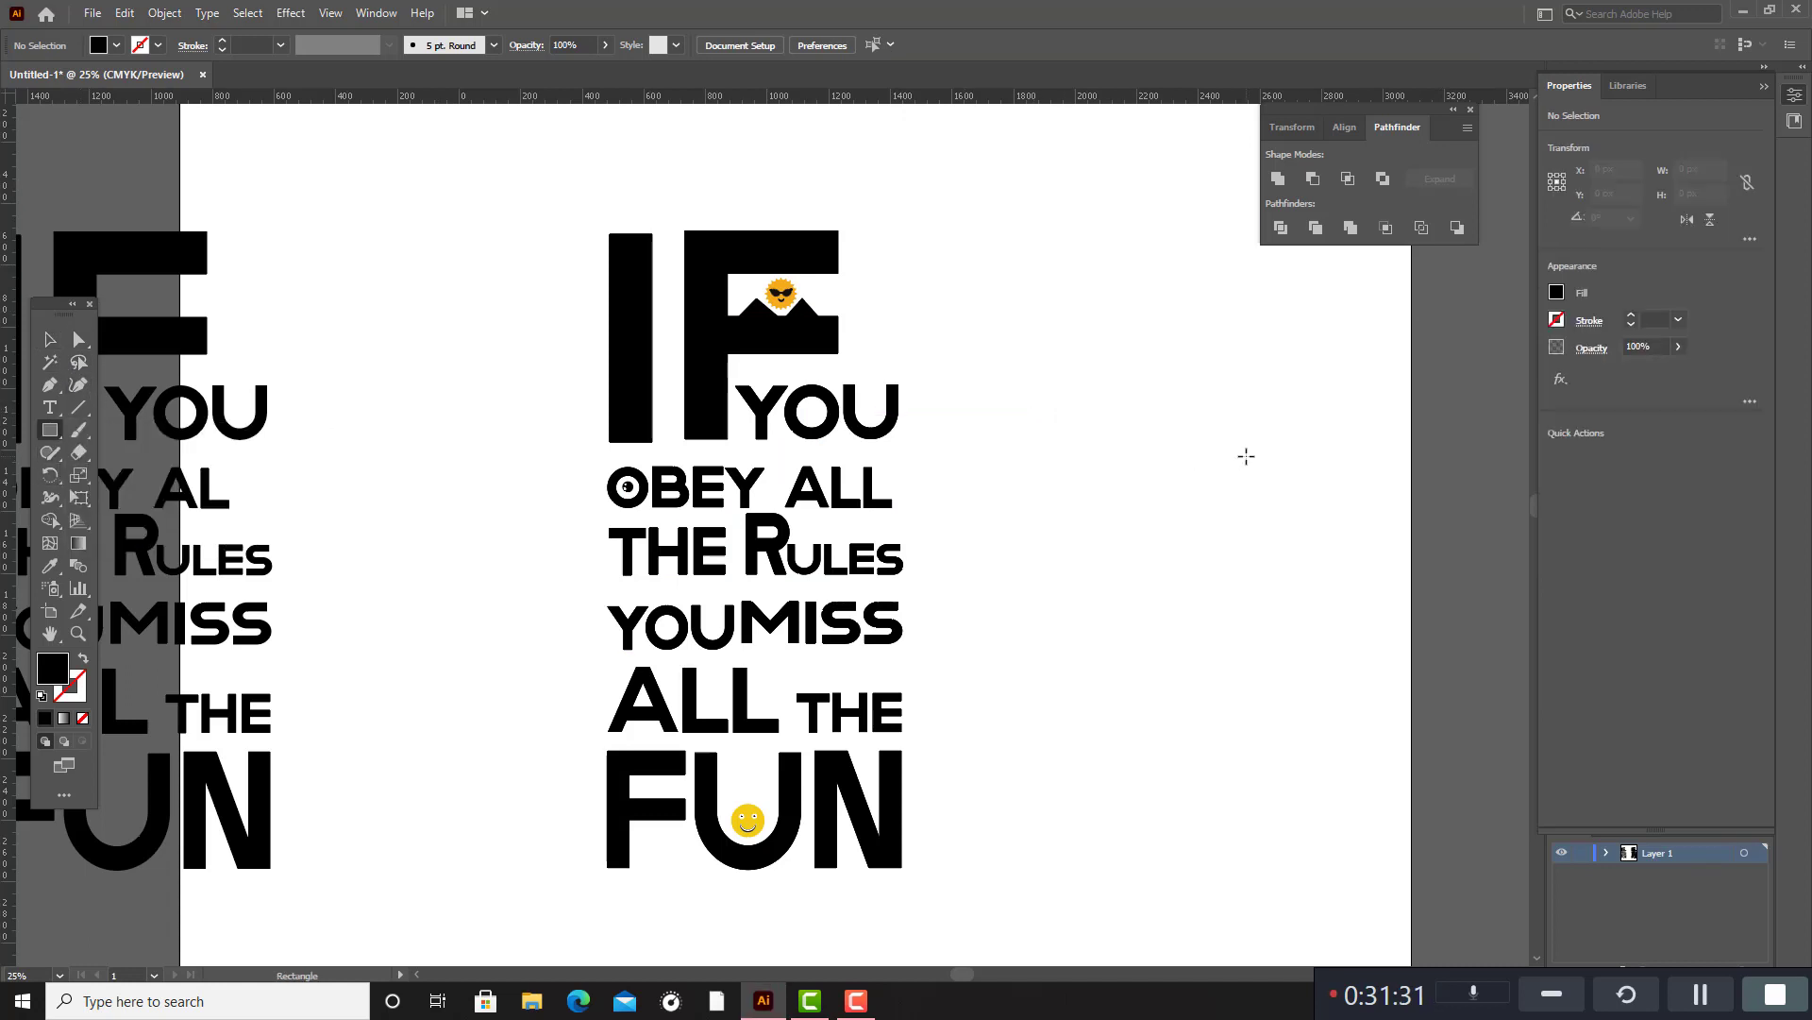
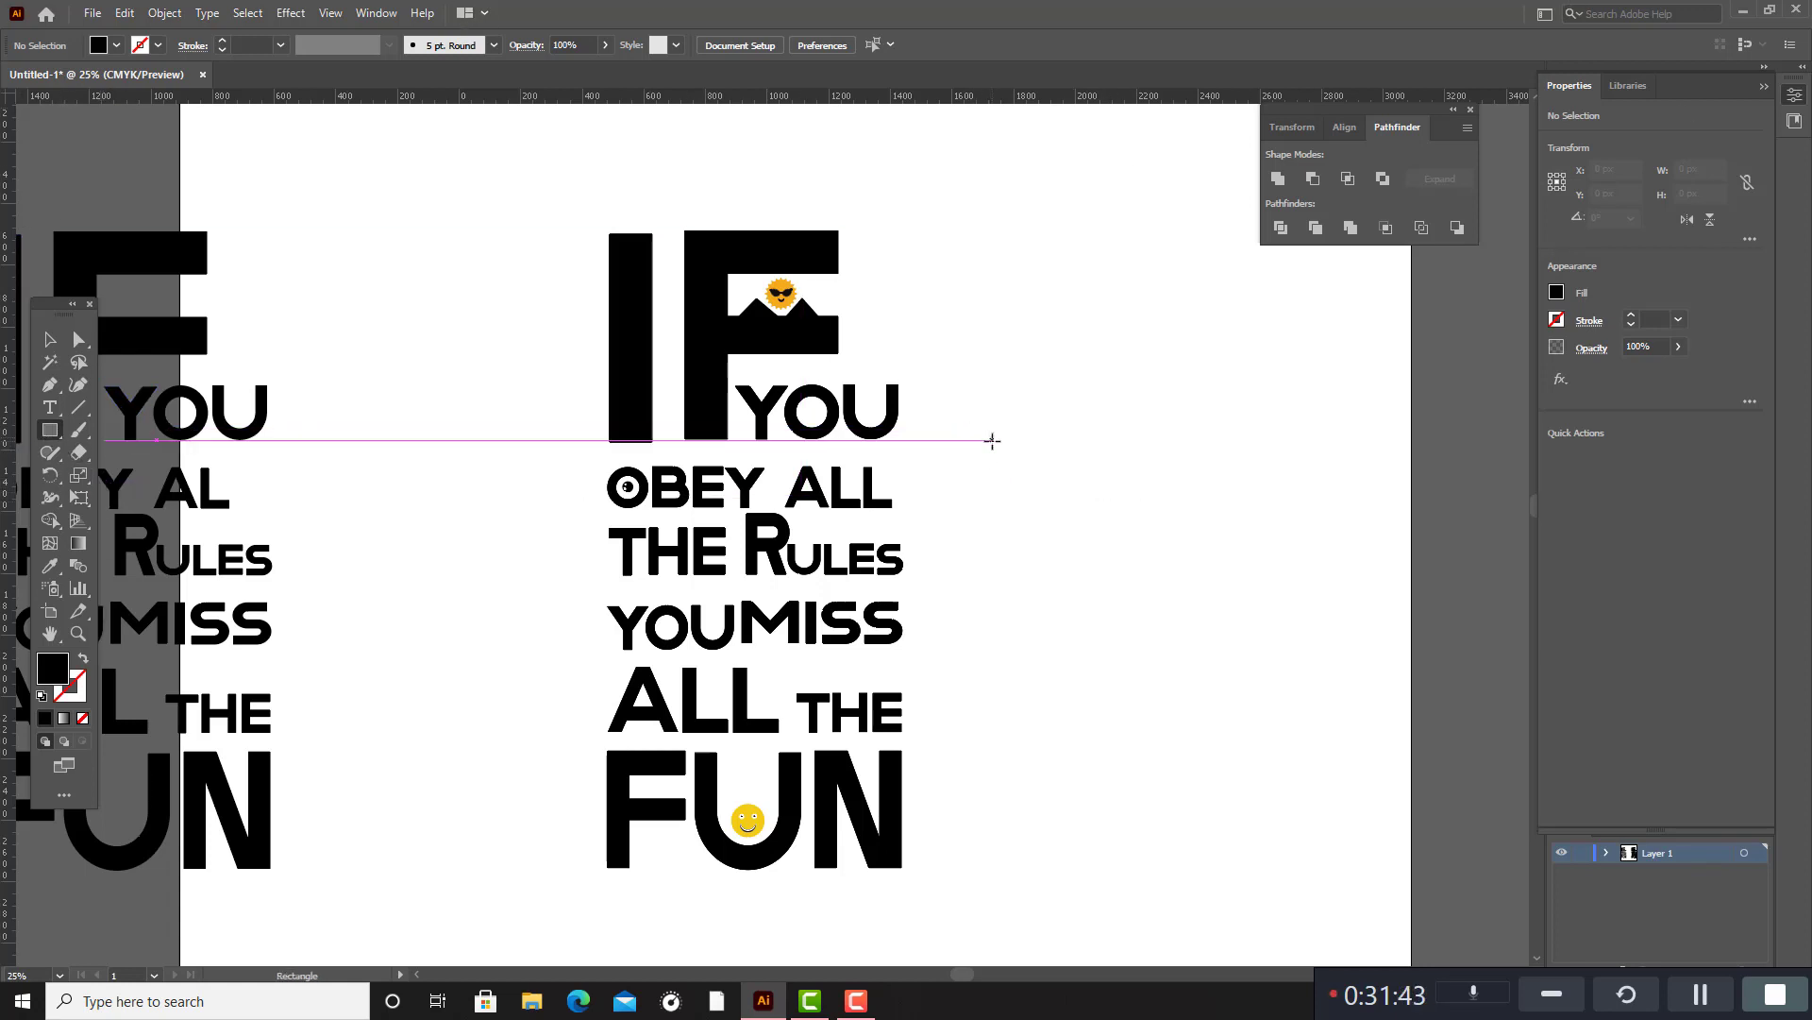
# Draw a black rectangle about 1121 × 279 px to the right of the quote and rotate it to 330°.
pyautogui.moveTo(990, 440); pyautogui.dragTo(1336, 524)
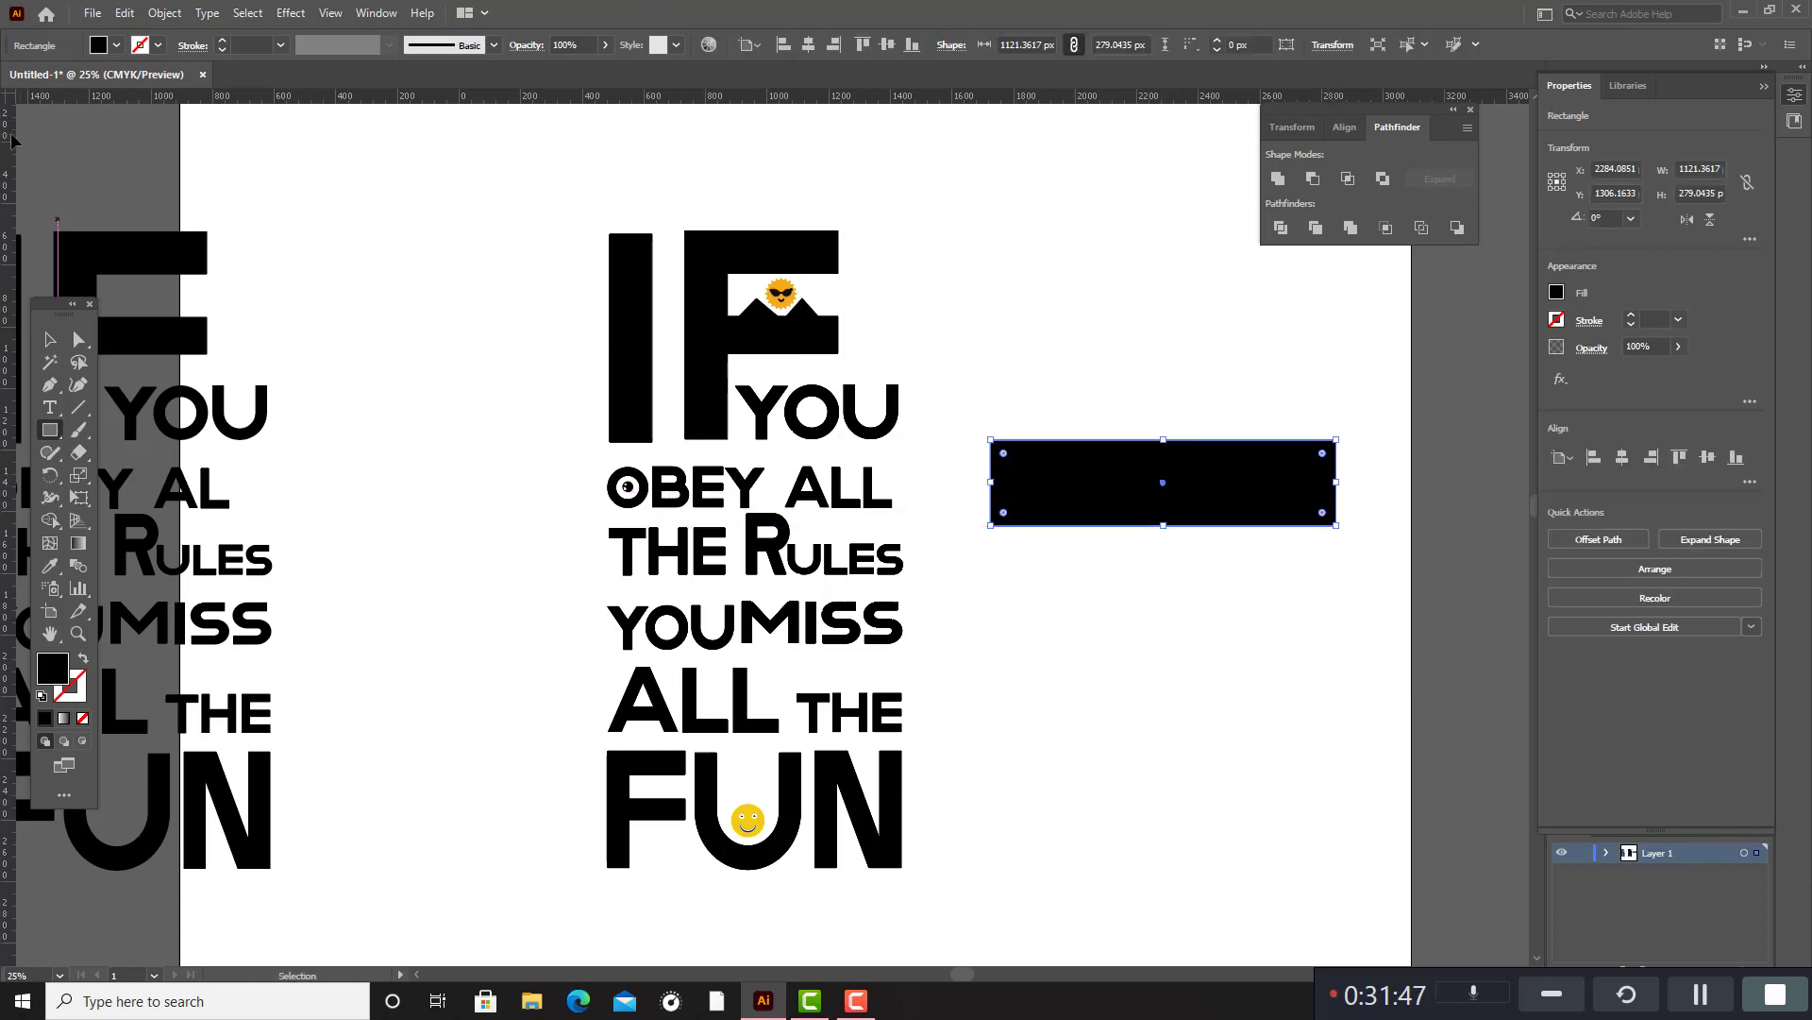
pyautogui.click(50, 339)
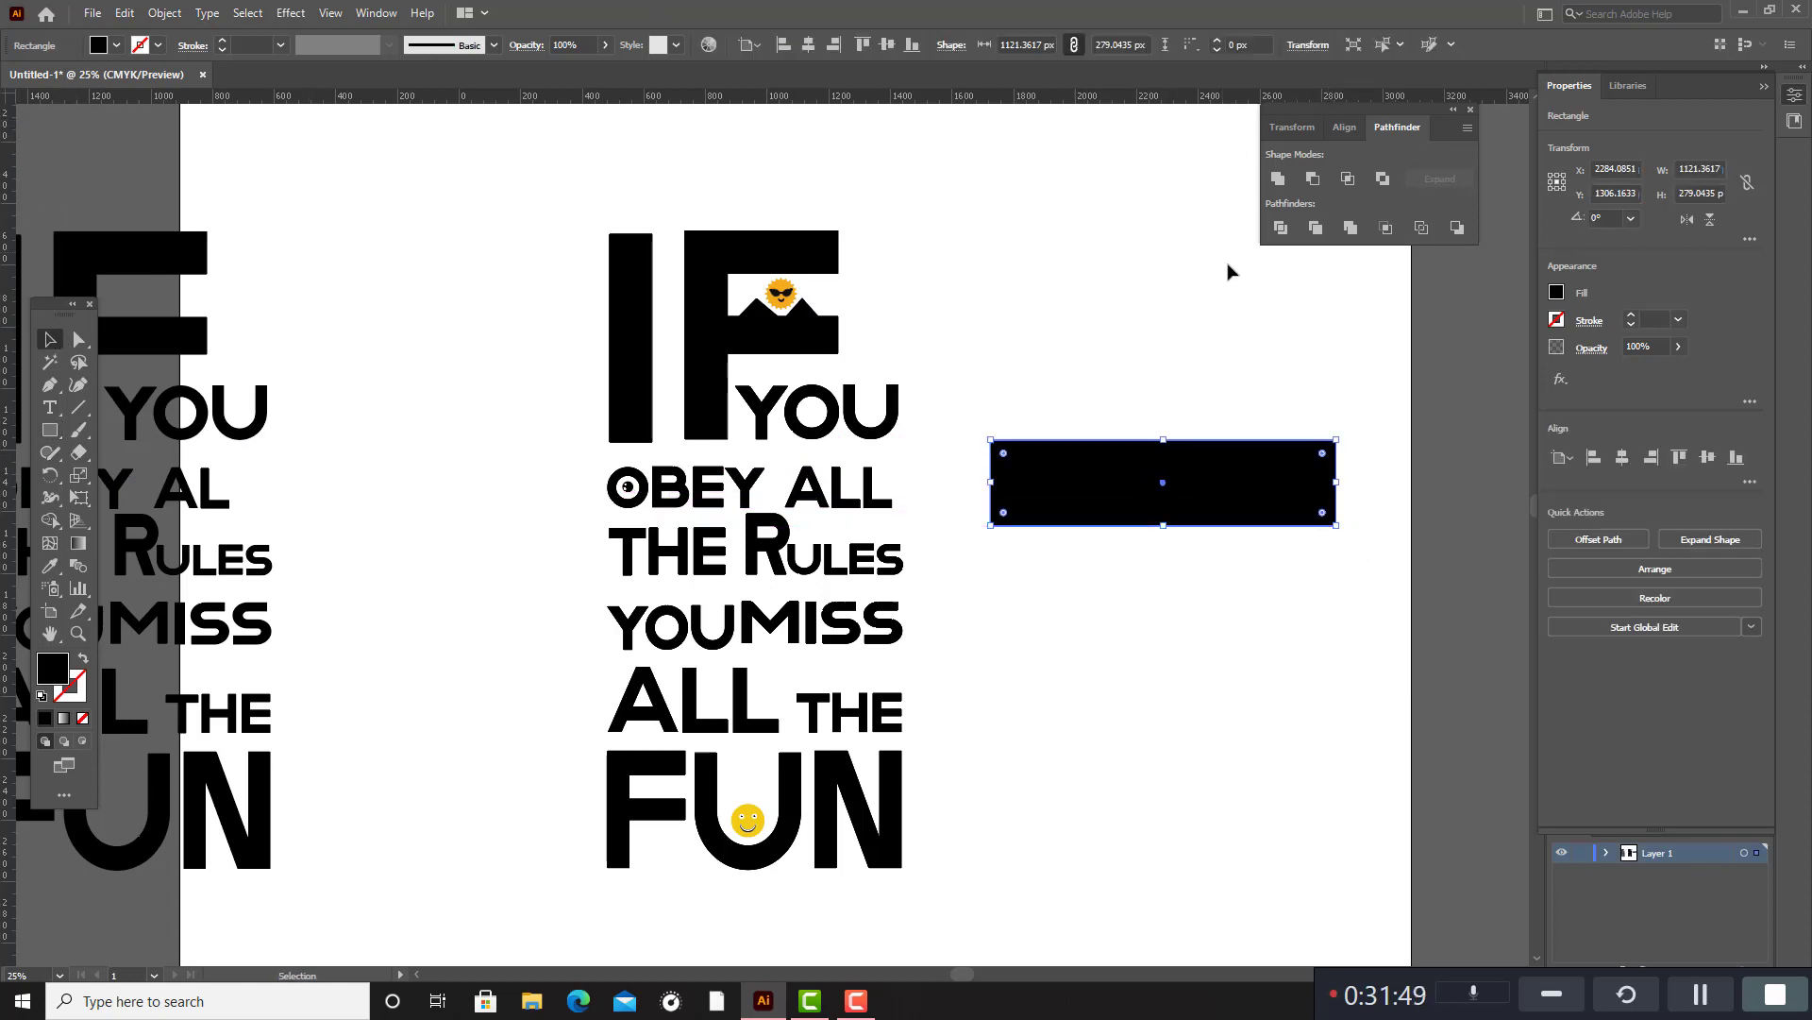
pyautogui.click(1390, 529)
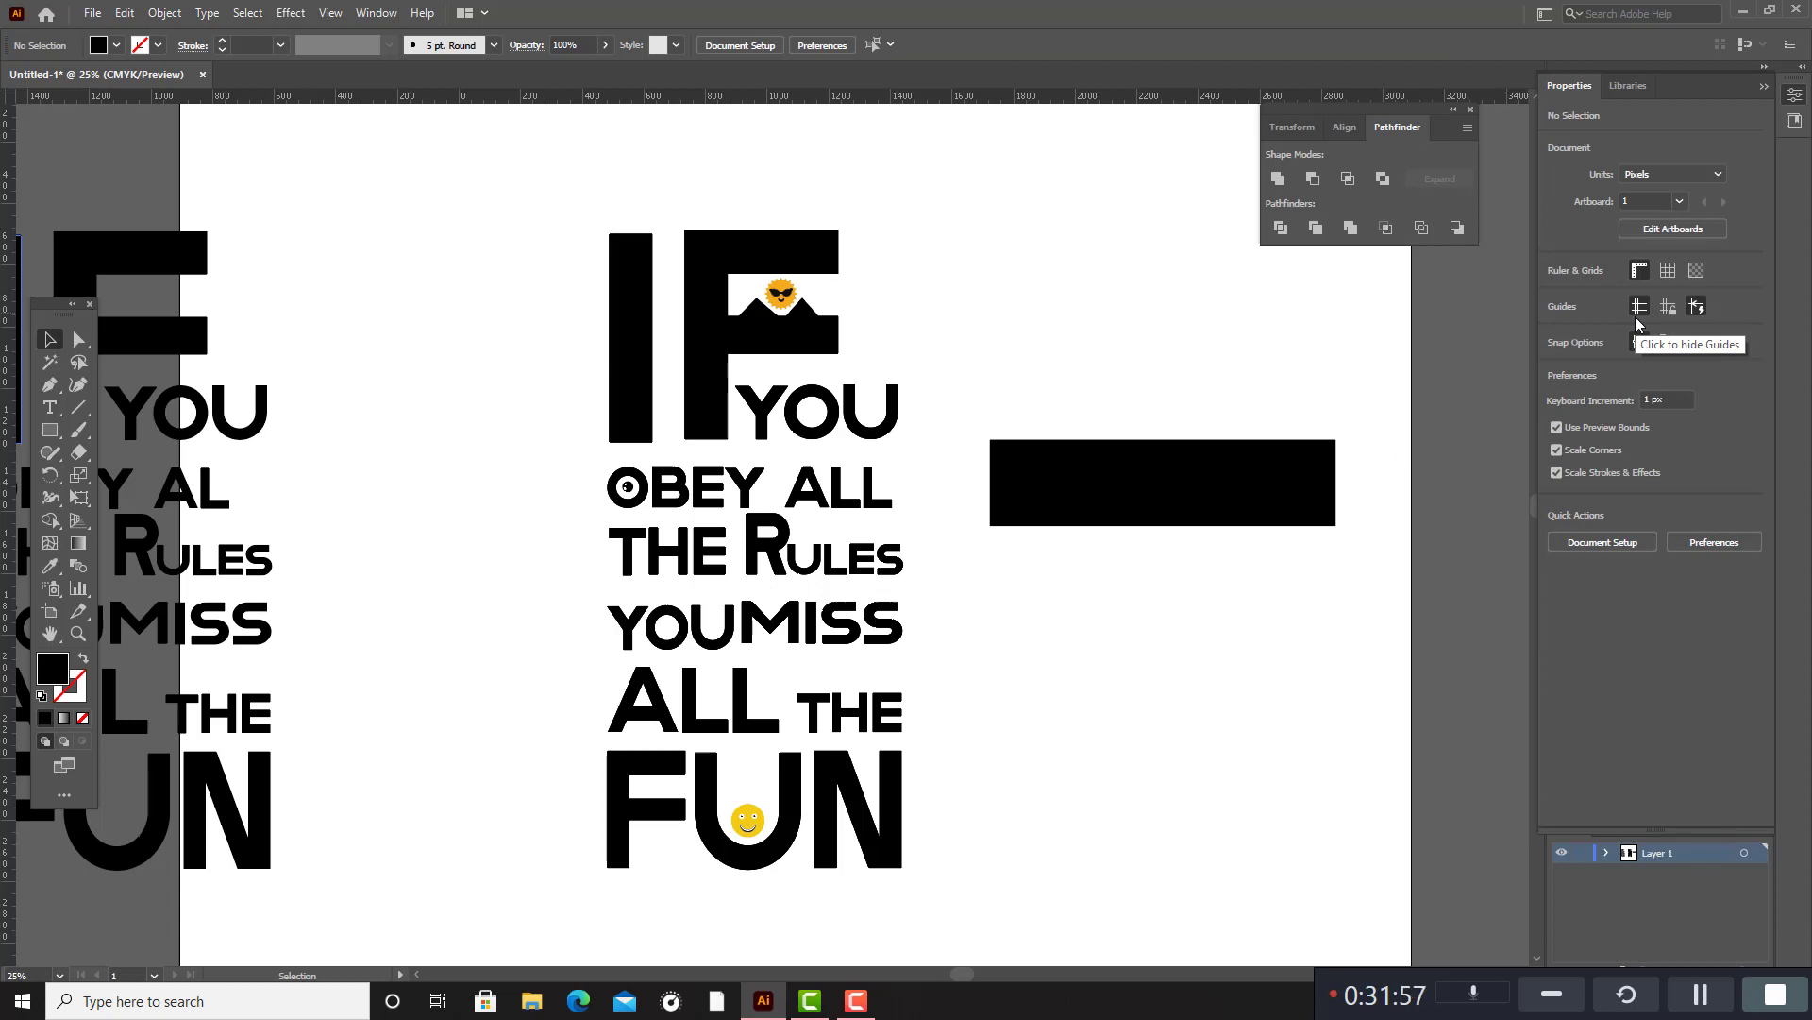
pyautogui.click(1162, 483)
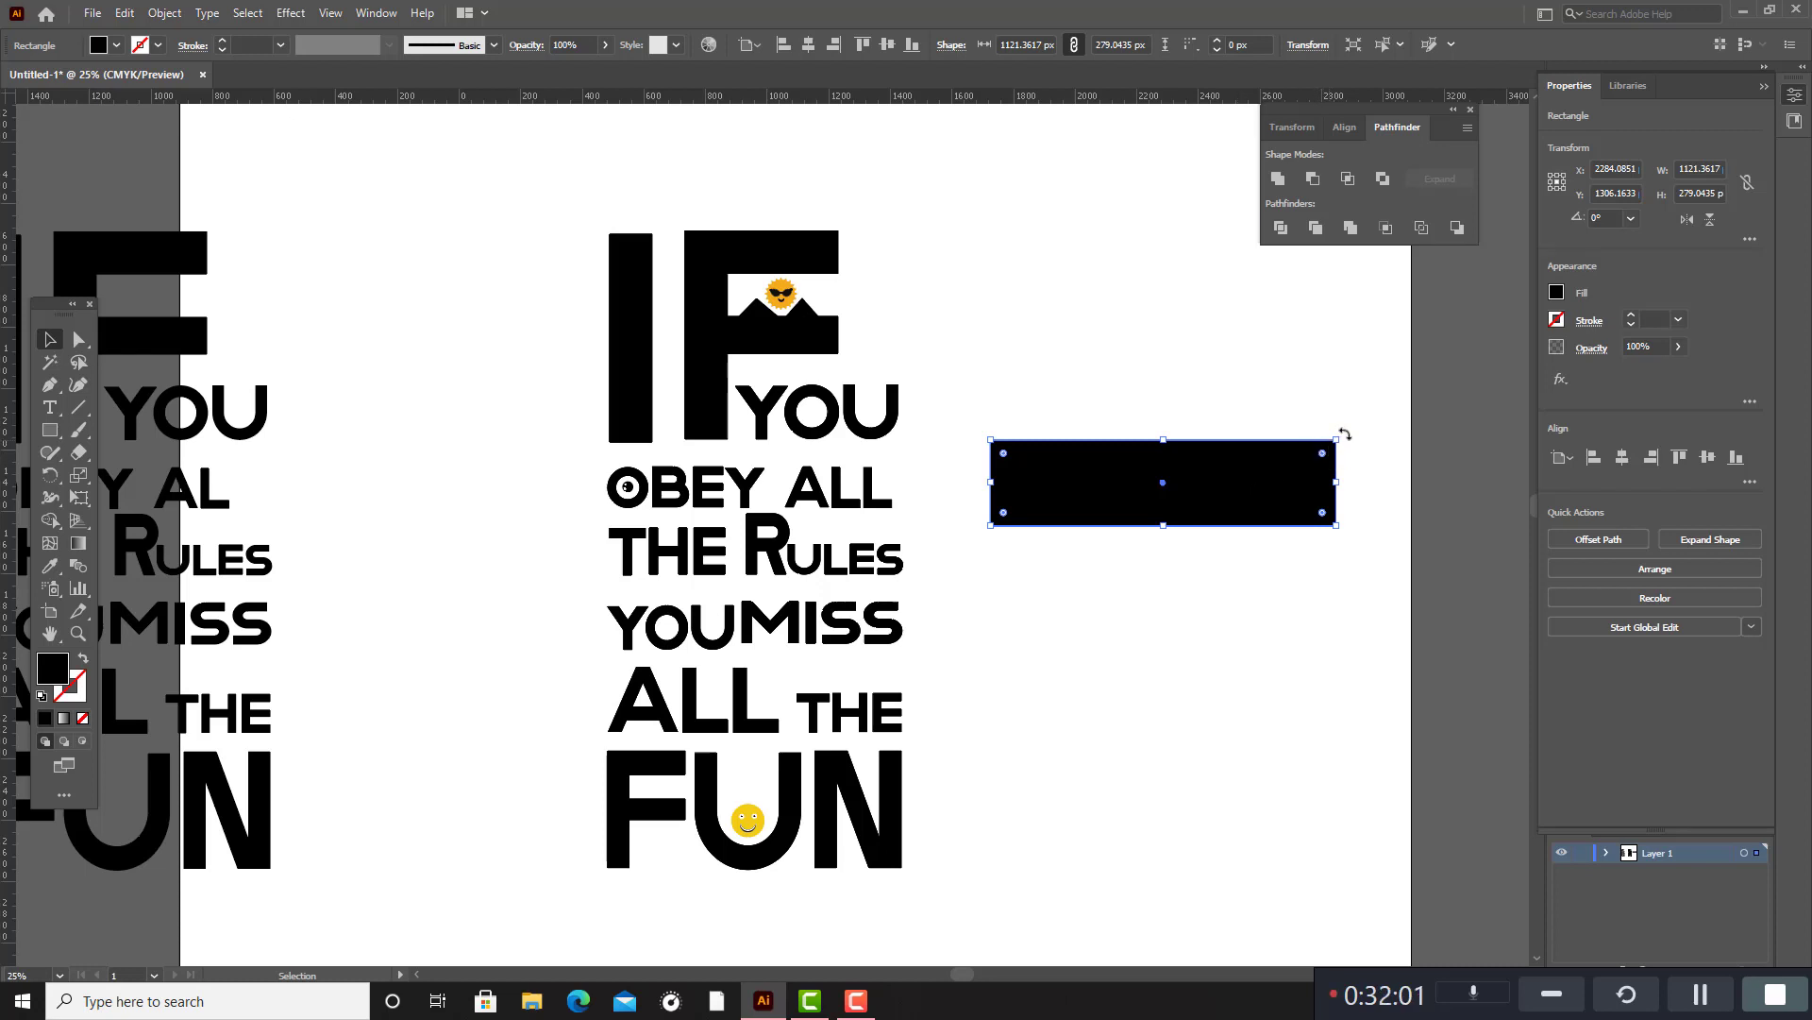
pyautogui.moveTo(1345, 433); pyautogui.dragTo(1354, 541)
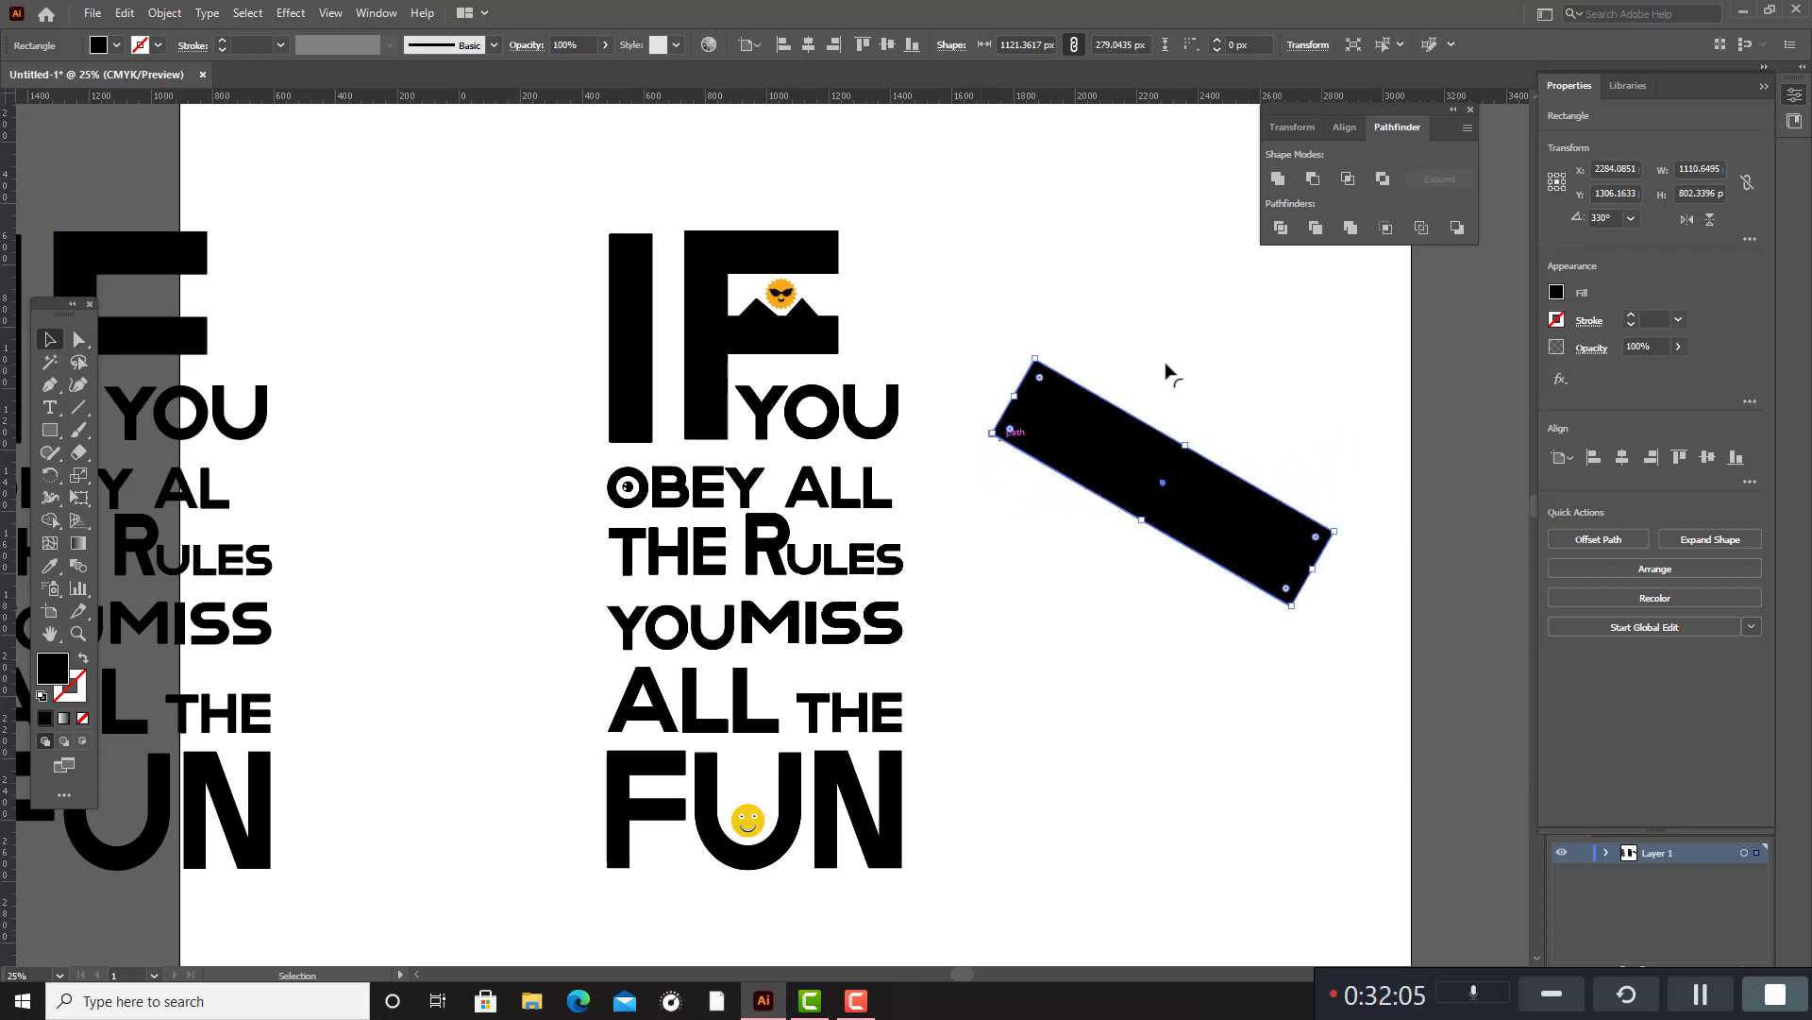
# Place the slanted bar across IF and YOU, enlarge it to about 1670 × 332 px and tilt it to about 328°.
pyautogui.moveTo(1112, 474); pyautogui.dragTo(772, 367)
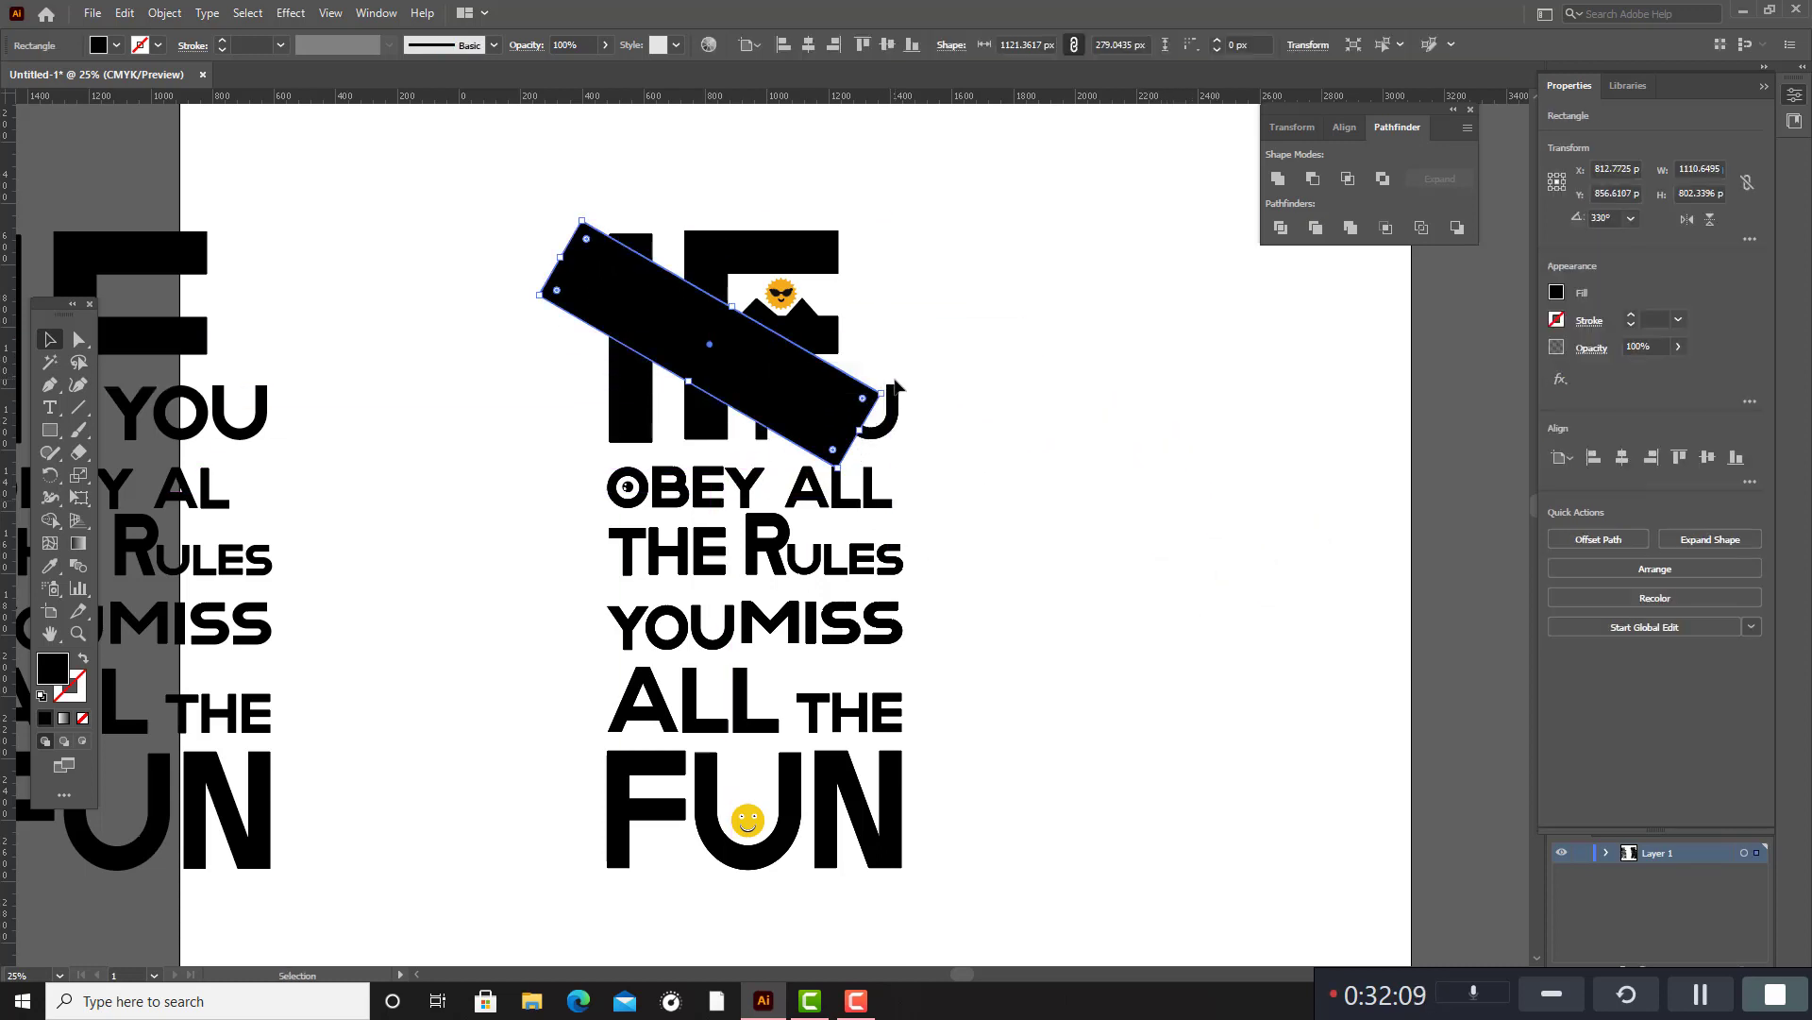
pyautogui.moveTo(894, 384); pyautogui.dragTo(1015, 546)
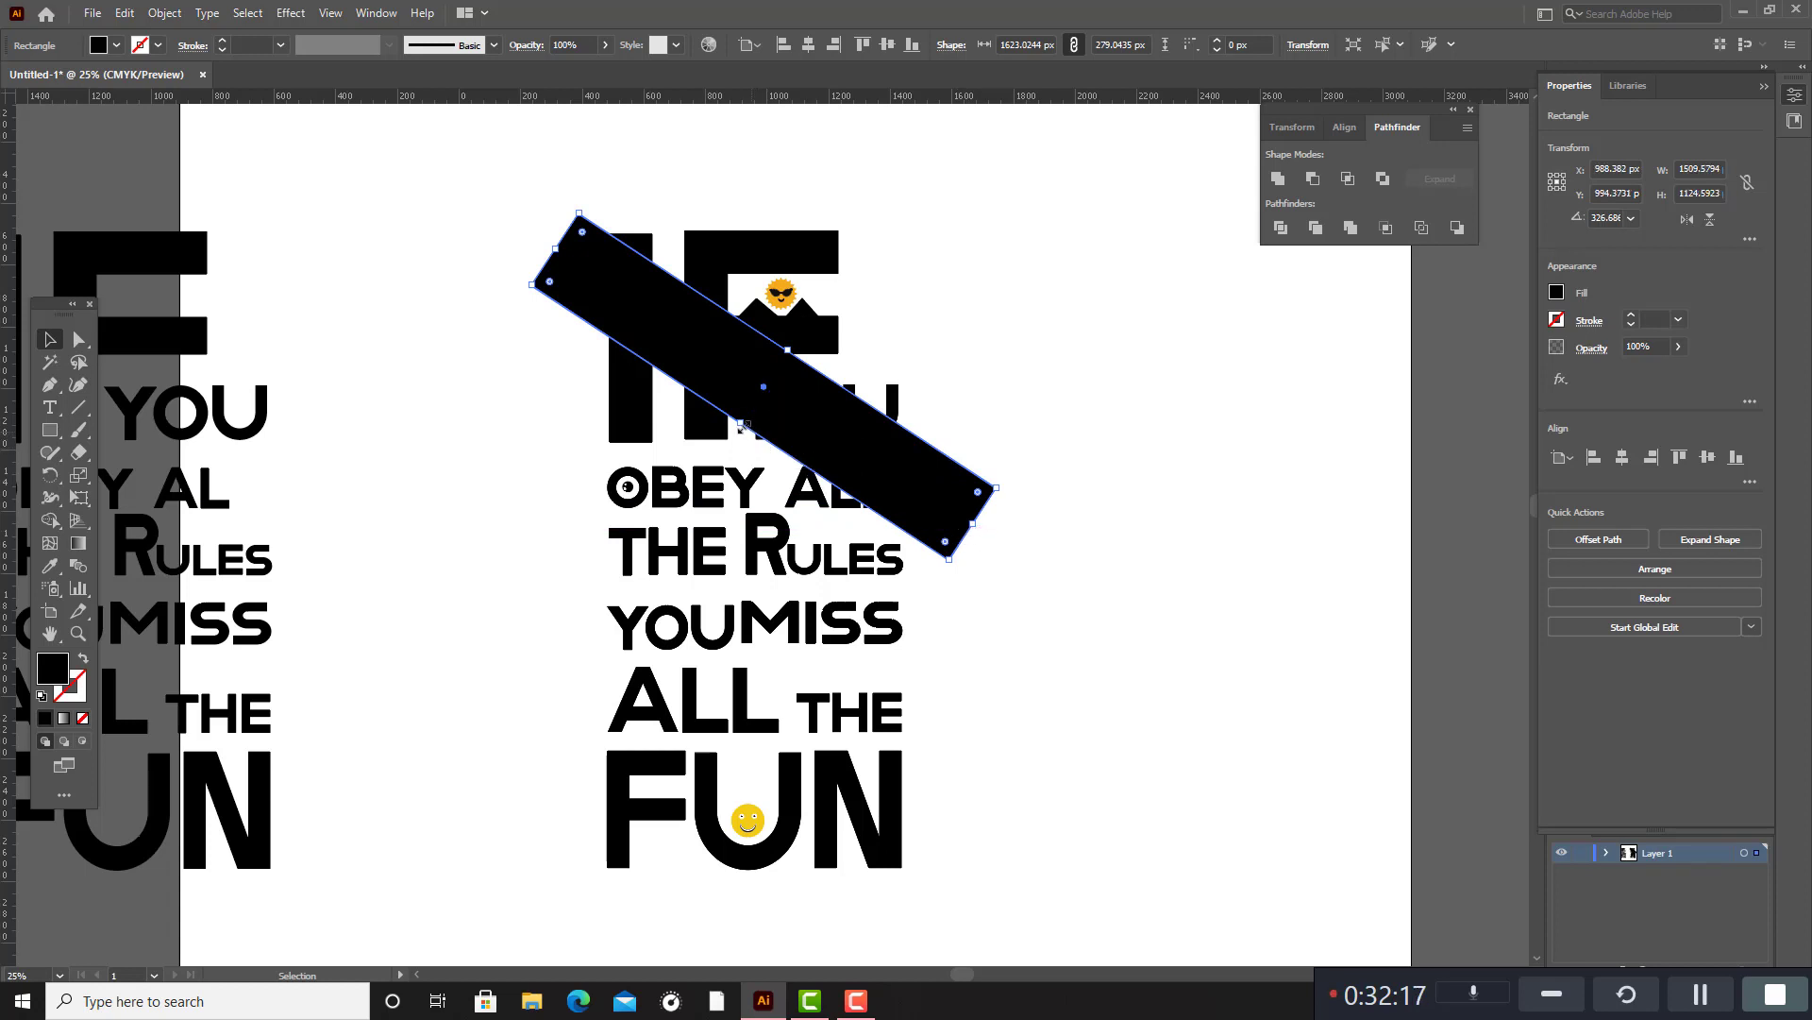
pyautogui.moveTo(742, 424); pyautogui.dragTo(853, 428)
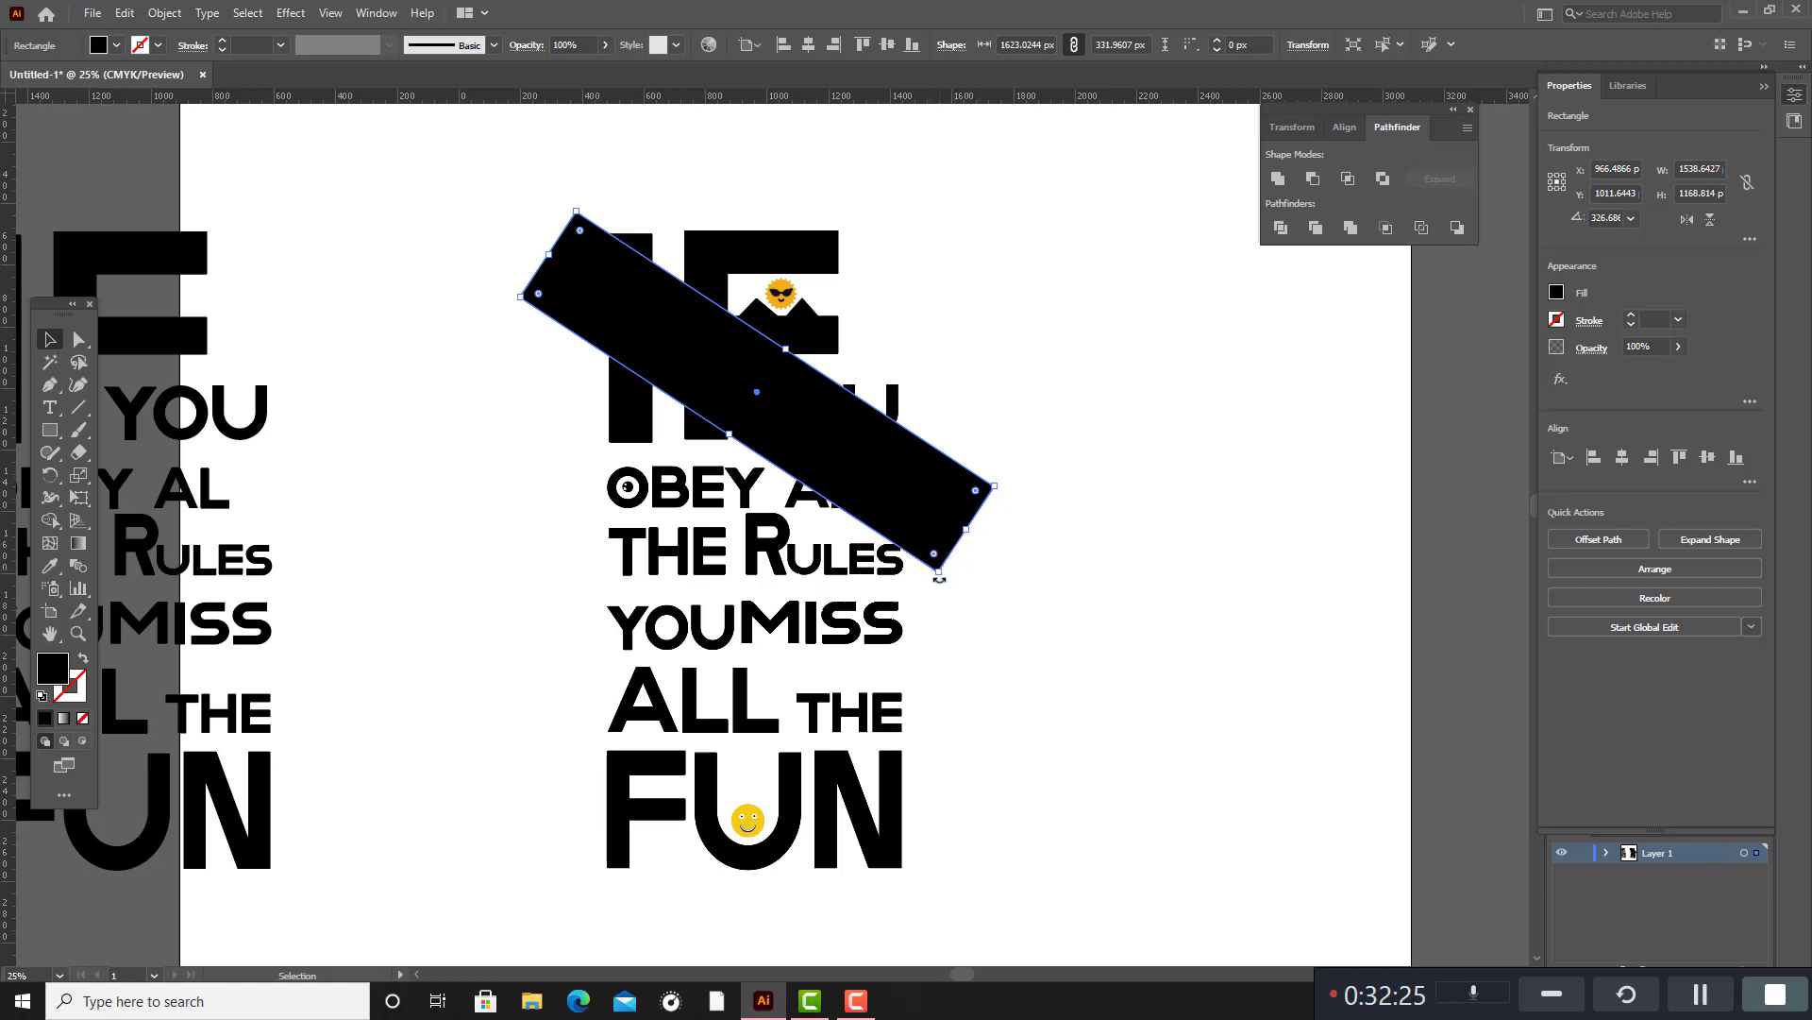
pyautogui.moveTo(940, 578); pyautogui.dragTo(980, 543)
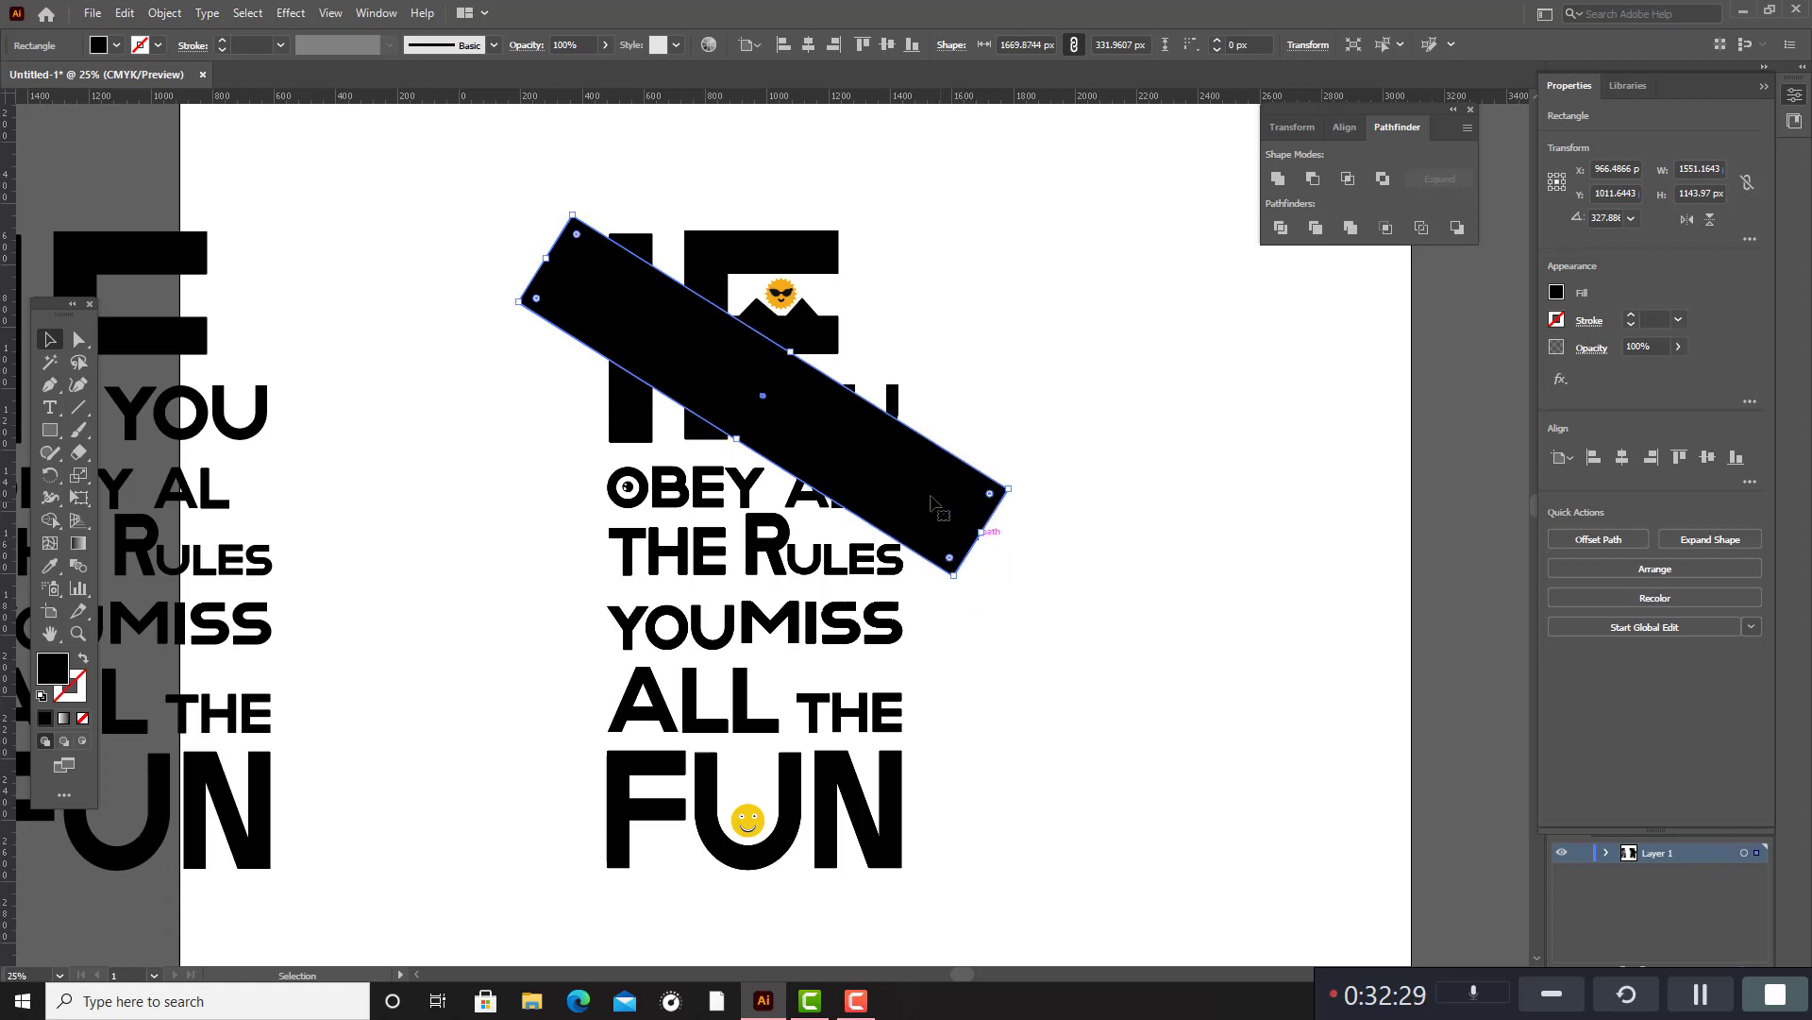
# Place three copies of the slanted bar down the quote as far as FUN, and rotate all four bars together to about 332°.
pyautogui.moveTo(901, 501); pyautogui.dragTo(796, 920)
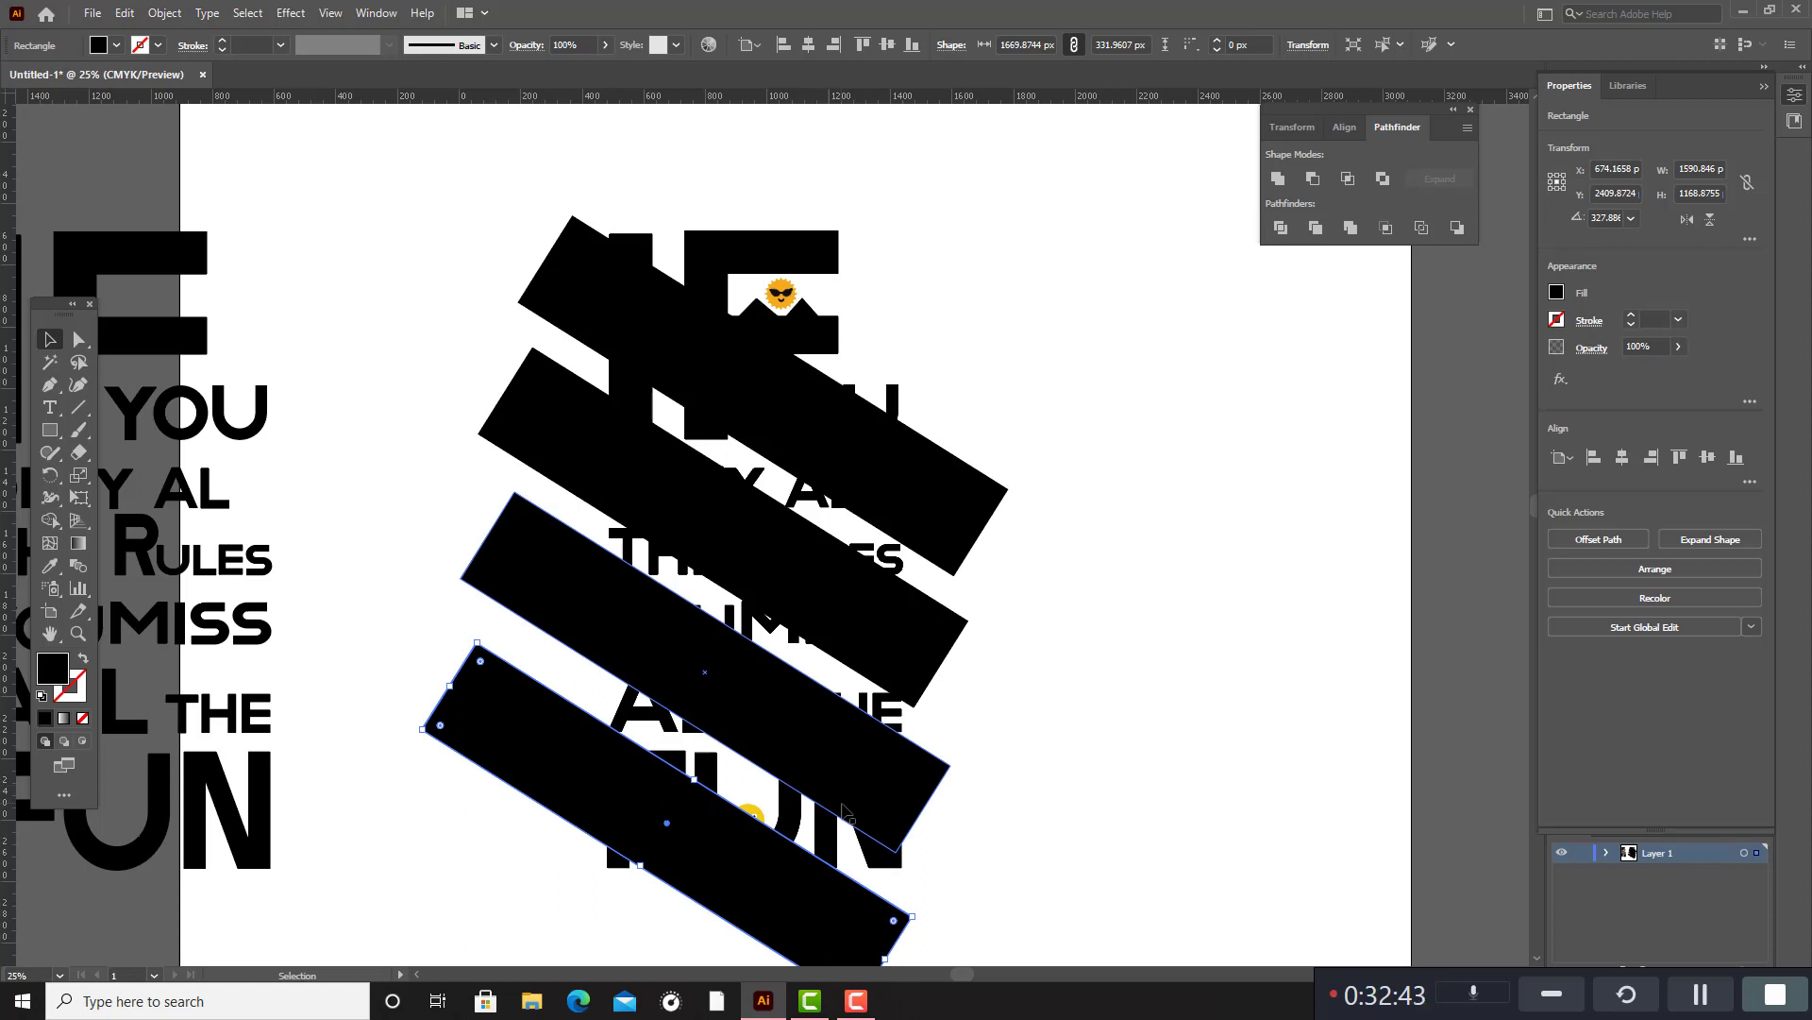
pyautogui.scroll(-2, 844, 808)
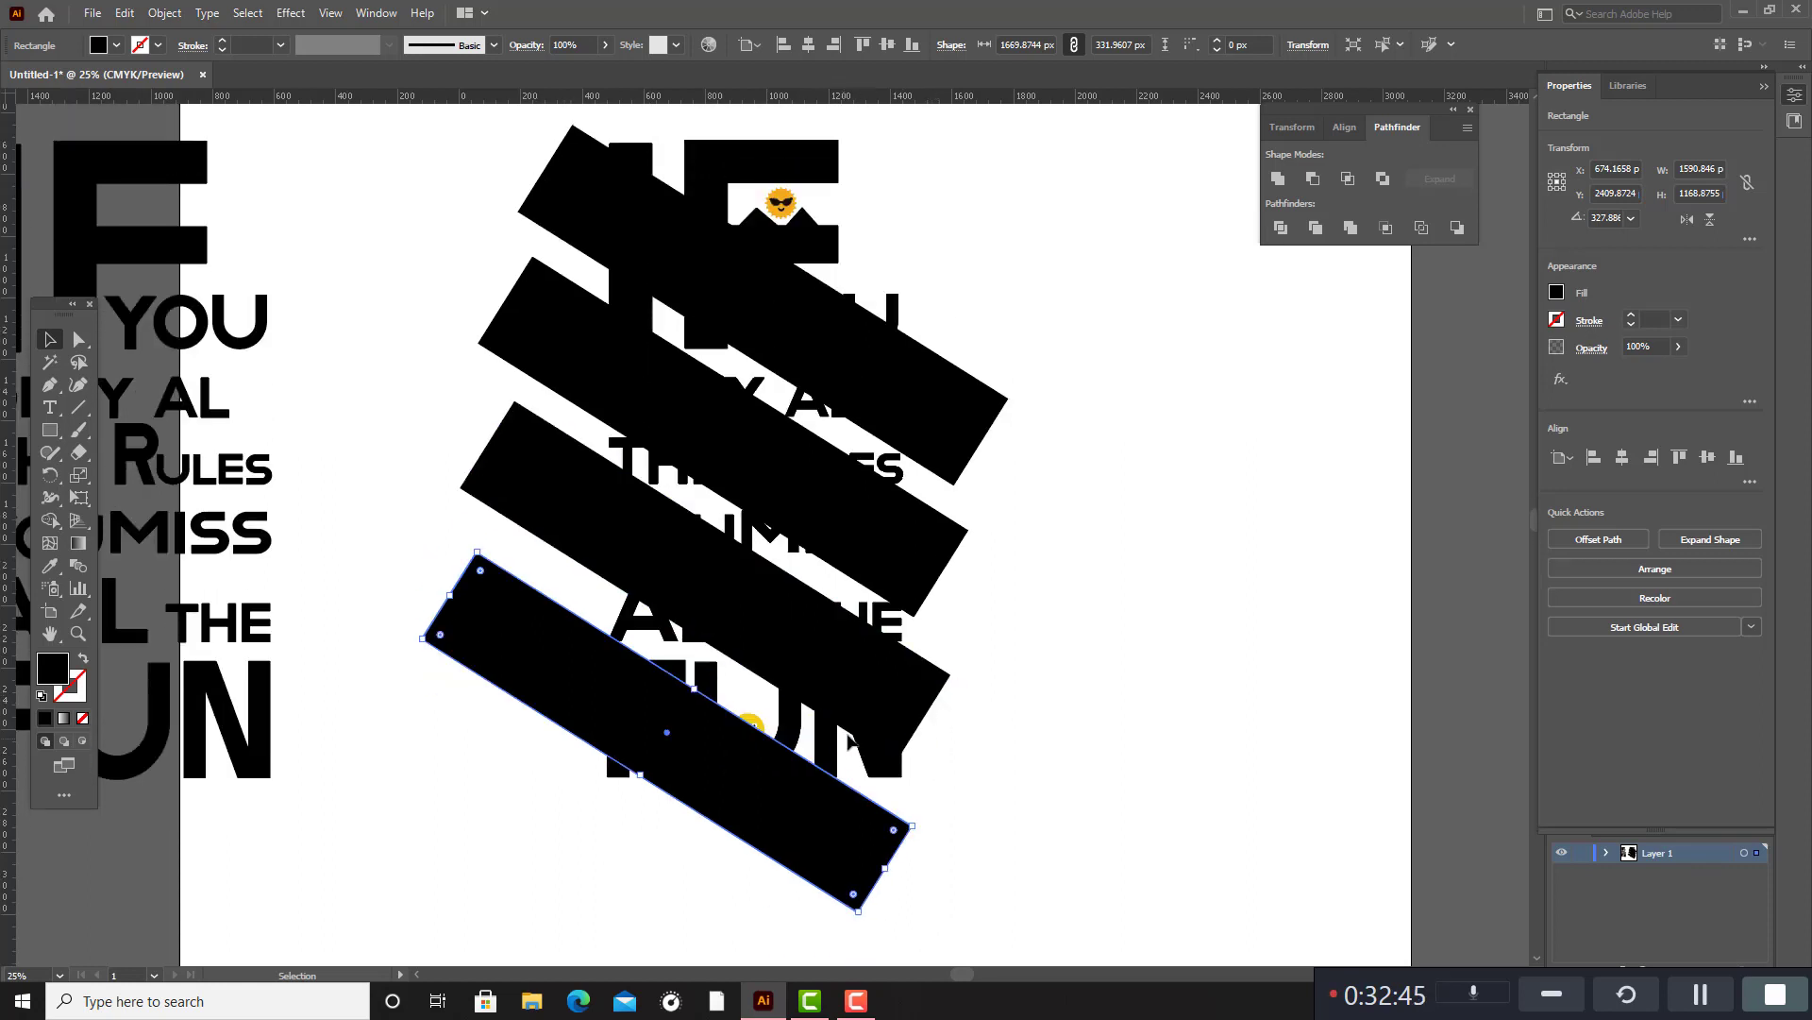
pyautogui.keyDown('shift'); pyautogui.click(911, 665); pyautogui.keyUp('shift')
pyautogui.keyDown('shift'); pyautogui.click(939, 543); pyautogui.keyUp('shift')
pyautogui.keyDown('shift'); pyautogui.click(964, 434); pyautogui.keyUp('shift')
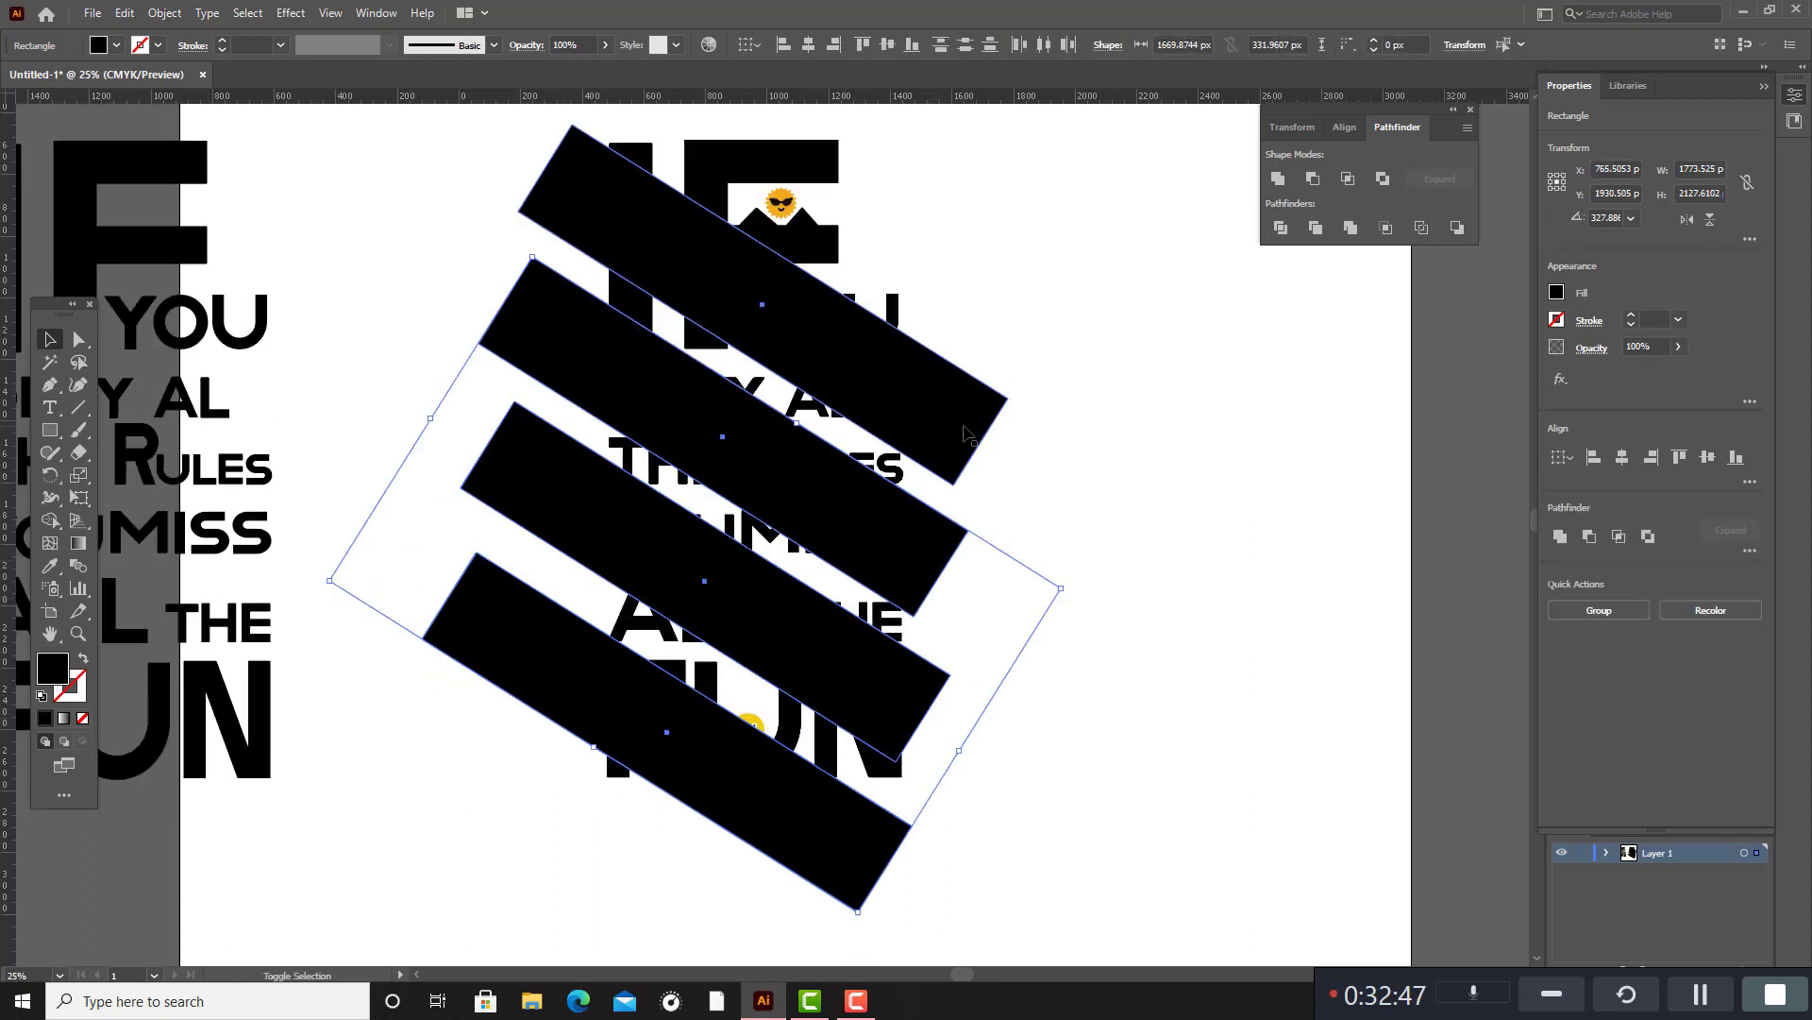
pyautogui.keyDown('shift'); pyautogui.click(965, 434); pyautogui.keyUp('shift')
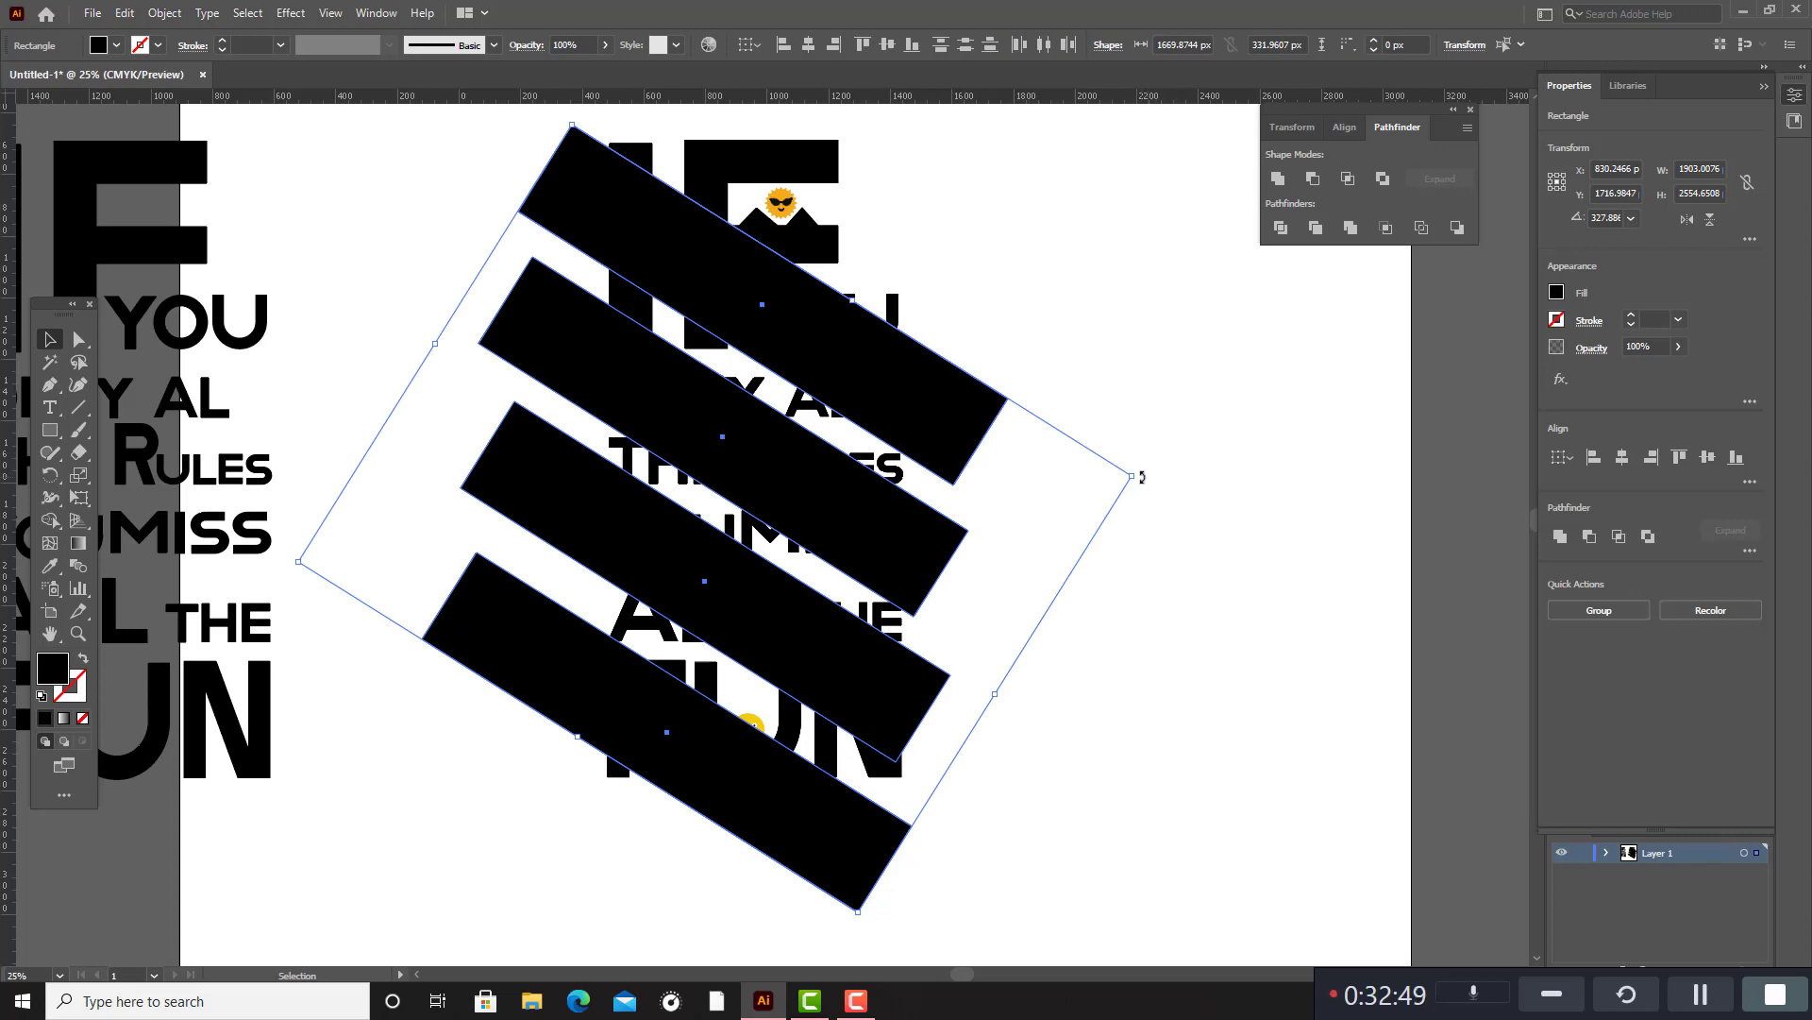
pyautogui.moveTo(1142, 477); pyautogui.dragTo(1158, 451)
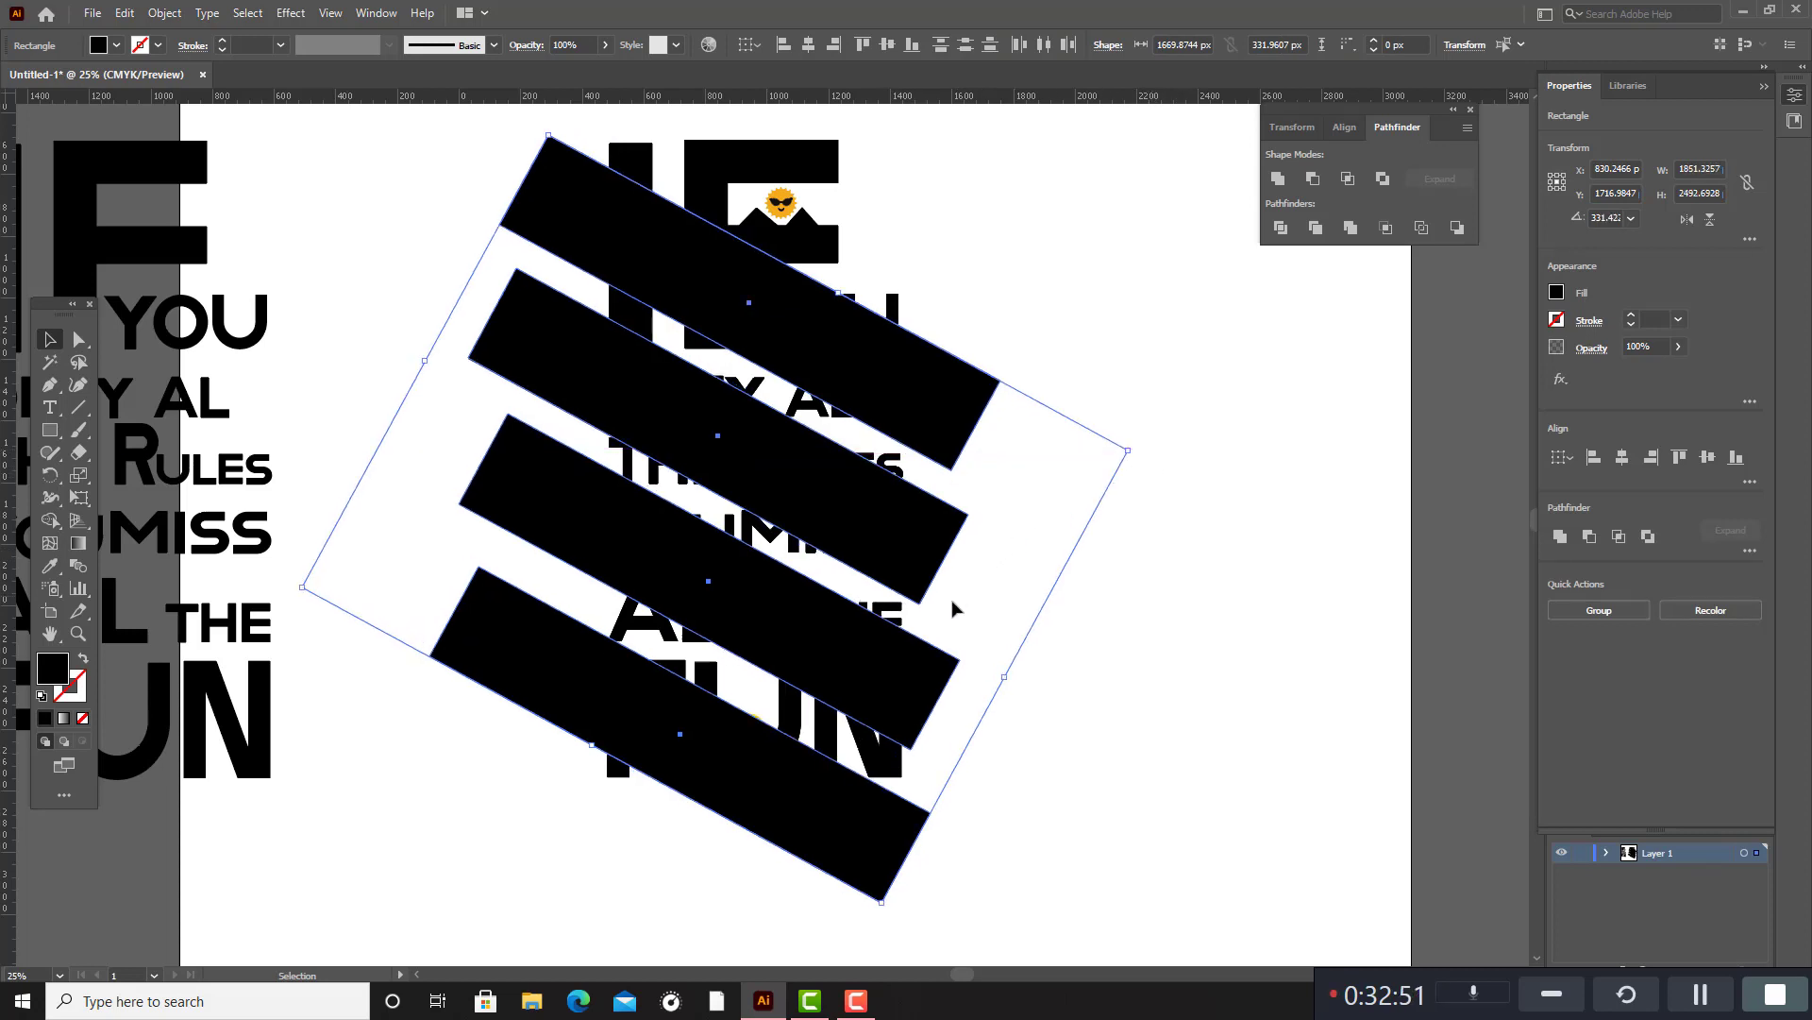
pyautogui.moveTo(915, 687); pyautogui.dragTo(925, 664)
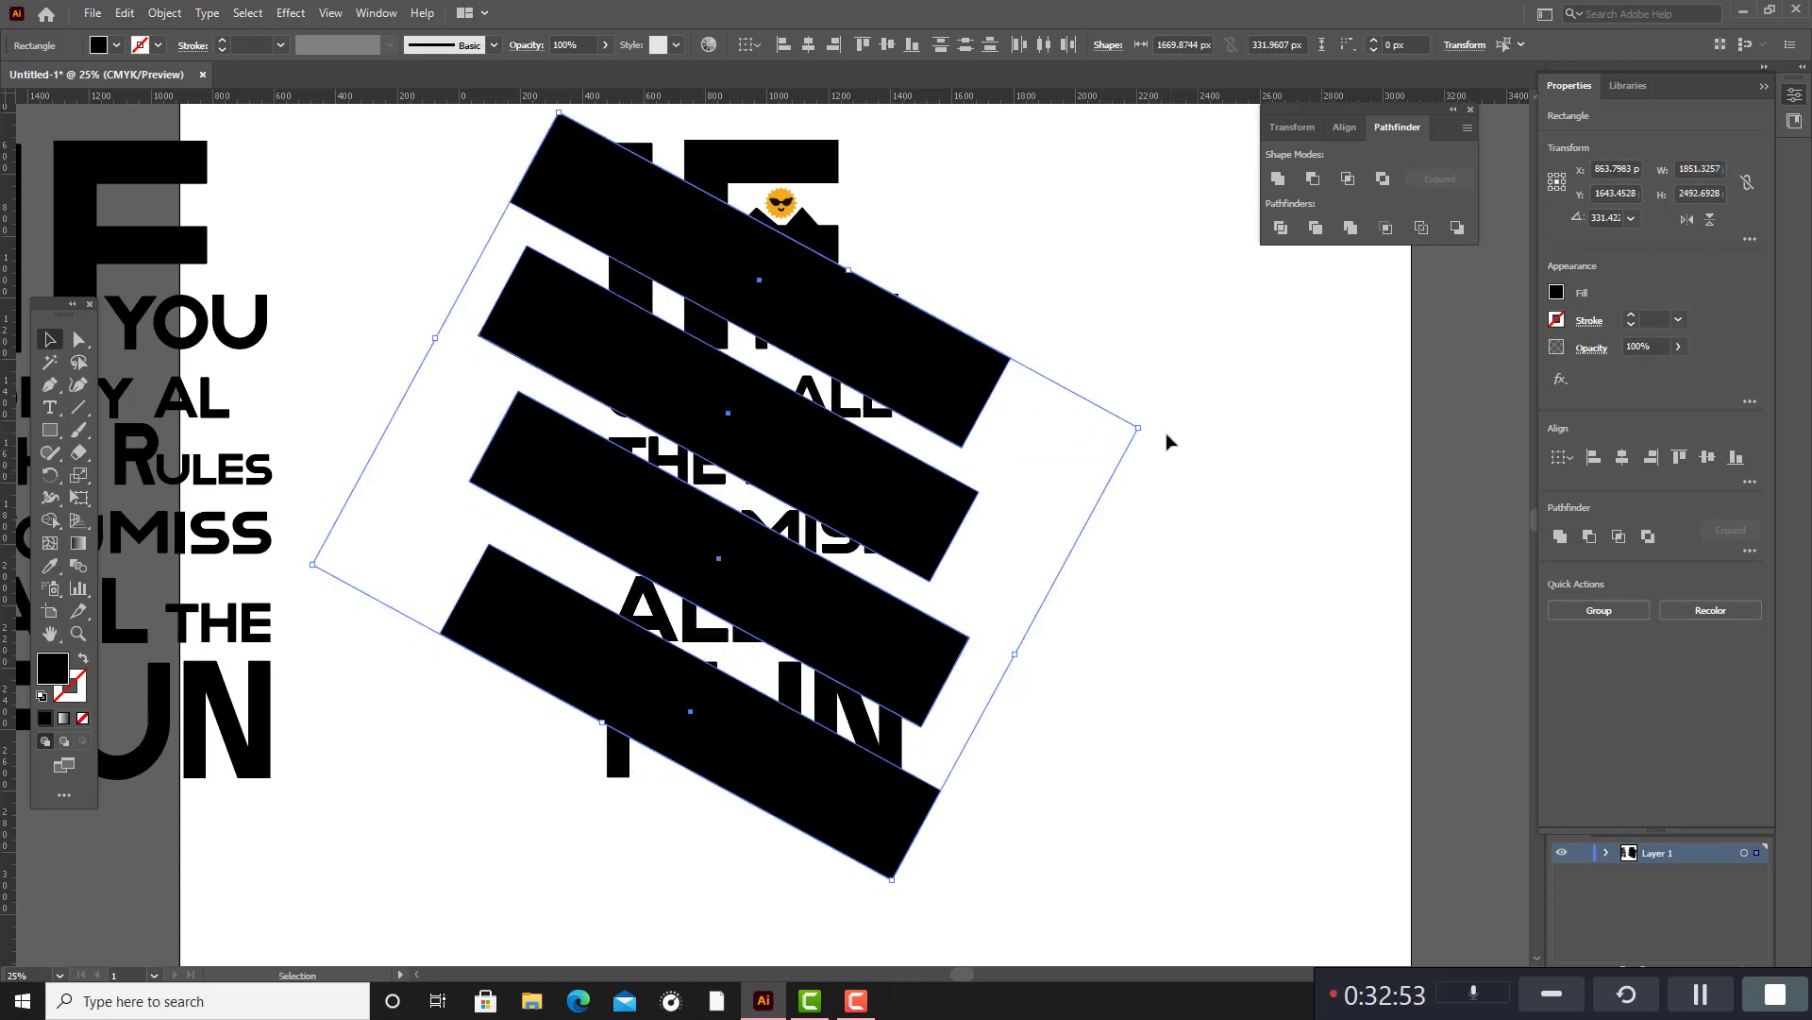
pyautogui.moveTo(1151, 425); pyautogui.dragTo(1165, 421)
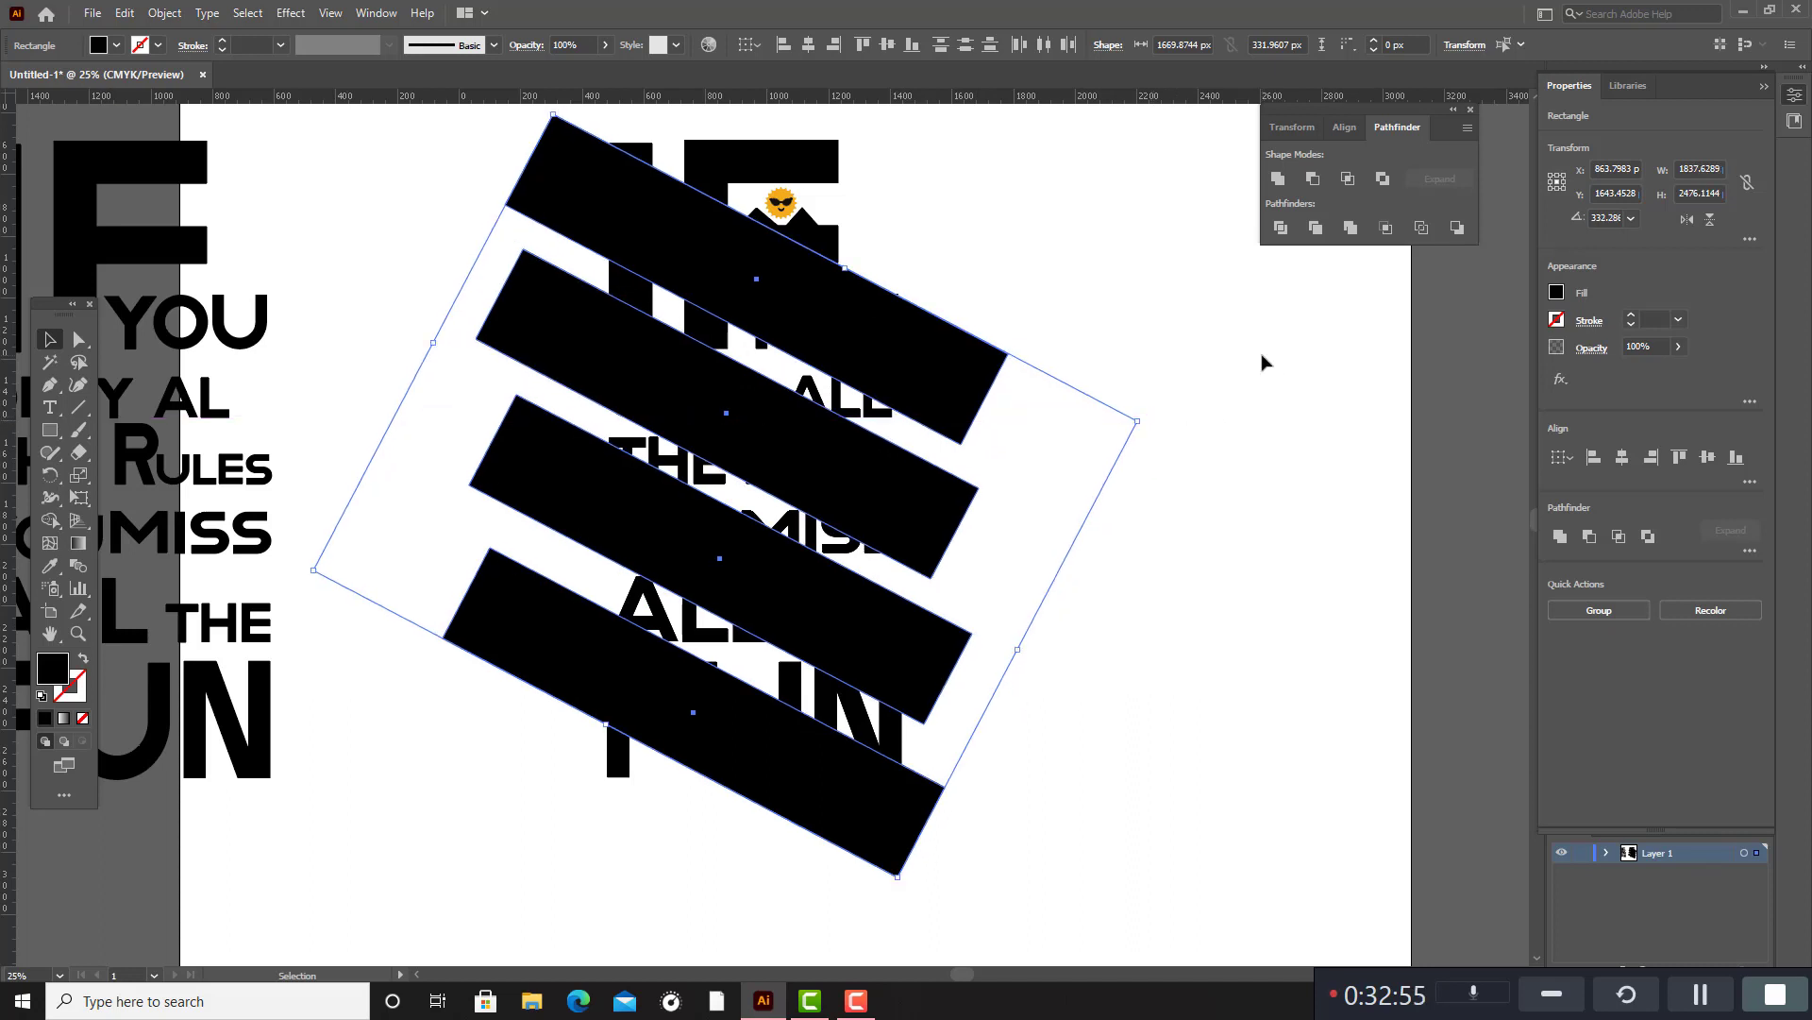
pyautogui.click(857, 727)
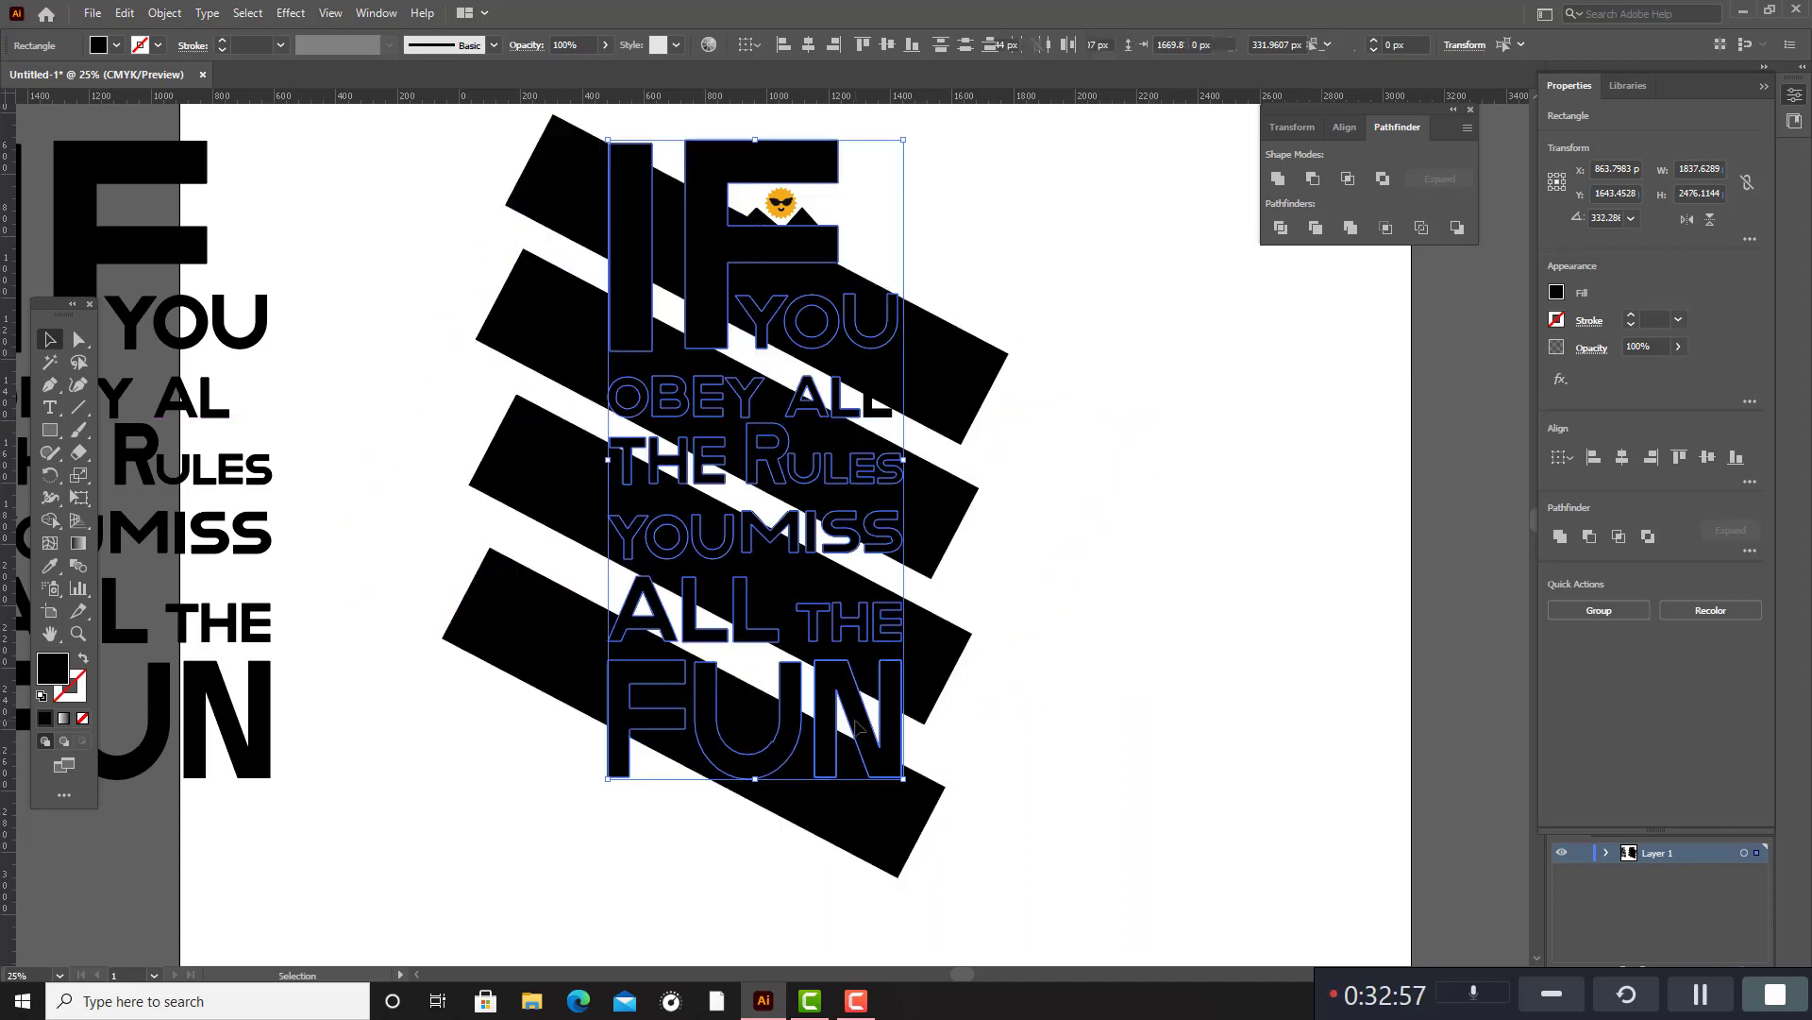
pyautogui.scroll(2, 710, 442)
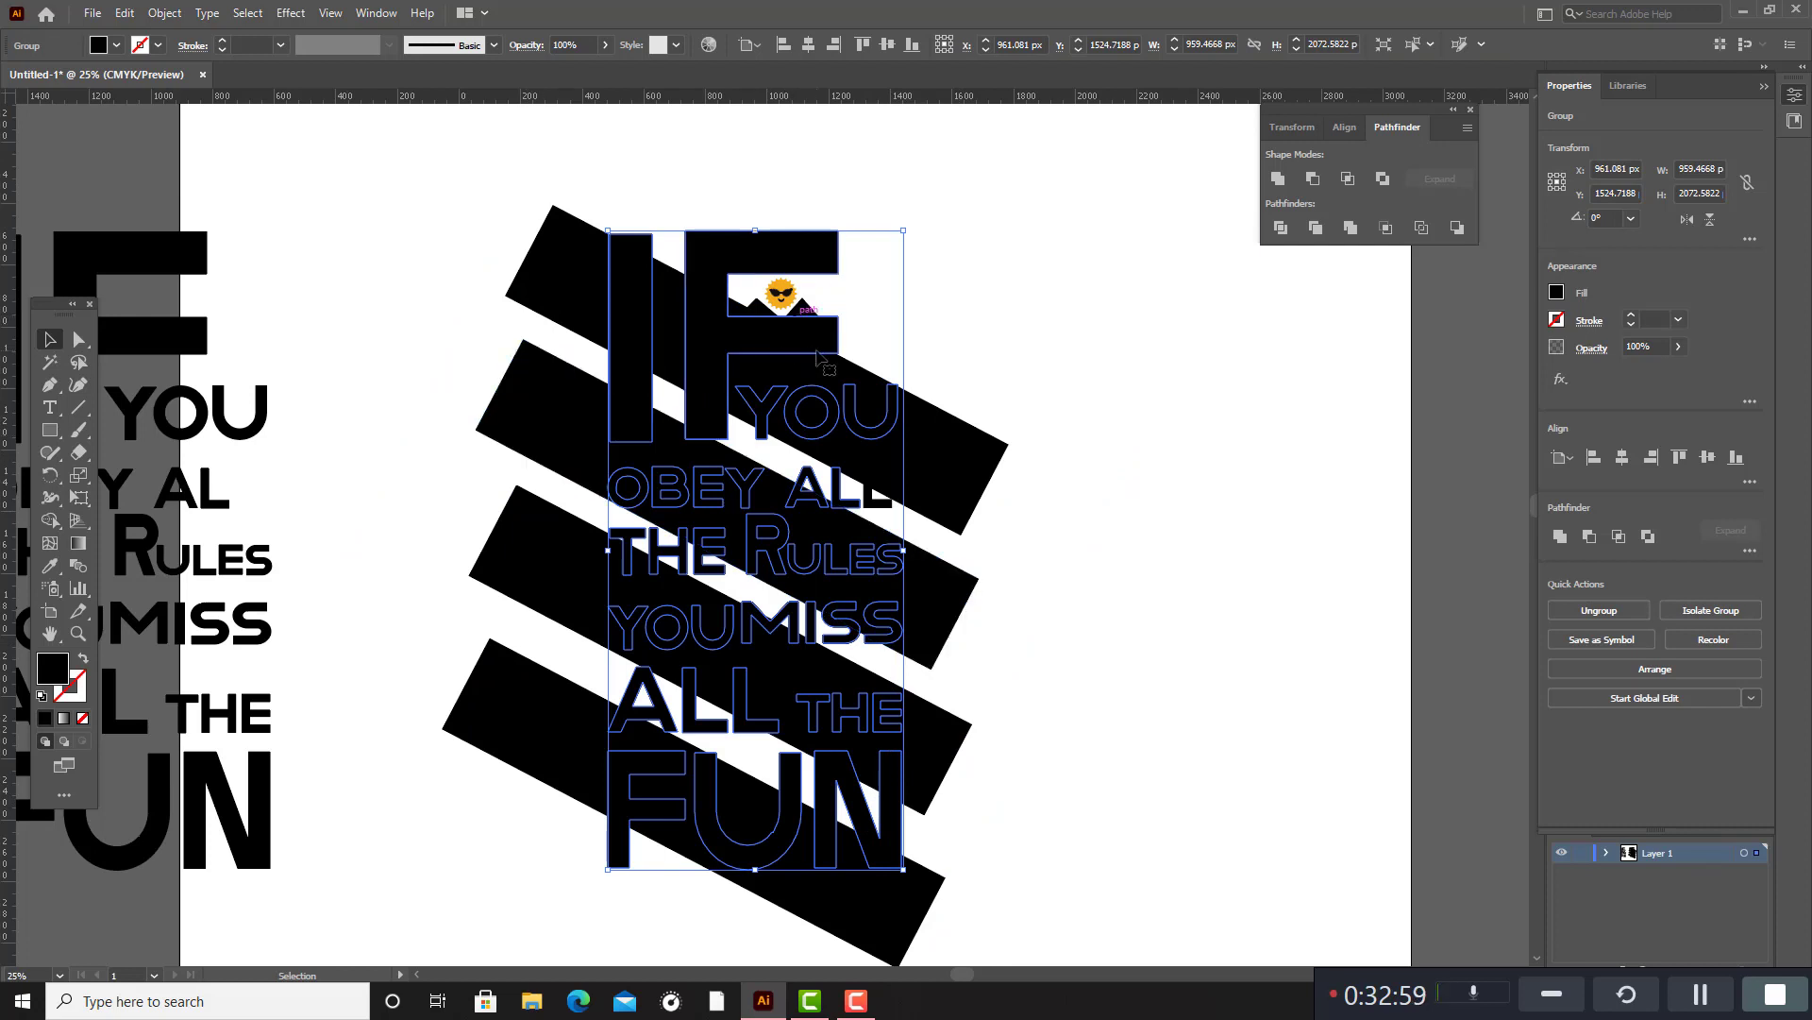
pyautogui.press('a')
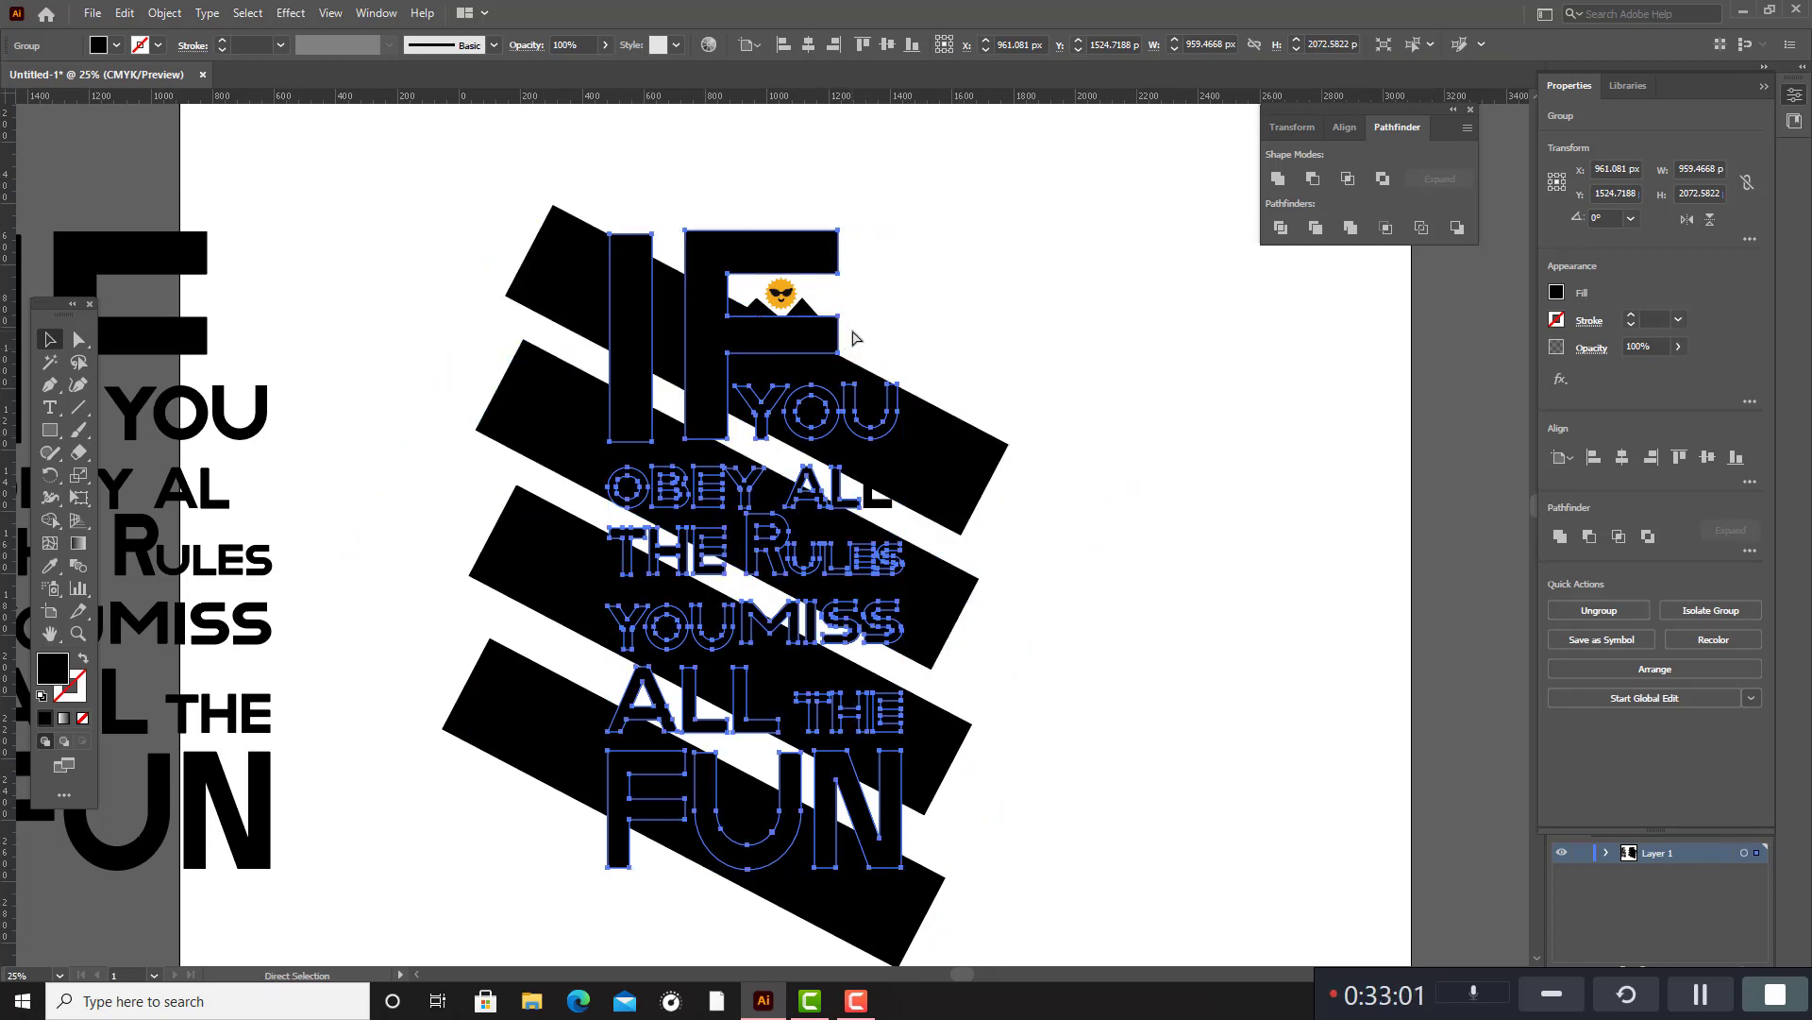
pyautogui.press('v')
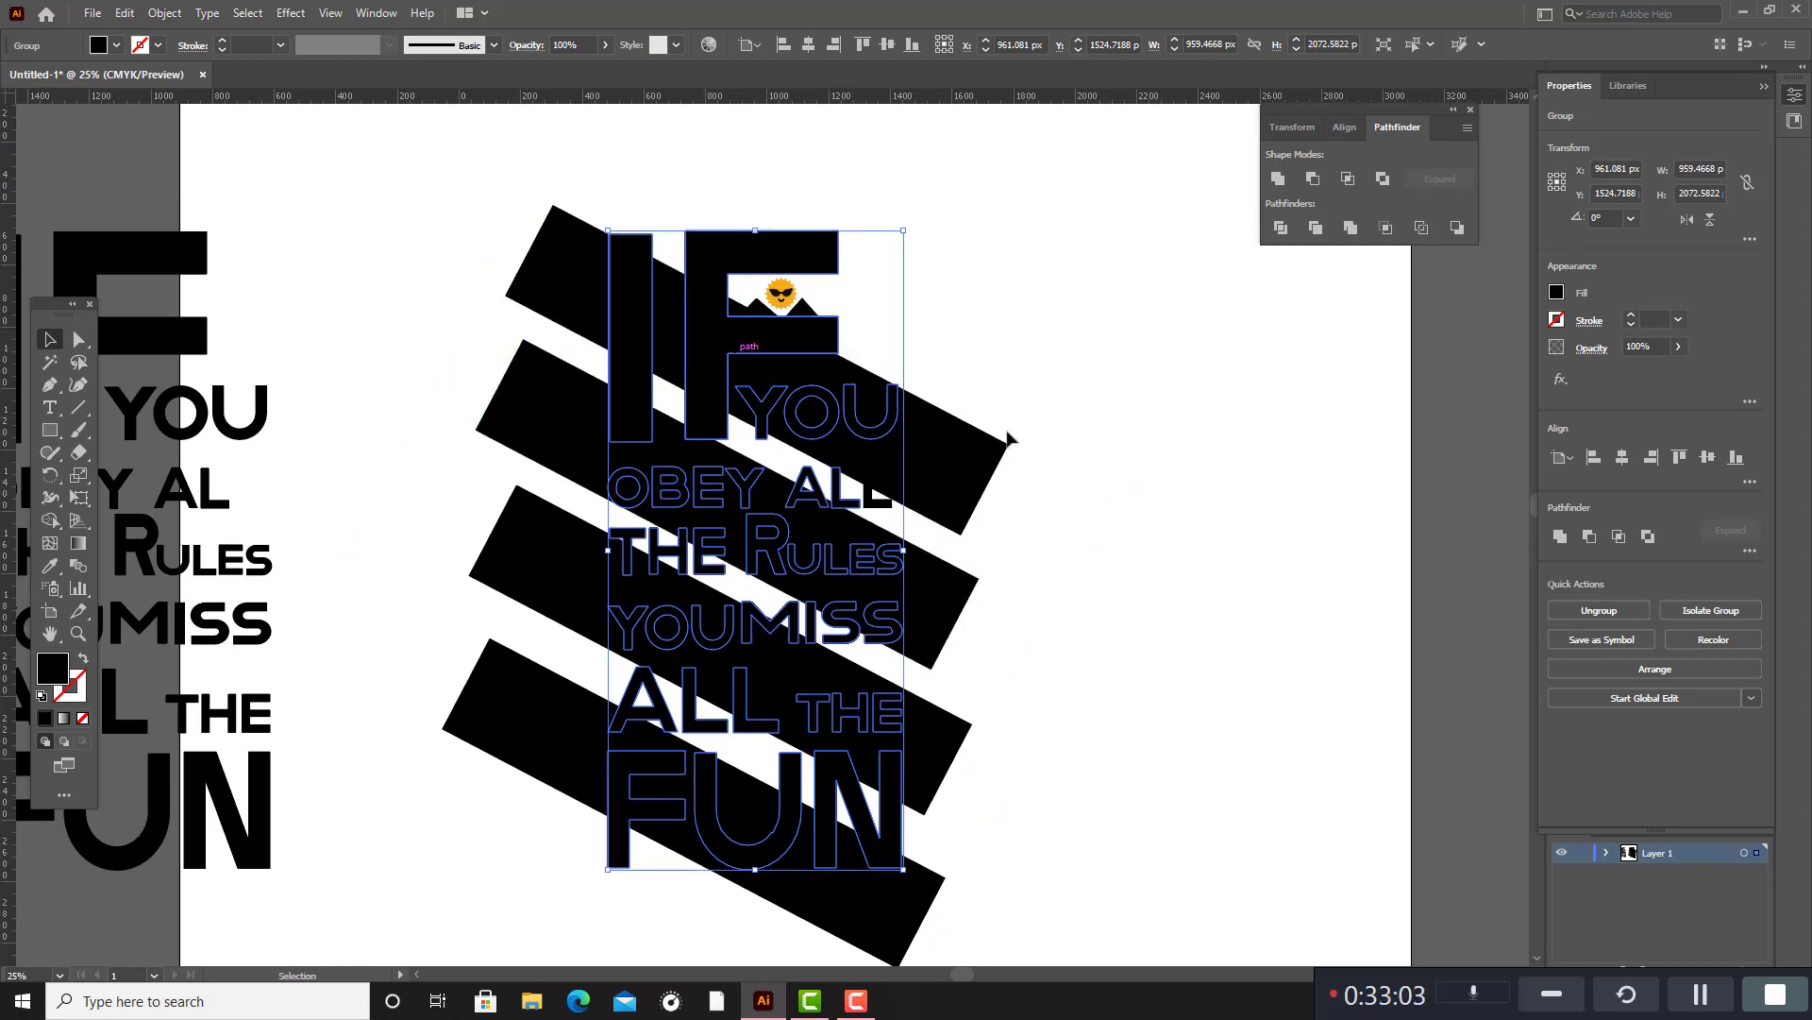
pyautogui.keyDown('shift'); pyautogui.click(975, 477); pyautogui.keyUp('shift')
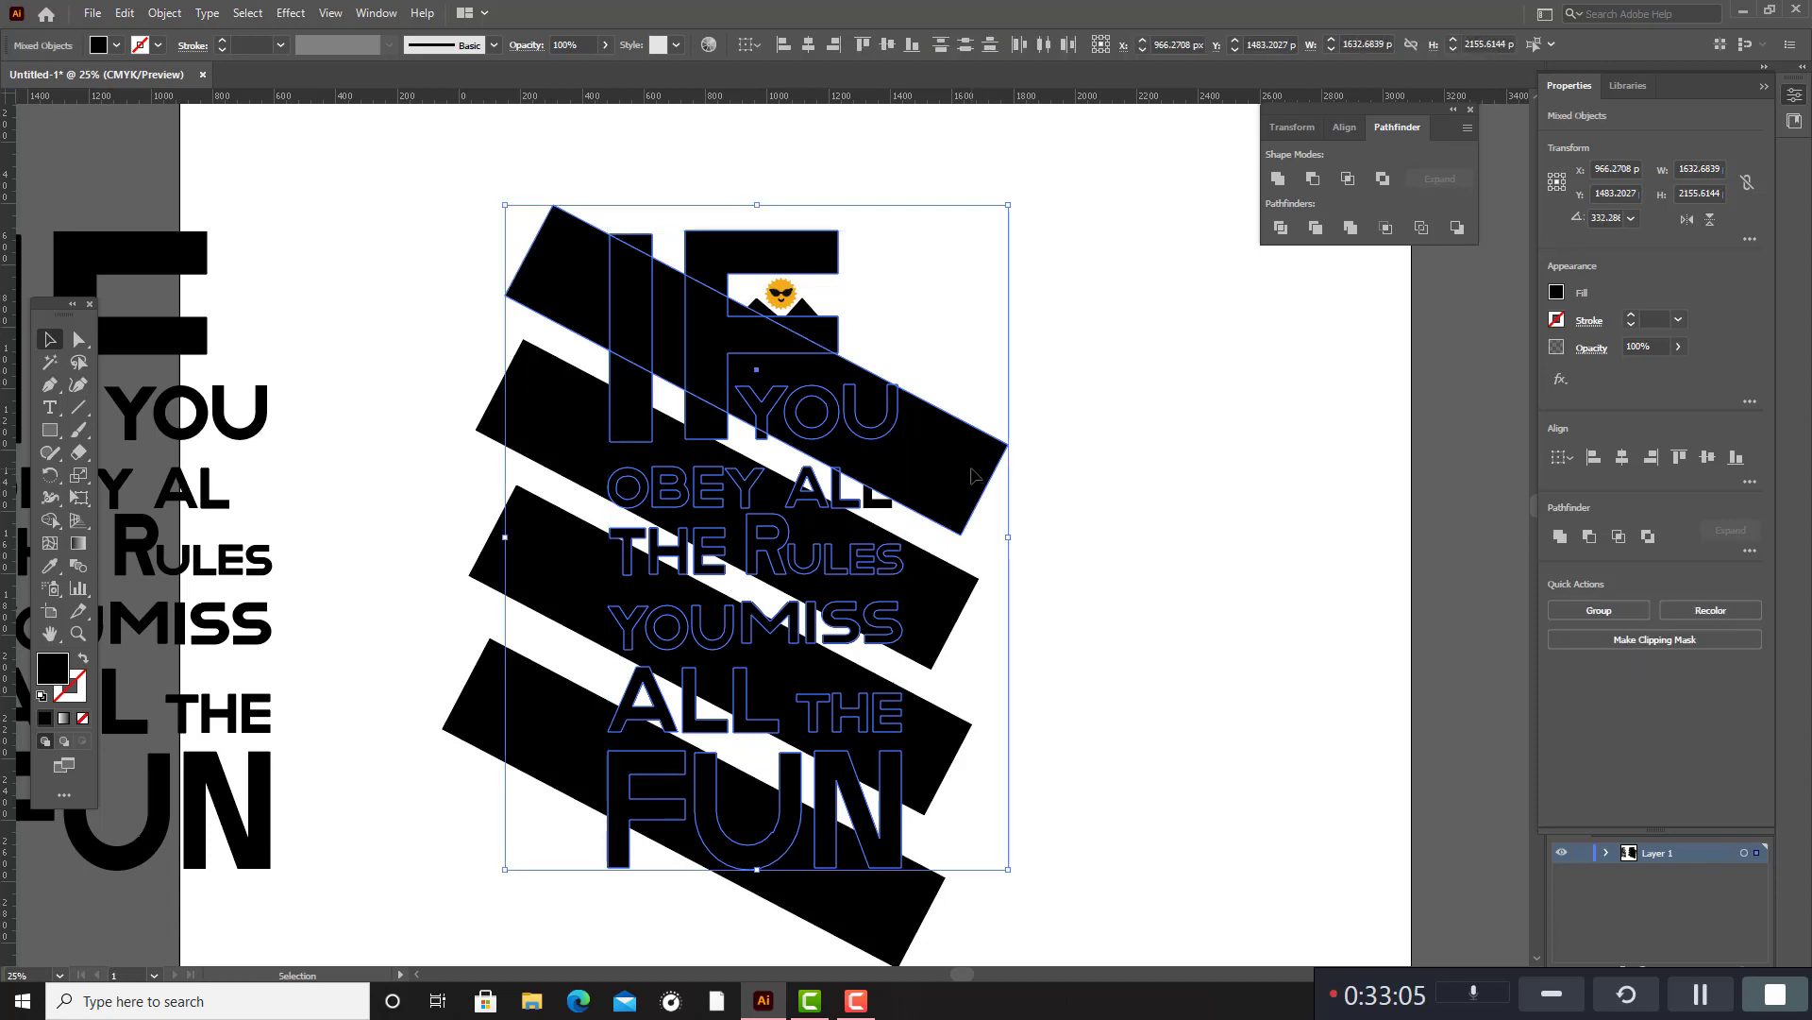
pyautogui.keyDown('shift'); pyautogui.click(943, 613); pyautogui.keyUp('shift')
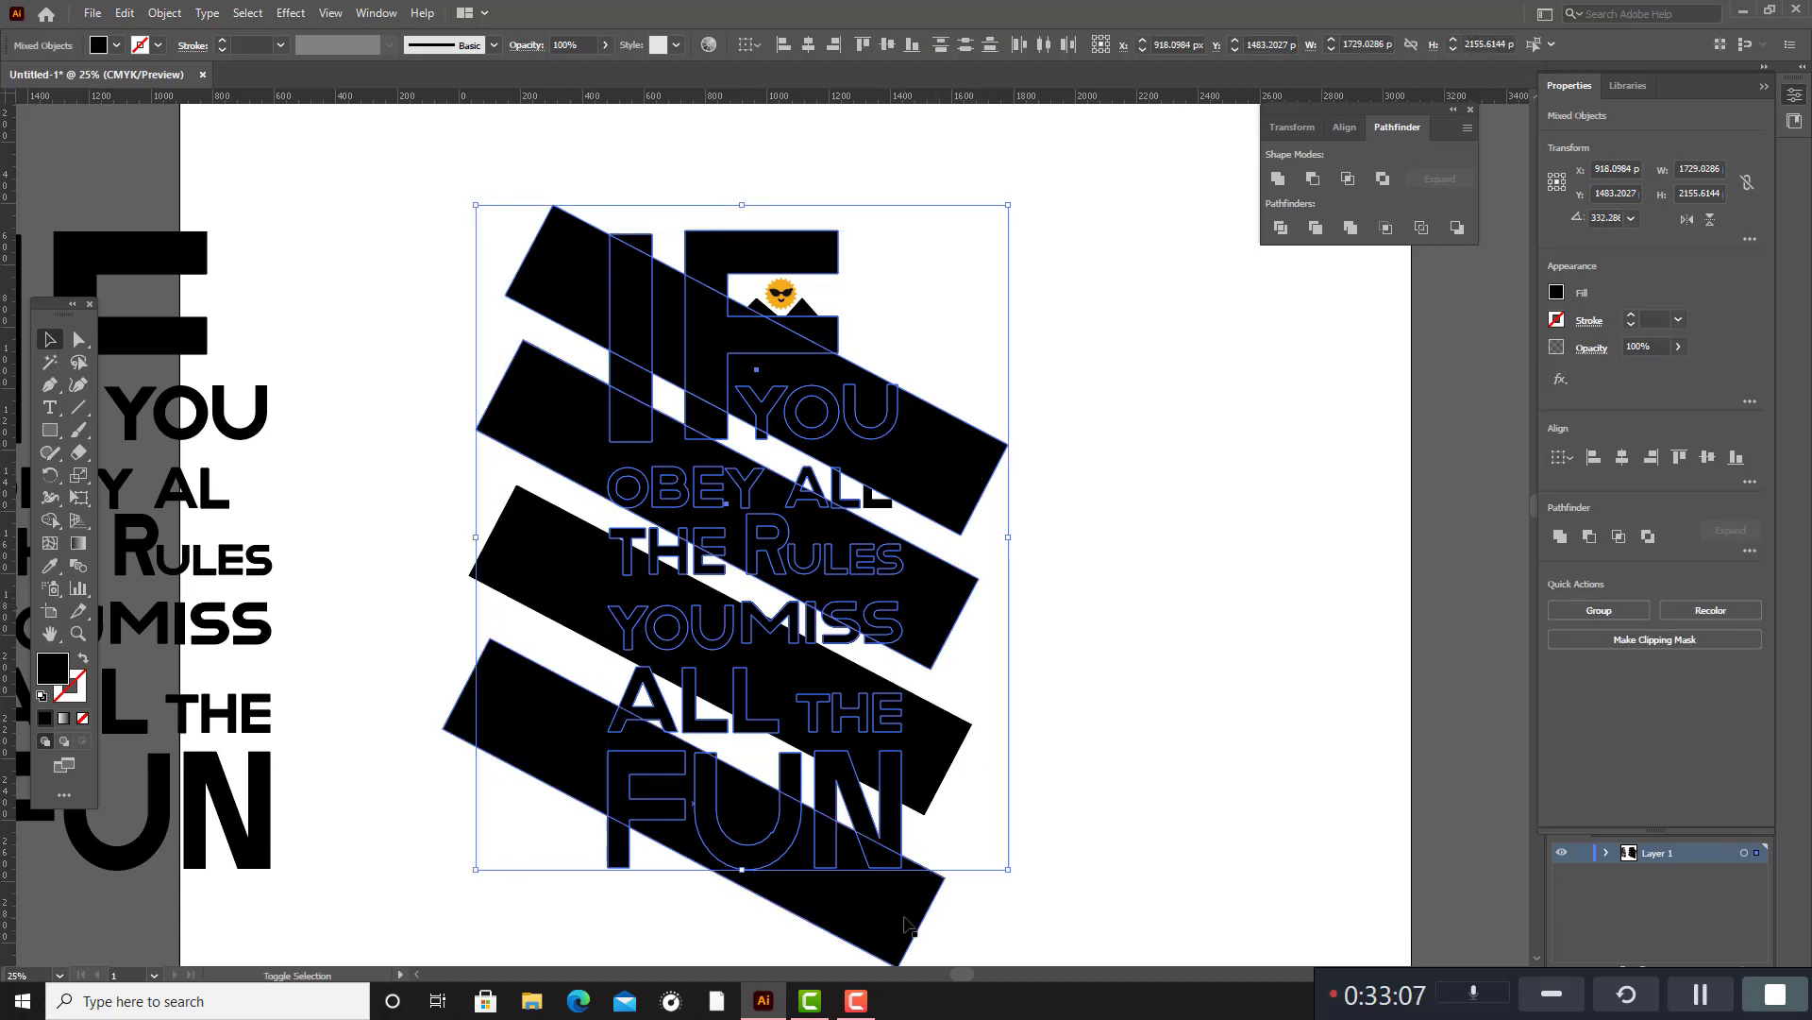
pyautogui.click(985, 551)
# Group the four slanted bars, leaving out the letters of the quote.
pyautogui.click(964, 517)
pyautogui.keyDown('shift'); pyautogui.click(939, 631); pyautogui.keyUp('shift')
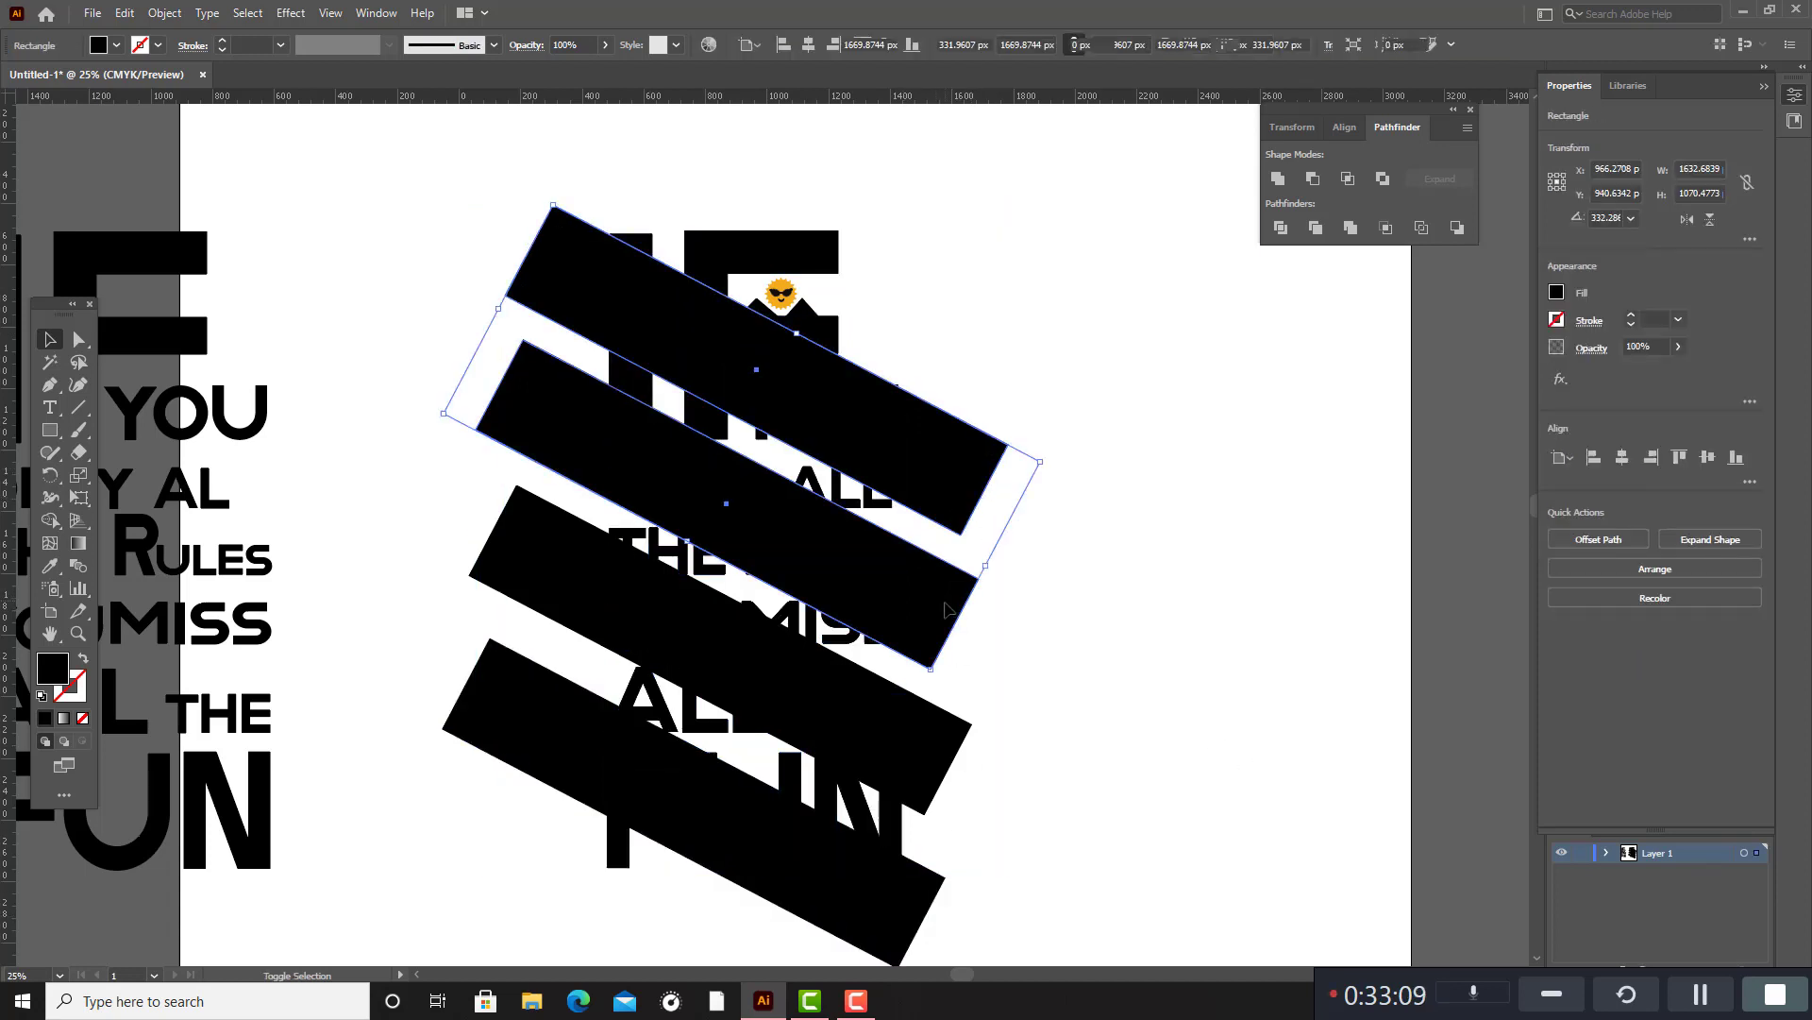
pyautogui.keyDown('shift'); pyautogui.click(926, 744); pyautogui.keyUp('shift')
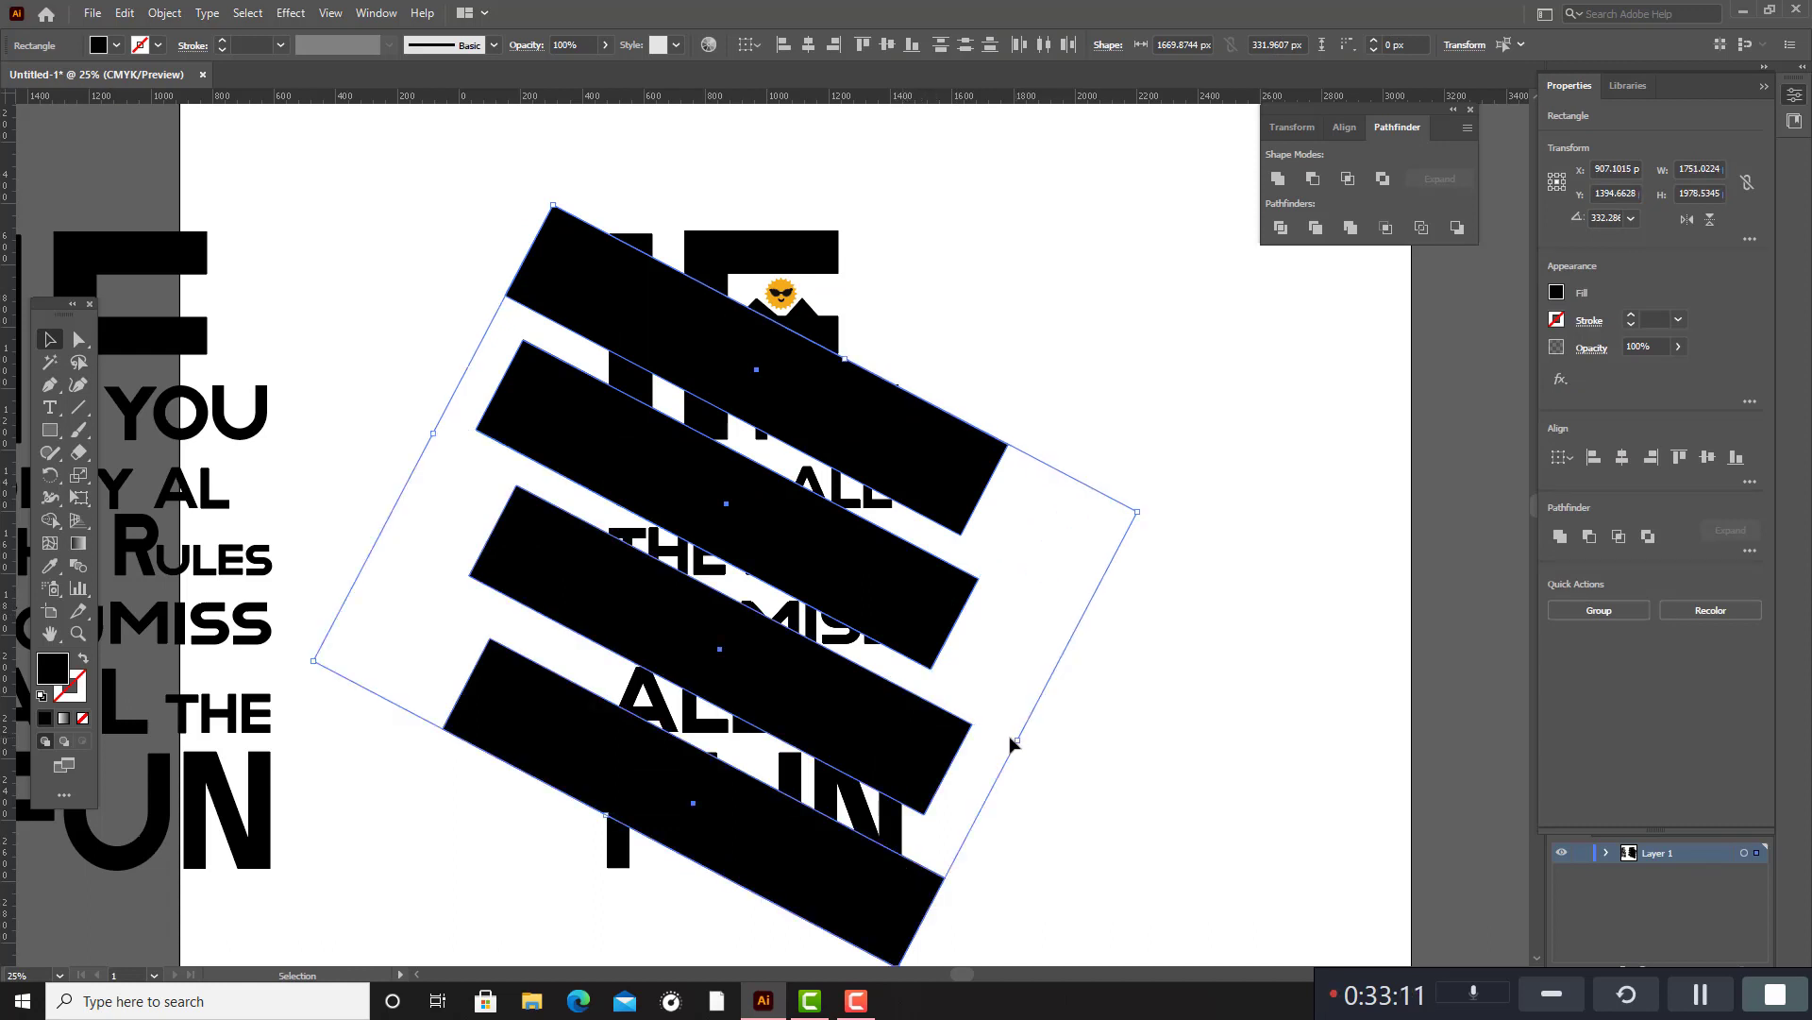
pyautogui.press('a')
pyautogui.hotkey('ctrl', 'g')
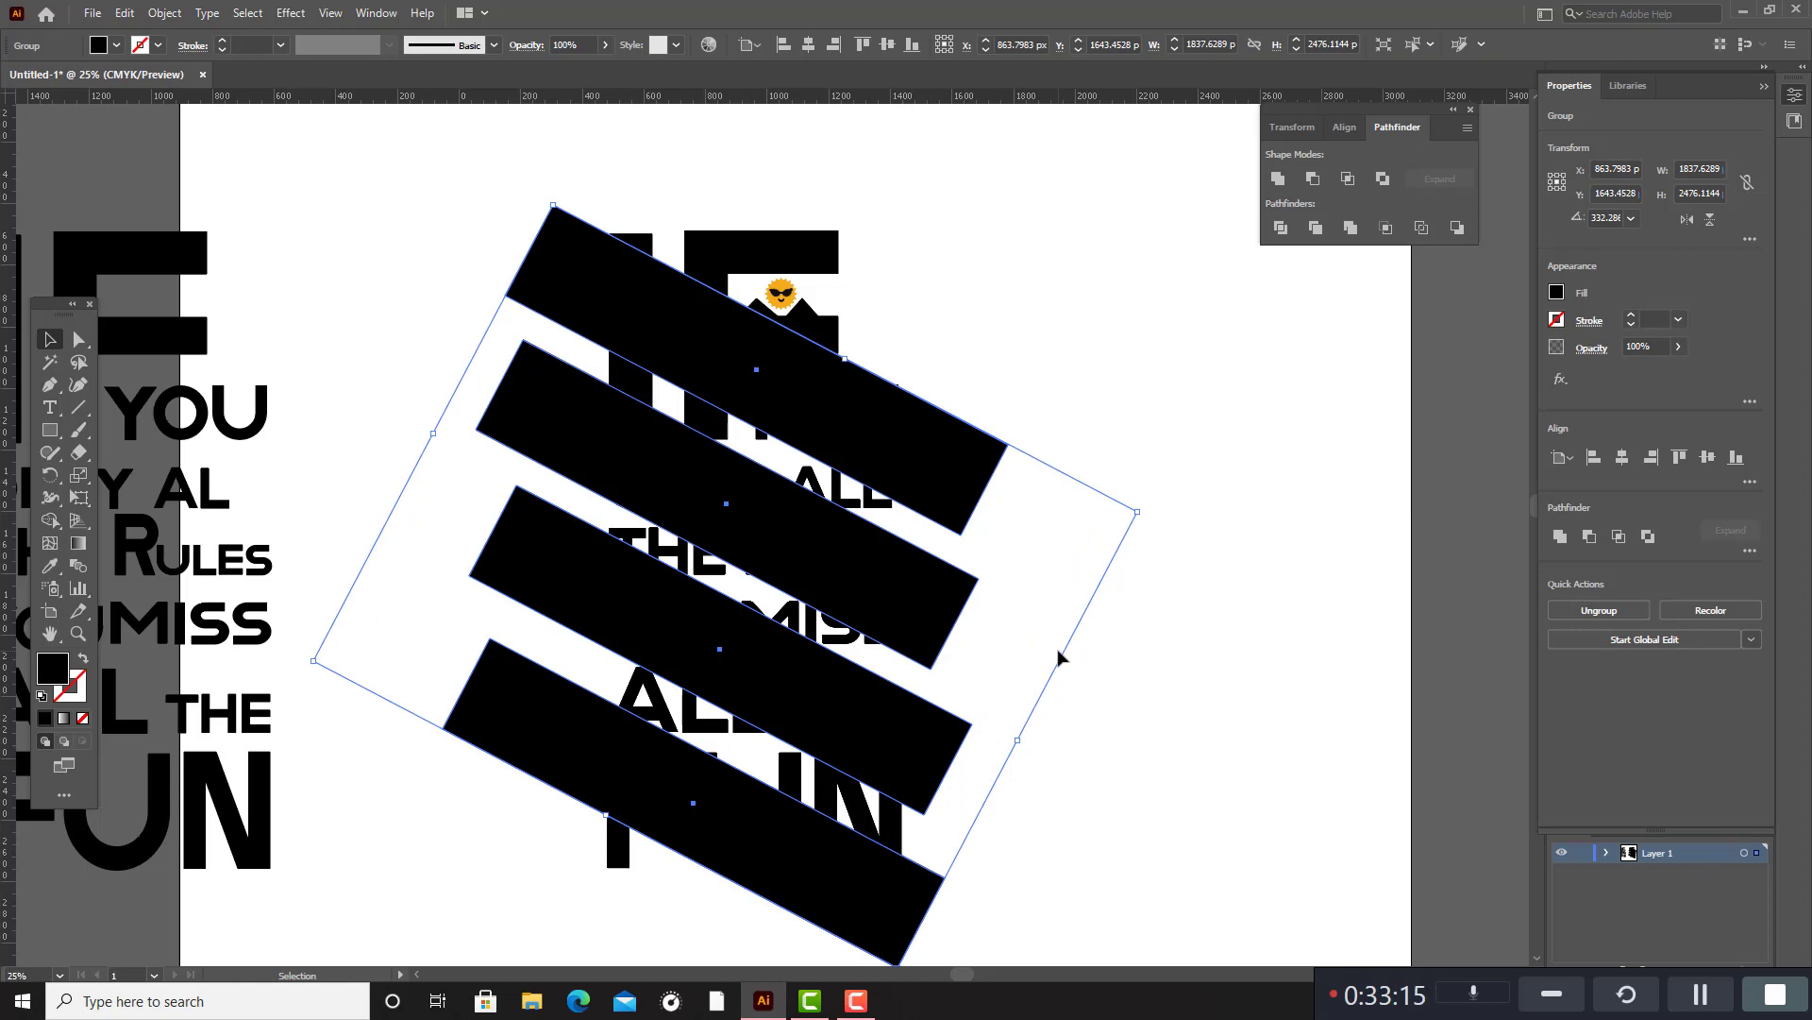
# Divide the letter group and the bar group against each other with Pathfinder, and ungroup the resulting pieces.
pyautogui.click(1179, 387)
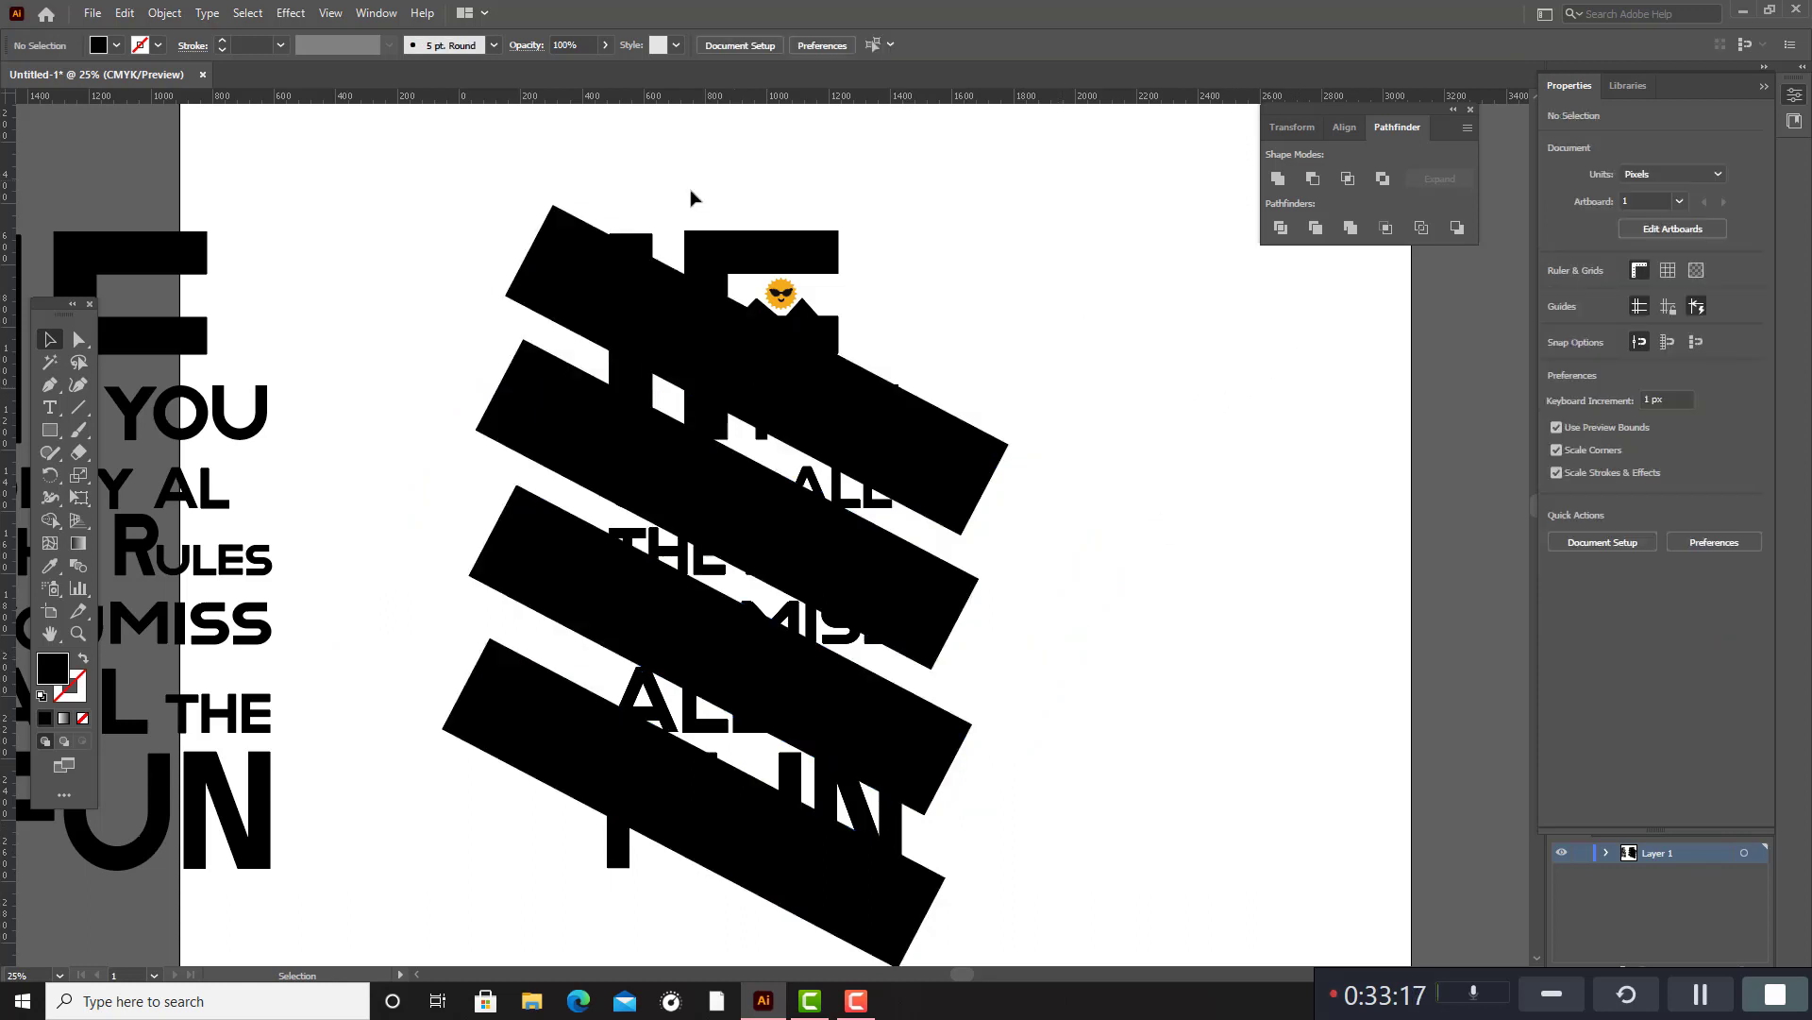
pyautogui.click(707, 234)
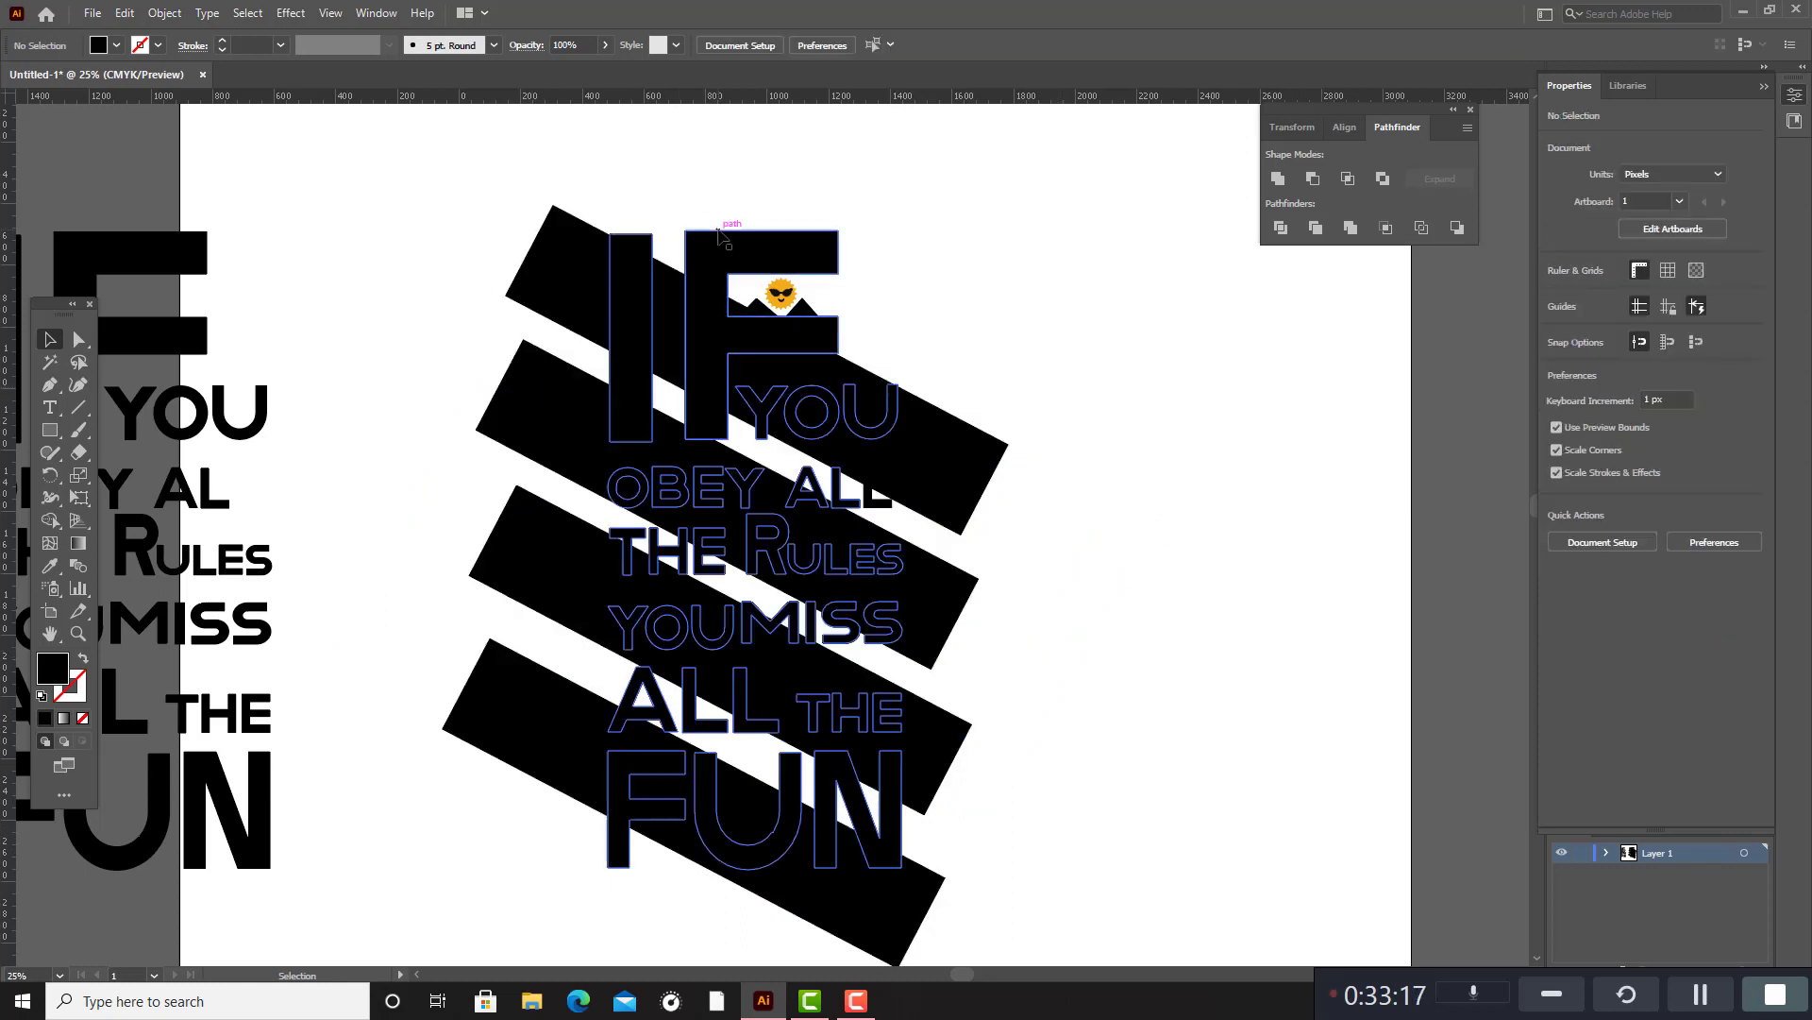
pyautogui.keyDown('shift'); pyautogui.click(930, 451); pyautogui.keyUp('shift')
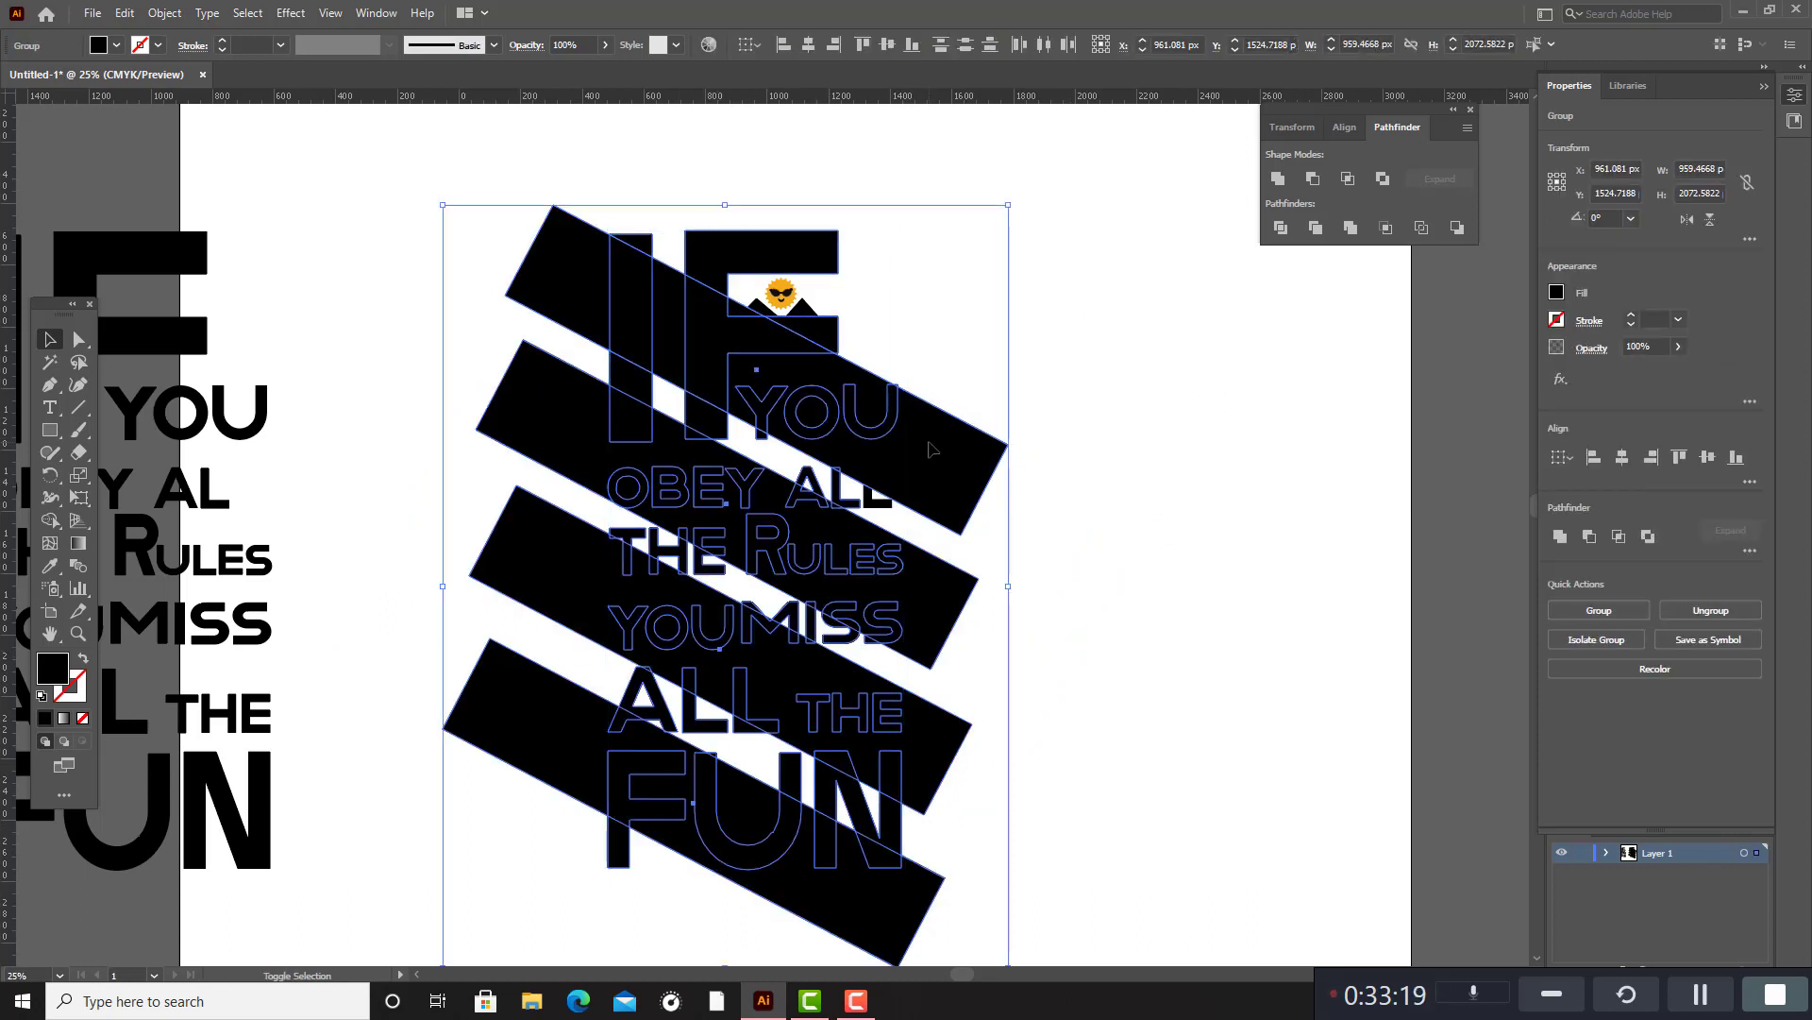
pyautogui.click(1282, 229)
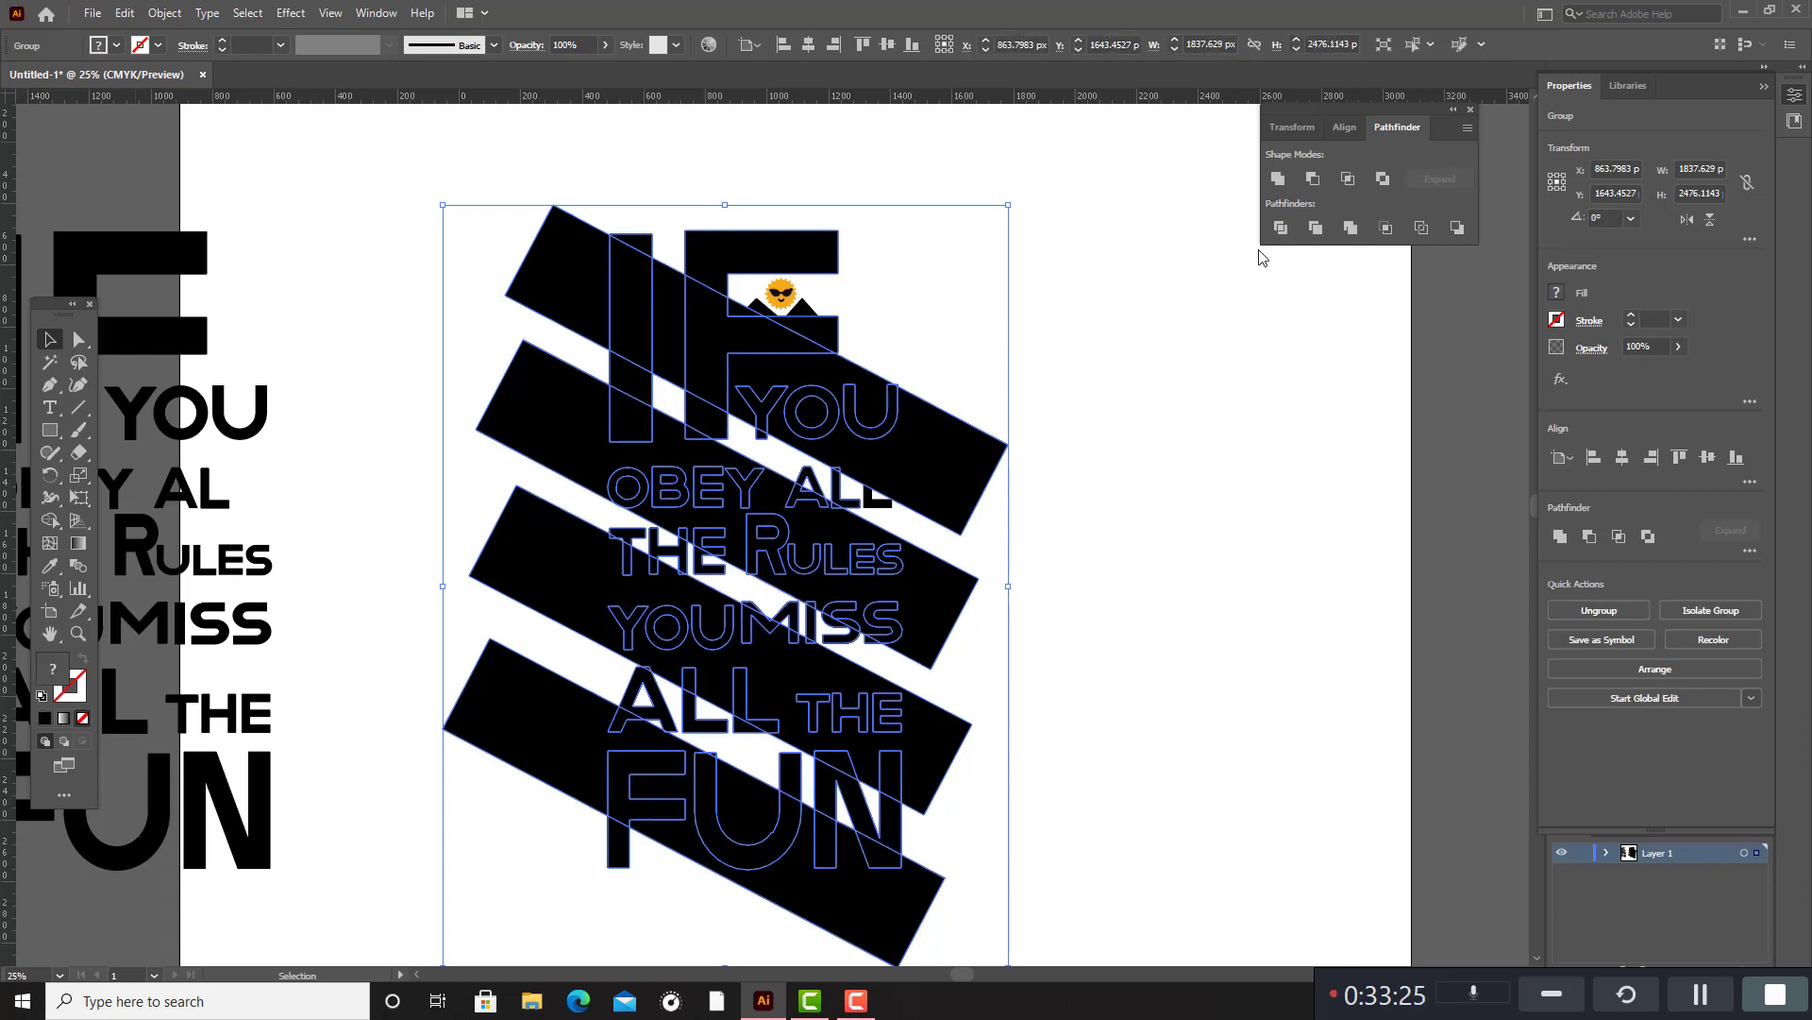
pyautogui.rightClick(973, 470)
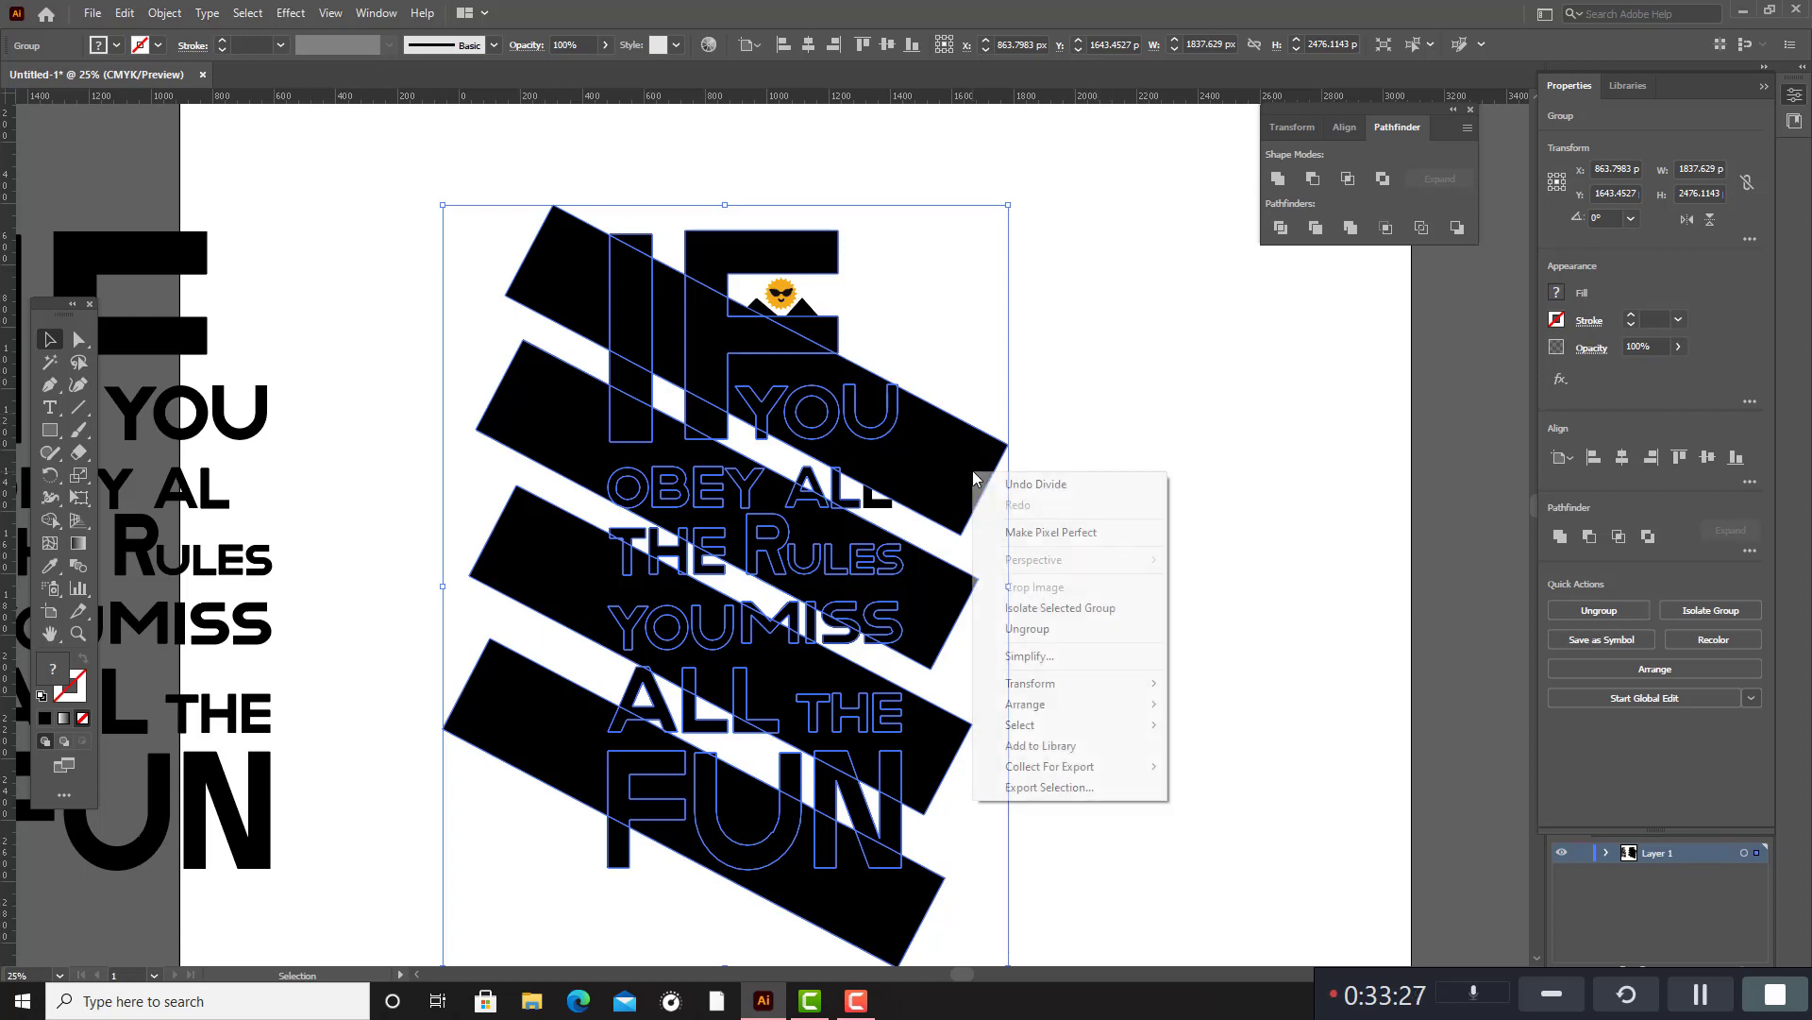
pyautogui.click(1074, 628)
pyautogui.click(1085, 595)
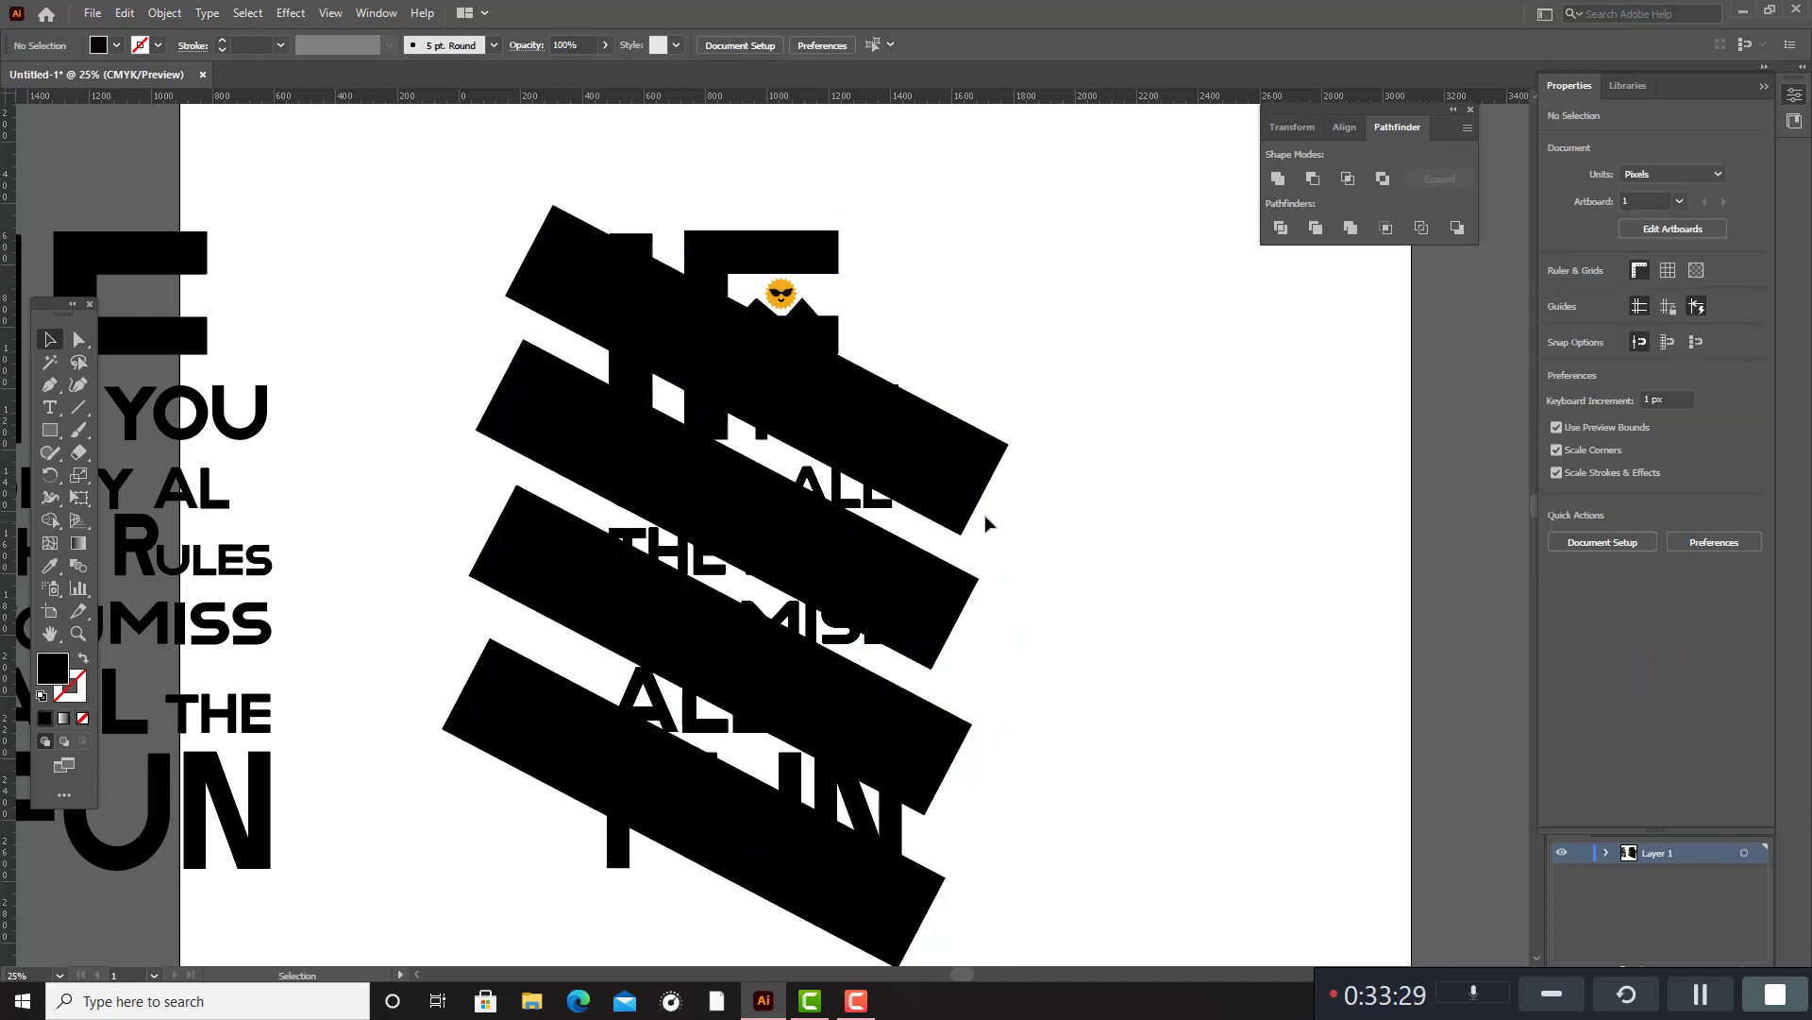
pyautogui.click(966, 498)
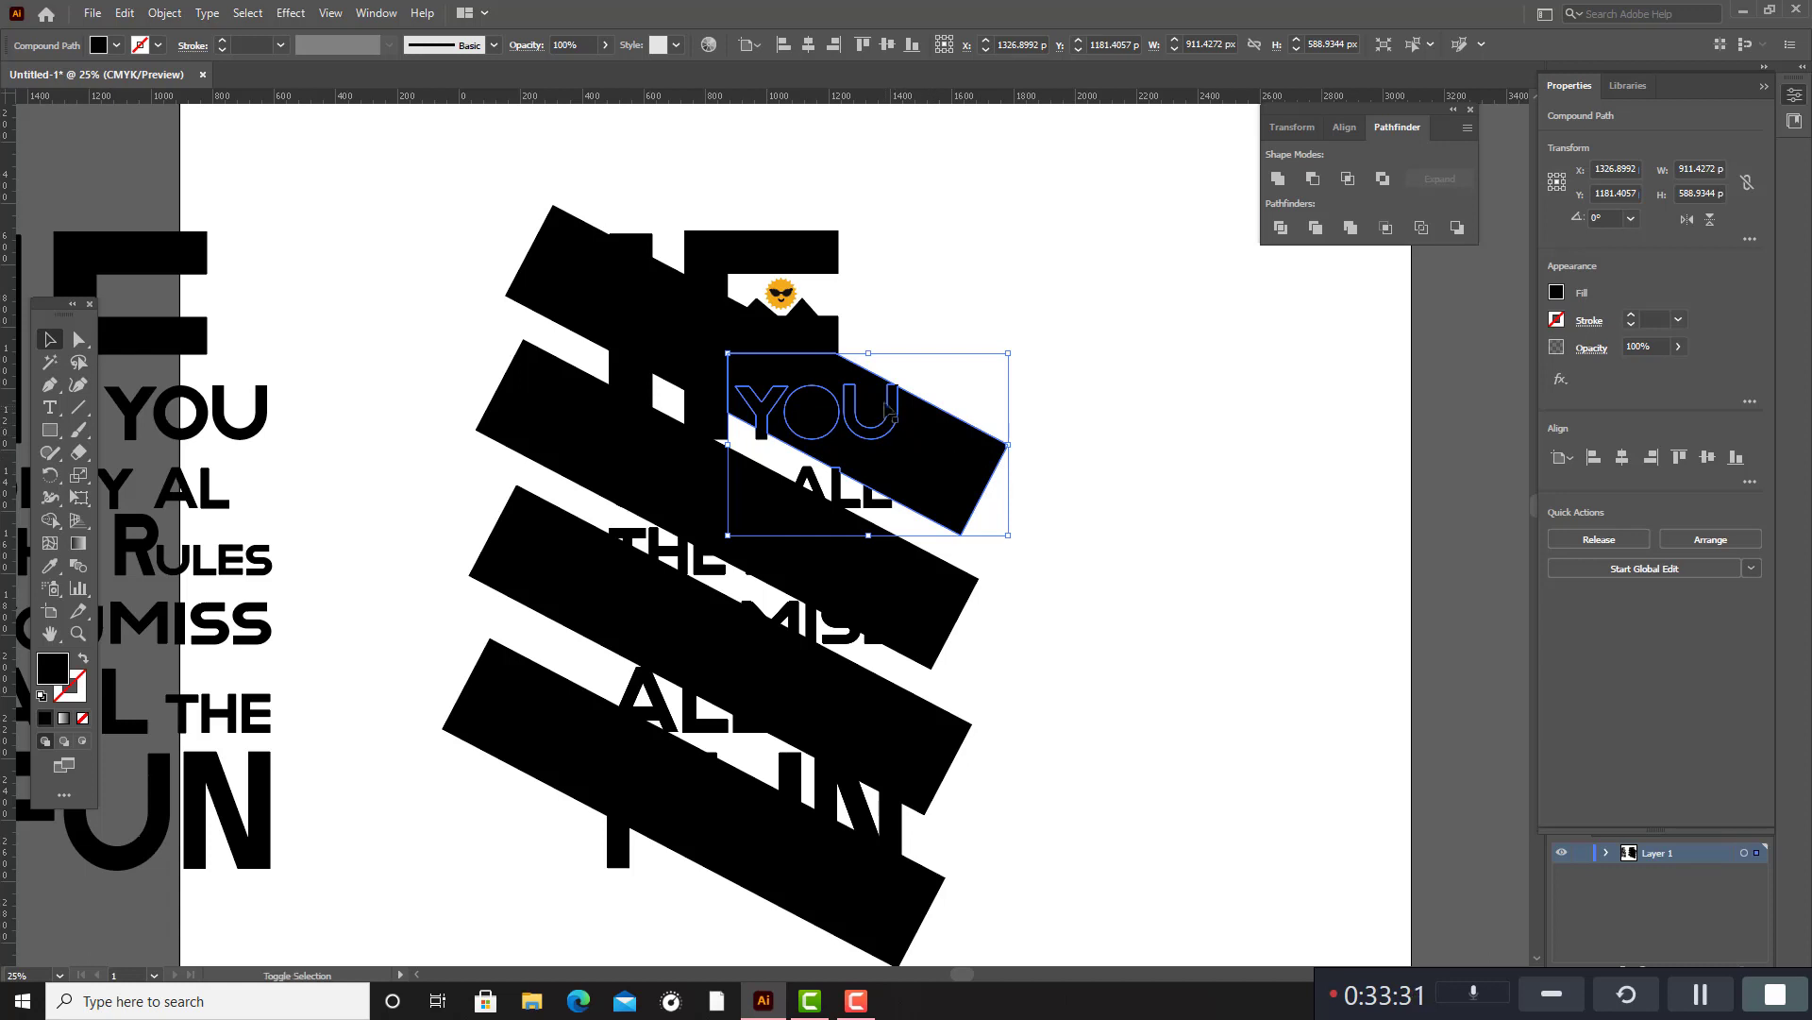
pyautogui.keyDown('shift'); pyautogui.click(587, 288); pyautogui.keyUp('shift')
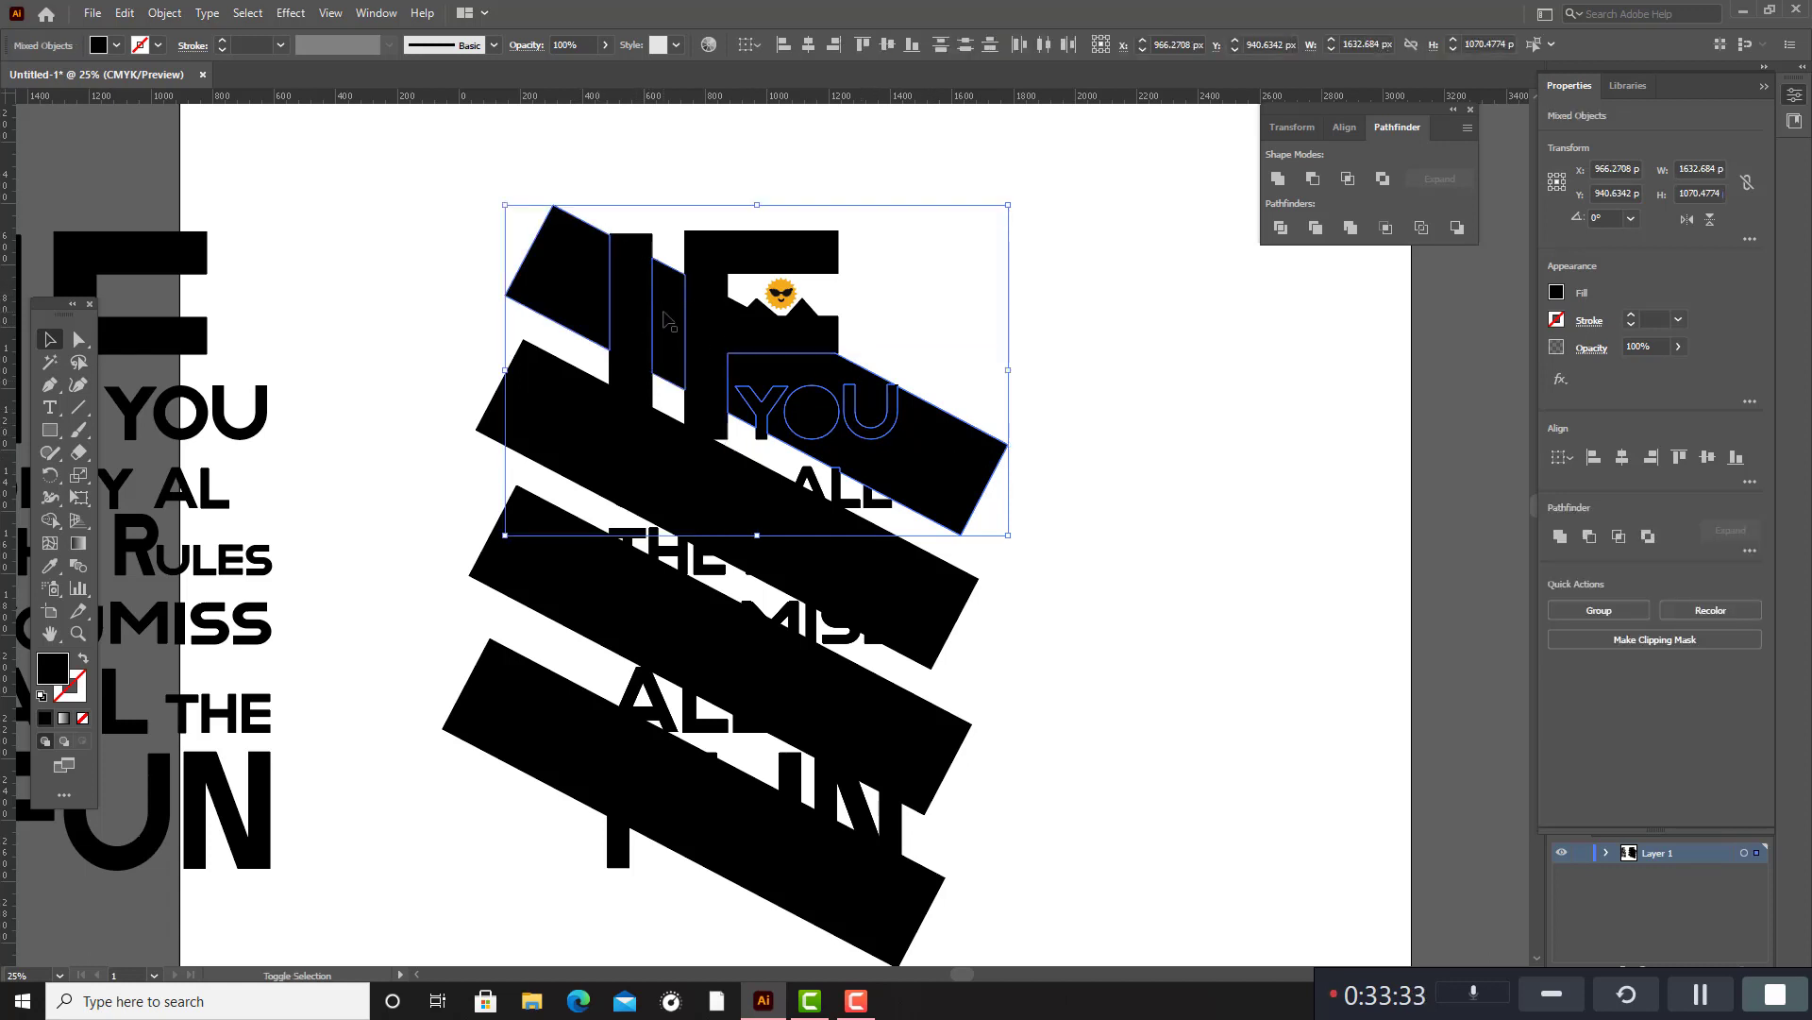
pyautogui.keyDown('shift'); pyautogui.click(566, 428); pyautogui.keyUp('shift')
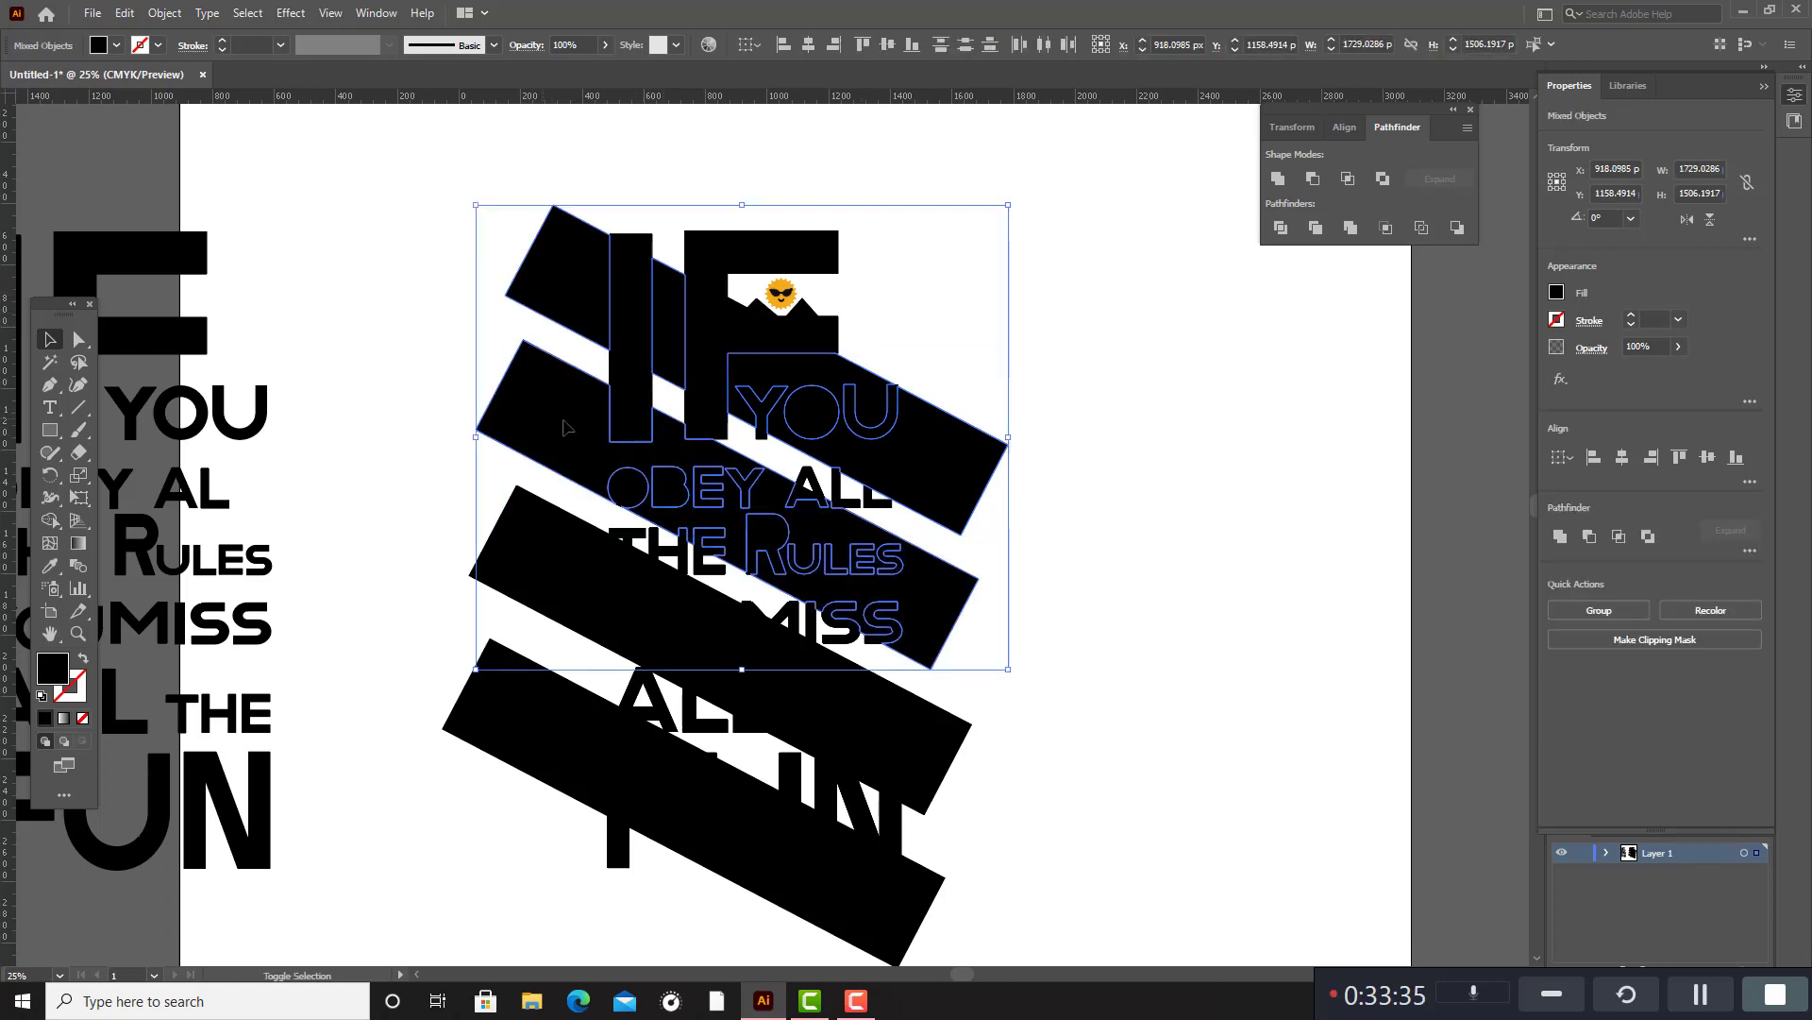
pyautogui.click(1094, 518)
# Release the compound path of the second slanted bar, the one crossing OBEY and RULES.
pyautogui.click(952, 601)
pyautogui.rightClick(951, 602)
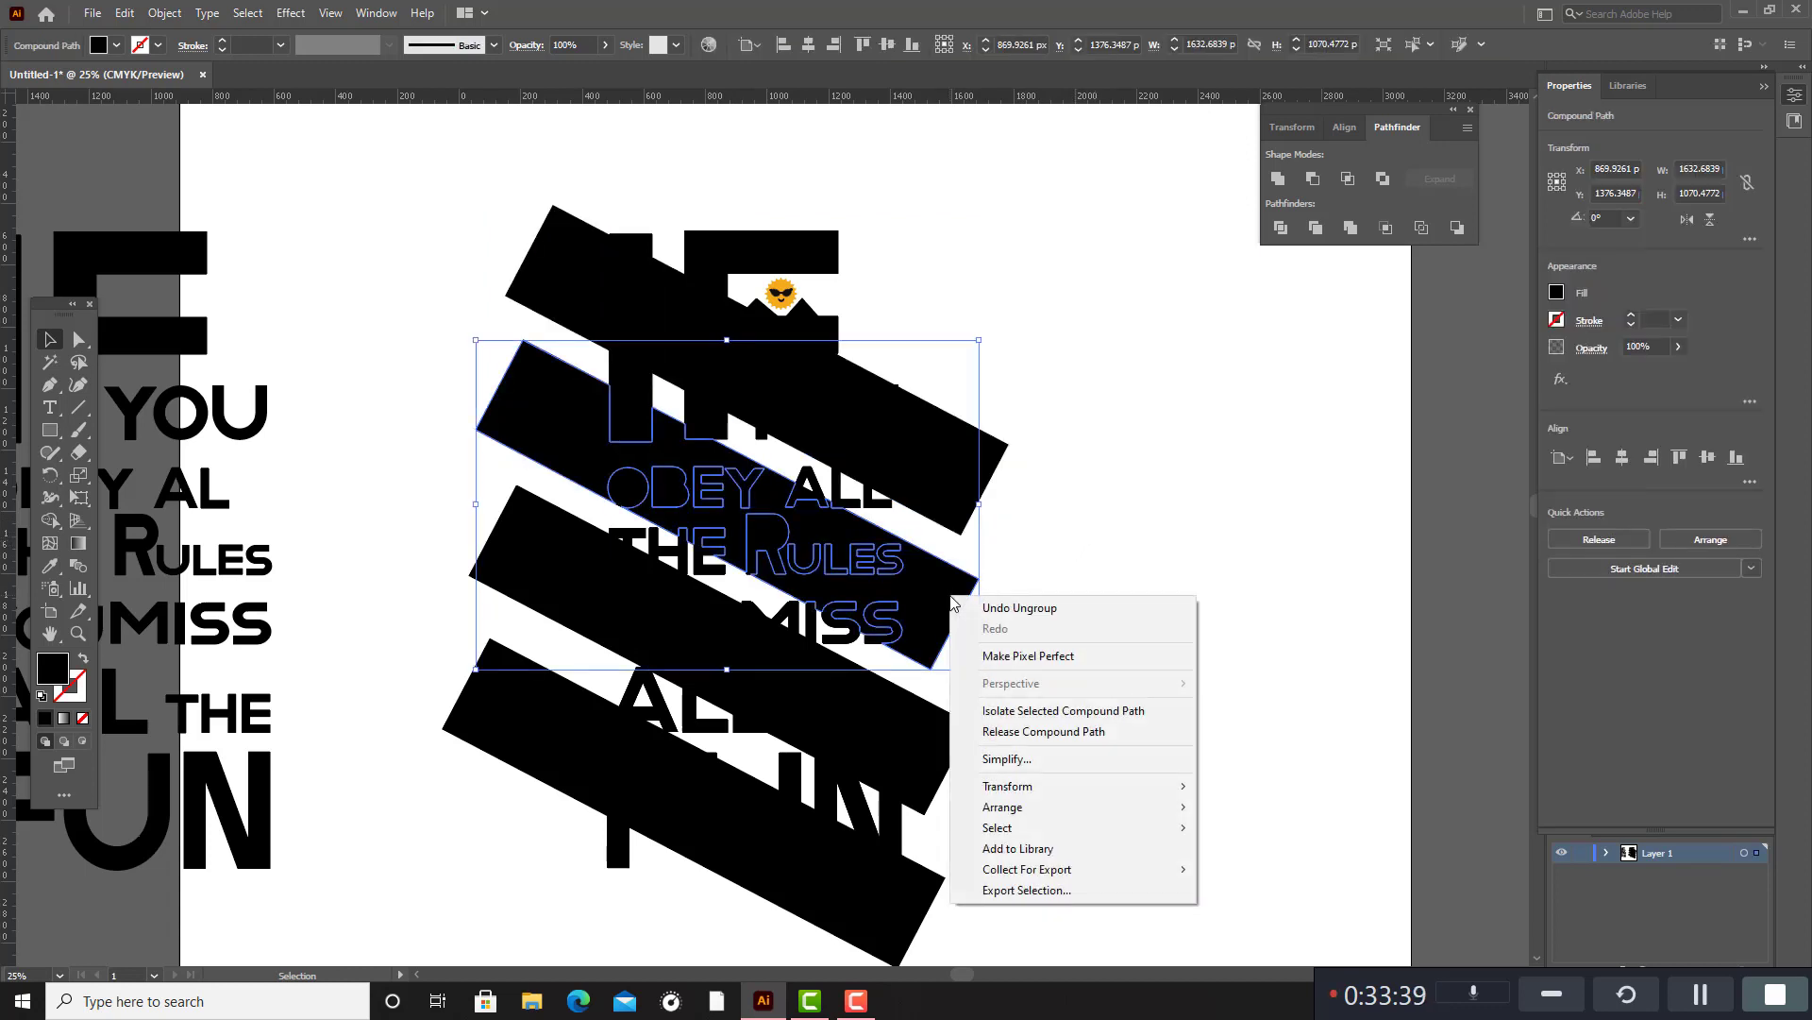
pyautogui.click(1085, 735)
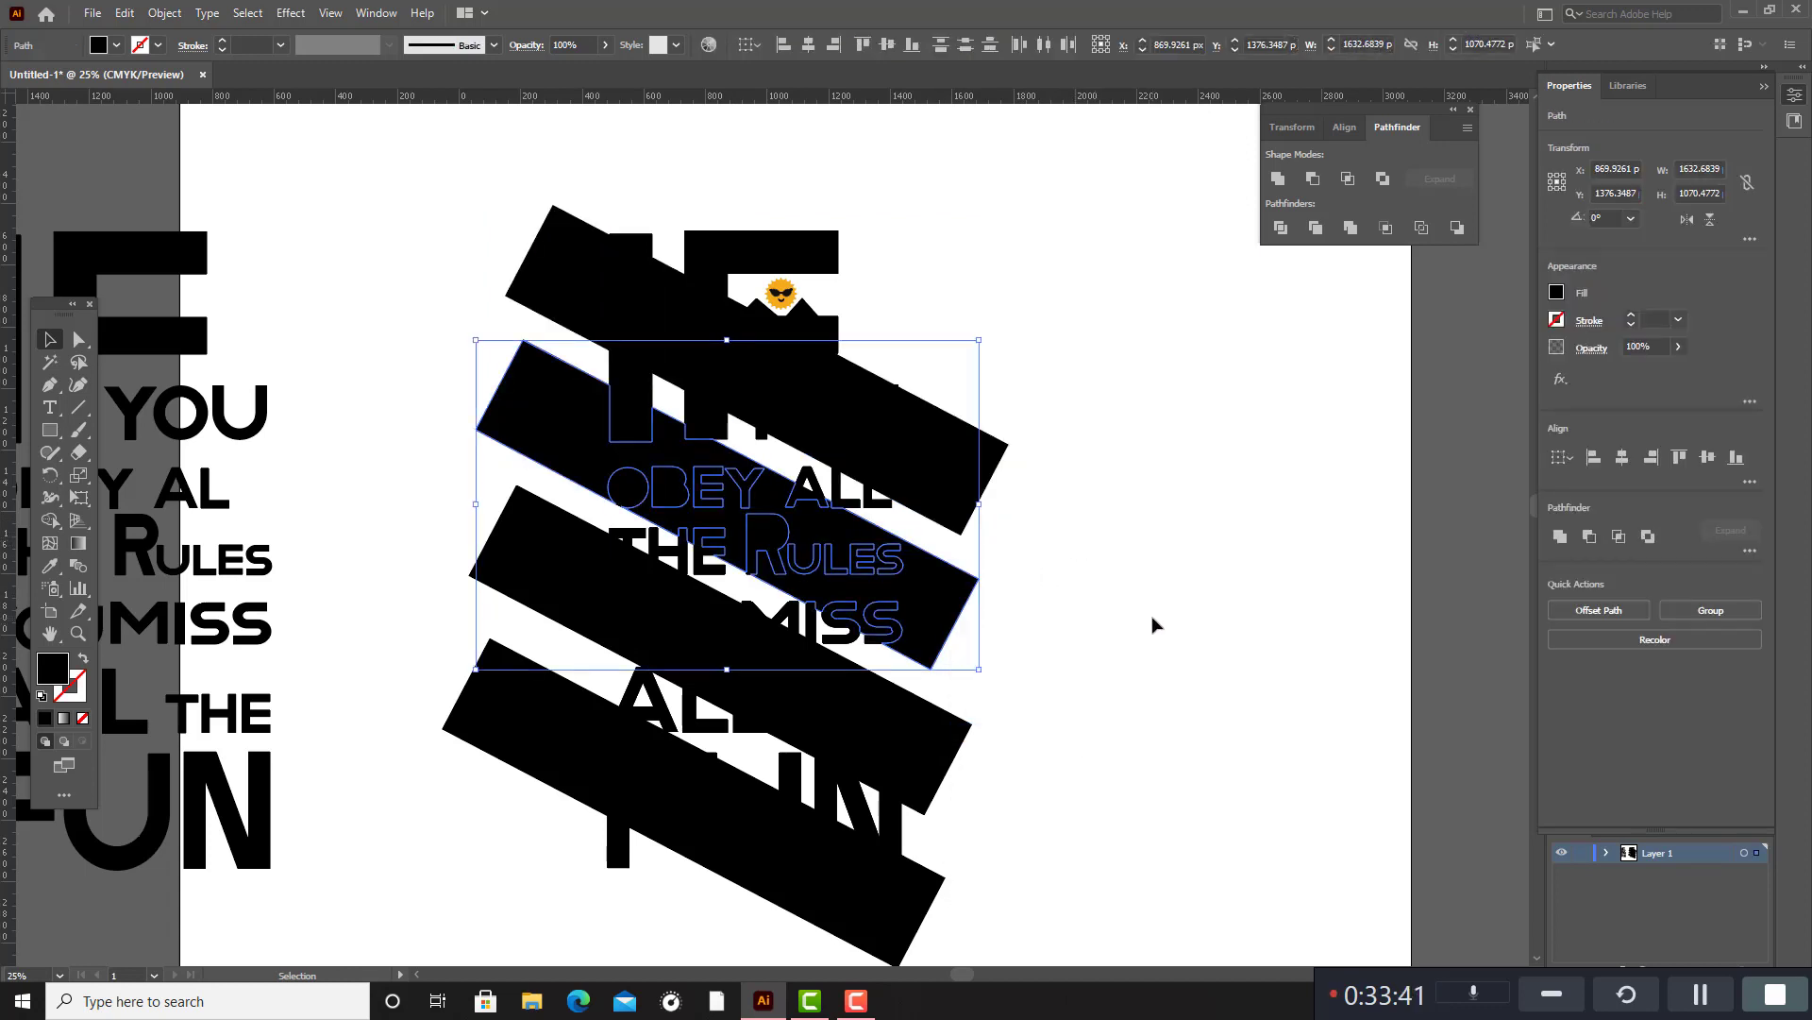
pyautogui.click(982, 496)
pyautogui.moveTo(982, 495); pyautogui.dragTo(1242, 528)
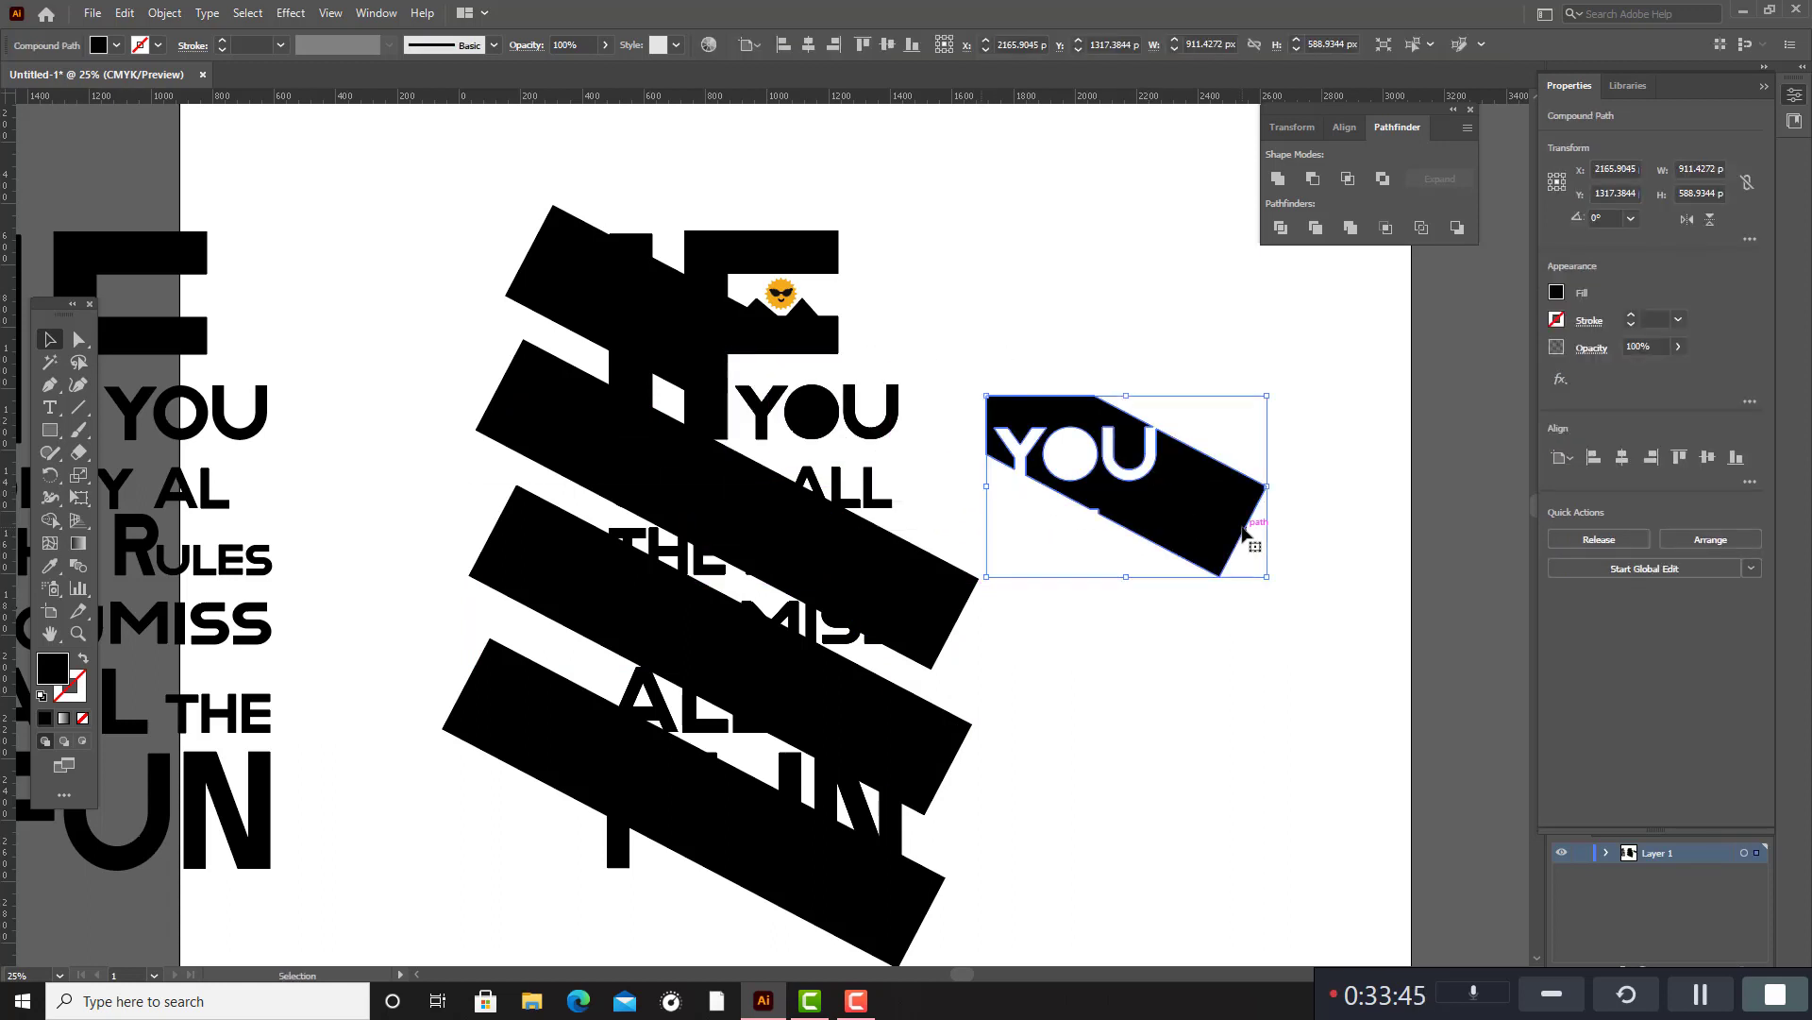
pyautogui.hotkey('ctrl', 'z')
pyautogui.click(1243, 526)
# Release the compound path of the bar piece around YOU and move it clear of the quote, to about X 2316, Y 1377 px.
pyautogui.click(954, 495)
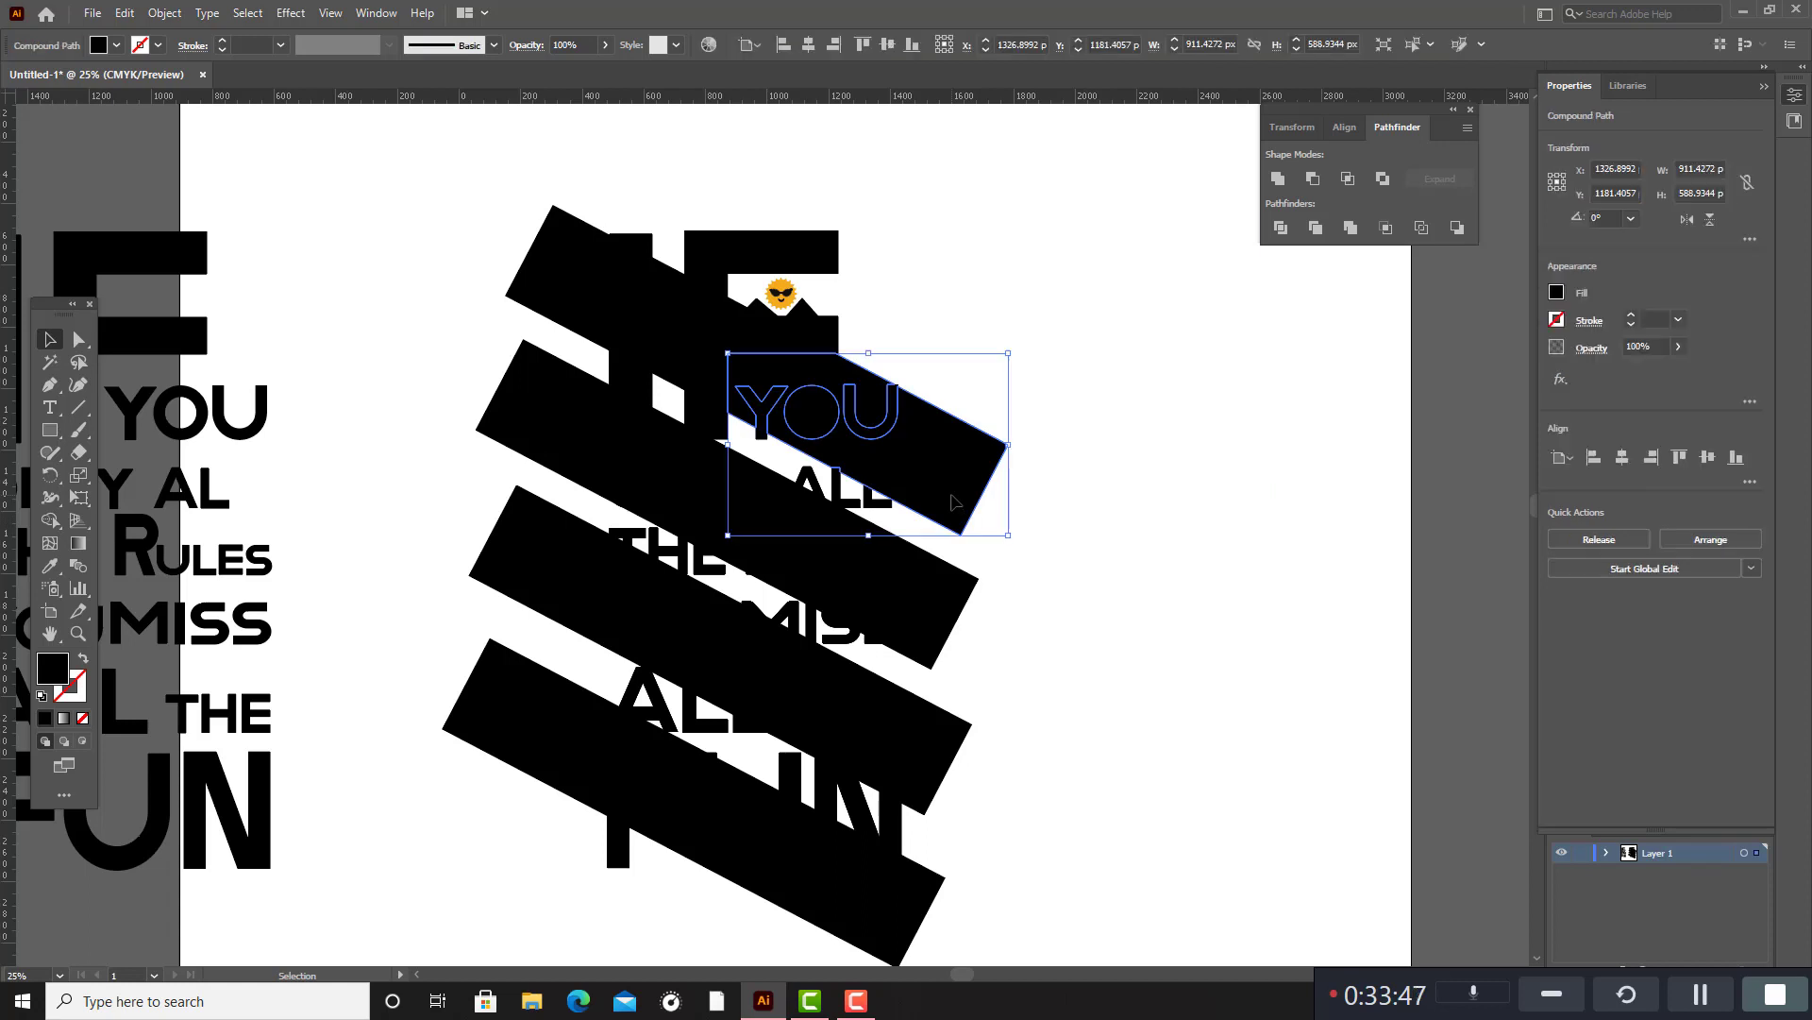
pyautogui.rightClick(953, 495)
pyautogui.click(1044, 633)
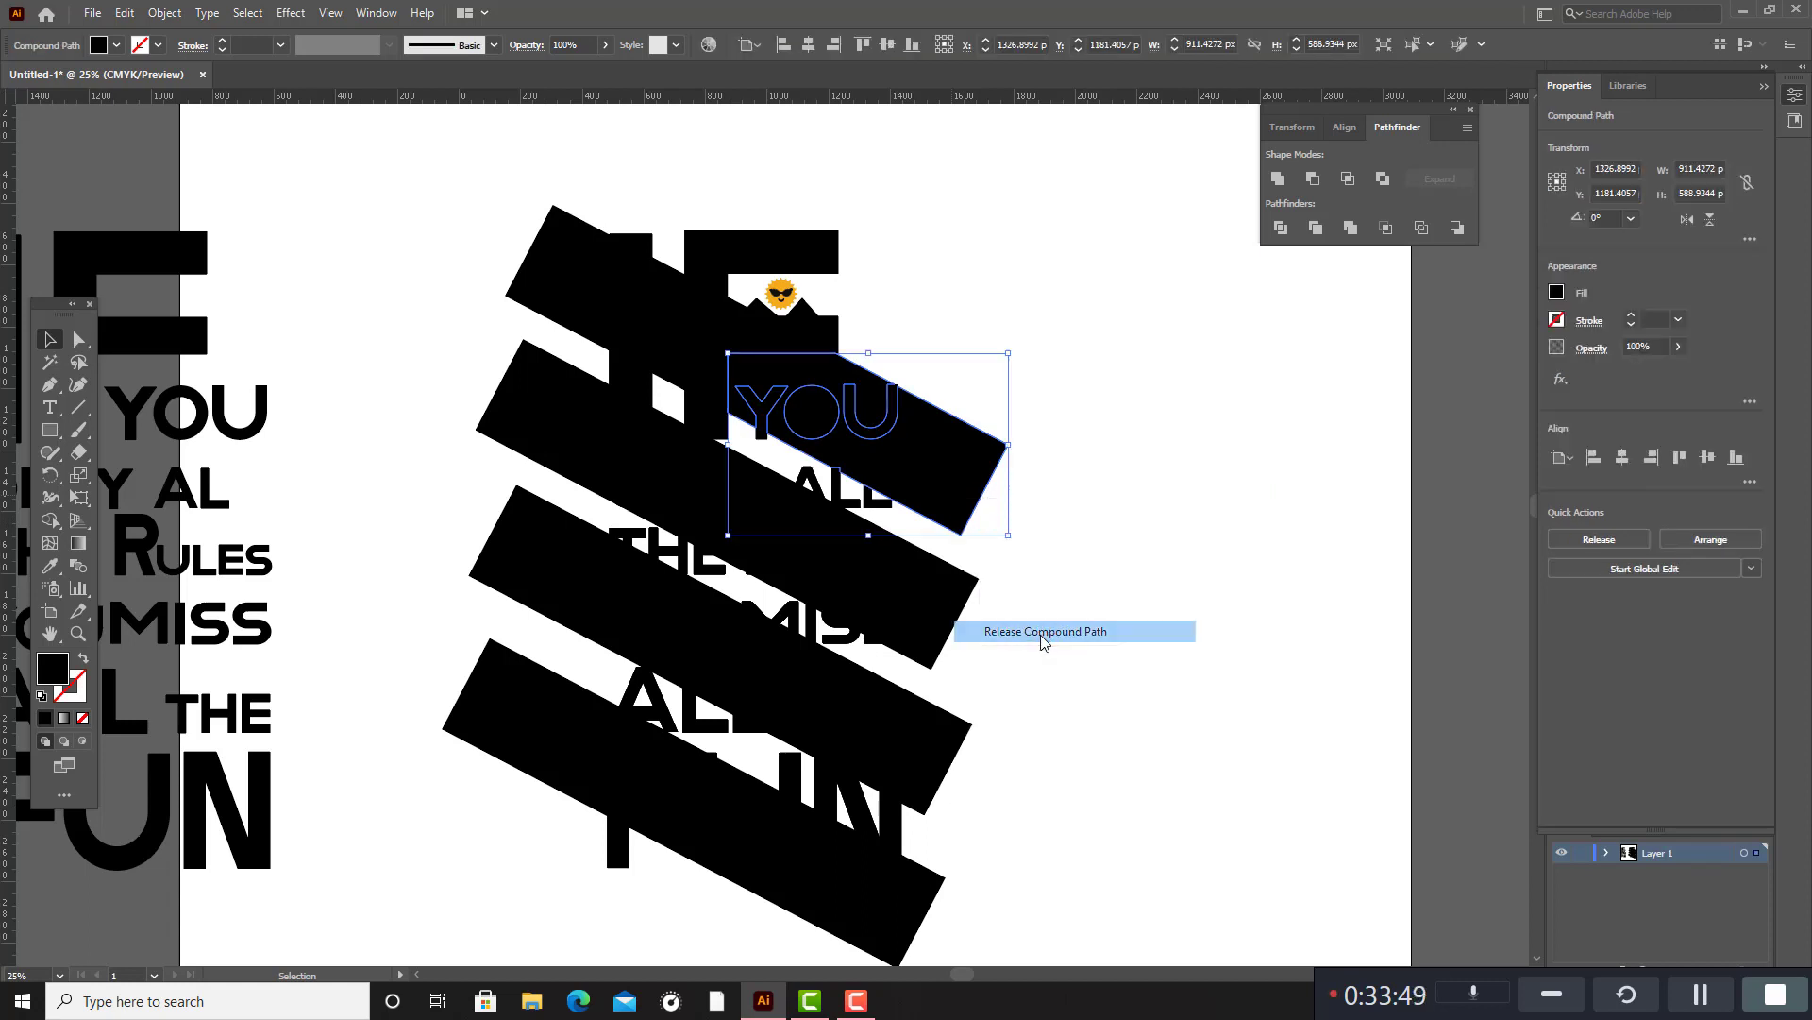
pyautogui.click(1045, 633)
pyautogui.moveTo(952, 504); pyautogui.dragTo(1257, 569)
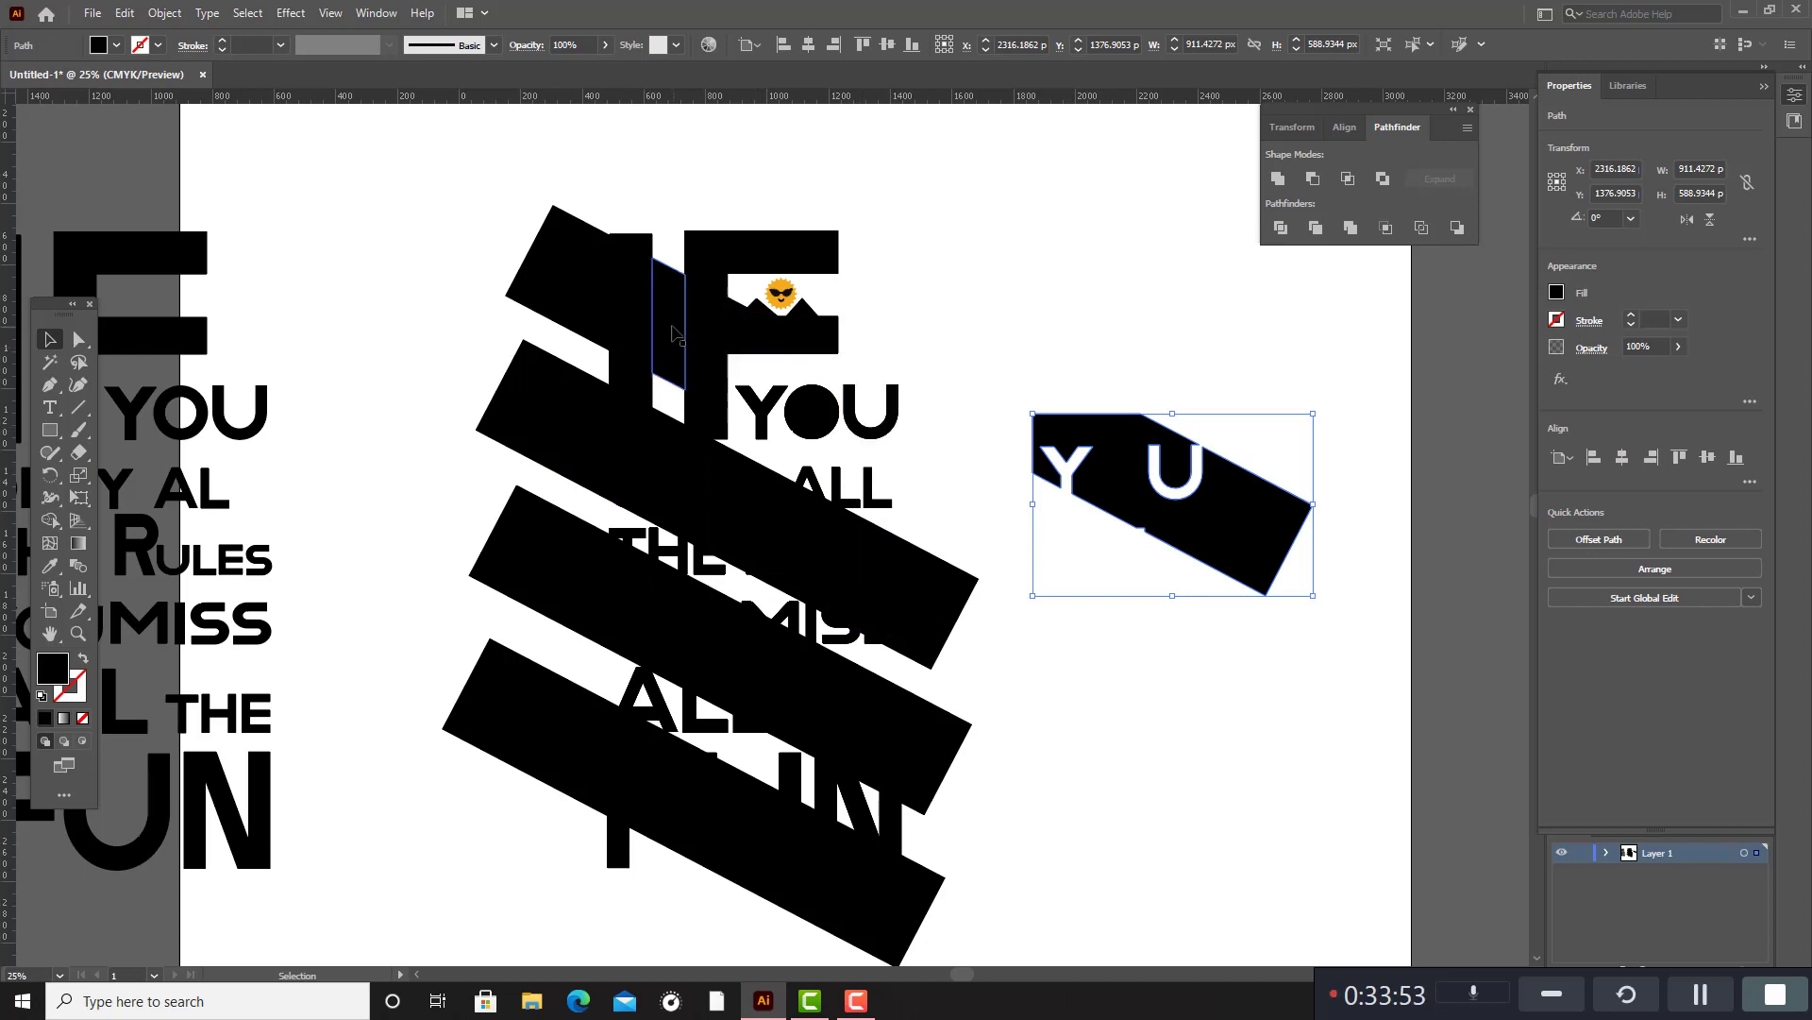
# Delete the leftover bar pieces outside the I, between the I and the F, and inside the F beside the peaks.
pyautogui.click(551, 271)
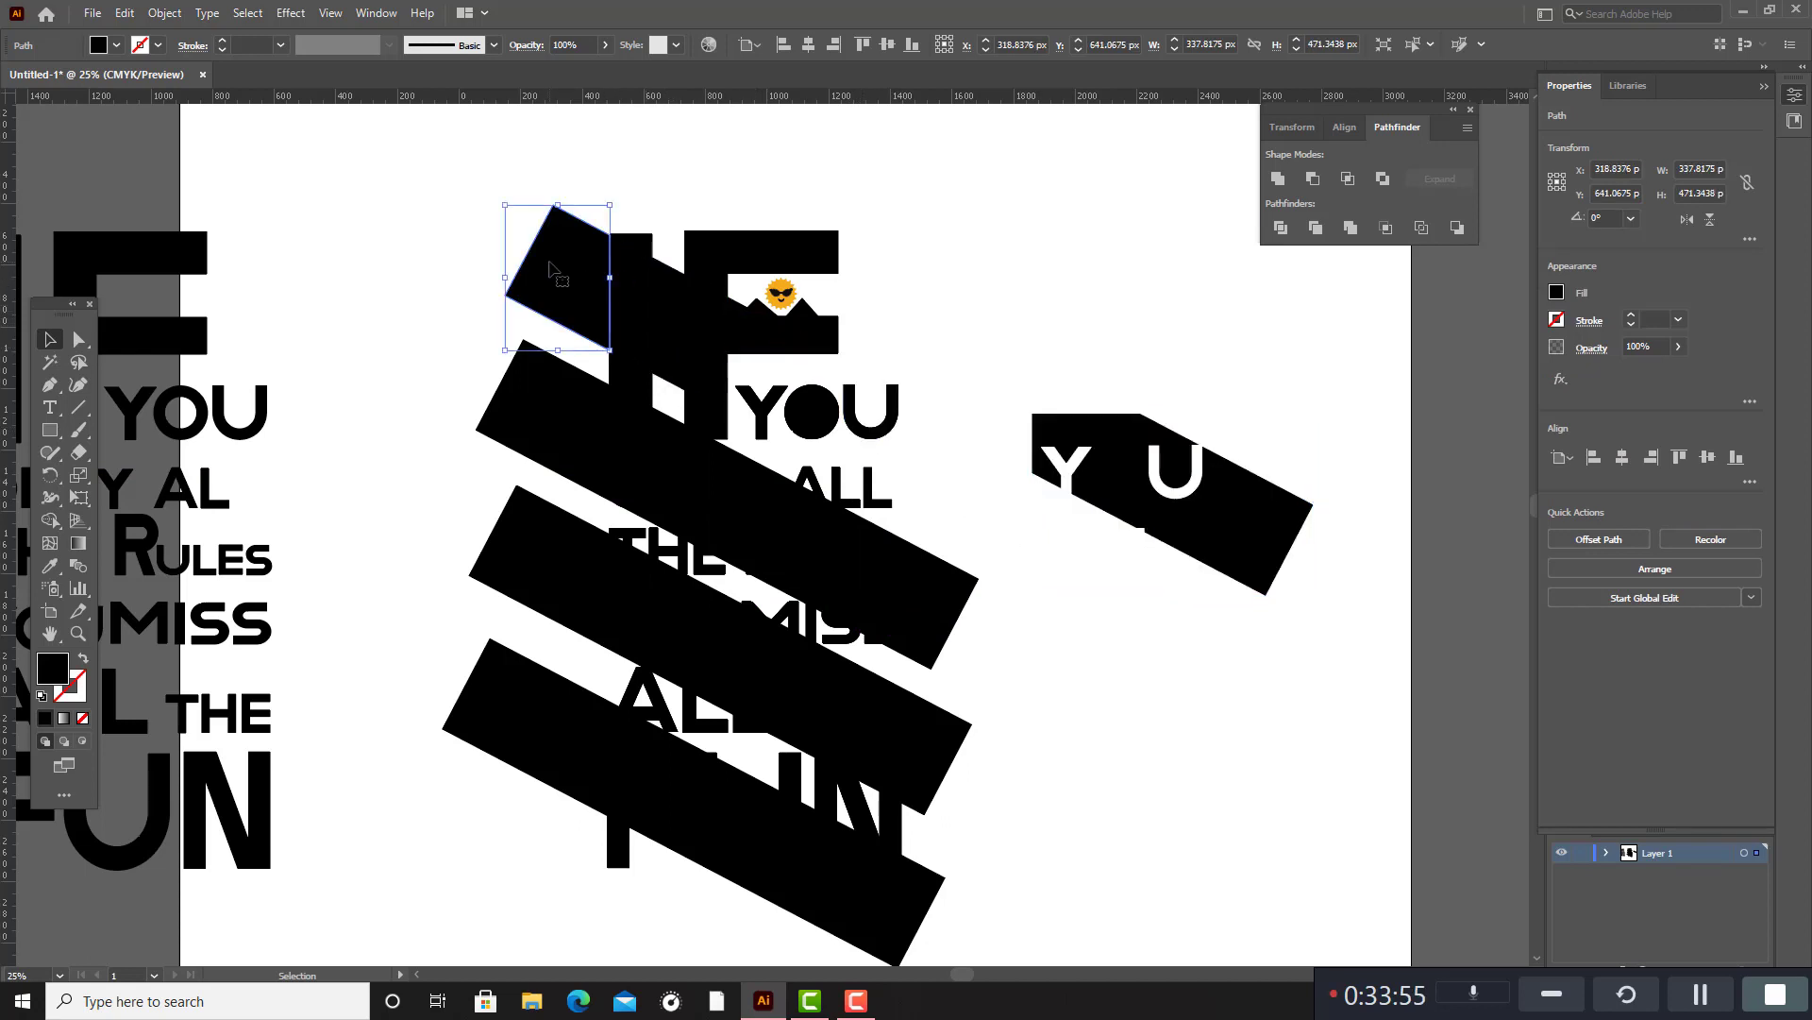
pyautogui.press('Delete')
pyautogui.click(665, 295)
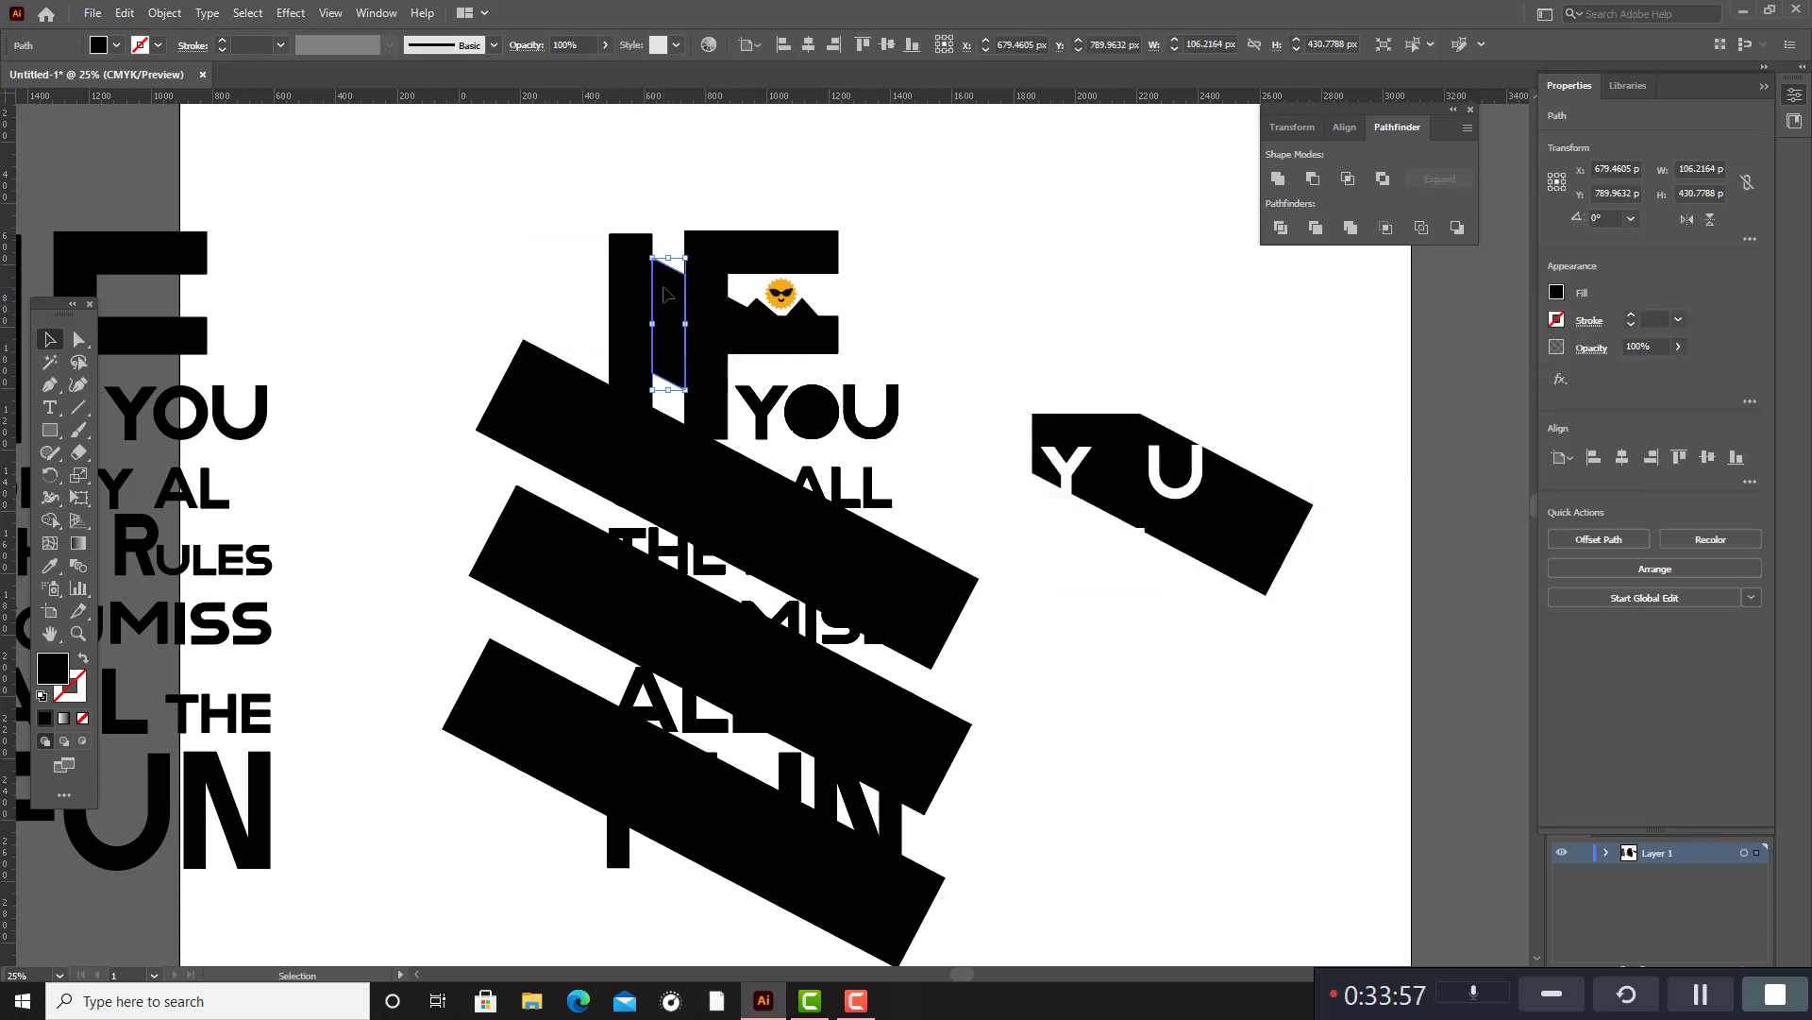
pyautogui.press('Delete')
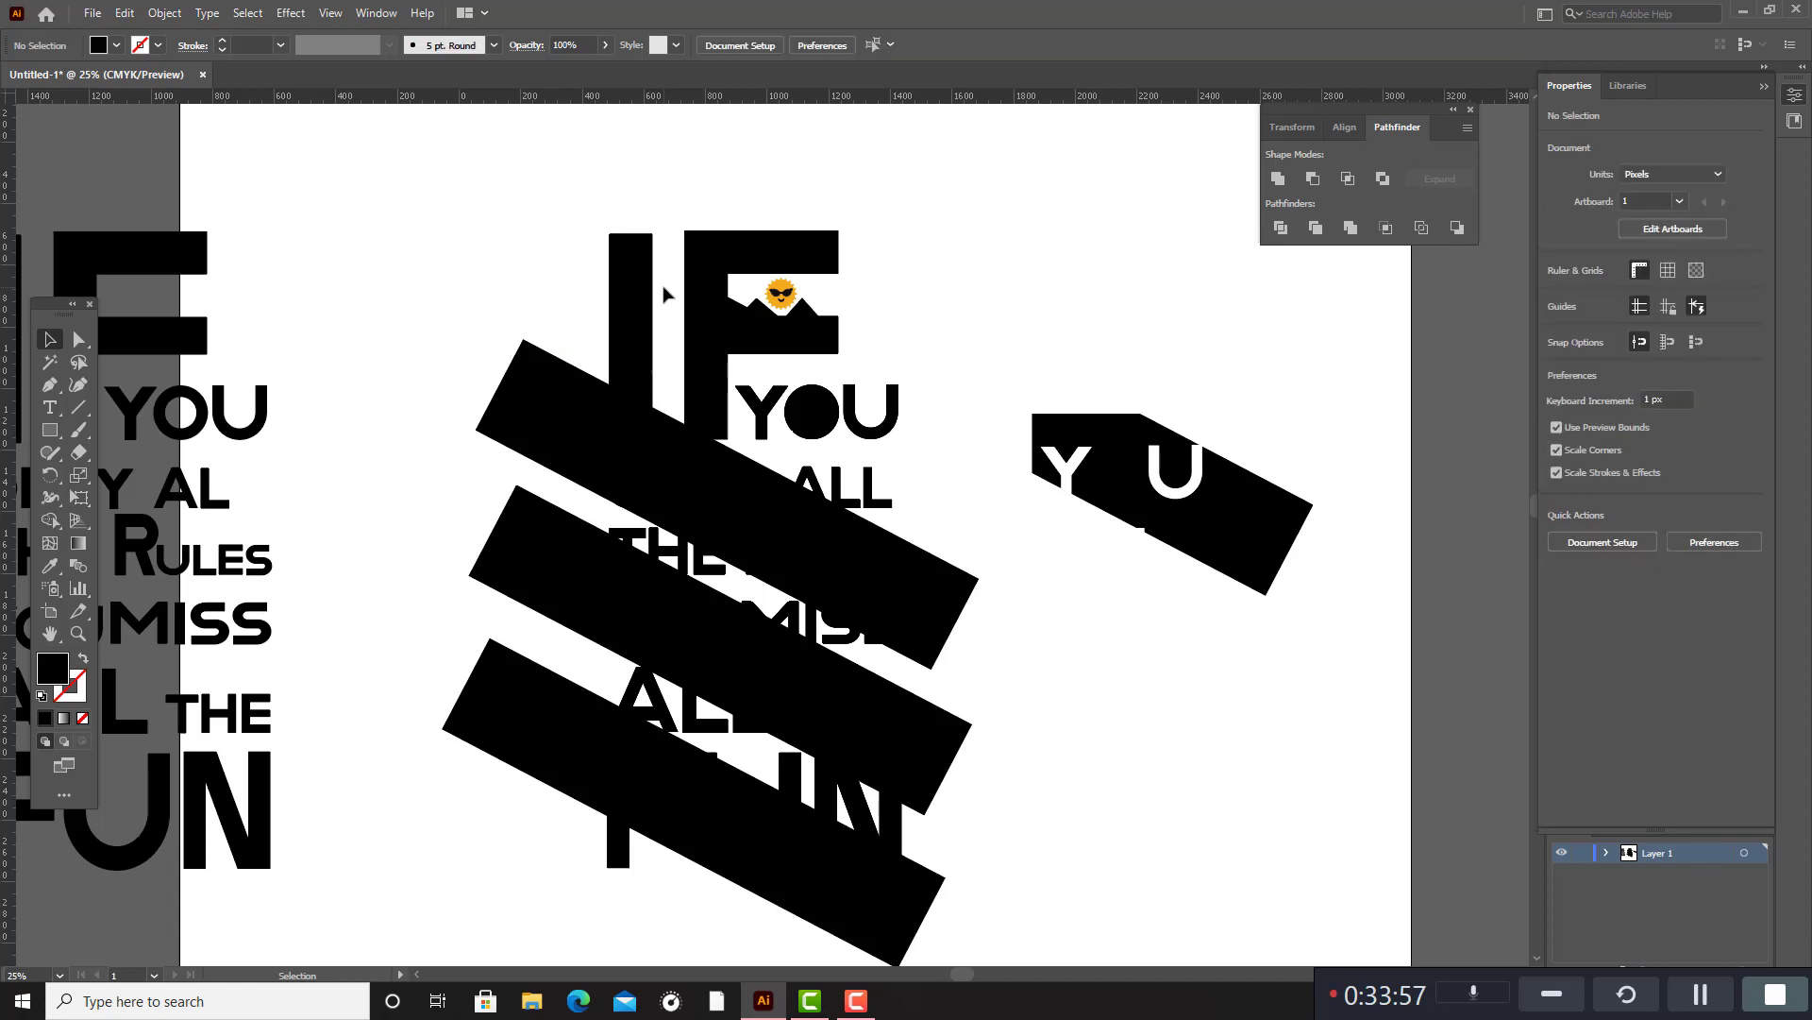
pyautogui.click(743, 311)
pyautogui.press('Delete')
# Try to fill the slanted segment of the F with a bright red at hue 7°.
pyautogui.click(727, 342)
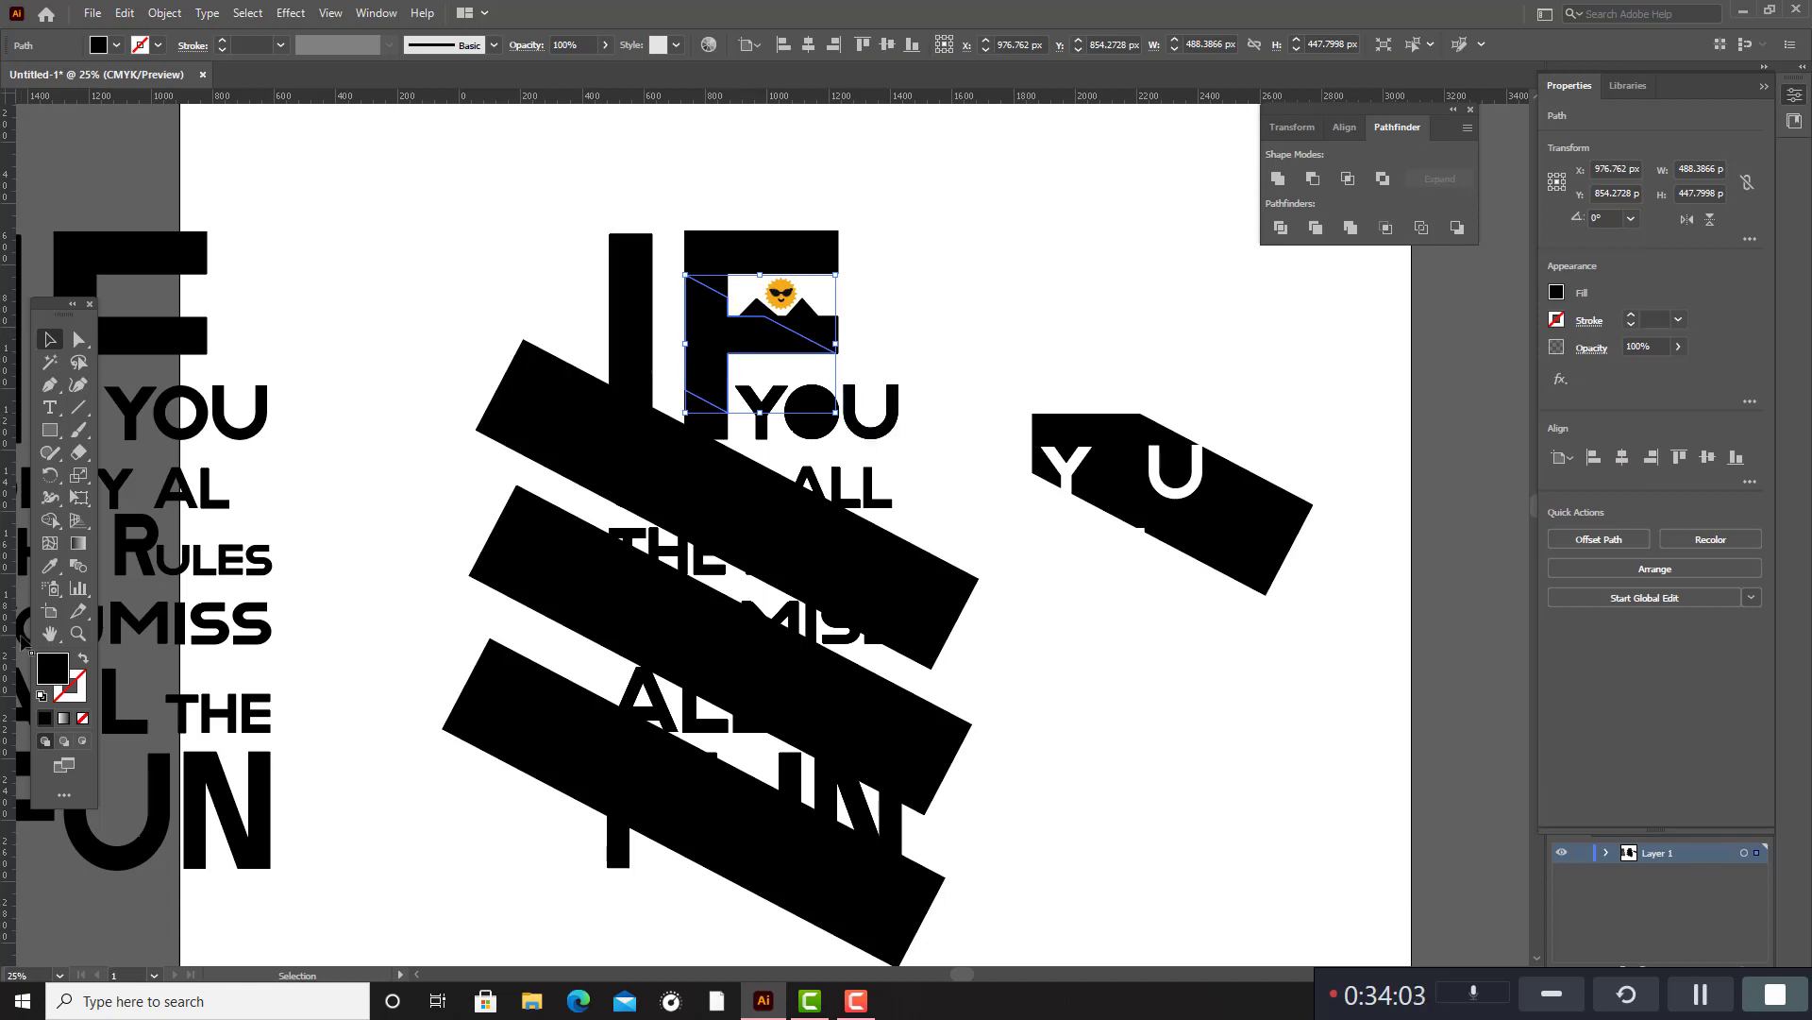
pyautogui.doubleClick(59, 671)
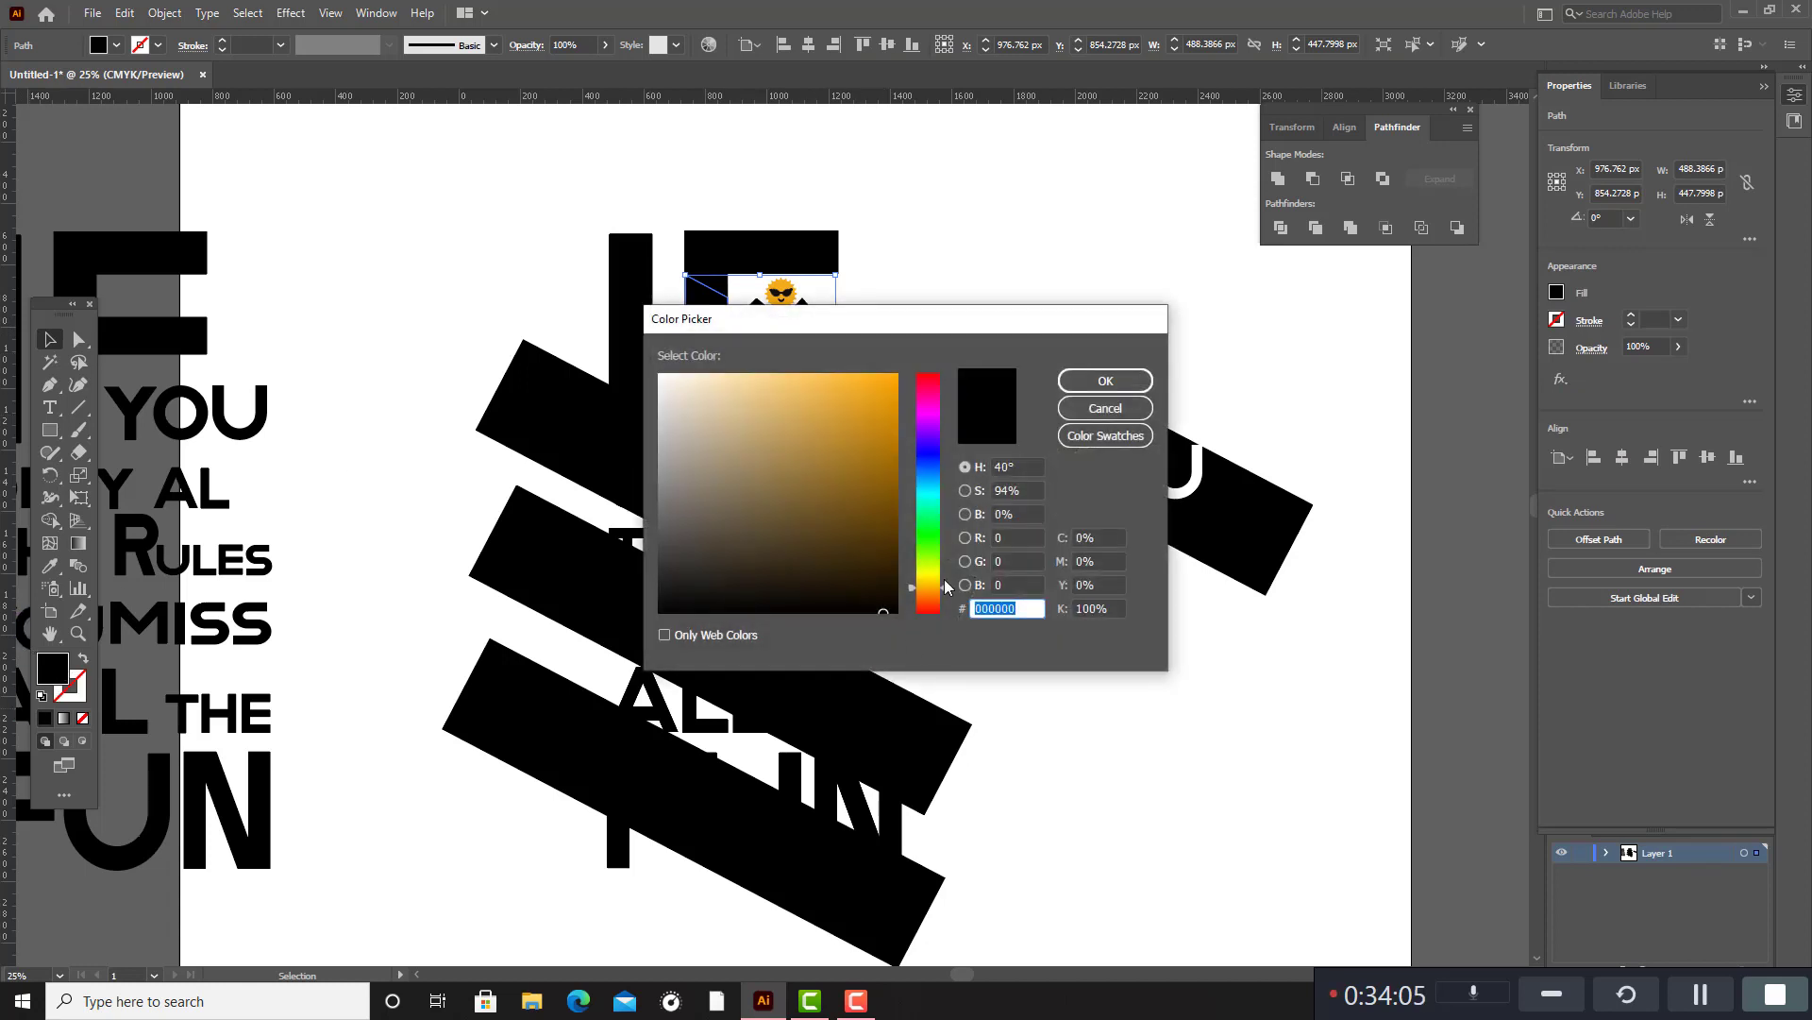
pyautogui.moveTo(944, 591); pyautogui.dragTo(942, 612)
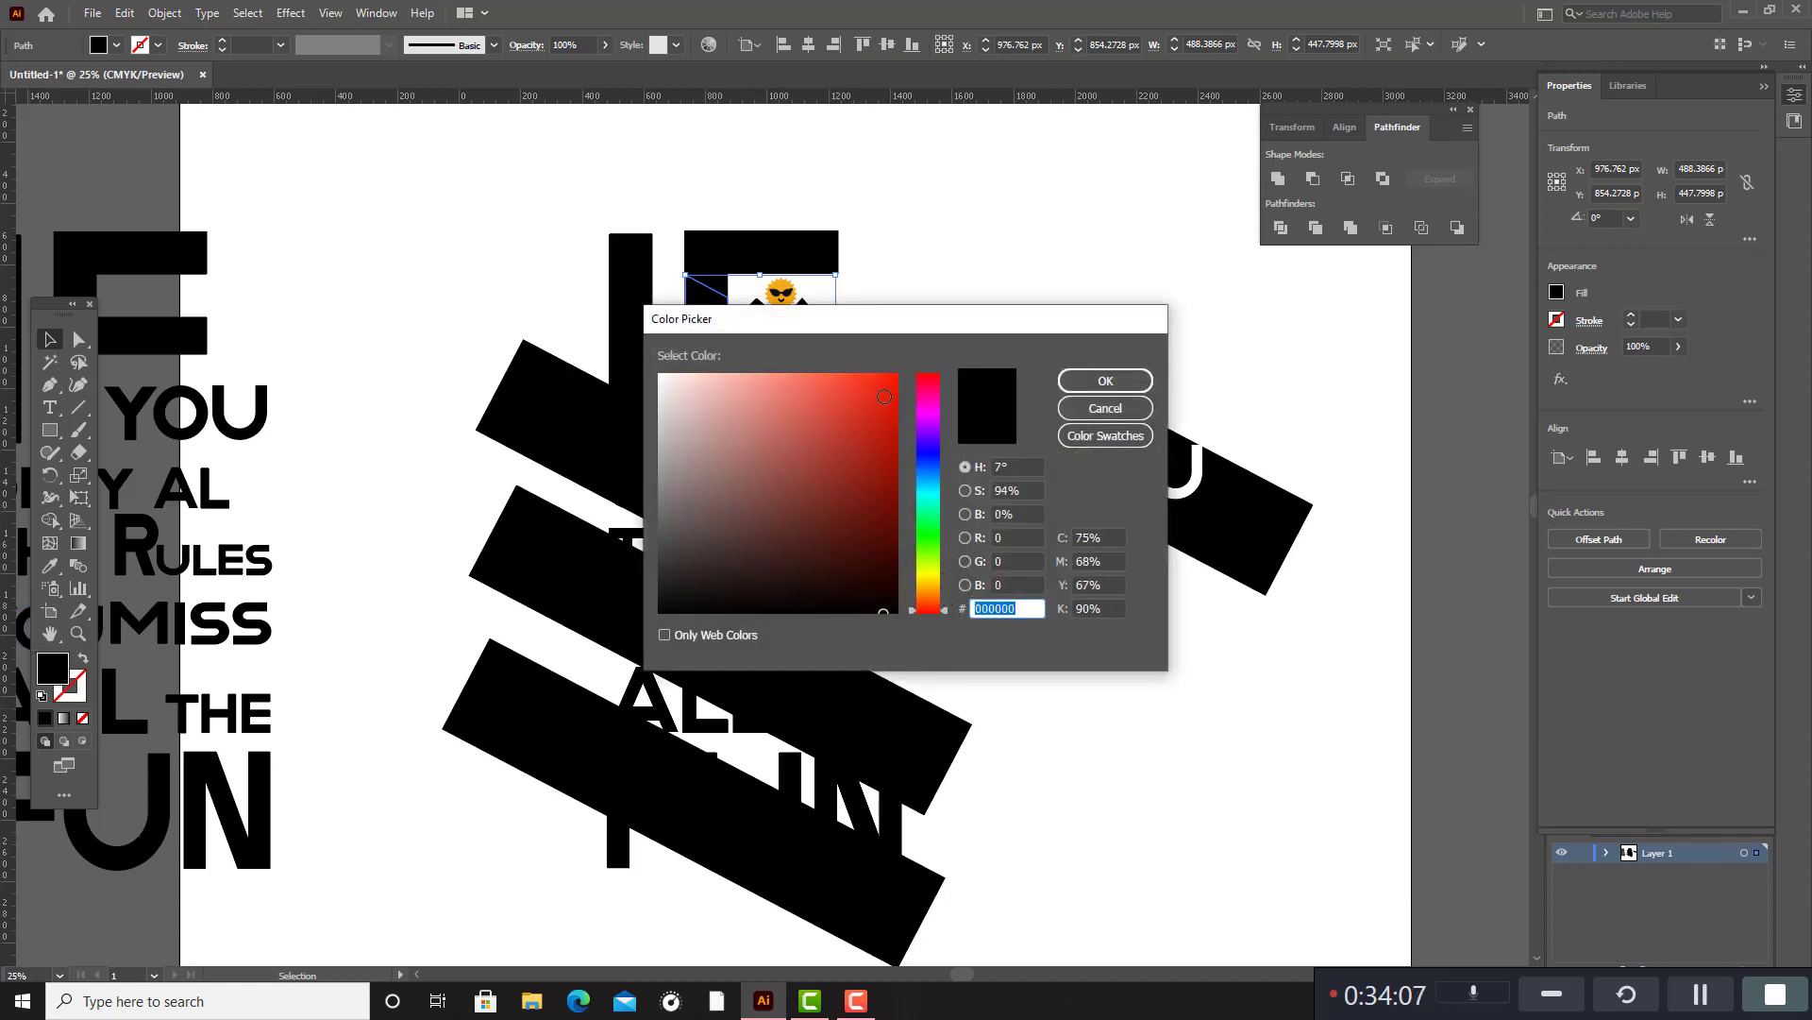
pyautogui.click(884, 396)
pyautogui.click(1100, 381)
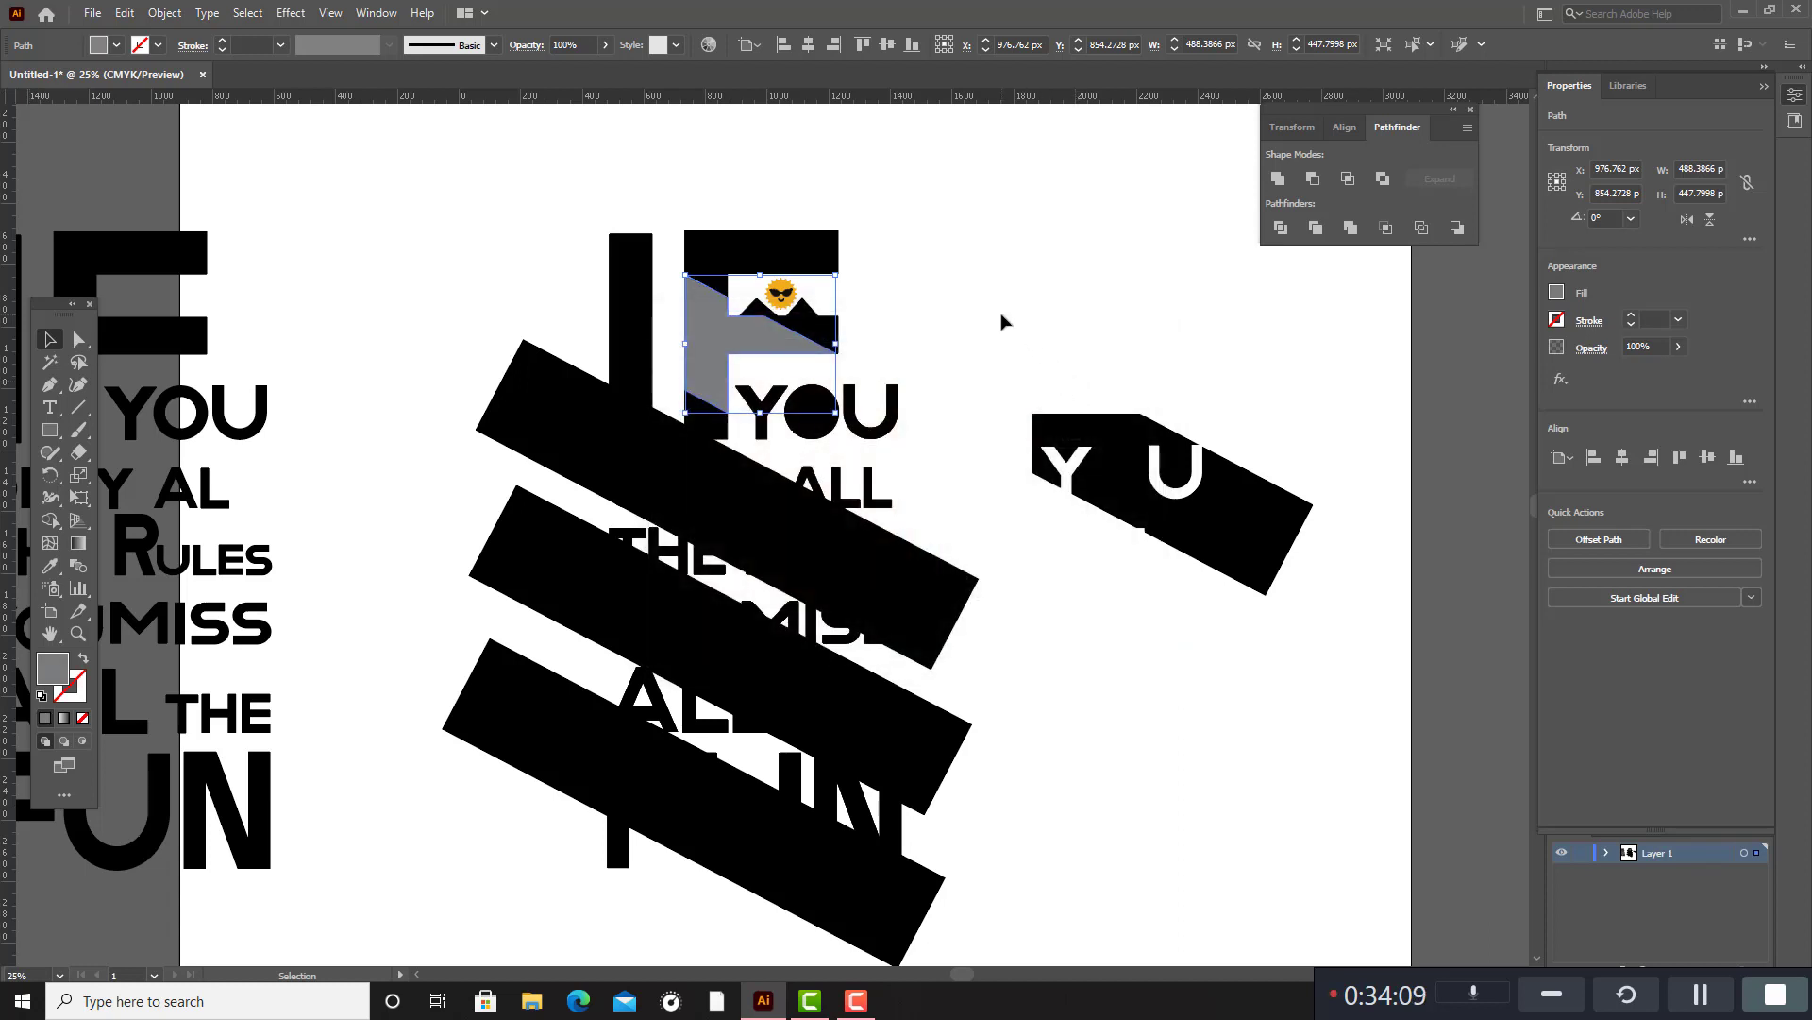
# Try to fill the slanted segment of the I with orange F4A60B.
pyautogui.click(627, 302)
pyautogui.doubleClick(53, 670)
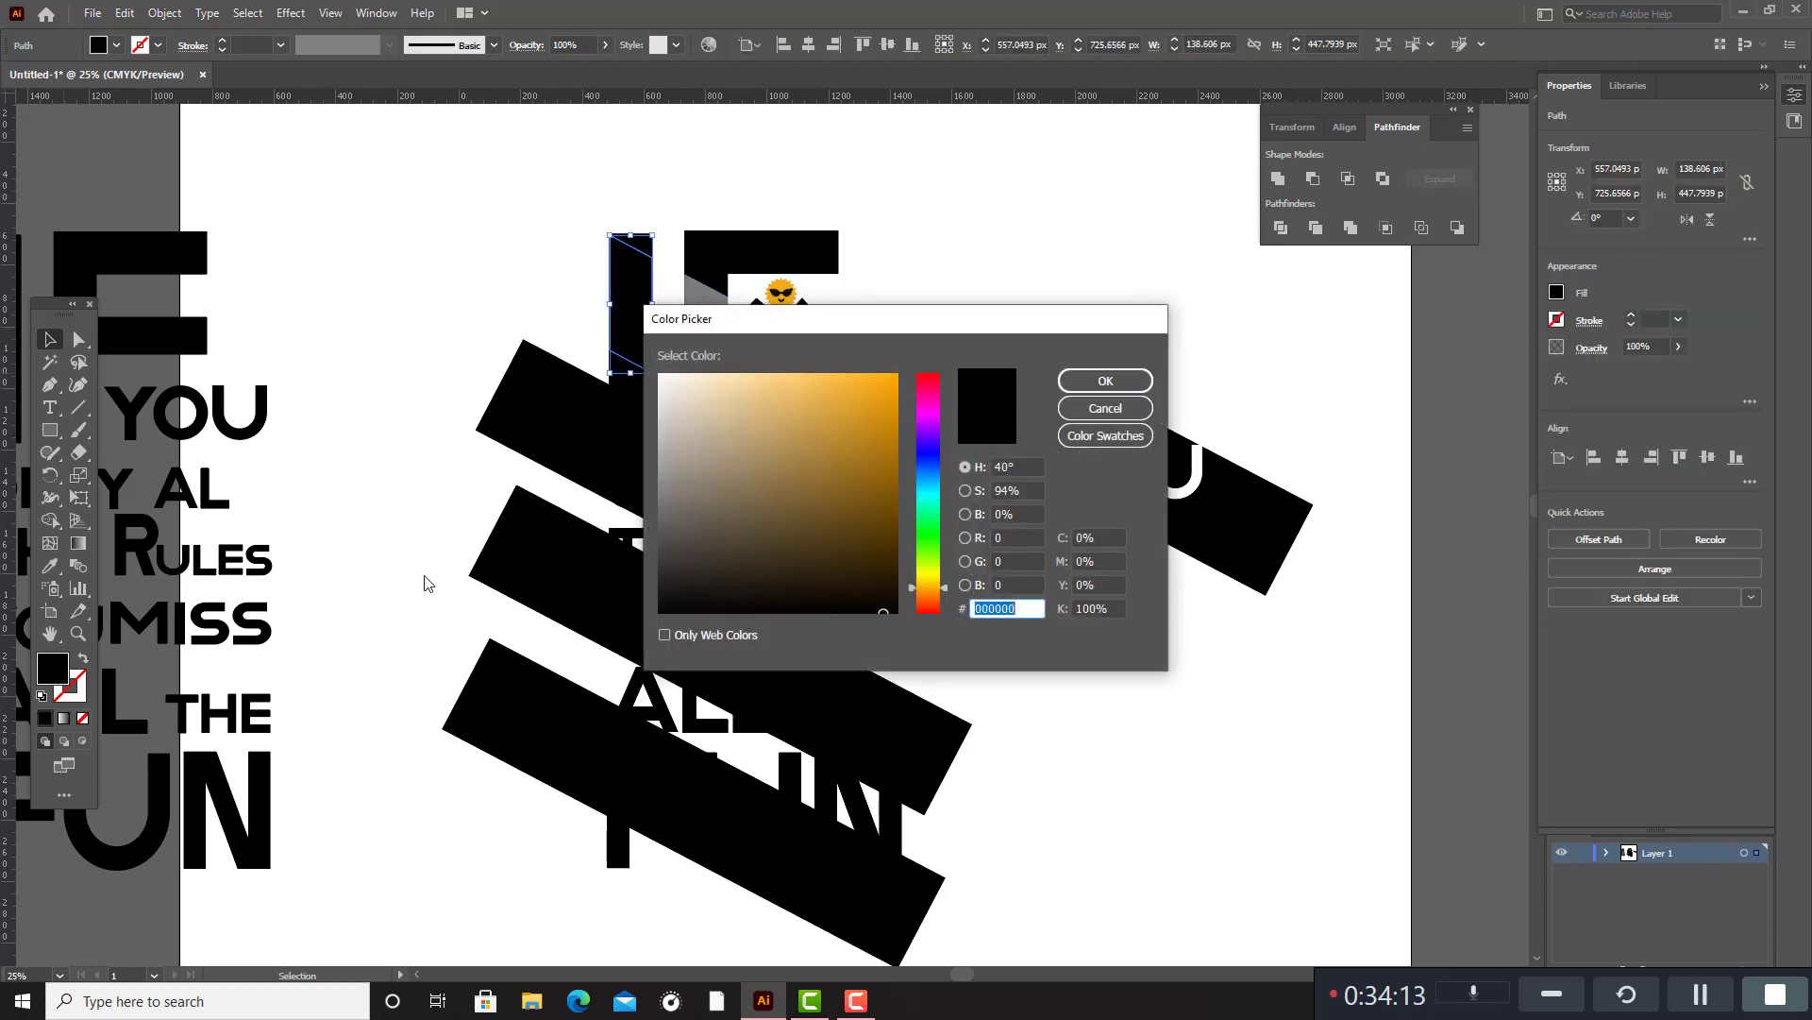
pyautogui.click(891, 379)
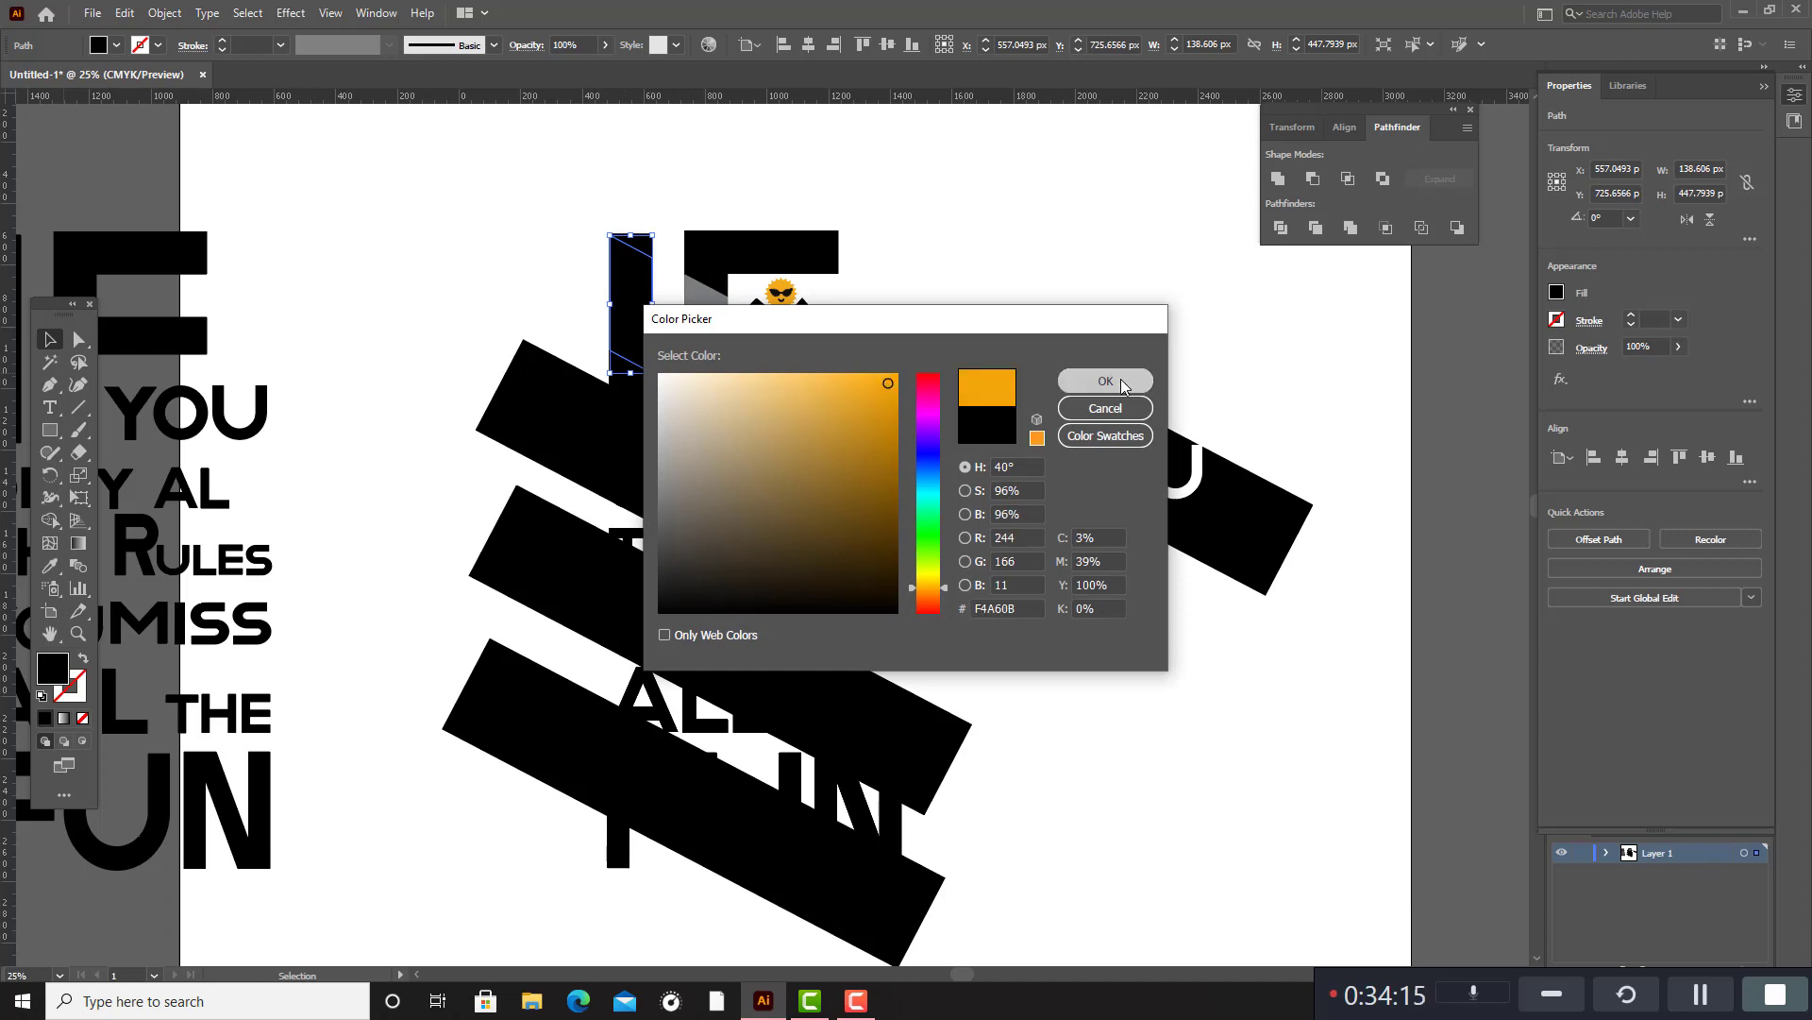
pyautogui.click(1105, 380)
# Try to recolour the slanted segment of the F with orange F4A60C.
pyautogui.click(1058, 337)
pyautogui.click(736, 349)
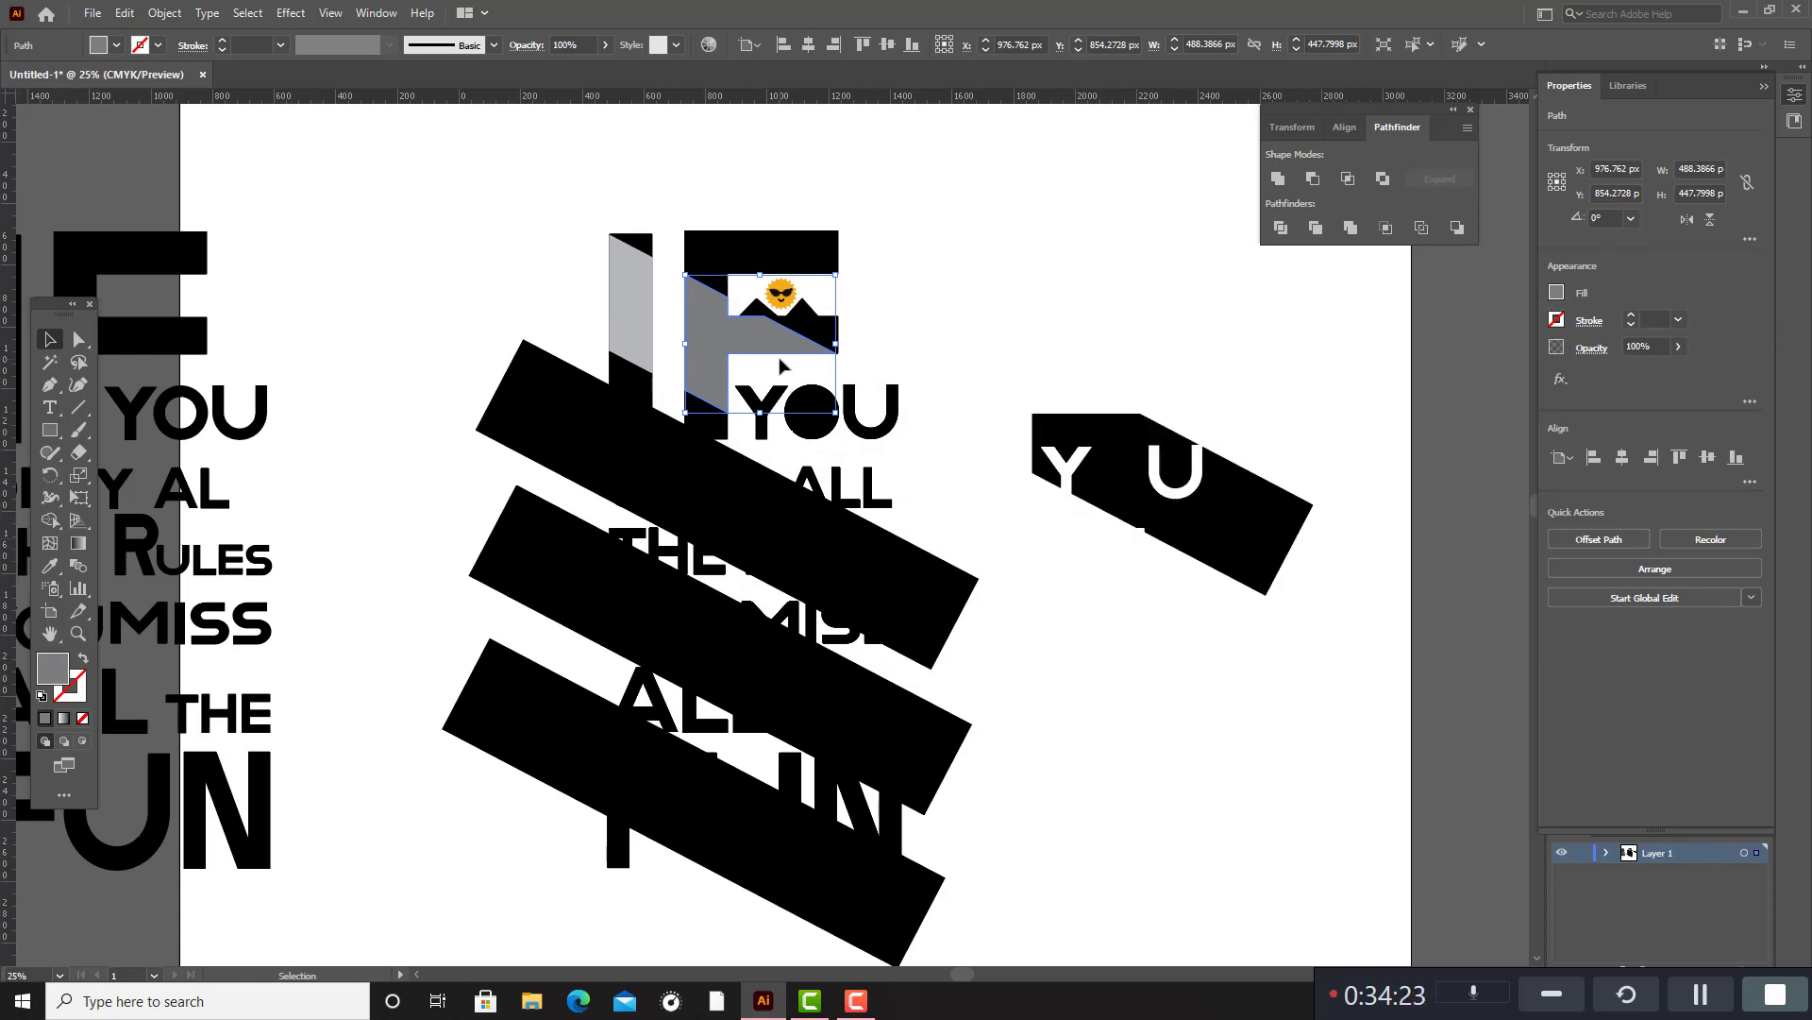
pyautogui.click(970, 329)
pyautogui.click(743, 350)
pyautogui.doubleClick(53, 672)
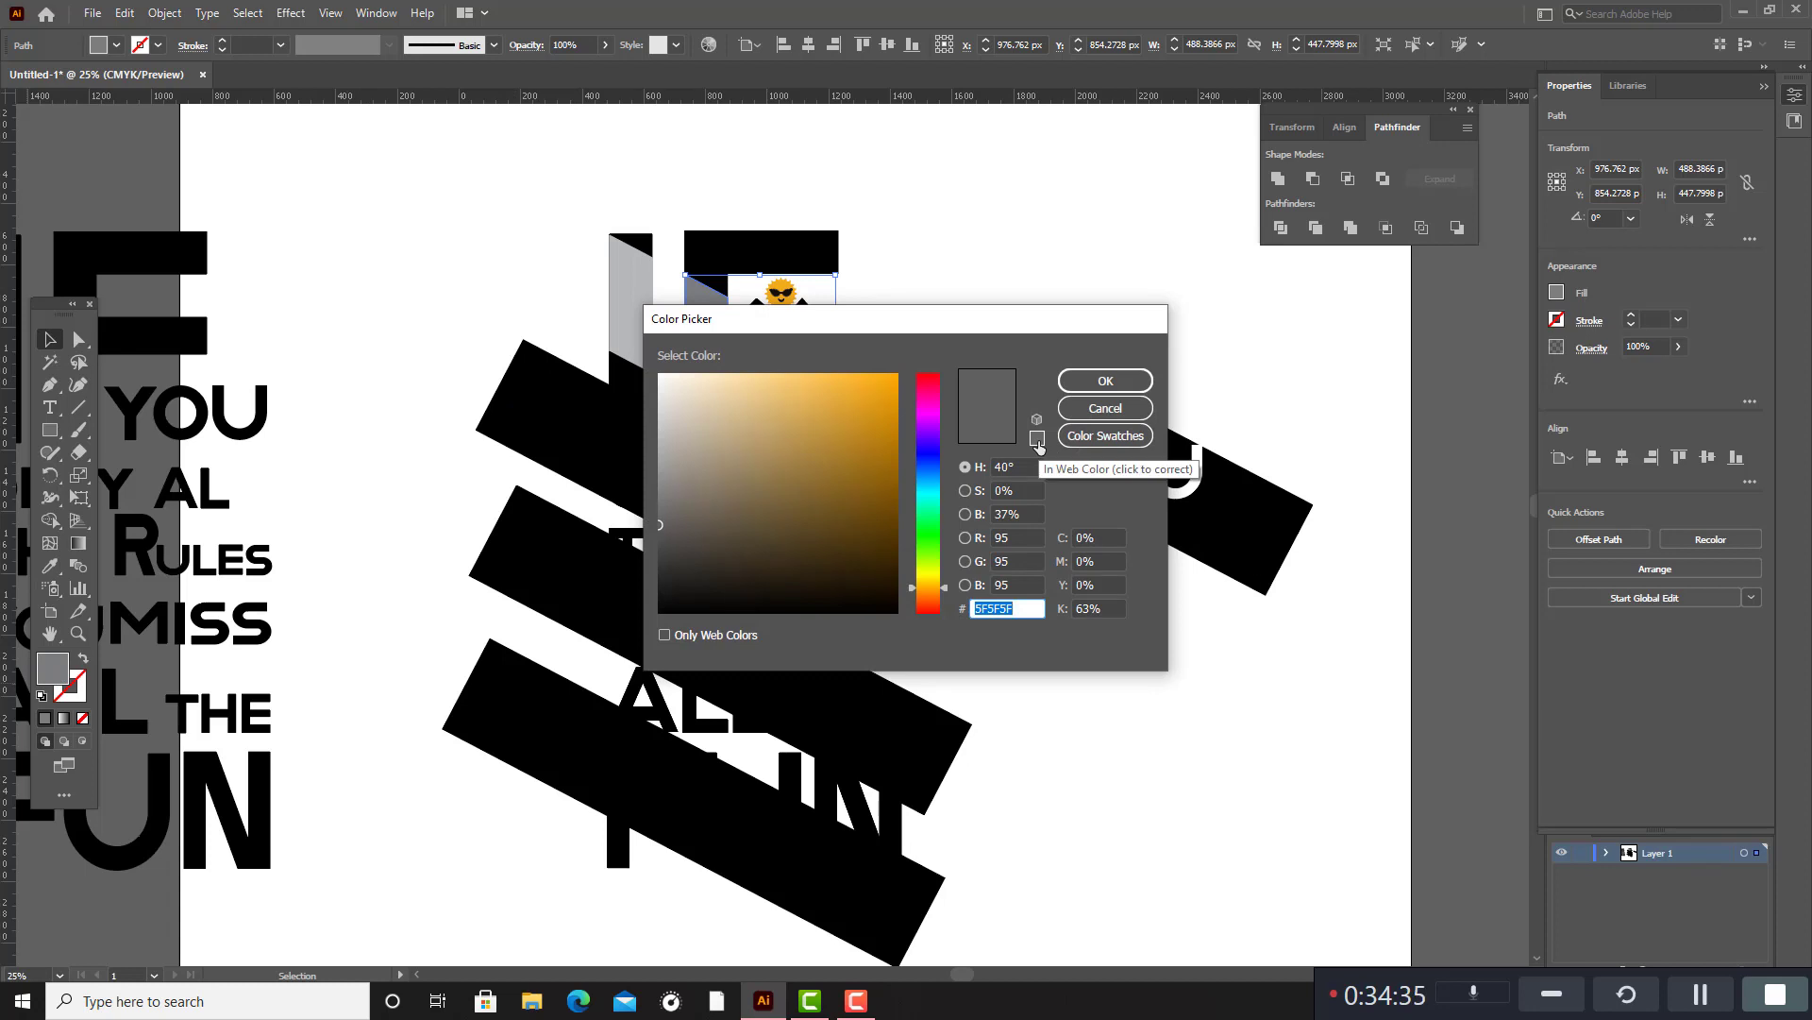
pyautogui.click(888, 380)
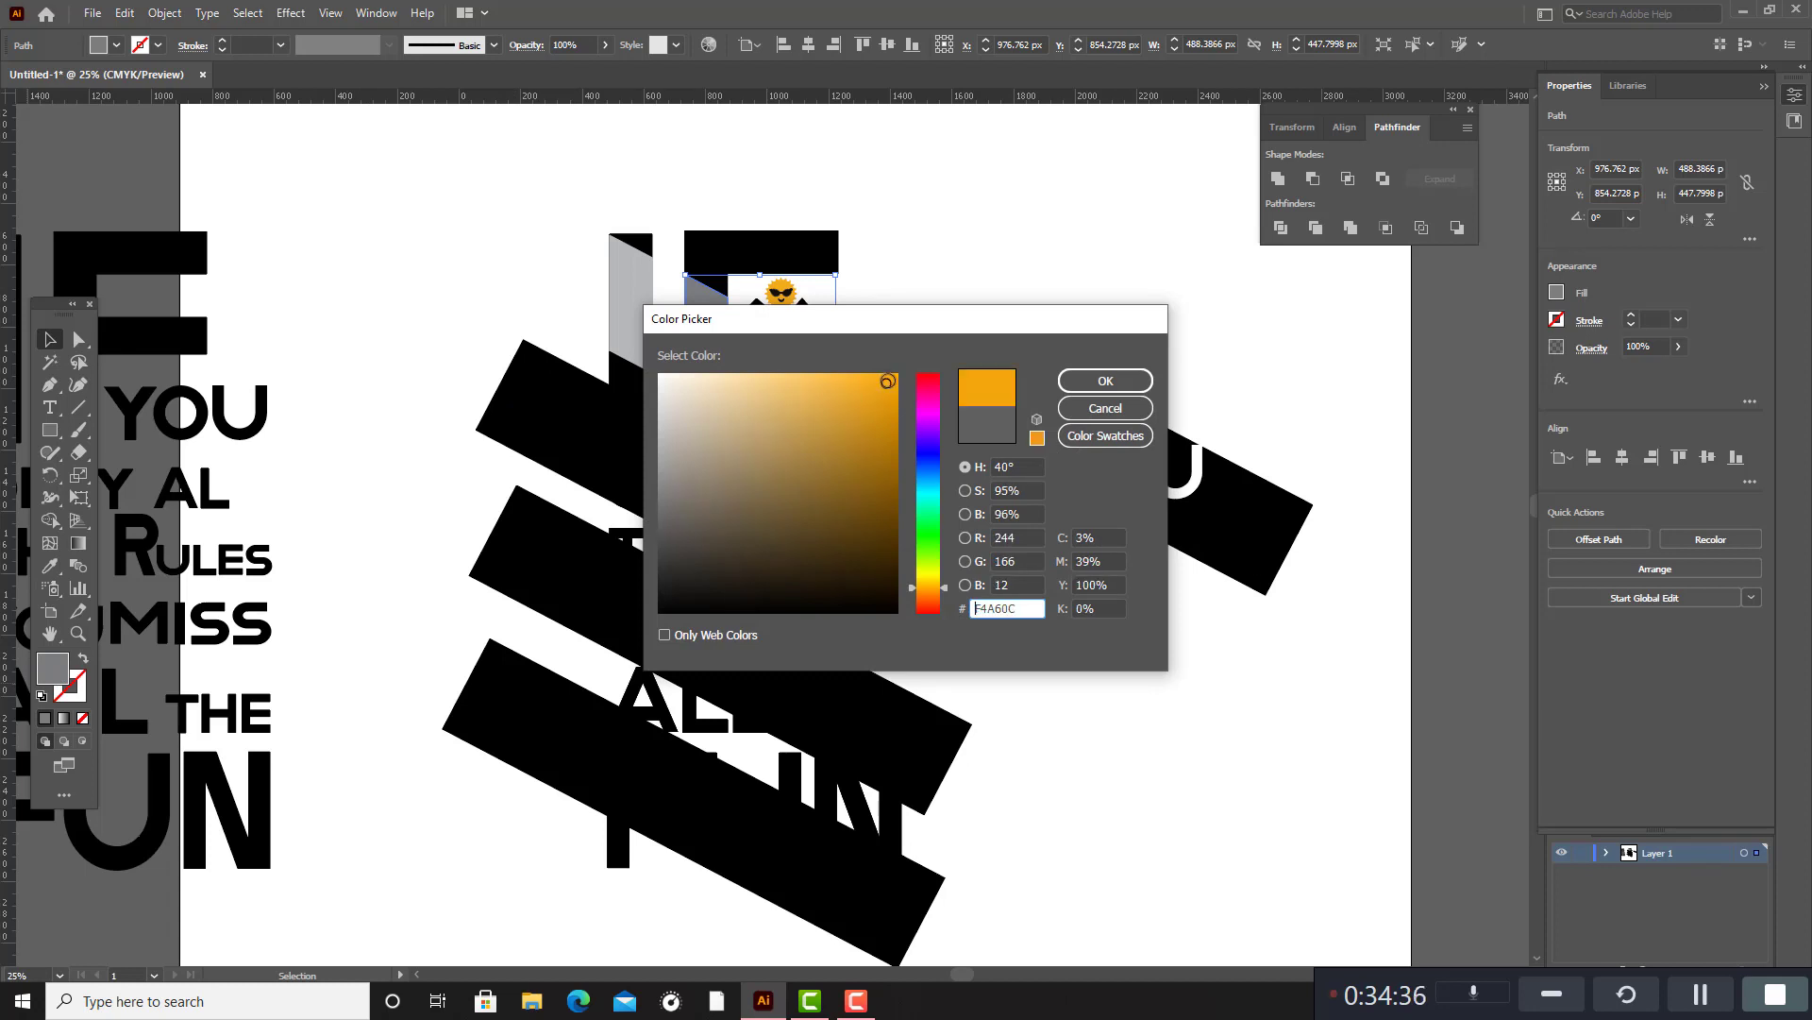
pyautogui.click(1106, 381)
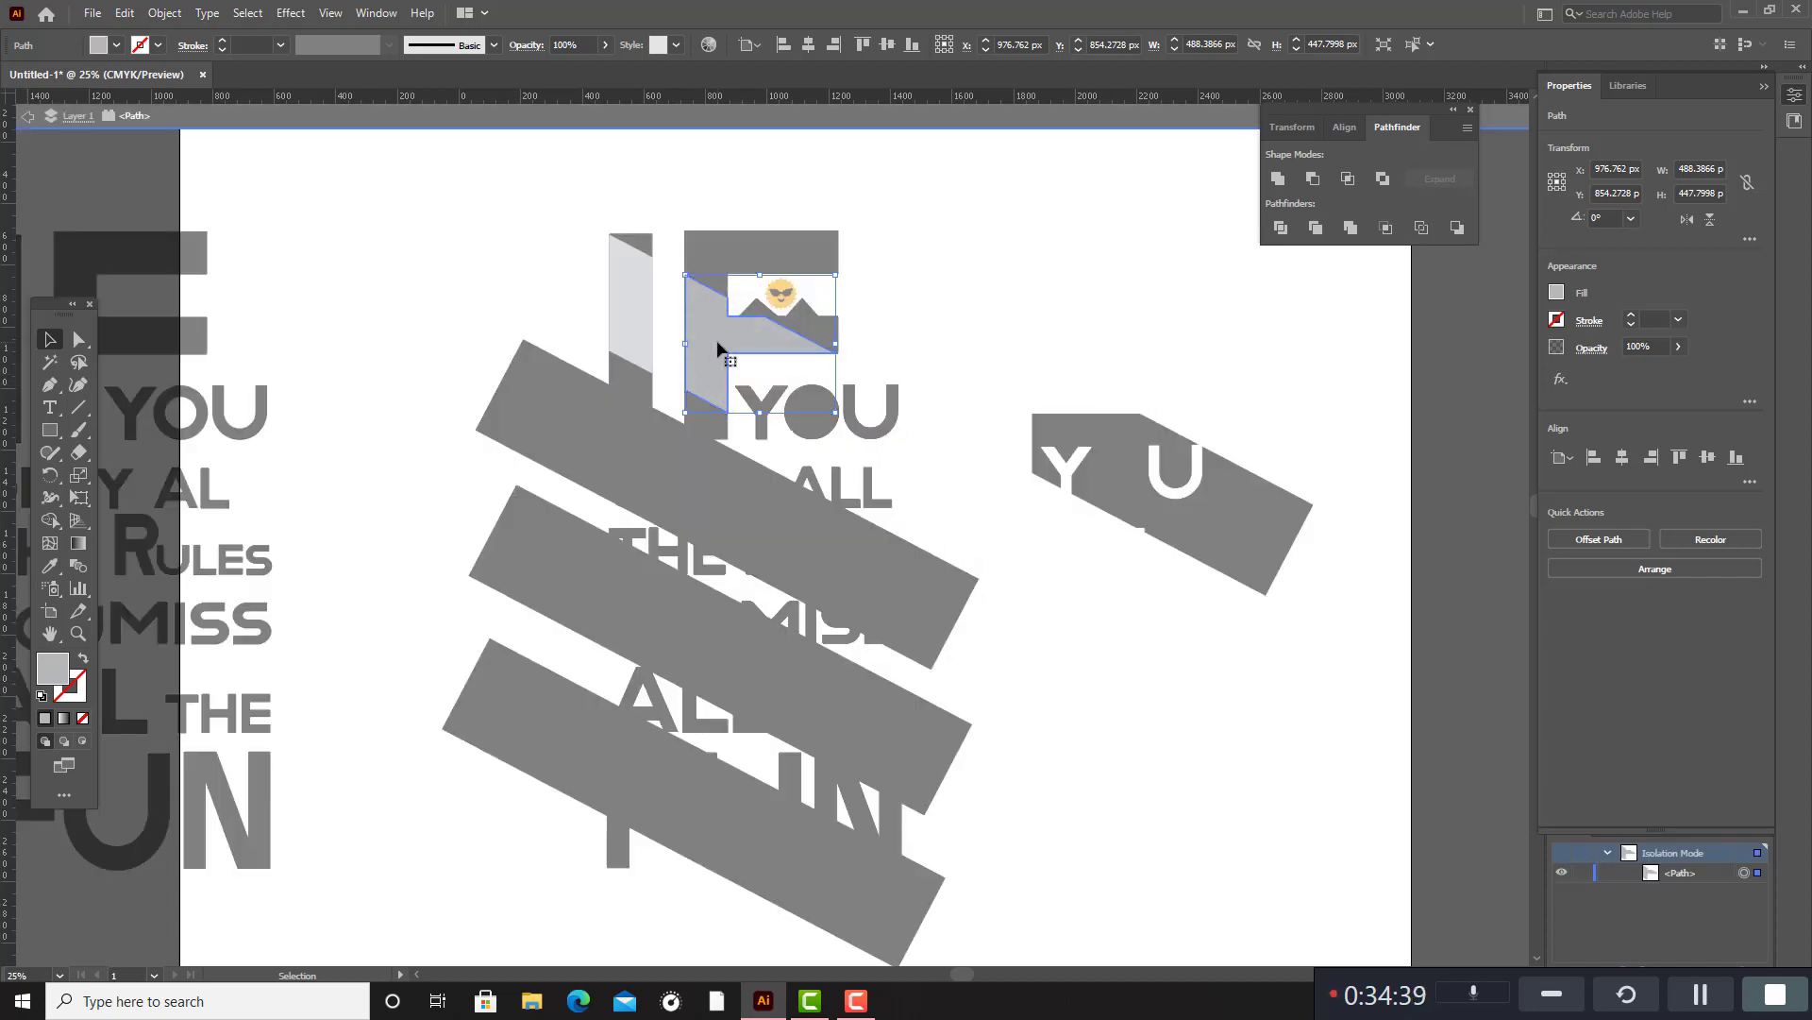
pyautogui.click(1060, 312)
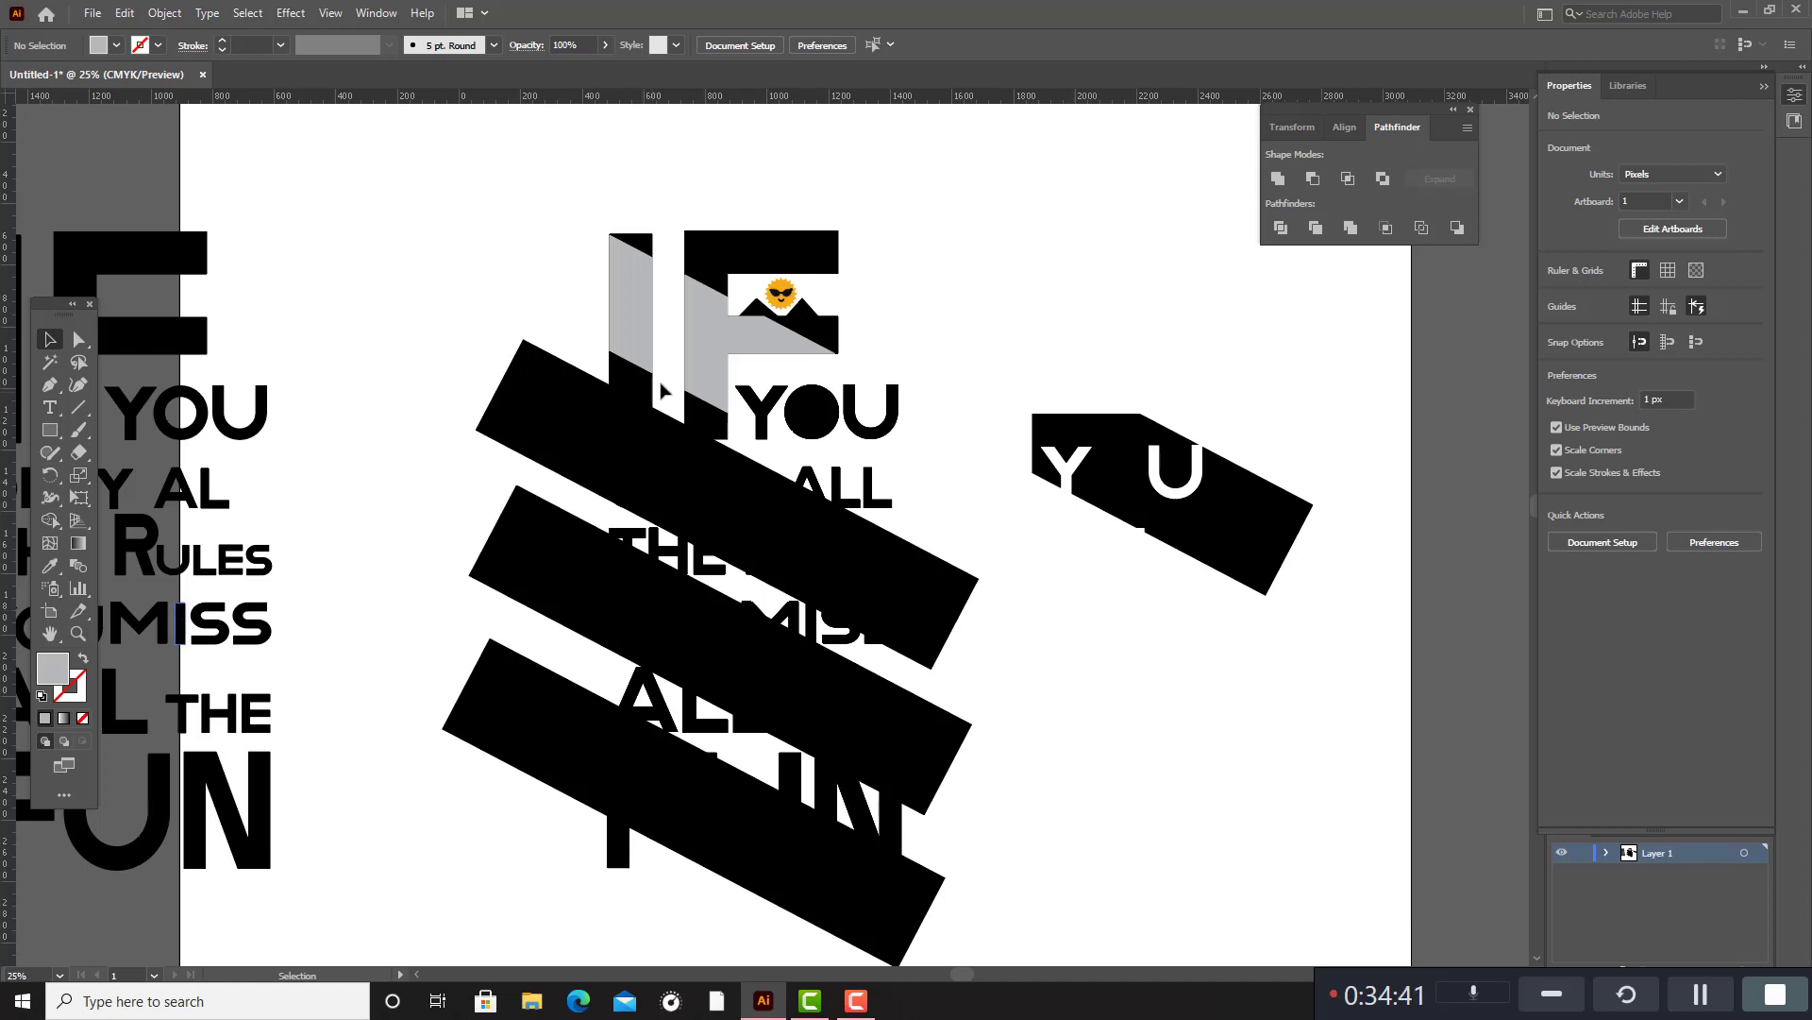
# Fill the slanted segment of the F with the CMYK Red swatch.
pyautogui.click(712, 345)
pyautogui.doubleClick(52, 673)
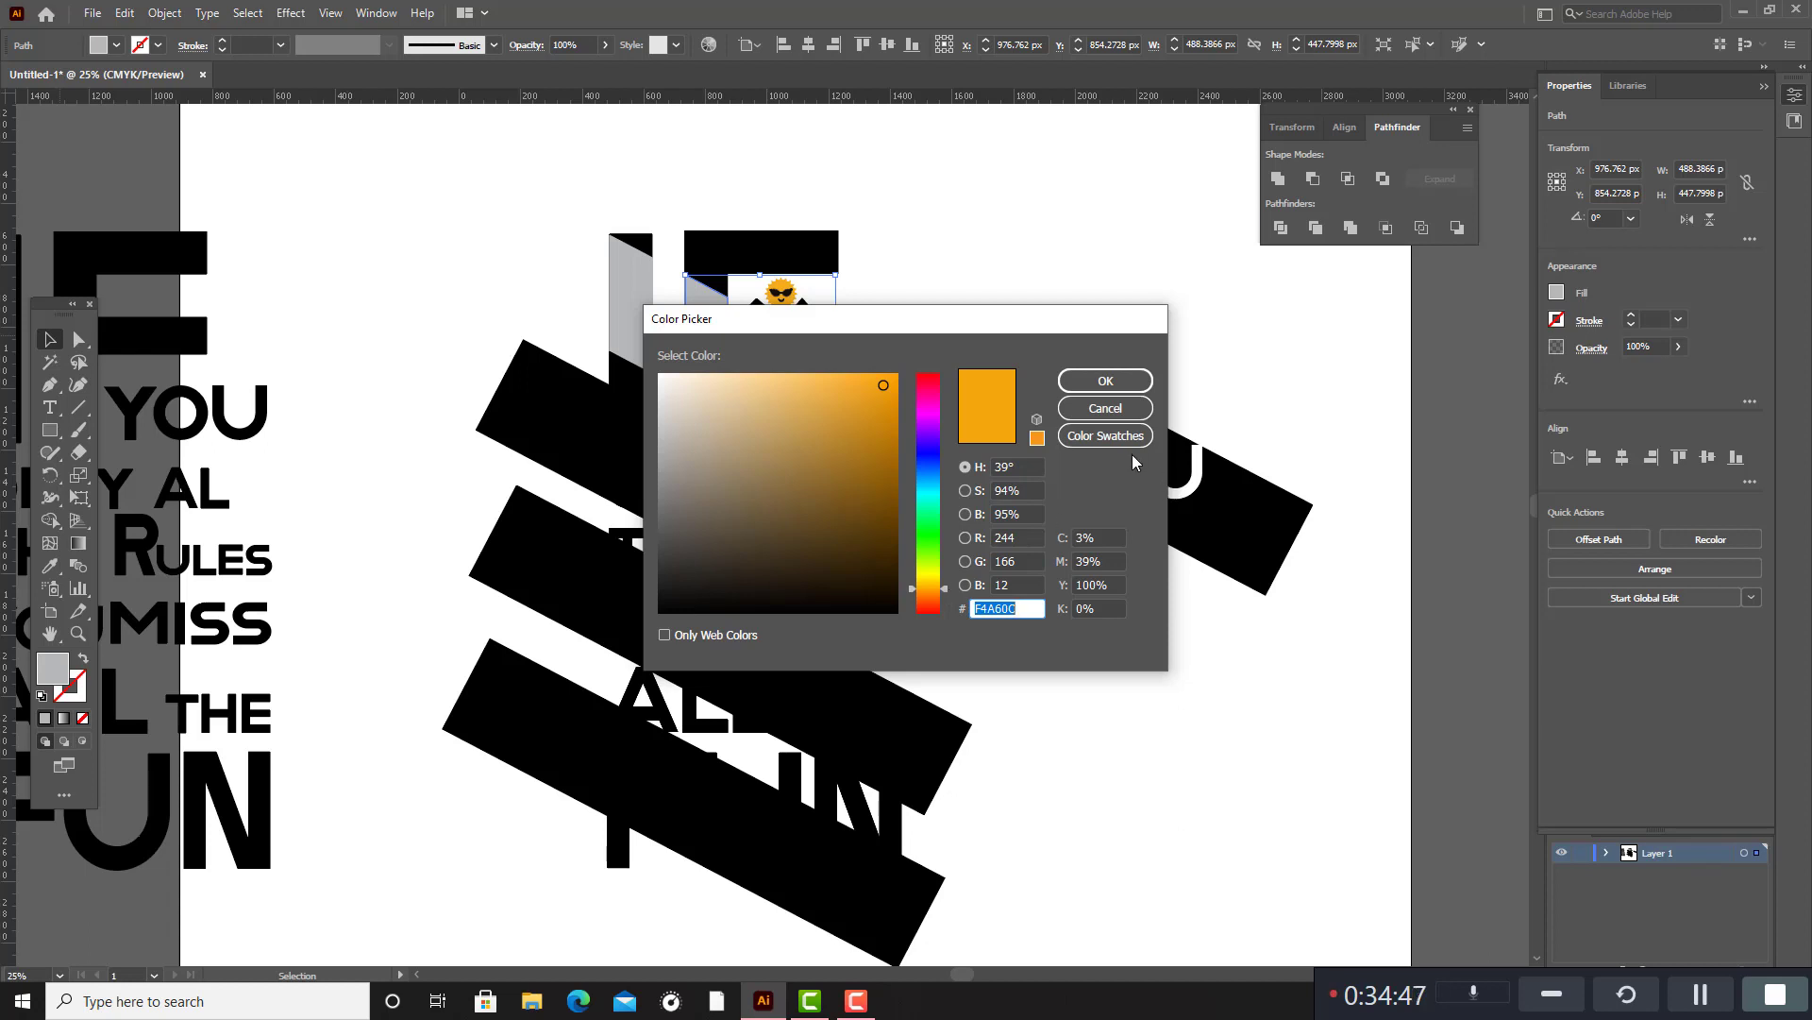
pyautogui.click(1108, 435)
pyautogui.click(703, 434)
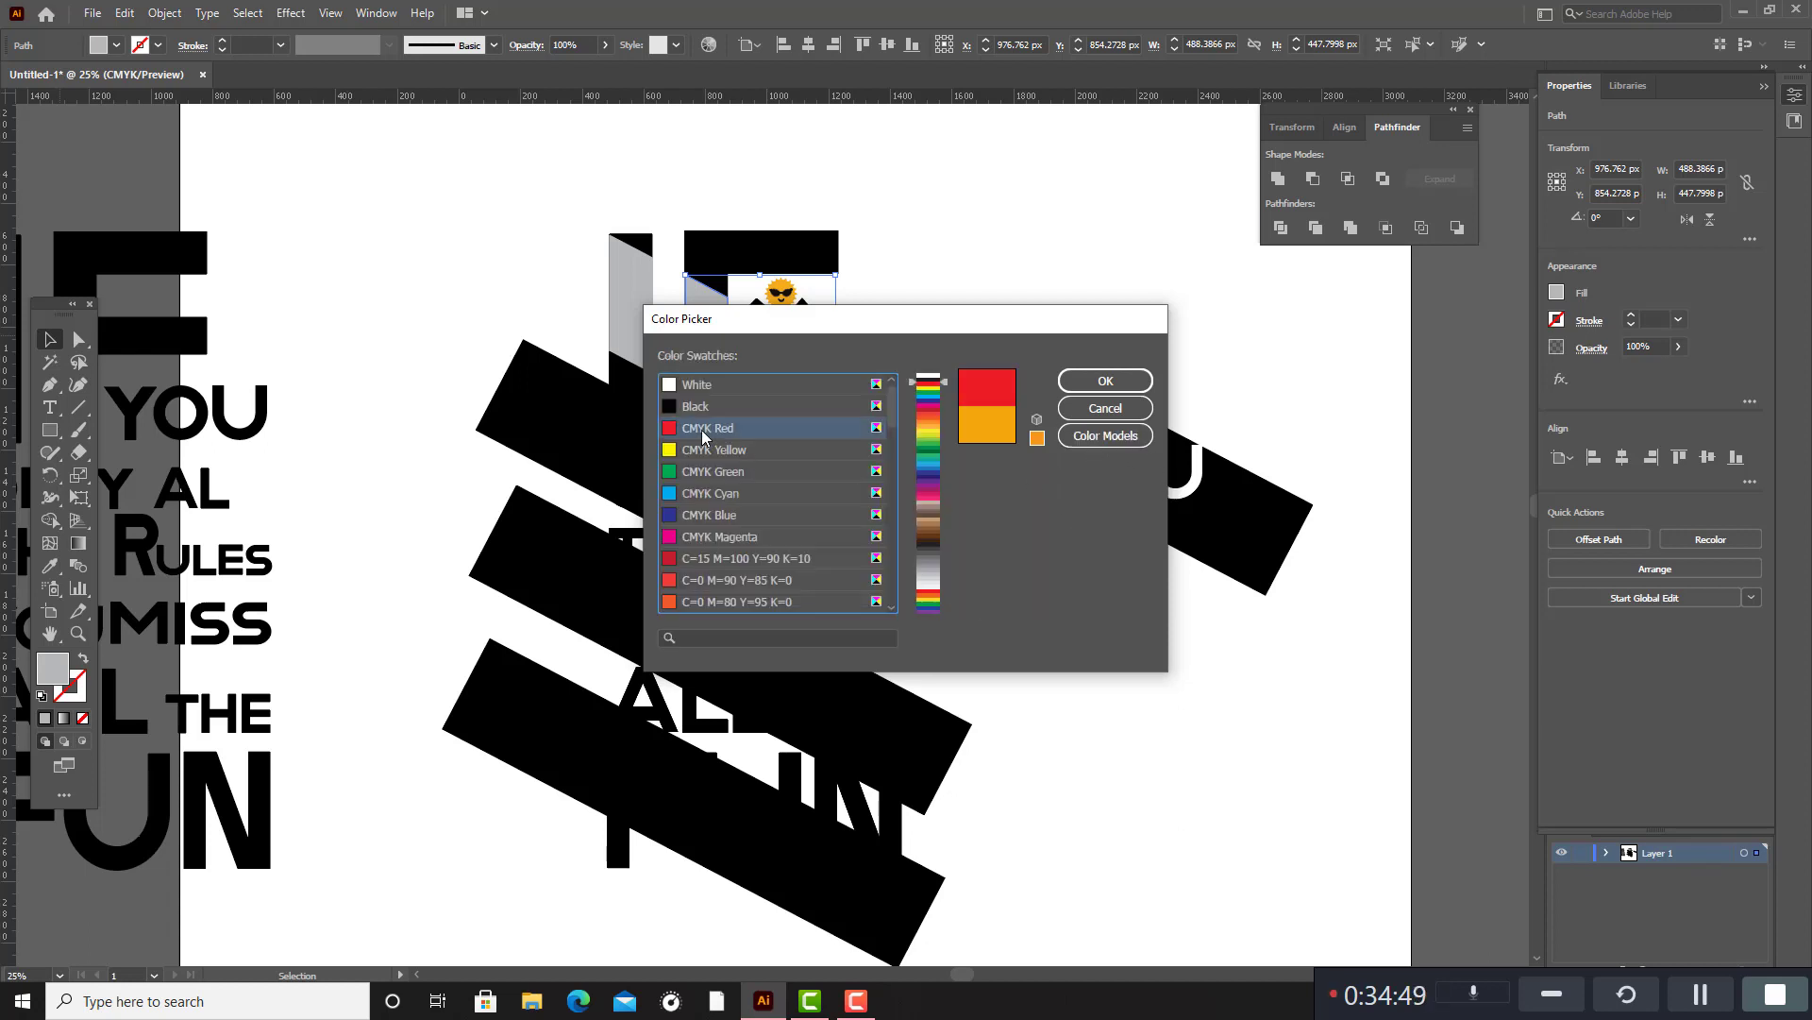
pyautogui.click(1107, 380)
pyautogui.click(664, 318)
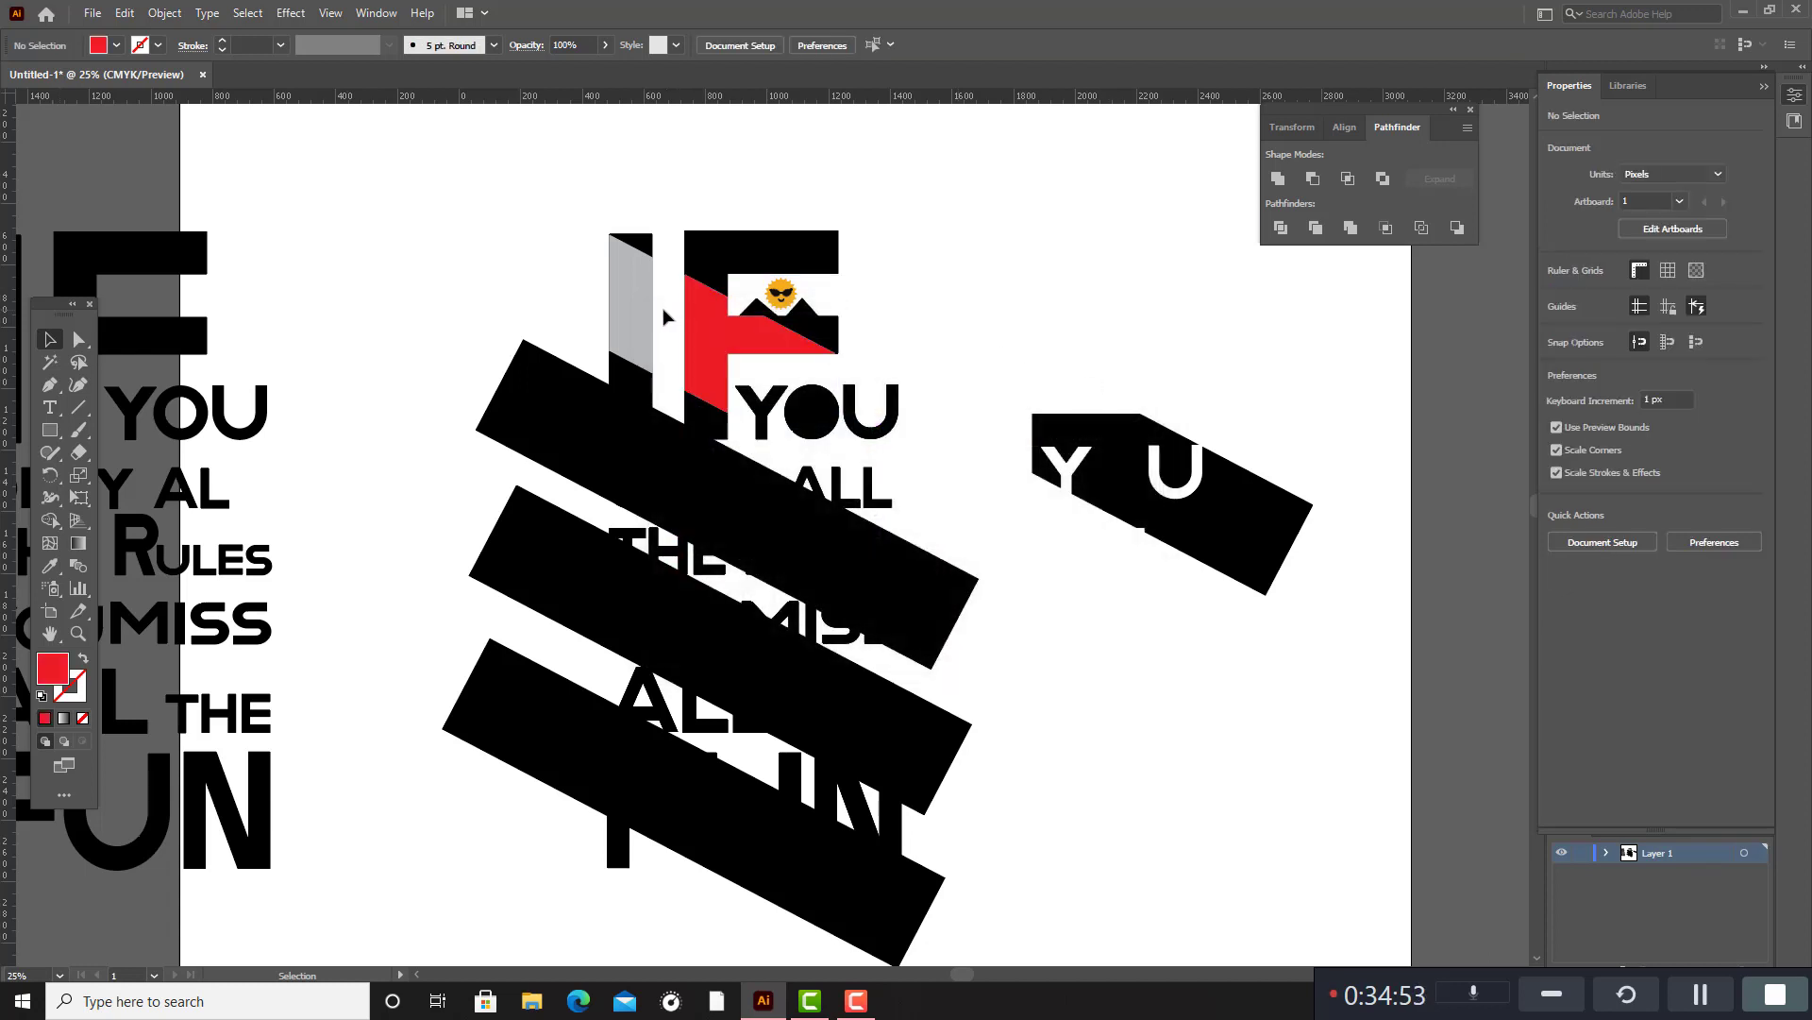
# Try to fill the slanted segment of the I with a bright red chosen from the colour field.
pyautogui.click(634, 310)
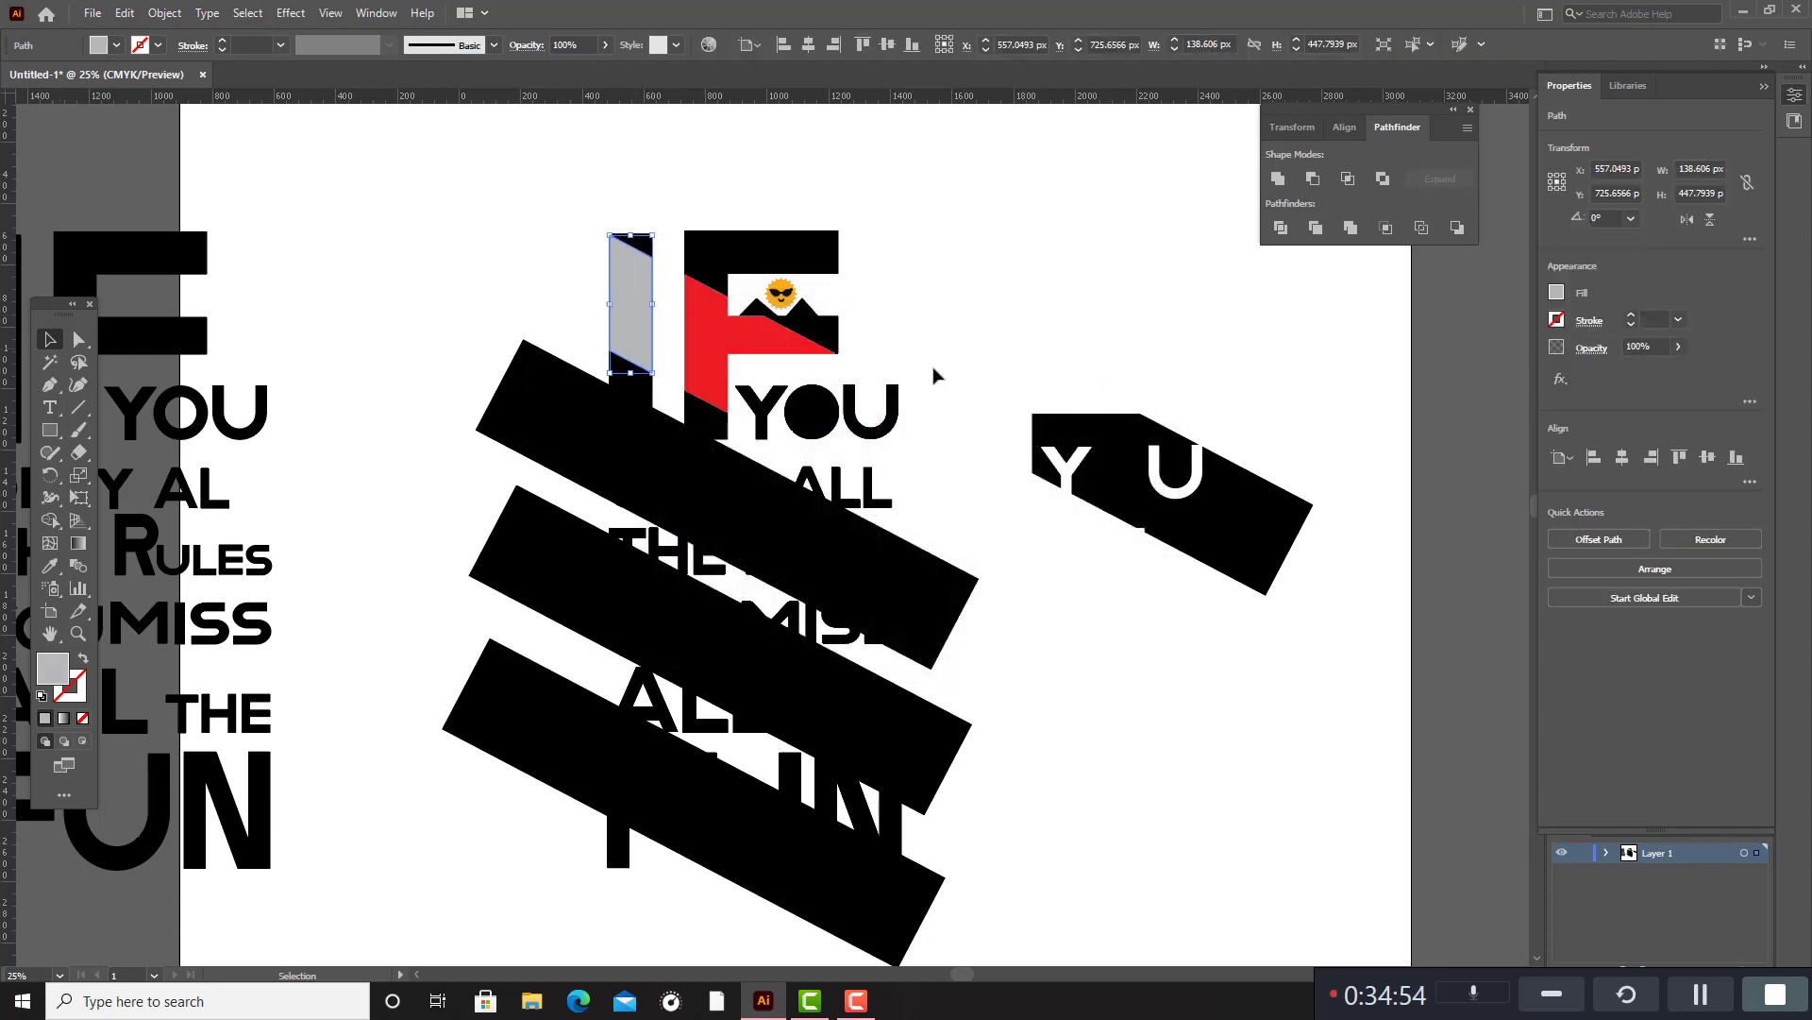
pyautogui.doubleClick(64, 678)
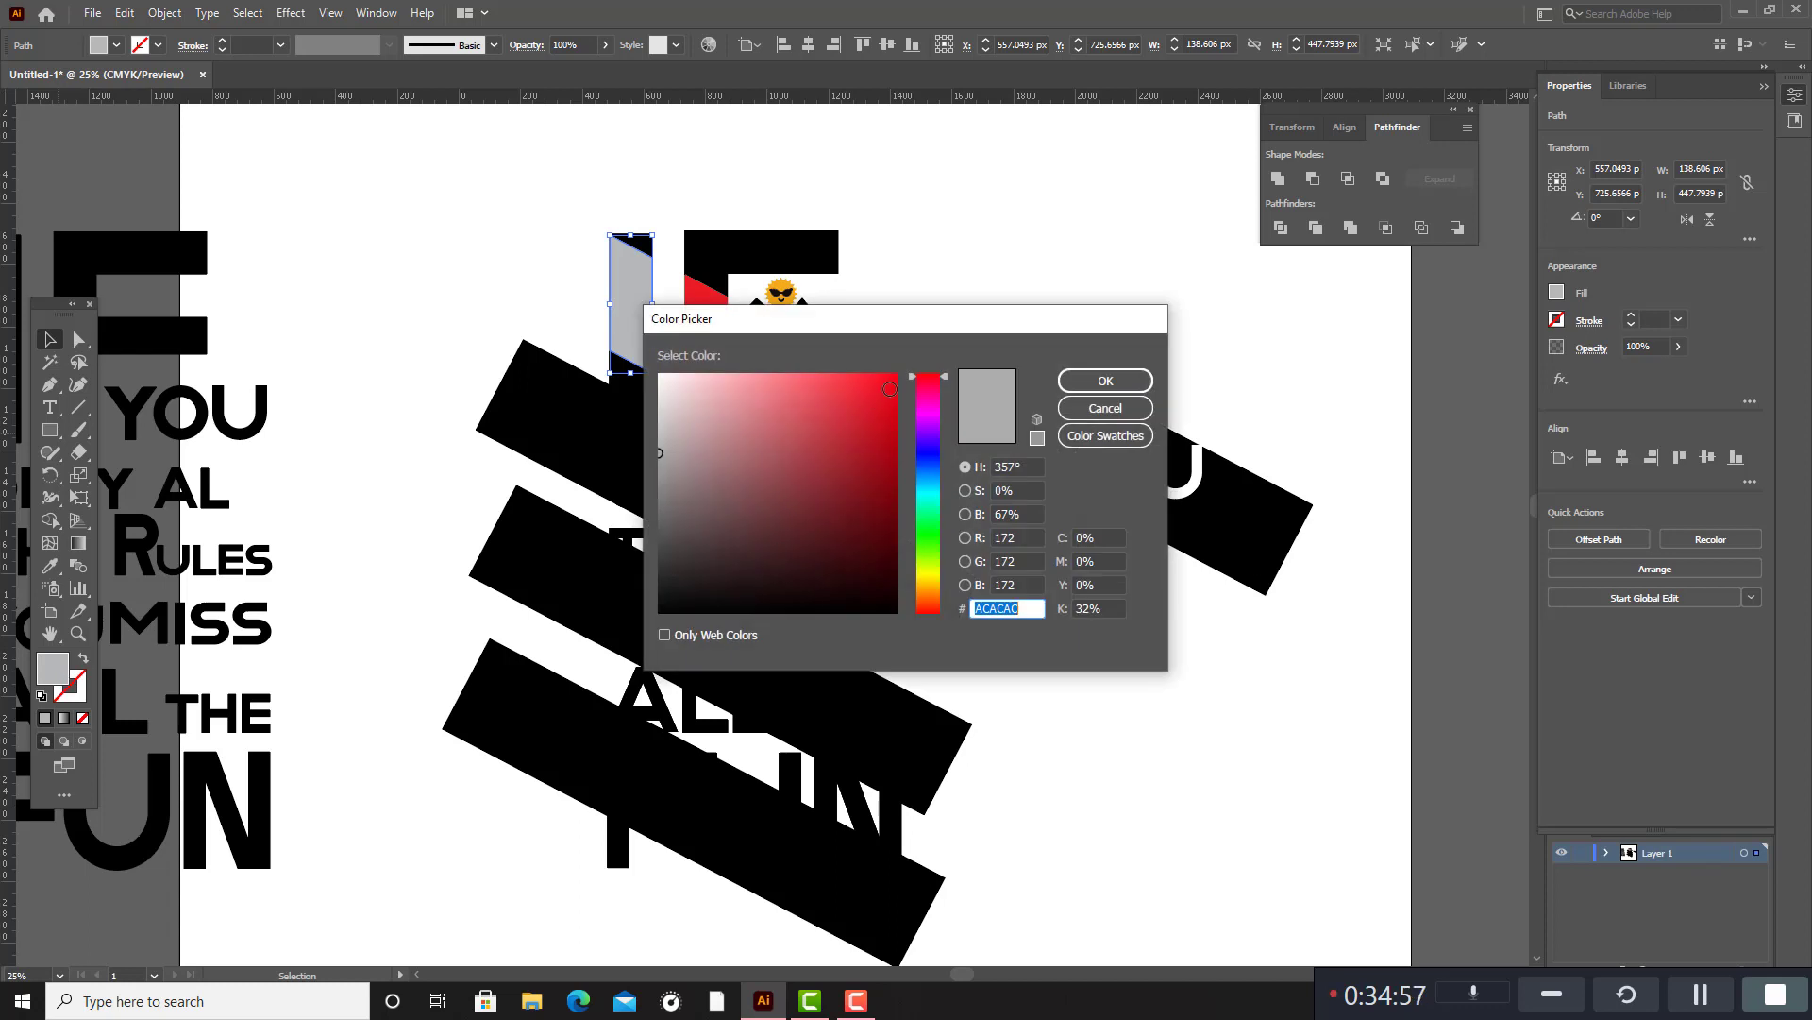
pyautogui.click(889, 389)
pyautogui.click(1098, 380)
pyautogui.click(1073, 342)
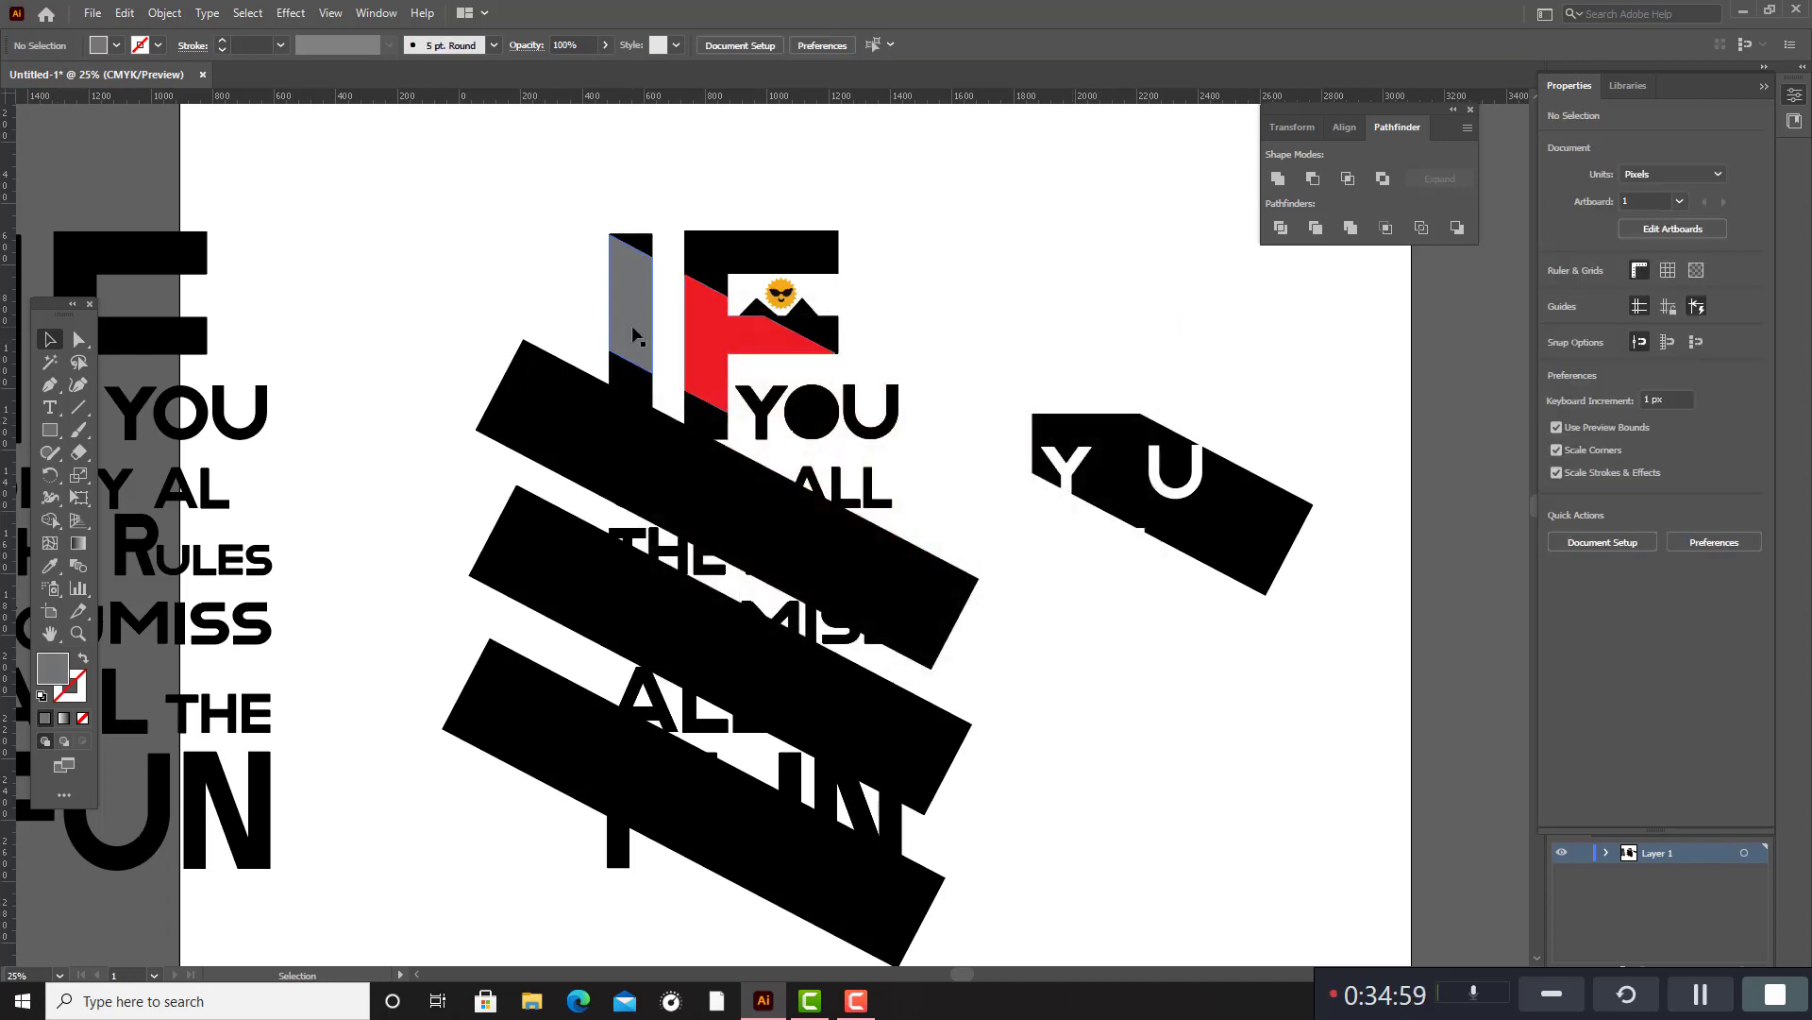
# Fill the slanted segment of the I with the CMYK Red swatch.
pyautogui.click(633, 334)
pyautogui.doubleClick(58, 677)
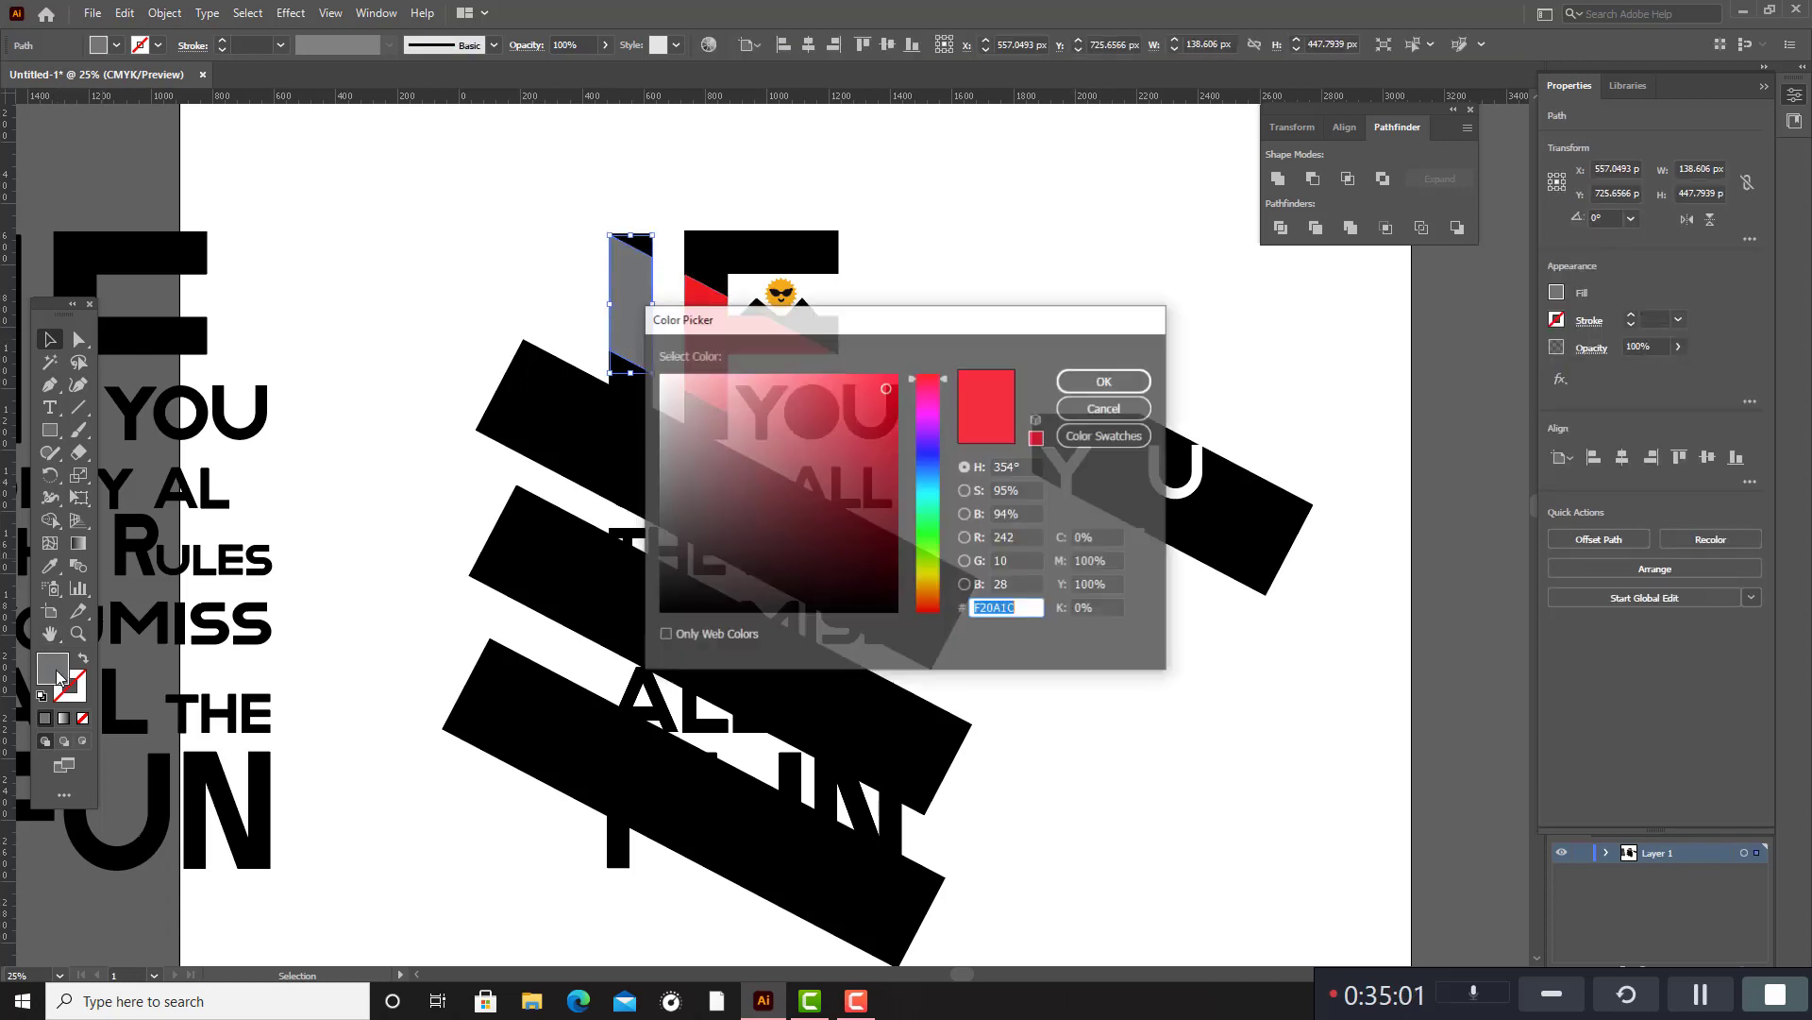
pyautogui.click(1126, 437)
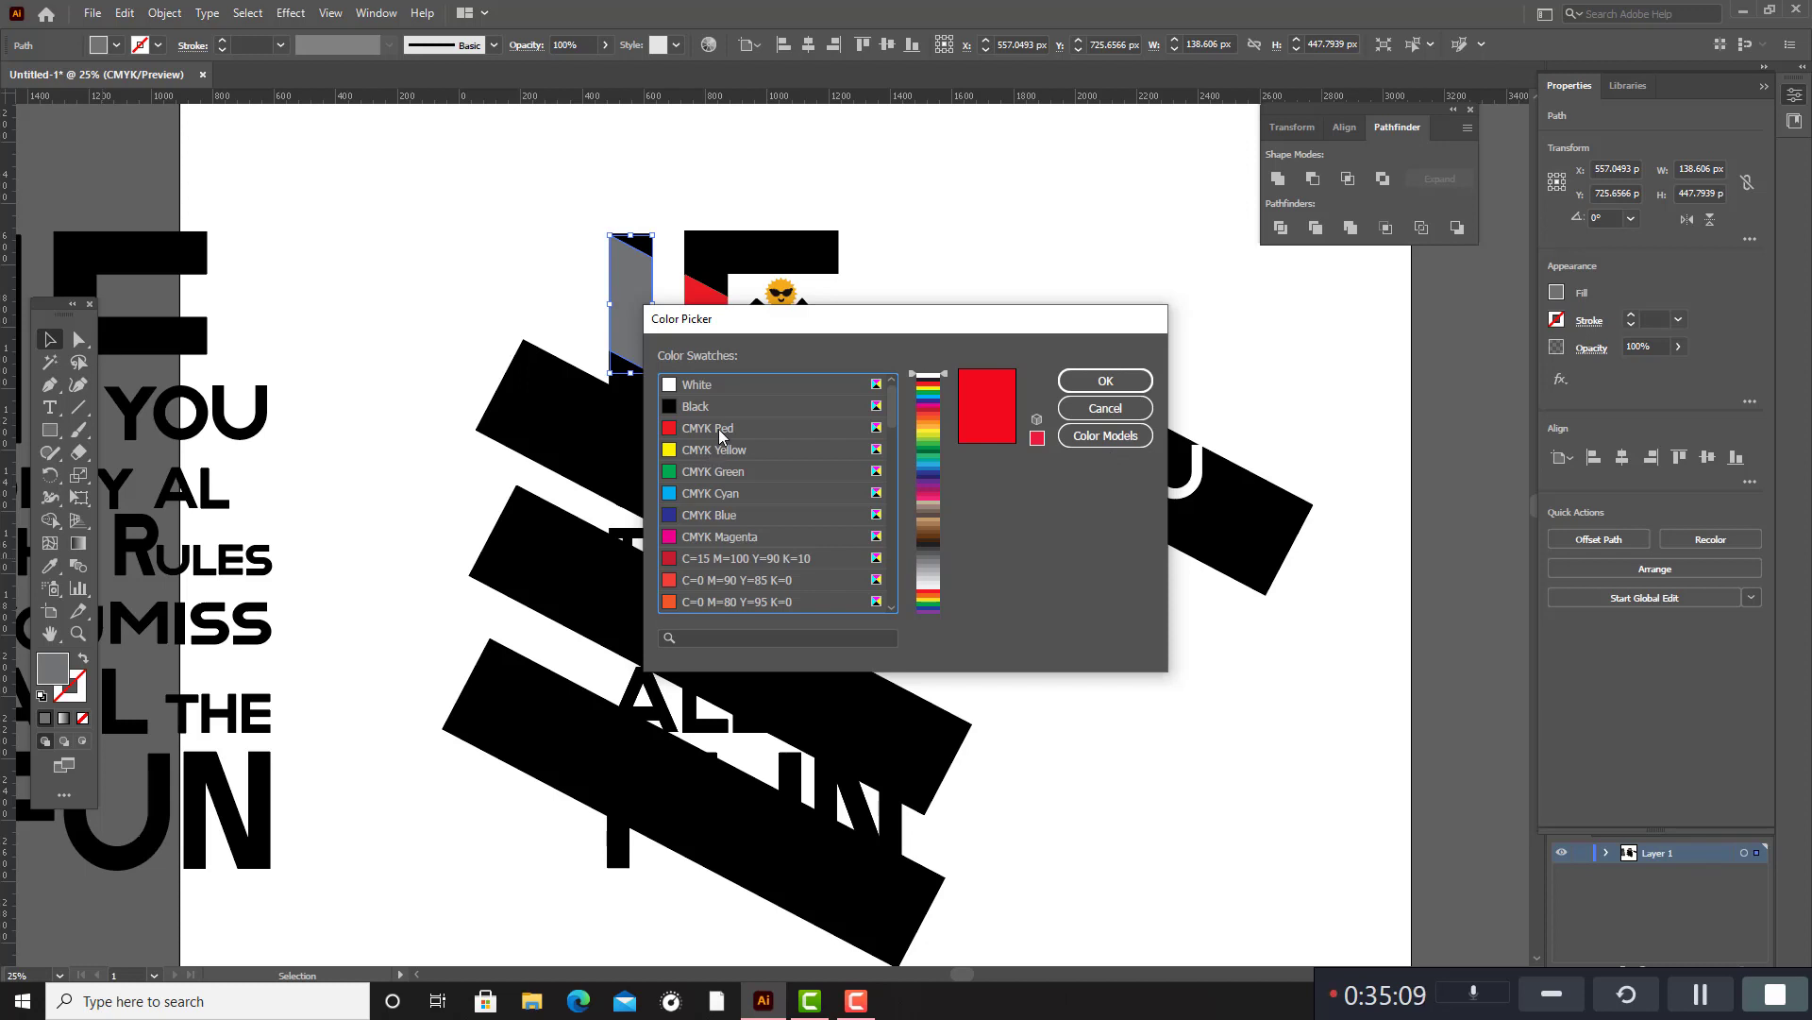
pyautogui.click(710, 426)
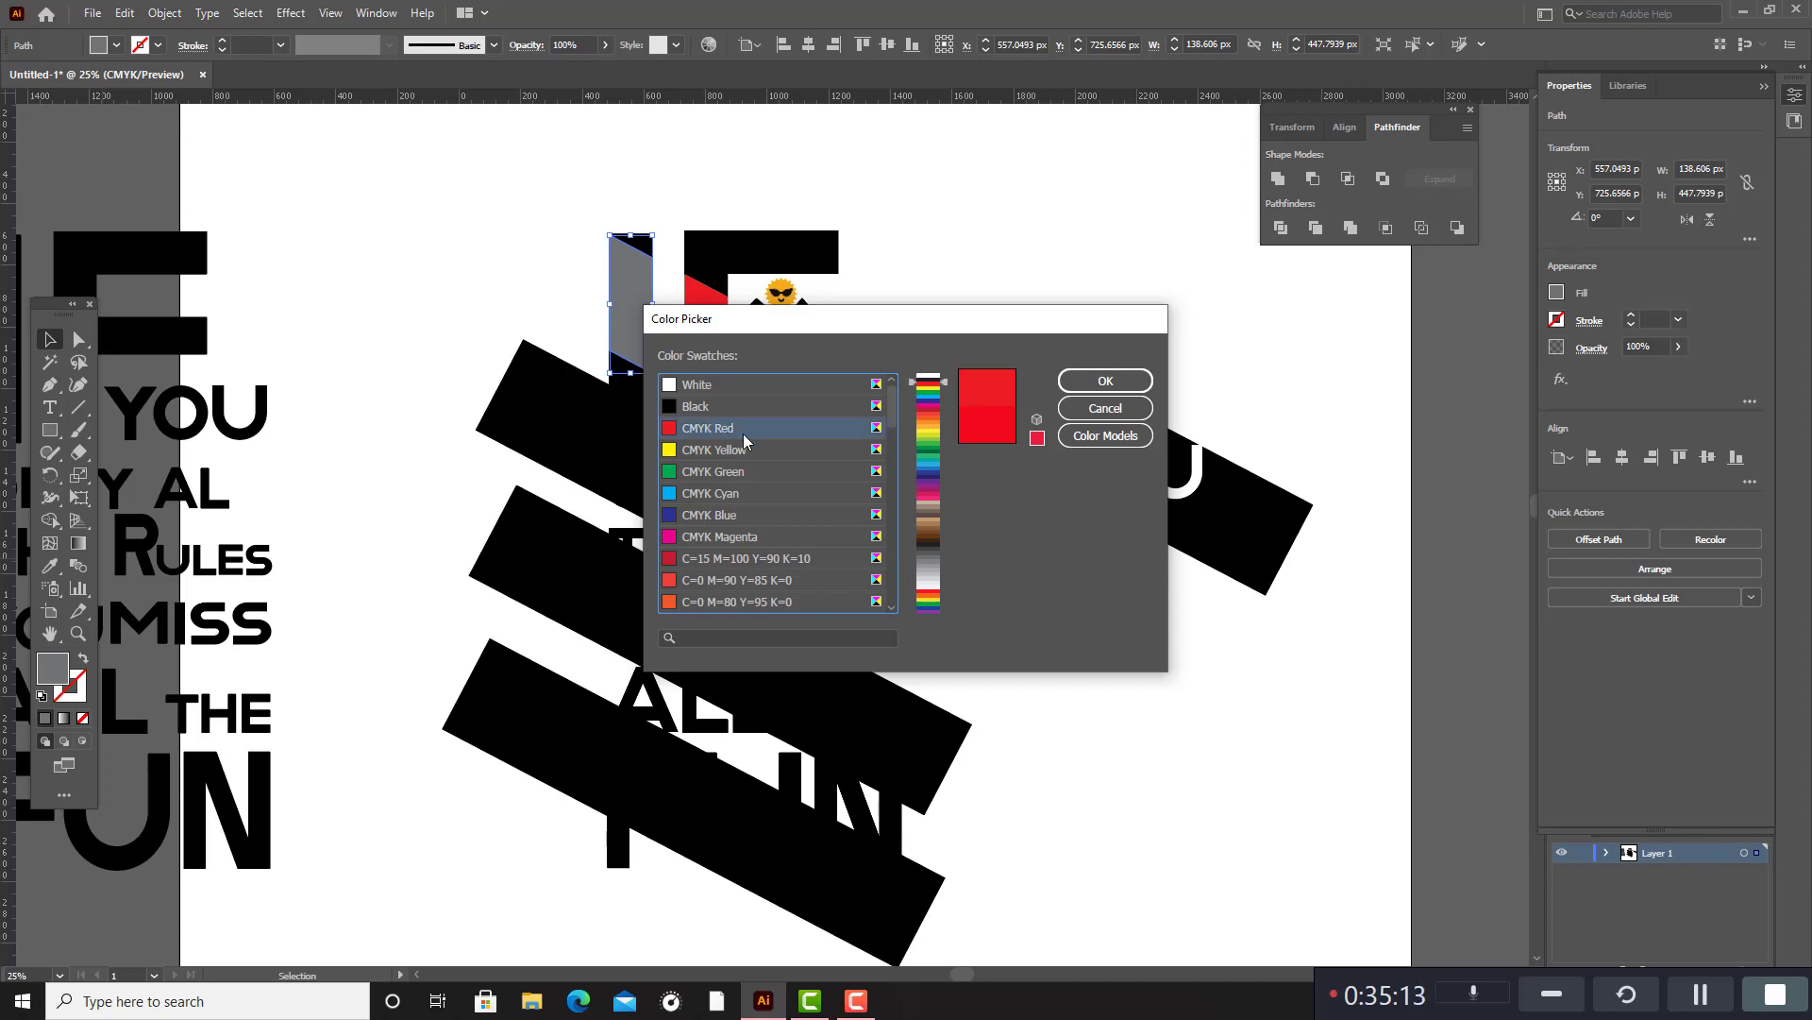
pyautogui.click(1092, 382)
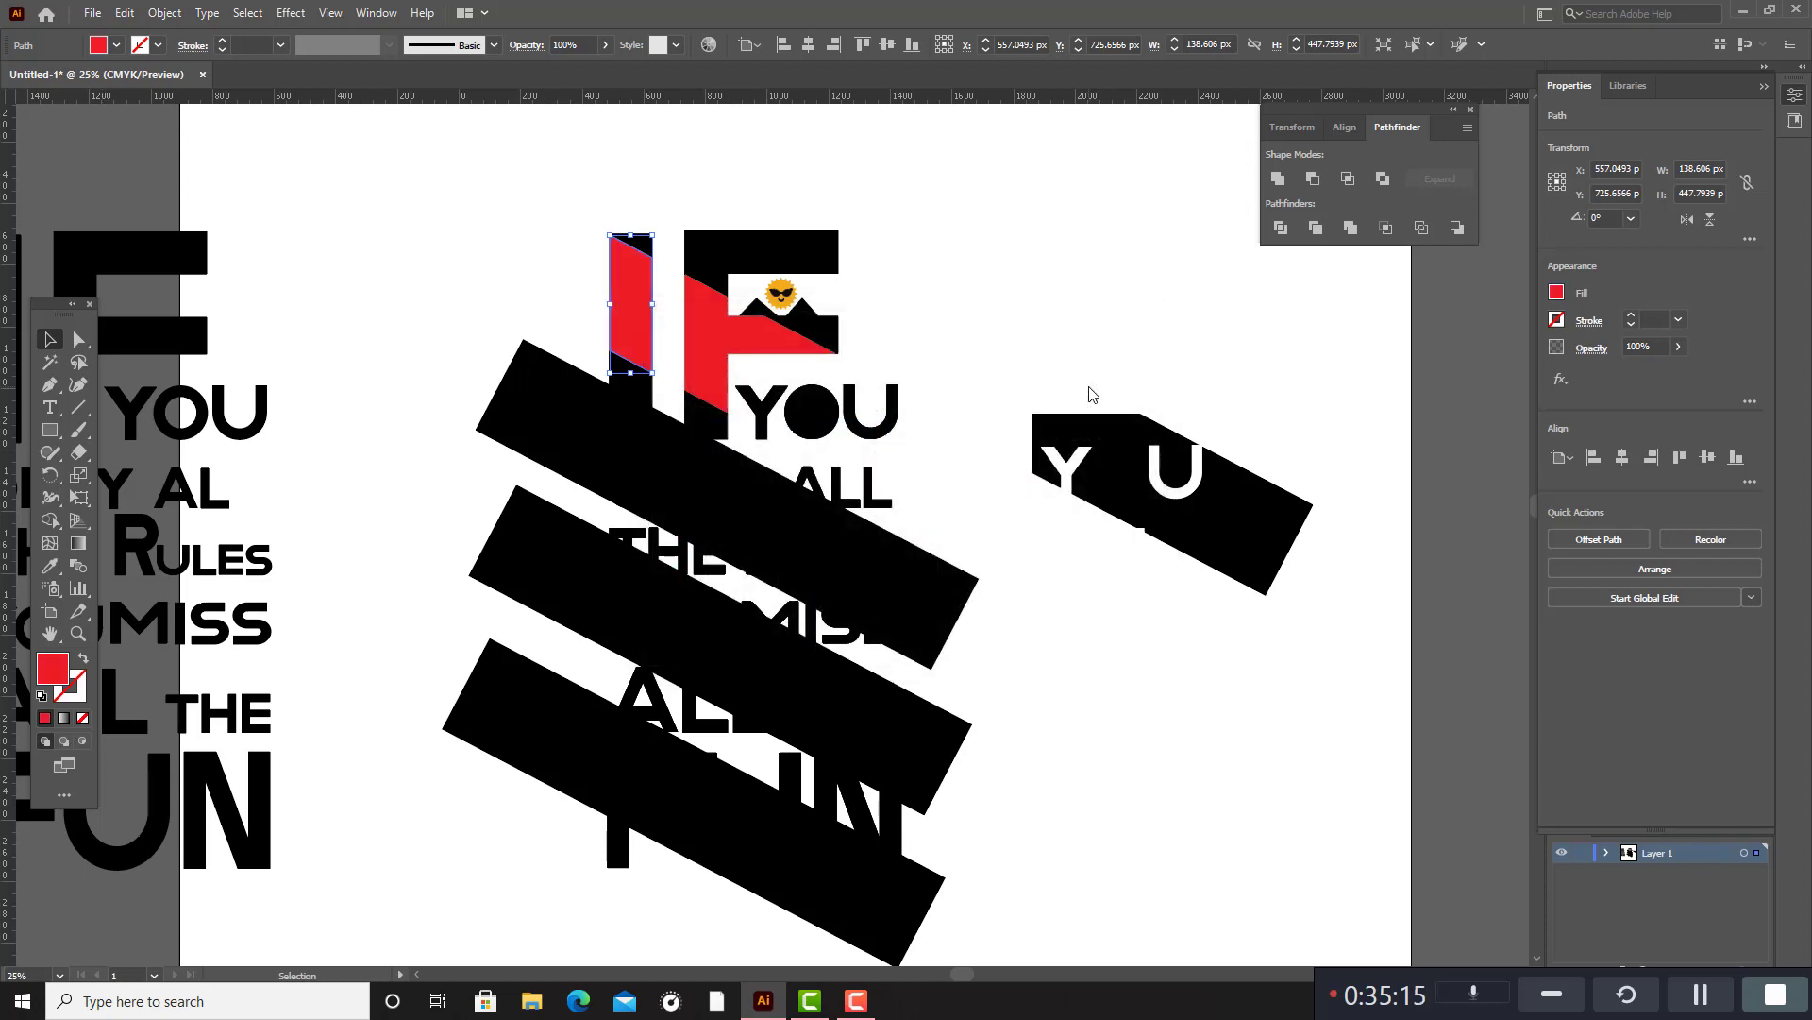
pyautogui.click(1043, 358)
# Move the leftover piece of the second slanted bar off the quote, into the space below the piece cut around YOU.
pyautogui.scroll(-2, 1043, 358)
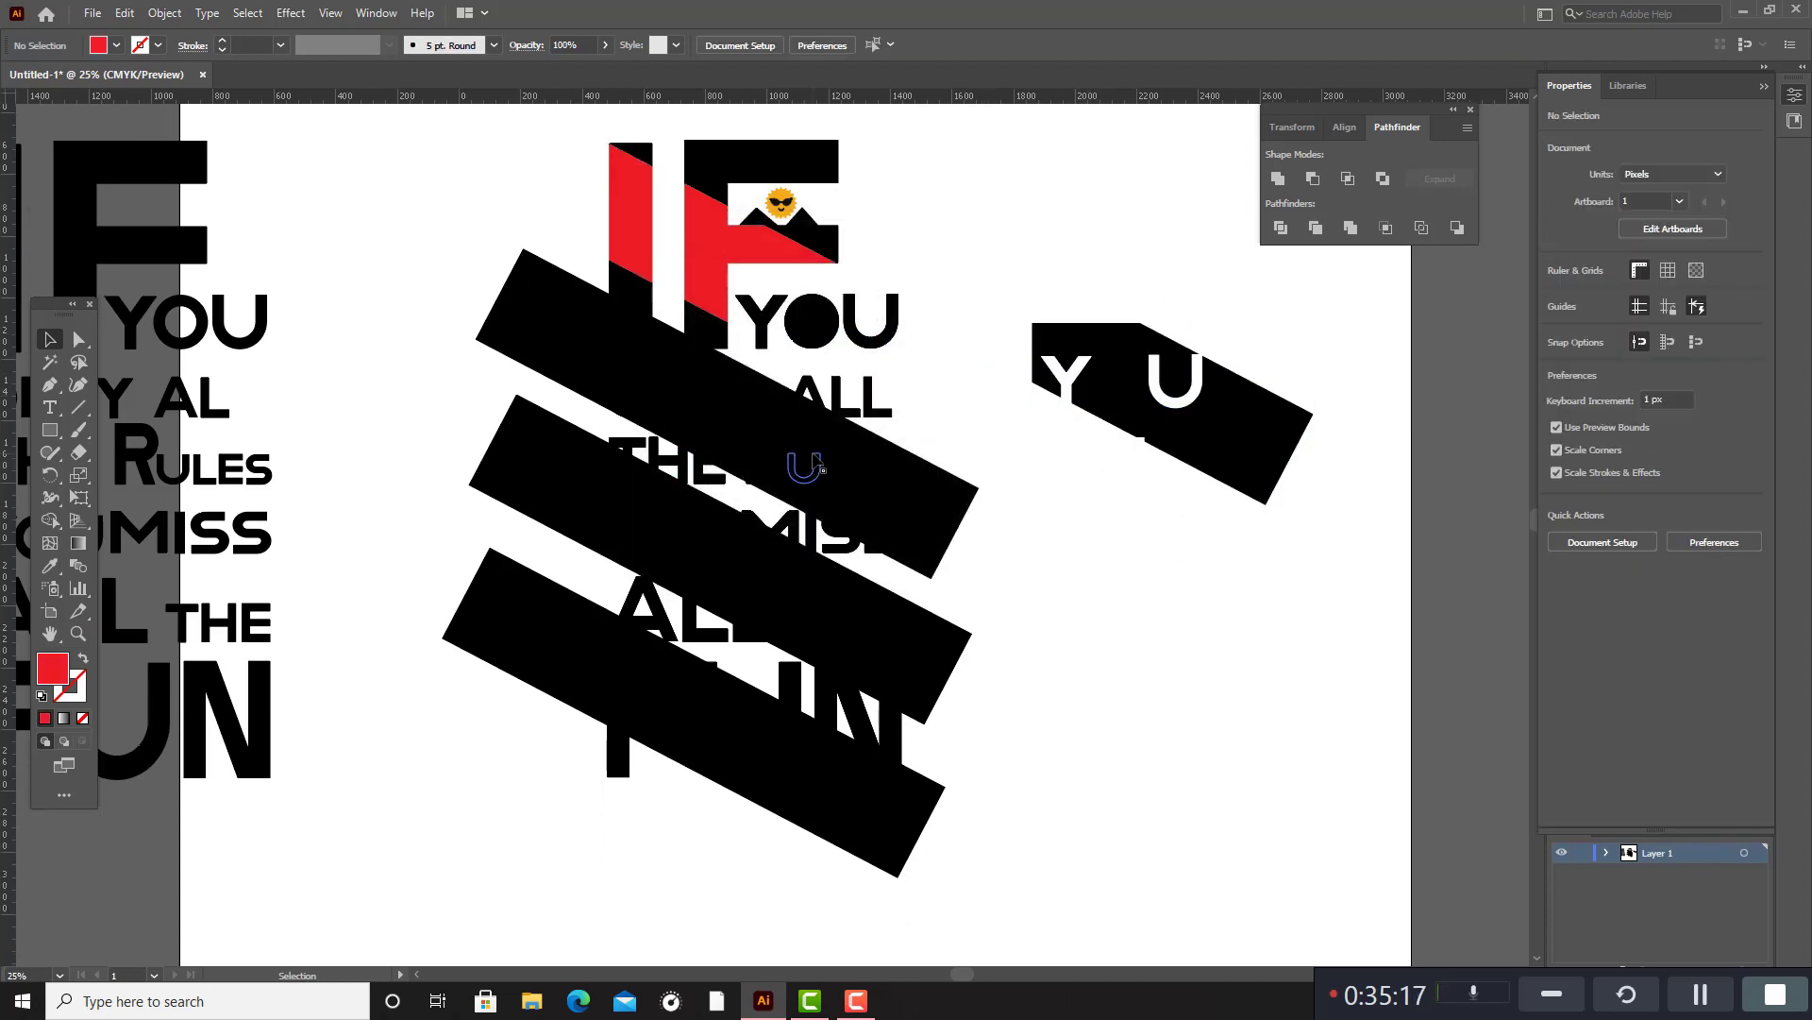
pyautogui.click(924, 499)
pyautogui.rightClick(923, 490)
pyautogui.click(1208, 592)
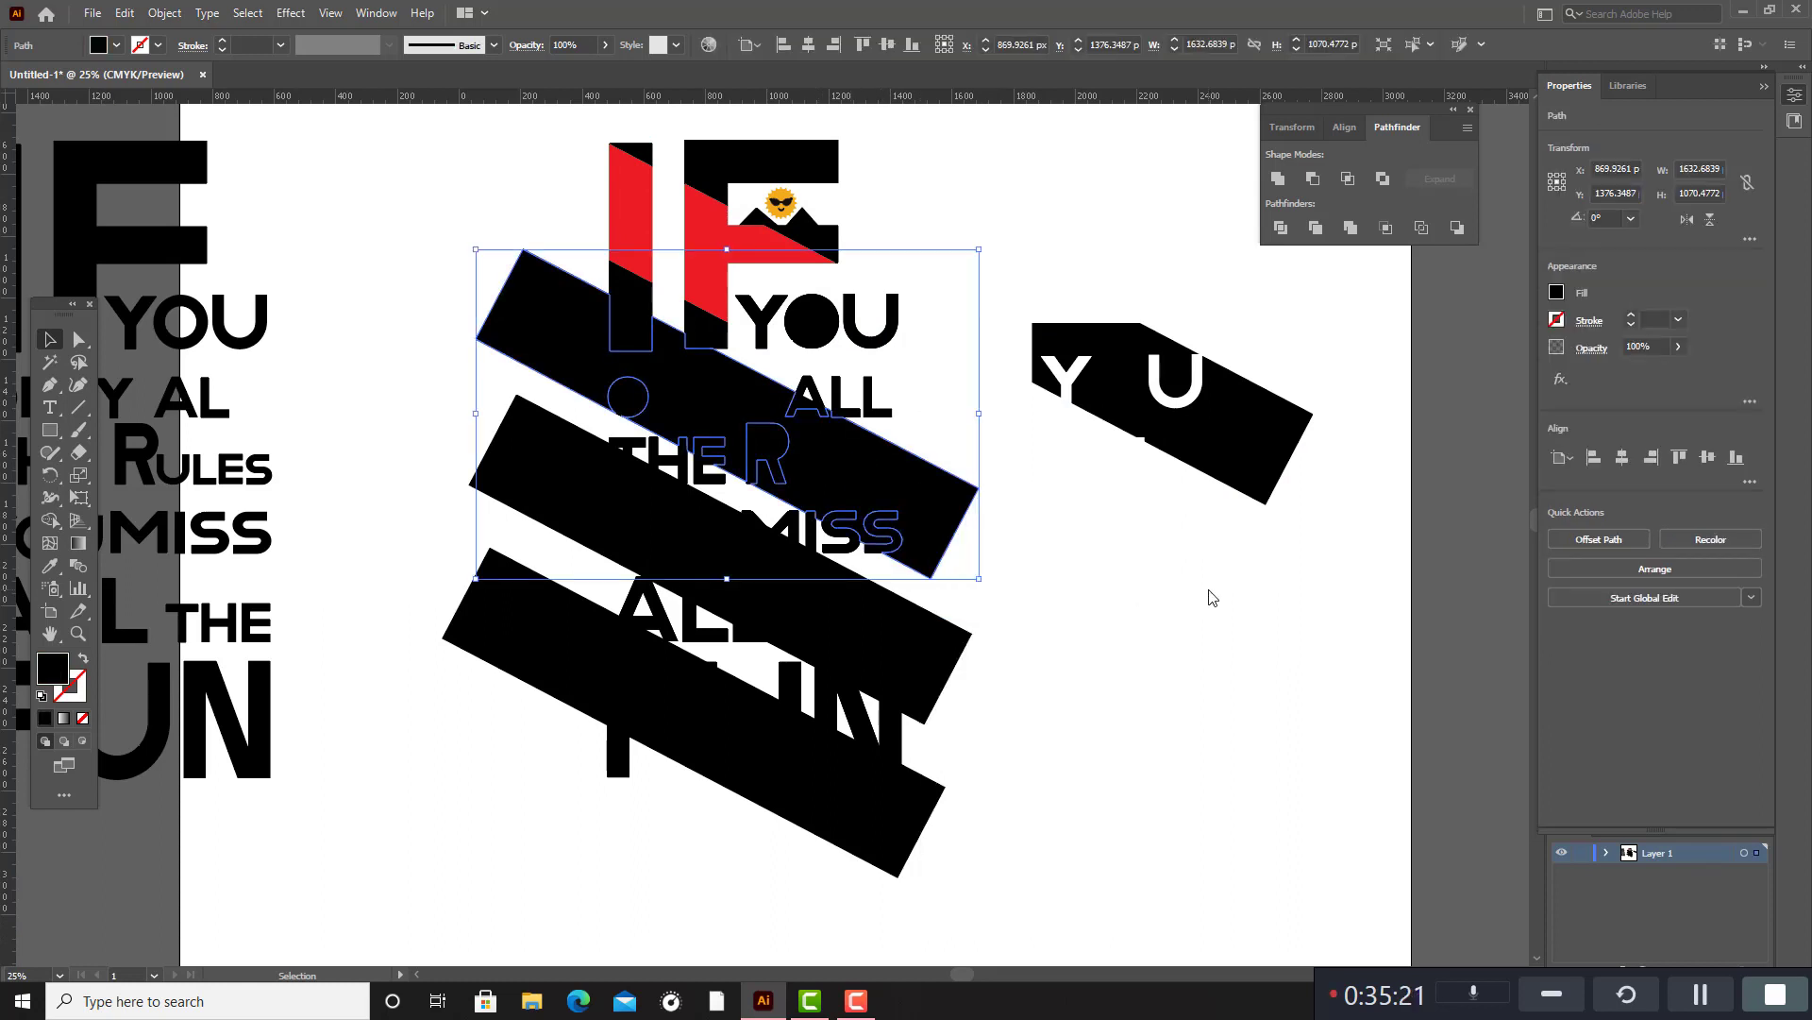
pyautogui.click(1208, 593)
pyautogui.moveTo(949, 494); pyautogui.dragTo(1521, 799)
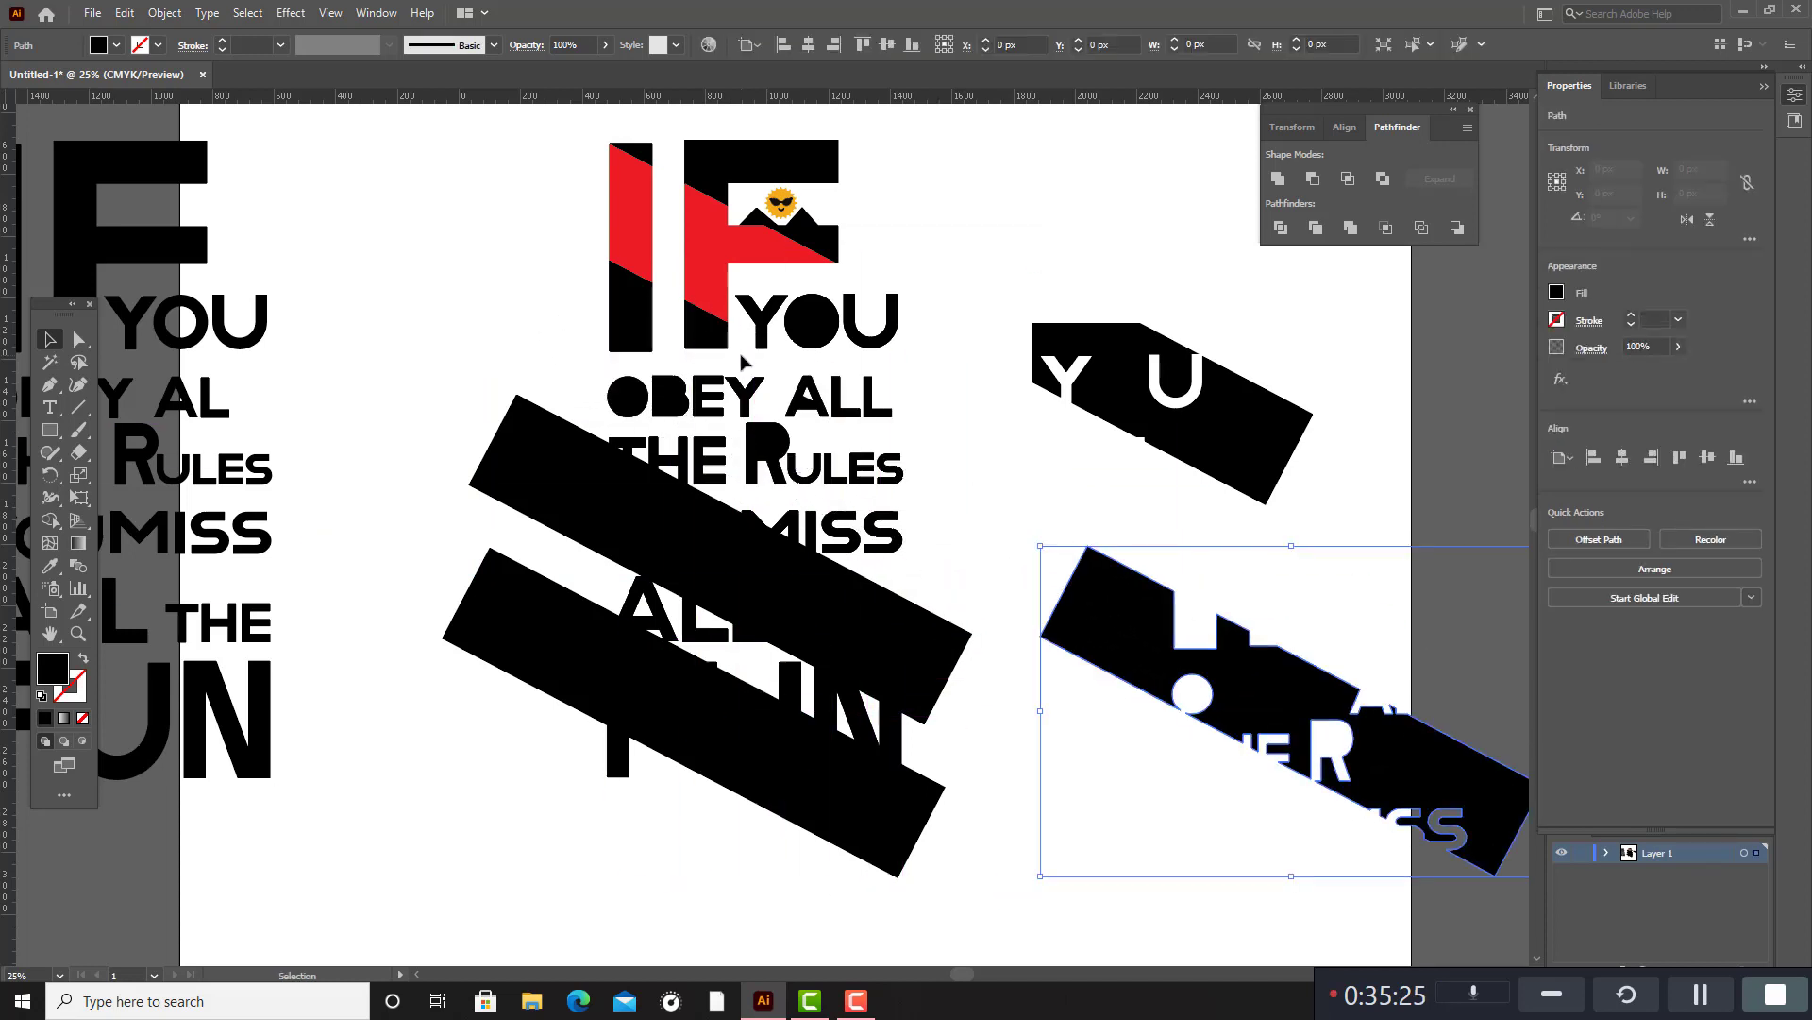
# Fill the slanted segments below the red ones on the I and F with the orange swatch C=0 M=50 Y=100 K=0.
pyautogui.click(715, 341)
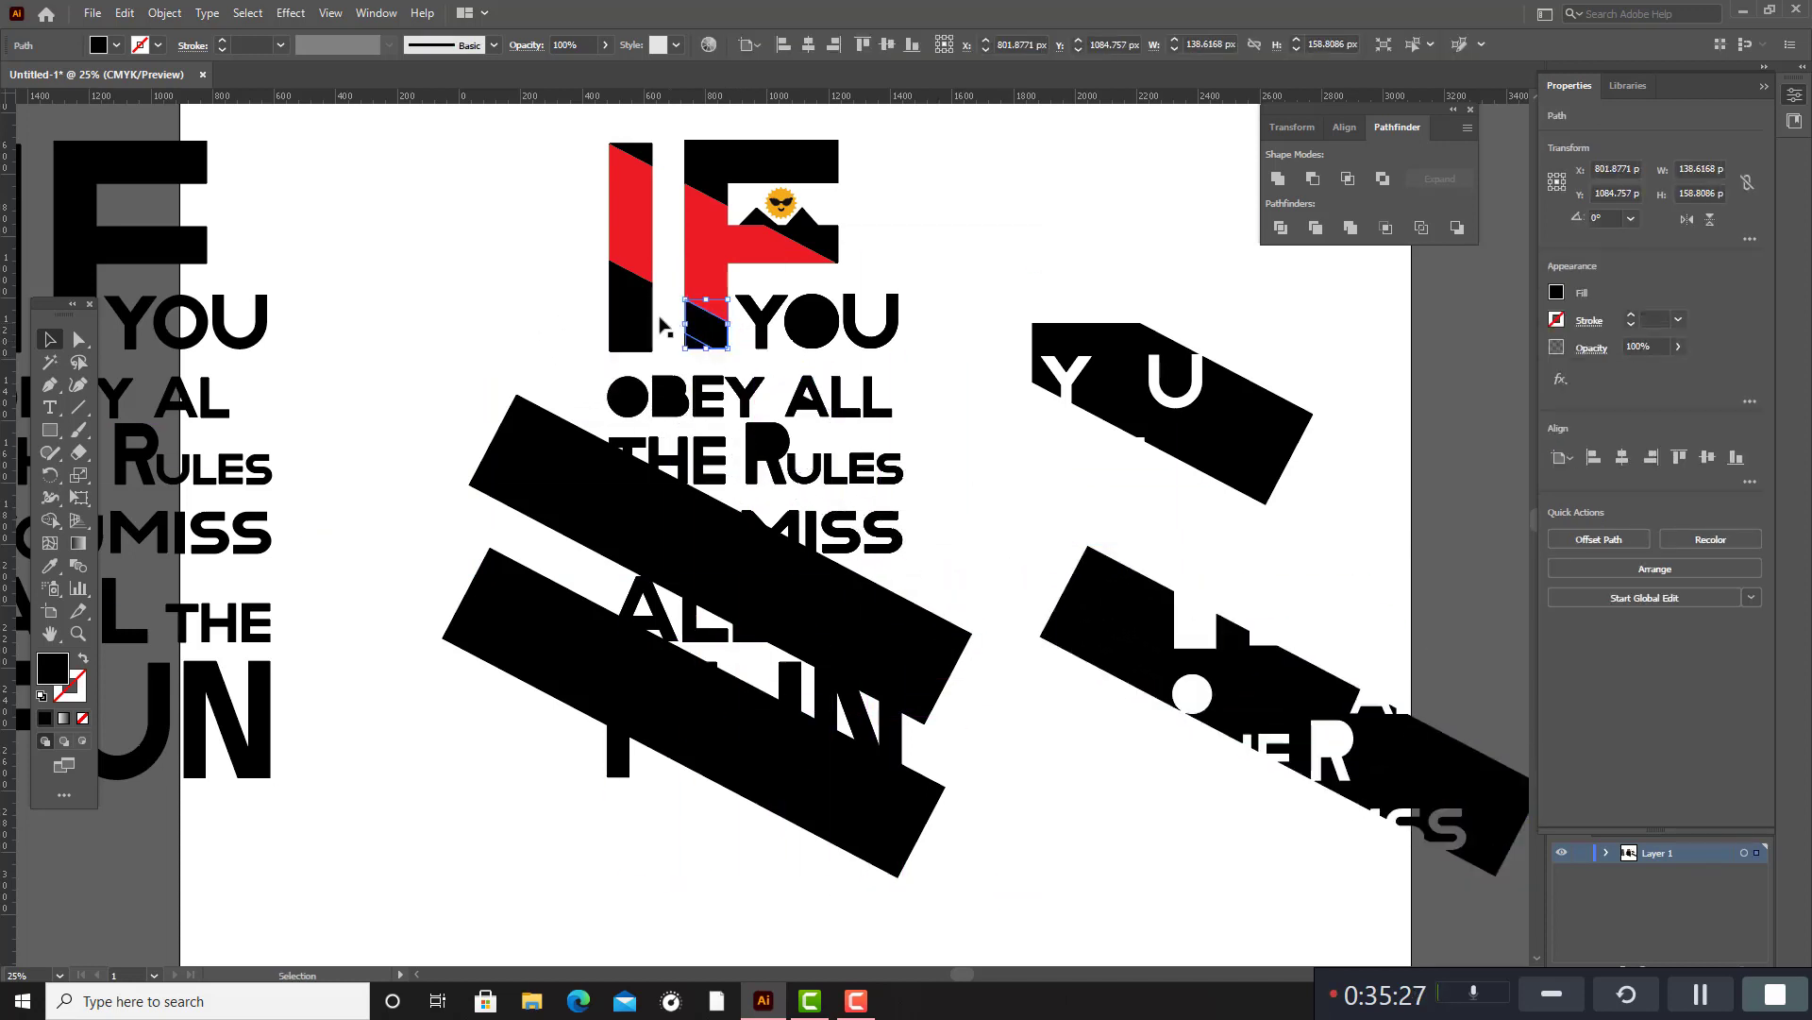
pyautogui.keyDown('shift'); pyautogui.click(619, 295); pyautogui.keyUp('shift')
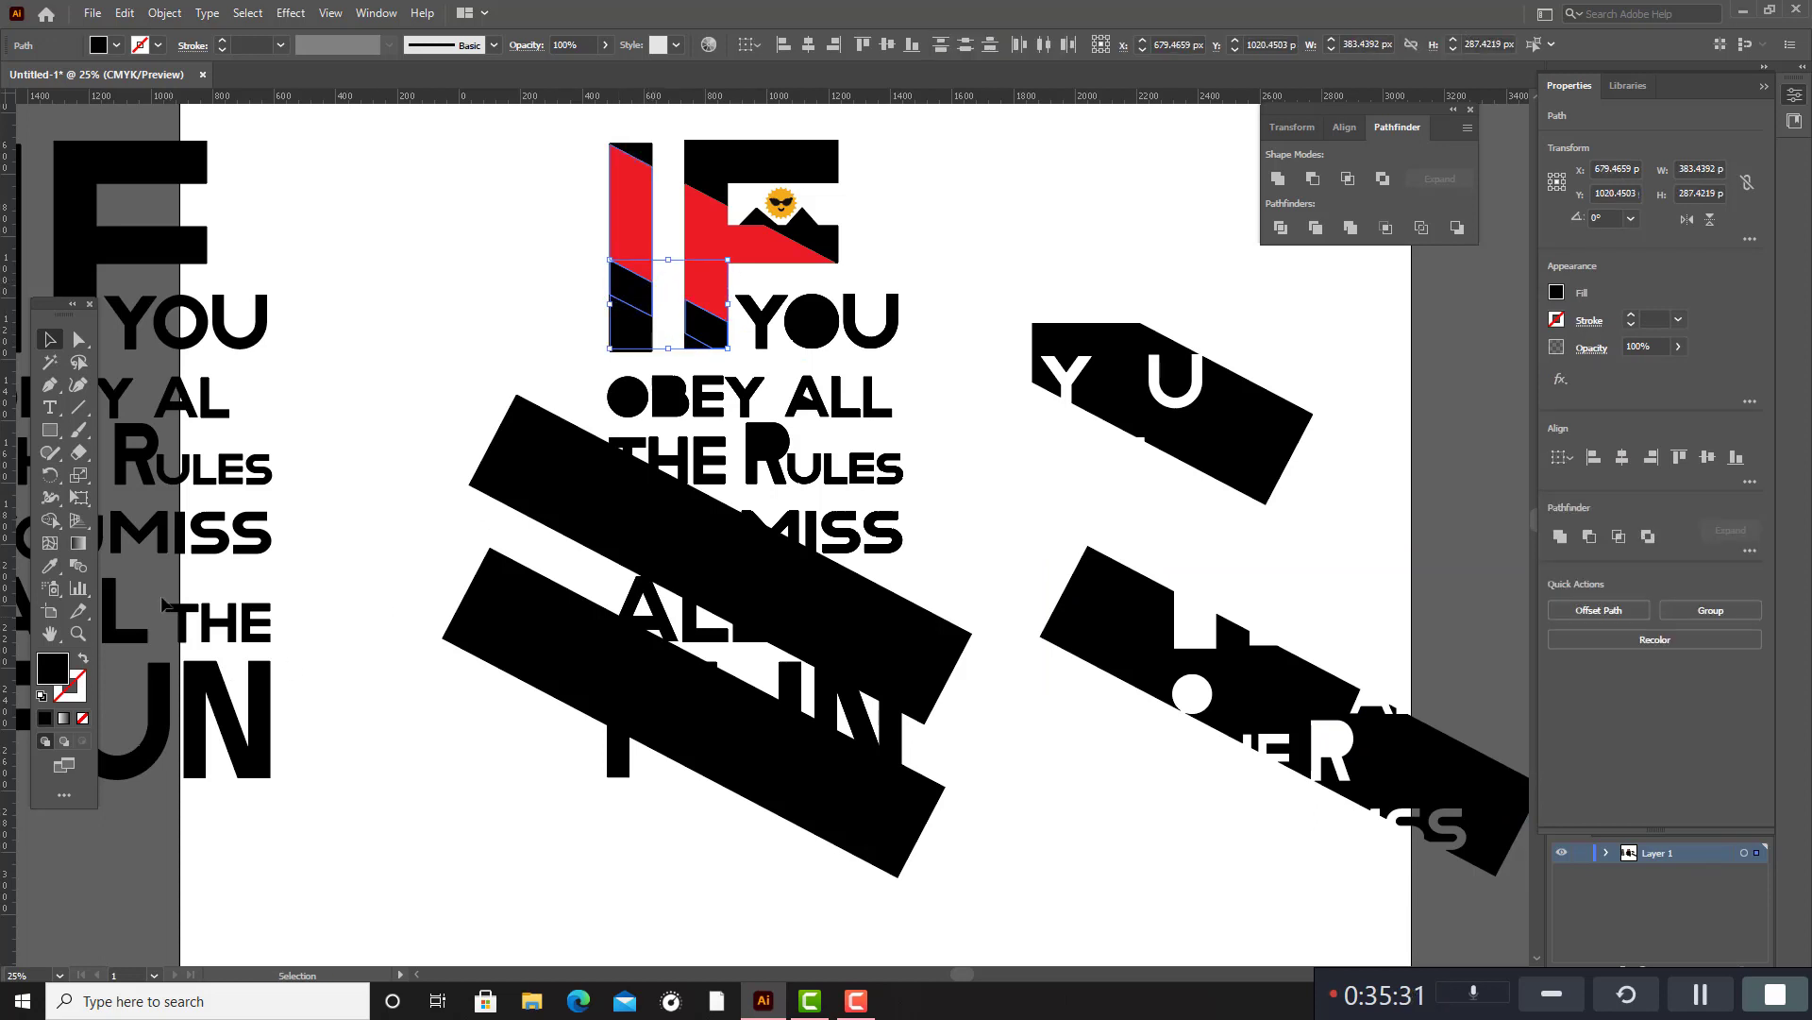
pyautogui.doubleClick(52, 668)
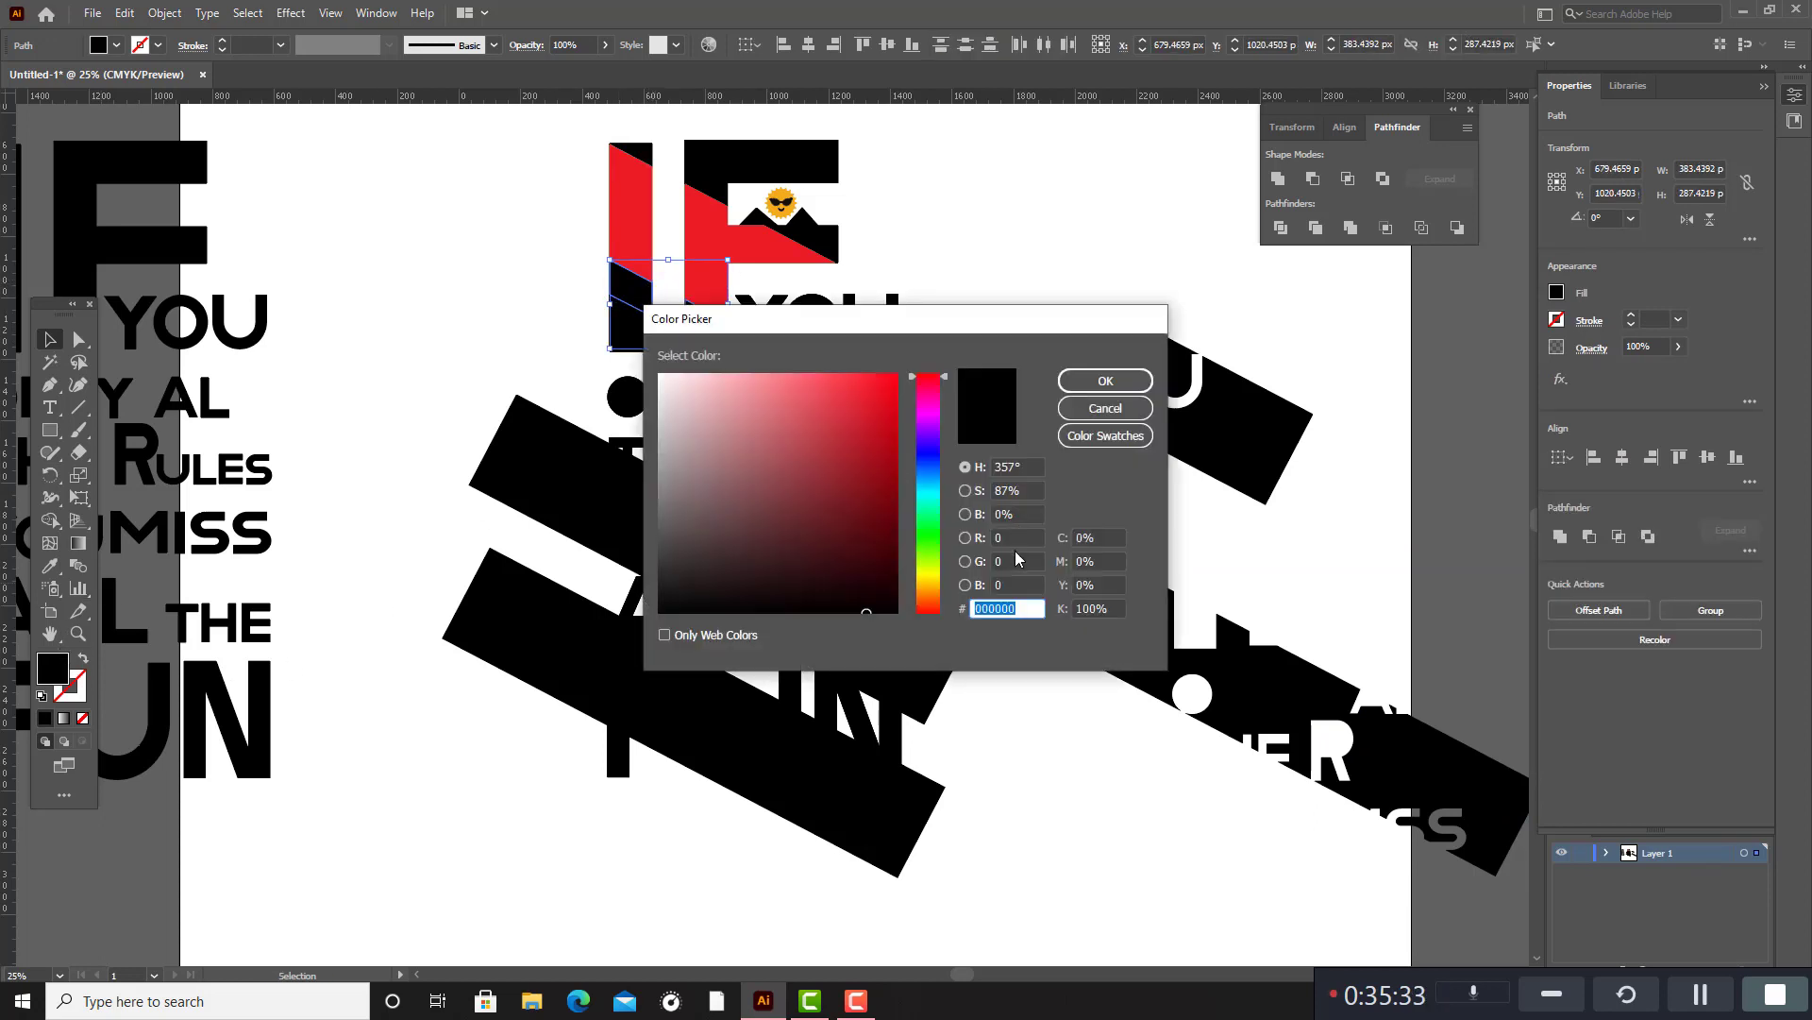
pyautogui.click(1101, 438)
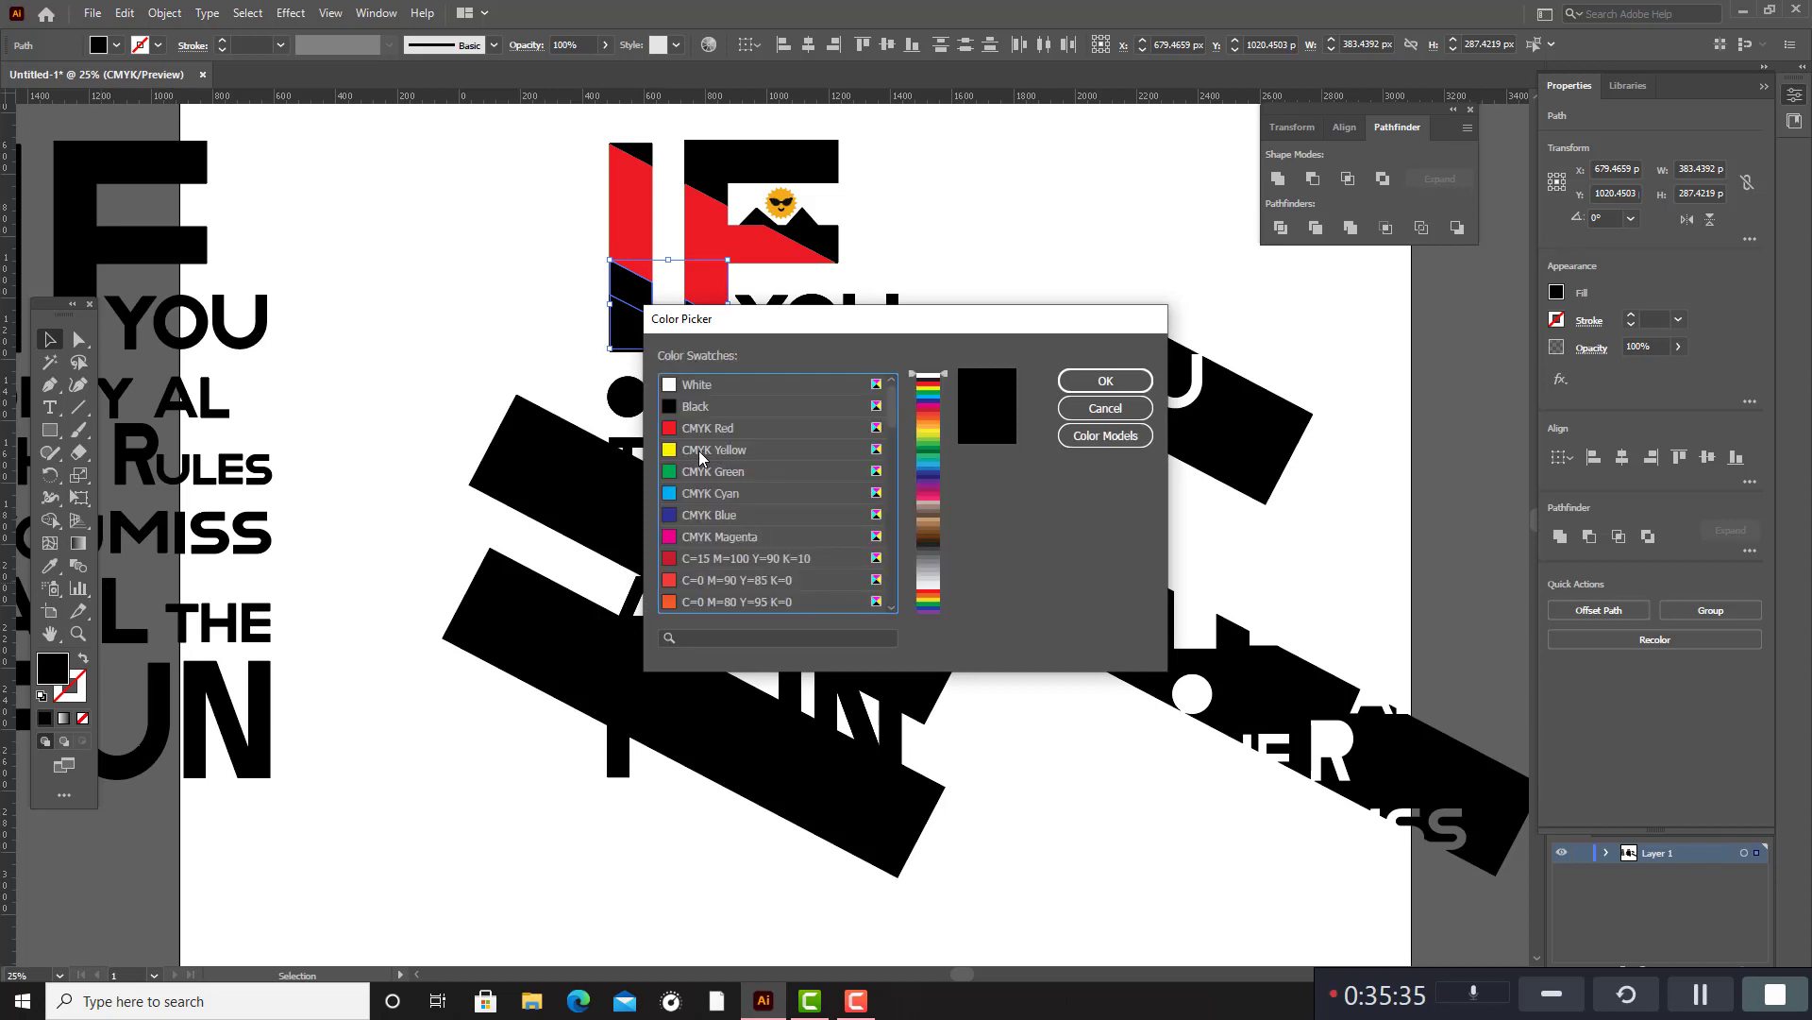
pyautogui.click(934, 423)
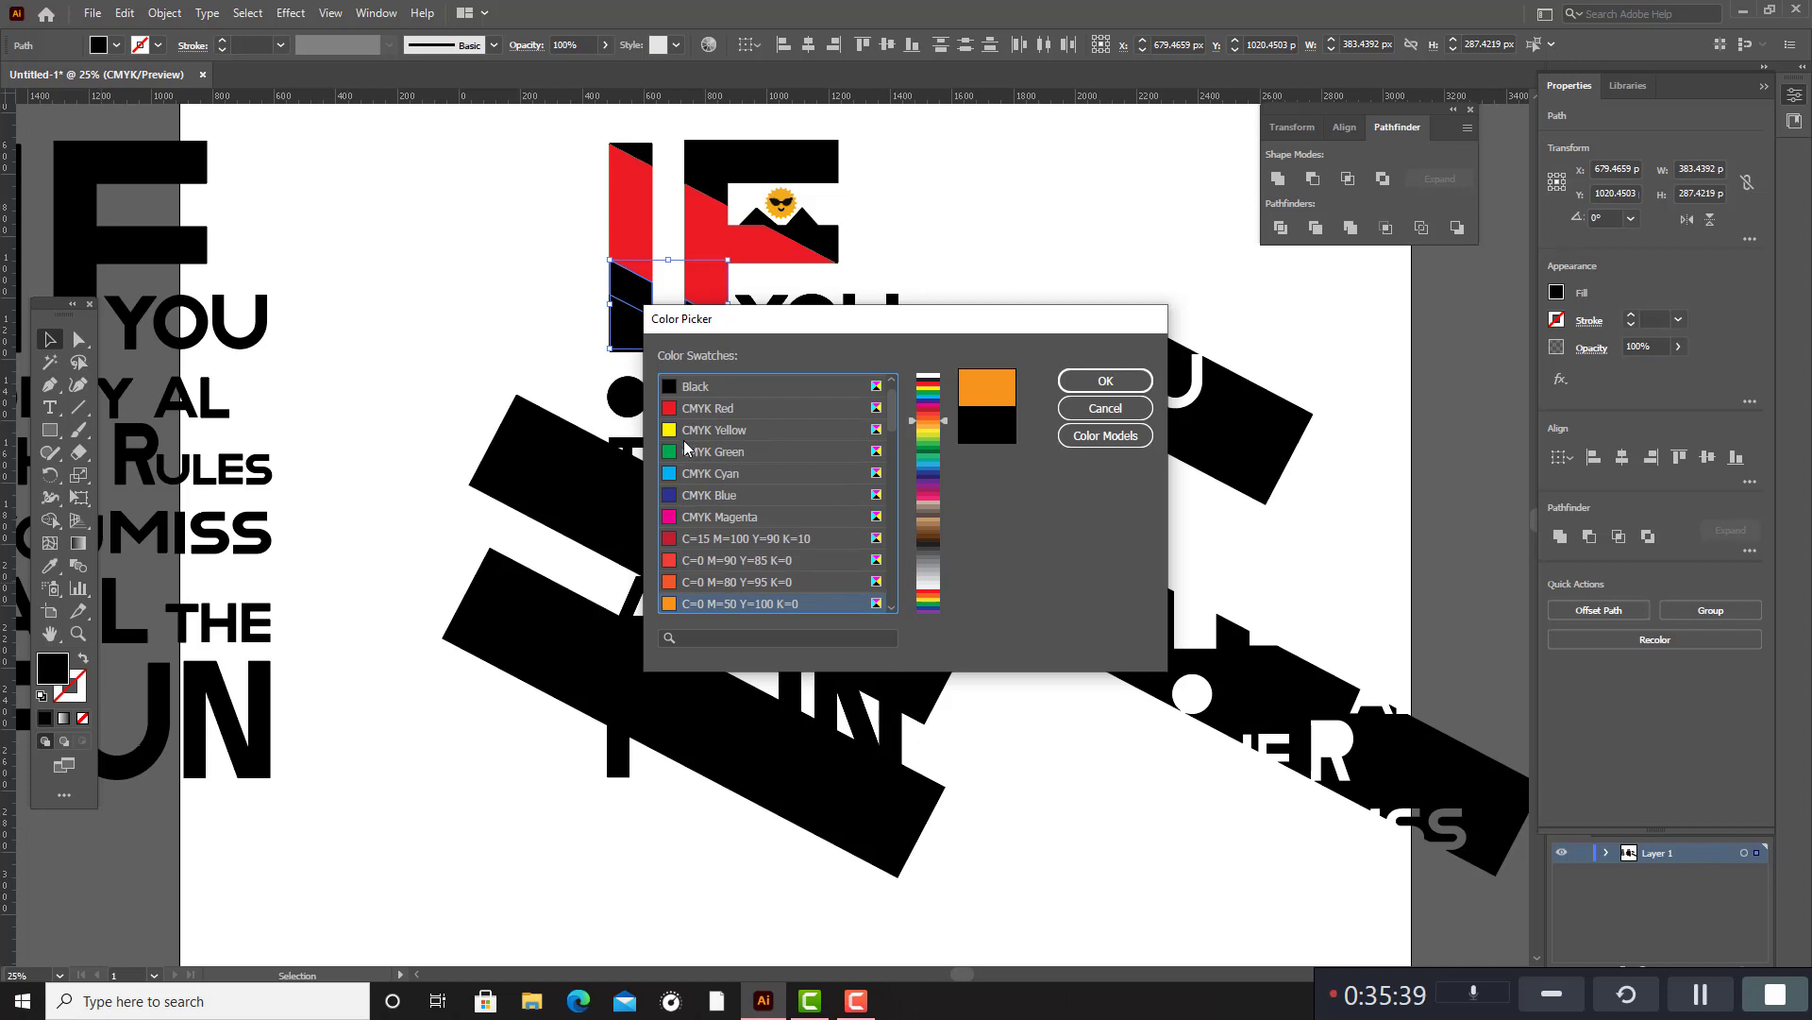
pyautogui.click(944, 423)
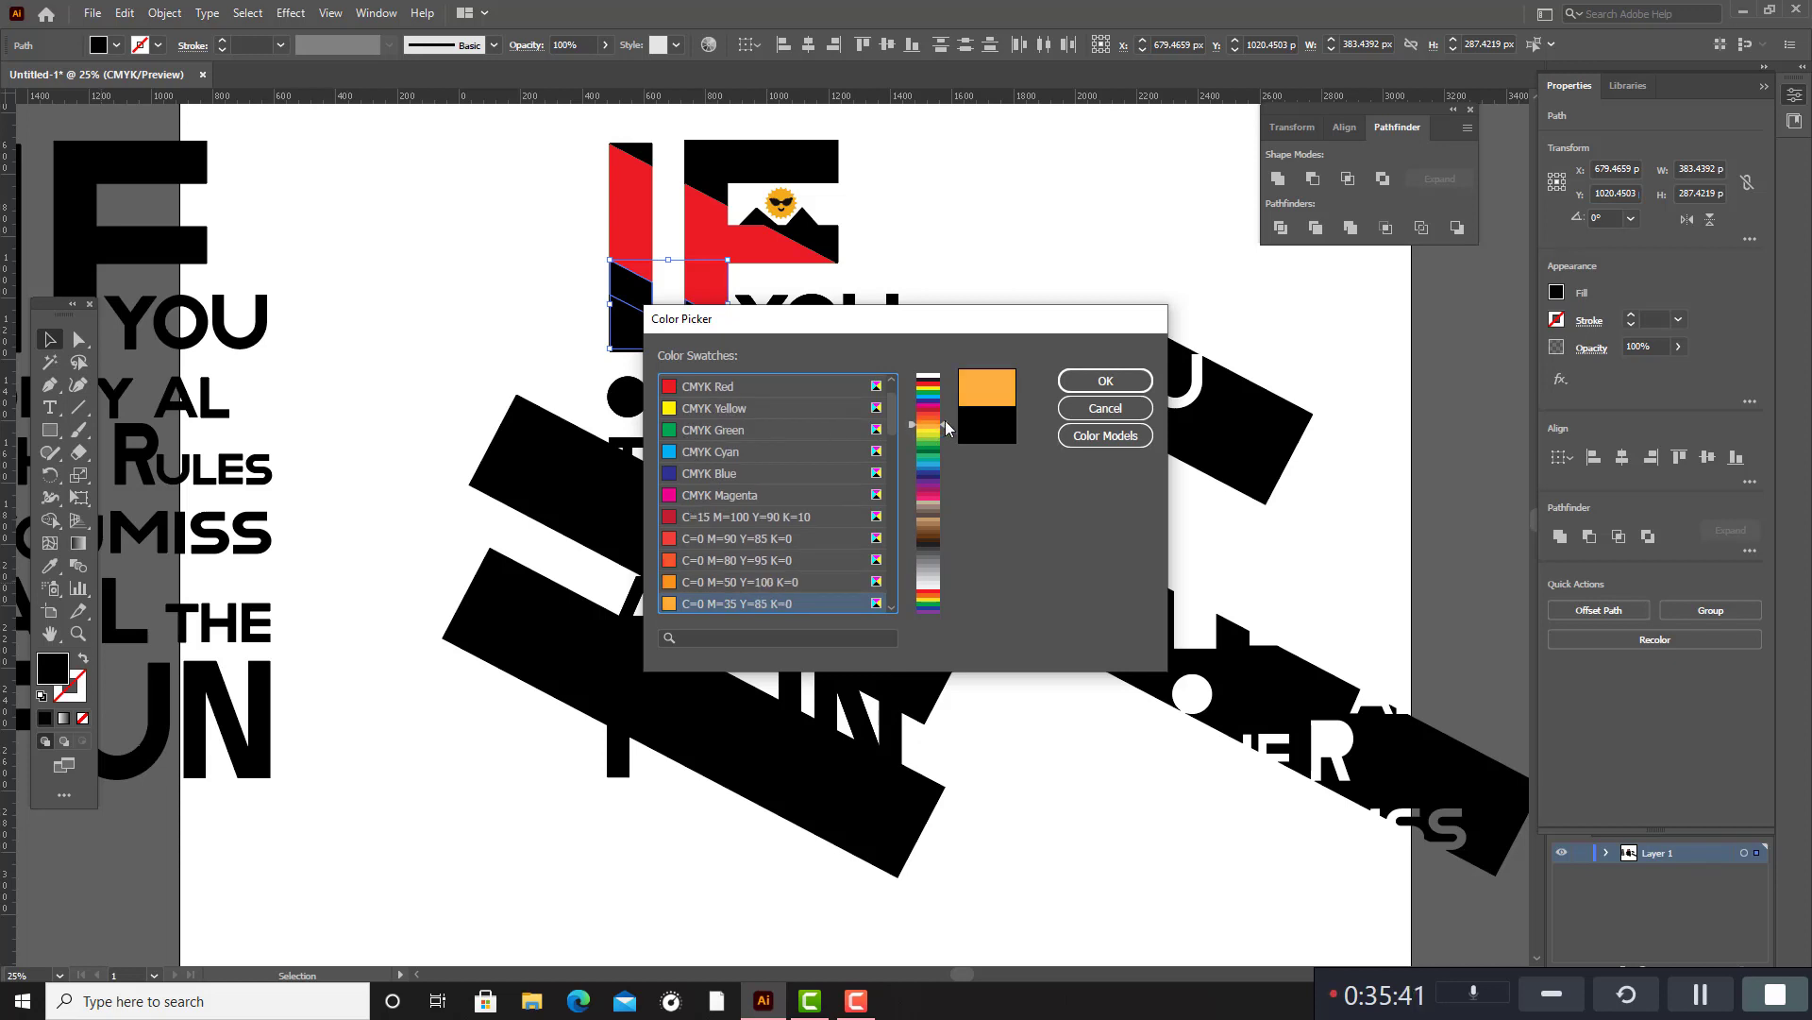
pyautogui.moveTo(944, 421); pyautogui.dragTo(946, 417)
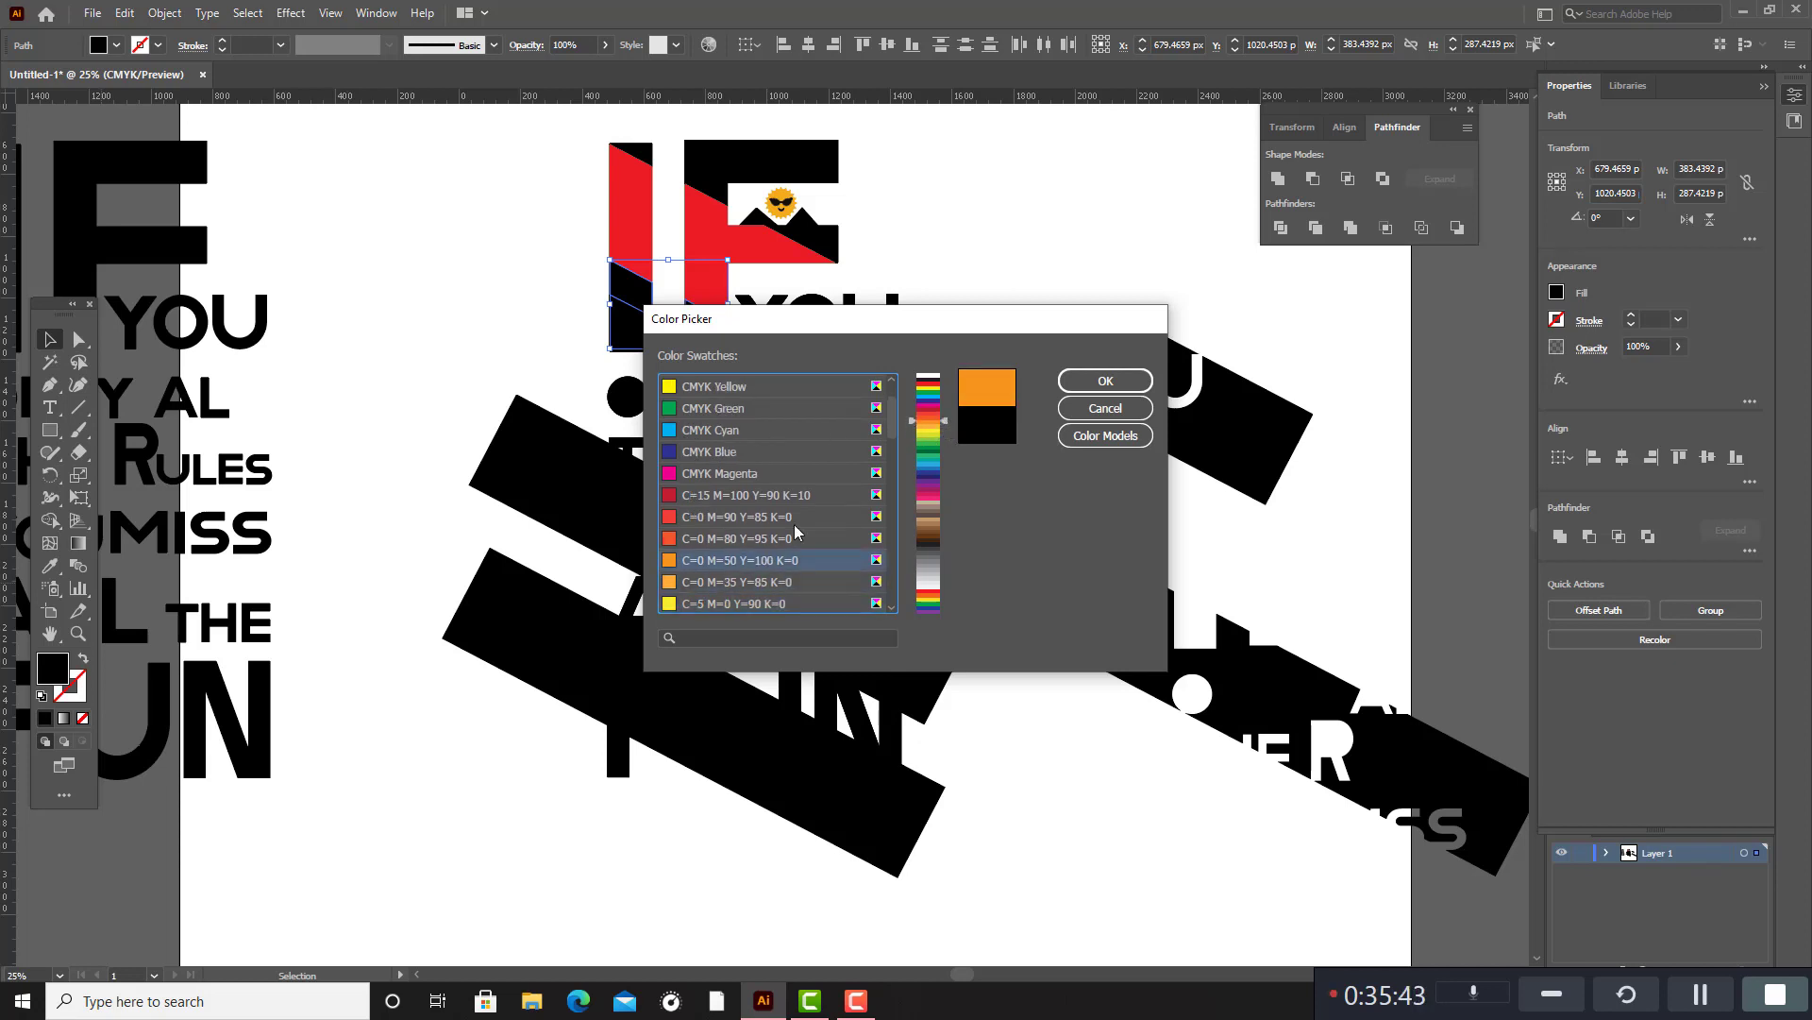
pyautogui.click(1106, 380)
pyautogui.click(995, 225)
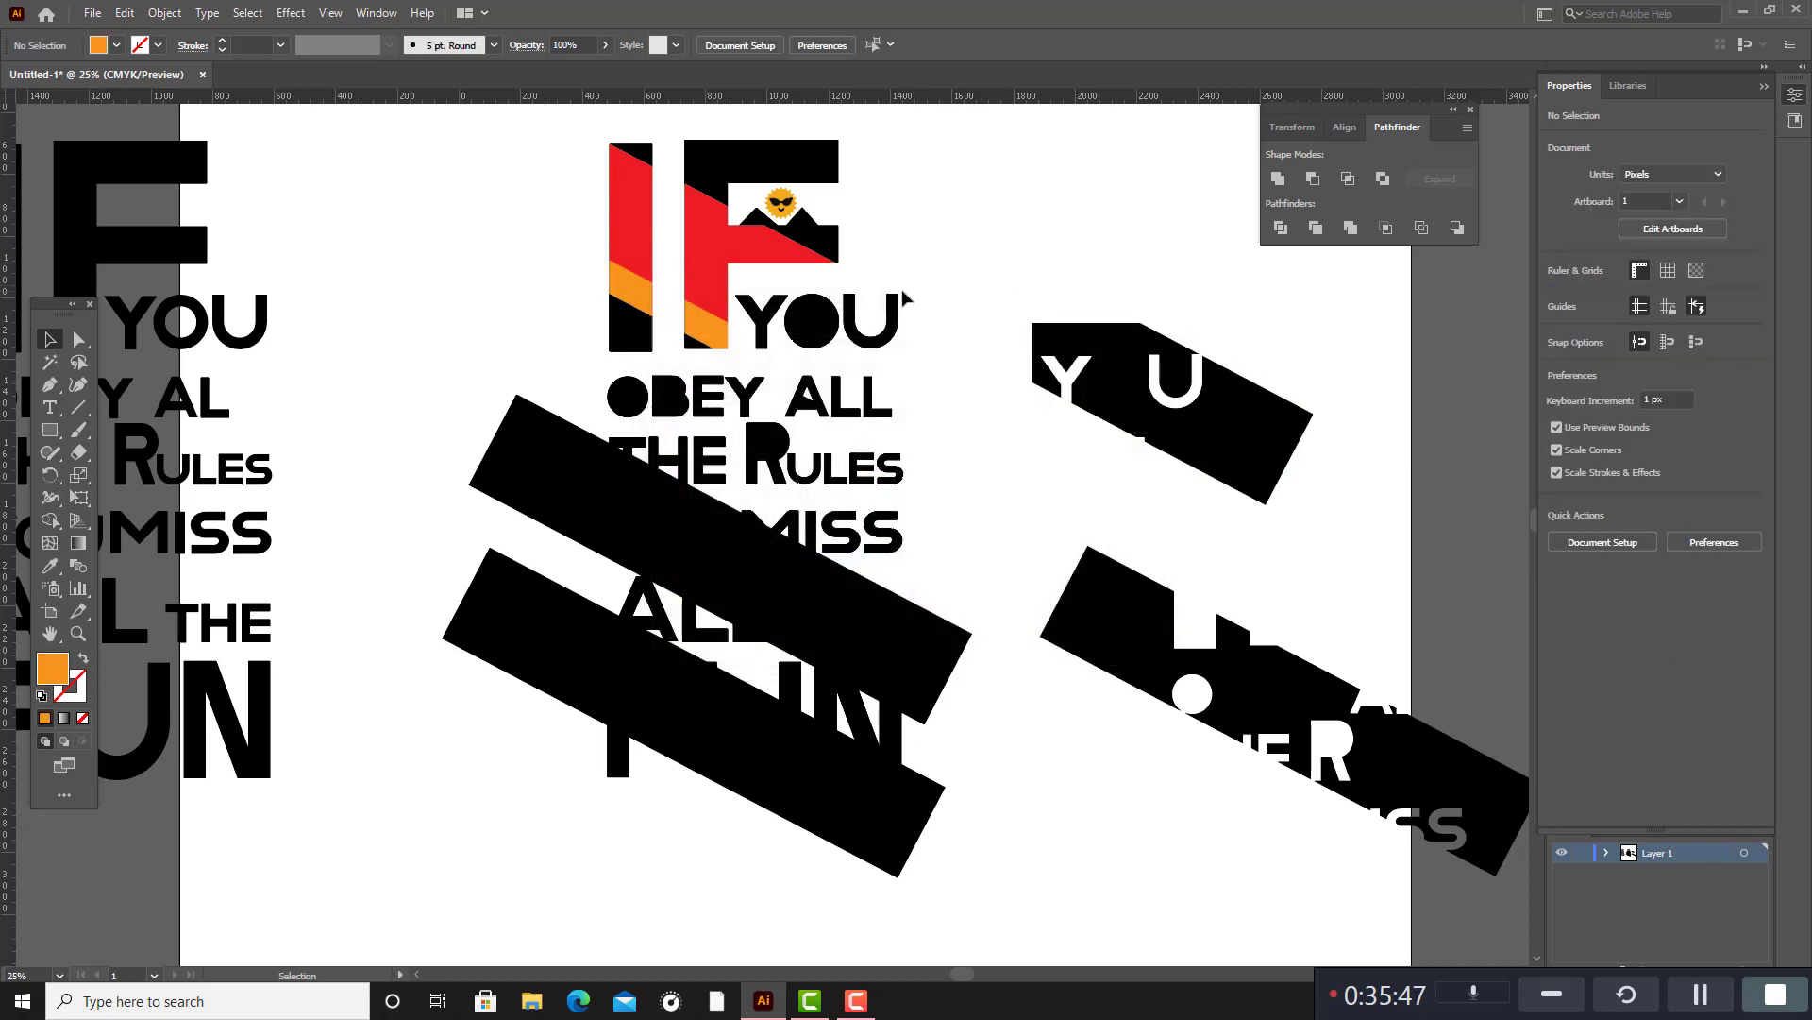
# Release the compound path of the O in the YOU beside IF, then pull out and delete the pieces filling its counter.
pyautogui.click(827, 322)
pyautogui.rightClick(823, 329)
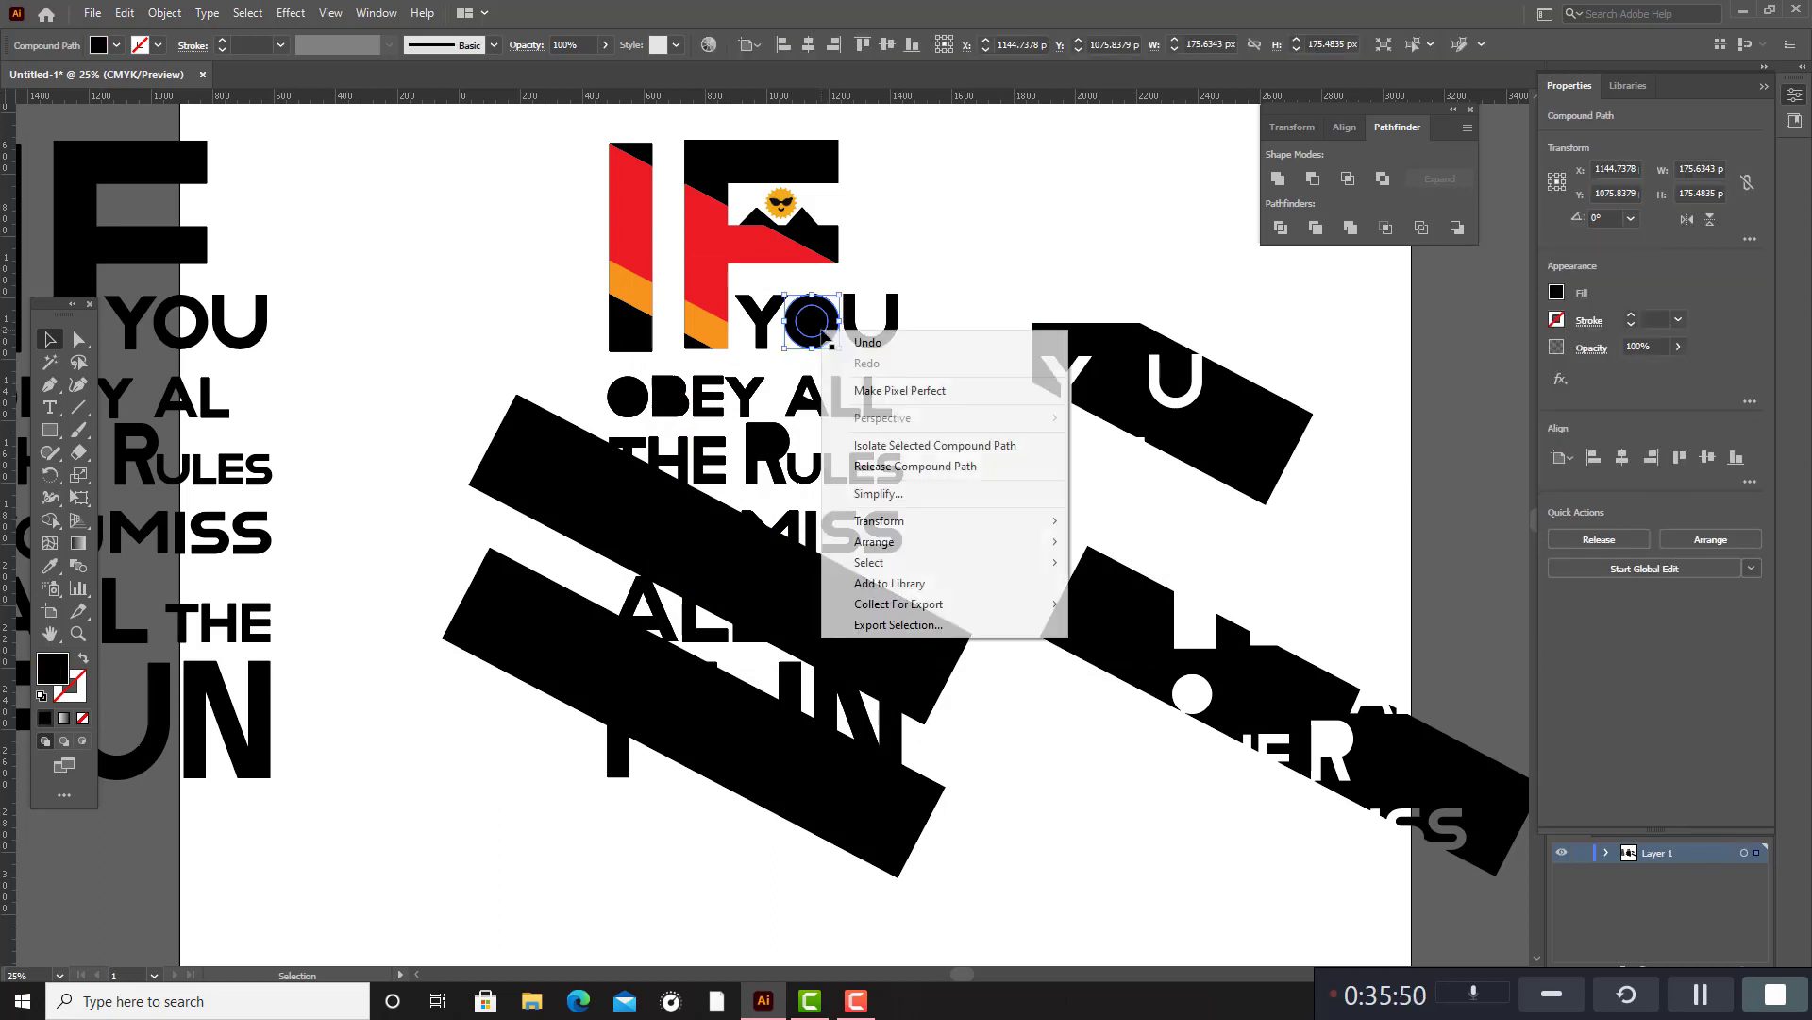
pyautogui.click(912, 467)
pyautogui.moveTo(824, 314); pyautogui.dragTo(1031, 250)
pyautogui.moveTo(817, 332); pyautogui.dragTo(1107, 250)
pyautogui.moveTo(965, 223); pyautogui.dragTo(1191, 319)
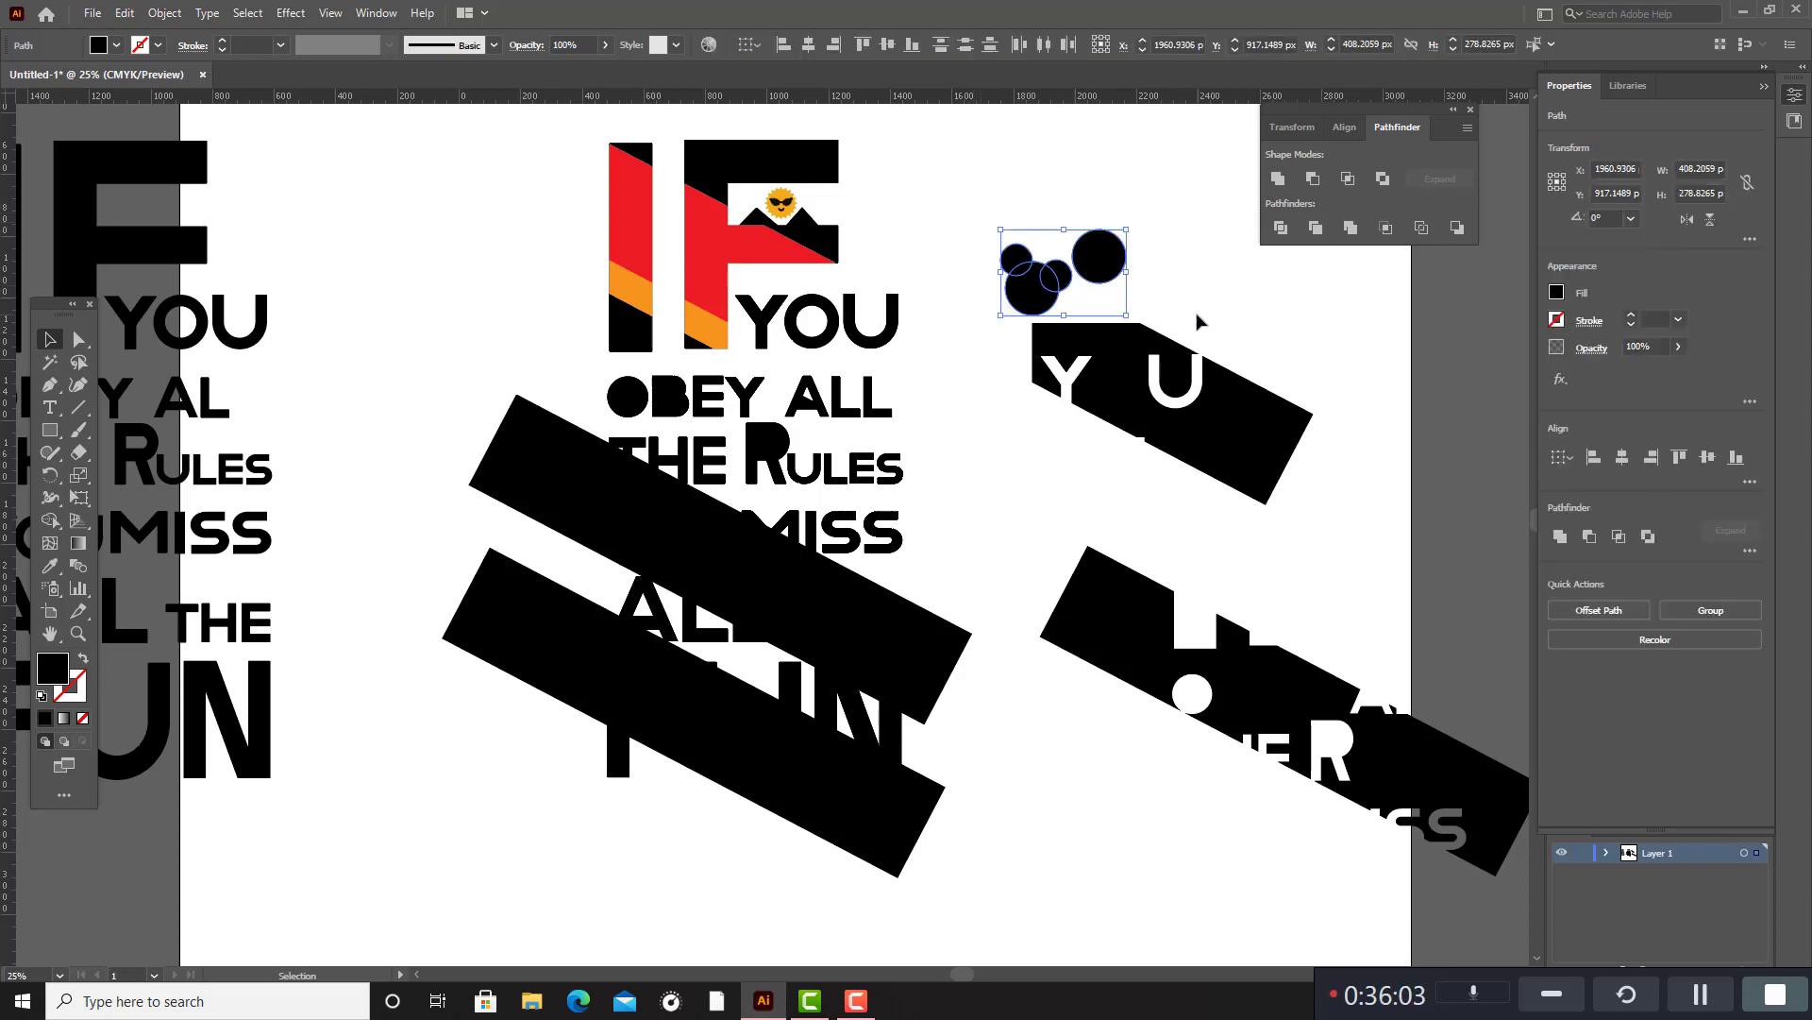
pyautogui.press('Delete')
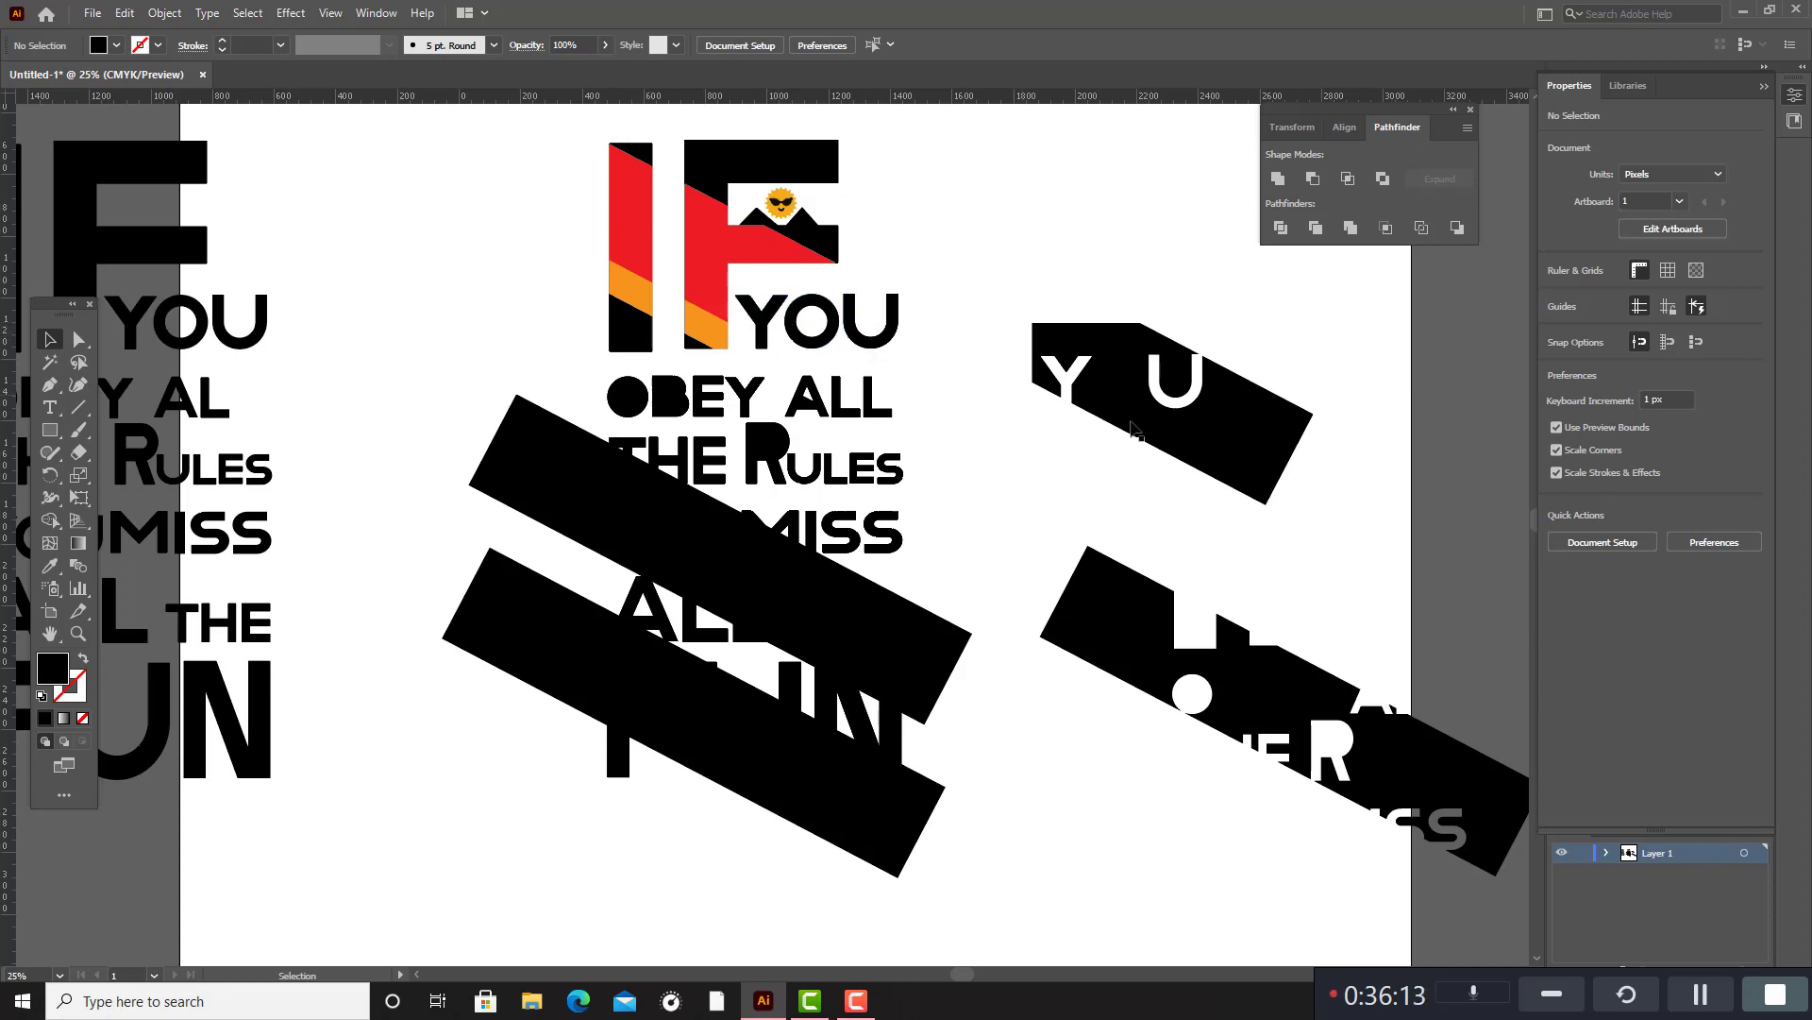
# Release the compound path of the upper slanted bar and move its leftover piece off the quote, above the piece cut around YOU.
pyautogui.click(540, 484)
pyautogui.rightClick(540, 484)
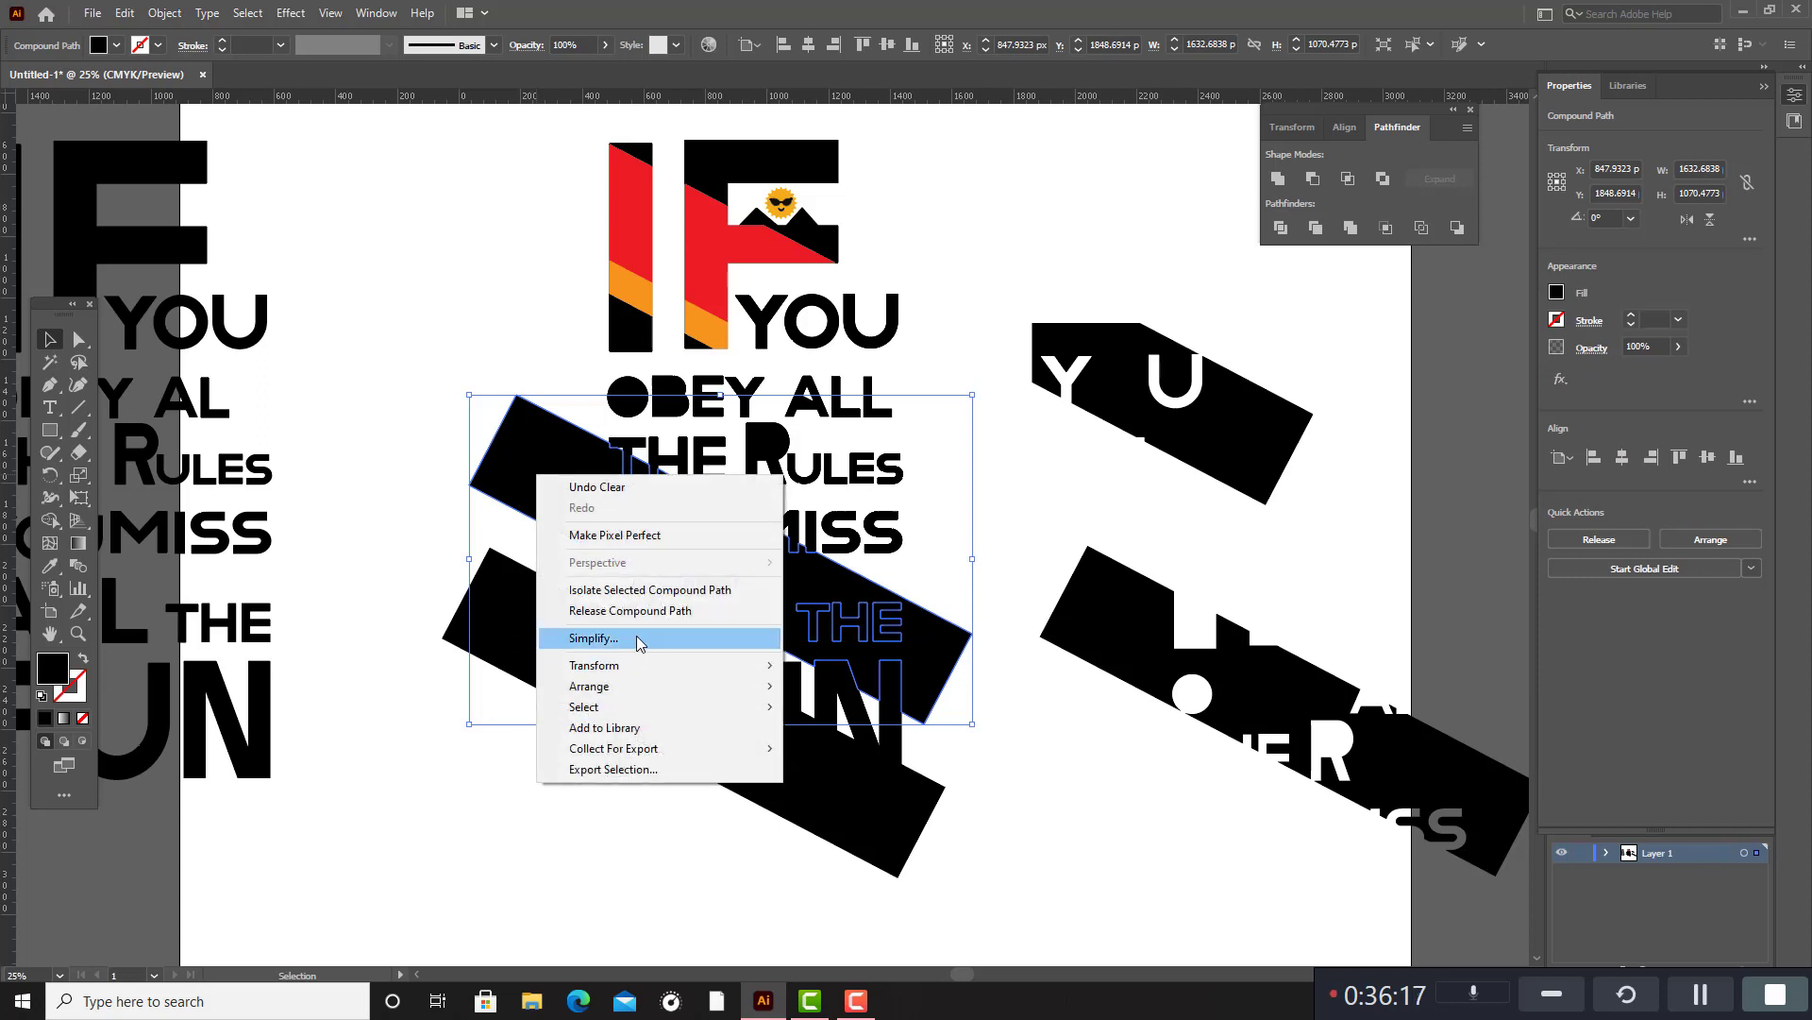
pyautogui.click(613, 612)
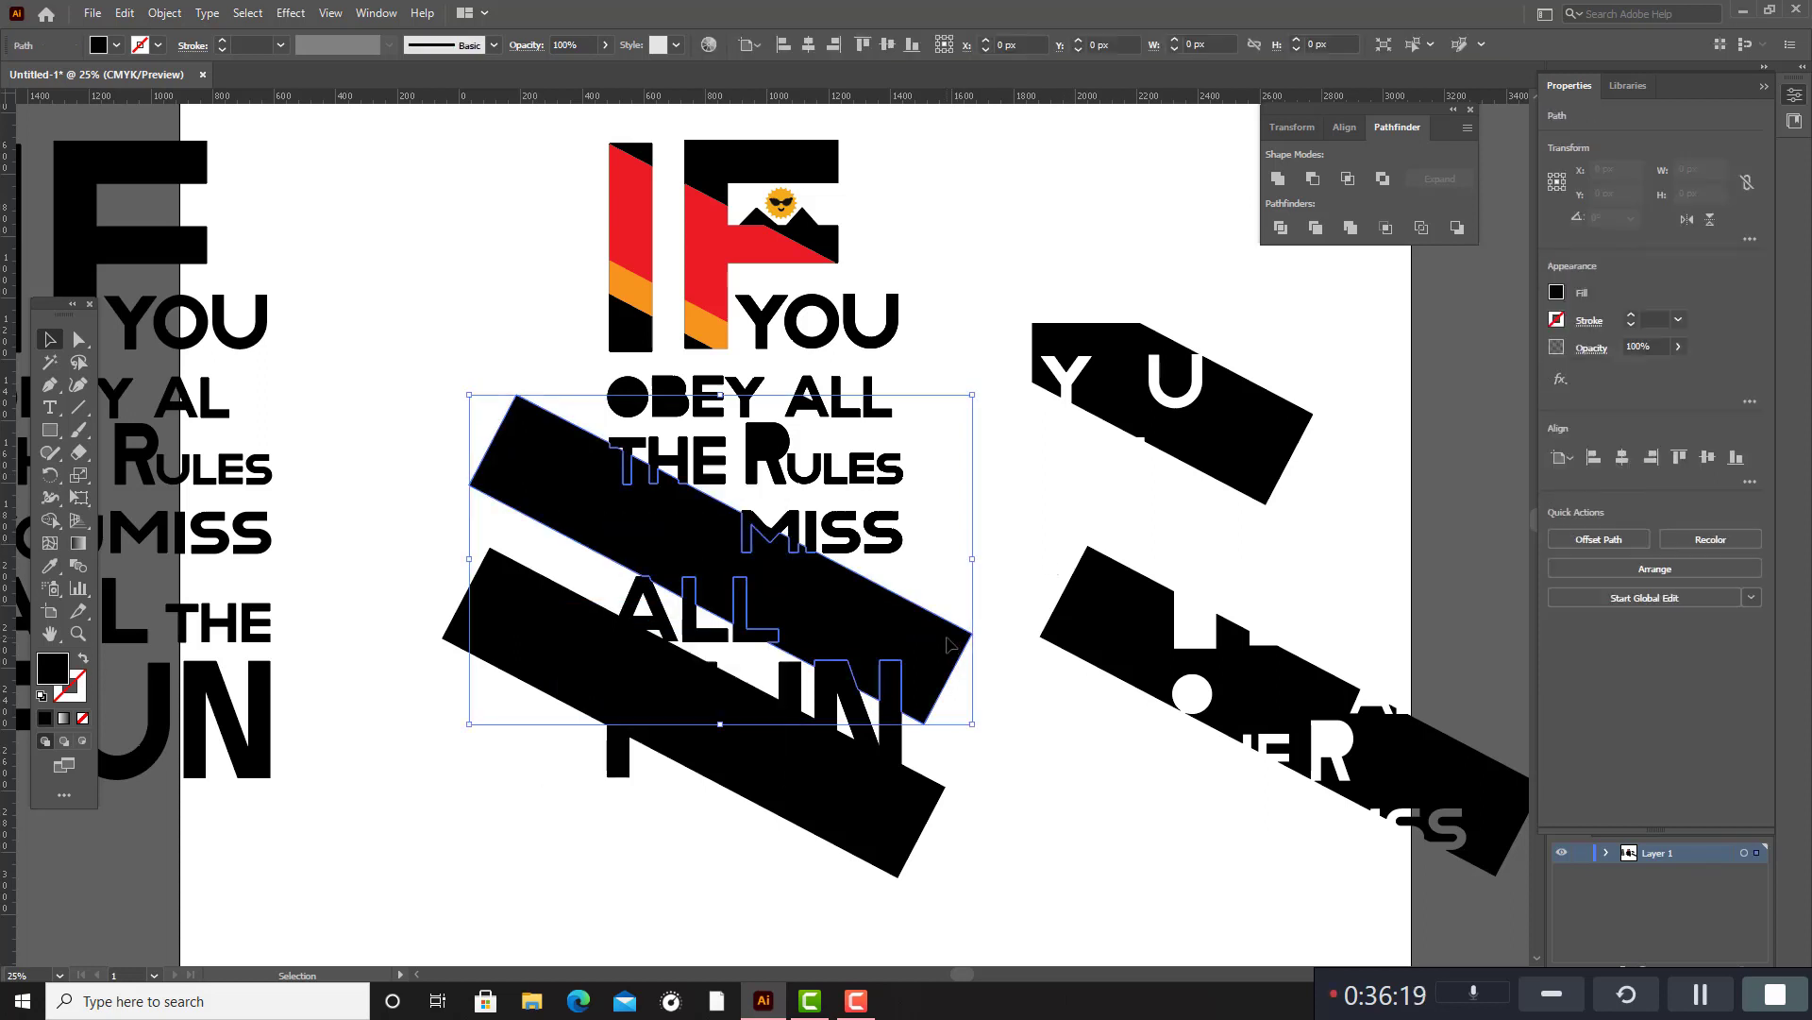
pyautogui.moveTo(967, 630); pyautogui.dragTo(1513, 338)
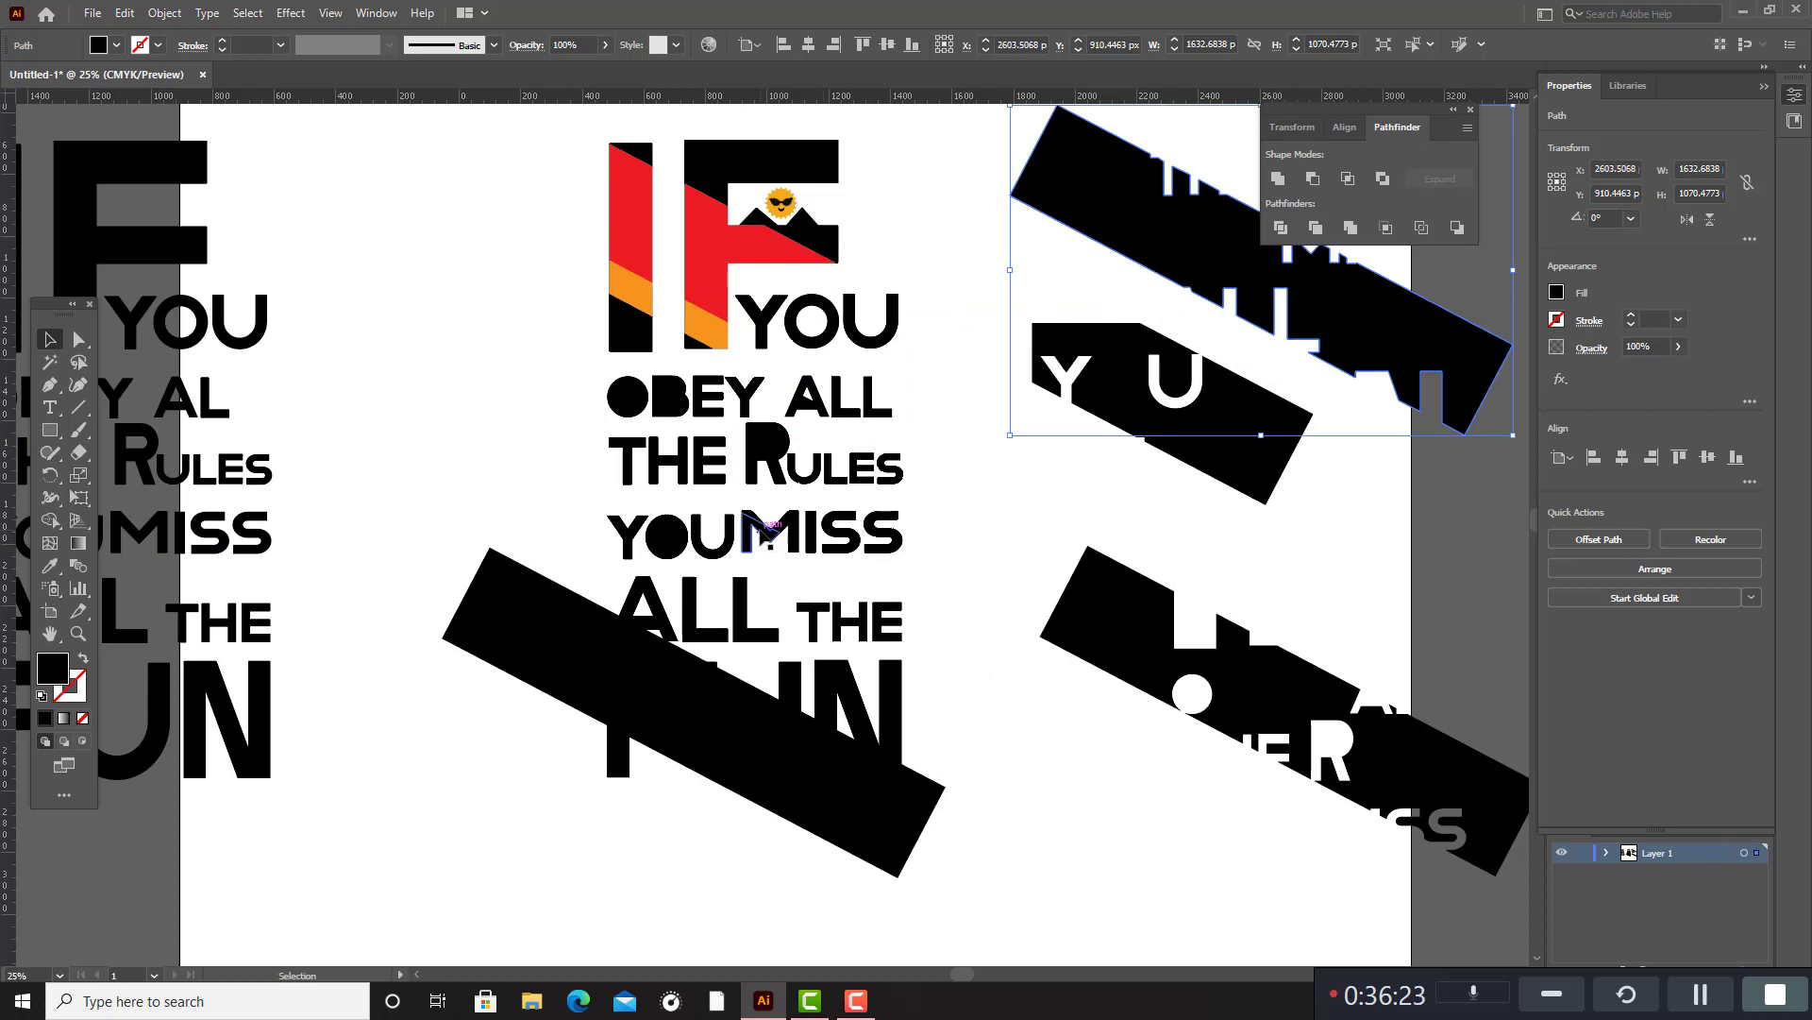
# Fill the two lower slanted segments of the M in MISS with the orange sampled from the F.
pyautogui.click(763, 533)
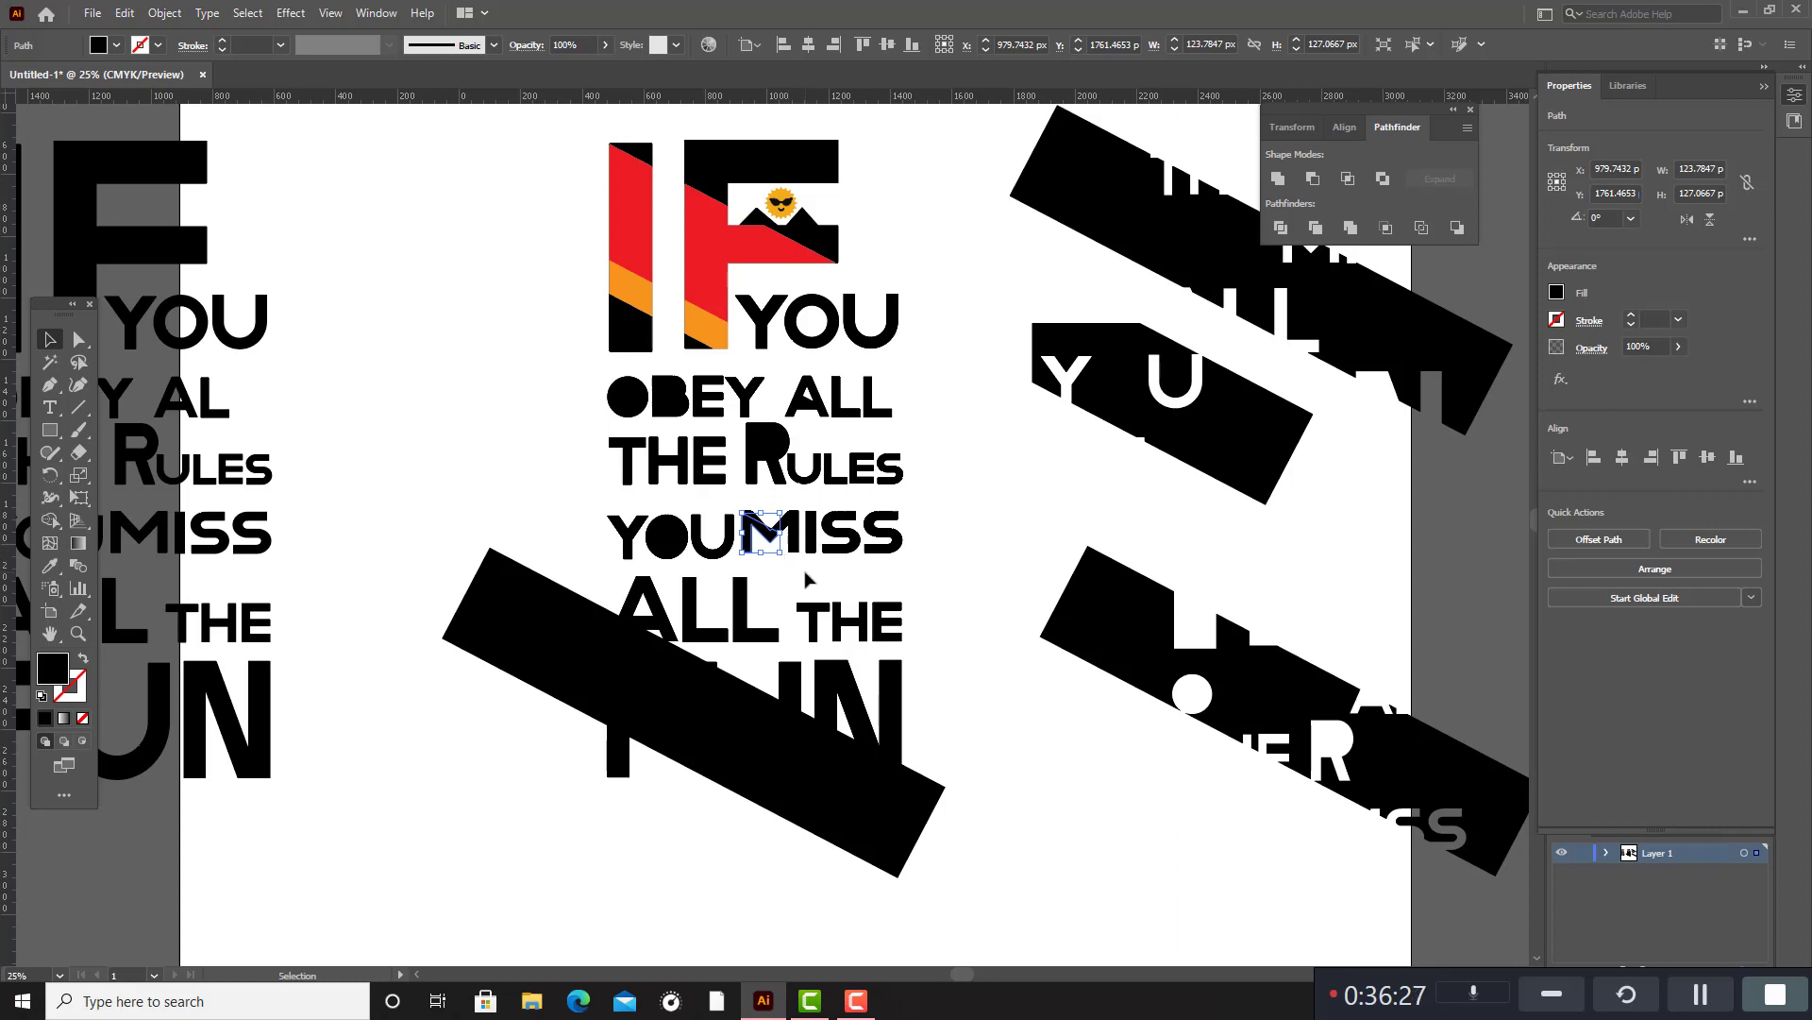
pyautogui.scroll(5, 804, 571)
pyautogui.scroll(-3, 818, 597)
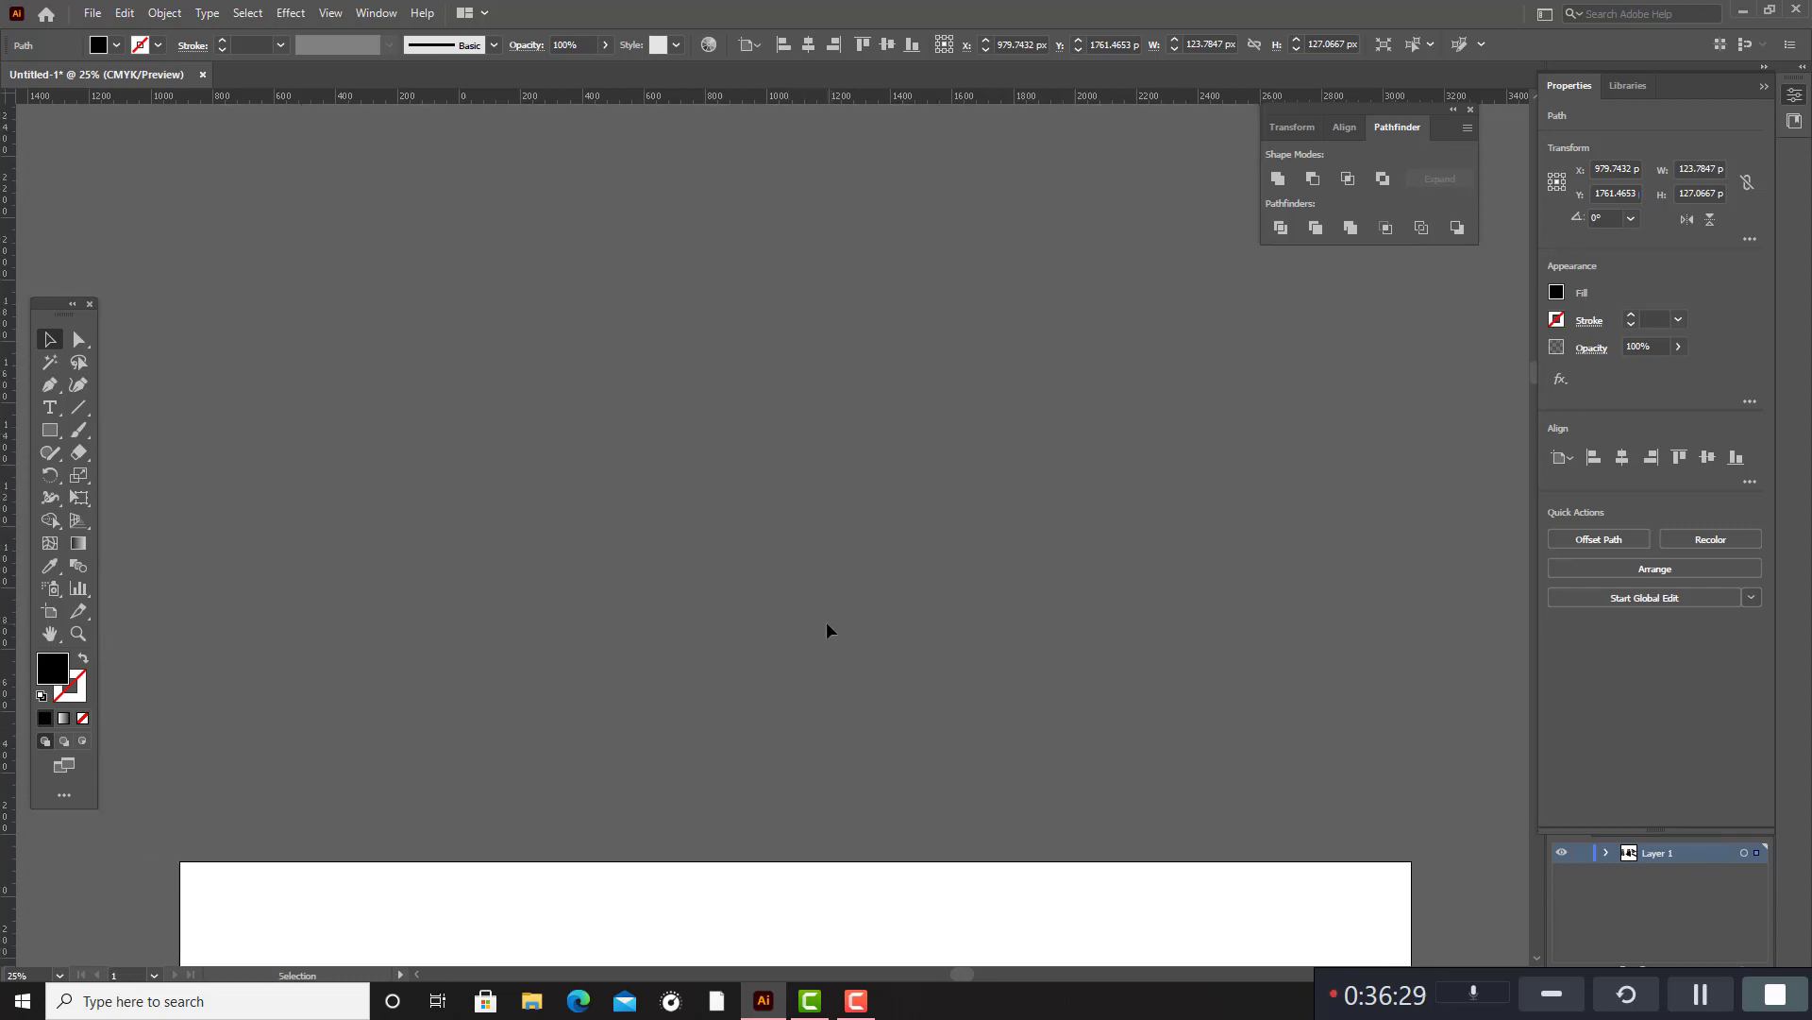
pyautogui.scroll(-5, 841, 620)
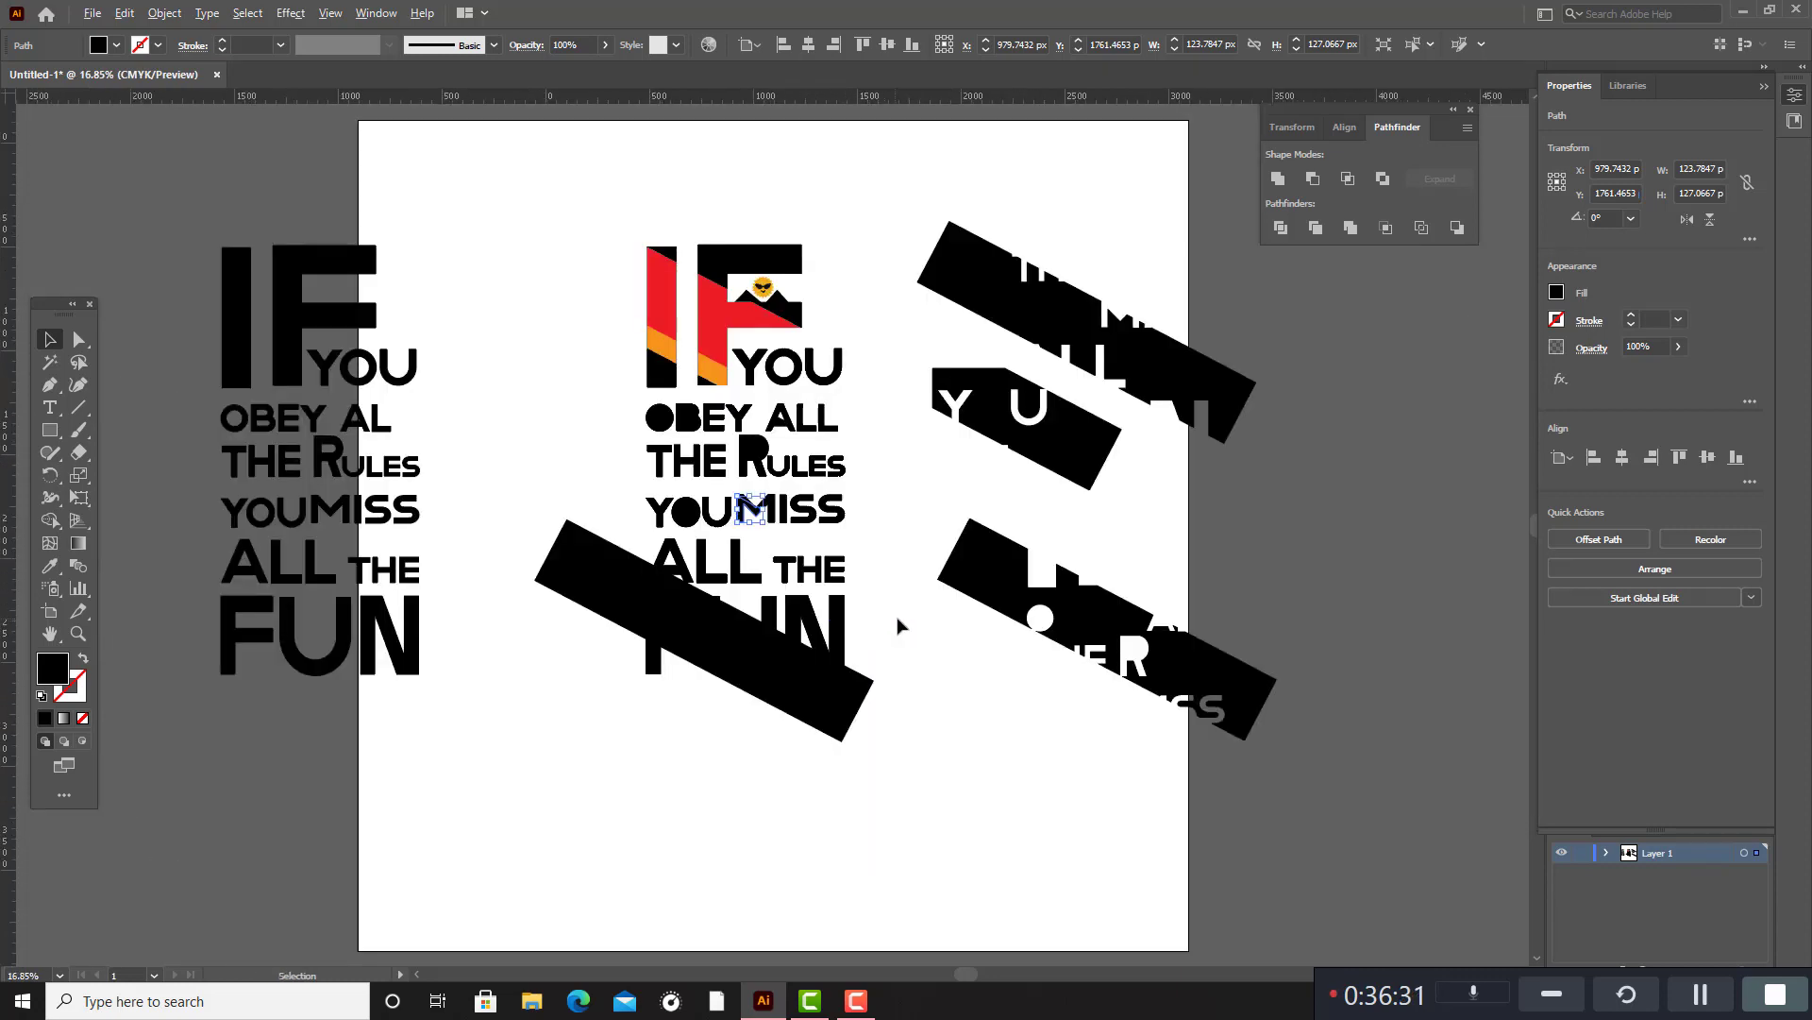
pyautogui.hotkey('ctrl', '+')
pyautogui.scroll(2, 607, 397)
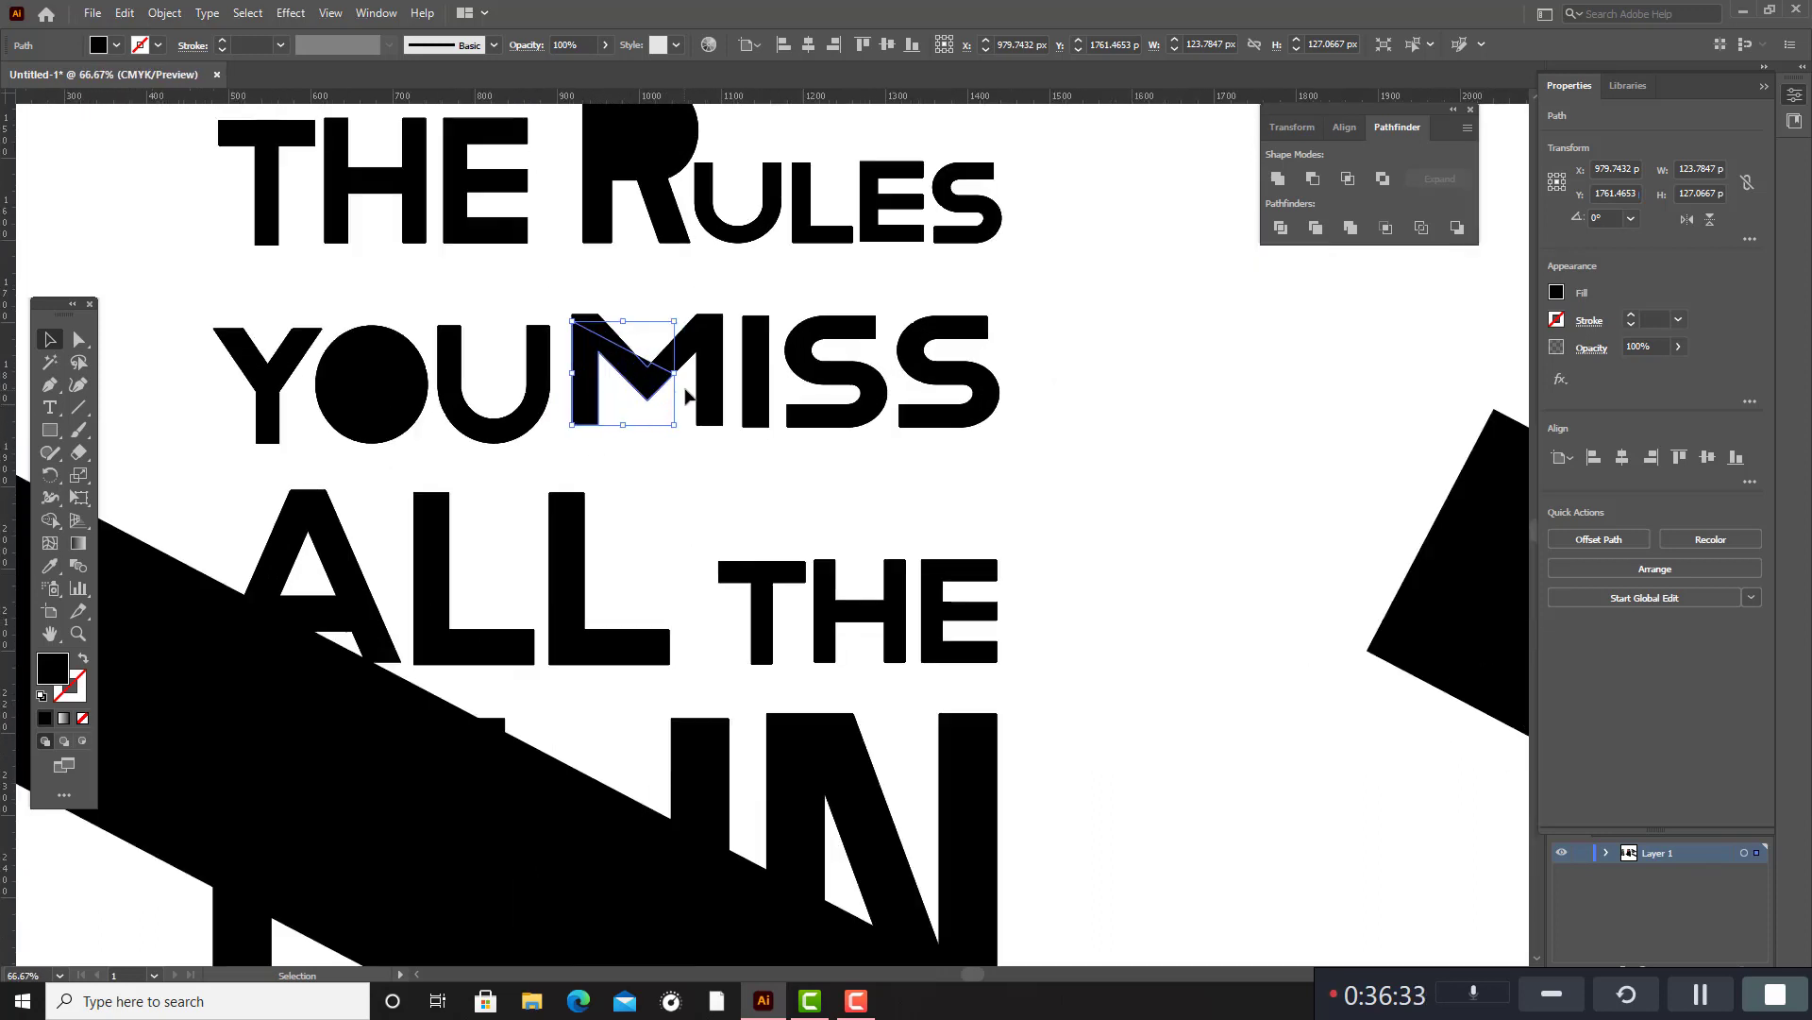
pyautogui.click(709, 406)
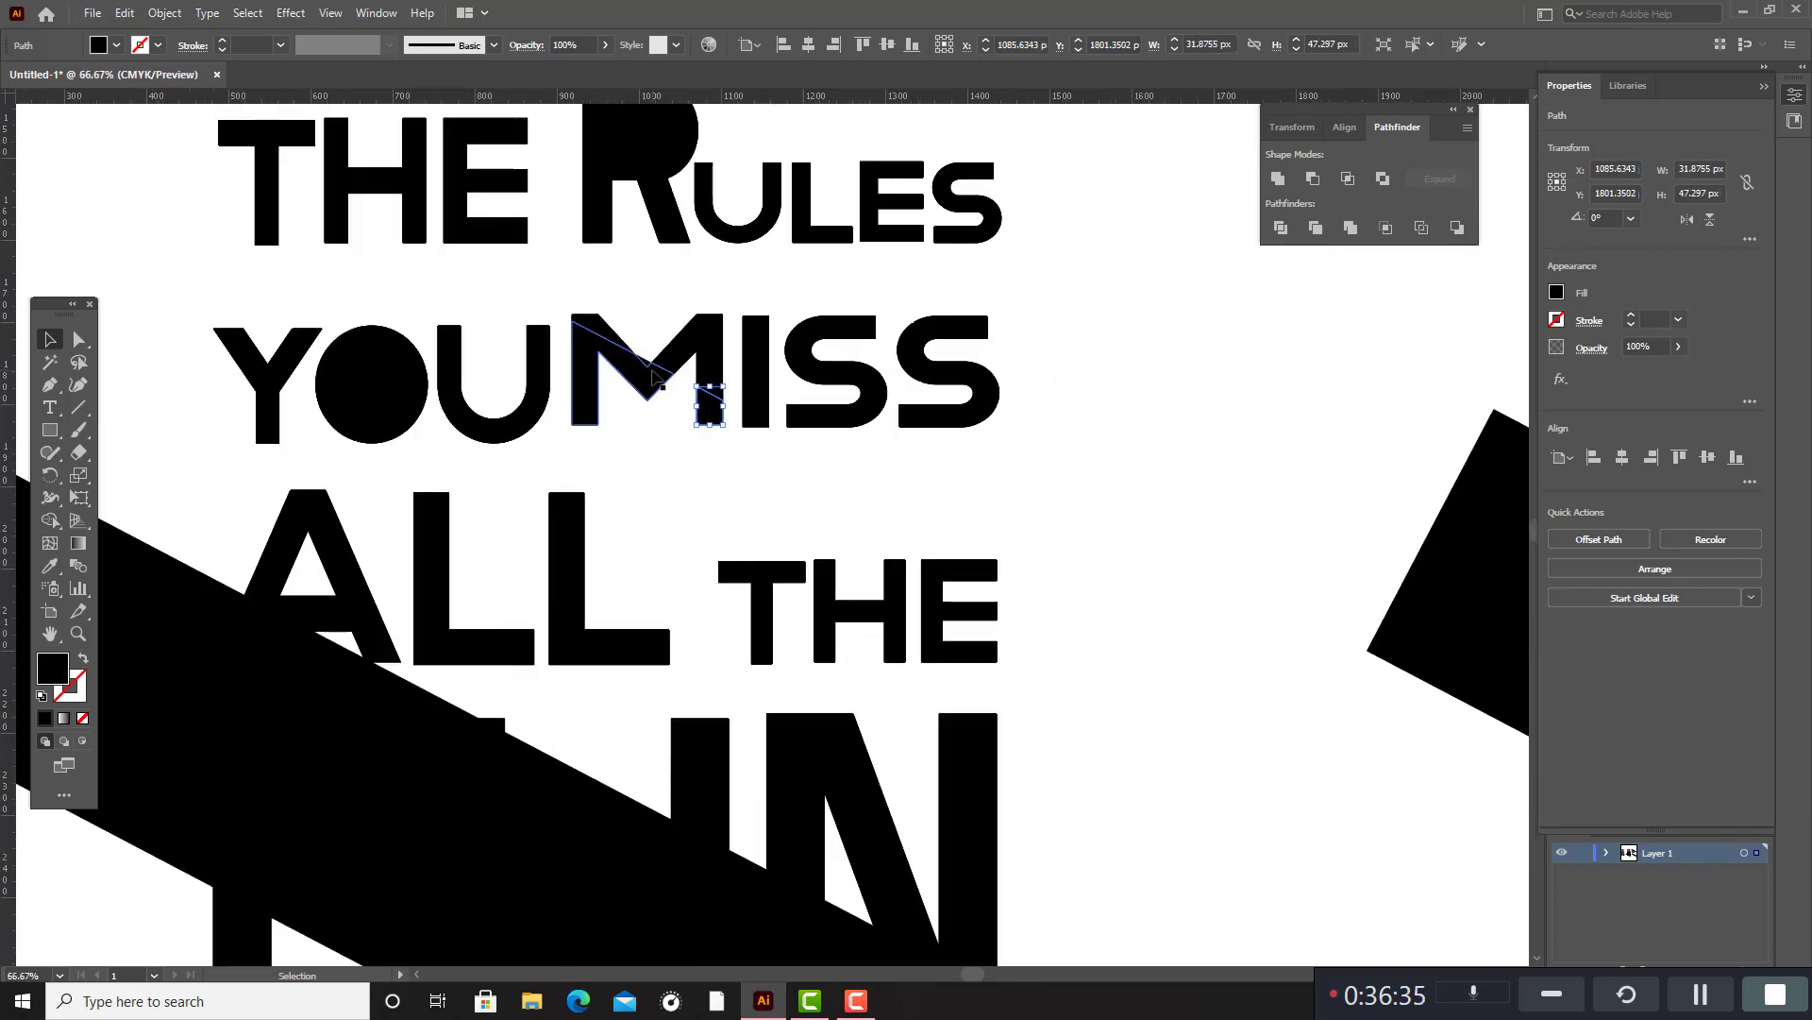
pyautogui.keyDown('shift'); pyautogui.click(703, 370); pyautogui.keyUp('shift')
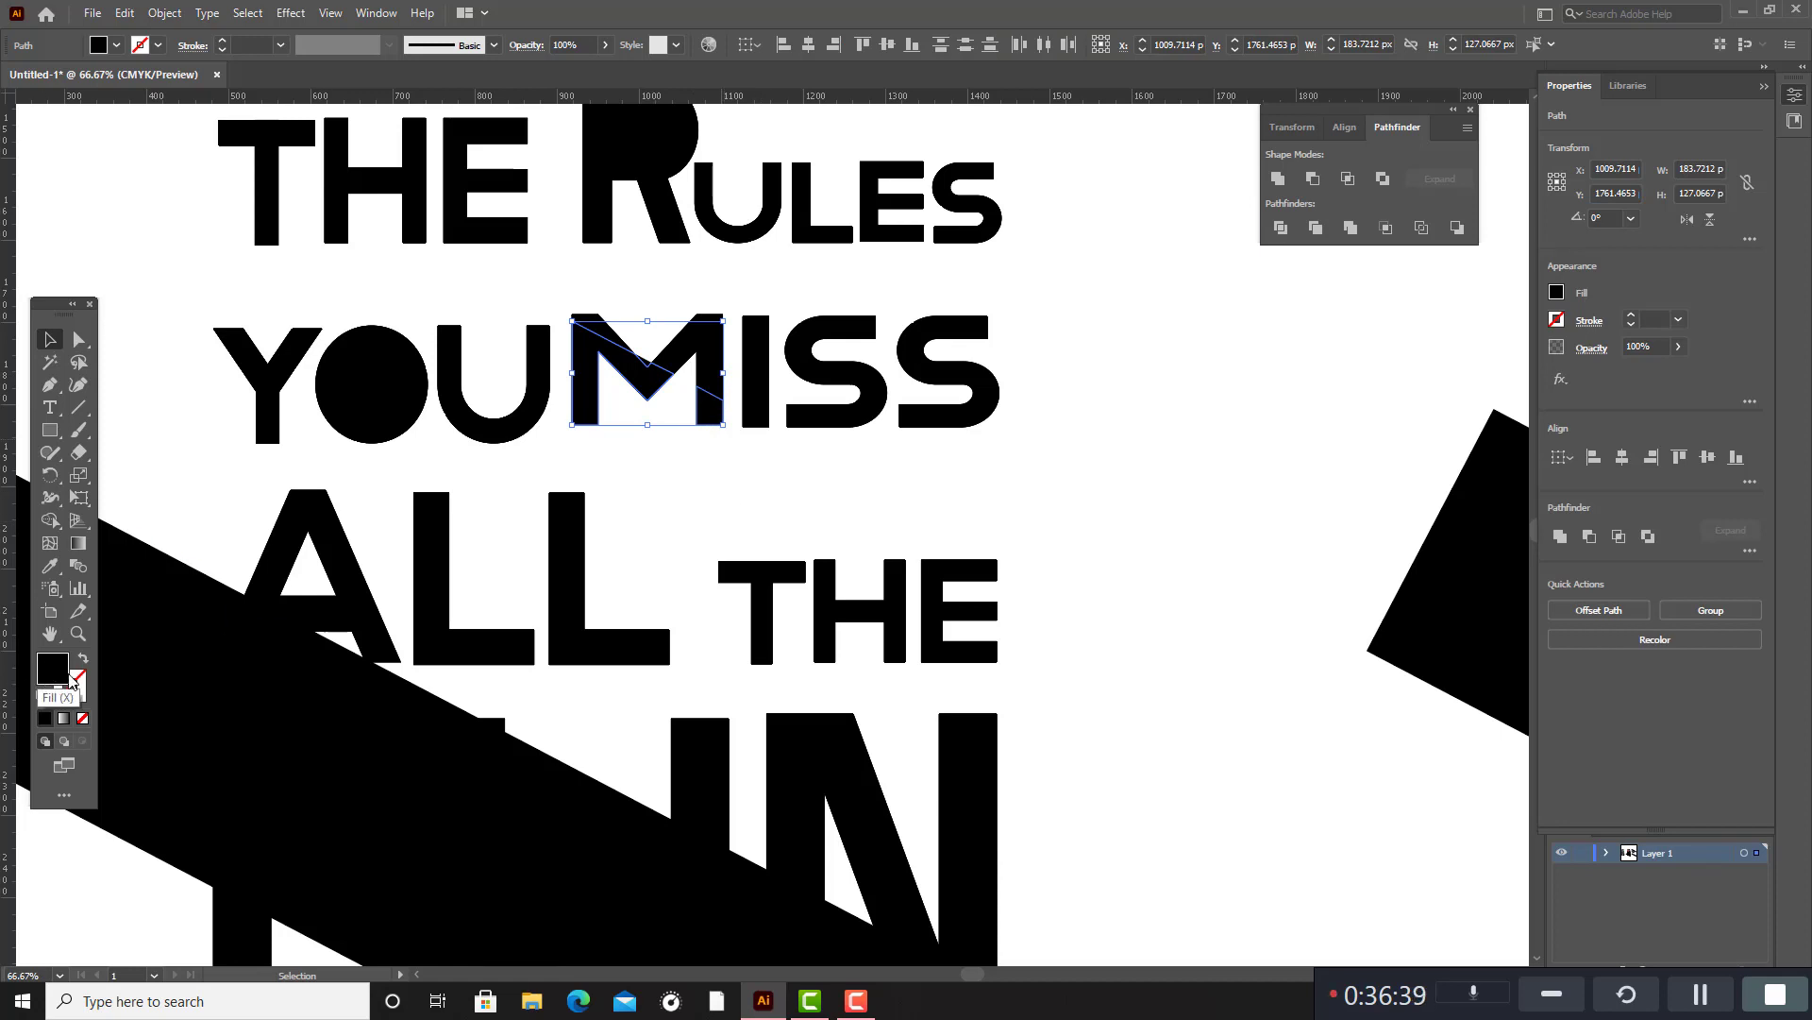
pyautogui.scroll(10, 72, 623)
pyautogui.click(50, 566)
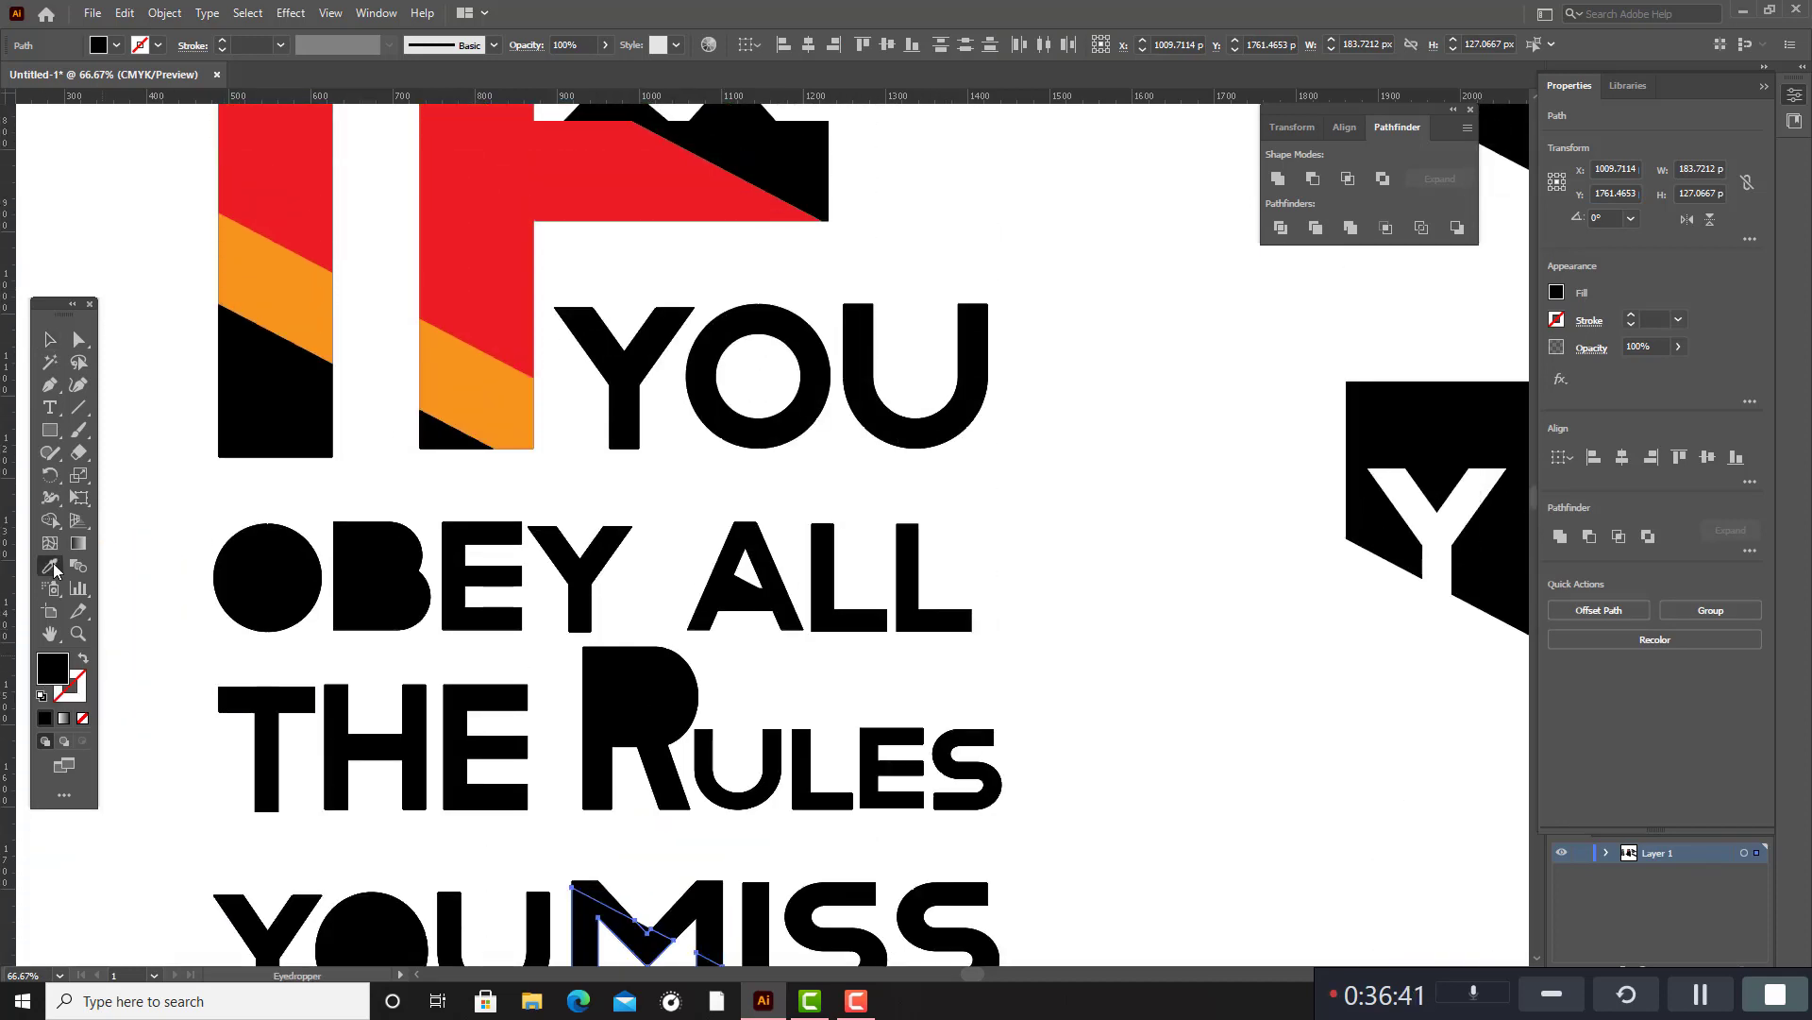
pyautogui.click(498, 377)
pyautogui.scroll(-5, 510, 406)
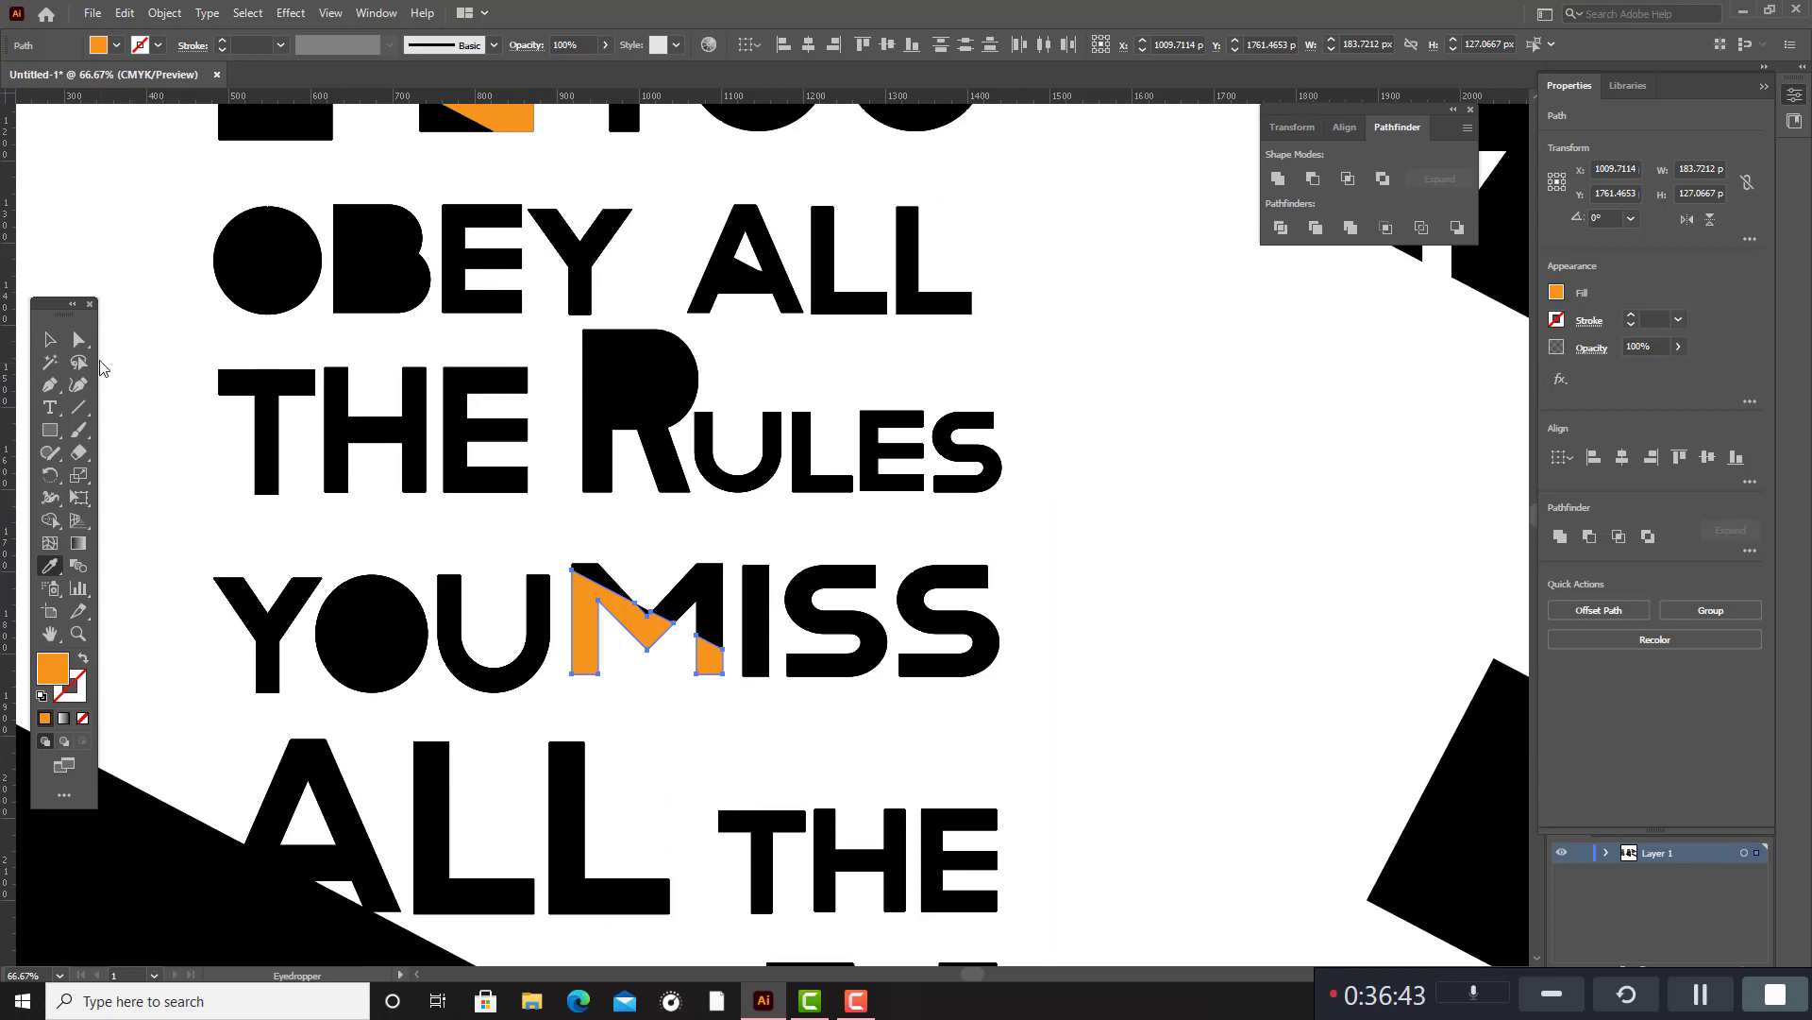
pyautogui.press('v')
pyautogui.click(1186, 522)
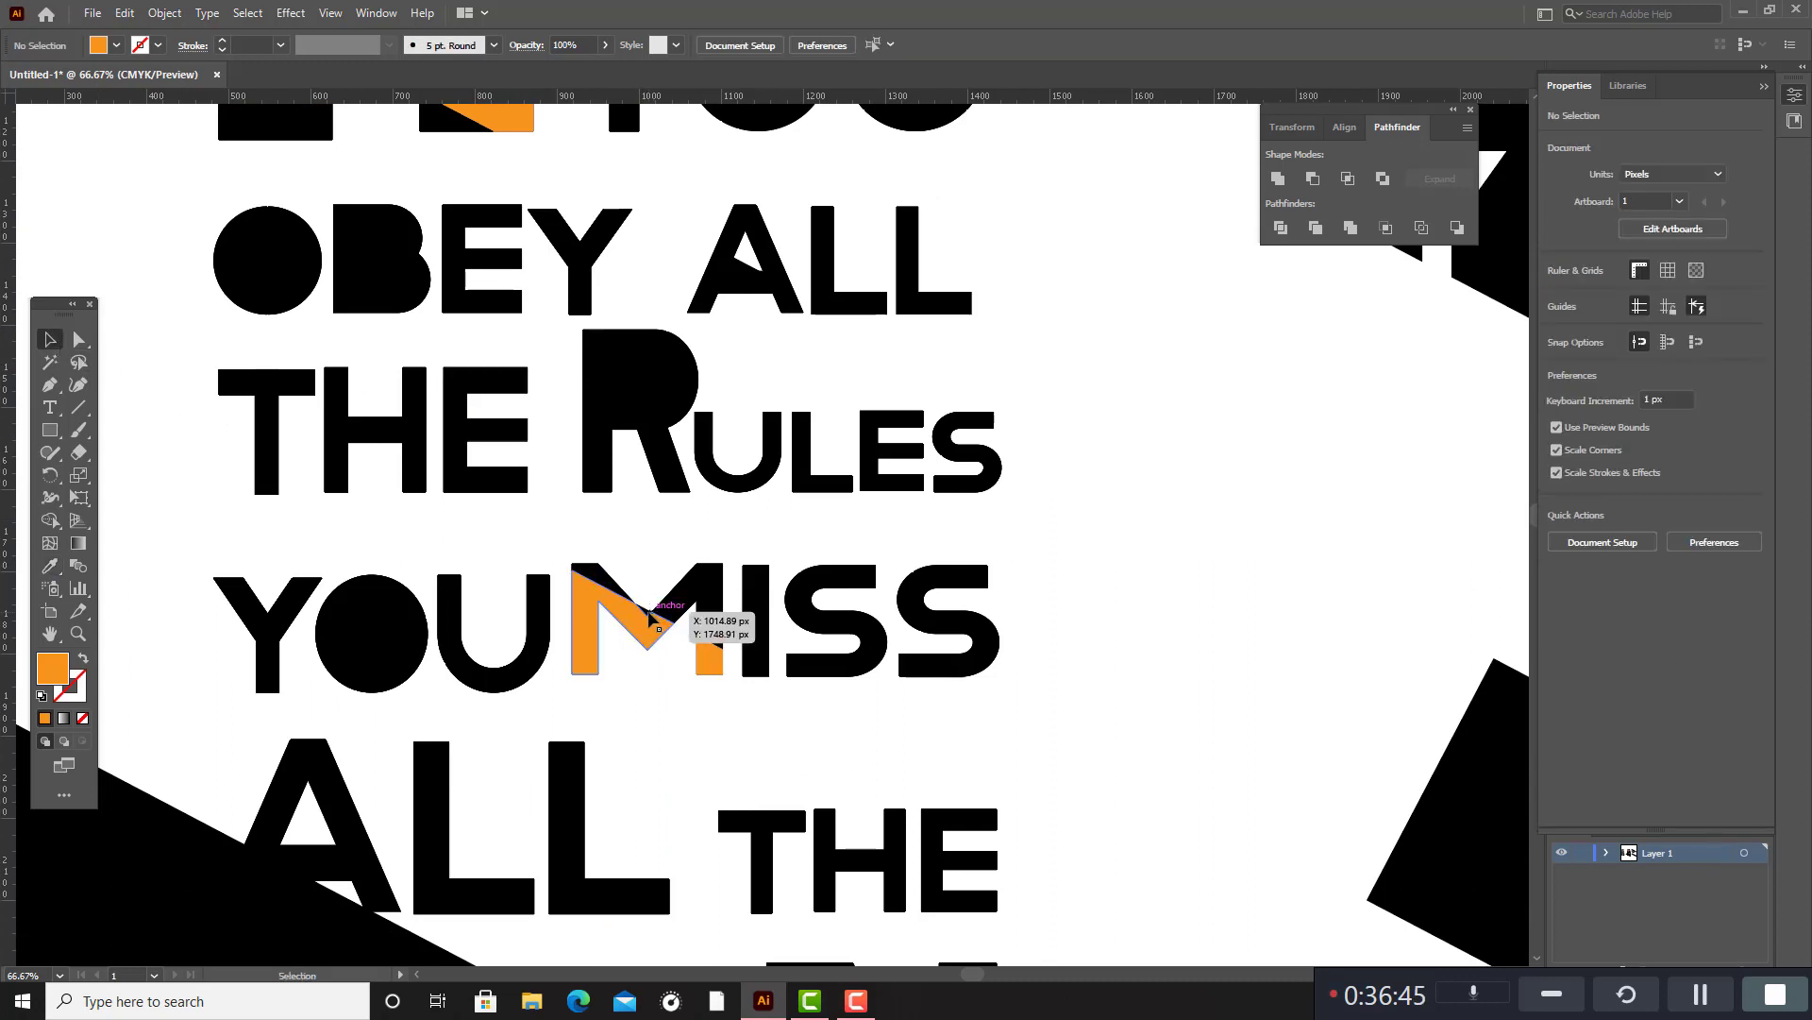
# Delete the small black leftover triangle in the notch of the M in MISS.
pyautogui.click(649, 615)
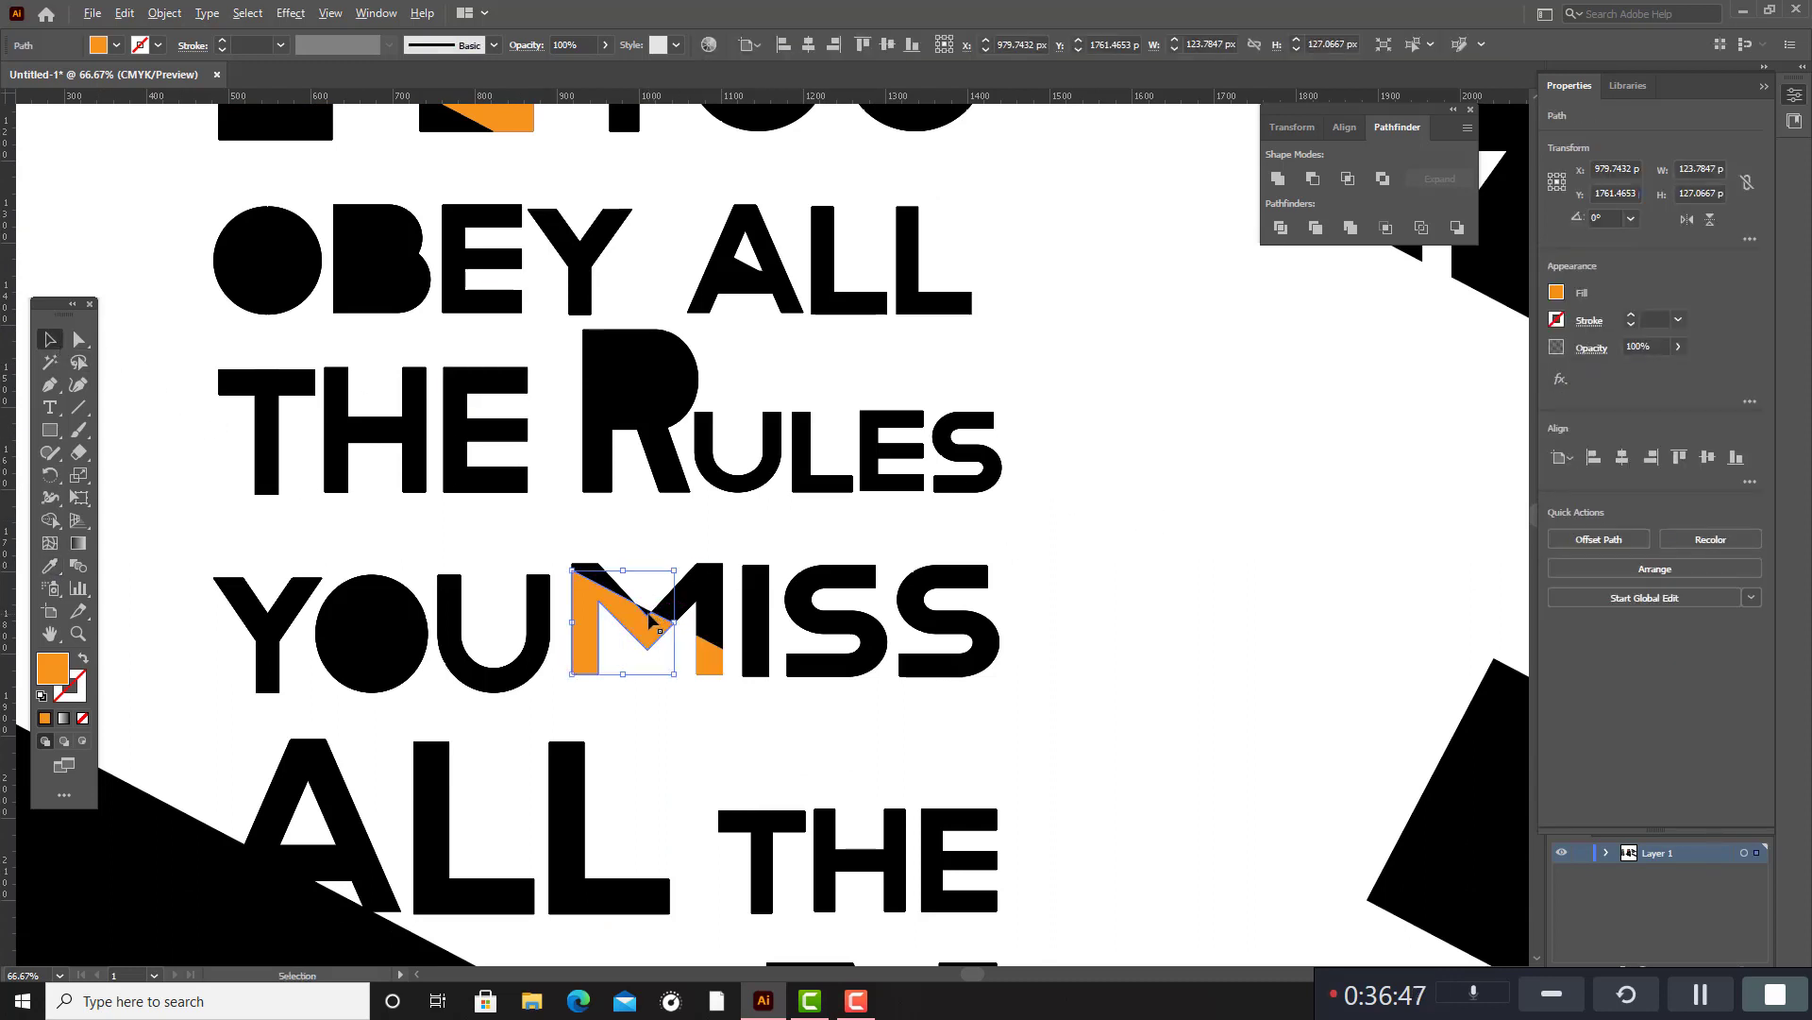
pyautogui.scroll(3, 650, 616)
pyautogui.click(660, 506)
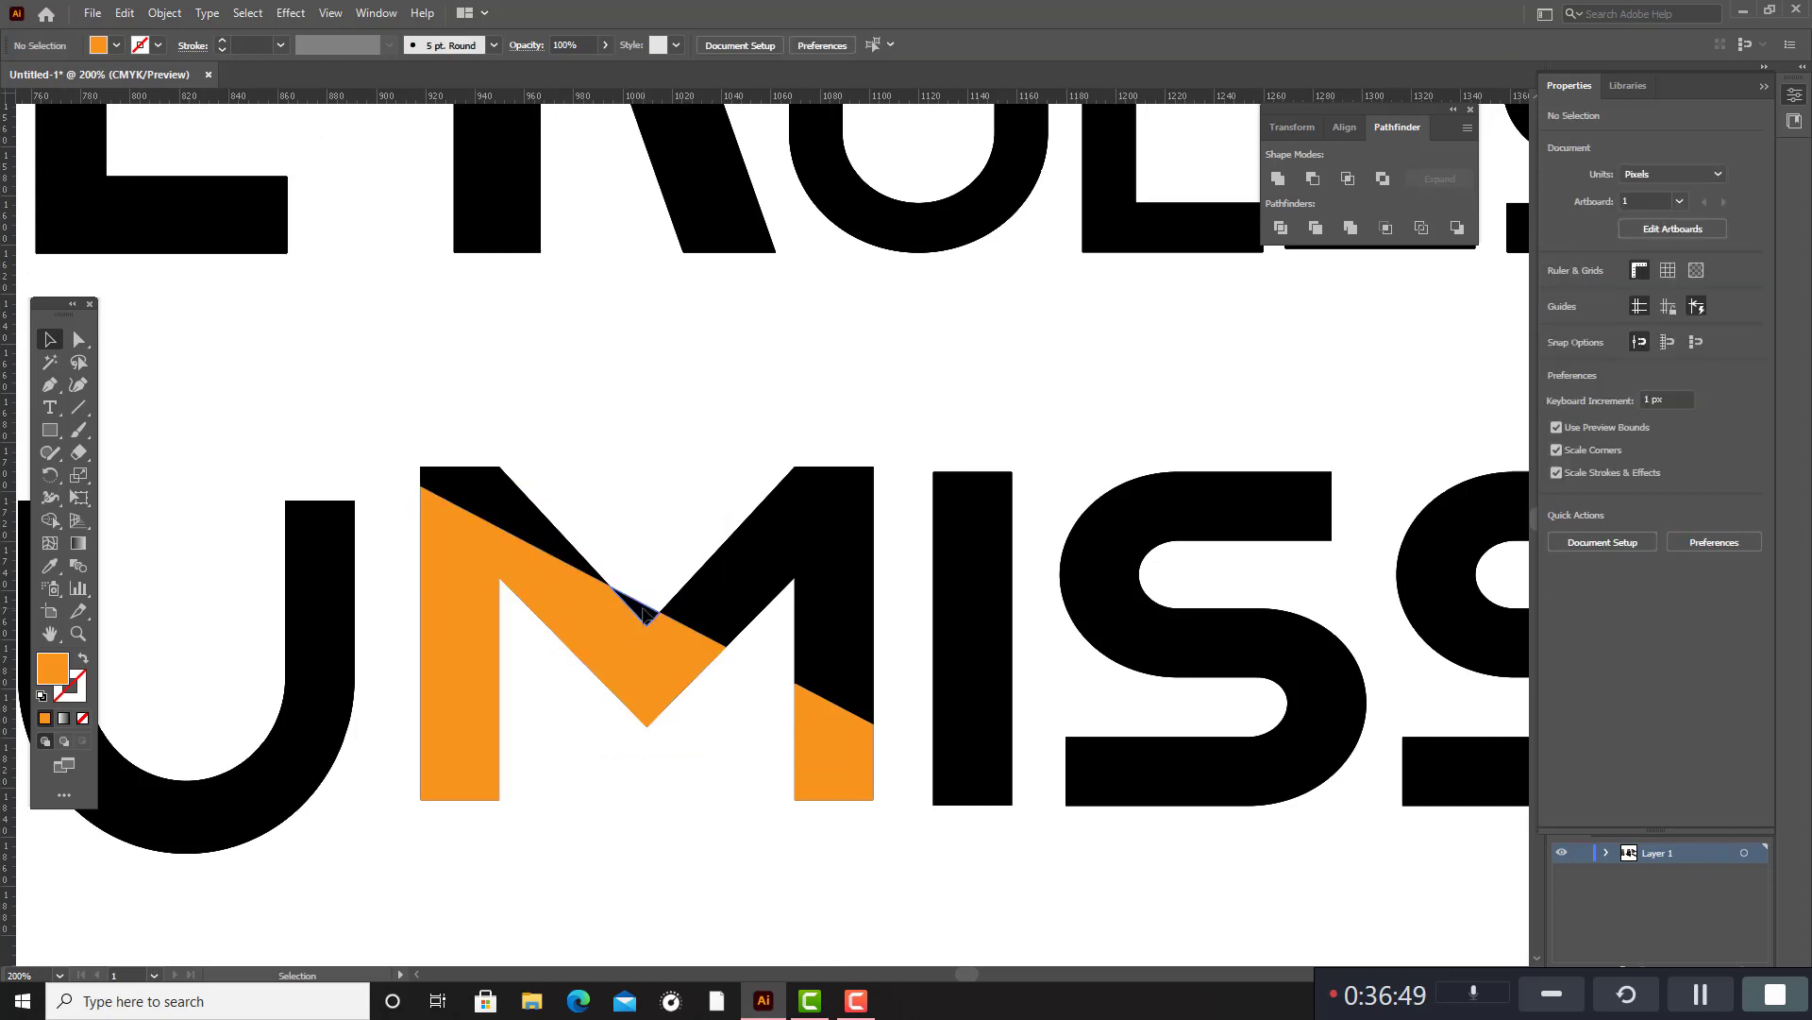
pyautogui.click(643, 615)
pyautogui.press('Delete')
pyautogui.scroll(-3, 741, 576)
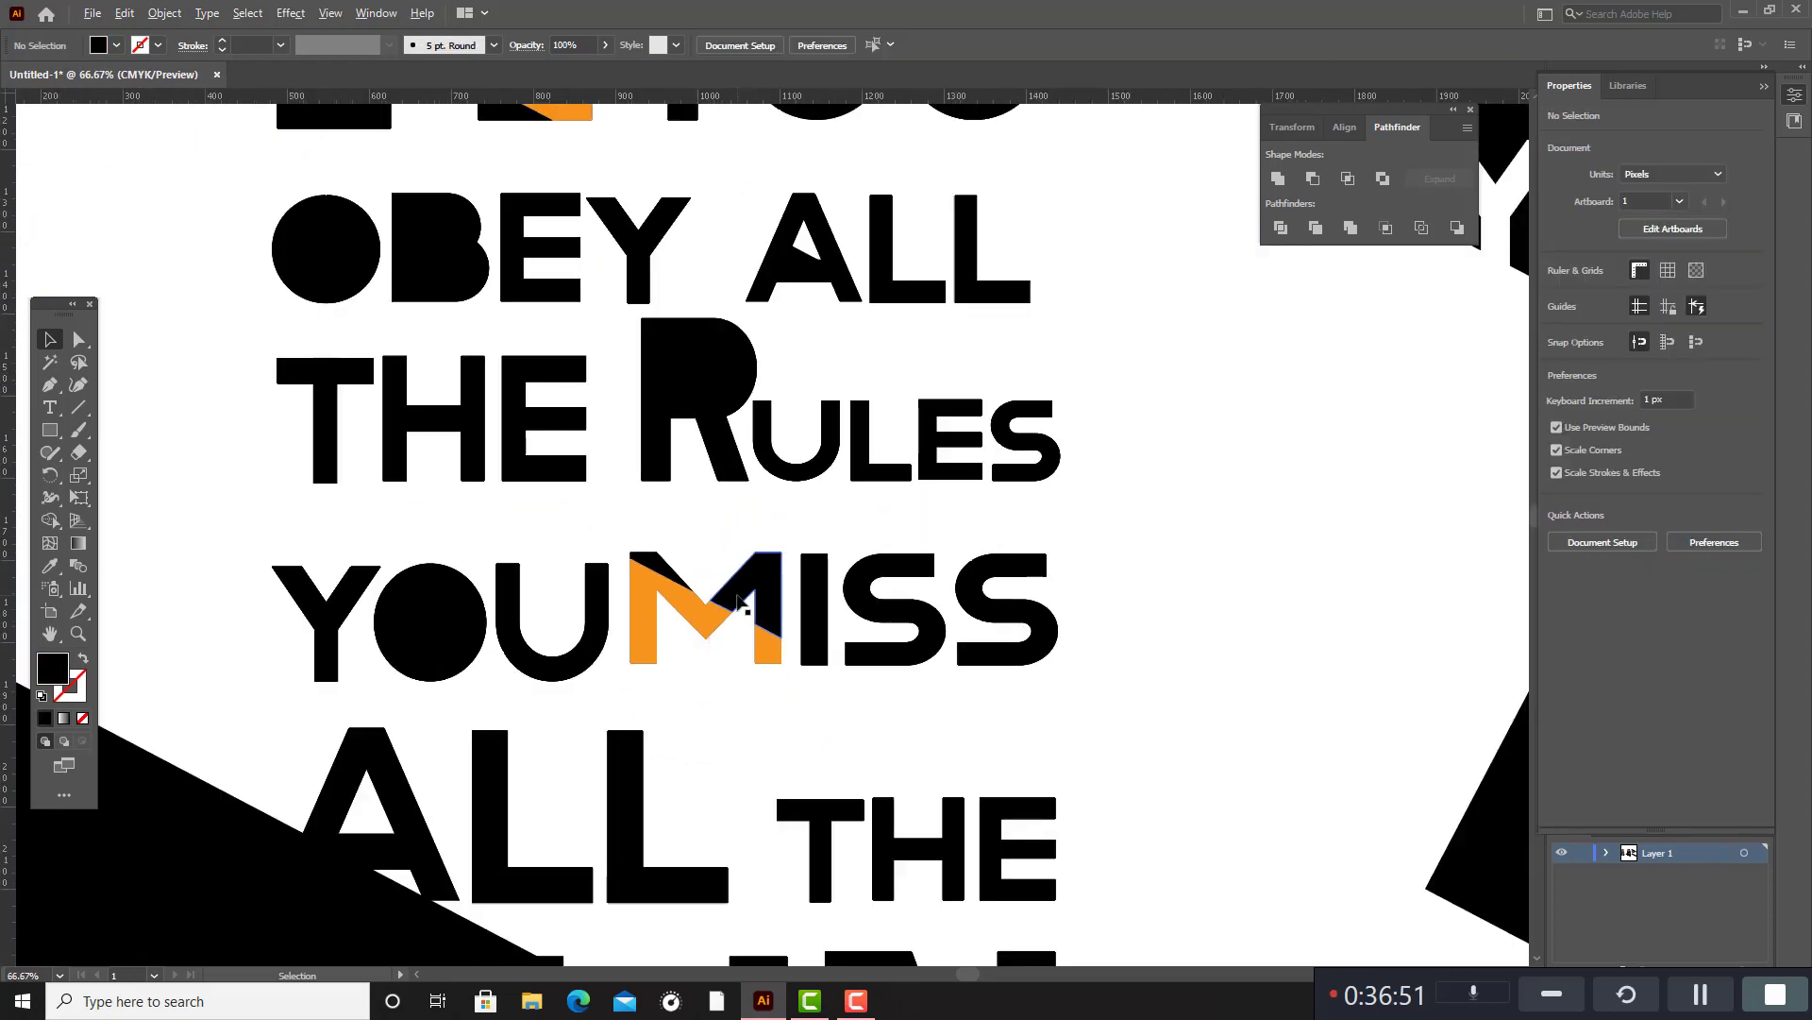
# Move the unfilled leftover outline between THE and MISS off to the blank area beside the quote.
pyautogui.click(726, 527)
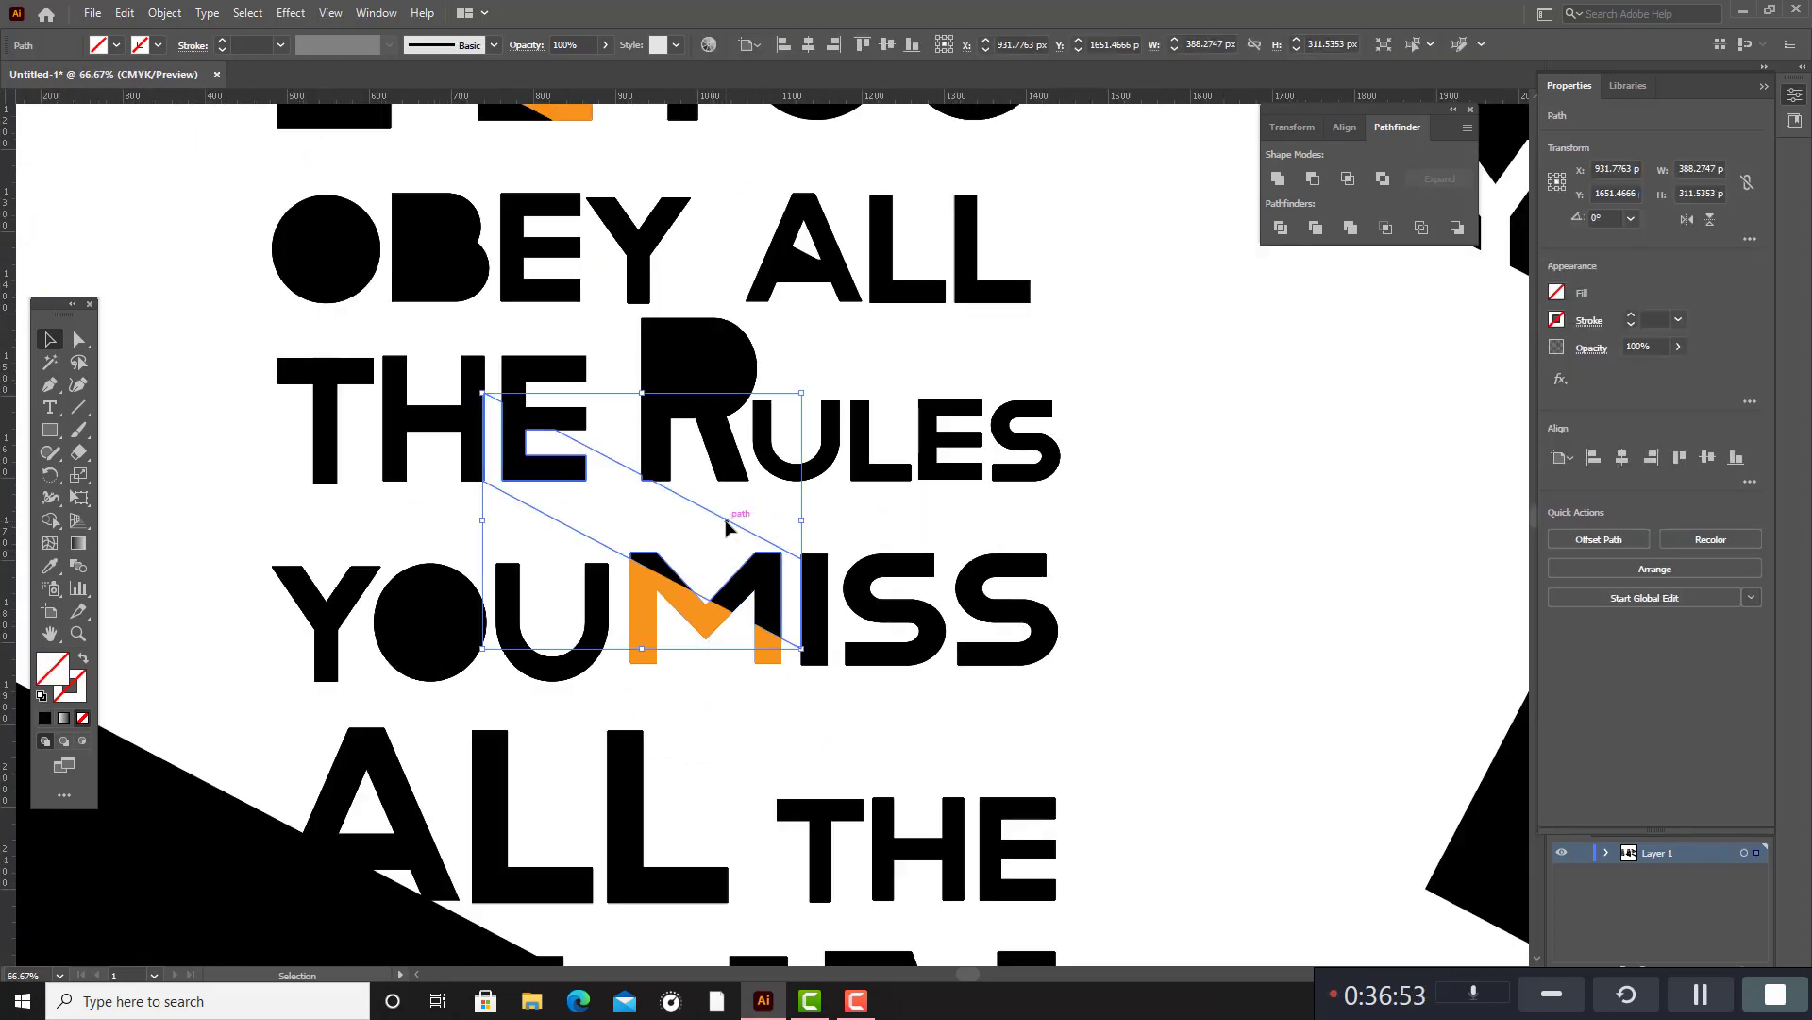
pyautogui.moveTo(731, 525); pyautogui.dragTo(1285, 547)
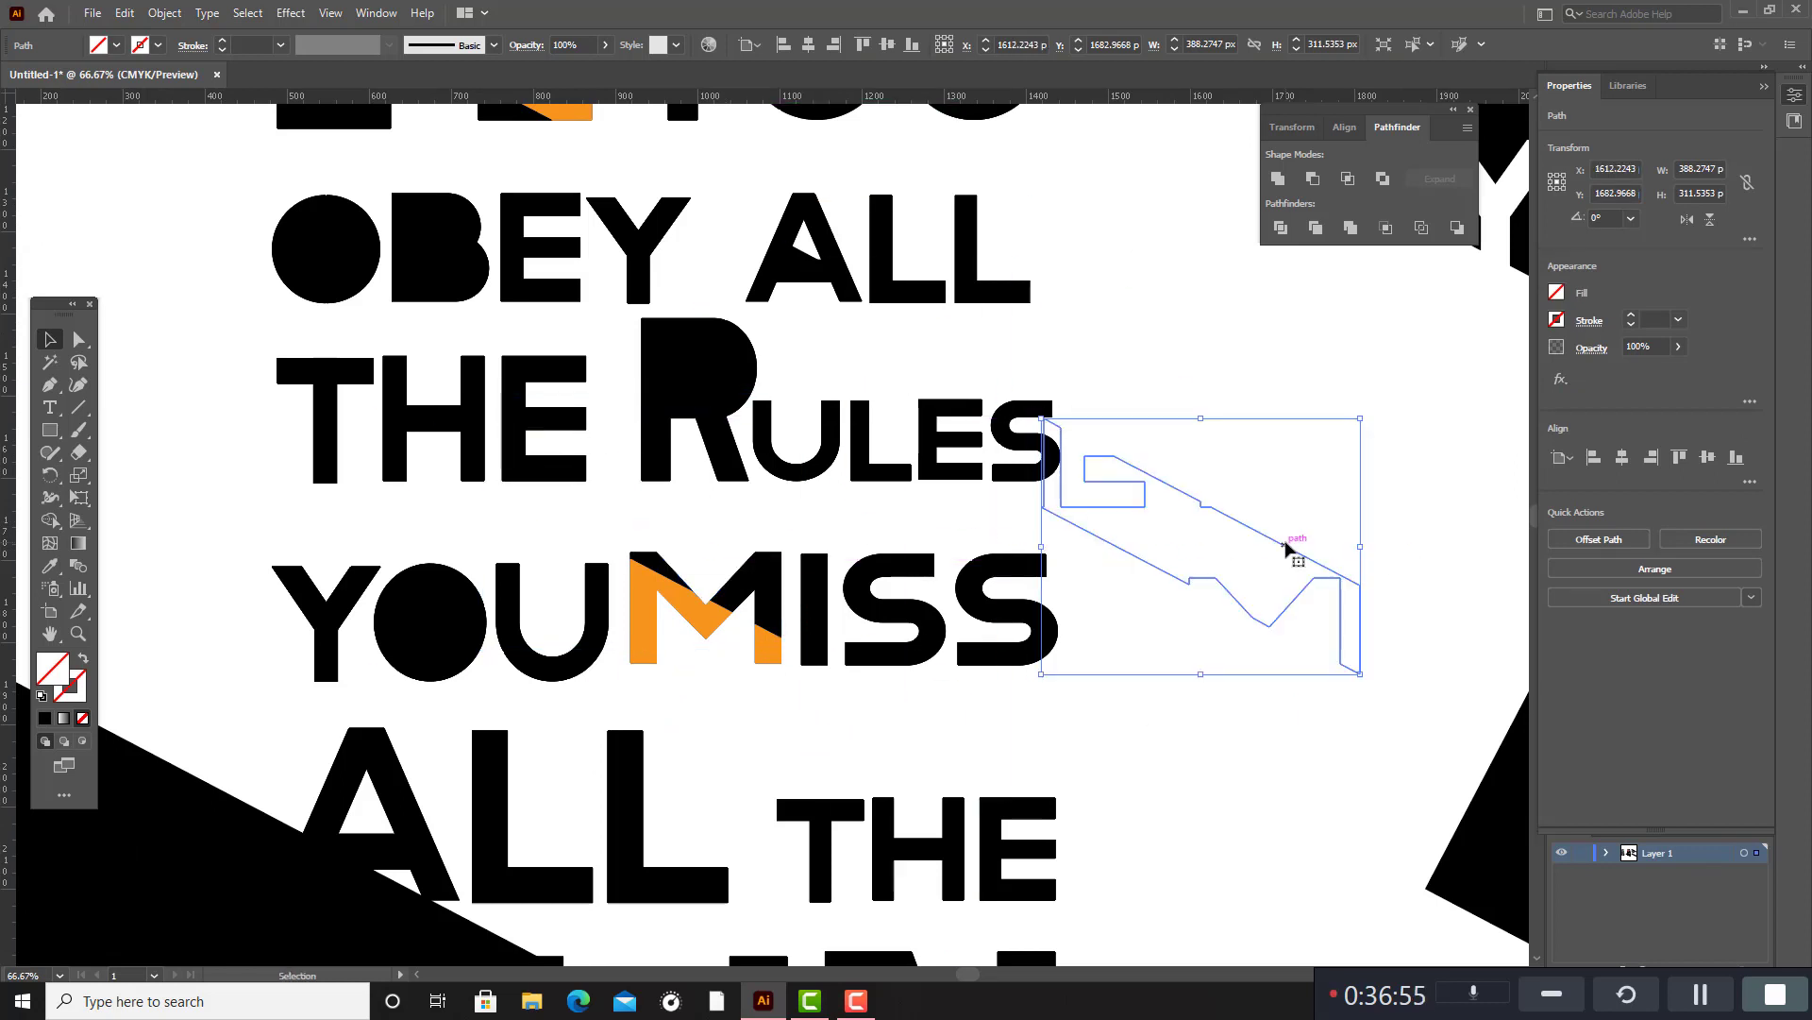
pyautogui.hotkey('ctrl', 'shift', 'a')
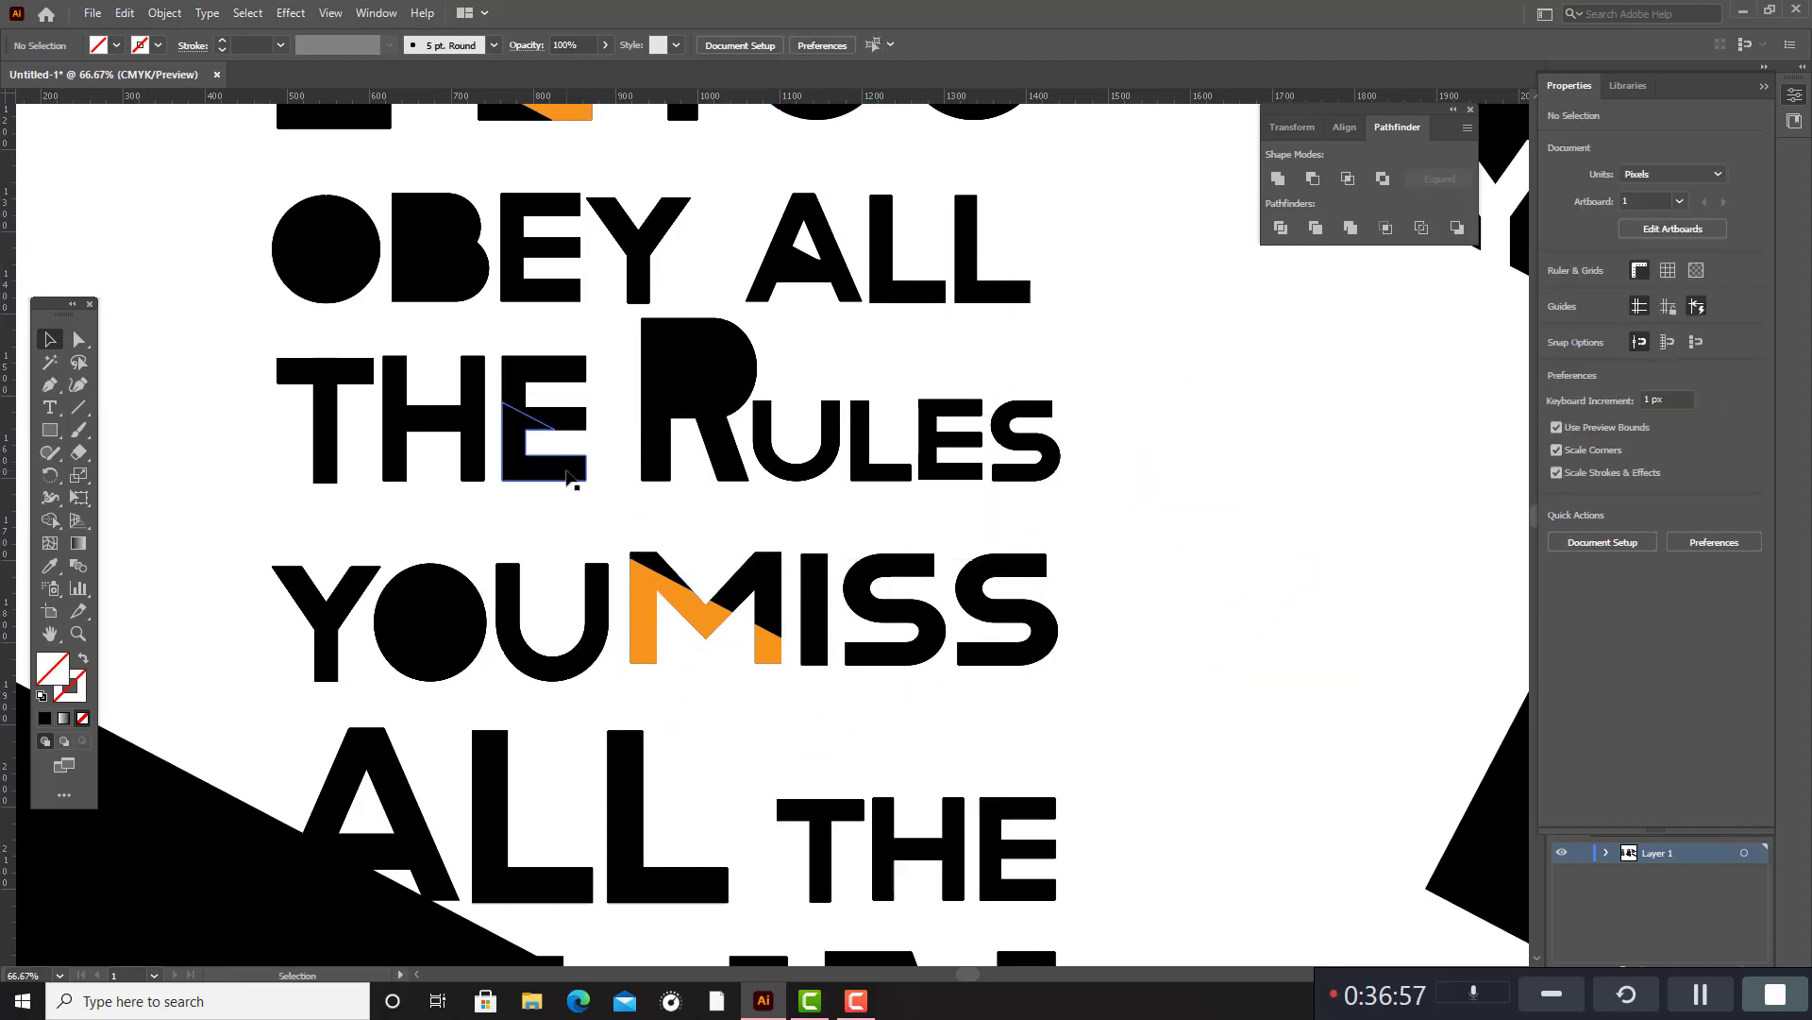
# Fill the lower slanted segment of the E in THE above YOU MISS with the red sampled from the F.
pyautogui.click(579, 472)
pyautogui.scroll(1, 579, 477)
pyautogui.scroll(3, 578, 476)
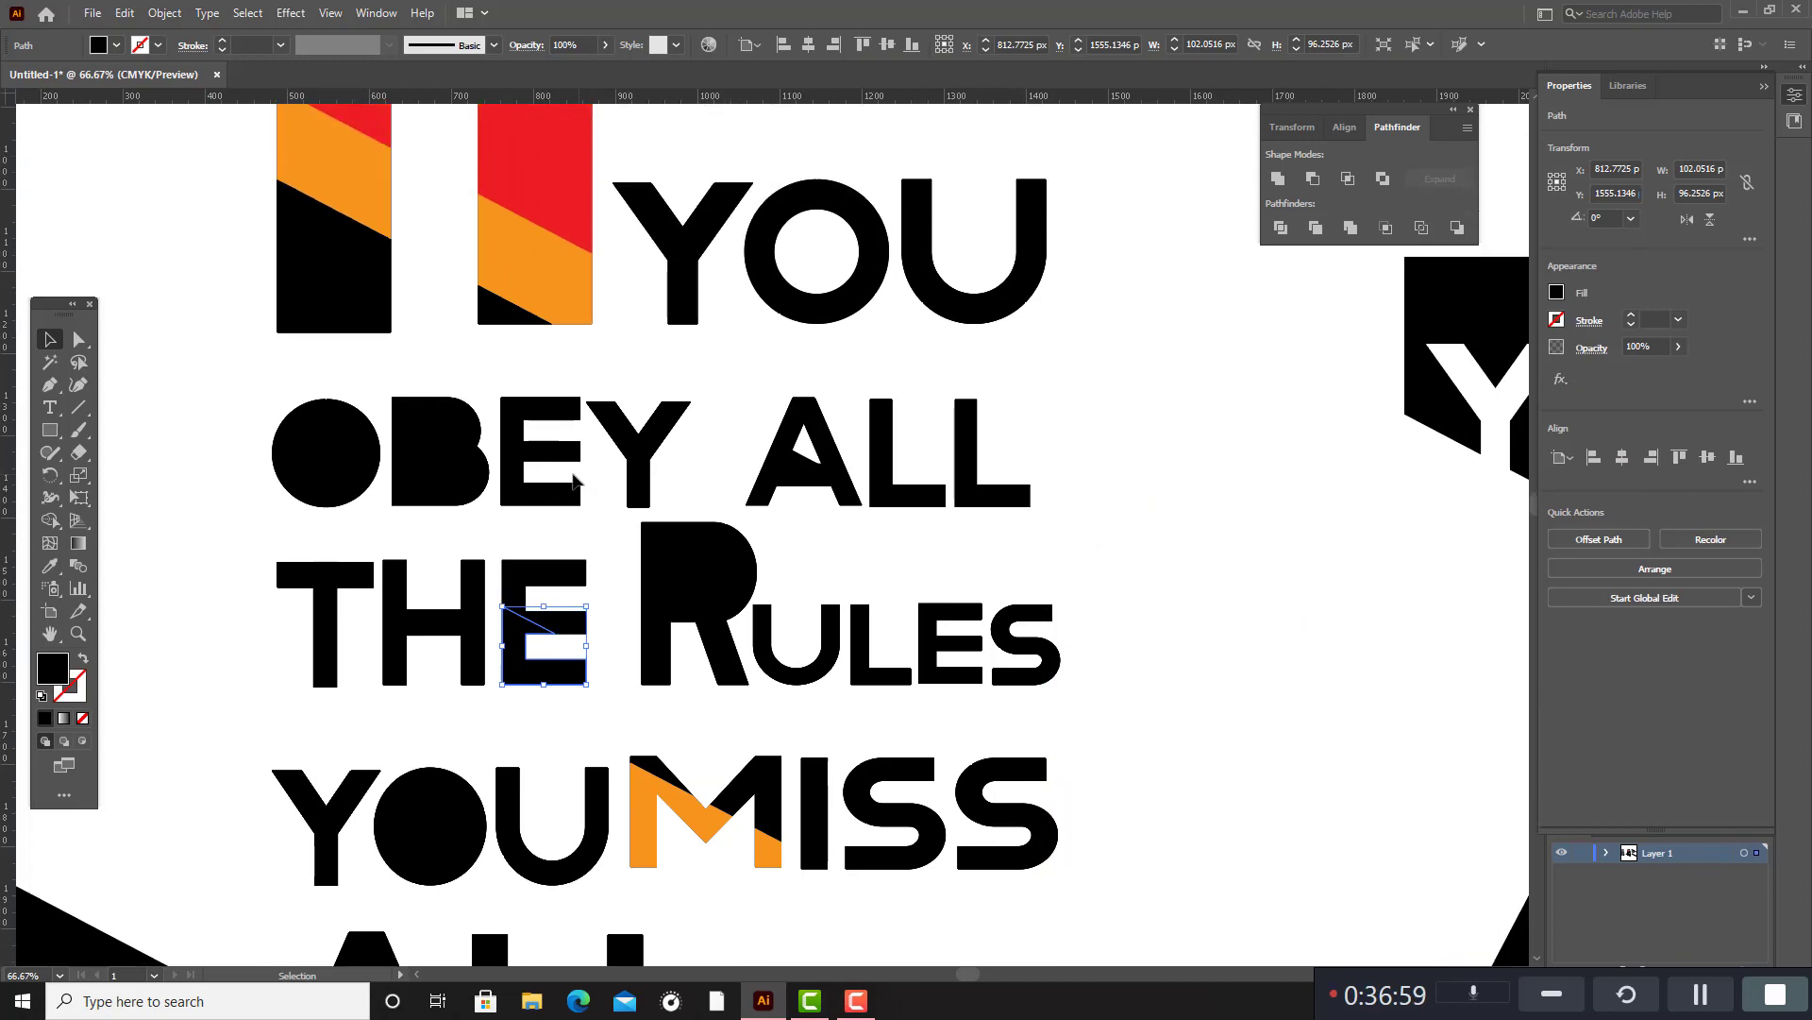
pyautogui.click(53, 568)
pyautogui.click(550, 122)
pyautogui.scroll(-5, 551, 378)
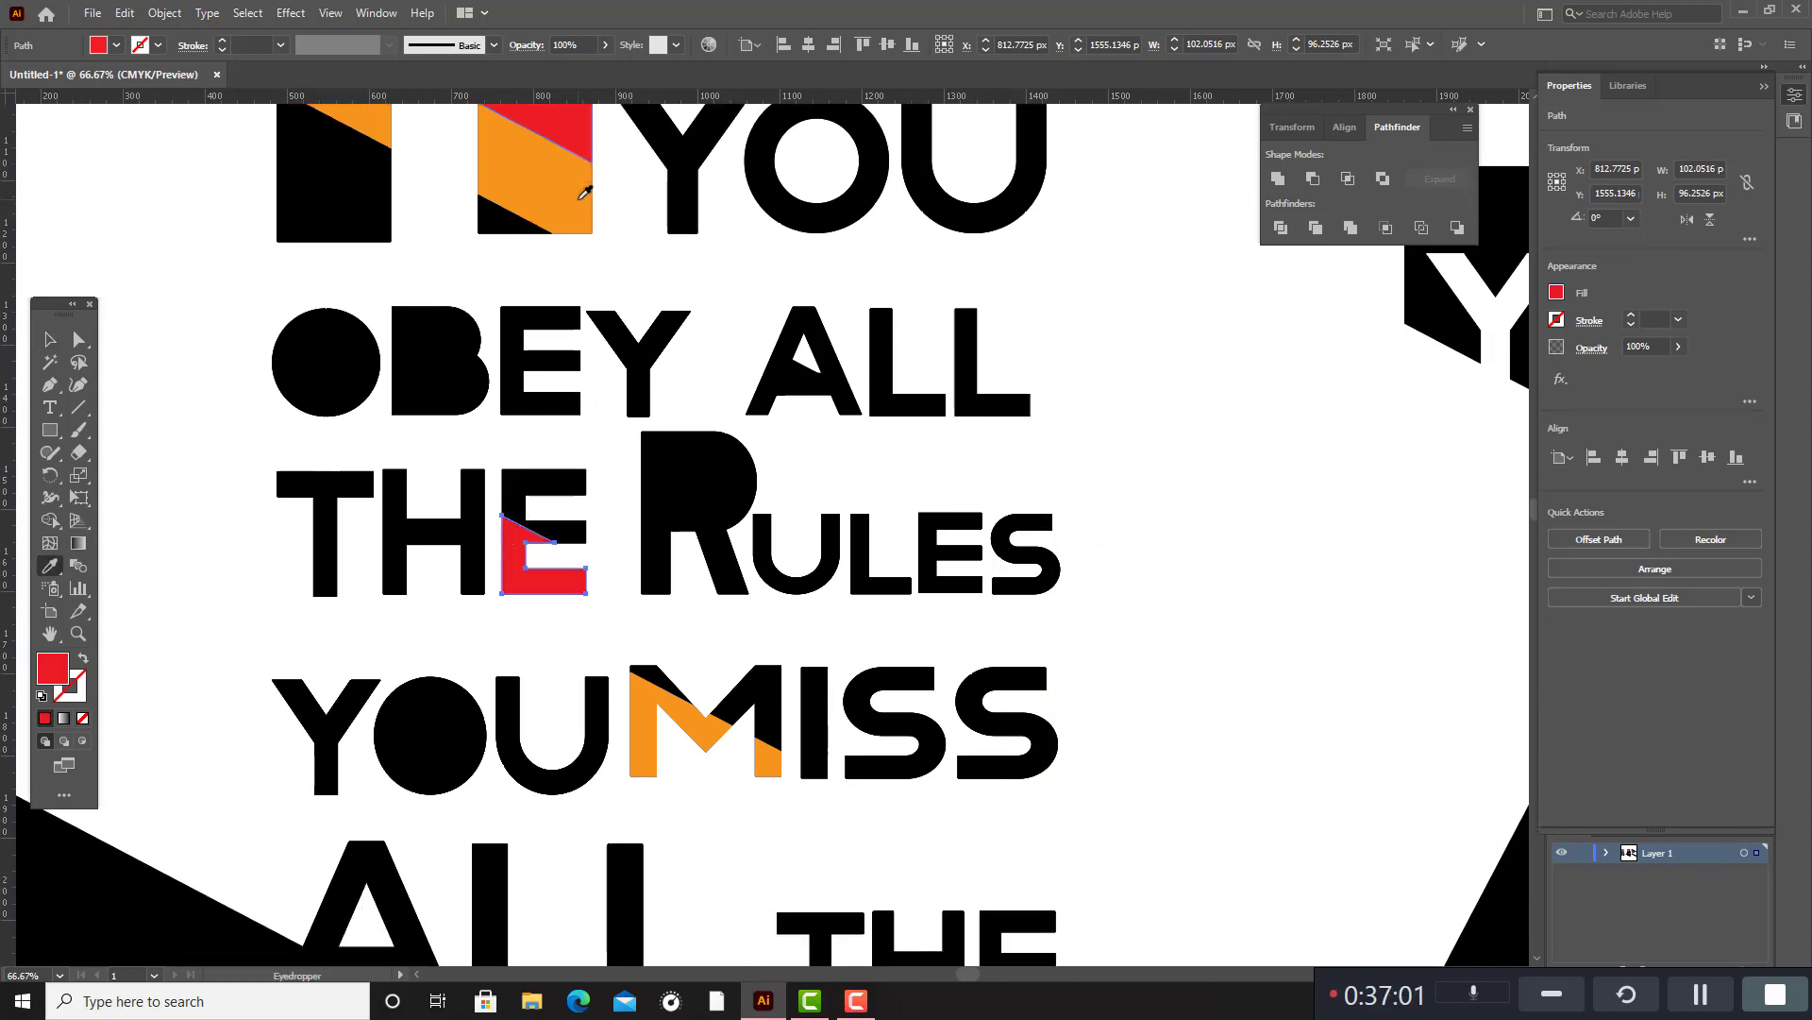
pyautogui.click(50, 339)
pyautogui.click(1239, 437)
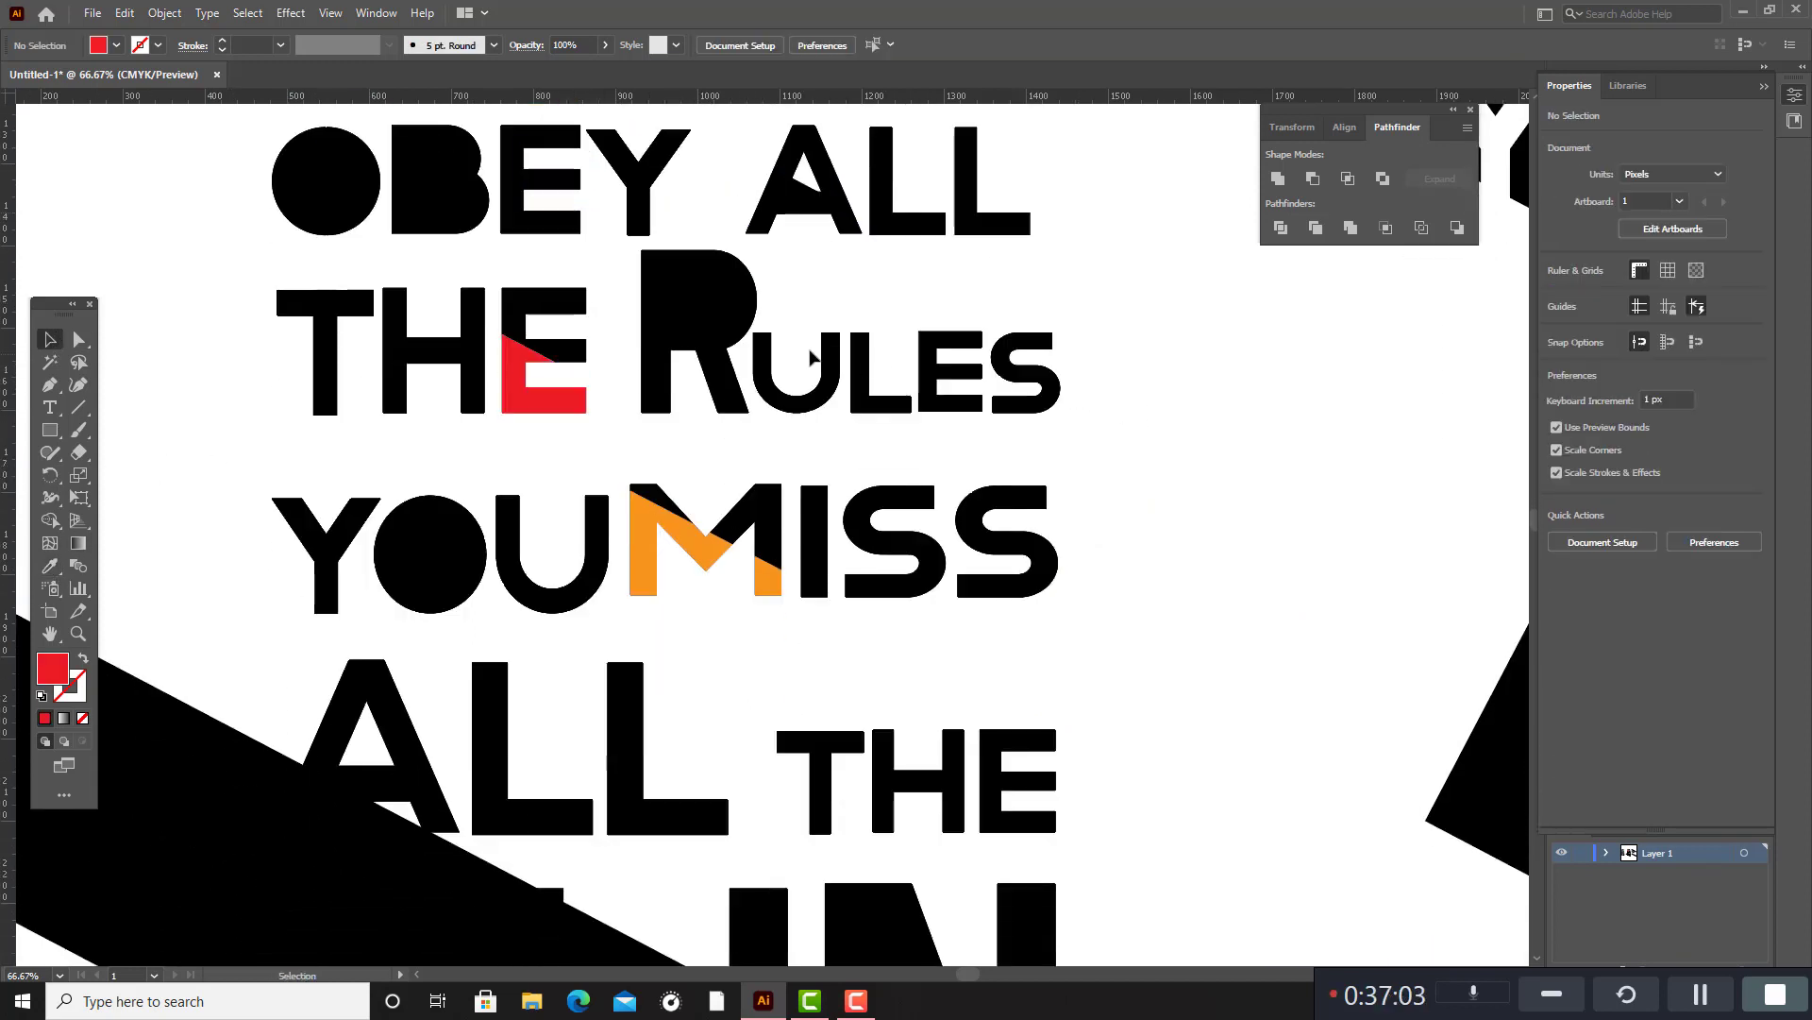
# Pull the black piece out of the counter of the large R in RULES and delete it.
pyautogui.moveTo(711, 313); pyautogui.dragTo(1162, 331)
pyautogui.press('Delete')
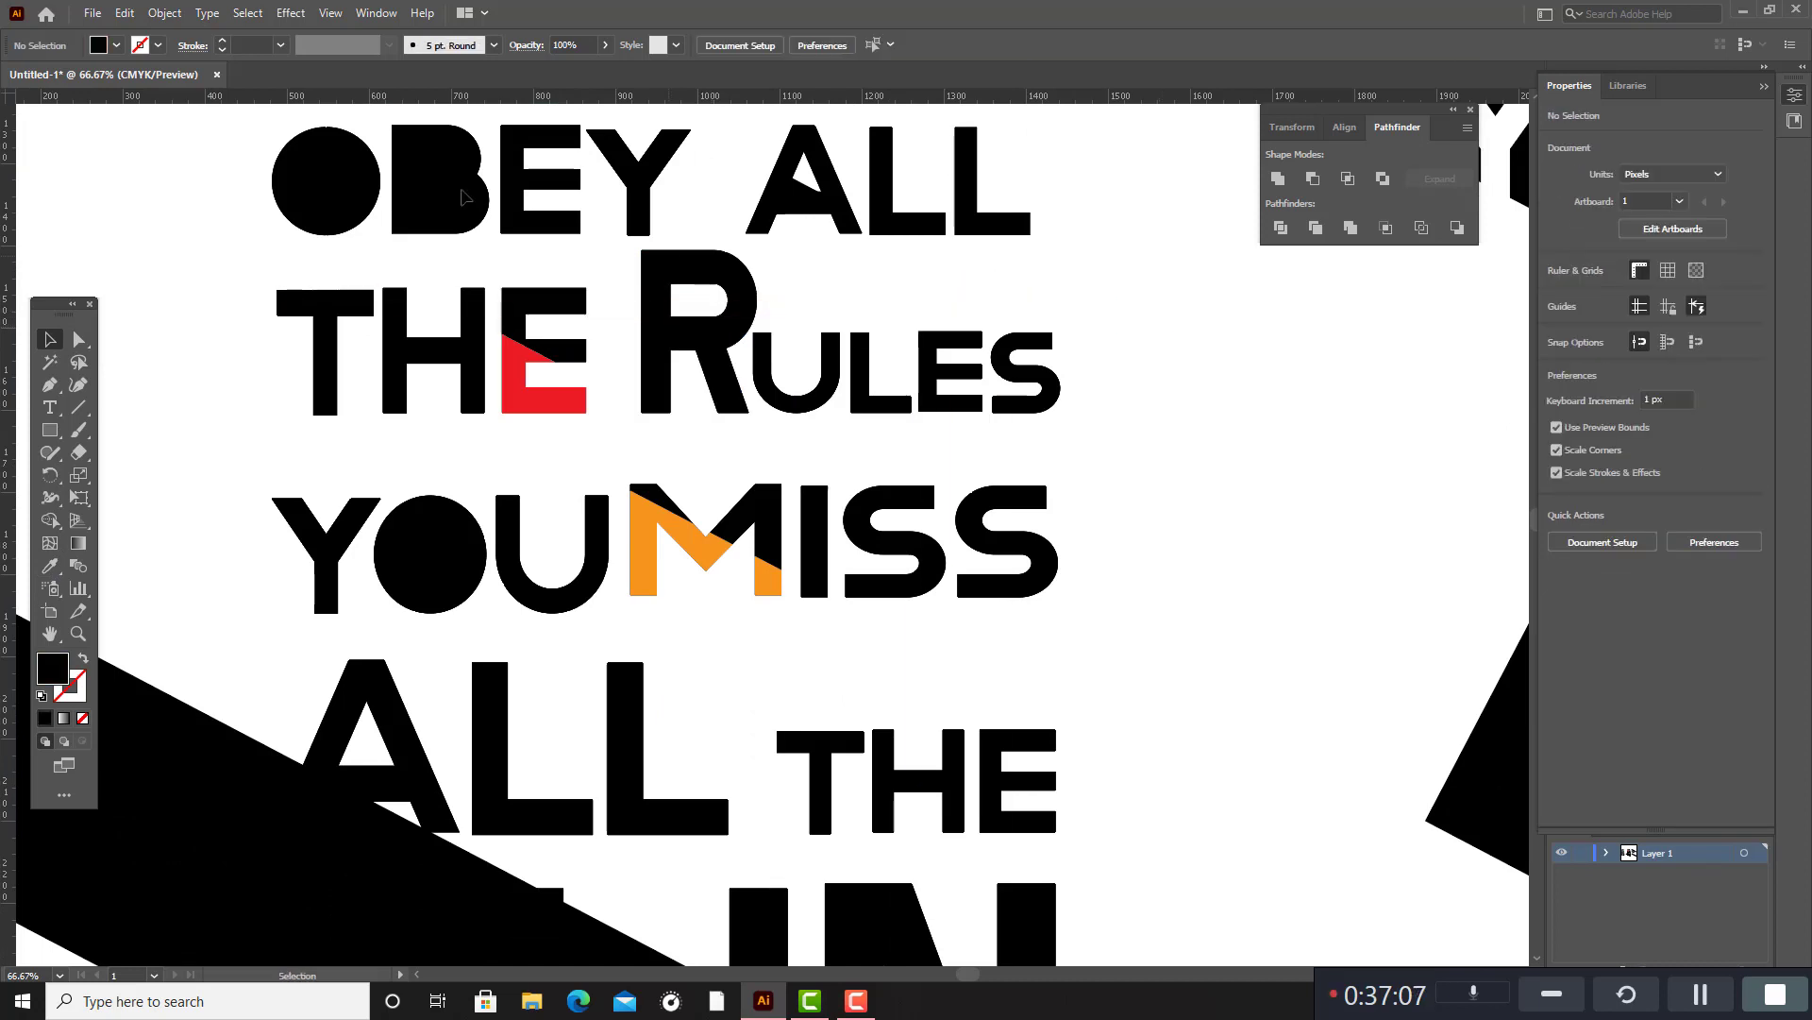
# Fill the middle slanted segment of the H in THE beside RULES with the orange sampled from the large F.
pyautogui.scroll(-1, 396, 302)
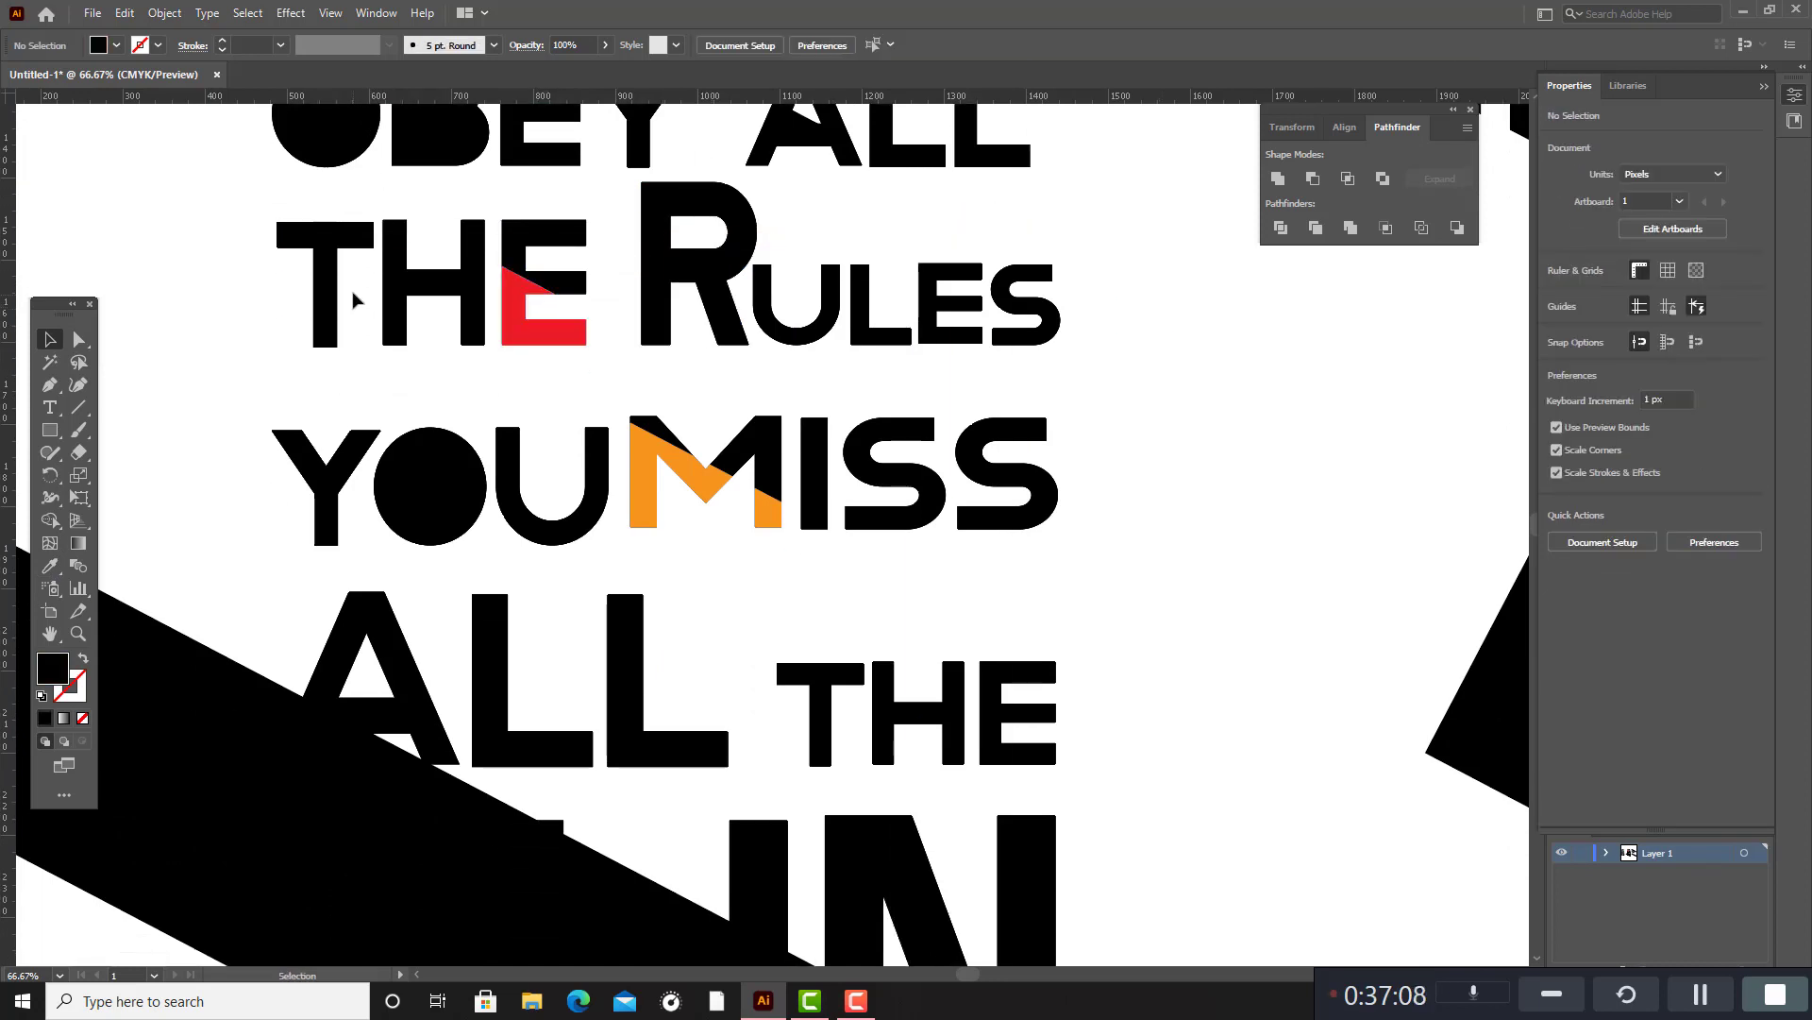
pyautogui.click(411, 286)
pyautogui.scroll(4, 396, 291)
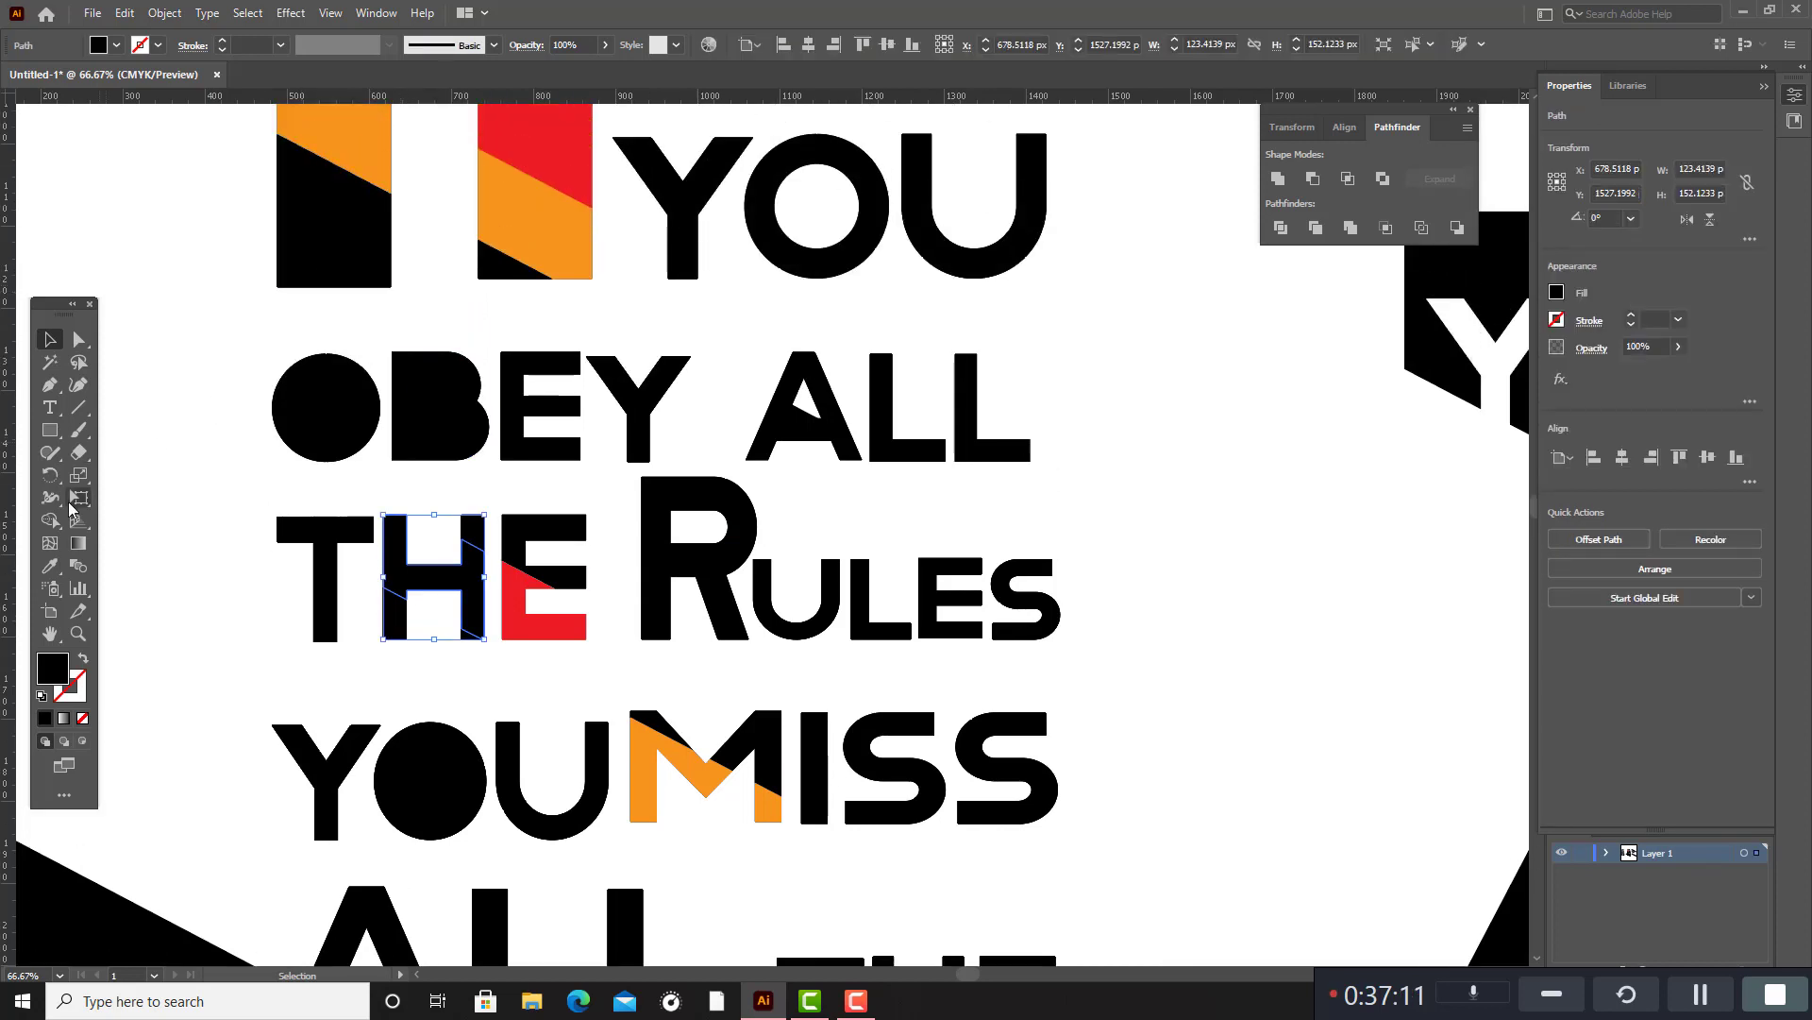
pyautogui.click(50, 566)
pyautogui.click(484, 227)
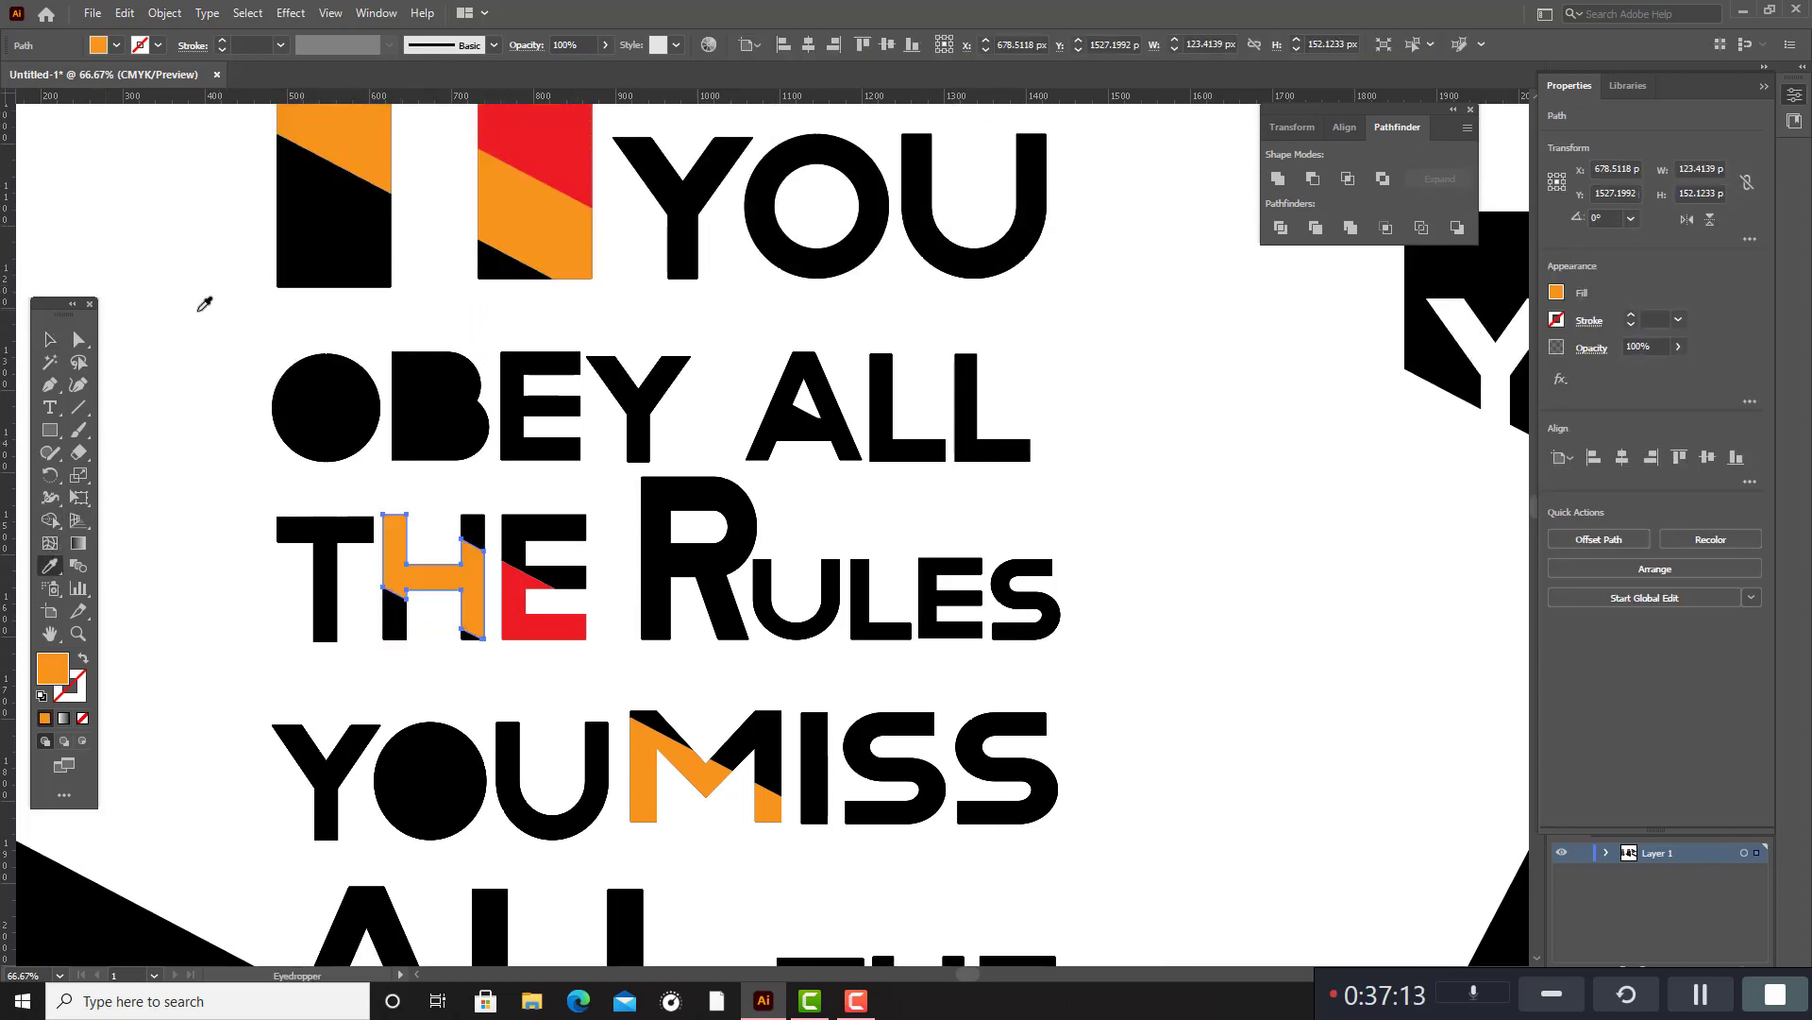
pyautogui.press('v')
pyautogui.click(1180, 483)
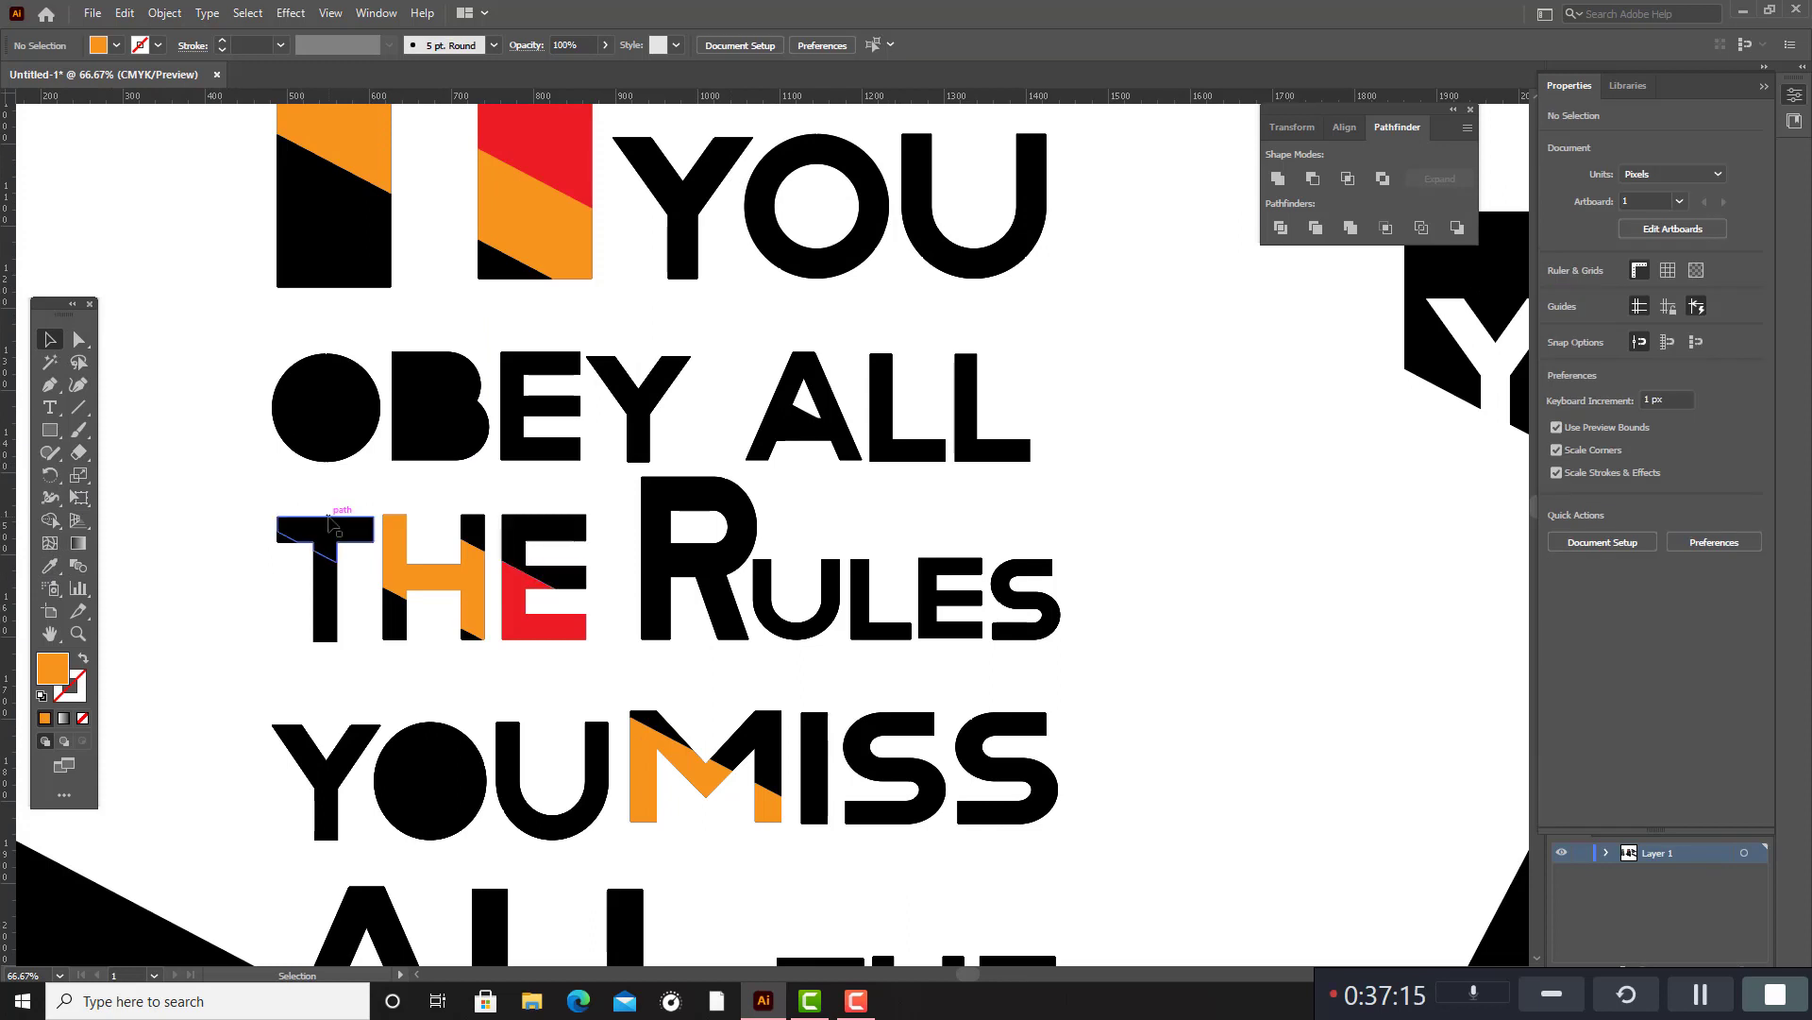
# Fill the upper slanted segment of the T in THE beside RULES with the red sampled from the large F.
pyautogui.click(324, 539)
pyautogui.click(54, 567)
pyautogui.scroll(5, 329, 463)
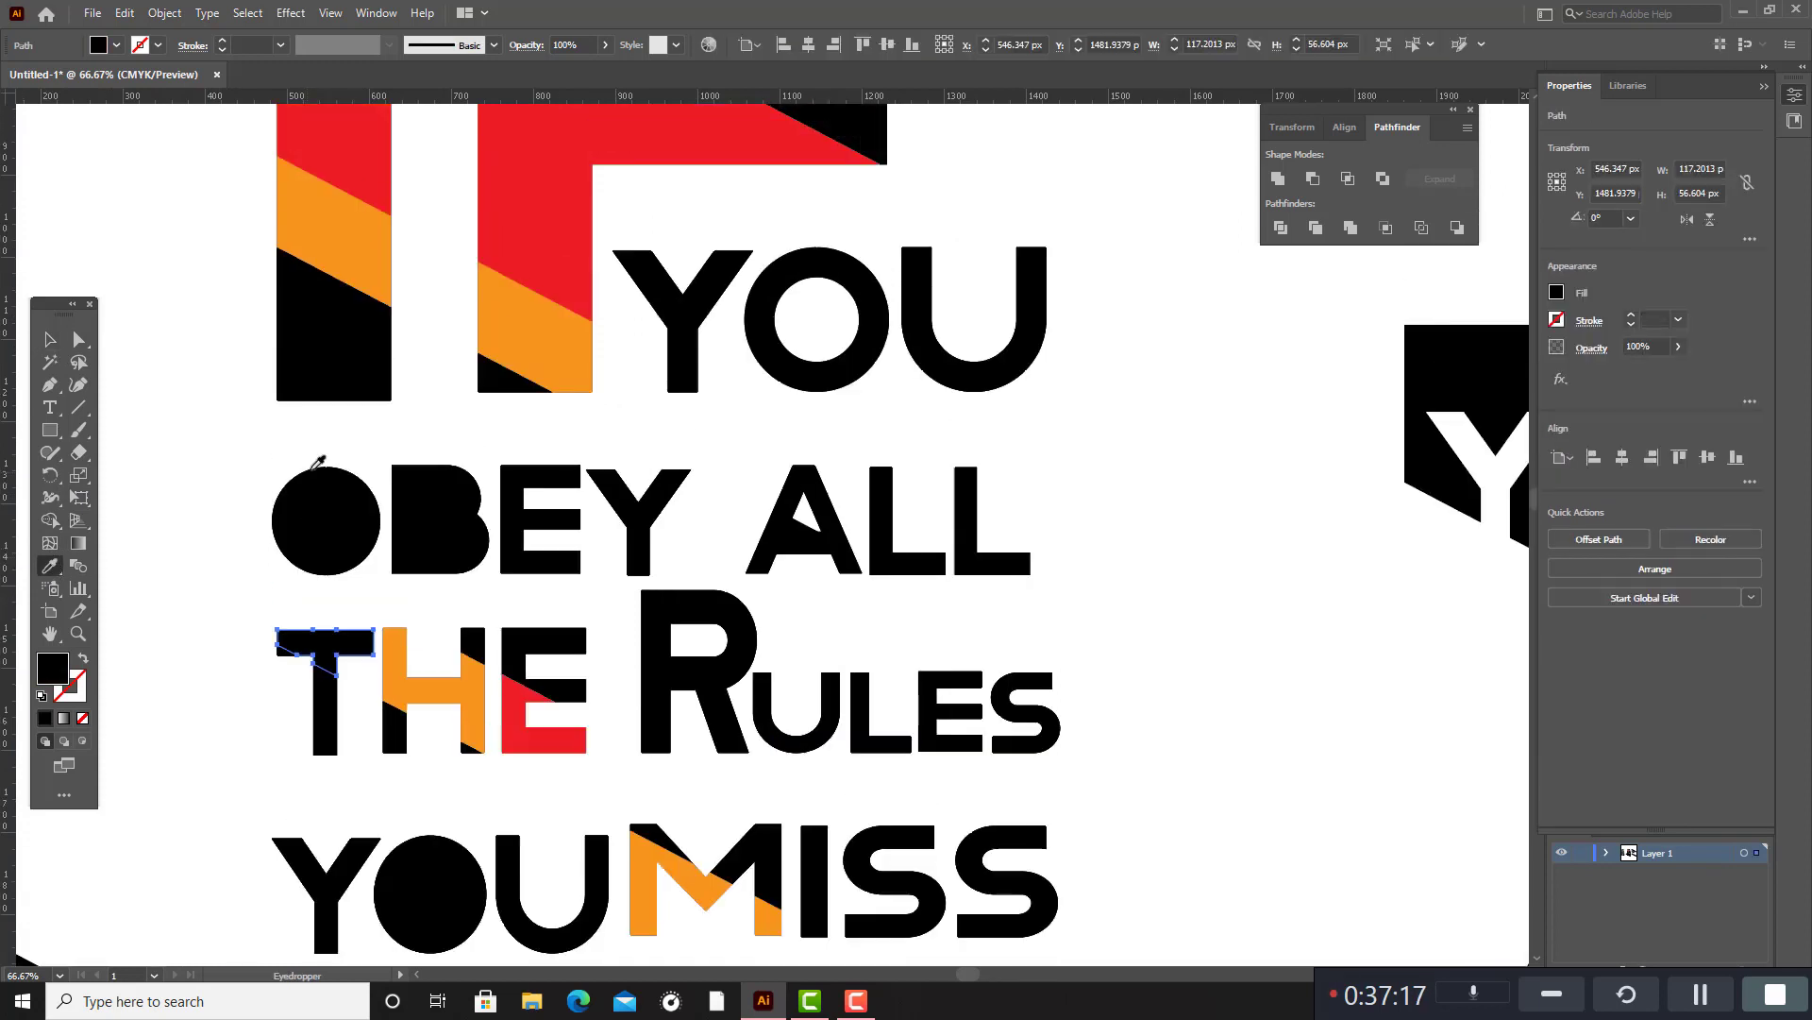
pyautogui.click(519, 208)
pyautogui.scroll(-6, 519, 214)
pyautogui.press('v')
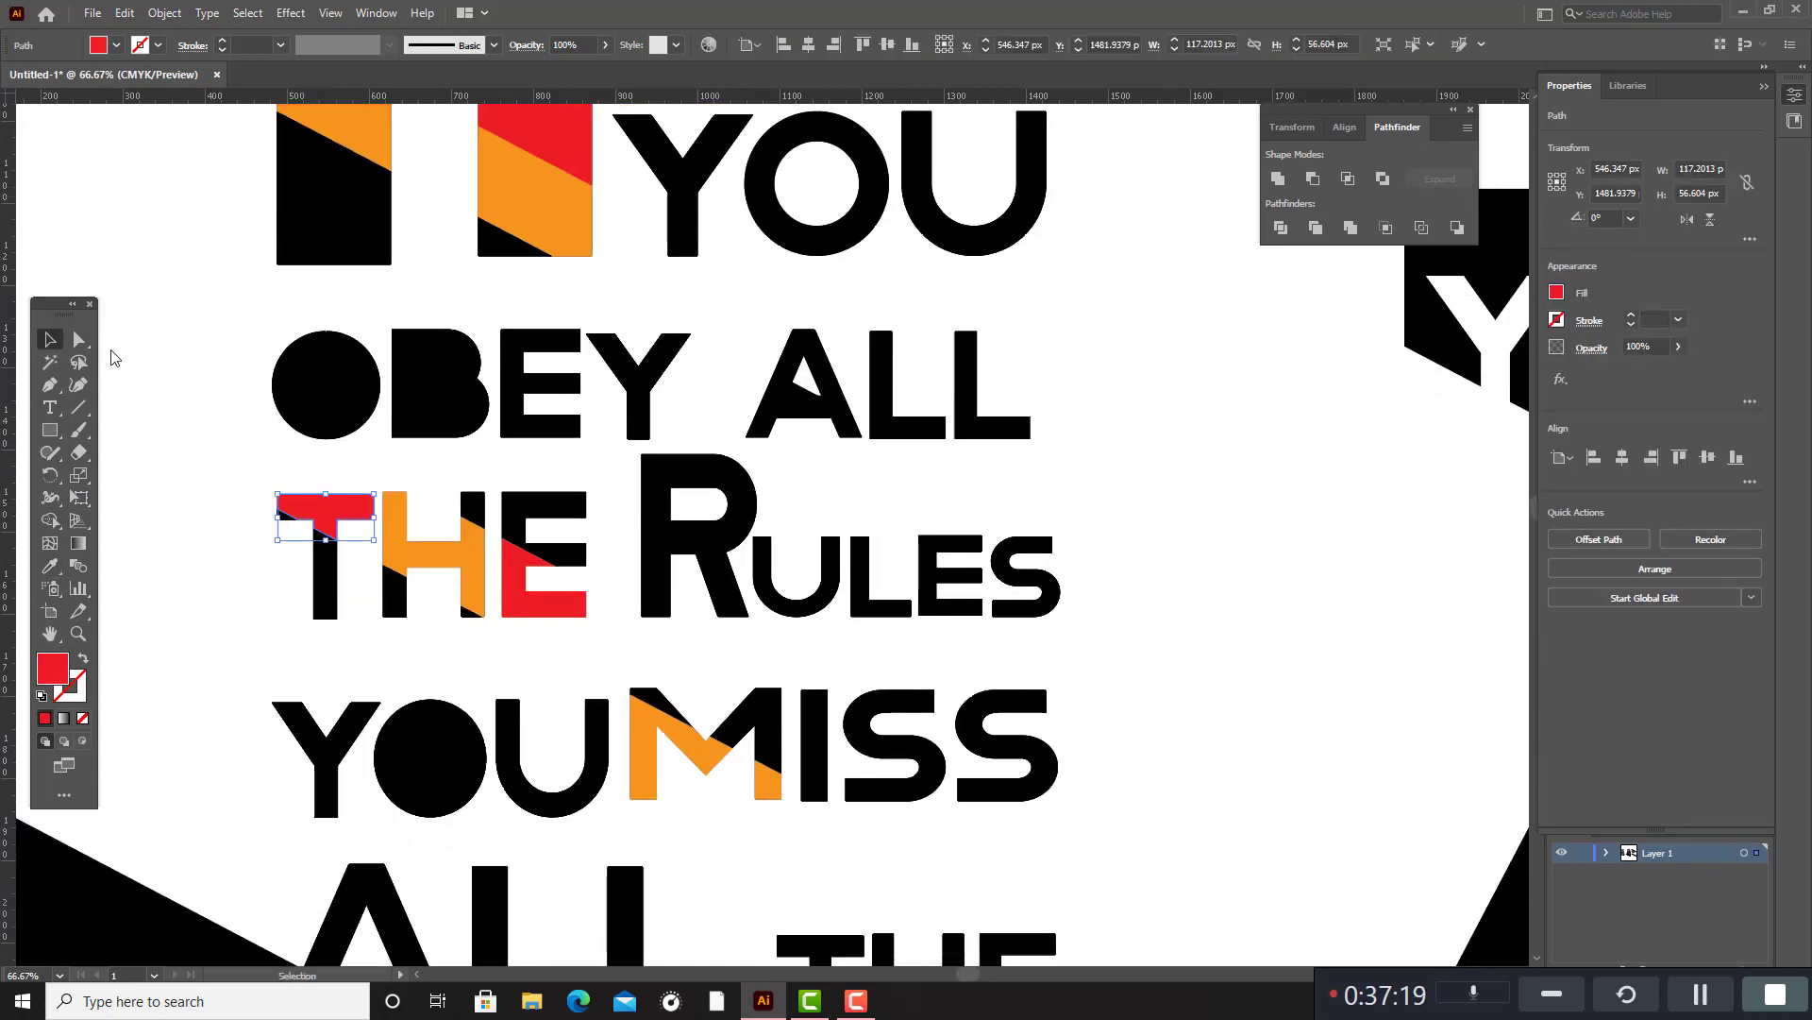
pyautogui.click(1173, 397)
# Delete the black leftover piece in the counter of the A in ALL beside OBEY.
pyautogui.scroll(3, 1173, 397)
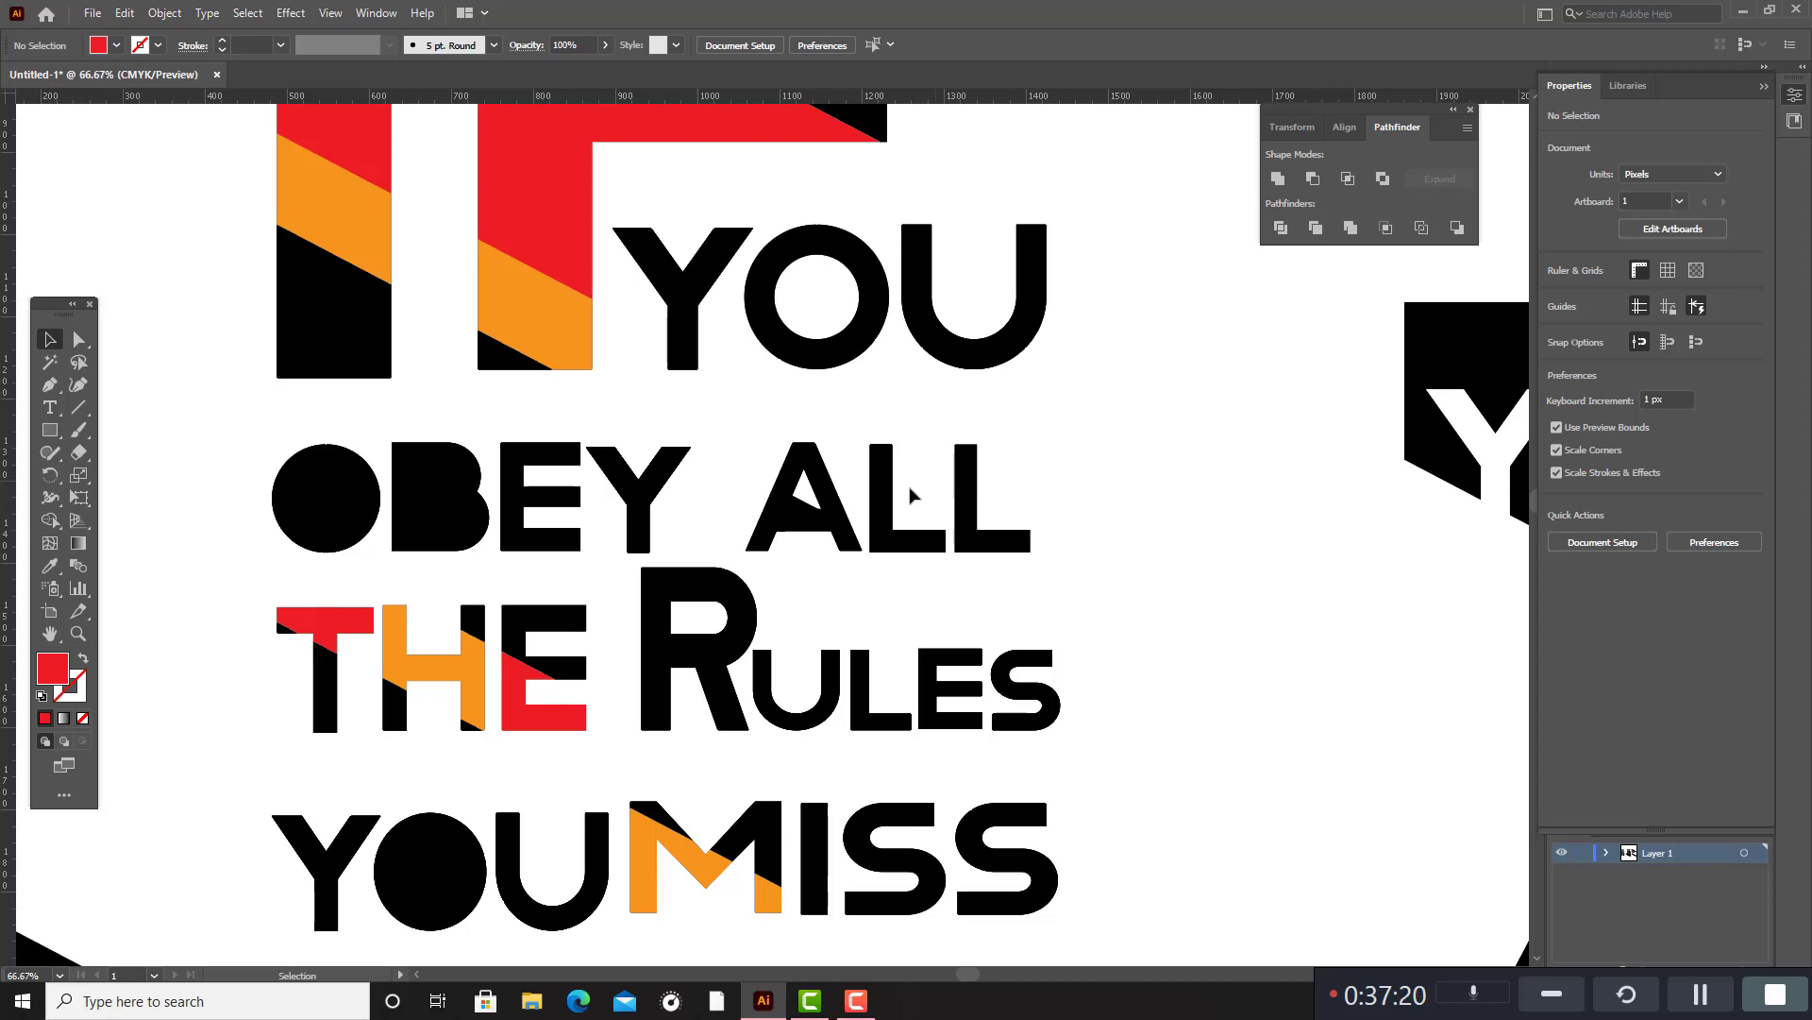
pyautogui.click(815, 519)
pyautogui.click(800, 514)
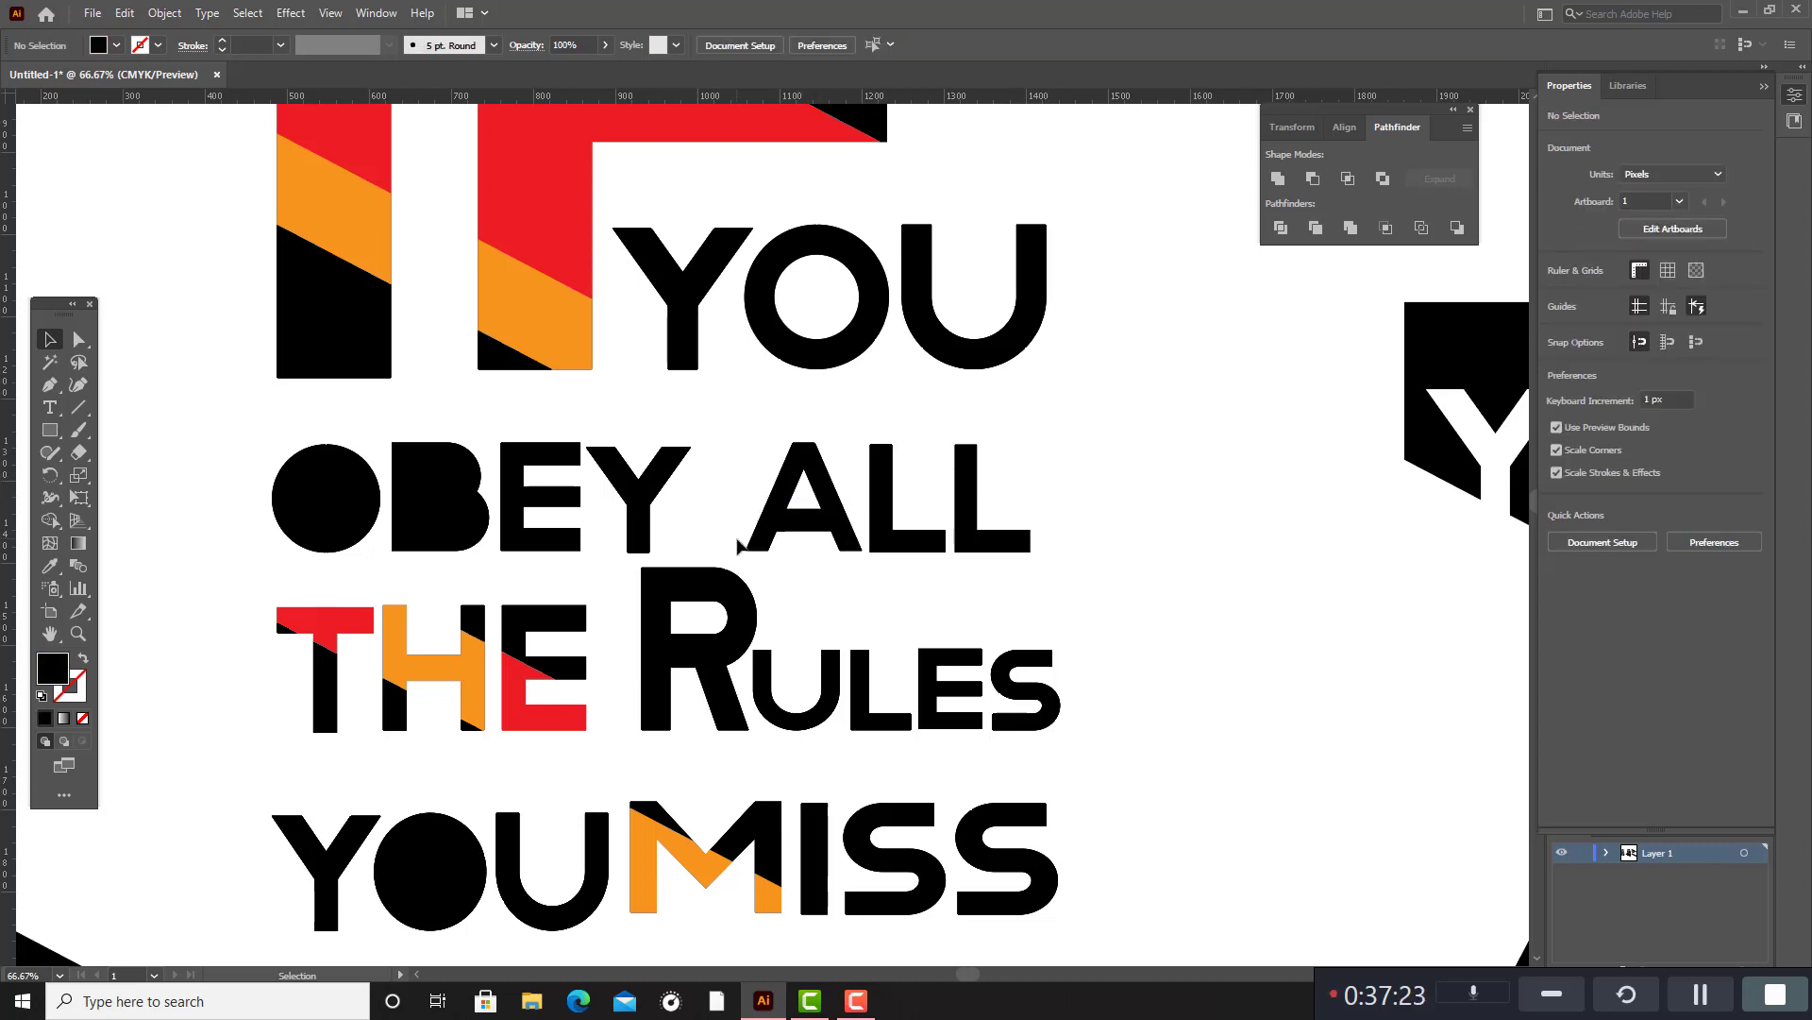
# Select the lower slanted segment of the A in ALL beside OBEY and fill it with the blue 1379E8.
pyautogui.click(801, 526)
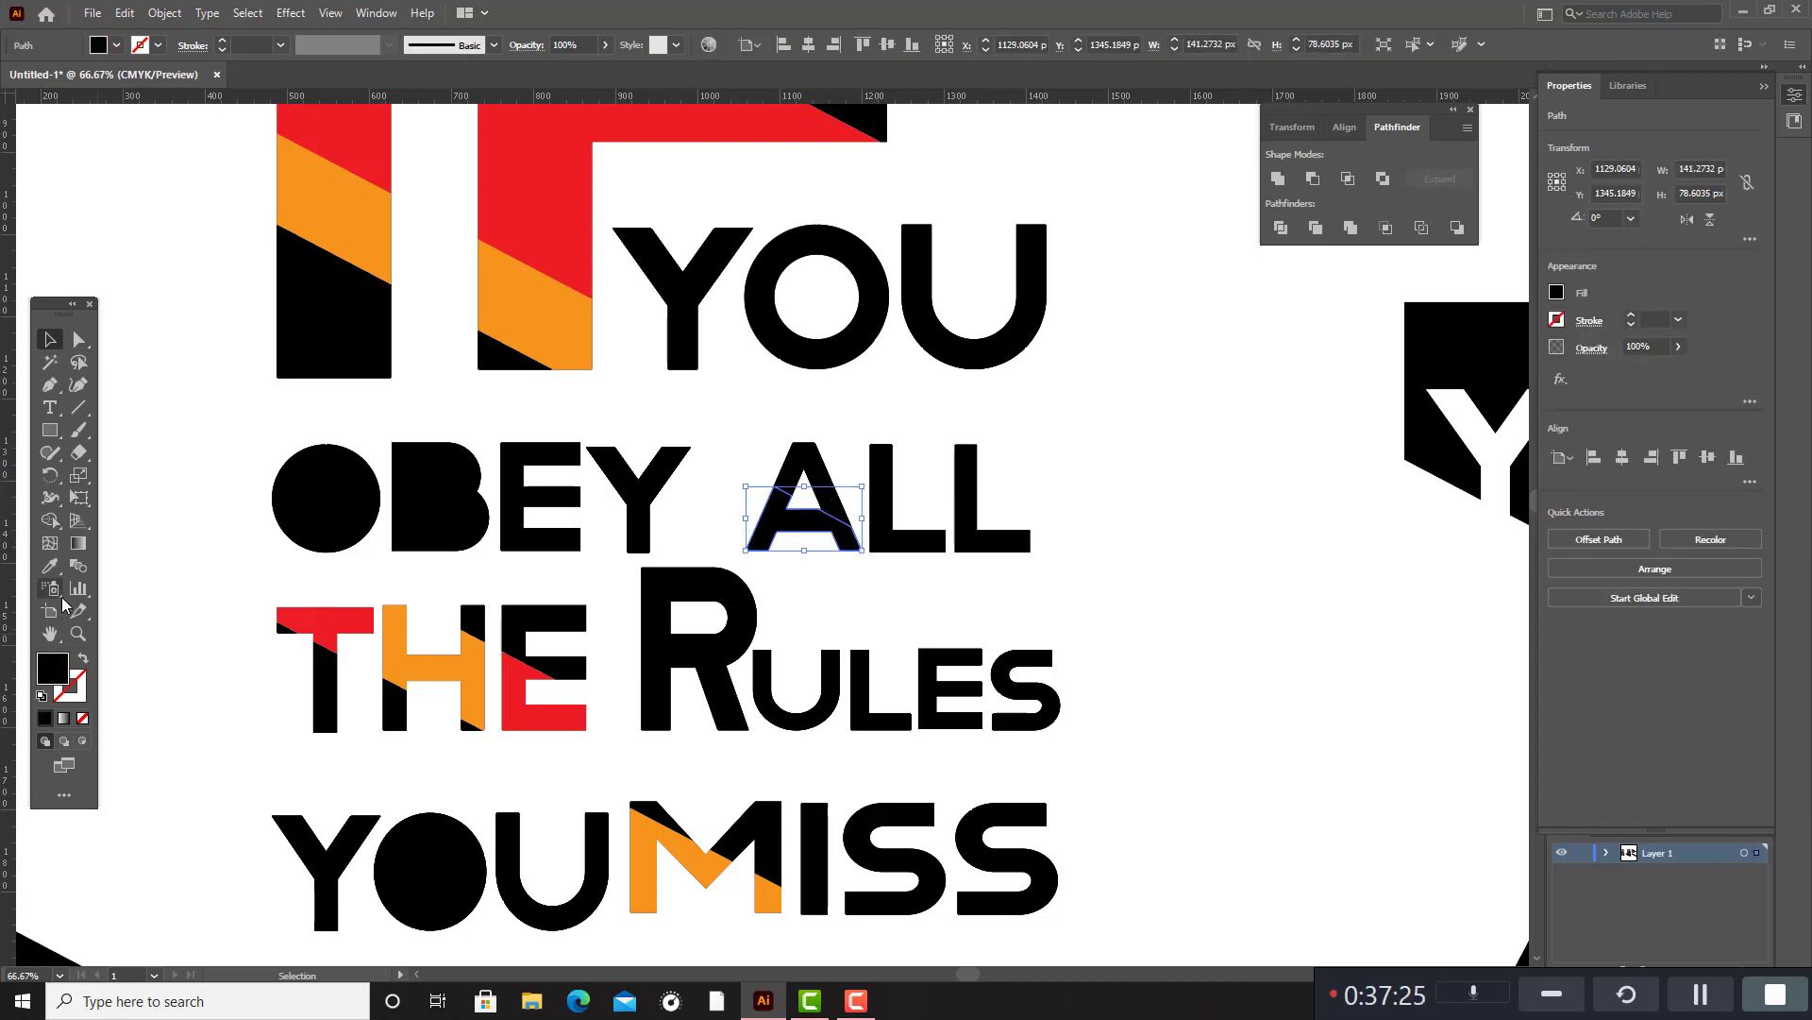
pyautogui.click(50, 567)
pyautogui.scroll(3, 609, 519)
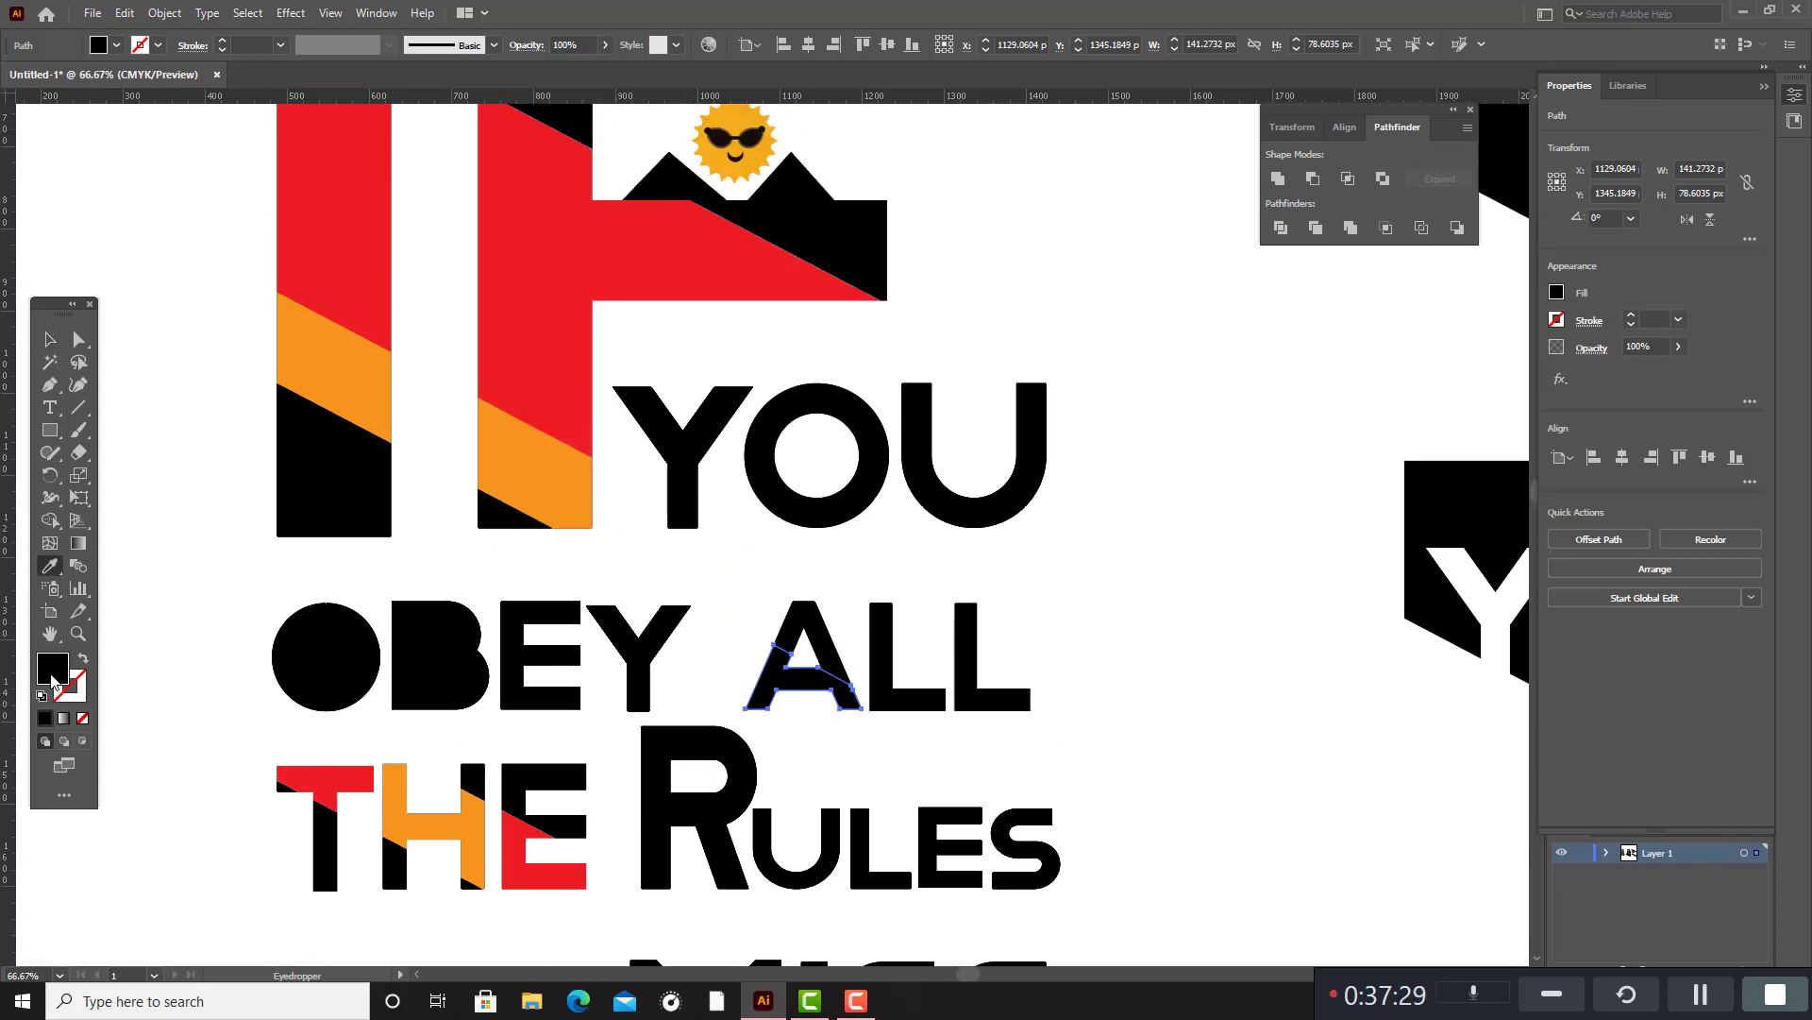
pyautogui.doubleClick(52, 671)
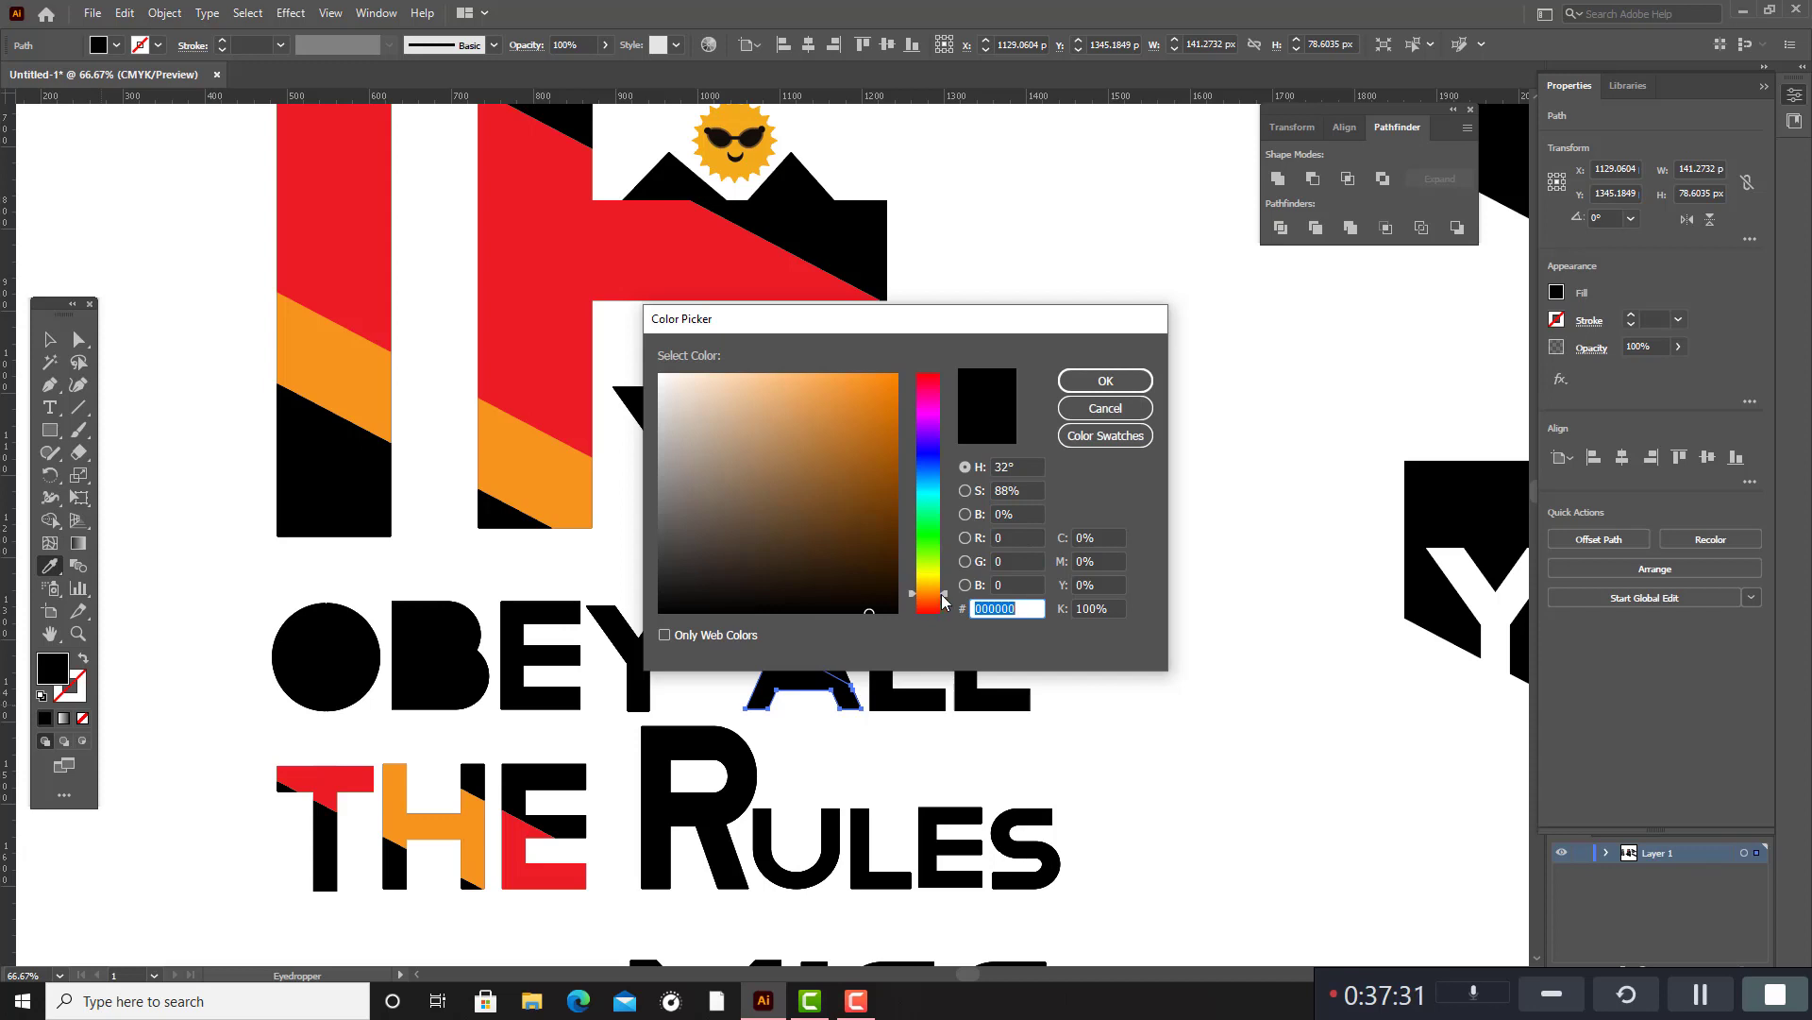
pyautogui.moveTo(944, 600); pyautogui.dragTo(948, 475)
pyautogui.click(875, 417)
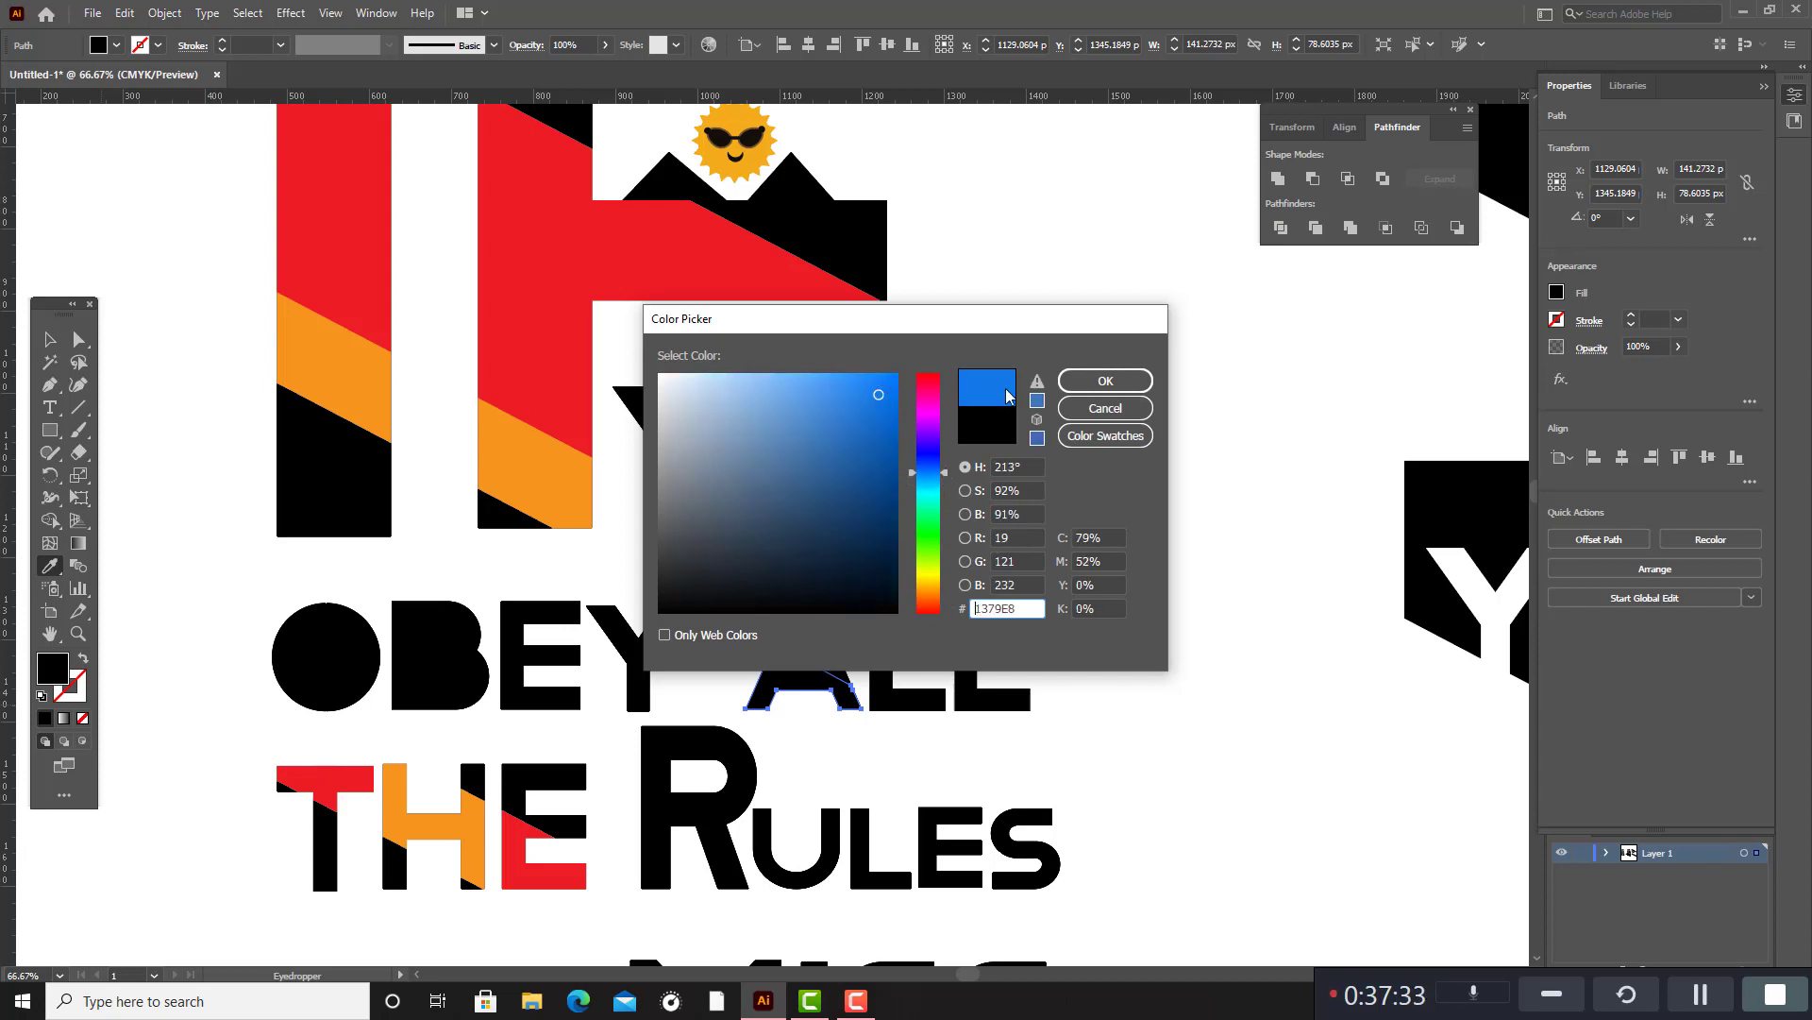
pyautogui.click(1105, 380)
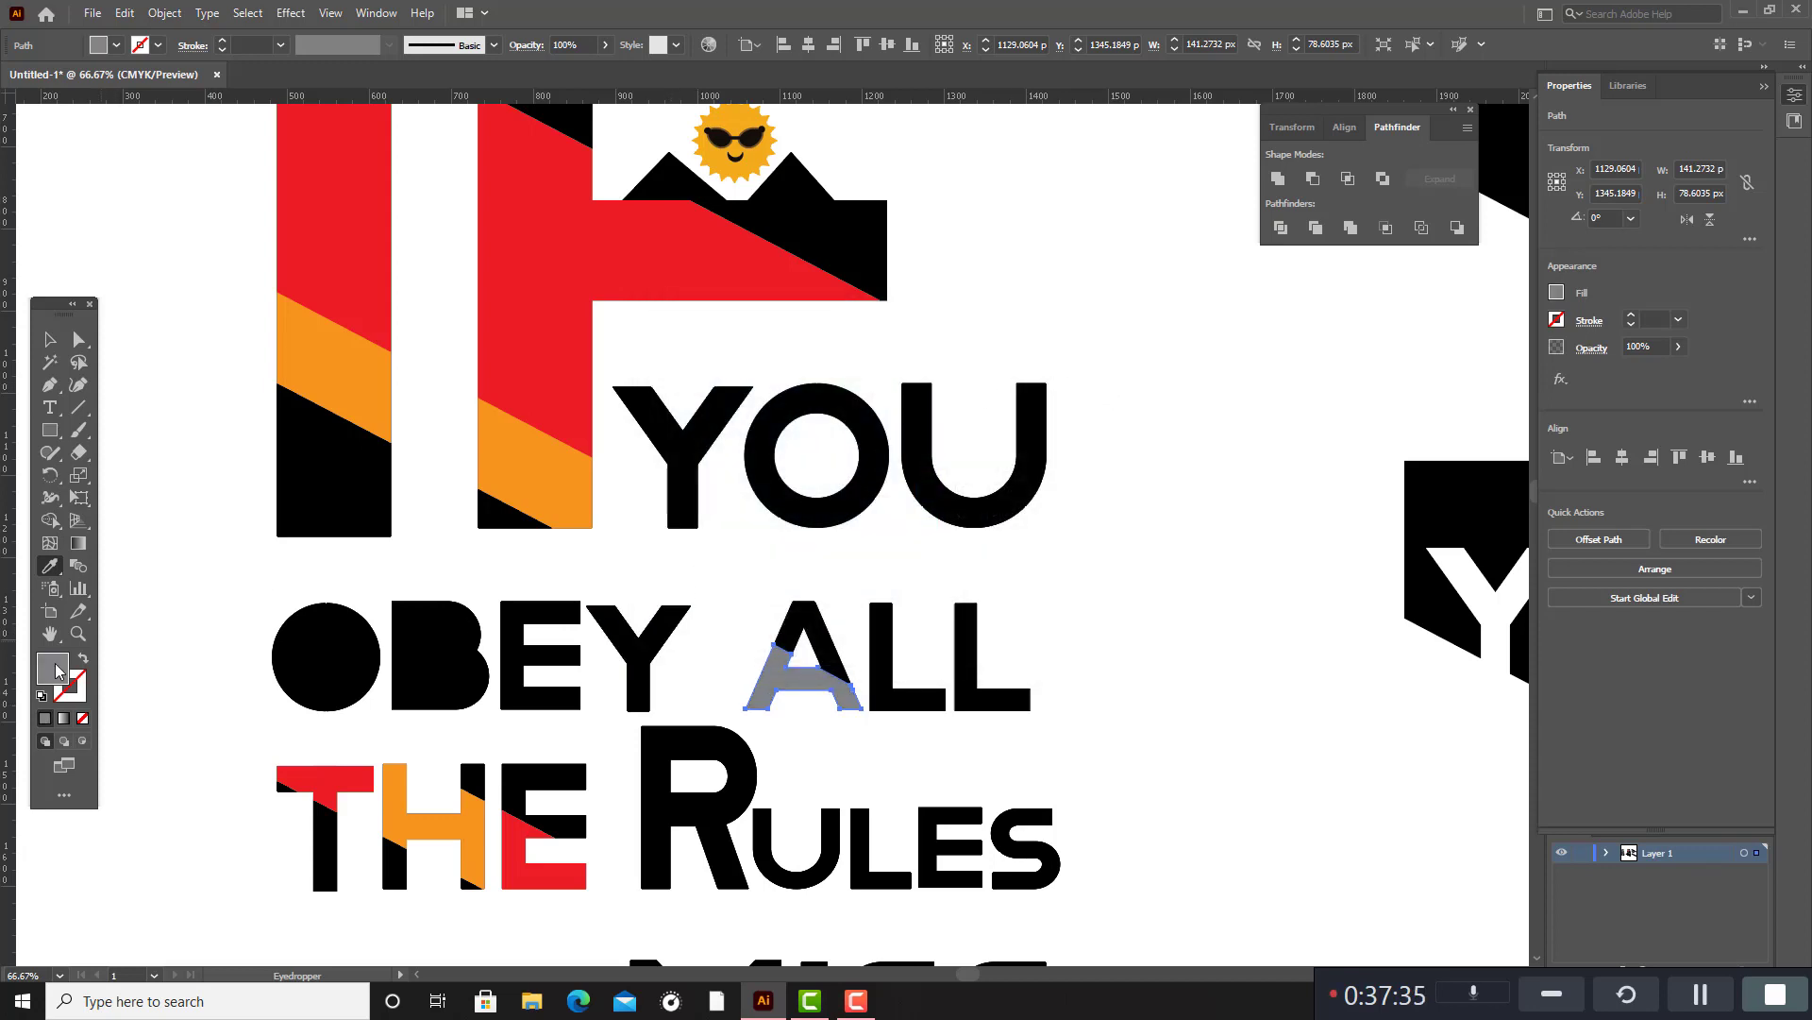
# Change the fill of the A's lower segment to the blue swatch C=70 M=15 Y=0 K=0.
pyautogui.doubleClick(54, 669)
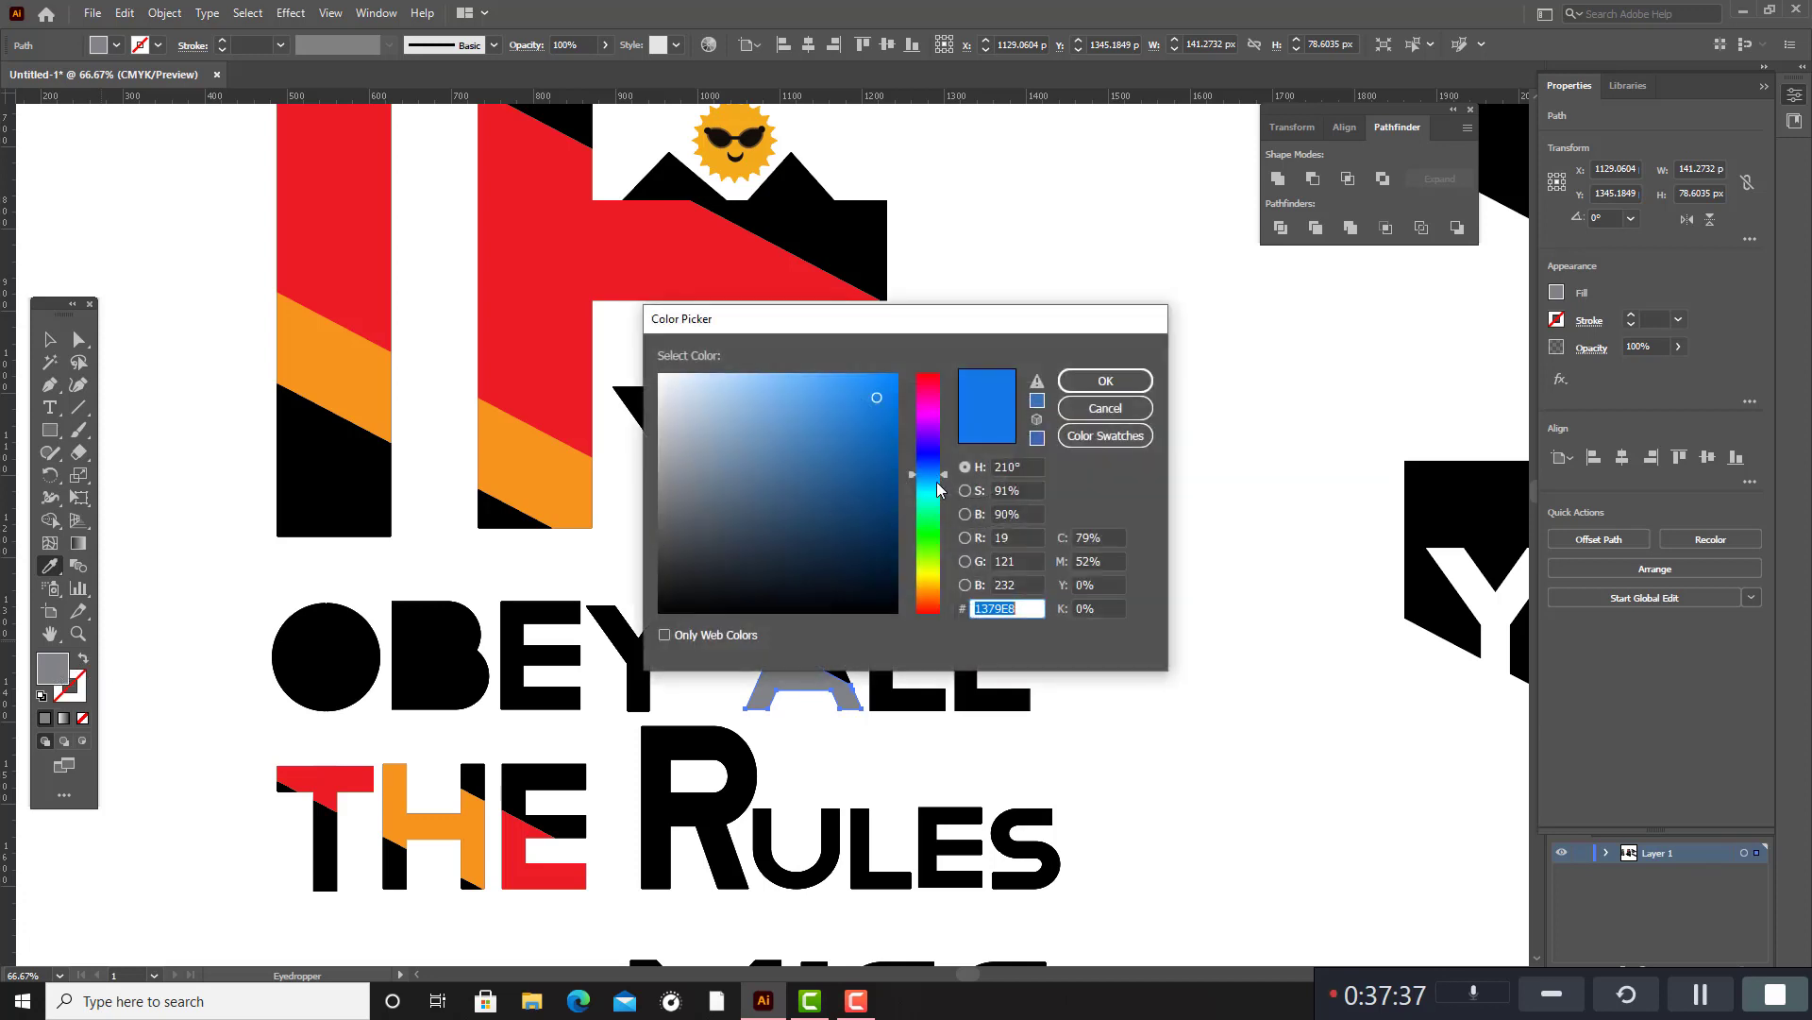
pyautogui.click(1105, 435)
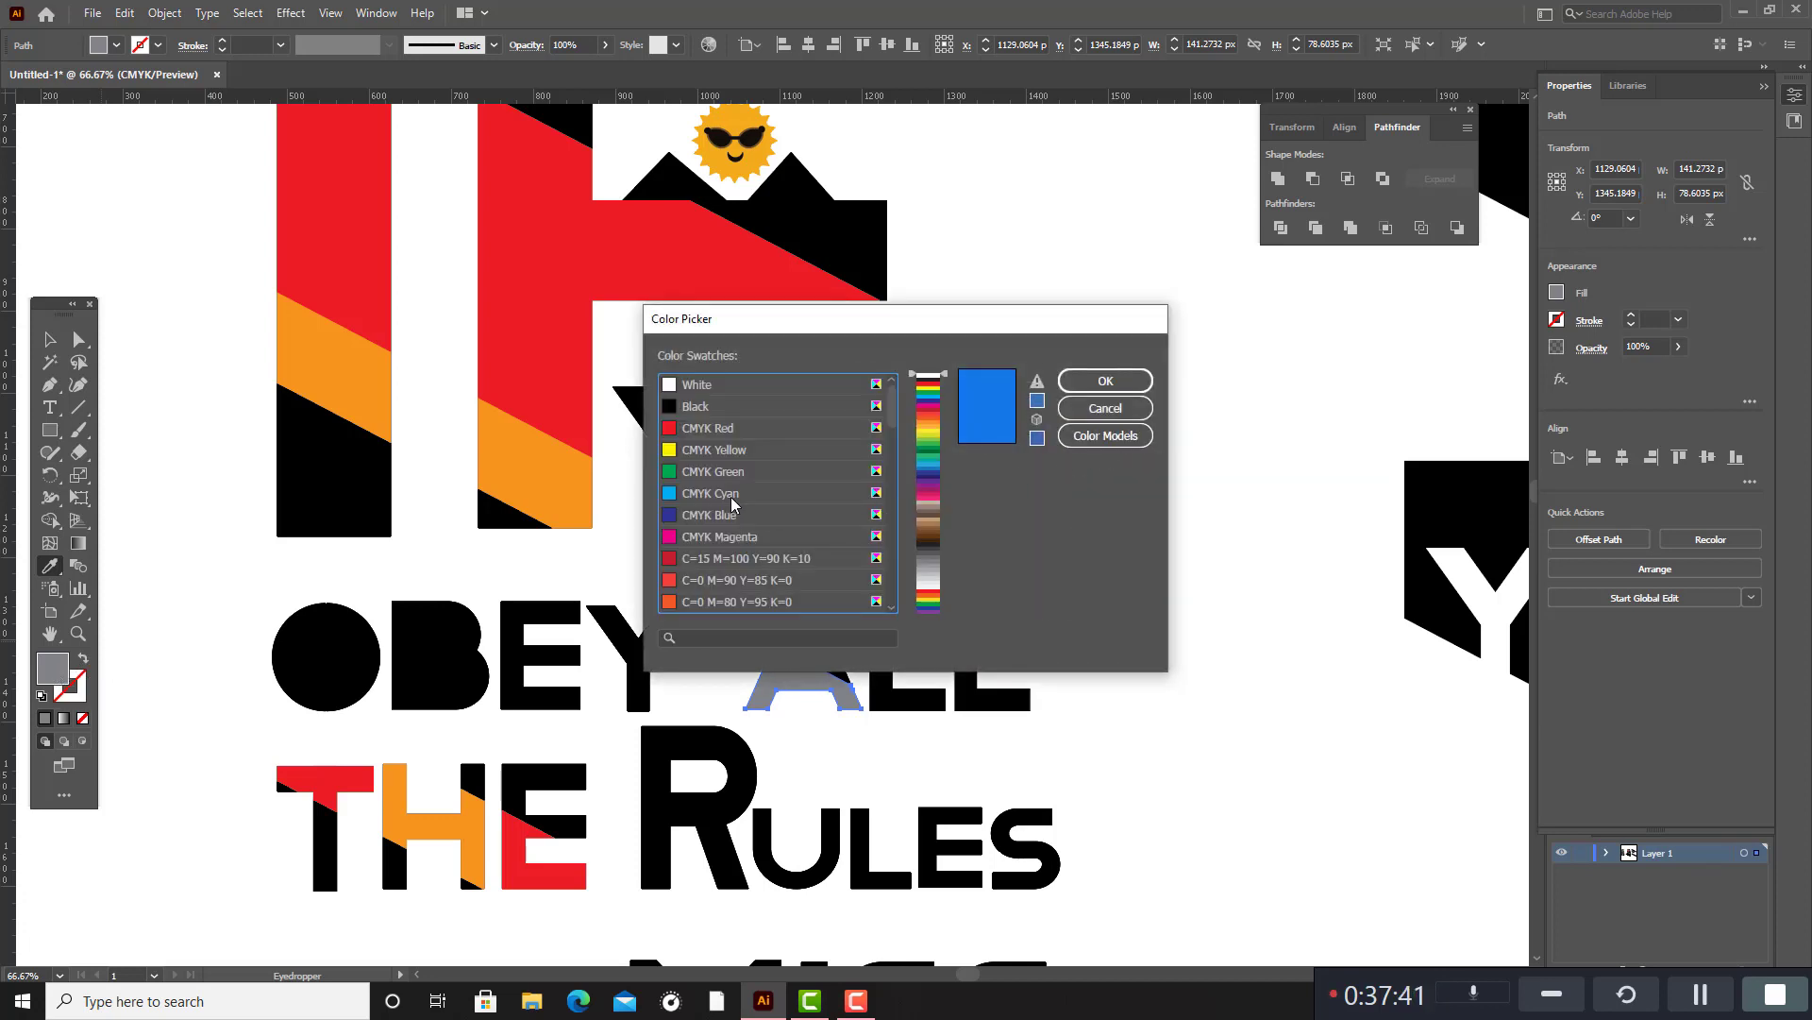
pyautogui.click(927, 465)
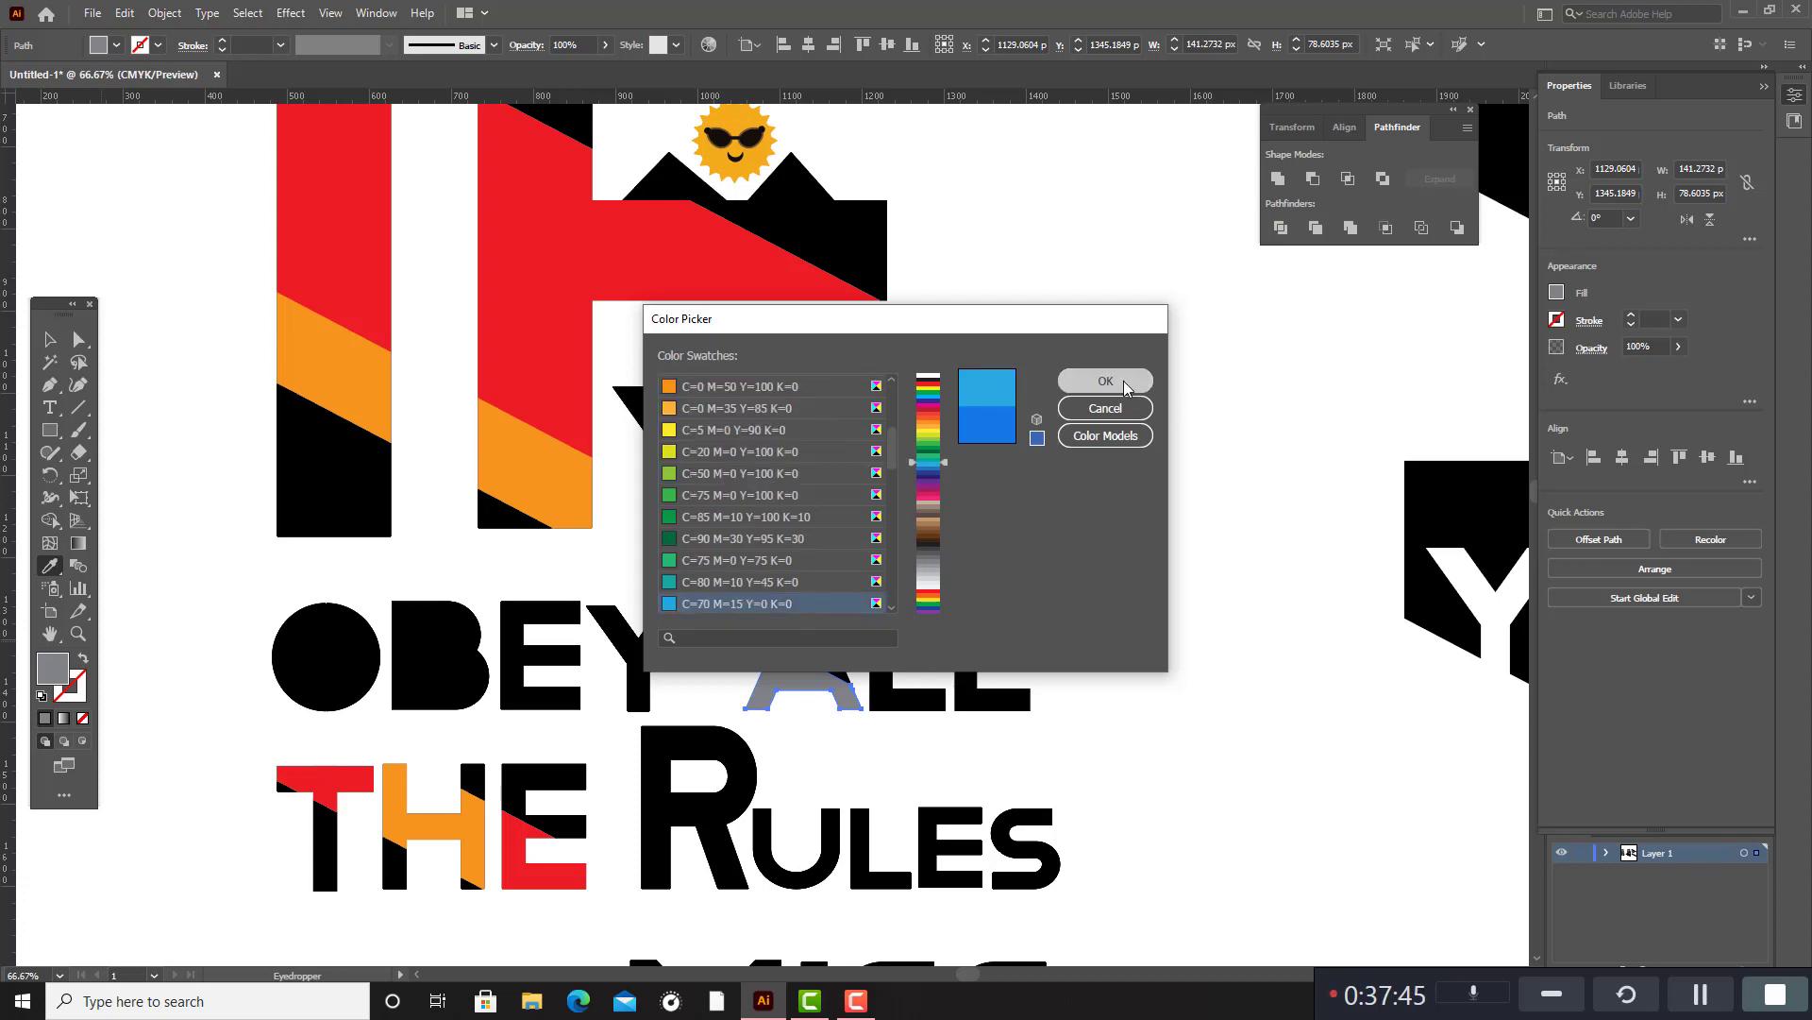
pyautogui.click(1065, 380)
pyautogui.click(55, 342)
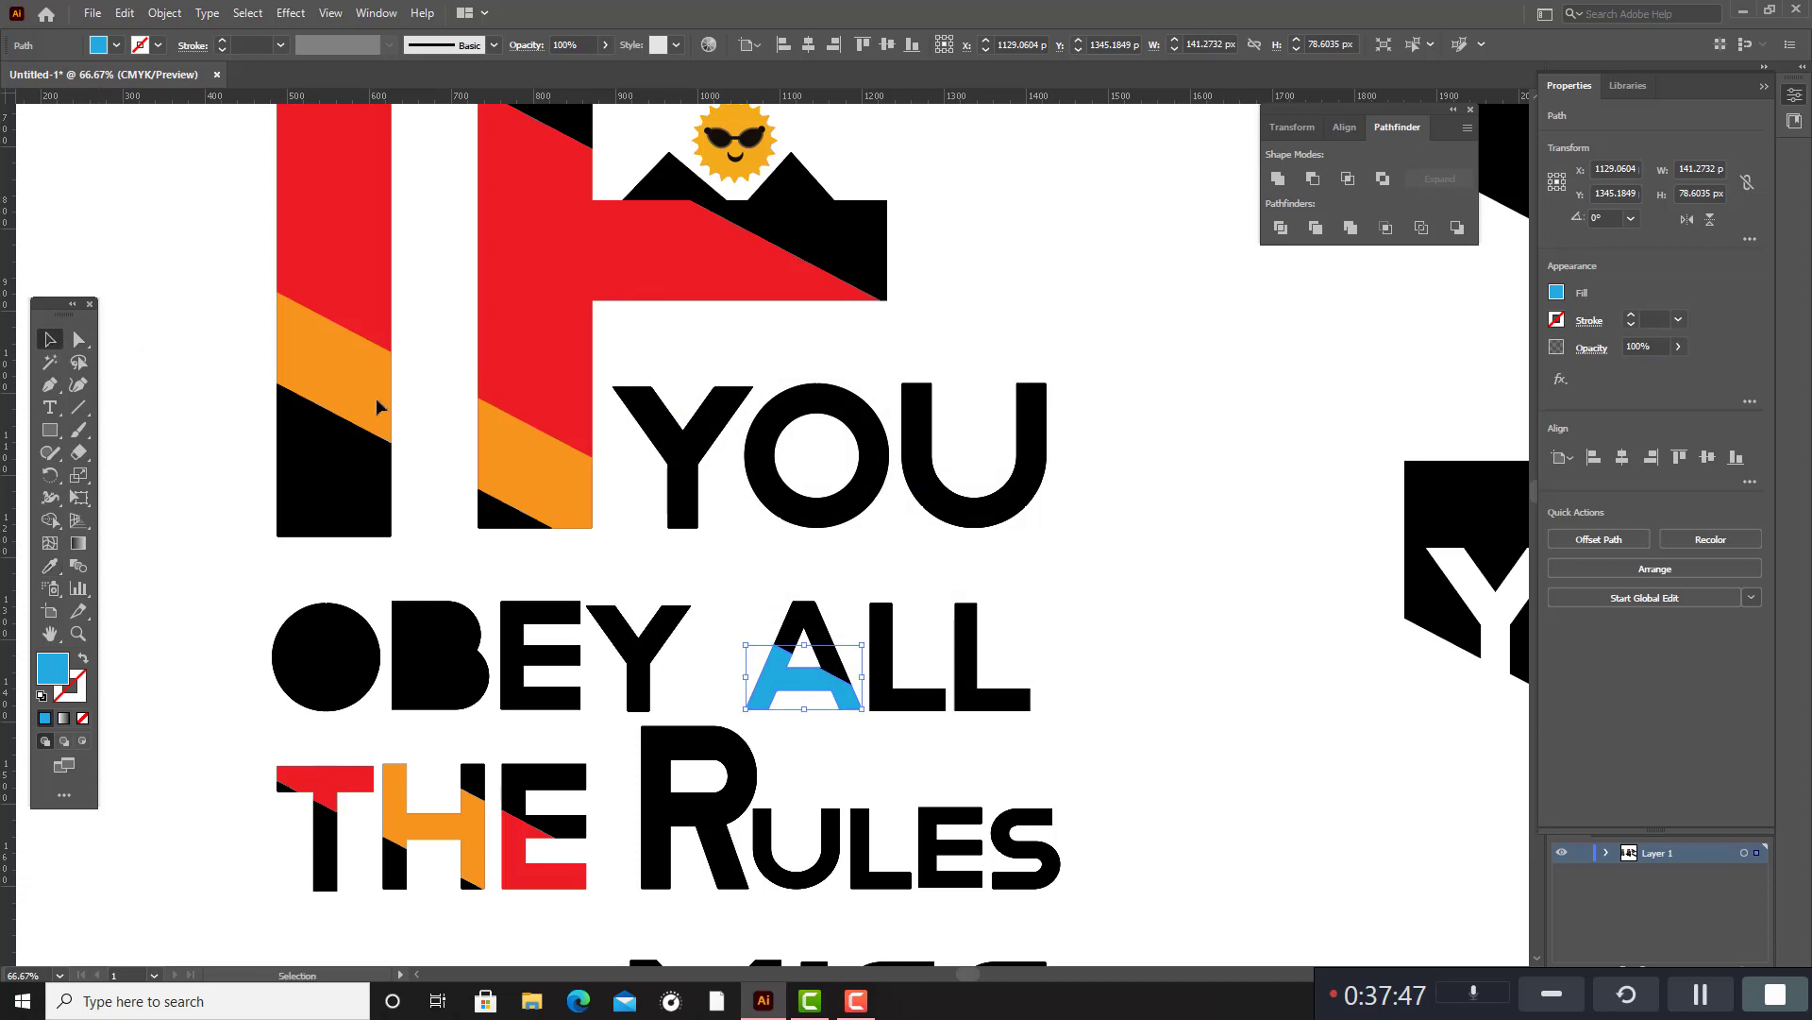
pyautogui.click(1156, 583)
# Fill the large slanted segment of the first L in ALL beside OBEY with the blue sampled from the A.
pyautogui.scroll(-2, 810, 536)
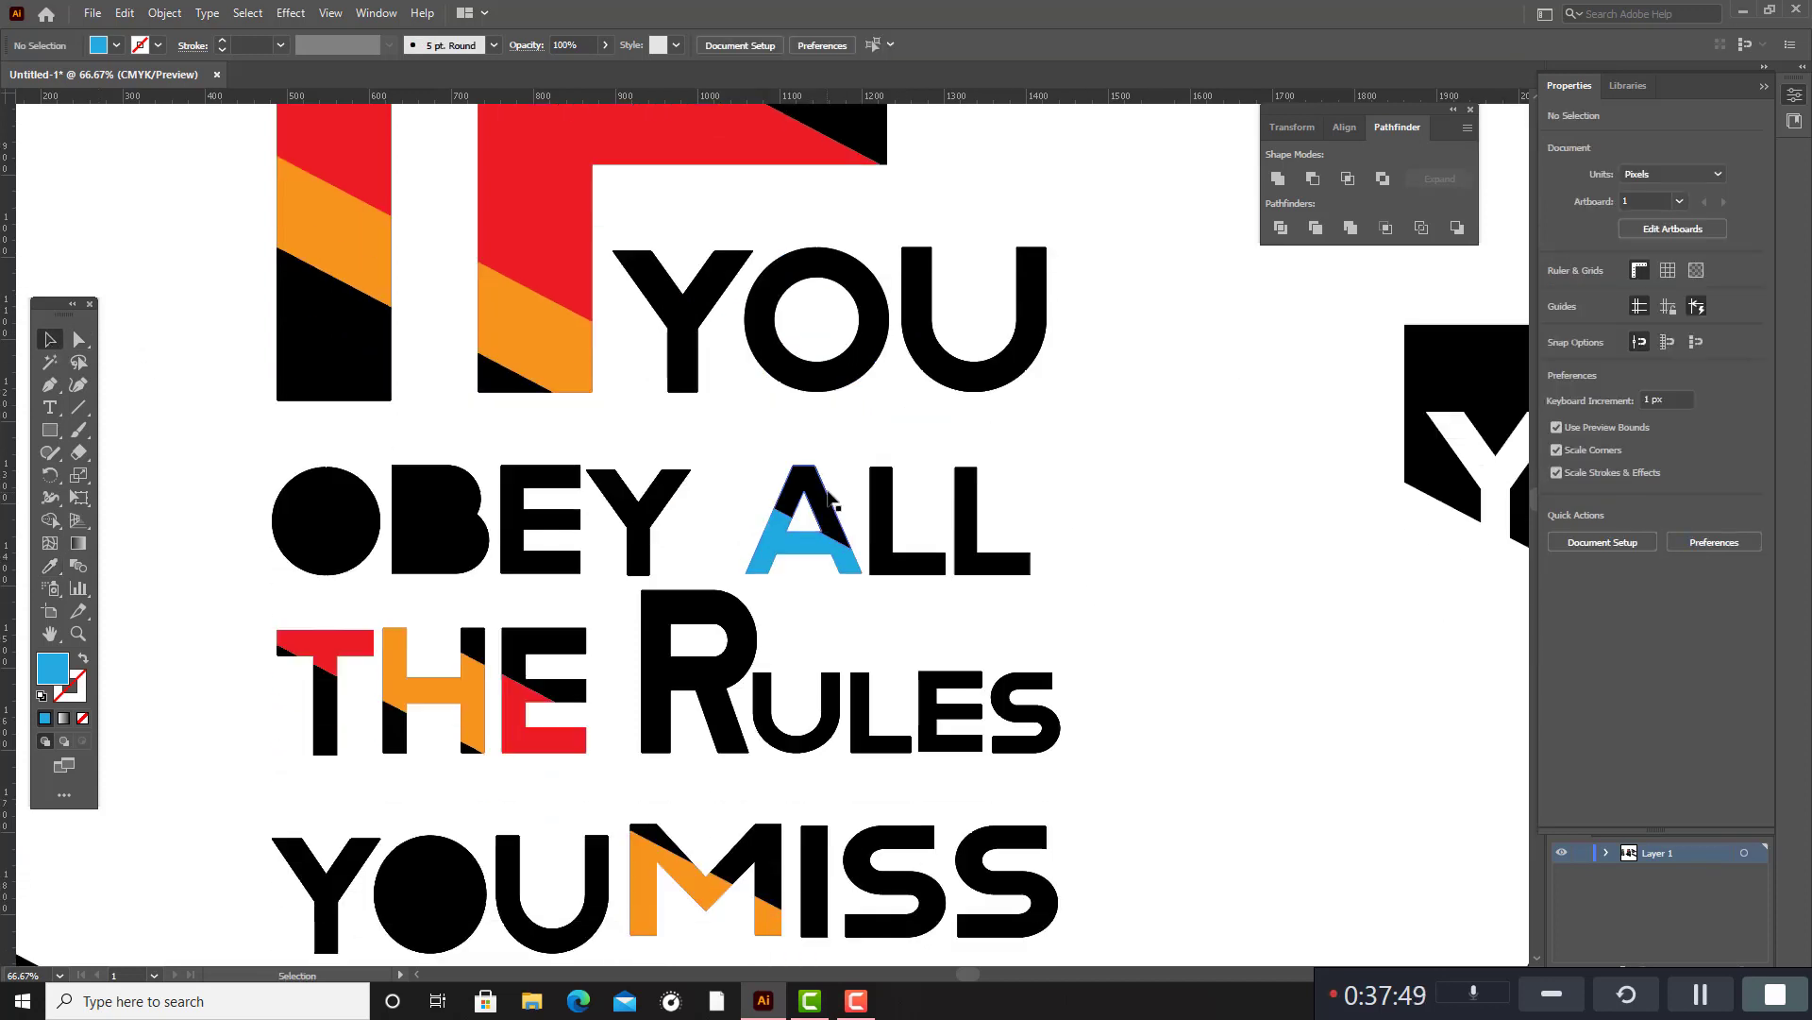
pyautogui.click(916, 570)
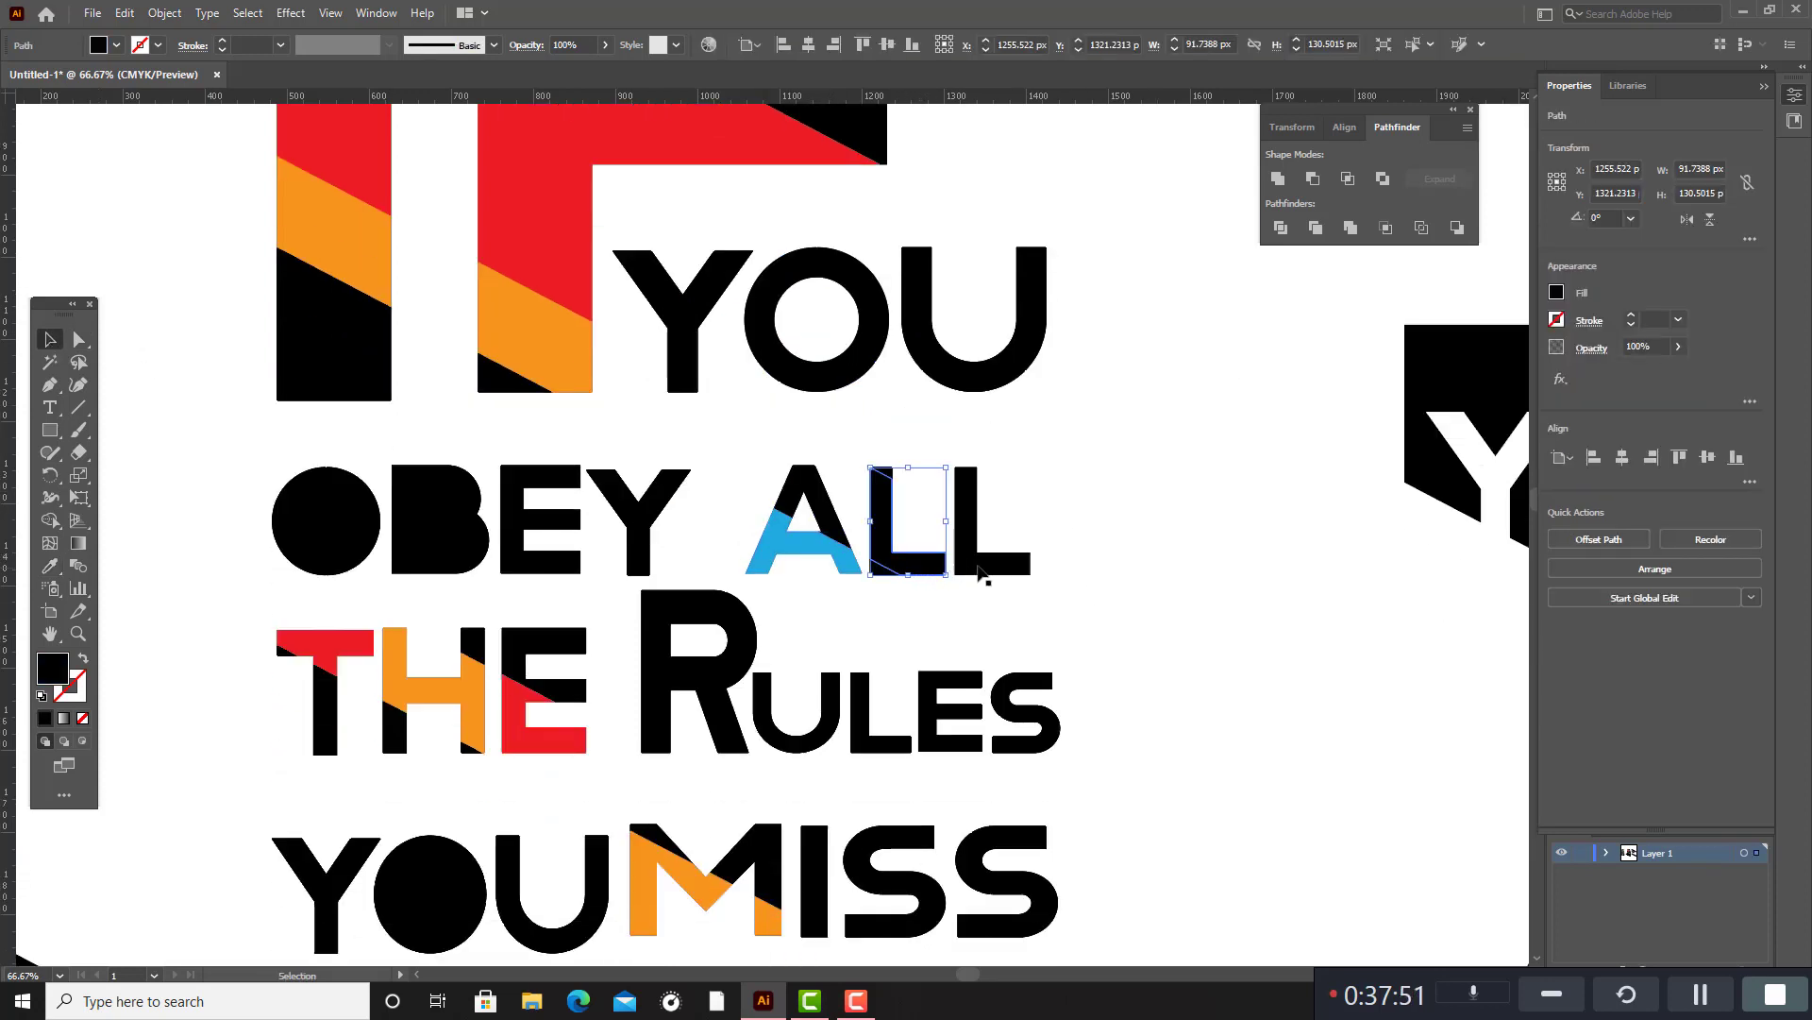
pyautogui.click(47, 569)
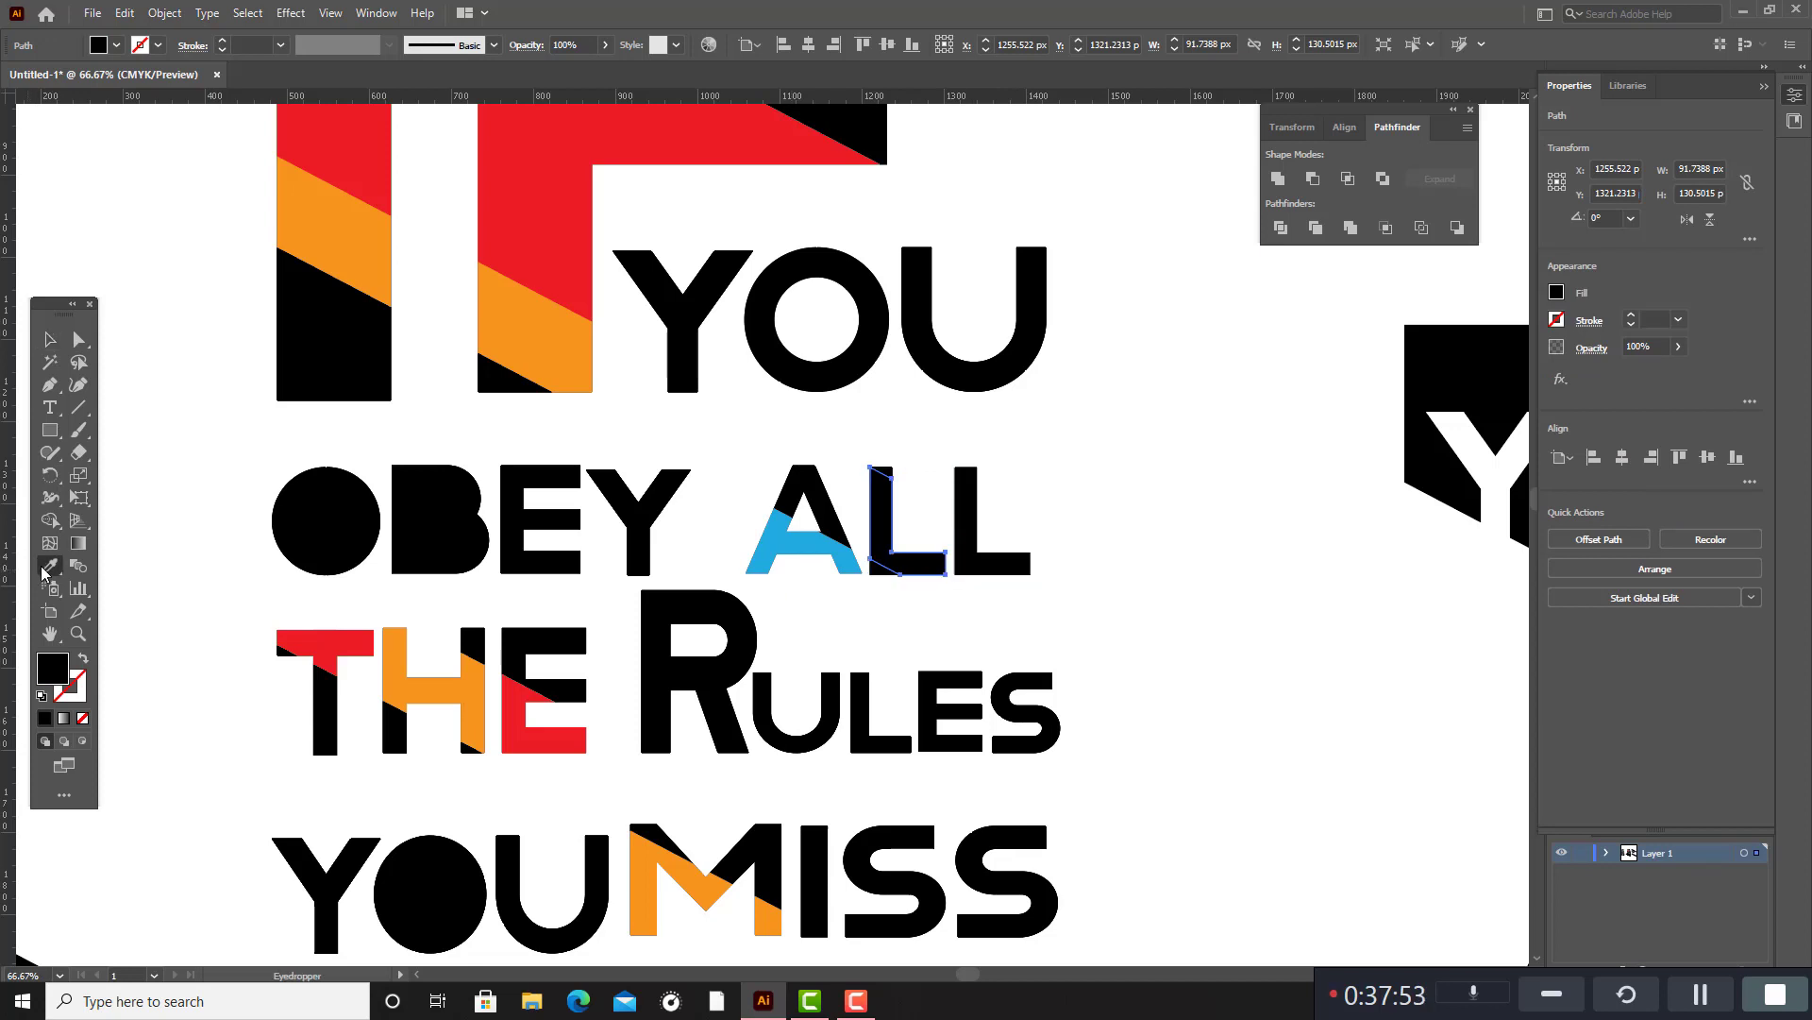
pyautogui.click(861, 547)
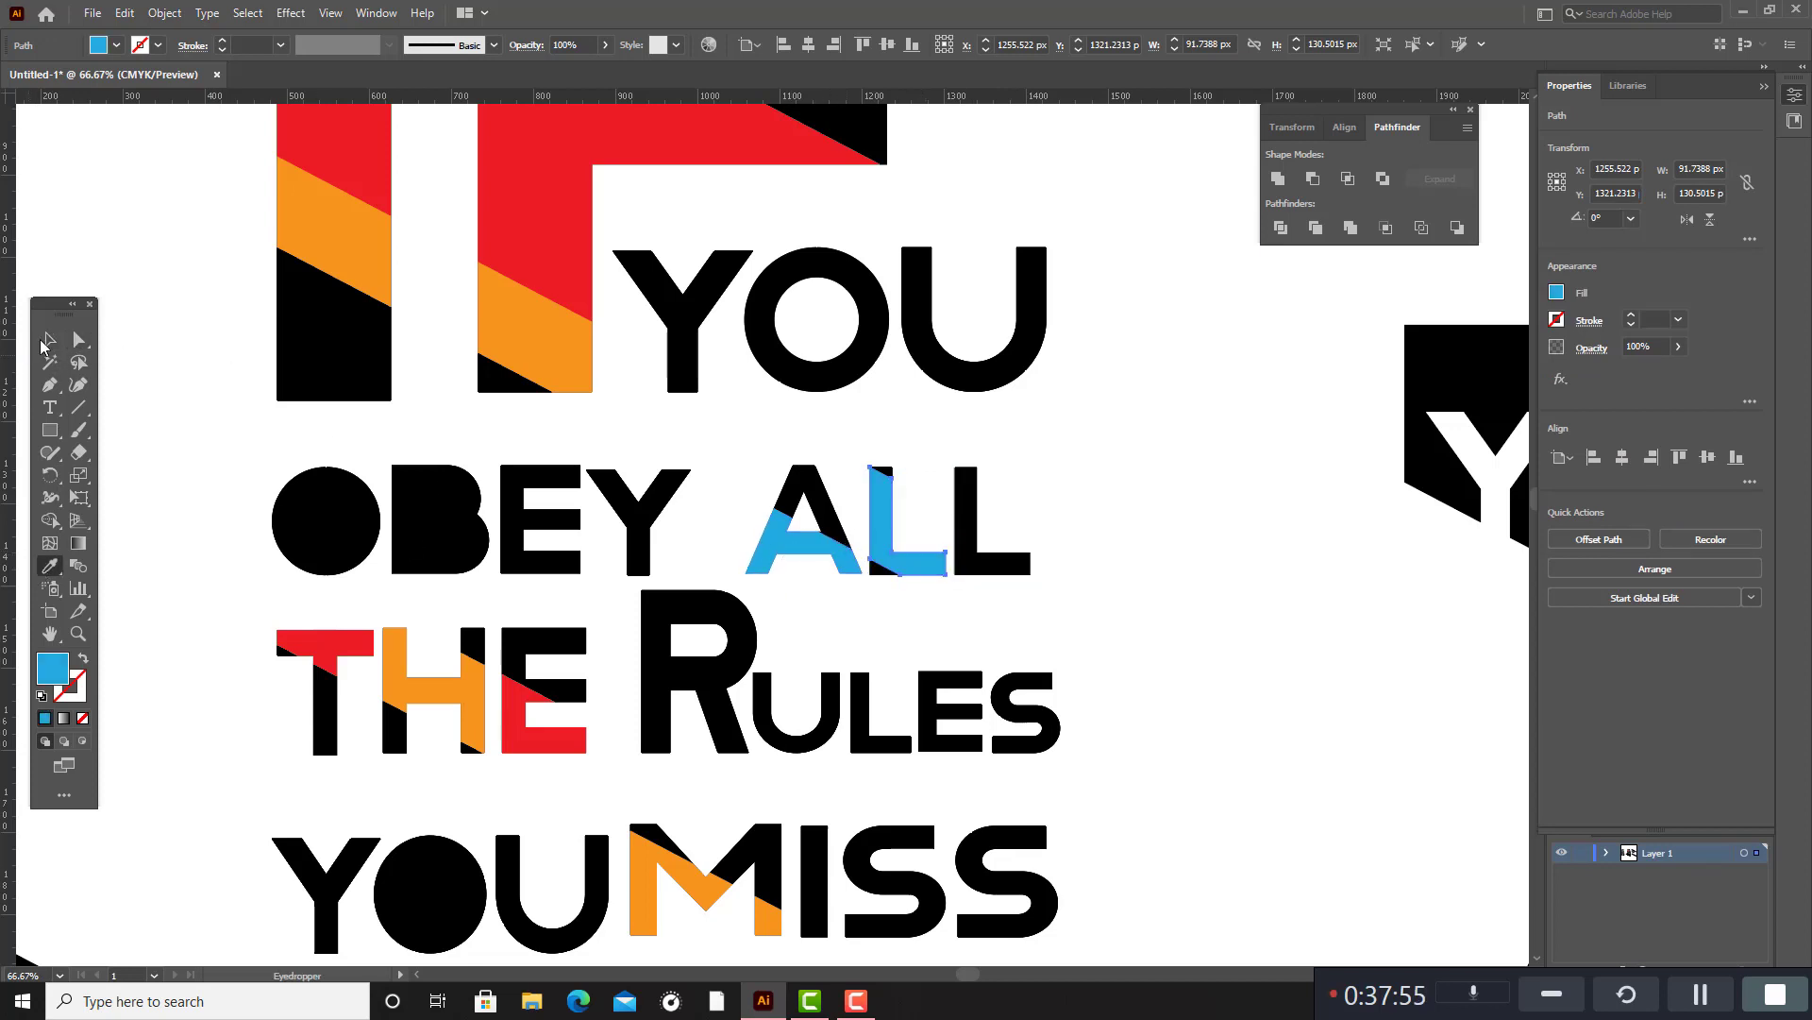
pyautogui.click(49, 339)
pyautogui.click(1101, 472)
# Fill the lower slanted segment of the first S in MISS with the orange sampled from the H in THE.
pyautogui.scroll(-3, 1079, 507)
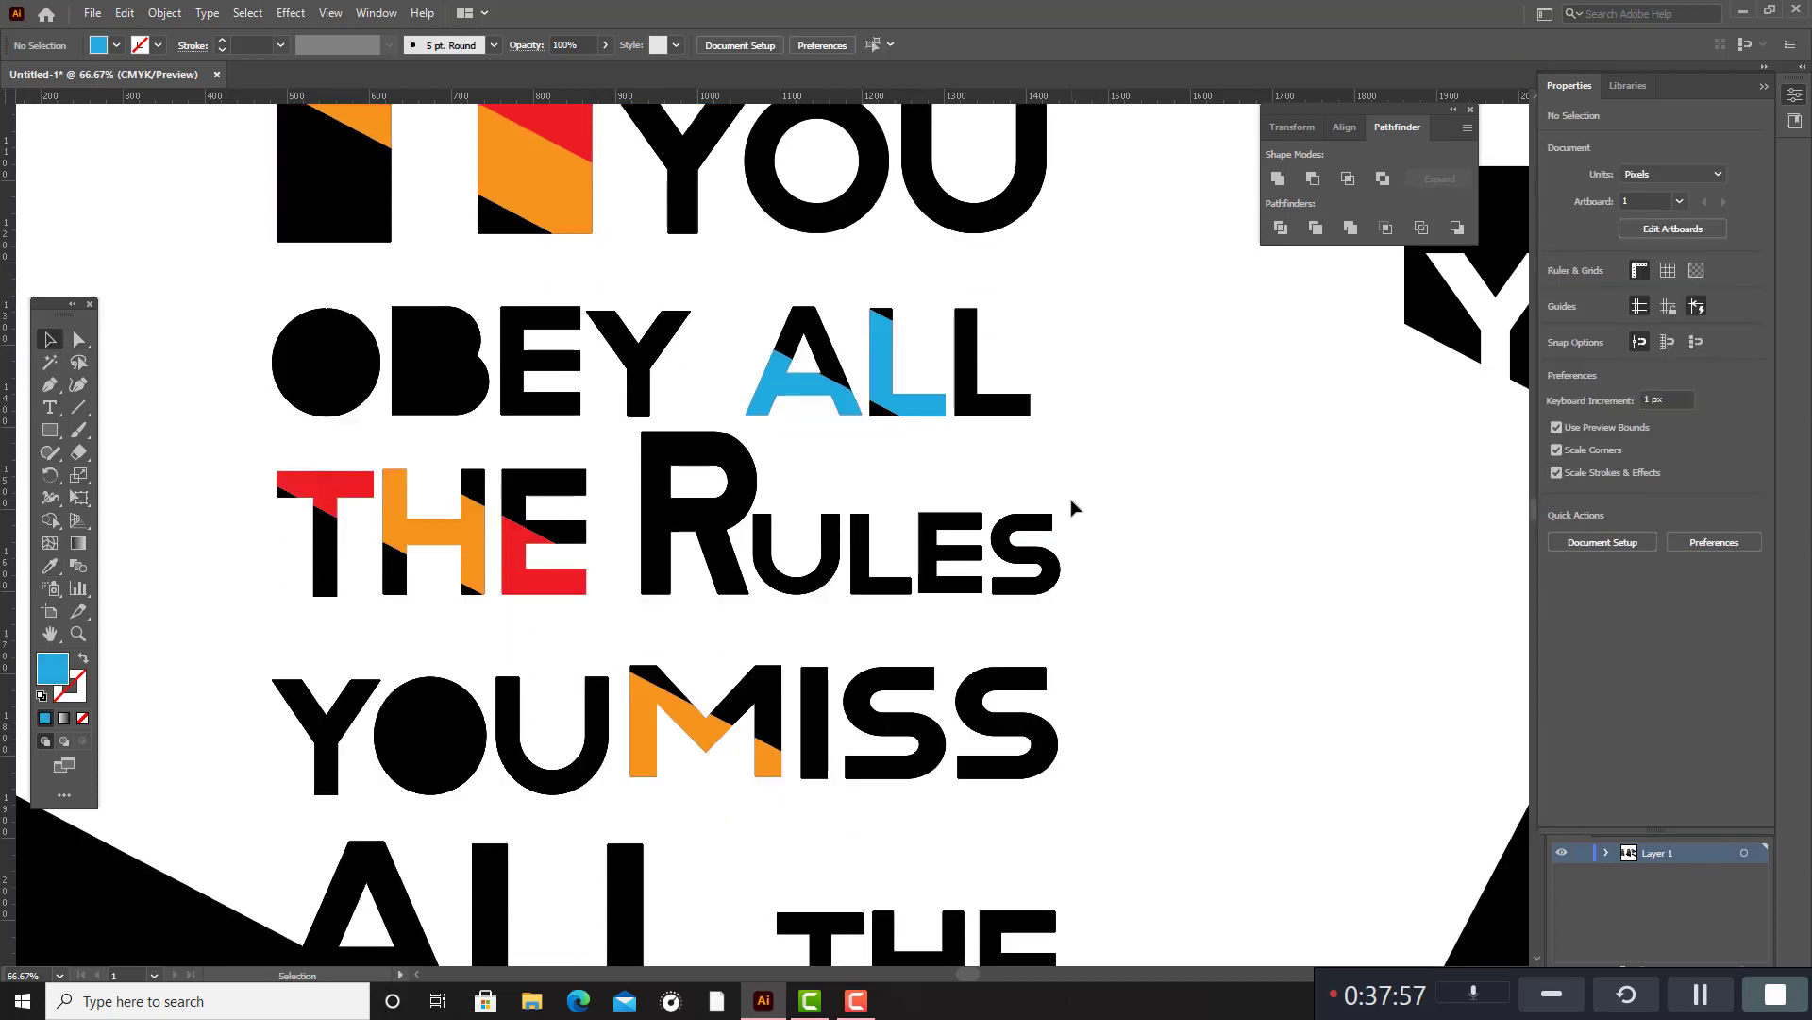
pyautogui.scroll(-5, 848, 540)
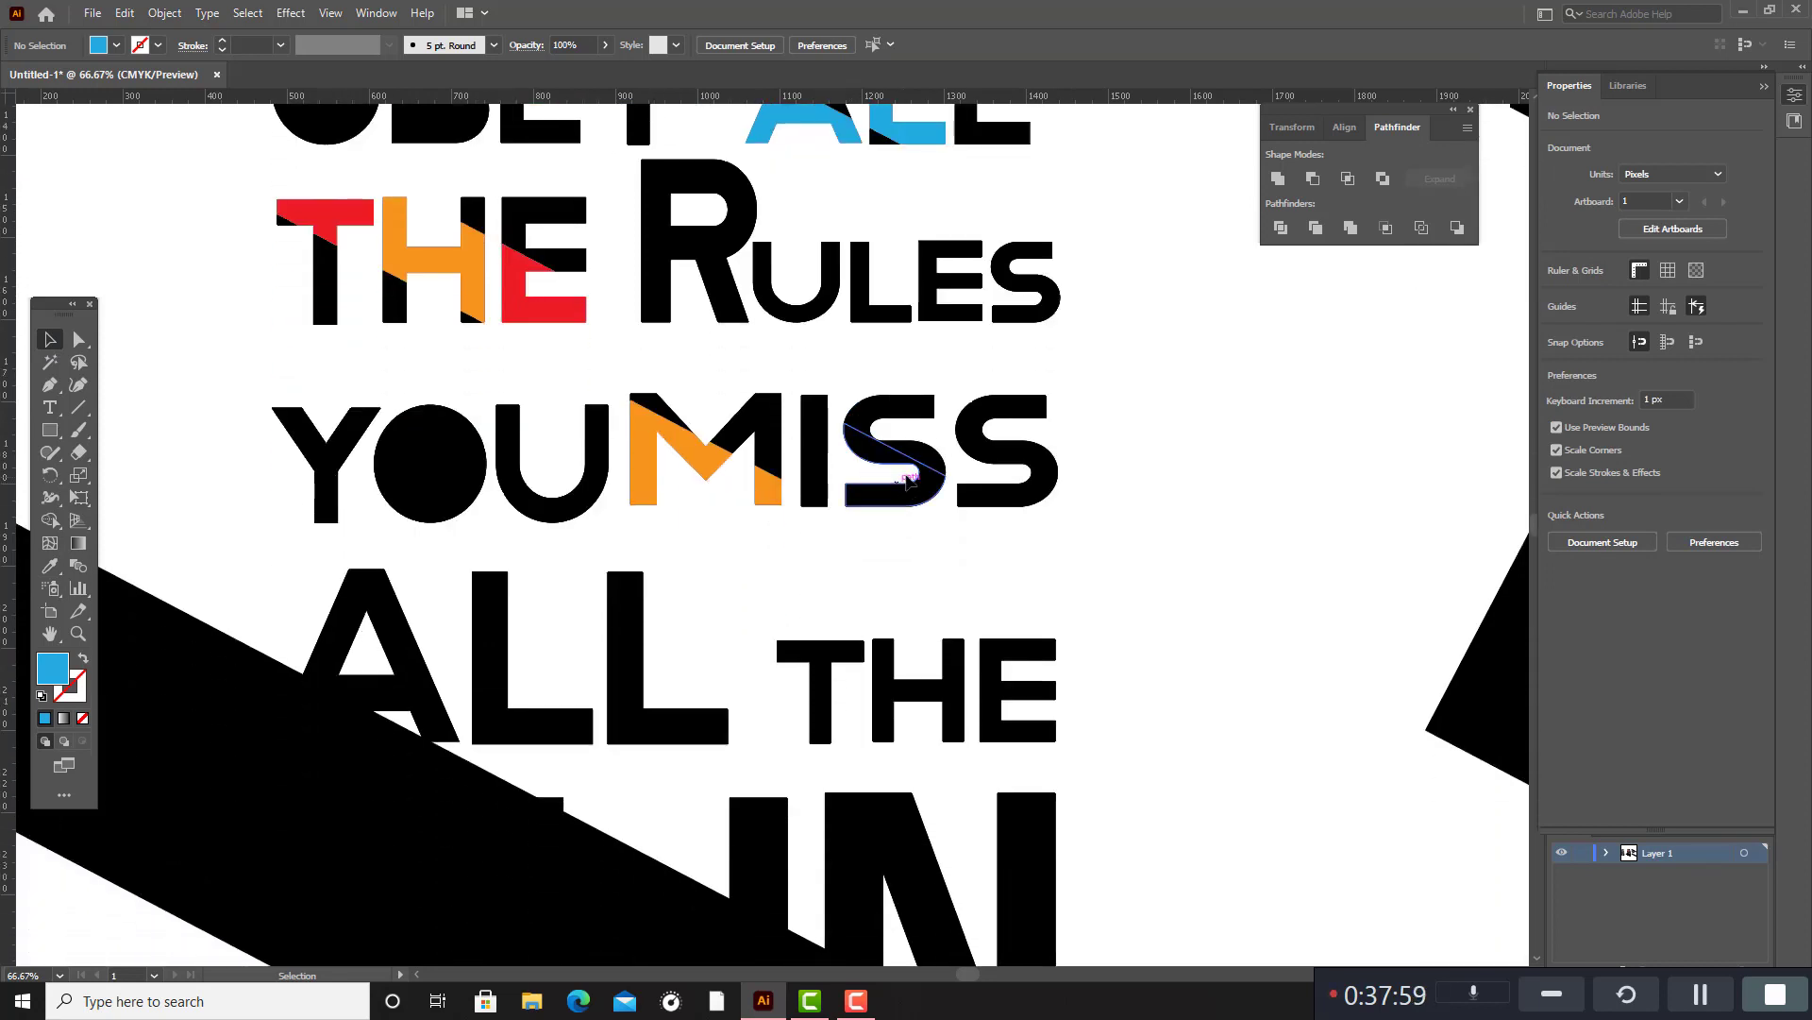
pyautogui.click(915, 472)
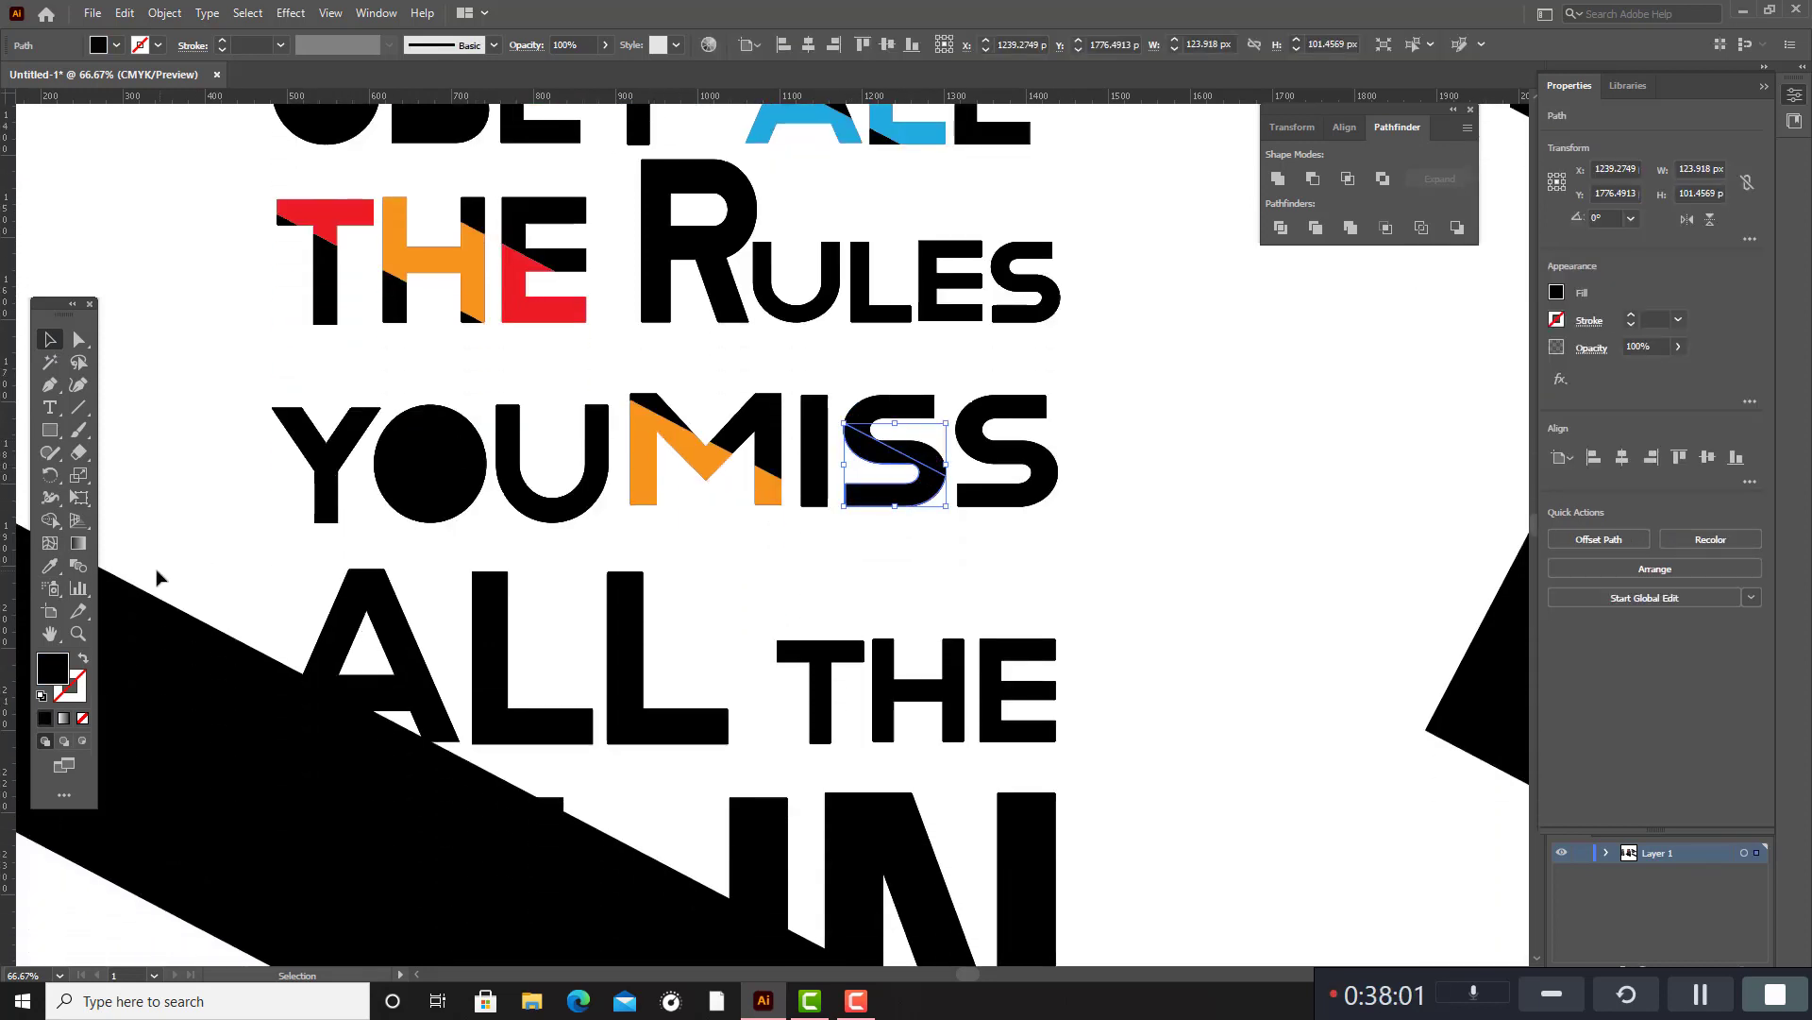
pyautogui.click(50, 566)
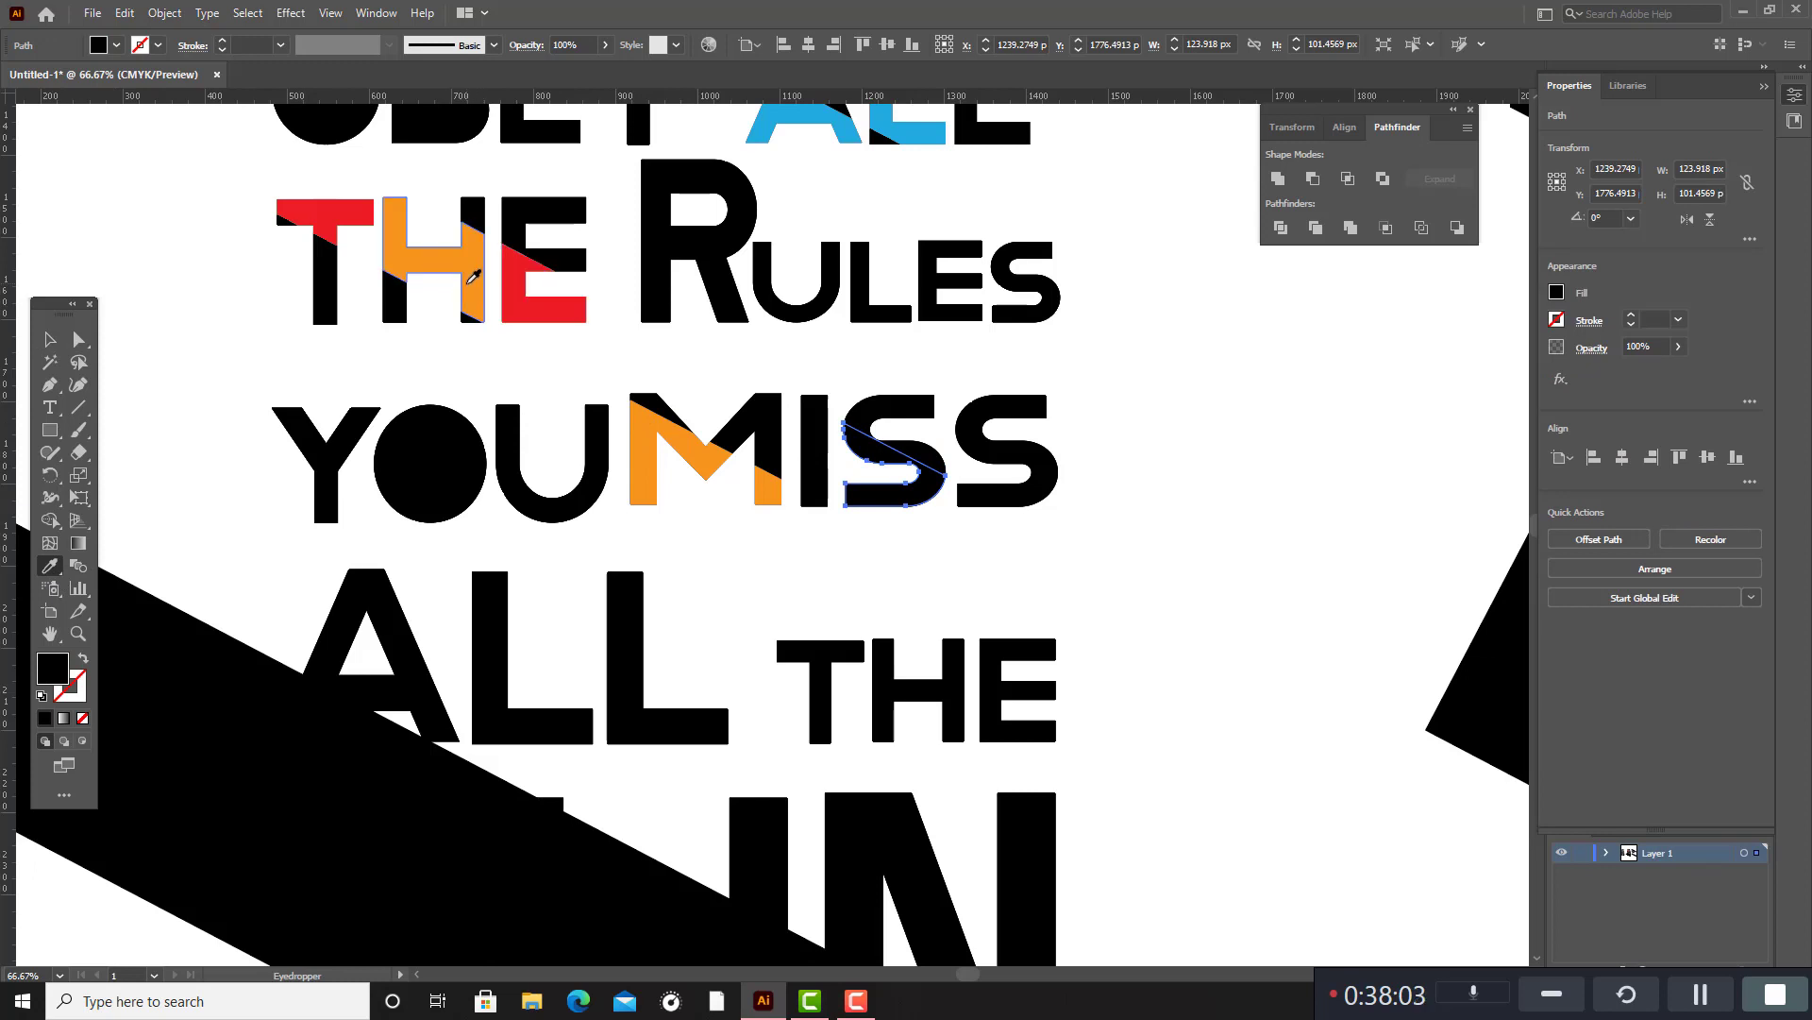
pyautogui.click(430, 246)
pyautogui.press('v')
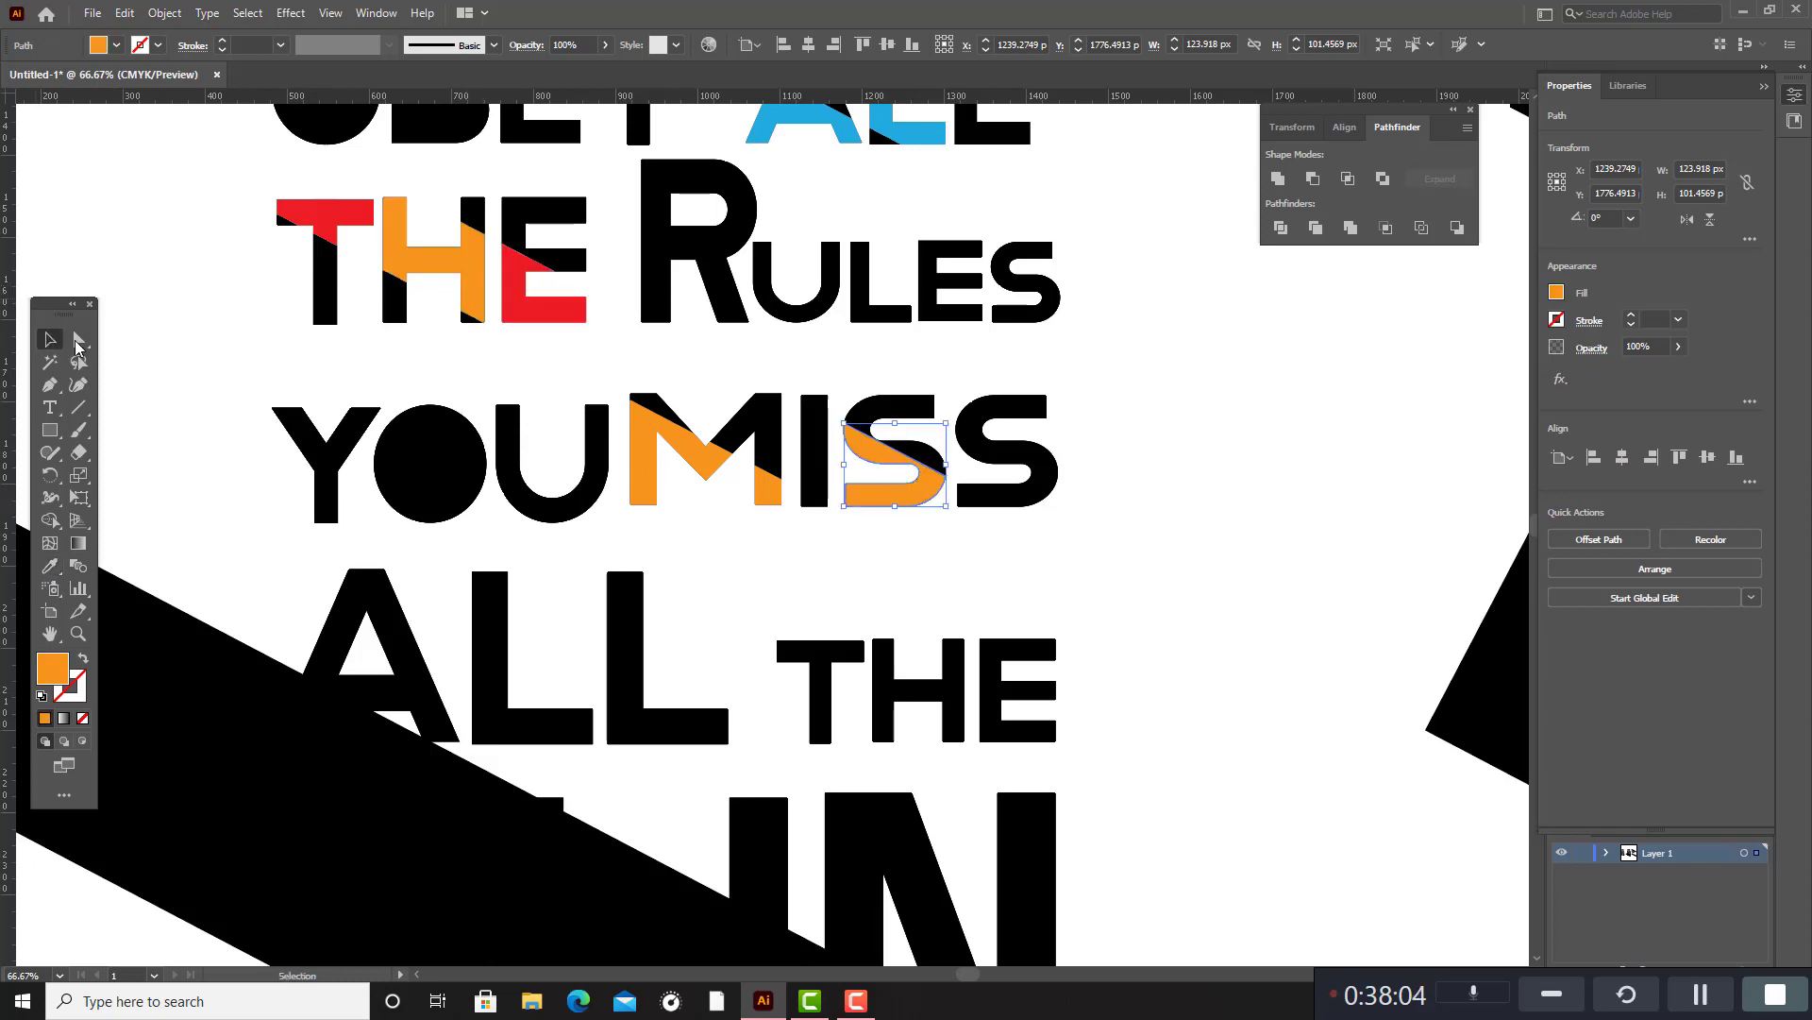
pyautogui.click(1080, 421)
# Fill the small lower corner segment of the last S in MISS with the orange sampled from the H in THE.
pyautogui.click(988, 507)
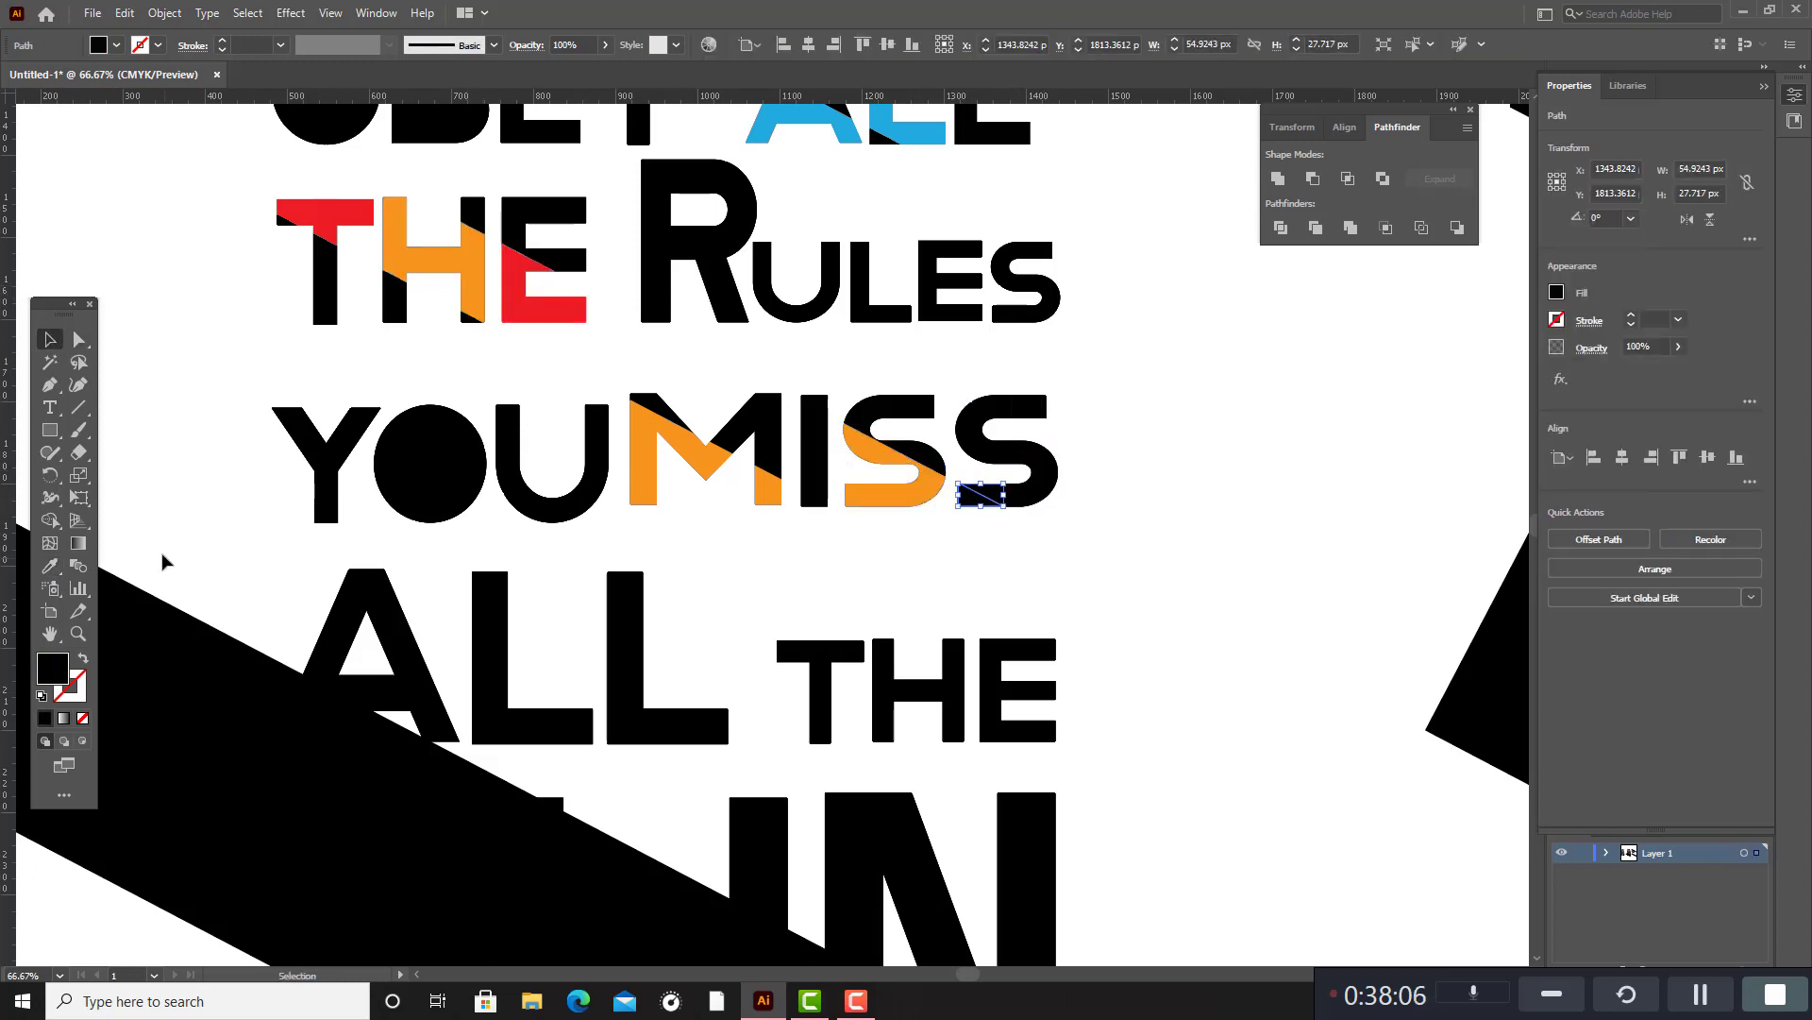
pyautogui.click(54, 566)
pyautogui.scroll(1, 423, 510)
pyautogui.click(486, 378)
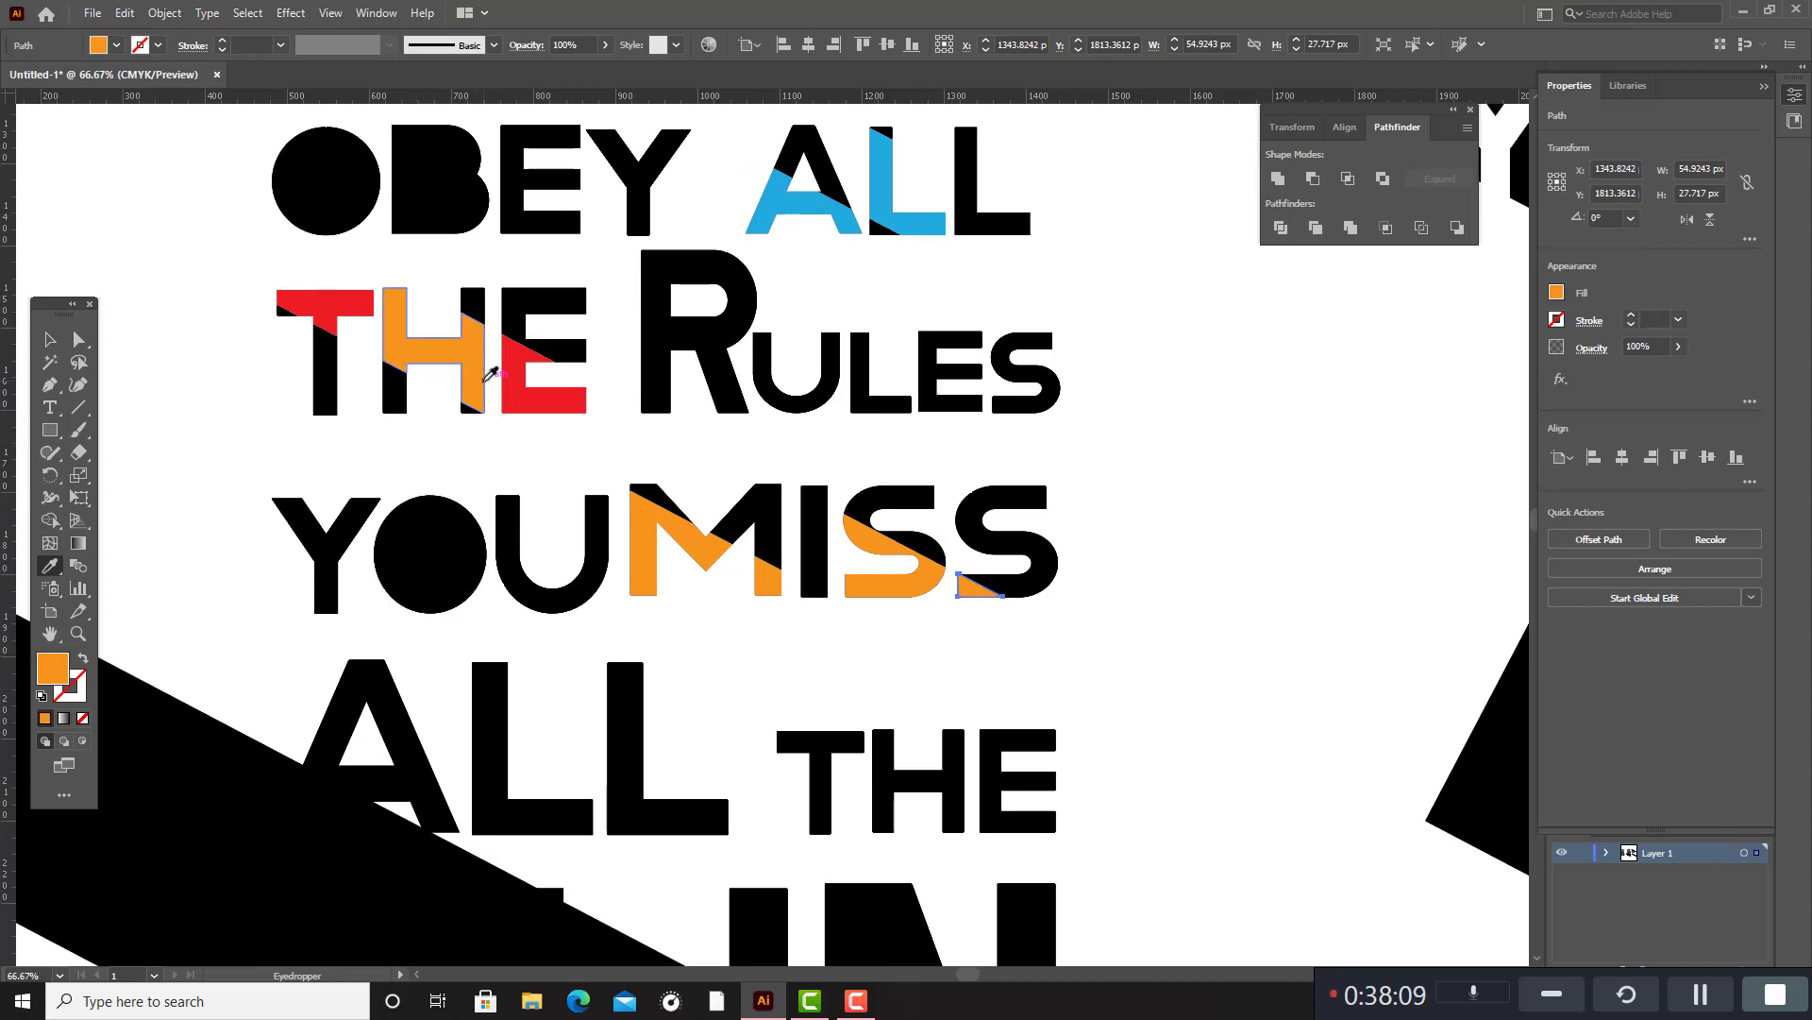
pyautogui.scroll(-2, 485, 381)
pyautogui.click(51, 340)
pyautogui.click(1040, 588)
# Delete the large slanted black band covering FUN and the black leftover piece inside the U.
pyautogui.scroll(-1, 1040, 588)
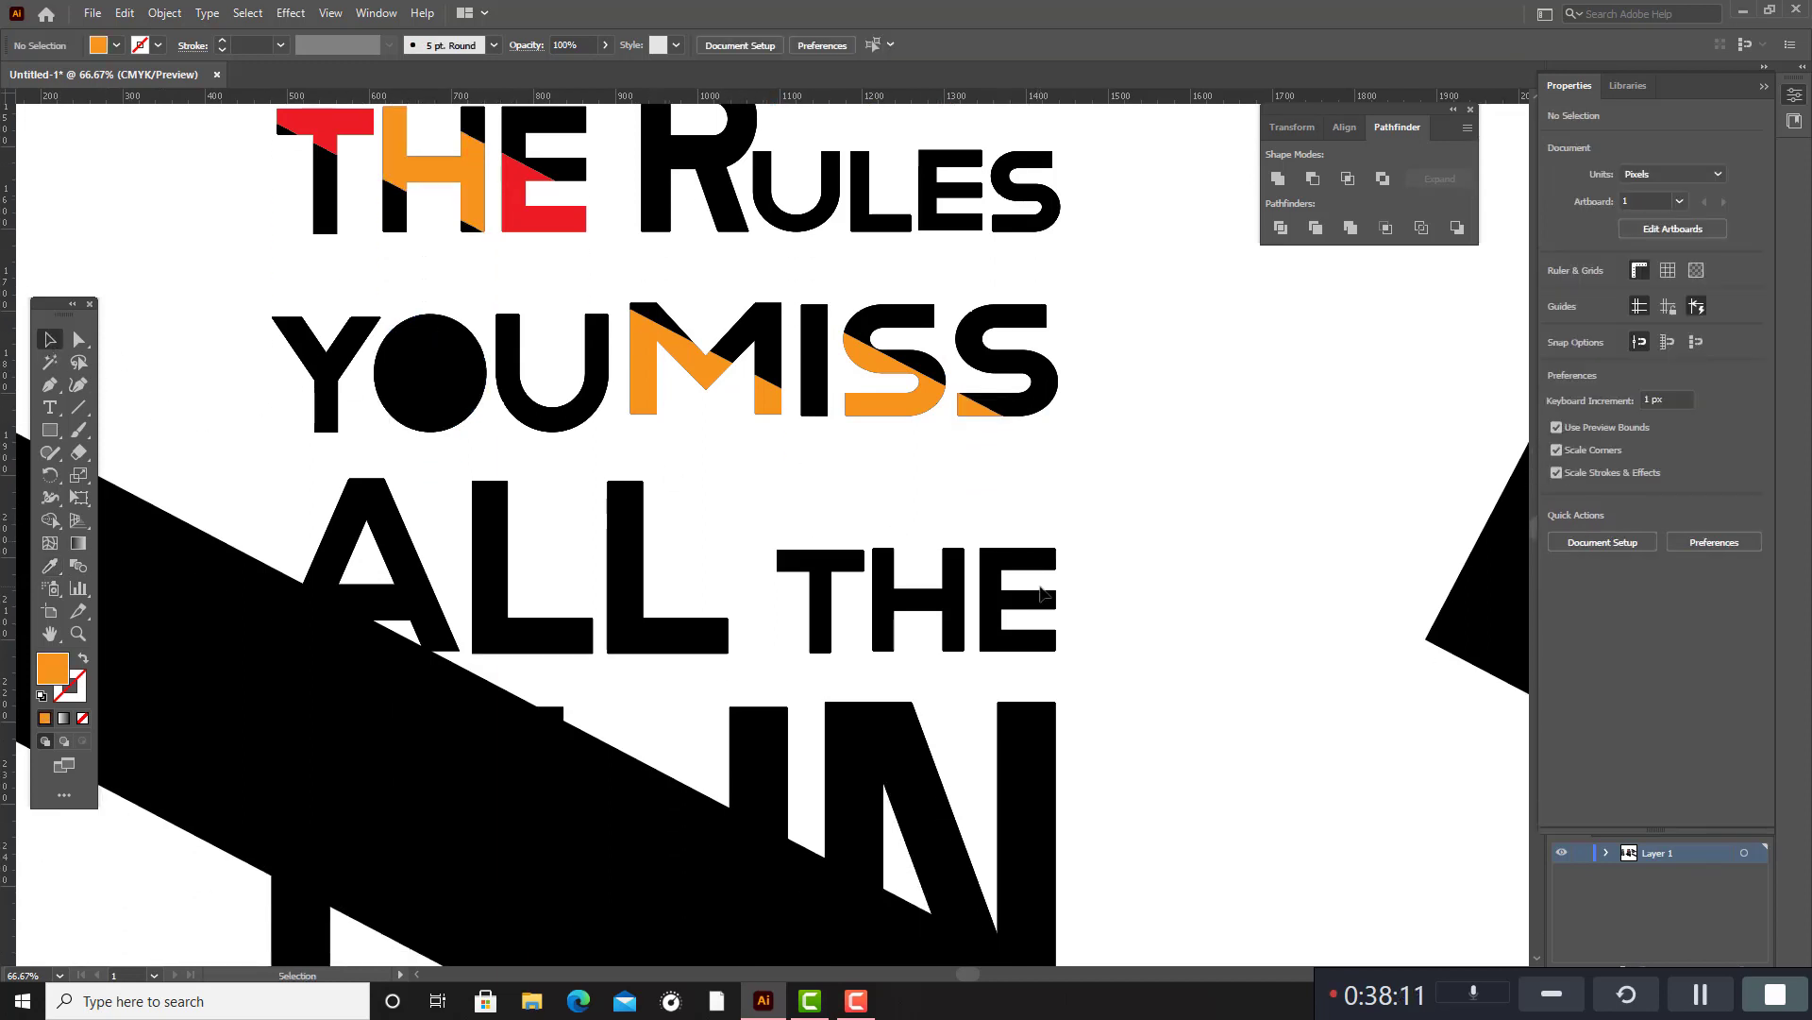
pyautogui.scroll(-1, 1040, 589)
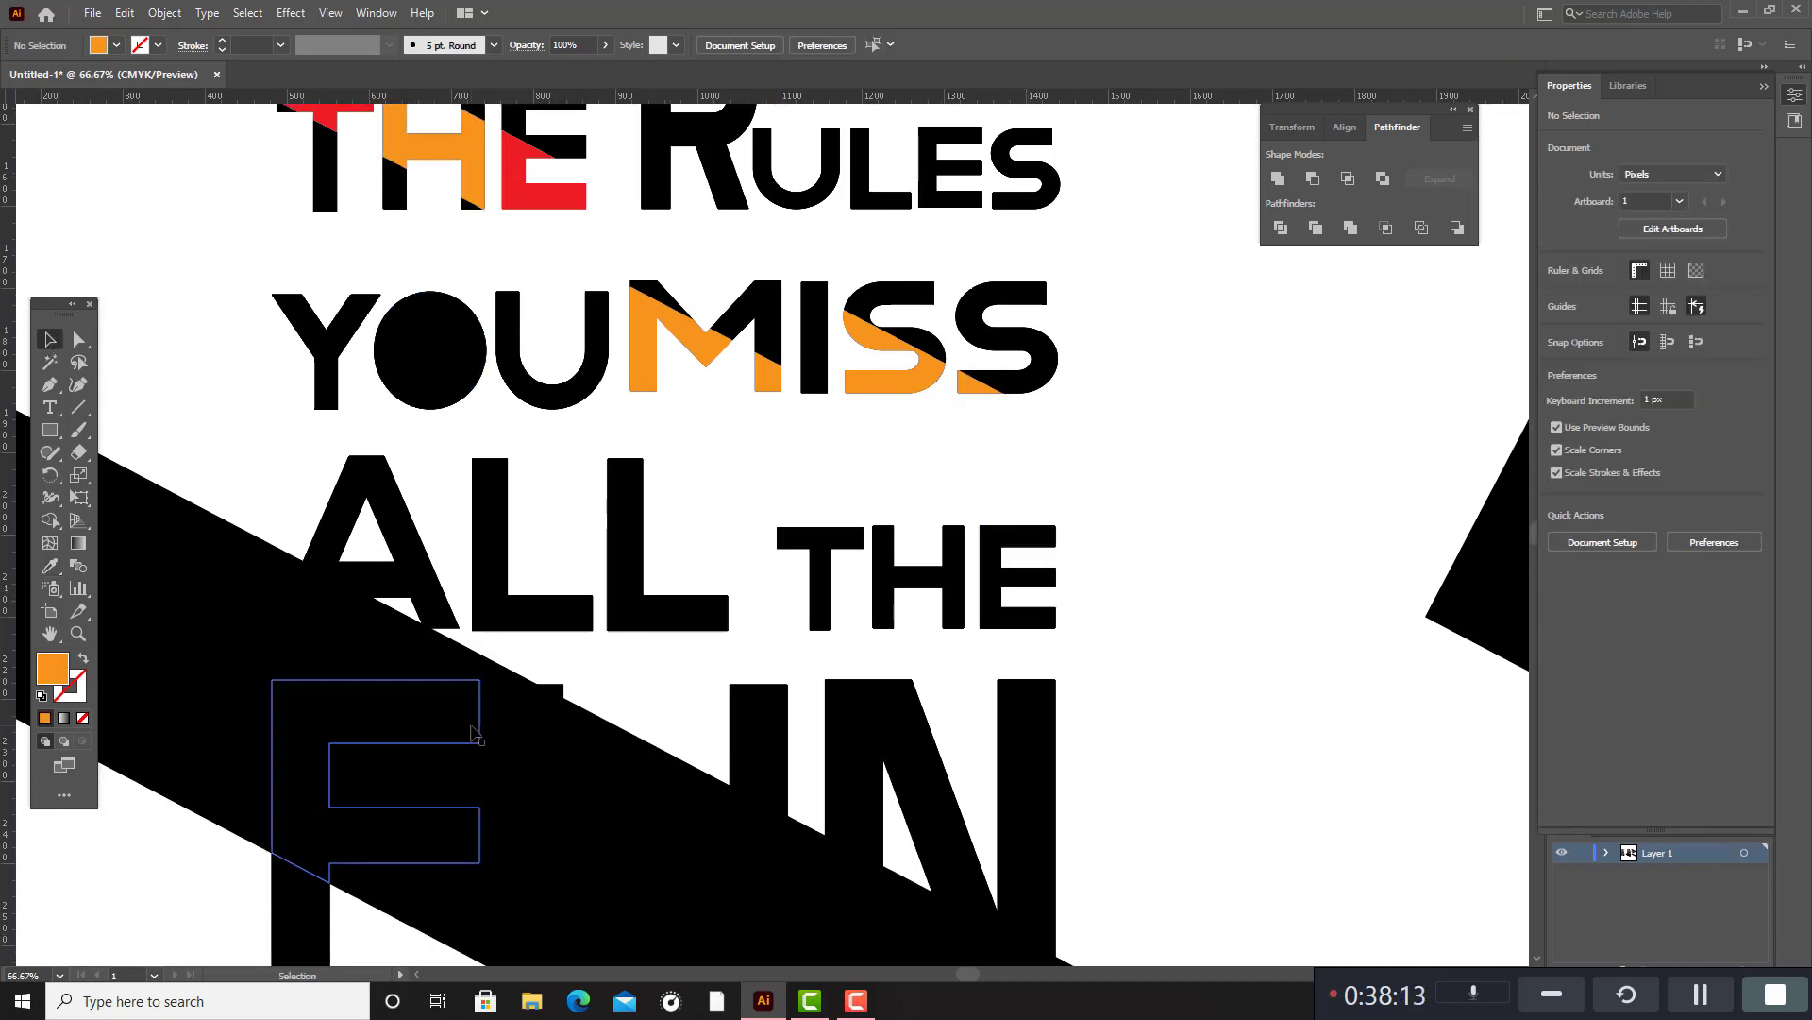
pyautogui.scroll(-3, 533, 623)
pyautogui.click(184, 404)
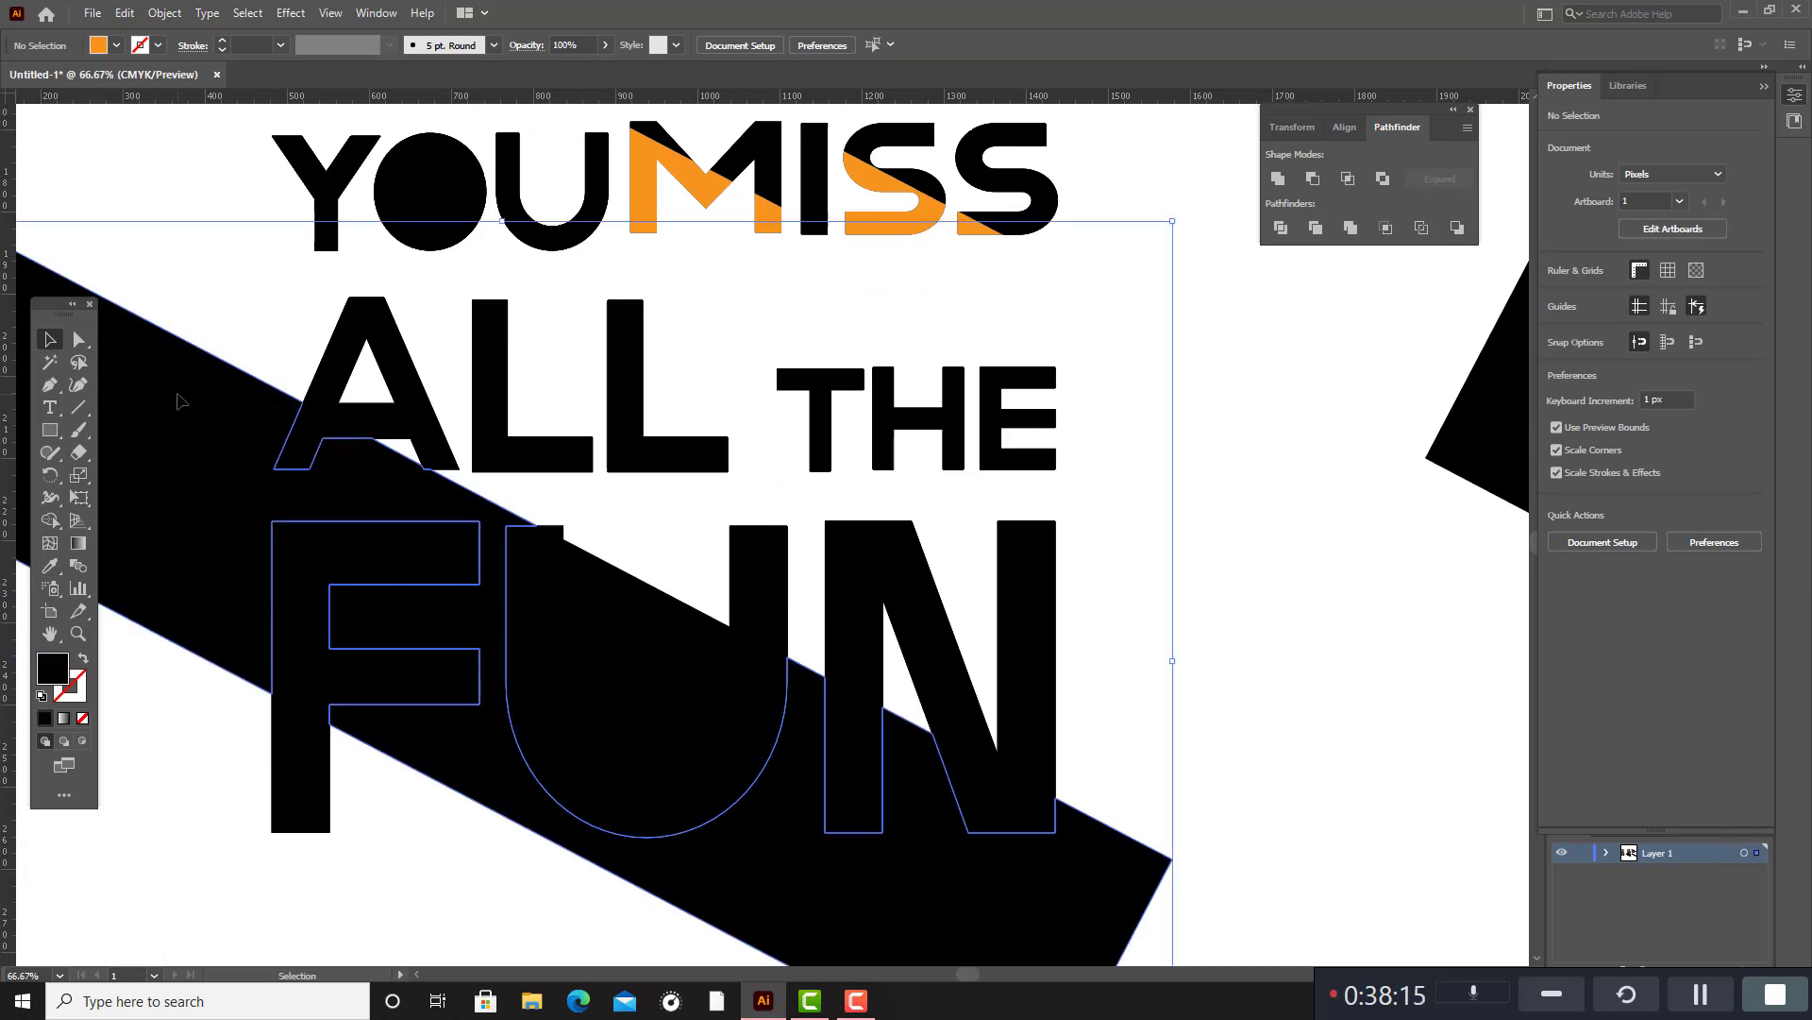
pyautogui.moveTo(184, 404); pyautogui.dragTo(1016, 543)
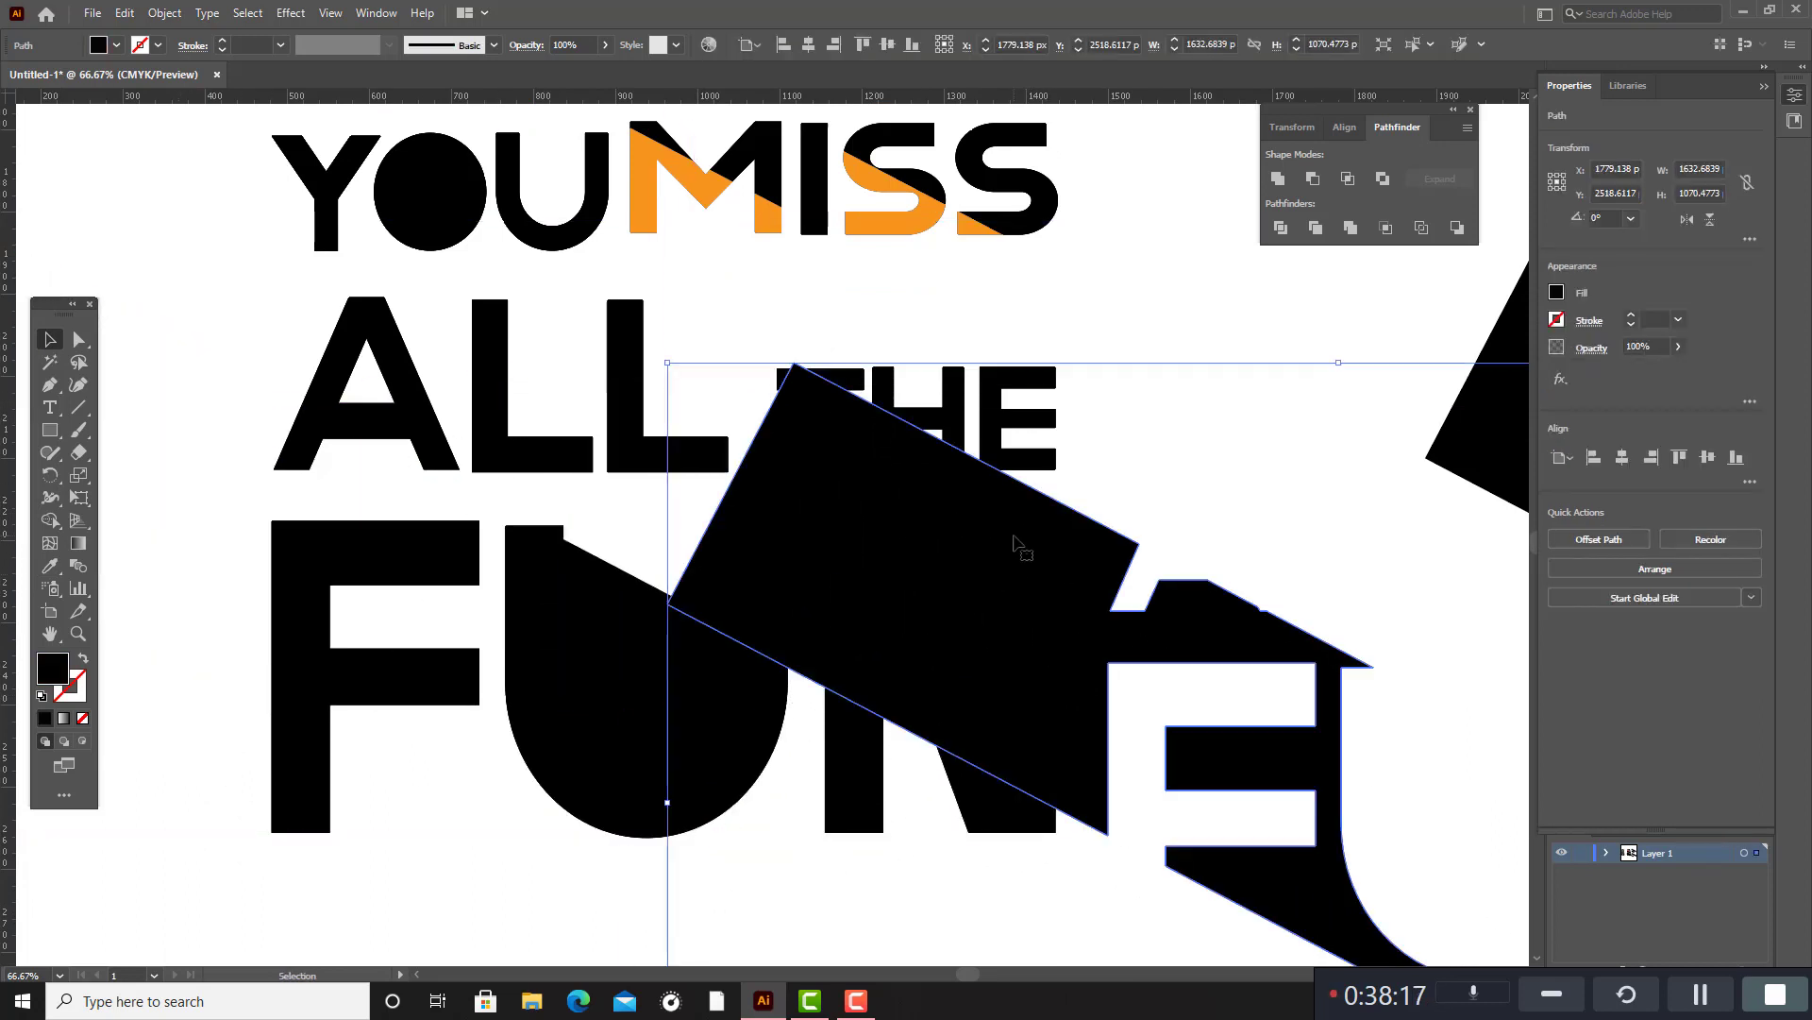
pyautogui.press('Delete')
pyautogui.click(615, 642)
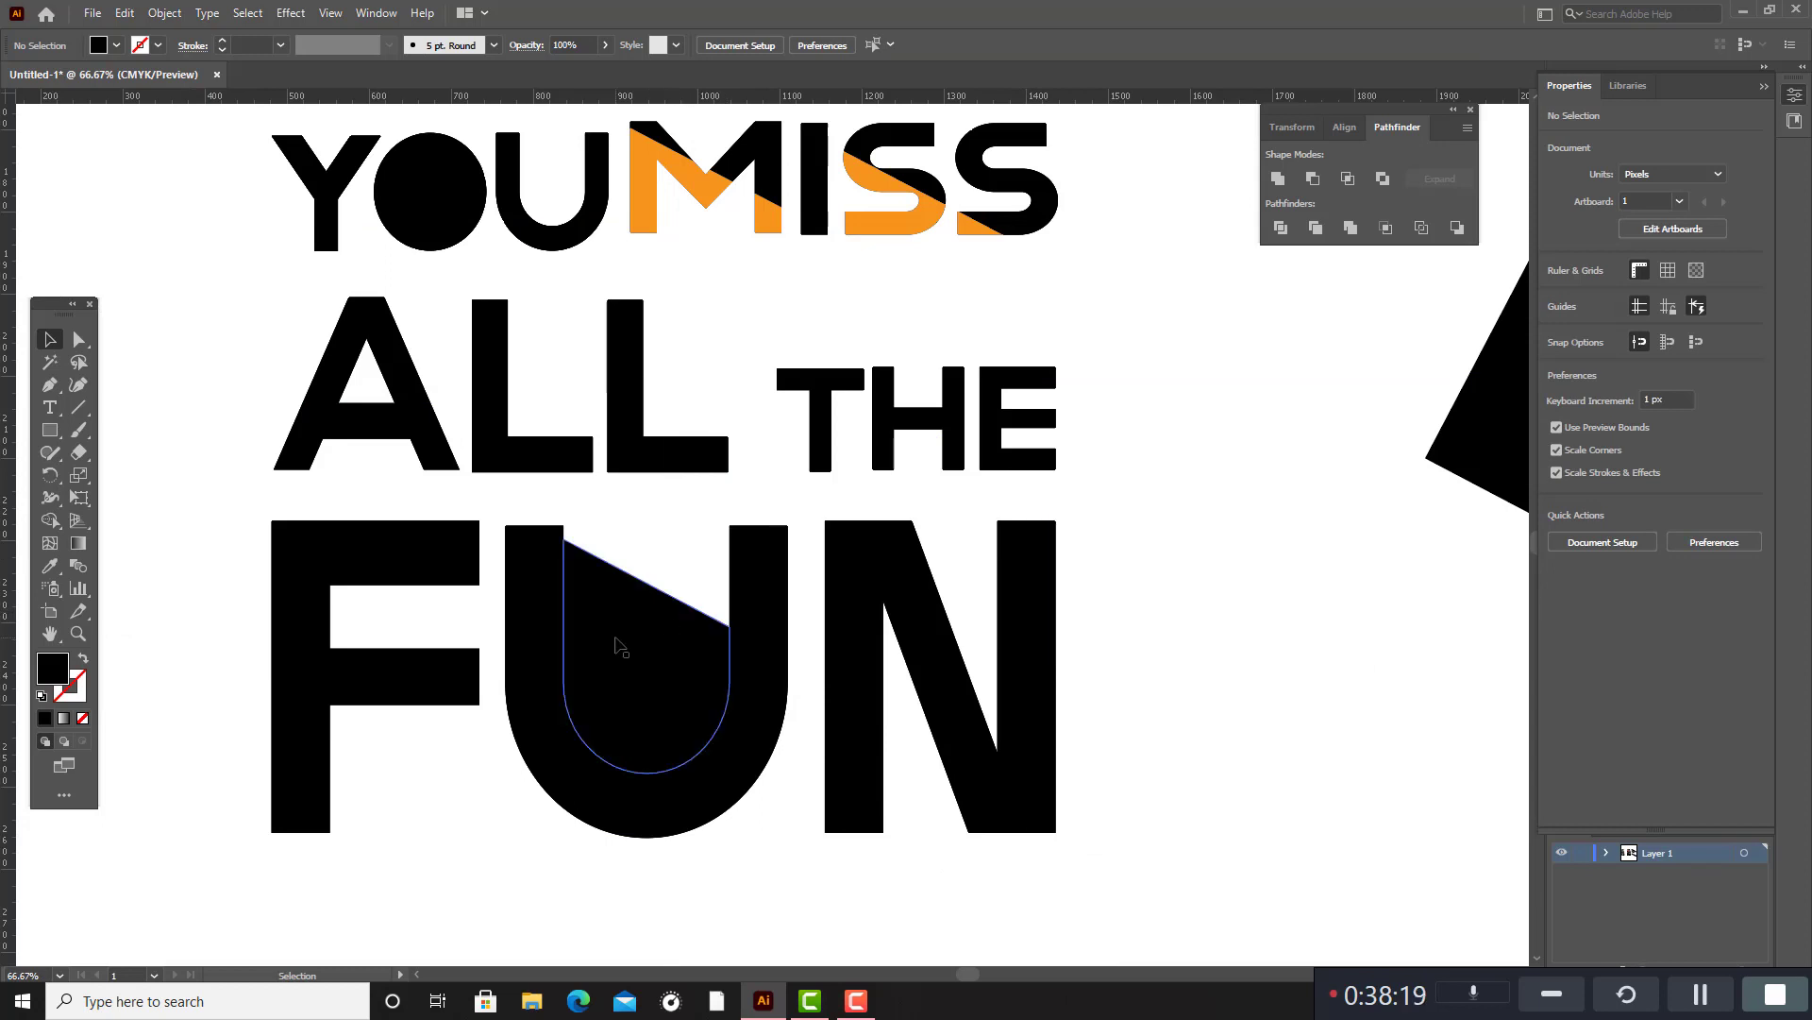
pyautogui.press('Delete')
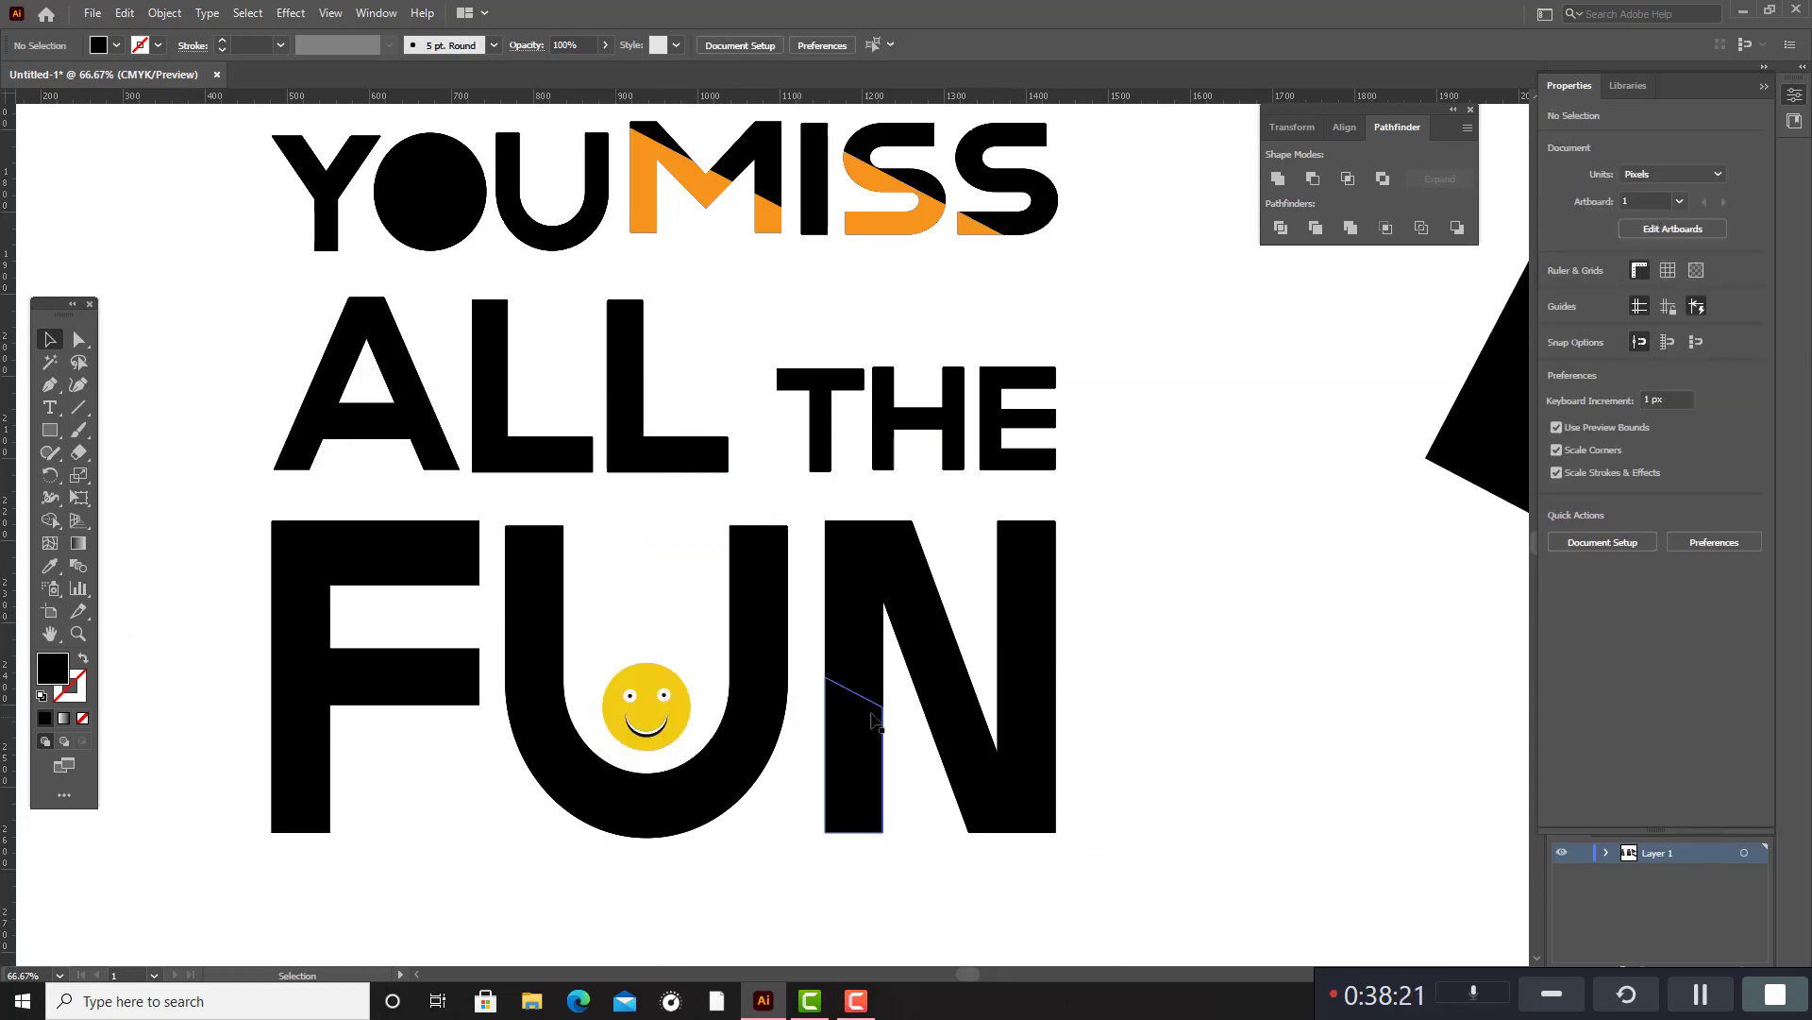
# Fill the two lower slanted segments of the N in FUN with the red sampled from the T in THE.
pyautogui.click(878, 717)
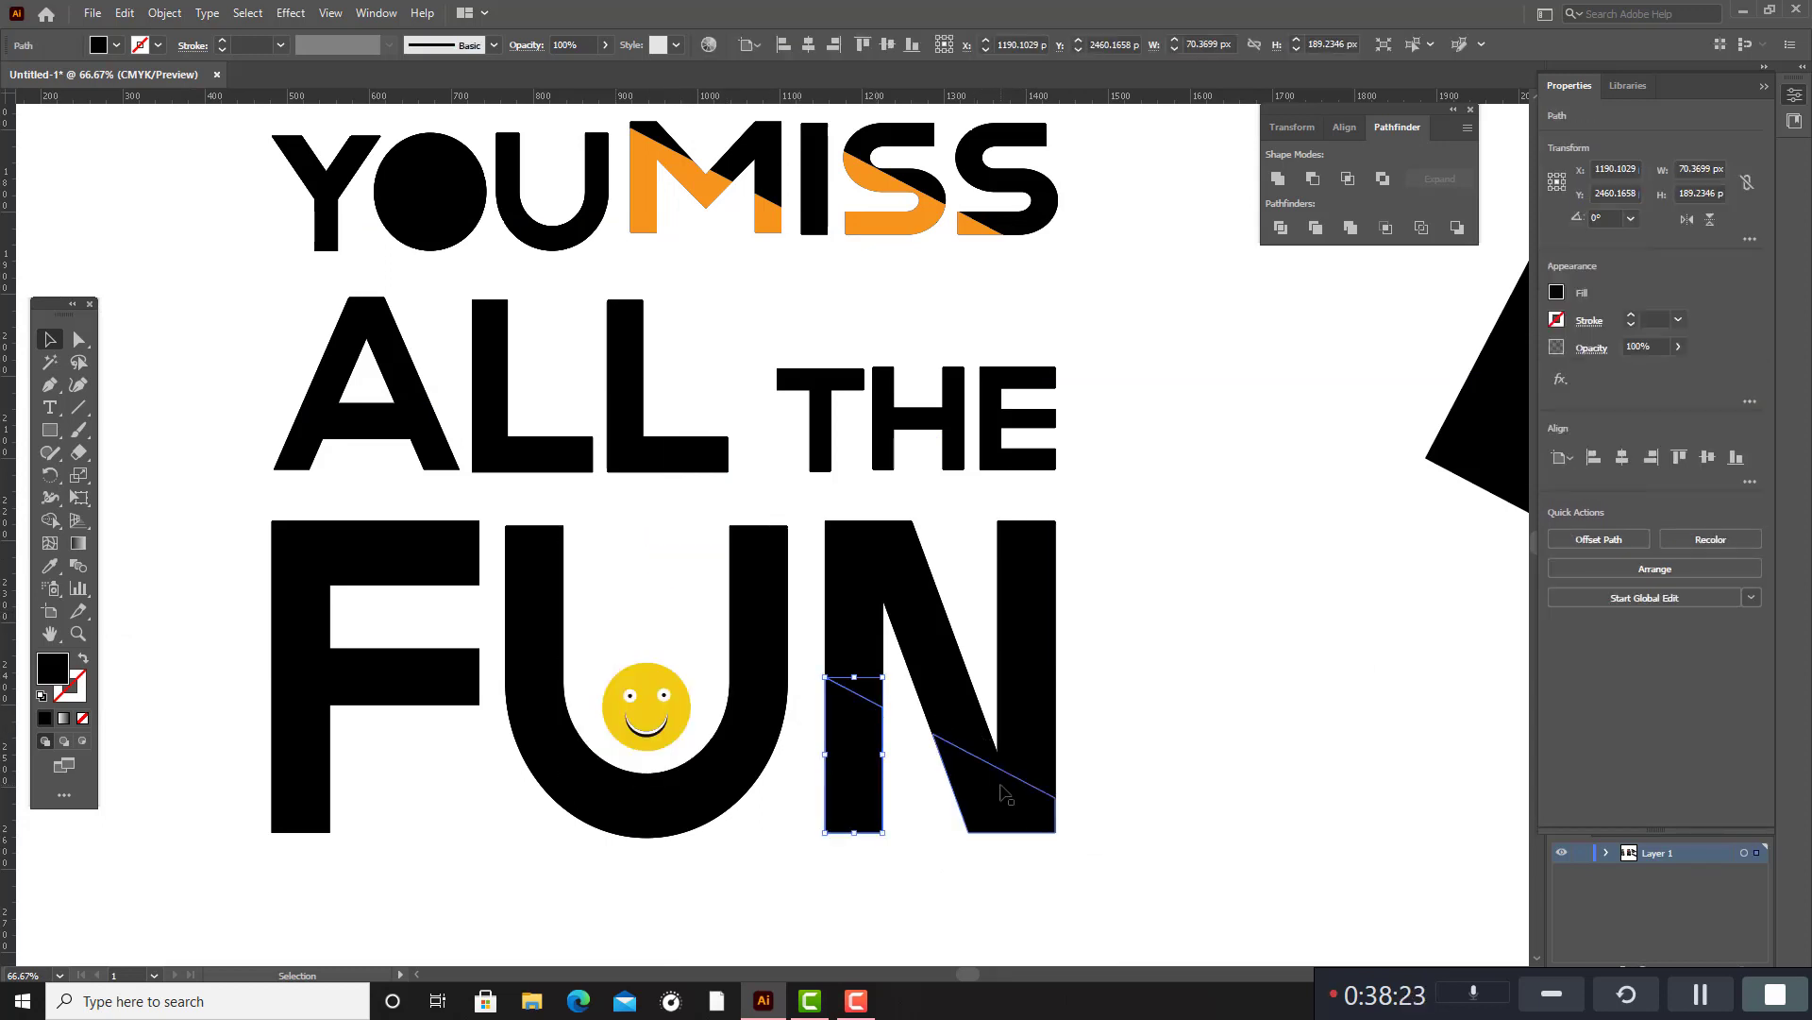
pyautogui.keyDown('shift'); pyautogui.click(1005, 795); pyautogui.keyUp('shift')
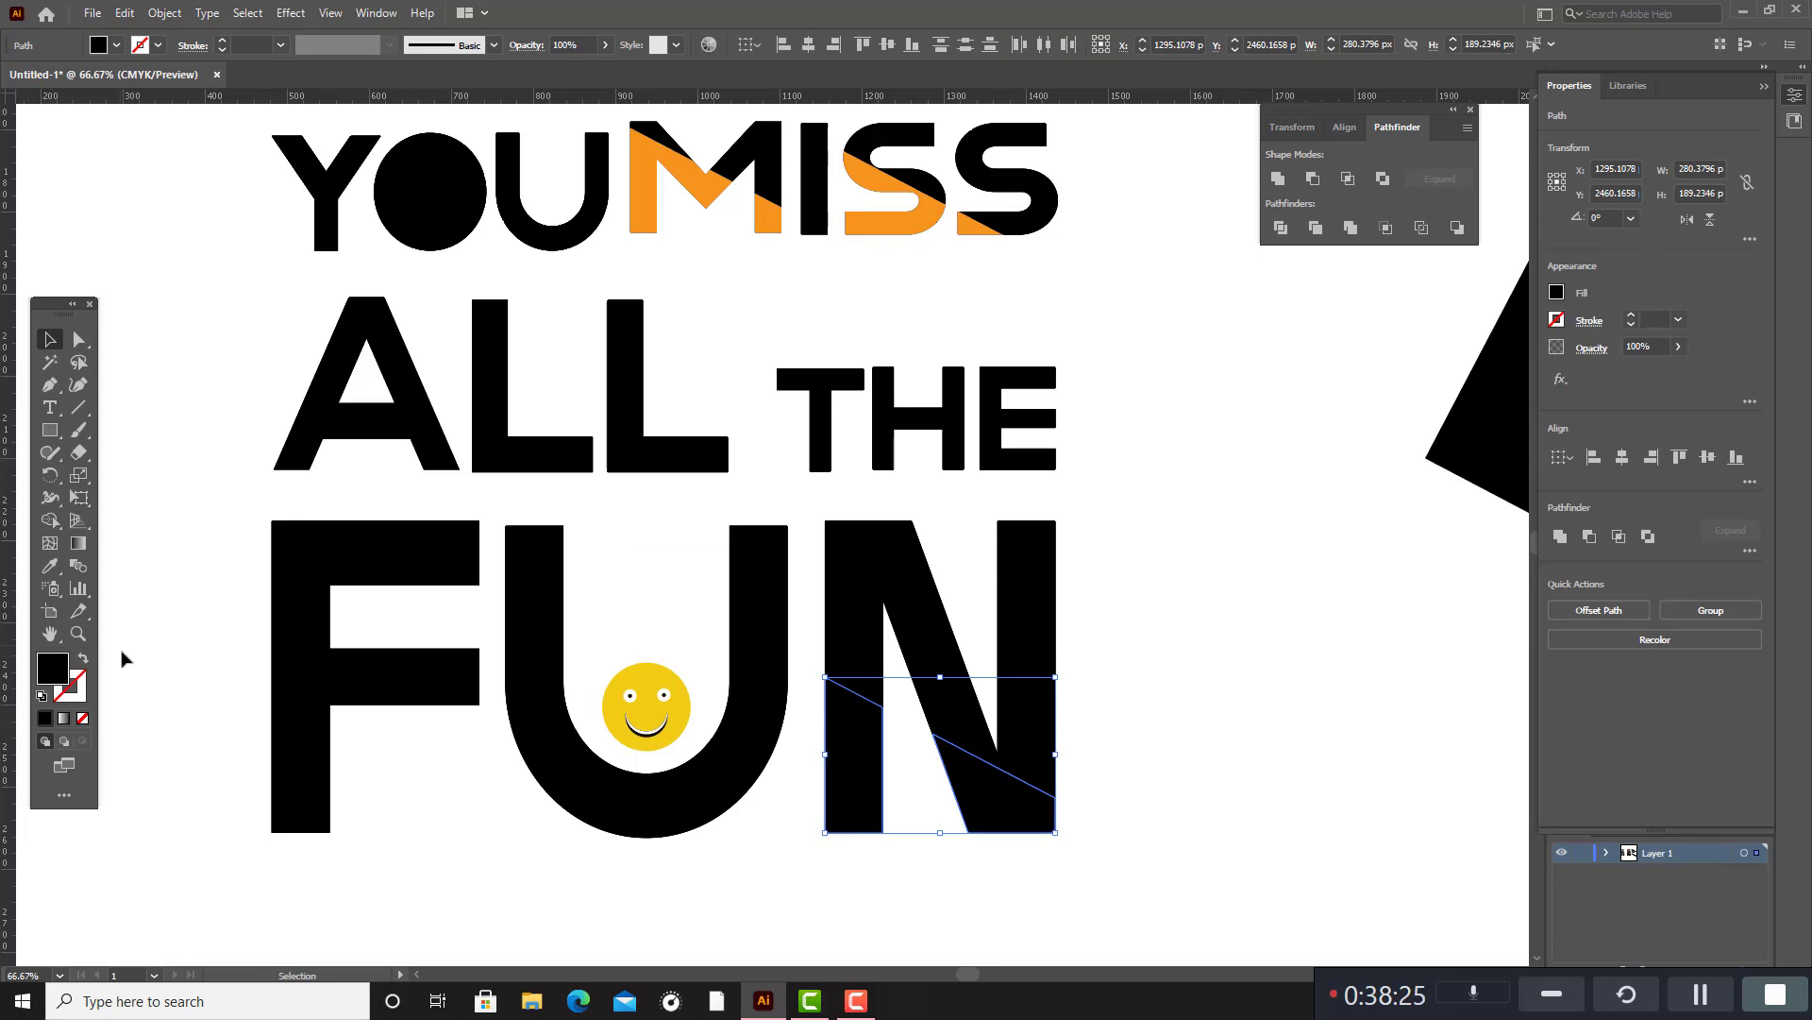
pyautogui.scroll(5, 128, 656)
pyautogui.click(50, 564)
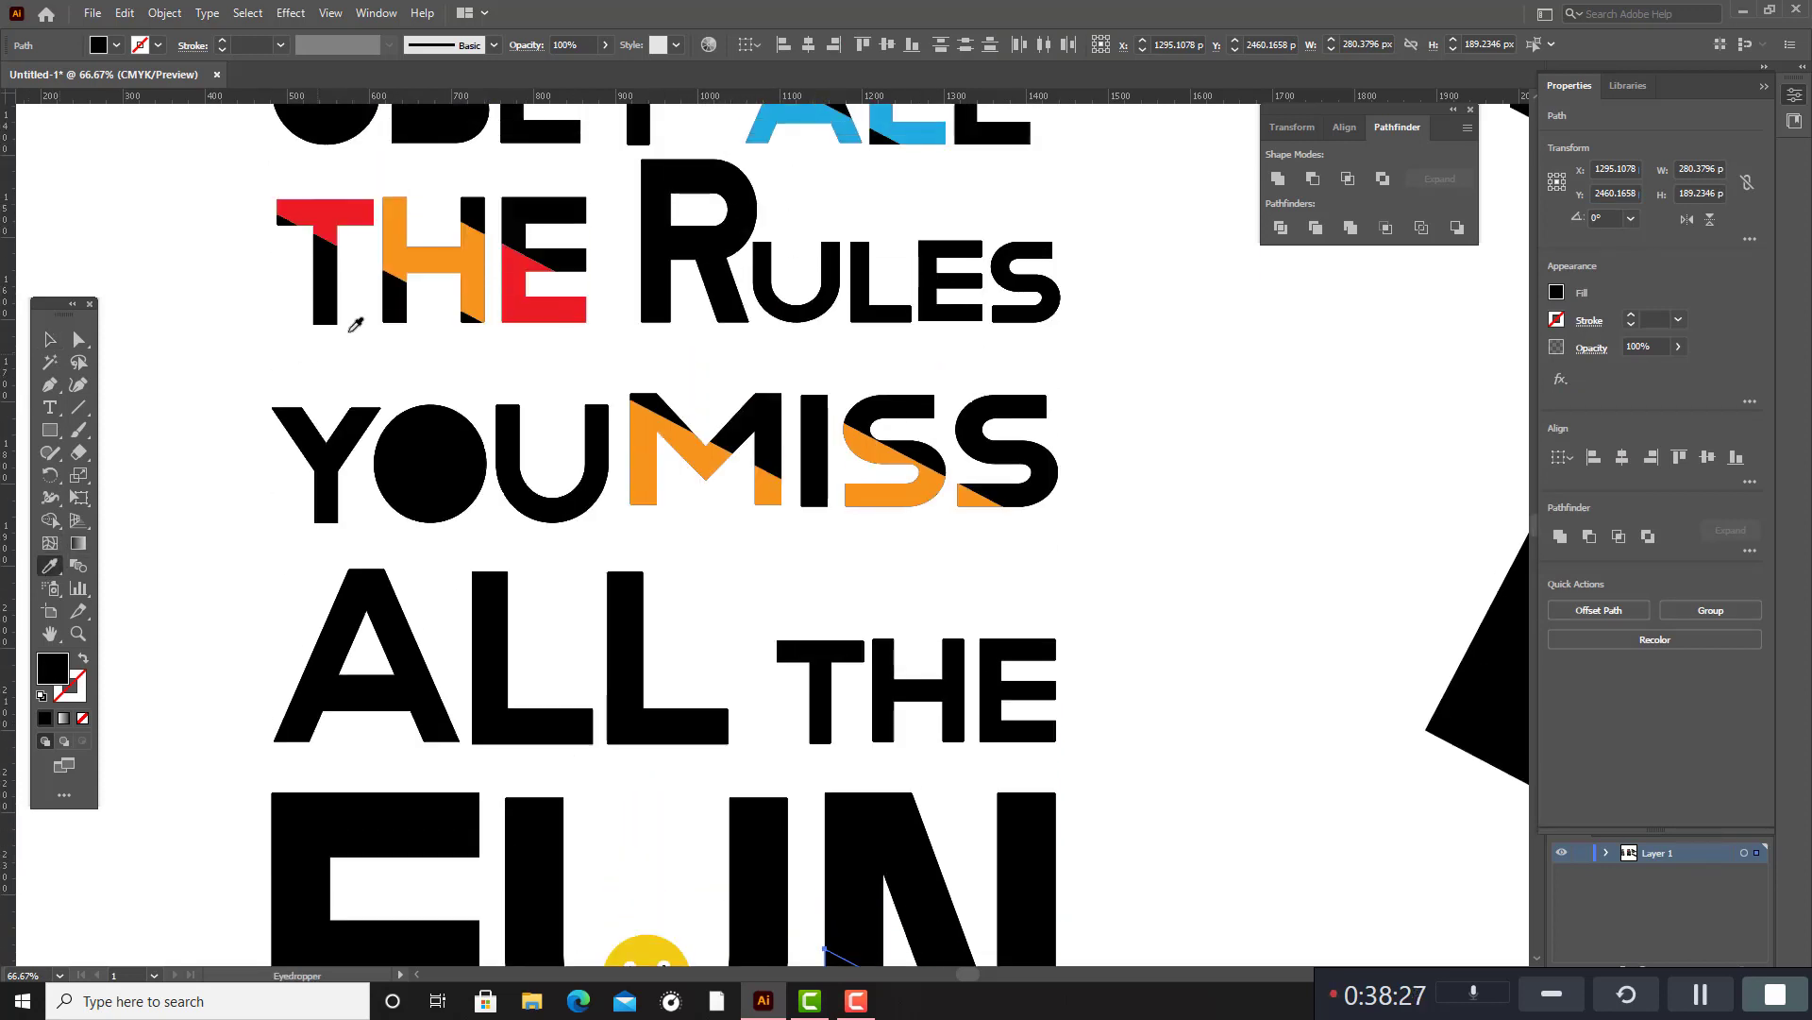
pyautogui.click(344, 206)
pyautogui.scroll(-5, 652, 529)
pyautogui.scroll(-2, 657, 538)
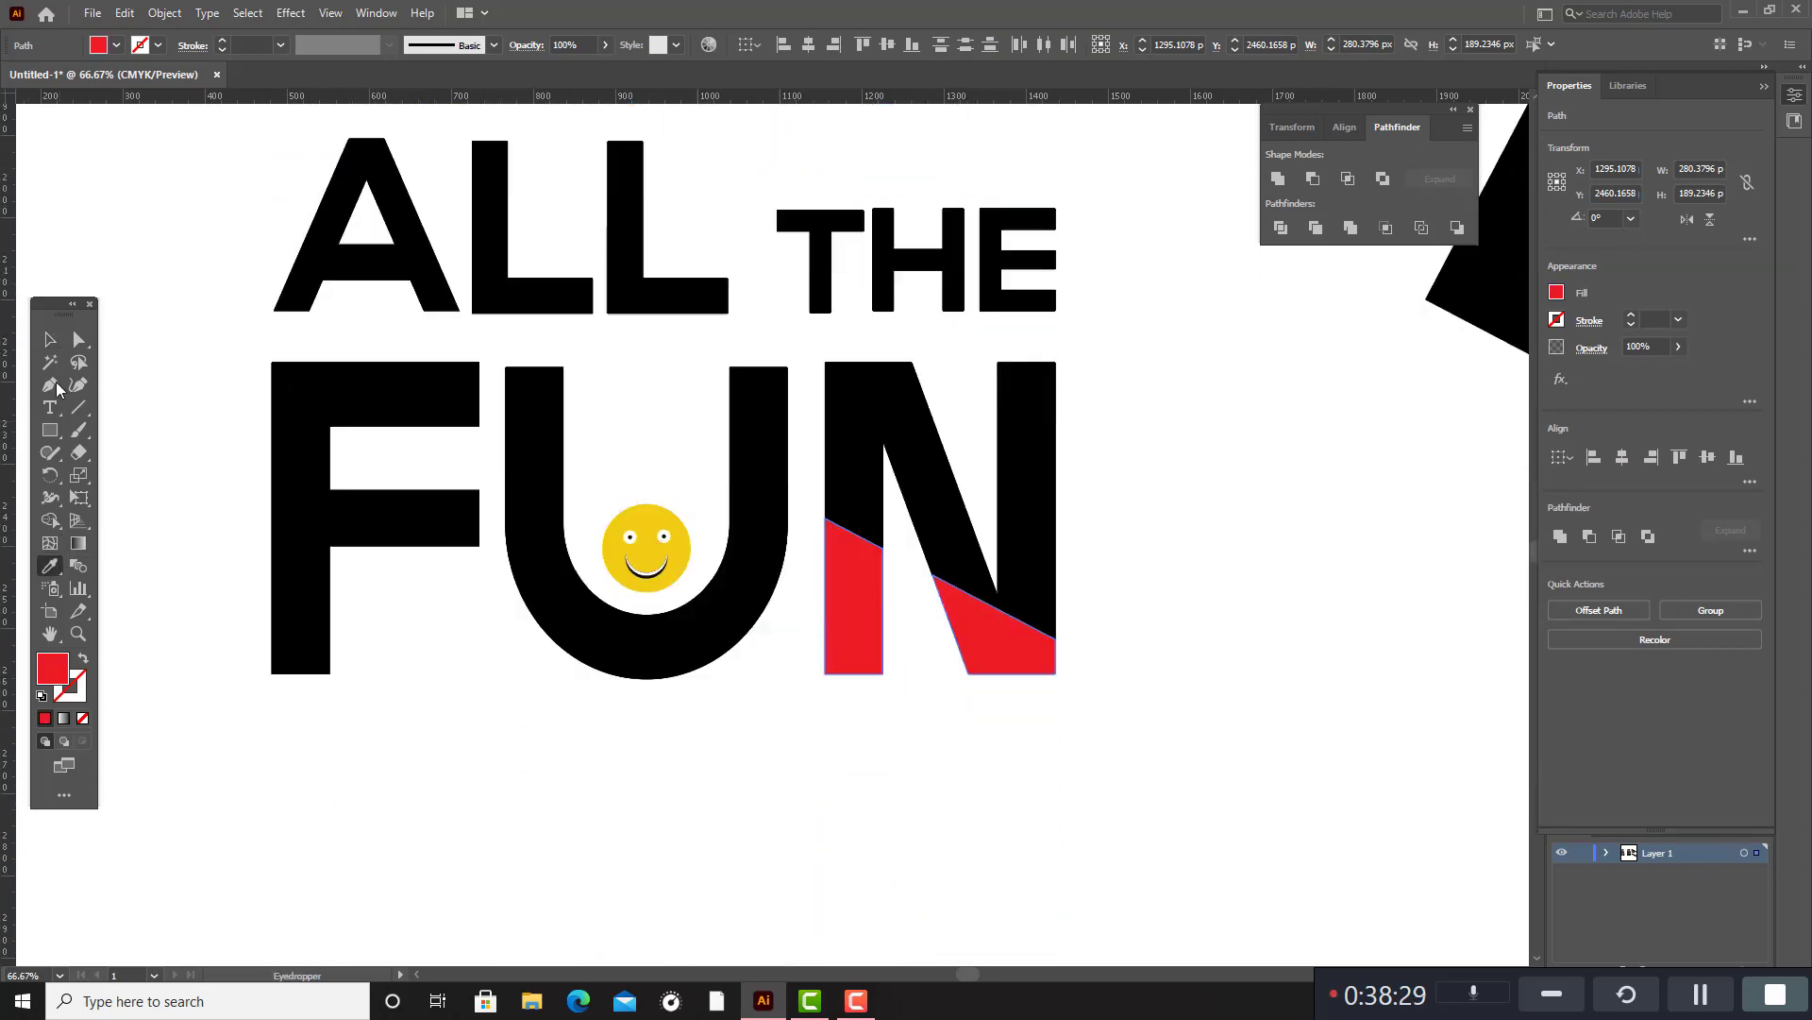
pyautogui.press('v')
pyautogui.click(623, 727)
# Fill the large slanted segment of the U in FUN with the red sampled from the N.
pyautogui.click(638, 671)
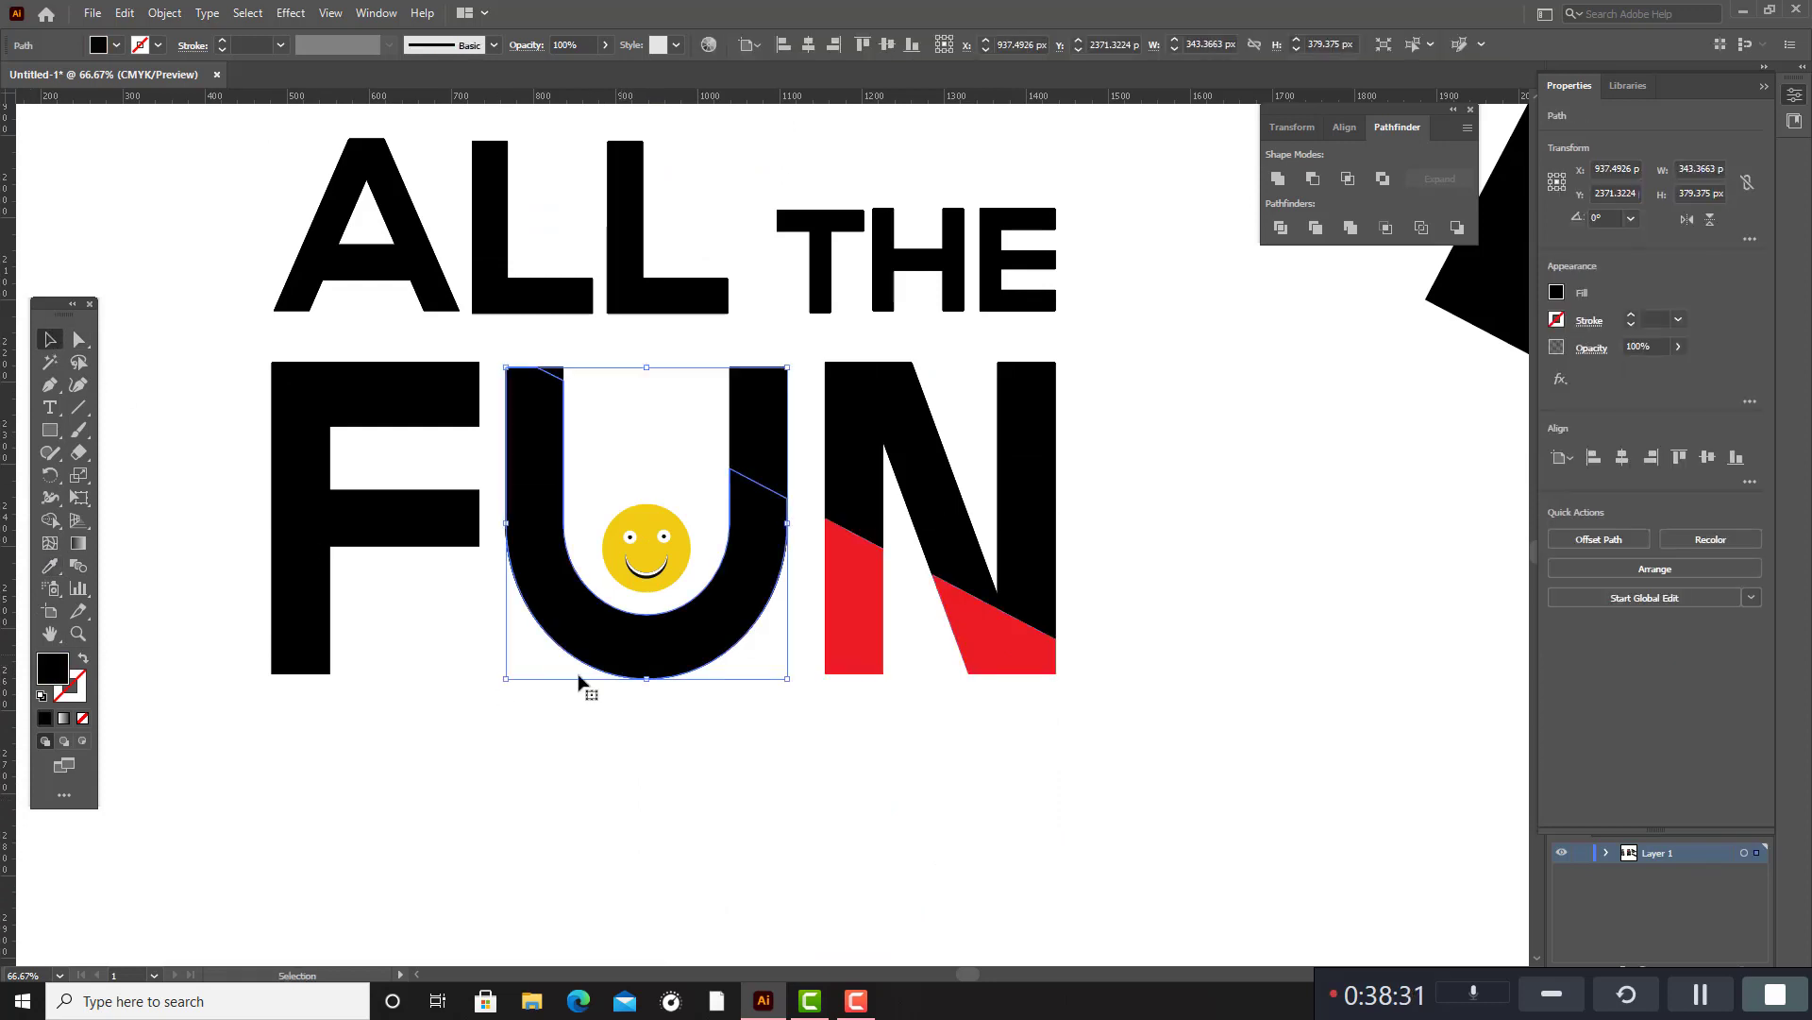
pyautogui.click(52, 565)
pyautogui.click(1053, 663)
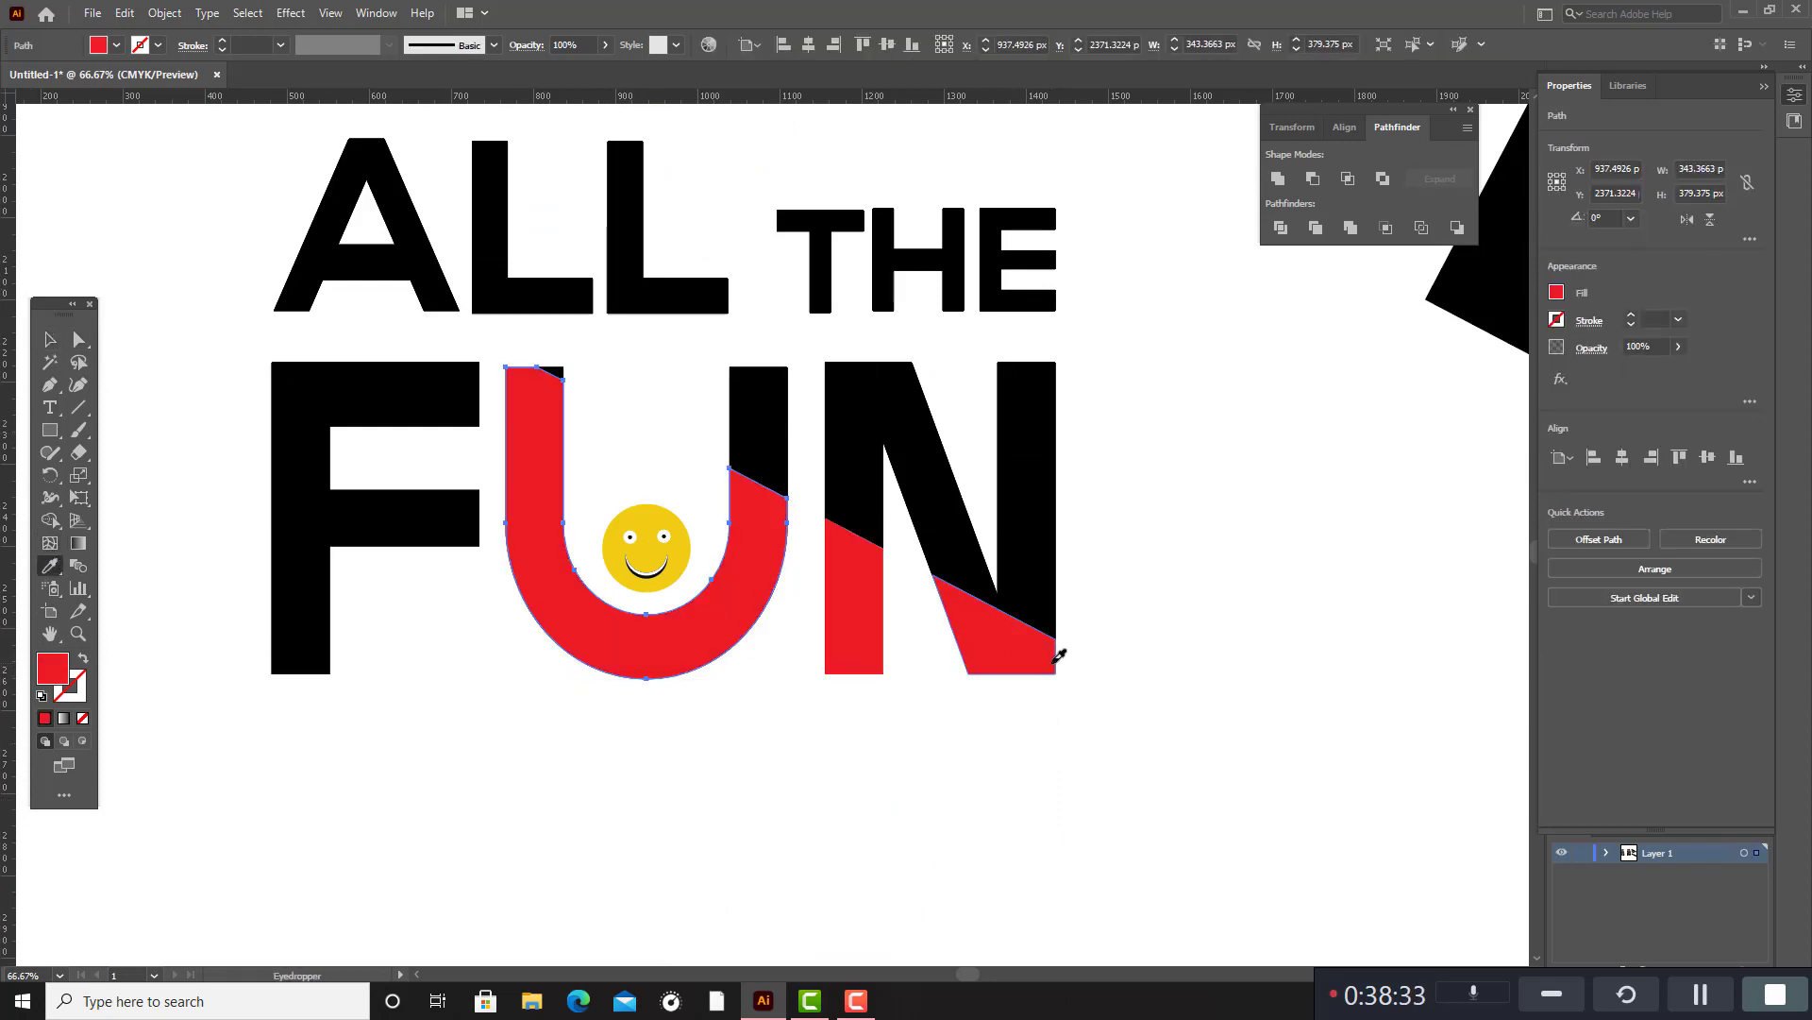
pyautogui.press('v')
pyautogui.click(437, 724)
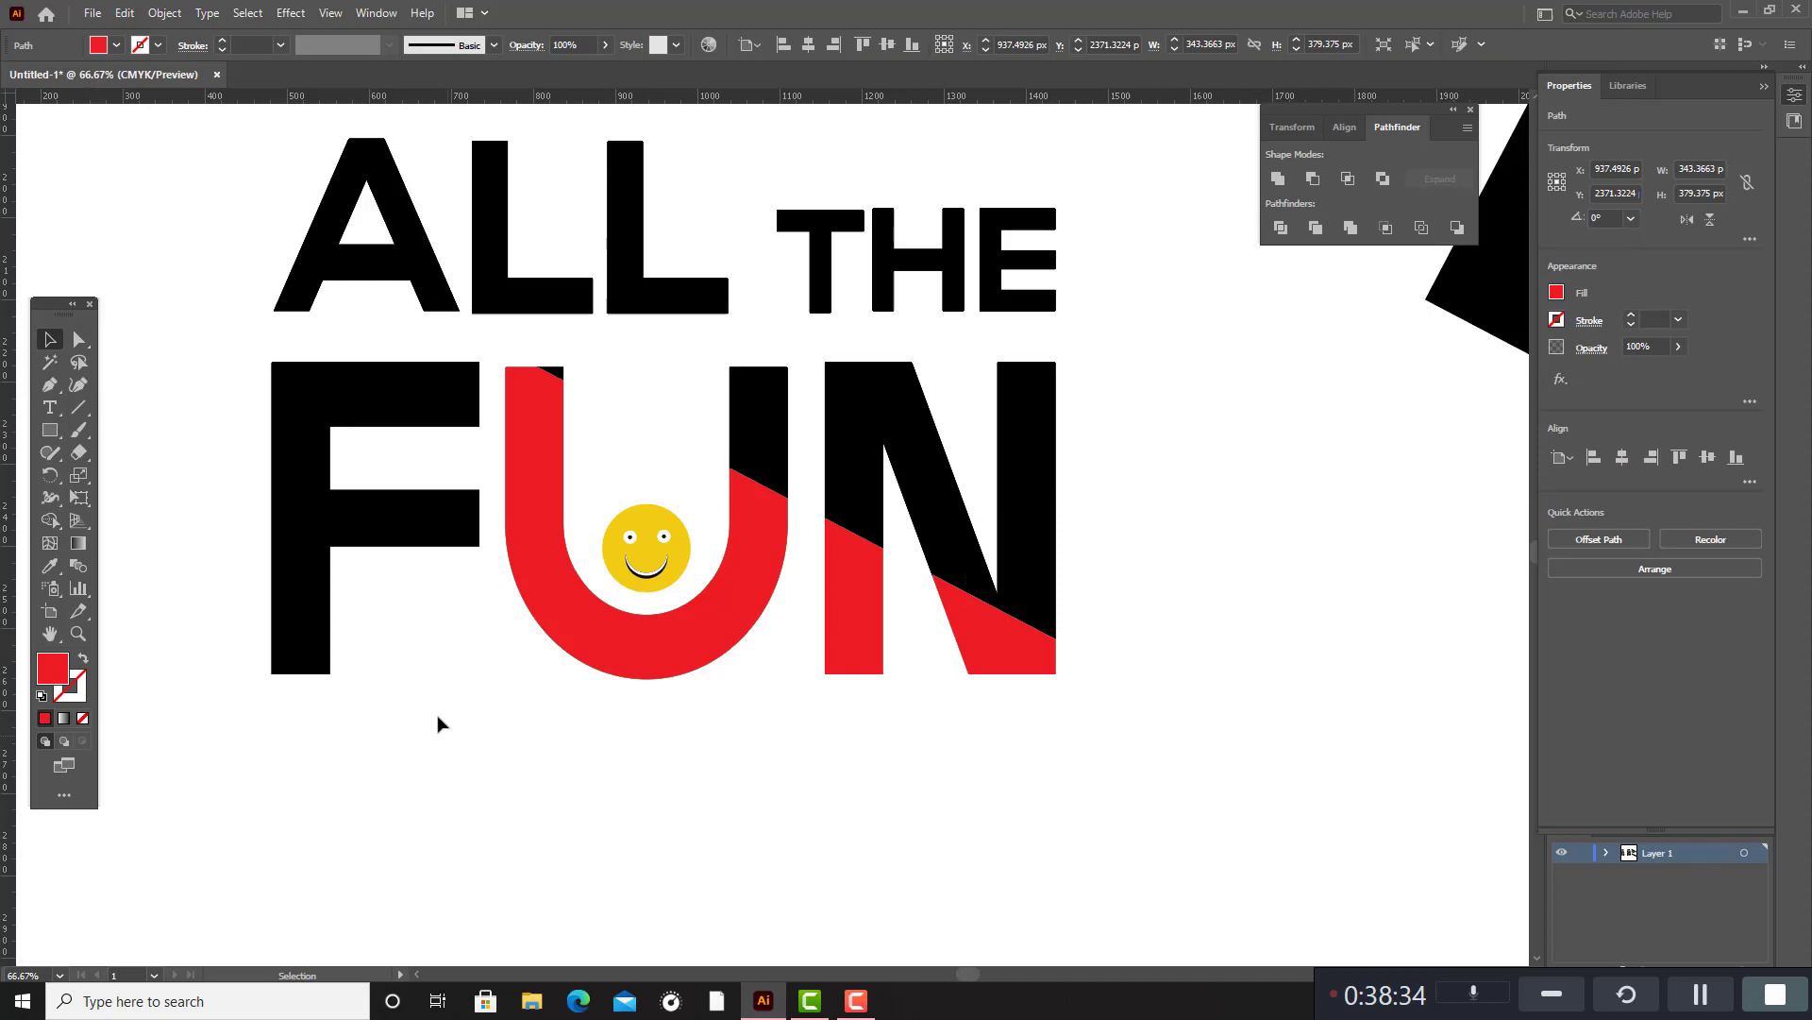
# Fill the lower slanted stem segment of the F in FUN with the red sampled from the U.
pyautogui.click(404, 540)
pyautogui.click(311, 633)
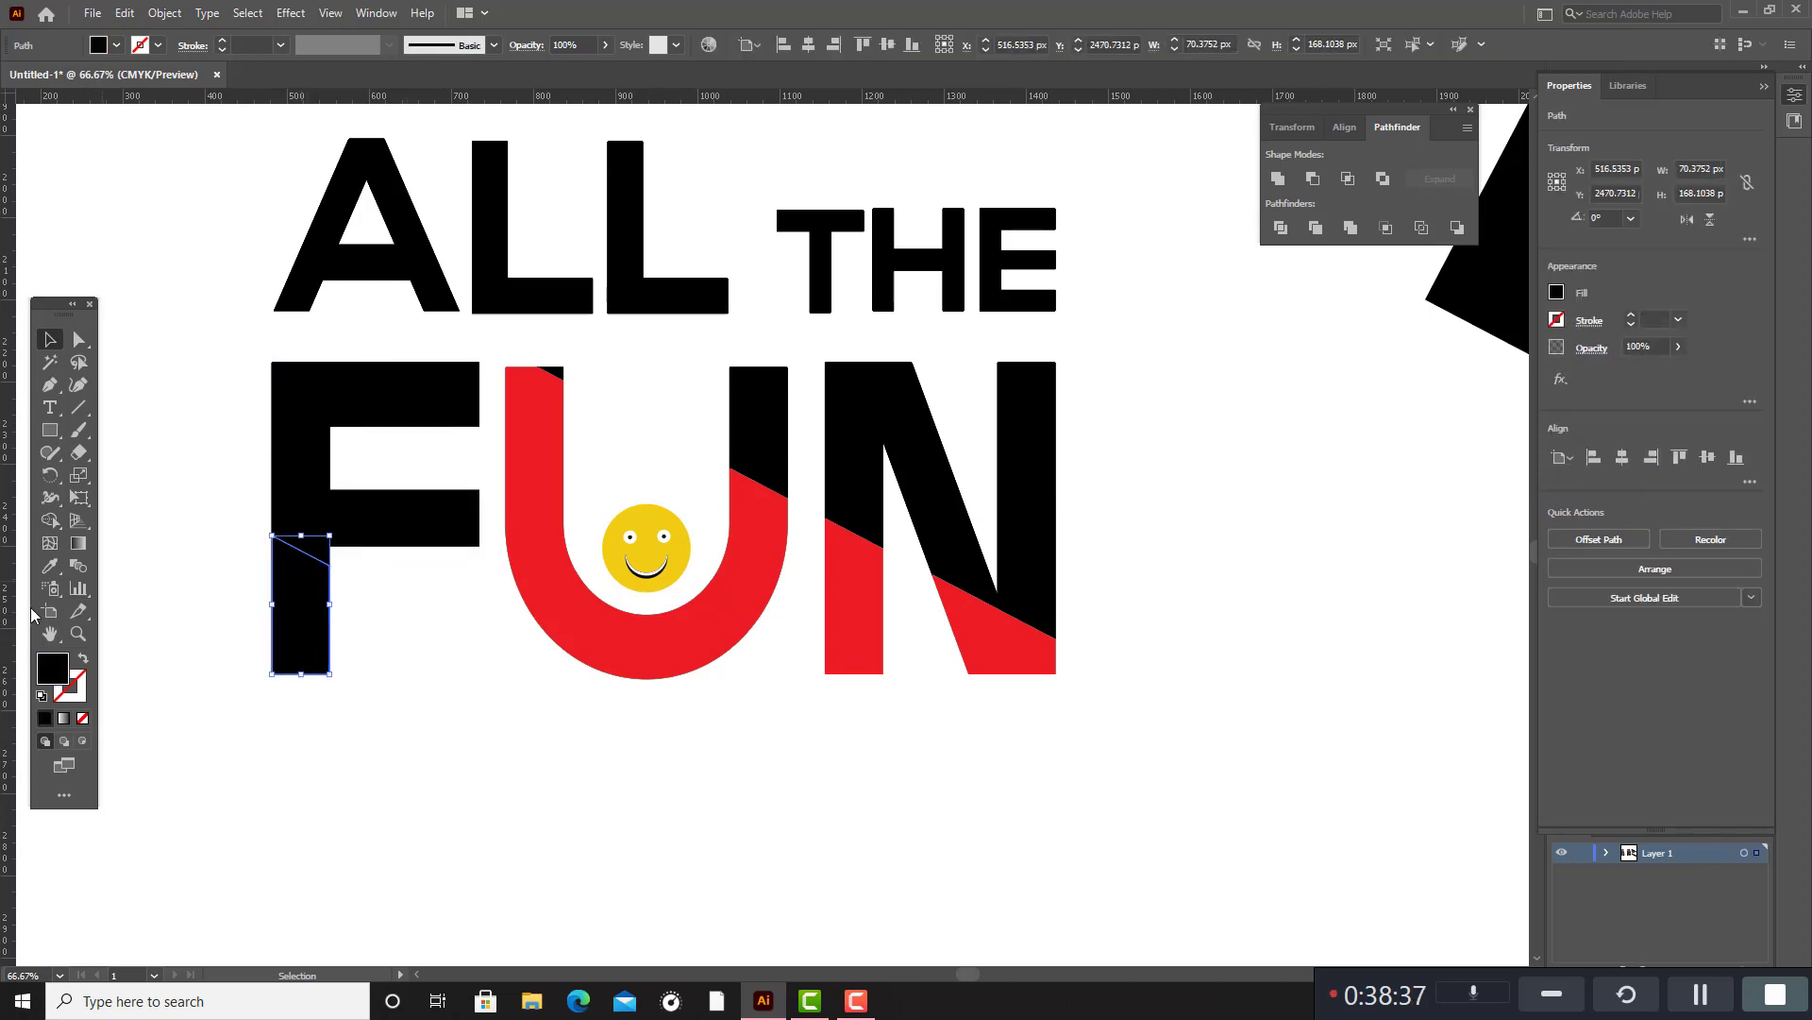
pyautogui.click(52, 564)
pyautogui.click(729, 650)
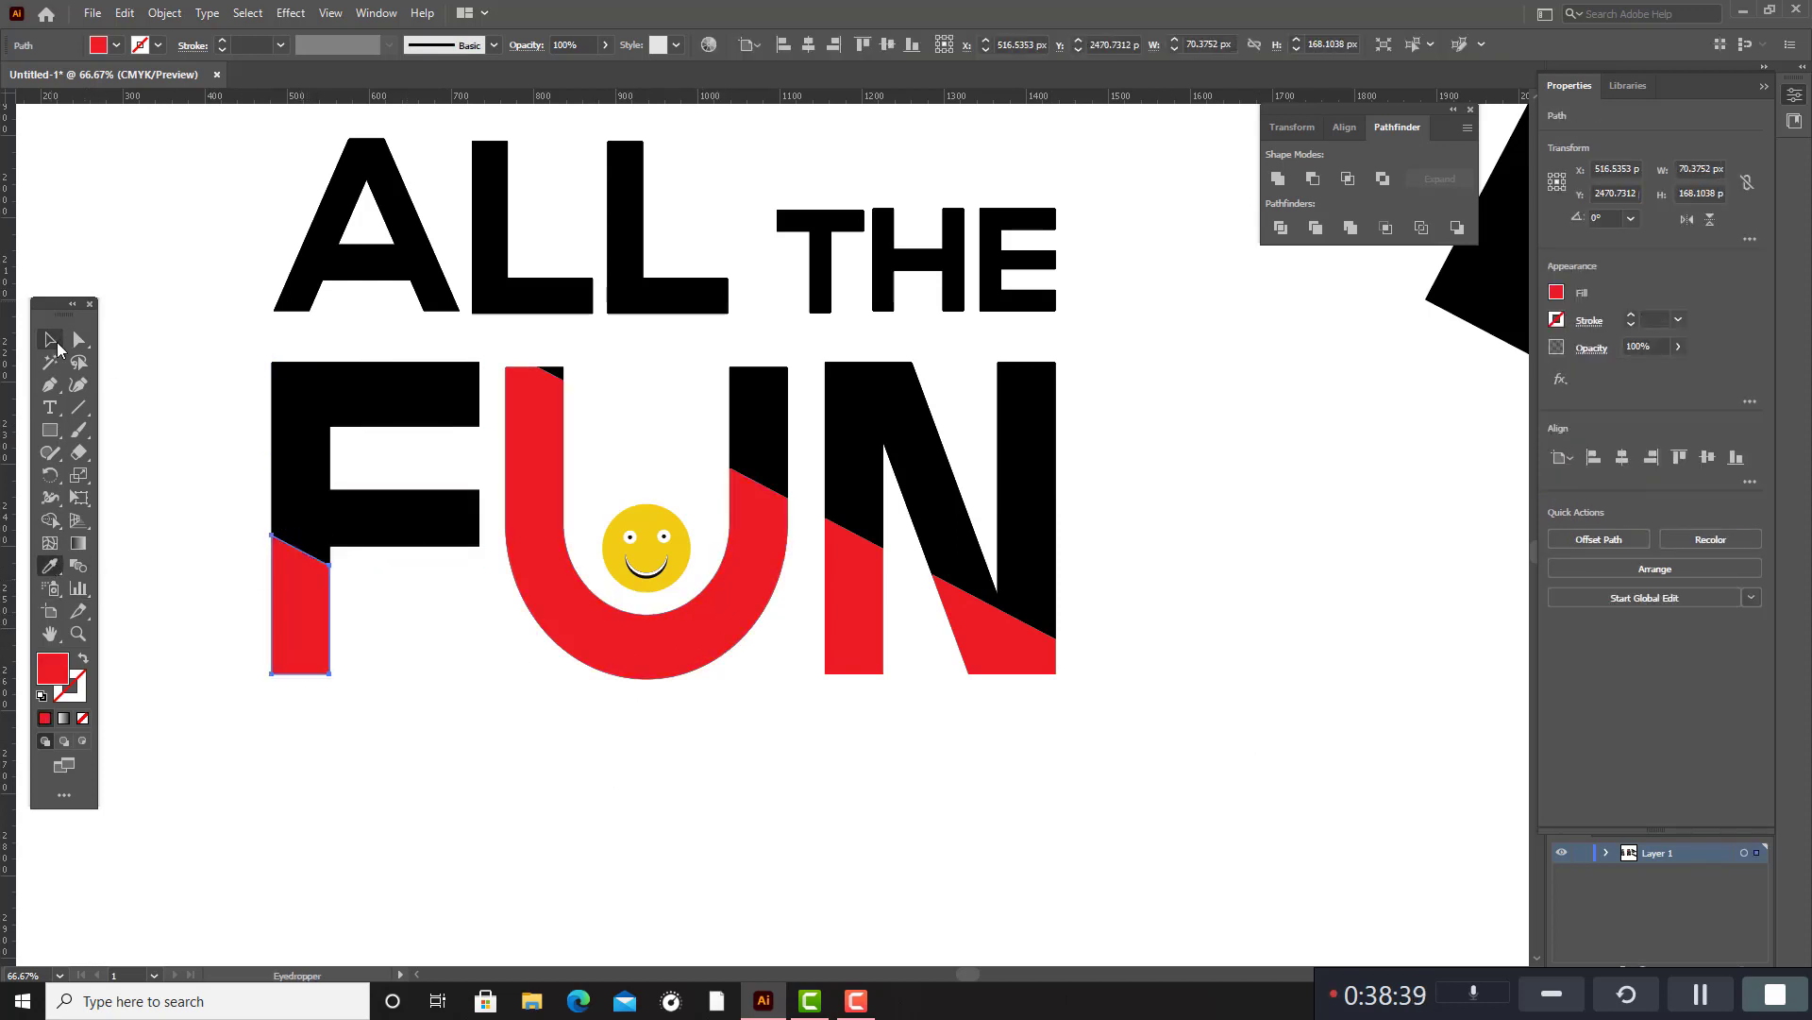
pyautogui.click(52, 341)
pyautogui.click(620, 767)
# Delete all the leftover slanted black bands lying beside the colored lettering.
pyautogui.scroll(-3, 630, 760)
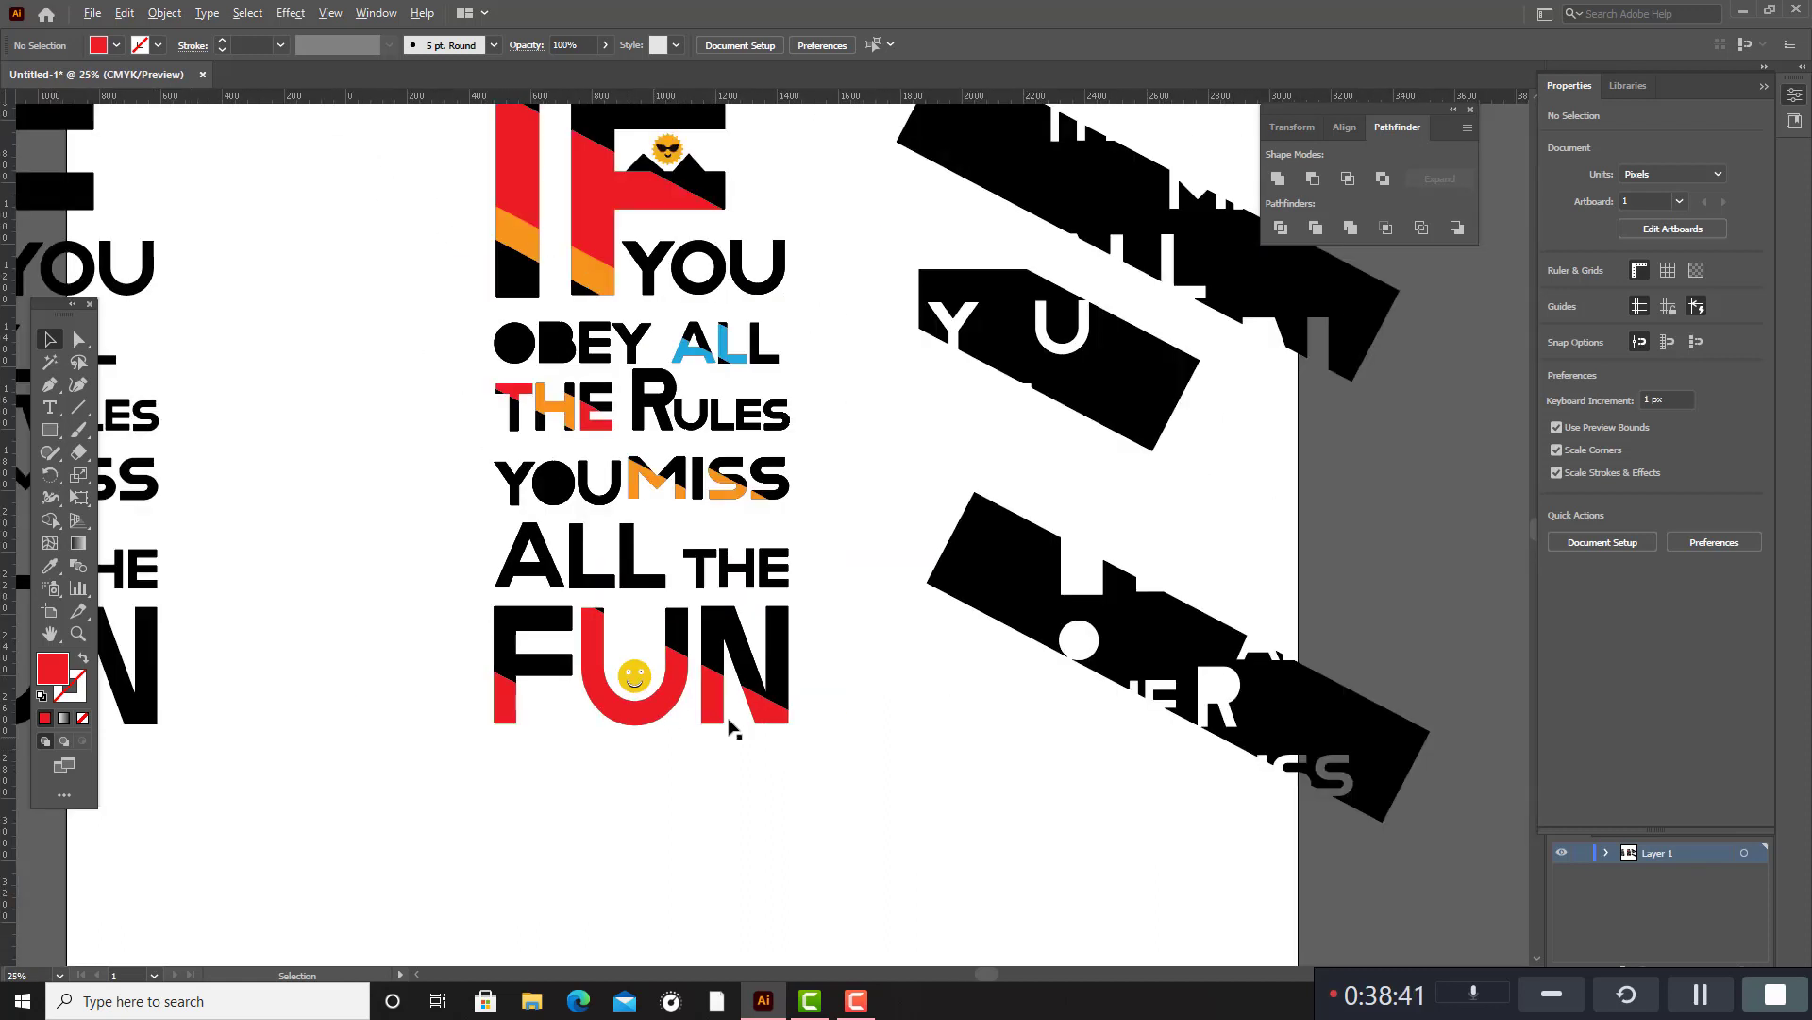
pyautogui.scroll(3, 809, 696)
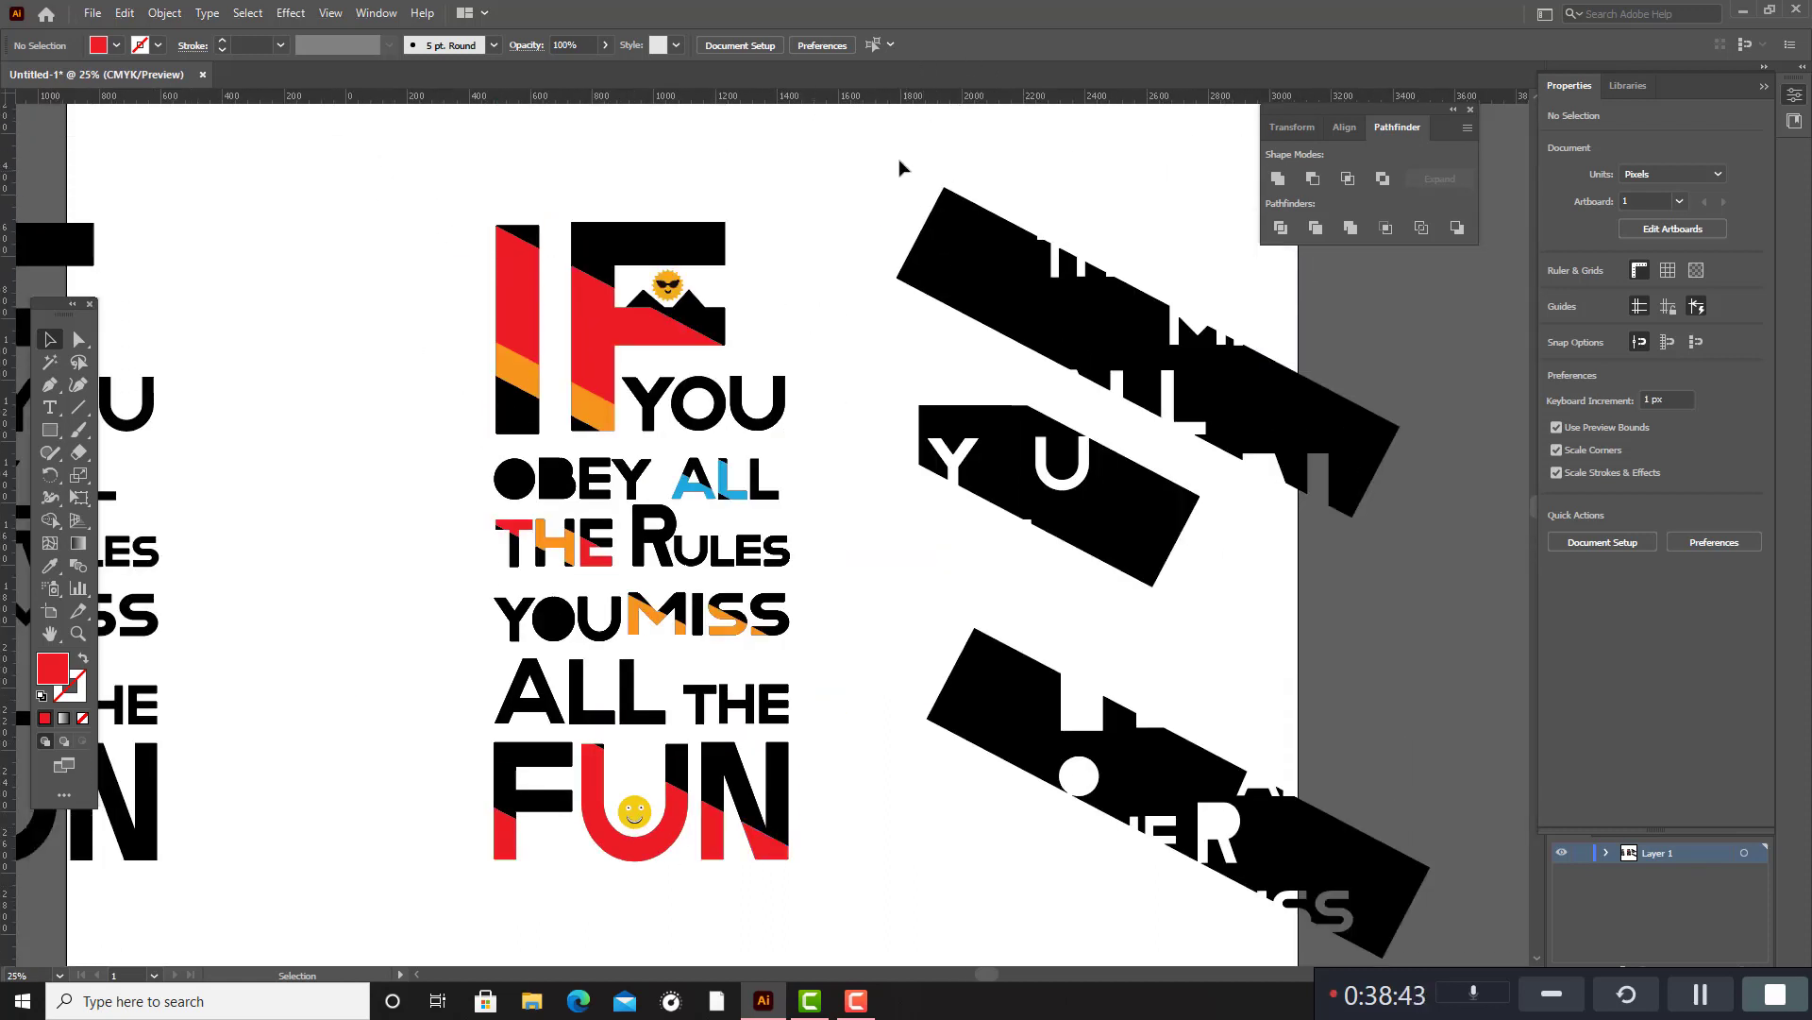
pyautogui.moveTo(900, 168); pyautogui.dragTo(1401, 946)
pyautogui.press('Delete')
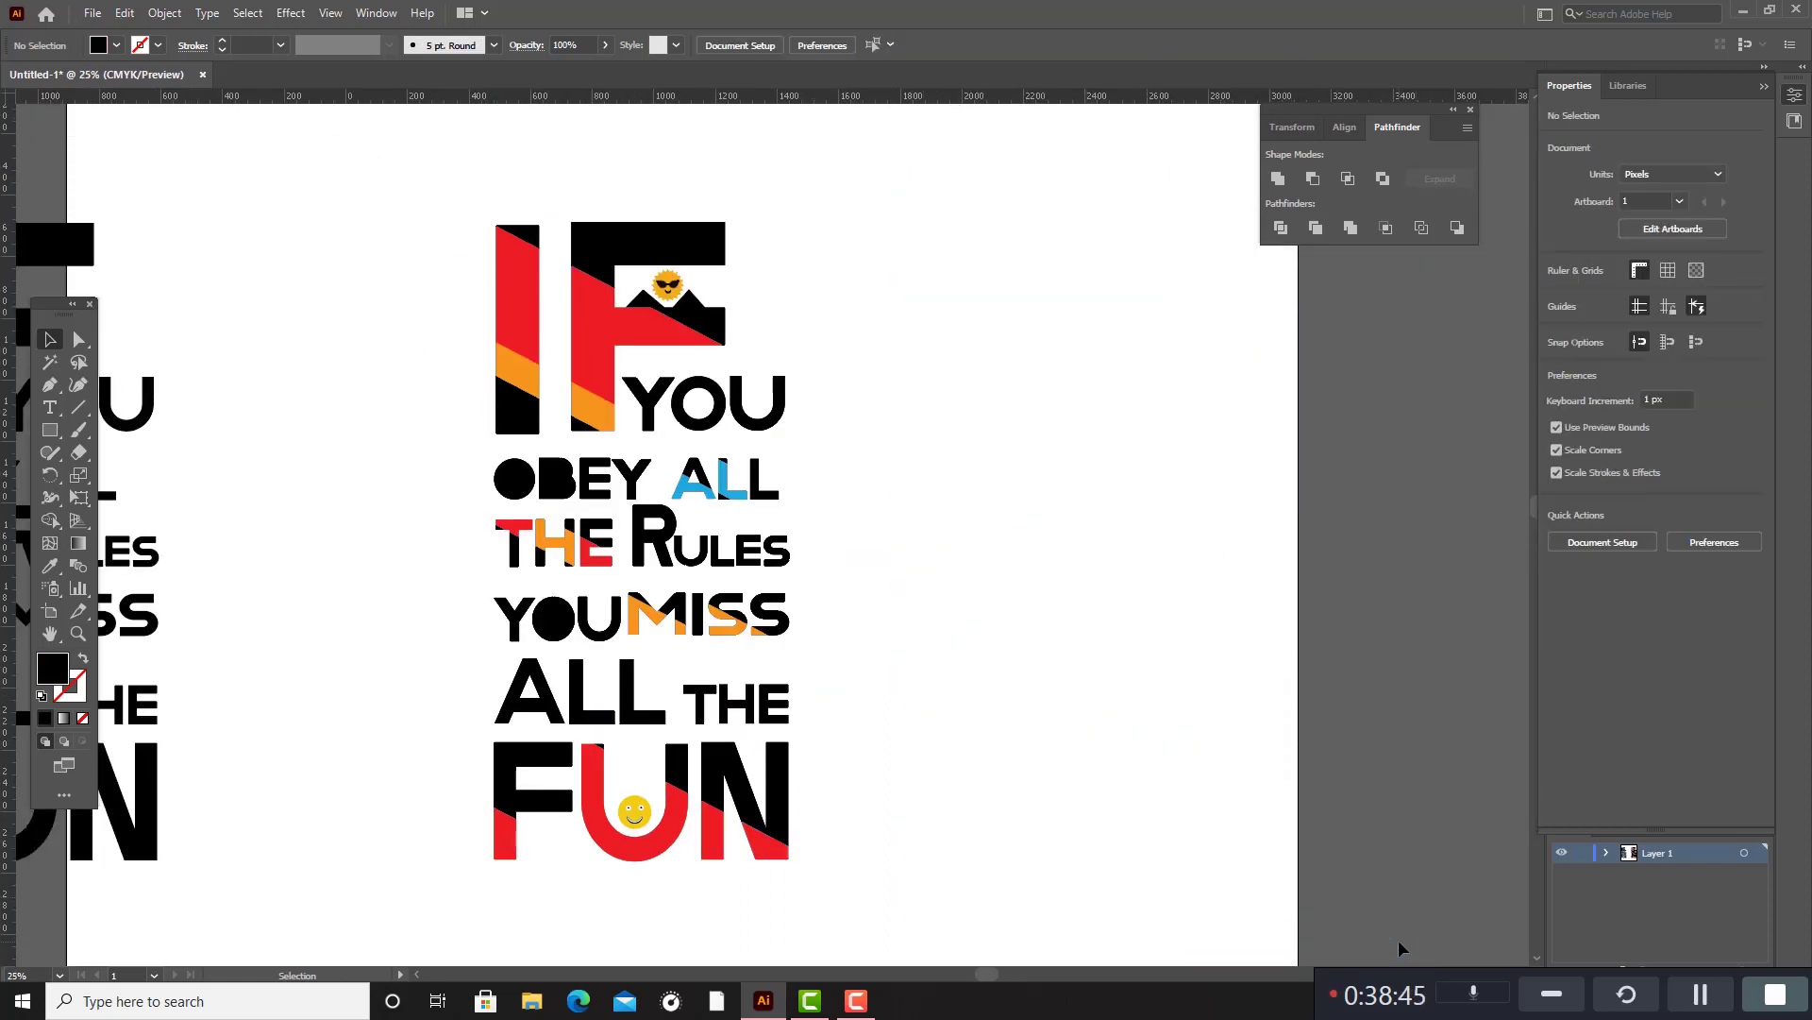
# Remove the black pieces covering the eye in the O and filling the openings of the B in OBEY.
pyautogui.click(529, 492)
pyautogui.click(531, 495)
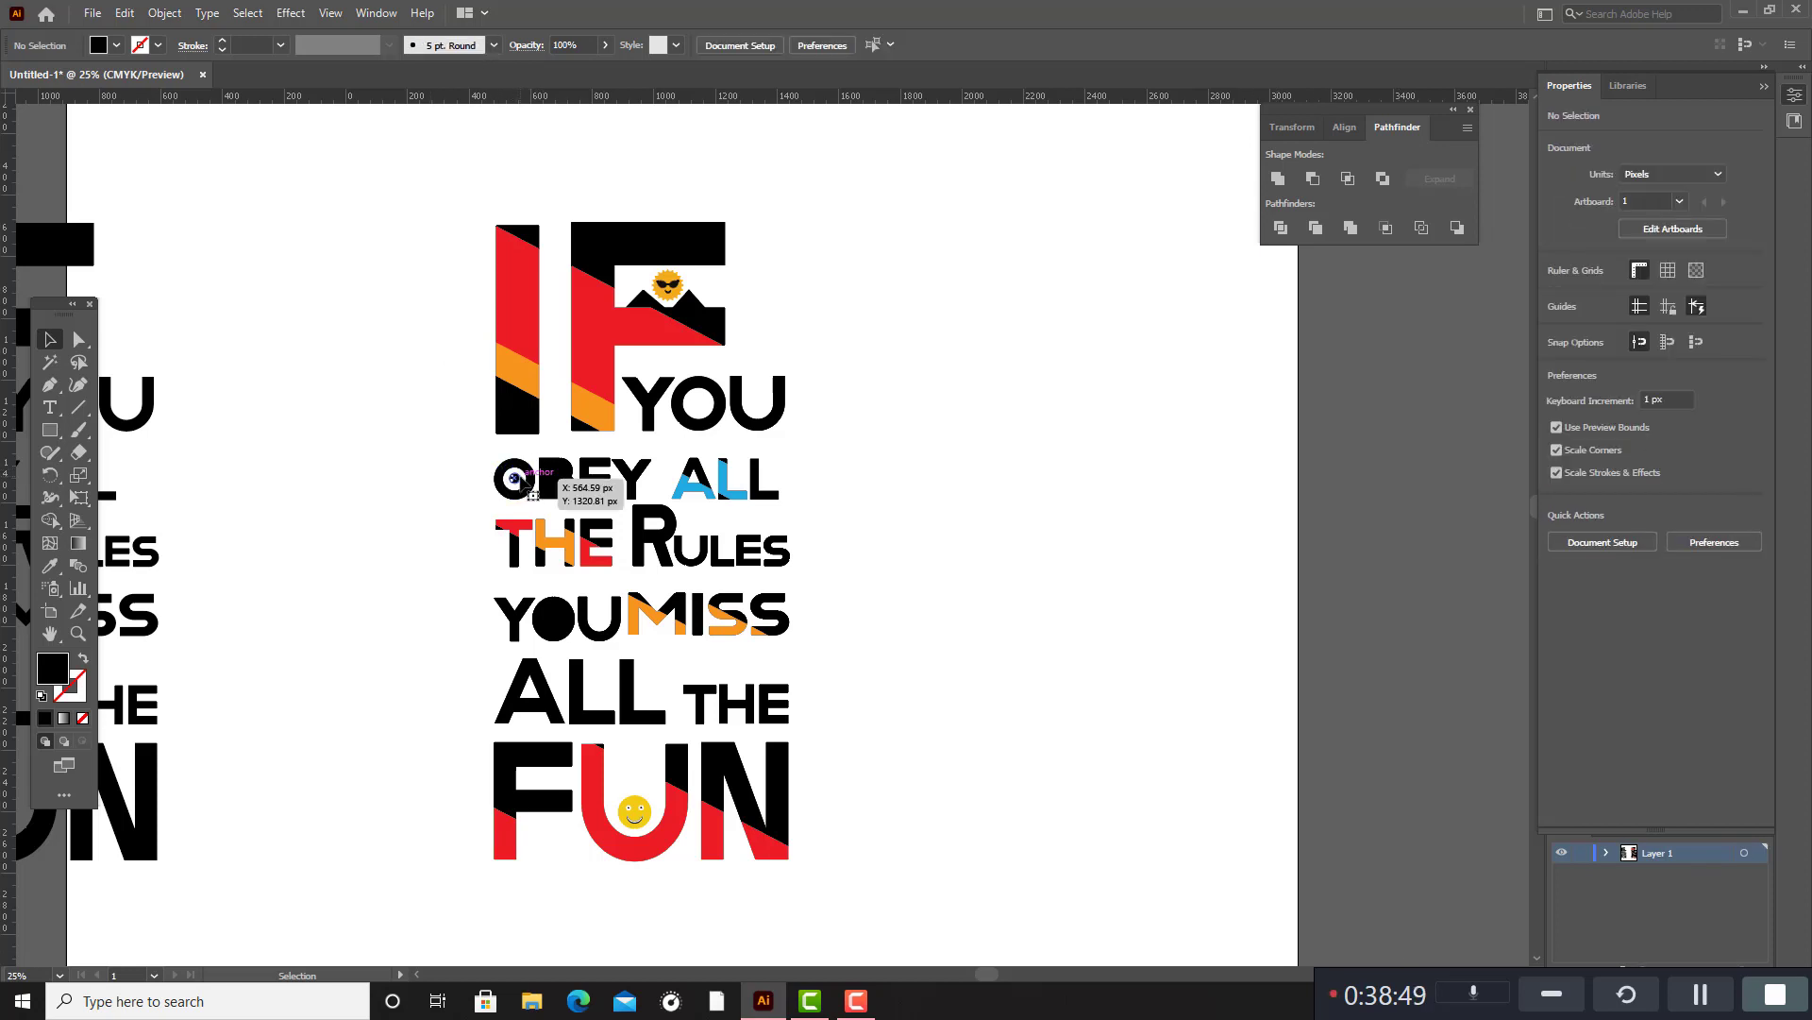
pyautogui.click(558, 482)
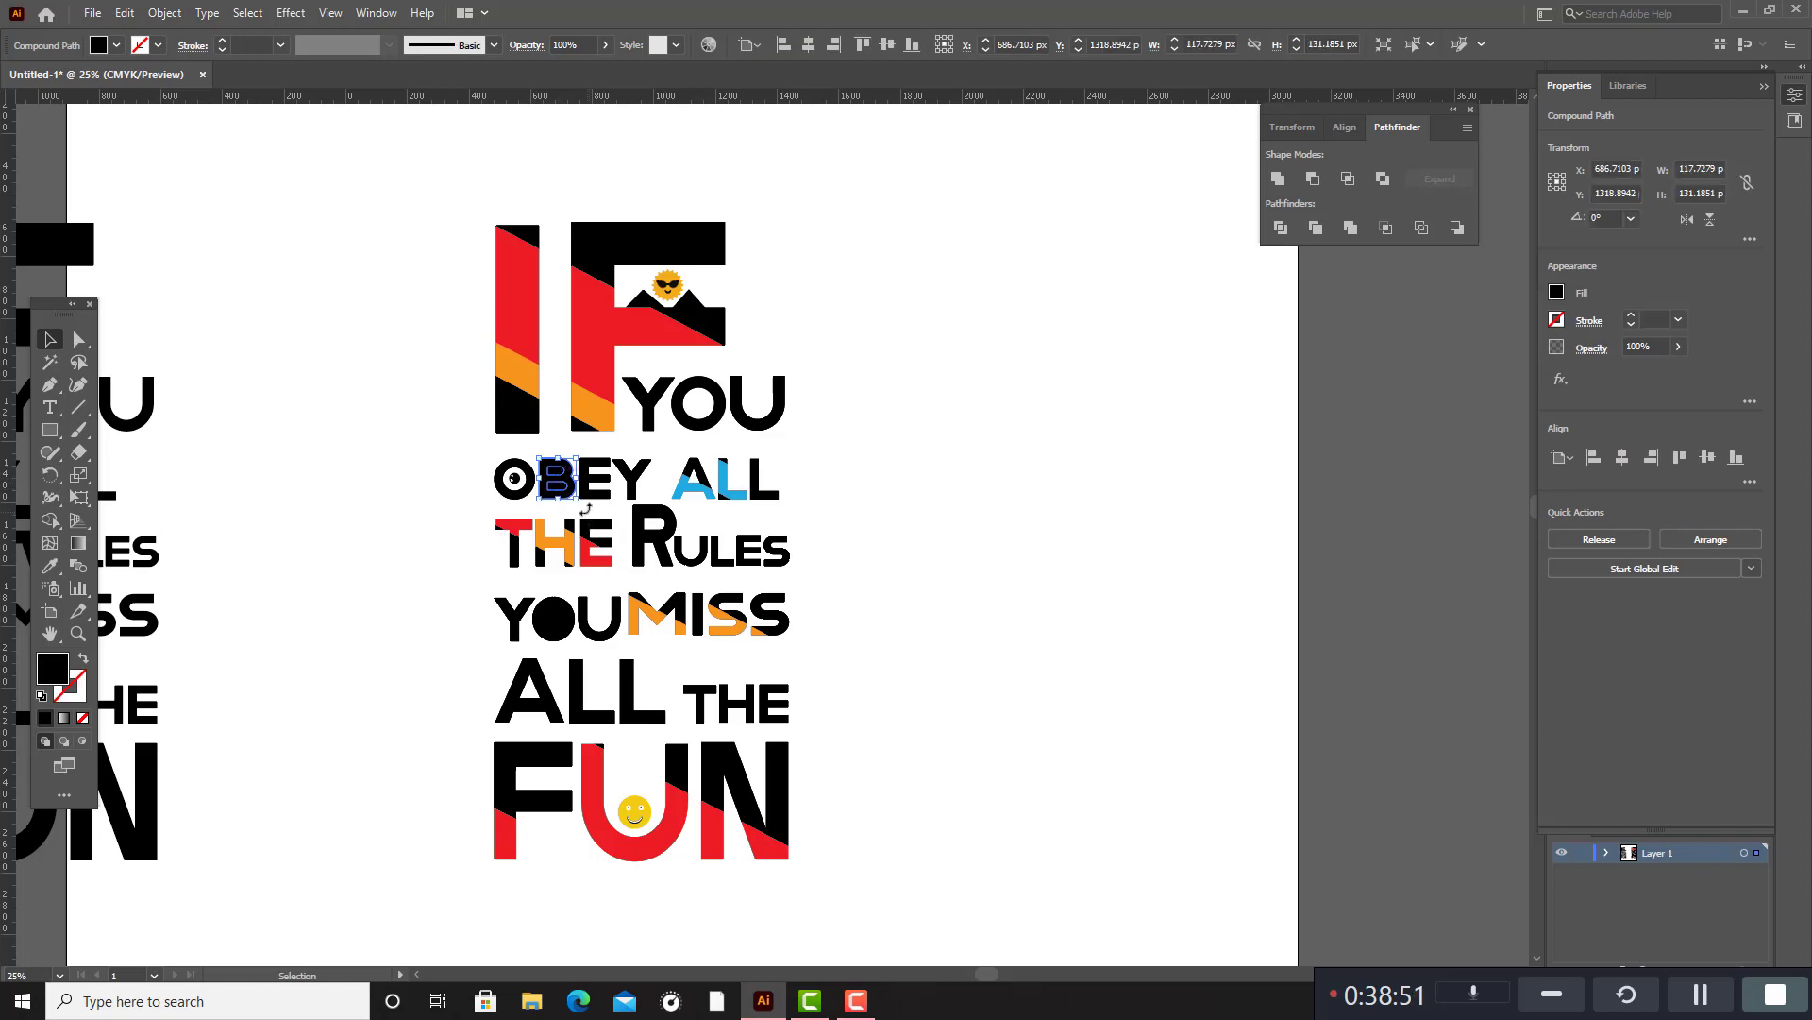
pyautogui.scroll(3, 508, 481)
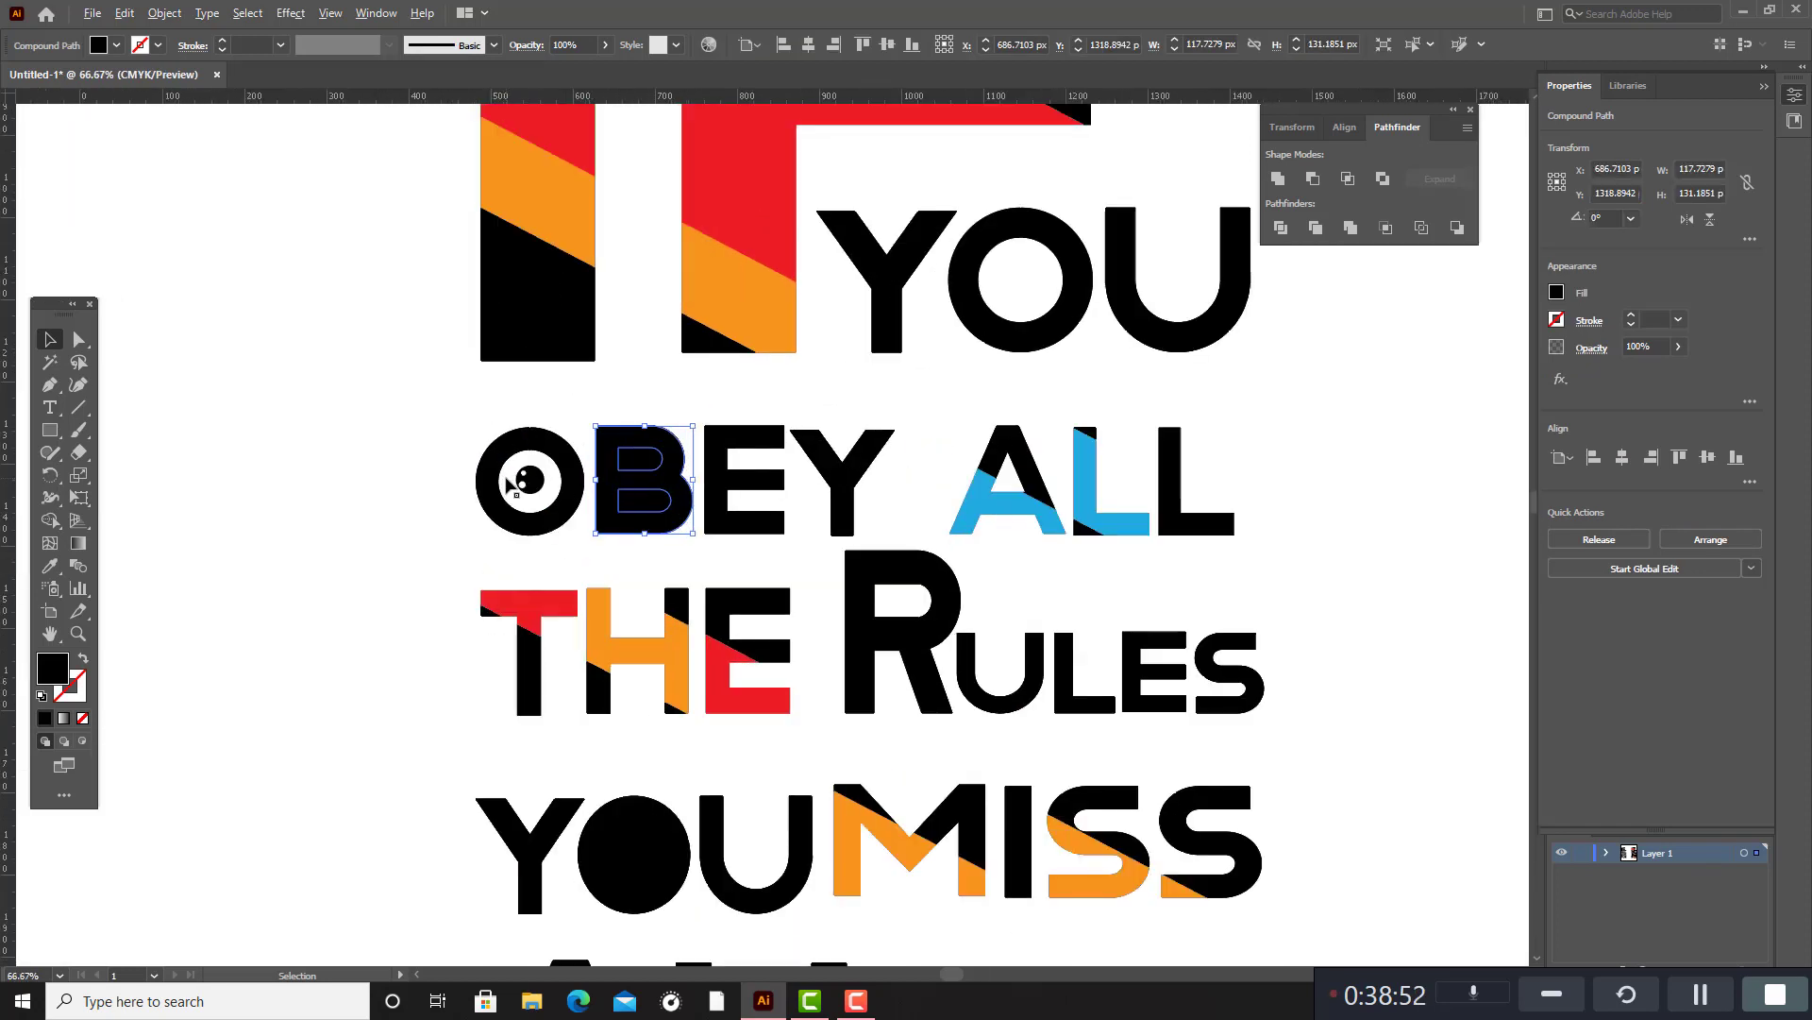
pyautogui.click(1376, 437)
pyautogui.click(647, 463)
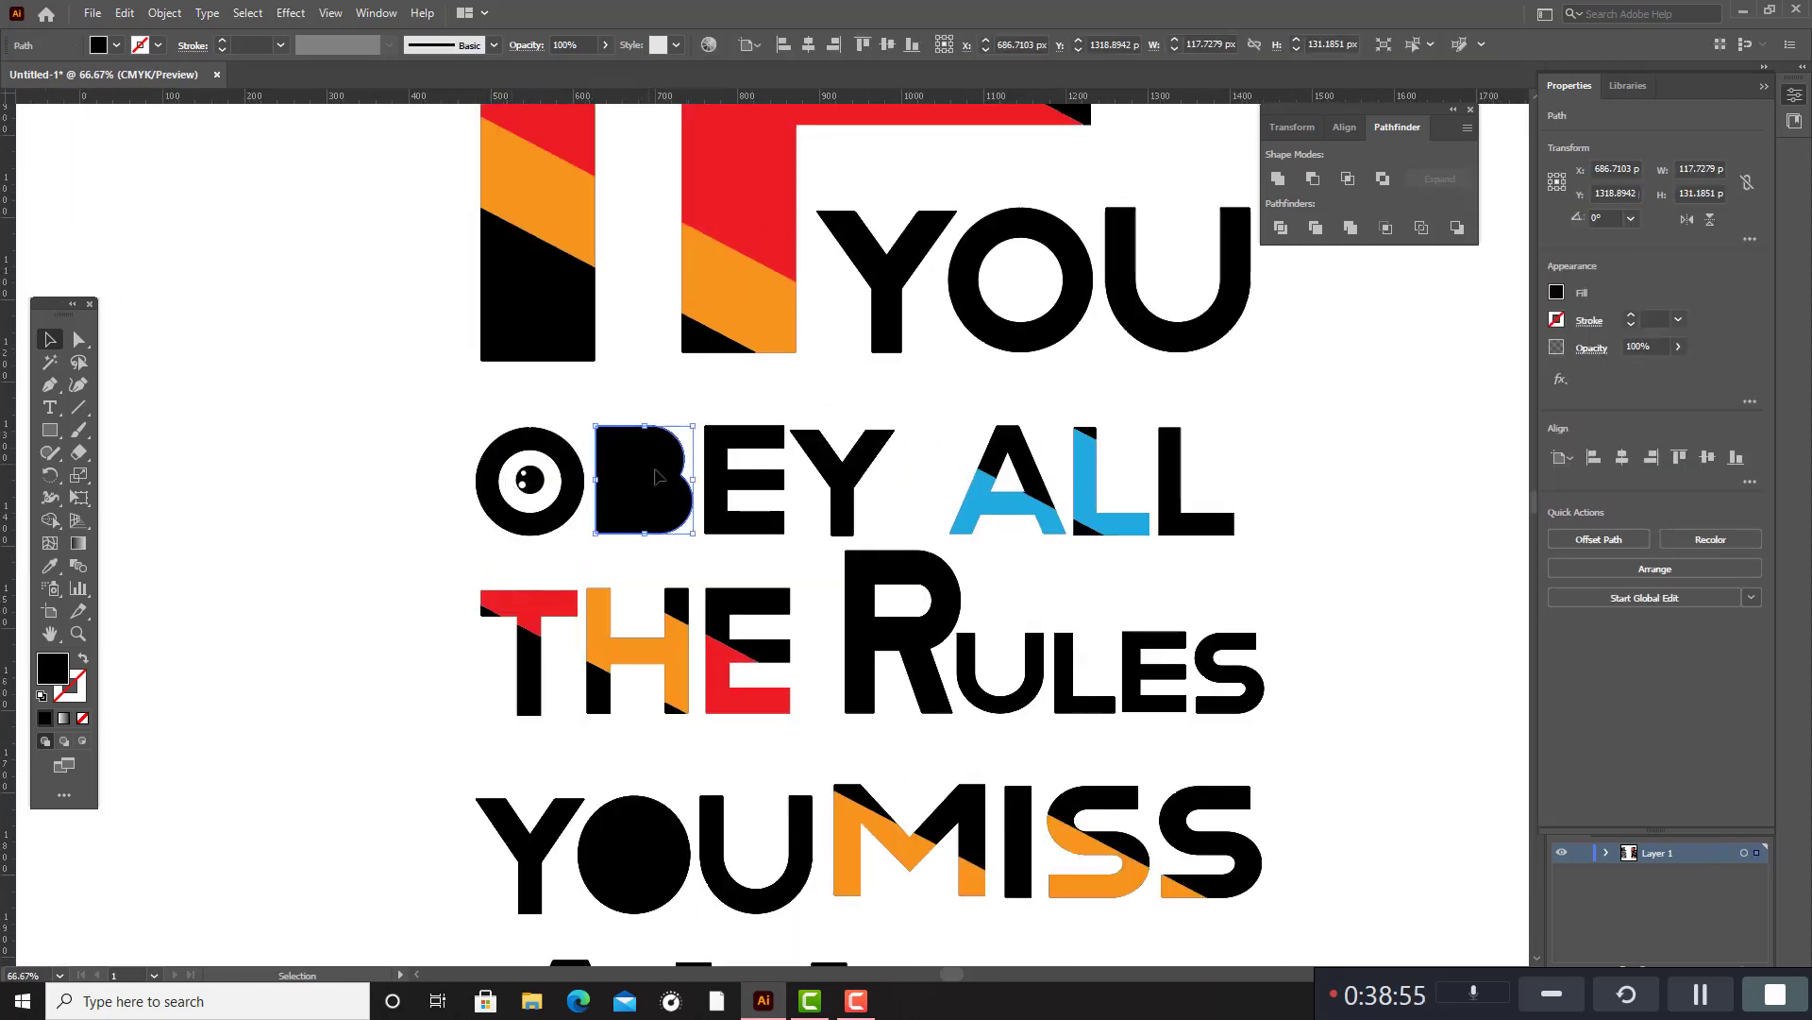
pyautogui.moveTo(658, 477); pyautogui.dragTo(1371, 569)
pyautogui.moveTo(643, 506); pyautogui.dragTo(1385, 609)
pyautogui.moveTo(1333, 379); pyautogui.dragTo(1425, 672)
pyautogui.press('Delete')
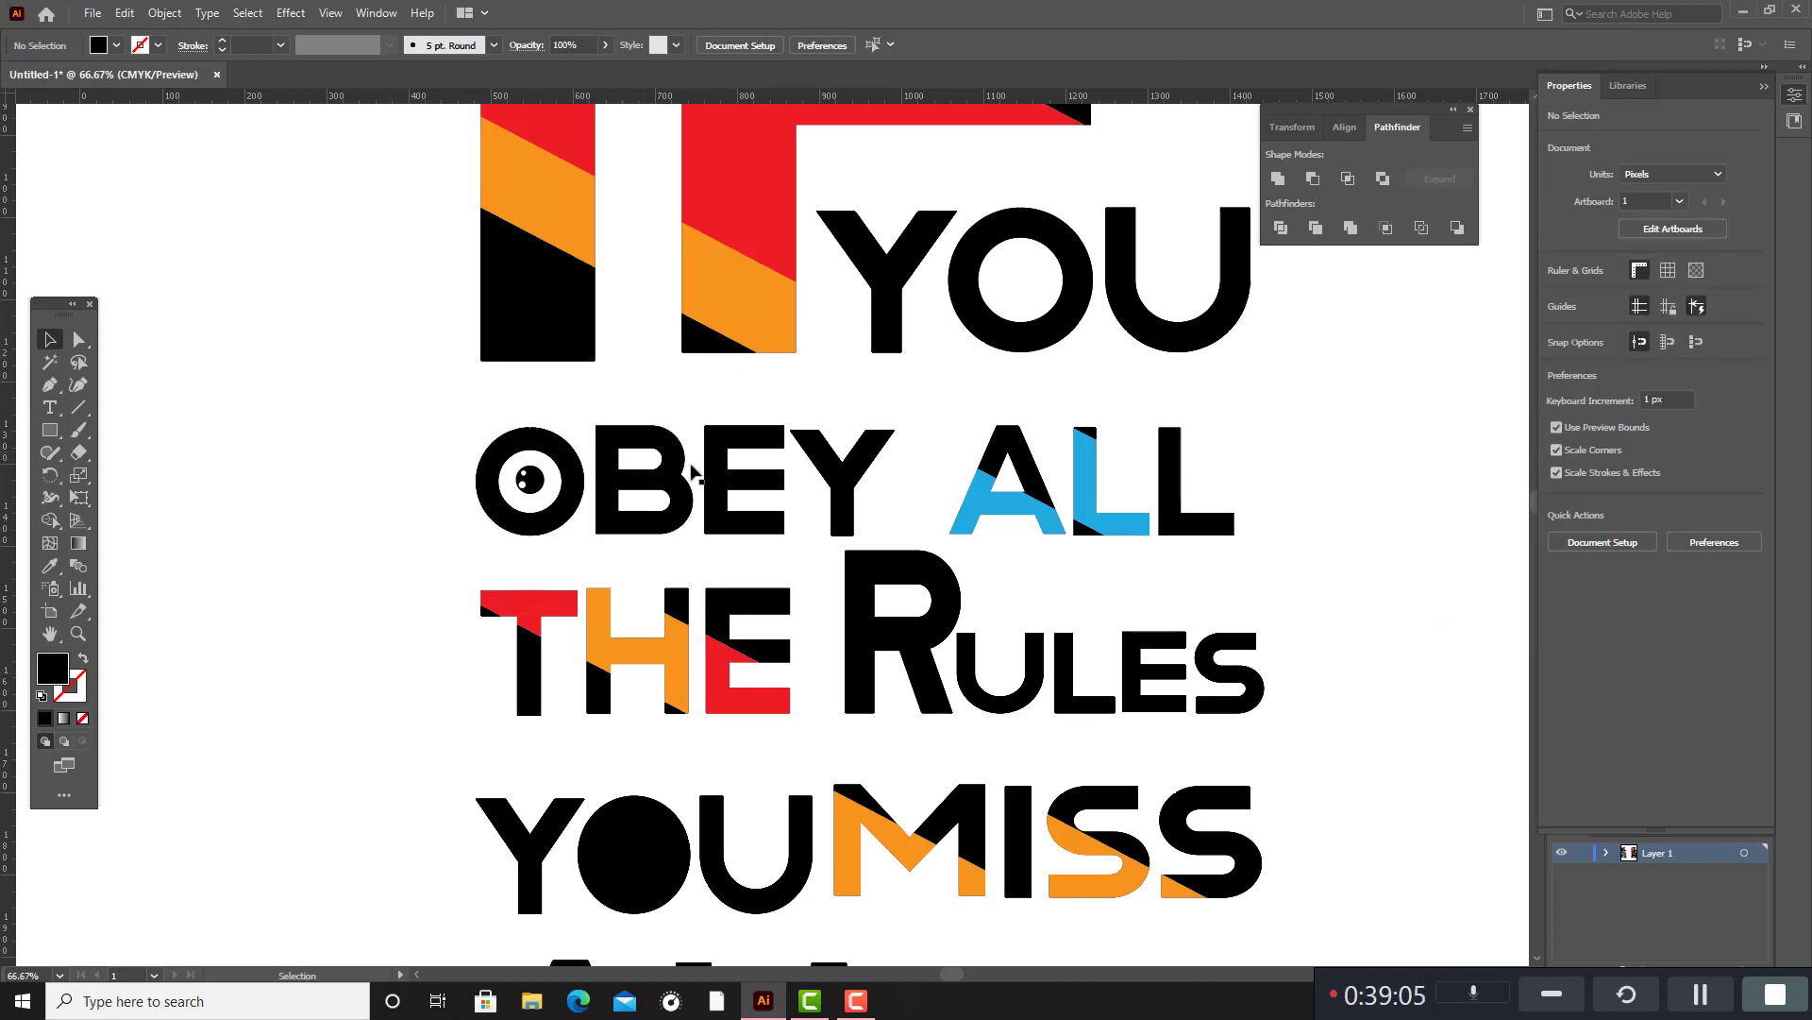
pyautogui.click(840, 467)
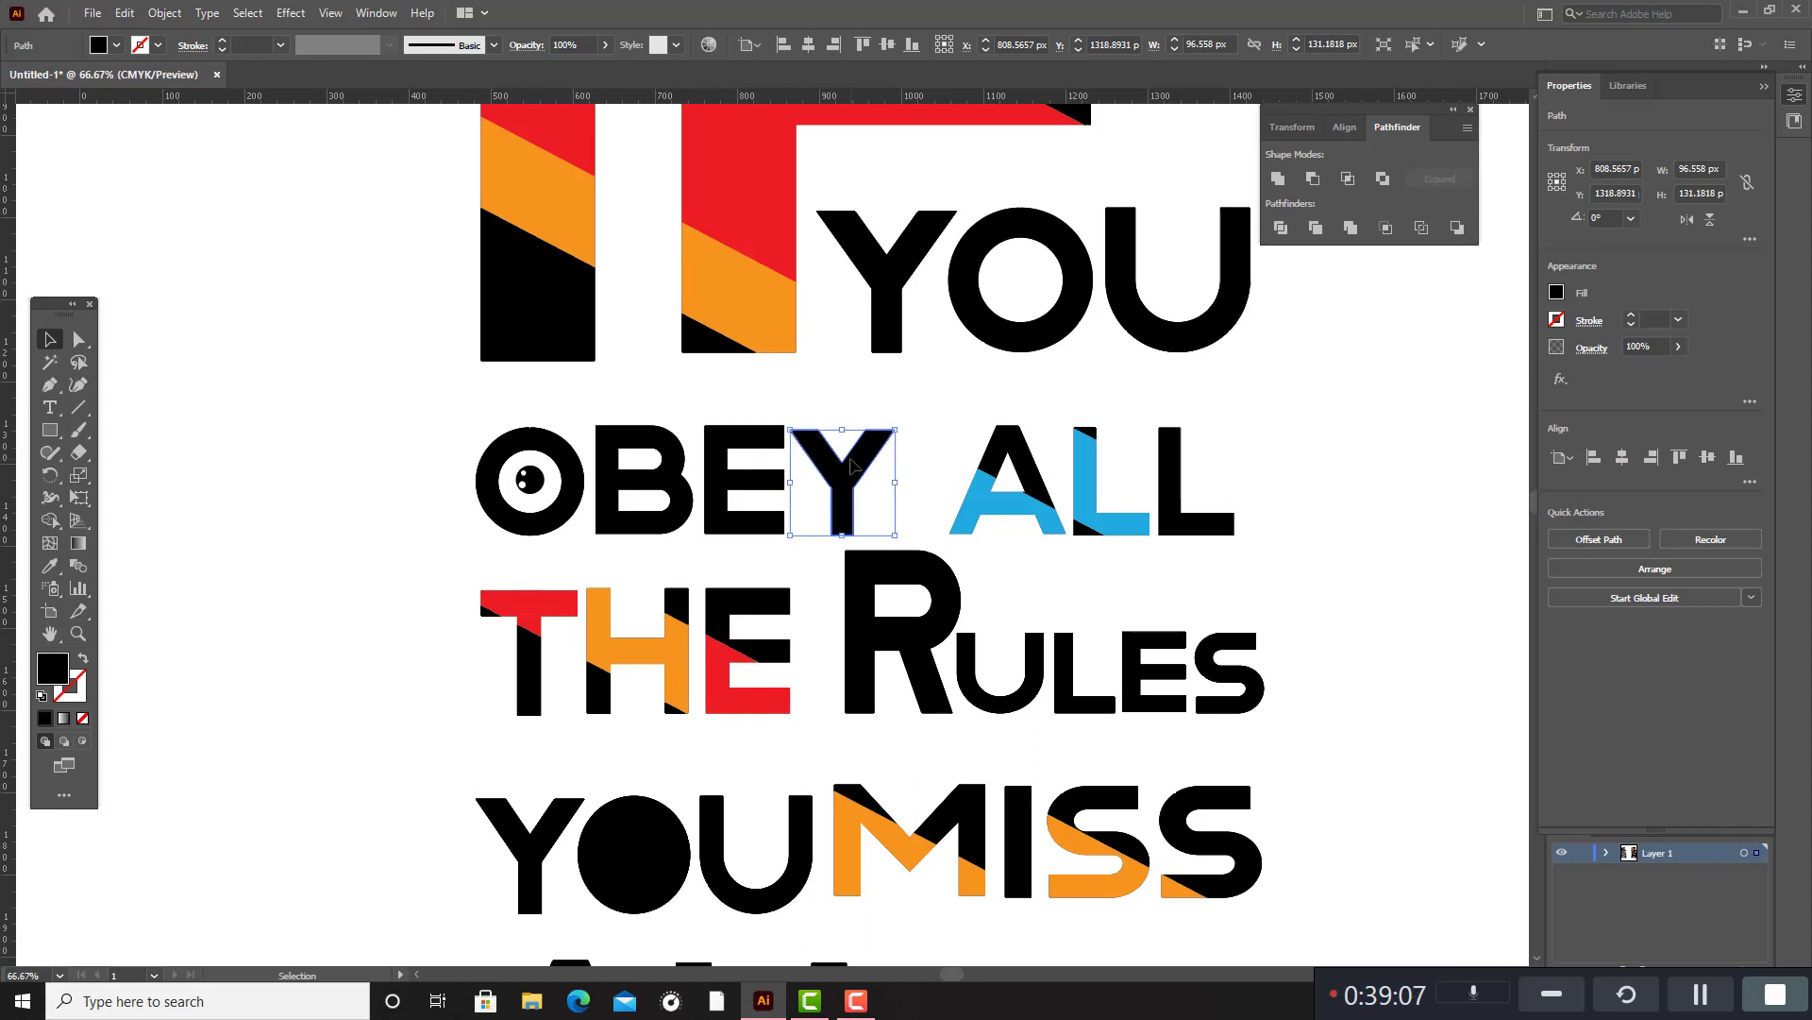
pyautogui.click(925, 412)
pyautogui.scroll(-1, 922, 404)
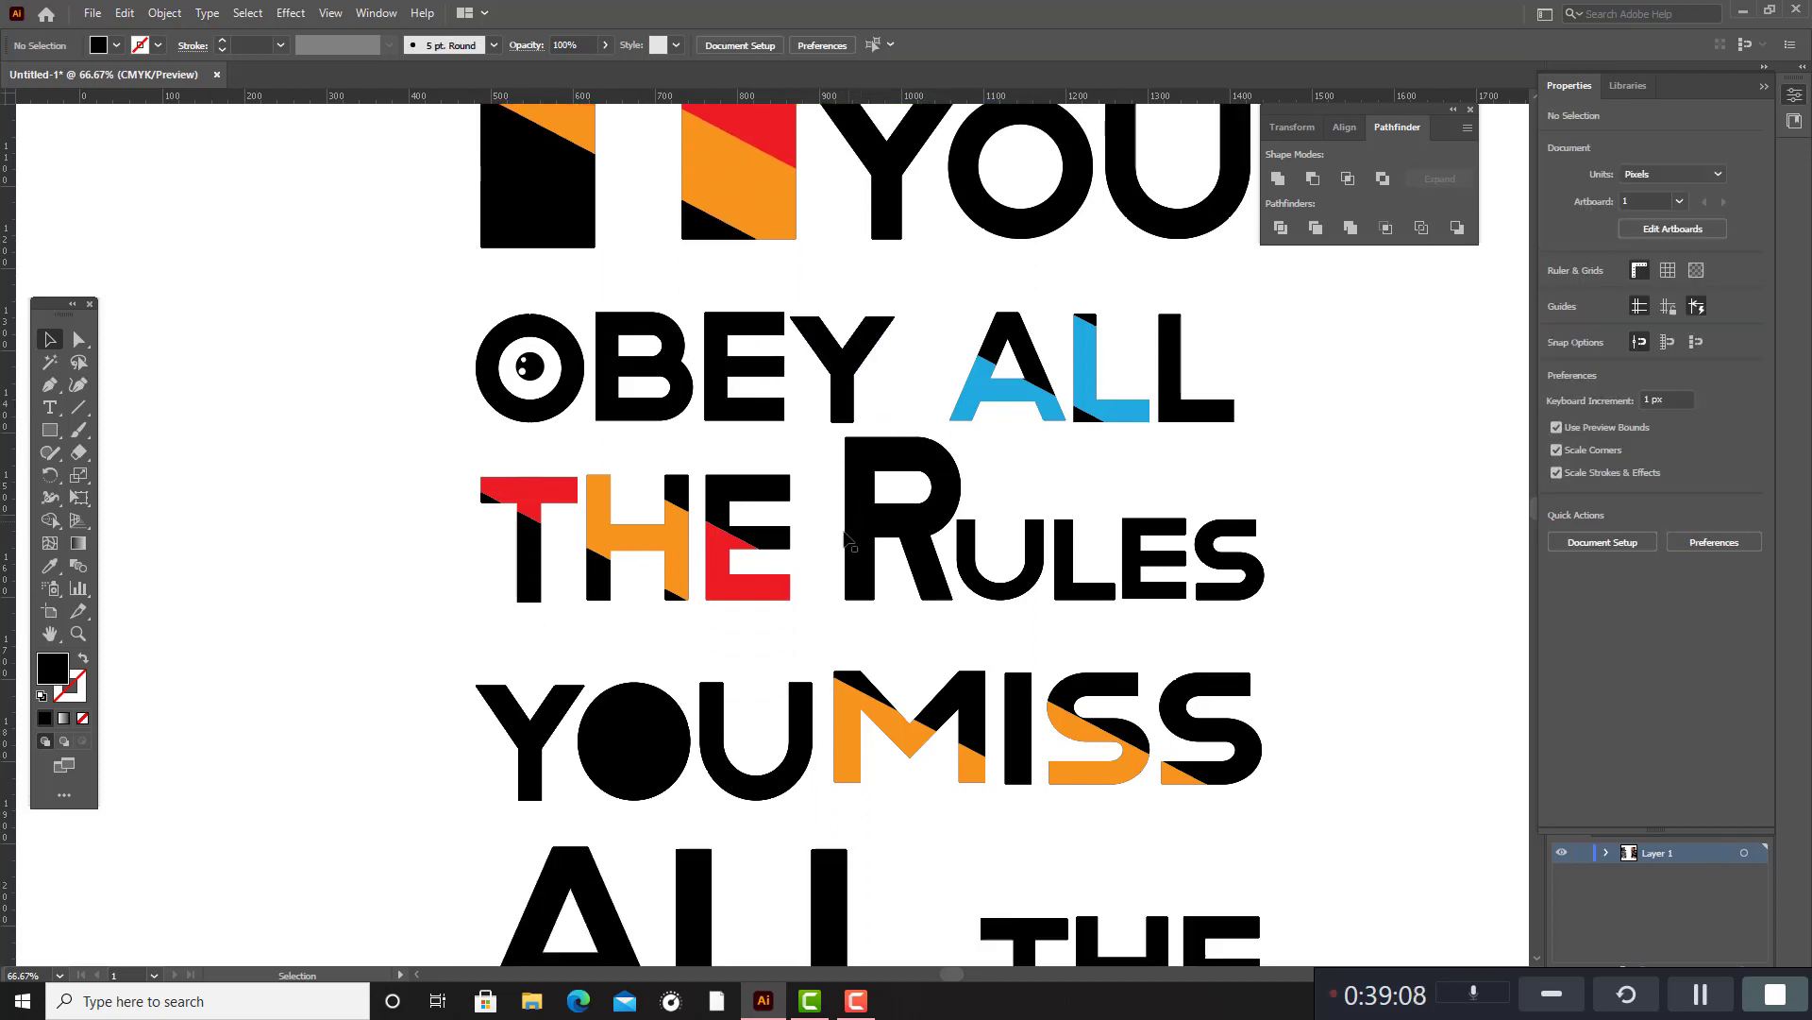
pyautogui.click(855, 578)
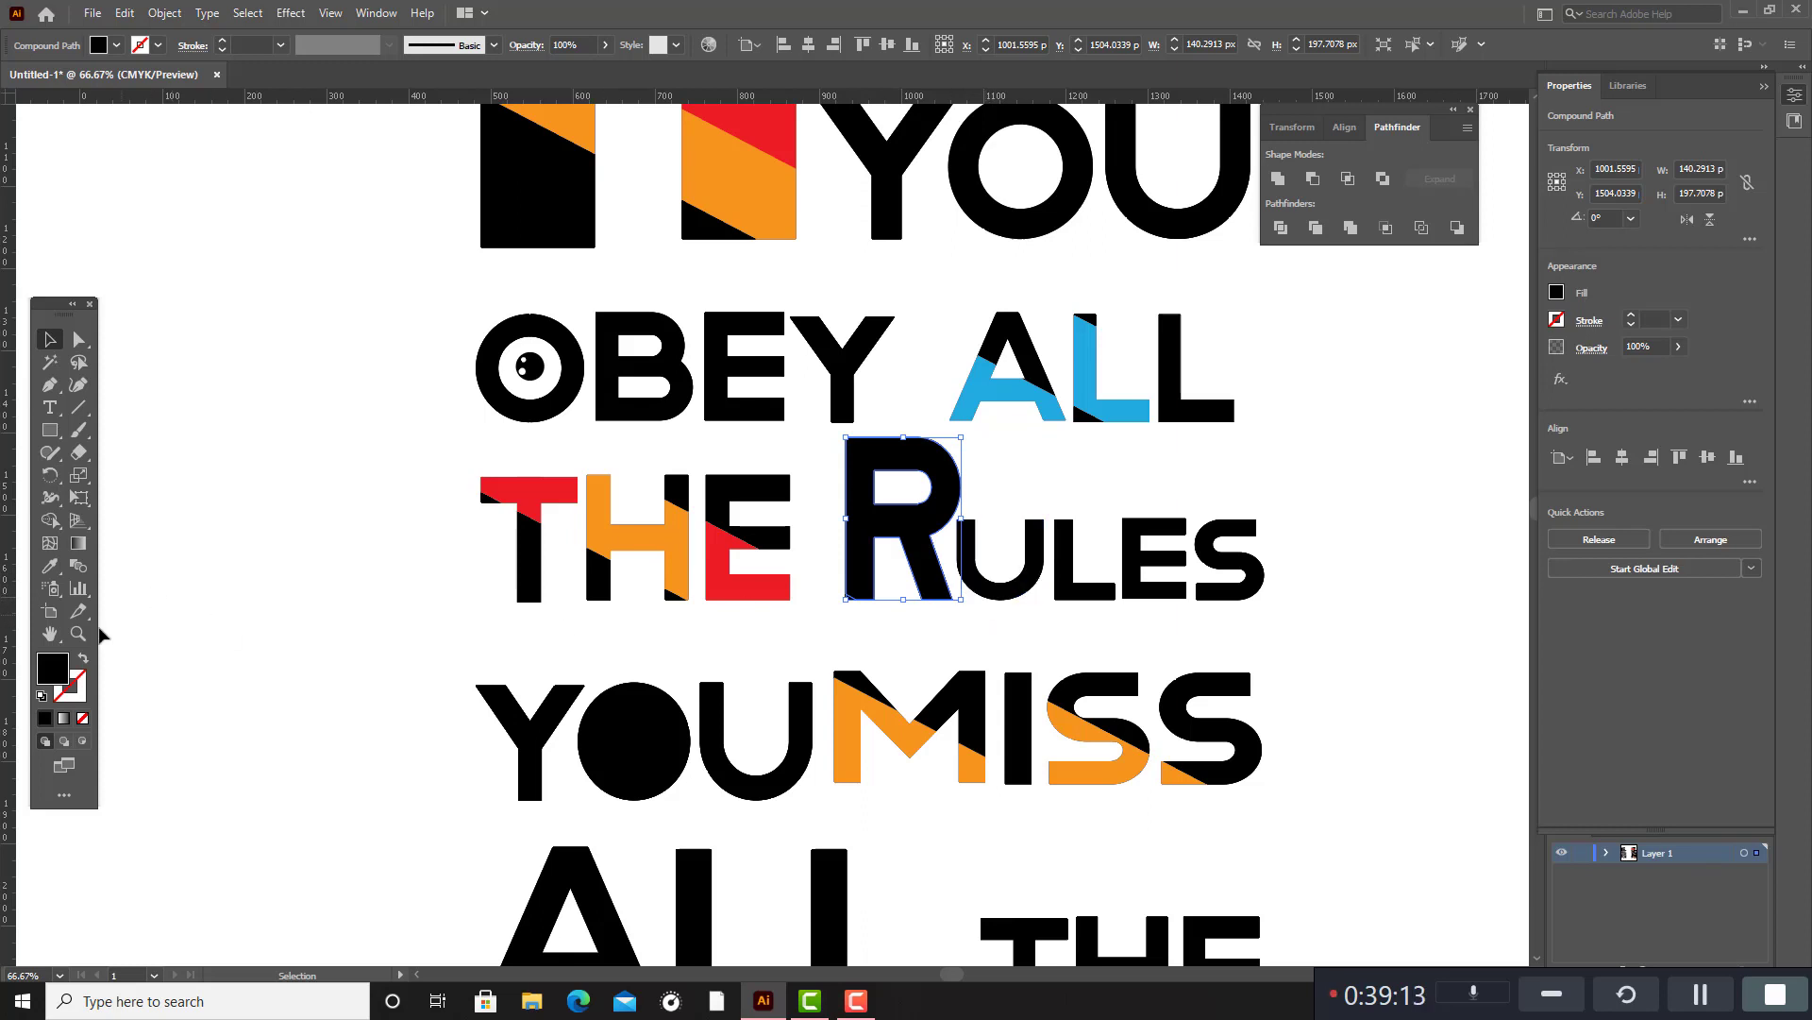
pyautogui.click(873, 643)
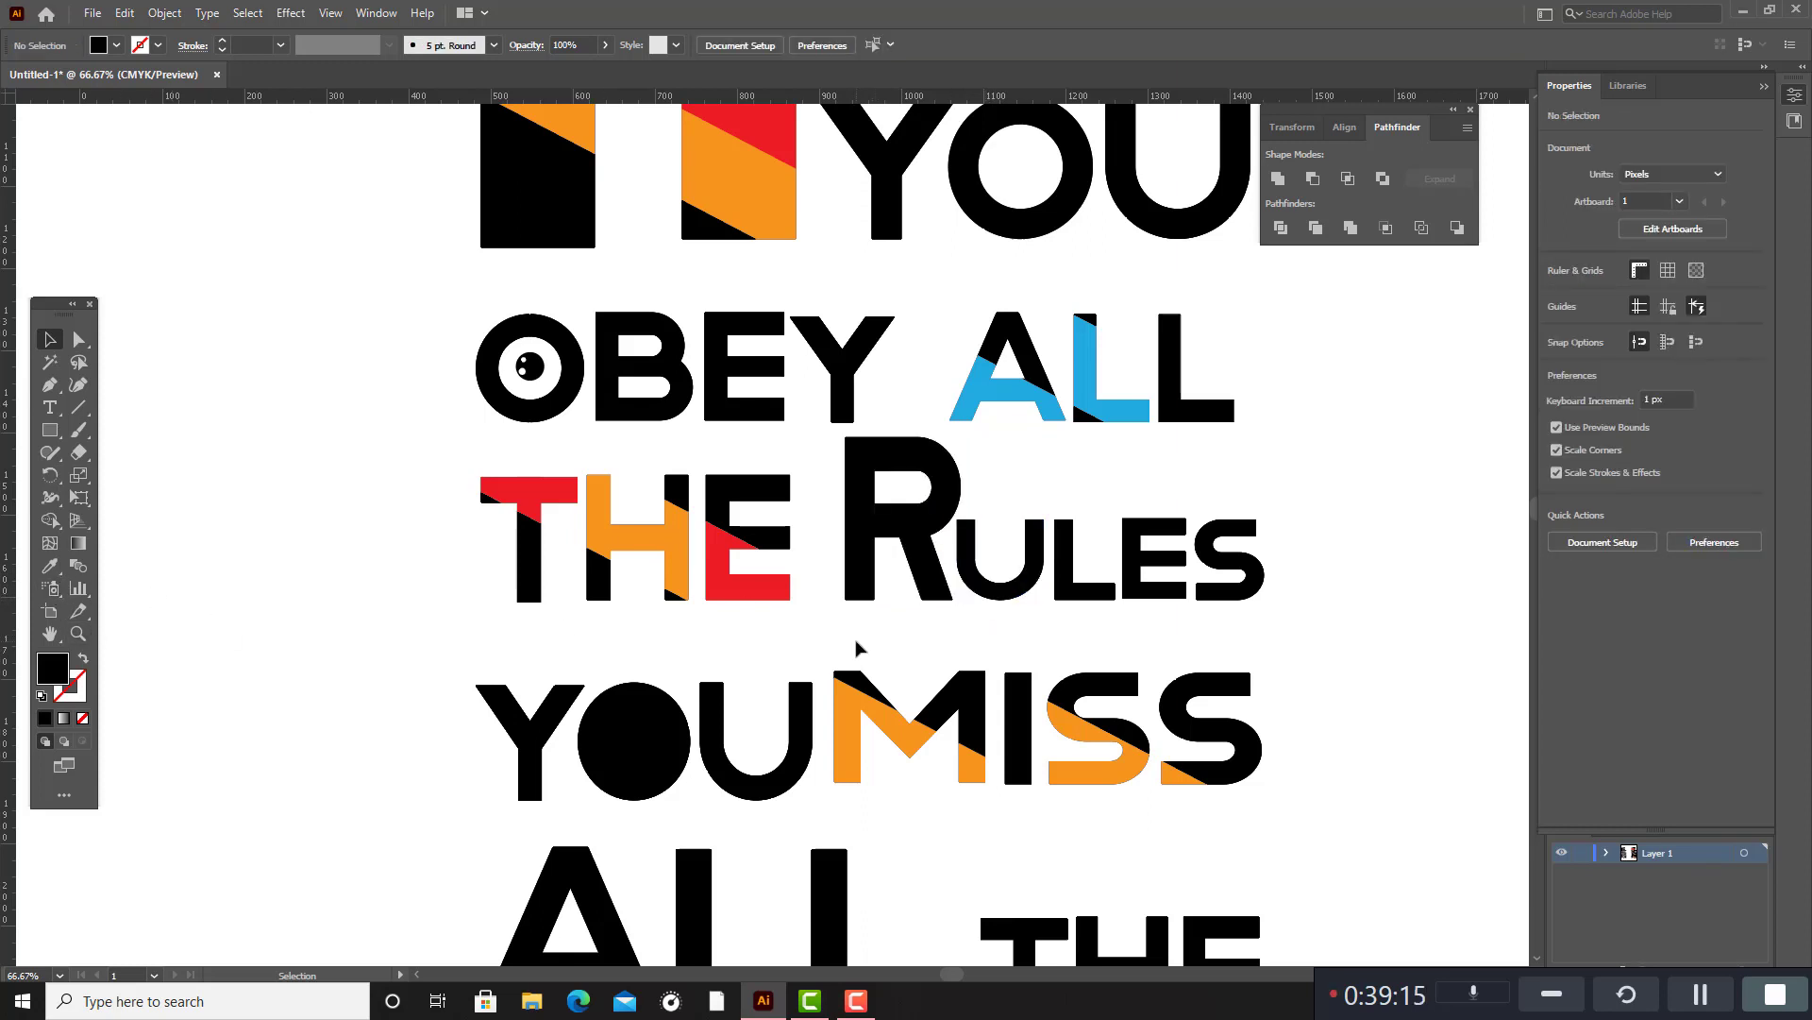
# Fill the small lower corner segment of the R in RULES with the red sampled from the E in THE.
pyautogui.scroll(2, 856, 647)
pyautogui.click(836, 547)
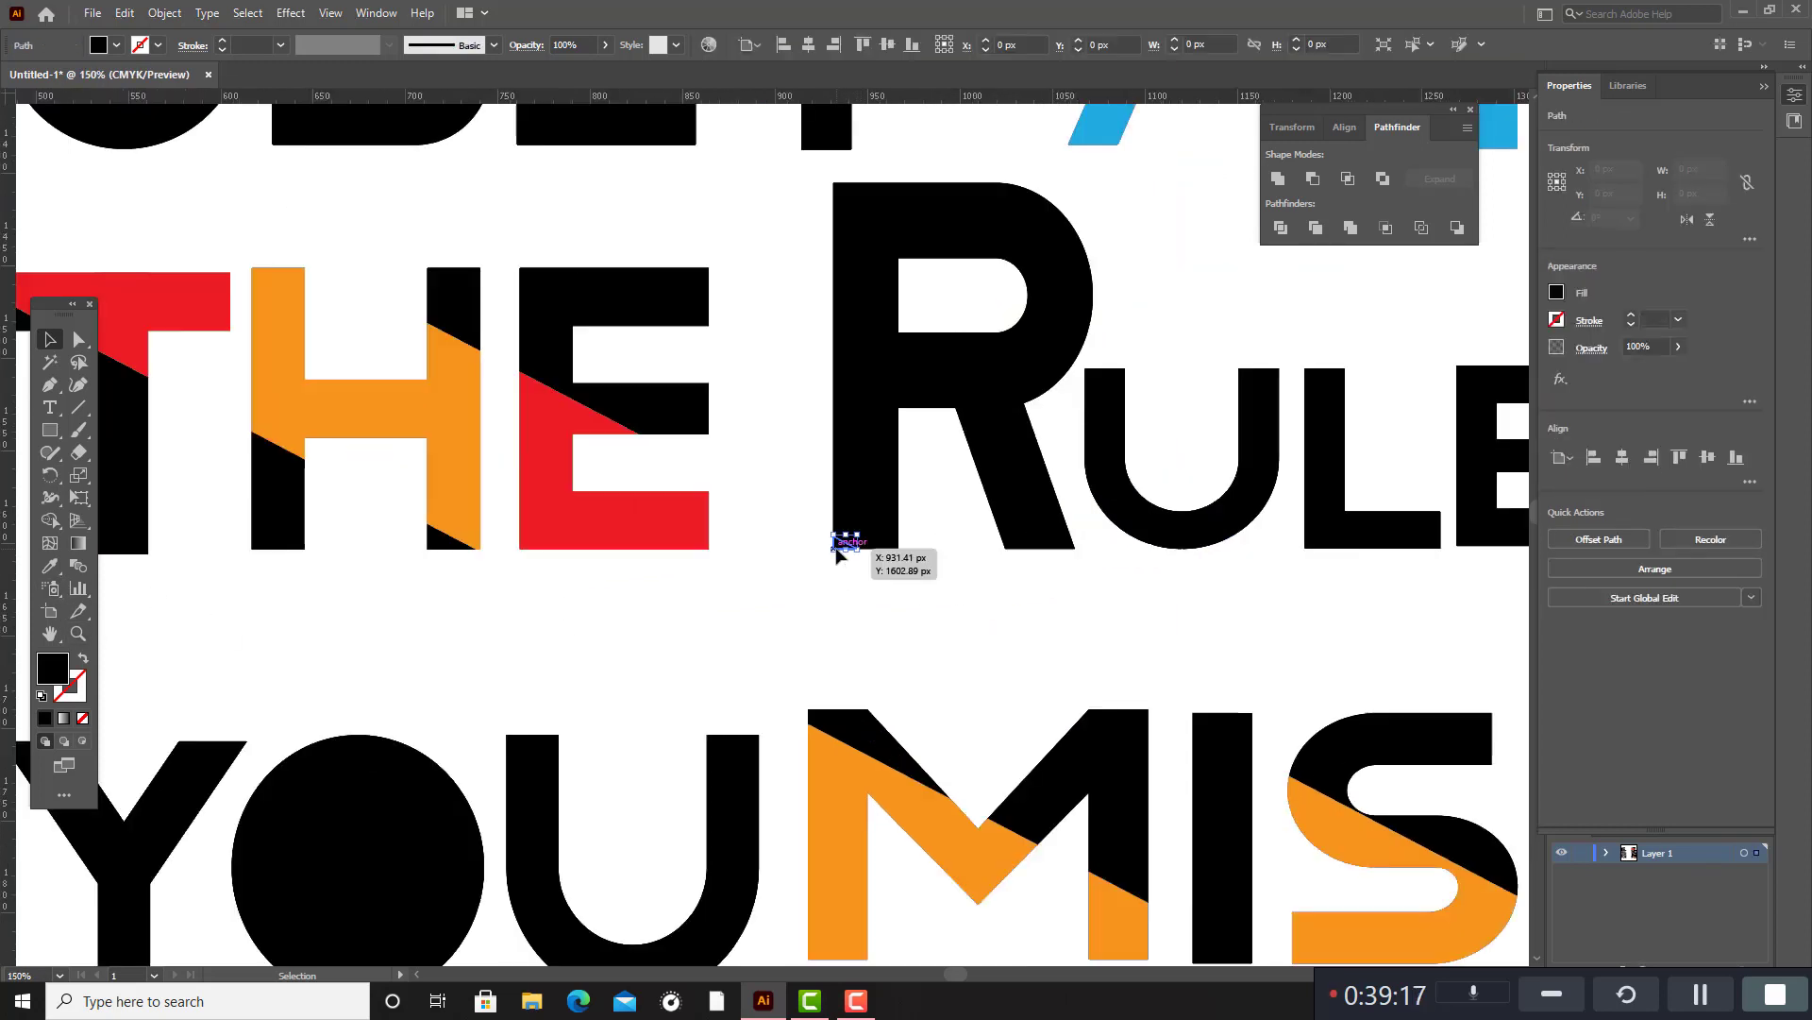
pyautogui.click(50, 567)
pyautogui.click(615, 518)
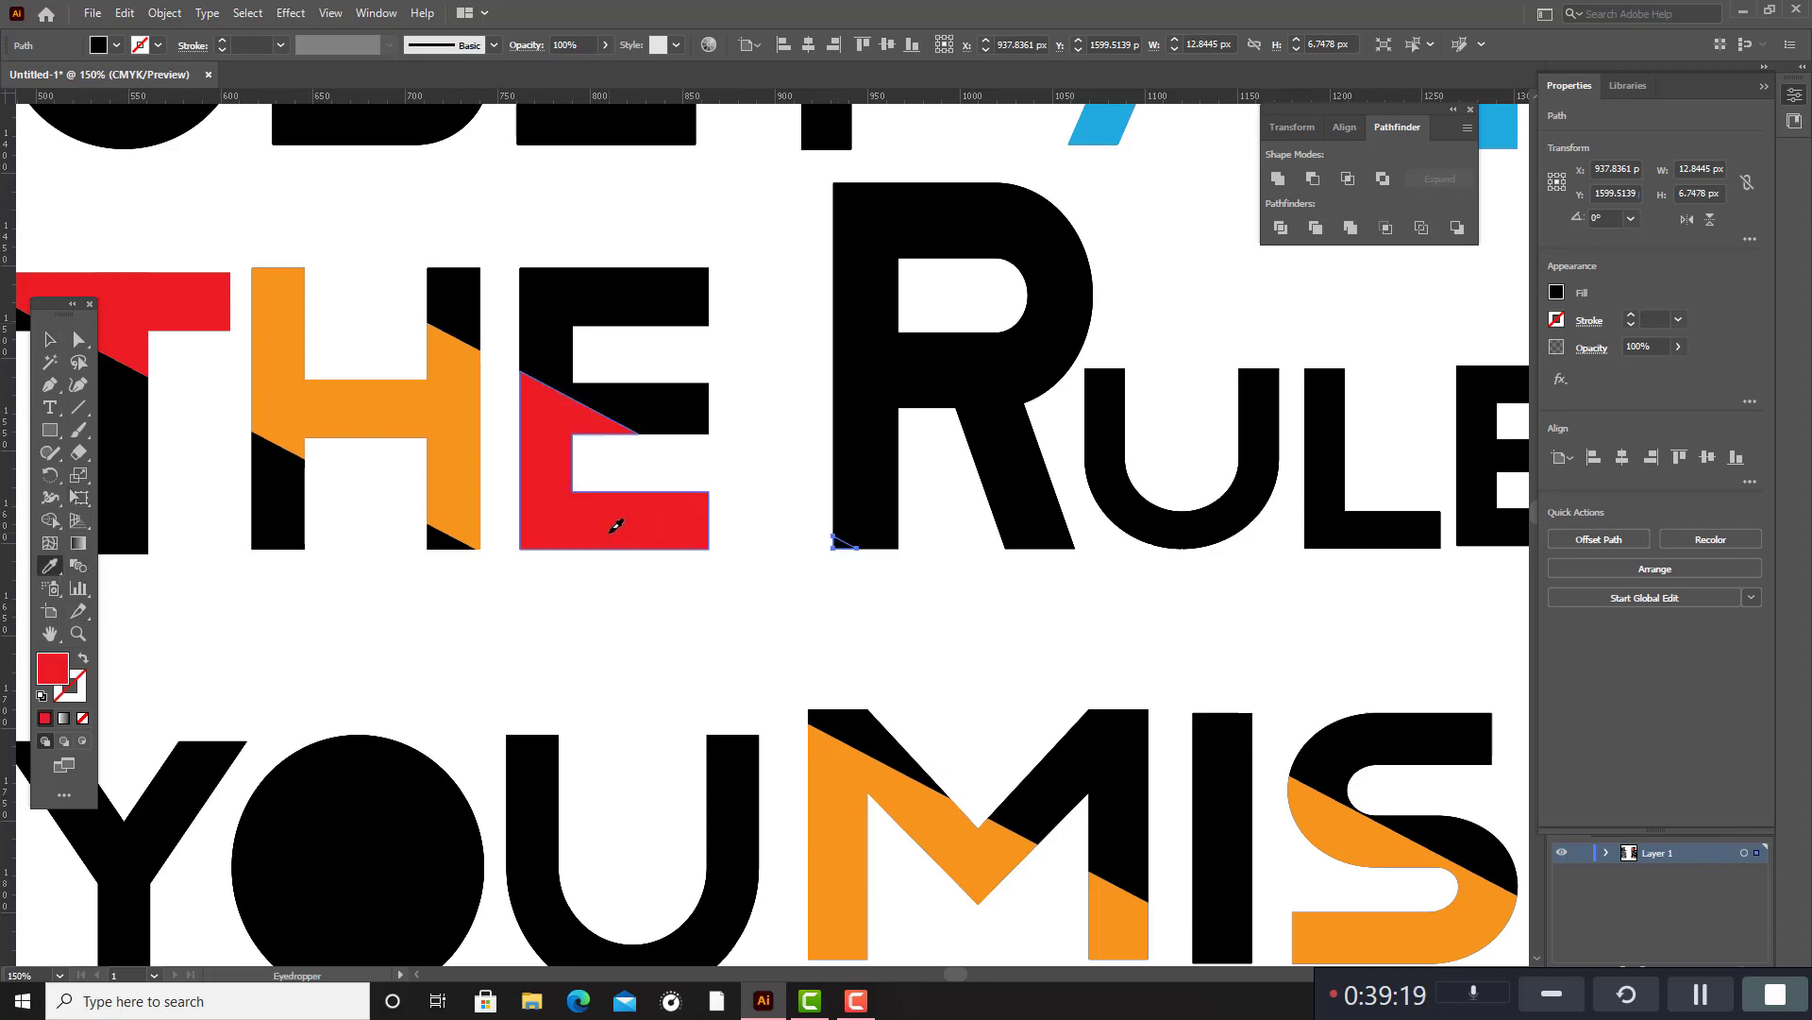
pyautogui.click(43, 341)
pyautogui.click(935, 668)
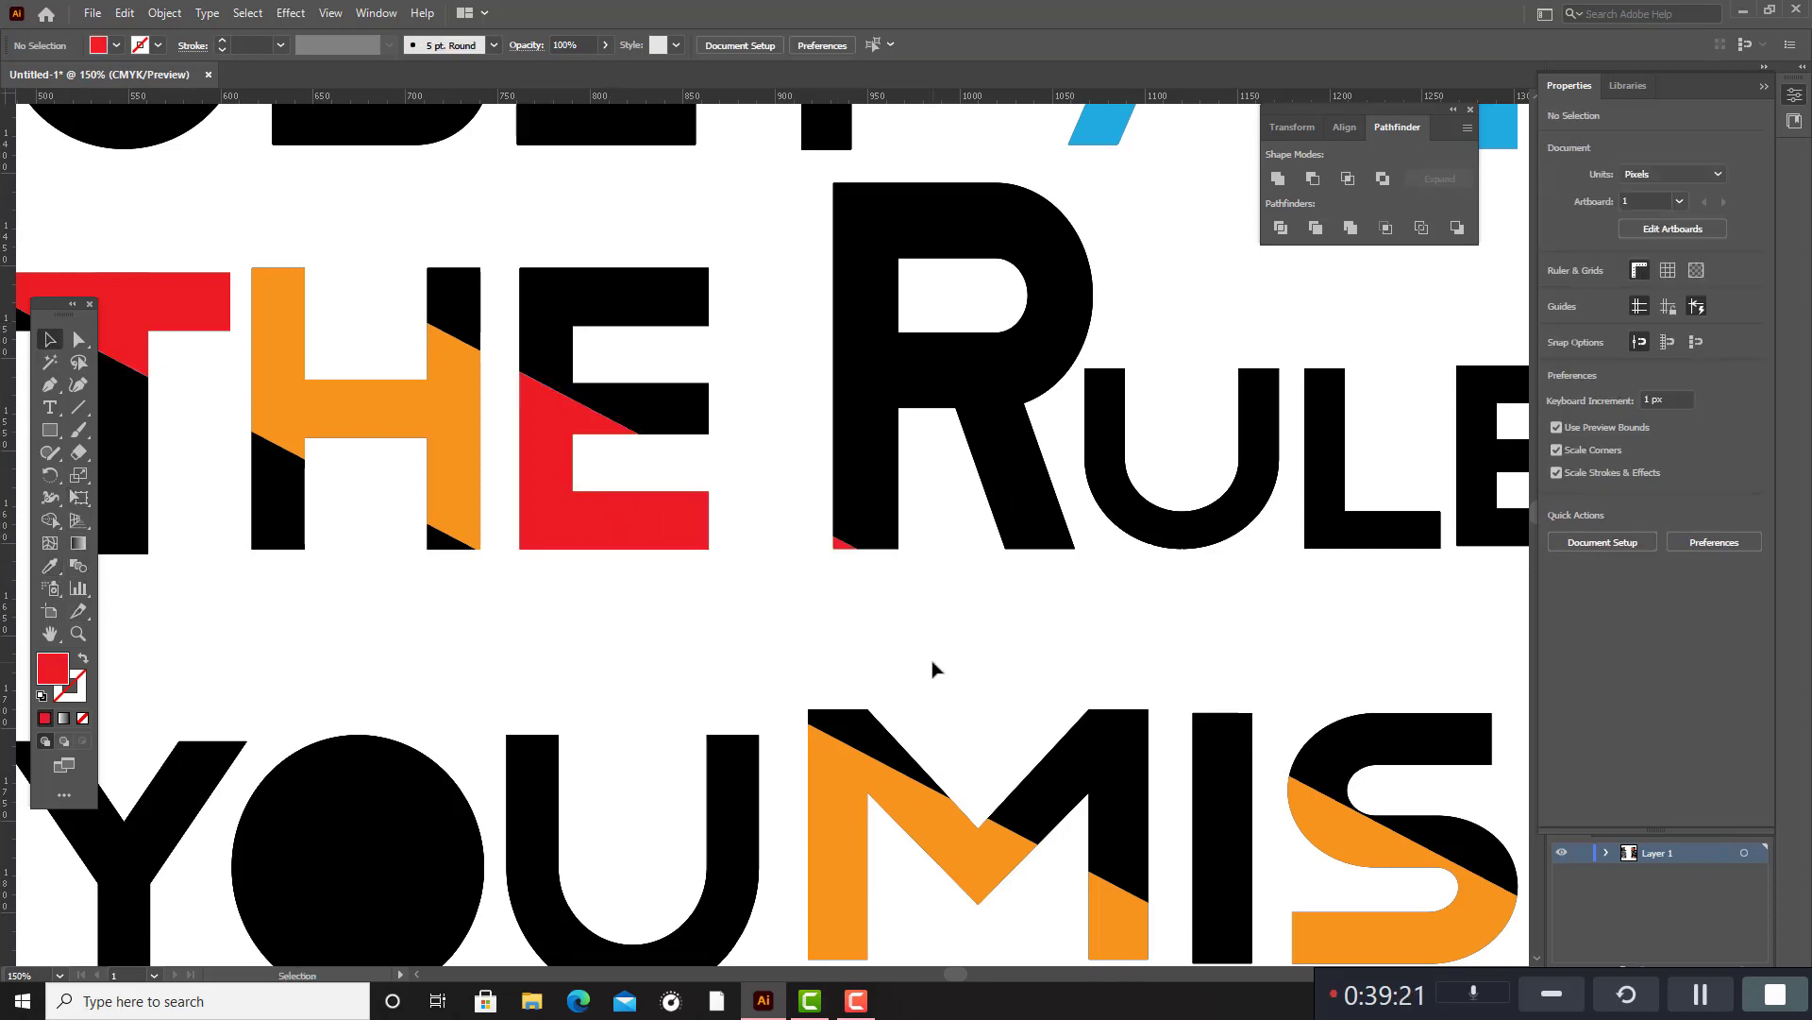
# Pull the black pieces filling the O of the YOU beside MISS out of the lettering and delete them.
pyautogui.scroll(-2, 938, 659)
pyautogui.scroll(1, 1083, 686)
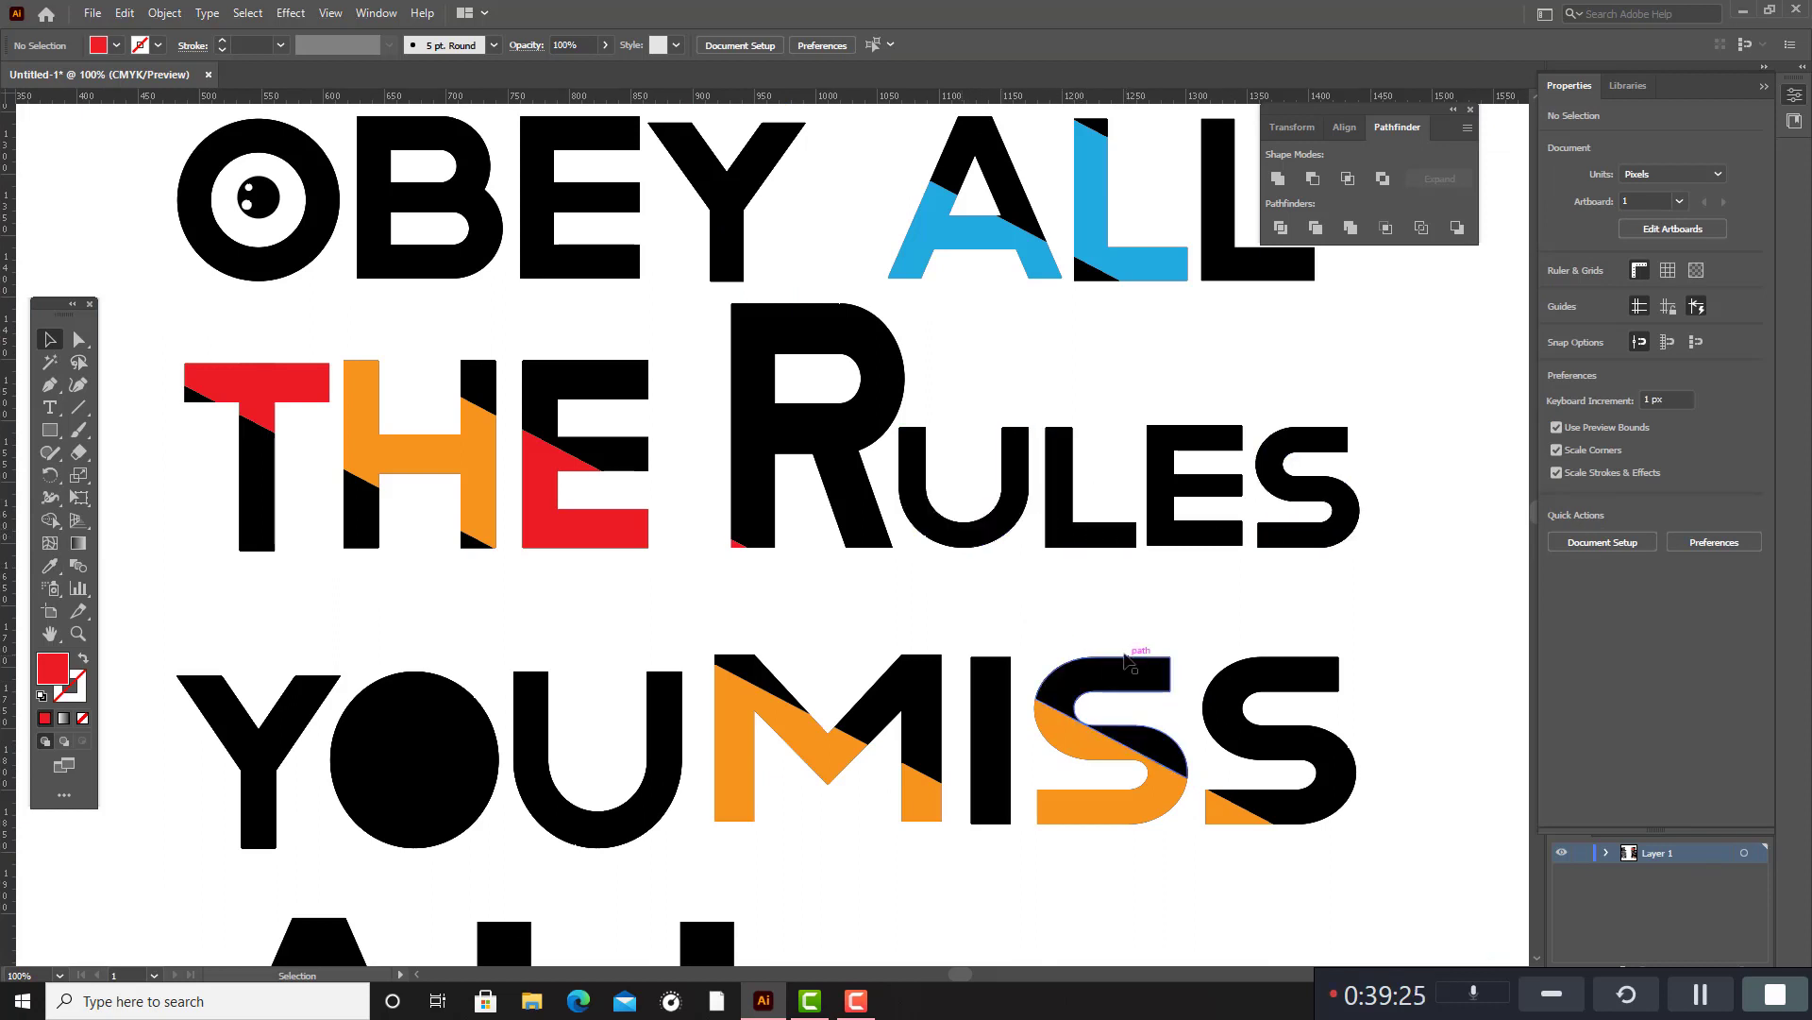
pyautogui.scroll(-2, 1119, 699)
pyautogui.click(770, 717)
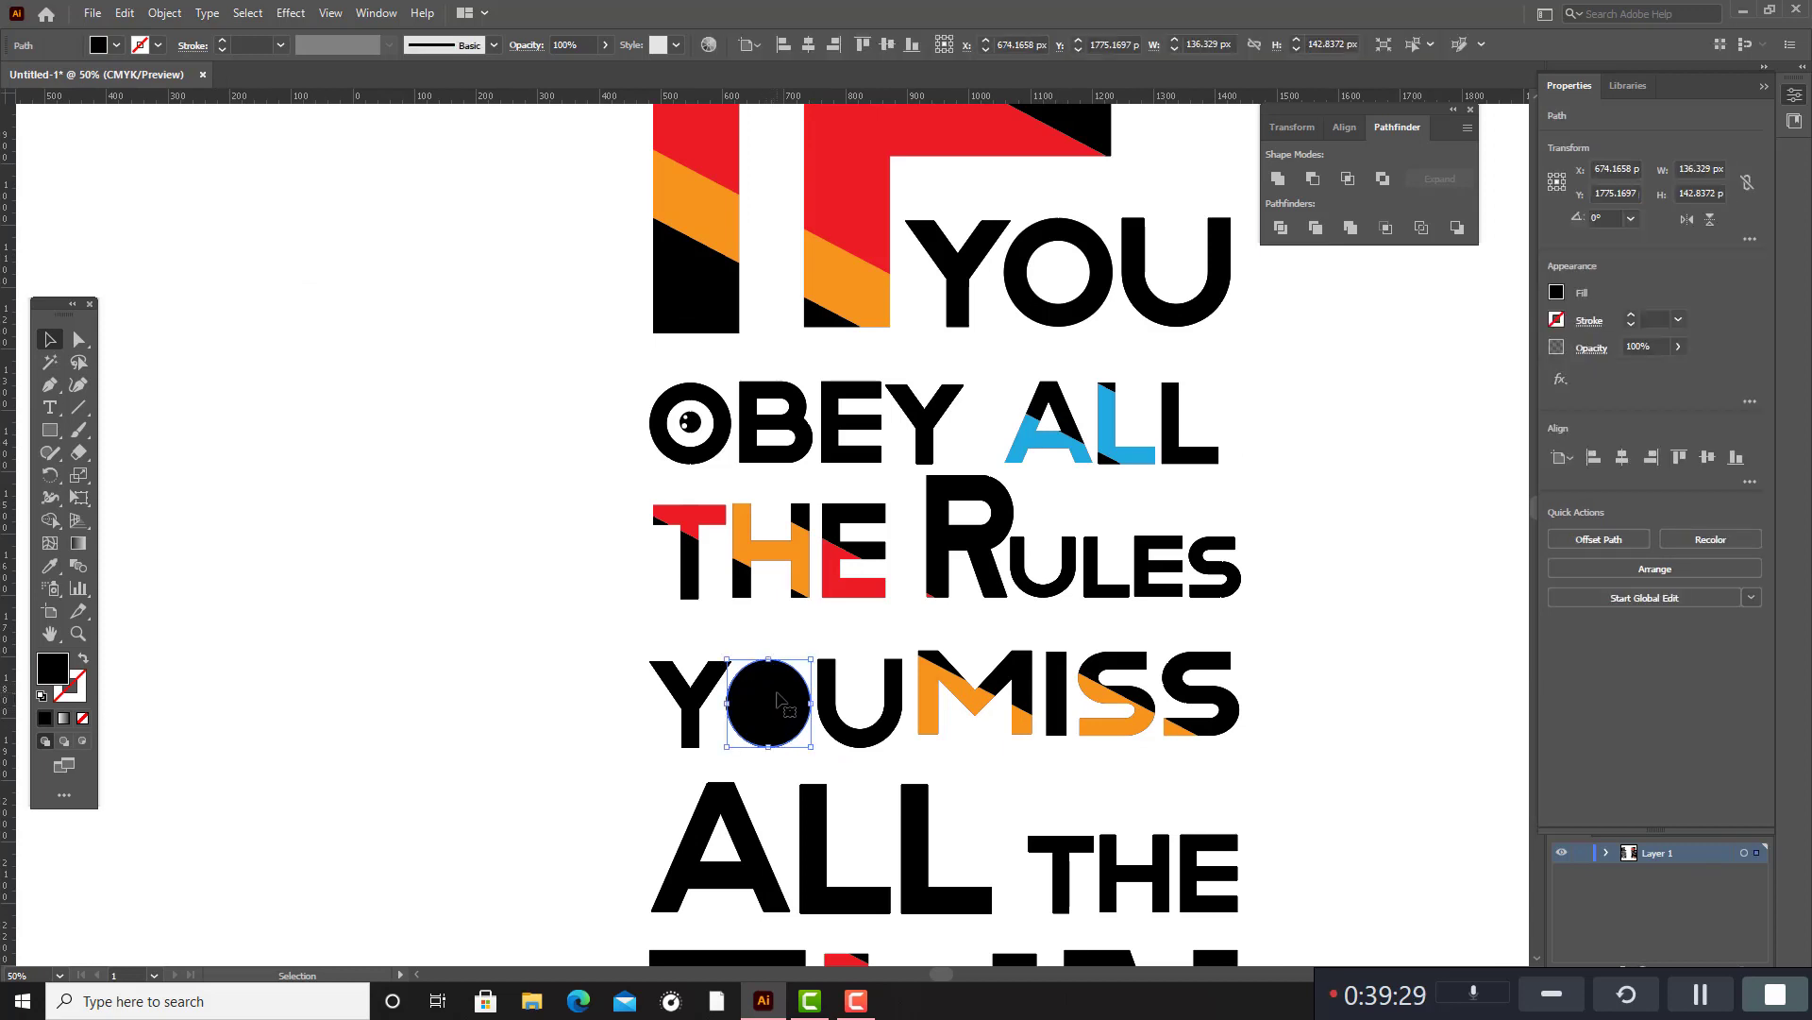
pyautogui.moveTo(767, 694); pyautogui.dragTo(319, 658)
pyautogui.moveTo(762, 718); pyautogui.dragTo(420, 708)
pyautogui.moveTo(249, 585); pyautogui.dragTo(528, 810)
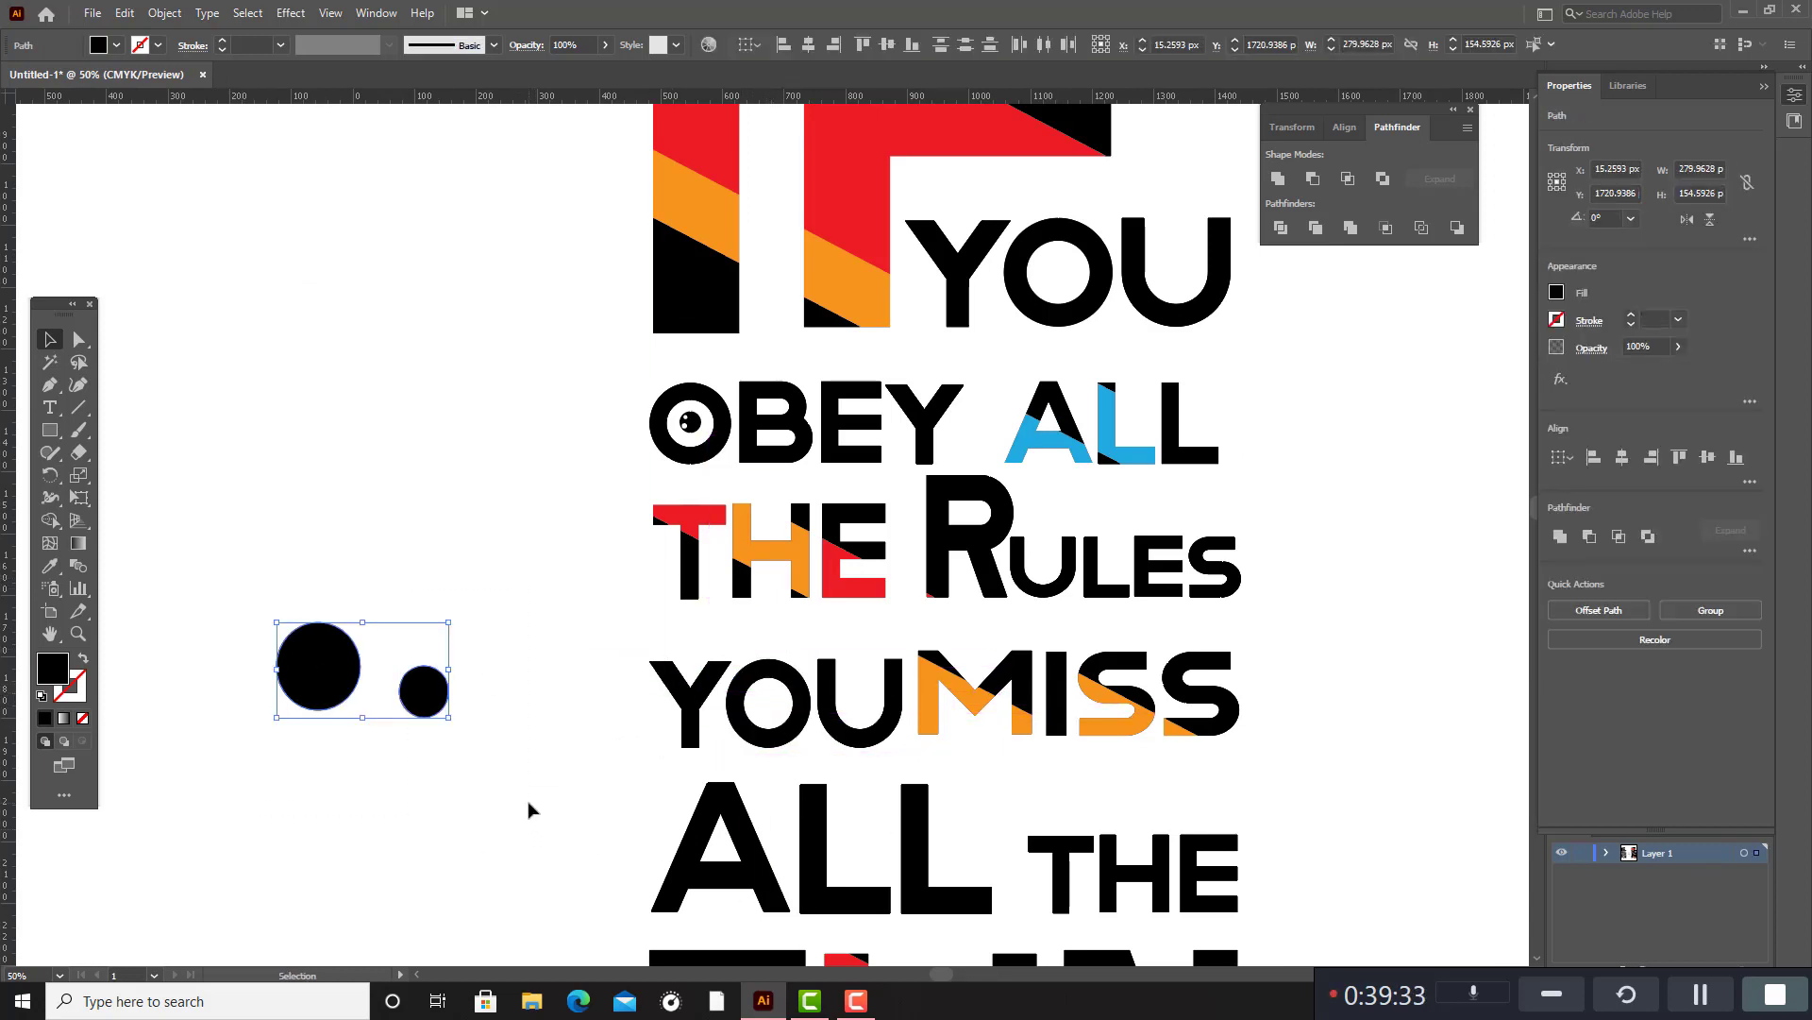
pyautogui.press('Delete')
# Fill the slanted segments of the A and both Ls in the ALL above FUN with the red sampled from the E in THE.
pyautogui.scroll(-3, 906, 675)
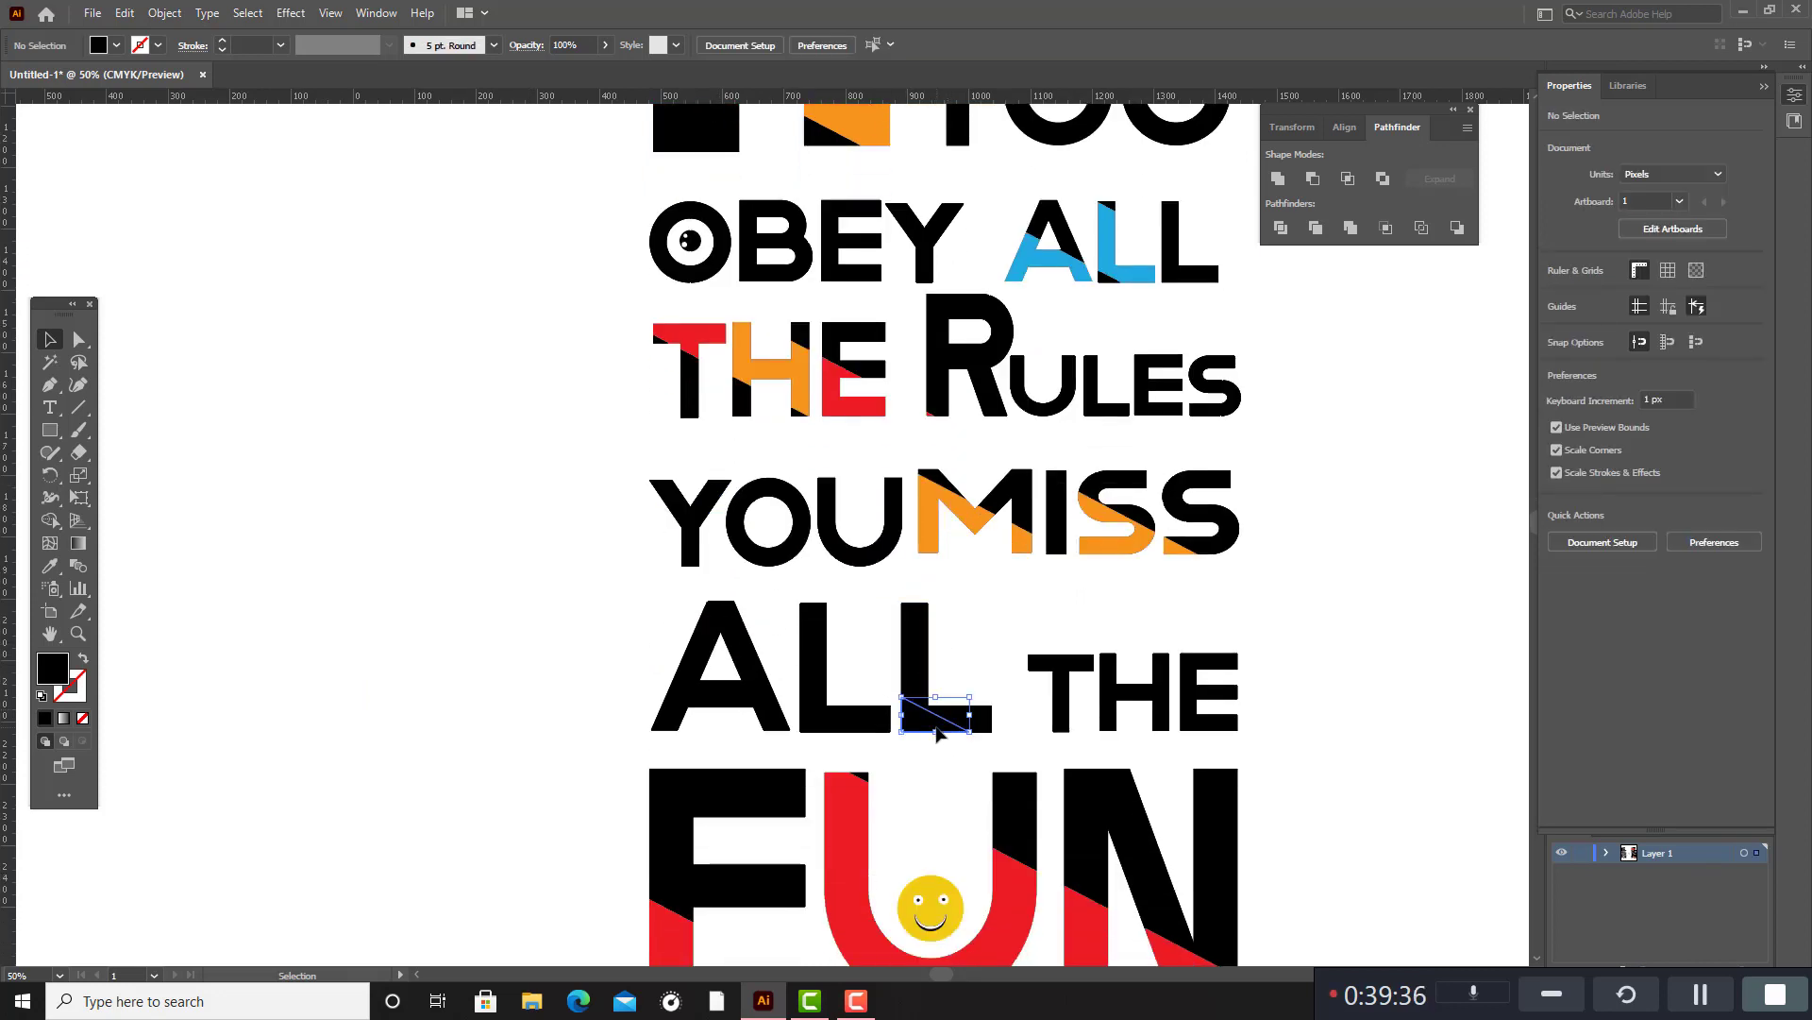
pyautogui.click(938, 732)
pyautogui.keyDown('shift'); pyautogui.click(853, 733); pyautogui.keyUp('shift')
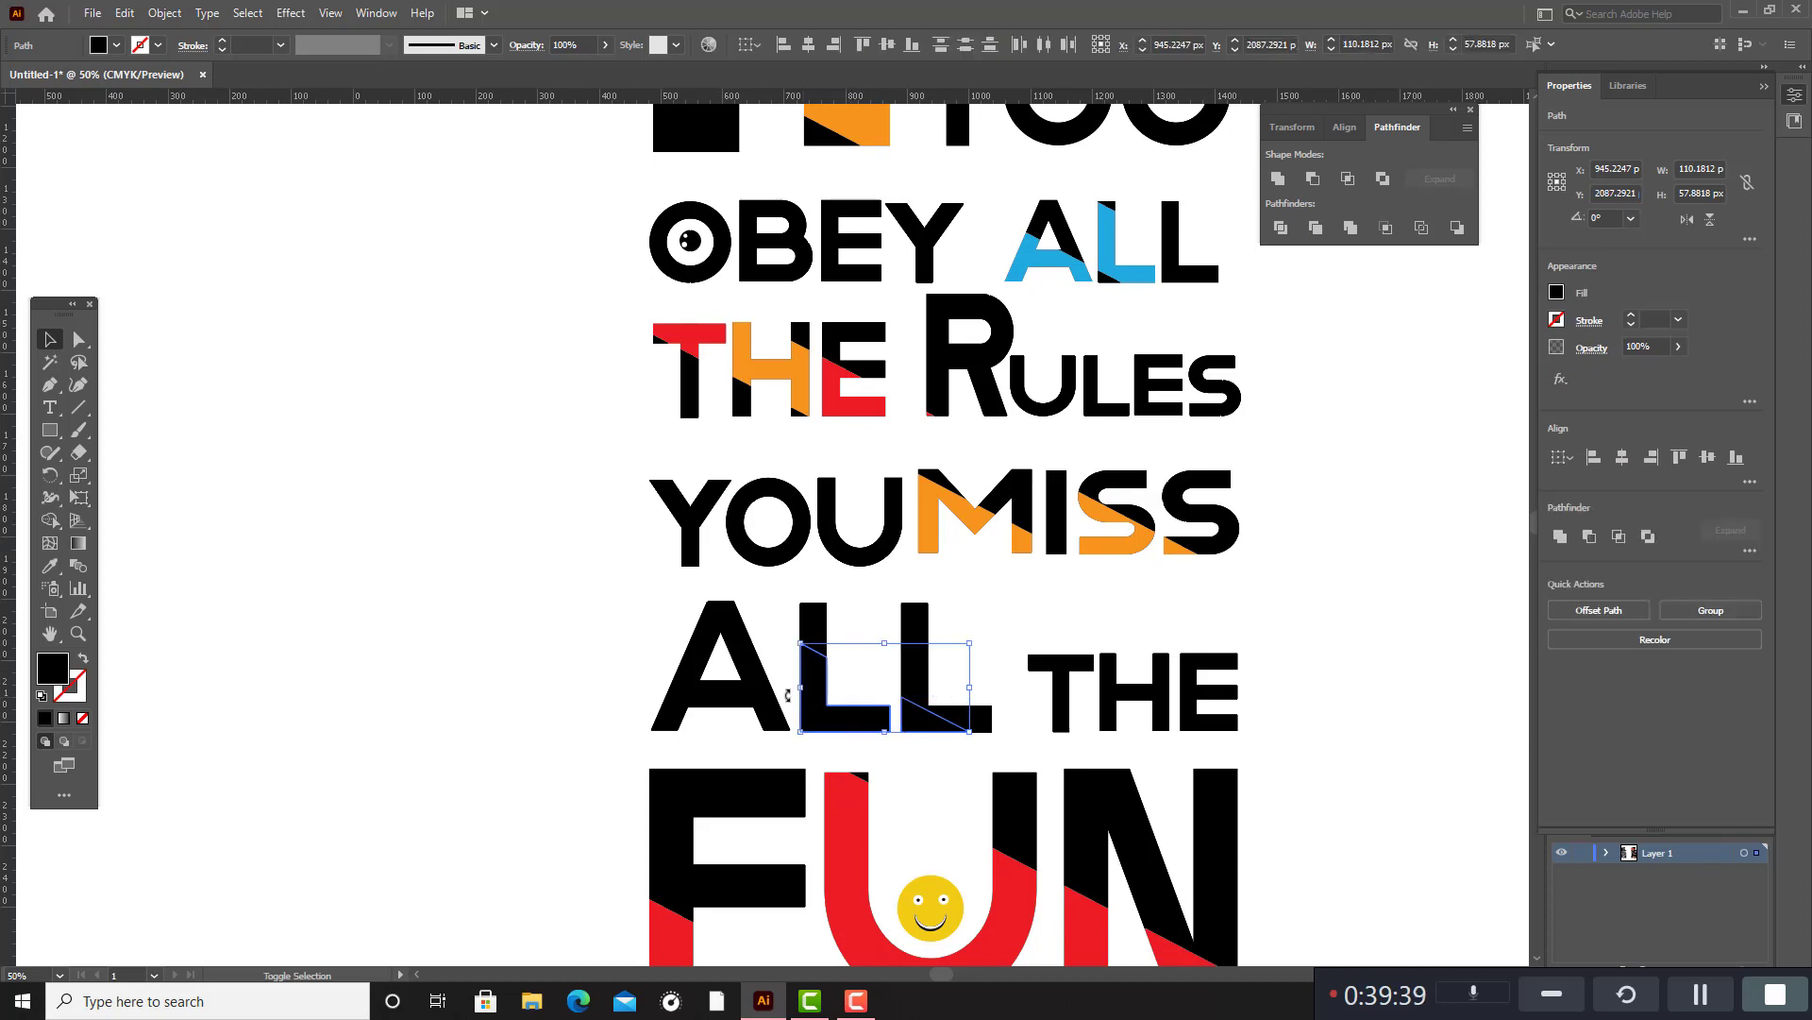
pyautogui.keyDown('shift'); pyautogui.click(739, 695); pyautogui.keyUp('shift')
pyautogui.keyDown('shift'); pyautogui.click(861, 692); pyautogui.keyUp('shift')
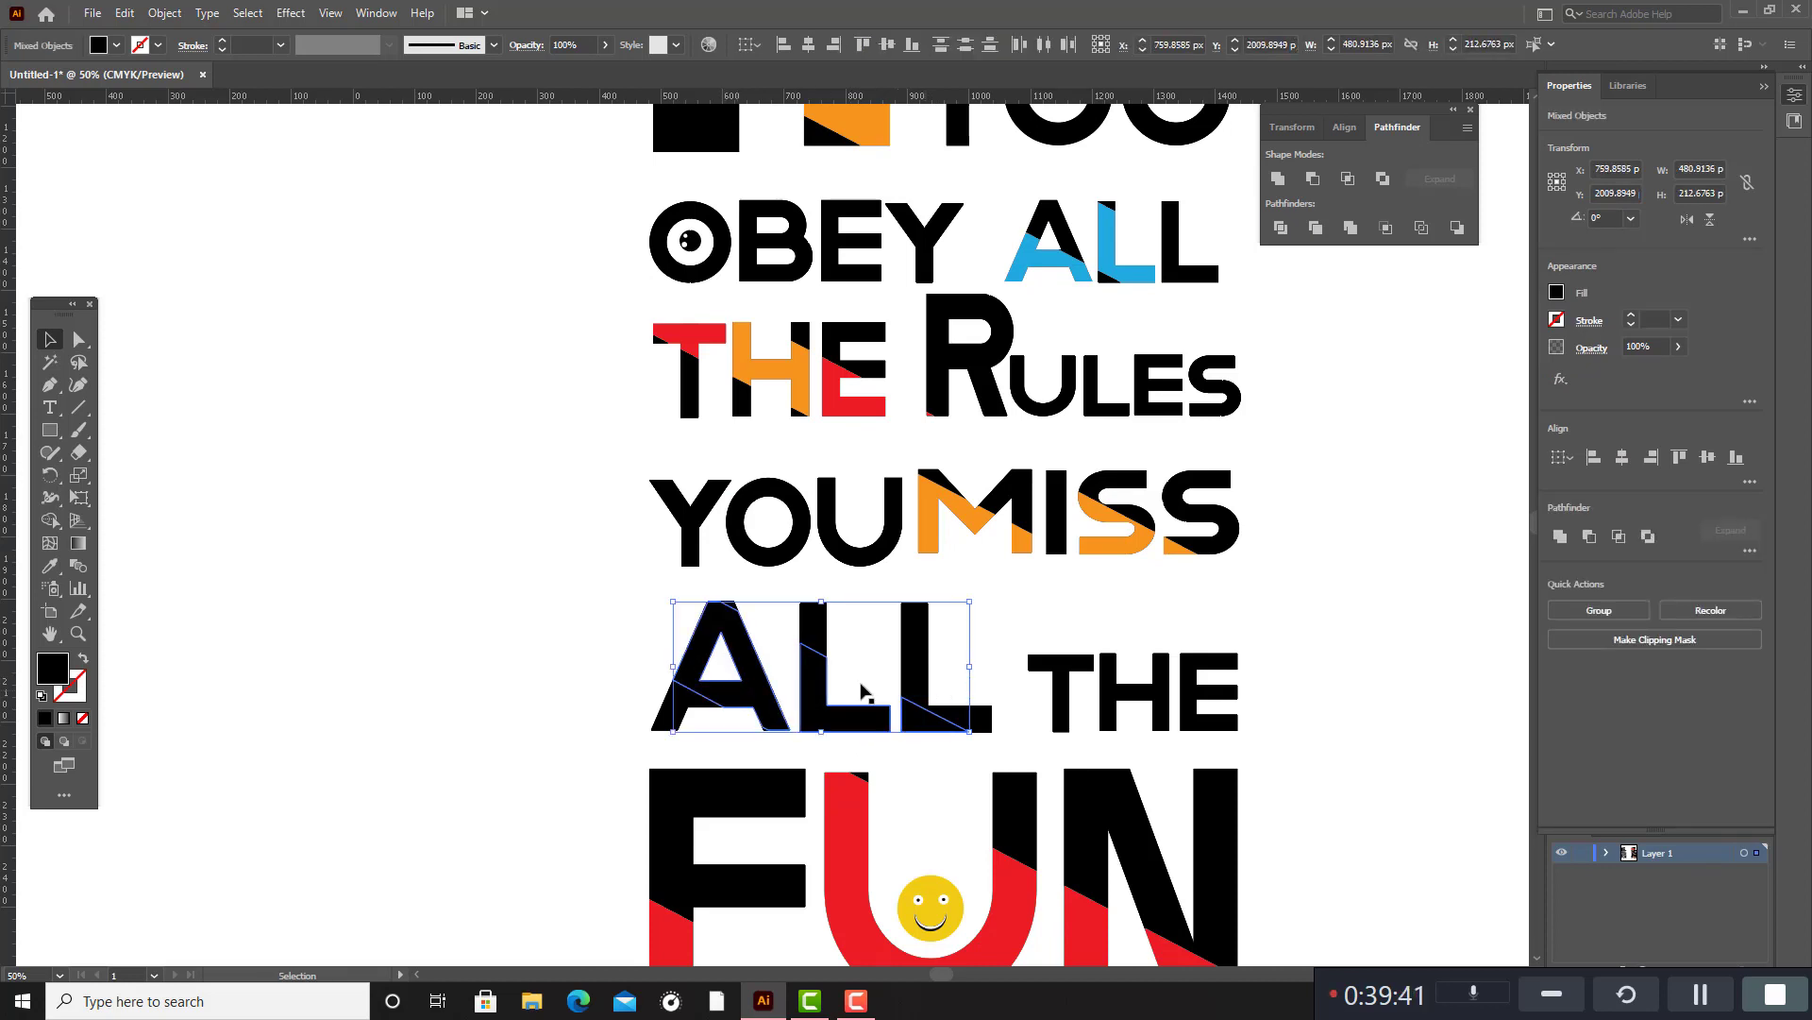
pyautogui.click(49, 568)
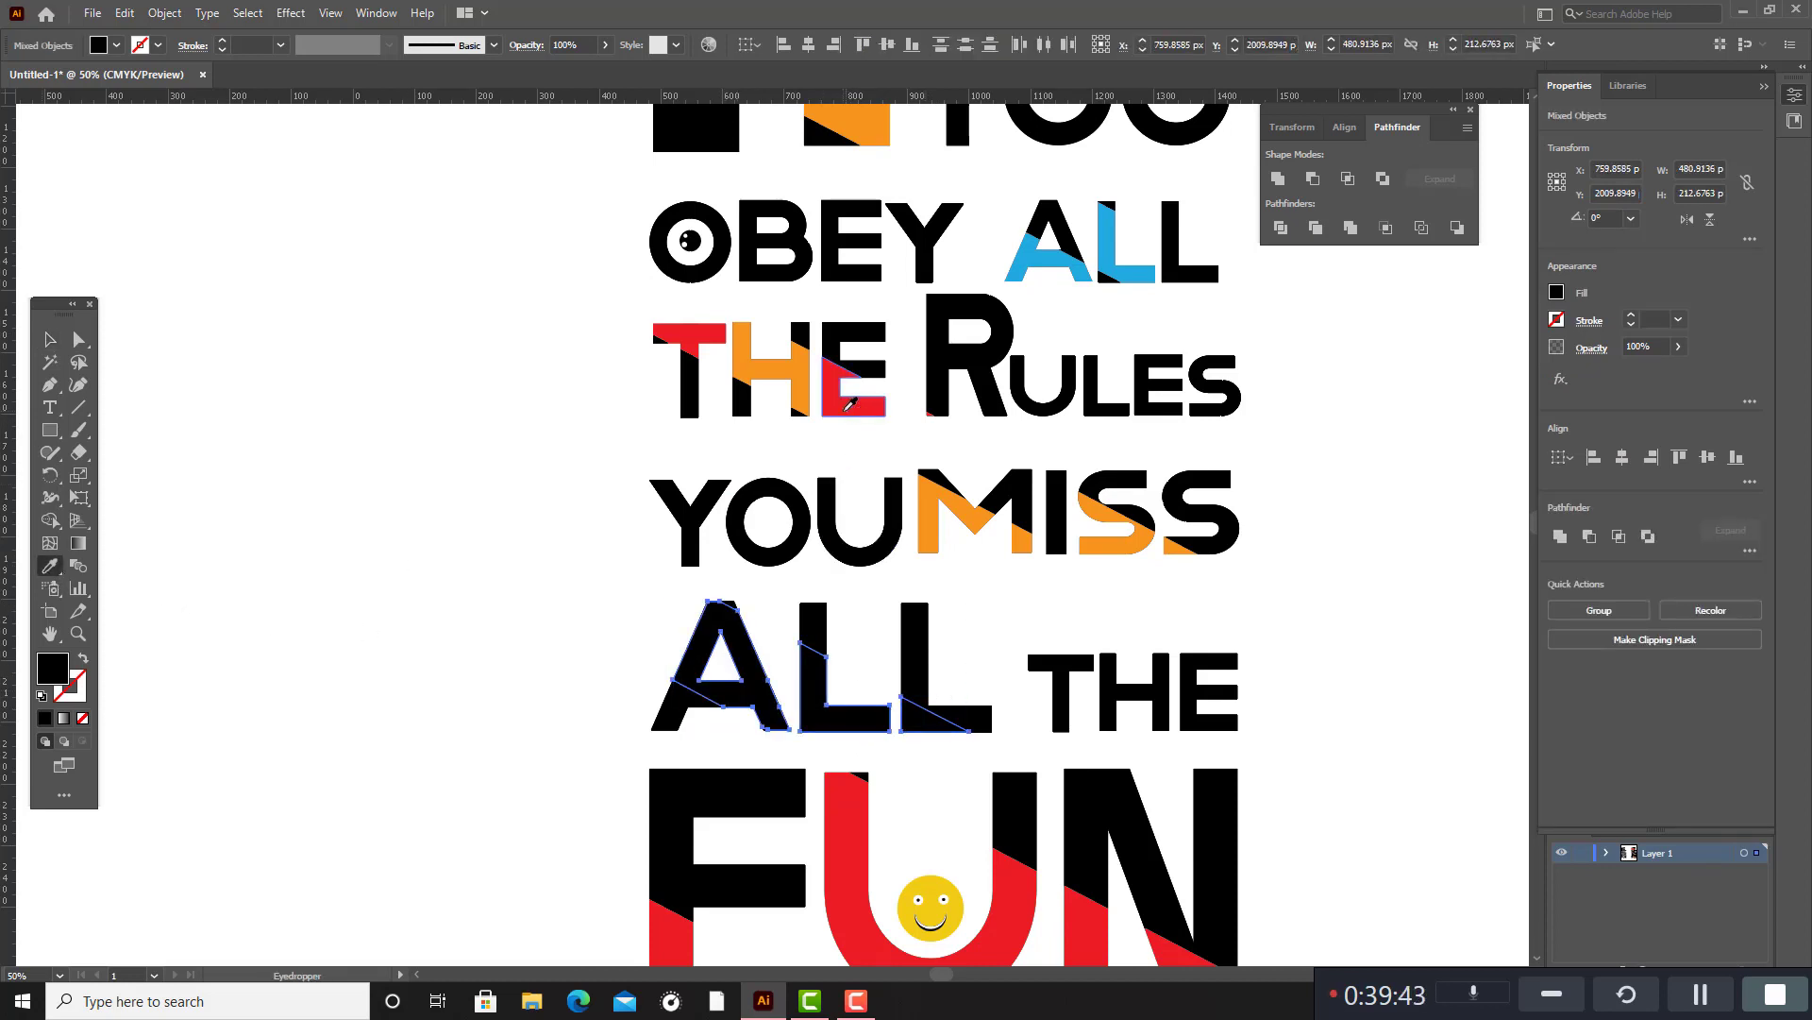
pyautogui.click(847, 406)
pyautogui.click(50, 341)
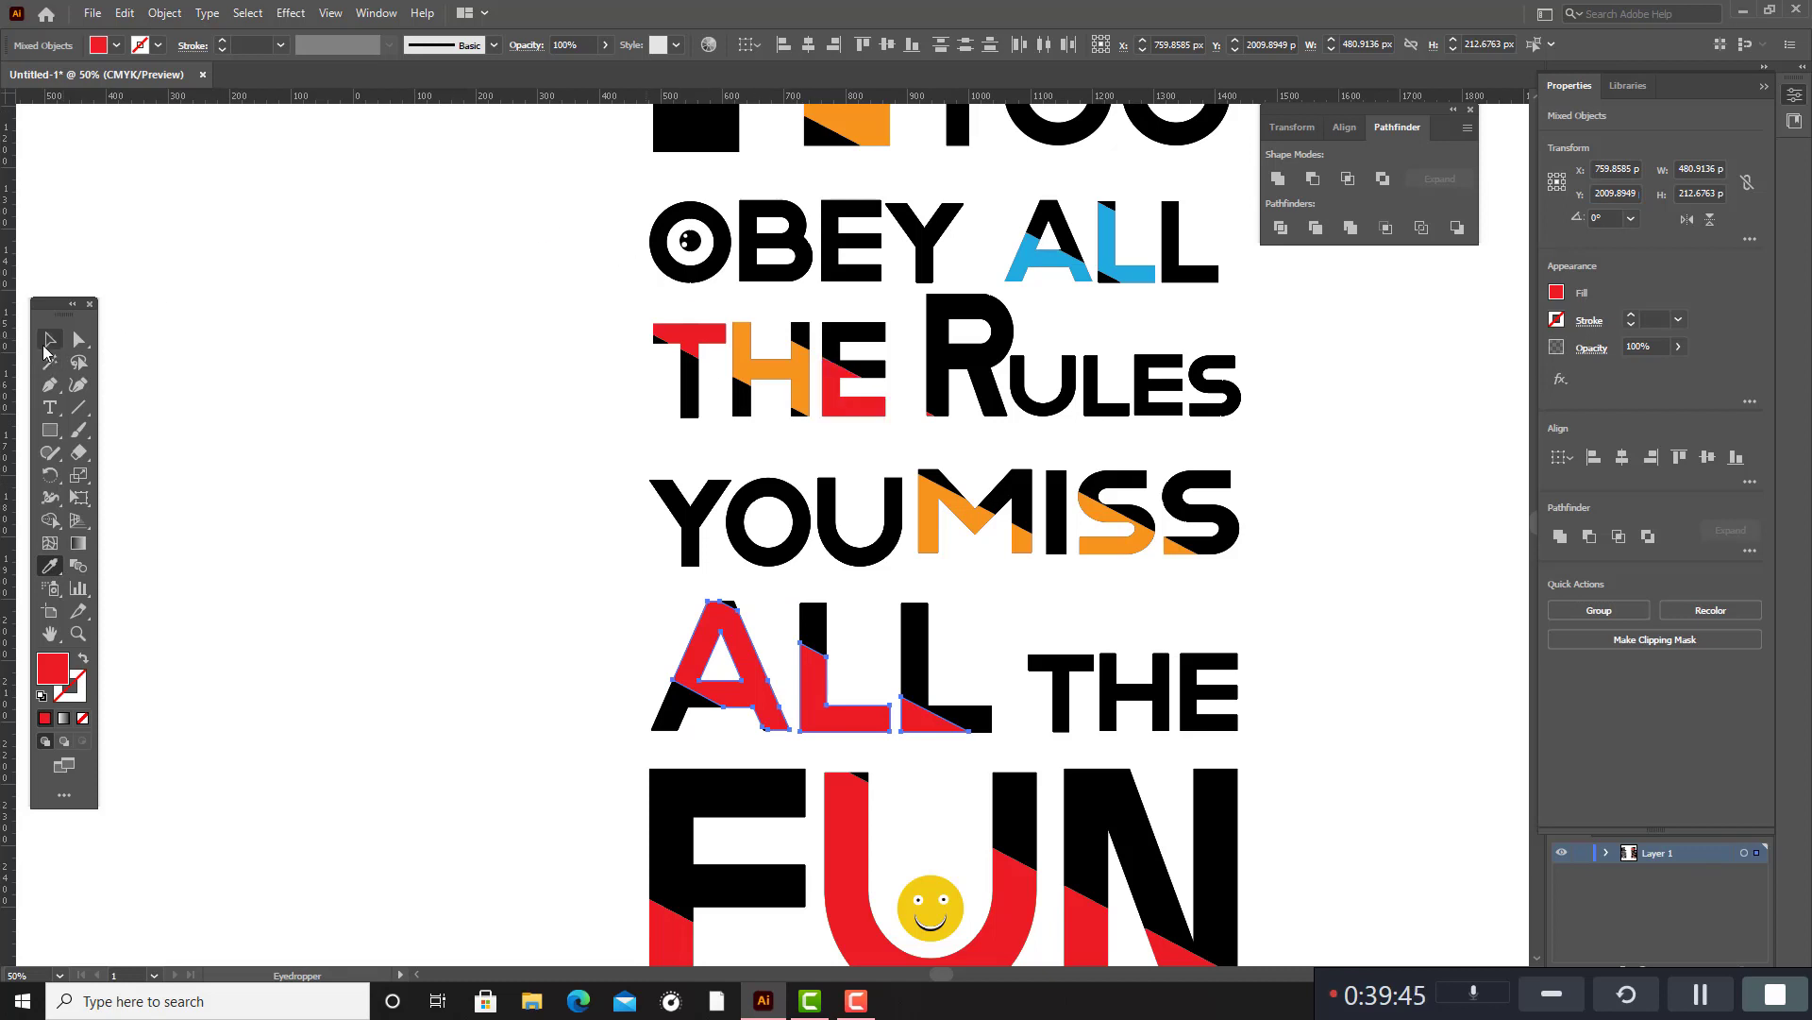
pyautogui.click(454, 482)
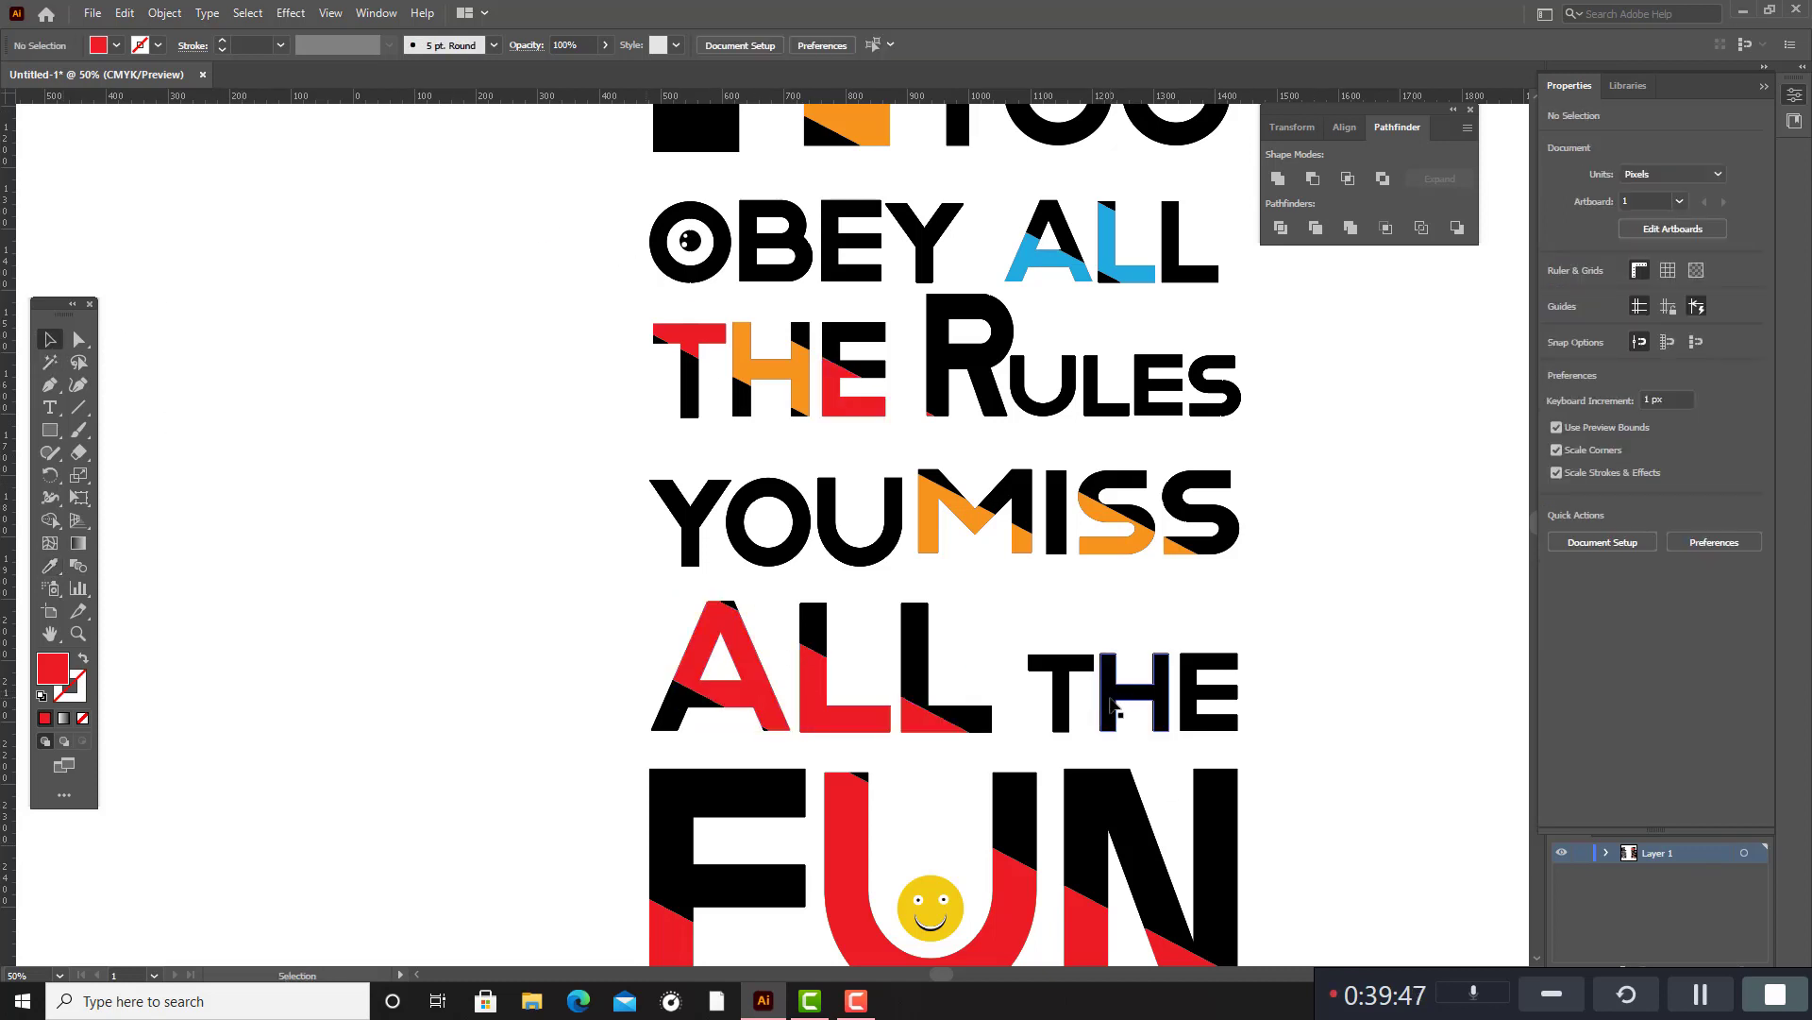
pyautogui.moveTo(1112, 703); pyautogui.dragTo(1293, 661)
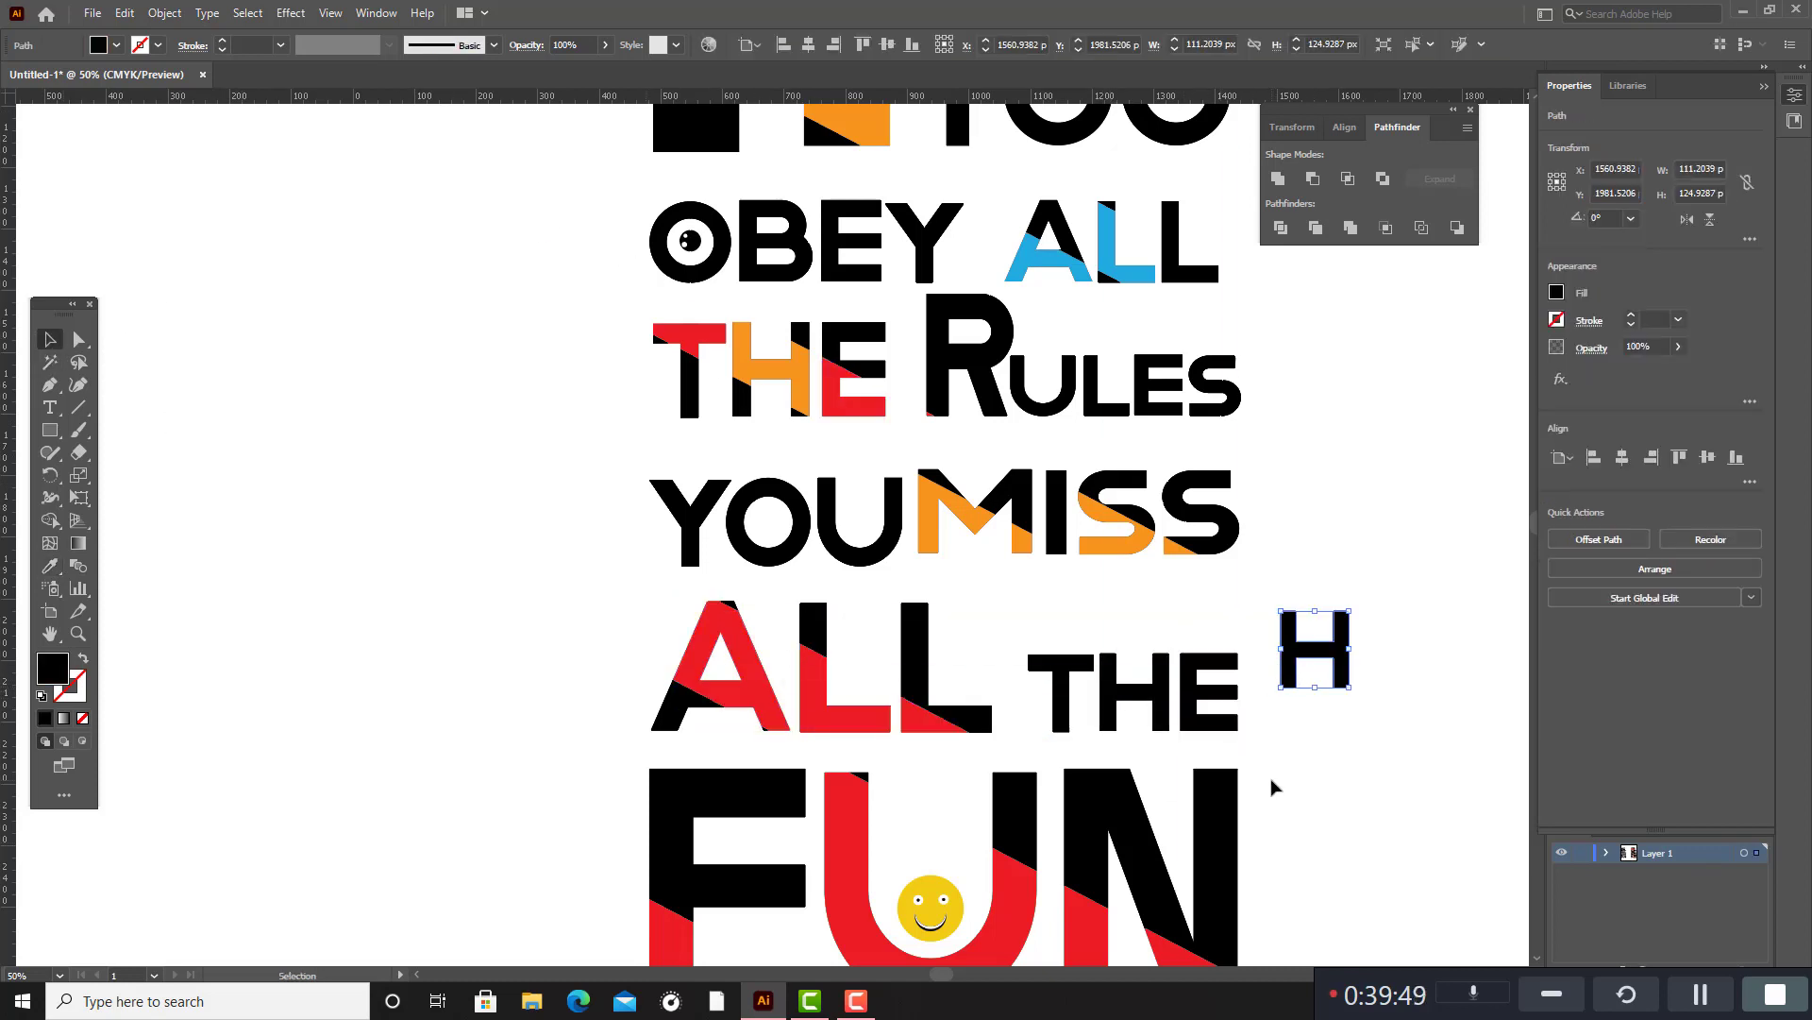
pyautogui.hotkey('ctrl', 'z')
pyautogui.click(1333, 791)
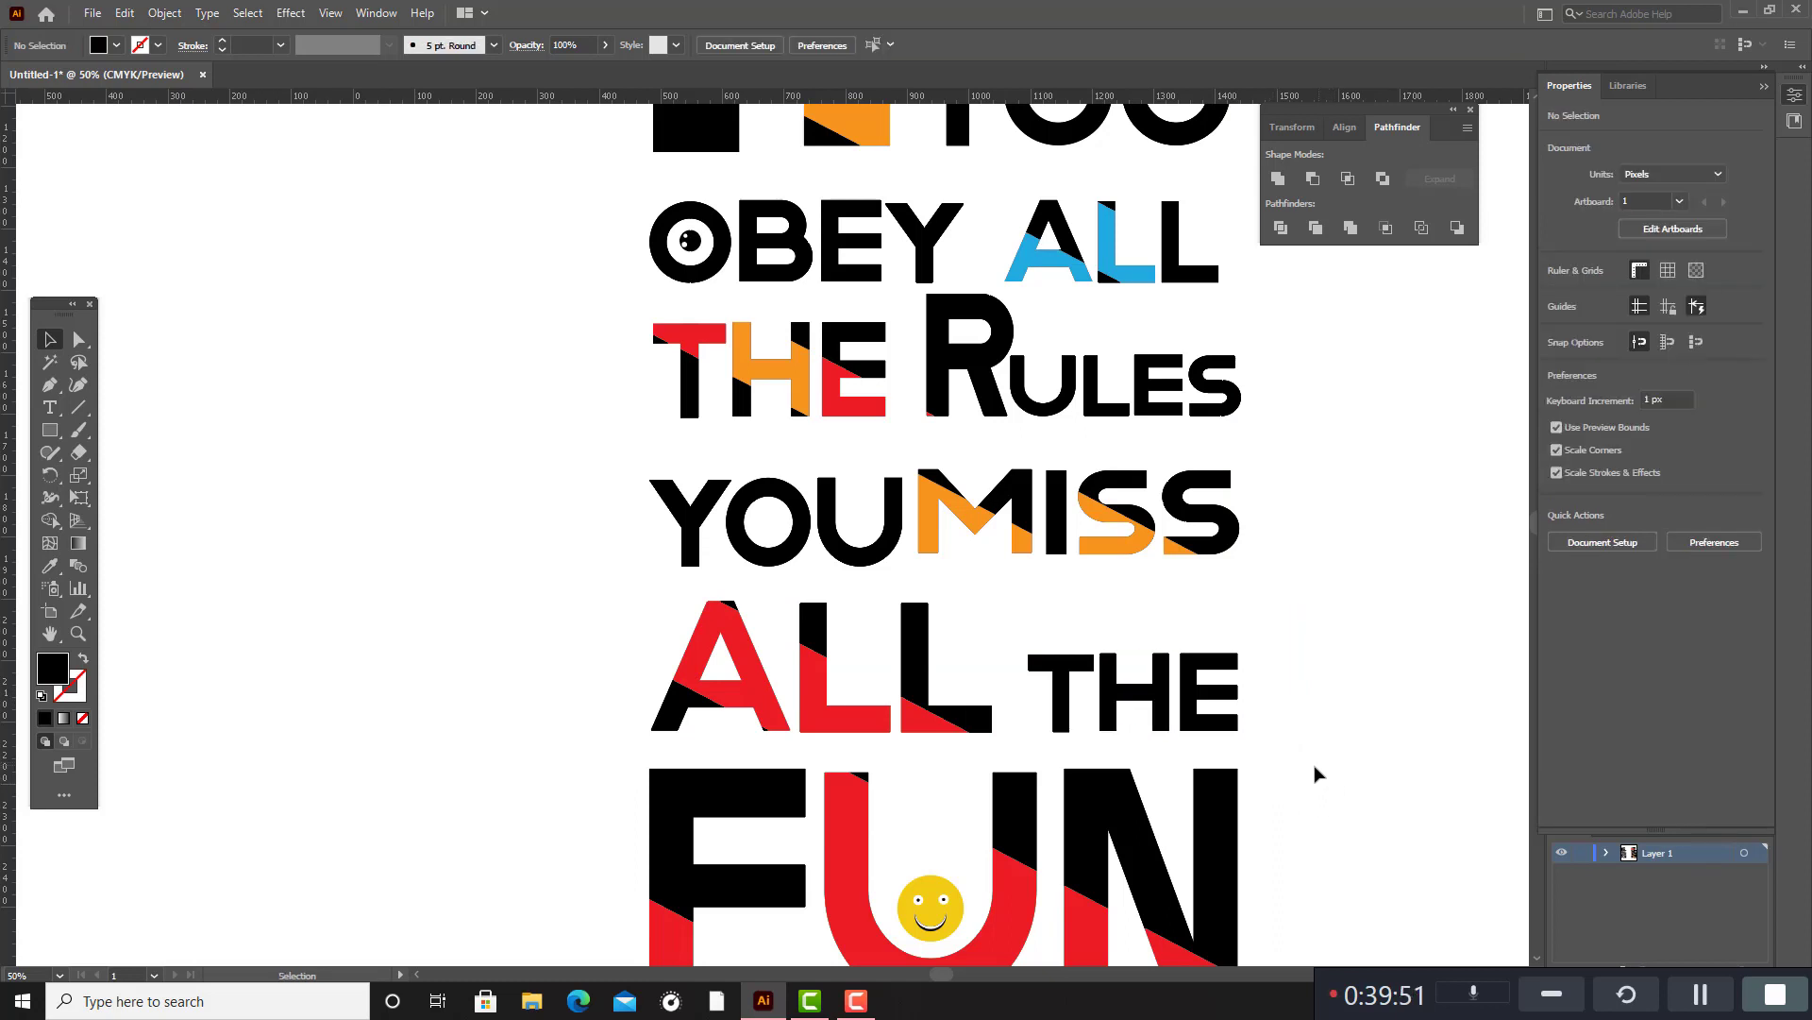
# Fill the small slanted segment at the foot of the Y in the YOU beside IF with the orange sampled from the F.
pyautogui.scroll(1, 1314, 776)
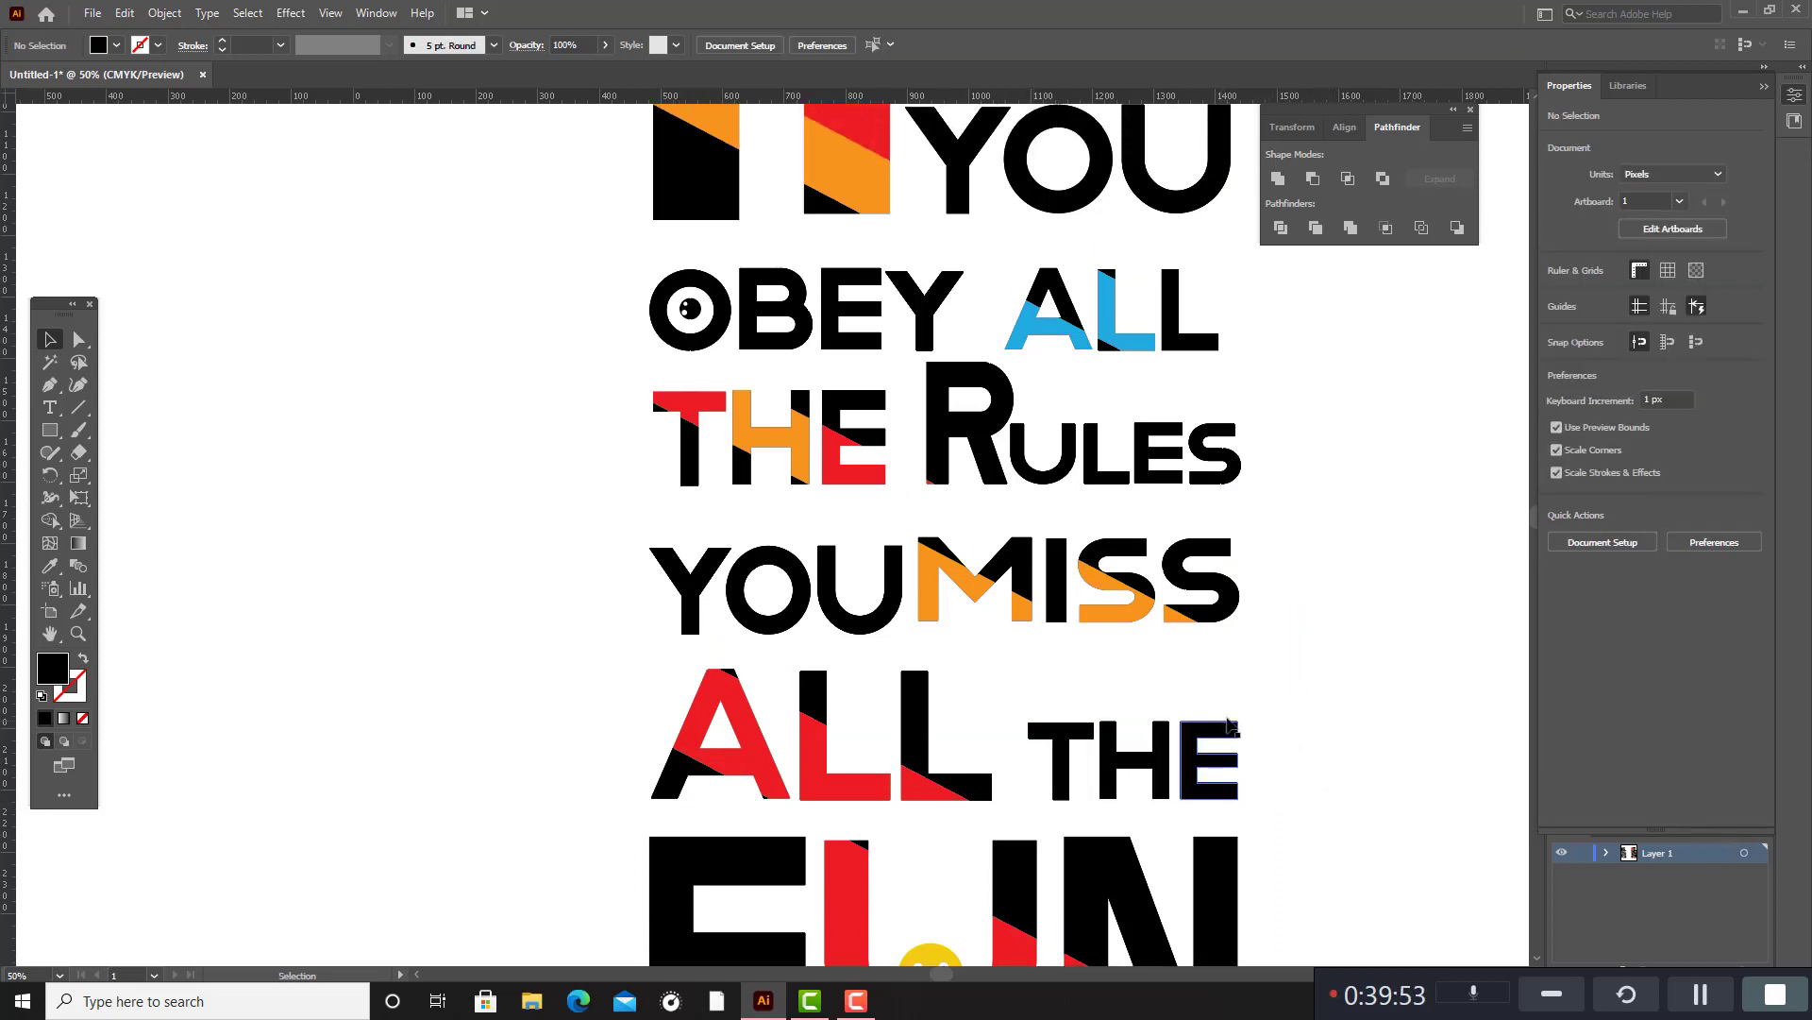
pyautogui.scroll(-2, 1213, 755)
pyautogui.scroll(5, 1225, 710)
pyautogui.scroll(-5, 1223, 710)
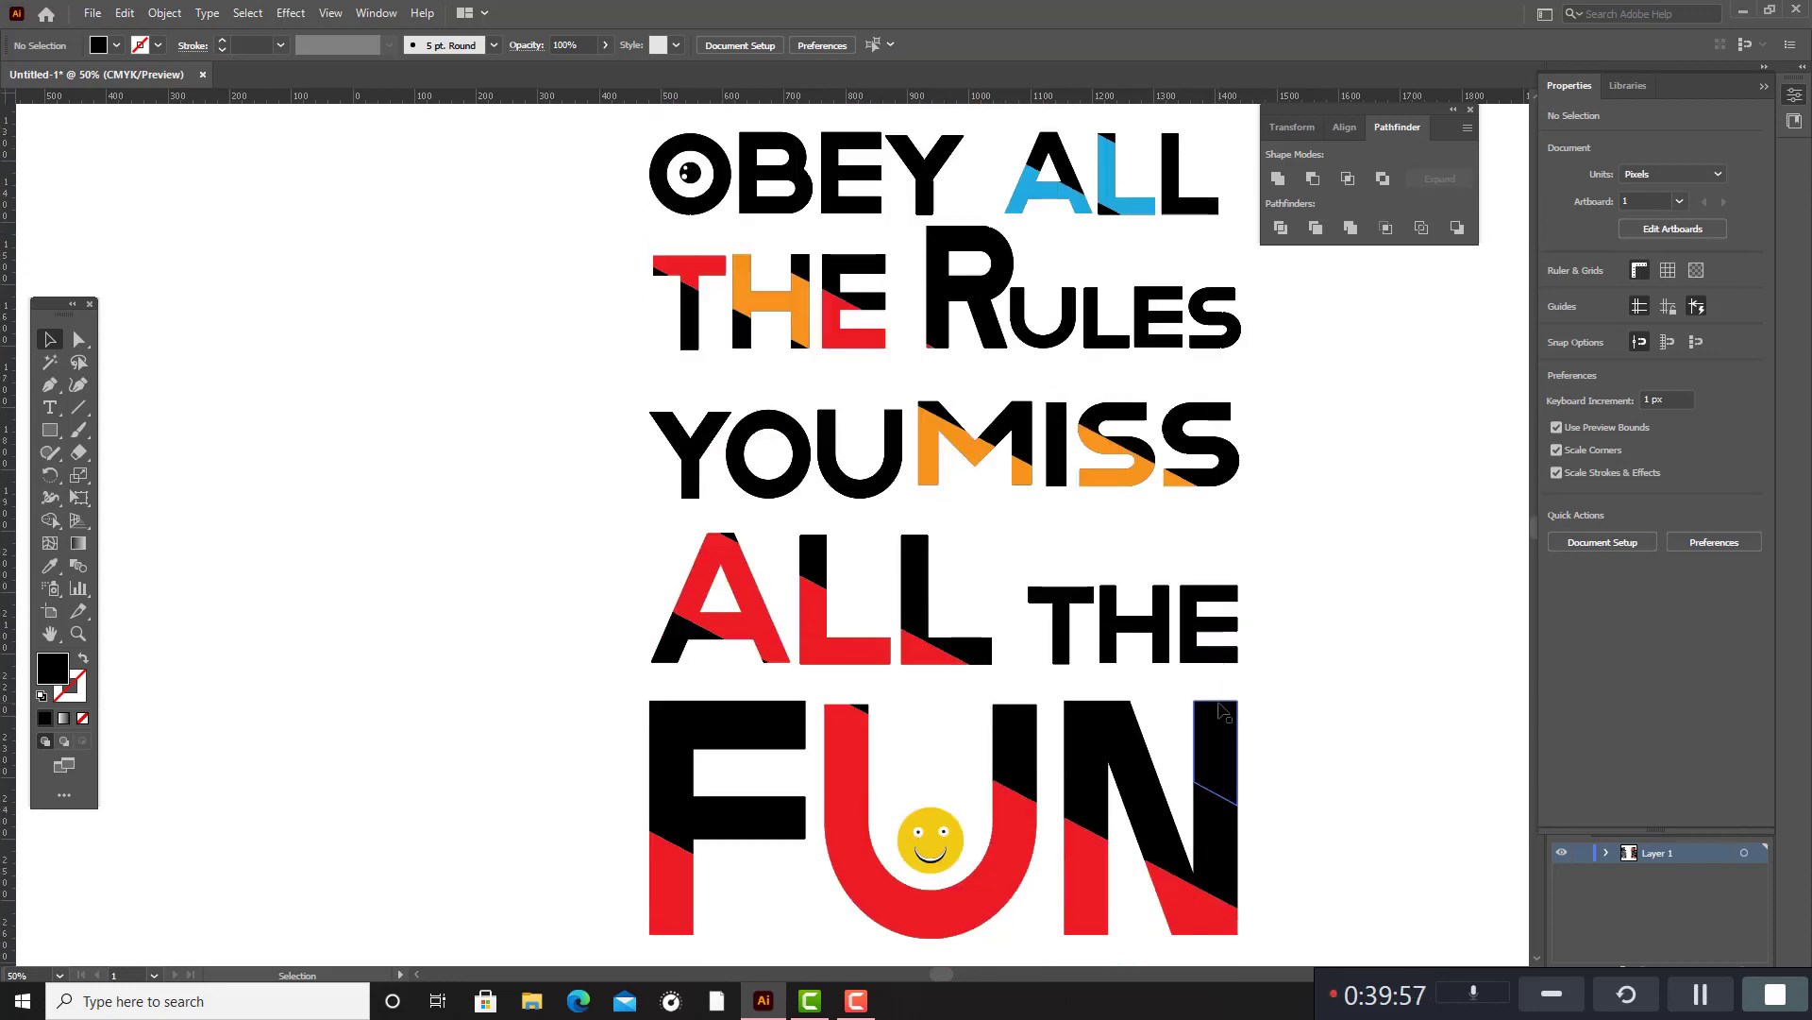
pyautogui.scroll(7, 1224, 710)
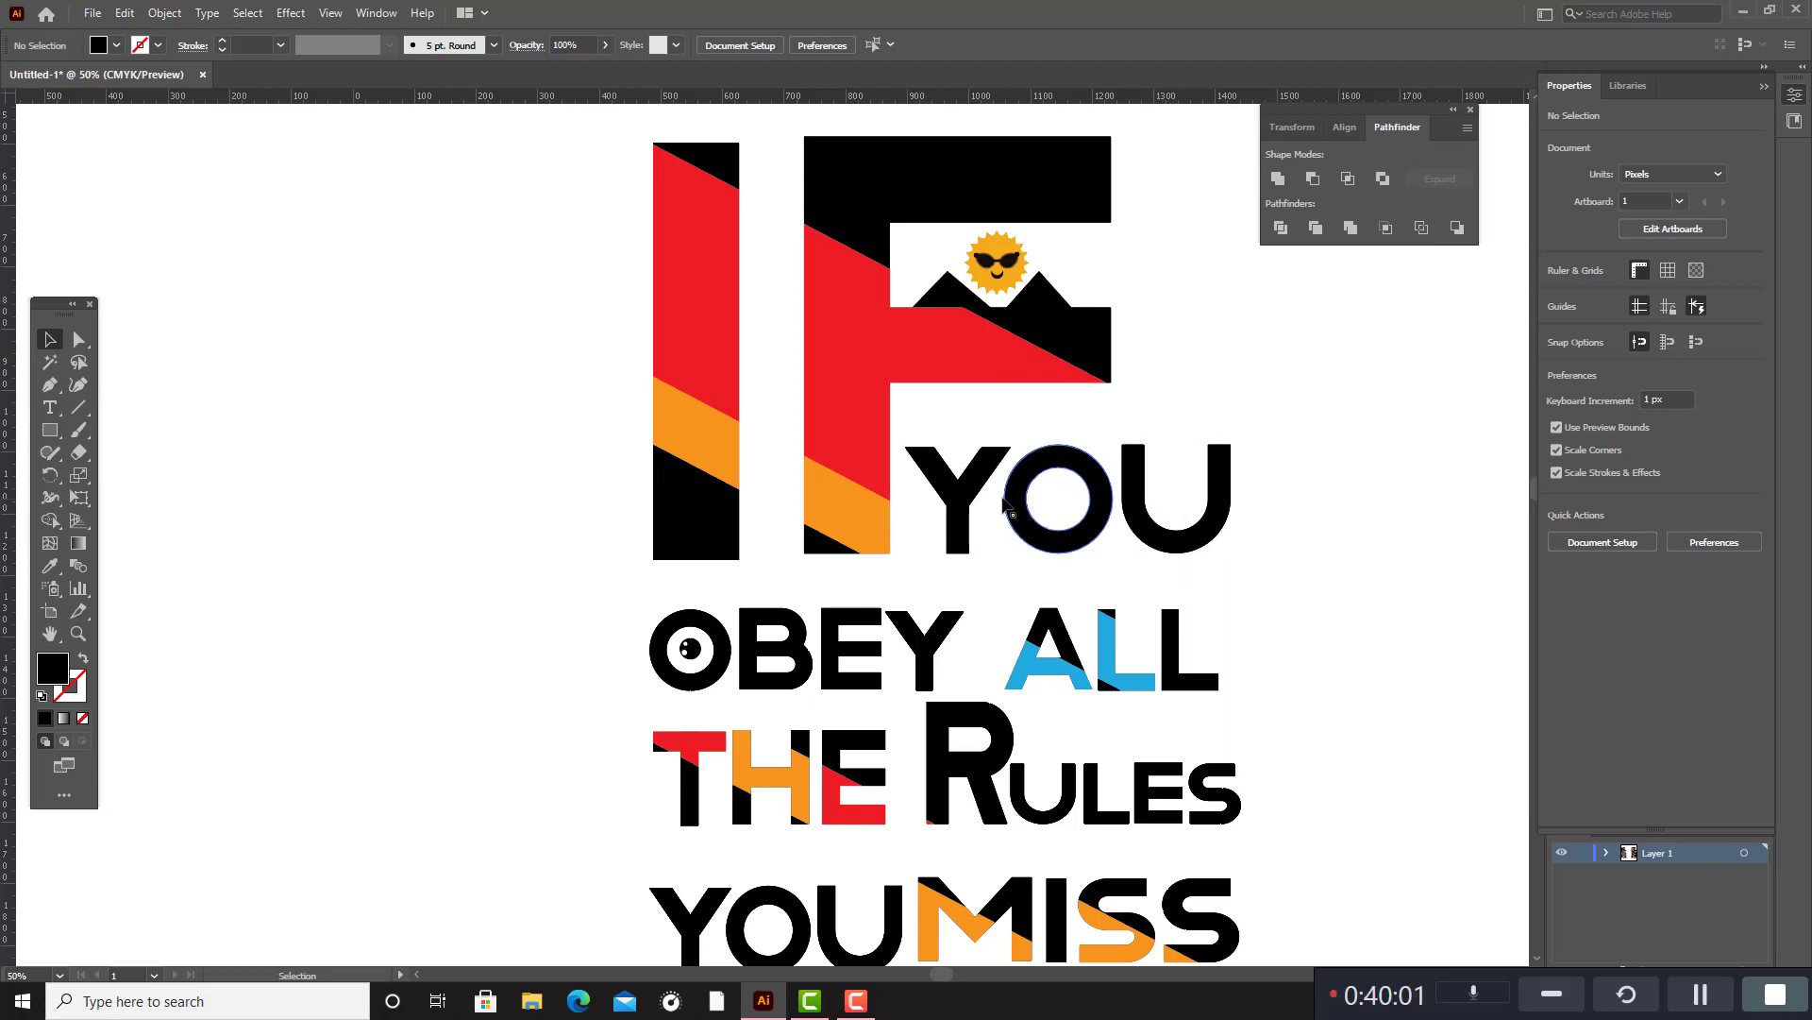
pyautogui.click(957, 541)
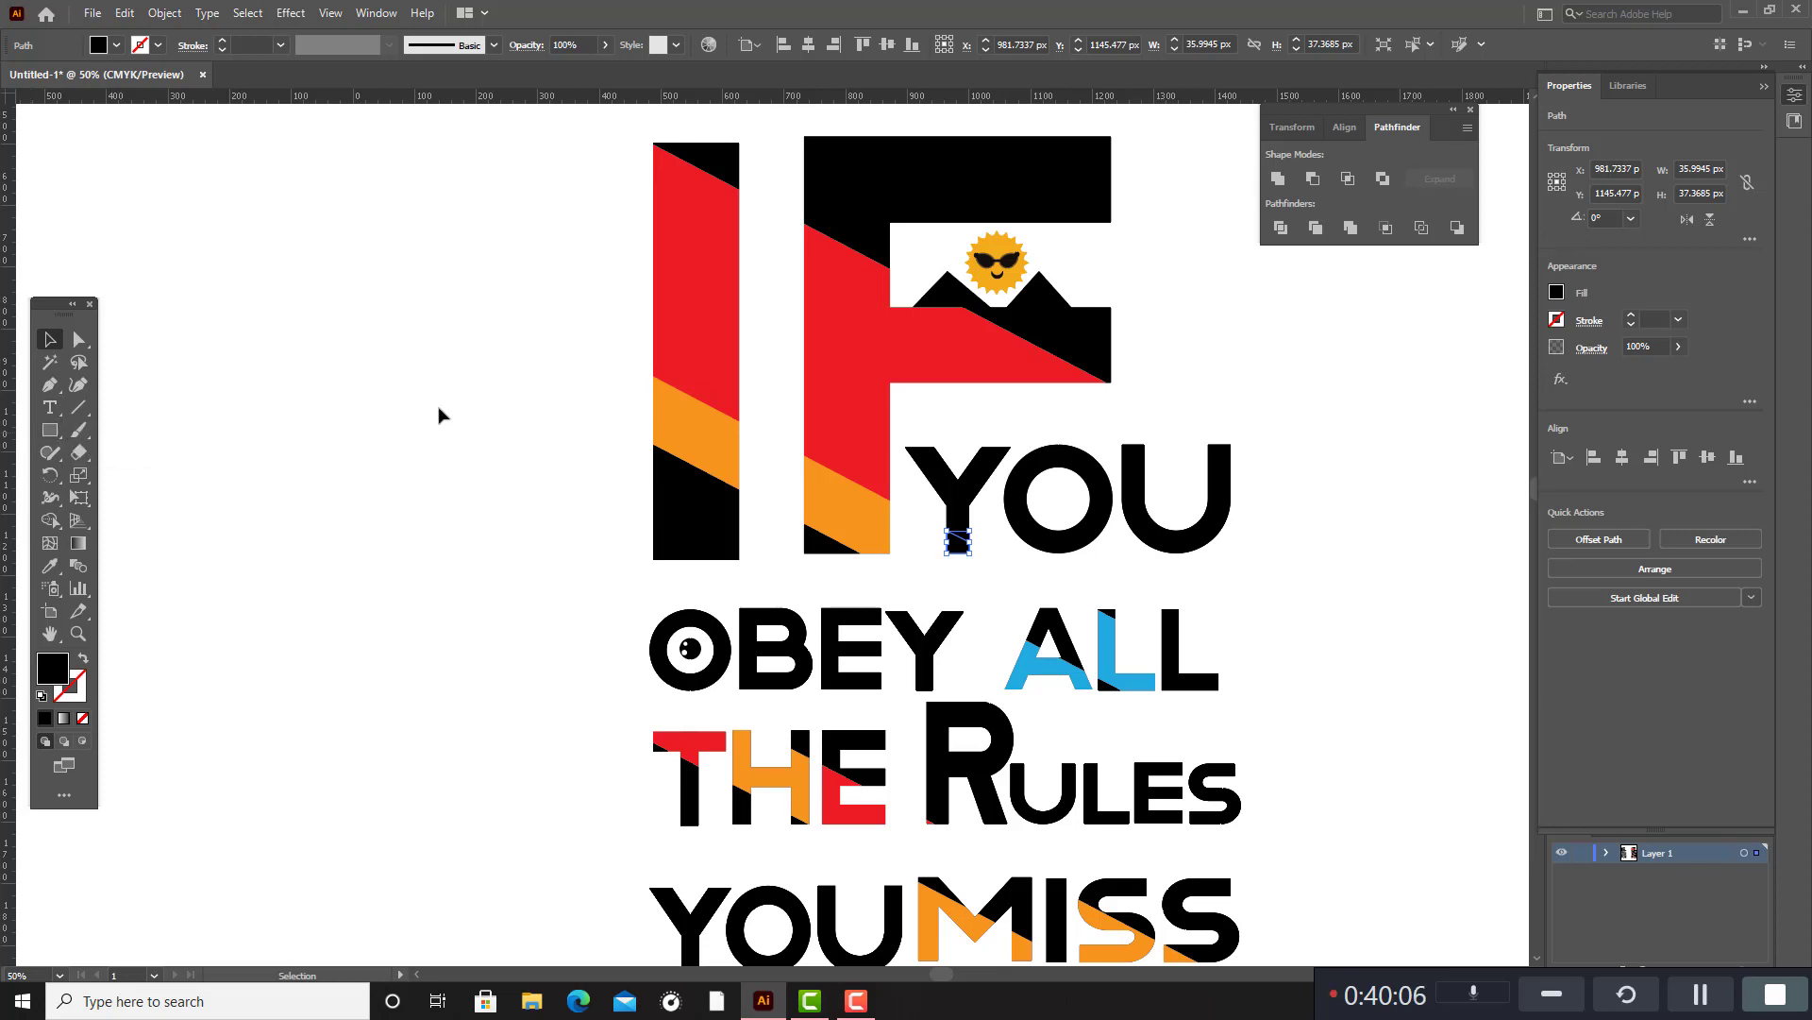
pyautogui.click(1079, 500)
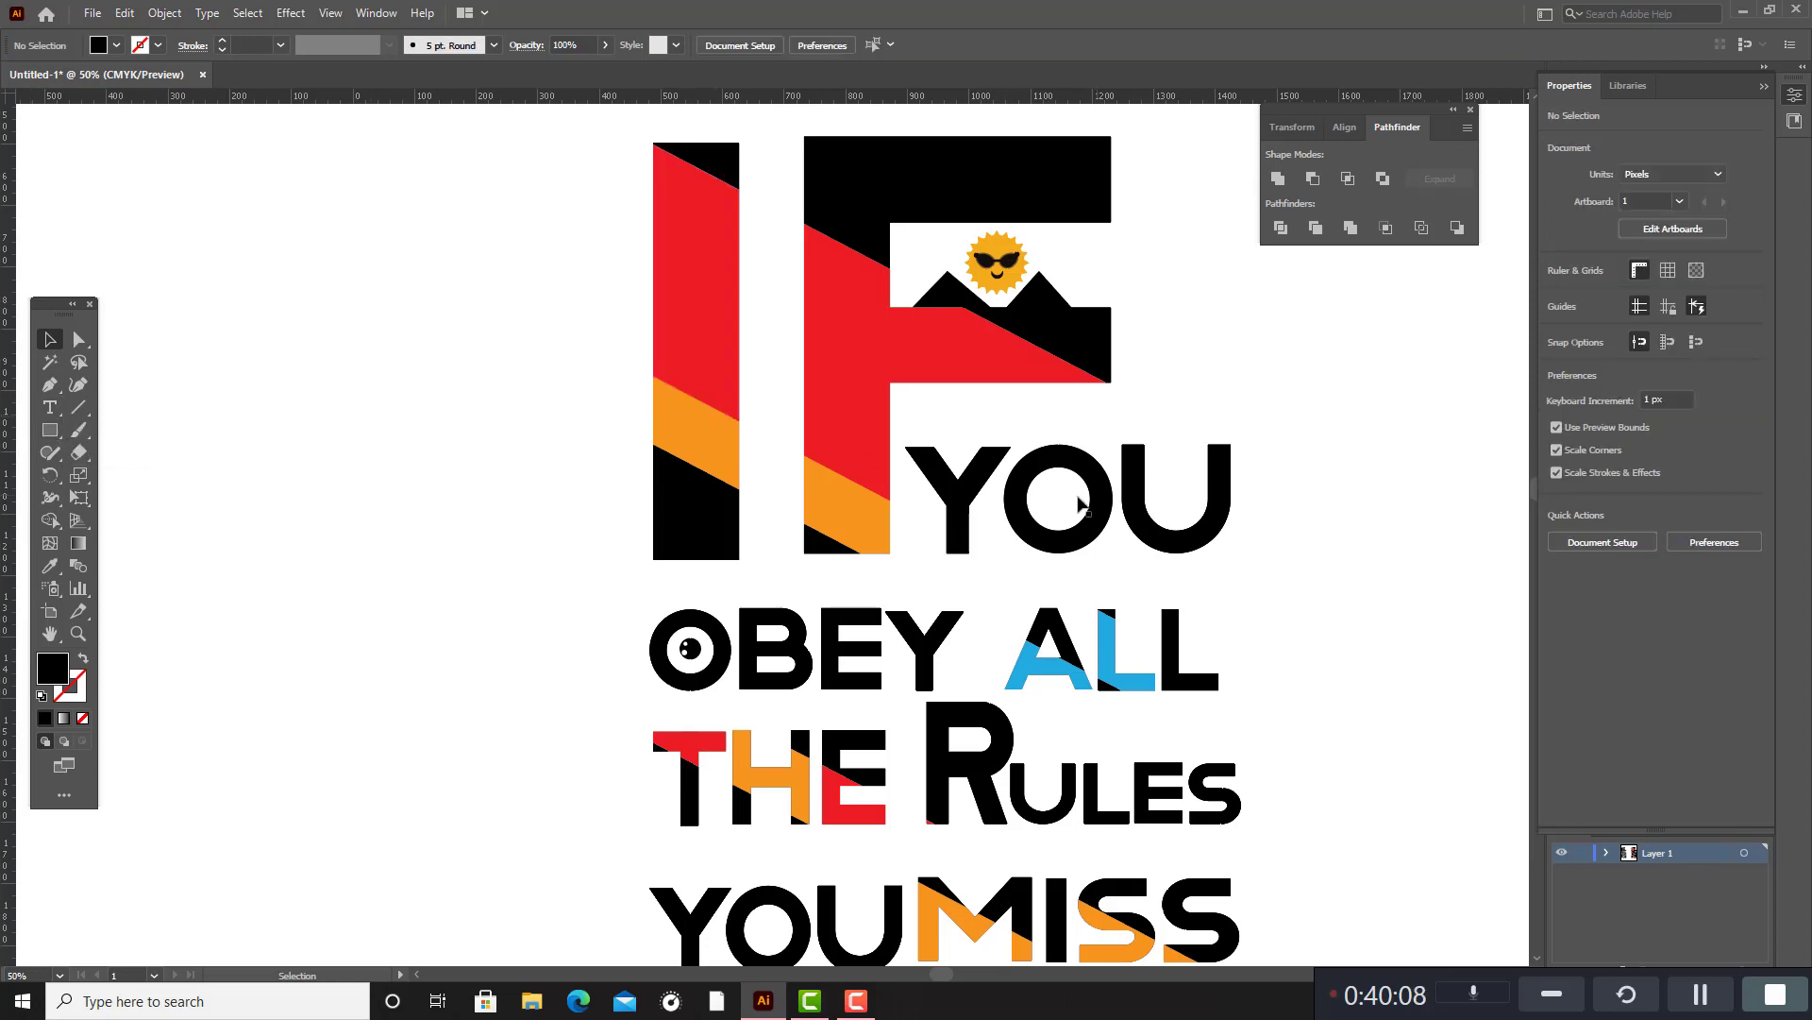
pyautogui.click(971, 485)
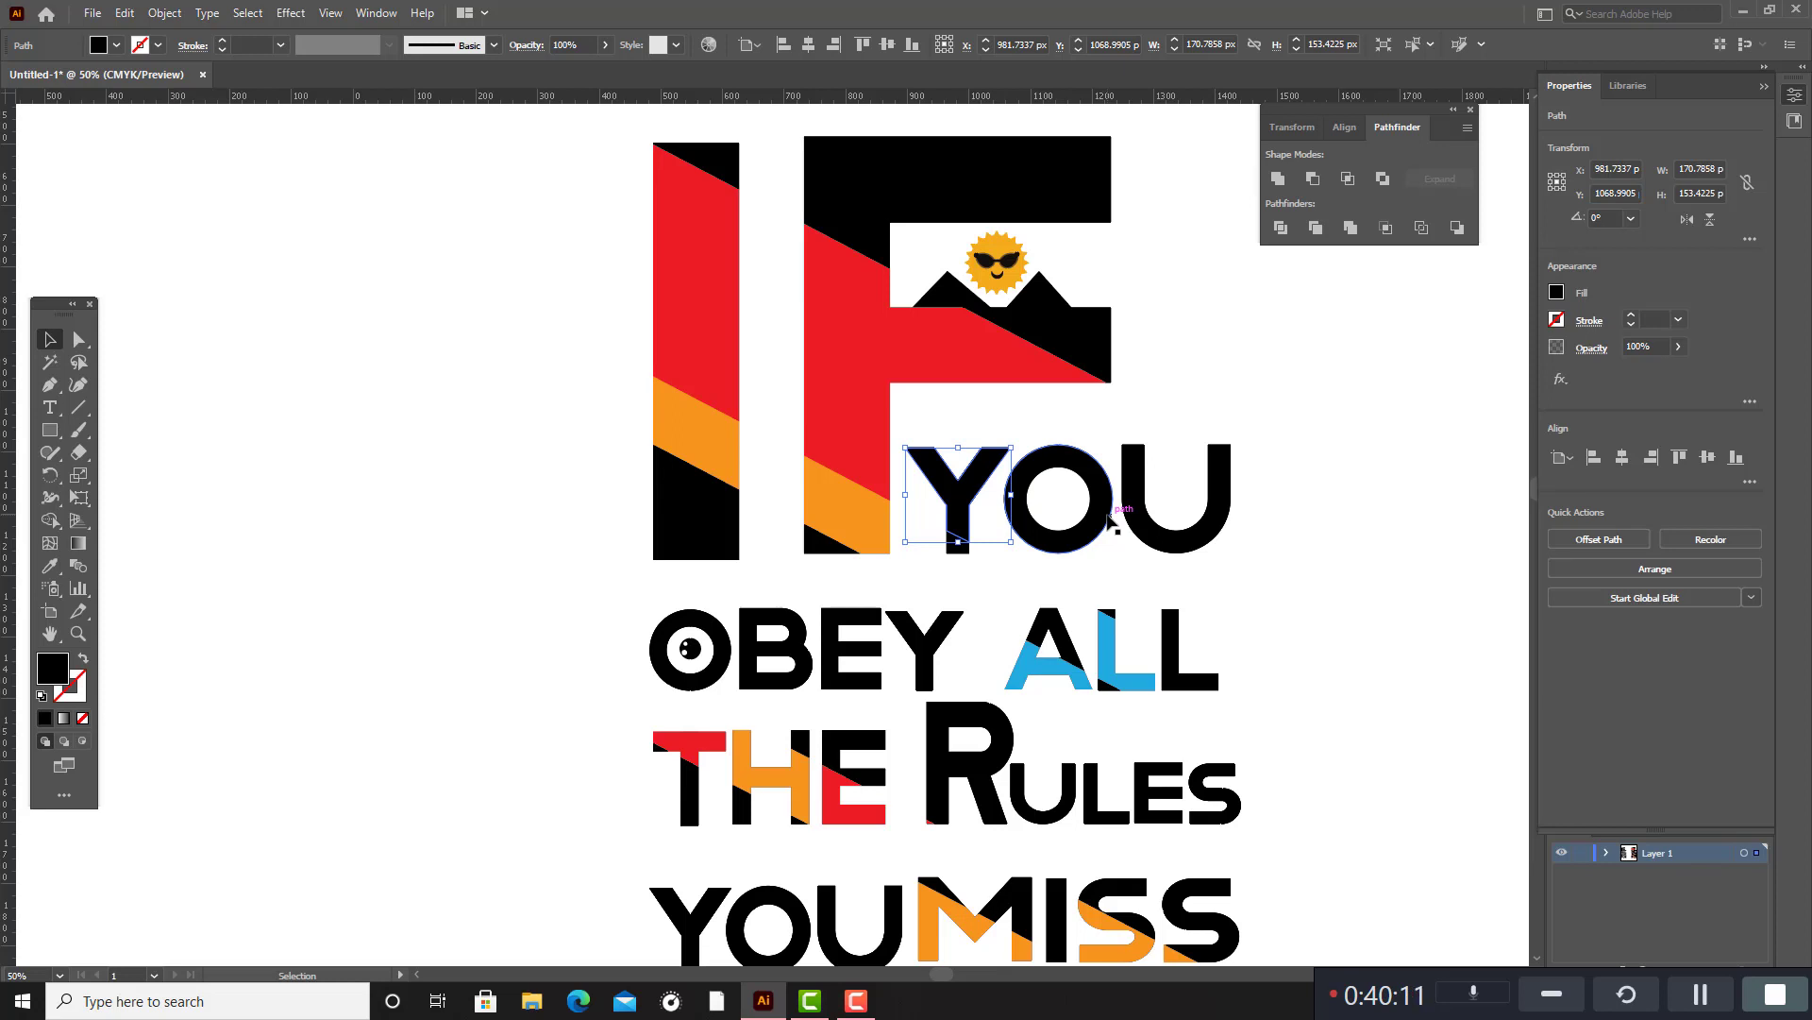
pyautogui.click(970, 587)
pyautogui.click(948, 550)
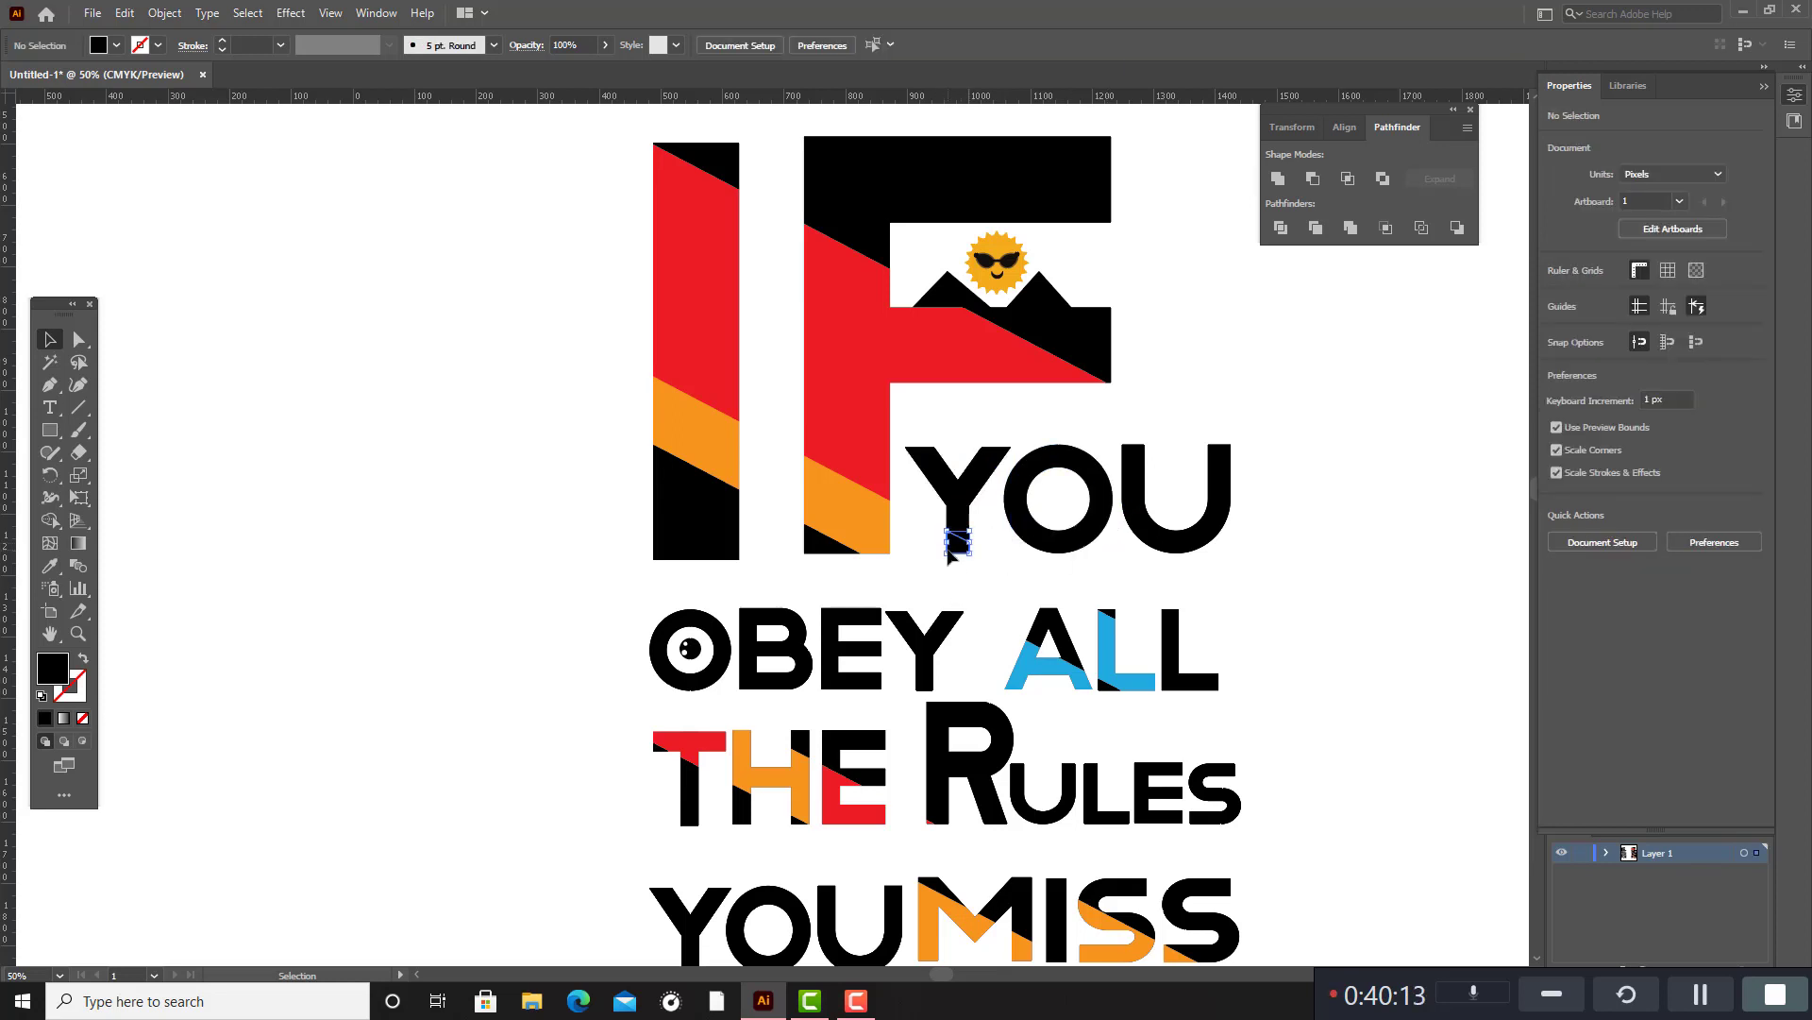
pyautogui.click(50, 565)
pyautogui.click(855, 522)
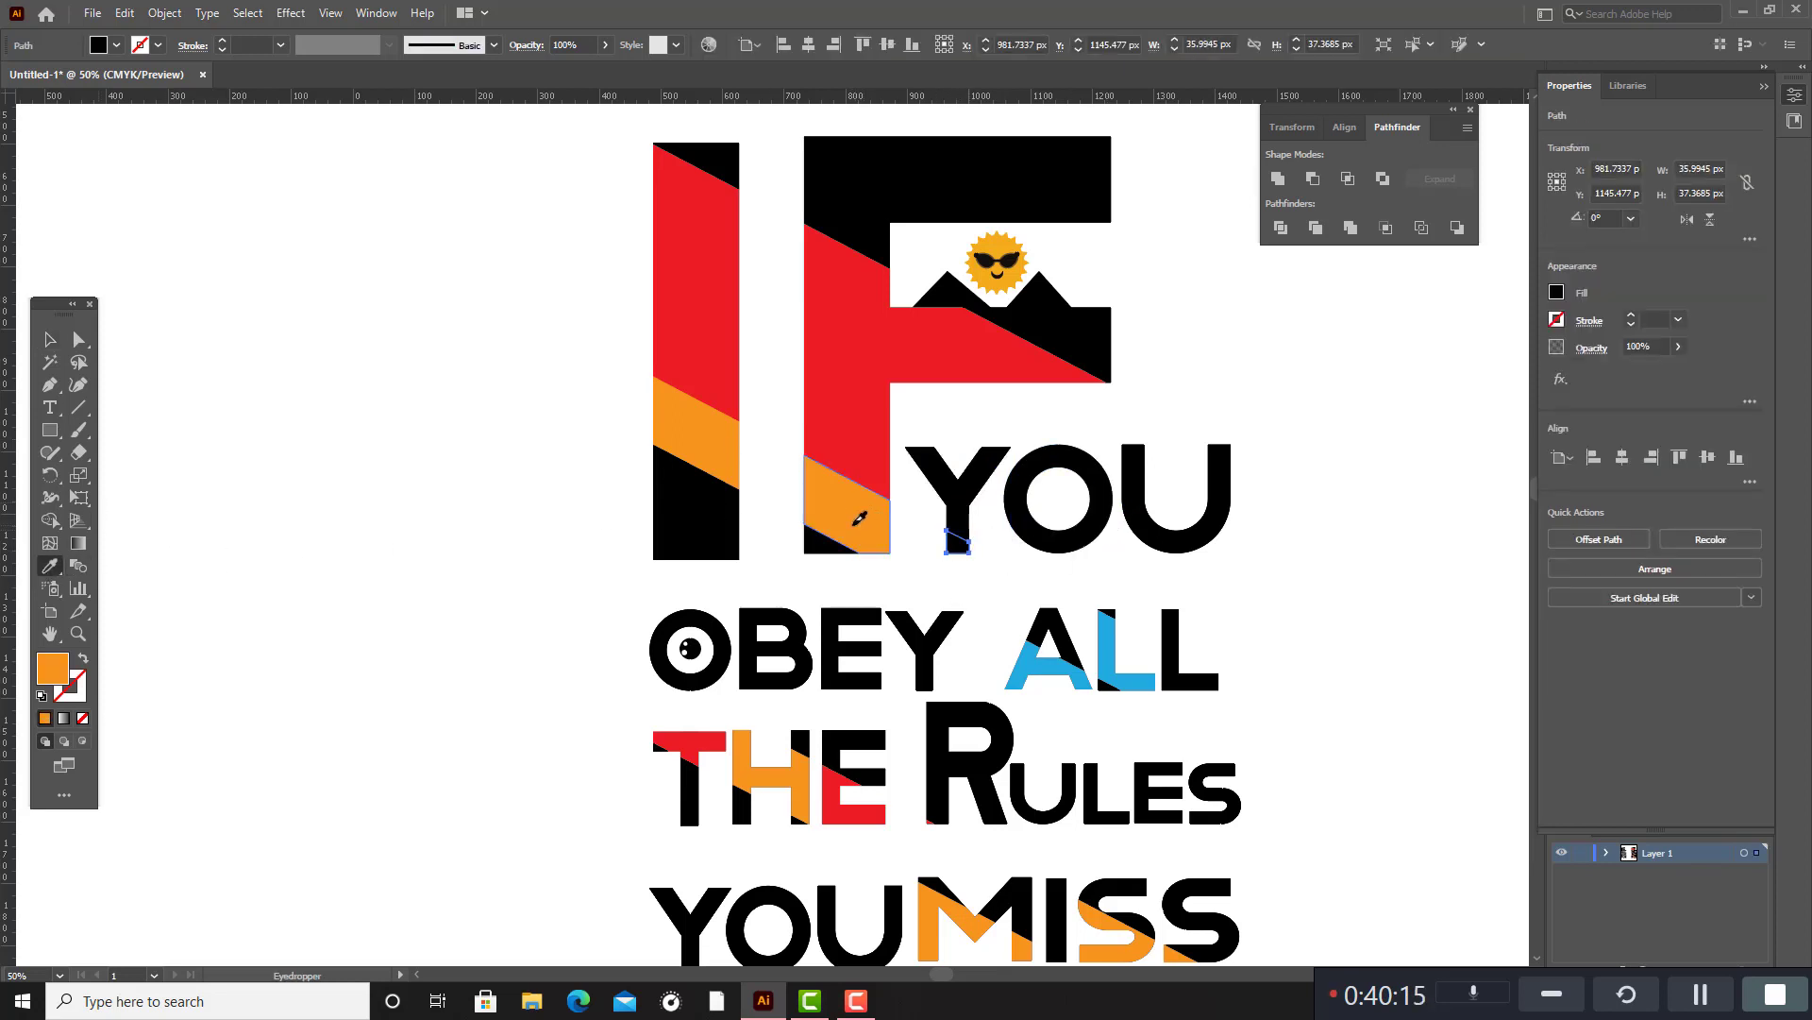
pyautogui.click(50, 338)
pyautogui.click(174, 391)
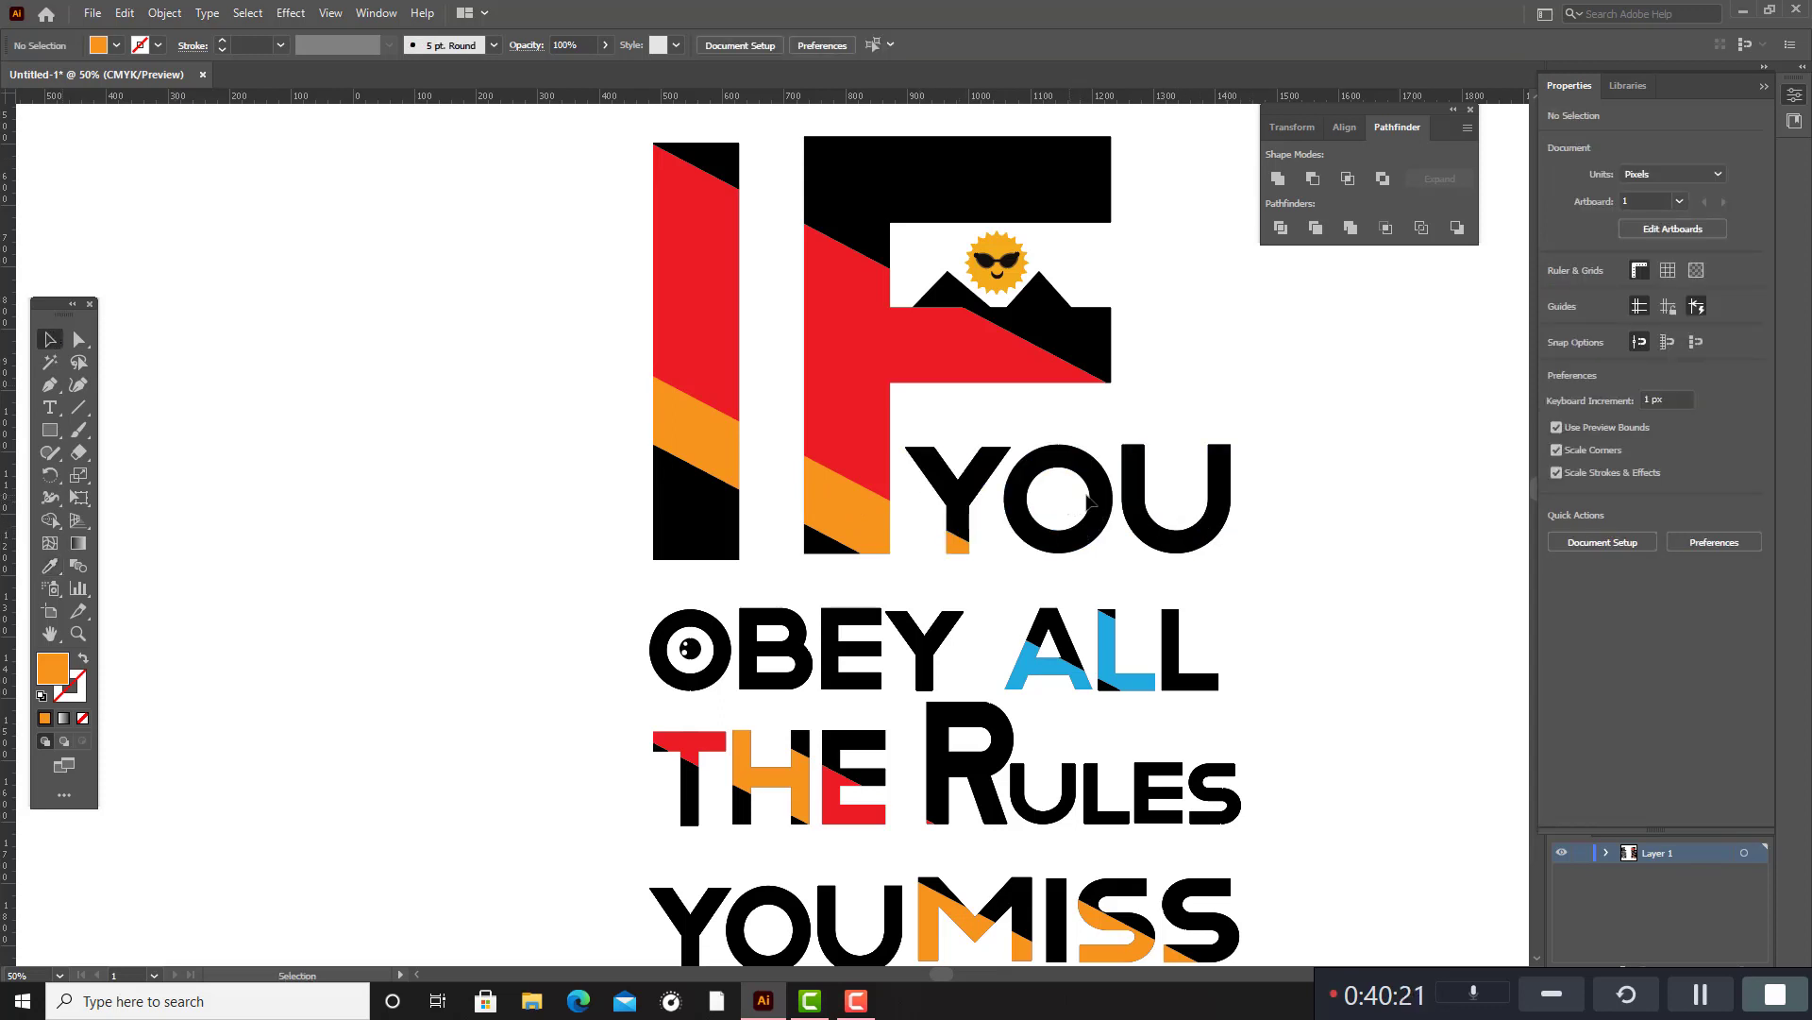
pyautogui.scroll(-5, 1151, 482)
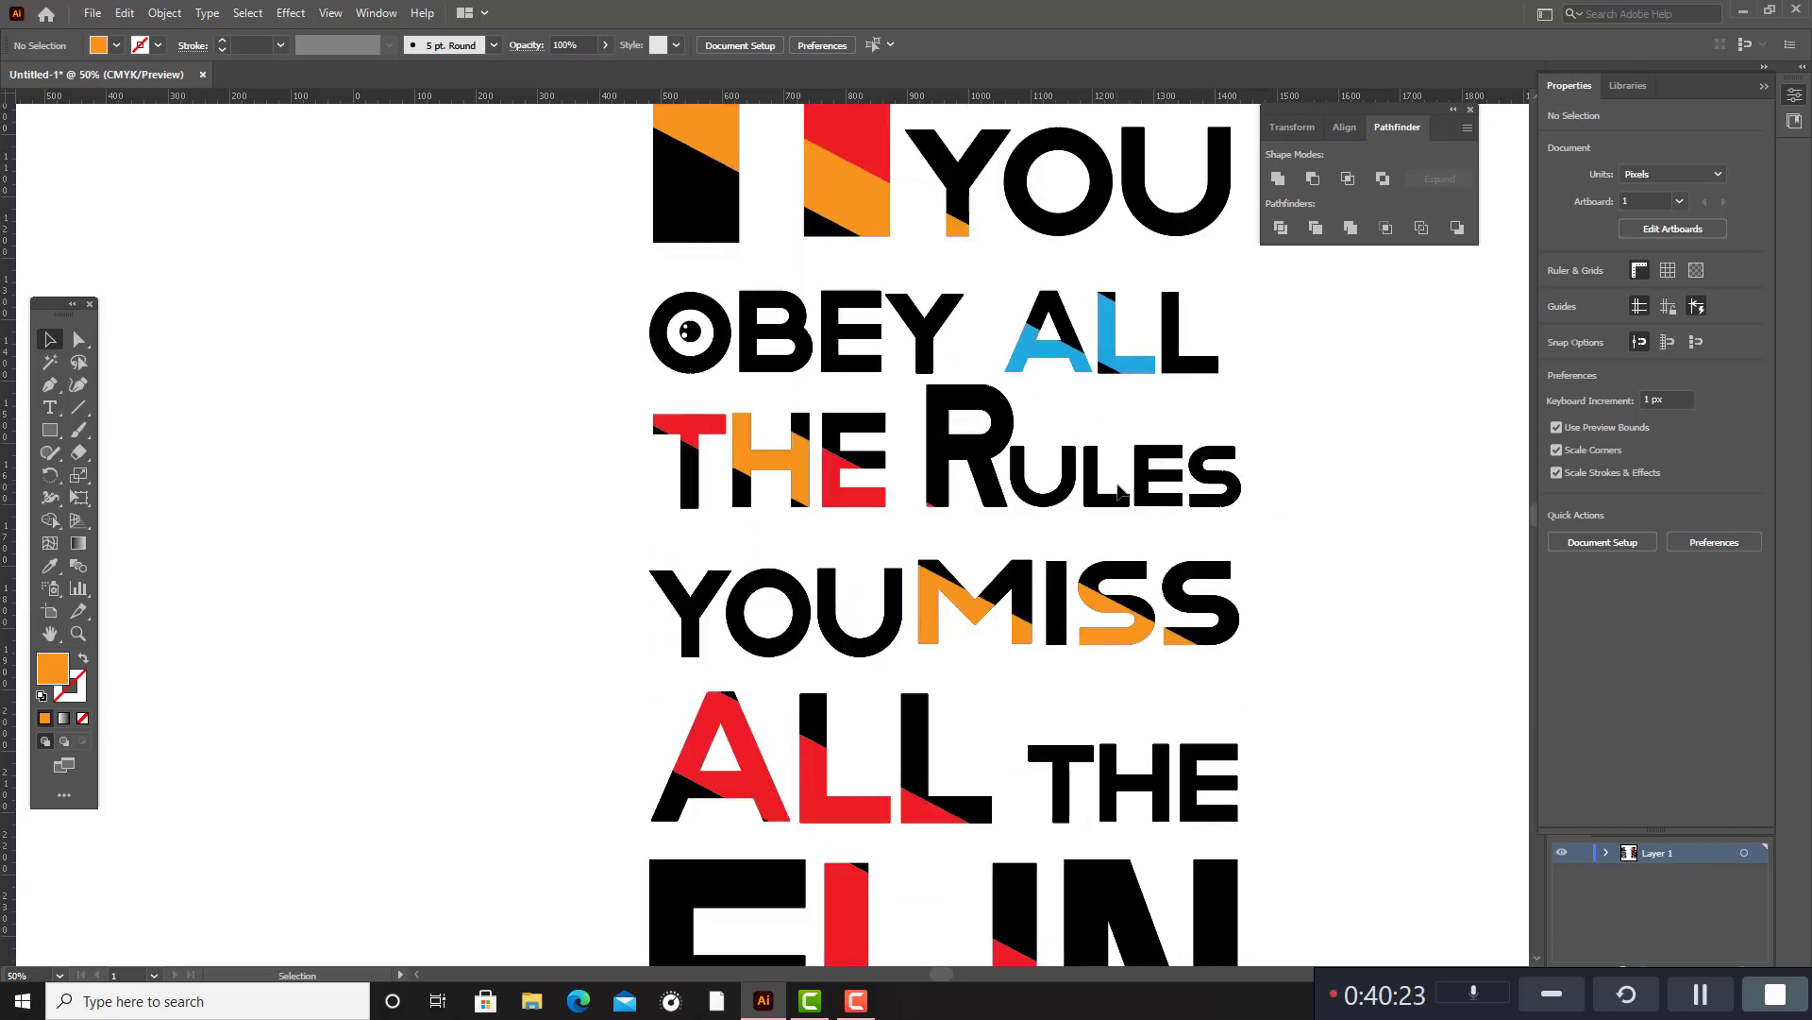
pyautogui.scroll(4, 1118, 490)
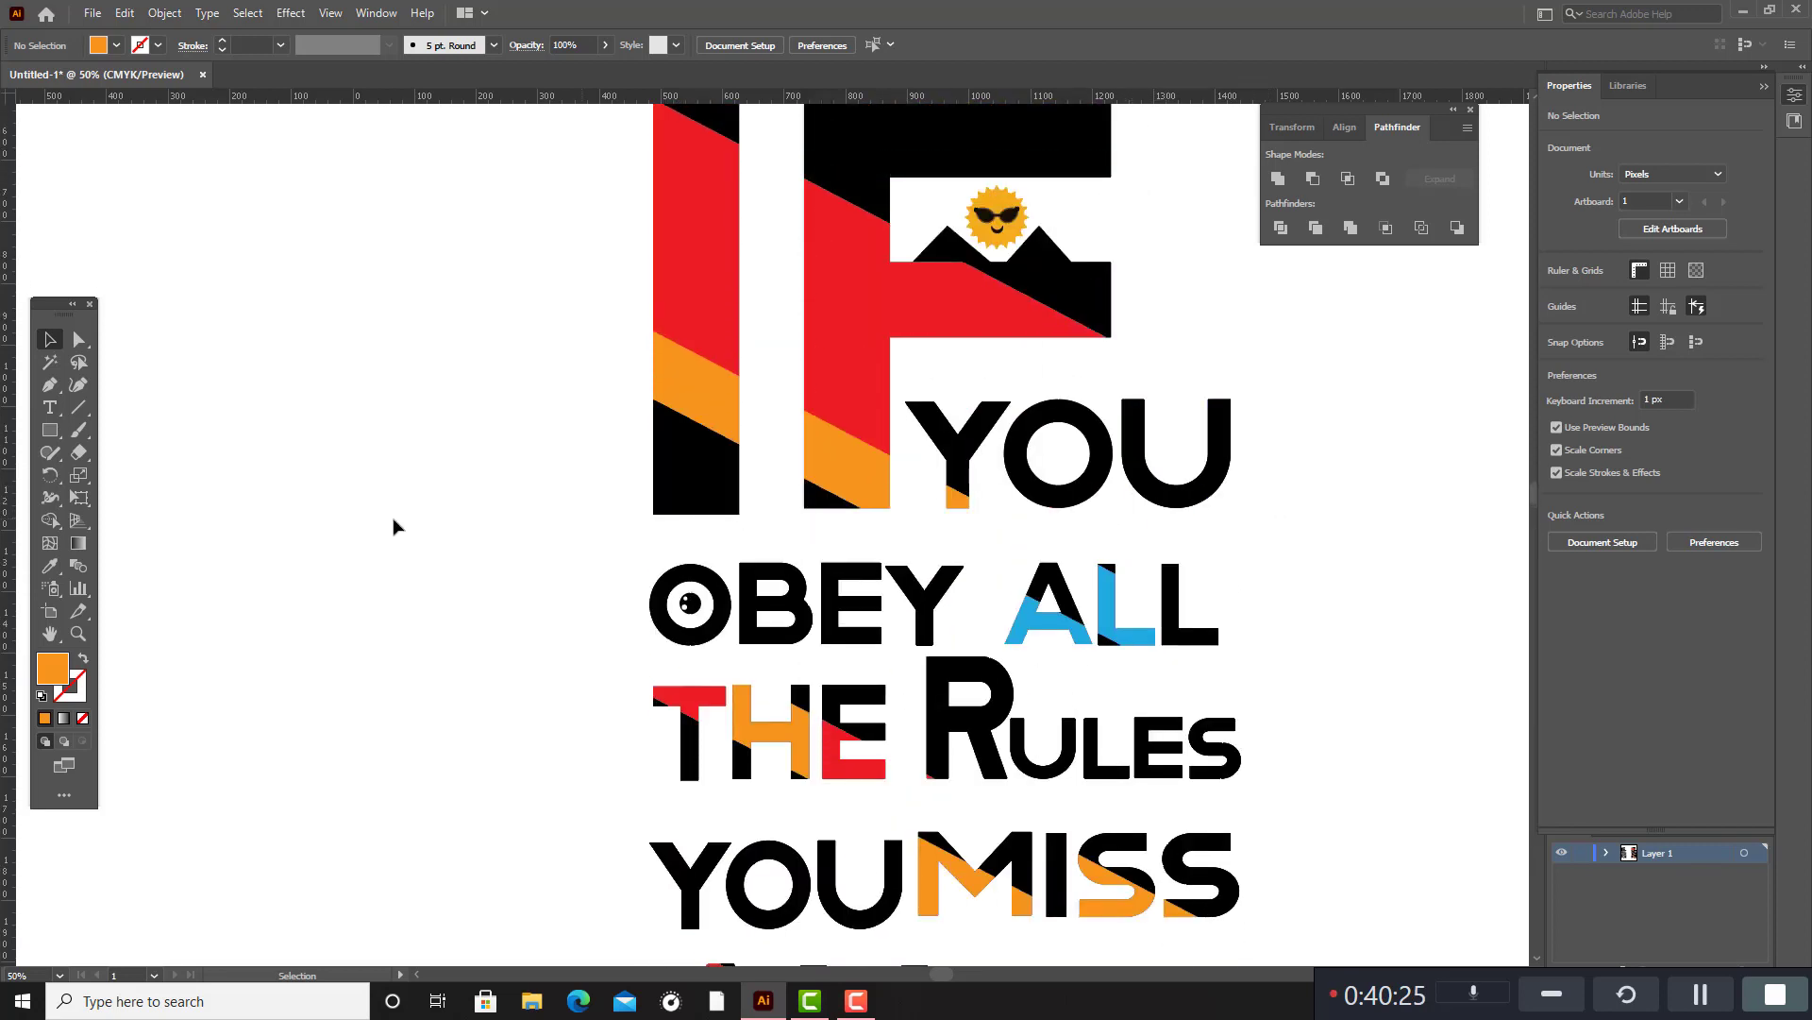
pyautogui.click(54, 440)
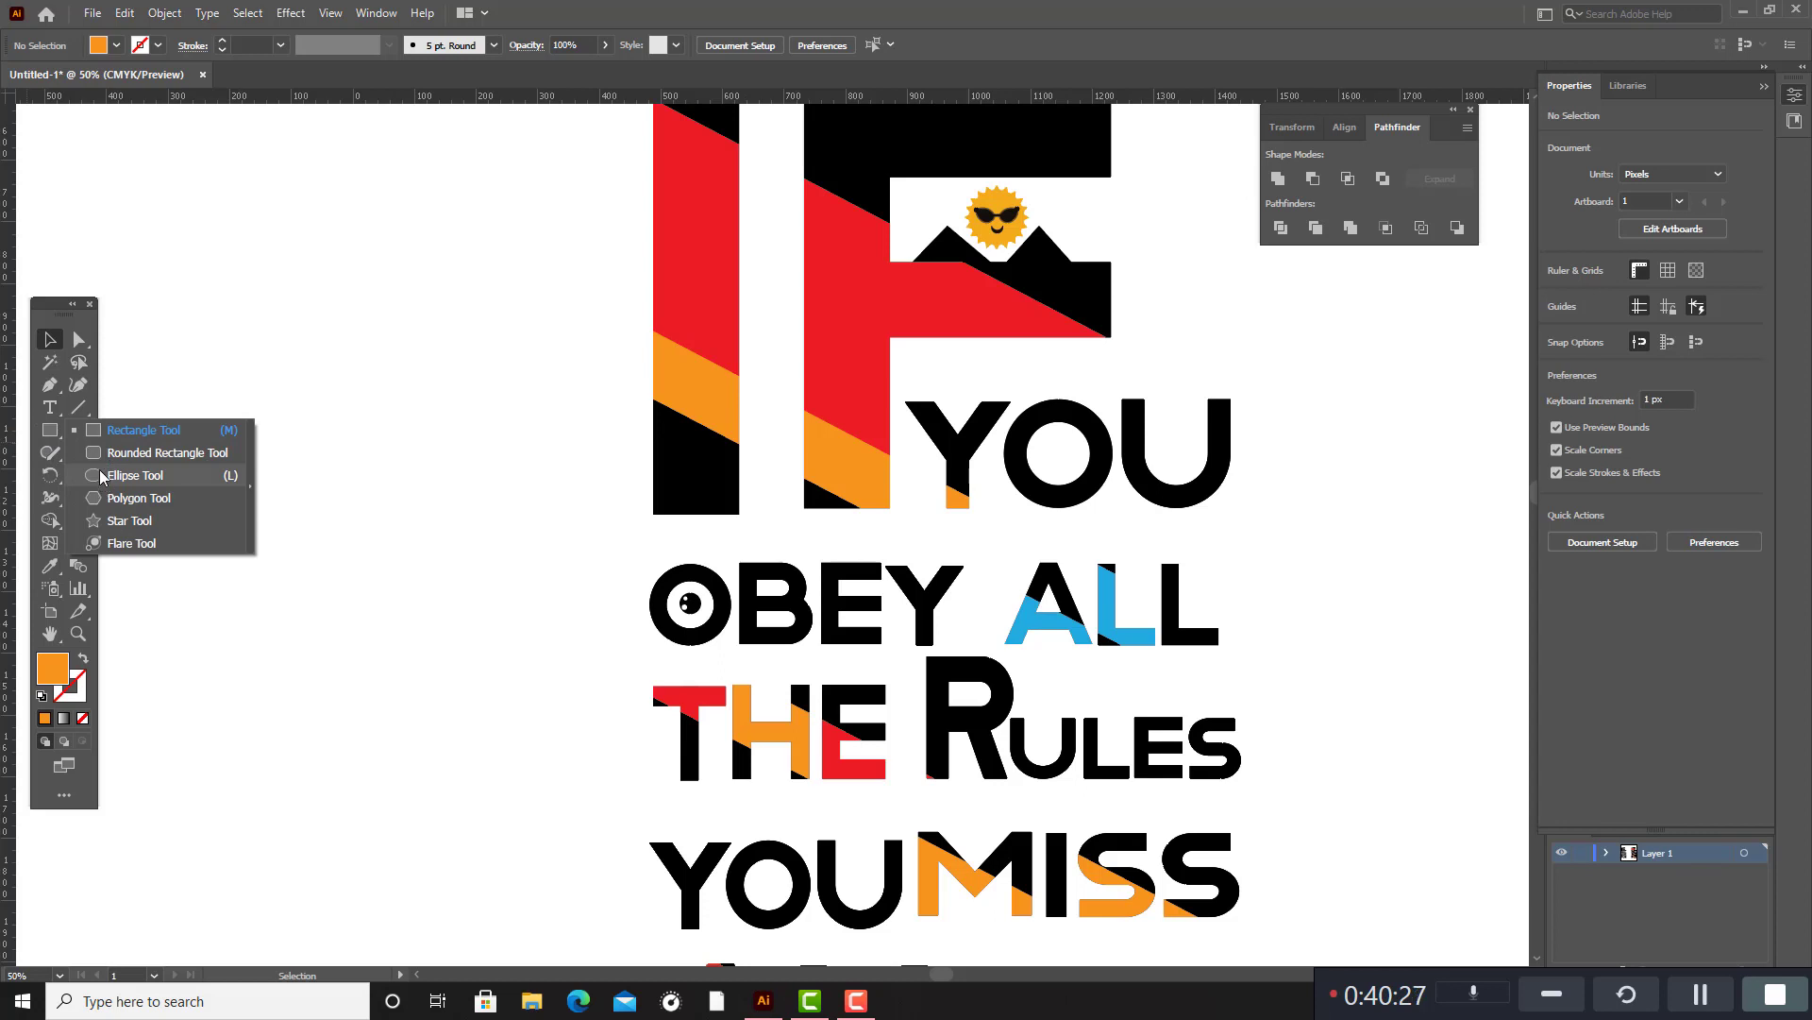
pyautogui.click(142, 431)
pyautogui.moveTo(370, 450); pyautogui.dragTo(496, 508)
pyautogui.press('v')
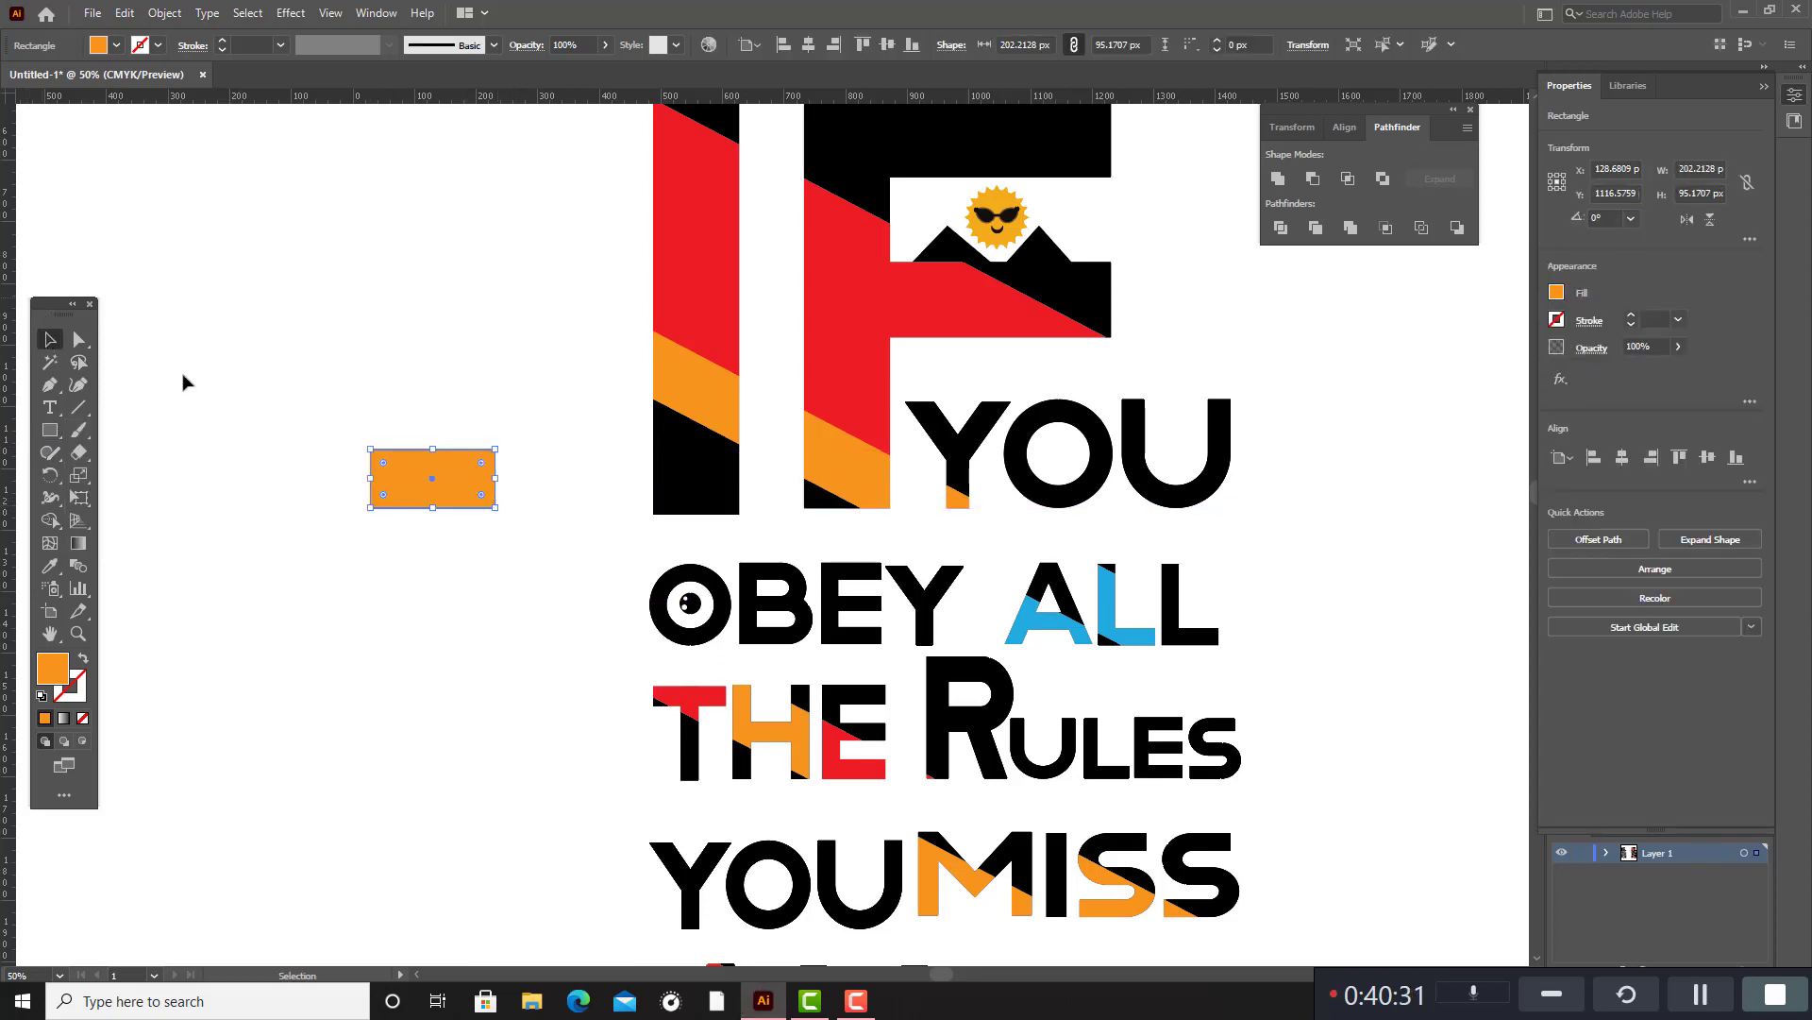
pyautogui.moveTo(502, 444); pyautogui.dragTo(591, 494)
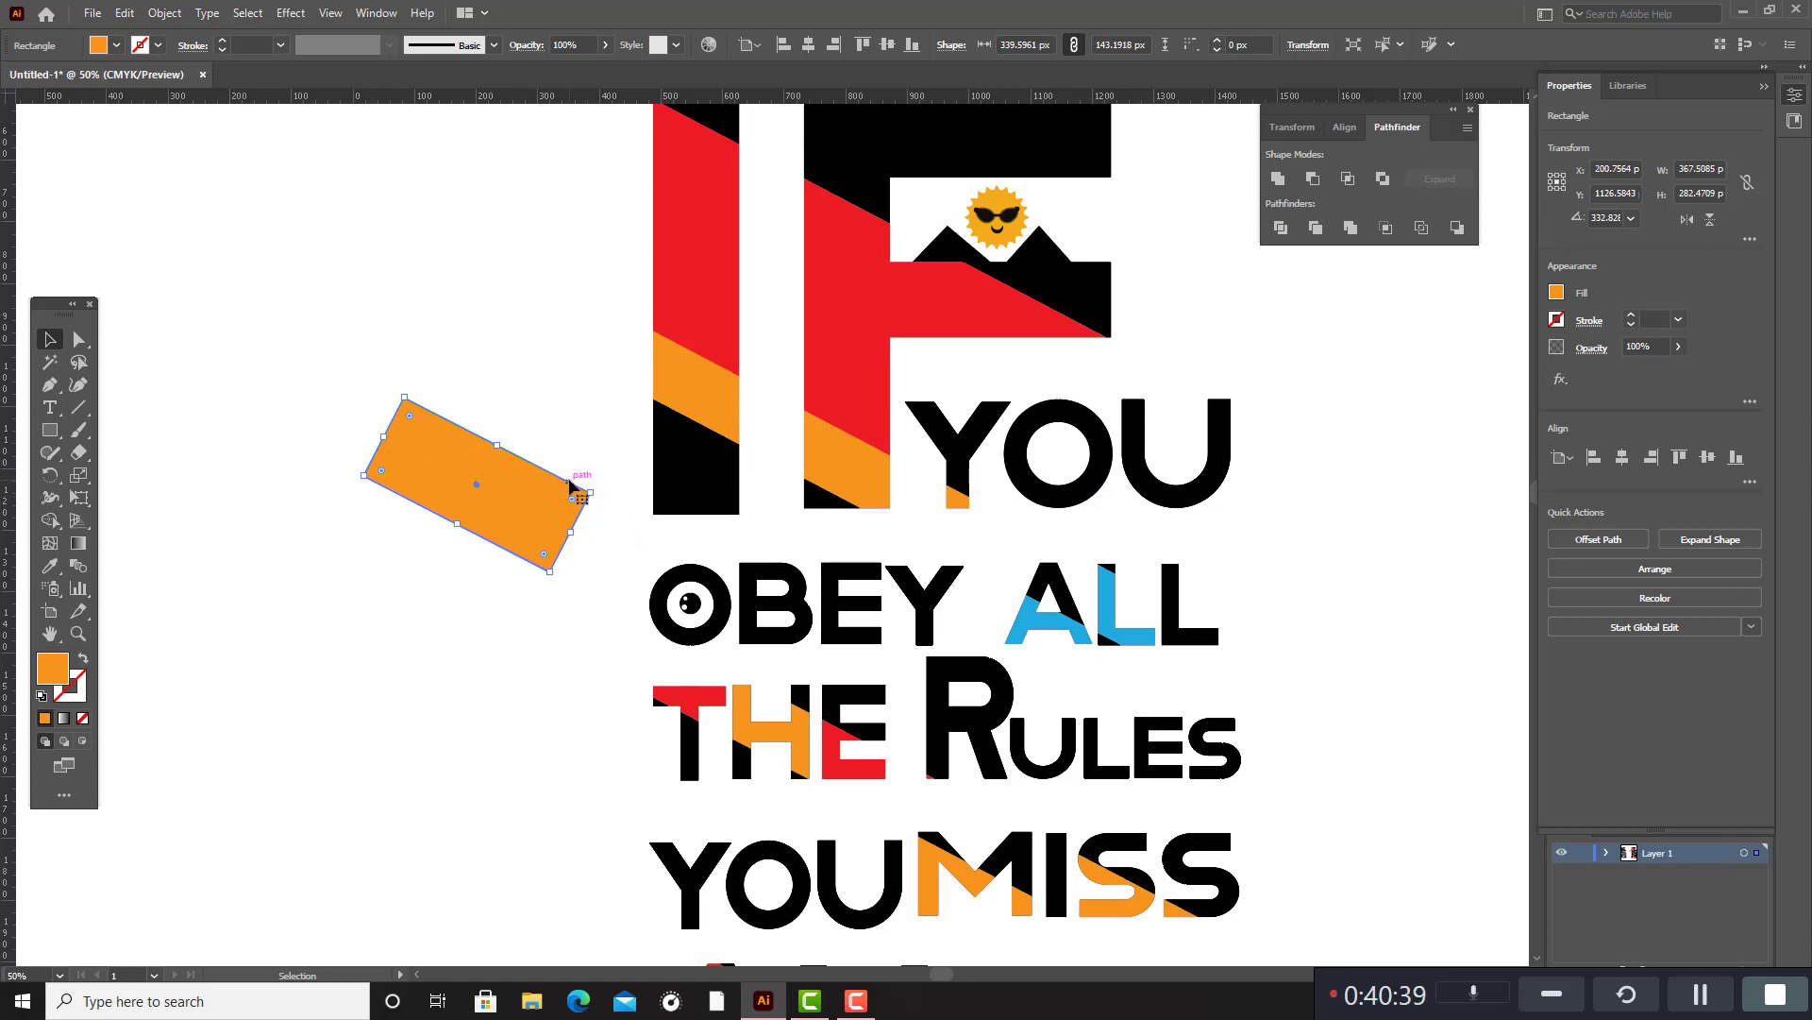
pyautogui.scroll(-3, 569, 487)
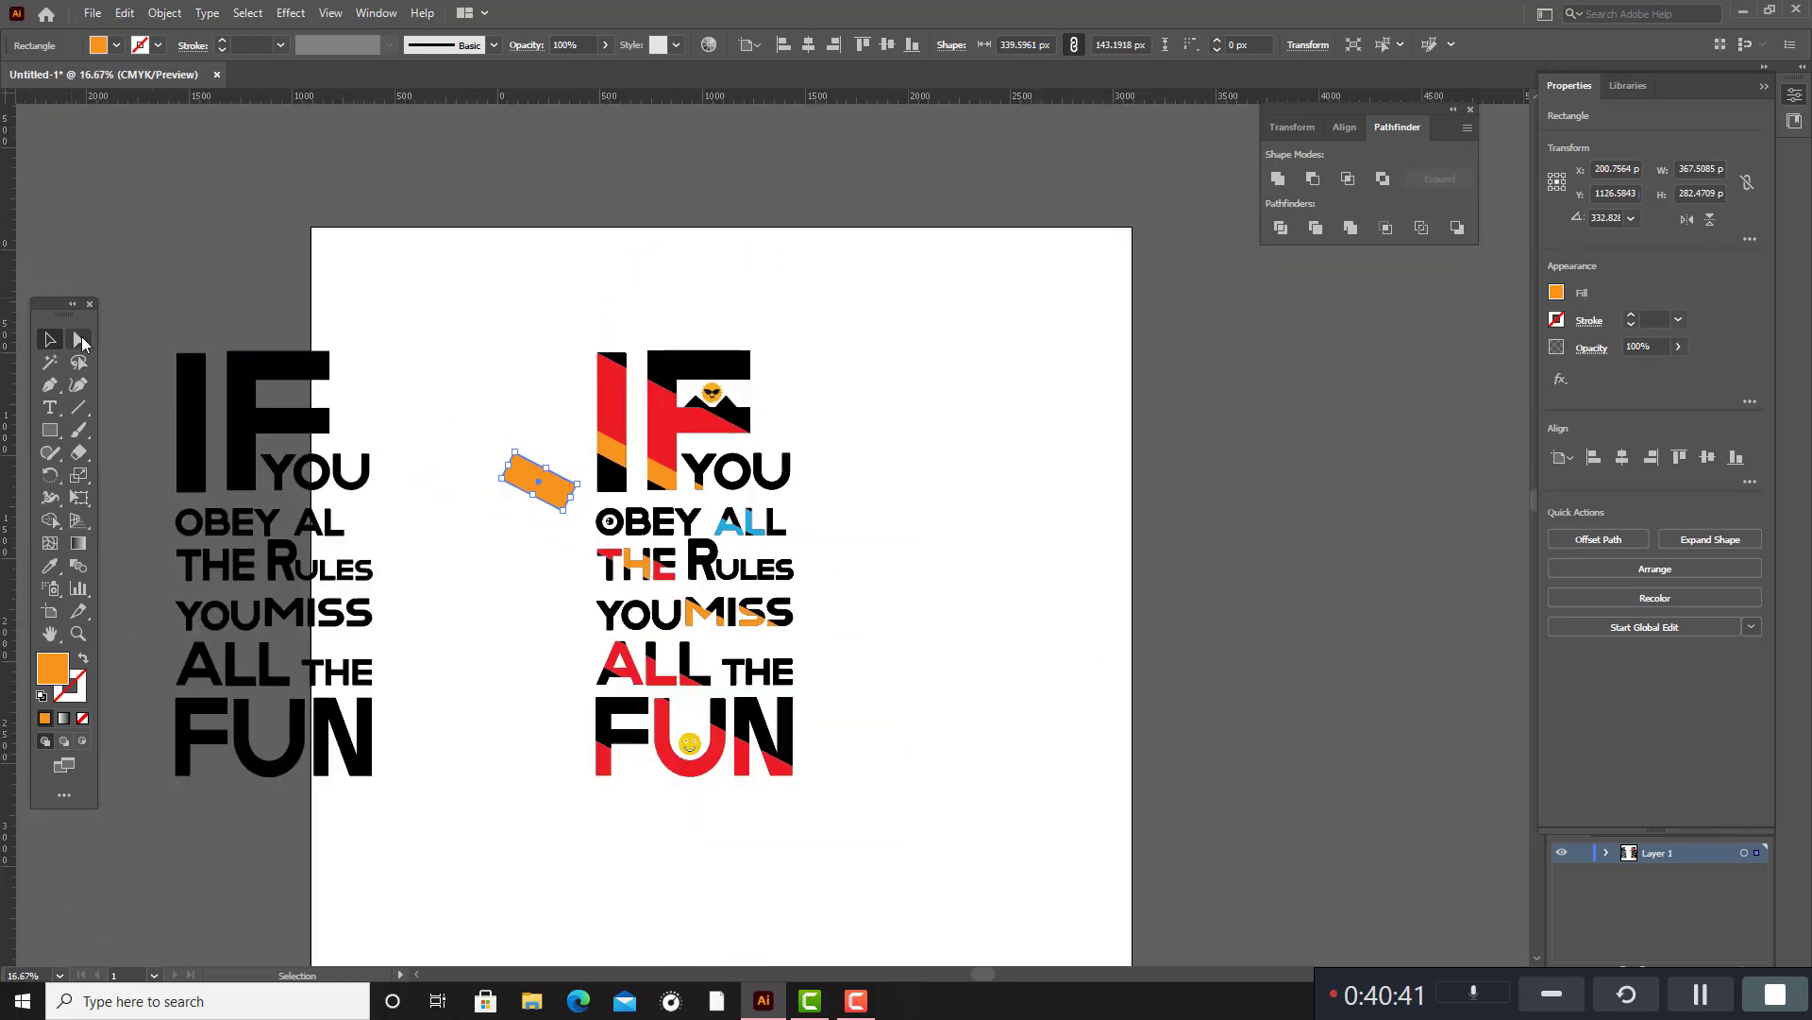
pyautogui.moveTo(544, 472); pyautogui.dragTo(471, 393)
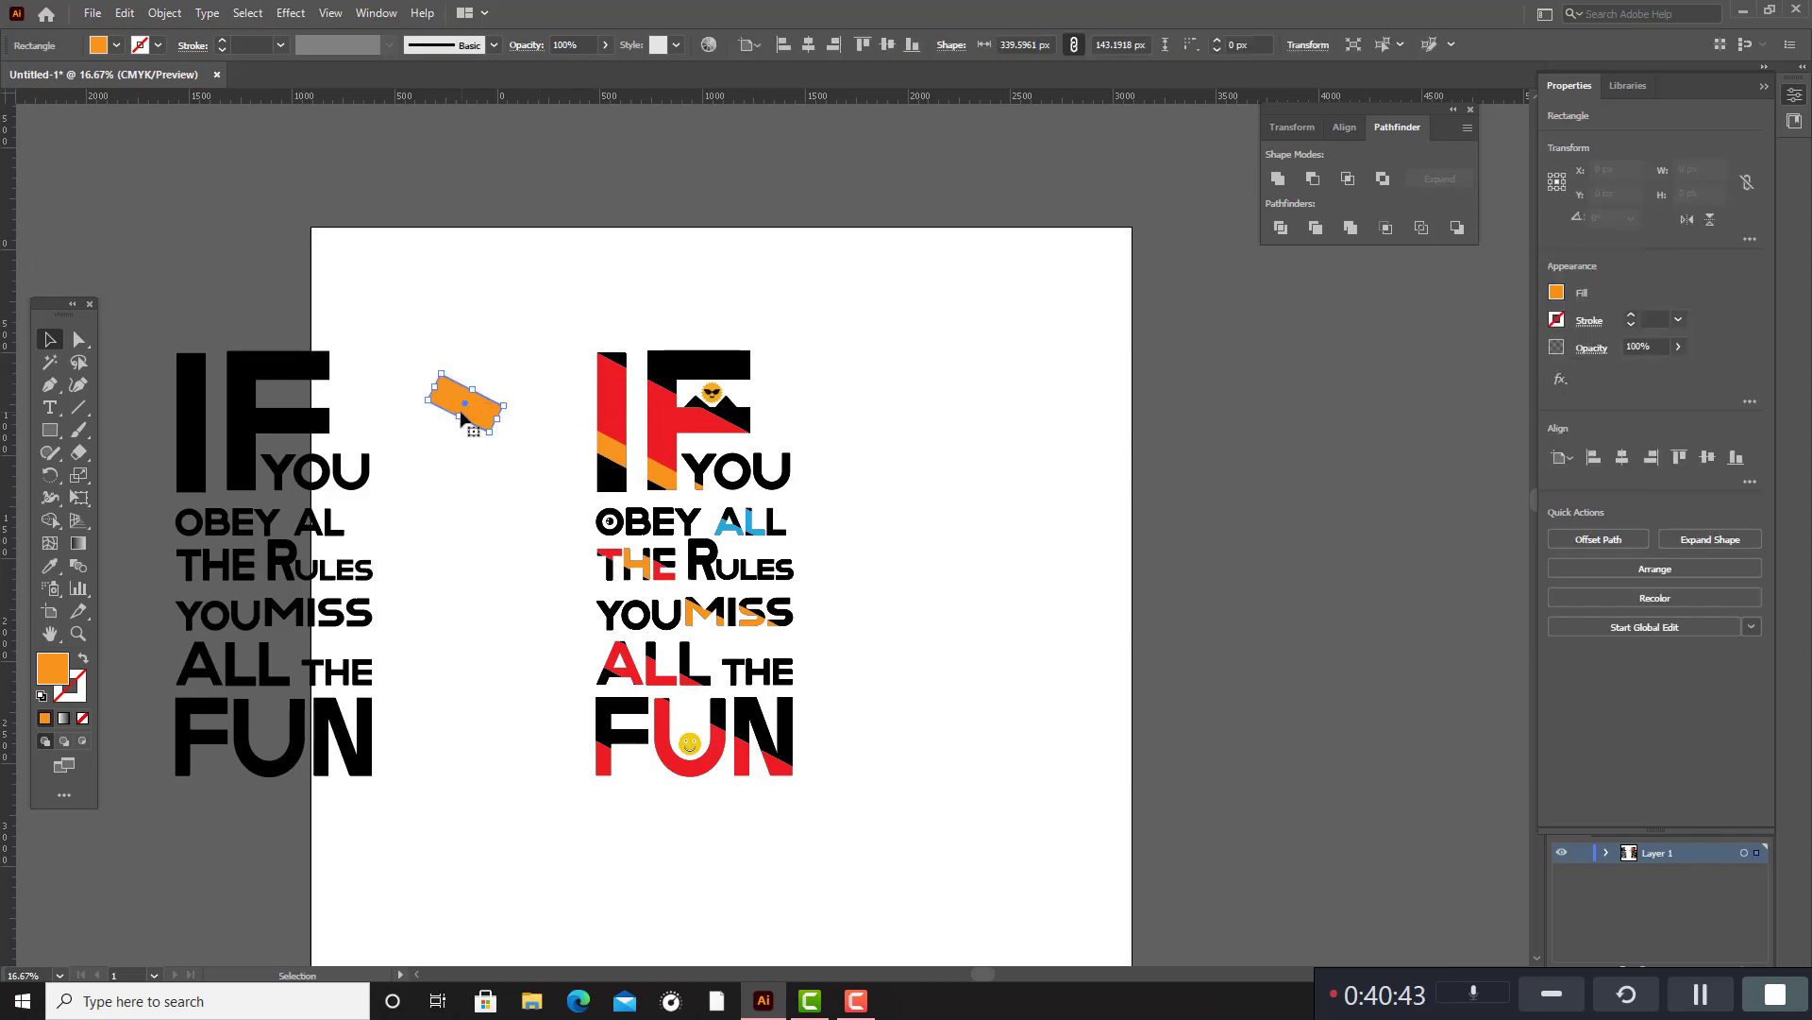
pyautogui.press('Delete')
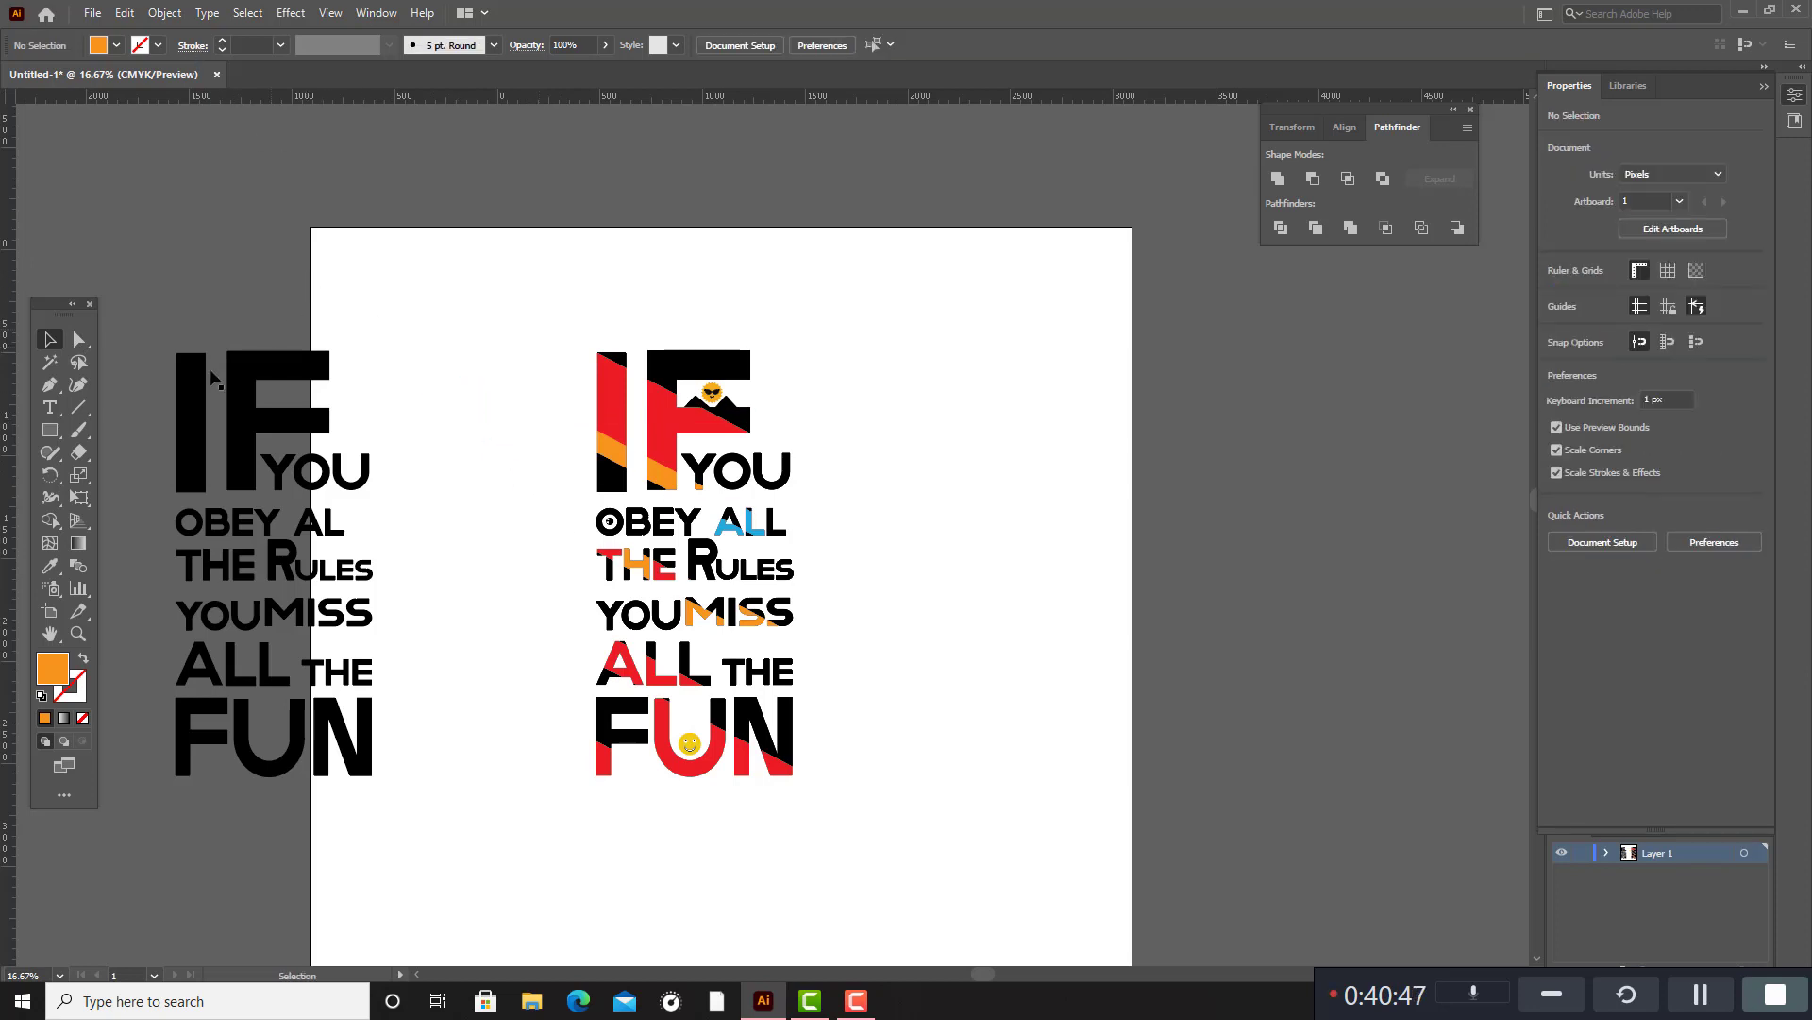
# Delete the spare all-black copy of the lettering and ungroup the coloured lettering on the artboard.
pyautogui.moveTo(161, 302); pyautogui.dragTo(525, 789)
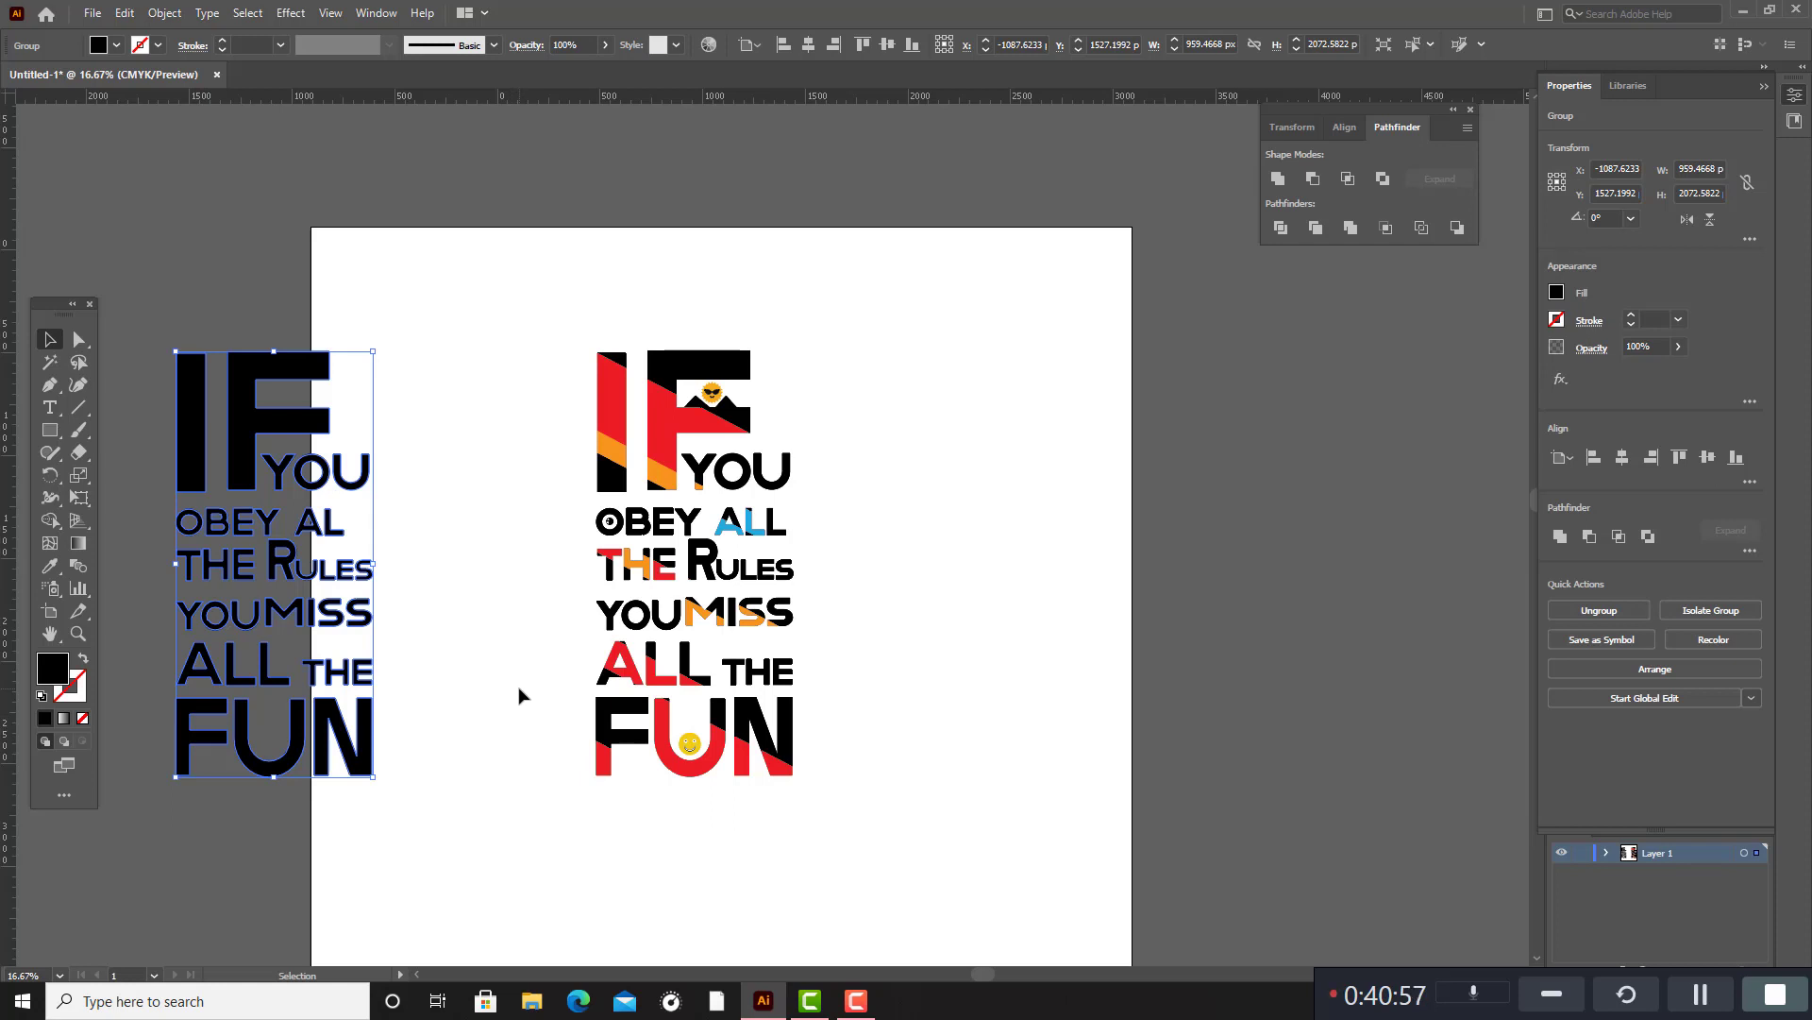
pyautogui.press('Delete')
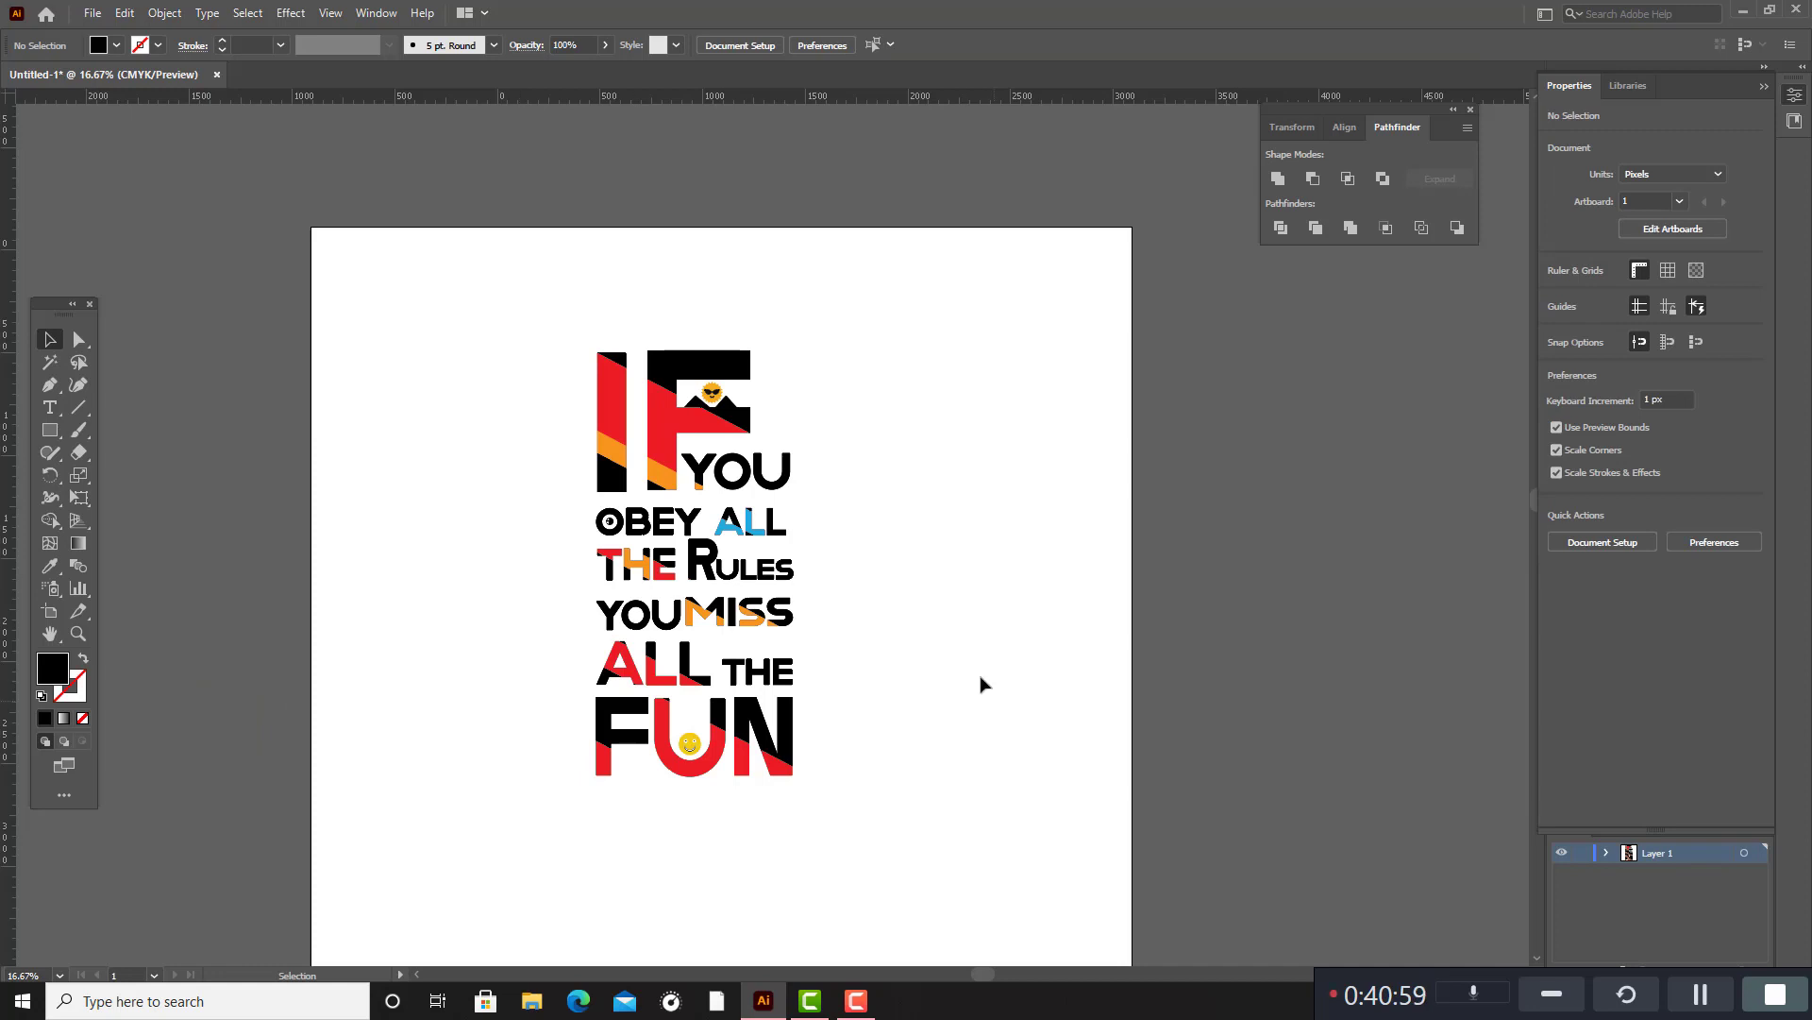
pyautogui.click(732, 481)
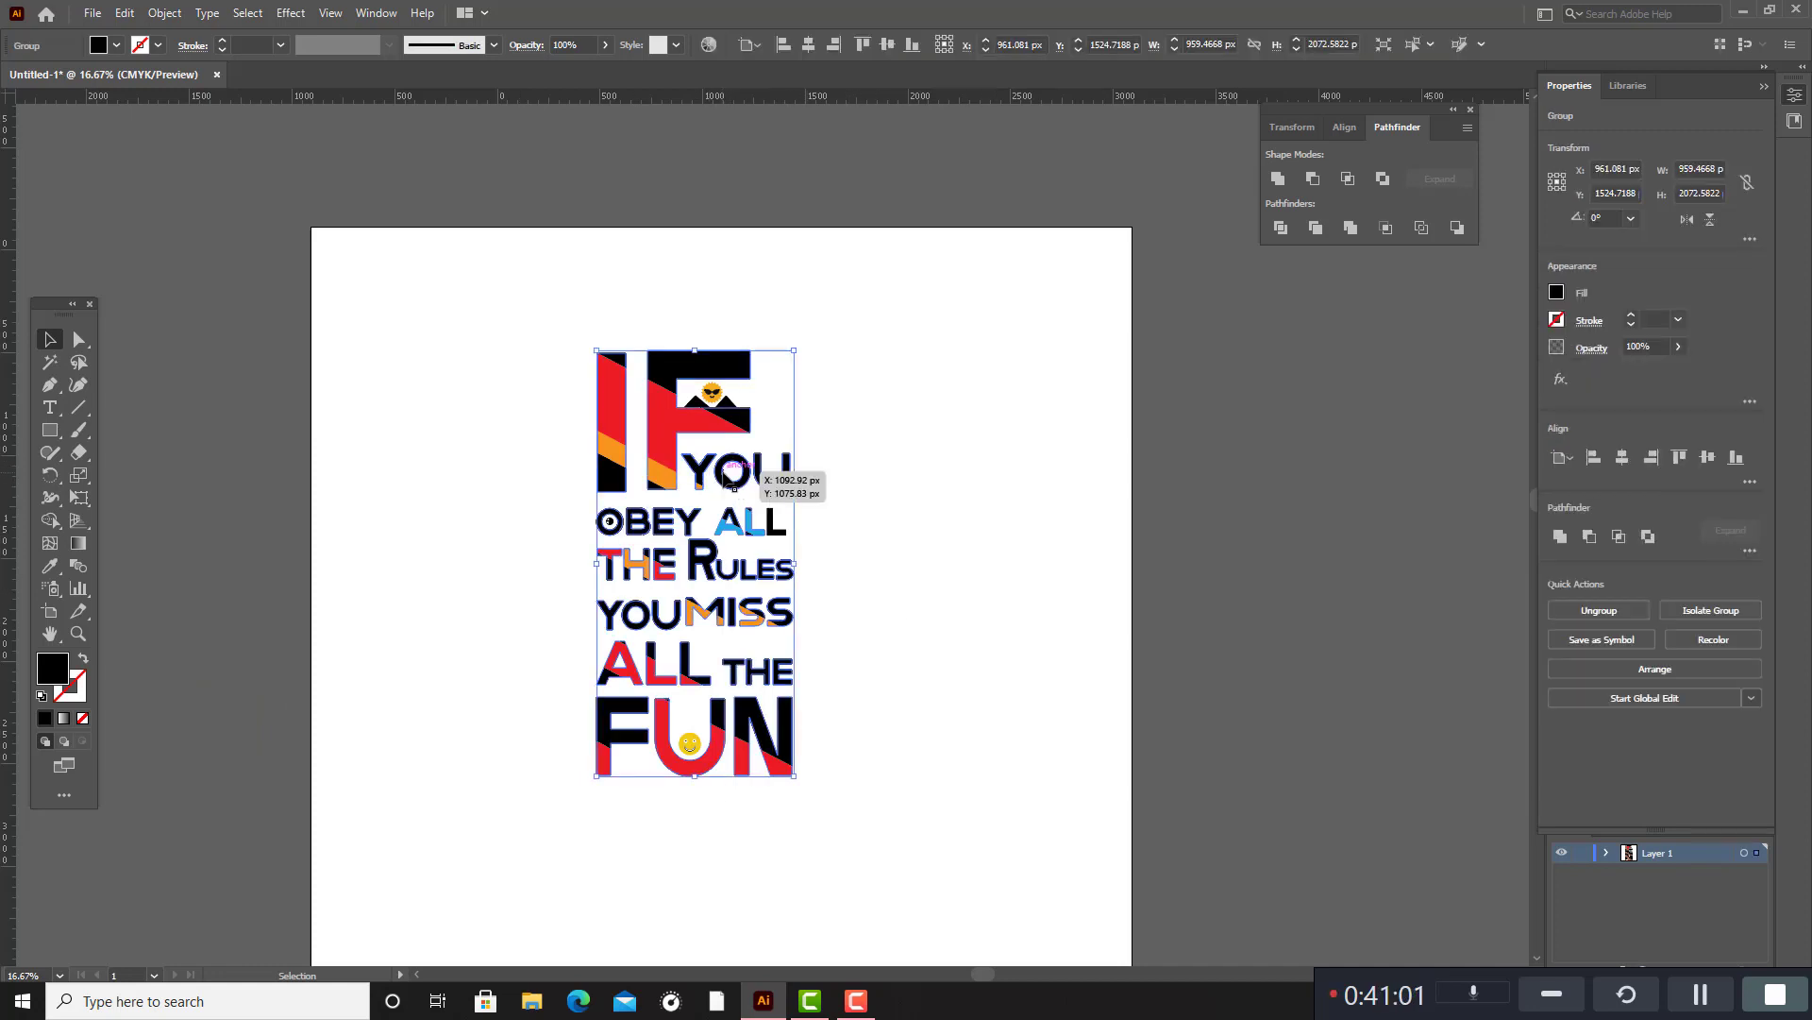
pyautogui.rightClick(728, 477)
pyautogui.click(818, 626)
# Fill the black parts of the Y, O and U in the YOU beside IF with the CMYK Cyan swatch.
pyautogui.scroll(1, 944, 562)
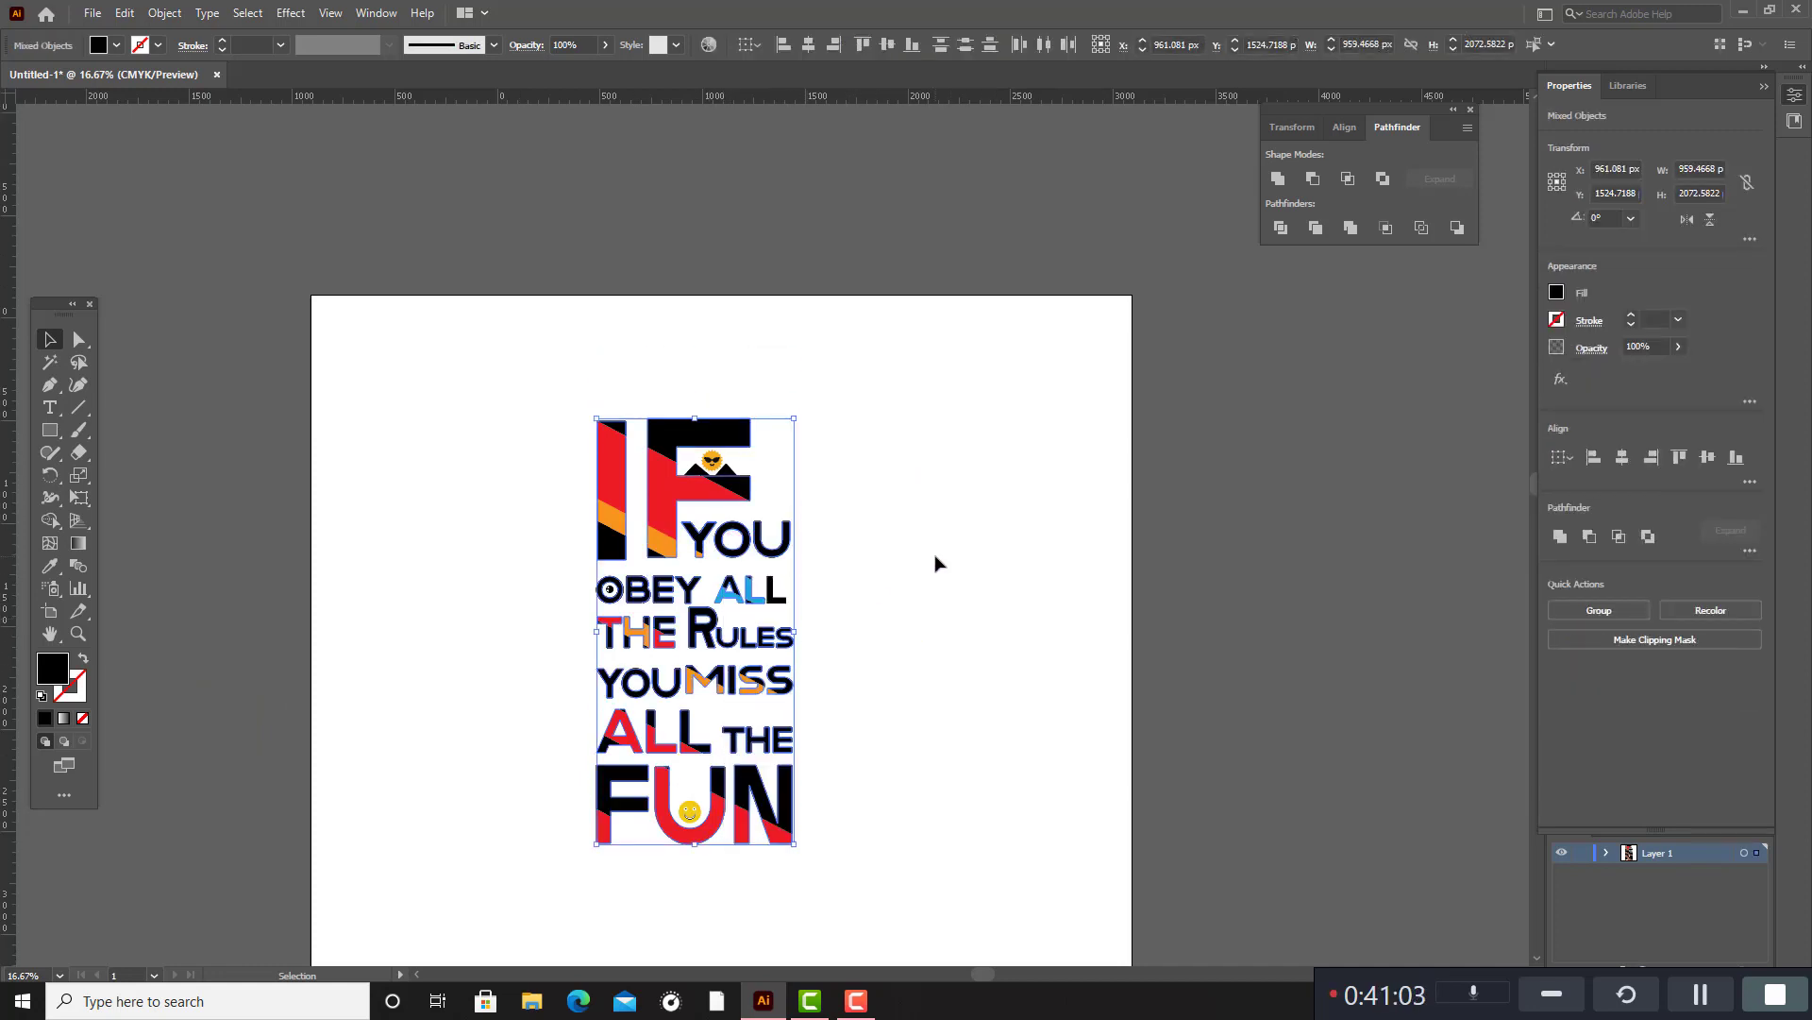
pyautogui.scroll(2, 924, 573)
pyautogui.click(668, 541)
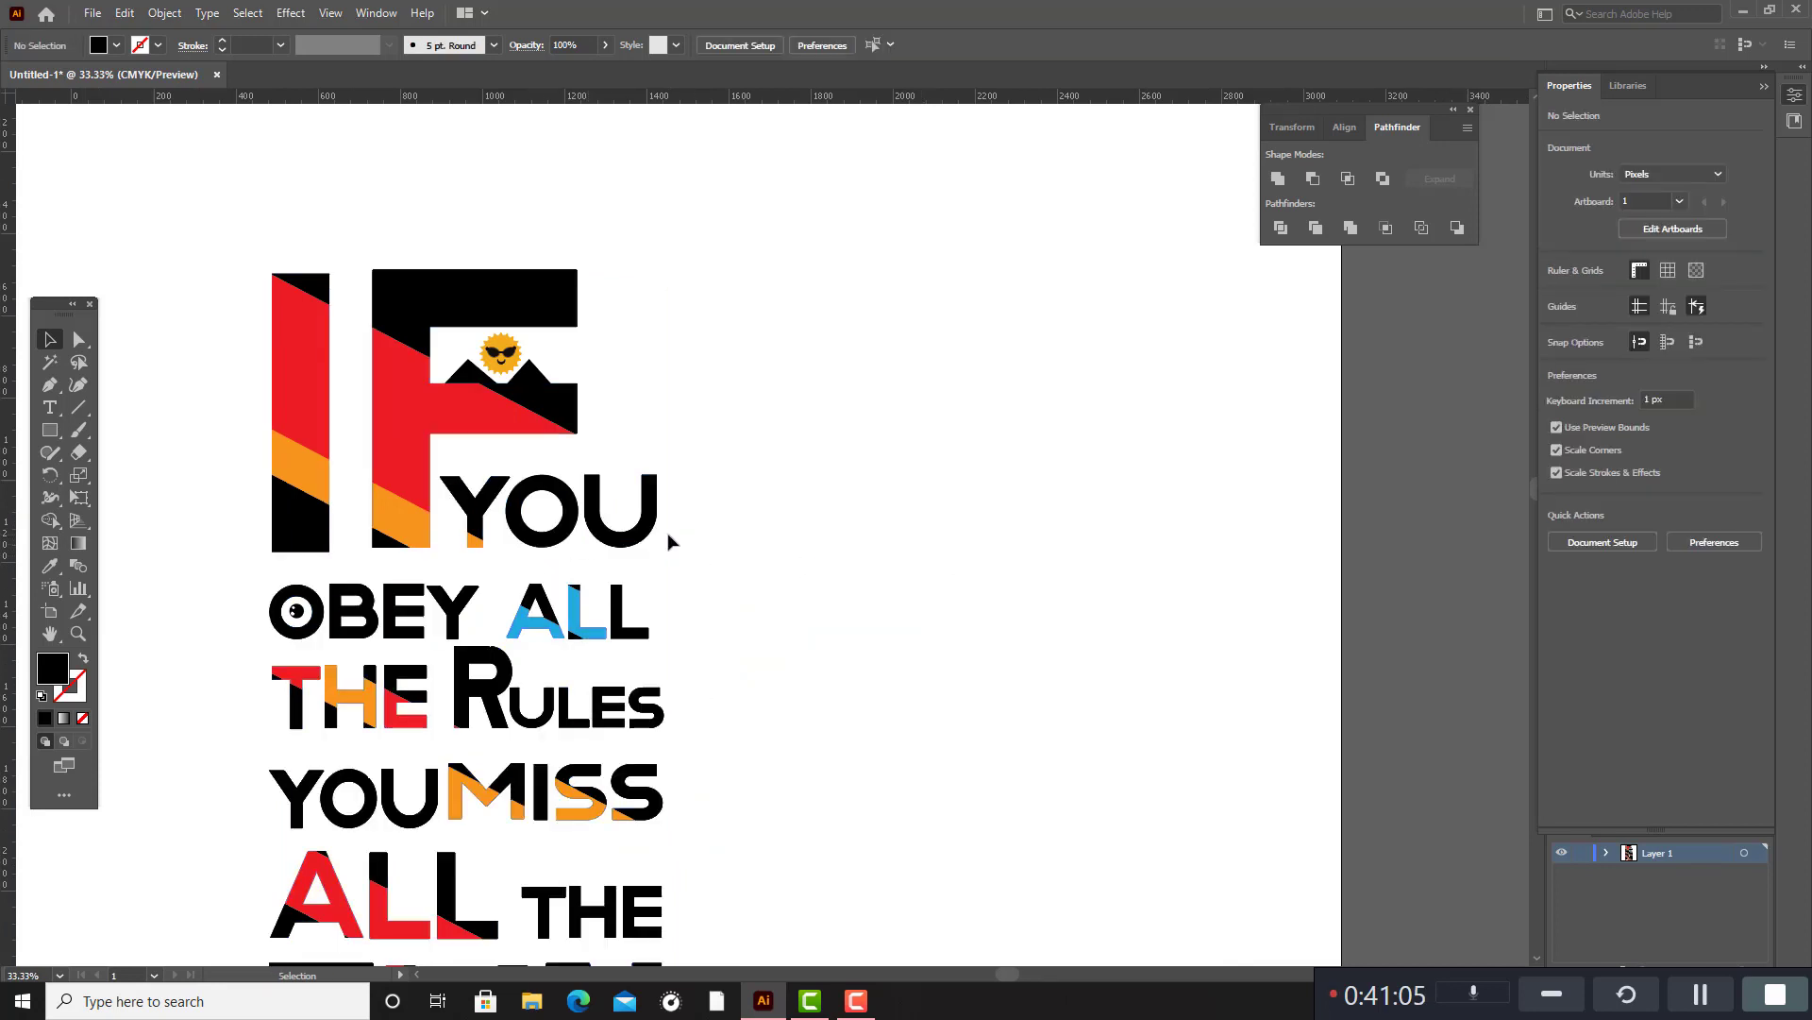
pyautogui.click(649, 532)
pyautogui.keyDown('shift'); pyautogui.click(565, 534); pyautogui.keyUp('shift')
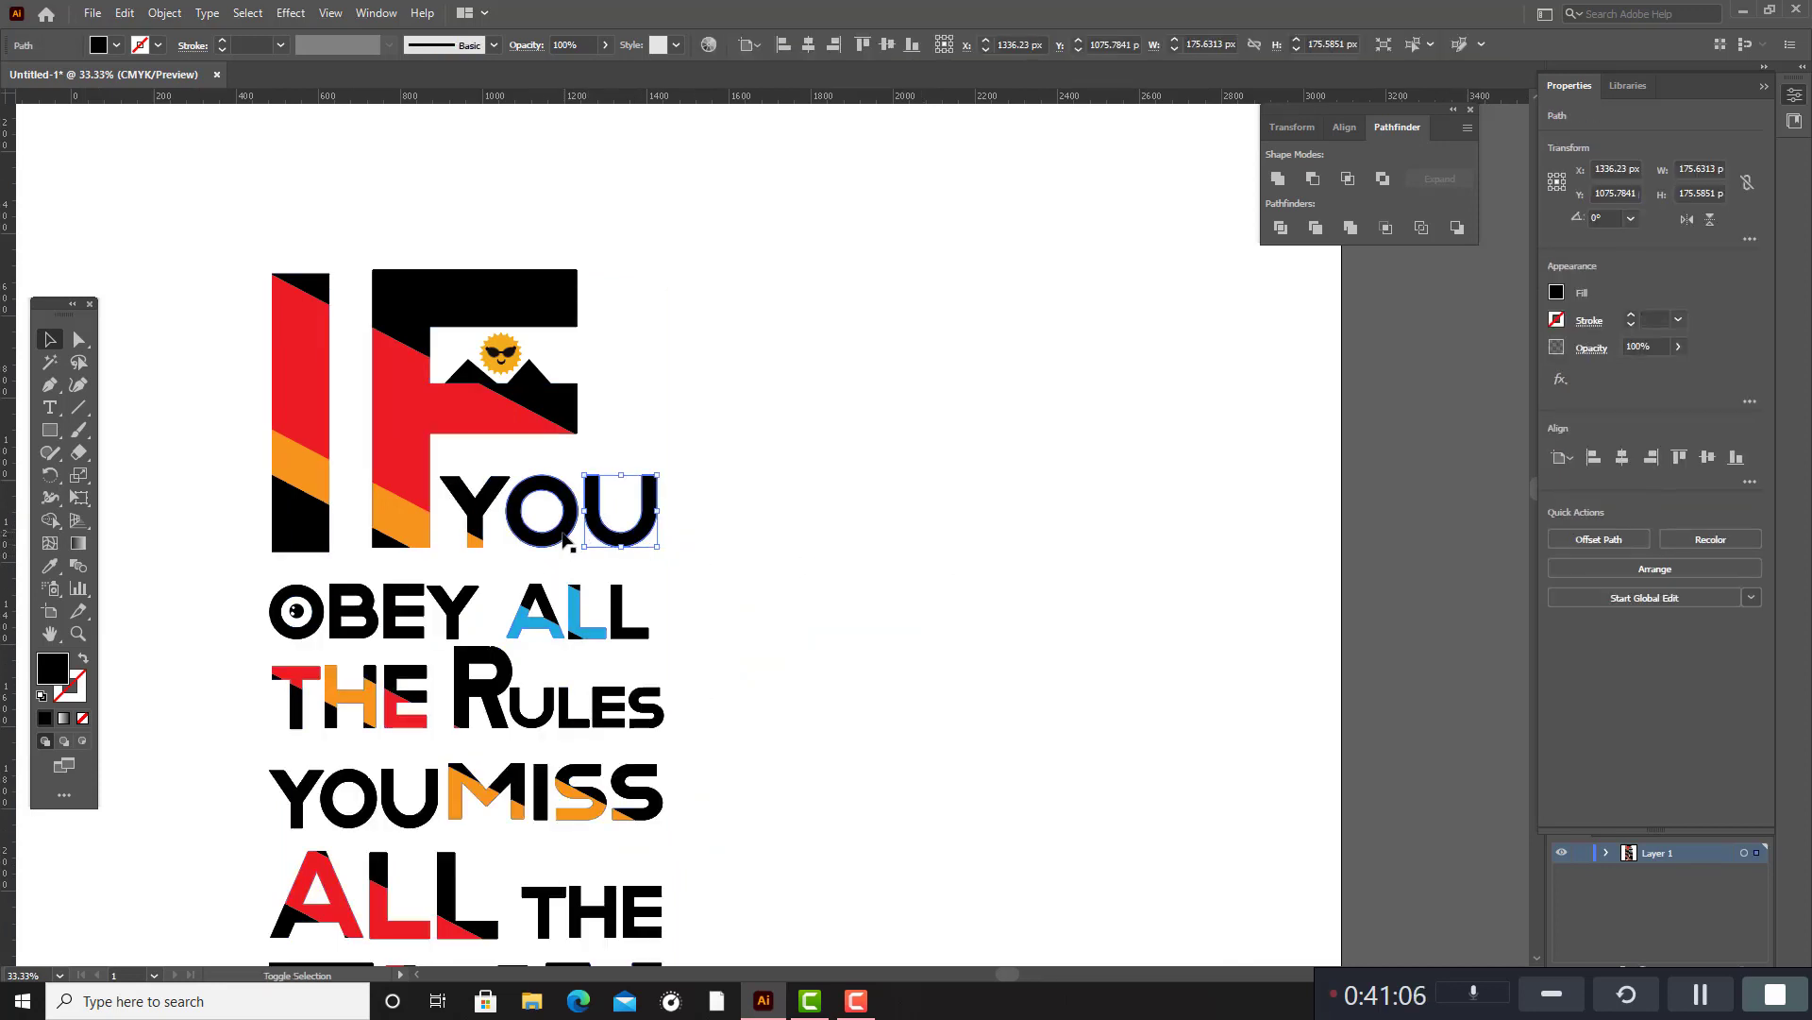
pyautogui.keyDown('shift'); pyautogui.click(479, 511); pyautogui.keyUp('shift')
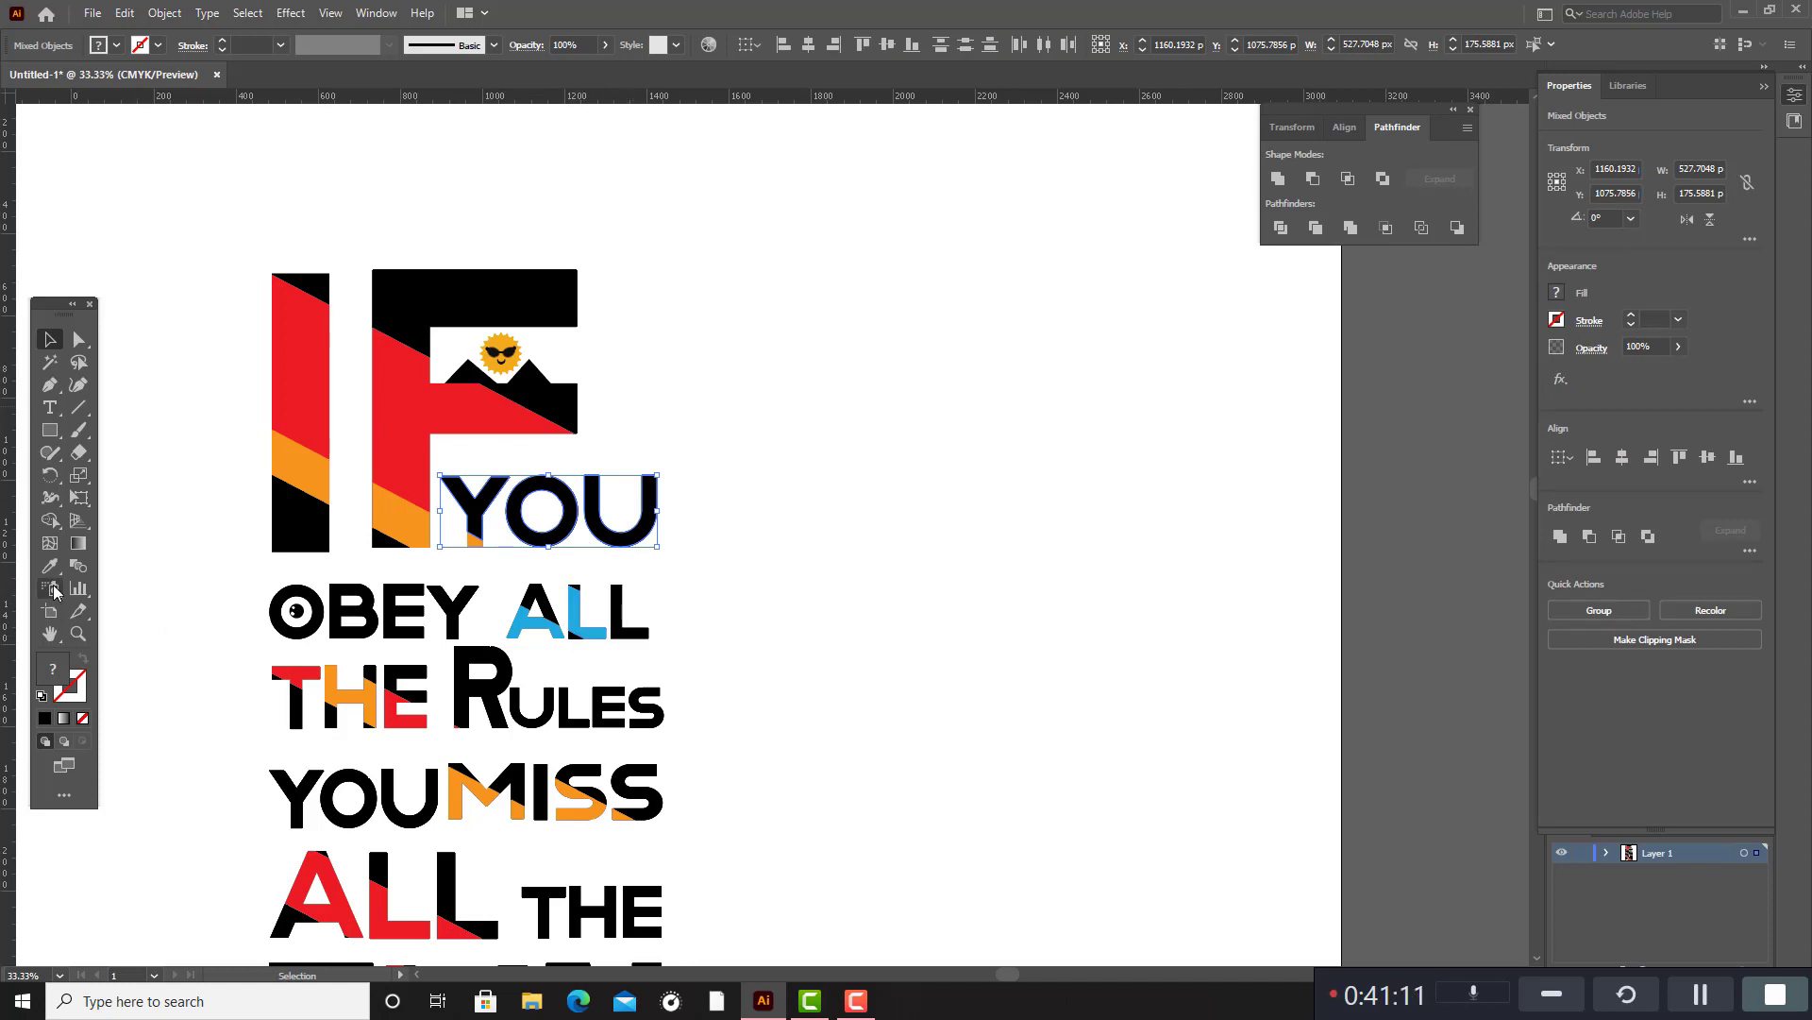
pyautogui.doubleClick(62, 669)
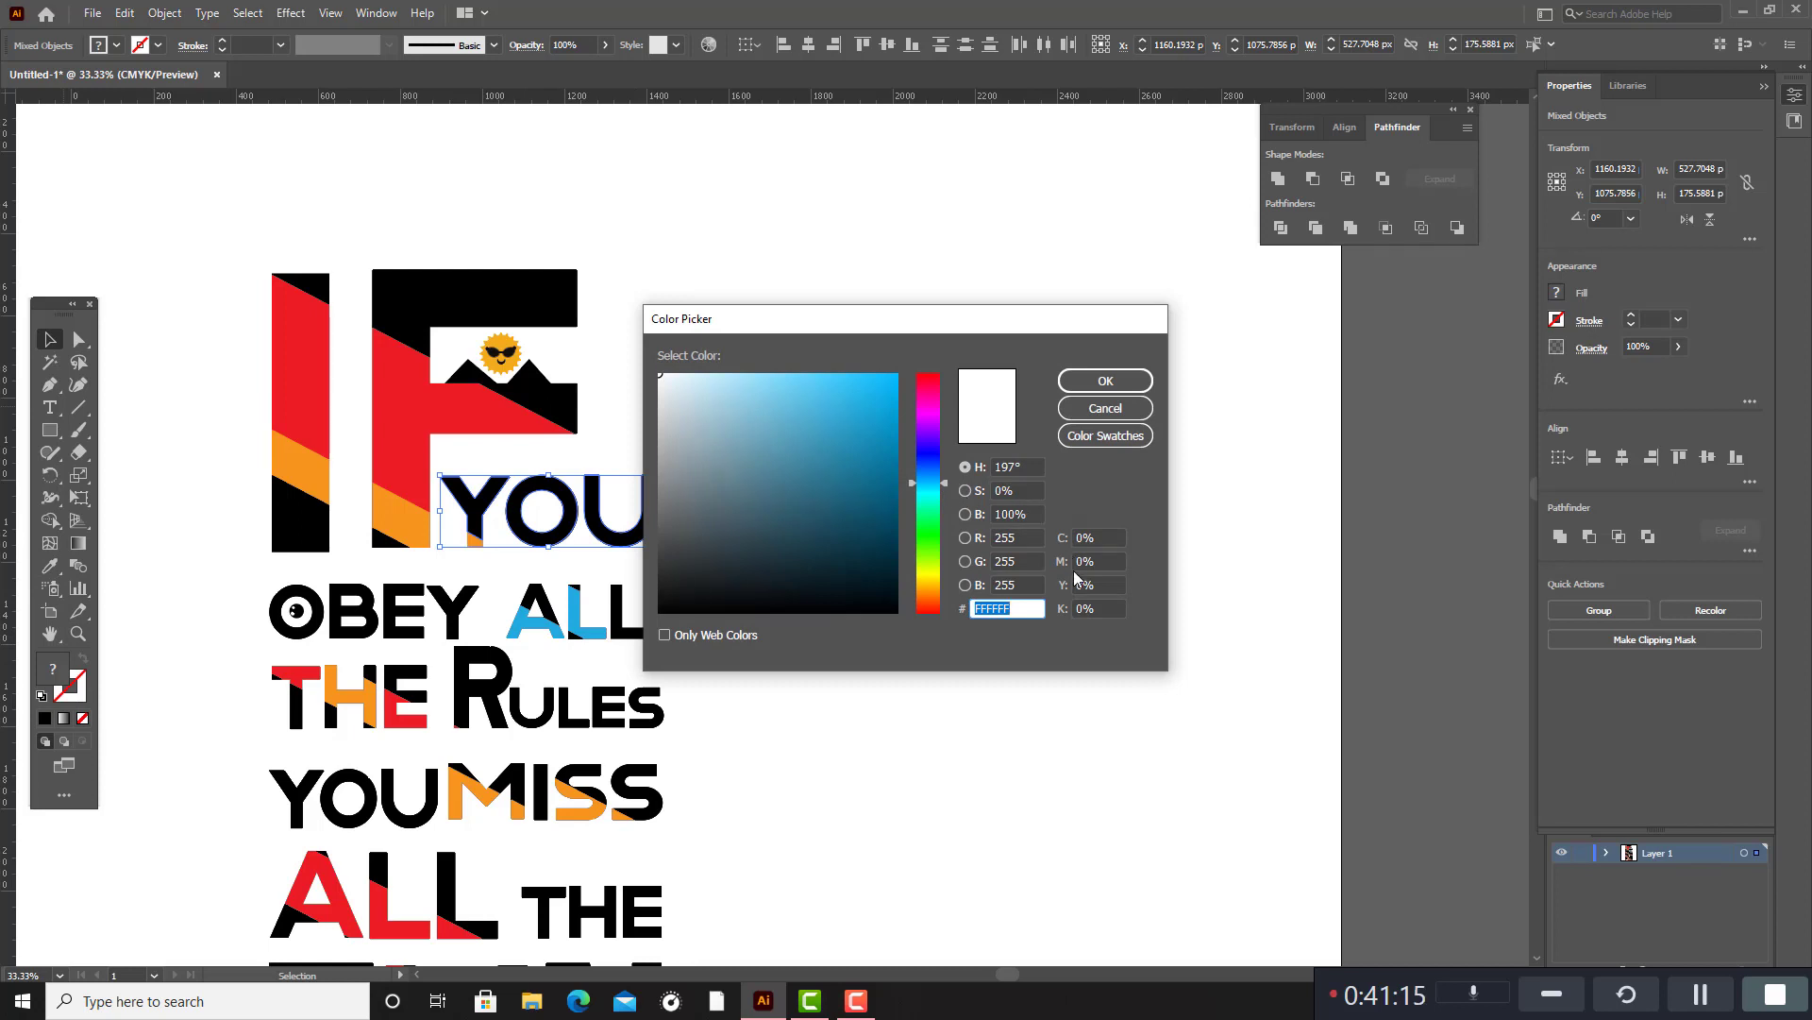
pyautogui.click(1105, 438)
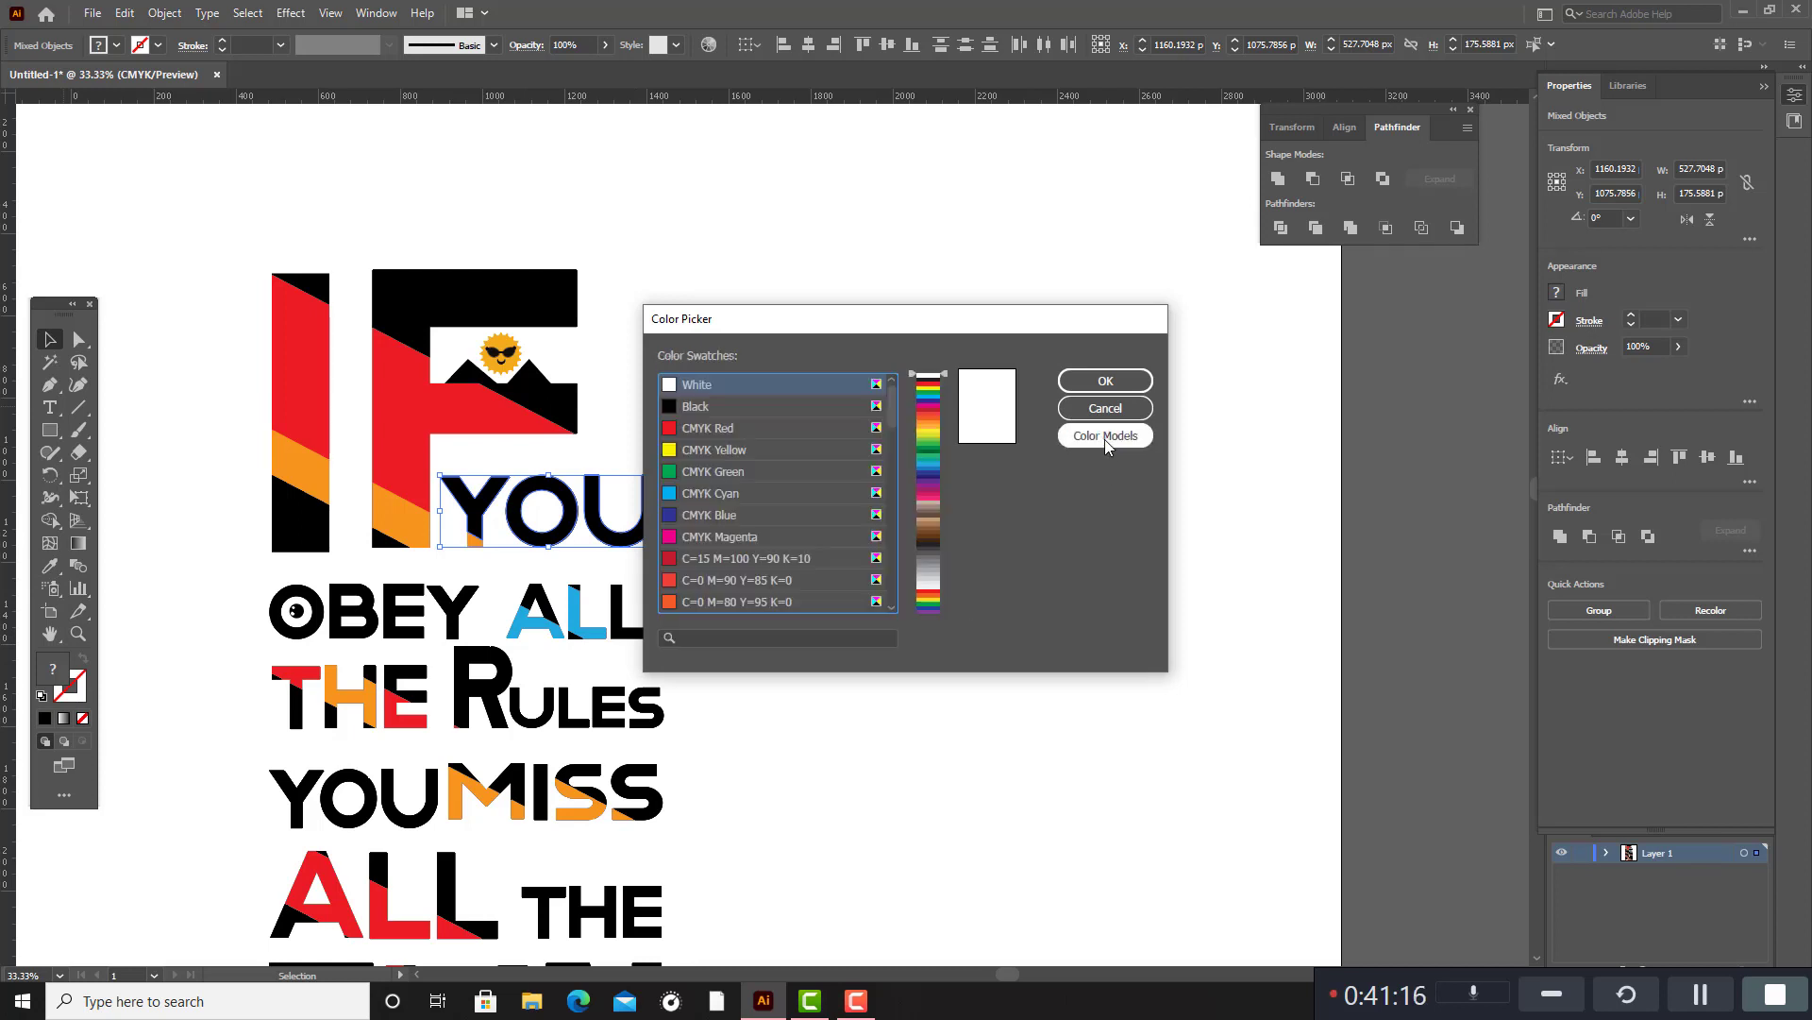
pyautogui.click(723, 495)
pyautogui.click(1105, 380)
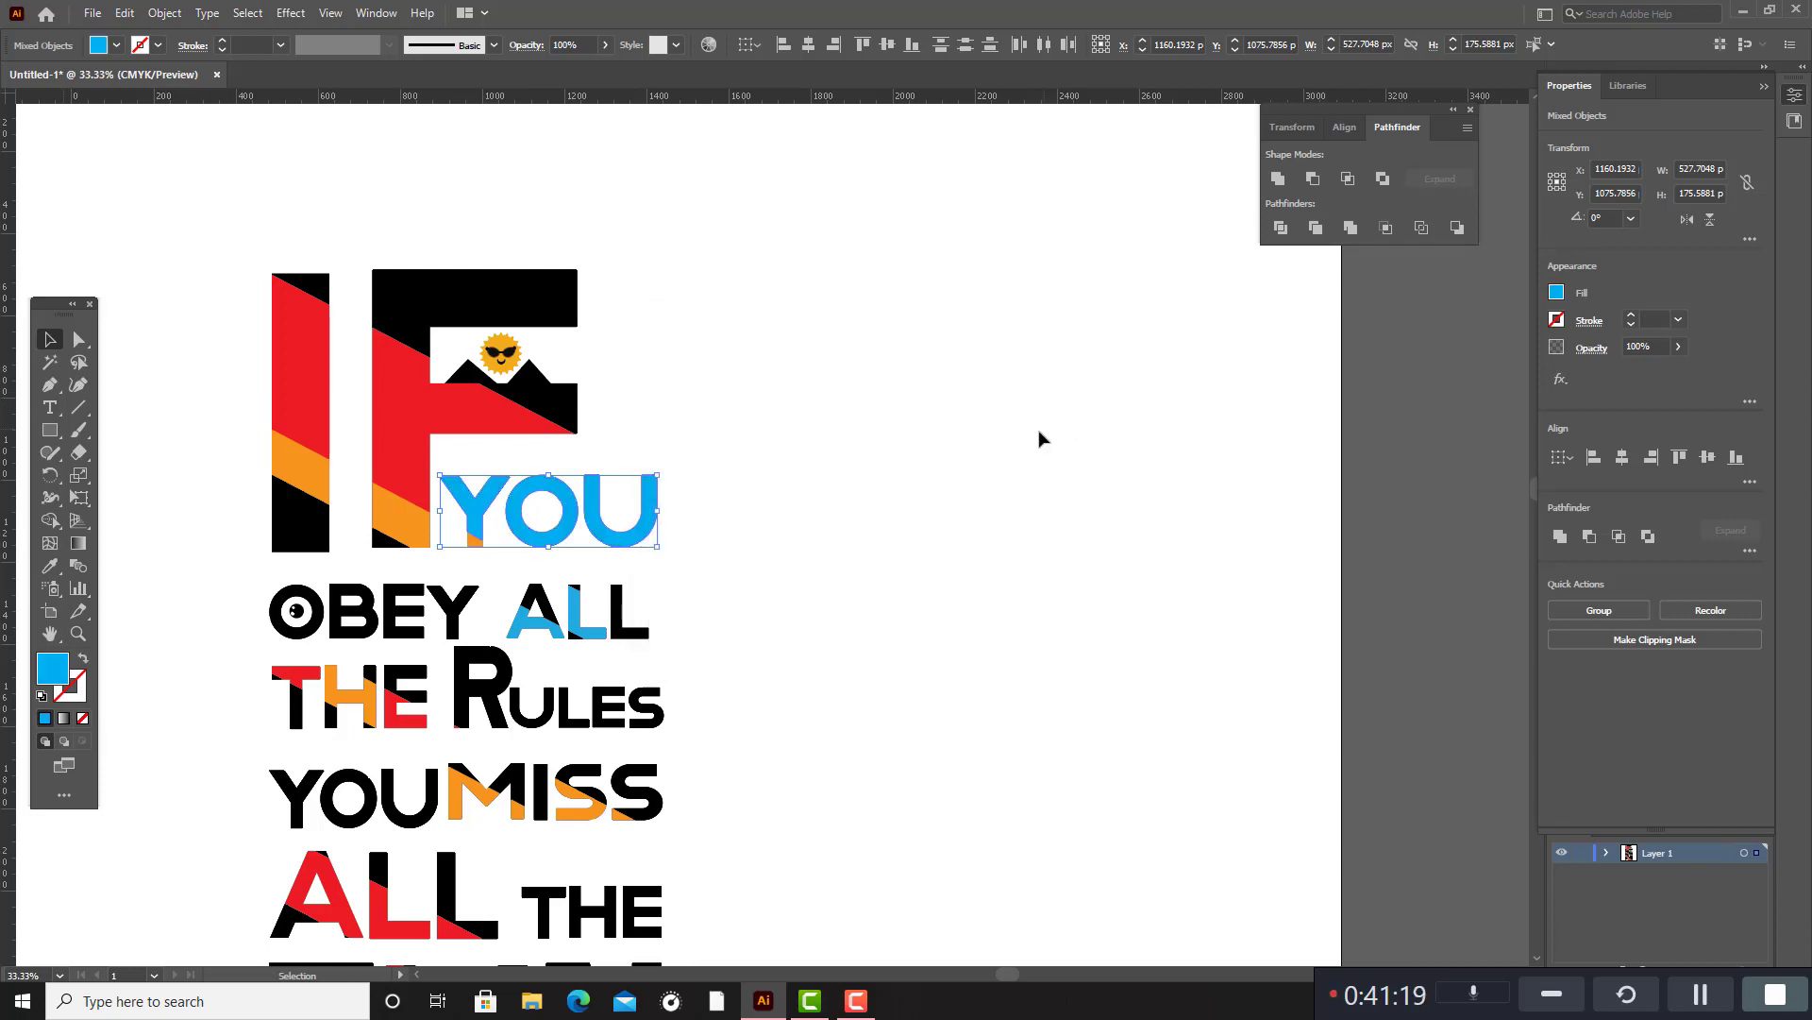
pyautogui.click(1039, 437)
# Fill the black parts of the A and the last L in the ALL beside OBEY with the red sampled from the I in IF.
pyautogui.scroll(-2, 698, 453)
pyautogui.click(630, 493)
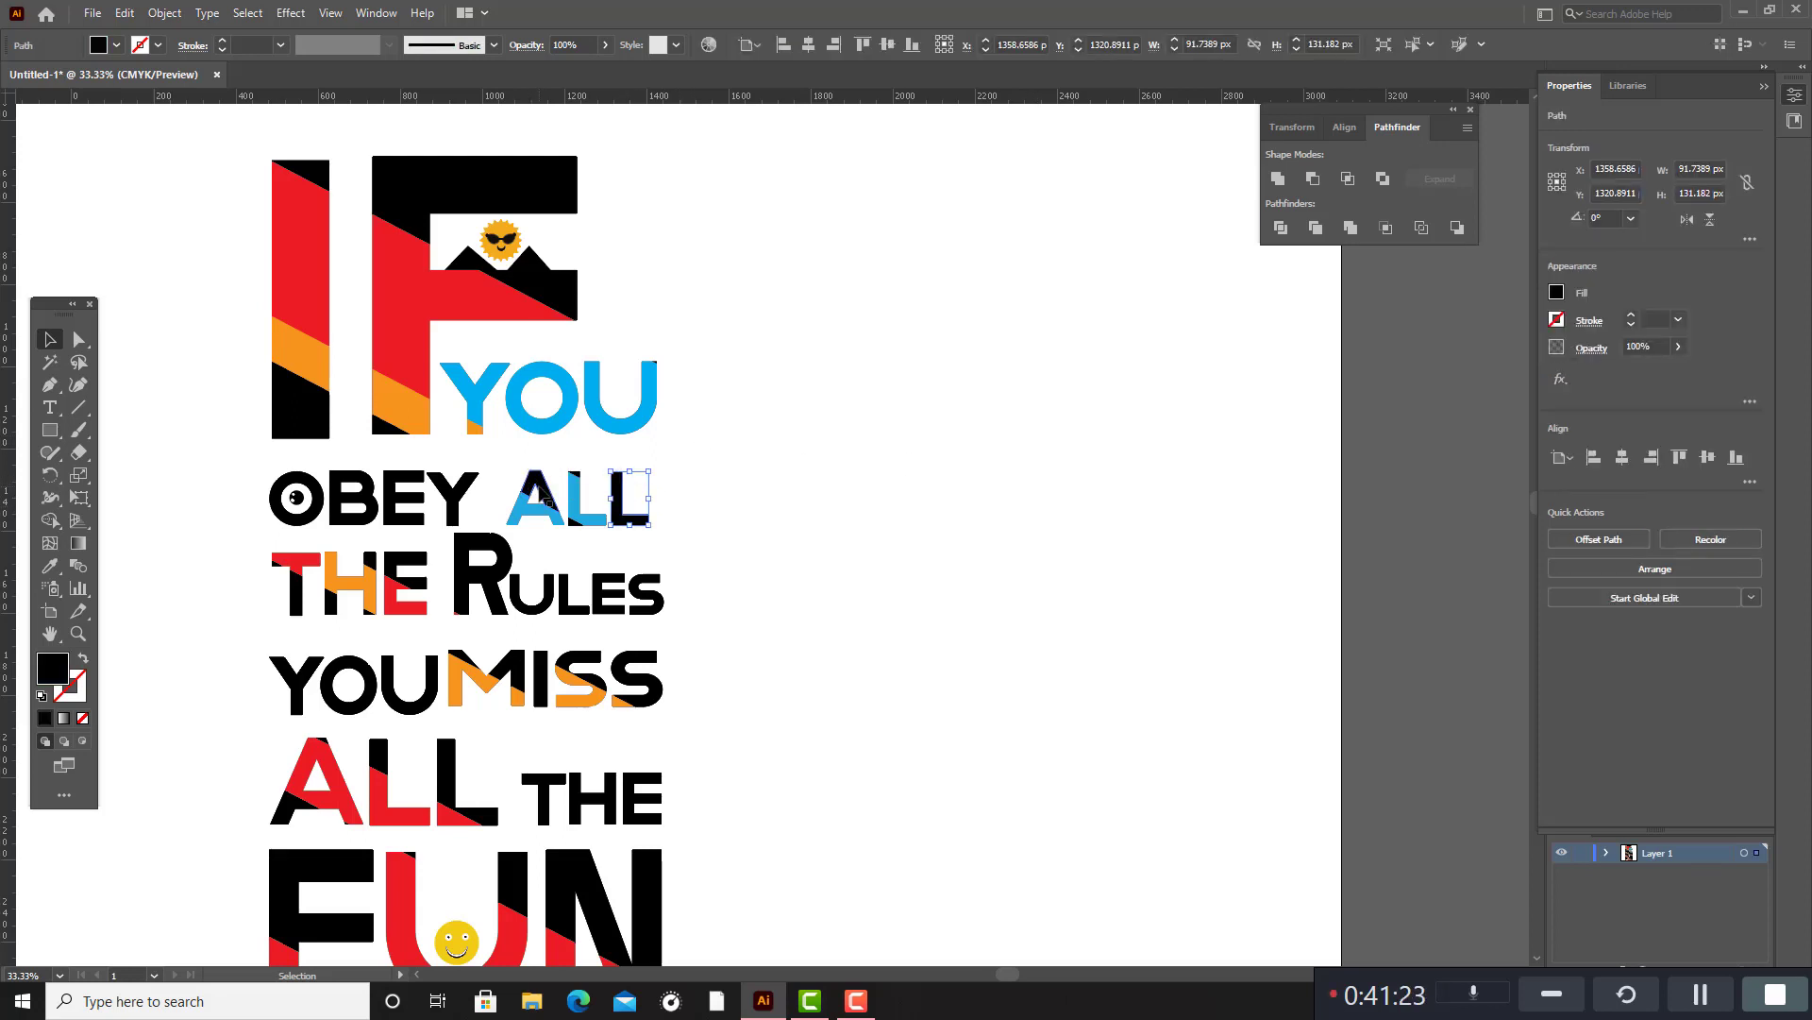
pyautogui.moveTo(548, 500); pyautogui.dragTo(638, 547)
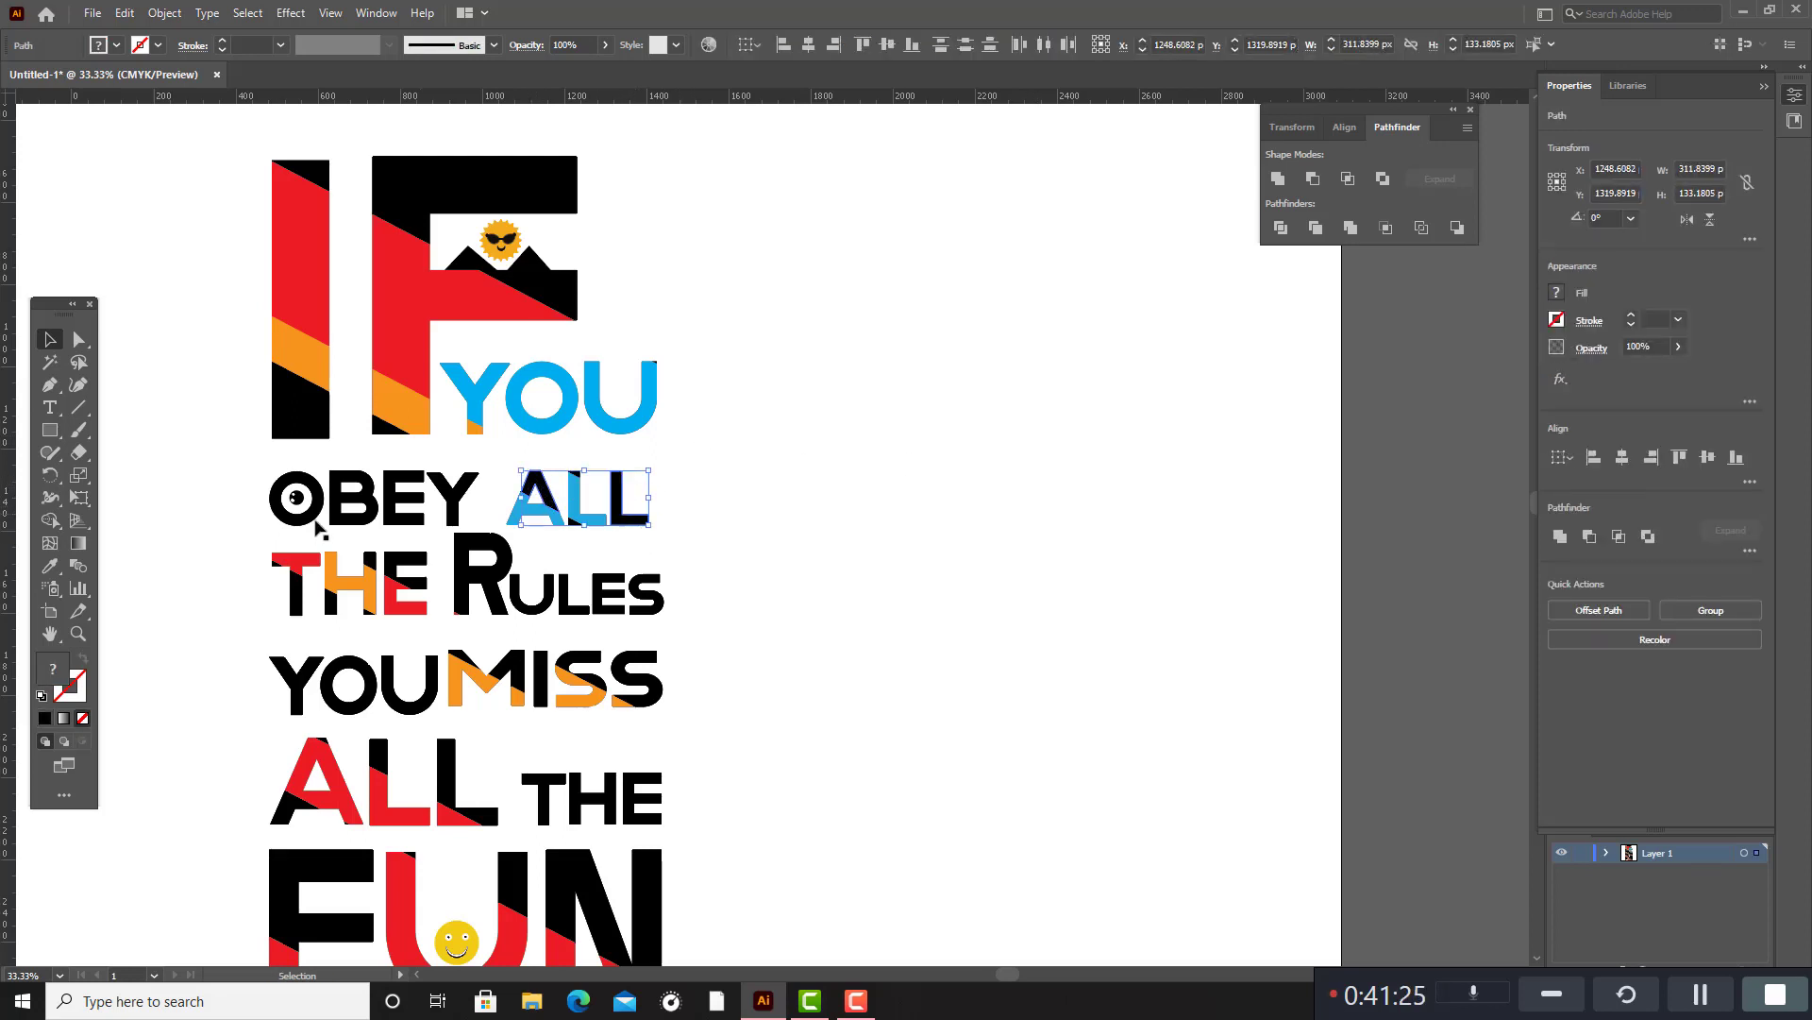
pyautogui.click(51, 567)
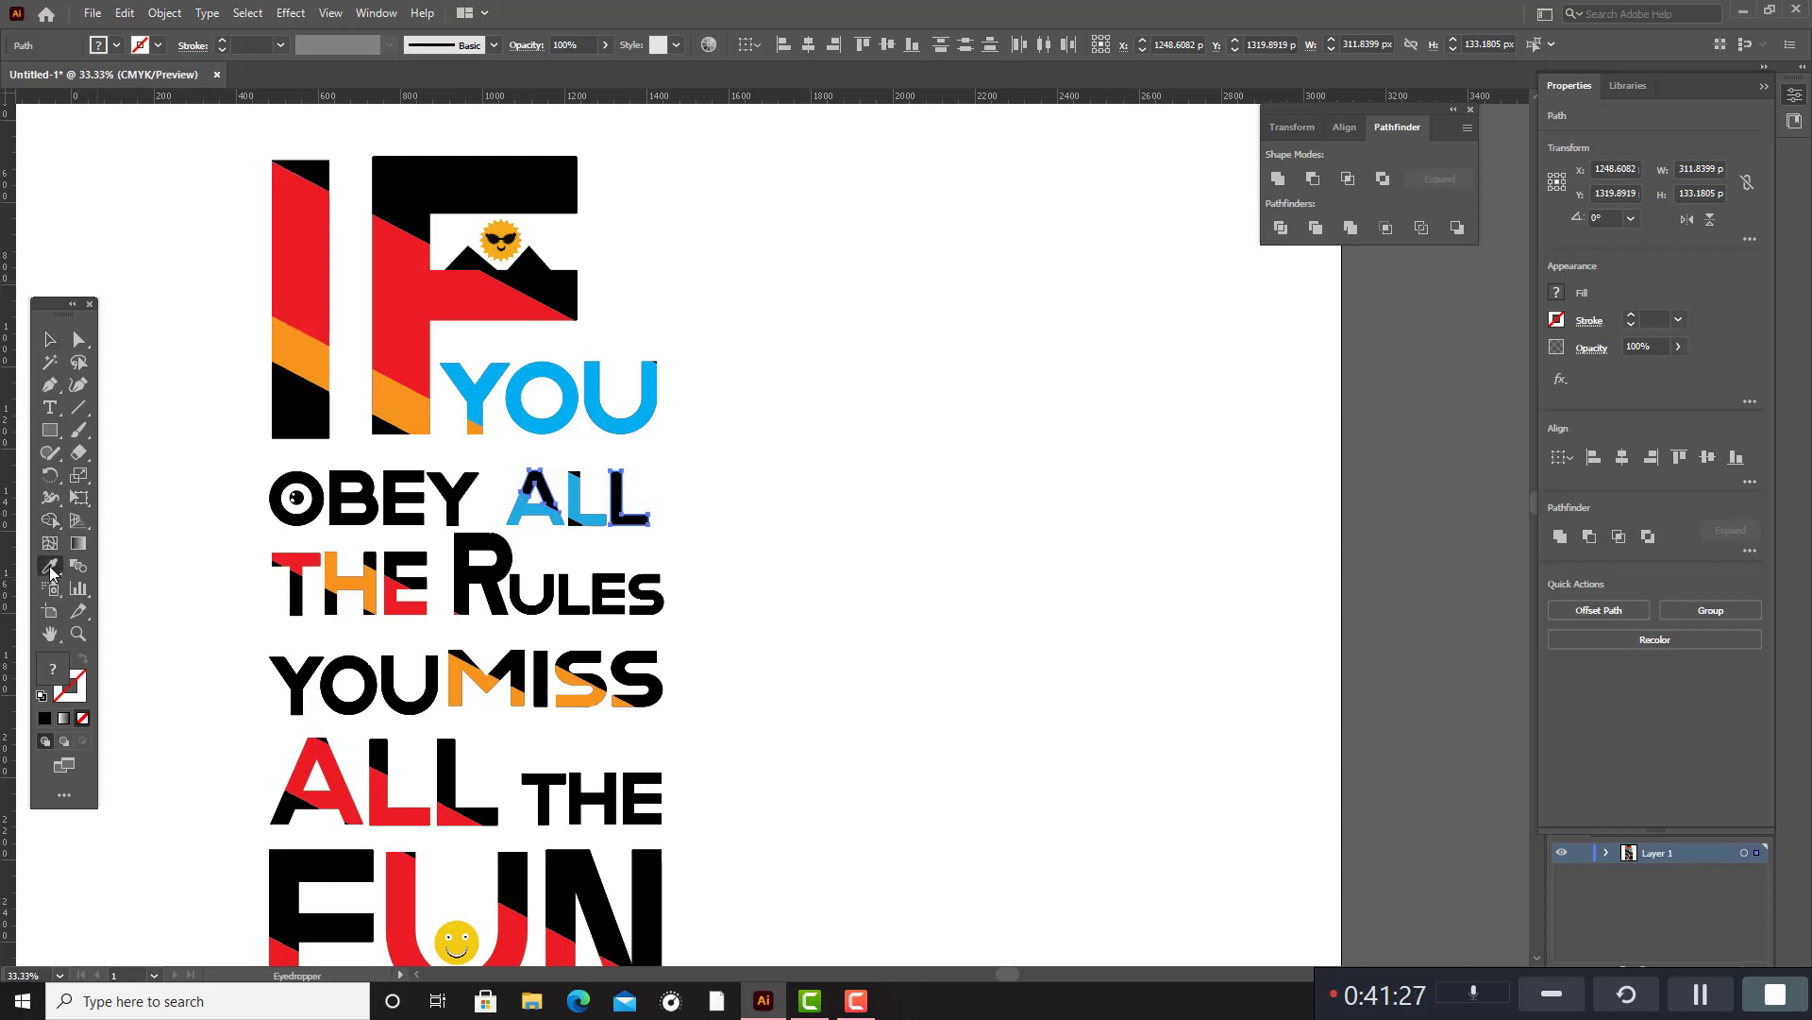
pyautogui.click(300, 236)
pyautogui.click(47, 342)
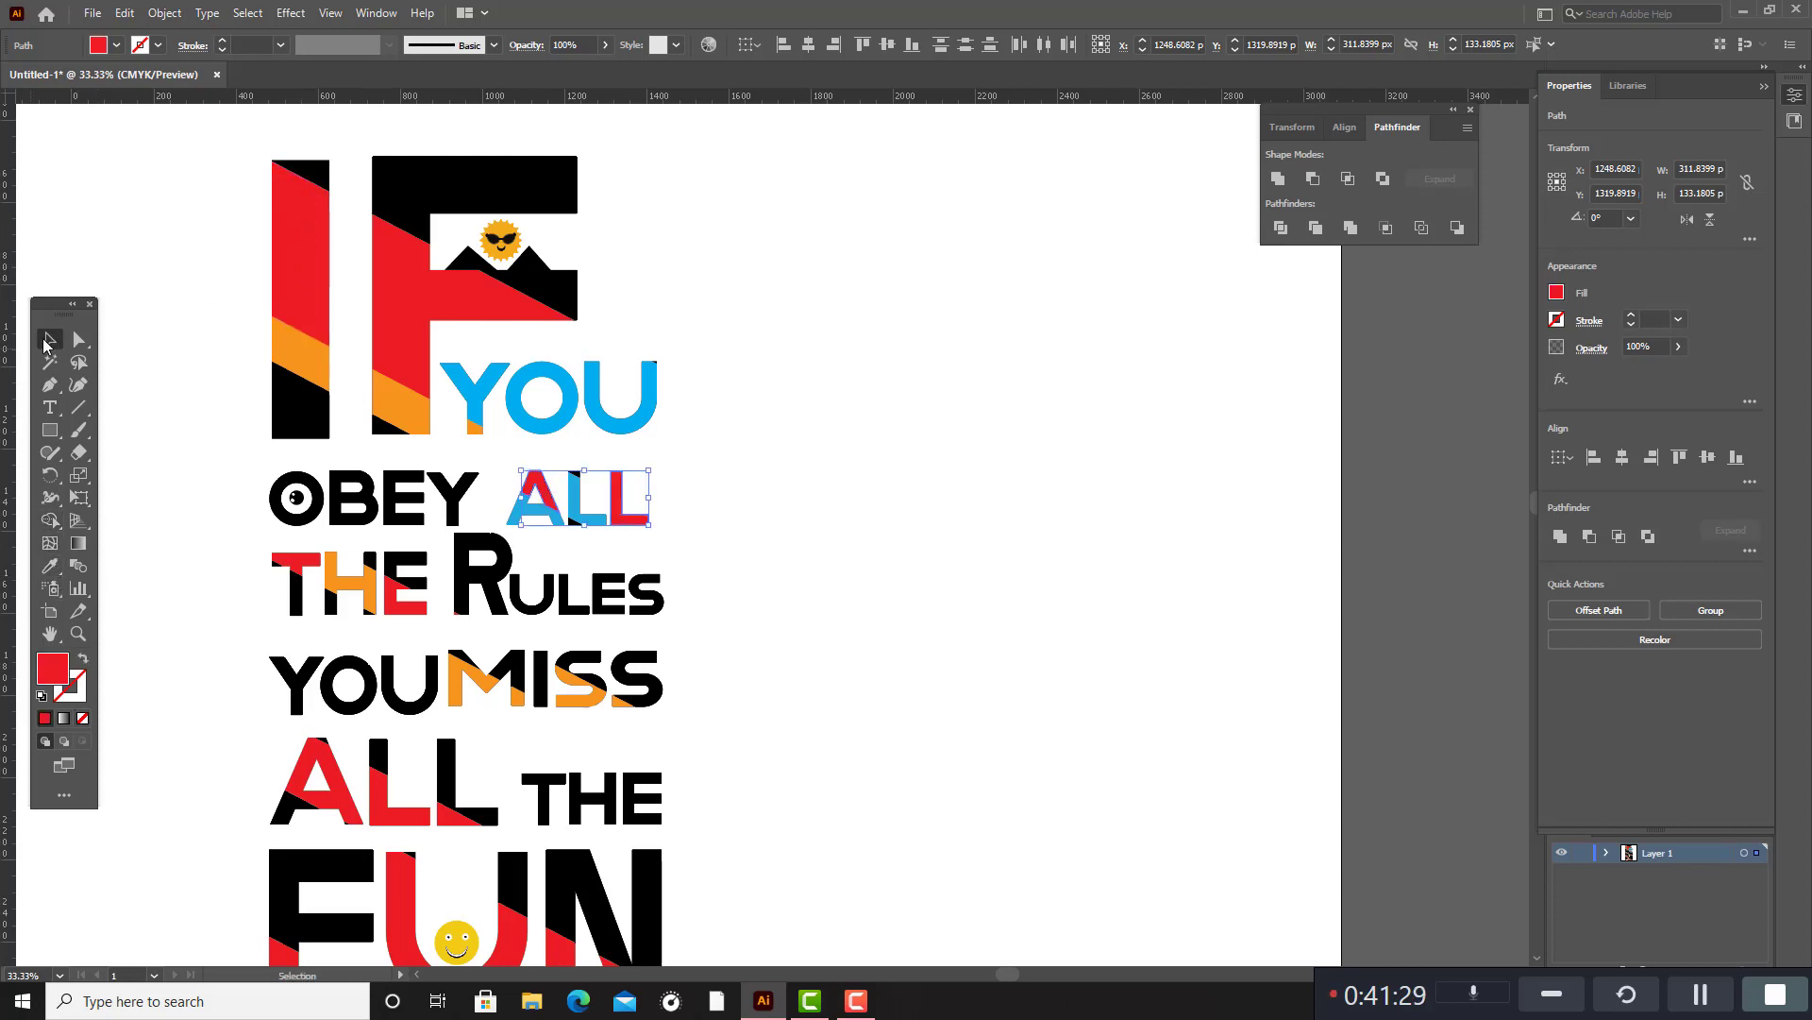
pyautogui.click(838, 492)
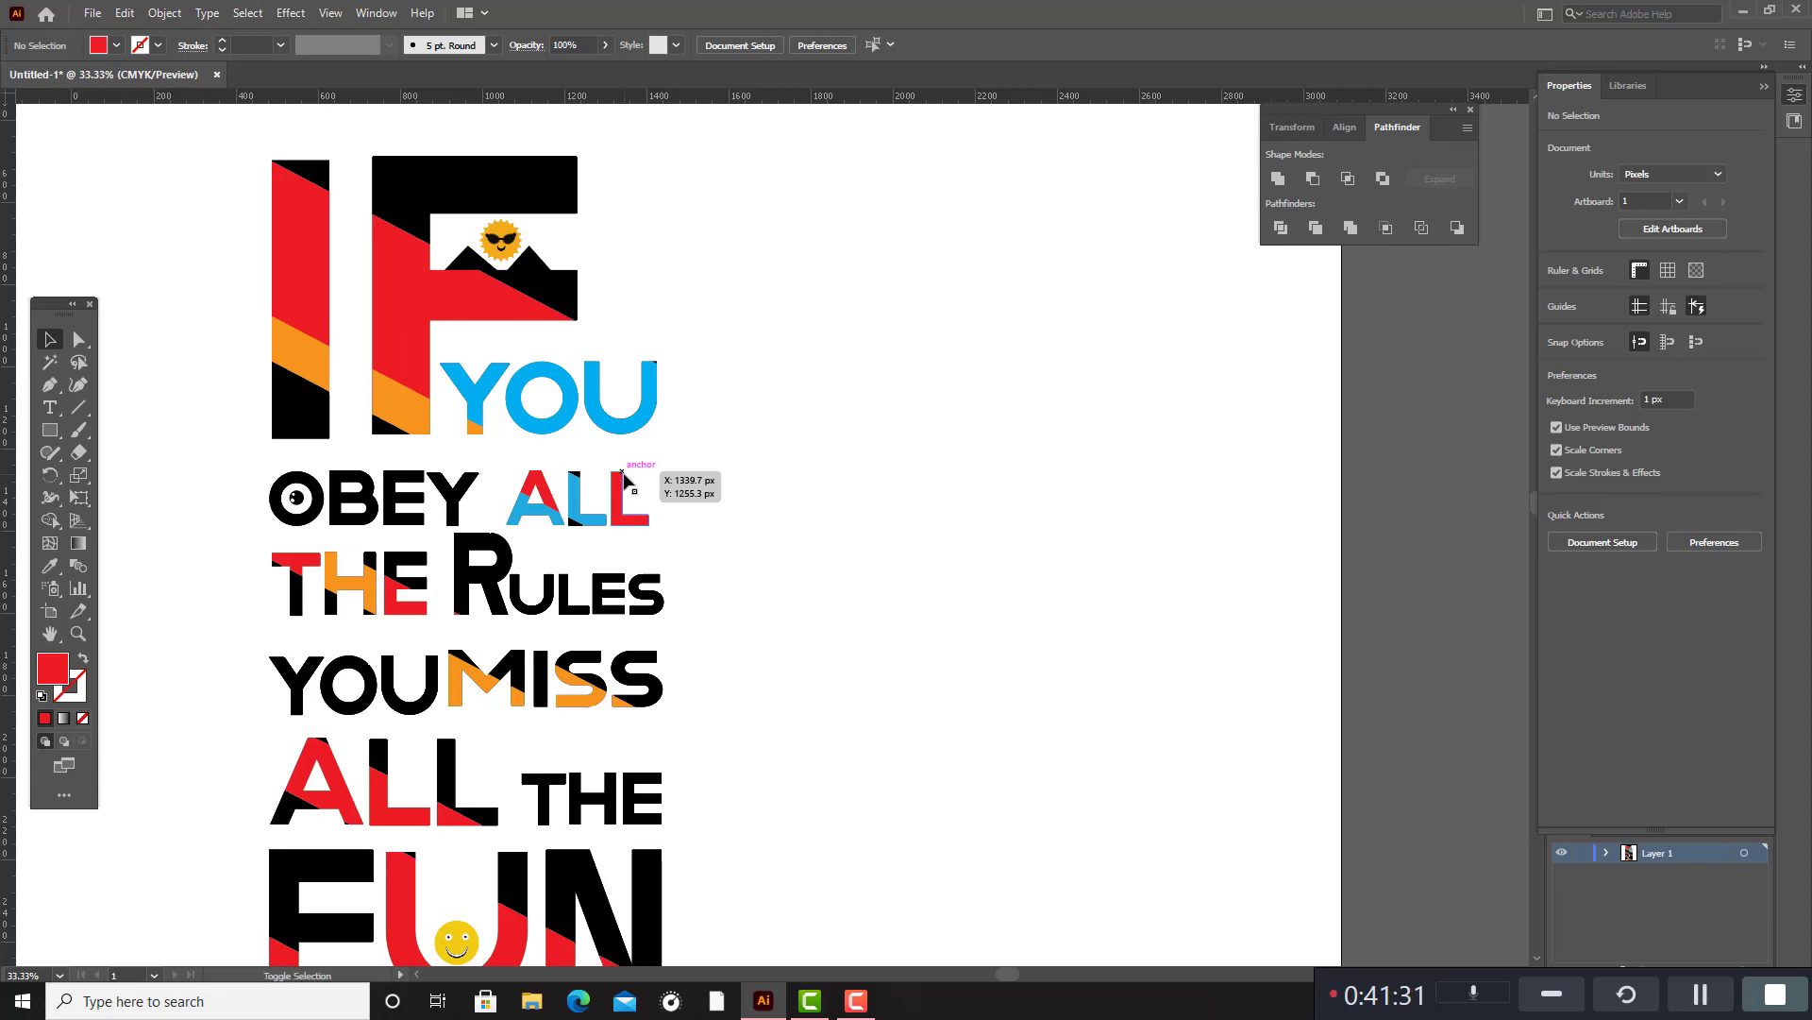
# Fill the black parts of the first L in the ALL beside OBEY with the red sampled from the last L.
pyautogui.hotkey('ctrl', '1')
pyautogui.click(555, 430)
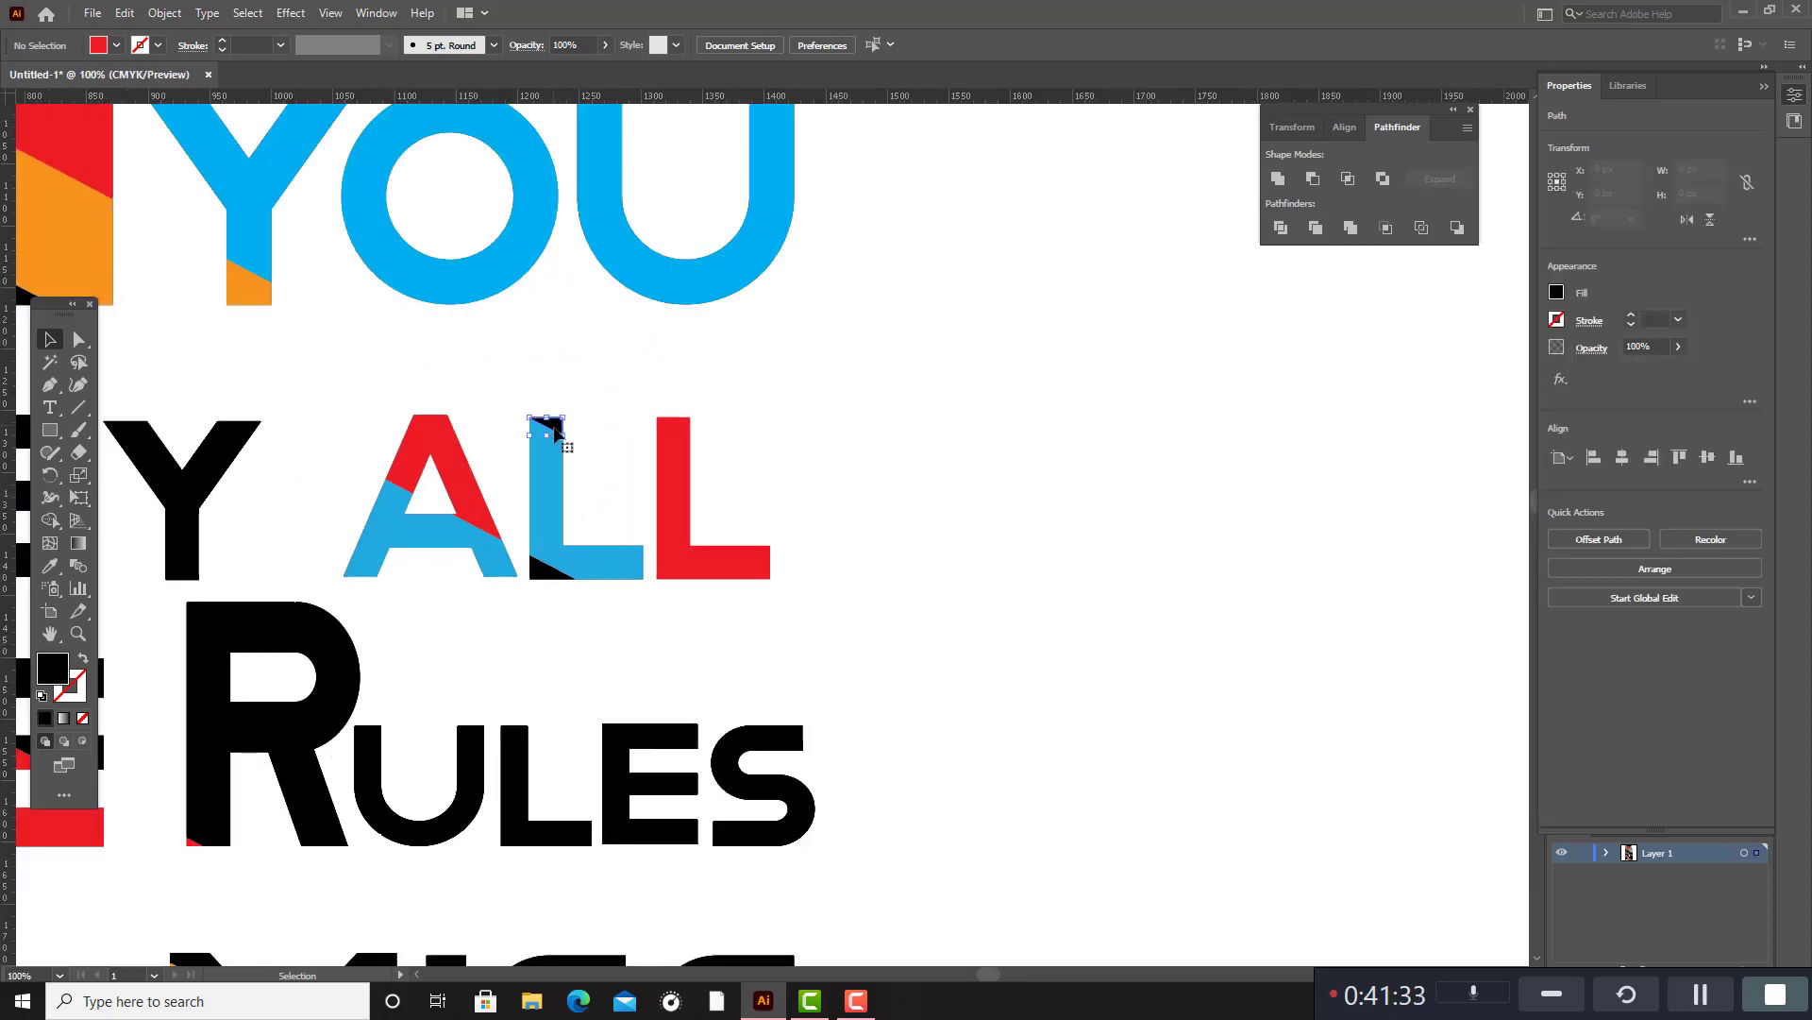
pyautogui.click(540, 566)
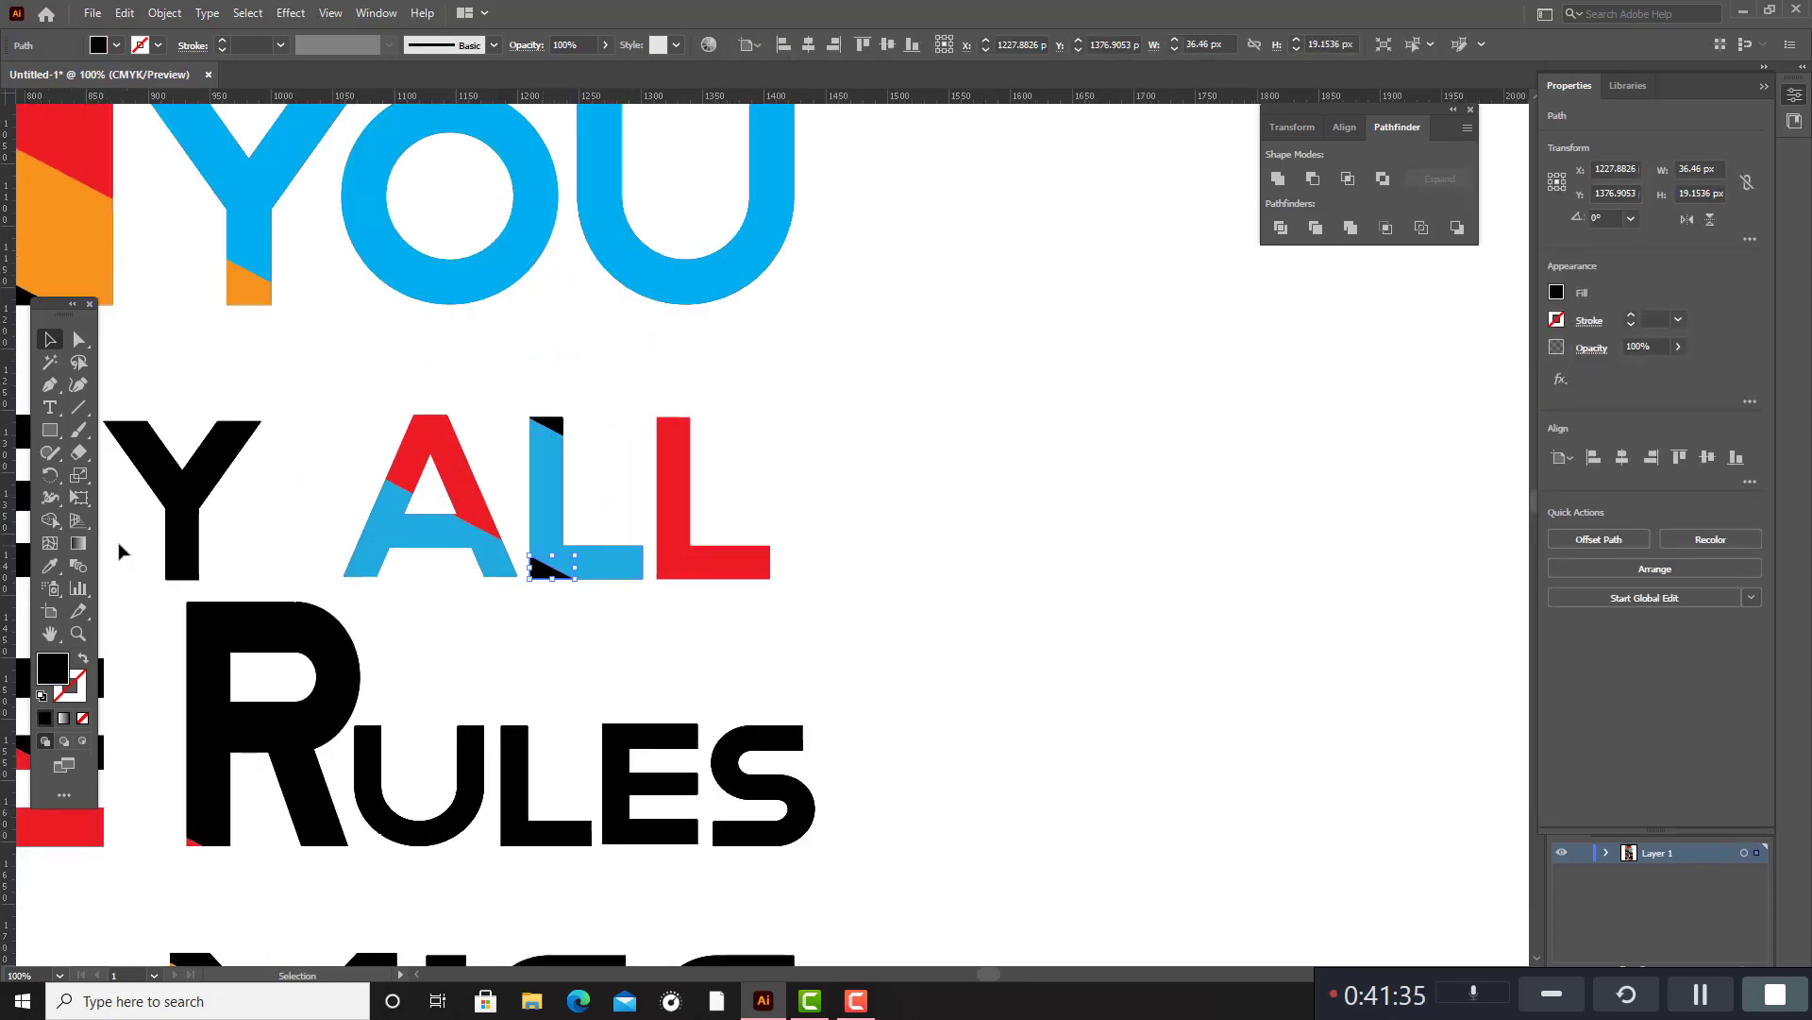
pyautogui.keyDown('shift'); pyautogui.click(567, 428); pyautogui.keyUp('shift')
pyautogui.click(50, 566)
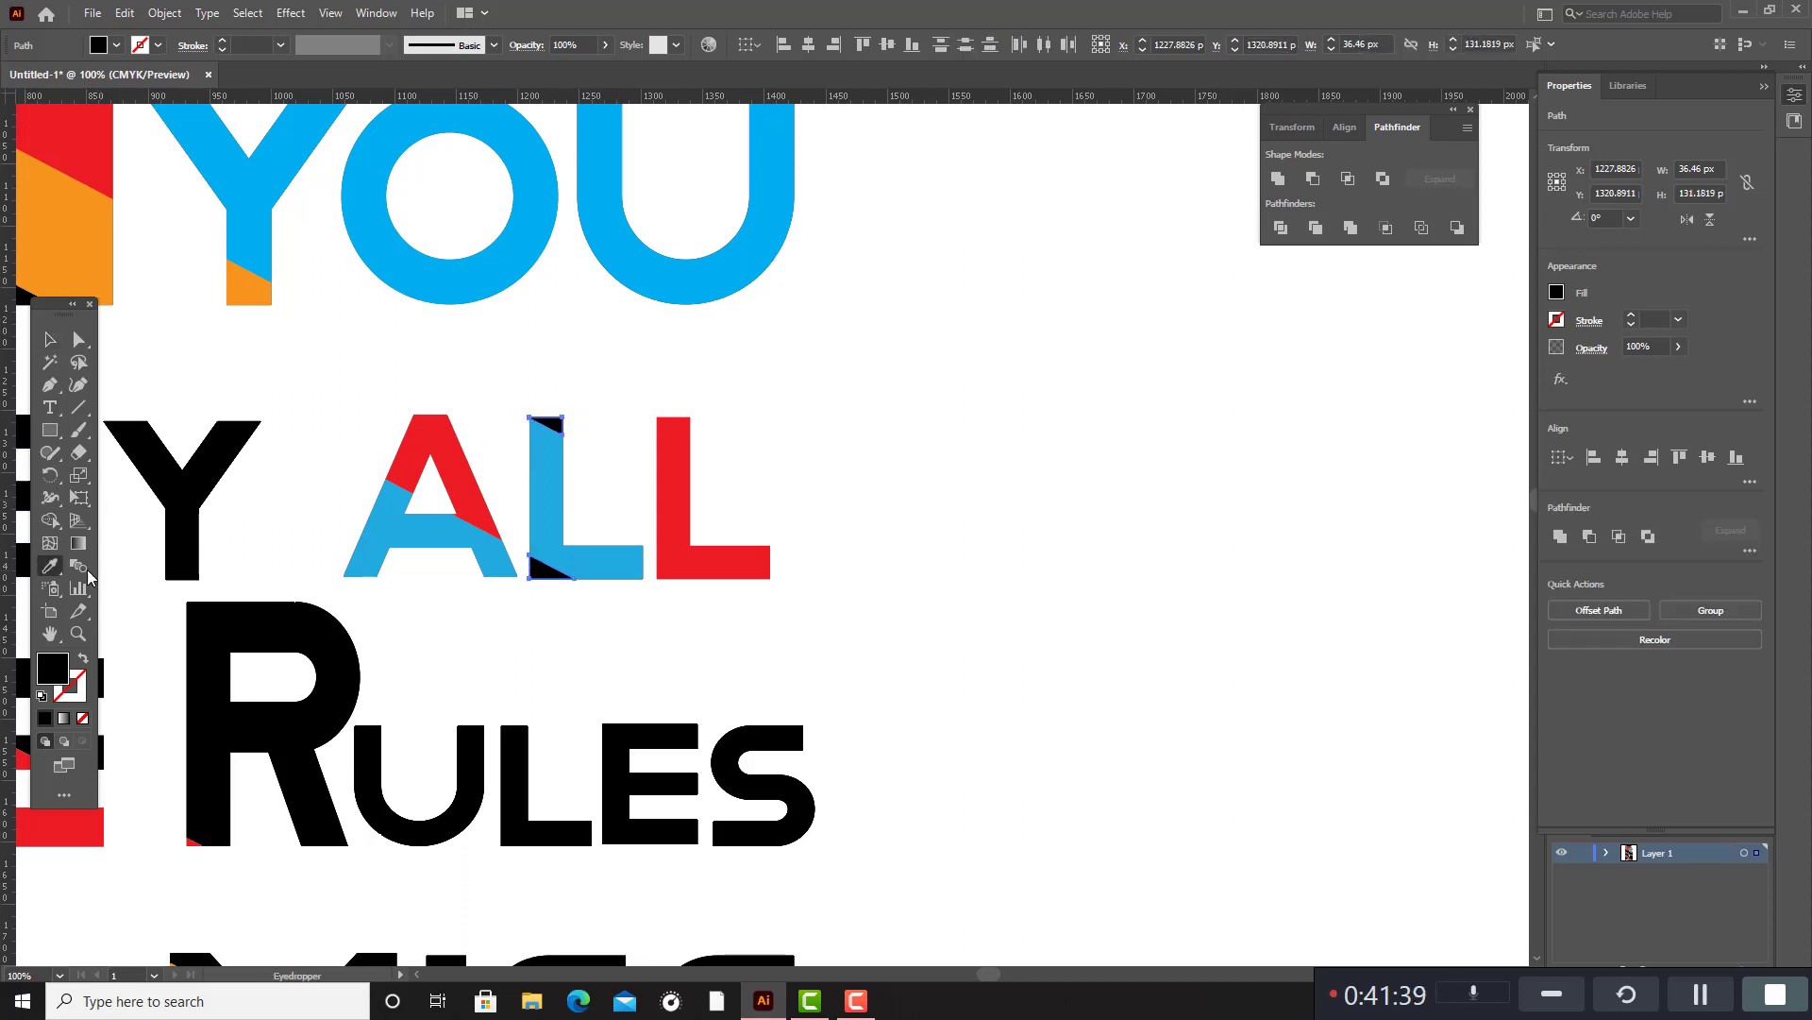
pyautogui.click(710, 543)
pyautogui.scroll(-3, 486, 486)
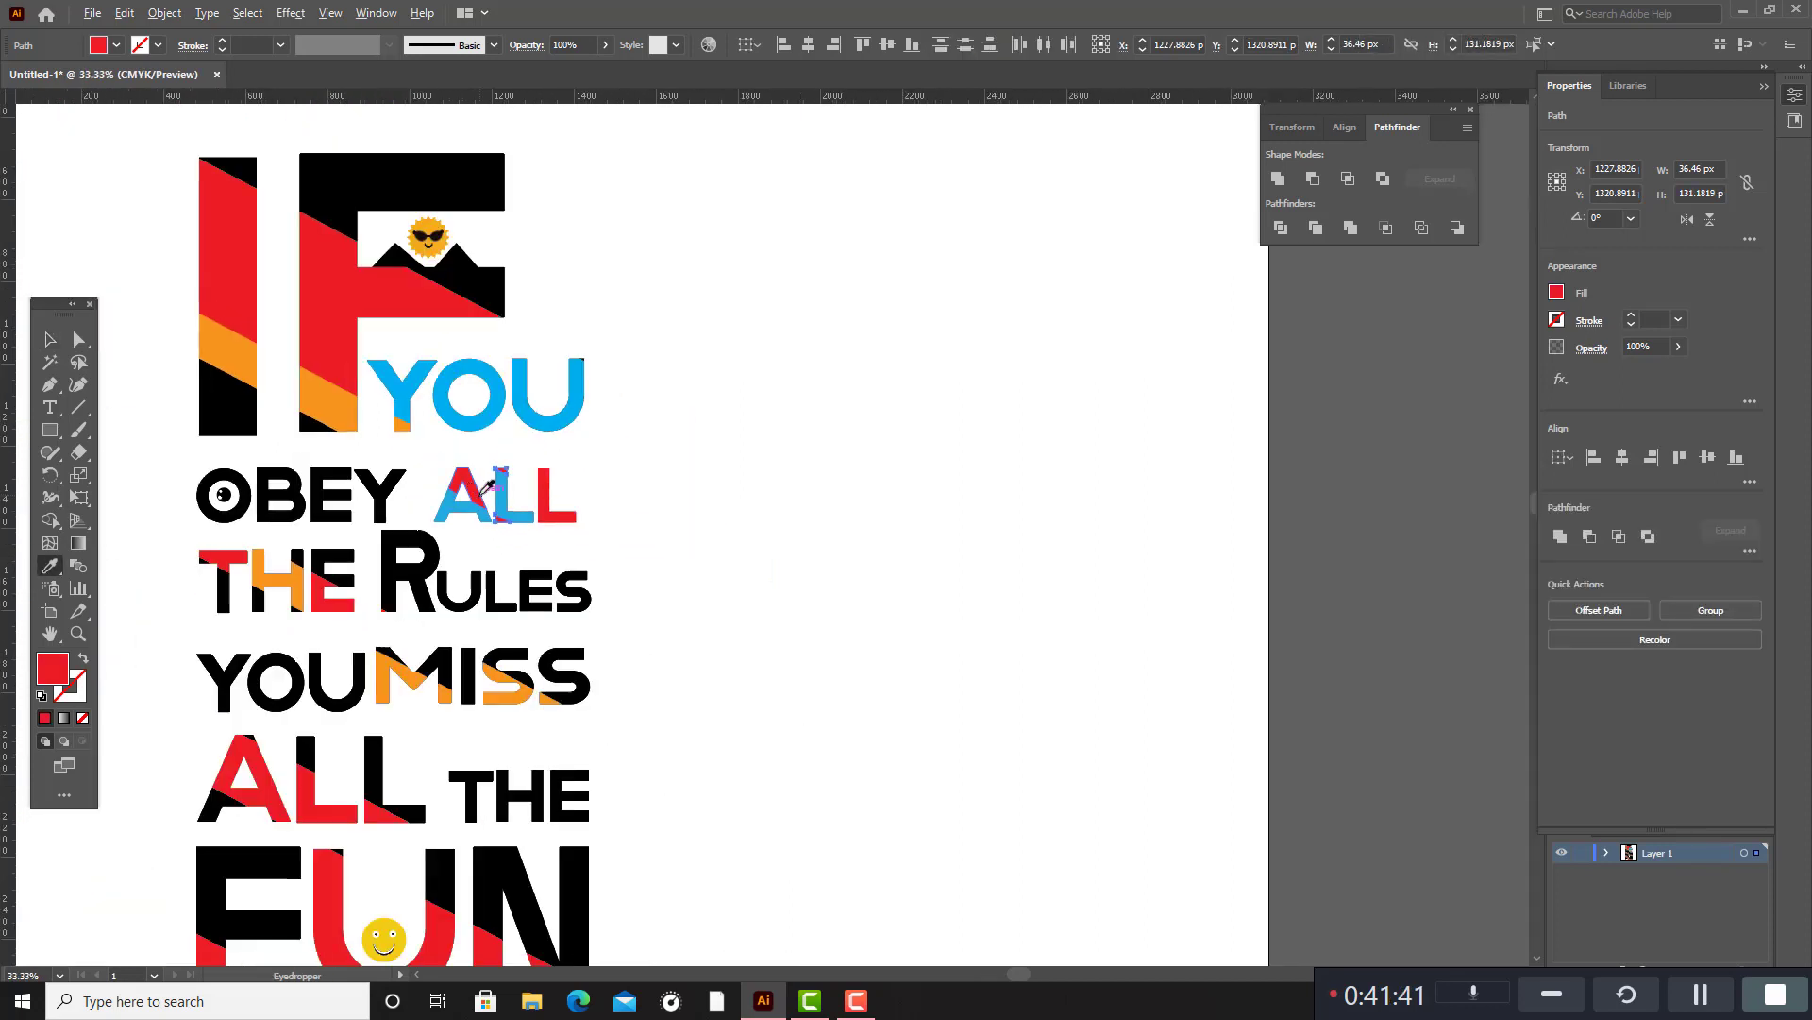
pyautogui.click(50, 339)
pyautogui.click(986, 578)
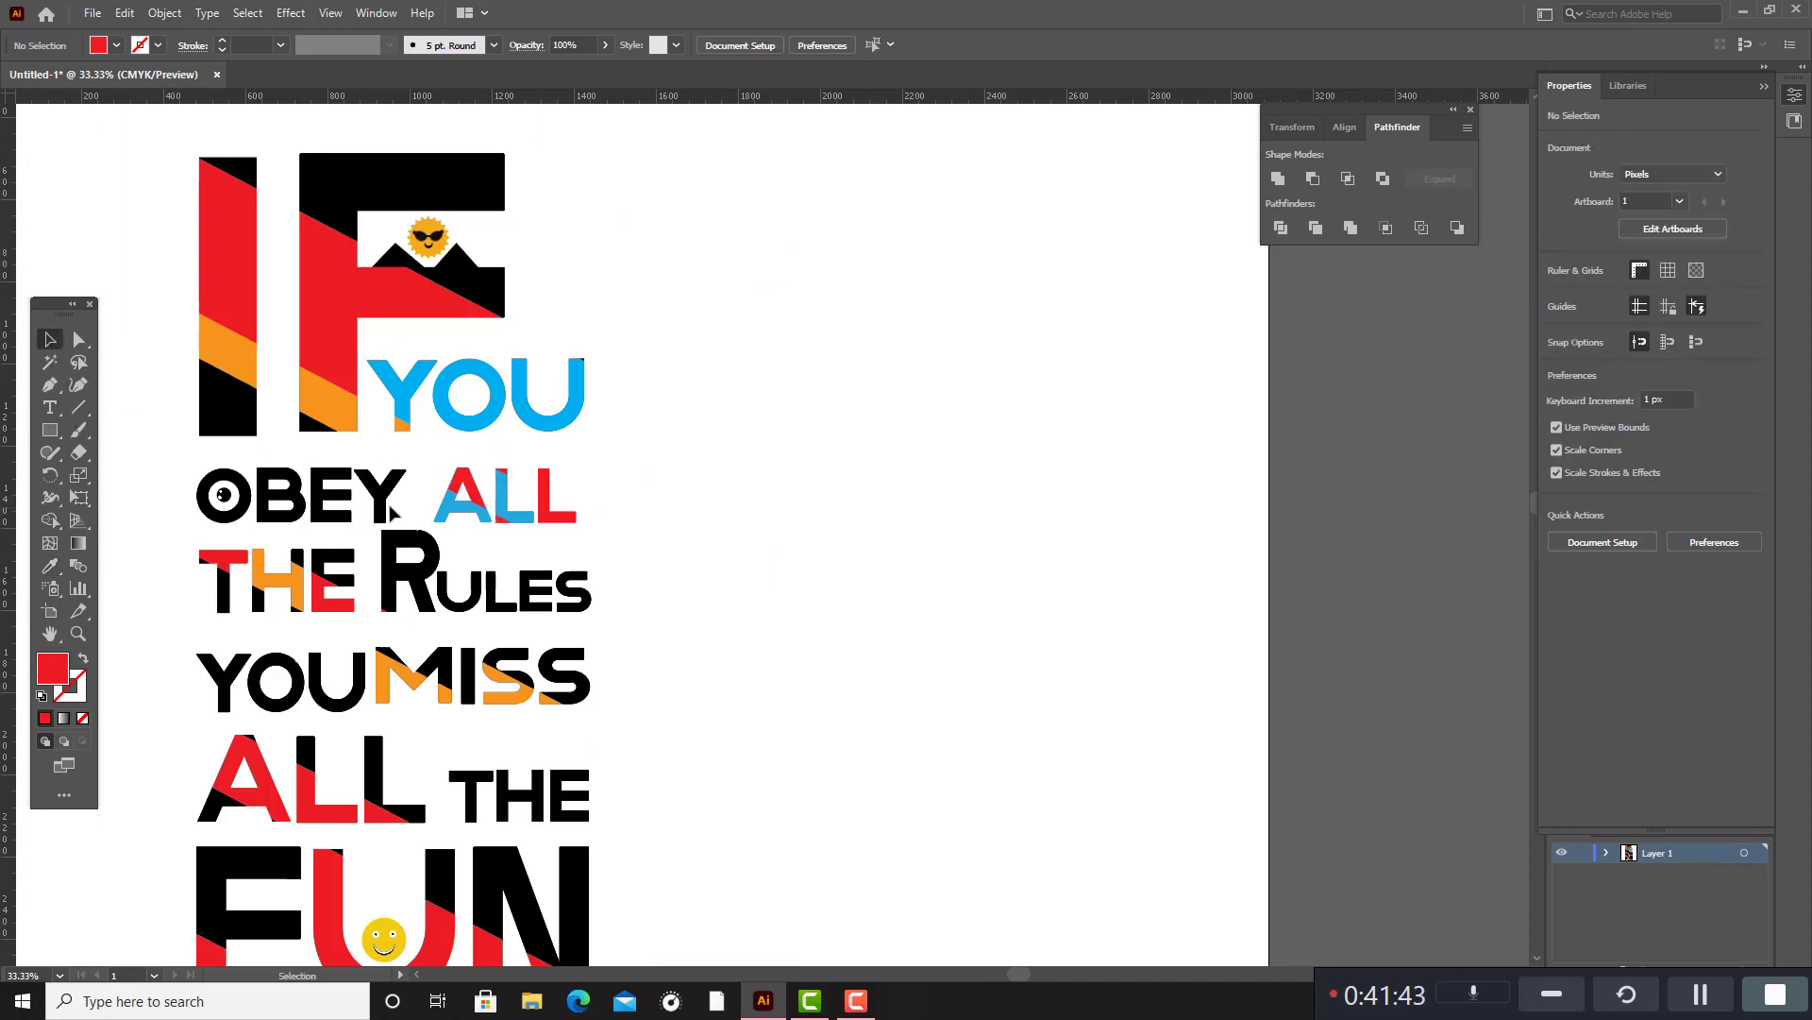
# Fill the black letters of OBEY with the red sampled from the I in IF.
pyautogui.click(392, 512)
pyautogui.keyDown('shift'); pyautogui.click(335, 496); pyautogui.keyUp('shift')
pyautogui.keyDown('shift'); pyautogui.click(283, 487); pyautogui.keyUp('shift')
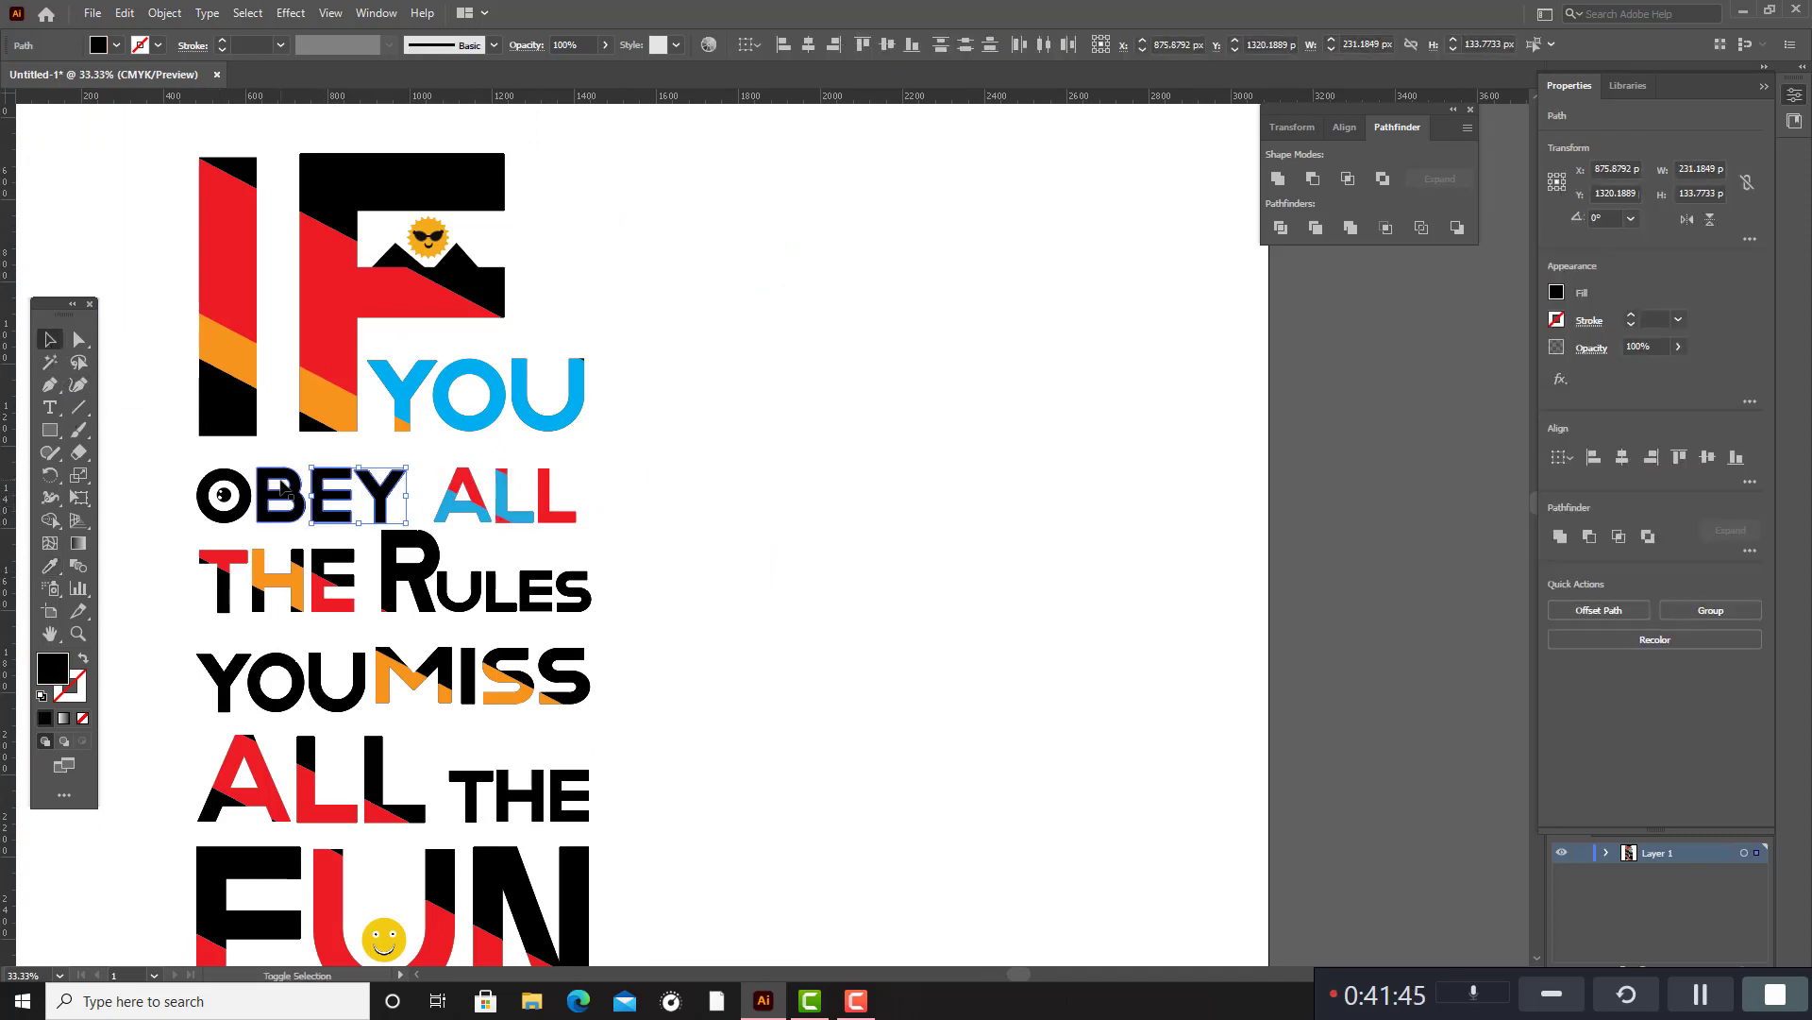
pyautogui.keyDown('shift'); pyautogui.click(249, 486); pyautogui.keyUp('shift')
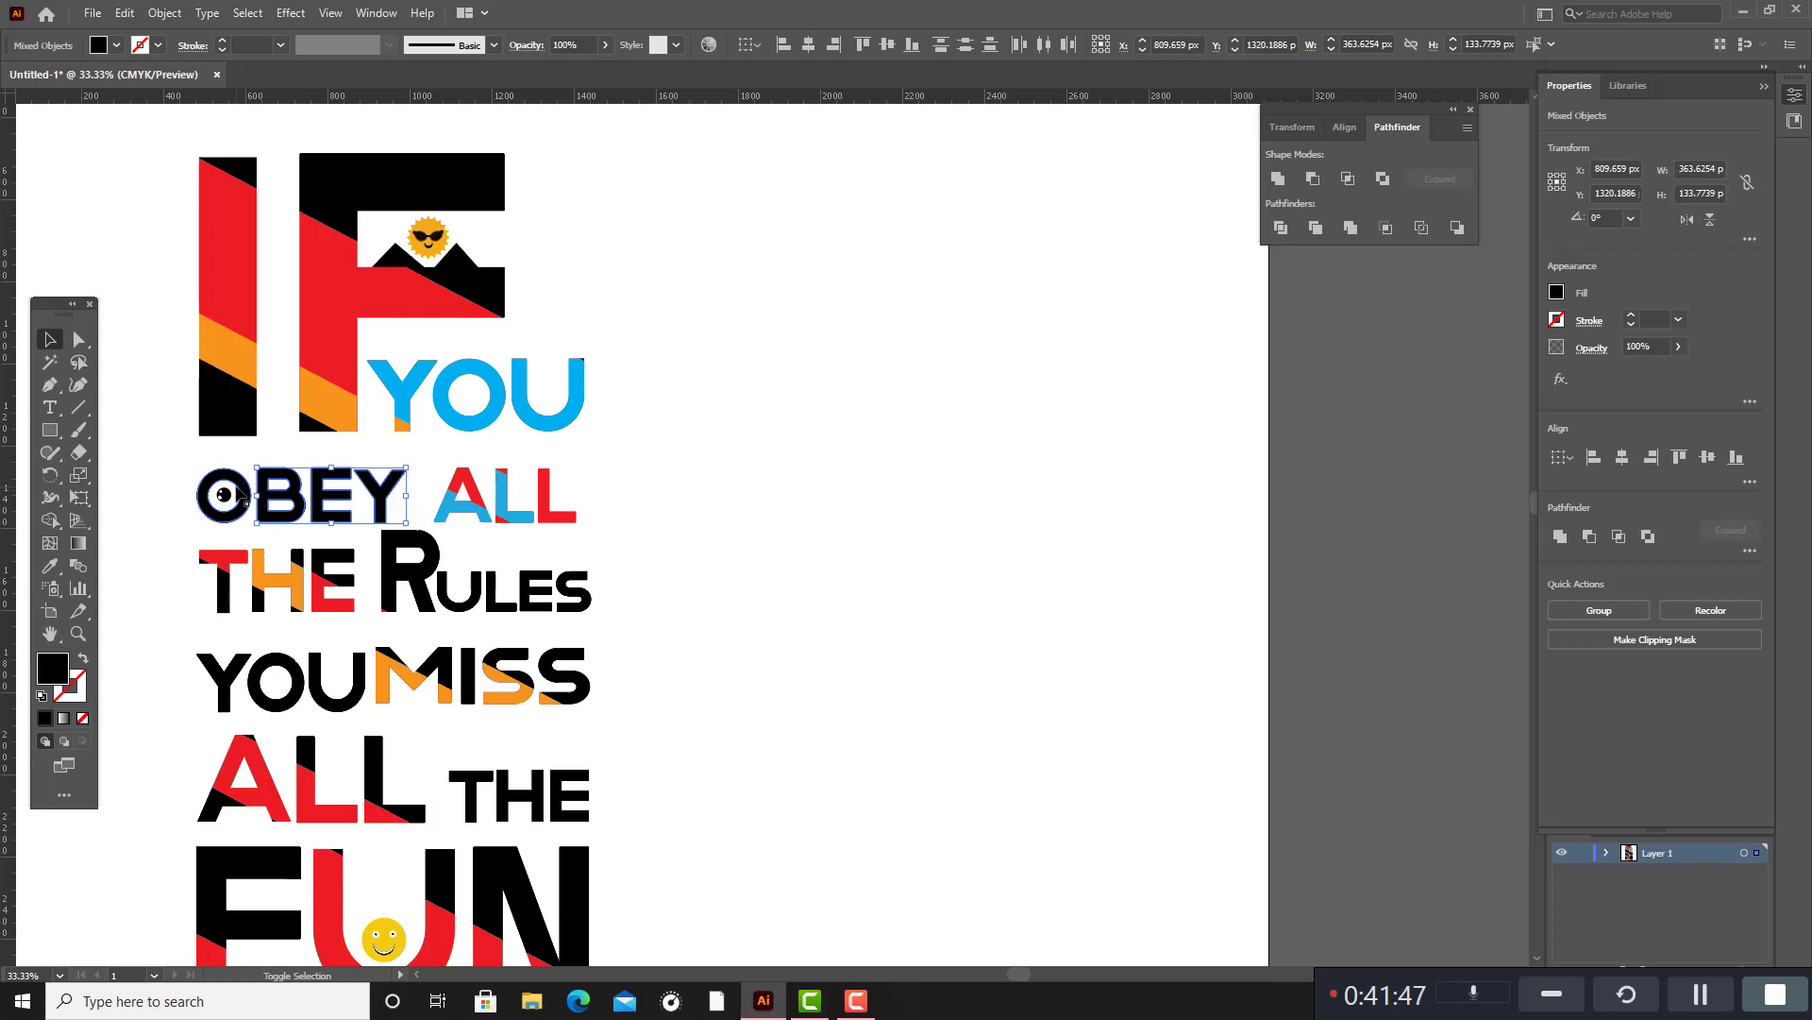
pyautogui.click(50, 566)
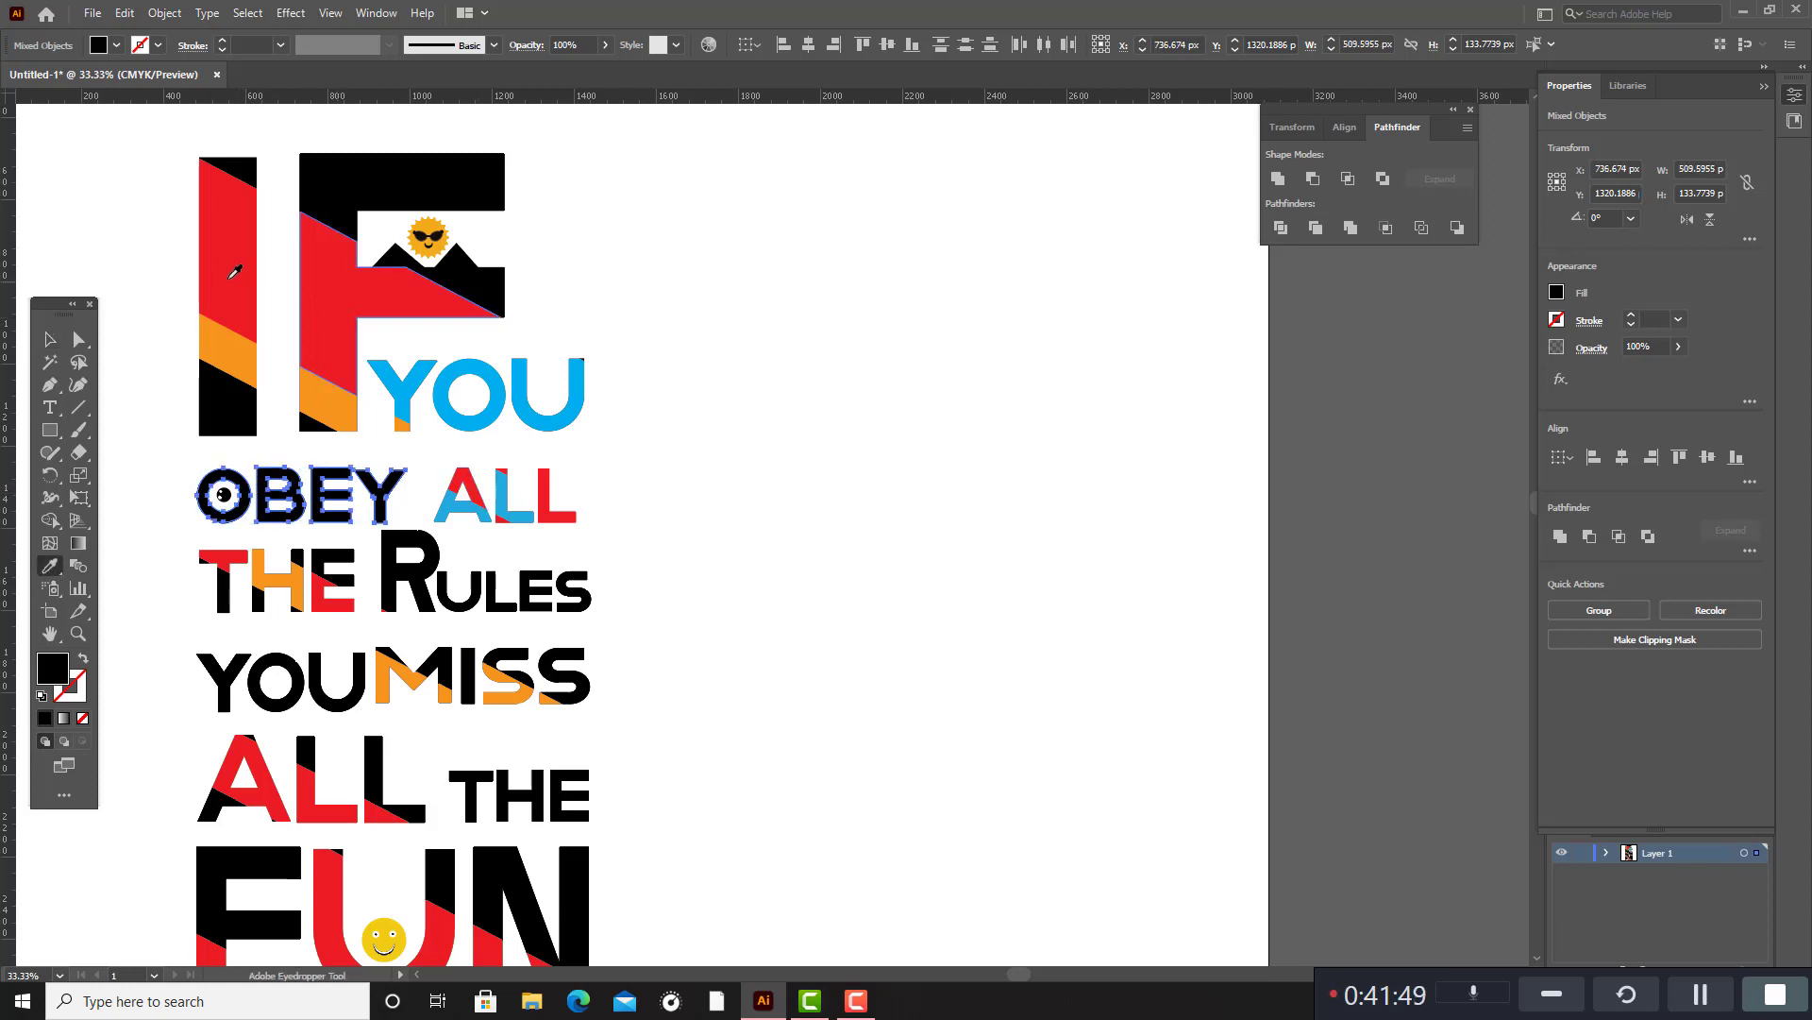
pyautogui.click(235, 272)
pyautogui.click(50, 338)
pyautogui.click(746, 530)
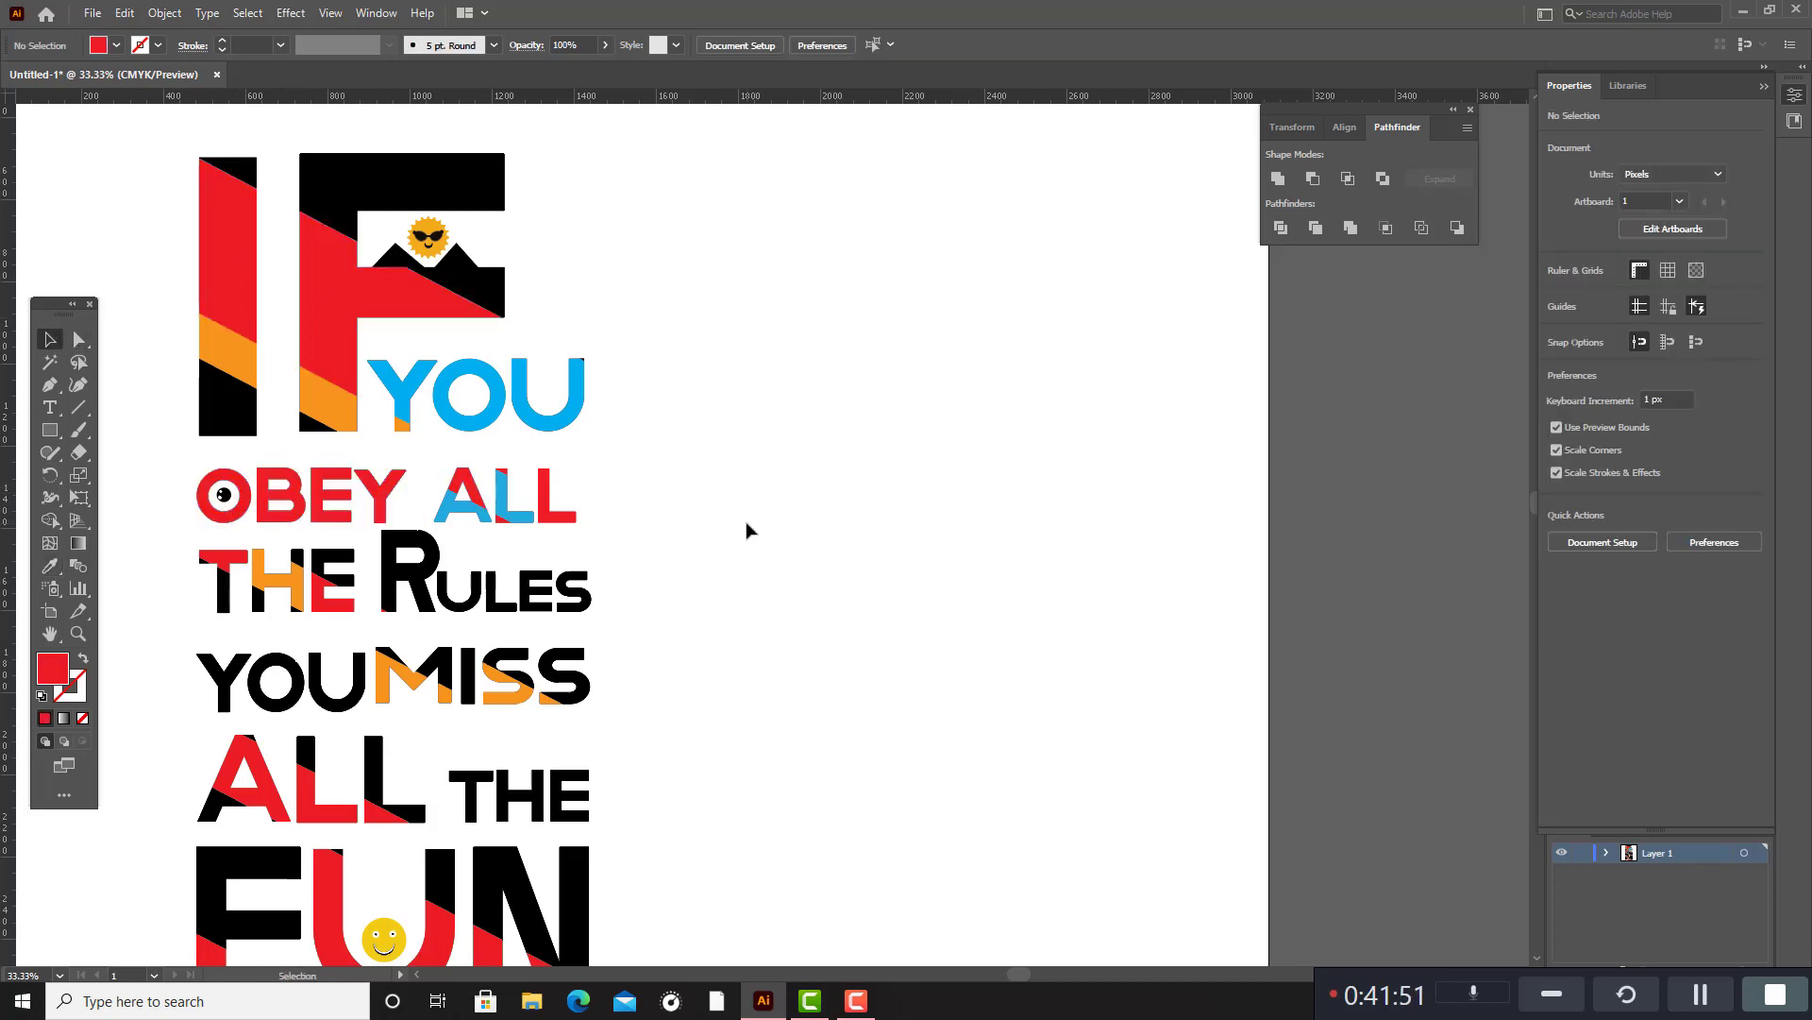
# Fill the black letters of RULES with the orange sampled from the M in MISS.
pyautogui.scroll(-3, 746, 530)
pyautogui.click(427, 472)
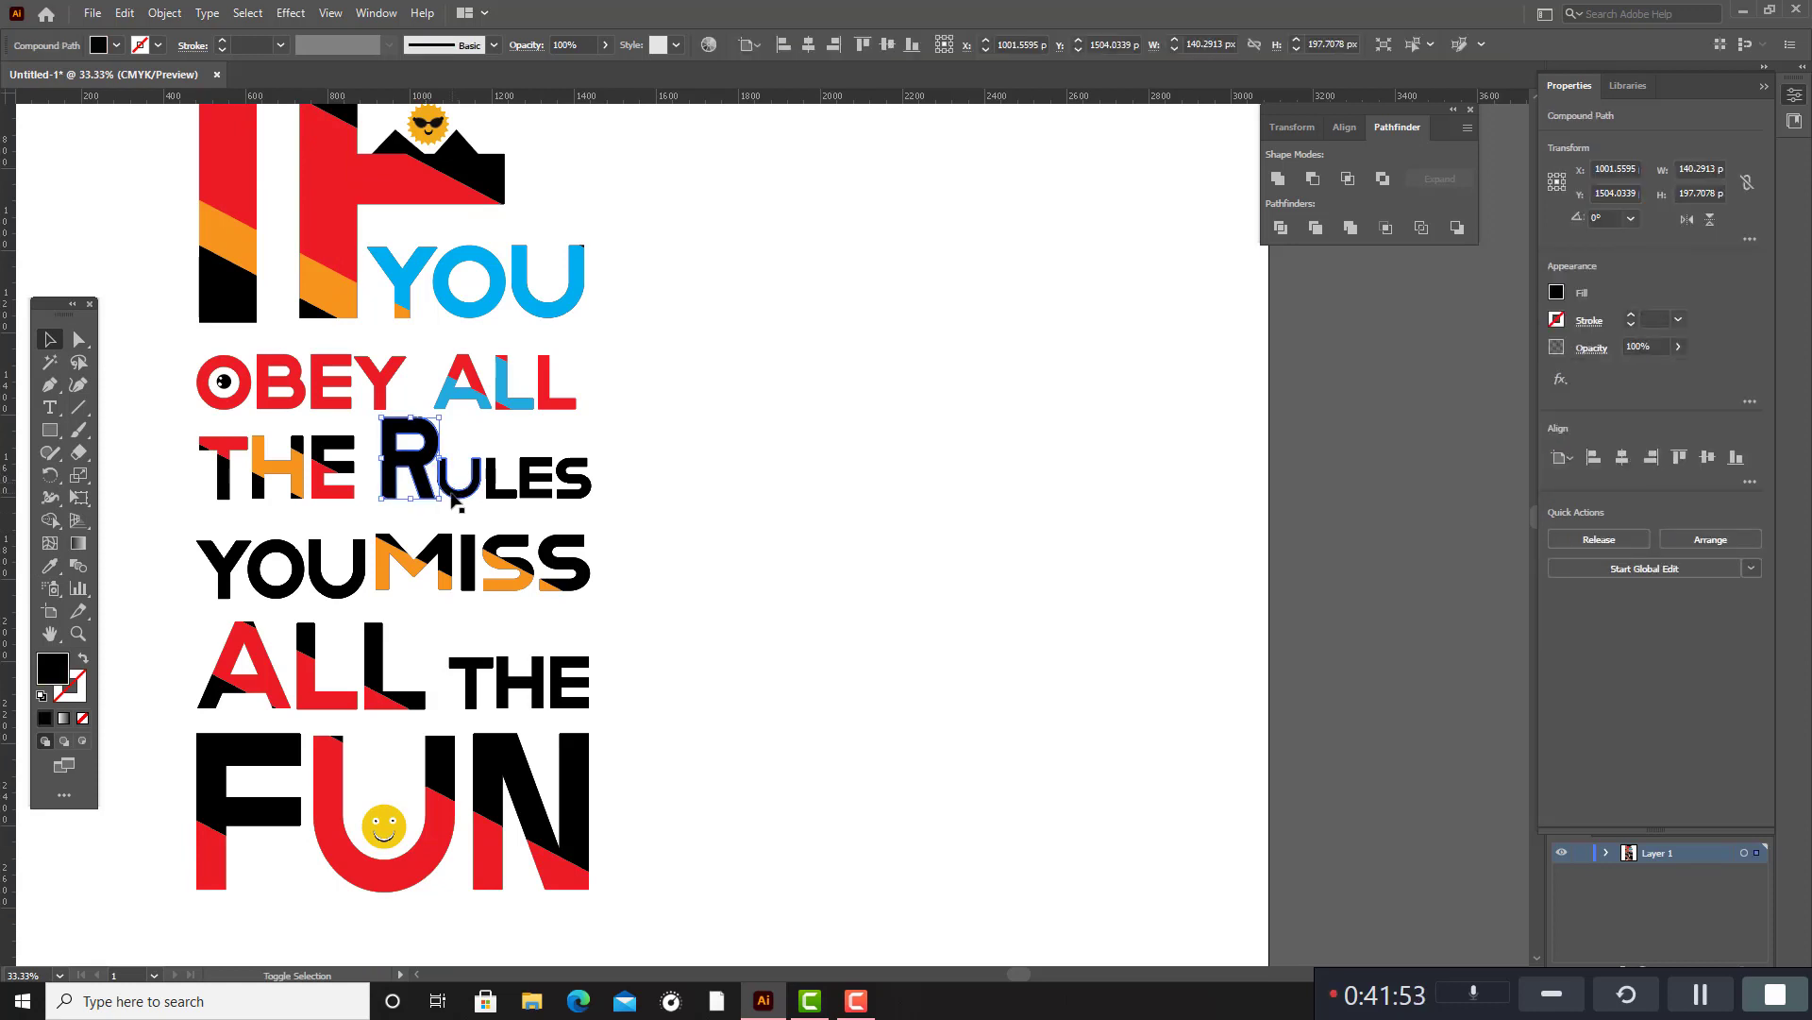
pyautogui.keyDown('shift'); pyautogui.click(453, 500); pyautogui.keyUp('shift')
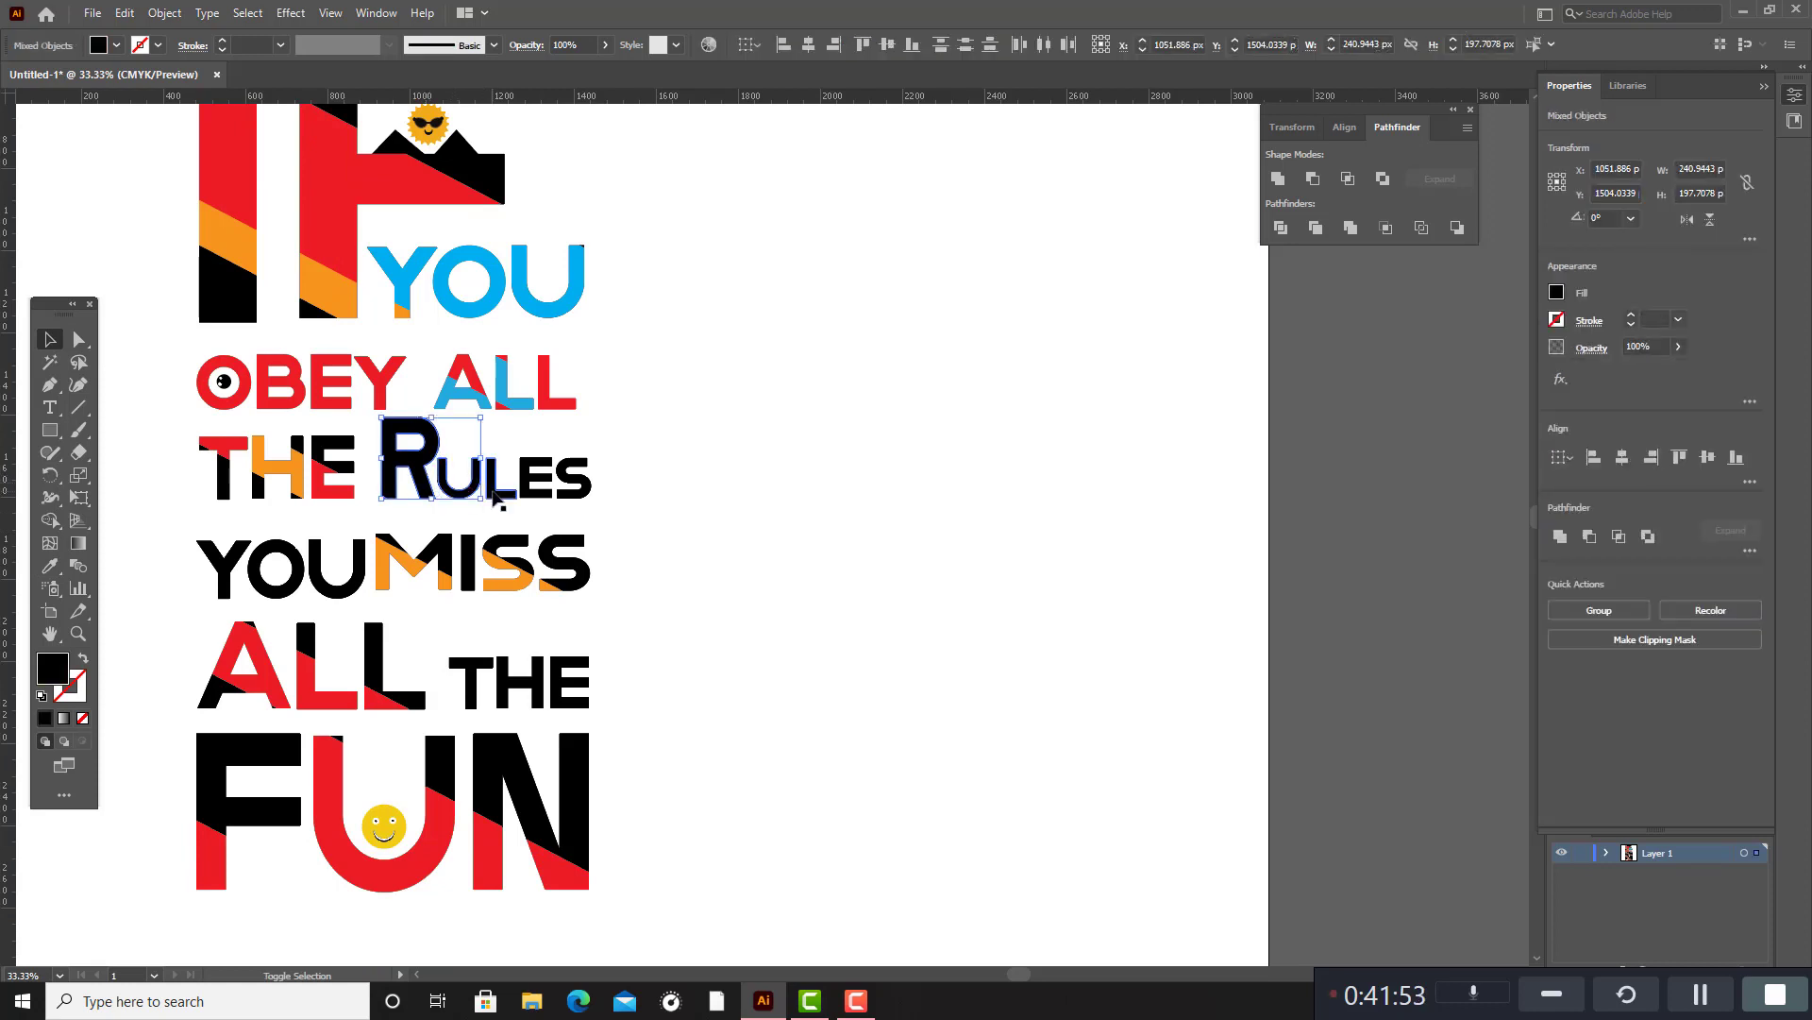
pyautogui.keyDown('shift'); pyautogui.click(578, 491); pyautogui.keyUp('shift')
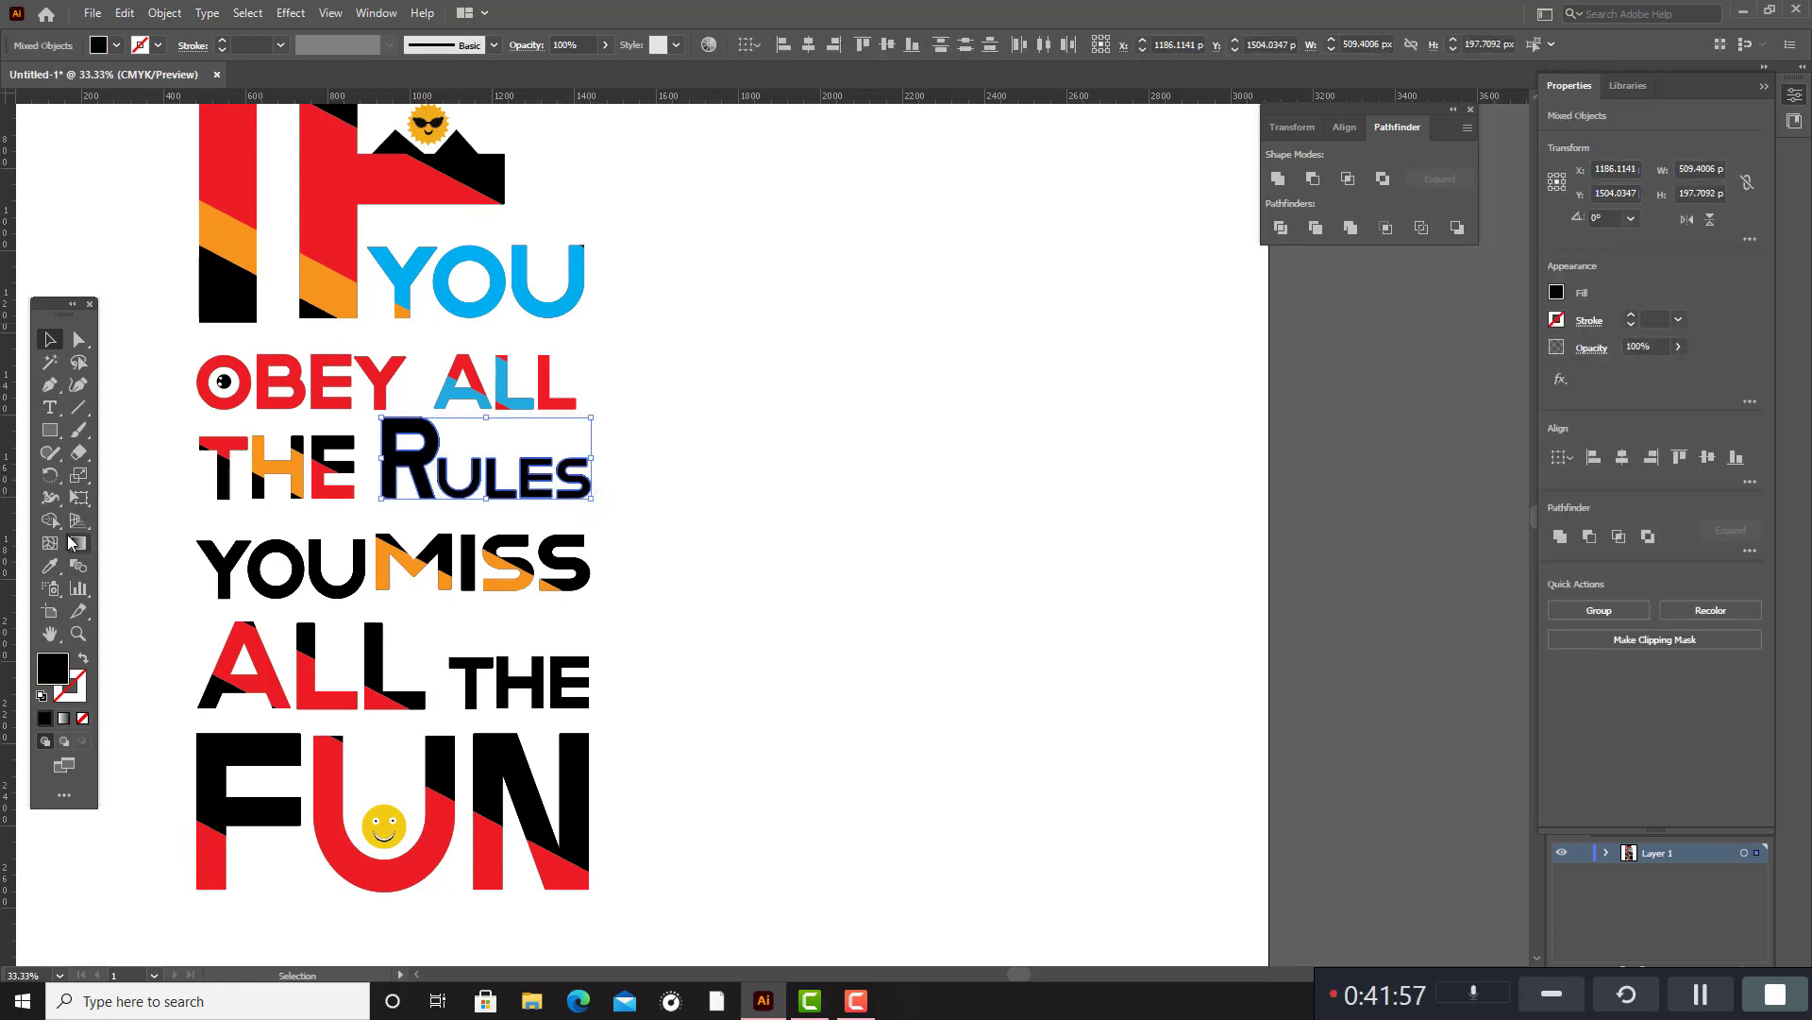
pyautogui.click(50, 565)
pyautogui.click(412, 557)
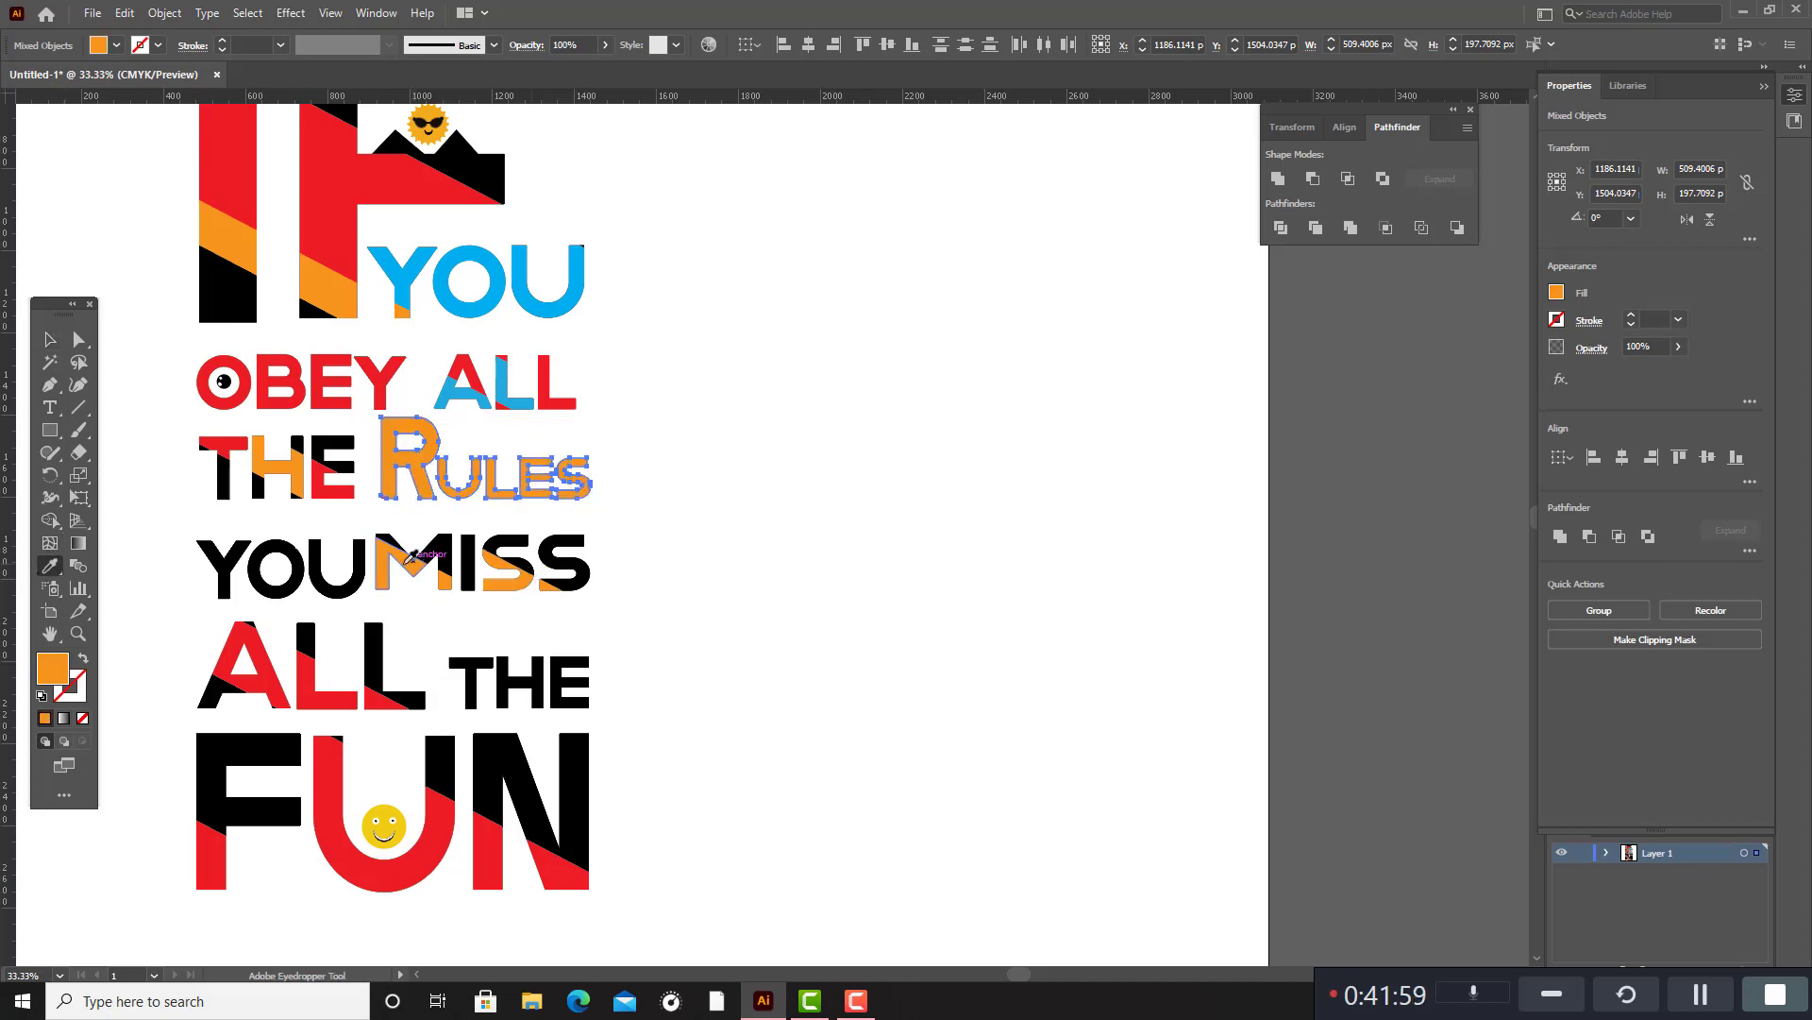
pyautogui.click(50, 339)
pyautogui.click(838, 509)
# Fill the black upper parts of all the letters in MISS with the red sampled from the A in the ALL below.
pyautogui.scroll(-2, 714, 513)
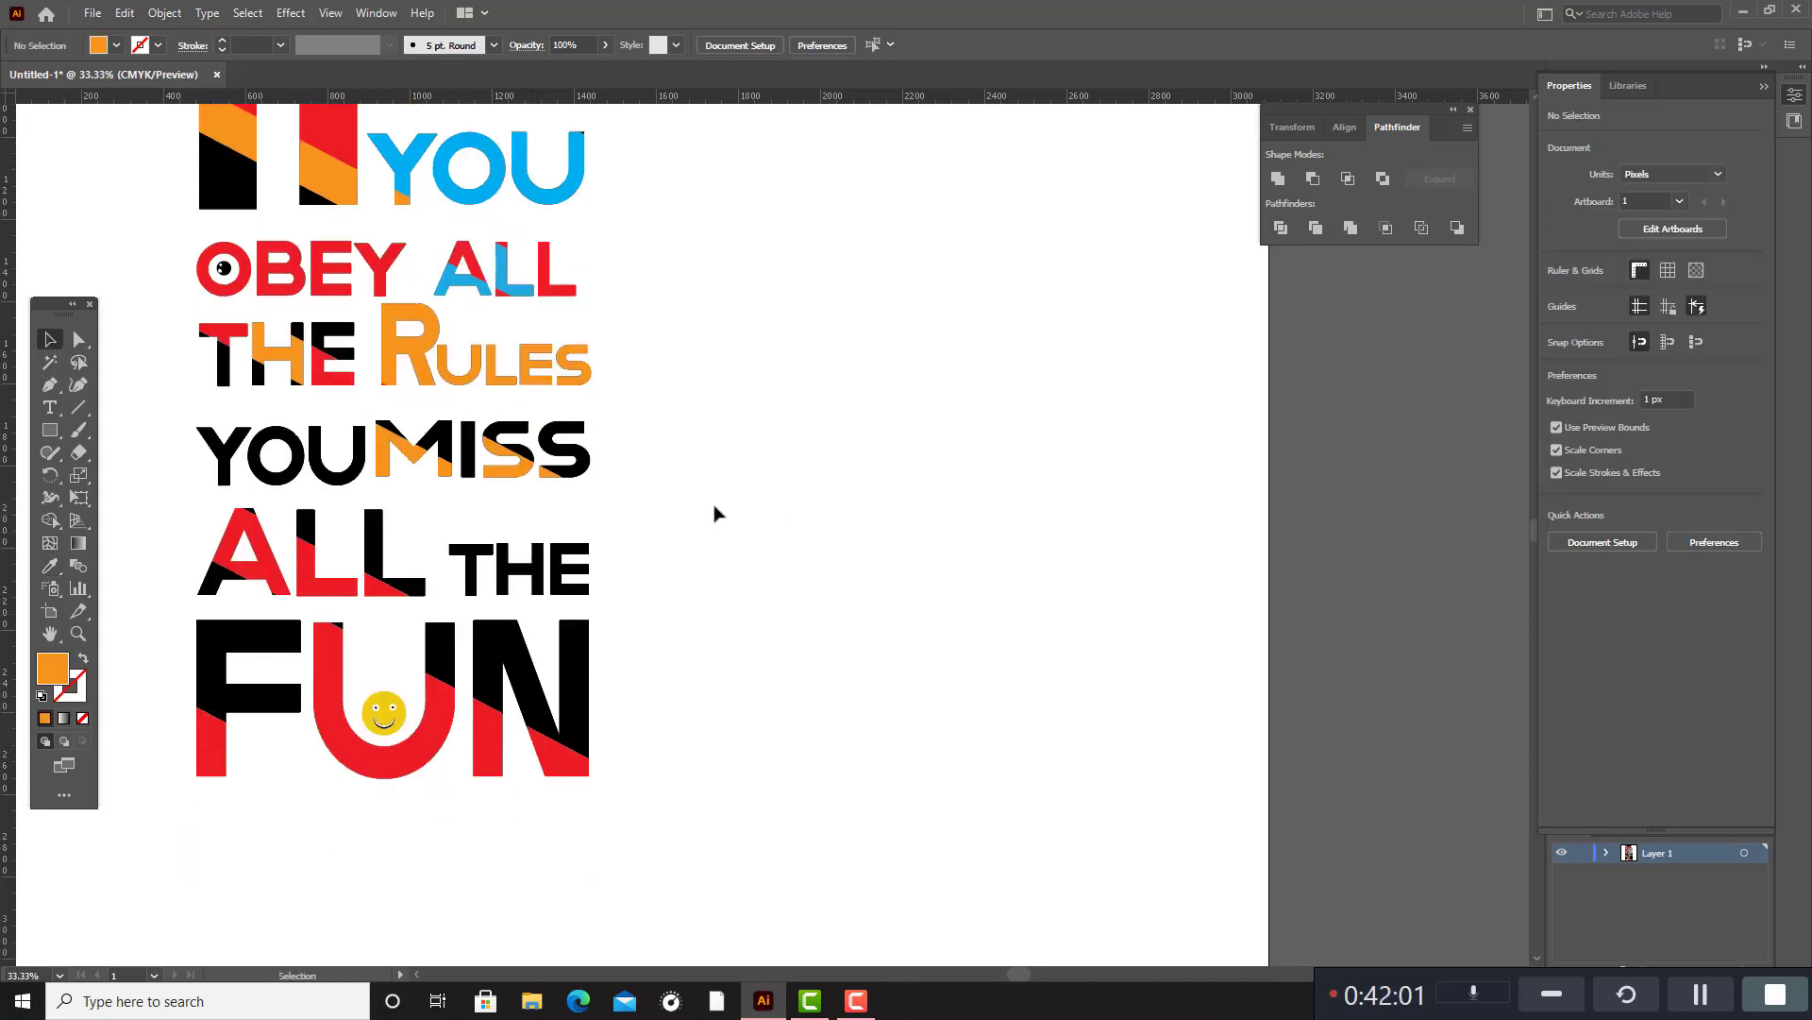
pyautogui.click(583, 460)
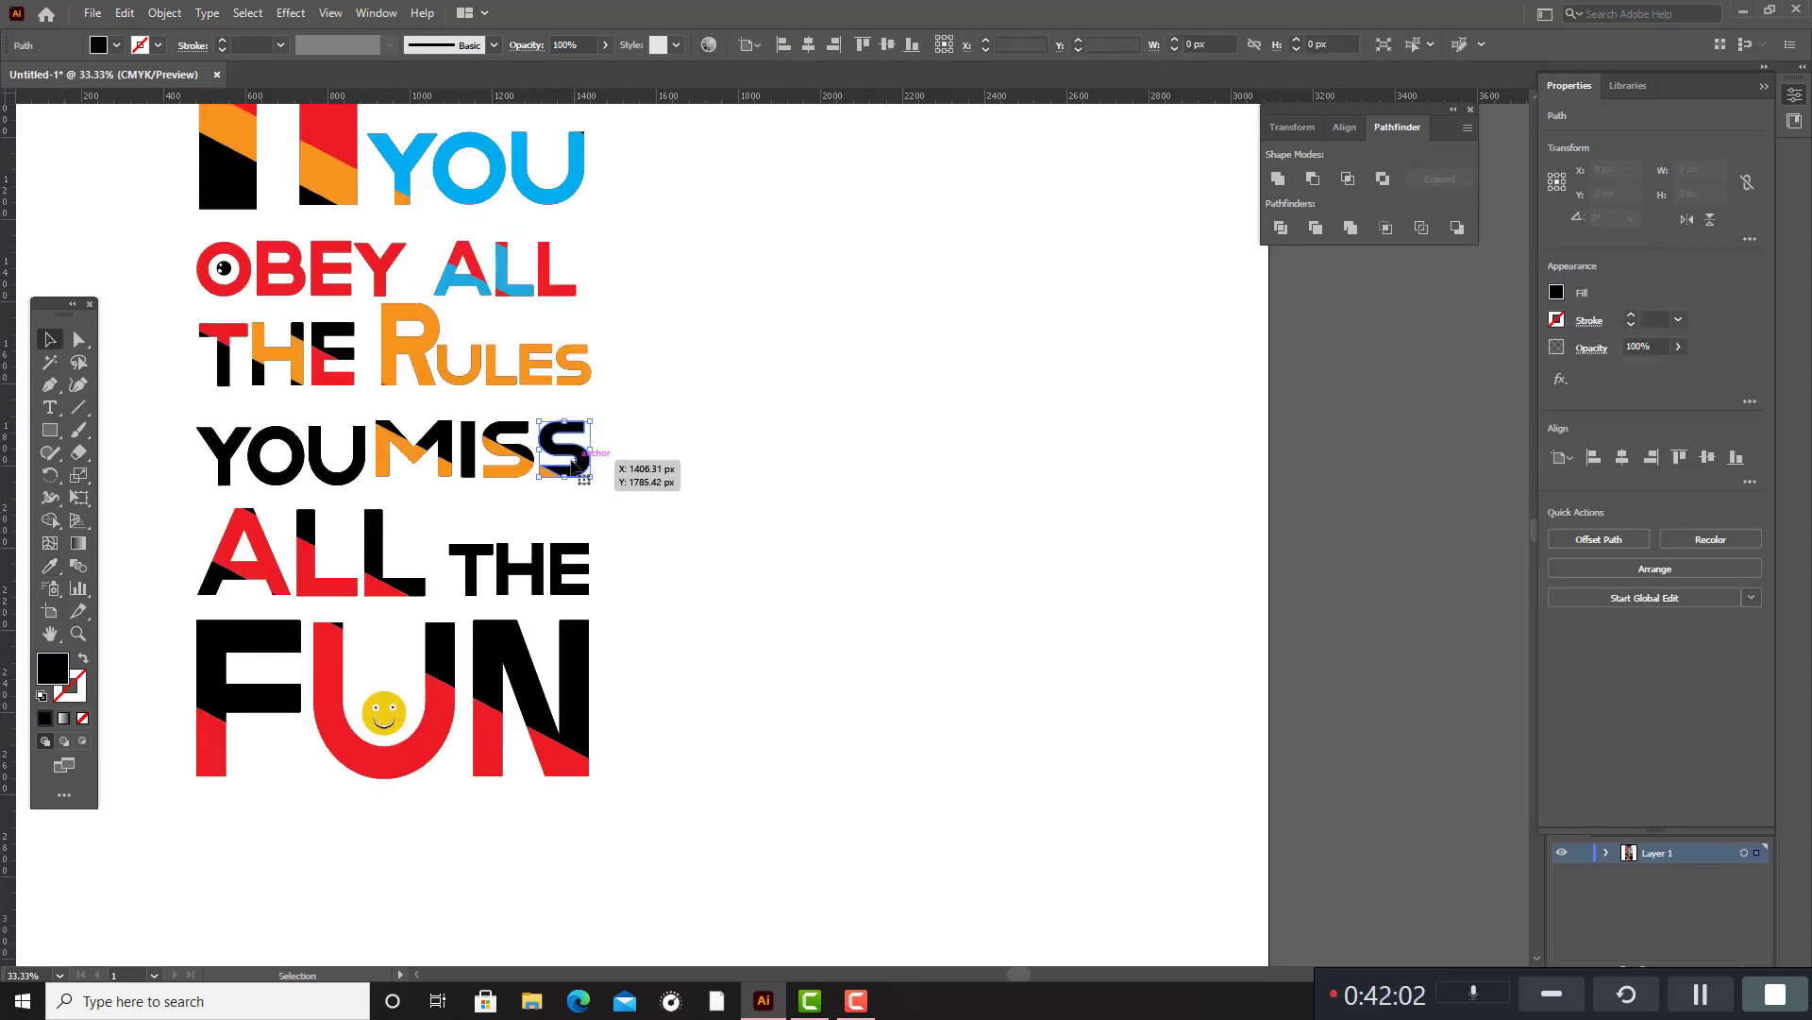
pyautogui.keyDown('shift'); pyautogui.click(526, 440); pyautogui.keyUp('shift')
pyautogui.keyDown('shift'); pyautogui.click(466, 432); pyautogui.keyUp('shift')
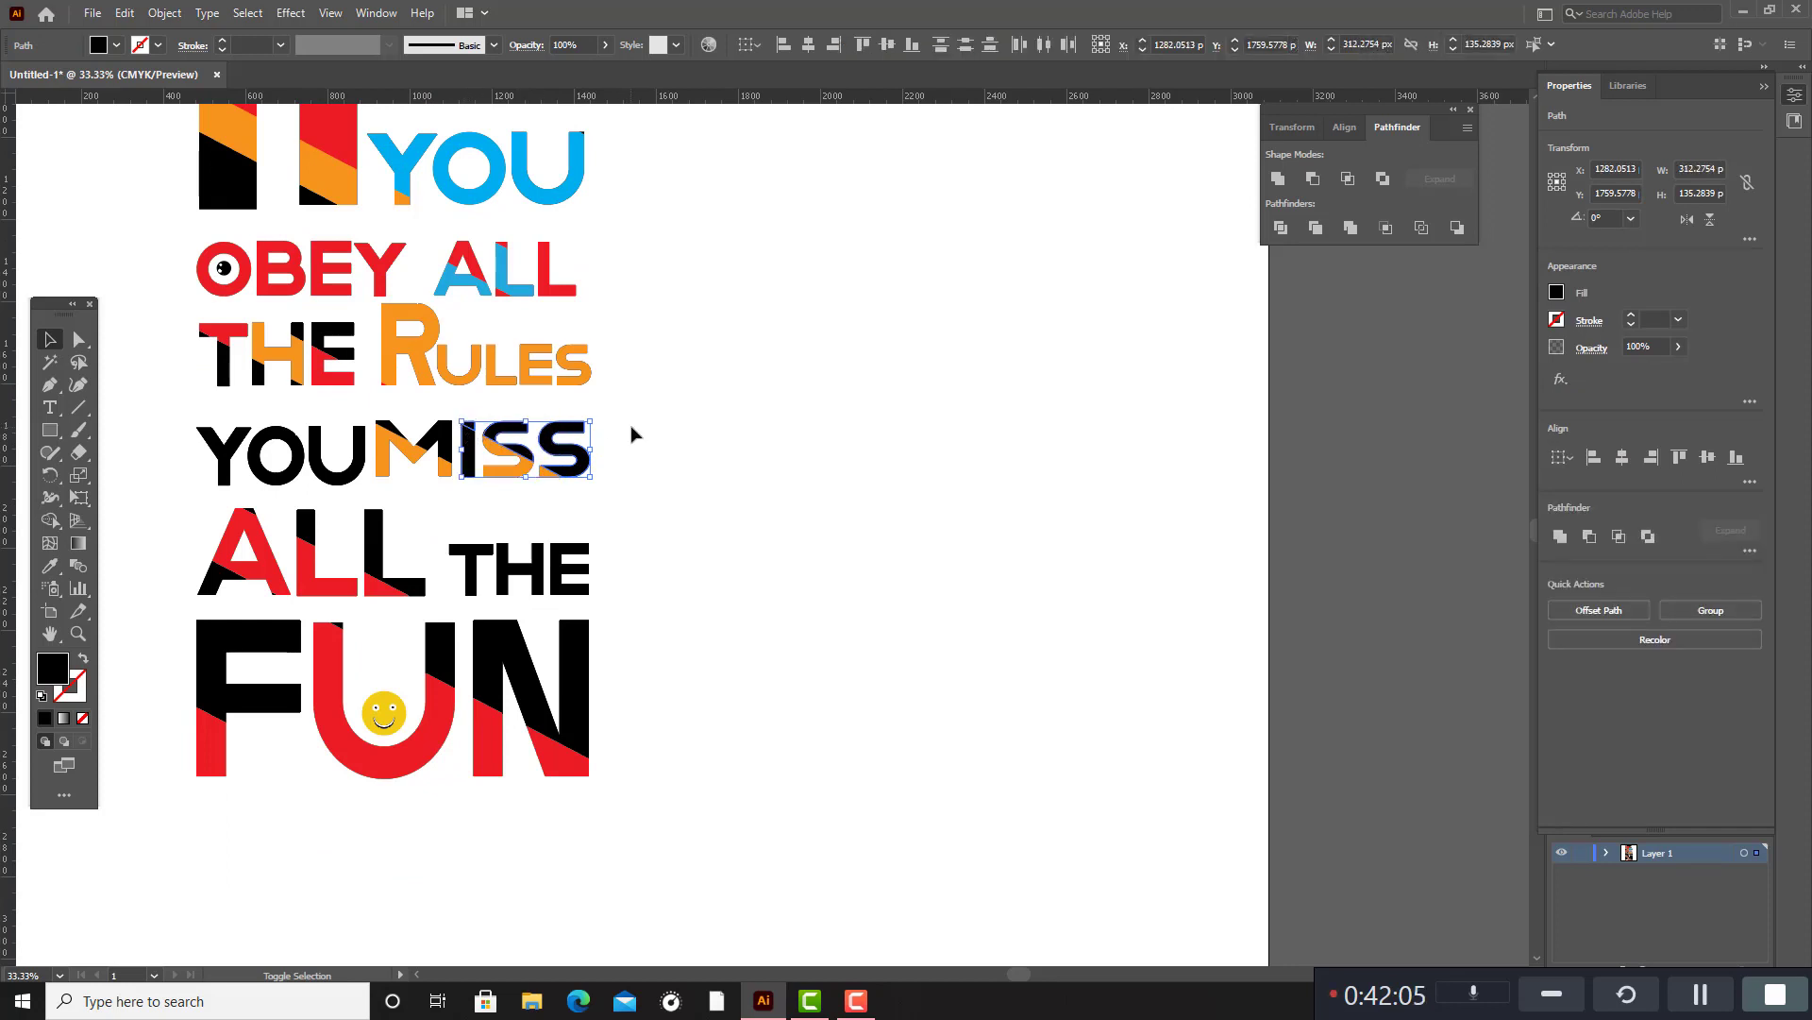
pyautogui.keyDown('shift'); pyautogui.click(394, 431); pyautogui.keyUp('shift')
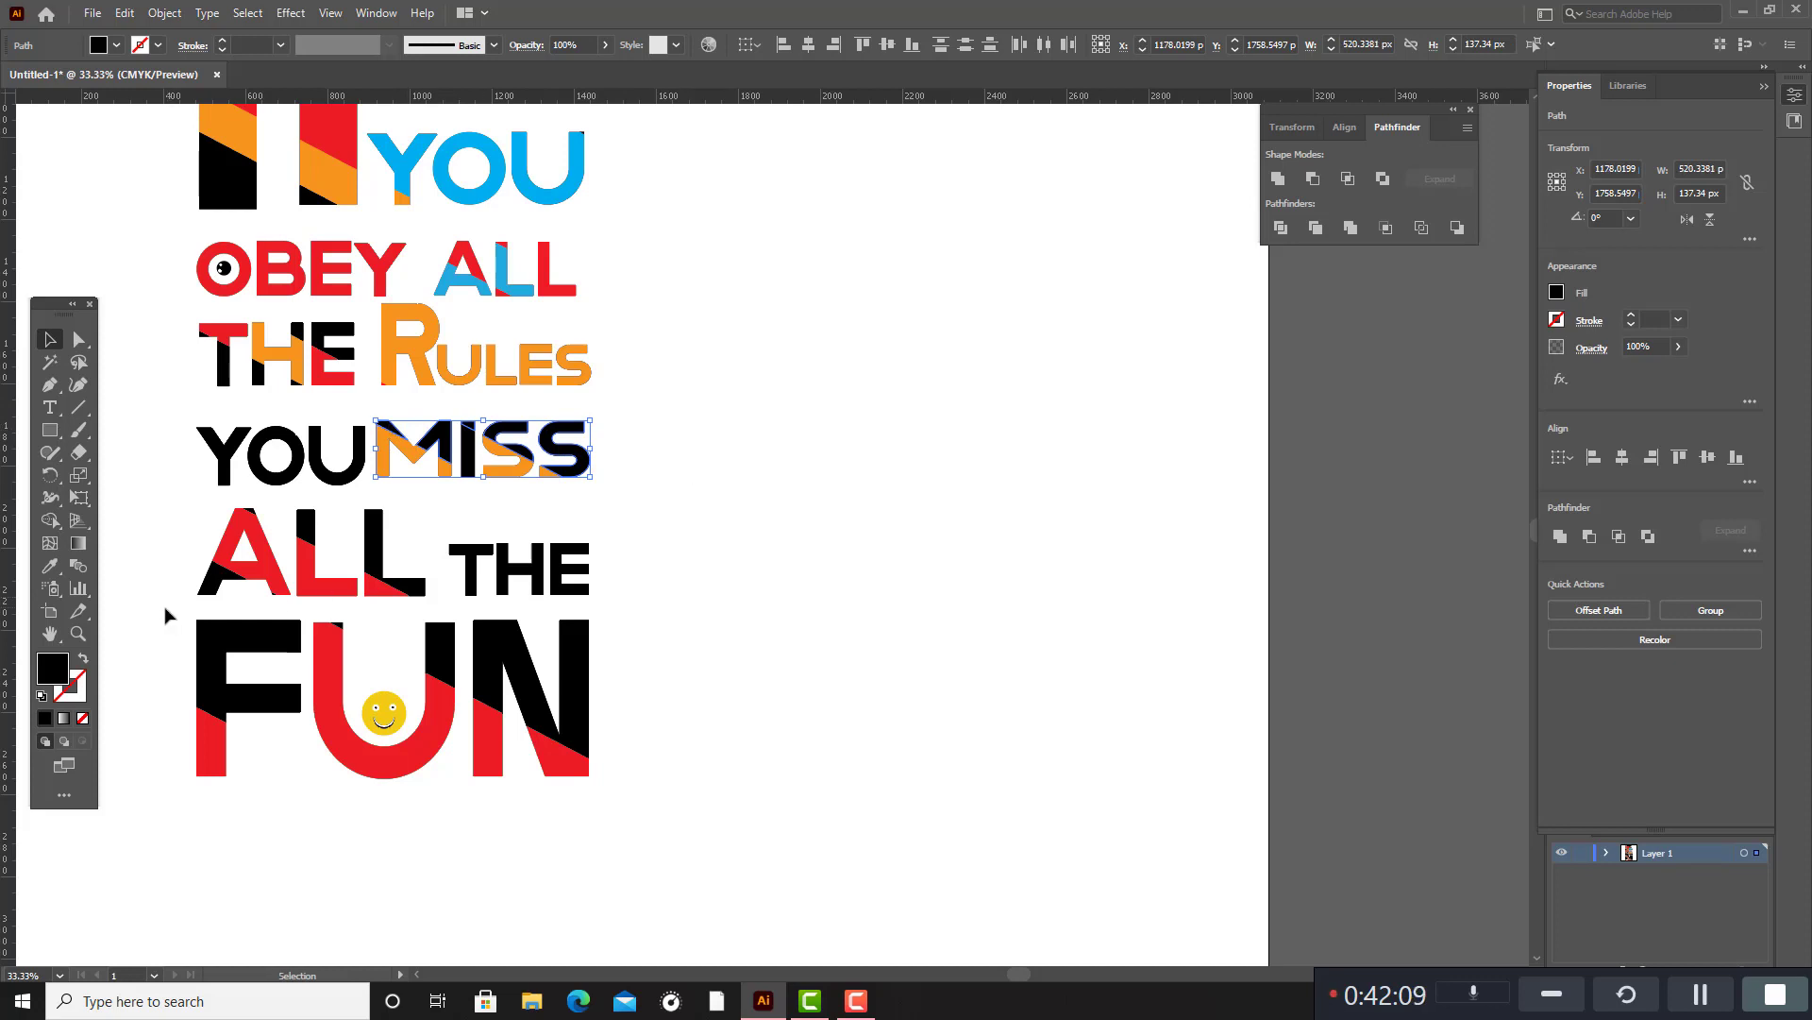
pyautogui.click(50, 565)
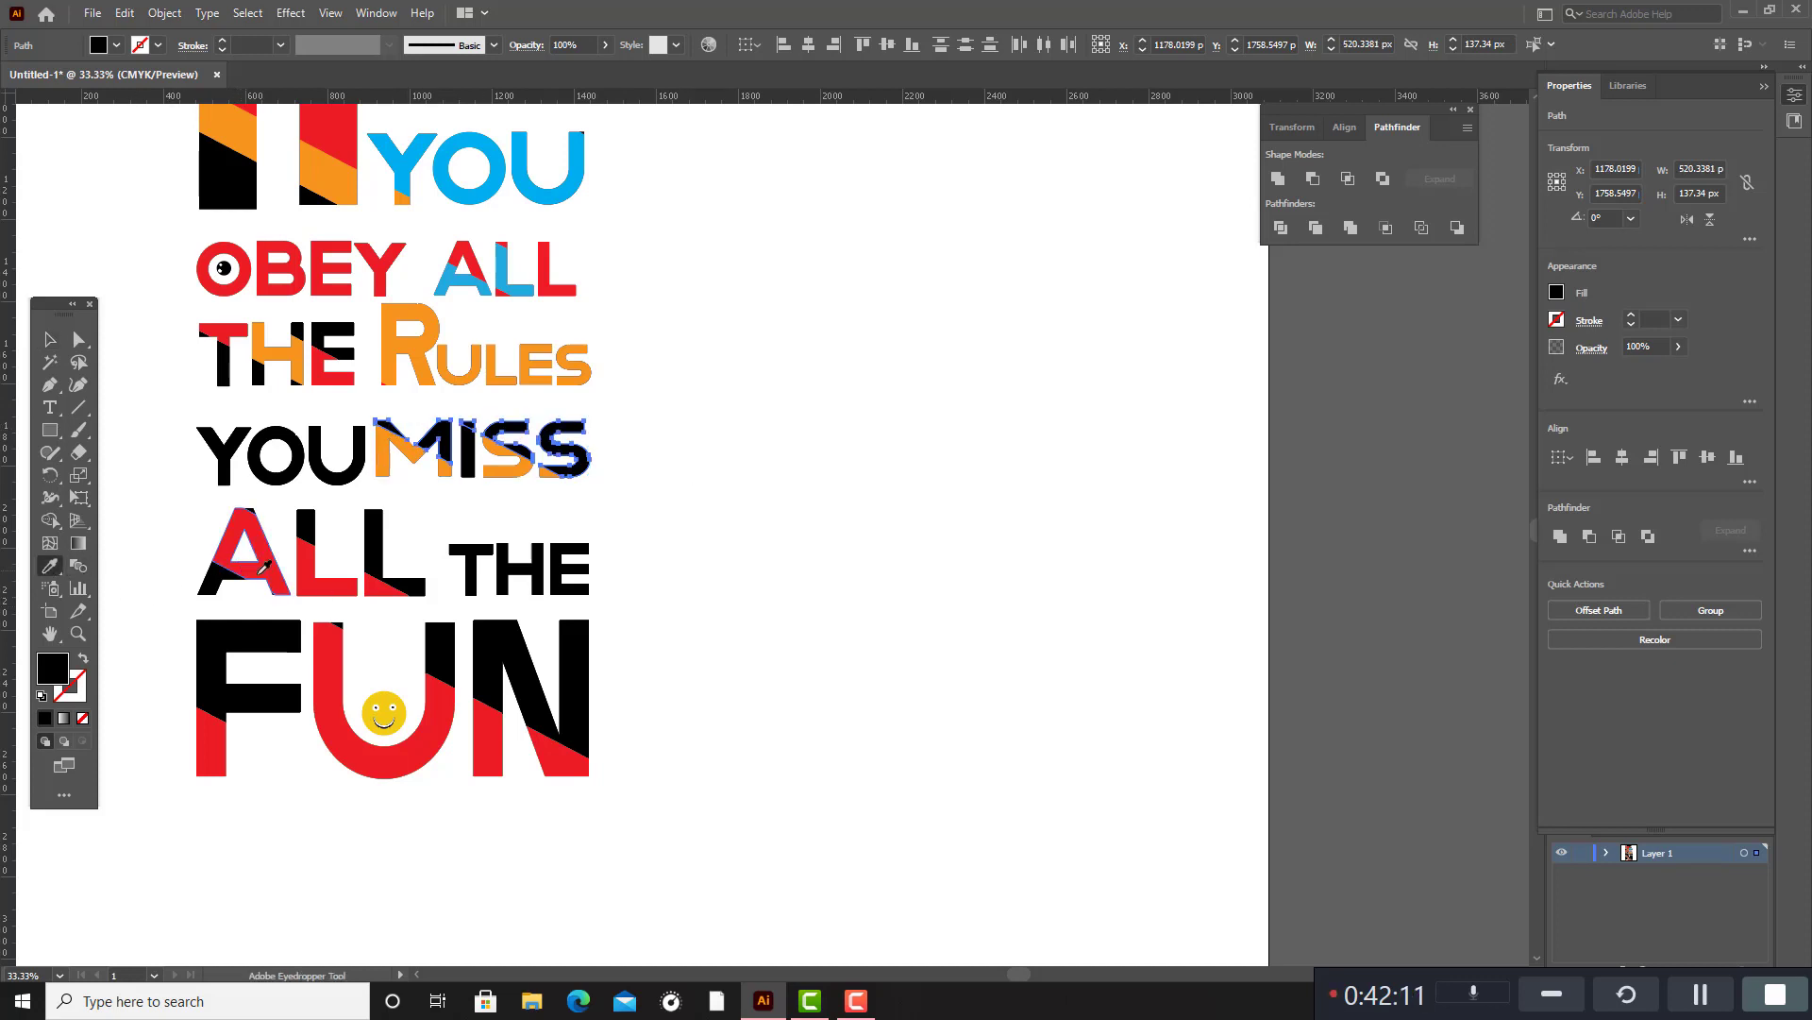
pyautogui.click(272, 571)
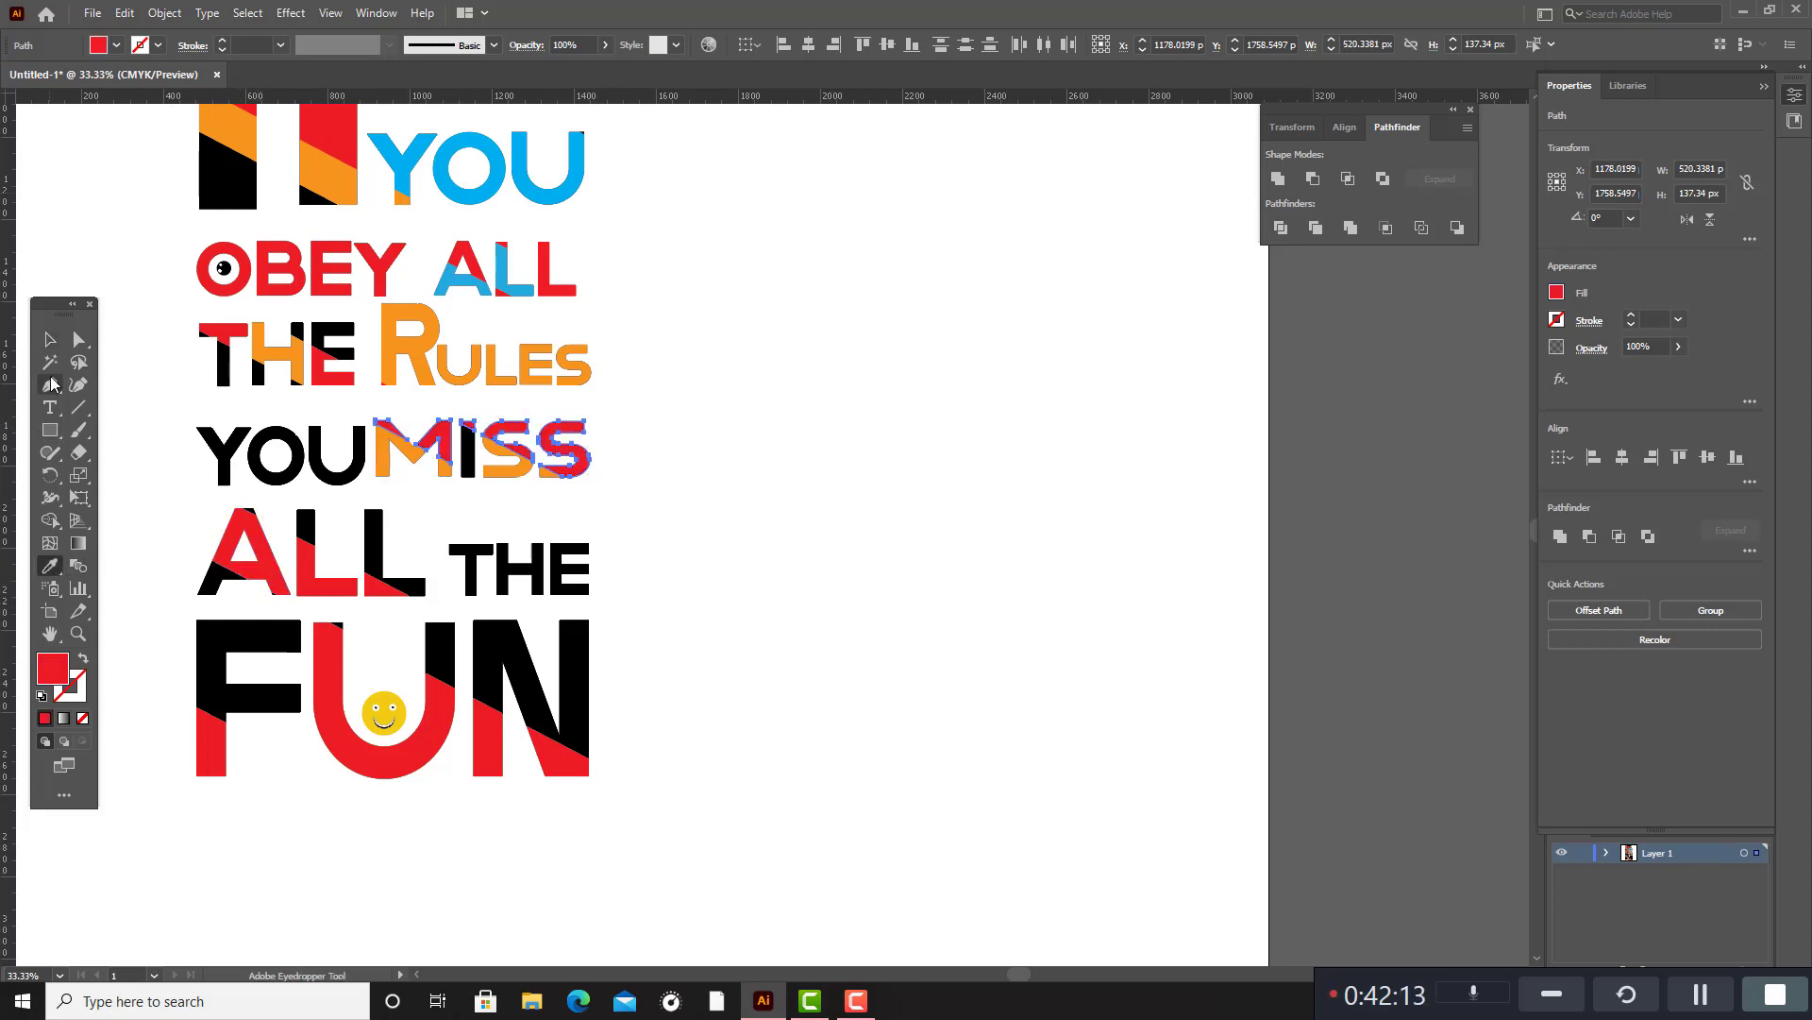
pyautogui.click(50, 339)
pyautogui.click(885, 500)
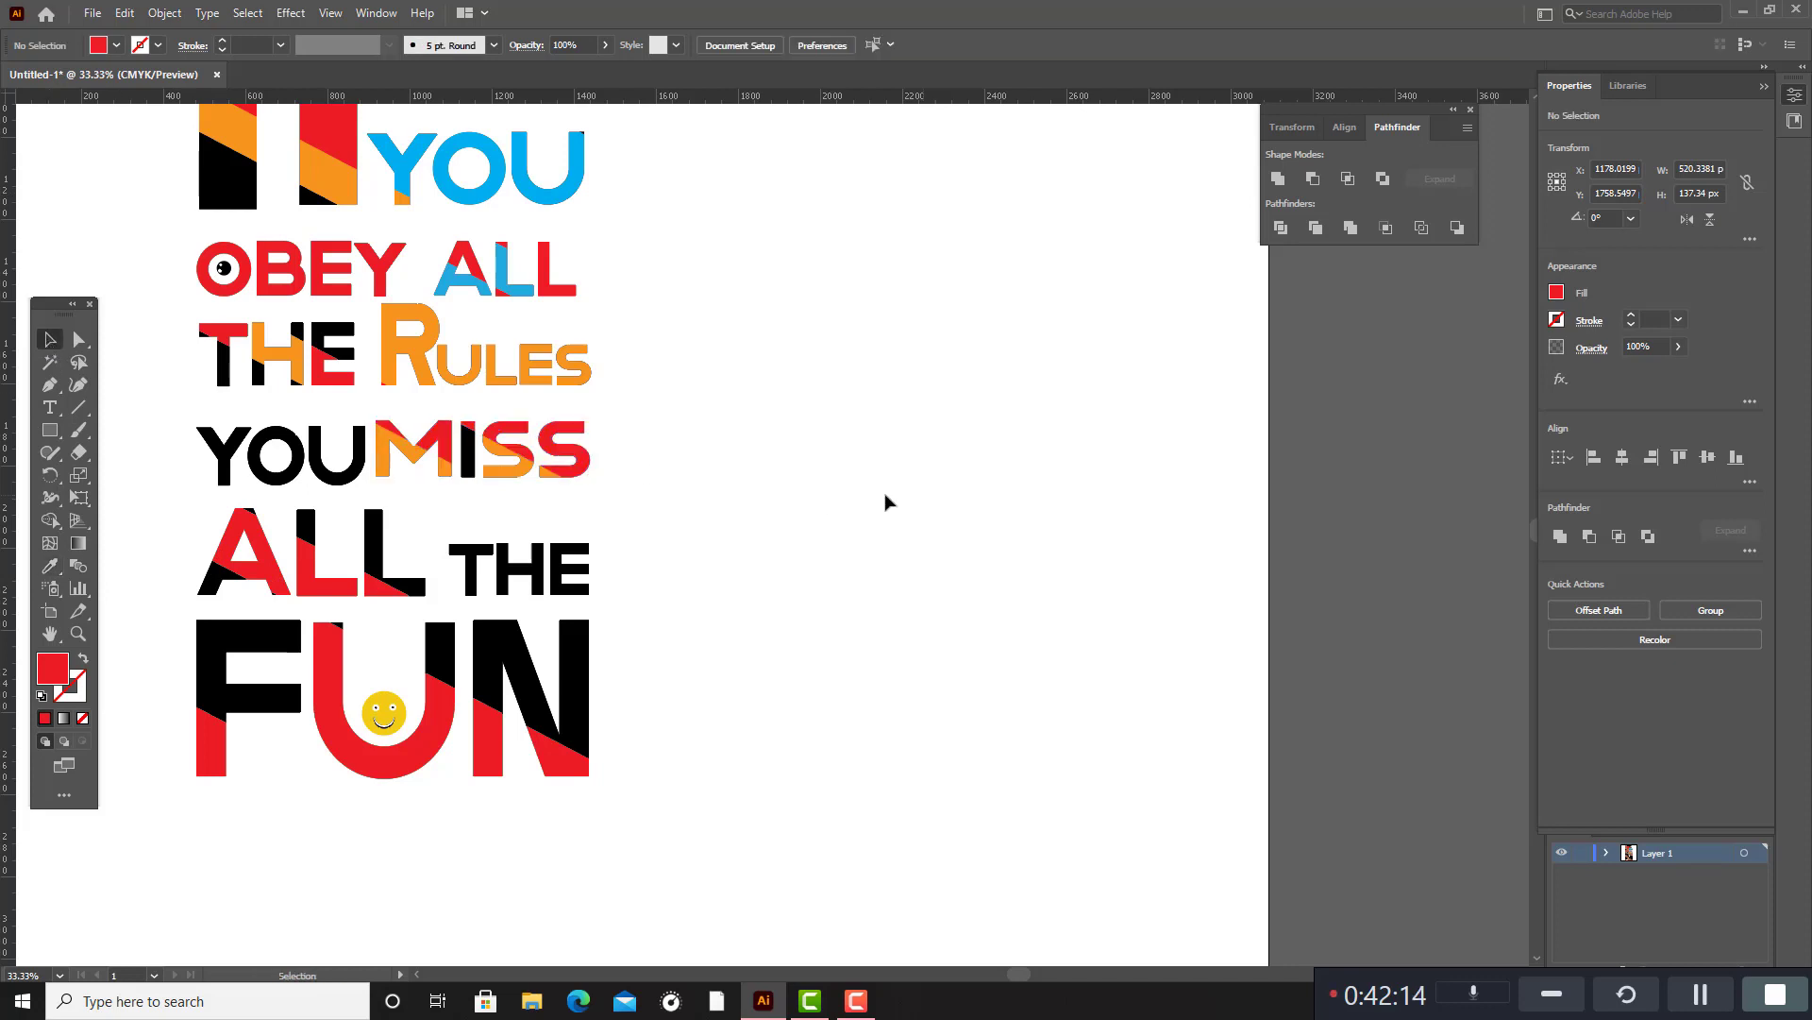
# Fill the black middle segment of the I in MISS with the orange sampled from the U in RULES.
pyautogui.click(467, 458)
pyautogui.click(49, 566)
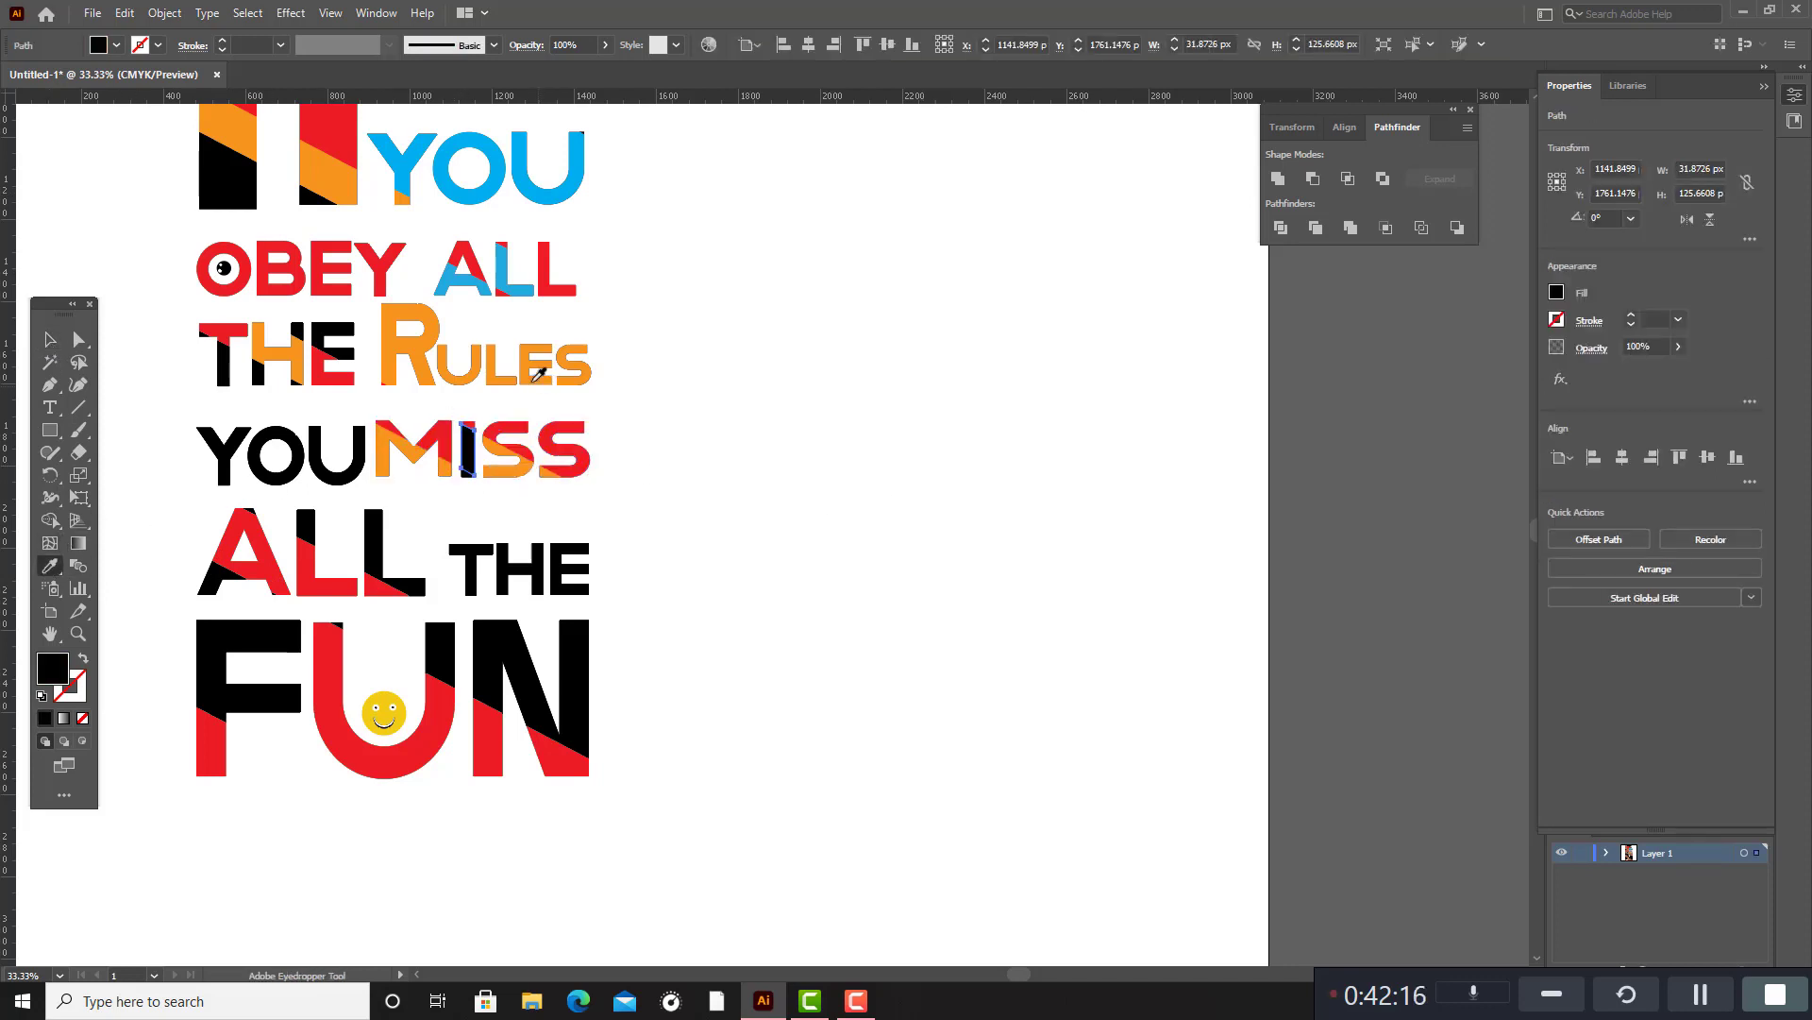
pyautogui.click(472, 368)
pyautogui.click(50, 339)
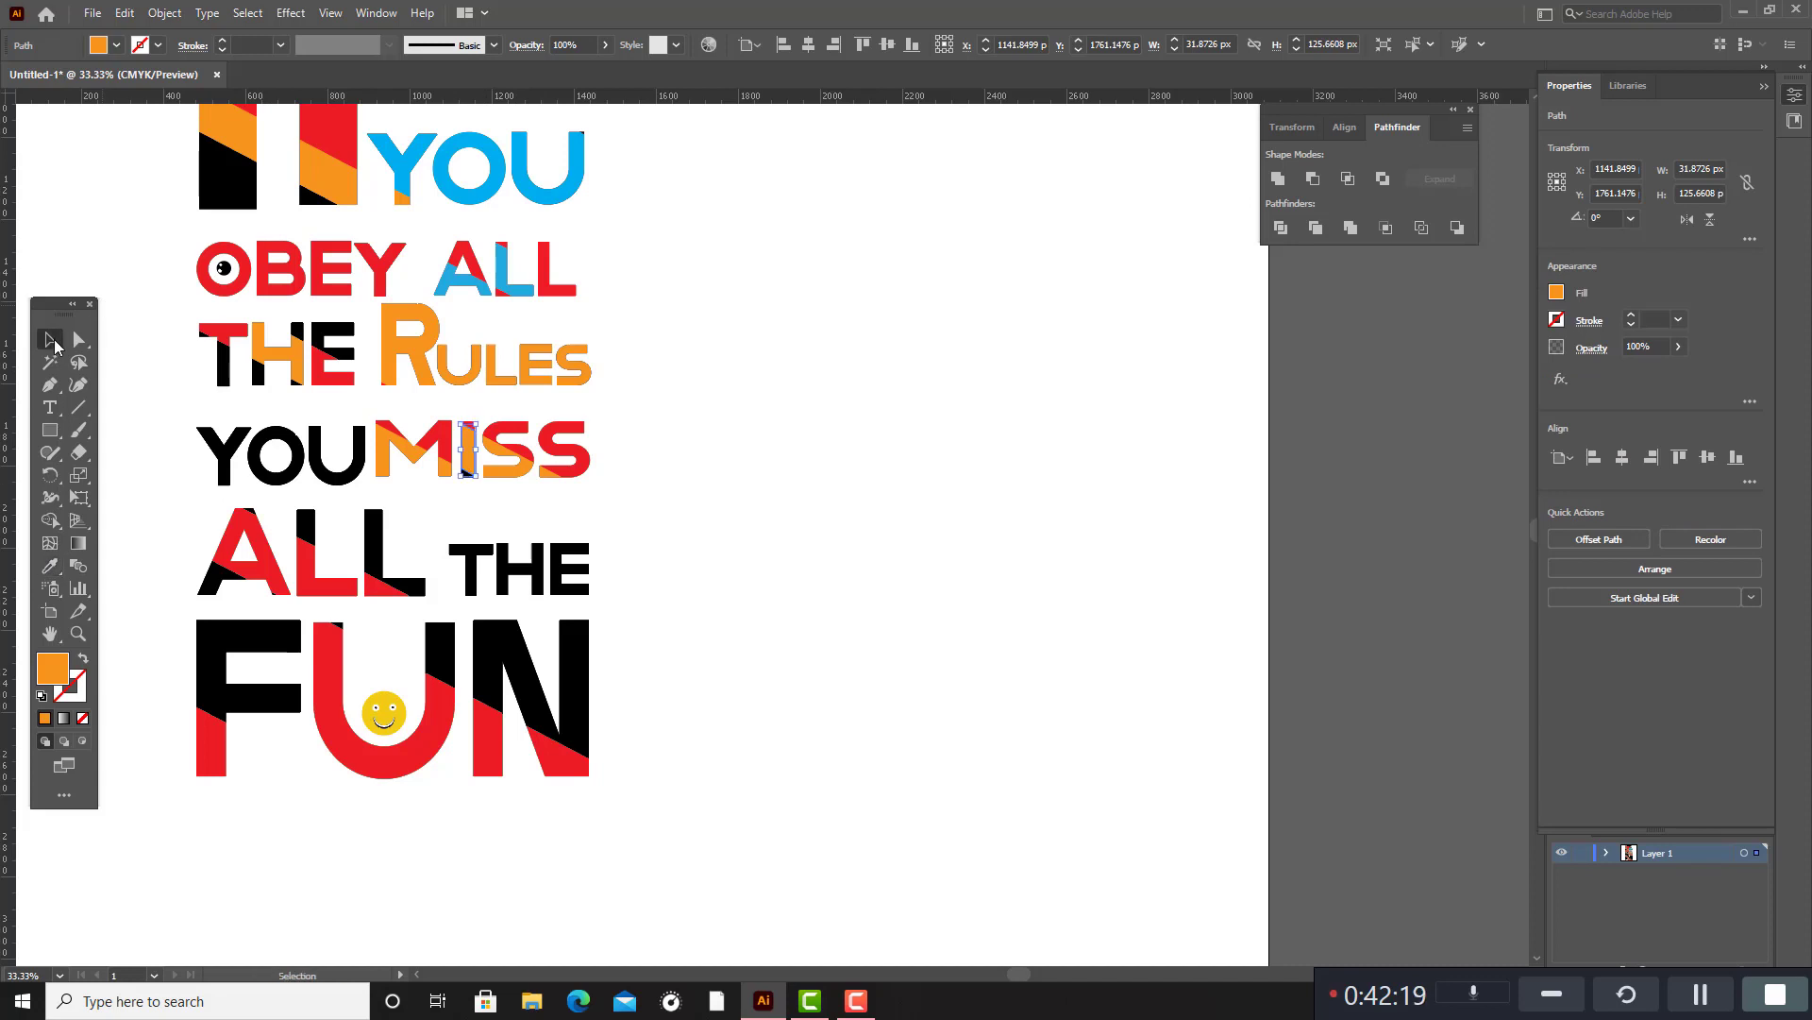
pyautogui.click(880, 474)
# Give the small black segment at the foot of the I in MISS a light blue 08C0F9 fill, and replace it with the CMYK Cyan swatch.
pyautogui.click(467, 475)
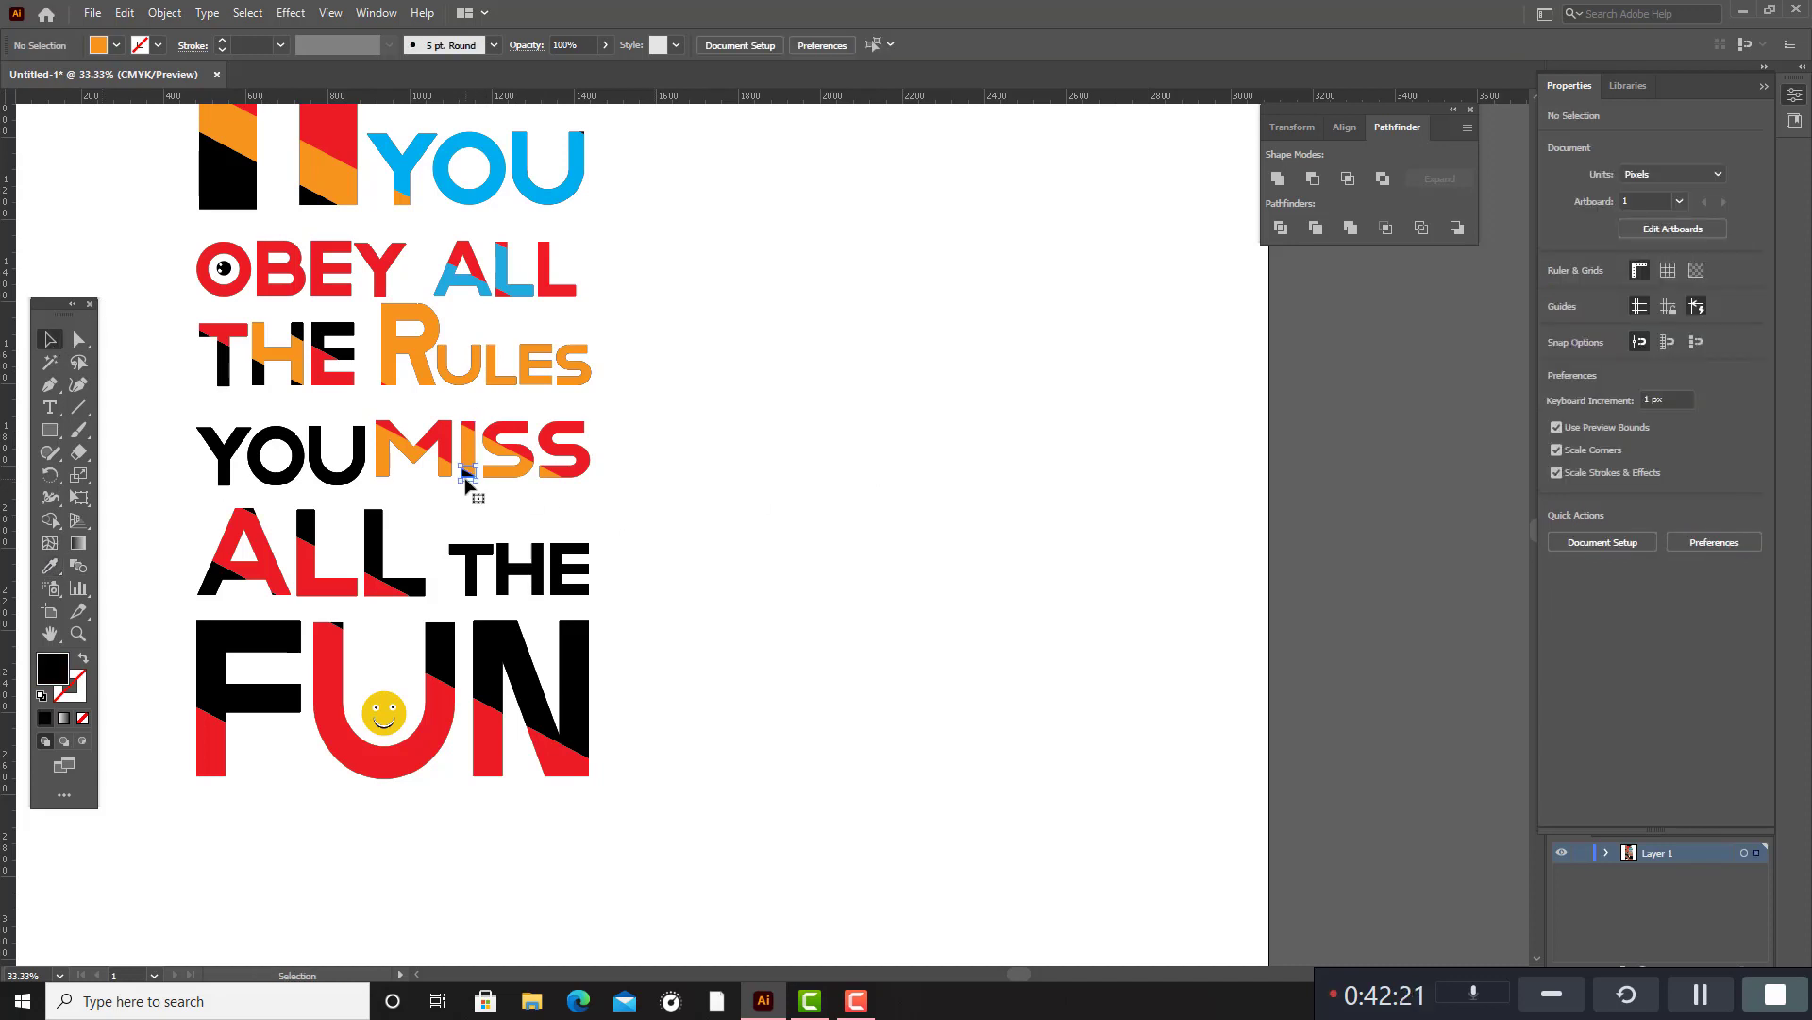
pyautogui.doubleClick(62, 671)
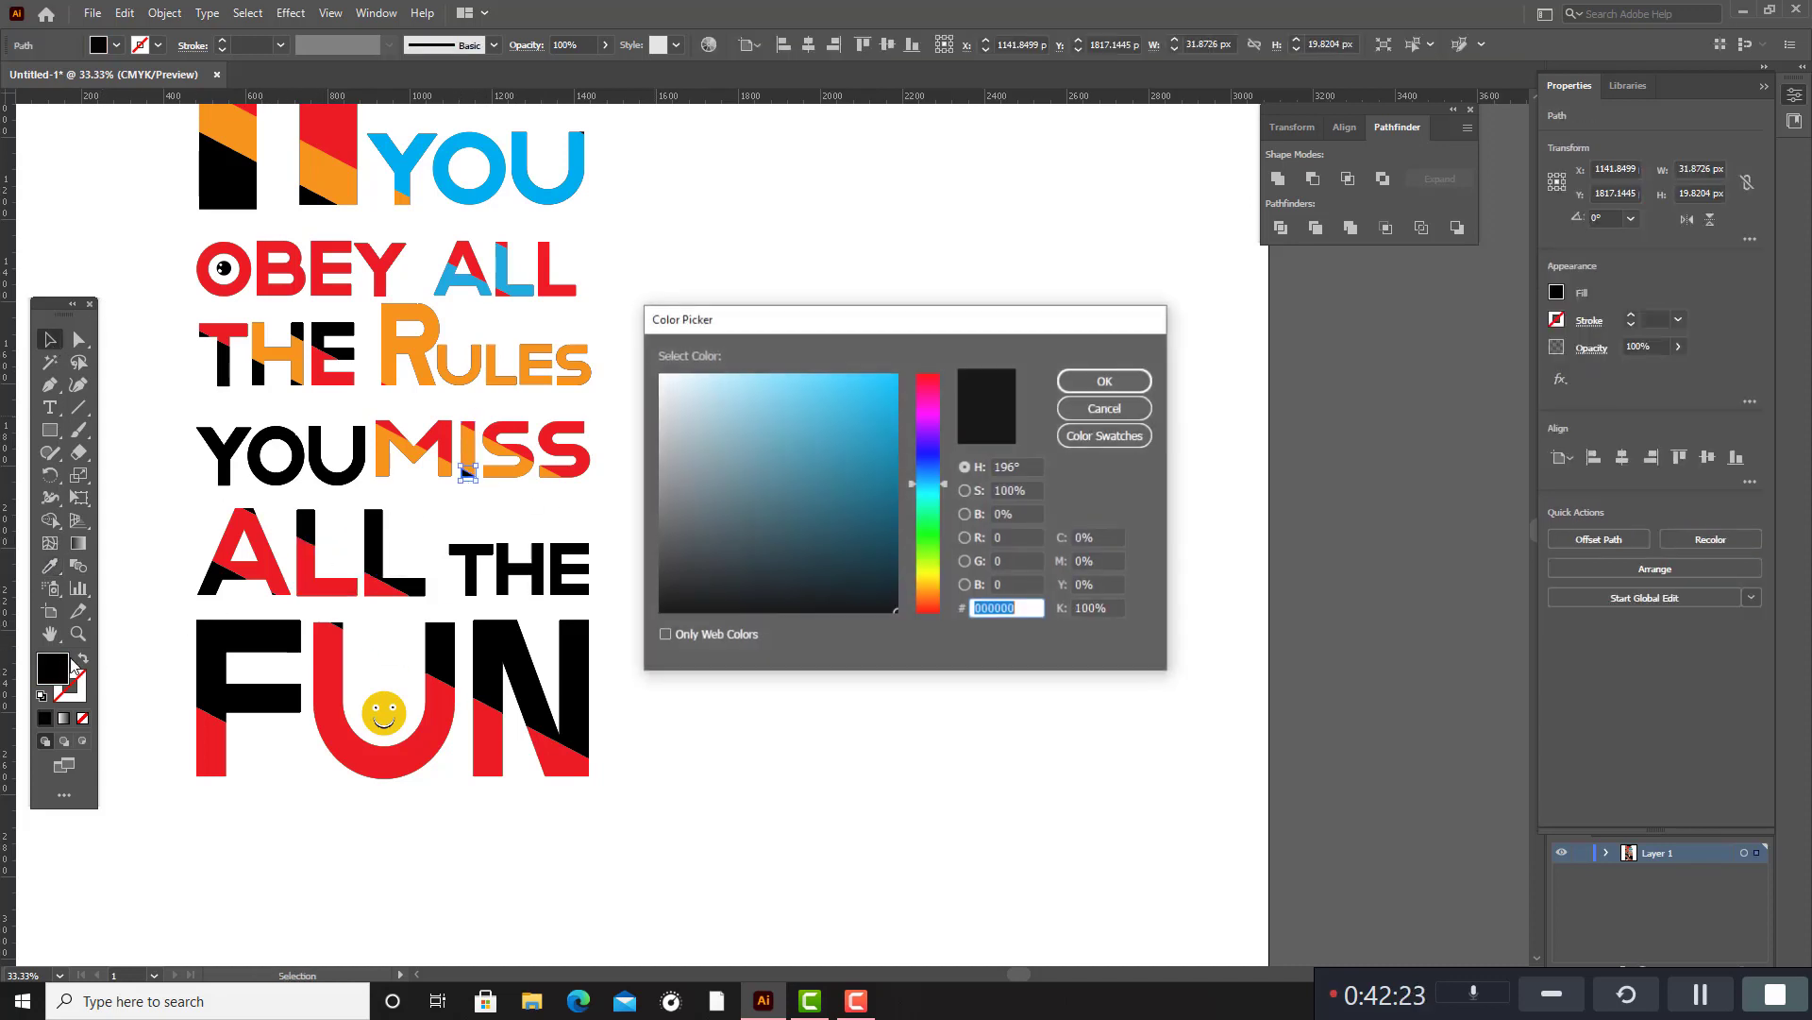
pyautogui.click(896, 378)
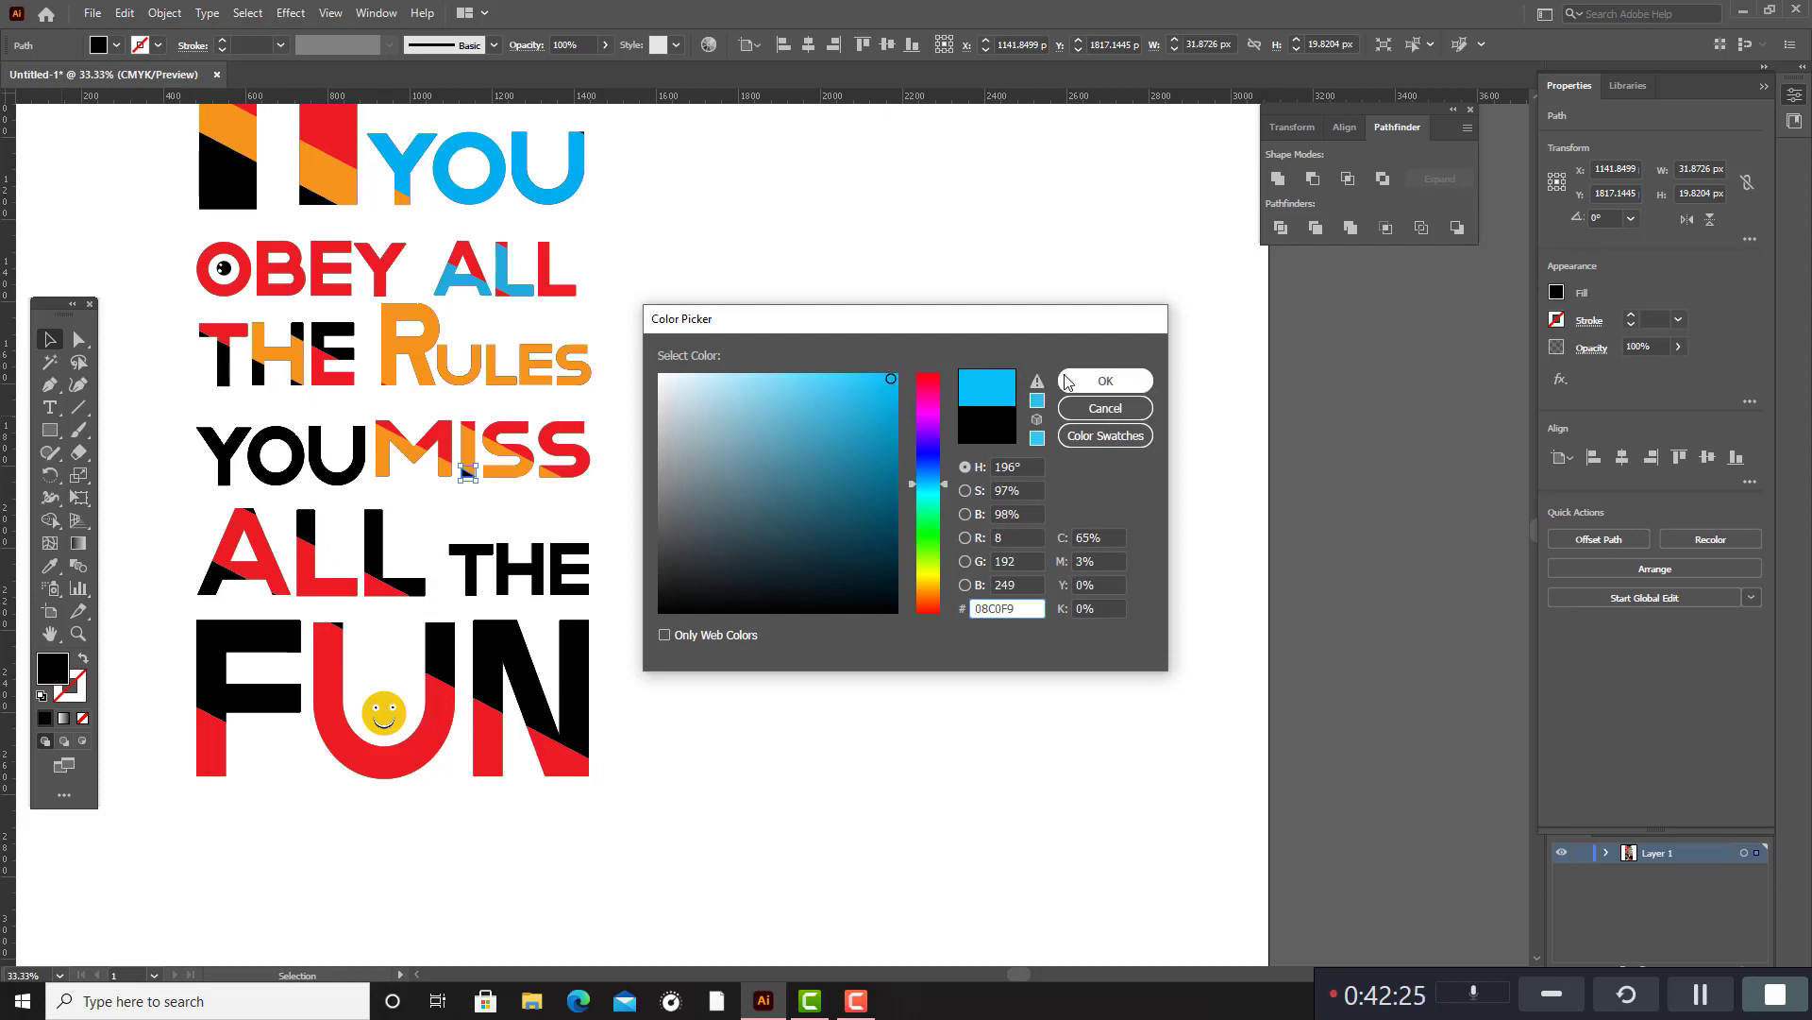
pyautogui.click(1105, 380)
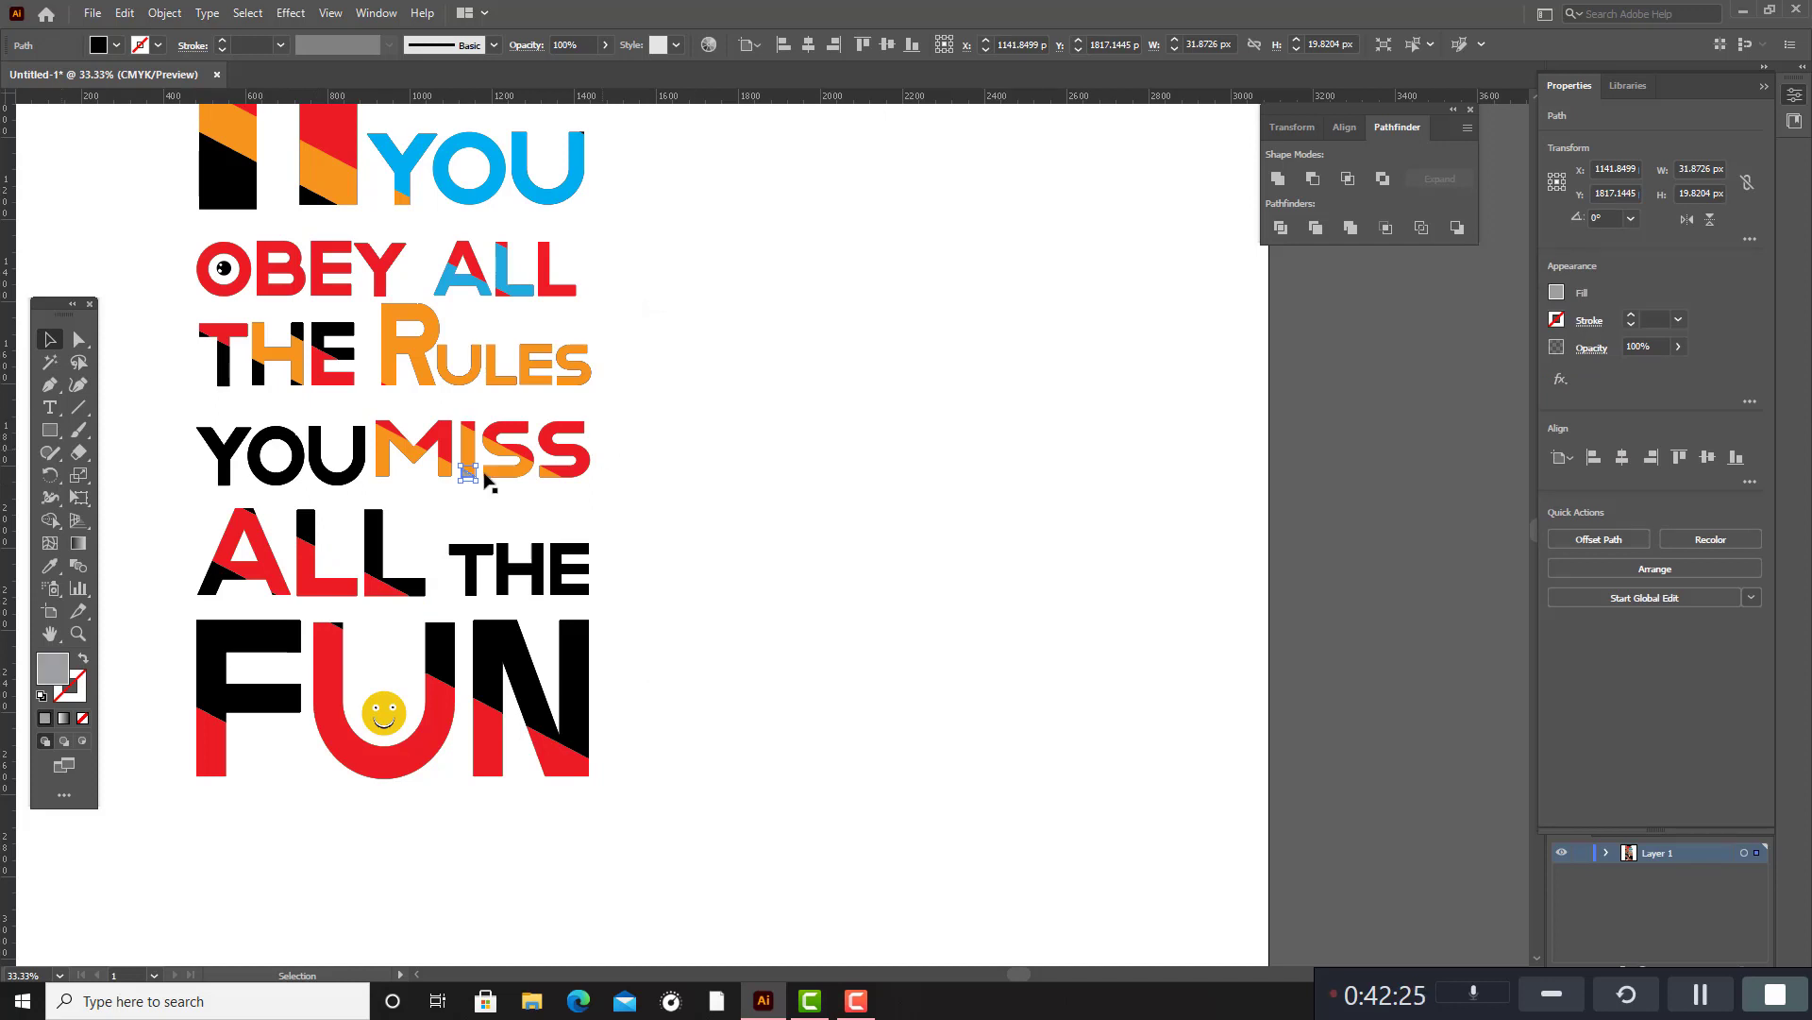
pyautogui.doubleClick(54, 670)
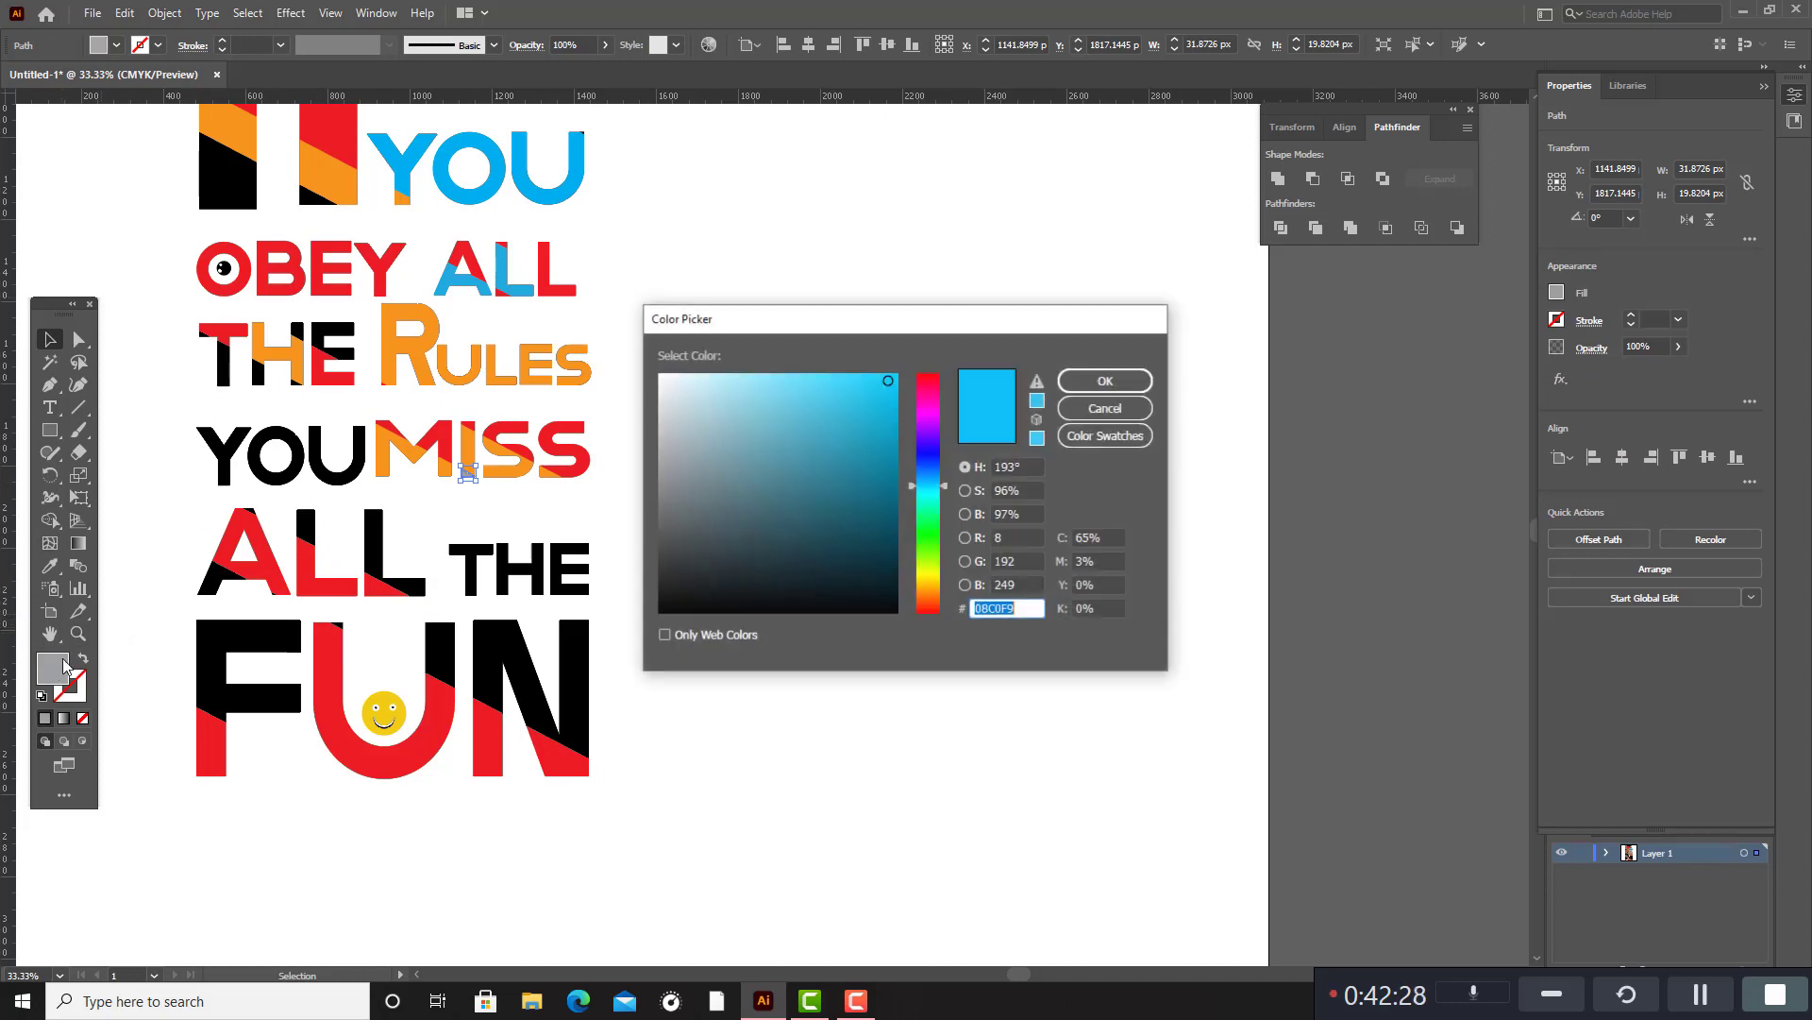
pyautogui.click(1128, 438)
pyautogui.click(723, 494)
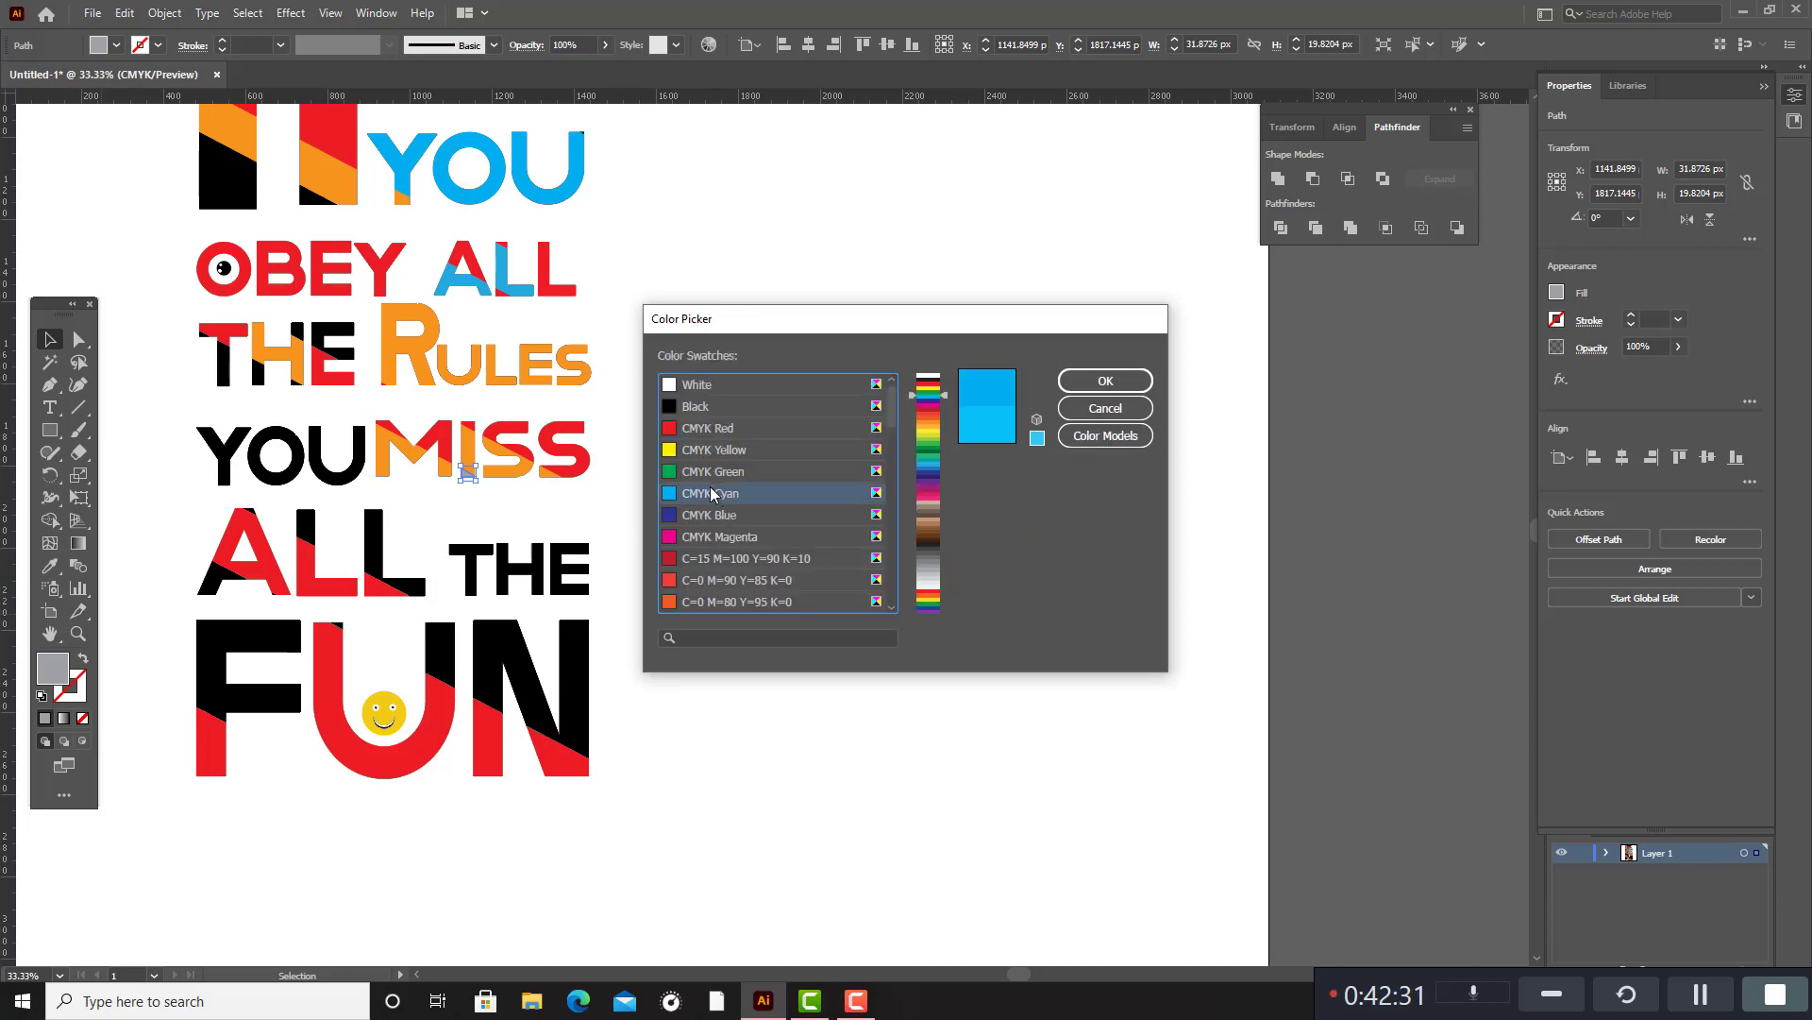
pyautogui.click(1106, 380)
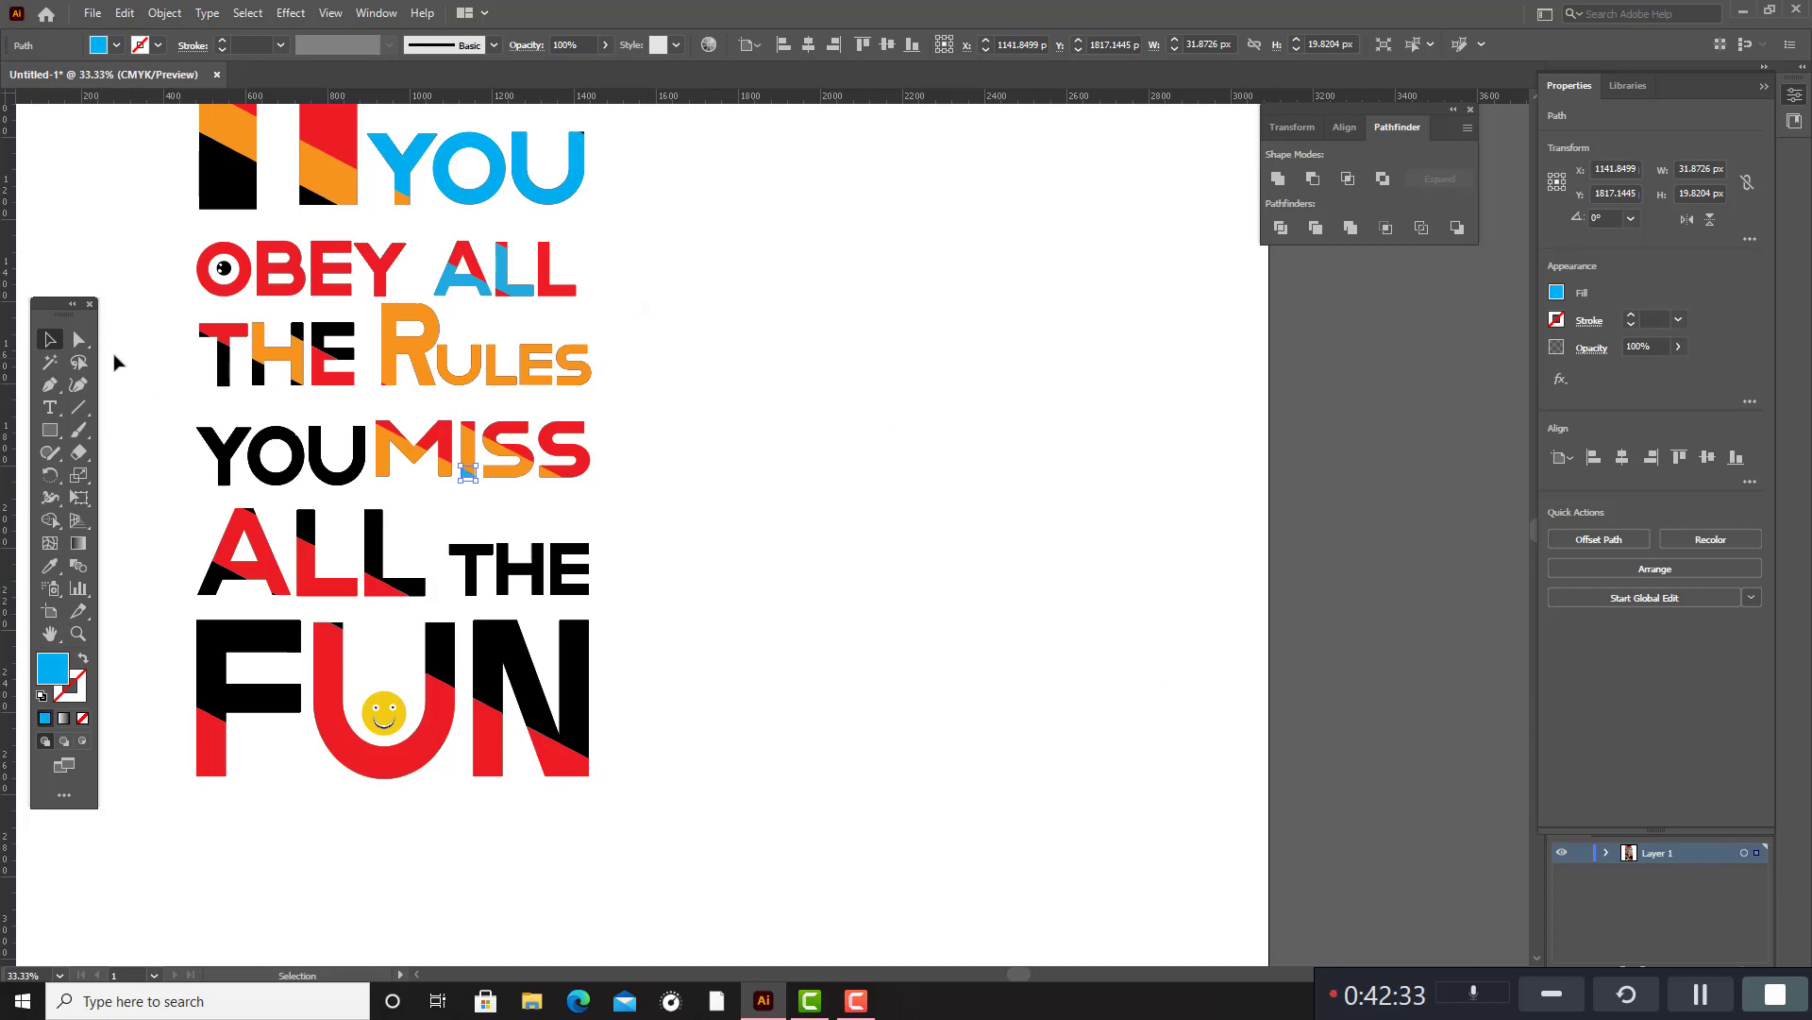
# Fill the black letters of the YOU beside MISS with the red sampled from the A in the ALL below.
pyautogui.click(358, 476)
pyautogui.keyDown('shift'); pyautogui.click(264, 480); pyautogui.keyUp('shift')
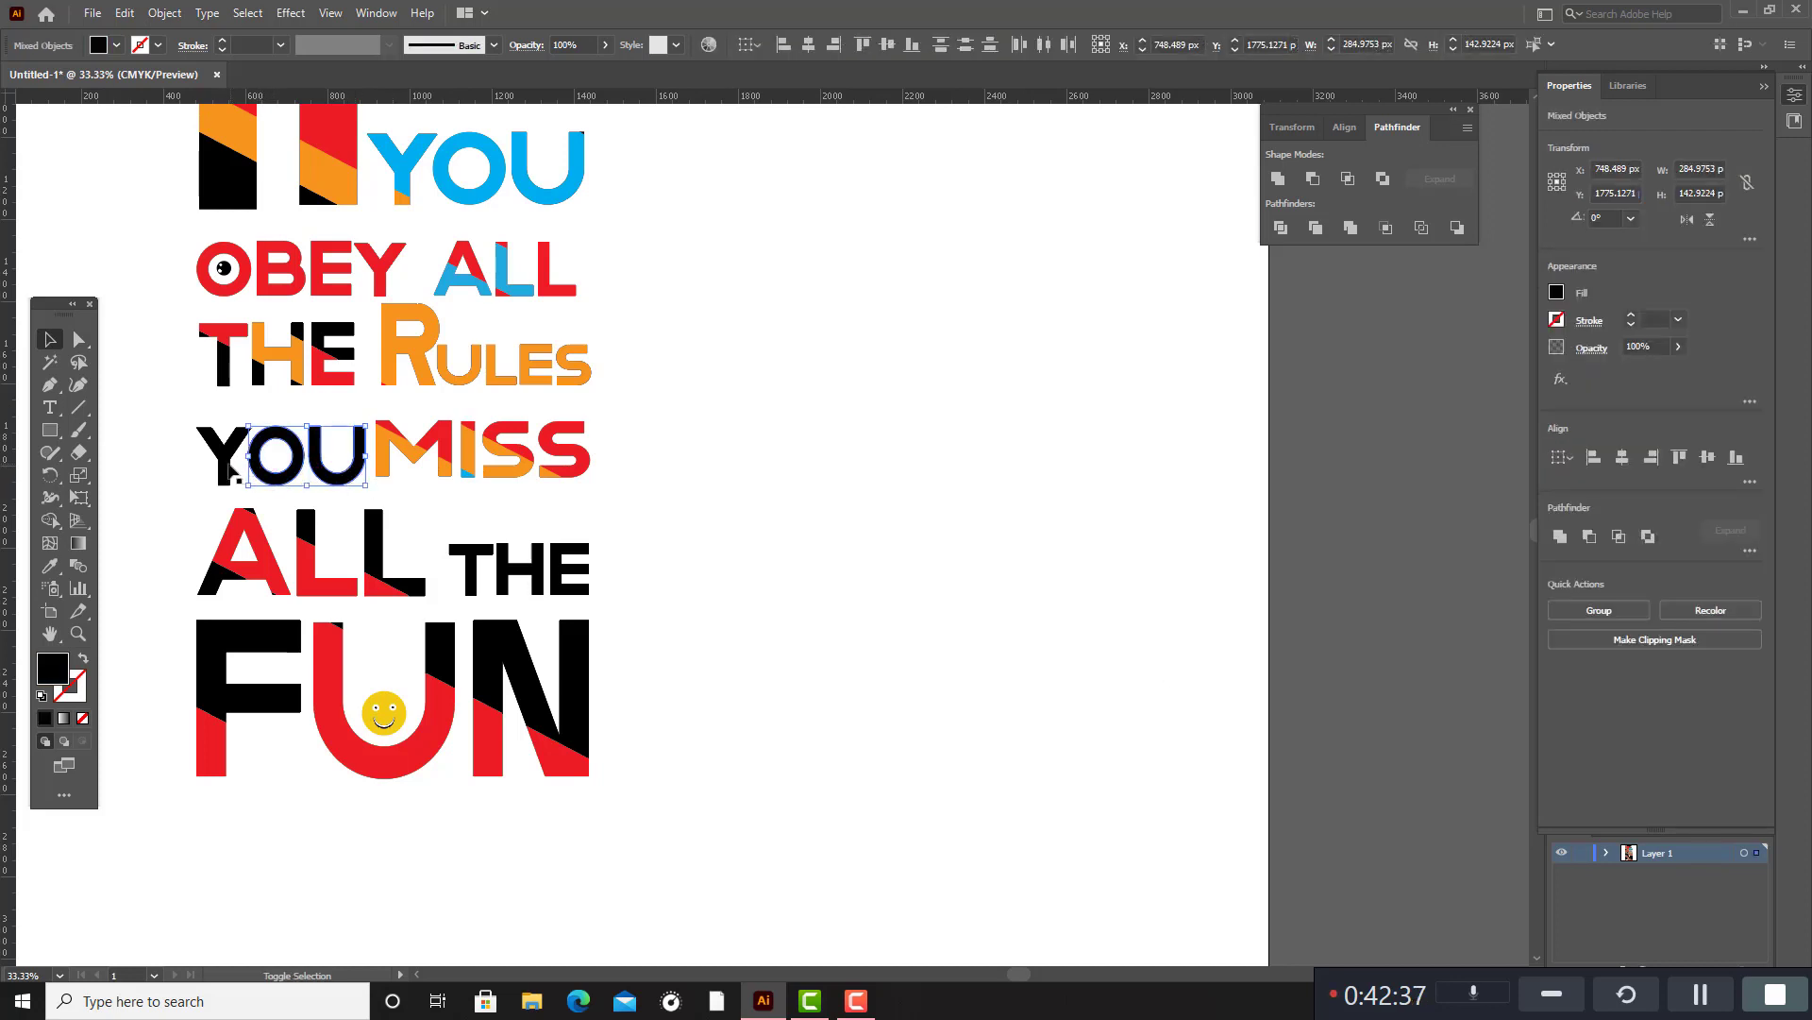
pyautogui.keyDown('shift'); pyautogui.click(224, 476); pyautogui.keyUp('shift')
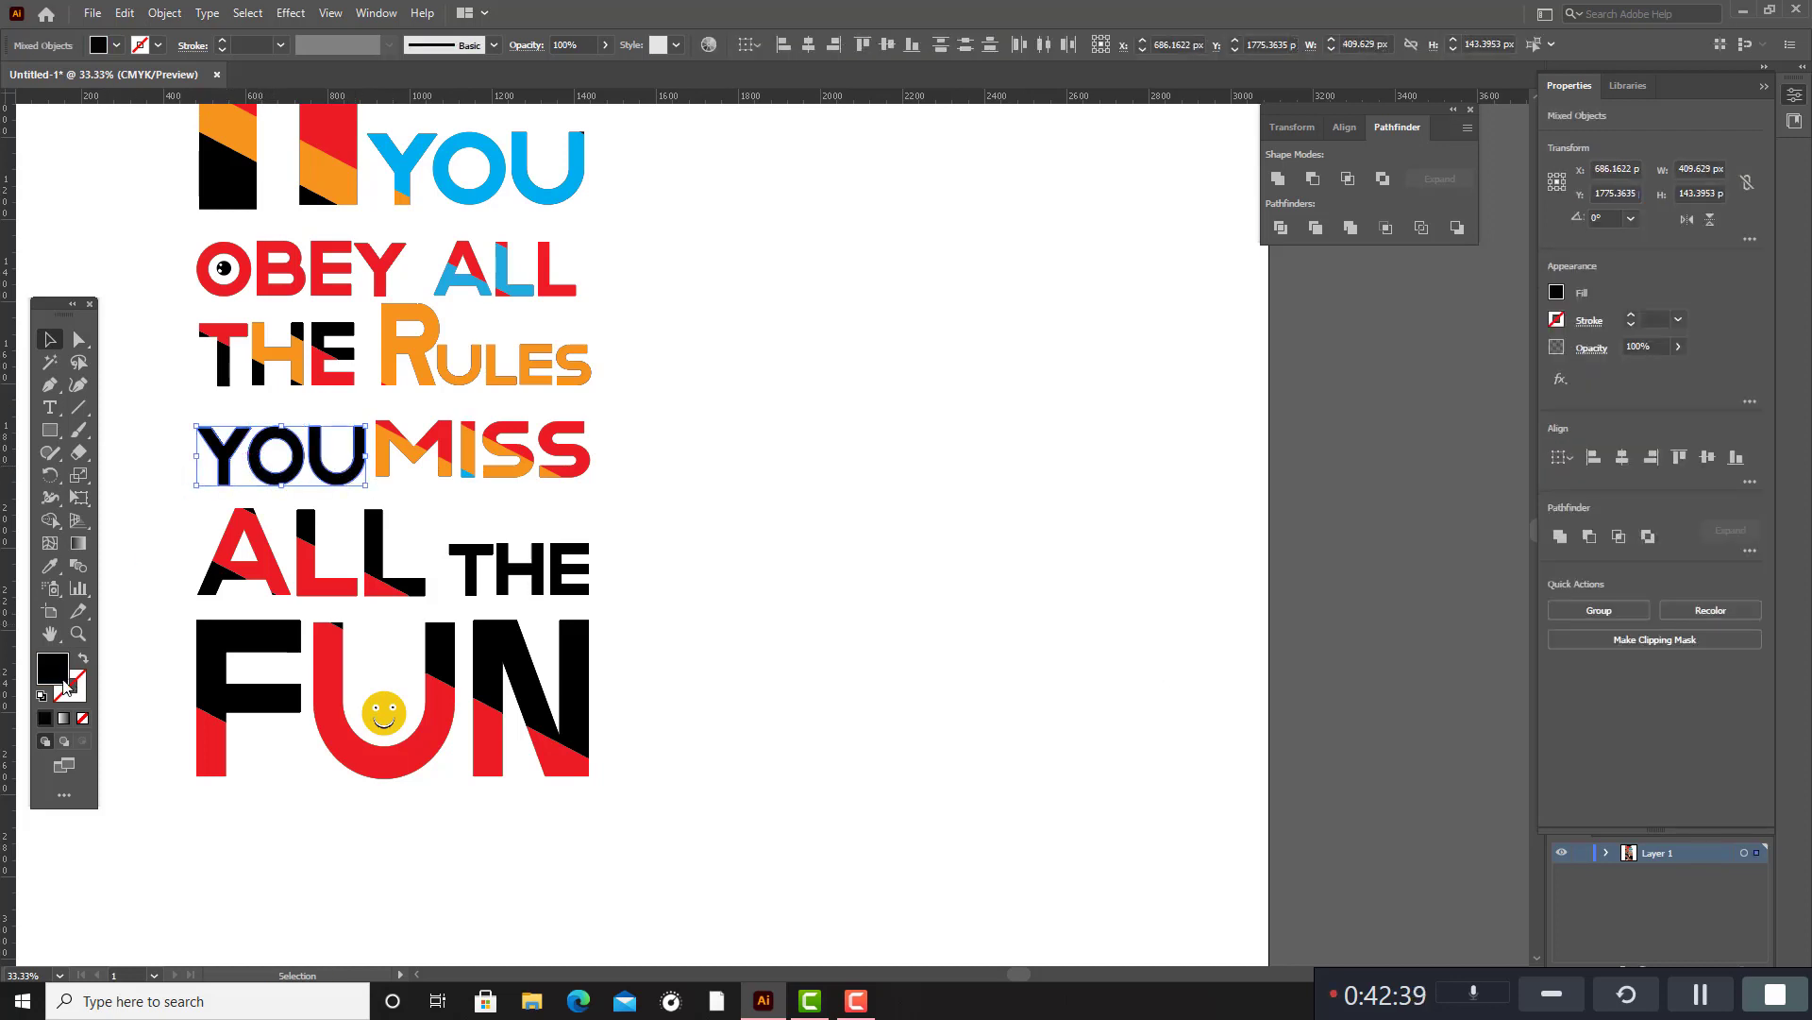
pyautogui.click(50, 565)
pyautogui.click(271, 564)
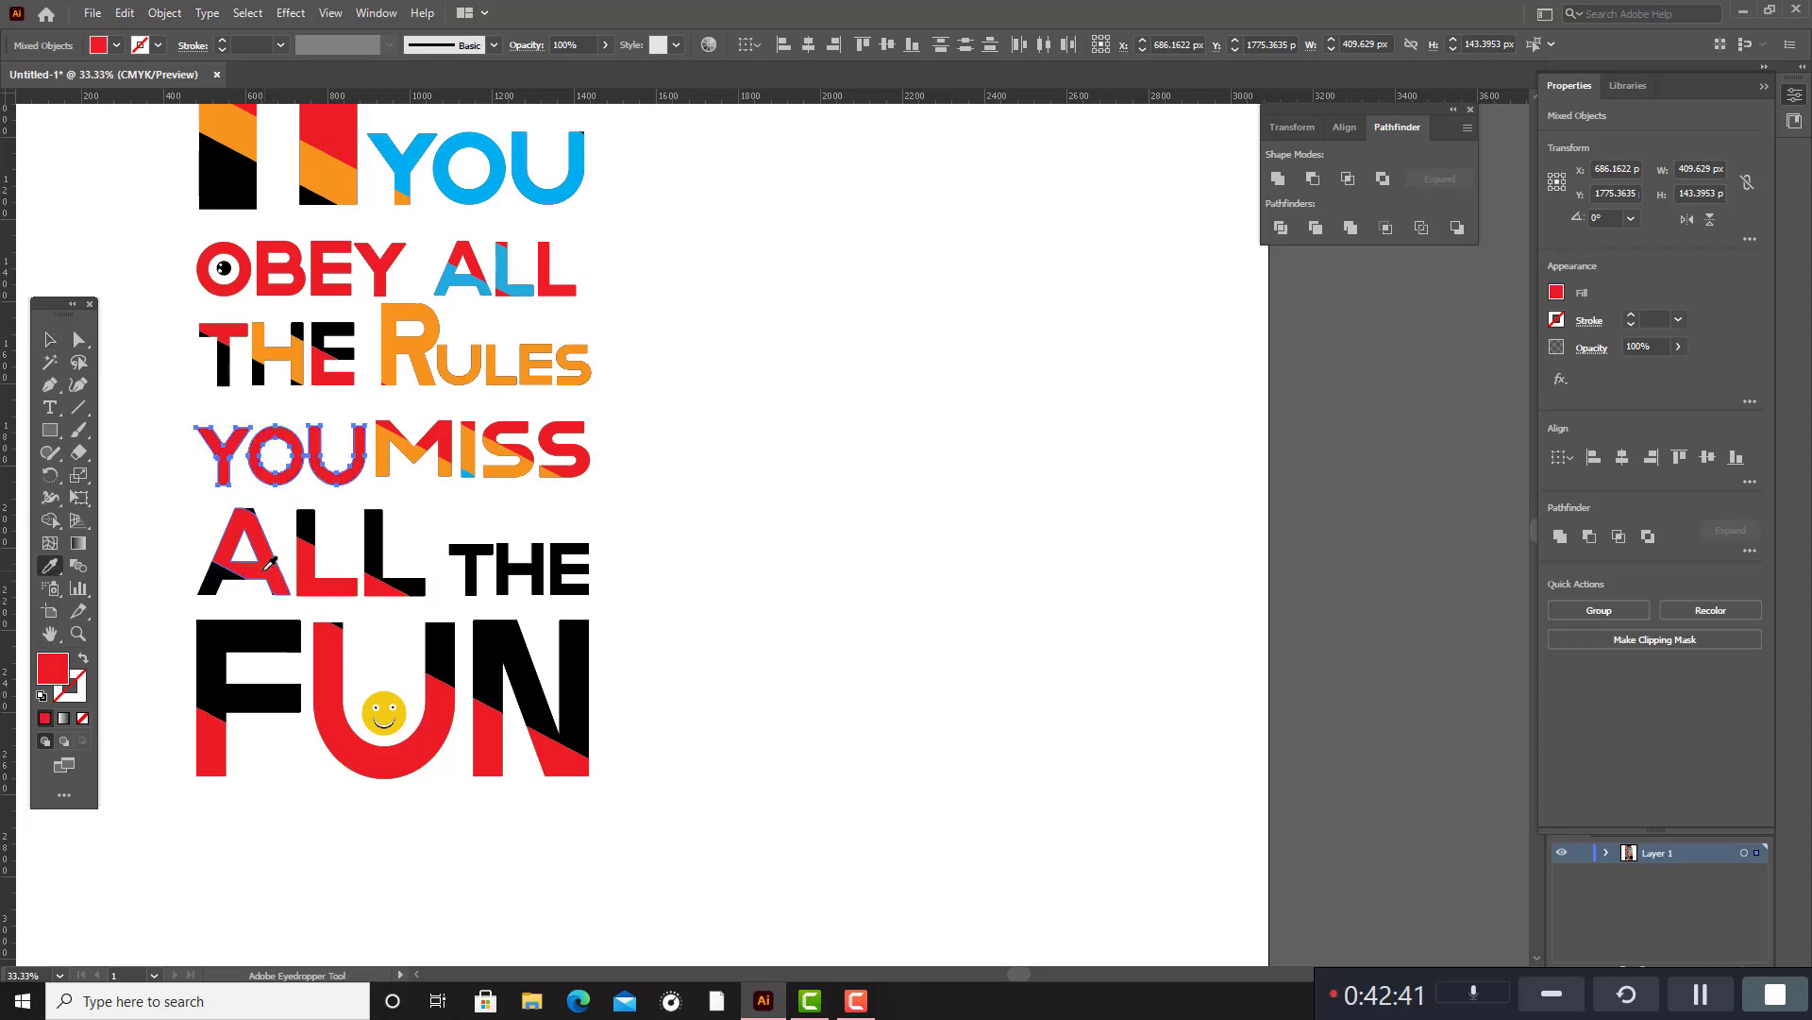
pyautogui.click(45, 335)
pyautogui.click(699, 444)
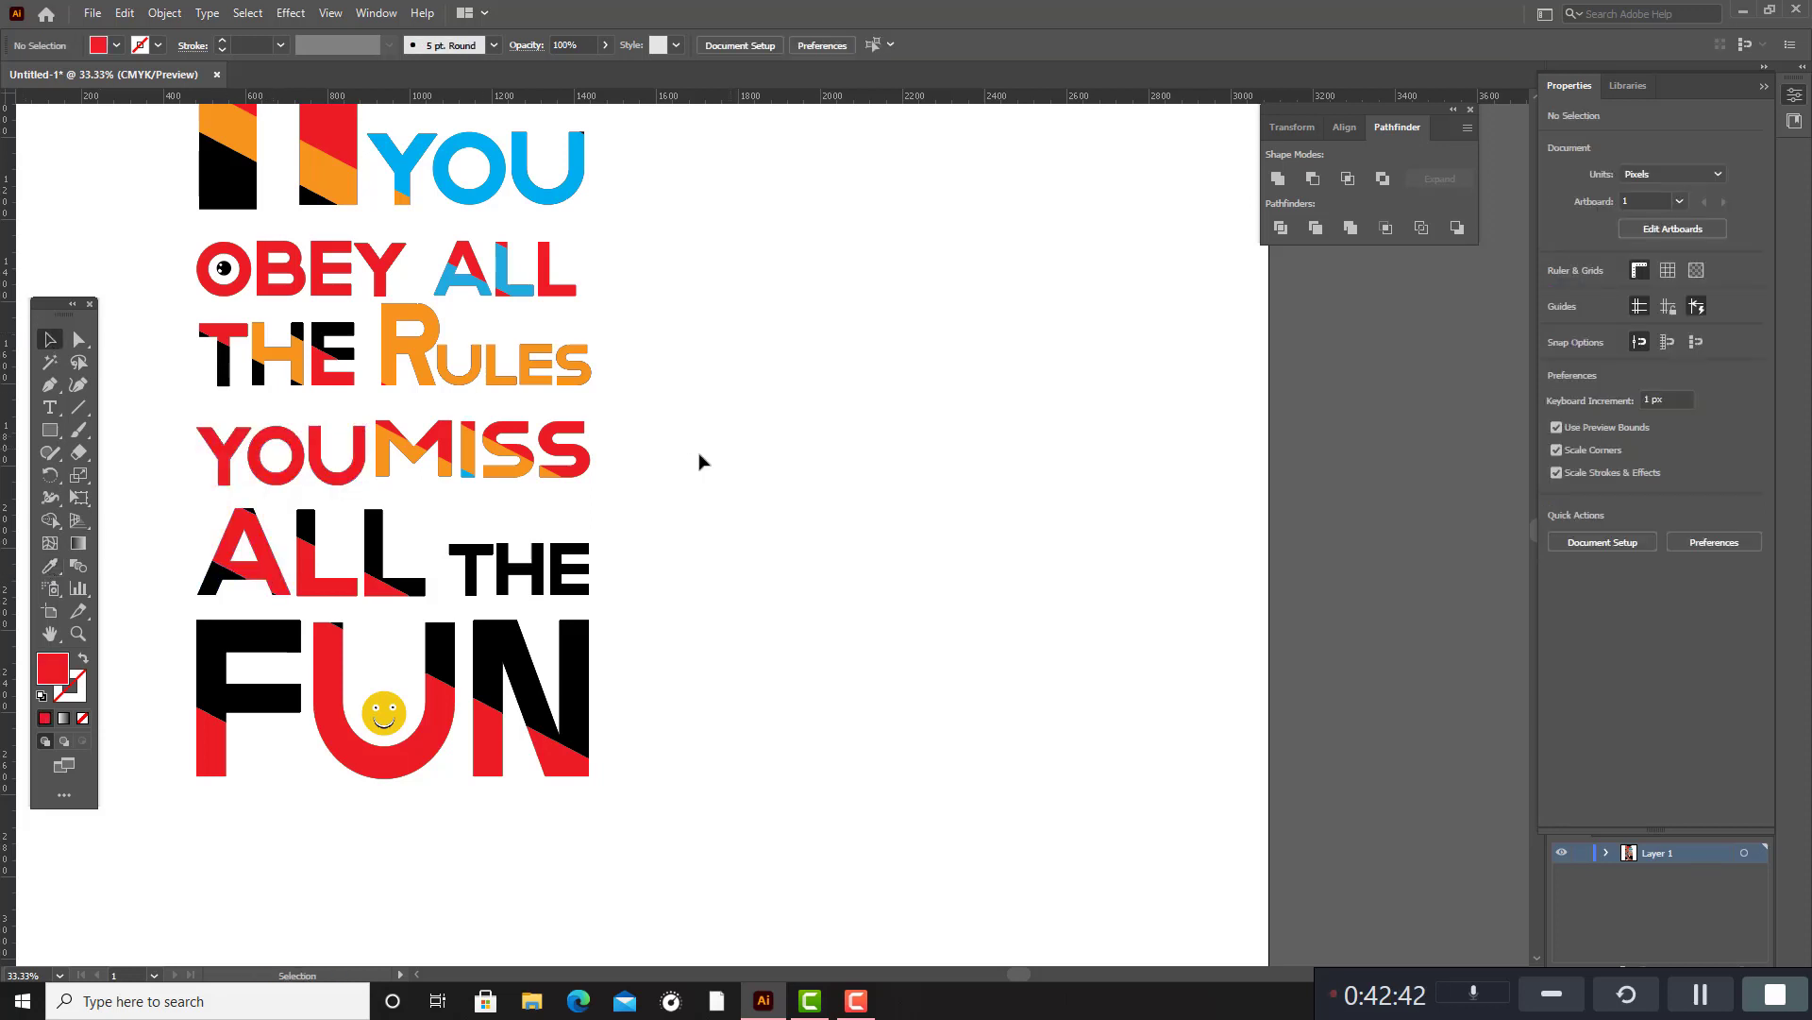
# Fill the black segments of the THE beside RULES with the cyan sampled from the foot of the I in MISS.
pyautogui.click(332, 343)
pyautogui.keyDown('shift'); pyautogui.click(269, 368); pyautogui.keyUp('shift')
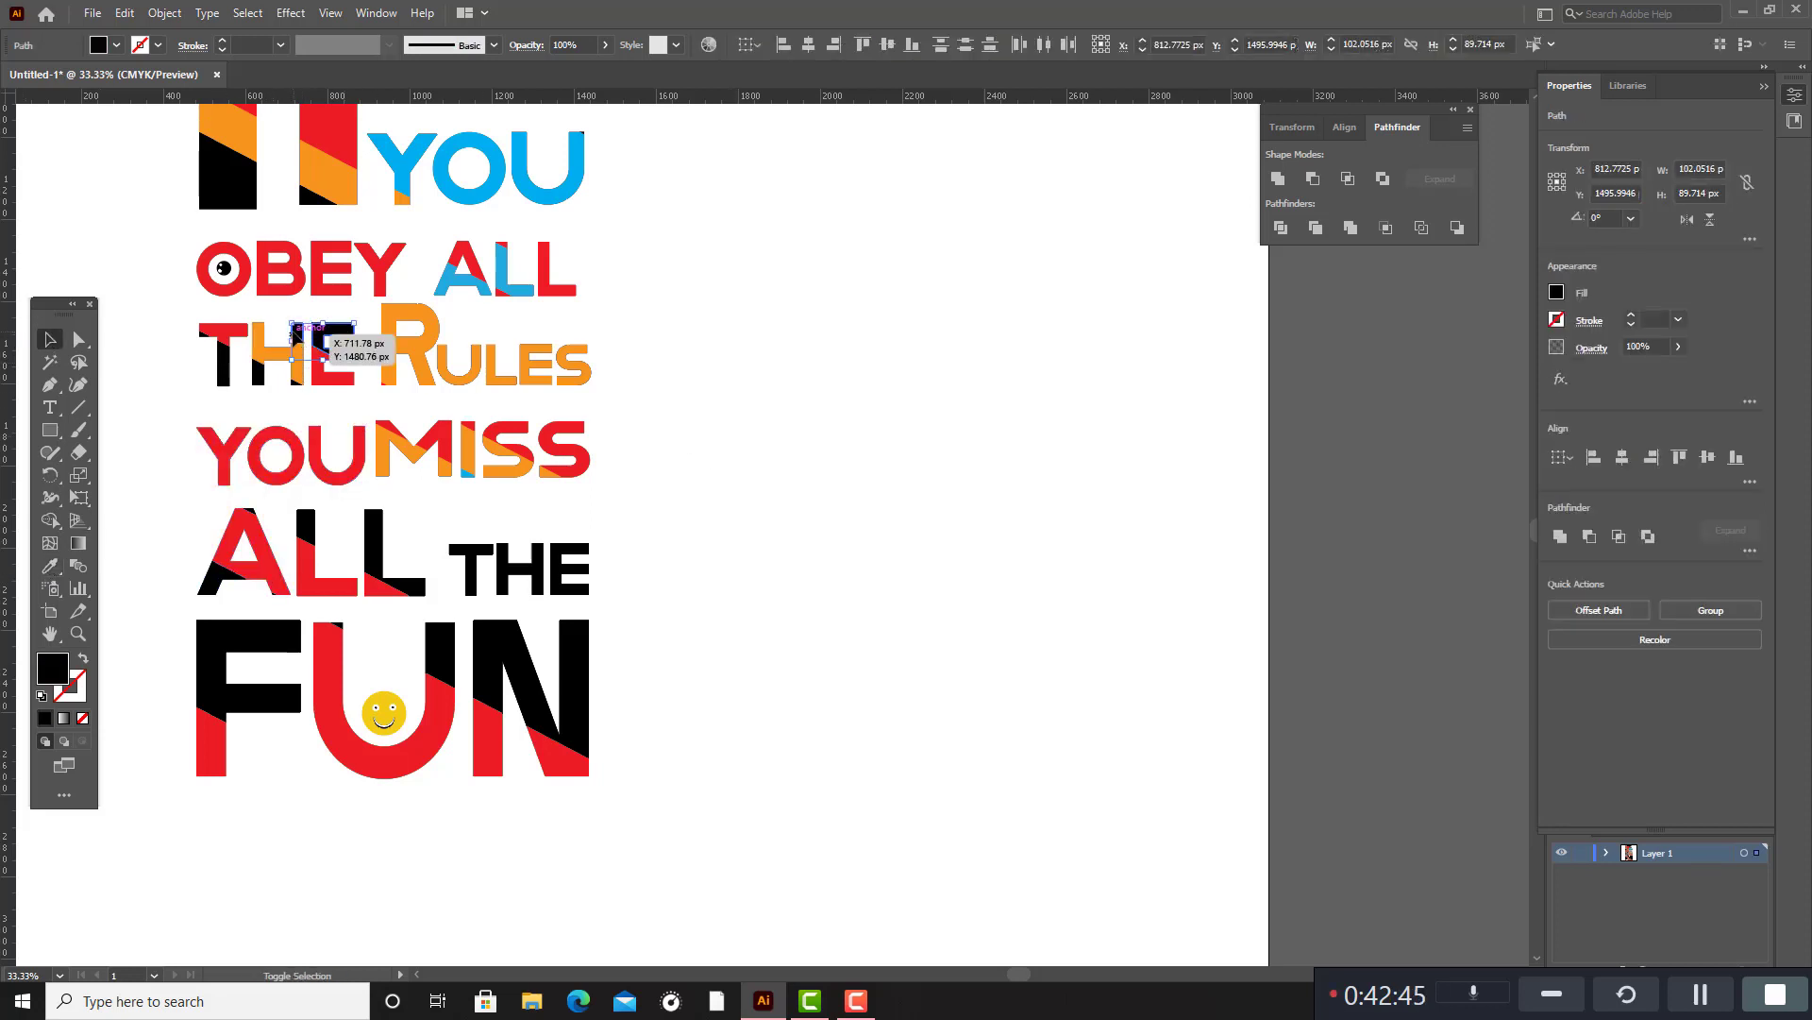
pyautogui.keyDown('shift'); pyautogui.click(225, 366); pyautogui.keyUp('shift')
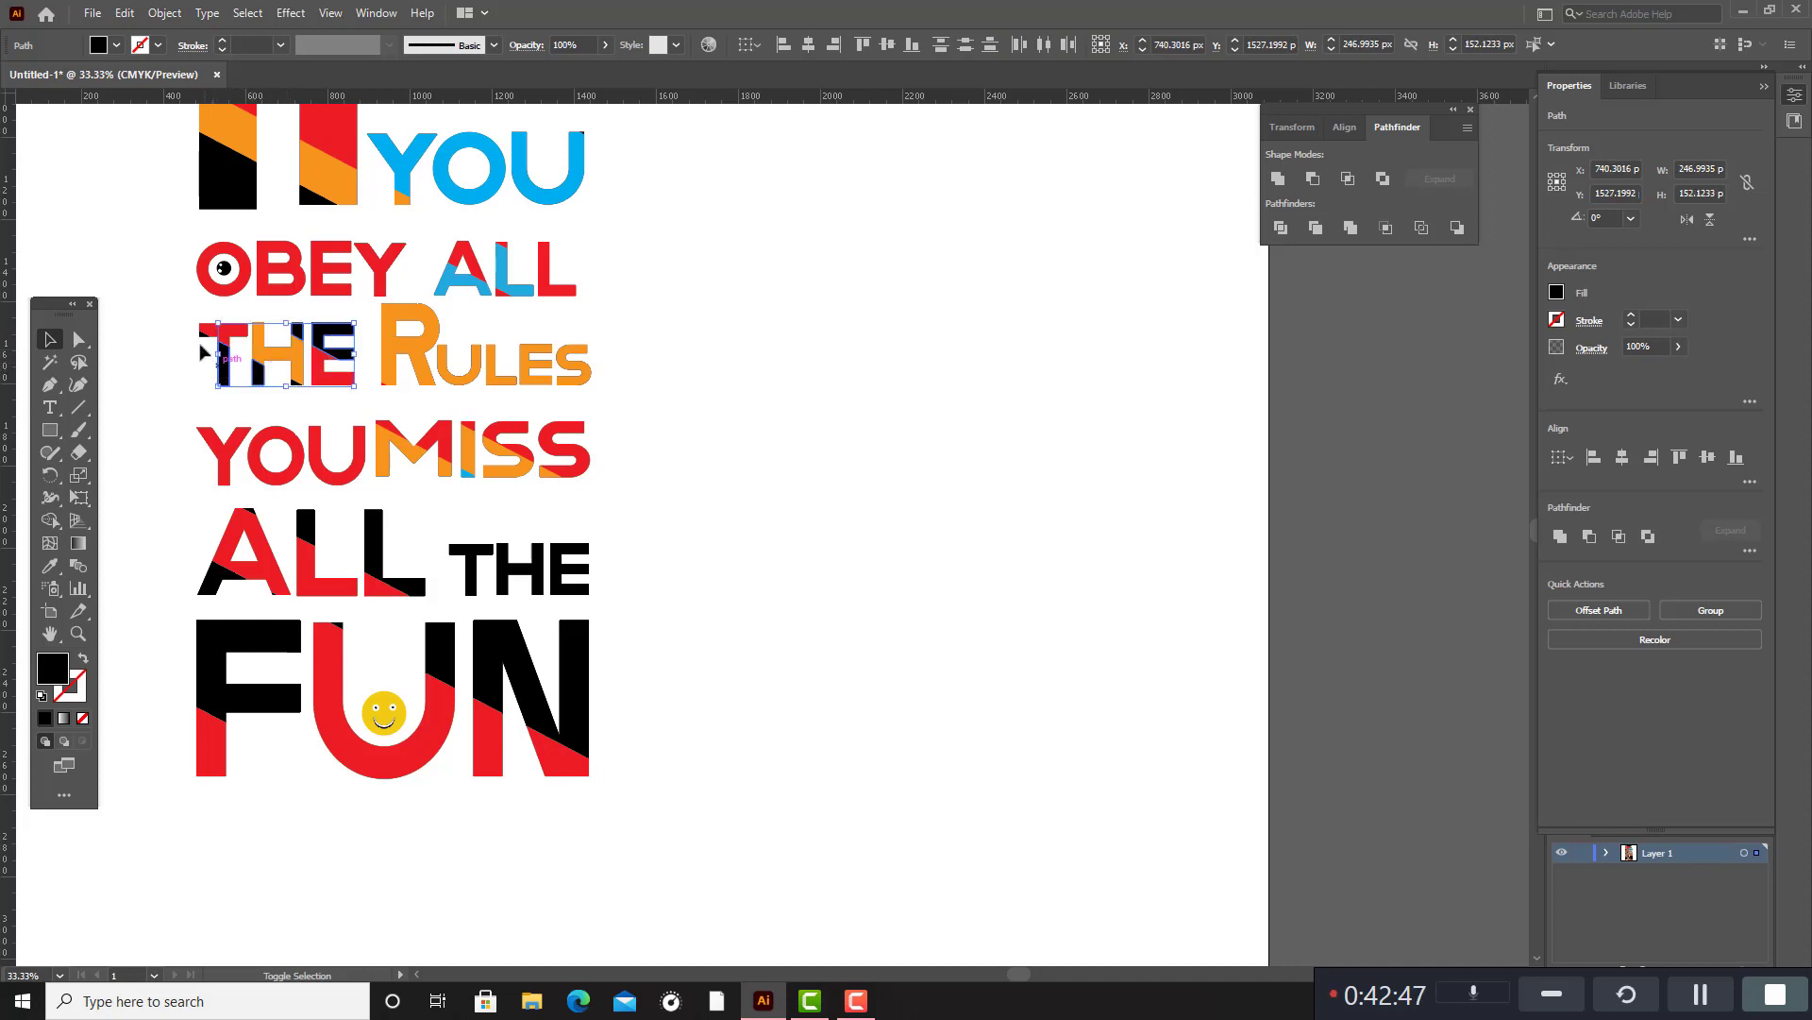
pyautogui.keyDown('shift'); pyautogui.click(200, 335); pyautogui.keyUp('shift')
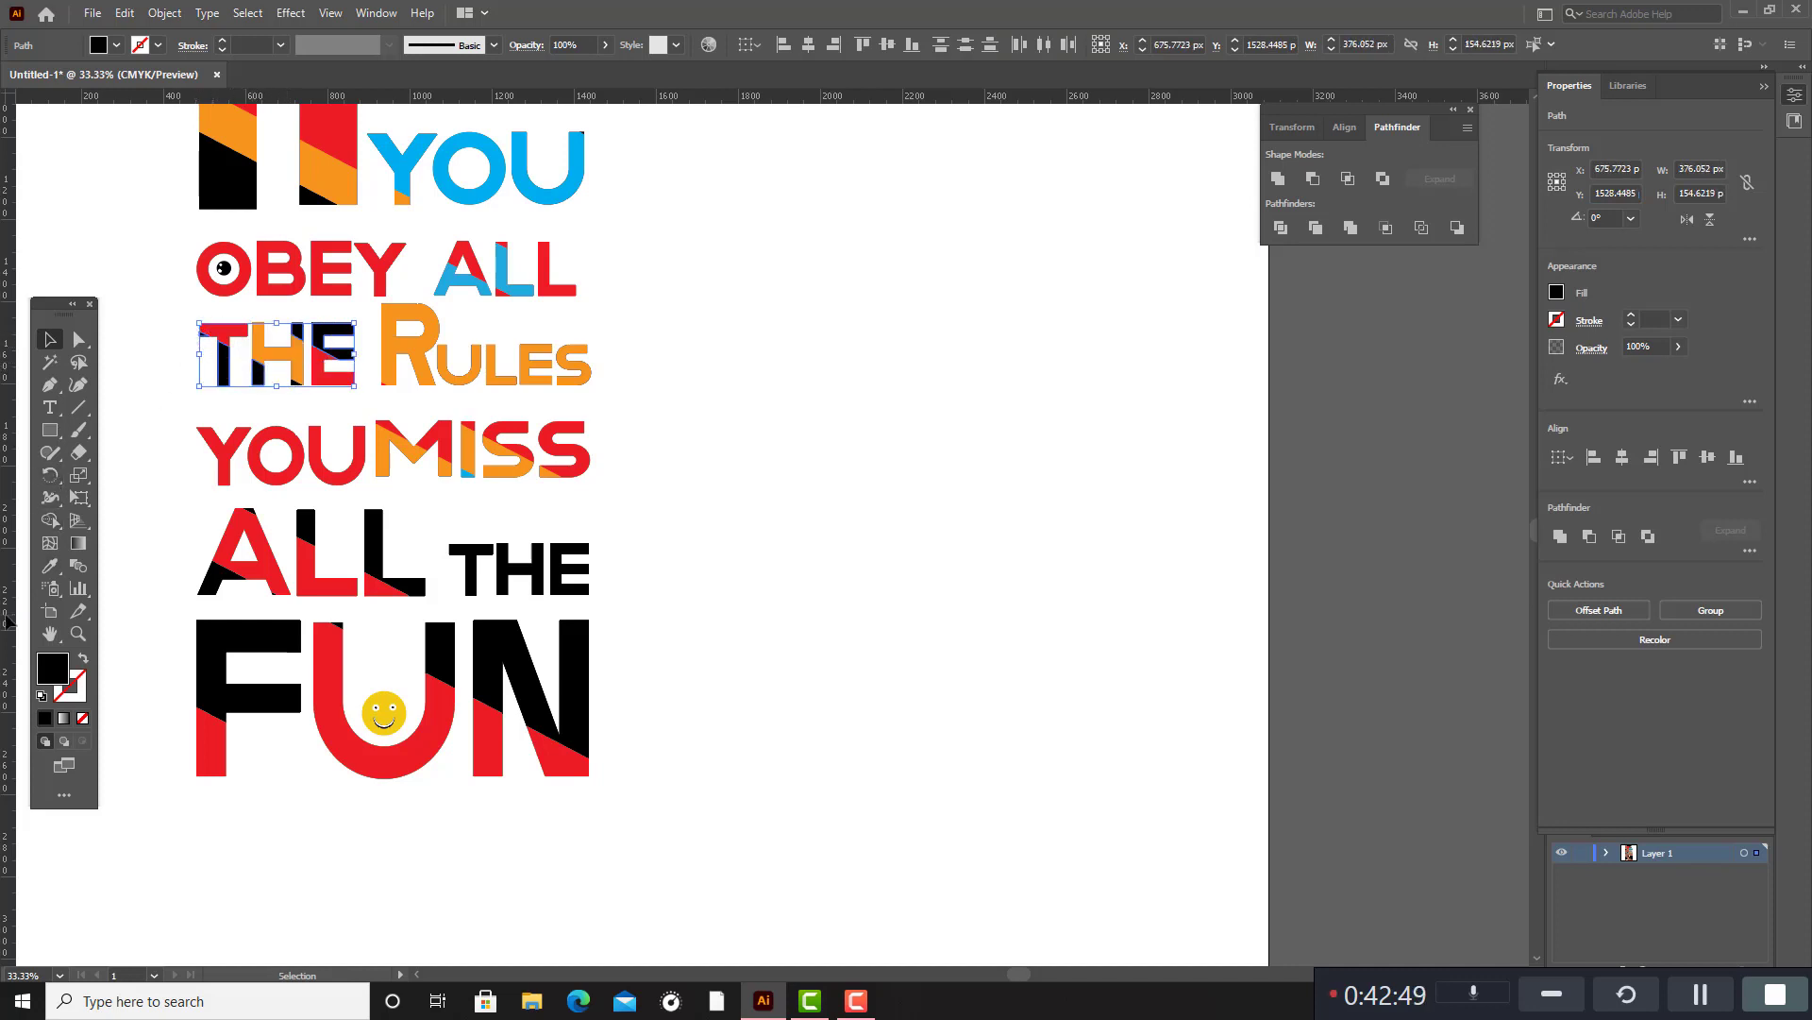
pyautogui.click(50, 565)
pyautogui.scroll(1, 437, 481)
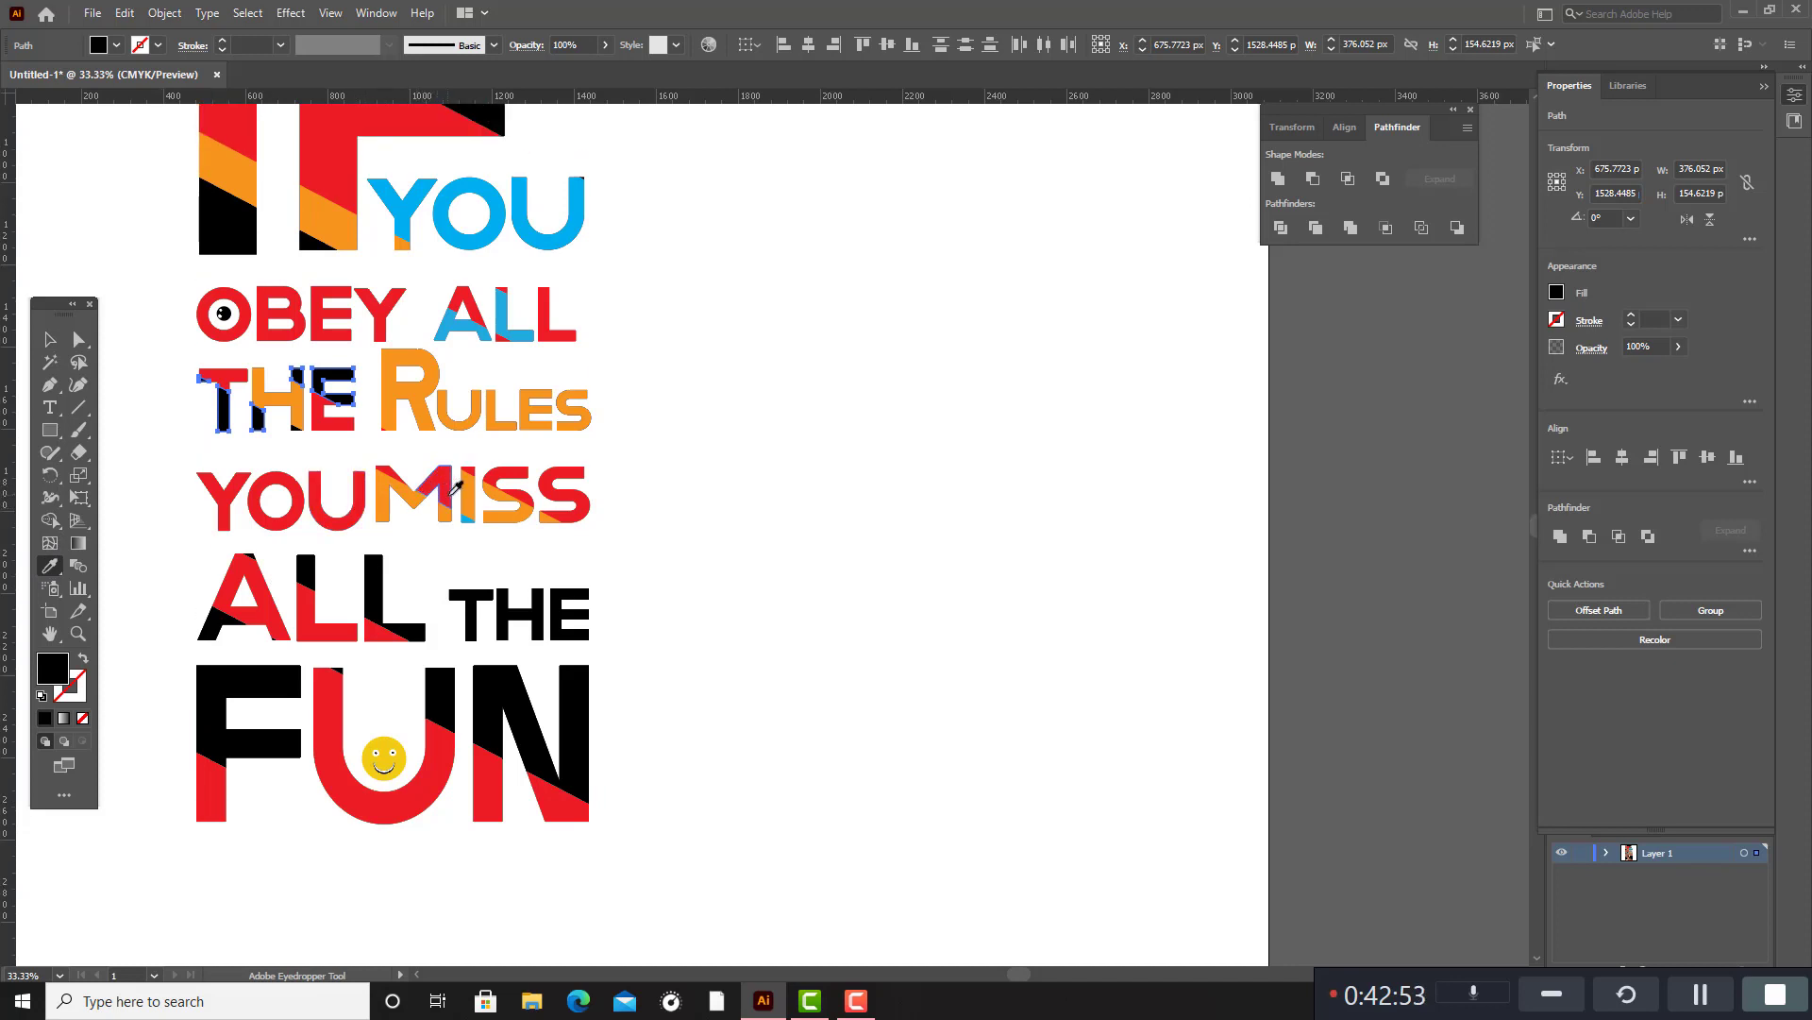
pyautogui.click(469, 519)
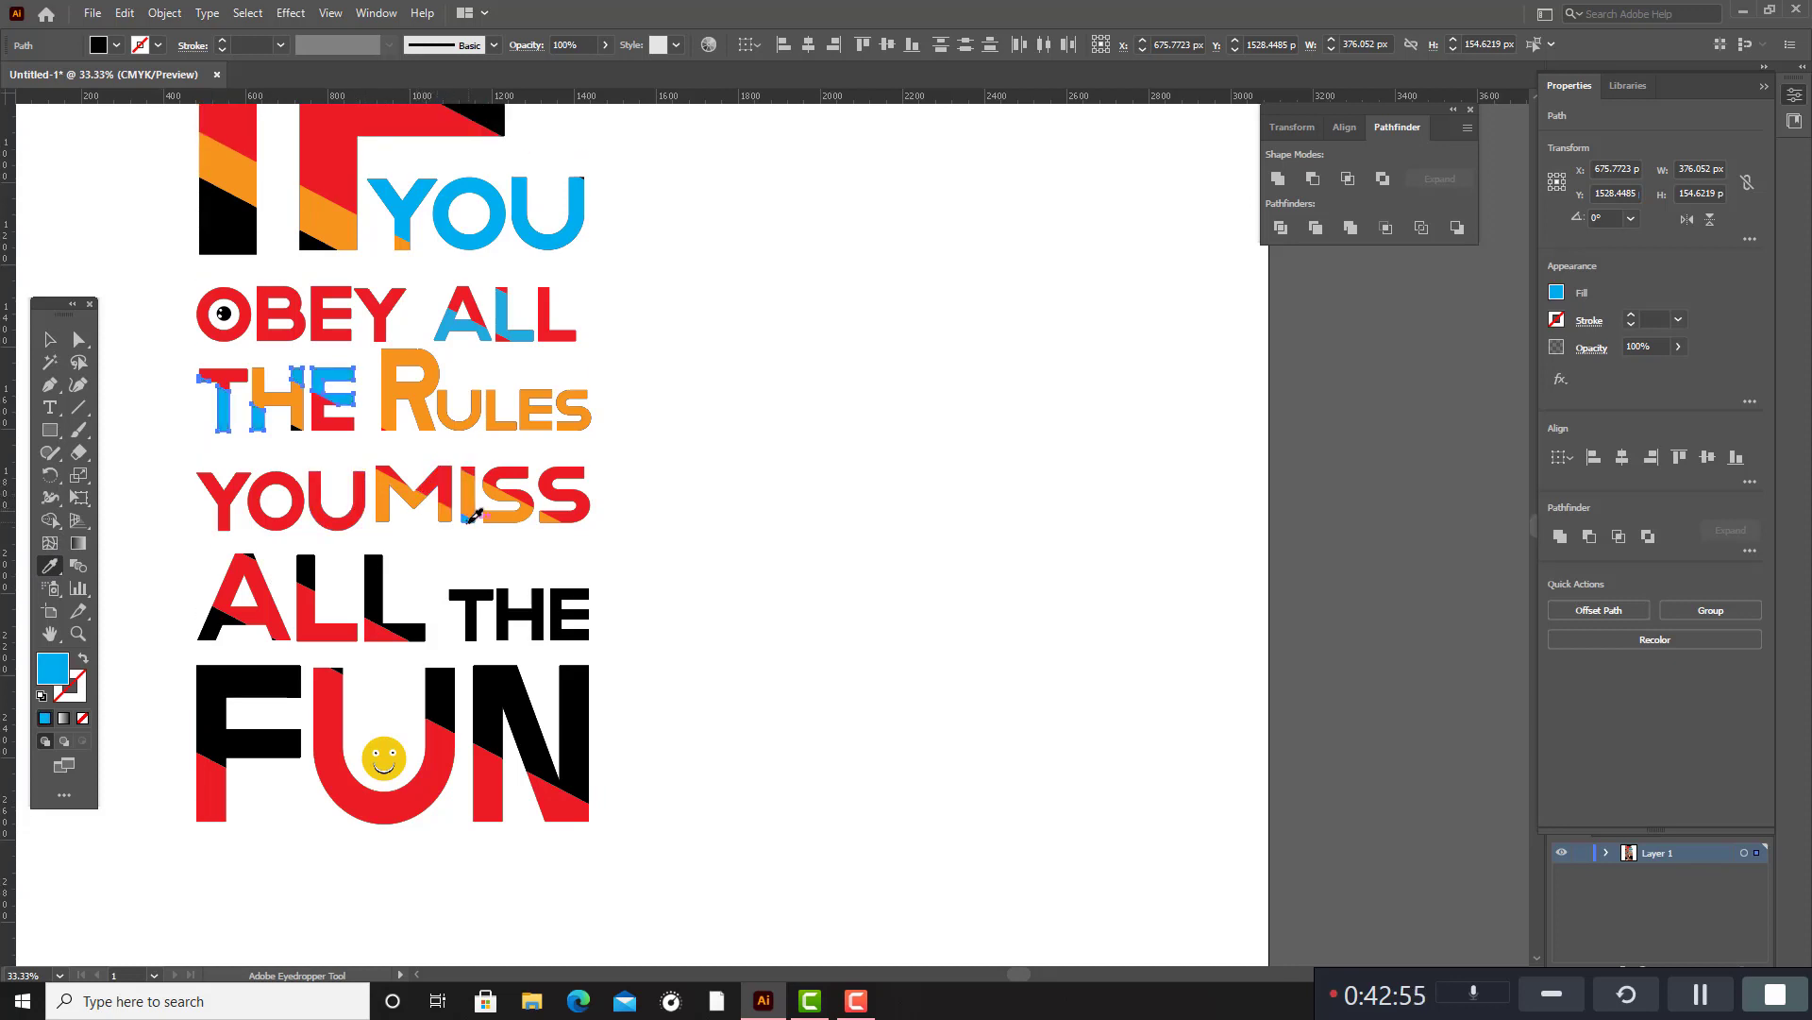
pyautogui.click(50, 339)
pyautogui.click(712, 404)
# Fill the F's black segments and the I's red middle and black foot in IF with the blue sampled from the YOU beside them.
pyautogui.scroll(10, 705, 410)
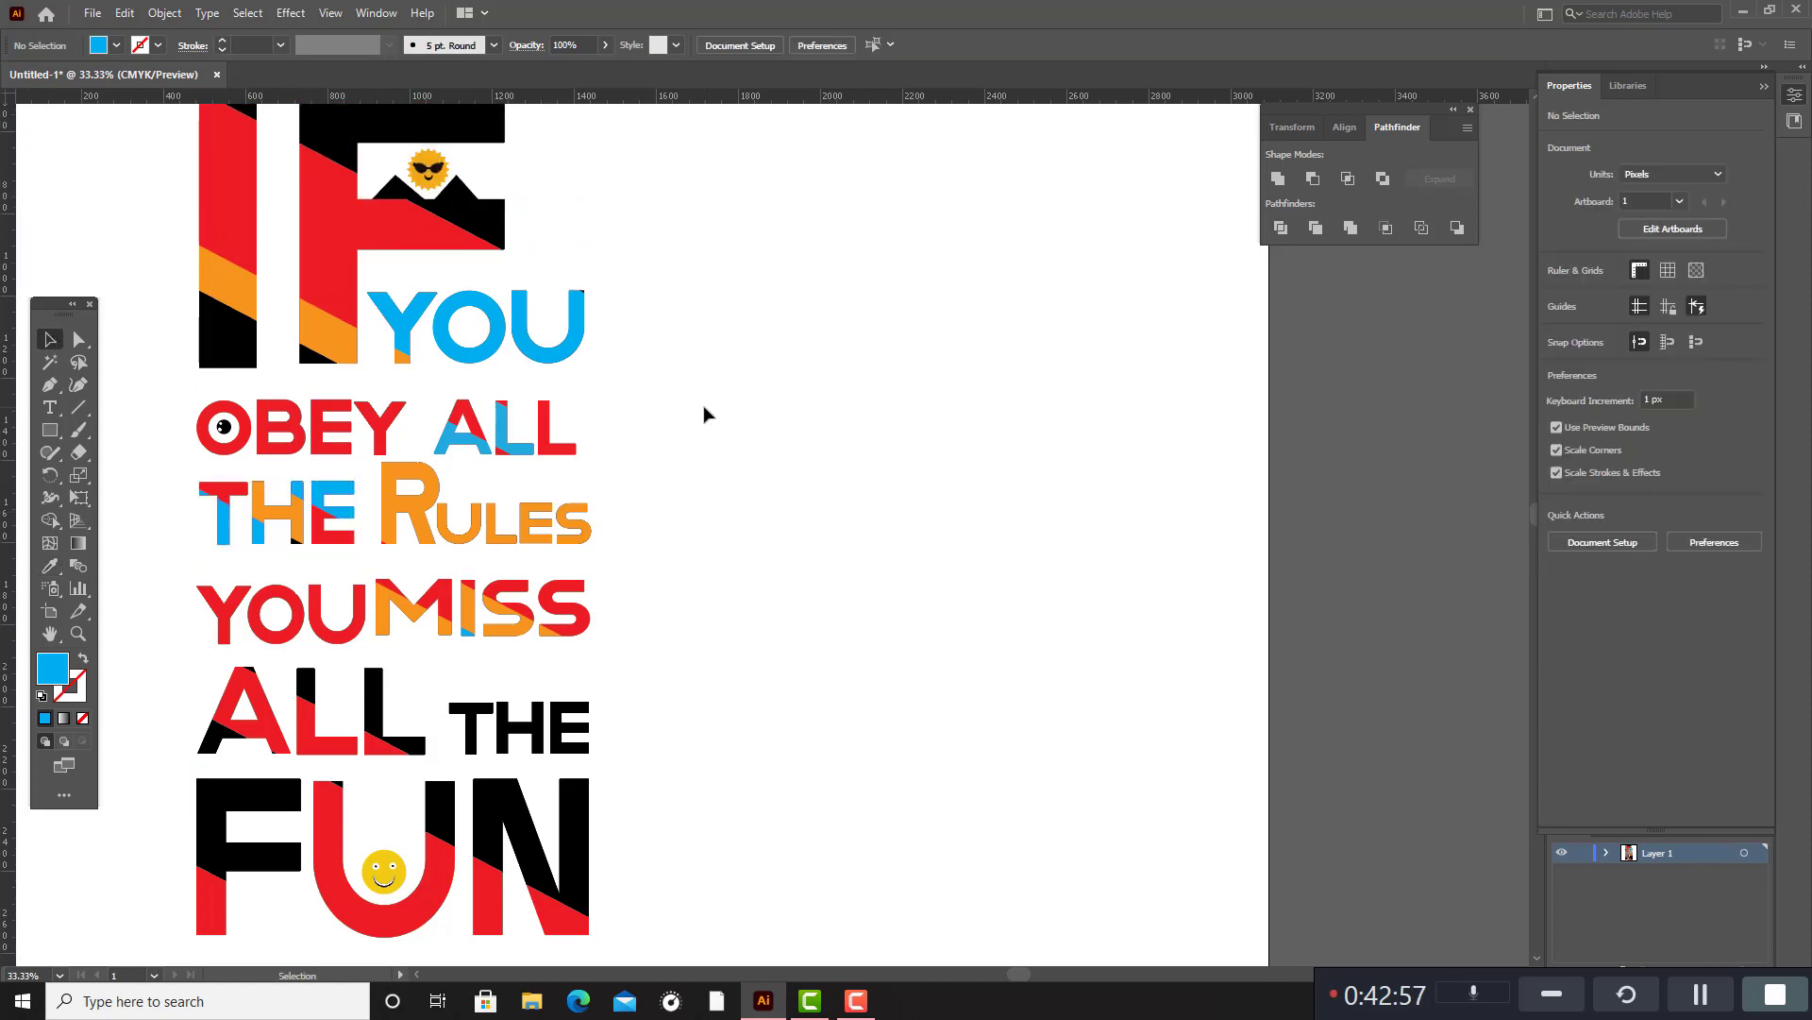
pyautogui.click(483, 320)
pyautogui.keyDown('shift'); pyautogui.click(502, 238); pyautogui.keyUp('shift')
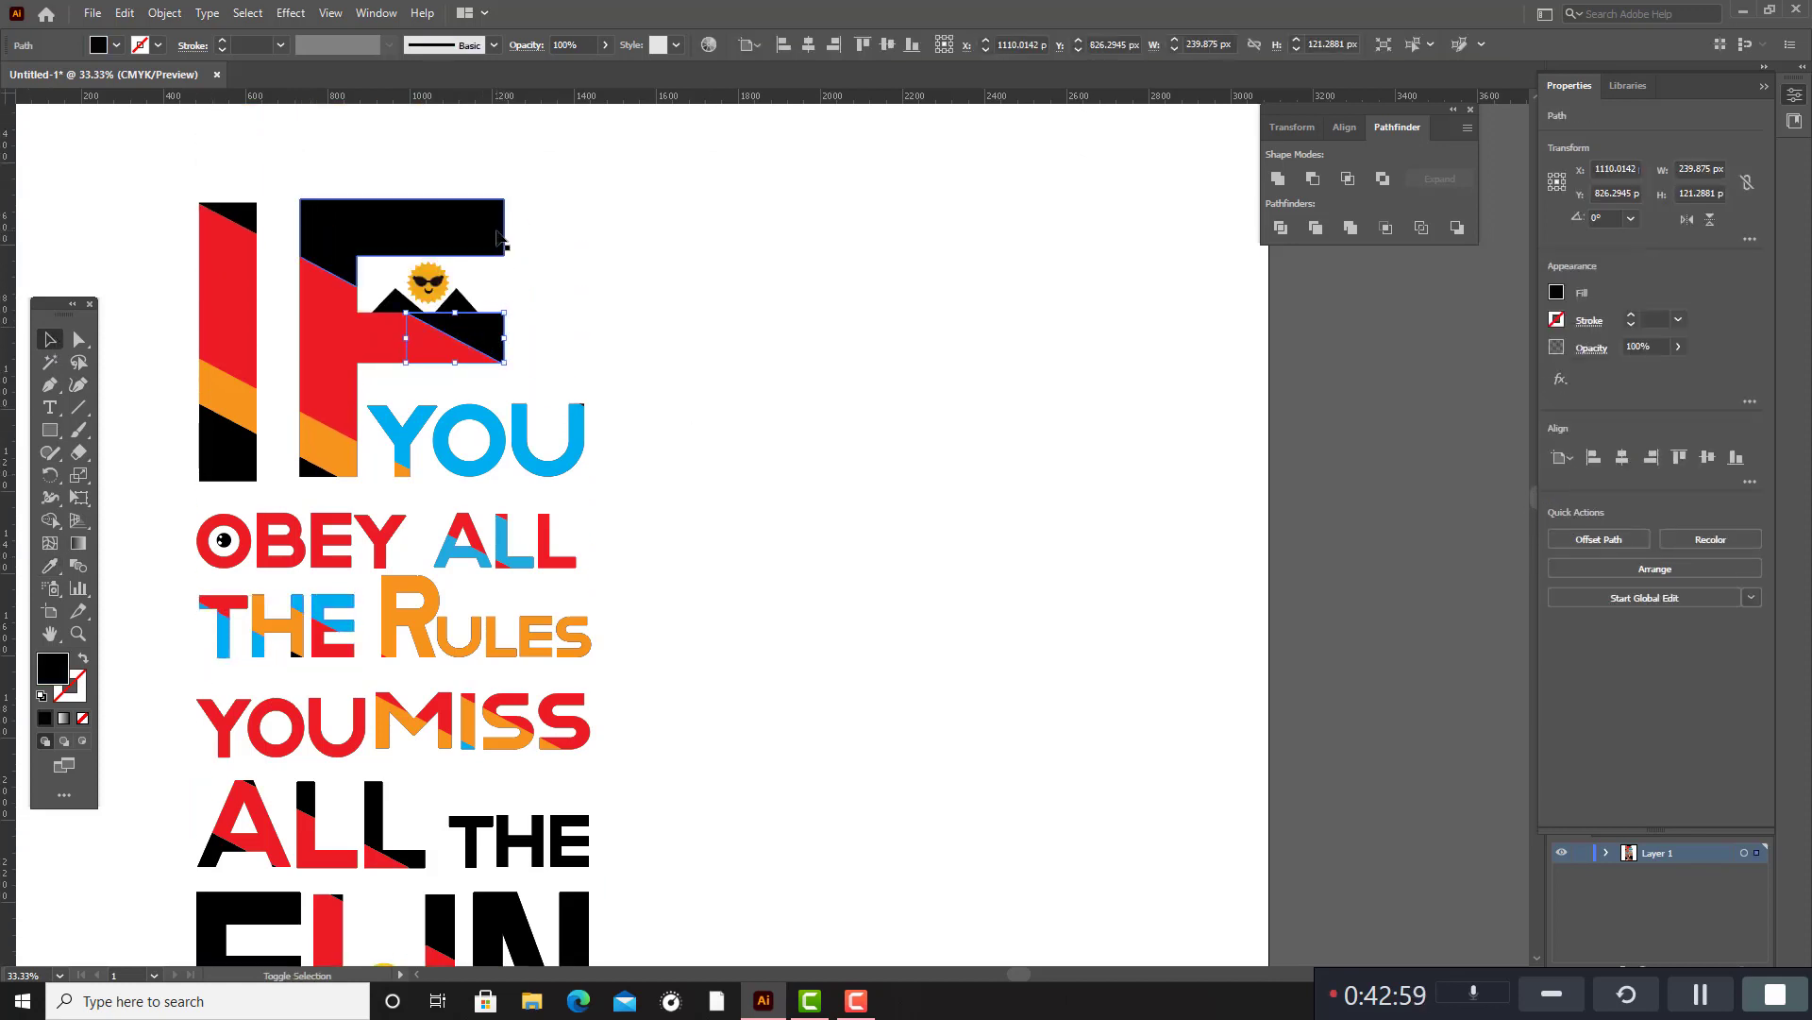
pyautogui.keyDown('shift'); pyautogui.click(321, 475); pyautogui.keyUp('shift')
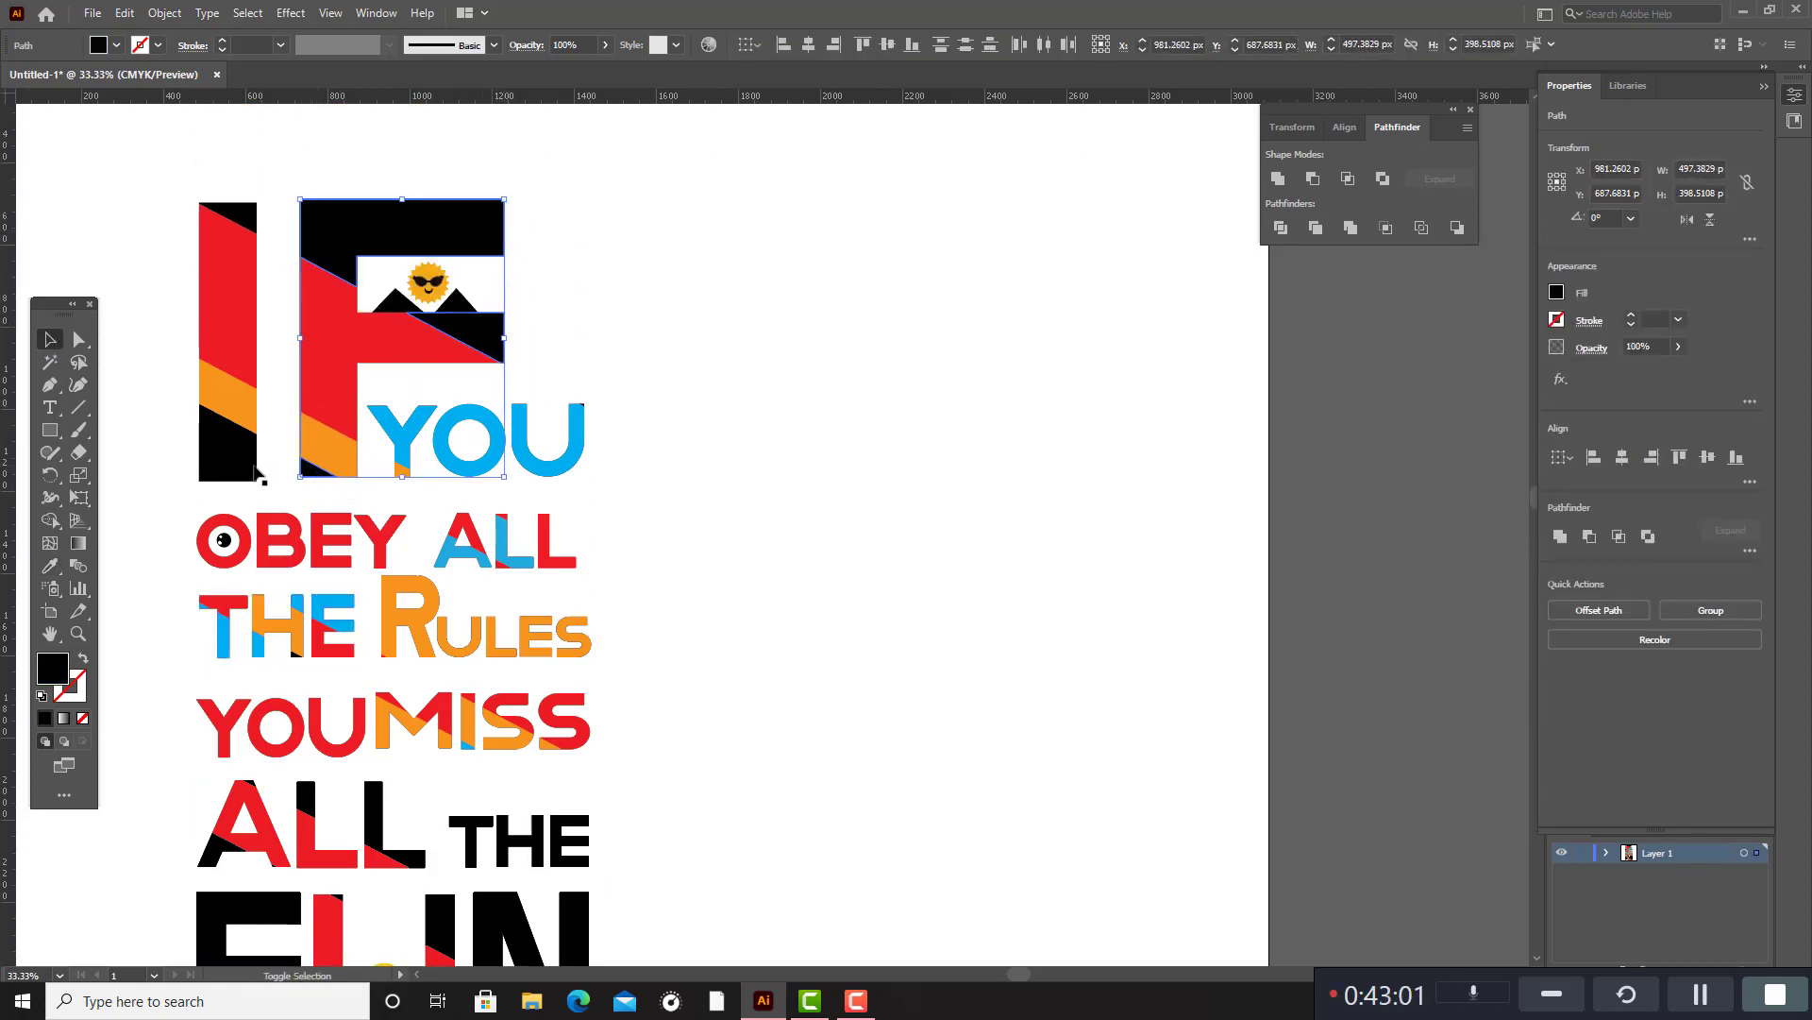
pyautogui.keyDown('shift'); pyautogui.click(243, 238); pyautogui.keyUp('shift')
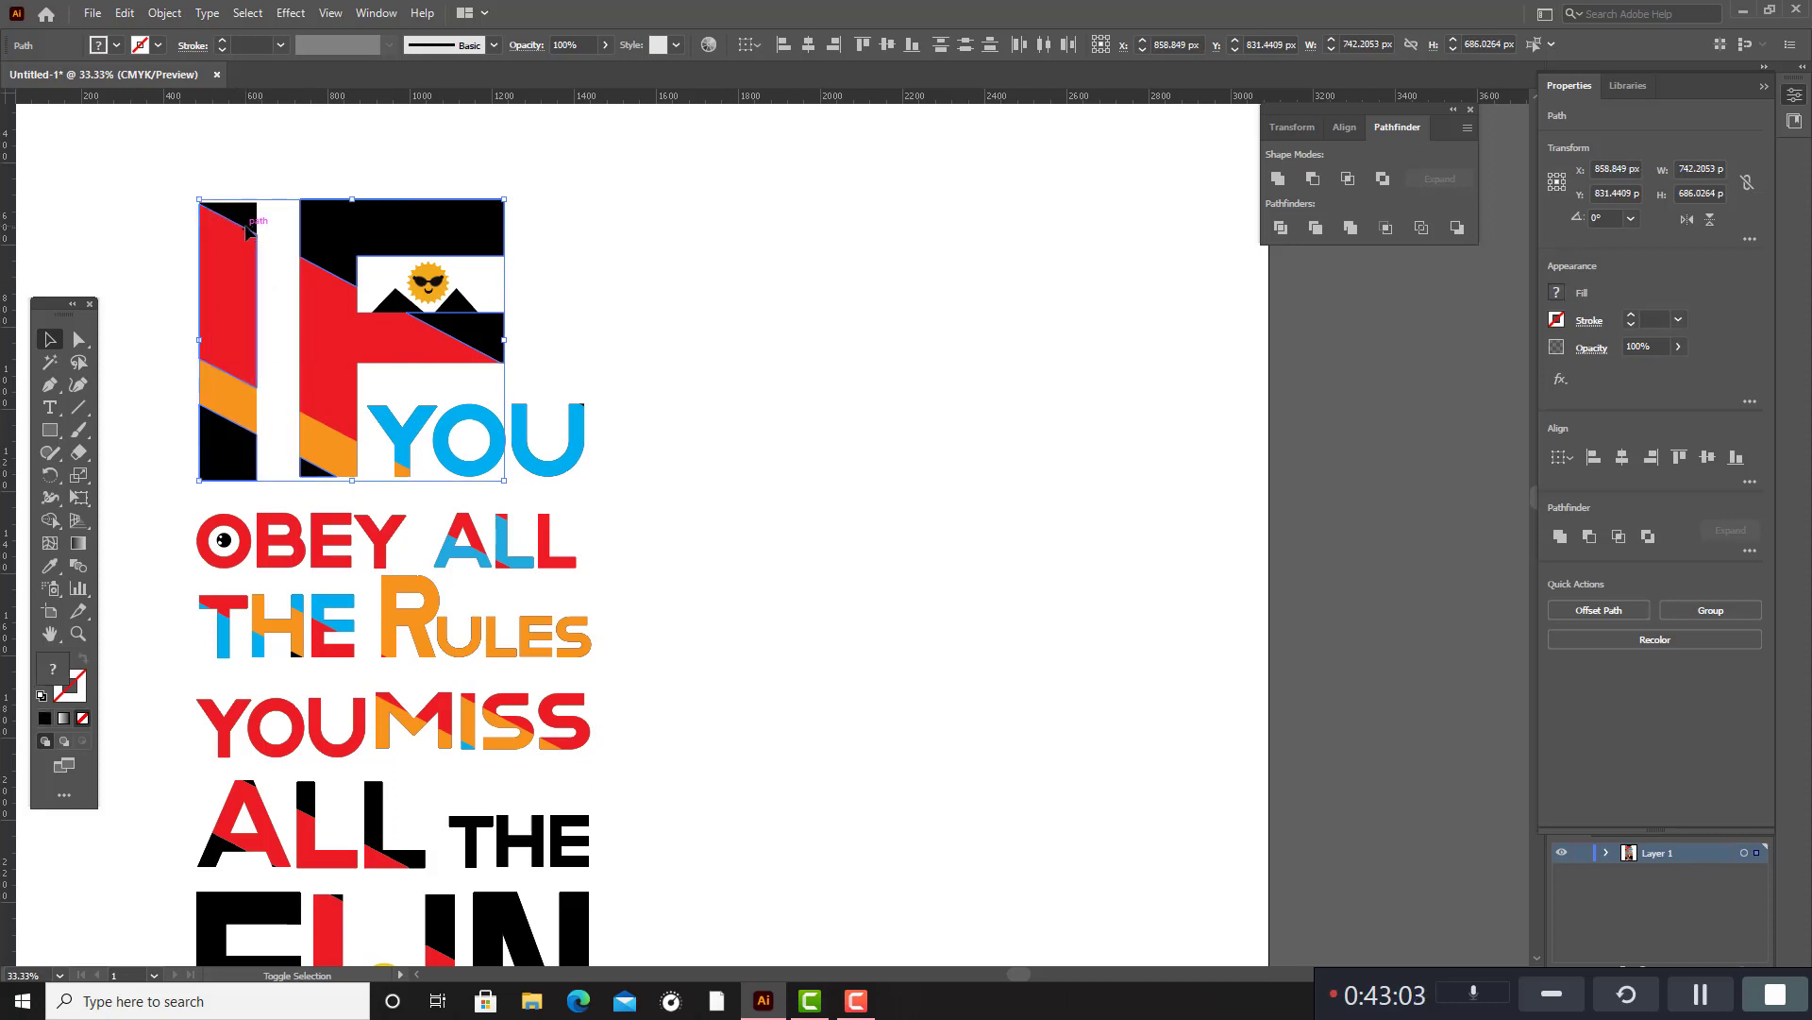
pyautogui.press('i')
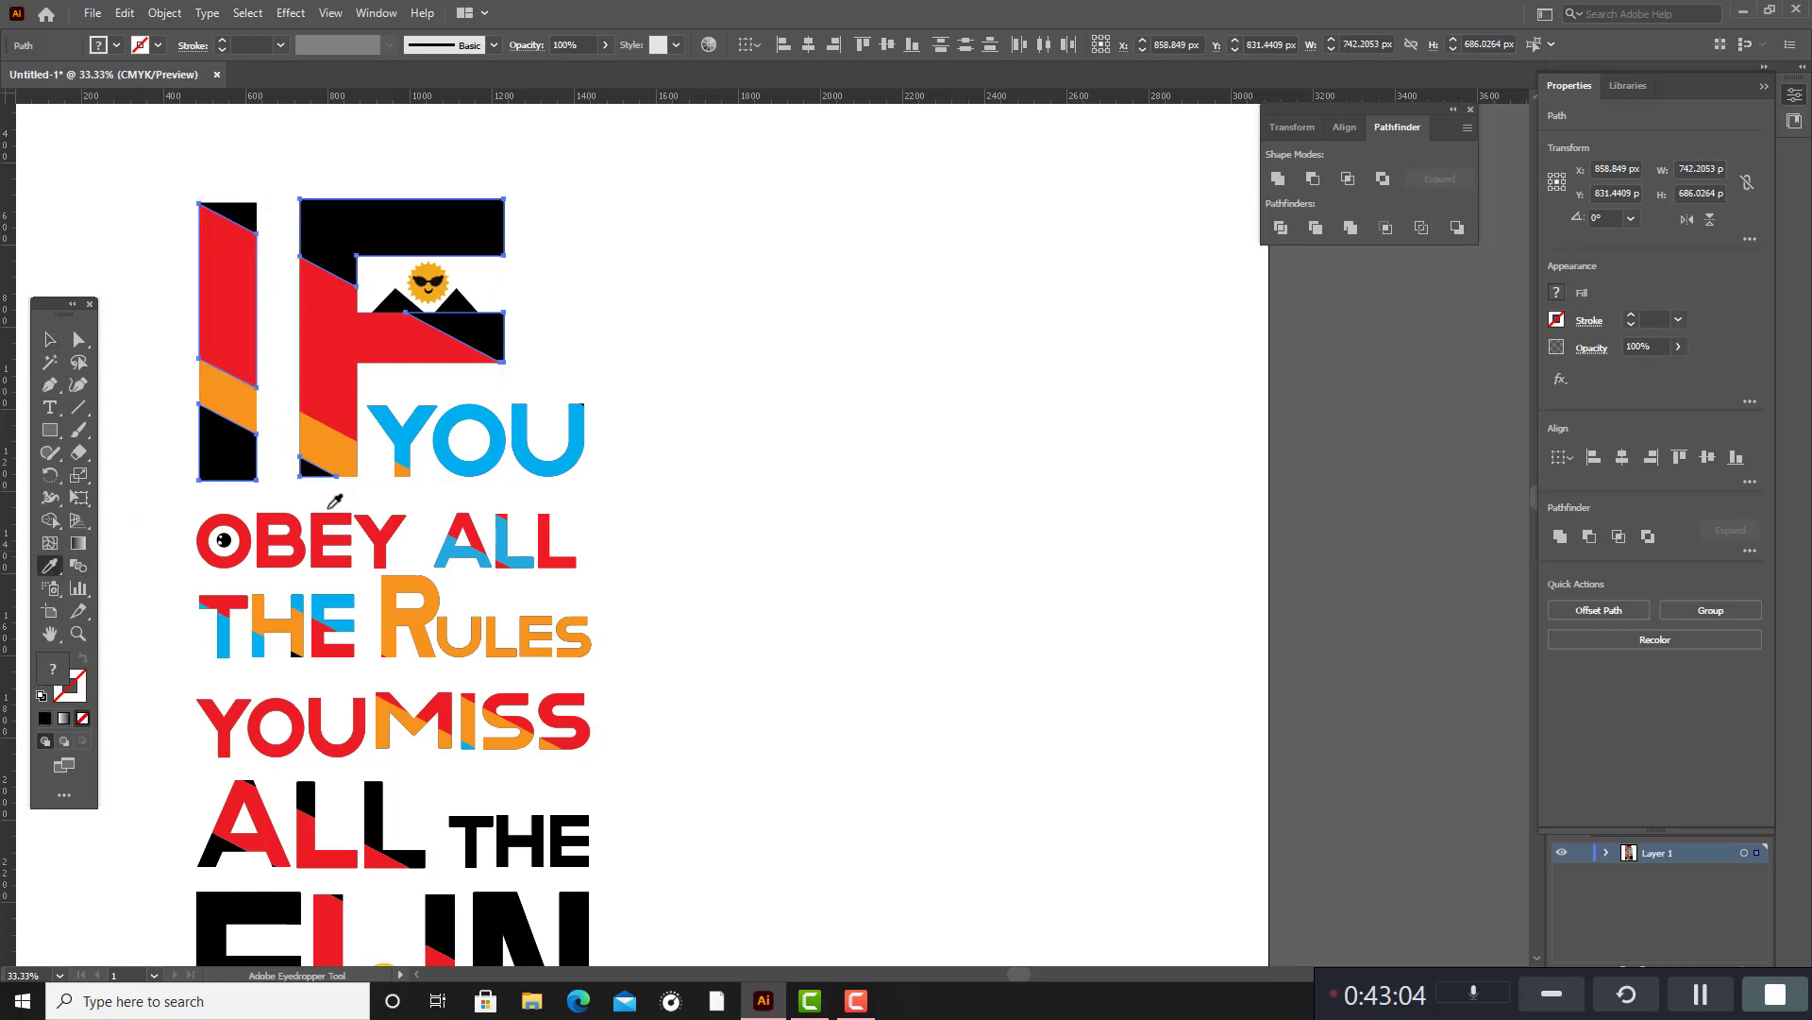
pyautogui.click(495, 455)
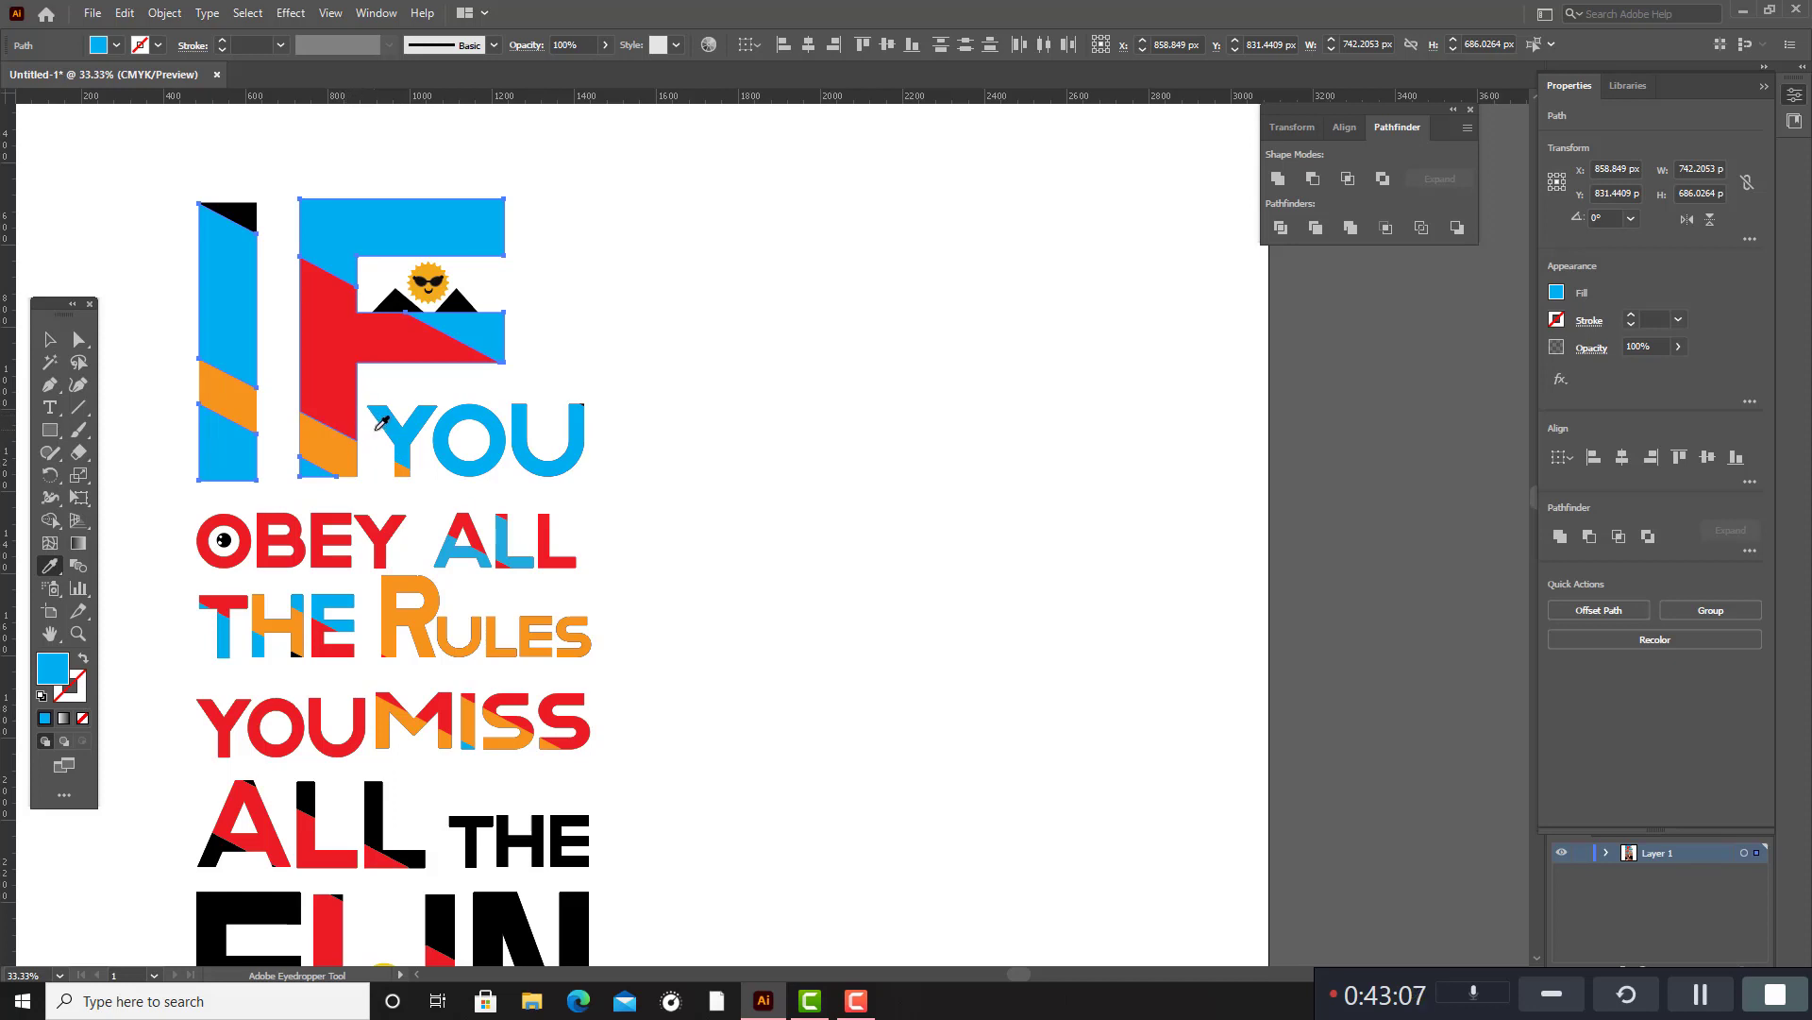
pyautogui.click(50, 336)
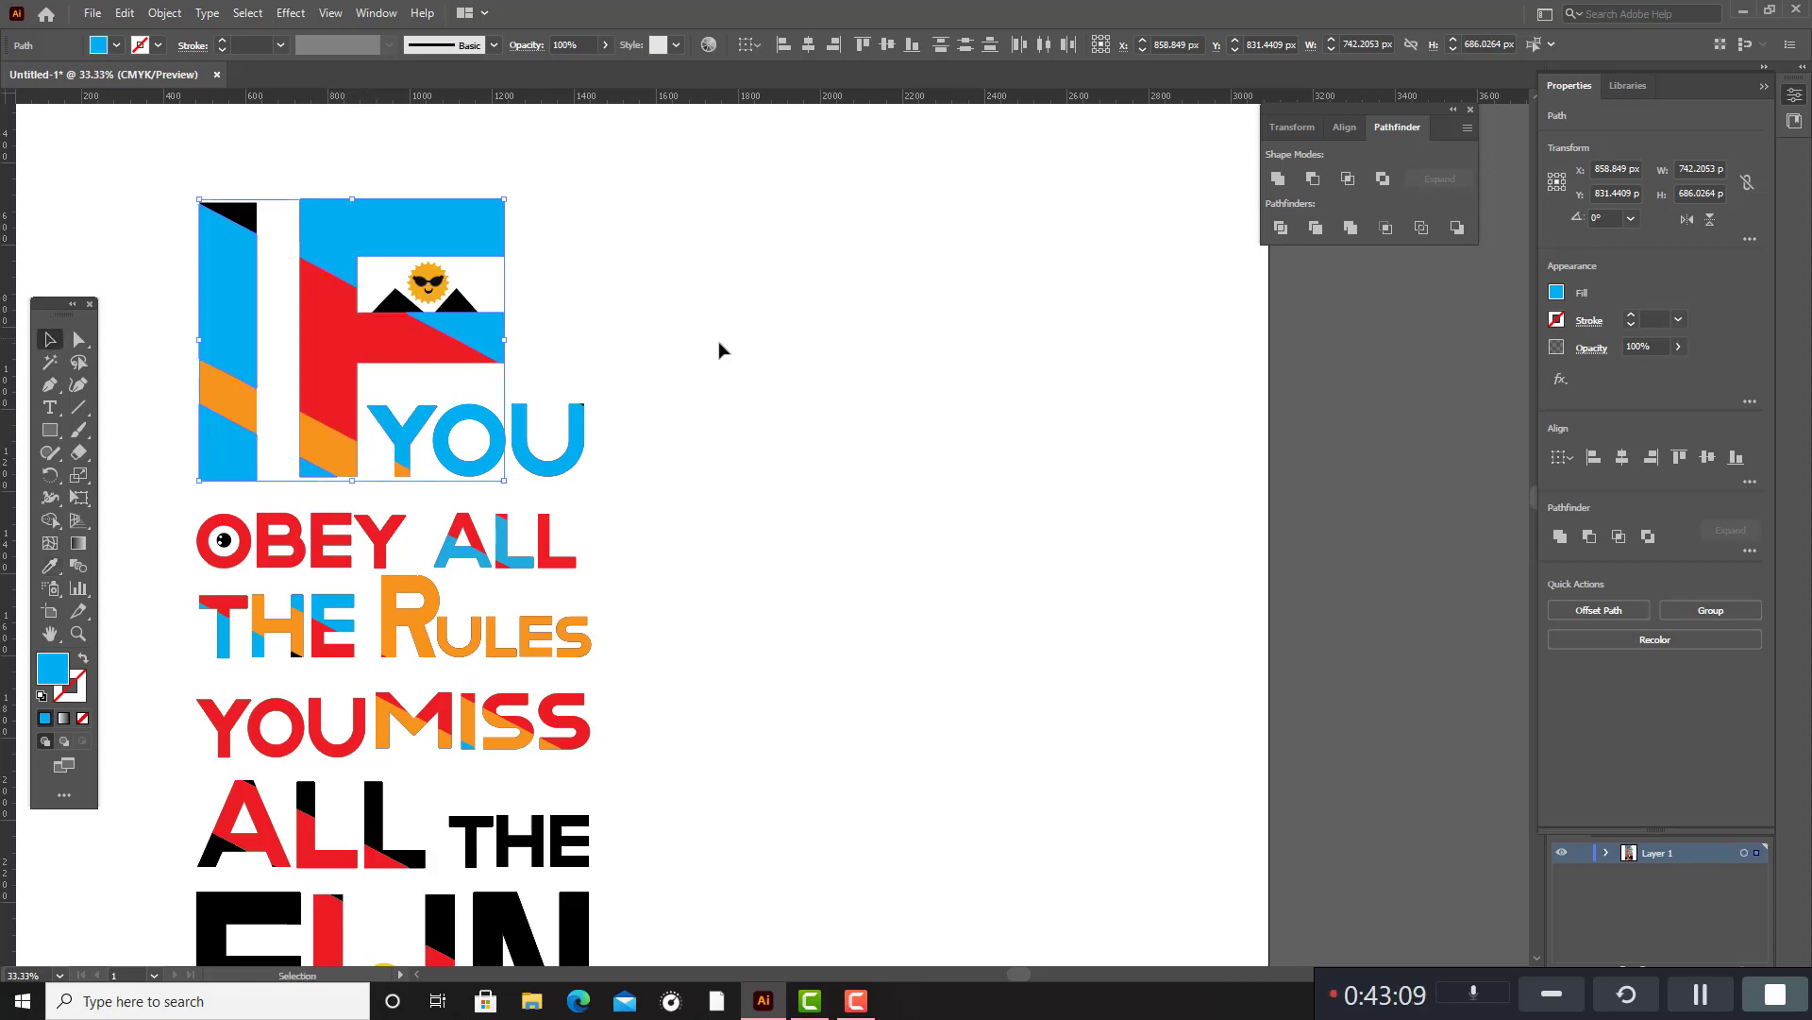
pyautogui.click(721, 349)
# Fill the black corner at the top of the I in IF with the orange sampled from the H in the THE beside RULES.
pyautogui.click(236, 211)
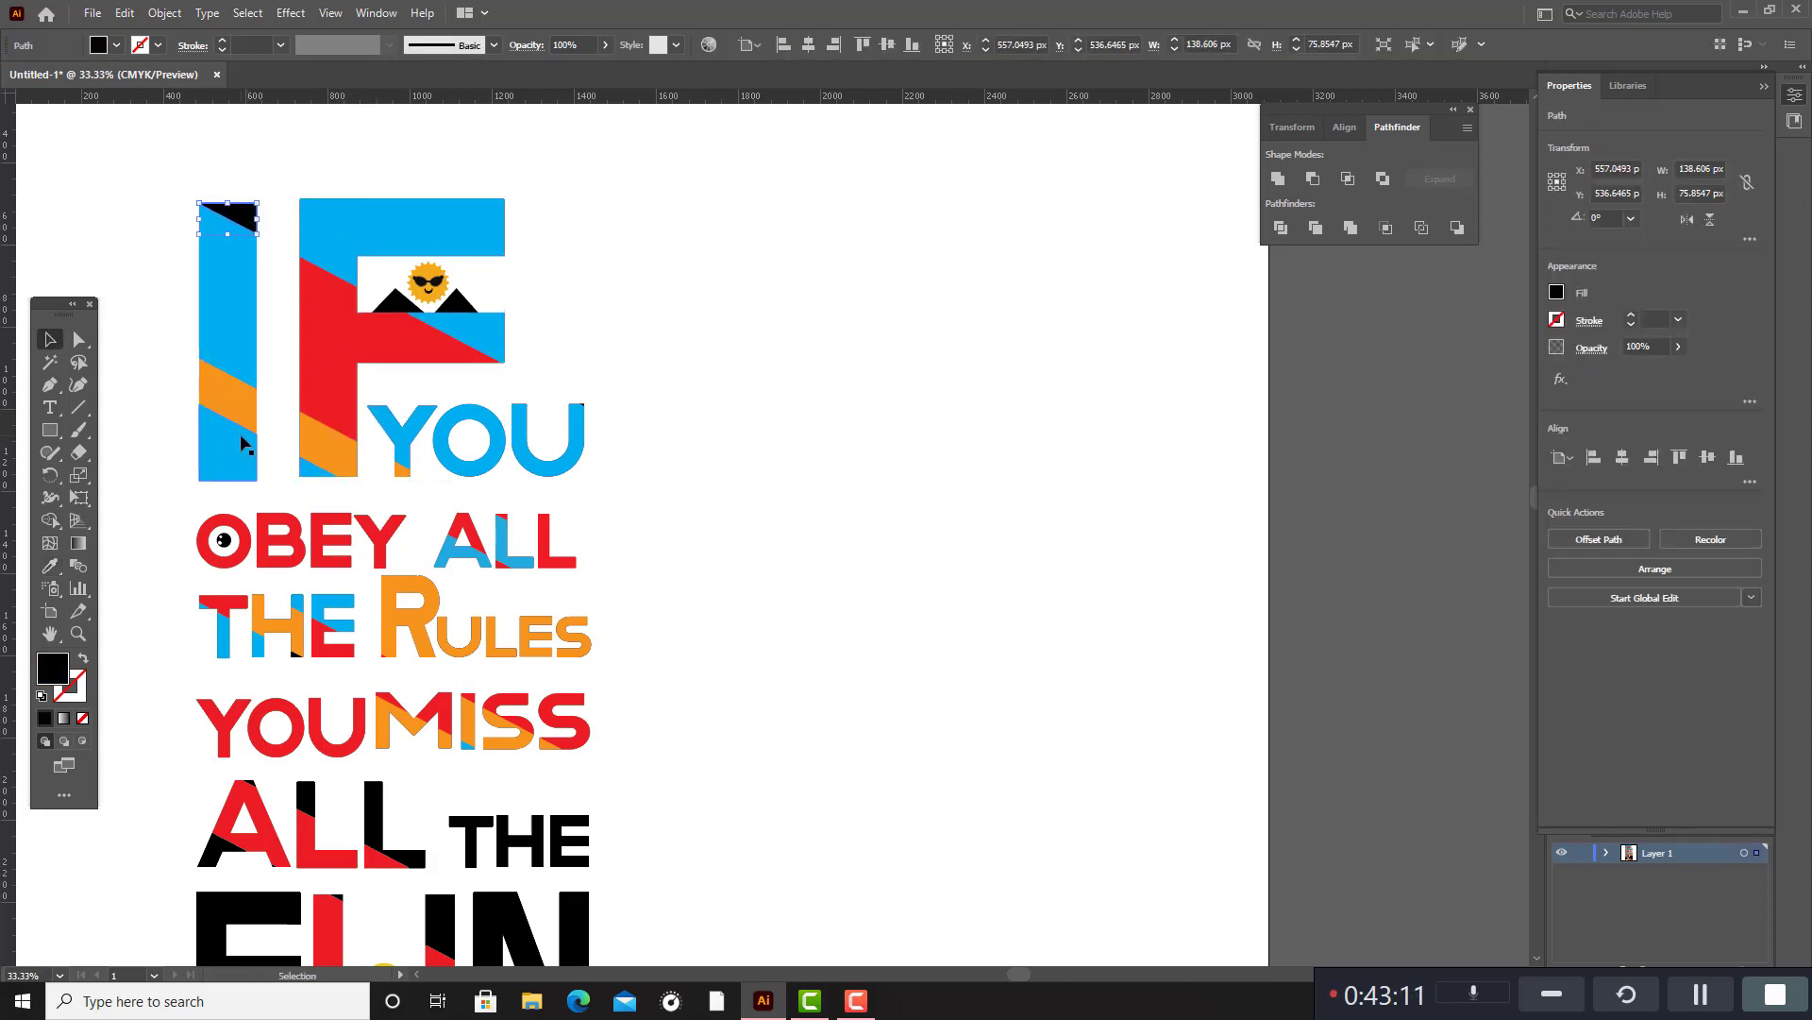
pyautogui.click(50, 565)
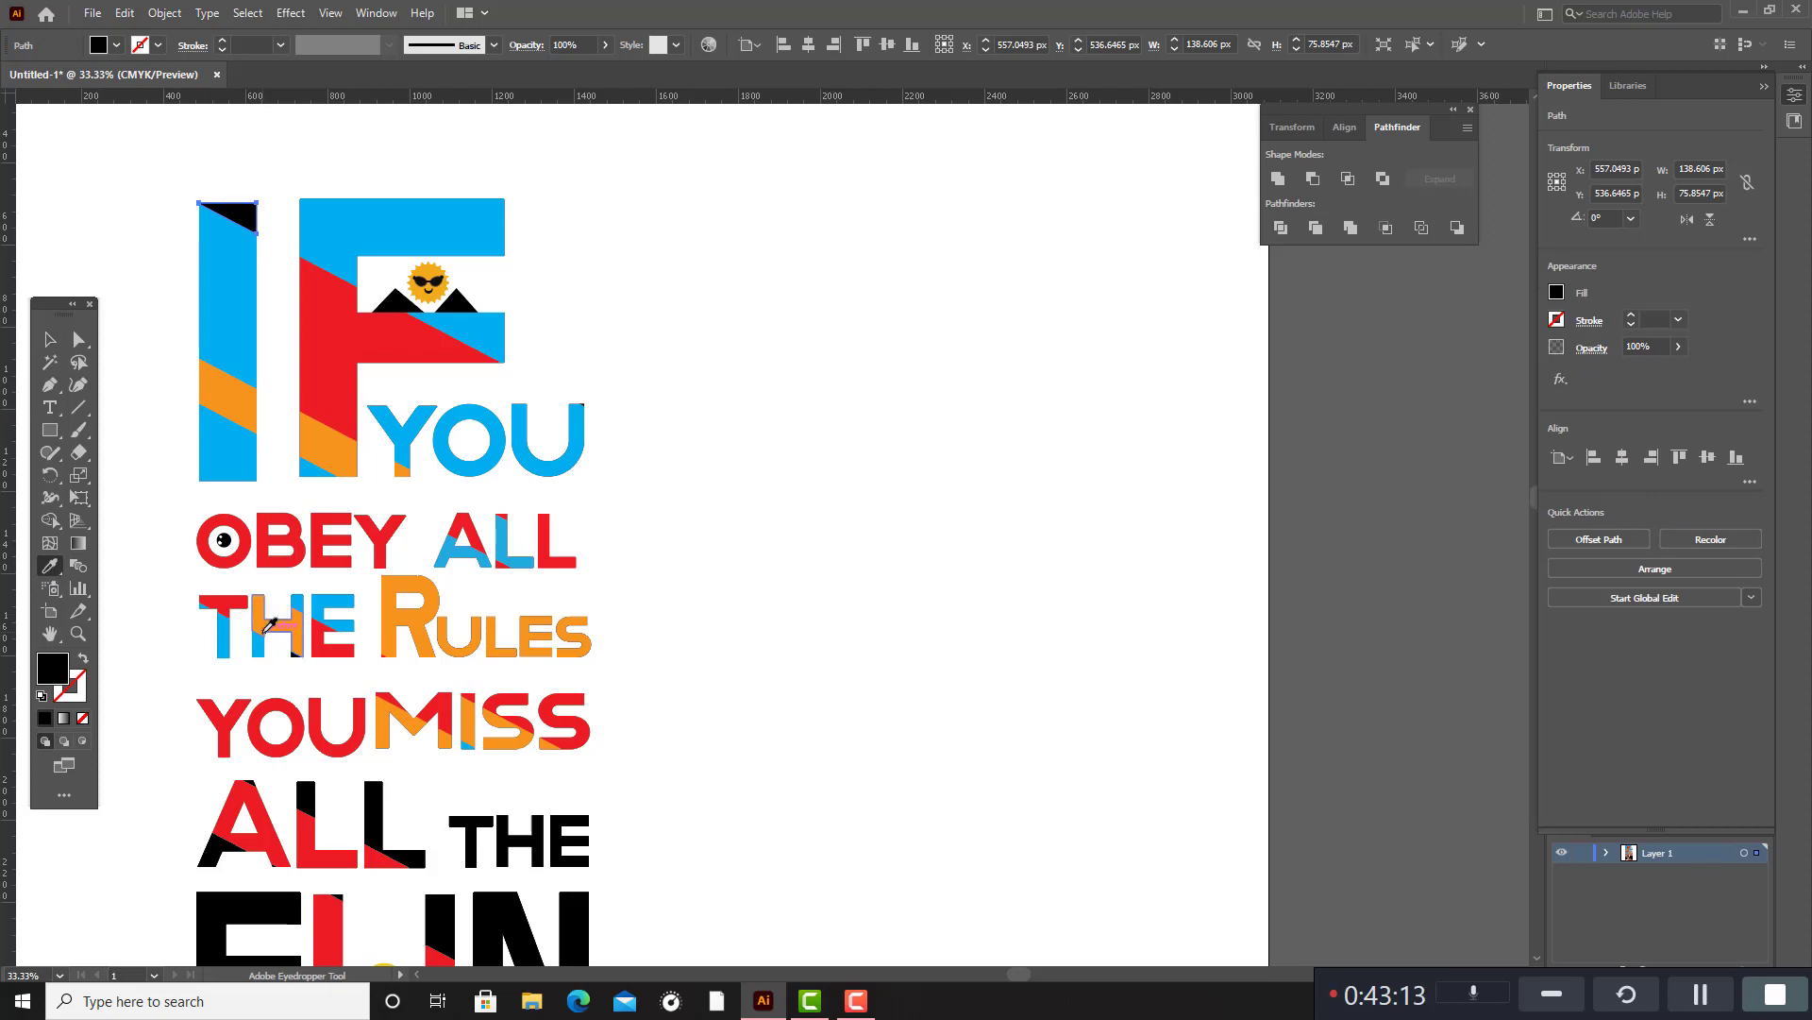
pyautogui.click(265, 635)
pyautogui.click(52, 338)
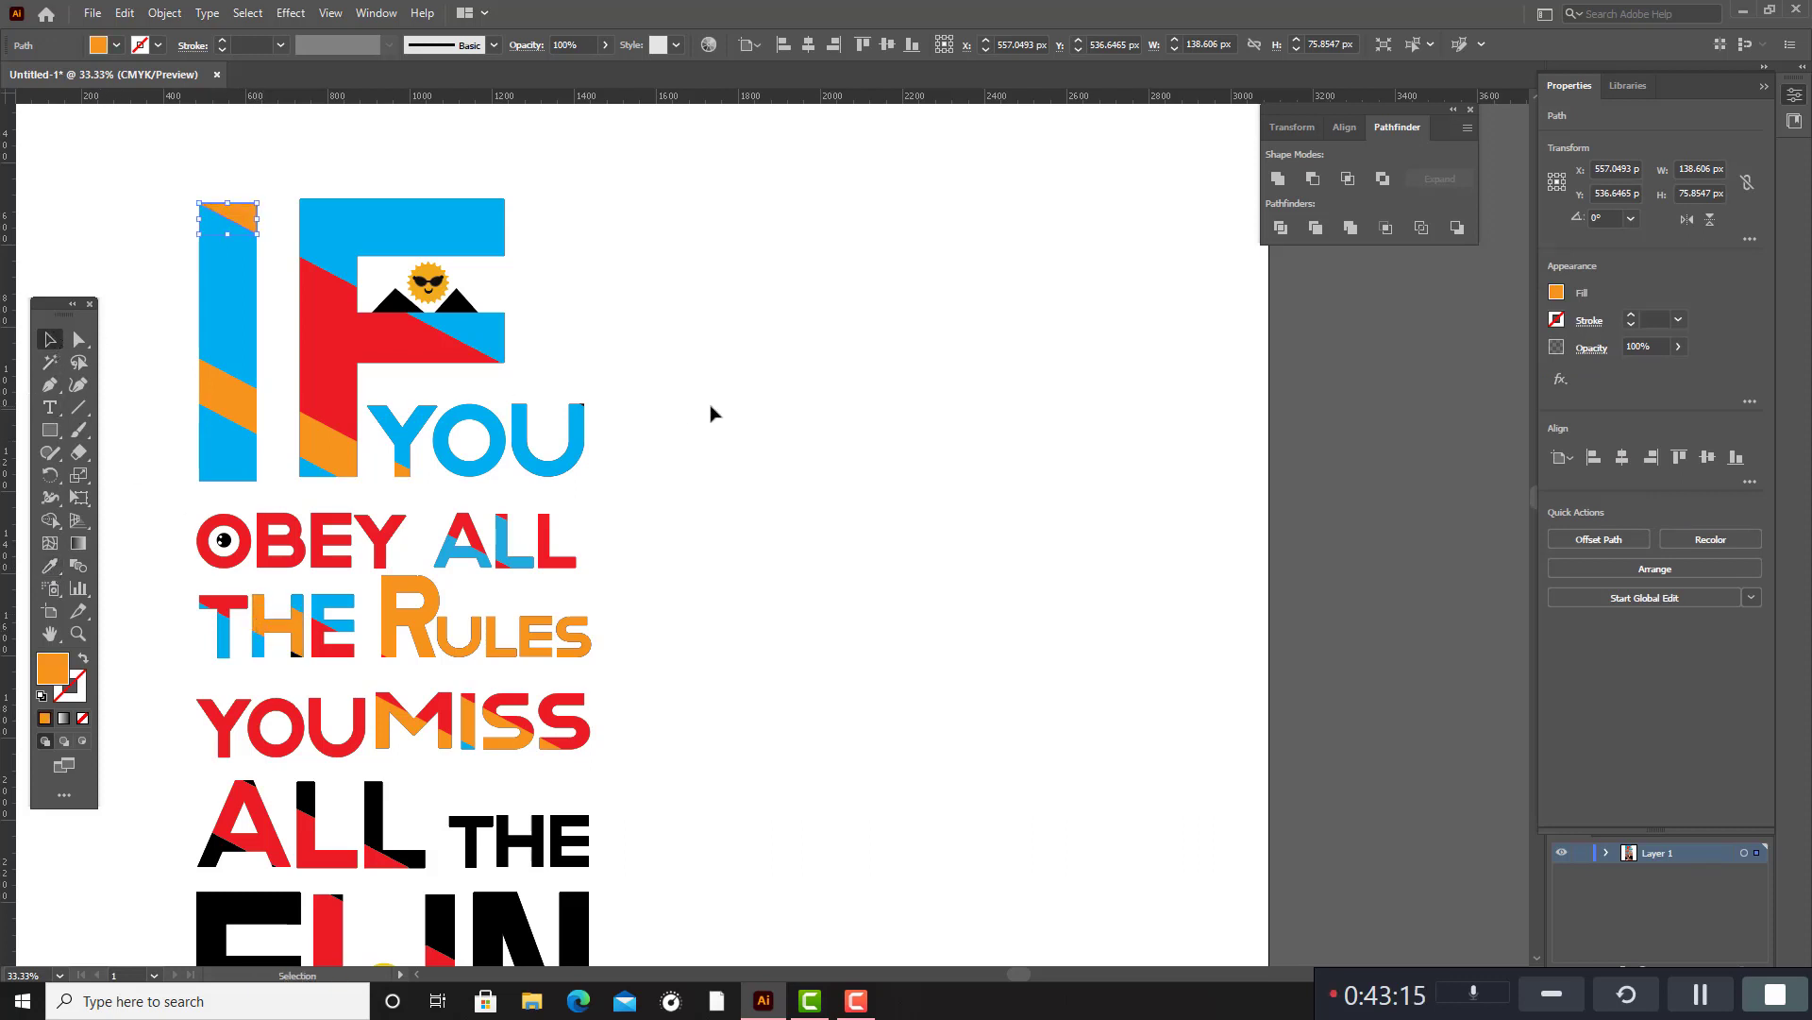
pyautogui.click(715, 427)
# Fill the two black upper segments of the N in FUN with the green swatch C=50 M=0 Y=100 K=0.
pyautogui.scroll(-2, 717, 435)
pyautogui.scroll(-1, 715, 438)
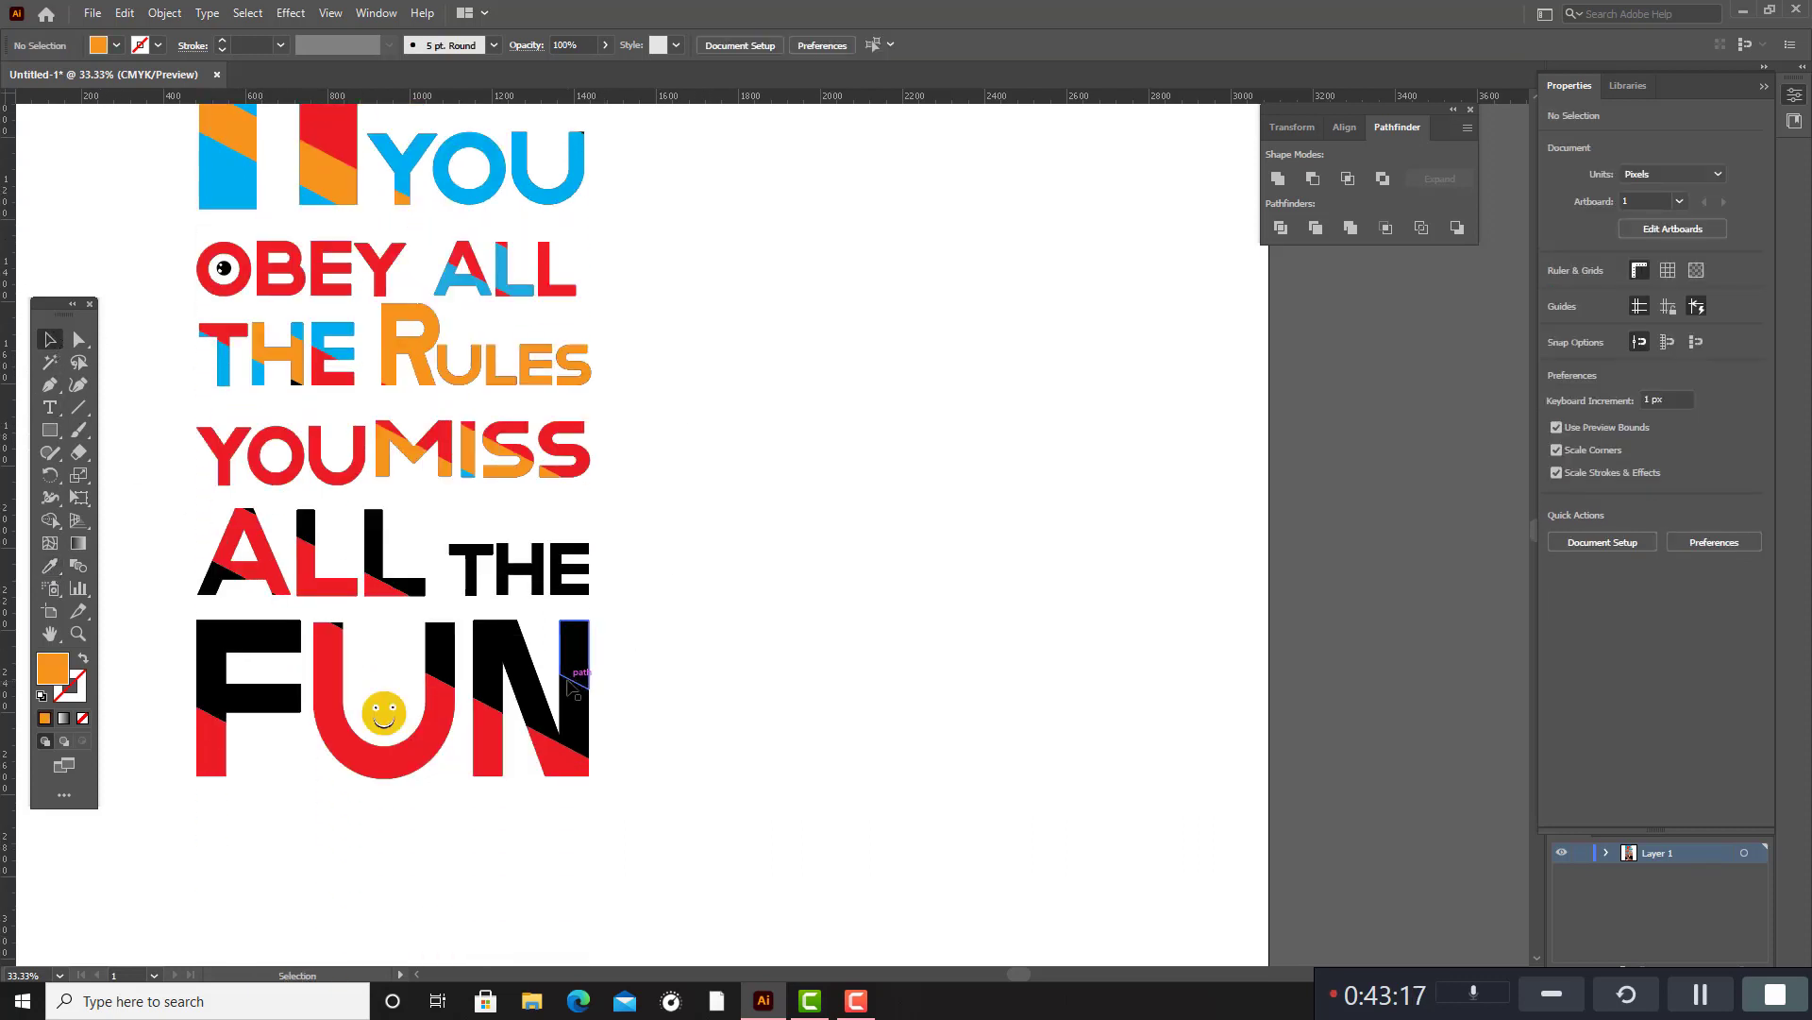
pyautogui.click(583, 666)
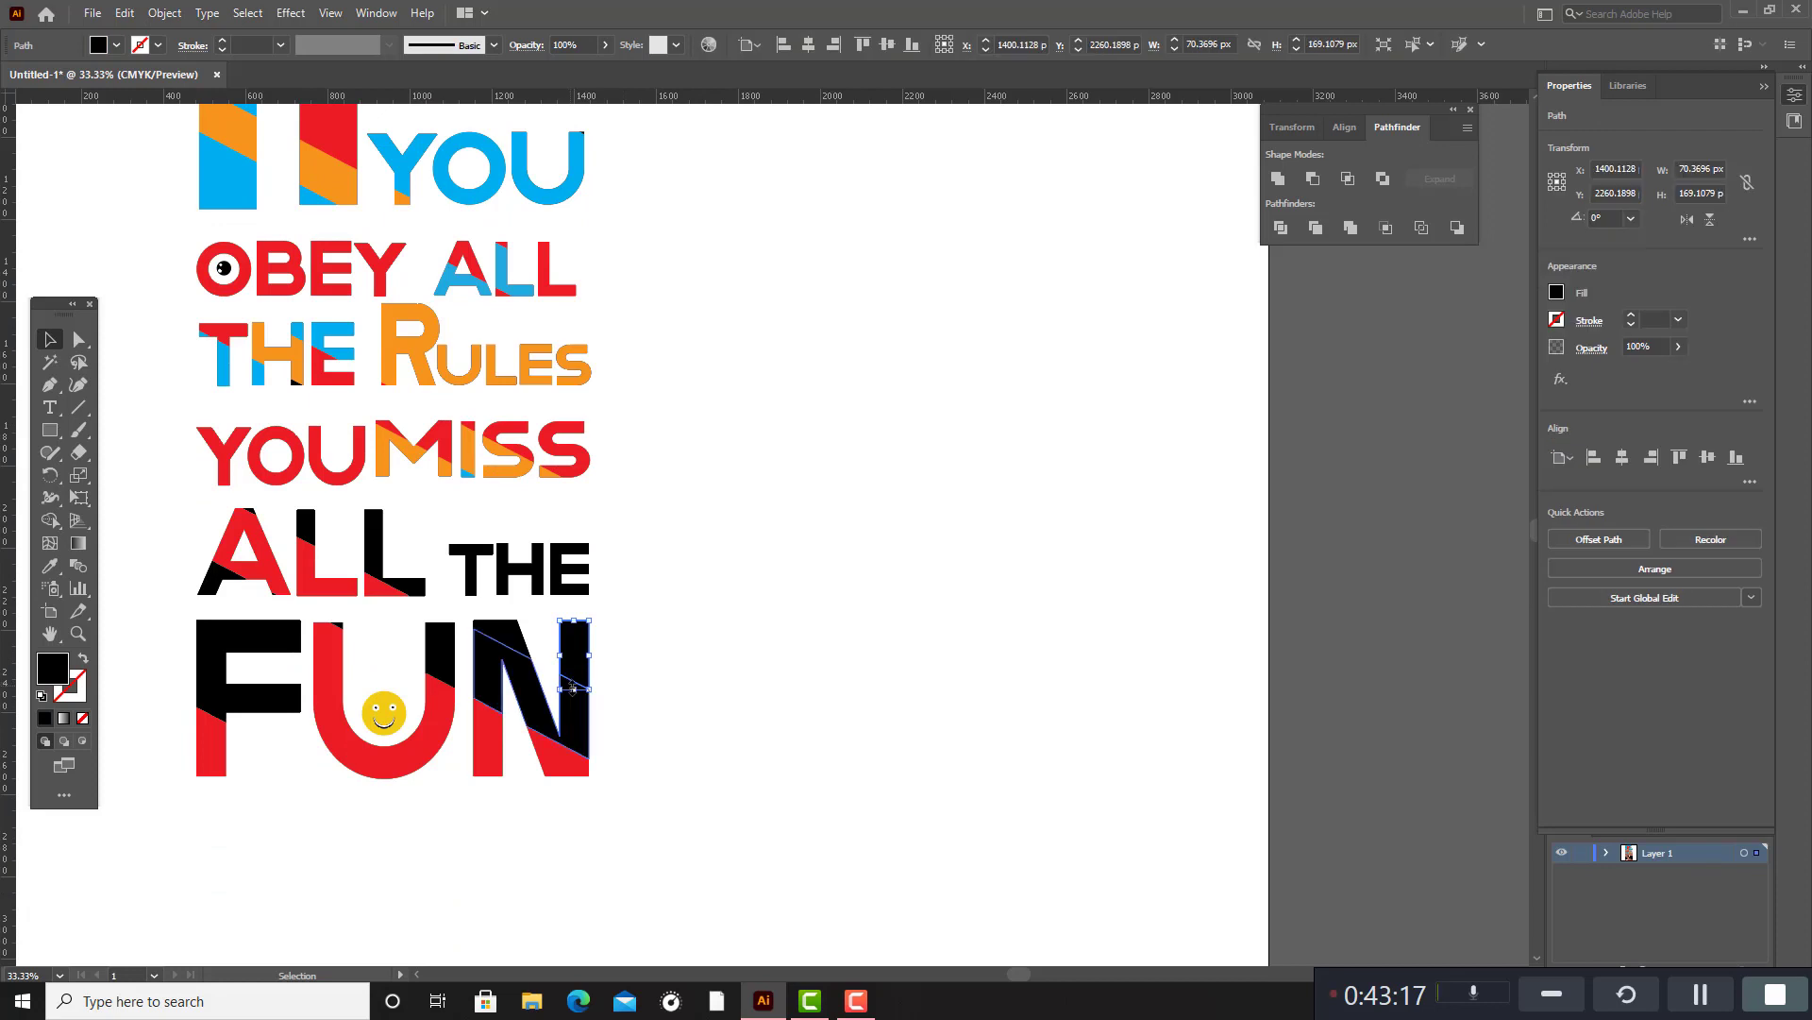
pyautogui.keyDown('shift'); pyautogui.click(514, 648); pyautogui.keyUp('shift')
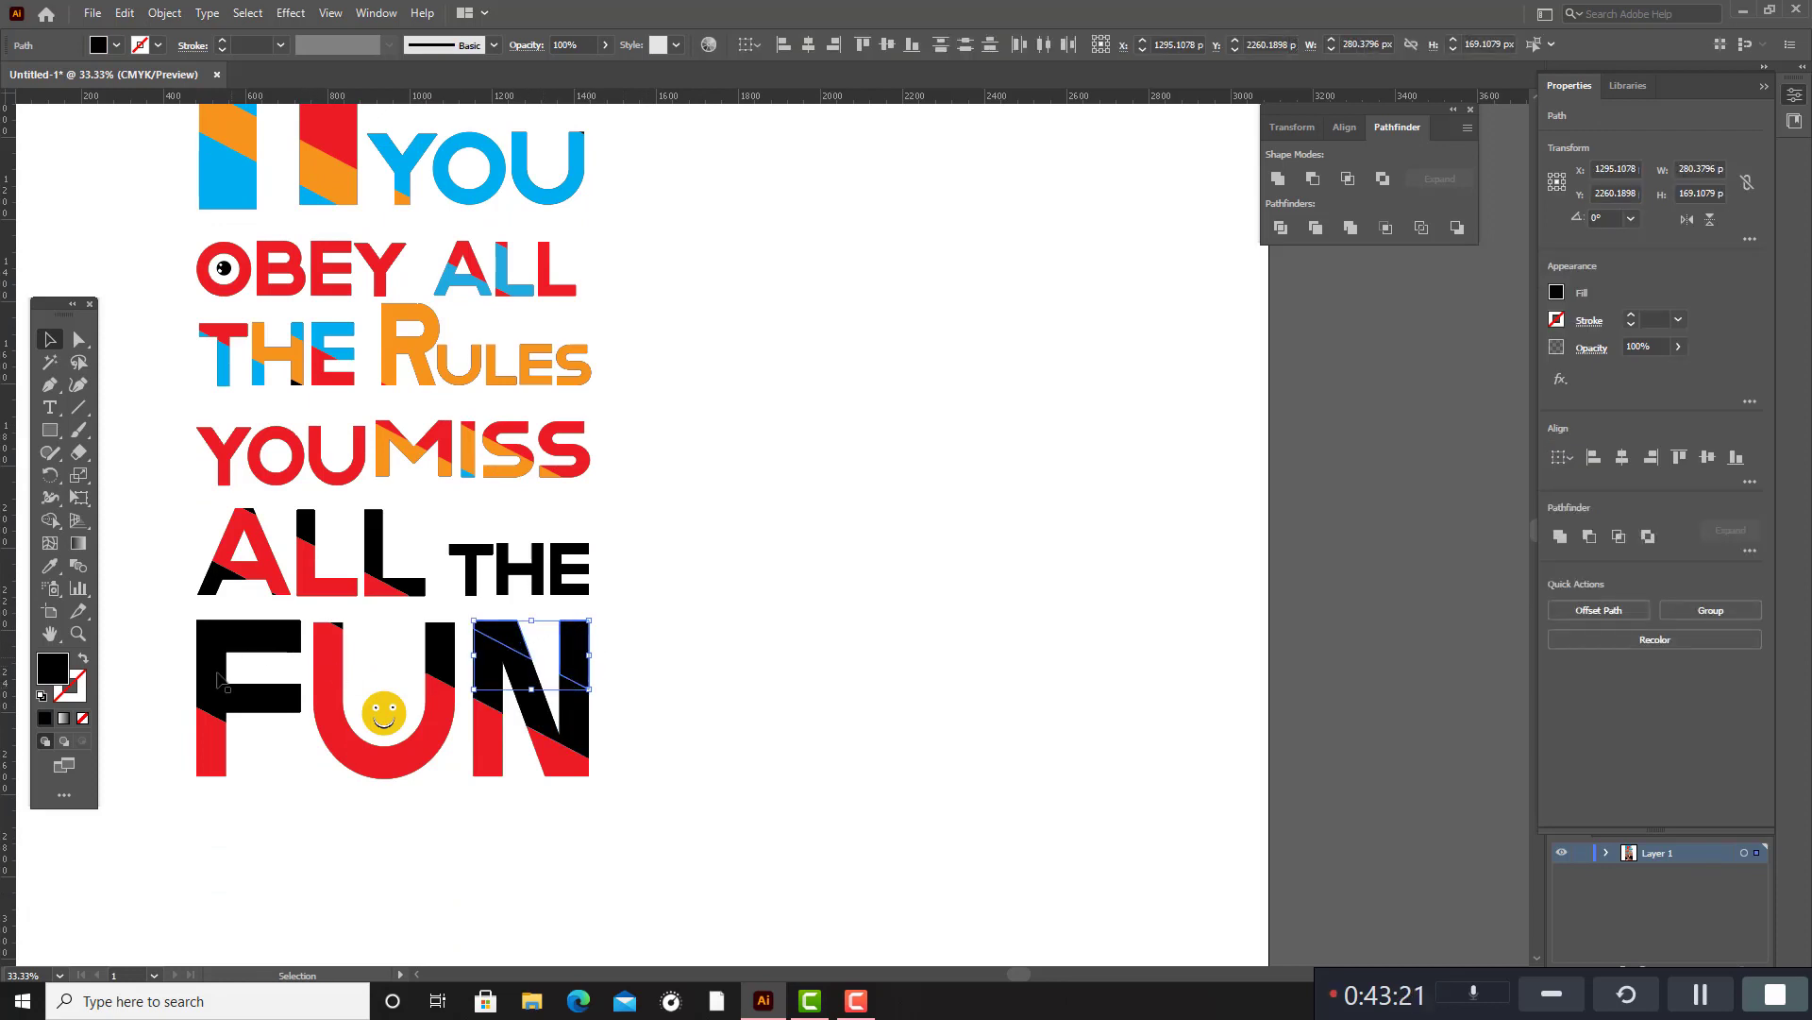
pyautogui.doubleClick(58, 673)
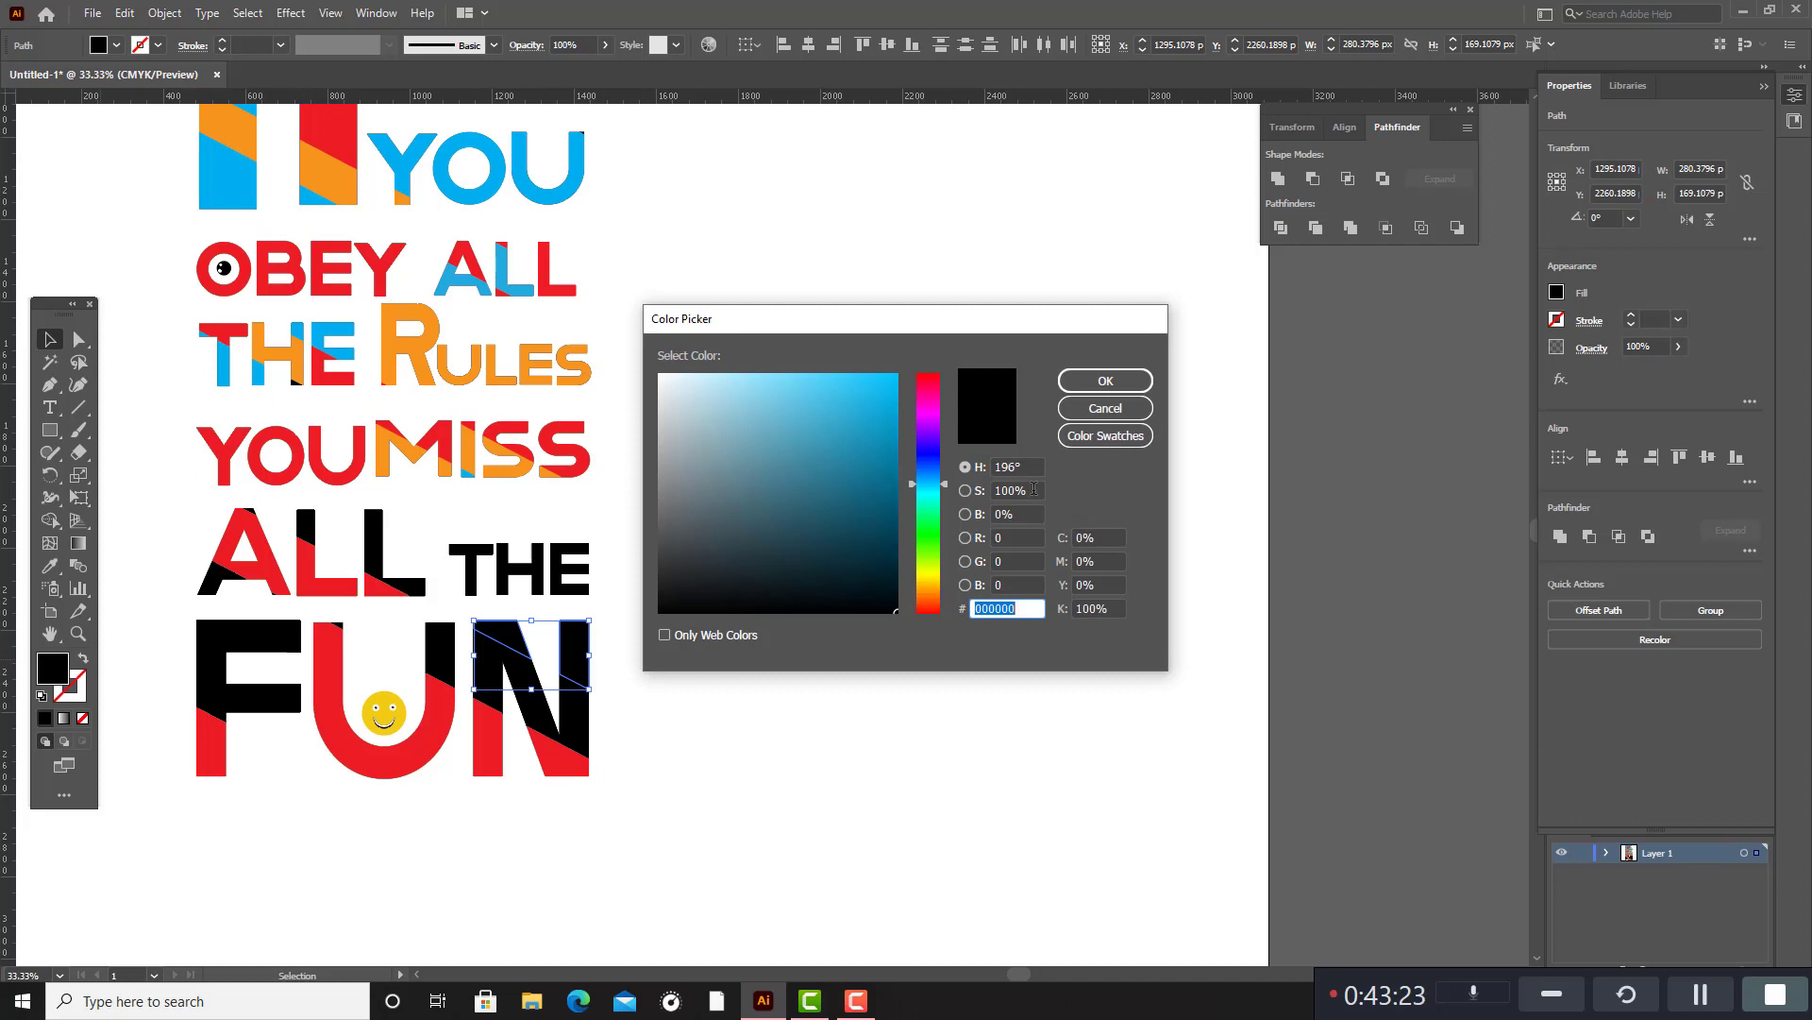
pyautogui.click(1105, 435)
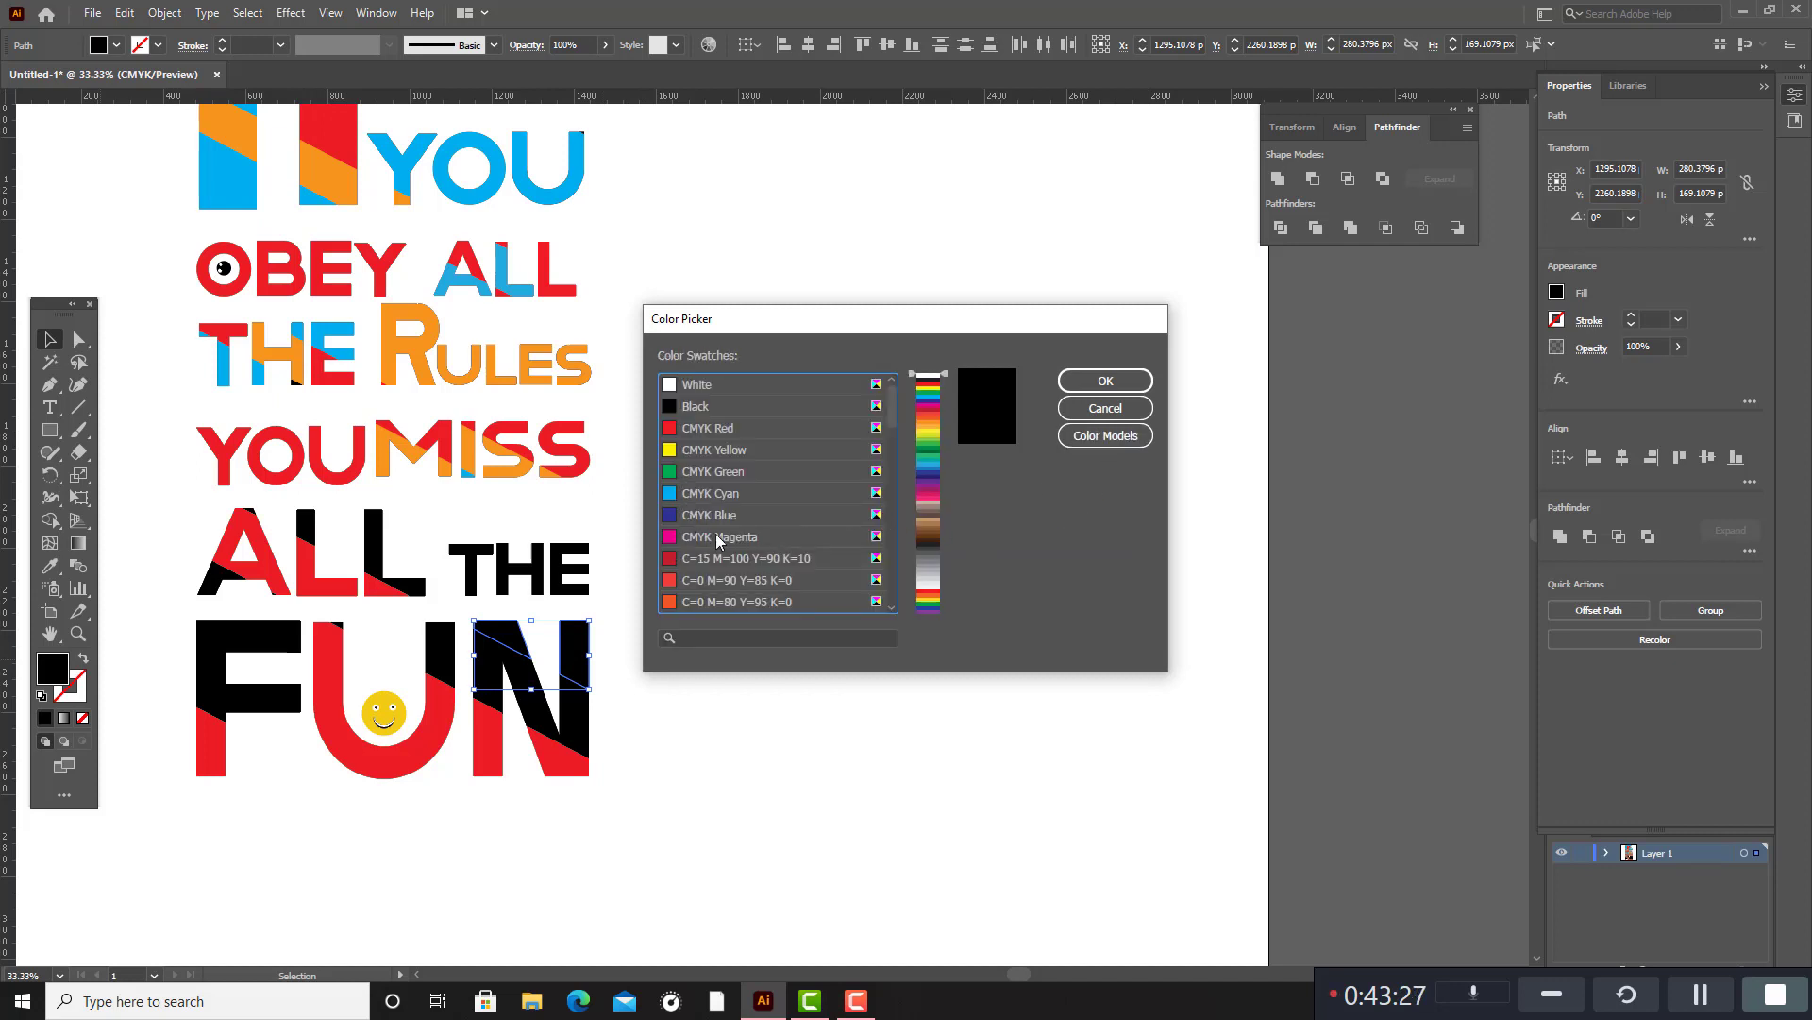
pyautogui.scroll(-2, 752, 567)
pyautogui.click(673, 581)
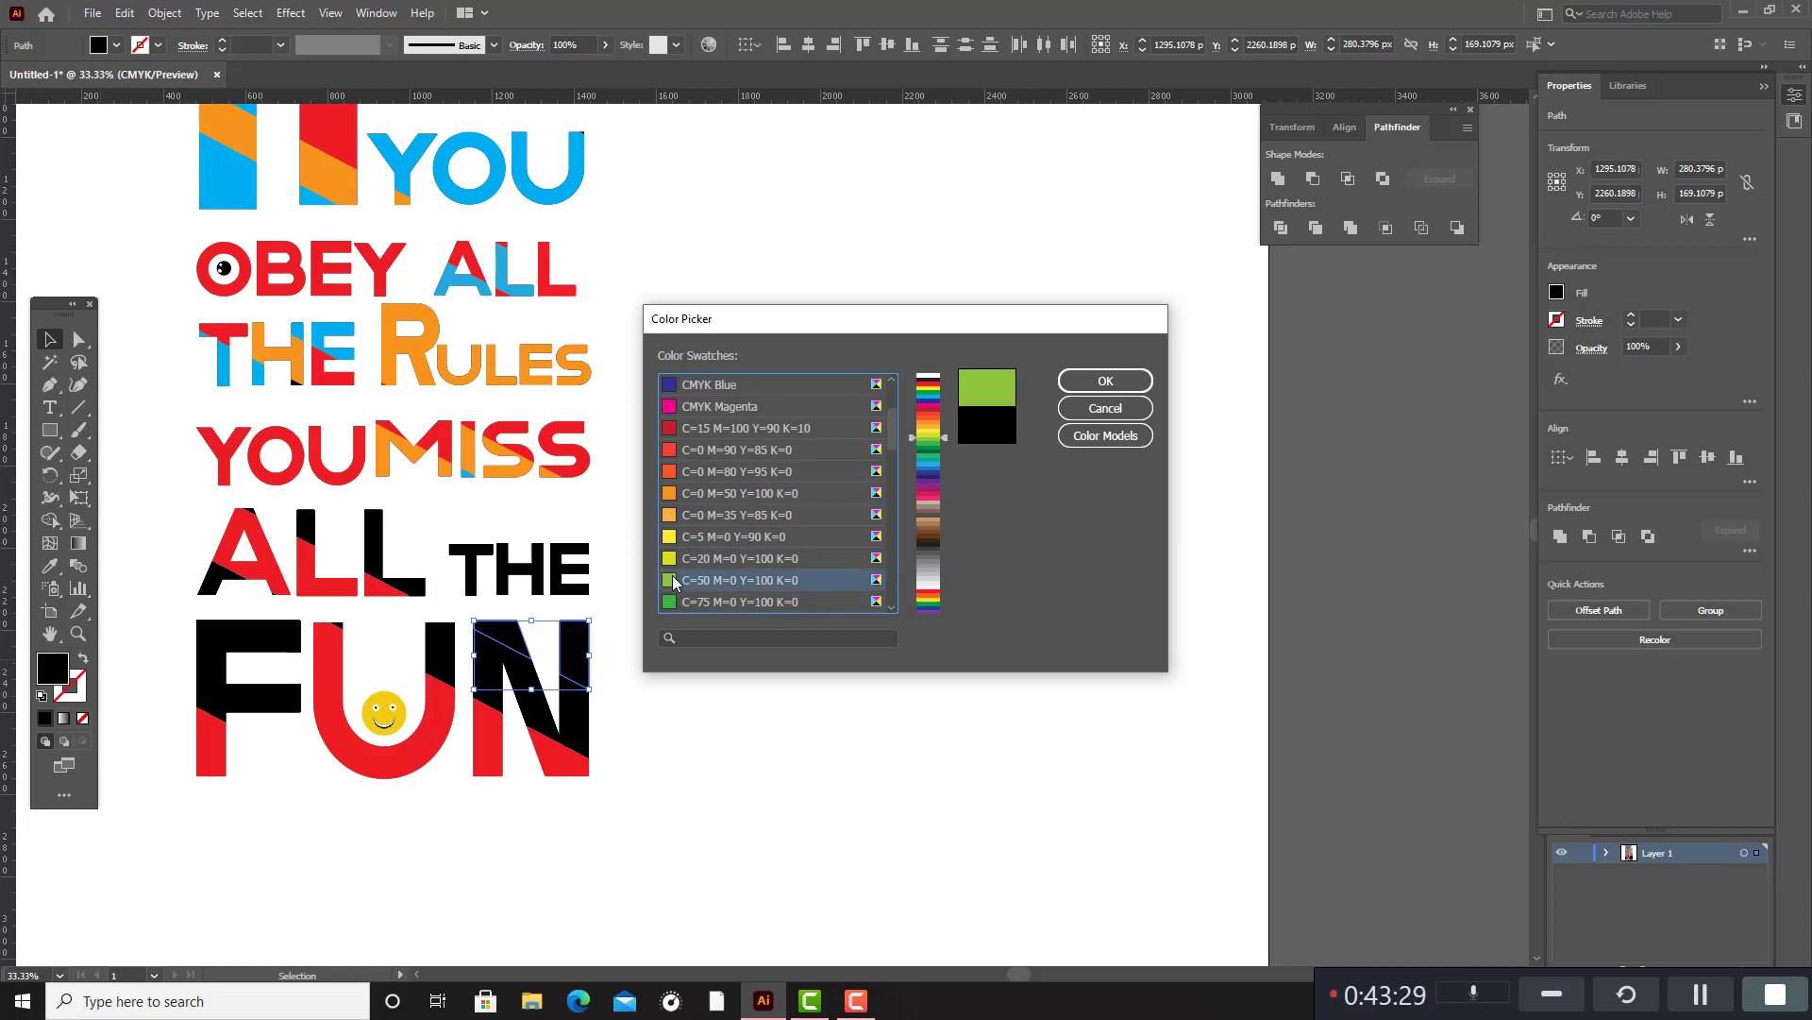
pyautogui.click(1105, 381)
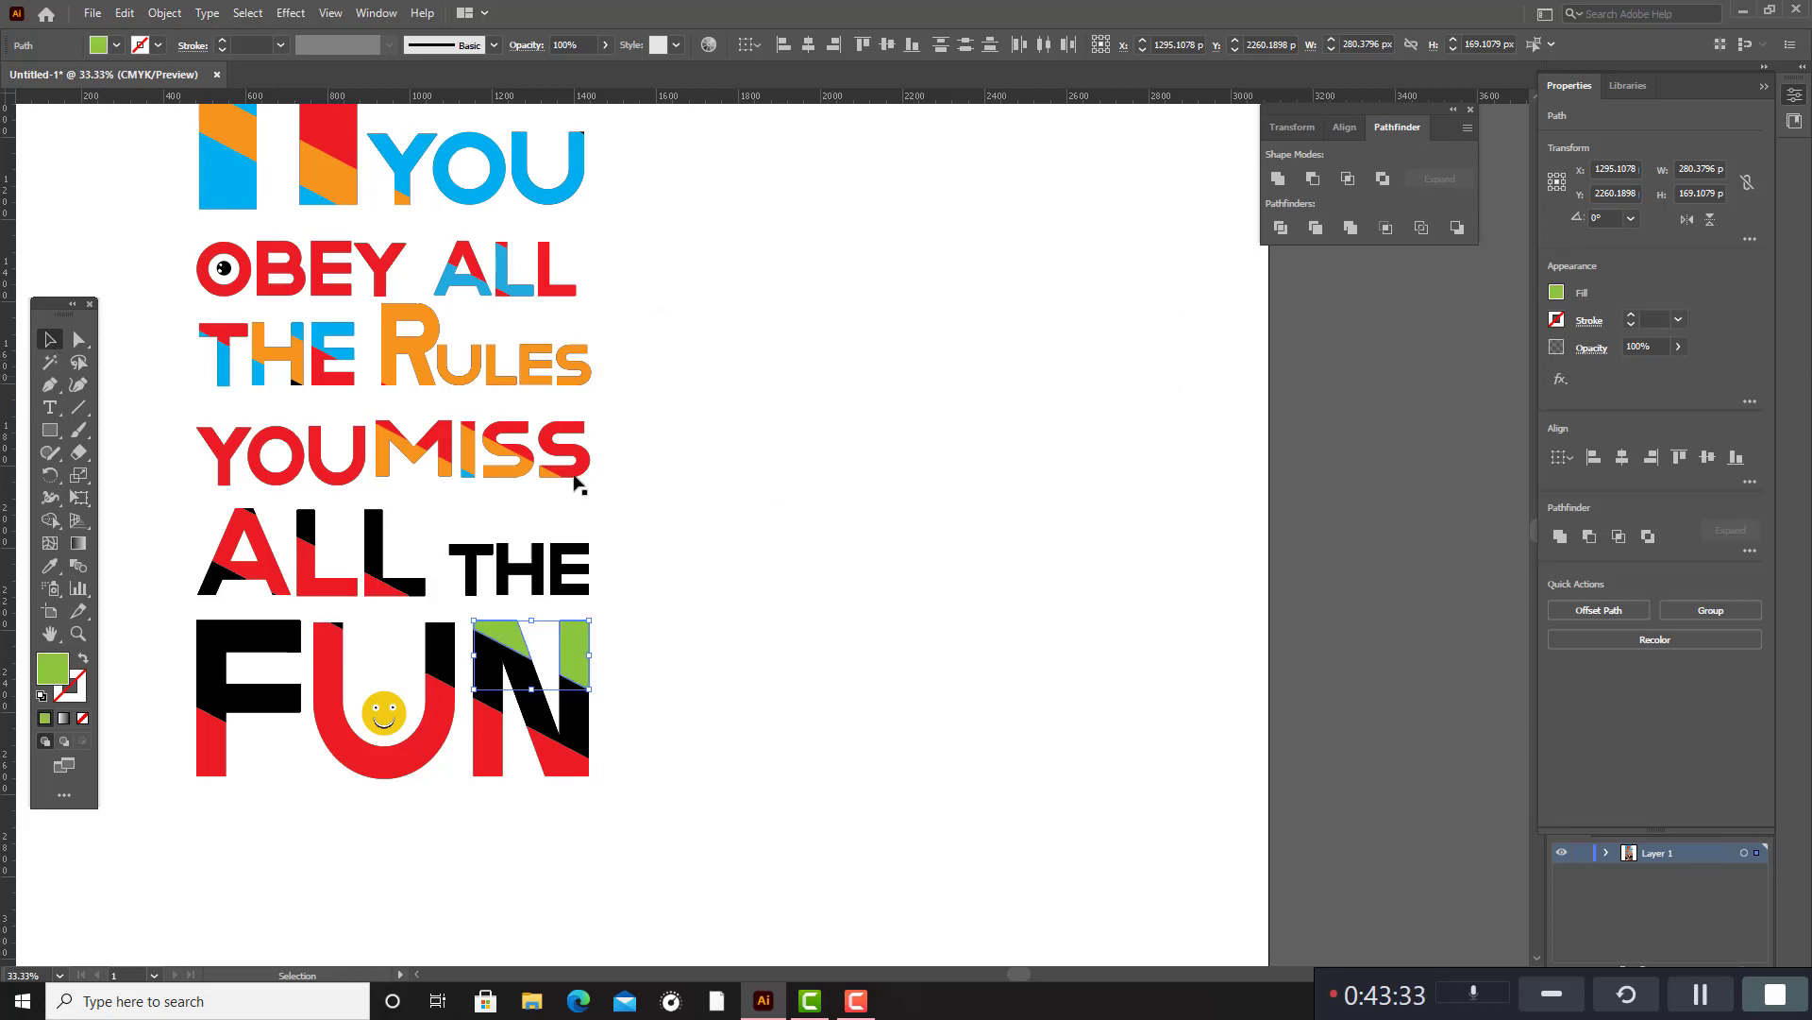
pyautogui.click(1016, 643)
# Fill the black parts of the F and the N in FUN with the blue swatch C=70 M=15 Y=0 K=0.
pyautogui.scroll(-1, 802, 642)
pyautogui.click(540, 623)
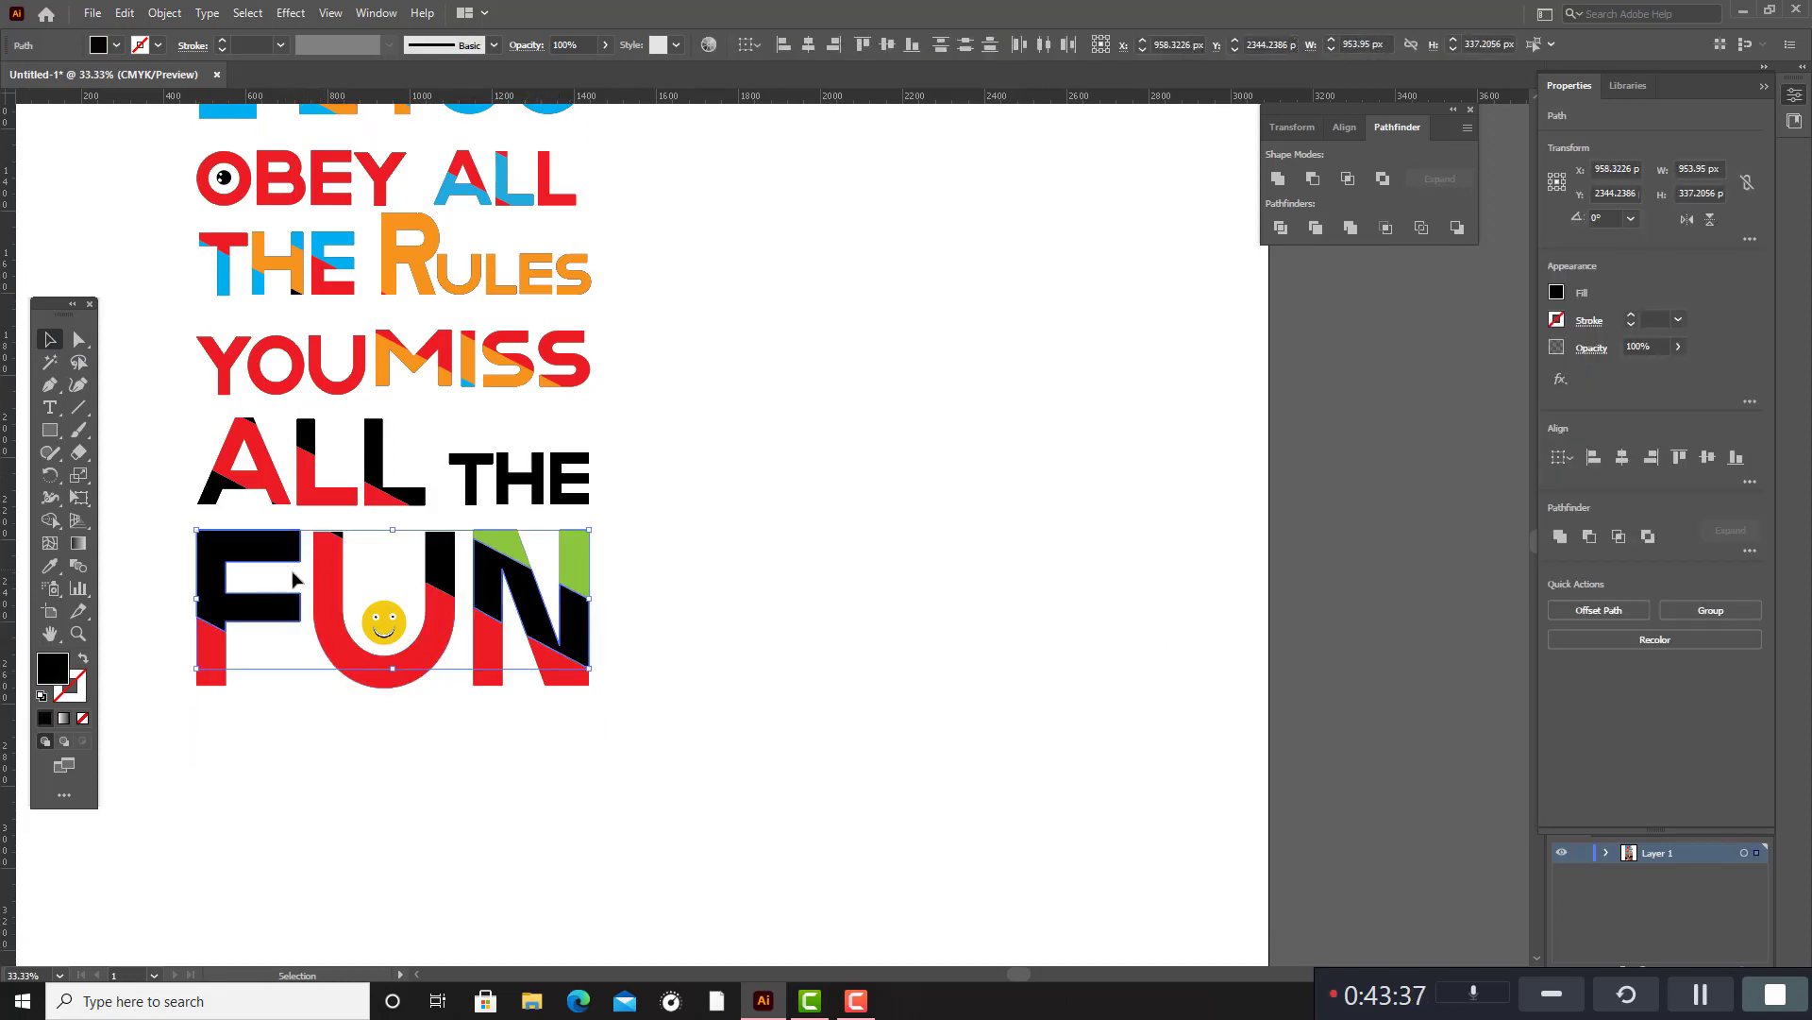
pyautogui.doubleClick(46, 661)
pyautogui.click(1105, 436)
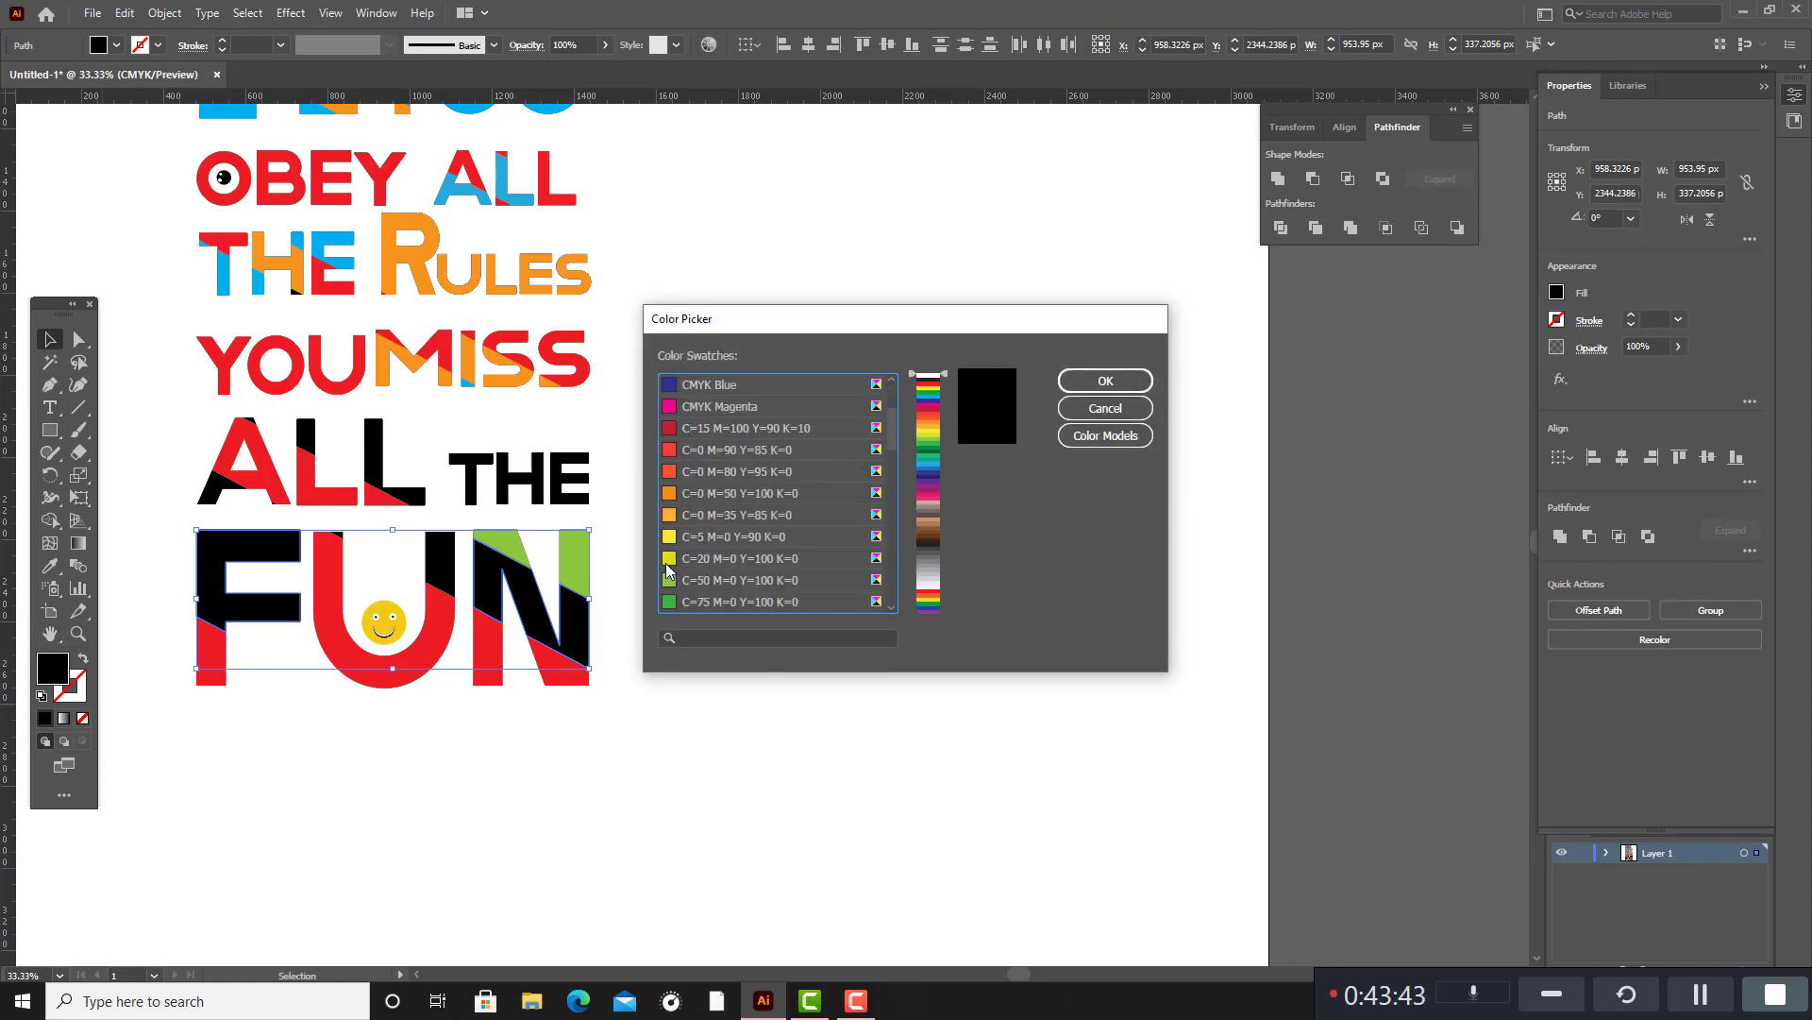
pyautogui.scroll(-2, 689, 584)
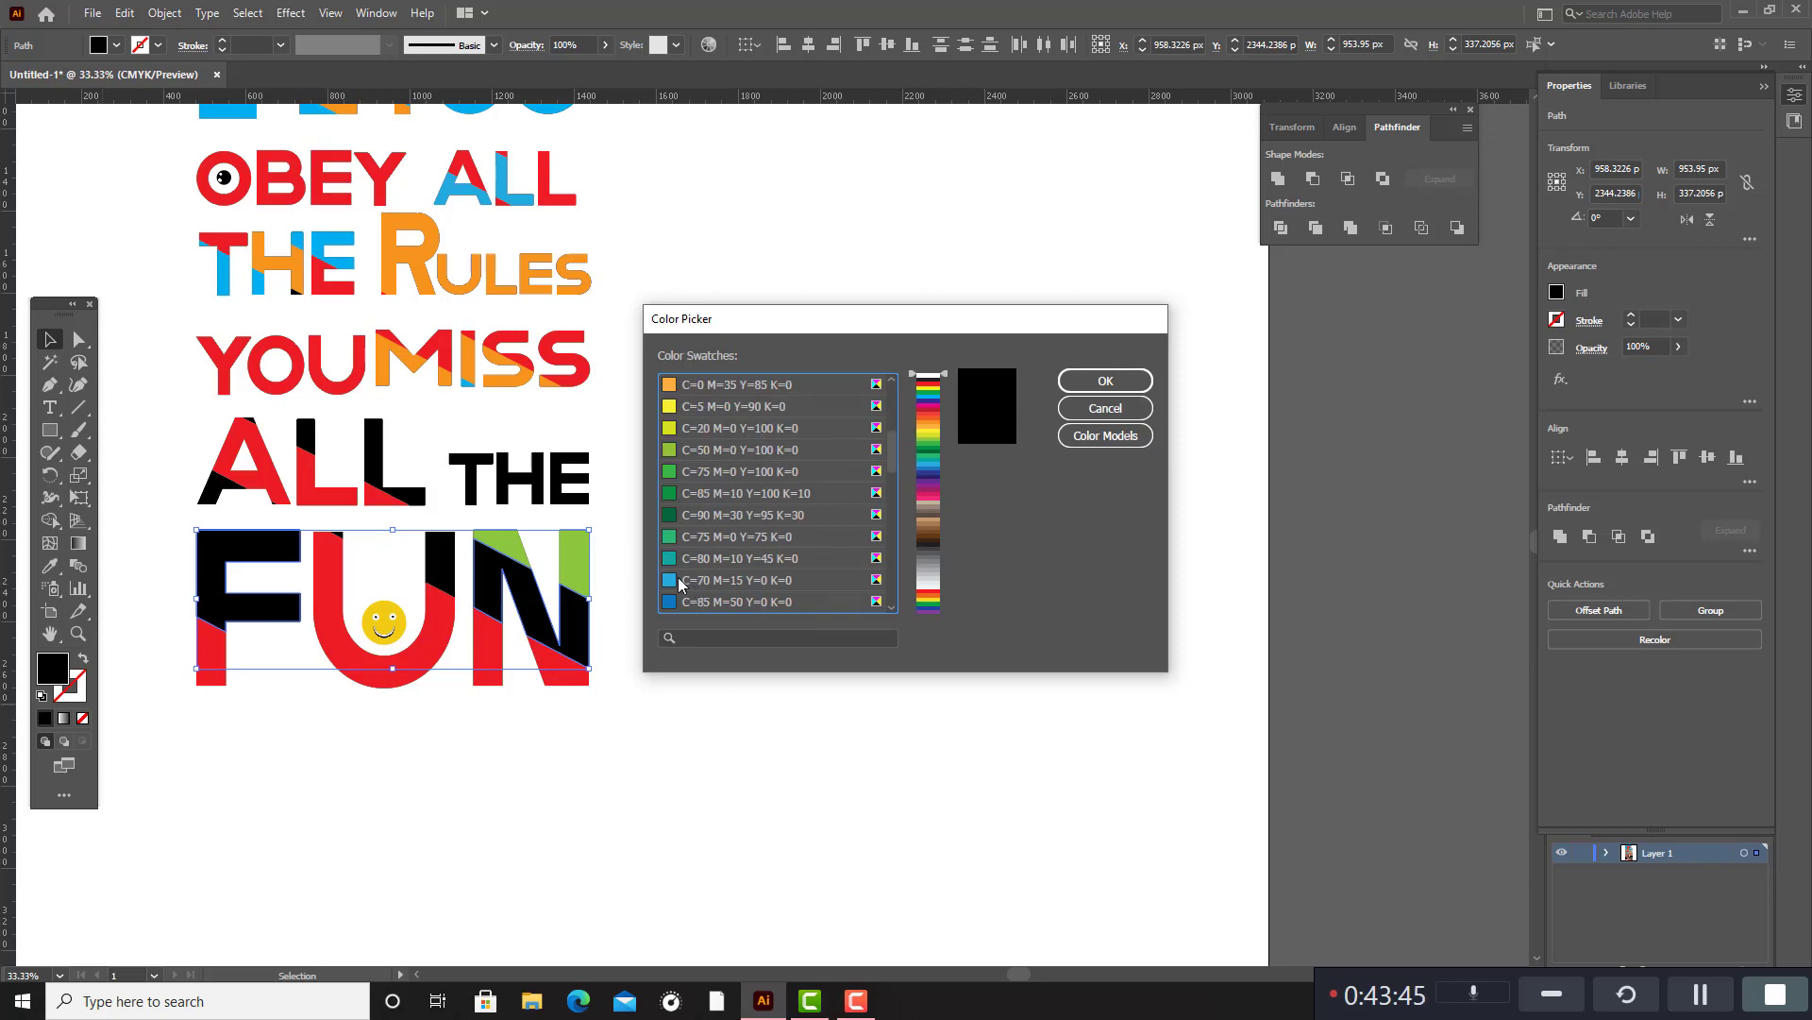
pyautogui.click(678, 581)
pyautogui.click(1102, 381)
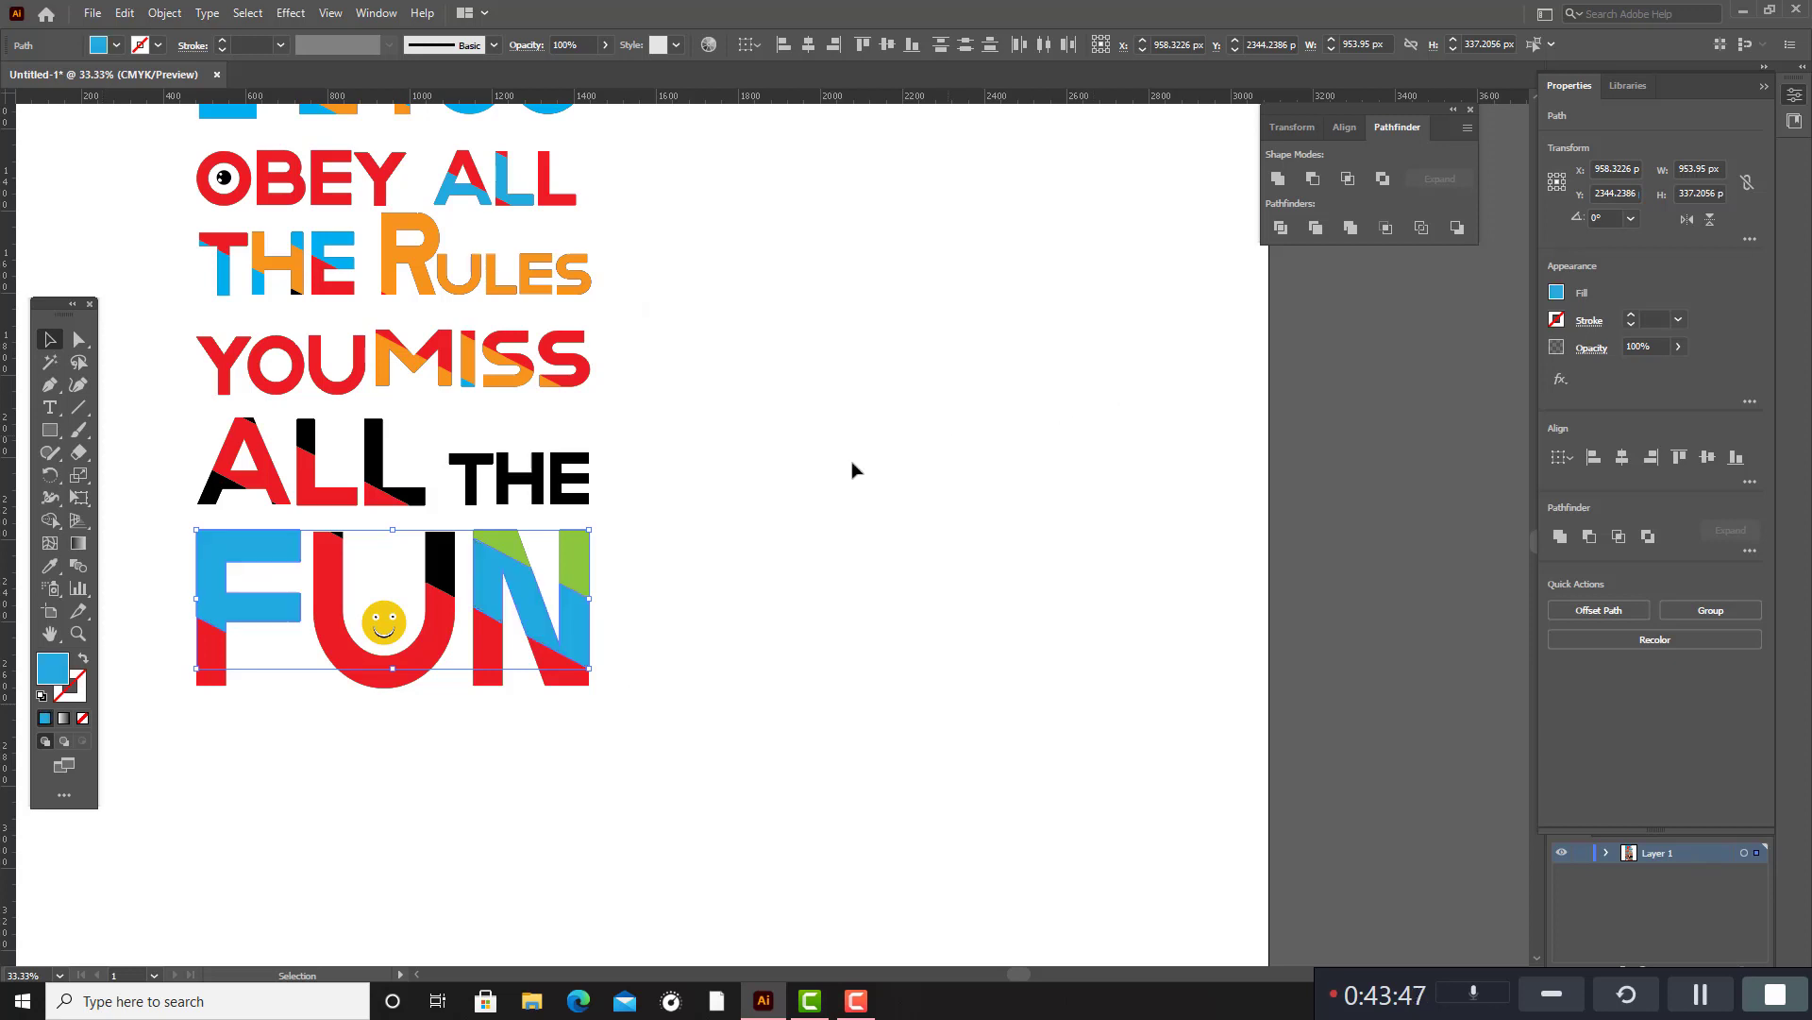
pyautogui.click(684, 400)
# Fill the black T and E of the THE beside the lower ALL with the pink swatch C=0 M=95 Y=20 K=0.
pyautogui.scroll(5, 708, 417)
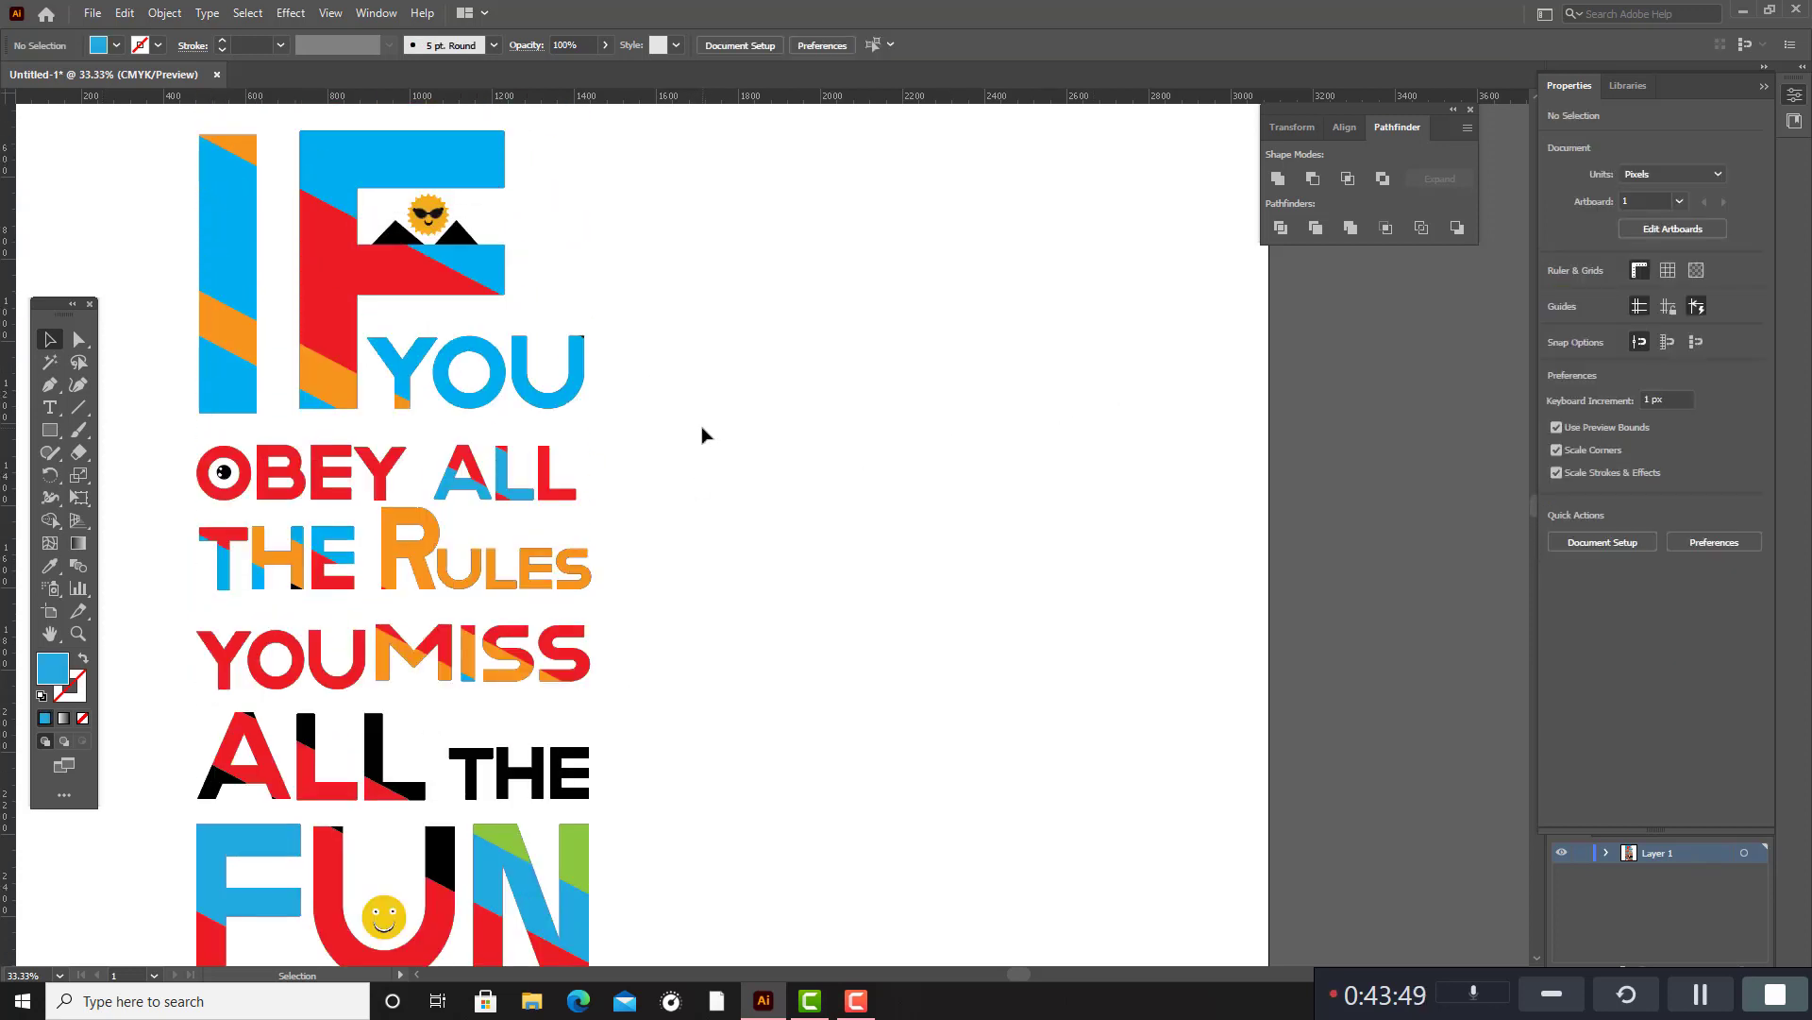
pyautogui.scroll(-1, 720, 482)
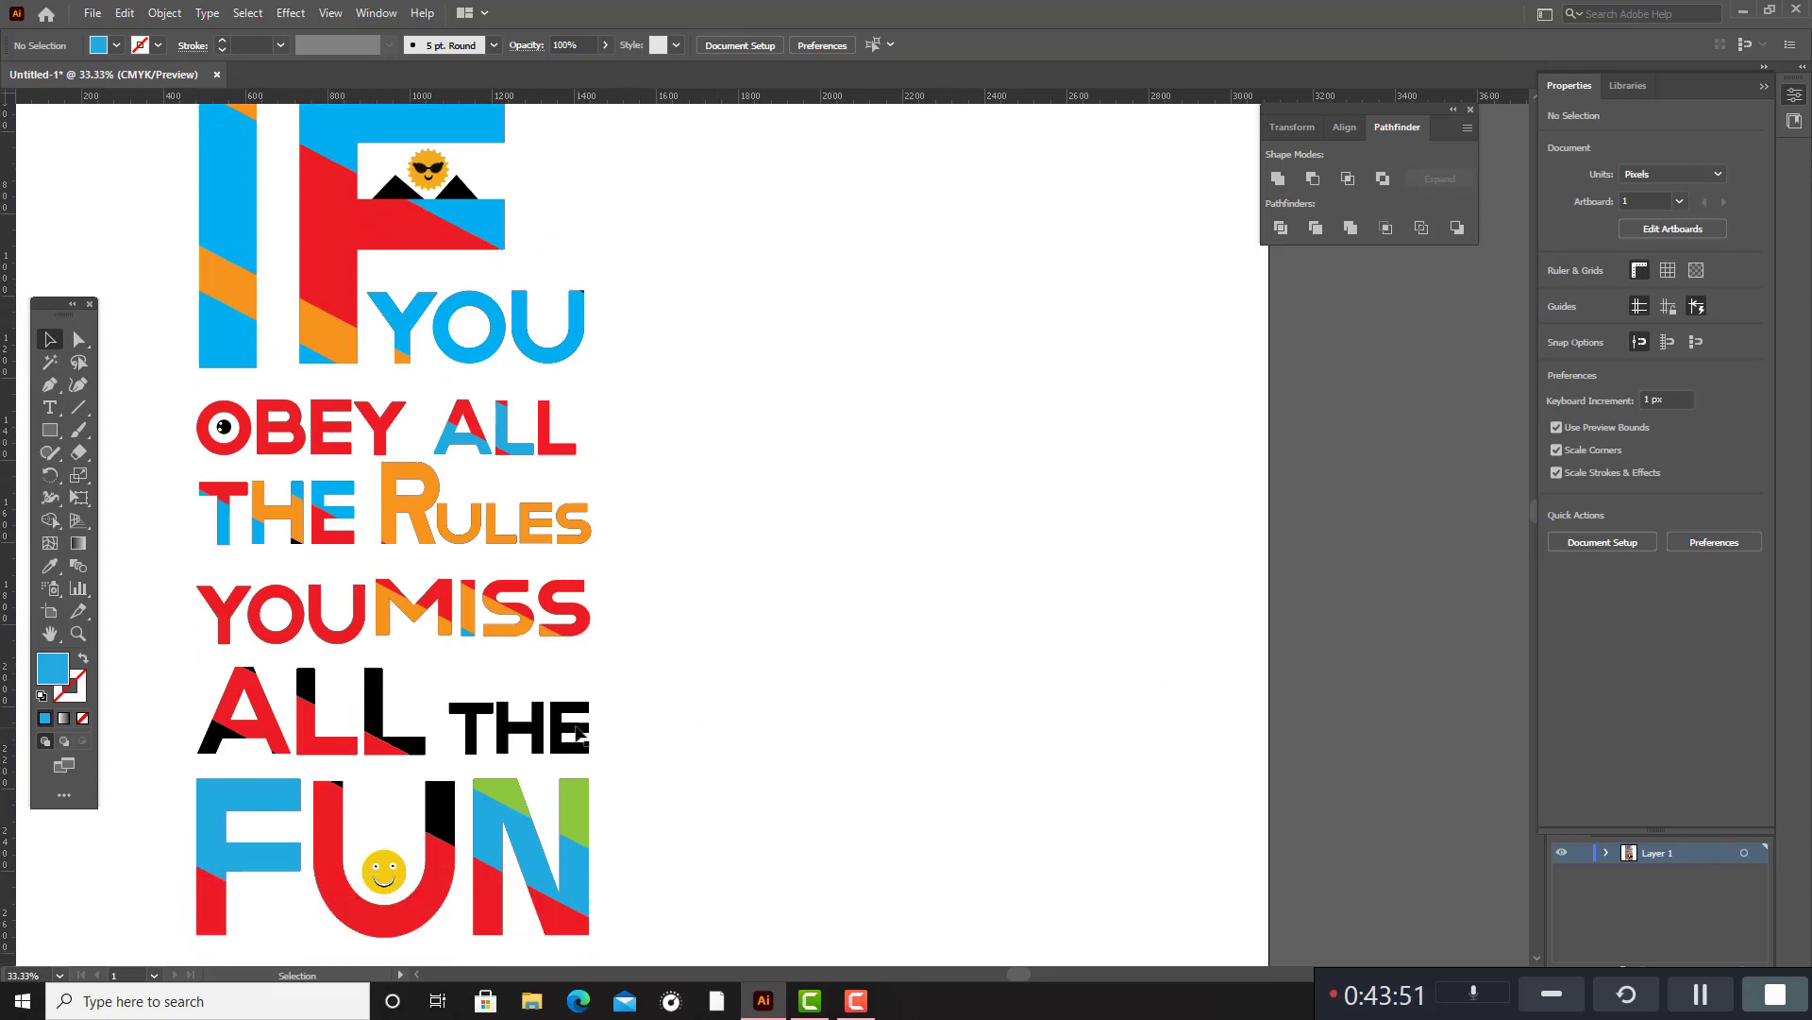
pyautogui.click(578, 730)
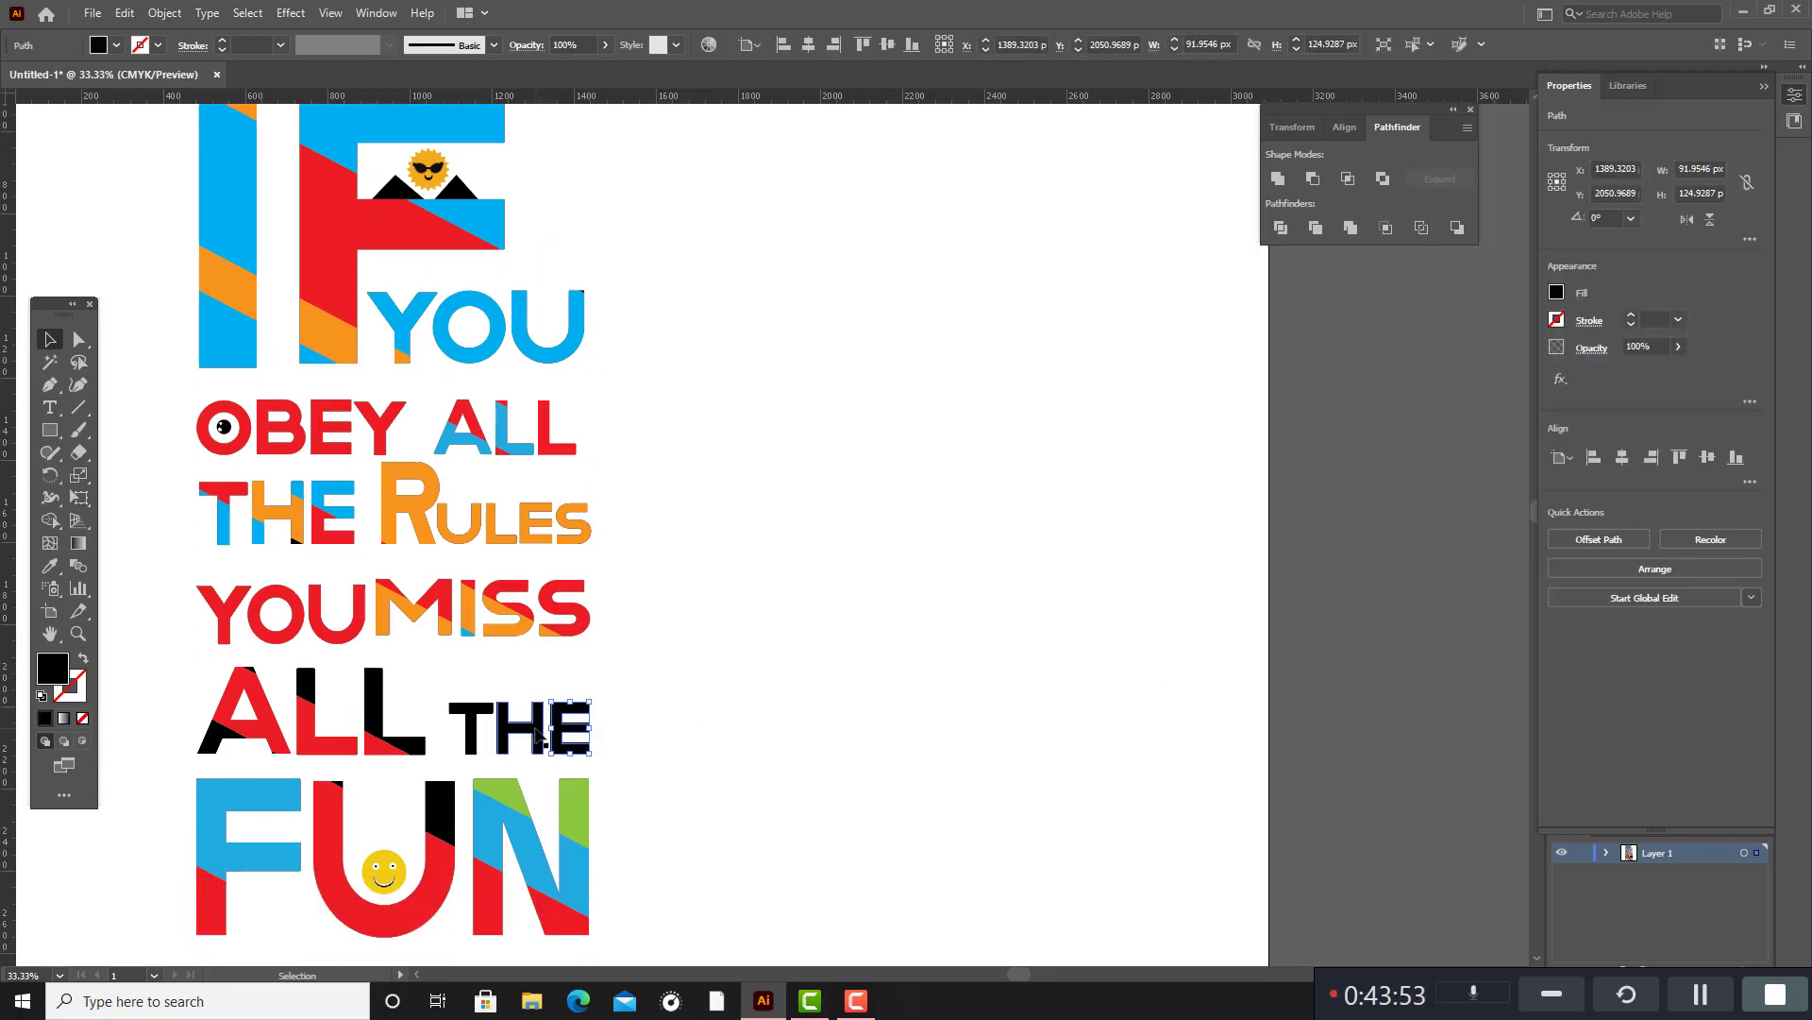
pyautogui.click(534, 733)
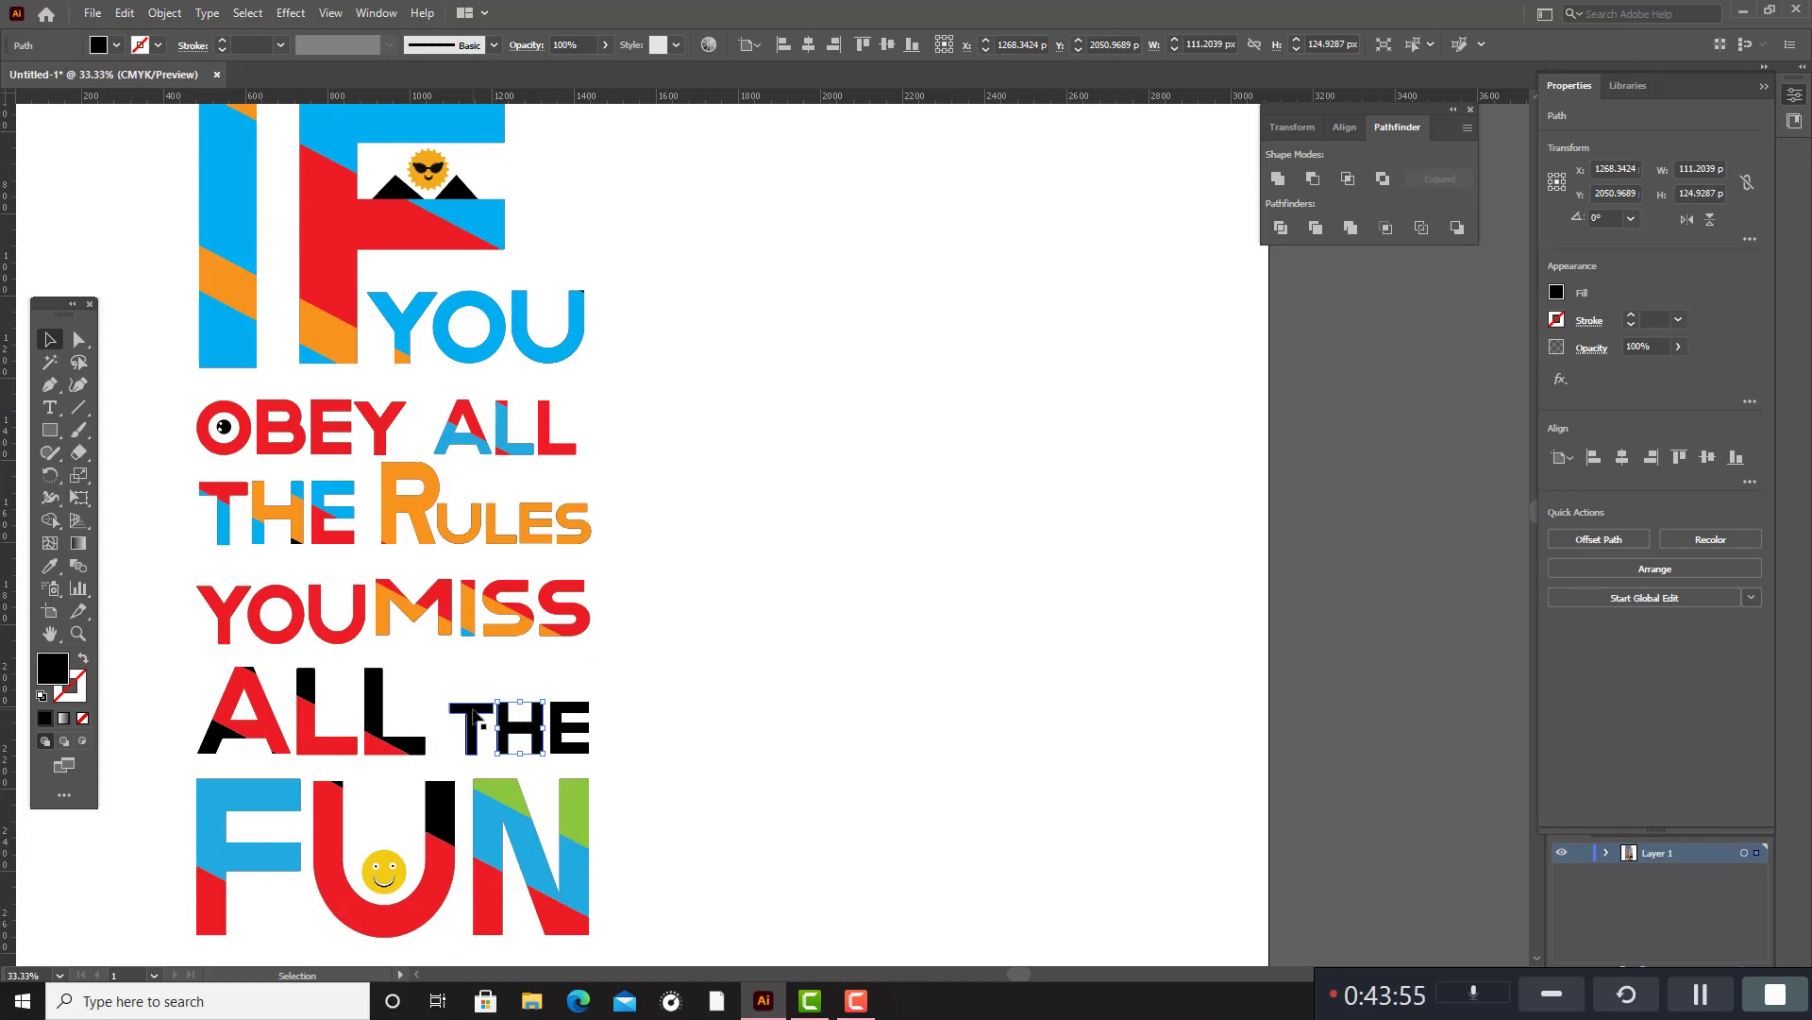
pyautogui.keyDown('shift'); pyautogui.click(475, 717); pyautogui.keyUp('shift')
pyautogui.keyDown('shift'); pyautogui.click(578, 727); pyautogui.keyUp('shift')
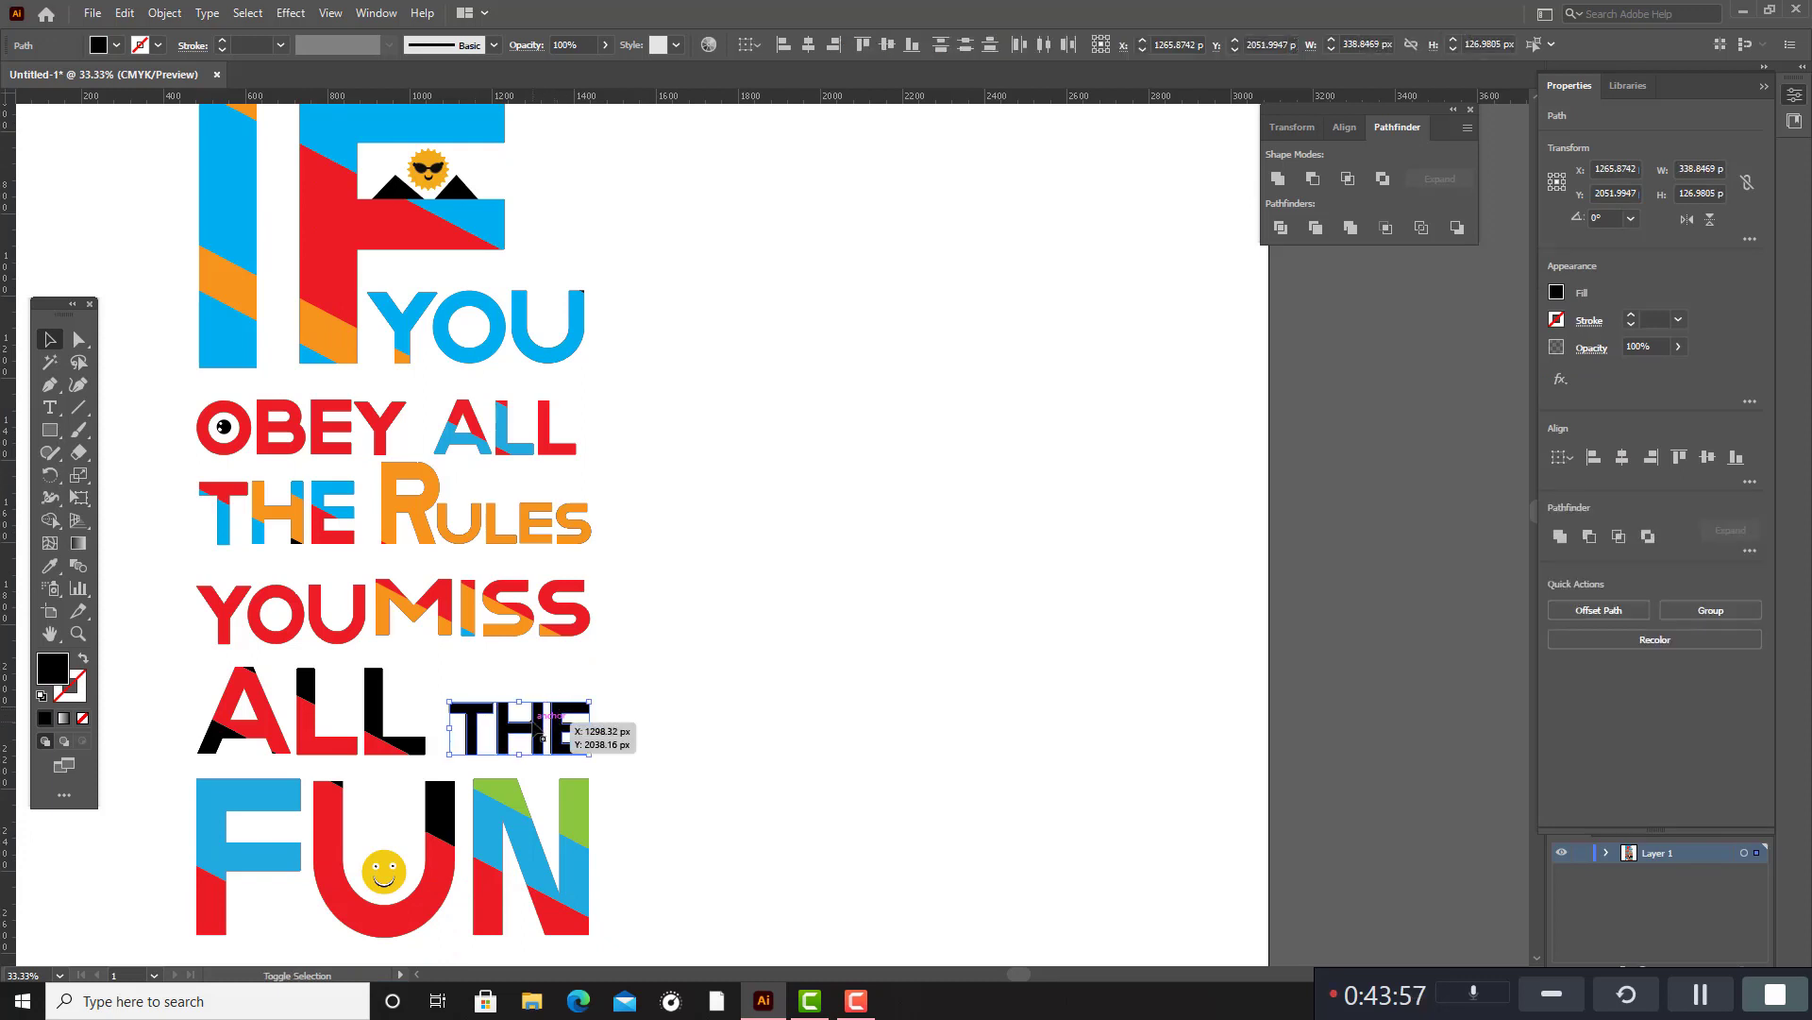
pyautogui.doubleClick(53, 670)
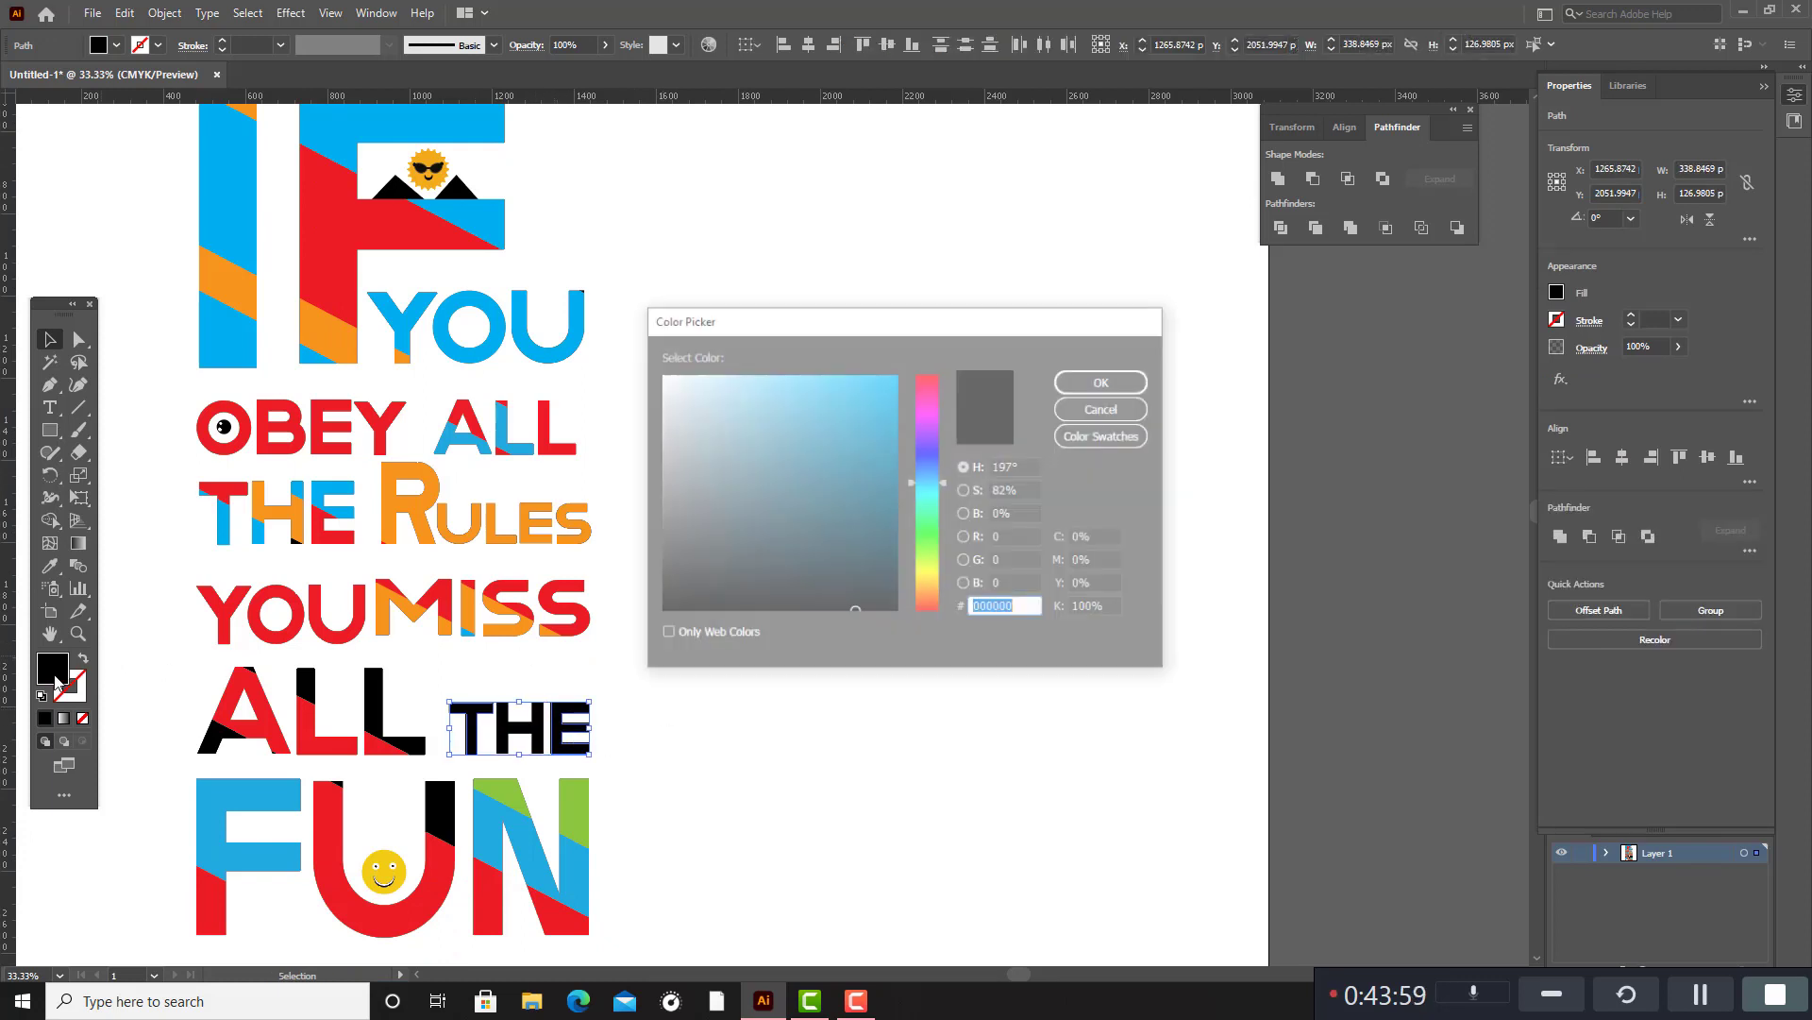
pyautogui.click(1099, 440)
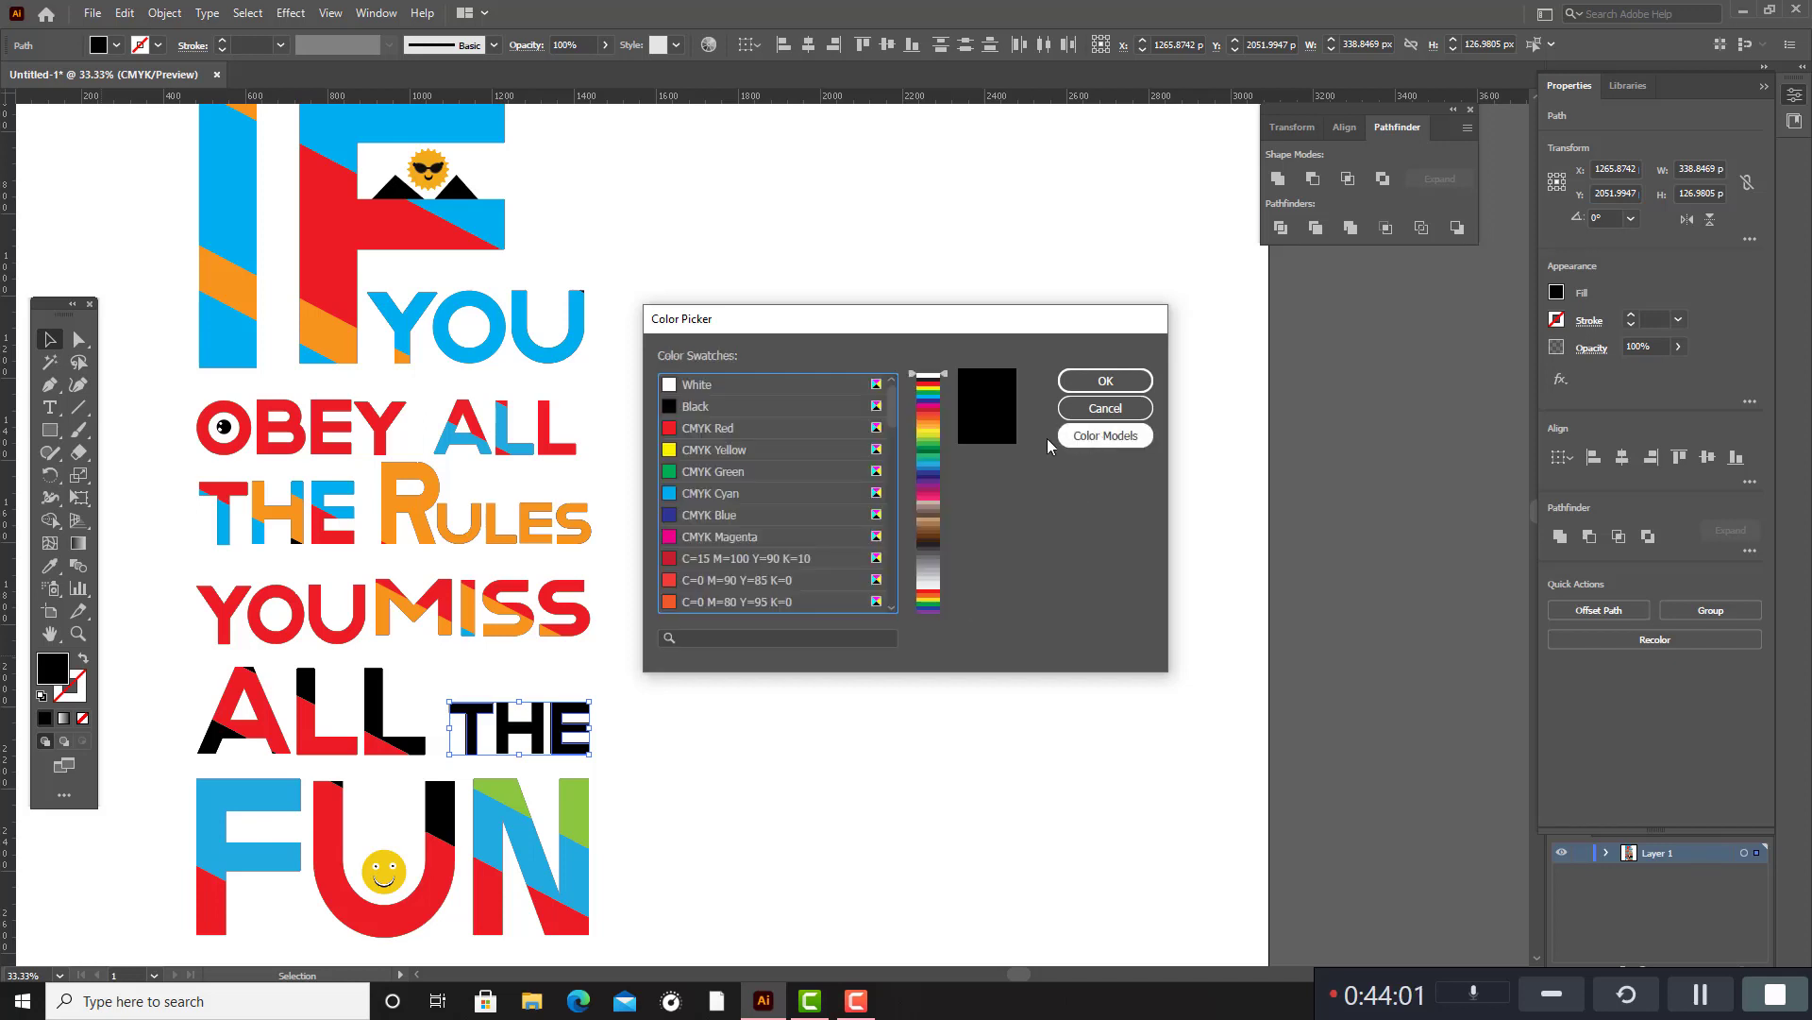
pyautogui.scroll(-5, 753, 520)
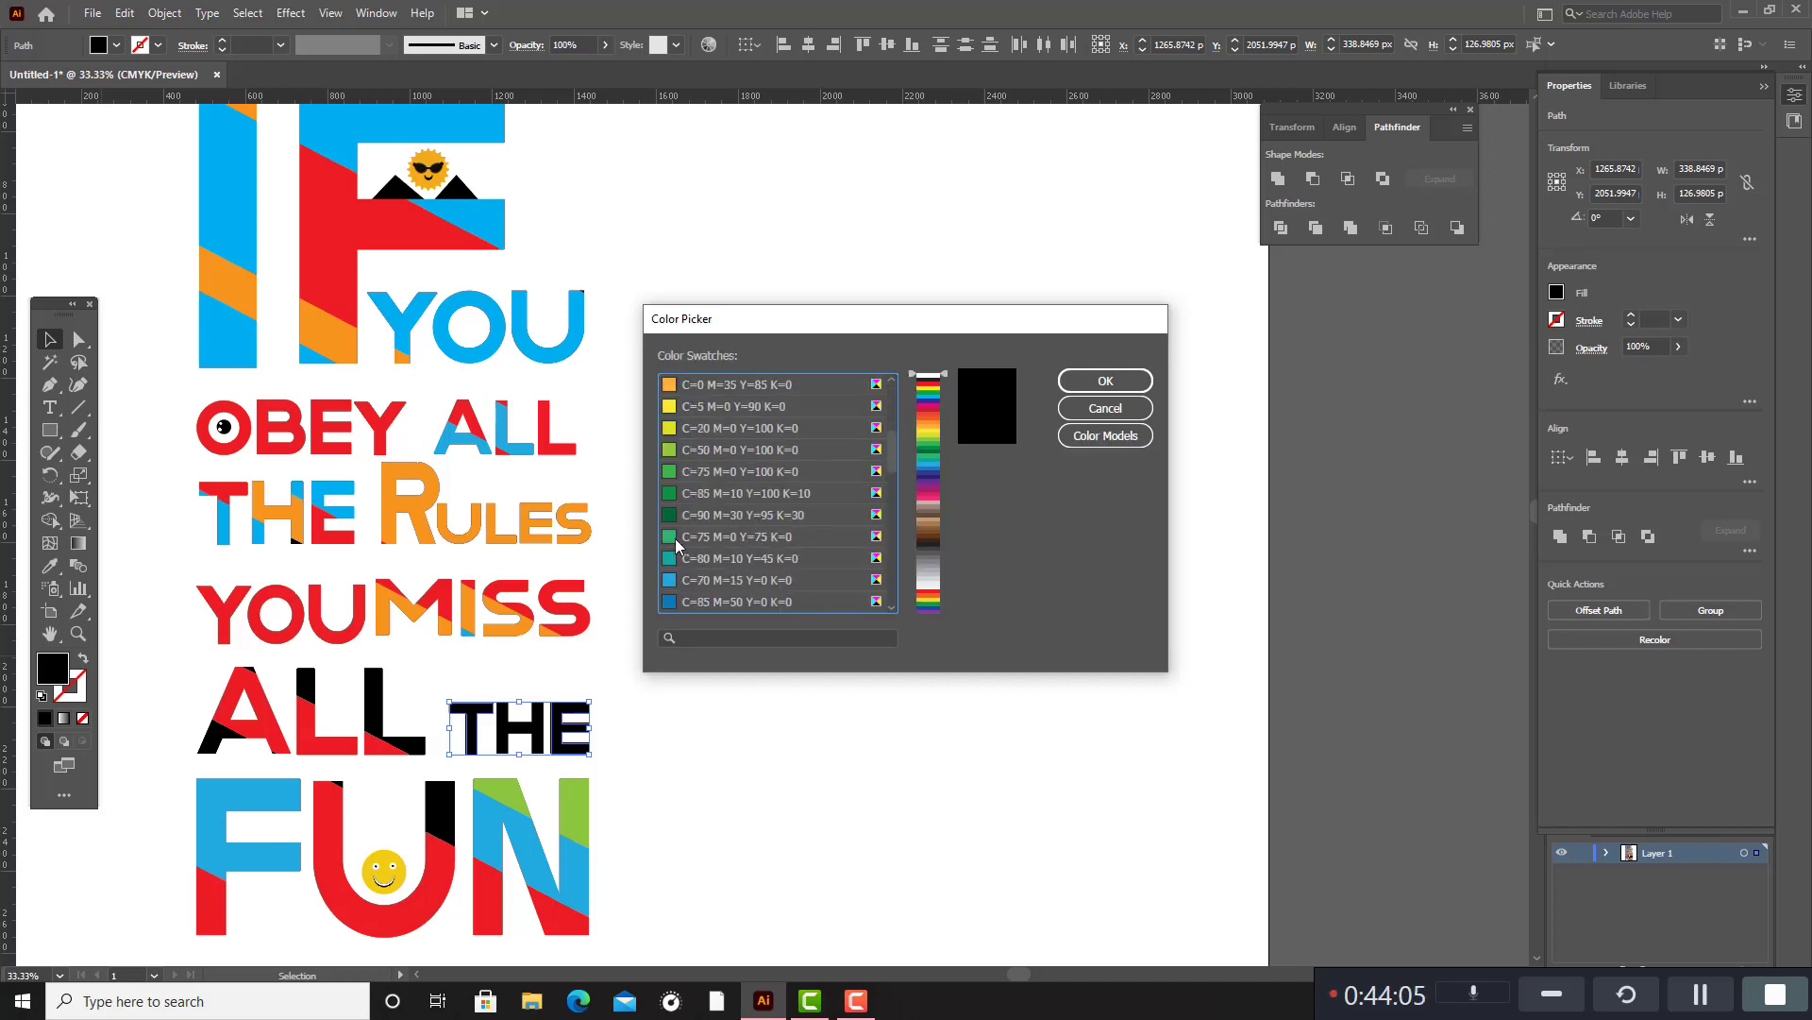
pyautogui.scroll(-6, 688, 561)
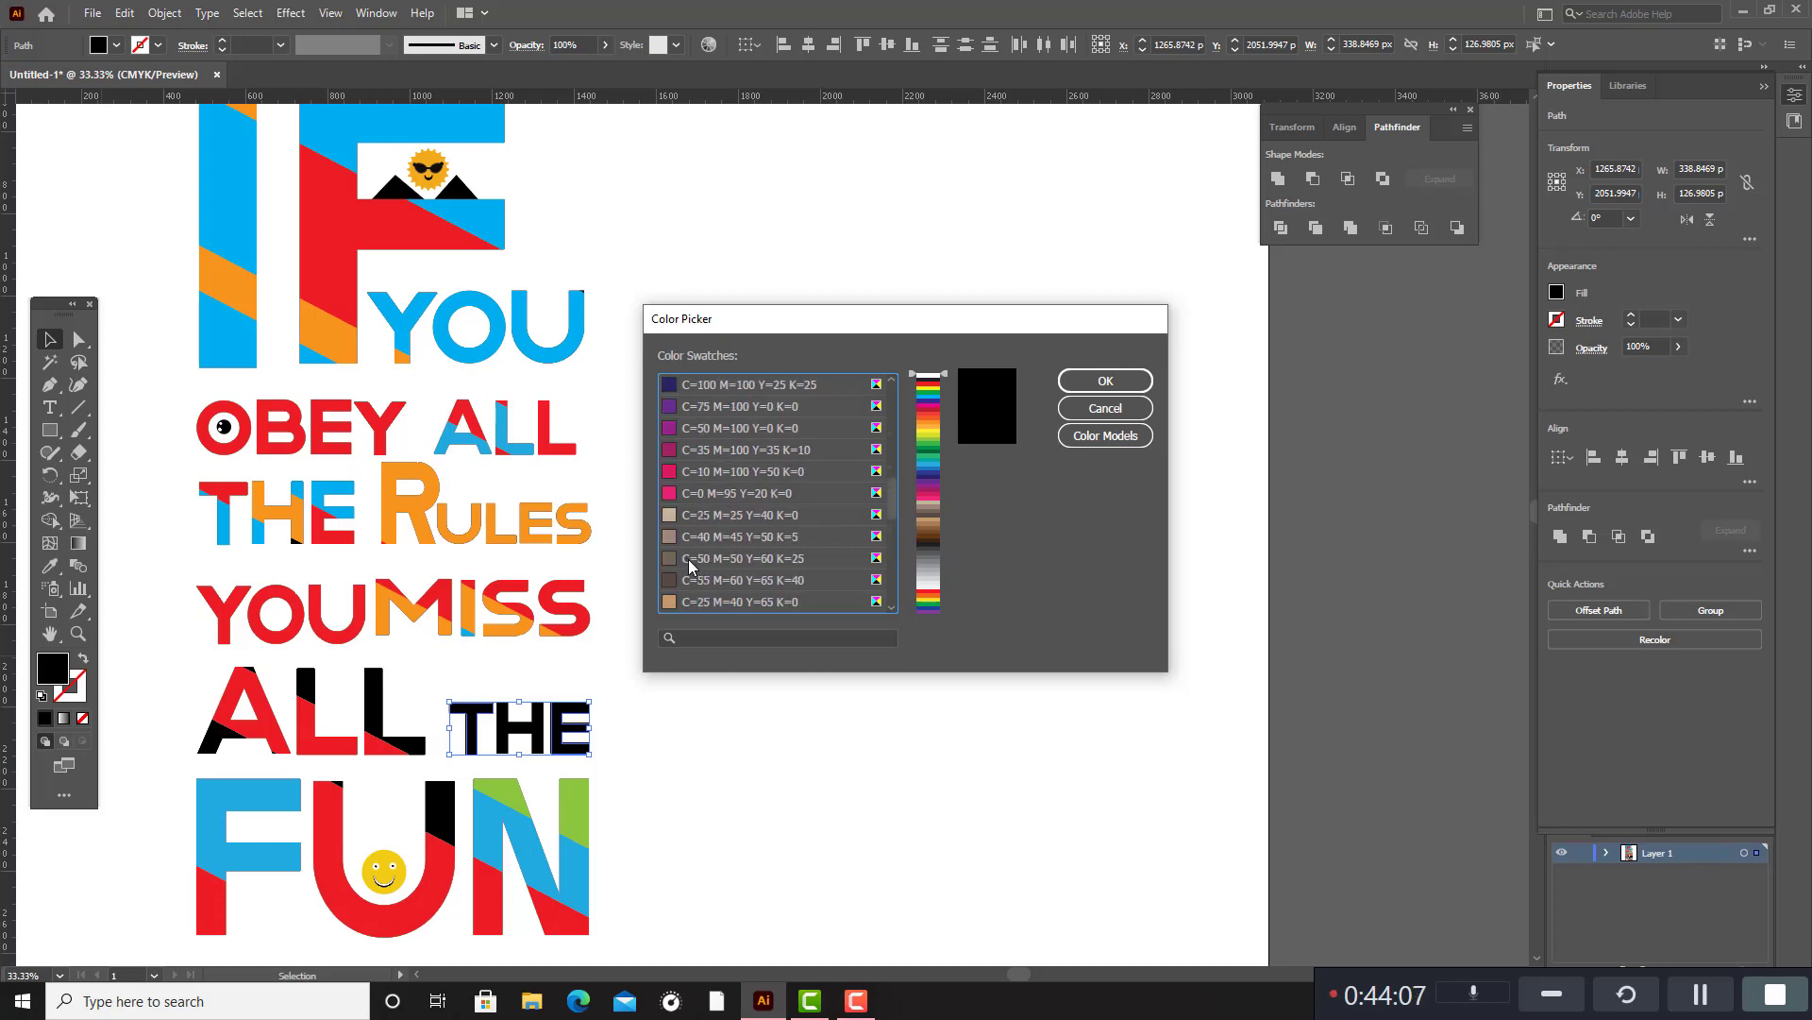
pyautogui.click(688, 495)
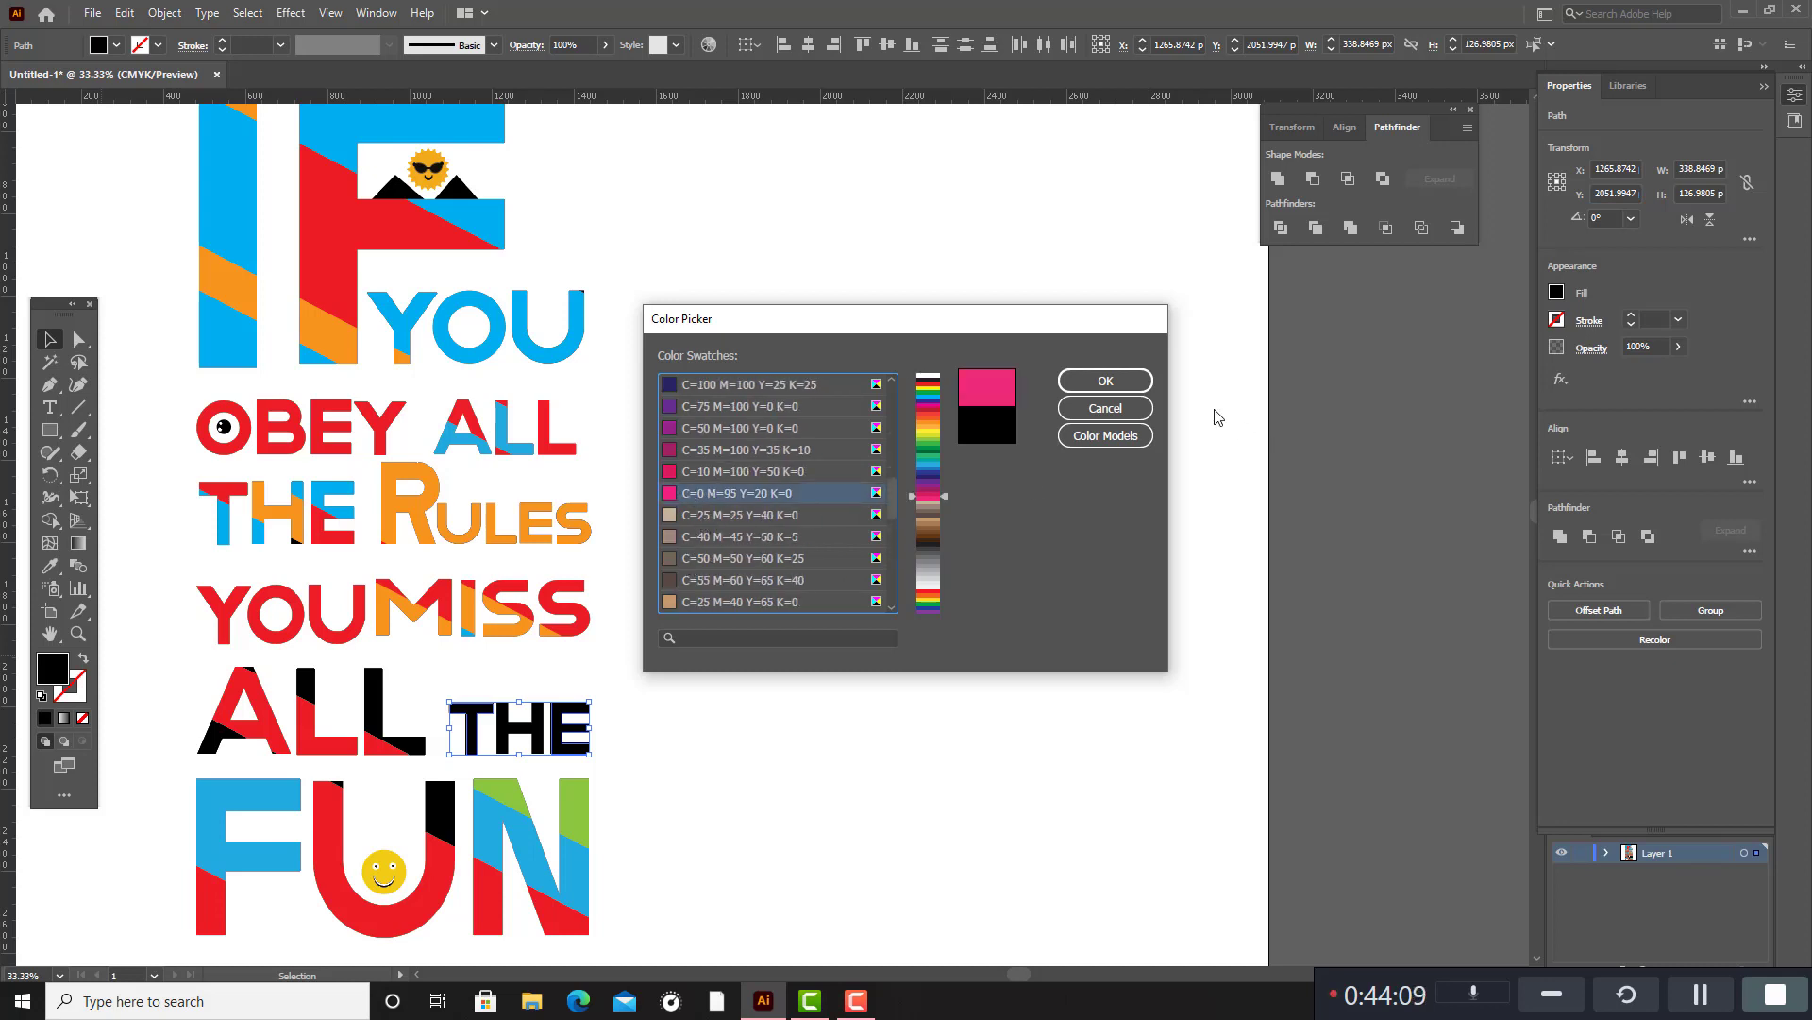
pyautogui.click(1106, 381)
pyautogui.click(942, 482)
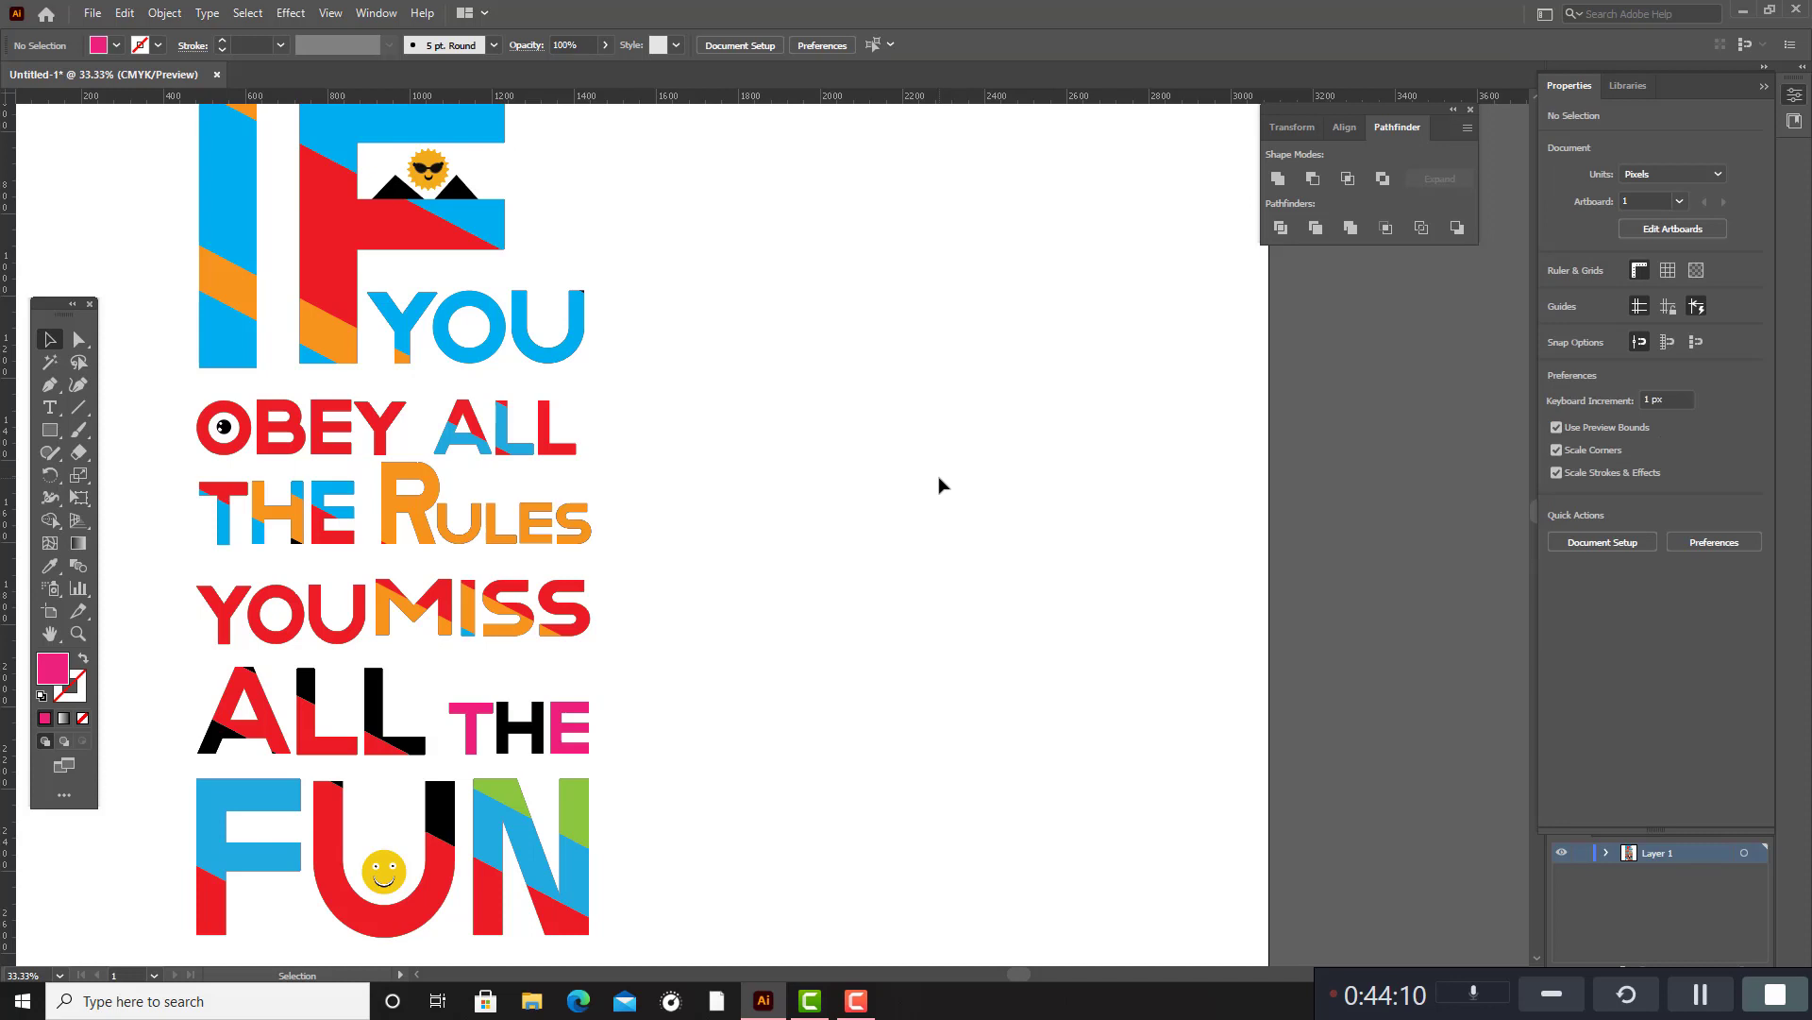
# Fill the black H in the THE above FUN with the pink sampled from the adjacent E.
pyautogui.click(545, 734)
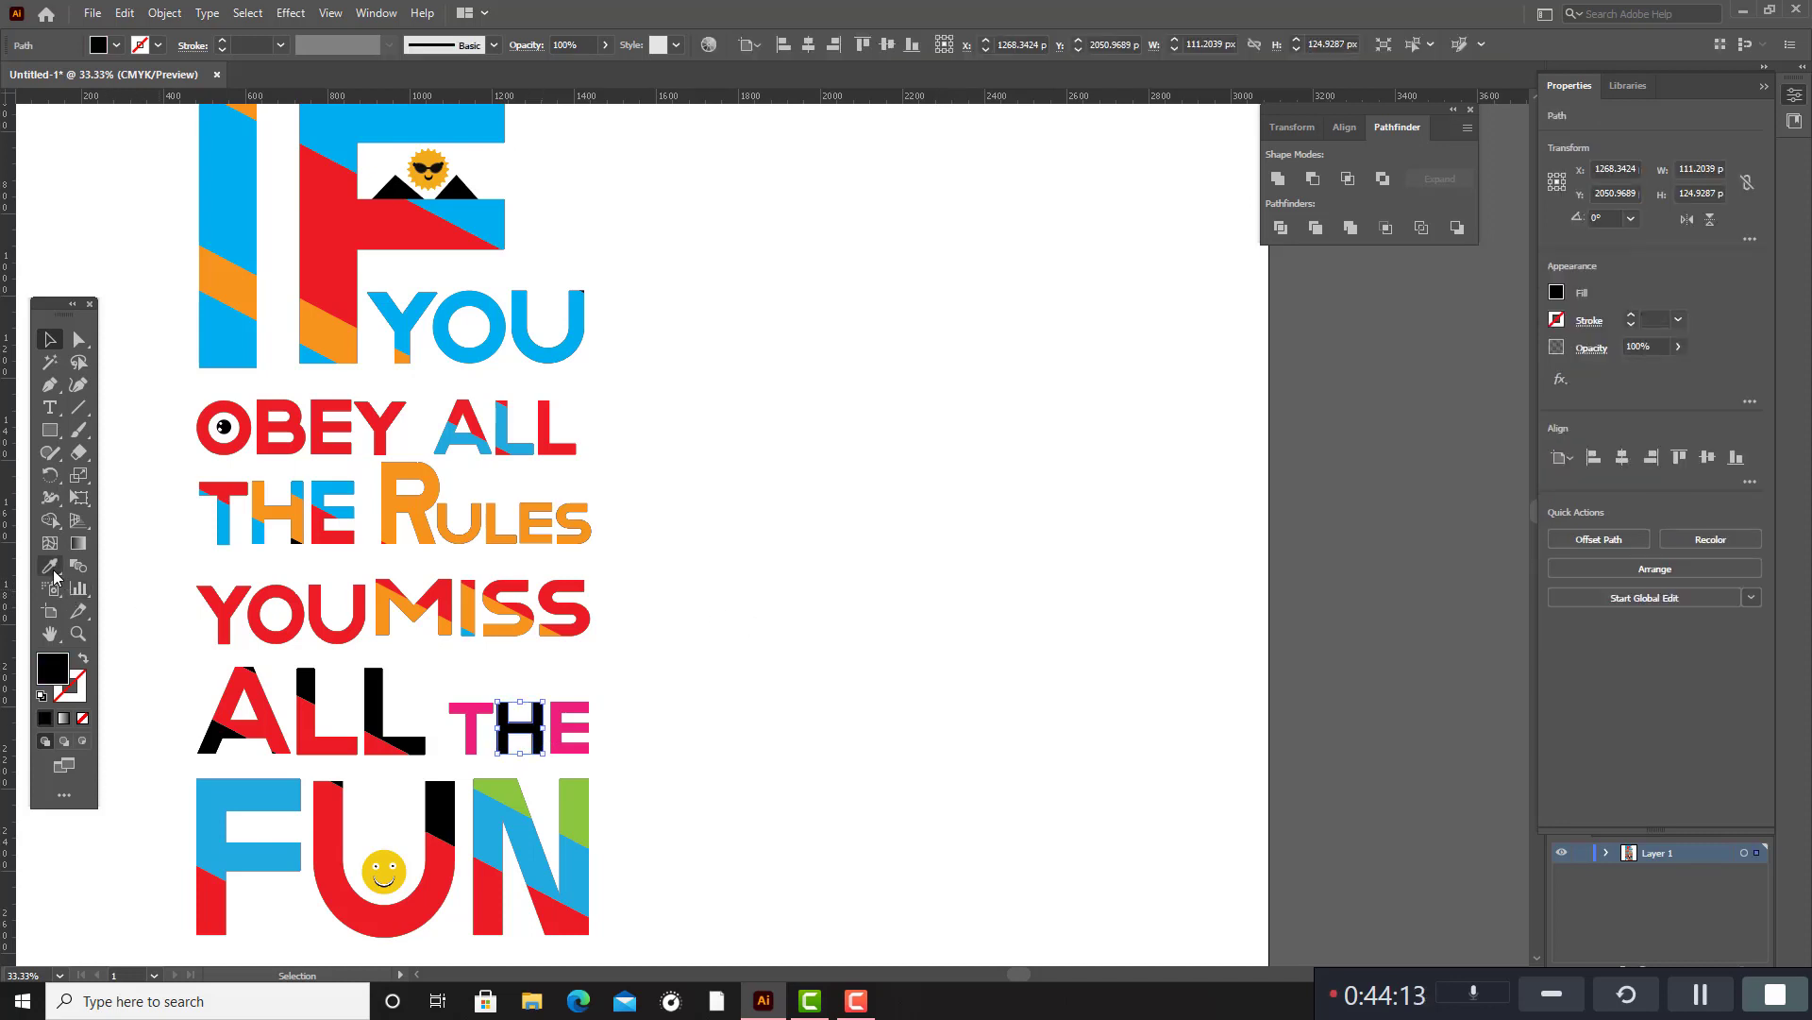
pyautogui.click(50, 565)
pyautogui.click(567, 718)
pyautogui.press('v')
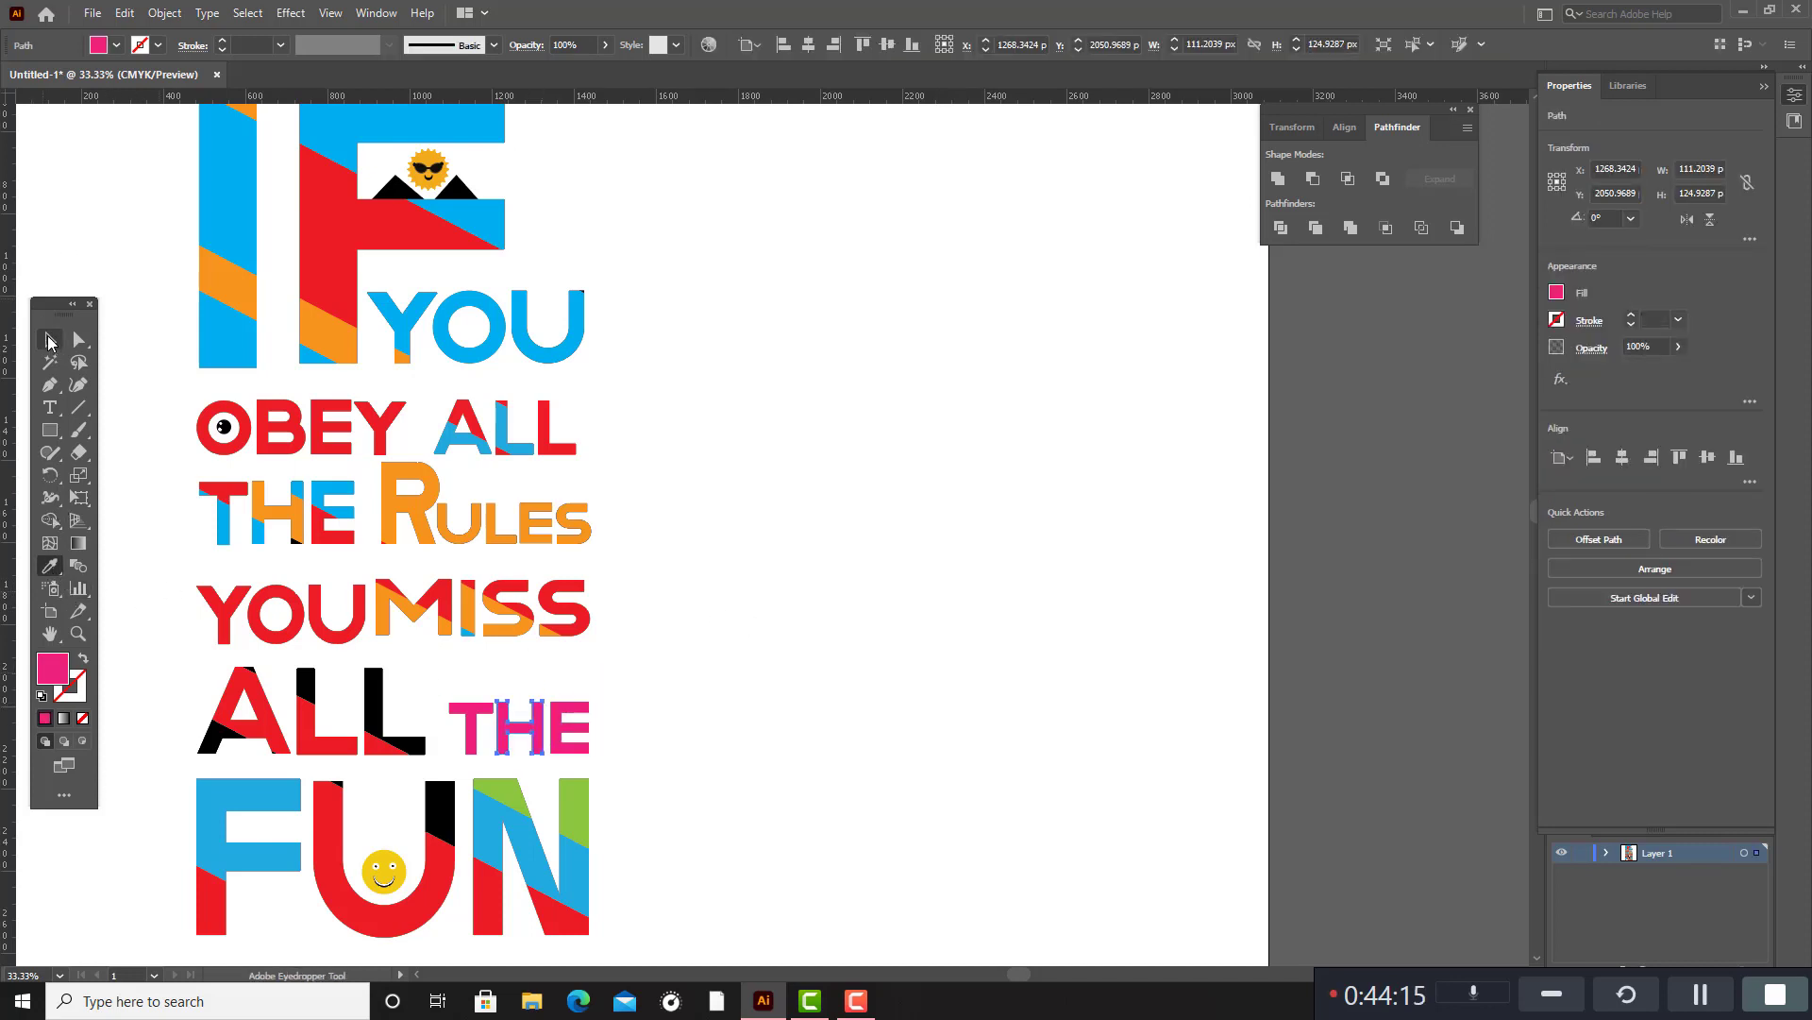
pyautogui.click(688, 530)
# Fill the black segments of the A and both Ls in the lower ALL with the CMYK Yellow swatch.
pyautogui.scroll(3, 688, 529)
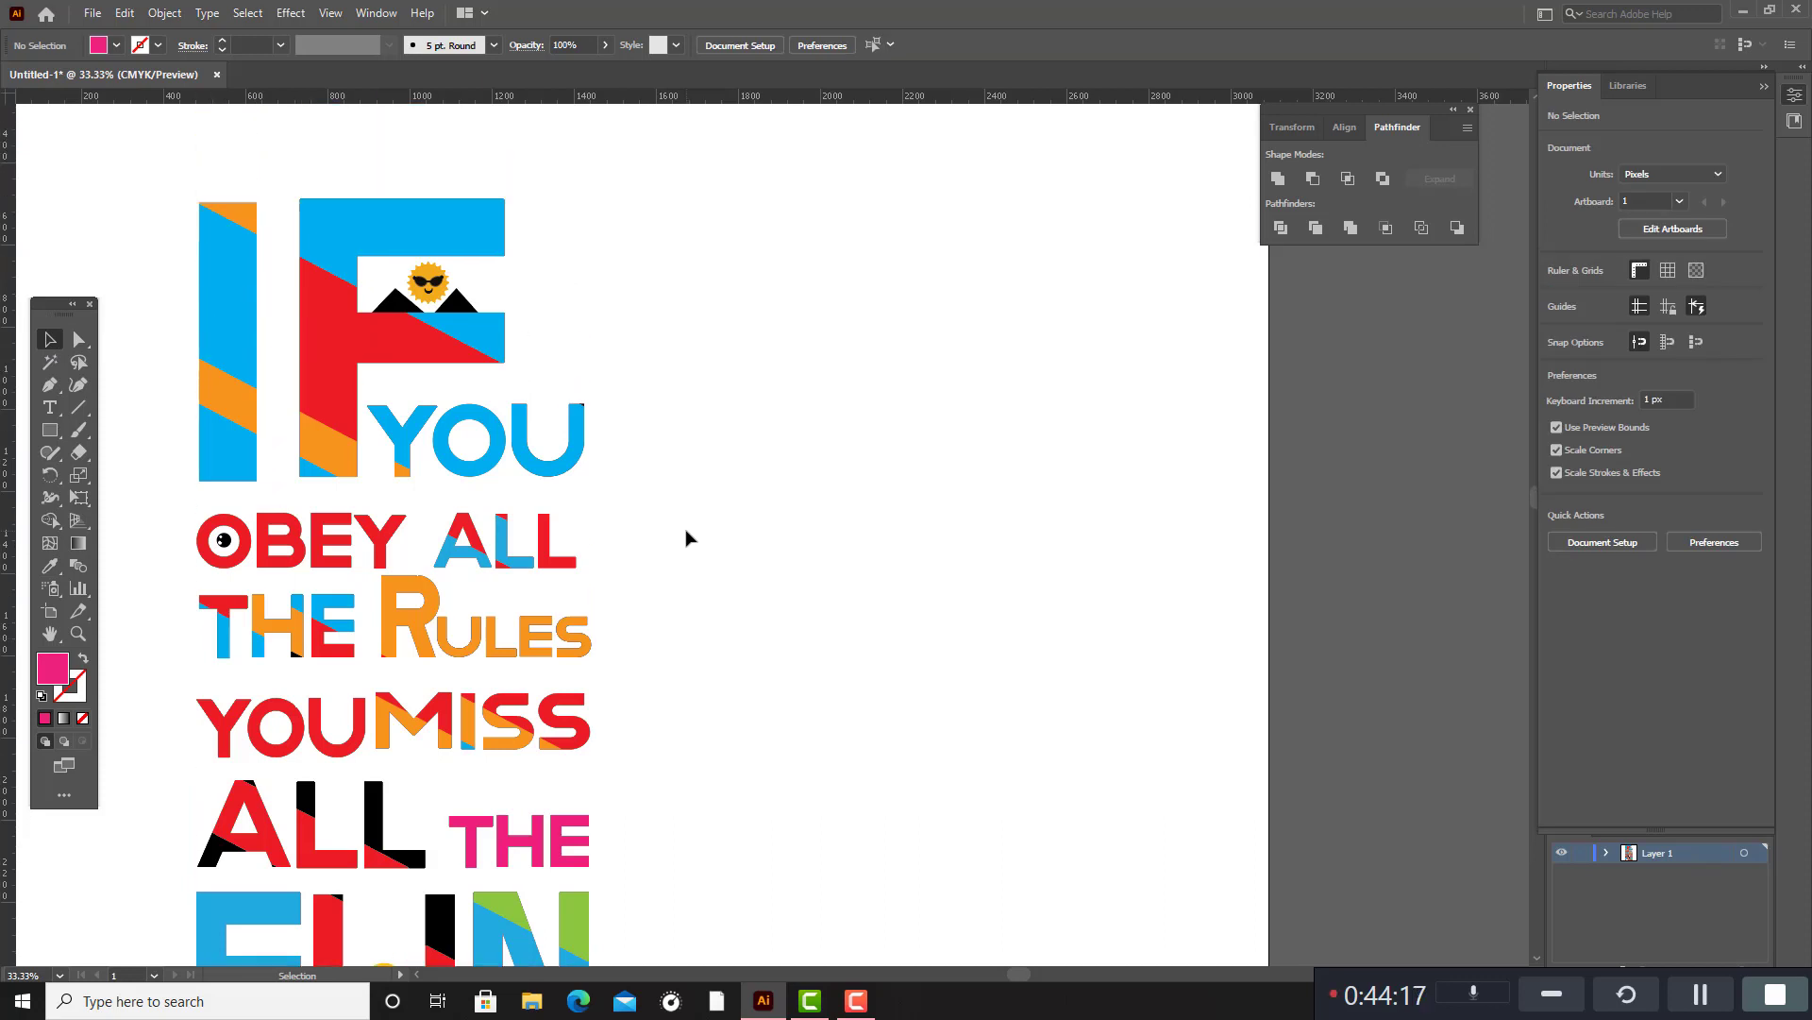
pyautogui.scroll(-3, 688, 530)
pyautogui.click(382, 694)
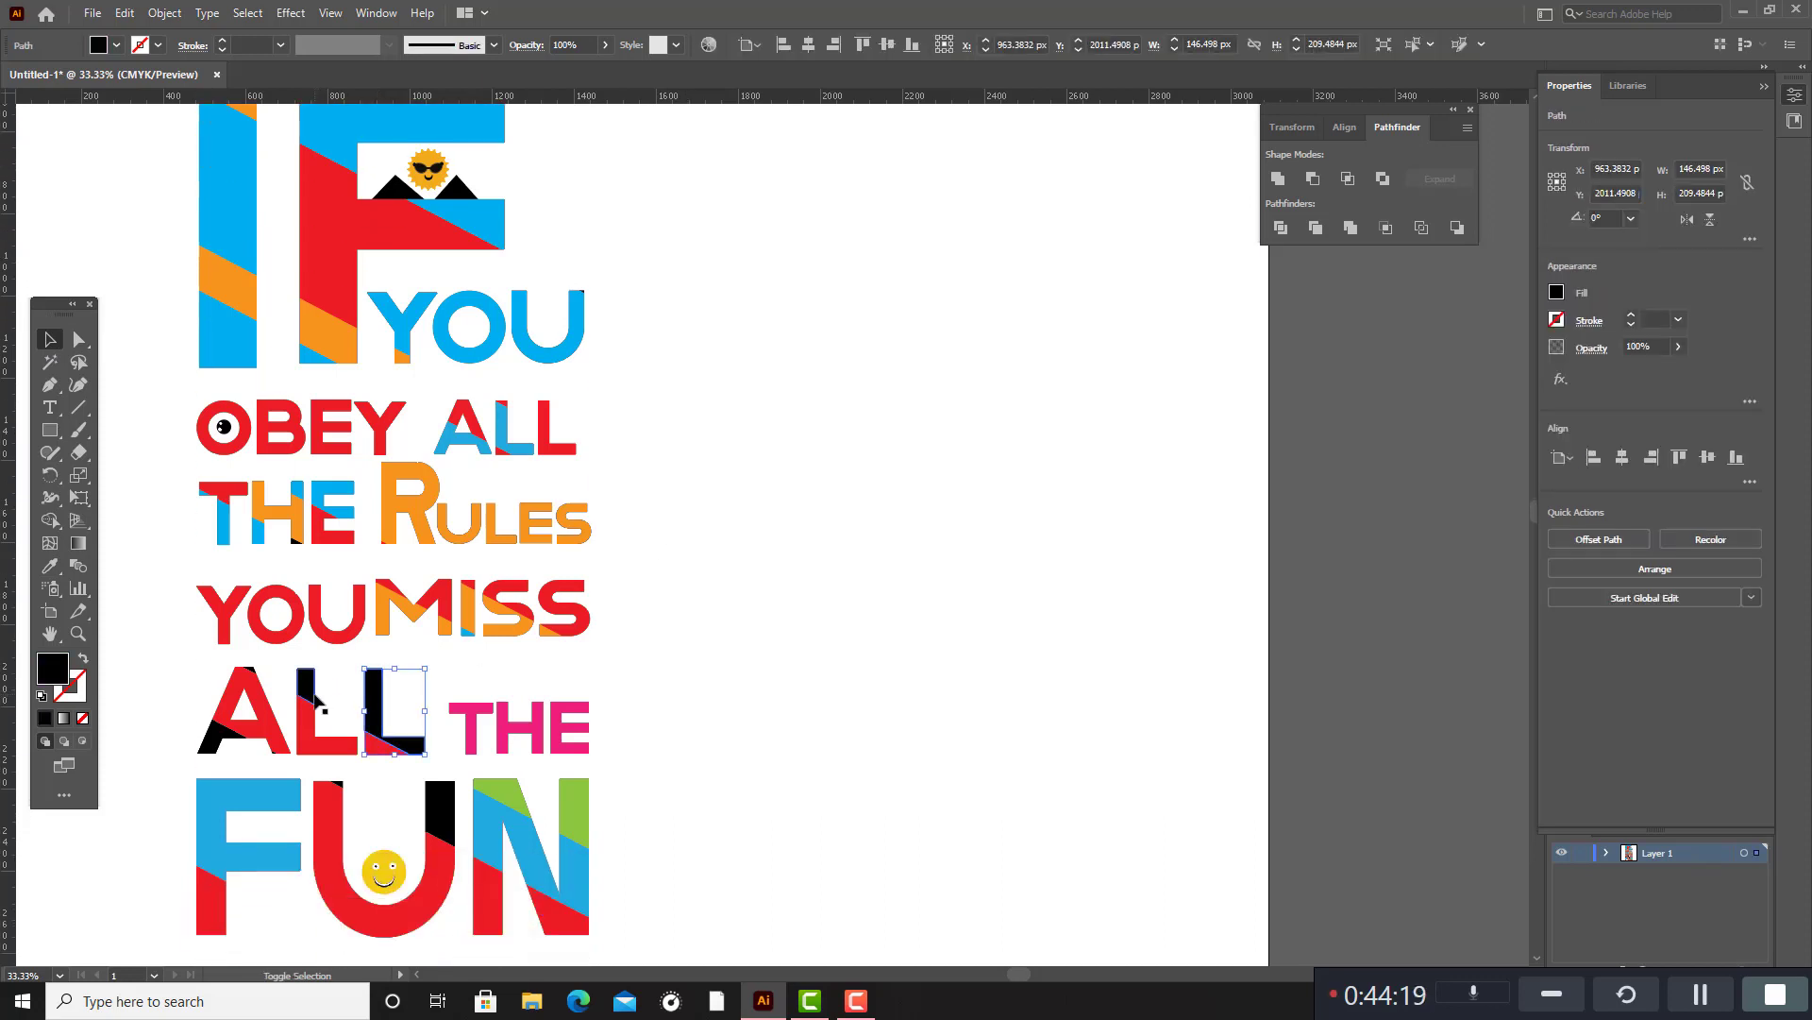
pyautogui.keyDown('shift'); pyautogui.click(309, 698); pyautogui.keyUp('shift')
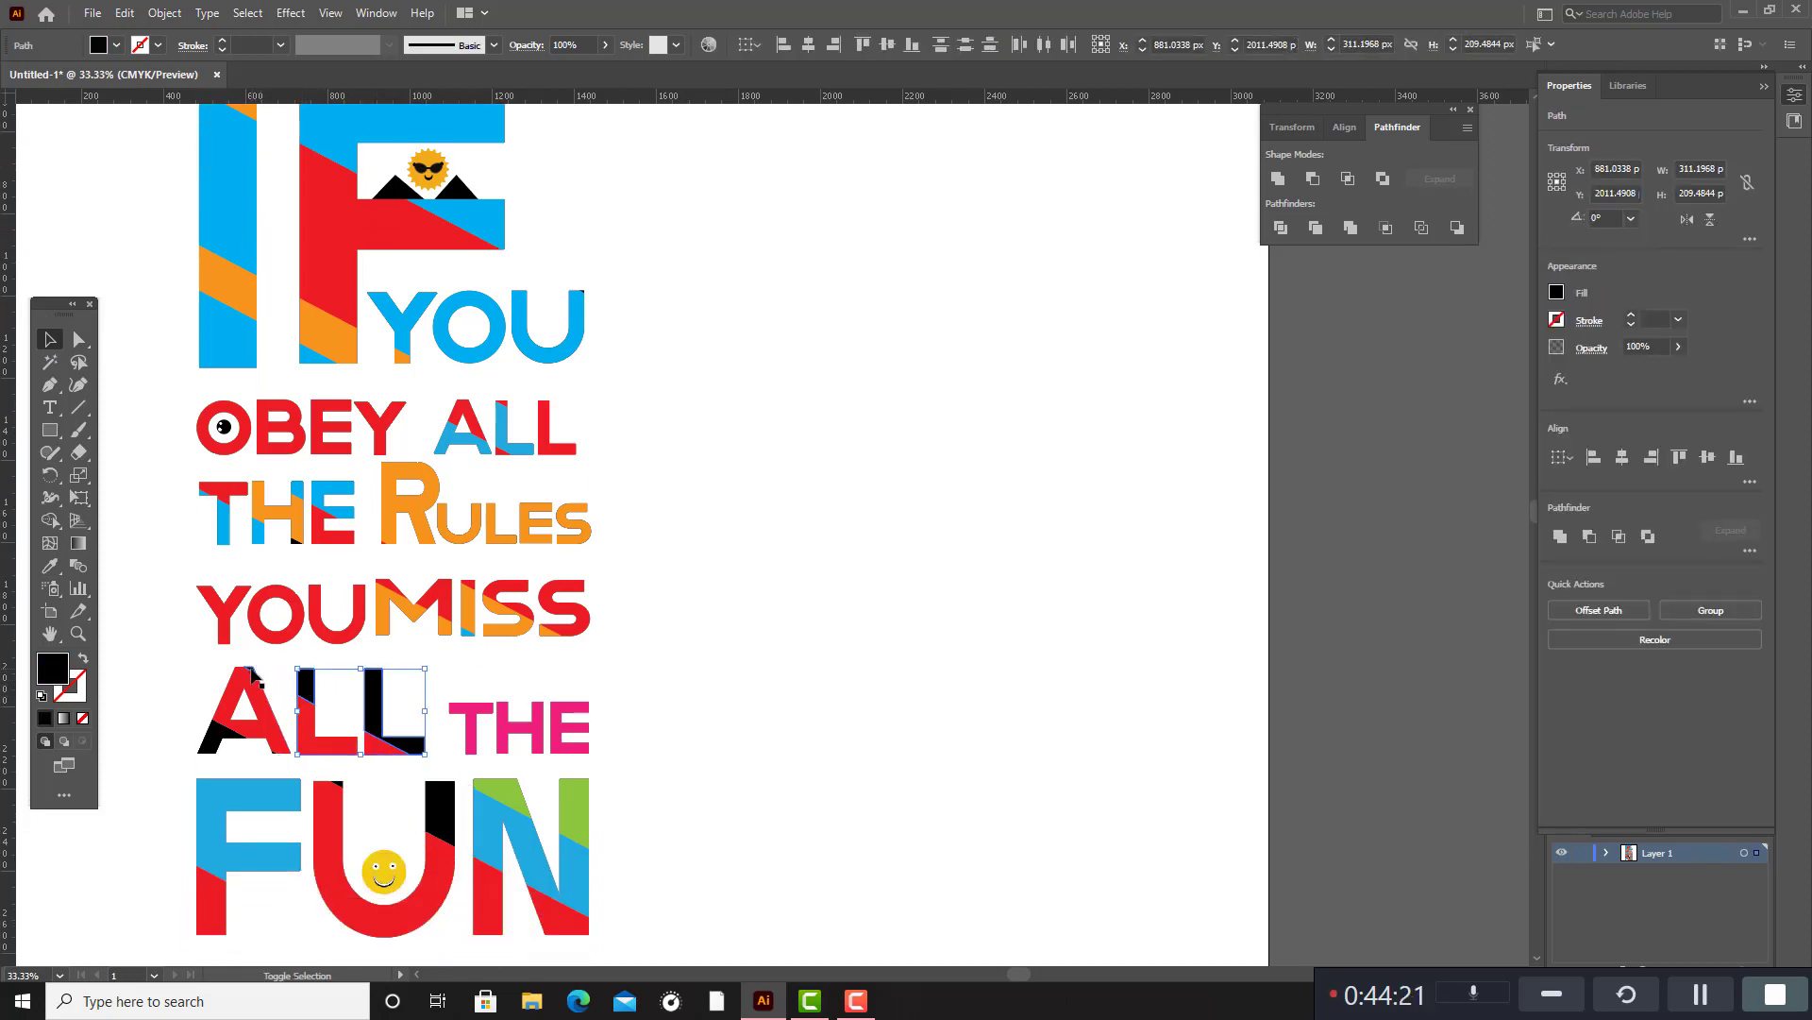
pyautogui.keyDown('shift'); pyautogui.click(208, 742); pyautogui.keyUp('shift')
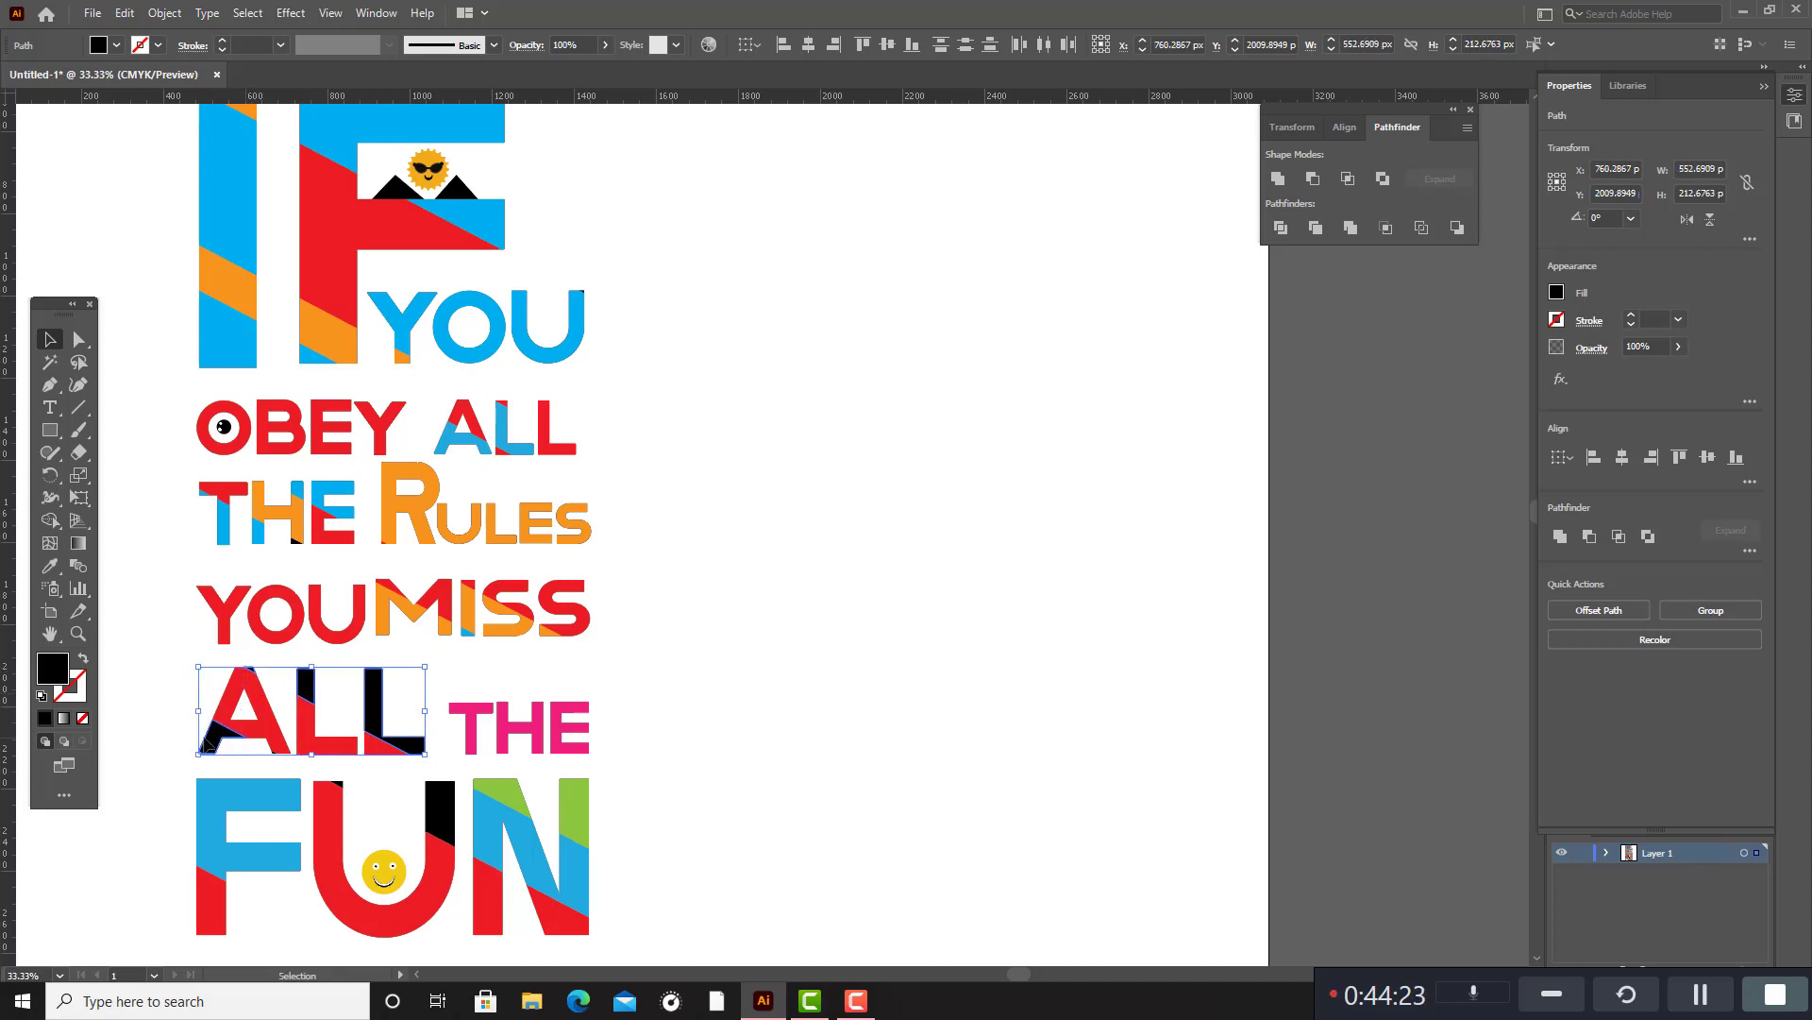
pyautogui.doubleClick(57, 681)
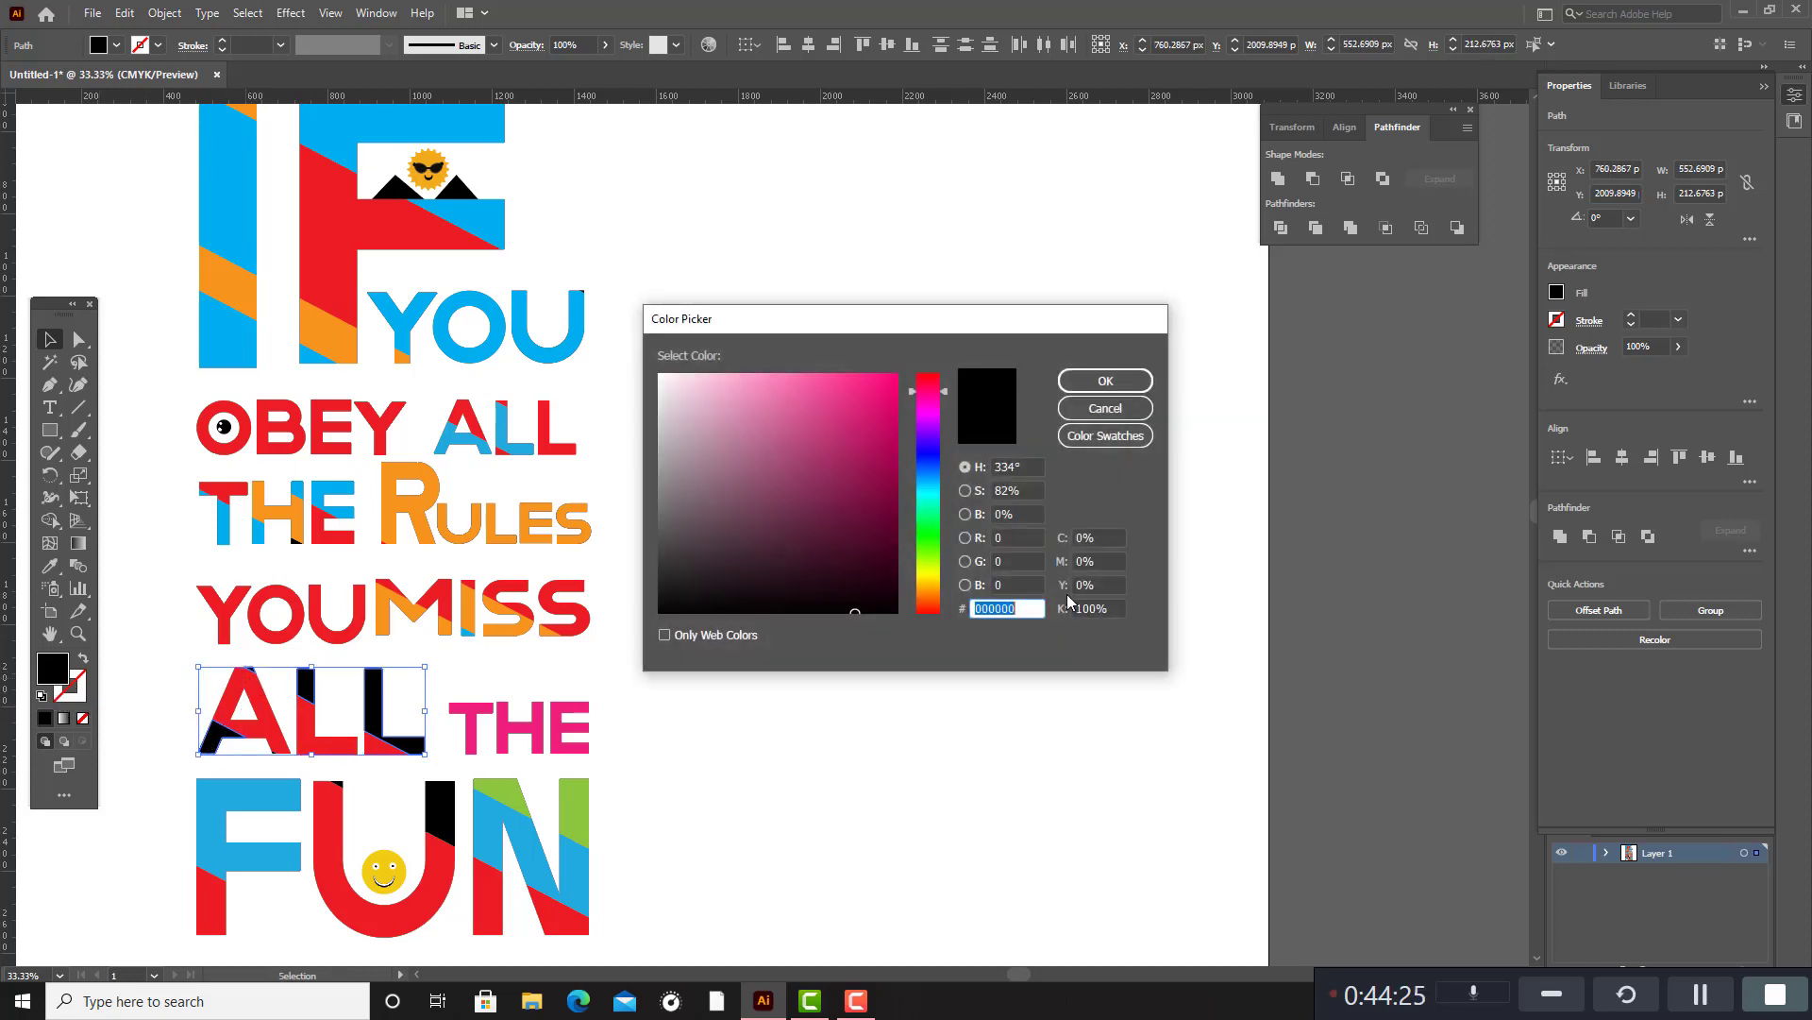
pyautogui.click(1112, 440)
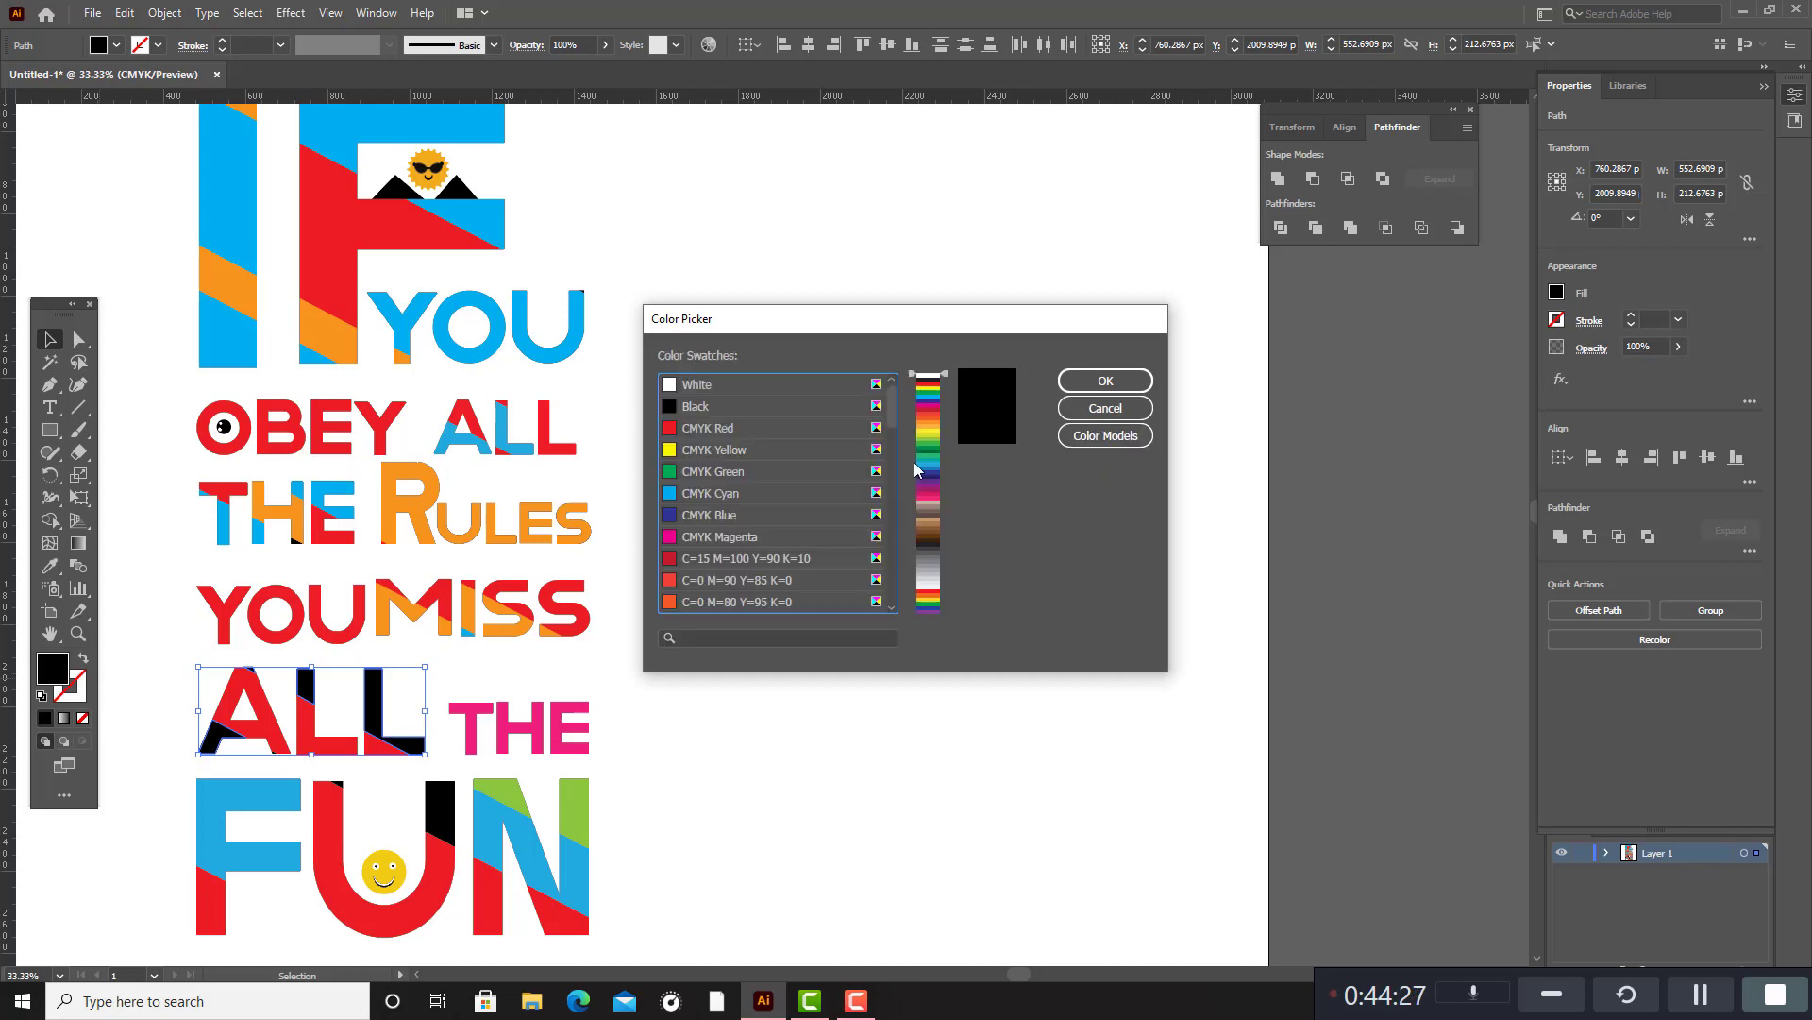
pyautogui.click(672, 451)
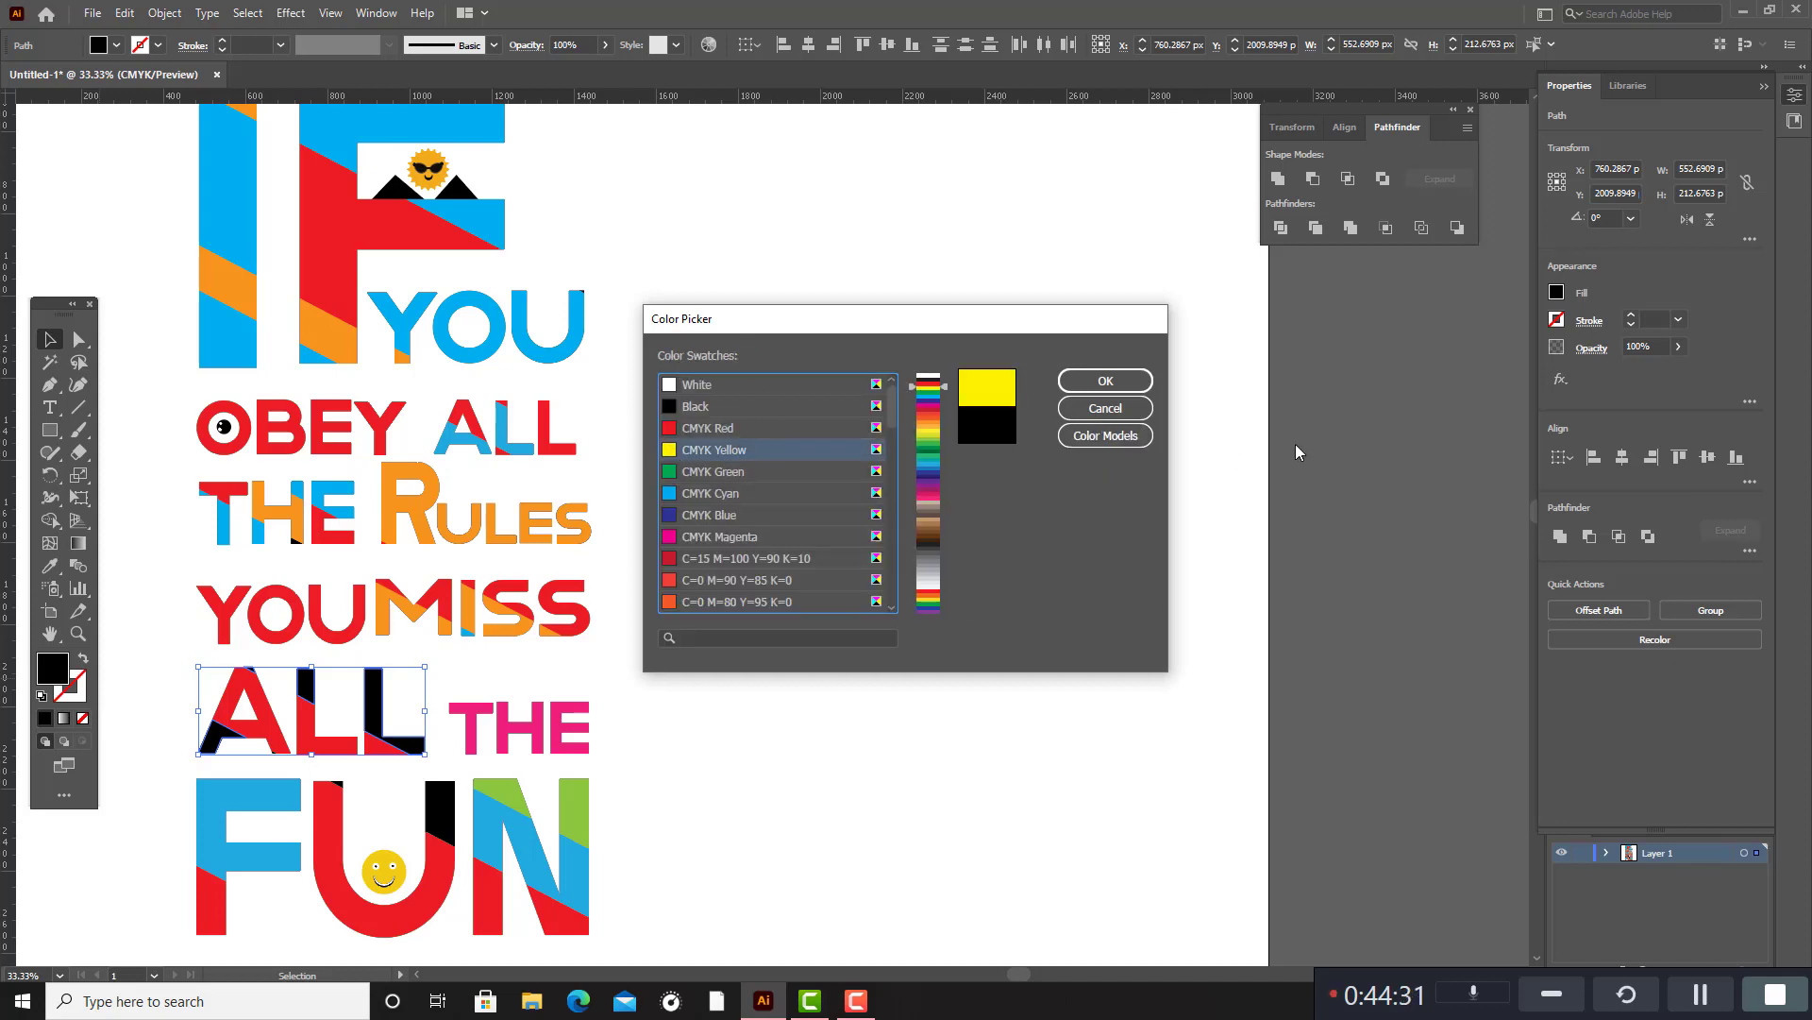
pyautogui.click(1105, 382)
pyautogui.click(931, 465)
# Enlarge the whole lettering design to about 1.4 times its size and reposition it on the artboard.
pyautogui.scroll(1, 930, 467)
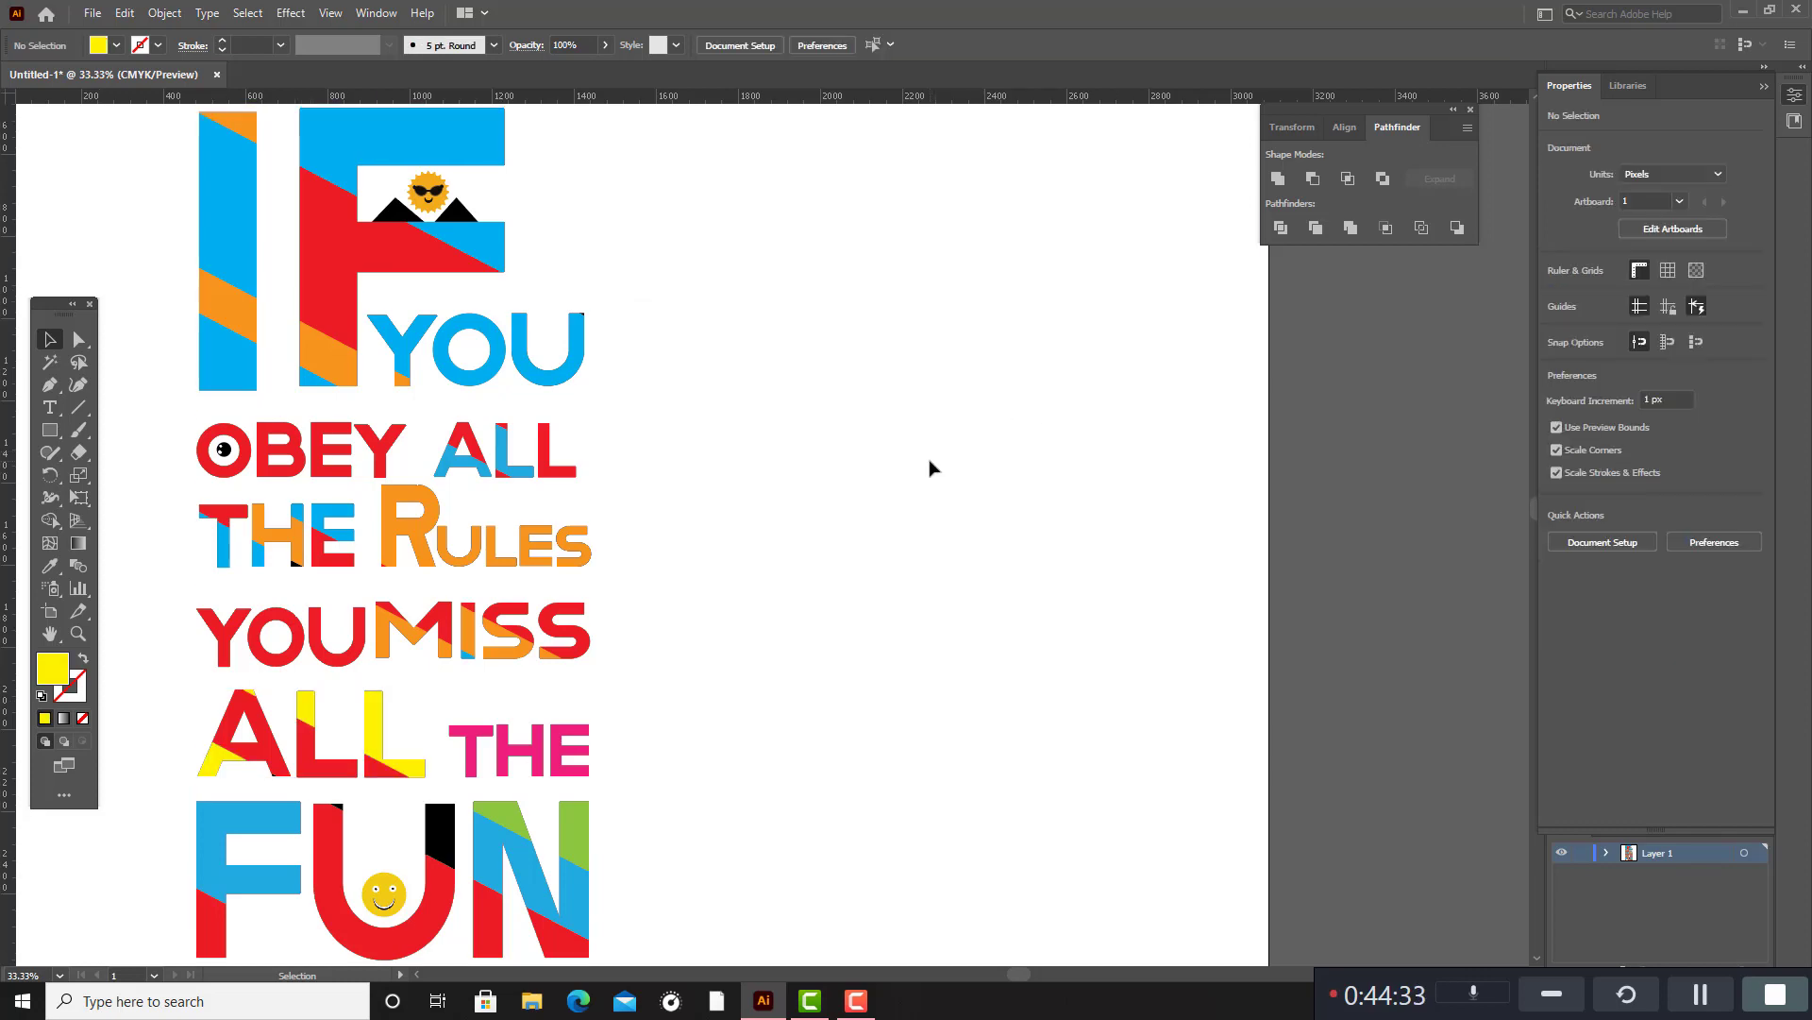
pyautogui.scroll(-3, 931, 467)
pyautogui.scroll(1, 931, 468)
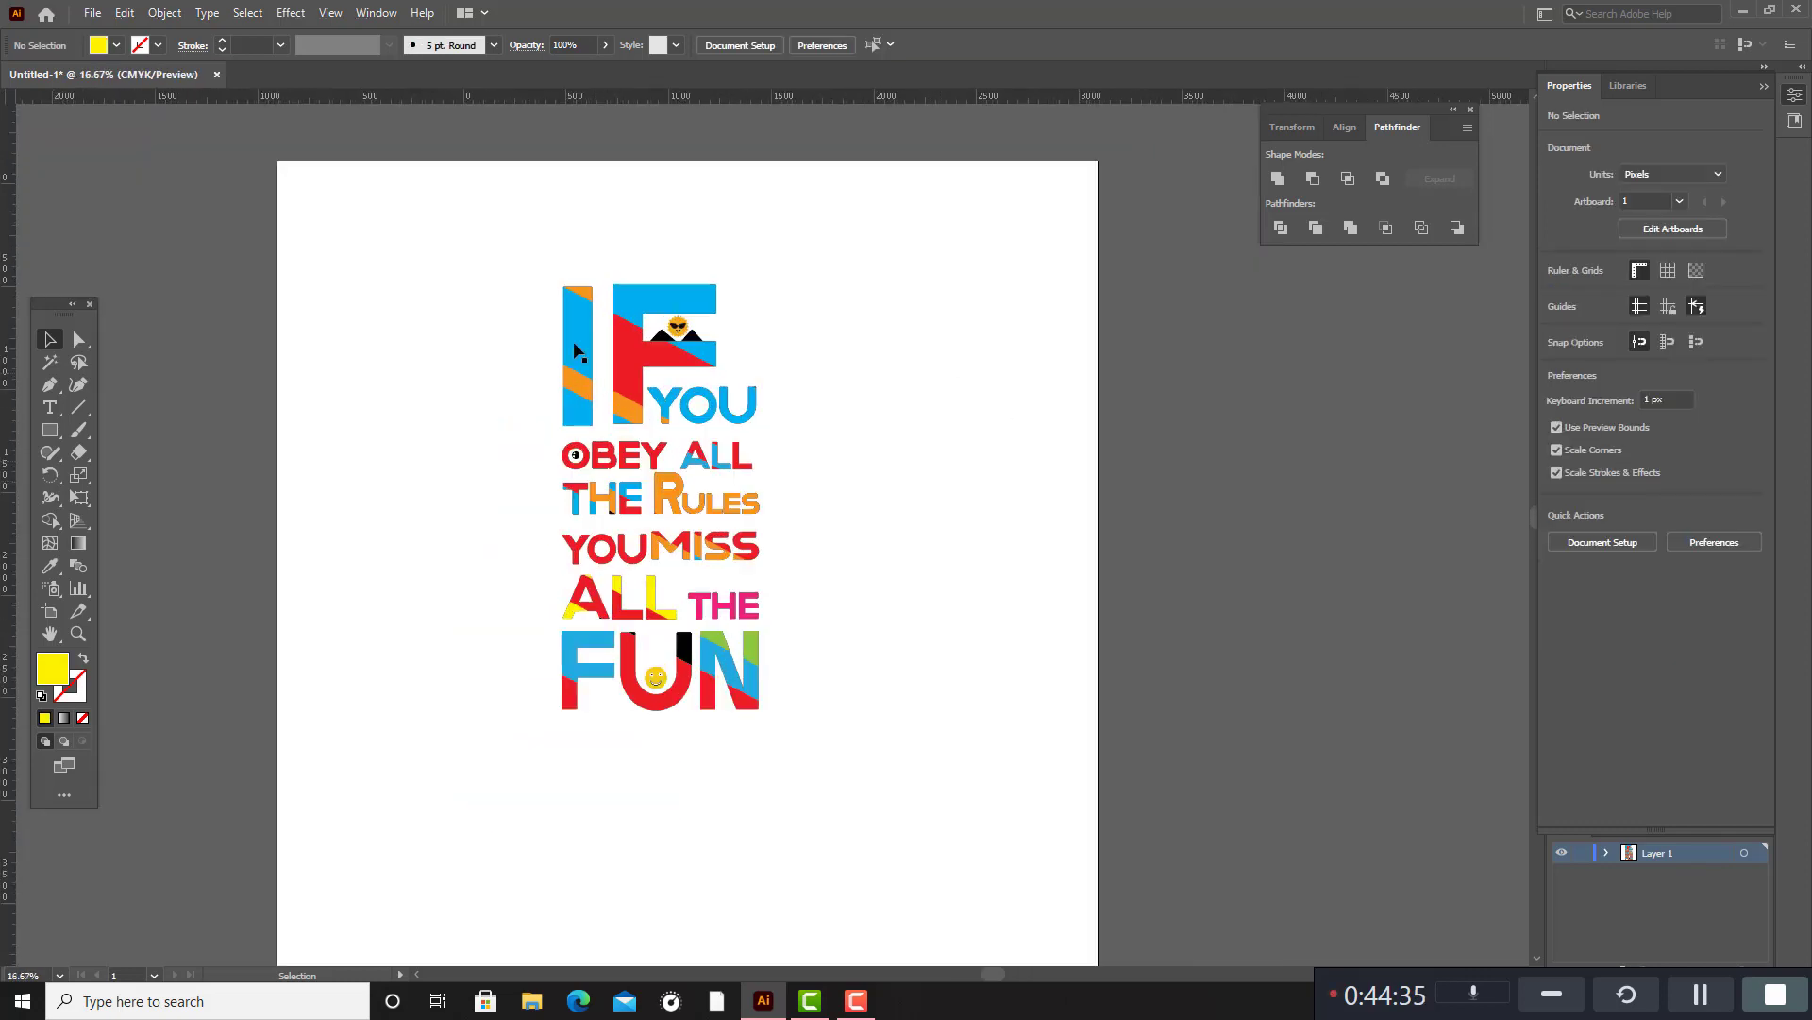
pyautogui.moveTo(501, 266); pyautogui.dragTo(869, 799)
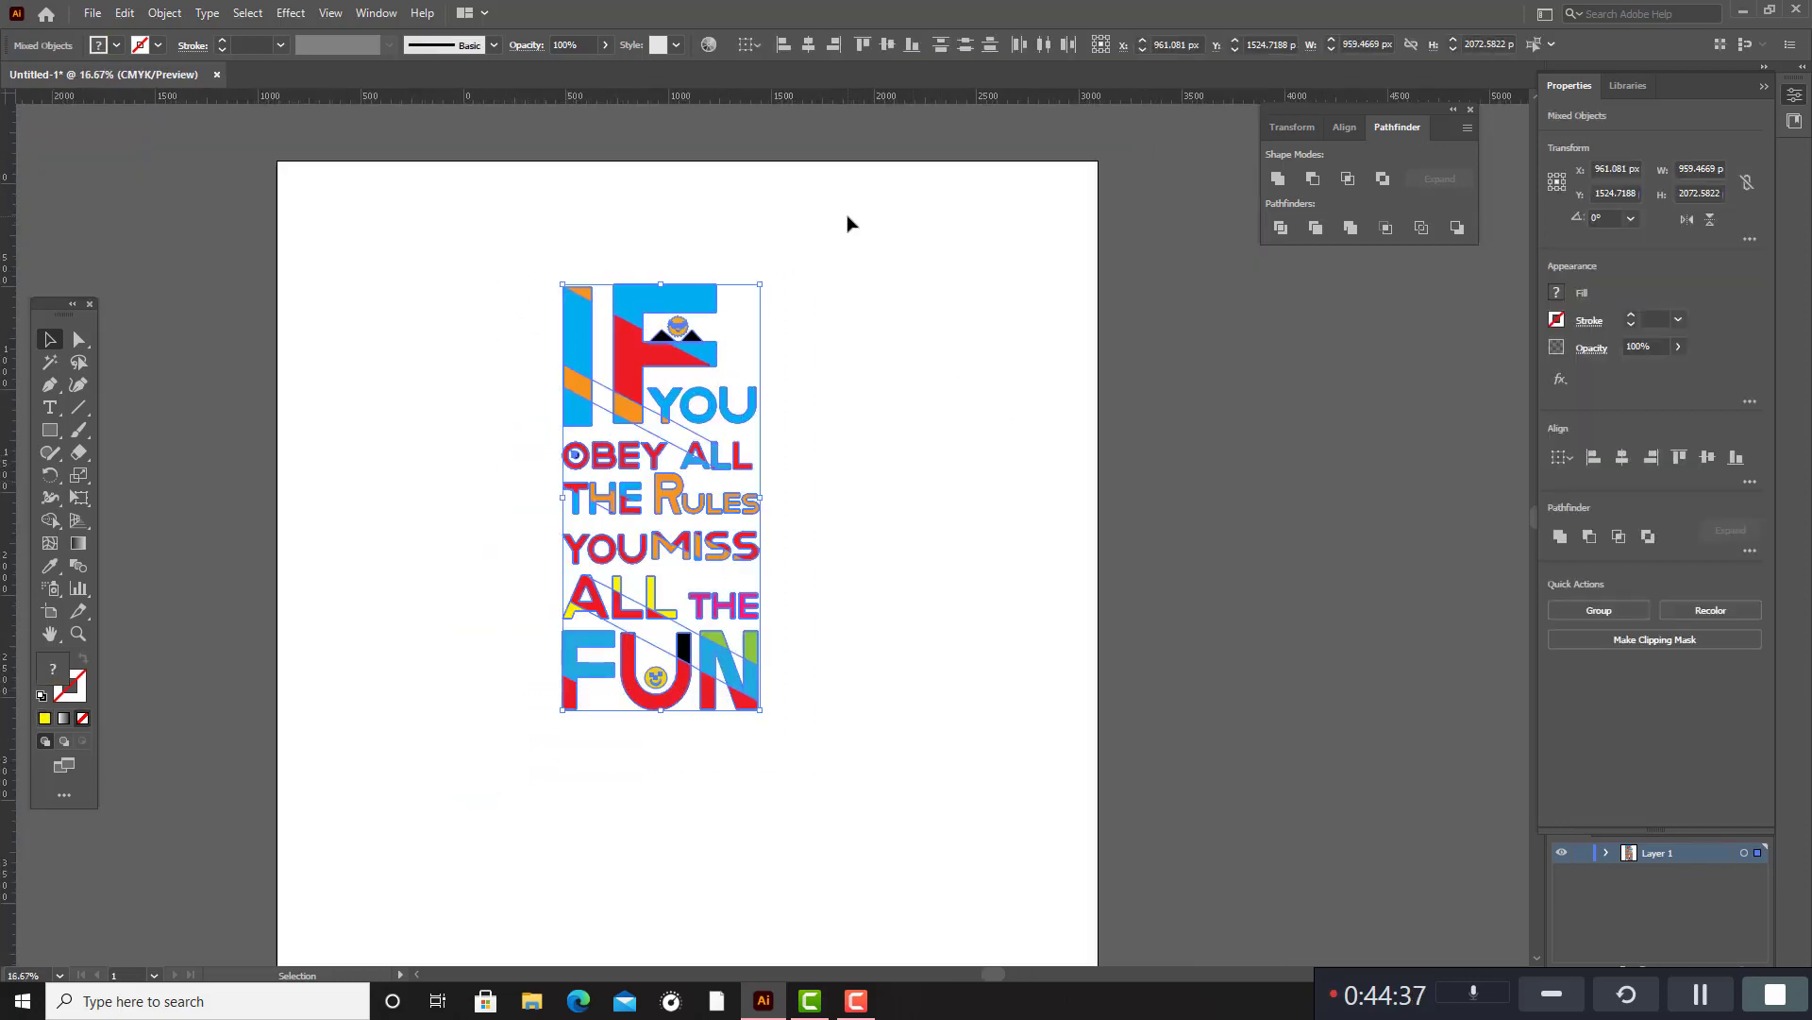
pyautogui.moveTo(760, 283); pyautogui.dragTo(839, 201)
pyautogui.scroll(-2, 812, 226)
pyautogui.moveTo(758, 269); pyautogui.dragTo(754, 317)
pyautogui.scroll(1, 758, 321)
pyautogui.click(894, 318)
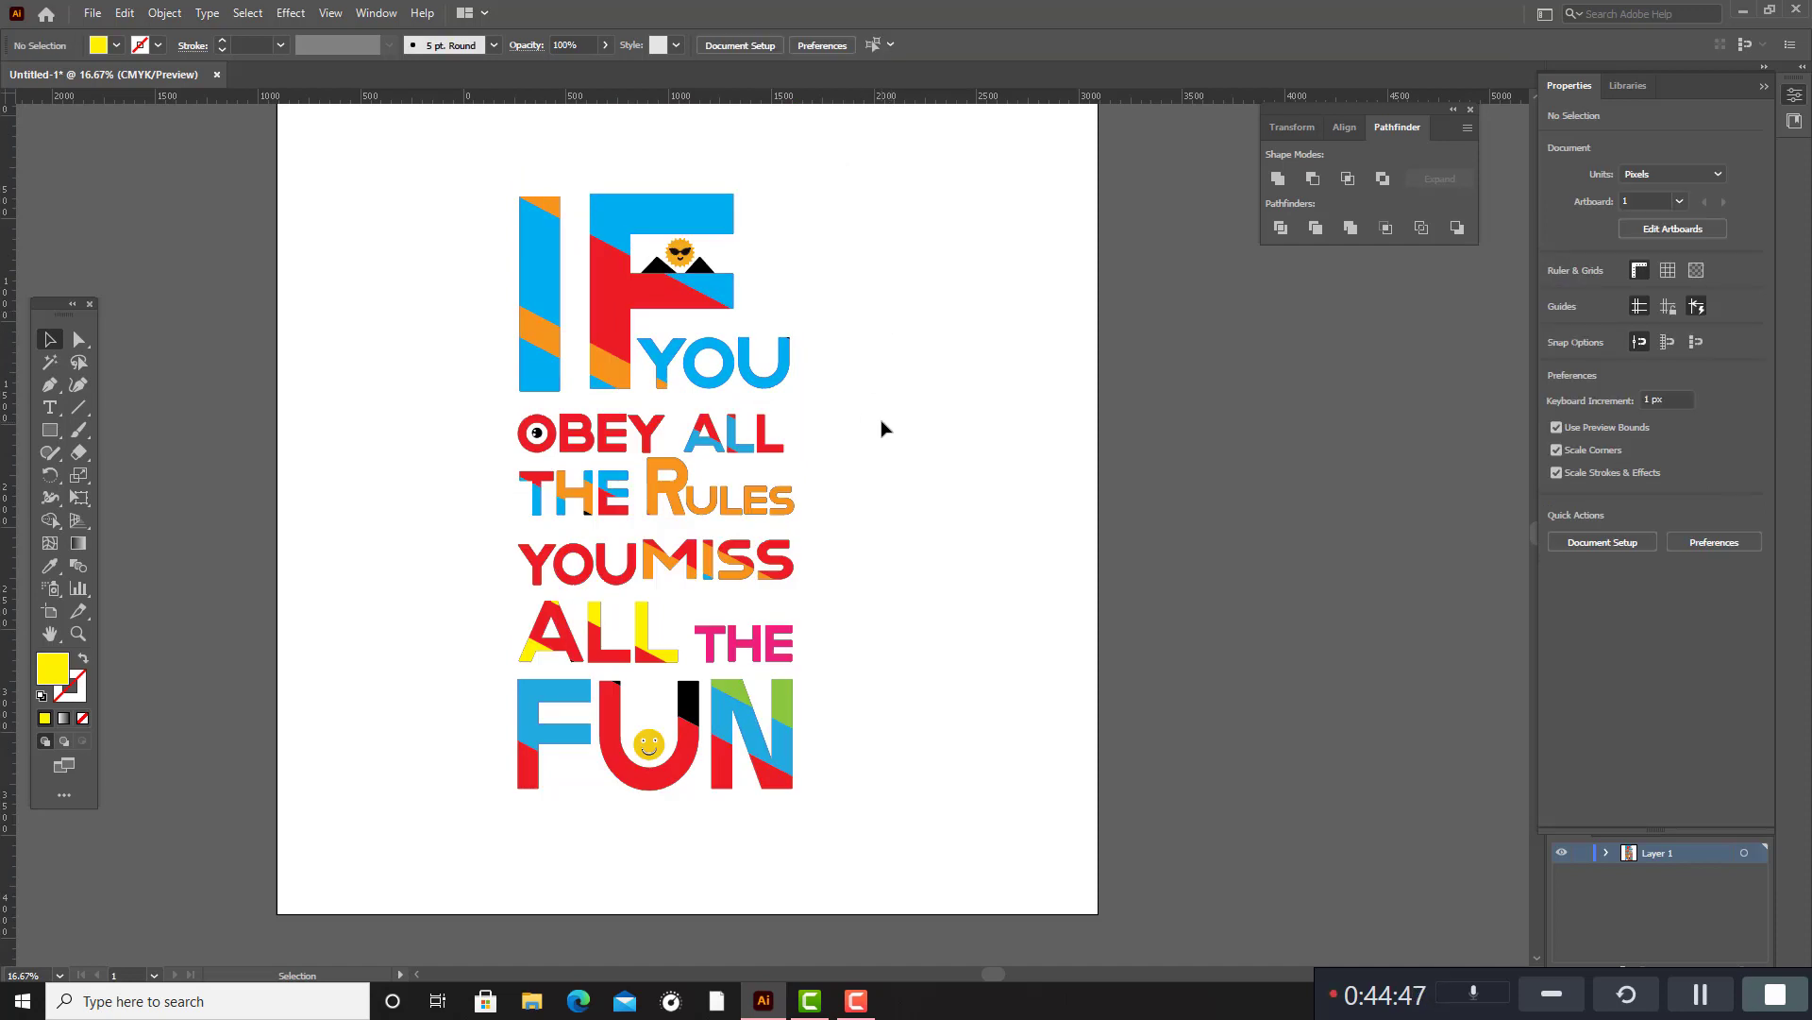
# Add a straight double quotation mark as text, enlarge it to about 827 pt and place it above and left of IF.
pyautogui.click(50, 407)
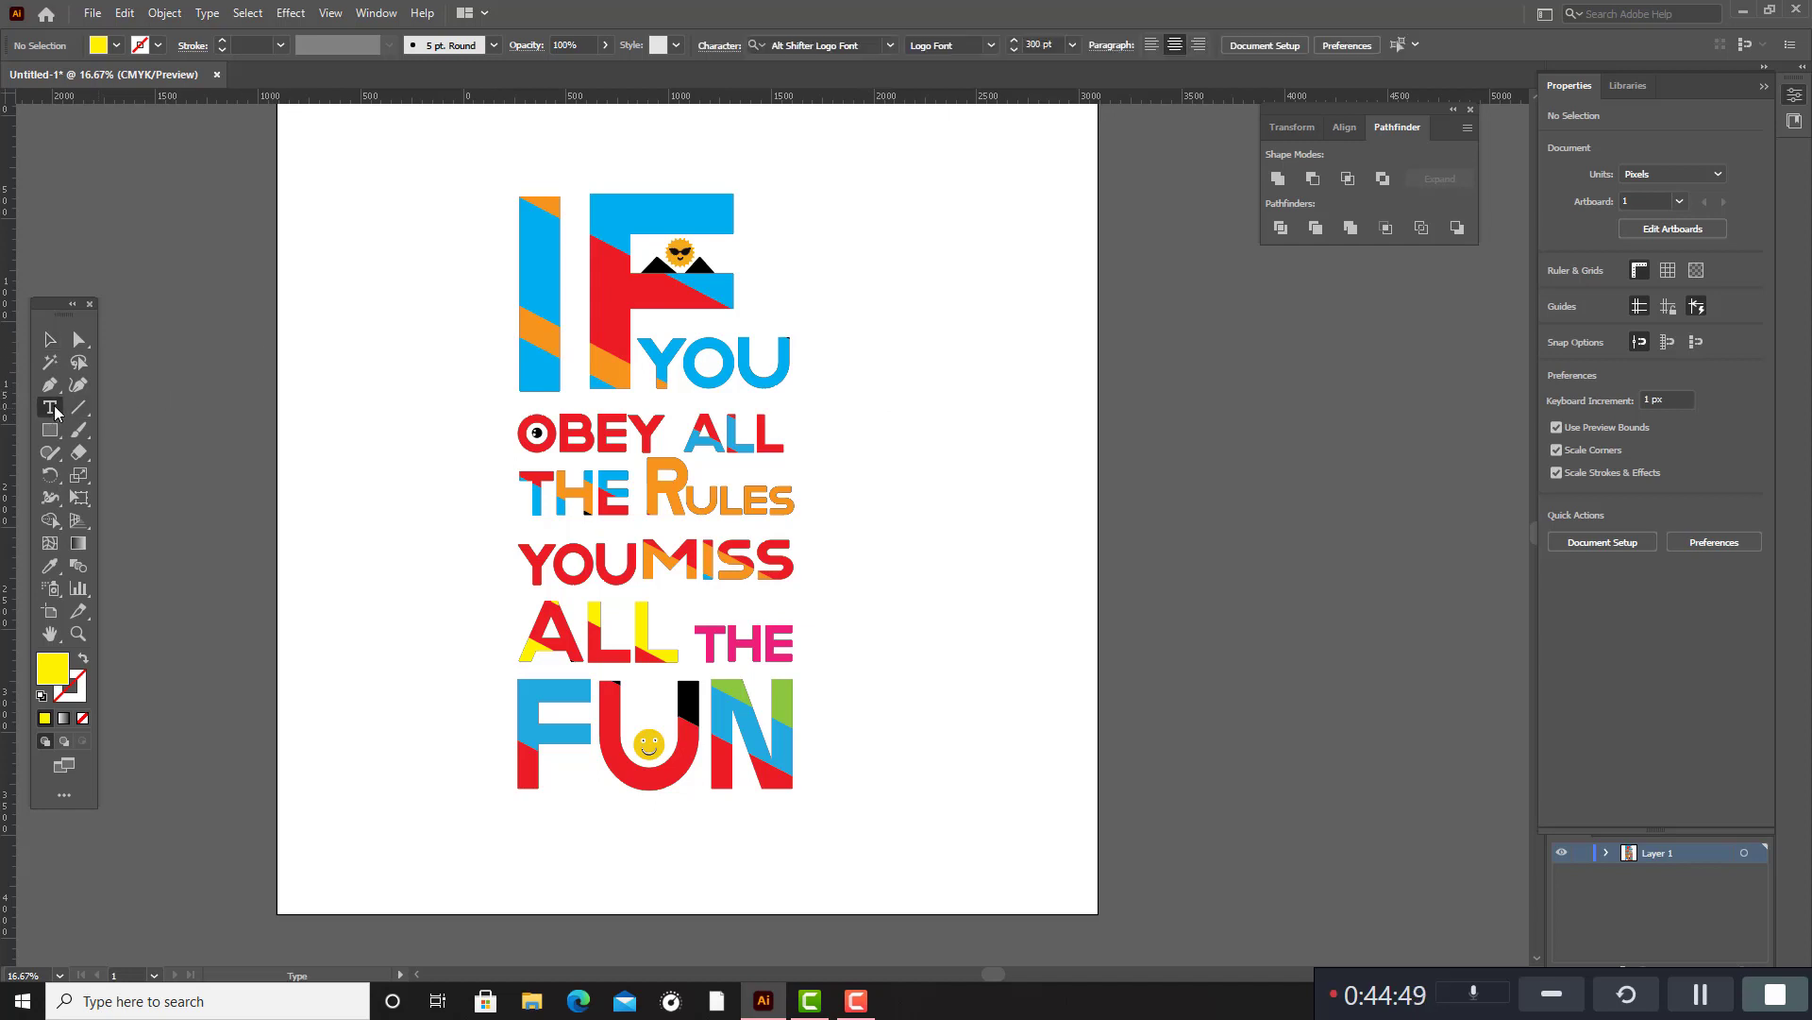
pyautogui.click(315, 425)
pyautogui.press('BackSpace')
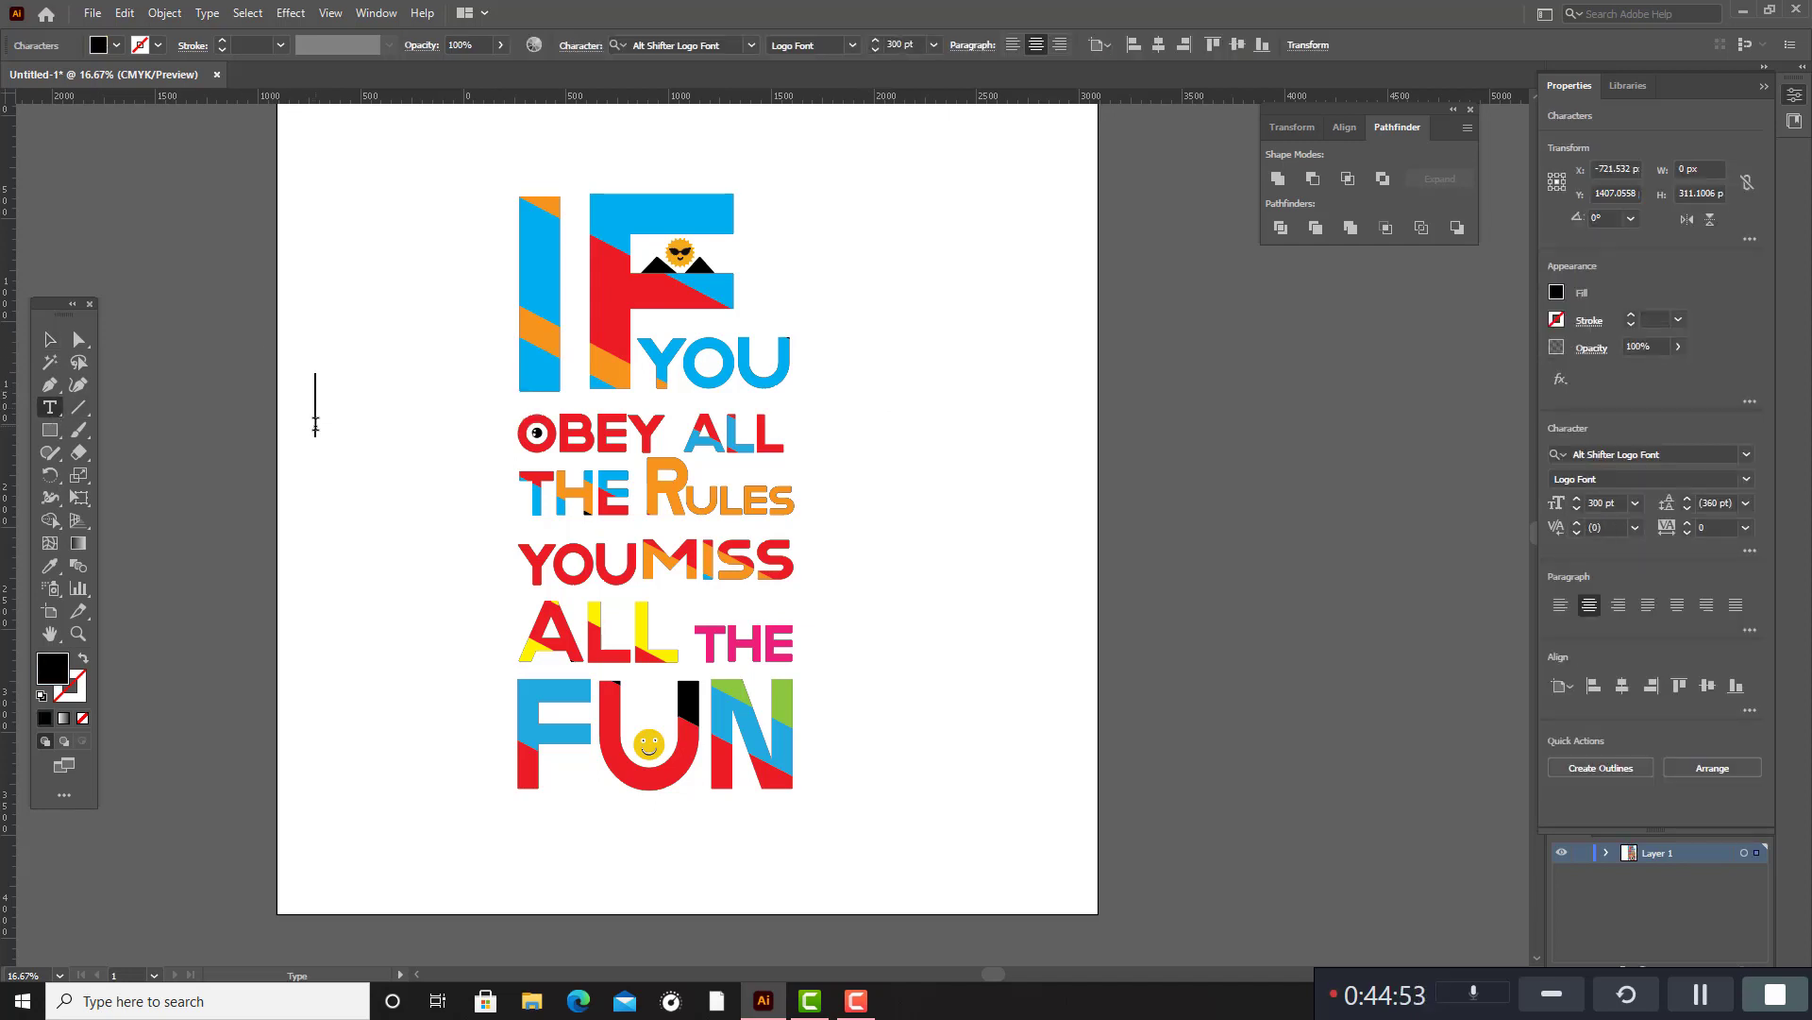
pyautogui.write('"')
pyautogui.scroll(1, 315, 424)
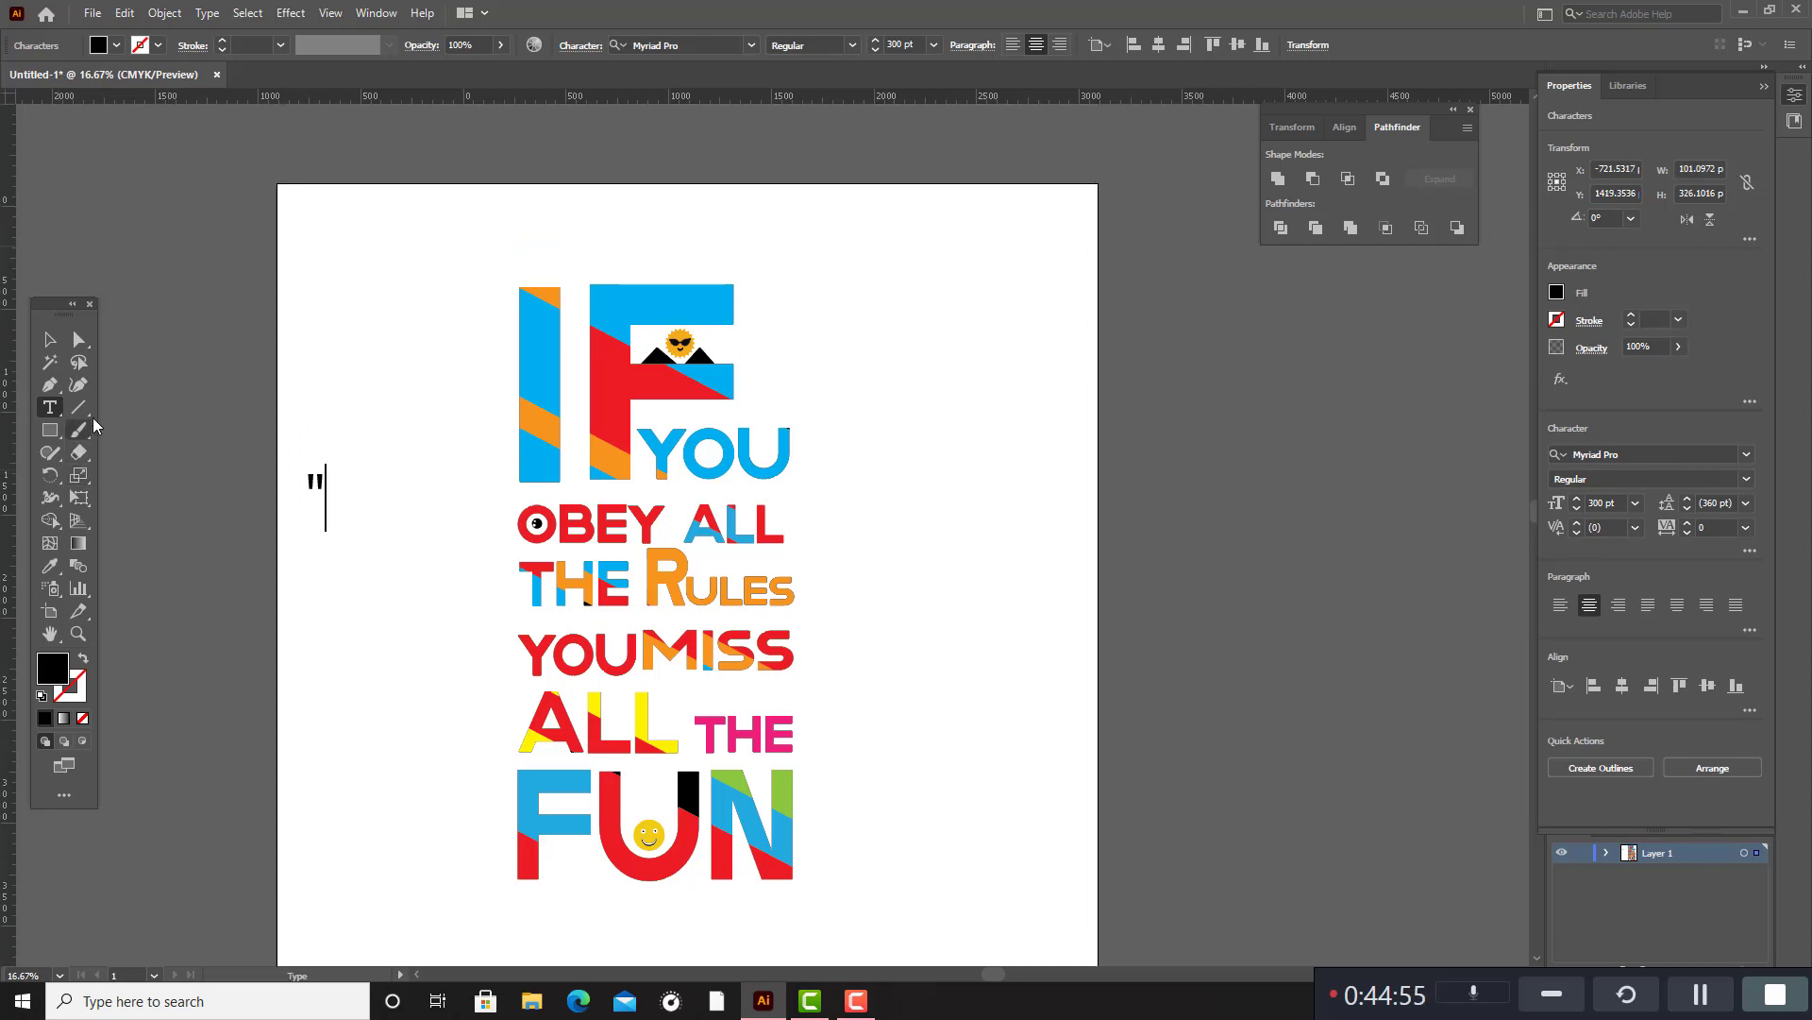
pyautogui.click(51, 342)
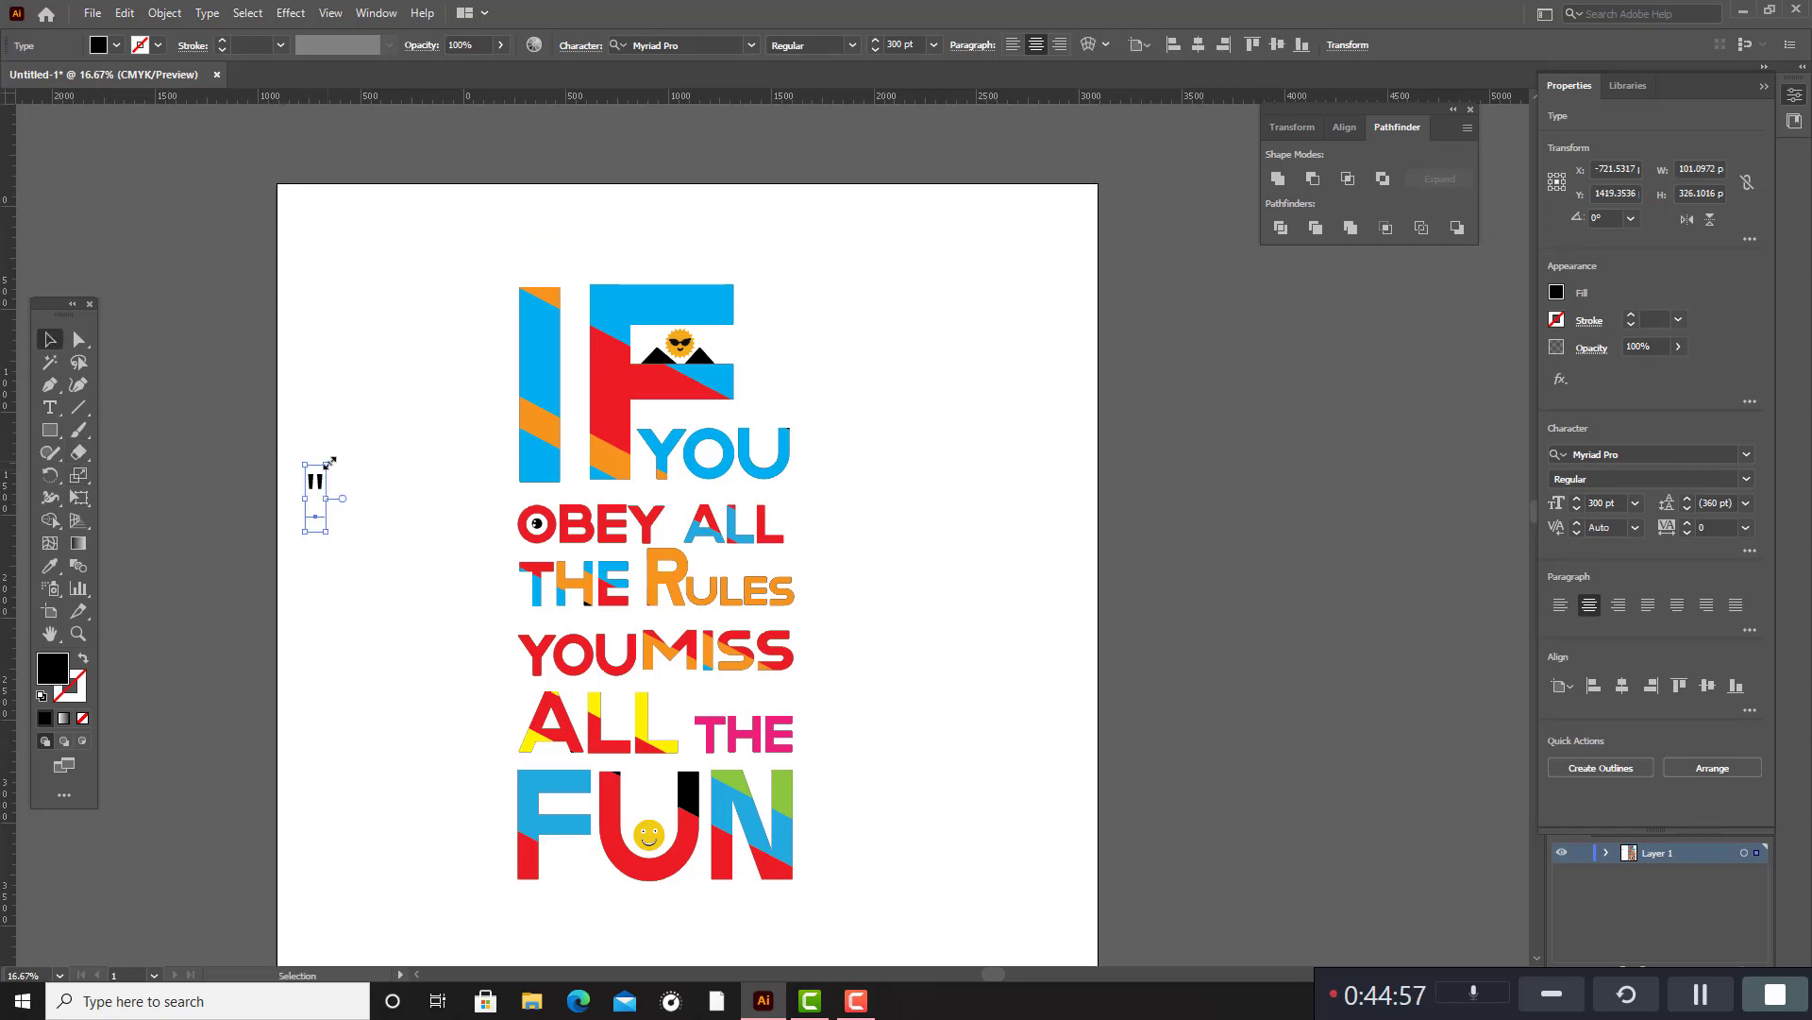
pyautogui.moveTo(330, 462); pyautogui.dragTo(461, 270)
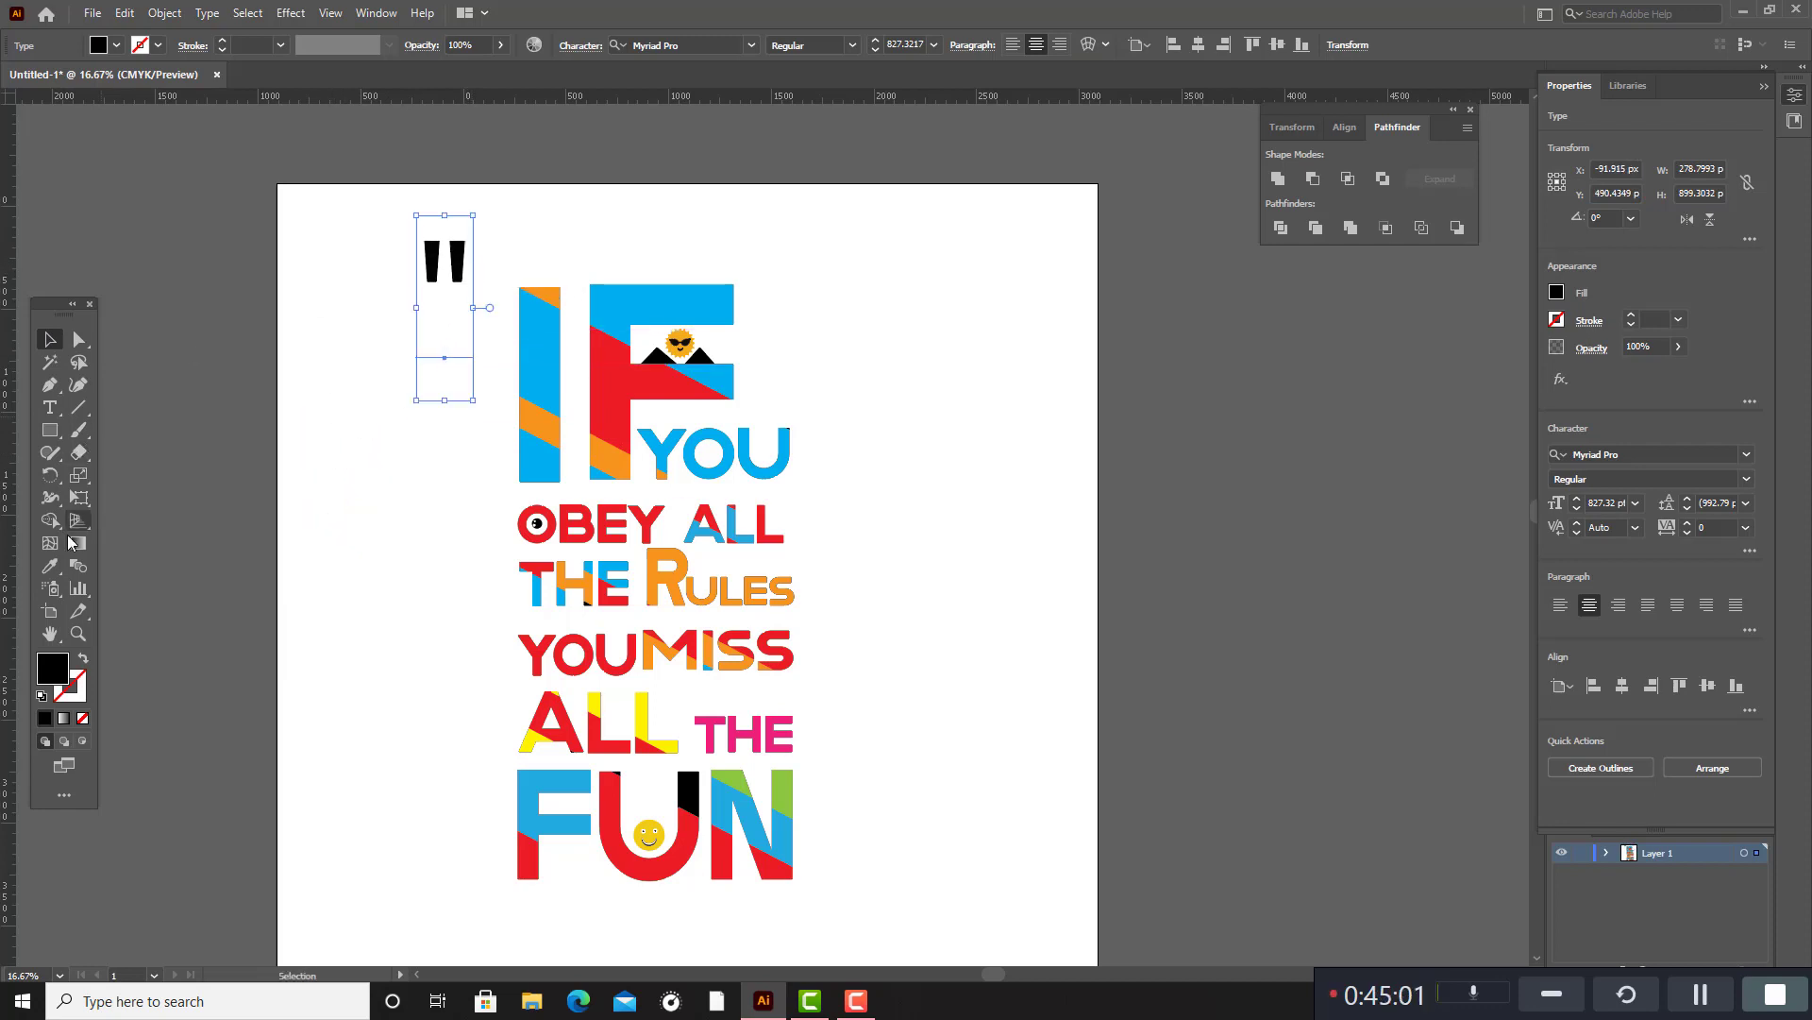
# Colour the quotation mark with the blue sampled from the I in IF.
pyautogui.click(50, 566)
pyautogui.click(563, 366)
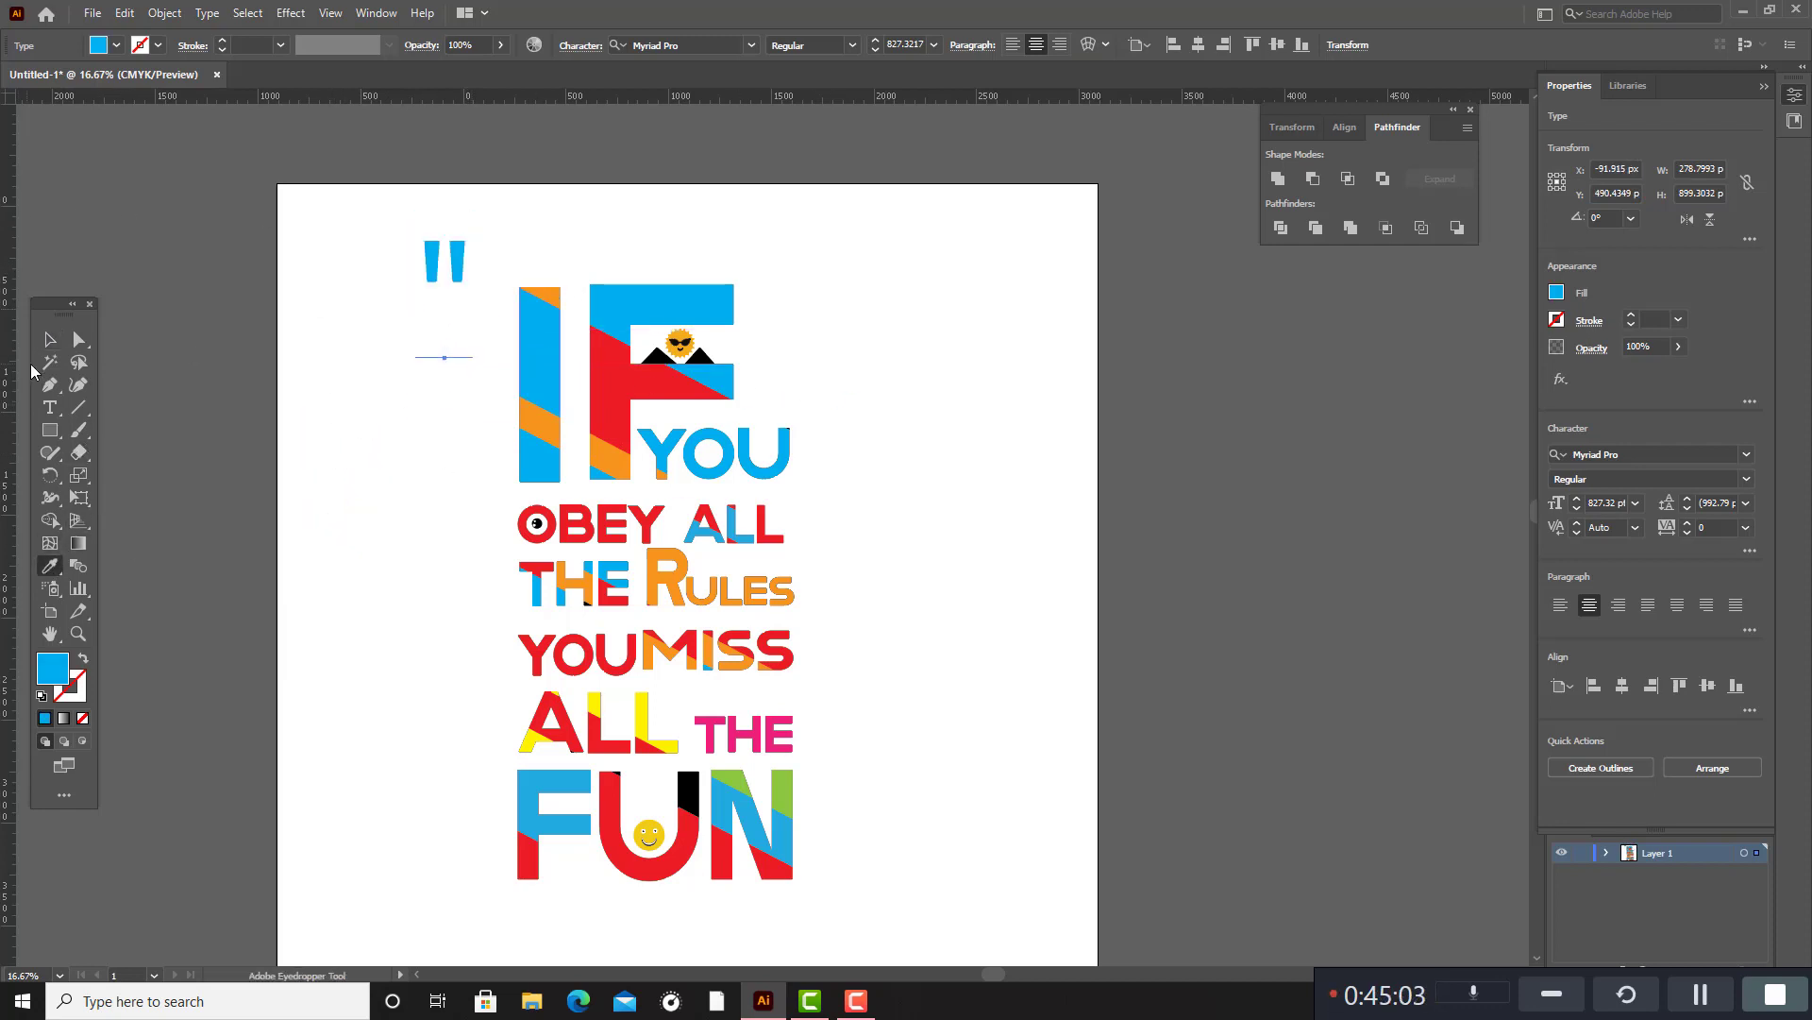
pyautogui.press('v')
pyautogui.click(456, 298)
# Duplicate the quotation mark to below and right of FUN and rotate the copy 180°.
pyautogui.moveTo(455, 278); pyautogui.dragTo(880, 909)
pyautogui.scroll(-3, 934, 850)
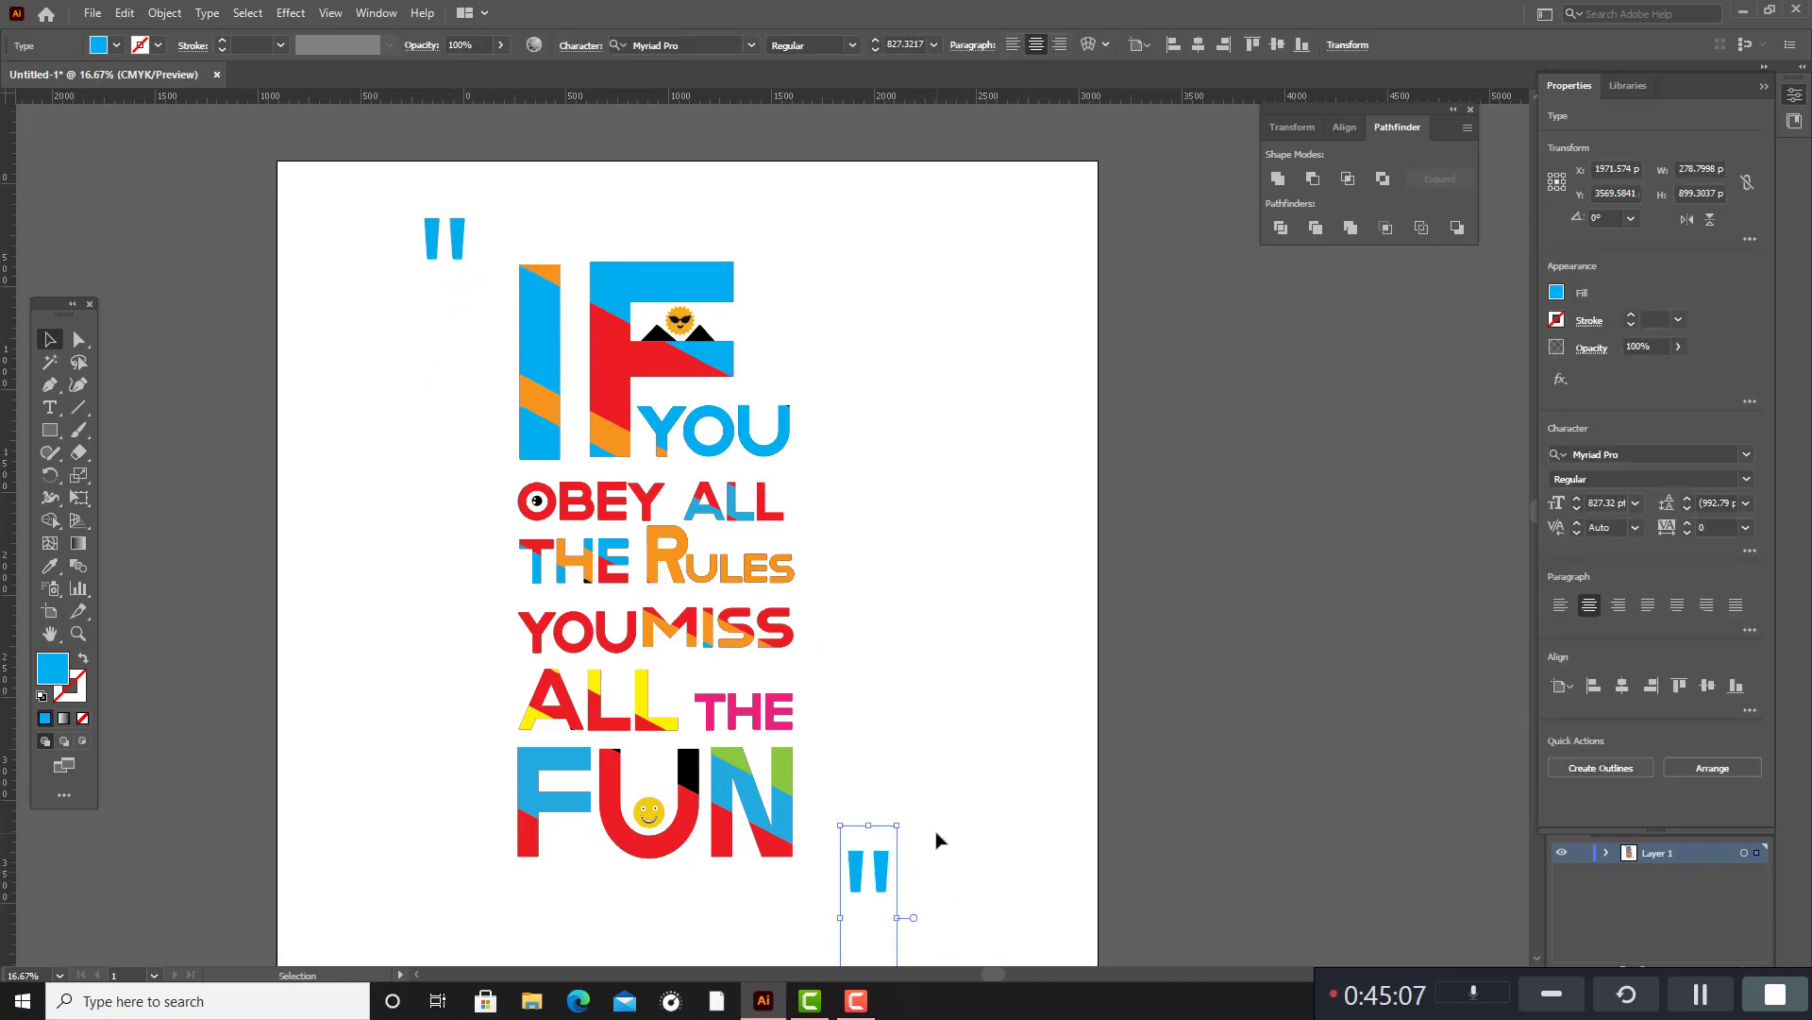
pyautogui.moveTo(914, 690); pyautogui.dragTo(804, 950)
pyautogui.moveTo(889, 809); pyautogui.dragTo(878, 724)
# Convert the two quotation marks together from live text into outlined vector shapes.
pyautogui.scroll(1, 913, 774)
pyautogui.scroll(2, 913, 780)
pyautogui.keyDown('shift'); pyautogui.click(463, 282); pyautogui.keyUp('shift')
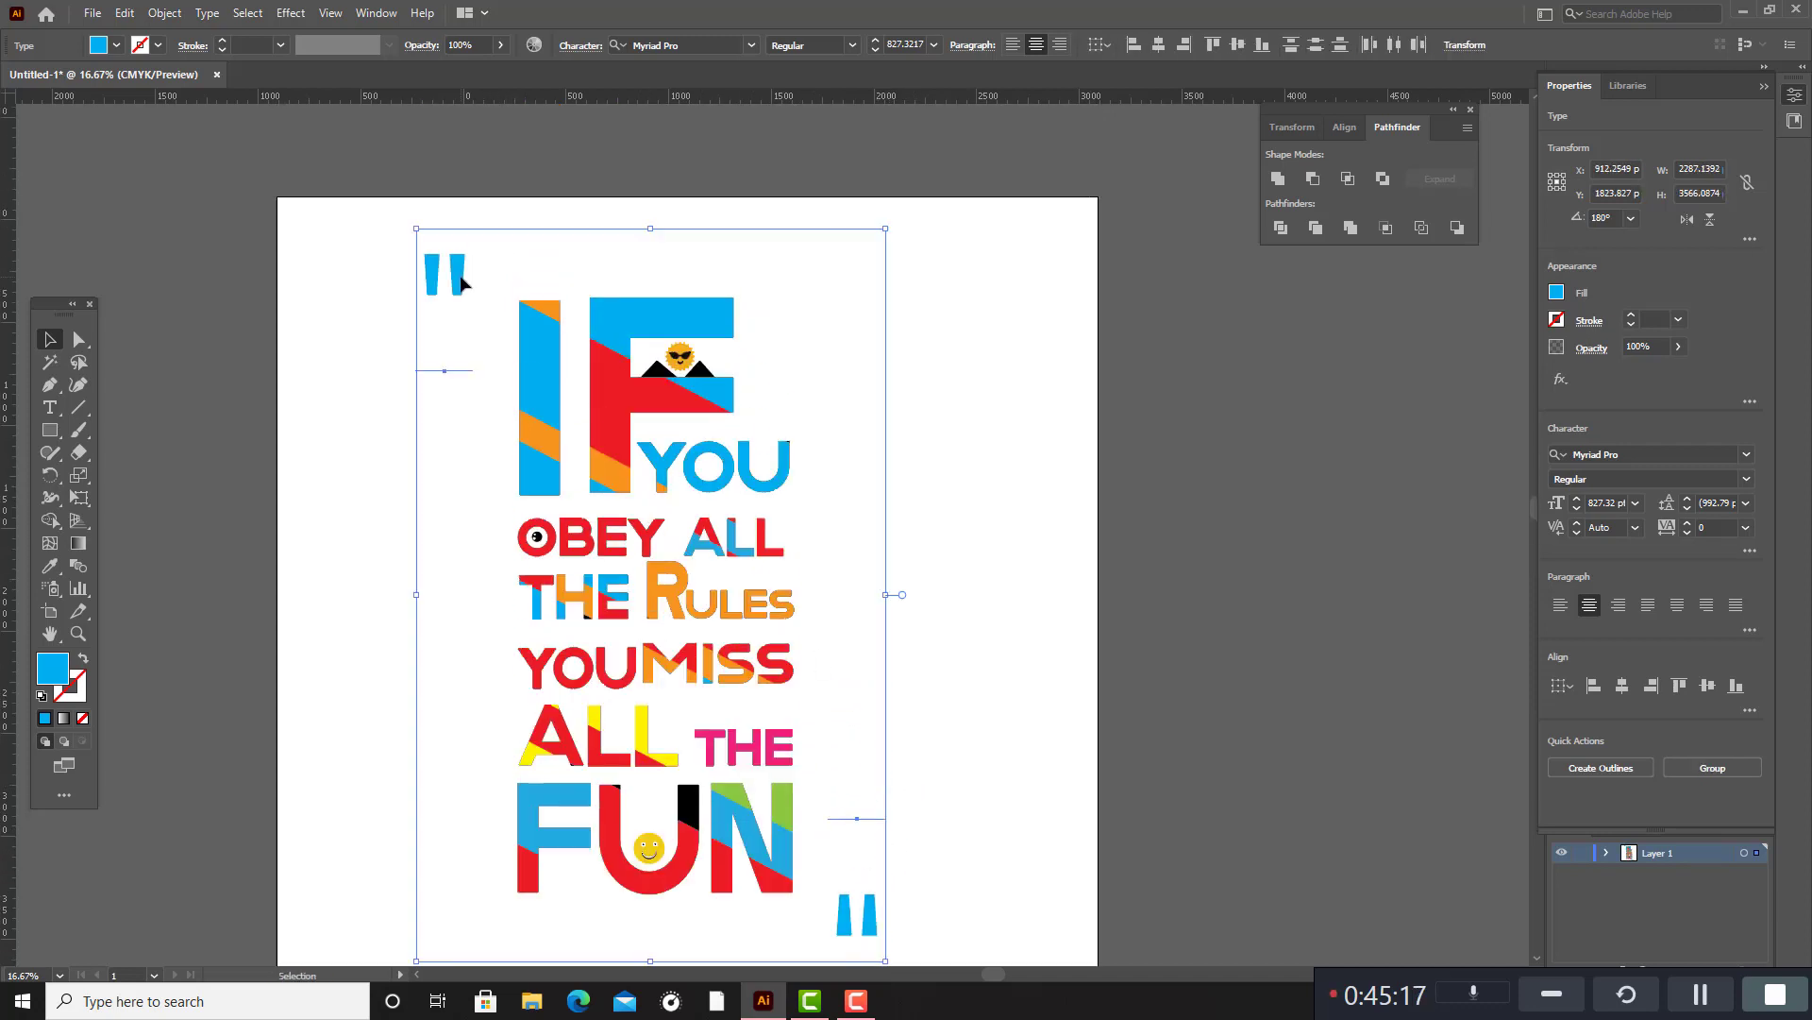
pyautogui.click(170, 13)
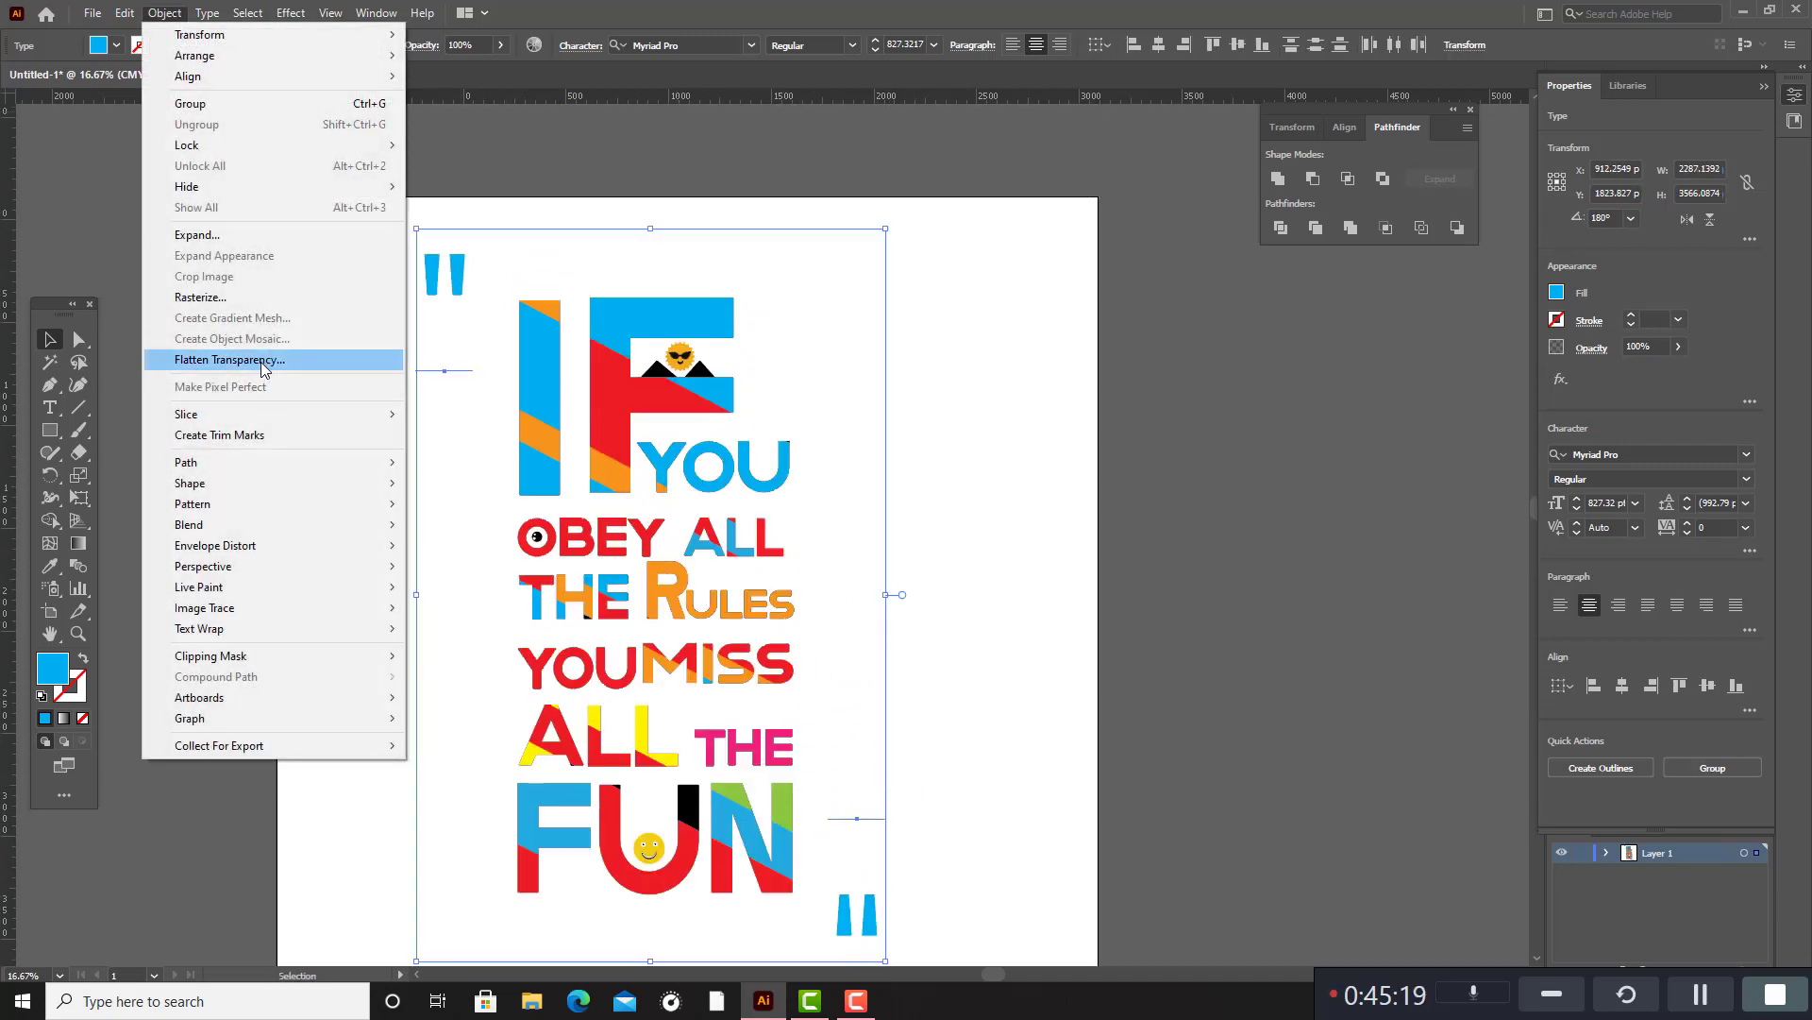
pyautogui.click(217, 360)
pyautogui.click(948, 667)
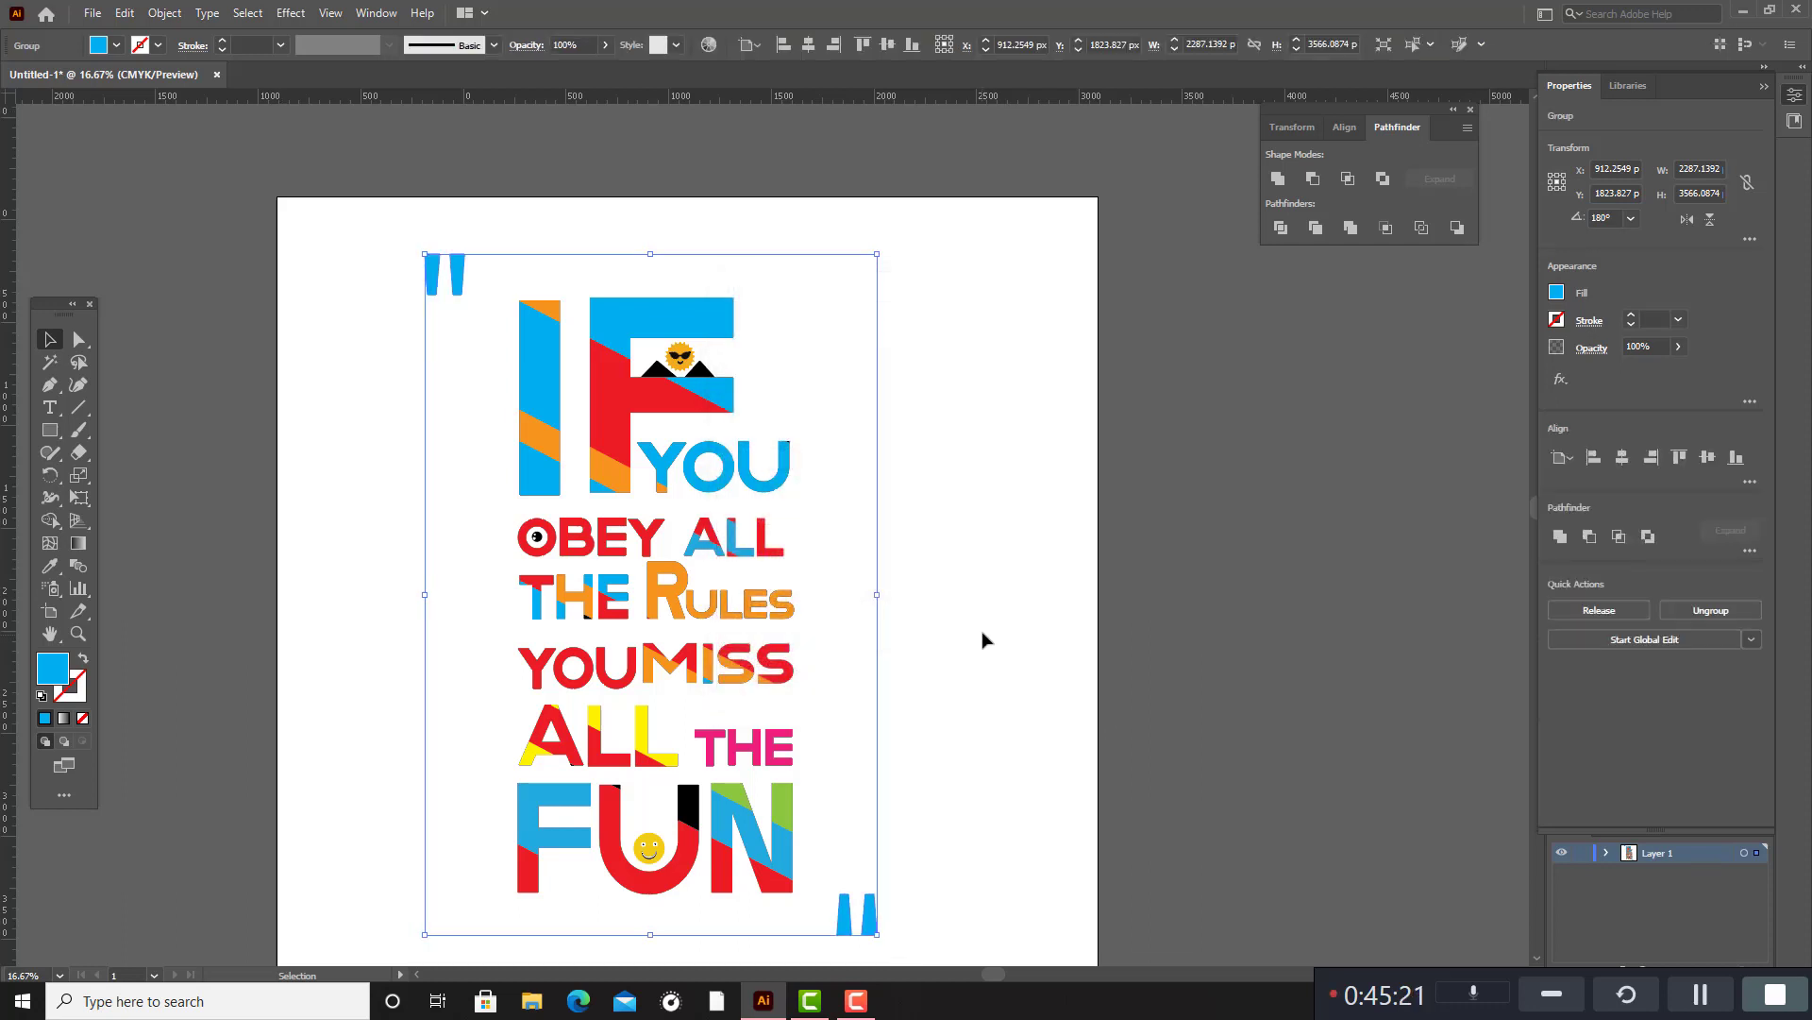
pyautogui.click(980, 630)
# Move the whole design, including both quotation marks, slightly to the right on the artboard.
pyautogui.scroll(-1, 978, 626)
pyautogui.scroll(1, 977, 623)
pyautogui.moveTo(319, 168); pyautogui.dragTo(1031, 958)
pyautogui.moveTo(782, 755); pyautogui.dragTo(793, 764)
pyautogui.click(895, 689)
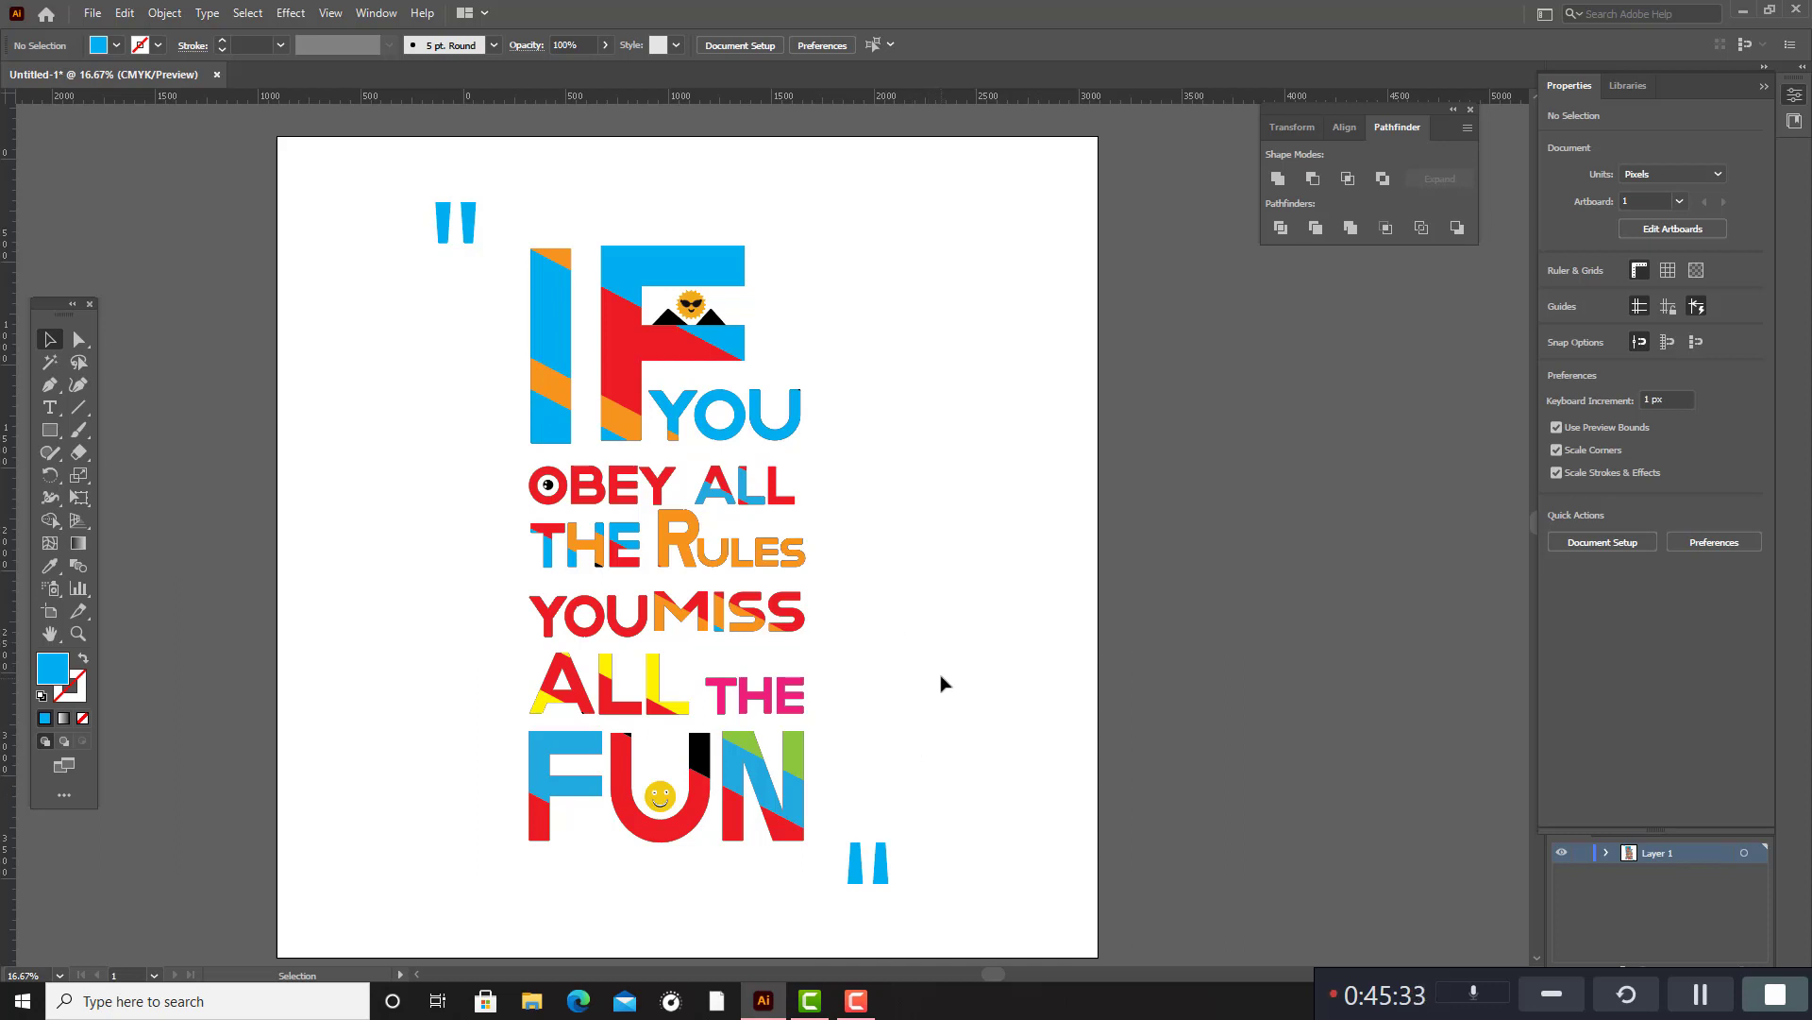
# Draw a small blue circle about 78 px across on the empty canvas beside the artboard.
pyautogui.click(50, 431)
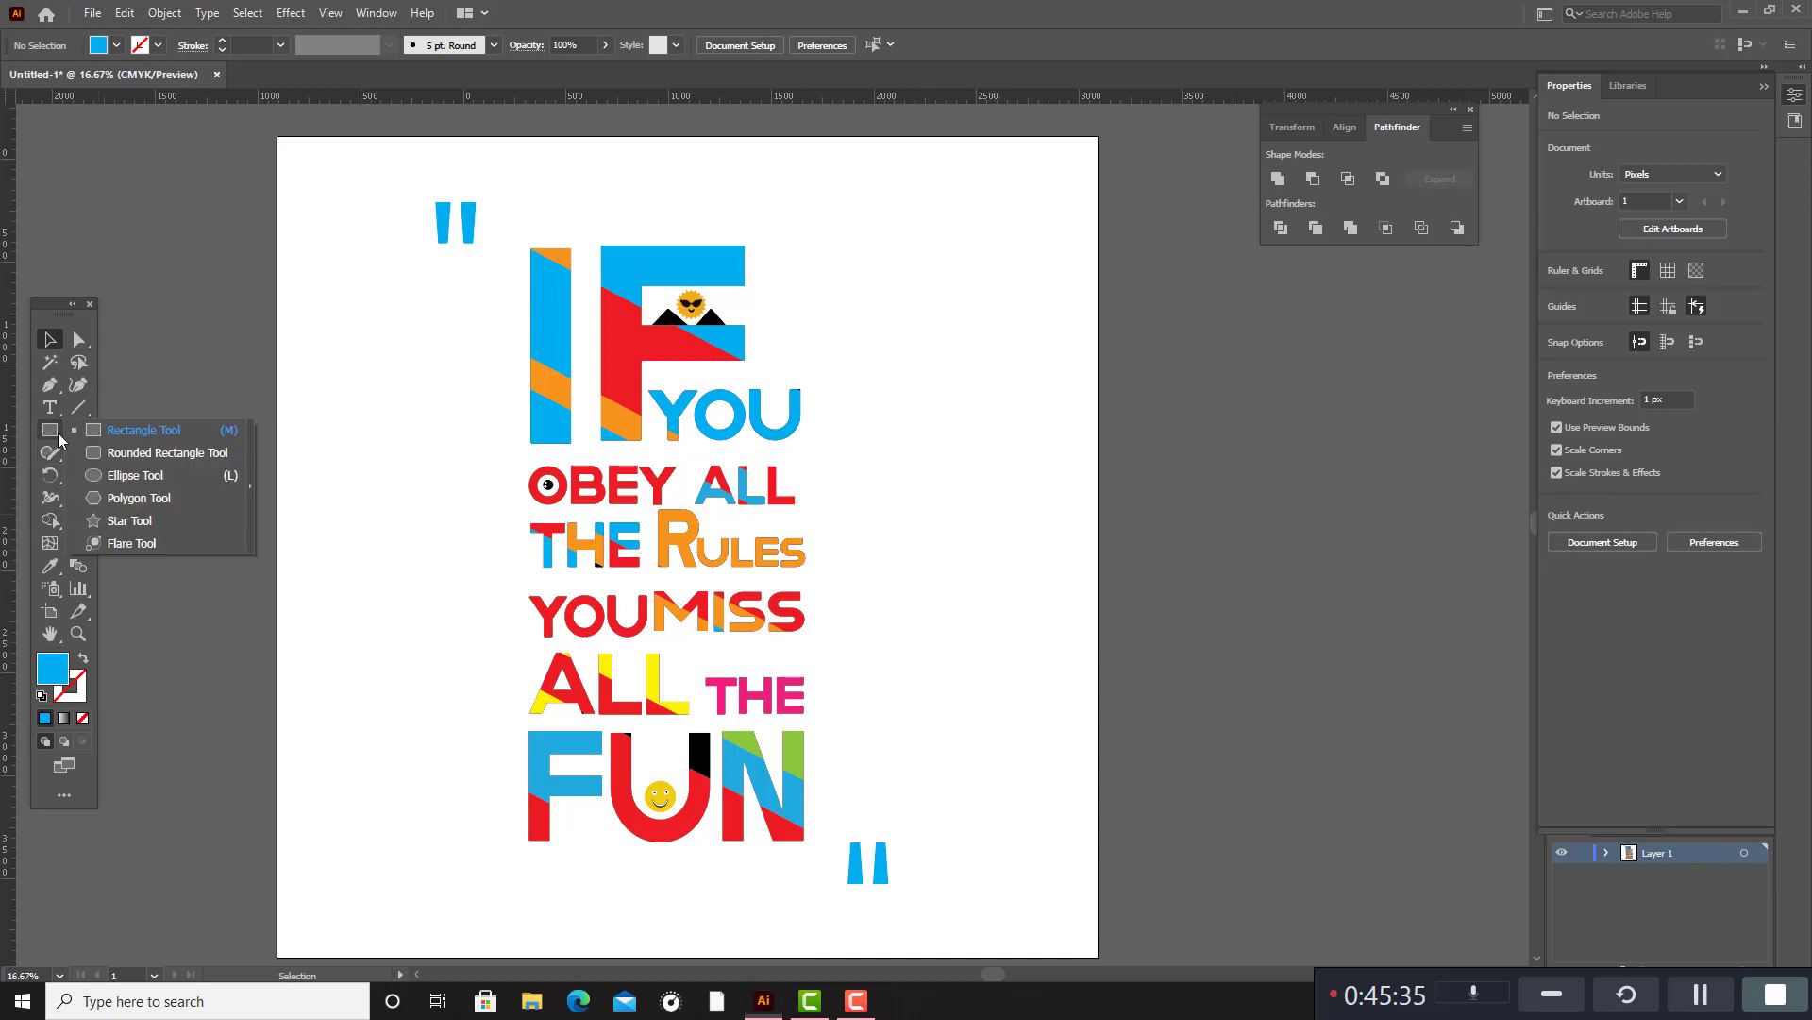
pyautogui.click(135, 475)
pyautogui.moveTo(190, 563); pyautogui.dragTo(197, 569)
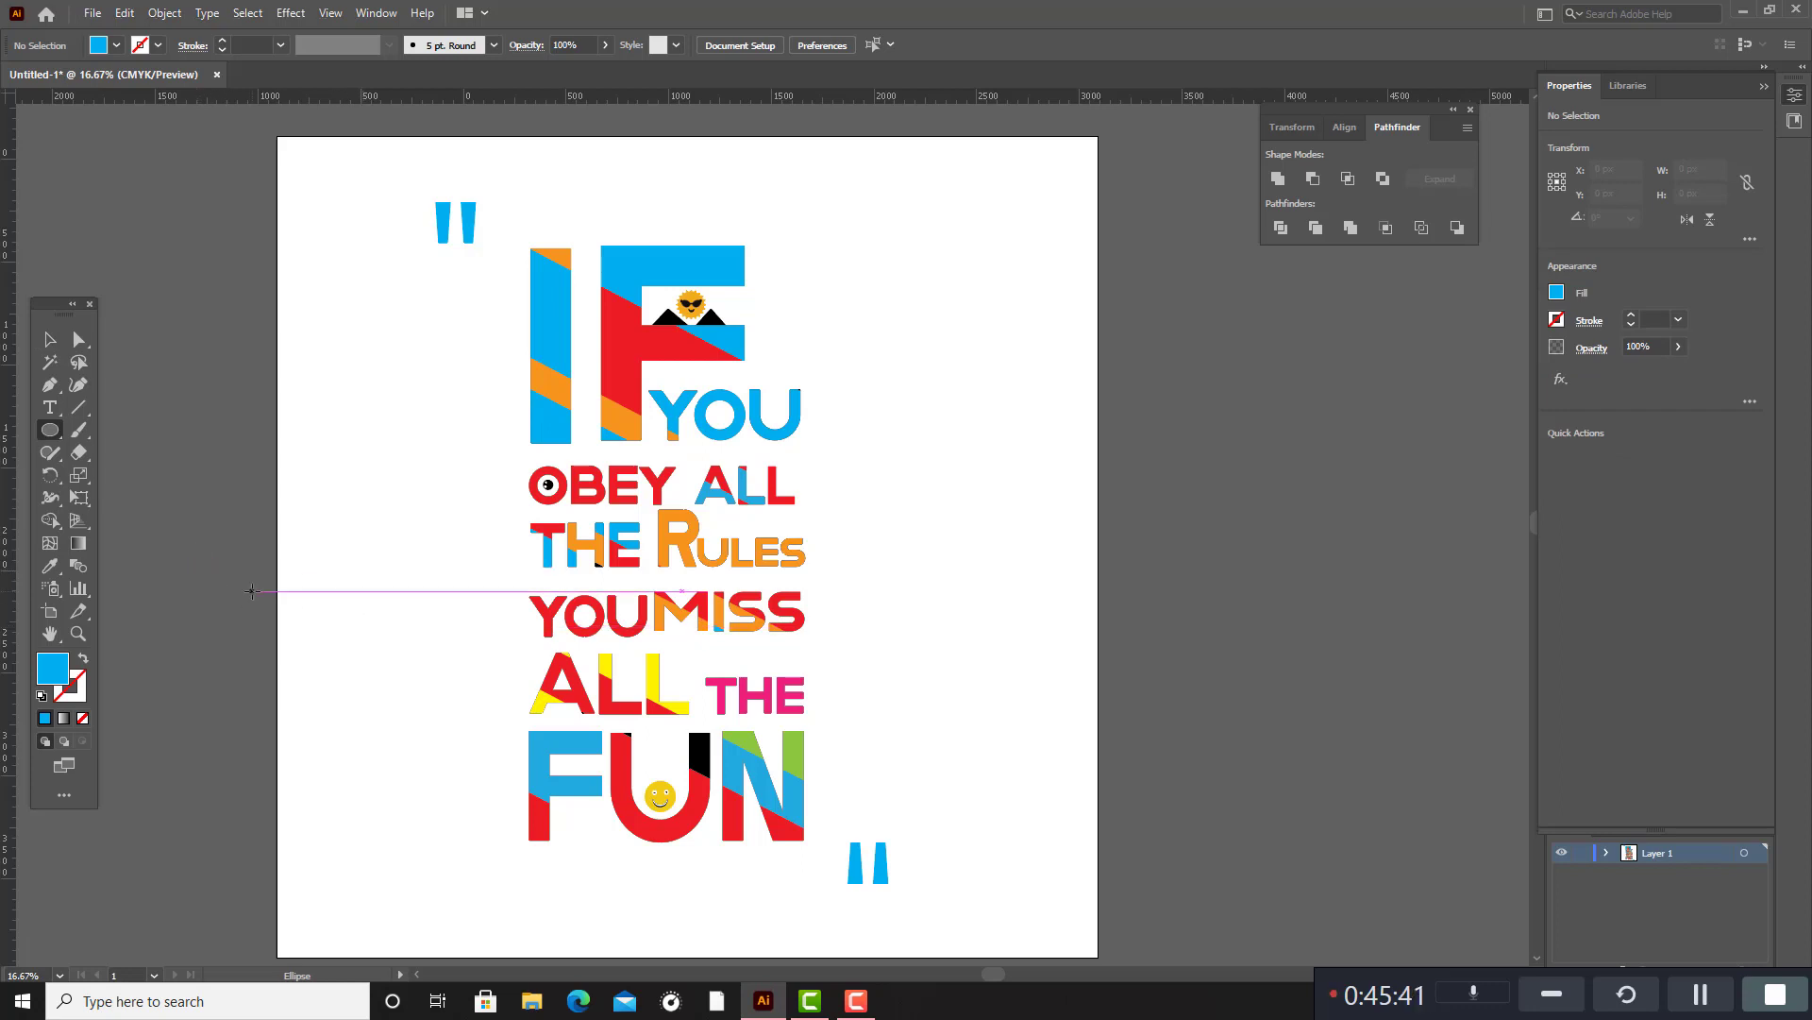
pyautogui.moveTo(246, 594); pyautogui.dragTo(255, 602)
pyautogui.click(255, 602)
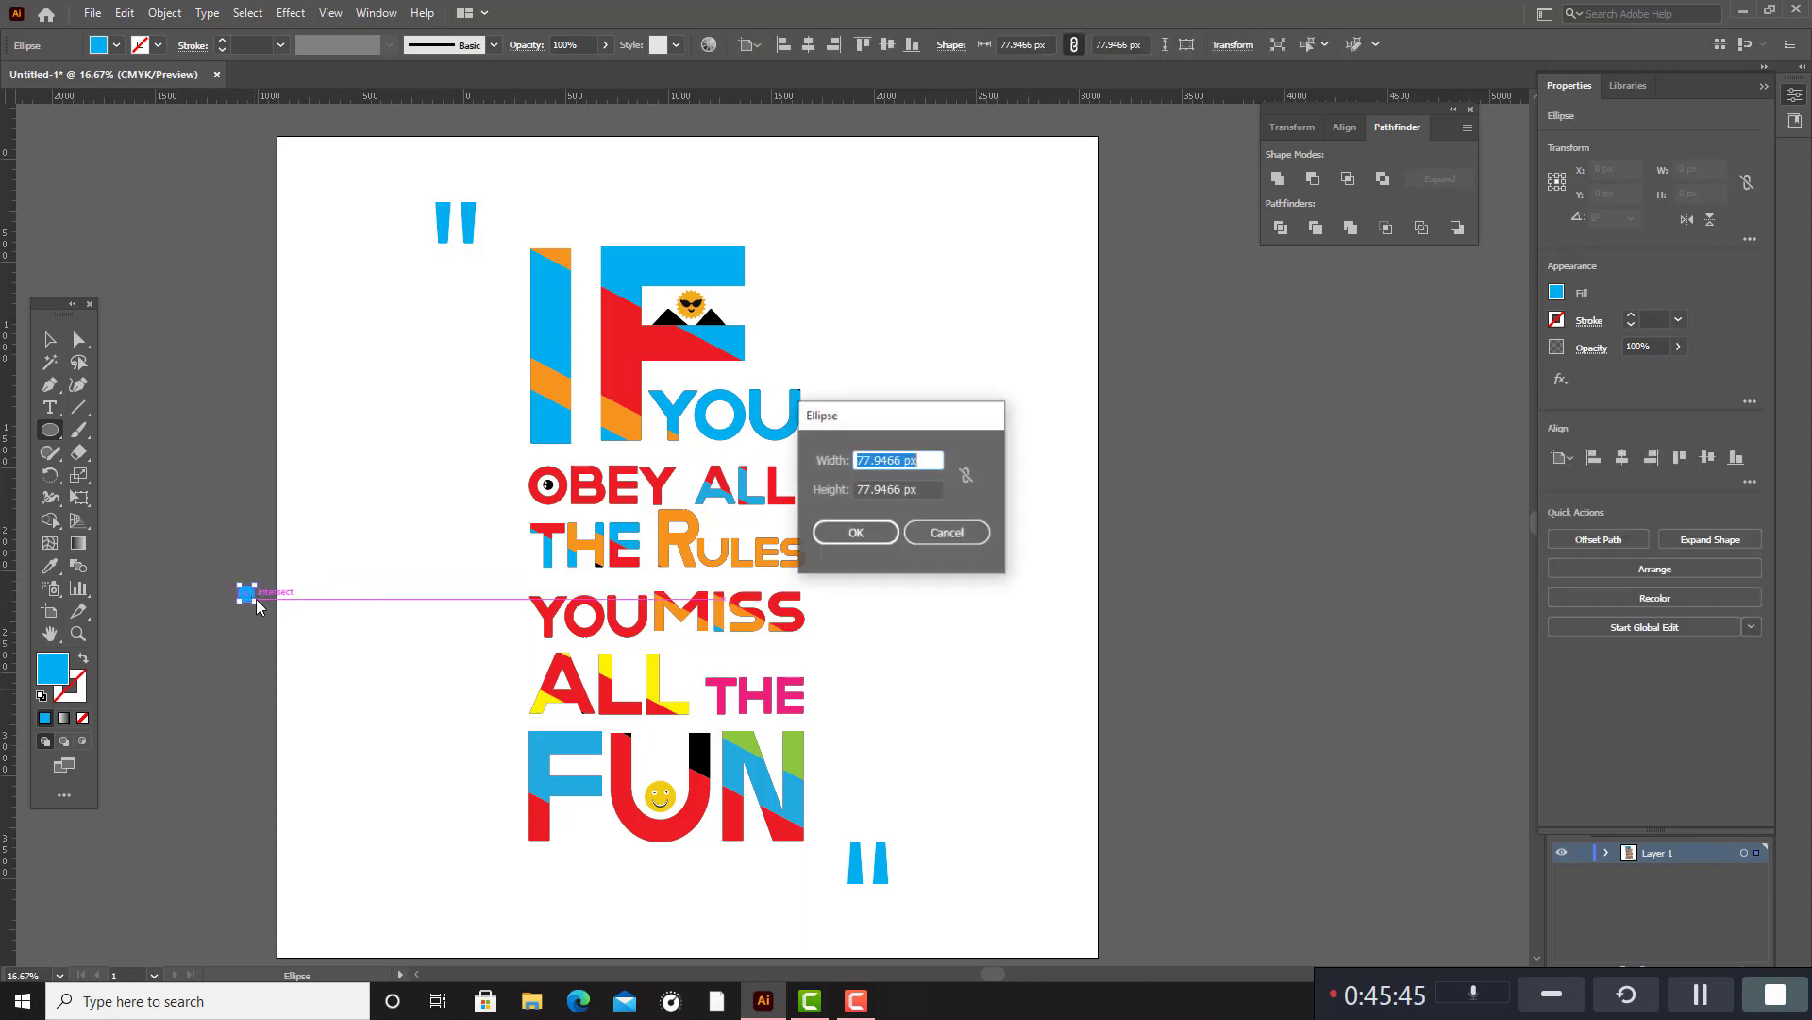
pyautogui.click(944, 532)
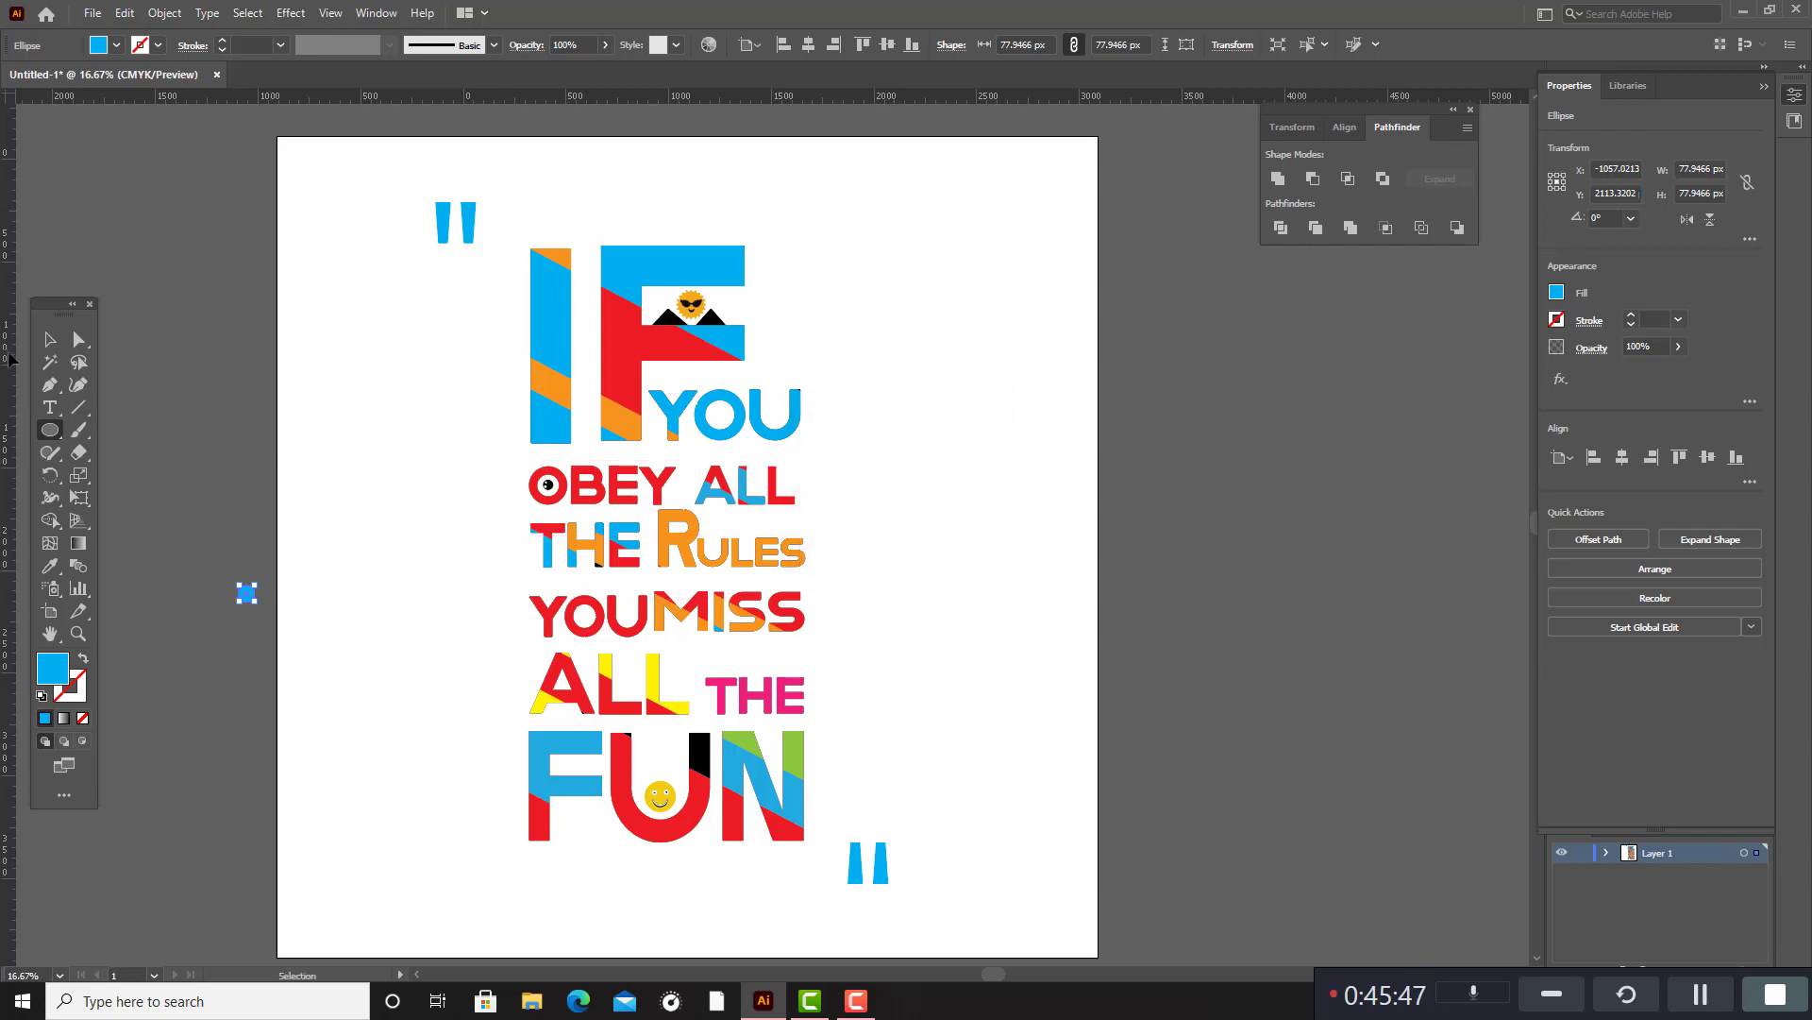
# Scale the small blue circle down proportionally to about 38 px across.
pyautogui.press('v')
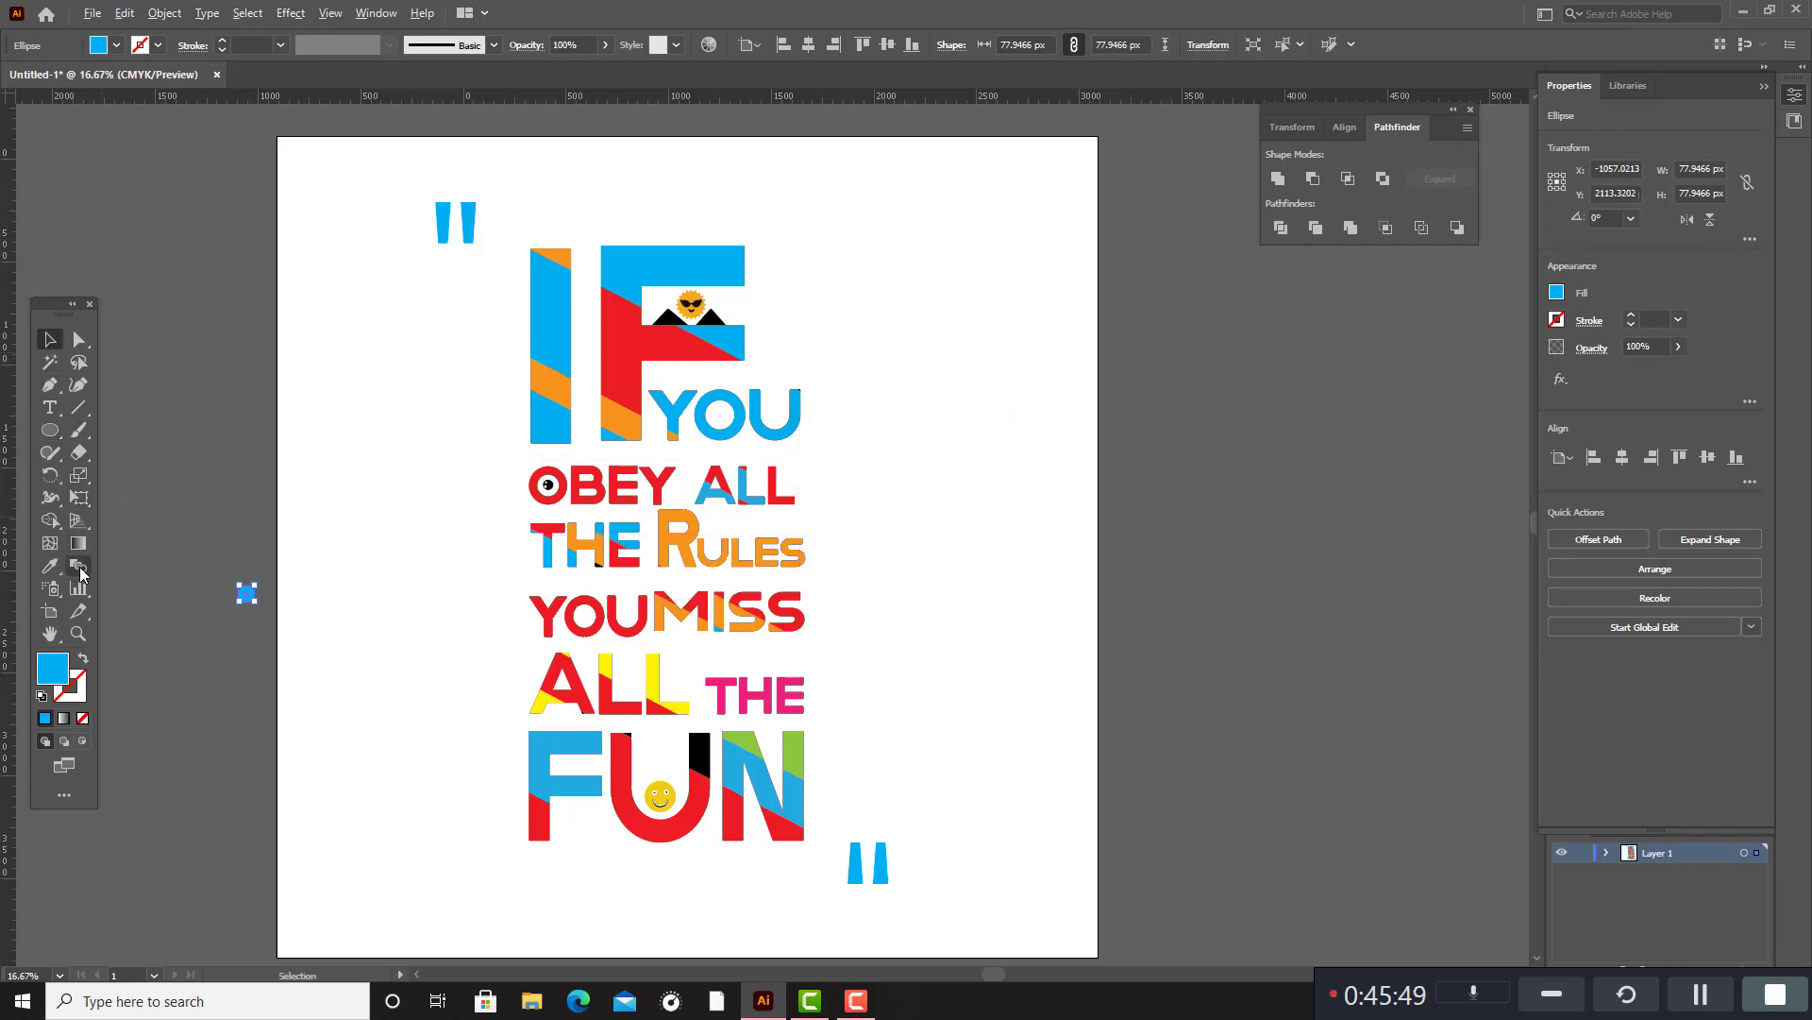
pyautogui.scroll(4, 235, 584)
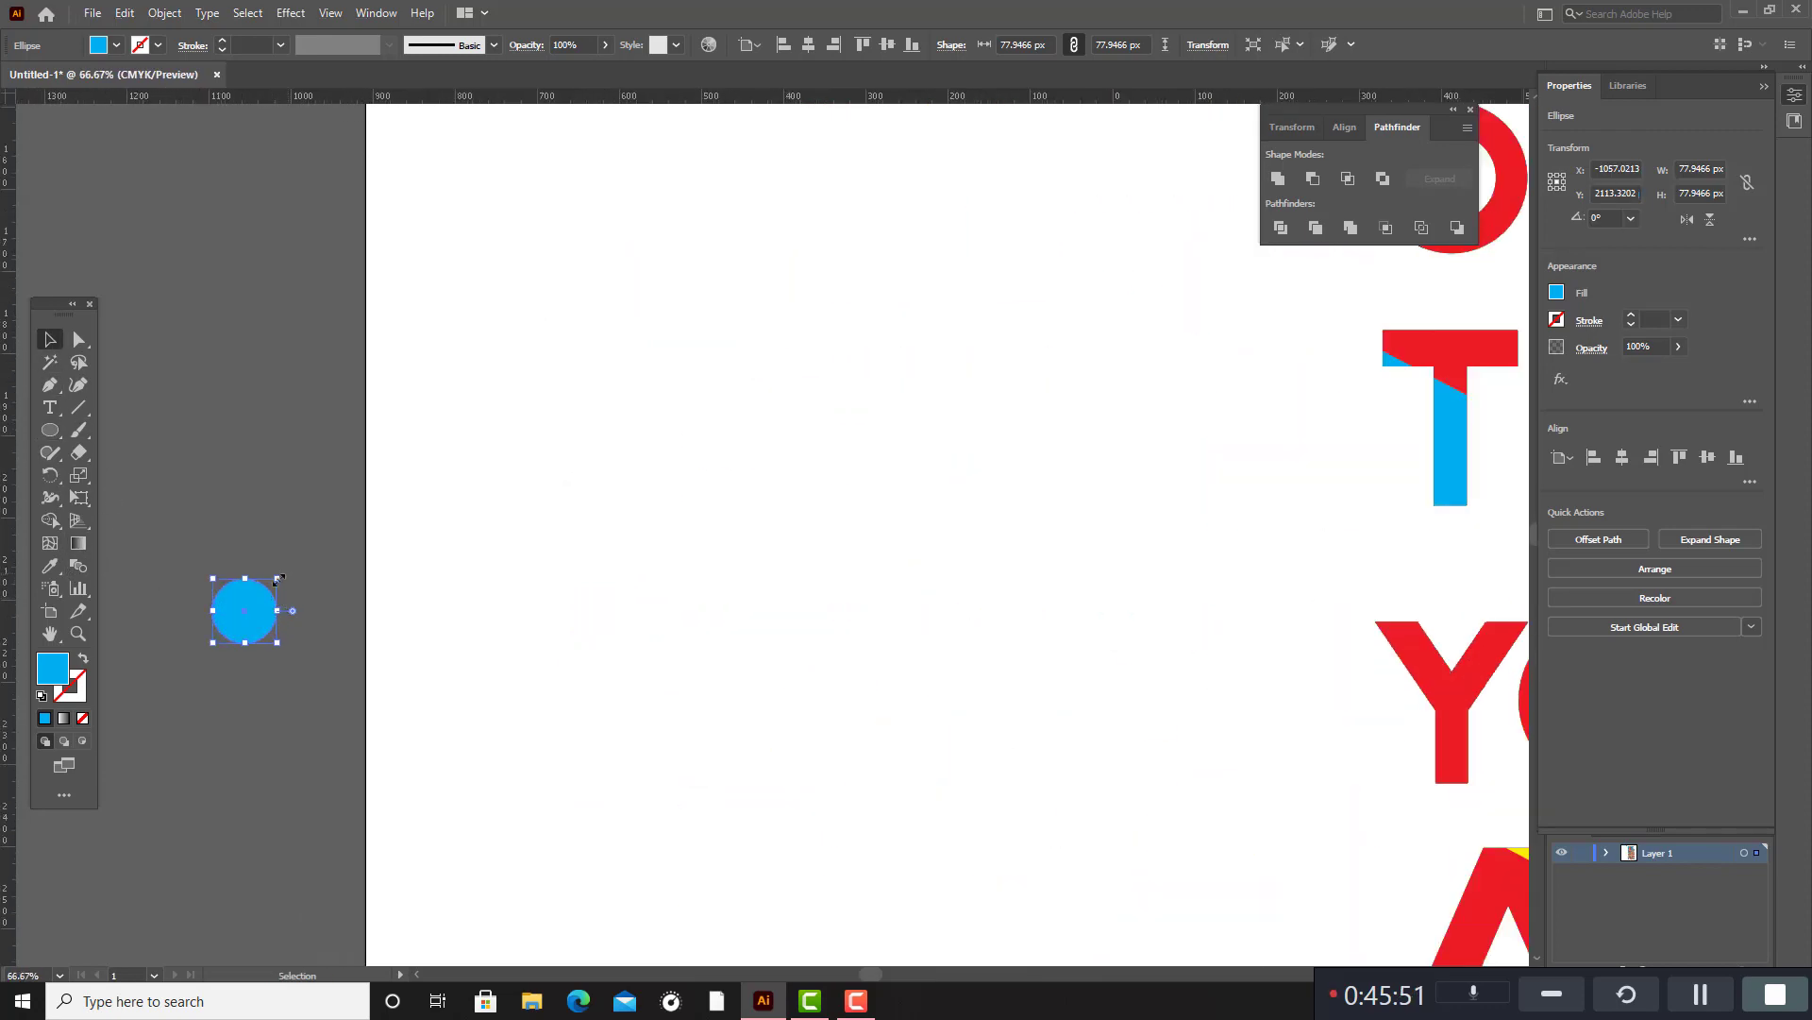
pyautogui.moveTo(278, 578); pyautogui.dragTo(261, 596)
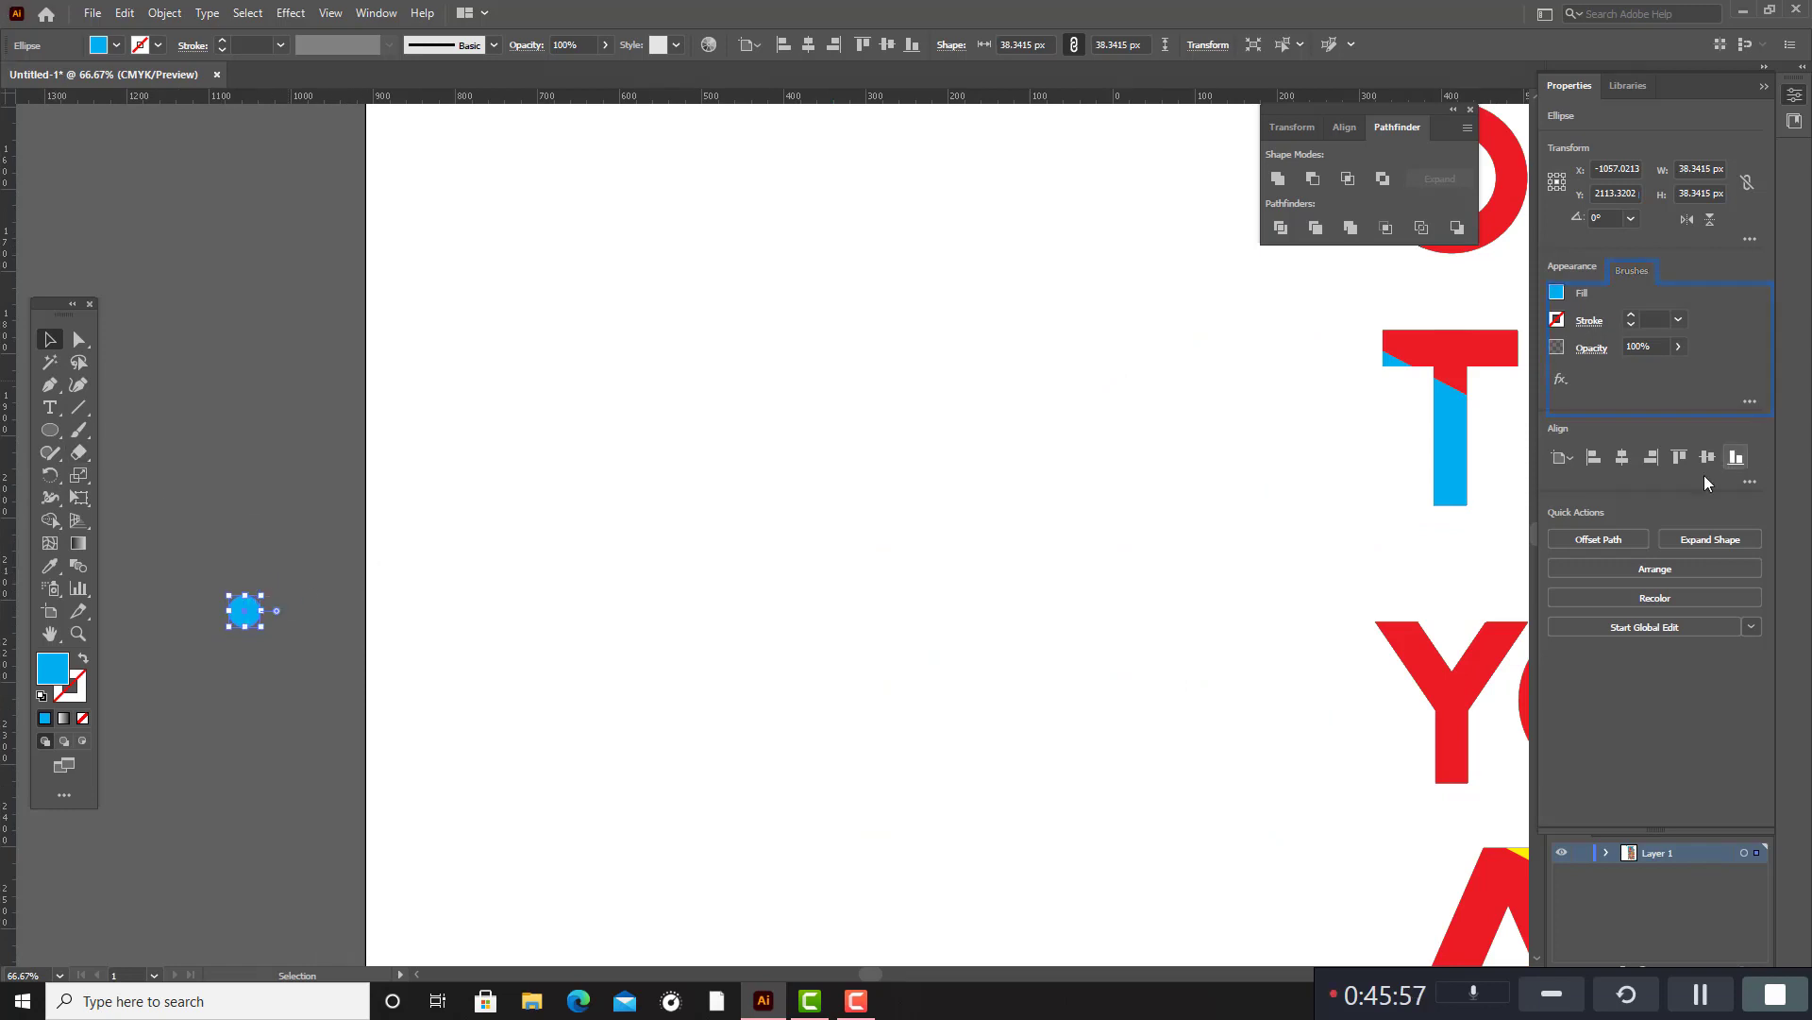
pyautogui.click(640, 495)
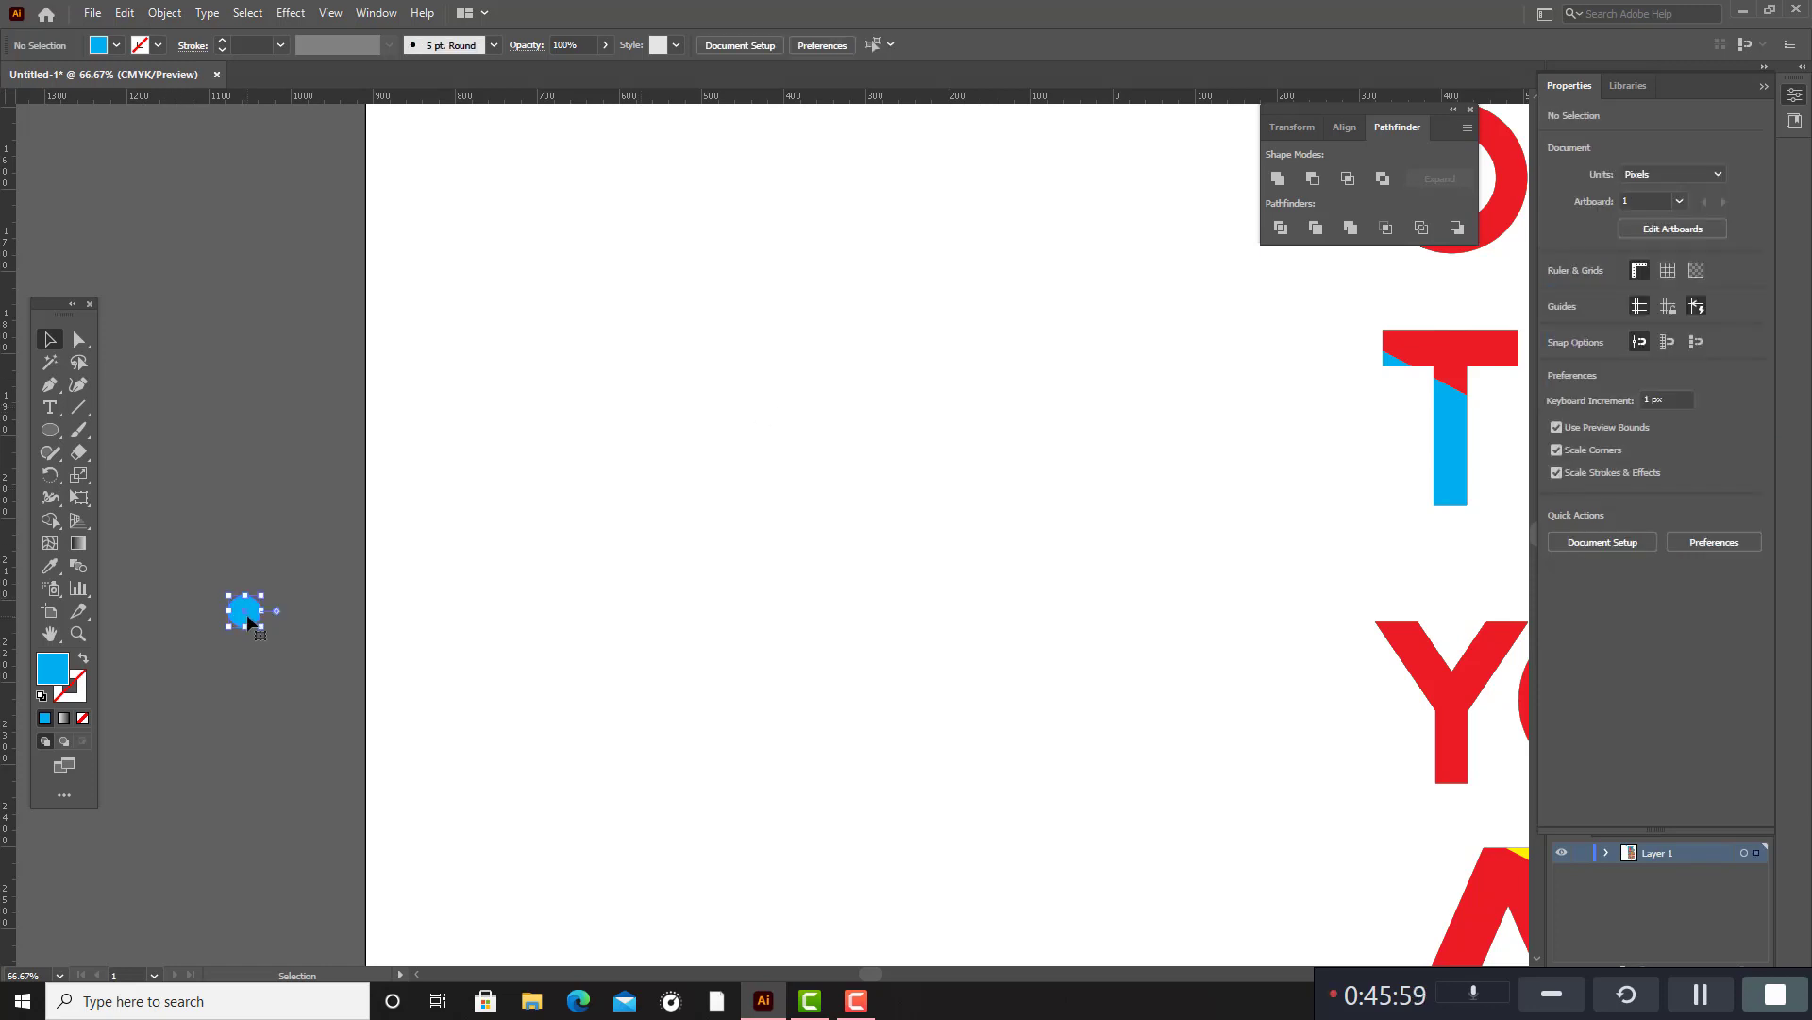
pyautogui.click(746, 558)
# Start a new Scatter Brush from the small blue circle.
pyautogui.click(376, 12)
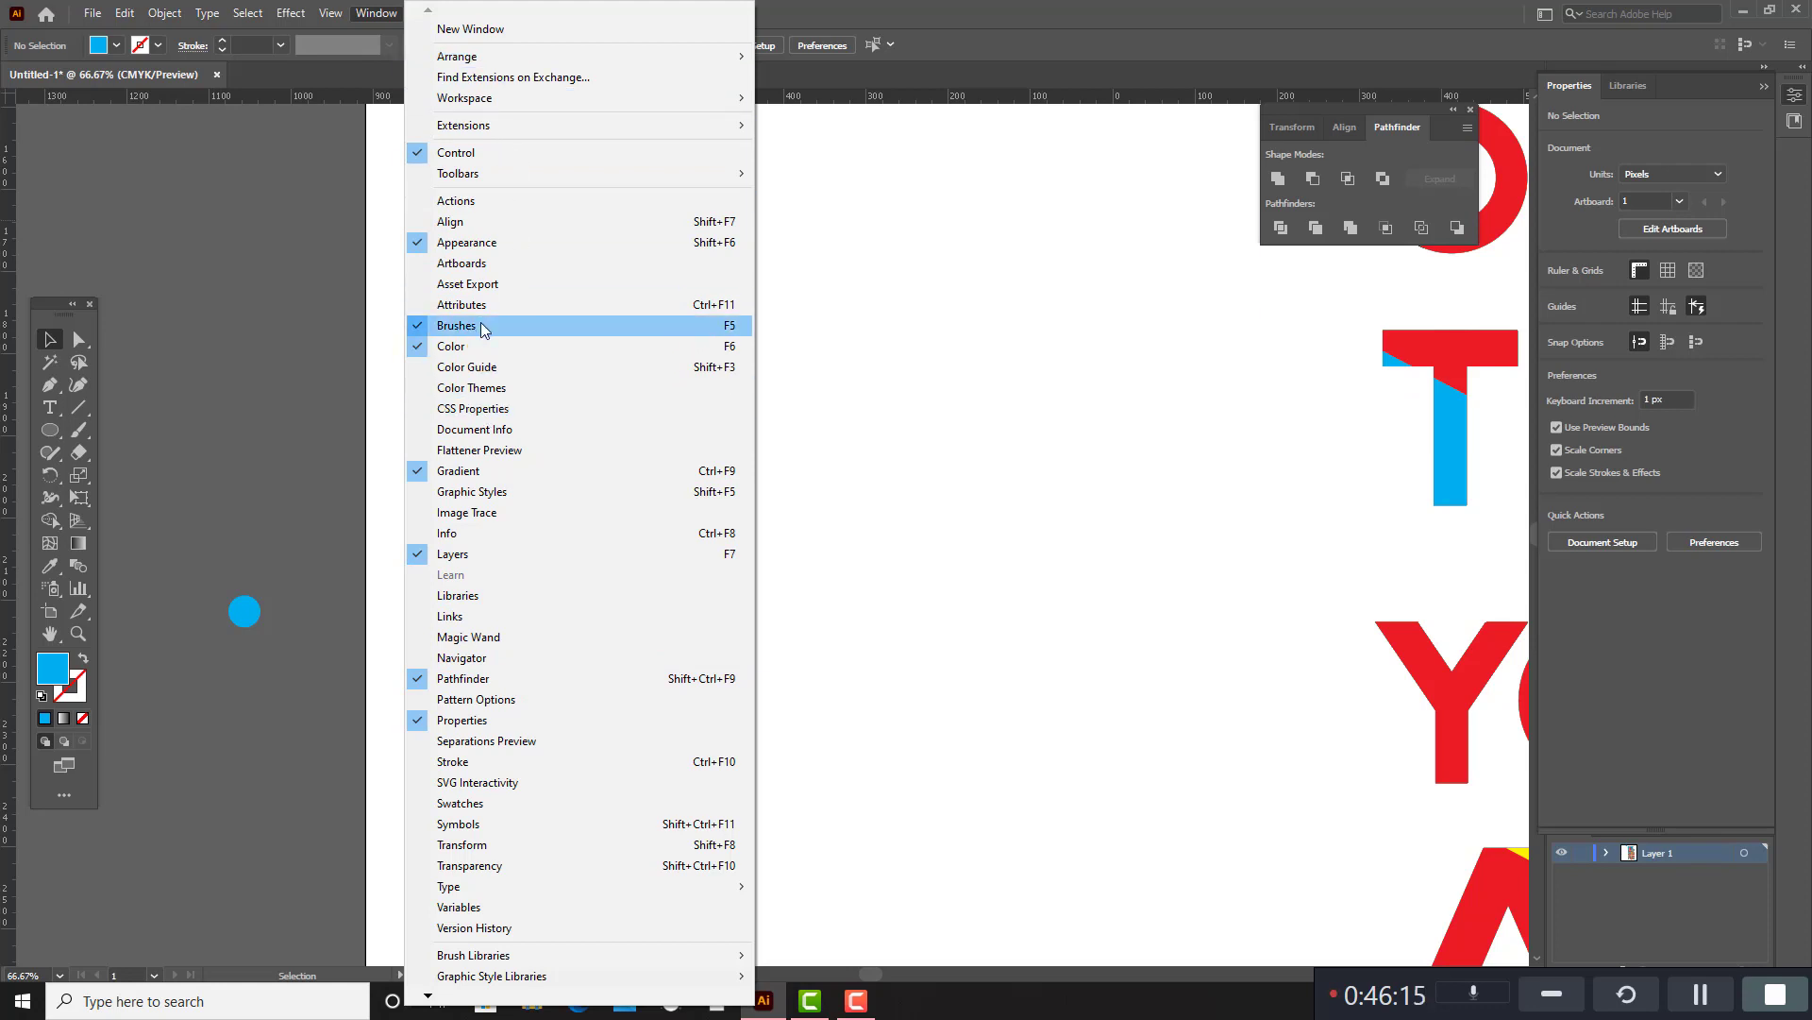
pyautogui.click(1084, 355)
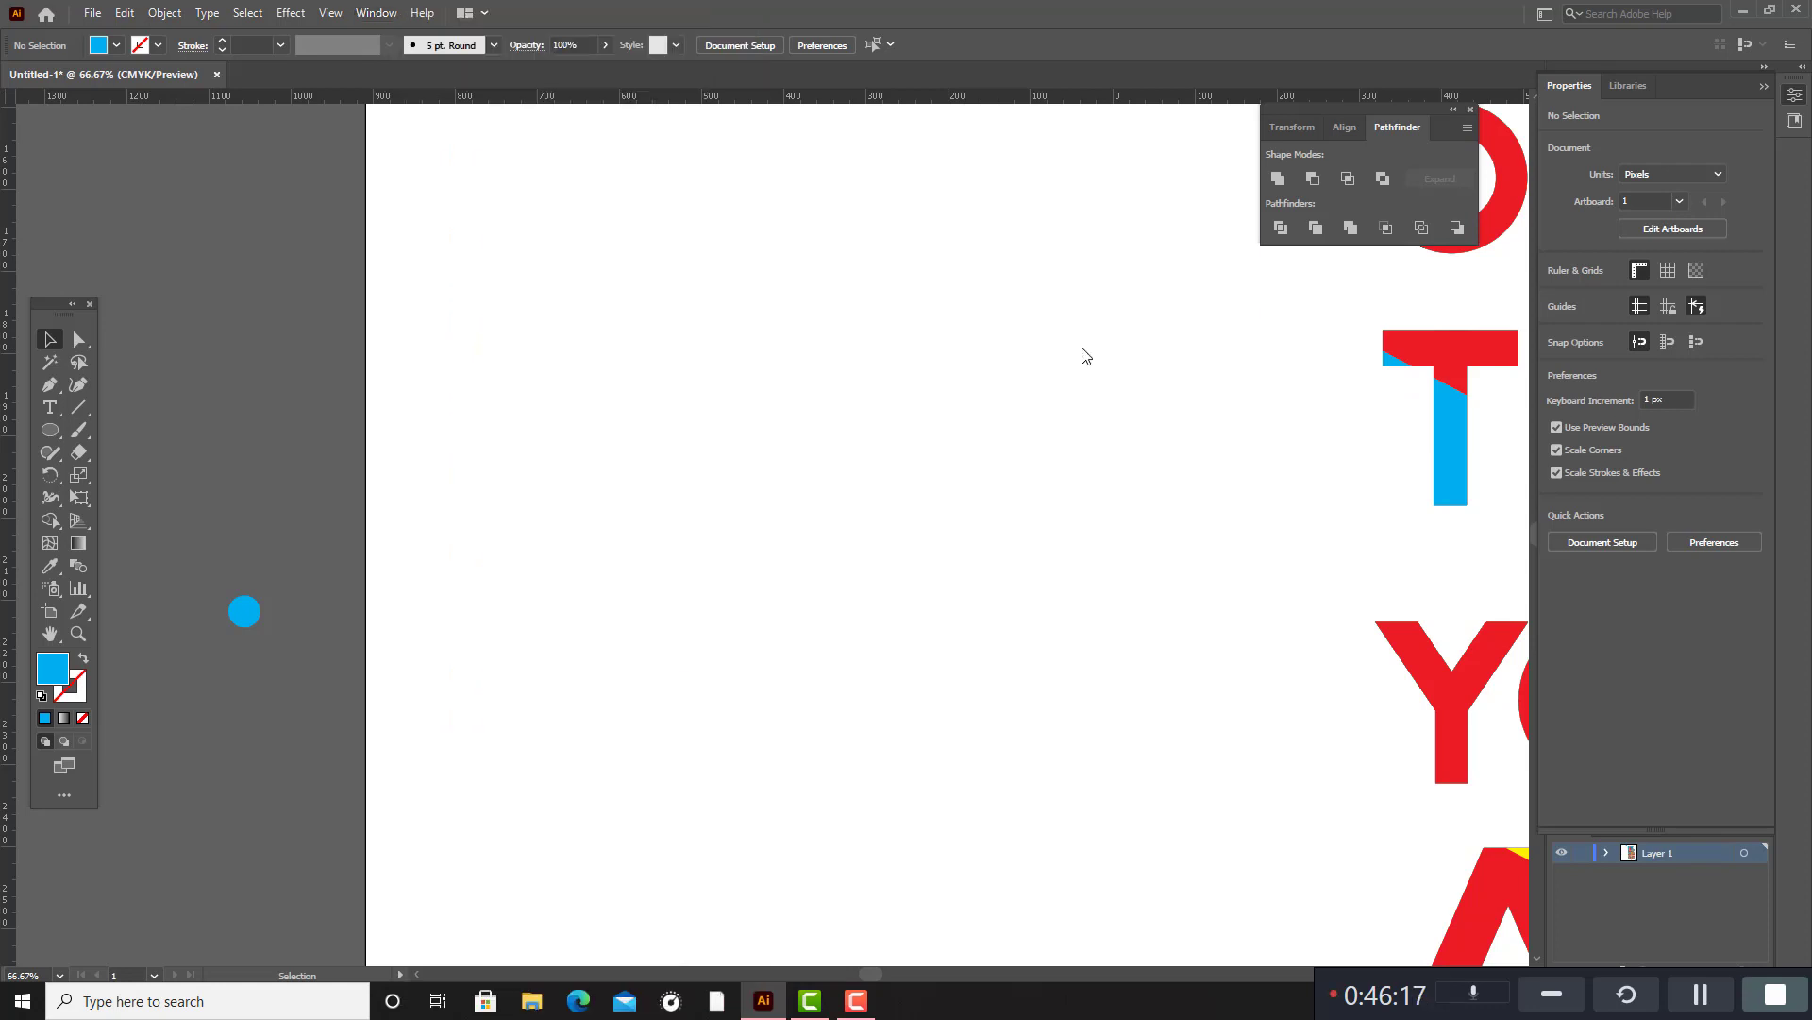
pyautogui.click(1764, 86)
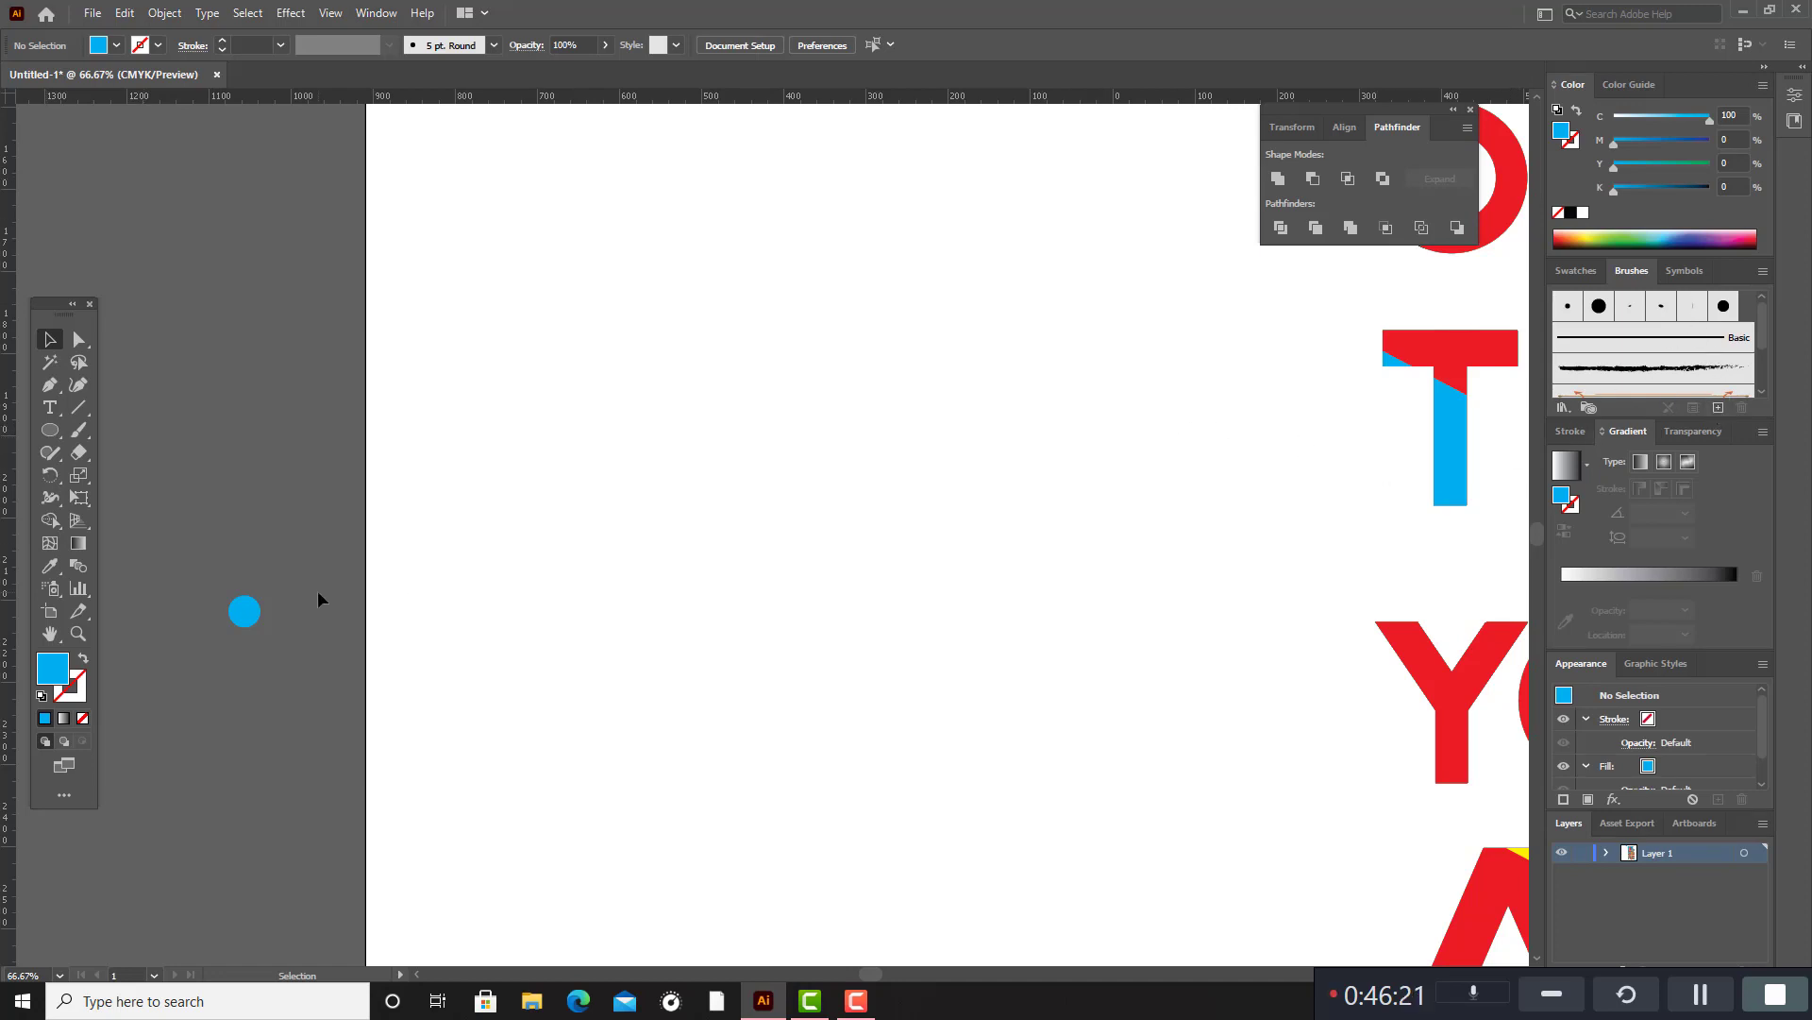
pyautogui.click(261, 618)
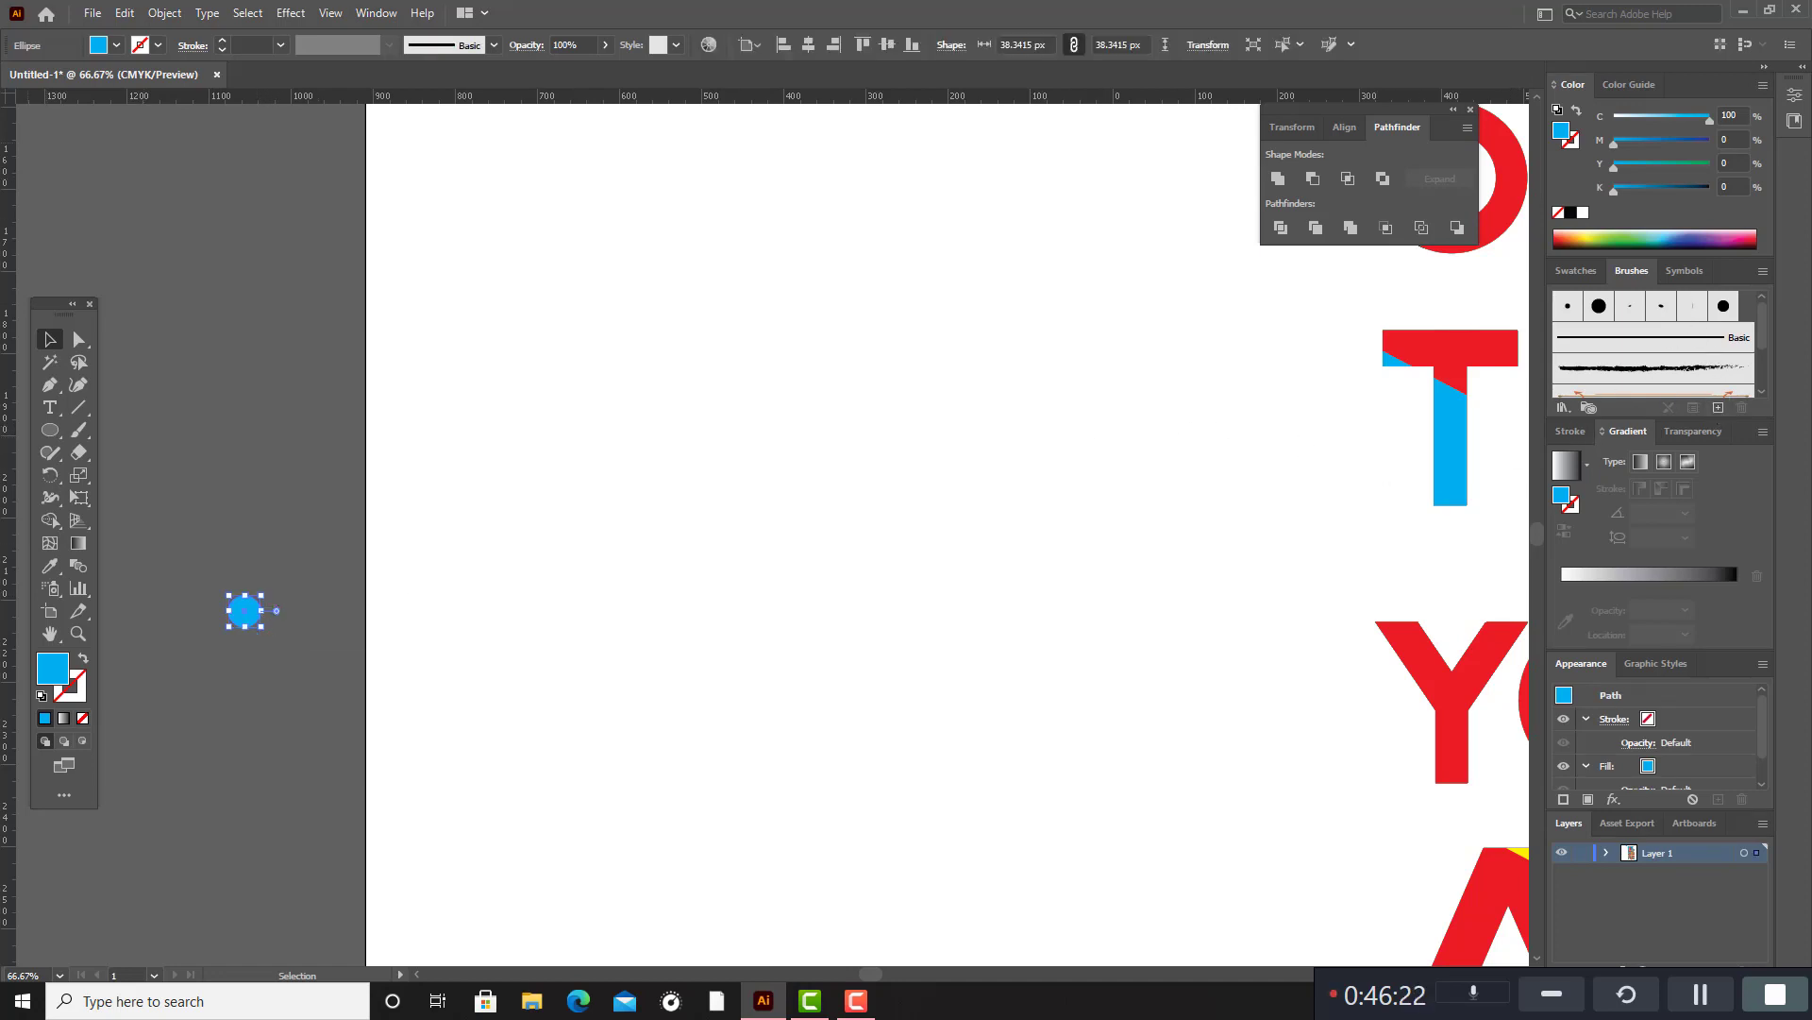
pyautogui.click(1718, 407)
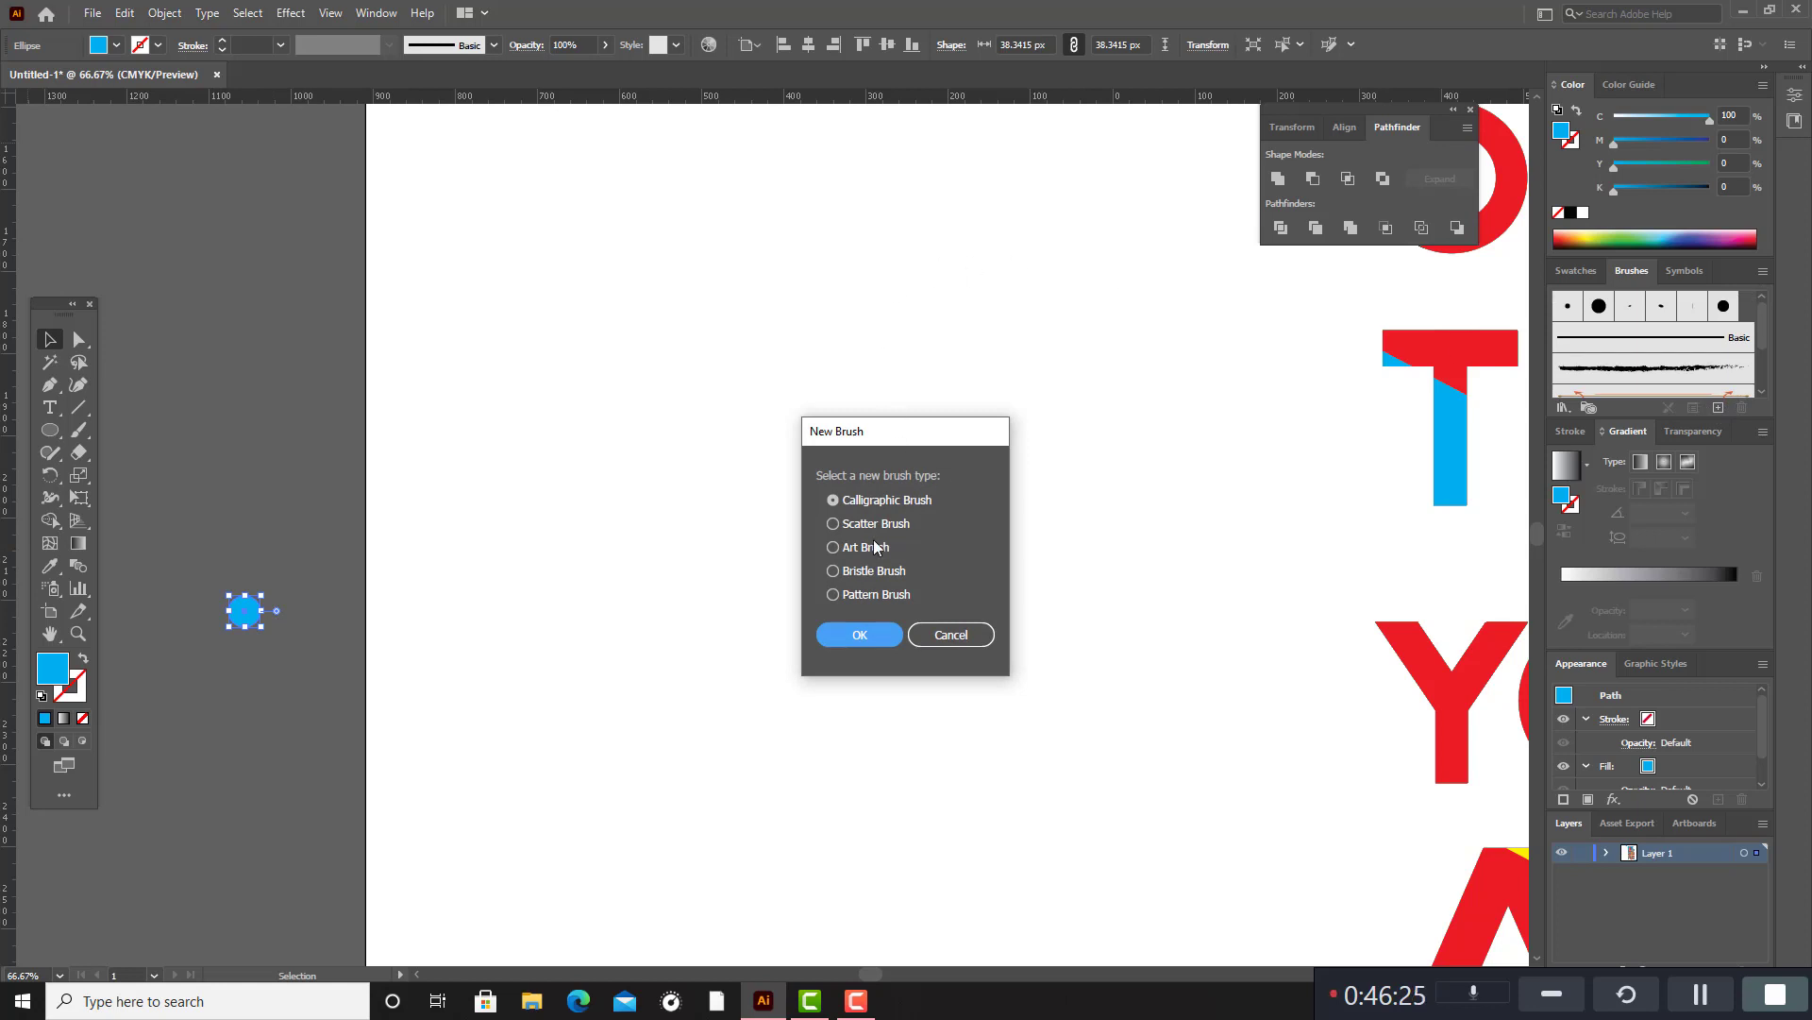
pyautogui.click(840, 527)
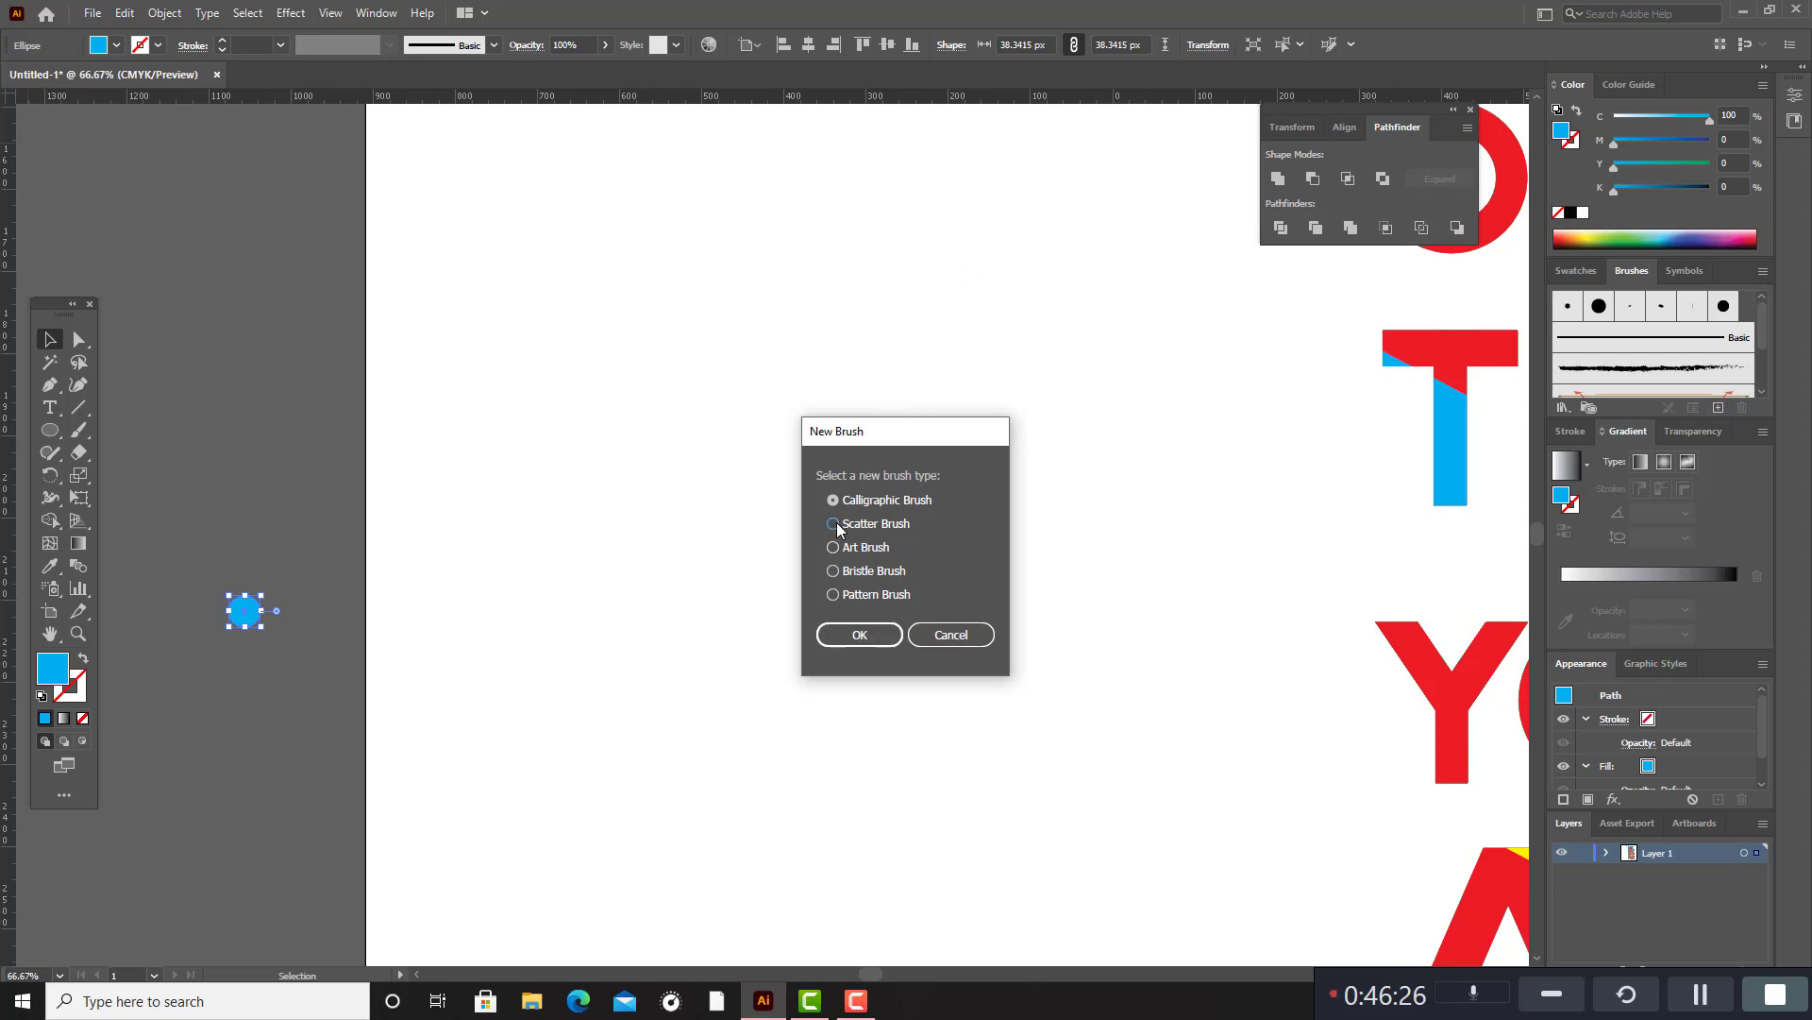
pyautogui.click(861, 638)
pyautogui.click(746, 357)
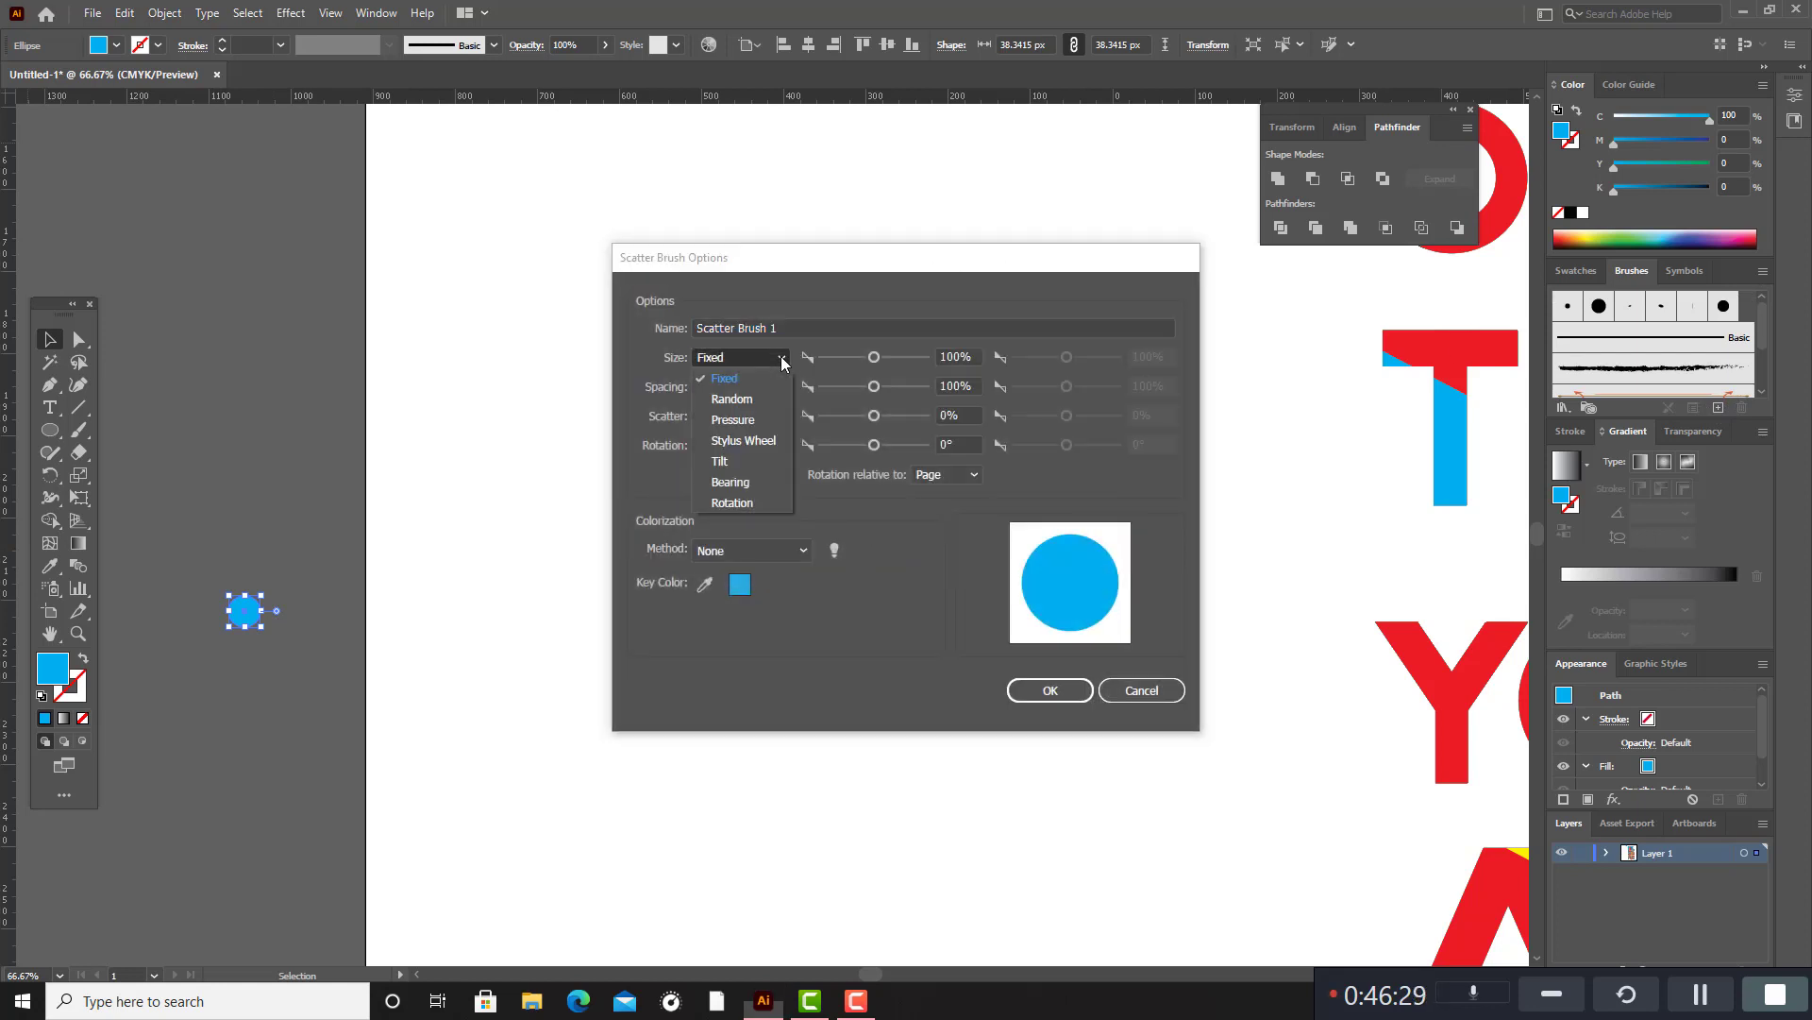
pyautogui.click(757, 406)
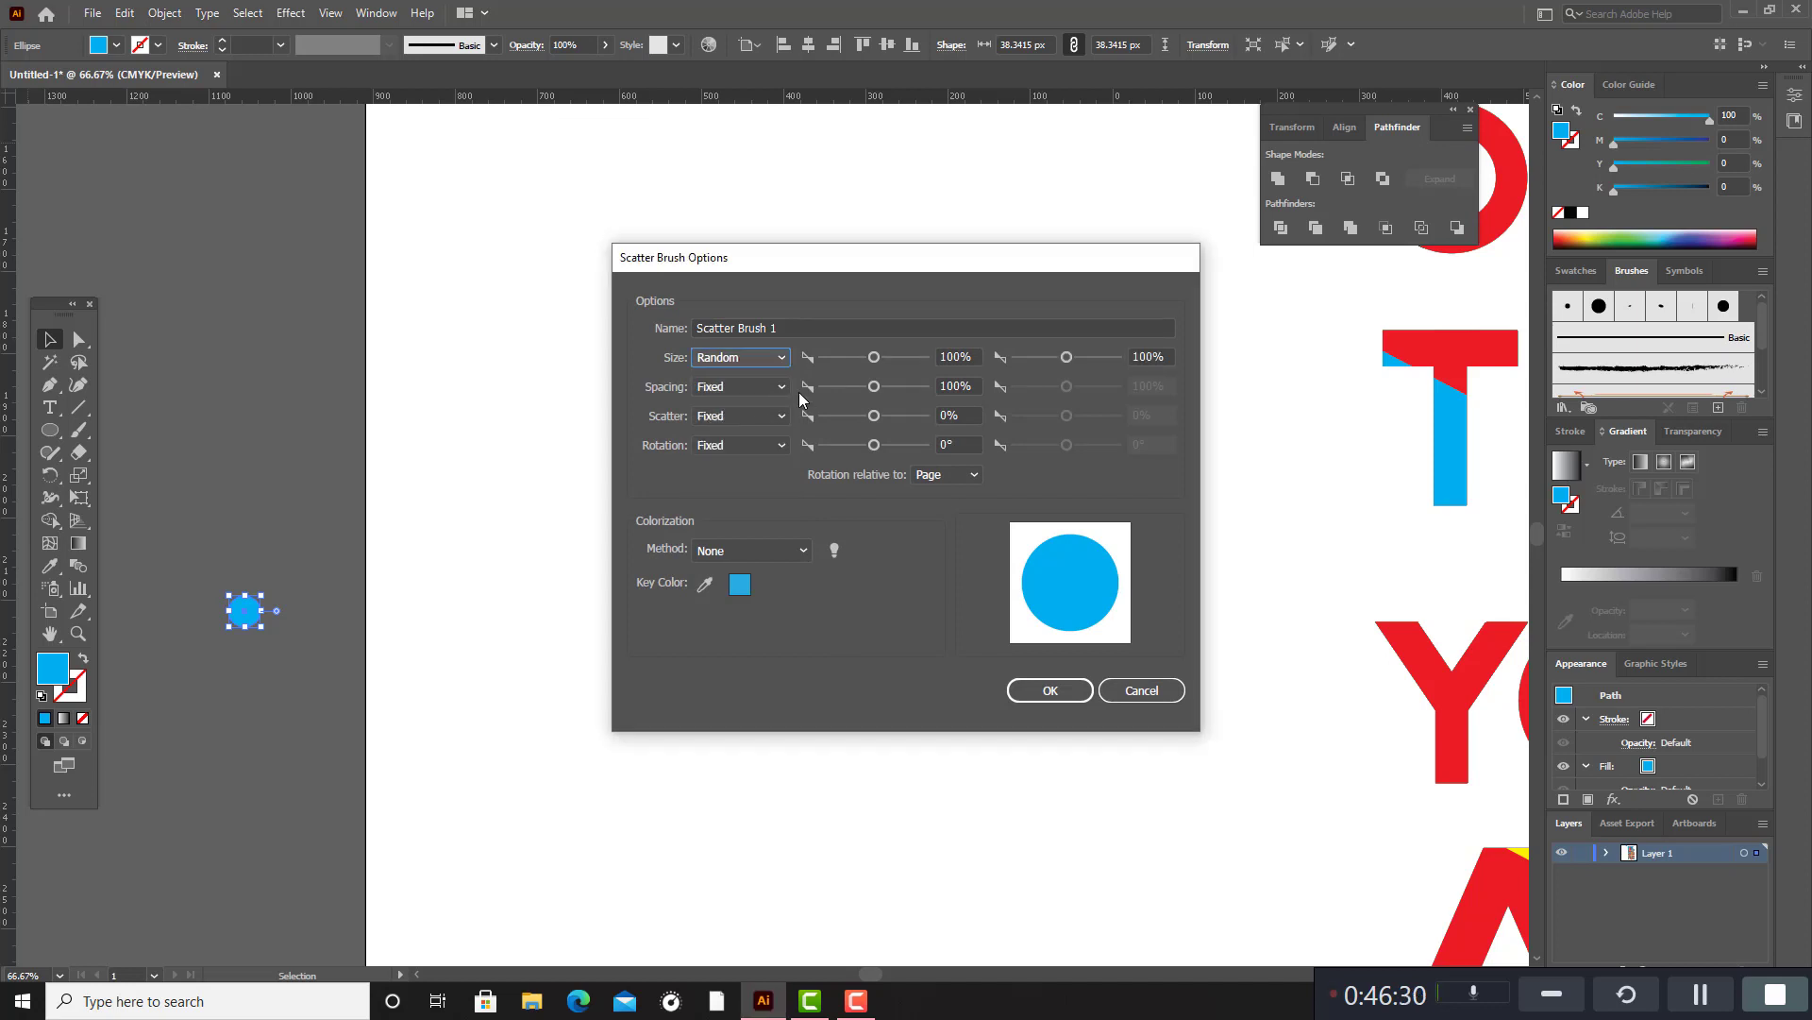
pyautogui.click(779, 358)
pyautogui.click(760, 382)
# Create the scatter brush with random spacing from 283% to 100%, random scatter from -185% to 0%, and no colorization.
pyautogui.click(780, 389)
pyautogui.click(782, 429)
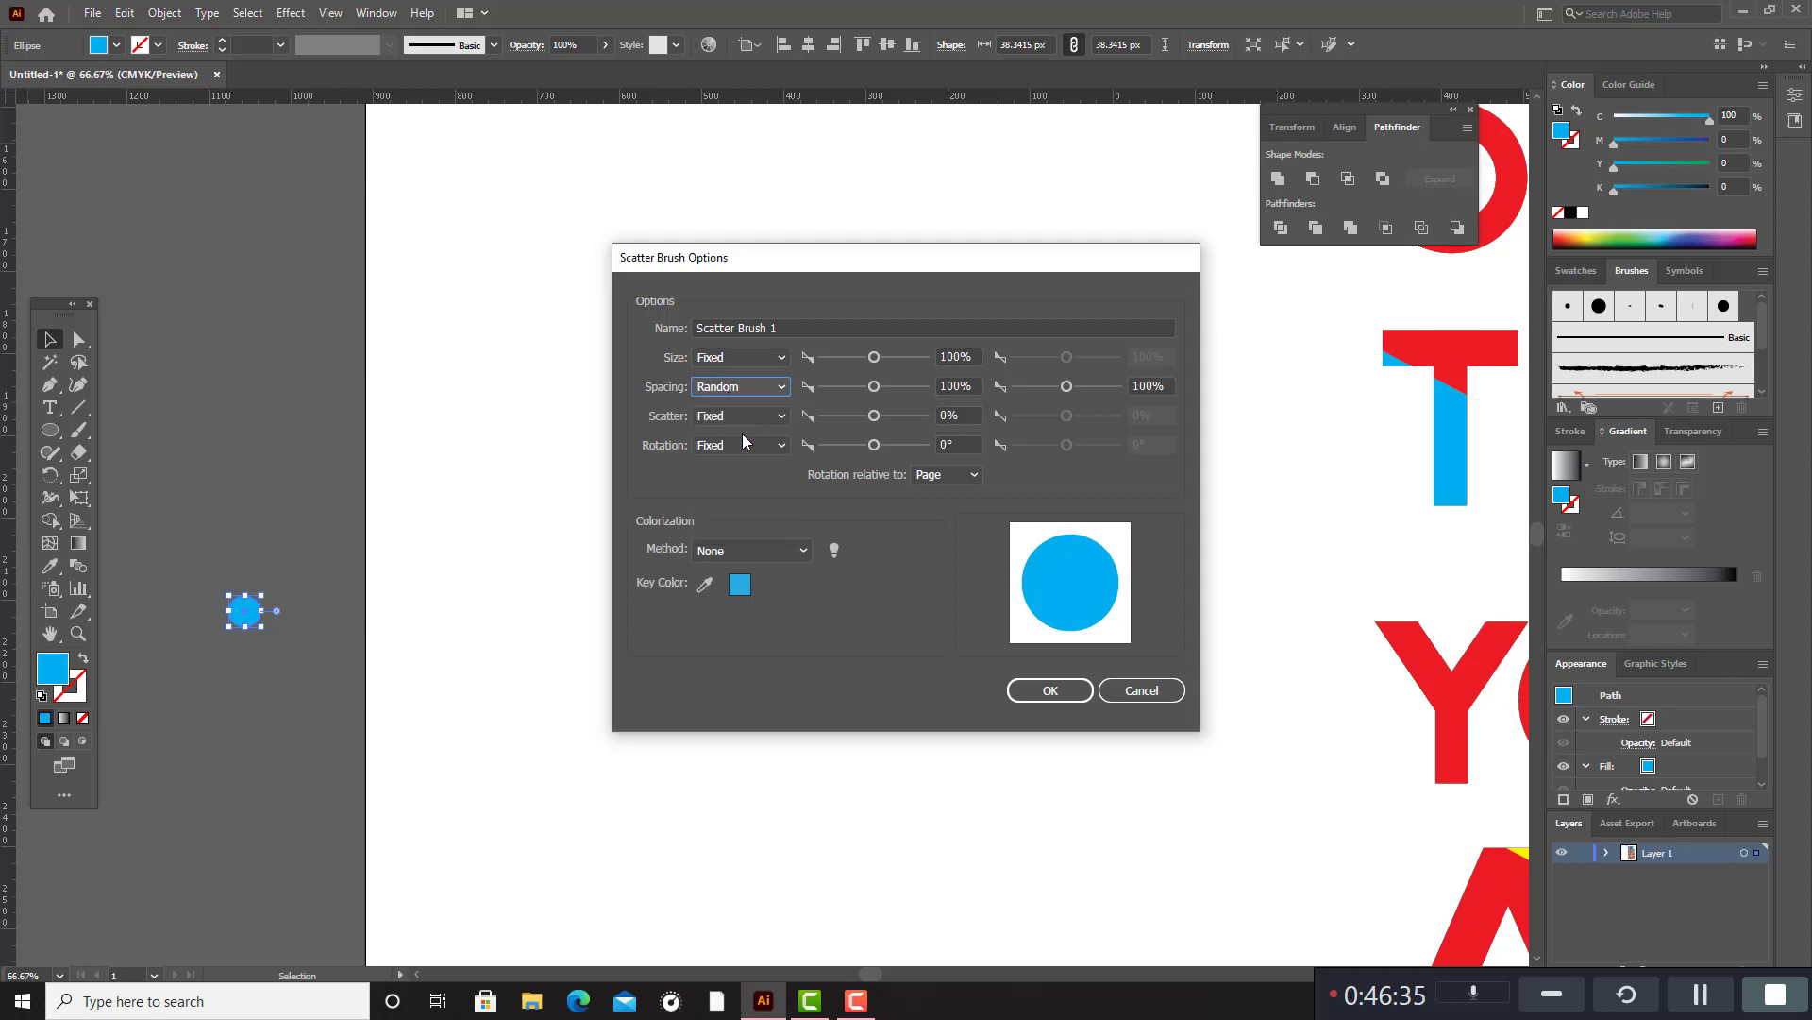
pyautogui.click(782, 421)
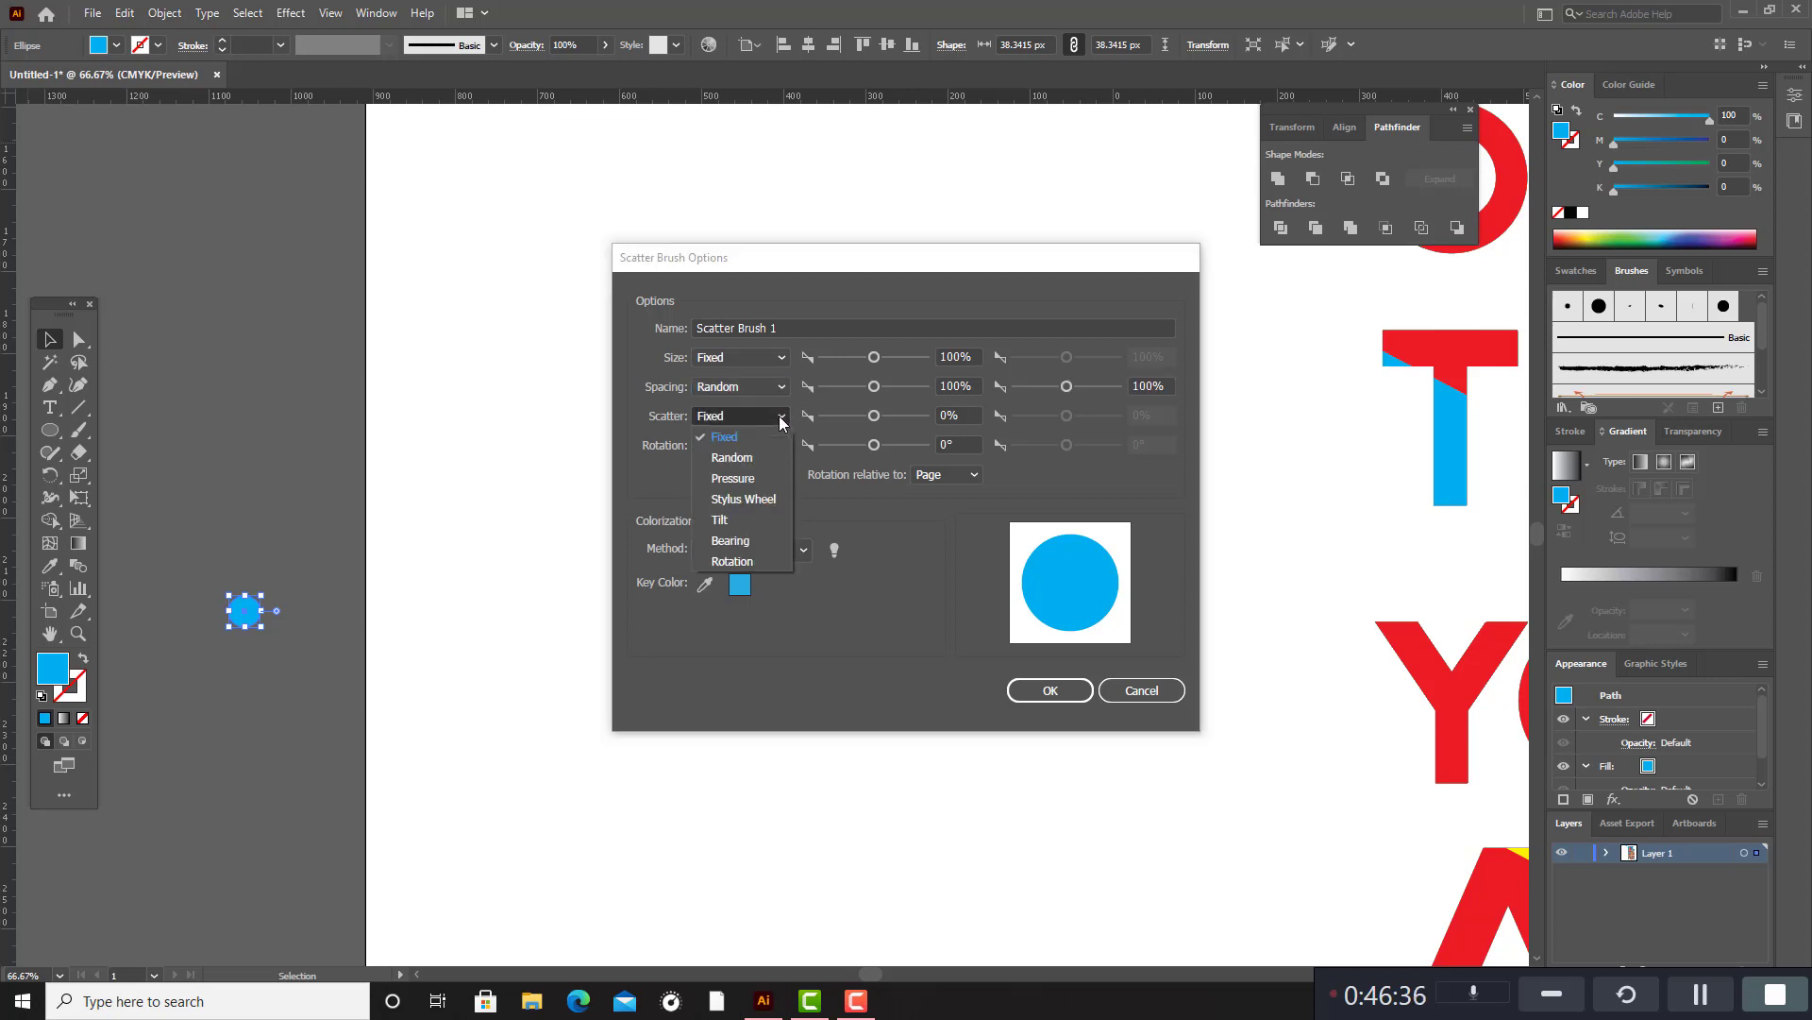
pyautogui.click(756, 459)
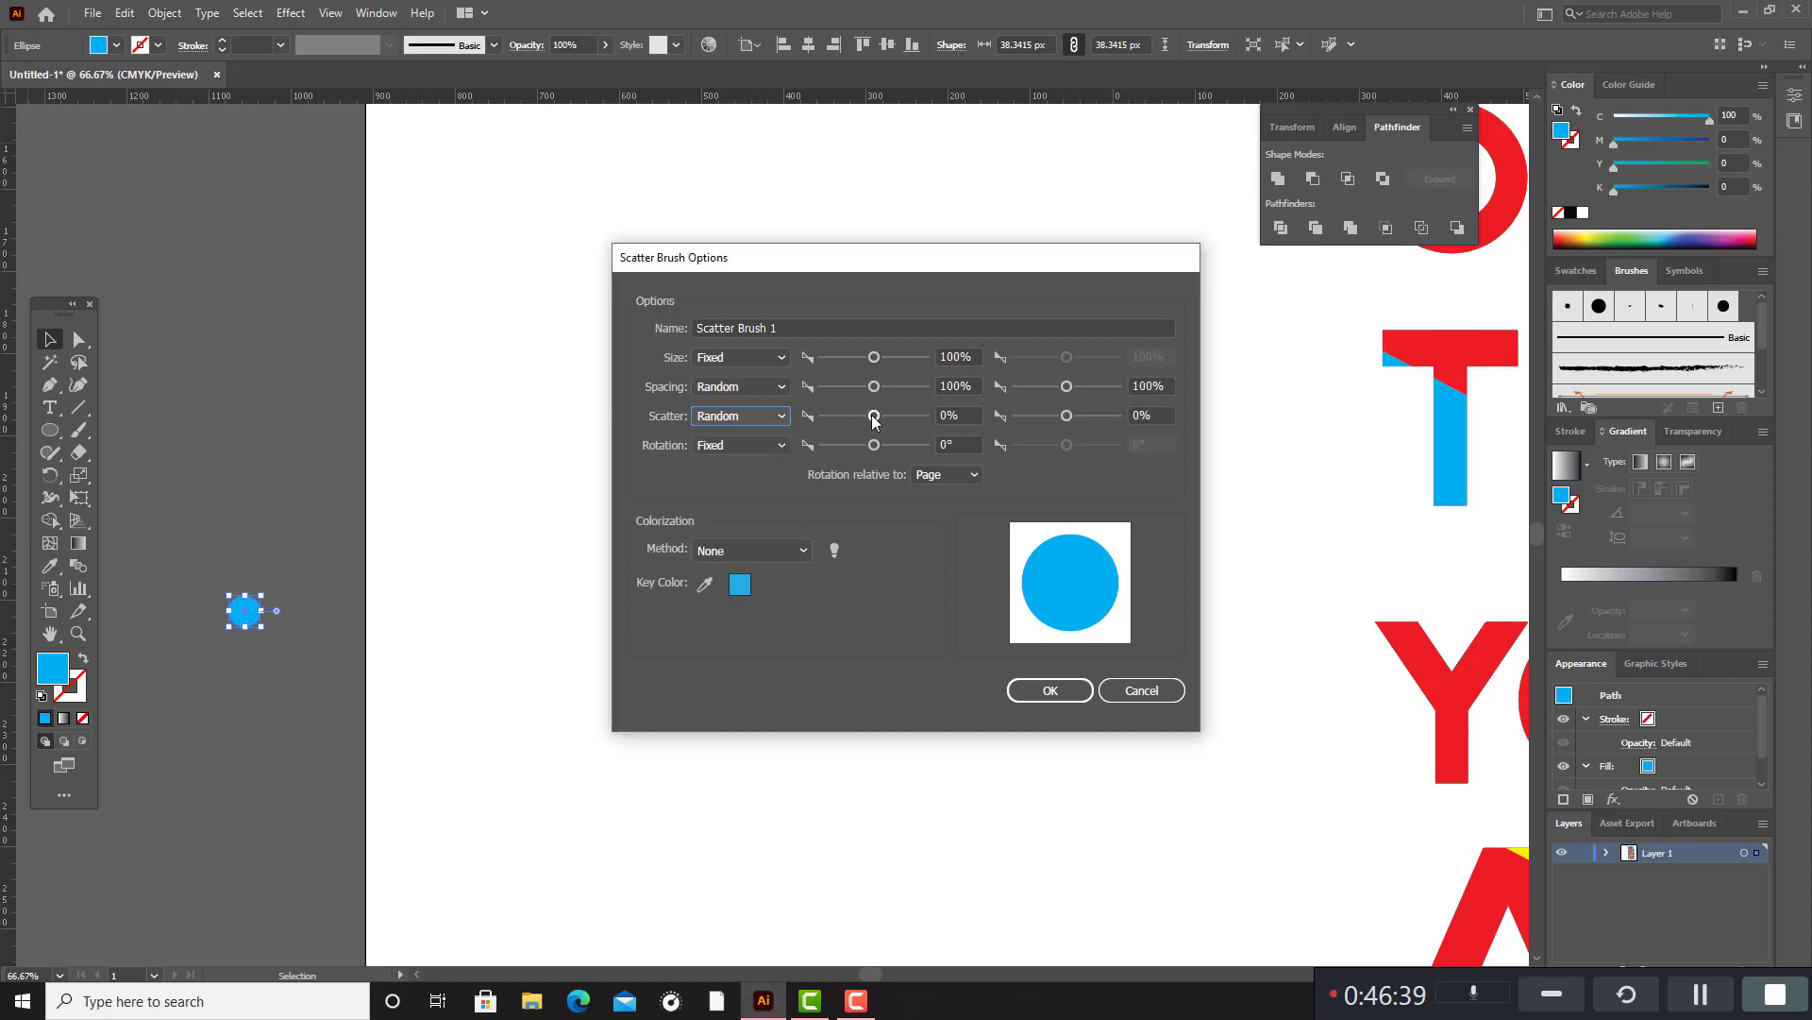
pyautogui.moveTo(875, 422)
pyautogui.mouseDown()
pyautogui.moveTo(872, 388)
pyautogui.moveTo(887, 395)
pyautogui.moveTo(869, 416)
pyautogui.mouseUp()
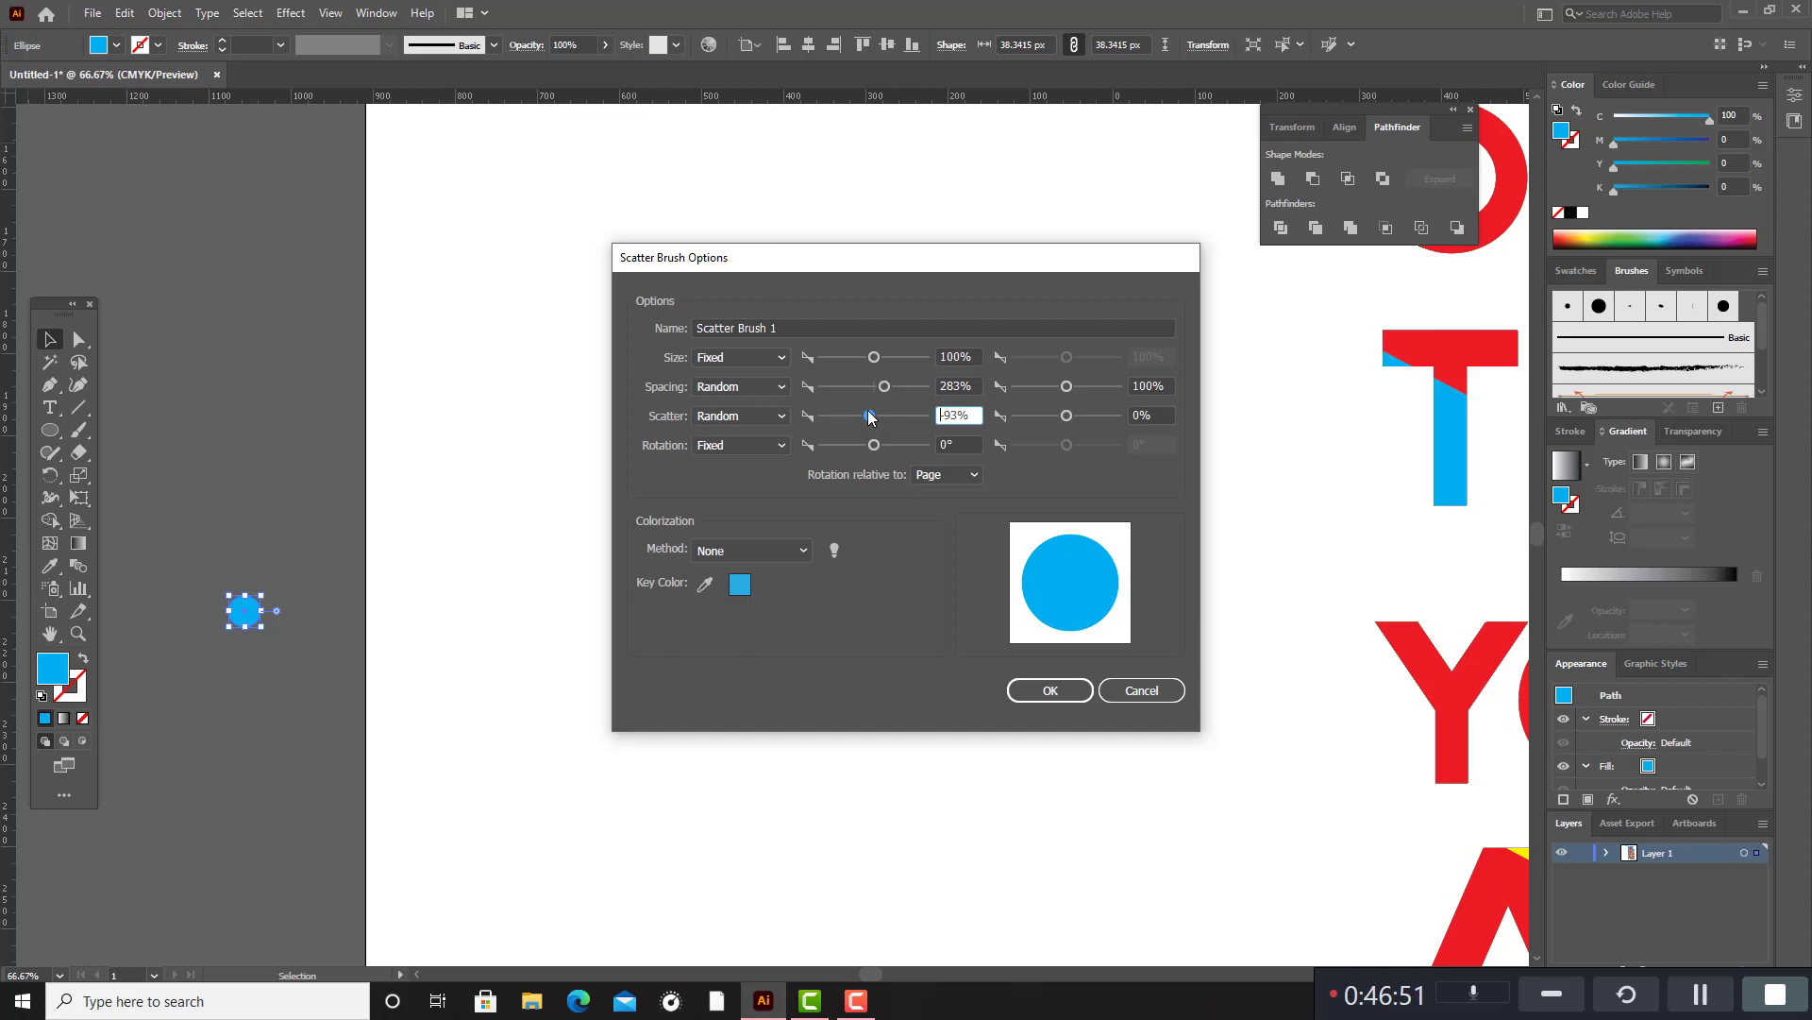
pyautogui.moveTo(868, 410); pyautogui.dragTo(863, 412)
pyautogui.click(804, 550)
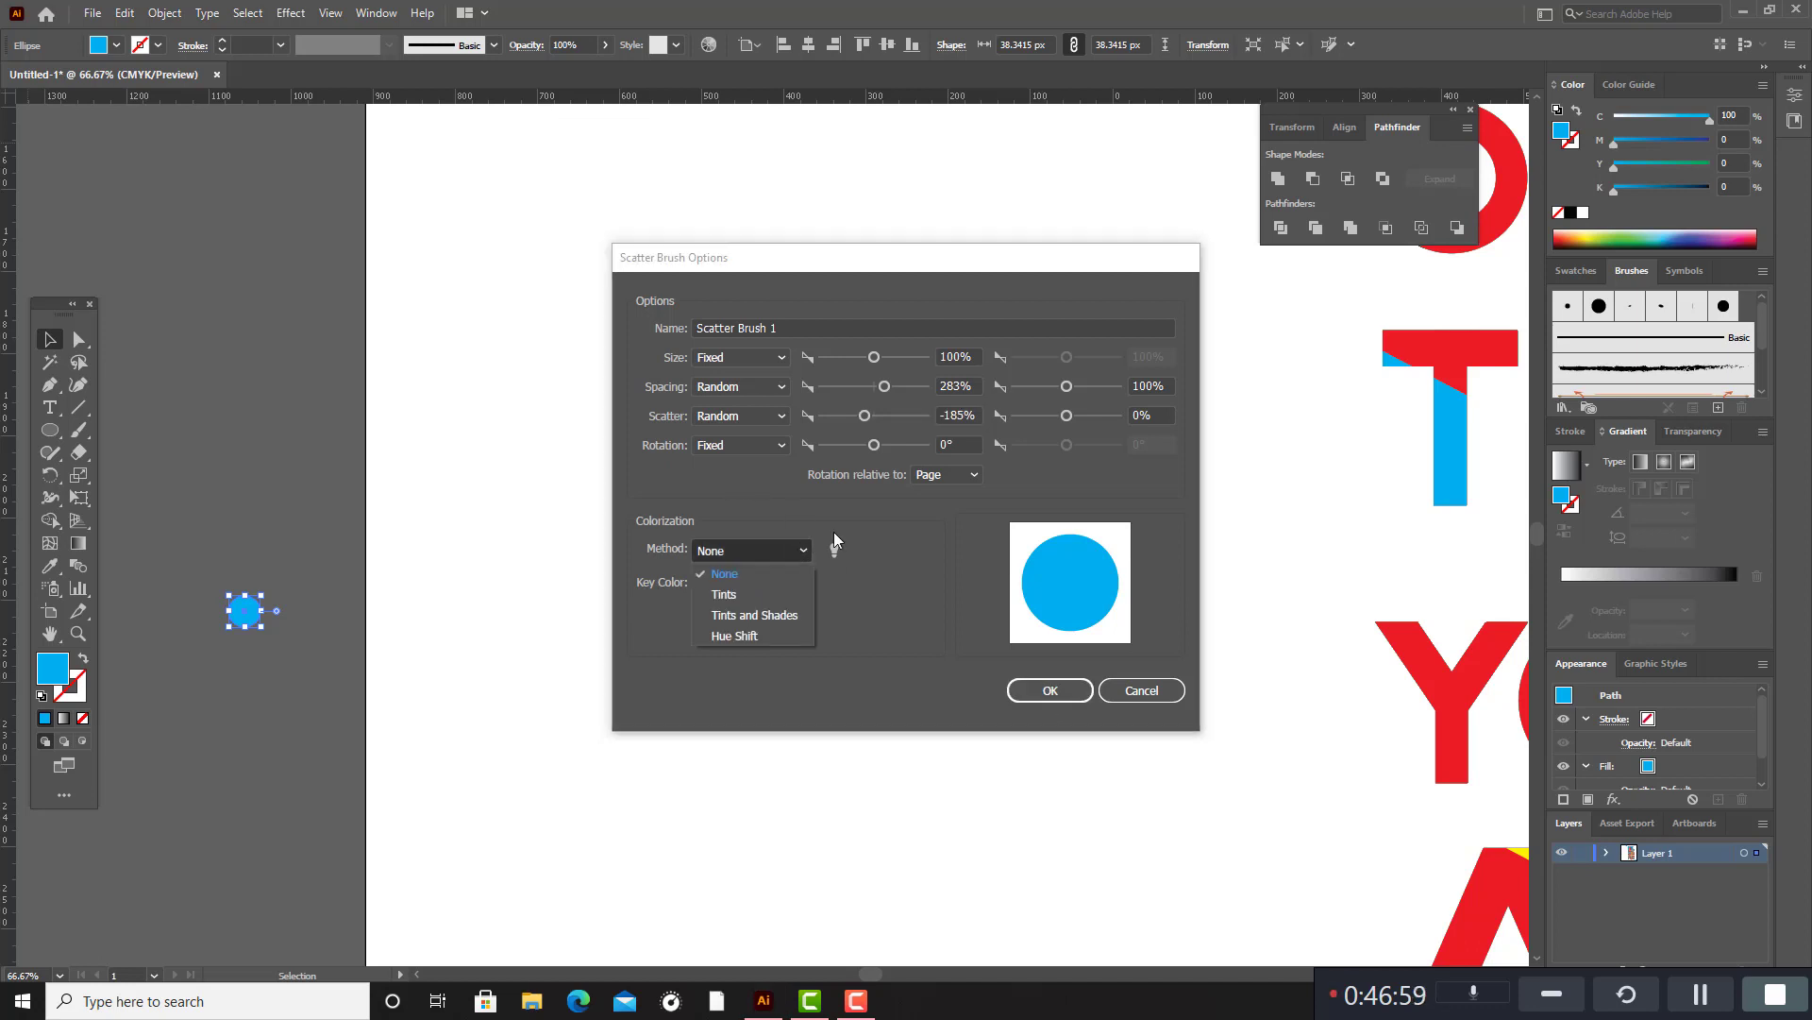
pyautogui.click(751, 637)
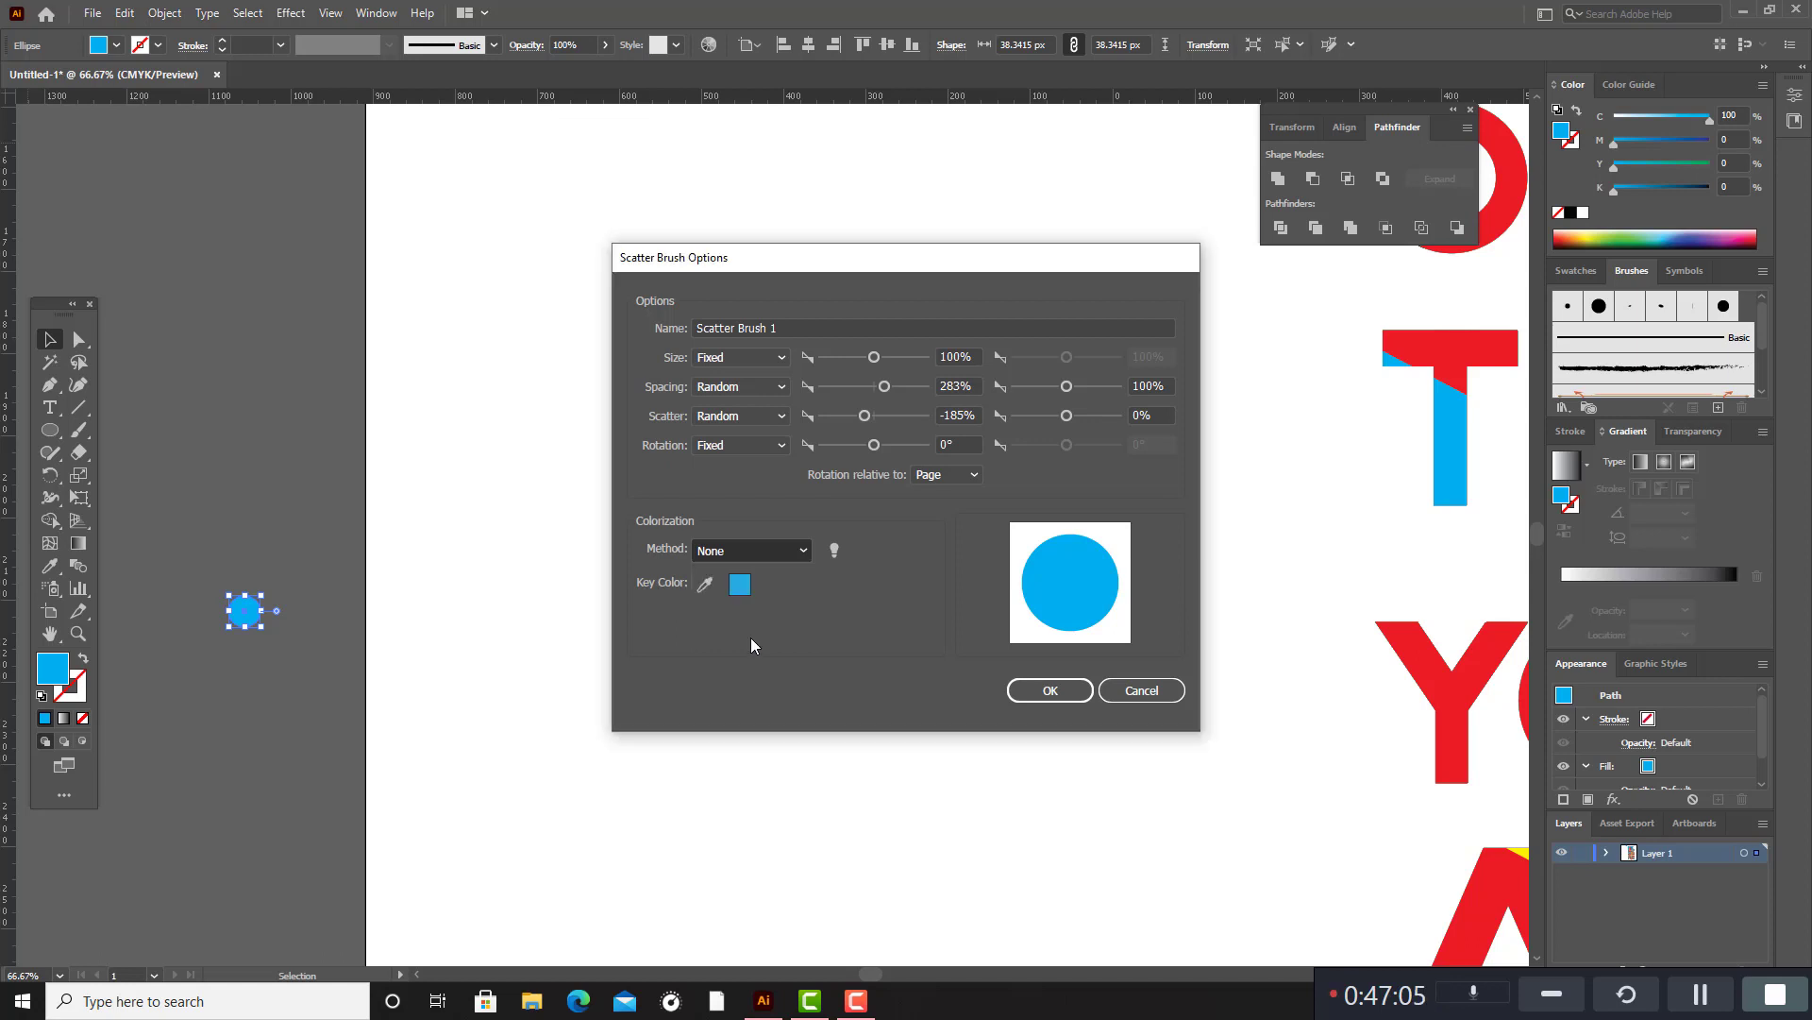
pyautogui.click(1056, 691)
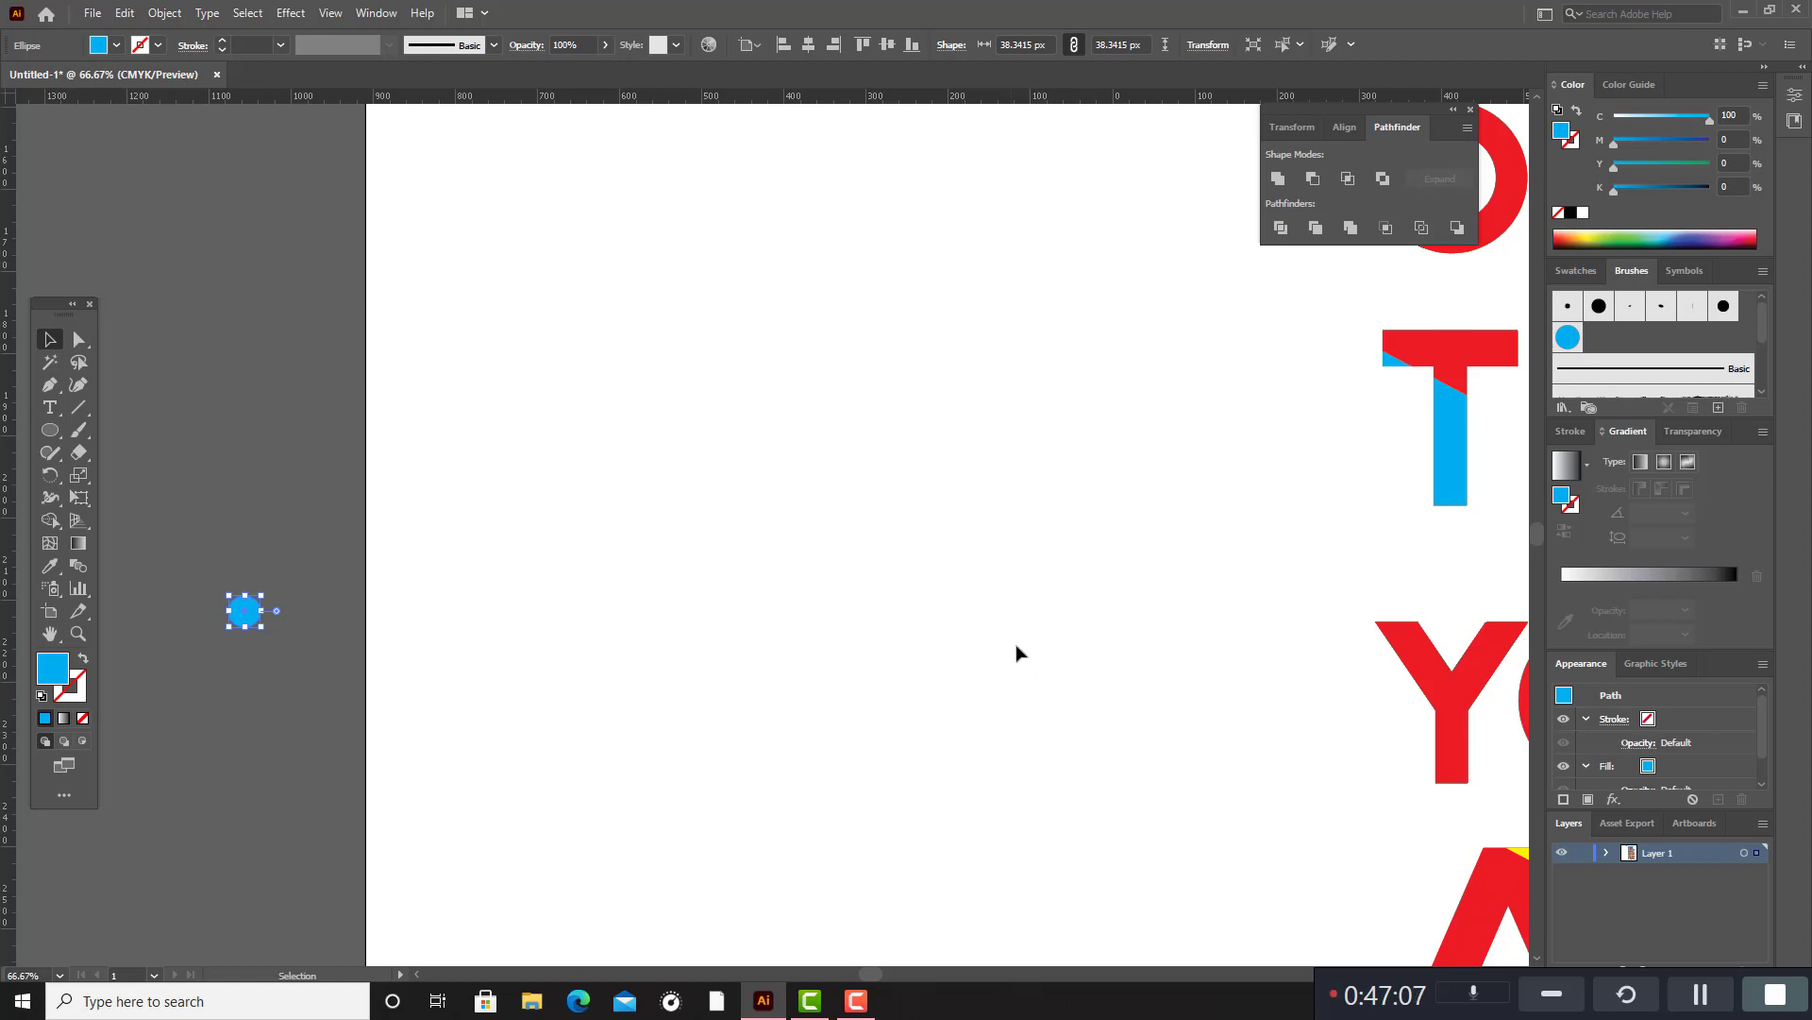
# Group the whole lettering design with both quotation marks and lock Layer 1.
pyautogui.hotkey('ctrl', '-')
pyautogui.hotkey('ctrl', '-')
pyautogui.hotkey('ctrl', '-')
pyautogui.hotkey('ctrl', '-')
pyautogui.hotkey('ctrl', '-')
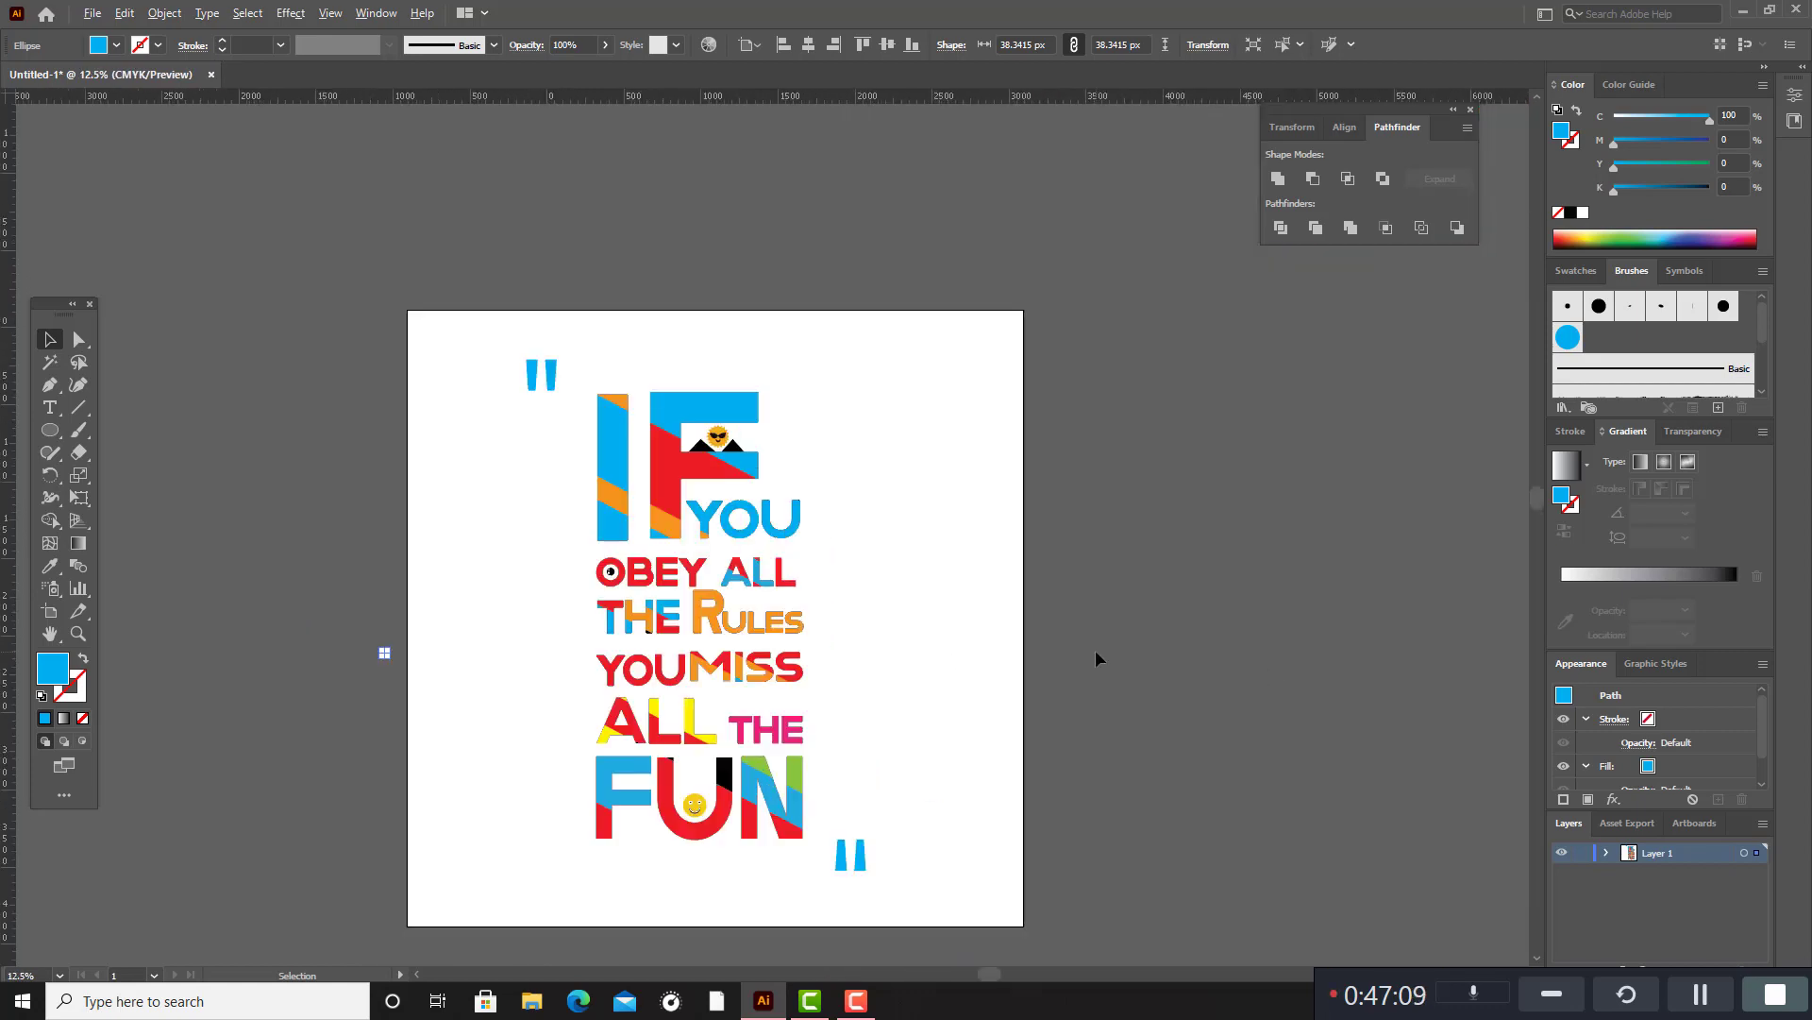
pyautogui.moveTo(515, 312); pyautogui.dragTo(1043, 951)
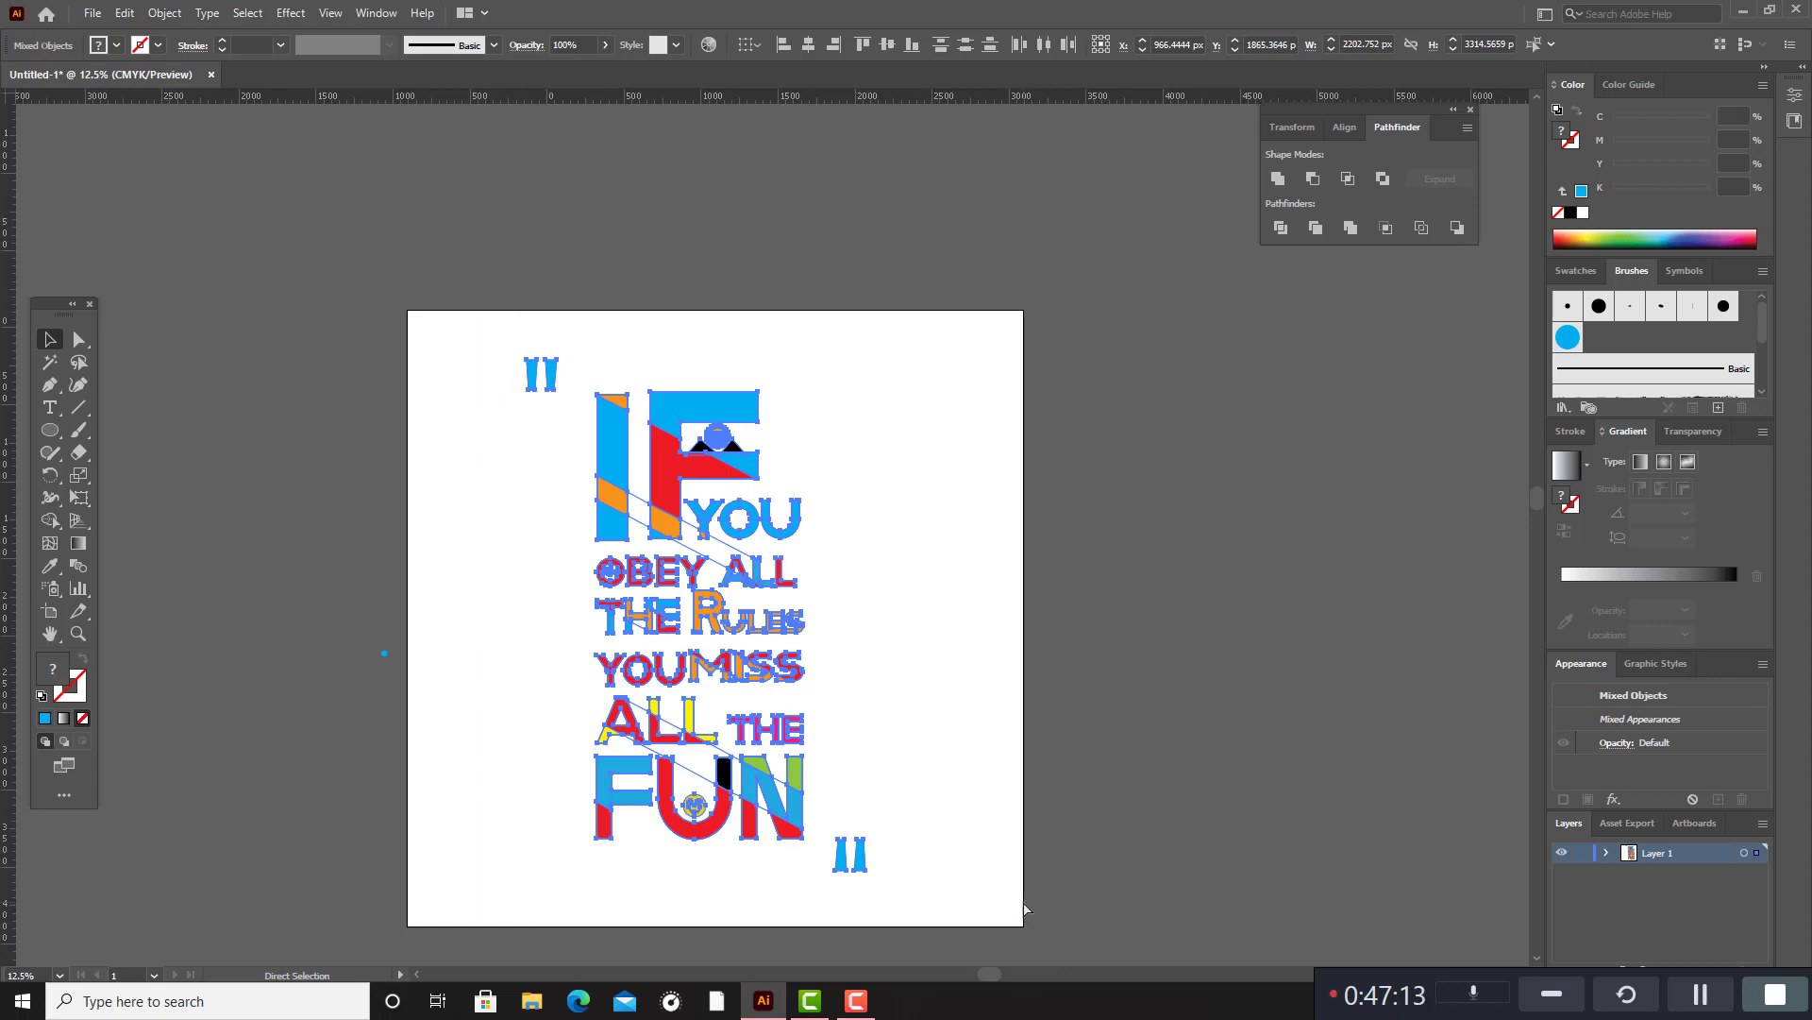
pyautogui.hotkey('ctrl', 'g')
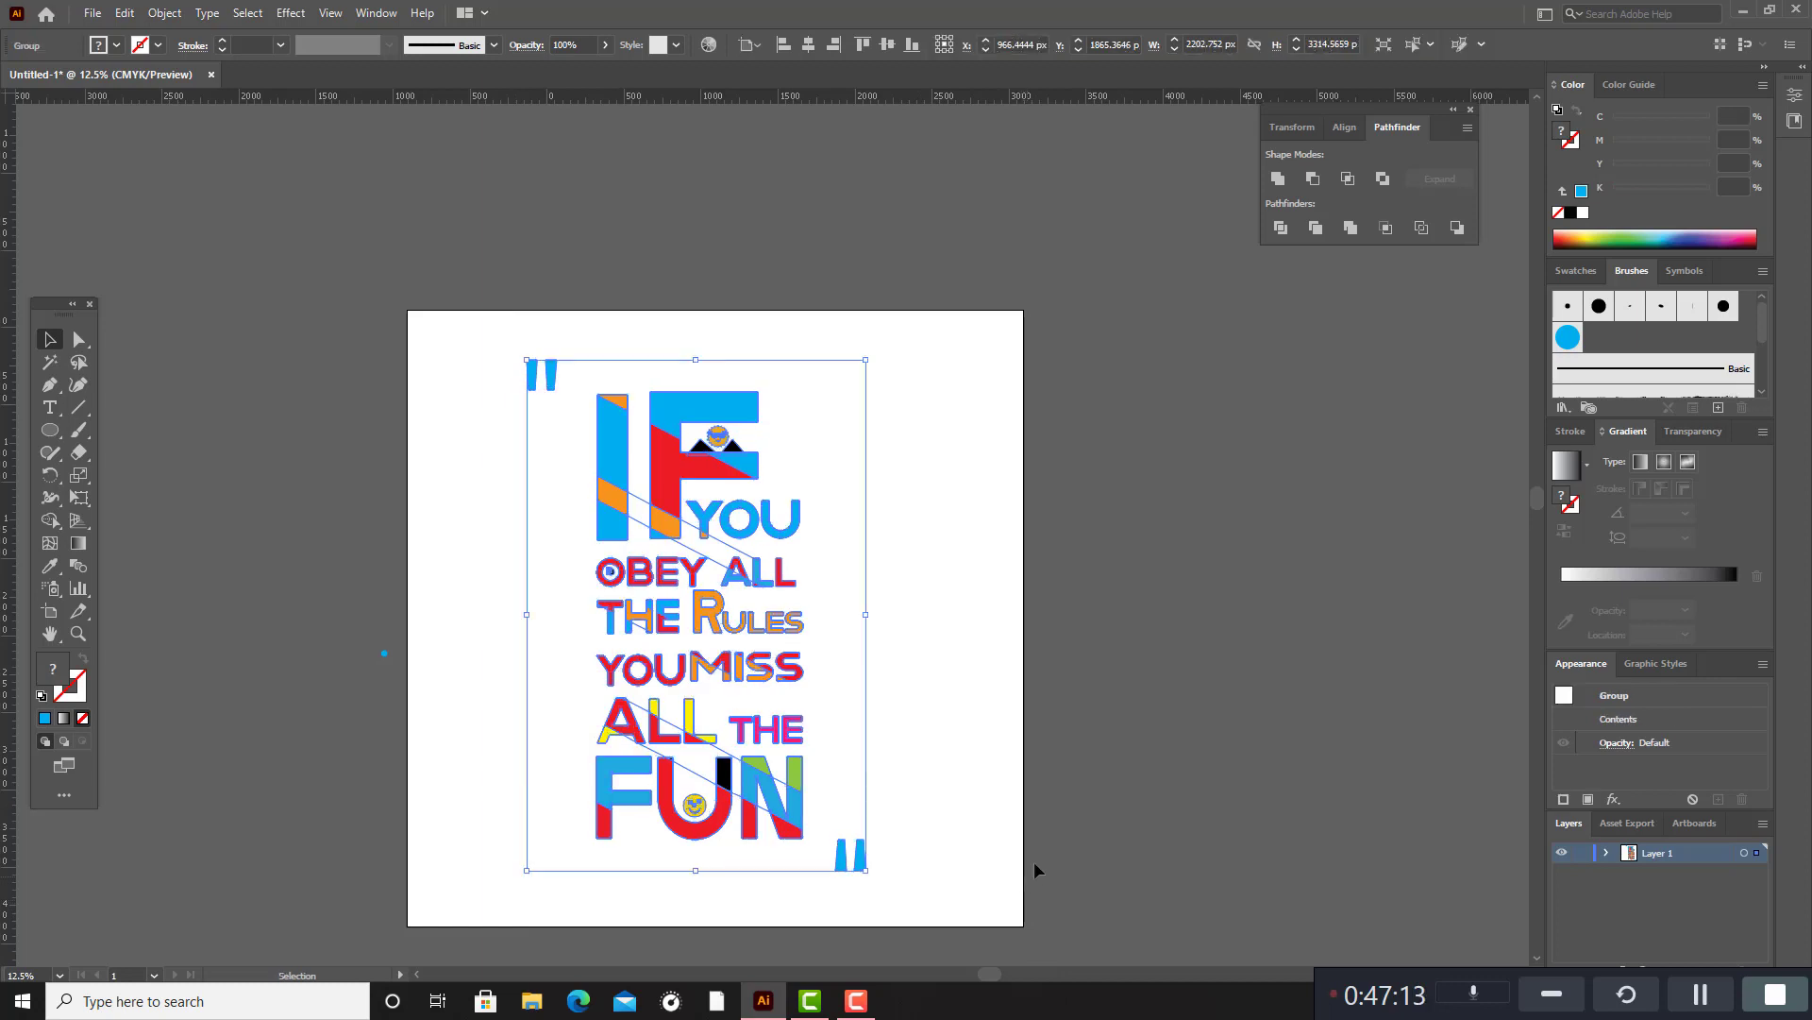
pyautogui.click(1583, 854)
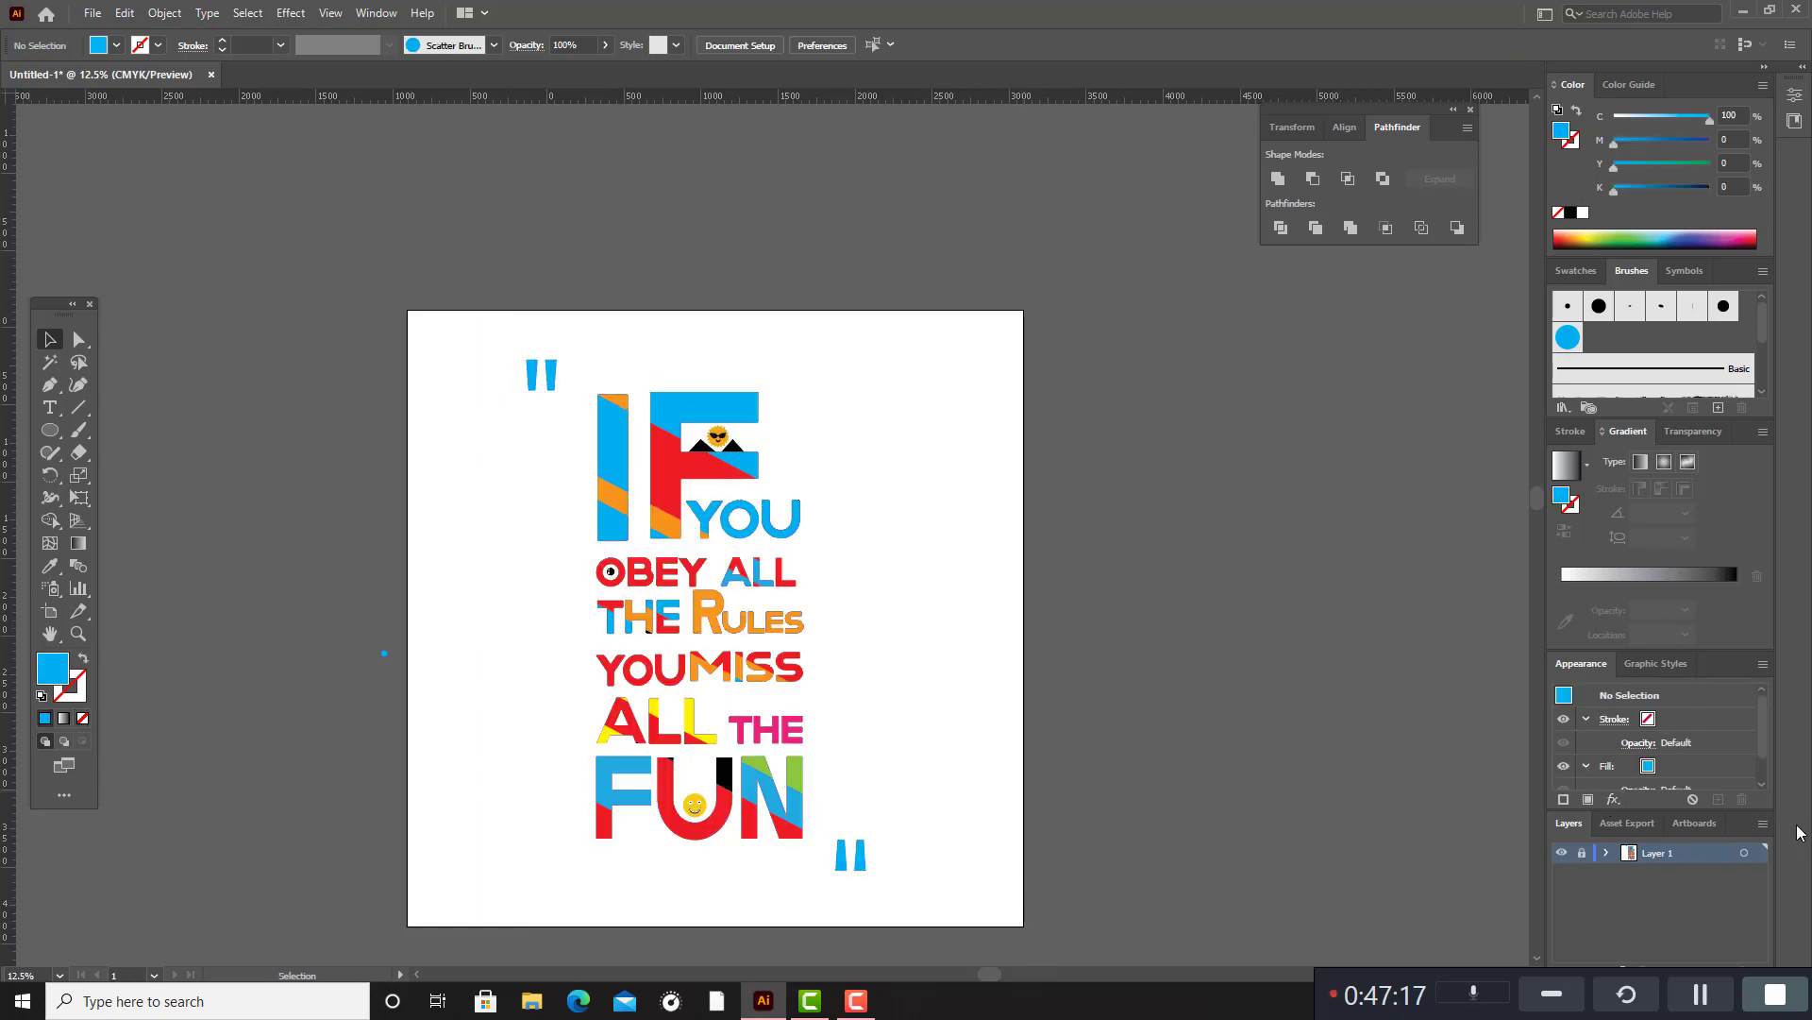
# Add a new layer and place it beneath the locked Layer 1.
pyautogui.scroll(-3, 716, 585)
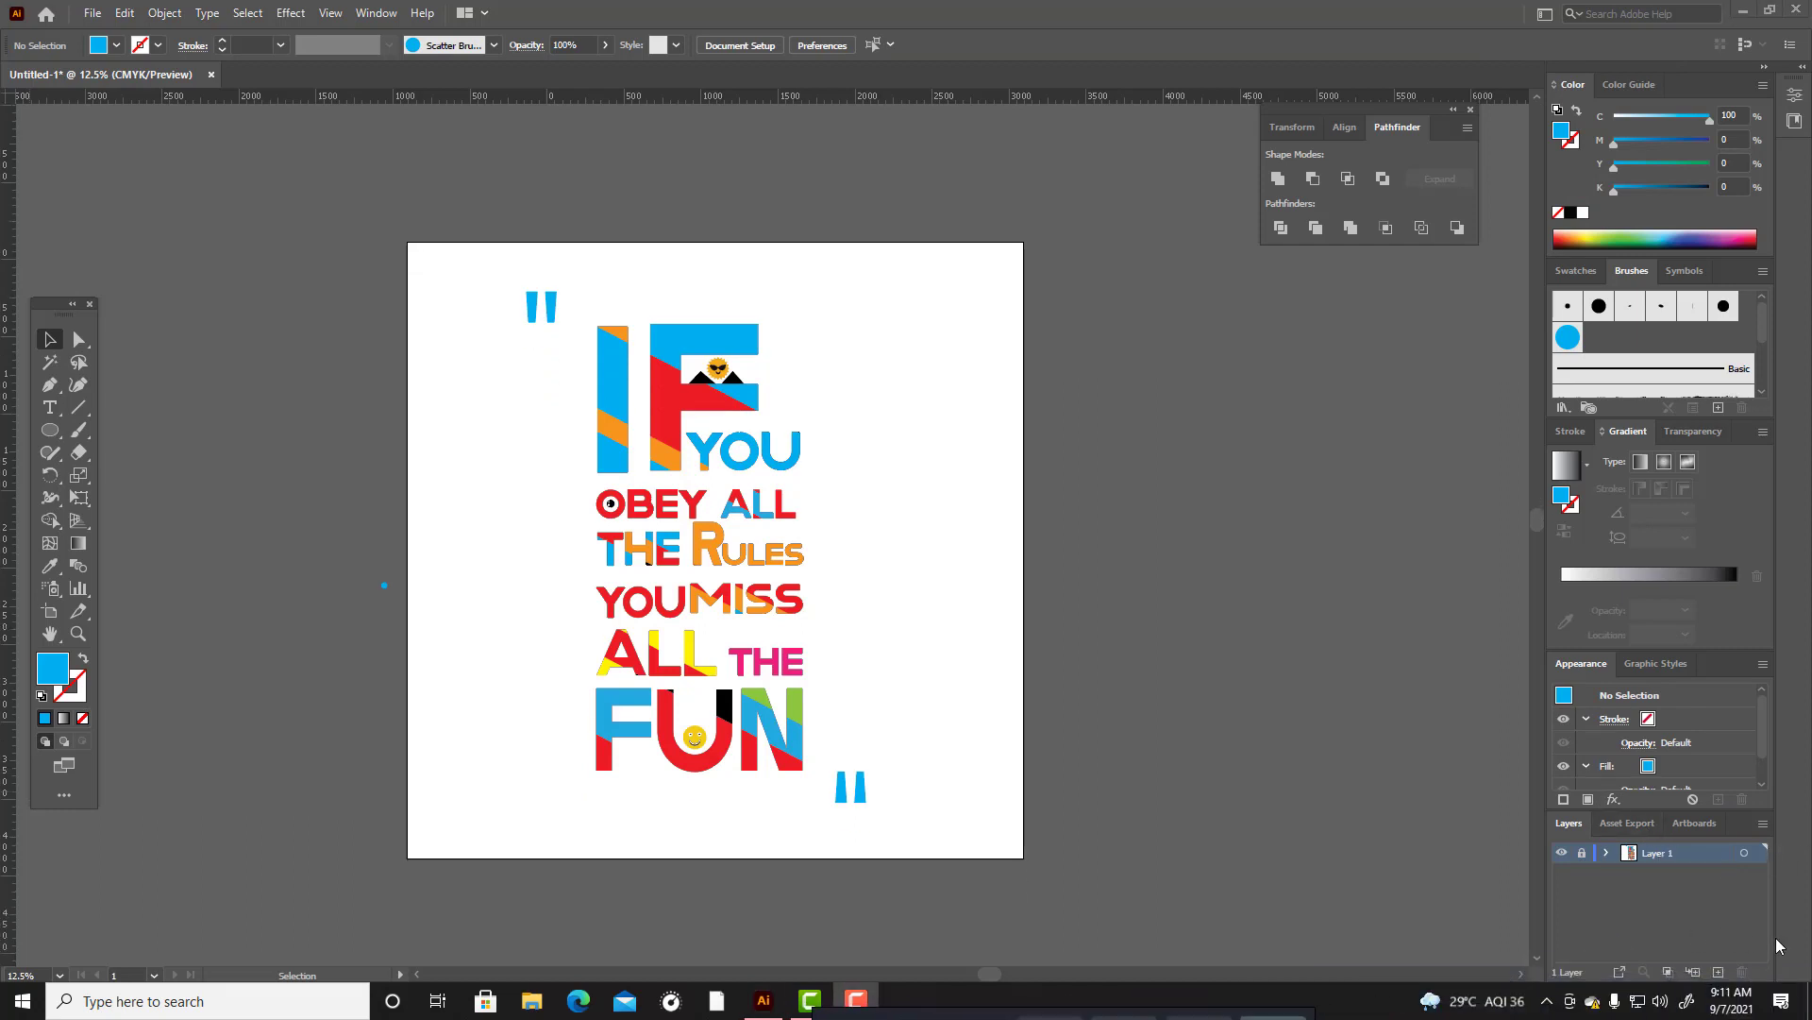
pyautogui.click(1719, 974)
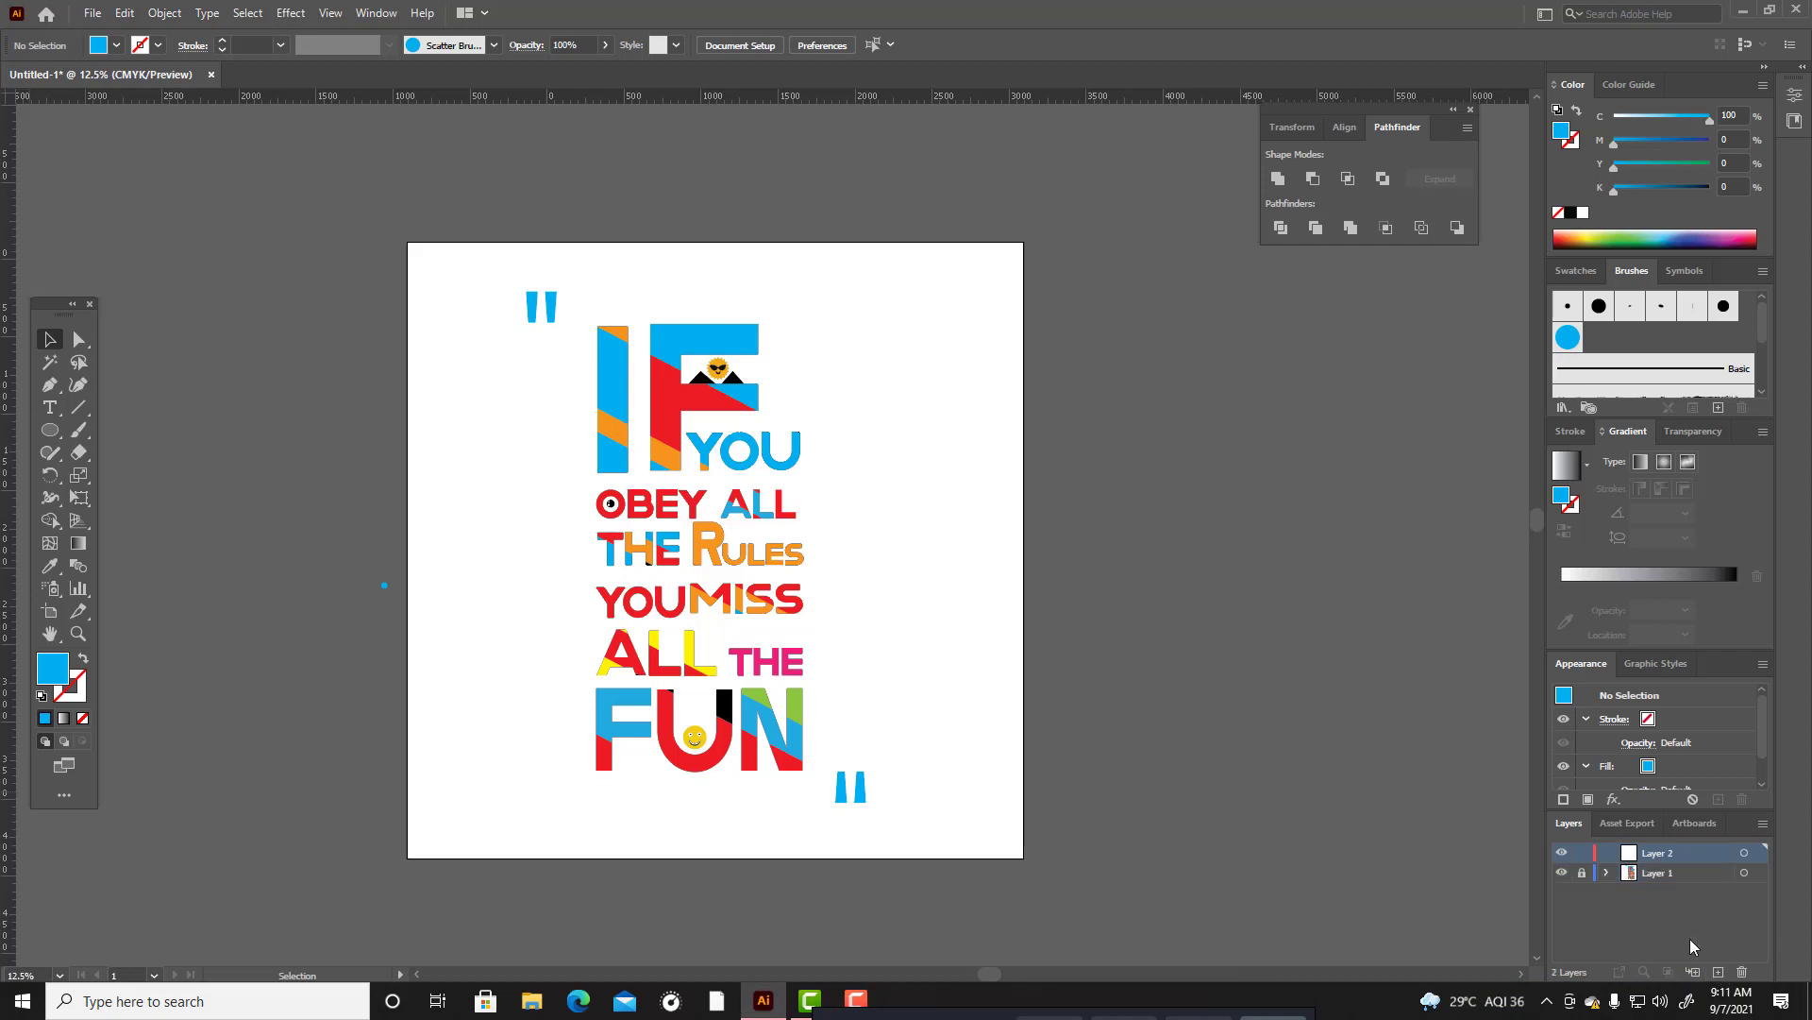
pyautogui.moveTo(1628, 855); pyautogui.dragTo(1636, 921)
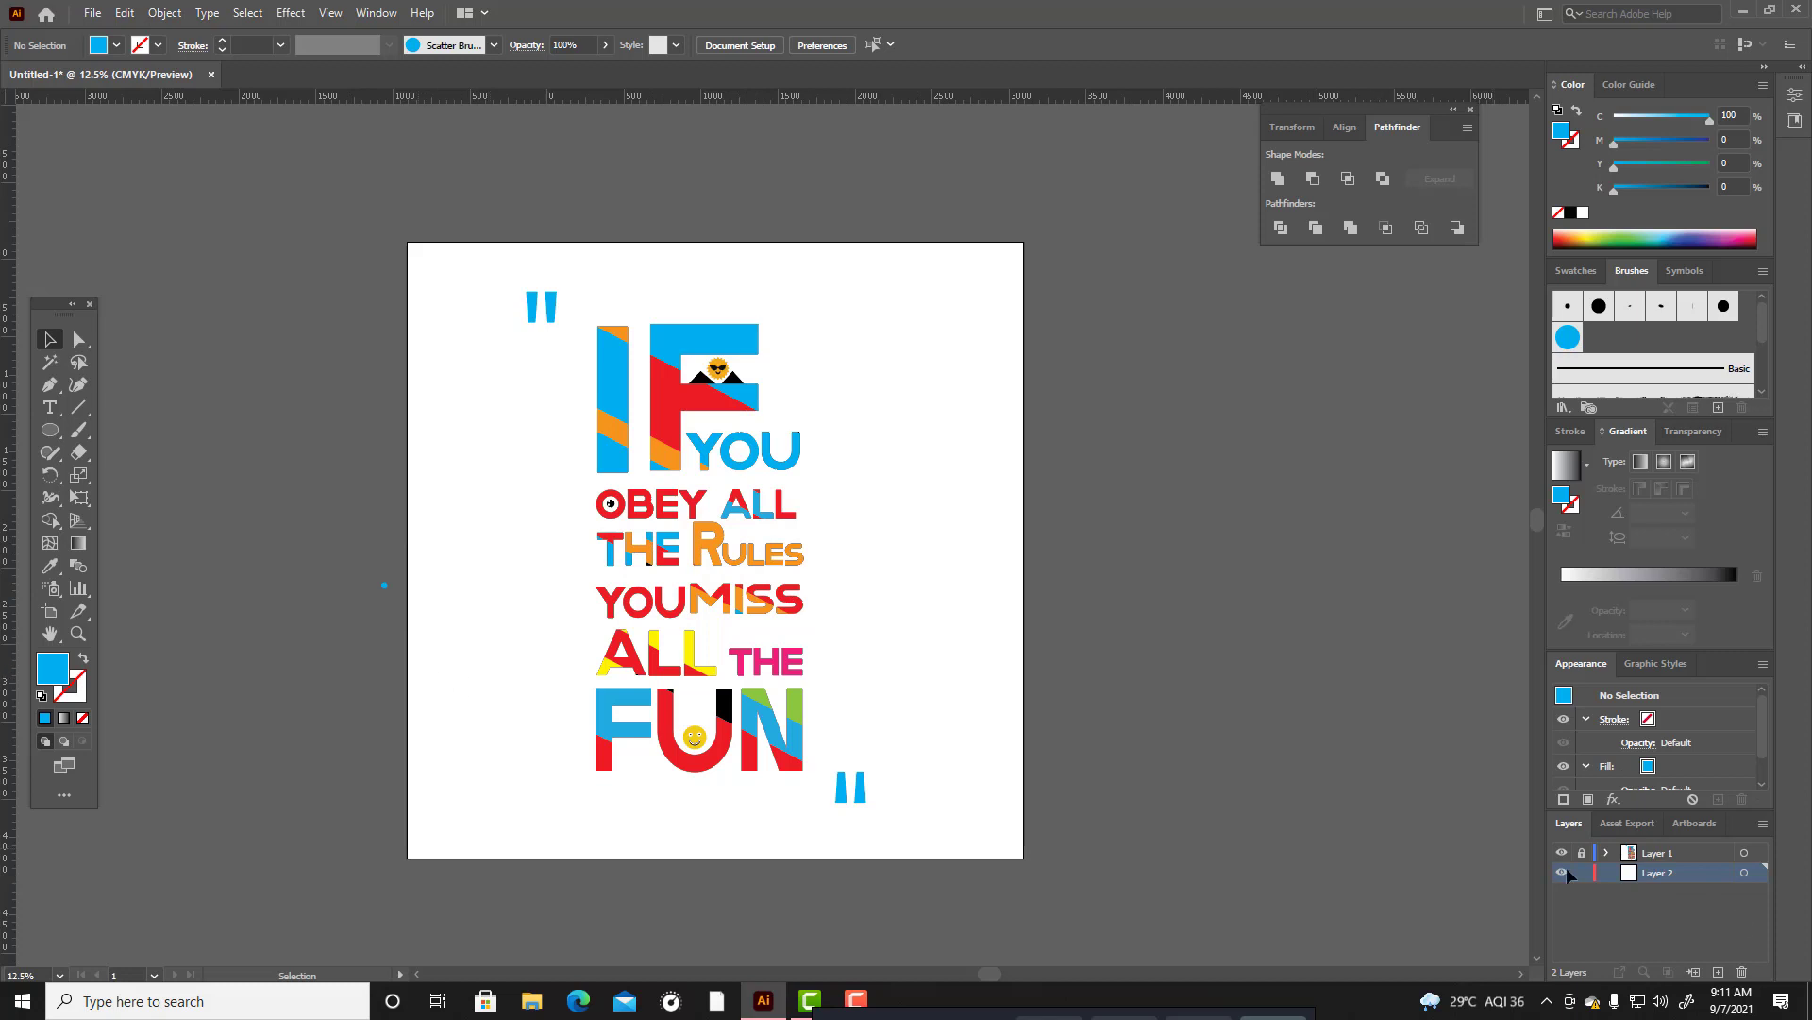
# Paint scattered blue dots behind and around all the lettering with the new circle scatter brush on the lower layer.
pyautogui.click(1577, 346)
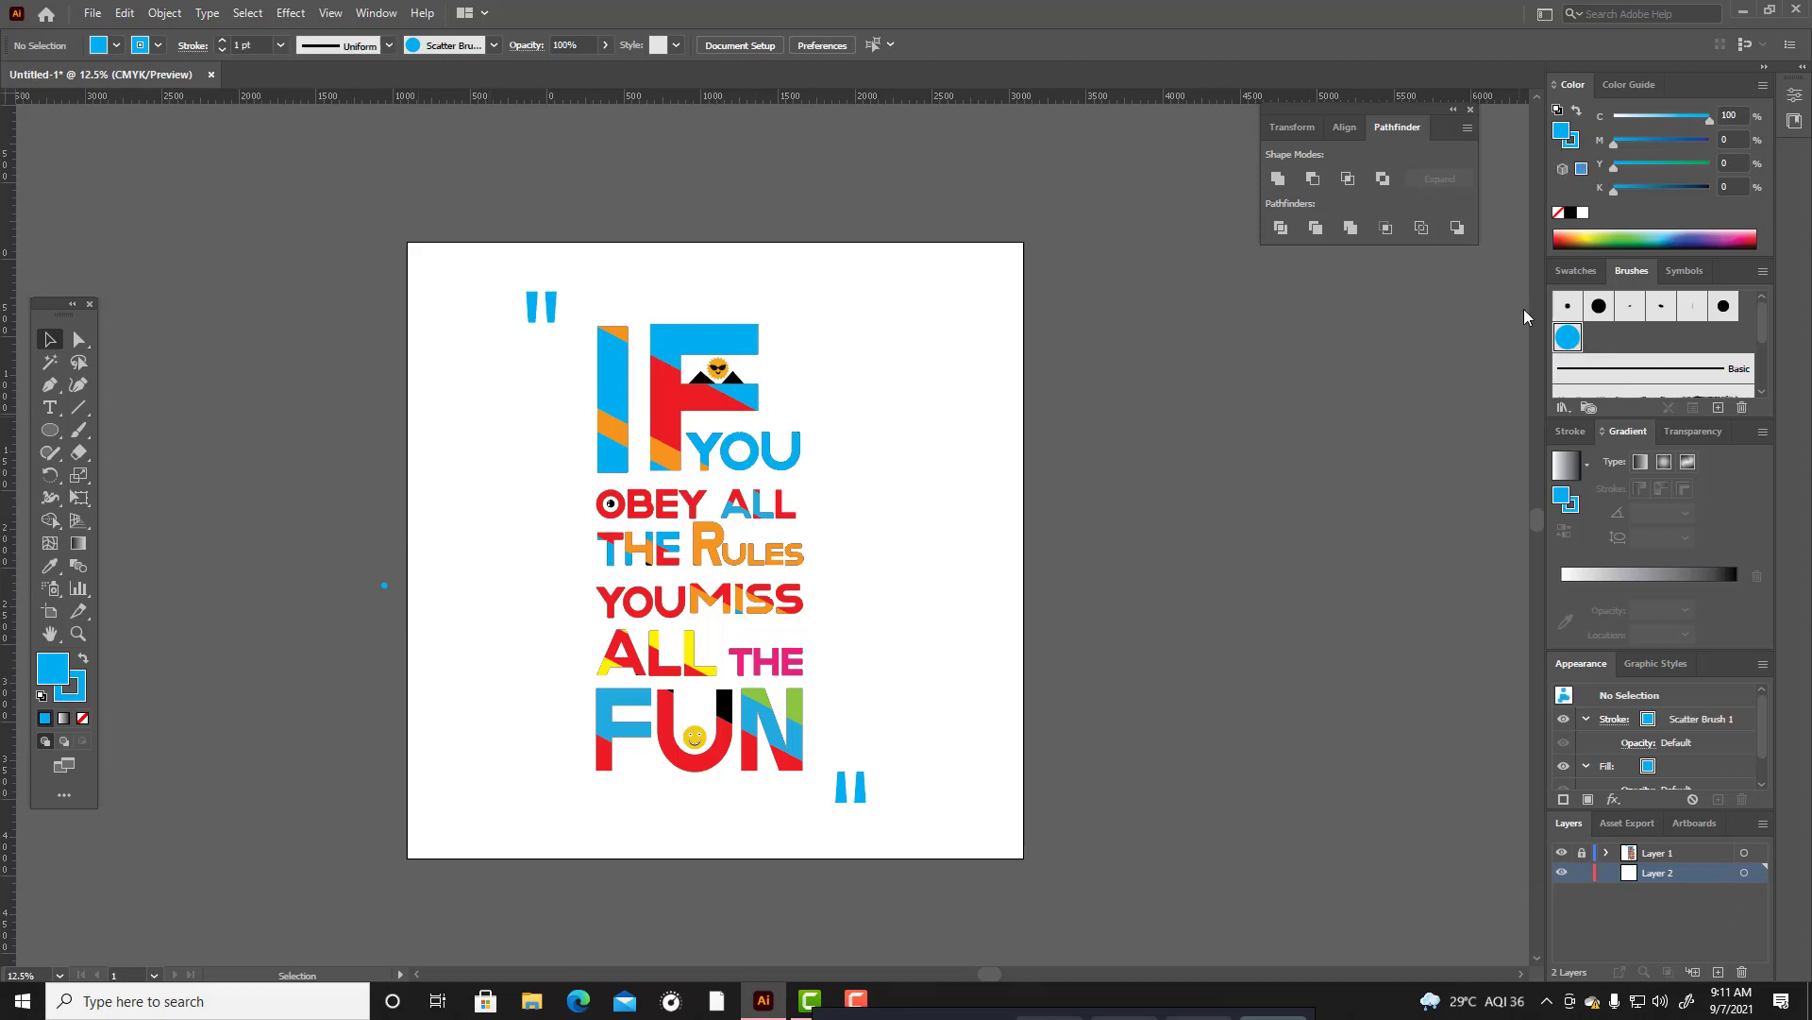
pyautogui.click(78, 430)
pyautogui.moveTo(555, 337); pyautogui.dragTo(570, 515)
pyautogui.moveTo(587, 415)
pyautogui.mouseDown()
pyautogui.moveTo(637, 315)
pyautogui.moveTo(761, 373)
pyautogui.moveTo(811, 539)
pyautogui.moveTo(790, 608)
pyautogui.moveTo(817, 646)
pyautogui.moveTo(767, 678)
pyautogui.moveTo(632, 591)
pyautogui.moveTo(726, 428)
pyautogui.moveTo(602, 577)
pyautogui.moveTo(755, 686)
pyautogui.mouseUp()
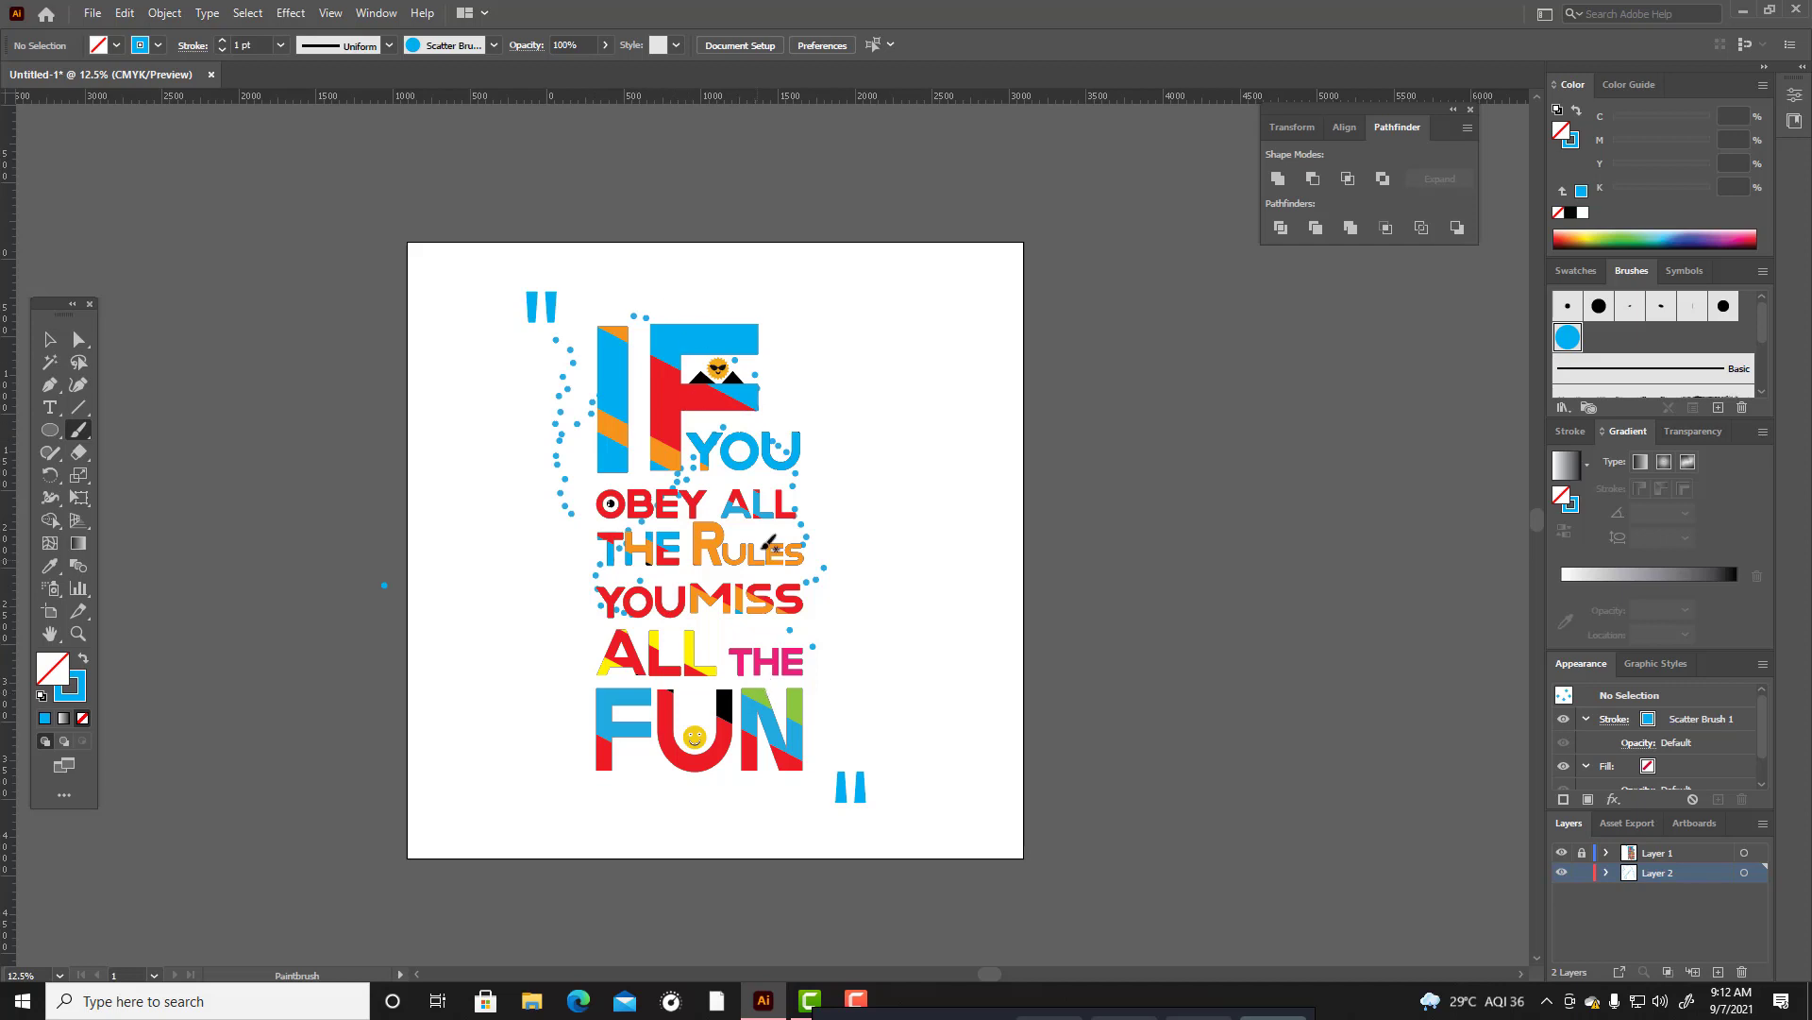
pyautogui.moveTo(762, 368); pyautogui.dragTo(784, 433)
pyautogui.moveTo(613, 435)
pyautogui.mouseDown()
pyautogui.moveTo(606, 514)
pyautogui.moveTo(578, 436)
pyautogui.moveTo(596, 592)
pyautogui.mouseUp()
pyautogui.moveTo(598, 522)
pyautogui.mouseDown()
pyautogui.moveTo(594, 656)
pyautogui.moveTo(696, 620)
pyautogui.moveTo(821, 688)
pyautogui.moveTo(801, 764)
pyautogui.moveTo(749, 682)
pyautogui.moveTo(689, 699)
pyautogui.moveTo(662, 737)
pyautogui.moveTo(589, 681)
pyautogui.moveTo(582, 751)
pyautogui.moveTo(602, 687)
pyautogui.moveTo(610, 772)
pyautogui.moveTo(743, 736)
pyautogui.moveTo(694, 765)
pyautogui.moveTo(755, 761)
pyautogui.mouseUp()
pyautogui.moveTo(639, 732)
pyautogui.mouseDown()
pyautogui.moveTo(665, 771)
pyautogui.moveTo(794, 762)
pyautogui.moveTo(810, 729)
pyautogui.moveTo(703, 710)
pyautogui.mouseUp()
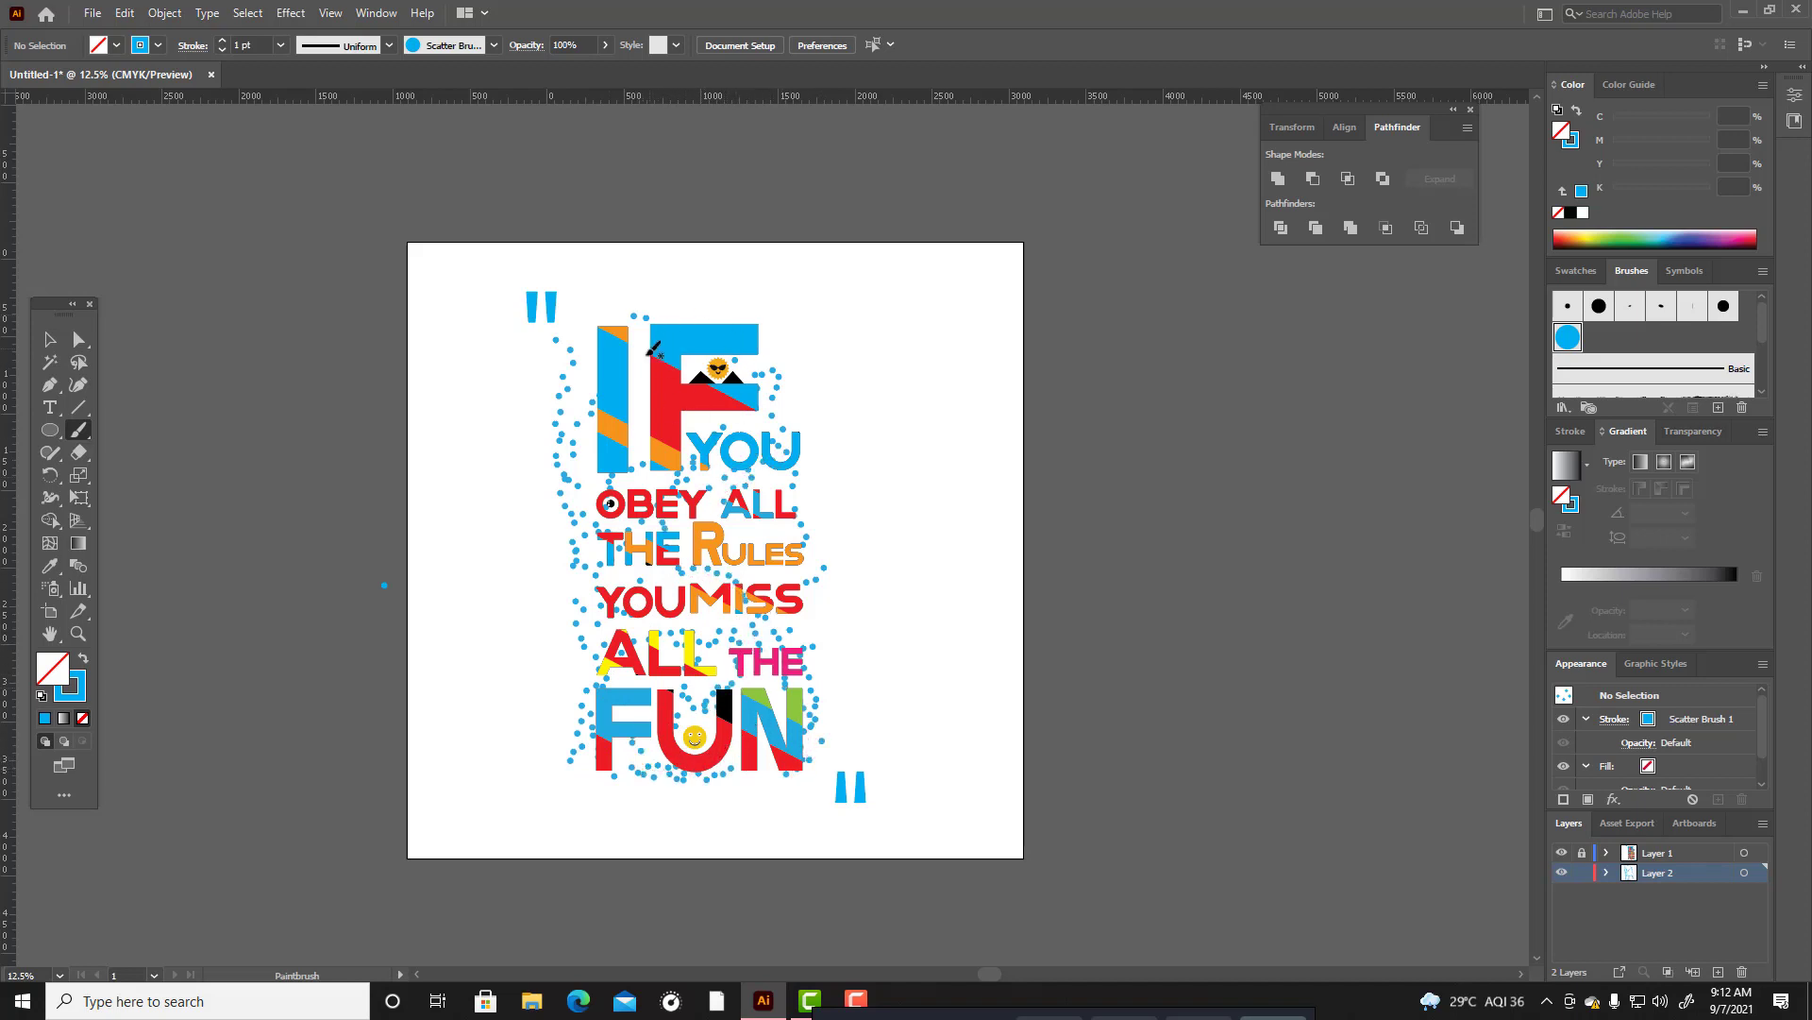
pyautogui.moveTo(639, 360); pyautogui.dragTo(636, 482)
pyautogui.moveTo(573, 373); pyautogui.dragTo(649, 321)
pyautogui.moveTo(669, 320); pyautogui.dragTo(791, 337)
pyautogui.moveTo(781, 355); pyautogui.dragTo(795, 472)
pyautogui.moveTo(775, 352); pyautogui.dragTo(800, 554)
pyautogui.moveTo(799, 443); pyautogui.dragTo(820, 741)
pyautogui.moveTo(782, 360); pyautogui.dragTo(796, 467)
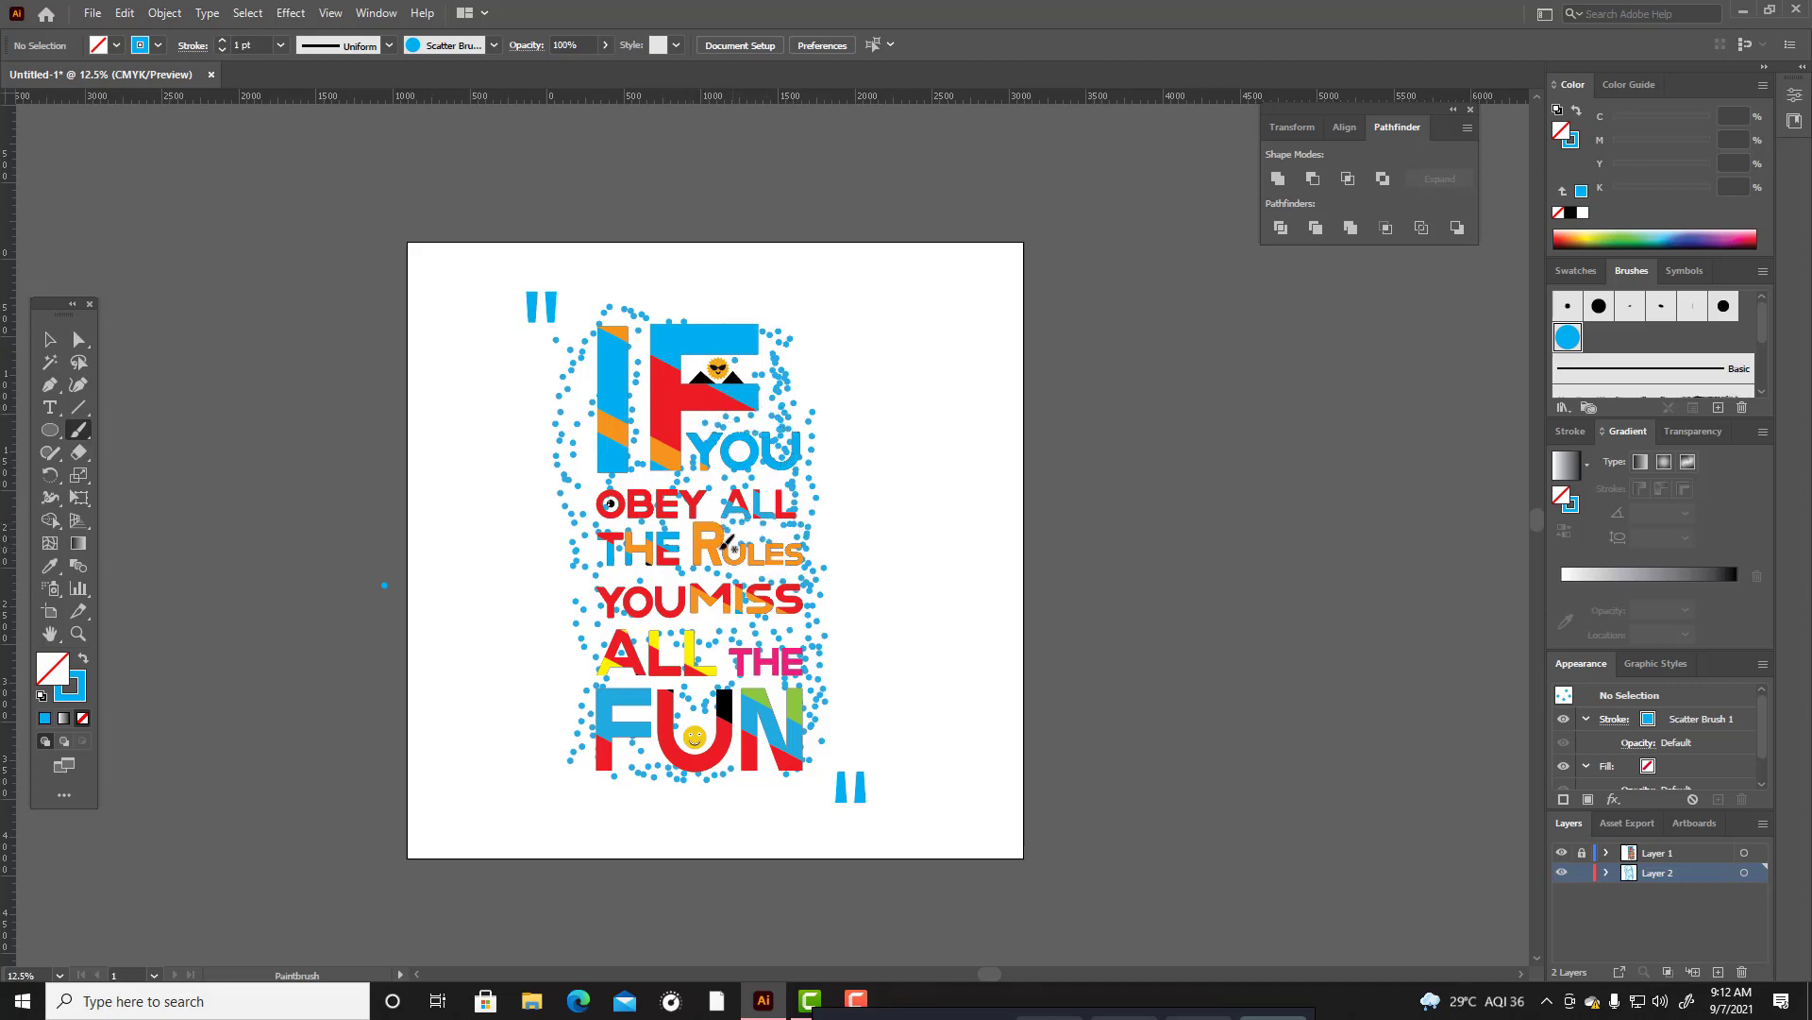
# Paint more blue scatter-brush dots on Layer 2 around the IF and down the right side of the lettering.
pyautogui.moveTo(597, 574); pyautogui.dragTo(595, 570)
pyautogui.moveTo(597, 389)
pyautogui.mouseDown()
pyautogui.moveTo(614, 302)
pyautogui.moveTo(589, 328)
pyautogui.moveTo(713, 315)
pyautogui.mouseUp()
pyautogui.moveTo(699, 317); pyautogui.dragTo(775, 318)
pyautogui.click(739, 361)
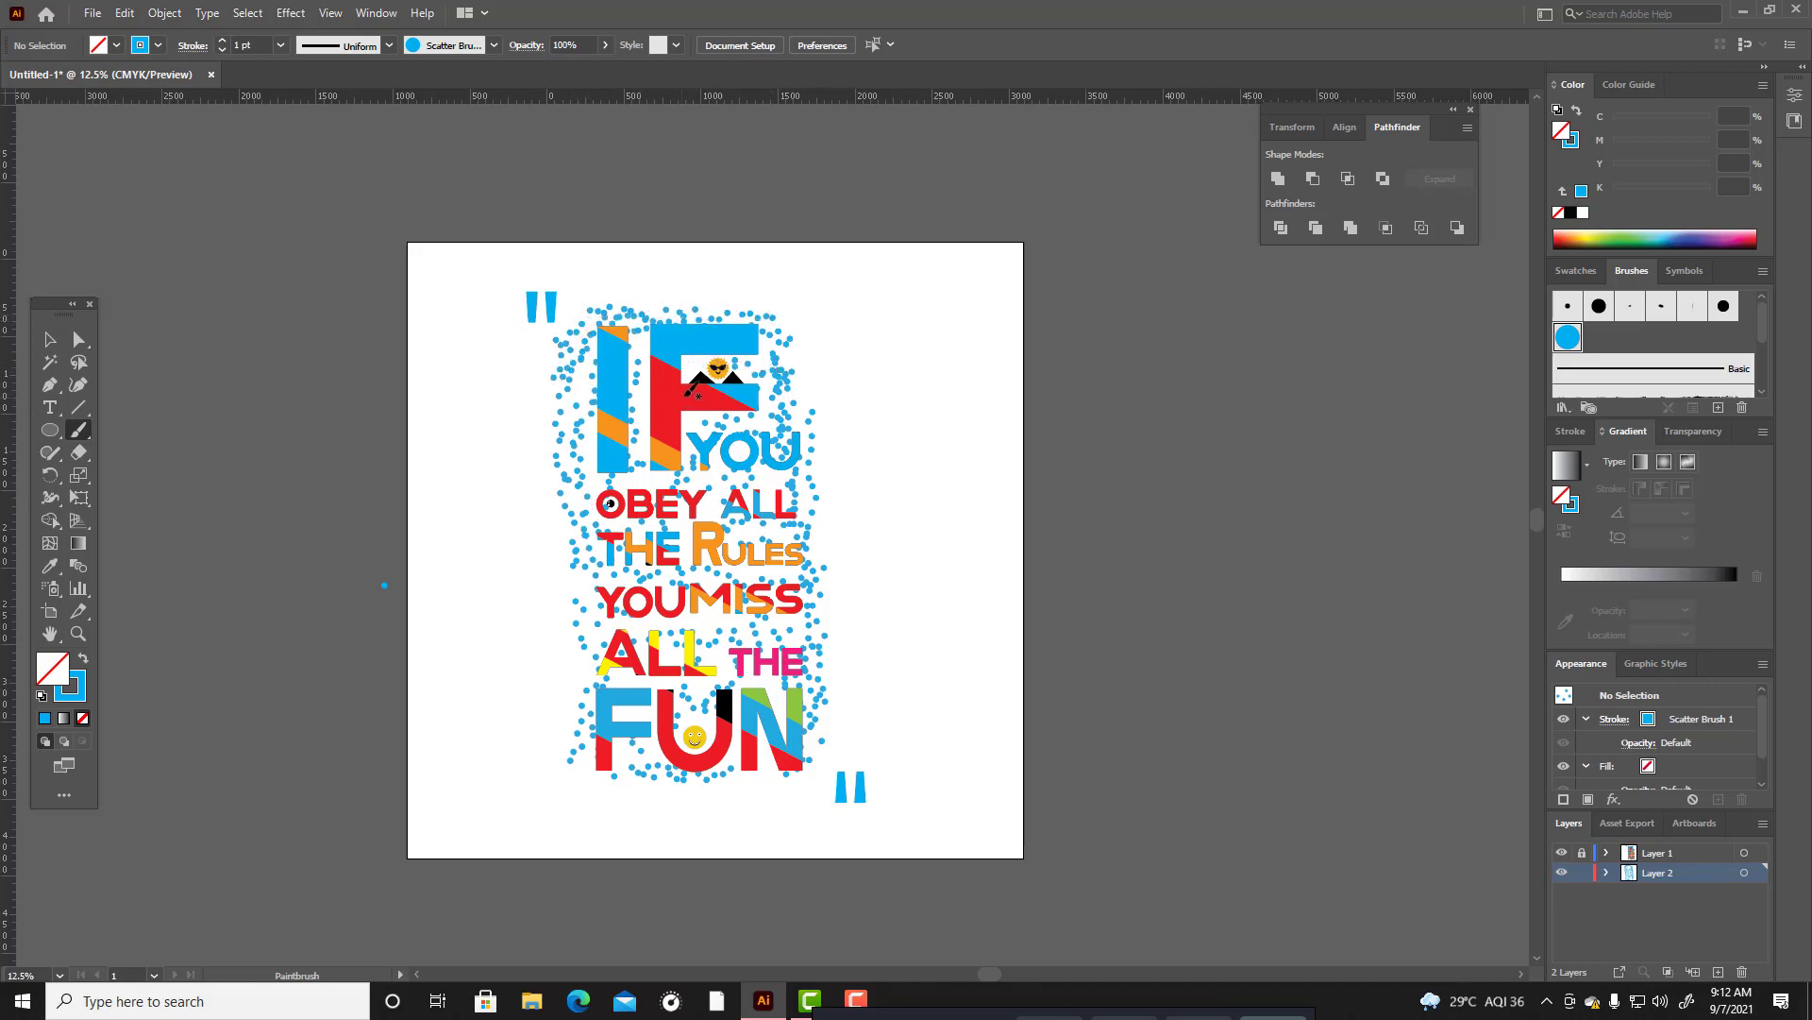
pyautogui.moveTo(792, 345); pyautogui.dragTo(802, 531)
# Select all the painted dot strokes around the lettering and set their opacity to 35%.
pyautogui.click(52, 340)
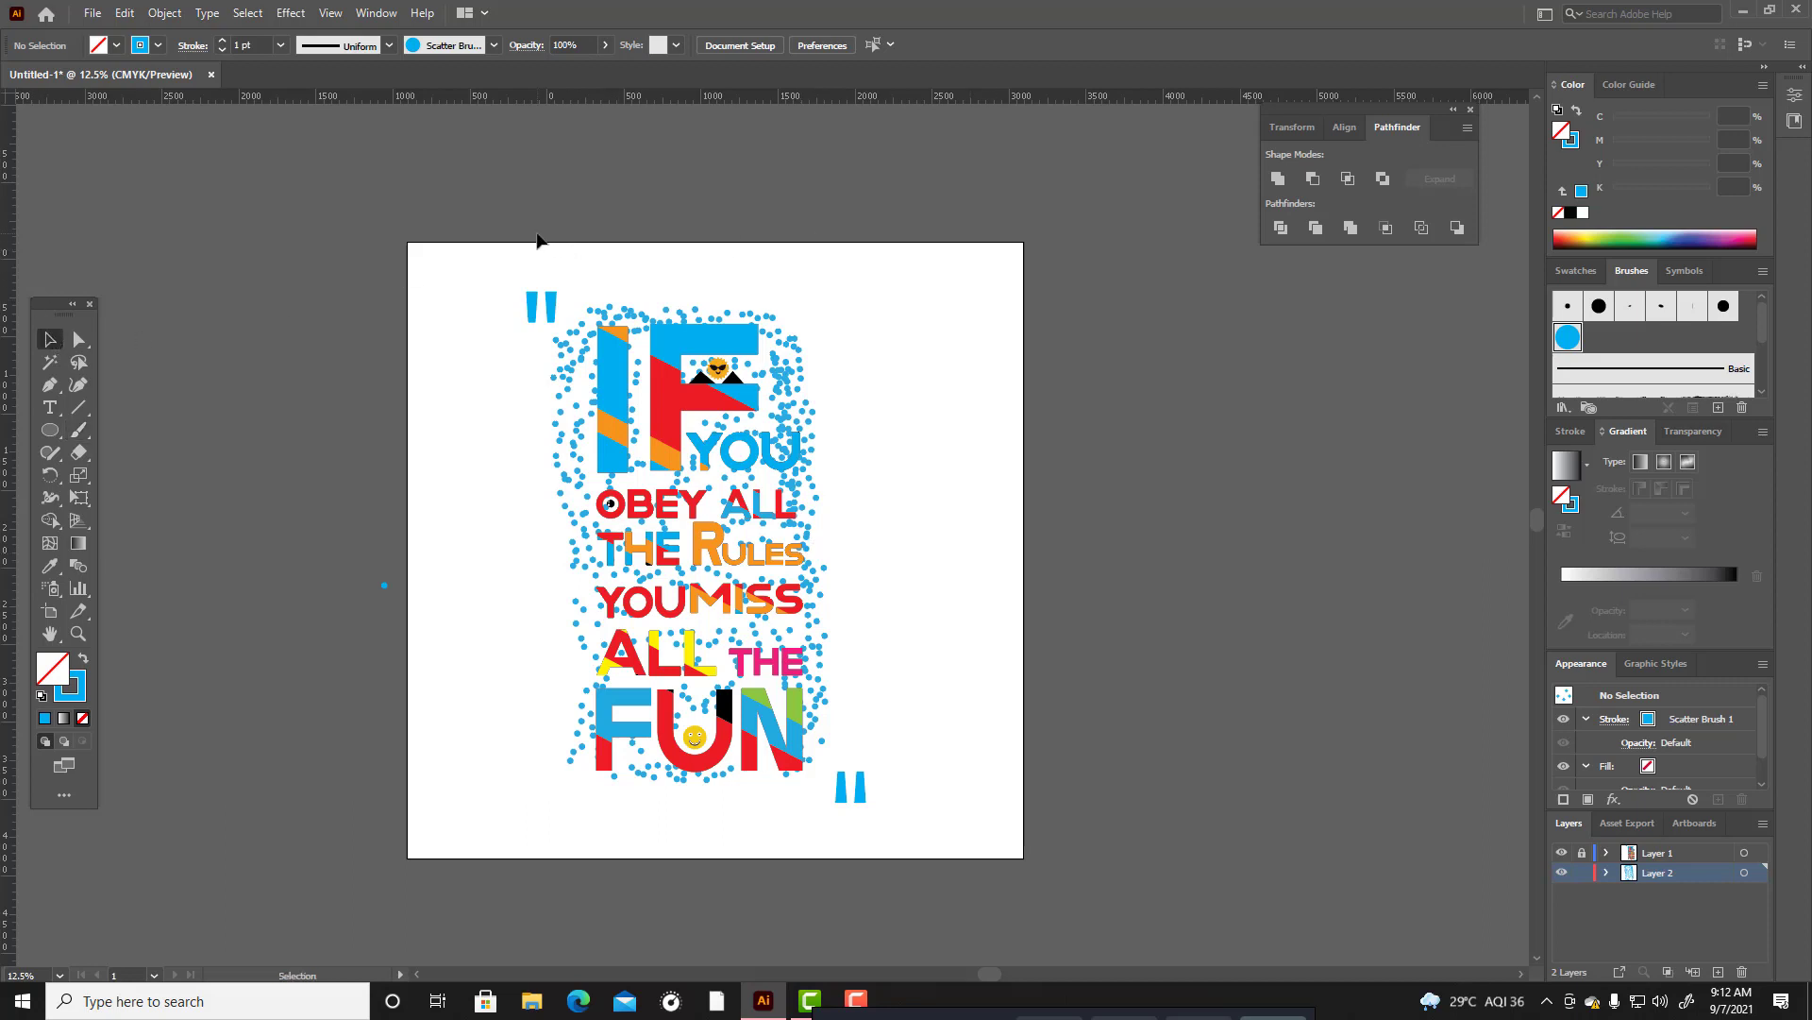
pyautogui.moveTo(536, 240)
pyautogui.mouseDown()
pyautogui.moveTo(609, 779)
pyautogui.moveTo(799, 823)
pyautogui.mouseUp()
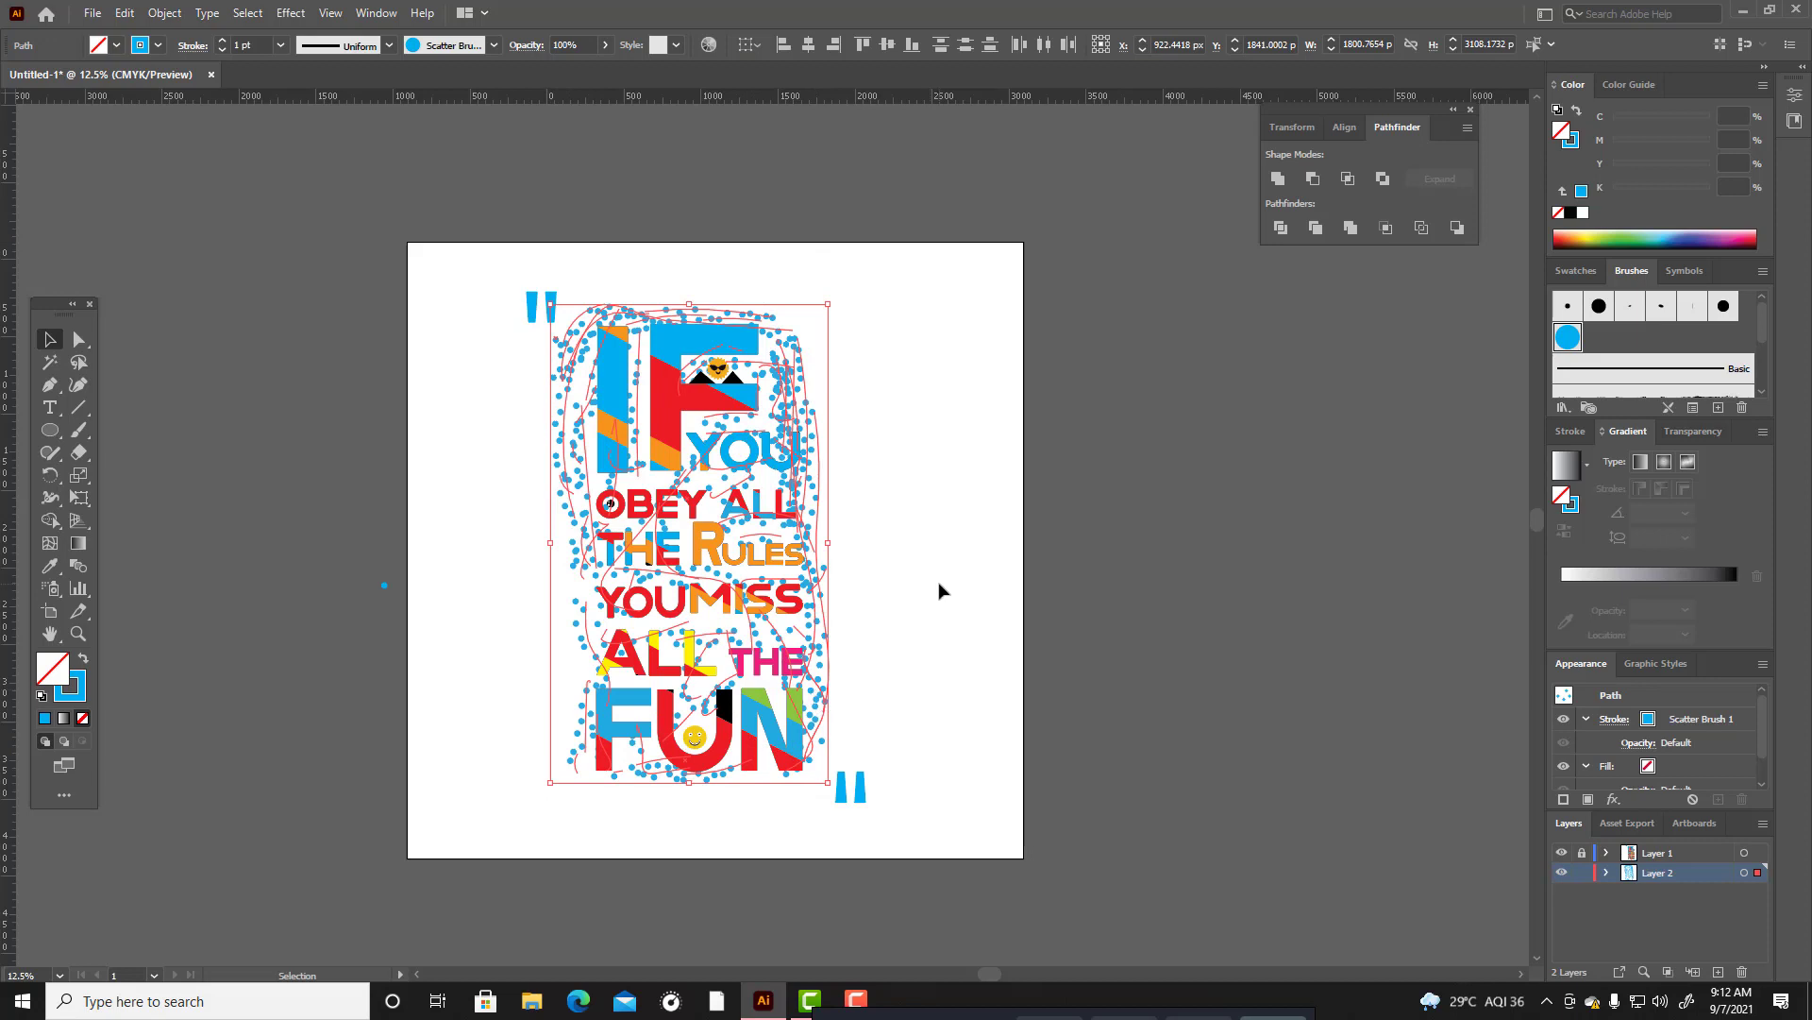
pyautogui.click(605, 45)
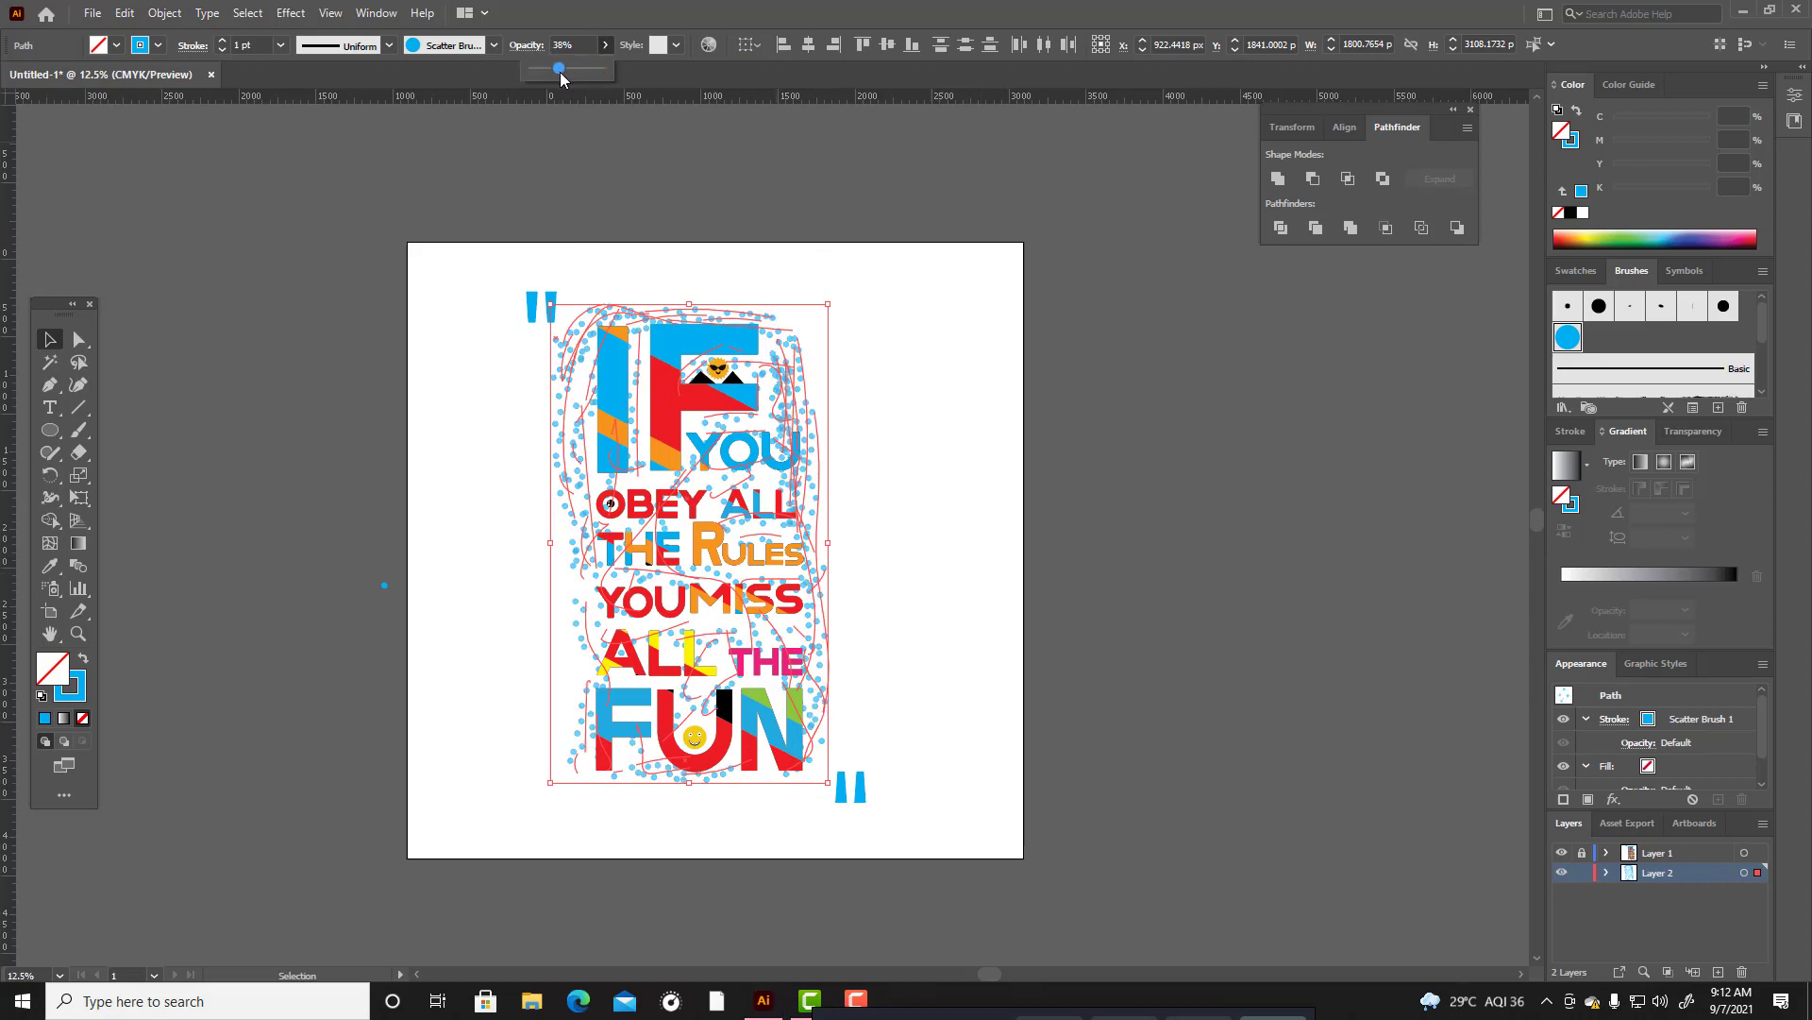
pyautogui.moveTo(559, 72); pyautogui.dragTo(558, 74)
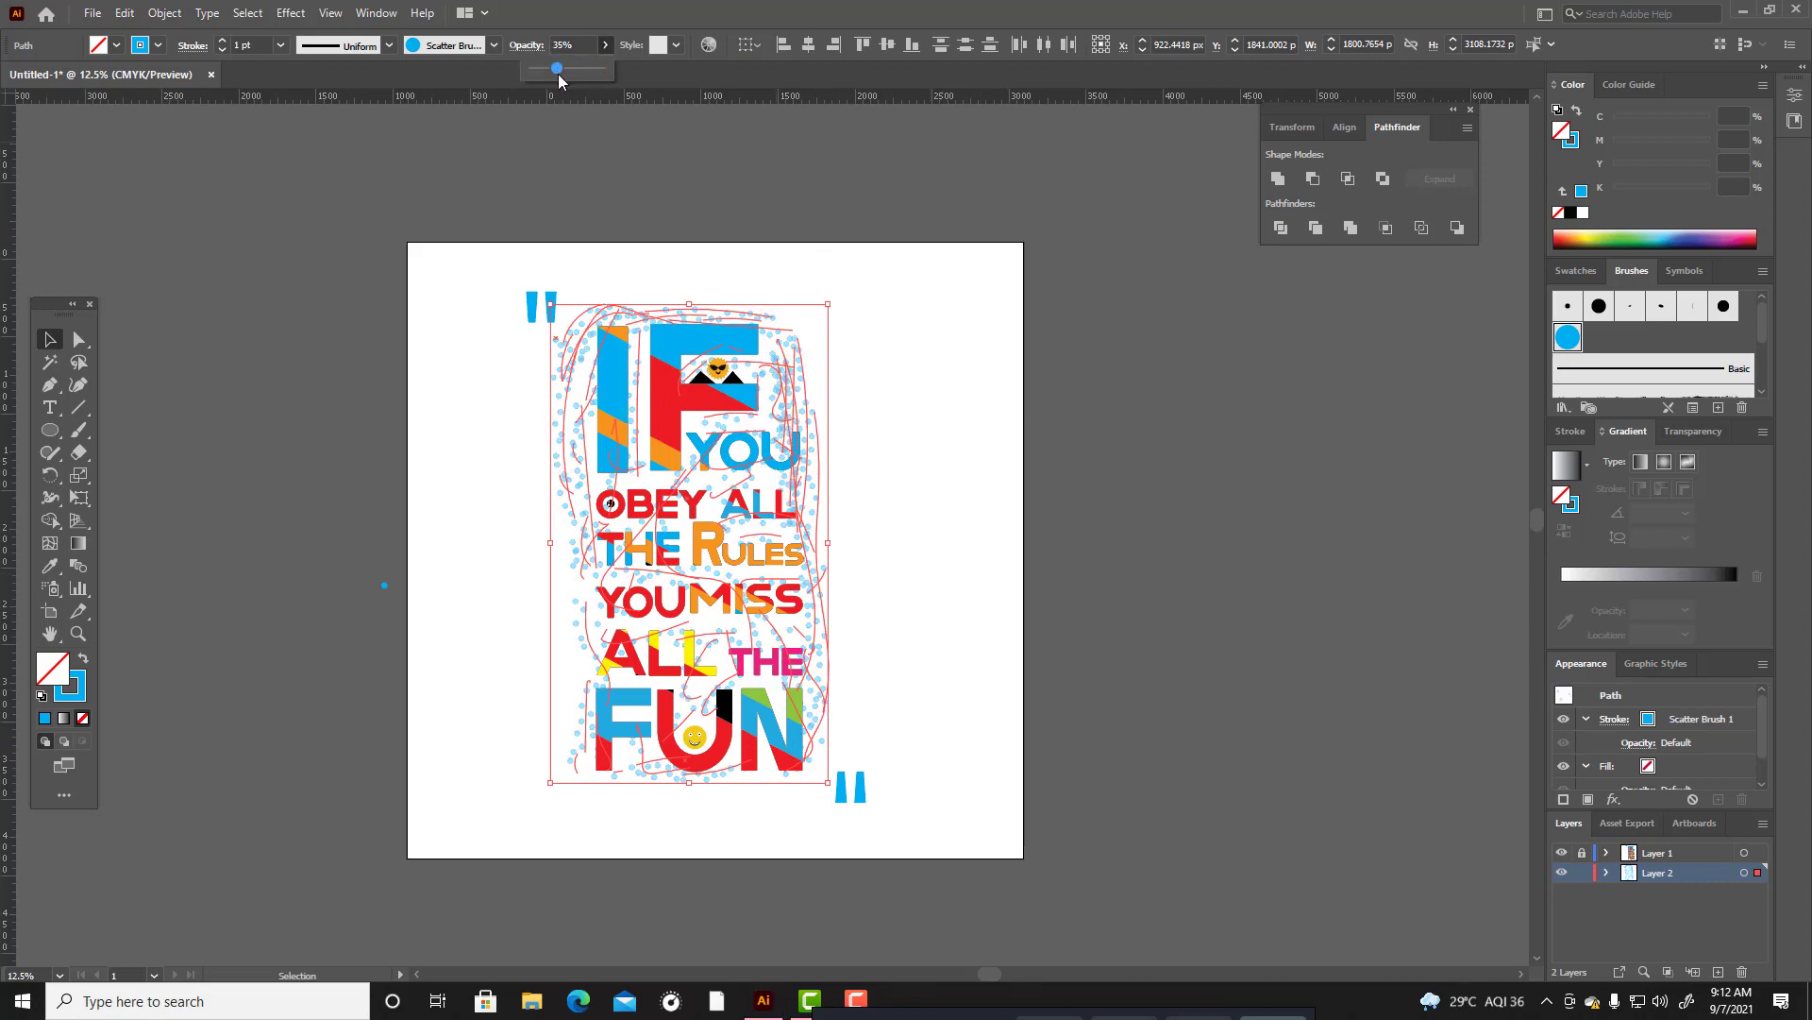
# Change the selected dots' stroke colour to yellow EDED00.
pyautogui.doubleClick(77, 698)
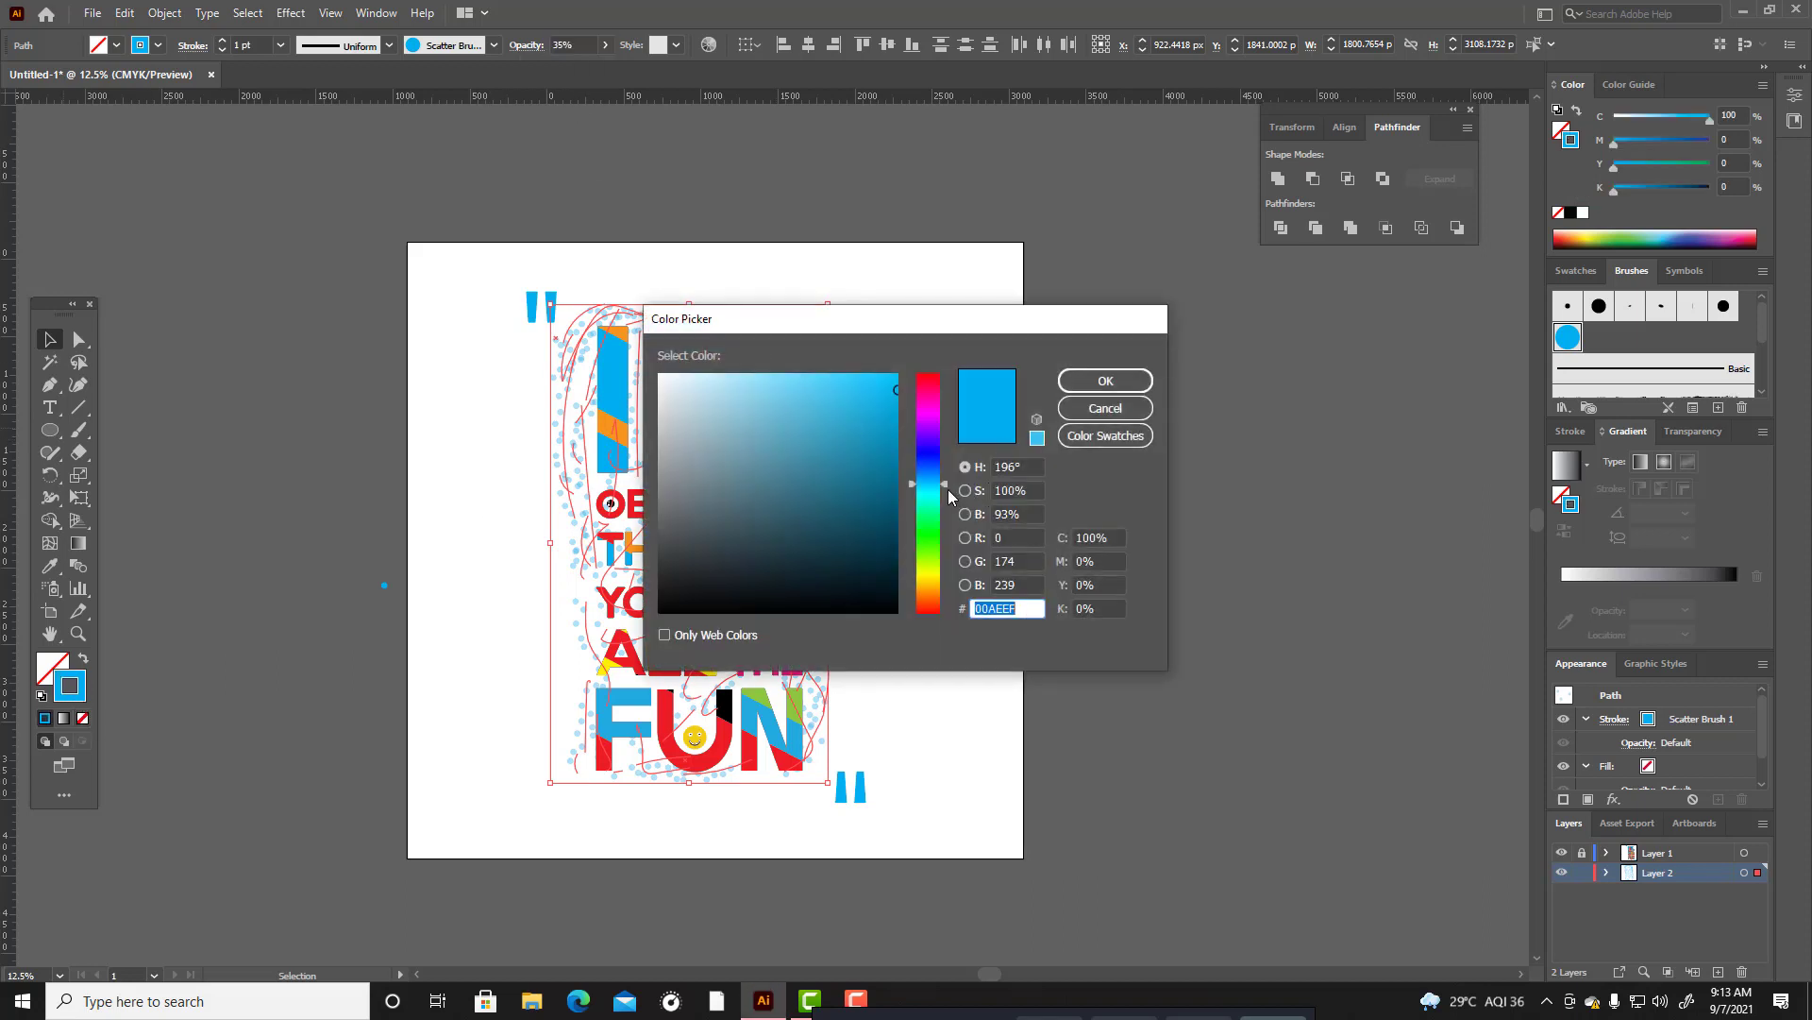
pyautogui.moveTo(948, 489); pyautogui.dragTo(951, 576)
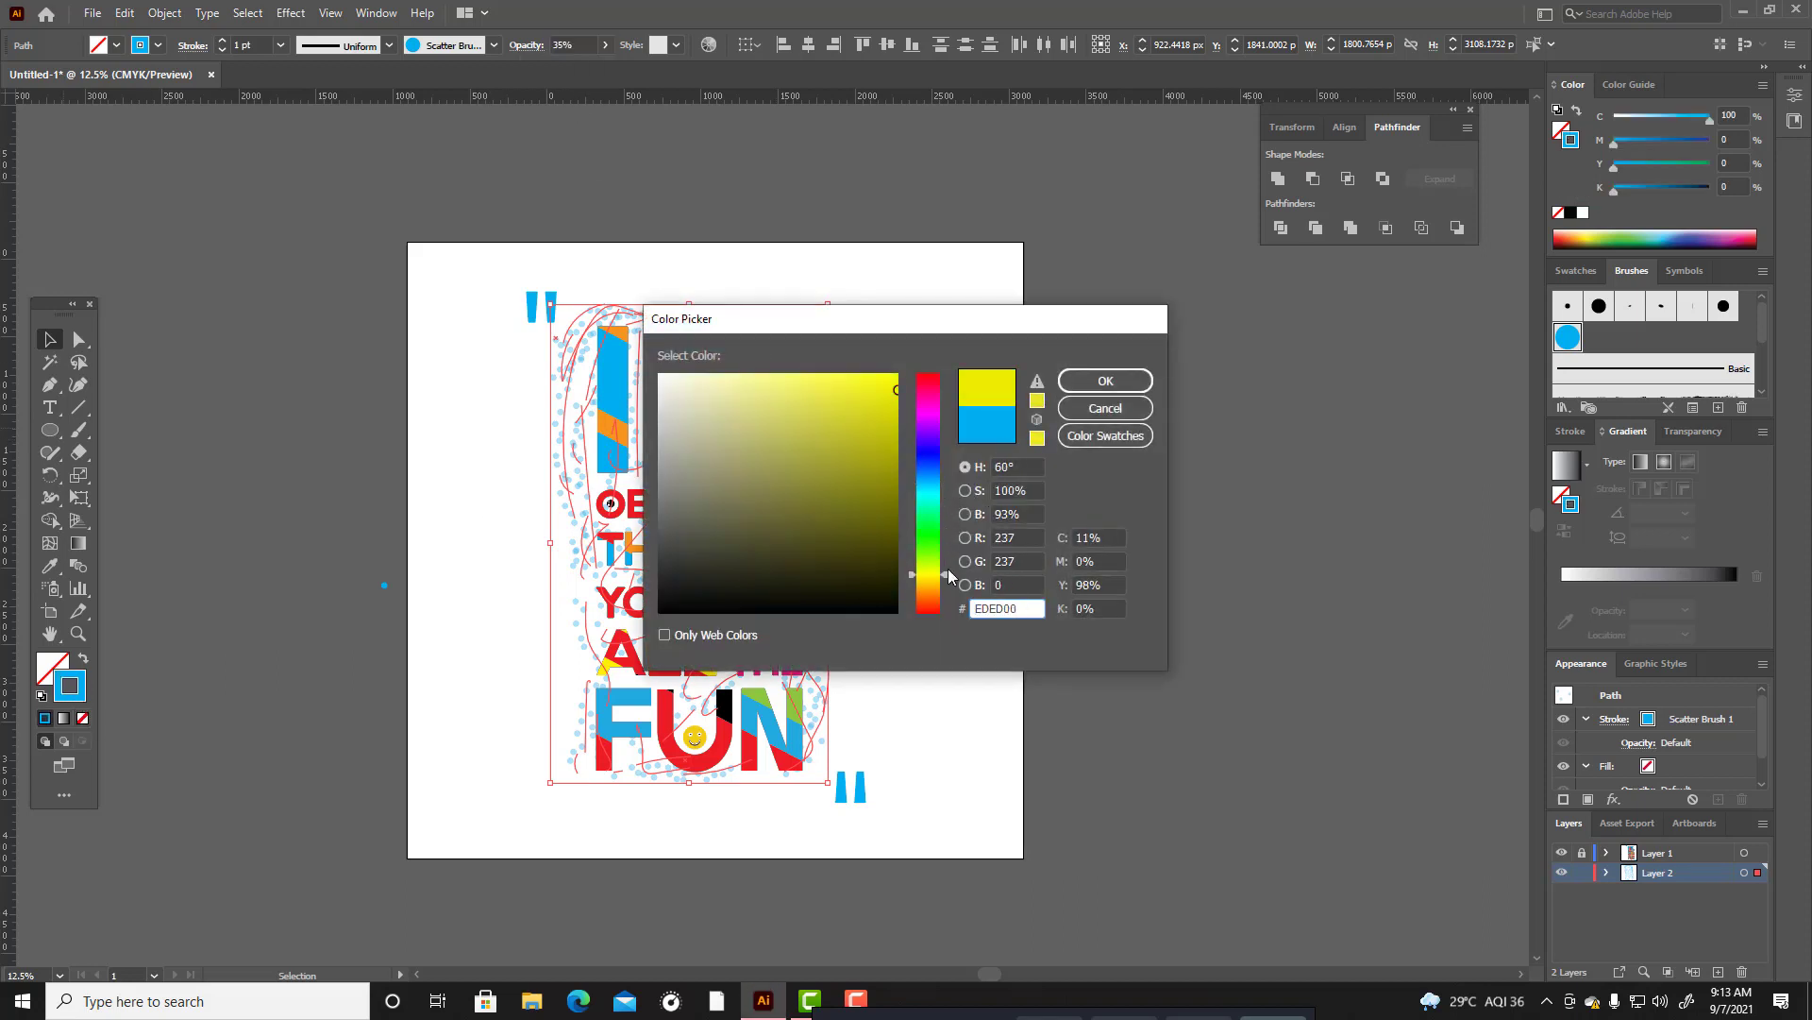
pyautogui.click(1084, 374)
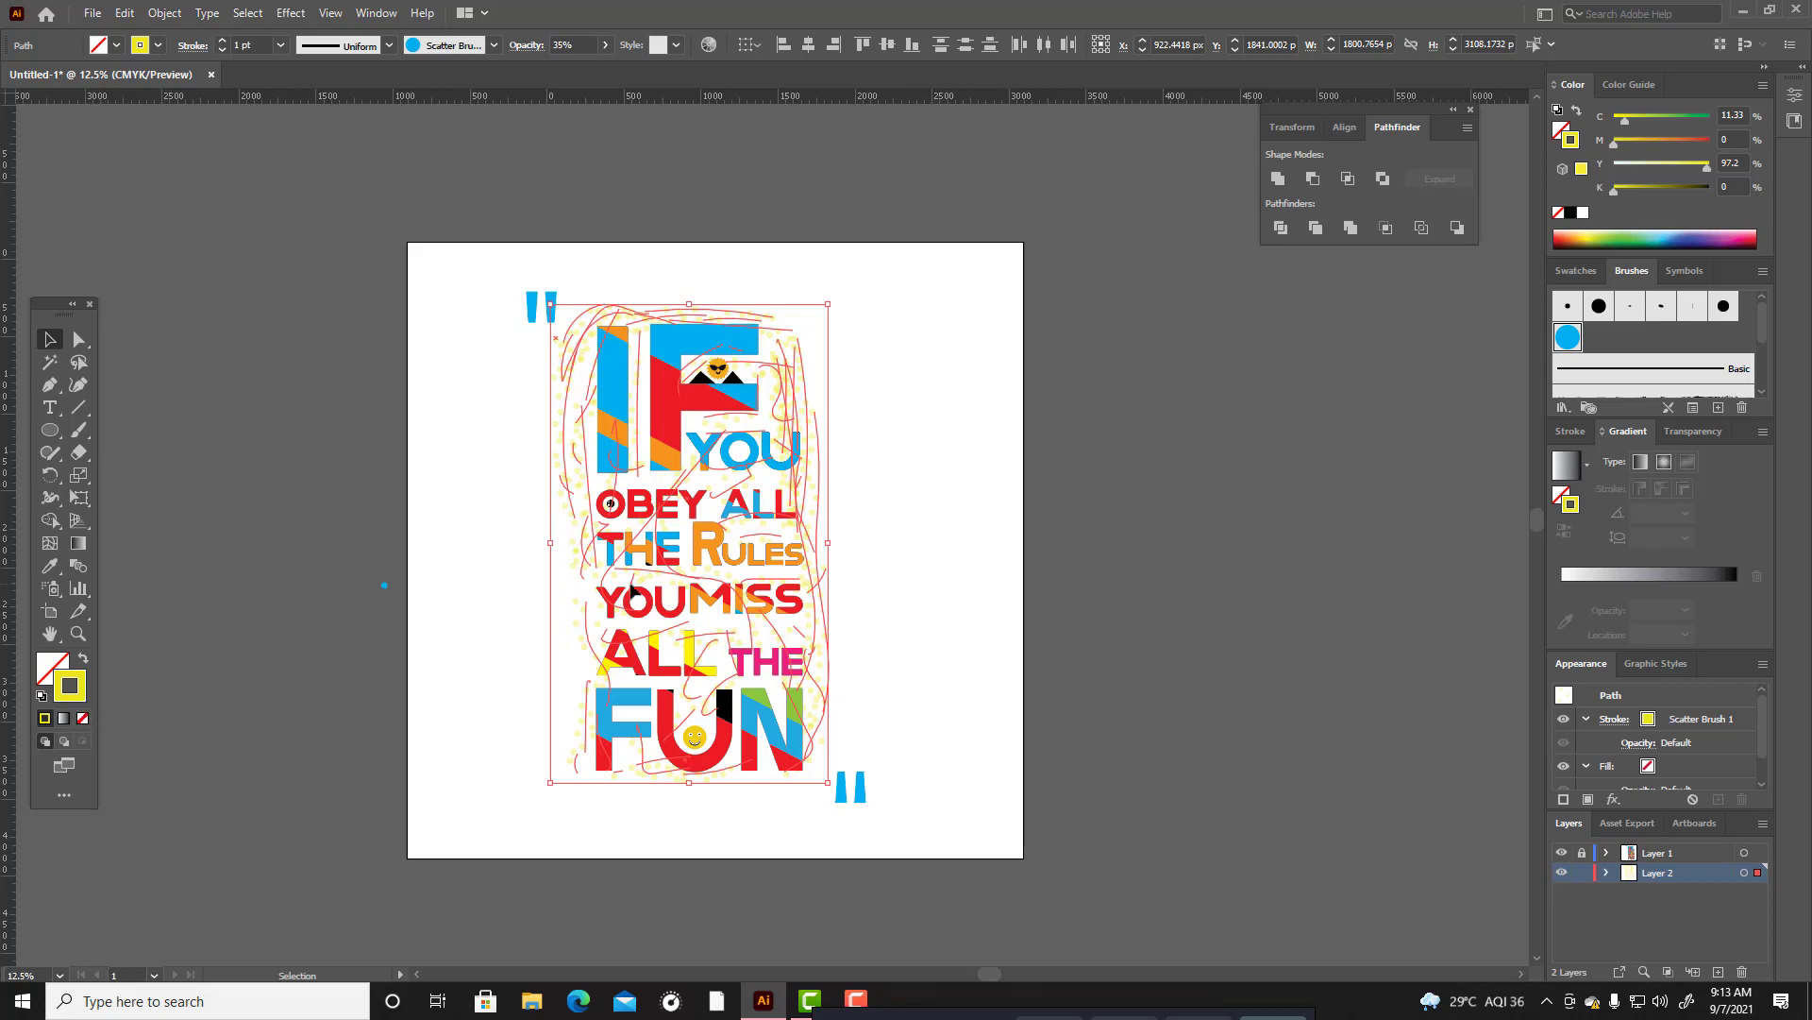
# Change the selected dots' stroke colour to orange E89B1F and deselect them.
pyautogui.doubleClick(79, 698)
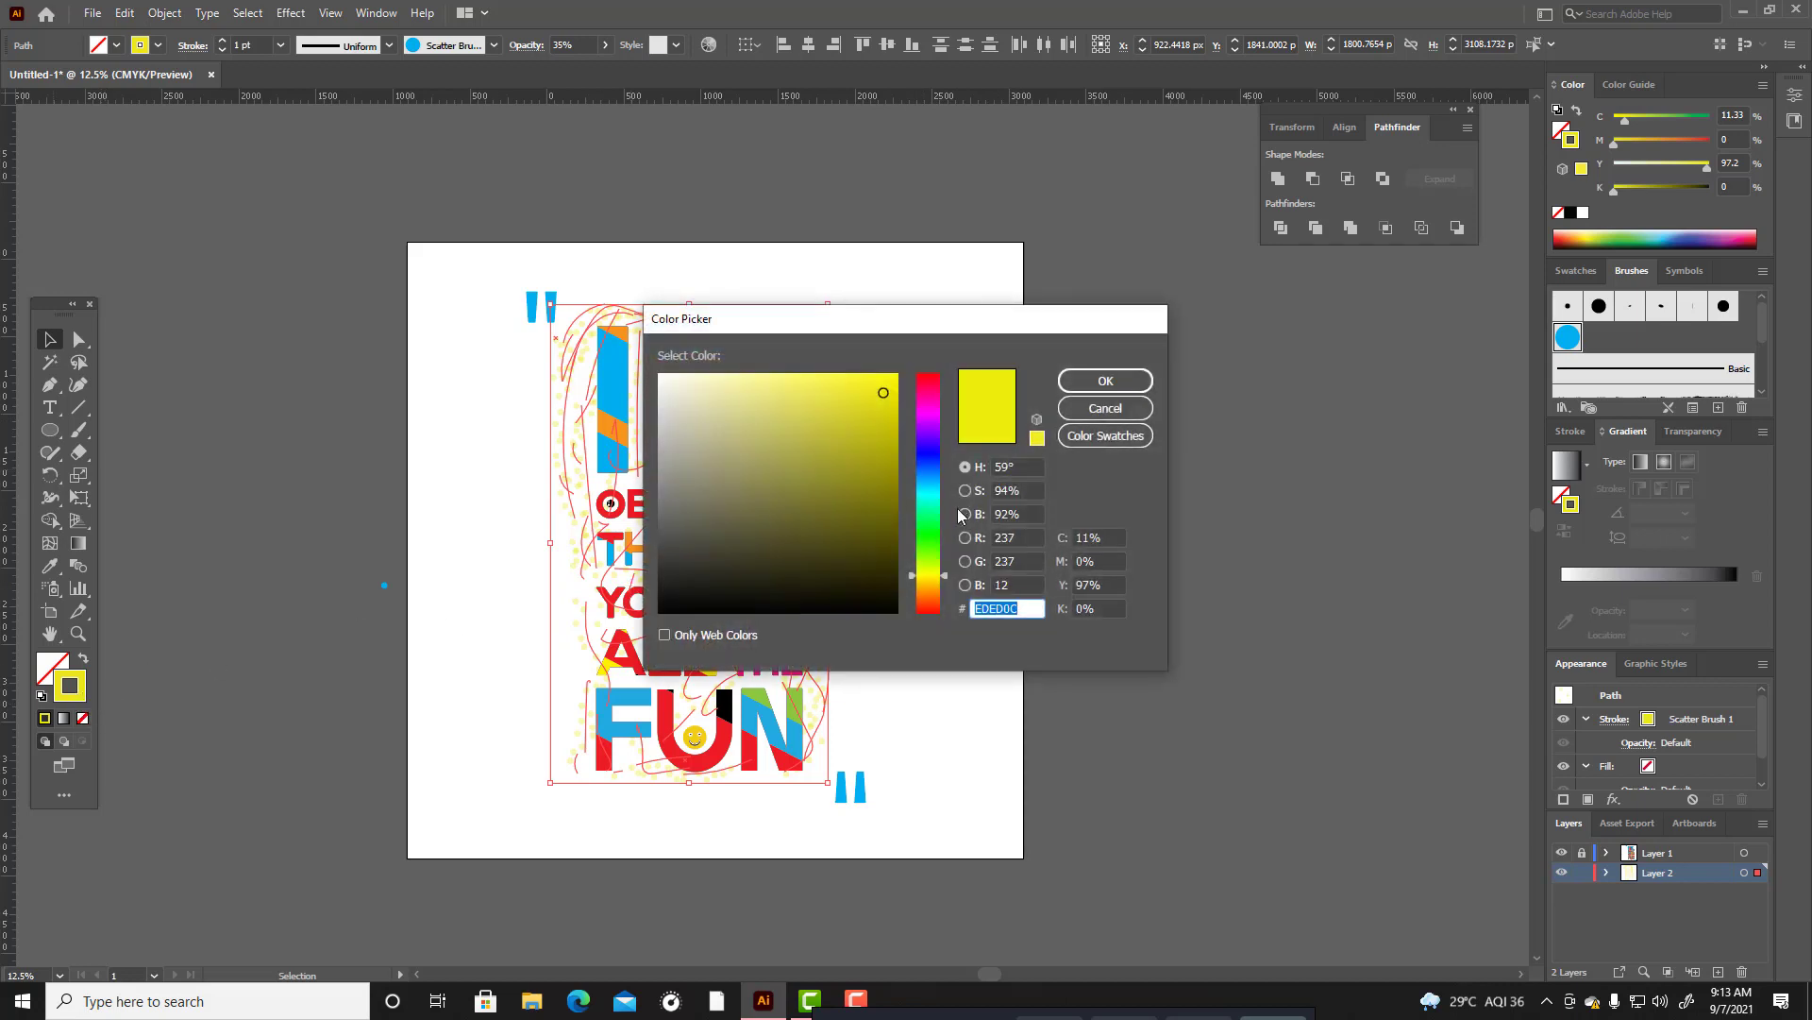
pyautogui.moveTo(945, 578); pyautogui.dragTo(944, 588)
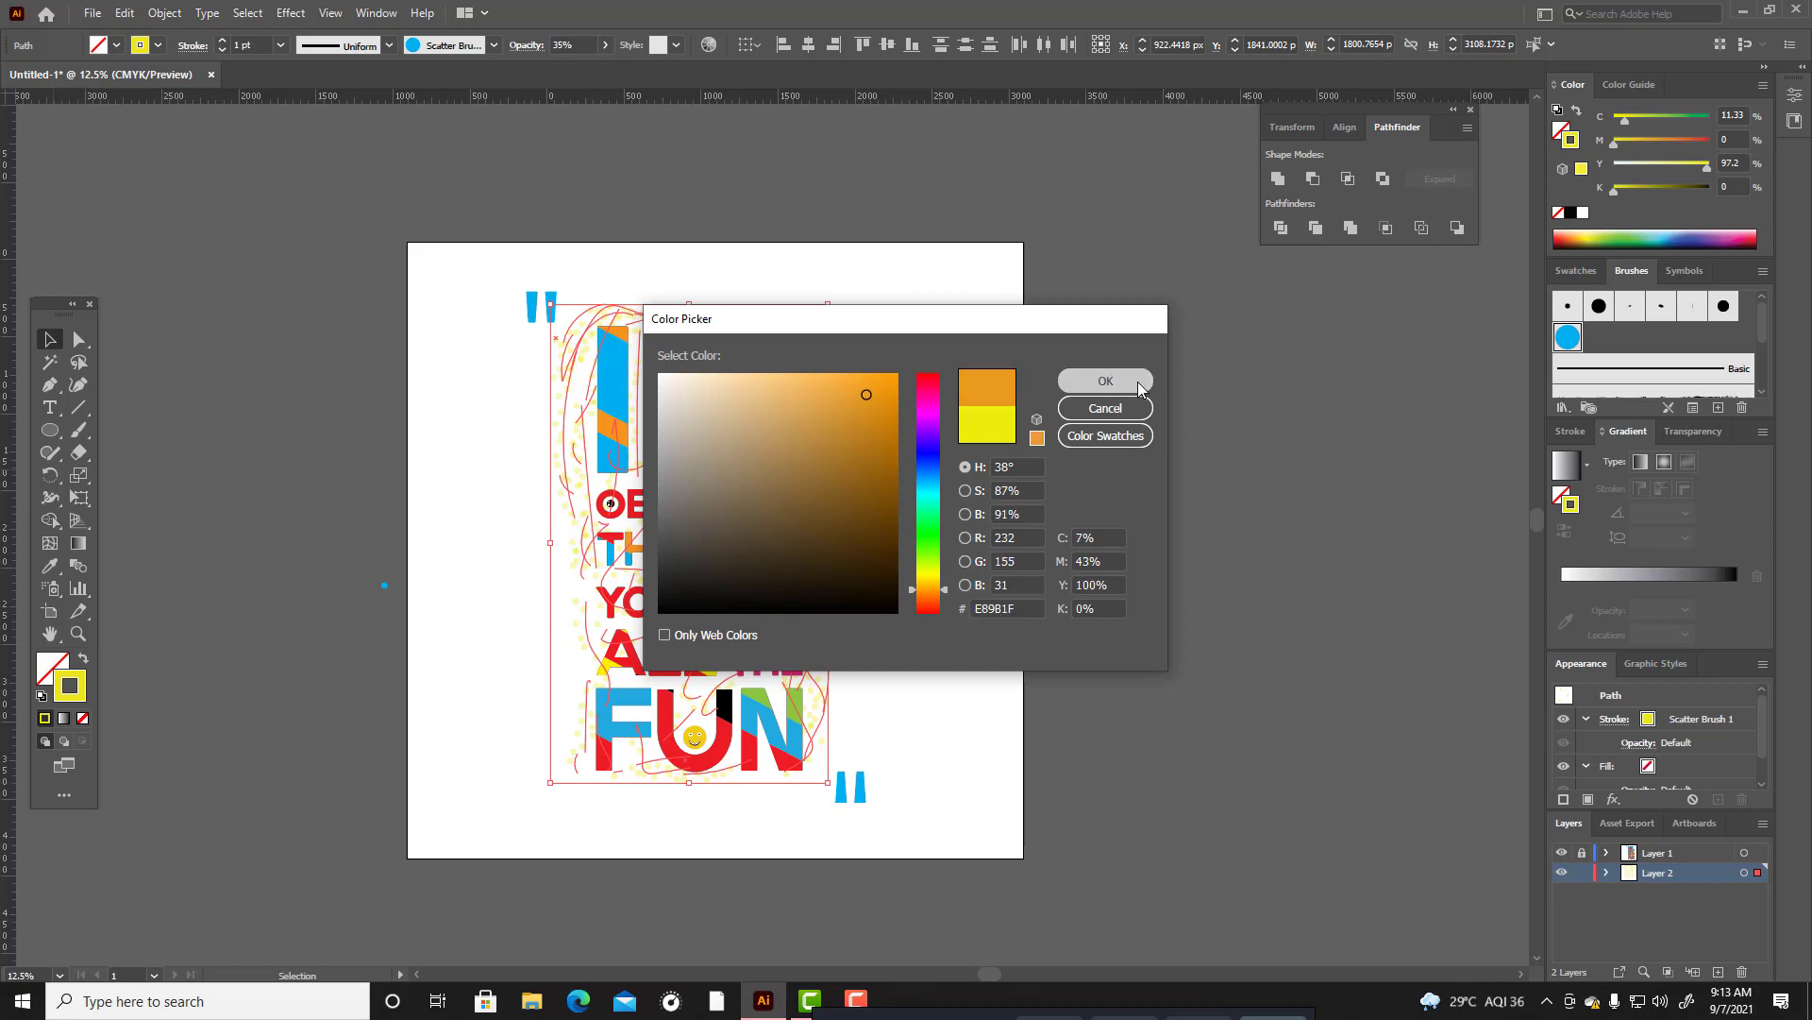
pyautogui.click(1106, 381)
pyautogui.click(988, 419)
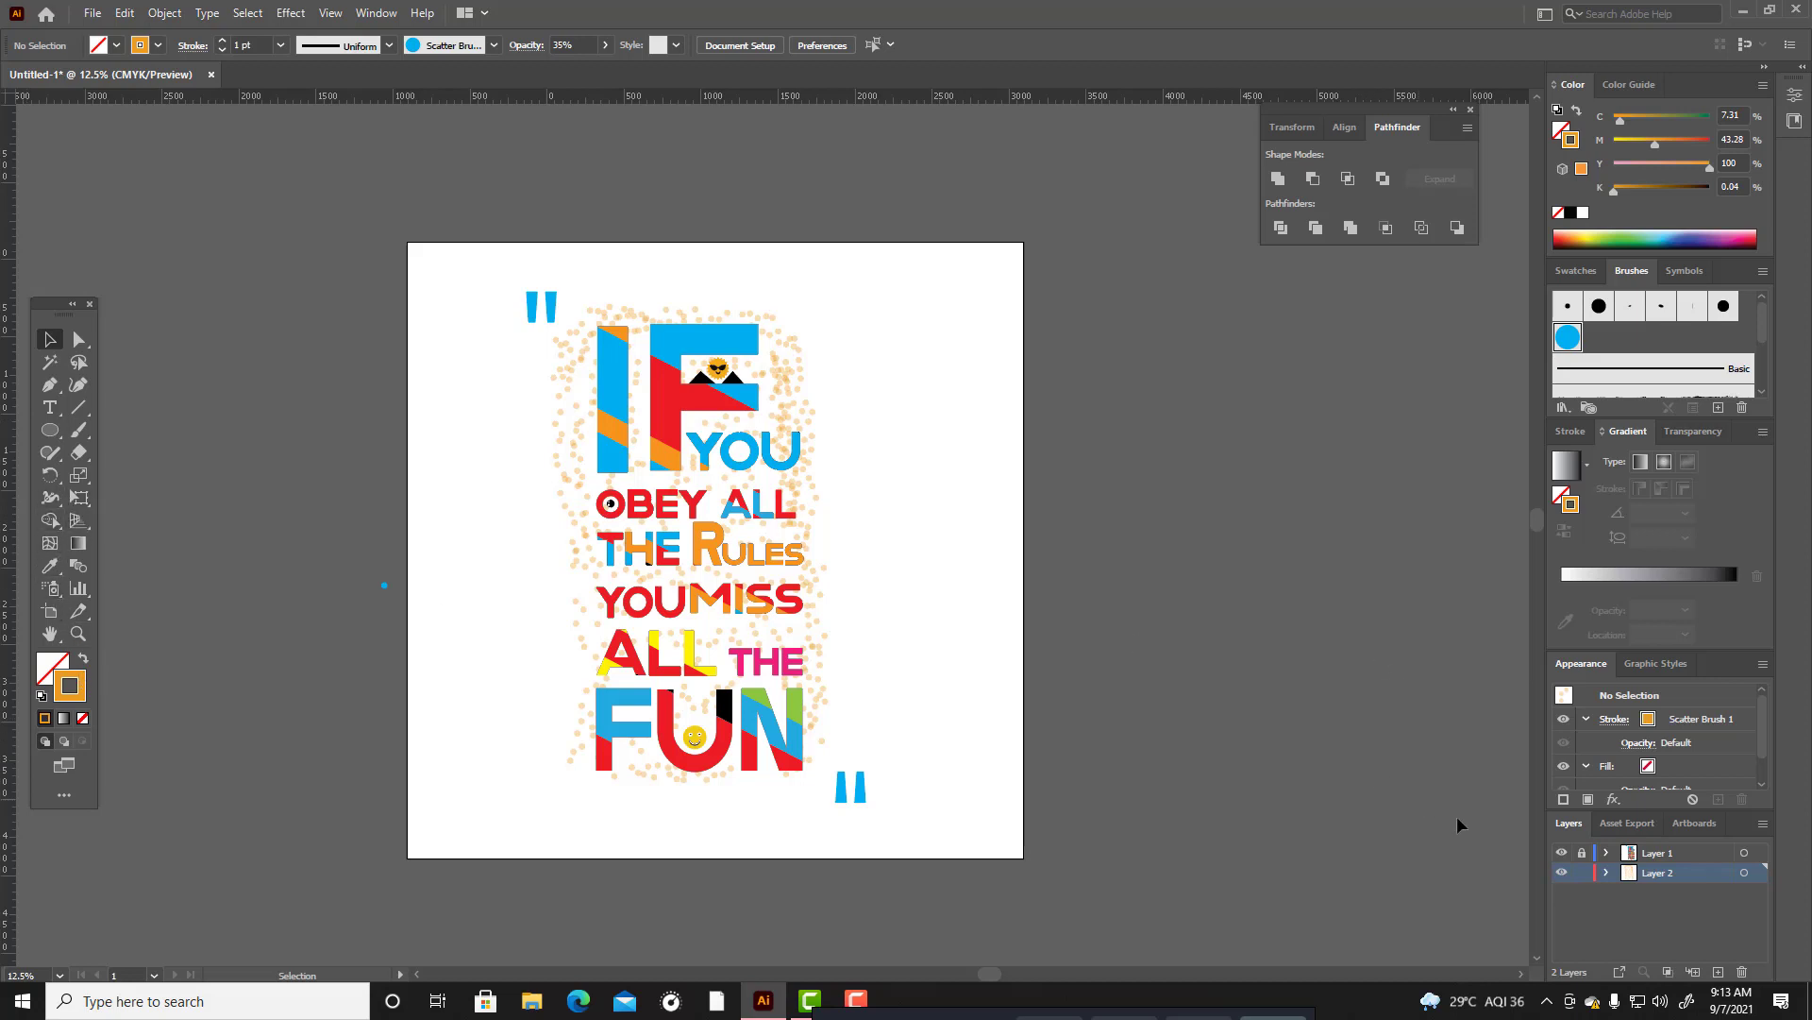
# Add a layer beneath Layer 1, lock Layer 2, and paint more orange scatter dots around the lettering on the new layer.
pyautogui.click(1719, 972)
pyautogui.click(79, 430)
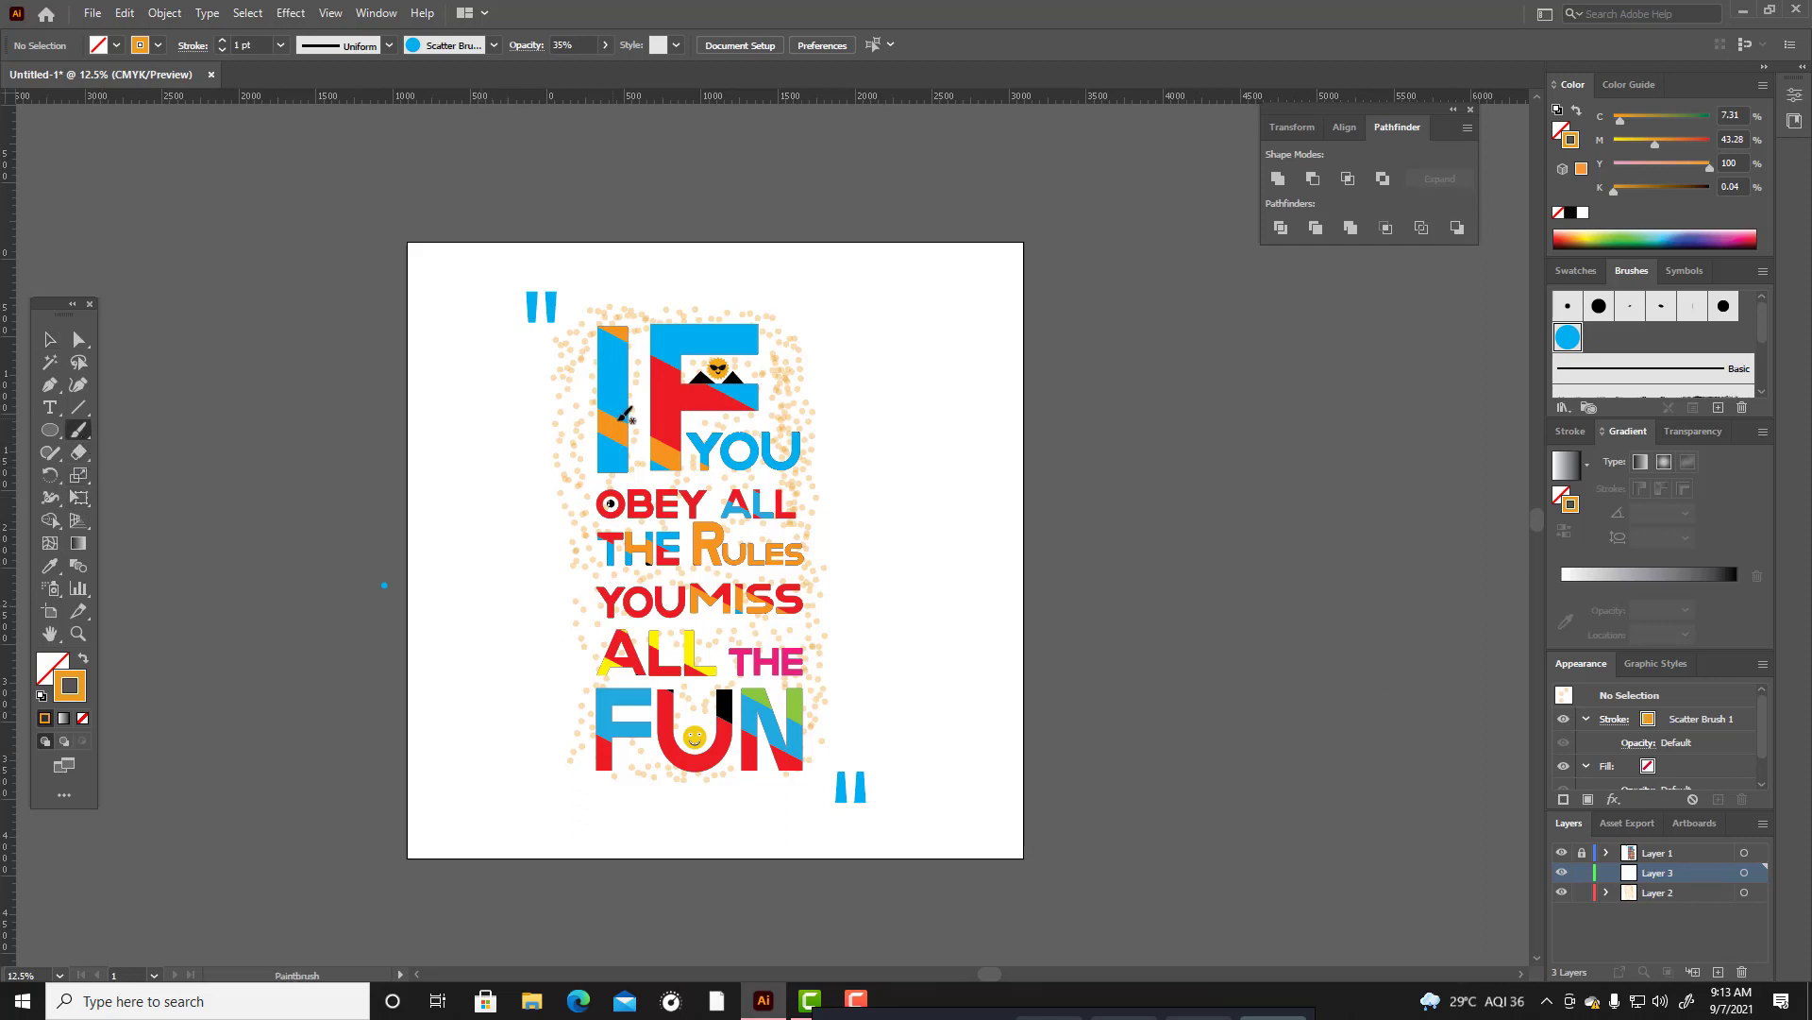
pyautogui.moveTo(569, 304); pyautogui.dragTo(578, 818)
pyautogui.moveTo(591, 314)
pyautogui.mouseDown()
pyautogui.moveTo(789, 313)
pyautogui.moveTo(807, 351)
pyautogui.moveTo(809, 742)
pyautogui.mouseUp()
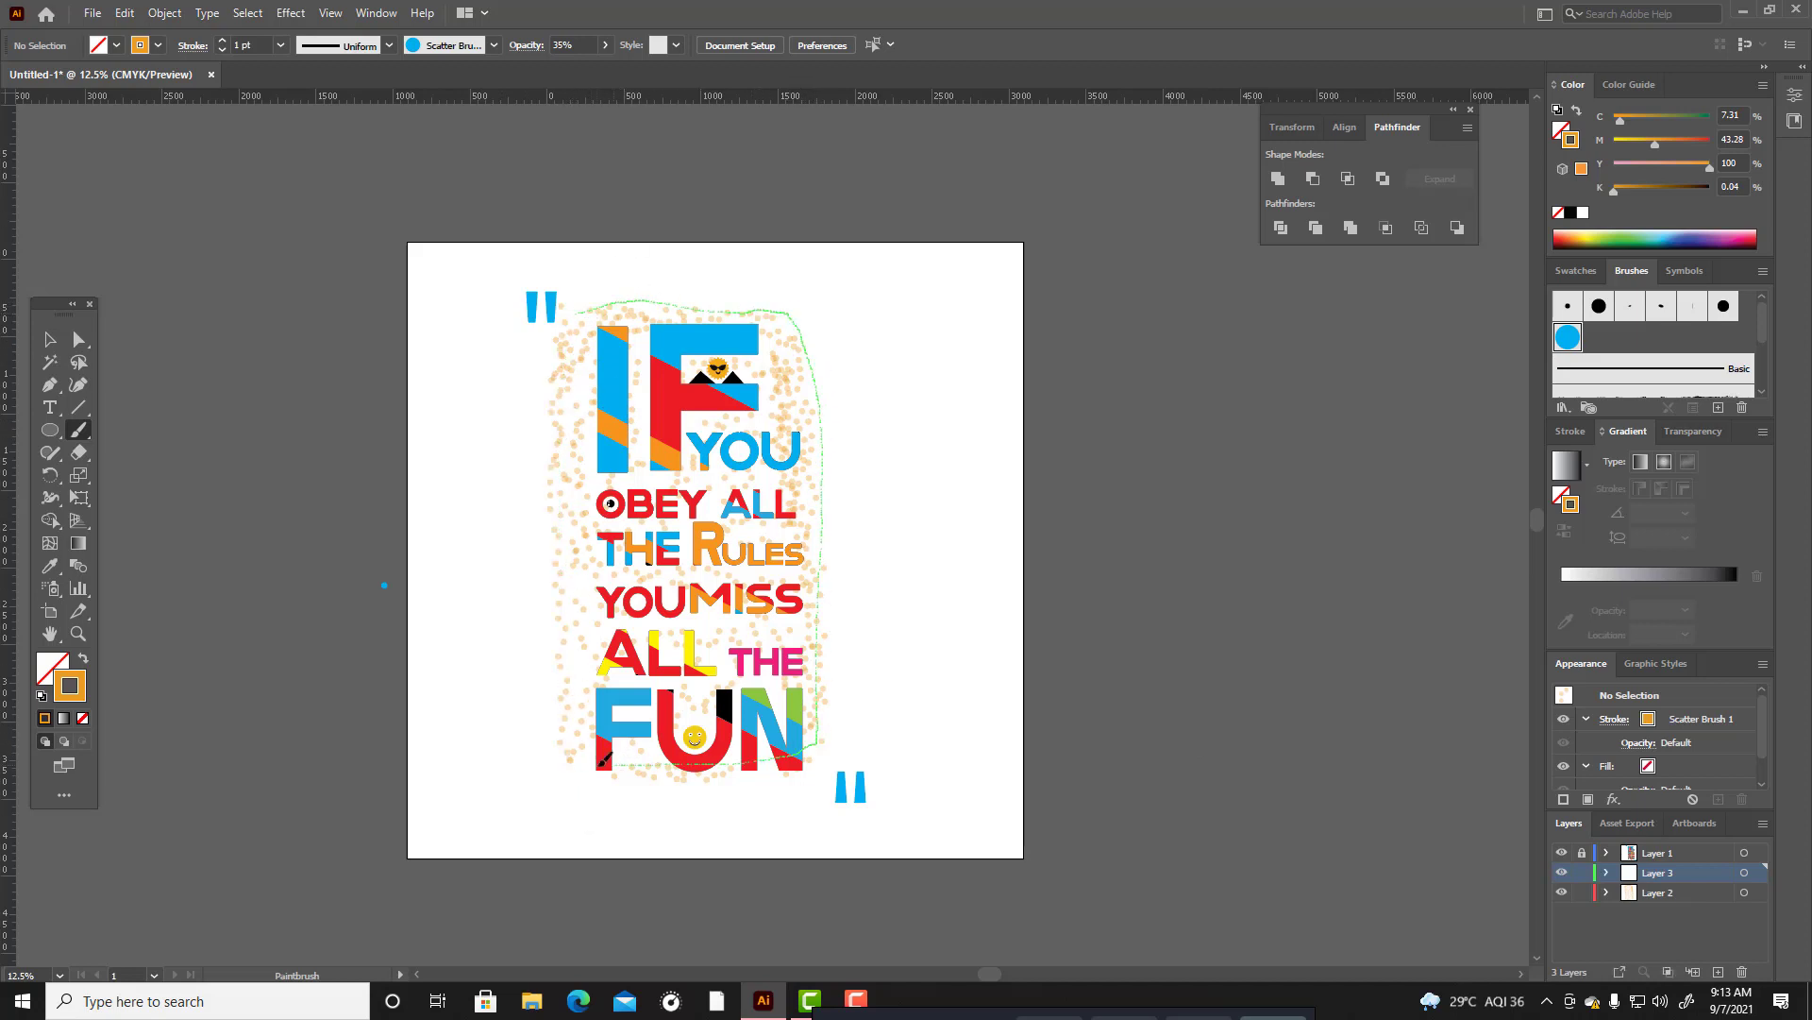
pyautogui.moveTo(605, 758); pyautogui.dragTo(598, 754)
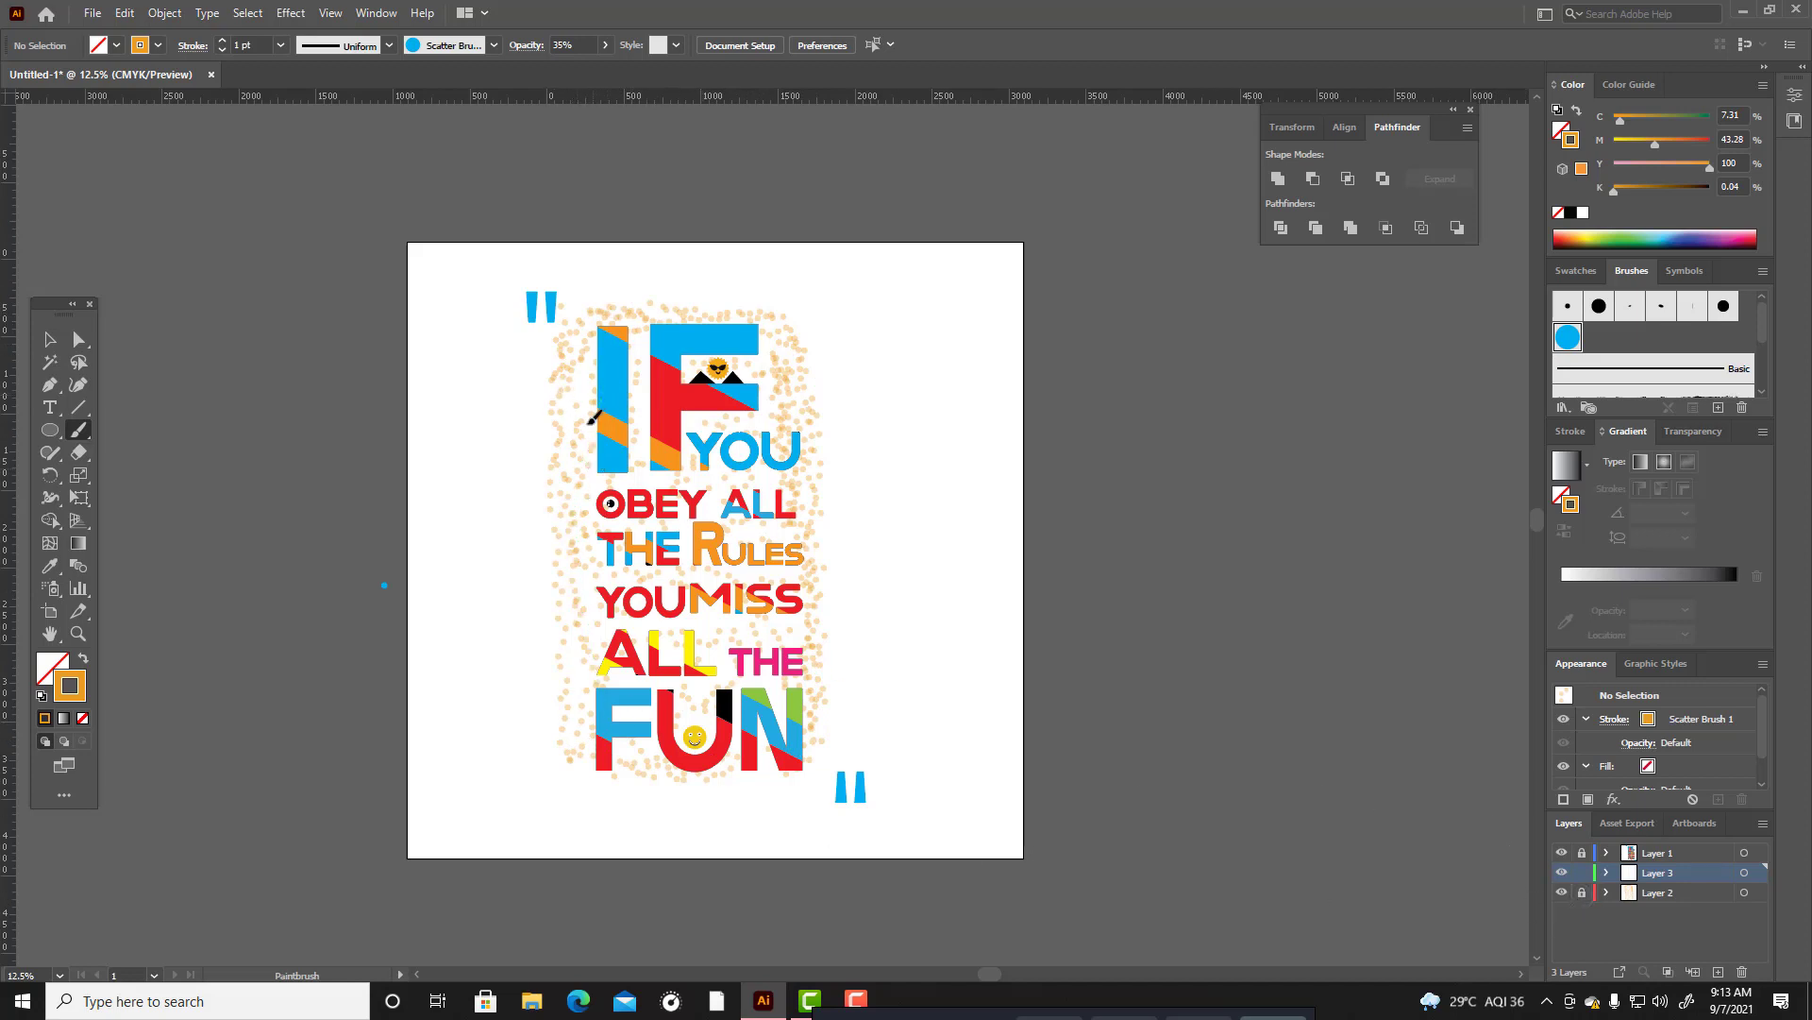
pyautogui.moveTo(622, 315); pyautogui.dragTo(746, 304)
pyautogui.moveTo(812, 321); pyautogui.dragTo(818, 706)
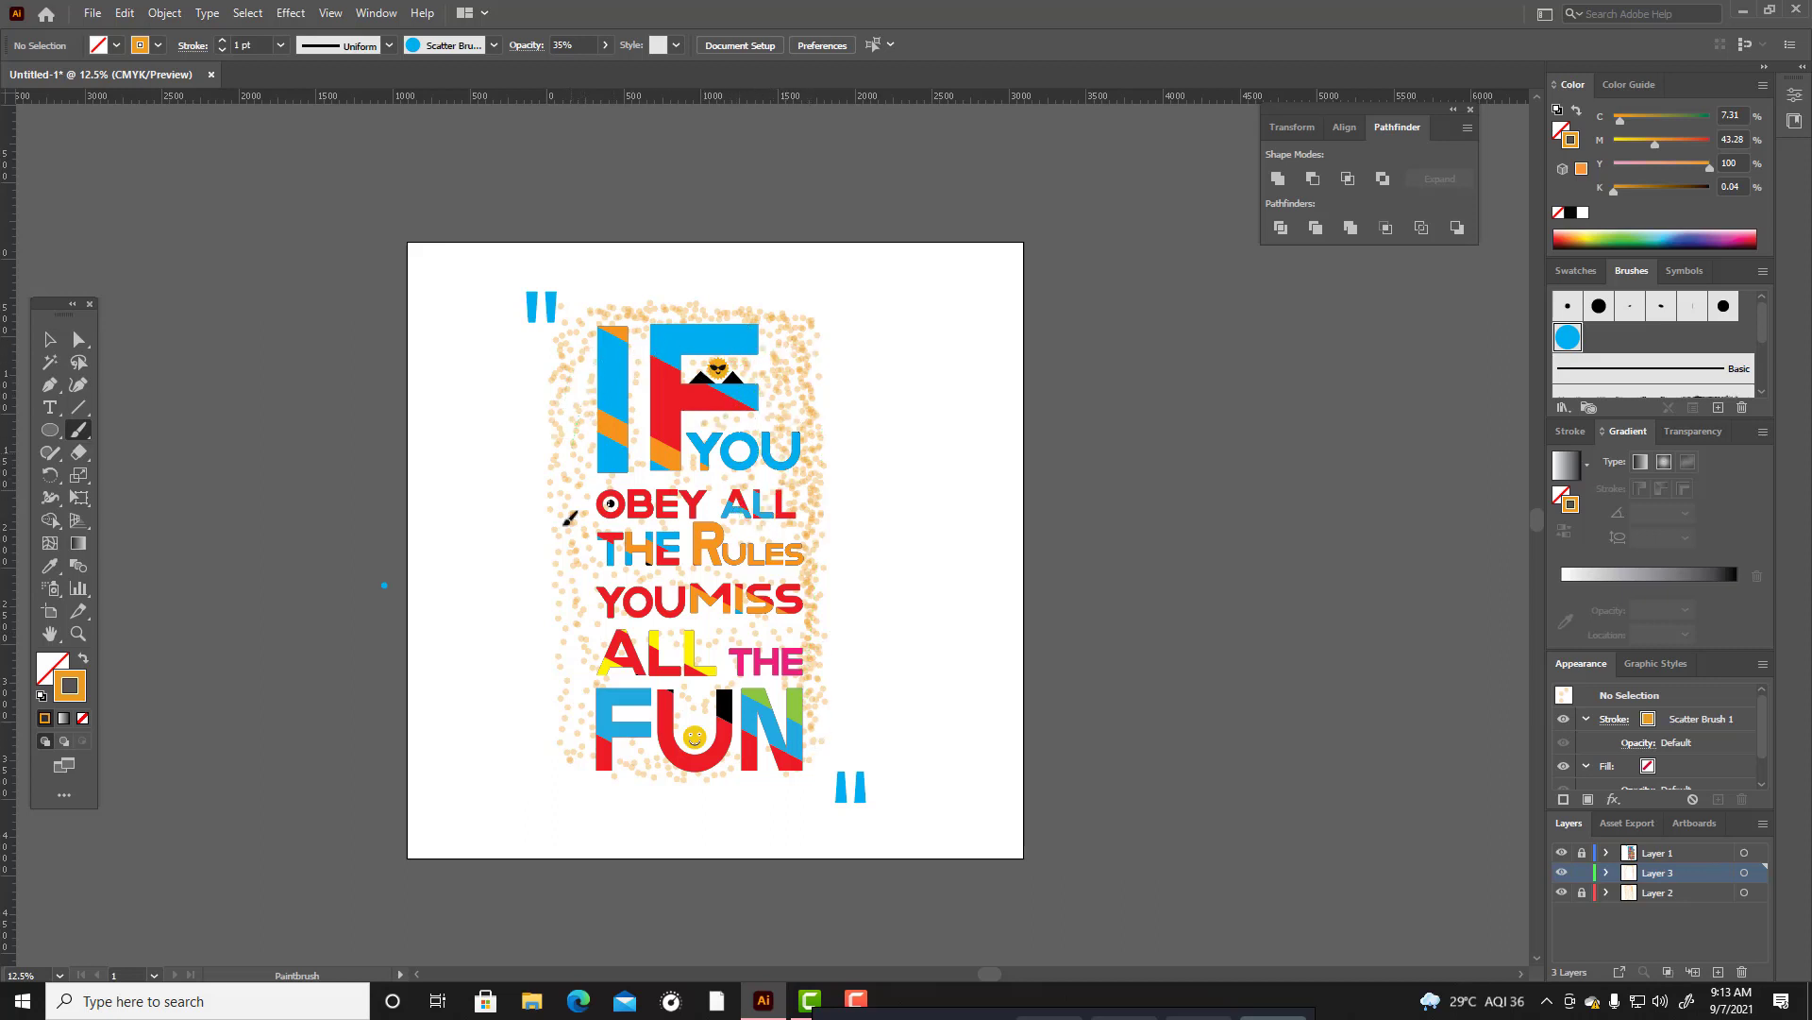
pyautogui.moveTo(577, 777)
pyautogui.mouseDown()
pyautogui.moveTo(766, 752)
pyautogui.moveTo(579, 769)
pyautogui.moveTo(802, 782)
pyautogui.mouseUp()
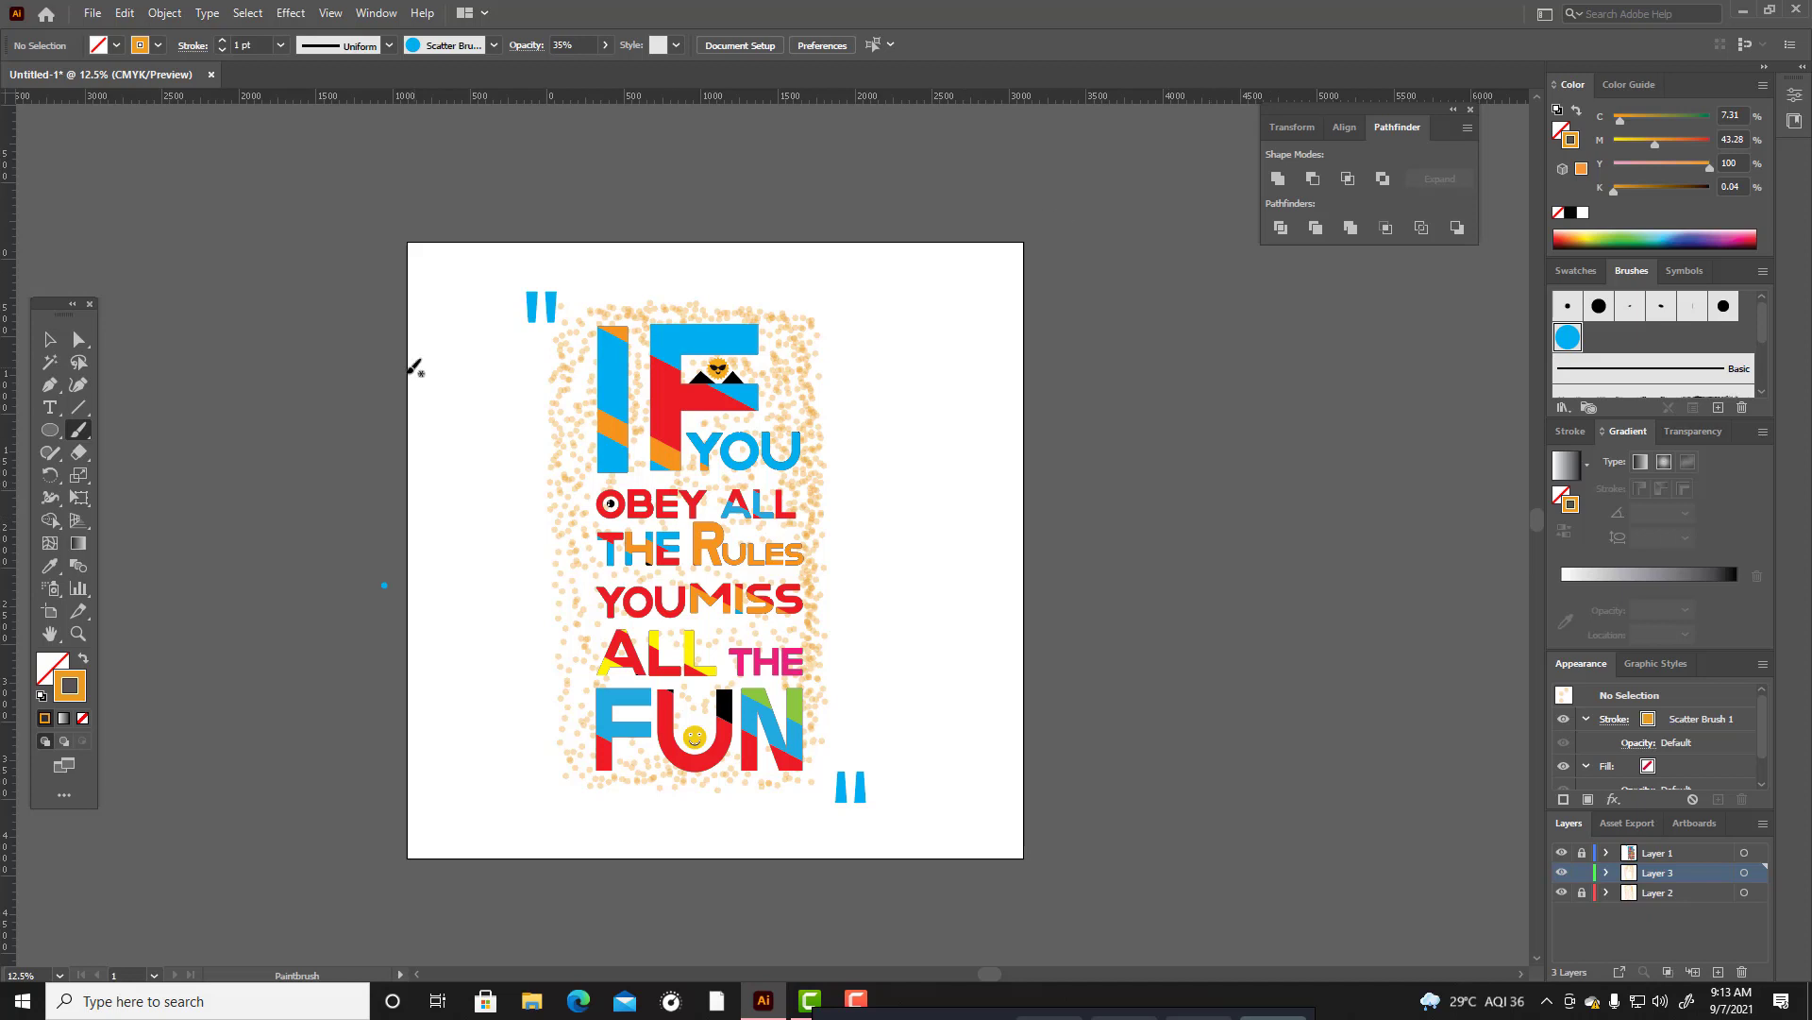
# Select all the dot strokes on Layer 3, change their stroke colour to bright red and deselect them.
pyautogui.click(44, 345)
pyautogui.moveTo(536, 257)
pyautogui.mouseDown()
pyautogui.moveTo(862, 797)
pyautogui.moveTo(818, 817)
pyautogui.moveTo(834, 796)
pyautogui.mouseUp()
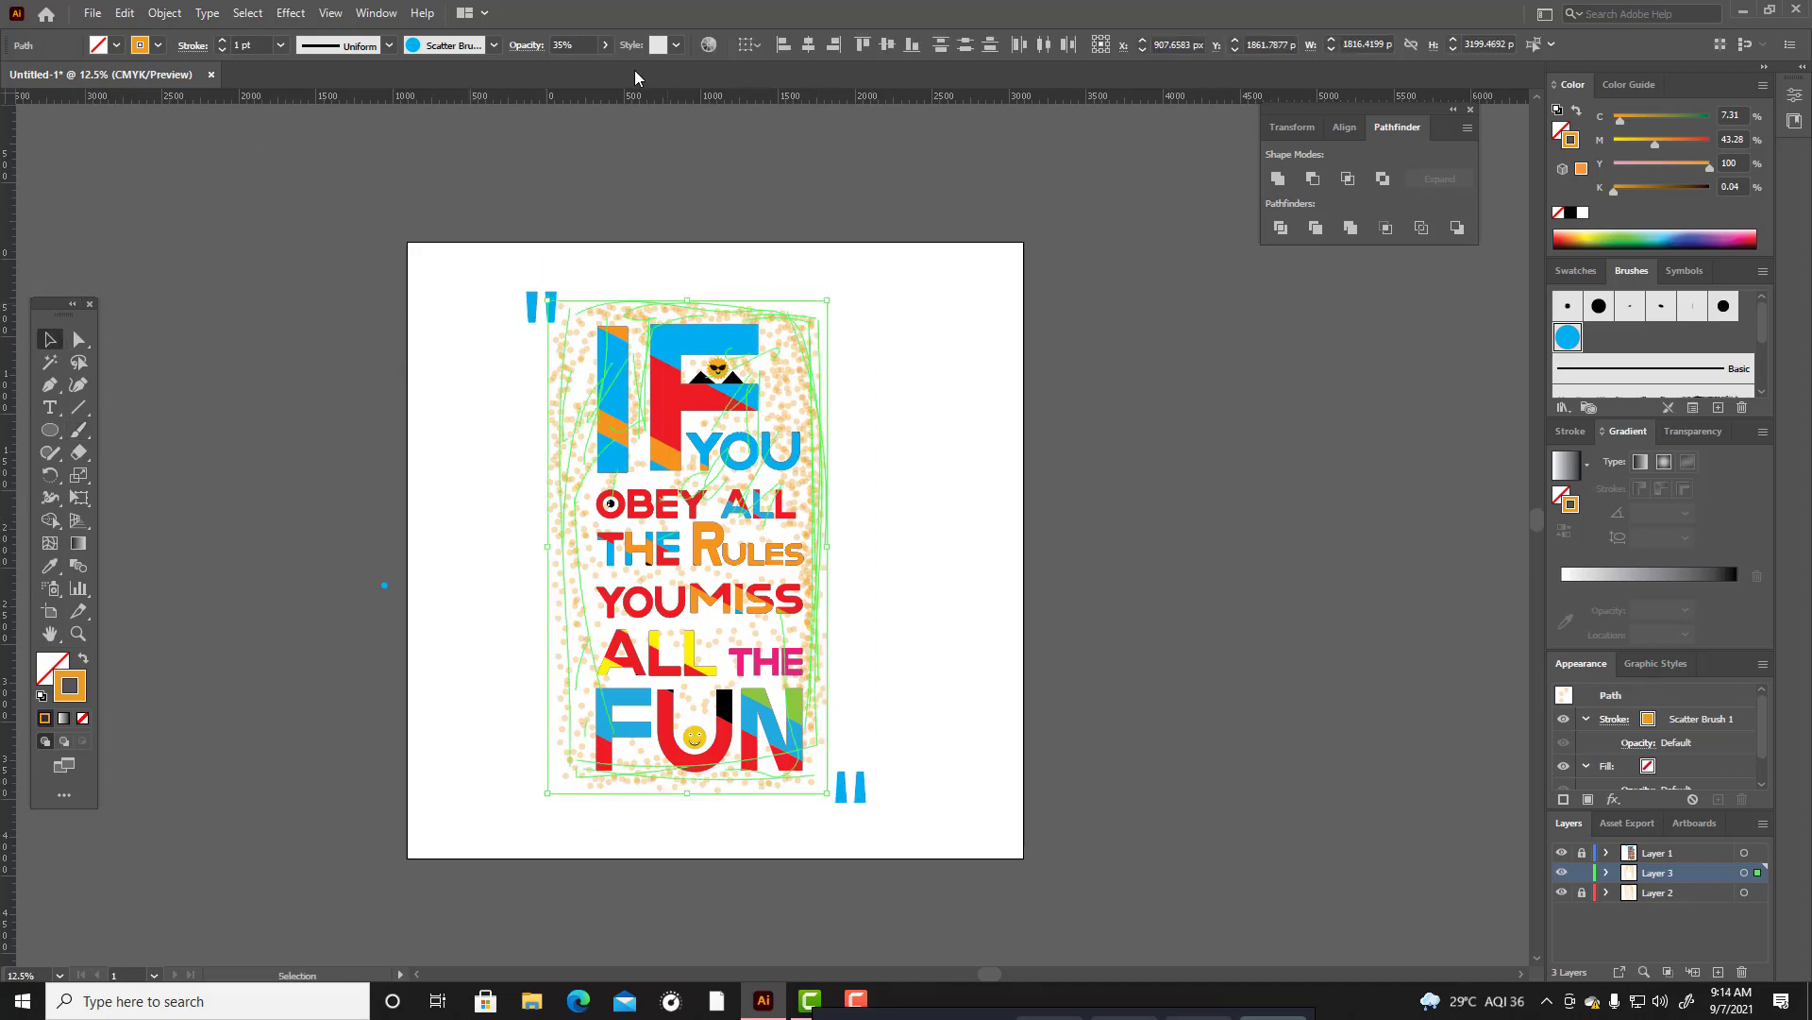
pyautogui.doubleClick(69, 685)
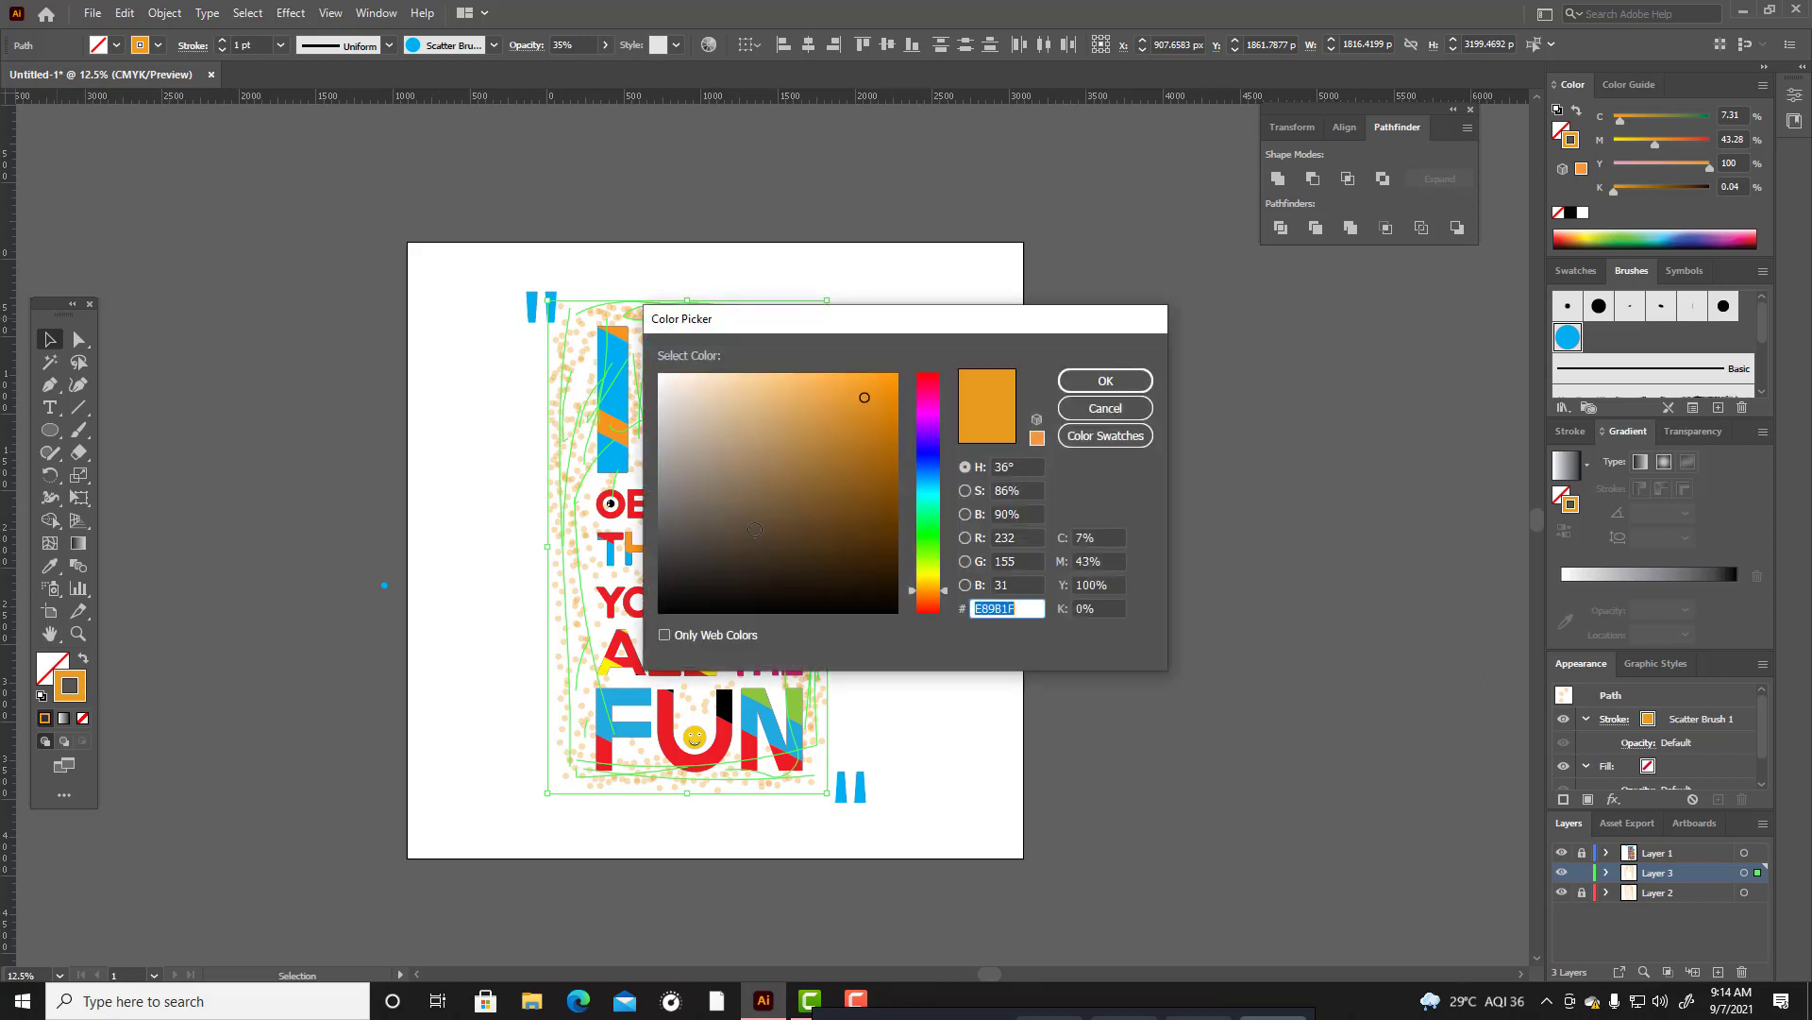
pyautogui.moveTo(924, 600); pyautogui.dragTo(945, 609)
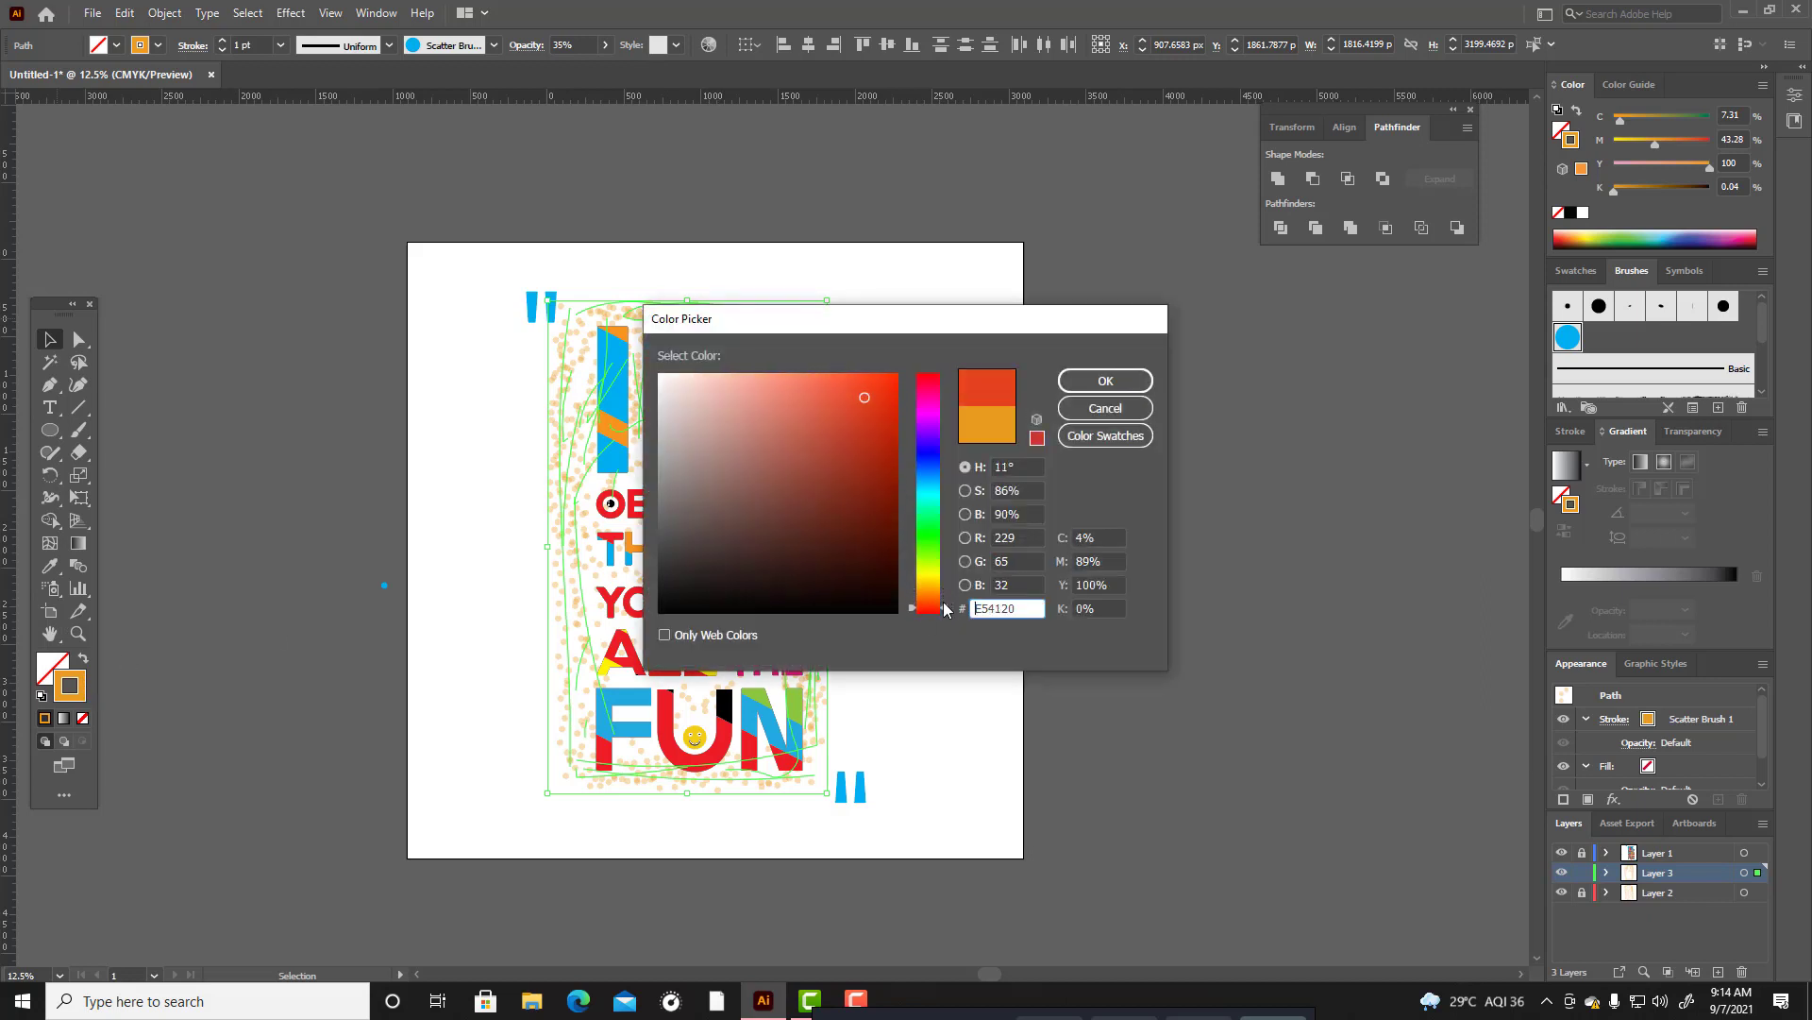
pyautogui.moveTo(870, 411); pyautogui.dragTo(878, 388)
pyautogui.click(1107, 381)
pyautogui.click(906, 431)
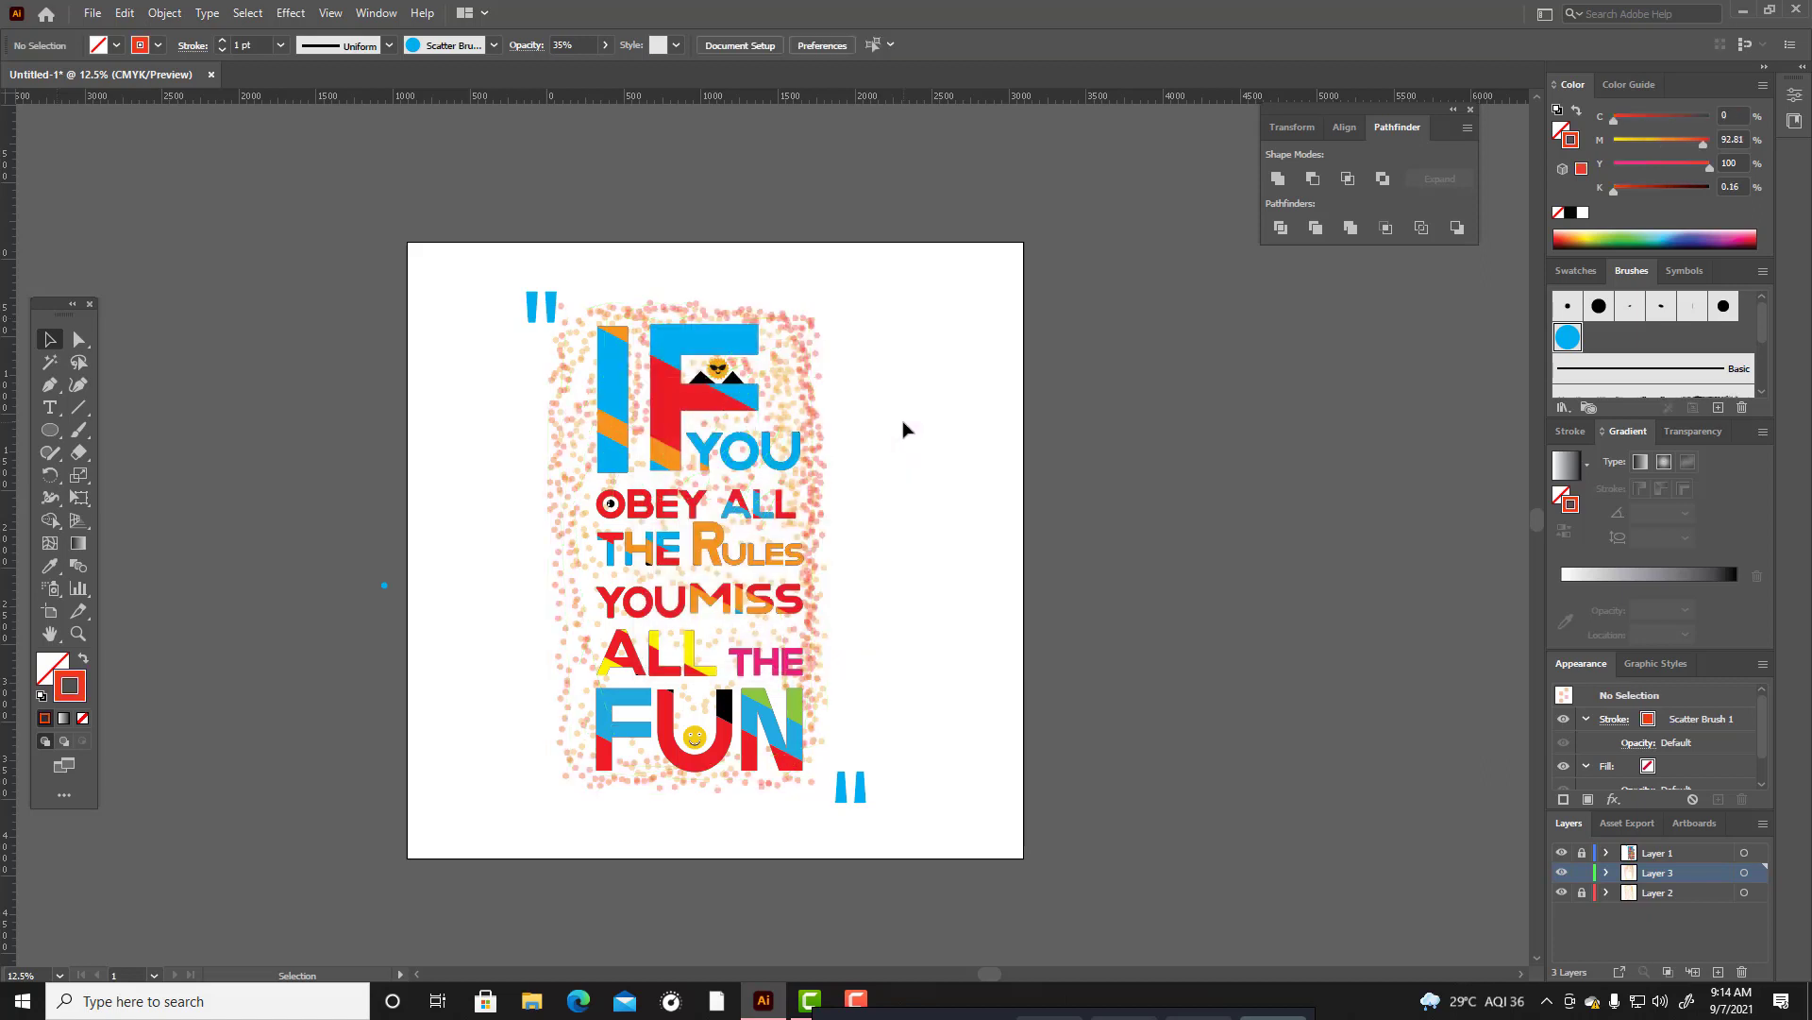
# Unlock all layers and delete the stray blue circle beside the artboard.
pyautogui.scroll(1, 904, 429)
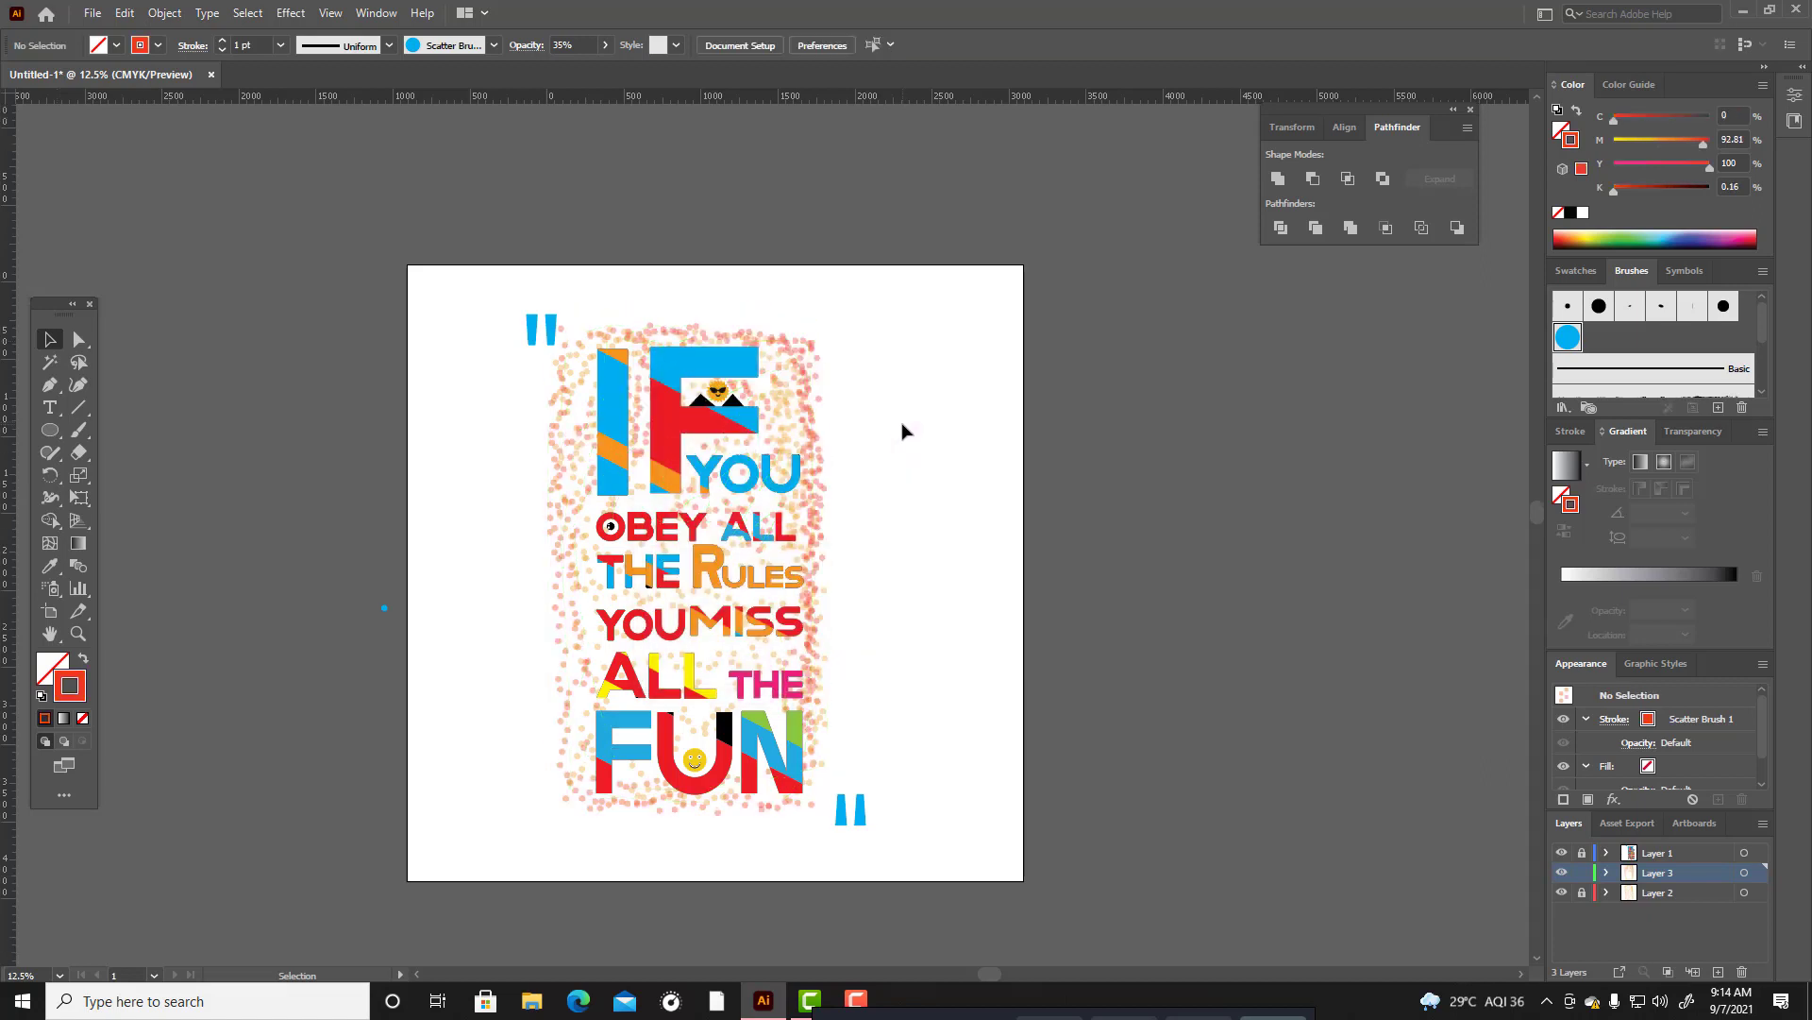
pyautogui.click(1582, 852)
pyautogui.moveTo(375, 680); pyautogui.dragTo(386, 693)
pyautogui.press('Delete')
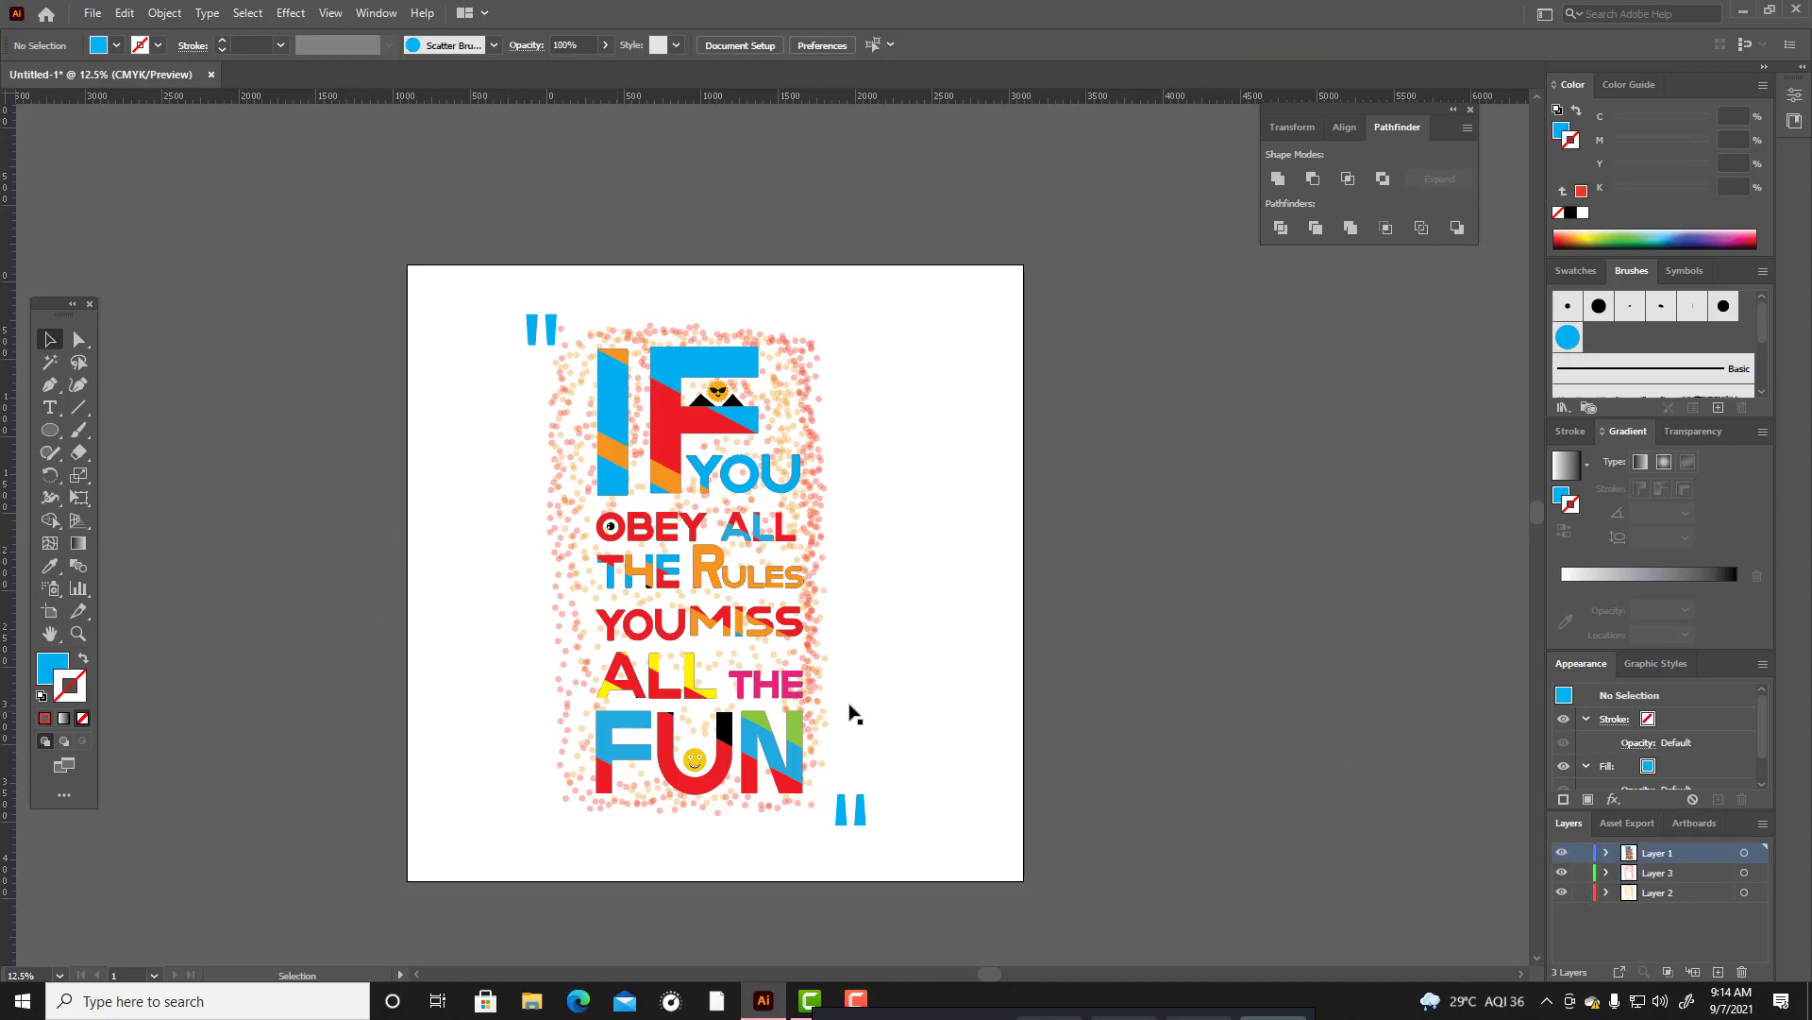
# Scale the whole design down to about 1332 by 2005 px and move it into the artboard's upper-left area.
pyautogui.scroll(-3, 972, 604)
pyautogui.moveTo(513, 204); pyautogui.dragTo(916, 744)
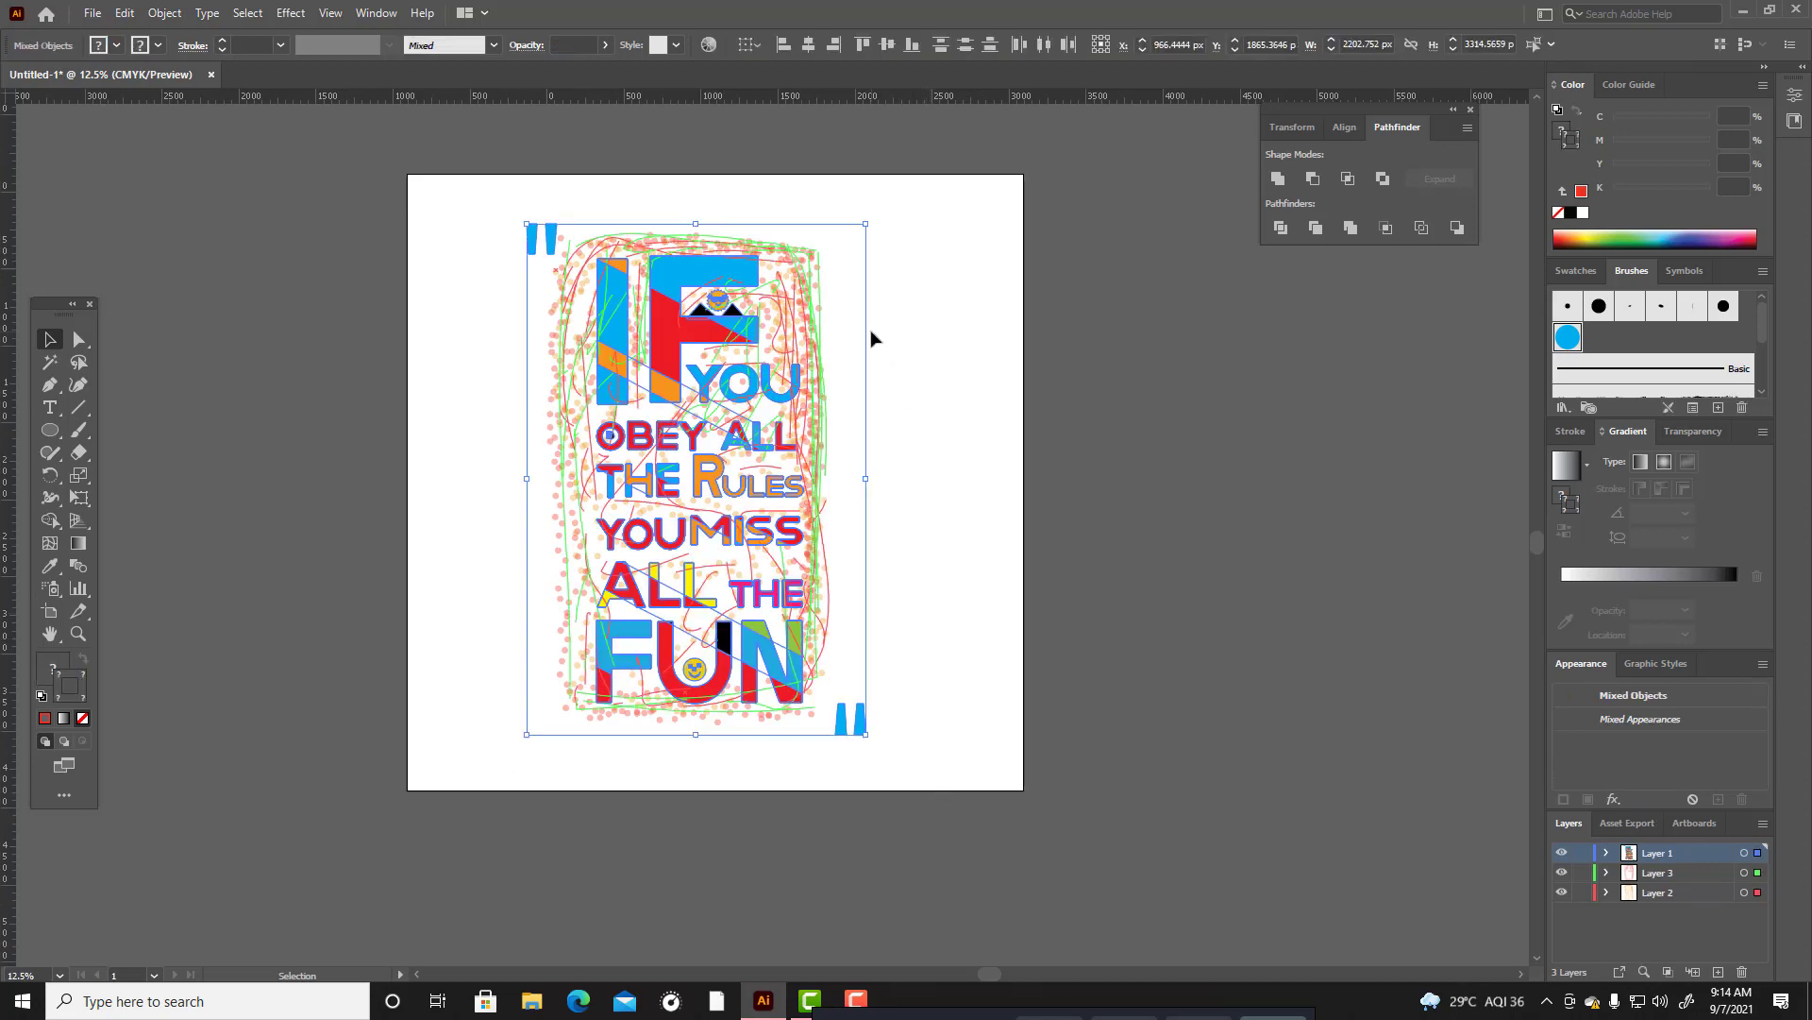
pyautogui.moveTo(864, 224); pyautogui.dragTo(799, 327)
pyautogui.moveTo(709, 392); pyautogui.dragTo(588, 349)
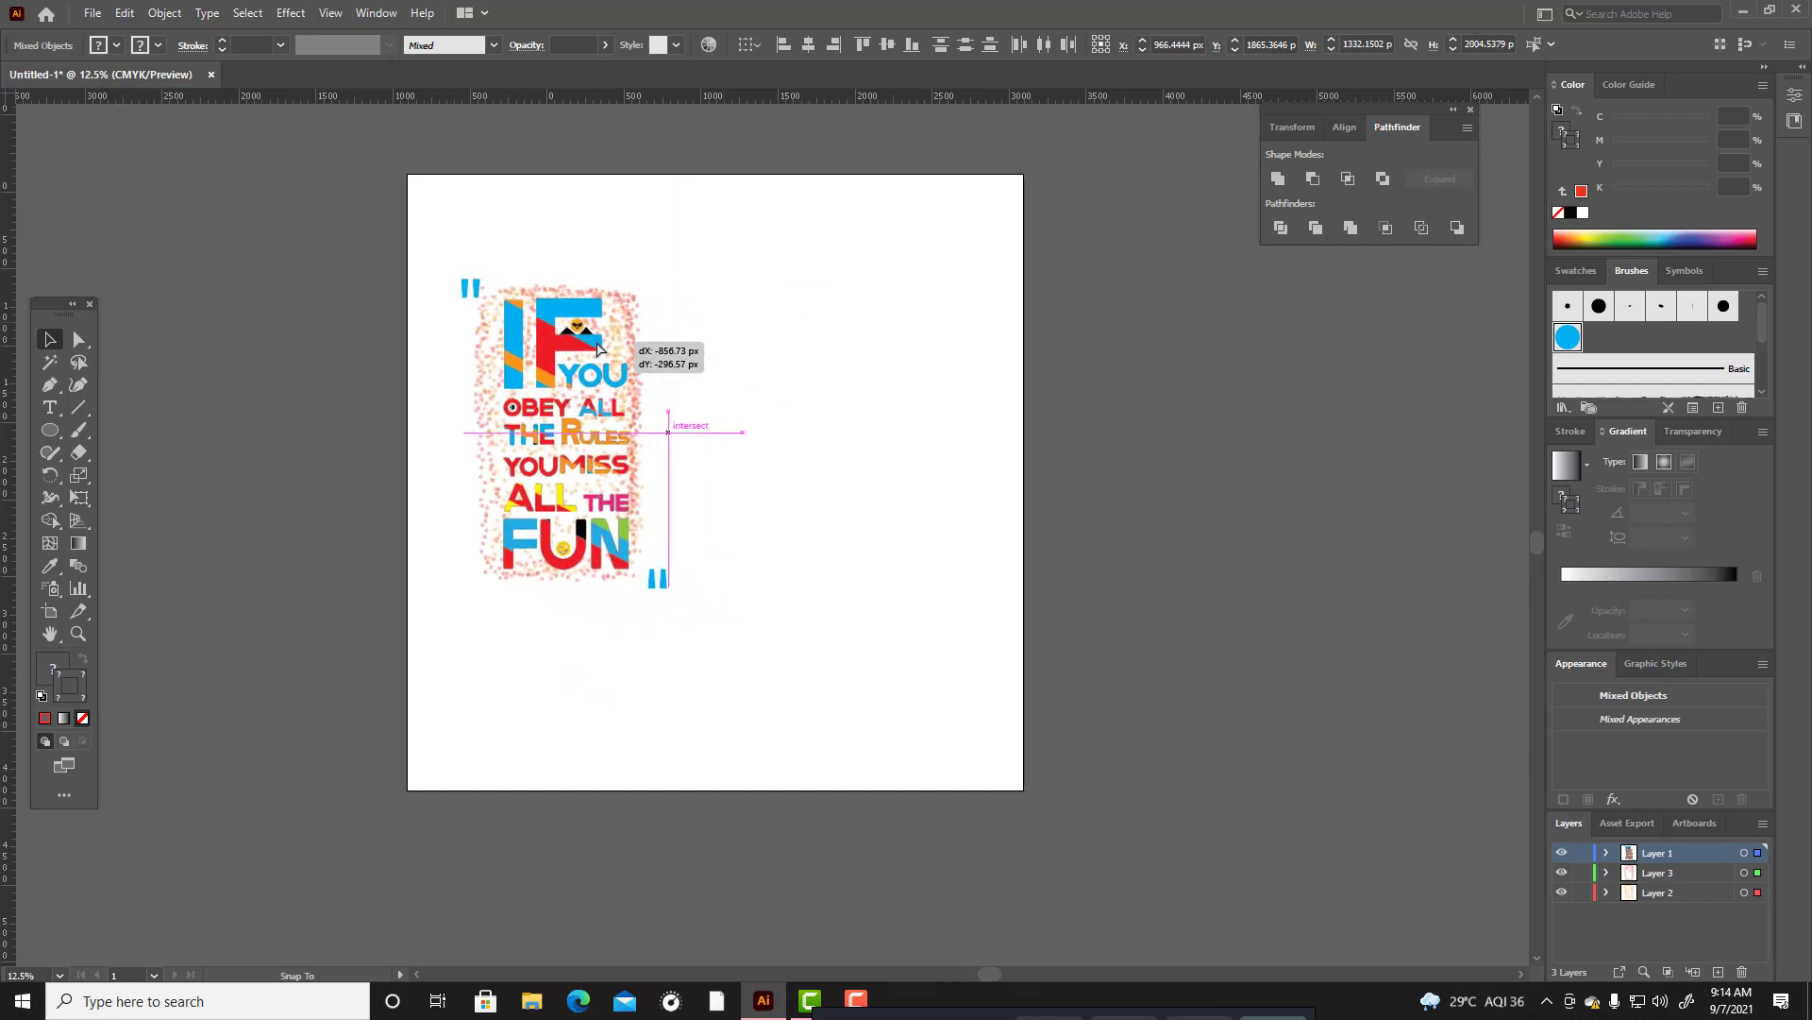
pyautogui.click(791, 405)
# Draw a T-shirt's curved neckline and sloping right shoulder with the Pen tool in the empty right part of the artboard.
pyautogui.scroll(-1, 774, 416)
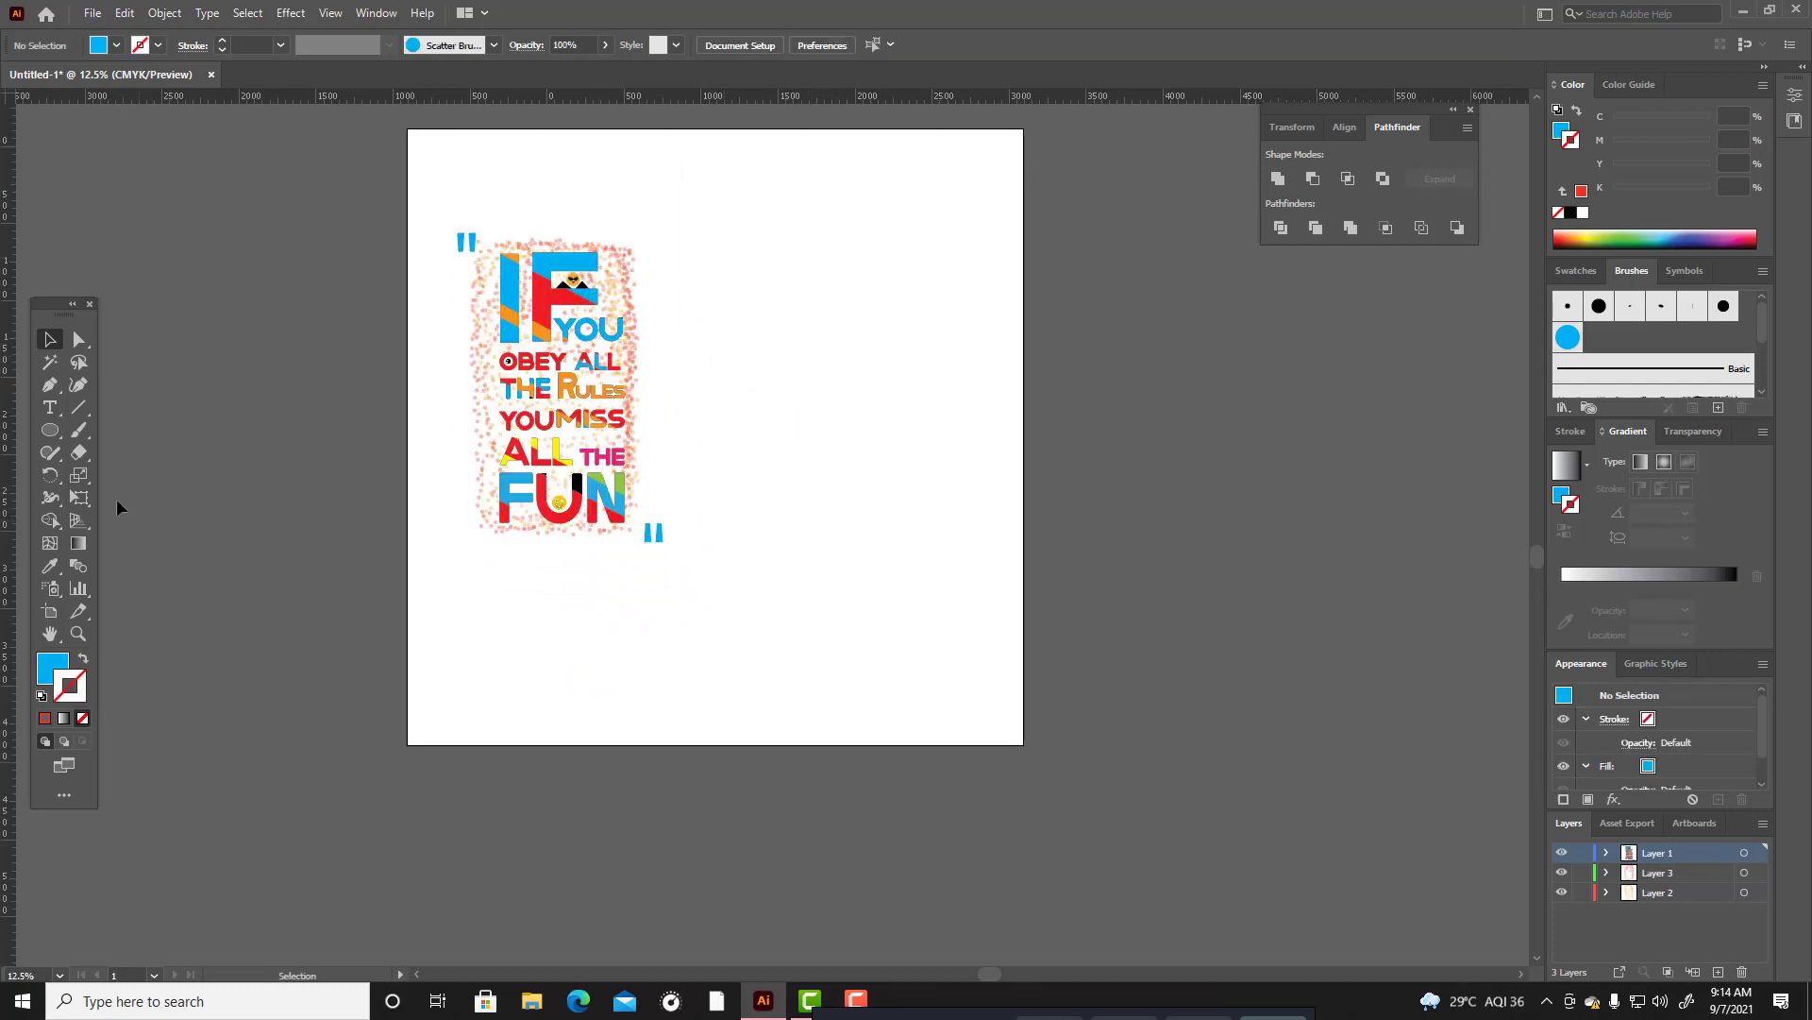
pyautogui.click(50, 385)
pyautogui.scroll(1, 781, 360)
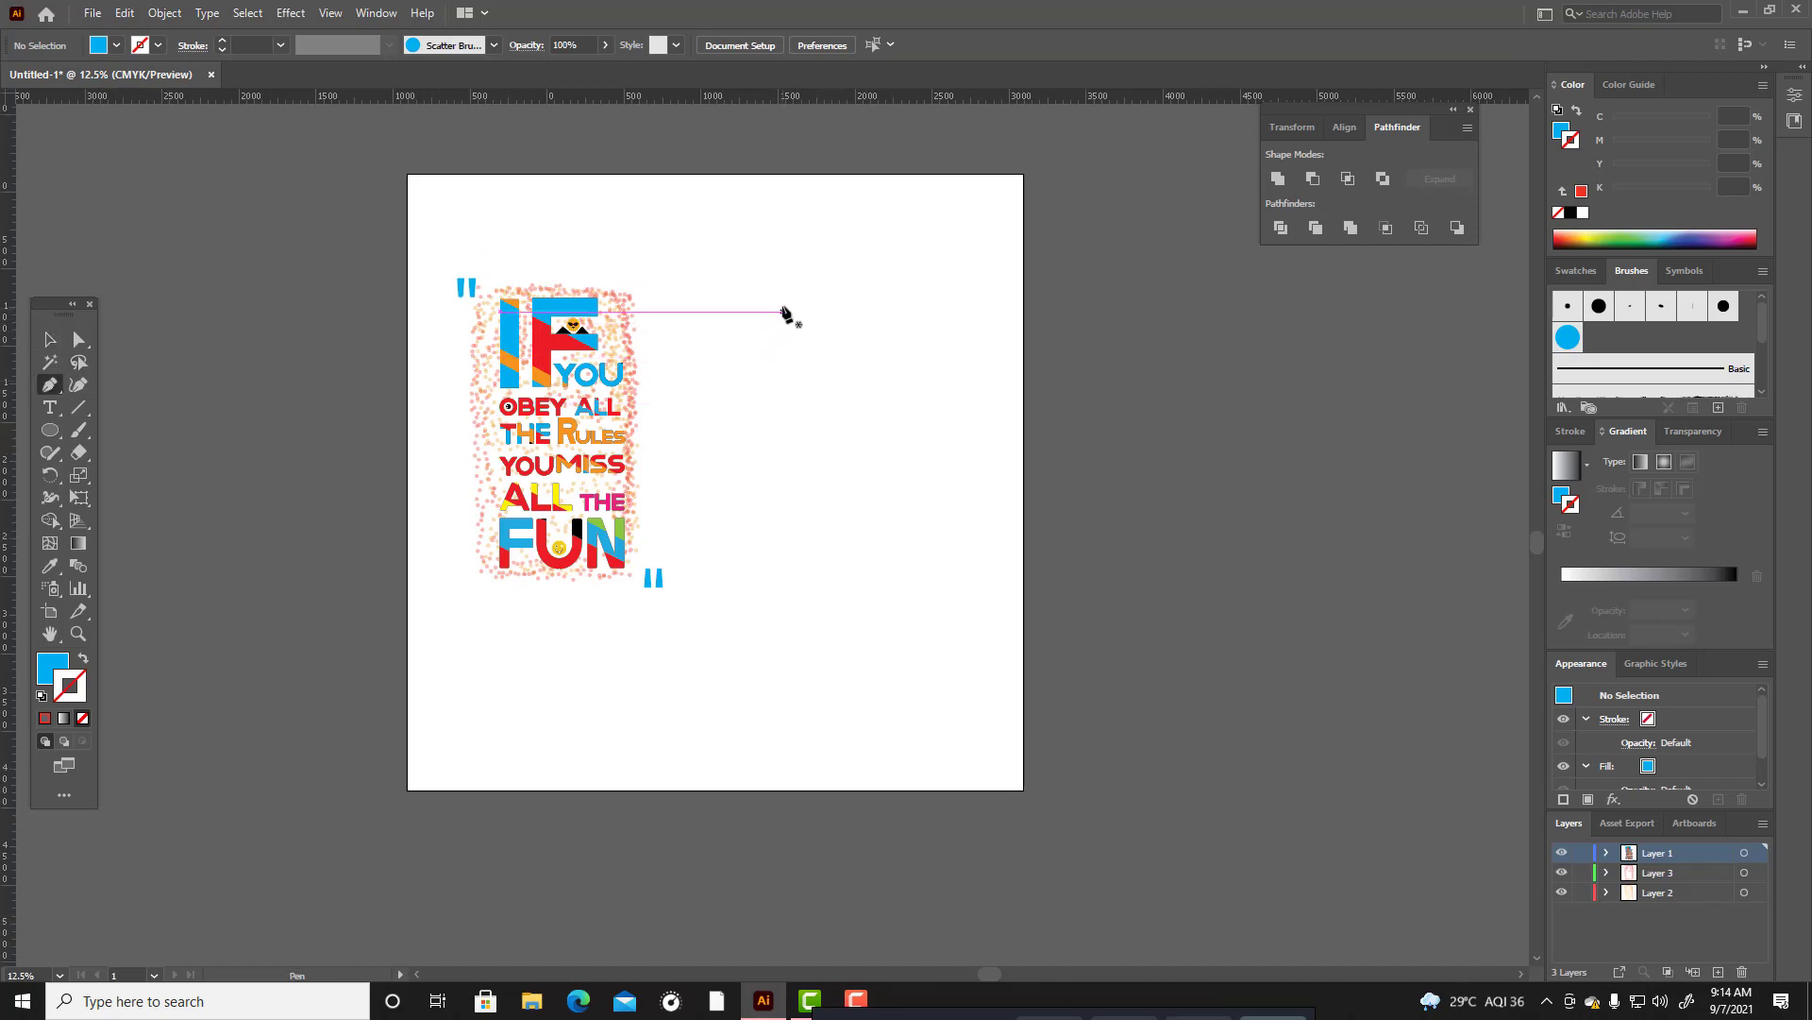
pyautogui.moveTo(842, 353); pyautogui.dragTo(871, 334)
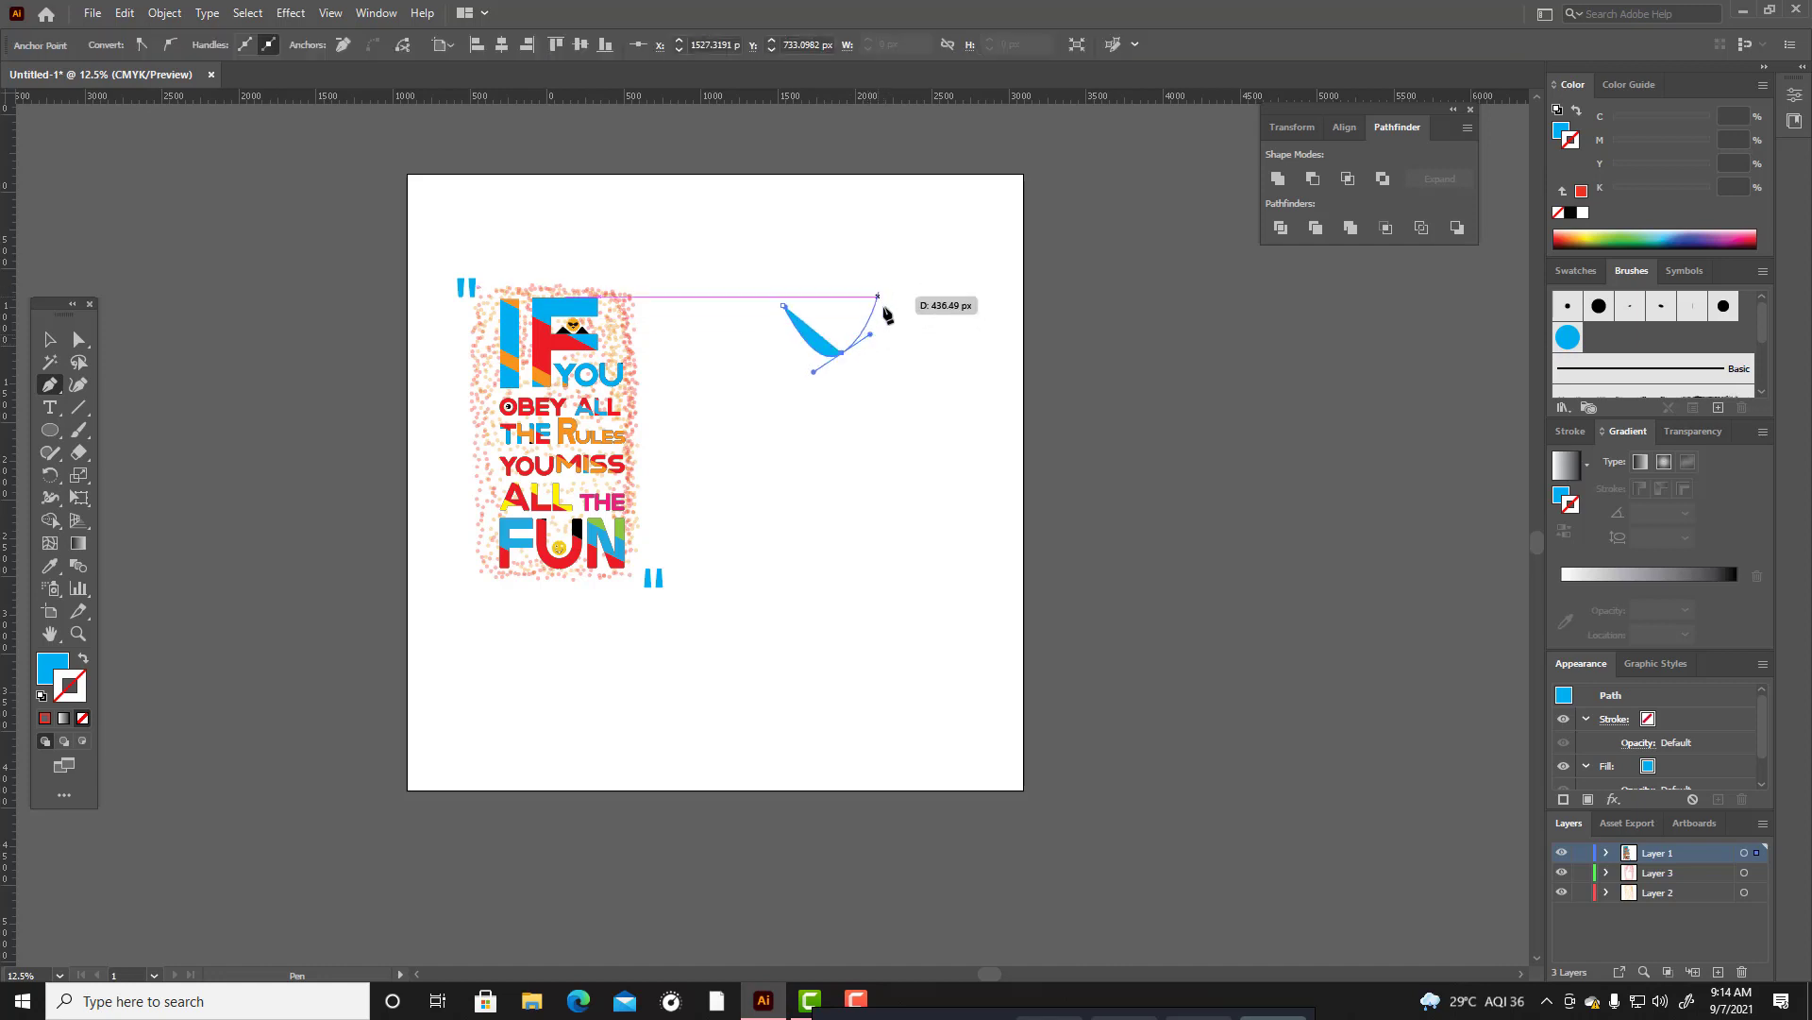
pyautogui.click(880, 309)
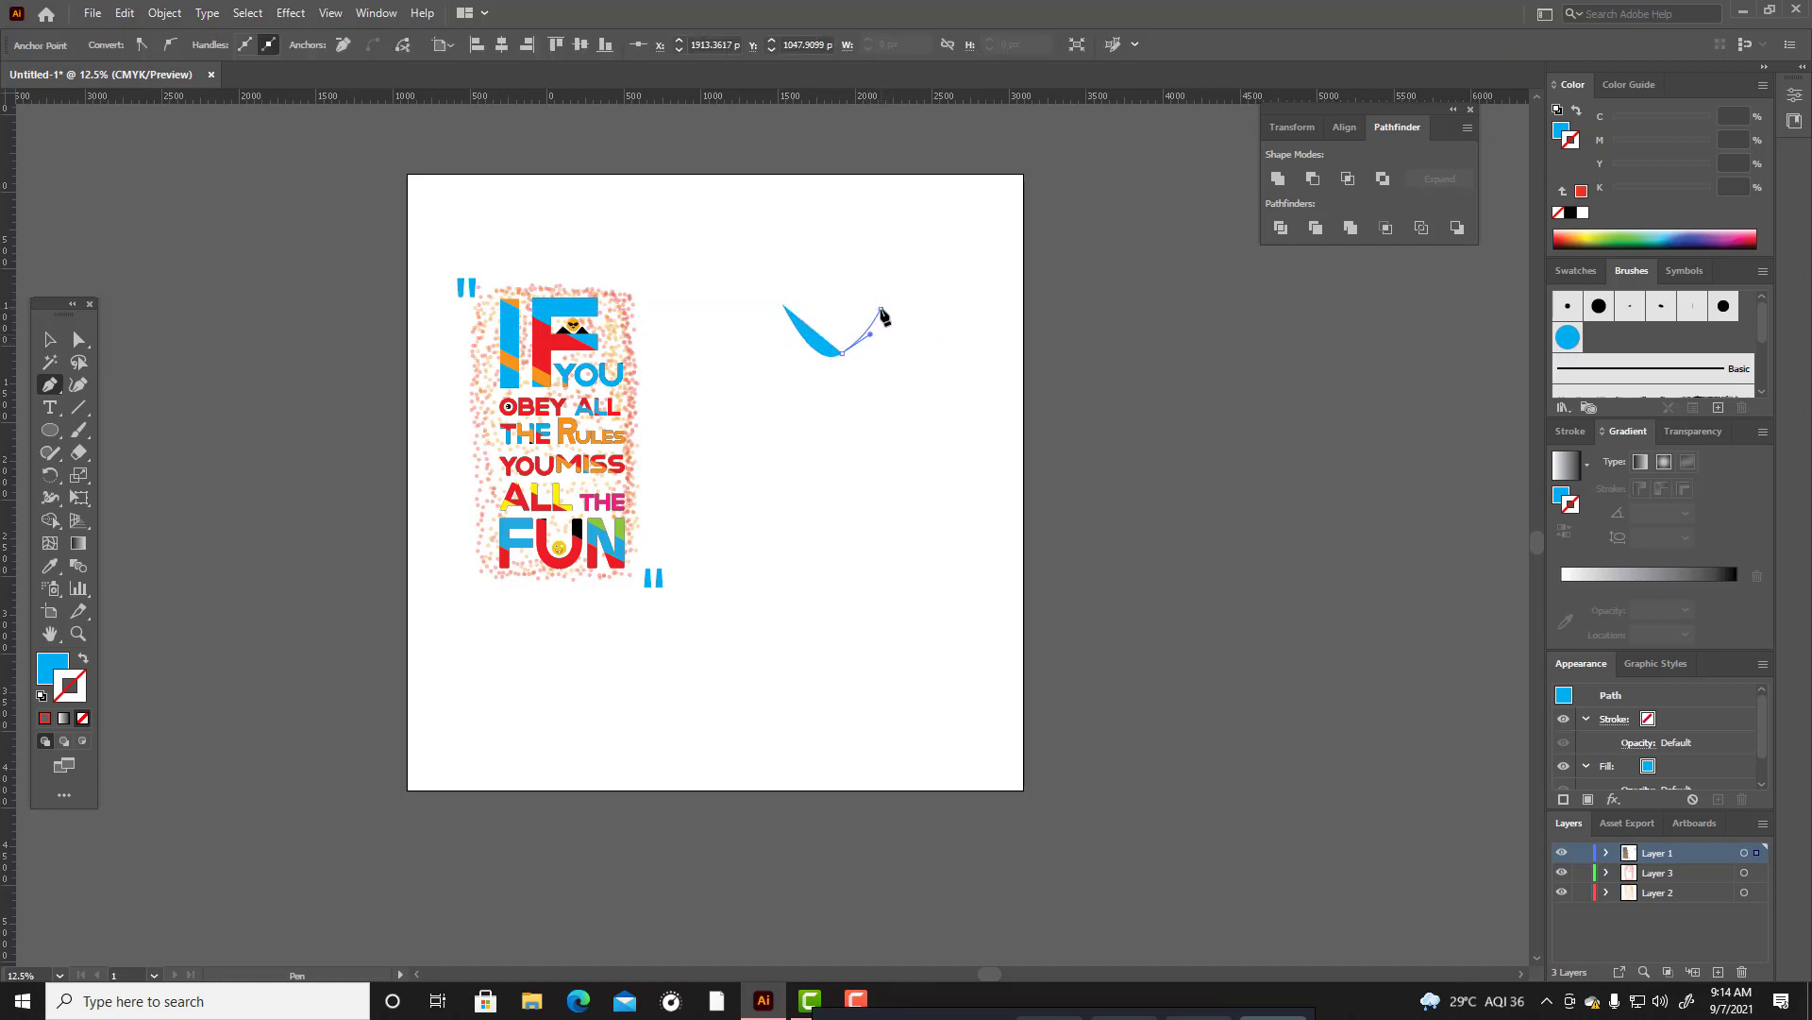
pyautogui.click(973, 355)
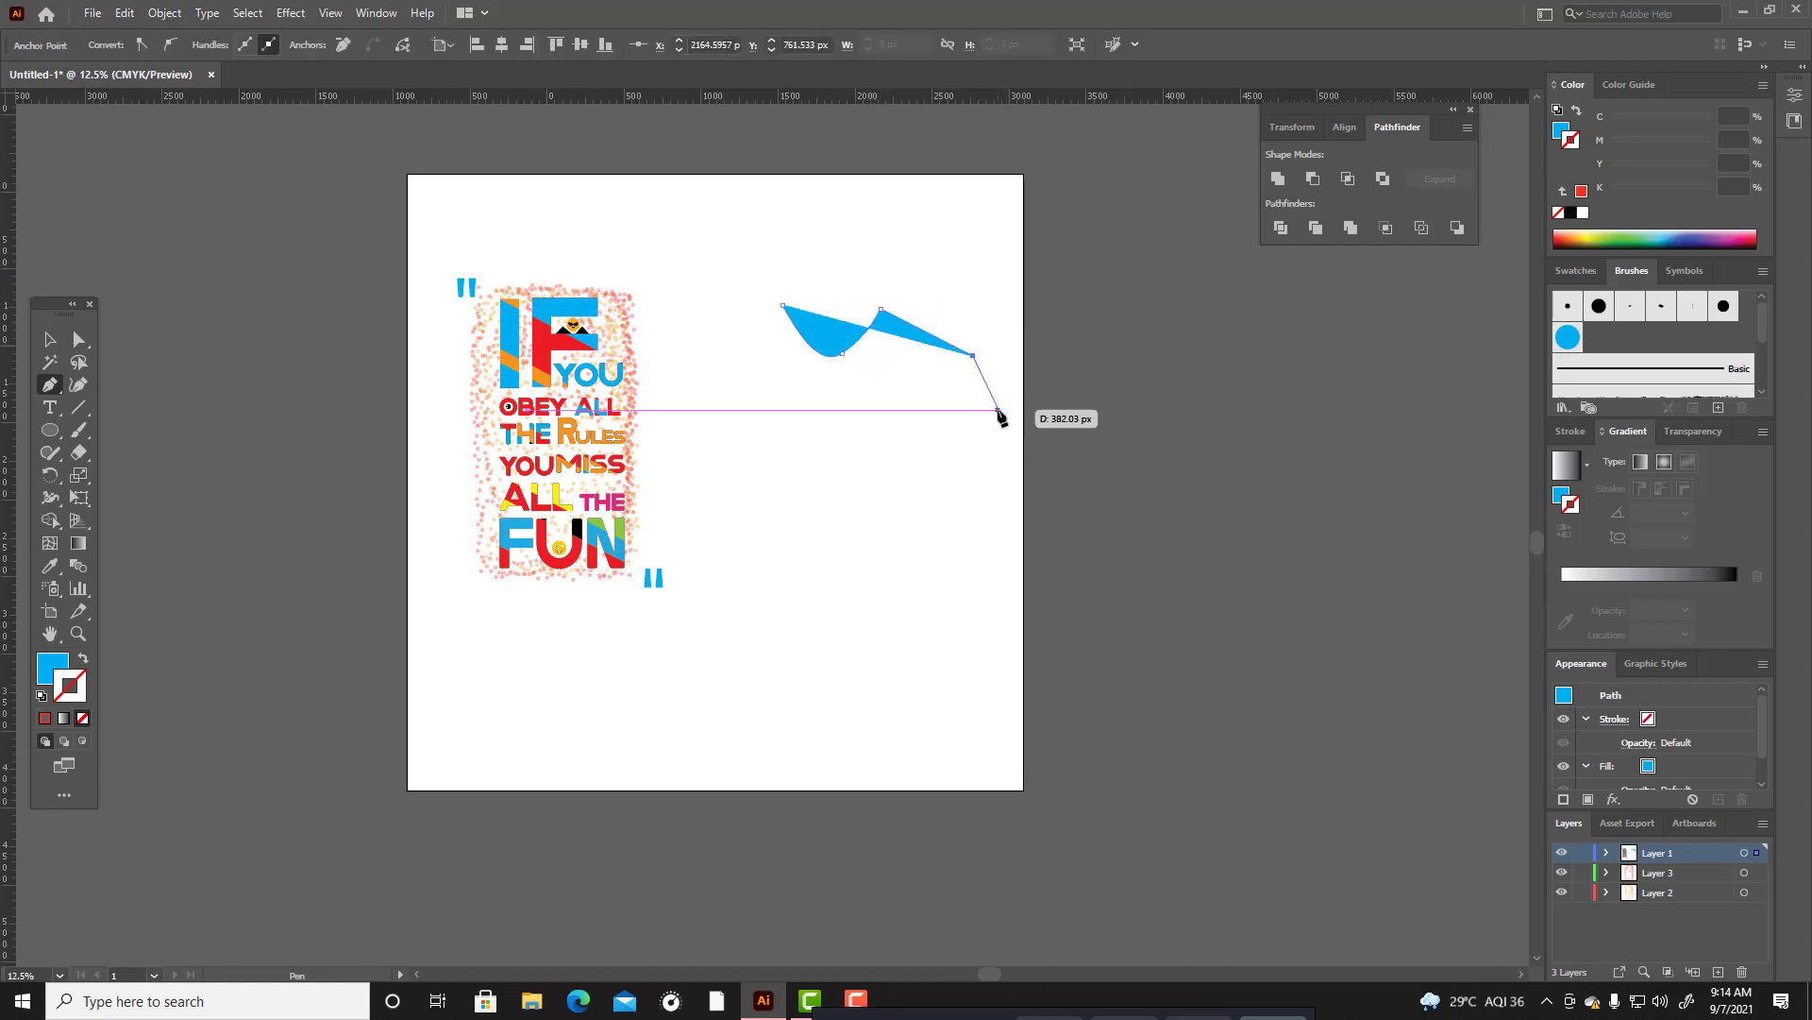
# Swap the T-shirt path to no fill and blue stroke, and continue it around the right sleeve to the armpit.
pyautogui.scroll(-1, 992, 404)
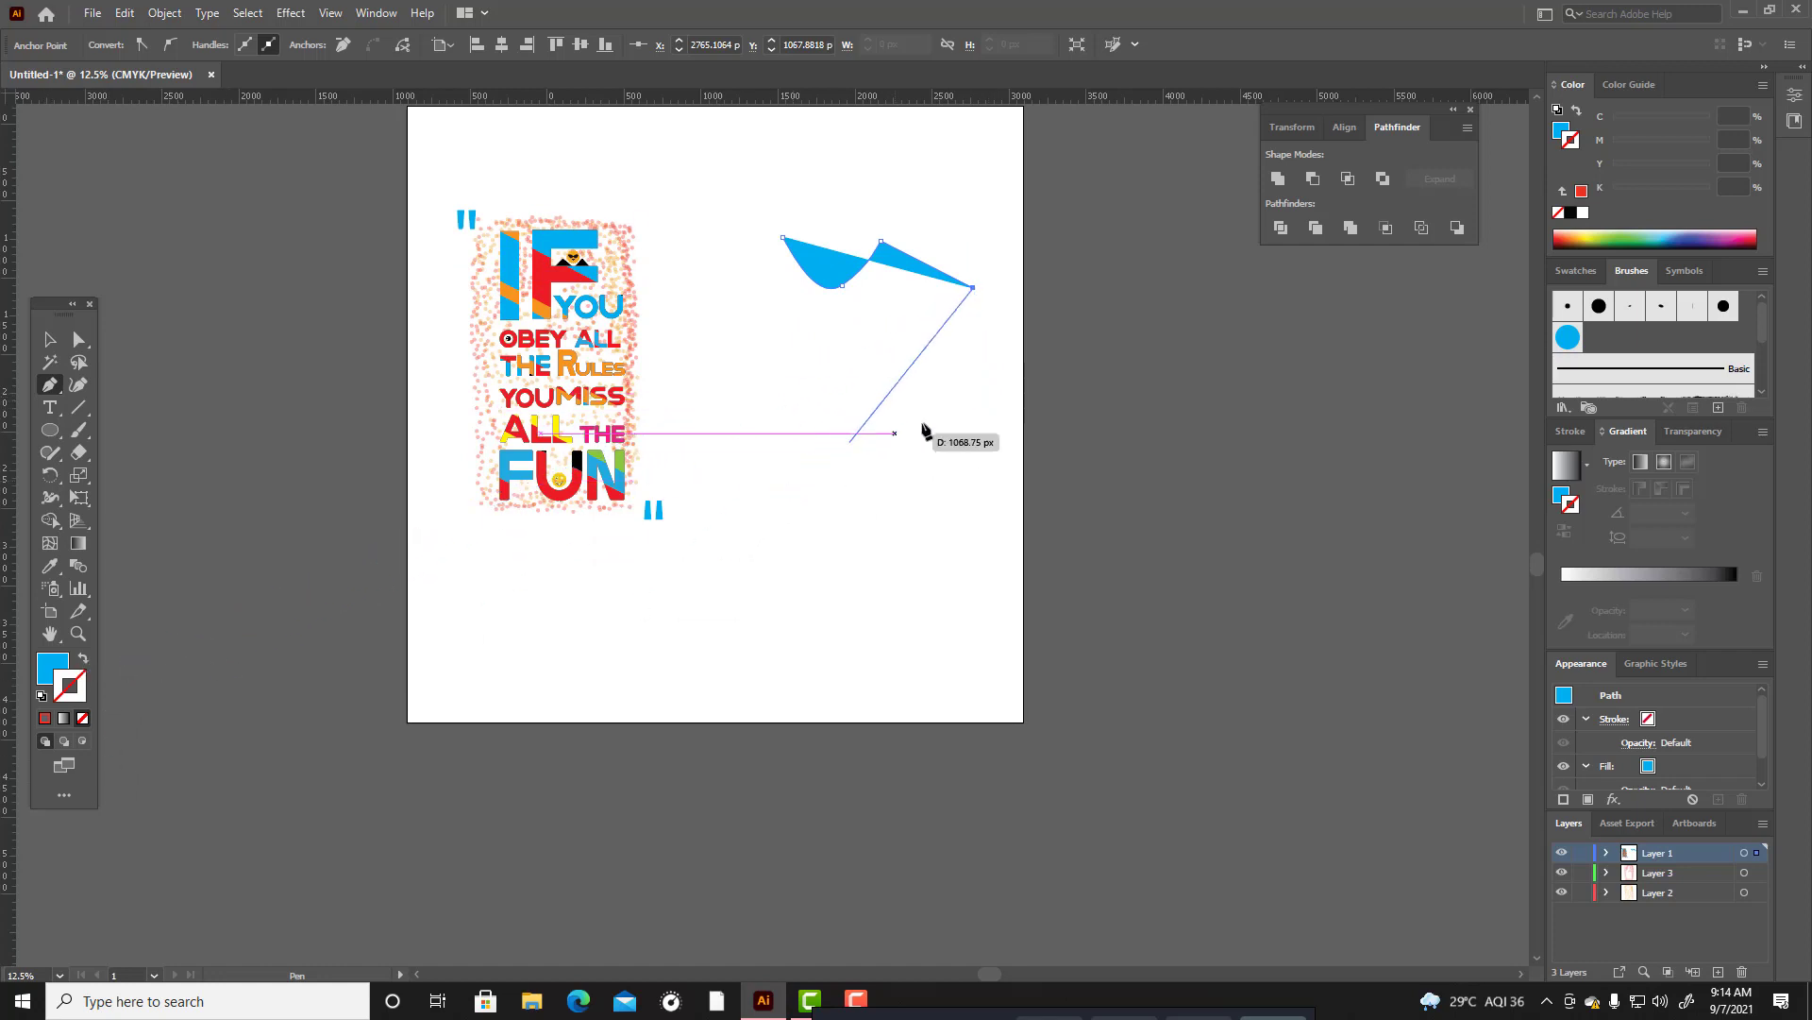
pyautogui.click(82, 663)
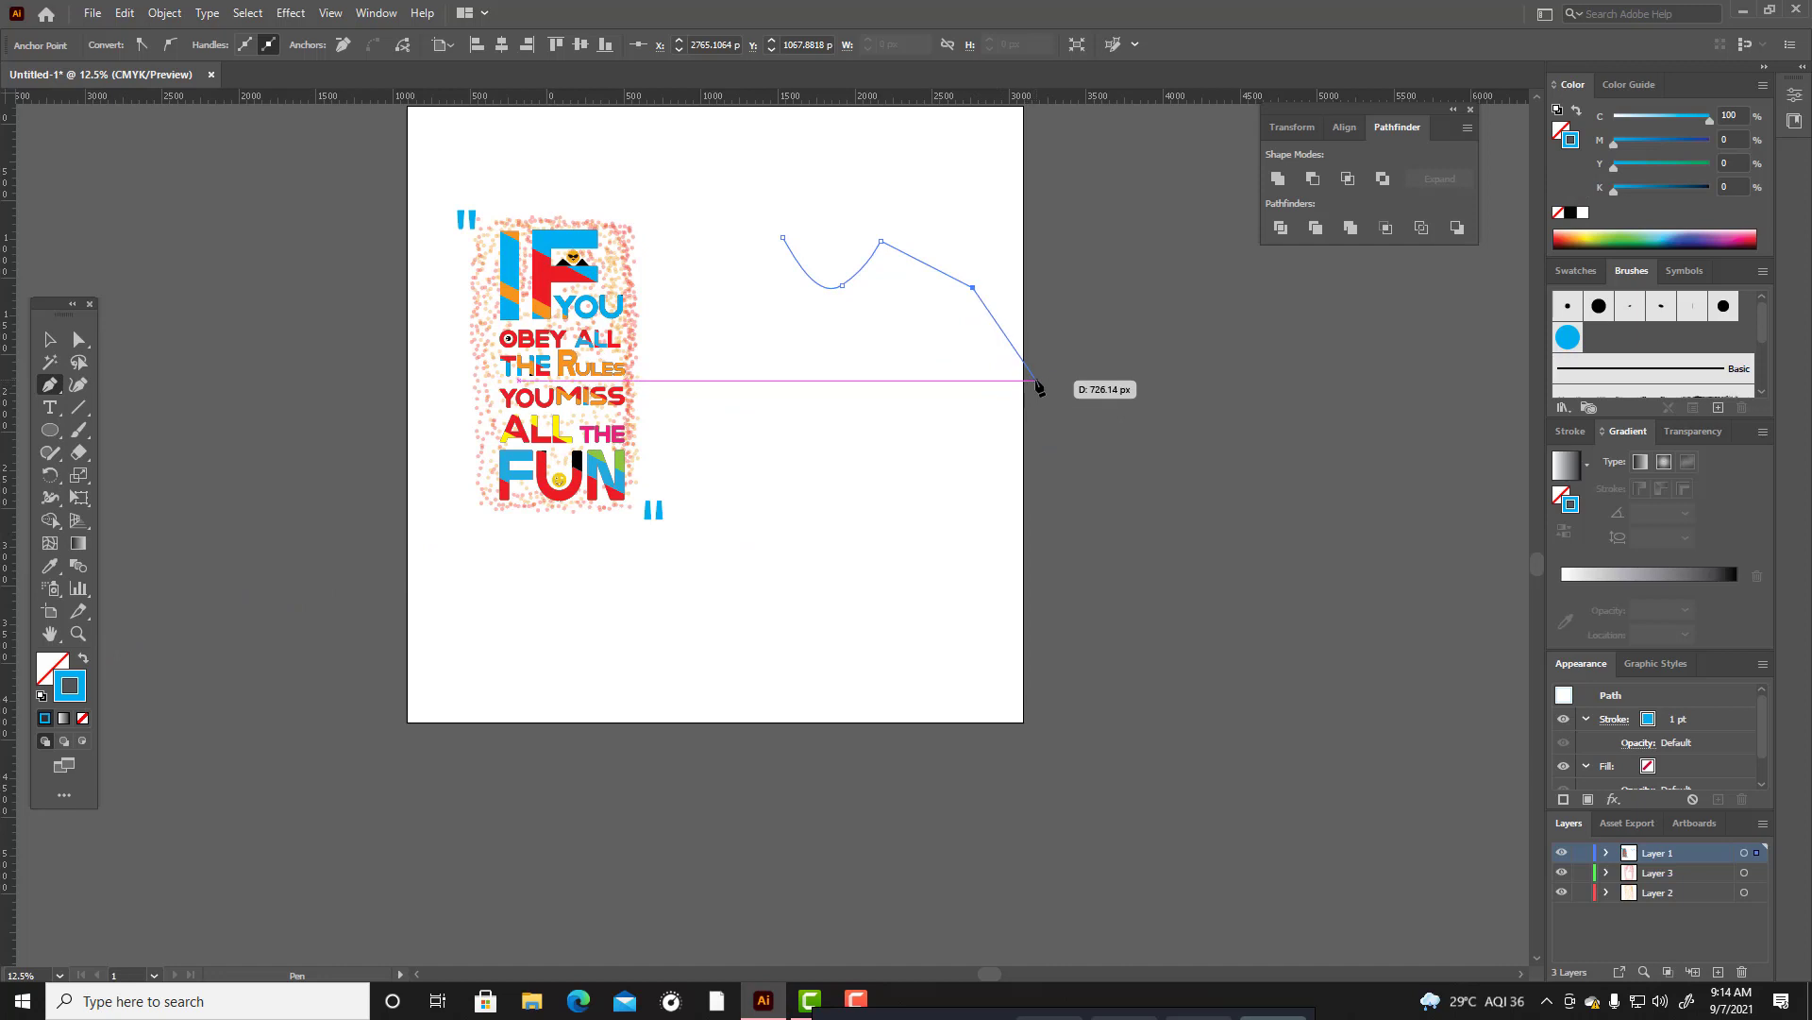
pyautogui.click(1025, 382)
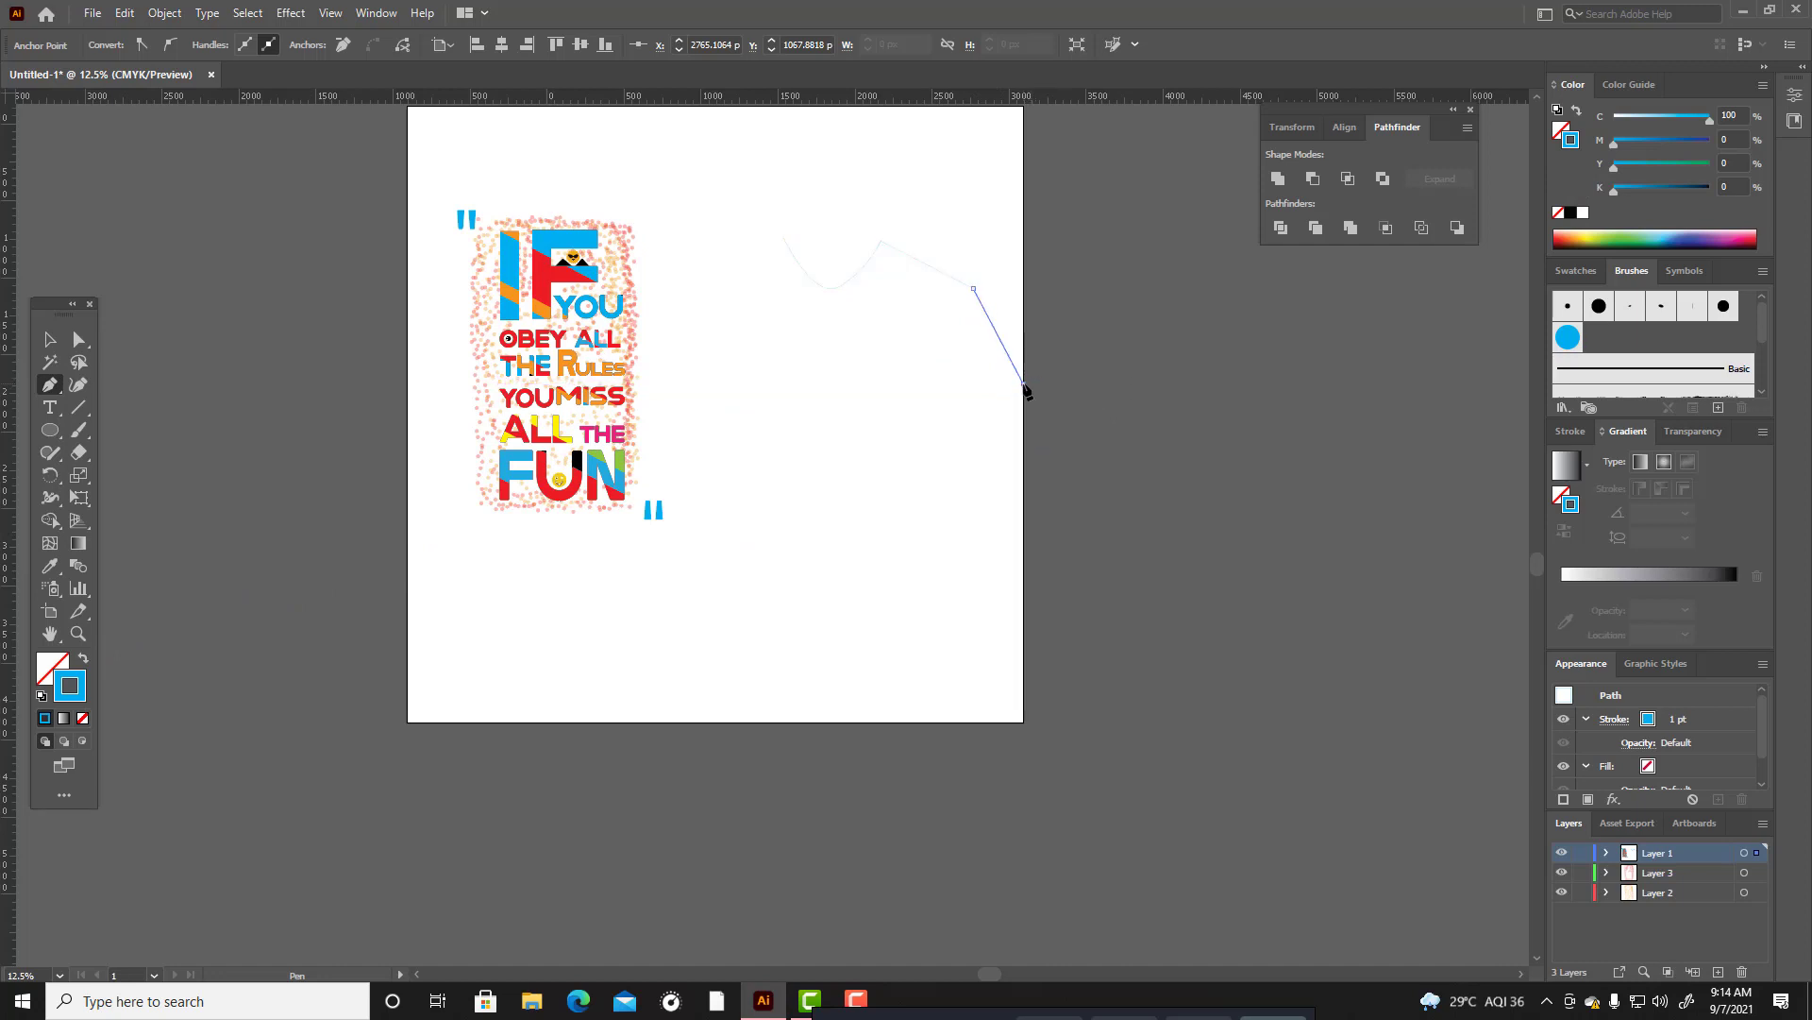
pyautogui.click(972, 422)
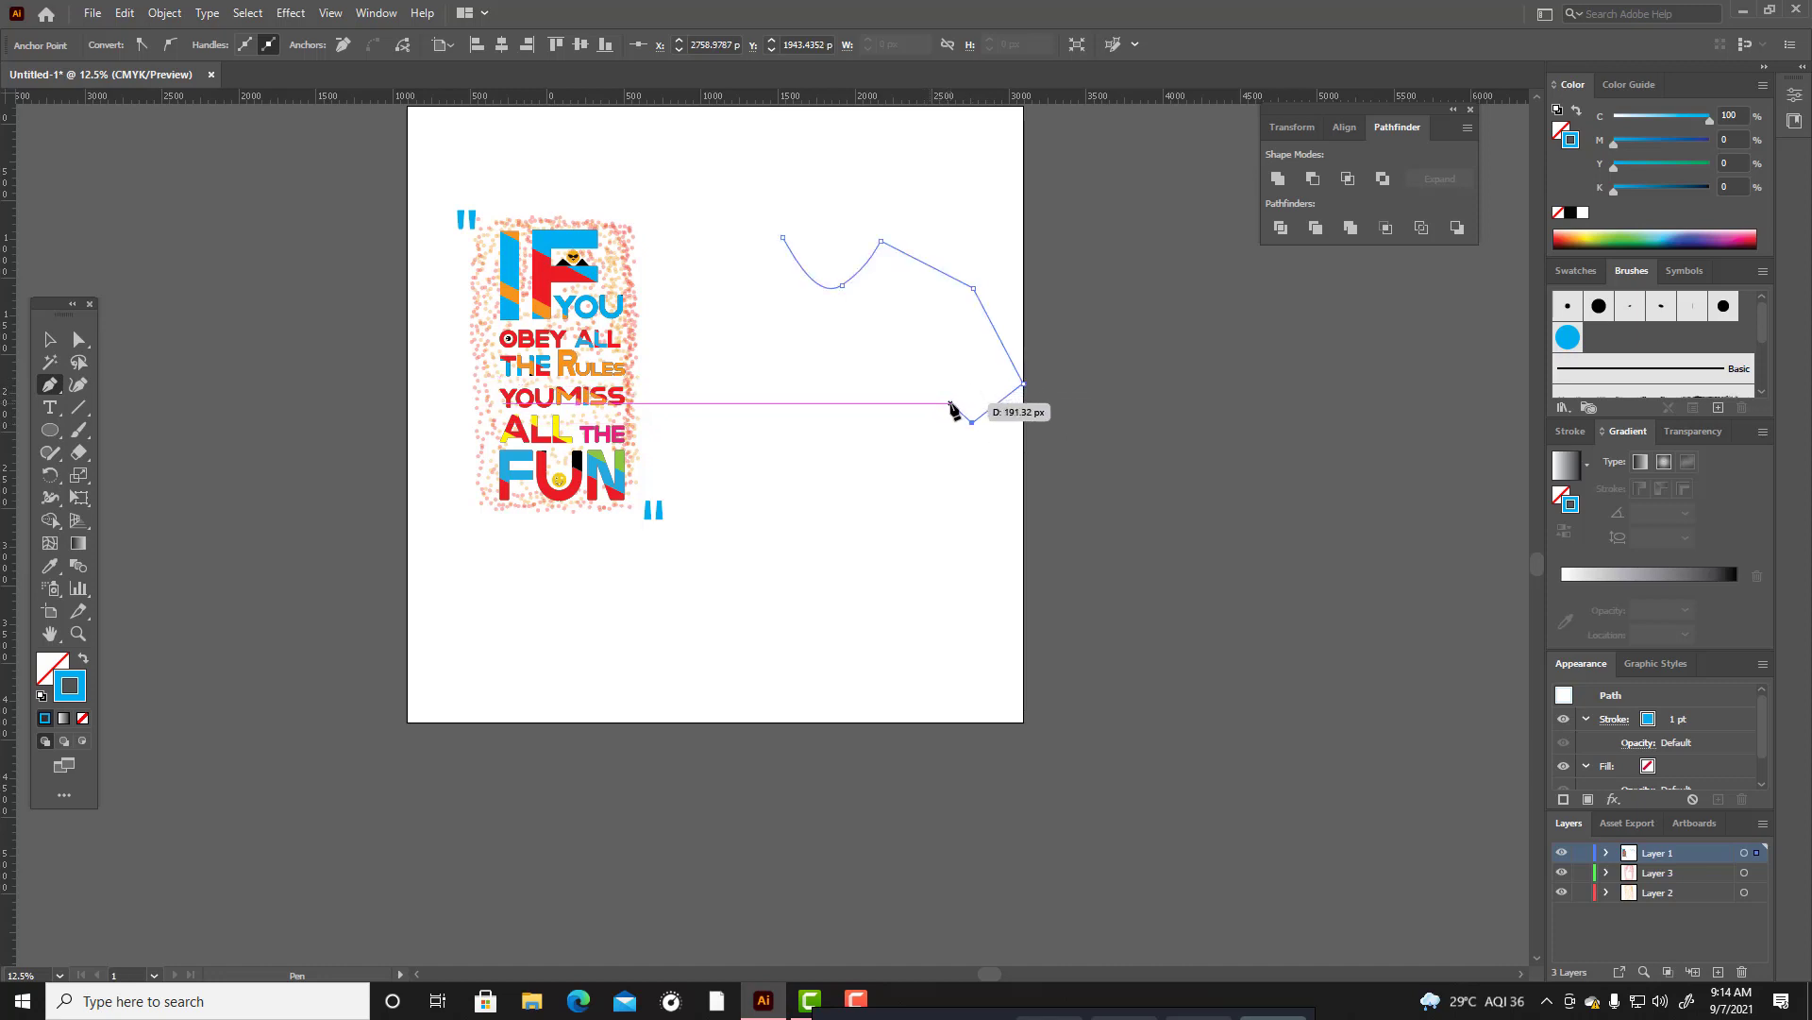
pyautogui.click(951, 403)
# Continue the T-shirt path down the side and along a gently curved hem, then close it at the neckline's starting anchor.
pyautogui.scroll(-1, 958, 500)
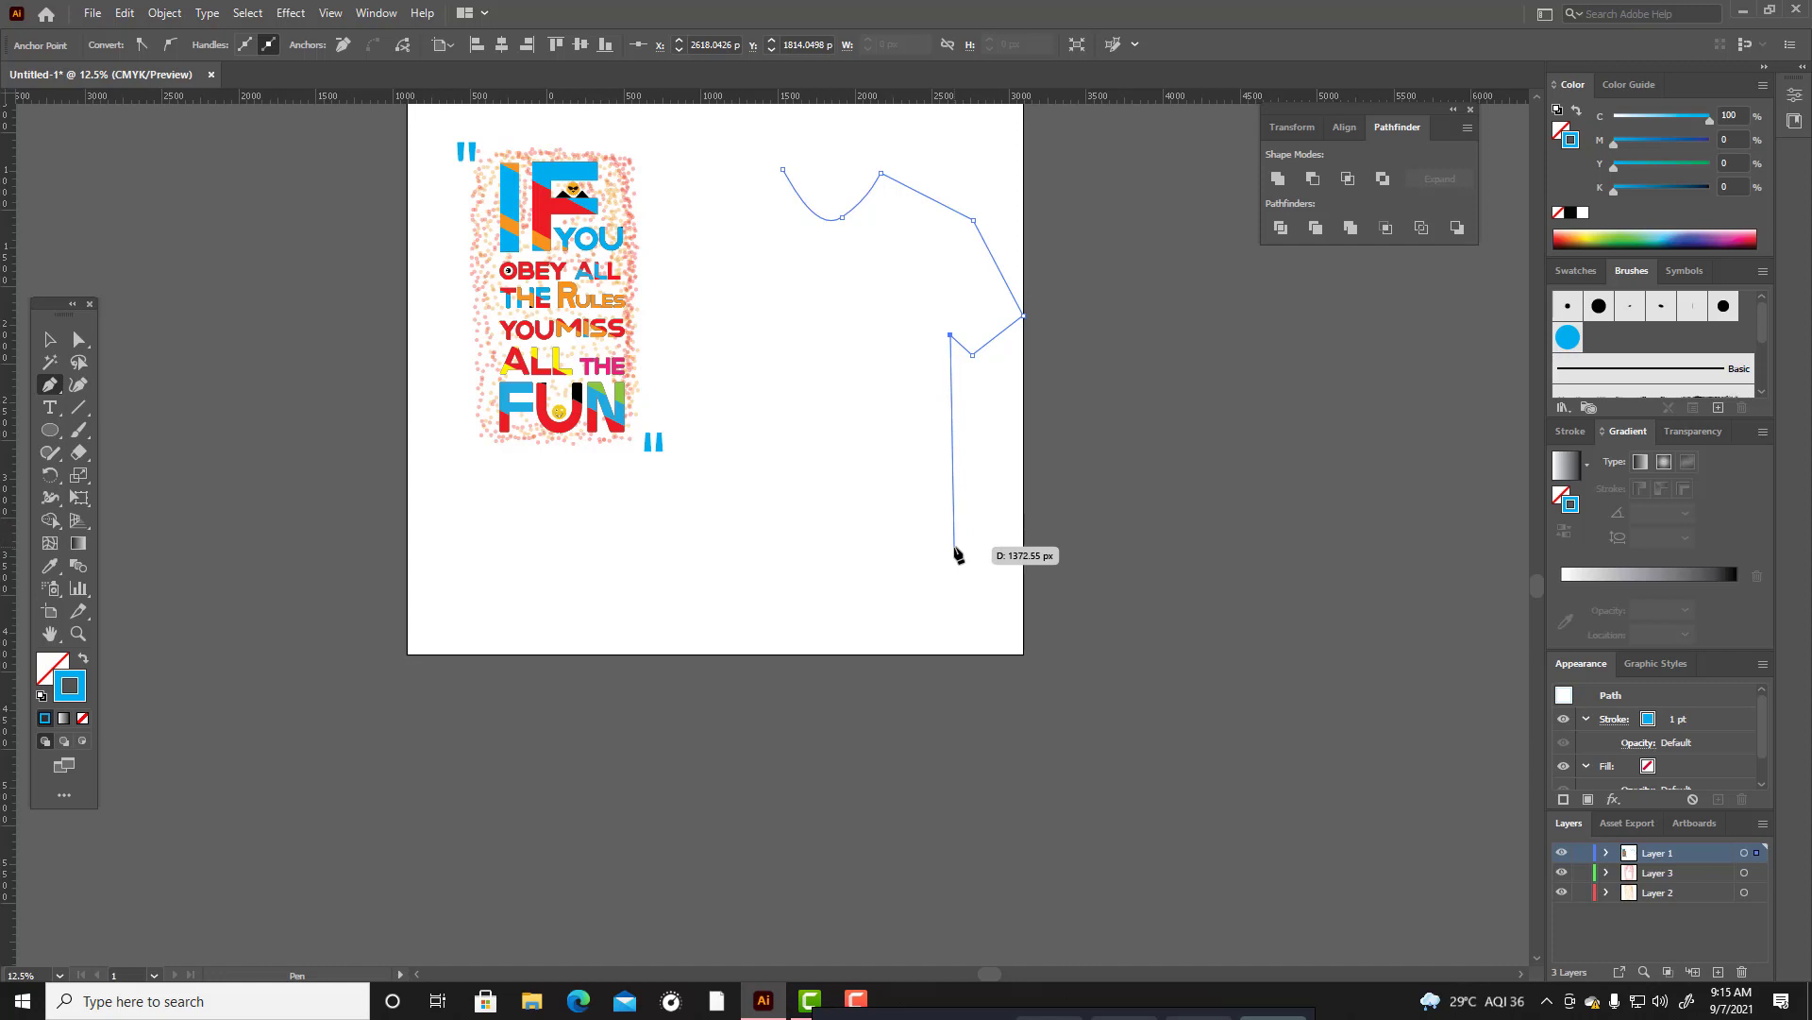
pyautogui.click(953, 546)
pyautogui.moveTo(921, 554); pyautogui.dragTo(752, 563)
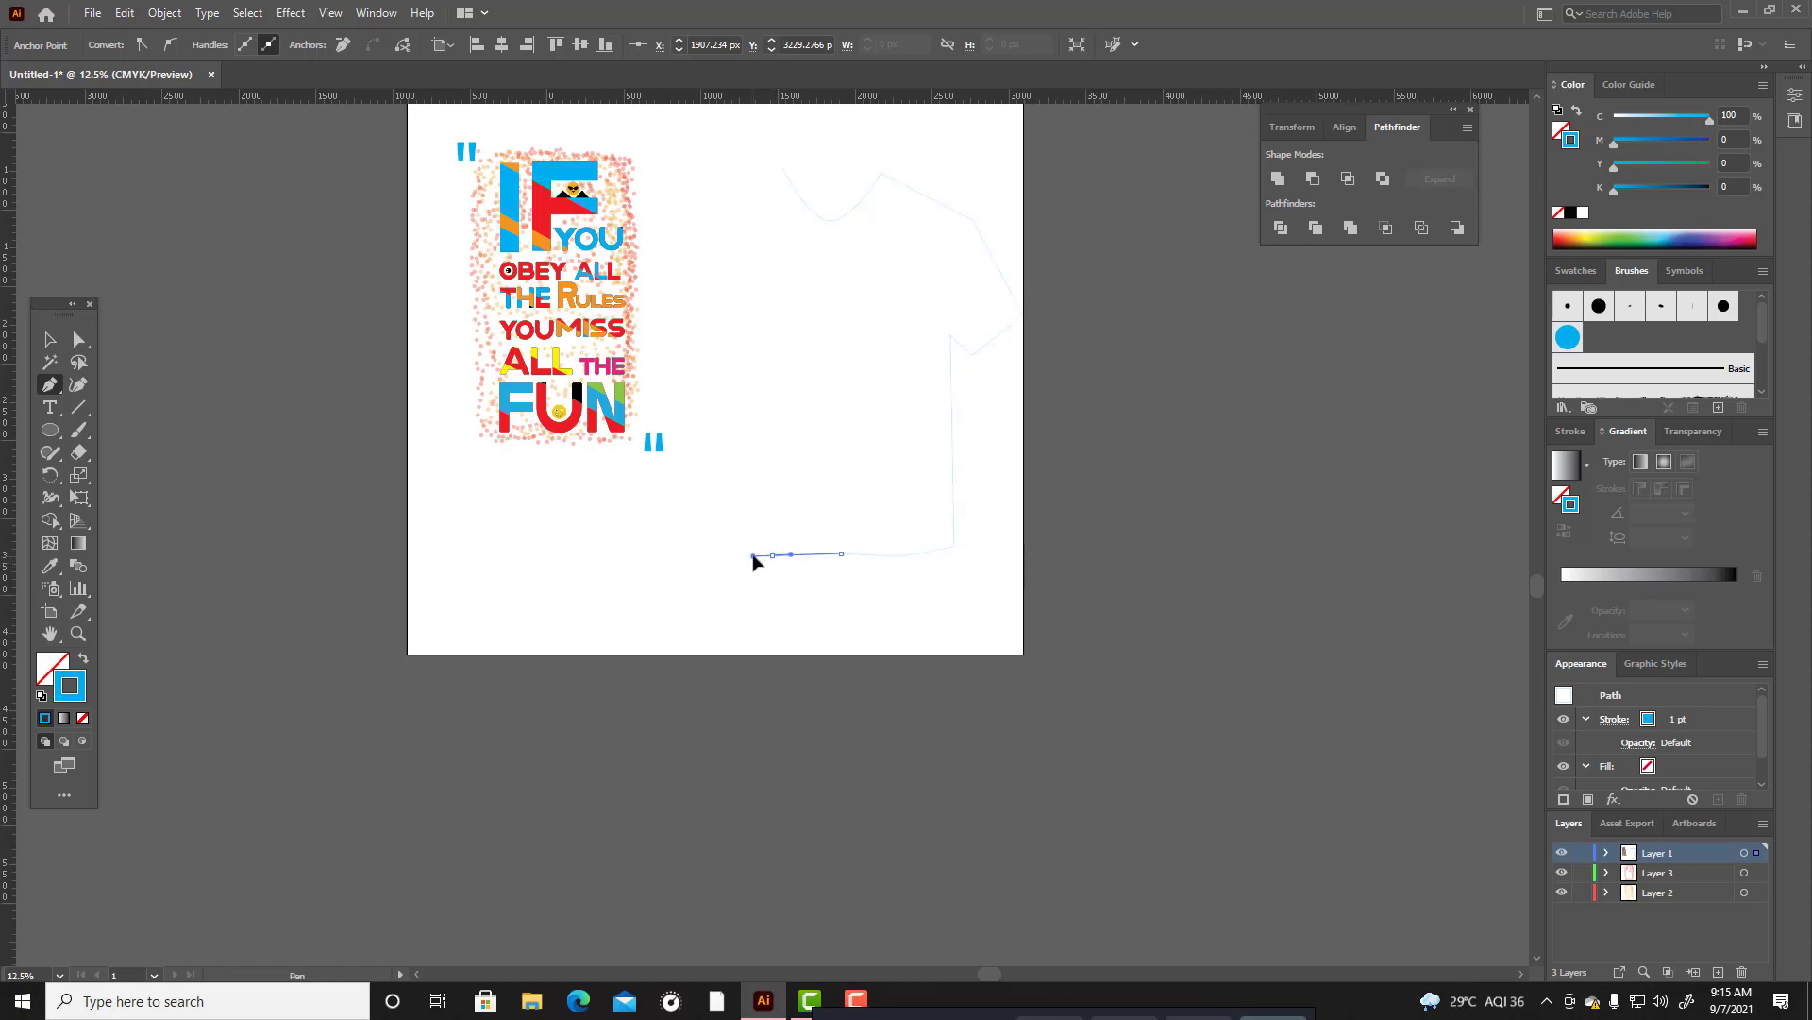
pyautogui.click(782, 170)
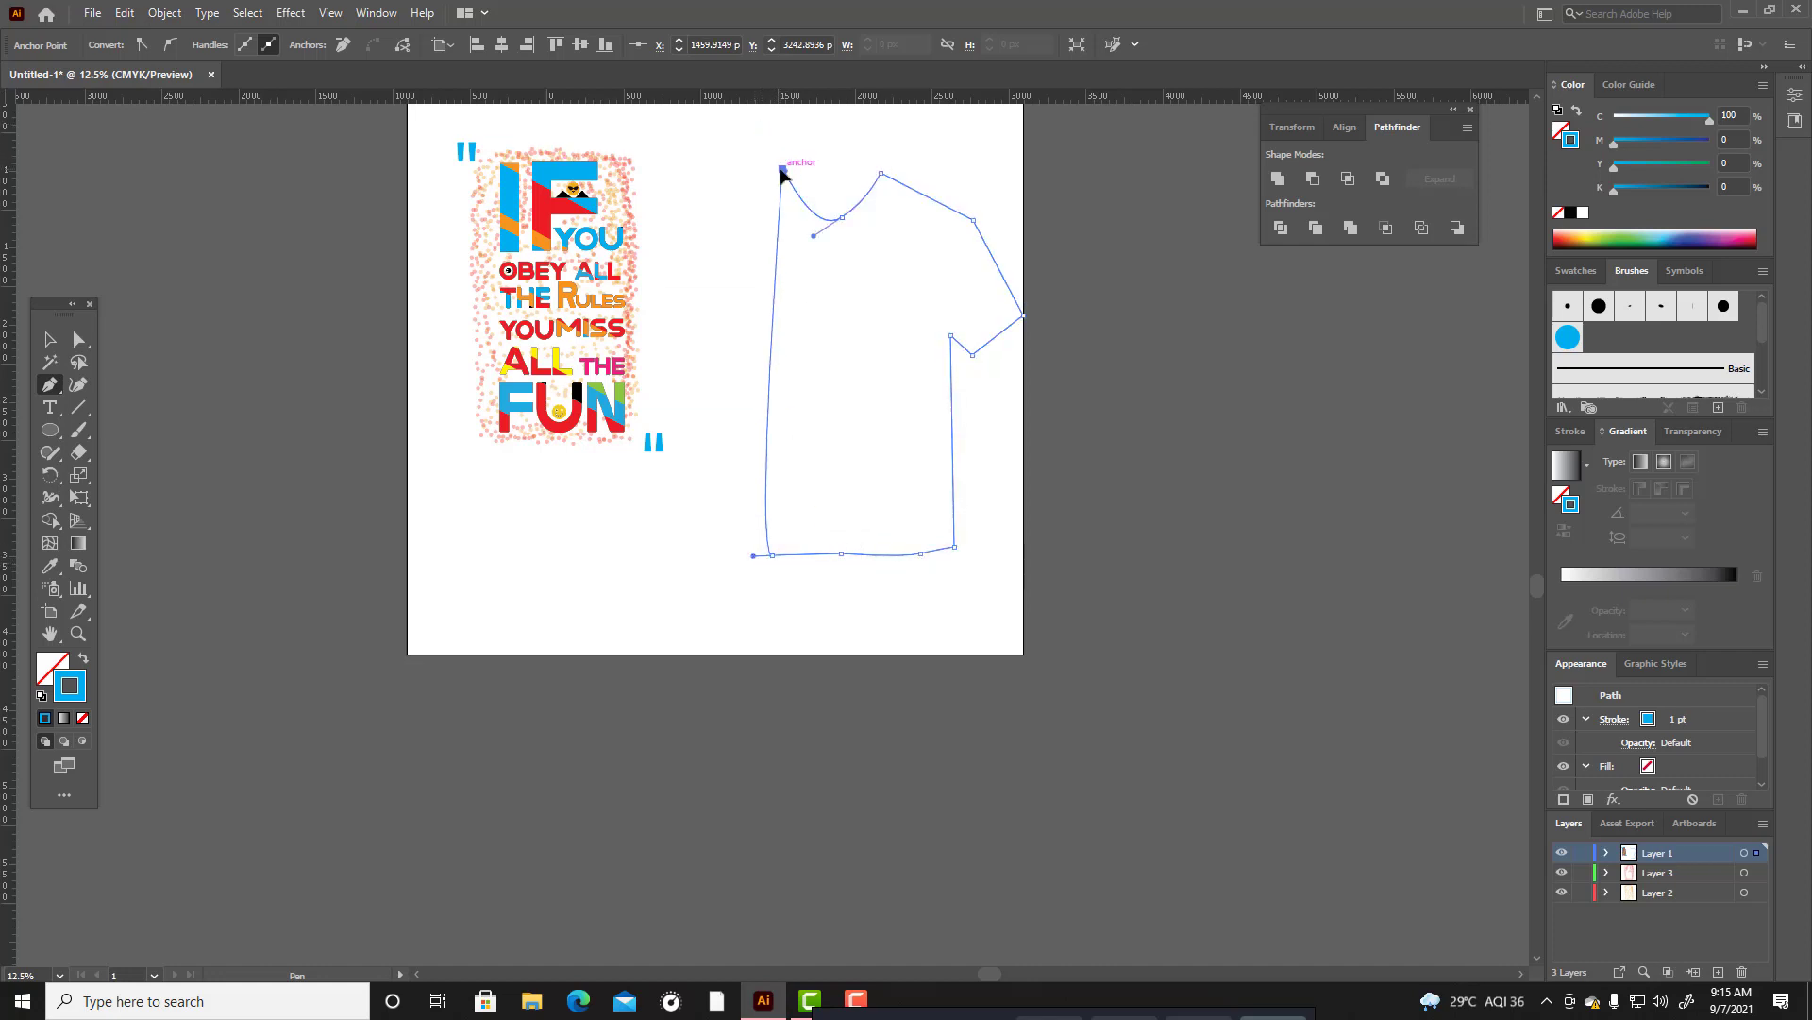
# Give the closed T-shirt shape a near-black #000405 fill and no stroke.
pyautogui.click(50, 339)
pyautogui.scroll(2, 1036, 456)
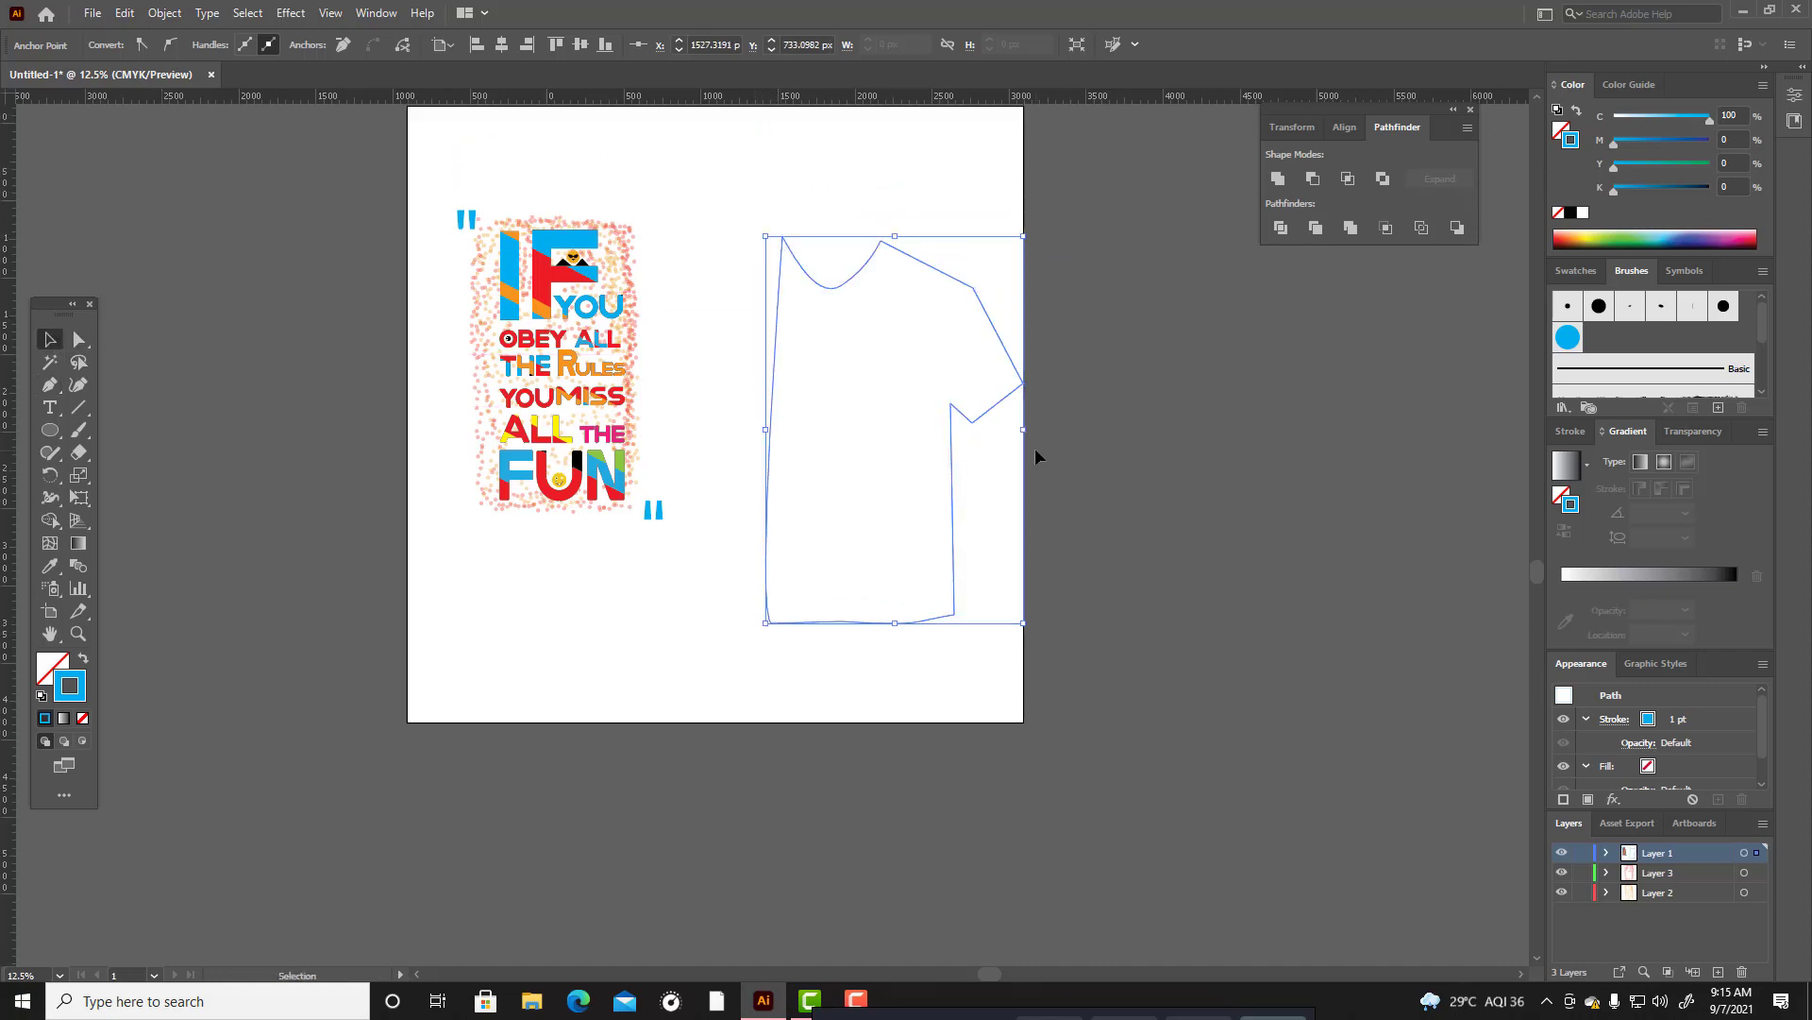
pyautogui.doubleClick(82, 686)
pyautogui.write('000000')
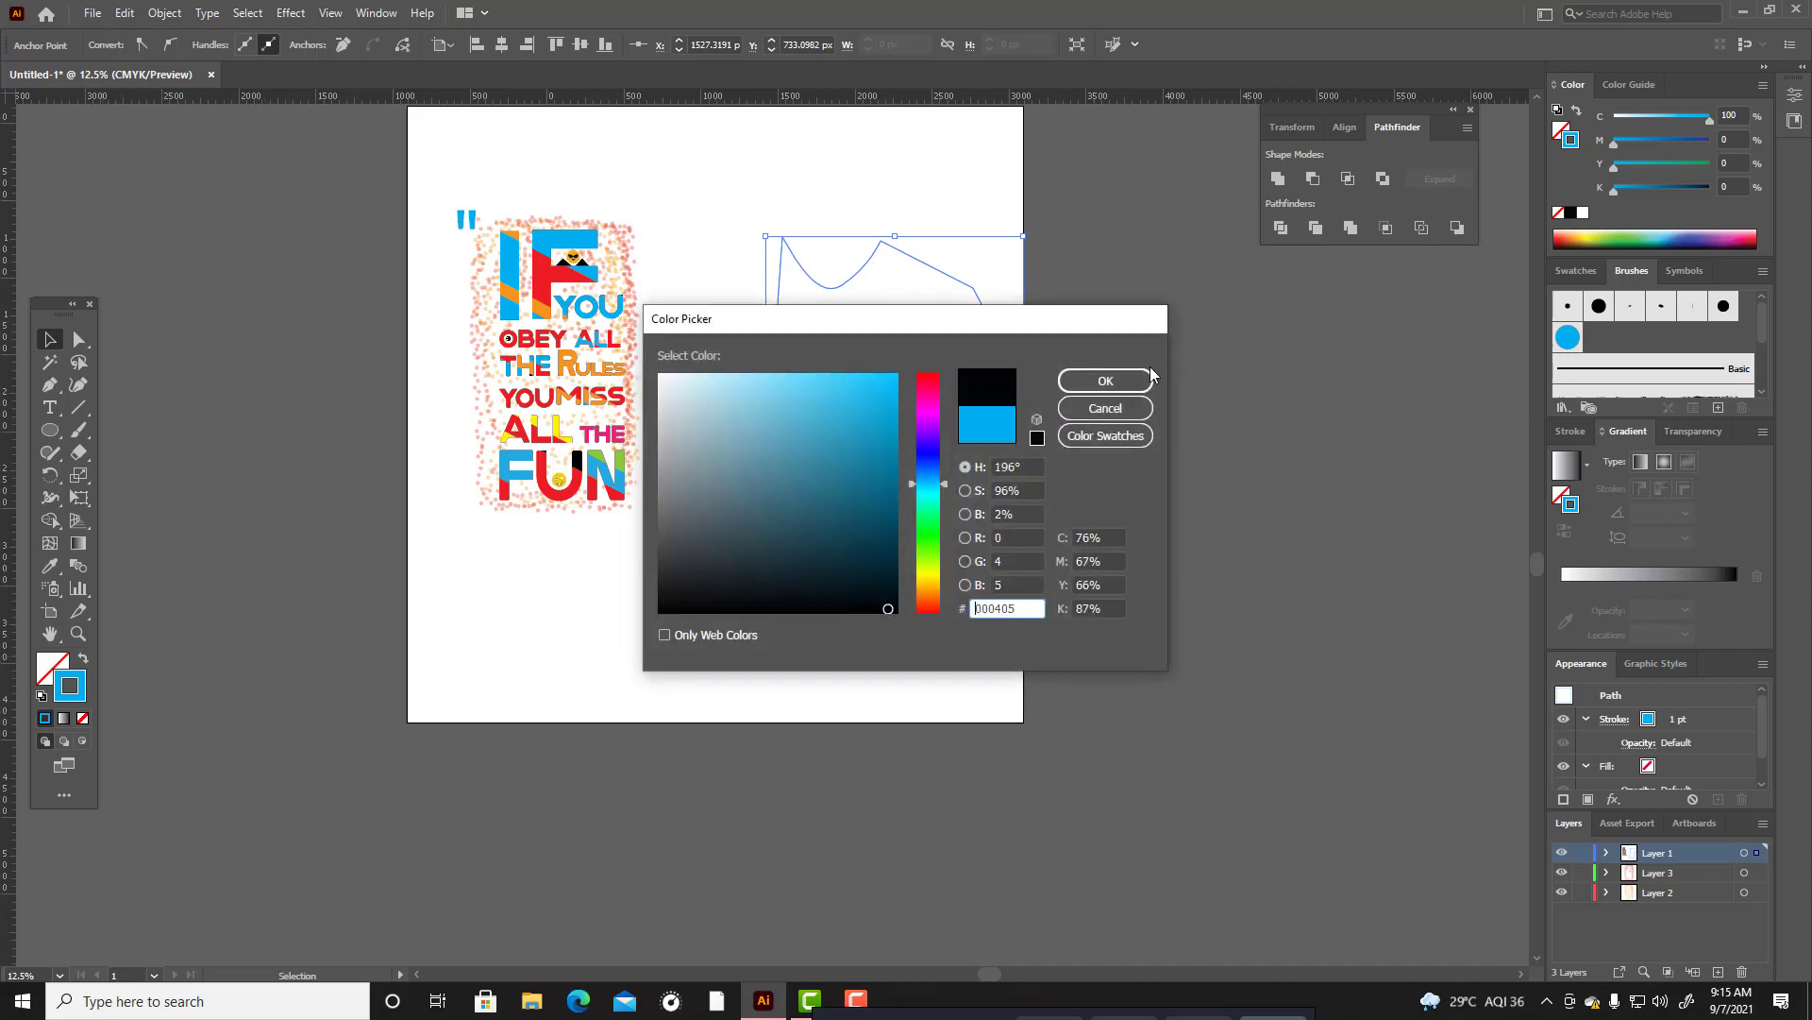
pyautogui.click(1105, 380)
pyautogui.click(83, 658)
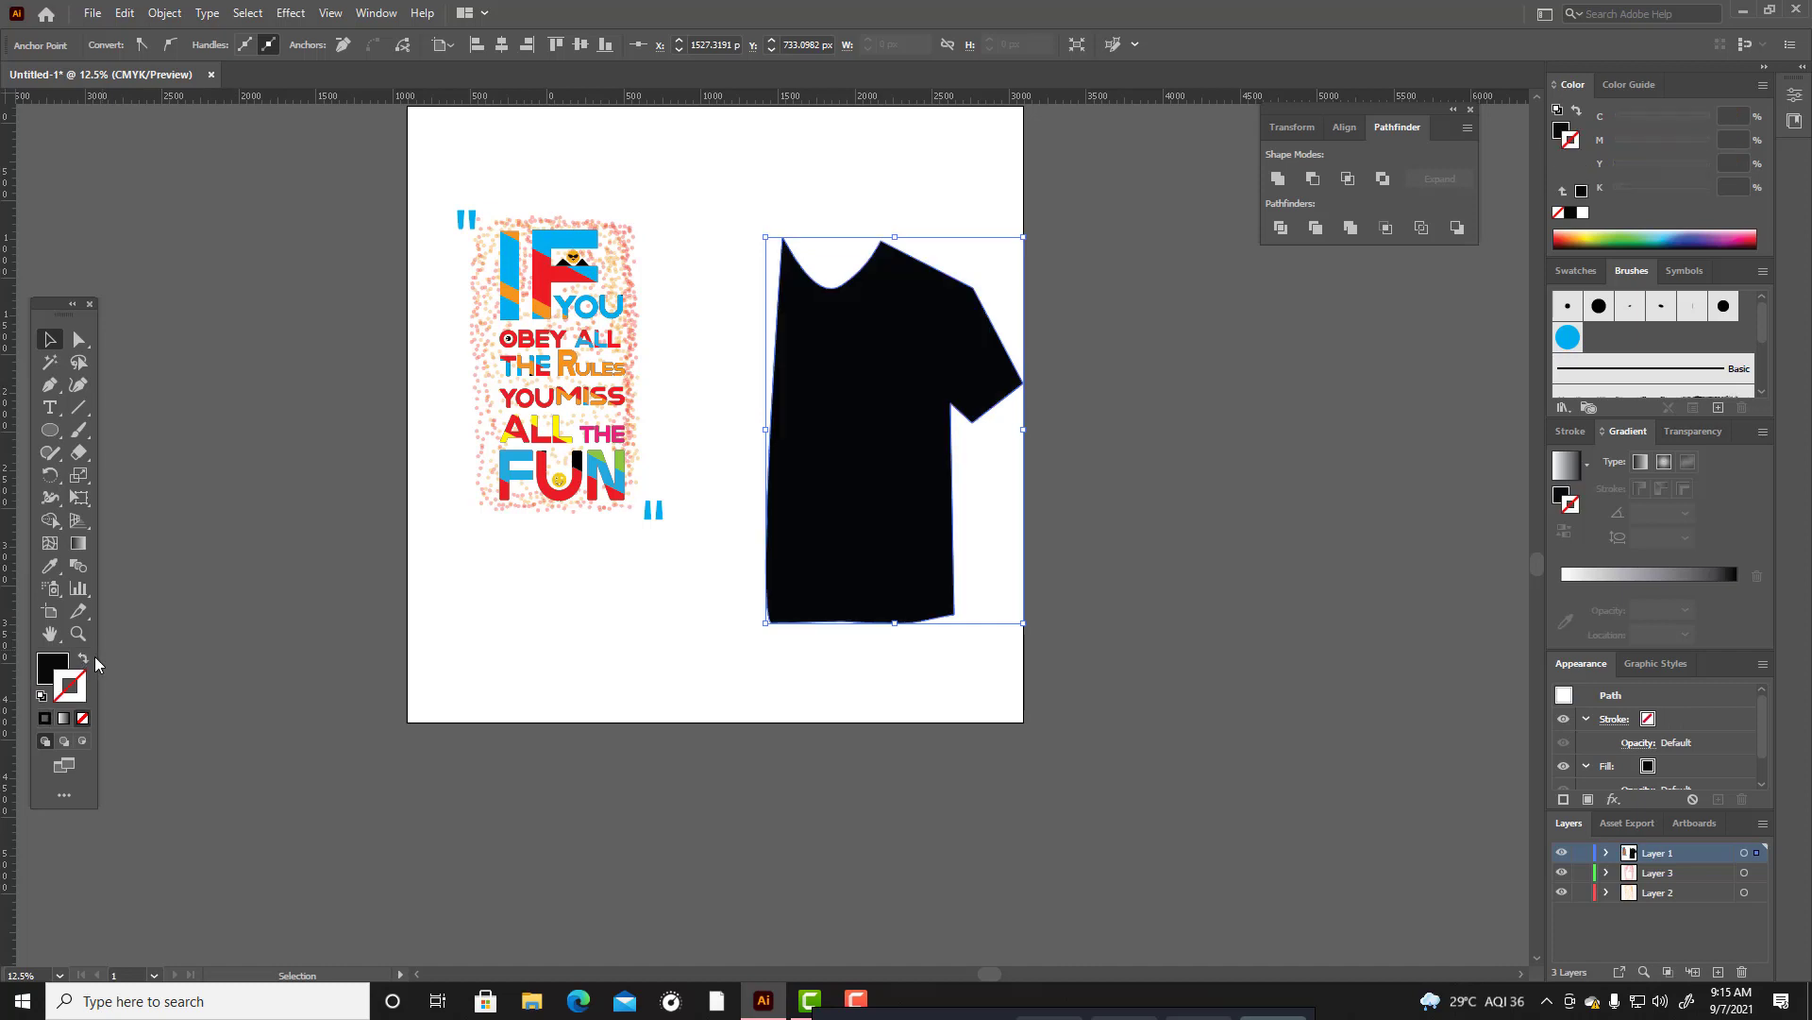
# Reshape the T-shirt's neckline into a rounder, deeper curve with the Curvature tool.
pyautogui.click(570, 704)
pyautogui.scroll(2, 720, 406)
pyautogui.click(843, 515)
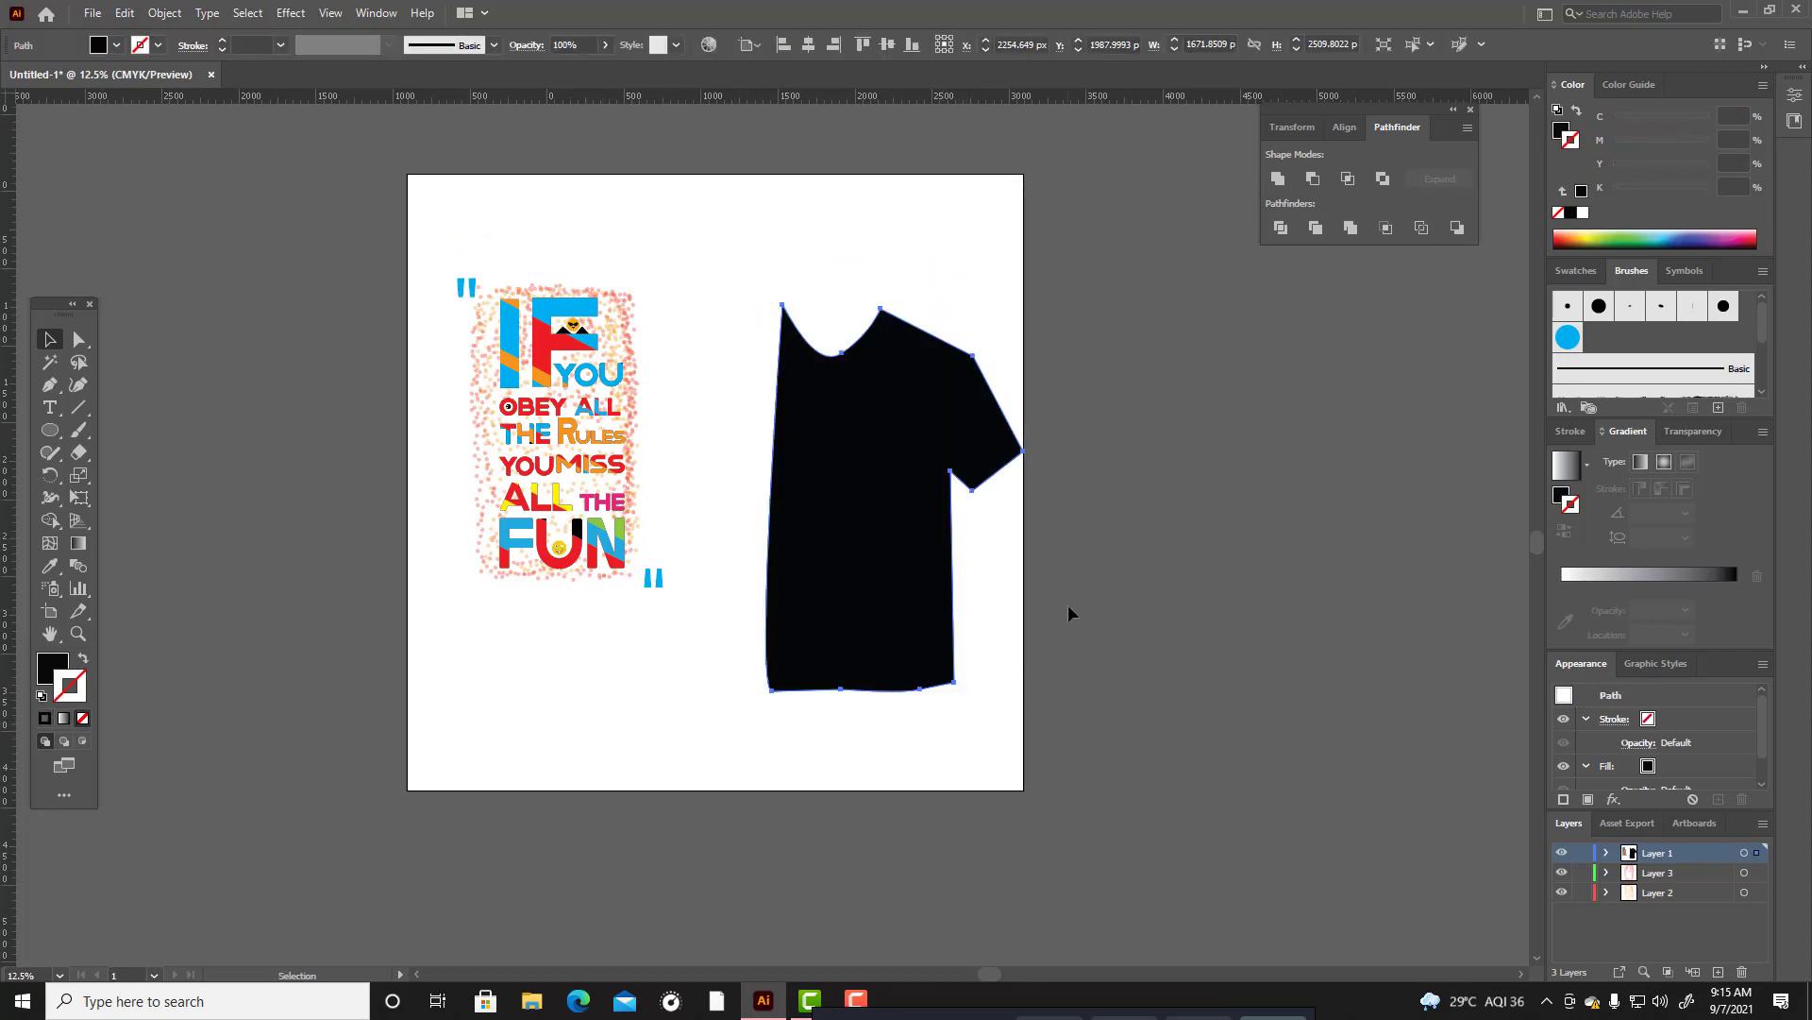
pyautogui.scroll(2, 962, 598)
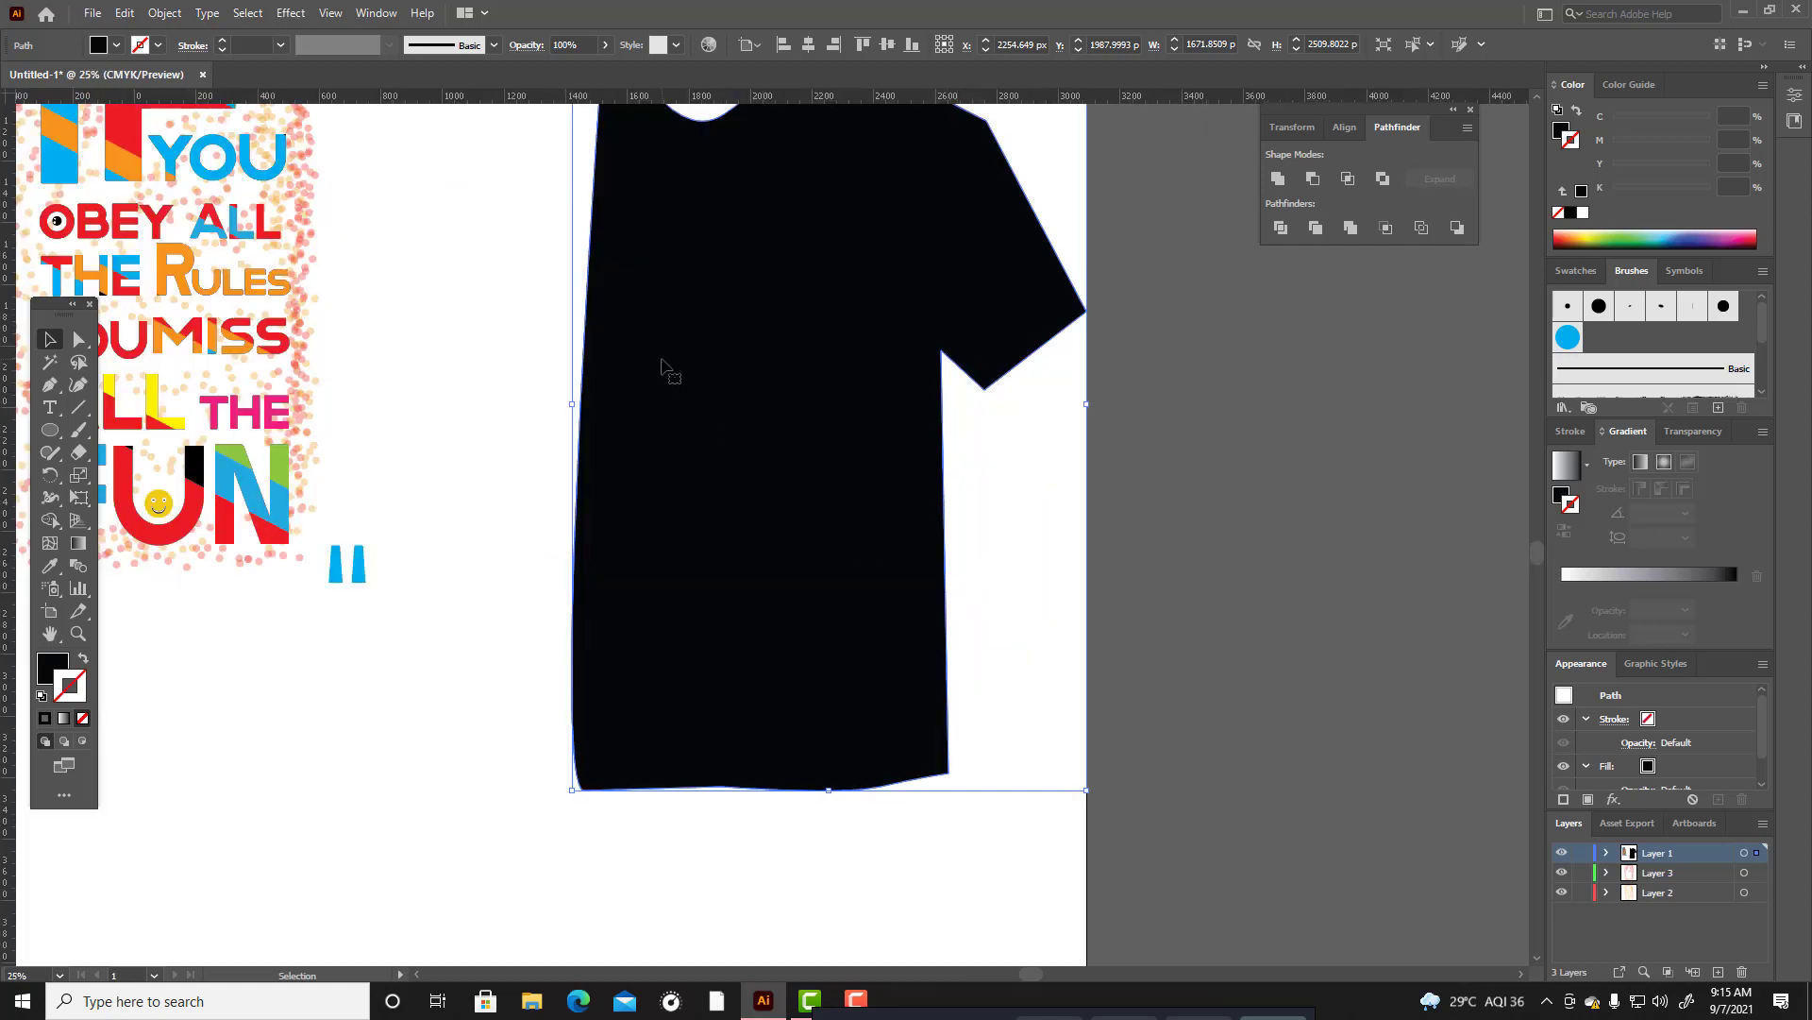
pyautogui.scroll(1, 668, 372)
pyautogui.click(77, 387)
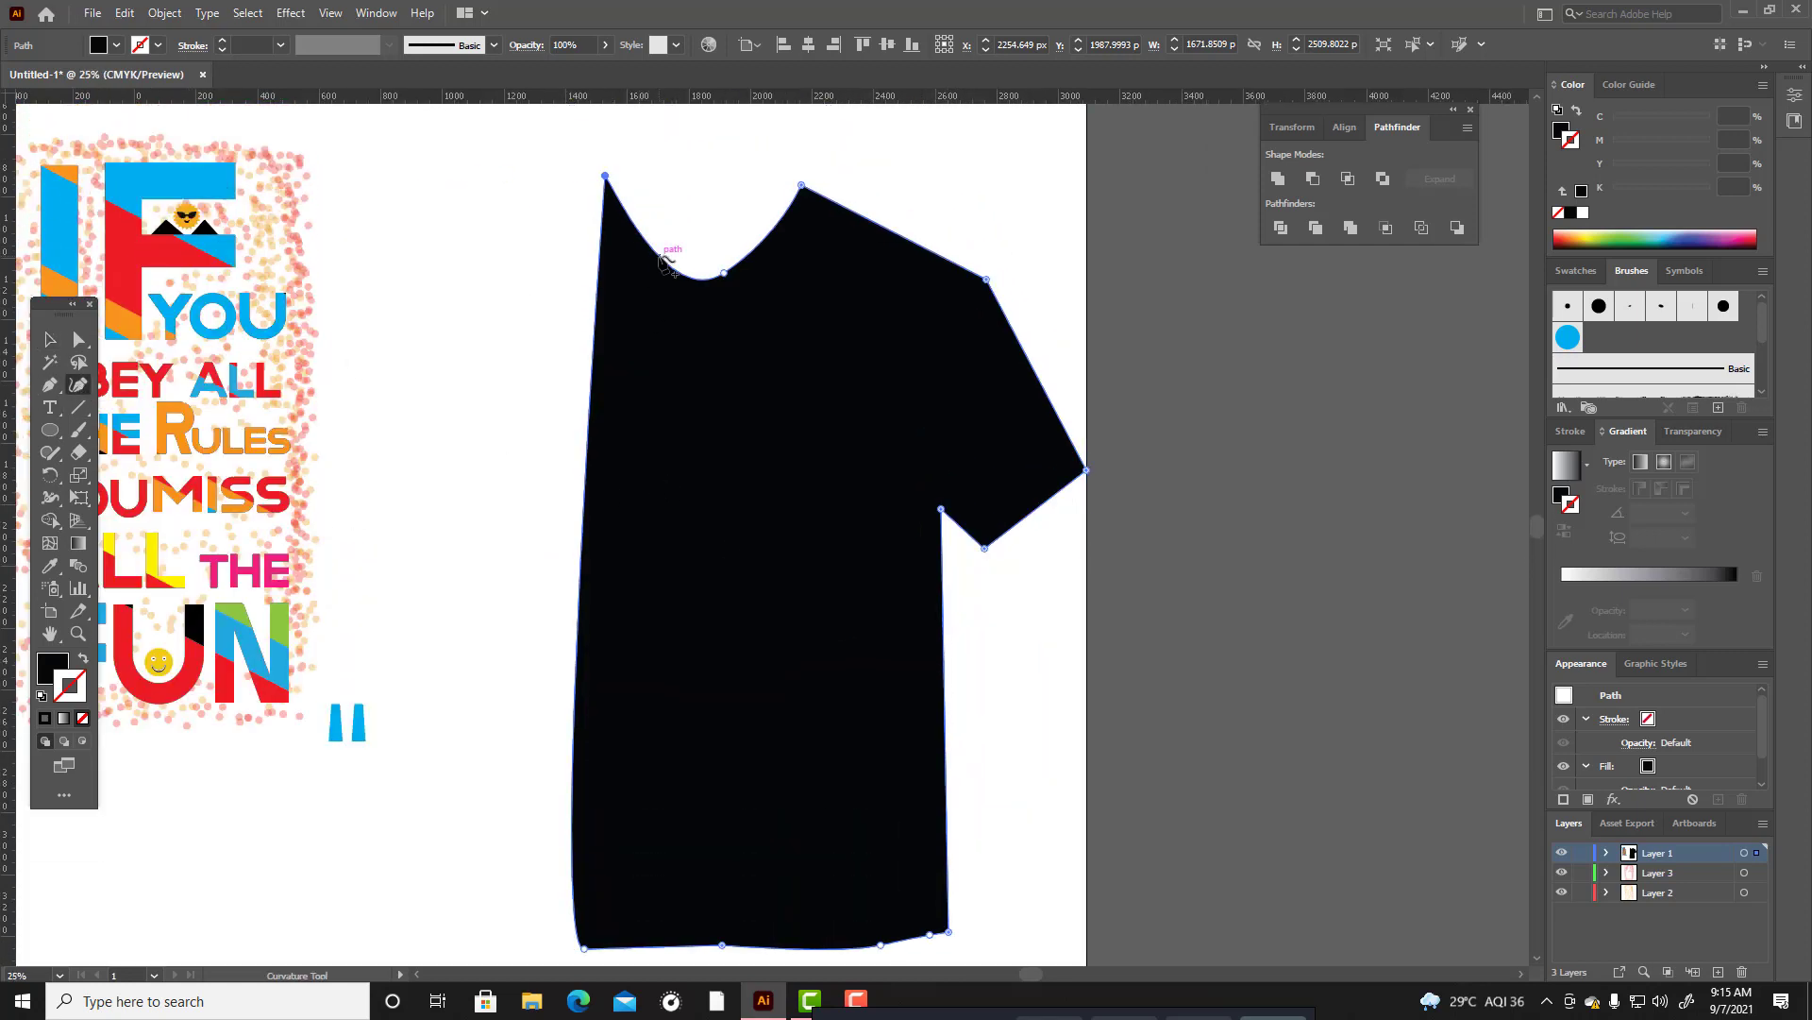
pyautogui.moveTo(663, 258); pyautogui.dragTo(717, 279)
pyautogui.click(740, 269)
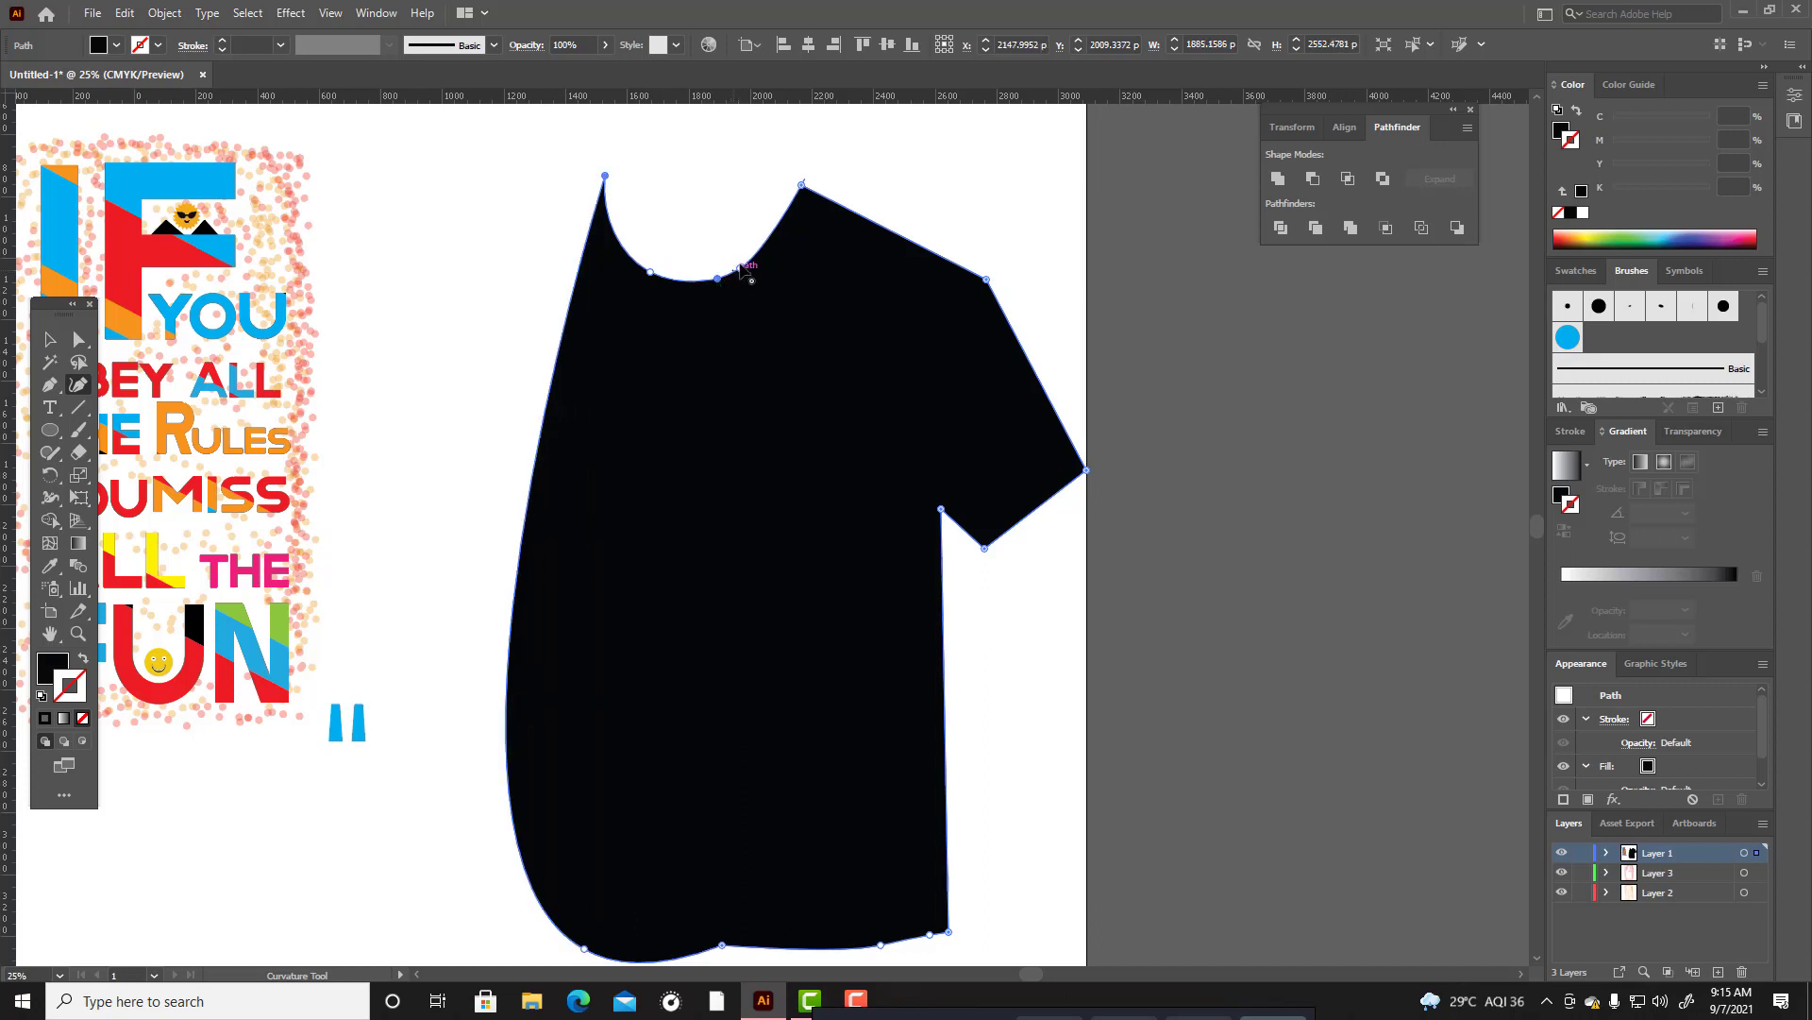
pyautogui.press('v')
pyautogui.click(412, 357)
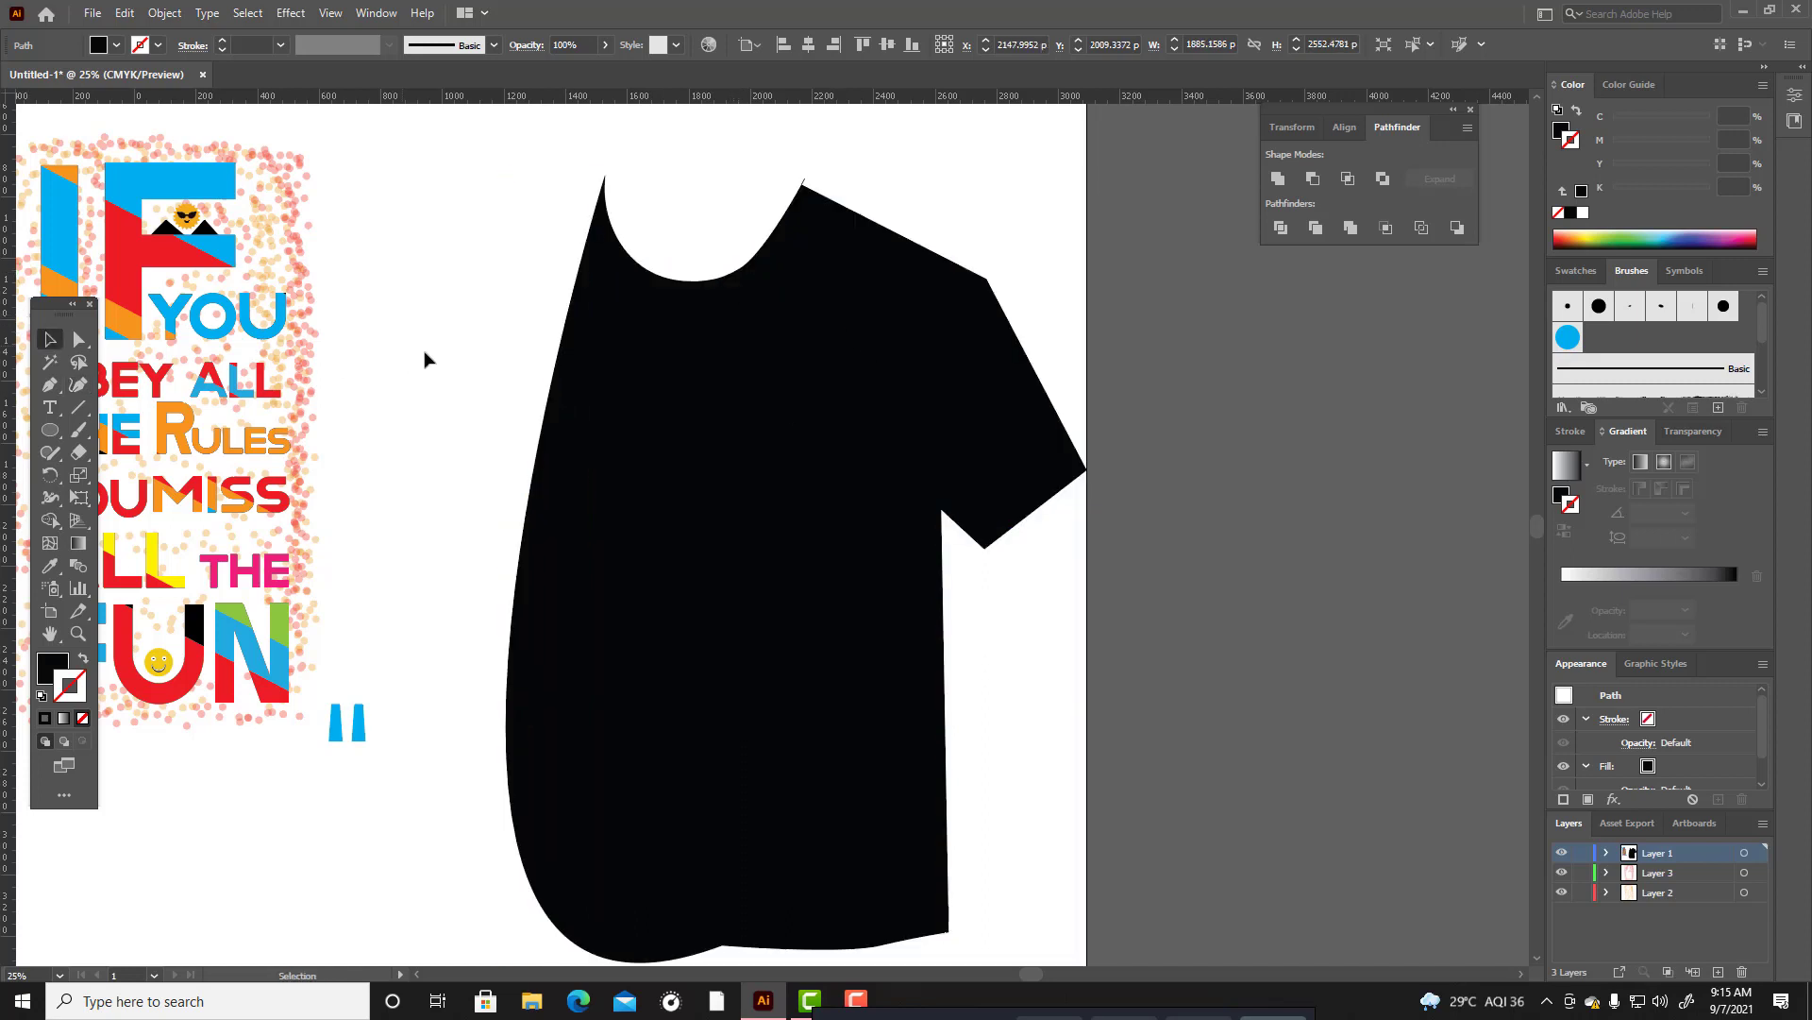
# Delete the stray anchor point sticking out above the T-shirt's right neck corner.
pyautogui.scroll(2, 444, 360)
pyautogui.moveTo(495, 256); pyautogui.dragTo(1087, 977)
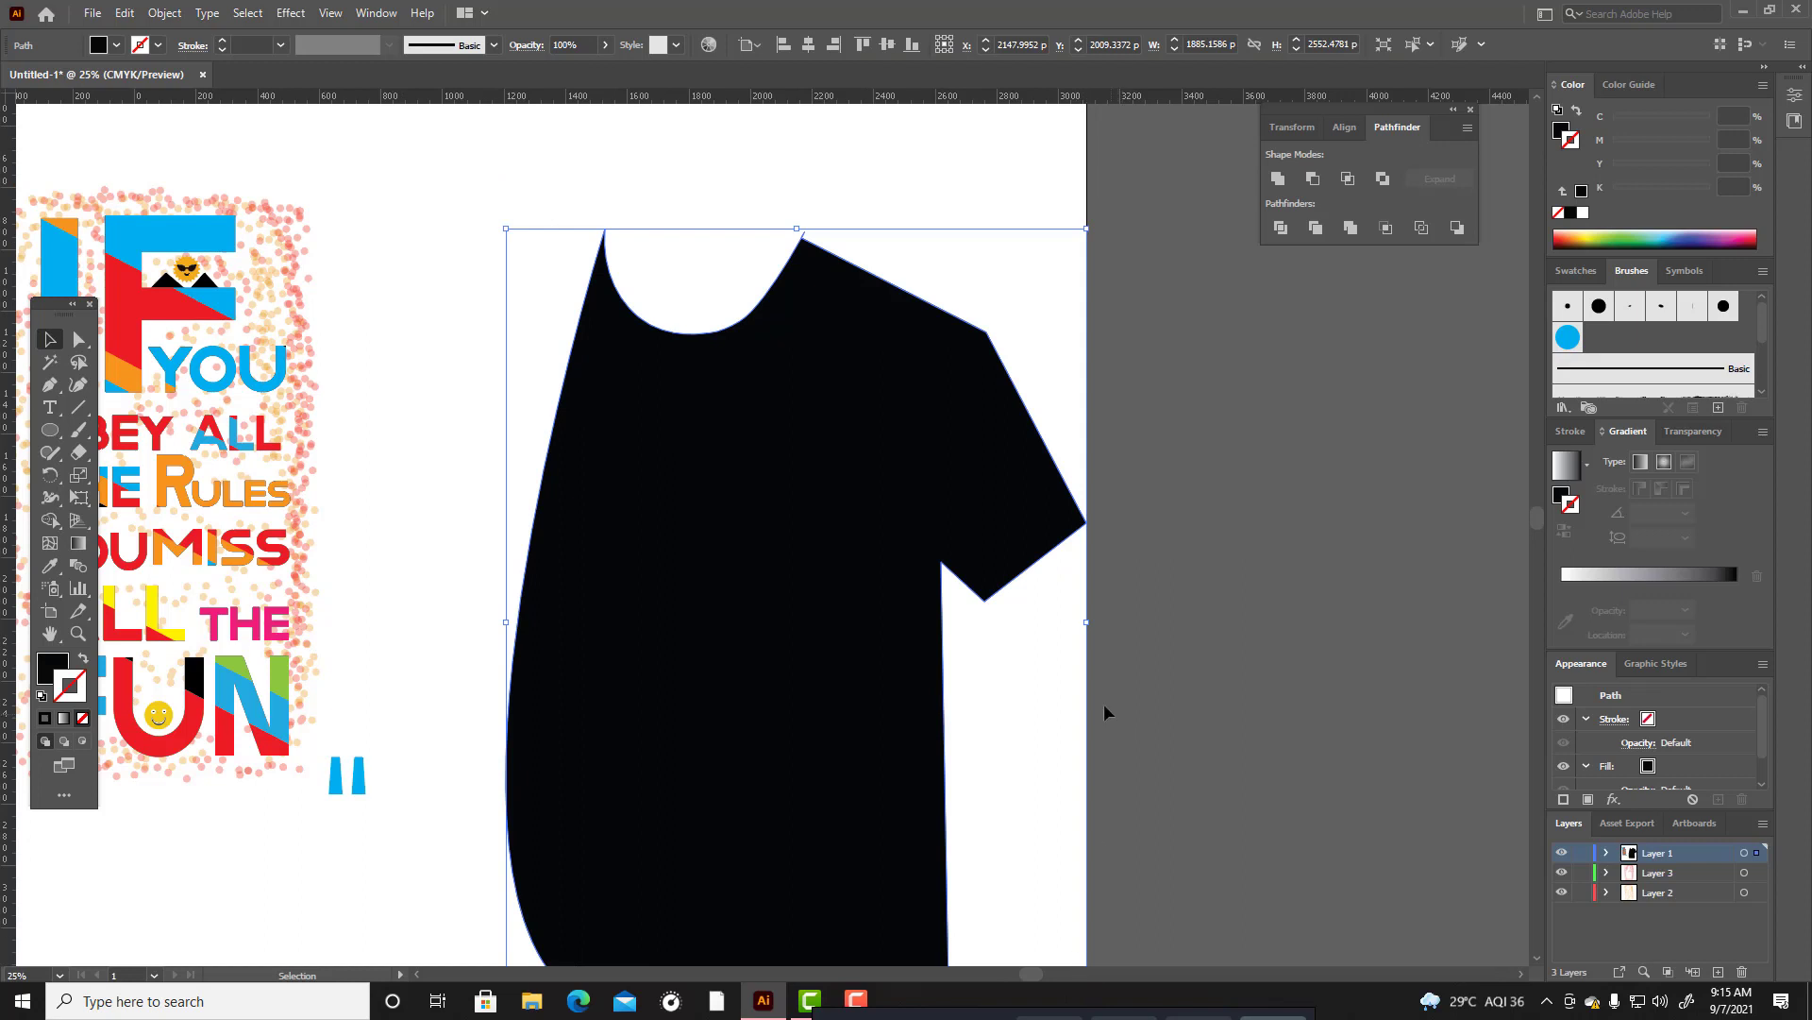
pyautogui.scroll(5, 866, 397)
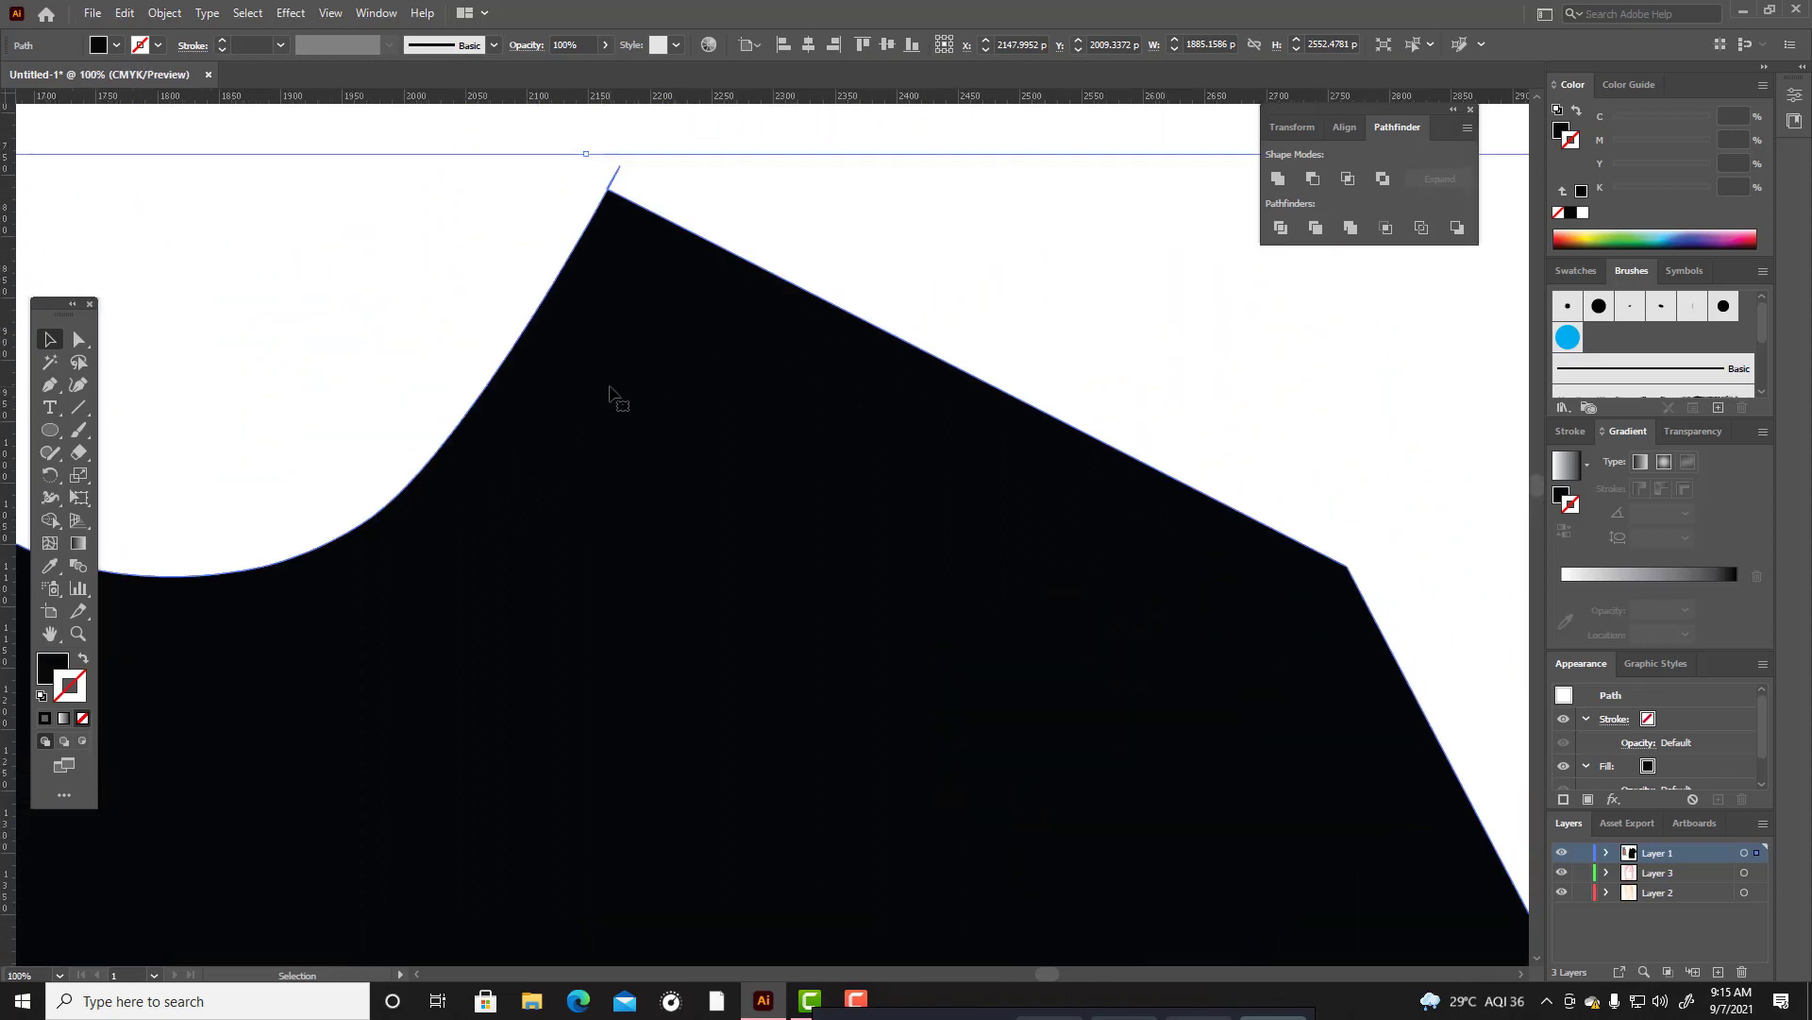
pyautogui.moveTo(50, 384); pyautogui.dragTo(90, 421)
pyautogui.click(608, 281)
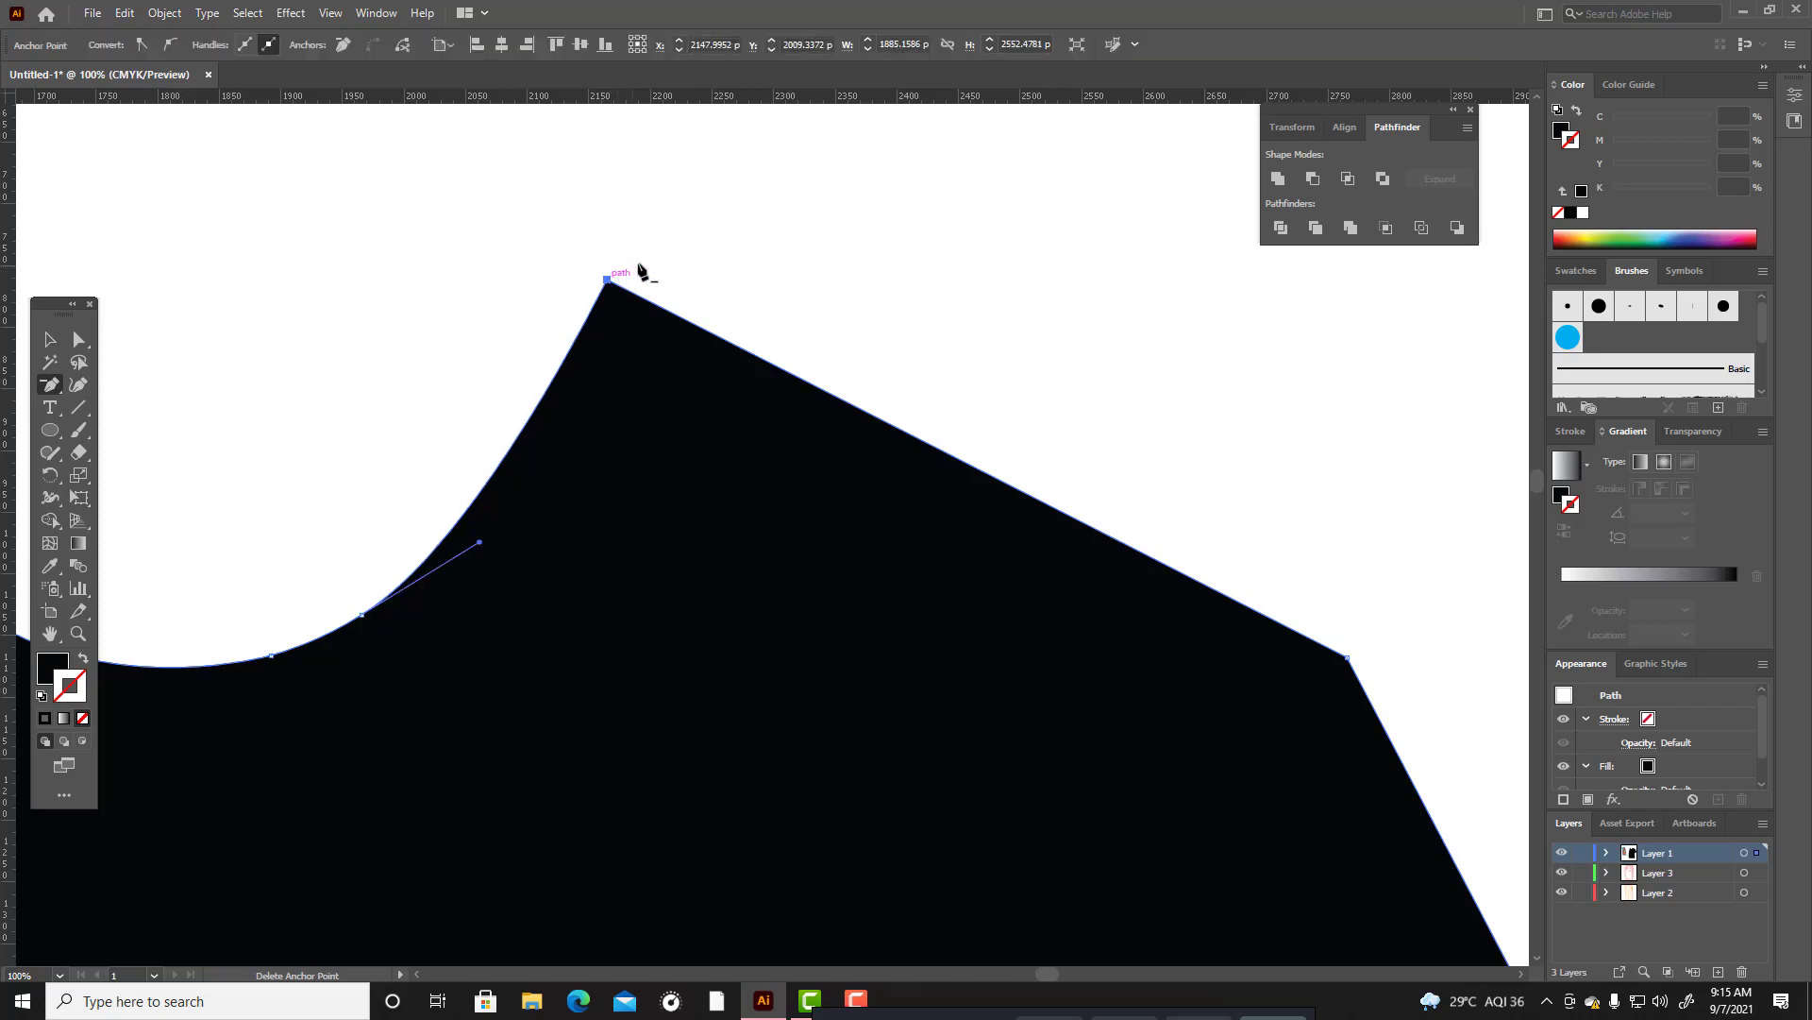
pyautogui.click(55, 341)
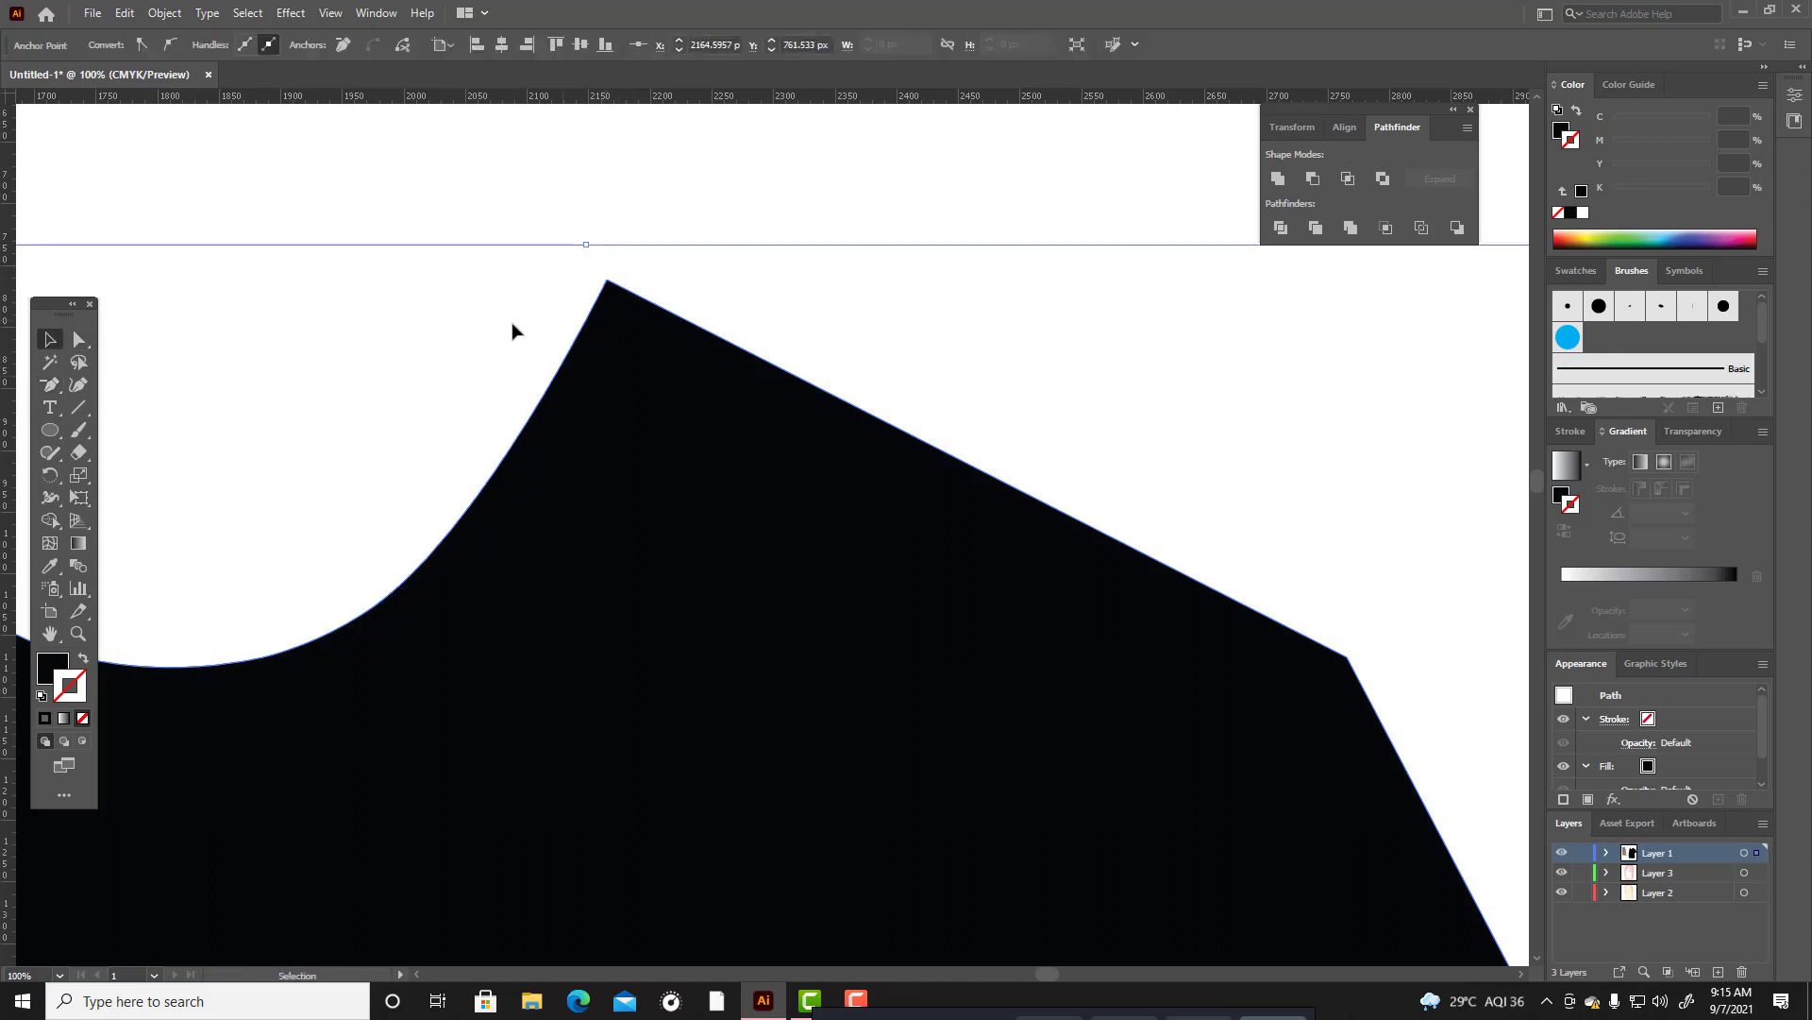
pyautogui.click(415, 345)
# Round the T-shirt's right neck corner by about 18 px and its outer shoulder corner by about 32 px.
pyautogui.click(78, 339)
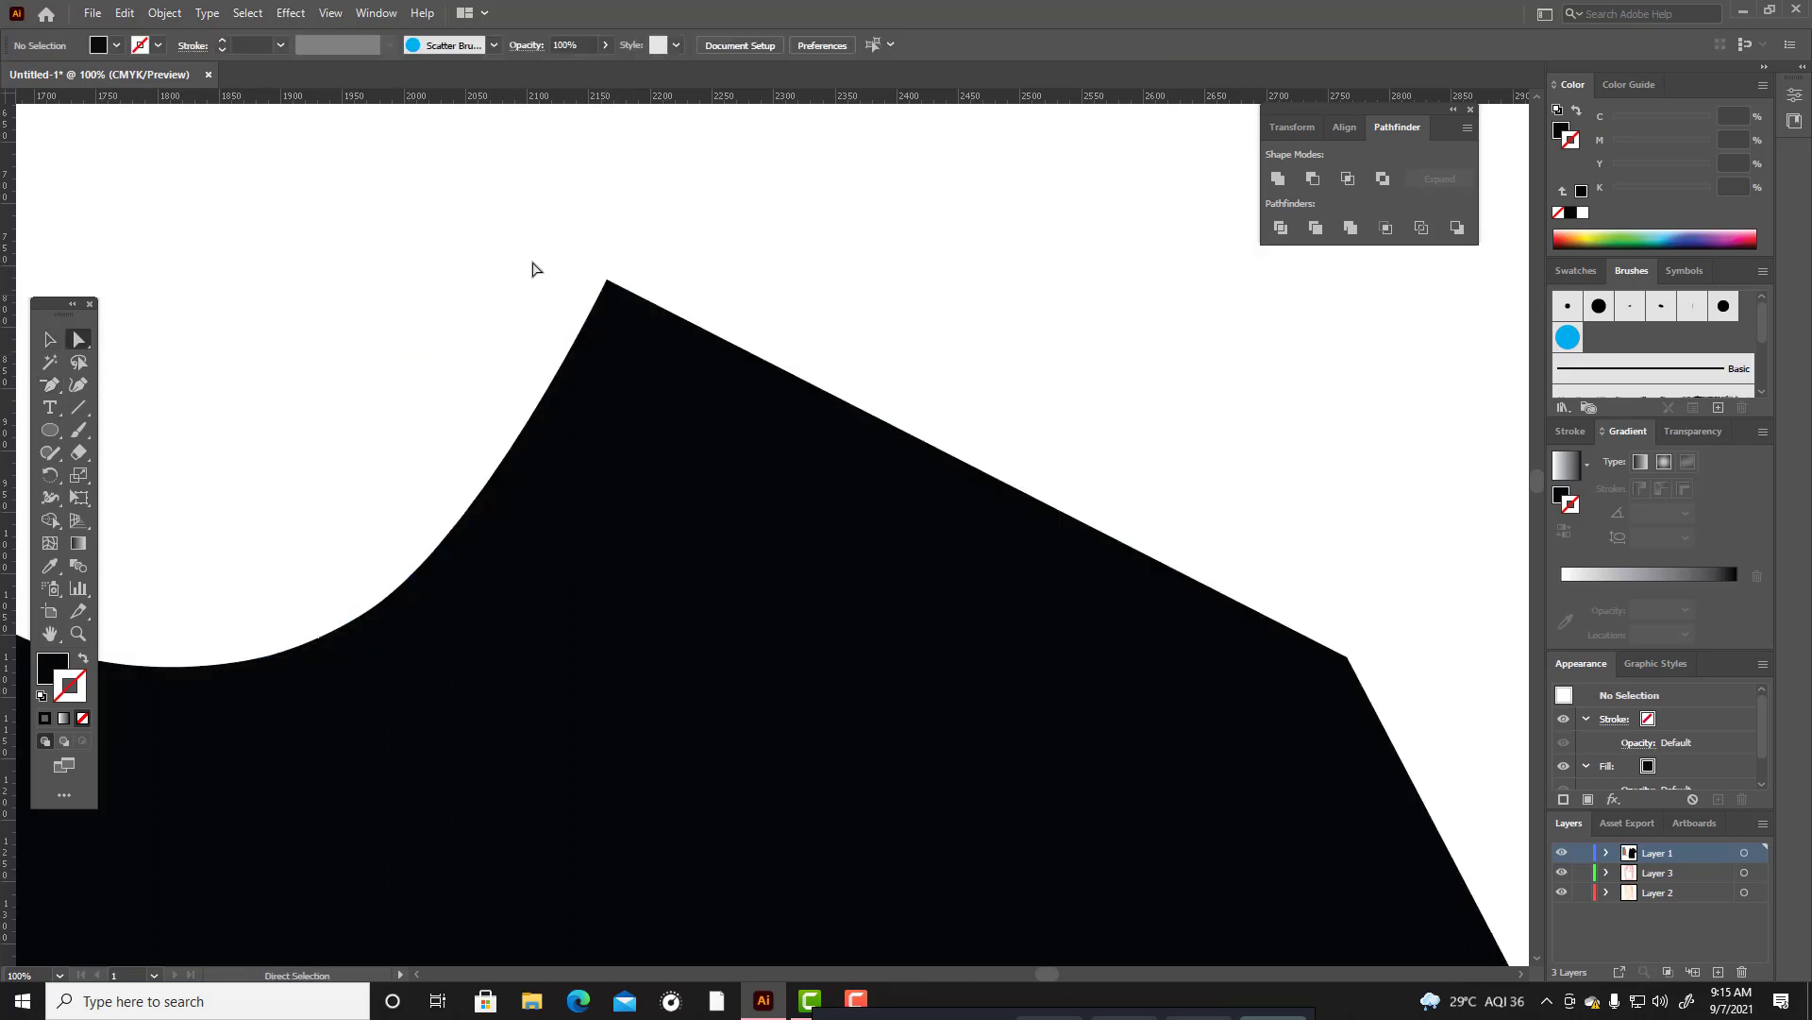
pyautogui.click(613, 304)
pyautogui.scroll(-3, 1326, 380)
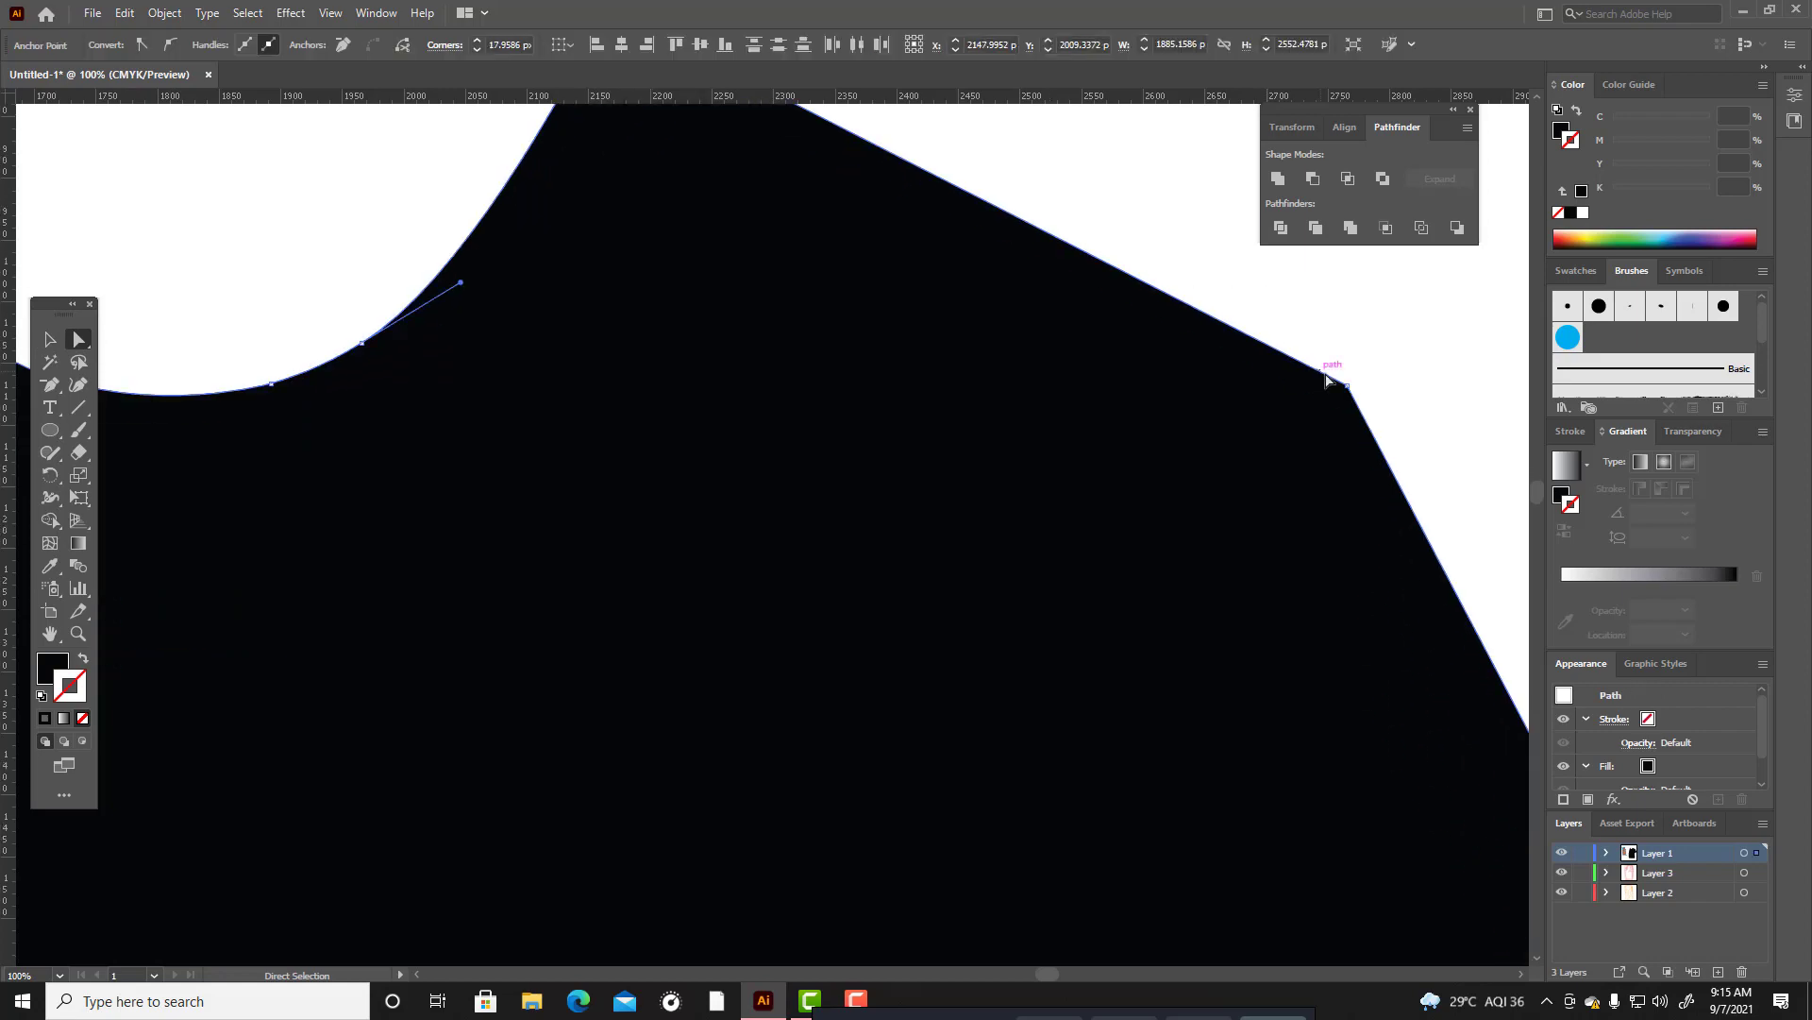
pyautogui.click(1347, 387)
pyautogui.moveTo(1339, 398); pyautogui.dragTo(1332, 416)
pyautogui.scroll(-5, 1332, 416)
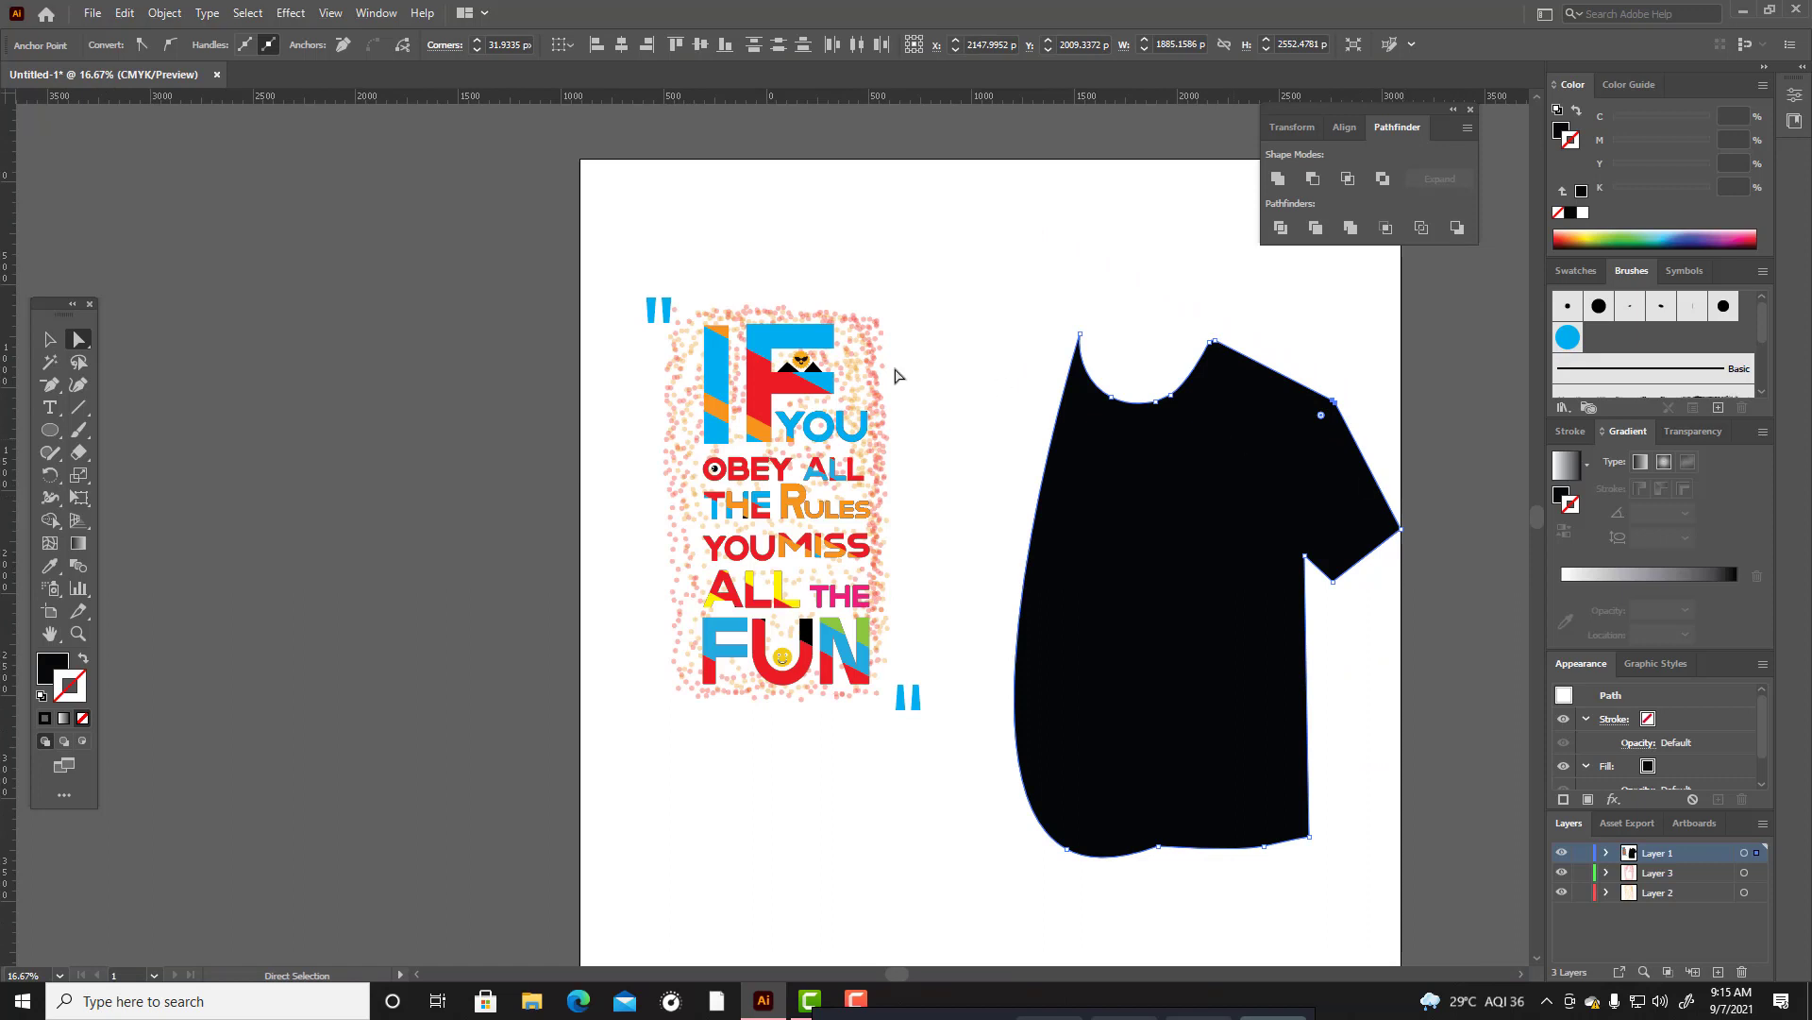
# Paste a copy of the T-shirt half in front and reflect it across the vertical axis.
pyautogui.click(50, 338)
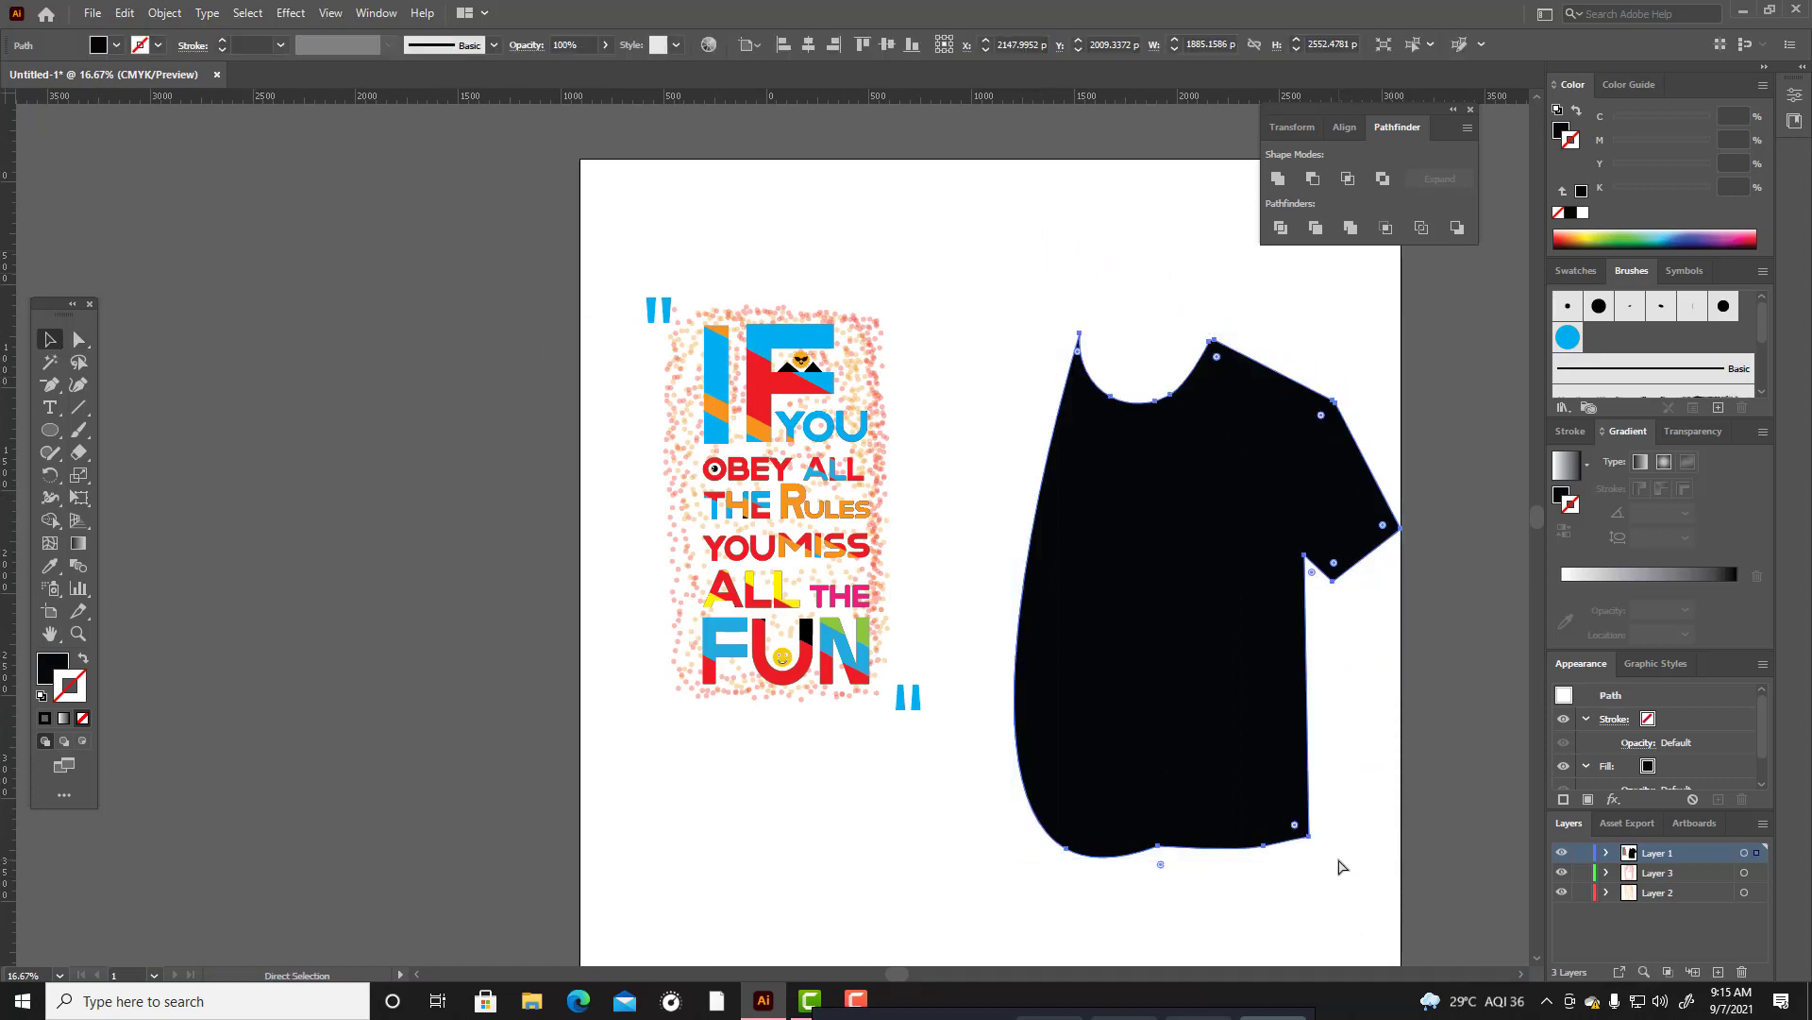
pyautogui.rightClick(1254, 710)
pyautogui.moveTo(1312, 589)
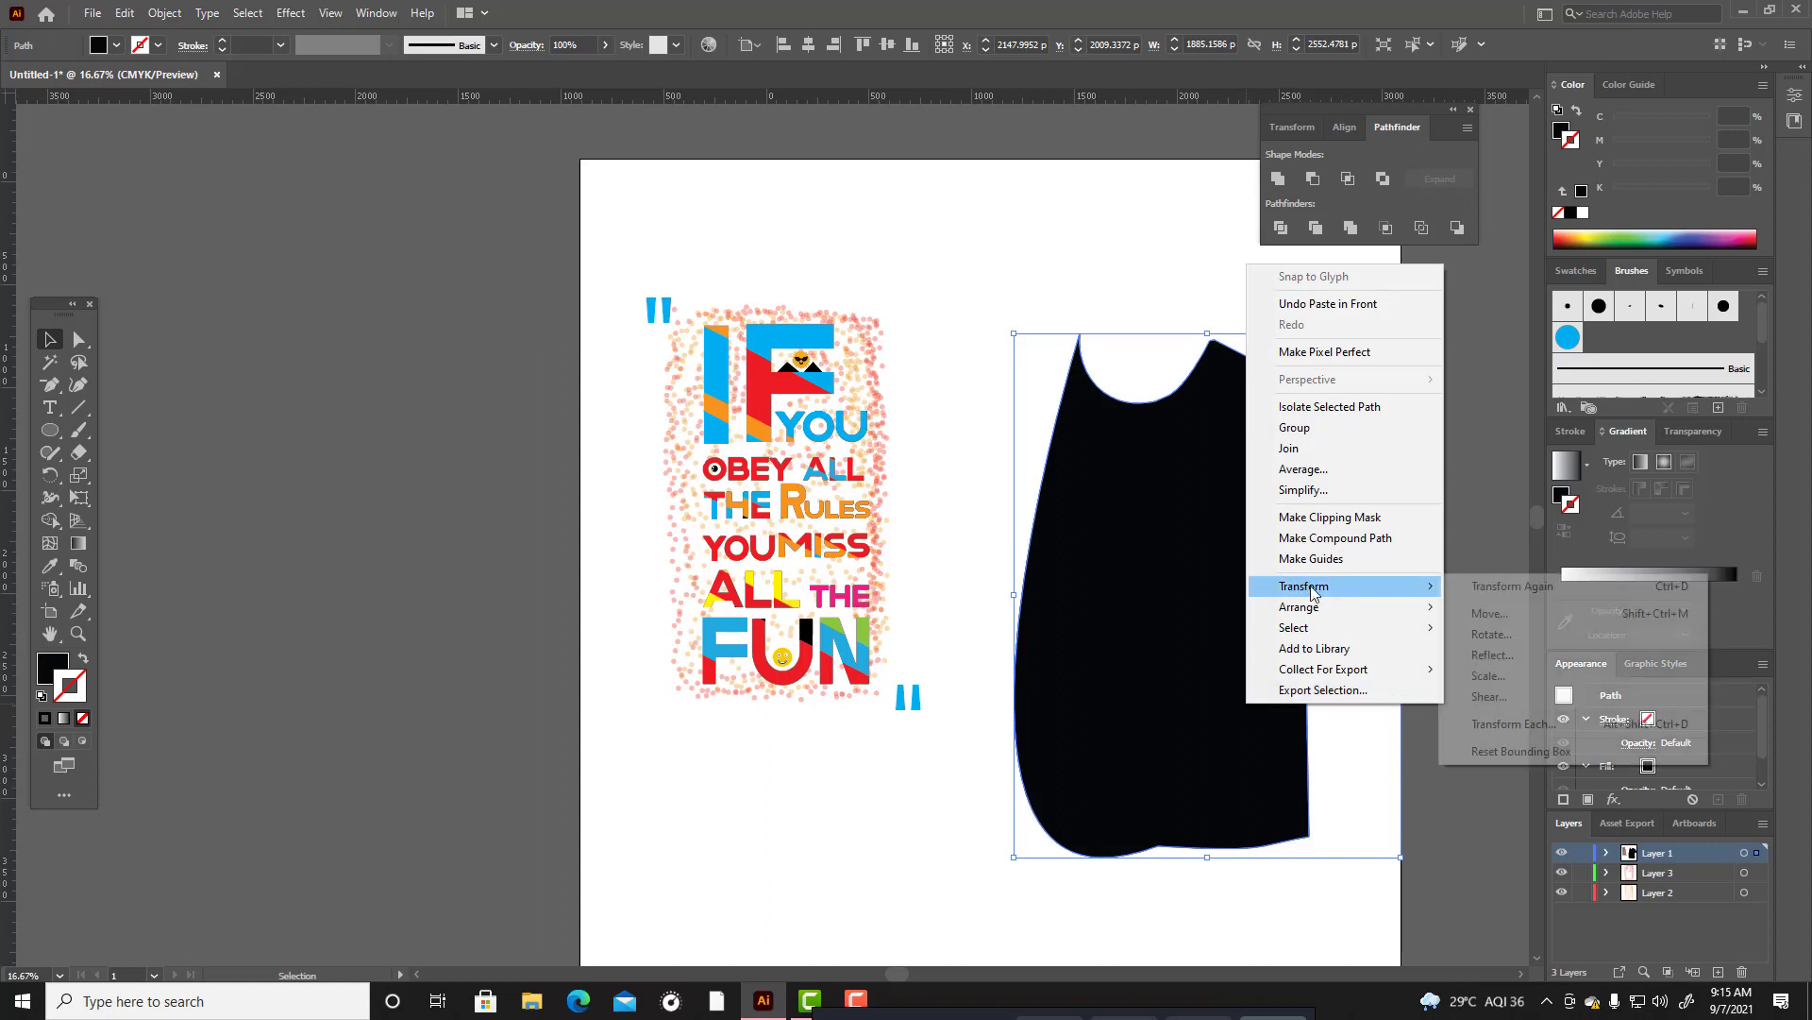
pyautogui.click(1490, 655)
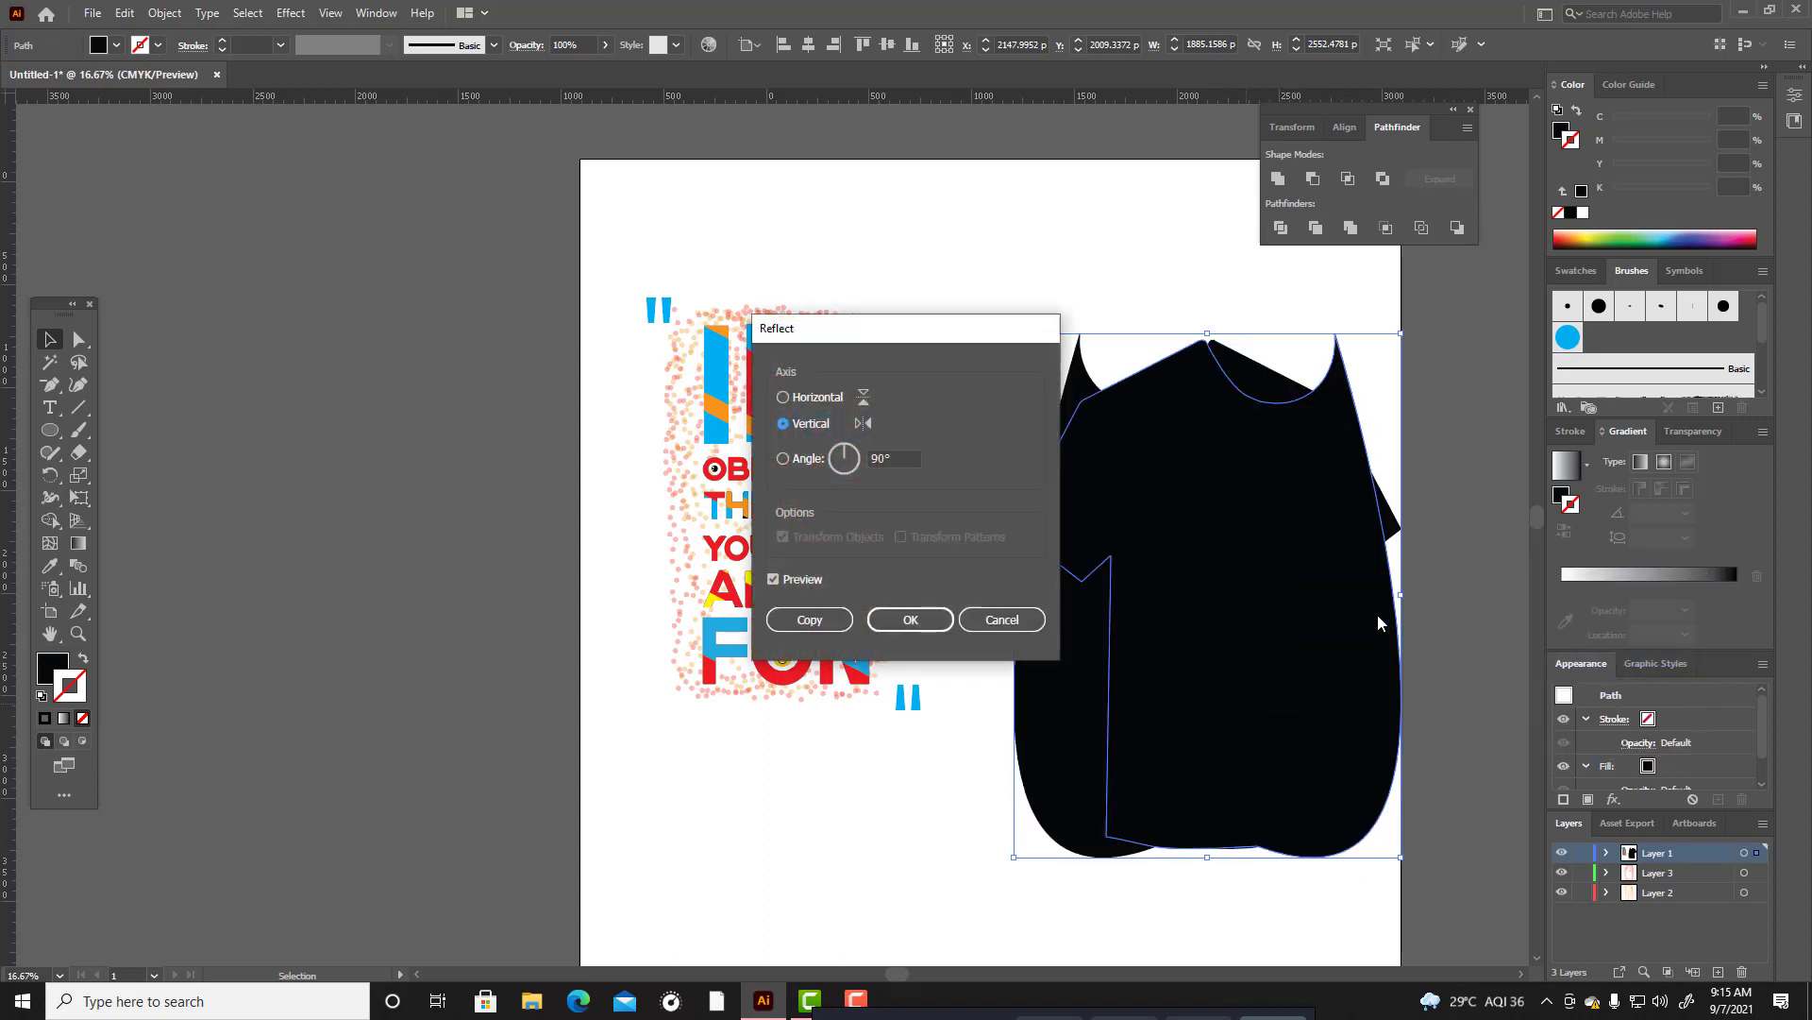
pyautogui.click(910, 619)
# Move the mirrored copy left to form the T-shirt's other half, and select both halves.
pyautogui.moveTo(1237, 640); pyautogui.dragTo(1164, 654)
pyautogui.click(1349, 370)
pyautogui.moveTo(997, 299); pyautogui.dragTo(1403, 986)
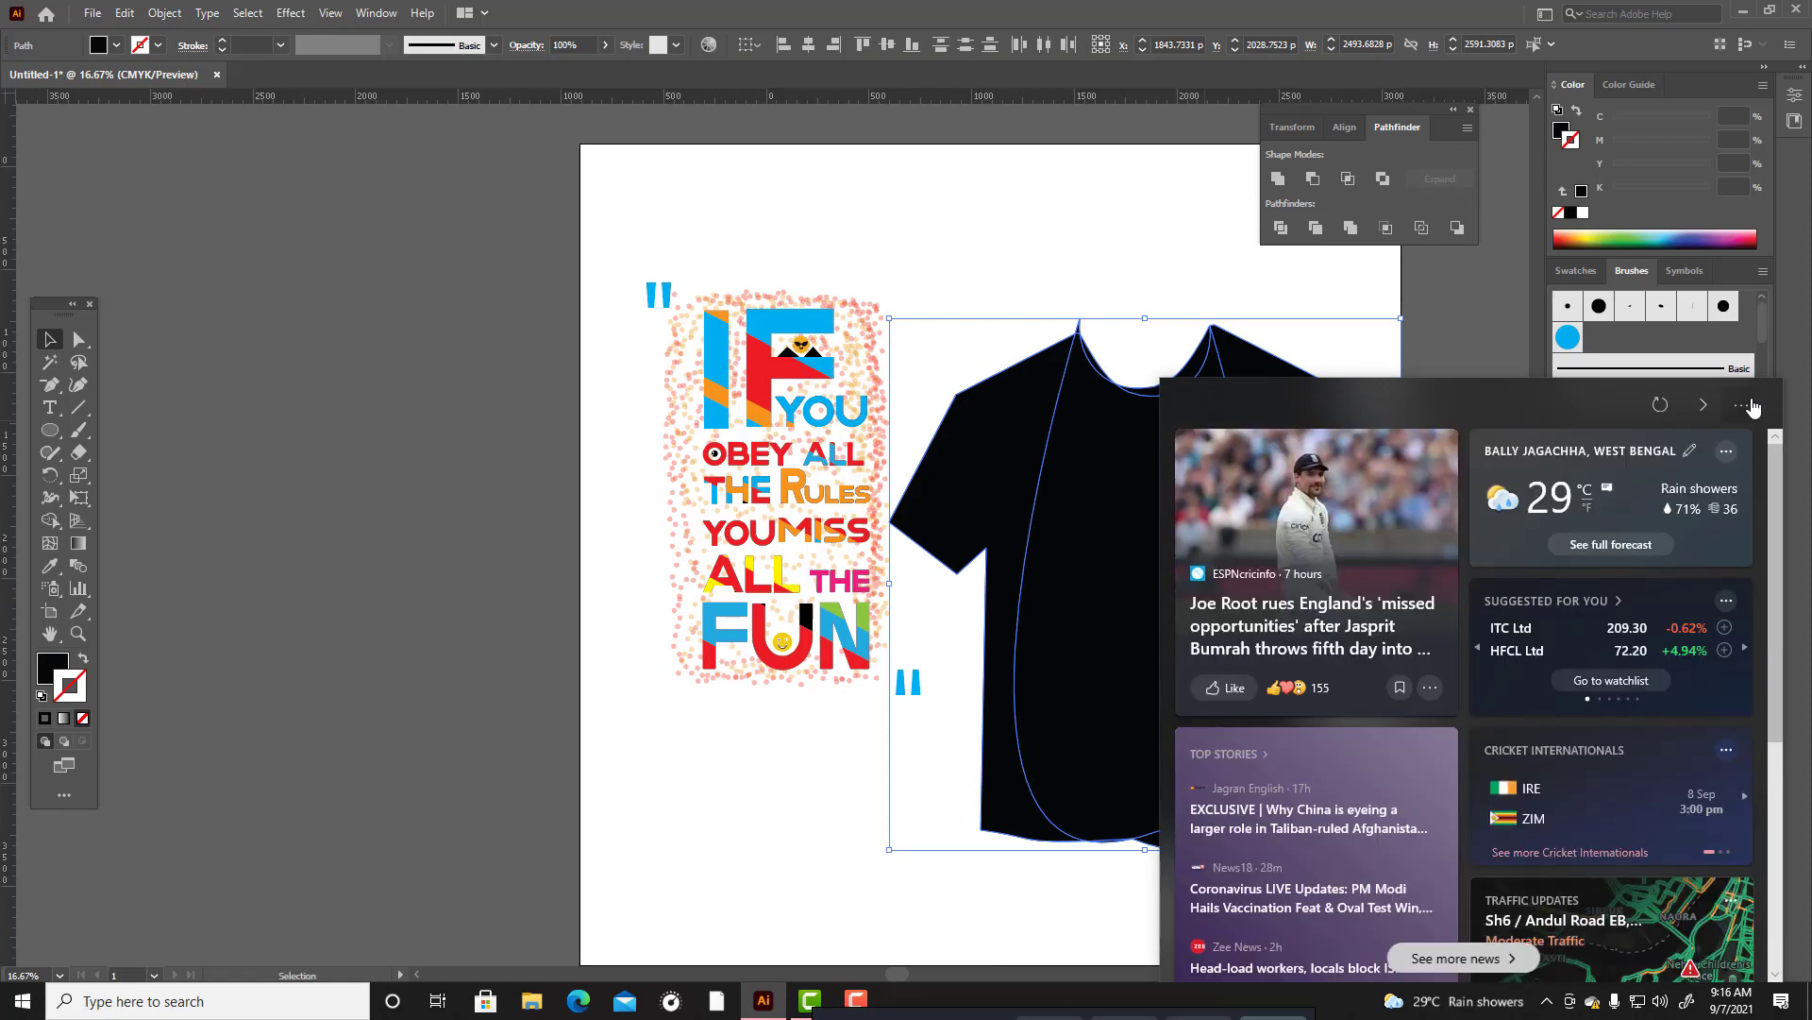
pyautogui.click(1703, 408)
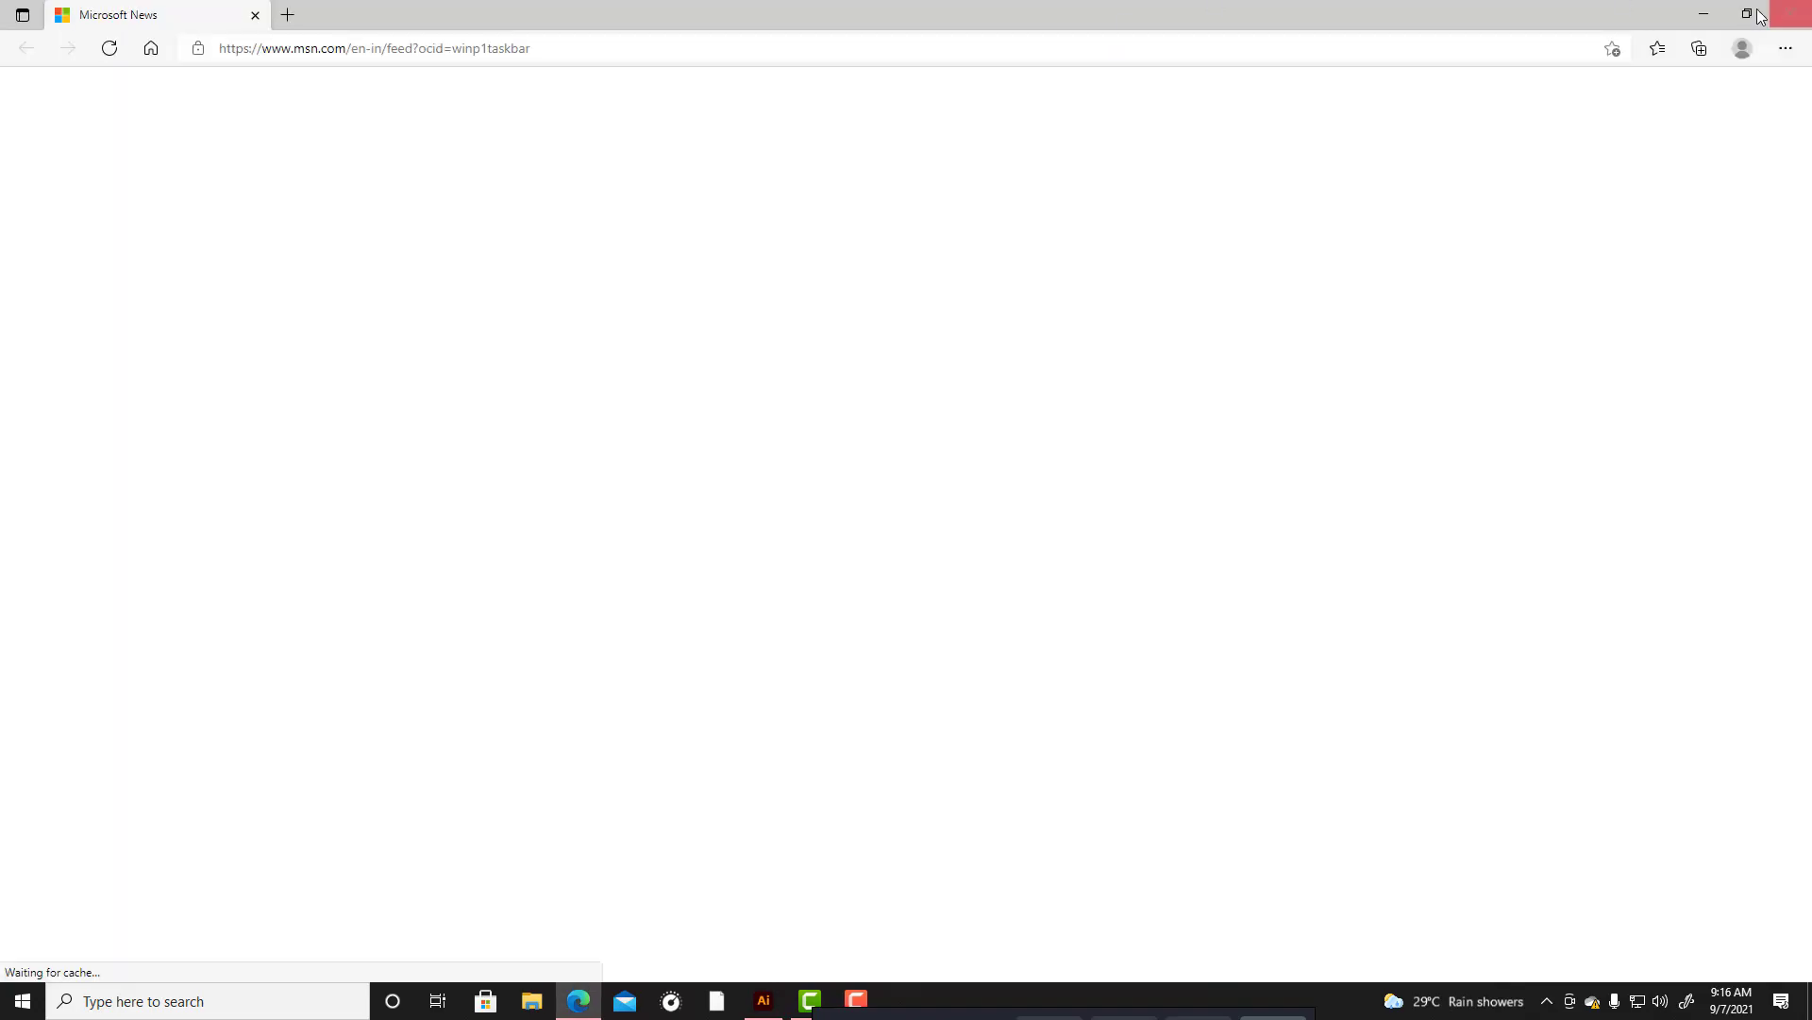
pyautogui.click(1794, 10)
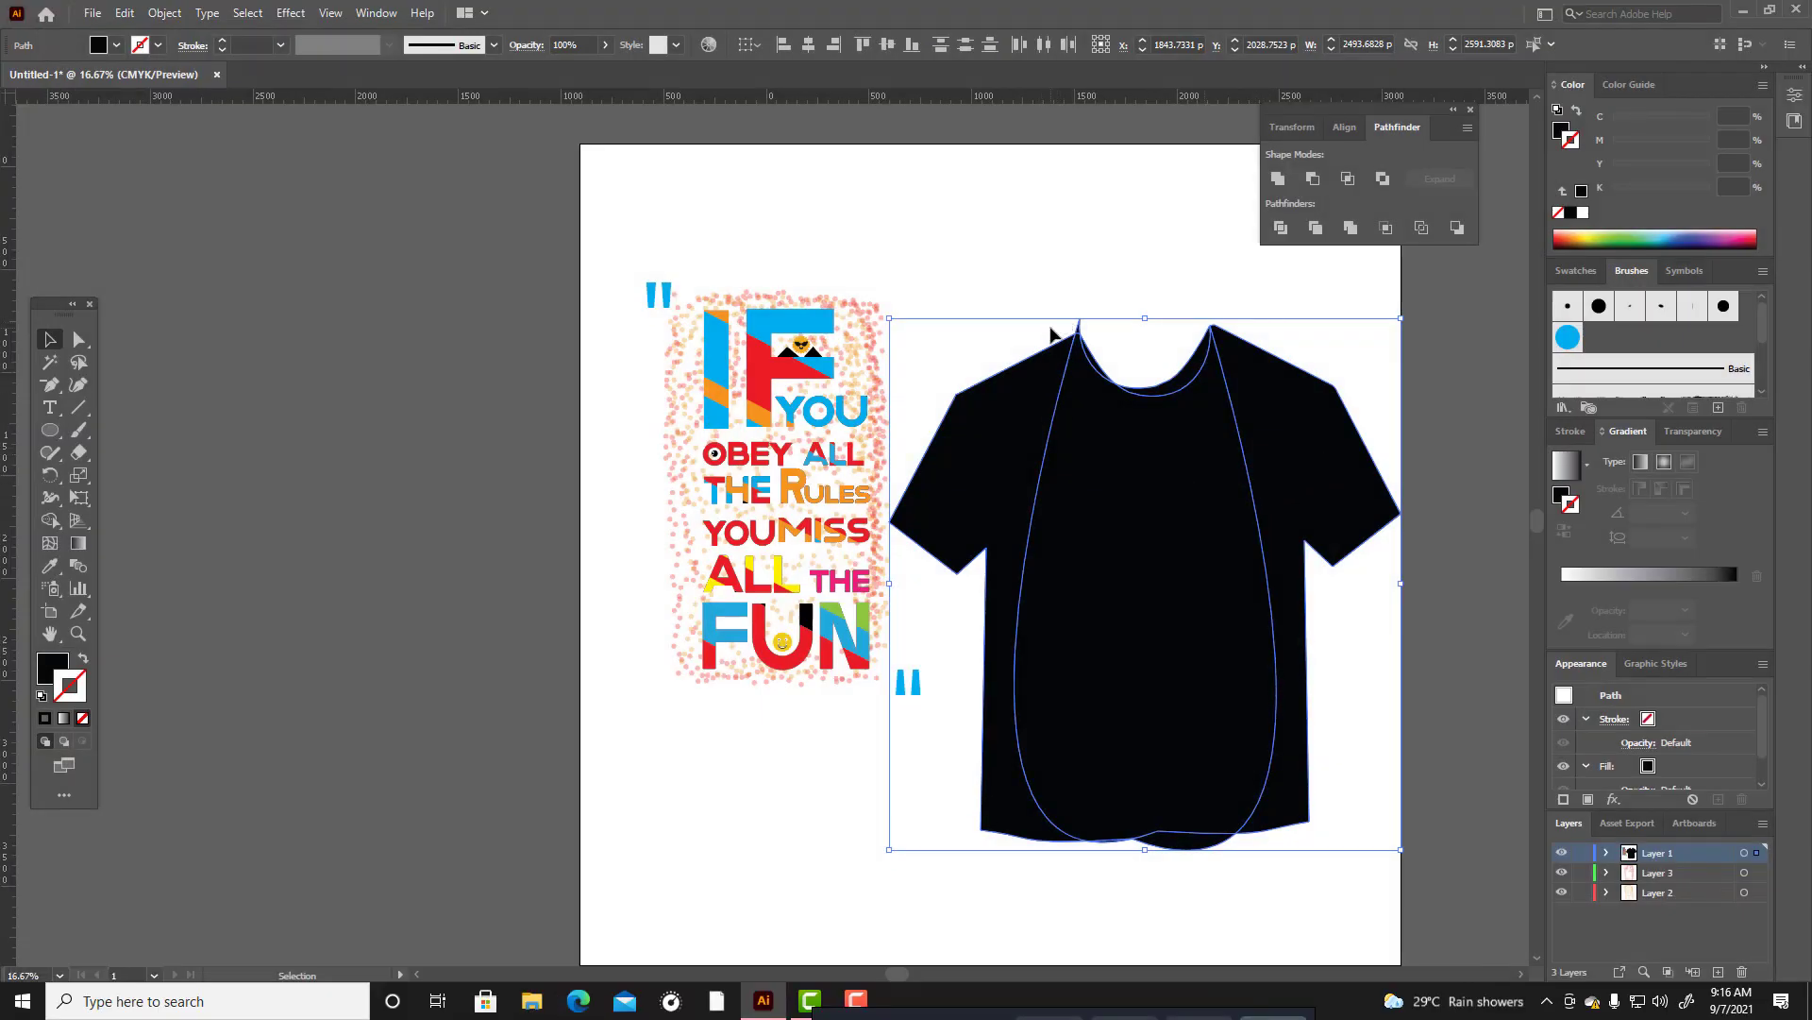
# Remove the spike at the left neck corner and merge the overlapping body panels with the Shape Builder tool.
pyautogui.scroll(2, 1143, 373)
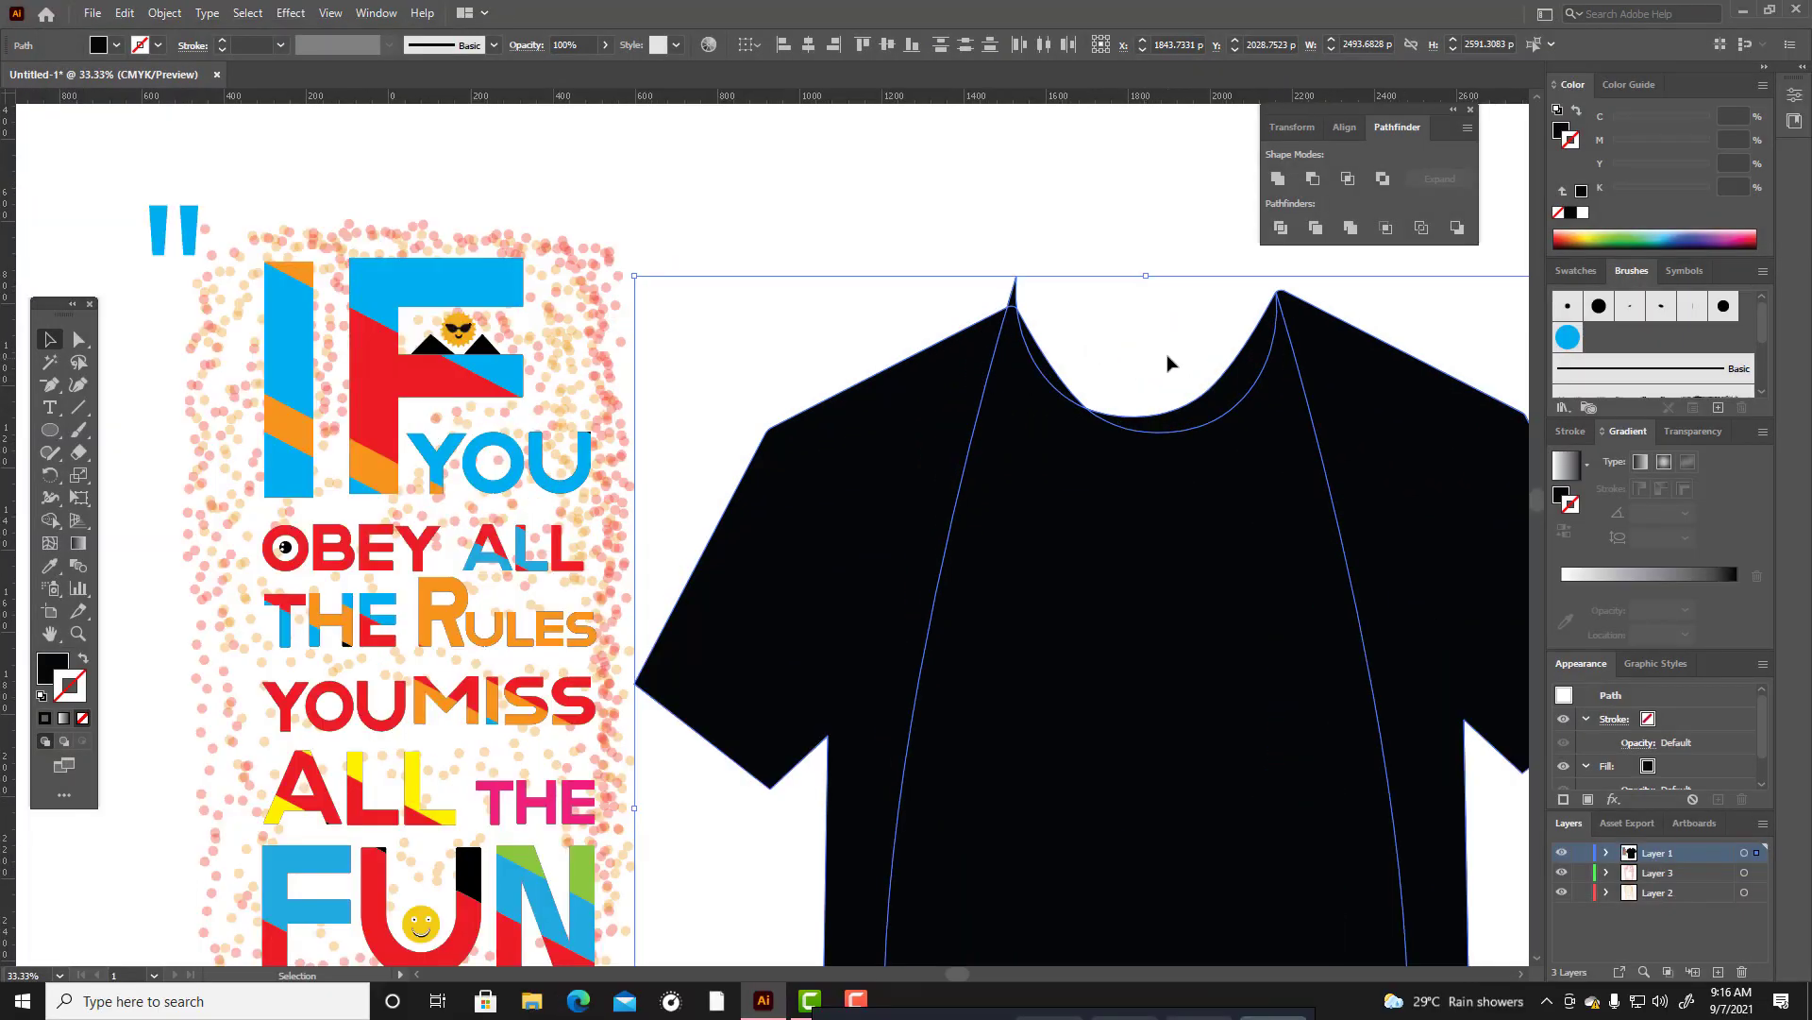
pyautogui.click(49, 521)
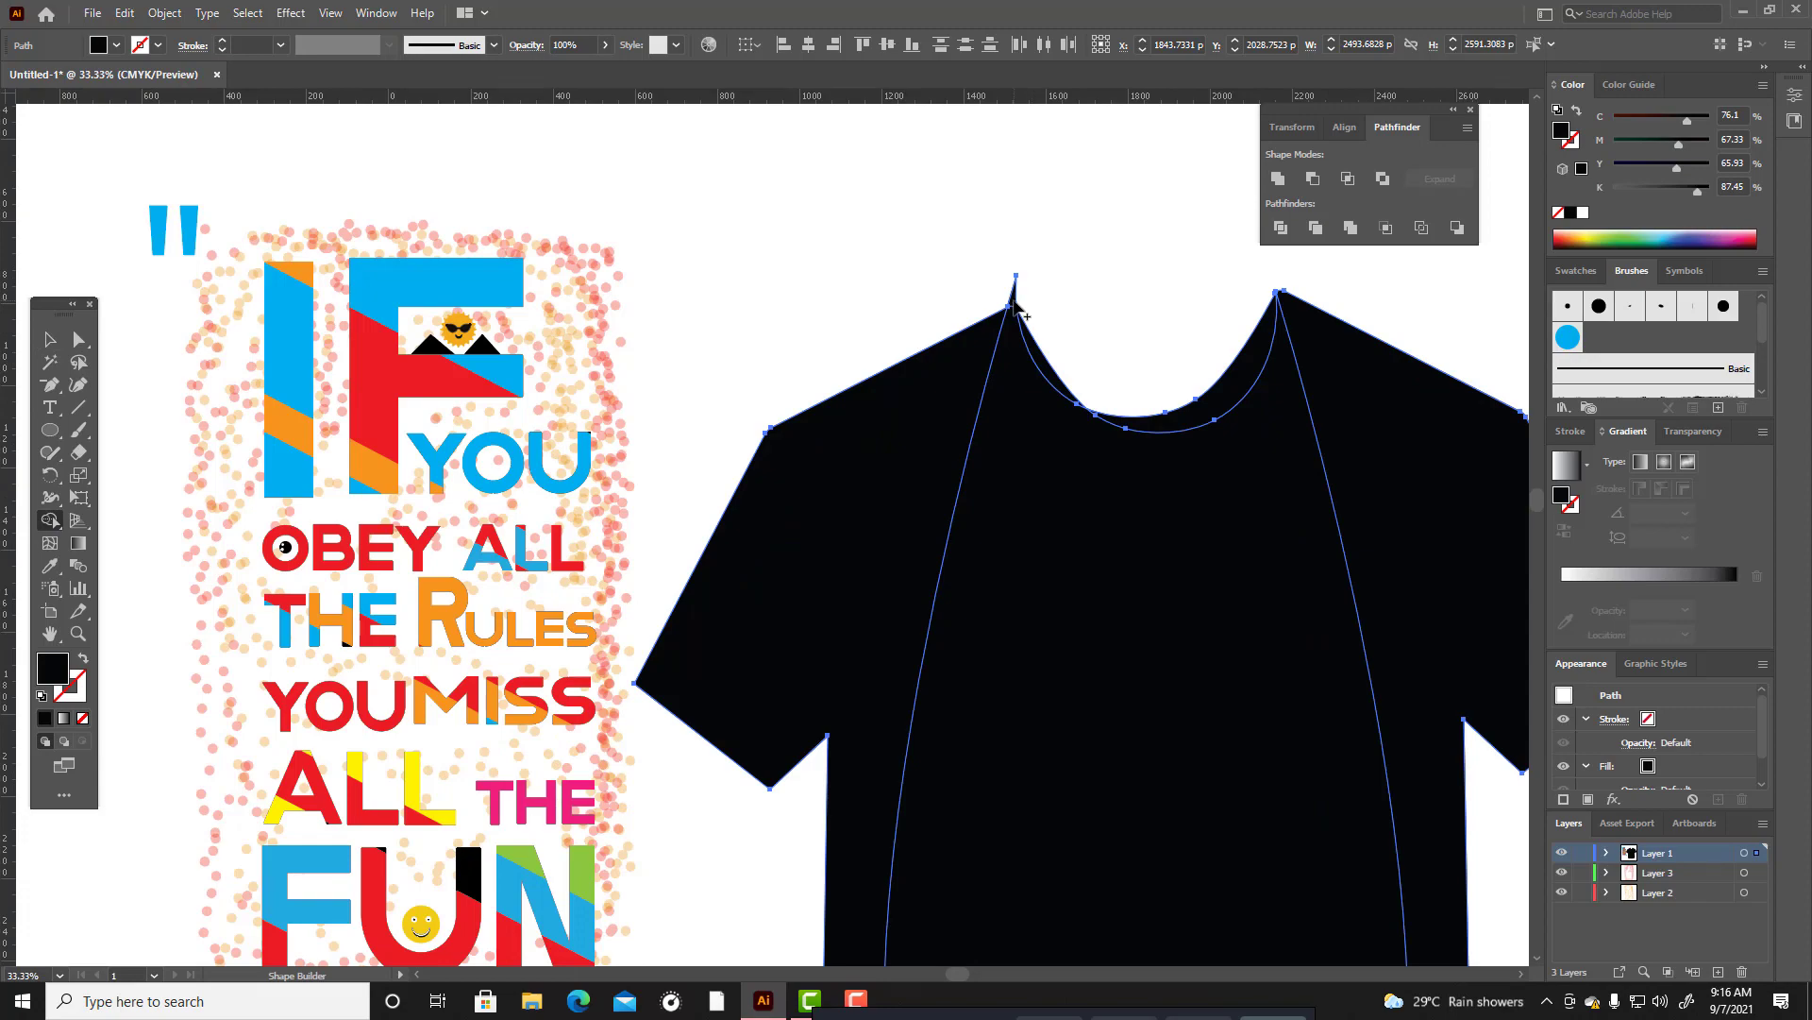
pyautogui.scroll(-3, 1274, 491)
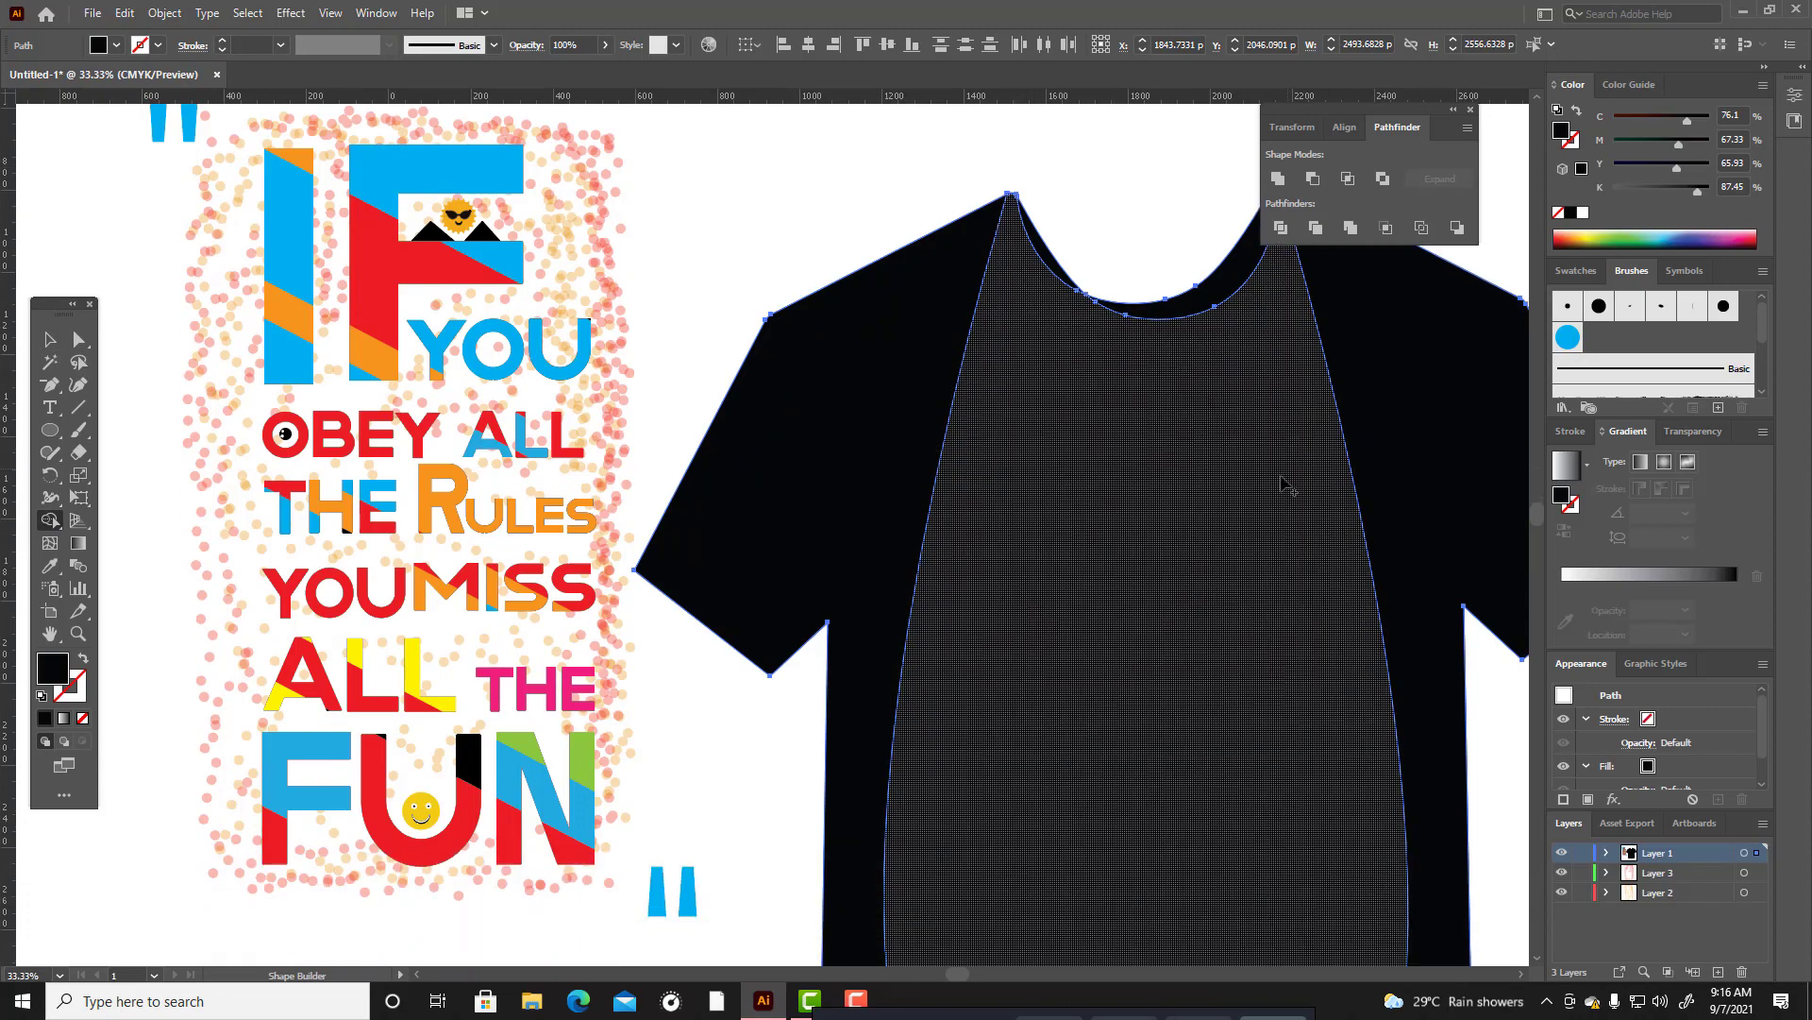
pyautogui.scroll(-1, 1281, 634)
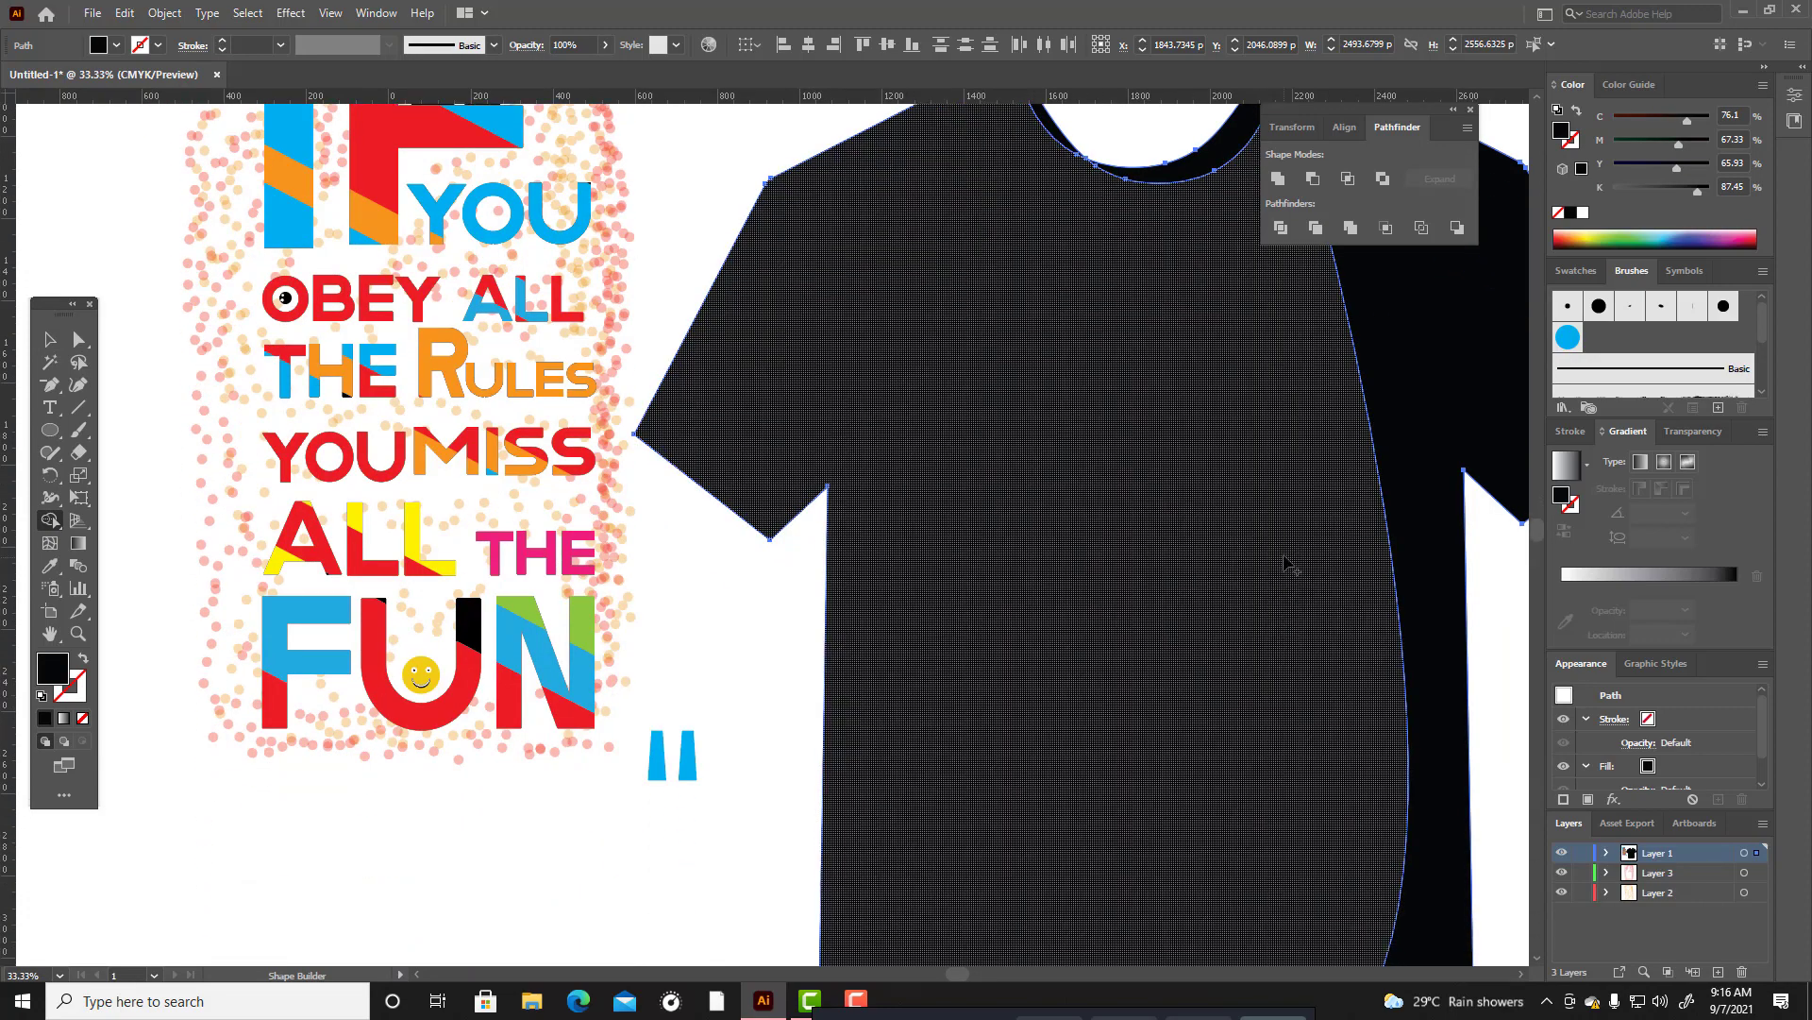
pyautogui.scroll(-4, 1410, 393)
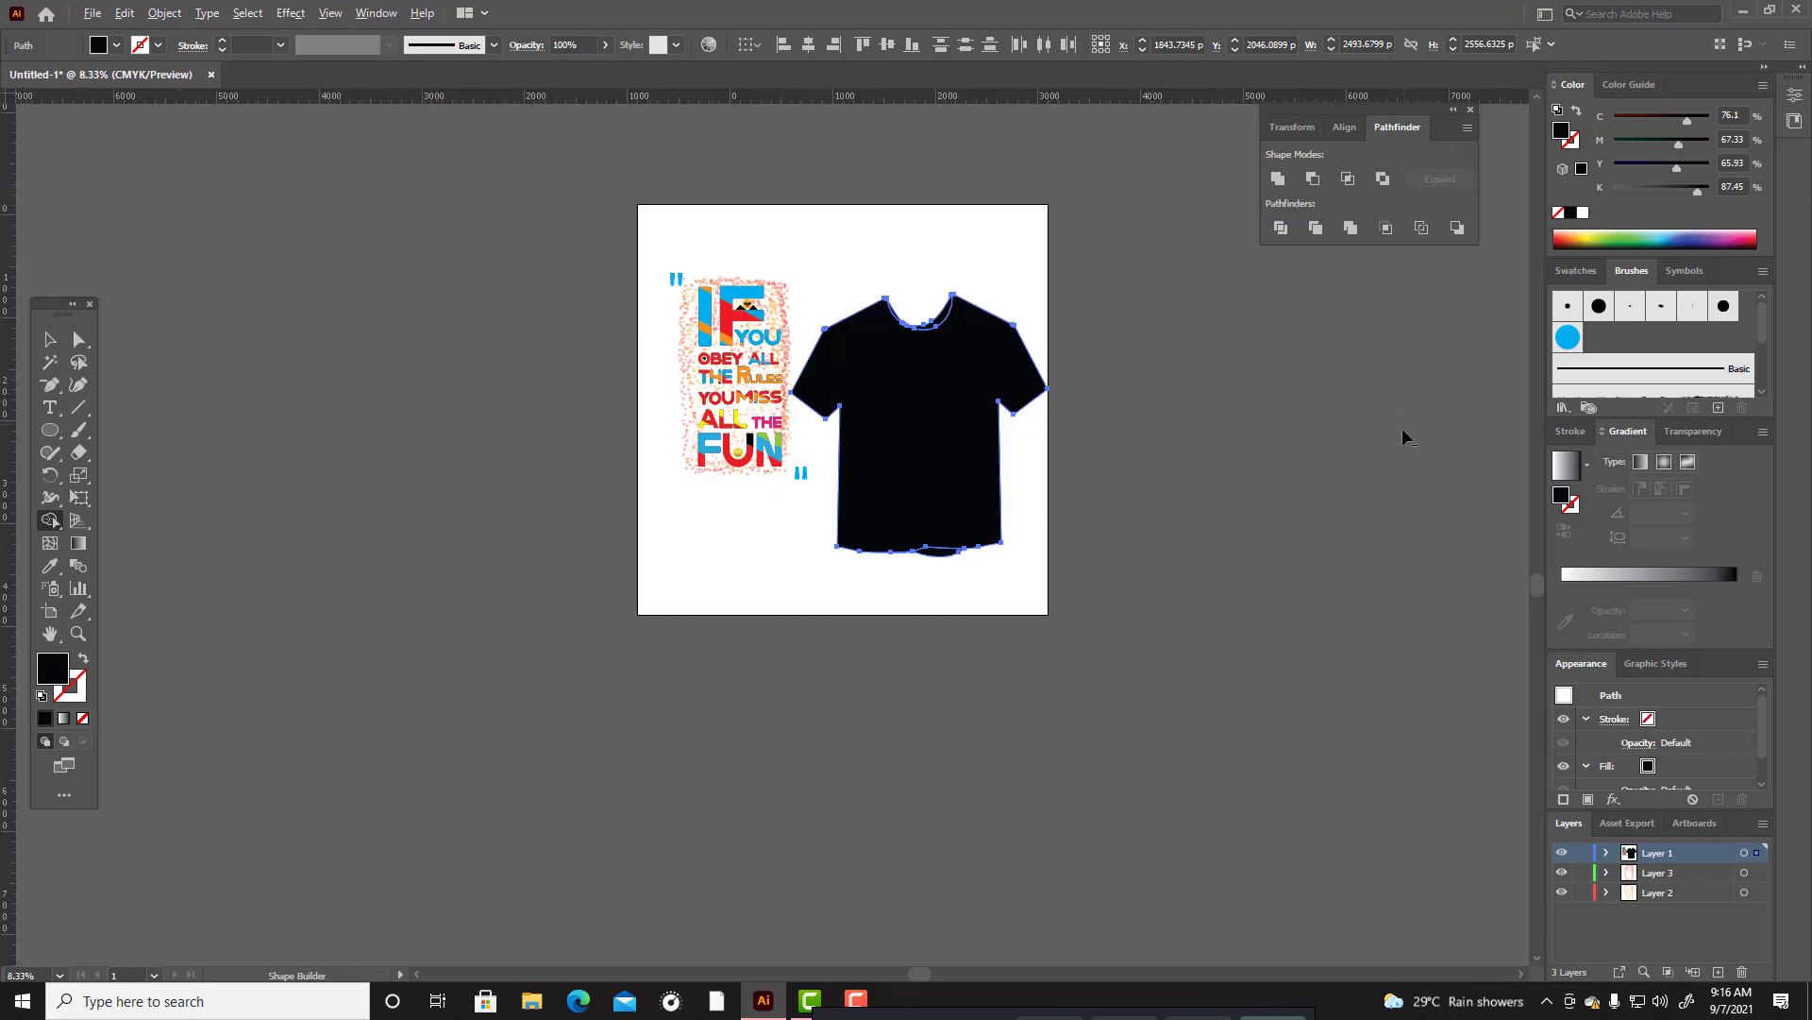
# Merge the leftover hem and neckline pieces into the T-shirt body with the Shape Builder tool.
pyautogui.scroll(3, 952, 555)
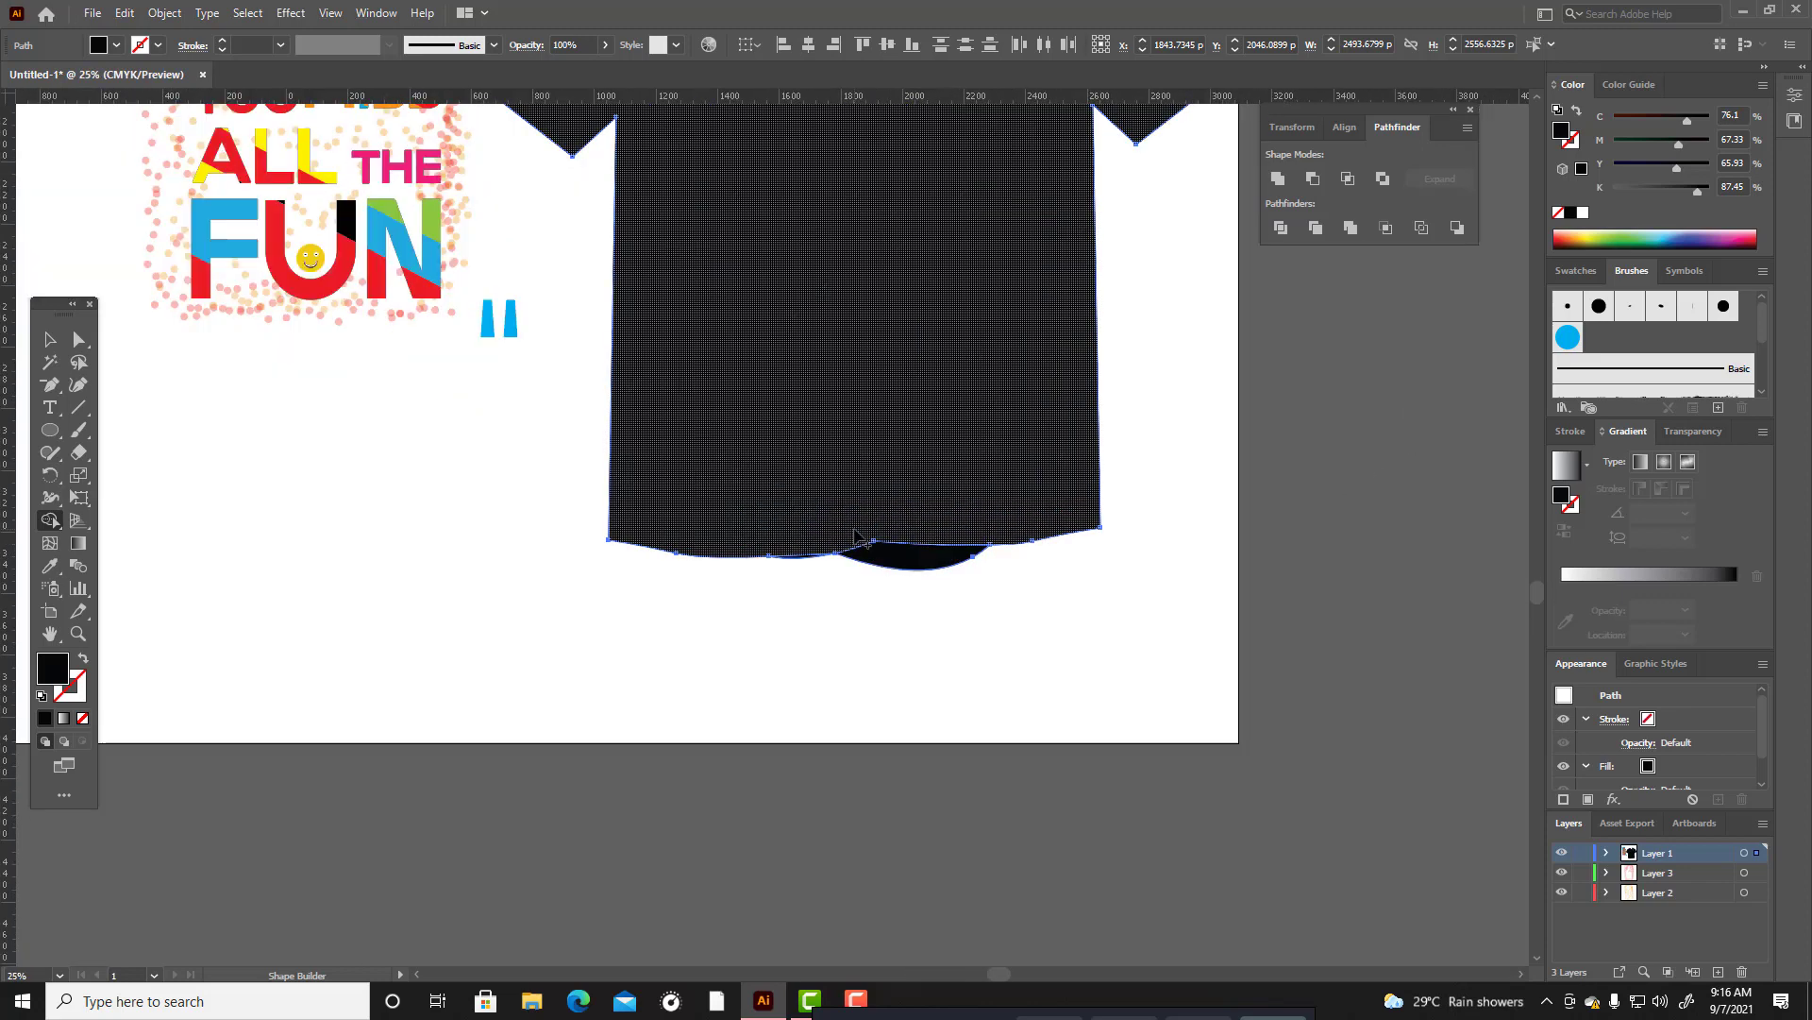
pyautogui.scroll(2, 930, 583)
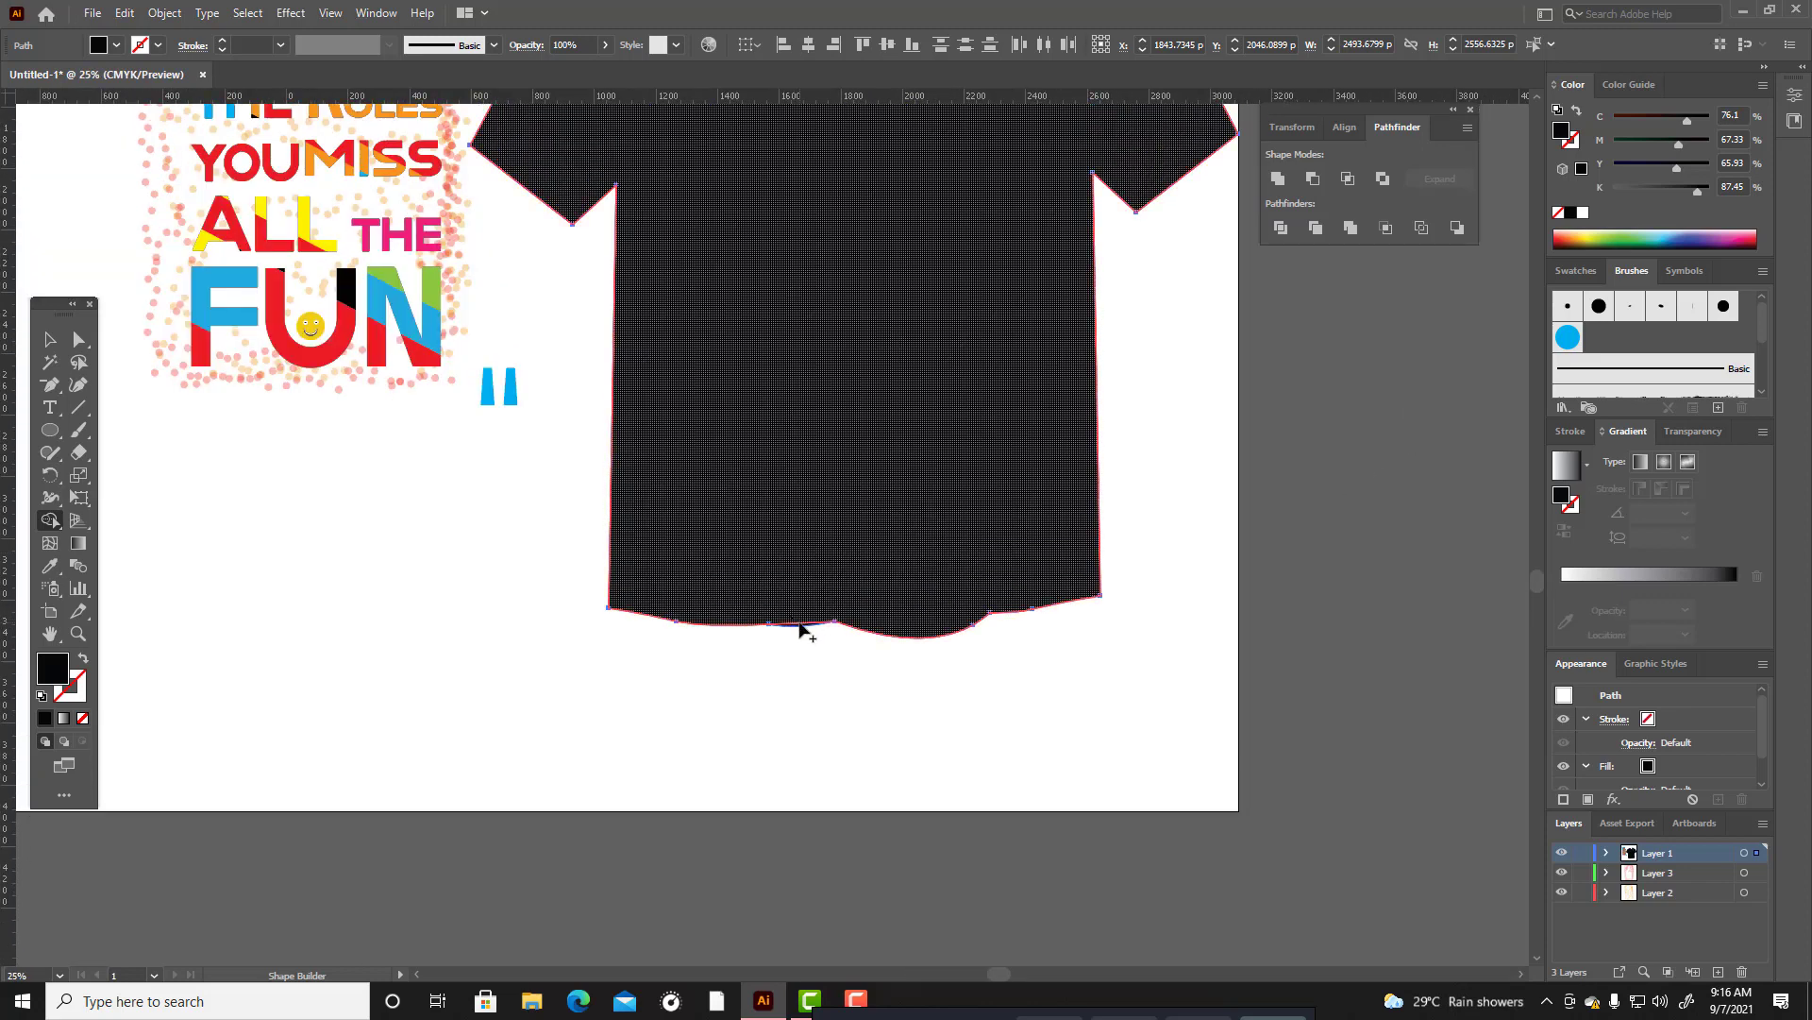
pyautogui.scroll(5, 807, 633)
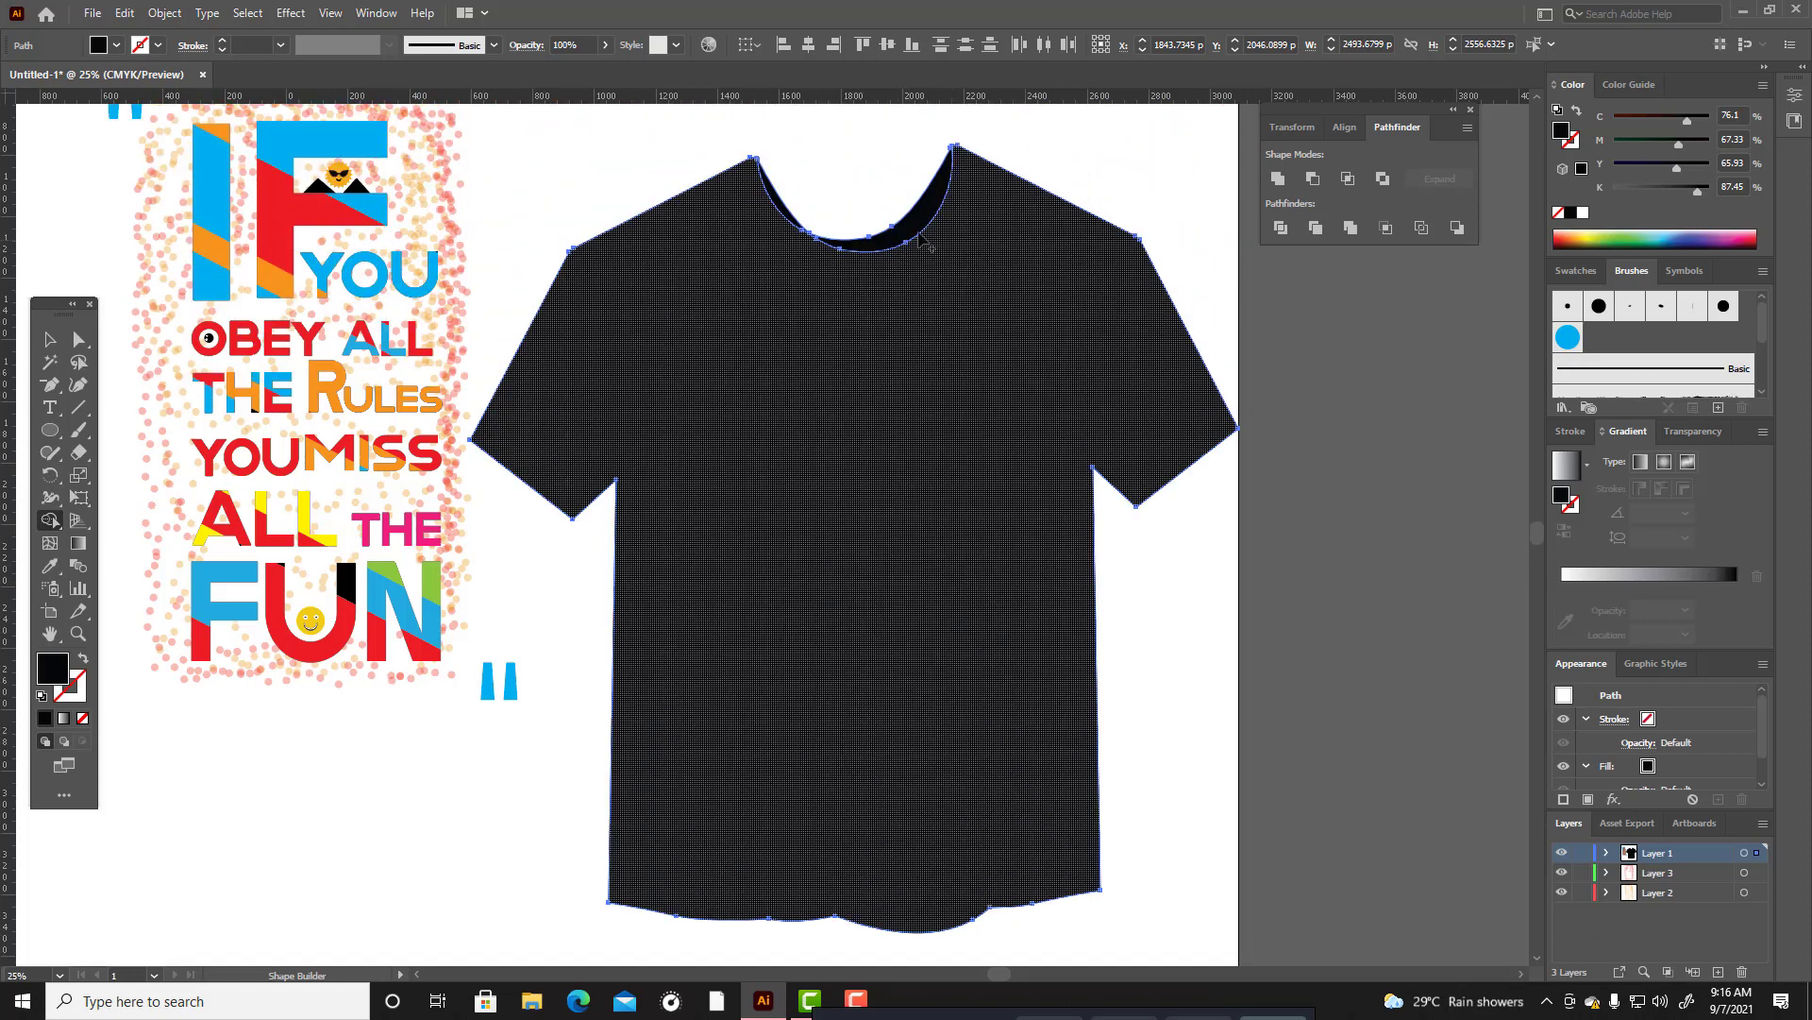
pyautogui.moveTo(923, 241); pyautogui.dragTo(858, 308)
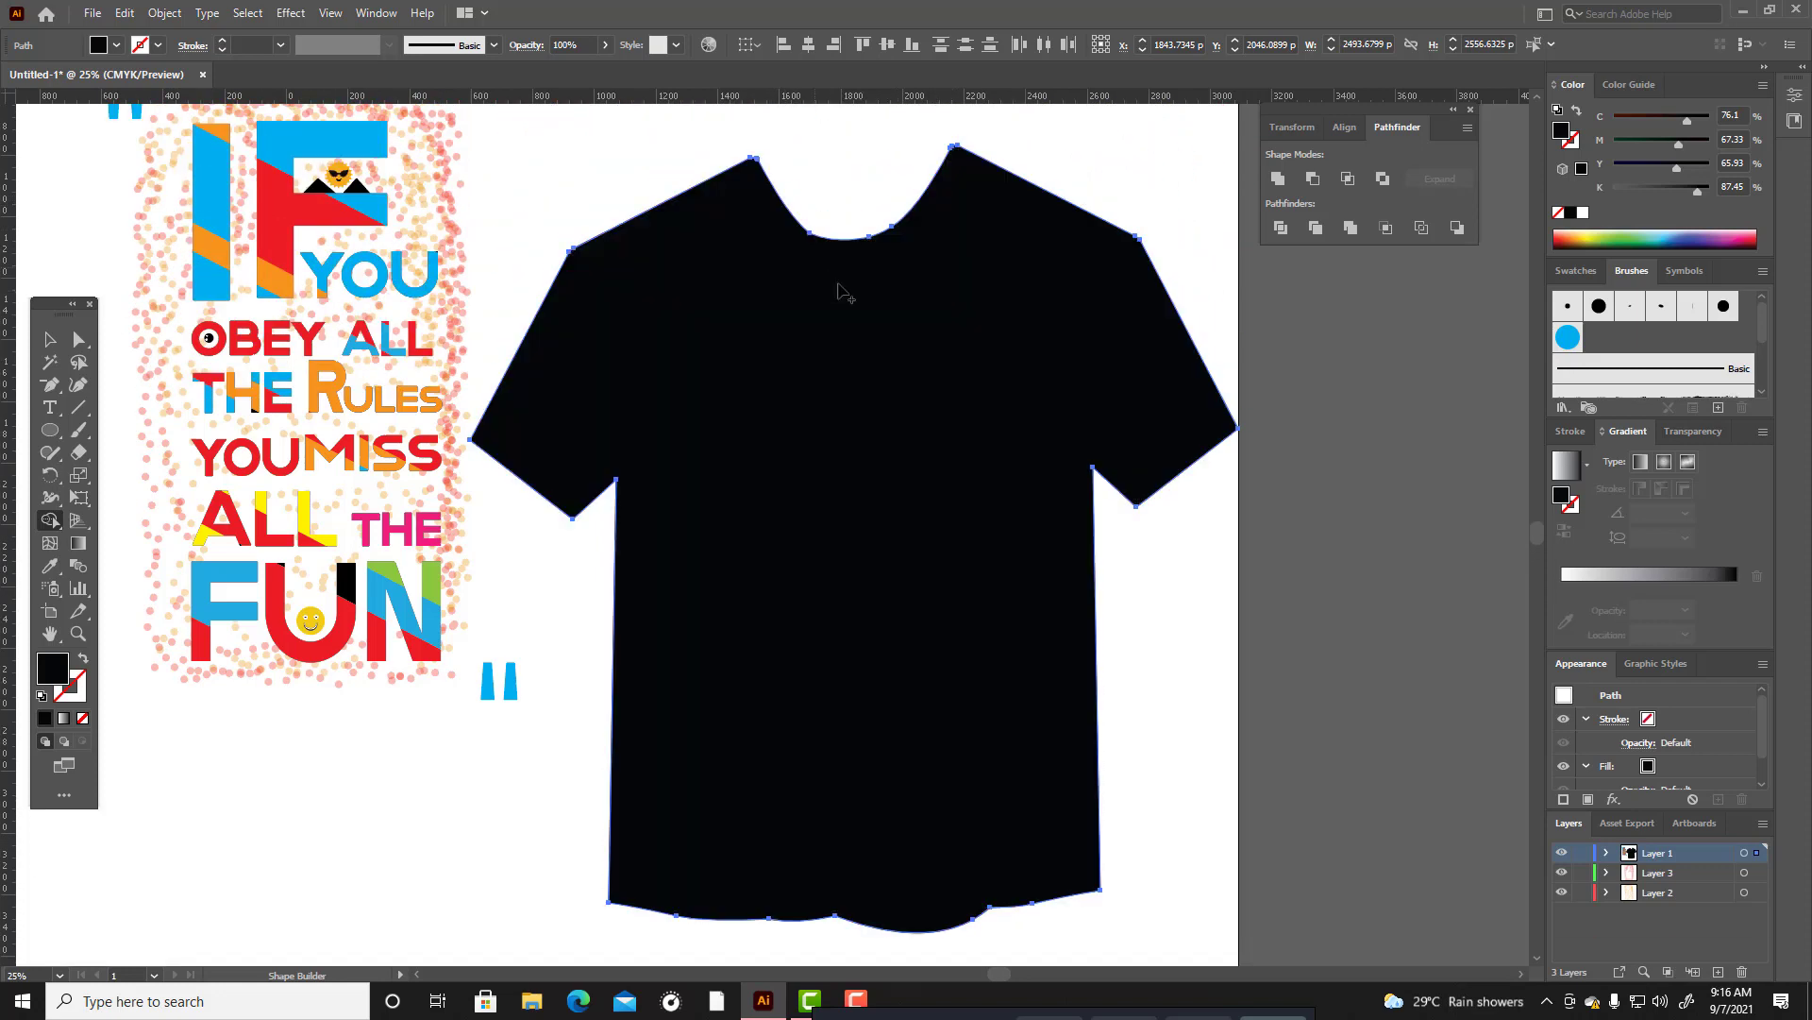
pyautogui.click(49, 339)
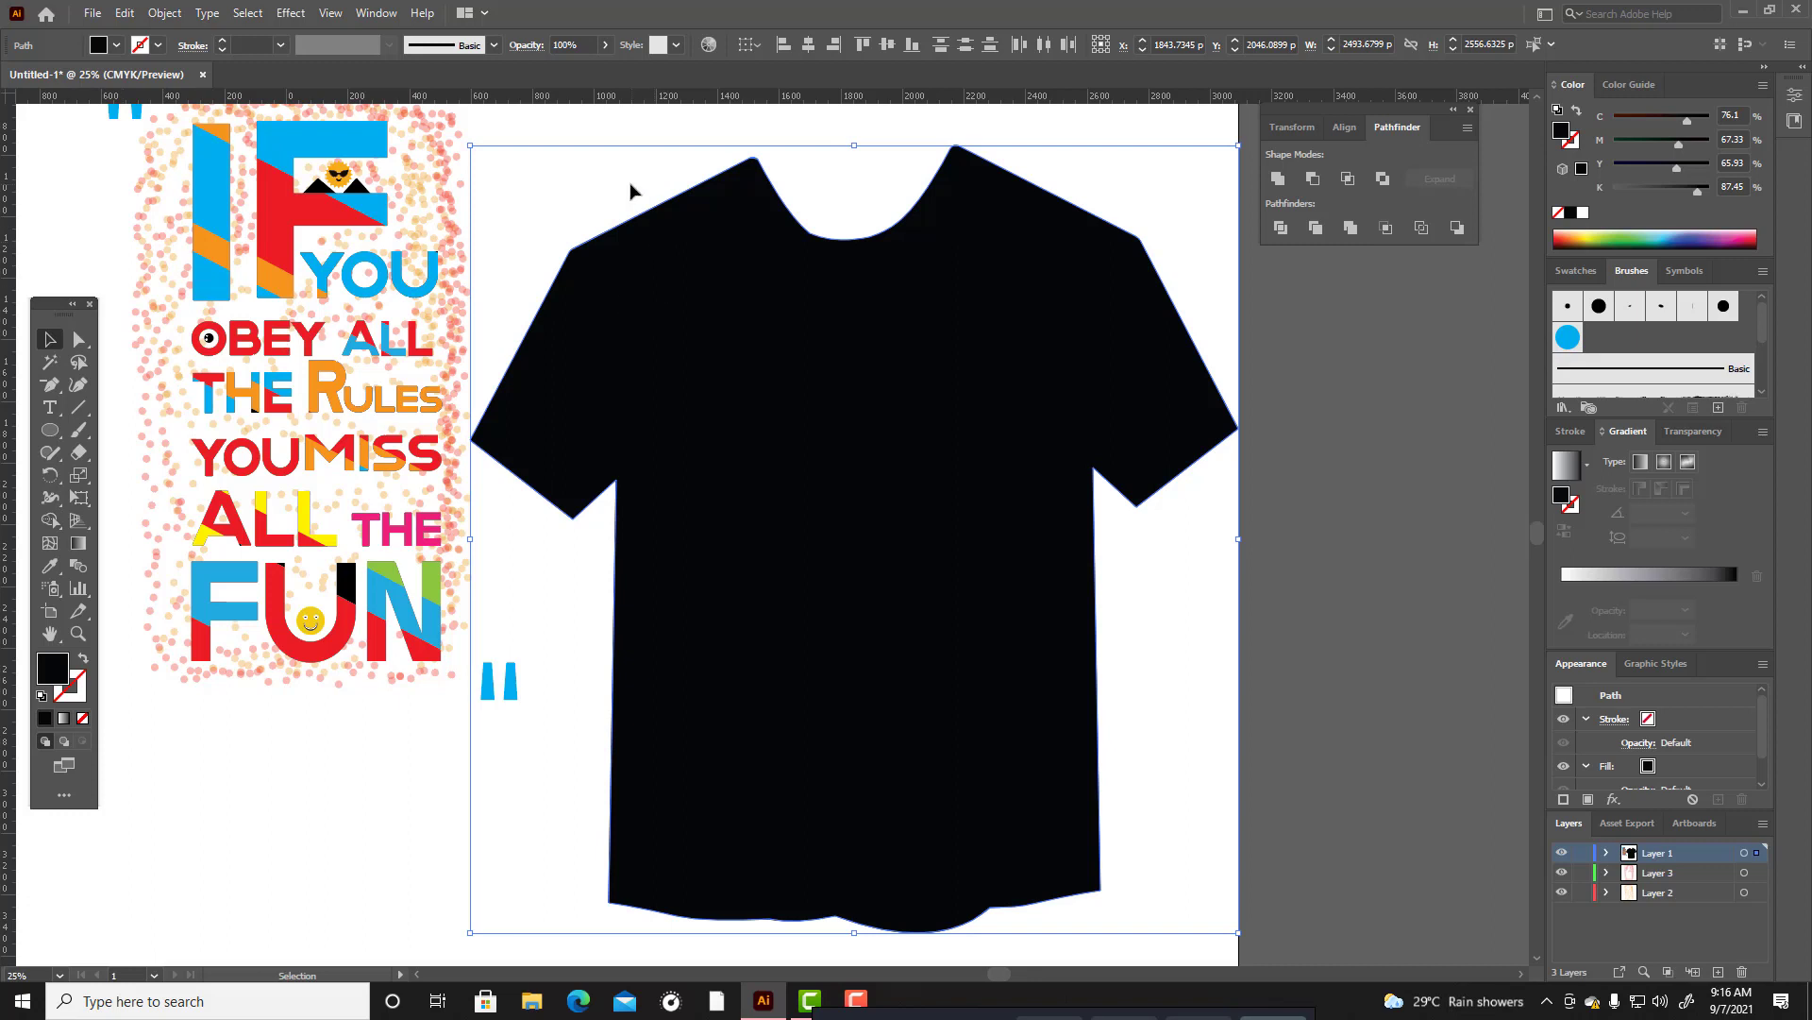
pyautogui.scroll(1, 631, 193)
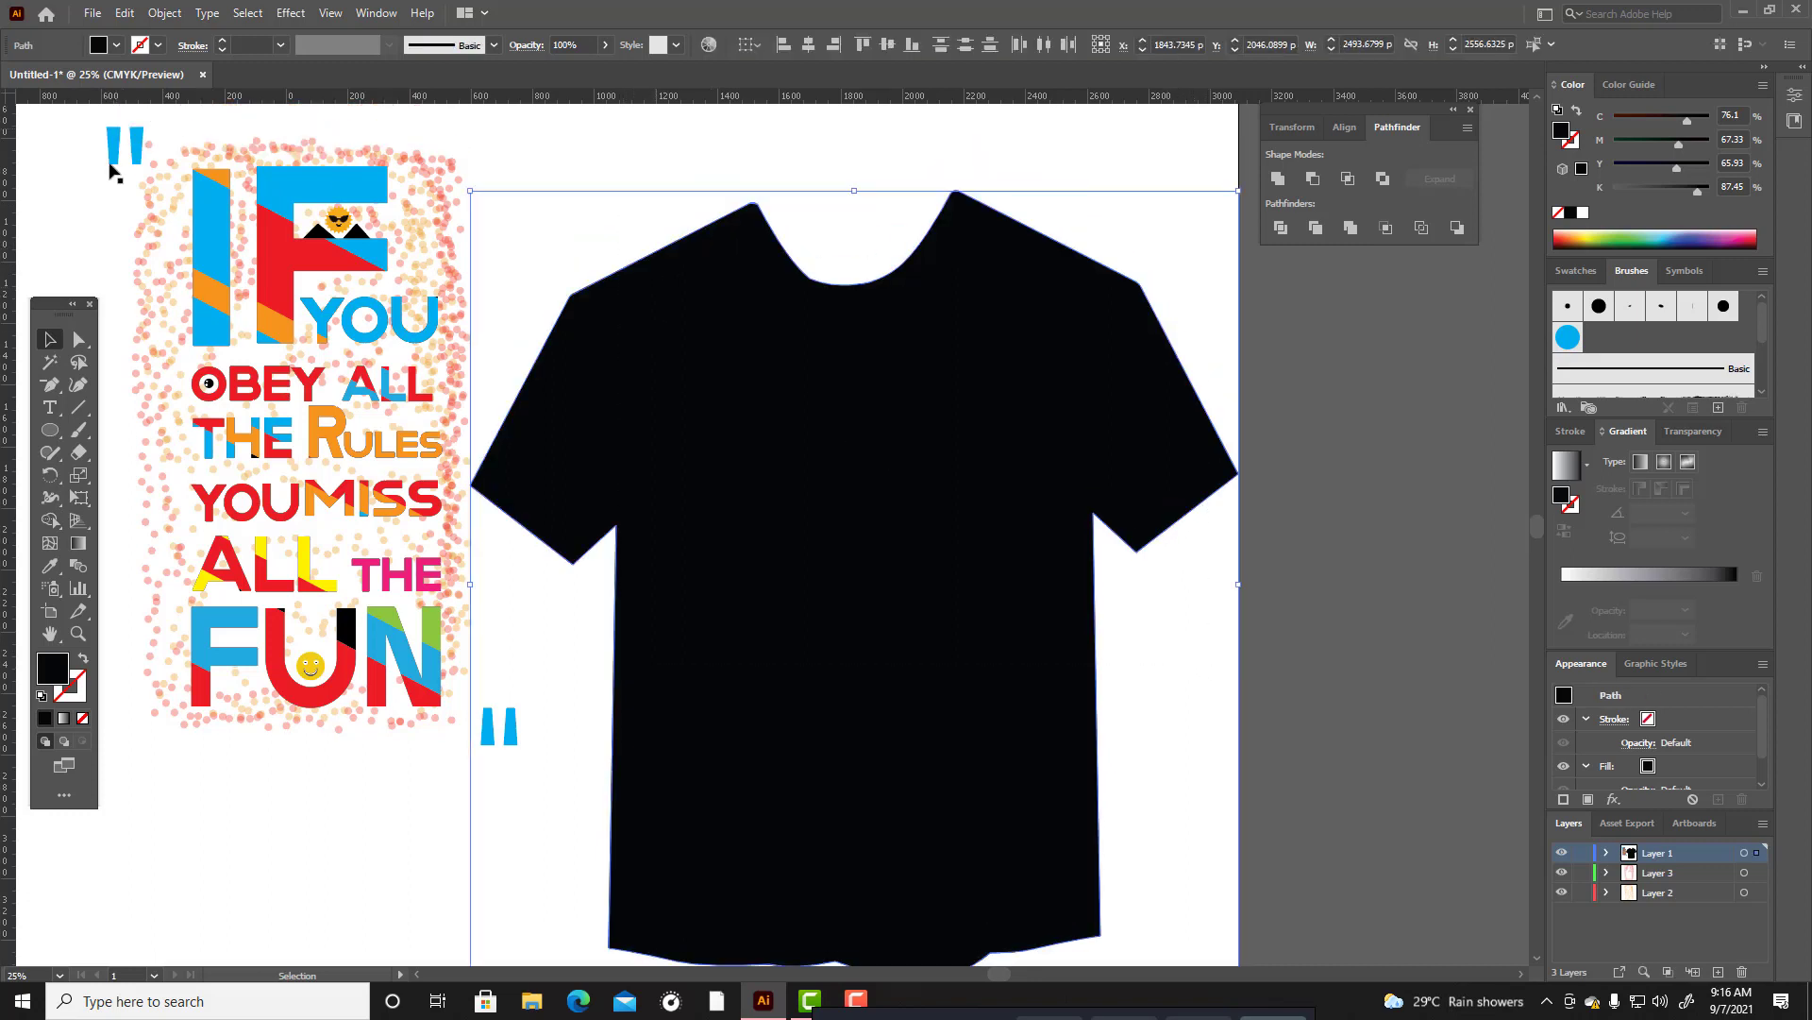
# Draw a circle about 684 px across over the T-shirt's neckline.
pyautogui.moveTo(45, 439); pyautogui.dragTo(104, 481)
pyautogui.moveTo(749, 189); pyautogui.dragTo(952, 377)
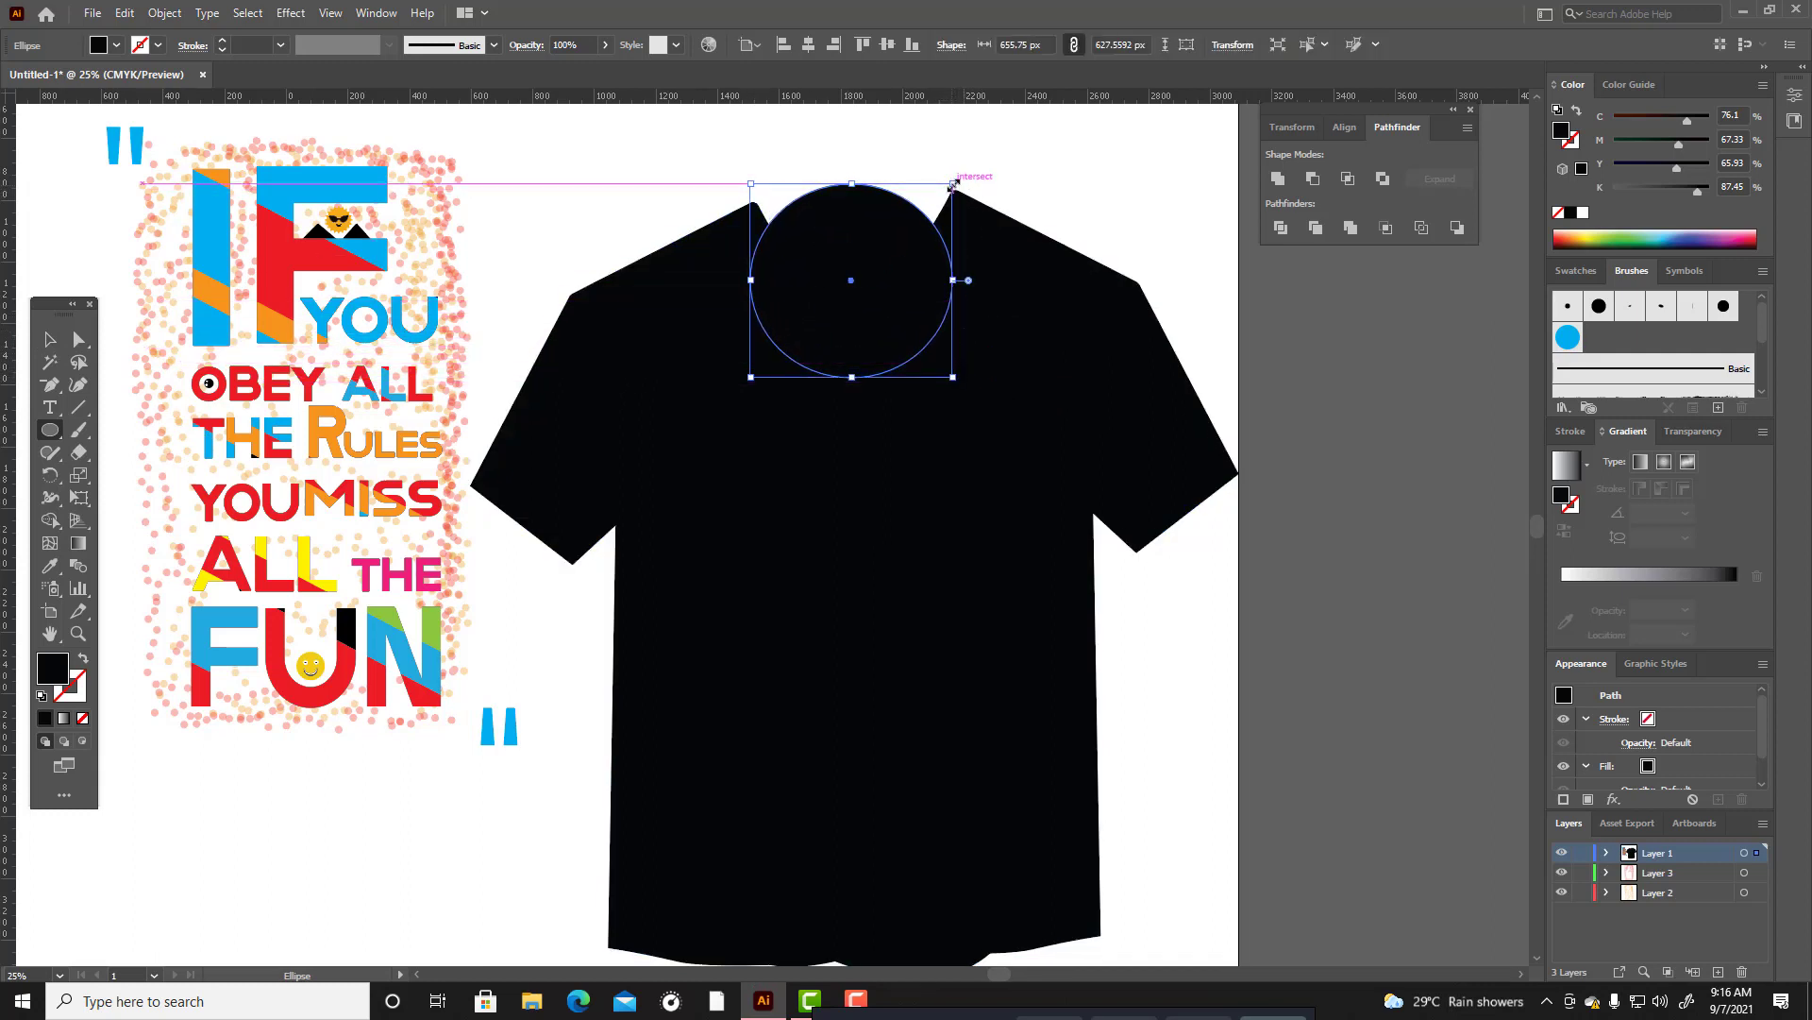
pyautogui.moveTo(953, 184); pyautogui.dragTo(961, 165)
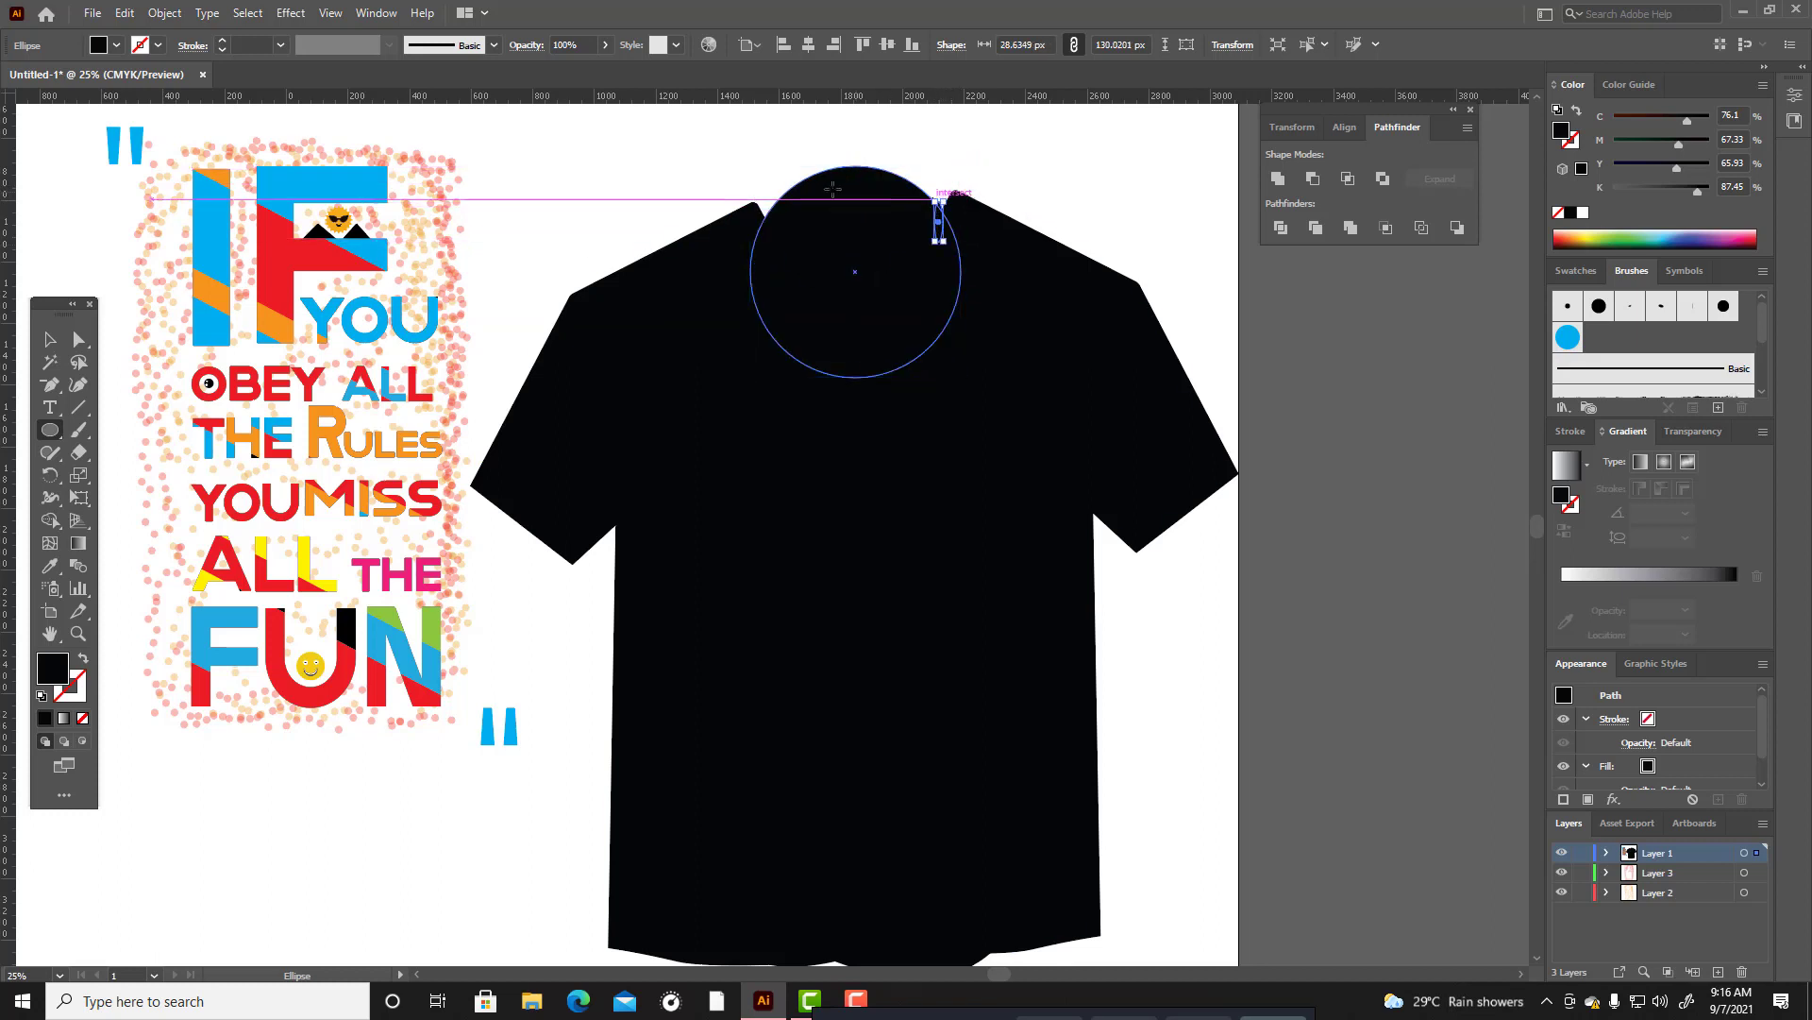
# Raise the circle over the neck opening and stretch it into an ellipse about 761 px tall that meets both neck corners.
pyautogui.click(50, 340)
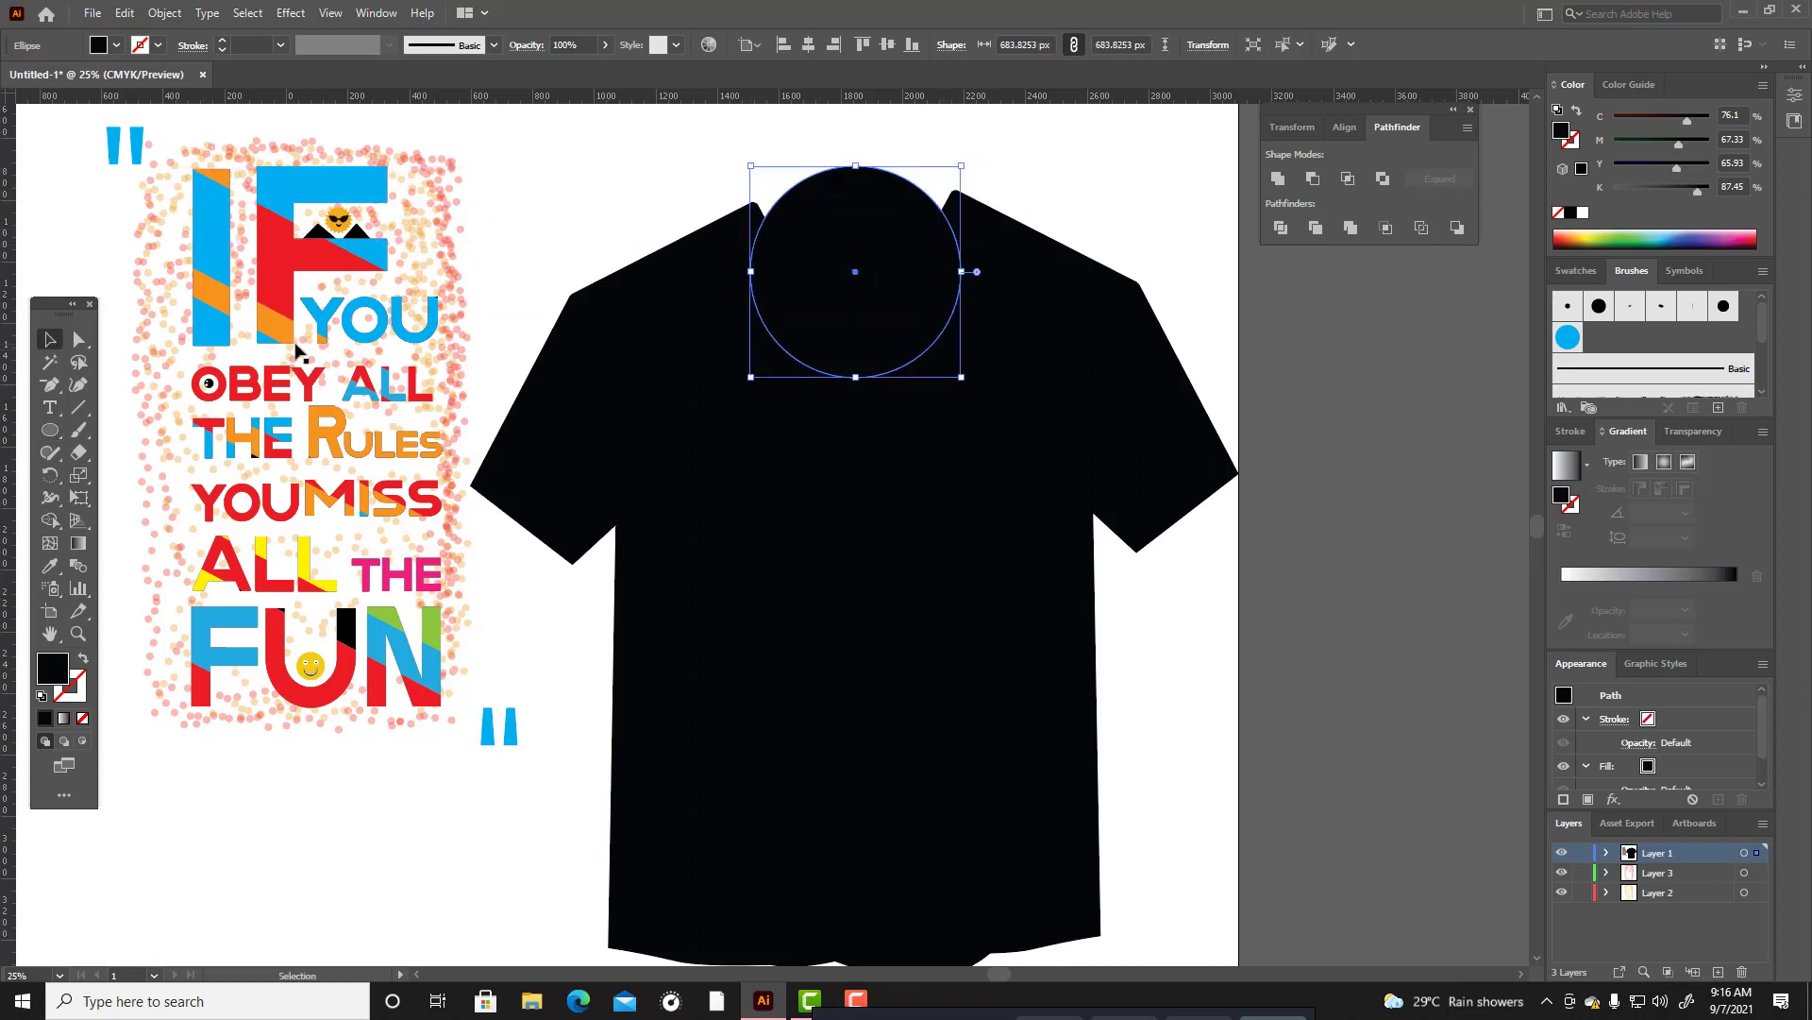
pyautogui.moveTo(922, 325); pyautogui.dragTo(857, 333)
pyautogui.moveTo(964, 215)
pyautogui.mouseDown()
pyautogui.moveTo(888, 236)
pyautogui.moveTo(962, 190)
pyautogui.mouseUp()
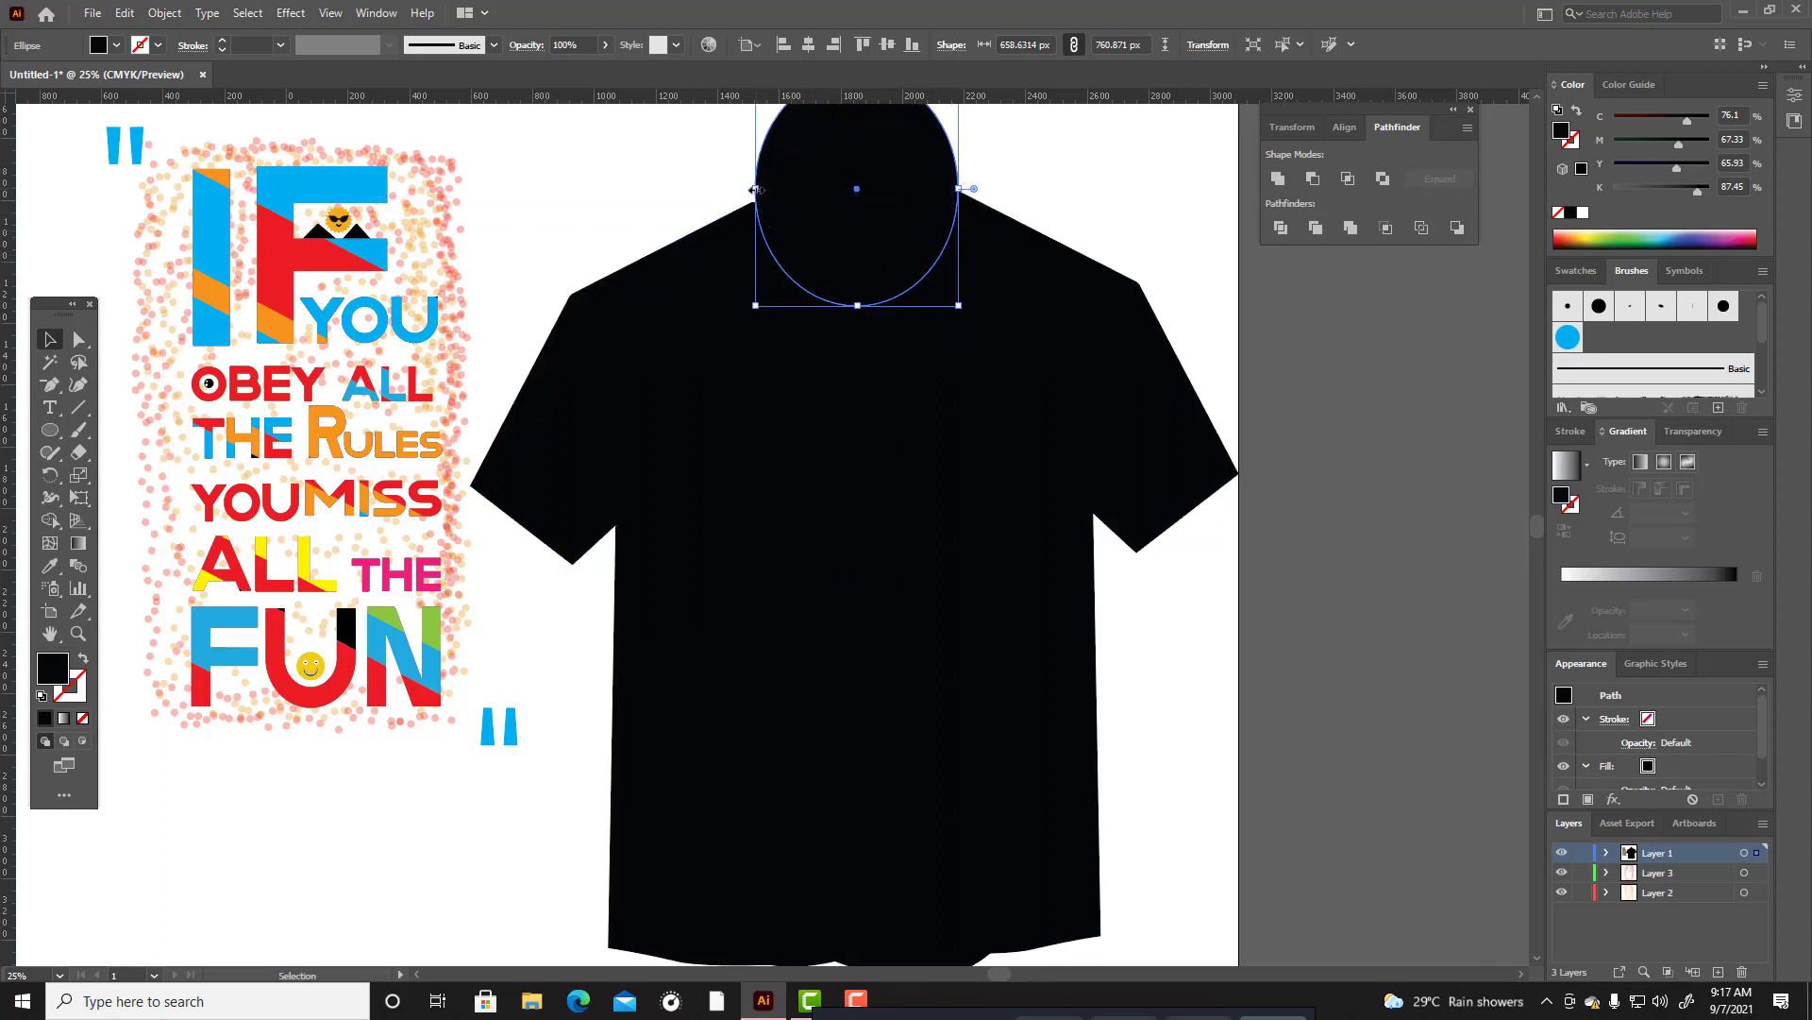
pyautogui.moveTo(755, 188); pyautogui.dragTo(750, 189)
pyautogui.click(681, 208)
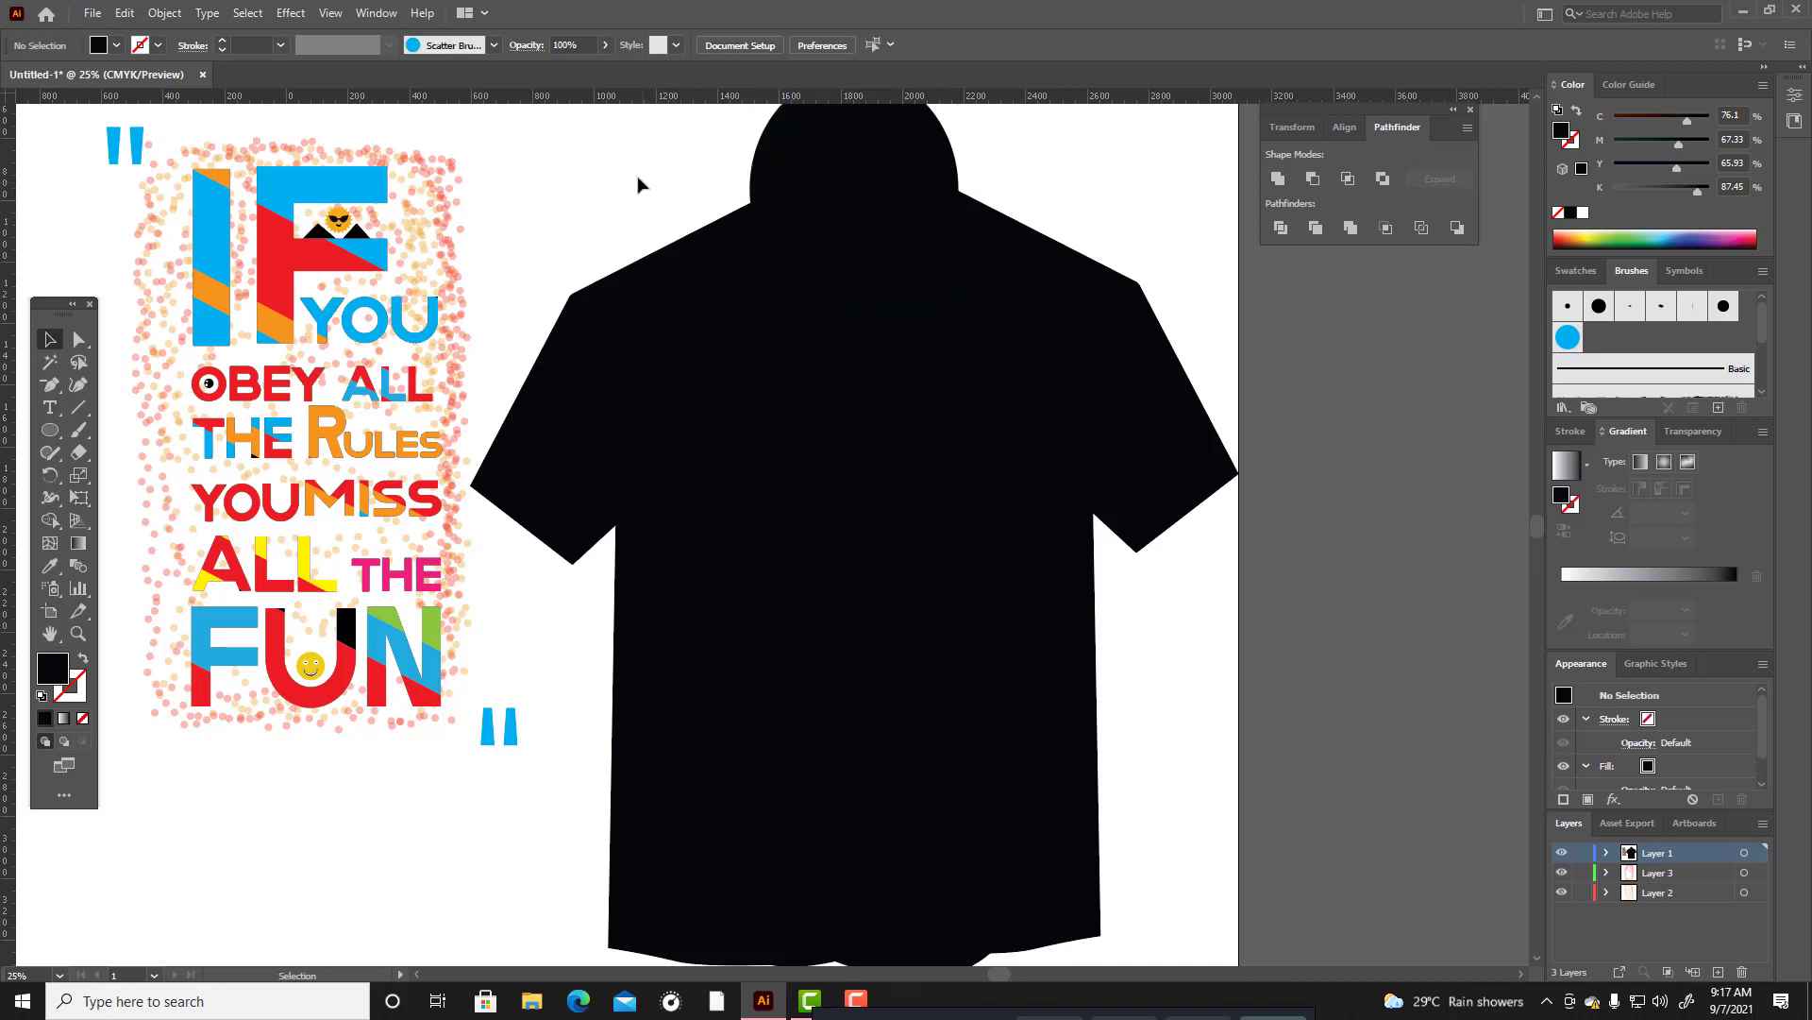
# Cut the ellipse out of the T-shirt with the Shape Builder tool to form a round neckline.
pyautogui.moveTo(635, 168); pyautogui.dragTo(1237, 769)
pyautogui.scroll(3, 1170, 676)
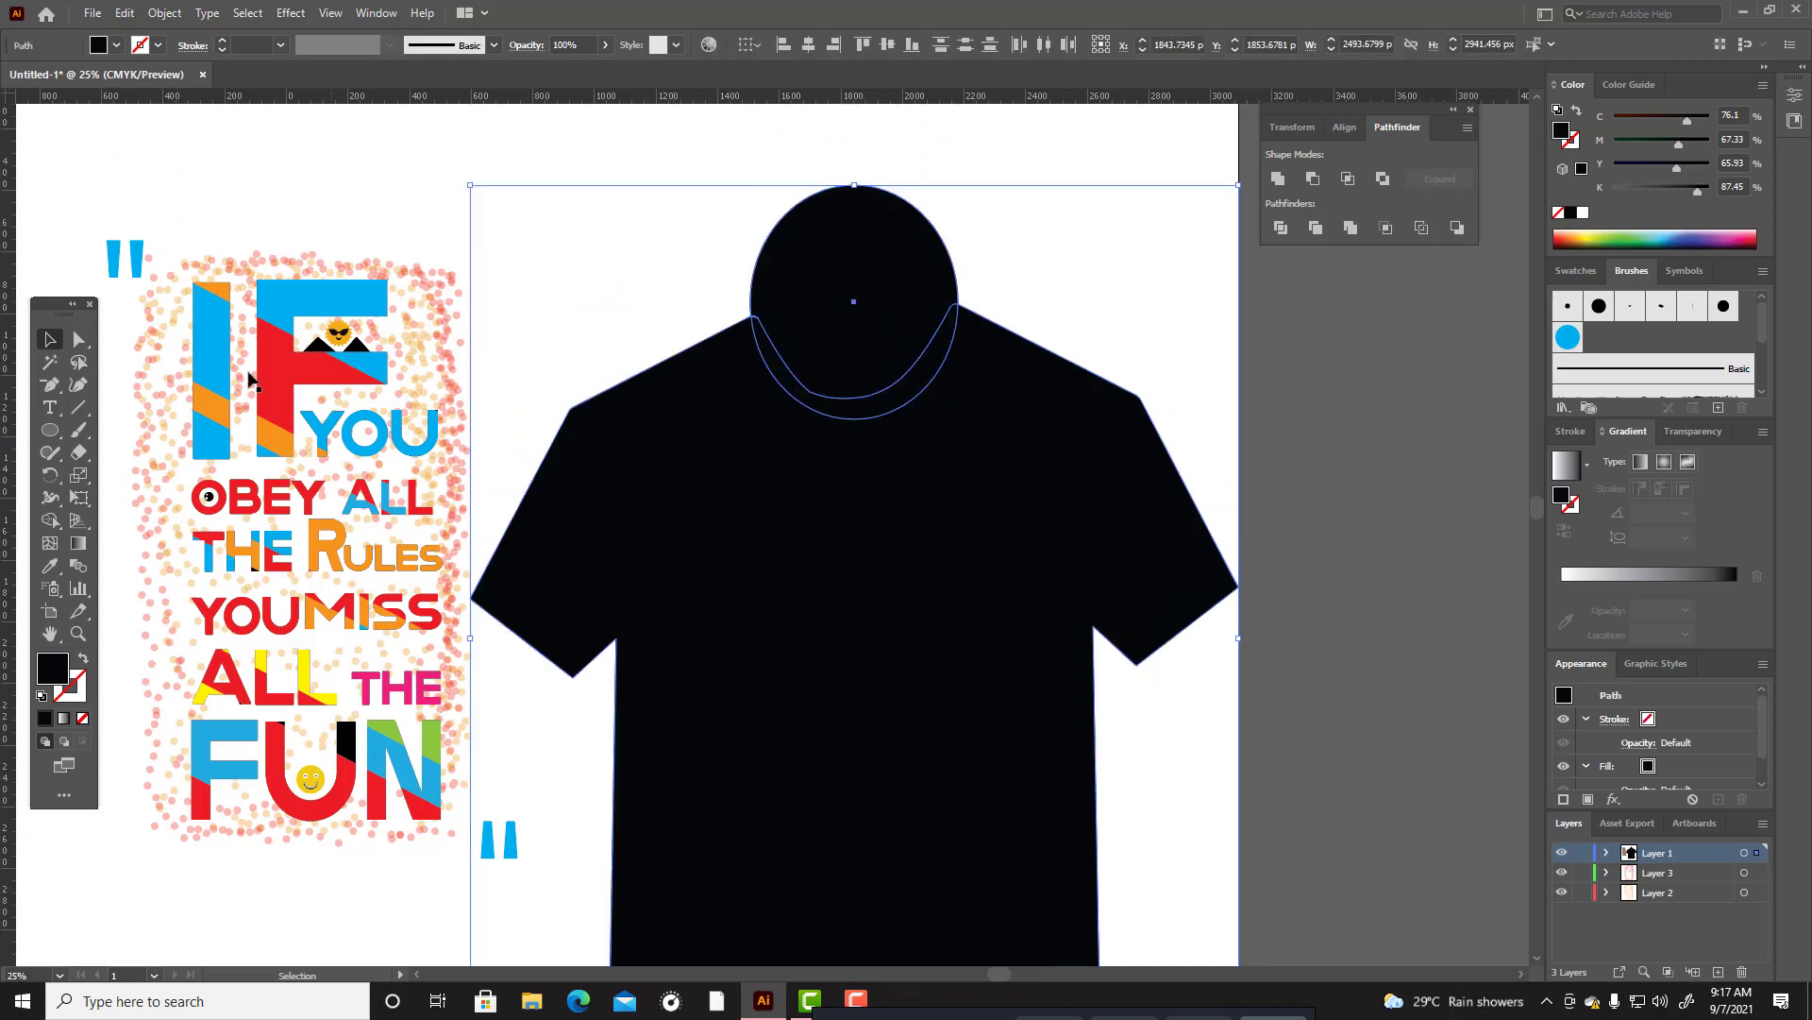
pyautogui.click(48, 525)
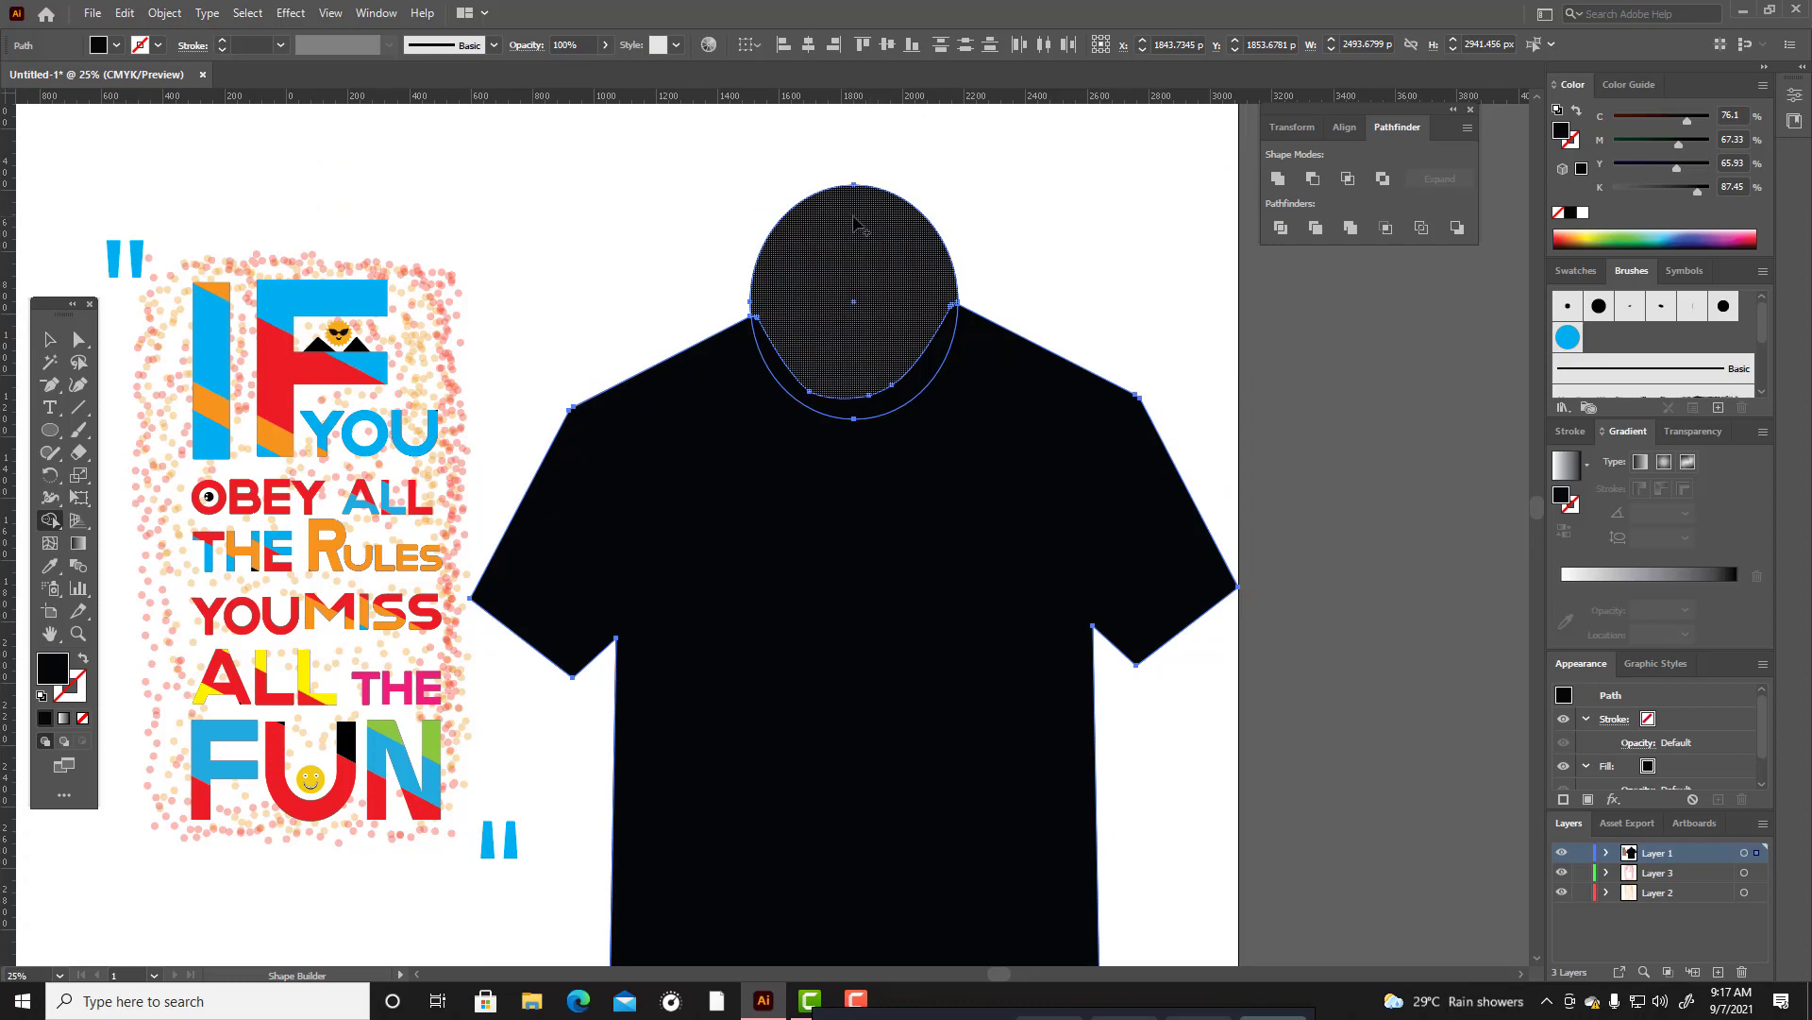
pyautogui.keyDown('alt'); pyautogui.click(883, 411); pyautogui.keyUp('alt')
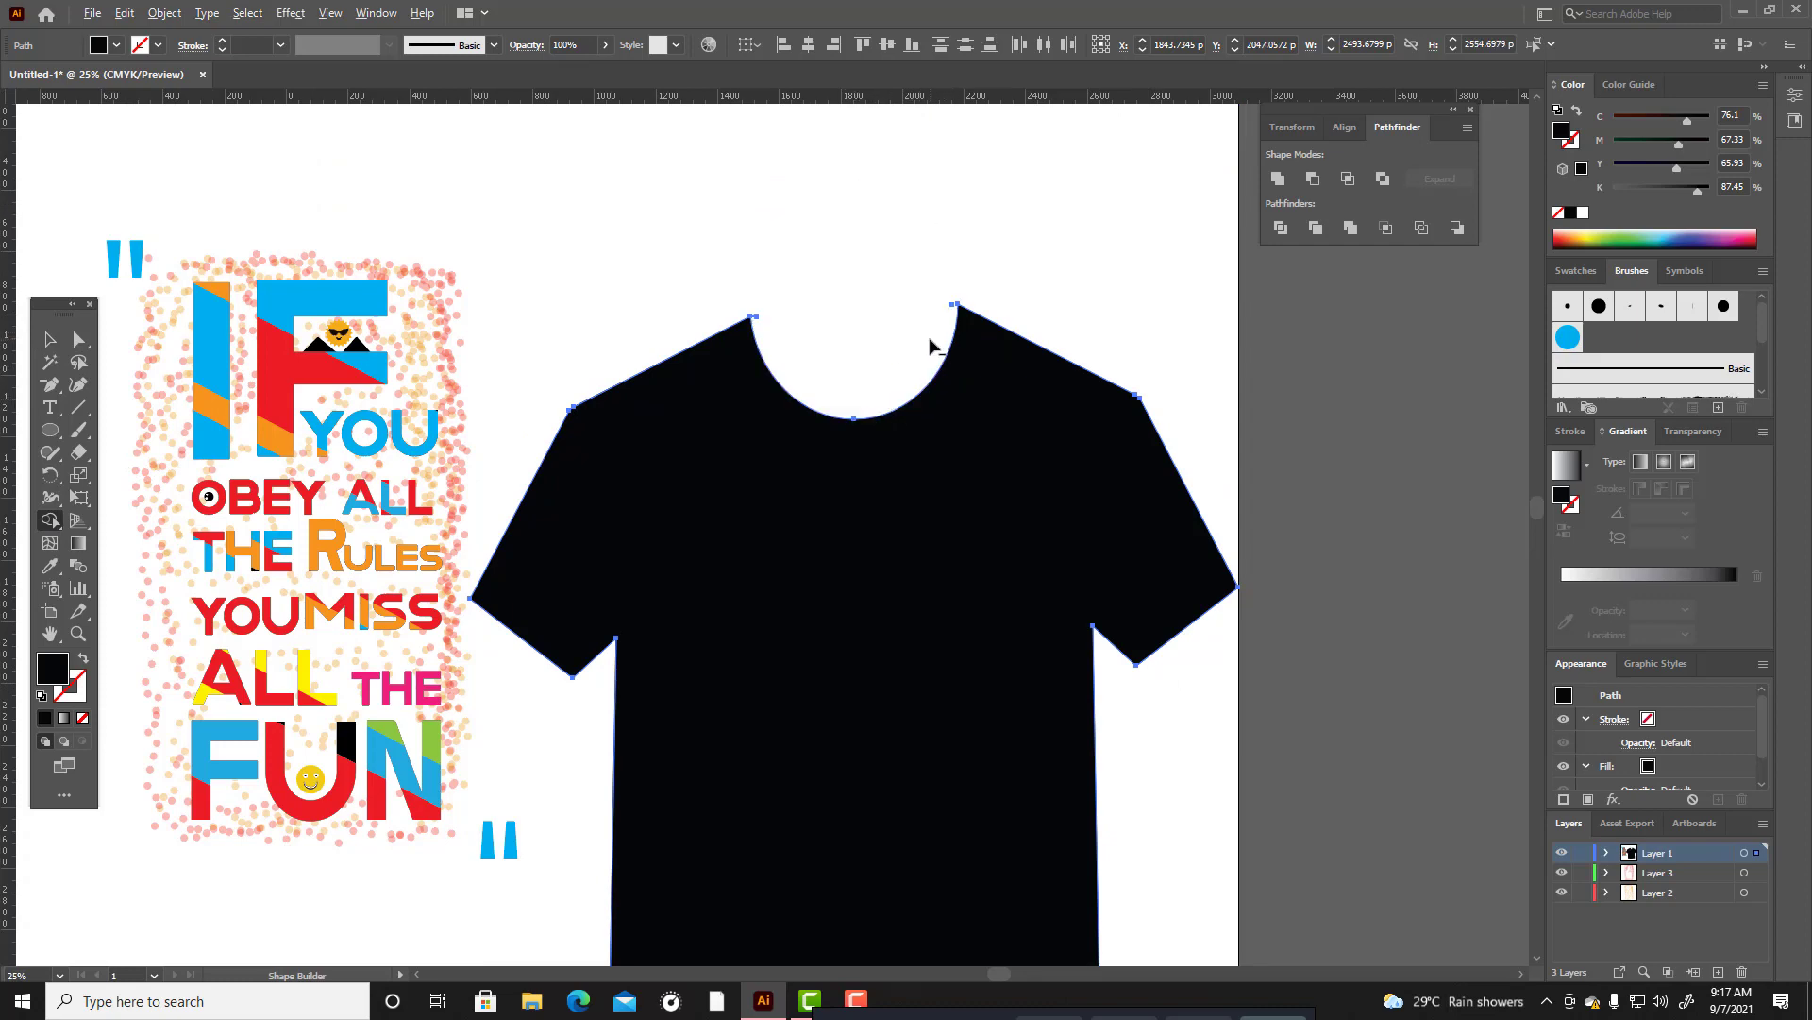
# Remove the stray remnant at the T-shirt's left neck corner with the Shape Builder tool and deselect the shirt.
pyautogui.scroll(1, 930, 345)
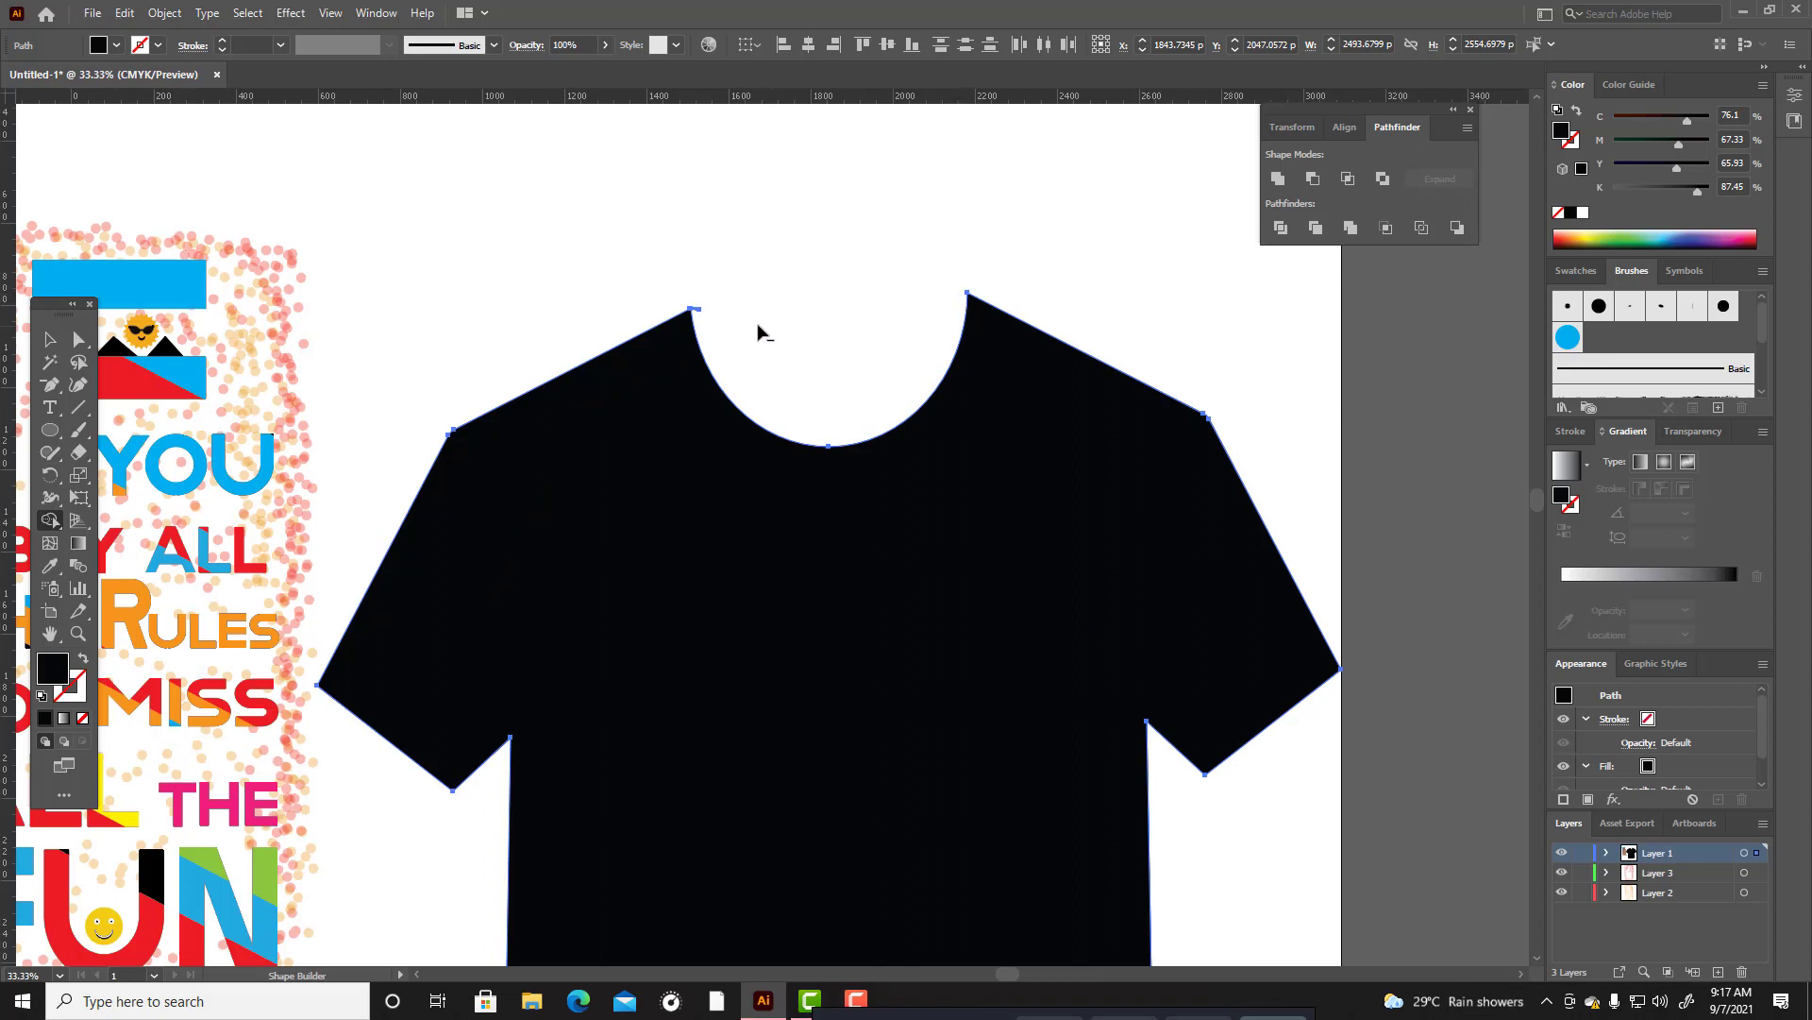
pyautogui.keyDown('alt'); pyautogui.click(699, 309); pyautogui.keyUp('alt')
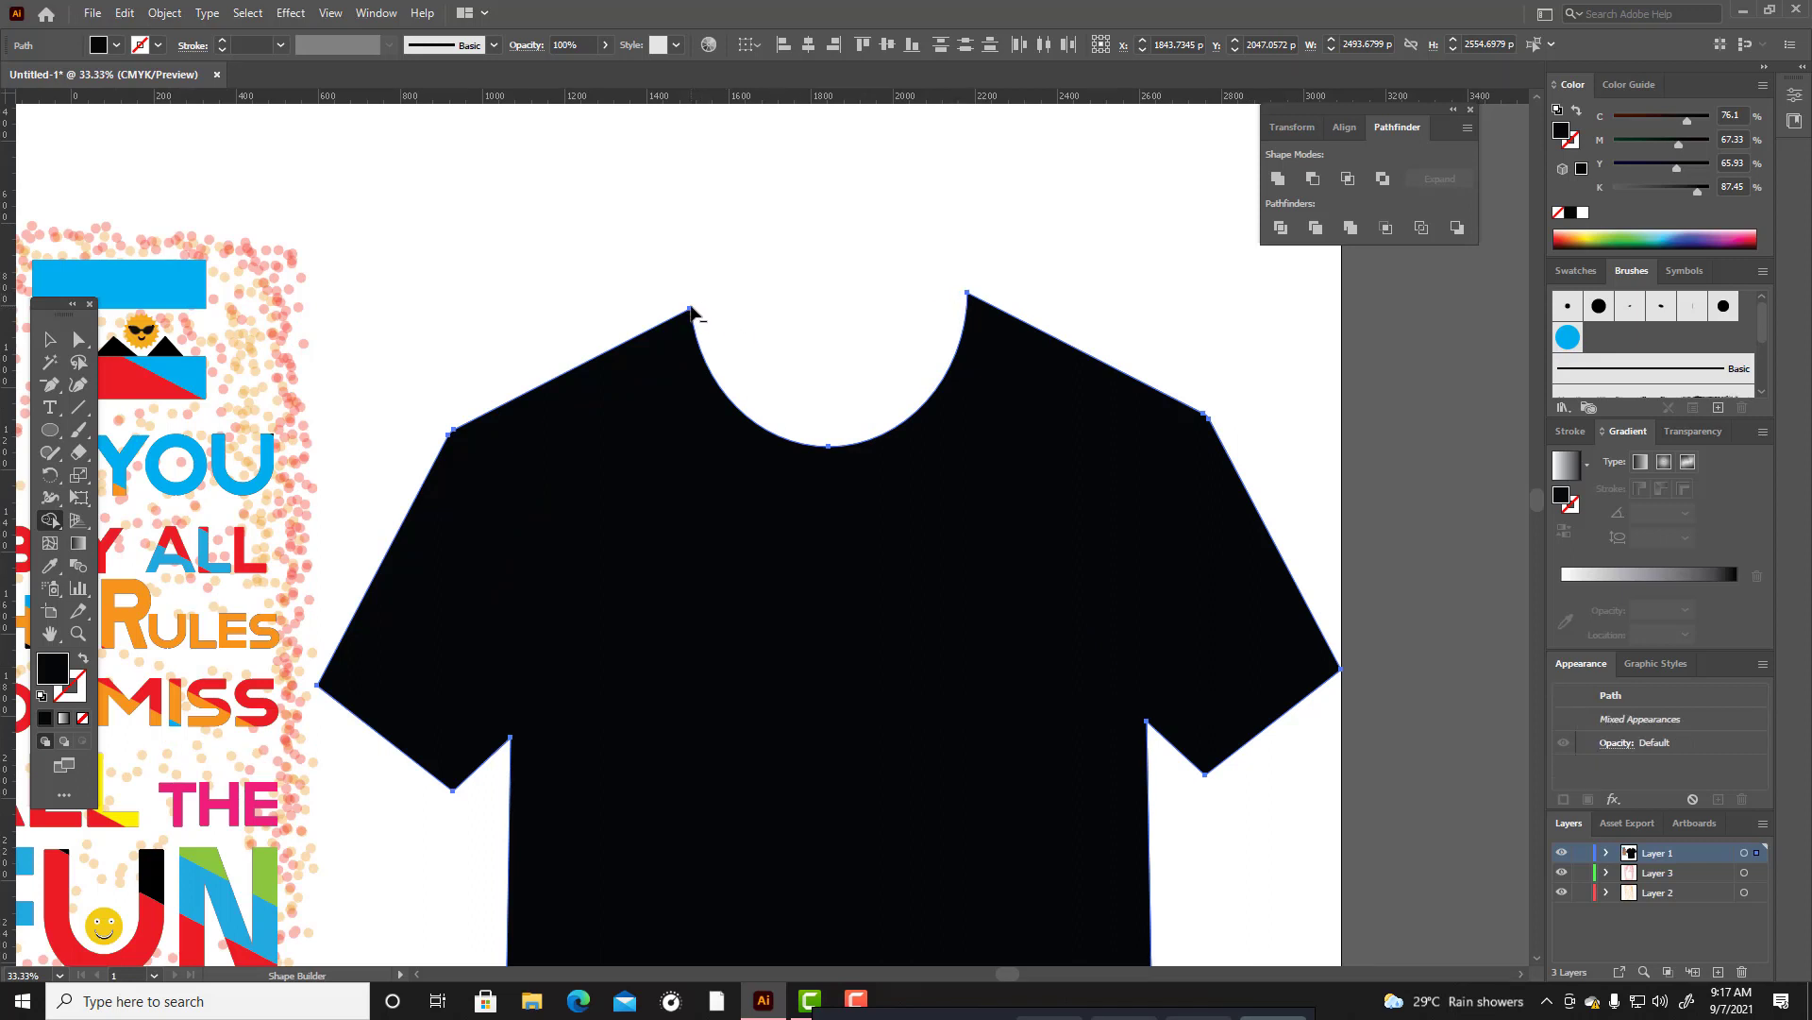
pyautogui.click(49, 341)
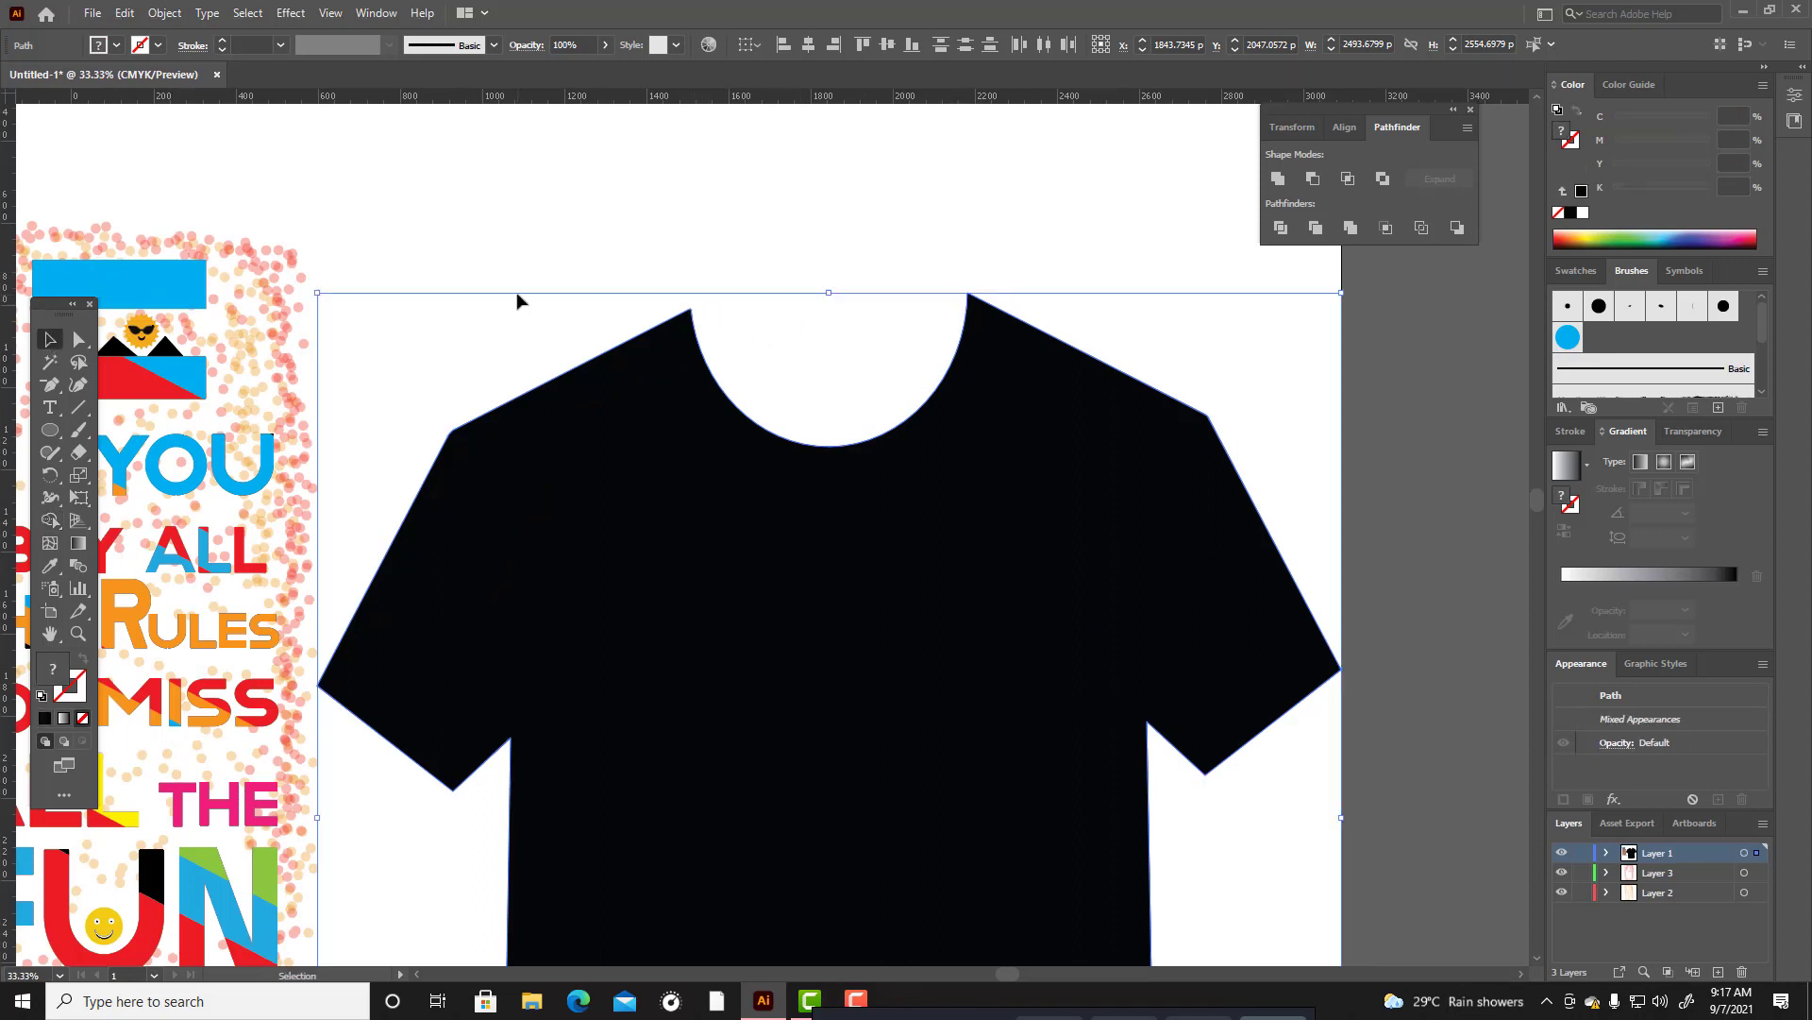
pyautogui.click(513, 295)
# Move the T-shirt right so it extends past the artboard edge, and set its fill colour to #021216.
pyautogui.scroll(-3, 776, 292)
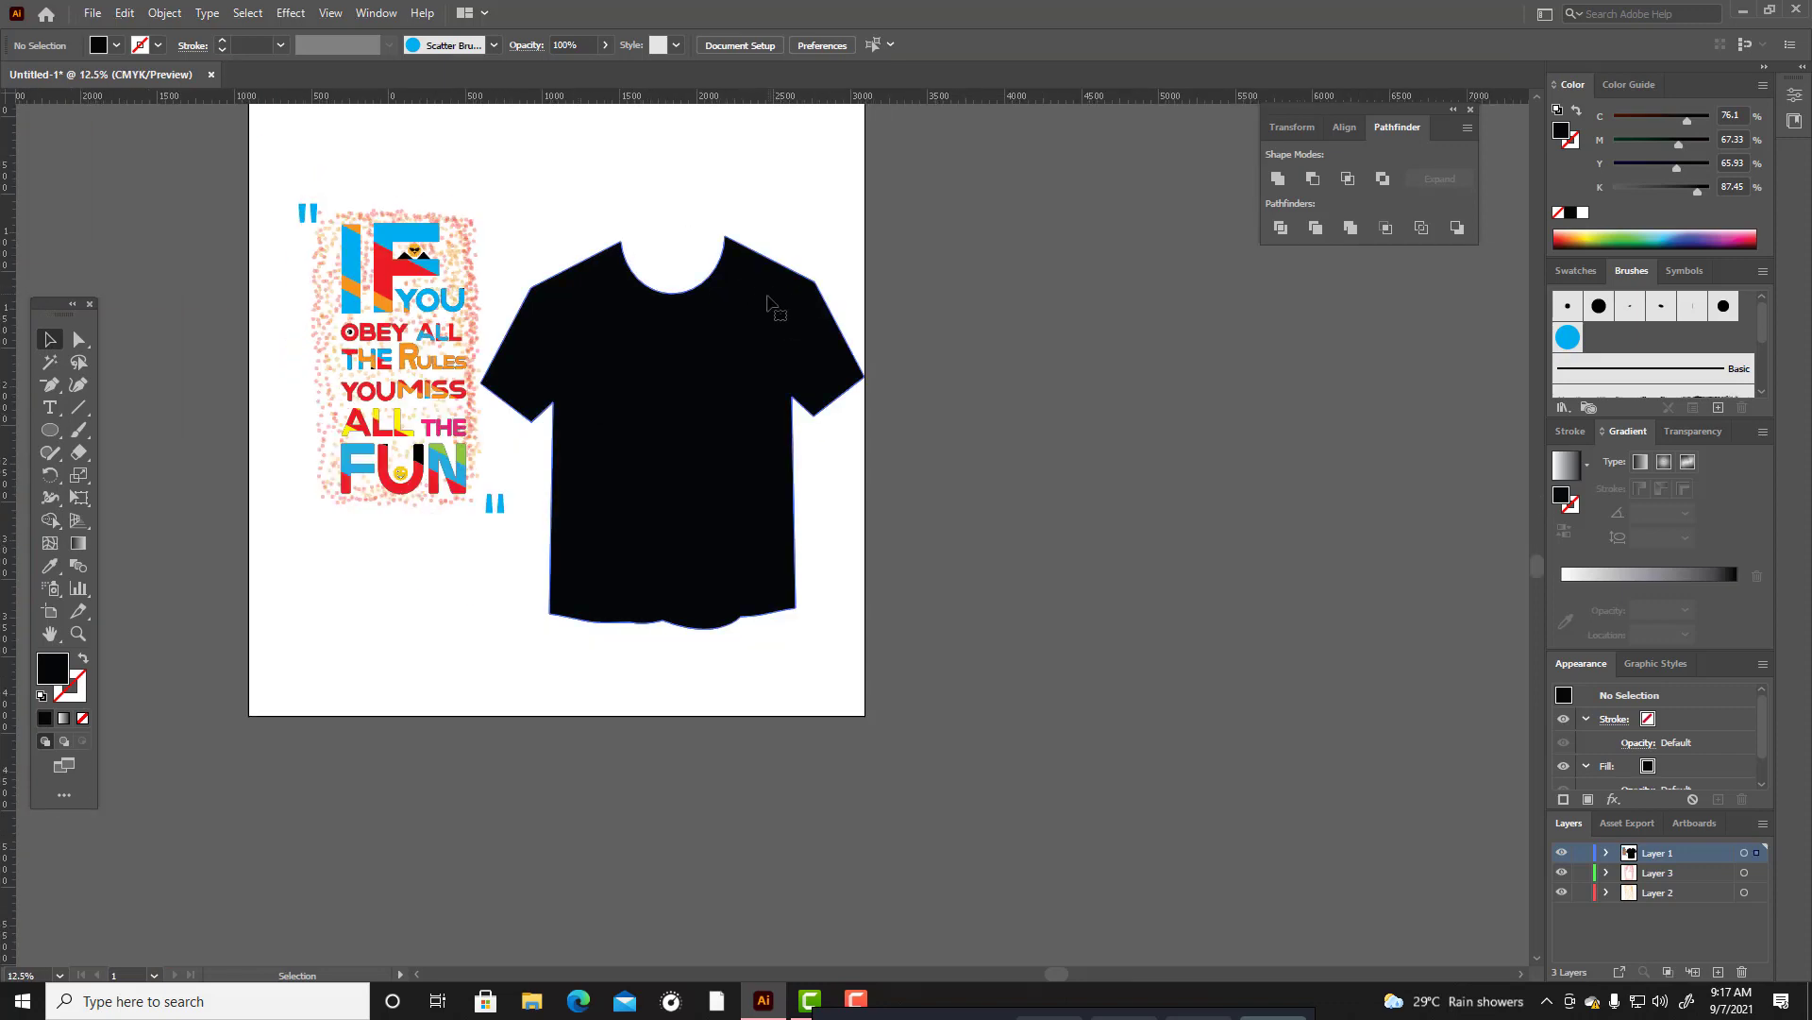
pyautogui.click(769, 301)
pyautogui.moveTo(747, 322); pyautogui.dragTo(1022, 357)
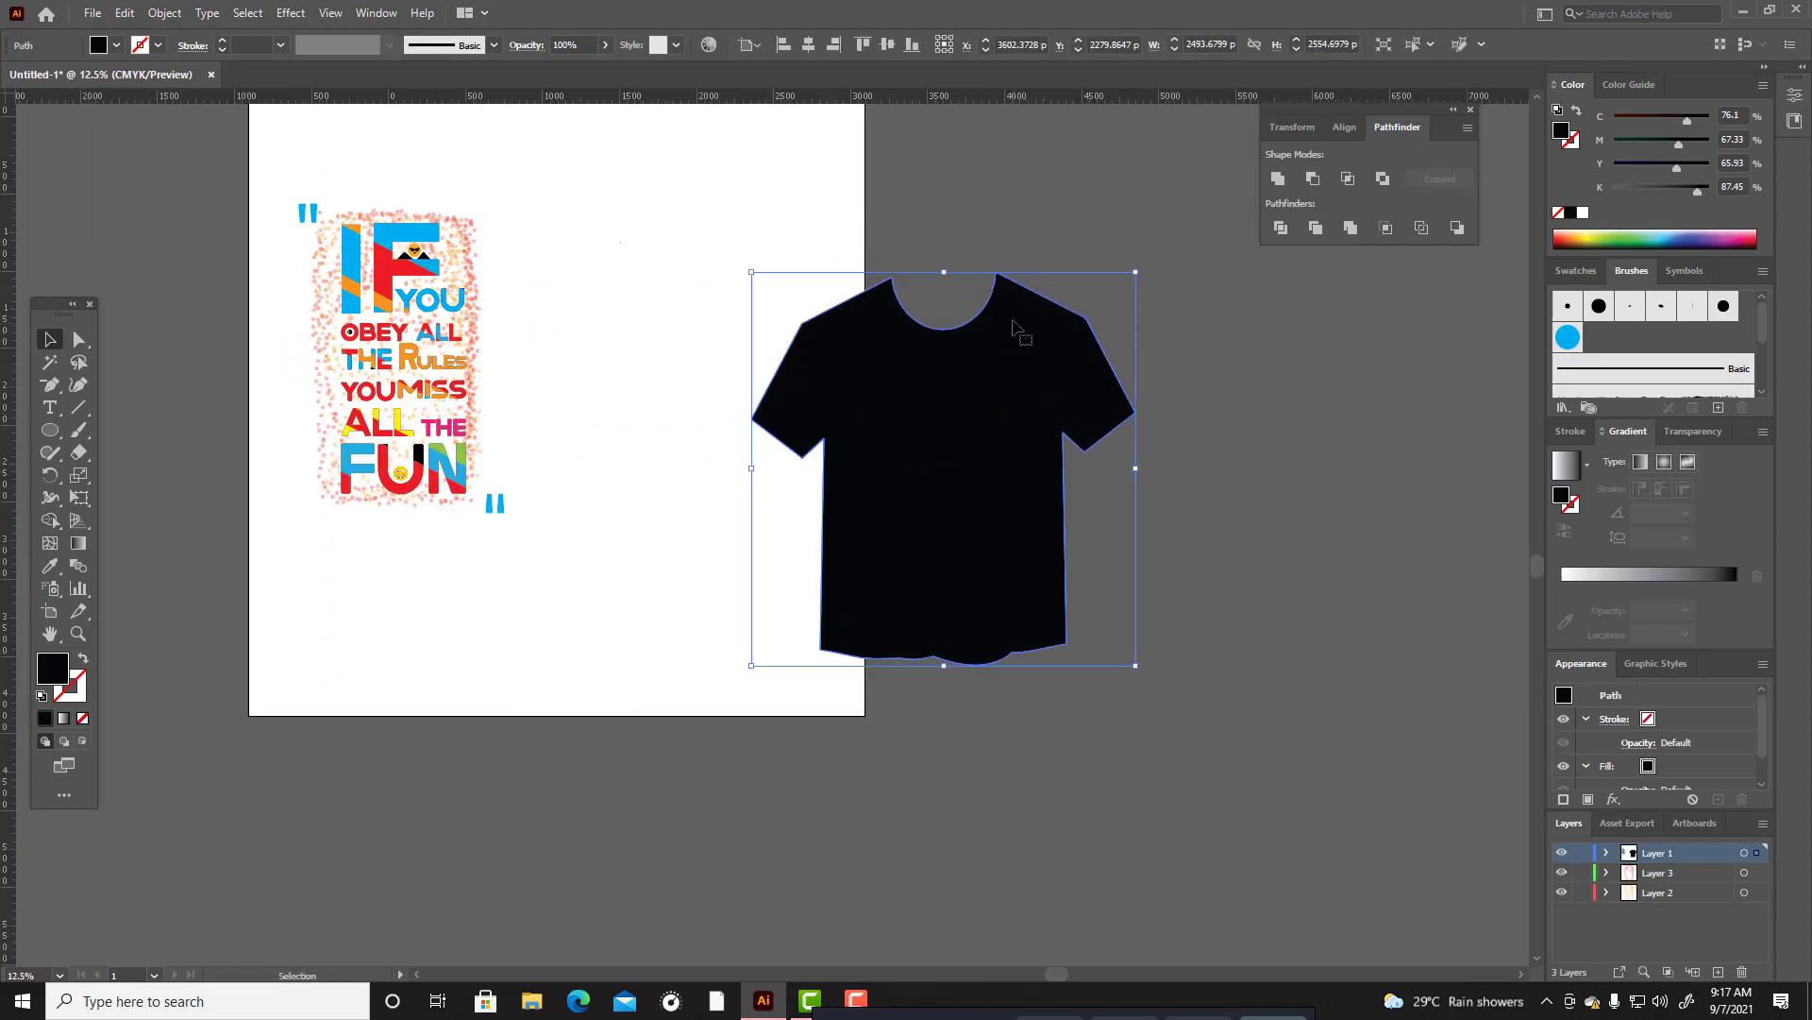
pyautogui.doubleClick(54, 676)
pyautogui.click(886, 611)
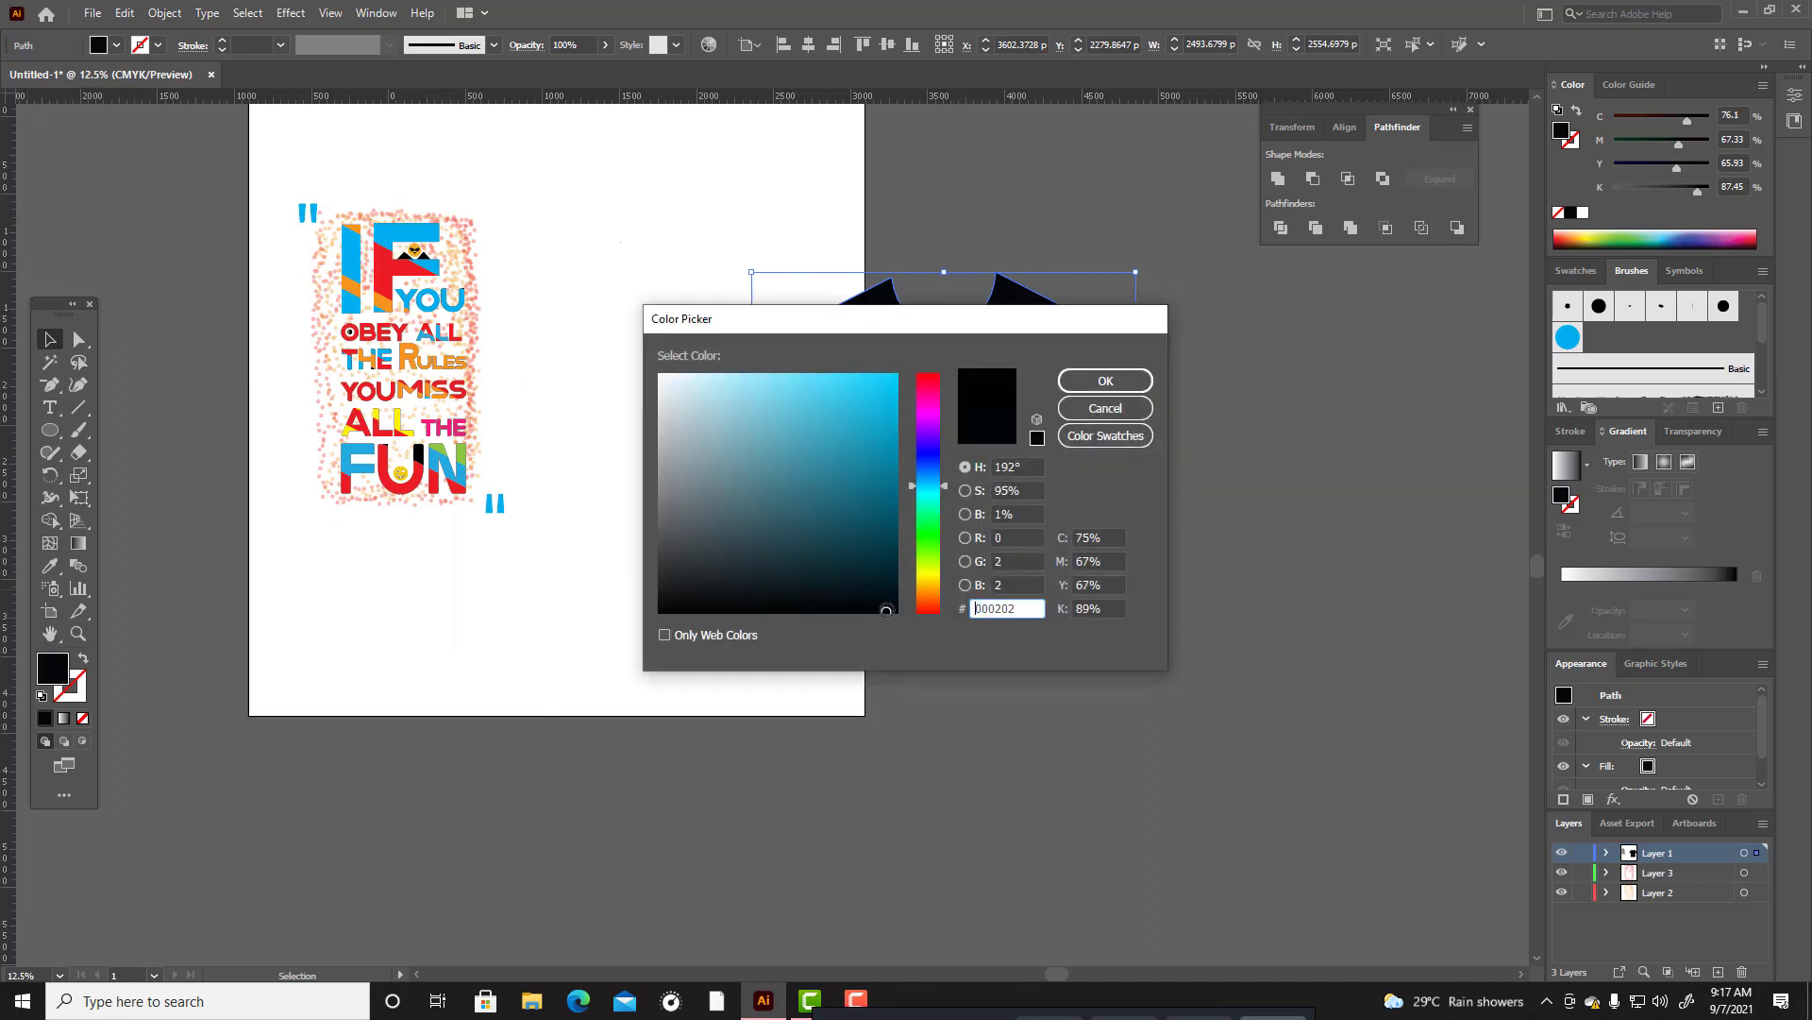
pyautogui.click(1105, 380)
pyautogui.click(1055, 409)
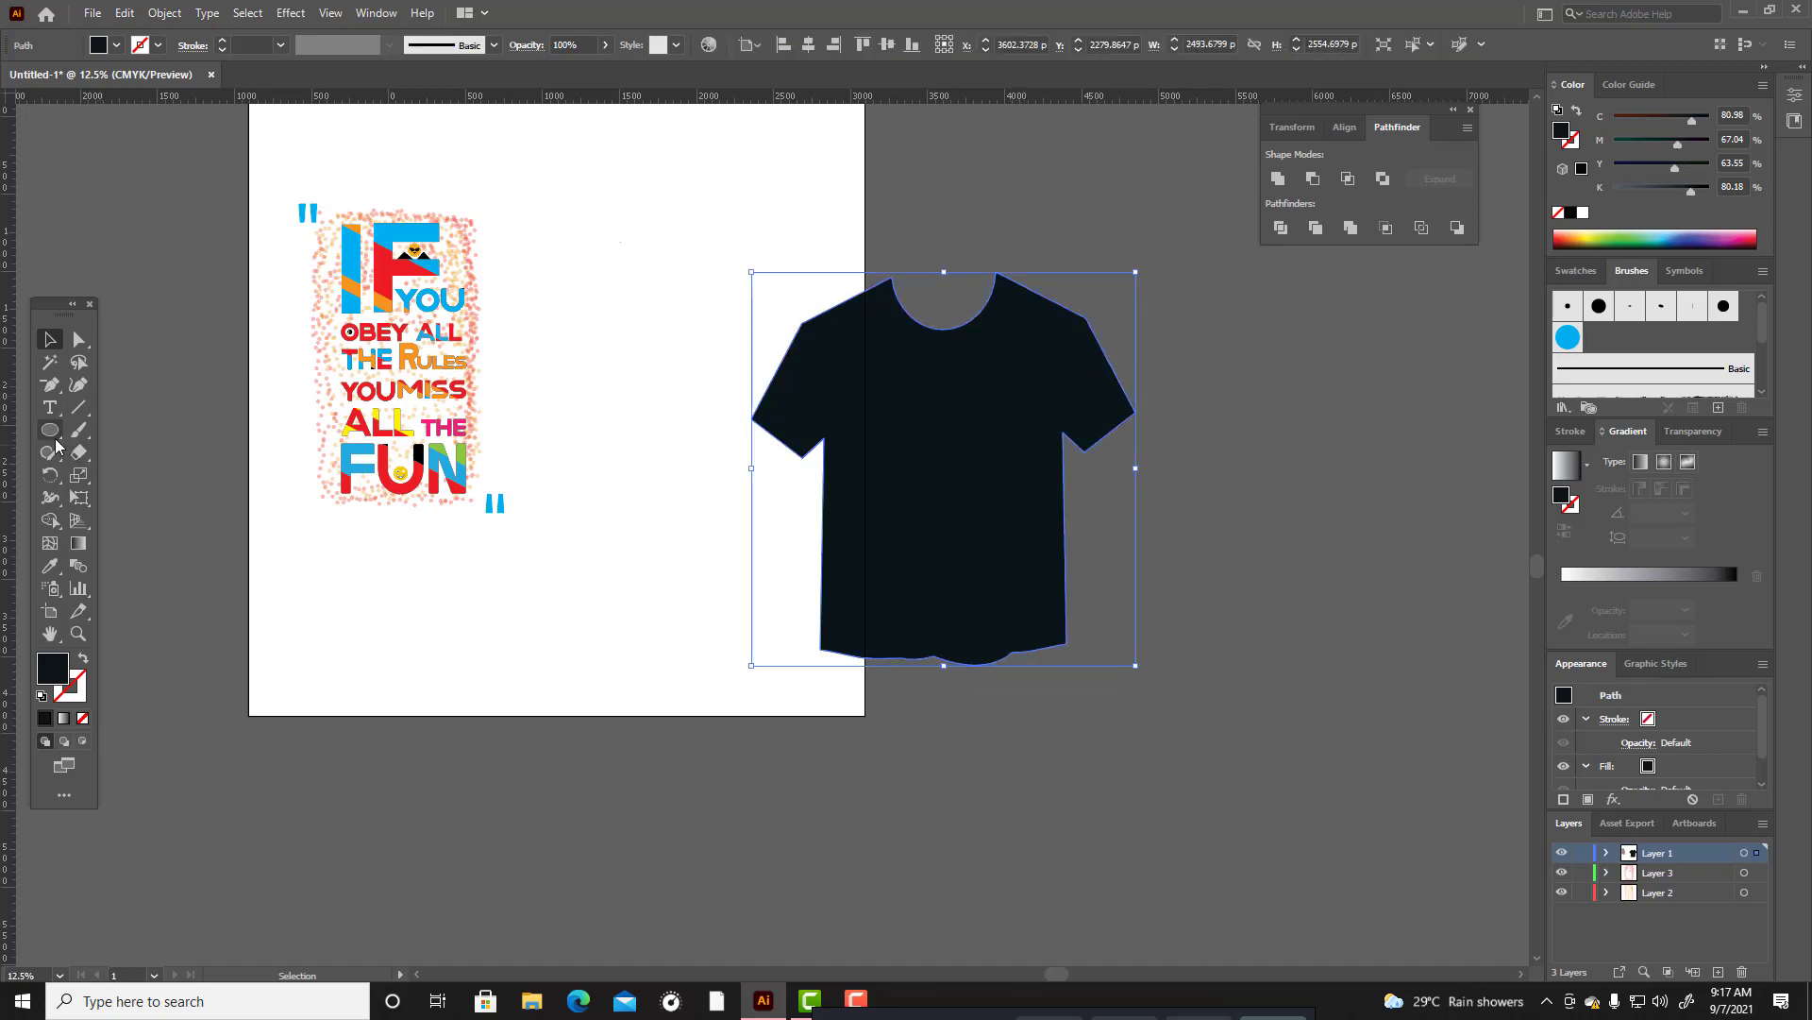
# Draw a closed back-collar shape about 1111 by 1258 px with the Pen tool, dipping between the neck corners and extending over the chest.
pyautogui.moveTo(58, 388); pyautogui.dragTo(113, 429)
pyautogui.click(873, 271)
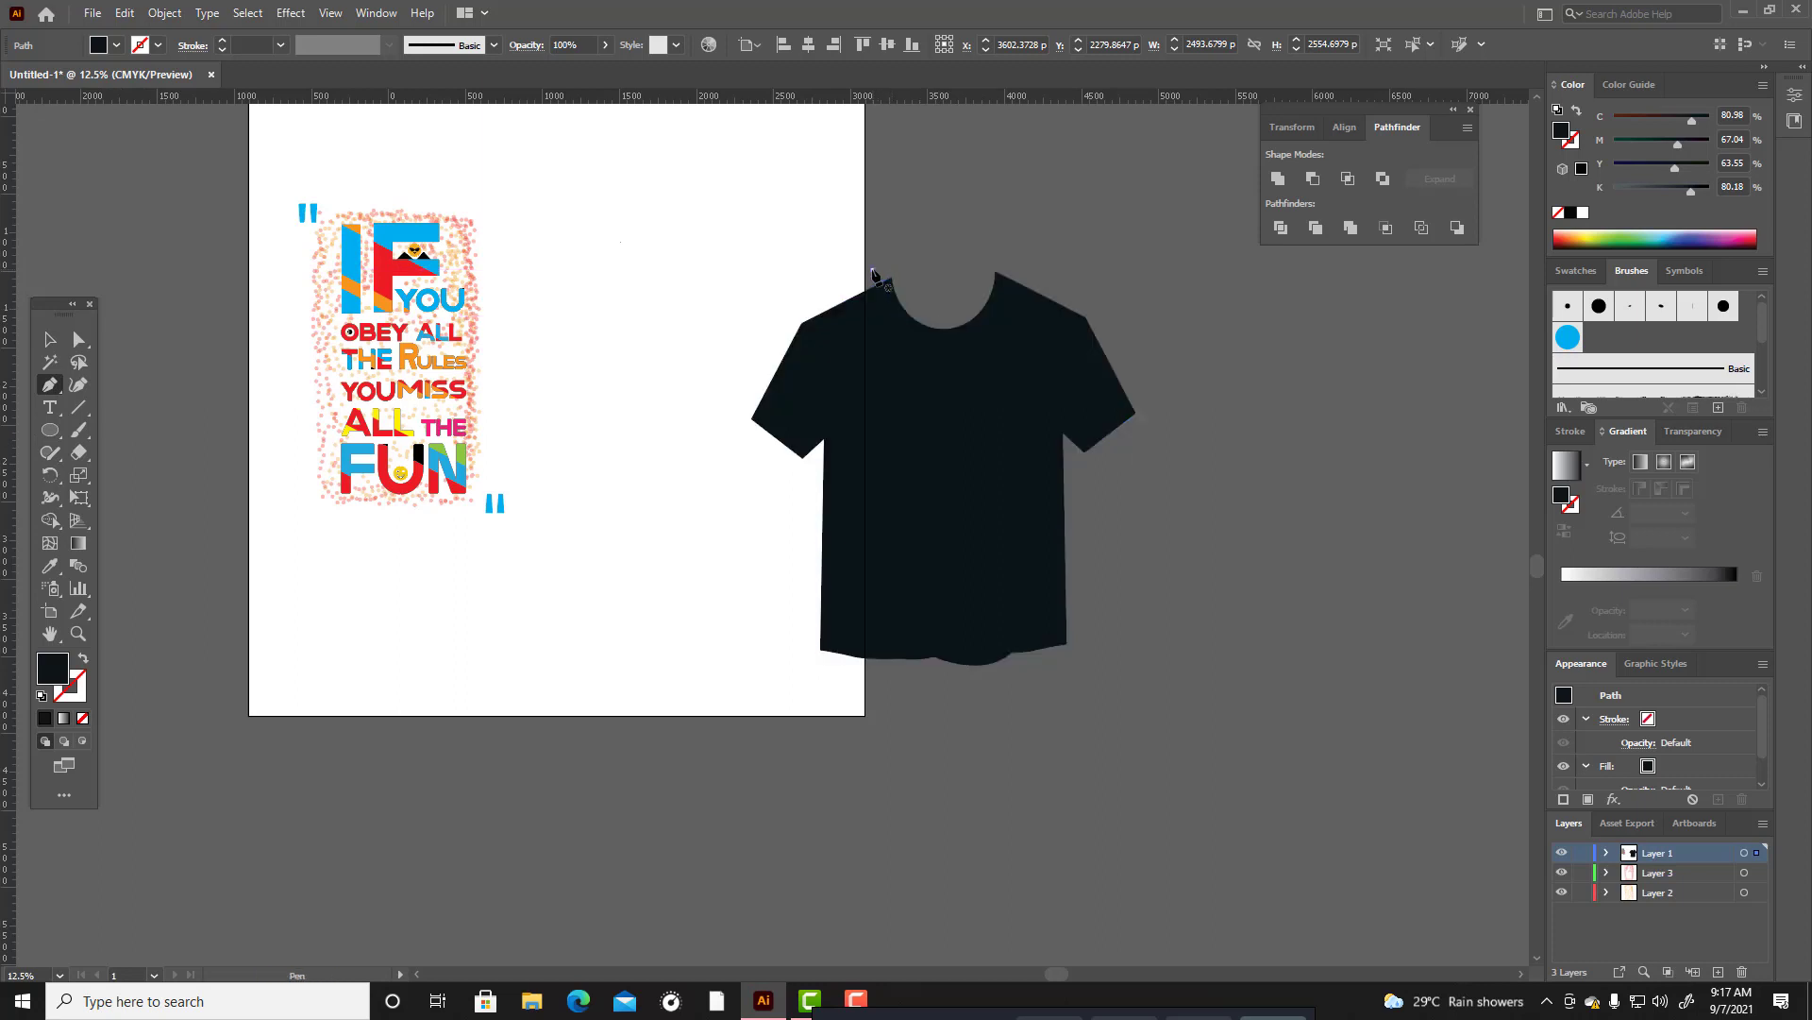
pyautogui.moveTo(920, 300); pyautogui.dragTo(950, 303)
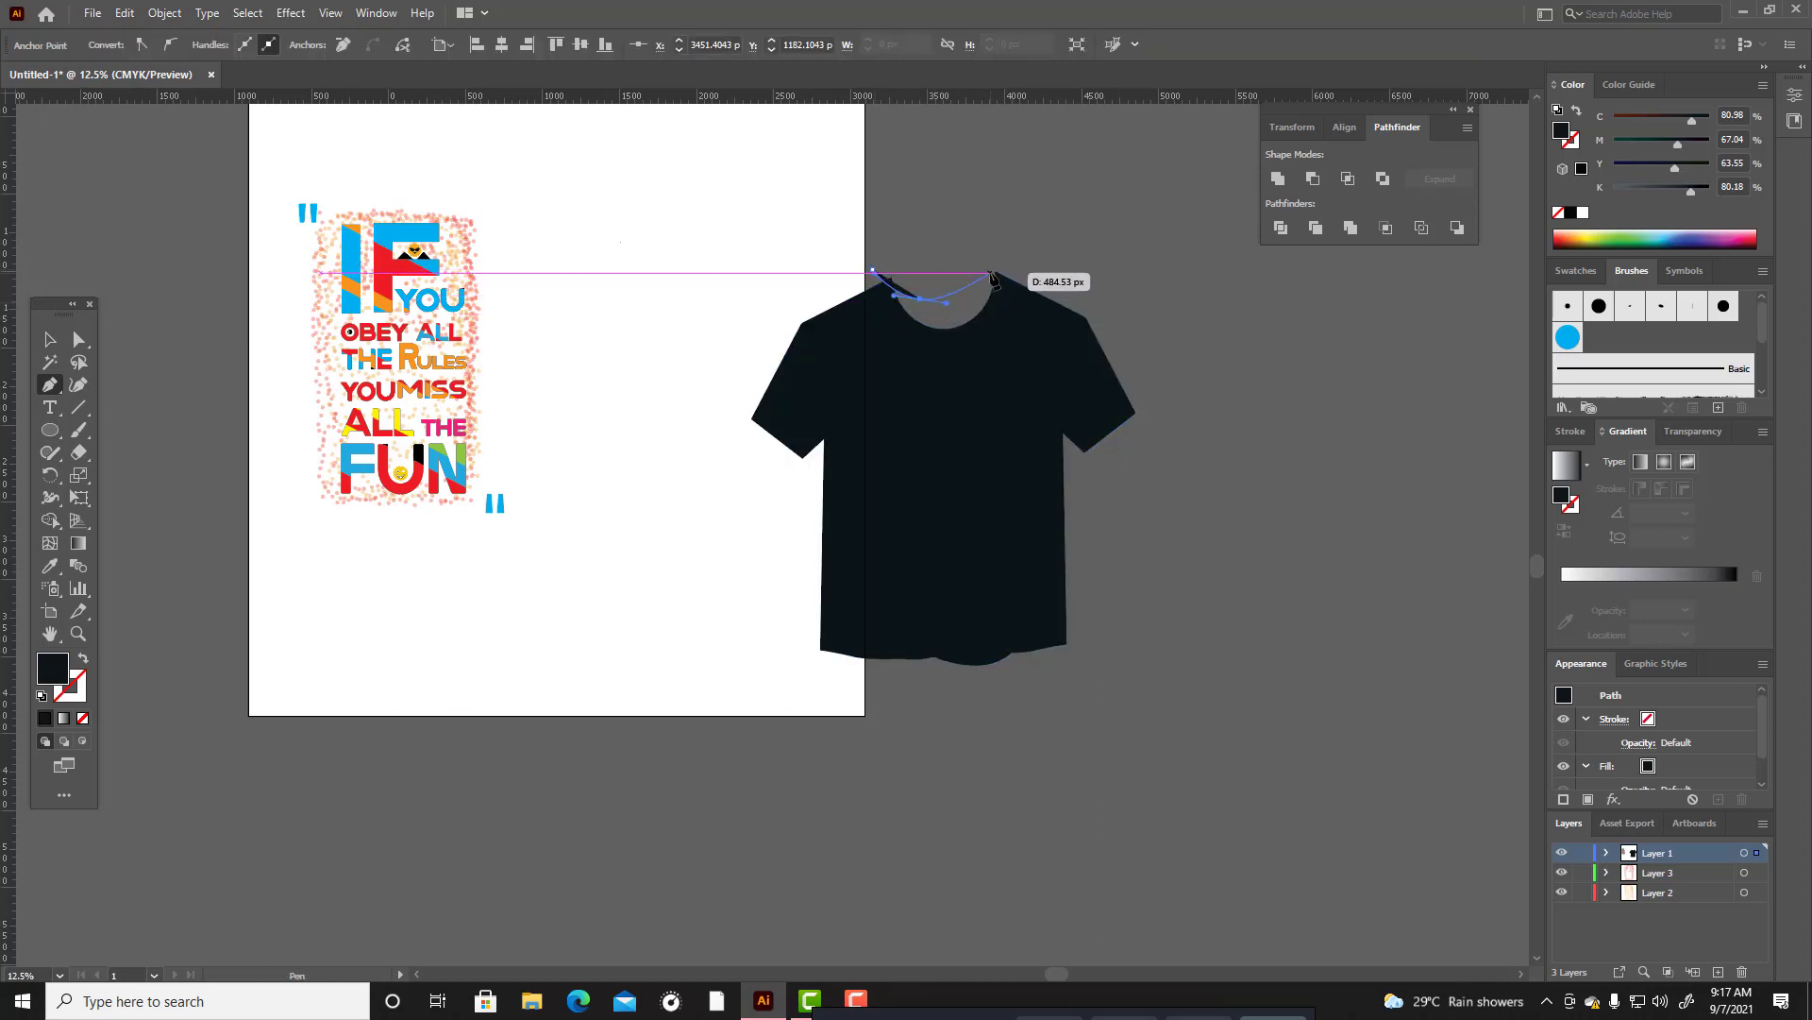
pyautogui.click(996, 272)
pyautogui.click(1043, 345)
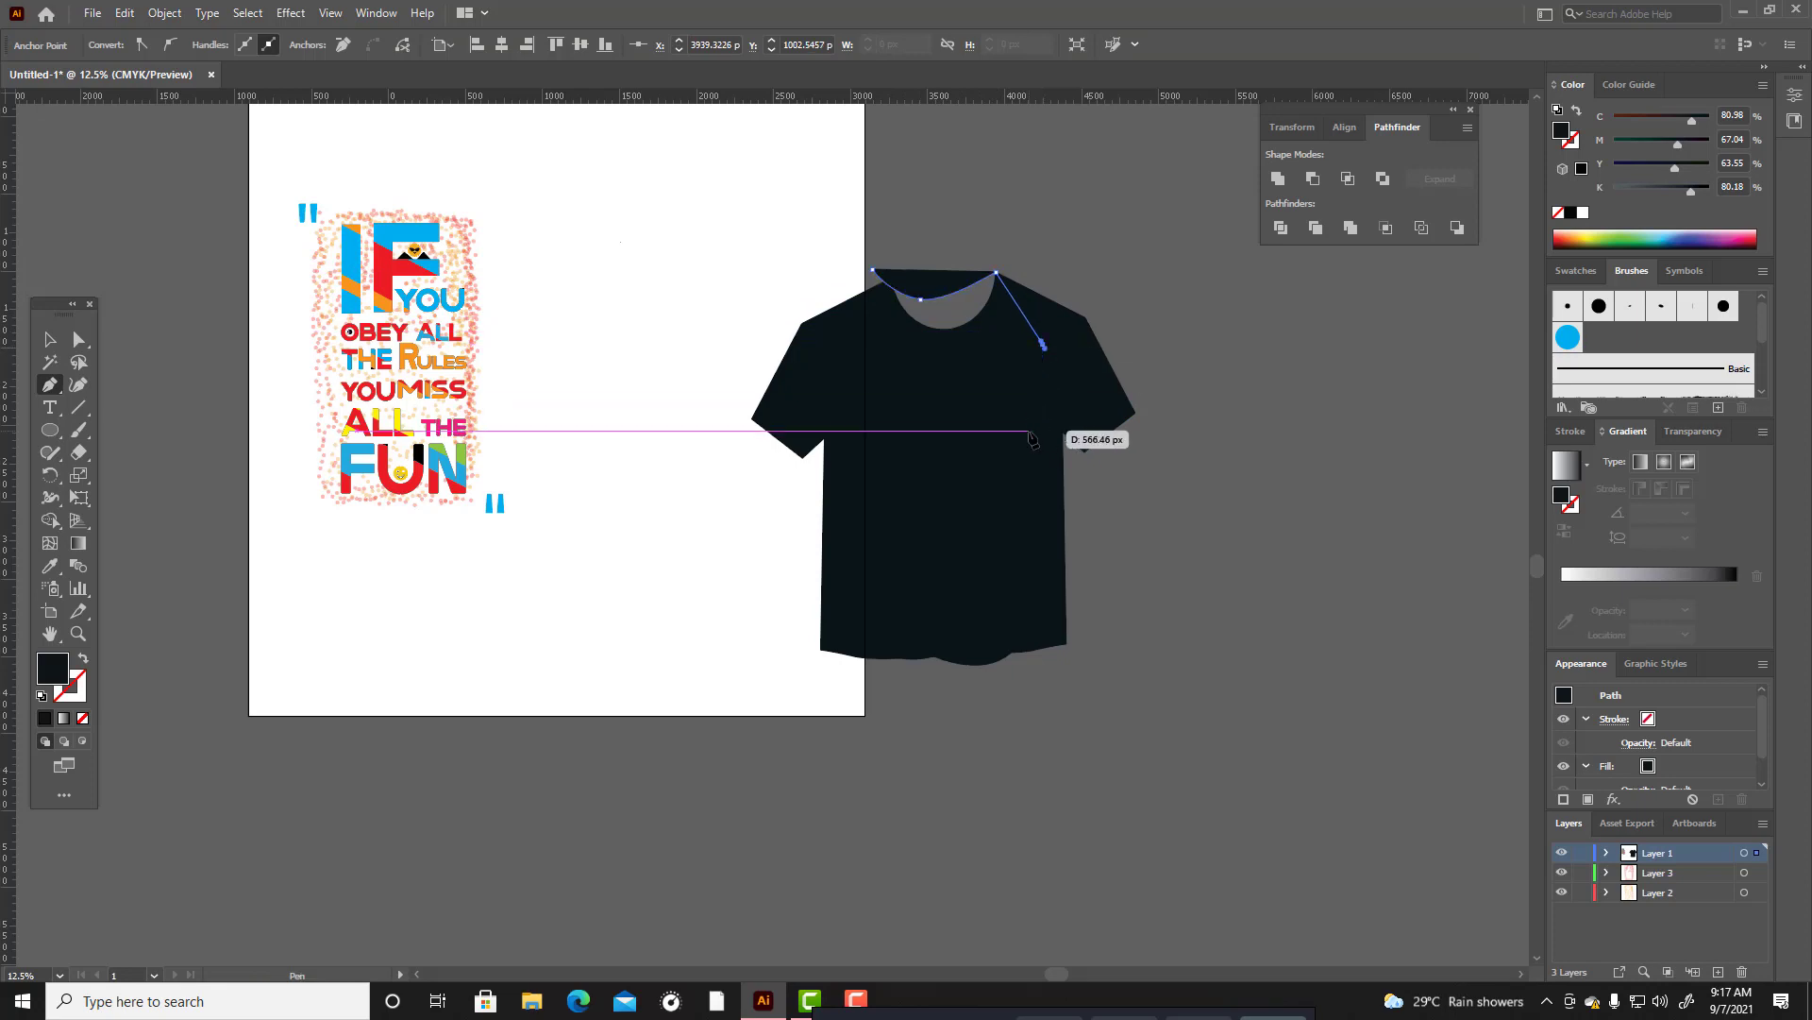
pyautogui.click(1029, 431)
pyautogui.click(984, 454)
pyautogui.moveTo(931, 459); pyautogui.dragTo(897, 448)
pyautogui.click(871, 272)
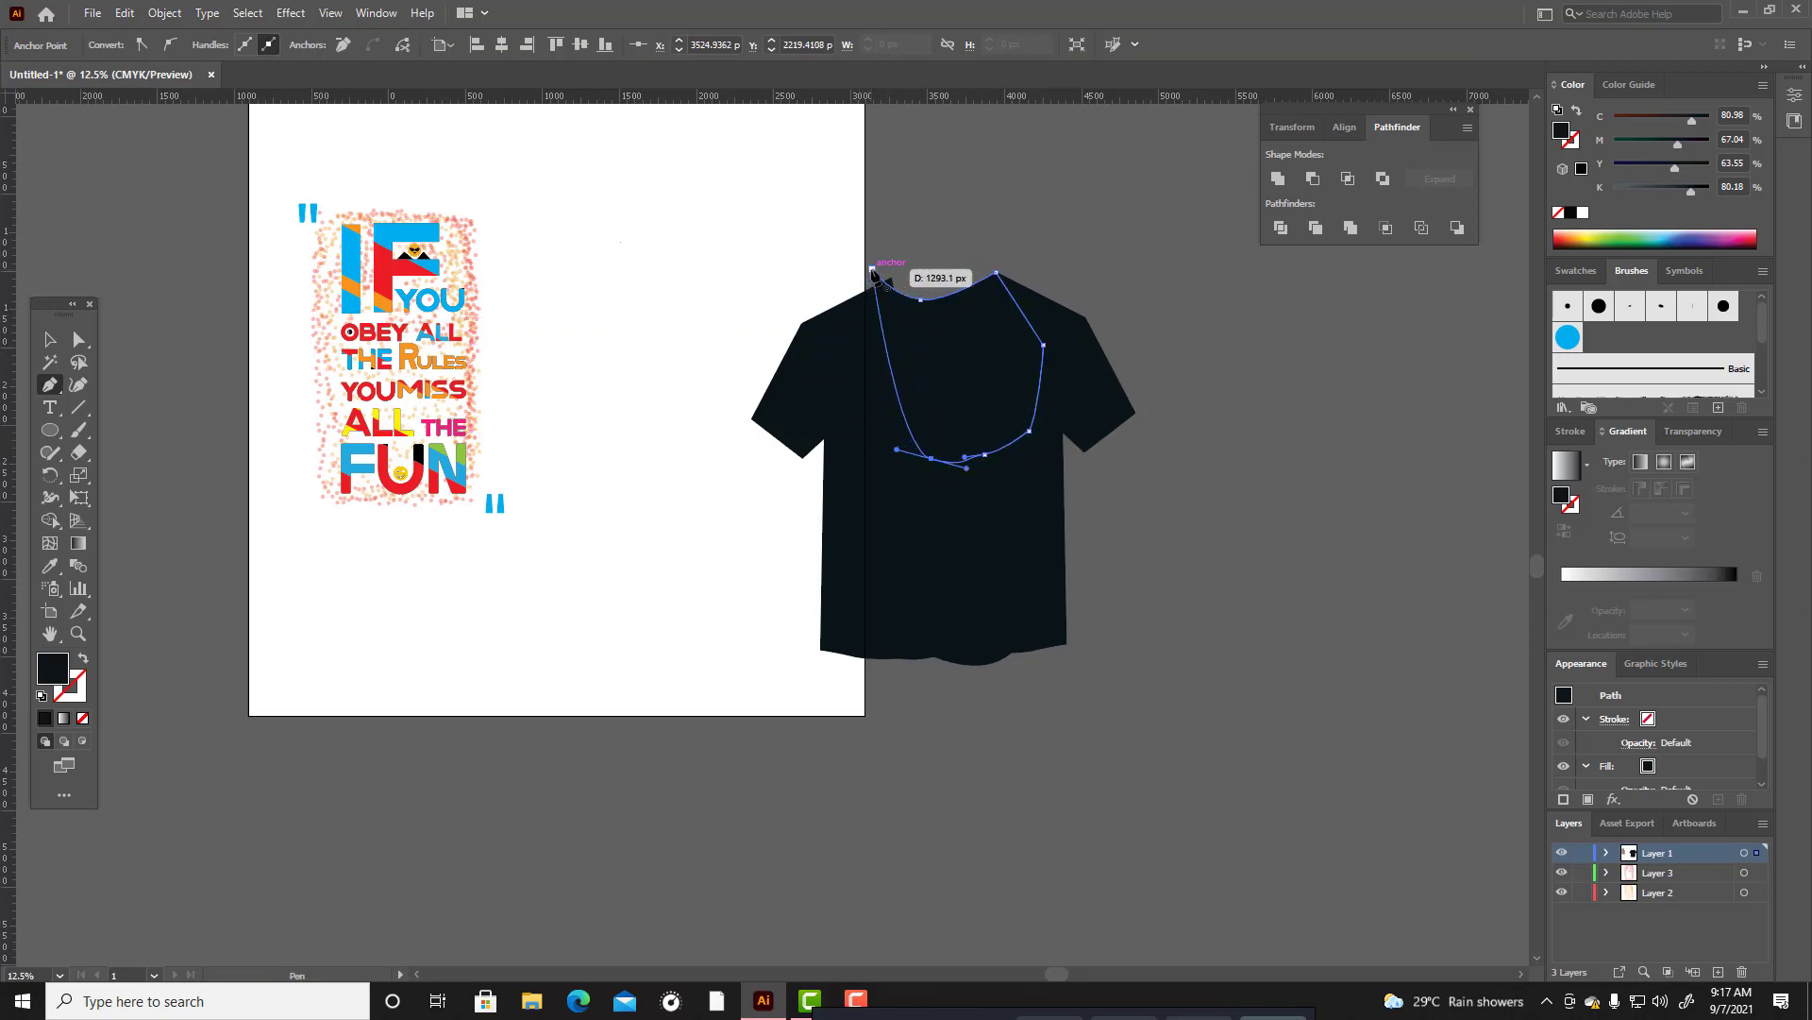
# Raise the middle of the collar shape's upper edge into a shallower curve with the Curvature tool.
pyautogui.click(79, 384)
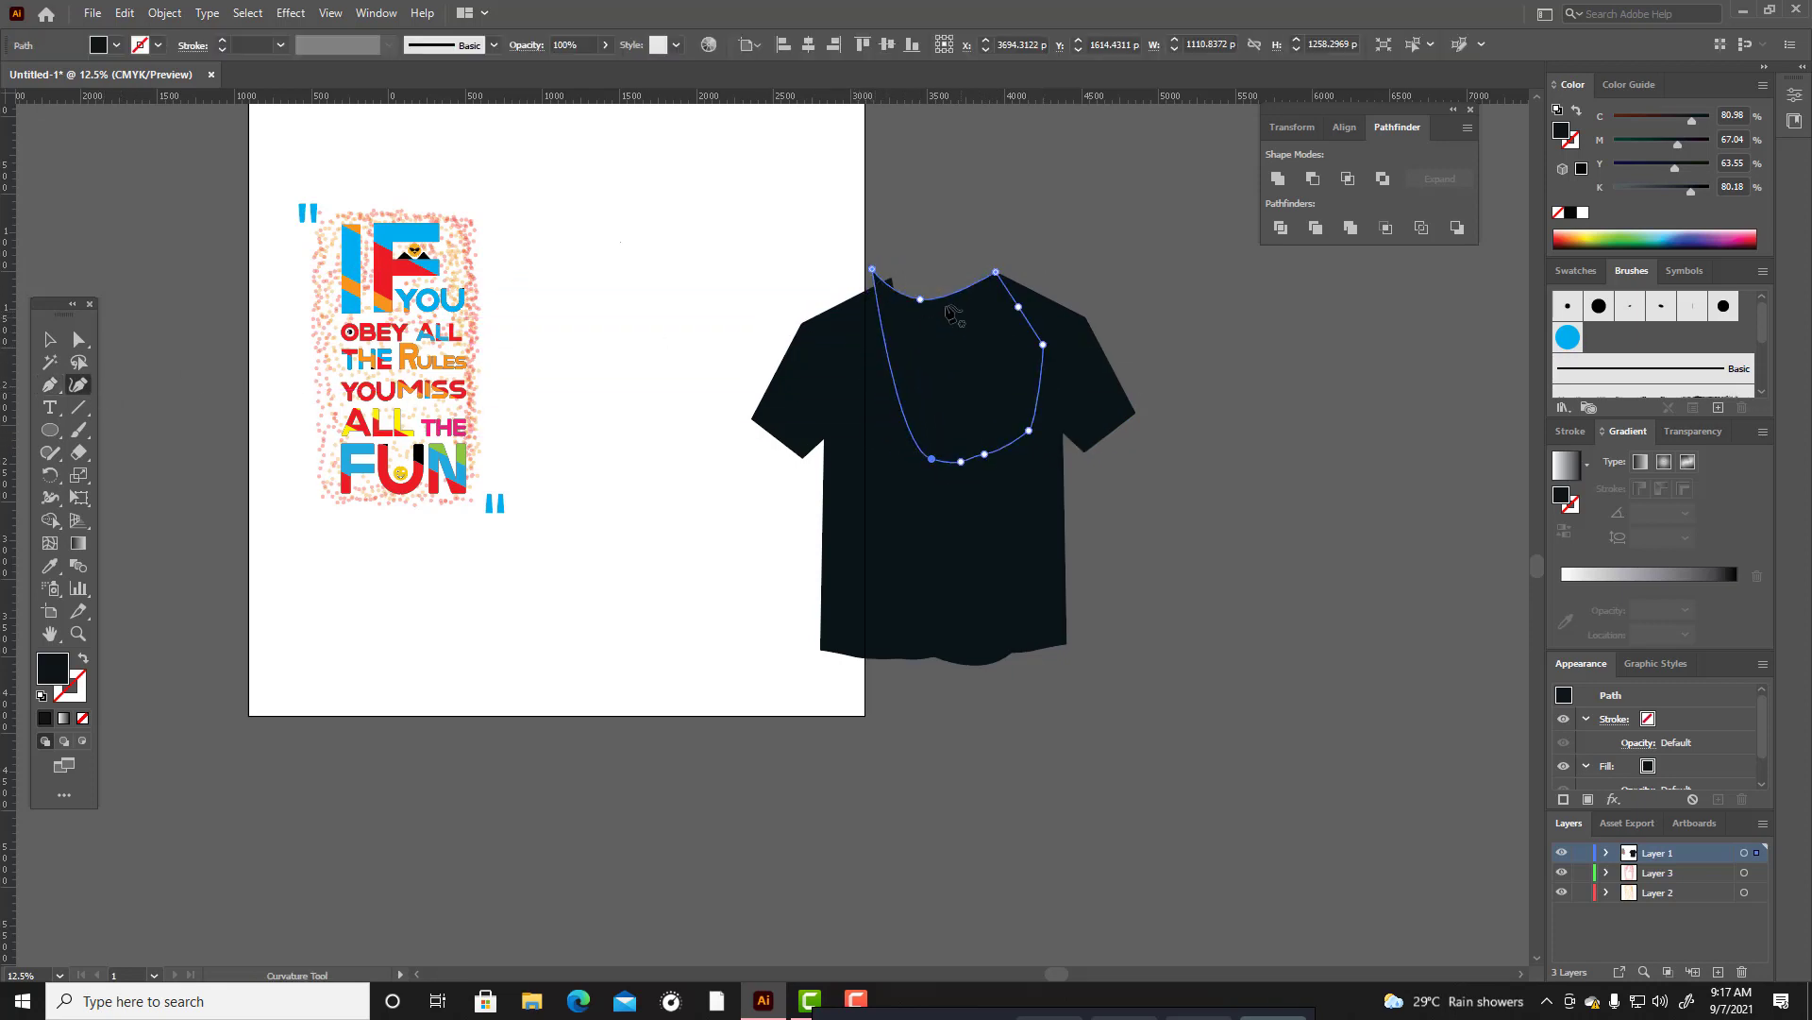
pyautogui.moveTo(921, 300); pyautogui.dragTo(931, 287)
pyautogui.click(51, 341)
pyautogui.click(851, 255)
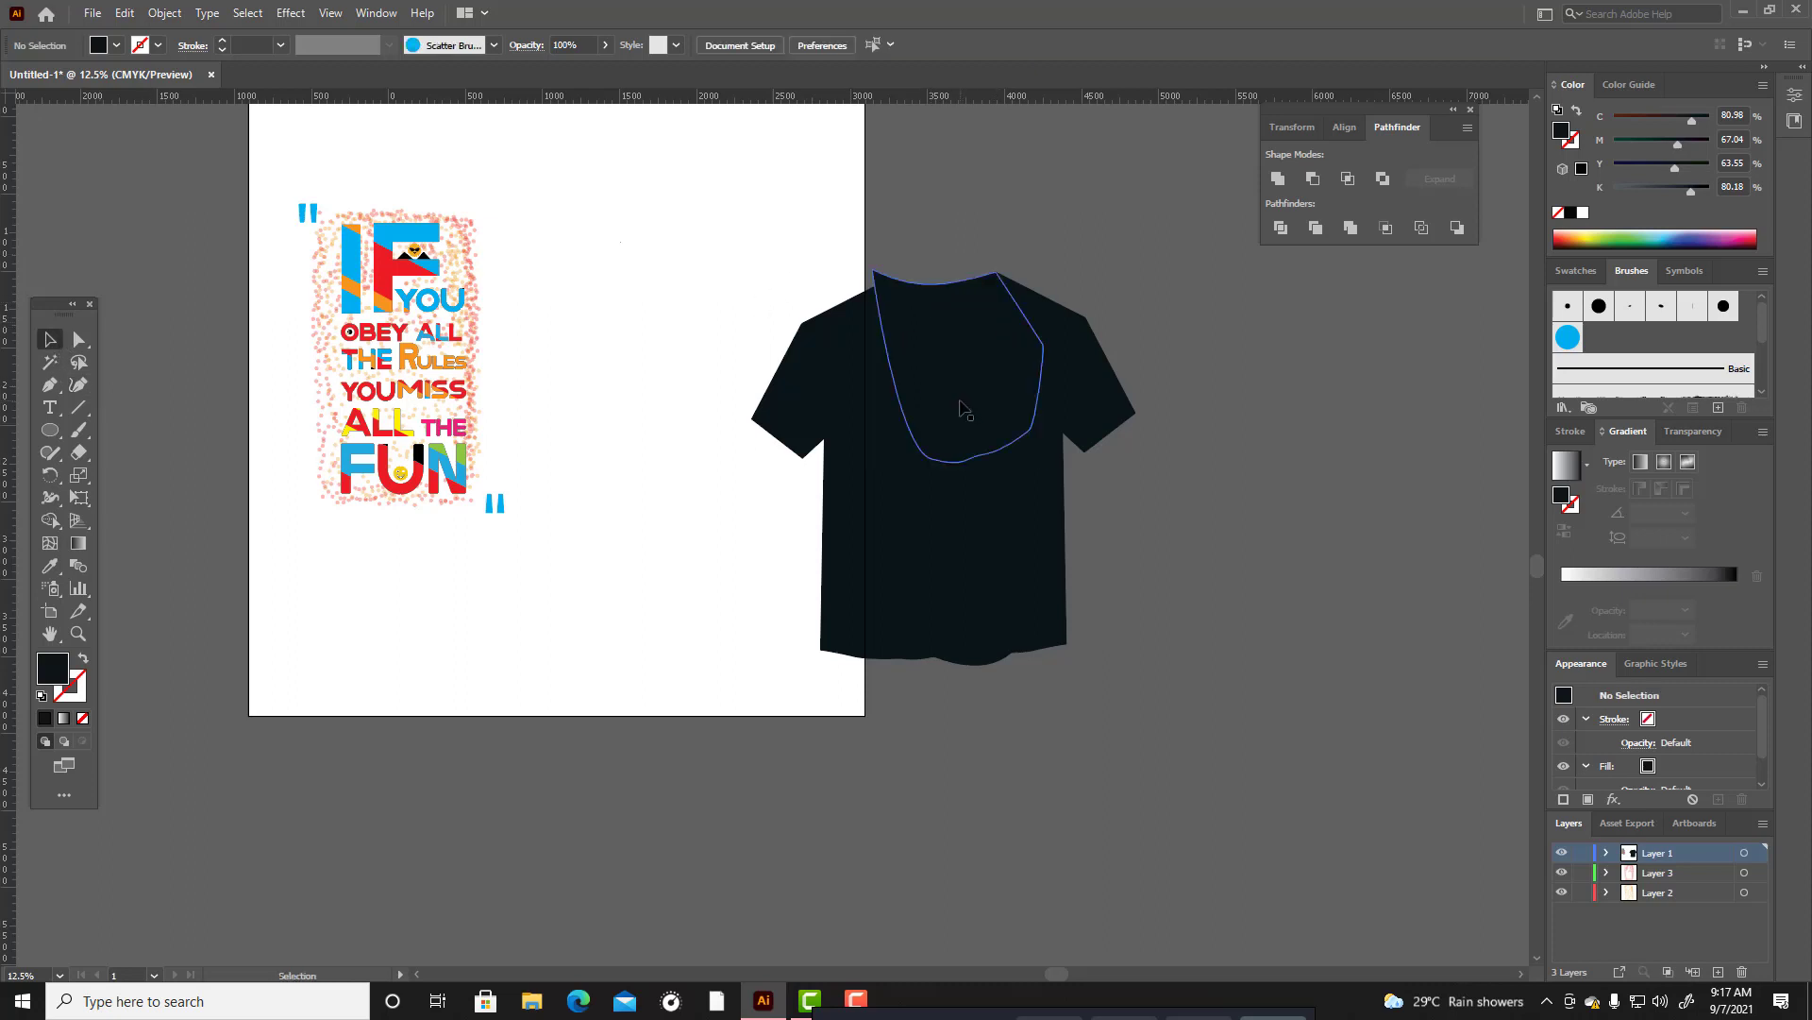
# Send the collar shape behind the T-shirt body.
pyautogui.click(960, 401)
pyautogui.press('a')
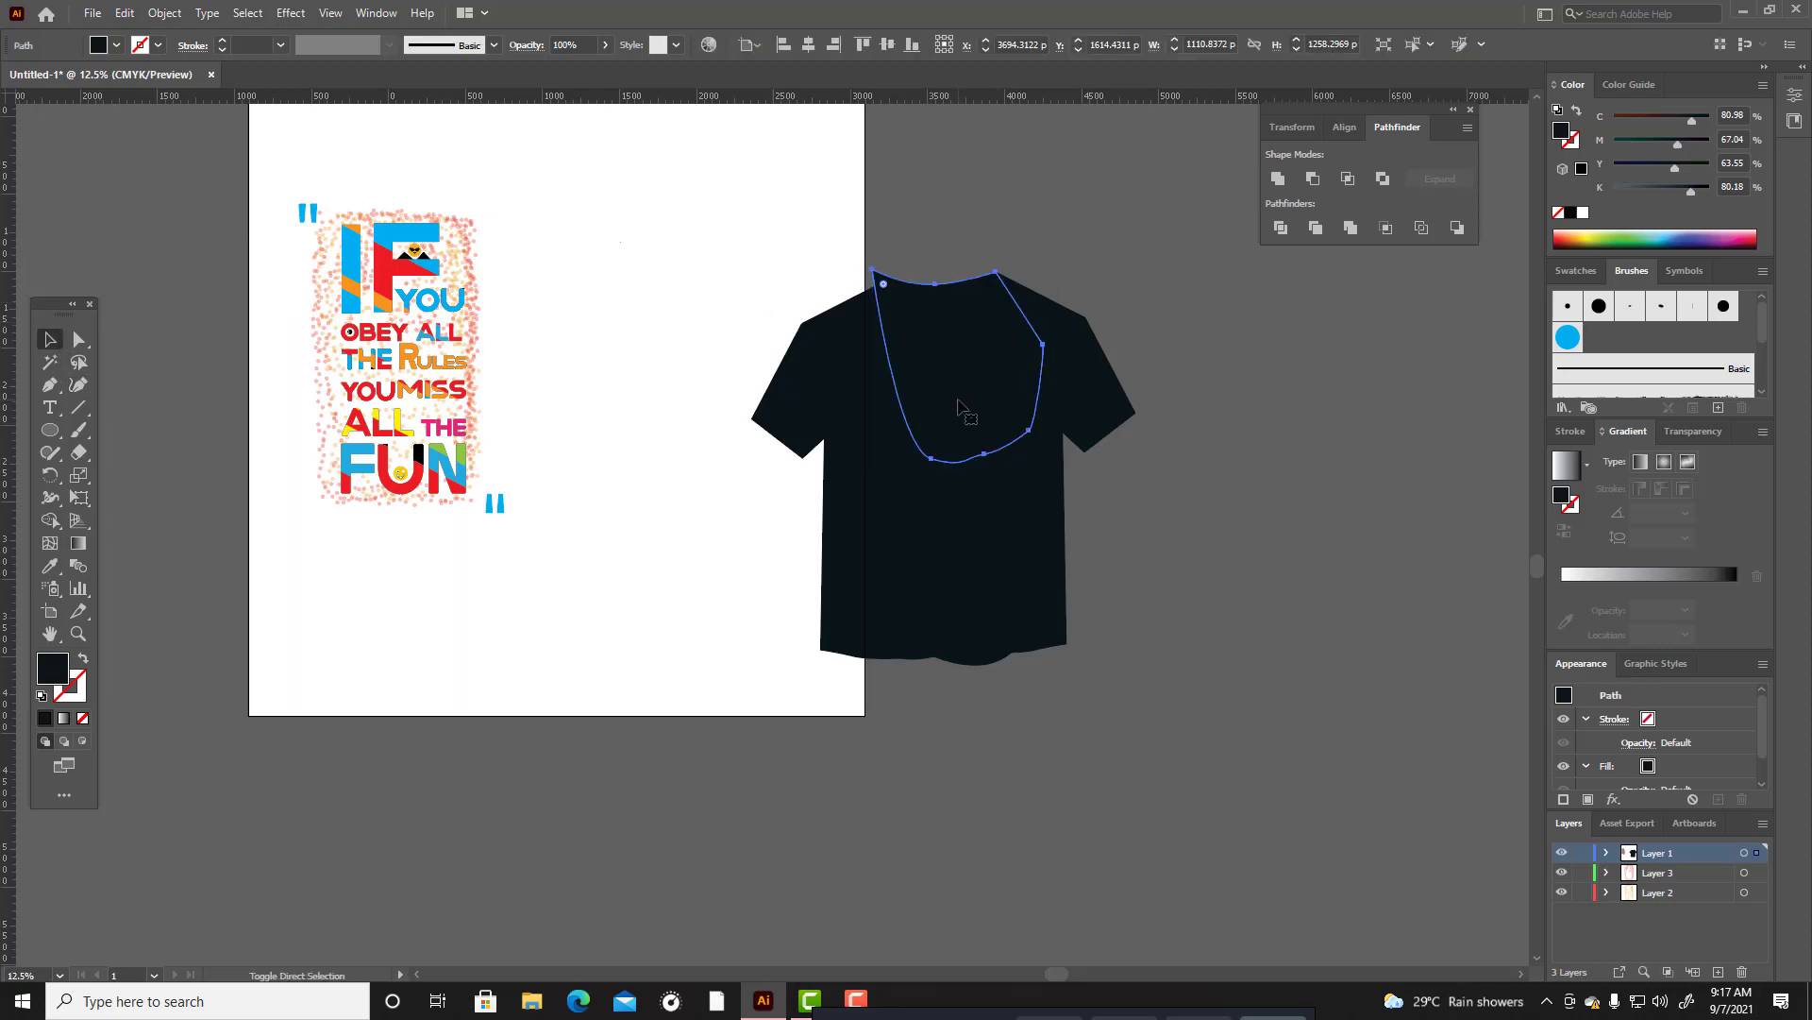
pyautogui.hotkey('ctrl', '[')
pyautogui.click(1324, 455)
# Try to remove the collar sliver protruding at the left neck corner with the Shape Builder tool, and undo it.
pyautogui.moveTo(761, 217); pyautogui.dragTo(1348, 849)
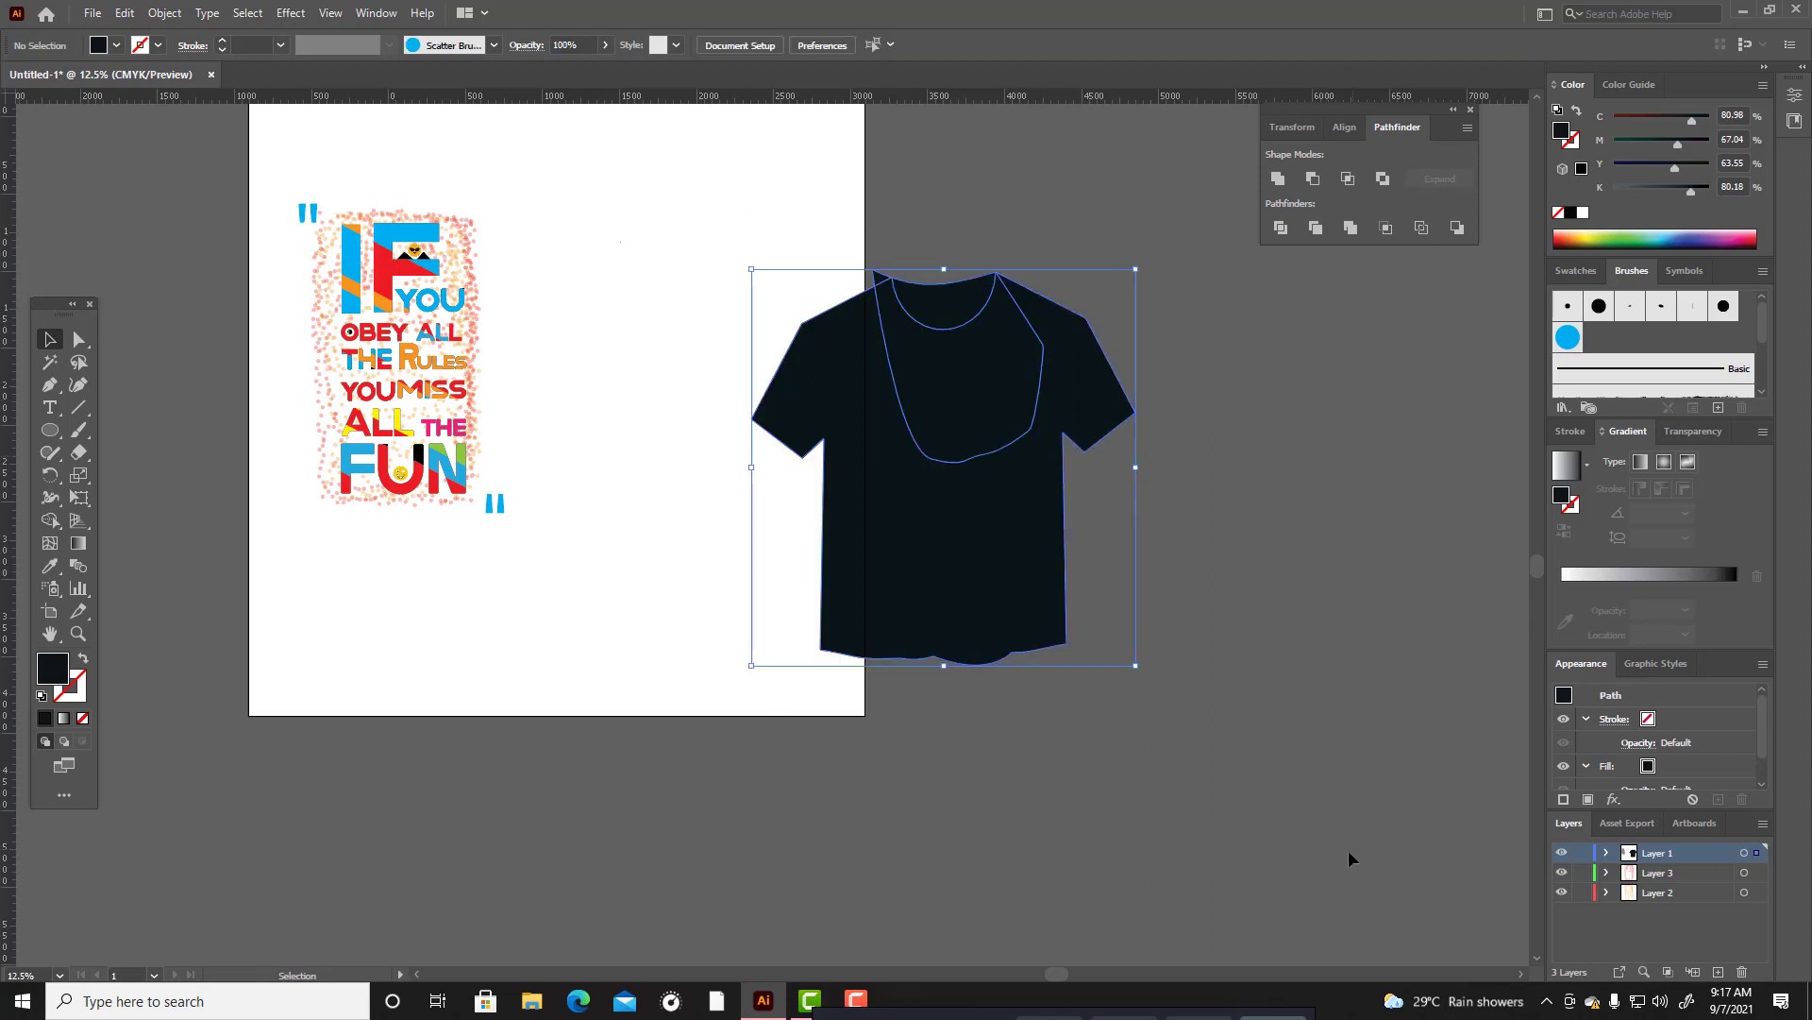
pyautogui.scroll(1, 1101, 562)
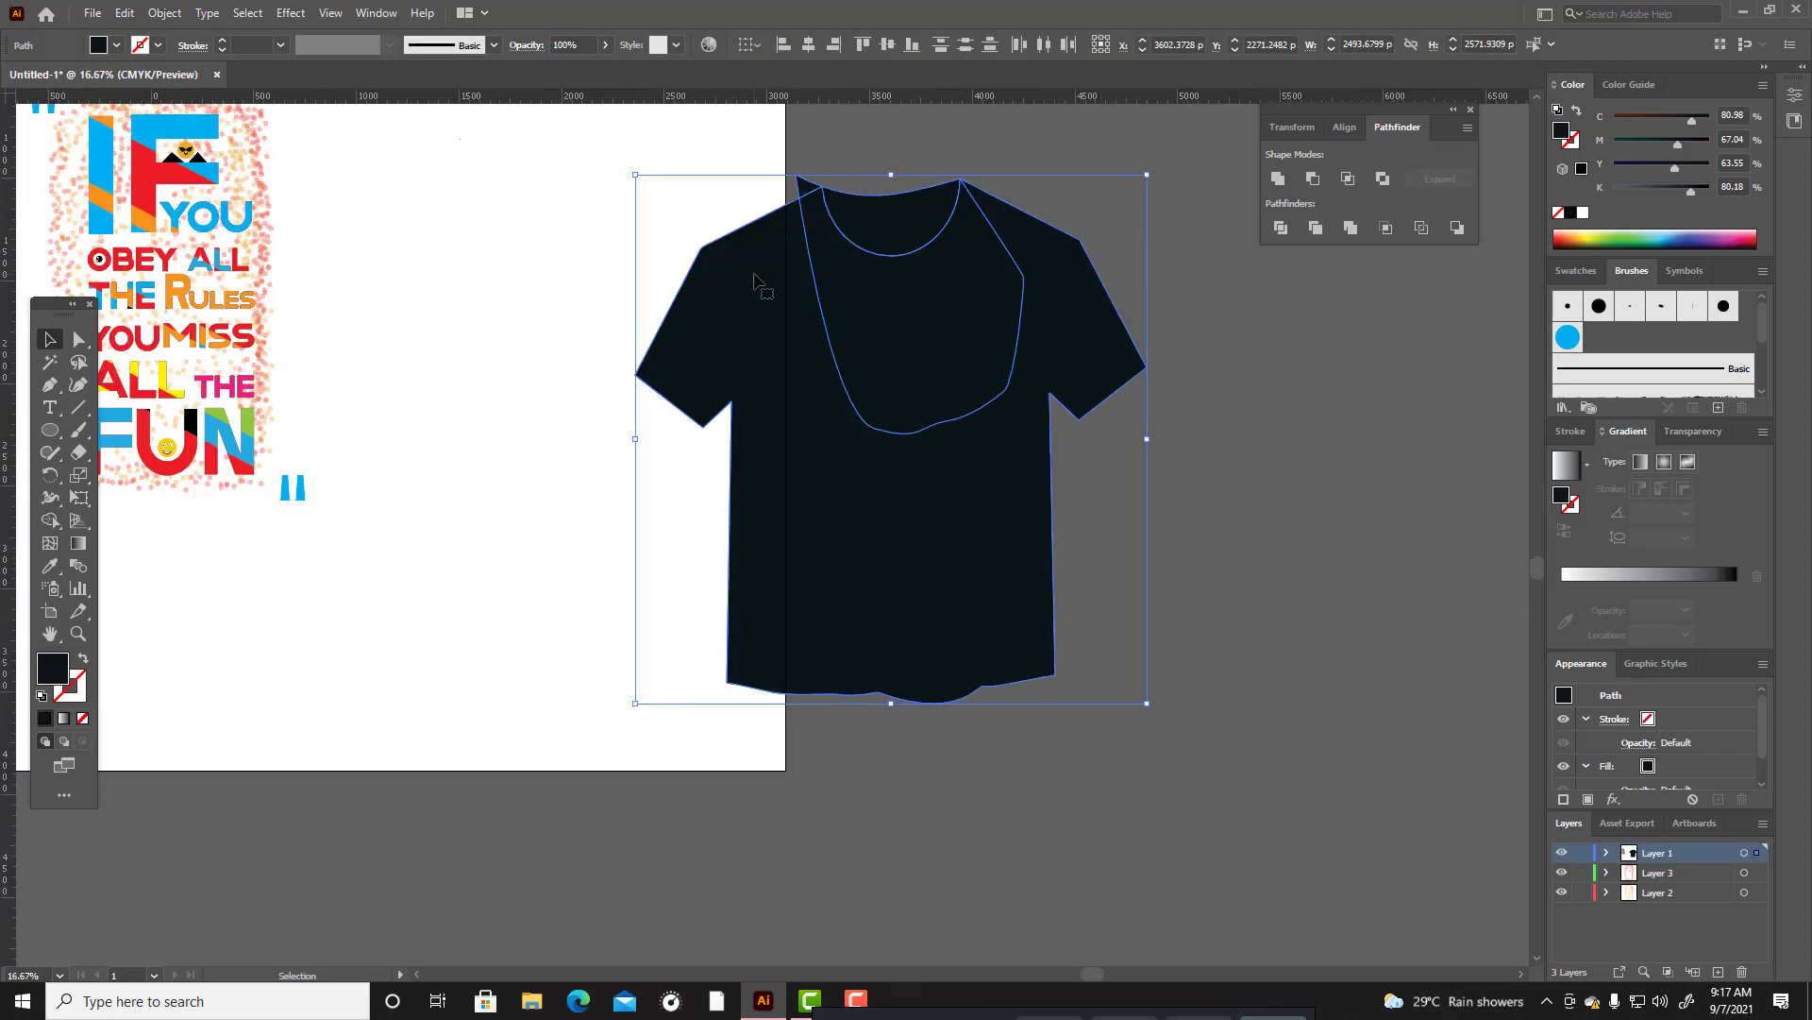
pyautogui.click(47, 524)
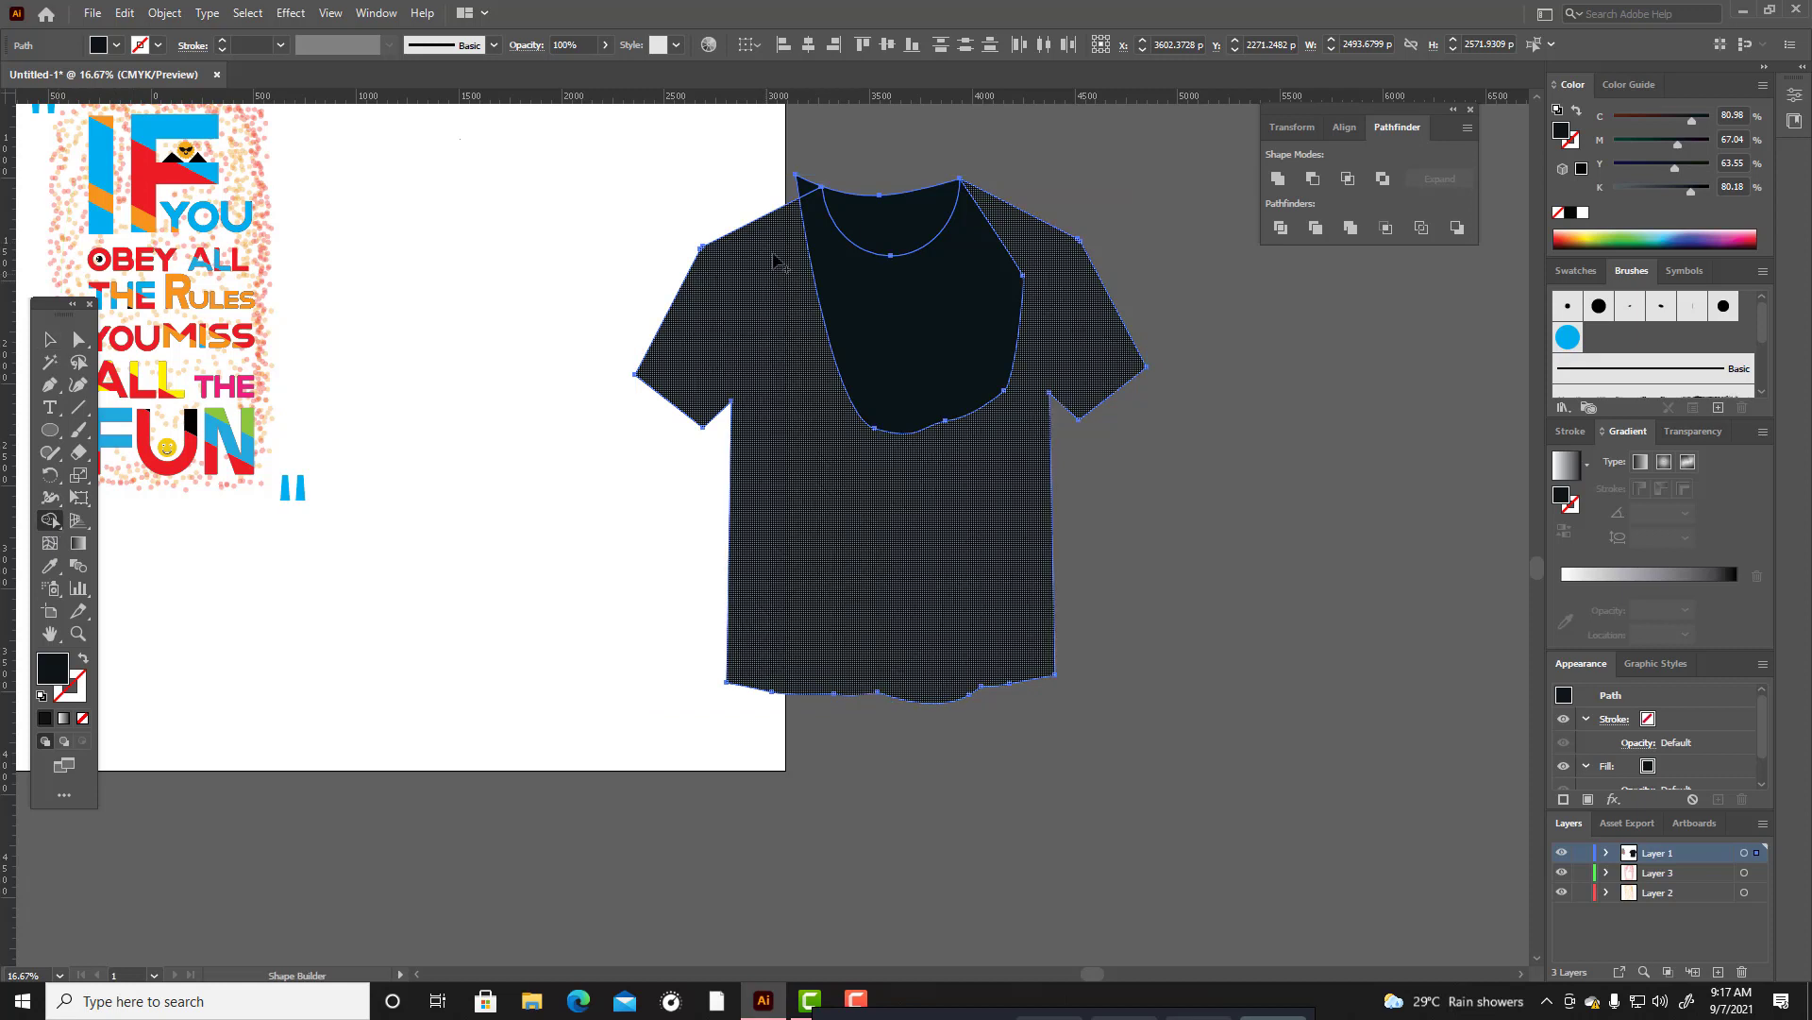
pyautogui.keyDown('alt'); pyautogui.click(807, 189); pyautogui.keyUp('alt')
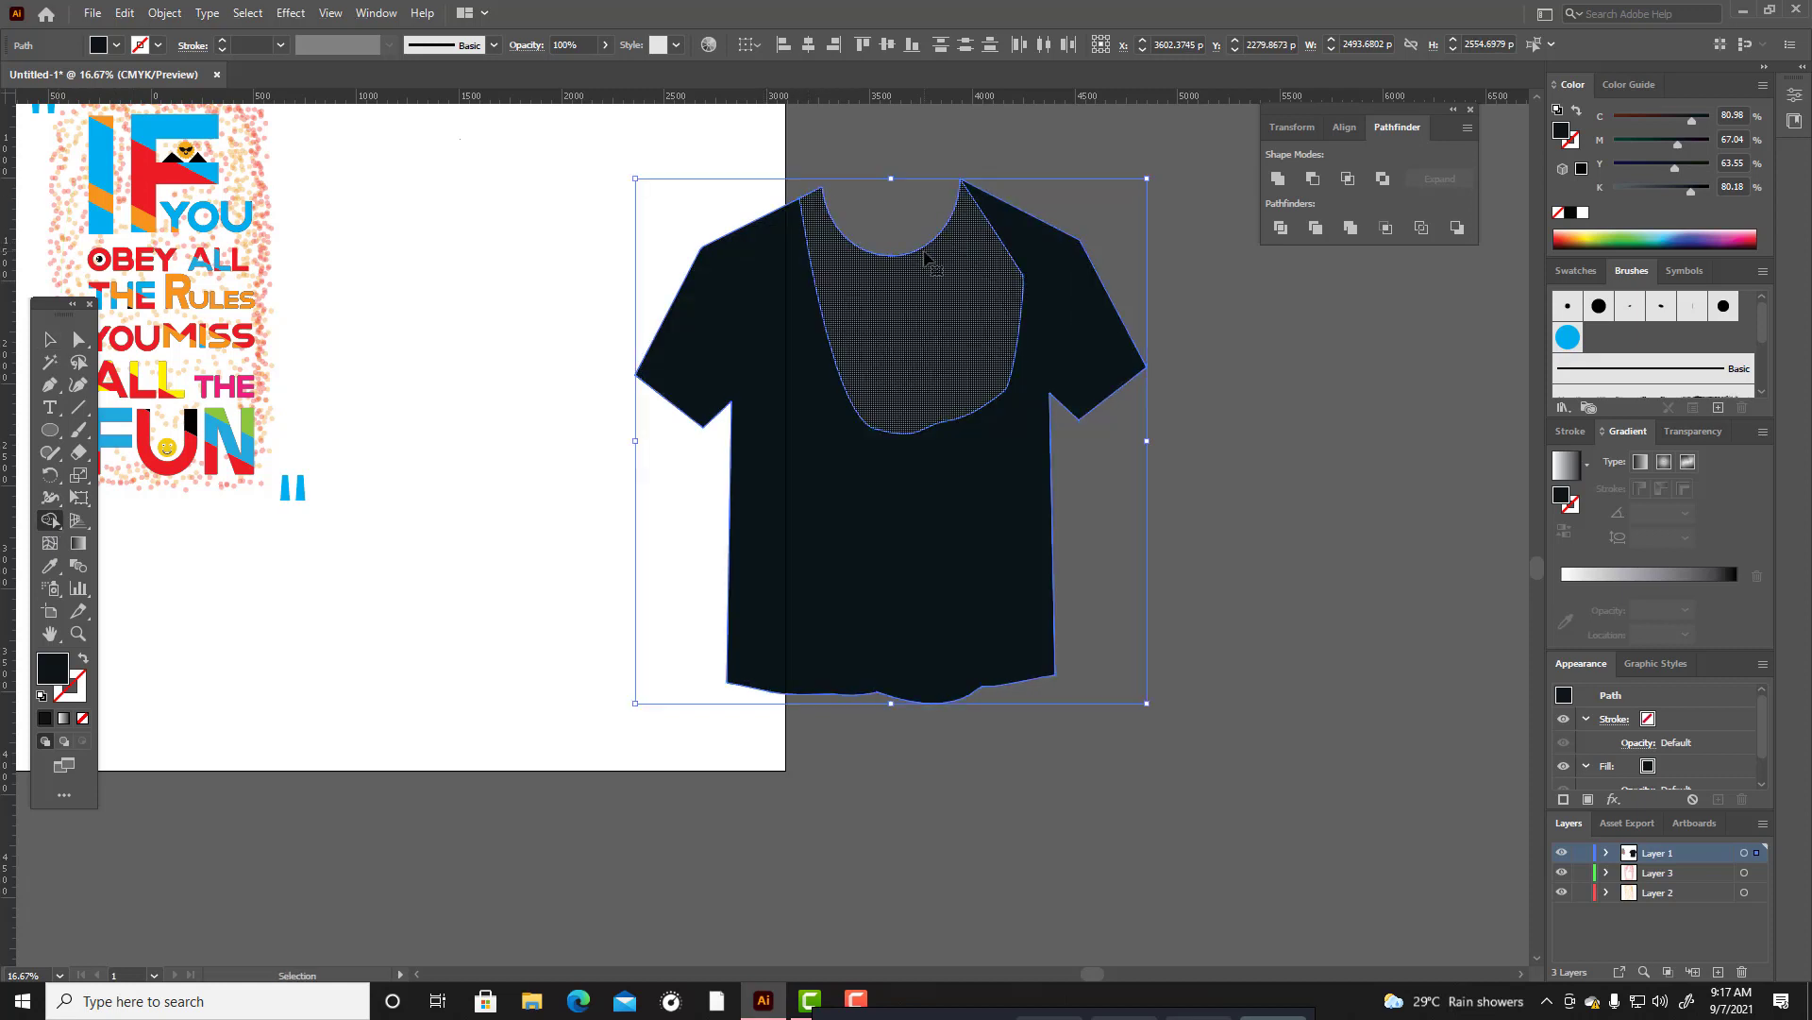
pyautogui.hotkey('ctrl', 'z')
# Nudge the T-shirt's left neck corner point slightly outward to the collar's upper edge with the Curvature tool.
pyautogui.click(79, 384)
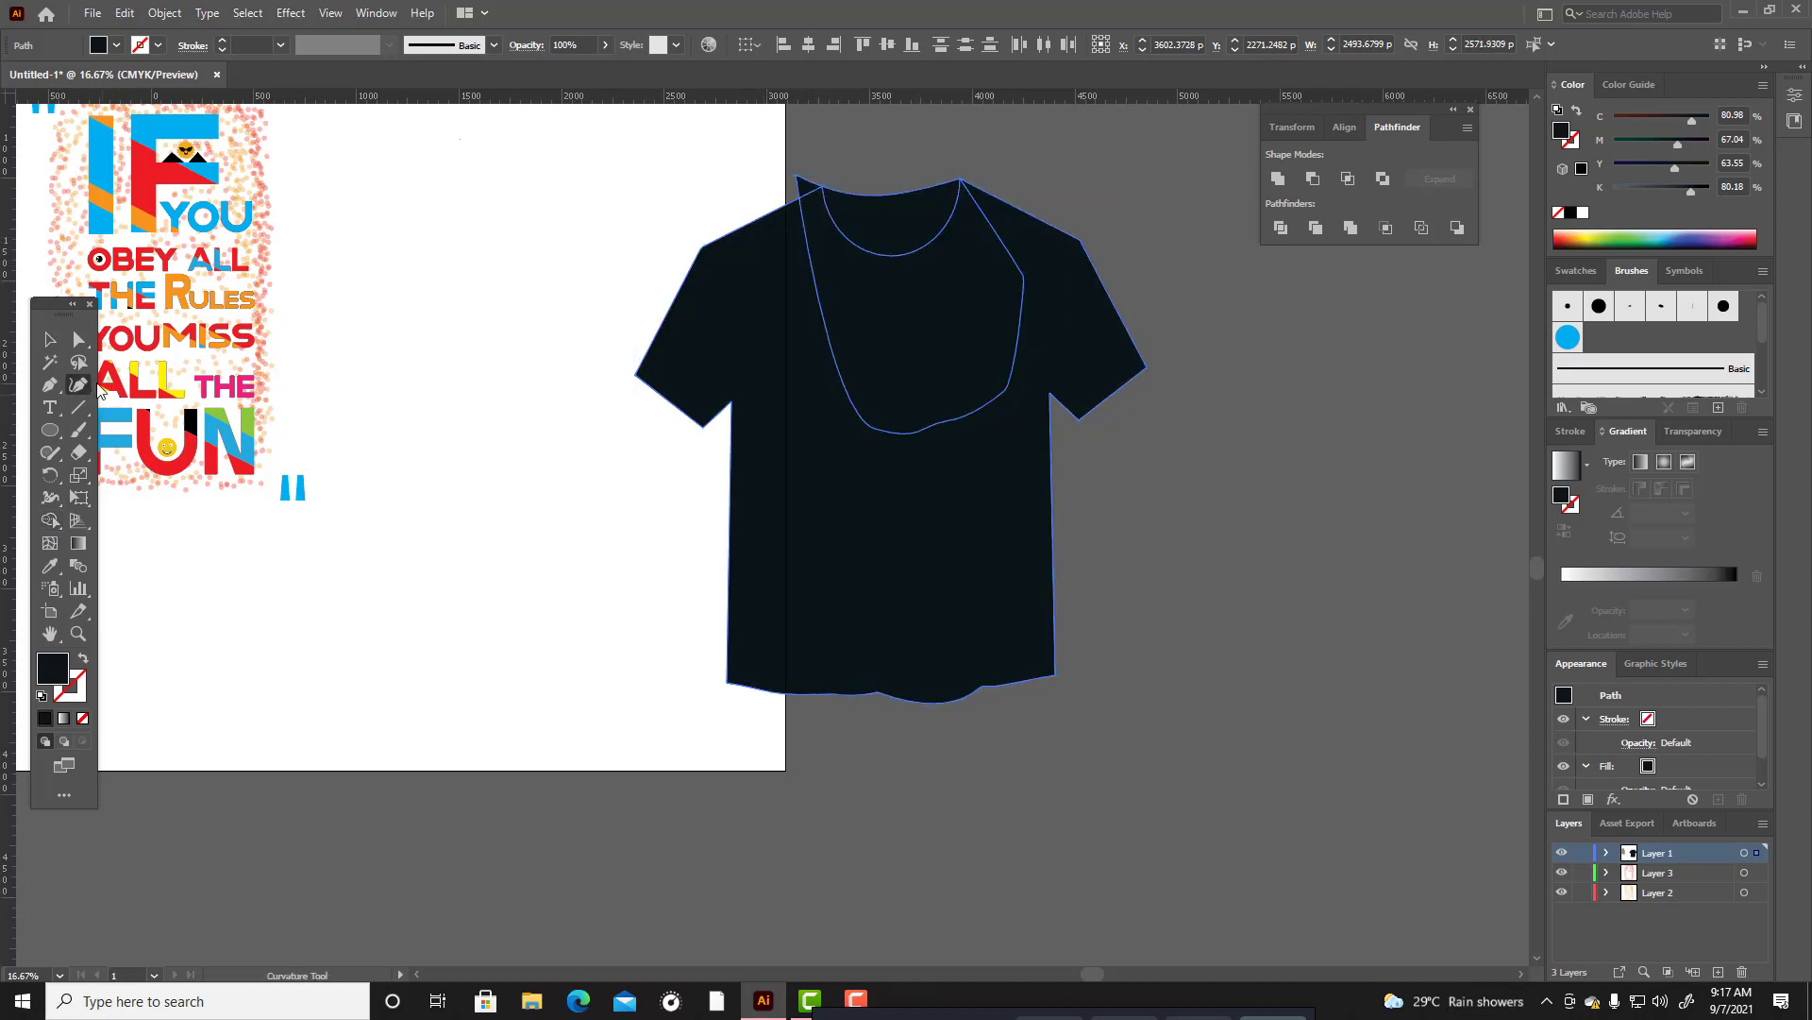
pyautogui.scroll(2, 802, 189)
pyautogui.scroll(1, 809, 189)
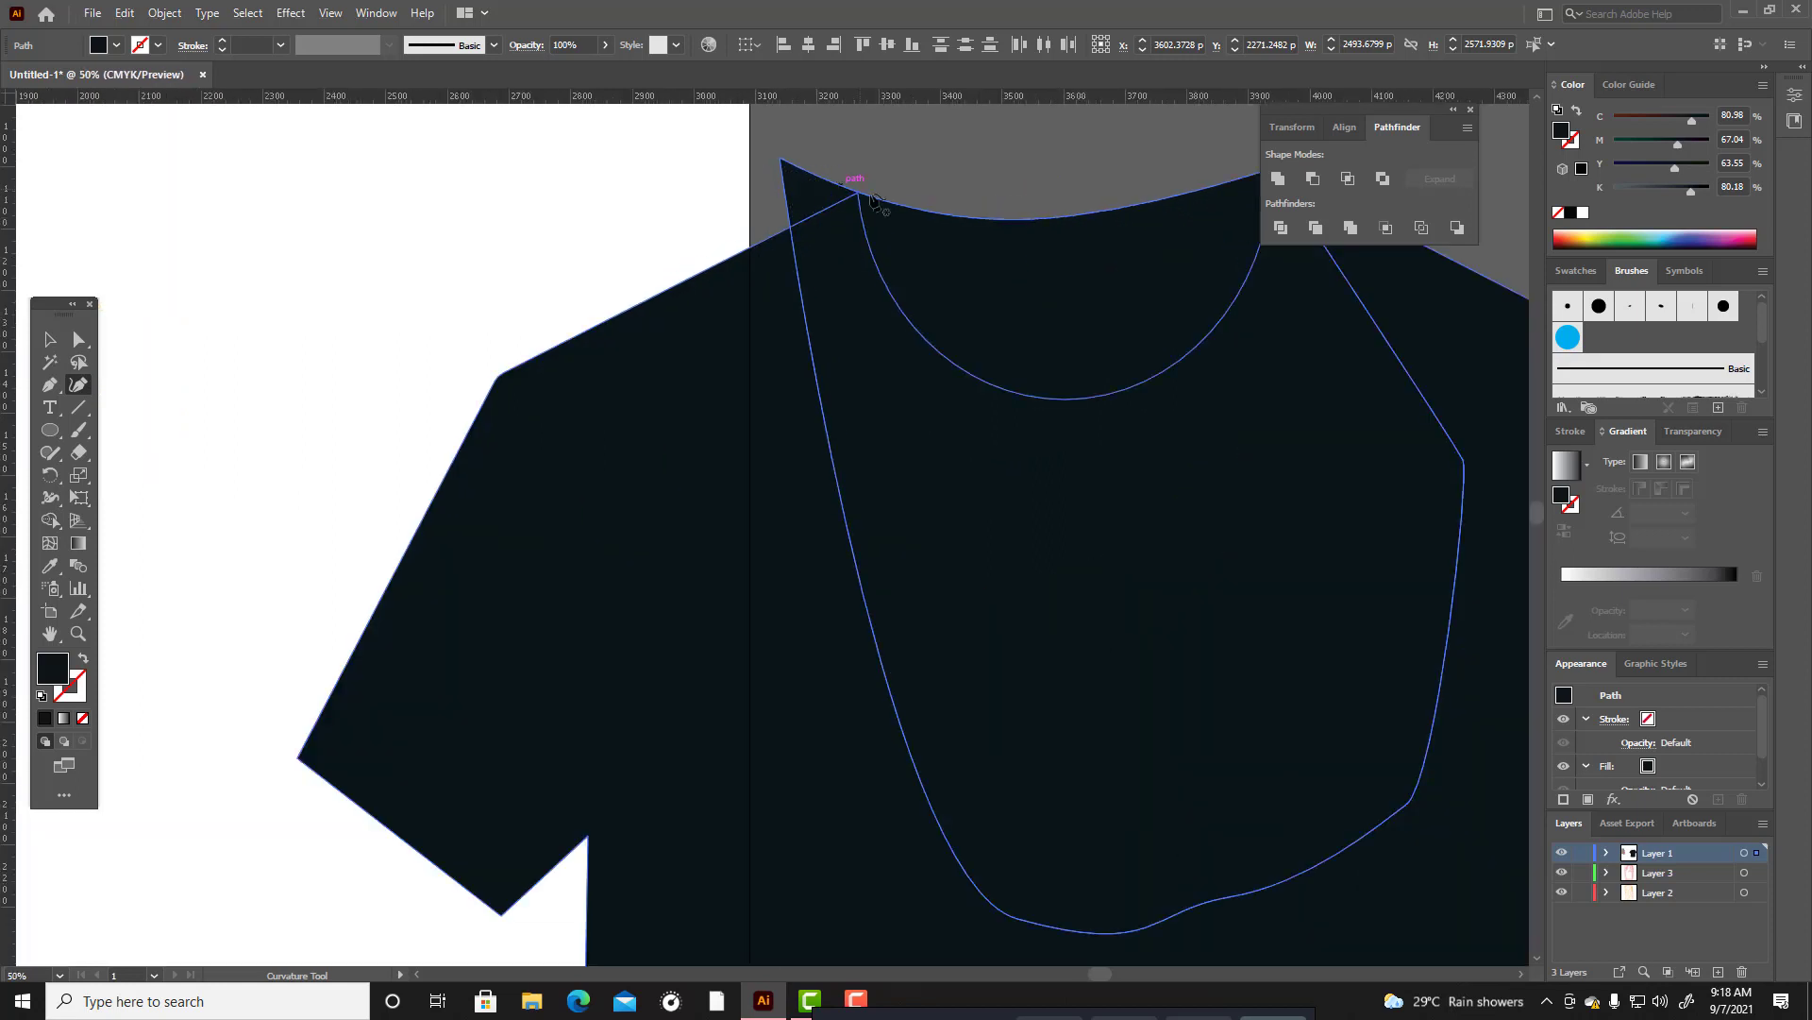
pyautogui.click(859, 195)
pyautogui.moveTo(862, 196); pyautogui.dragTo(867, 189)
pyautogui.press('v')
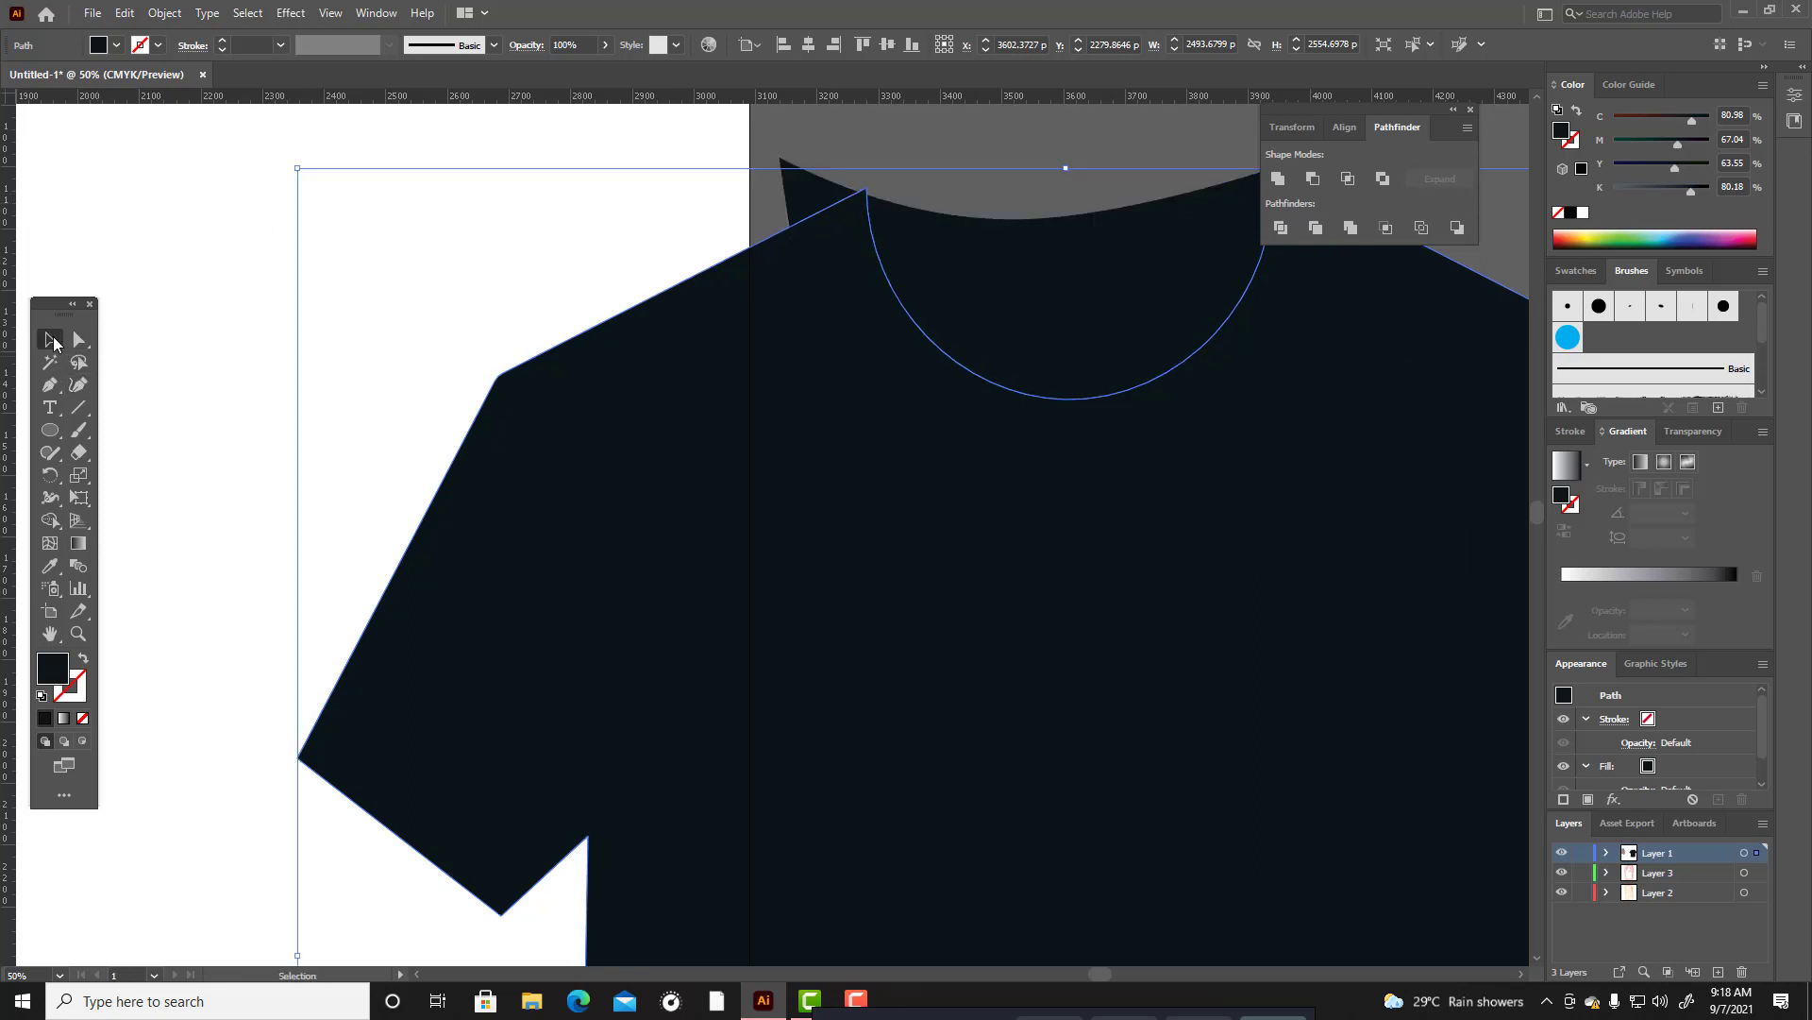
# Select the collar and T-shirt body together and remove the collar sliver outside the left shoulder with the Shape Builder tool.
pyautogui.click(1064, 171)
pyautogui.click(1078, 281)
pyautogui.keyDown('shift'); pyautogui.click(665, 433); pyautogui.keyUp('shift')
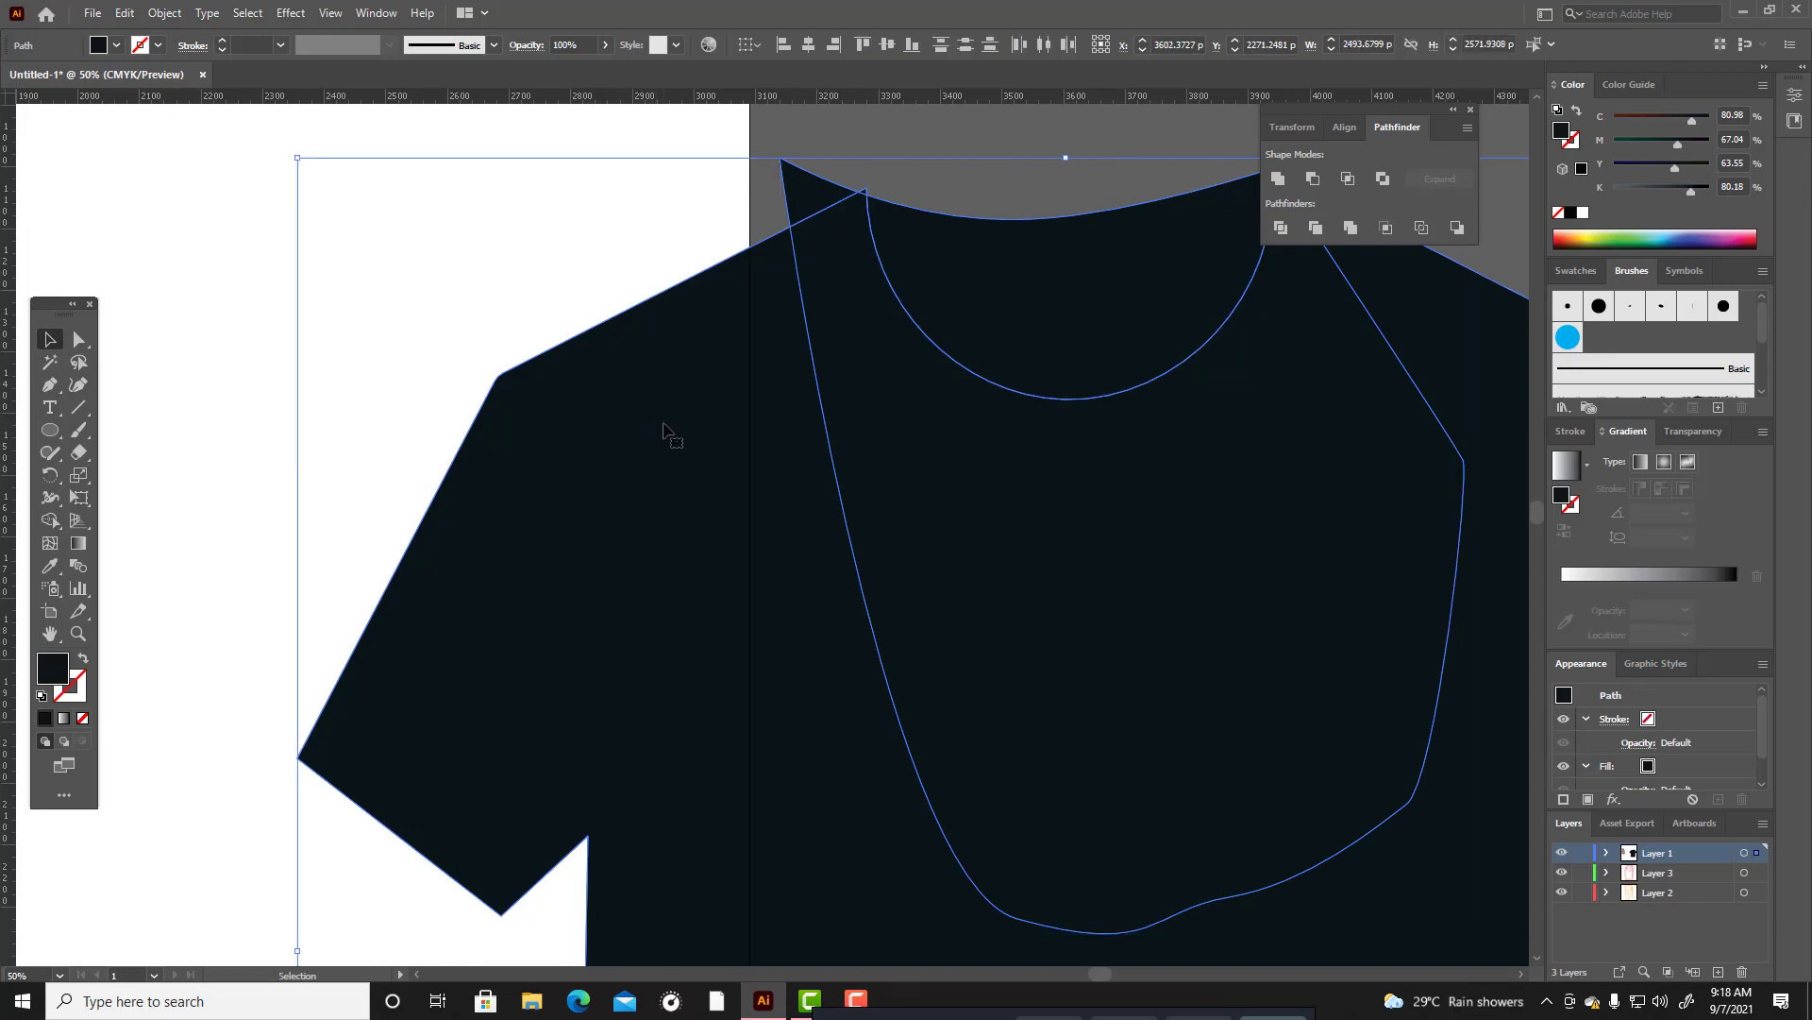
pyautogui.click(50, 521)
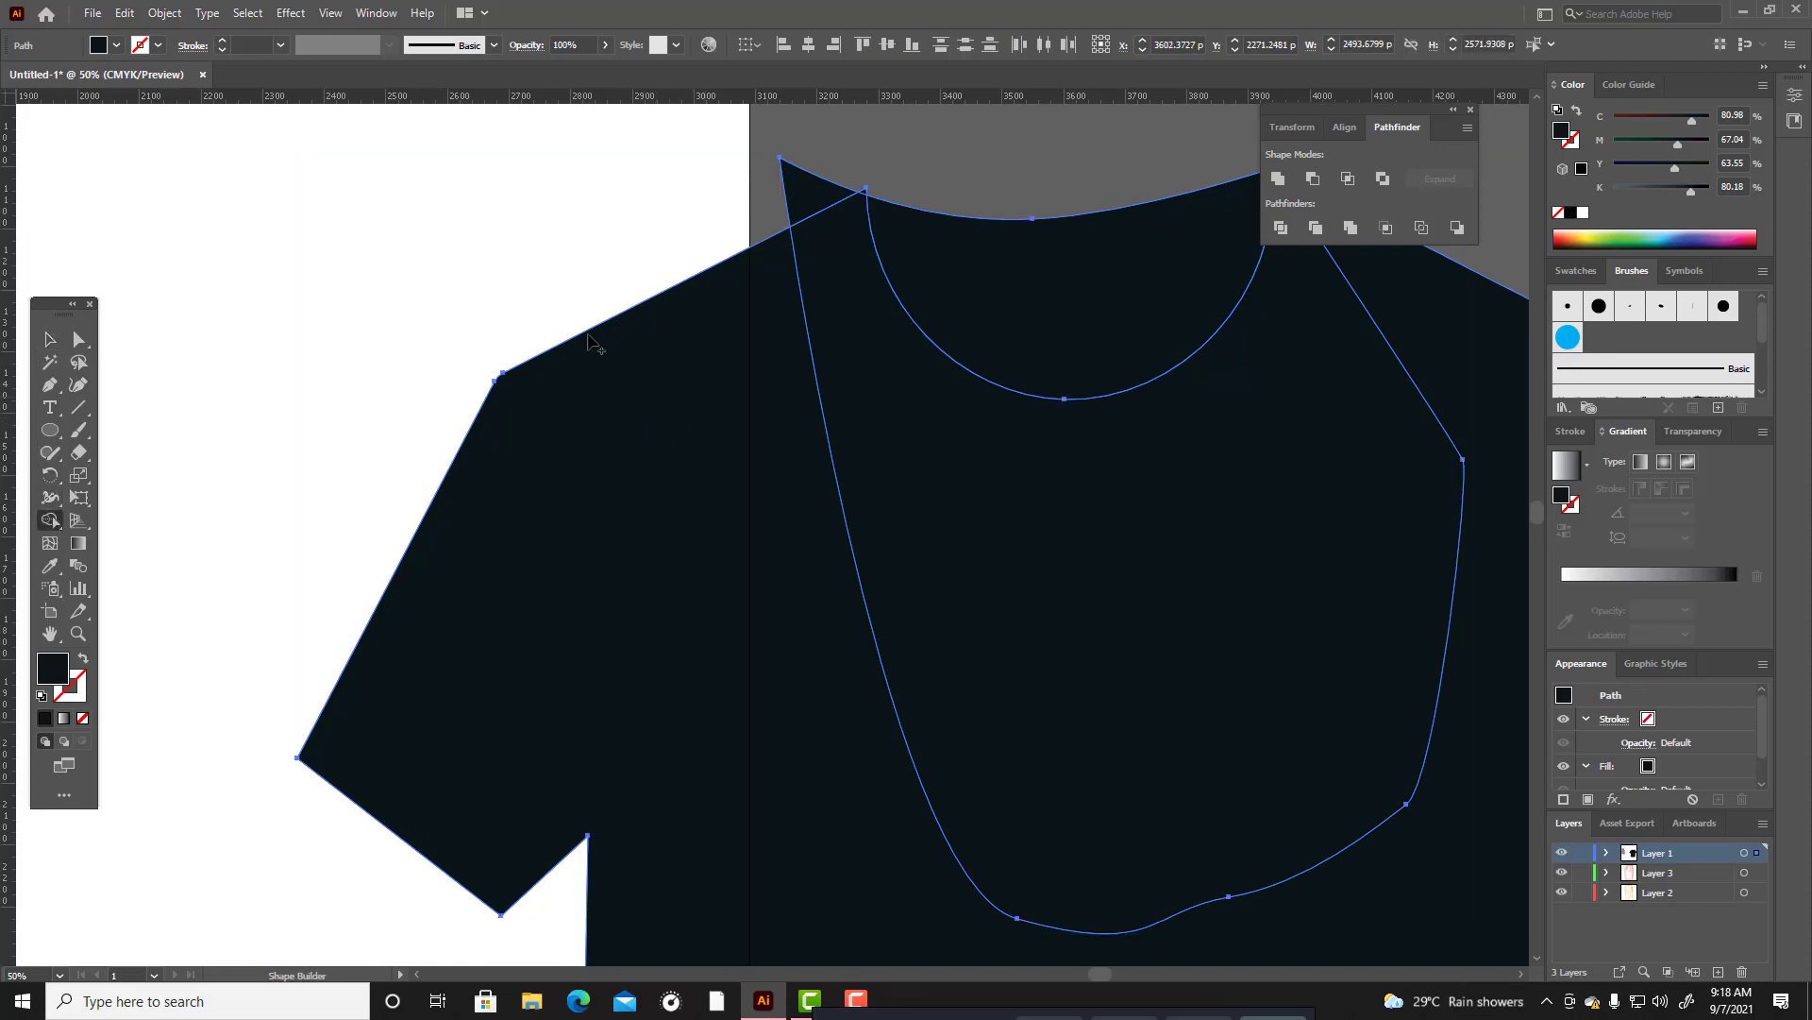
pyautogui.keyDown('alt'); pyautogui.click(803, 200); pyautogui.keyUp('alt')
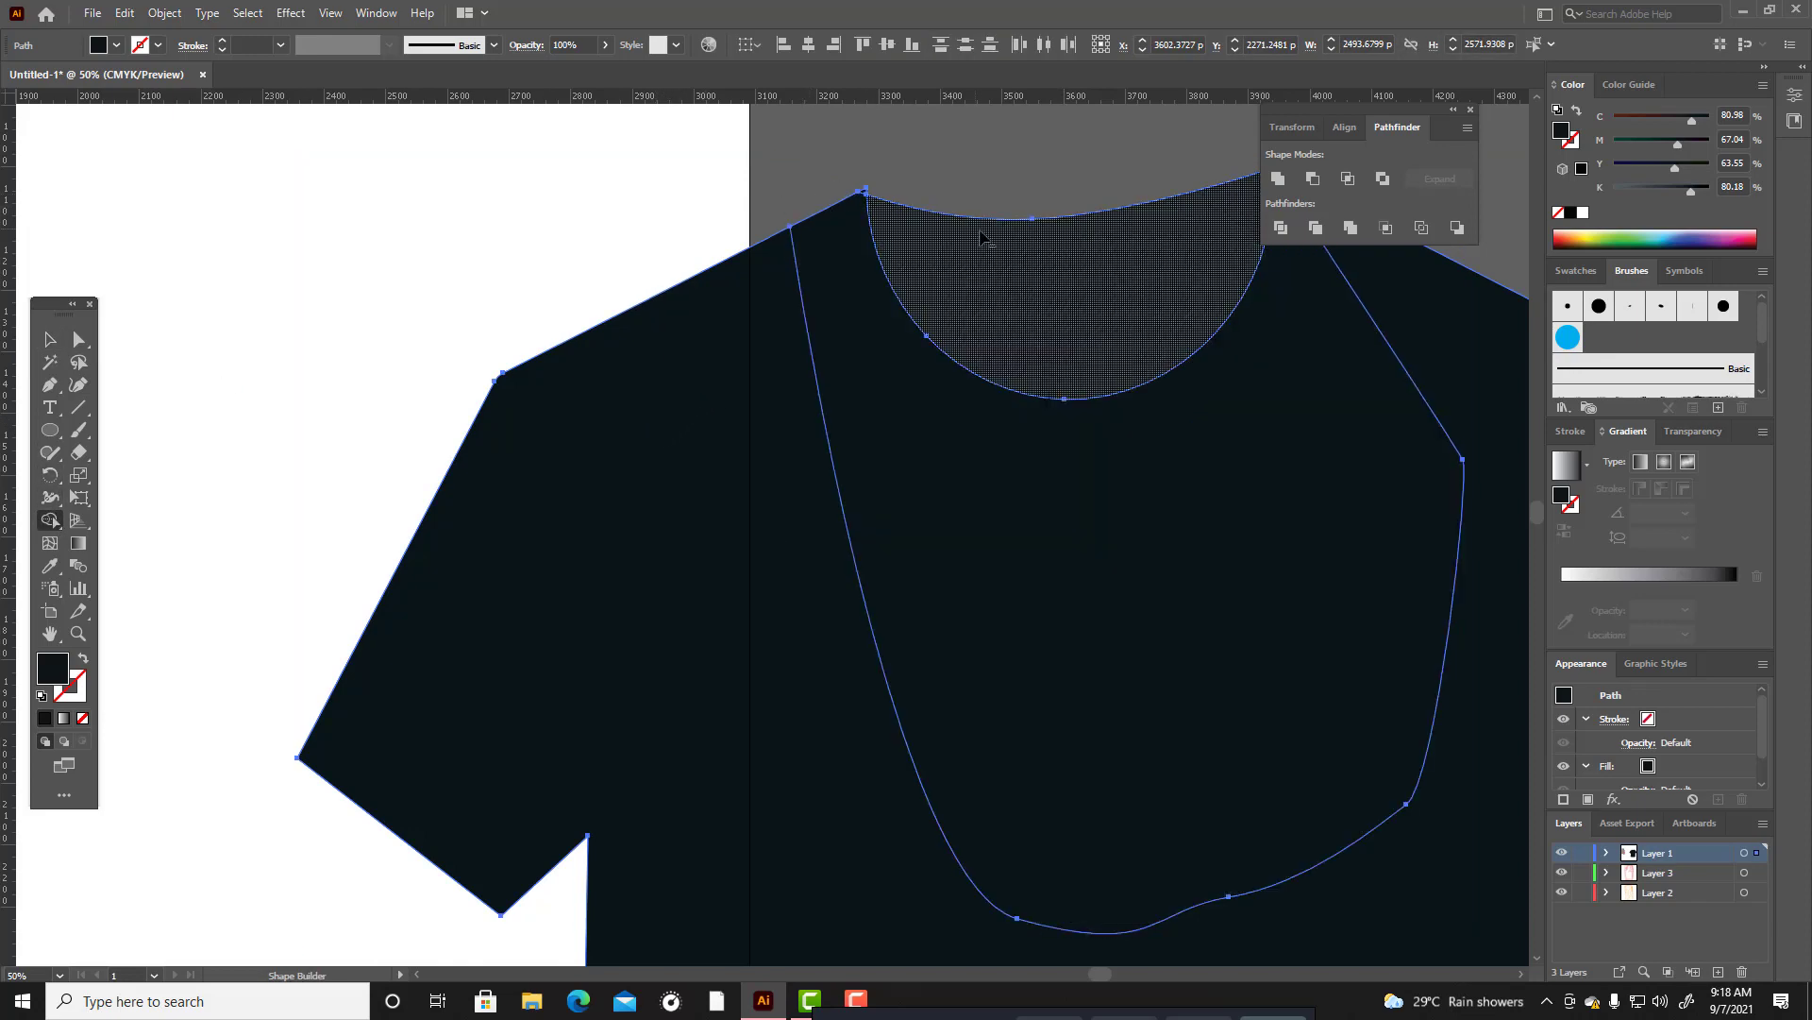
# Merge the chest regions overlapping the collar shape into the T-shirt body with the Shape Builder tool, and deselect everything.
pyautogui.scroll(2, 1309, 500)
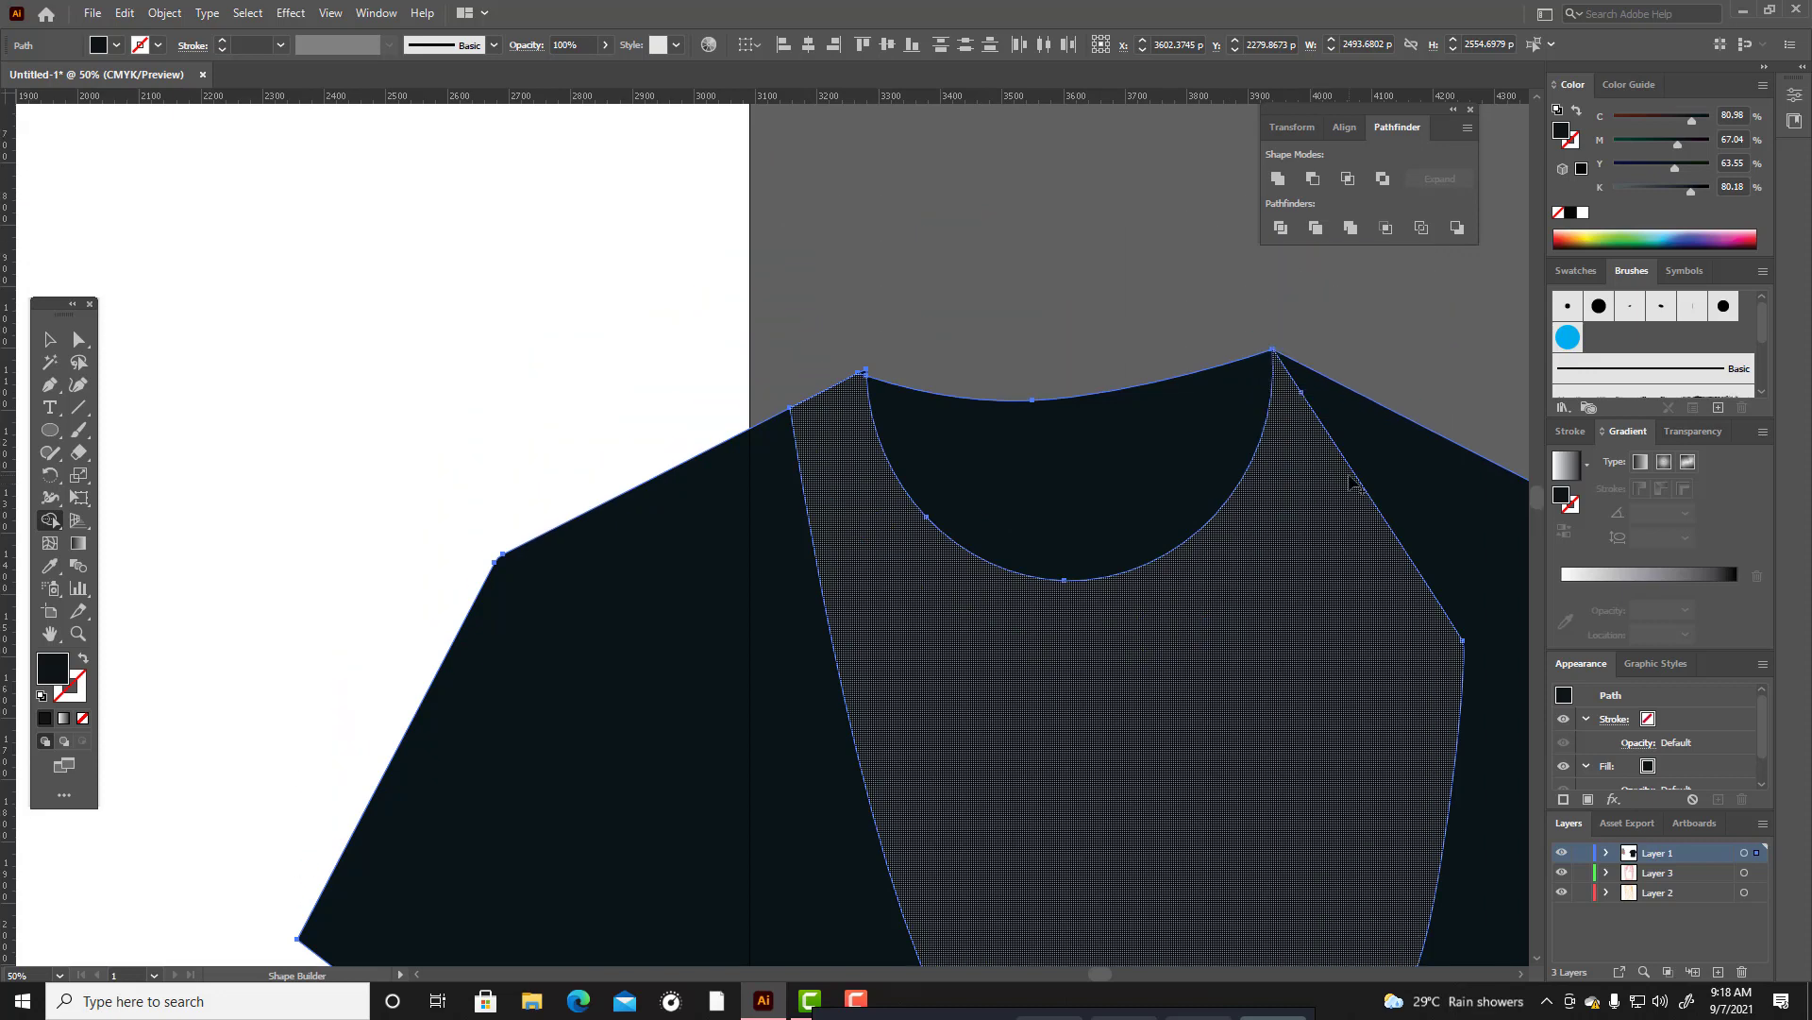
pyautogui.scroll(-1, 1352, 483)
pyautogui.moveTo(1397, 446)
pyautogui.mouseDown()
pyautogui.moveTo(956, 821)
pyautogui.moveTo(963, 751)
pyautogui.mouseUp()
pyautogui.scroll(-1, 962, 750)
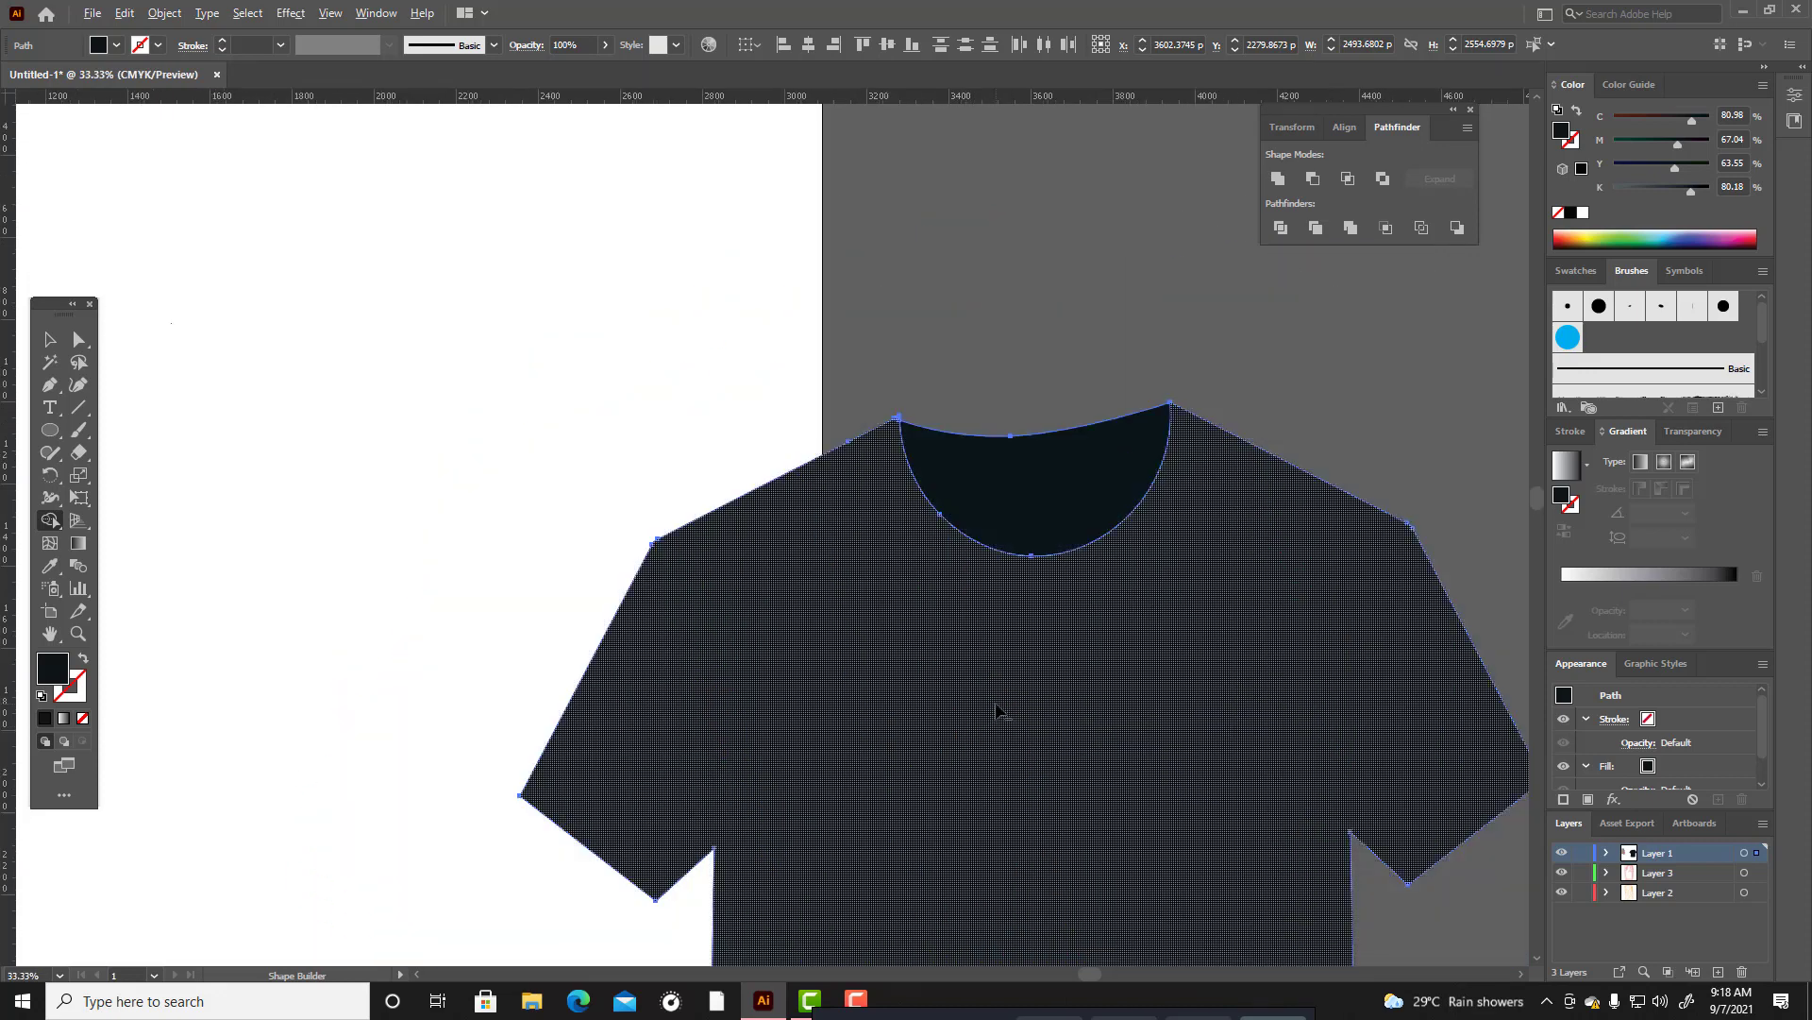
pyautogui.click(50, 339)
pyautogui.click(920, 335)
pyautogui.scroll(-2, 1038, 349)
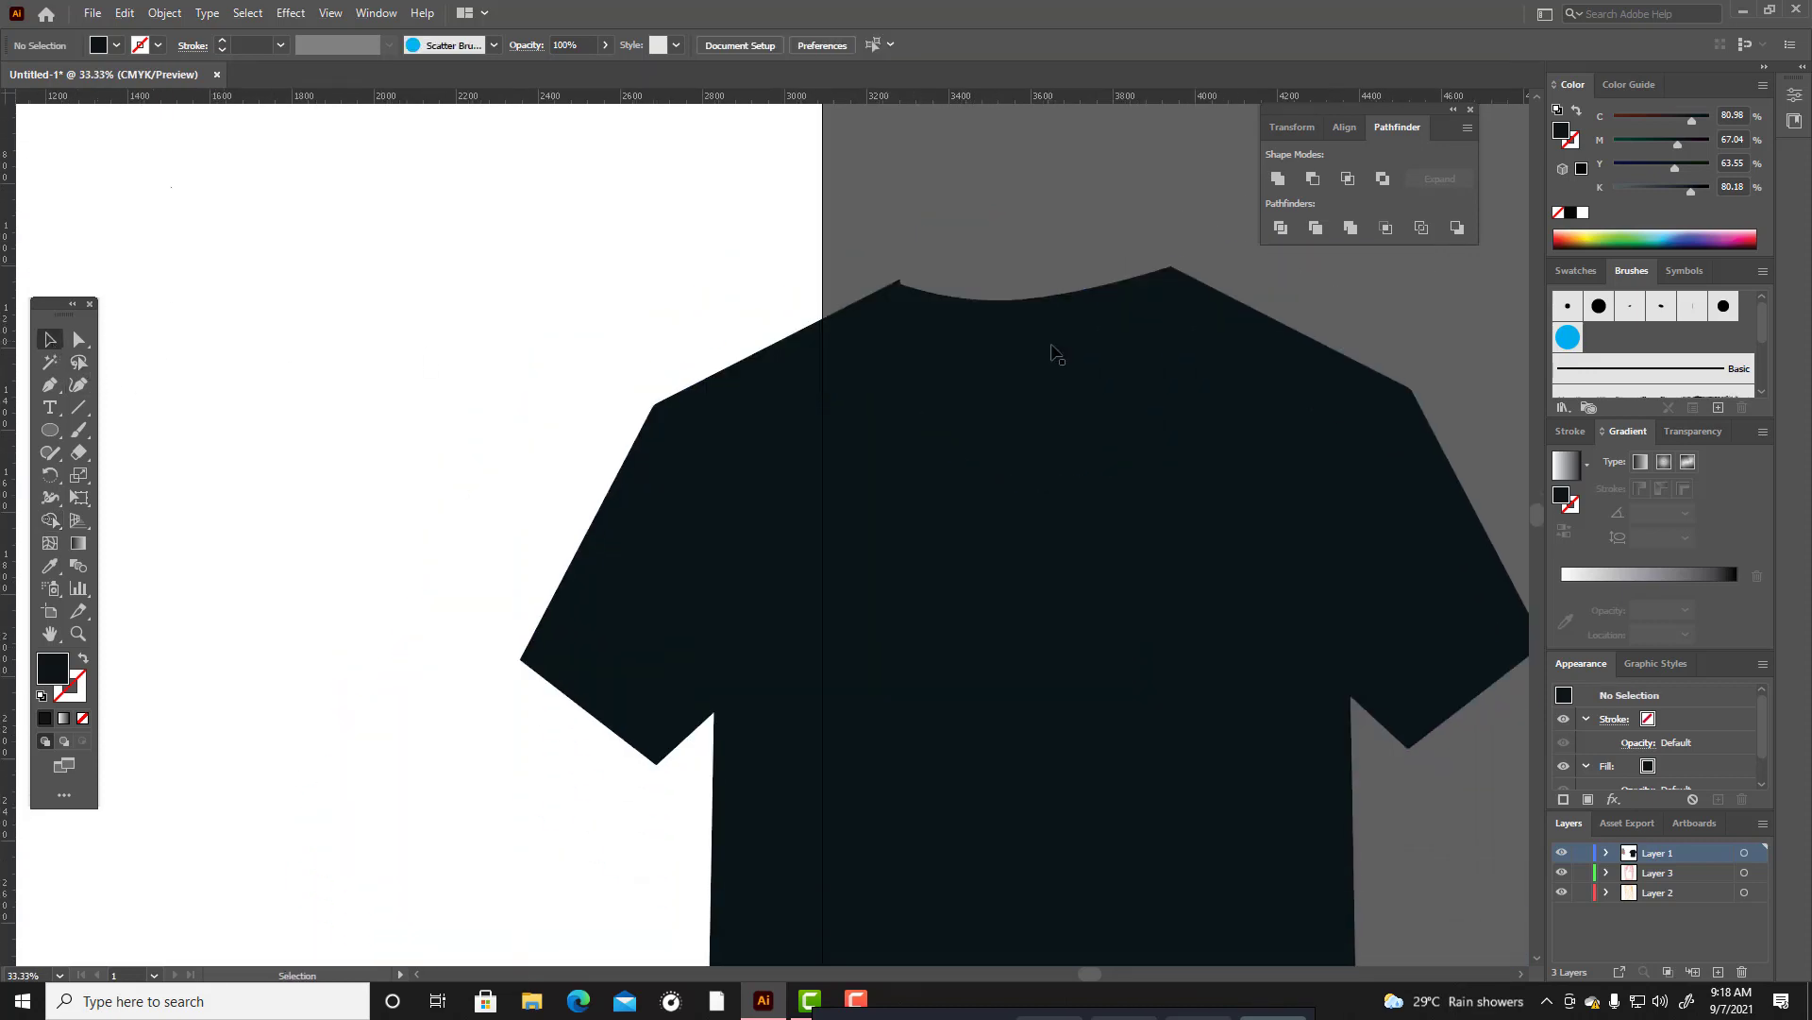
# Move the collar shape's left corner point up toward the T-shirt's left neck corner with the Curvature tool.
pyautogui.click(1023, 352)
pyautogui.scroll(2, 1017, 351)
pyautogui.scroll(2, 1017, 350)
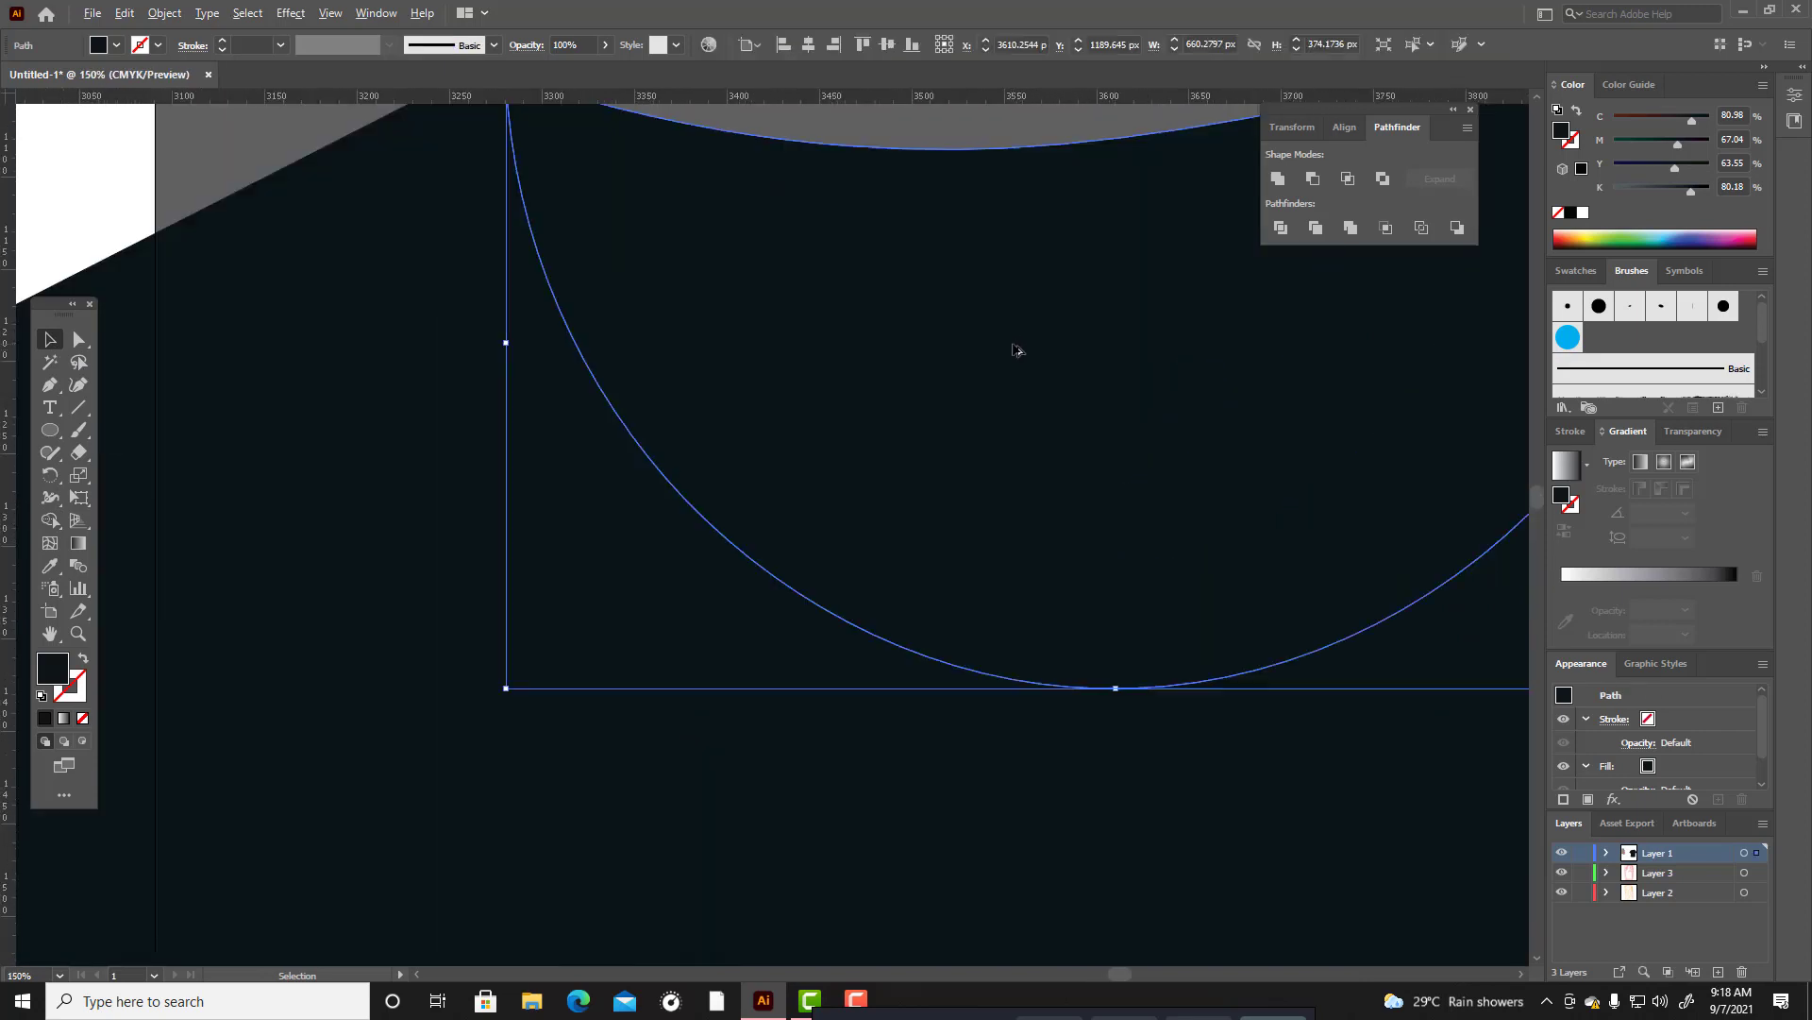
pyautogui.click(79, 384)
pyautogui.moveTo(506, 257); pyautogui.dragTo(505, 239)
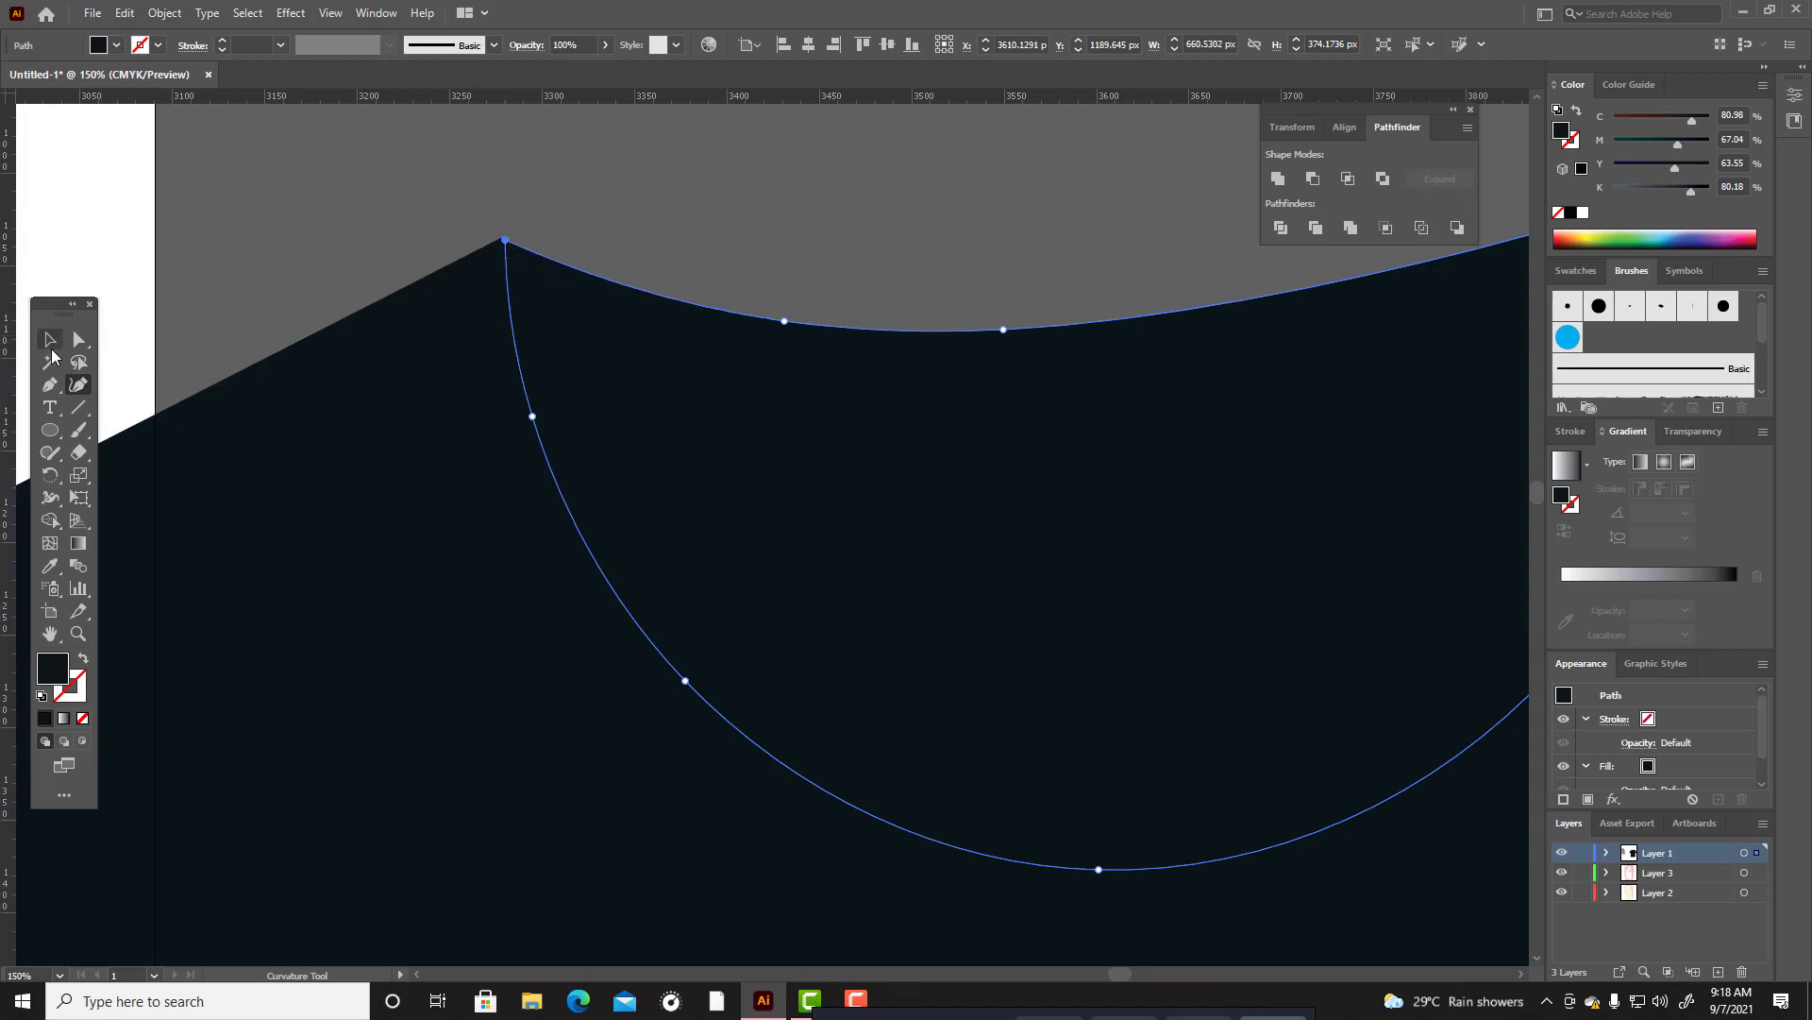
pyautogui.press('v')
pyautogui.click(768, 134)
pyautogui.click(573, 276)
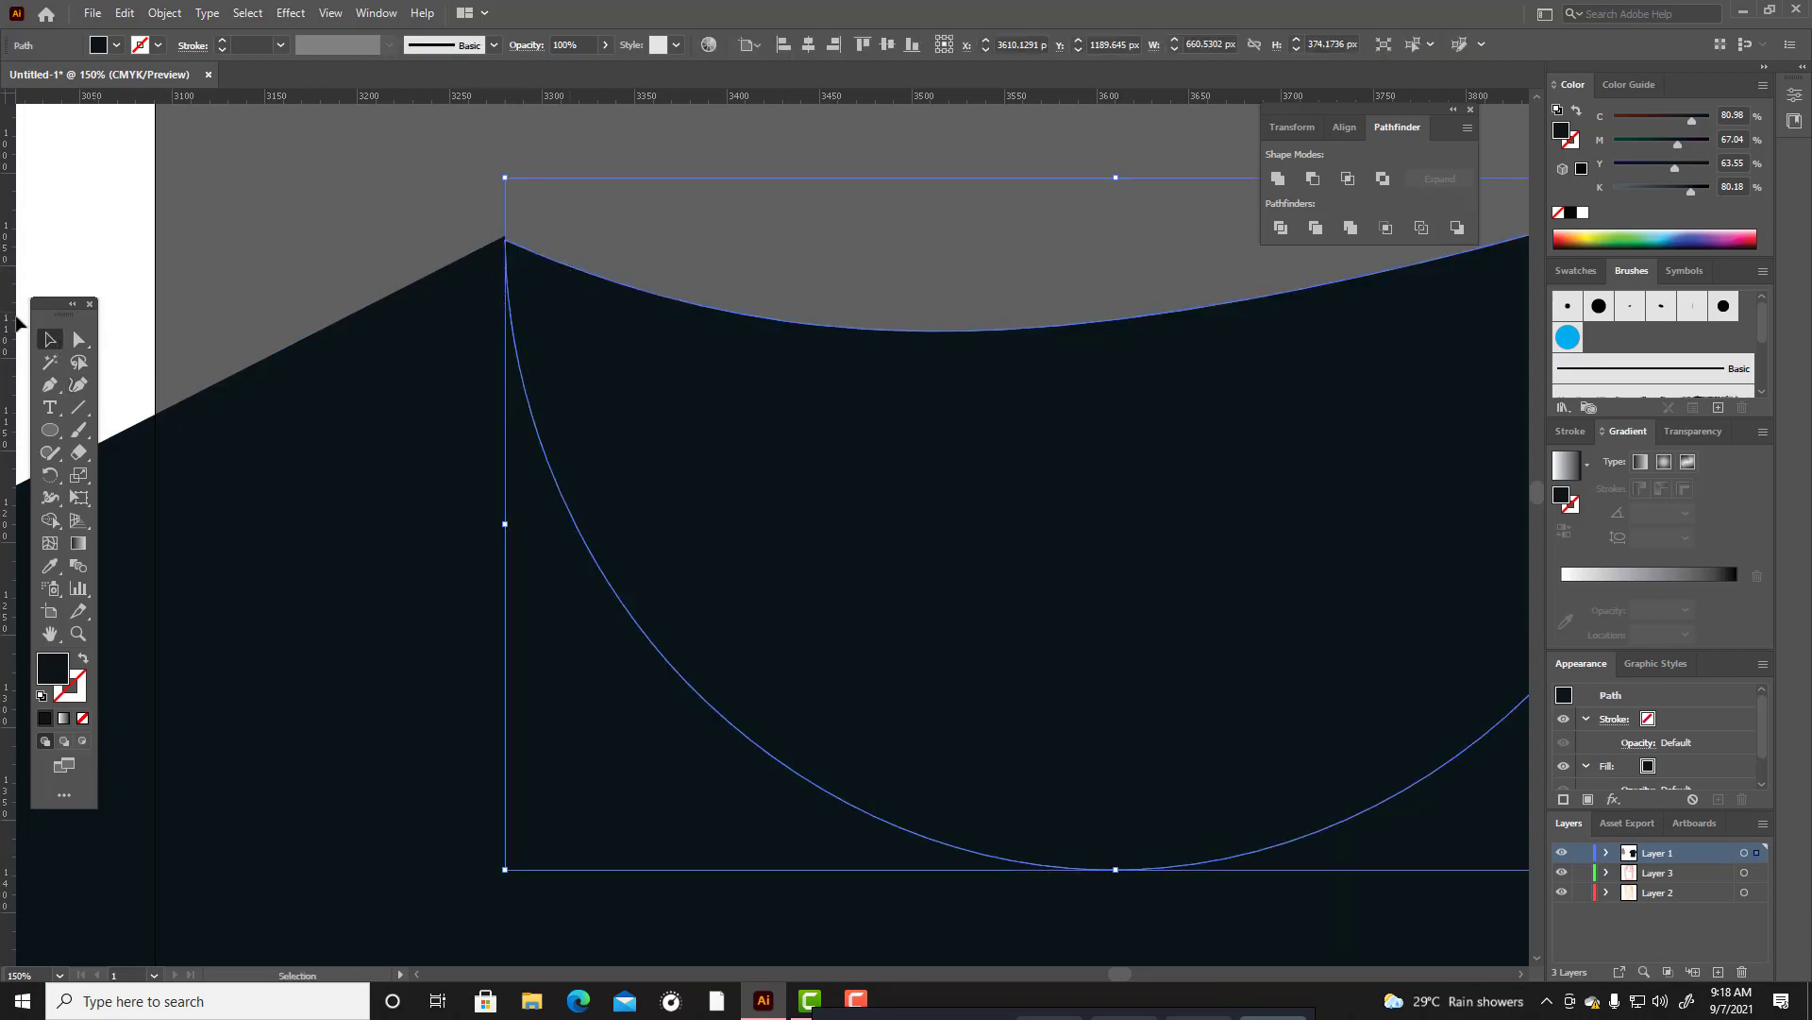
# Refine the collar shape's left corner point so it meets the T-shirt's left neck corner exactly, using the Curvature tool.
pyautogui.hotkey('shift', '`')
pyautogui.moveTo(506, 243); pyautogui.dragTo(504, 237)
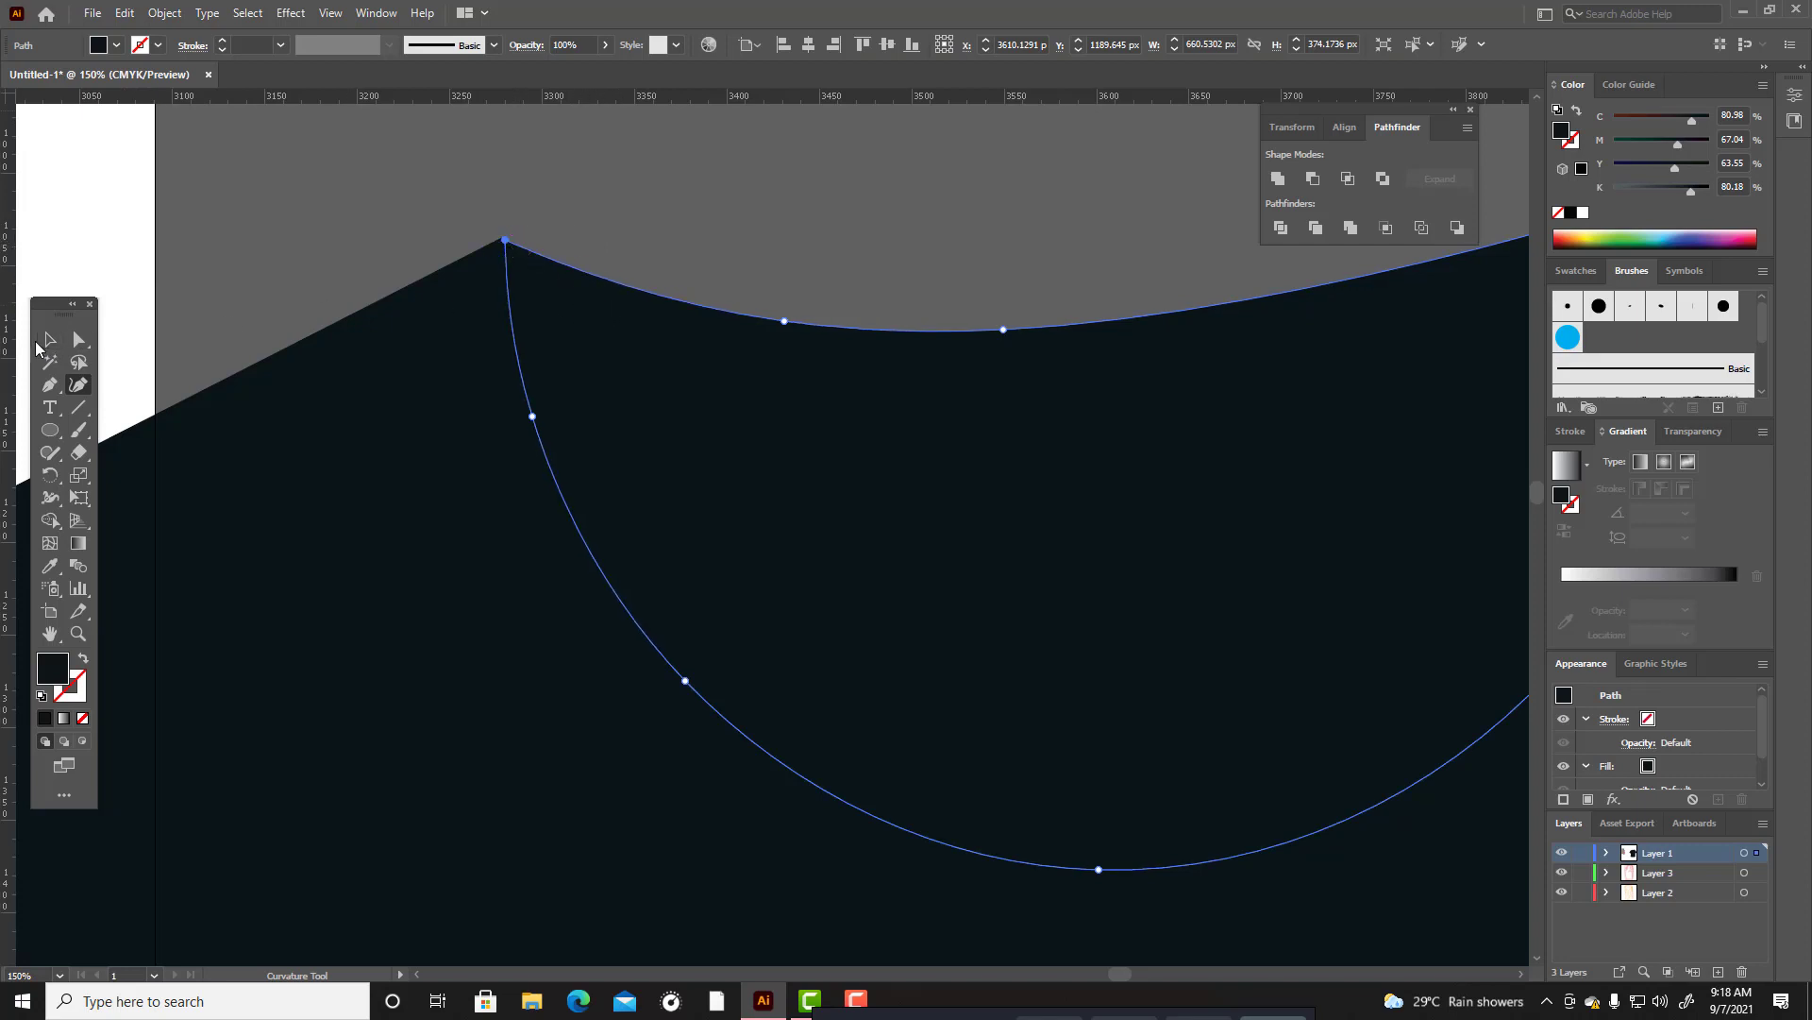
pyautogui.press('v')
pyautogui.click(614, 285)
pyautogui.click(540, 288)
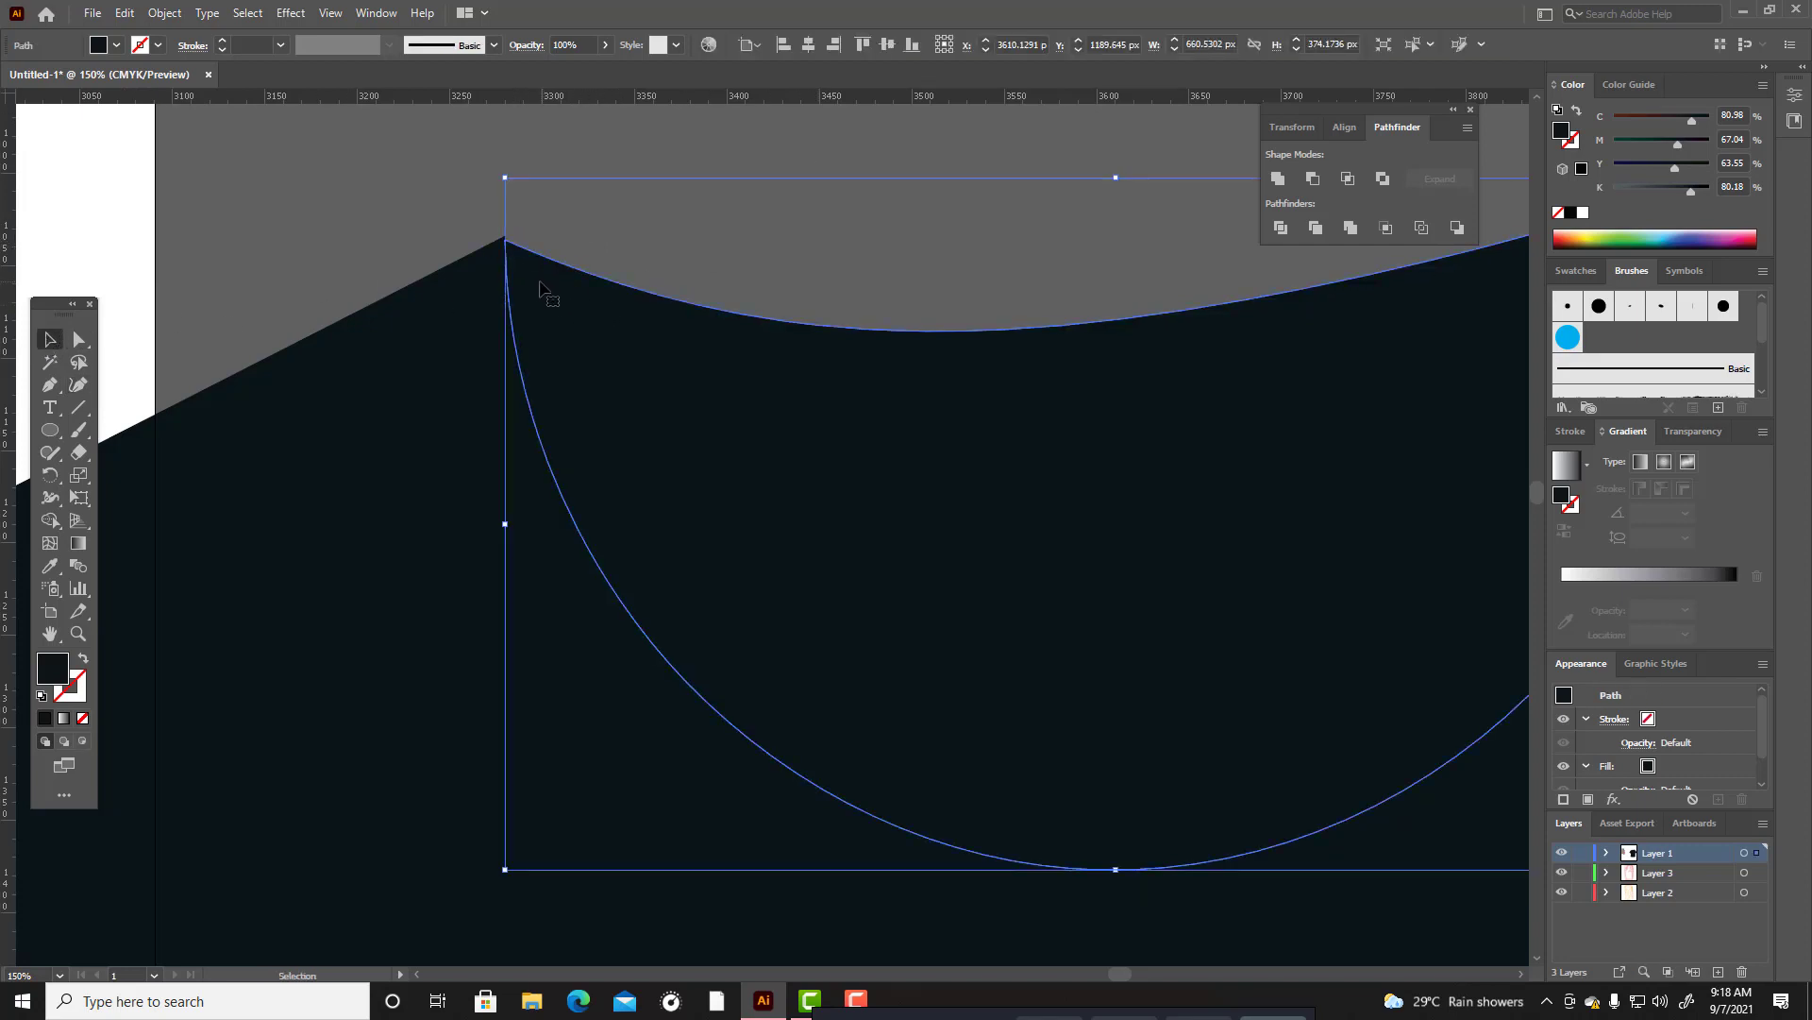
pyautogui.scroll(4, 499, 226)
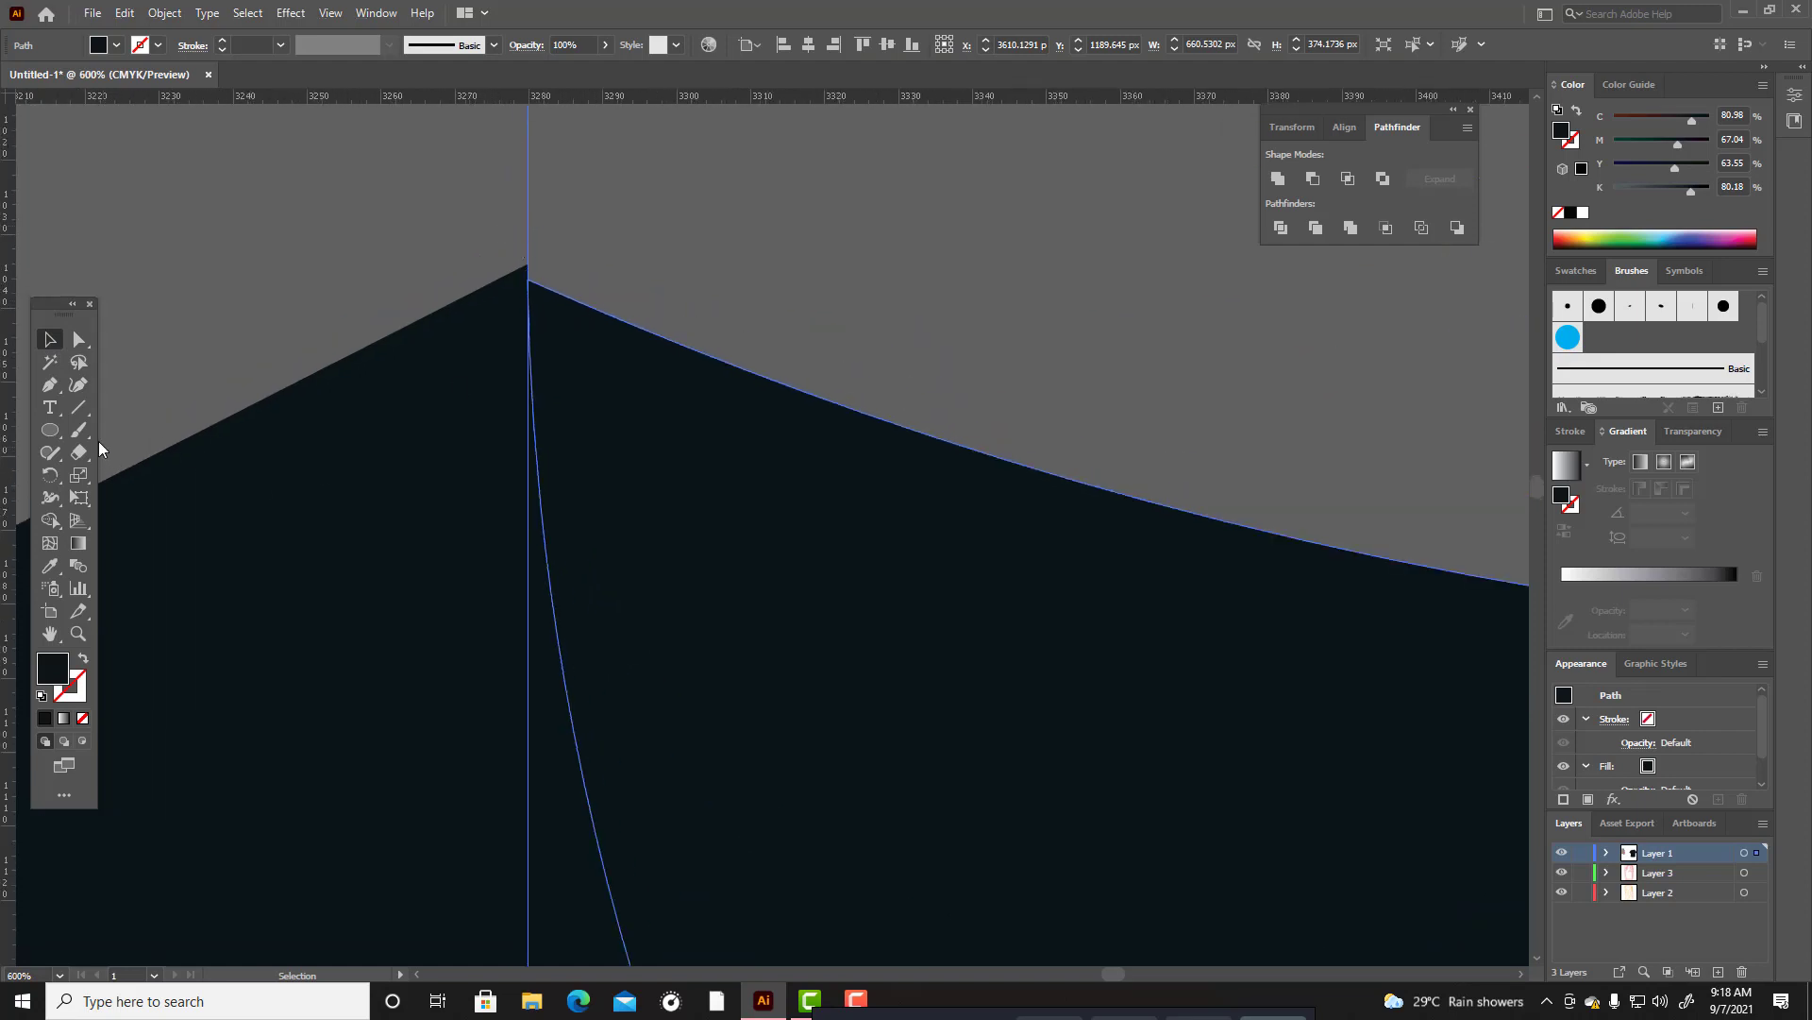
pyautogui.hotkey('shift', '`')
pyautogui.moveTo(527, 280); pyautogui.dragTo(528, 268)
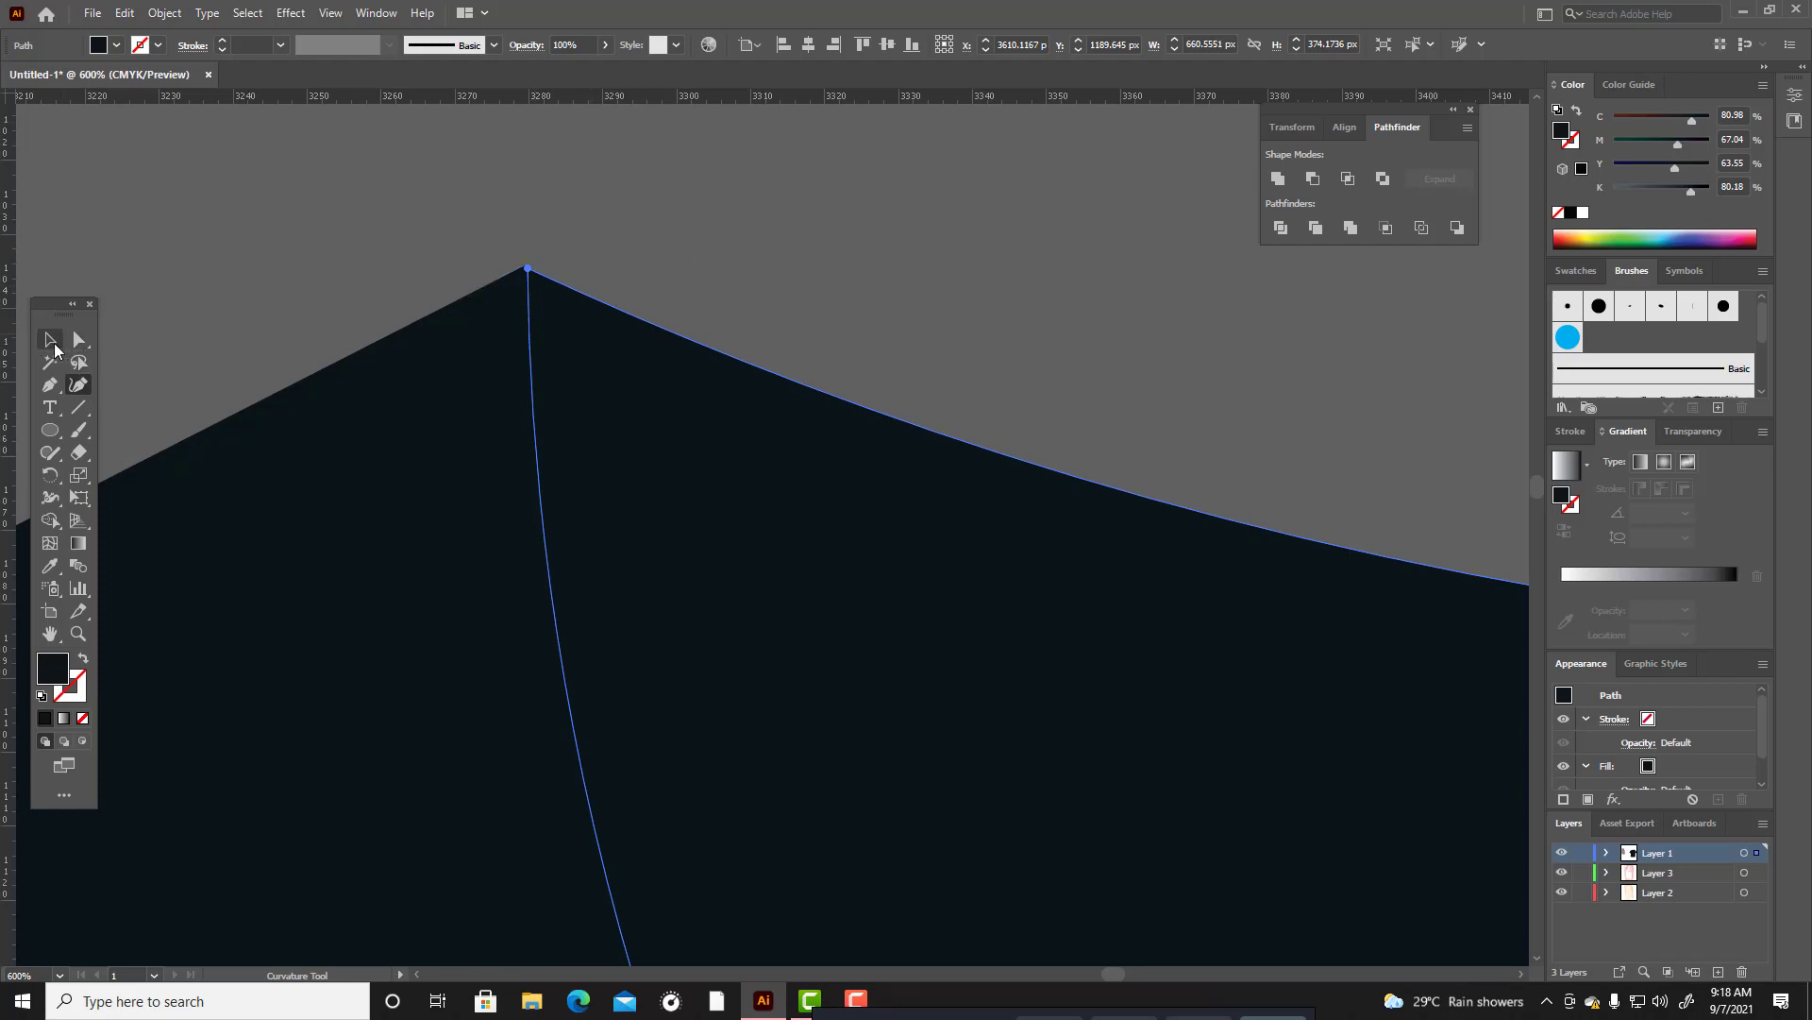
pyautogui.click(53, 346)
pyautogui.click(736, 242)
pyautogui.click(438, 372)
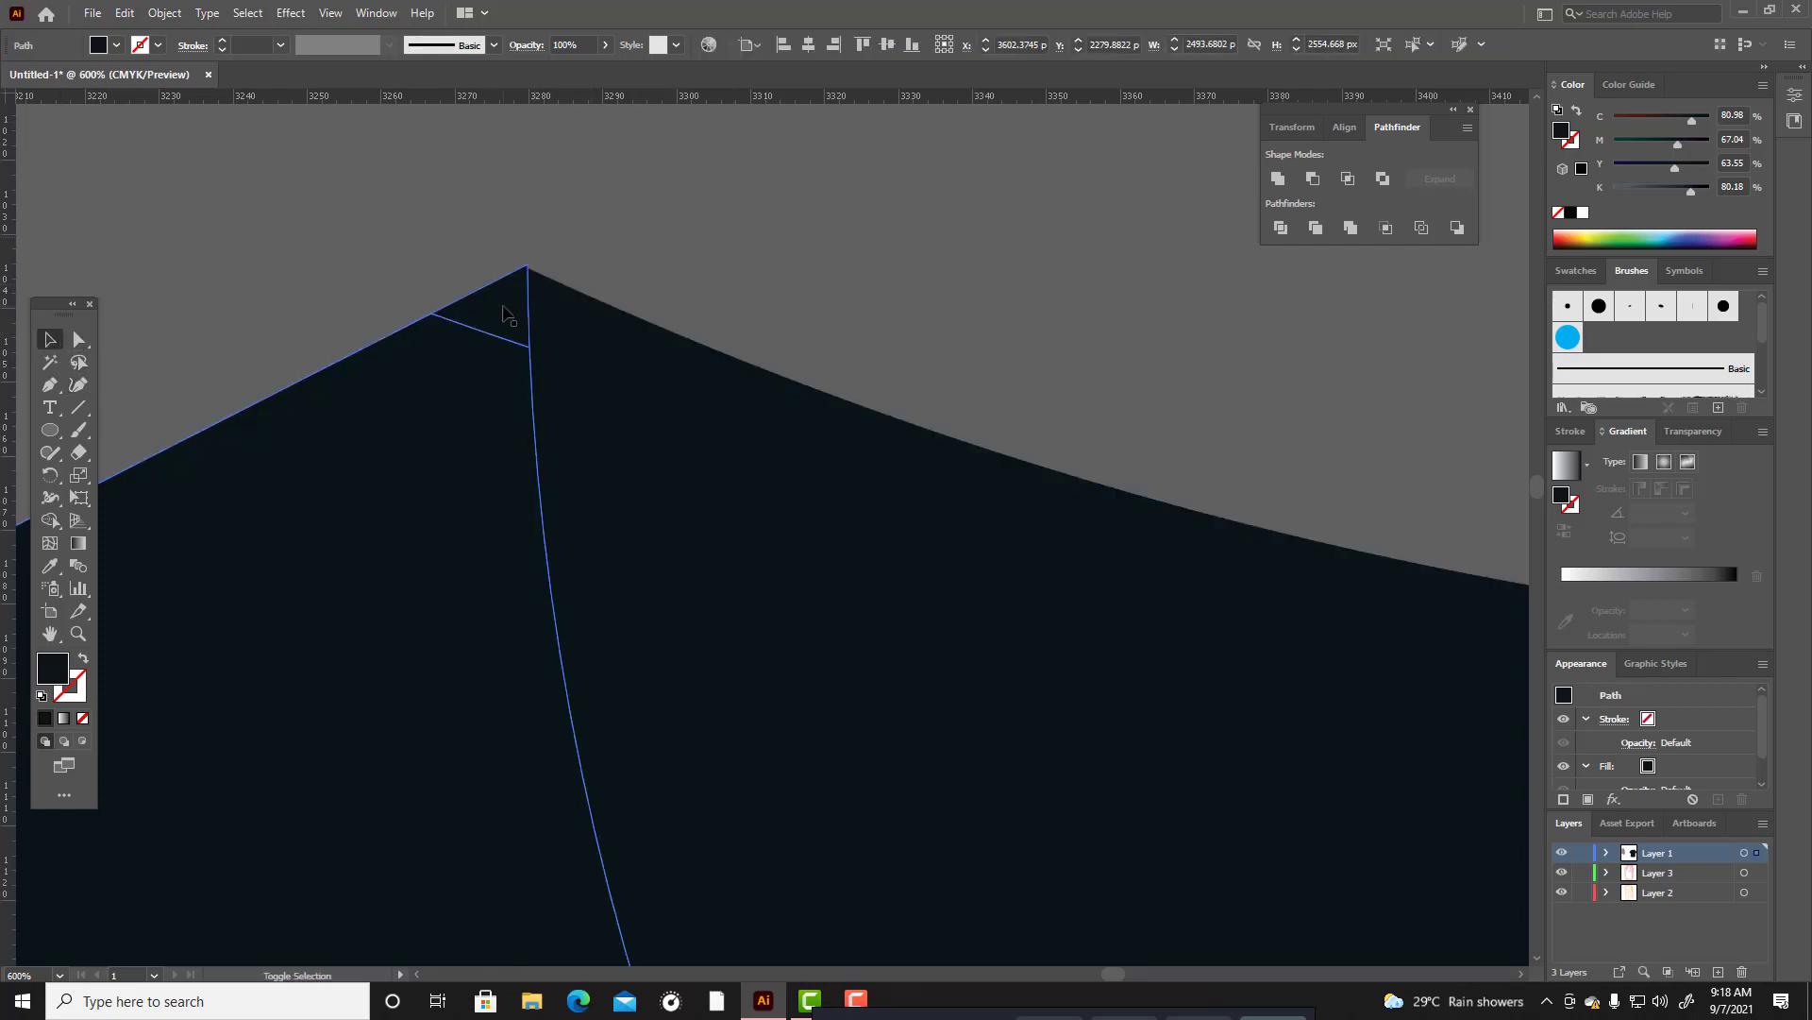
pyautogui.click(687, 261)
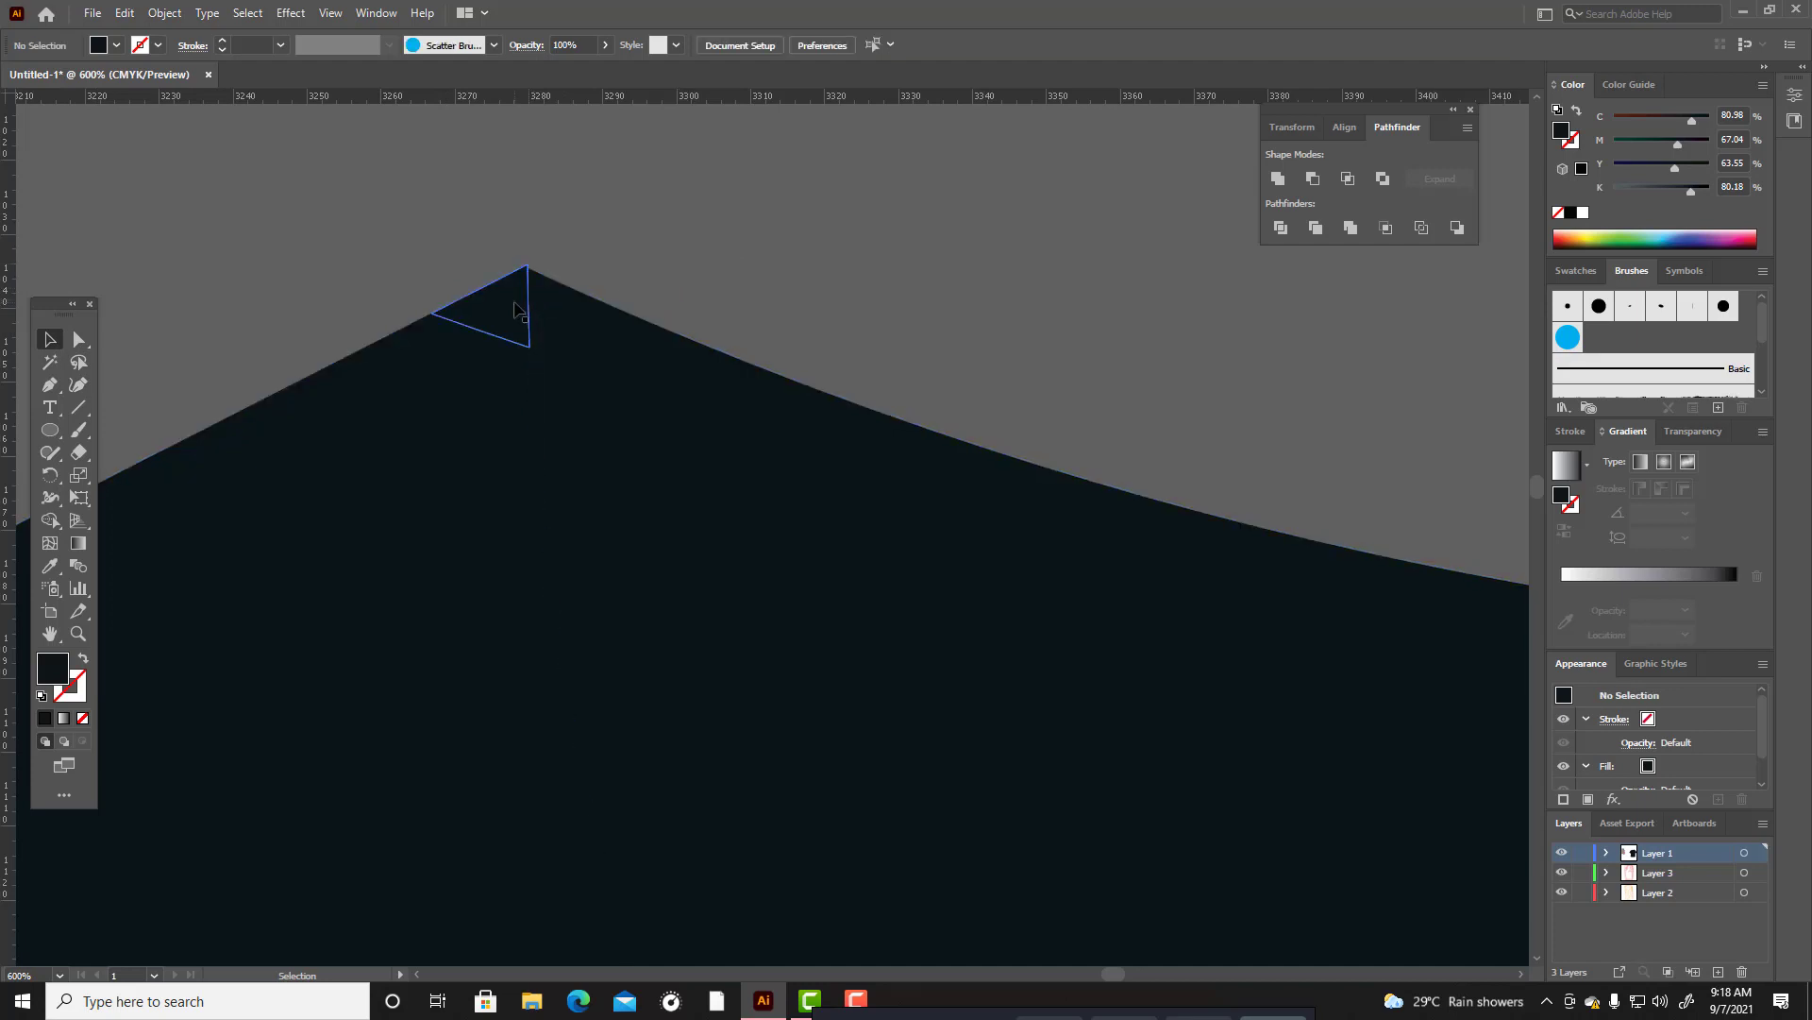
# Round the top corner of the small triangle at the left neck corner to about 0.5 px with the Direct Selection tool.
pyautogui.click(519, 312)
pyautogui.press('a')
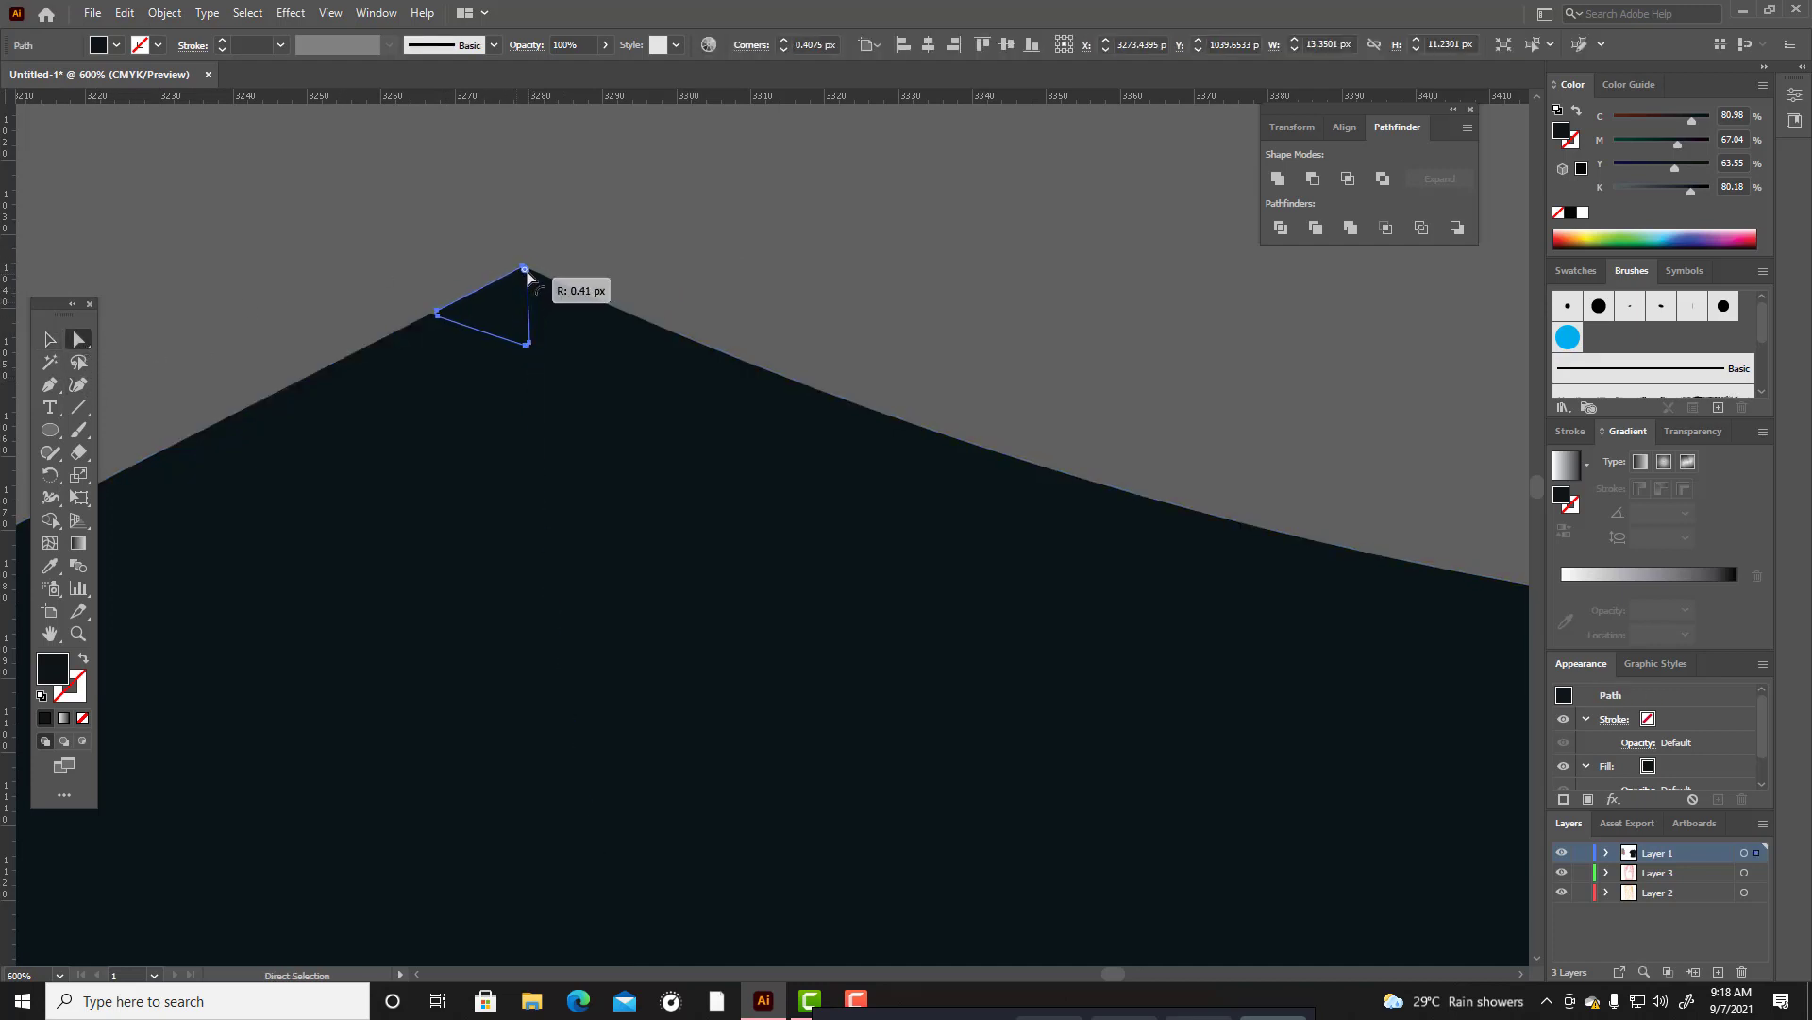
pyautogui.click(543, 256)
pyautogui.click(528, 265)
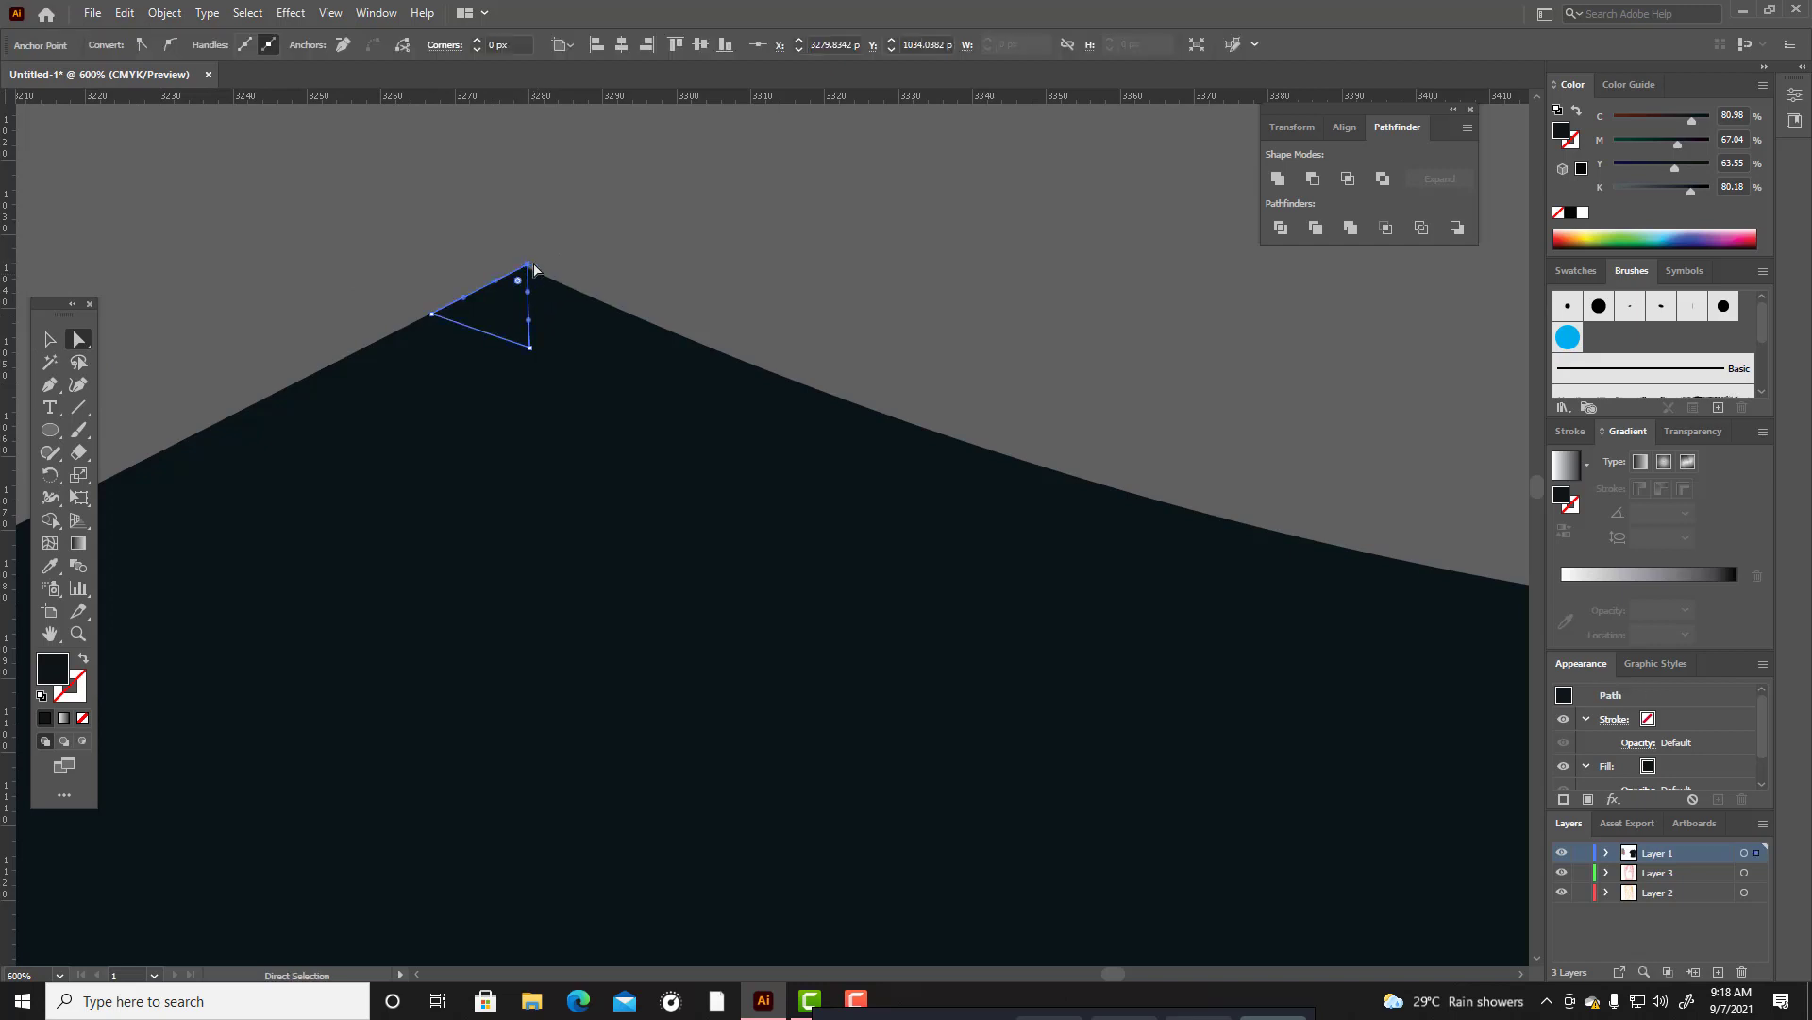
pyautogui.click(527, 286)
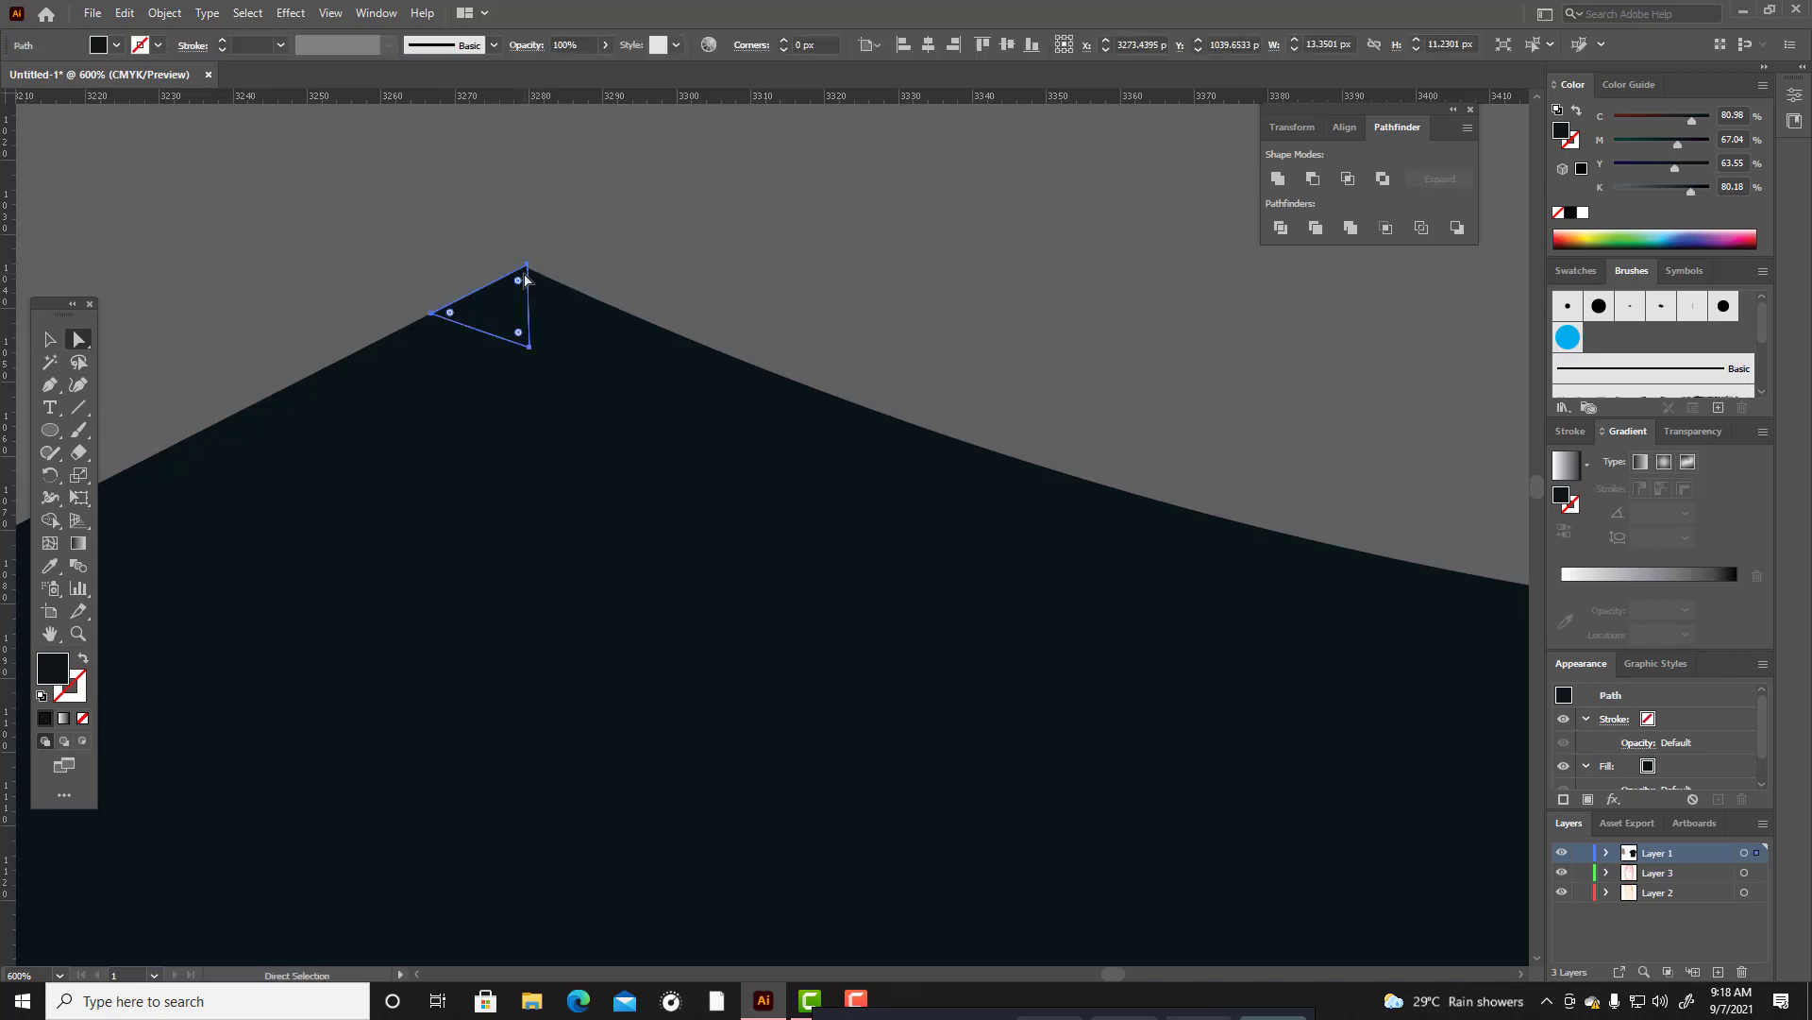
pyautogui.click(541, 257)
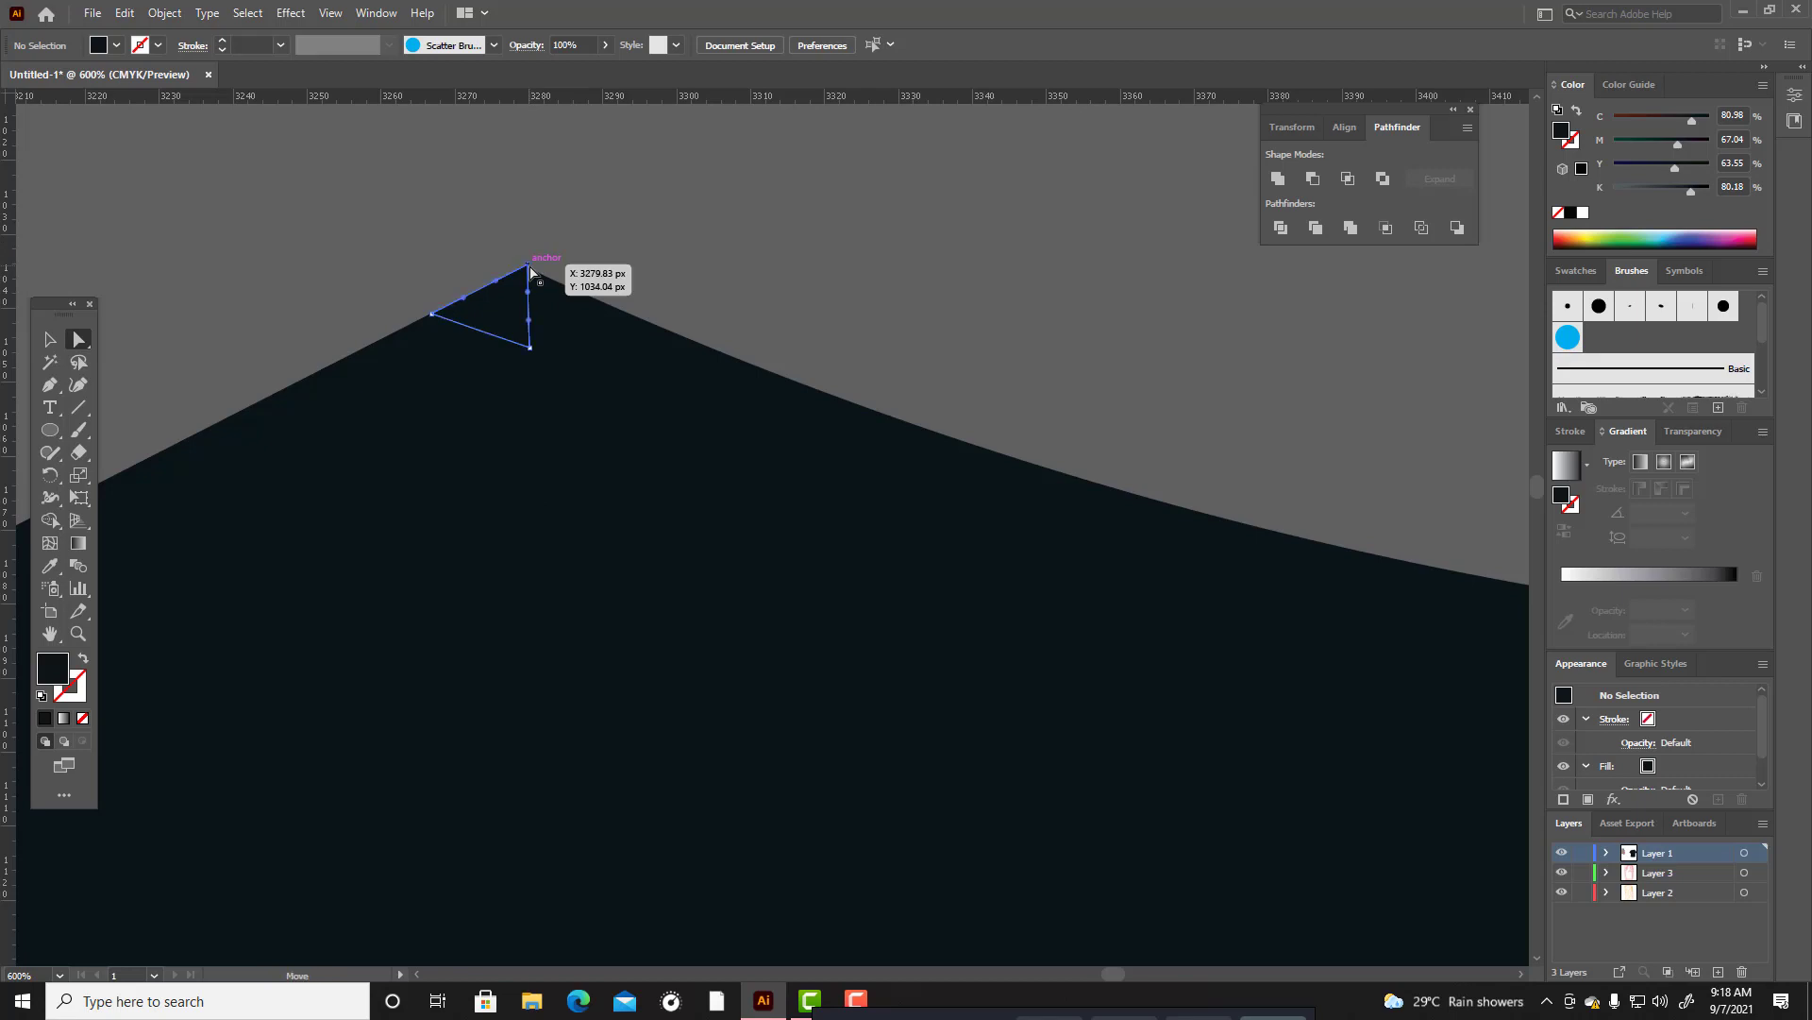
pyautogui.click(529, 266)
pyautogui.moveTo(519, 278); pyautogui.dragTo(526, 277)
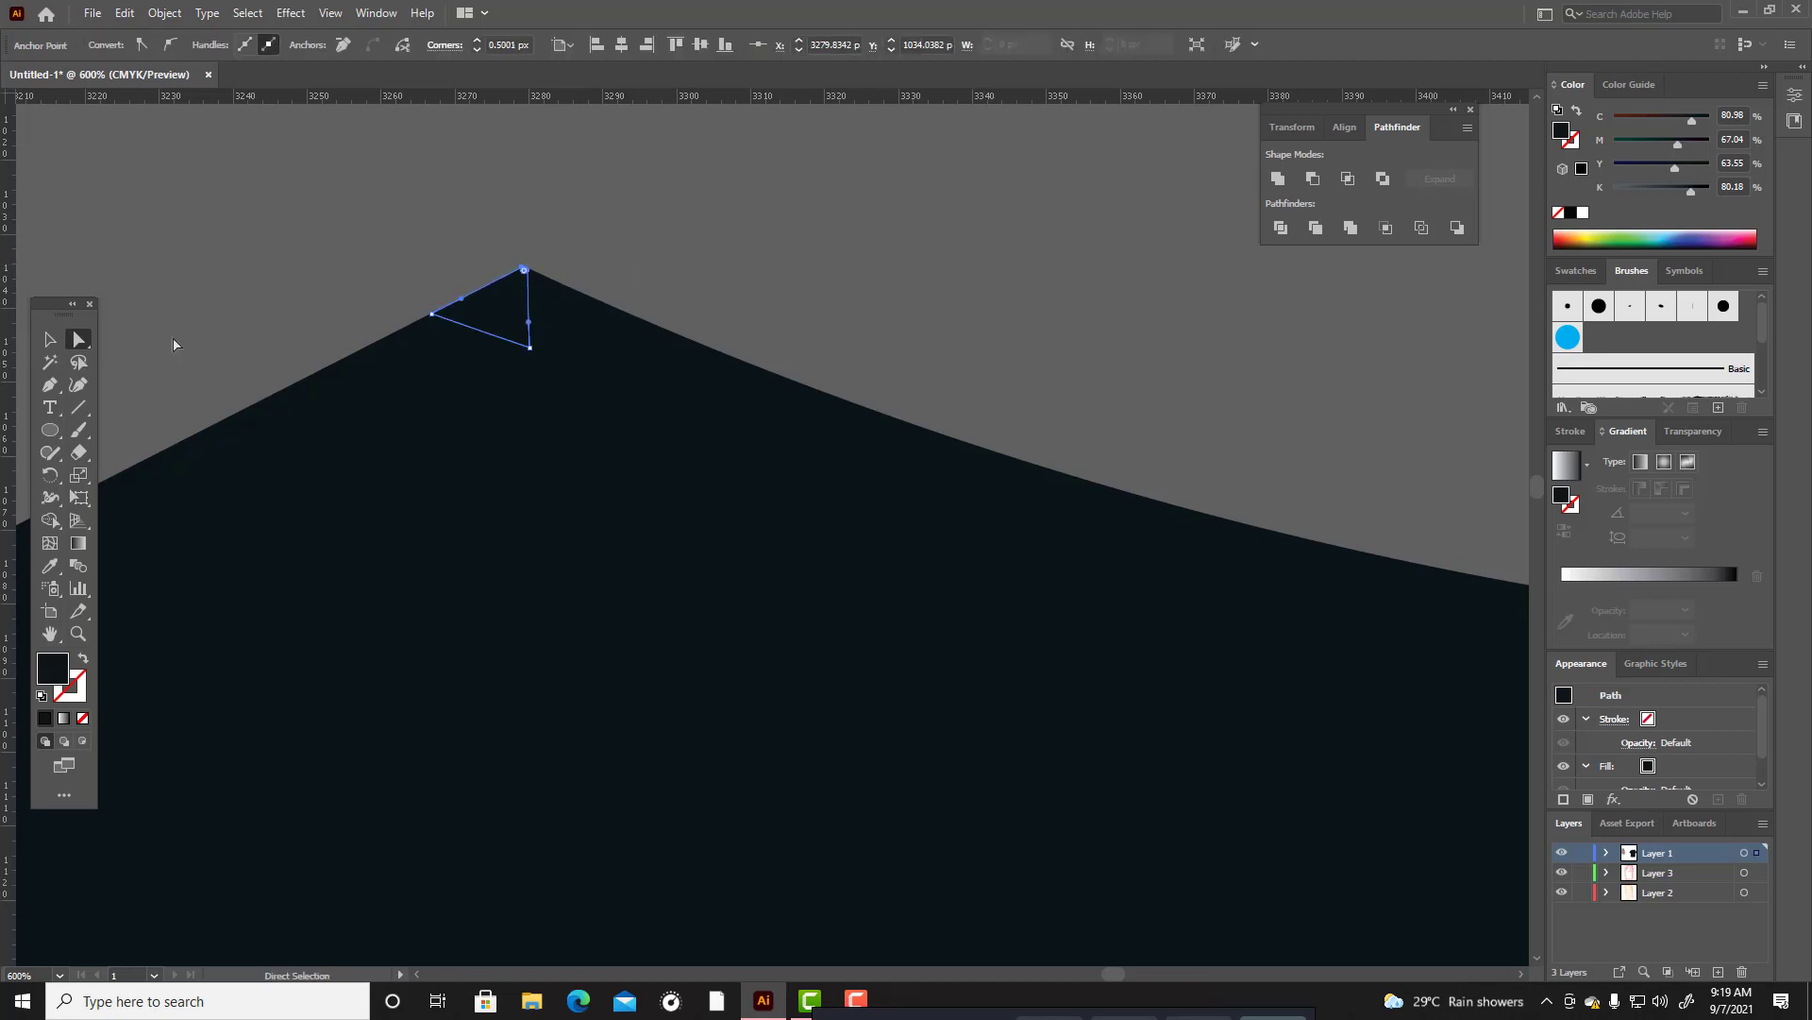
pyautogui.press('v')
pyautogui.click(724, 258)
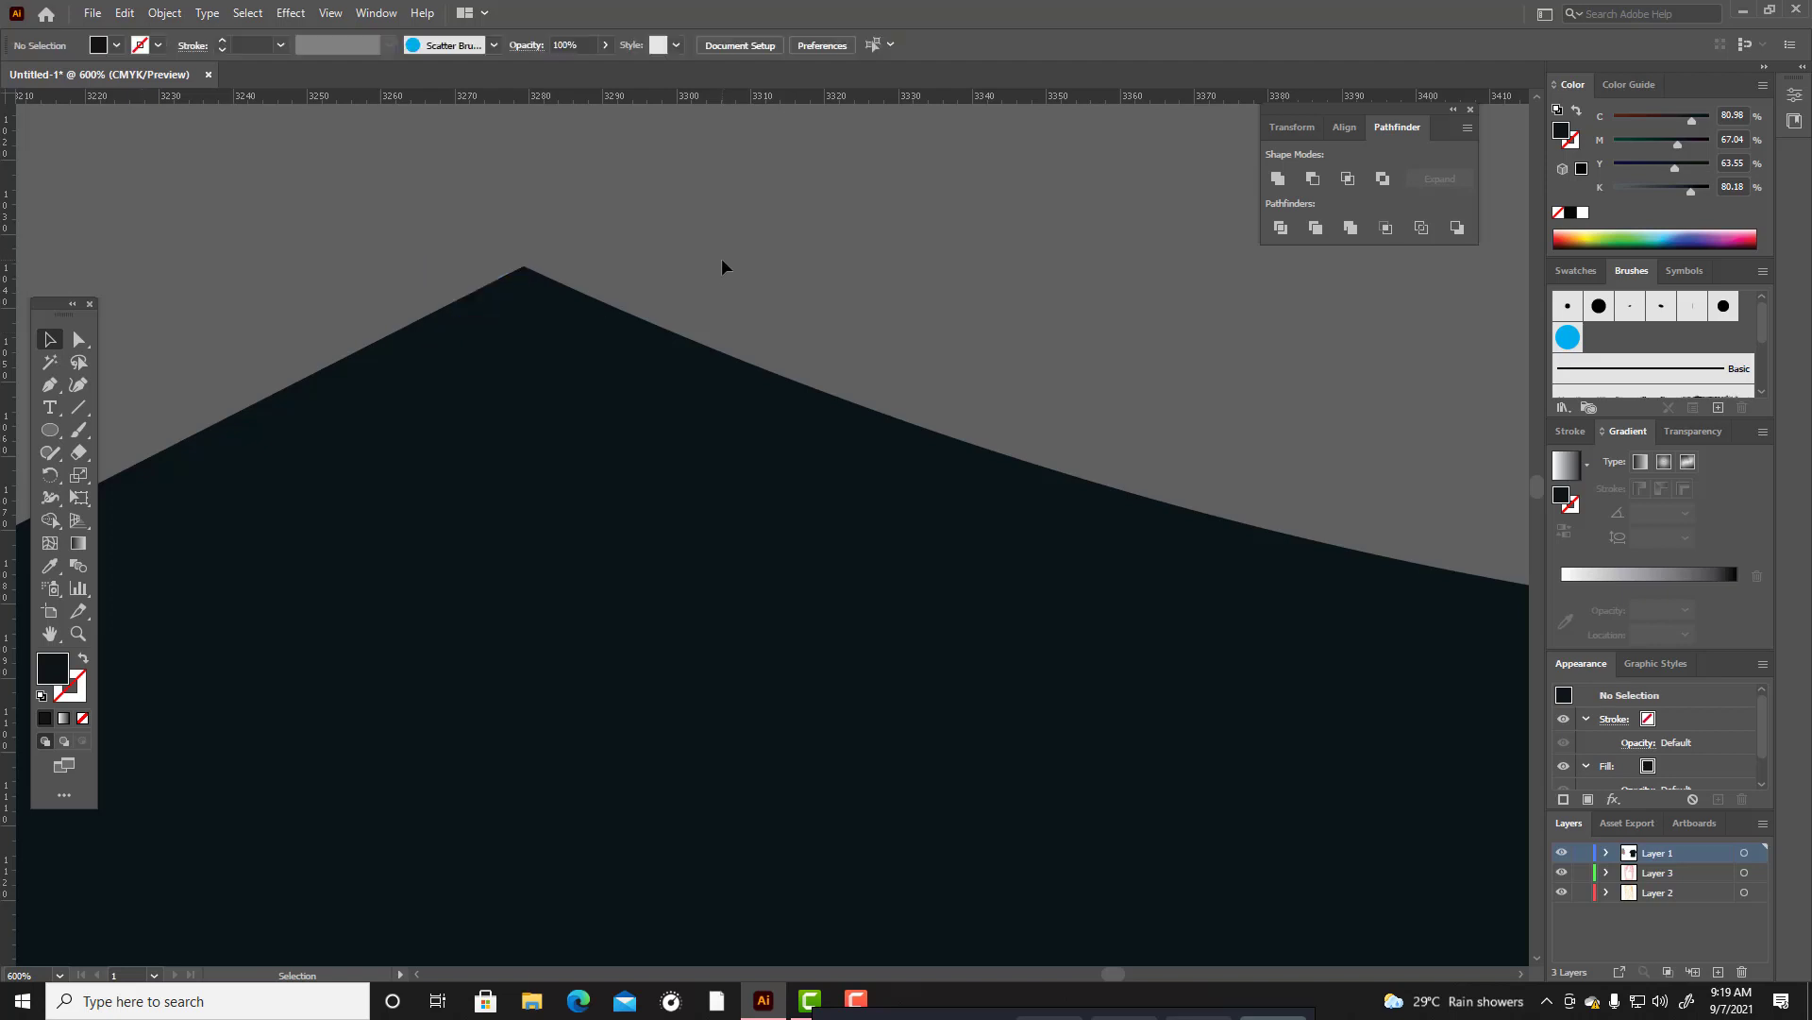
# Set the black (K) component of the collar shape's fill colour to 100%.
pyautogui.scroll(-10, 722, 258)
pyautogui.click(826, 307)
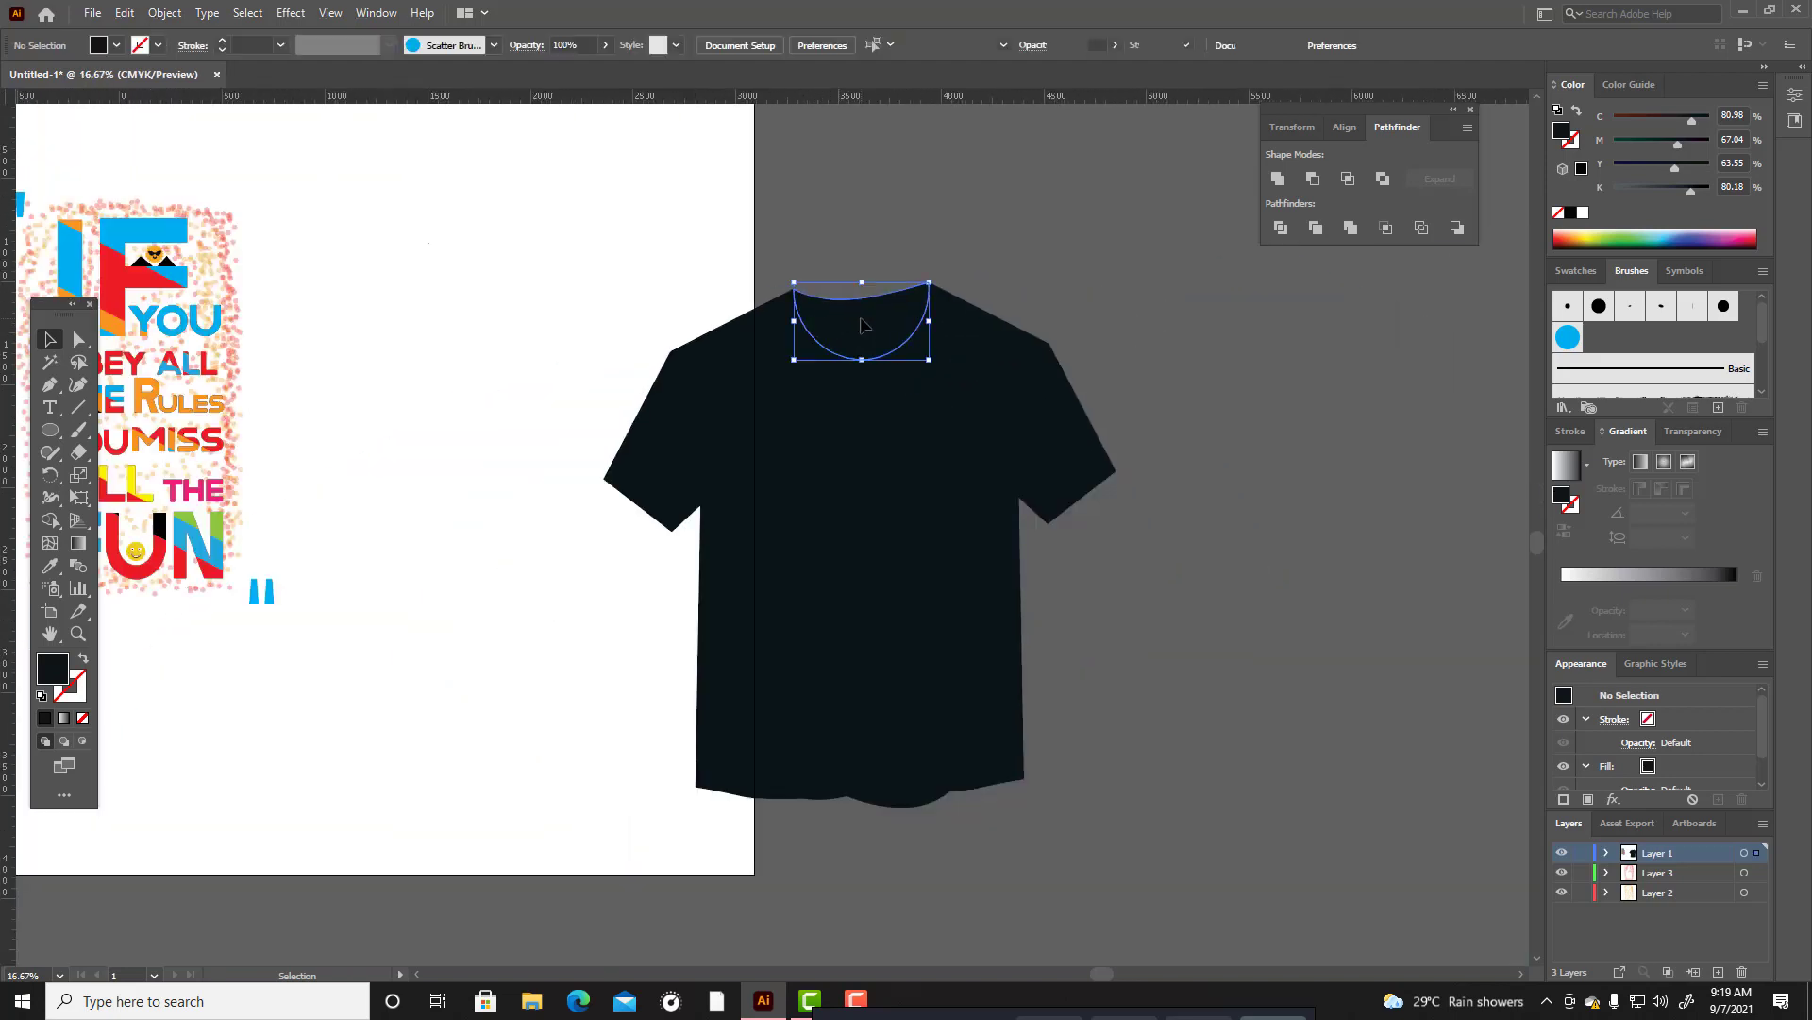
pyautogui.doubleClick(52, 670)
pyautogui.click(1088, 607)
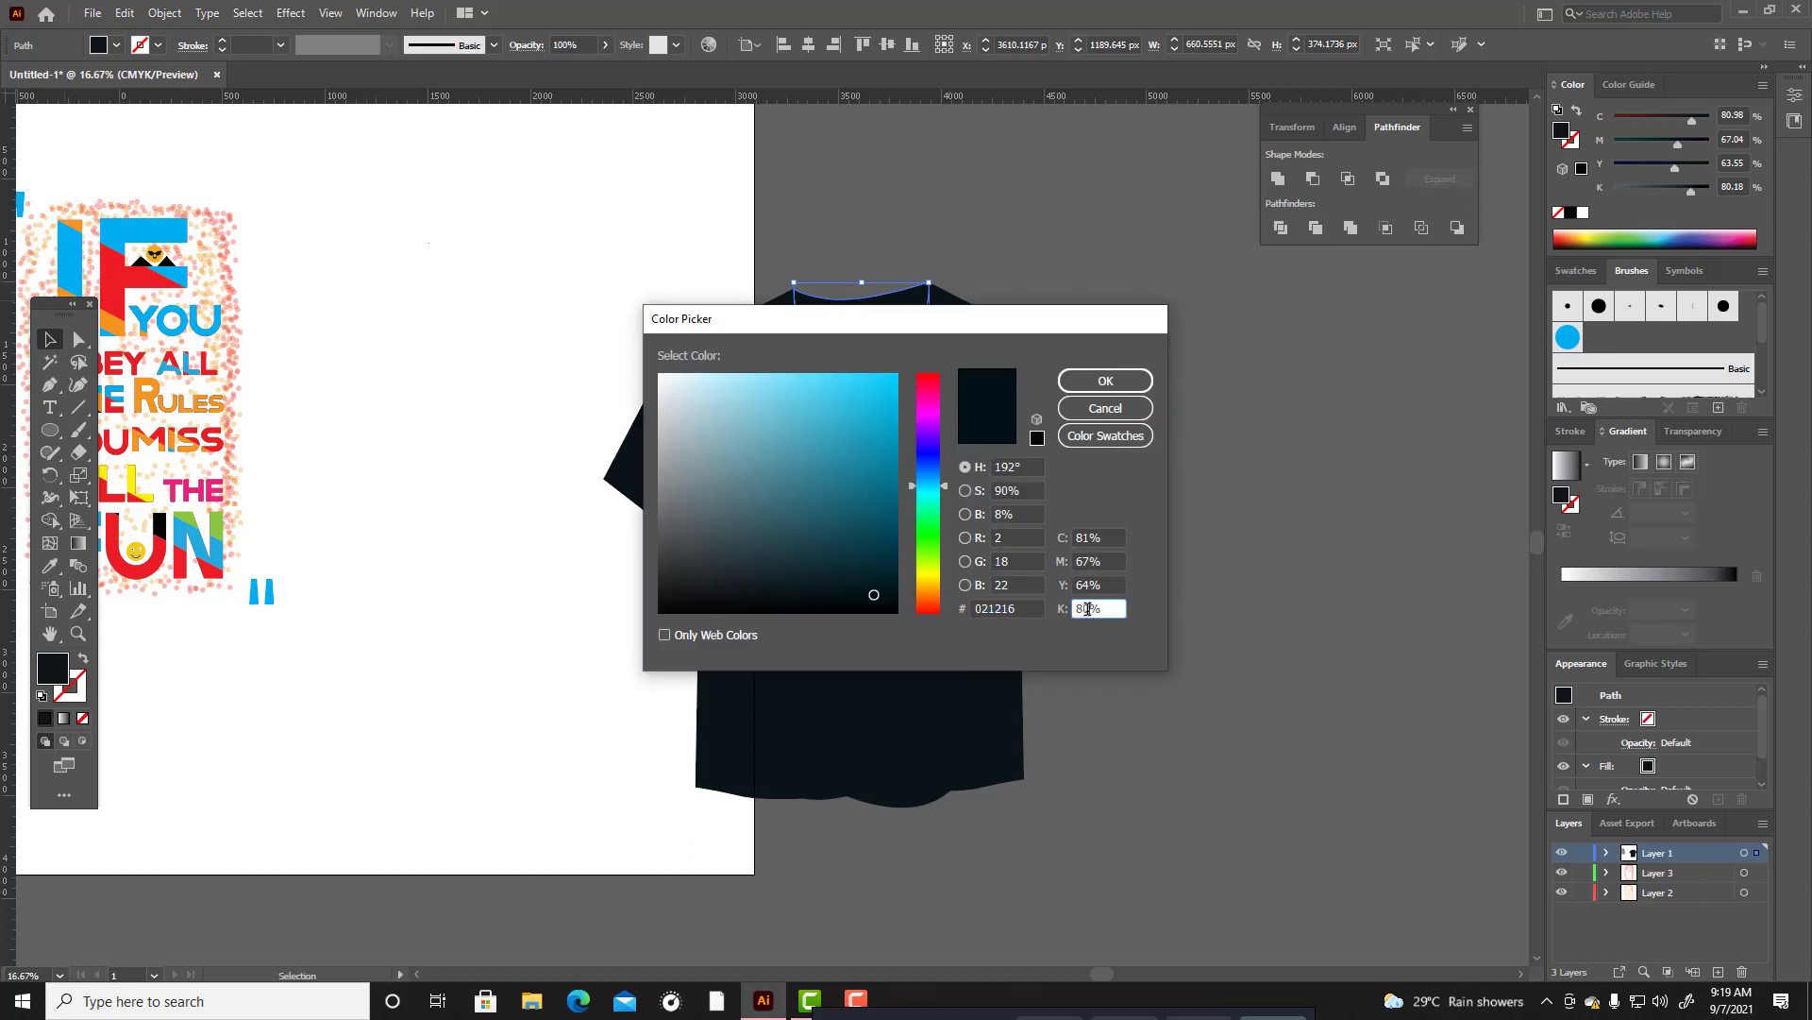
pyautogui.press('Down')
pyautogui.press('Up')
pyautogui.press('Up')
pyautogui.press('Up')
pyautogui.press('Up')
pyautogui.press('Up')
pyautogui.press('Up')
pyautogui.press('Up')
pyautogui.press('Up')
pyautogui.press('Up')
pyautogui.press('Up')
pyautogui.press('Up')
pyautogui.press('Up')
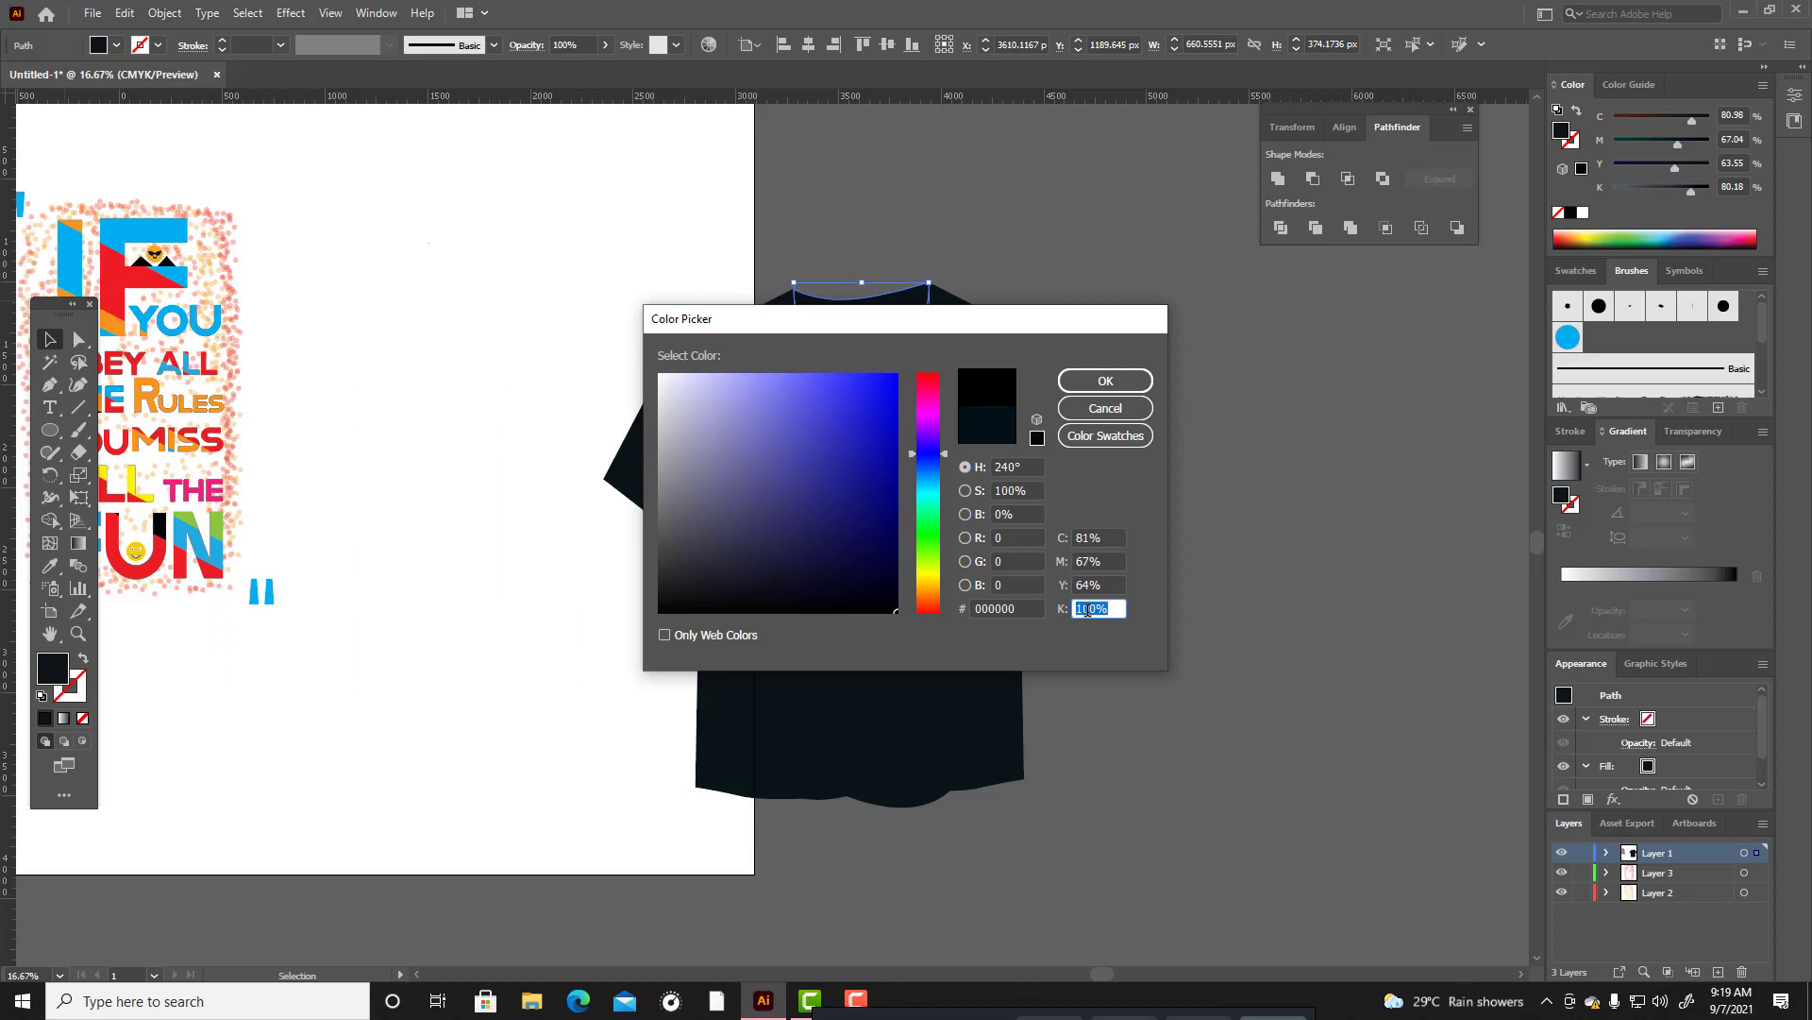
pyautogui.click(1105, 381)
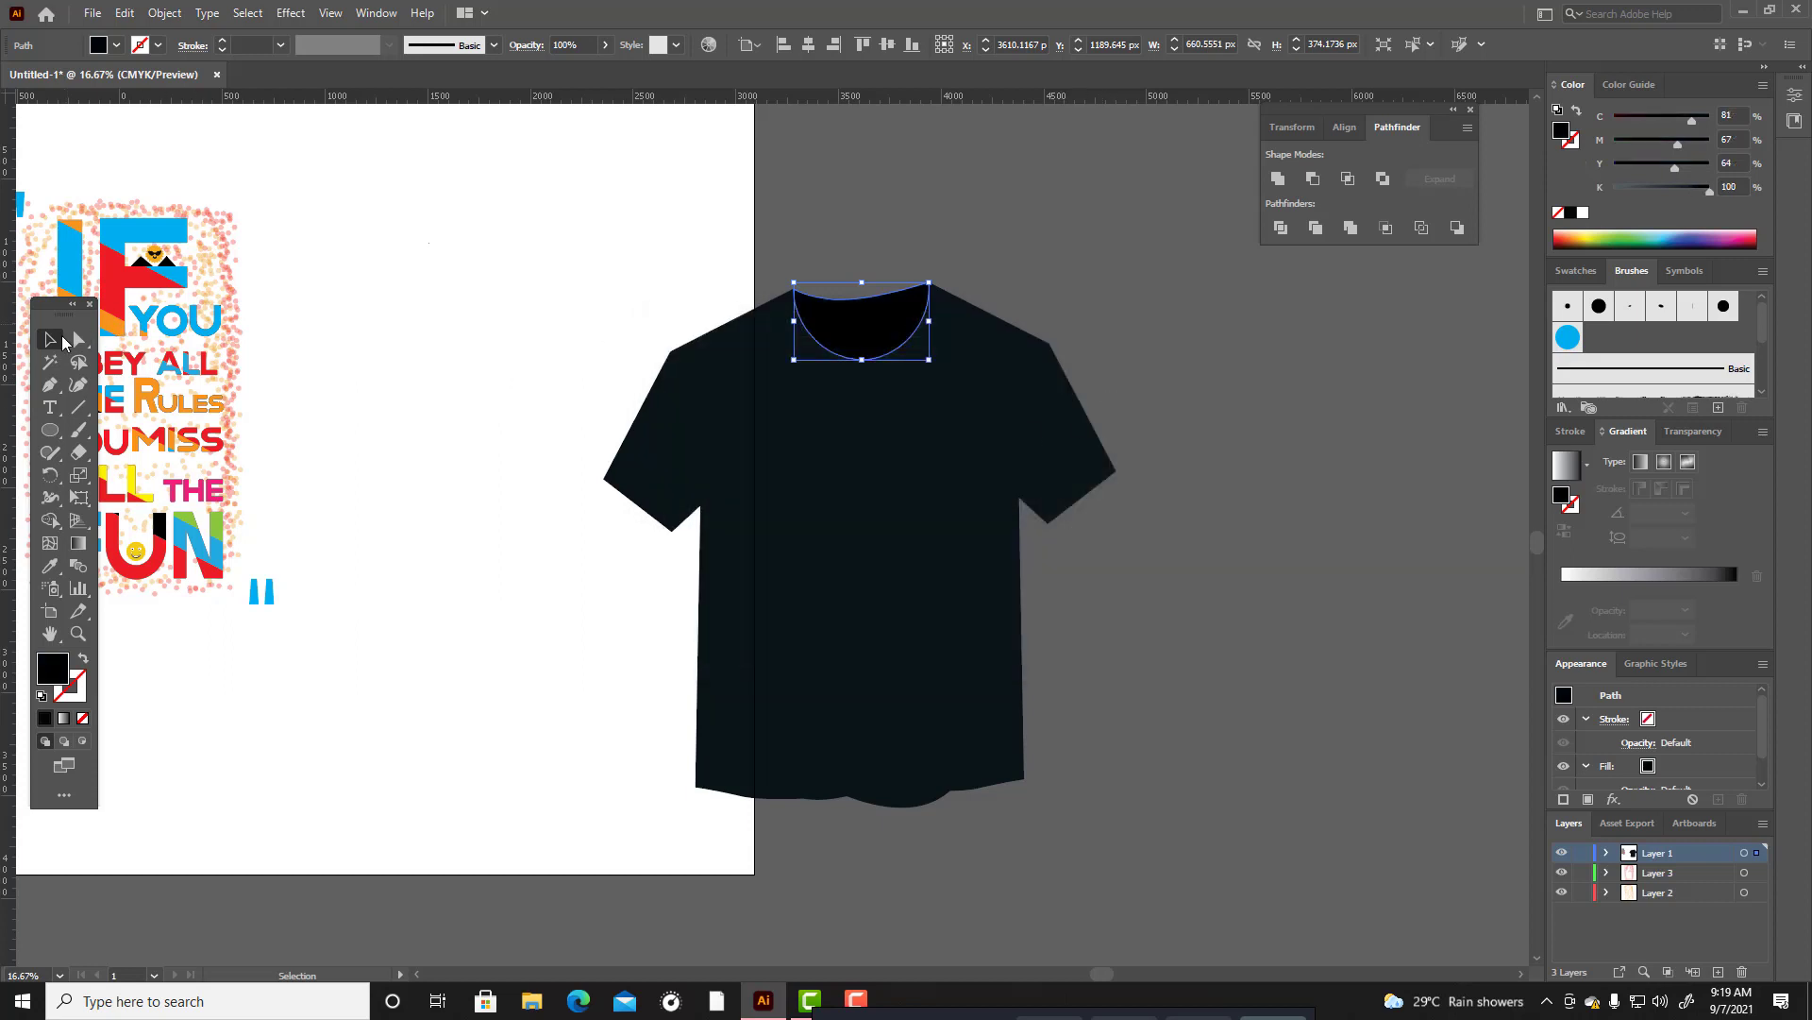
pyautogui.moveTo(671, 196); pyautogui.dragTo(1157, 813)
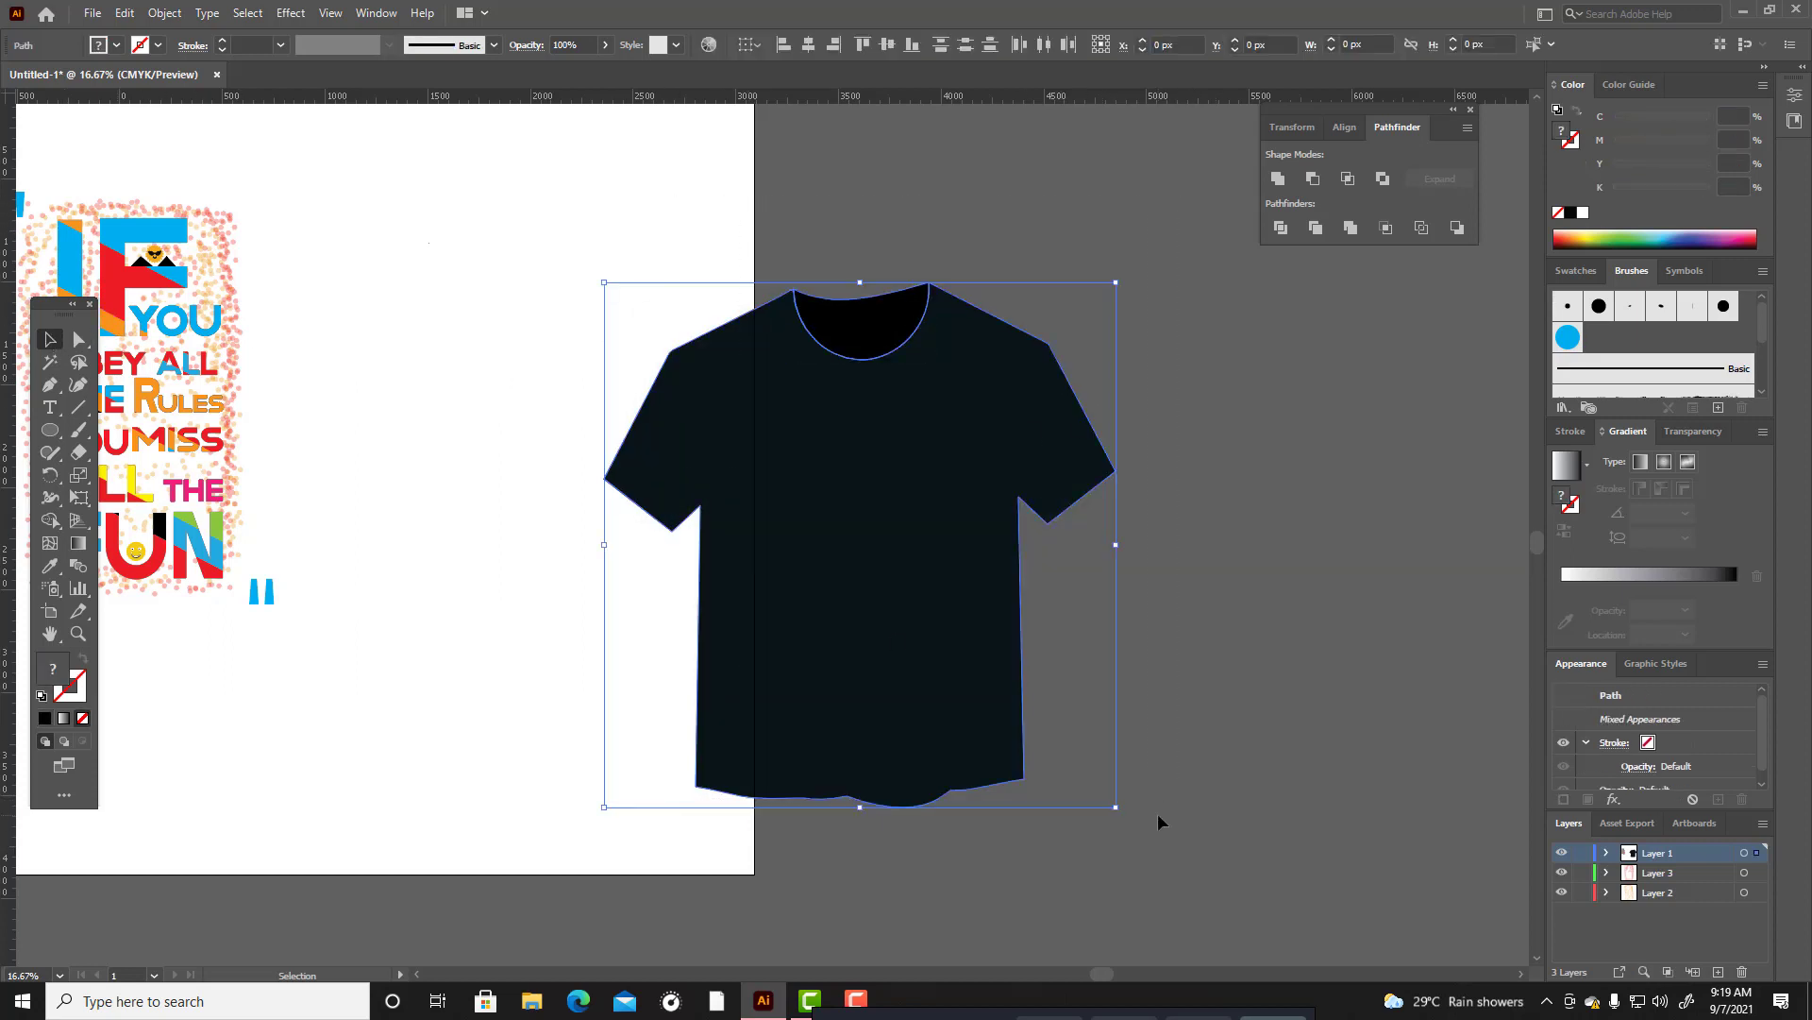
pyautogui.hotkey('ctrl', 'v')
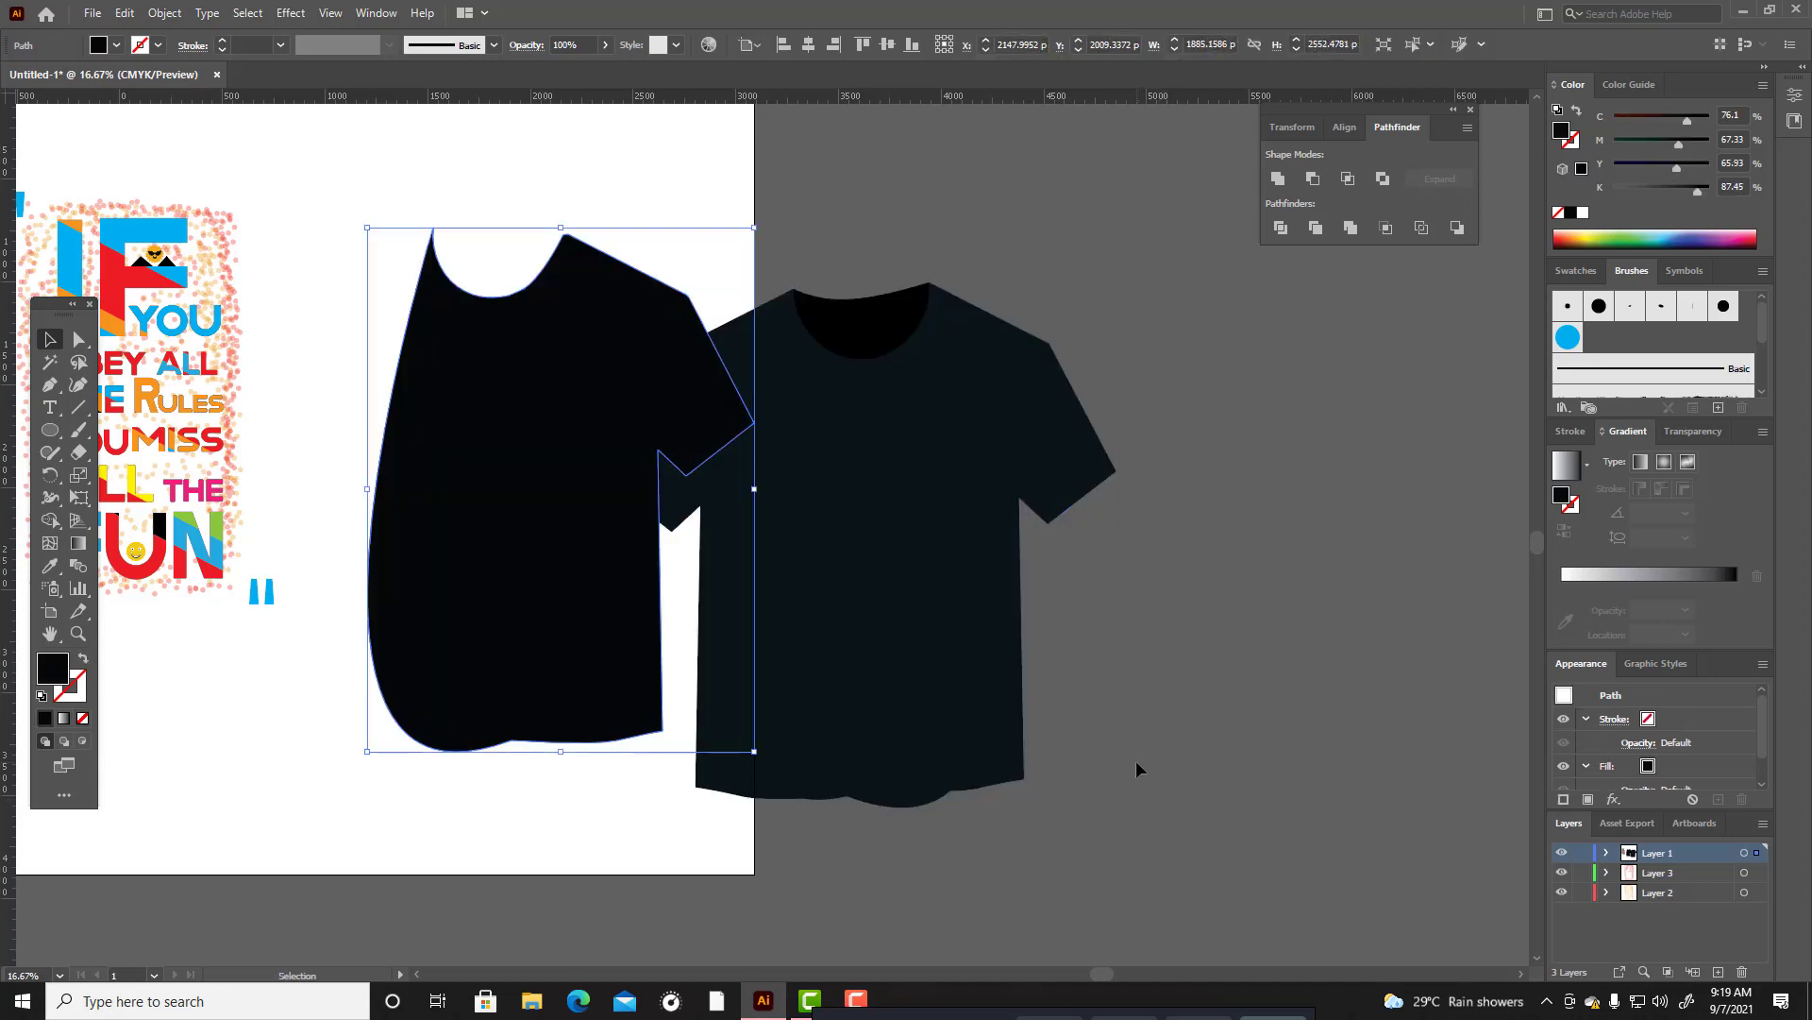
pyautogui.hotkey('ctrl', 'z')
pyautogui.click(1152, 705)
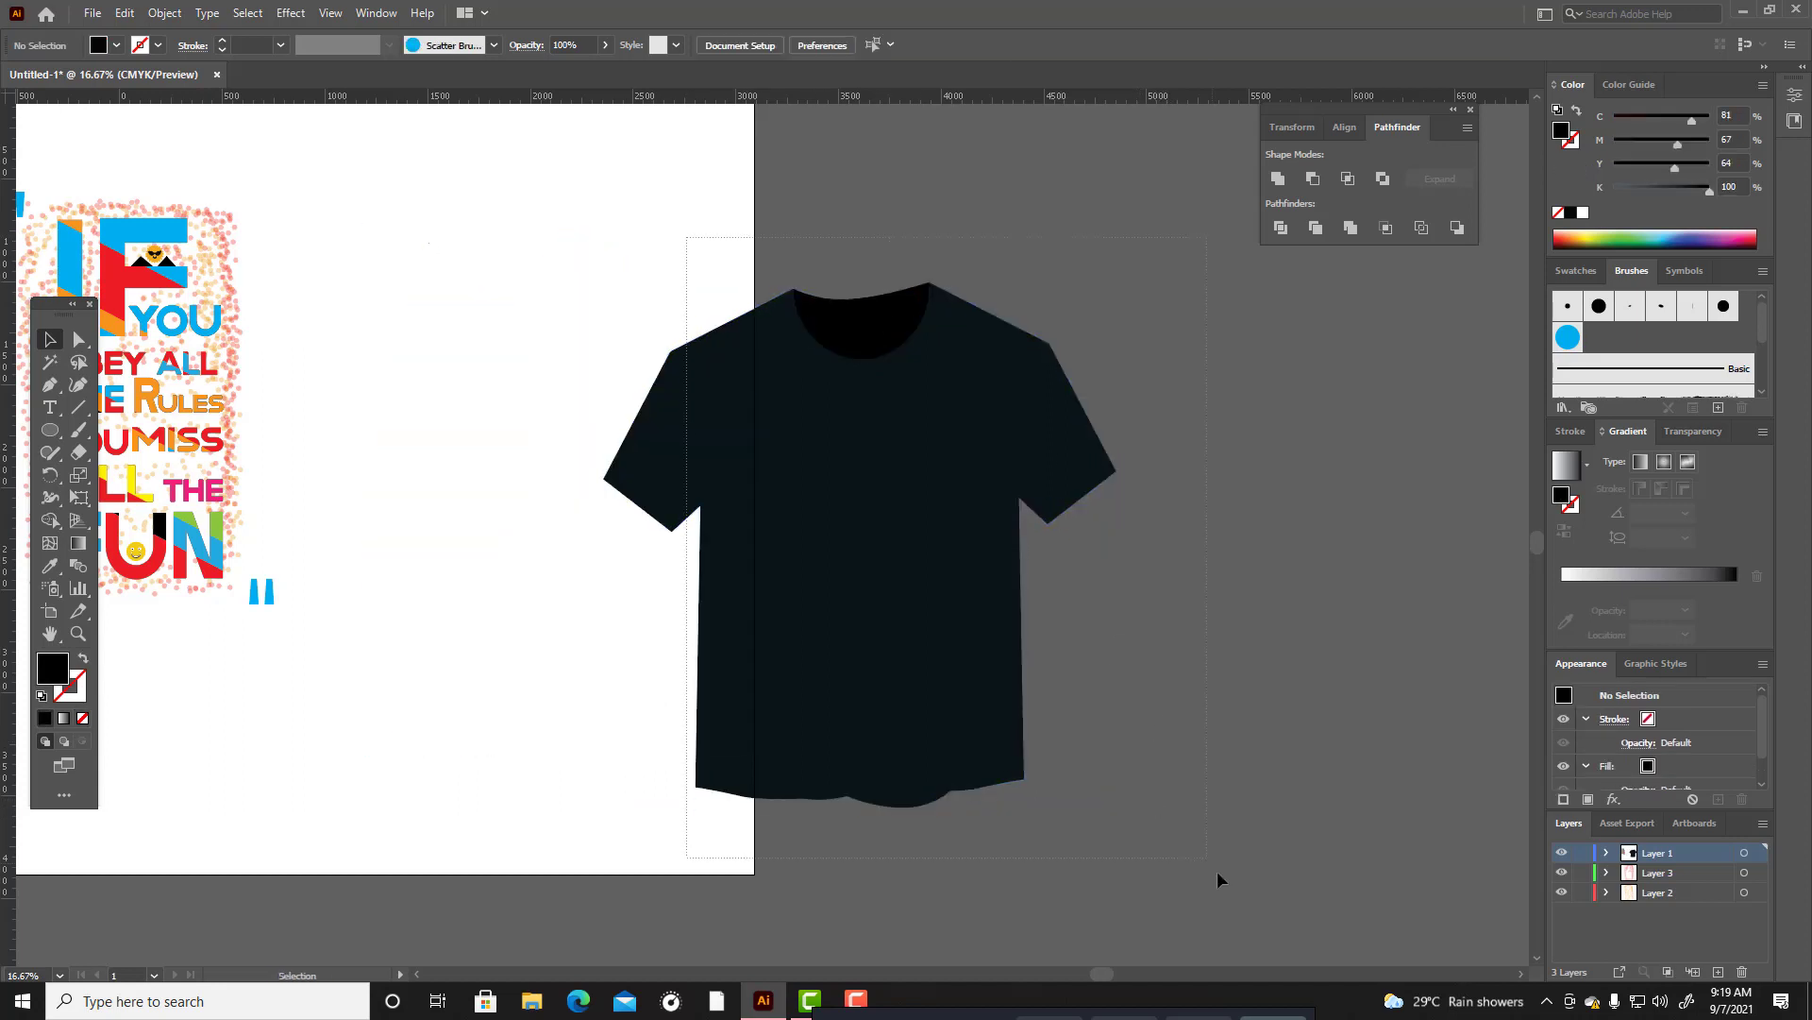
# Unite the small triangle at the left neck corner with the T-shirt body using the Pathfinder, and deselect everything.
pyautogui.moveTo(1216, 871); pyautogui.dragTo(1217, 872)
pyautogui.scroll(2, 1087, 549)
pyautogui.scroll(3, 703, 337)
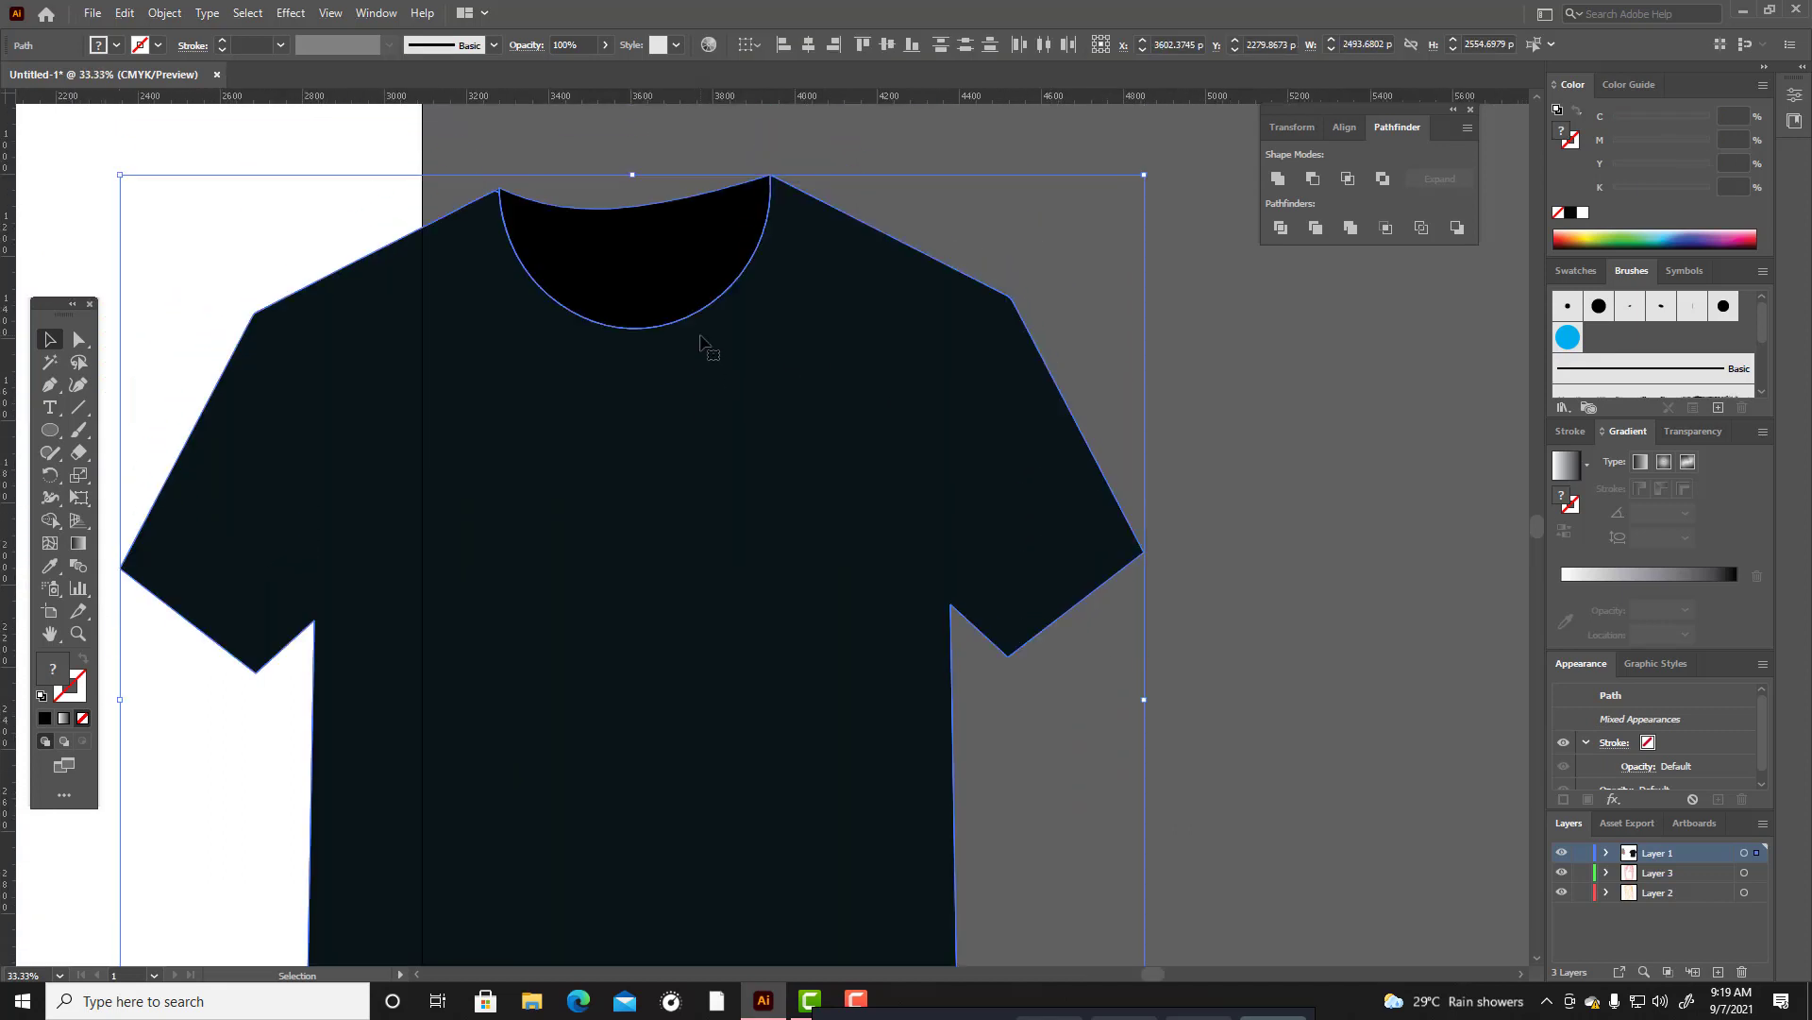
pyautogui.scroll(2, 700, 347)
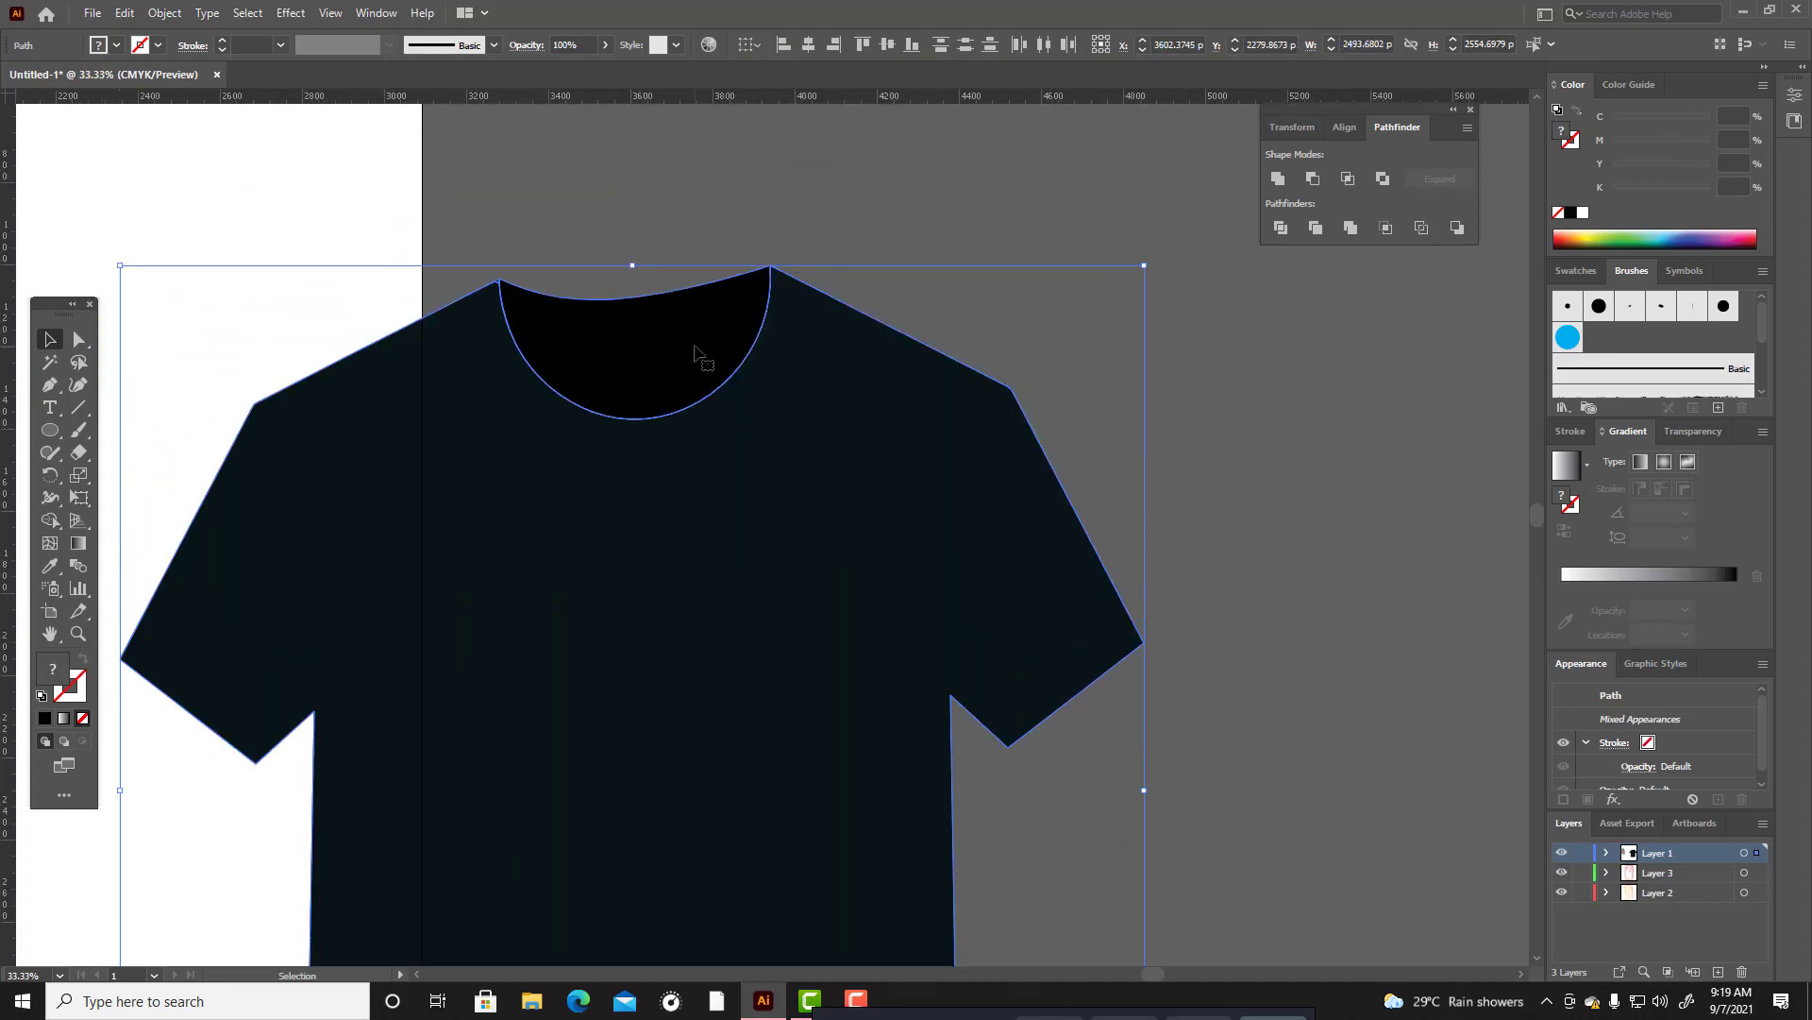
pyautogui.click(1031, 335)
pyautogui.click(919, 403)
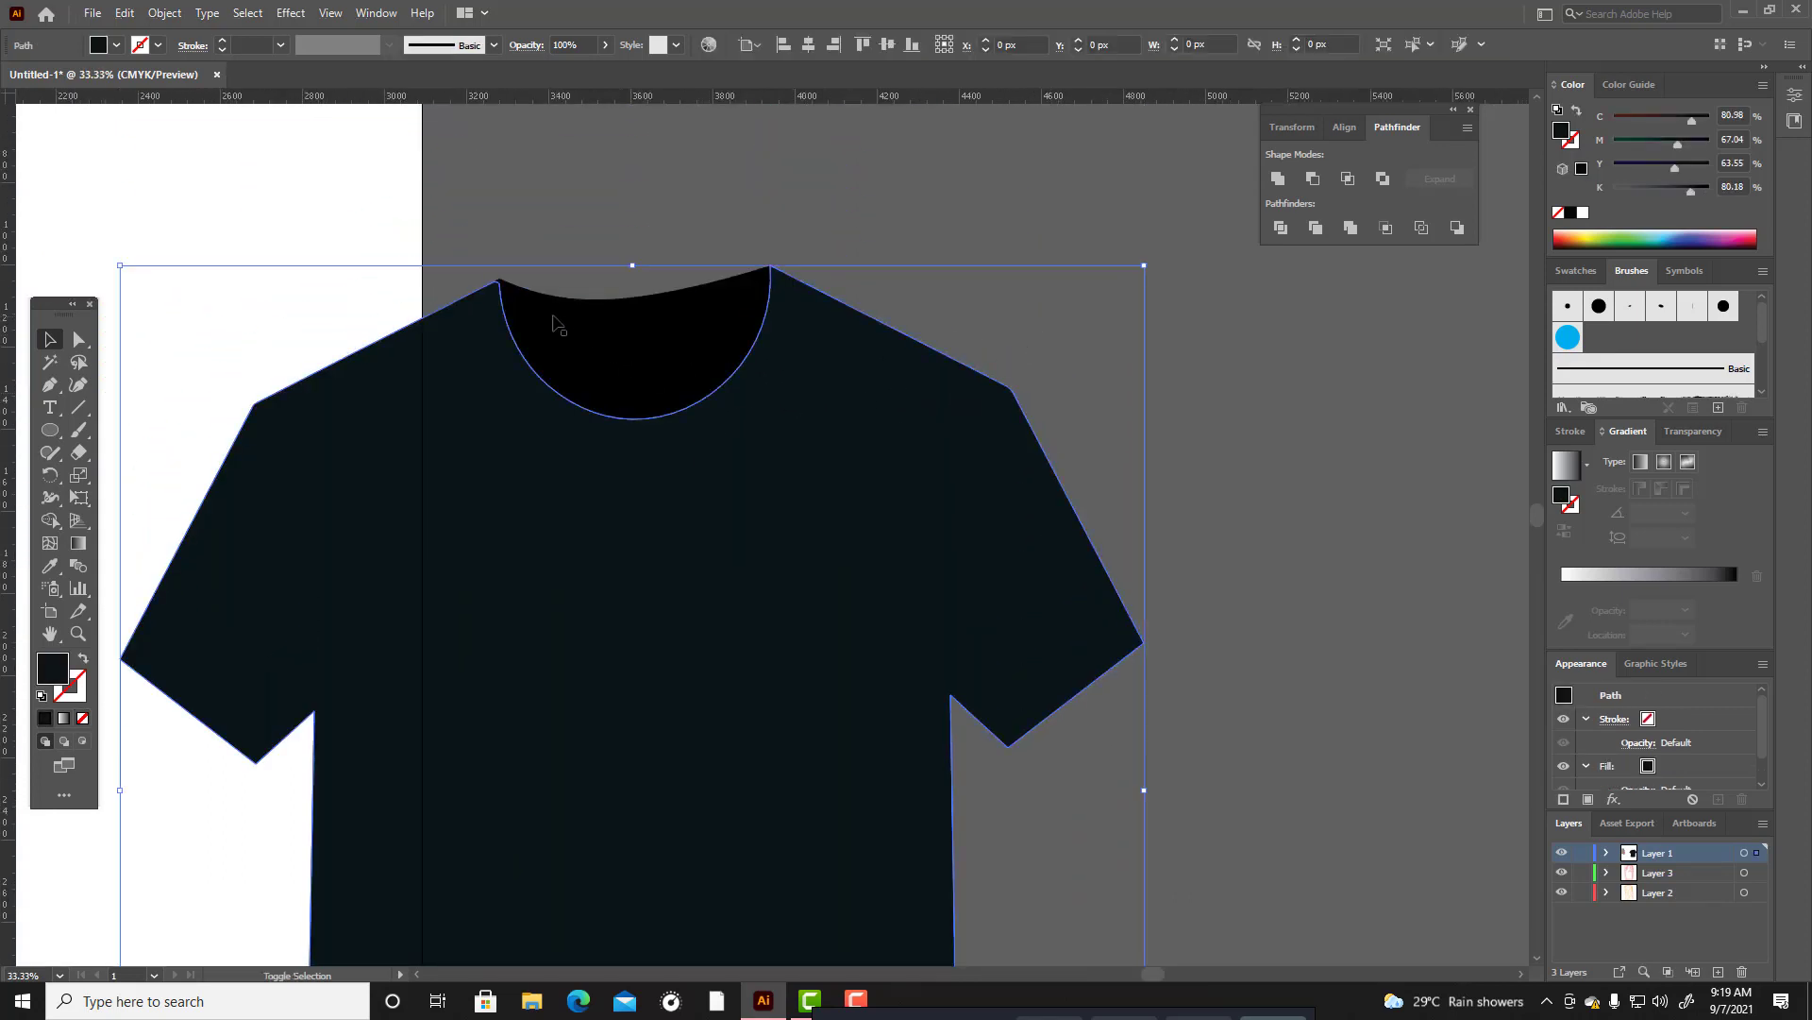
pyautogui.keyDown('shift'); pyautogui.click(498, 284); pyautogui.keyUp('shift')
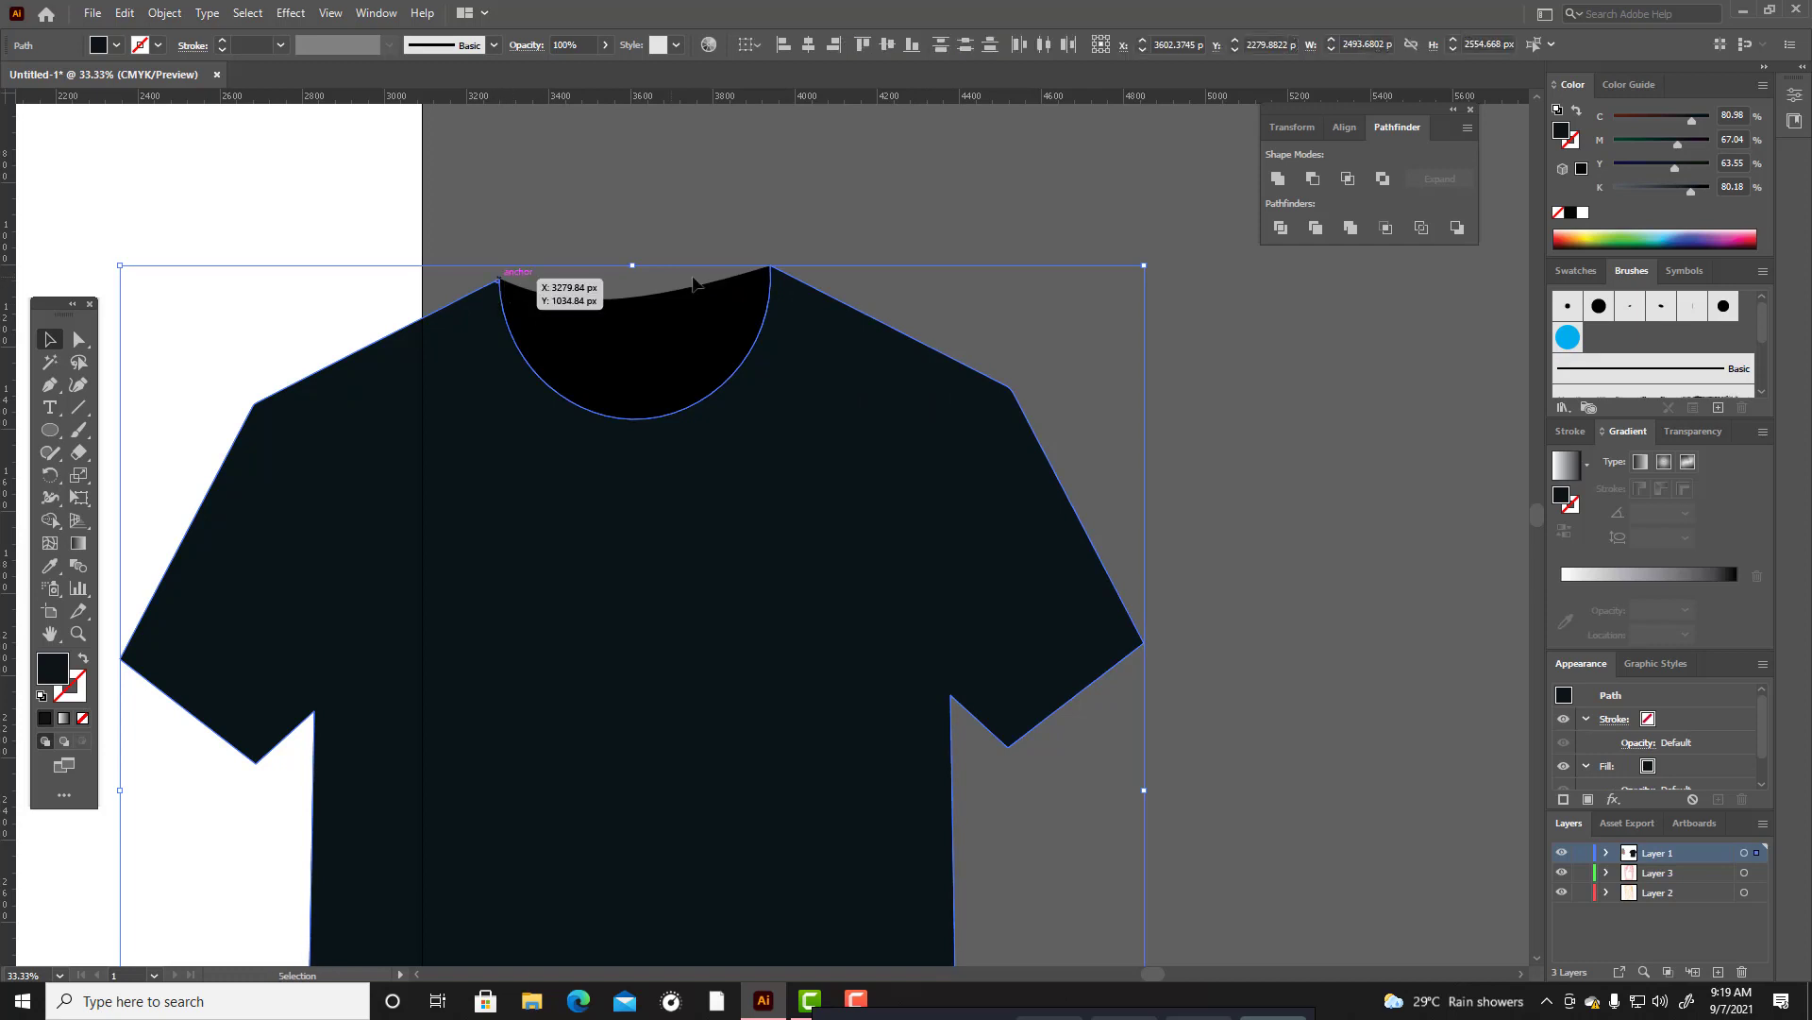
pyautogui.click(1276, 176)
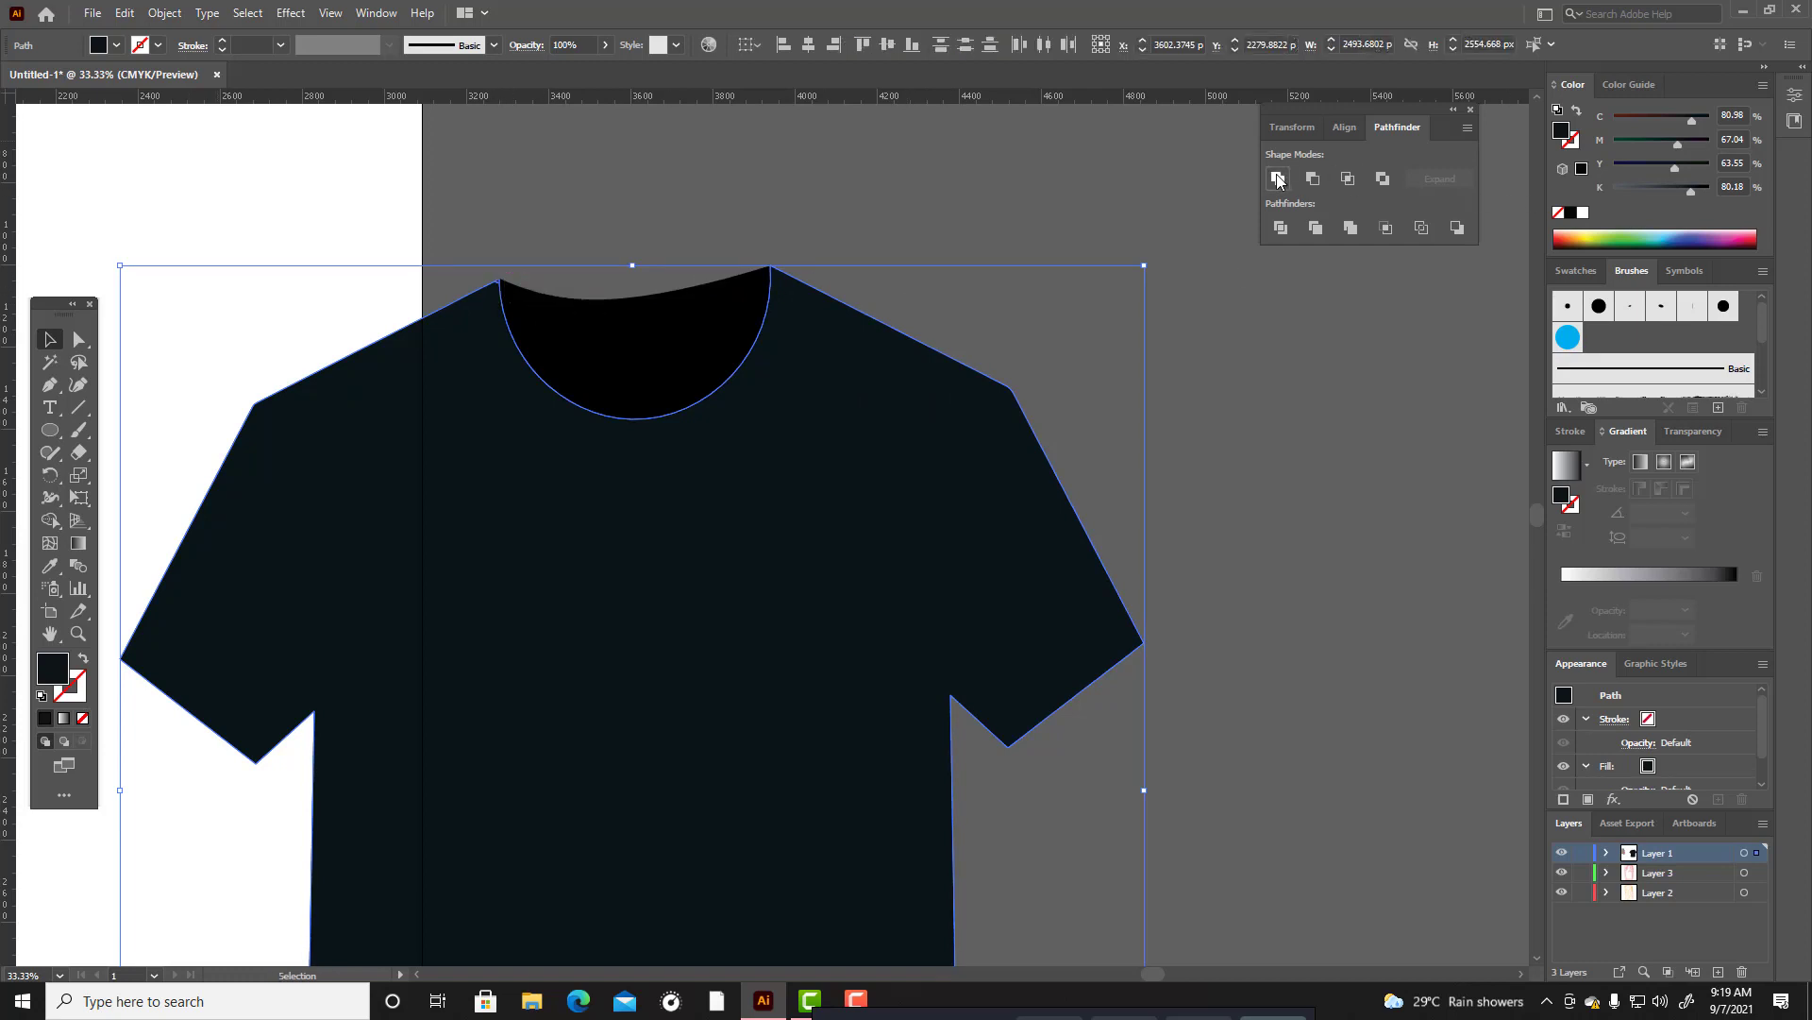
pyautogui.click(1056, 295)
pyautogui.click(716, 346)
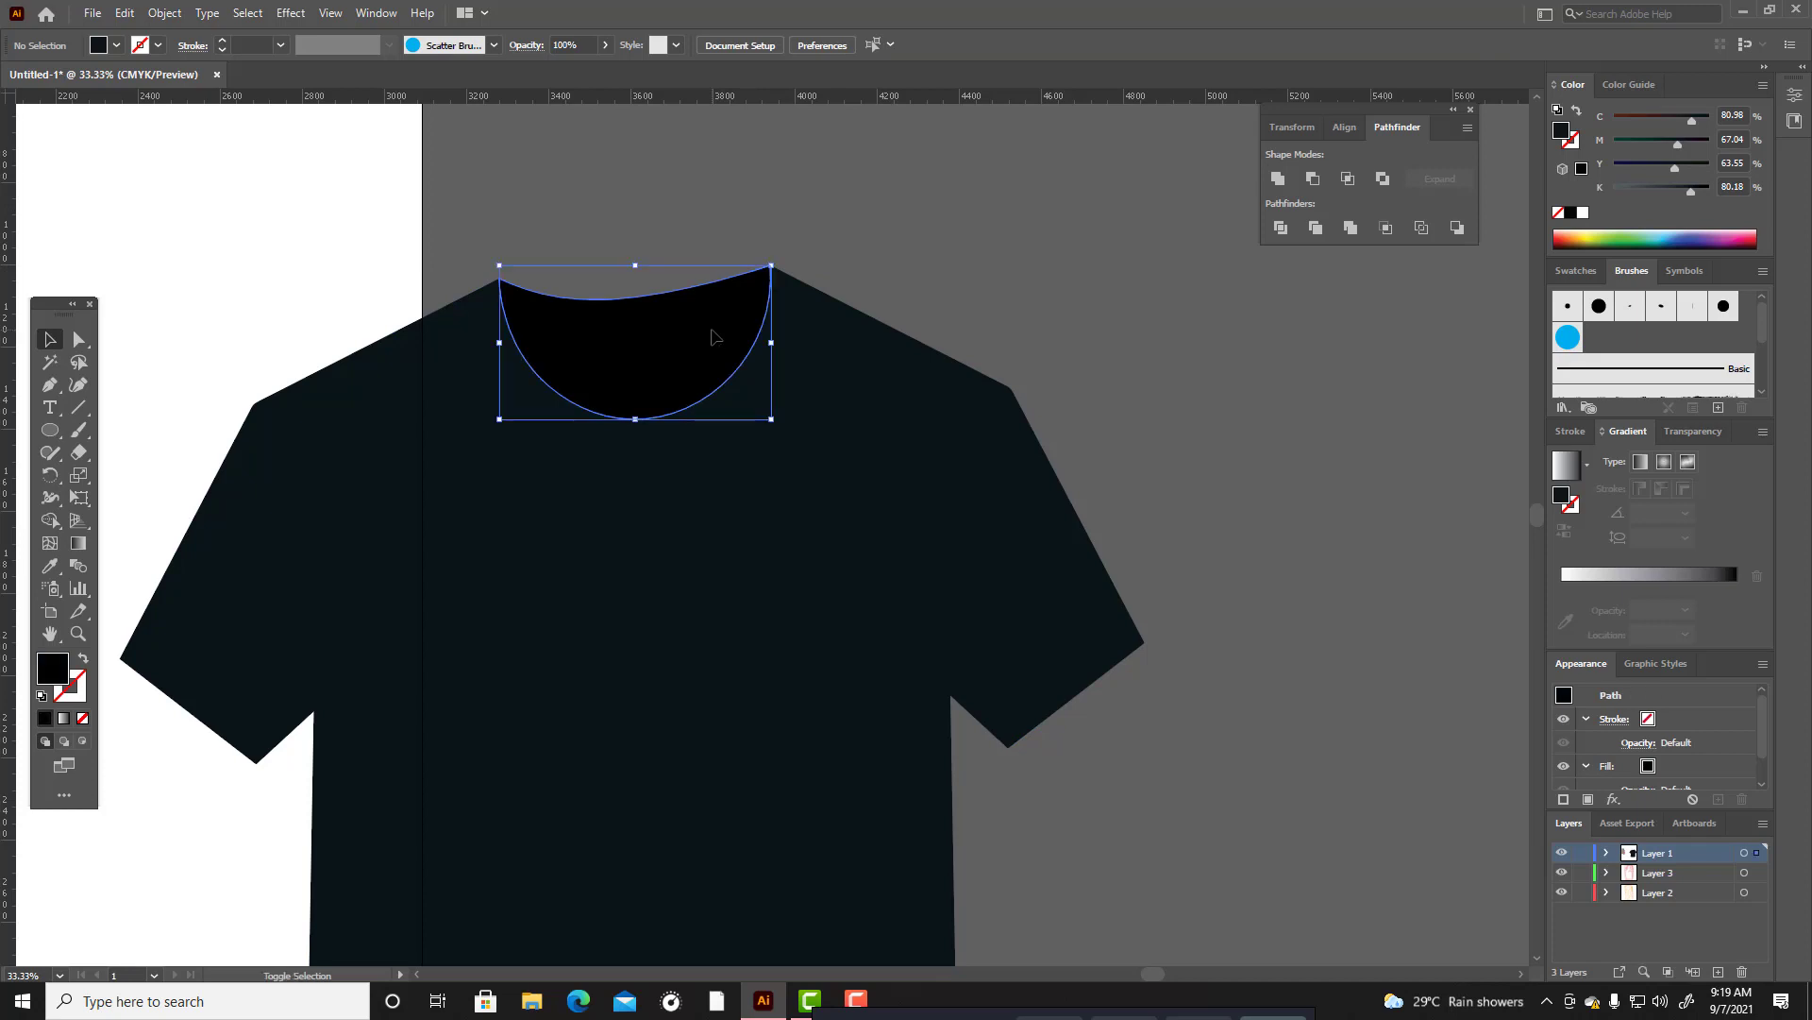
pyautogui.scroll(-3, 982, 270)
pyautogui.click(1035, 308)
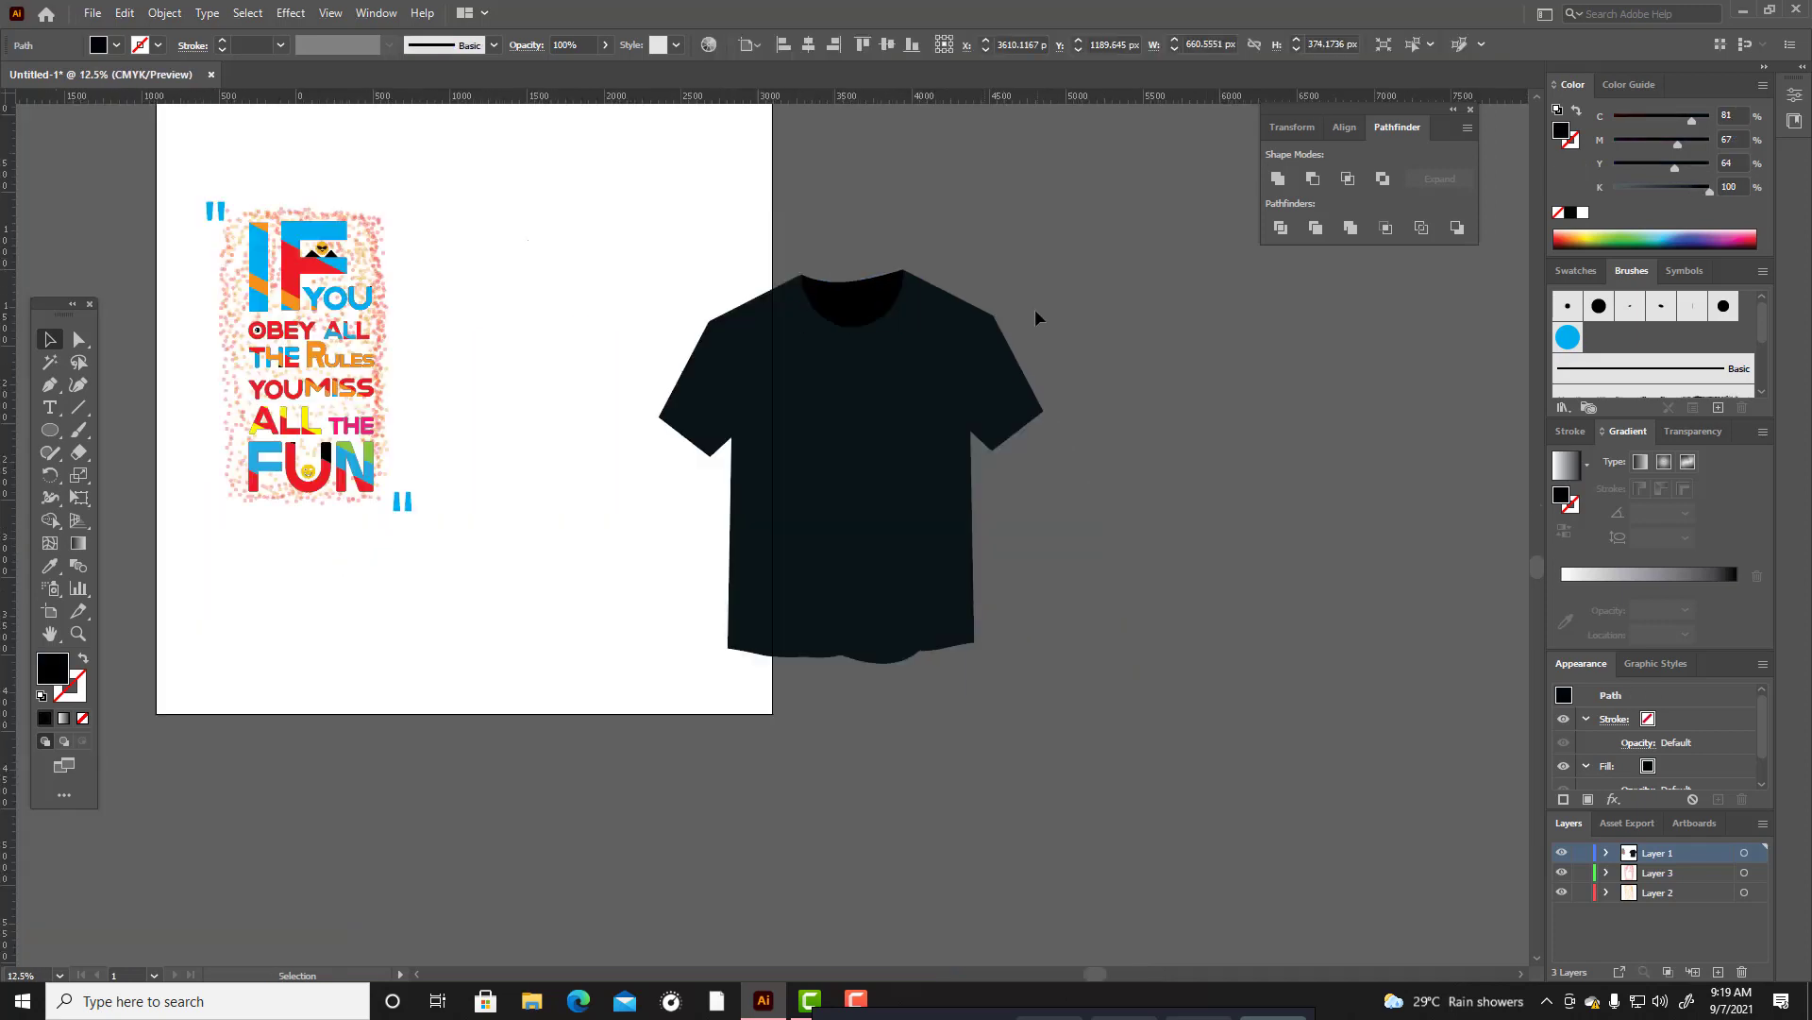
# Group the T-shirt body with its collar, scale the group down slightly, and place it on the artboard beside the typography.
pyautogui.moveTo(1292, 683); pyautogui.dragTo(1285, 672)
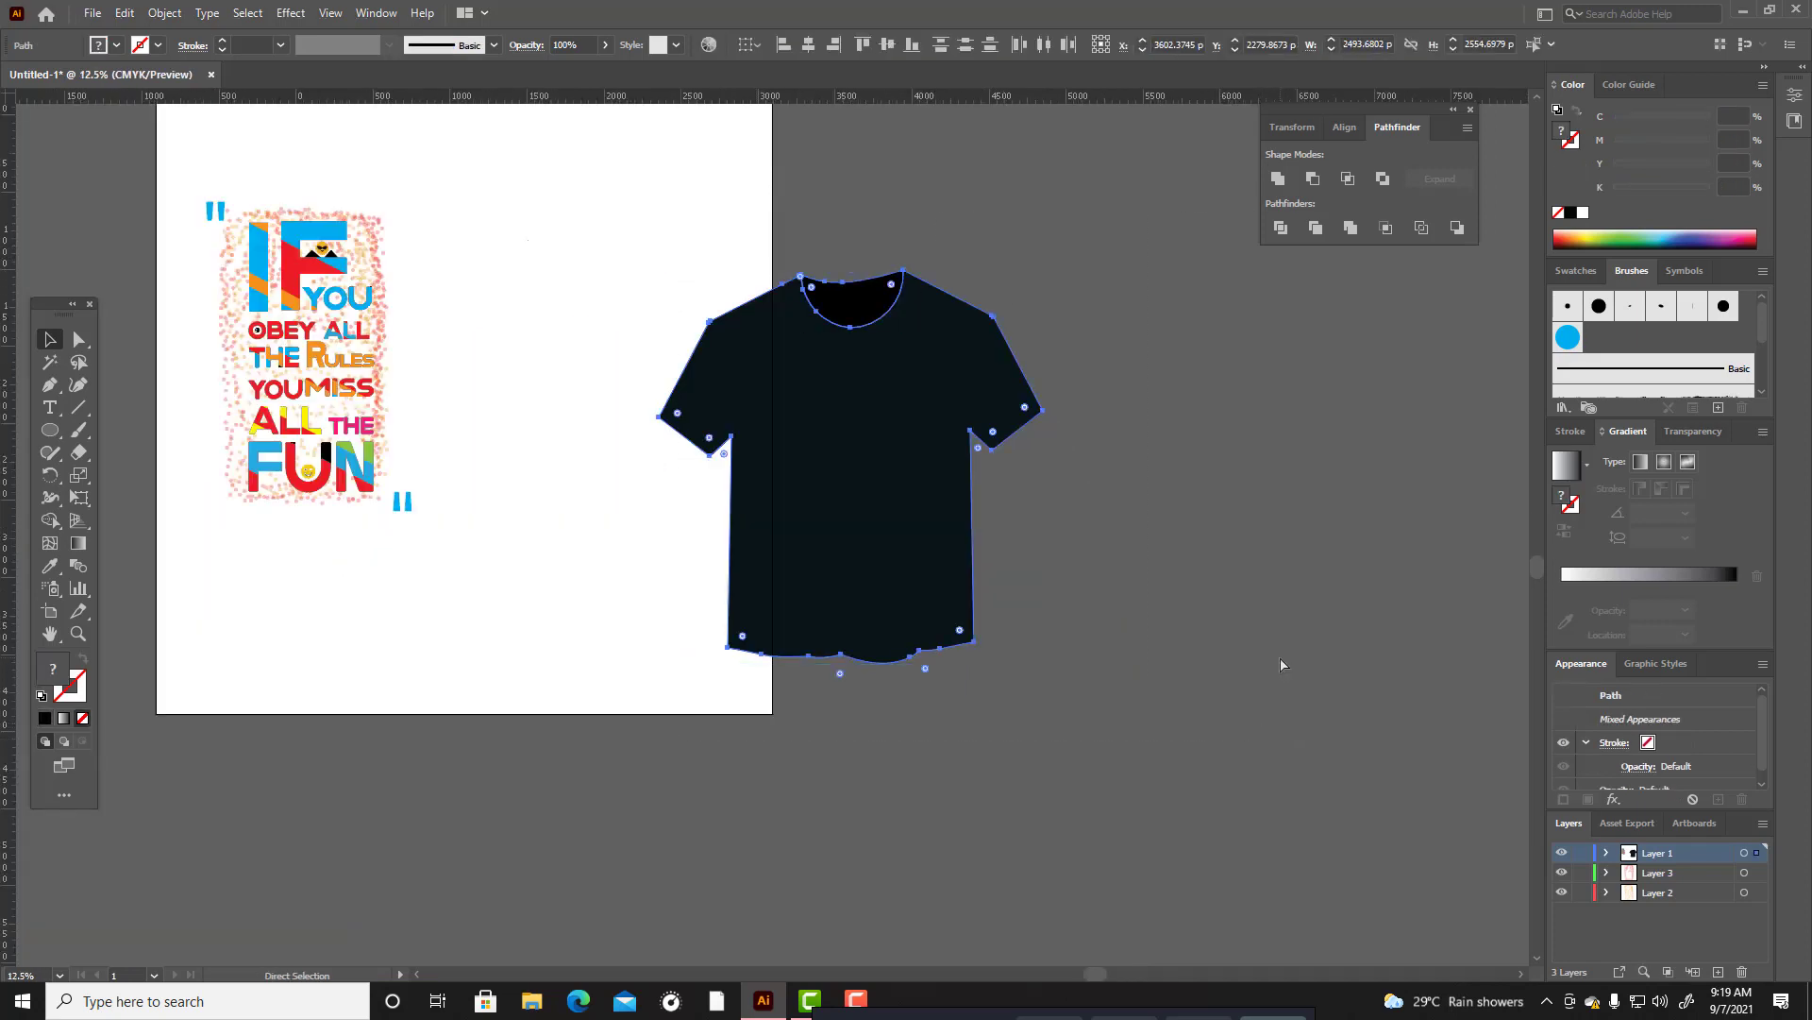
pyautogui.hotkey('ctrl', 'g')
pyautogui.moveTo(1043, 270); pyautogui.dragTo(1002, 311)
pyautogui.moveTo(923, 444); pyautogui.dragTo(632, 341)
pyautogui.click(922, 340)
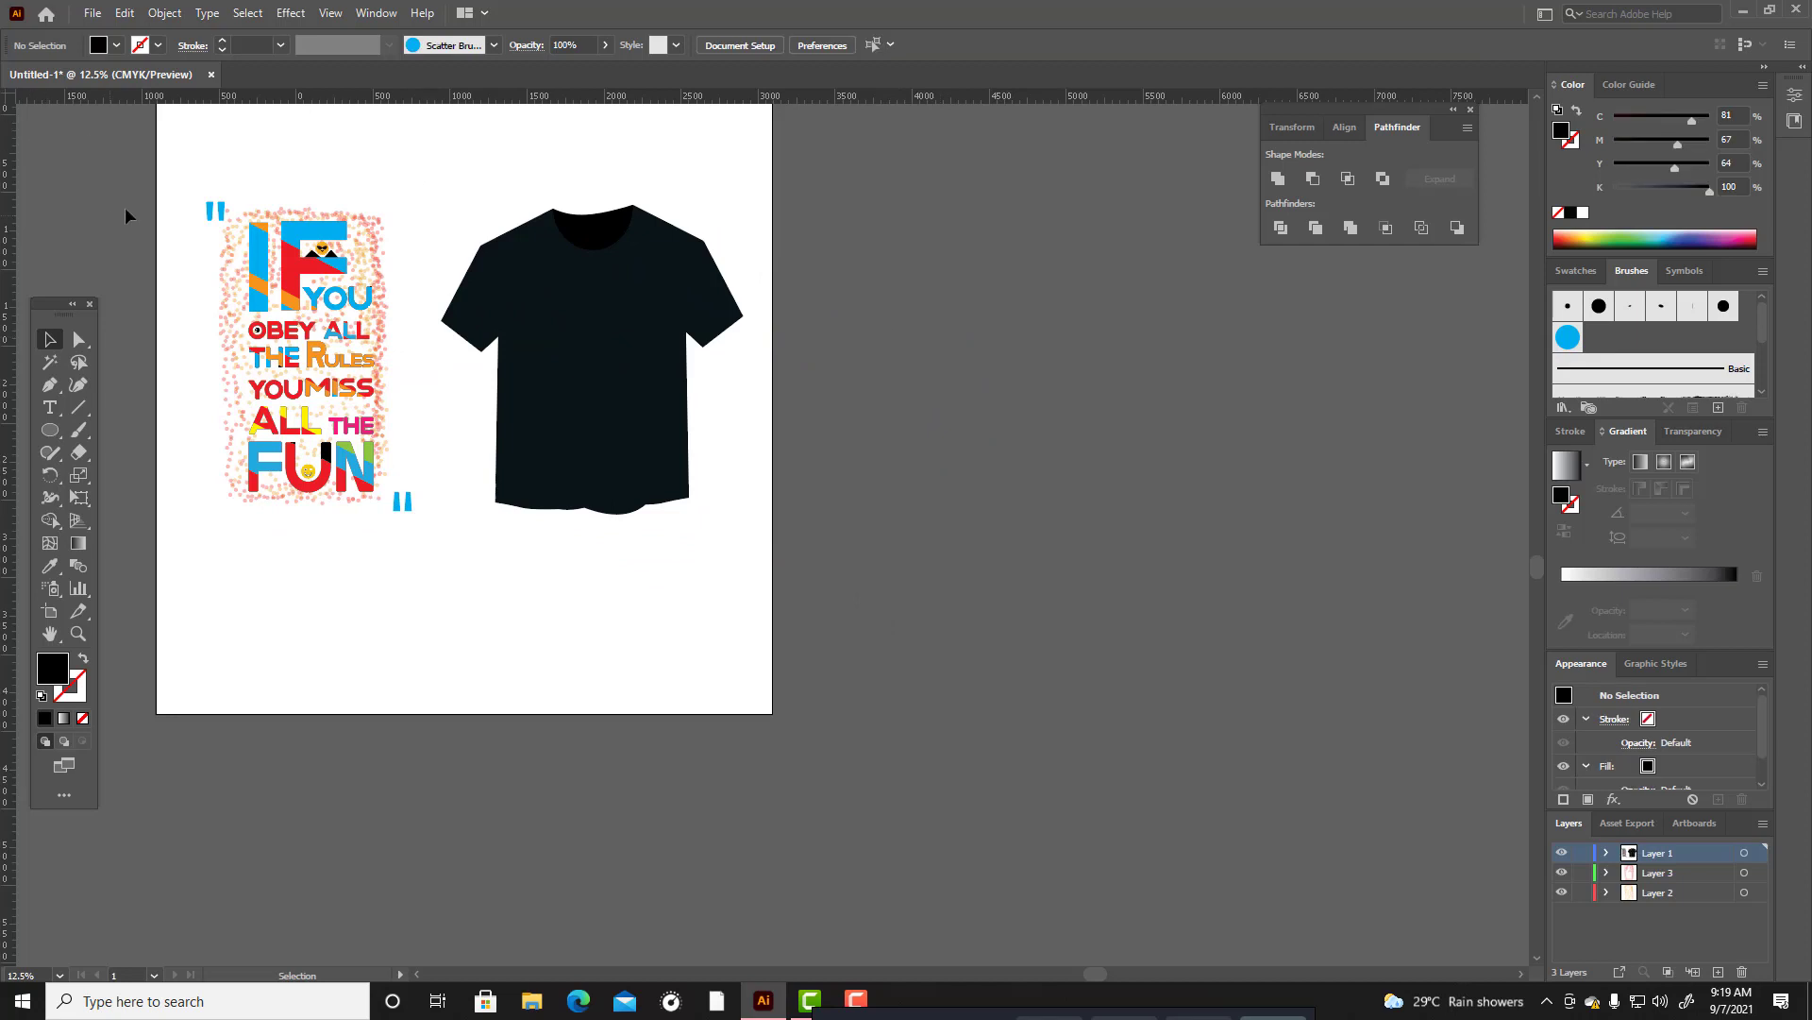
# Select the entire typography design with its quotation marks and speckled background, and group it.
pyautogui.moveTo(175, 168); pyautogui.dragTo(437, 560)
pyautogui.press('a')
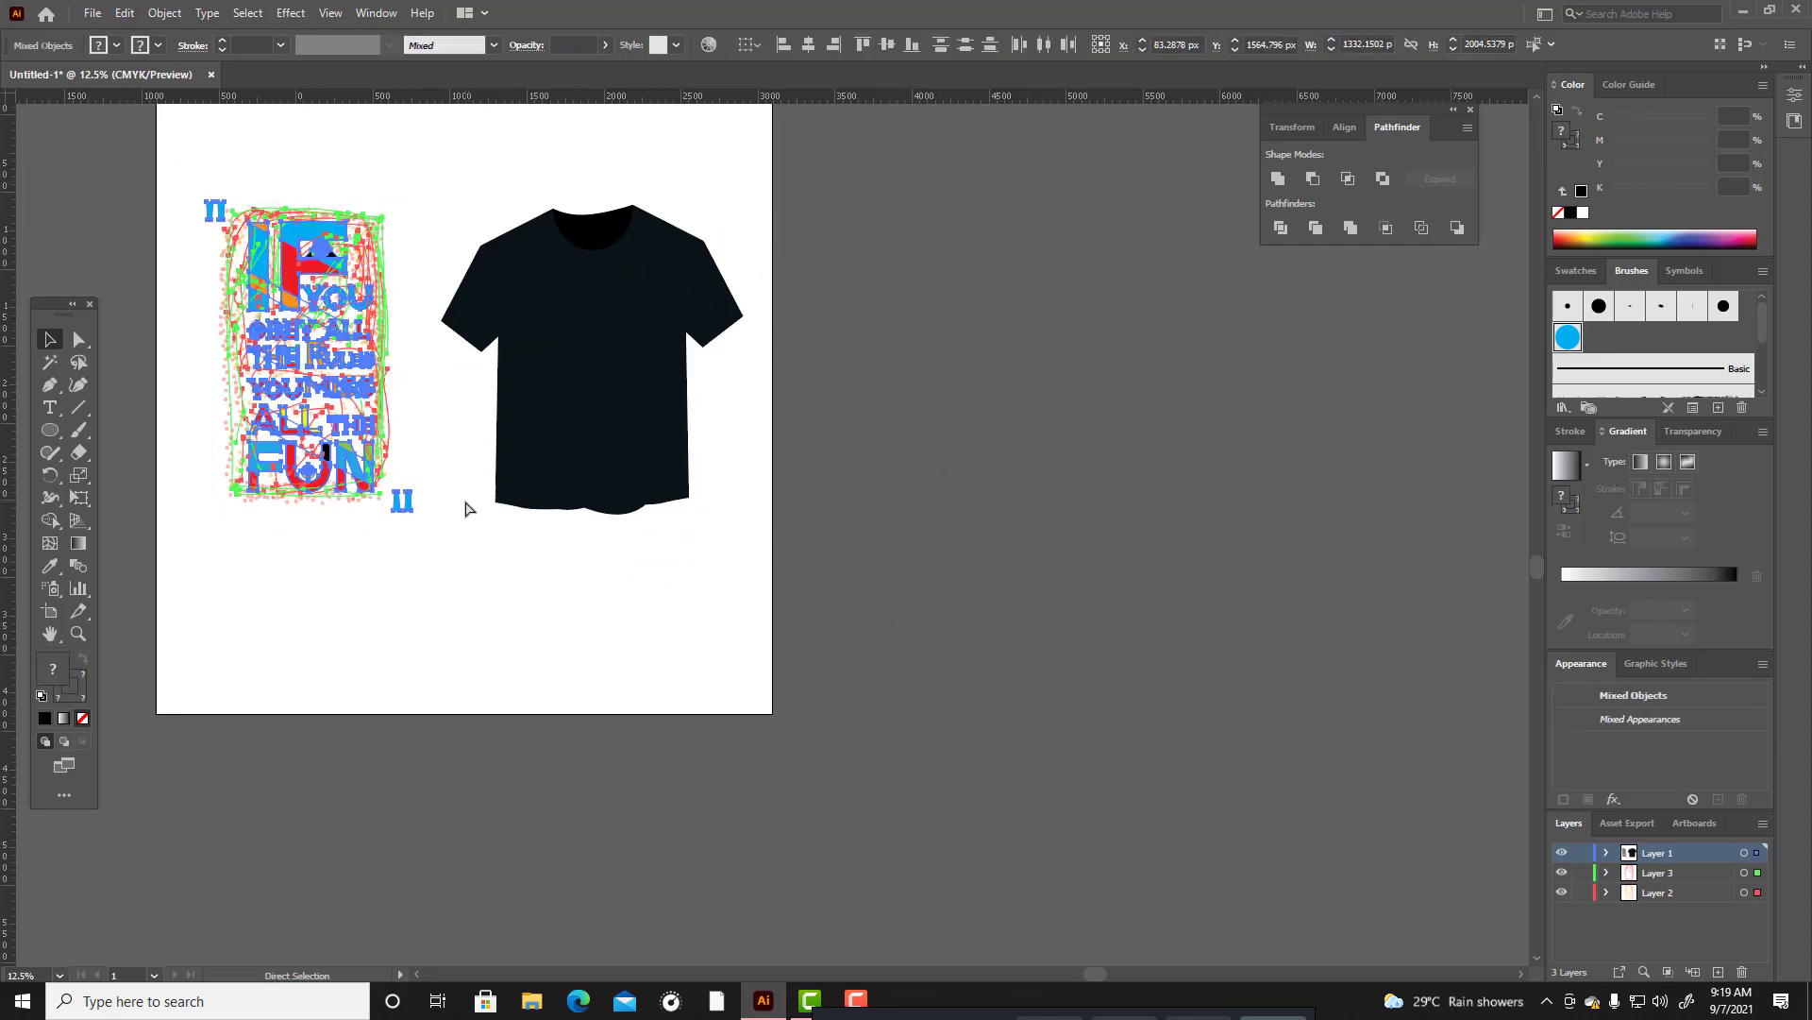
pyautogui.press('v')
pyautogui.hotkey('ctrl', 'g')
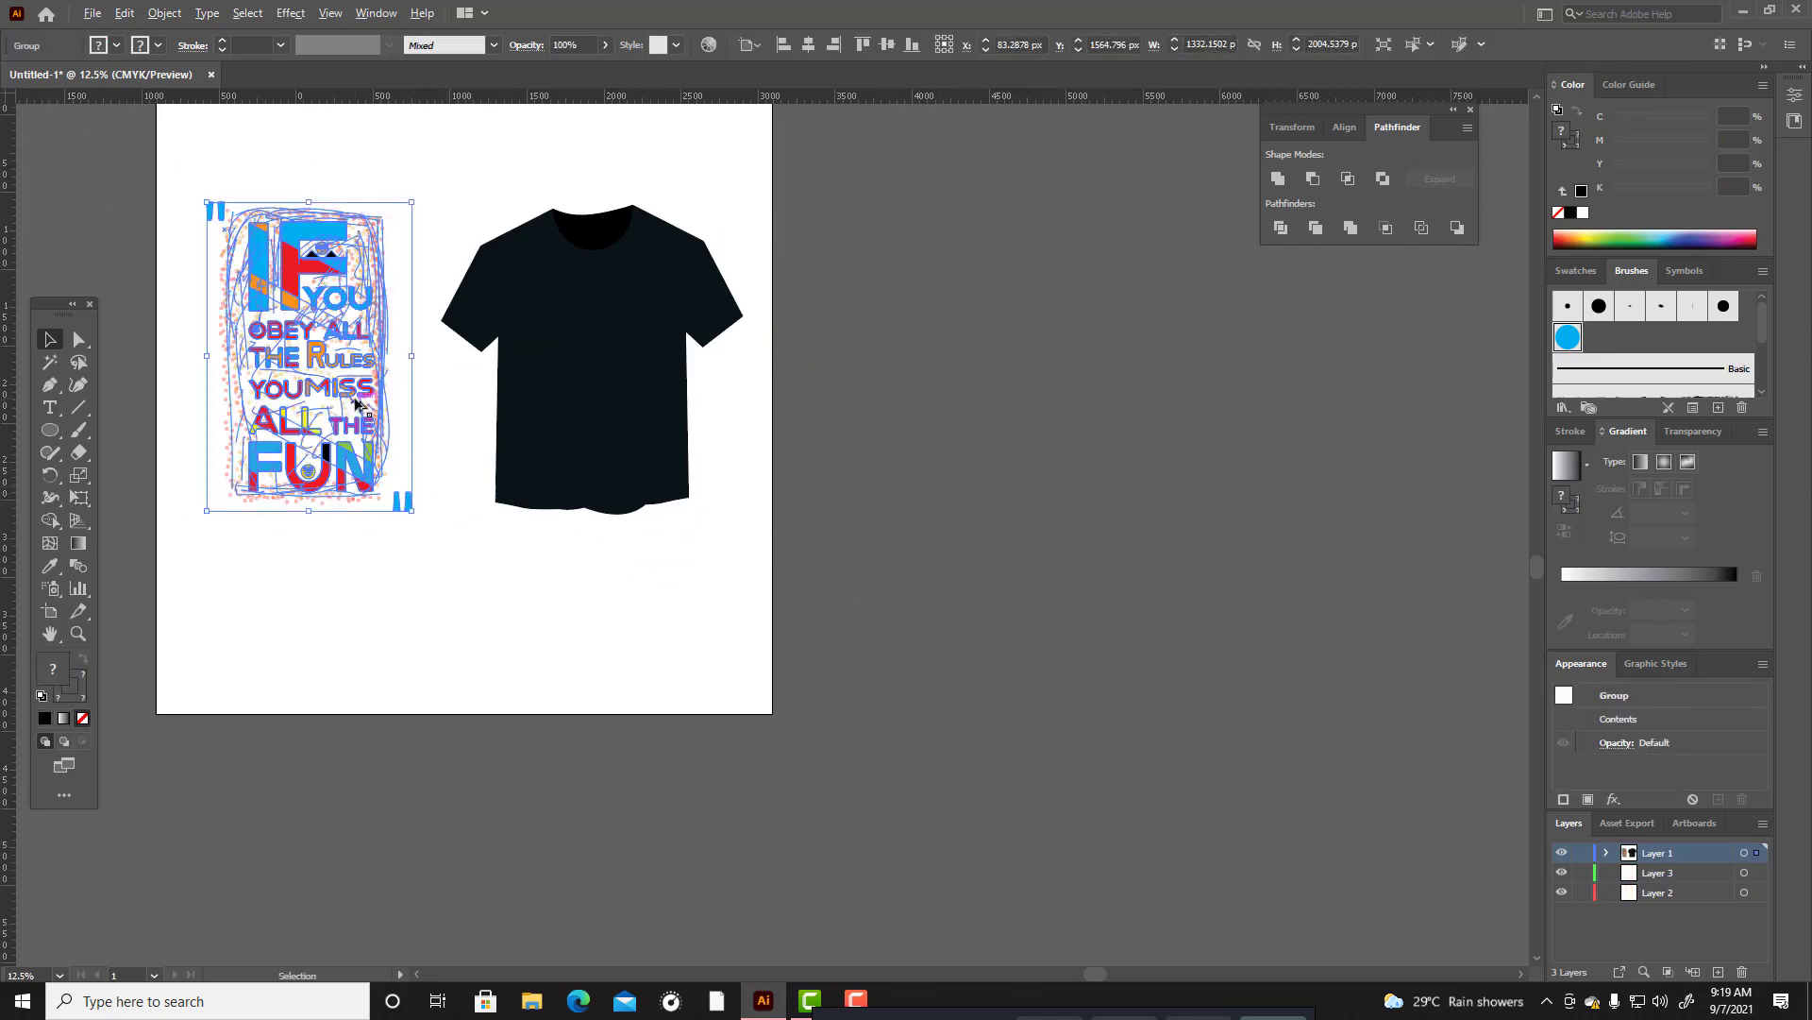
pyautogui.moveTo(385, 387); pyautogui.dragTo(1038, 495)
pyautogui.hotkey('ctrl', 'z')
pyautogui.moveTo(383, 357); pyautogui.dragTo(677, 566)
pyautogui.click(580, 595)
# Place a copy of the typography group outside the artboard and scale it down to about 782 by 1176 px.
pyautogui.moveTo(338, 413); pyautogui.dragTo(957, 559)
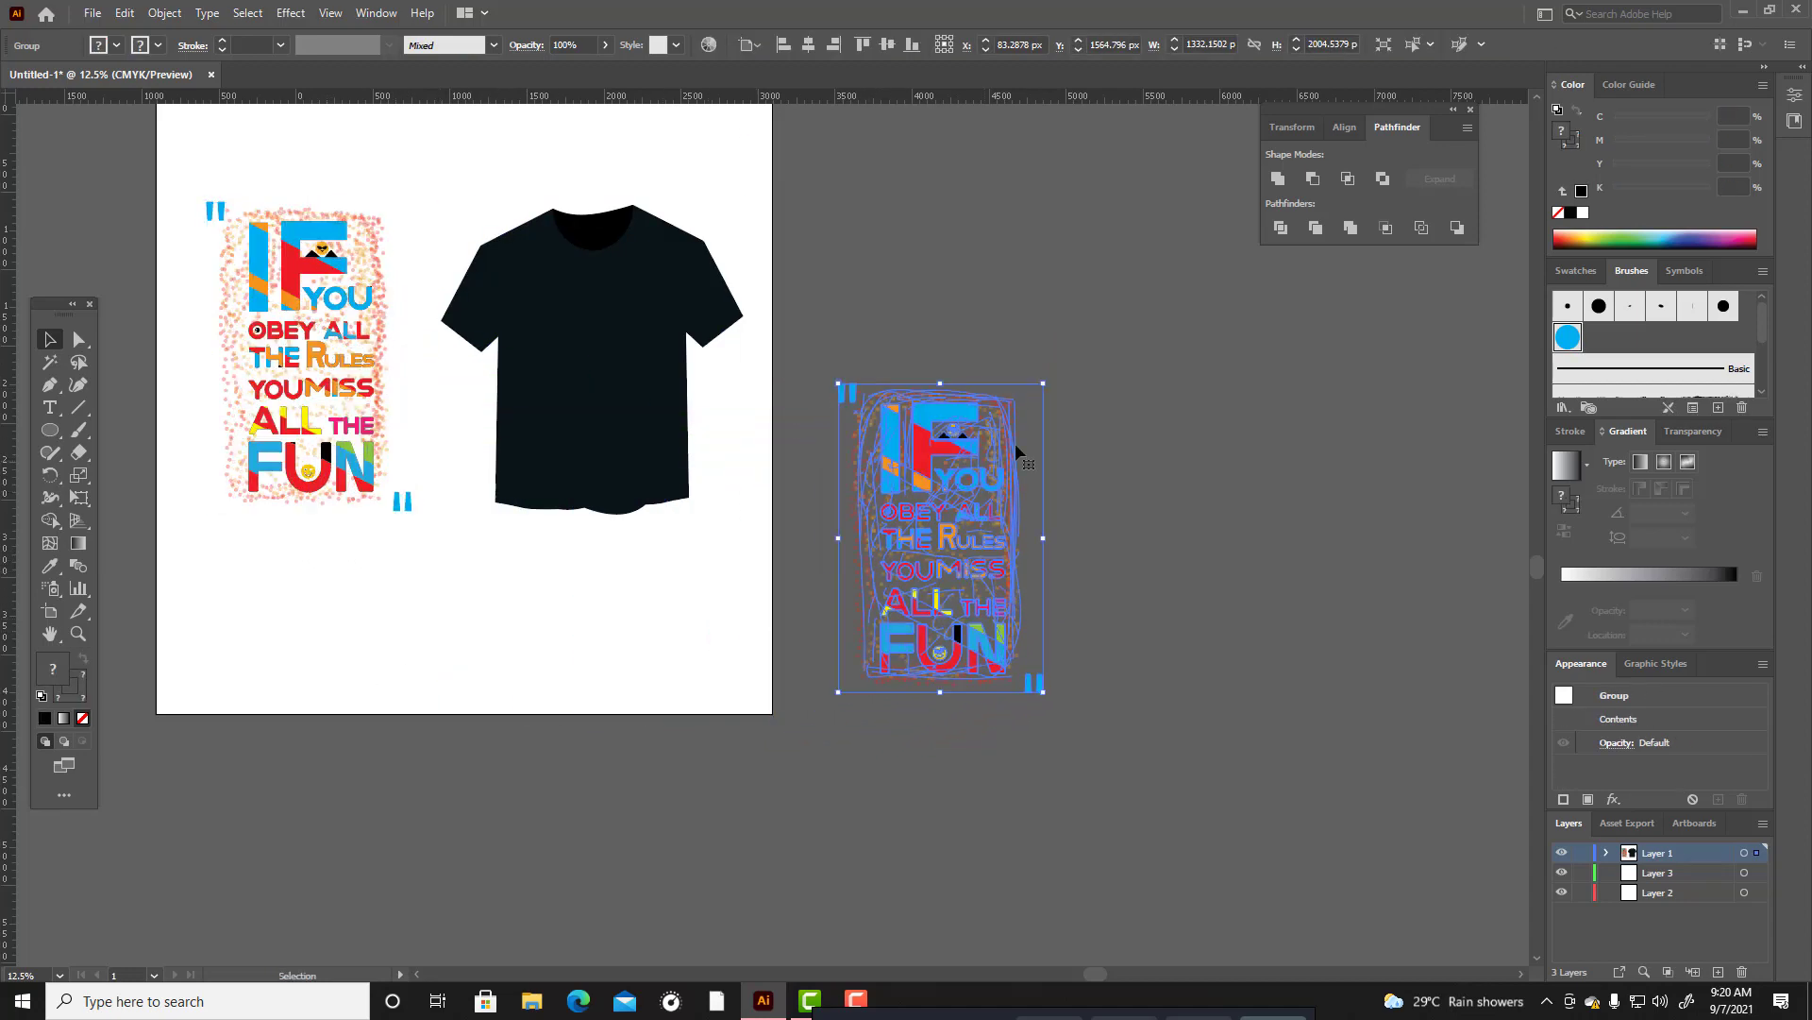
pyautogui.moveTo(1048, 381); pyautogui.dragTo(1000, 452)
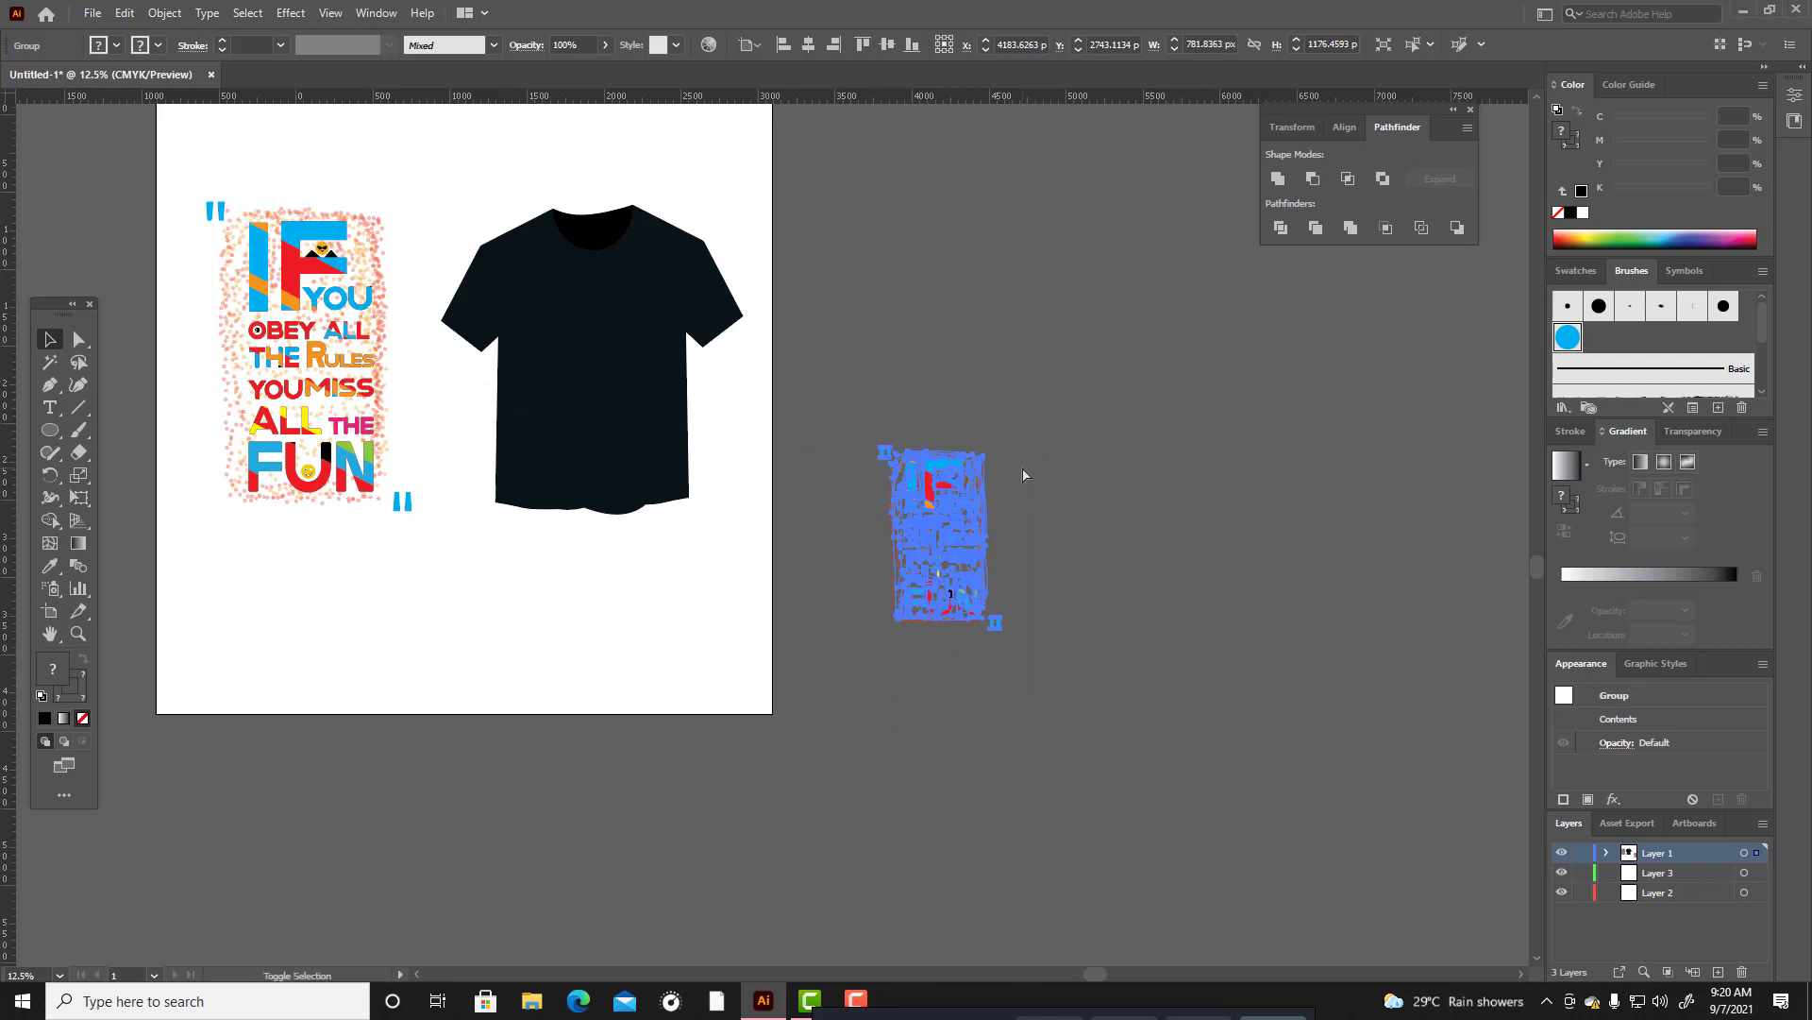
# Place the scaled-down typography copy on the chest of the dark T-shirt and deselect it.
pyautogui.moveTo(905, 496); pyautogui.dragTo(621, 364)
pyautogui.click(853, 399)
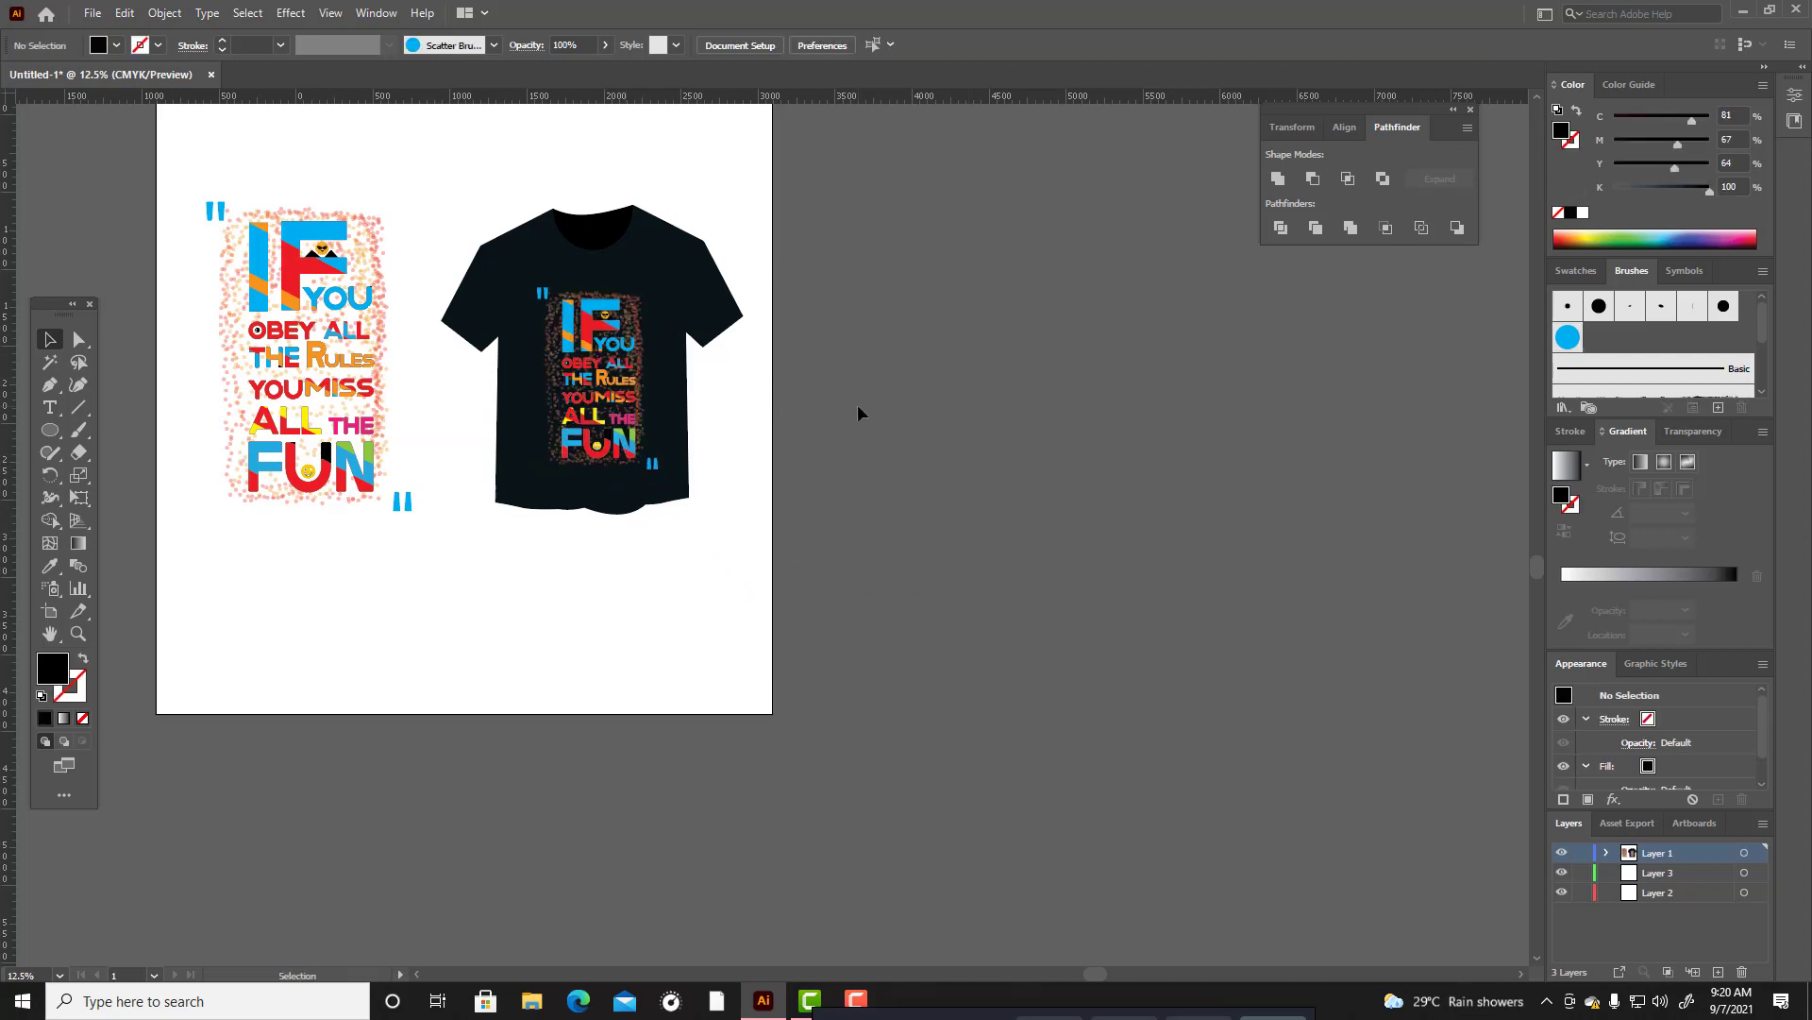
pyautogui.scroll(3, 880, 481)
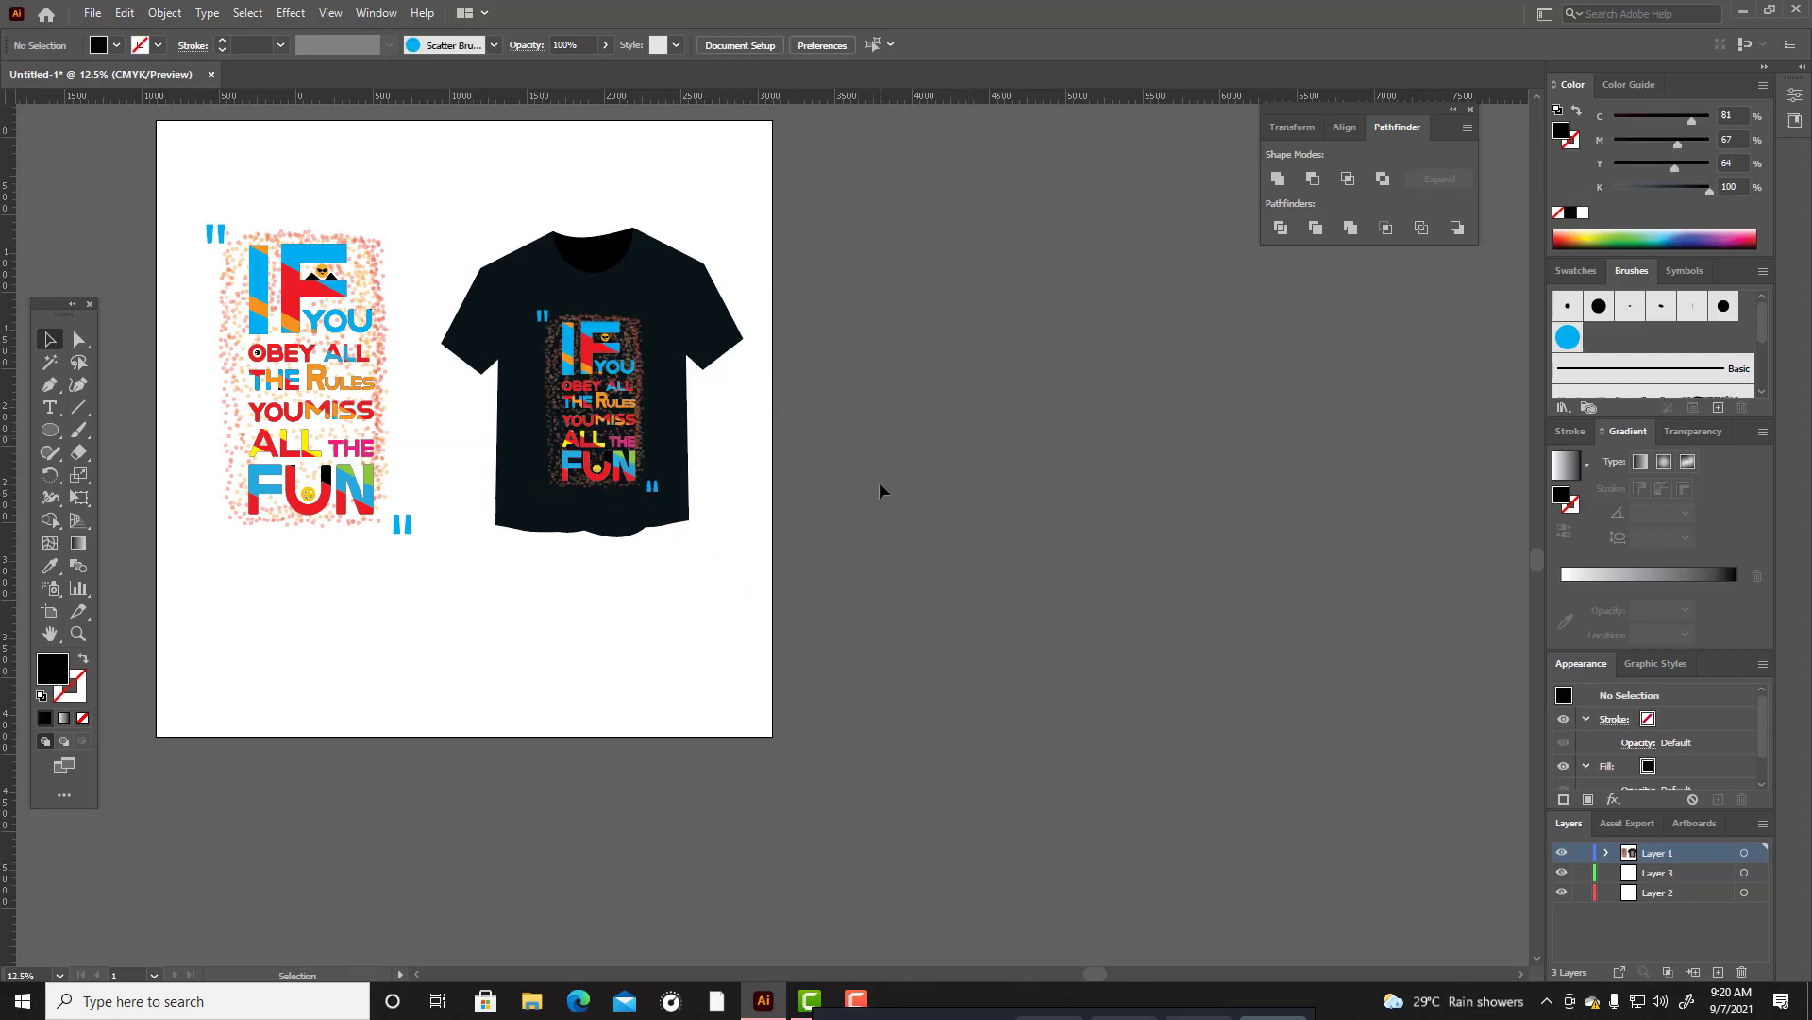
# Scale the typography and T-shirt mockup up together to about 3641 by 2118 px, and reposition them on the artboard.
pyautogui.moveTo(207, 336); pyautogui.dragTo(749, 733)
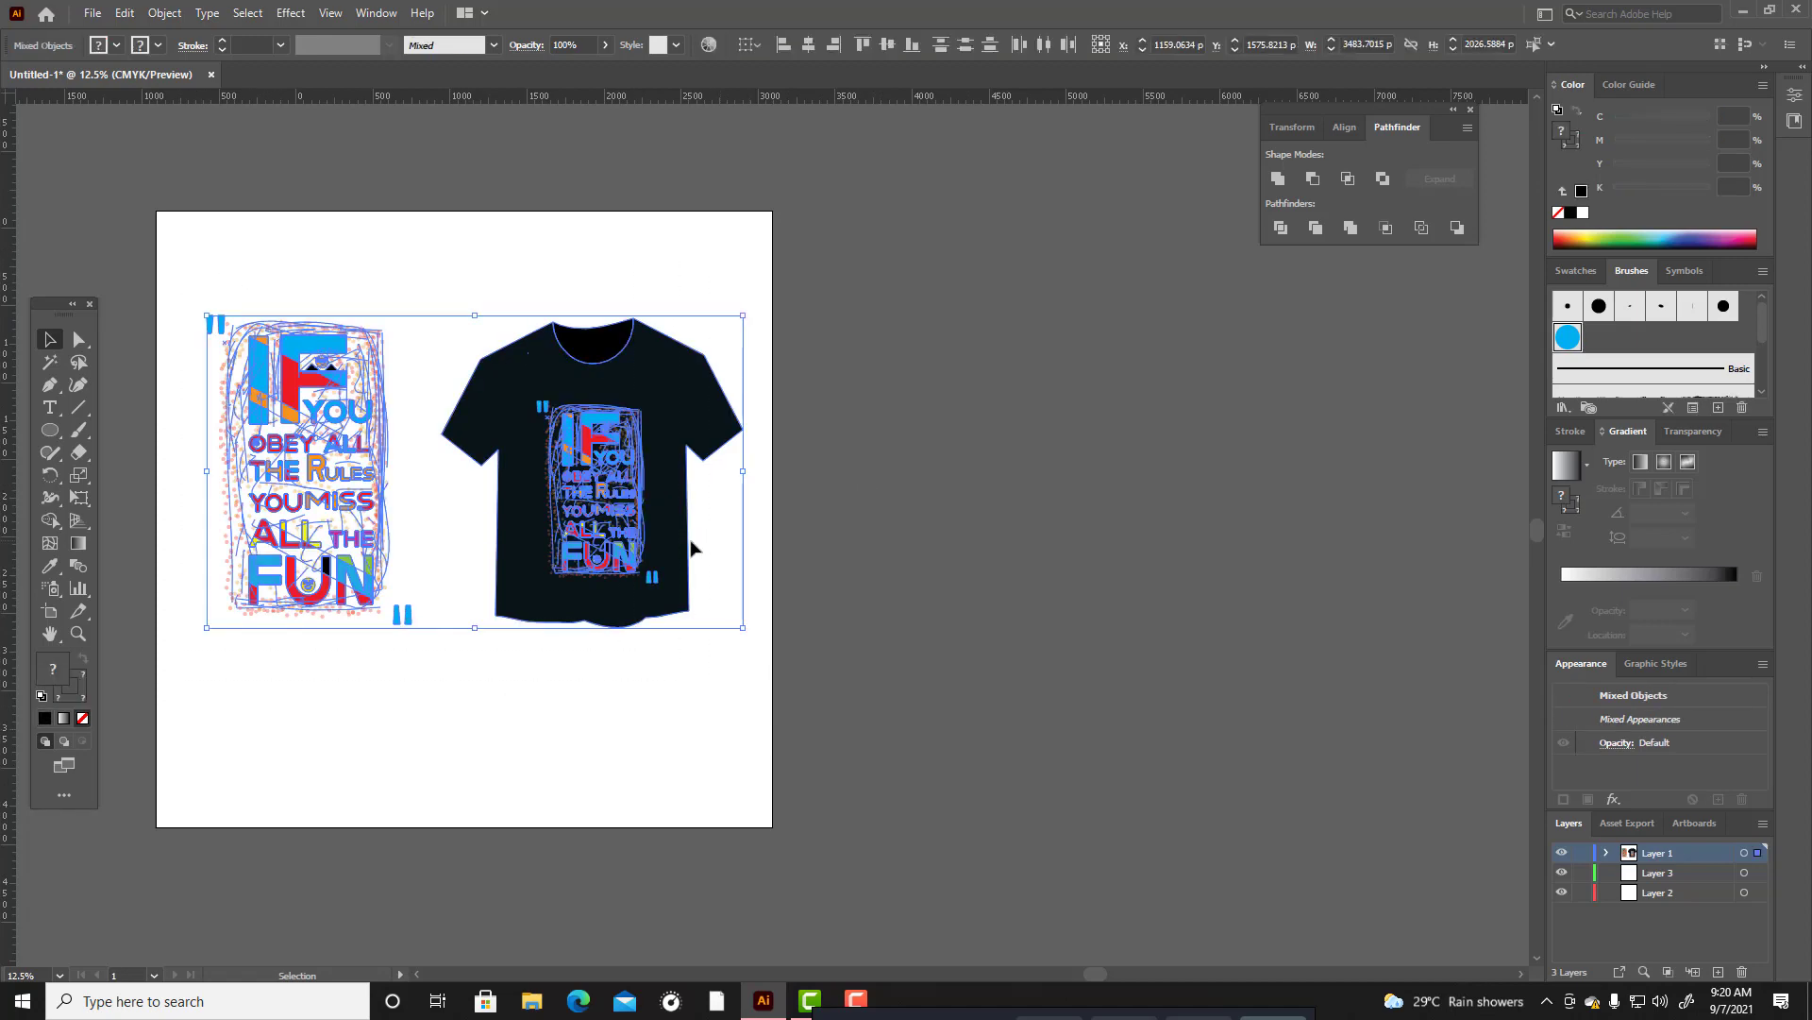
pyautogui.moveTo(741, 313); pyautogui.dragTo(756, 295)
pyautogui.moveTo(703, 411); pyautogui.dragTo(692, 414)
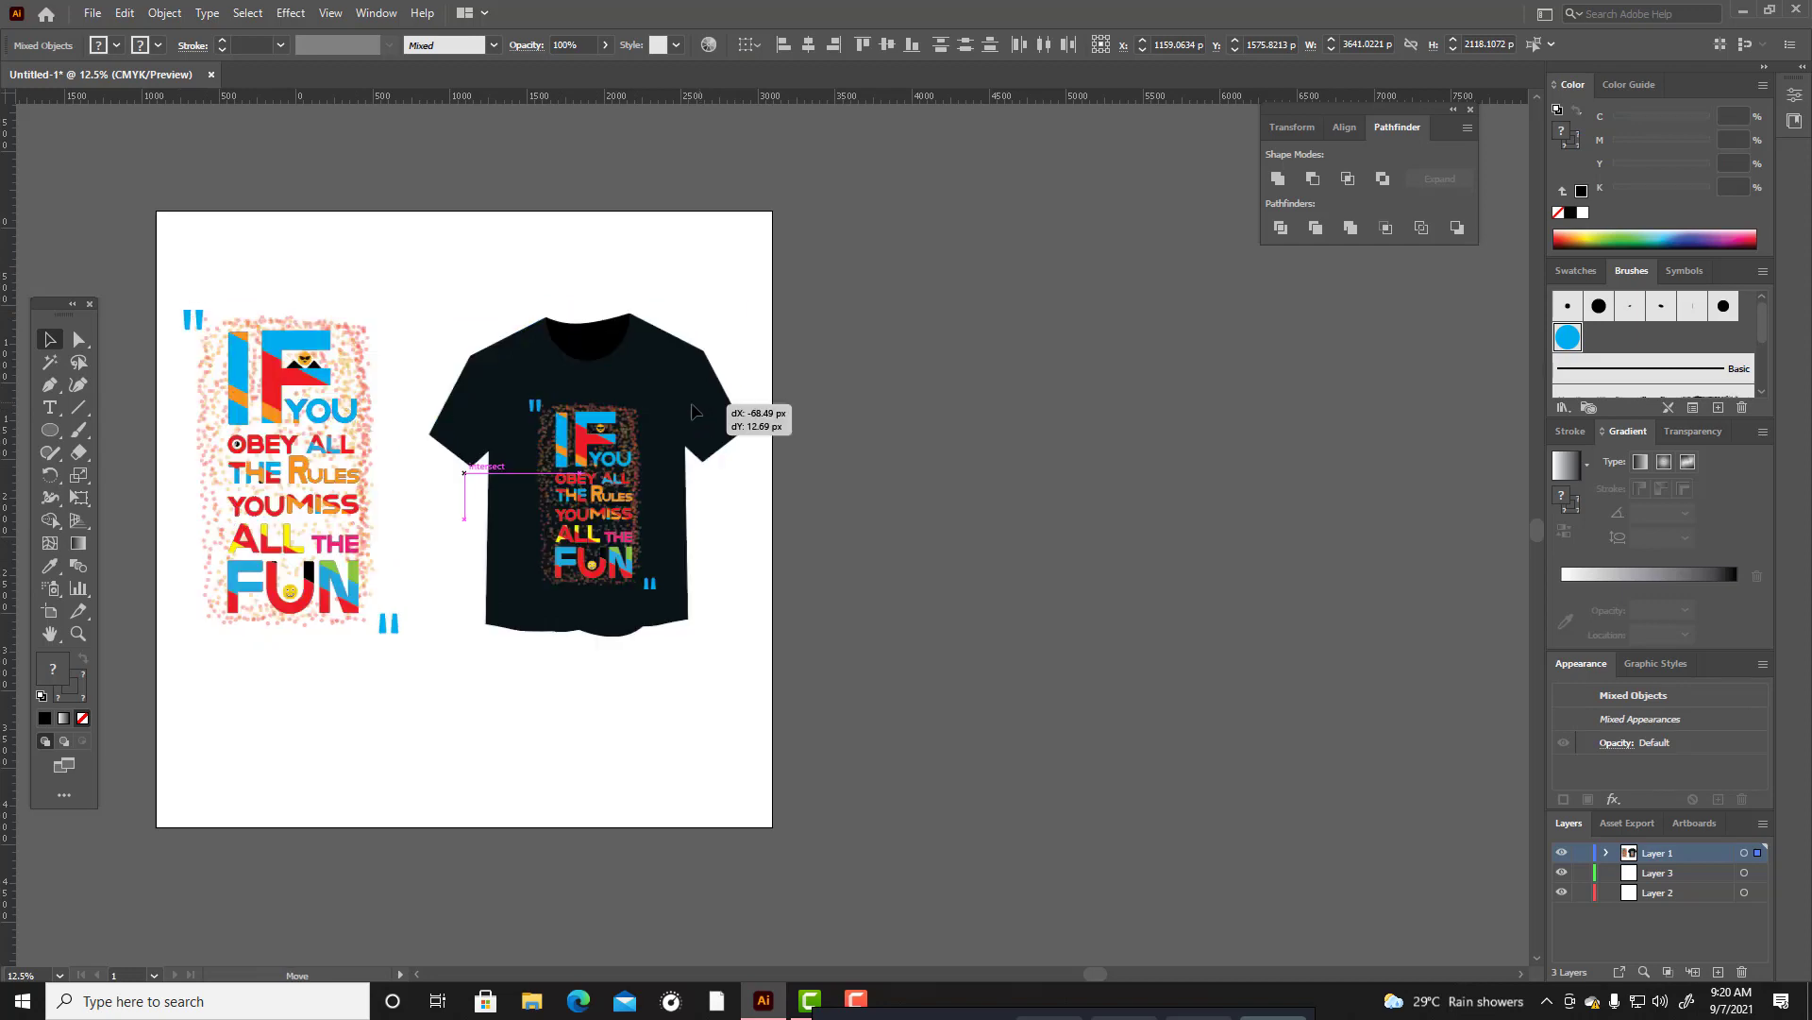
pyautogui.click(916, 469)
# Make Layer 3 the active layer.
pyautogui.scroll(-2, 915, 468)
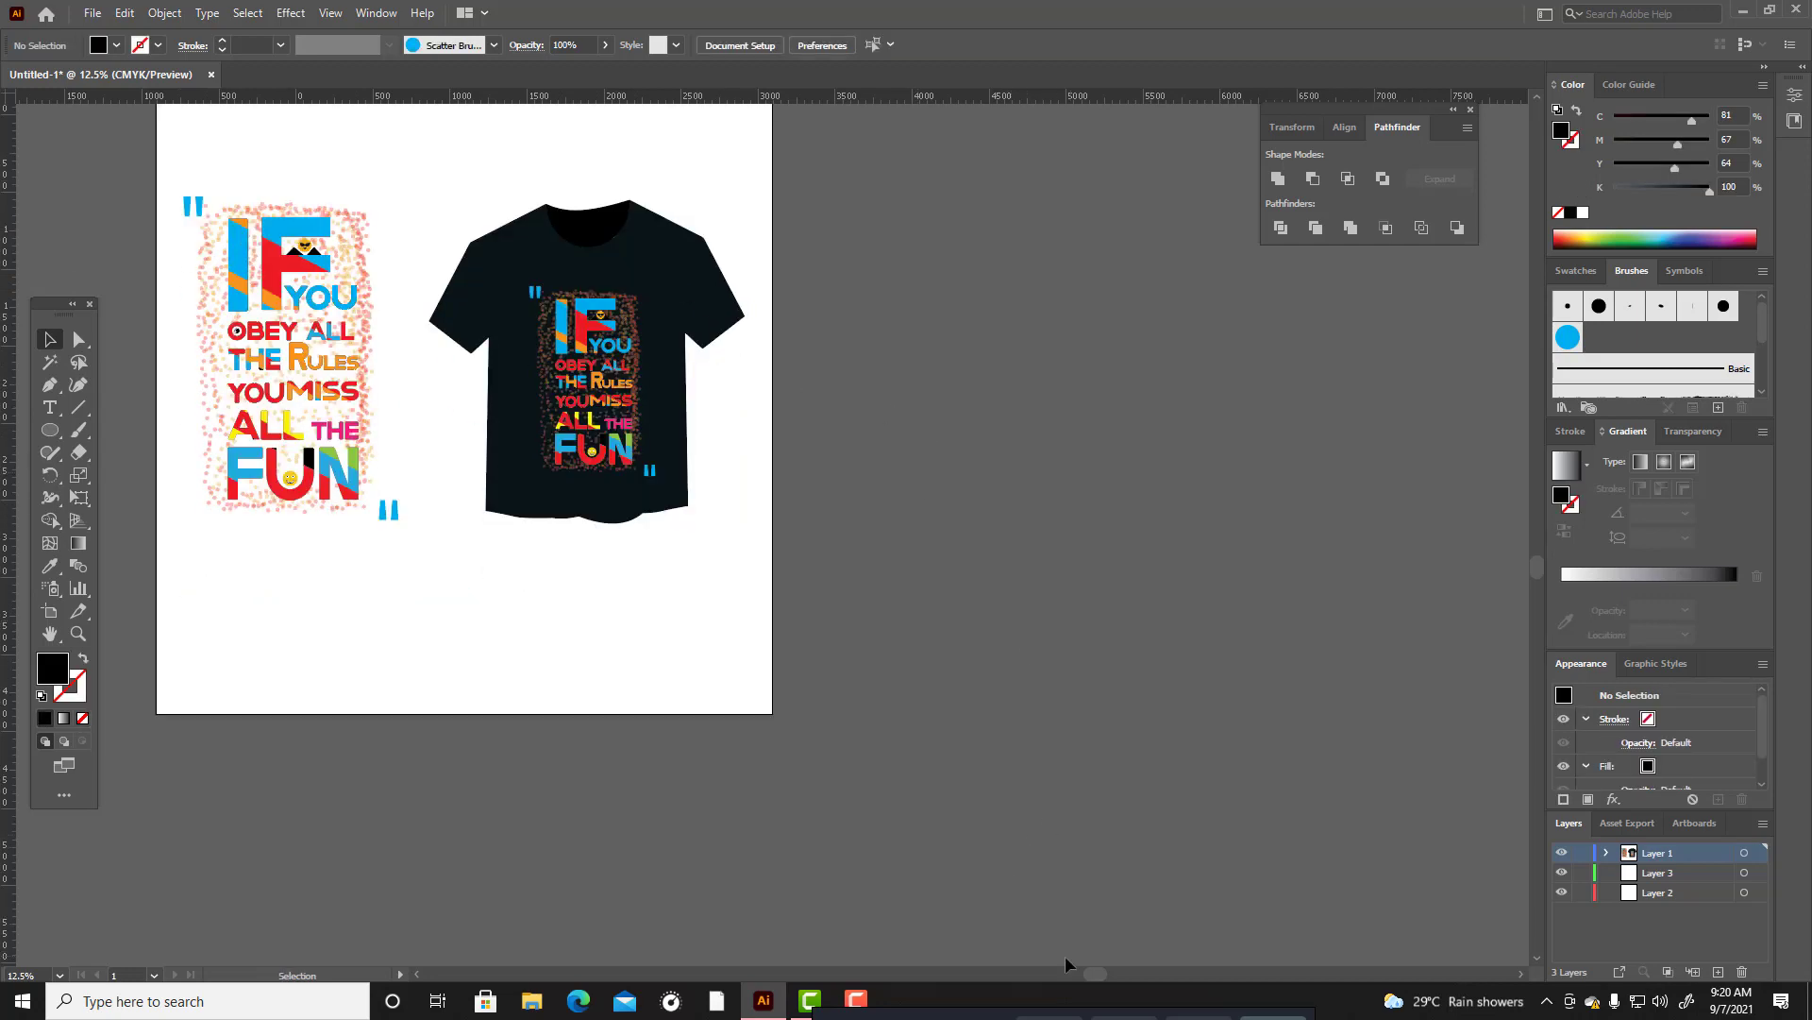
pyautogui.moveTo(1096, 974); pyautogui.dragTo(1048, 978)
pyautogui.scroll(1, 991, 803)
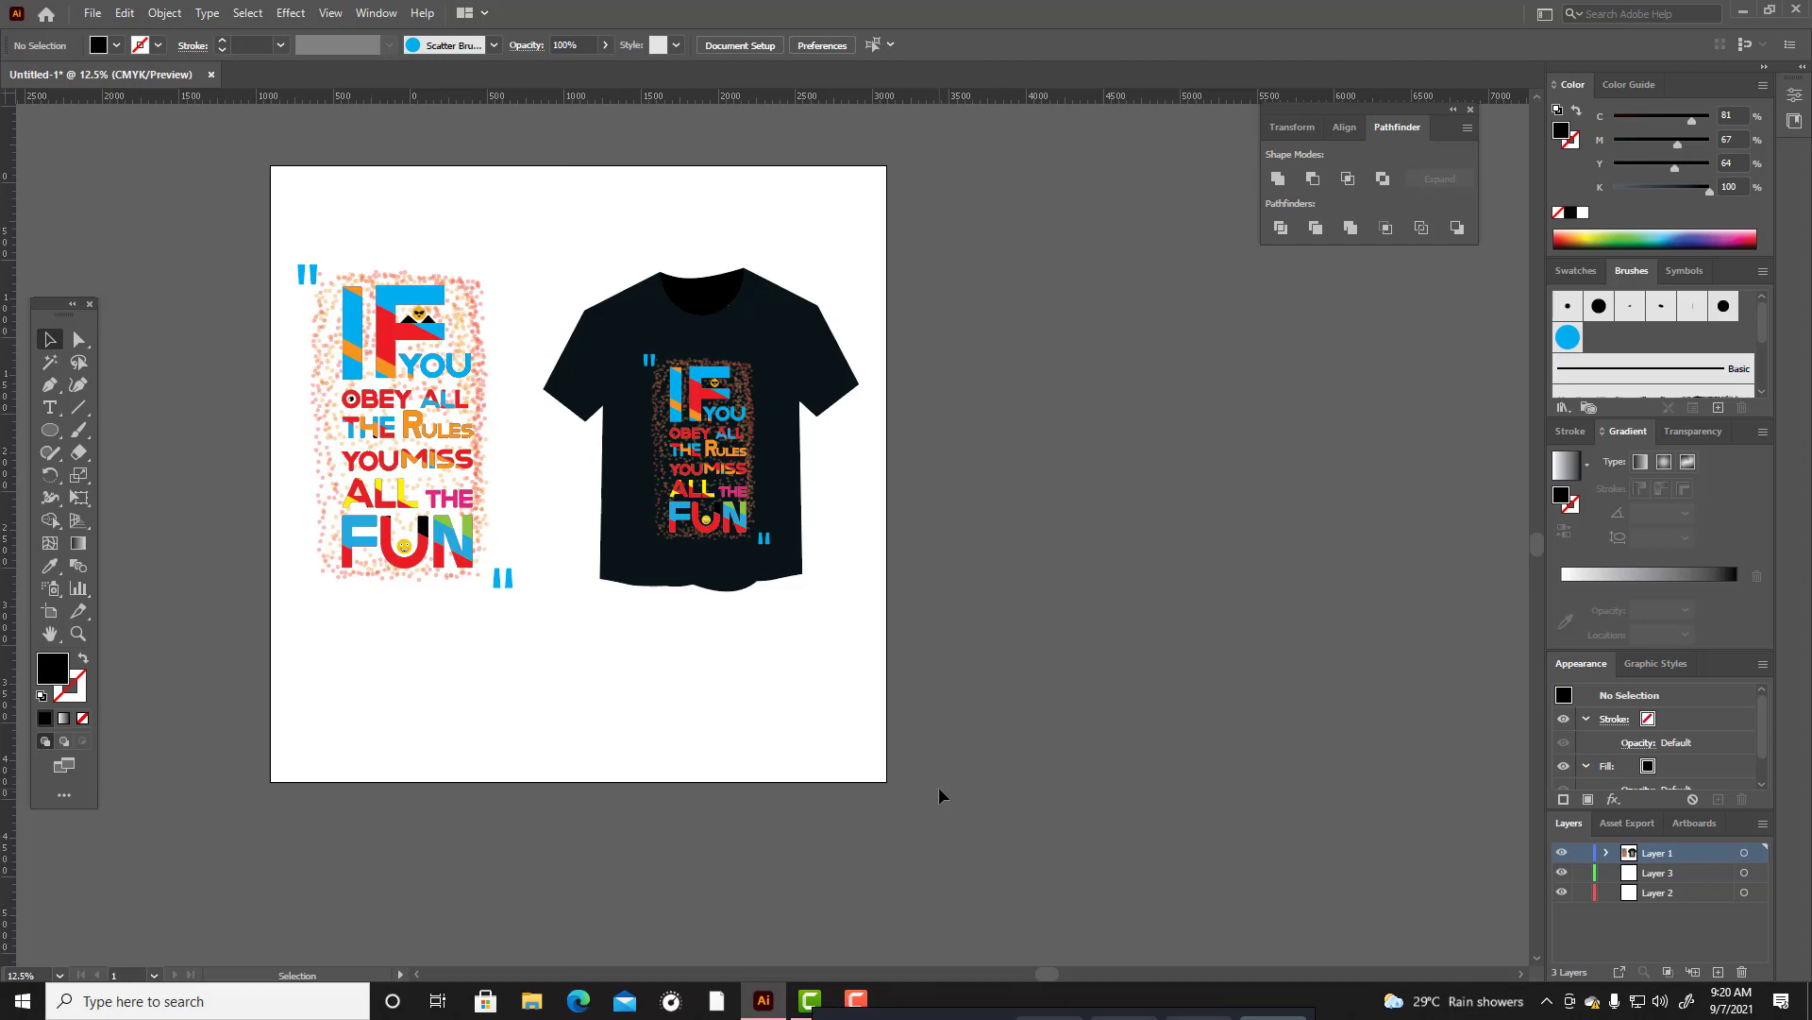
pyautogui.click(1672, 876)
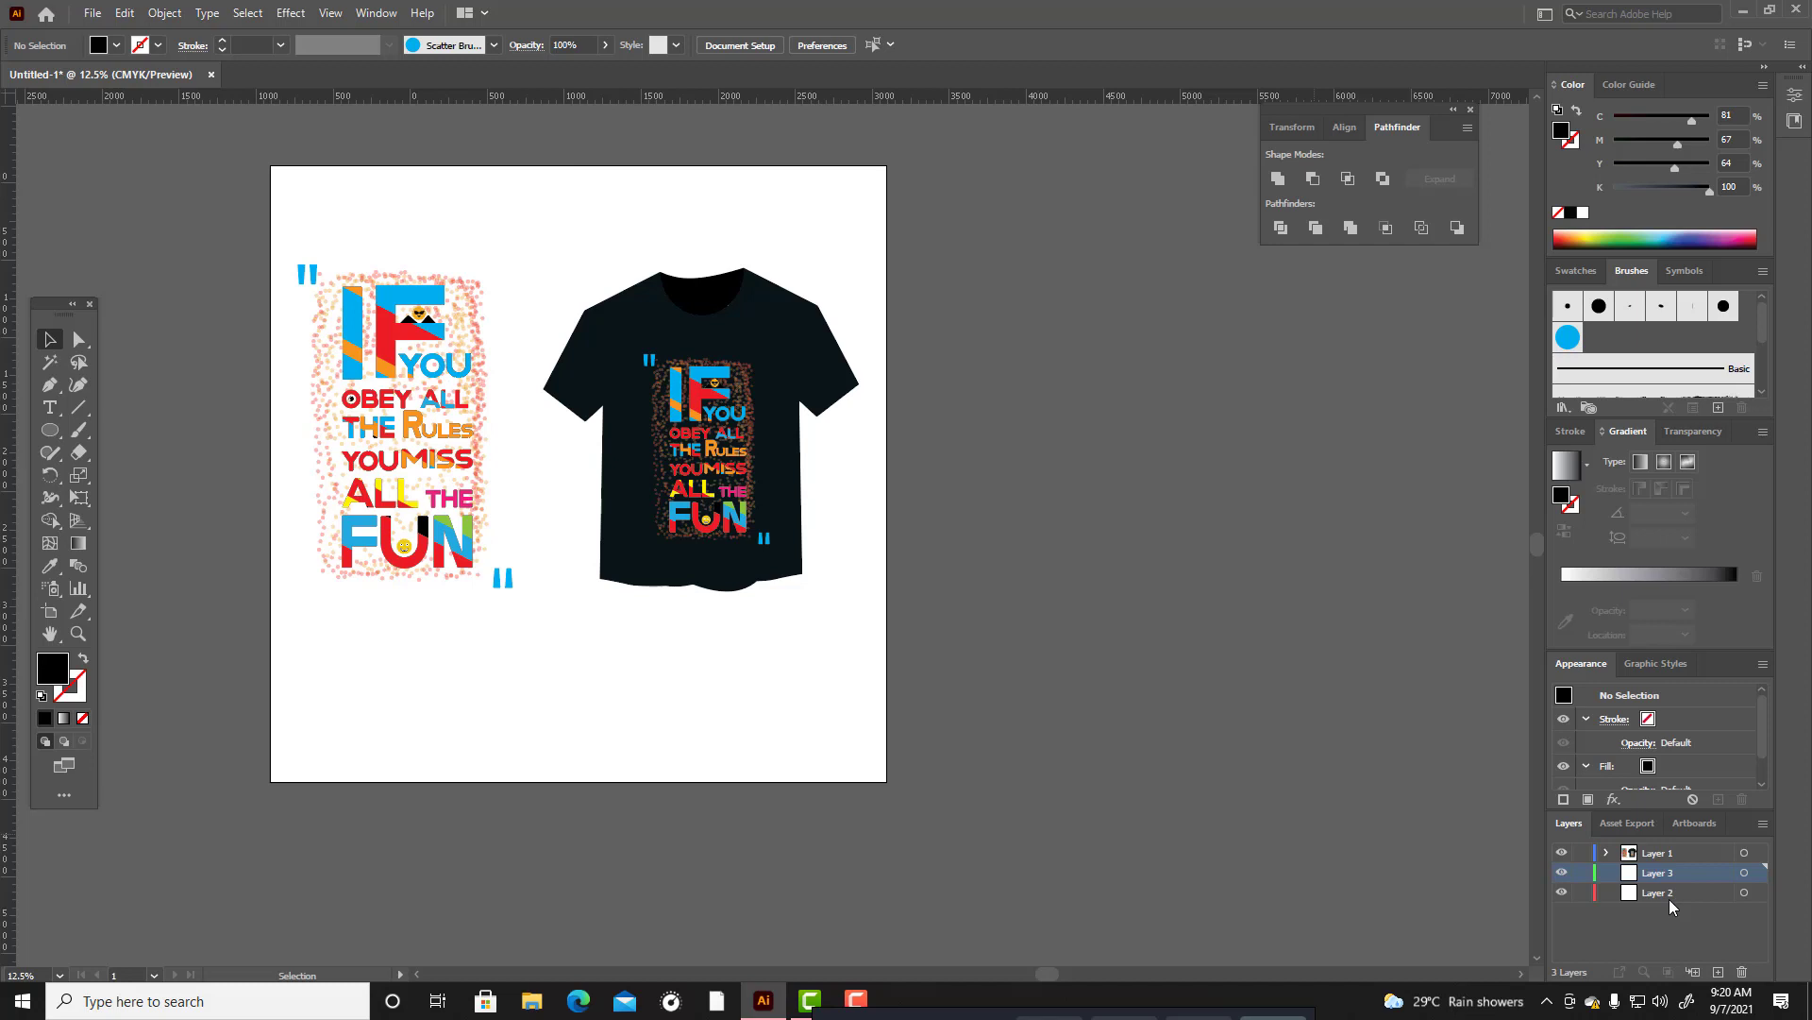